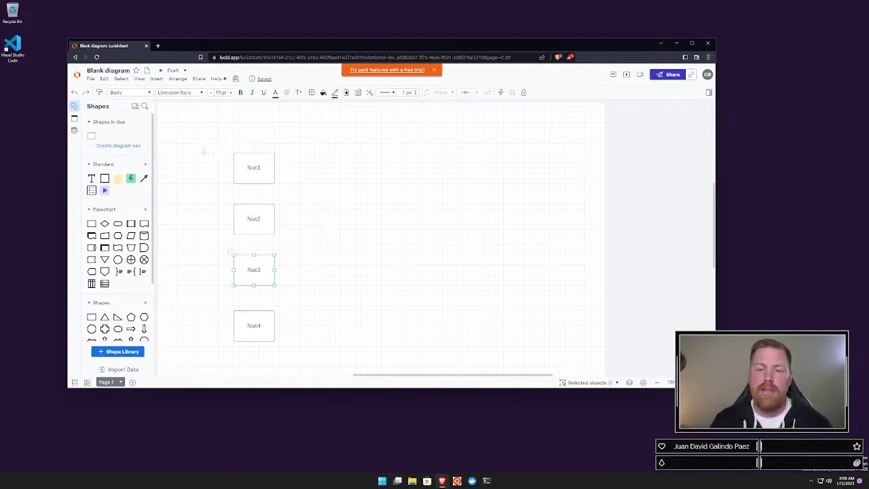
# Step: Select all four Nuc boxes in the diagram, then deselect them
pyautogui.moveTo(208, 144); pyautogui.dragTo(291, 372)
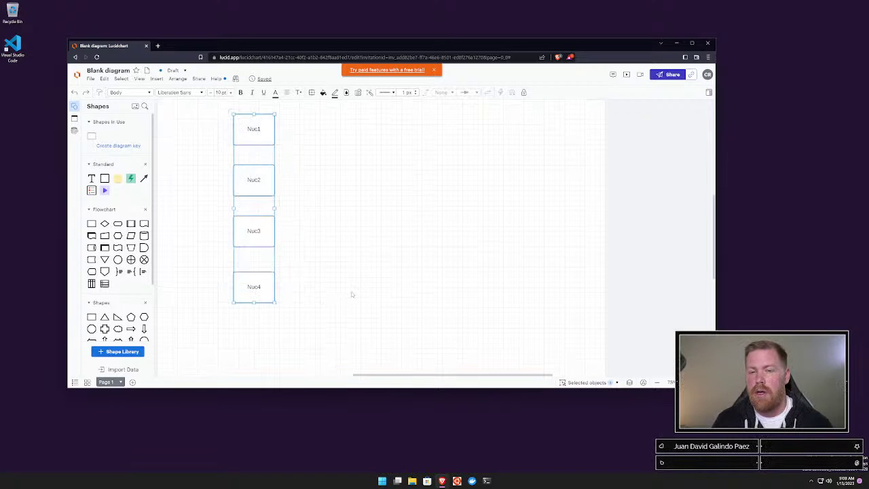
pyautogui.click(340, 270)
pyautogui.scroll(1, 341, 271)
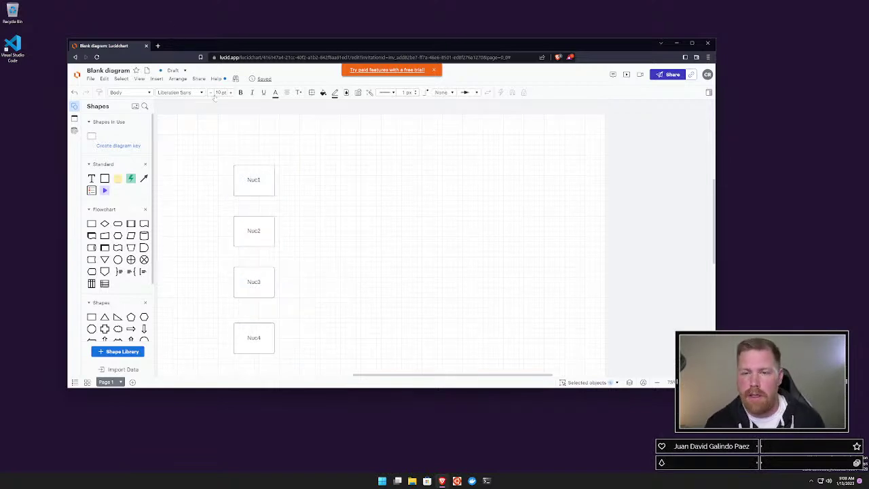
# Step: Open a new browser tab and load 10.20.10.2:8006
pyautogui.click(157, 47)
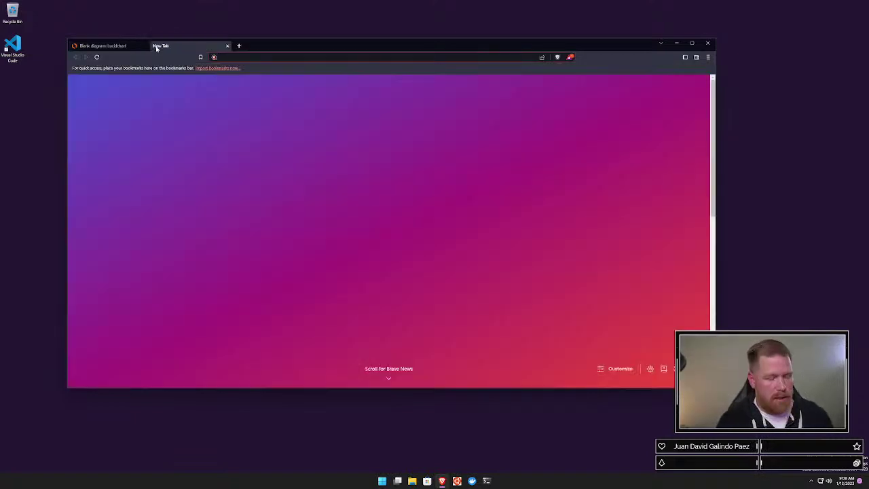
pyautogui.write('10.20.10.2:8006')
pyautogui.press('Return')
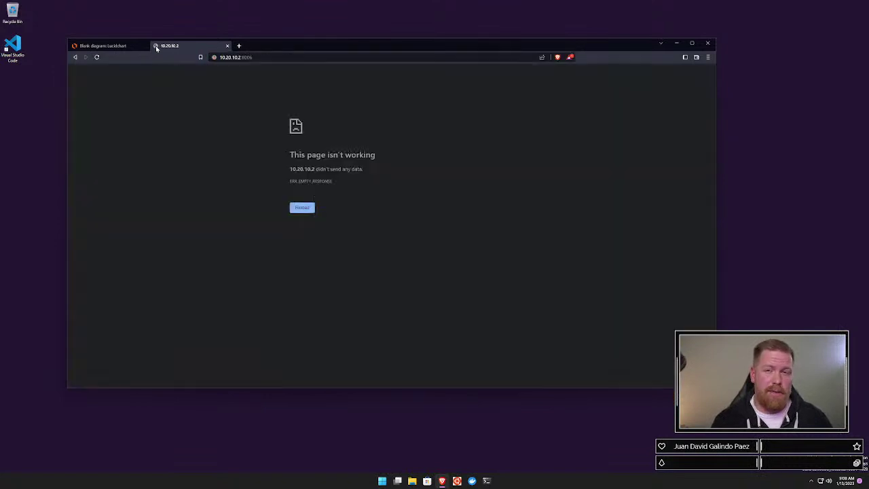
pyautogui.click(229, 58)
pyautogui.click(229, 59)
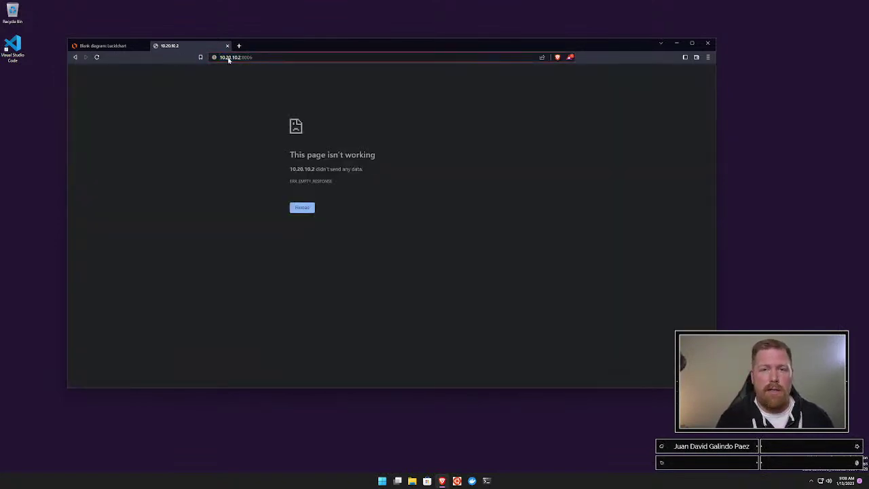
pyautogui.press('Home')
pyautogui.write('https://')
pyautogui.press('Return')
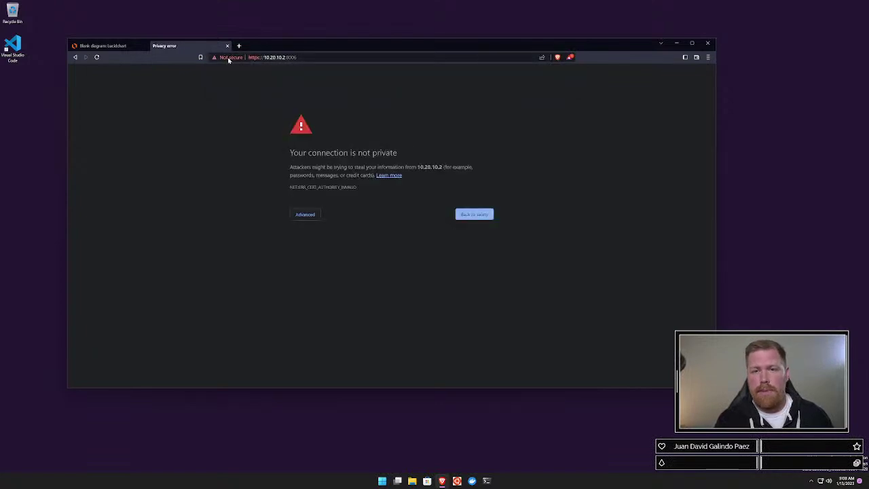
pyautogui.click(306, 215)
pyautogui.click(329, 268)
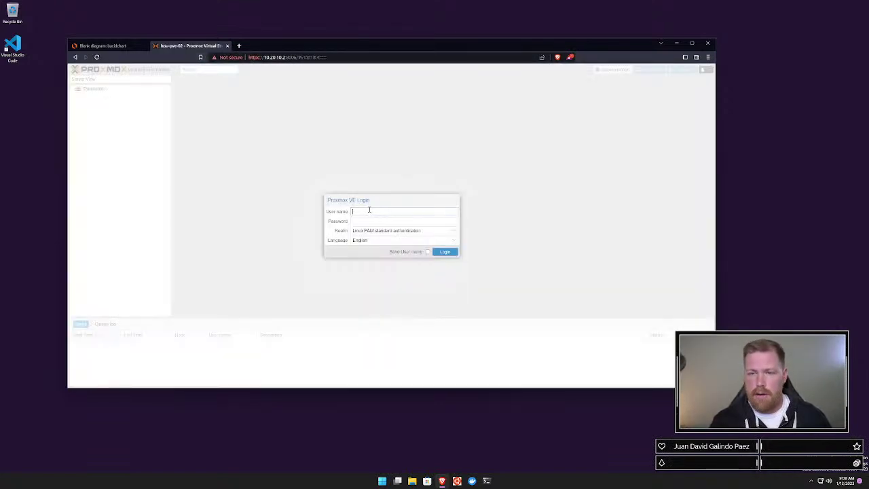
# Step: Log in to Proxmox VE as root with the password, then return to the Lucidchart tab
pyautogui.write('root')
pyautogui.press('Tab')
pyautogui.write('••••••')
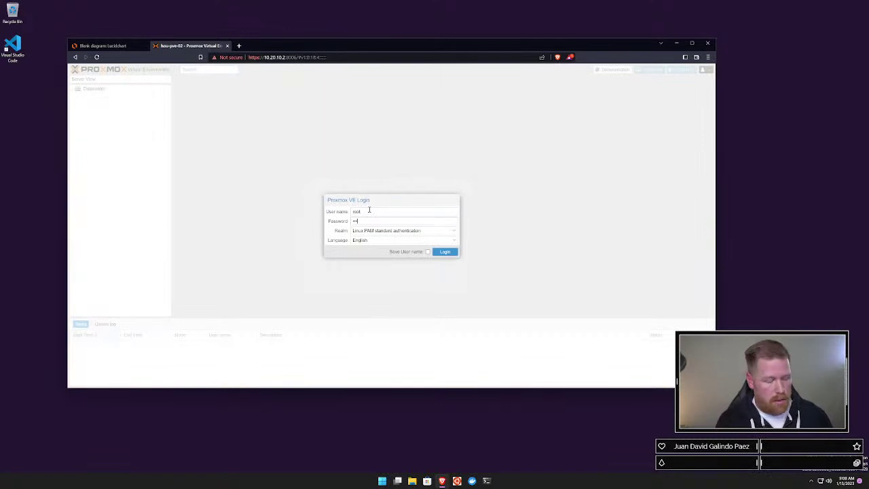
pyautogui.write('•••')
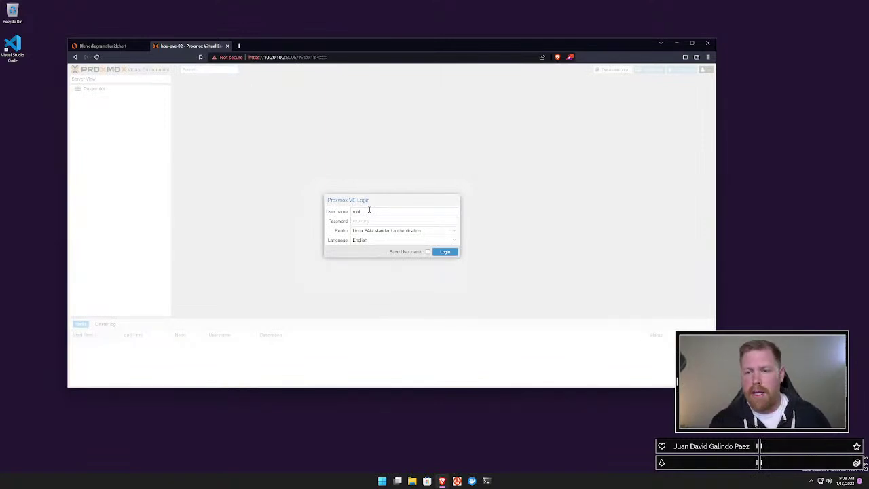
pyautogui.click(443, 252)
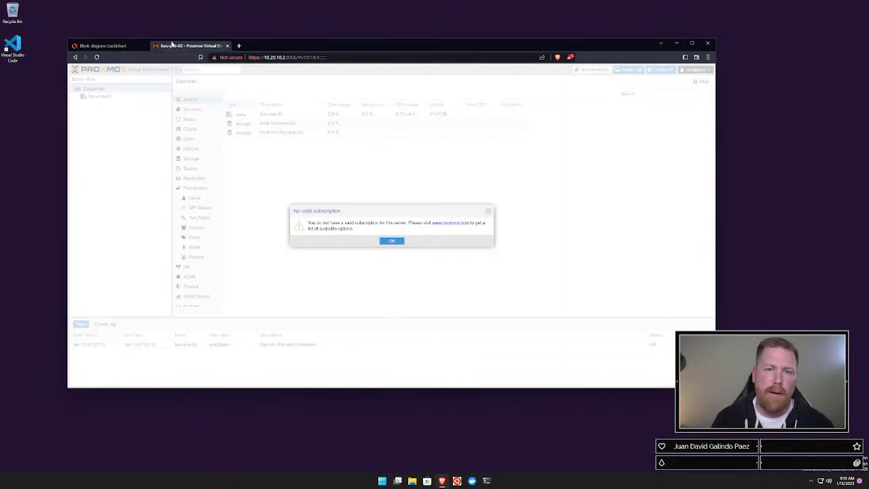
pyautogui.click(102, 45)
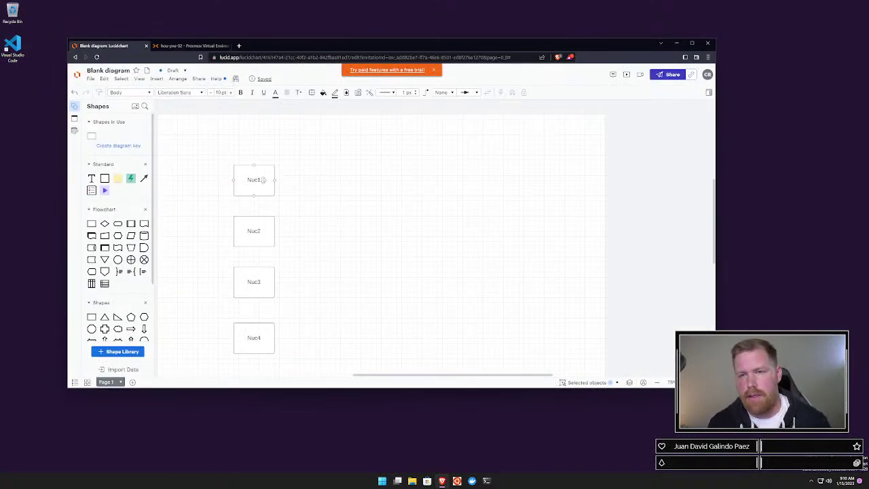
# Step: Relabel the Nuc1–Nuc4 boxes as pve2, pve3, pve4 and pve5
pyautogui.doubleClick(253, 180)
pyautogui.write('pve2')
pyautogui.doubleClick(253, 231)
pyautogui.write('pve3')
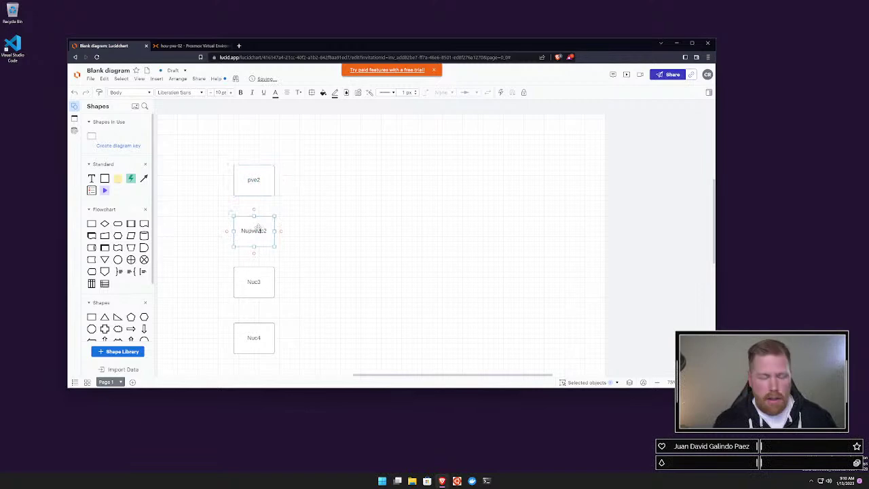
pyautogui.doubleClick(259, 281)
pyautogui.write('pve4')
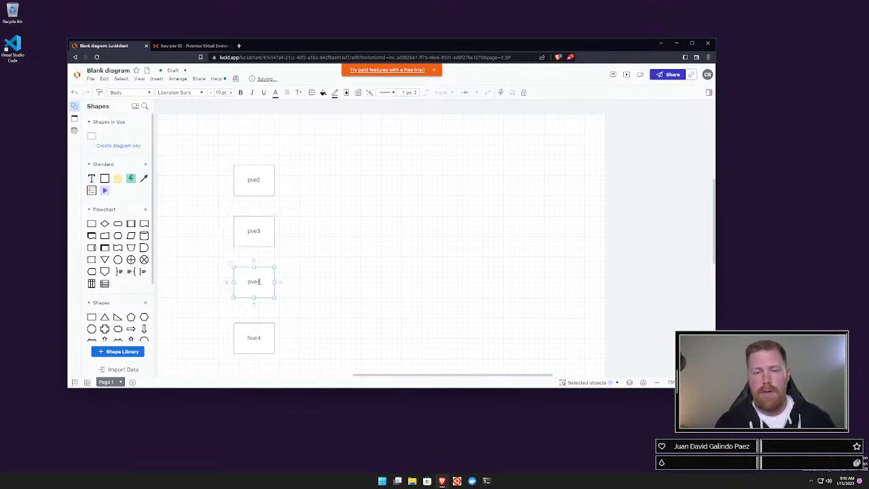
pyautogui.click(254, 338)
pyautogui.doubleClick(254, 338)
pyautogui.write('pve5')
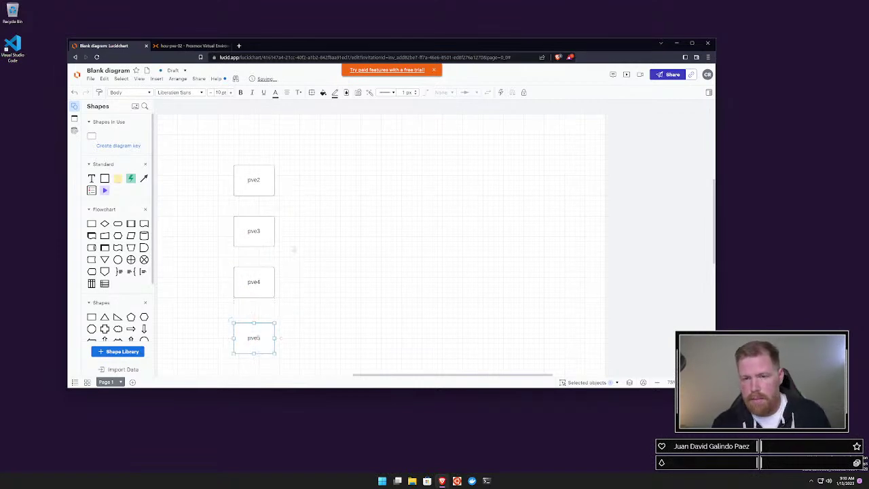
pyautogui.click(316, 307)
# Step: Duplicate the pve2 box above it and label the copy pve1
pyautogui.click(266, 181)
pyautogui.hotkey('ctrl', 'c')
pyautogui.hotkey('ctrl', 'v')
pyautogui.moveTo(265, 180); pyautogui.dragTo(258, 129)
pyautogui.doubleClick(258, 129)
pyautogui.write('pve1')
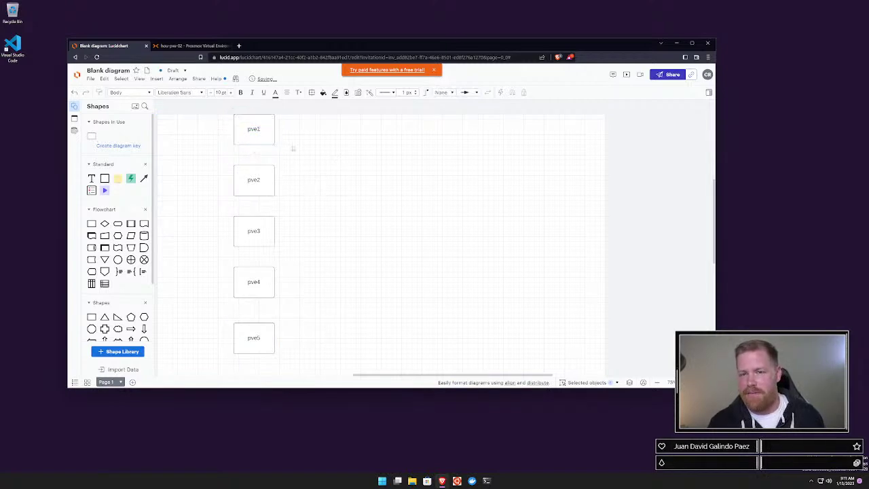
# Step: Move the five pve boxes up and left together, and narrow the browser window
pyautogui.moveTo(292, 127); pyautogui.dragTo(237, 350)
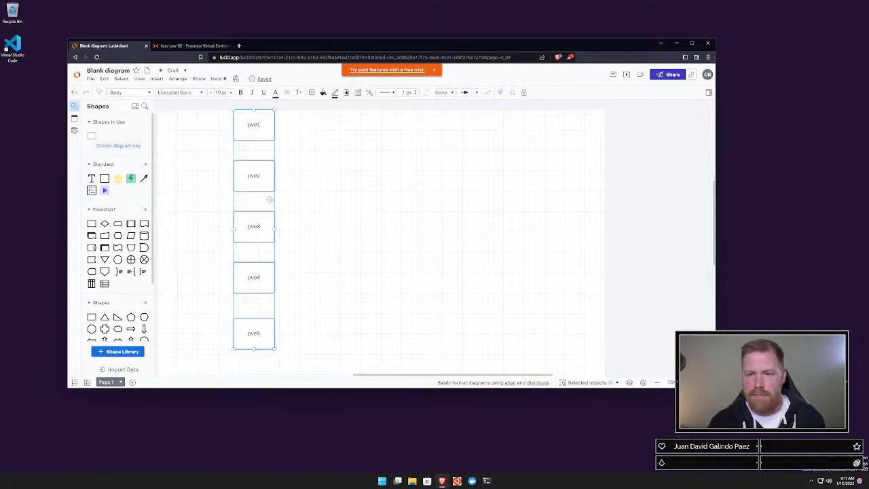
pyautogui.moveTo(258, 134); pyautogui.dragTo(221, 146)
pyautogui.click(297, 242)
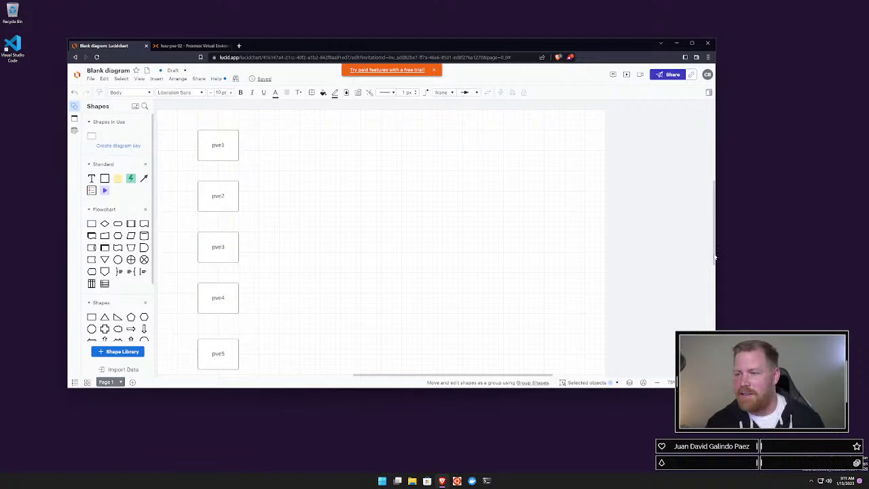
pyautogui.moveTo(714, 387); pyautogui.dragTo(570, 434)
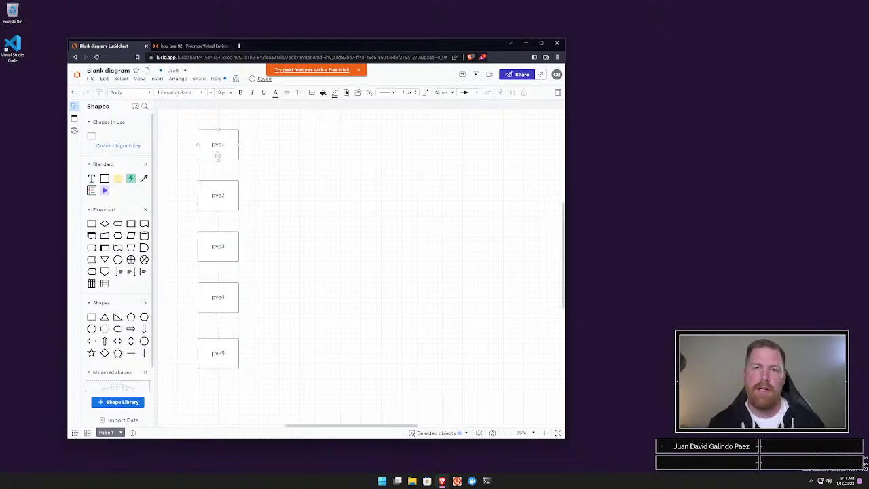
# Step: Add a sticky note reading 'awx' right of pve1 and widen it
pyautogui.moveTo(117, 178); pyautogui.dragTo(283, 145)
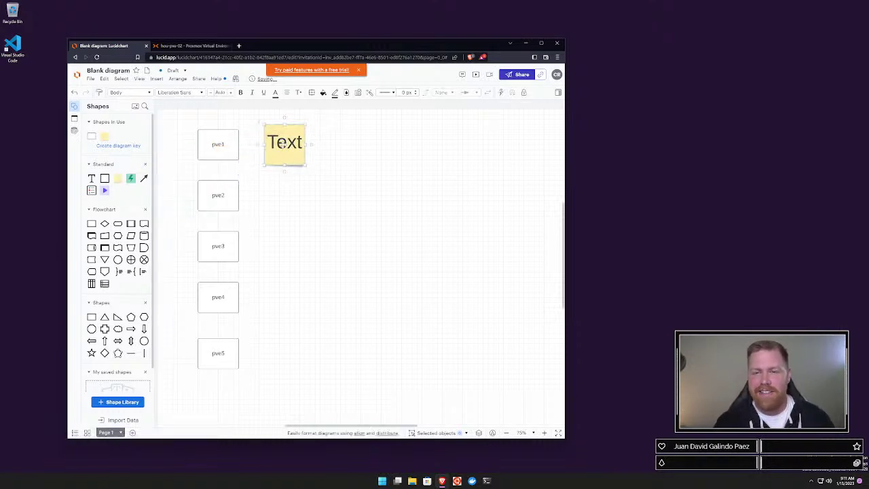
pyautogui.doubleClick(282, 144)
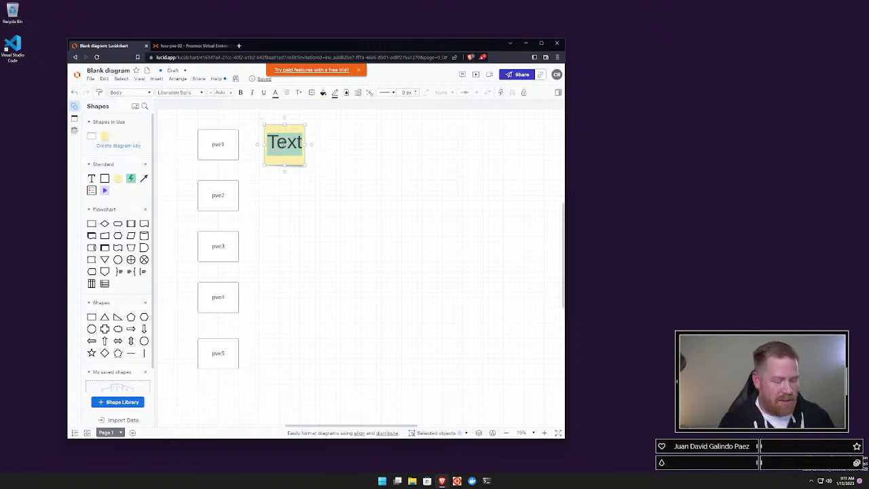
pyautogui.write('awx')
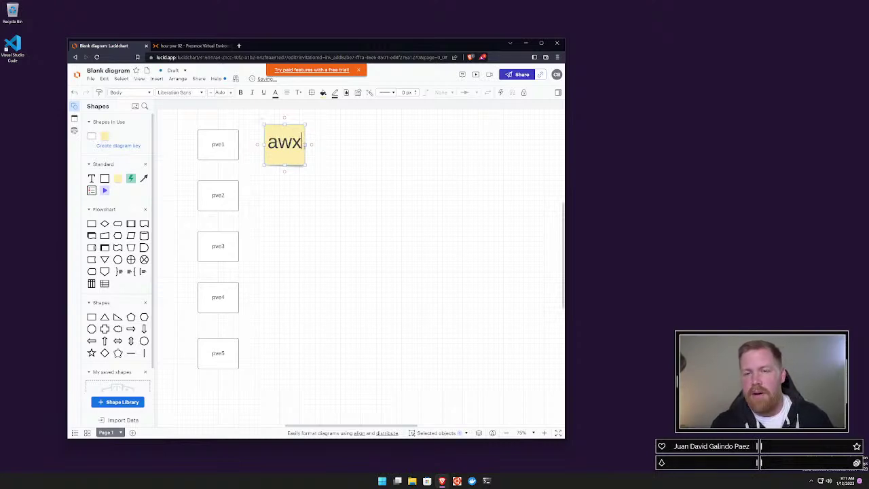
pyautogui.click(317, 152)
pyautogui.click(303, 144)
pyautogui.moveTo(304, 143); pyautogui.dragTo(339, 144)
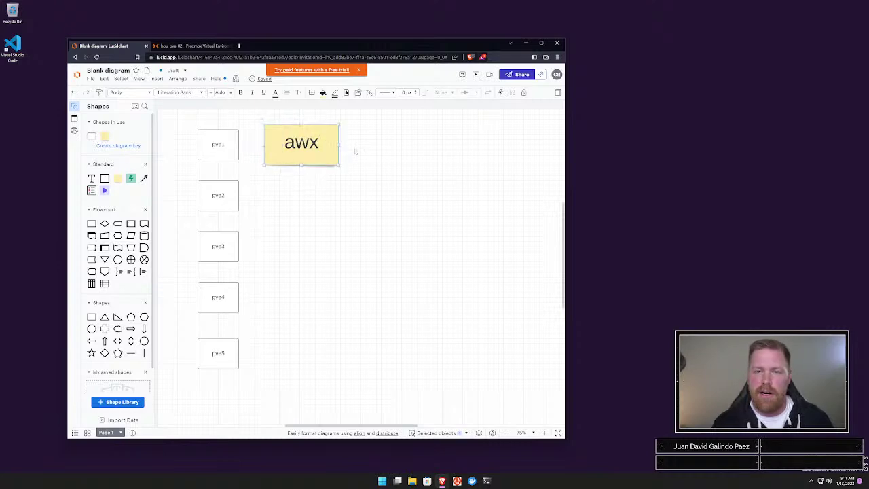
pyautogui.doubleClick(324, 145)
pyautogui.click(324, 145)
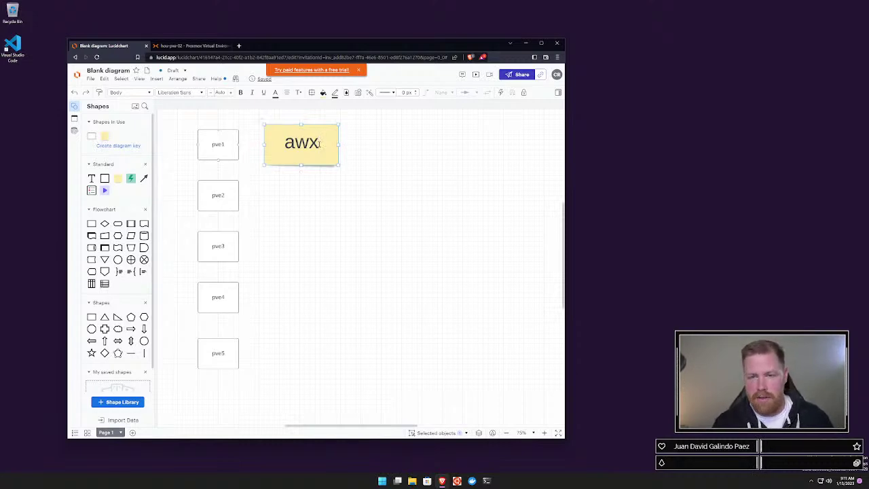
pyautogui.press('Escape')
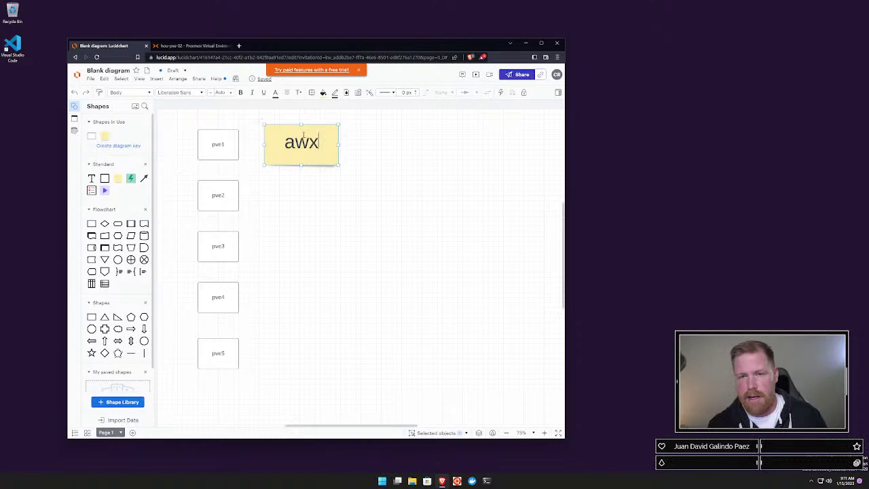
# Step: Delete the awx sticky note and place a plain Text box beside pve1
pyautogui.click(297, 119)
pyautogui.click(286, 127)
pyautogui.press('Delete')
pyautogui.moveTo(91, 178); pyautogui.dragTo(270, 136)
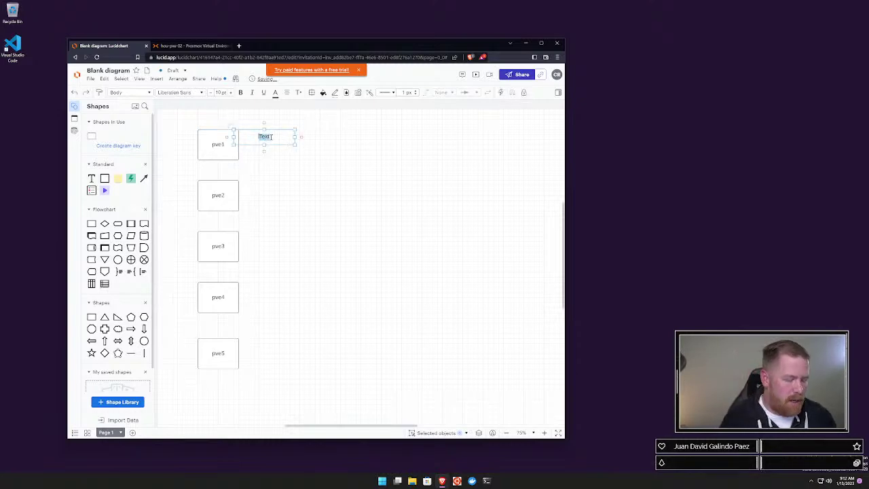
# Step: Type 'kubernetes', 'awx' and 'nautbot' on separate lines and move the text next to pve1
pyautogui.write('kubernetes')
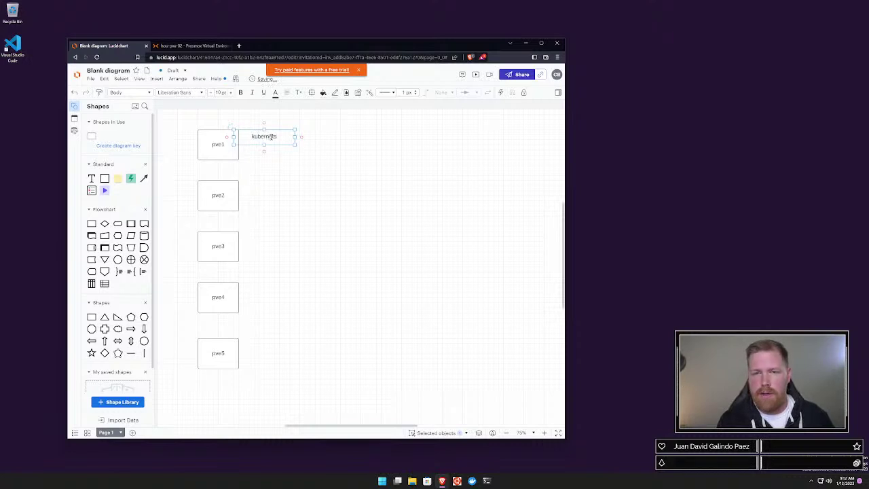
pyautogui.press('Return')
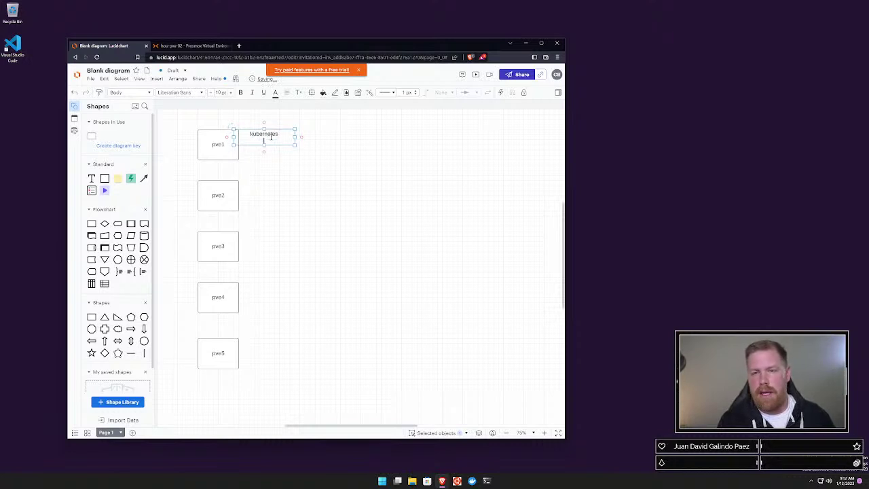
pyautogui.write('awx')
pyautogui.press('Return')
pyautogui.write('nautbot')
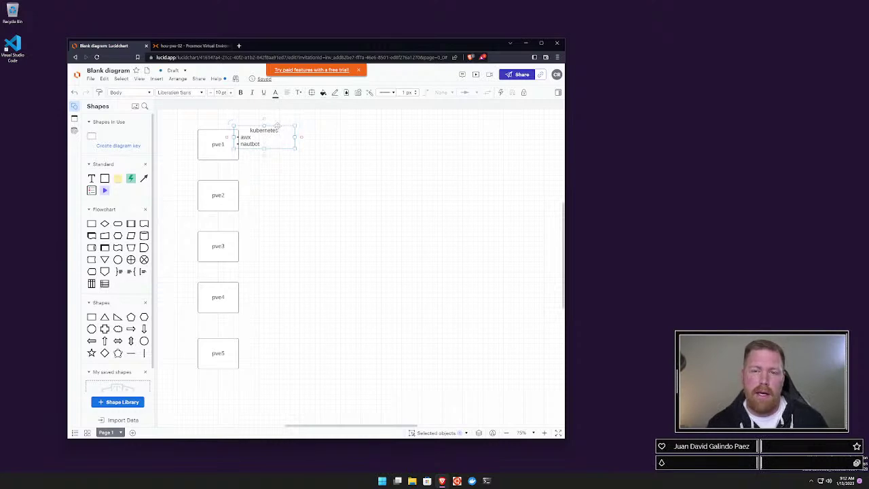
pyautogui.moveTo(276, 125); pyautogui.dragTo(286, 134)
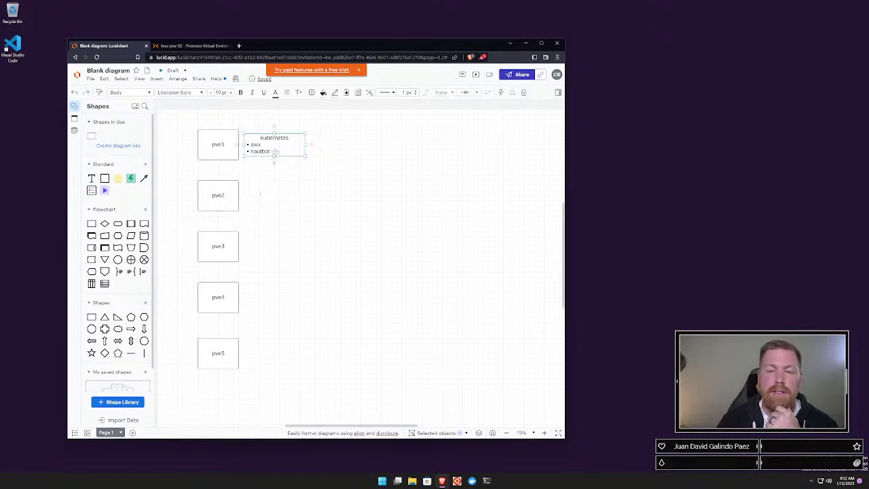
# Step: Correct the misspelled 'nautbot' line to read 'nautibot'
pyautogui.doubleClick(274, 152)
pyautogui.click(272, 150)
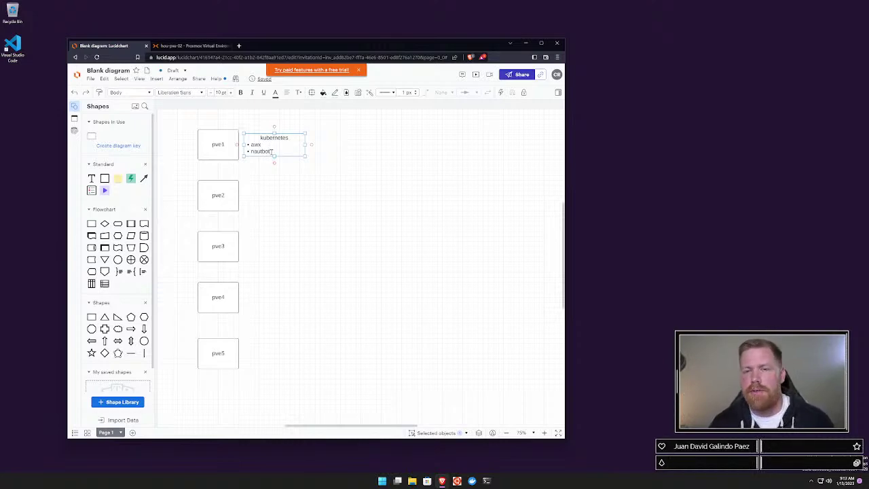
pyautogui.write('t')
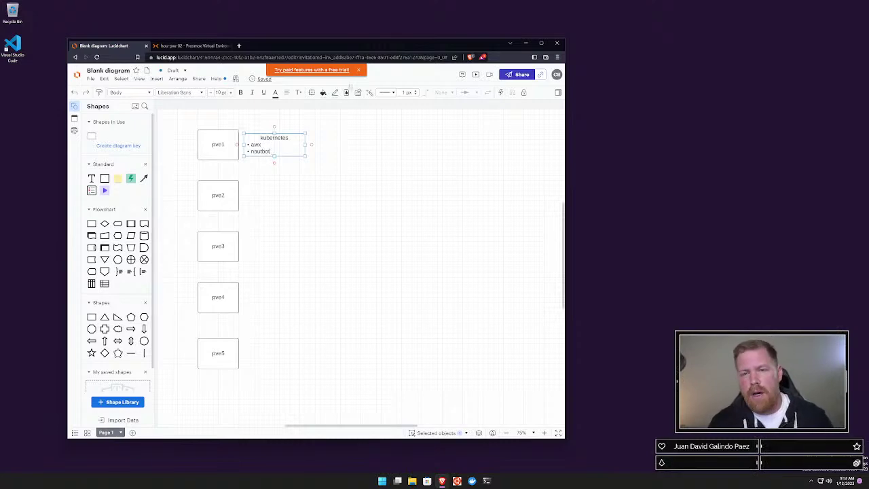
# Step: Add a 'ServiceNow' process box level with pve1 and start a connector toward the kubernetes text
pyautogui.moveTo(90, 135)
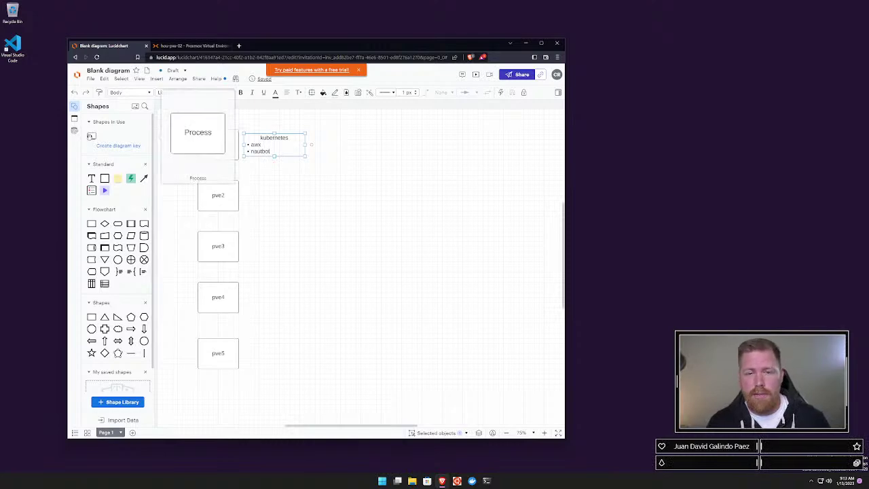
pyautogui.moveTo(91, 223); pyautogui.dragTo(408, 190)
pyautogui.doubleClick(406, 190)
pyautogui.write('ServiceNow')
pyautogui.click(461, 211)
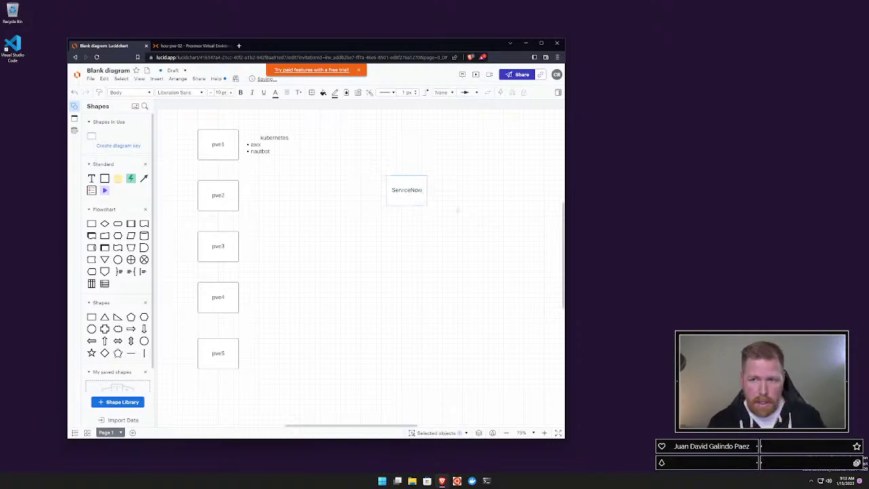
pyautogui.moveTo(411, 193); pyautogui.dragTo(422, 146)
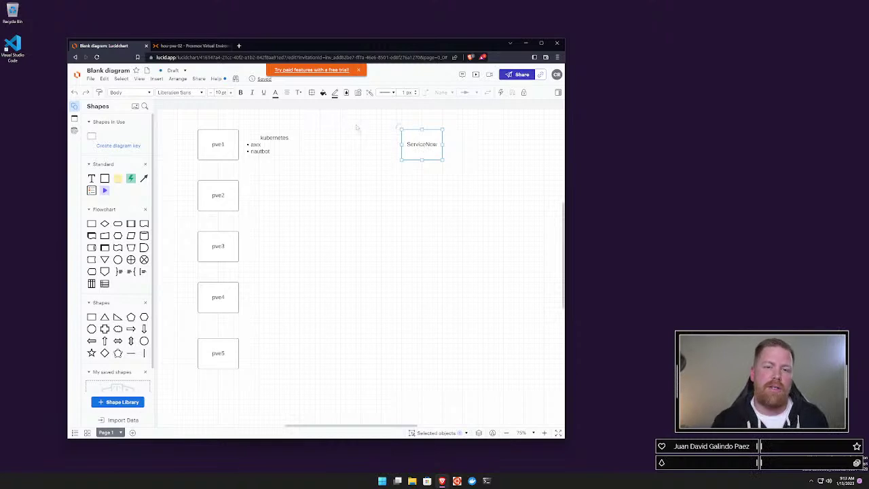
pyautogui.moveTo(388, 144); pyautogui.dragTo(322, 145)
# Step: Connect ServiceNow to the kubernetes text with an arrow, then select the kubernetes text box
pyautogui.moveTo(380, 144); pyautogui.dragTo(401, 145)
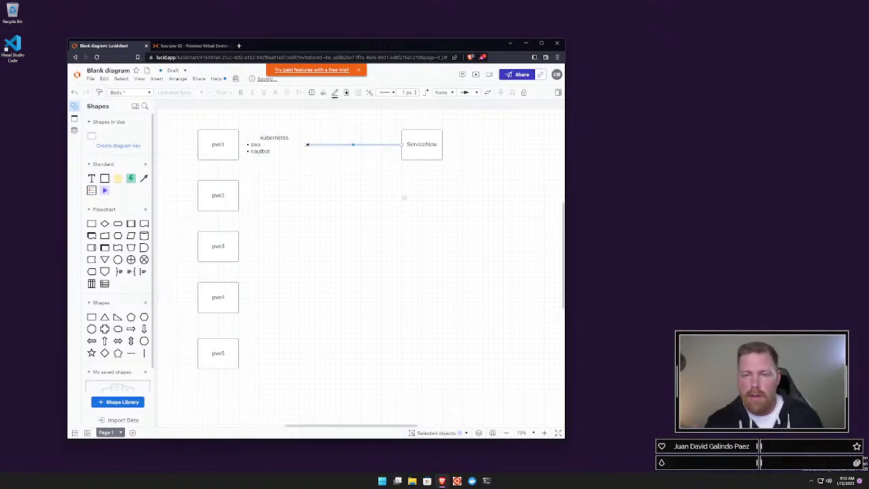
pyautogui.click(414, 192)
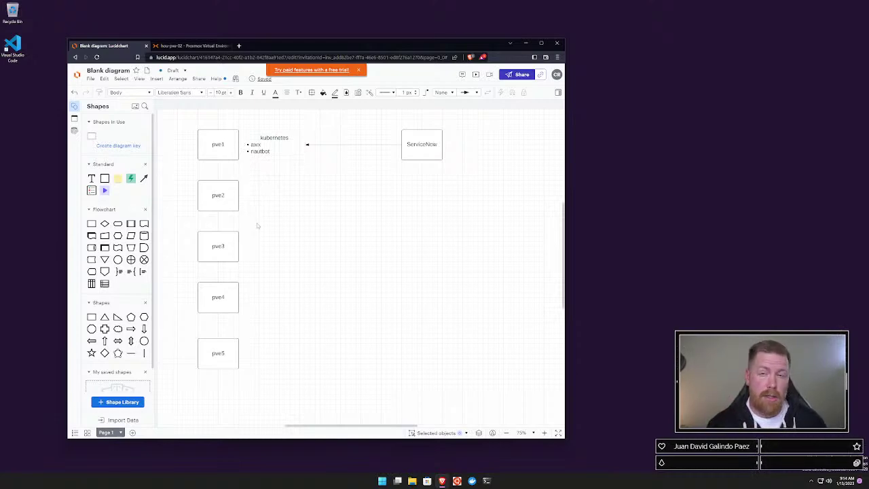
pyautogui.click(289, 152)
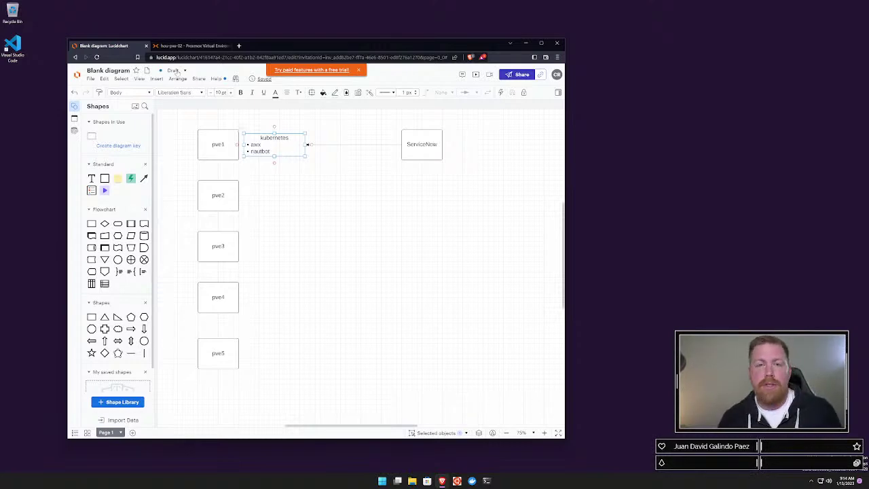
# Step: Open a new browser tab and submit 'hou-pve-01' from the address bar
pyautogui.click(239, 46)
pyautogui.write('hou-pve-01')
pyautogui.press('Return')
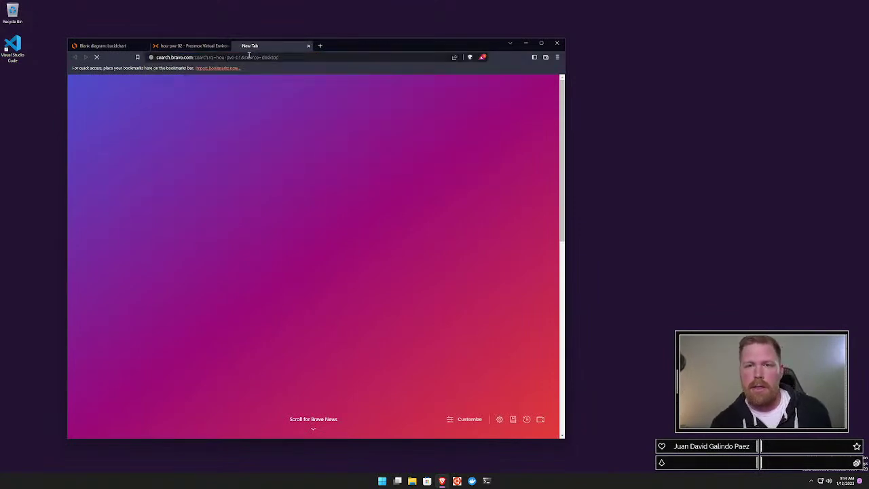
pyautogui.click(249, 58)
pyautogui.write('ht')
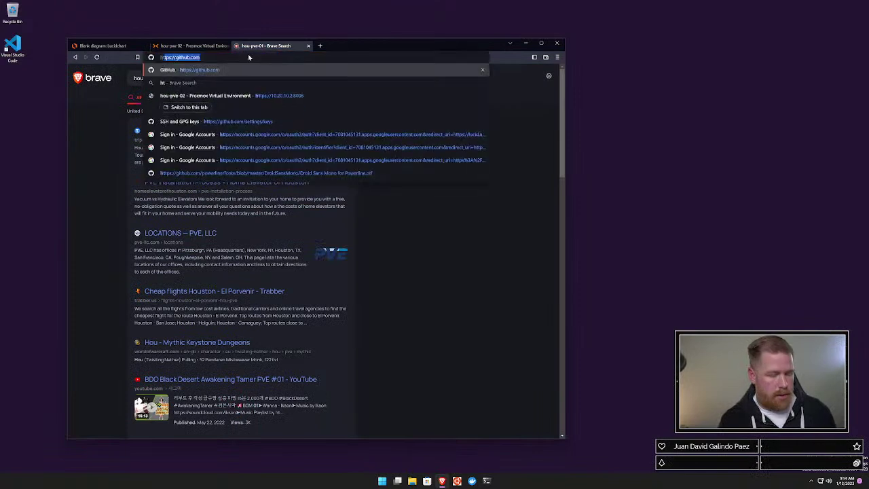
pyautogui.write('tps://hou-pv')
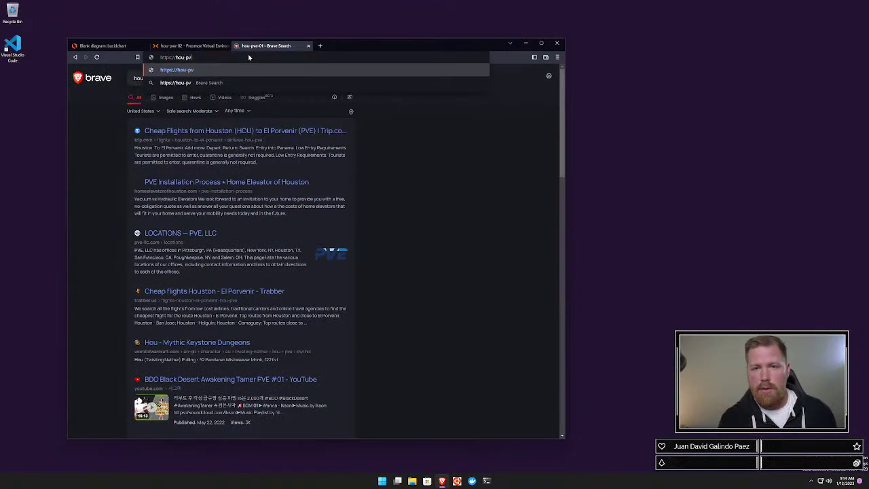
pyautogui.write('e-01.redtail.com')
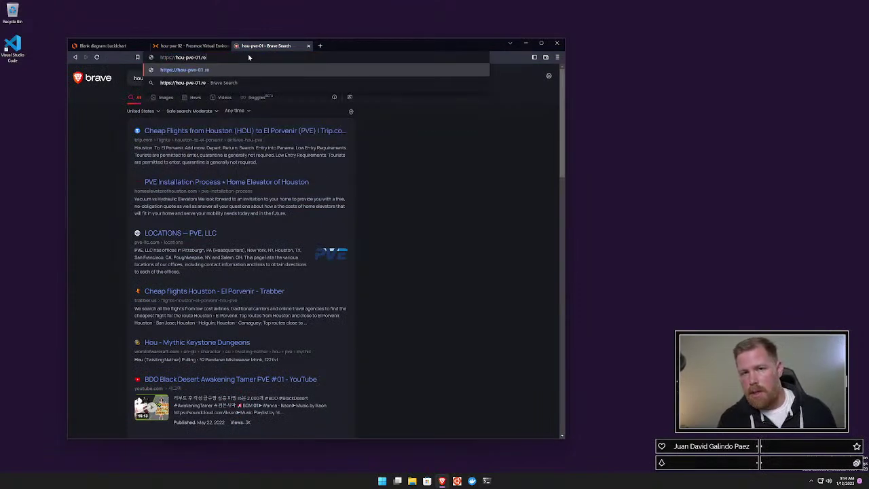
pyautogui.press('Return')
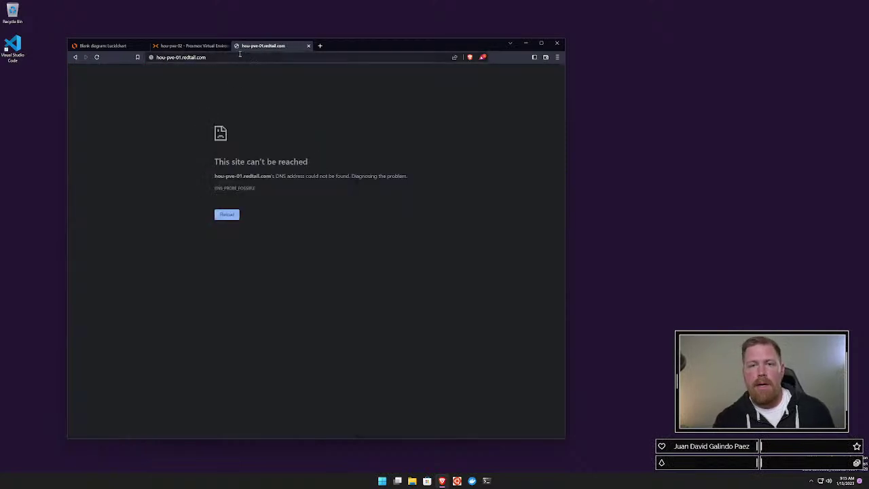
pyautogui.click(182, 61)
pyautogui.click(182, 61)
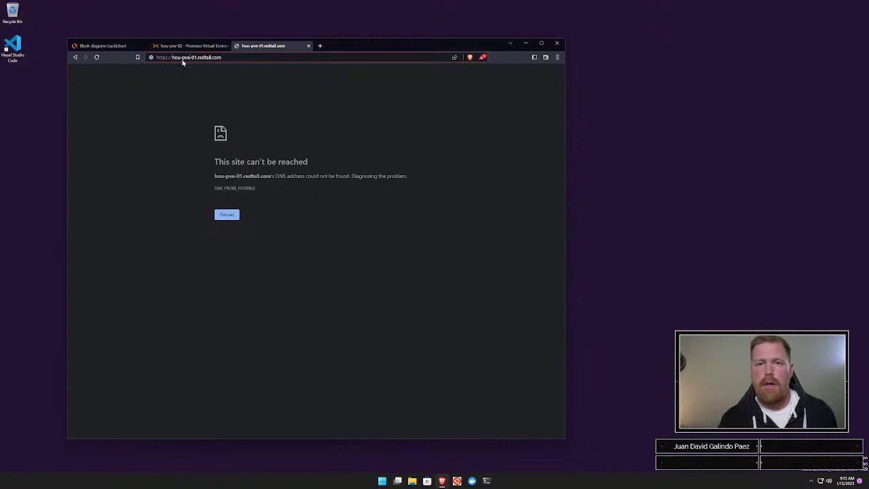
pyautogui.hotkey('shift', 'End')
pyautogui.press('BackSpace')
pyautogui.press('BackSpace')
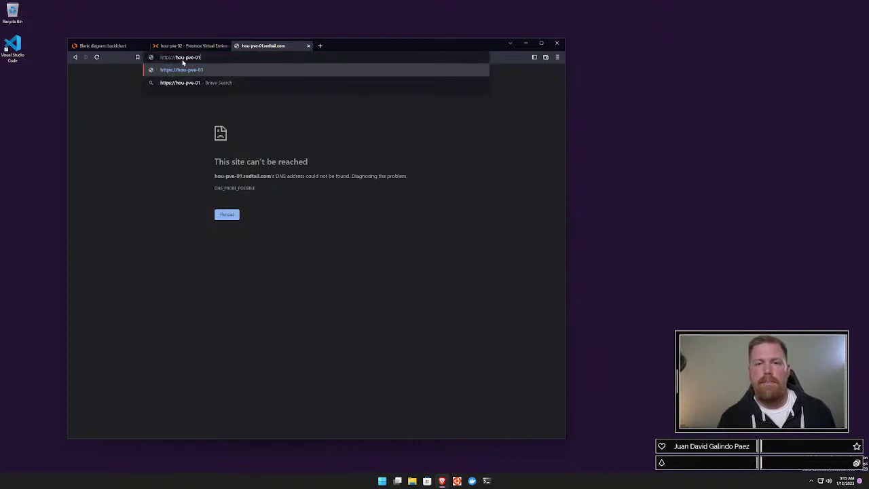
pyautogui.write('/')
pyautogui.press('Return')
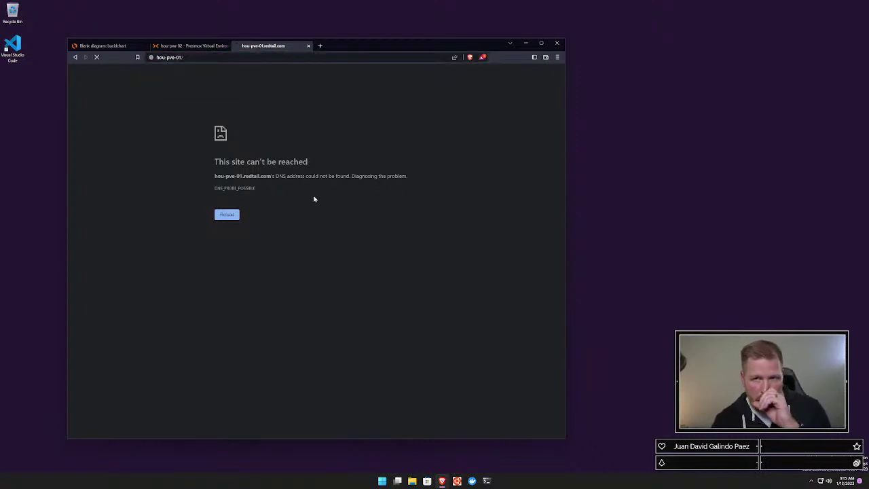
# Step: Launch Remote Desktop Connection from a Start search for 'remote' and connect to the server
pyautogui.click(388, 479)
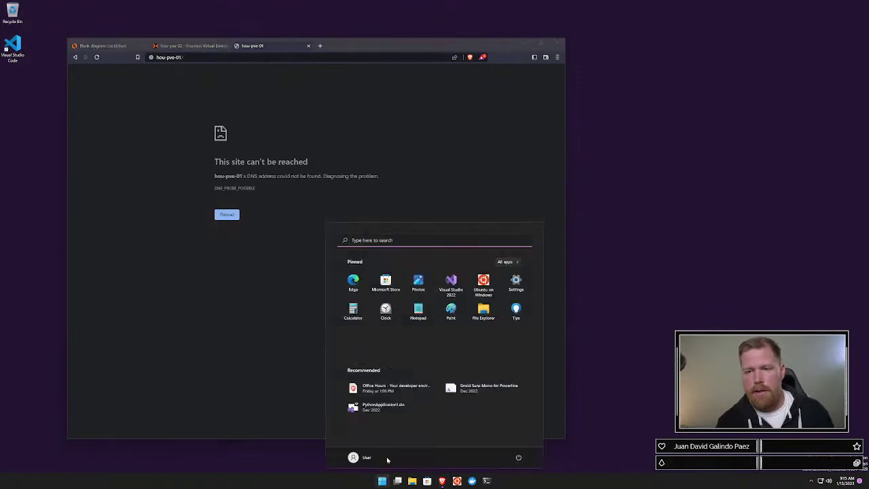
pyautogui.press('BackSpace')
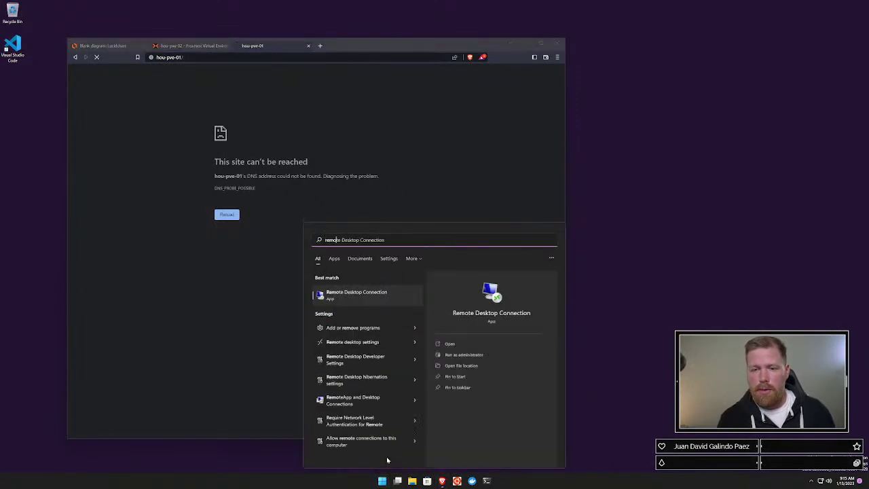
pyautogui.press('Return')
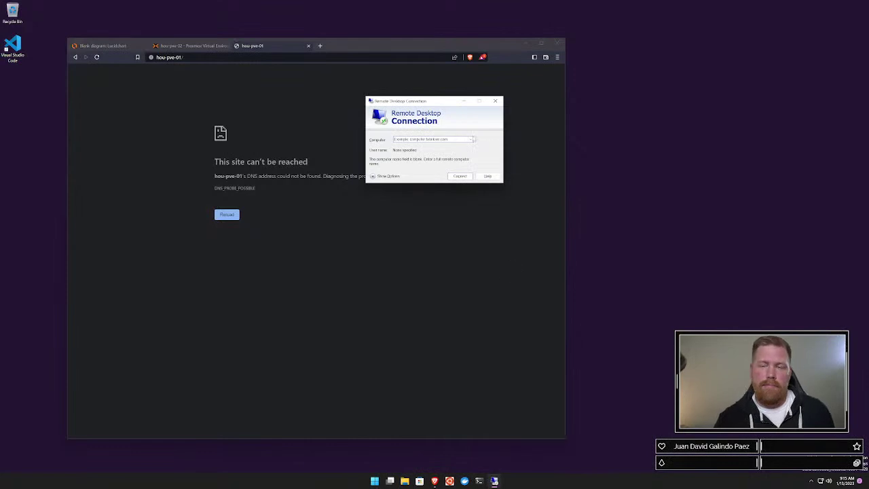
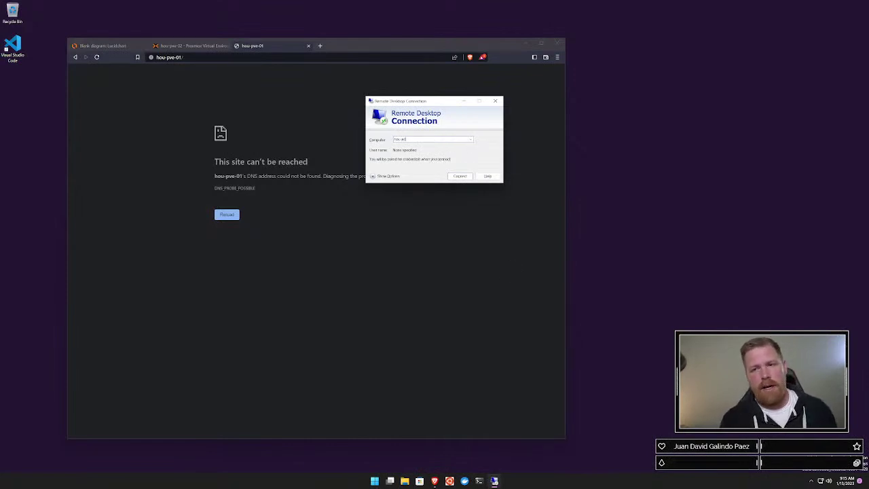
pyautogui.press('Return')
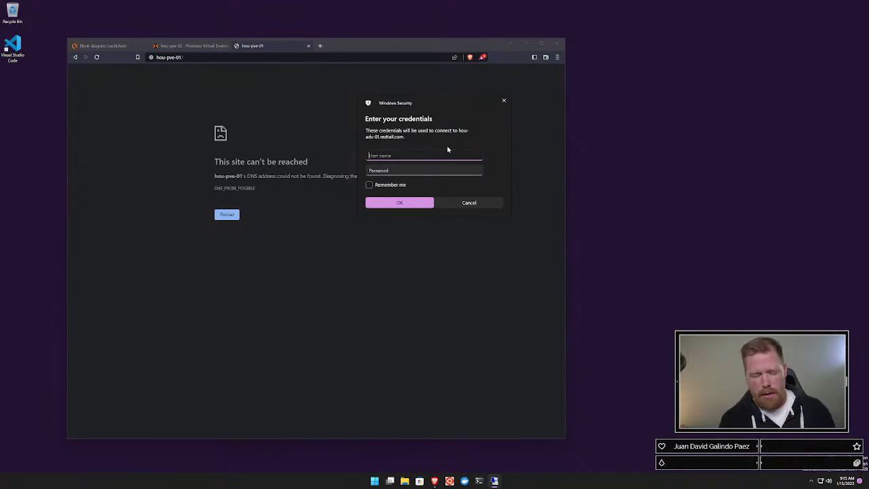
# Step: Sign in with the domain Administrator account and its password
pyautogui.write('REDTAI')
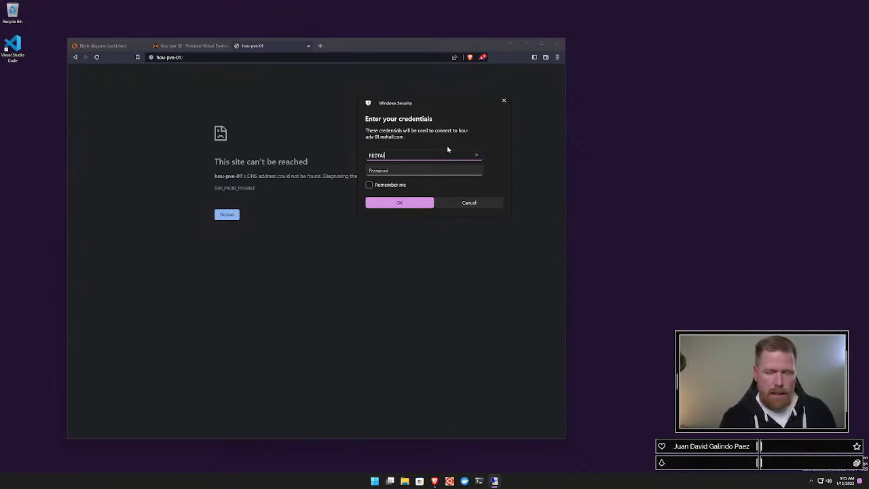
pyautogui.write('L\\admin')
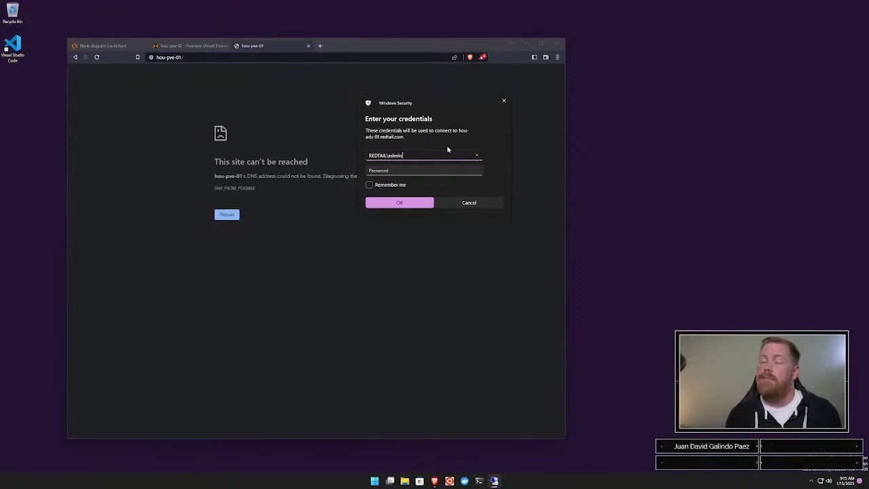
pyautogui.press('BackSpace')
pyautogui.press('BackSpace')
pyautogui.press('BackSpace')
pyautogui.press('BackSpace')
pyautogui.press('BackSpace')
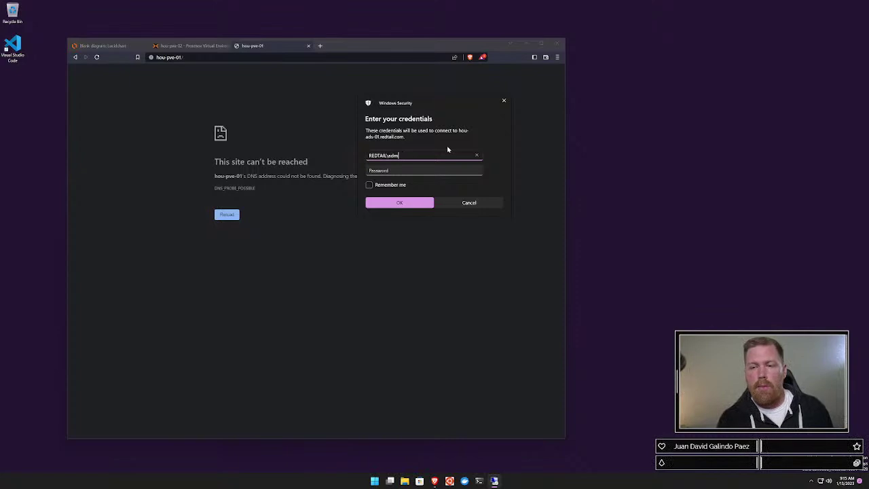
pyautogui.write('Admin')
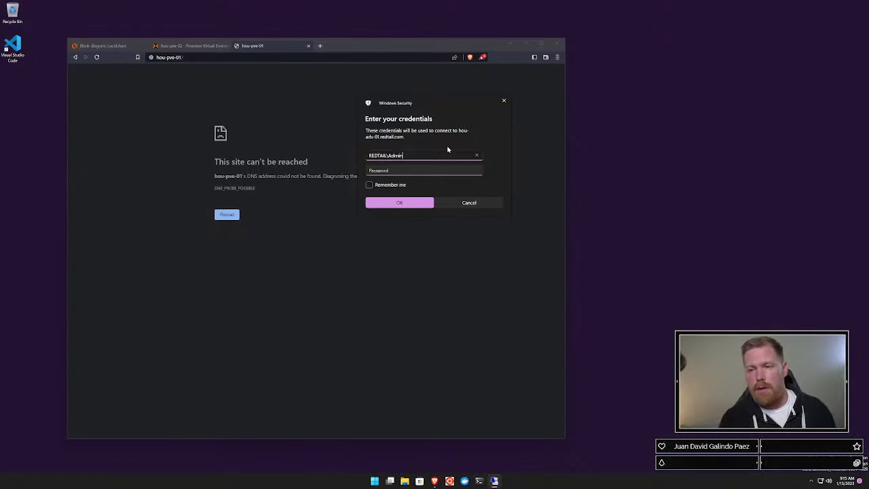
pyautogui.write('istrator')
pyautogui.press('Tab')
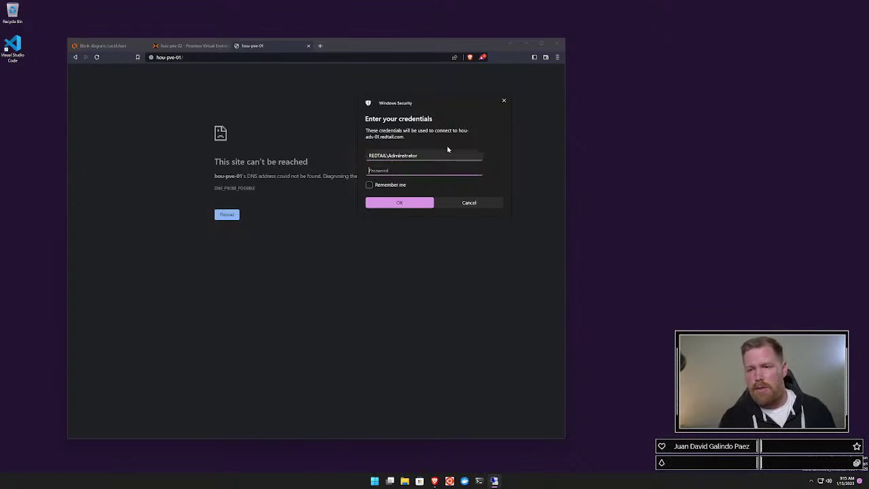
pyautogui.write('********')
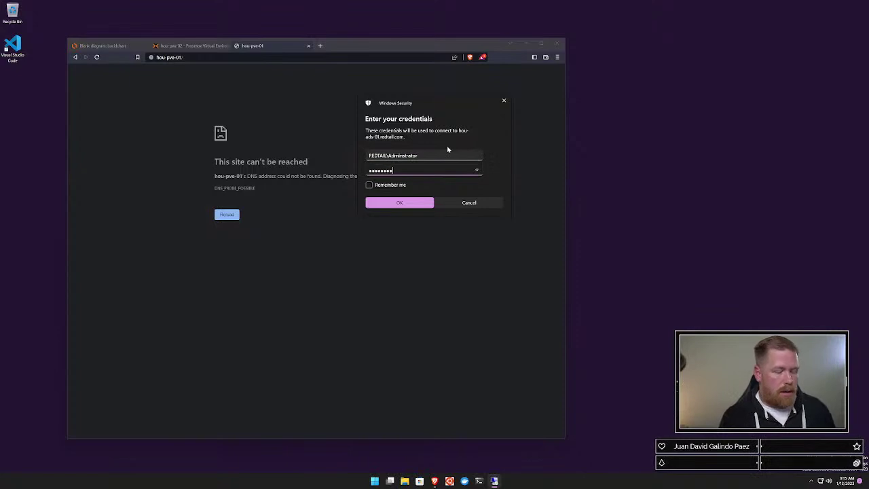
pyautogui.press('Return')
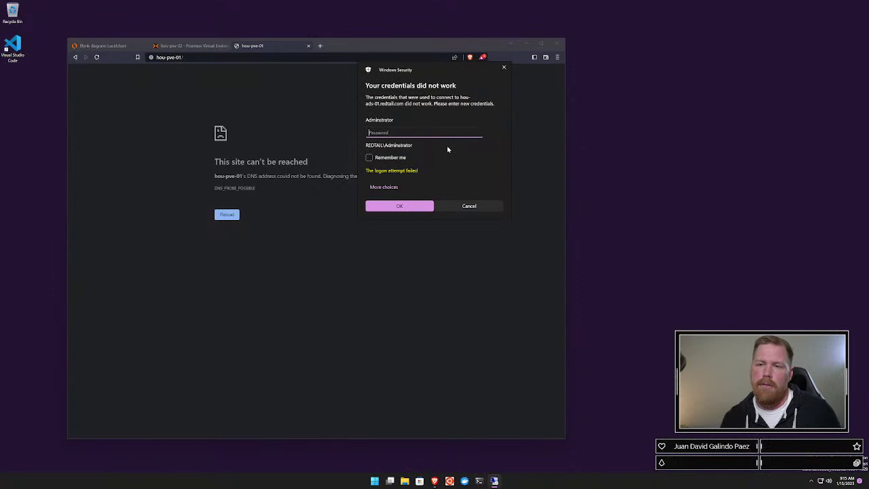
# Step: Re-enter the password, tick Remember me, and submit the credentials
pyautogui.write('*******')
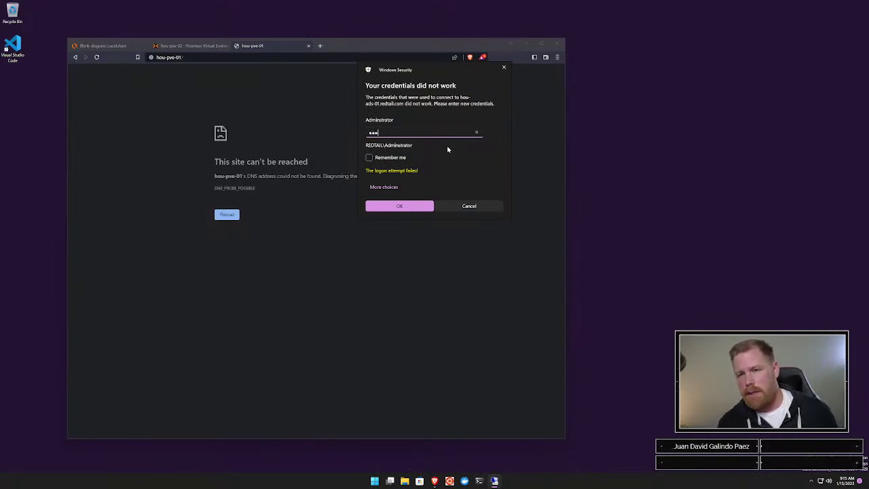
pyautogui.press('BackSpace')
pyautogui.press('BackSpace')
pyautogui.press('BackSpace')
pyautogui.press('BackSpace')
pyautogui.press('BackSpace')
pyautogui.press('BackSpace')
pyautogui.press('BackSpace')
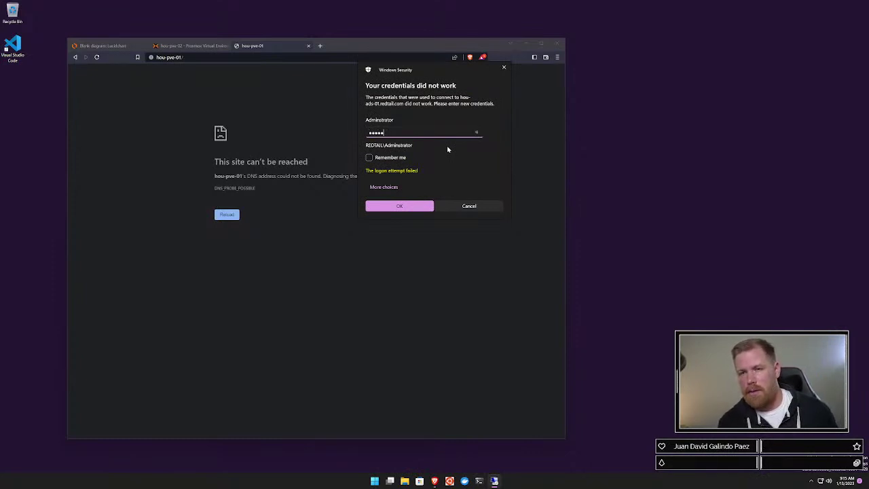
pyautogui.write('**********')
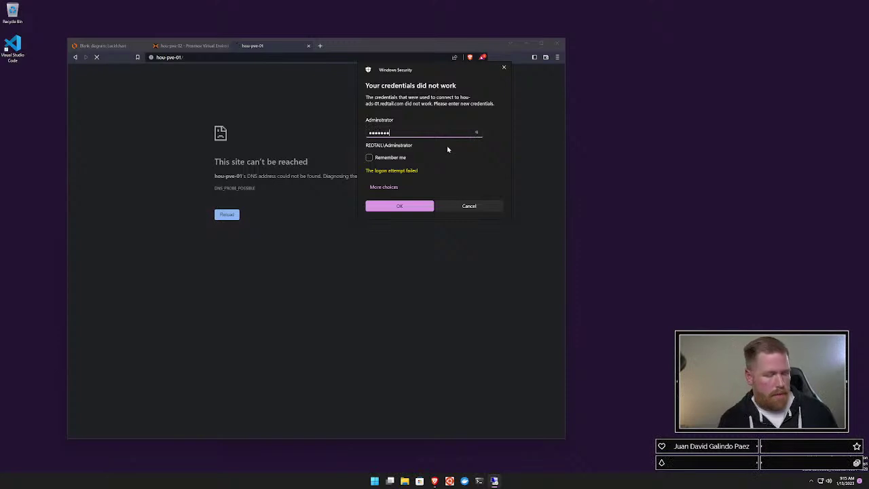
pyautogui.click(370, 157)
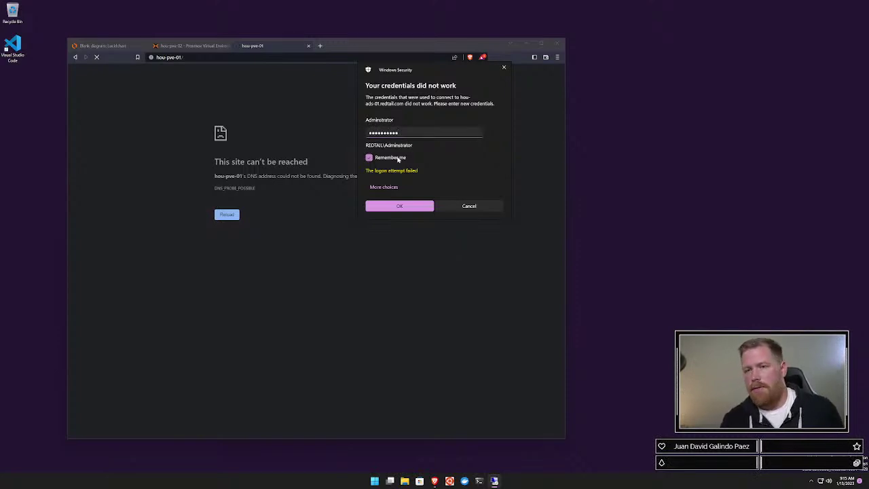
pyautogui.click(402, 206)
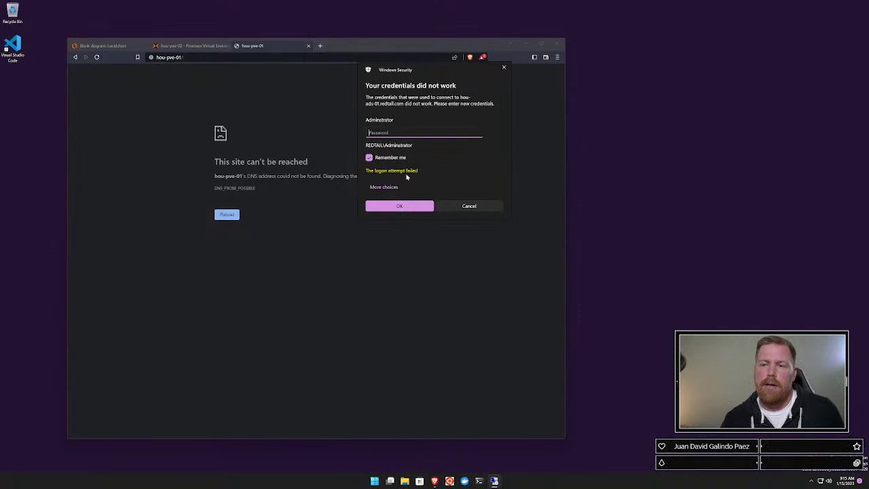
pyautogui.write('****')
pyautogui.press('Tab')
pyautogui.hotkey('shift', 'Tab')
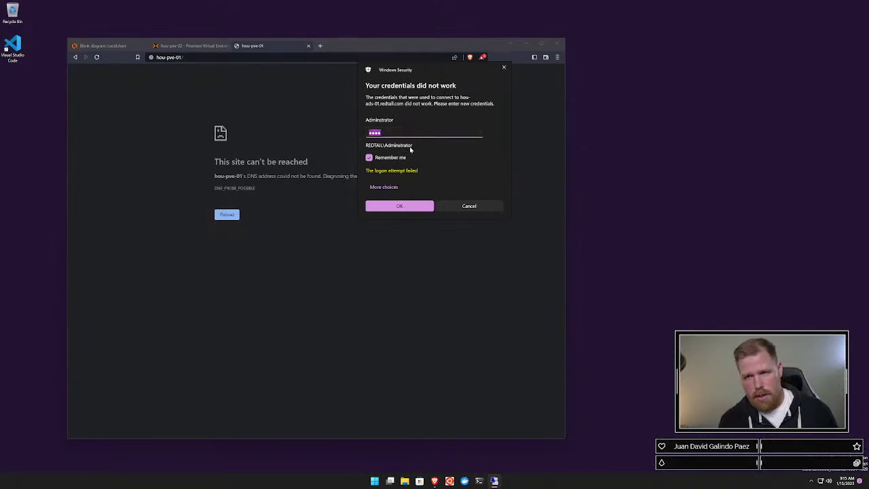
# Step: Use a different account: enter a domain user name with REDTAIL\ prefix and its password, then submit
pyautogui.click(378, 190)
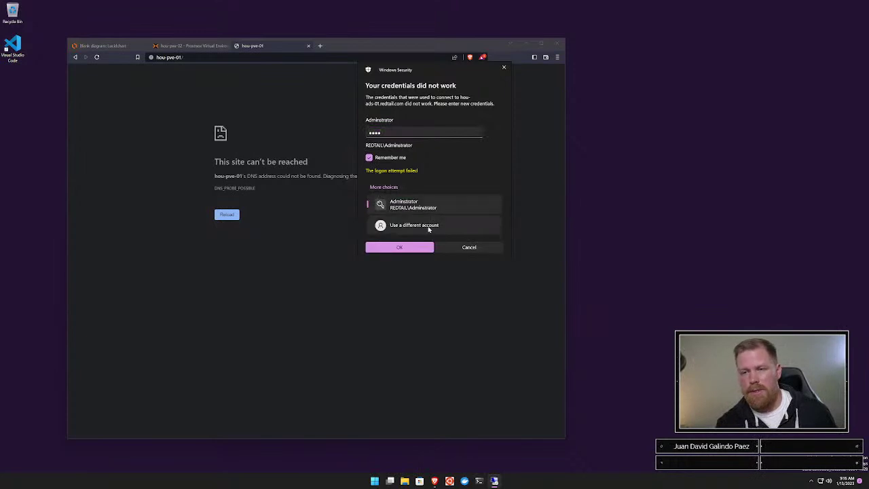
pyautogui.click(428, 229)
pyautogui.write('cdot')
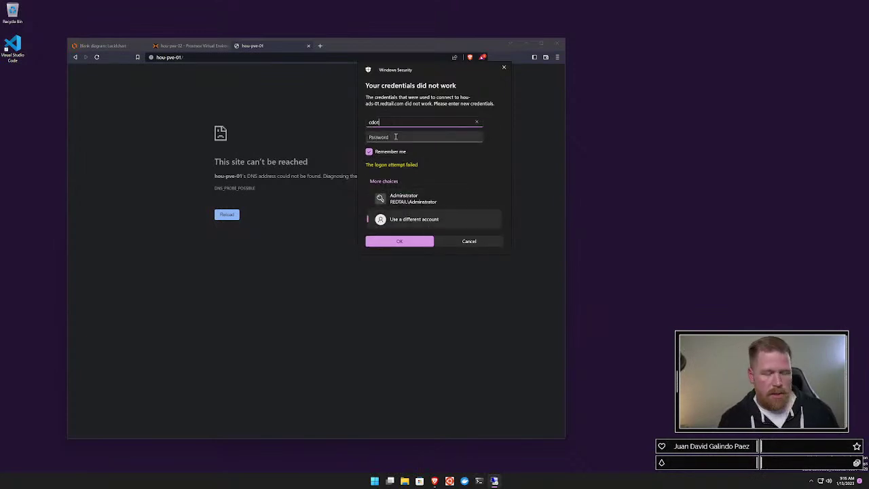
pyautogui.click(396, 137)
pyautogui.write('**********')
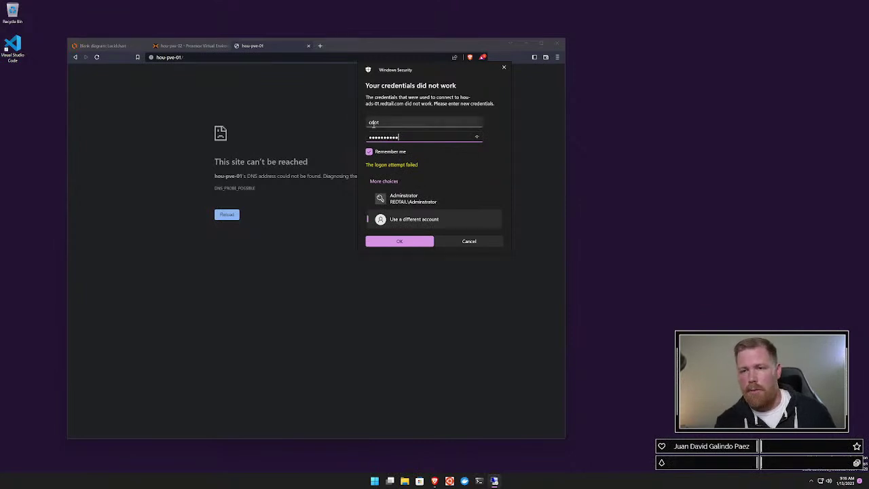
pyautogui.click(375, 126)
pyautogui.press('Home')
pyautogui.write('REDTAIL\\')
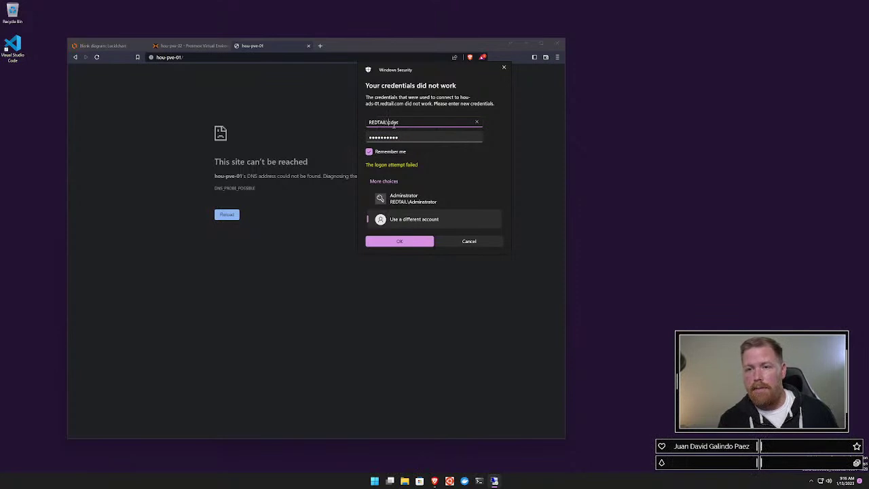
pyautogui.click(409, 241)
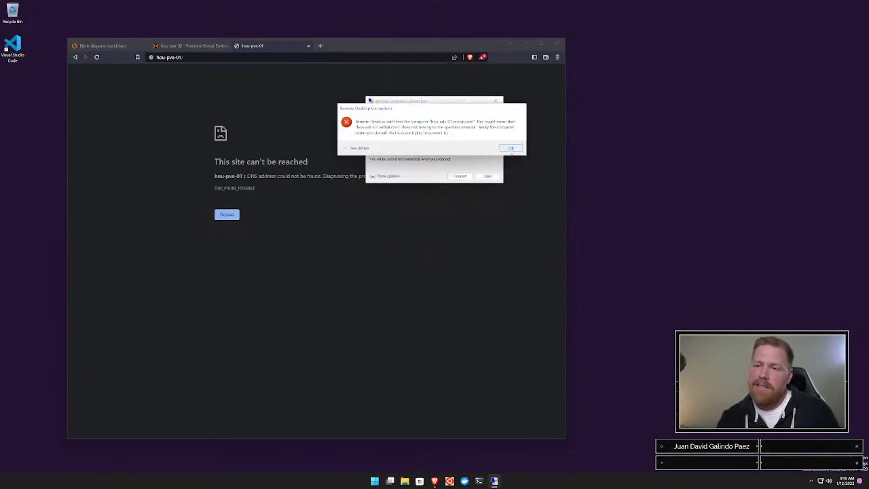
# Step: Dismiss the computer-not-found error and start connecting to 10.30.0.51 instead
pyautogui.click(511, 148)
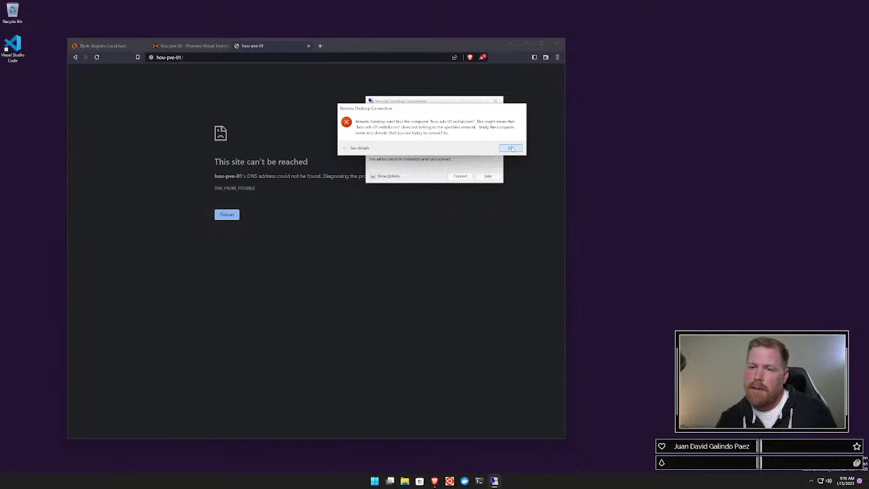
pyautogui.click(511, 149)
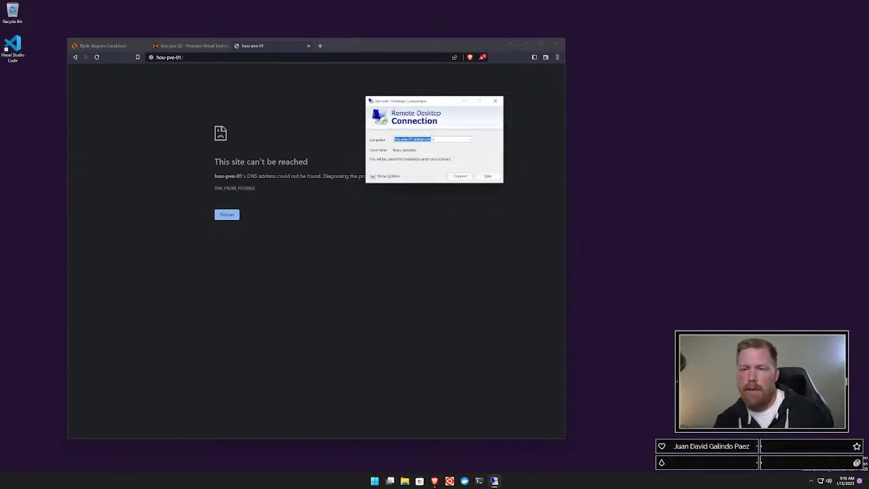
pyautogui.press('BackSpace')
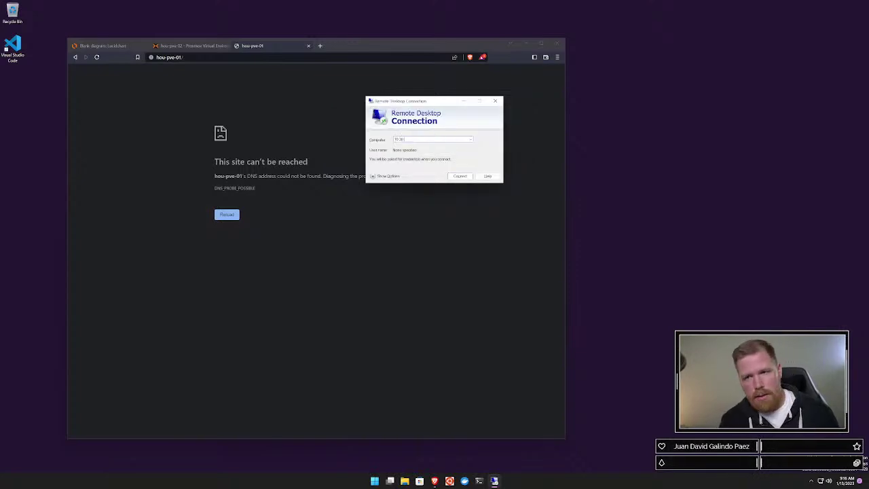
pyautogui.press('Return')
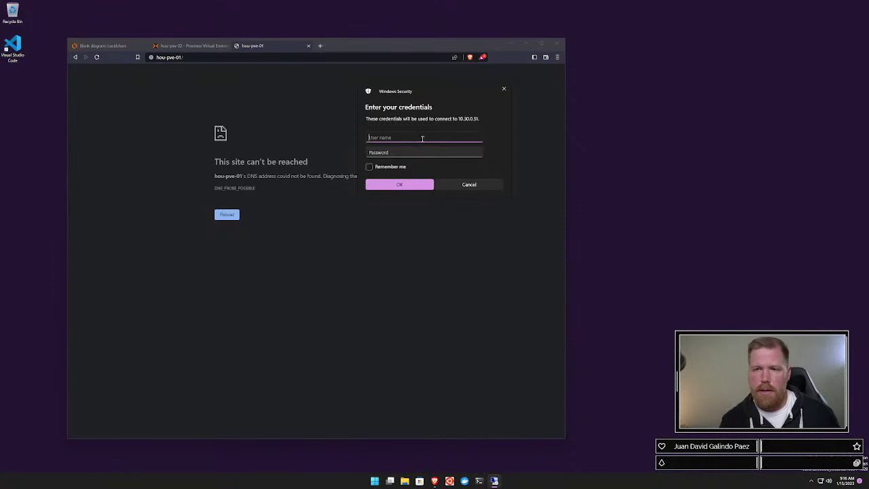
# Step: Sign in with the domain administrator credentials, remembered, and permanently accept the certificate warning
pyautogui.write('REDTAIL\\')
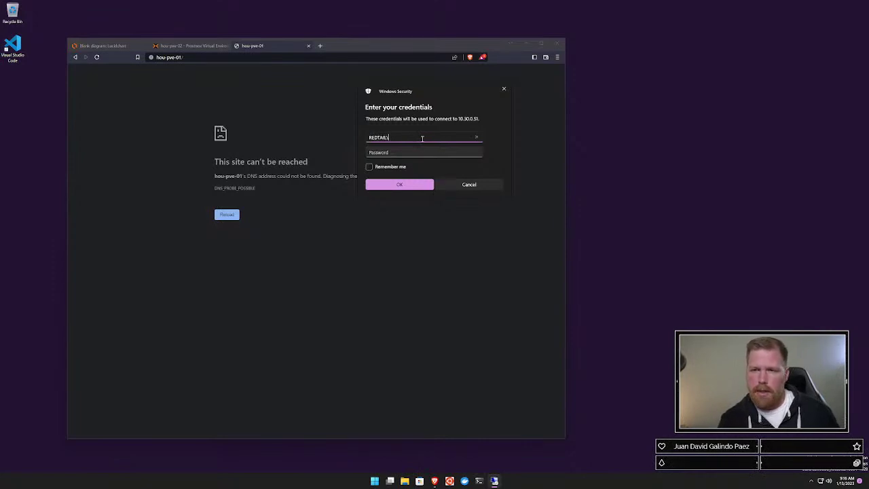
pyautogui.write('Administrator')
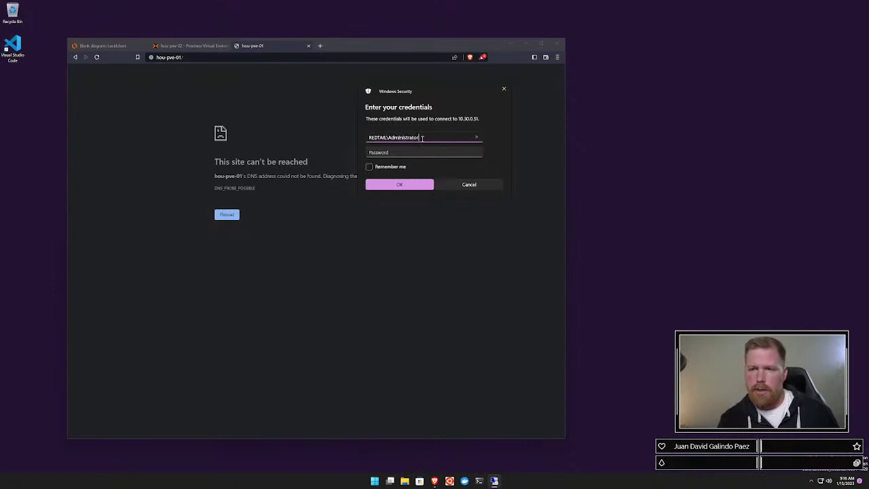
pyautogui.press('Tab')
pyautogui.write('**********')
pyautogui.press('Tab')
pyautogui.press('space')
pyautogui.press('Tab')
pyautogui.press('Return')
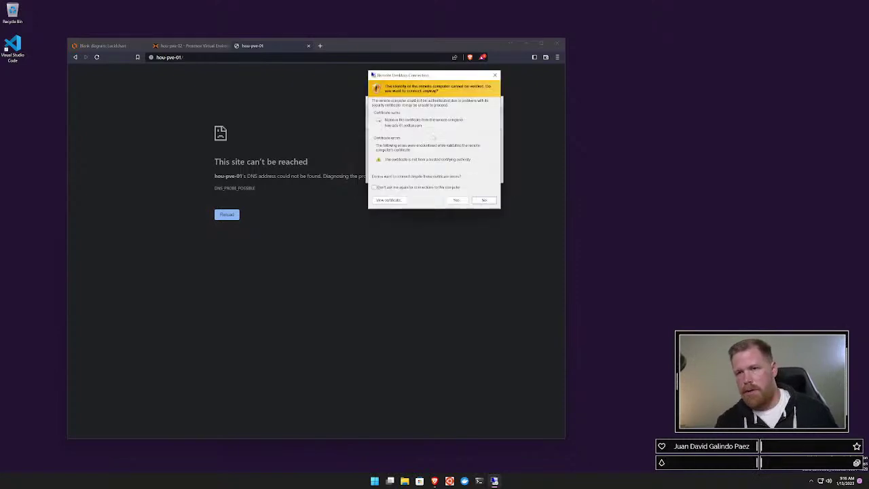
pyautogui.click(421, 189)
pyautogui.click(455, 199)
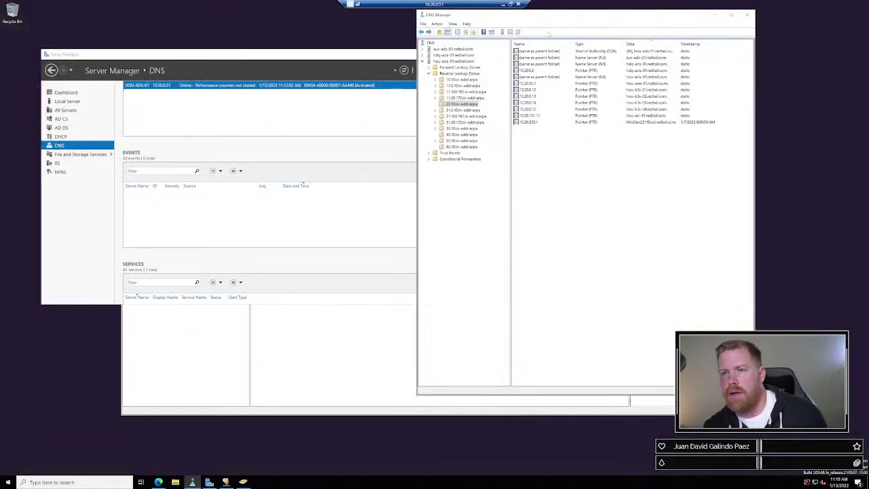
# Step: Move DNS Manager left, switch to aus-ads-01.redtail.com and open its redtail.com forward lookup zone
pyautogui.moveTo(746, 8); pyautogui.dragTo(503, 30)
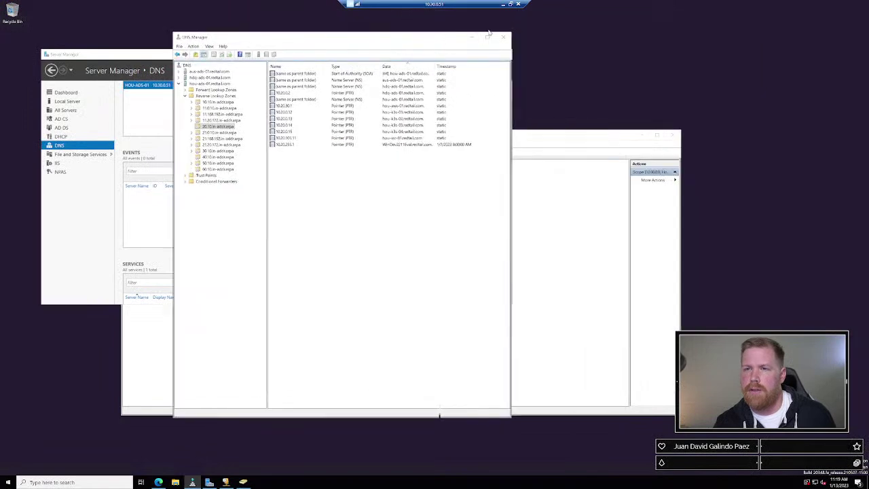
pyautogui.click(179, 84)
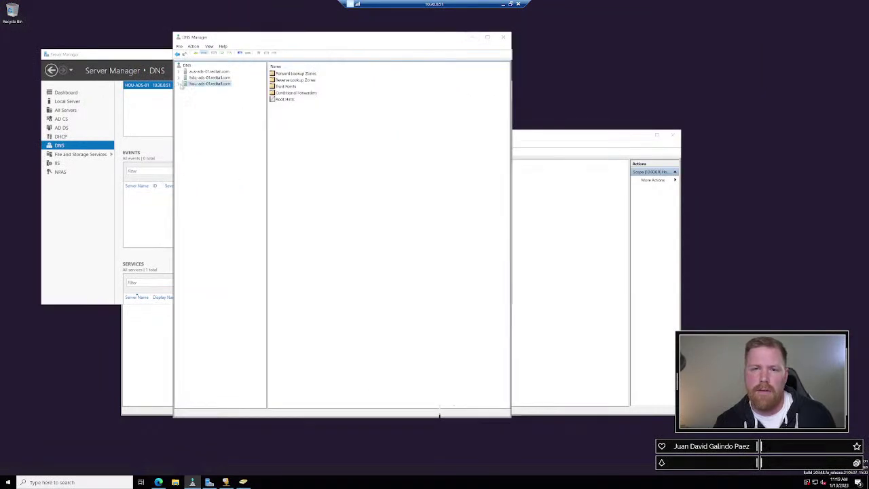
pyautogui.click(207, 72)
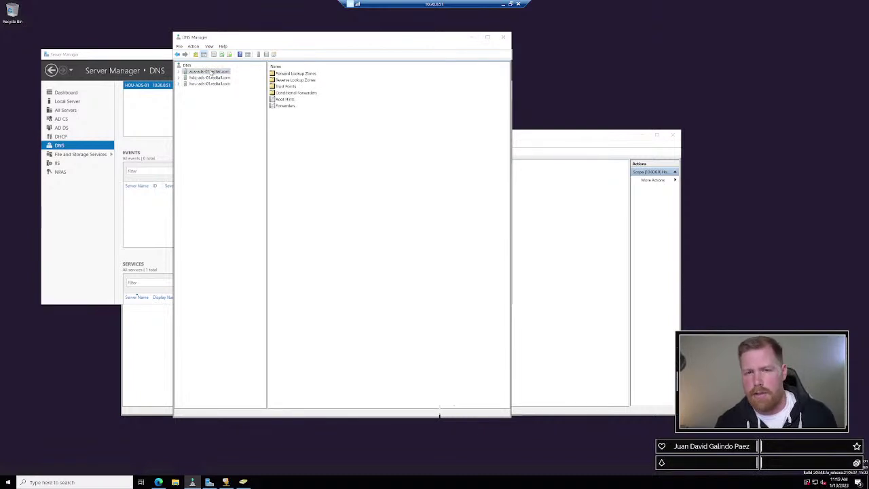
pyautogui.rightClick(209, 71)
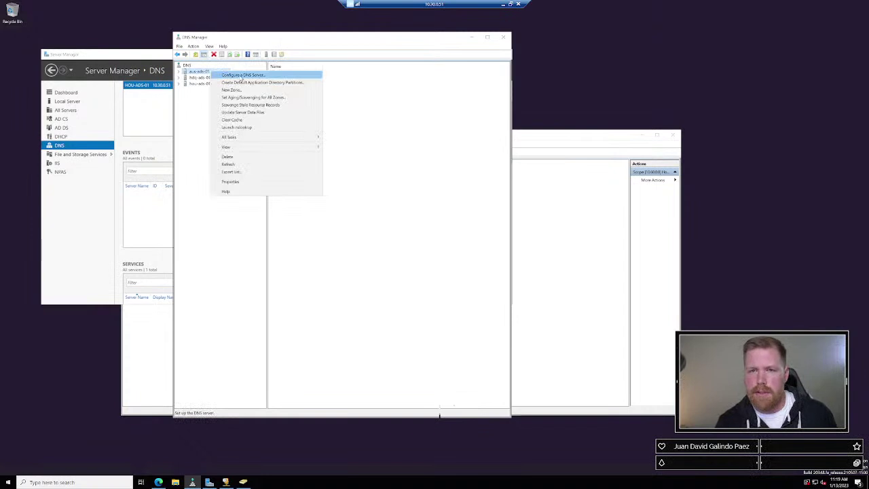
pyautogui.click(242, 76)
pyautogui.click(330, 172)
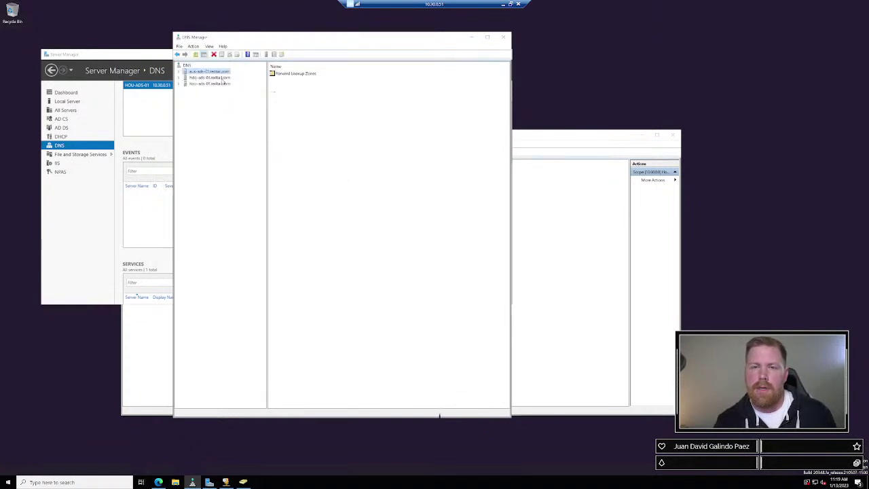
pyautogui.click(179, 71)
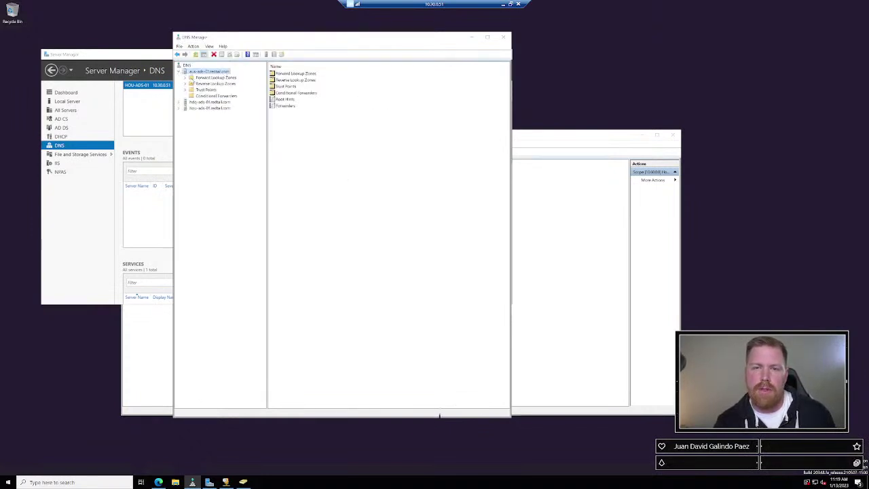
pyautogui.doubleClick(216, 77)
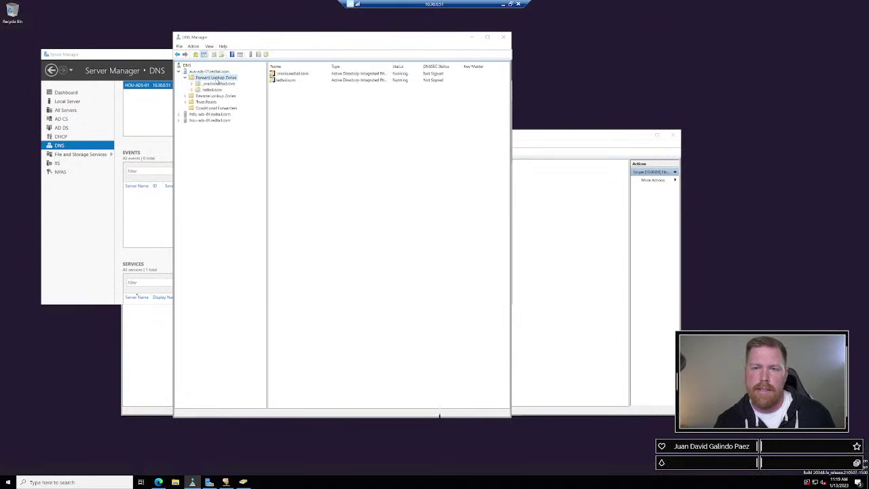
pyautogui.doubleClick(285, 80)
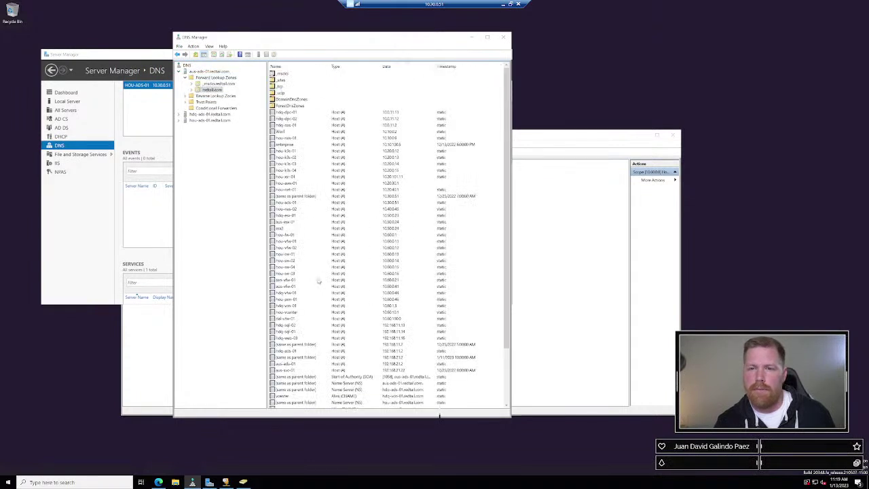
# Step: Add a Host (A) record for hou-pve-01 on the 10.20.10 network to the redtail.com zone
pyautogui.rightClick(211, 89)
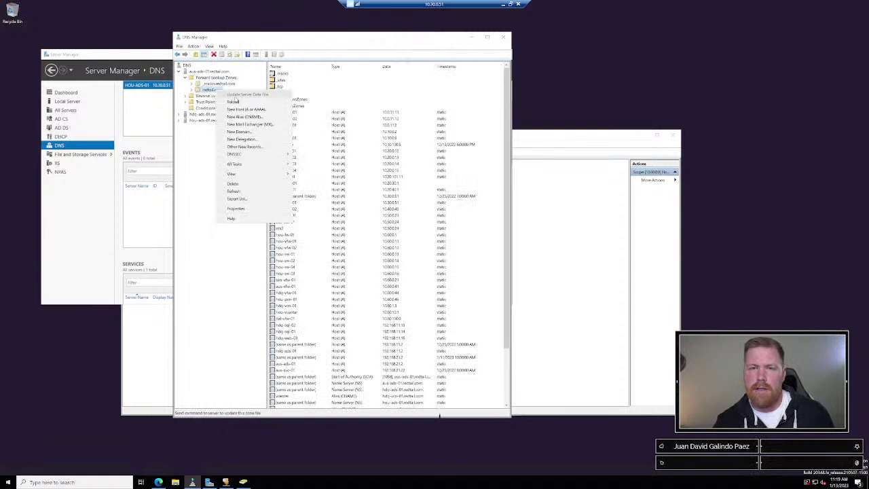
pyautogui.click(243, 109)
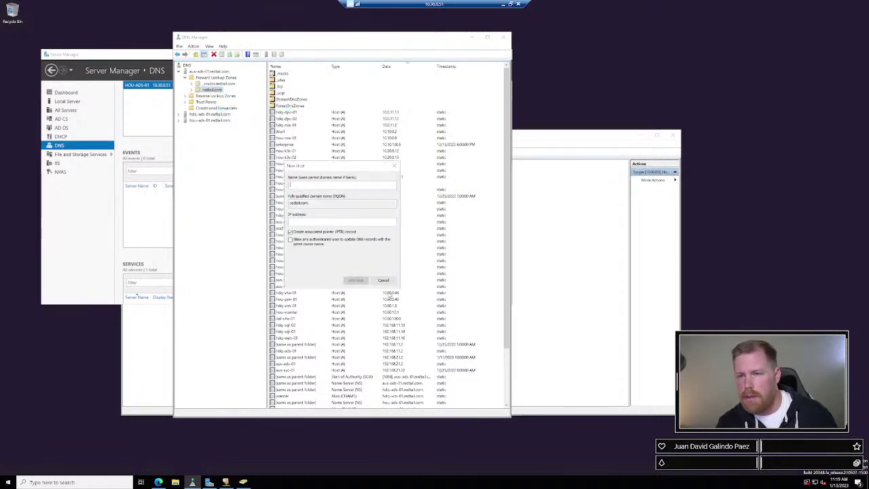
pyautogui.click(384, 280)
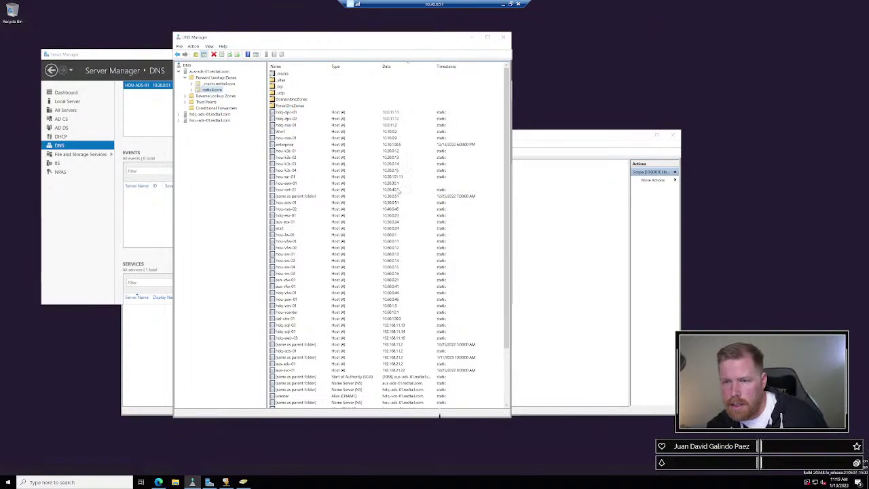
pyautogui.rightClick(218, 90)
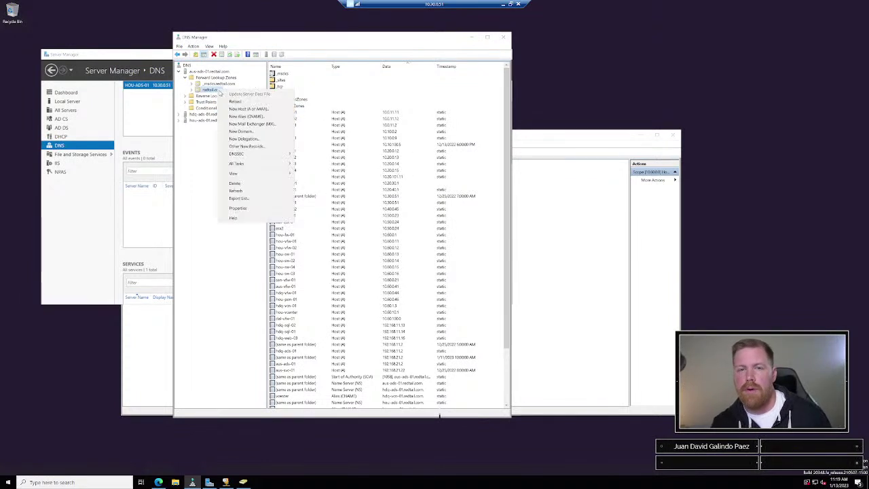
pyautogui.click(242, 108)
pyautogui.write('hou-svc-03')
pyautogui.press('Tab')
pyautogui.press('Tab')
pyautogui.write('10.2')
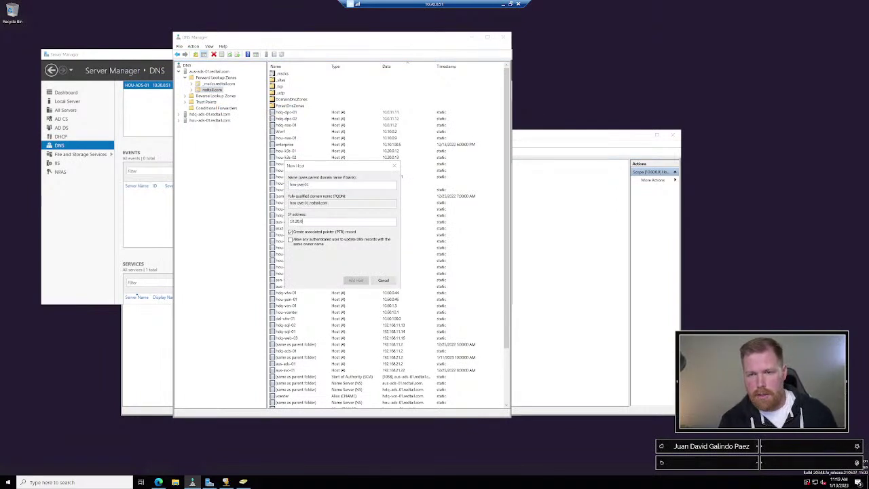
pyautogui.write('0.10.3')
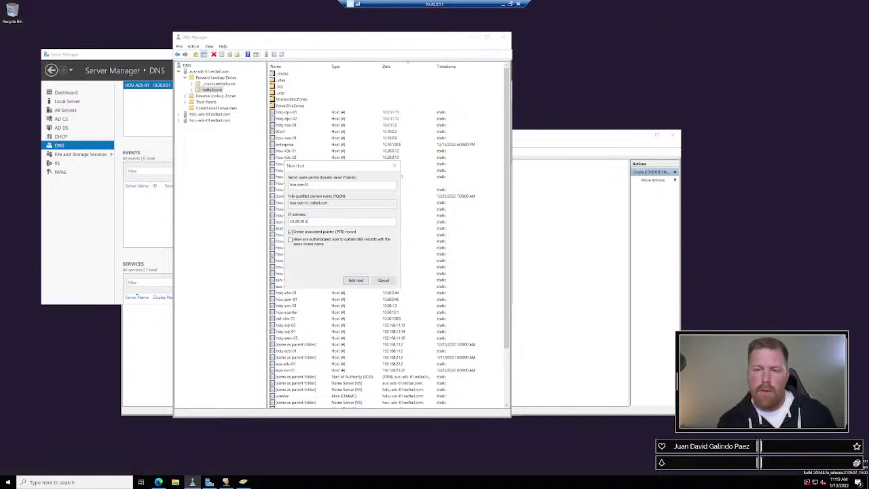
pyautogui.click(355, 280)
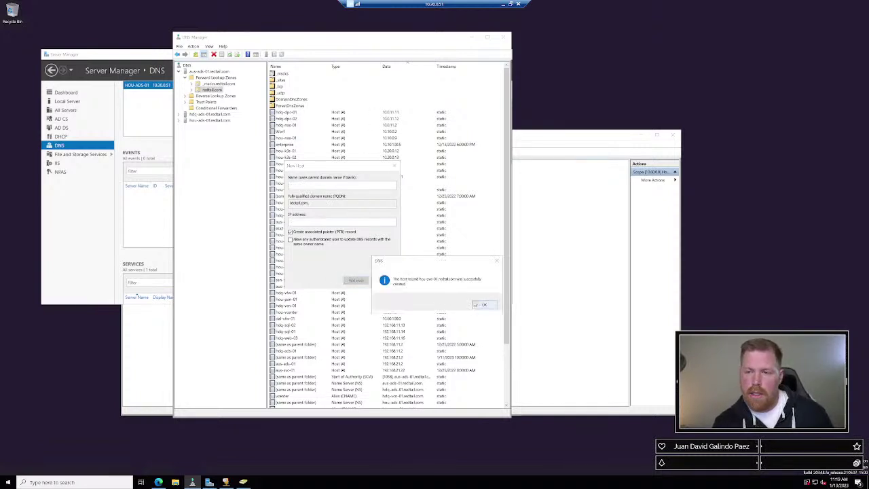
pyautogui.click(484, 304)
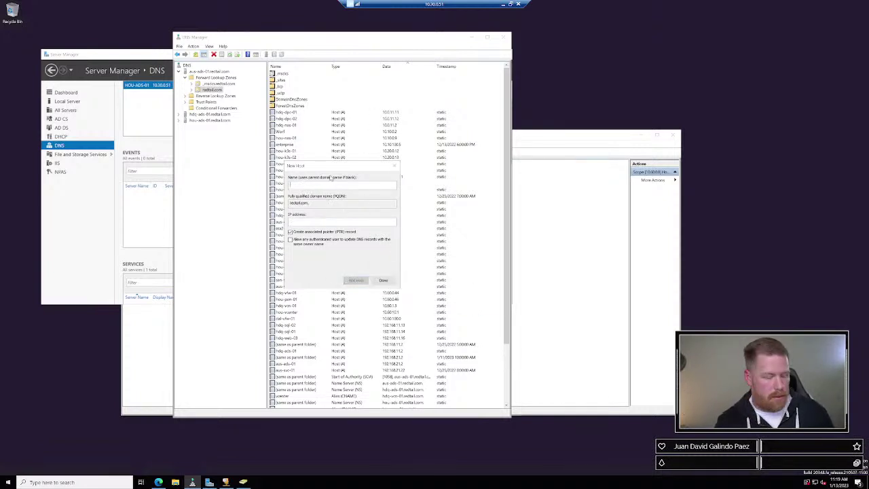
# Step: Add a second host record, hou-pve-02 at 10.20.10.2
pyautogui.write('hou-ove-02')
pyautogui.press('Tab')
pyautogui.press('Tab')
pyautogui.write('10.20.10.2')
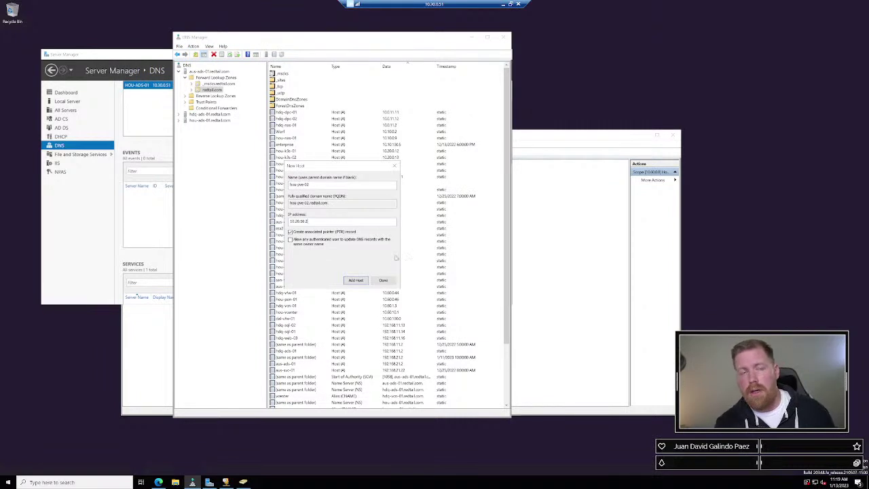
pyautogui.click(353, 278)
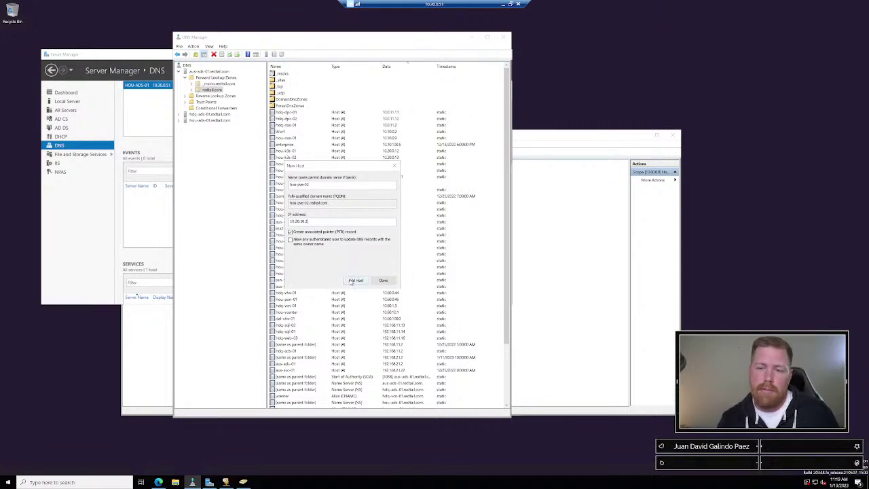
pyautogui.click(486, 307)
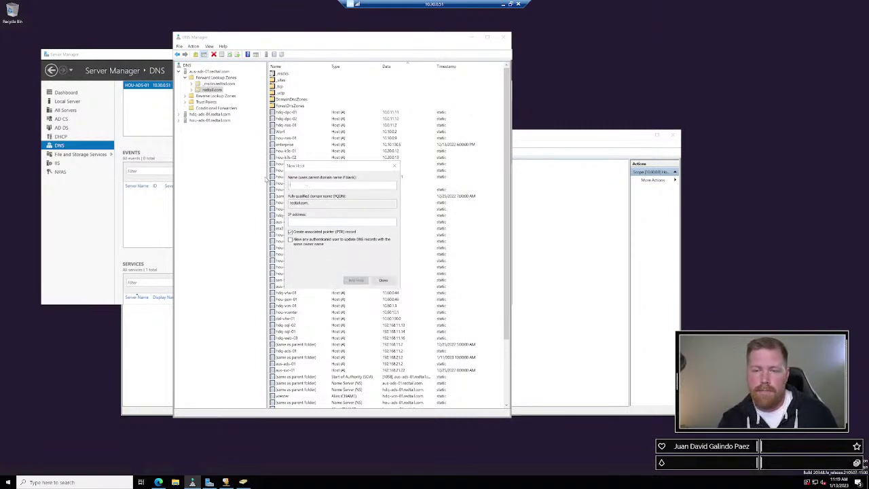
# Step: Add host records for hou-pve-03 and hou-pve-04 (10.20.10.4)
pyautogui.write('hou-vwt')
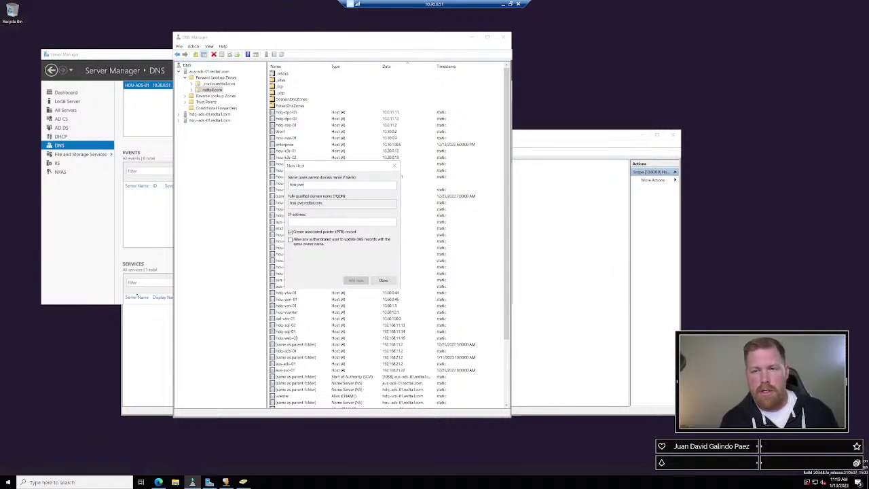
pyautogui.write('-03')
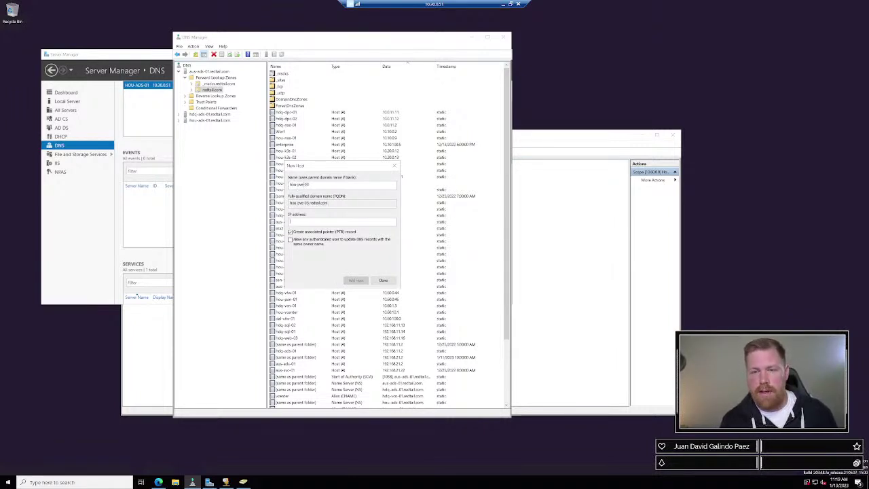
pyautogui.write('10.20')
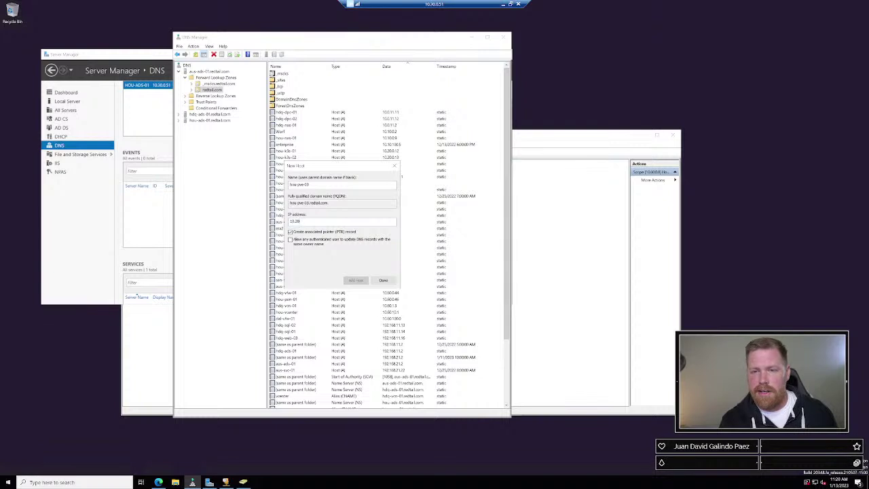
pyautogui.write('.10.3')
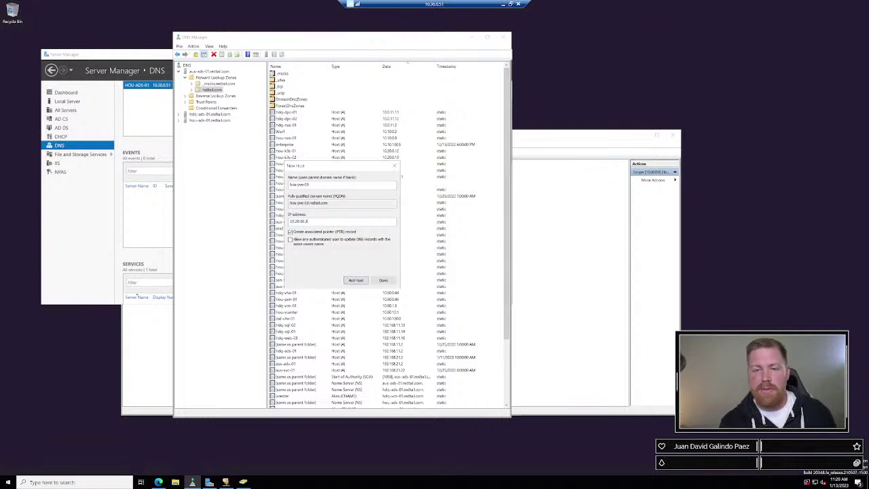
pyautogui.click(355, 280)
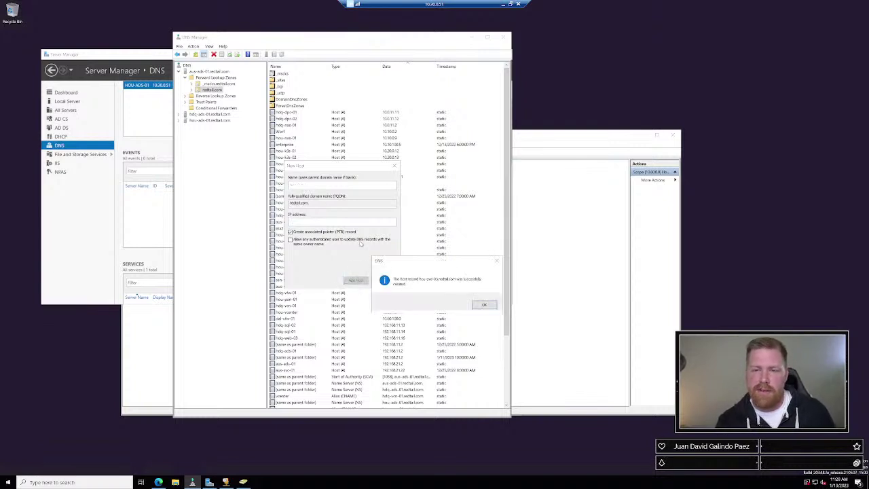
pyautogui.click(492, 306)
pyautogui.write('hou')
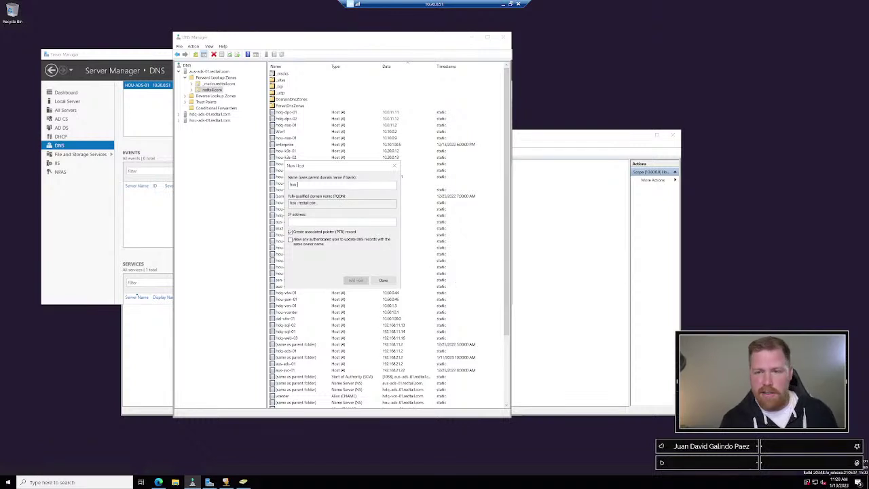
pyautogui.write('-dev1-0')
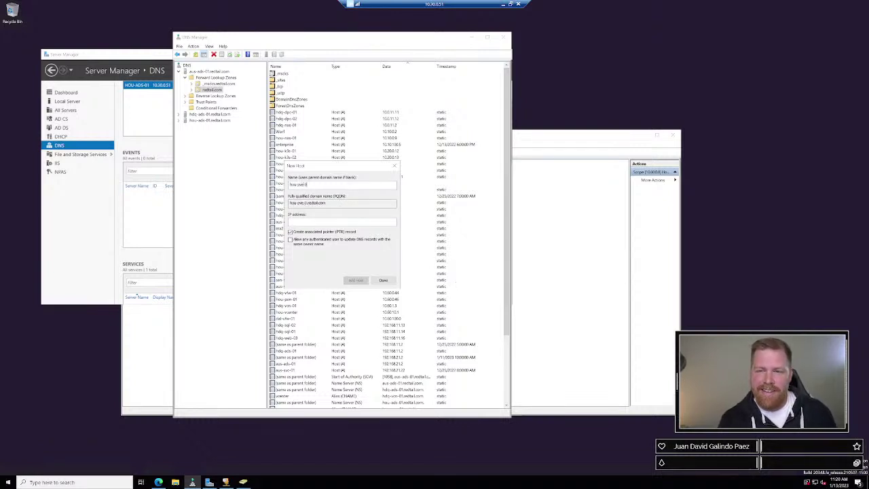
pyautogui.write('1')
pyautogui.press('Tab')
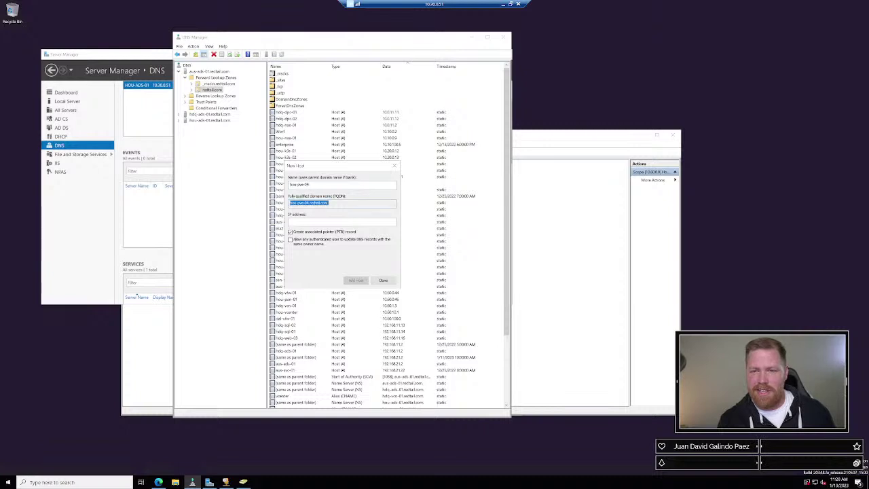
pyautogui.press('Tab')
pyautogui.write('10.20.10.4')
pyautogui.press('Return')
pyautogui.press('Return')
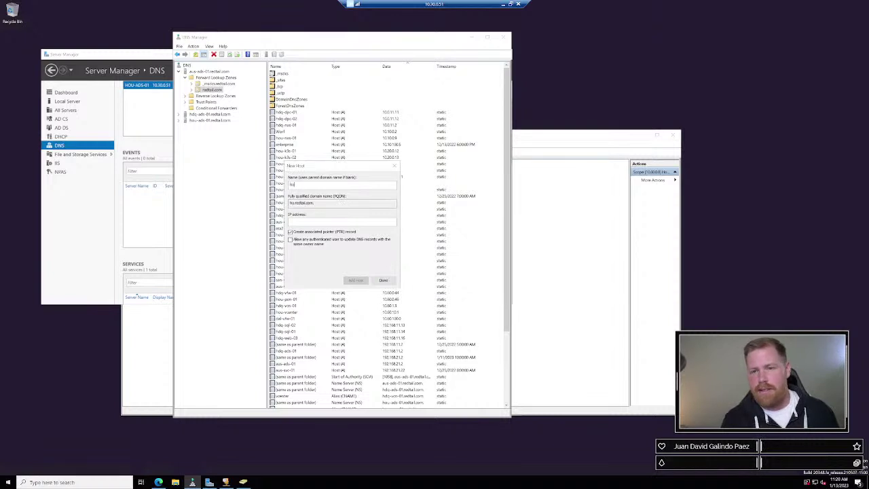
# Step: Add the last host record, hou-pve-05 at 10.20.10.5
pyautogui.write('hou-ove-0')
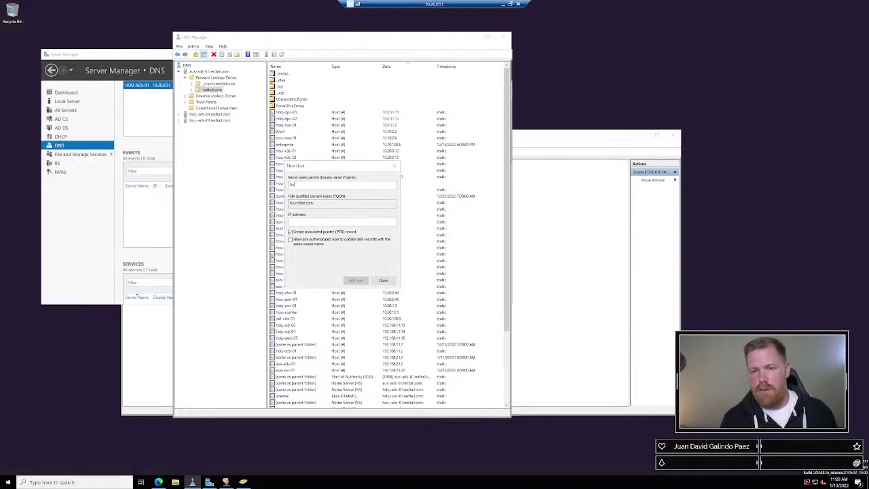
pyautogui.write('5')
pyautogui.click(291, 221)
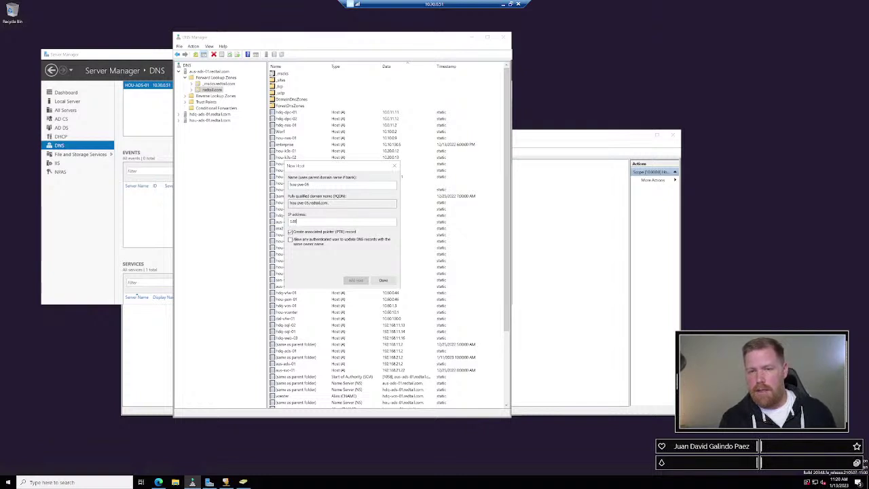
pyautogui.write('10.20.10.6')
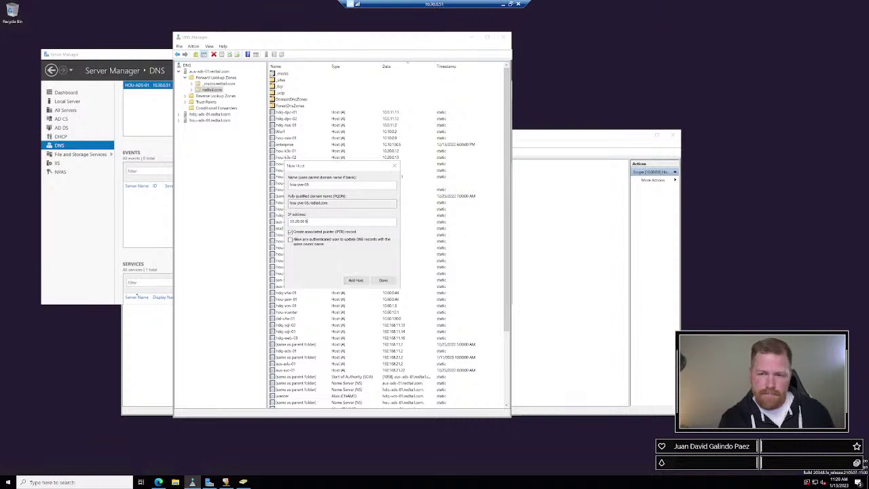
pyautogui.press('Return')
pyautogui.click(485, 304)
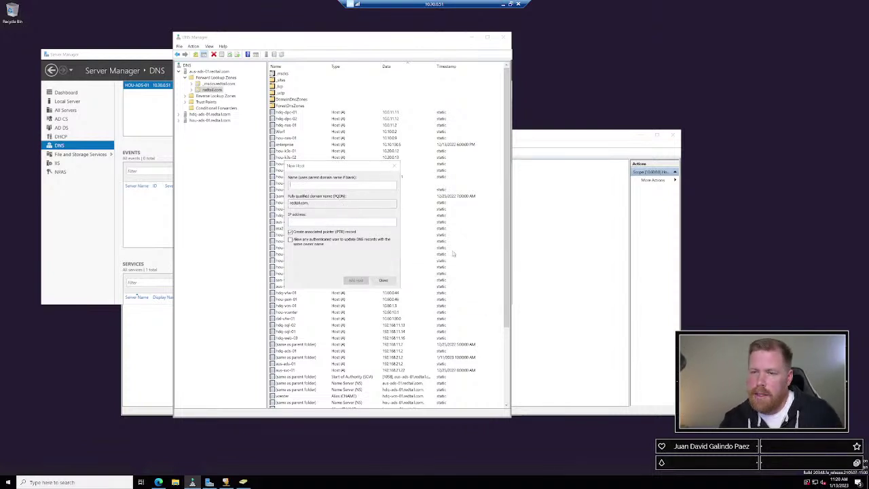
# Step: Close the New Host dialog, leave the remote session and retry the hou-pve-01 page
pyautogui.click(383, 280)
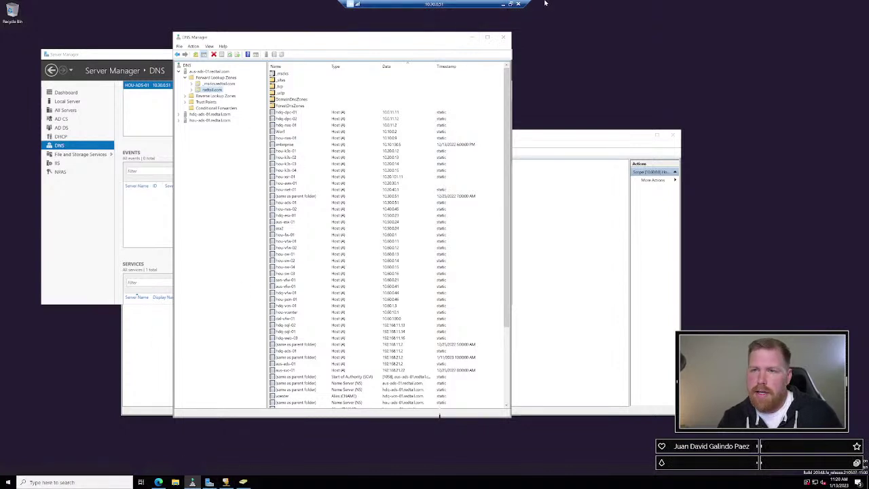
pyautogui.click(503, 5)
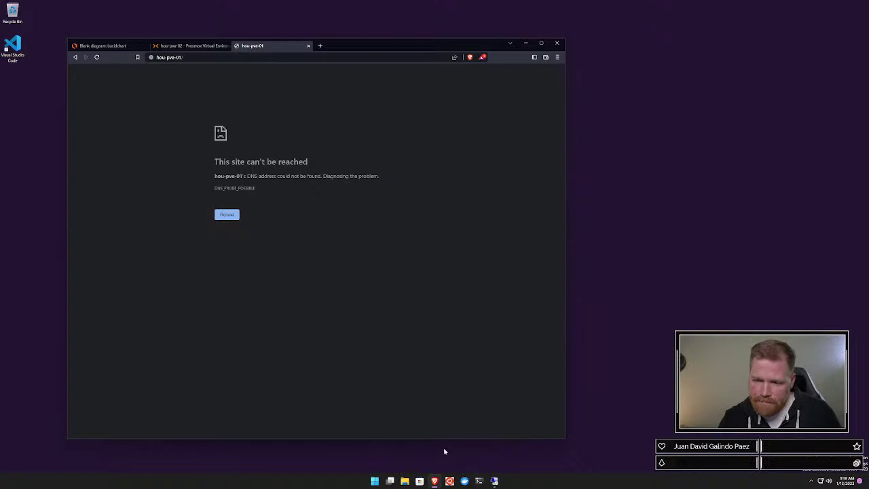
pyautogui.click(97, 57)
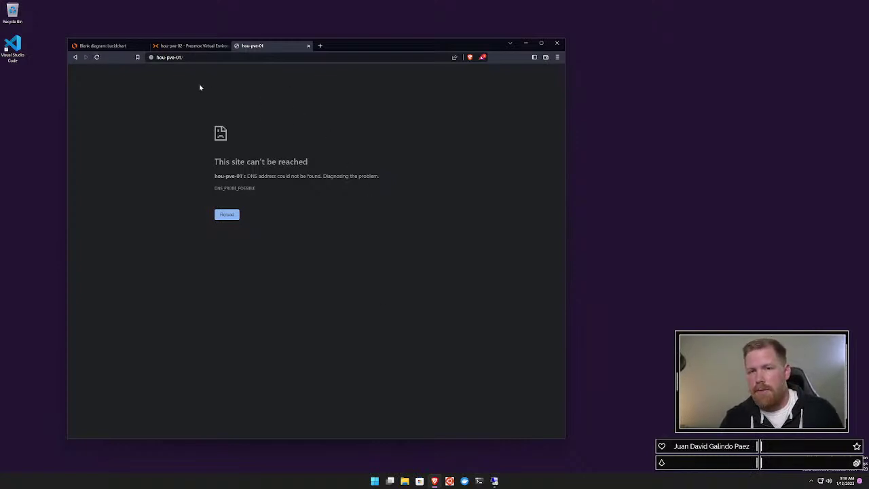
# Step: Try hou-pve-01:8006 in Brave, then type nslookup hou-pve-01 in a new PowerShell window
pyautogui.click(211, 59)
pyautogui.click(242, 59)
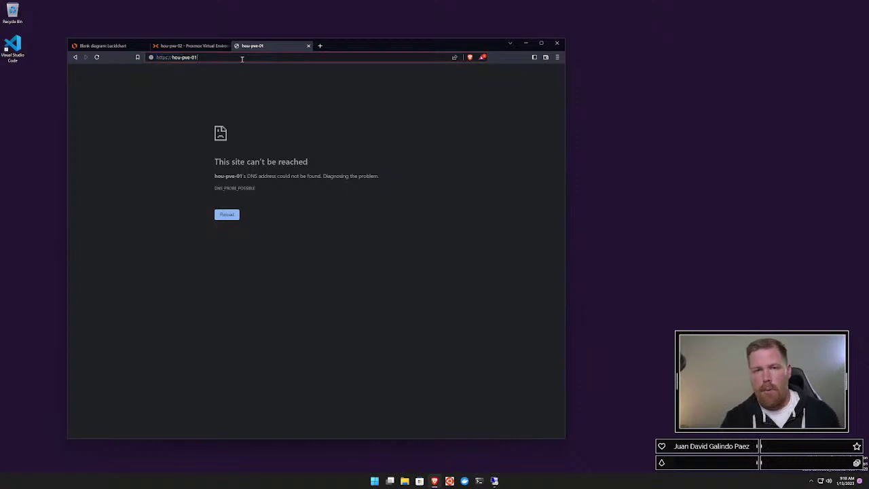
pyautogui.write(':8006')
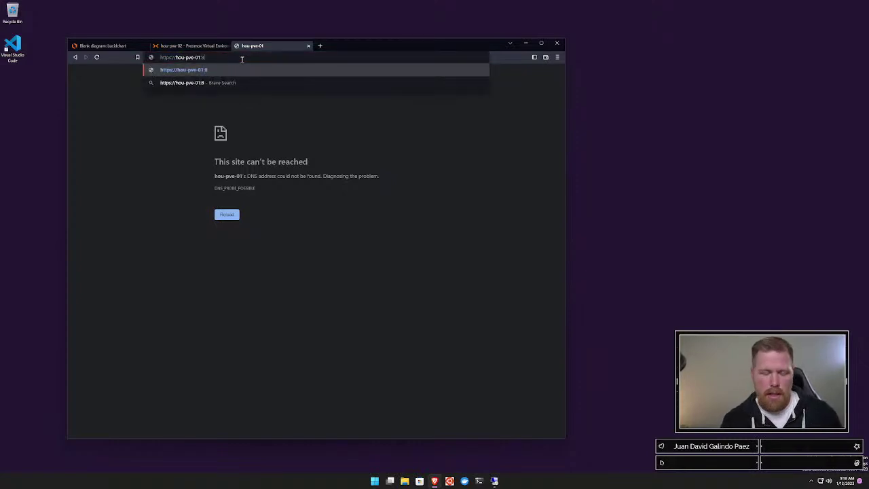
pyautogui.press('Return')
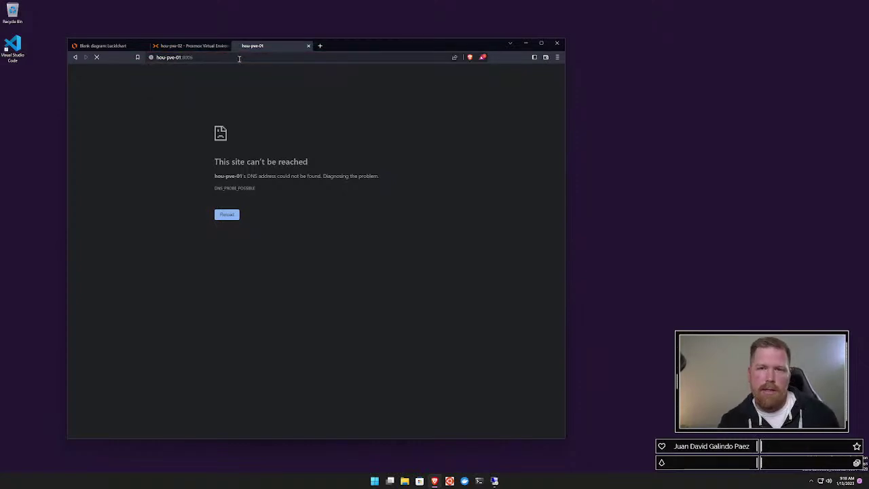
pyautogui.click(479, 480)
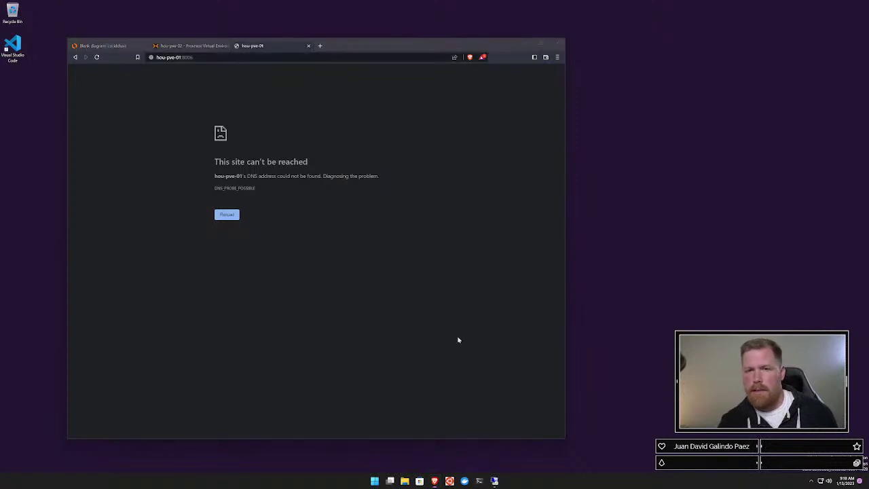
pyautogui.write('nslookup hou-pve-01')
# Step: Look up hou-pve-01.redtail.com on the default DNS server and on 10.30.0.51
pyautogui.press('BackSpace')
pyautogui.write('.redtai.com')
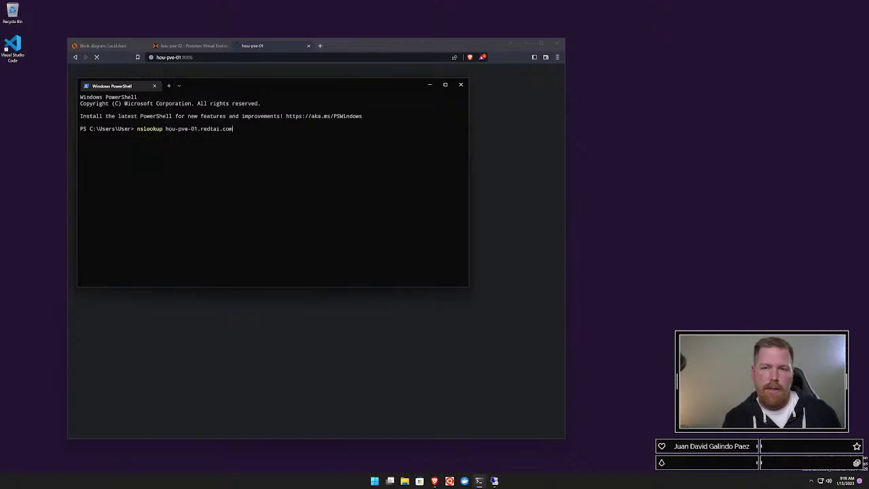
pyautogui.press('BackSpace')
pyautogui.press('BackSpace')
pyautogui.press('BackSpace')
pyautogui.write('l.com')
pyautogui.press('Return')
pyautogui.press('Up')
pyautogui.write('10.3')
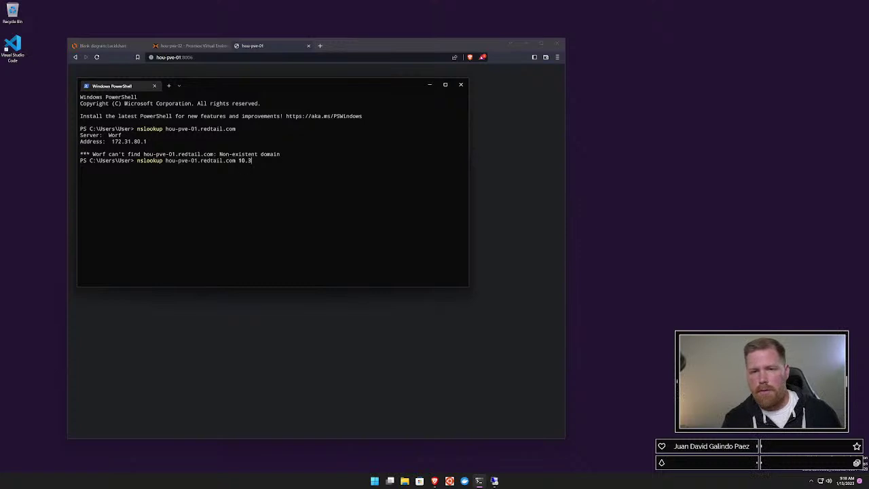
pyautogui.write('0.0.51')
pyautogui.press('Return')
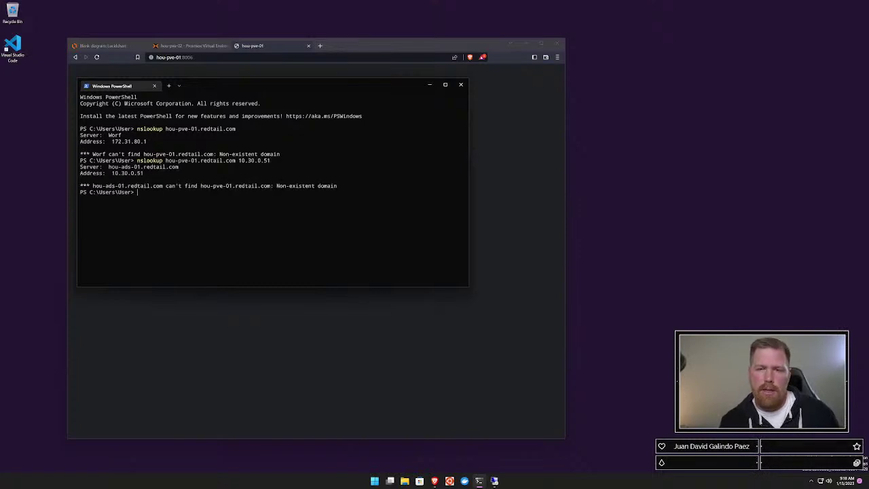
# Step: Repeat the lookup against 192.168.11.2 and 192.168.21.2, which returns 10.20.10.1
pyautogui.press('Up')
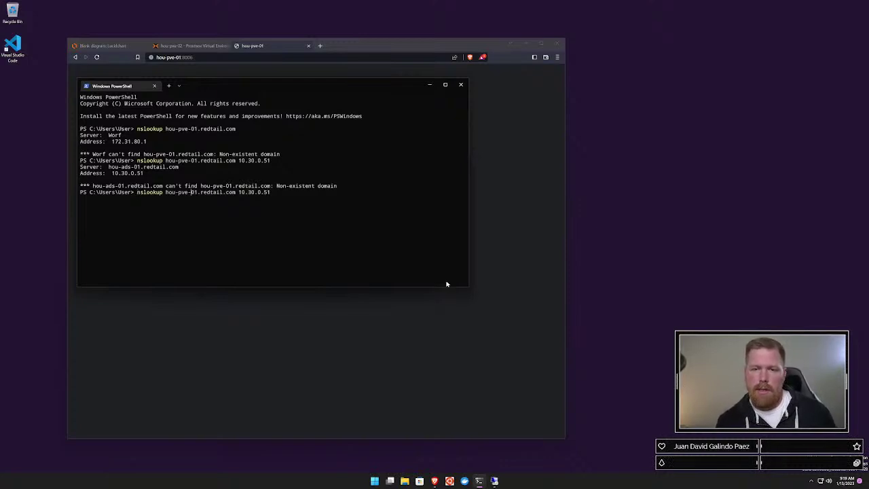
pyautogui.press('BackSpace')
pyautogui.press('BackSpace')
pyautogui.press('BackSpace')
pyautogui.press('BackSpace')
pyautogui.press('BackSpace')
pyautogui.press('BackSpace')
pyautogui.press('BackSpace')
pyautogui.press('BackSpace')
pyautogui.press('BackSpace')
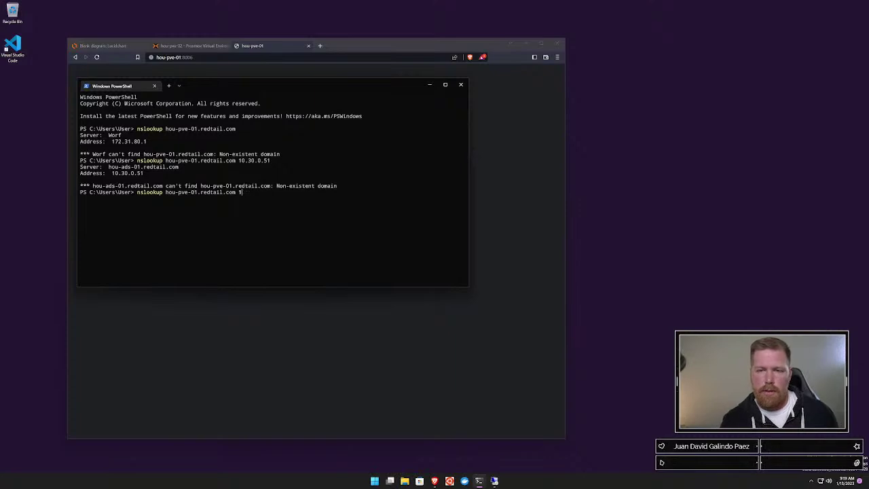
pyautogui.write('92.168.11.')
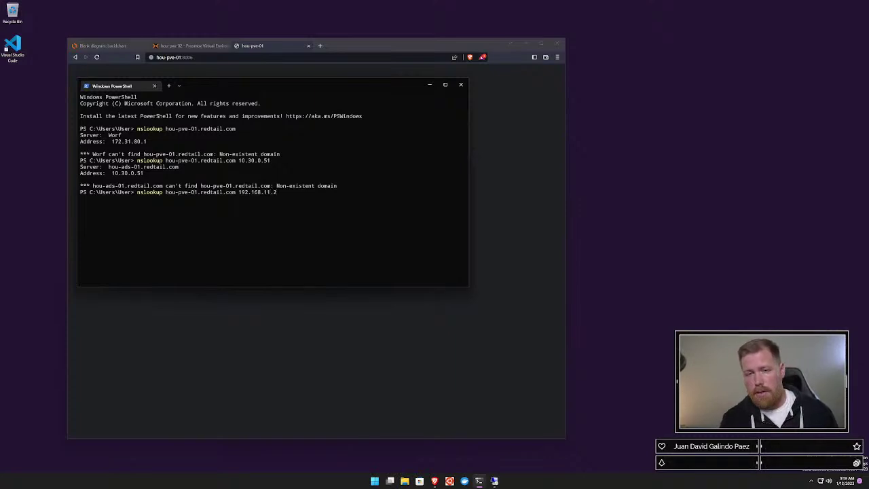
pyautogui.write('2')
pyautogui.press('Return')
pyautogui.press('Up')
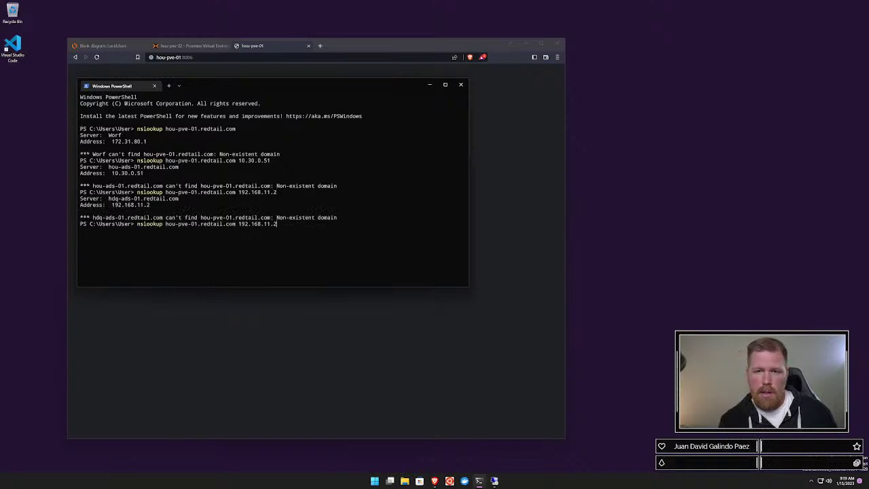
pyautogui.press('Left')
pyautogui.press('Left')
pyautogui.press('Left')
pyautogui.press('BackSpace')
pyautogui.write('2')
pyautogui.press('Return')
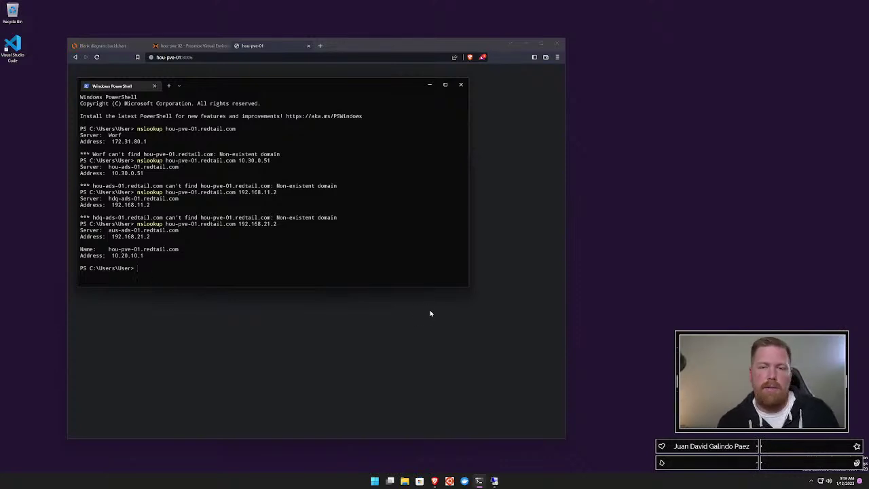
pyautogui.moveTo(383, 89); pyautogui.dragTo(373, 128)
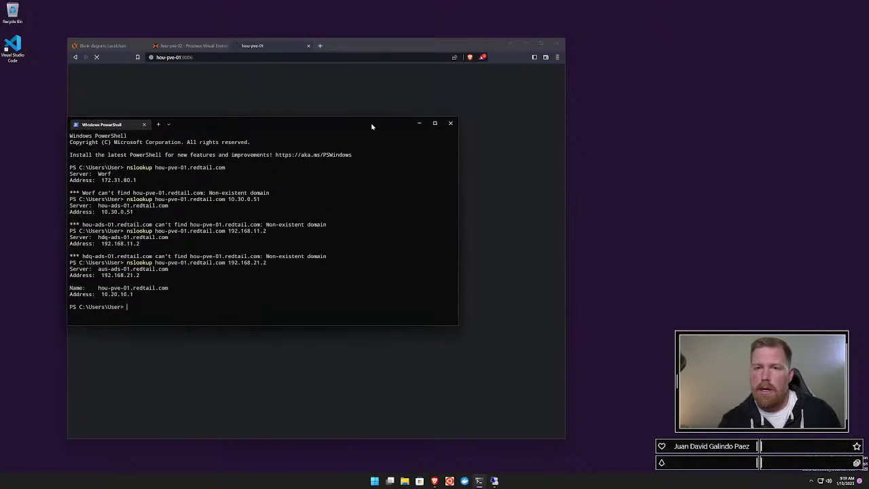
# Step: In the RDP session, review hdq-ads-01's redtail.com host records, then select the hdq-ads-01 server node
pyautogui.click(494, 481)
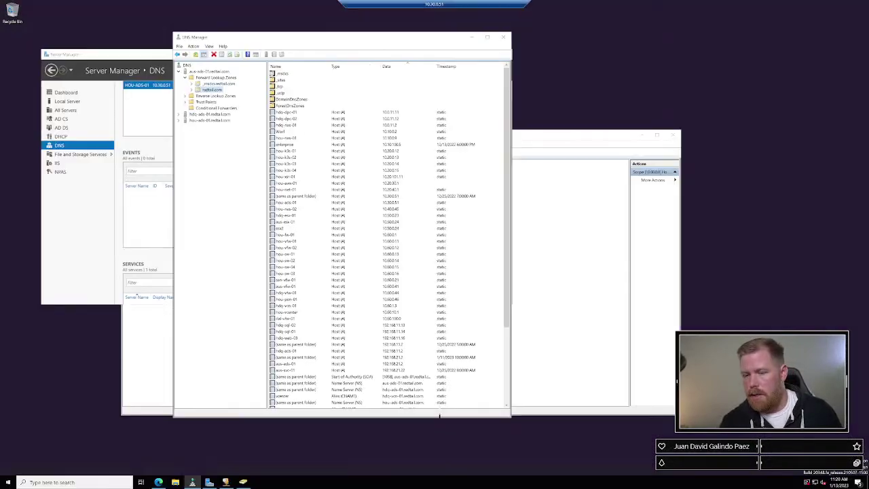
pyautogui.doubleClick(204, 114)
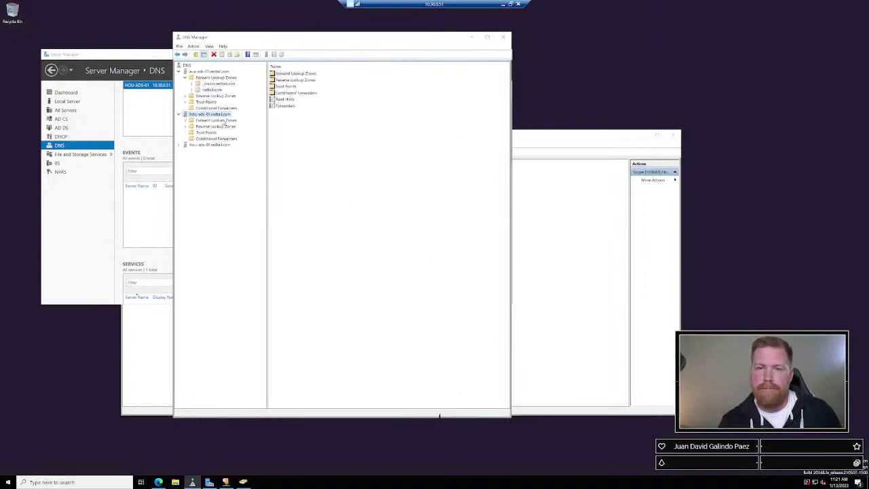
pyautogui.doubleClick(222, 122)
pyautogui.doubleClick(290, 81)
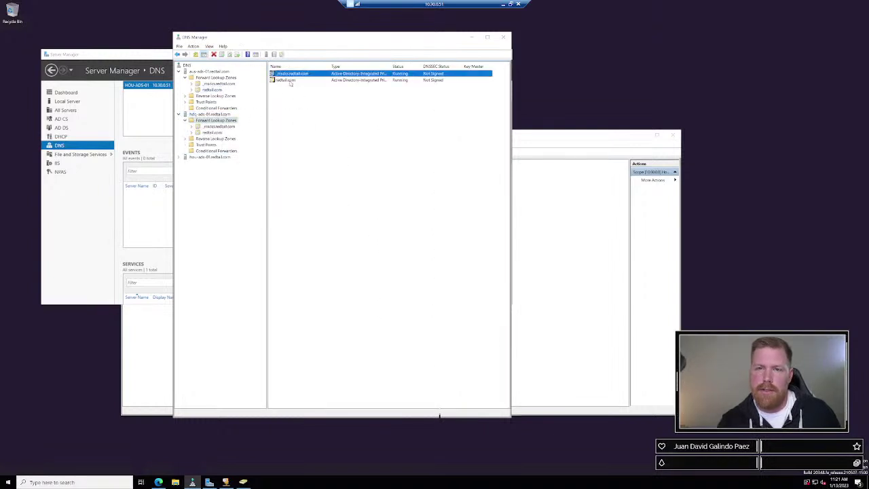
pyautogui.scroll(-2, 313, 228)
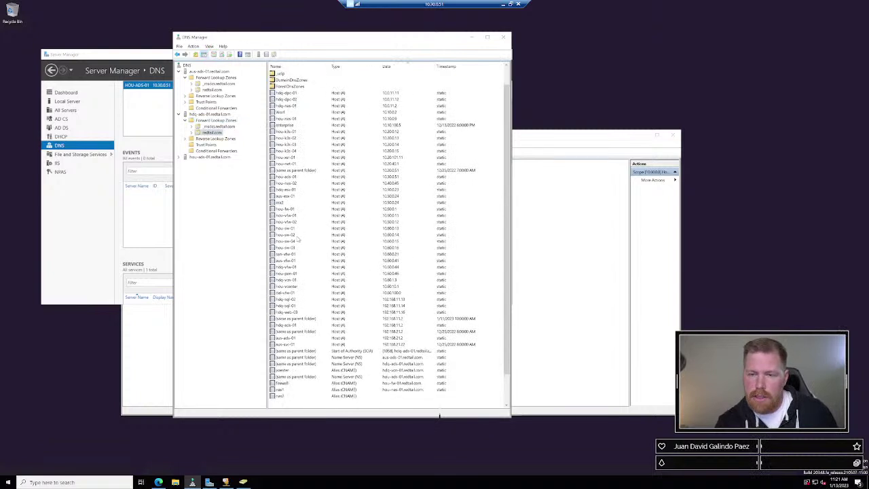
pyautogui.click(400, 138)
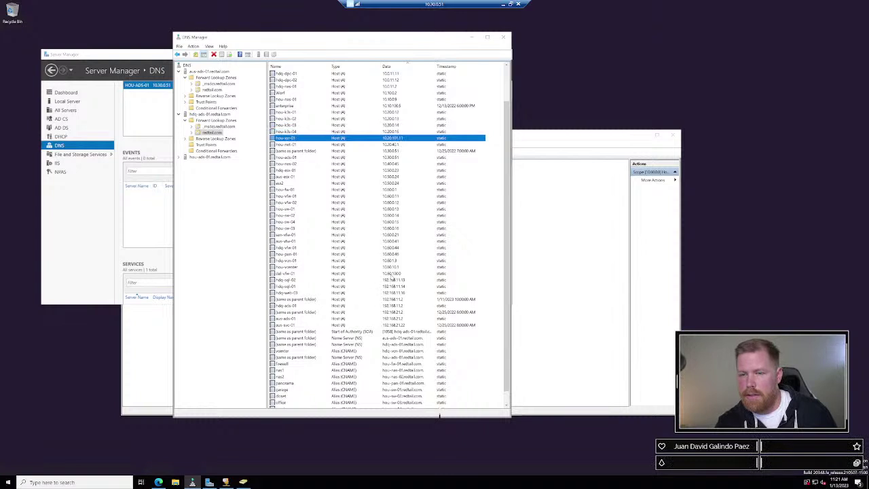
pyautogui.scroll(-1, 393, 279)
pyautogui.scroll(3, 392, 277)
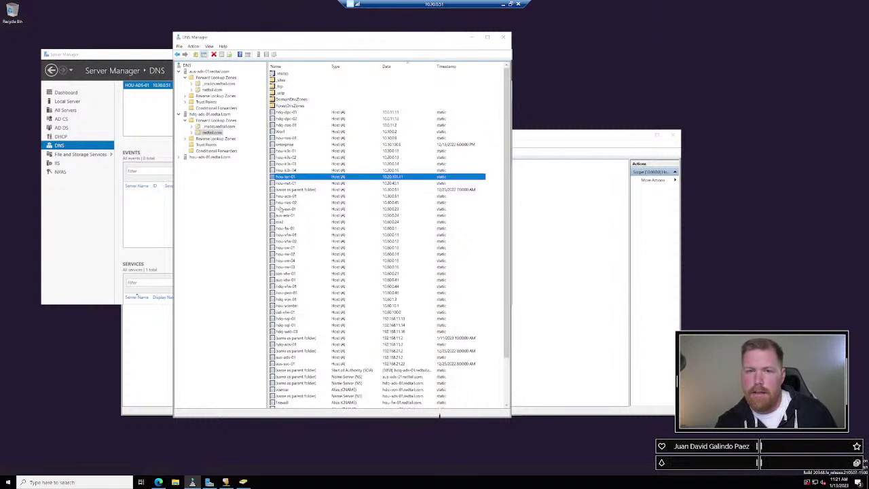
pyautogui.click(213, 115)
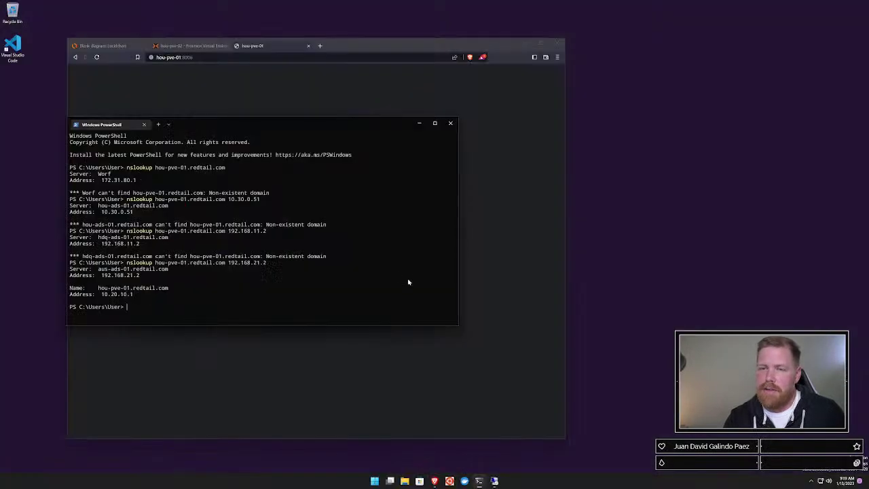
# Step: Rerun nslookup via 192.168.11.2, now resolving to 10.20.10.1, and repeatedly via 10.30.0.51
pyautogui.press('Up')
pyautogui.press('Up')
pyautogui.press('Return')
pyautogui.press('Up')
pyautogui.press('Up')
pyautogui.press('Up')
pyautogui.press('Return')
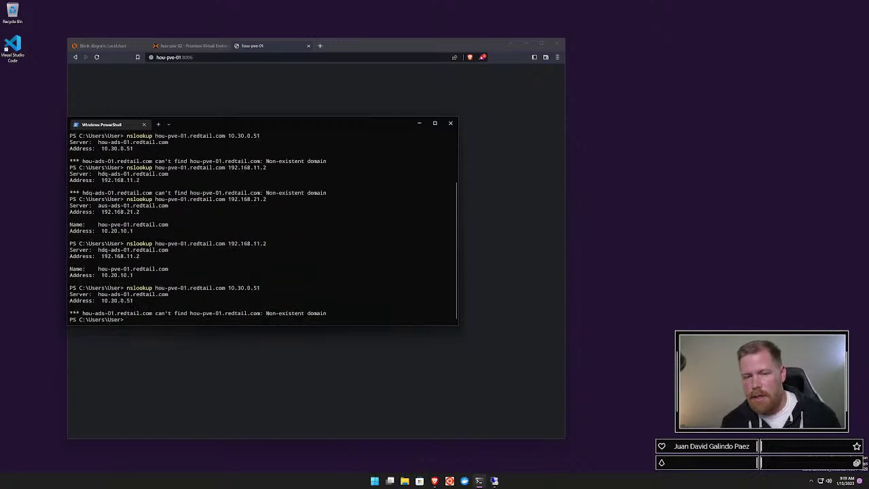
pyautogui.press('Up')
pyautogui.press('Return')
pyautogui.press('Up')
pyautogui.press('Return')
pyautogui.press('Up')
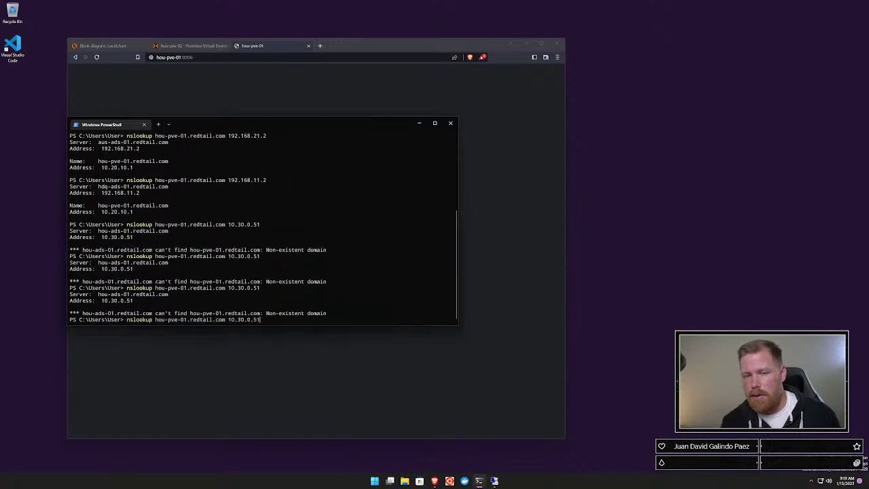
pyautogui.press('Return')
pyautogui.press('Up')
pyautogui.press('Return')
pyautogui.press('Up')
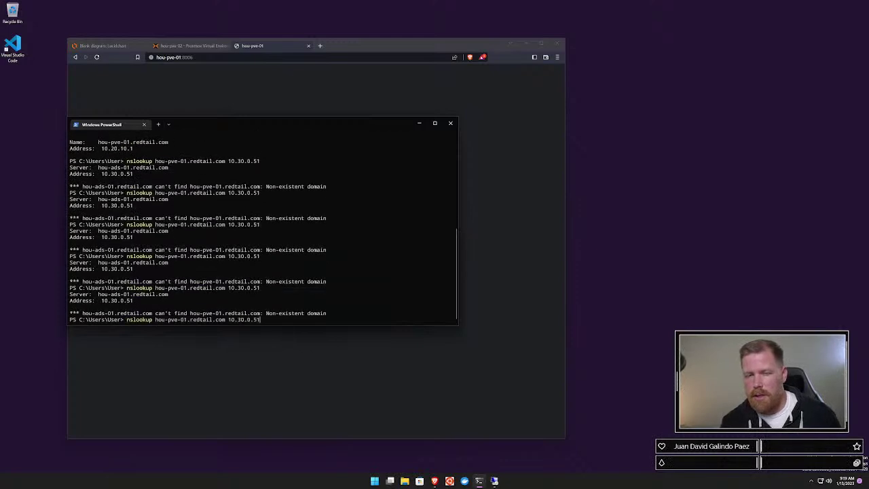
pyautogui.press('Return')
# Step: Load 10.20.10.1:8006 in Brave, briefly checking the hou-pve-02 Proxmox tab
pyautogui.click(96, 57)
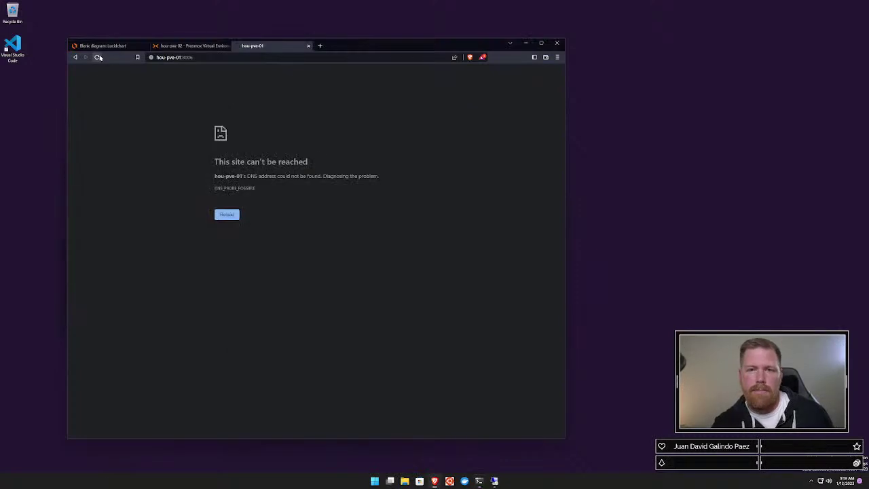
pyautogui.click(227, 57)
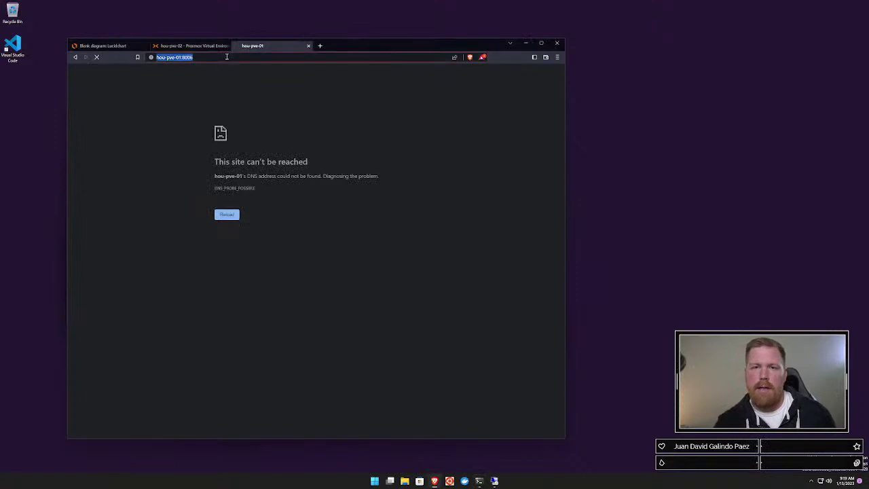
pyautogui.write('10.20.')
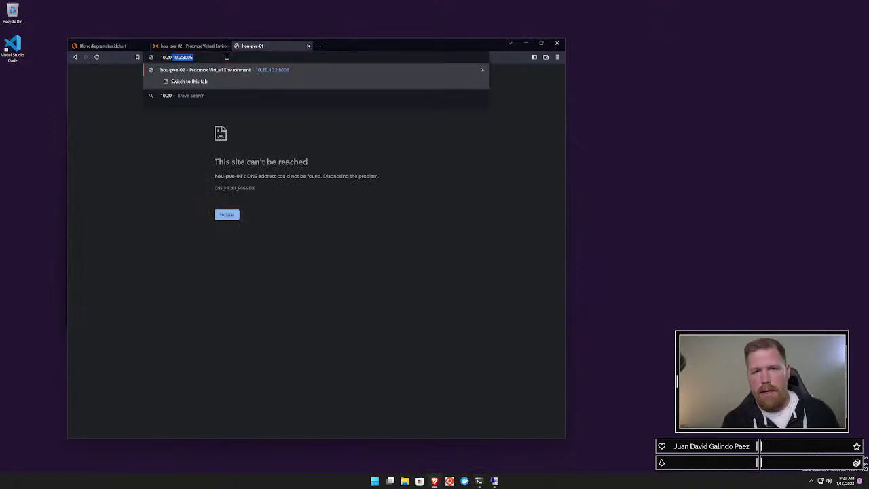
pyautogui.press('Right')
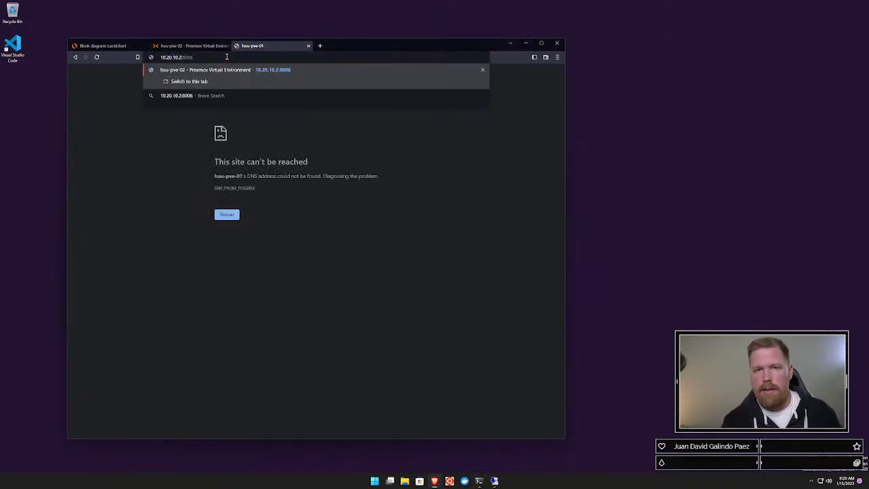
pyautogui.press('BackSpace')
pyautogui.write('1')
pyautogui.press('Return')
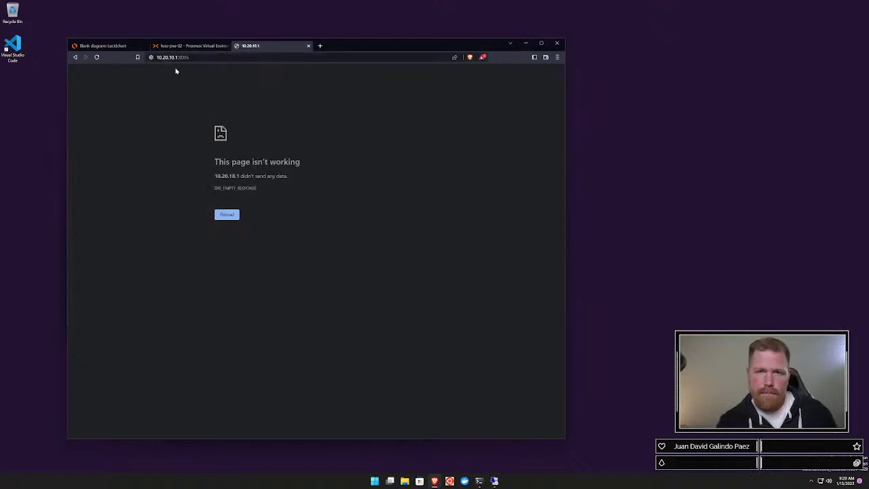
pyautogui.click(230, 215)
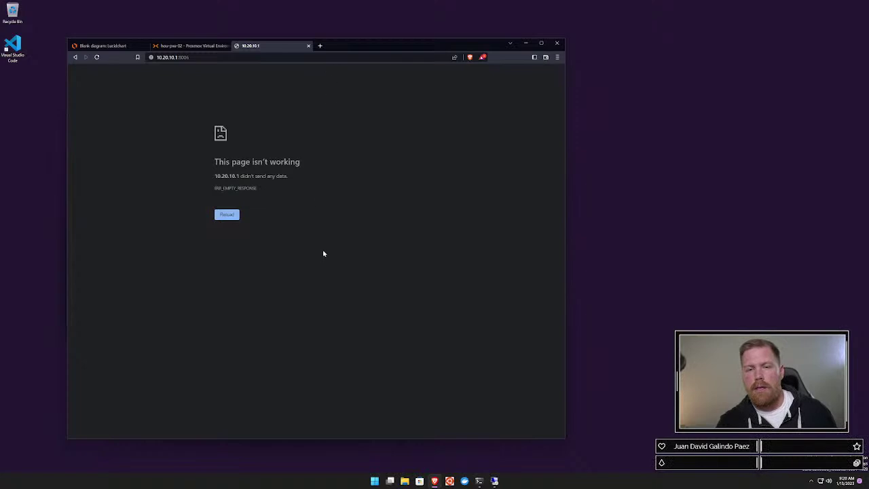
pyautogui.click(182, 46)
pyautogui.click(267, 48)
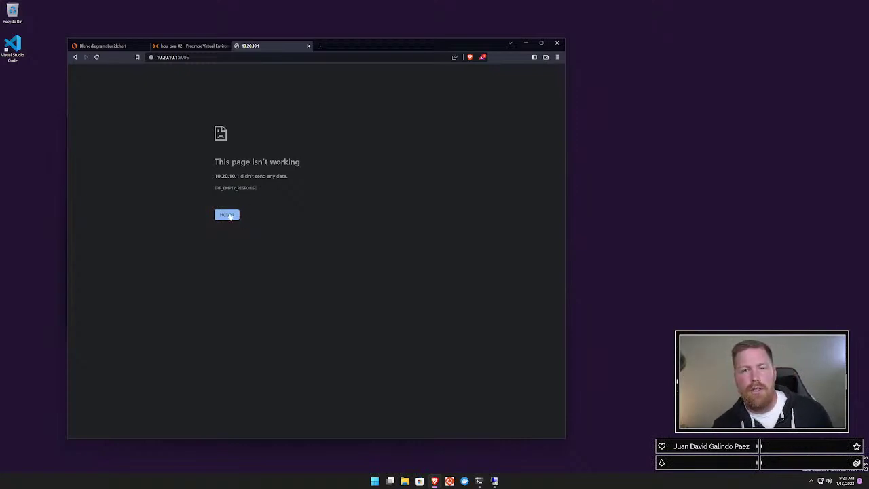
pyautogui.click(185, 57)
pyautogui.click(186, 58)
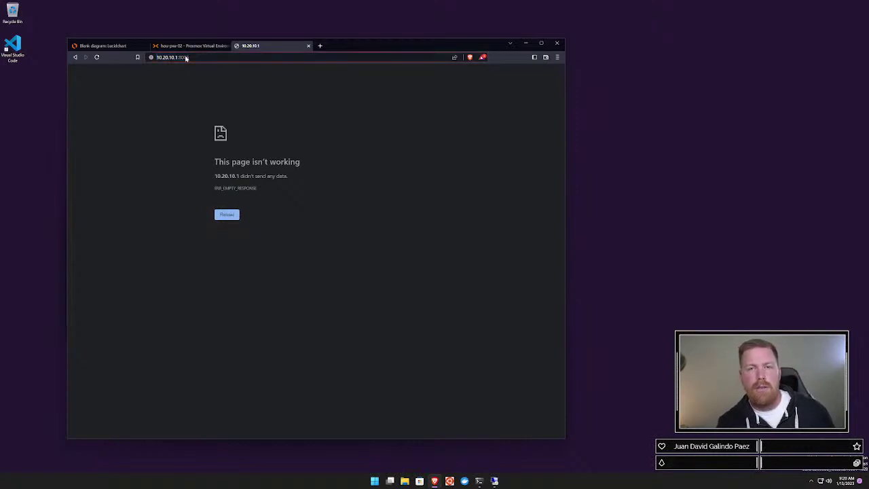
pyautogui.press('Home')
pyautogui.write('https://')
pyautogui.press('Return')
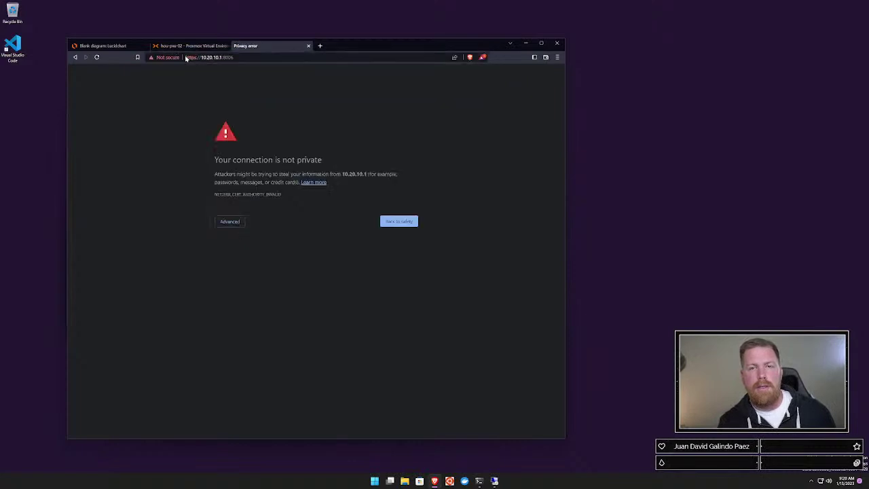
pyautogui.click(234, 221)
# Step: Proceed past the warning, log in to hou-pve-01 as root and dismiss the subscription notice
pyautogui.click(252, 274)
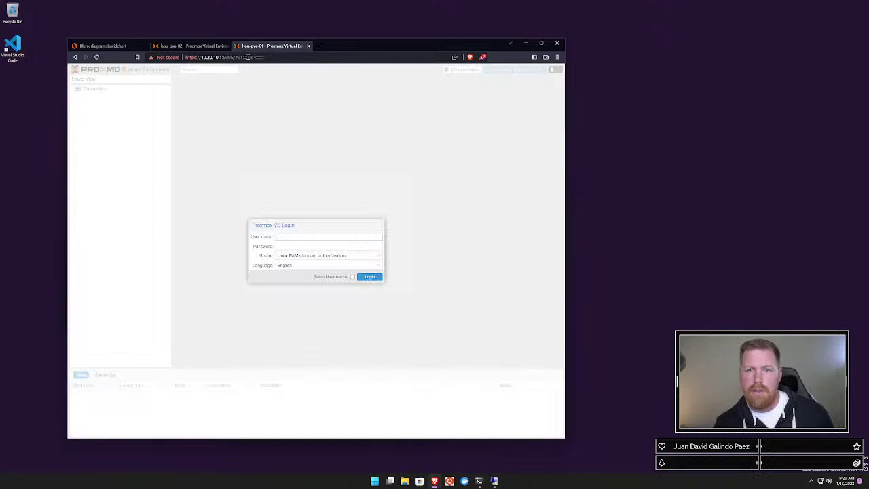
pyautogui.click(331, 236)
pyautogui.write('root')
pyautogui.press('Tab')
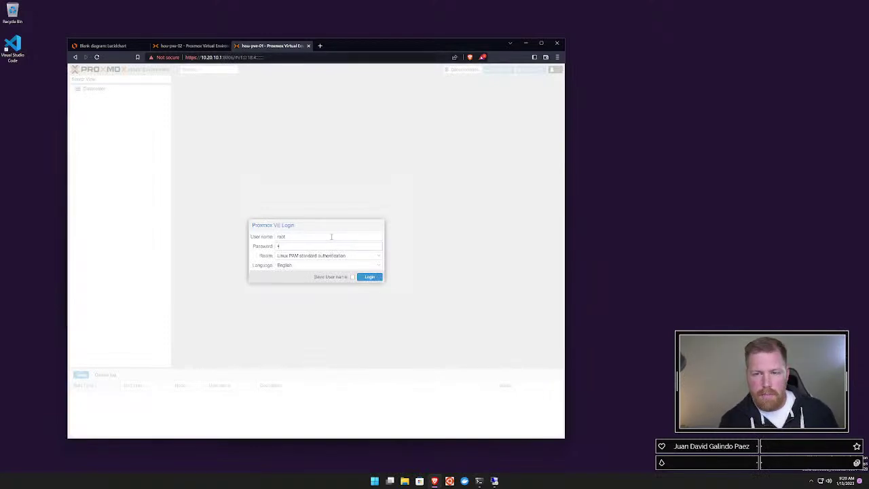
pyautogui.write('********')
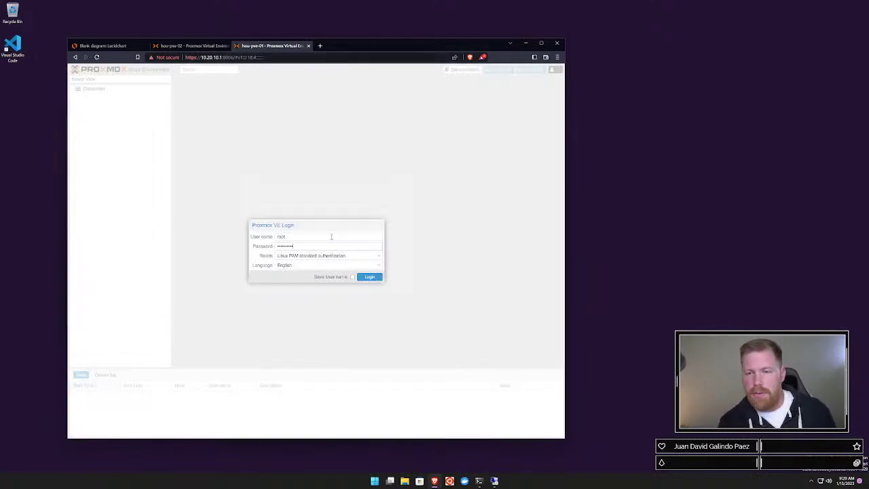
pyautogui.click(368, 276)
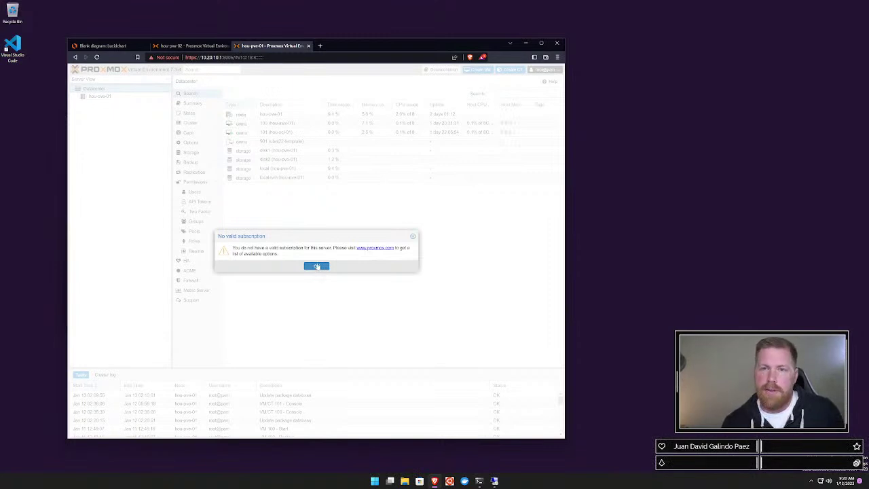
pyautogui.click(316, 267)
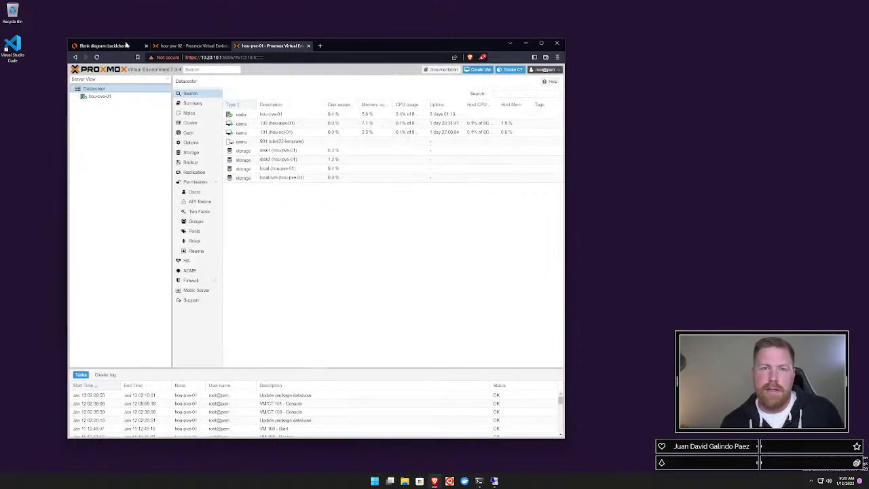
pyautogui.moveTo(269, 46); pyautogui.dragTo(224, 47)
pyautogui.click(322, 47)
pyautogui.write('hou')
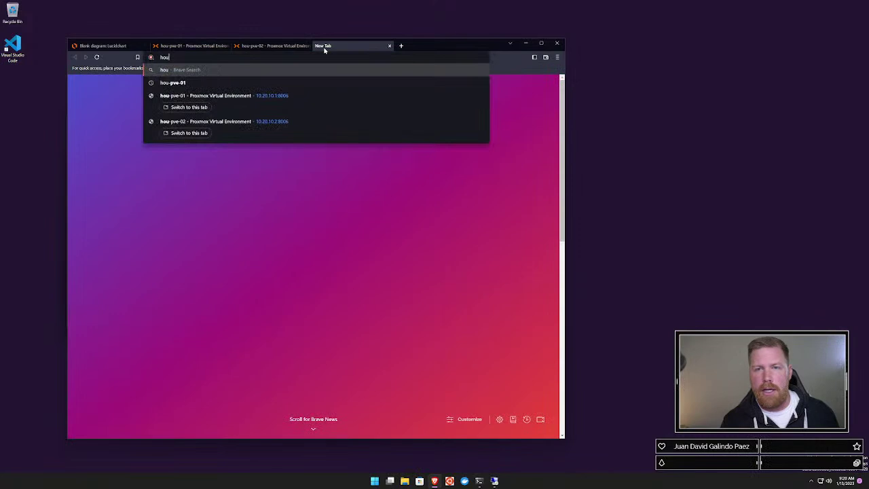
pyautogui.write('-pve-03:')
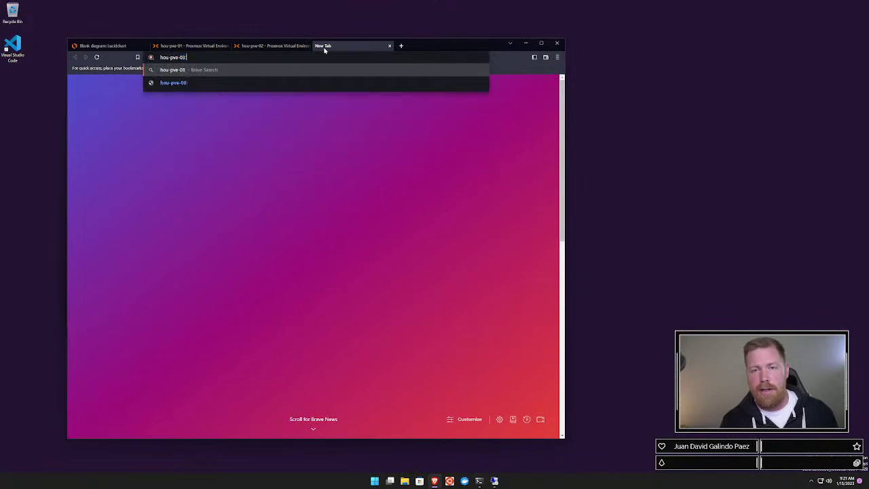
pyautogui.write('8006')
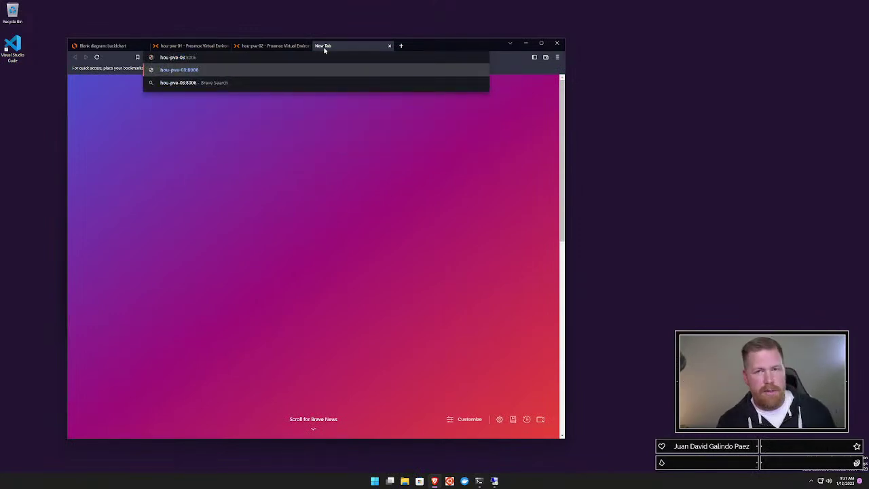
pyautogui.press('Home')
pyautogui.write('https://')
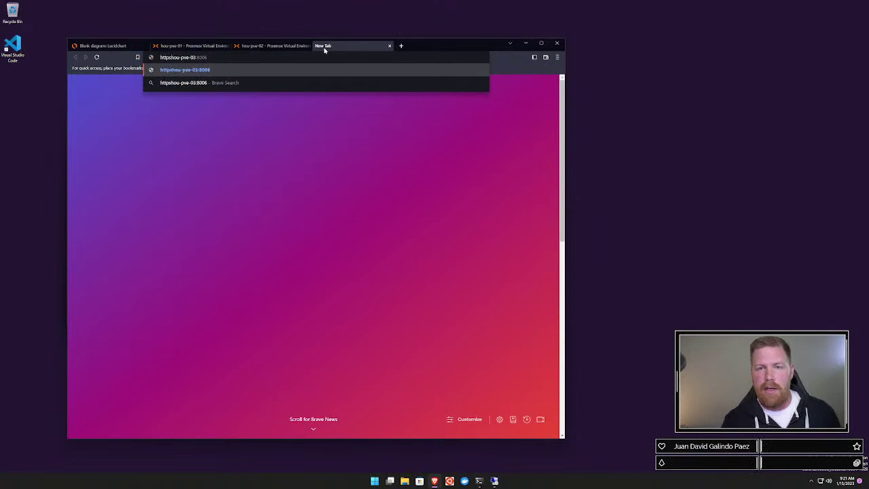
pyautogui.press('Return')
# Step: Proceed past the certificate warning, log in to hou-pve-03, and dismiss the subscription notice
pyautogui.click(234, 222)
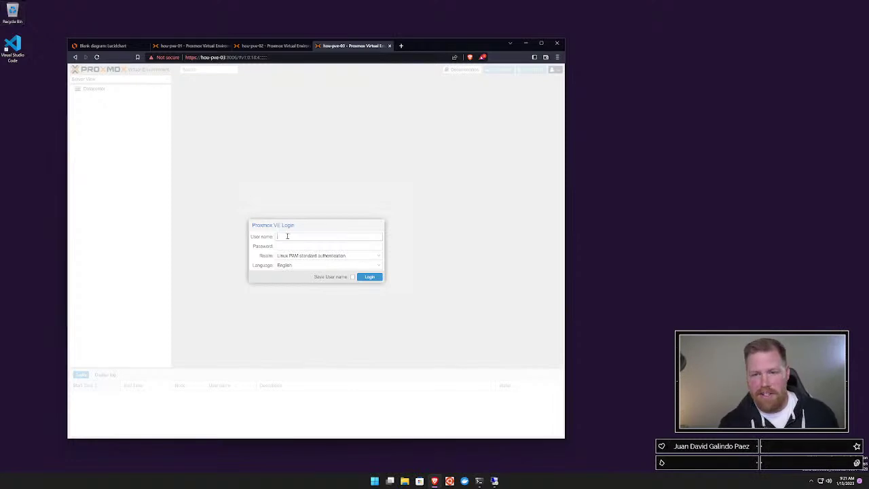
pyautogui.write('ot')
pyautogui.press('Tab')
pyautogui.write('*******')
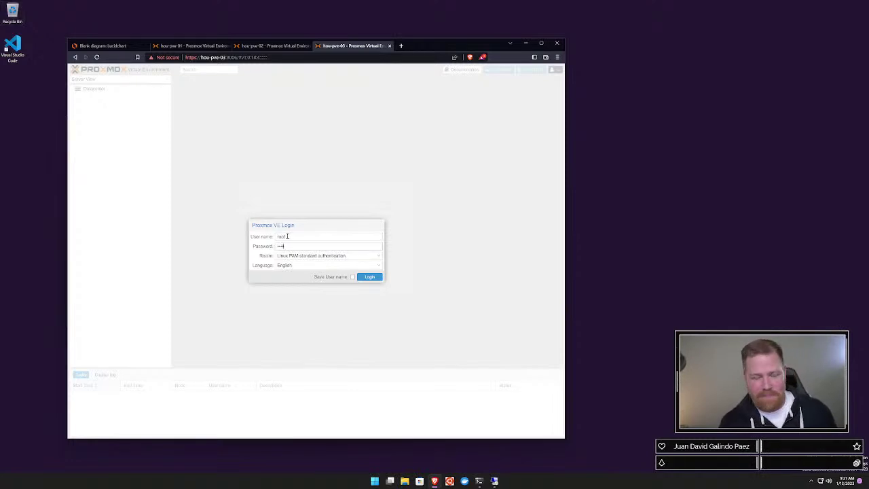
pyautogui.click(368, 277)
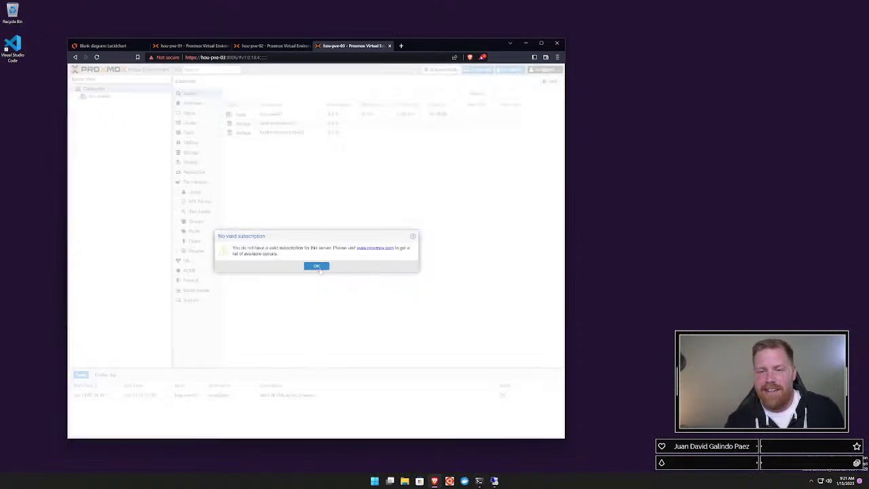
pyautogui.click(317, 266)
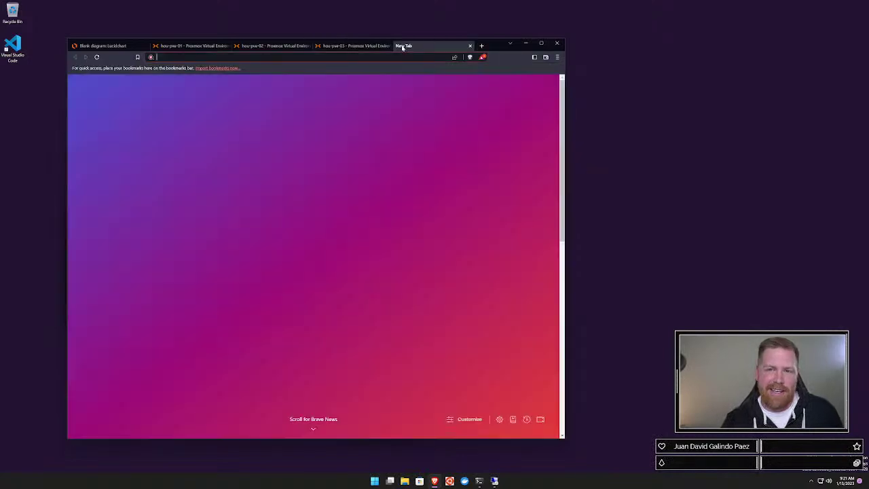
pyautogui.click(401, 45)
pyautogui.write('https://')
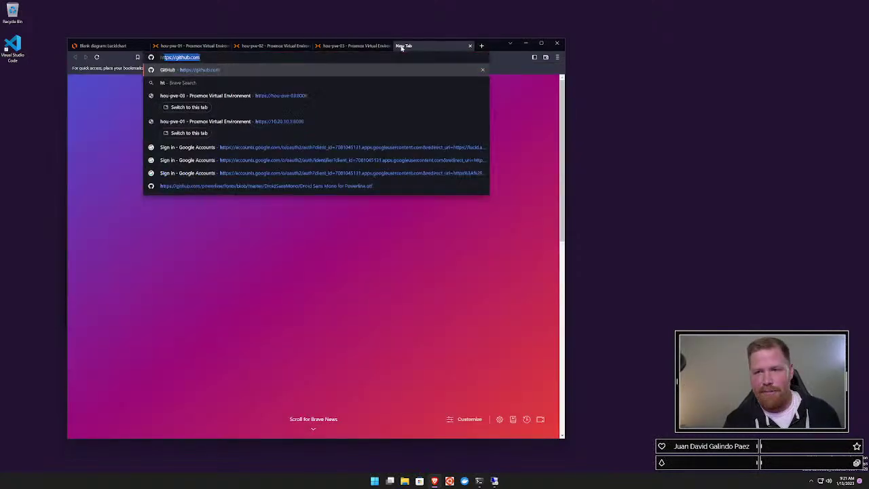
pyautogui.write('hou')
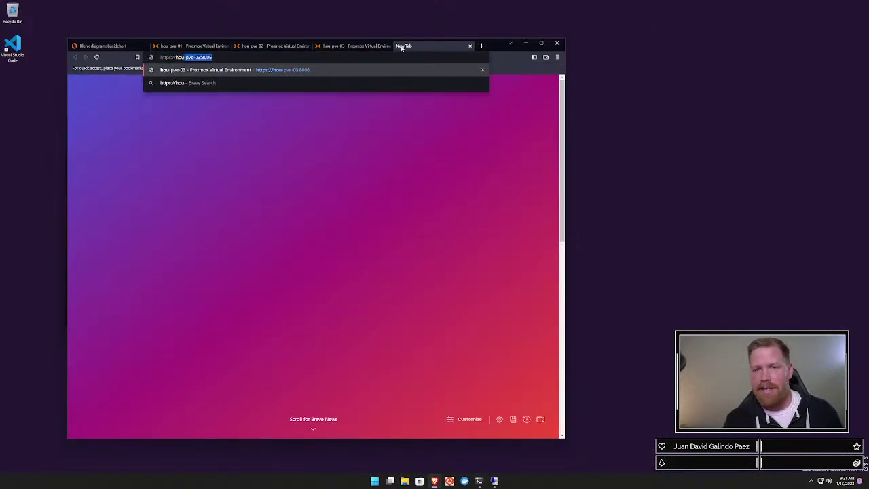
pyautogui.write('-pve-04')
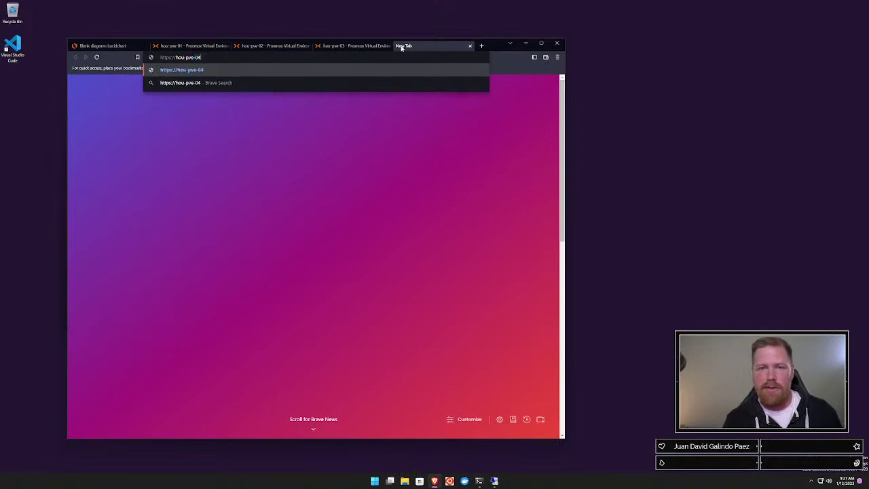
pyautogui.write(':8006')
pyautogui.press('Return')
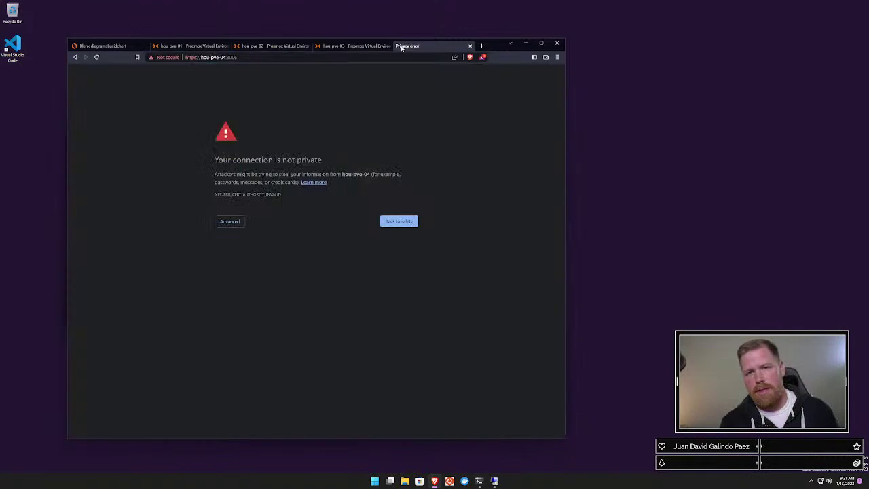
pyautogui.click(234, 222)
pyautogui.click(261, 274)
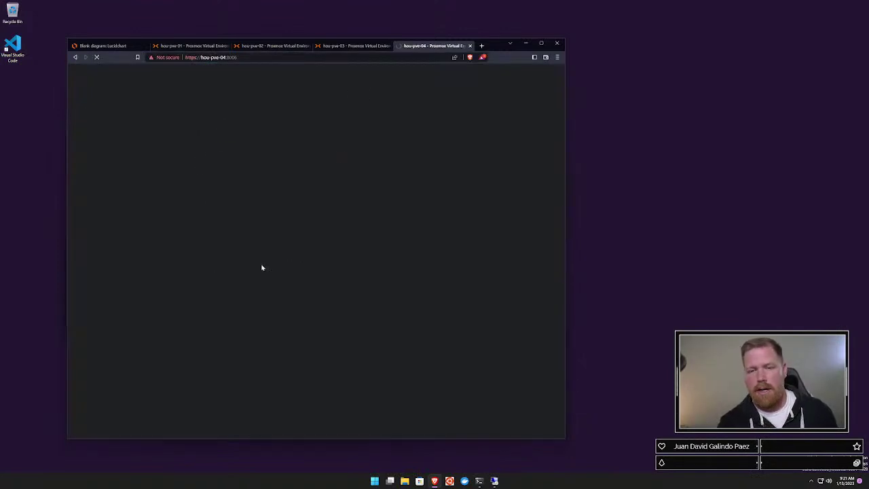
# Step: Log in to hou-pve-04 as root, dismiss the subscription notice, and enter hou-pve-05:8006 in a new tab
pyautogui.write('root')
pyautogui.press('Tab')
pyautogui.write('p•••')
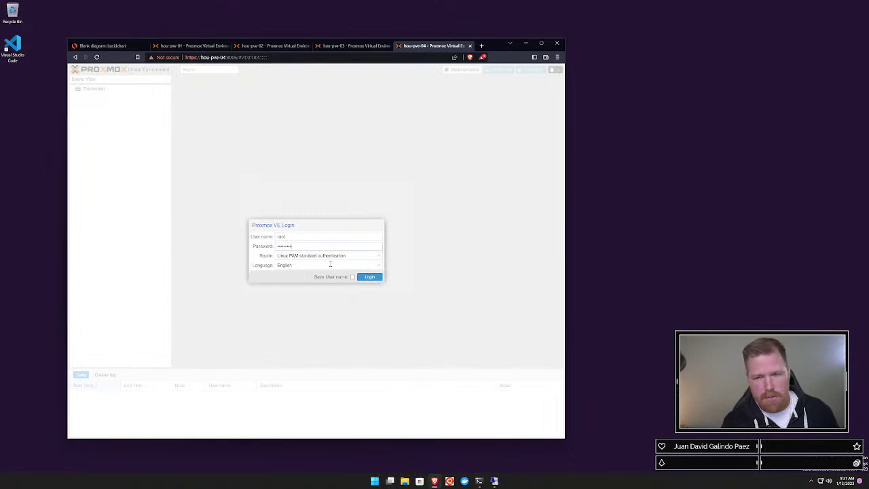
pyautogui.click(368, 277)
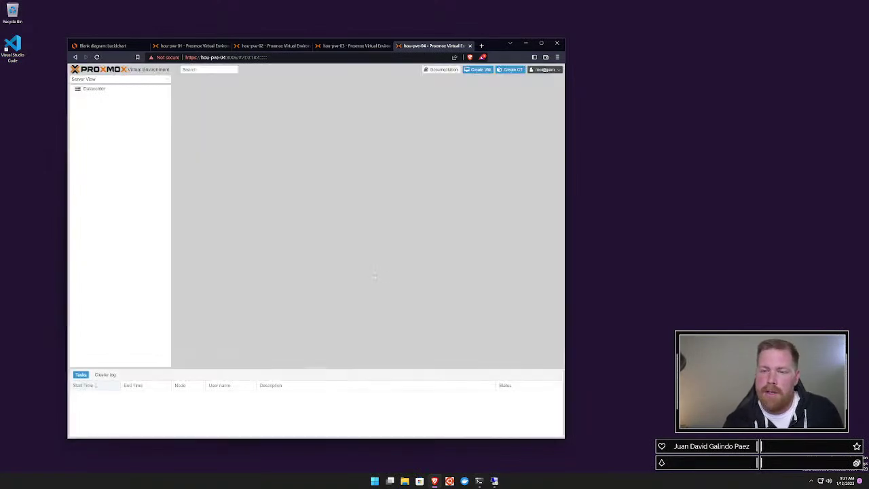
pyautogui.click(314, 266)
pyautogui.hotkey('ctrl', 't')
pyautogui.write('hou-pve-05')
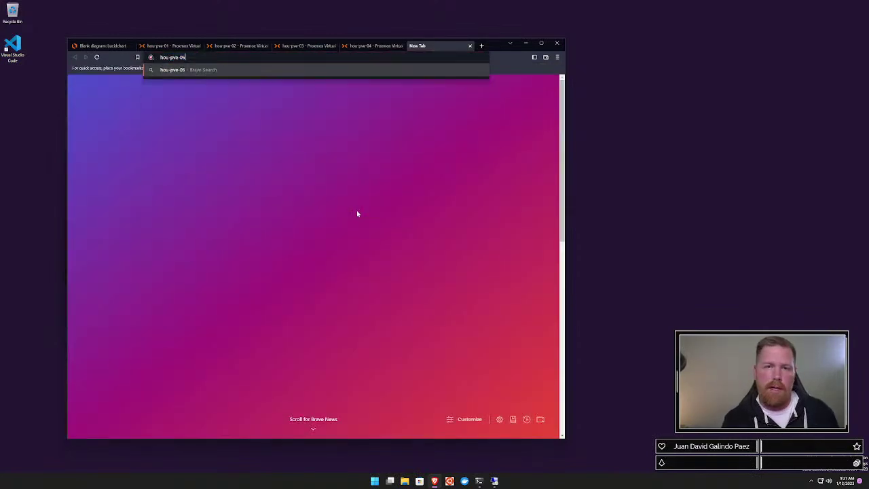
pyautogui.write(':8006')
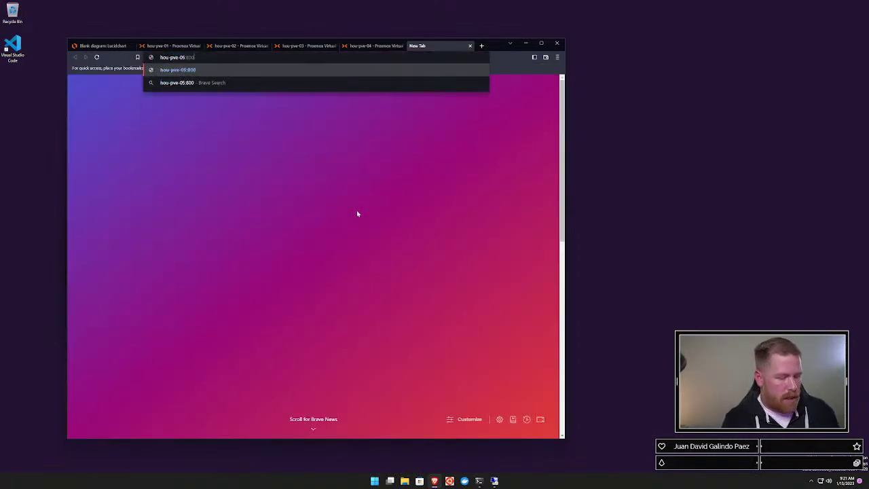
pyautogui.press('Return')
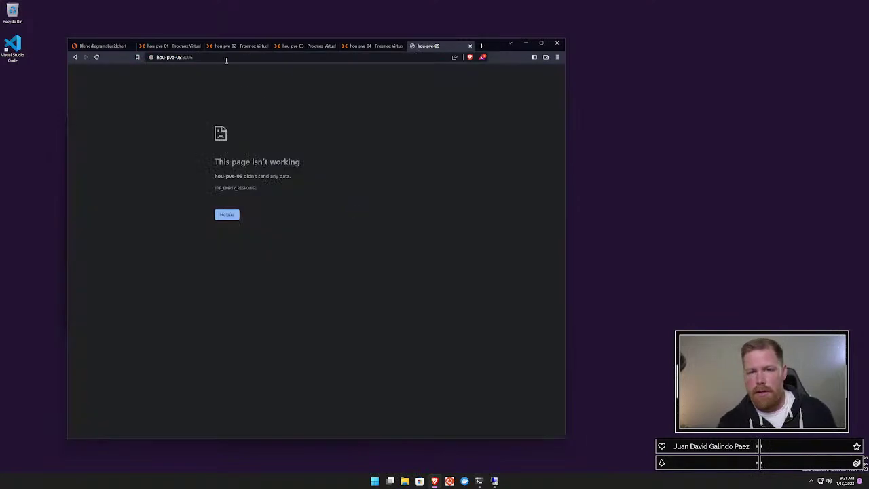
pyautogui.click(226, 57)
pyautogui.click(228, 58)
pyautogui.press('Home')
pyautogui.write('https://')
pyautogui.press('Return')
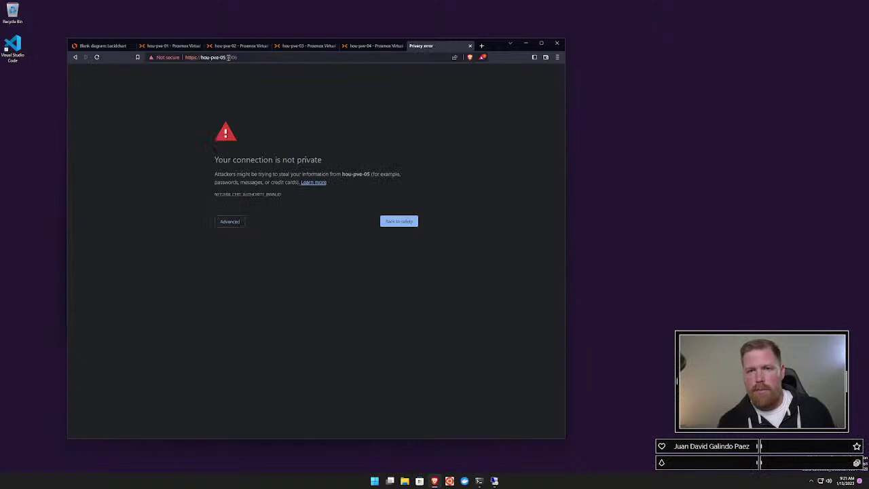
pyautogui.click(229, 222)
pyautogui.click(247, 277)
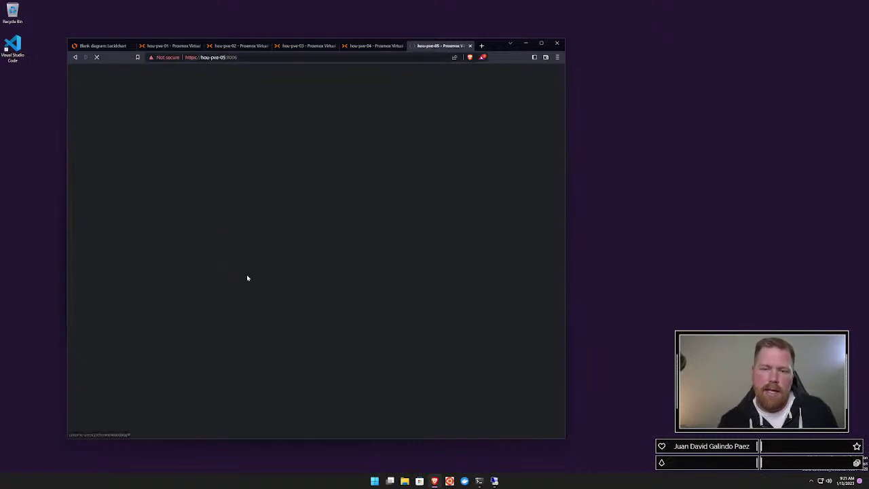
# Step: Log in to hou-pve-05 as root, retyping the password after a failed attempt, and dismiss the subscription notice
pyautogui.write('root')
pyautogui.press('Tab')
pyautogui.write('••••••')
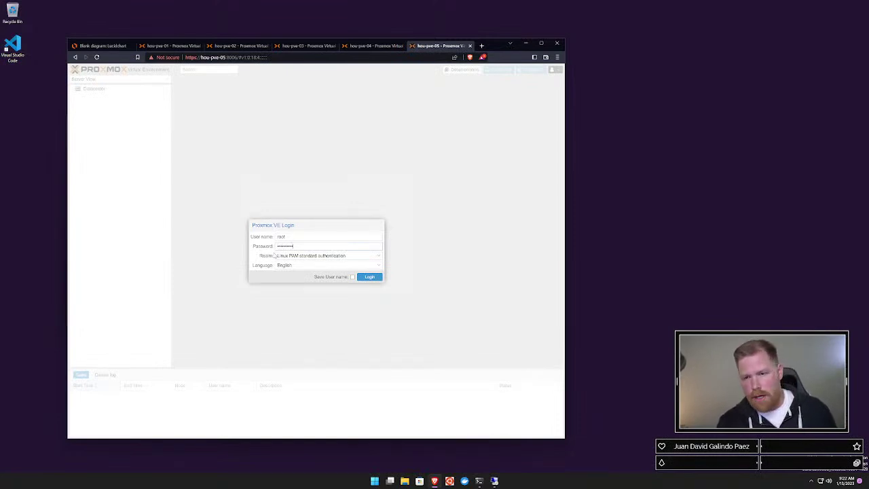
pyautogui.click(369, 277)
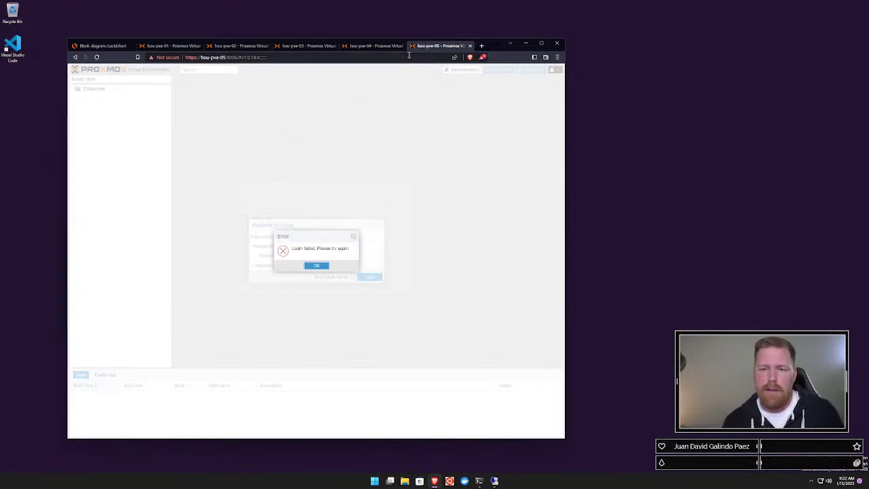
pyautogui.press('Return')
pyautogui.click(310, 246)
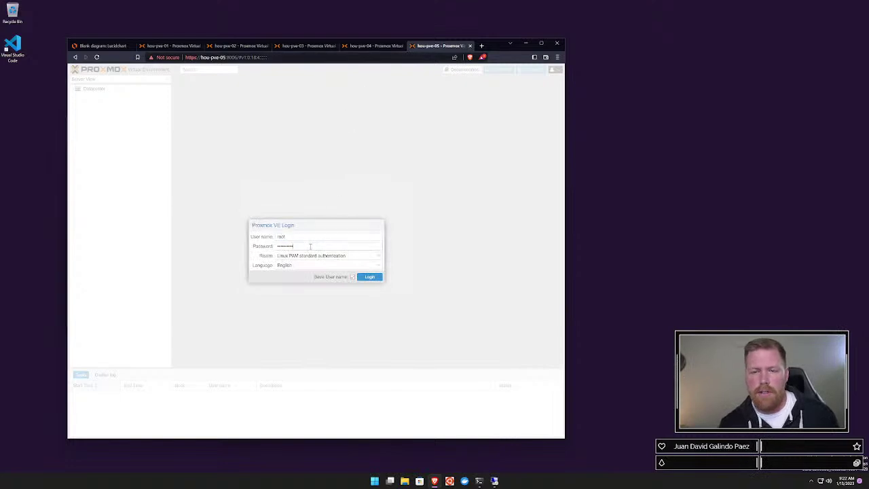
pyautogui.hotkey('ctrl', 'a')
pyautogui.press('BackSpace')
pyautogui.write('•••••')
pyautogui.press('Return')
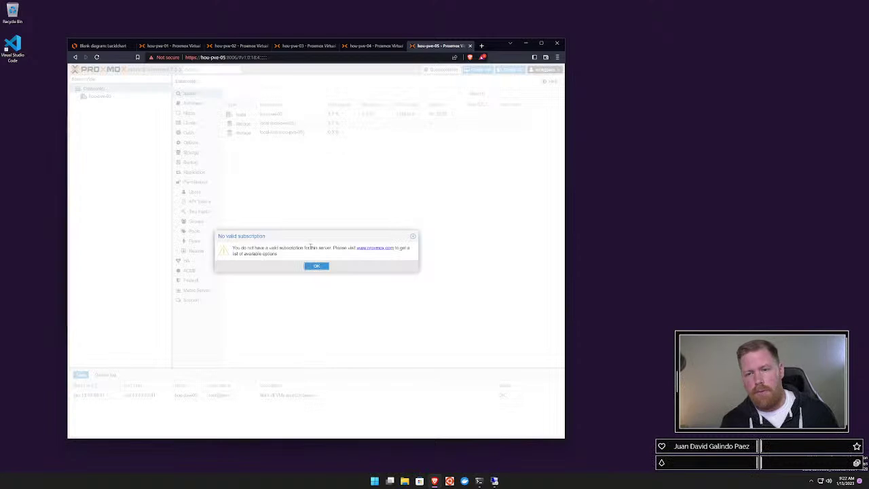
pyautogui.click(317, 266)
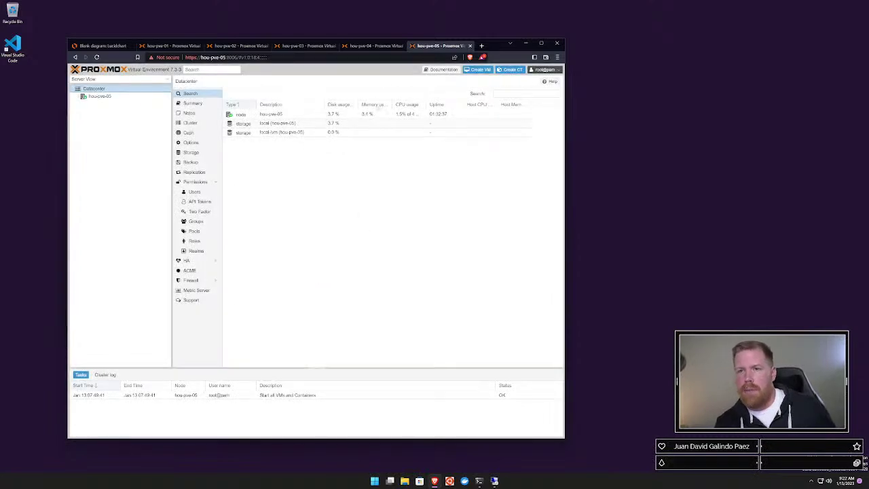
# Step: Dismiss the subscription notice on the hou-pve-02 tab, then return to the Lucidchart diagram tab
pyautogui.click(381, 50)
pyautogui.click(303, 47)
pyautogui.click(237, 46)
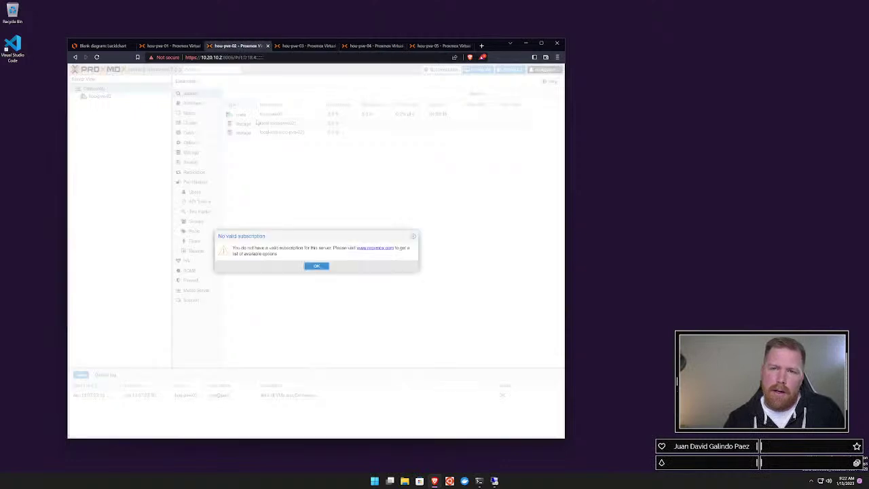
pyautogui.click(317, 266)
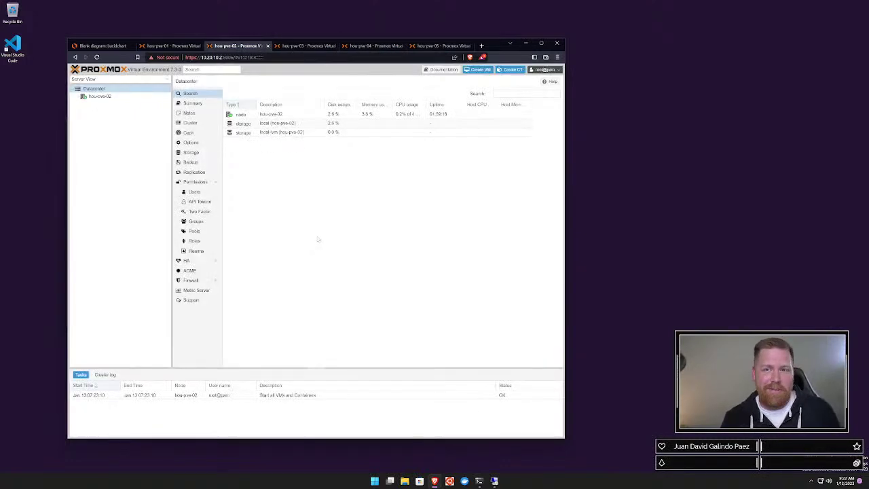
pyautogui.click(173, 45)
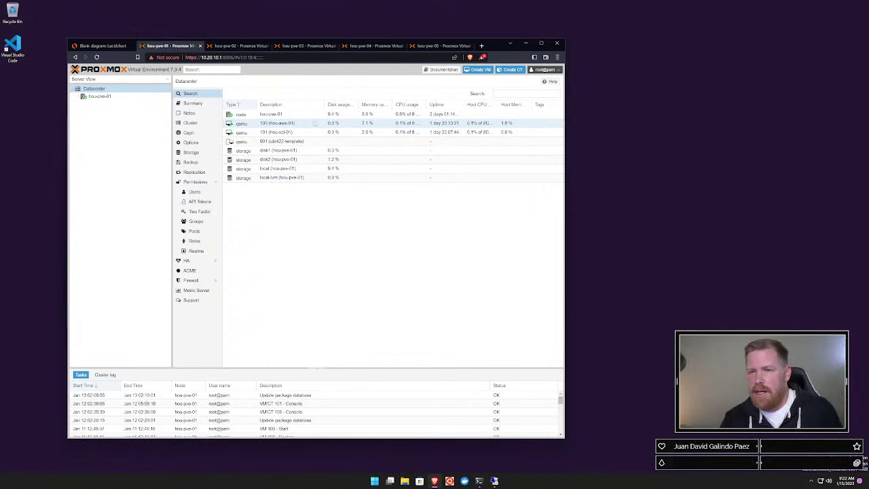
pyautogui.click(102, 46)
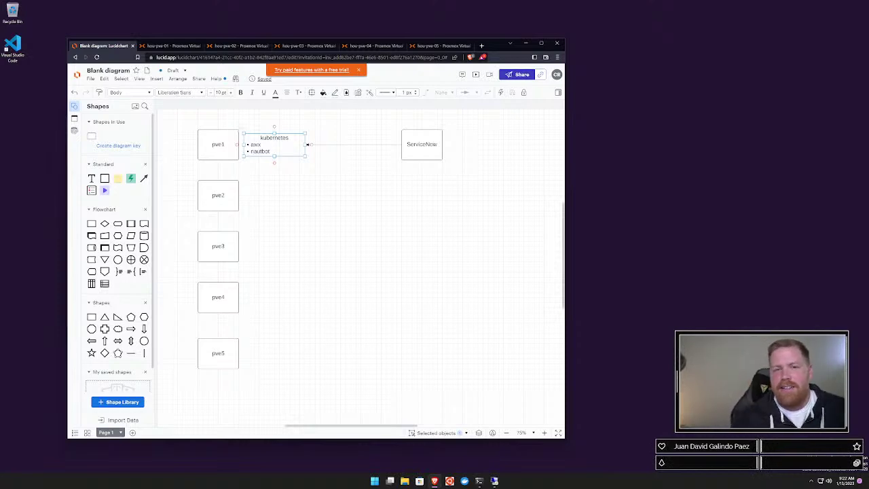
pyautogui.click(171, 46)
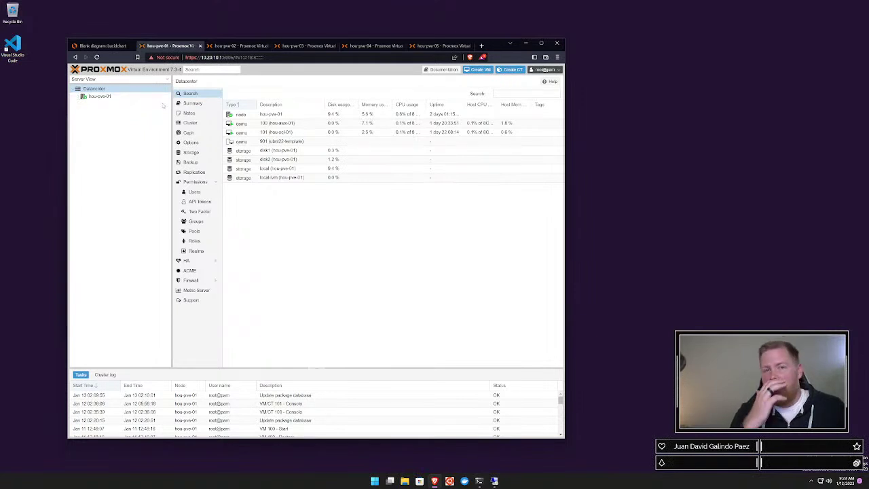
pyautogui.click(237, 45)
pyautogui.click(289, 48)
pyautogui.click(361, 46)
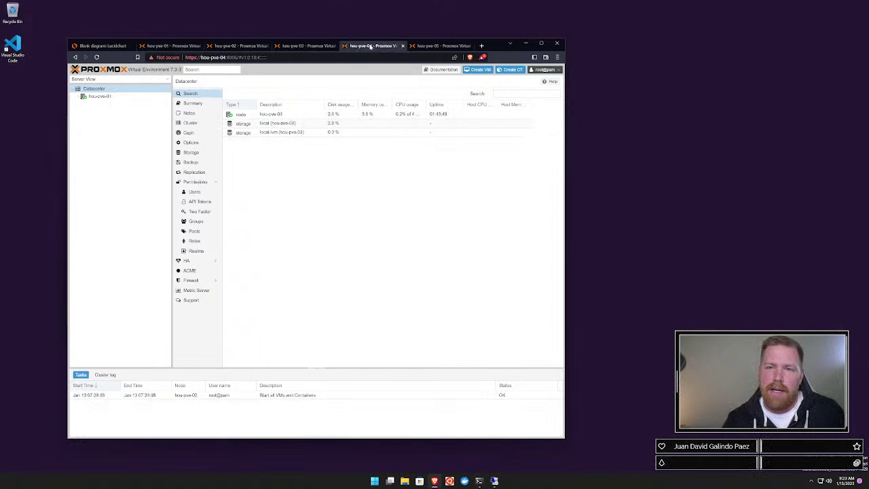
pyautogui.click(444, 46)
pyautogui.click(385, 48)
pyautogui.click(307, 46)
pyautogui.click(237, 47)
pyautogui.click(185, 47)
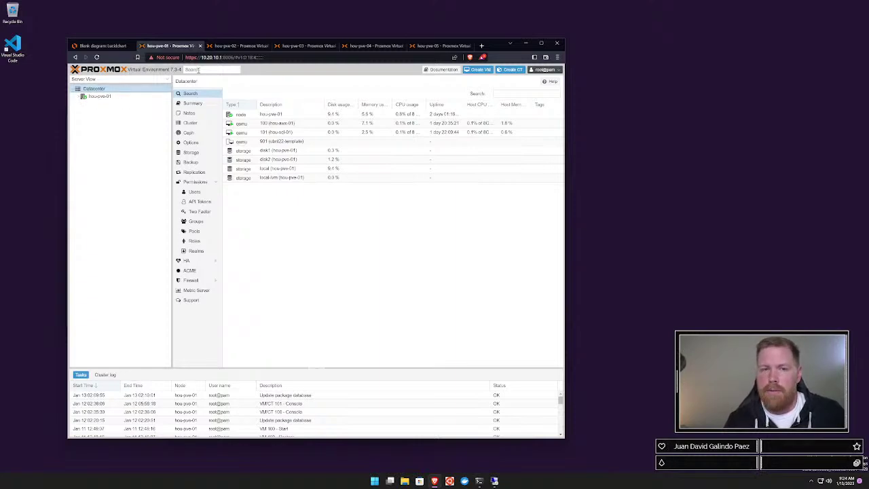
pyautogui.click(239, 45)
pyautogui.click(305, 45)
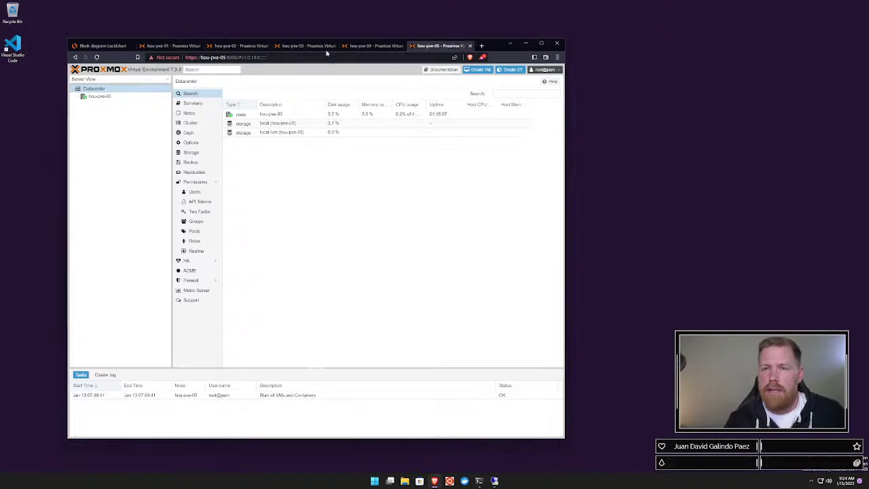
pyautogui.click(441, 45)
pyautogui.click(175, 45)
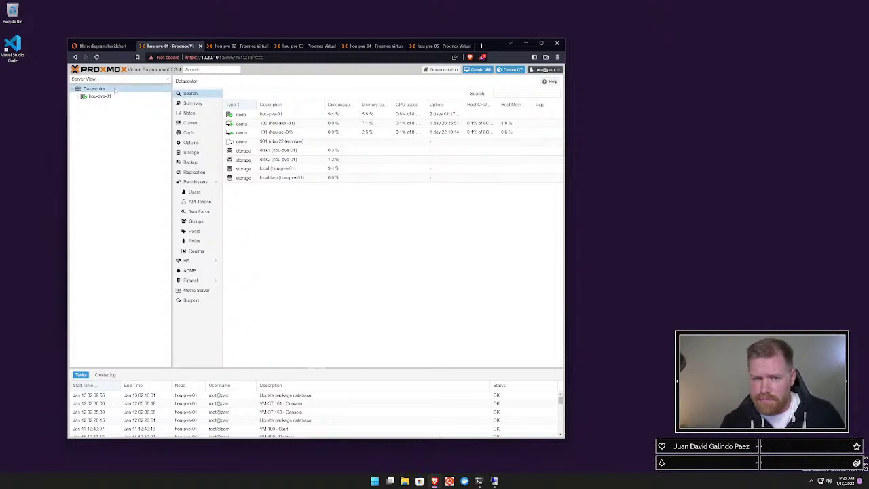
pyautogui.click(109, 96)
pyautogui.click(112, 89)
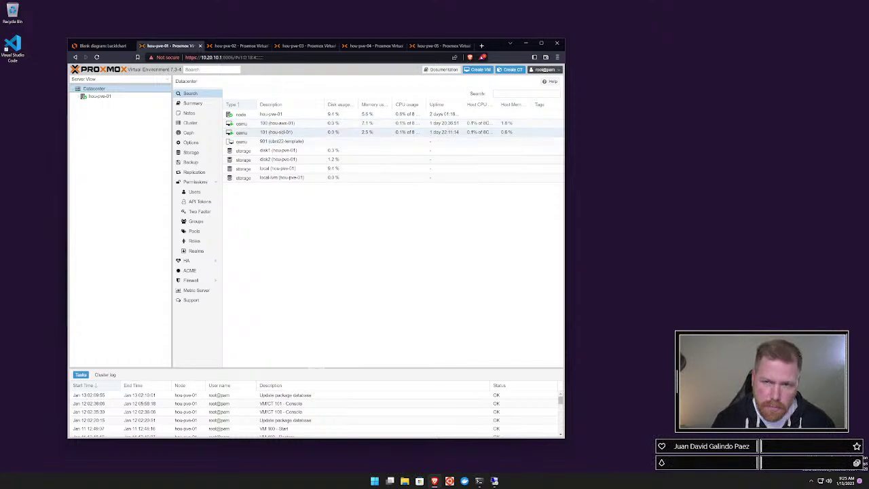
# Step: Open VM 100 hou-awx-01 from the resource list, then view template 901 ubnt22-template's summary
pyautogui.click(278, 123)
pyautogui.doubleClick(249, 124)
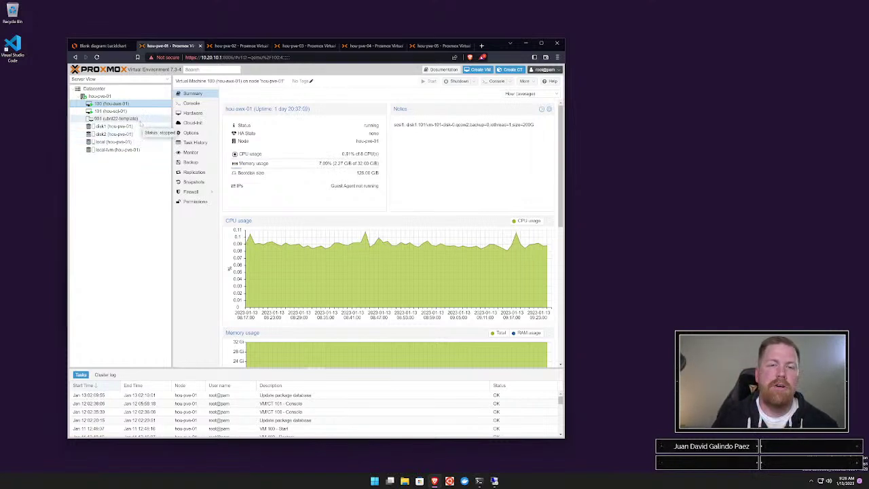
pyautogui.click(129, 118)
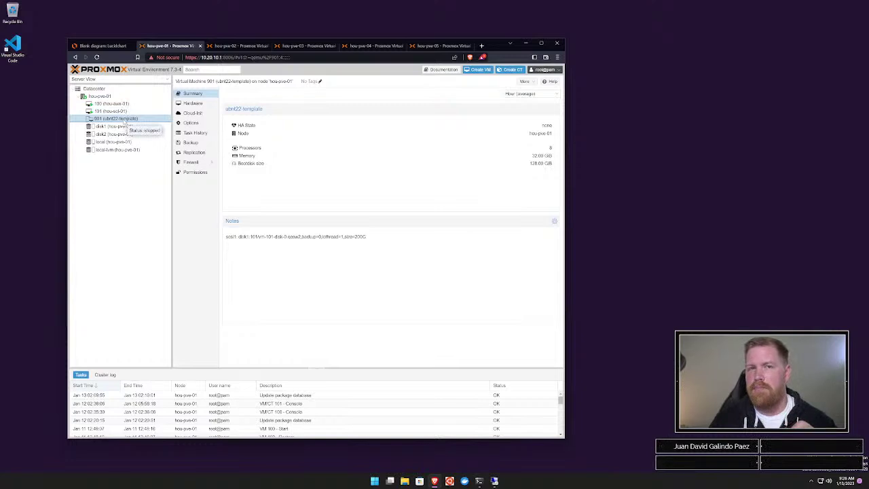
pyautogui.click(99, 96)
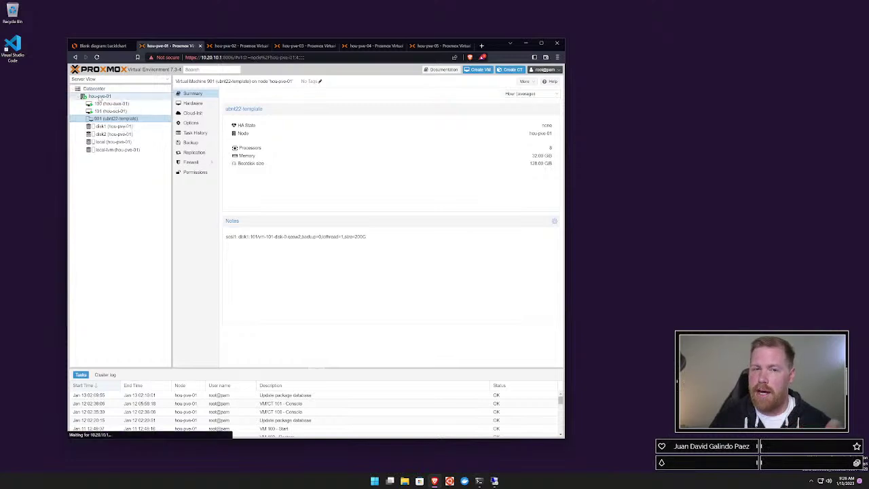
pyautogui.click(128, 120)
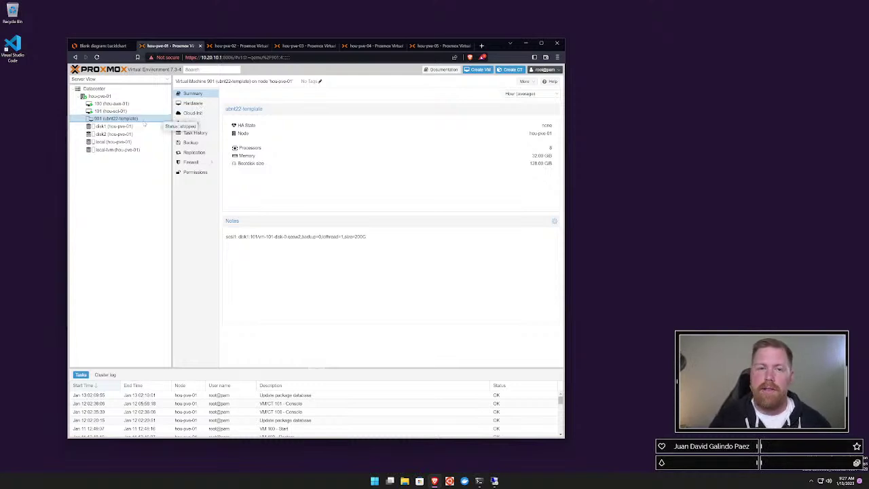
pyautogui.moveTo(142, 119); pyautogui.dragTo(144, 122)
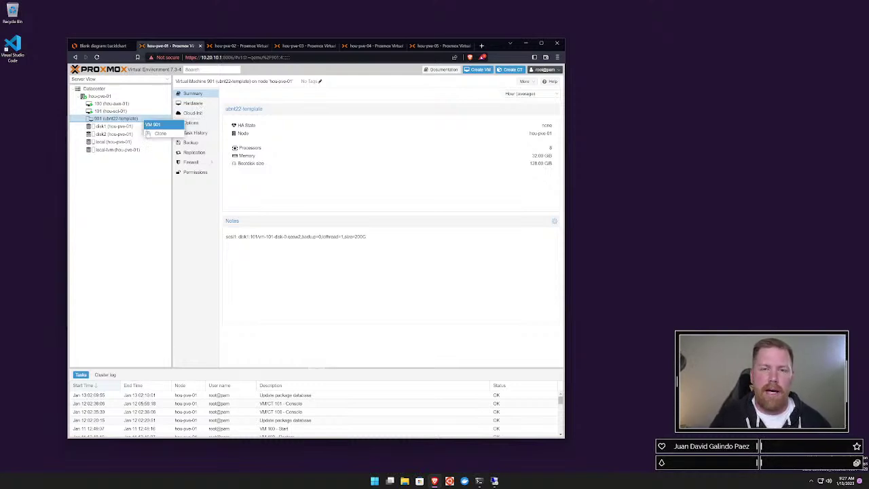
pyautogui.click(153, 134)
pyautogui.click(409, 228)
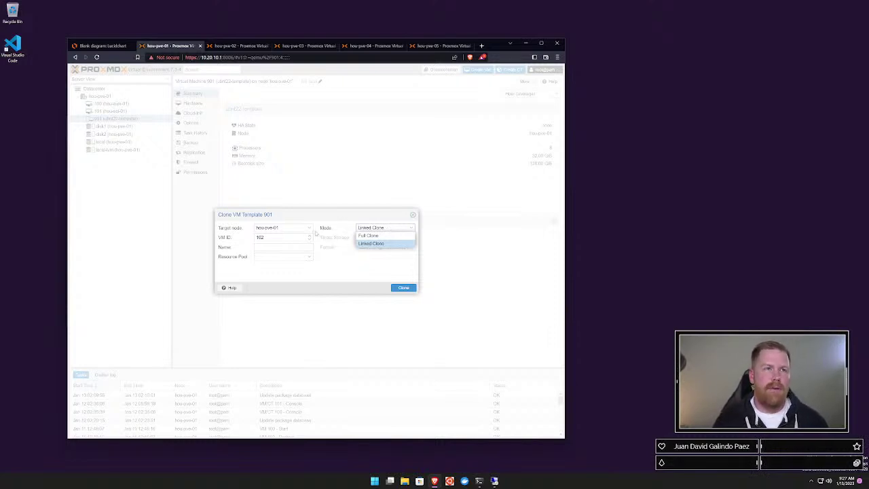
pyautogui.click(412, 215)
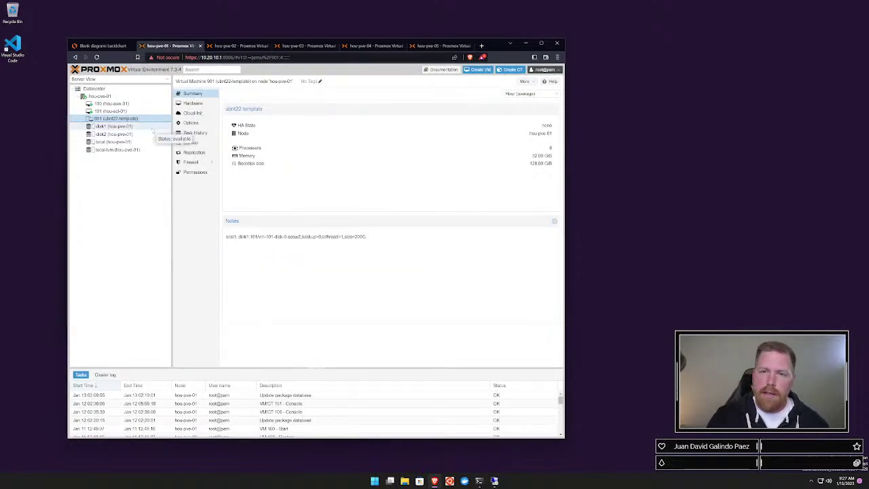
# Step: Open the Console of VM 100 hou-awx-01 and maximize the browser window
pyautogui.click(129, 104)
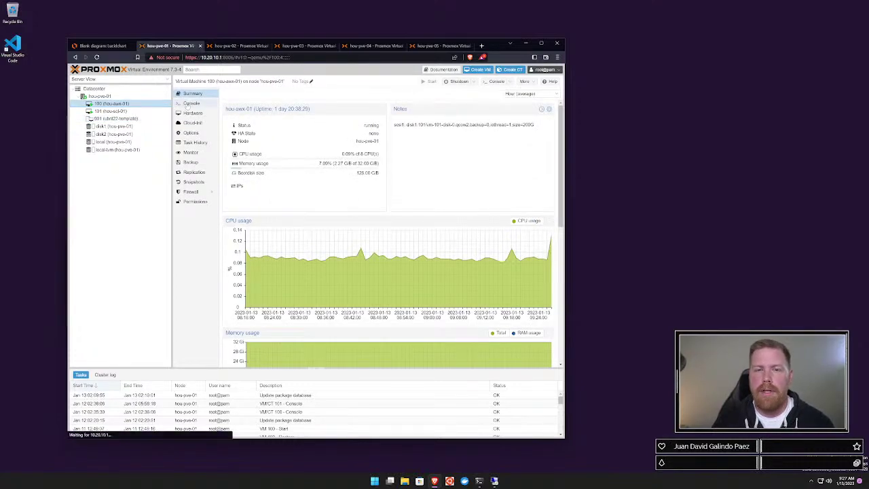
pyautogui.click(191, 103)
pyautogui.click(541, 44)
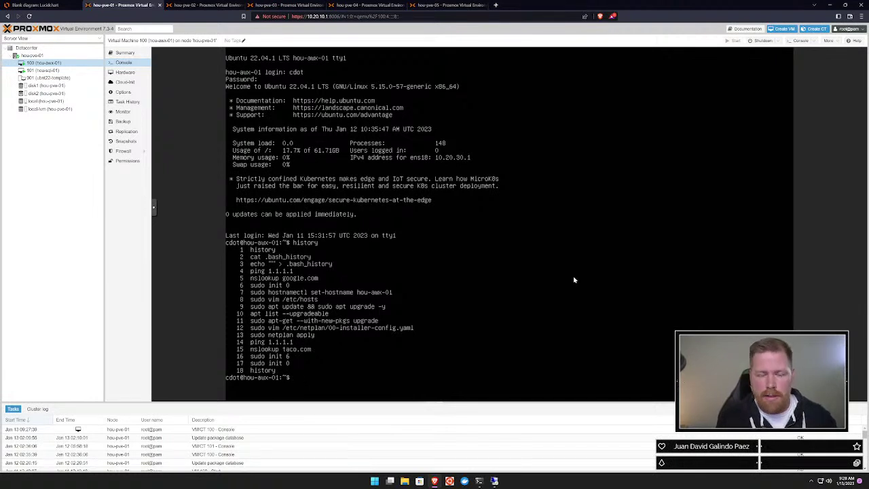
# Step: Clear the hou-awx-01 terminal and run history to list its earlier commands
pyautogui.write('clear')
pyautogui.press('Return')
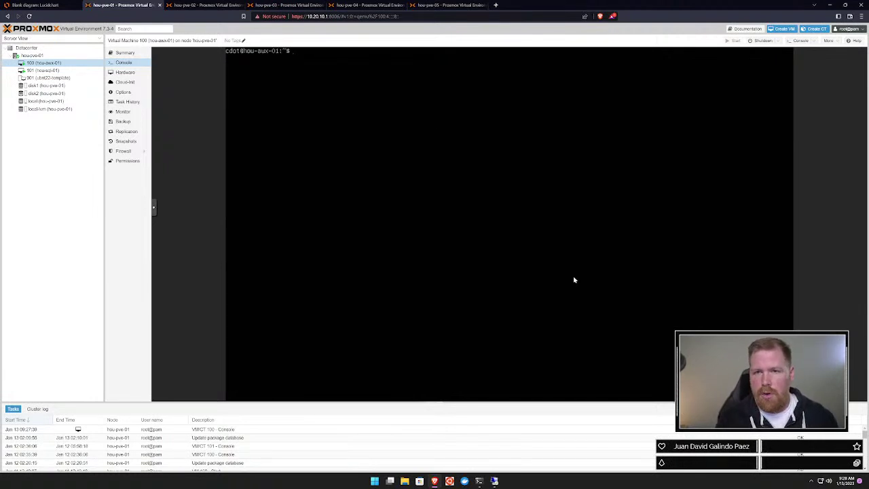
pyautogui.write('history')
pyautogui.press('Return')
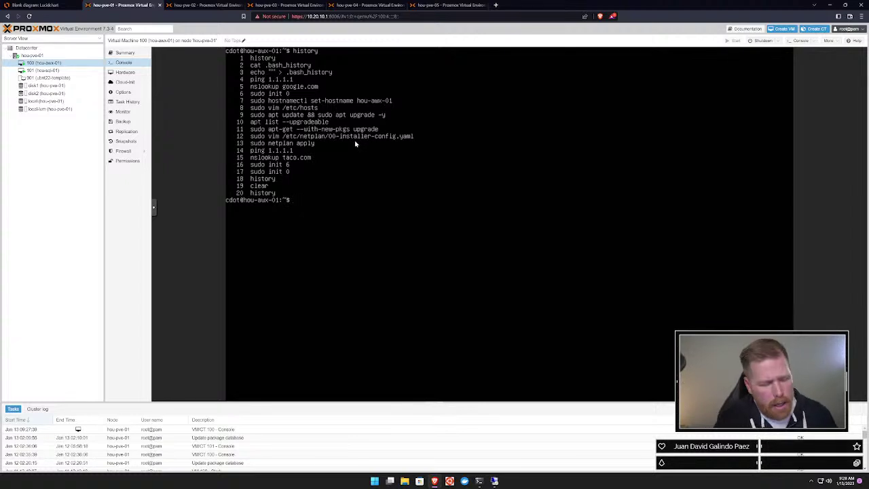
# Step: Print /etc/netplan/00-installer-config.yaml and reverse-look up 10.20.30.1 against DNS server 10.30.0.51
pyautogui.write('cat /etc/netplan/00-installer-config.yaml')
pyautogui.press('Return')
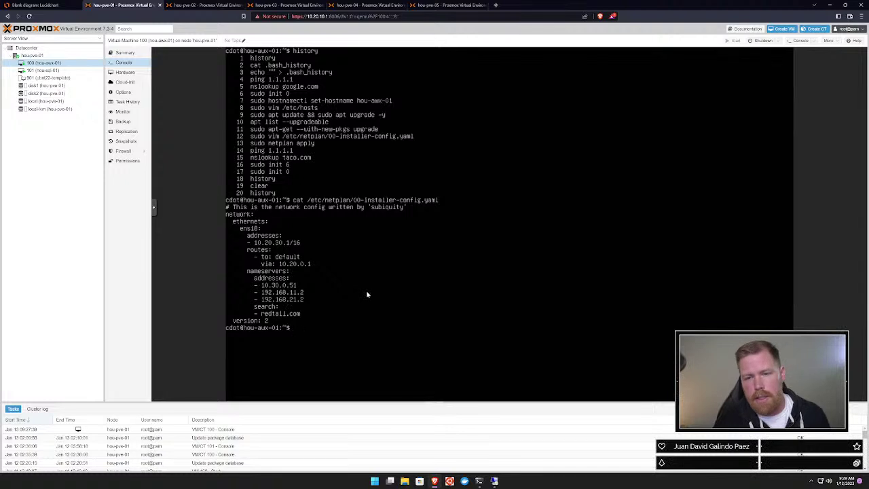
pyautogui.write('slookup ')
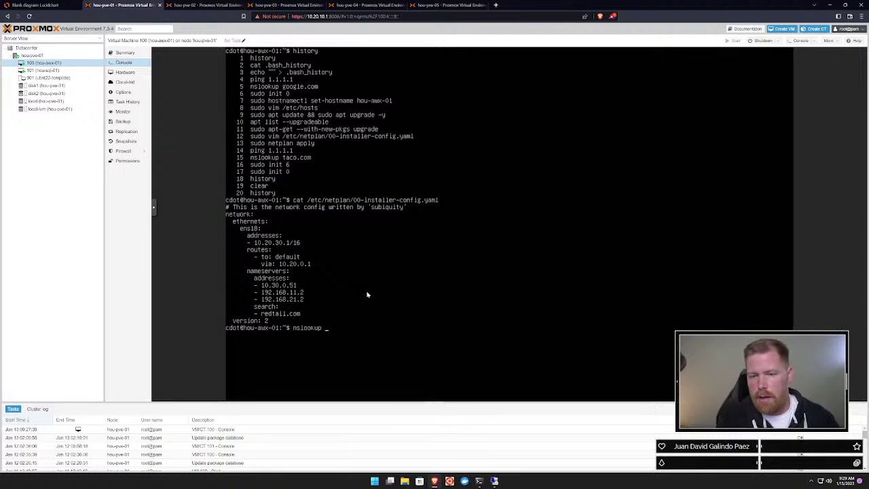
pyautogui.write('10.20.30.1 10.30.')
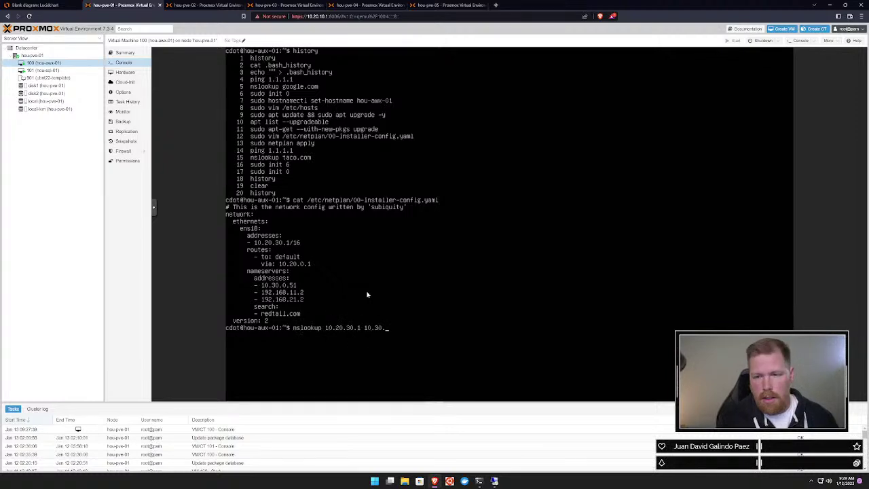
pyautogui.write('0.51')
pyautogui.press('Return')
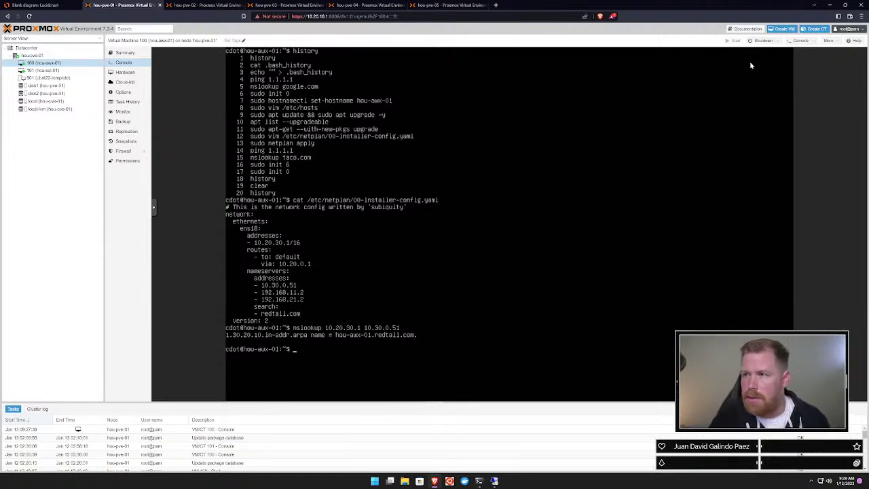
# Step: Pop the console into its own maximized full-screen window and clear the terminal
pyautogui.click(801, 40)
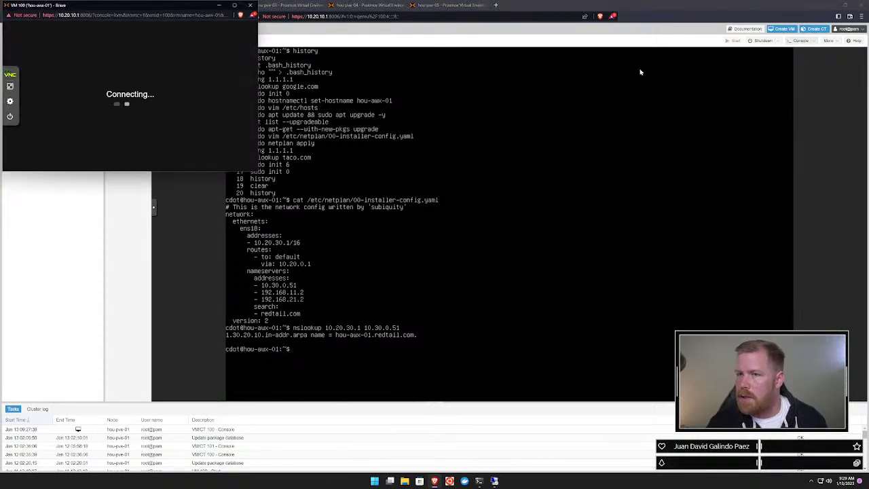
pyautogui.doubleClick(97, 5)
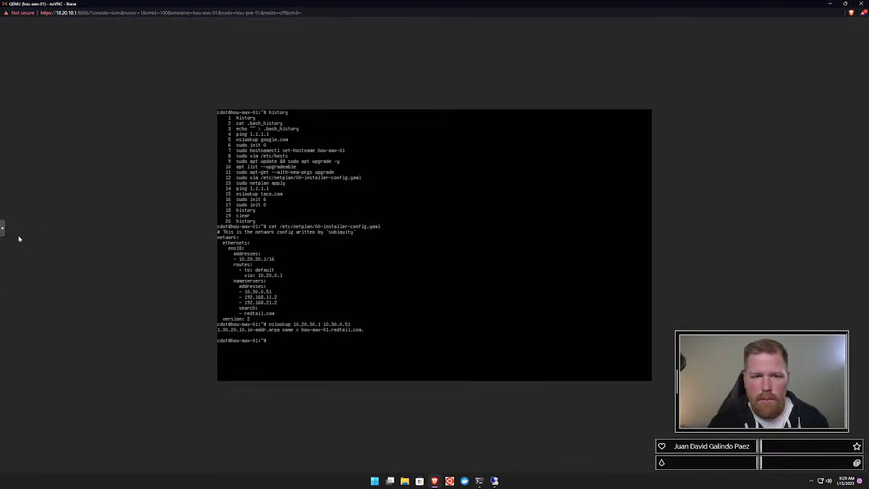
pyautogui.click(3, 232)
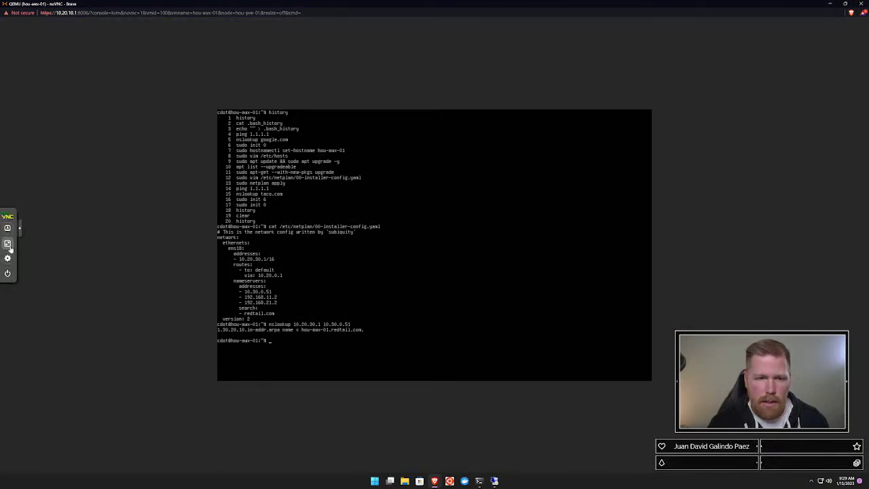
pyautogui.click(8, 242)
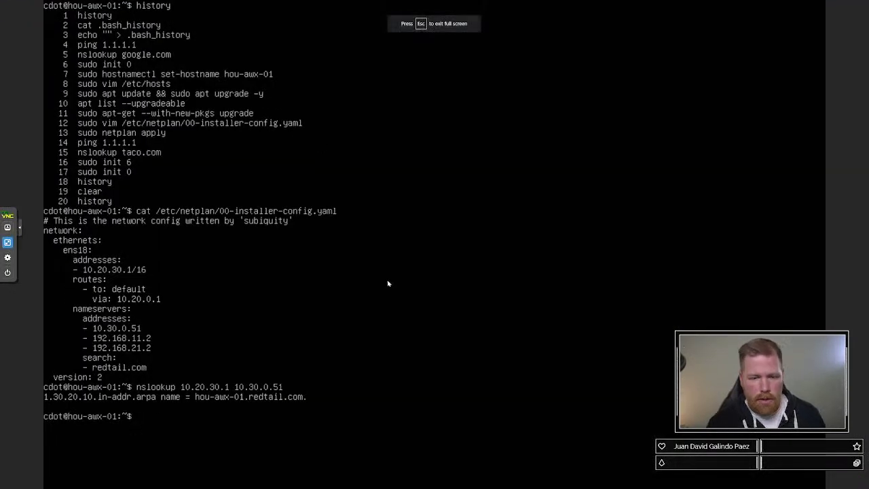
pyautogui.write('clear')
pyautogui.press('Return')
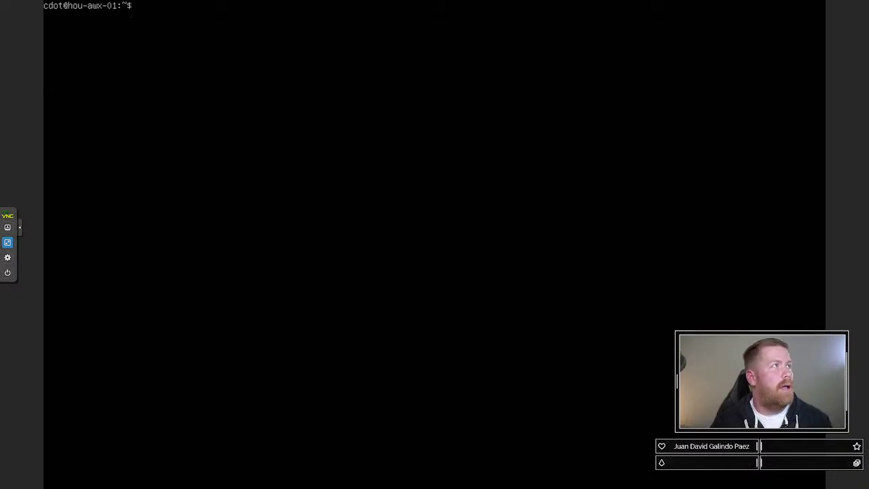
# Step: Exit full screen and bring the Proxmox browser window back to the front
pyautogui.click(7, 242)
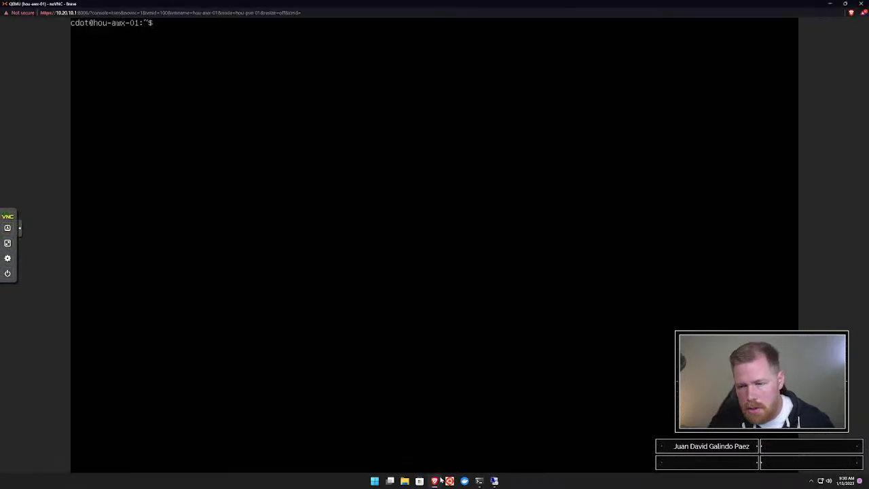
pyautogui.click(435, 480)
pyautogui.click(420, 454)
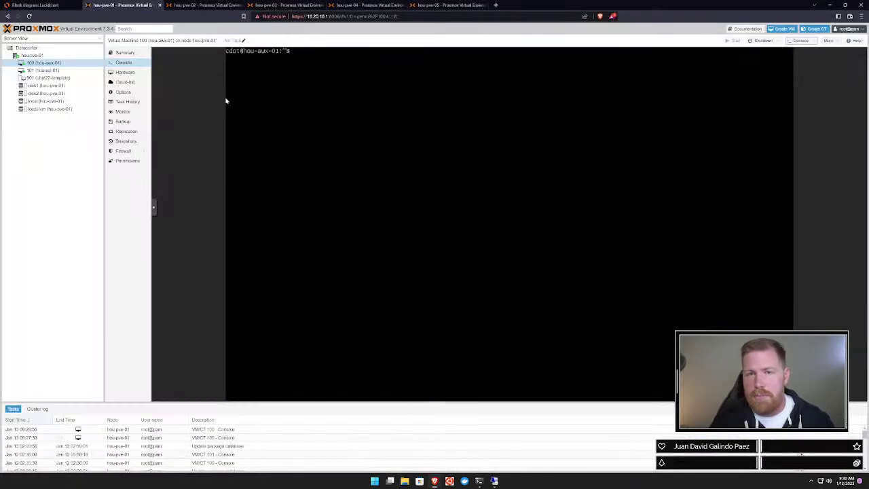
# Step: Open the GitHub profile github.com/cdot65 in a new tab
pyautogui.hotkey('ctrl', 't')
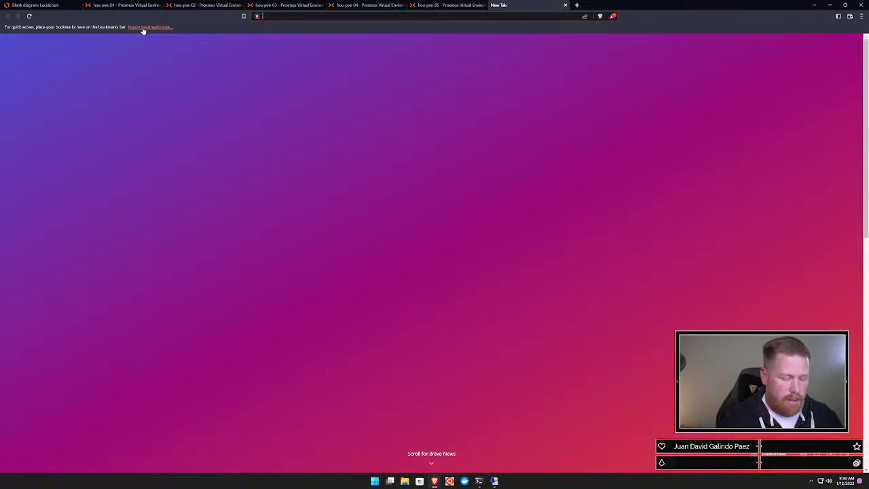
pyautogui.write('github.com')
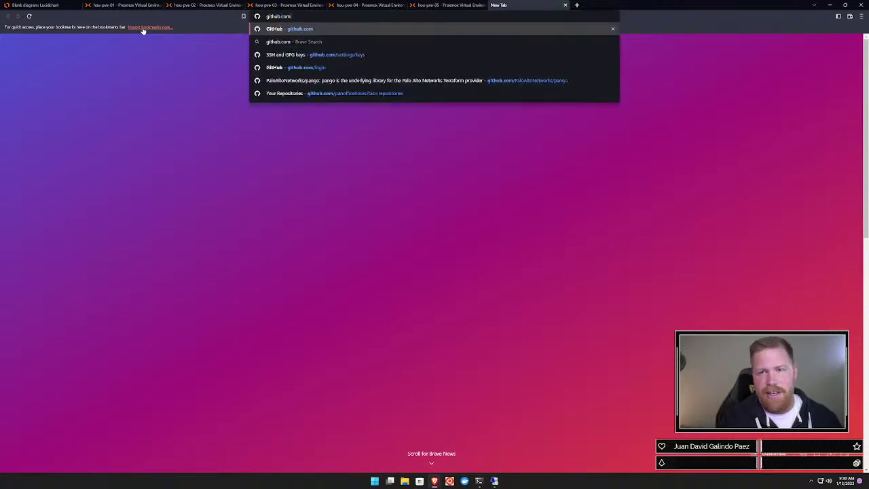
pyautogui.write('/cdot65')
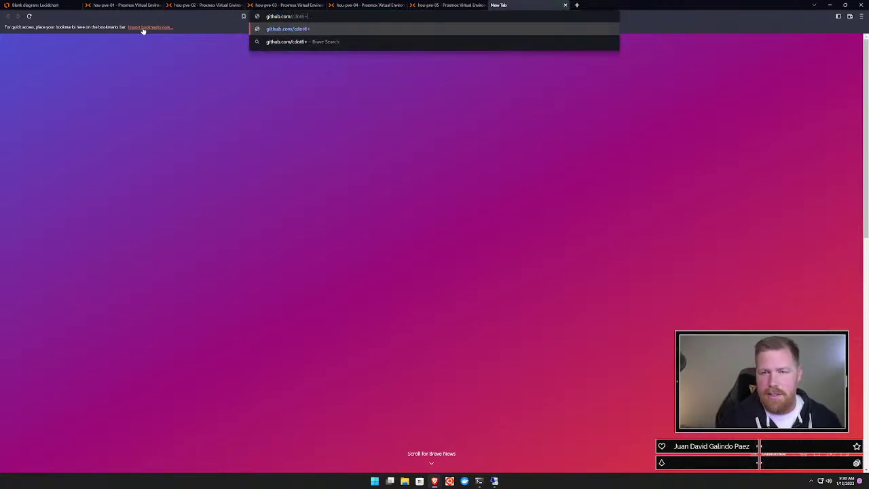
pyautogui.press('Return')
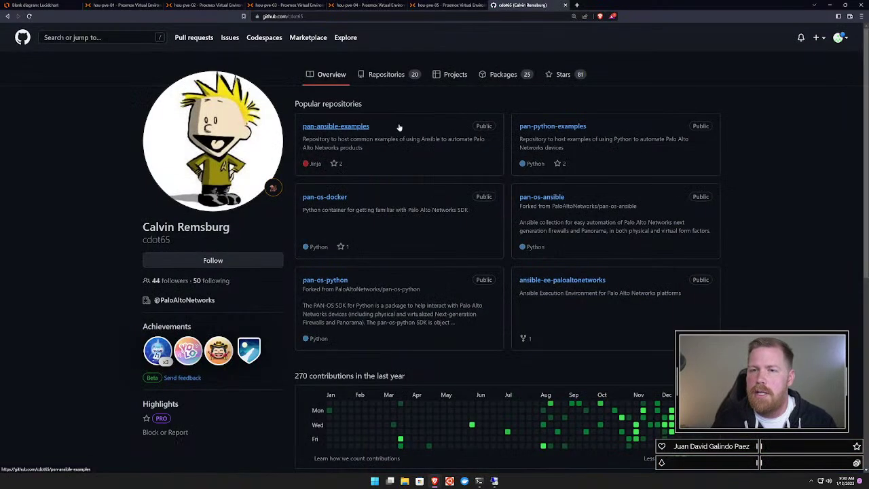
pyautogui.click(839, 38)
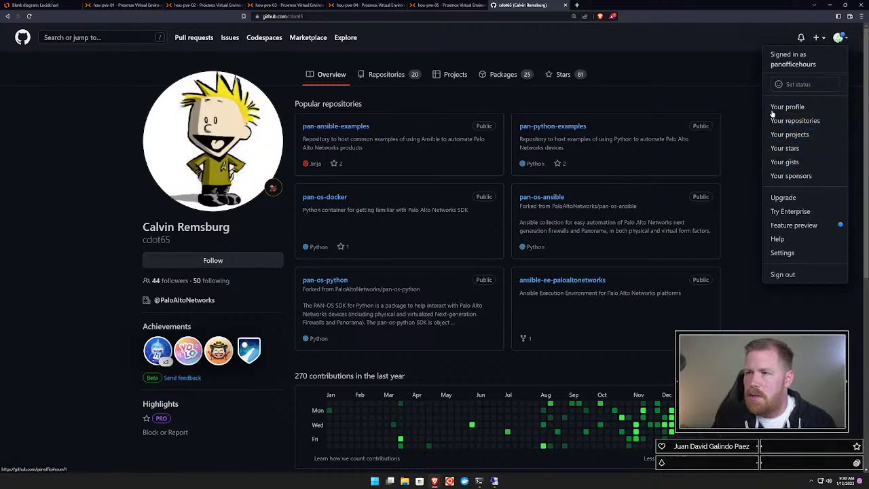
# Step: Search the web for 'github gist cdot65 aws up and running'
pyautogui.click(311, 16)
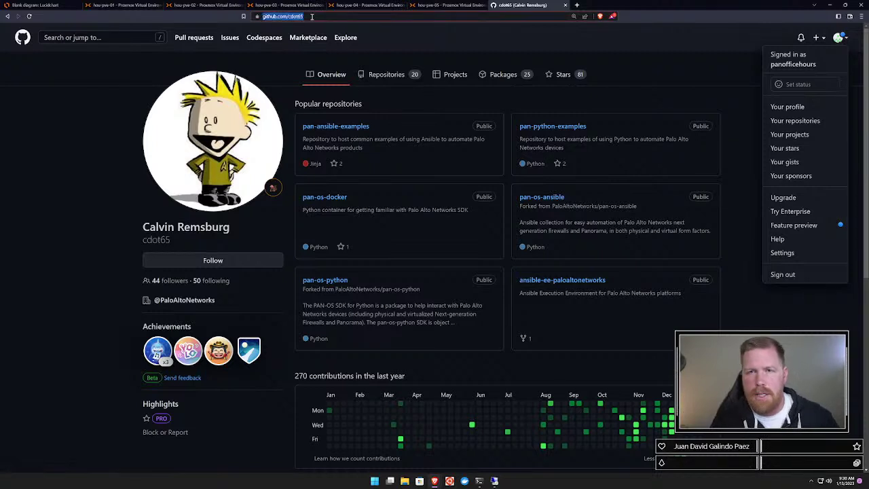
pyautogui.write('gith')
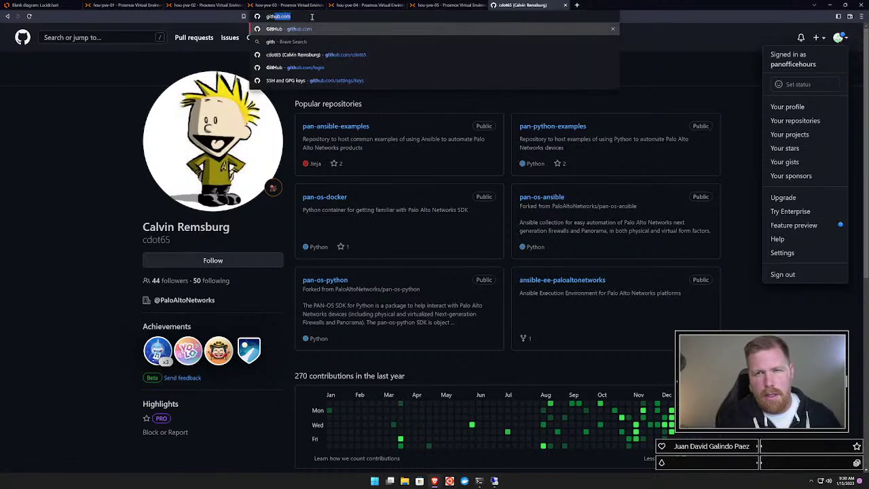
pyautogui.write('ub gist cdot65 aw')
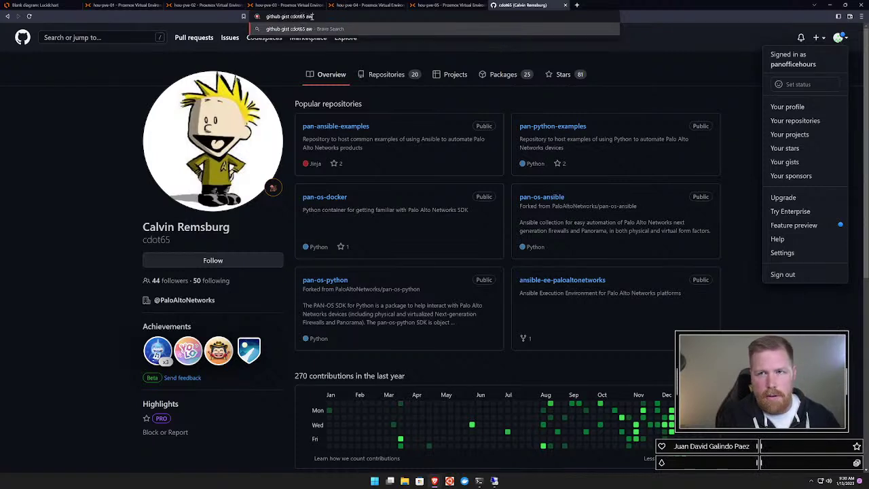
pyautogui.write('s up and running')
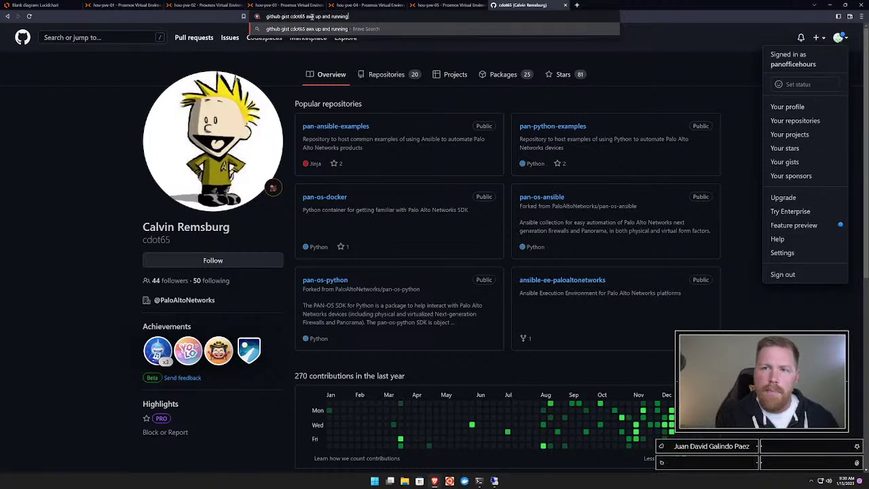
pyautogui.press('Return')
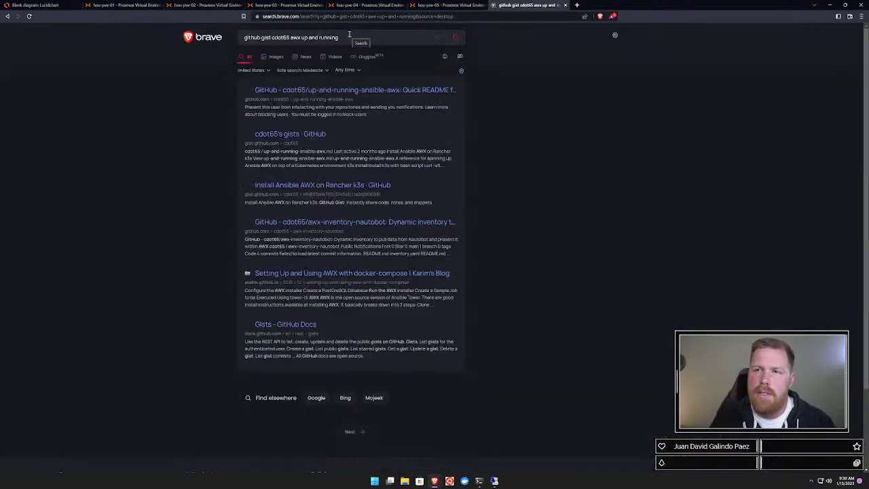
# Step: Leave the 404 page via the search results and open cdot65's up-and-running-ansible-awx gist
pyautogui.click(346, 90)
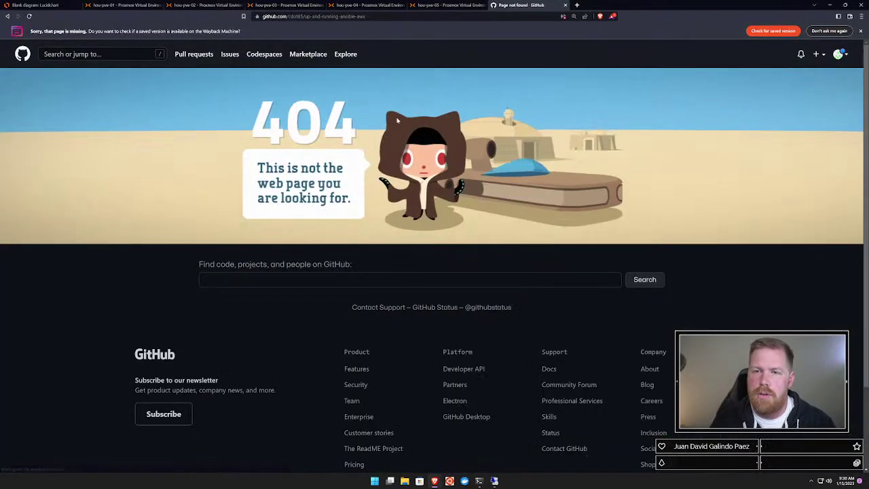
pyautogui.click(375, 18)
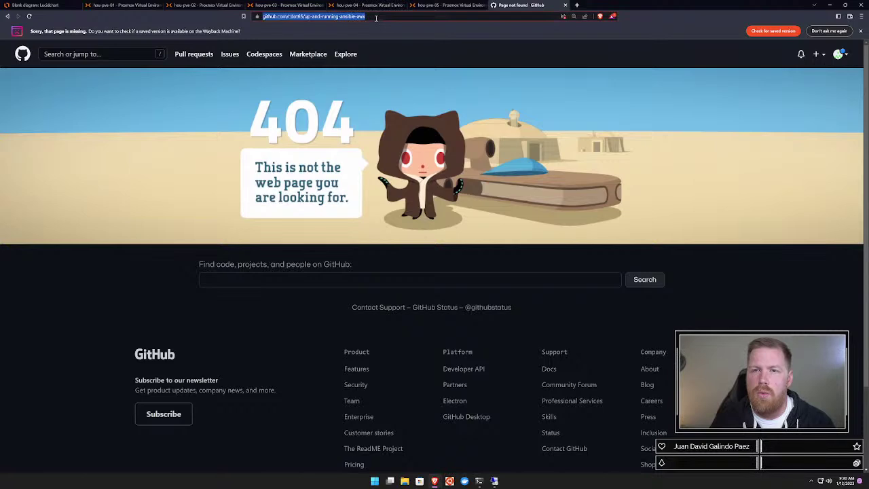
pyautogui.click(6, 18)
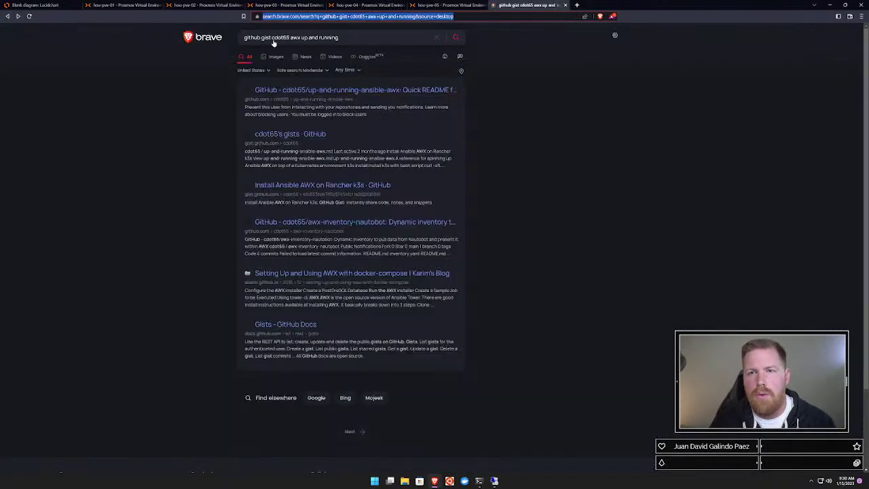
pyautogui.click(373, 135)
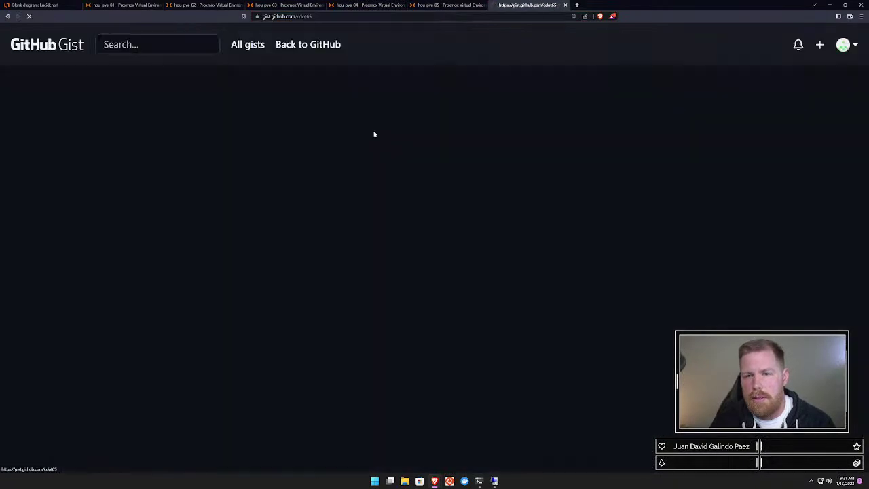
pyautogui.scroll(-3, 360, 222)
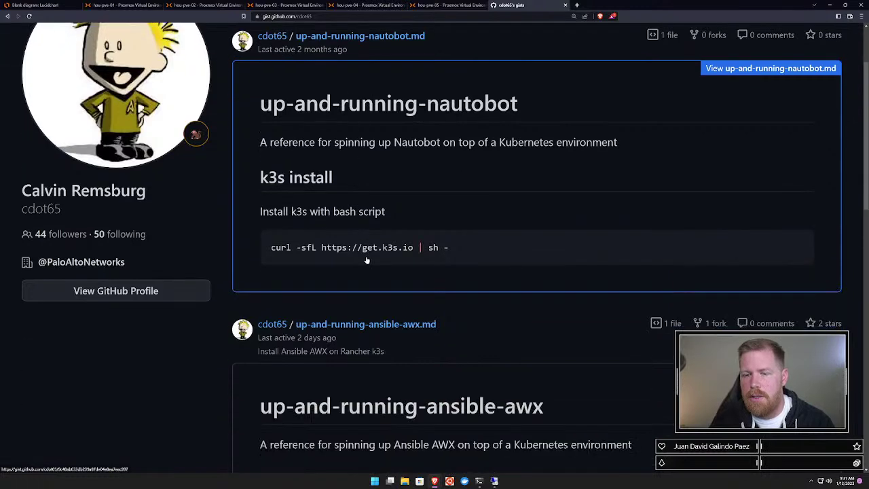
pyautogui.click(365, 324)
pyautogui.scroll(-2, 390, 251)
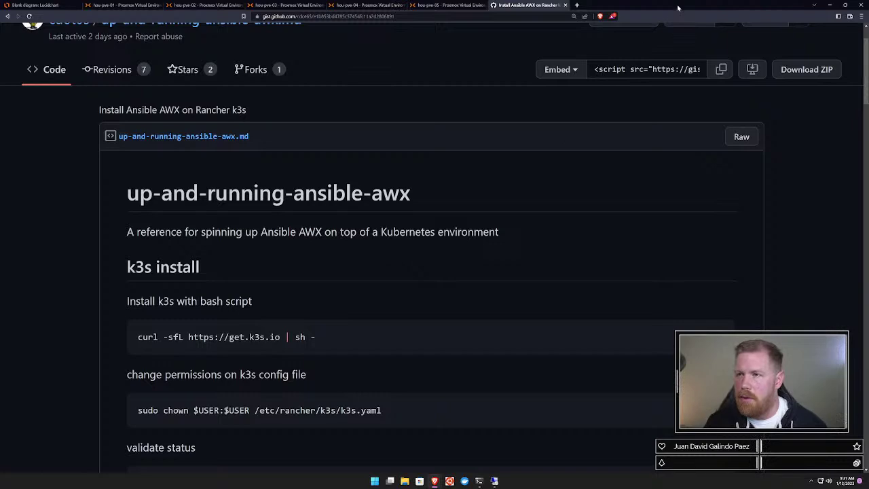
pyautogui.press('super+Down')
# Step: Tile the gist on the right and the hou-awx-01 console on the left, selecting the k3s curl line
pyautogui.moveTo(866, 127); pyautogui.dragTo(866, 127)
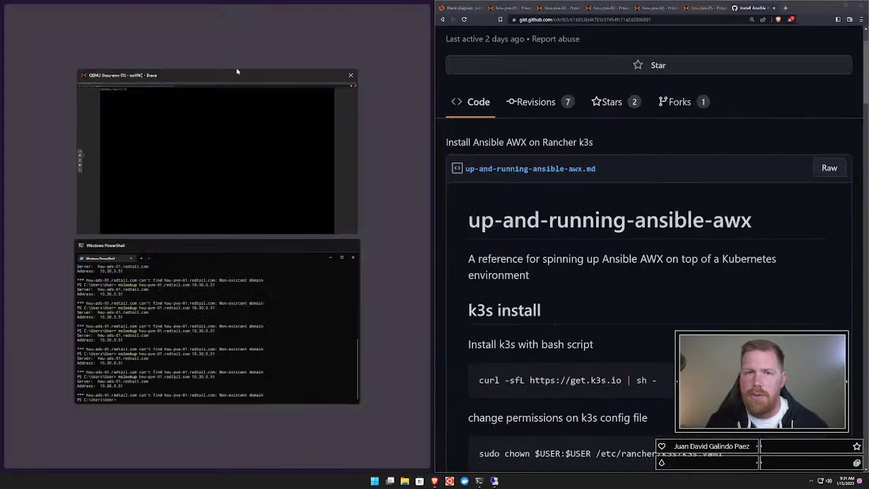
pyautogui.click(203, 151)
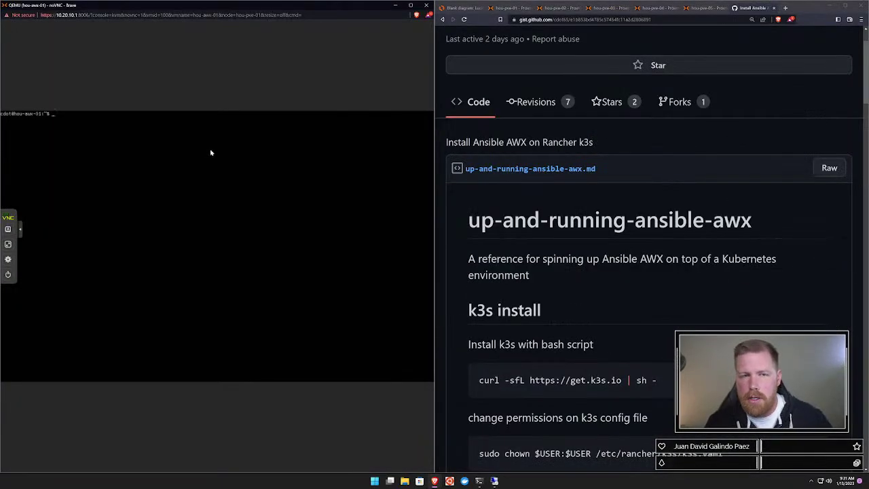
pyautogui.scroll(-1, 562, 232)
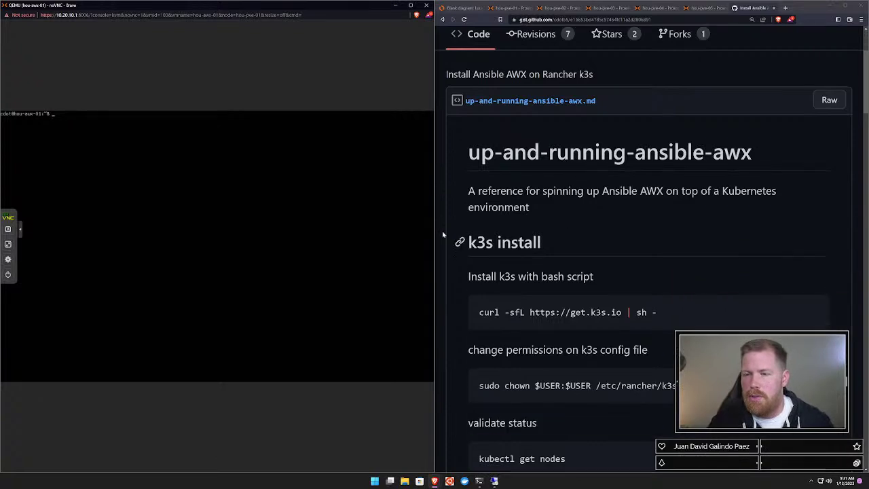
pyautogui.moveTo(434, 235); pyautogui.dragTo(547, 233)
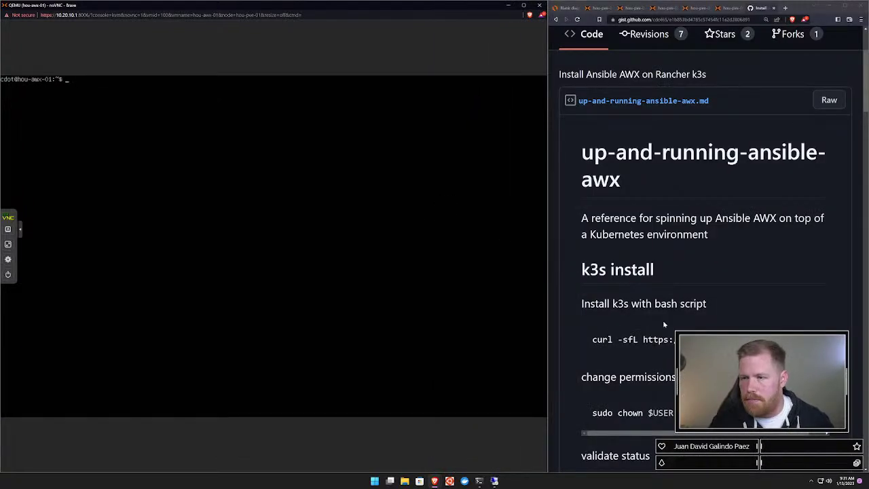
pyautogui.tripleClick(653, 342)
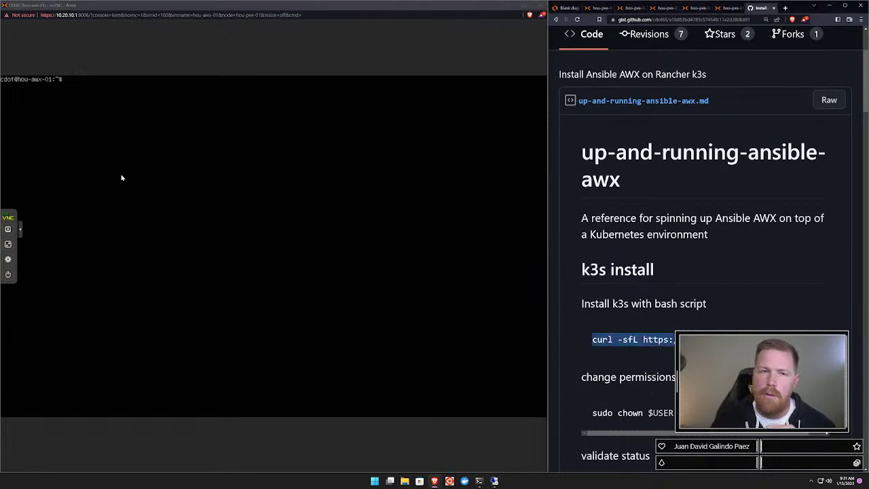
pyautogui.click(155, 150)
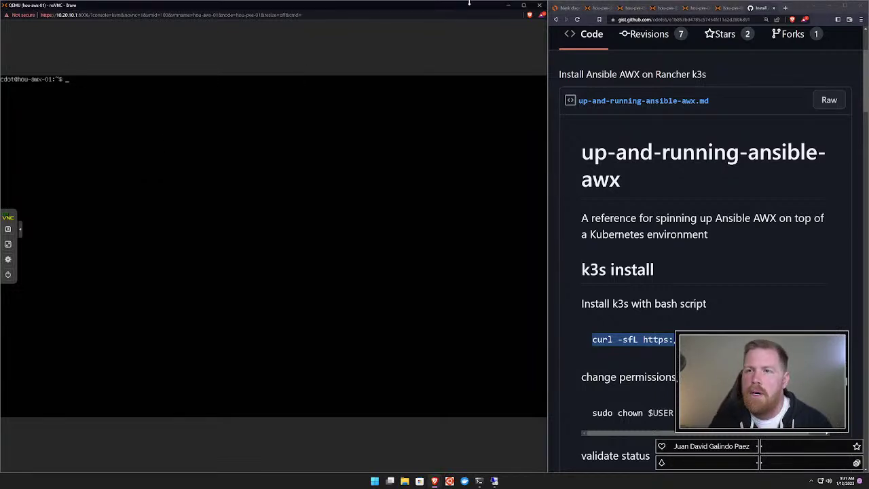
# Step: Turn on the local cursor, reboot hou-awx-01 from the extra keys panel, and hide the settings panel
pyautogui.click(8, 259)
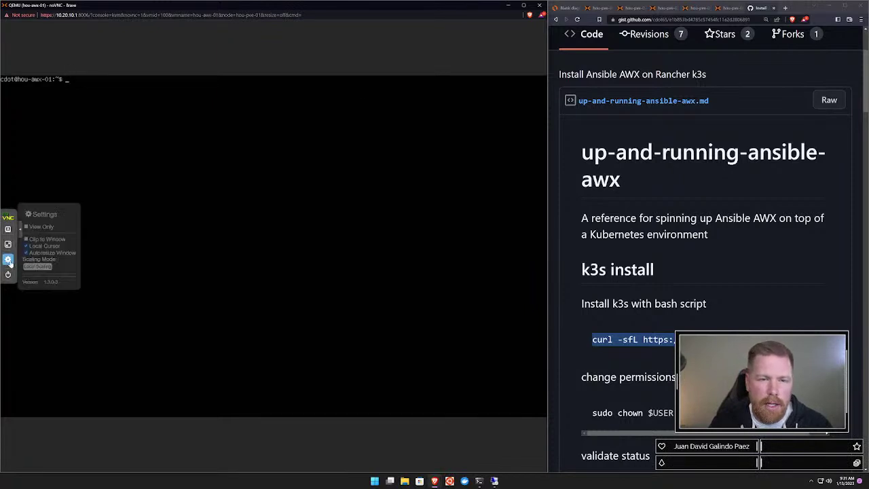
pyautogui.click(34, 246)
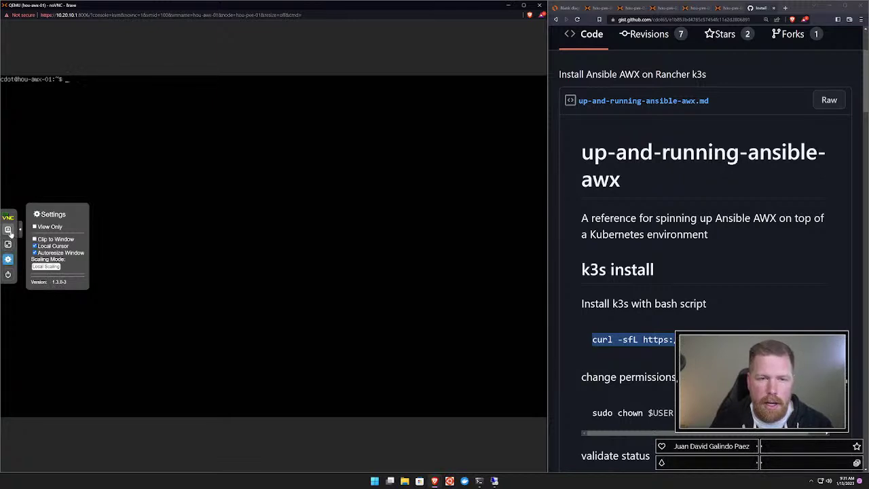
pyautogui.click(8, 230)
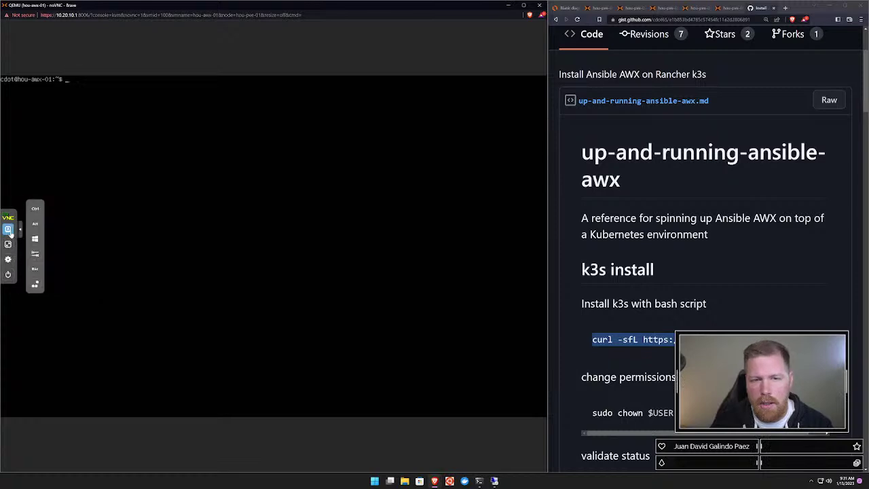
pyautogui.click(35, 286)
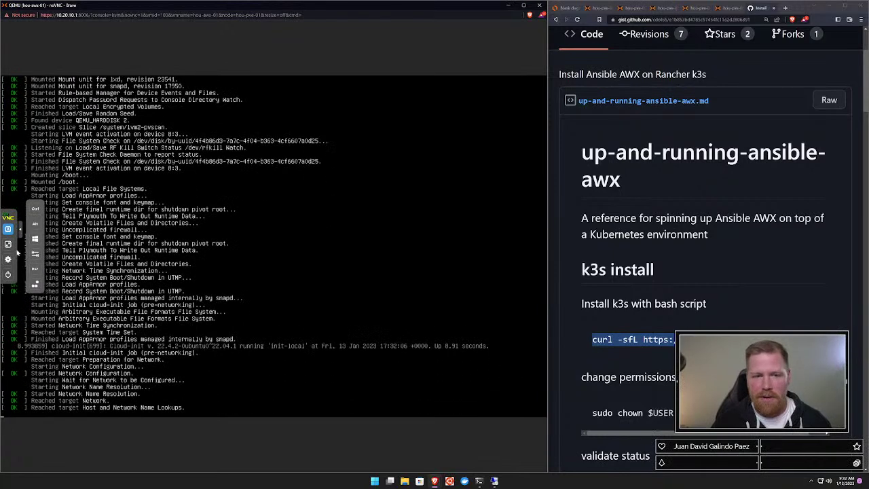
pyautogui.click(8, 259)
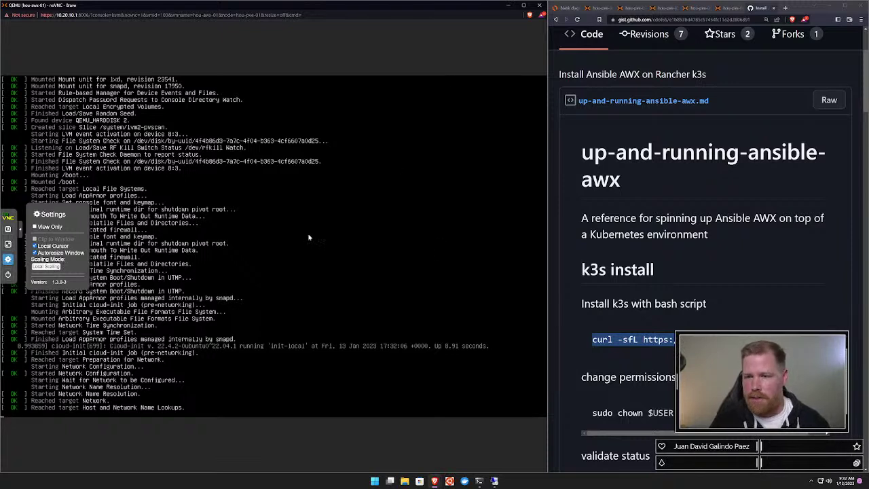
pyautogui.click(338, 125)
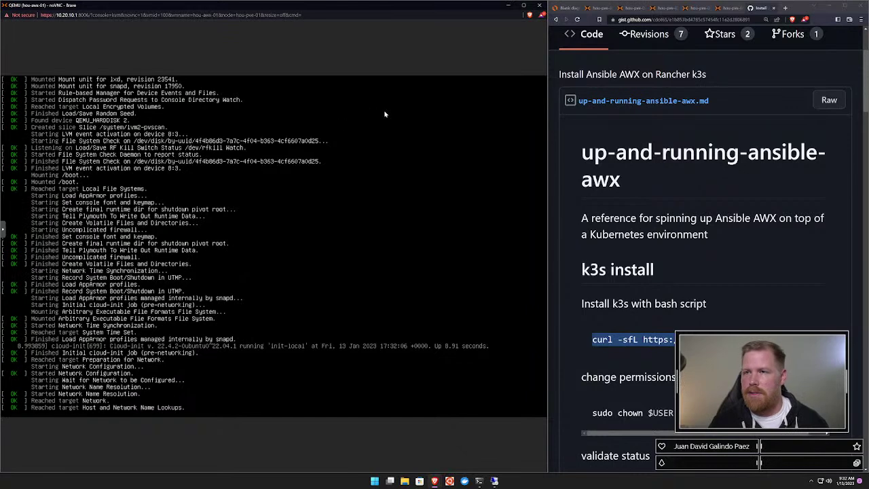
# Step: Check hou-awx-01's guest agent IPs on the Proxmox Summary, then return to the AWX install gist
pyautogui.click(600, 8)
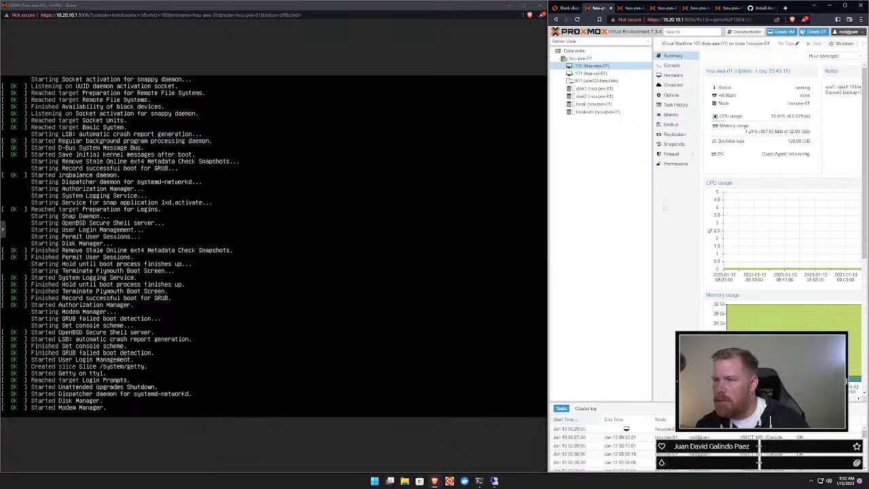
pyautogui.moveTo(649, 229); pyautogui.dragTo(625, 224)
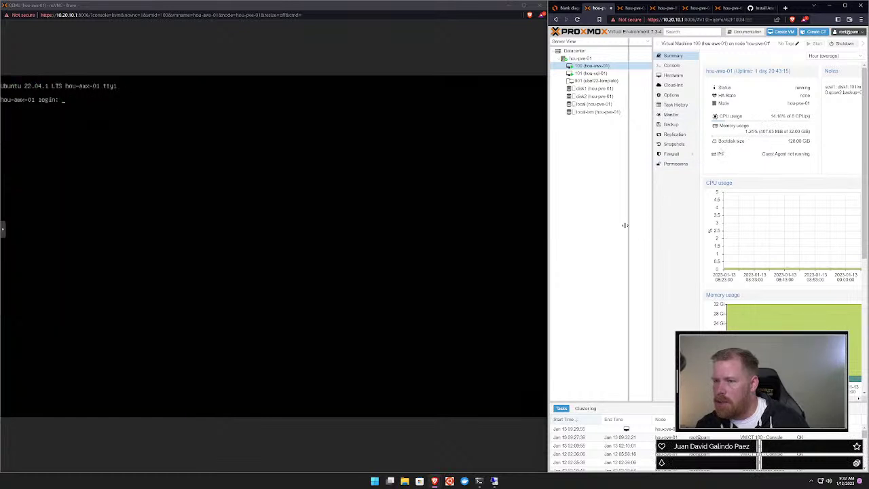
pyautogui.tripleClick(750, 155)
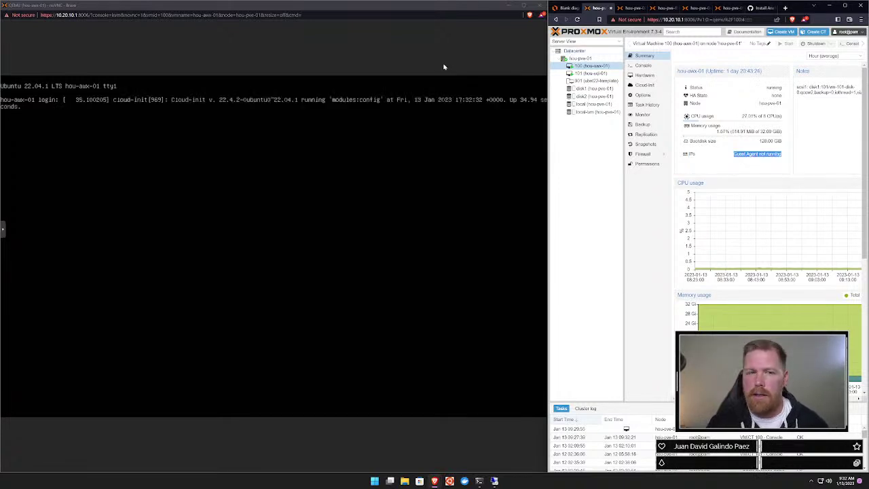
pyautogui.click(408, 93)
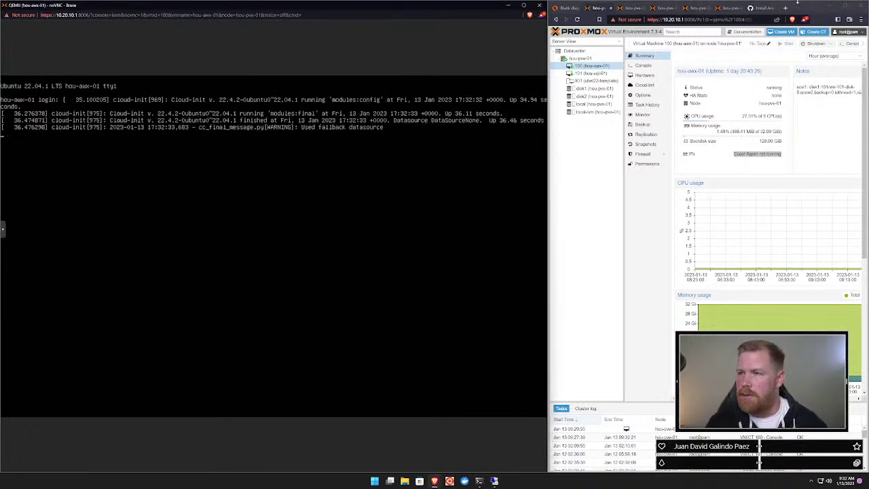
pyautogui.click(761, 7)
pyautogui.click(200, 204)
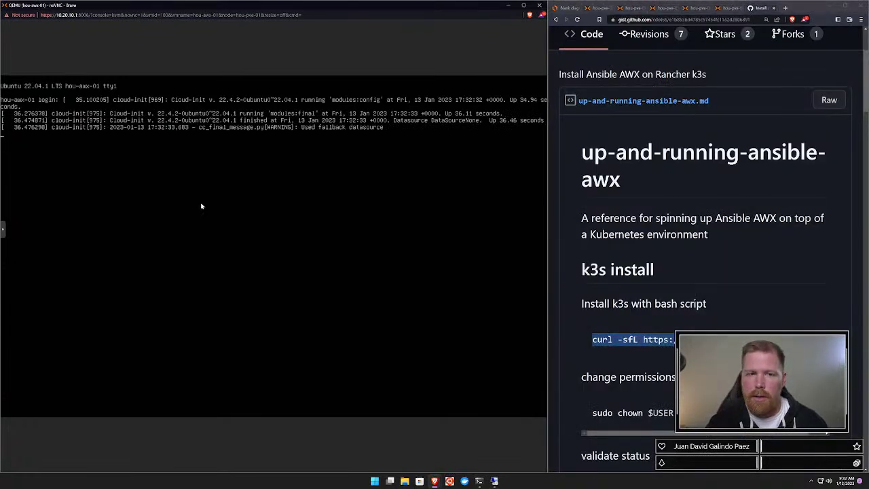
# Step: Log in to hou-awx-01 with the user's username and password, then run clear
pyautogui.press('Return')
pyautogui.write('cdot')
pyautogui.press('Return')
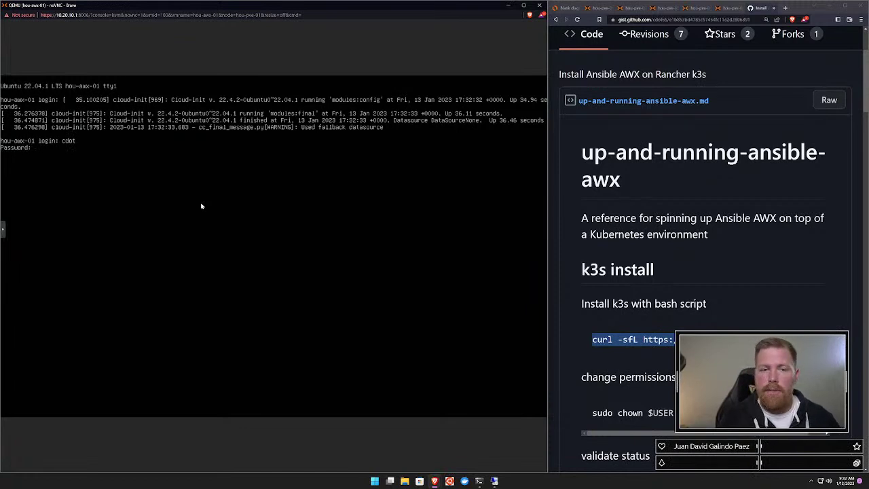
pyautogui.press('Return')
pyautogui.write('clear')
pyautogui.press('Return')
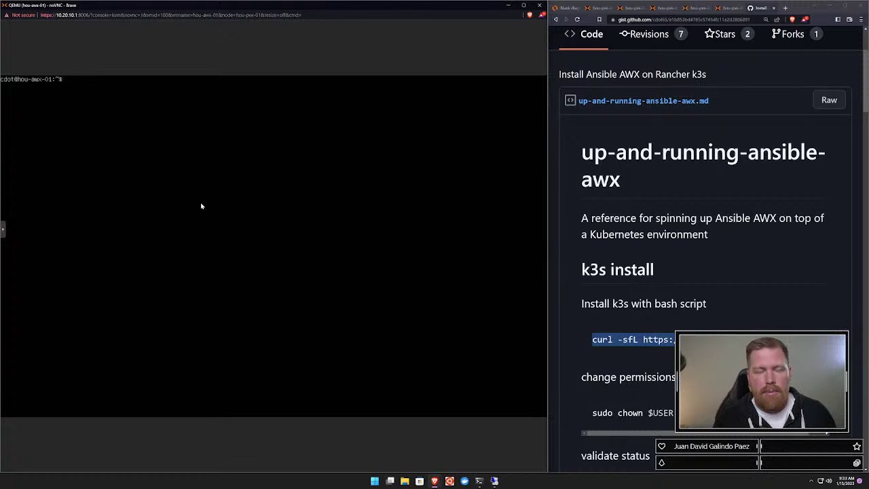
pyautogui.write('rl -s')
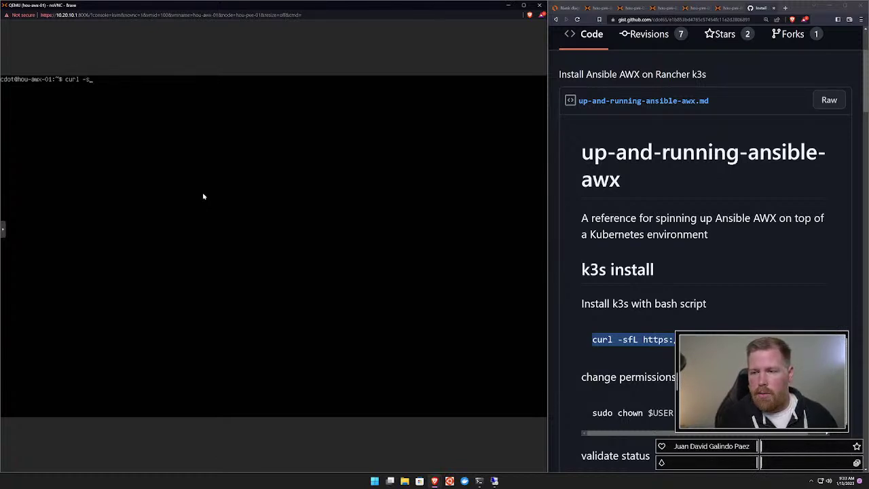
pyautogui.write('fL https')
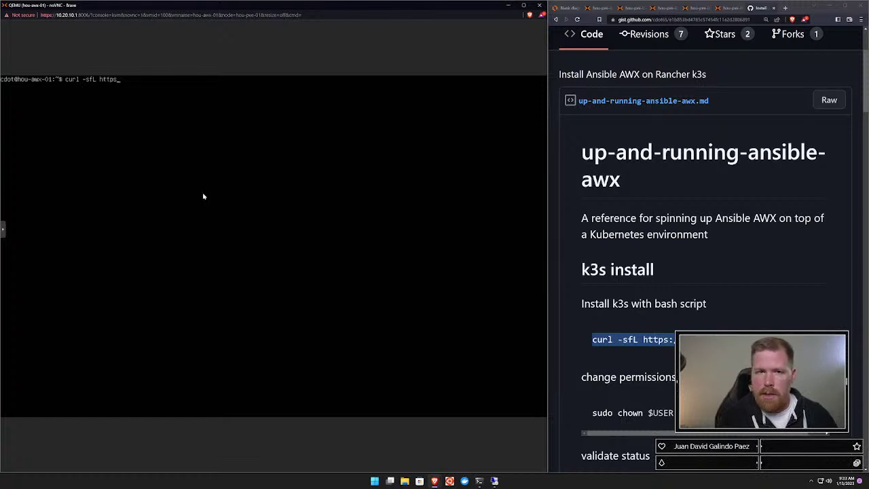
pyautogui.write('://get.k3s.io')
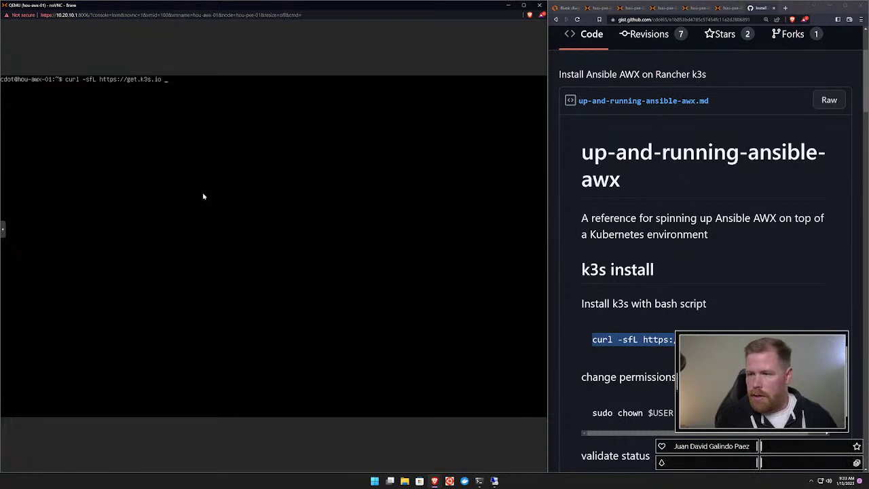
pyautogui.write(' | sh -')
pyautogui.press('Return')
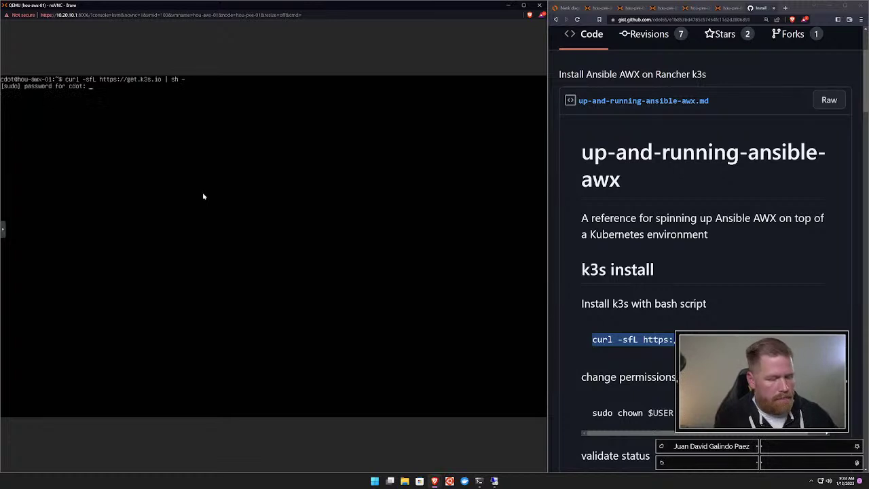
pyautogui.press('Return')
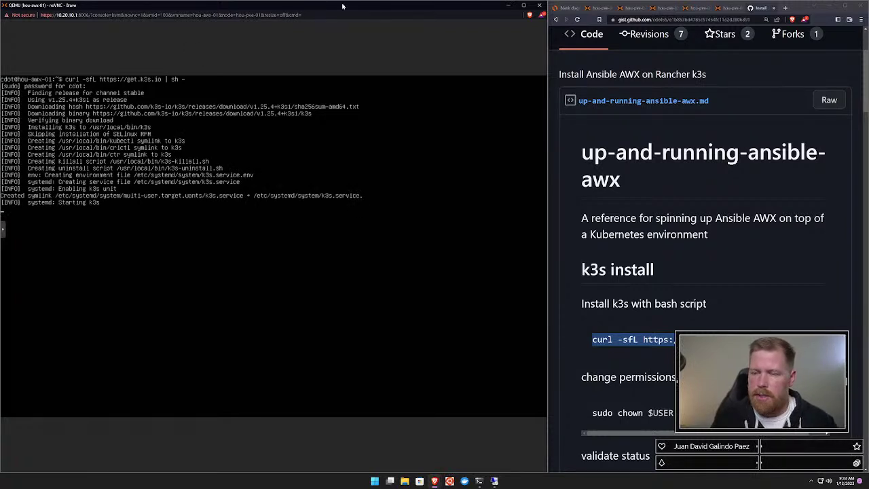
pyautogui.scroll(-1, 632, 336)
pyautogui.scroll(-2, 631, 335)
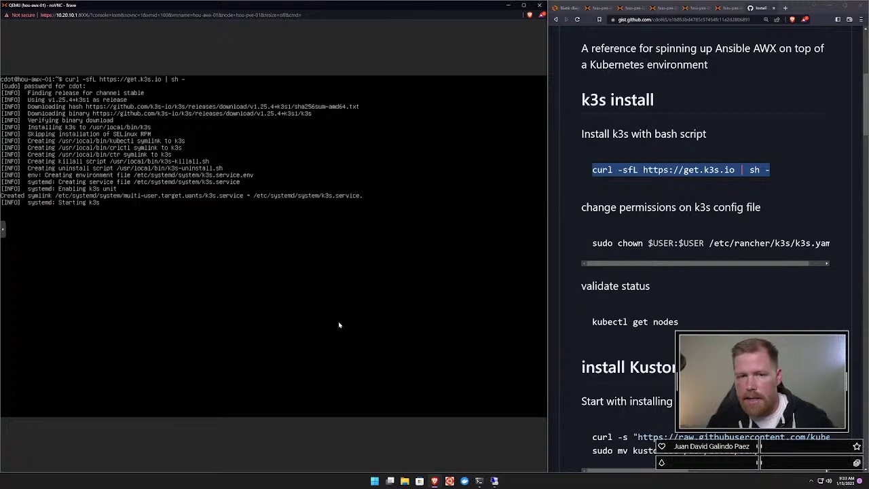
# Step: Select the sudo chown line in the gist and scroll its code box to show /etc/rancher/k3s/k3s.yaml
pyautogui.tripleClick(750, 243)
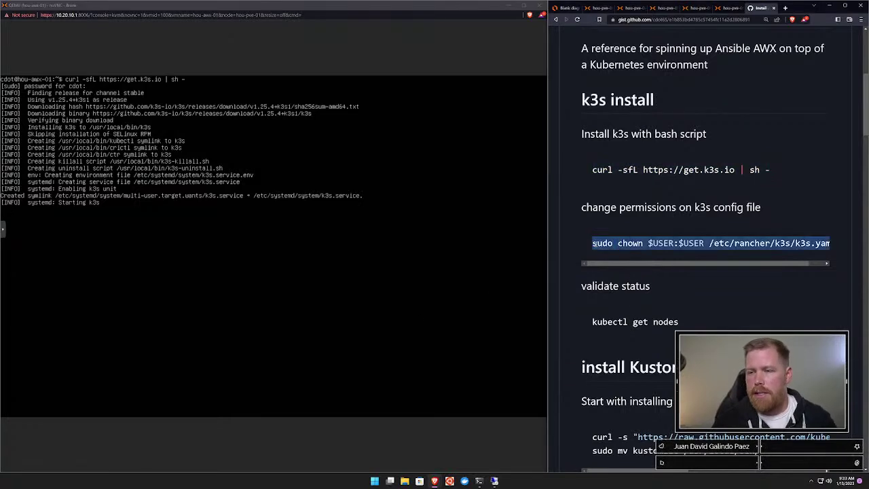
pyautogui.moveTo(737, 264); pyautogui.dragTo(752, 264)
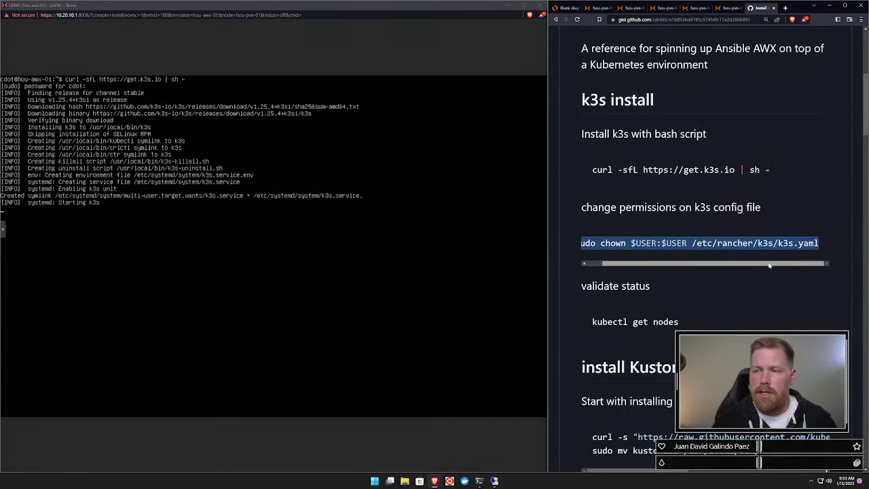
pyautogui.doubleClick(765, 243)
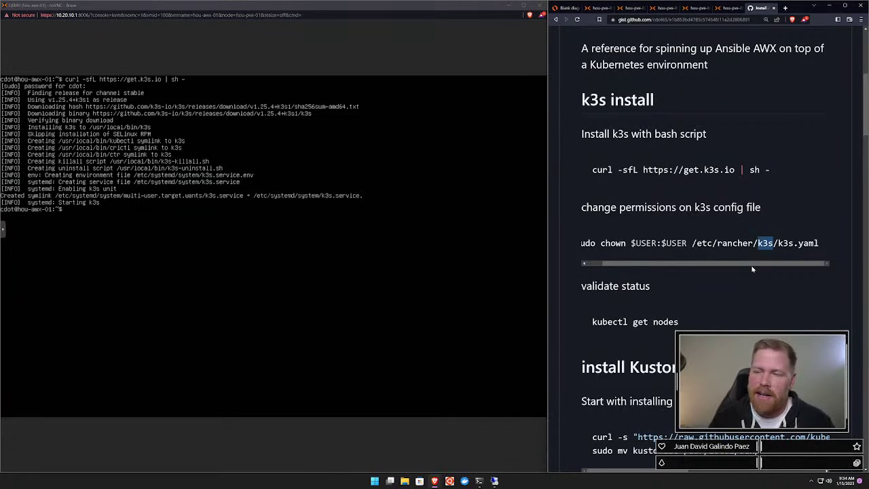
# Step: Run sudo chown $USER:$USER /etc/rancher/k3s/k3s.yaml, fixing the chwon typo
pyautogui.click(335, 261)
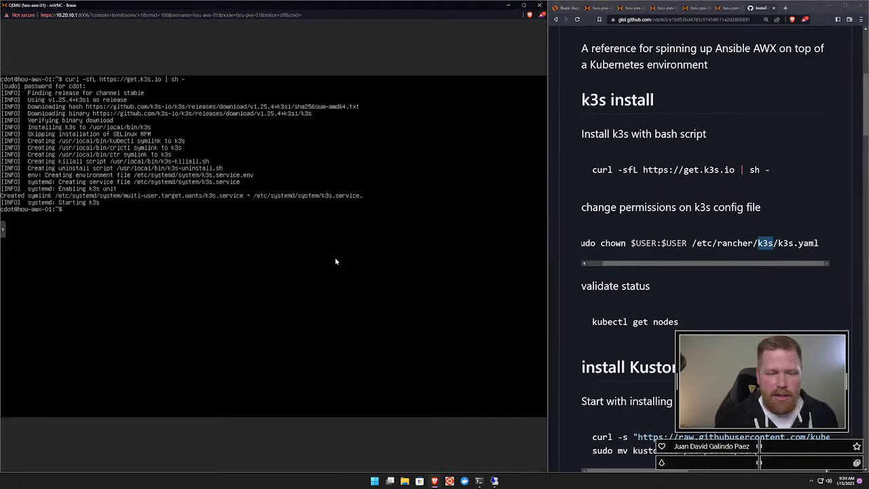
pyautogui.write('sudo')
pyautogui.write(' chwon')
pyautogui.press('BackSpace')
pyautogui.press('BackSpace')
pyautogui.press('BackSpace')
pyautogui.write('own $USER:')
pyautogui.write('$USER /et')
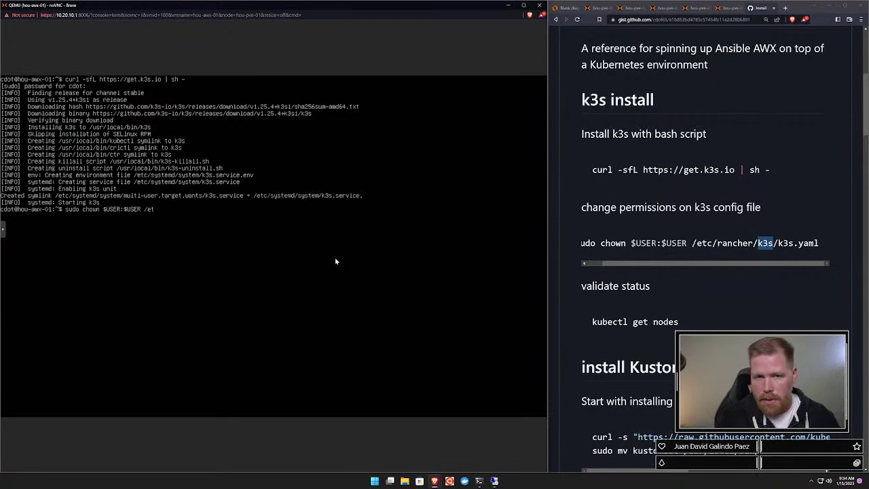
pyautogui.write('c/ra')
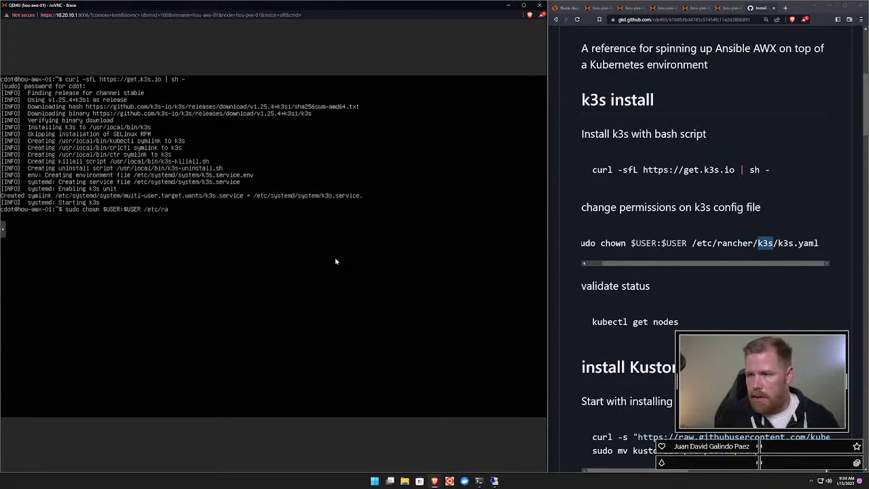
pyautogui.write('ncher/k3s/k3s.yaml')
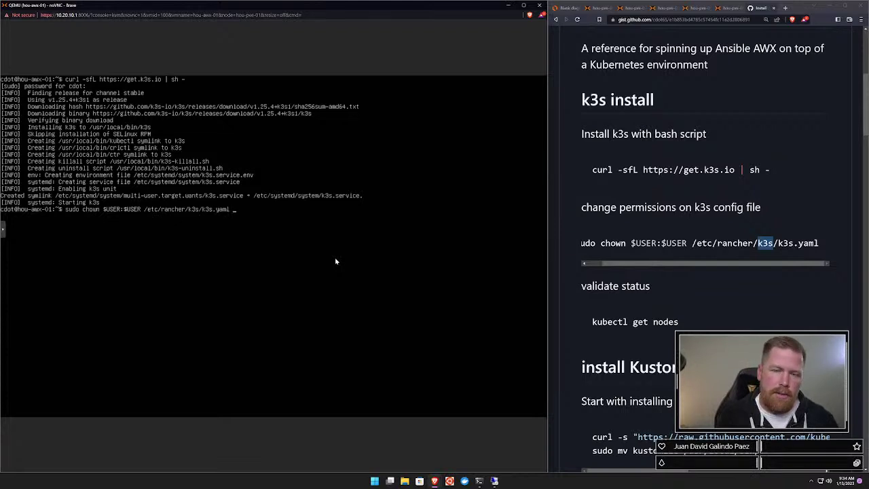
pyautogui.press('Return')
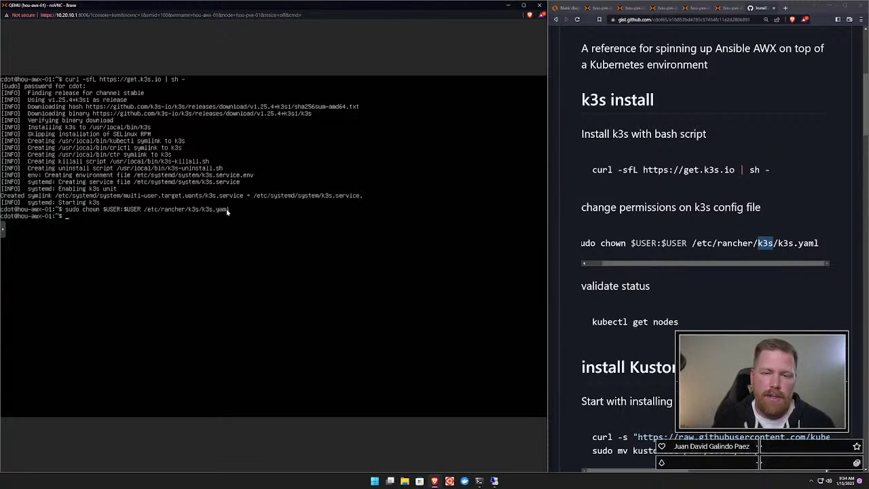
# Step: Print the kubeconfig with cat /etc/rancher/k3s/k3s.yaml using Tab completion
pyautogui.write('cat')
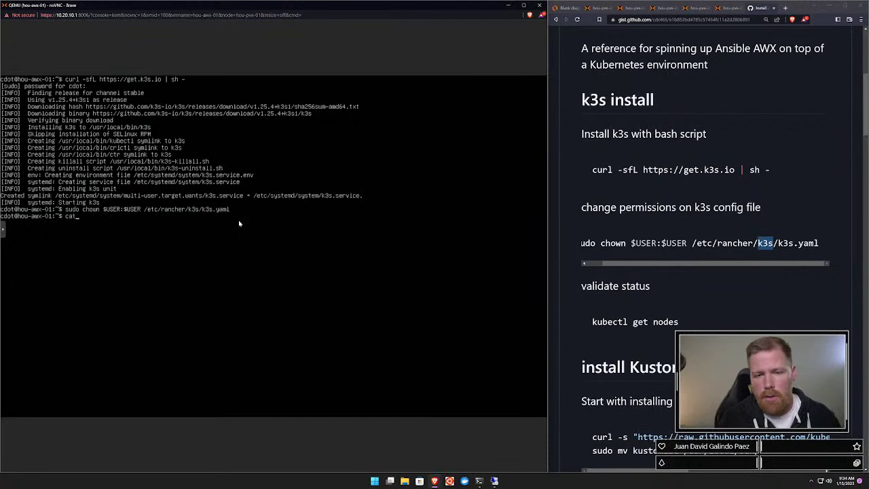
pyautogui.write(' /etc/rancher/')
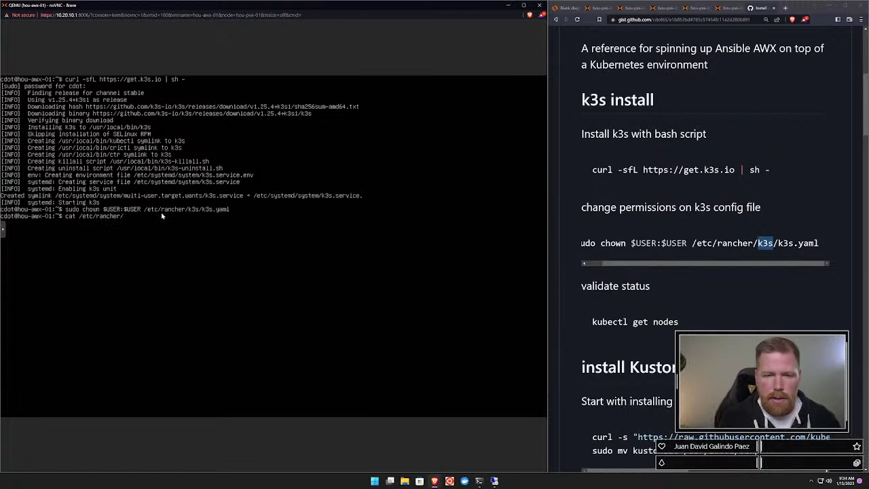
pyautogui.write('k3s/')
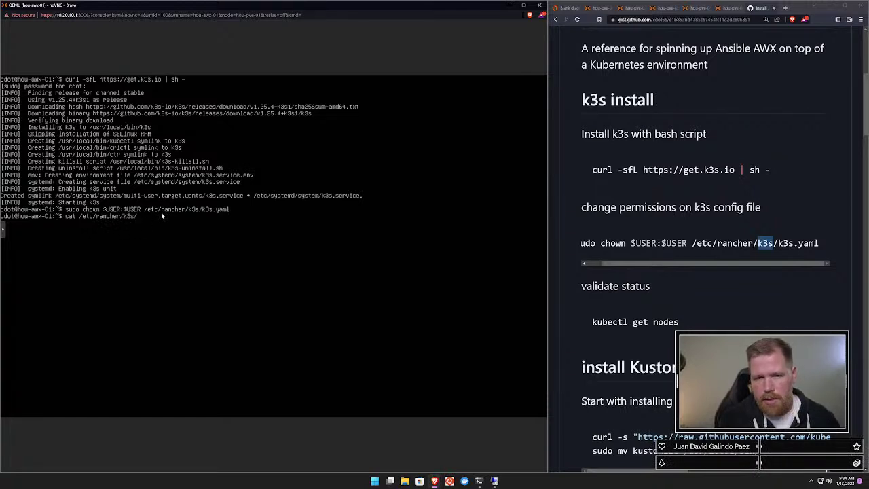
pyautogui.press('Tab')
pyautogui.press('Return')
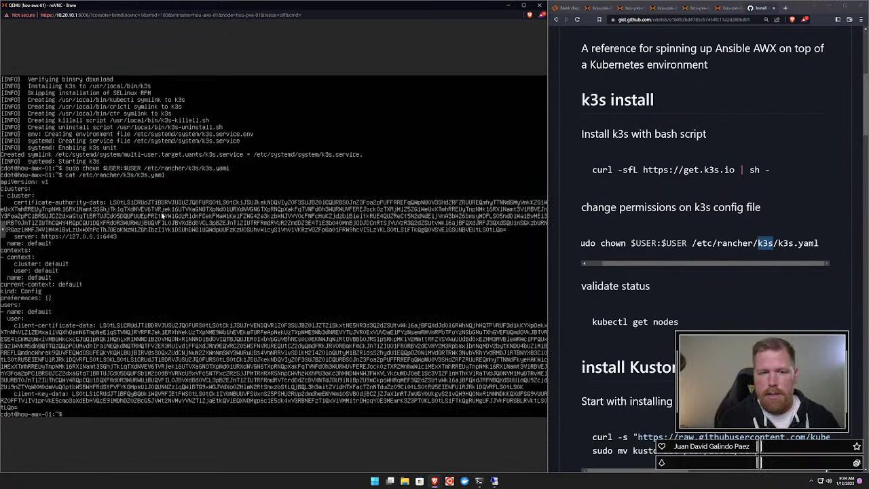
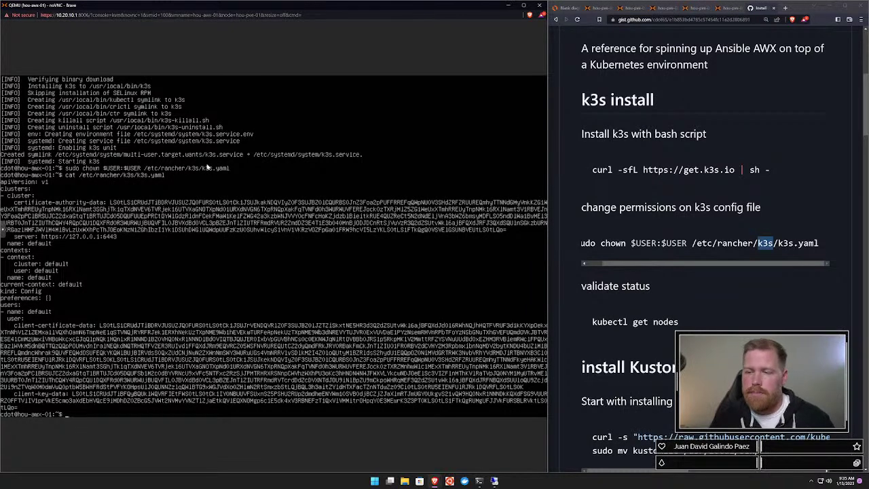
# Step: Clear the console and run kubectl get nodes to confirm hou-awx-01 is Ready
pyautogui.write('clear')
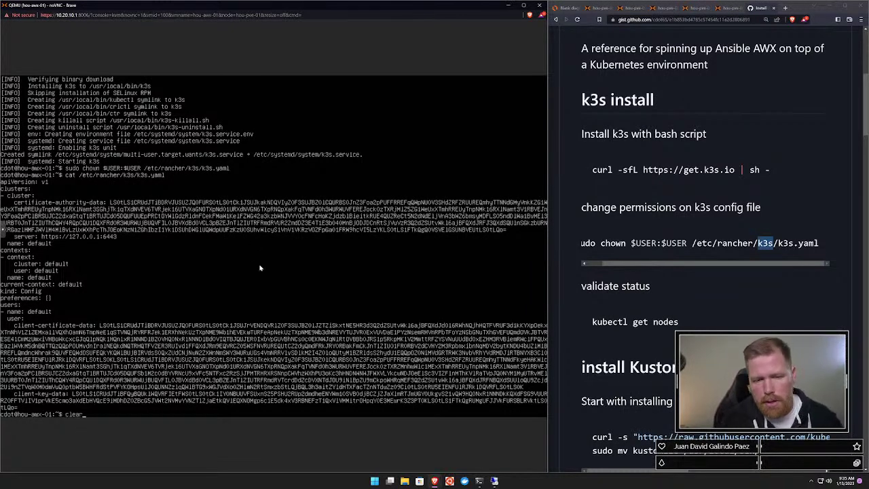
pyautogui.press('Return')
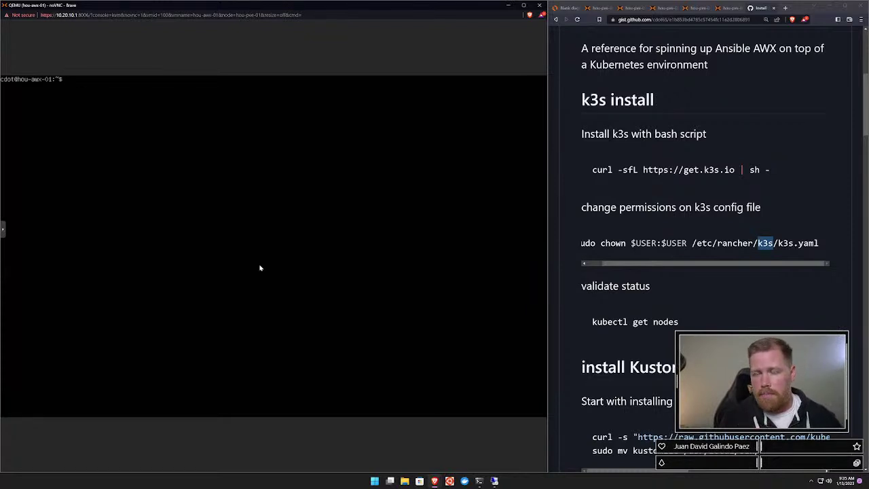
pyautogui.write('kubect')
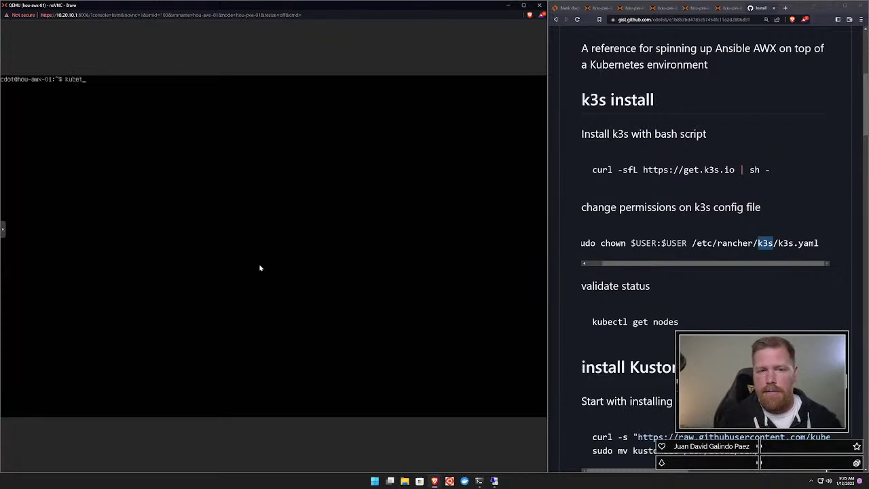
pyautogui.write('l get nodes')
pyautogui.press('Return')
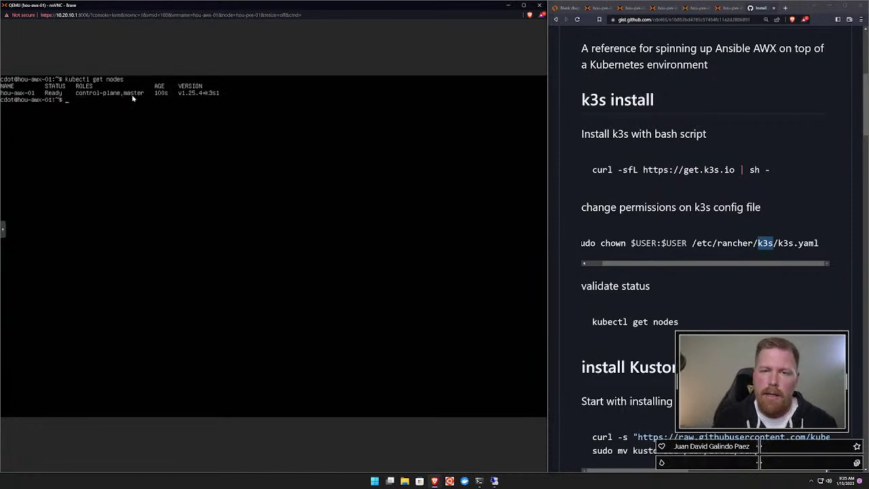
# Step: Scroll the gist down to the Kustomize section
pyautogui.moveTo(800, 266); pyautogui.dragTo(823, 263)
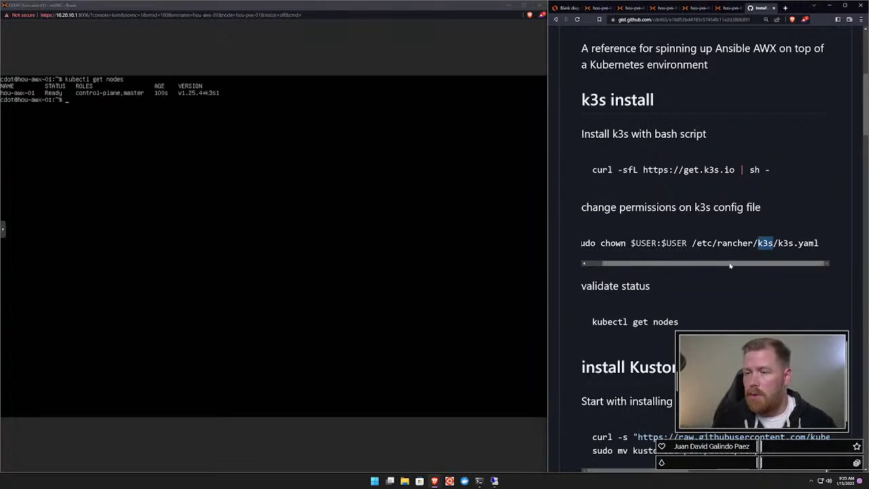
pyautogui.moveTo(725, 266); pyautogui.dragTo(708, 267)
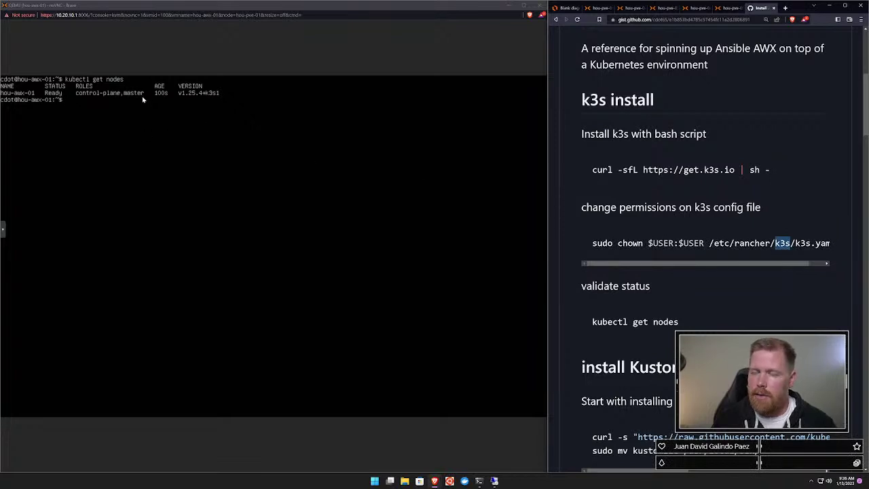
pyautogui.moveTo(739, 265); pyautogui.dragTo(754, 266)
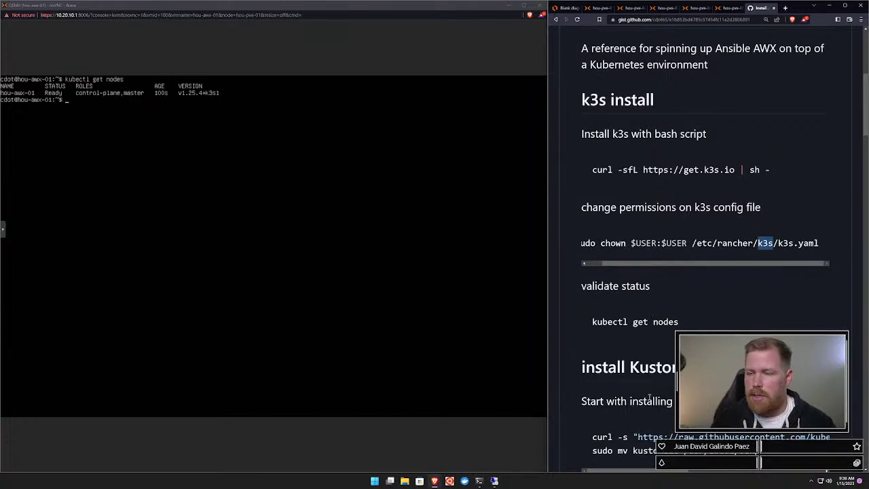
pyautogui.scroll(-3, 644, 331)
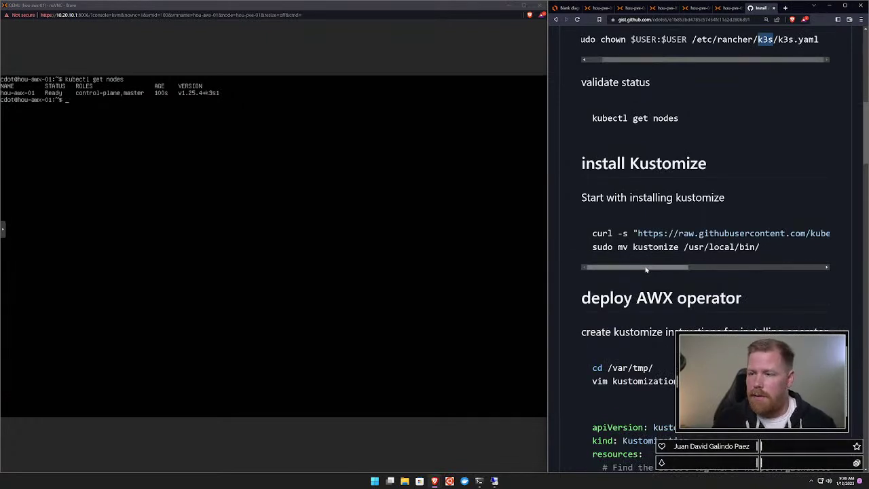
pyautogui.moveTo(646, 267); pyautogui.dragTo(611, 268)
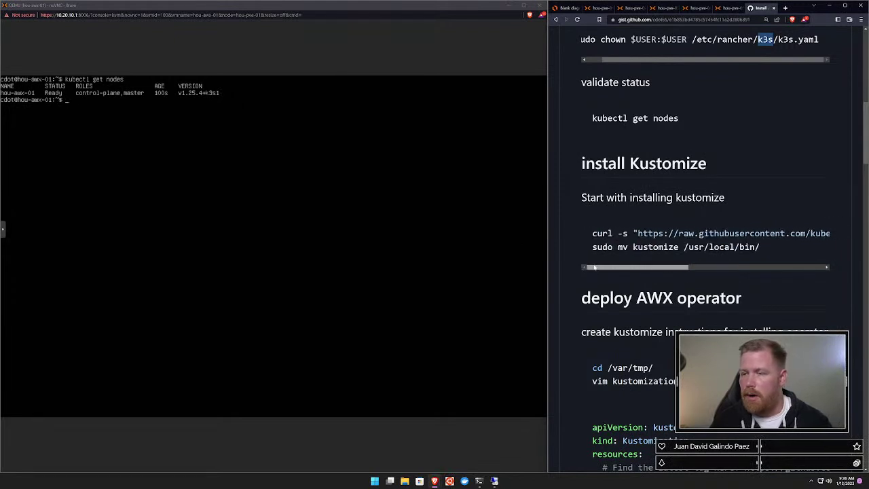
# Step: Bring PowerShell to the front, minimize the noVNC window and clear the screen with cls
pyautogui.moveTo(482, 482)
pyautogui.click(486, 459)
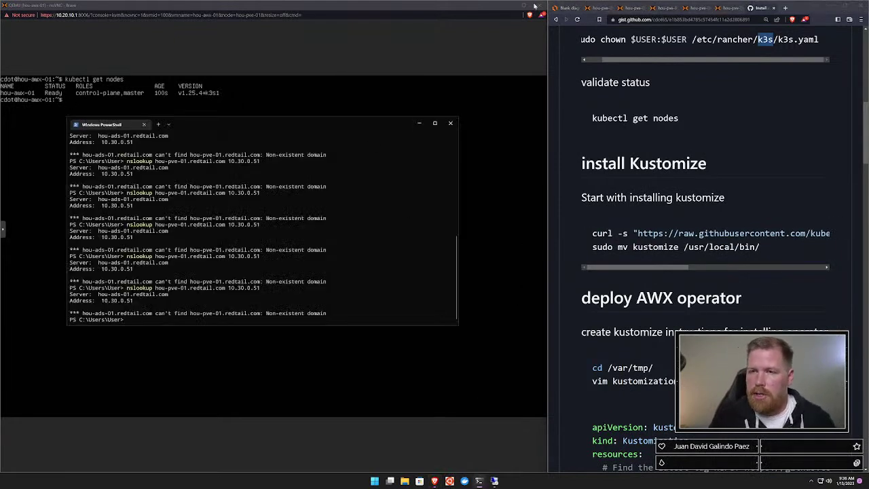
pyautogui.click(509, 5)
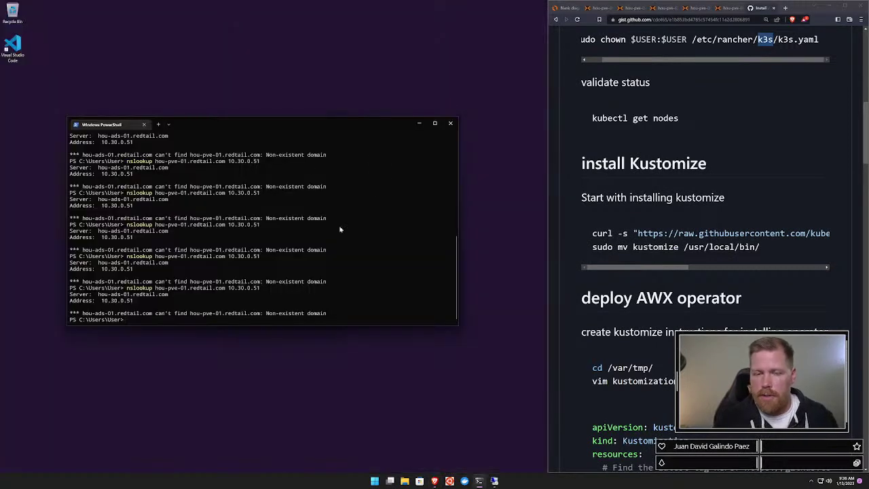
pyautogui.write('cls')
pyautogui.press('Return')
# Step: SSH into hou-awx-01.redtail.com, accept the host key and log in with the account password
pyautogui.write('ssh')
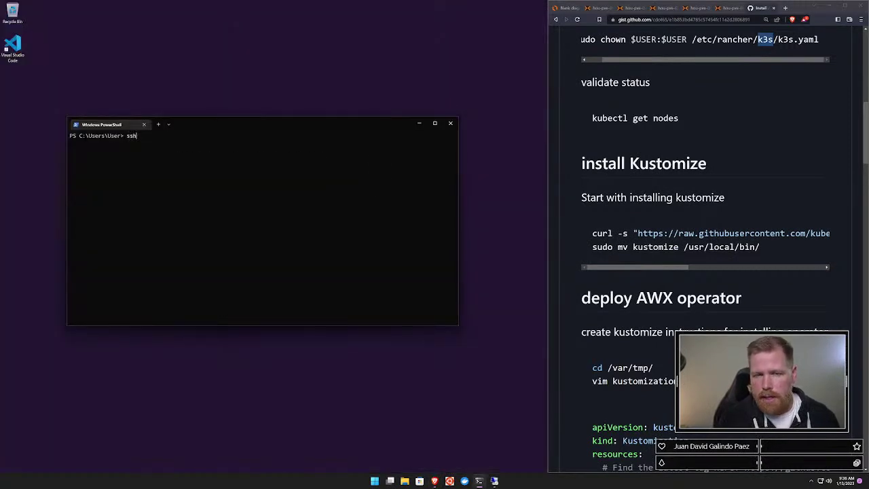
pyautogui.write(' cdot@')
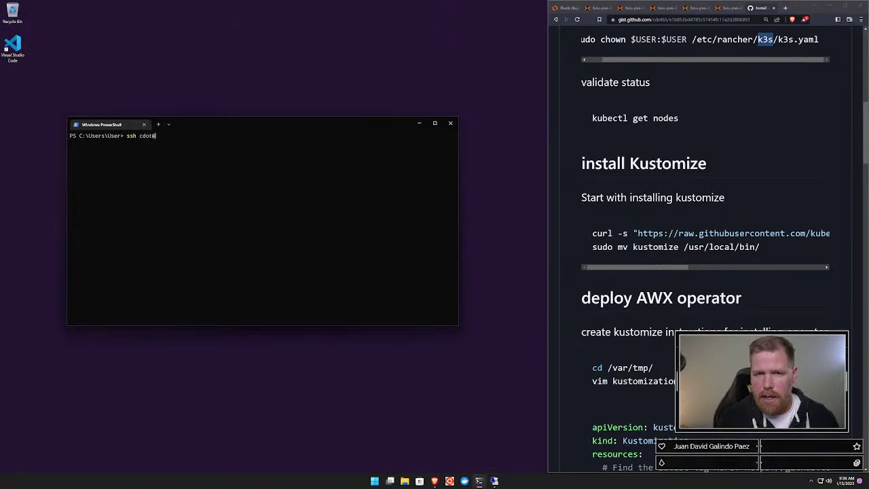
pyautogui.write('10.20.30.1')
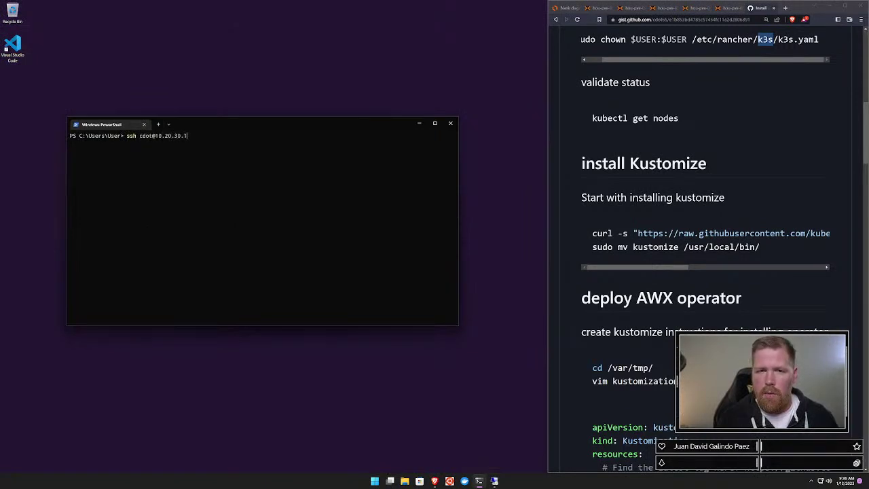
pyautogui.press('BackSpace')
pyautogui.press('BackSpace')
pyautogui.press('BackSpace')
pyautogui.press('BackSpace')
pyautogui.press('BackSpace')
pyautogui.press('BackSpace')
pyautogui.press('BackSpace')
pyautogui.press('BackSpace')
pyautogui.write('hou-awx-01')
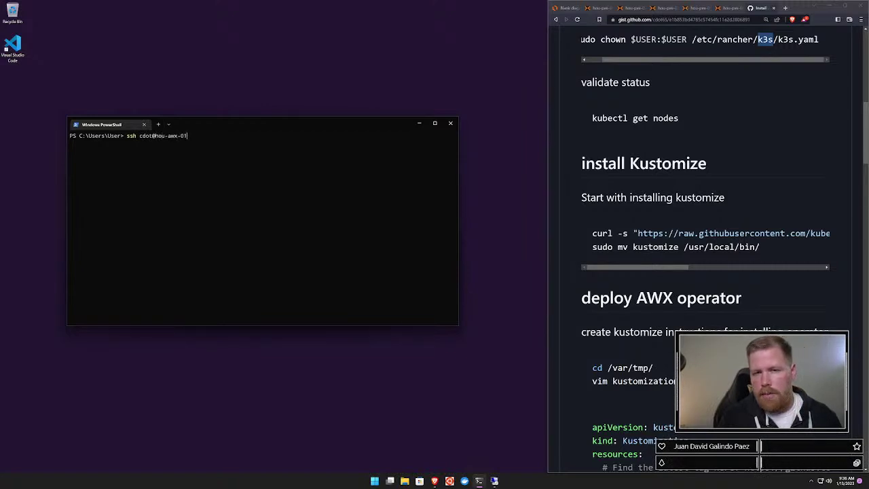
pyautogui.write('.redtail.com')
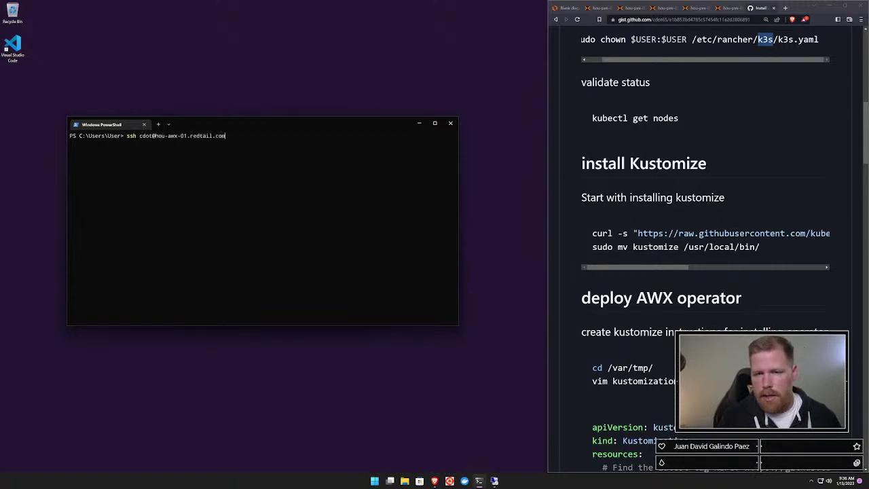
pyautogui.press('Return')
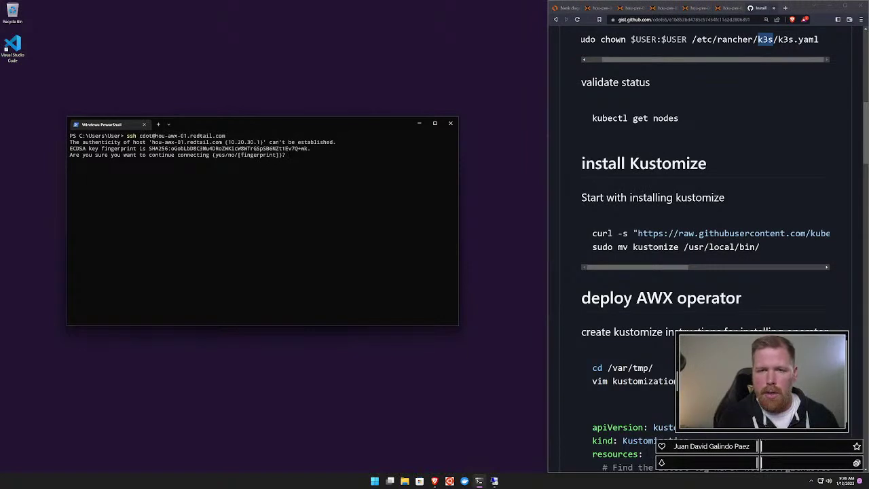
pyautogui.write('yes')
pyautogui.press('Return')
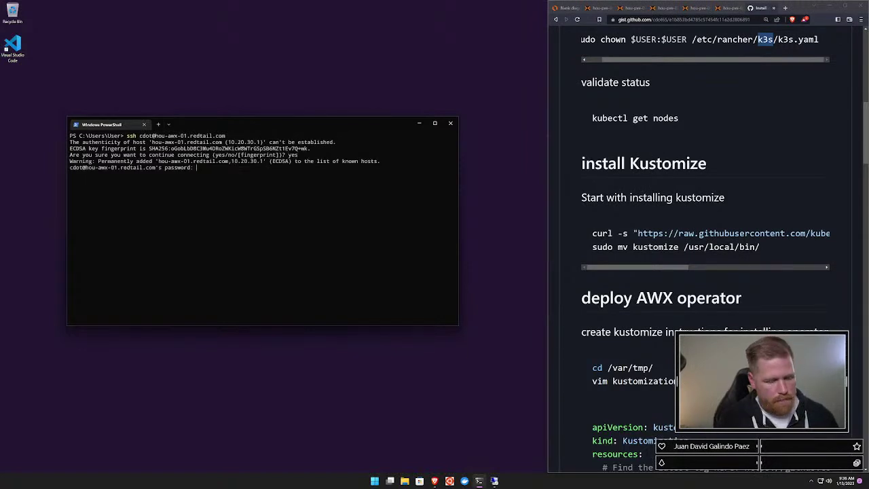
pyautogui.press('Return')
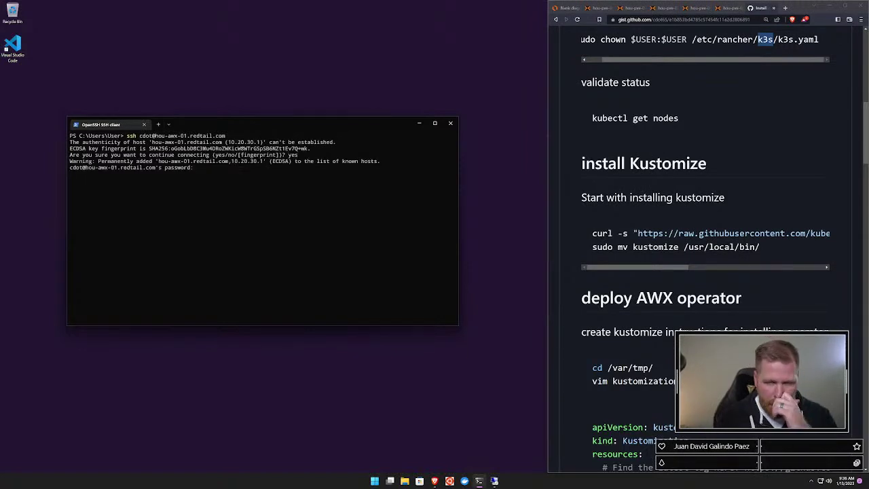
# Step: Snap the terminal to the left half of the screen and clear the login banner
pyautogui.moveTo(318, 126); pyautogui.dragTo(1, 198)
pyautogui.write('clear')
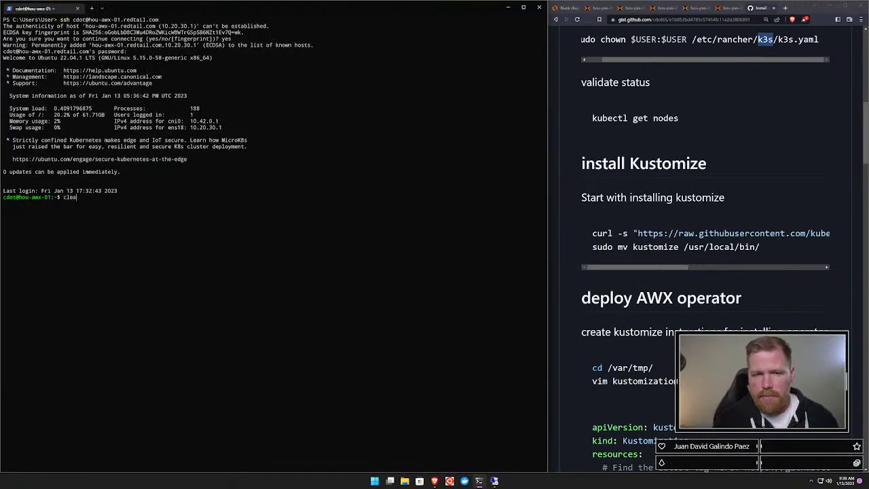
pyautogui.press('Return')
pyautogui.tripleClick(612, 233)
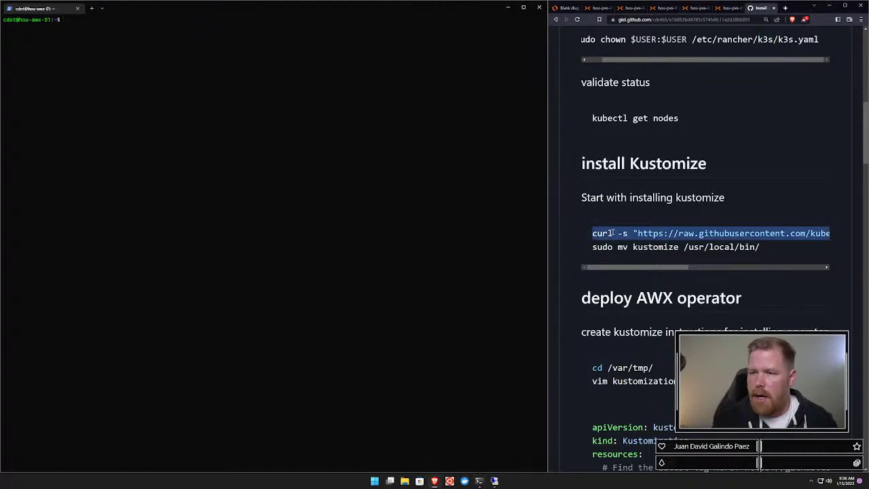
# Step: Paste and run the kustomize install curl script in the SSH session
pyautogui.click(200, 131)
pyautogui.write('curl -s "https://raw.githubusercontent.com/kubernetes-sigs/kustomize/master/hack/install_kustomize.sh" | bash')
pyautogui.press('Return')
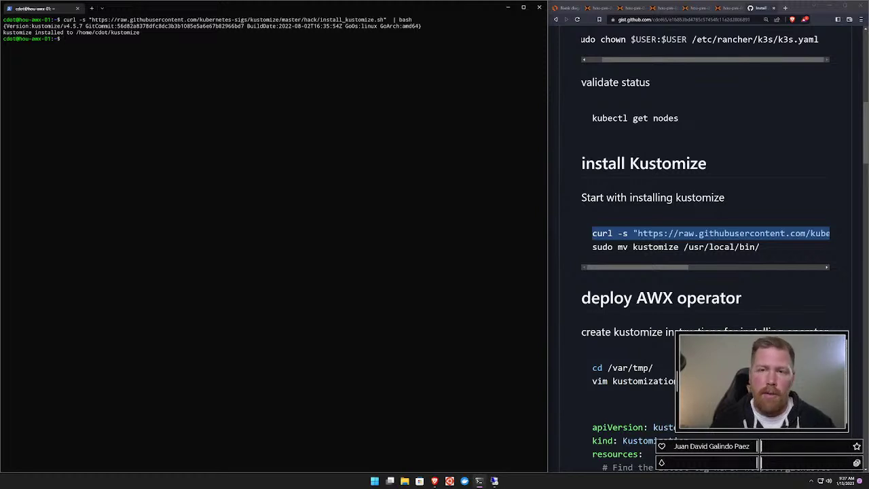
# Step: Run sudo mv kustomize /usr/local/bin/ copied from the gist, entering the sudo password
pyautogui.tripleClick(627, 246)
pyautogui.rightClick(633, 250)
pyautogui.click(635, 251)
pyautogui.rightClick(259, 184)
pyautogui.press('Return')
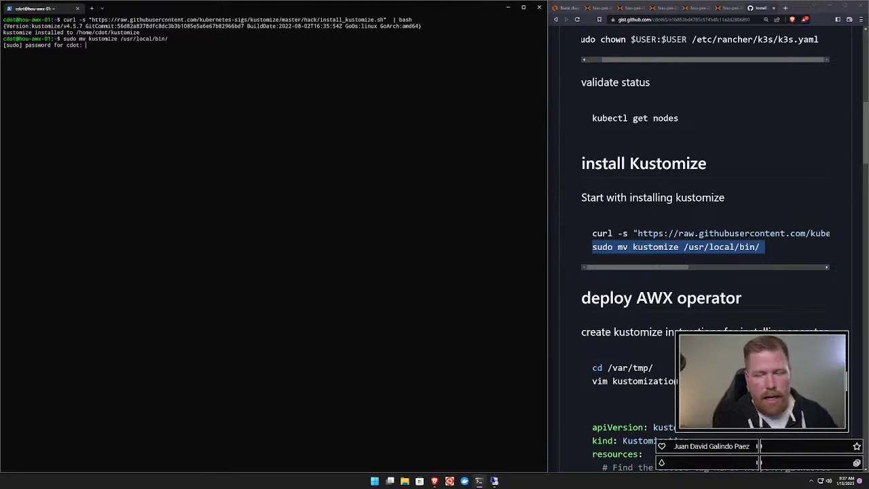
pyautogui.press('Return')
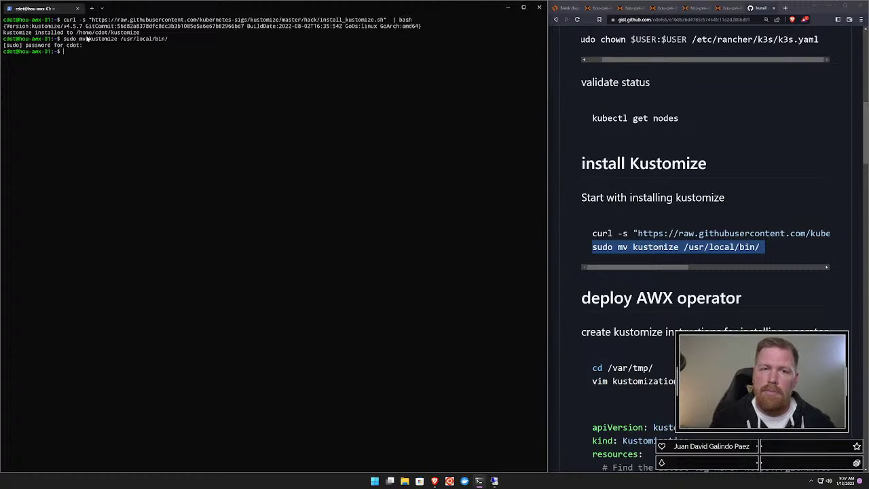
# Step: Highlight the kustomize install path and the /usr/local/bin/ destination in the output
pyautogui.moveTo(73, 32); pyautogui.dragTo(110, 34)
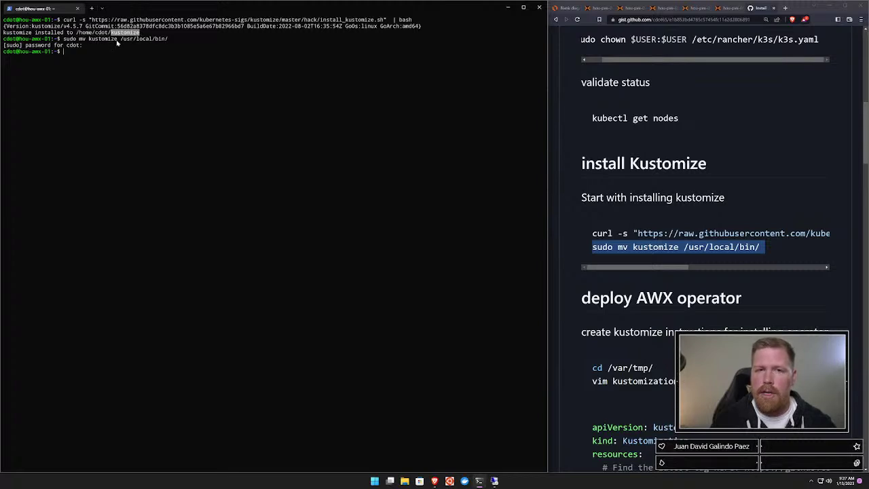
pyautogui.doubleClick(99, 39)
pyautogui.click(122, 39)
pyautogui.doubleClick(123, 32)
pyautogui.moveTo(121, 39); pyautogui.dragTo(168, 41)
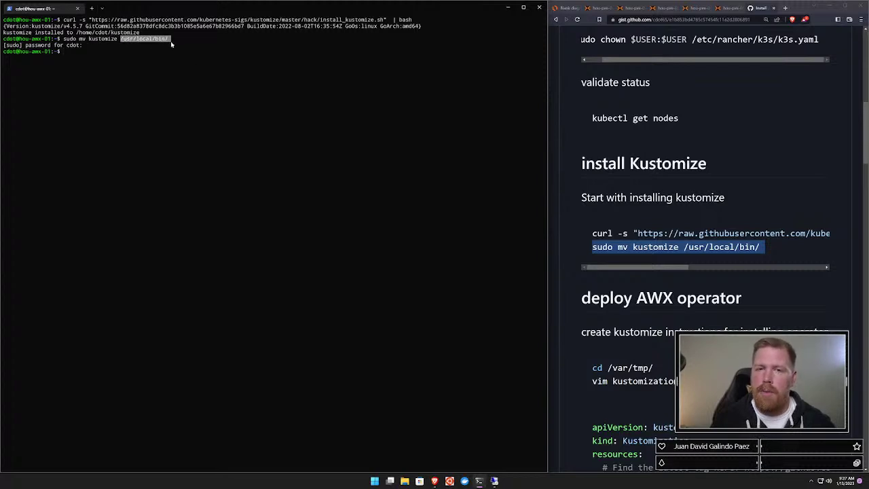
pyautogui.rightClick(199, 63)
# Step: Enlarge the terminal text and run 'which kustomize', confirming /usr/local/bin/kustomize
pyautogui.press('Return')
pyautogui.press('Return')
pyautogui.press('Return')
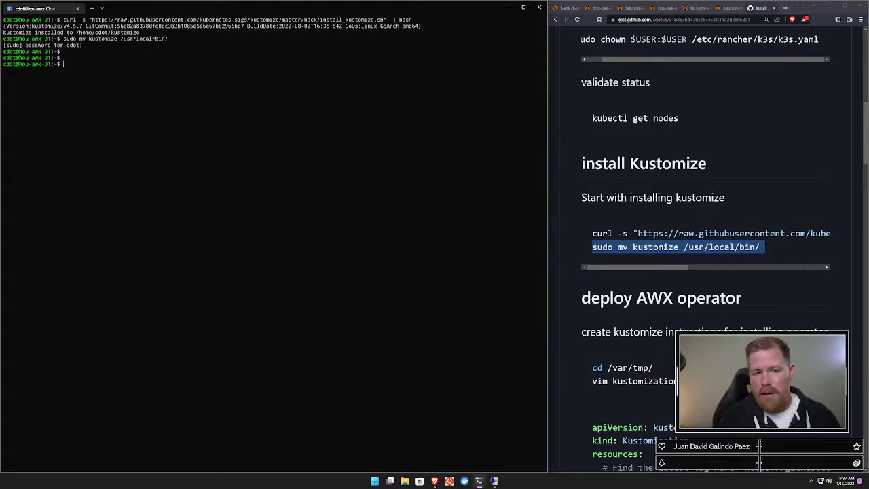
pyautogui.write('whcih')
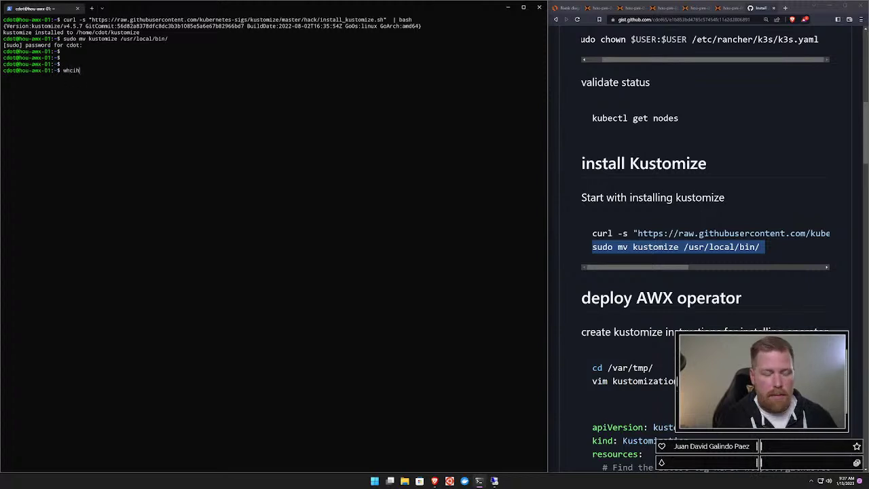
pyautogui.hotkey('ctrl', '+')
pyautogui.hotkey('ctrl', '+')
pyautogui.hotkey('ctrl', '+')
pyautogui.hotkey('ctrl', '+')
pyautogui.press('BackSpace')
pyautogui.press('BackSpace')
pyautogui.press('BackSpace')
pyautogui.write('ich kustomize')
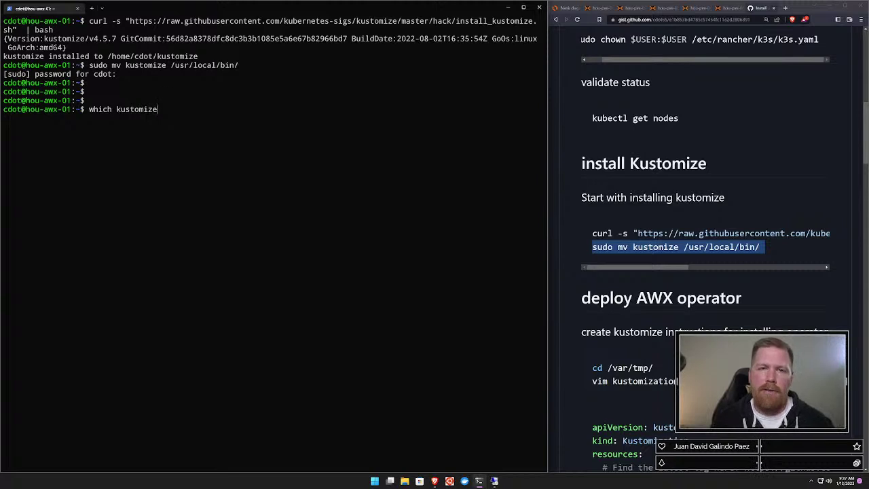
pyautogui.moveTo(170, 64); pyautogui.dragTo(238, 68)
pyautogui.click(203, 117)
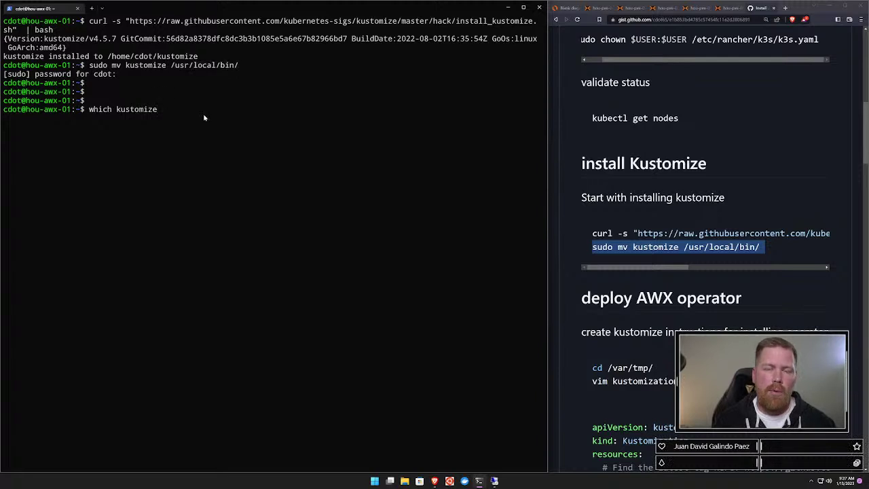
pyautogui.press('Return')
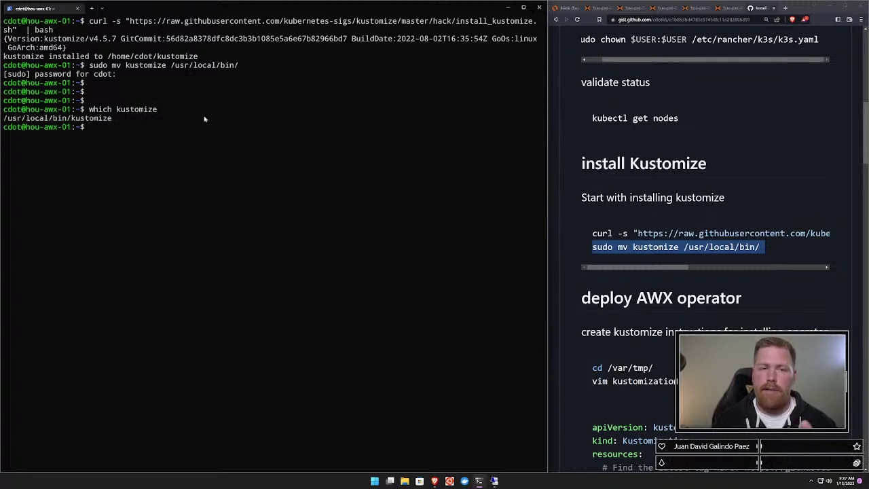
pyautogui.doubleClick(123, 112)
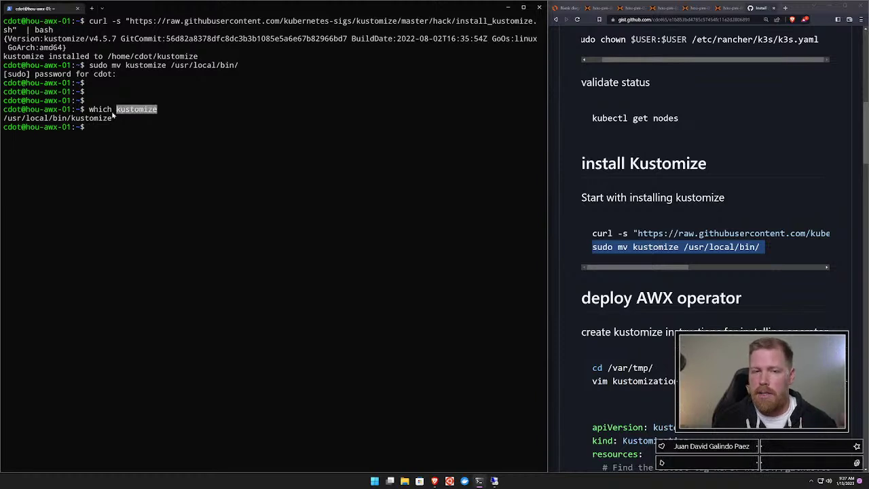
pyautogui.moveTo(3, 120); pyautogui.dragTo(70, 121)
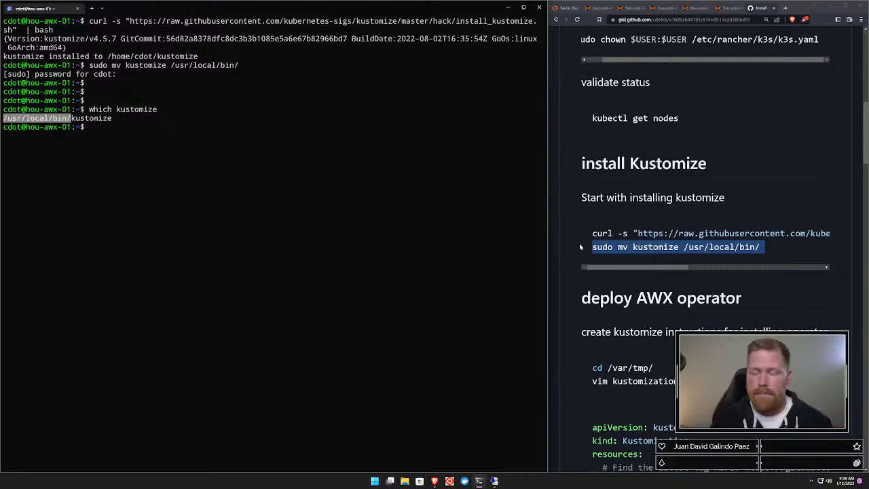
# Step: Run kubectl get nodes to confirm hou-awx-01 is Ready
pyautogui.scroll(-1, 614, 302)
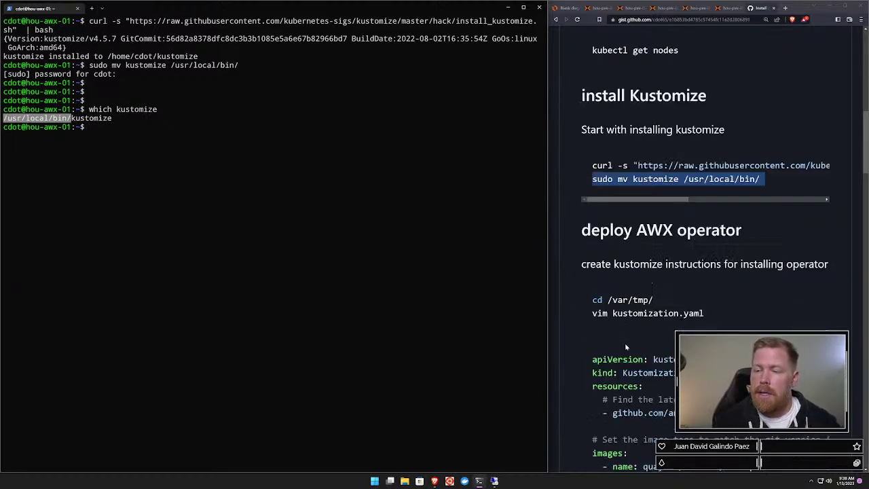
pyautogui.scroll(-2, 607, 298)
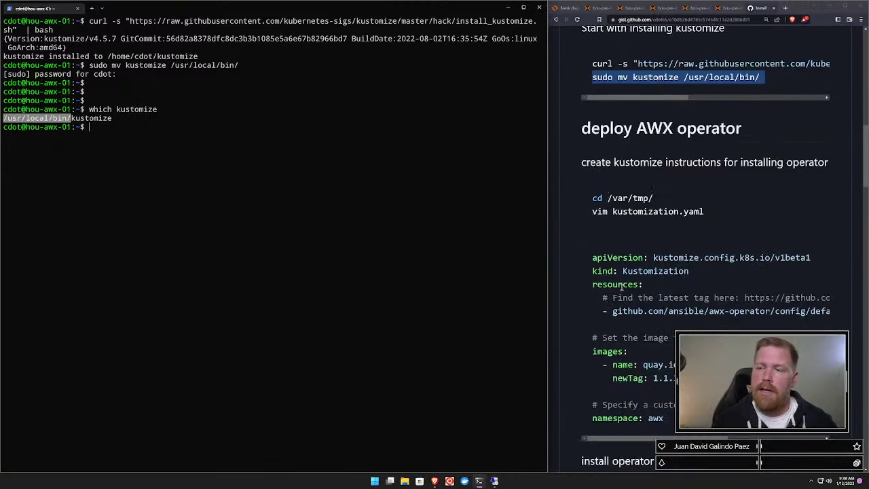
pyautogui.click(307, 208)
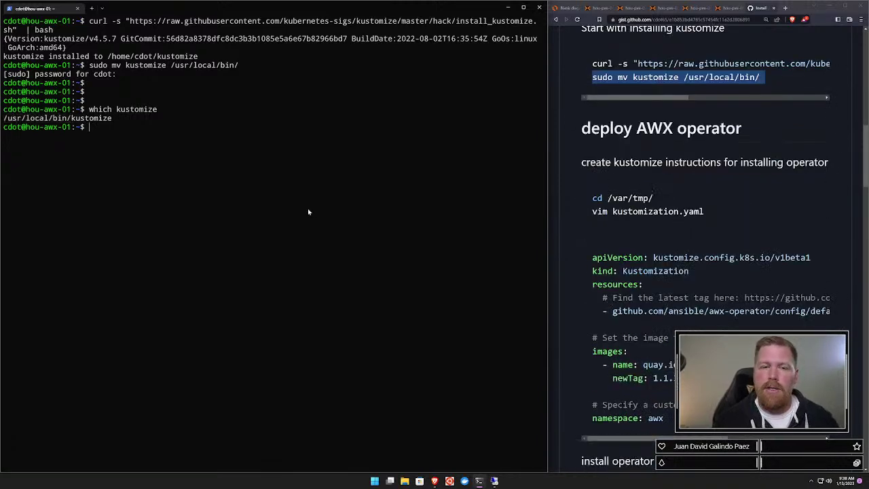
pyautogui.write('kubectl get nodes')
pyautogui.press('Return')
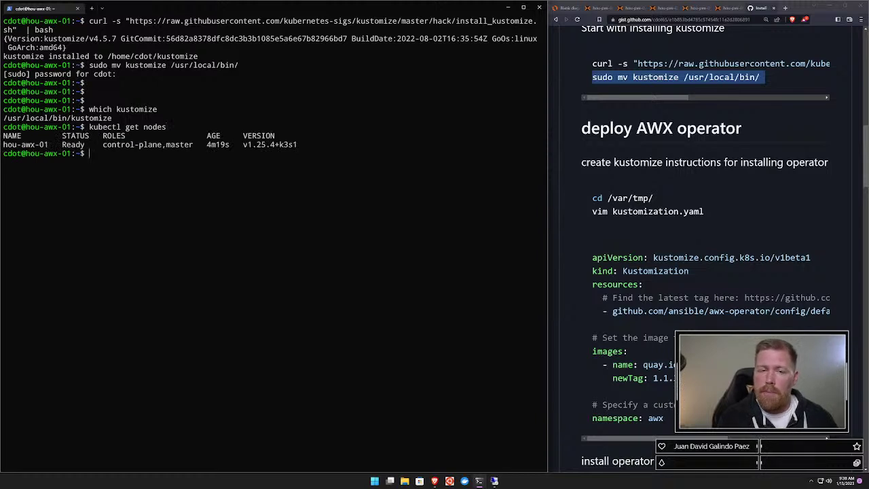
# Step: List pods with kubectl get pods and kubectl get pods -A, then clear the screen
pyautogui.write('kubectl get pods')
pyautogui.press('Return')
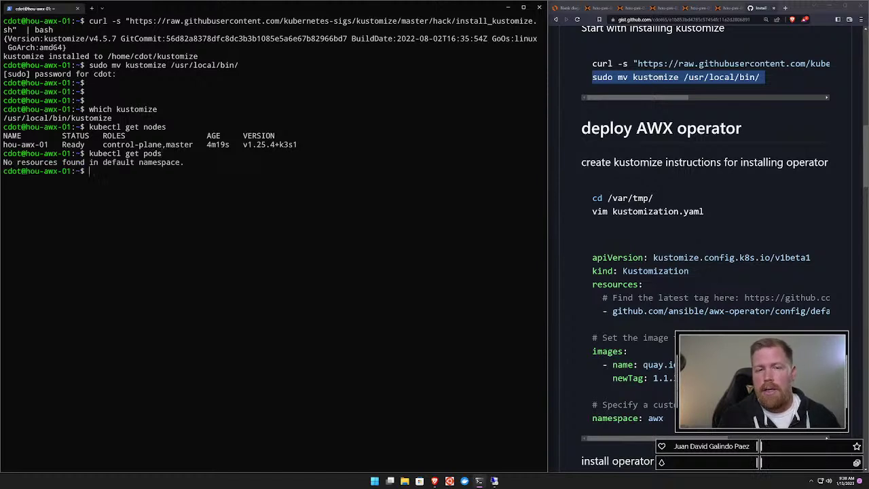
pyautogui.press('Up')
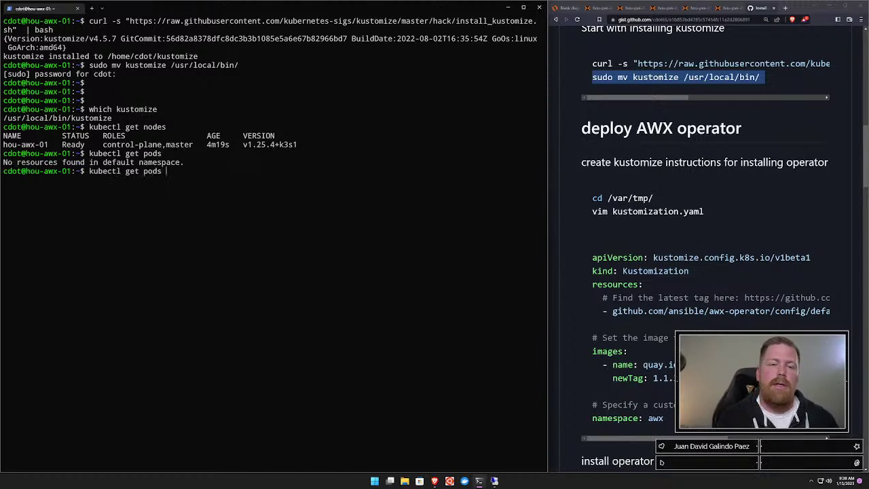
pyautogui.write('-A')
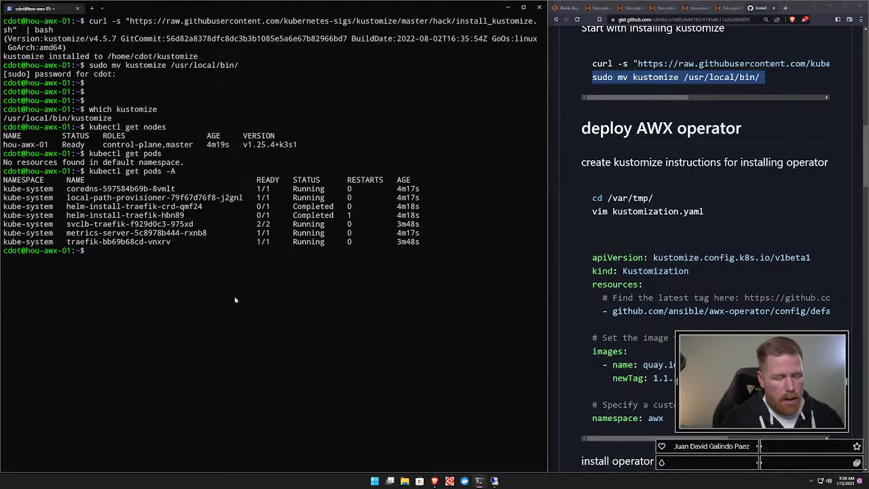
pyautogui.write('clear')
pyautogui.press('Return')
pyautogui.write('sudo vim /etc/')
# Step: Change into /var/tmp and open a new kustomization.yaml in vim
pyautogui.hotkey('ctrl', 'u')
pyautogui.write('cd /var/tmp/')
pyautogui.press('Return')
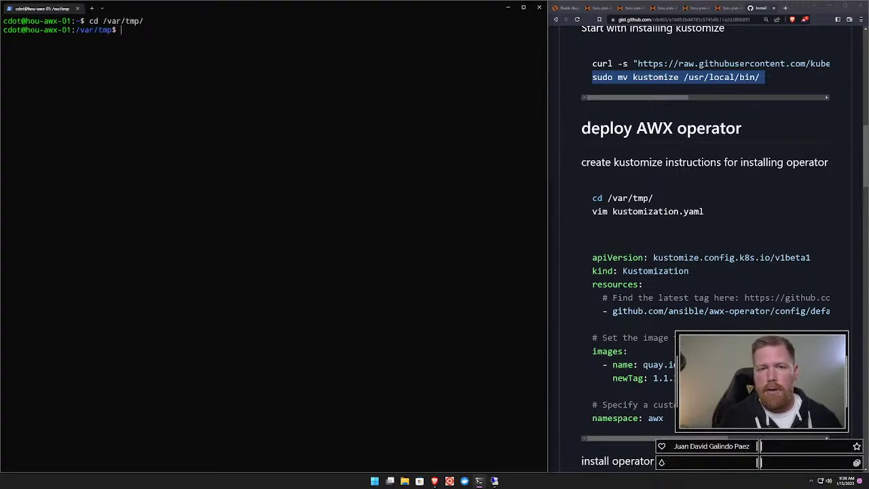
pyautogui.write('vim kust')
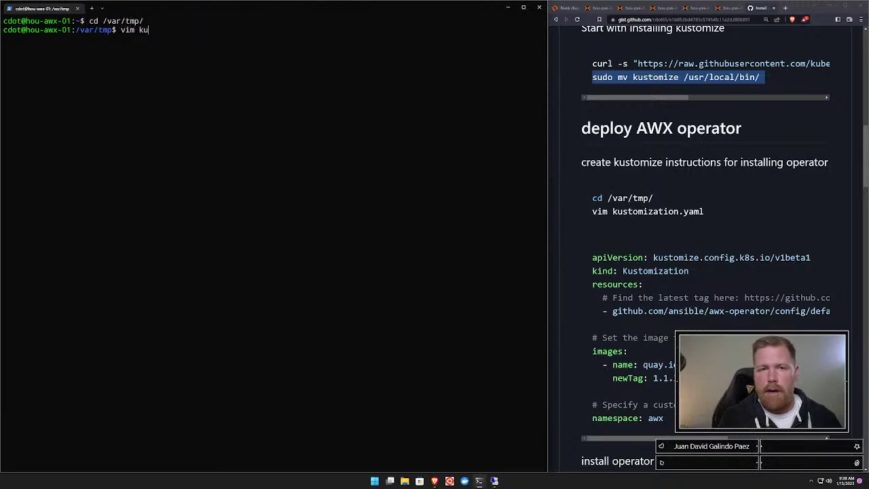
pyautogui.press('BackSpace')
pyautogui.press('BackSpace')
pyautogui.press('BackSpace')
pyautogui.press('BackSpace')
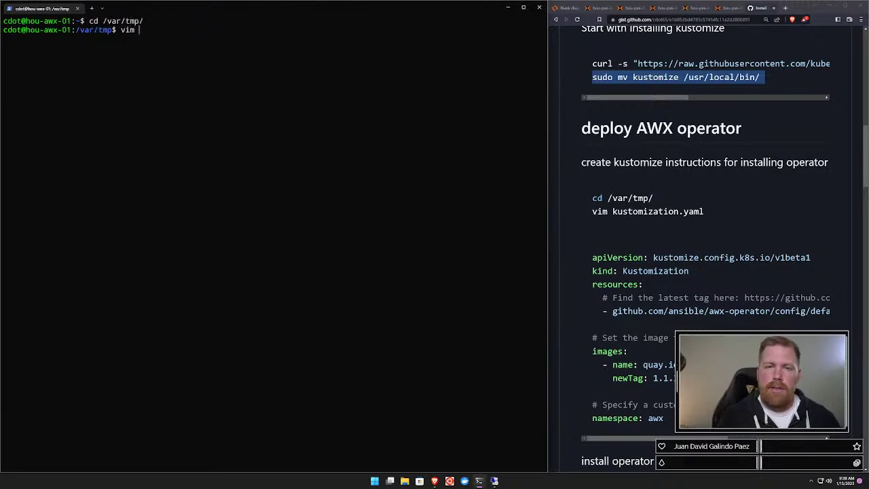
pyautogui.moveTo(612, 211); pyautogui.dragTo(704, 211)
pyautogui.rightClick(276, 148)
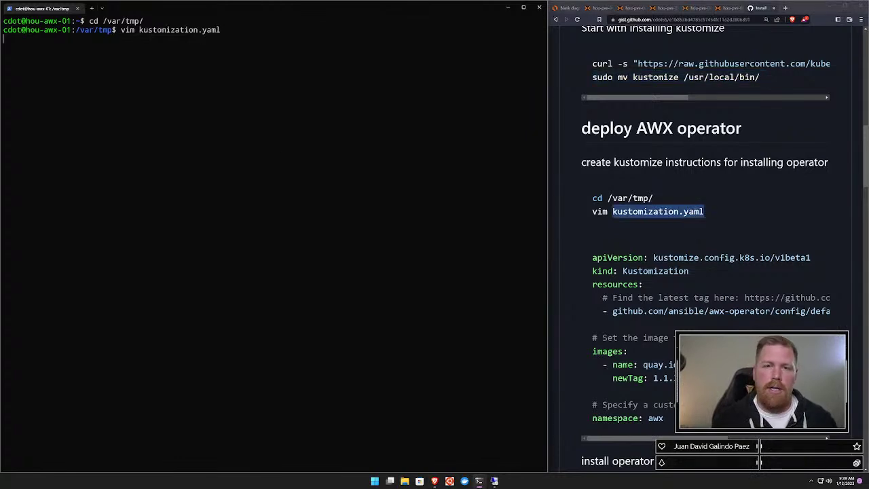
pyautogui.press('Return')
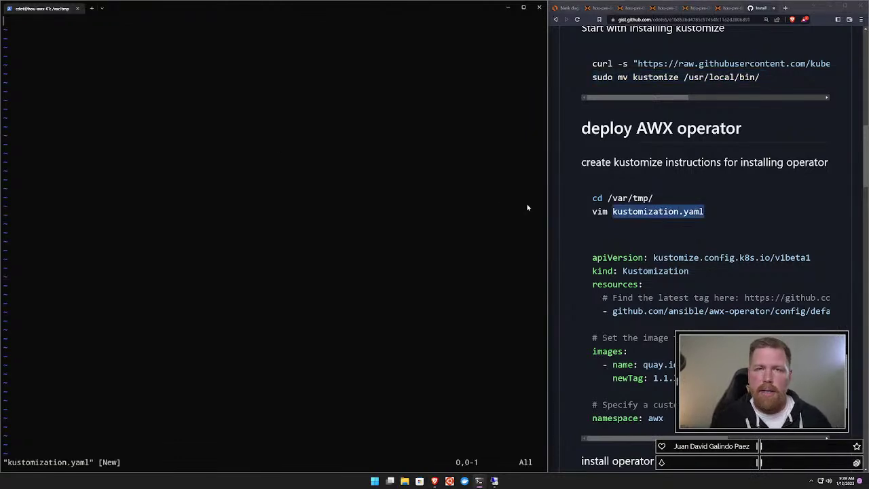
# Step: Paste the AWX operator kustomization YAML from the gist into the file in insert mode
pyautogui.moveTo(591, 258); pyautogui.dragTo(673, 419)
pyautogui.rightClick(637, 269)
pyautogui.click(650, 277)
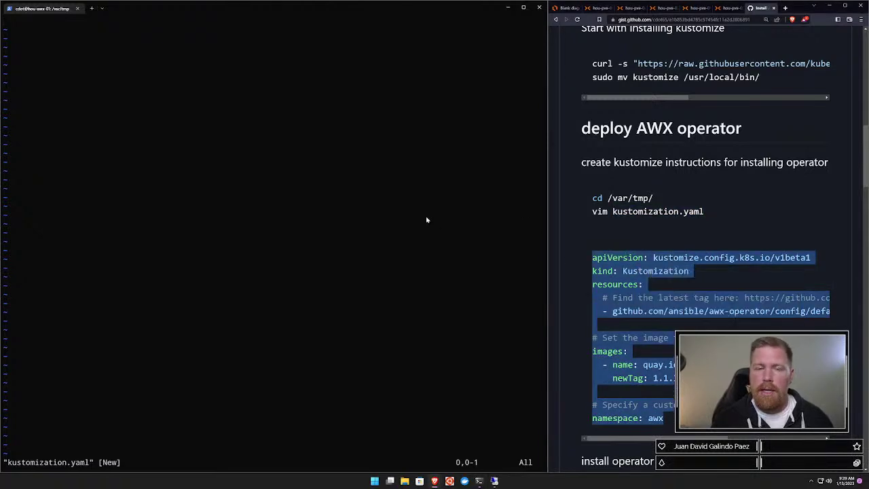
pyautogui.click(427, 219)
pyautogui.press('i')
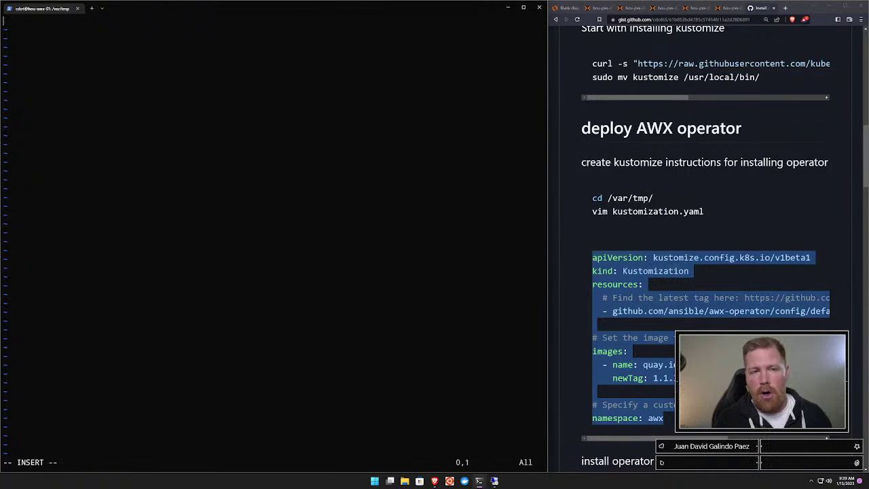
pyautogui.rightClick(426, 219)
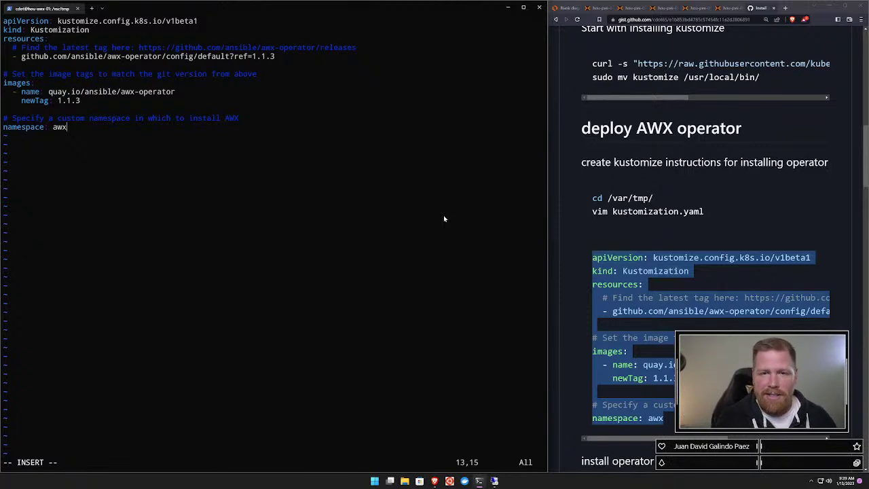
pyautogui.press('Escape')
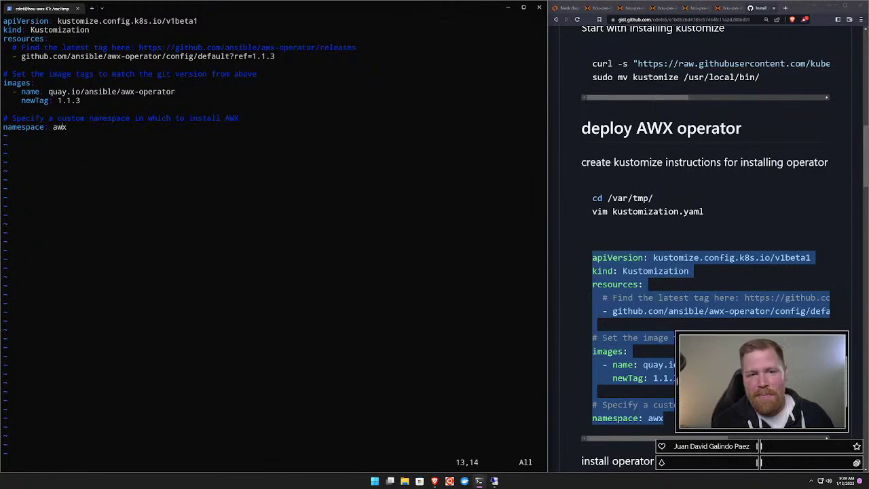
pyautogui.write(':wq')
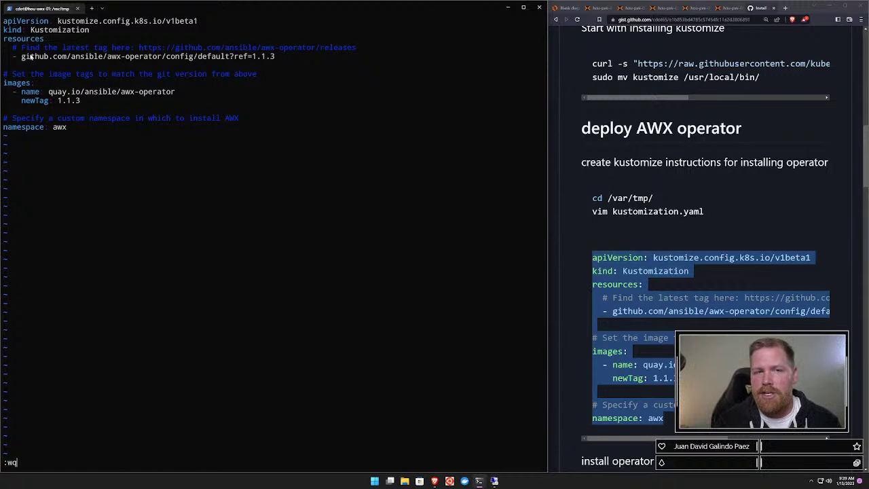
# Step: Review the config resource URL, quay.io/ansible/awx-operator image and 1.1.3 tag, then save with :wq
pyautogui.moveTo(21, 58); pyautogui.dragTo(276, 58)
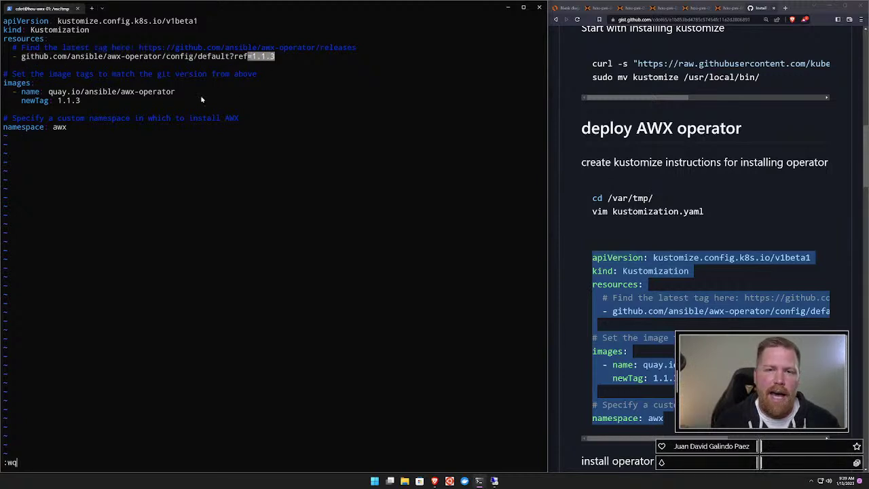
pyautogui.doubleClick(53, 93)
pyautogui.moveTo(54, 95); pyautogui.dragTo(174, 93)
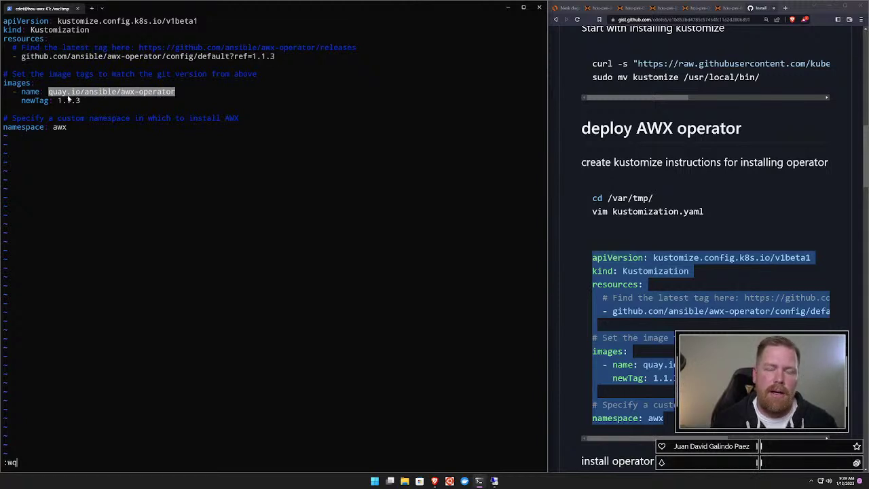
pyautogui.moveTo(58, 100); pyautogui.dragTo(80, 100)
pyautogui.click(131, 135)
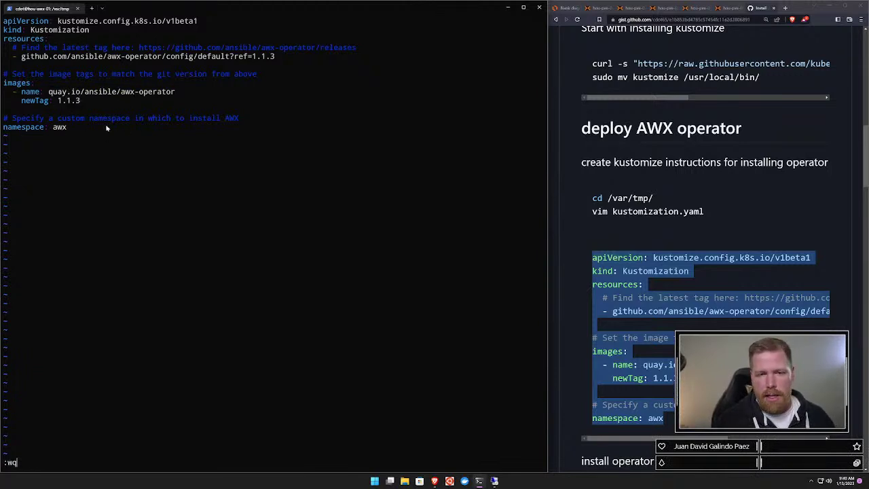
pyautogui.press('Return')
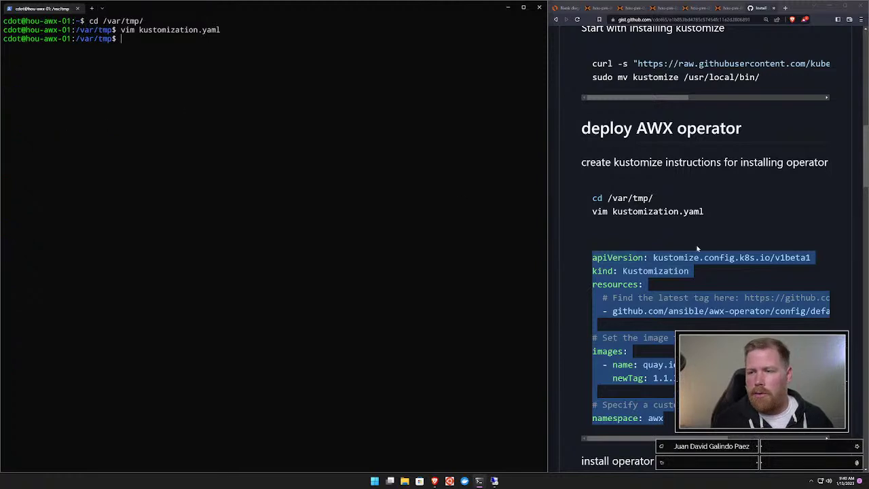
# Step: Run 'kustomize build . | kubectl apply -f -' from /var/tmp to create the AWX operator resources
pyautogui.scroll(-2, 633, 275)
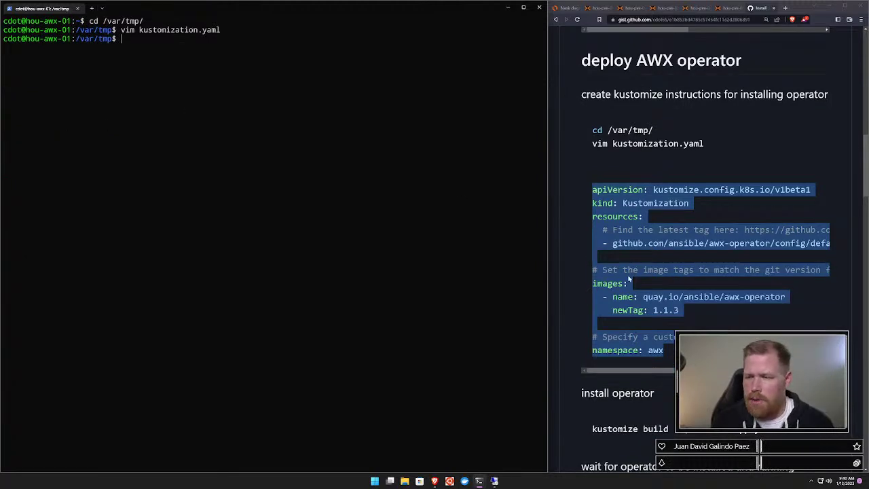
pyautogui.tripleClick(641, 430)
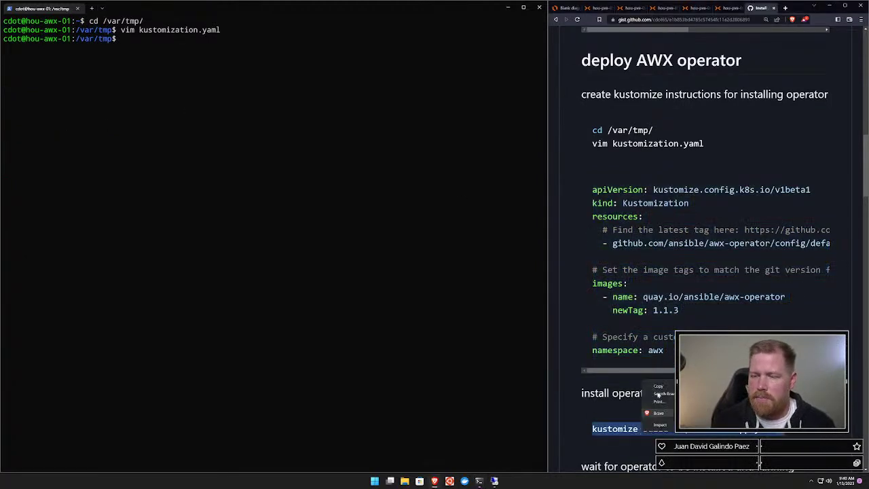
pyautogui.click(190, 165)
pyautogui.hotkey('ctrl', 'v')
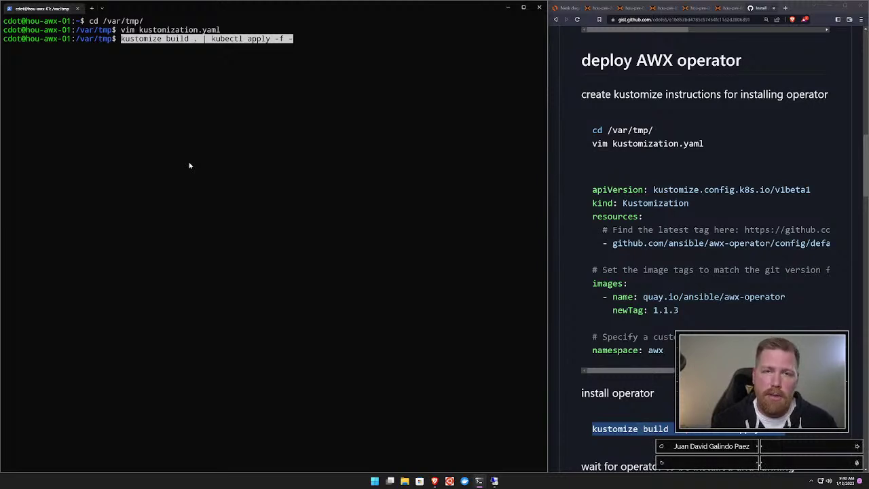
pyautogui.moveTo(140, 31); pyautogui.dragTo(222, 31)
pyautogui.rightClick(218, 67)
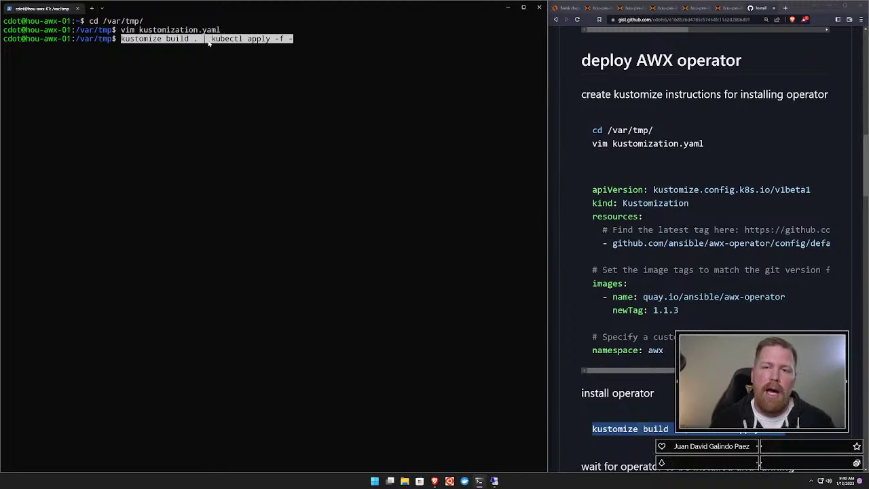
pyautogui.moveTo(206, 40); pyautogui.dragTo(271, 41)
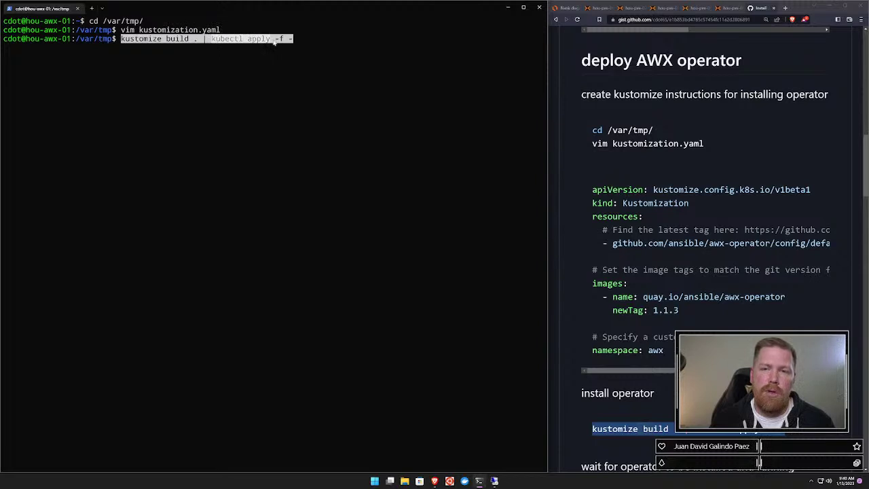
pyautogui.rightClick(274, 54)
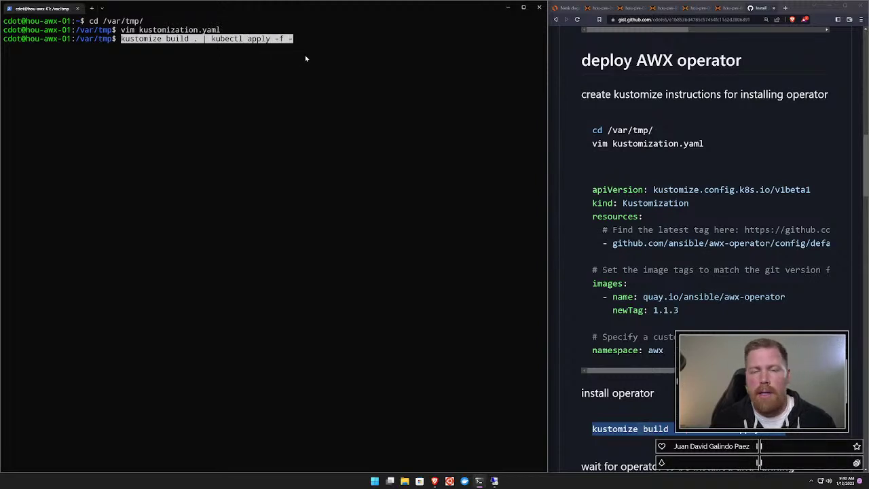
pyautogui.press('Return')
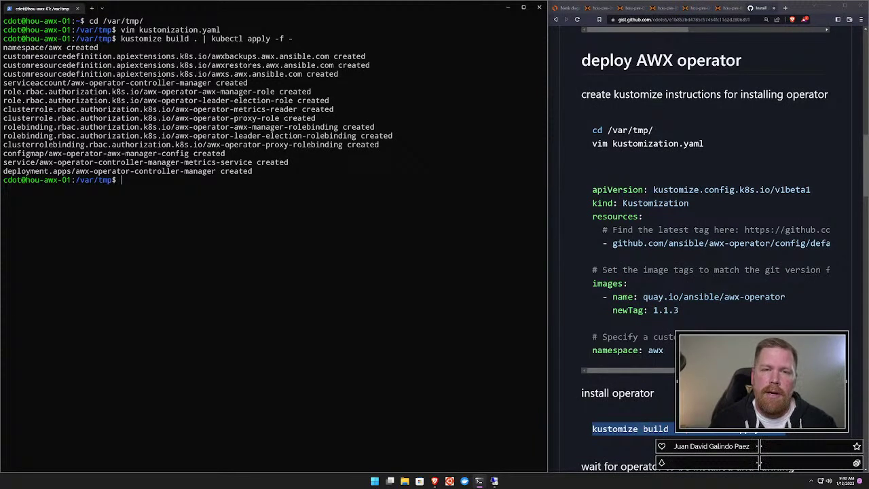
# Step: Scroll through the apply output and copy the kubectl get pods -n awx command from the gist
pyautogui.scroll(-1, 596, 259)
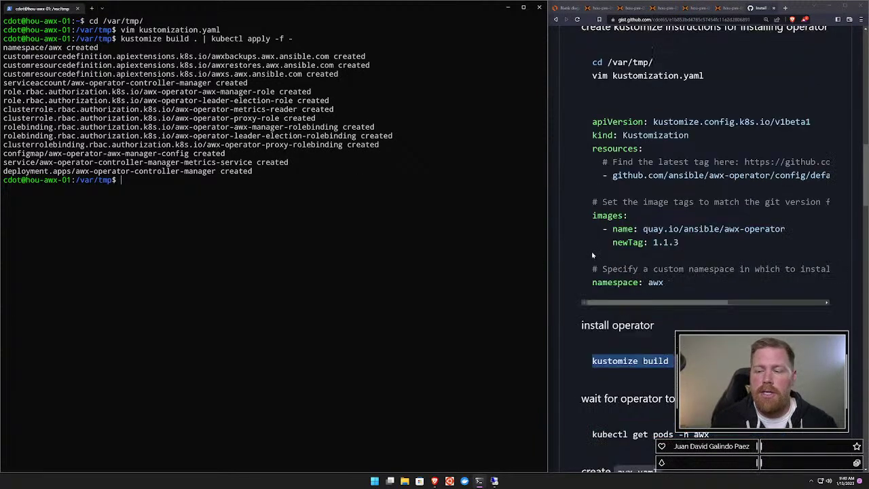
pyautogui.scroll(-2, 596, 258)
pyautogui.moveTo(592, 332); pyautogui.dragTo(709, 332)
pyautogui.rightClick(645, 334)
pyautogui.click(651, 337)
# Step: Run kubectl get pods -n awx, showing the operator pod ContainerCreating at 13s
pyautogui.click(272, 229)
pyautogui.rightClick(273, 230)
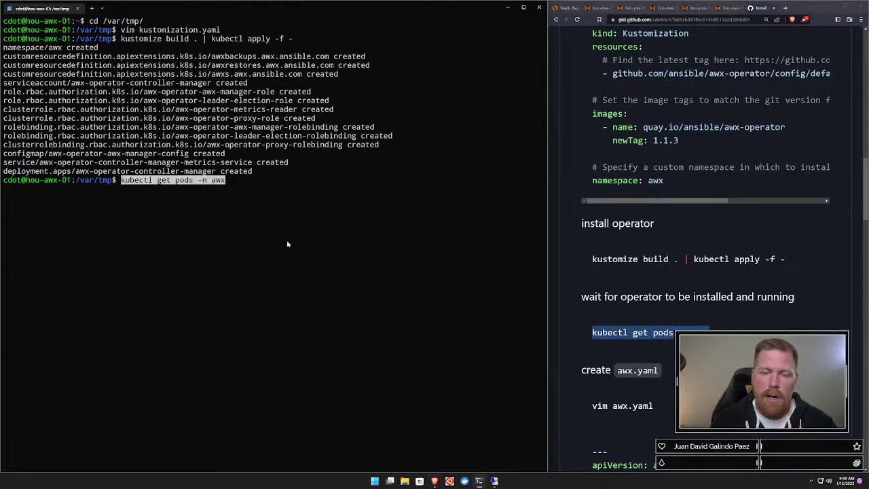
pyautogui.press('Return')
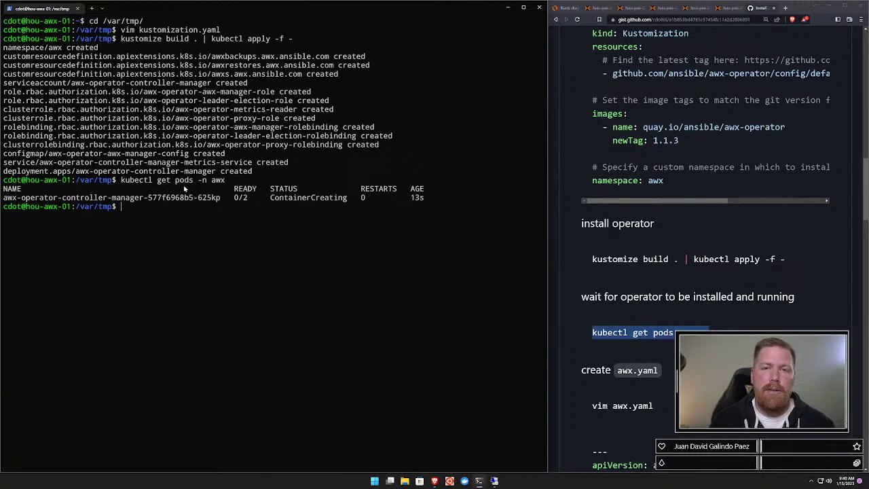
pyautogui.doubleClick(218, 180)
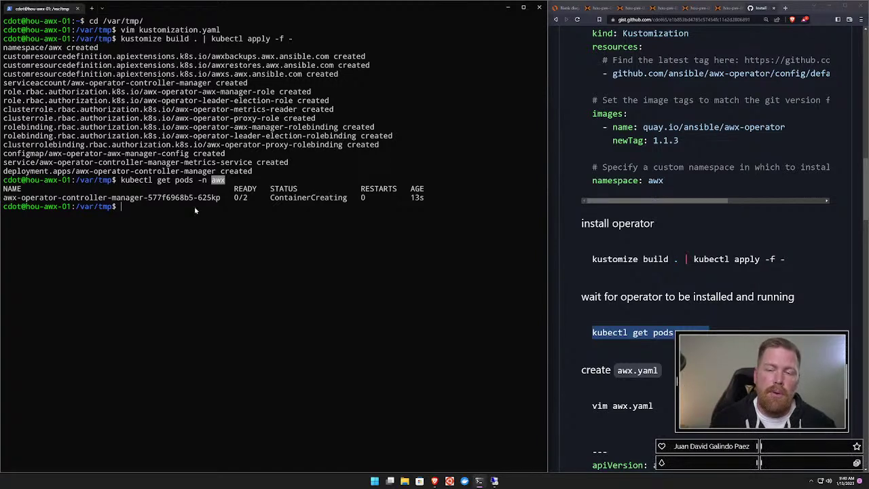
pyautogui.doubleClick(304, 198)
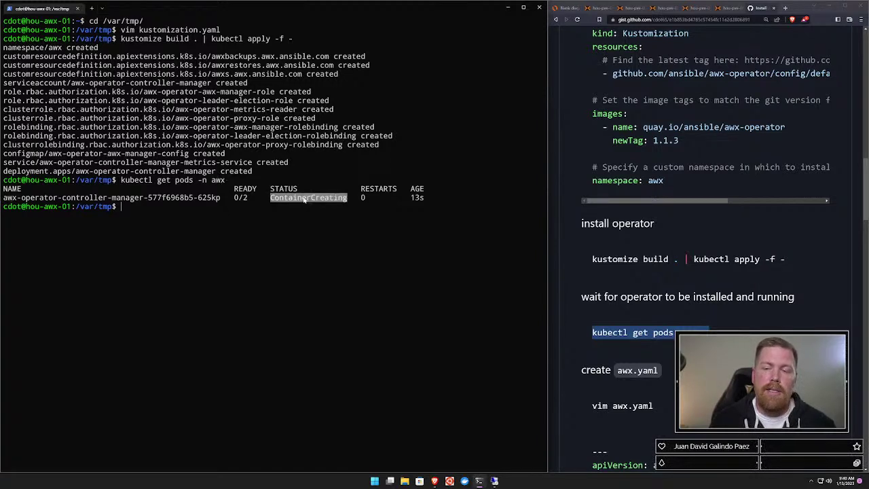
pyautogui.doubleClick(417, 198)
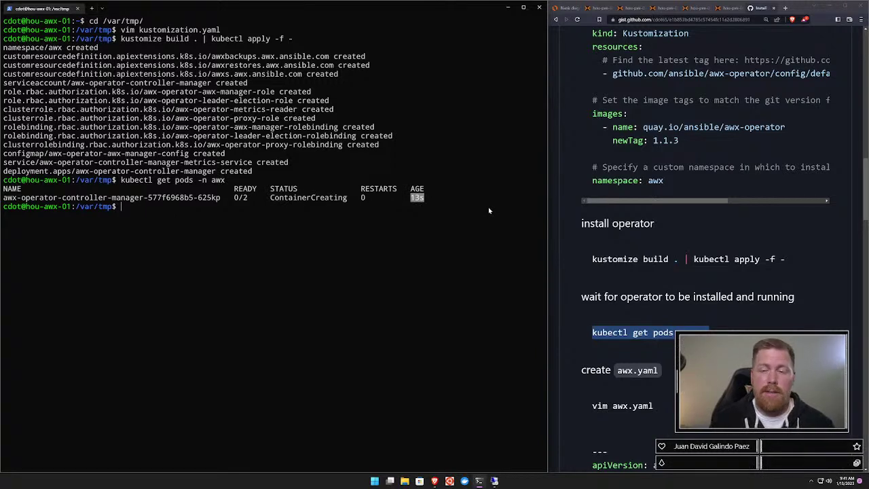
# Step: Watch the awx pods until the controller reaches 2/2 Running, then stop the watch and clear
pyautogui.press('Up')
pyautogui.press('Home')
pyautogui.write('wa')
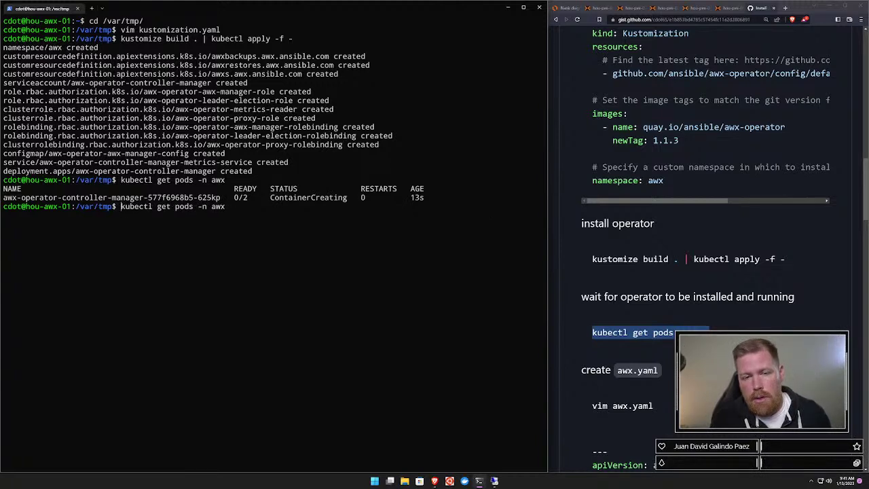
pyautogui.write('tch')
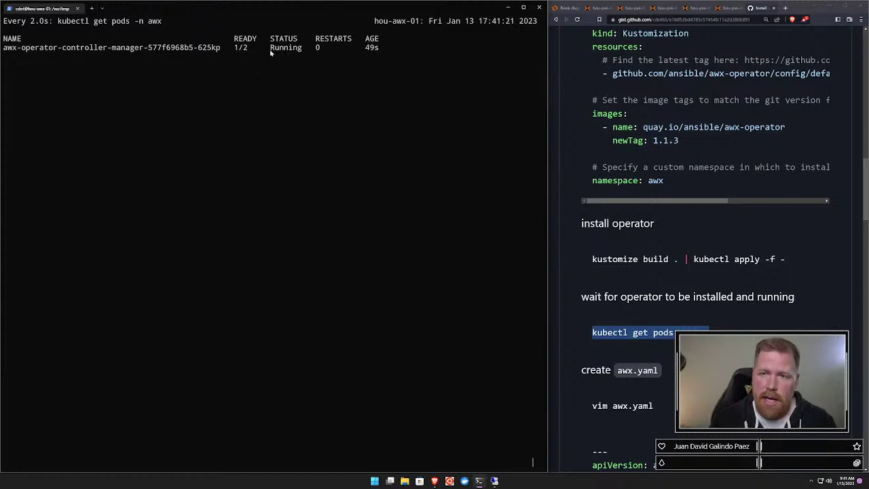
pyautogui.moveTo(270, 51); pyautogui.dragTo(299, 53)
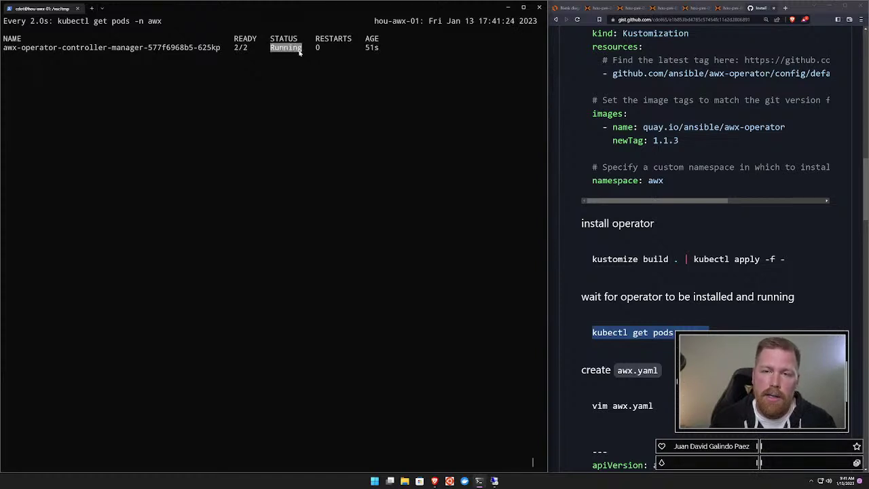
pyautogui.click(249, 51)
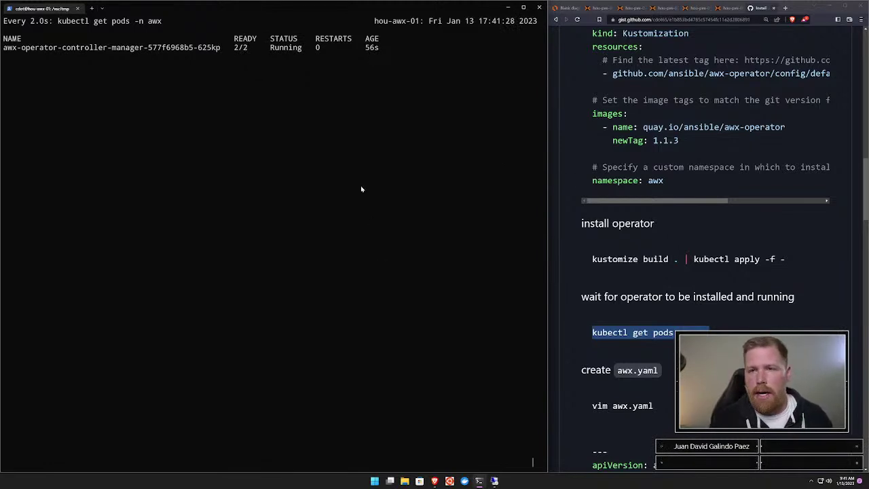
pyautogui.hotkey('ctrl', 'c')
pyautogui.write('clear')
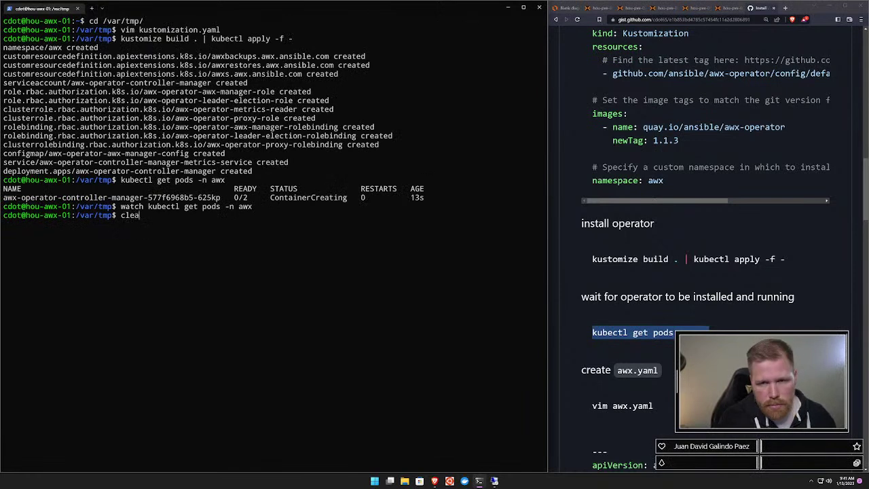
pyautogui.press('Return')
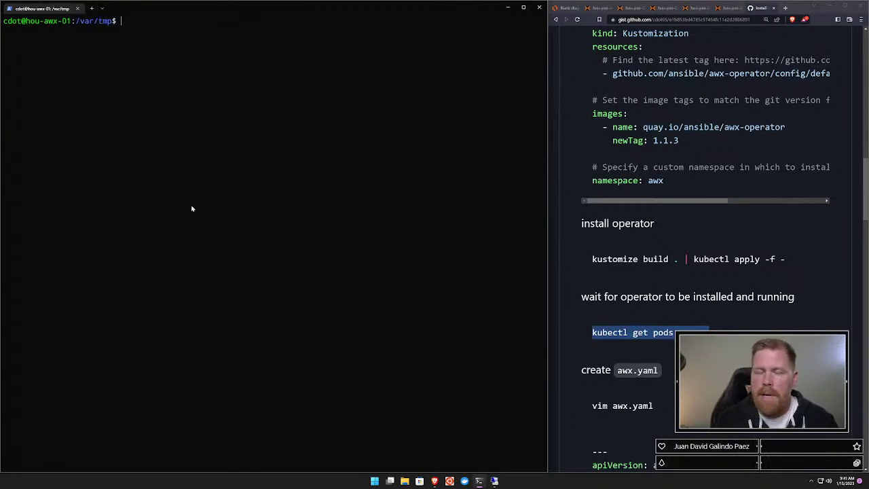
# Step: Create awx.yaml in vim with the AWX YAML block pasted from the gist and save it
pyautogui.write('vim ')
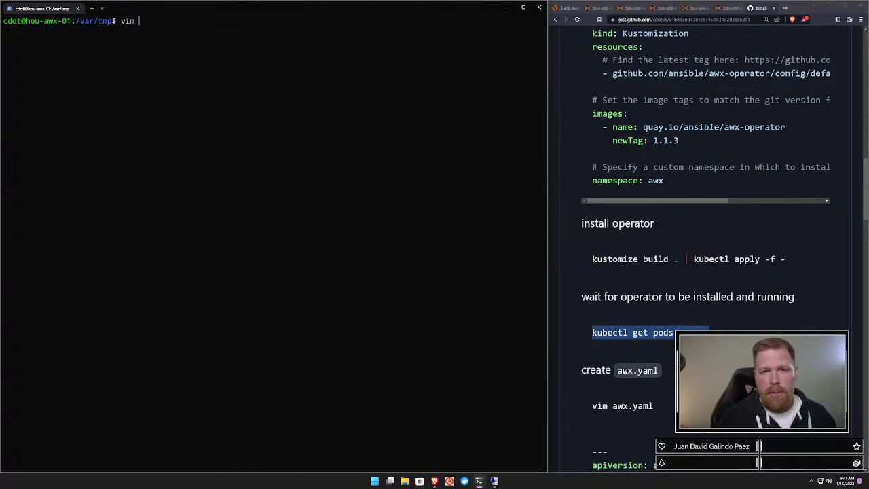
pyautogui.write('awx.yaml')
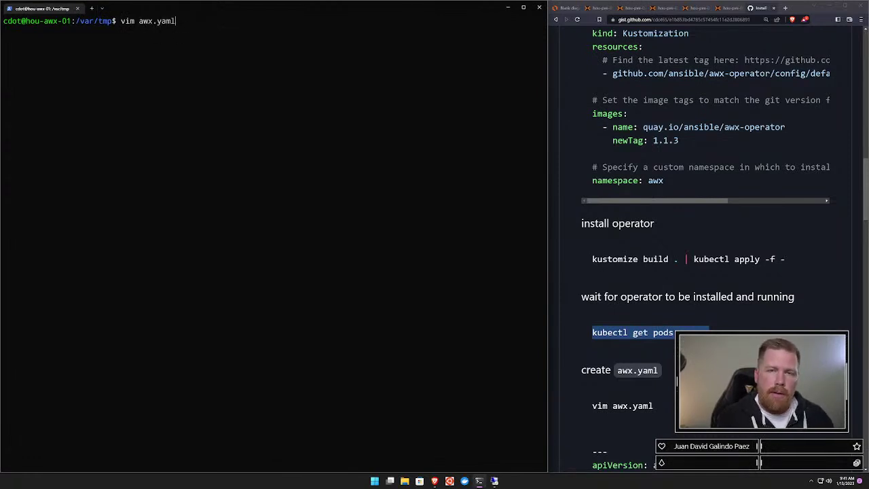
pyautogui.press('Return')
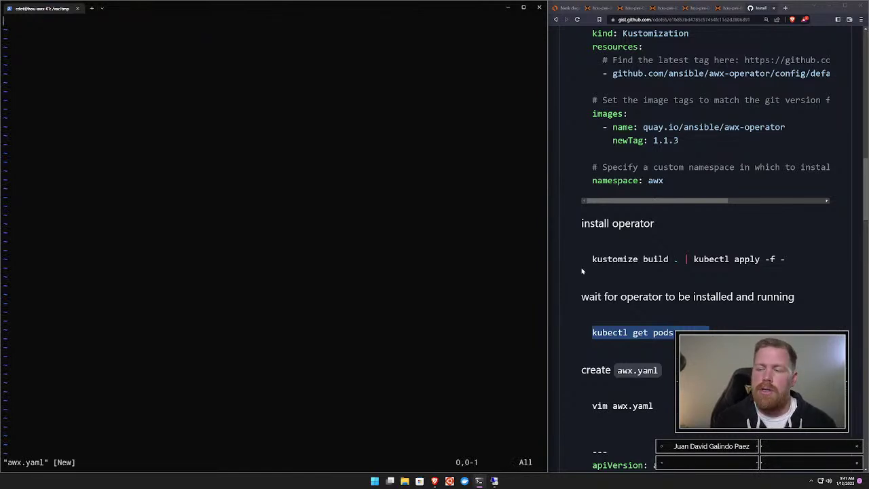
pyautogui.scroll(-1, 645, 307)
pyautogui.scroll(-2, 645, 306)
pyautogui.moveTo(615, 247); pyautogui.dragTo(676, 360)
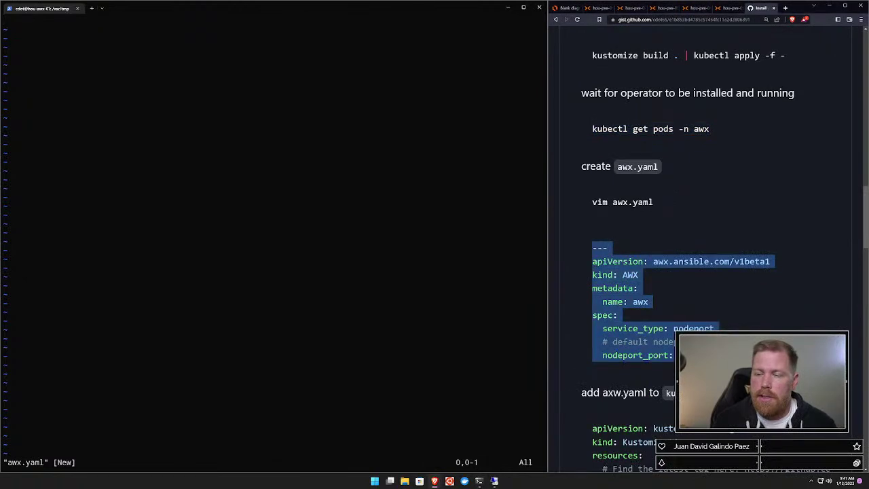
pyautogui.click(363, 223)
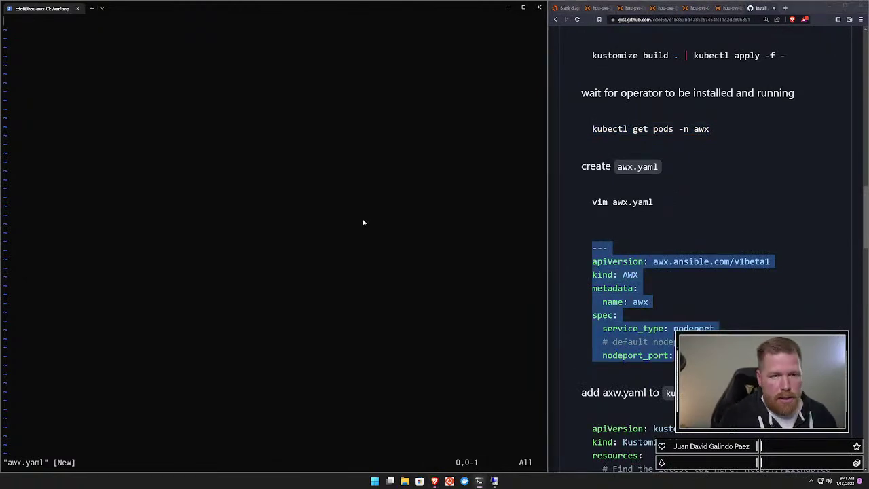
pyautogui.press('i')
pyautogui.hotkey('ctrl', 'v')
pyautogui.press('Escape')
pyautogui.write(':w')
pyautogui.press('Return')
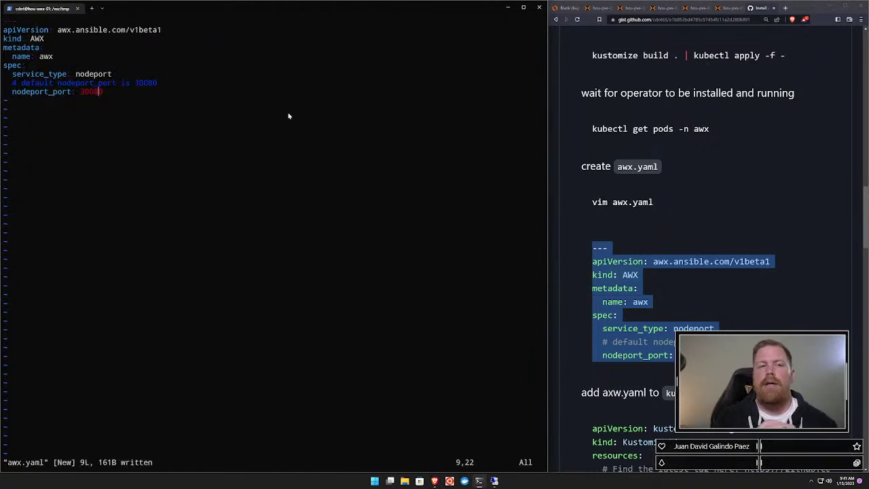
# Step: Review kind AWX, name awx, nodeport service and port 30080, then quit vim
pyautogui.doubleClick(37, 40)
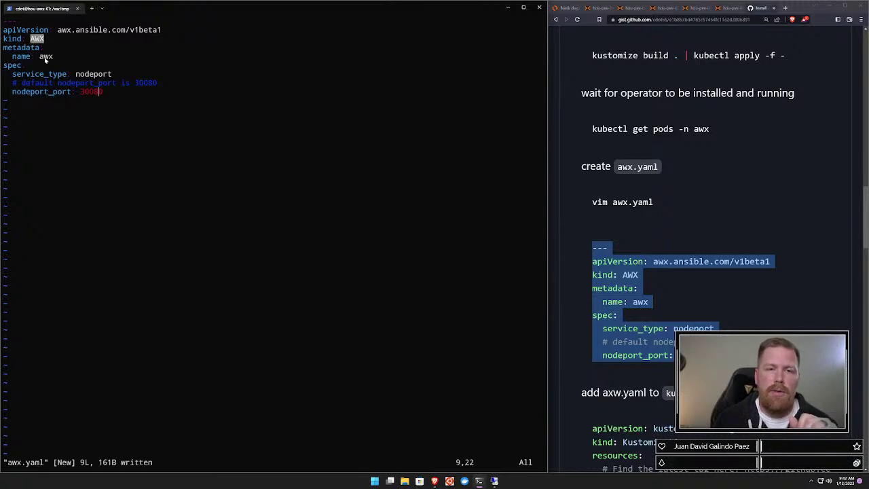
pyautogui.doubleClick(46, 57)
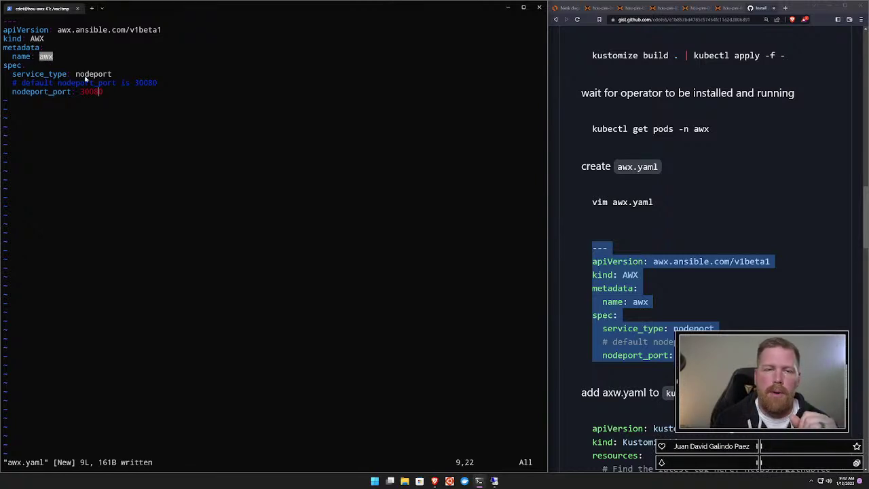
pyautogui.doubleClick(93, 73)
pyautogui.moveTo(4, 68); pyautogui.dragTo(111, 94)
pyautogui.click(111, 94)
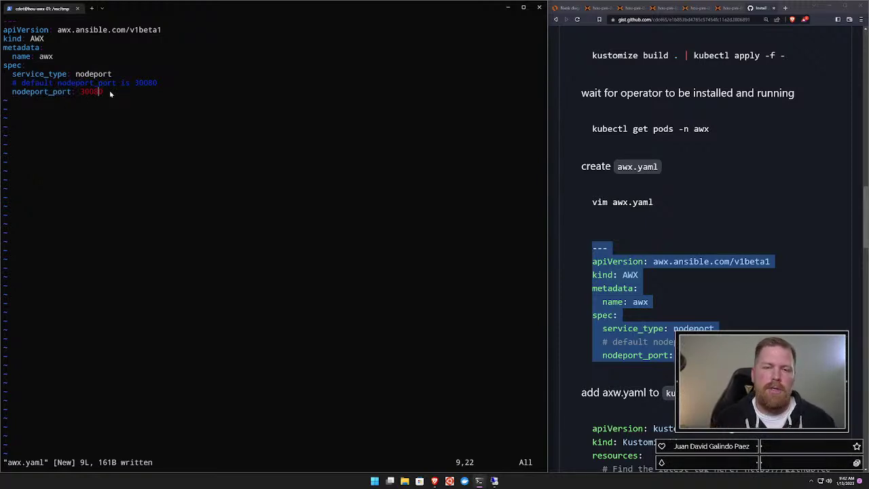
pyautogui.moveTo(81, 96); pyautogui.dragTo(104, 95)
pyautogui.click(140, 94)
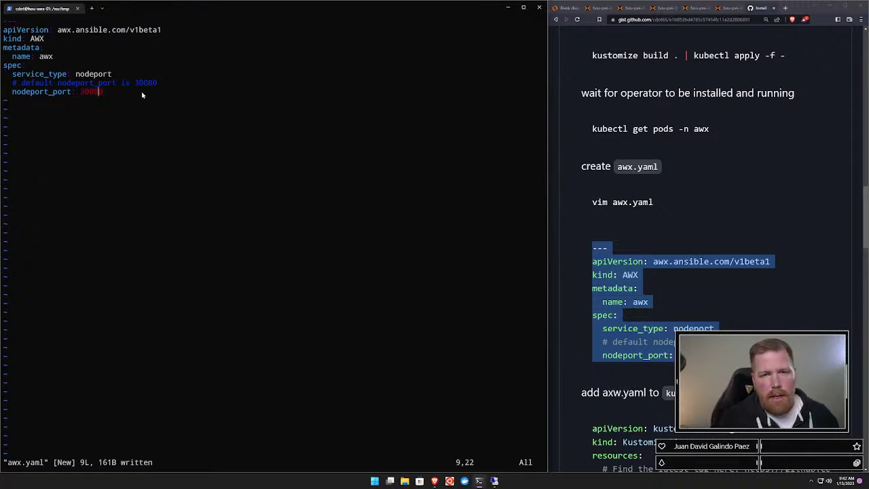
pyautogui.write(':q')
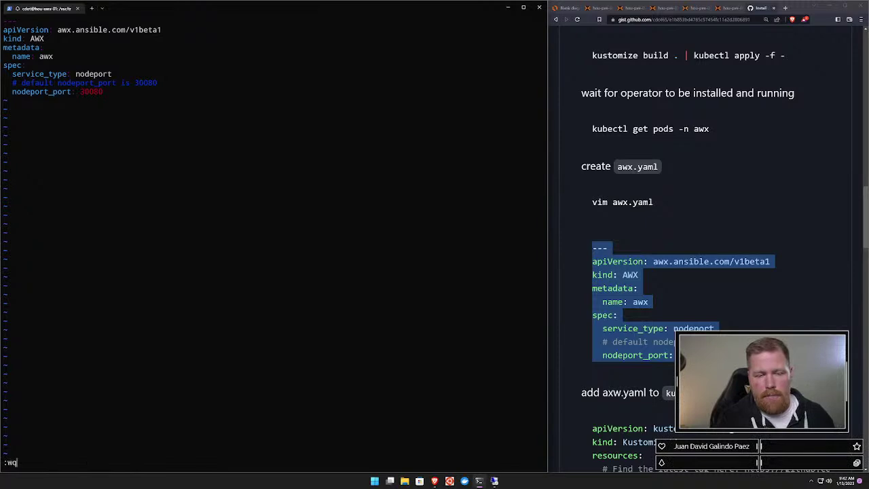
pyautogui.press('Return')
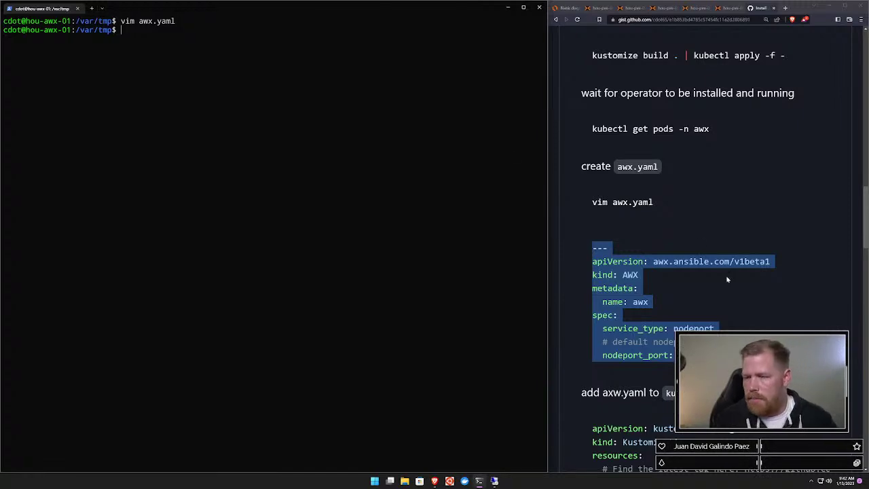
pyautogui.scroll(-2, 663, 333)
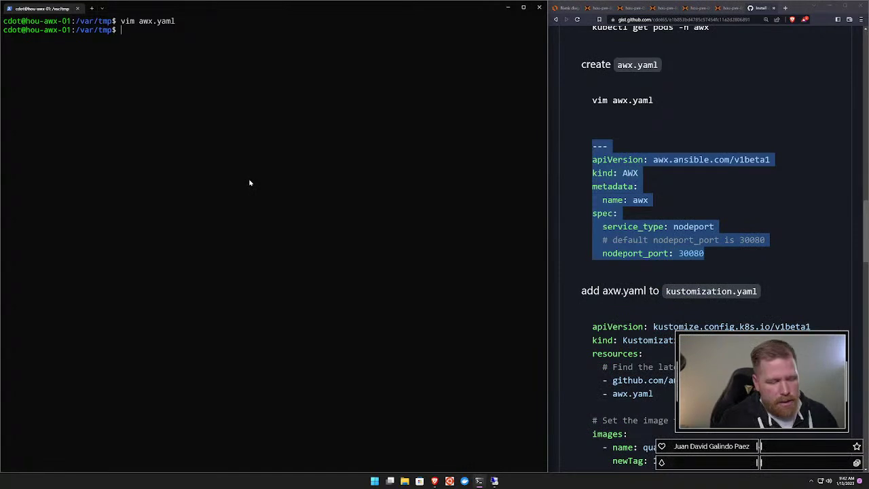
# Step: Print awx.yaml and open kustomization.yaml in vim
pyautogui.write('cat awx.yaml')
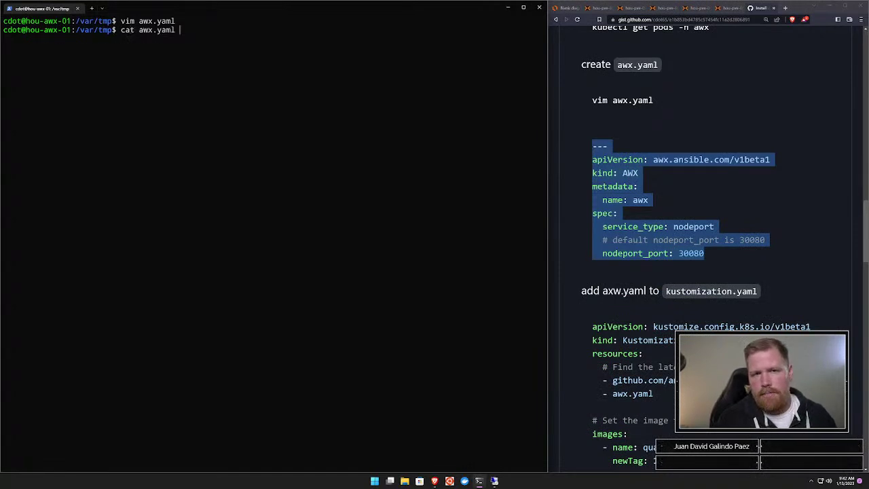
pyautogui.press('Return')
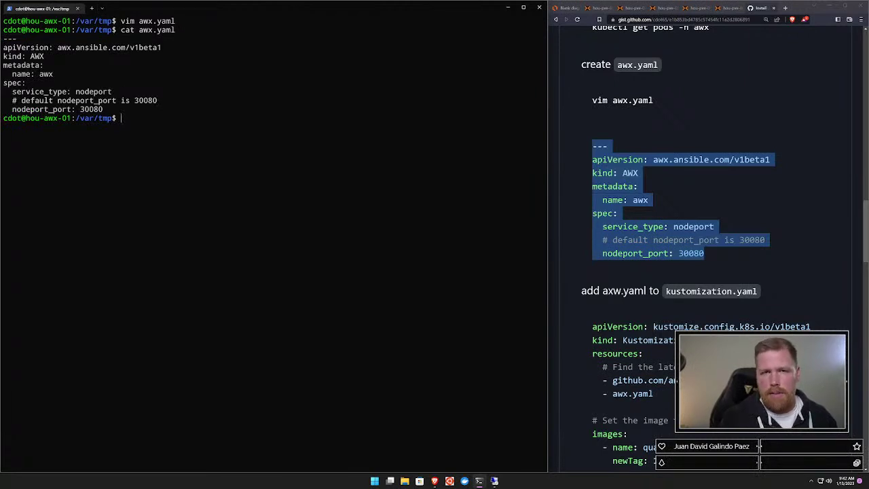
pyautogui.write('vim ')
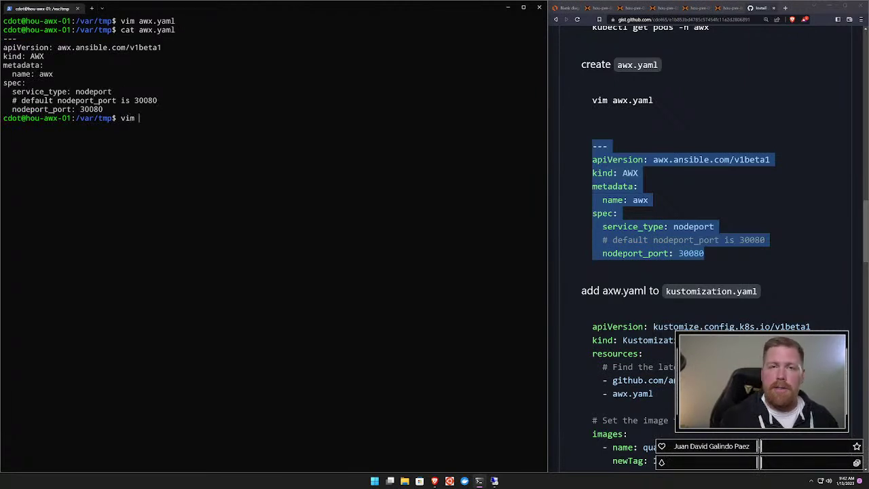
pyautogui.write('k')
pyautogui.press('Tab')
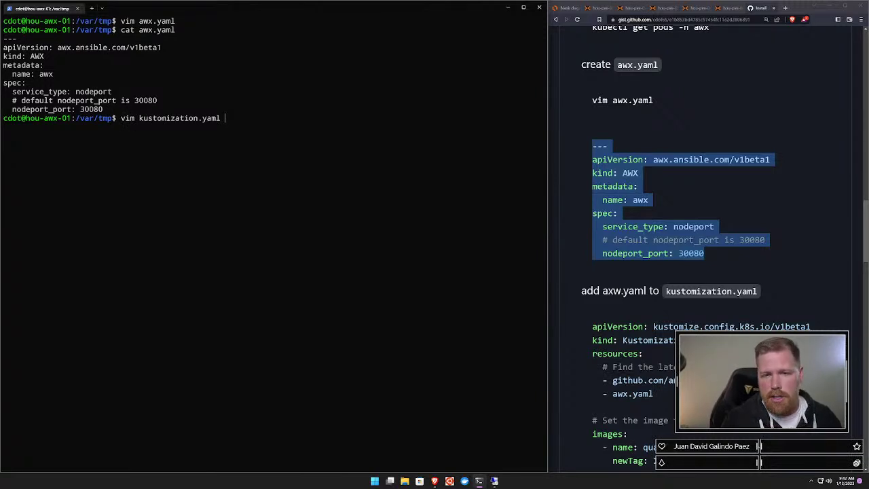
pyautogui.press('Return')
# Step: Add '- awx.yaml' under resources in kustomization.yaml and save with :wq
pyautogui.press('Up')
pyautogui.press('Up')
pyautogui.press('Up')
pyautogui.press('Up')
pyautogui.press('Up')
pyautogui.press('Up')
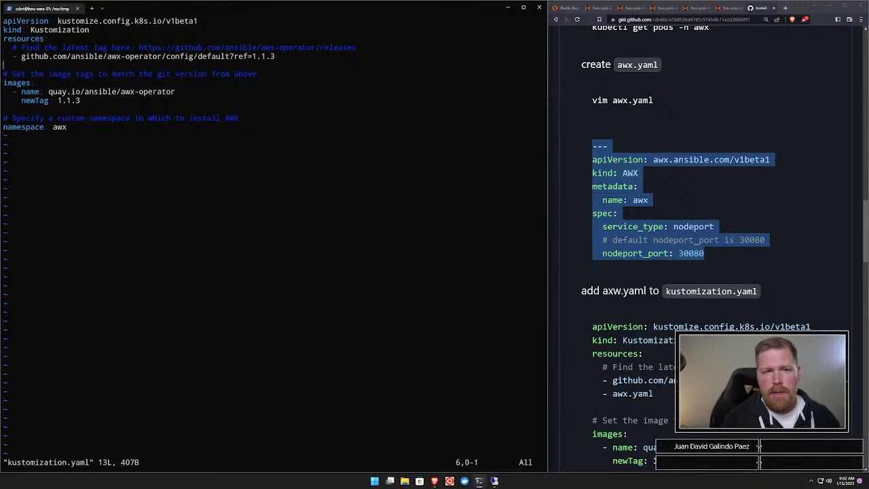
pyautogui.press('i')
pyautogui.press('Return')
pyautogui.press('Up')
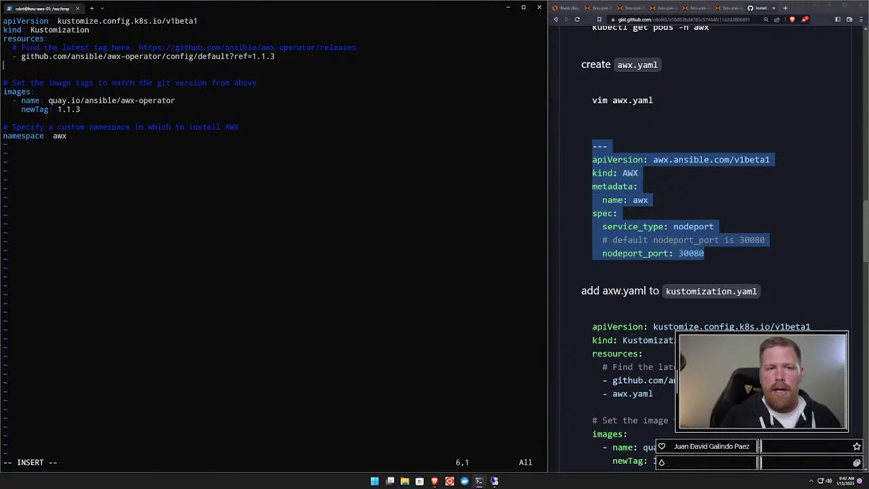
pyautogui.write('- awx.yaml')
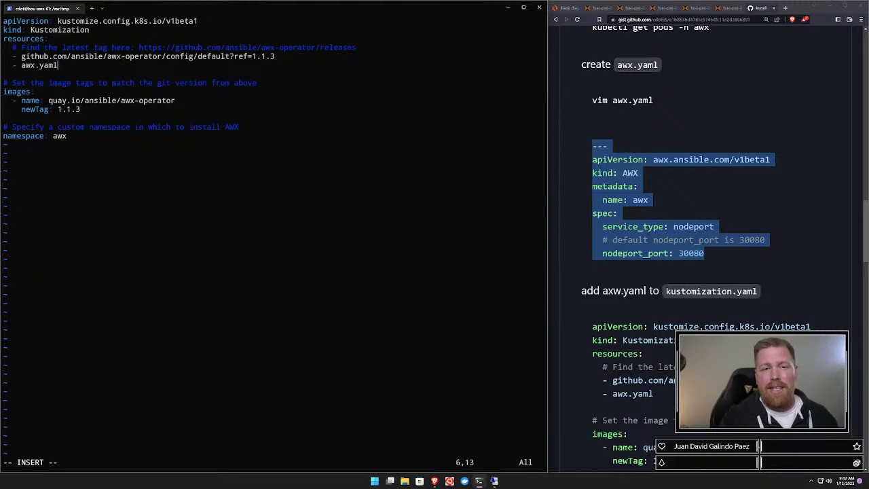
pyautogui.press('Escape')
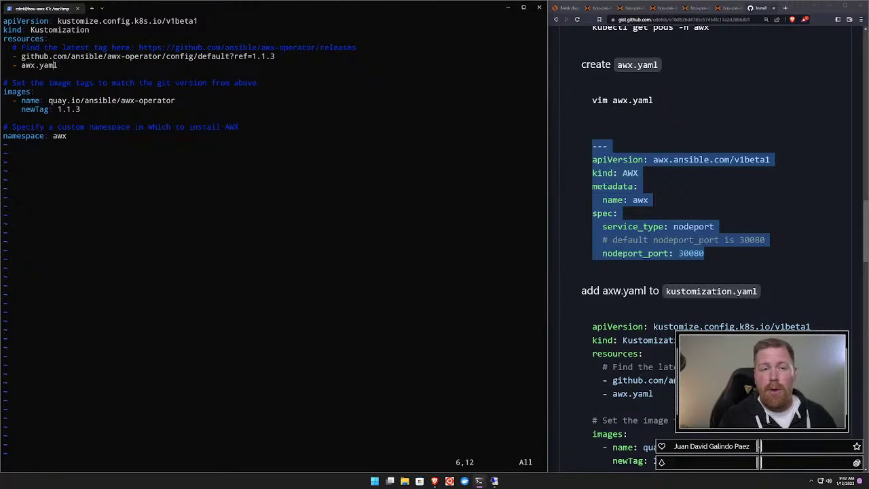
pyautogui.write(':wq')
pyautogui.press('Return')
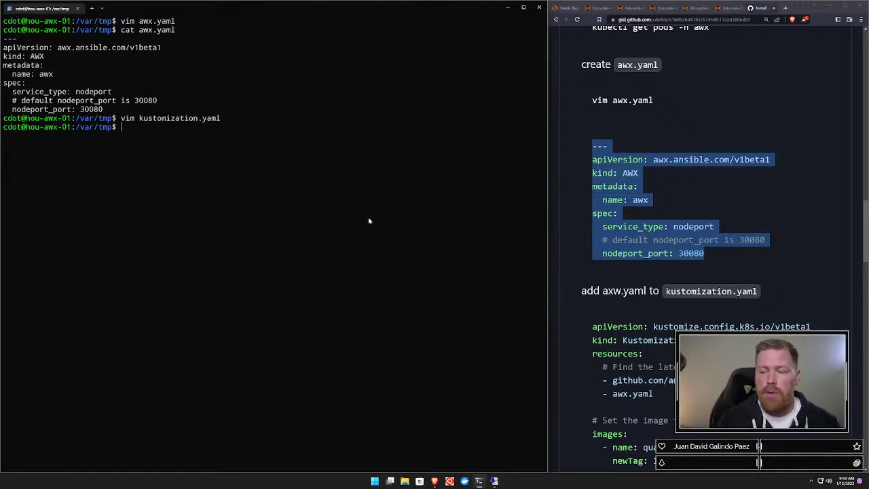
pyautogui.scroll(-3, 630, 317)
# Step: Run 'kustomize build . | kubectl apply -f -' copied from the guide
pyautogui.scroll(-1, 631, 318)
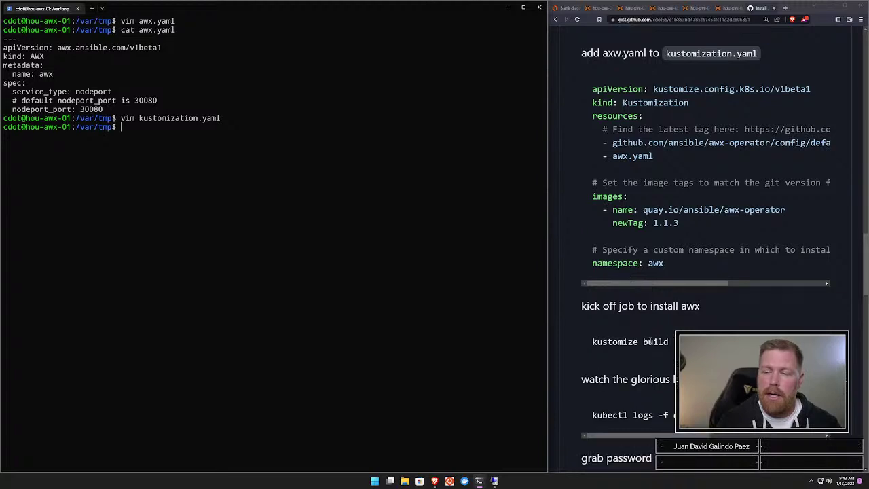
pyautogui.tripleClick(652, 342)
pyautogui.rightClick(257, 206)
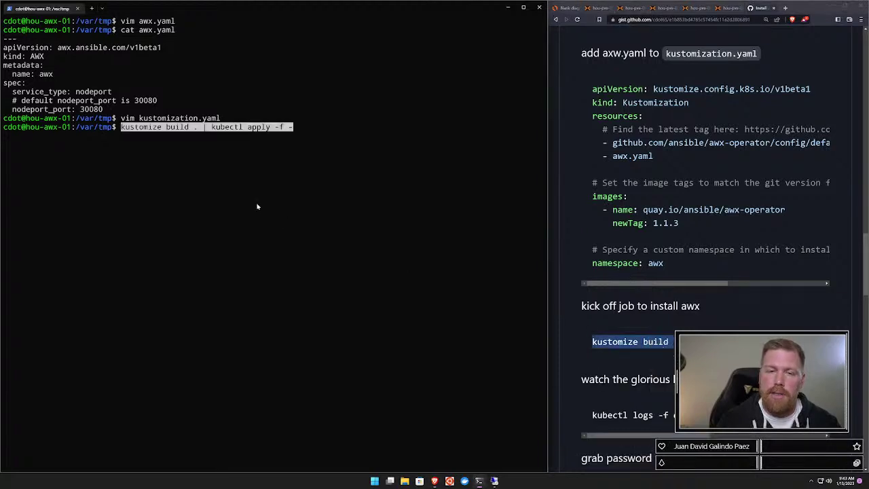
pyautogui.press('Return')
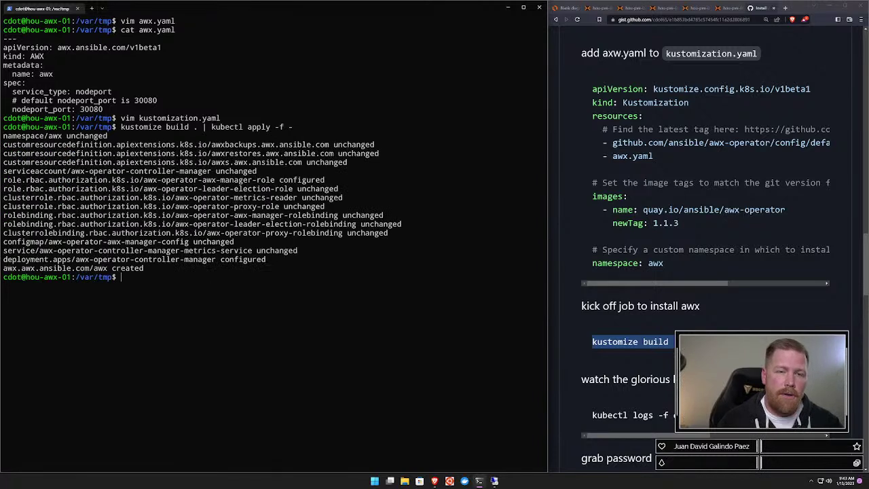
# Step: Review the unchanged awxbackups, awxrestores, awxs, service account and role lines in the output
pyautogui.moveTo(66, 136); pyautogui.dragTo(326, 155)
pyautogui.doubleClick(354, 145)
pyautogui.click(353, 153)
pyautogui.doubleClick(358, 153)
pyautogui.doubleClick(339, 163)
pyautogui.click(230, 172)
pyautogui.doubleClick(235, 171)
pyautogui.moveTo(293, 185); pyautogui.dragTo(273, 182)
pyautogui.doubleClick(150, 179)
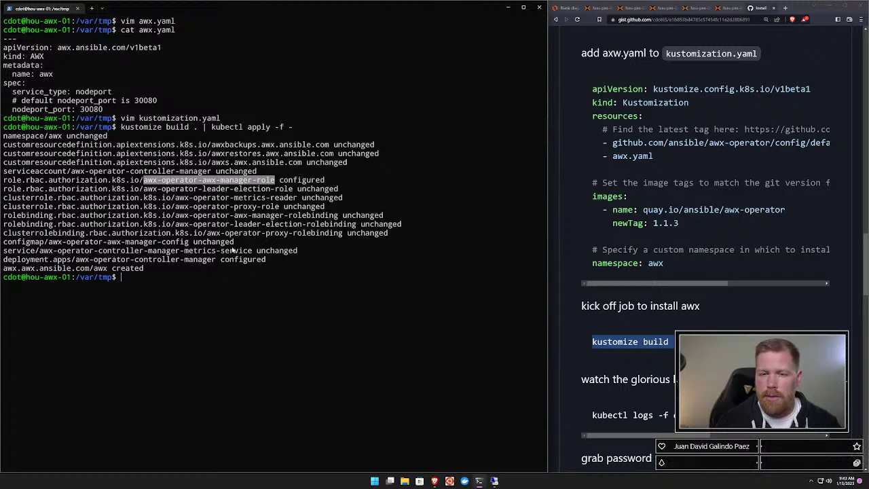
# Step: Check the configured controller-manager deployment and newly created awx.awx.ansible.com/awx, then copy the kubectl logs command
pyautogui.moveTo(266, 260); pyautogui.dragTo(215, 271)
pyautogui.doubleClick(24, 264)
pyautogui.click(235, 275)
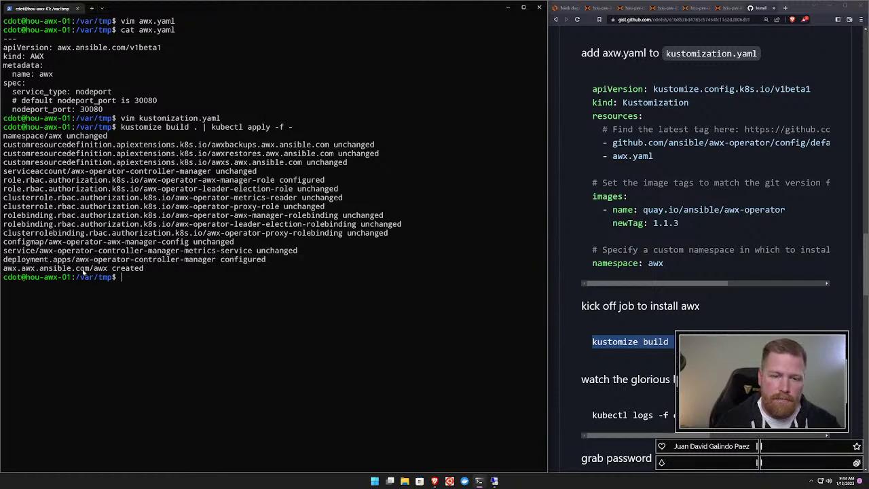
pyautogui.moveTo(4, 269); pyautogui.dragTo(108, 270)
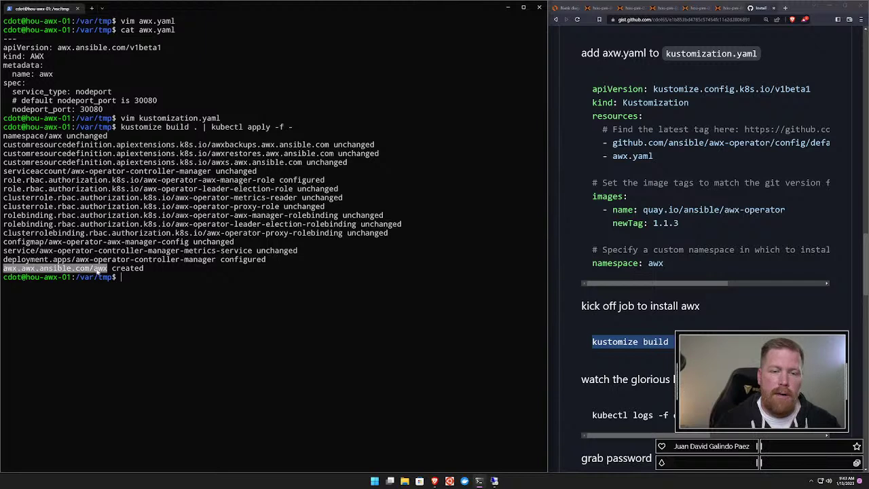
pyautogui.click(125, 272)
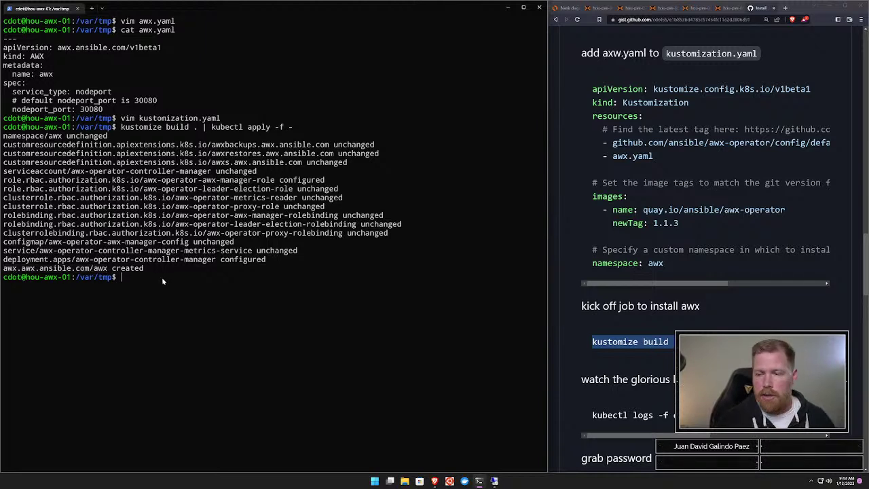
pyautogui.tripleClick(651, 420)
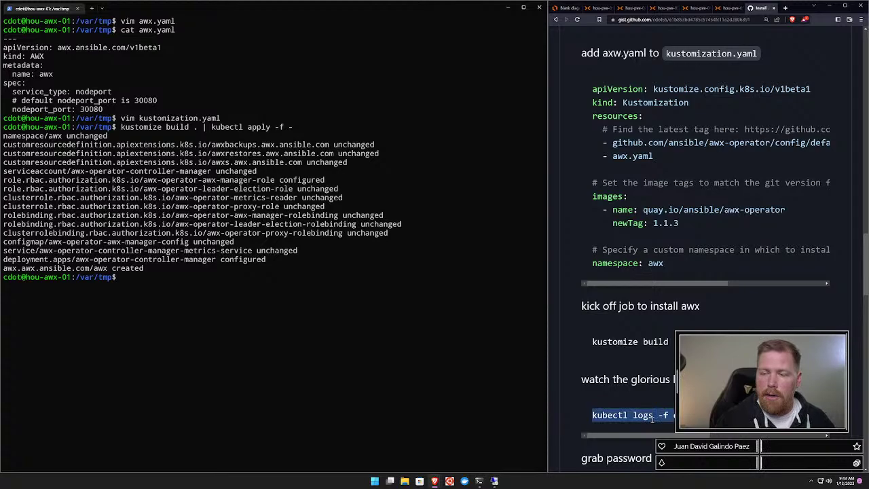
# Step: Paste and run the kubectl logs command to follow the AWX operator logs
pyautogui.click(328, 312)
pyautogui.write('kubectl logs -f deployments/awx-operator-controller-manager -c awx-manager --namespace awx')
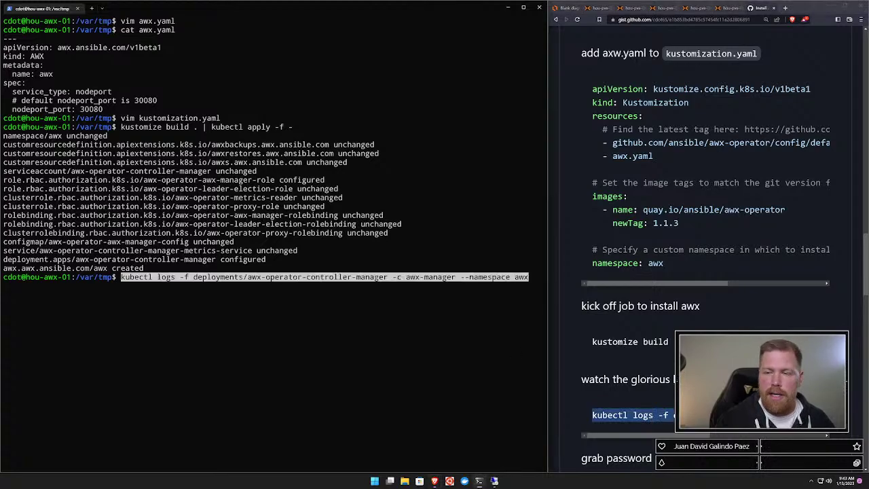
pyautogui.press('Return')
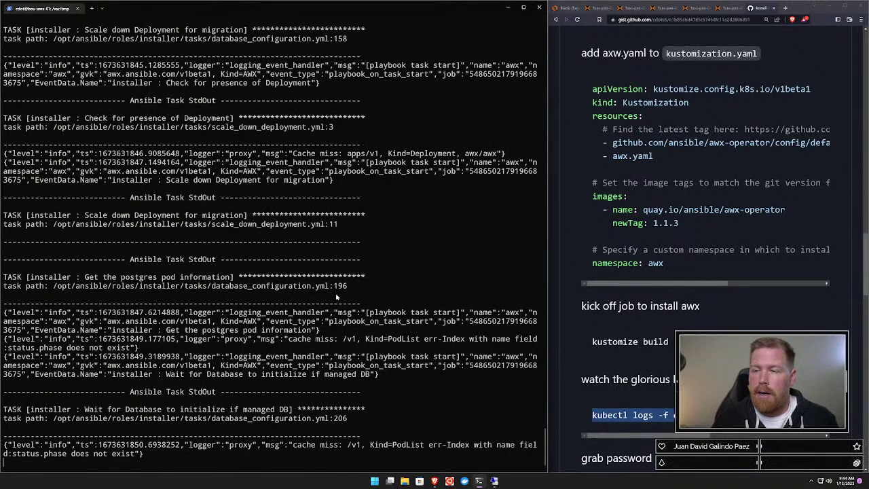
# Step: Close the QEMU console window and make the terminal a smaller floating window
pyautogui.moveTo(434, 480)
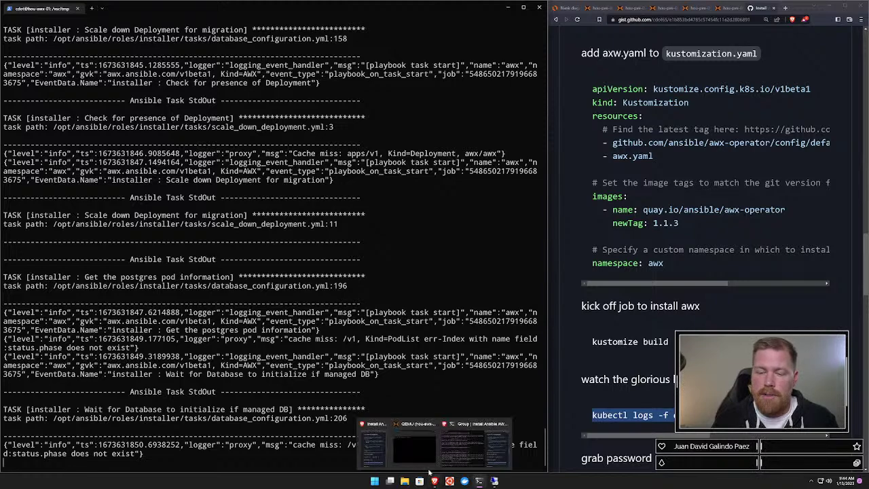
pyautogui.click(430, 423)
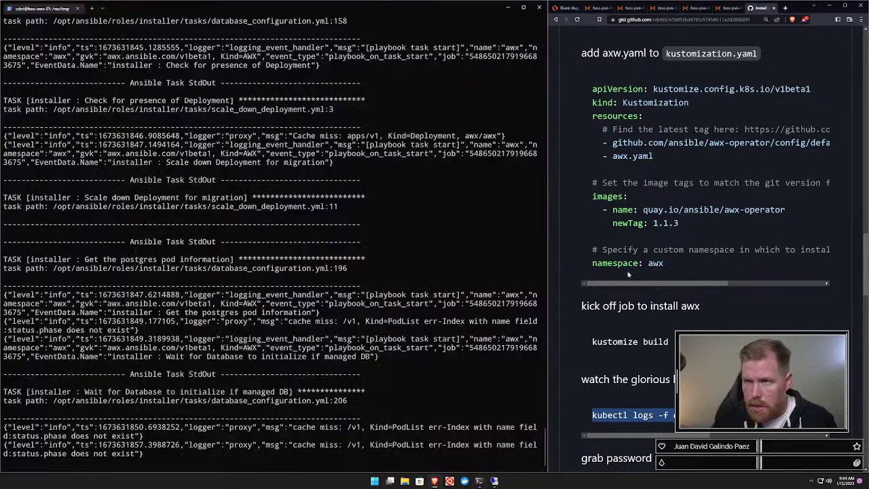
pyautogui.moveTo(478, 8); pyautogui.dragTo(779, 256)
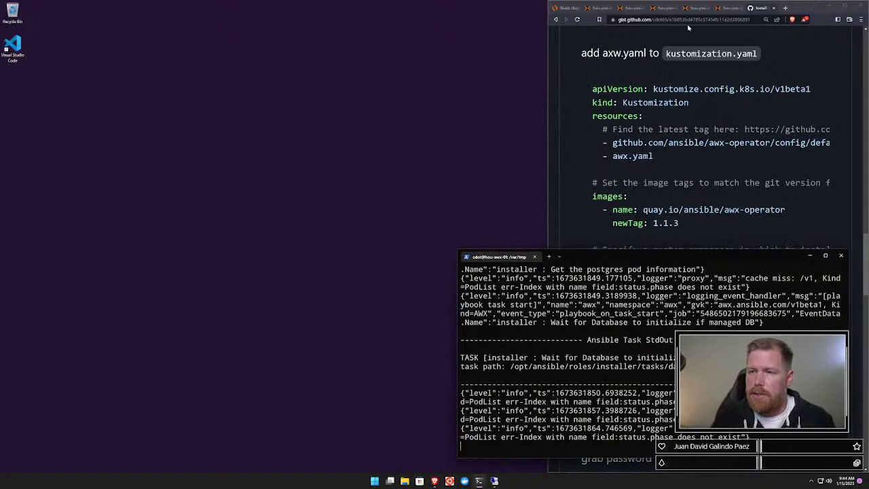
# Step: Move Brave to the left and enlarge it to show the whole AWX guide, clearing the highlight
pyautogui.moveTo(806, 15); pyautogui.dragTo(429, 18)
pyautogui.moveTo(494, 403); pyautogui.dragTo(595, 483)
pyautogui.click(431, 340)
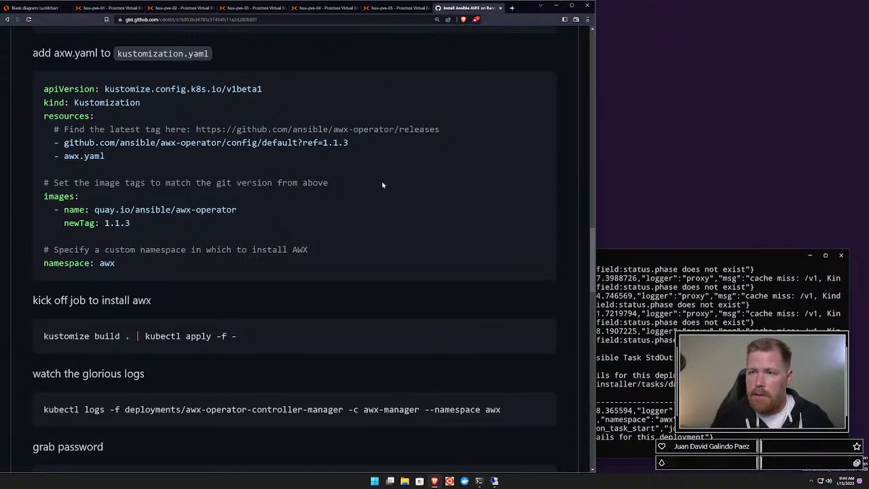
# Step: Load google.com in a new browser tab
pyautogui.hotkey('ctrl', 't')
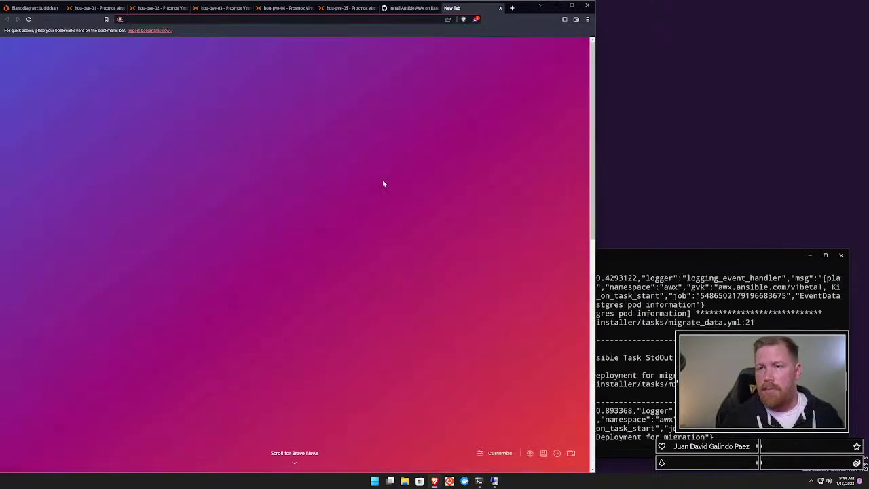
pyautogui.write('githu')
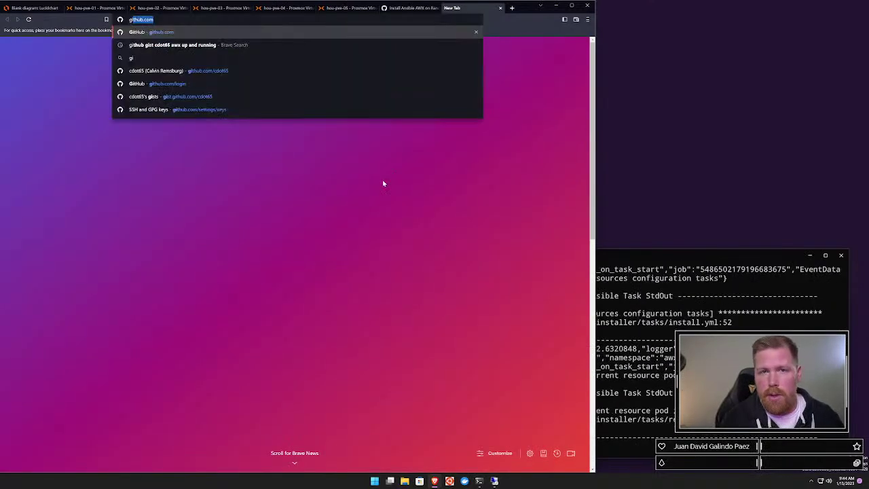
pyautogui.press('BackSpace')
pyautogui.press('BackSpace')
pyautogui.press('BackSpace')
pyautogui.press('BackSpace')
pyautogui.press('BackSpace')
pyautogui.write('oogle.co')
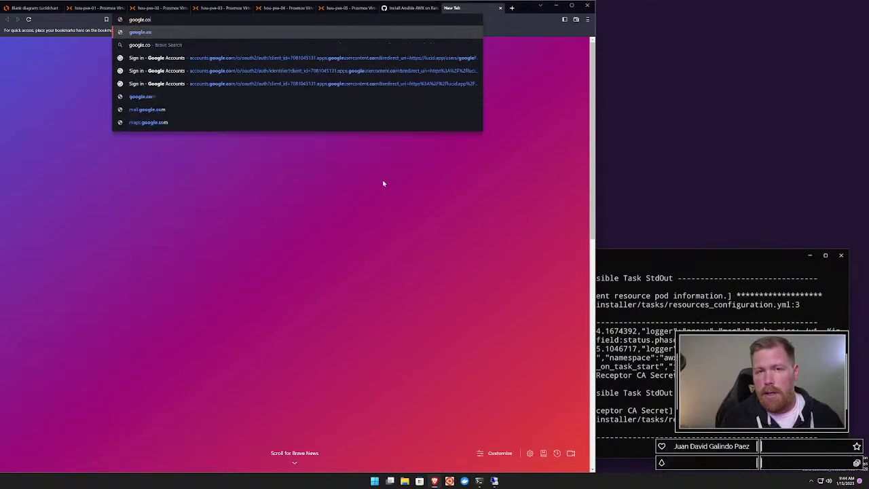
pyautogui.press('Return')
# Step: Search 'proxmox cluster data center', open the Cluster Manager wiki page, and return to the hou-pve-02 tab
pyautogui.click(321, 160)
pyautogui.write('asdf')
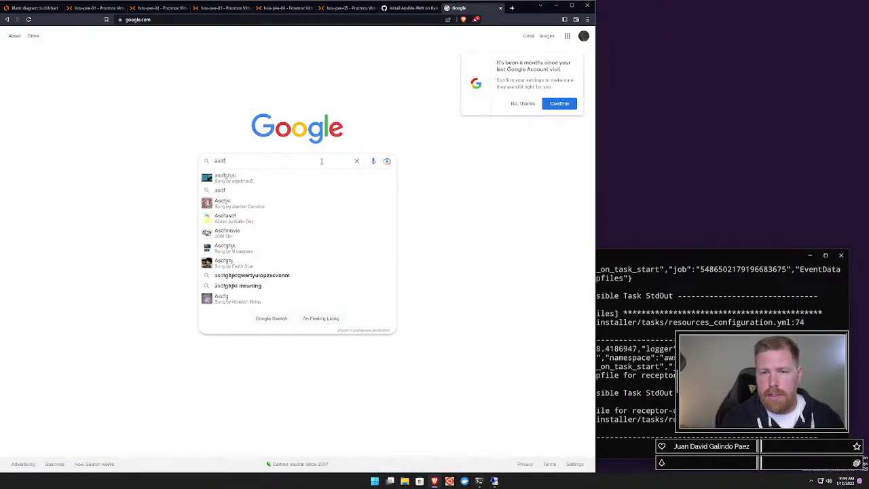
pyautogui.hotkey('ctrl', 'a')
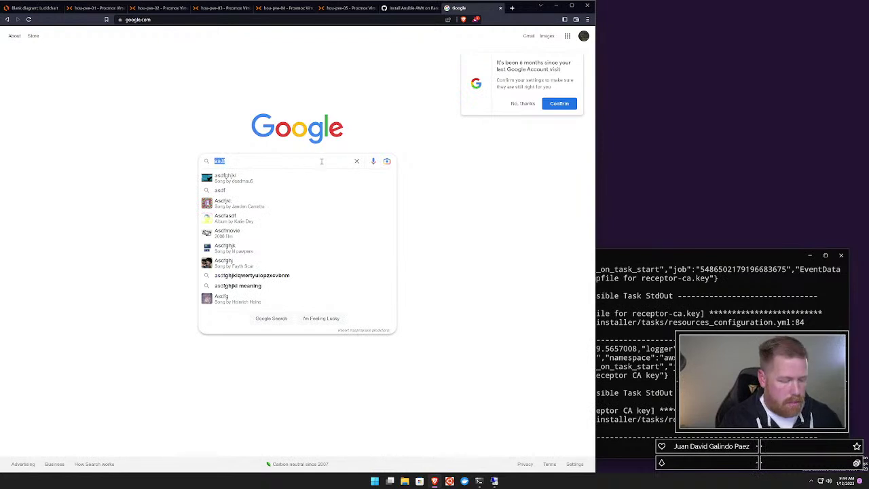
pyautogui.write('proxmox')
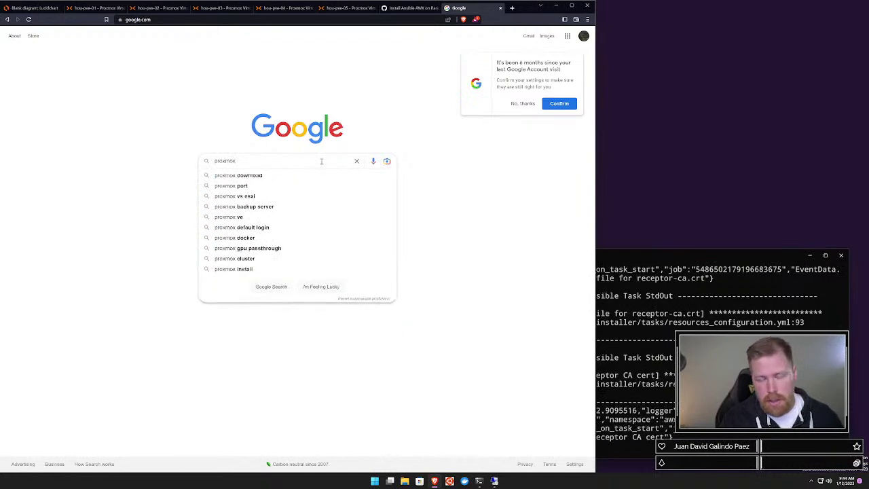
pyautogui.write(' cluster data center')
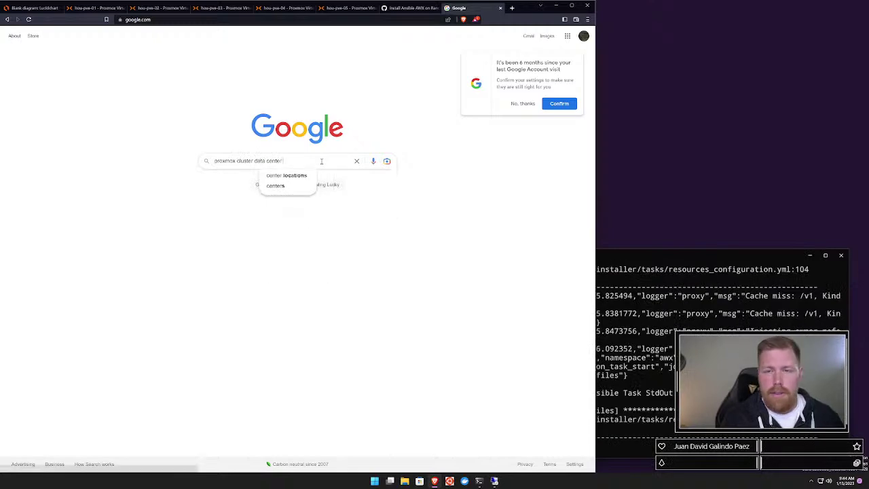
pyautogui.press('Return')
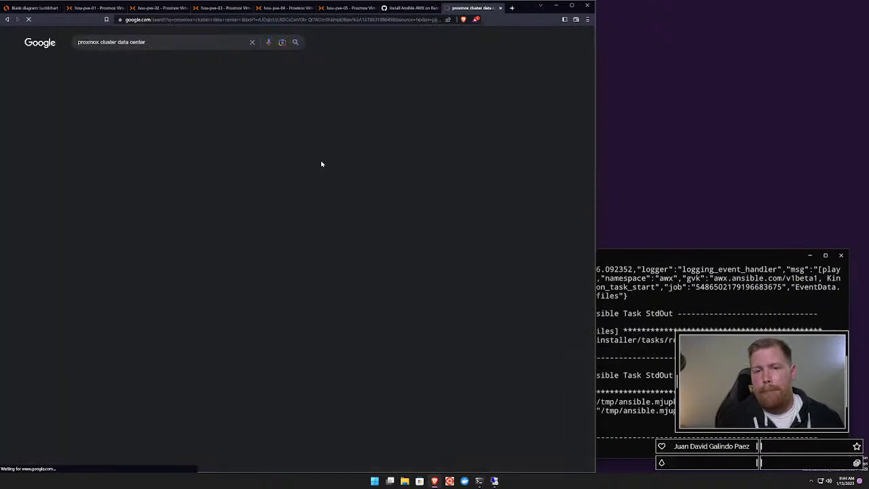
pyautogui.click(165, 103)
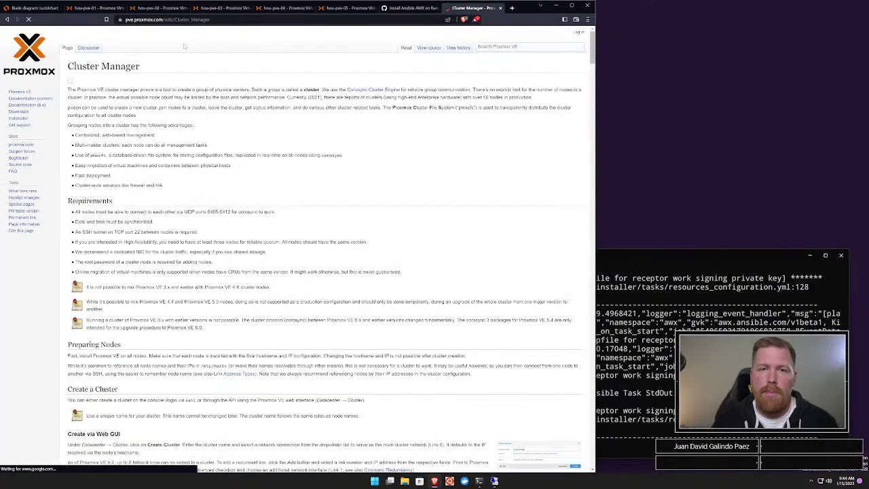
pyautogui.click(97, 9)
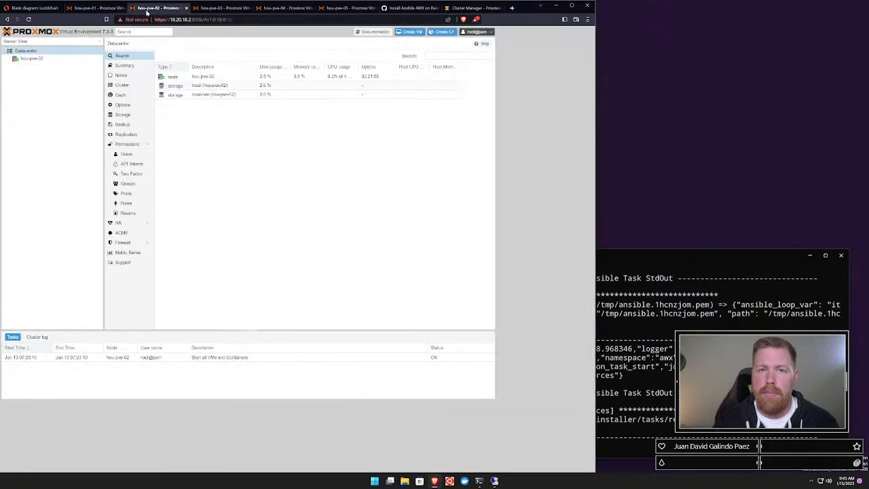
# Step: Make the browser window taller and open a root shell on node hou-pve-01
pyautogui.click(146, 10)
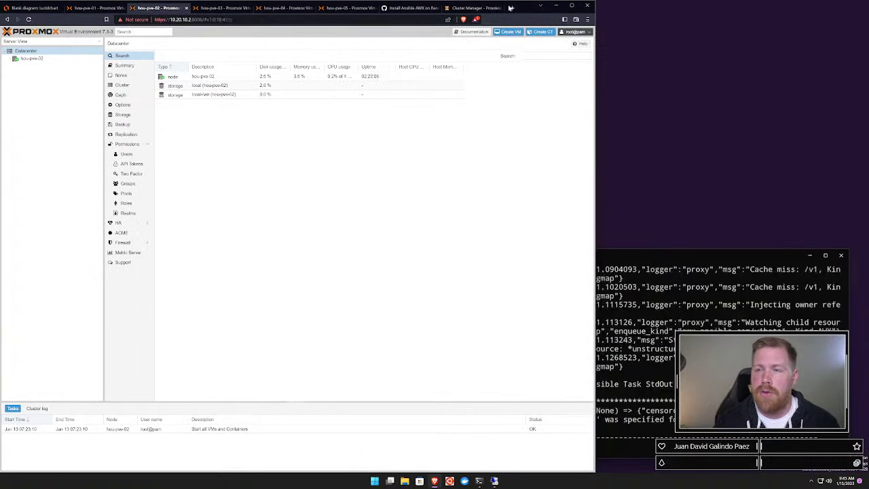
pyautogui.moveTo(534, 3); pyautogui.dragTo(359, 193)
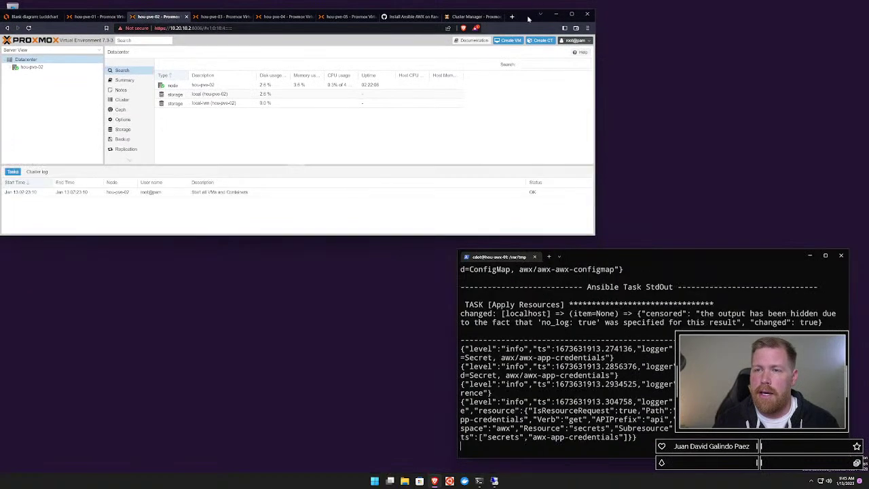
pyautogui.moveTo(355, 237); pyautogui.dragTo(388, 452)
pyautogui.click(96, 17)
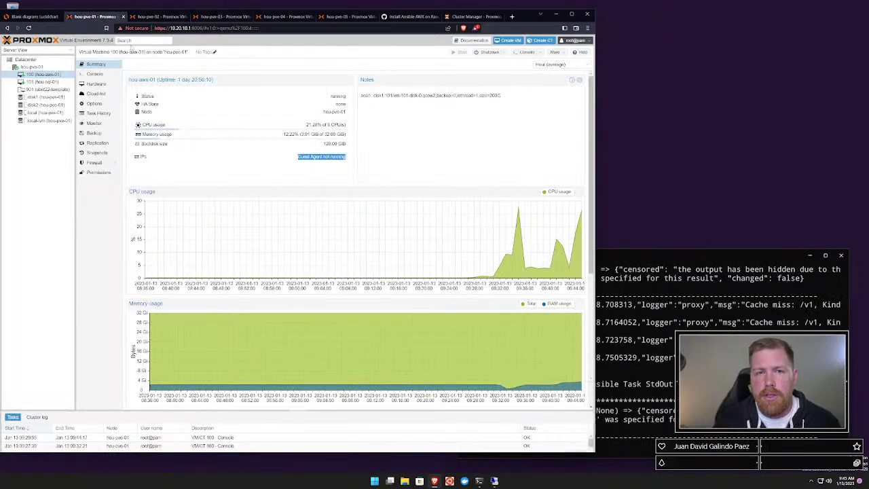
pyautogui.click(29, 68)
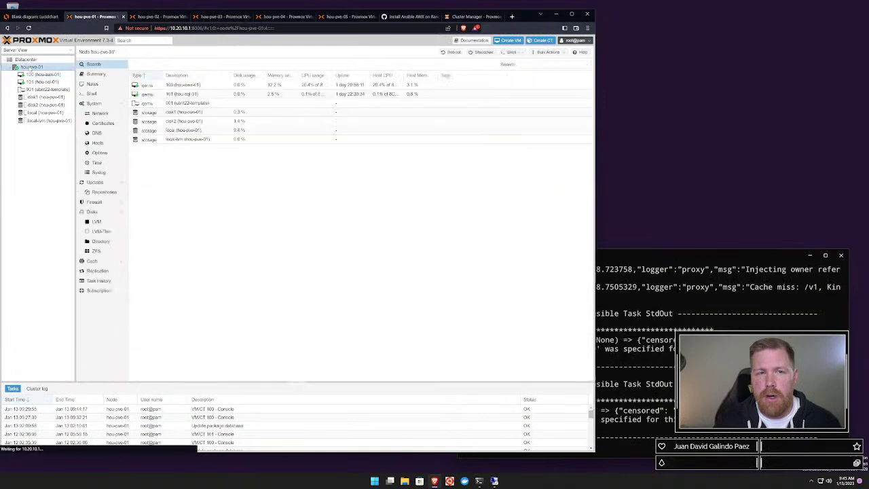
pyautogui.click(95, 95)
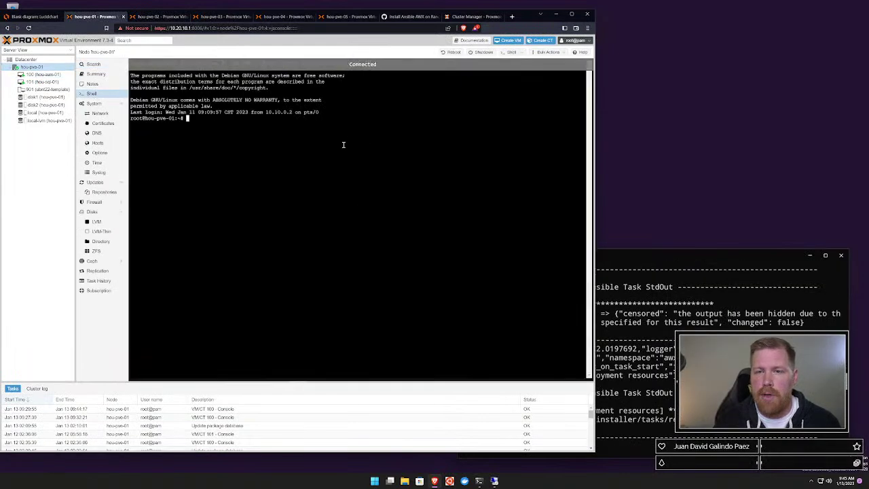
# Step: Run history on hou-pve-01, select 'nano /etc/apt/sources.list', and go to the hou-pve-02 tab
pyautogui.write('history')
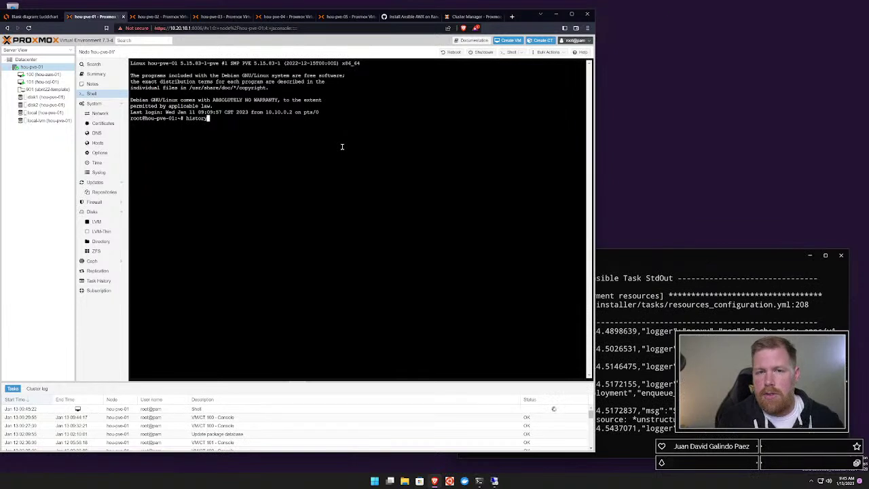
pyautogui.press('Return')
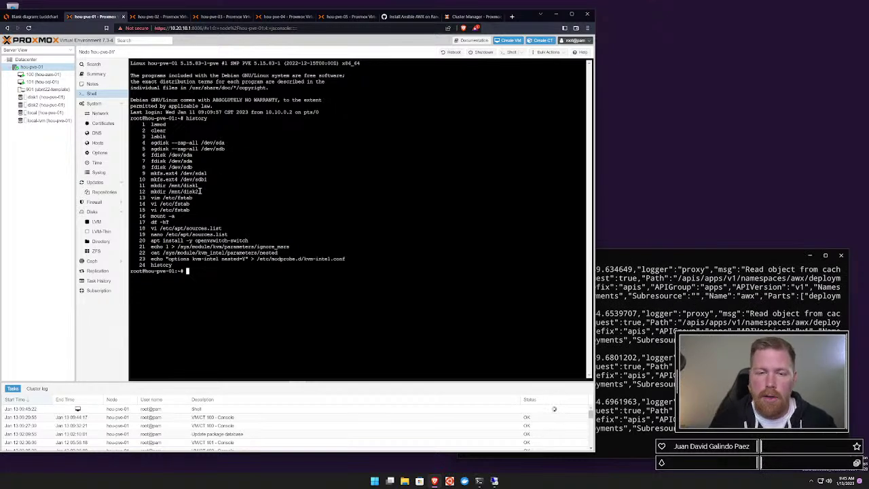
pyautogui.moveTo(150, 229); pyautogui.dragTo(223, 229)
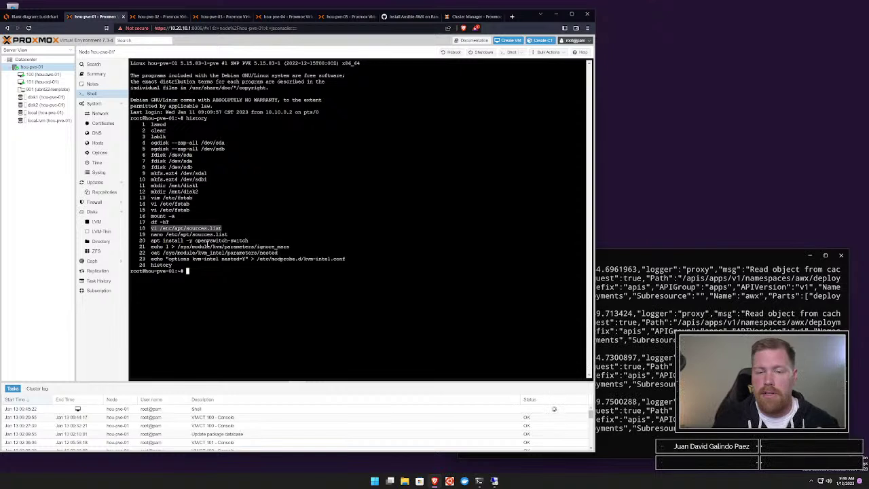
pyautogui.click(153, 228)
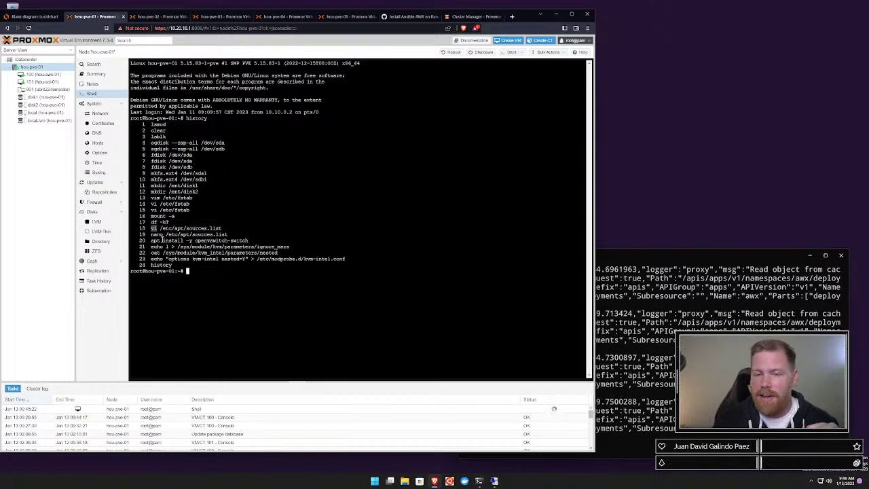
pyautogui.doubleClick(156, 234)
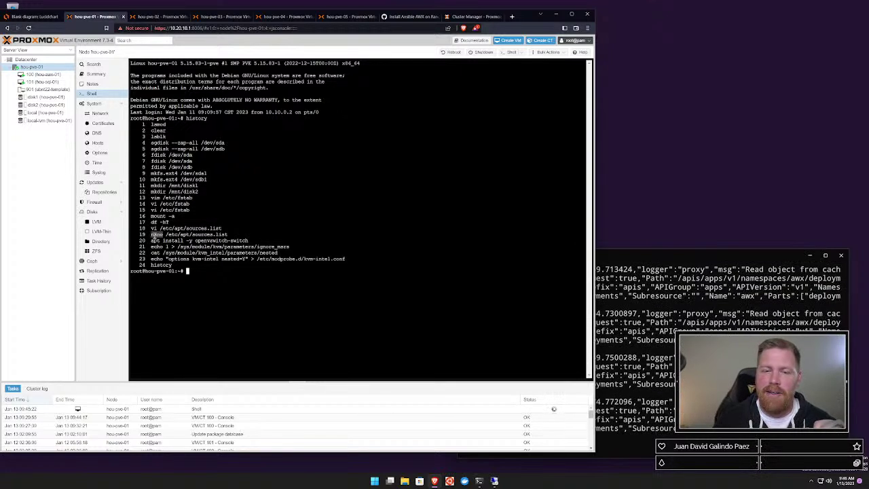
pyautogui.moveTo(158, 235); pyautogui.dragTo(201, 234)
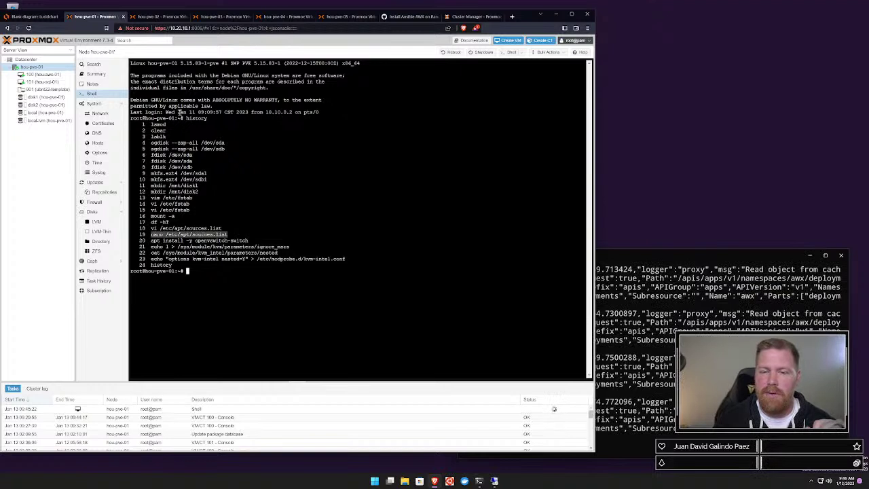
pyautogui.click(160, 19)
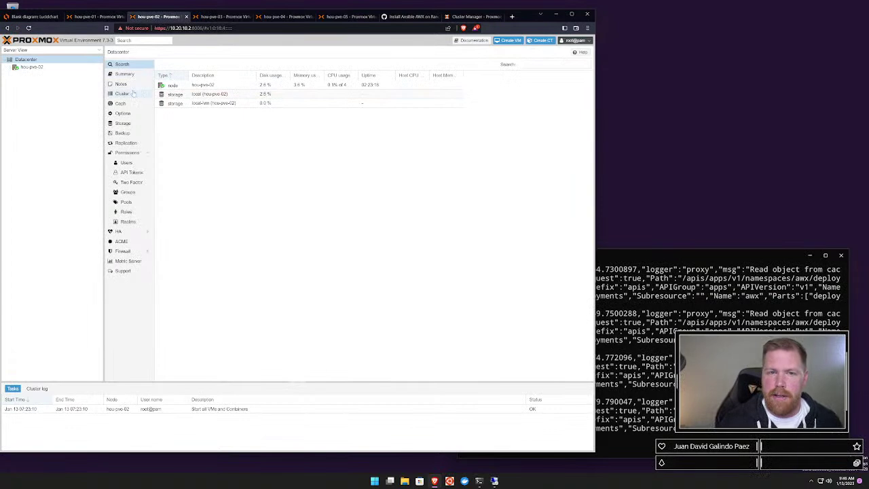
# Step: Open a shell on hou-pve-02, zoom the page to 125%, and widen the browser
pyautogui.press('Down')
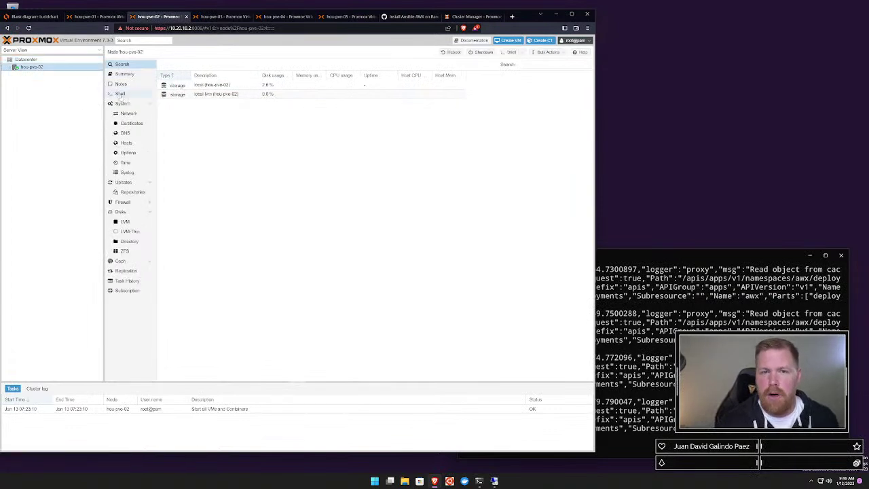
pyautogui.click(120, 93)
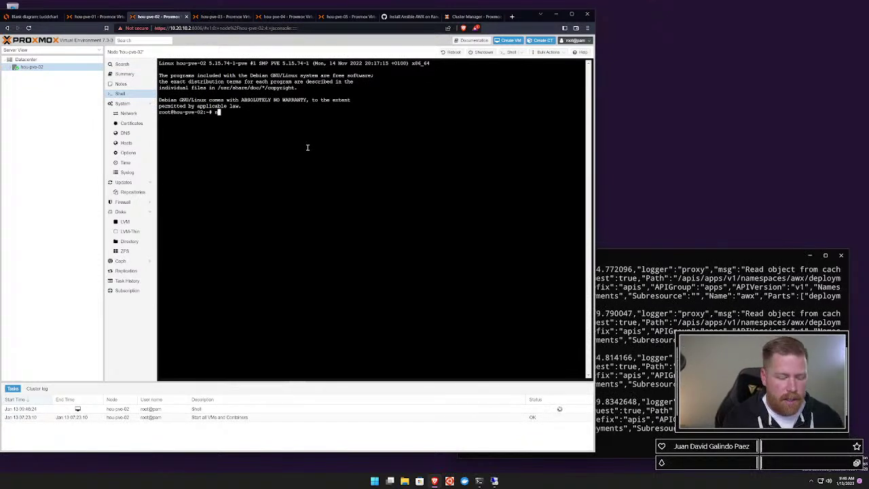
pyautogui.hotkey('ctrl', '+')
pyautogui.hotkey('ctrl', '+')
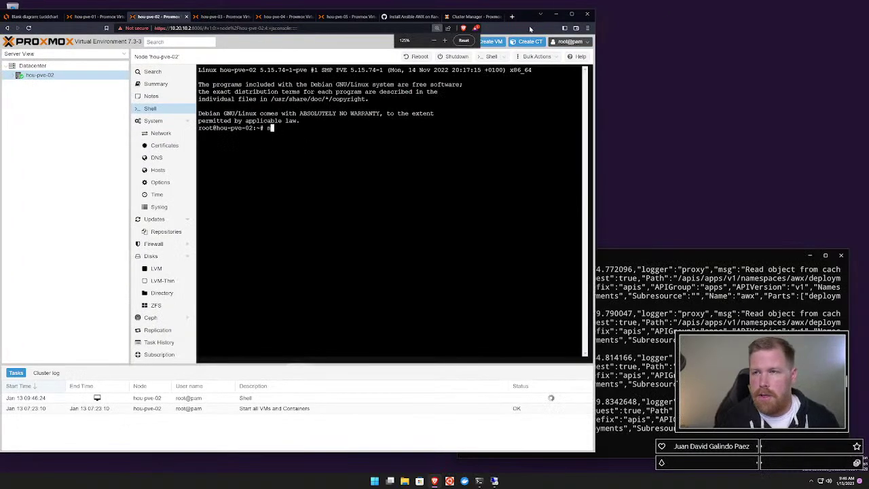
pyautogui.moveTo(594, 28); pyautogui.dragTo(731, 28)
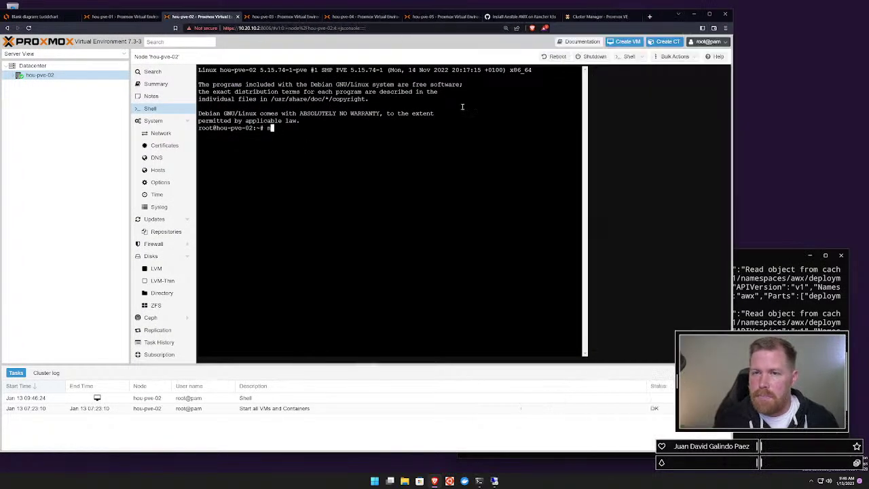
# Step: Open /etc/apt/sources.list in nano on hou-pve-02
pyautogui.write('ano /etc/')
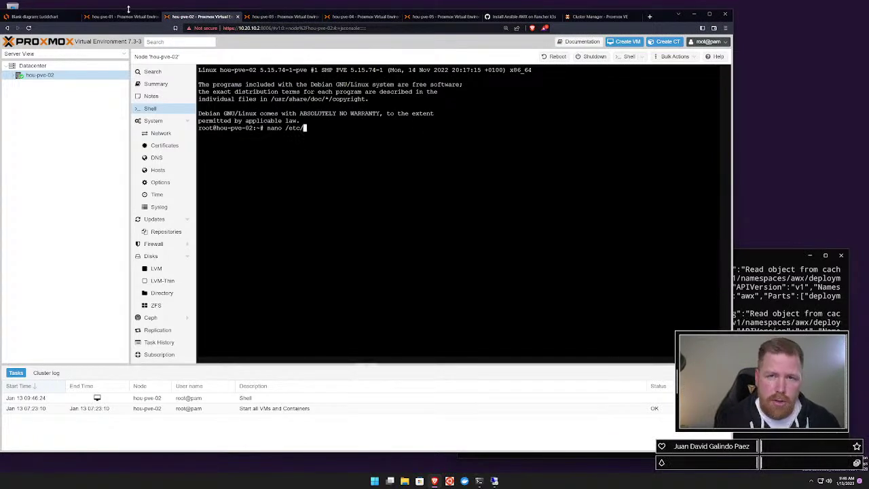
pyautogui.hotkey('ctrl', 'pageup')
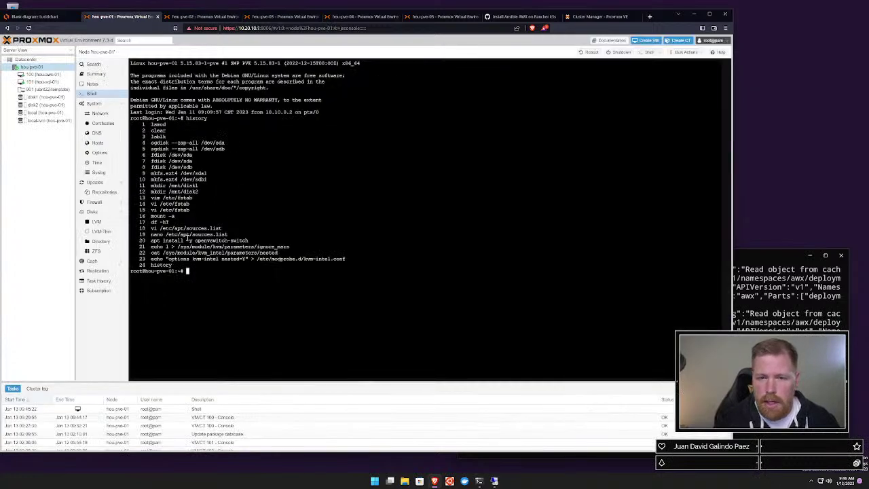
pyautogui.click(202, 16)
pyautogui.write('apt/sources.list')
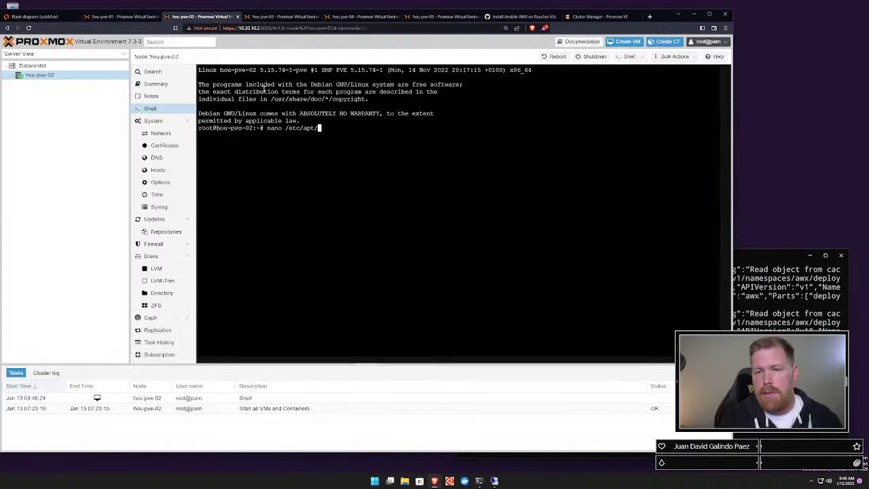
pyautogui.press('Return')
# Step: Add a blank line above '# security updates', then enter 'cat /etc/apt/sources.list' on hou-pve-01
pyautogui.press('Down')
pyautogui.press('Down')
pyautogui.press('Down')
pyautogui.press('Return')
pyautogui.press('BackSpace')
pyautogui.press('Return')
pyautogui.press('Return')
pyautogui.press('Up')
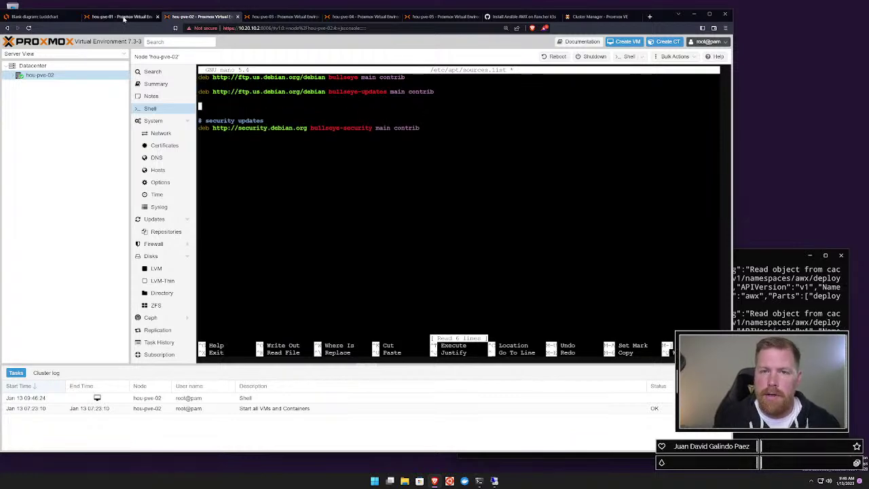
pyautogui.click(122, 16)
pyautogui.write('cat /etc/apt/sources.list')
# Step: Print hou-pve-01's sources.list and copy its pve-no-subscription repository line
pyautogui.press('Return')
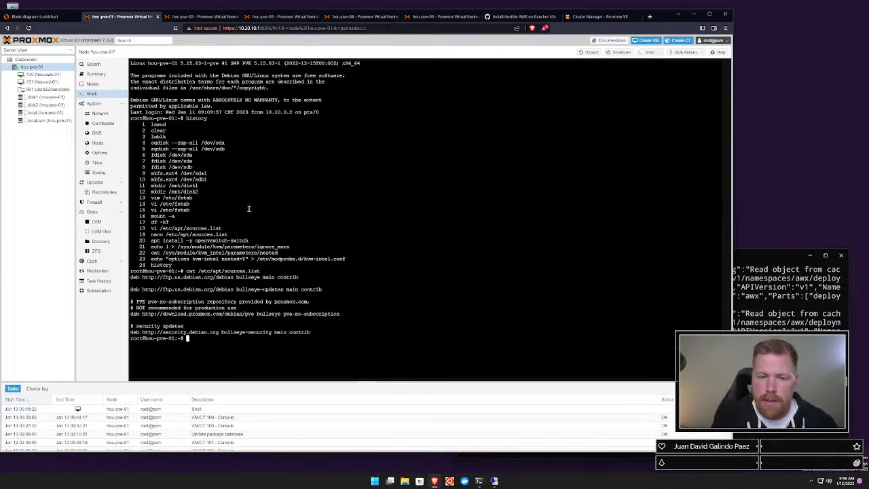
pyautogui.moveTo(131, 314); pyautogui.dragTo(340, 314)
pyautogui.hotkey('ctrl', 'c')
pyautogui.click(295, 28)
pyautogui.hotkey('ctrl', 'v')
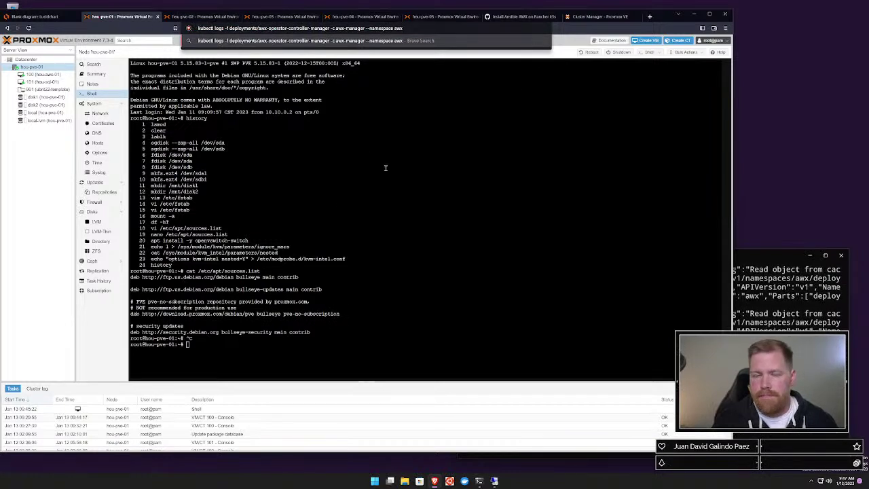
# Step: Search 'no subscription pve repo proxmox' in a new tab and open the Package Repositories wiki page
pyautogui.click(649, 16)
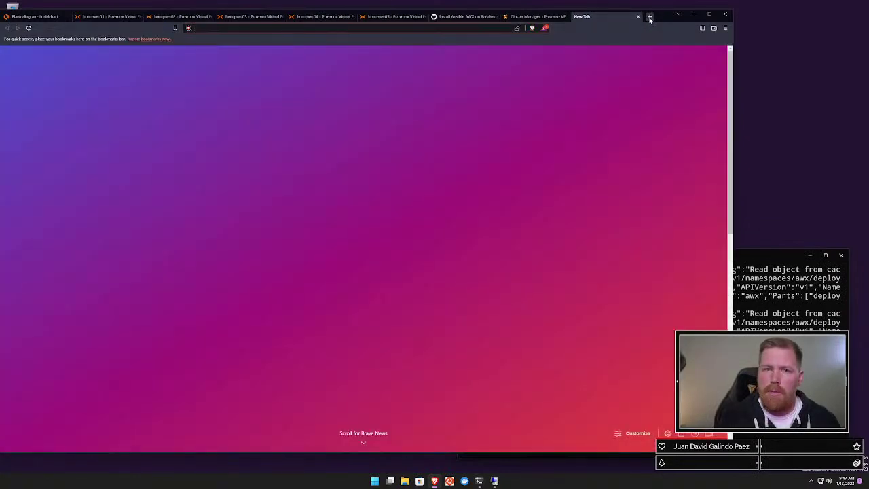
pyautogui.write('no subscription p')
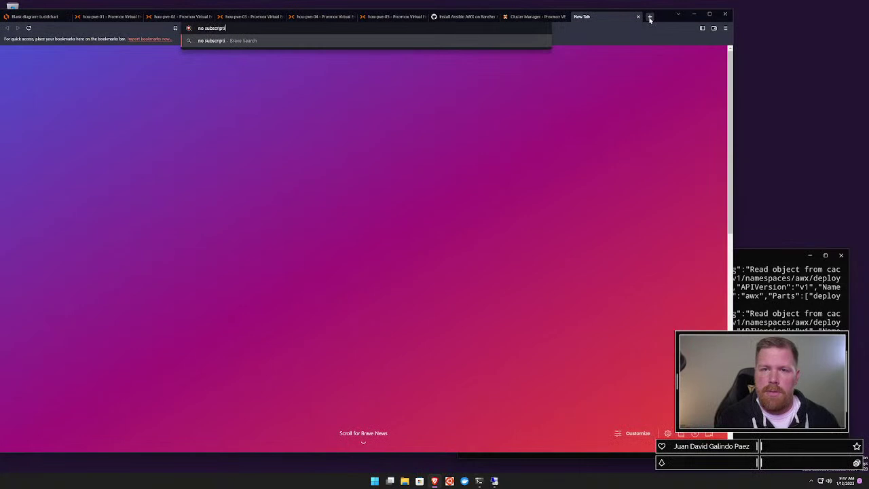
pyautogui.write('ve repo proxmox')
pyautogui.press('Return')
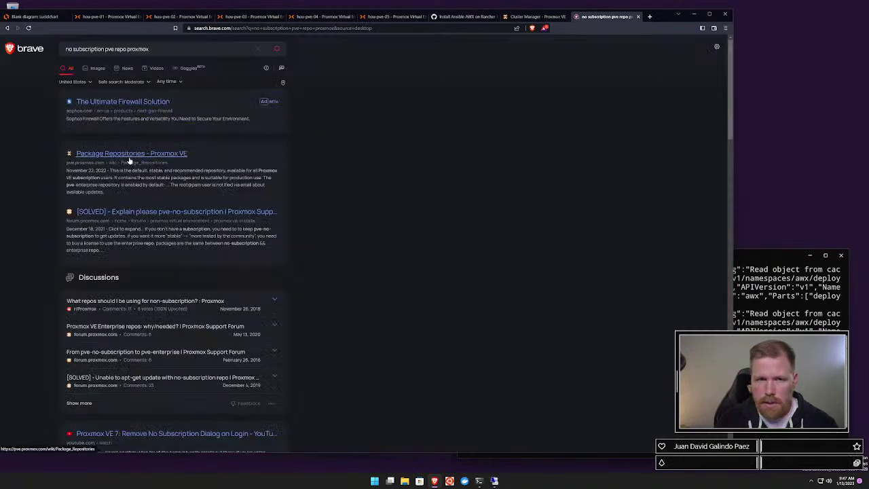
pyautogui.click(129, 160)
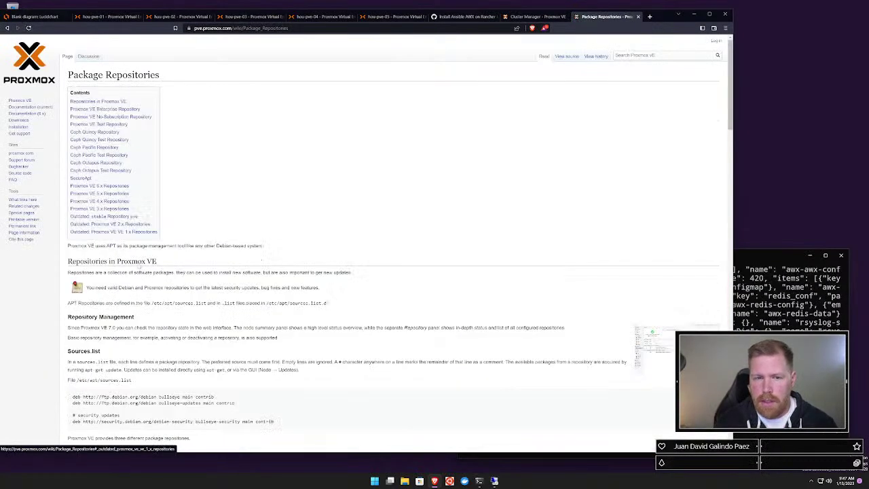
# Step: Copy the No-Subscription Repository deb line and return to hou-pve-02's sources.list
pyautogui.scroll(-3, 167, 262)
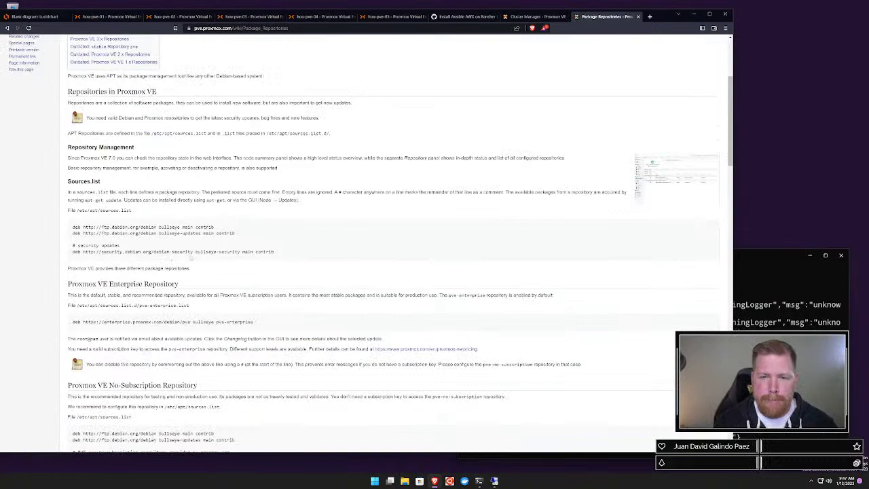
pyautogui.scroll(-1, 204, 285)
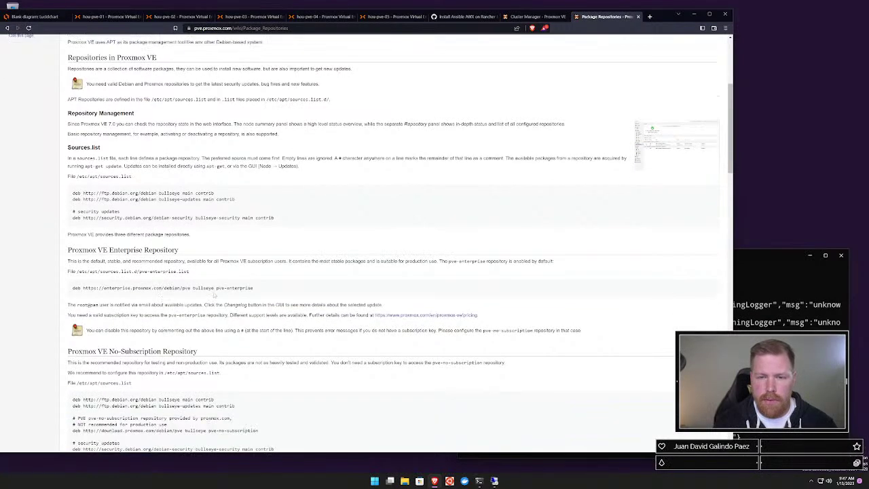
pyautogui.tripleClick(241, 287)
pyautogui.scroll(-3, 204, 298)
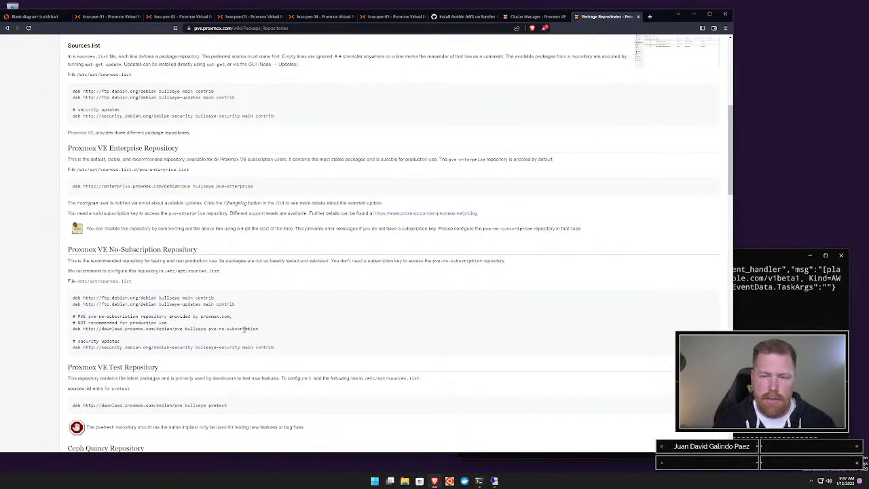
pyautogui.tripleClick(224, 329)
pyautogui.rightClick(244, 331)
pyautogui.click(252, 337)
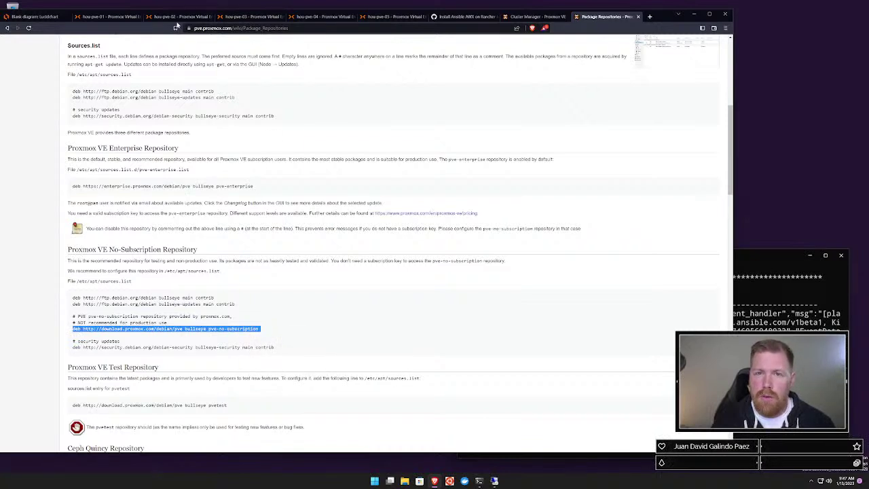
pyautogui.click(177, 17)
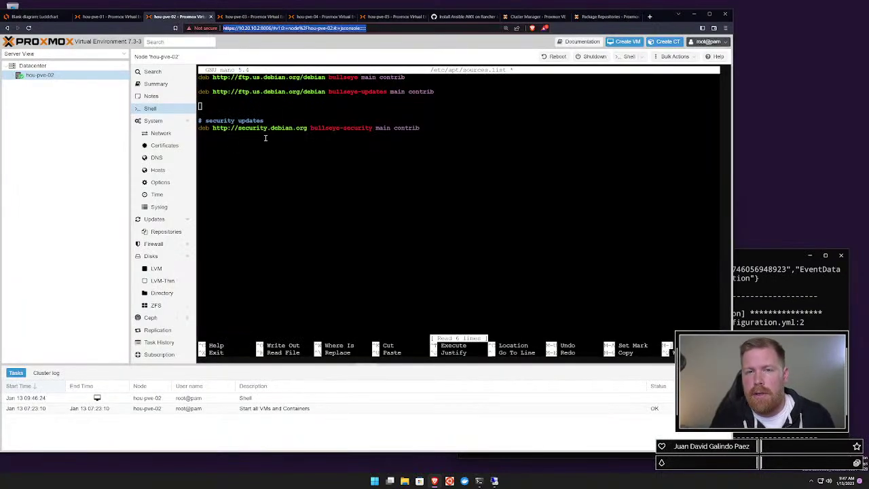
# Step: Paste the pve-no-subscription line into hou-pve-02's sources.list, checking against hou-pve-01, and save it
pyautogui.rightClick(245, 104)
pyautogui.click(271, 162)
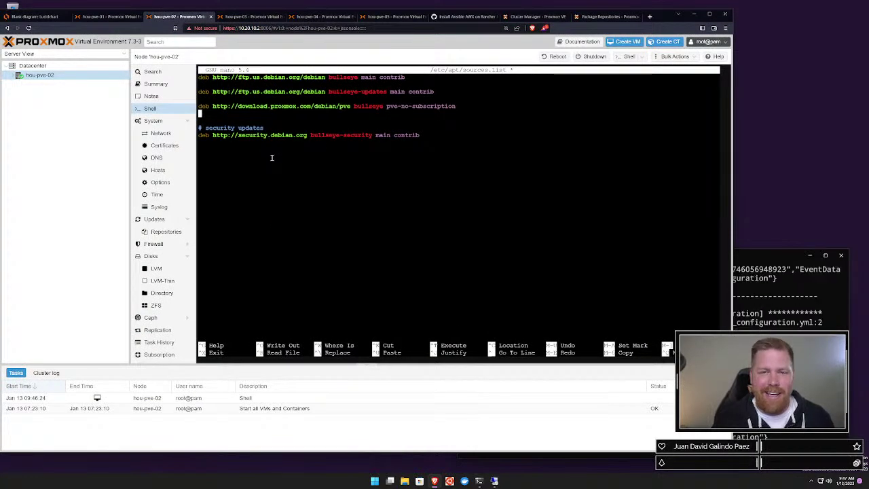
pyautogui.press('Delete')
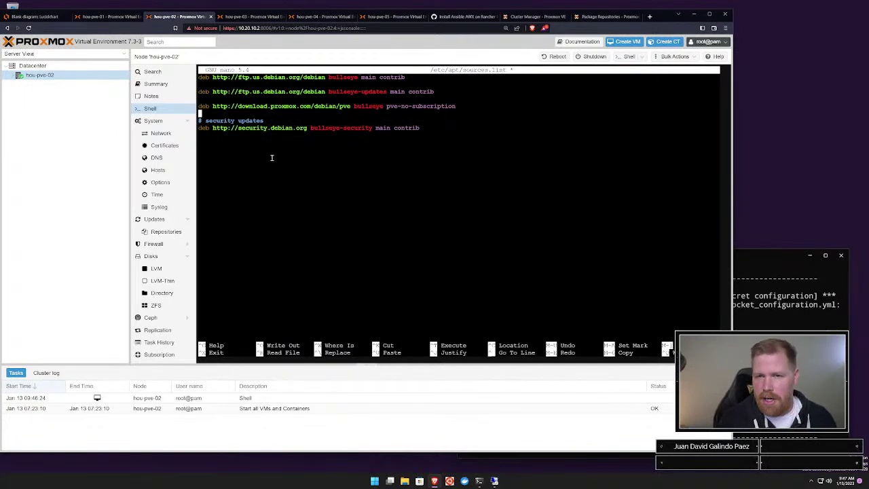
pyautogui.hotkey('ctrl', 'x')
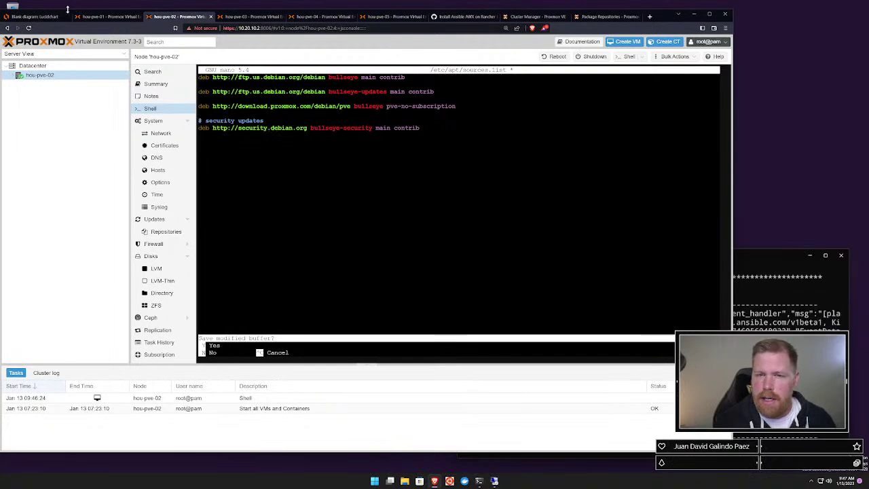
pyautogui.click(103, 17)
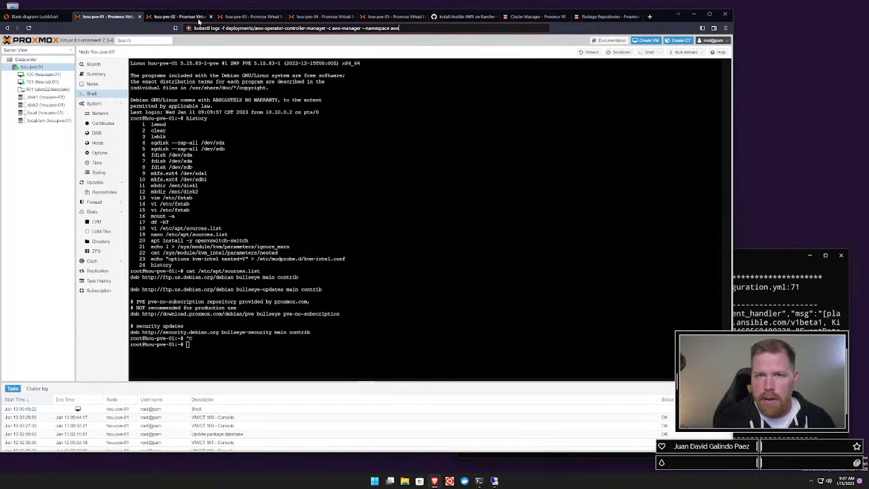
pyautogui.click(178, 17)
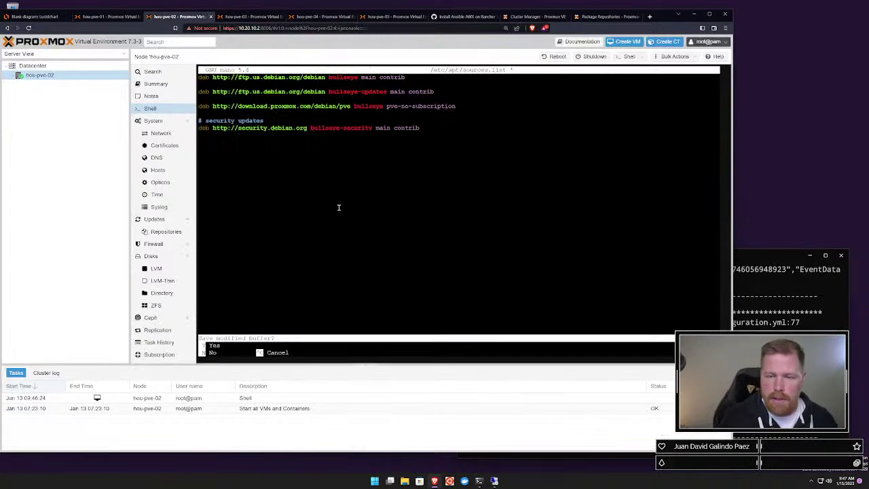
pyautogui.press('y')
pyautogui.press('Return')
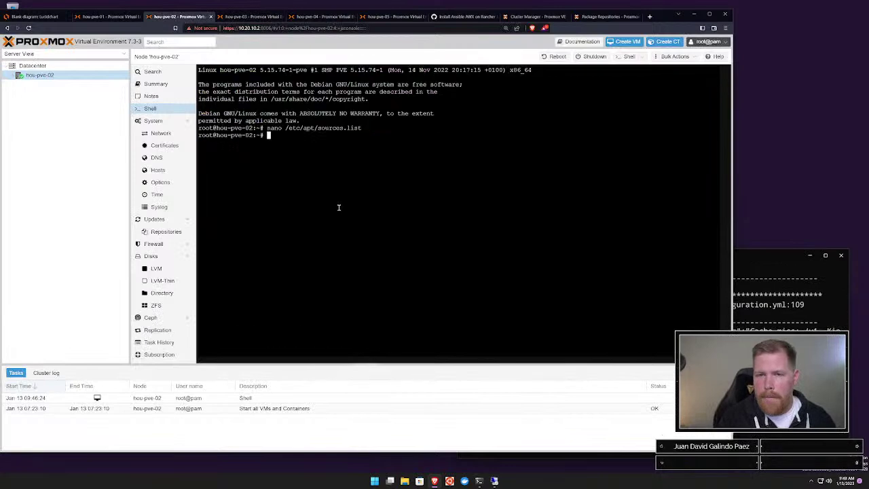
# Step: Run apt update && apt upgrade -y on hou-pve-02 and highlight the 401 Unauthorized error
pyautogui.write('apt ')
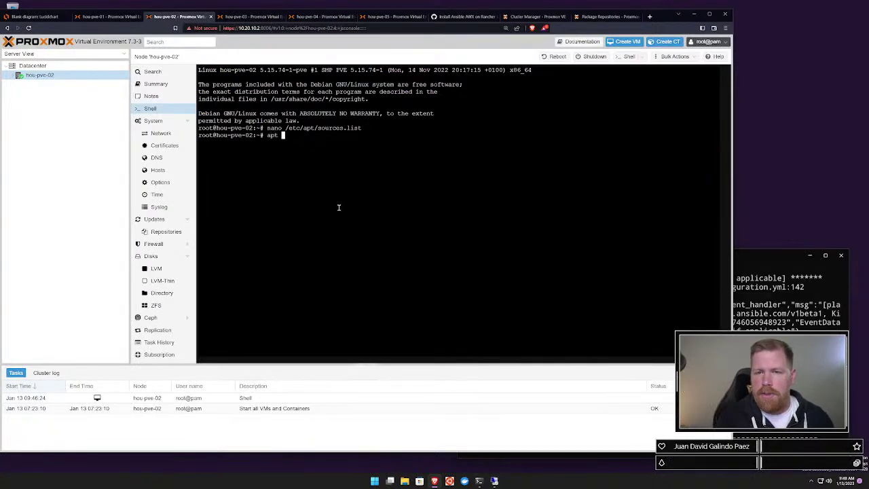
pyautogui.write('update && ')
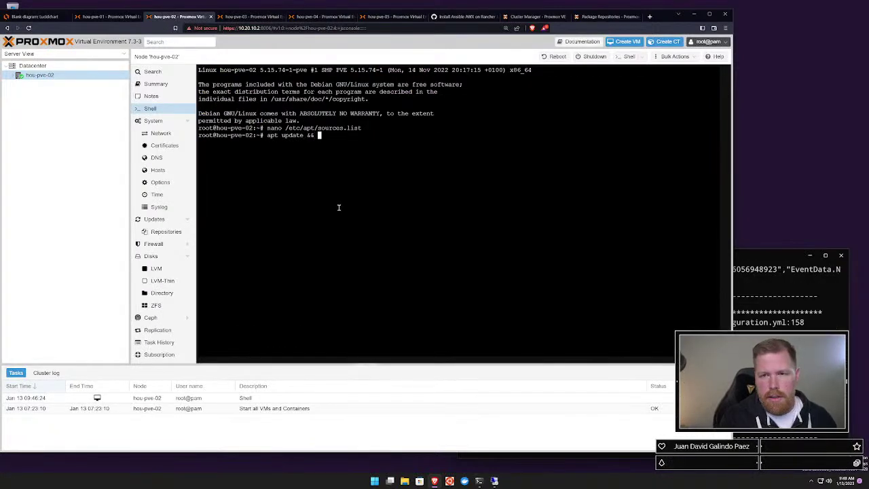
pyautogui.write('apt upgrade -y')
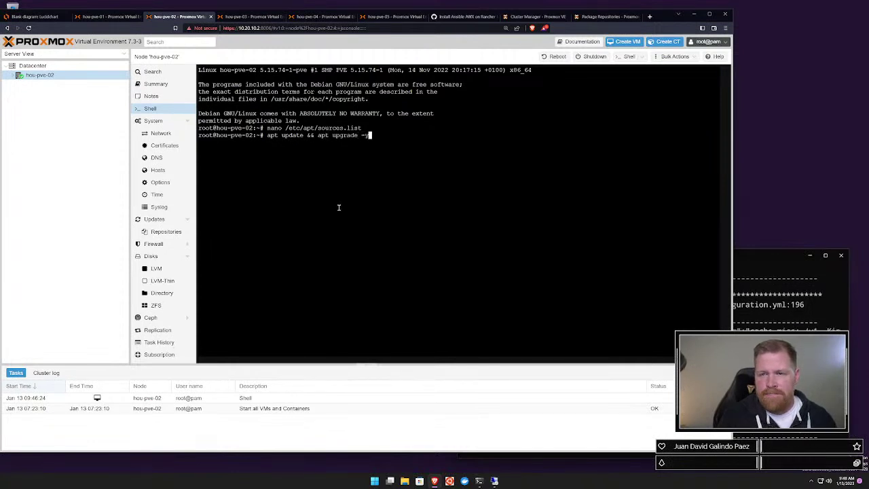
pyautogui.press('Return')
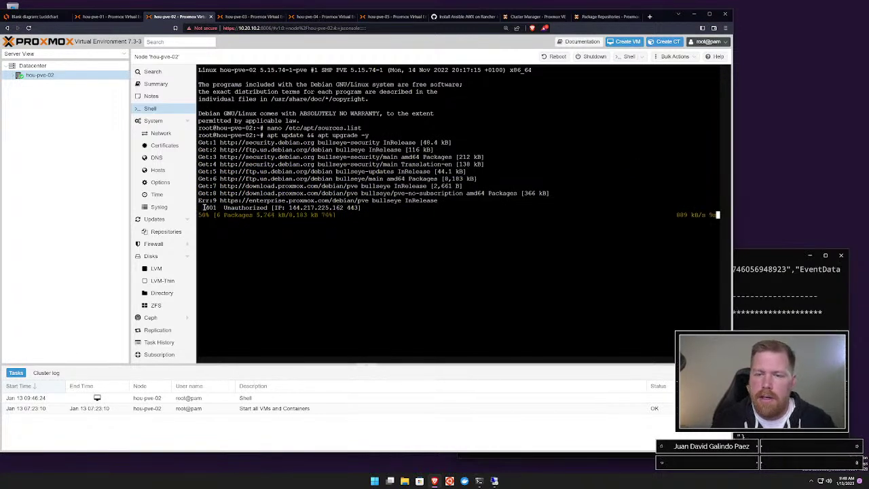
pyautogui.moveTo(206, 207); pyautogui.dragTo(360, 207)
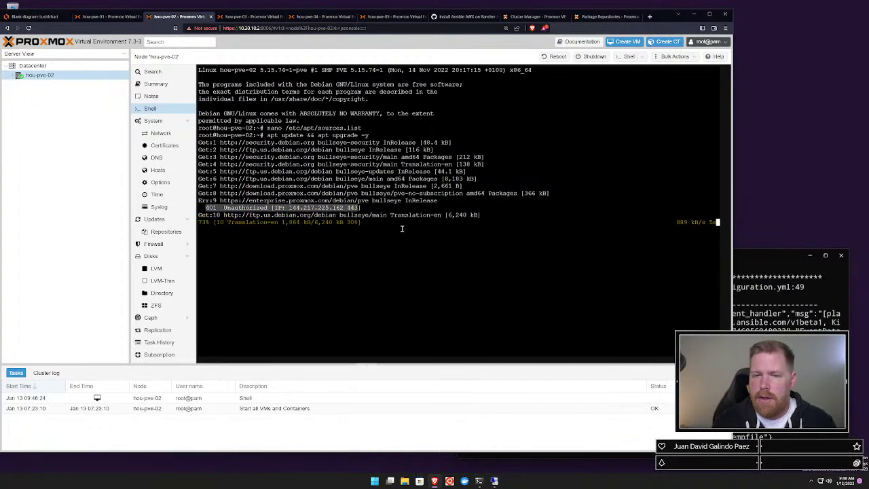
pyautogui.click(248, 24)
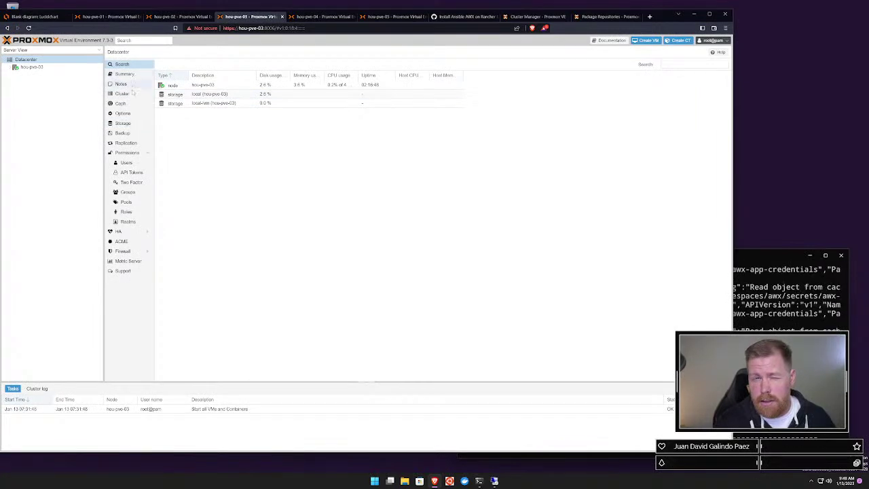
# Step: In hou-pve-03's shell, add the pve-no-subscription line to /etc/apt/sources.list and save it
pyautogui.click(31, 67)
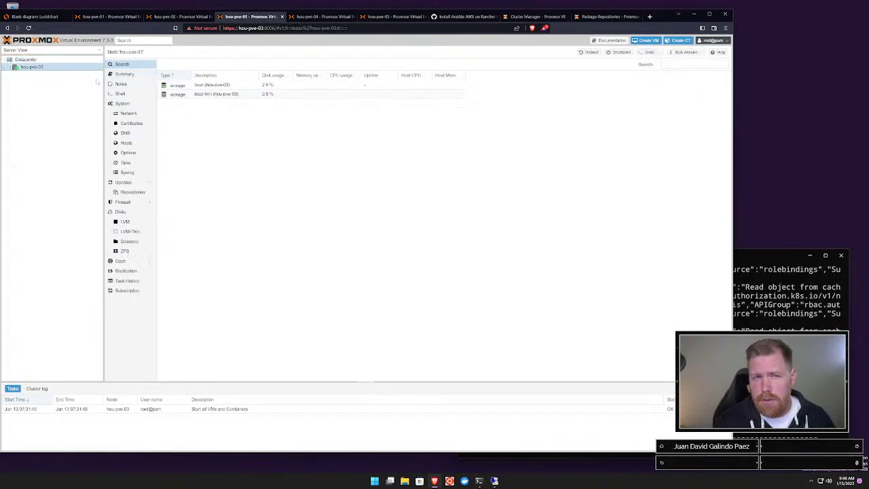
pyautogui.click(120, 93)
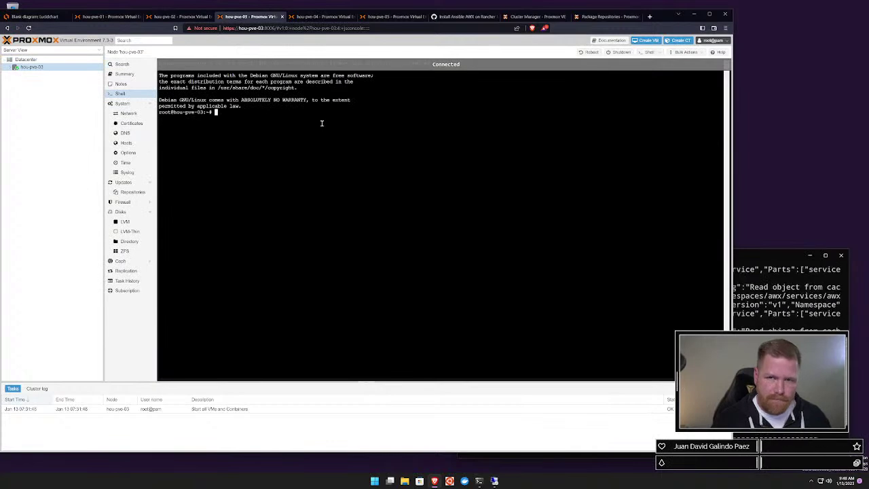
pyautogui.hotkey('ctrl', '+')
pyautogui.hotkey('ctrl', '+')
pyautogui.write('nano')
pyautogui.write(' /etc/')
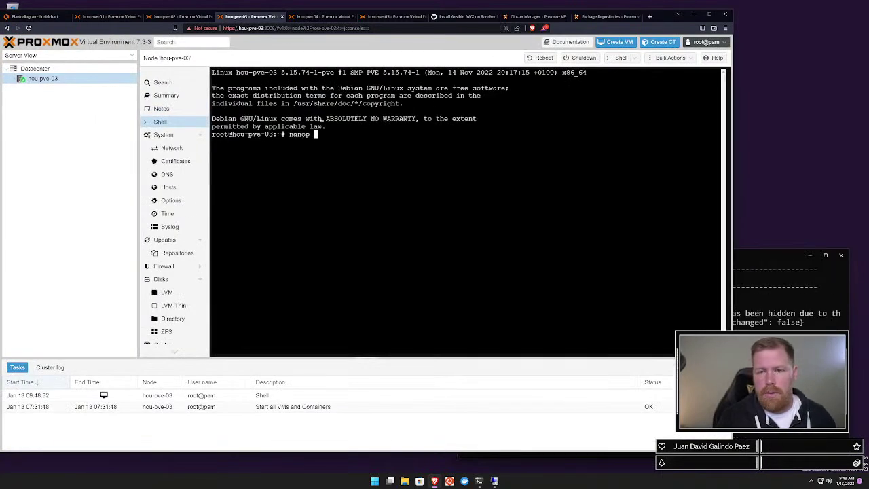
pyautogui.write('apt/sources.list')
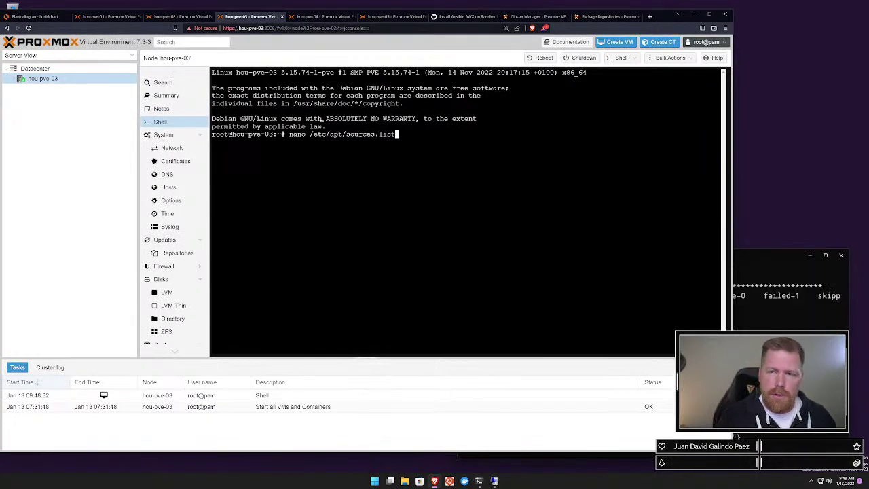
pyautogui.press('Return')
pyautogui.press('Return')
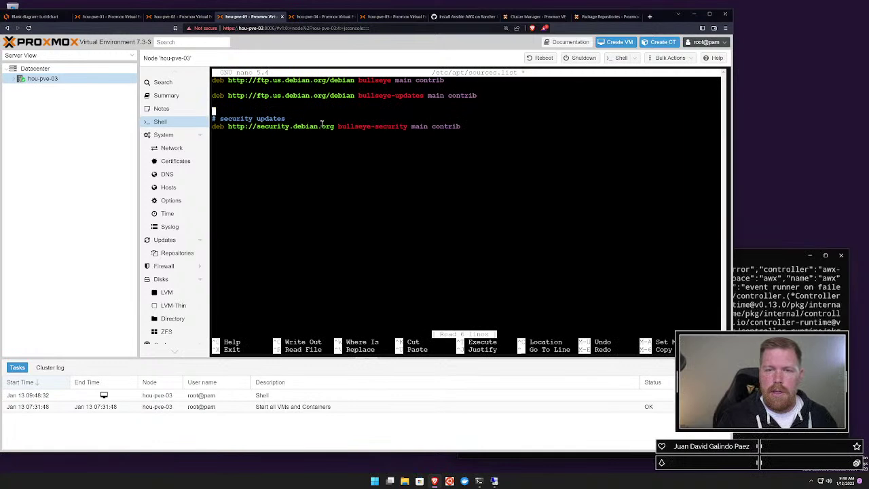
pyautogui.press('Return')
pyautogui.hotkey('ctrl', 'v')
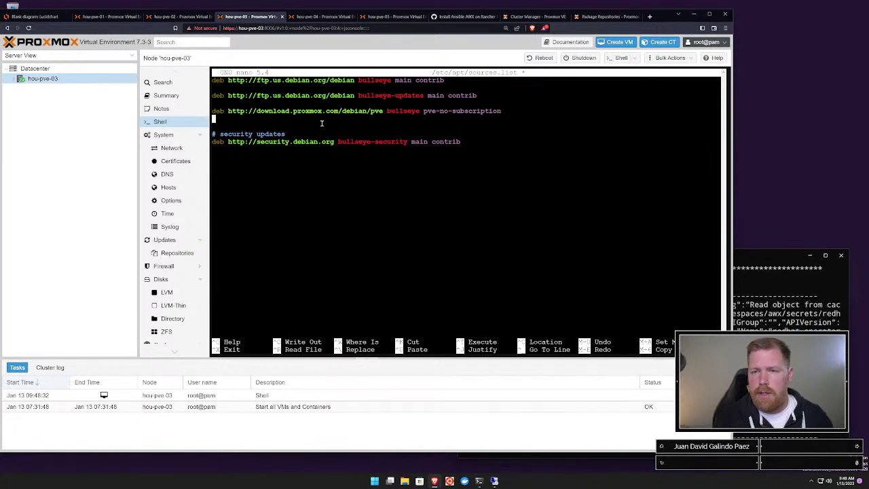
pyautogui.press('Delete')
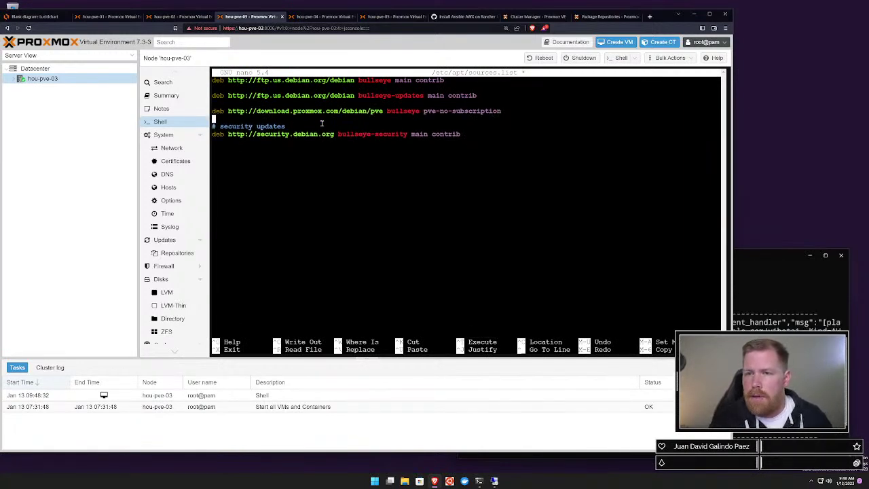
pyautogui.hotkey('ctrl', 'x')
pyautogui.press('y')
pyautogui.press('Return')
# Step: Run apt update && apt upgrade -y on hou-pve-03, then move on to hou-pve-04
pyautogui.write('apt ')
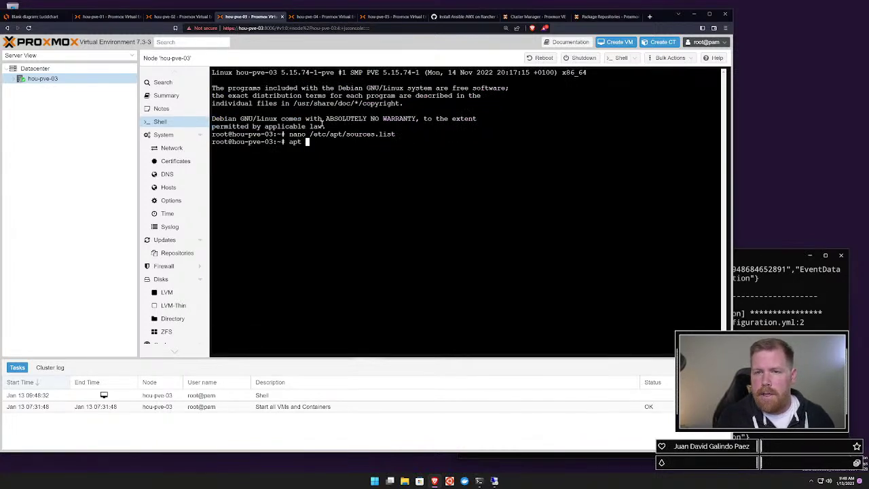
pyautogui.write('update && apt upgrade -y')
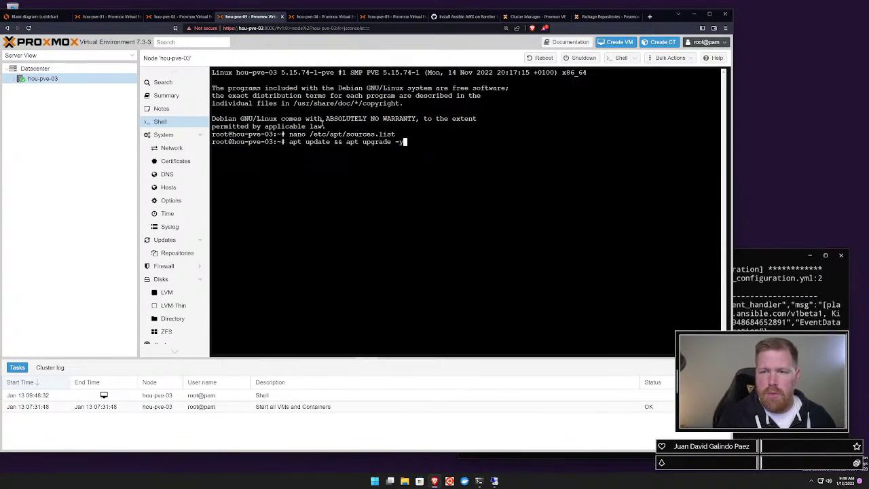
pyautogui.press('Return')
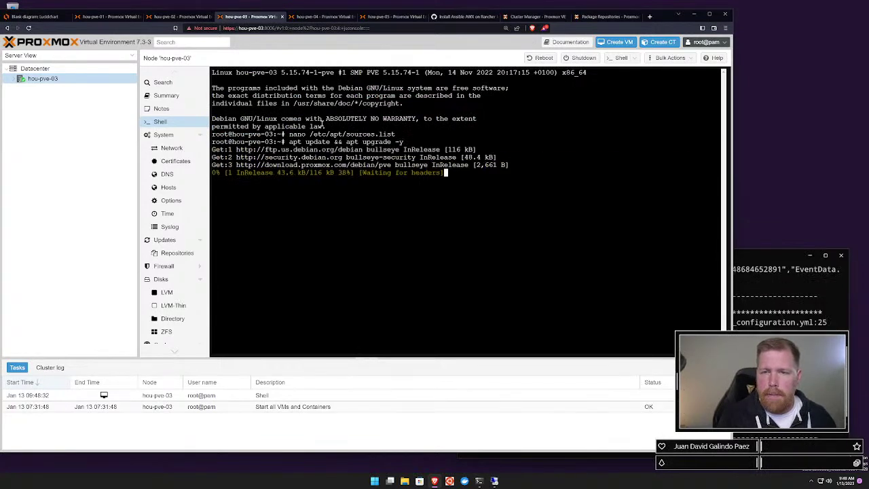
pyautogui.click(321, 17)
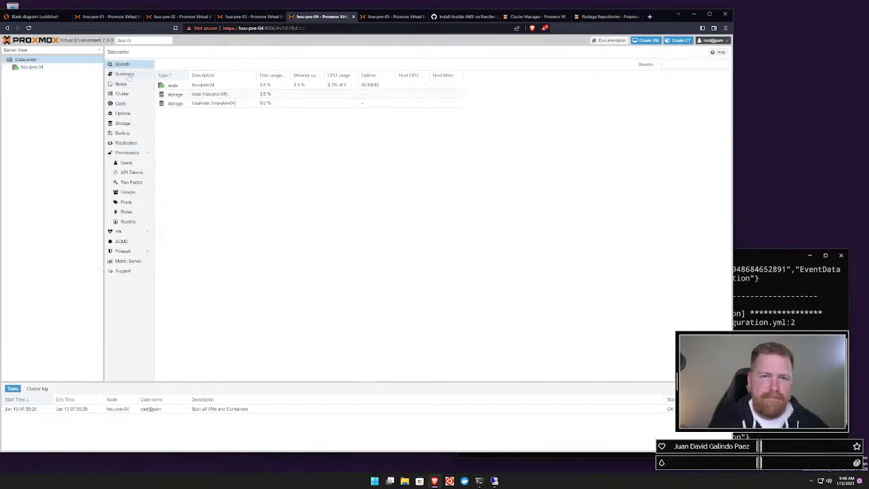
# Step: Open hou-pve-04's shell and load /etc/apt/sources.list in nano
pyautogui.press('Down')
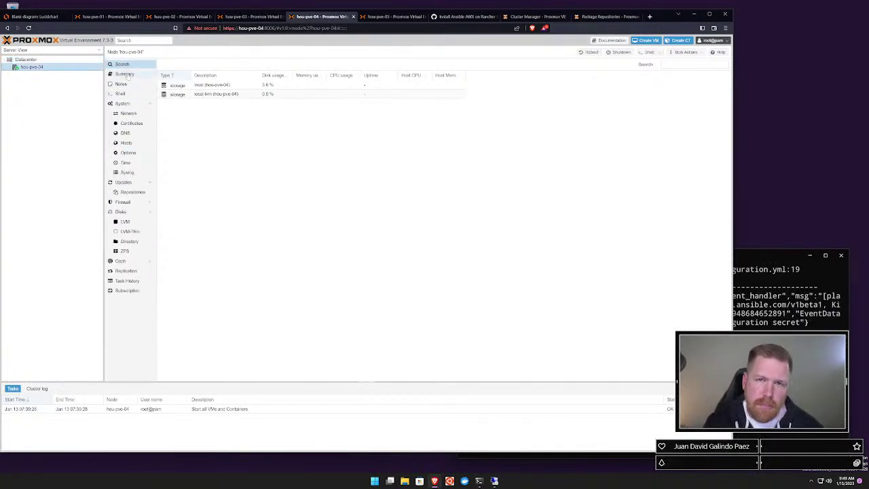
pyautogui.click(129, 94)
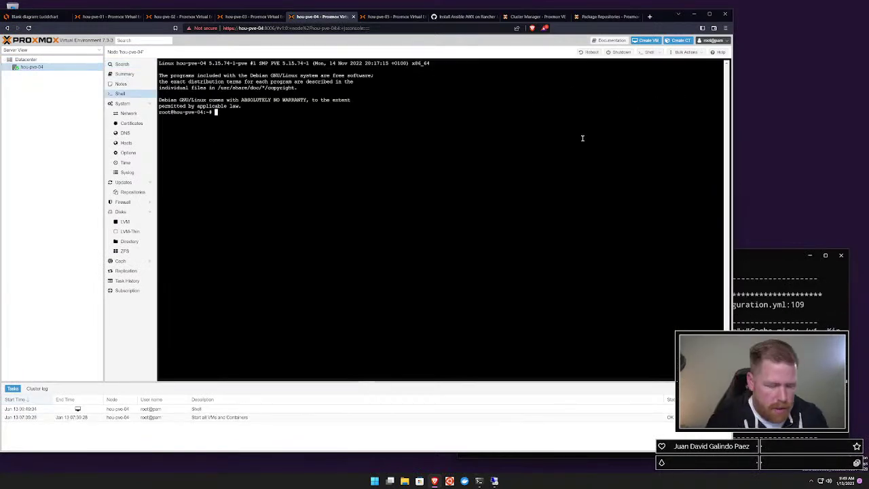
pyautogui.hotkey('ctrl', '+')
pyautogui.hotkey('ctrl', '+')
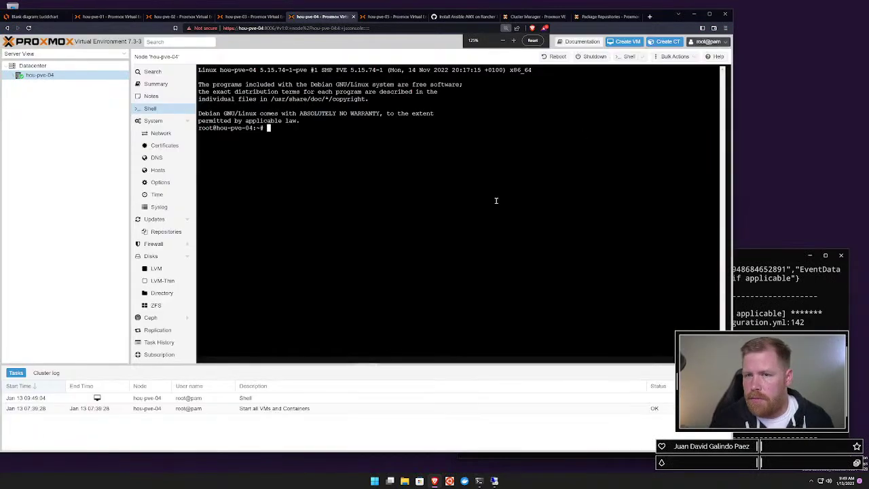
pyautogui.write('nano ')
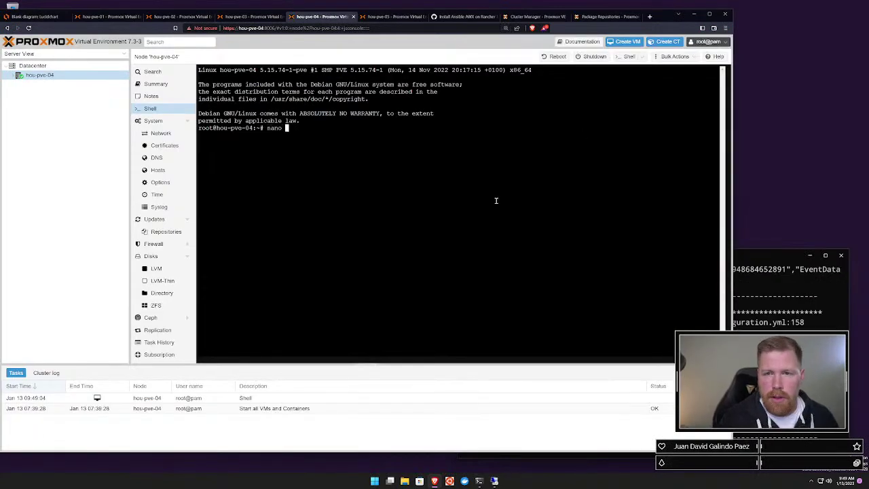
pyautogui.write('/etc/apt/')
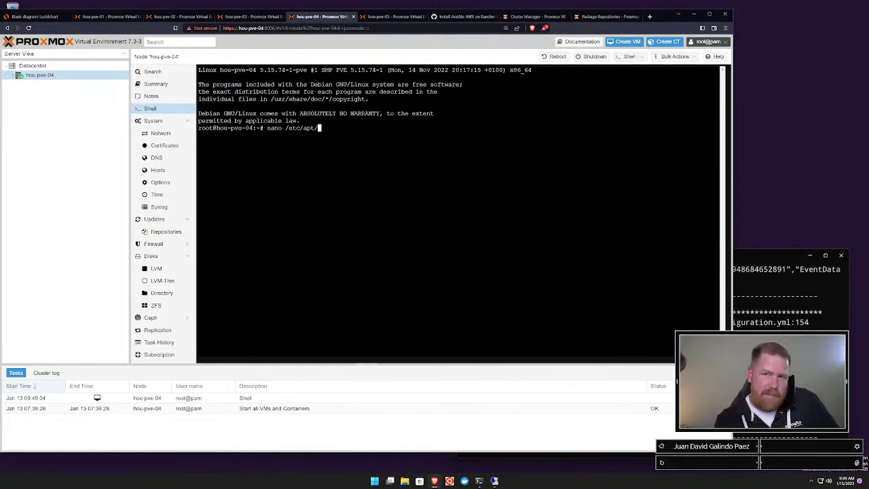
pyautogui.write('ources.list')
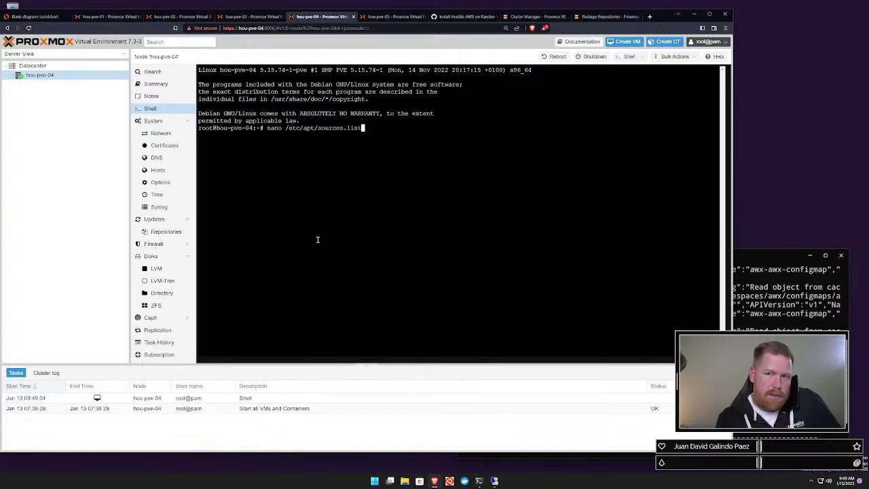
pyautogui.press('Return')
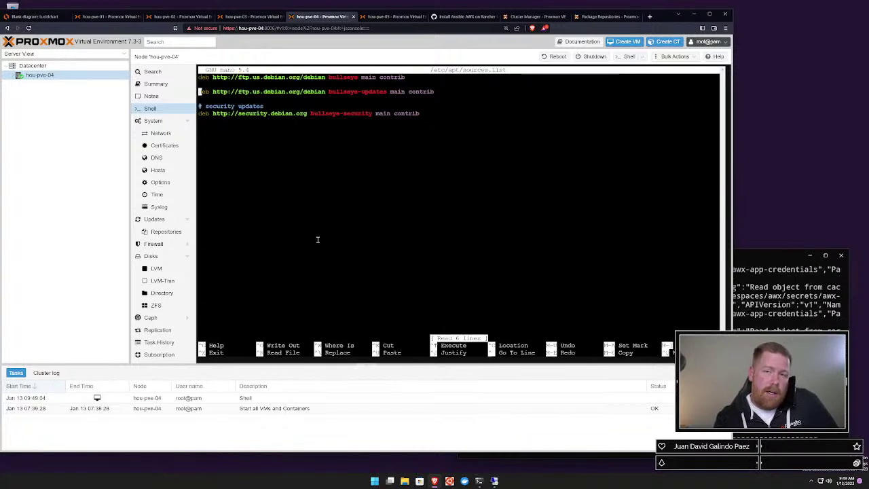
# Step: Add the pve-no-subscription line on a new line in hou-pve-04's sources.list and save it
pyautogui.press('Down')
pyautogui.press('Return')
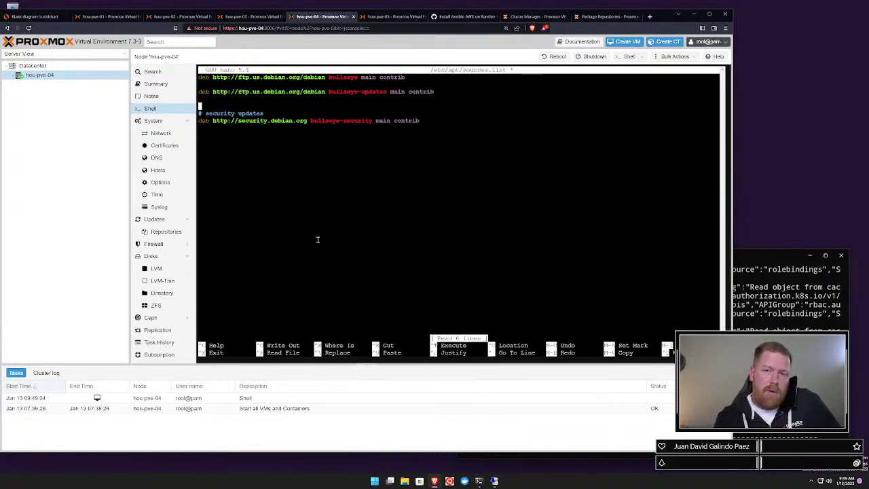
pyautogui.click(268, 16)
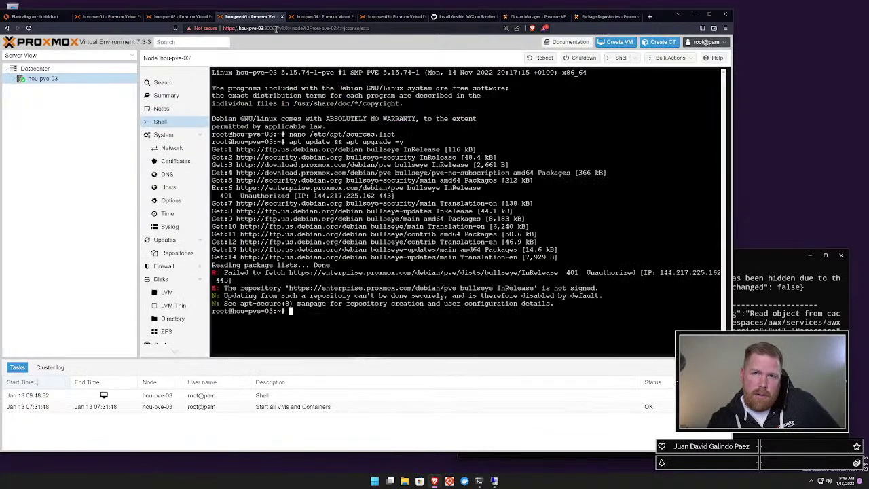
pyautogui.click(190, 17)
pyautogui.click(325, 17)
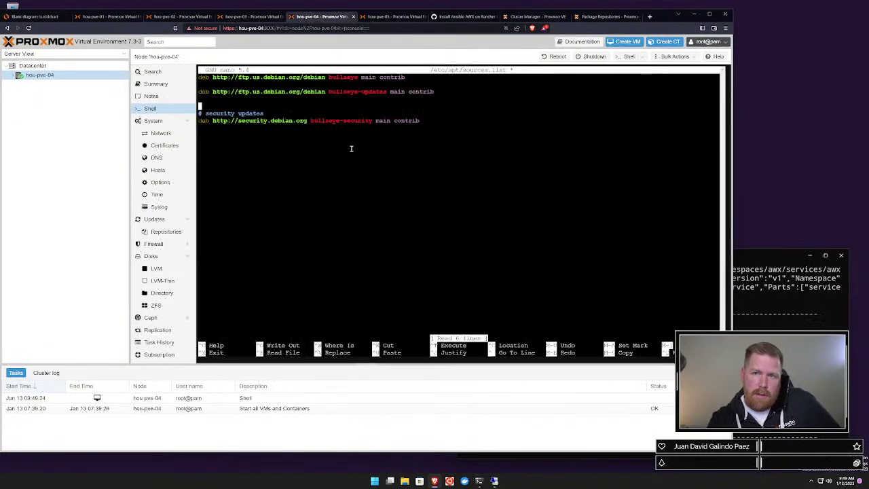
pyautogui.hotkey('ctrl', 'v')
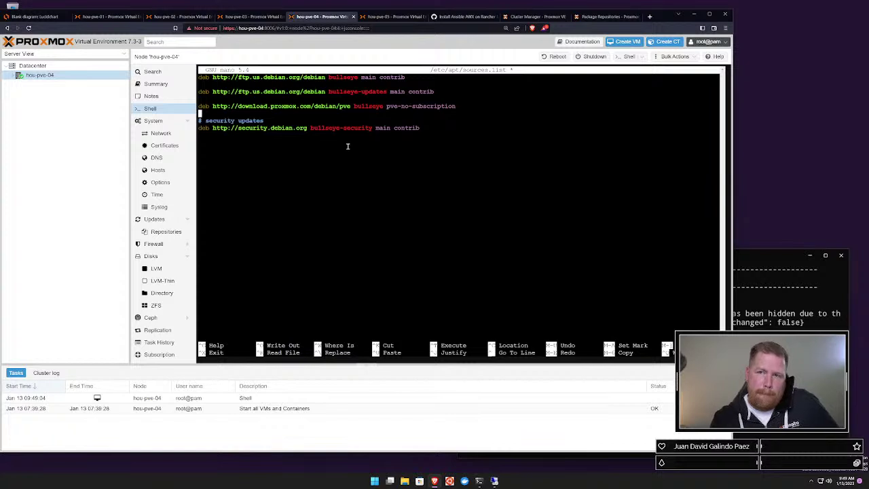
pyautogui.hotkey('ctrl', 'x')
pyautogui.press('y')
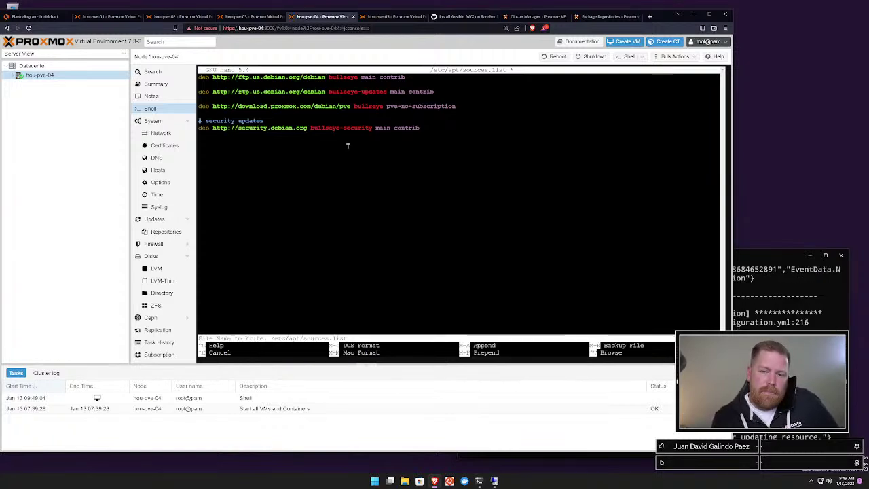
pyautogui.press('Return')
pyautogui.click(392, 16)
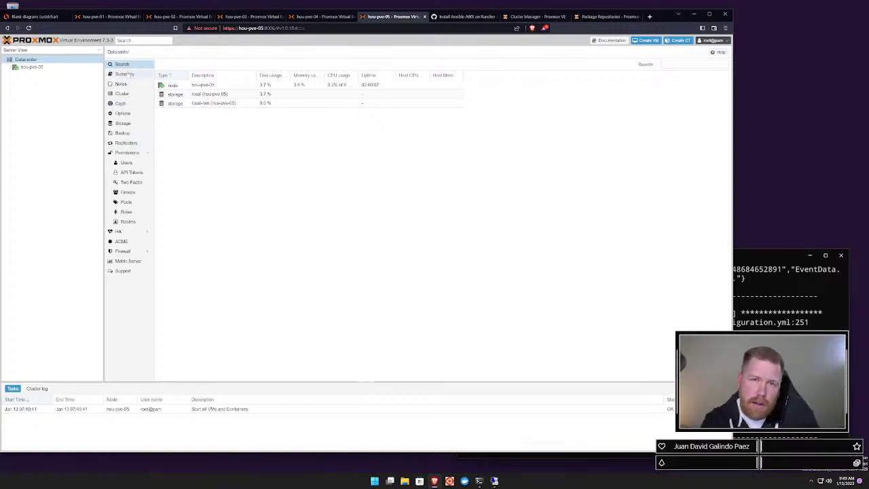
# Step: In hou-pve-05's shell, paste the pve-no-subscription line into /etc/apt/sources.list and save it
pyautogui.click(31, 67)
pyautogui.click(125, 93)
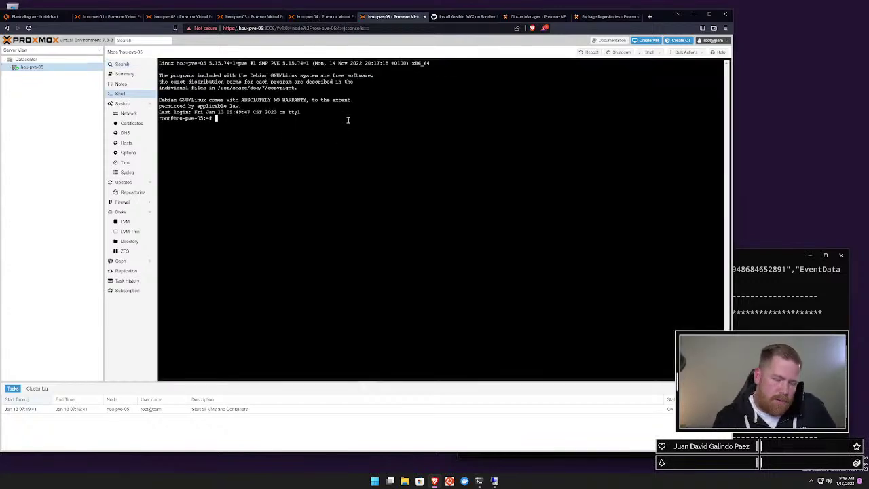
pyautogui.hotkey('ctrl', '+')
pyautogui.hotkey('ctrl', '+')
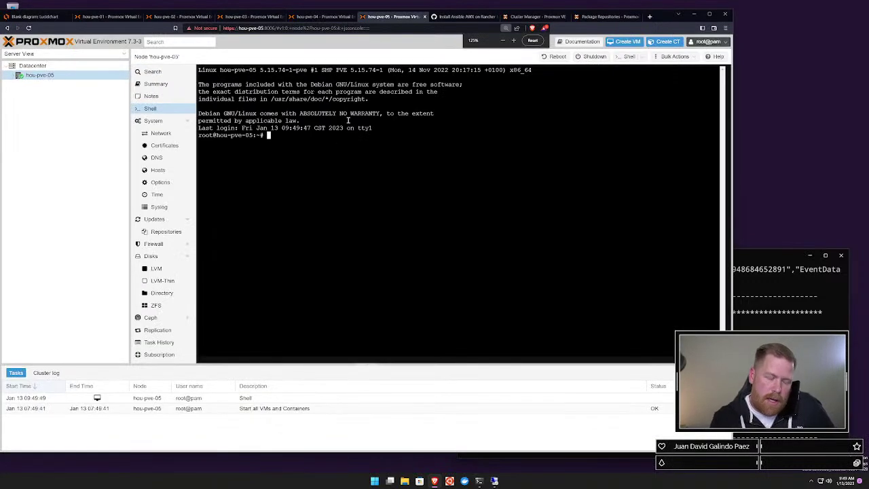
pyautogui.write('nano /va')
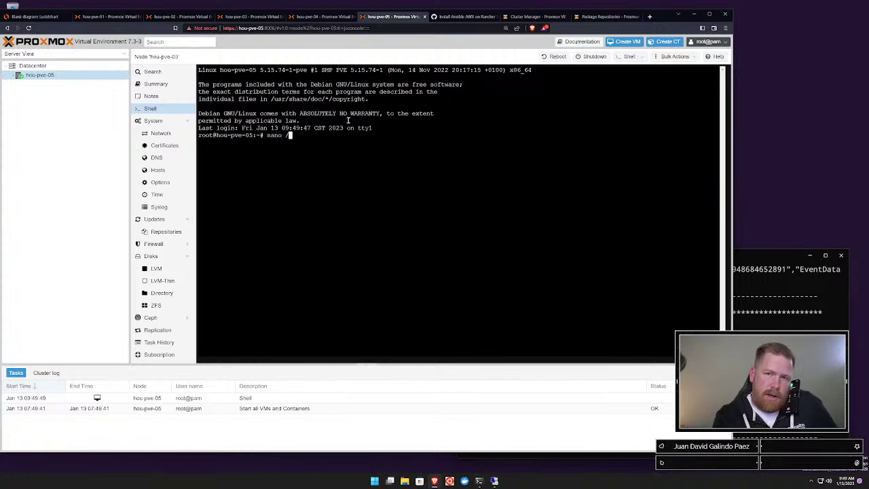
pyautogui.press('BackSpace')
pyautogui.press('BackSpace')
pyautogui.write('etc/')
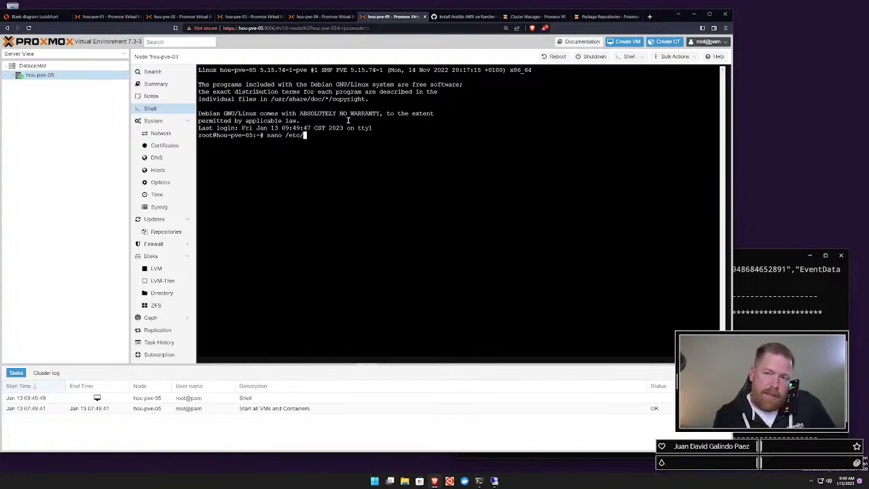
pyautogui.write('apt/')
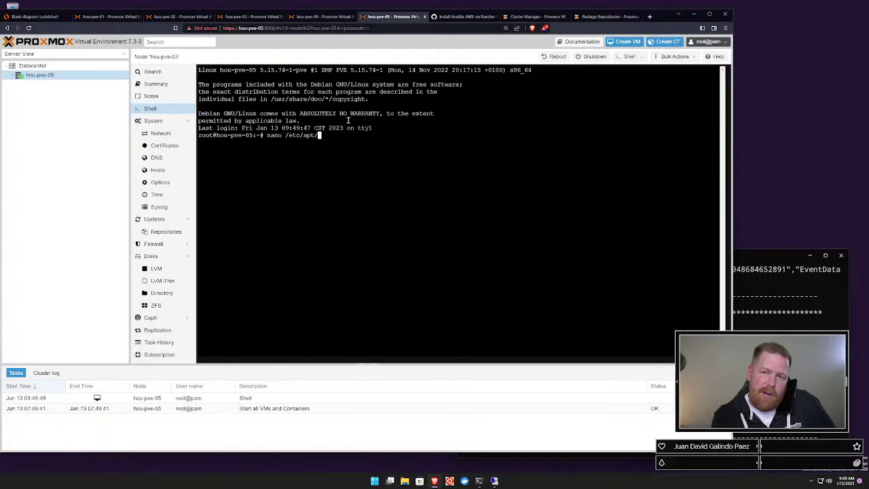
pyautogui.write('sou')
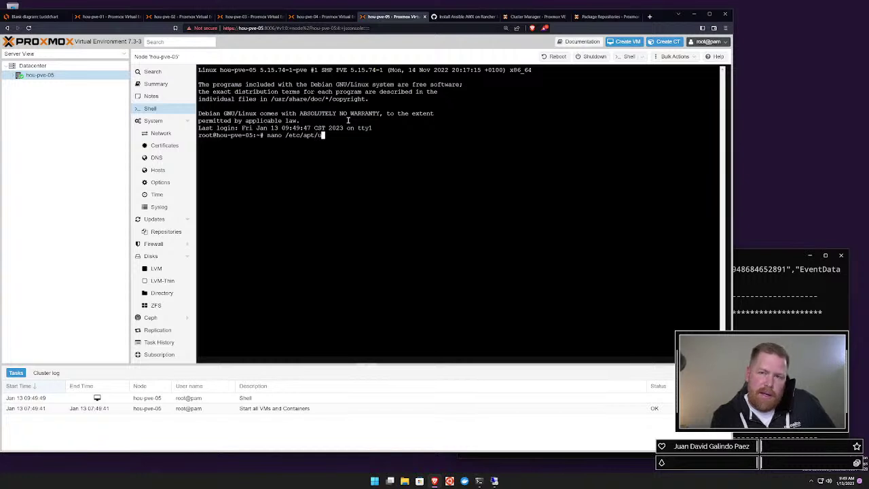
pyautogui.write('rces')
pyautogui.press('Tab')
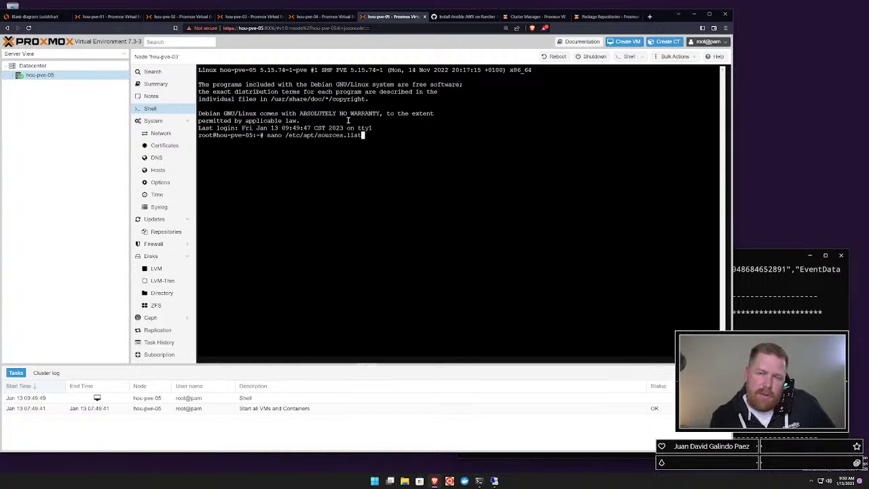
pyautogui.press('Return')
pyautogui.press('Return')
pyautogui.hotkey('ctrl', 'shift', 'v')
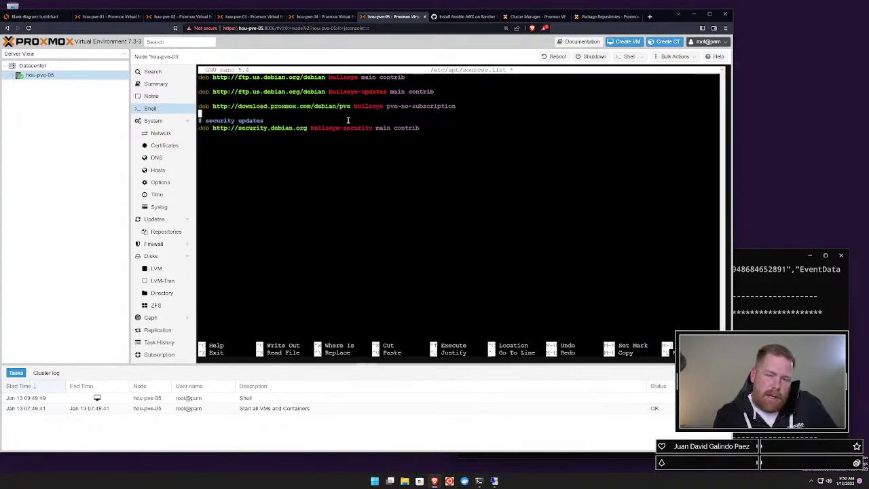
pyautogui.hotkey('ctrl', 'x')
pyautogui.press('y')
pyautogui.press('Return')
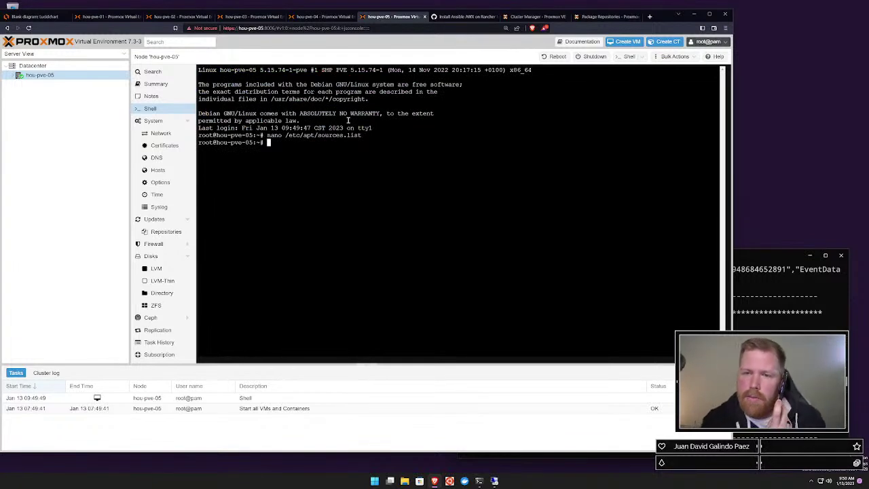
# Step: Run apt update -y on hou-pve-05 and inspect the mirror address it connects to
pyautogui.write('apt update -y')
pyautogui.press('Return')
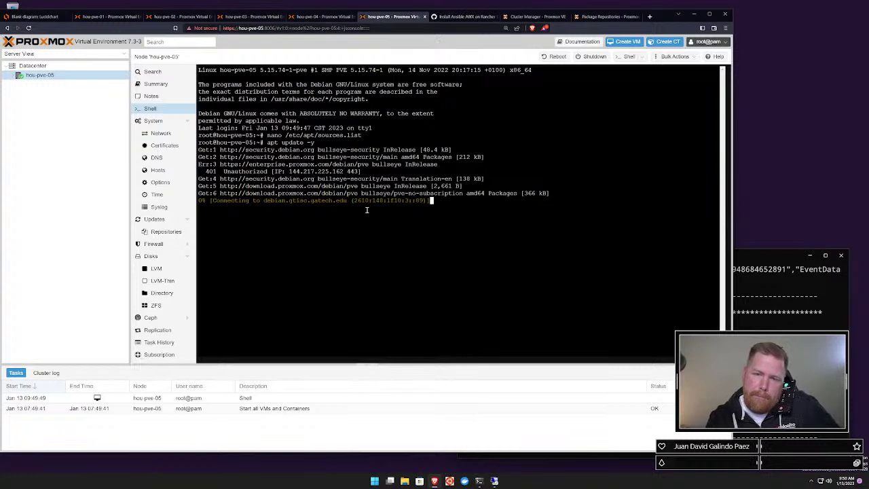
pyautogui.moveTo(353, 200); pyautogui.dragTo(424, 200)
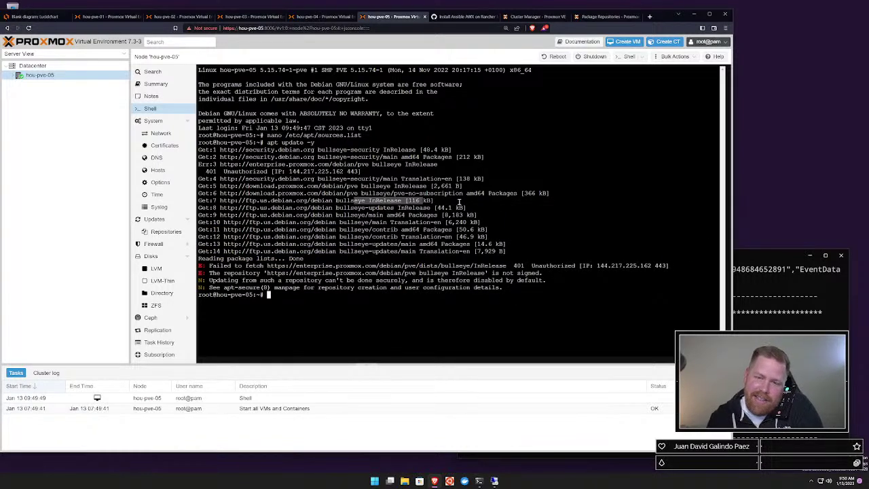
pyautogui.click(322, 16)
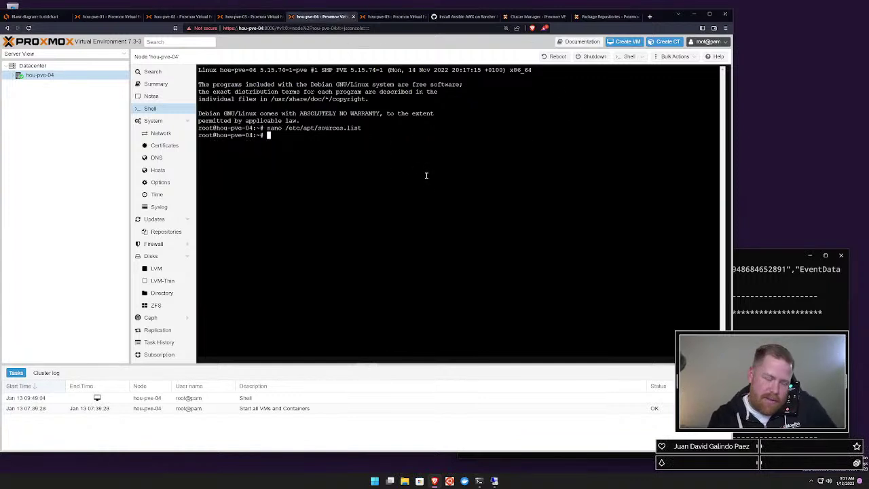
# Step: Run apt update && apt upgrade -y on hou-pve-04, then review the enterprise-repo errors on hou-pve-03 and hou-pve-02
pyautogui.write('apt update ')
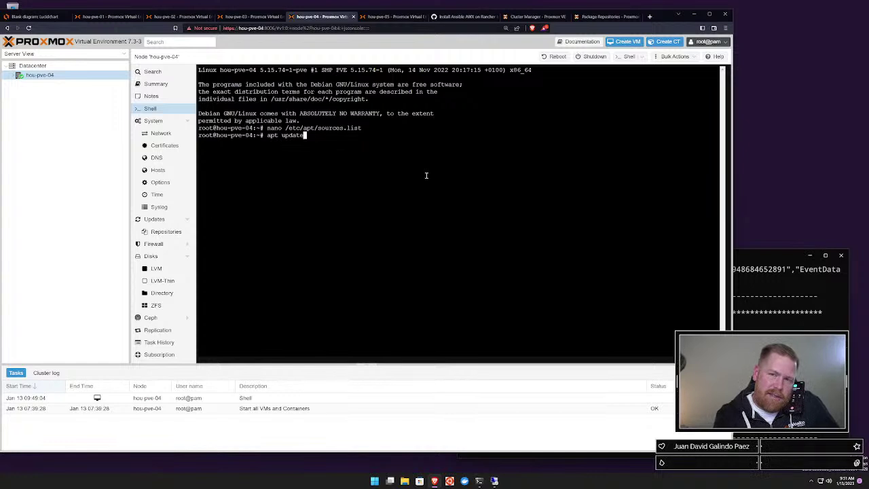
pyautogui.write('&& apt u')
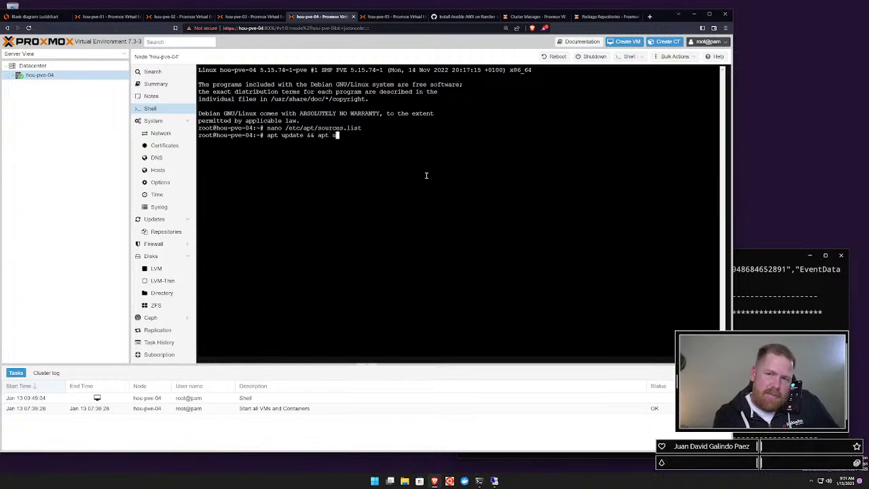
pyautogui.write('pgrade -y')
pyautogui.press('Return')
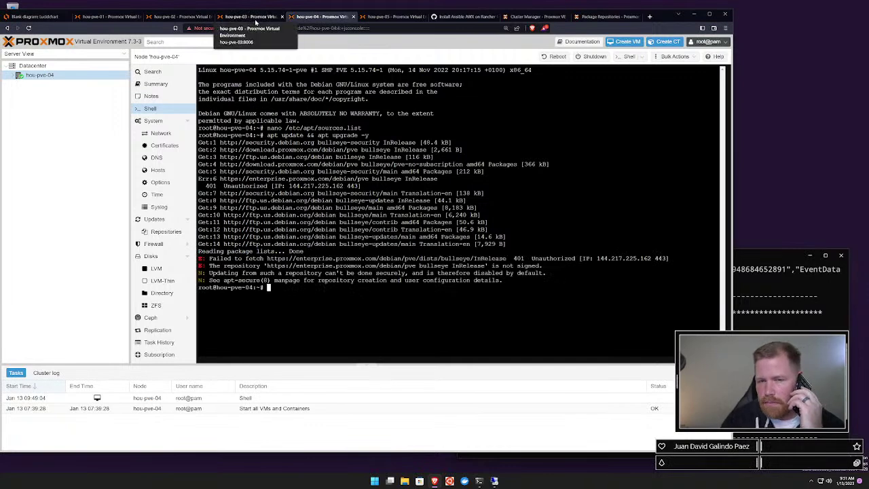
pyautogui.click(251, 17)
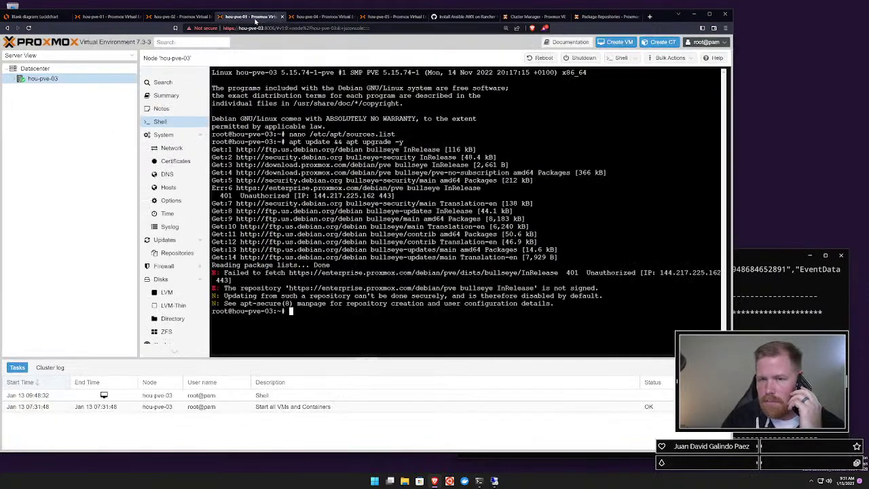
pyautogui.click(189, 16)
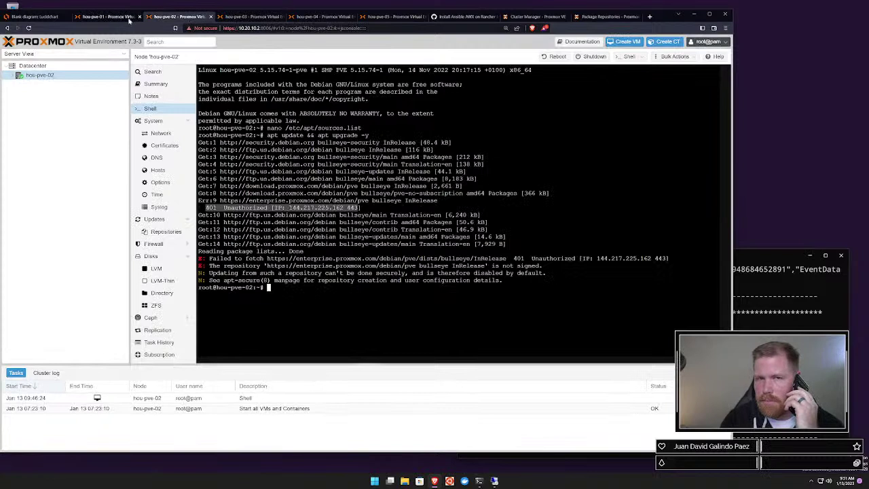
pyautogui.moveTo(199, 258); pyautogui.dragTo(516, 283)
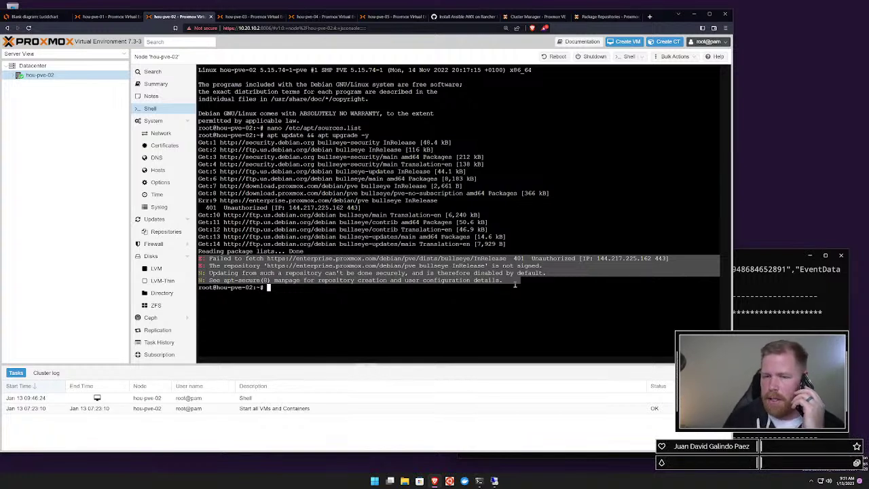
pyautogui.click(478, 307)
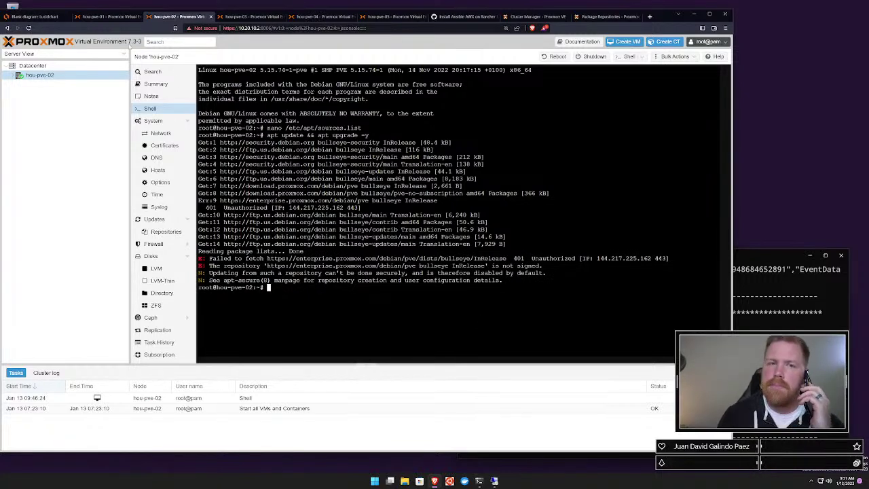
pyautogui.click(114, 17)
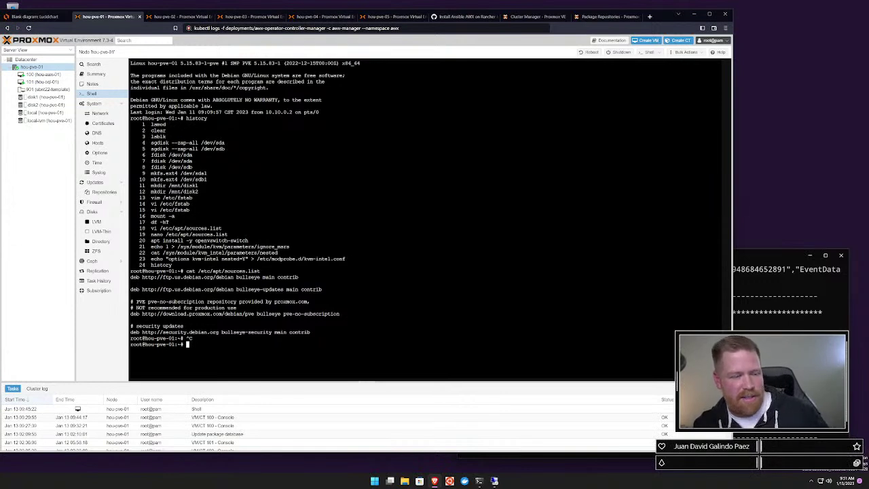
# Step: Run apt update && apt upgrade -y on hou-pve-01, then highlight hou-pve-02's enterprise repo 401 error
pyautogui.write('apt')
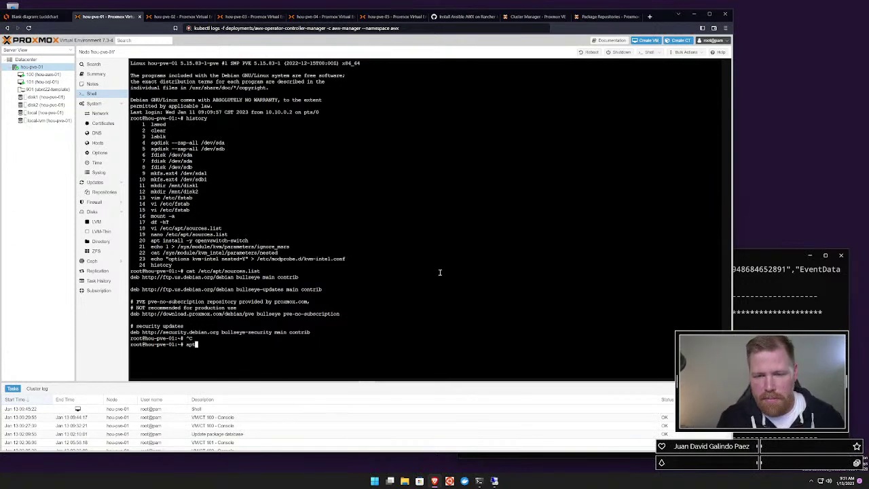
pyautogui.write(' update && ')
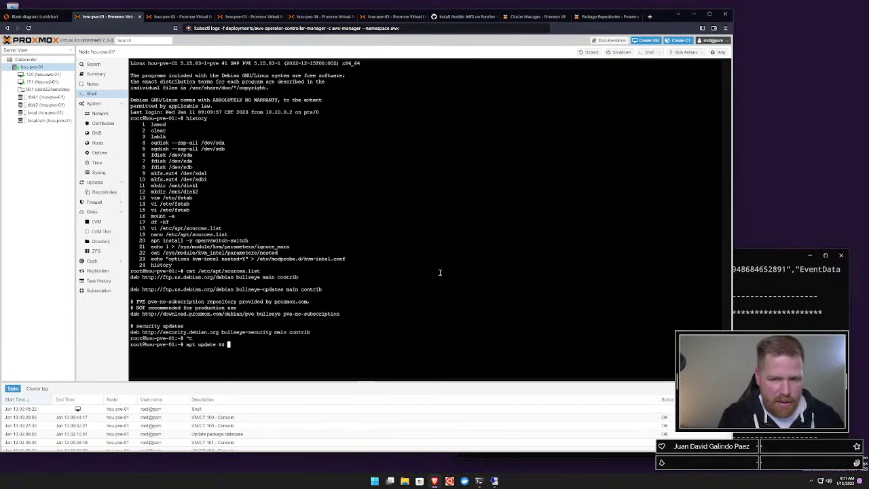
pyautogui.write('apt upgra')
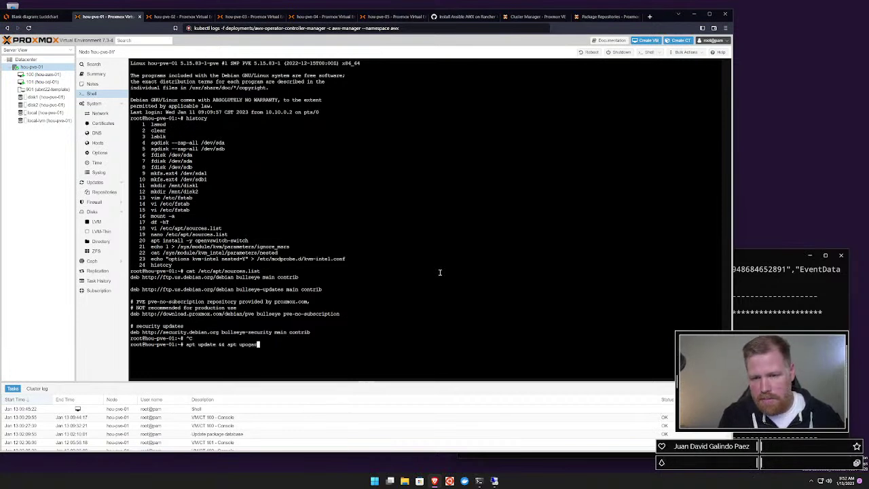
pyautogui.write('de -y')
pyautogui.press('Return')
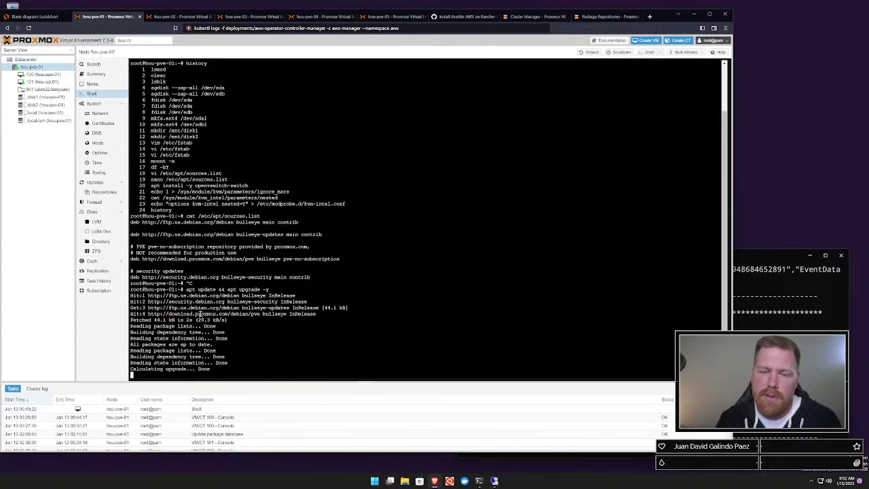
pyautogui.click(192, 19)
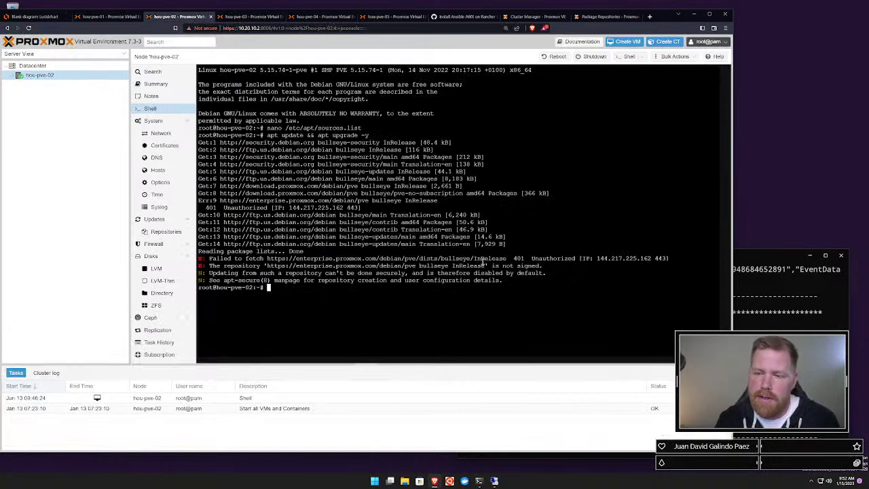
pyautogui.moveTo(447, 266); pyautogui.dragTo(267, 266)
pyautogui.moveTo(512, 258); pyautogui.dragTo(529, 258)
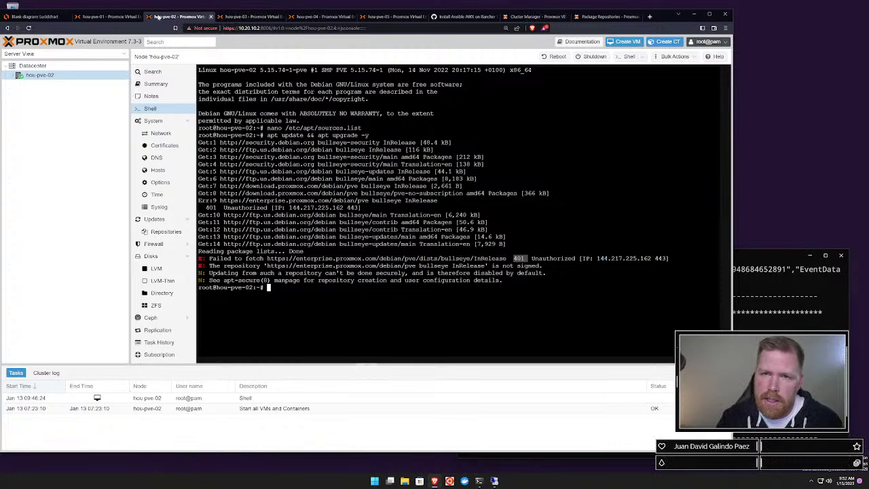
# Step: Clear hou-pve-01's shell and try filtering comment lines out of /etc/apt/sources.list with egrep
pyautogui.click(104, 17)
pyautogui.write('clear')
pyautogui.press('Return')
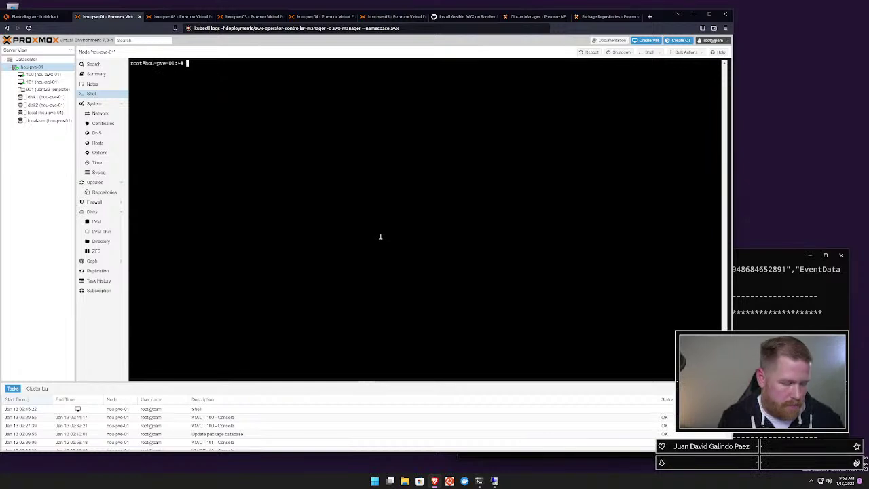
pyautogui.write('egrep -r ')
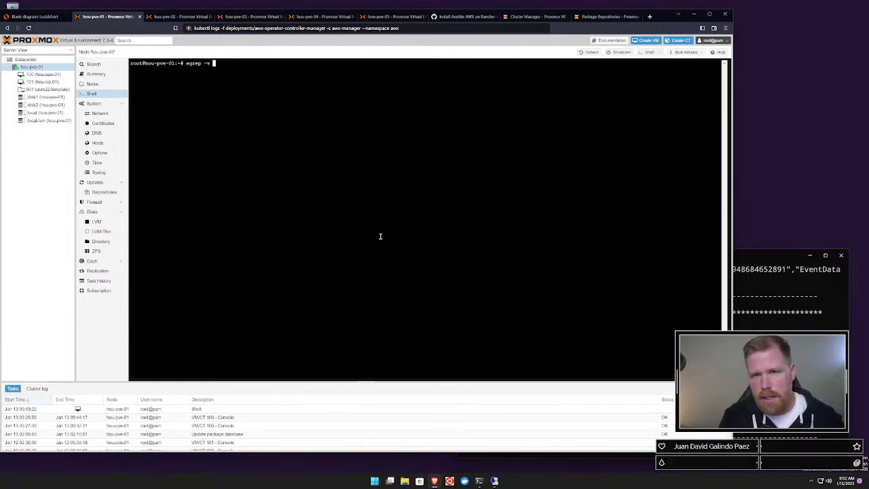
pyautogui.write('# /etc/')
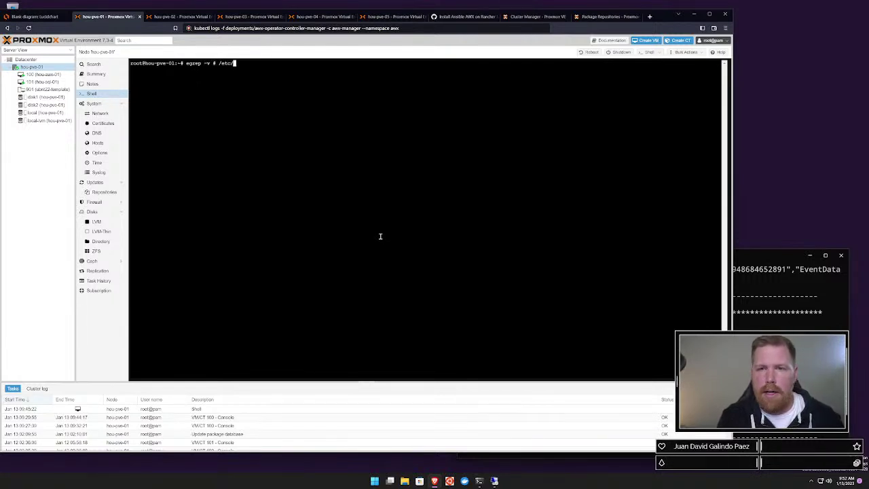
pyautogui.write('apt/sou')
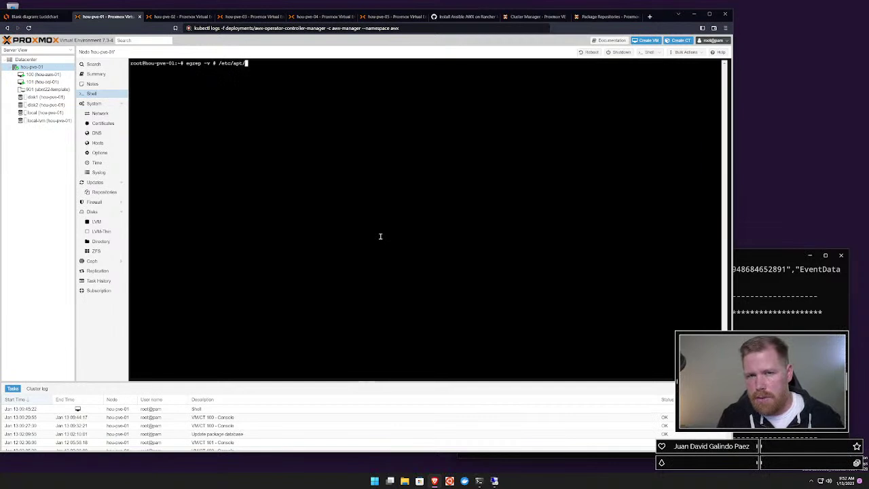
pyautogui.press('Tab')
pyautogui.press('Return')
# Step: Fix the pattern to "^#" so only the four active repository lines are listed, and highlight them
pyautogui.press('Up')
pyautogui.press('Left')
pyautogui.press('Left')
pyautogui.press('Left')
pyautogui.press('Left')
pyautogui.press('Left')
pyautogui.press('Left')
pyautogui.press('Left')
pyautogui.press('Left')
pyautogui.press('Left')
pyautogui.press('Left')
pyautogui.press('Left')
pyautogui.press('Left')
pyautogui.press('Left')
pyautogui.press('Left')
pyautogui.press('Left')
pyautogui.press('Left')
pyautogui.press('Left')
pyautogui.press('Left')
pyautogui.press('Left')
pyautogui.press('Left')
pyautogui.press('Left')
pyautogui.press('Left')
pyautogui.press('Left')
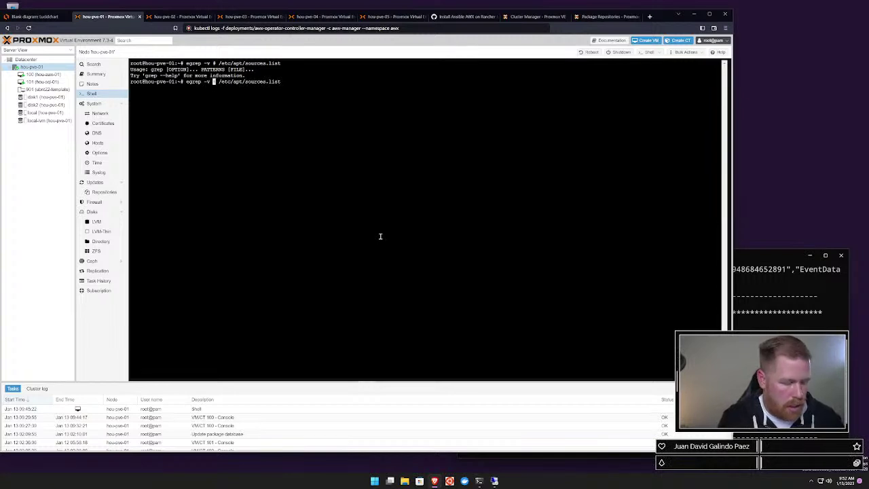
pyautogui.write('"')
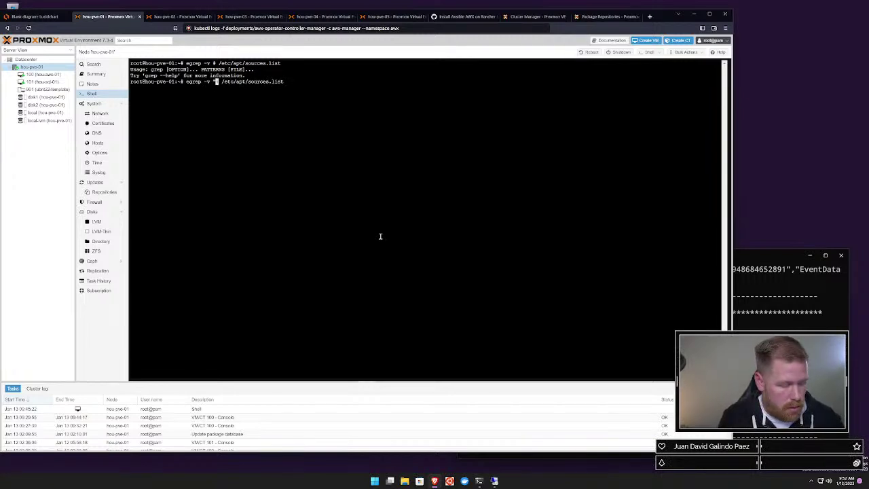
pyautogui.write('^')
pyautogui.press('Right')
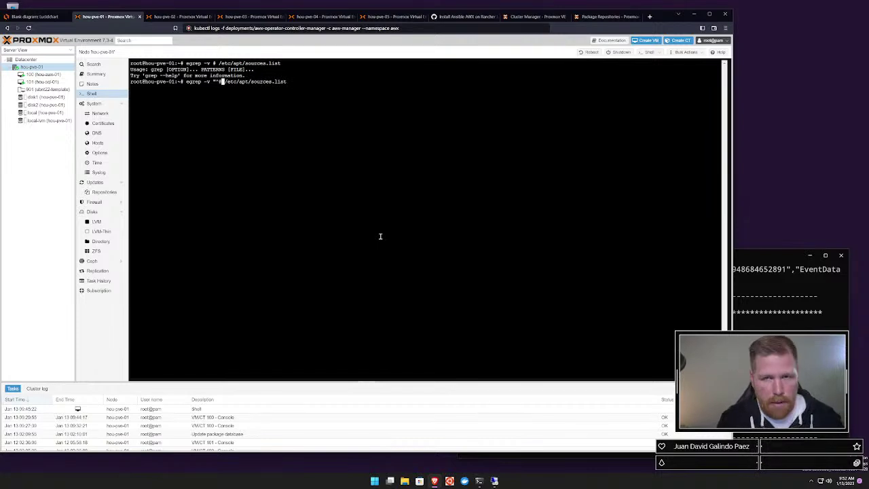
pyautogui.write('"')
pyautogui.press('End')
pyautogui.press('Return')
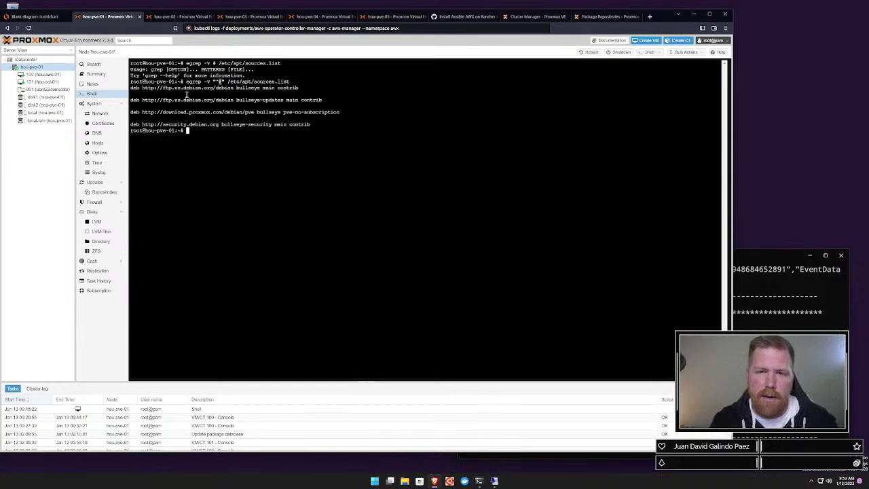
pyautogui.moveTo(130, 87); pyautogui.dragTo(314, 124)
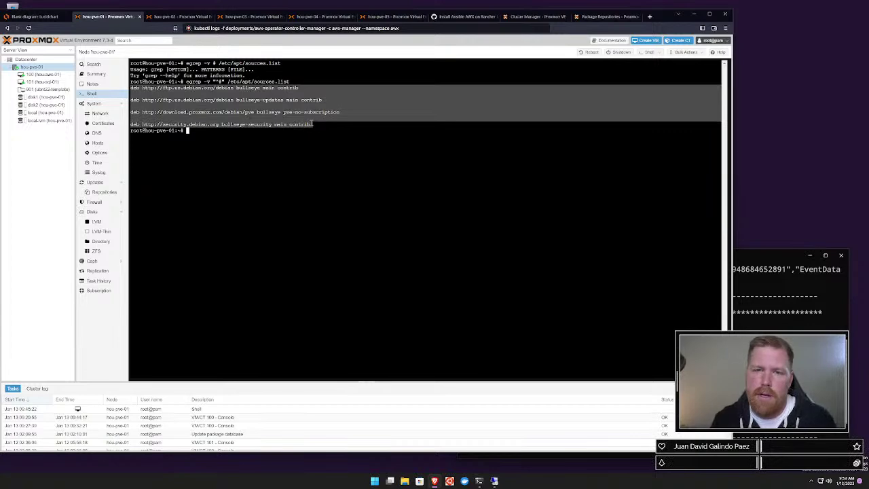
pyautogui.hotkey('ctrl', '+')
pyautogui.hotkey('ctrl', '+')
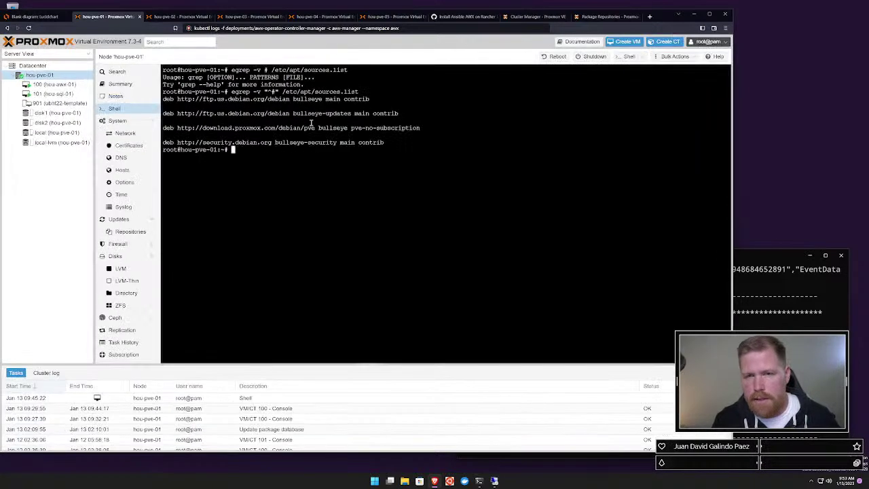
pyautogui.moveTo(163, 100); pyautogui.dragTo(369, 100)
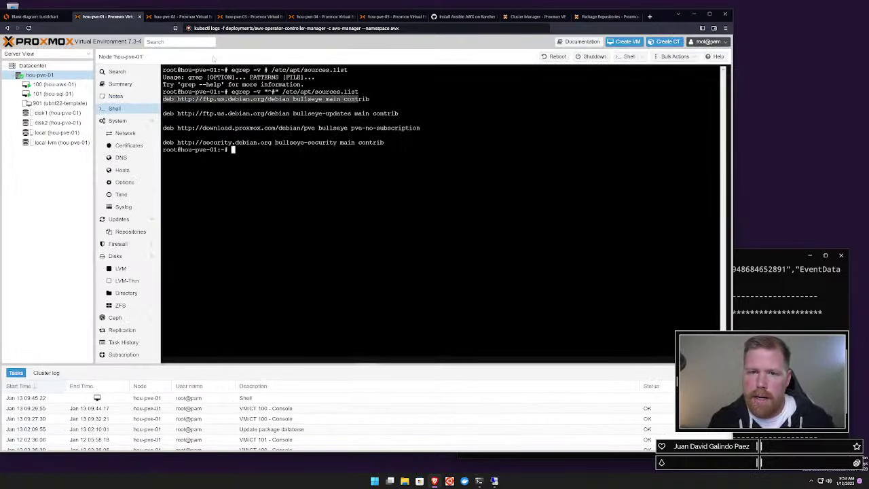
# Step: Clear hou-pve-02's shell, list sources.list with egrep -v "^#", and compare against hou-pve-01
pyautogui.click(175, 18)
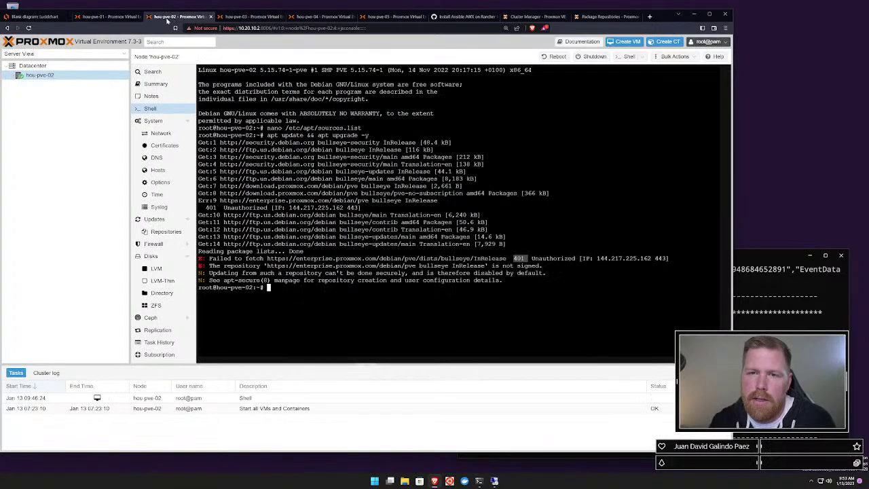
pyautogui.click(393, 198)
pyautogui.write('c')
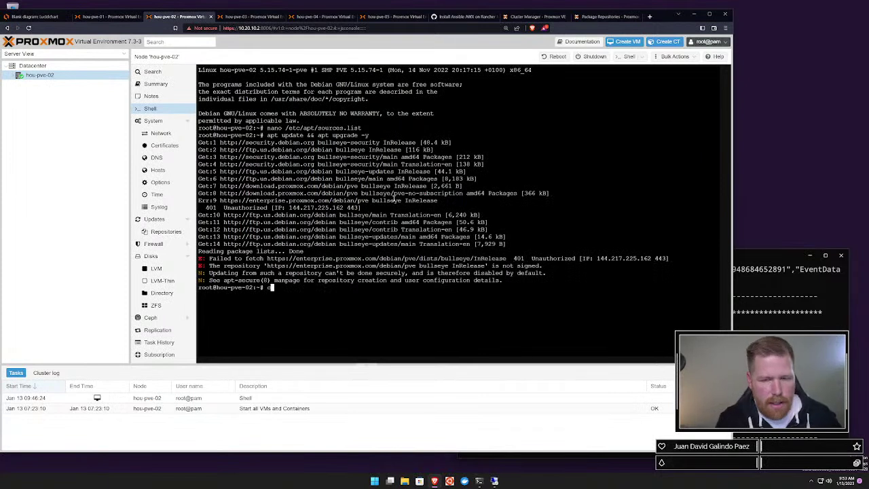
pyautogui.write('lear')
pyautogui.press('Return')
pyautogui.write('e')
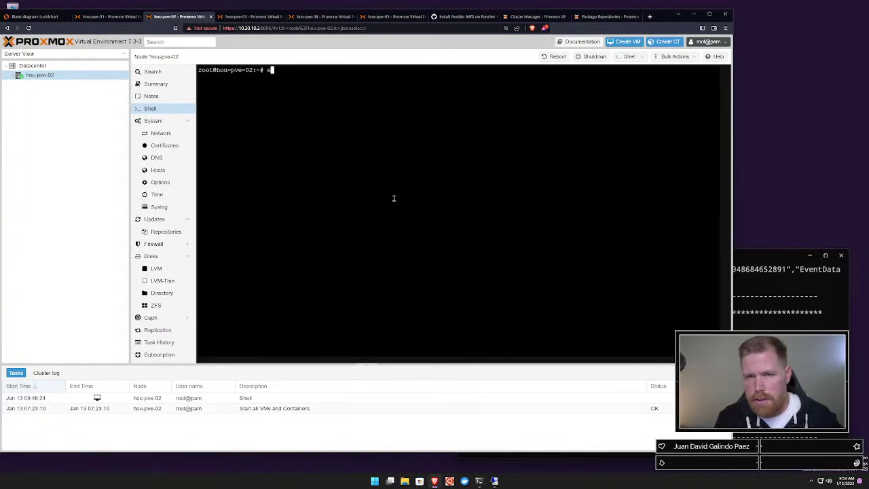
pyautogui.write('grep -v "')
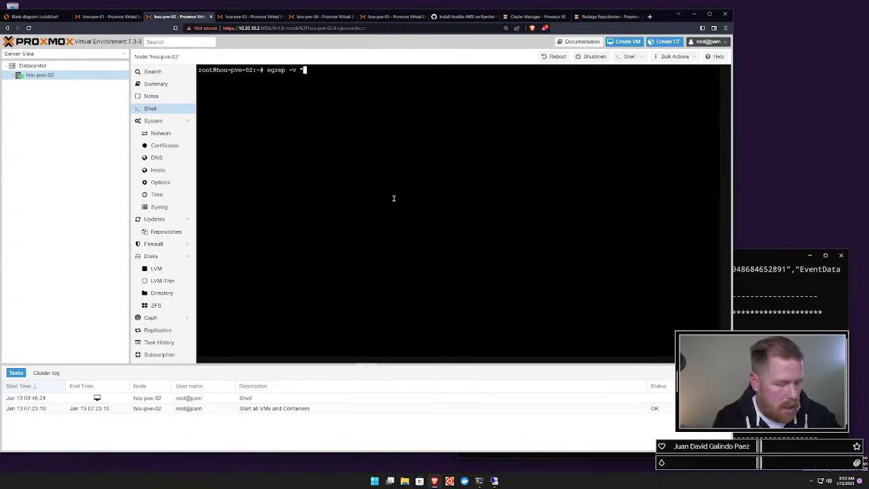
pyautogui.write('^#" ')
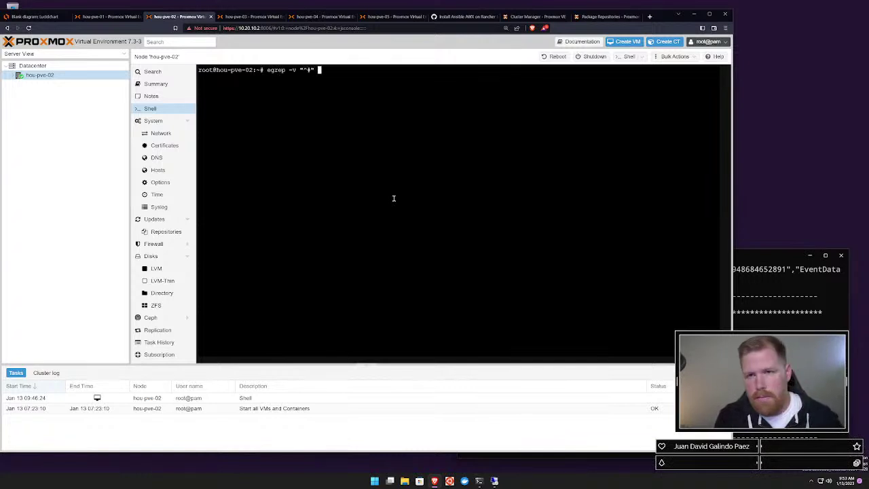
pyautogui.write('/etc/apt/sources.list')
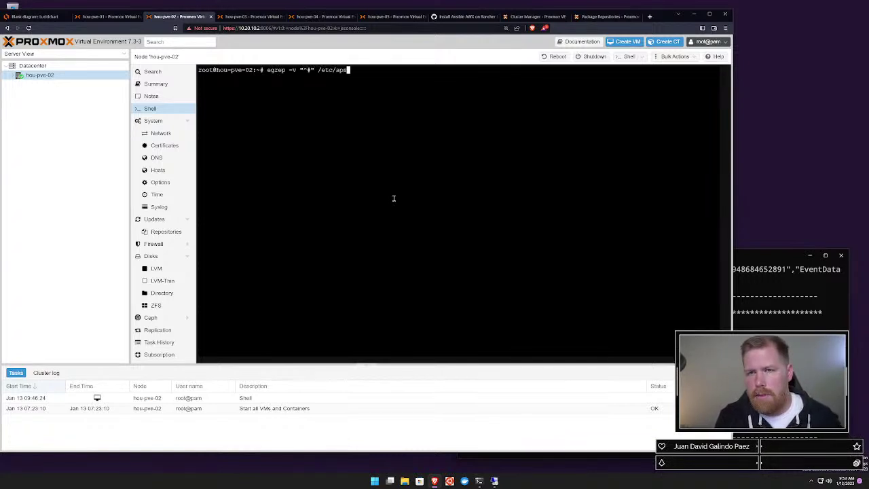
pyautogui.press('Return')
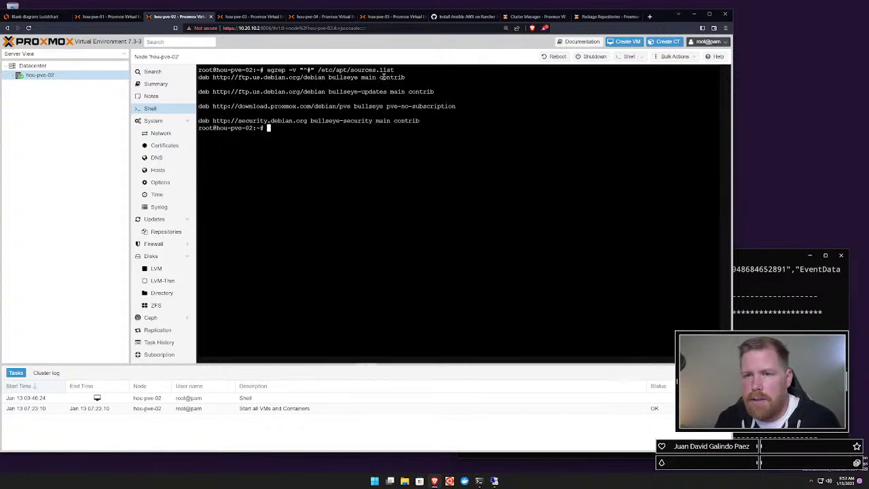
pyautogui.click(110, 16)
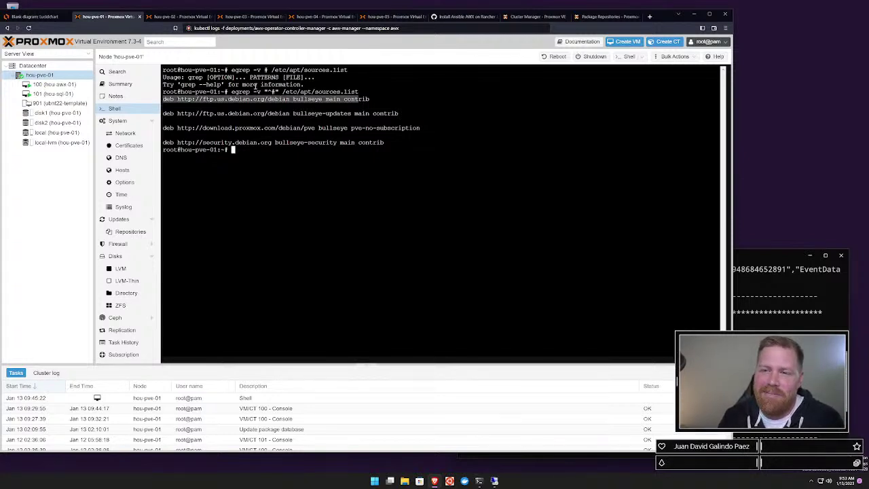
pyautogui.click(204, 16)
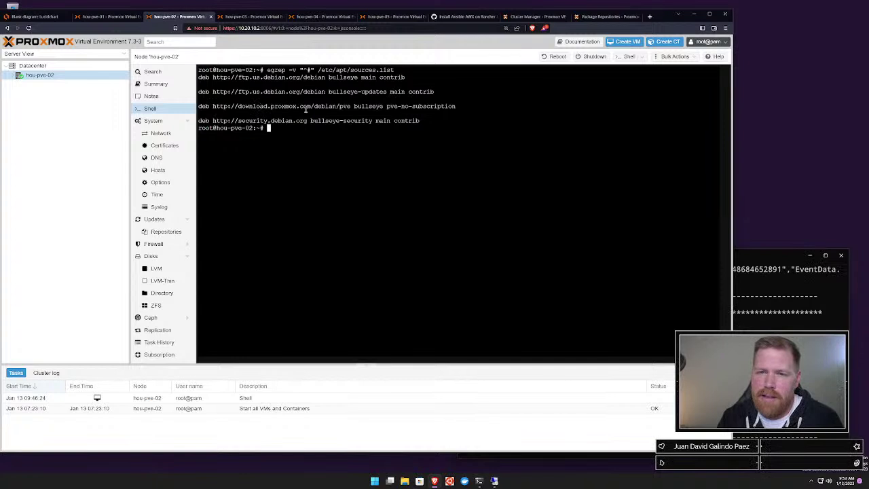
pyautogui.hotkey('ctrl', 'shift', 'Tab')
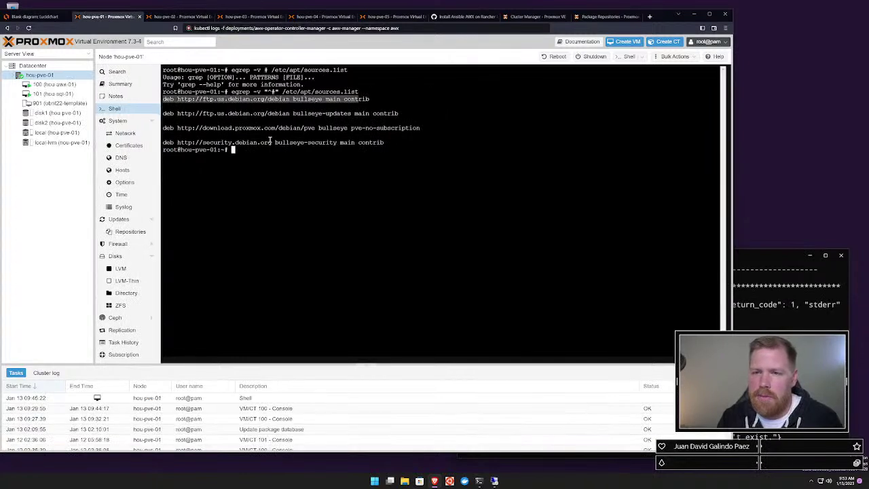
pyautogui.click(151, 18)
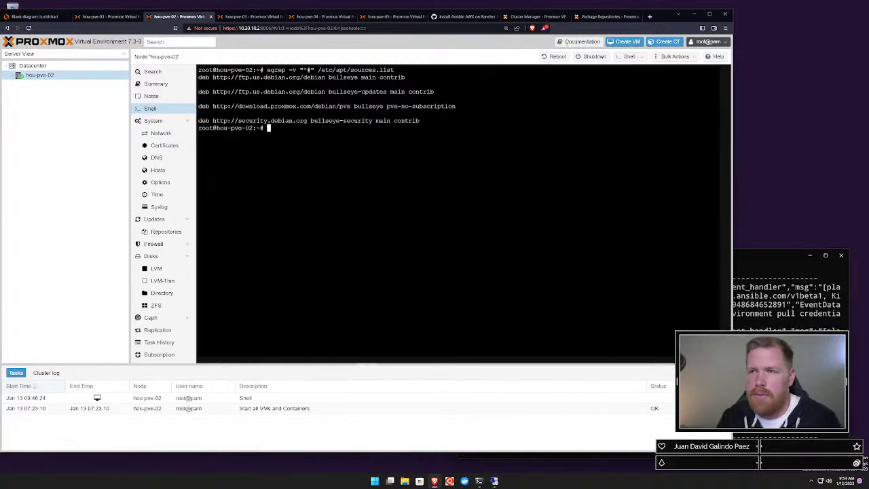
# Step: Copy the No-Subscription example sources.list block from the Package Repositories wiki page
pyautogui.click(537, 19)
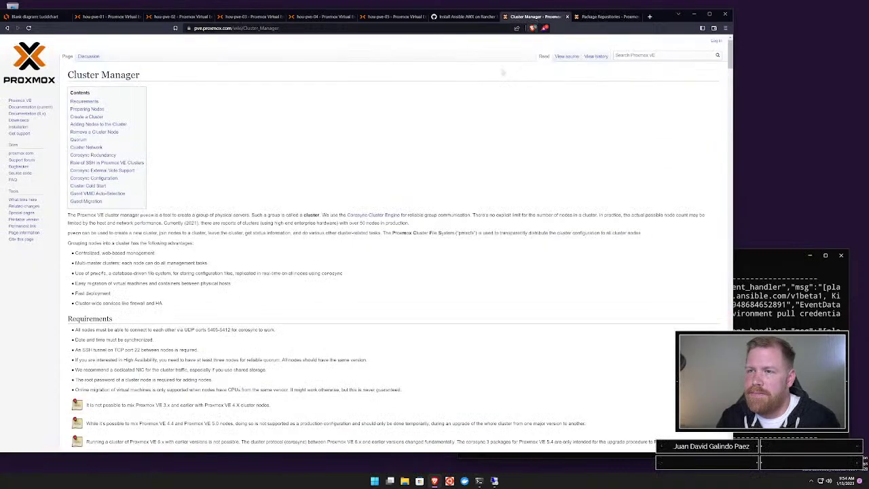
pyautogui.click(605, 16)
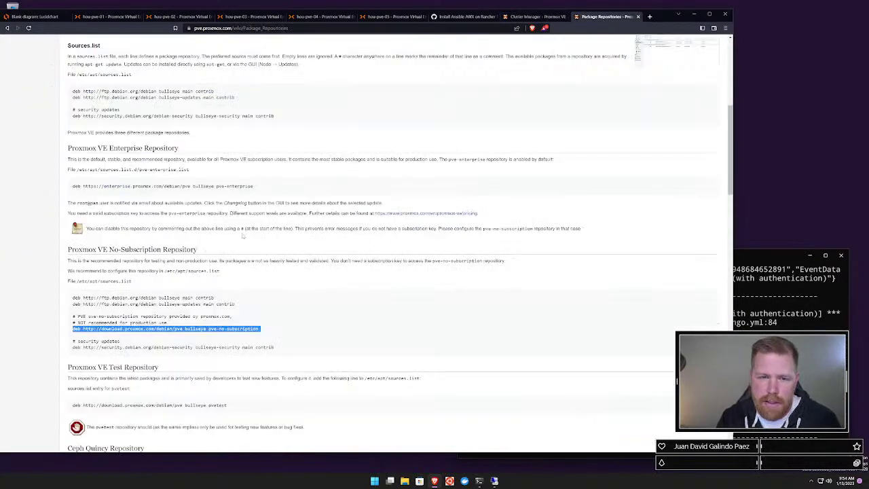
pyautogui.moveTo(206, 299); pyautogui.dragTo(216, 346)
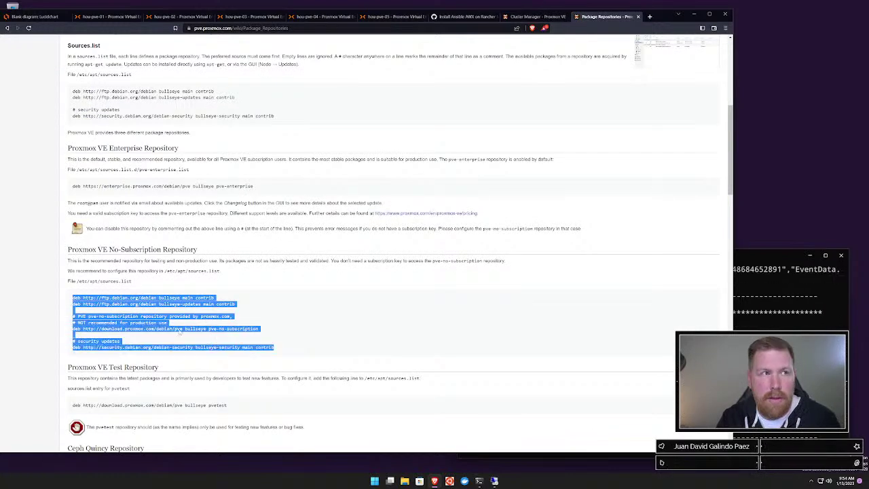
pyautogui.scroll(-2, 216, 346)
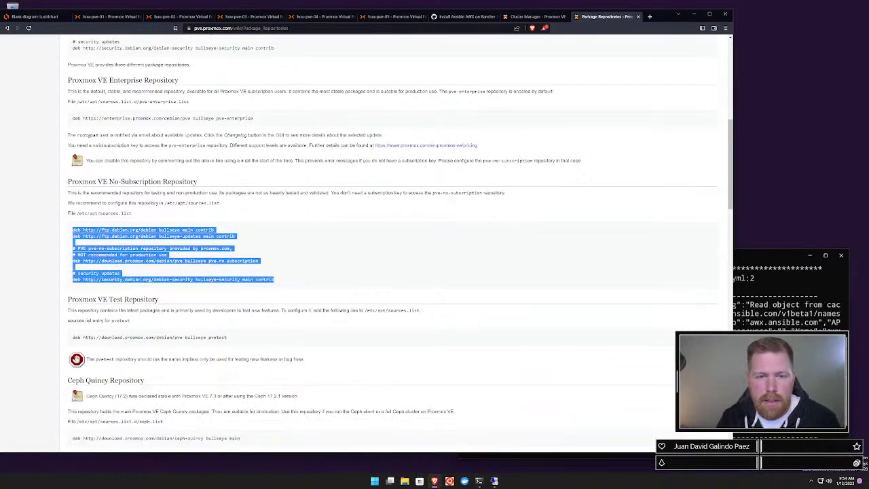
pyautogui.click(115, 311)
pyautogui.scroll(-1, 116, 310)
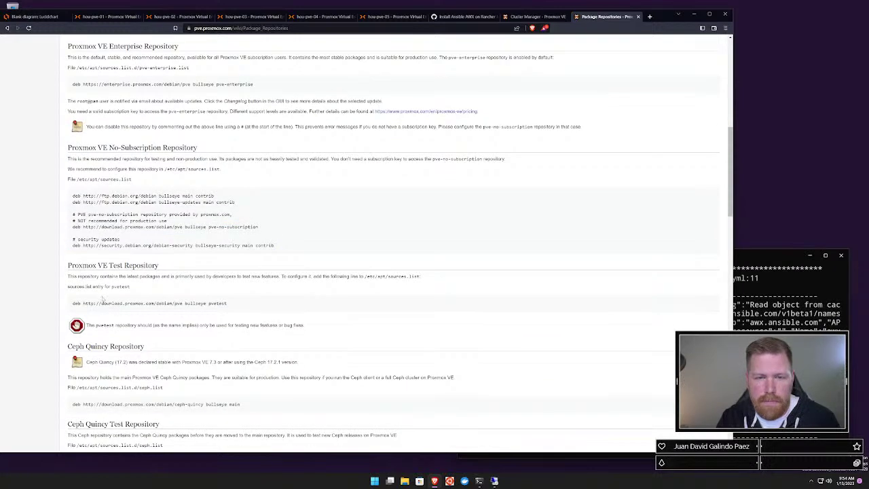
pyautogui.scroll(-2, 101, 310)
pyautogui.scroll(1, 100, 310)
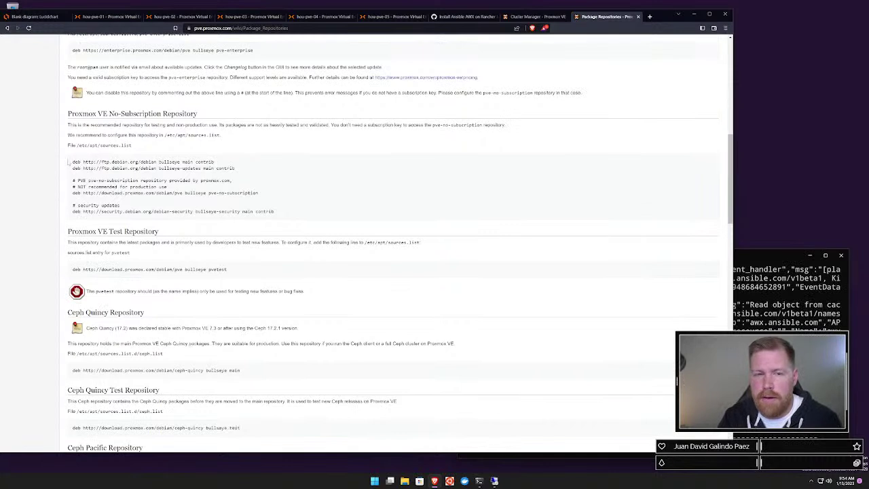
pyautogui.moveTo(72, 161); pyautogui.dragTo(285, 220)
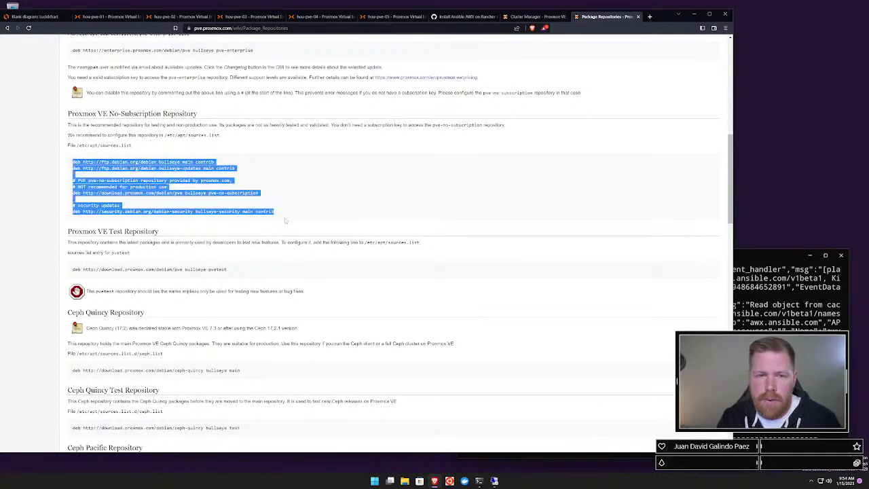
pyautogui.rightClick(196, 169)
pyautogui.click(207, 168)
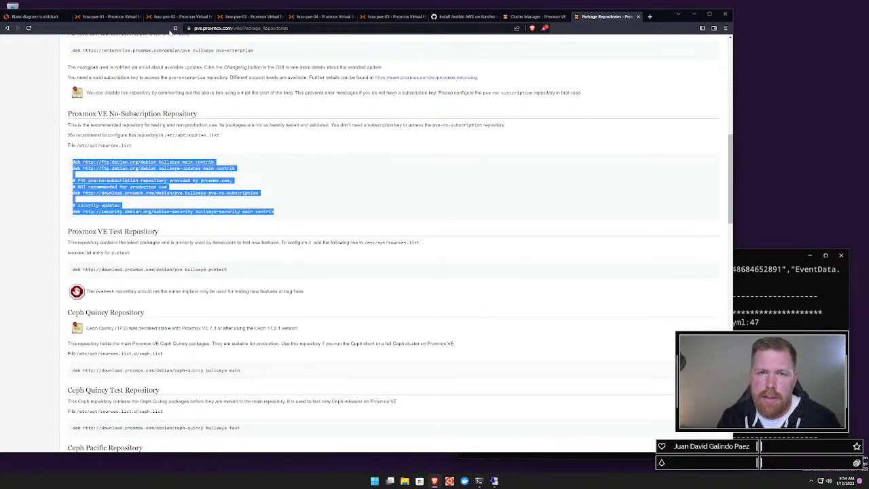
pyautogui.click(180, 17)
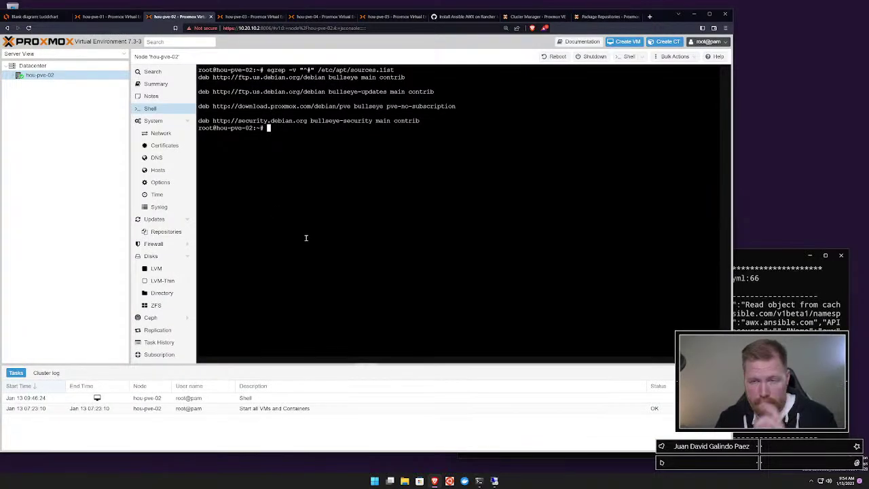
# Step: Open hou-pve-02's sources.list in nano and paste the wiki's no-subscription block at the top
pyautogui.write('nano /etc/apt/sources.list')
pyautogui.press('Return')
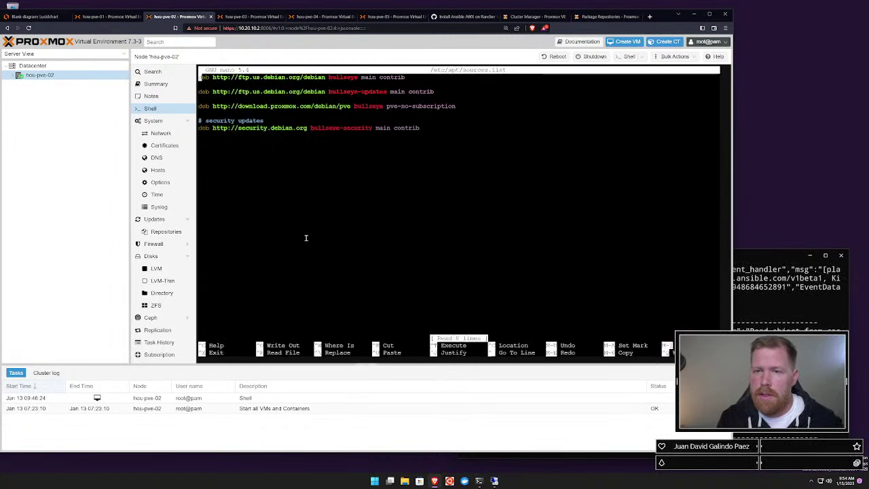
pyautogui.press('Return')
pyautogui.press('Return')
pyautogui.press('Return')
pyautogui.press('Up')
pyautogui.press('Up')
pyautogui.press('Up')
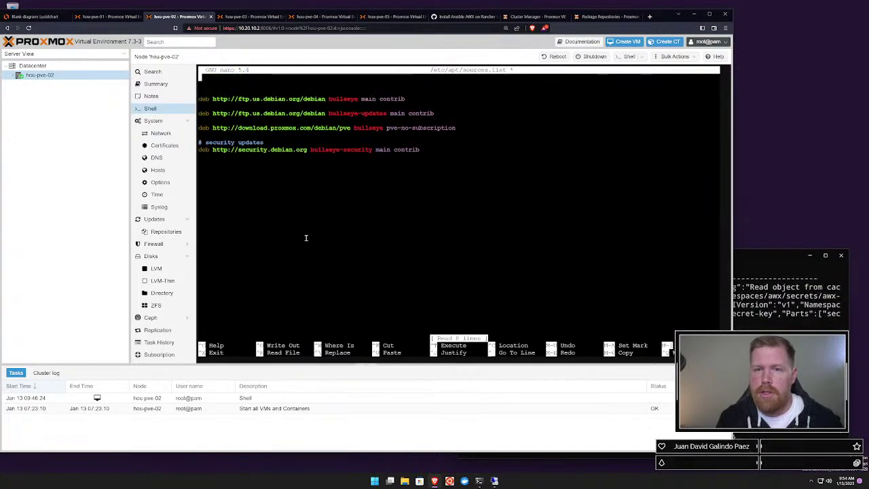
pyautogui.hotkey('ctrl', 'v')
pyautogui.press('Down')
pyautogui.press('Down')
pyautogui.press('Return')
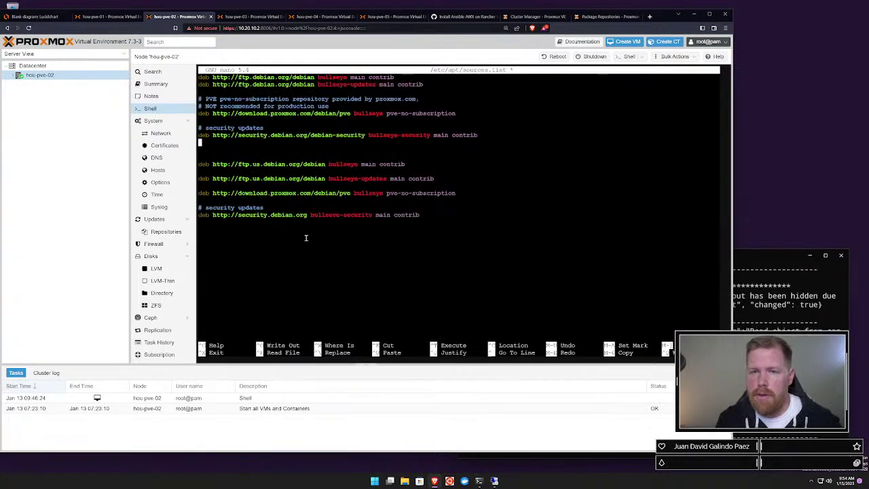
# Step: Delete the old repository entries, save sources.list, and recall the apt update && apt upgrade -y command
pyautogui.press('Down')
pyautogui.press('Right')
pyautogui.press('Delete')
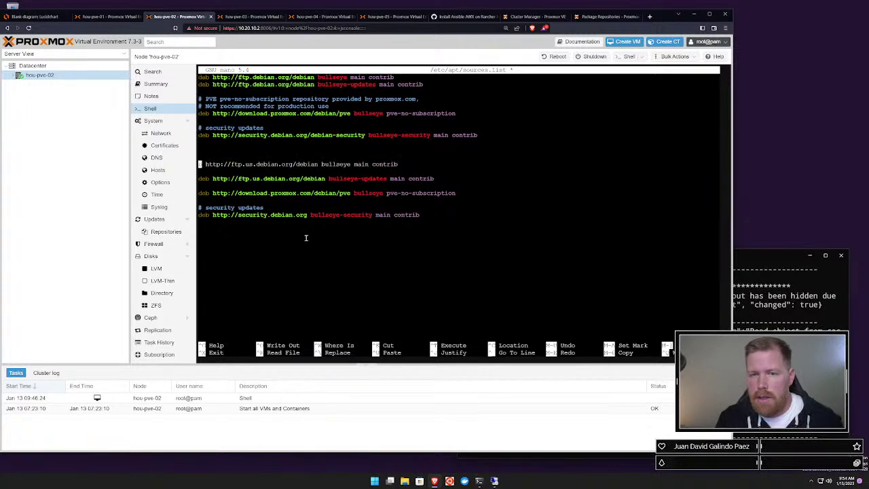
pyautogui.press('Delete')
pyautogui.press('Delete')
pyautogui.press('Delete')
pyautogui.press('Delete')
pyautogui.press('Delete')
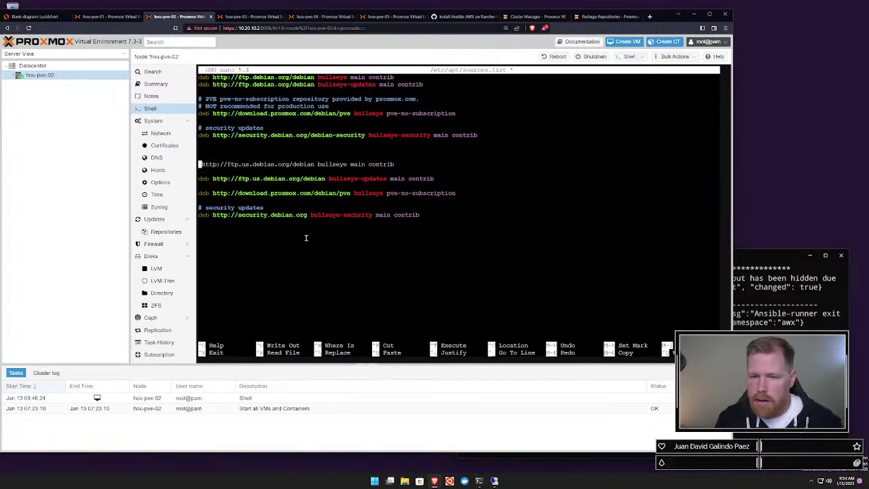
pyautogui.press('Delete')
pyautogui.press('Delete')
pyautogui.press('Delete')
pyautogui.press('Delete')
pyautogui.press('Delete')
pyautogui.press('Delete')
pyautogui.press('Delete')
pyautogui.press('Delete')
pyautogui.press('Delete')
pyautogui.press('Delete')
pyautogui.press('Delete')
pyautogui.press('Delete')
pyautogui.press('Delete')
pyautogui.press('Delete')
pyautogui.press('Delete')
pyautogui.press('Delete')
pyautogui.press('Delete')
pyautogui.press('Delete')
pyautogui.press('Delete')
pyautogui.press('Delete')
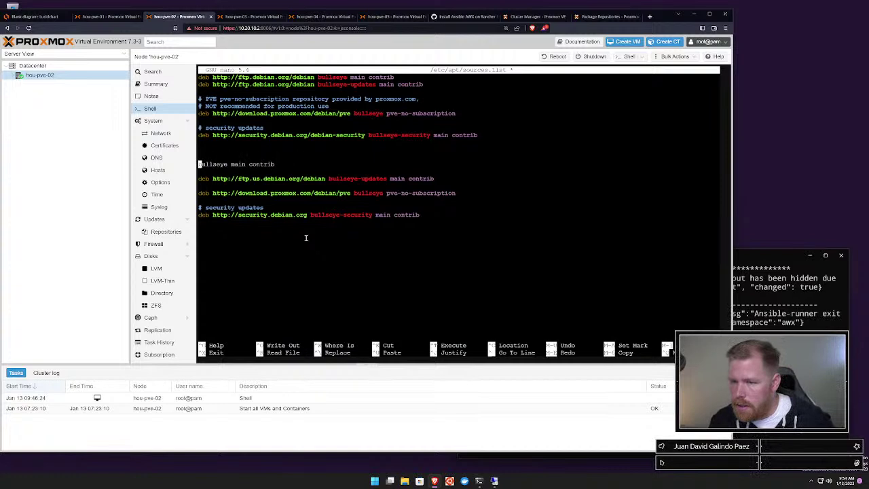
pyautogui.press('Delete')
pyautogui.press('Delete')
pyautogui.press('Delete')
pyautogui.press('Delete')
pyautogui.press('Delete')
pyautogui.press('Delete')
pyautogui.press('Delete')
pyautogui.press('Delete')
pyautogui.press('Delete')
pyautogui.press('Delete')
pyautogui.press('Delete')
pyautogui.press('Delete')
pyautogui.press('Delete')
pyautogui.press('Delete')
pyautogui.press('Delete')
pyautogui.press('Delete')
pyautogui.press('Delete')
pyautogui.press('Delete')
pyautogui.press('Delete')
pyautogui.press('Delete')
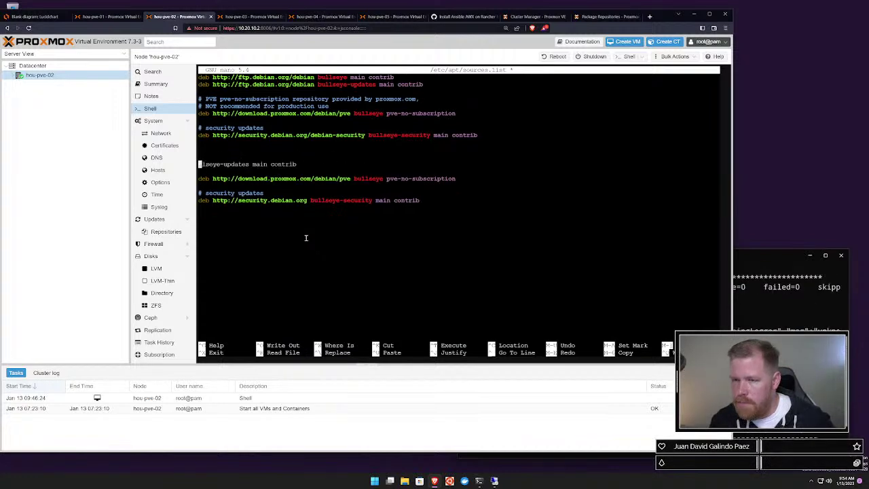
pyautogui.press('Delete')
pyautogui.press('Delete')
pyautogui.press('Delete')
pyautogui.press('Delete')
pyautogui.press('Delete')
pyautogui.press('Delete')
pyautogui.press('Delete')
pyautogui.press('Delete')
pyautogui.press('Delete')
pyautogui.press('Delete')
pyautogui.press('Delete')
pyautogui.press('Delete')
pyautogui.press('Delete')
pyautogui.press('Delete')
pyautogui.press('Delete')
pyautogui.press('Delete')
pyautogui.press('Delete')
pyautogui.press('Delete')
pyautogui.press('Delete')
pyautogui.press('Delete')
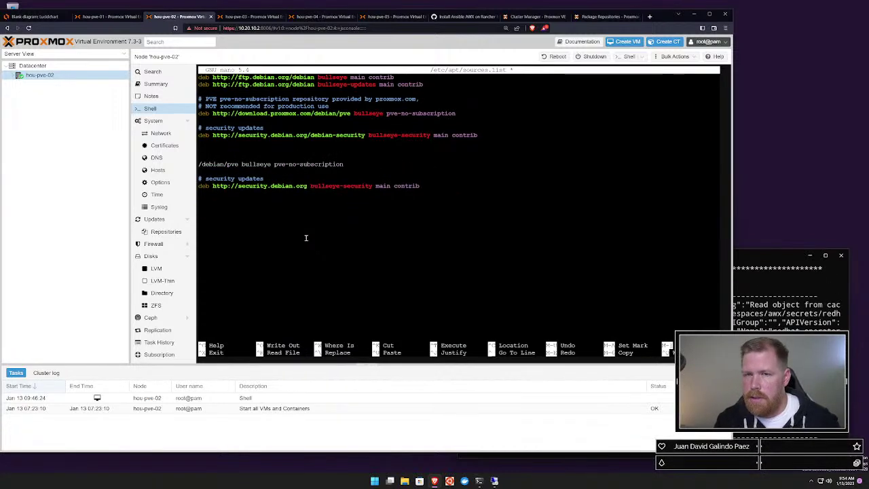
pyautogui.press('Delete')
pyautogui.press('Delete')
pyautogui.press('Delete')
pyautogui.press('Delete')
pyautogui.press('Delete')
pyautogui.press('Delete')
pyautogui.press('Delete')
pyautogui.press('Delete')
pyautogui.press('Delete')
pyautogui.press('Delete')
pyautogui.press('Delete')
pyautogui.press('Delete')
pyautogui.press('Delete')
pyautogui.press('Delete')
pyautogui.press('Delete')
pyautogui.press('Delete')
pyautogui.press('Delete')
pyautogui.press('Delete')
pyautogui.press('Delete')
pyautogui.press('Delete')
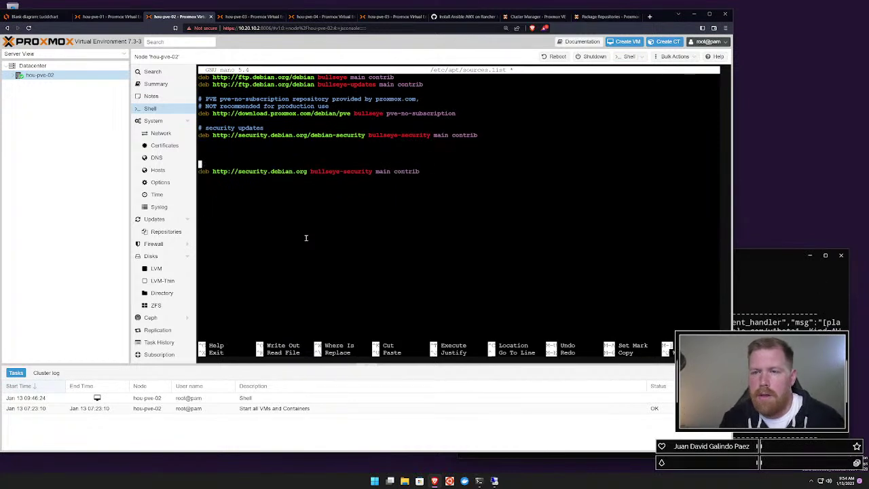
pyautogui.press('Delete')
pyautogui.press('Delete')
pyautogui.press('Delete')
pyautogui.press('Delete')
pyautogui.press('Delete')
pyautogui.press('Delete')
pyautogui.press('Delete')
pyautogui.press('Delete')
pyautogui.press('Delete')
pyautogui.press('Delete')
pyautogui.press('Delete')
pyautogui.press('Delete')
pyautogui.press('Delete')
pyautogui.press('Delete')
pyautogui.press('Delete')
pyautogui.press('Delete')
pyautogui.press('Delete')
pyautogui.press('Delete')
pyautogui.press('Delete')
pyautogui.press('Delete')
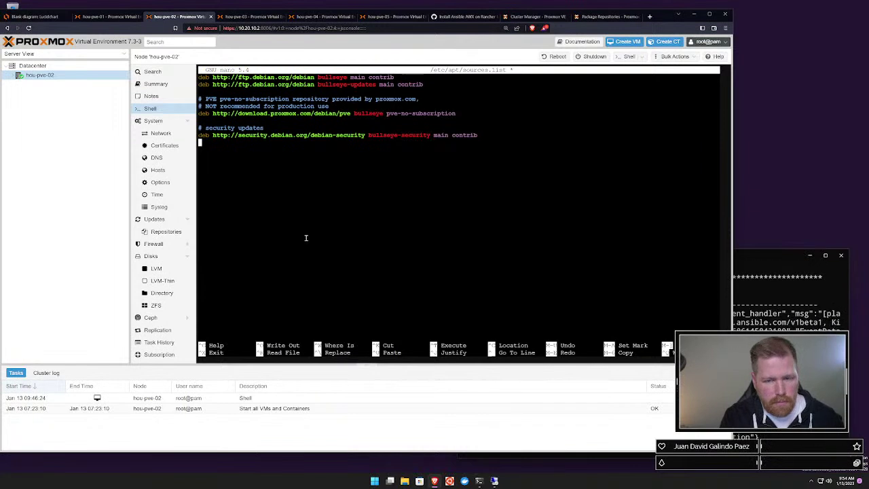
pyautogui.hotkey('ctrl', 'x')
pyautogui.press('y')
pyautogui.press('Return')
pyautogui.press('Up')
pyautogui.press('Up')
pyautogui.press('Up')
pyautogui.press('Up')
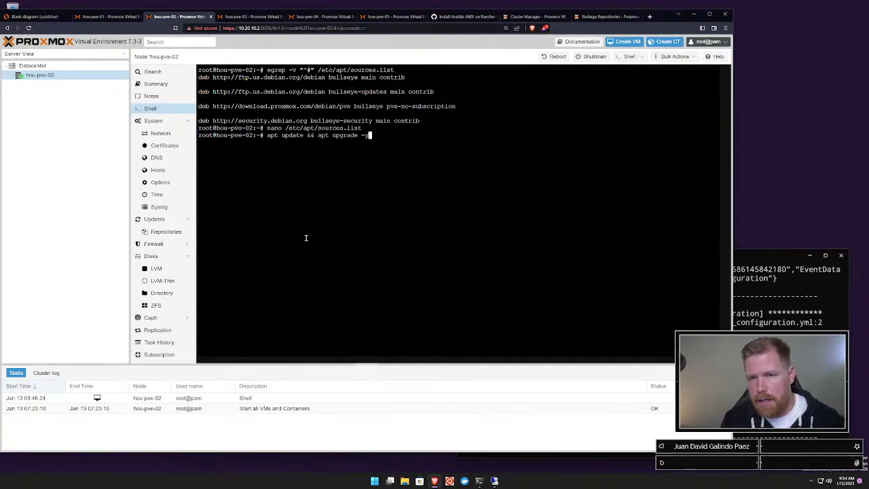
# Step: Show hou-pve-02's APT repository list, where pve-enterprise is still enabled and flagged with a warning
pyautogui.press('Return')
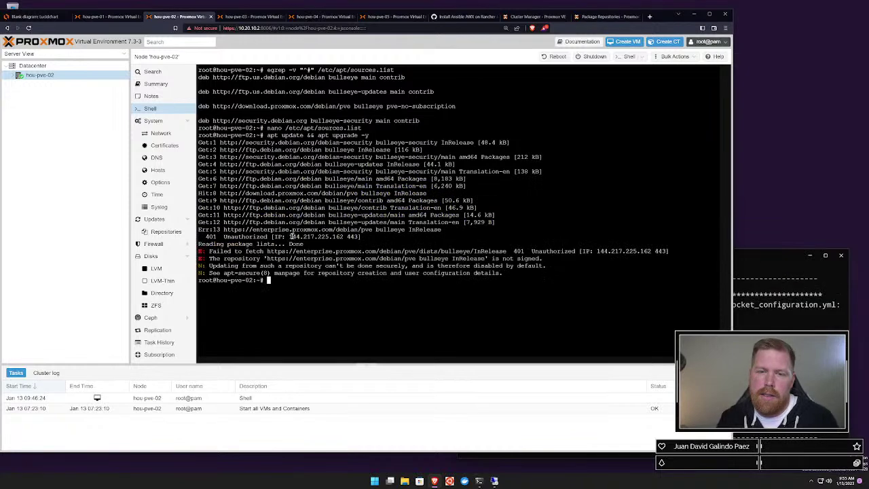
pyautogui.click(479, 481)
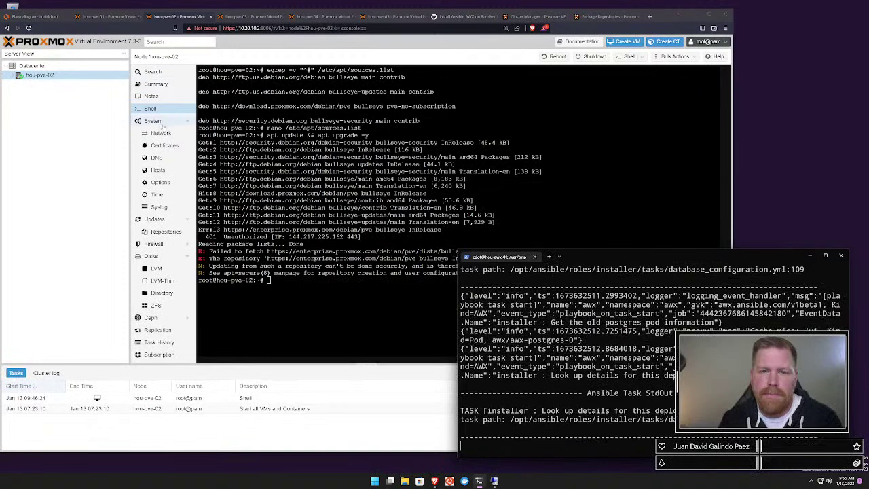
pyautogui.click(163, 232)
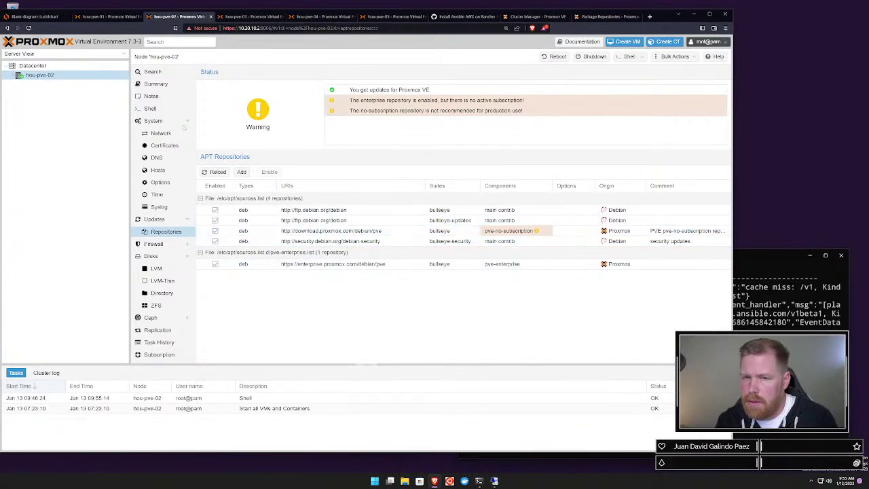
# Step: Compare against hou-pve-01's repository list, then return to hou-pve-02's repositories
pyautogui.click(129, 18)
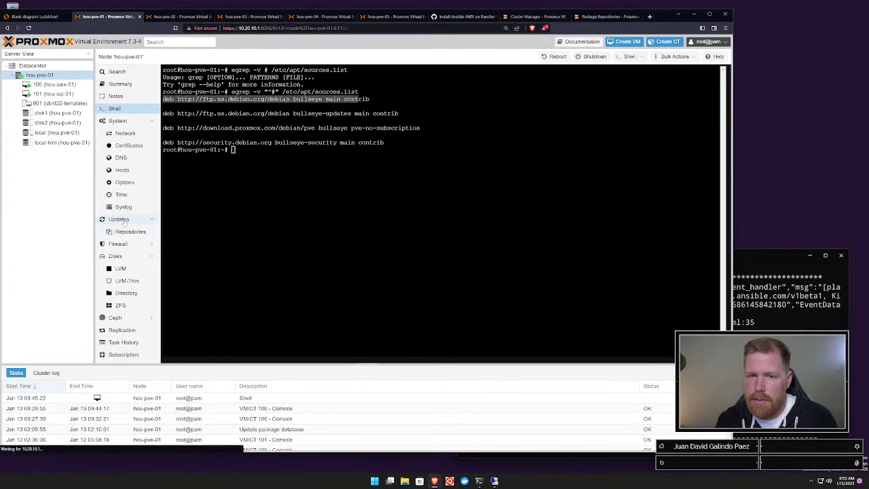
pyautogui.click(122, 220)
pyautogui.click(129, 231)
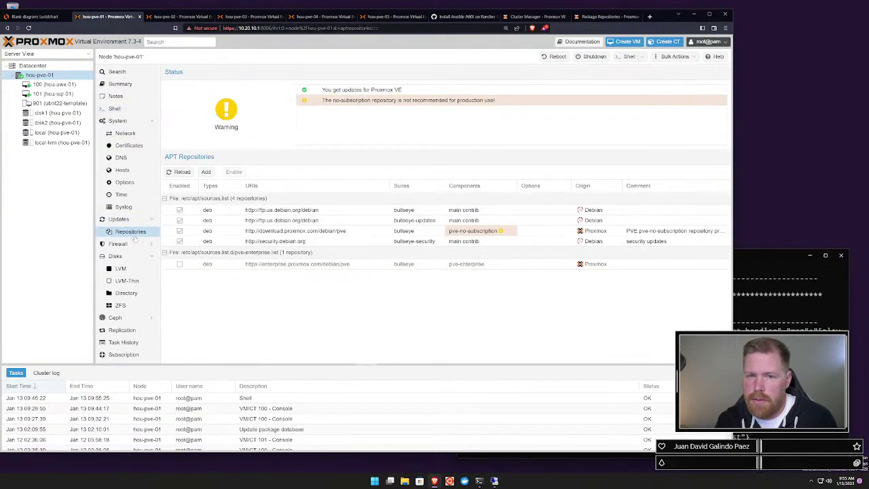
pyautogui.hotkey('ctrl', 'Tab')
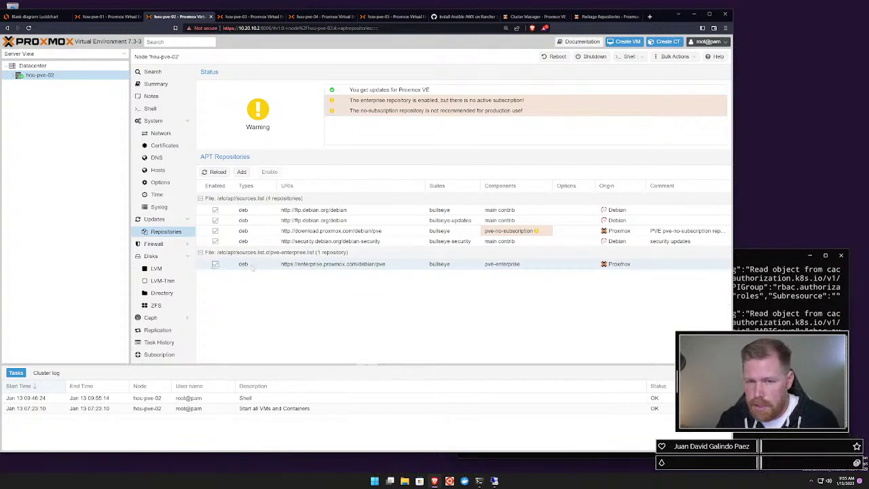
# Step: Disable the pve-enterprise repository on hou-pve-02
pyautogui.click(215, 265)
pyautogui.click(270, 172)
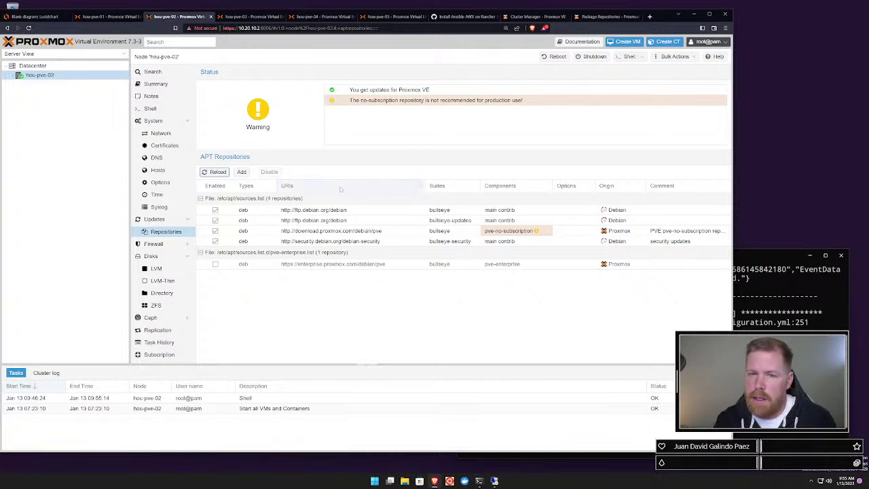
pyautogui.click(152, 109)
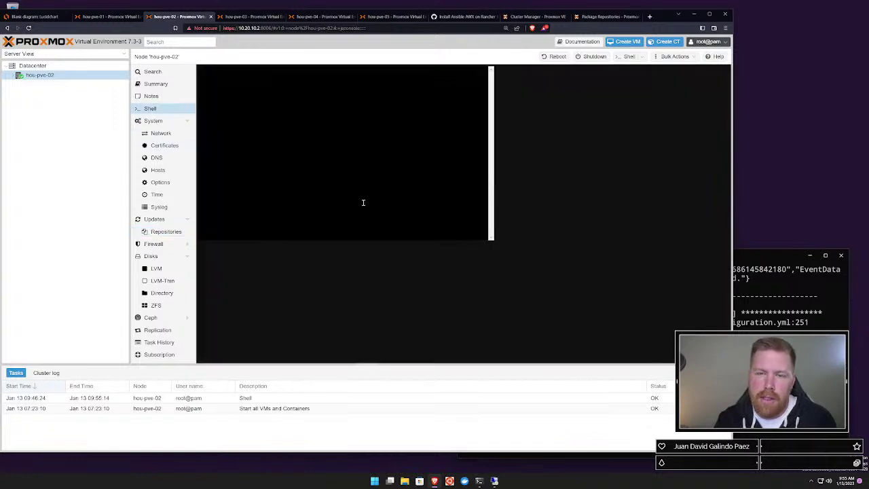
# Step: Run apt update && apt upgrade -y on hou-pve-02, then disable pve-enterprise on hou-pve-03
pyautogui.write('apt update && apt upgrade -y')
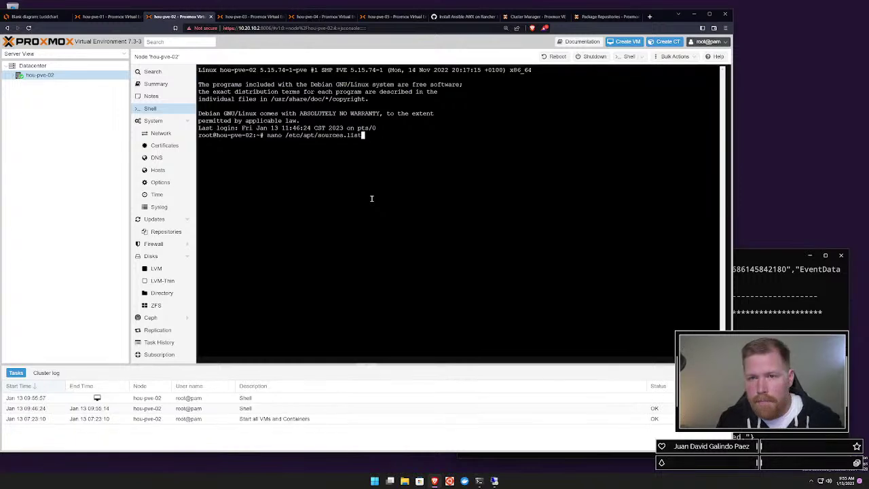
pyautogui.press('Return')
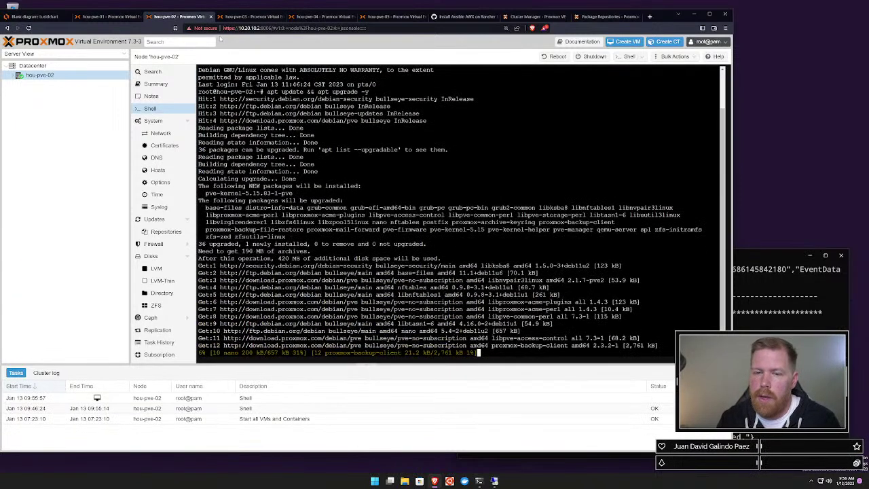
pyautogui.click(251, 17)
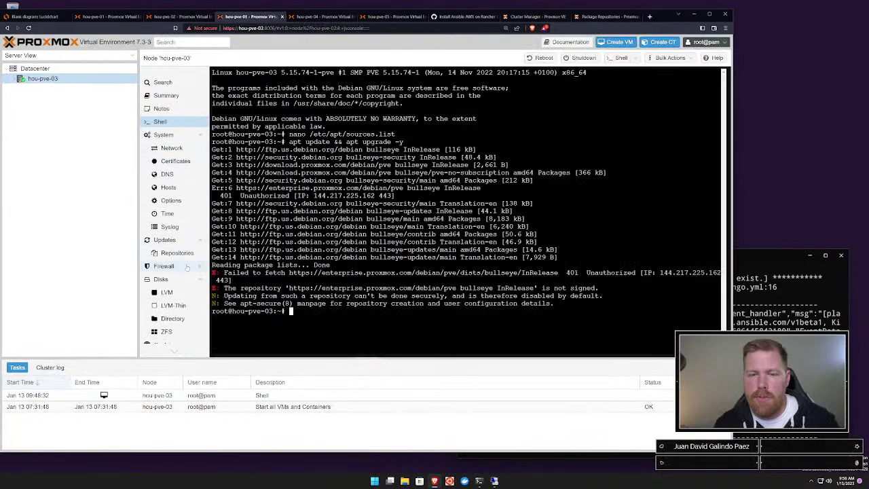
pyautogui.click(177, 252)
pyautogui.click(262, 282)
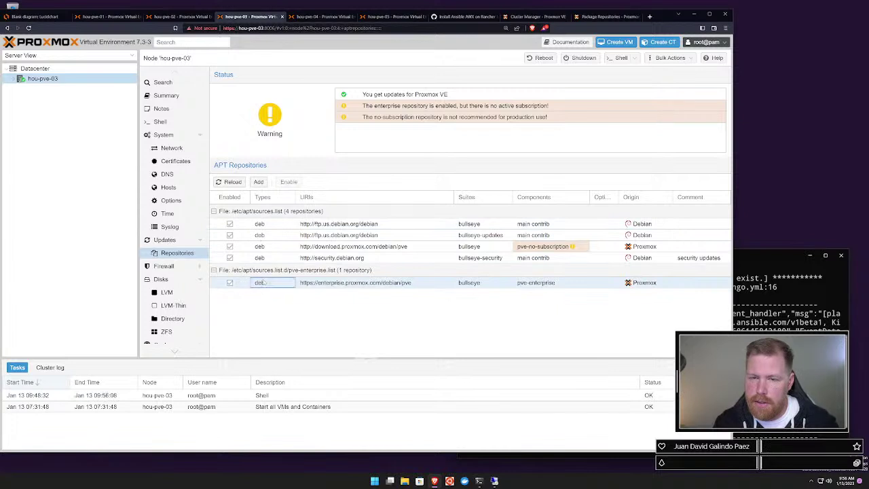
pyautogui.click(289, 181)
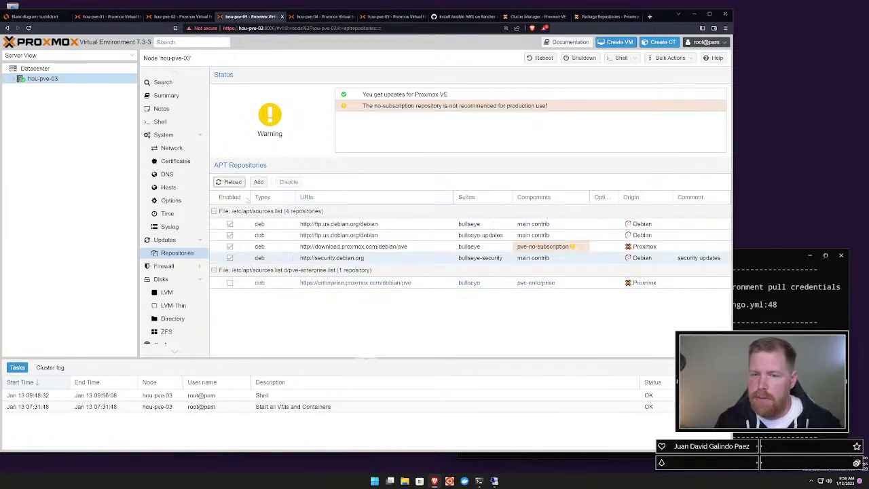
# Step: Run apt update && apt upgrade -y in hou-pve-03's shell and highlight the IPv6 address apt connects to
pyautogui.click(162, 121)
pyautogui.hotkey('ctrl', 'v')
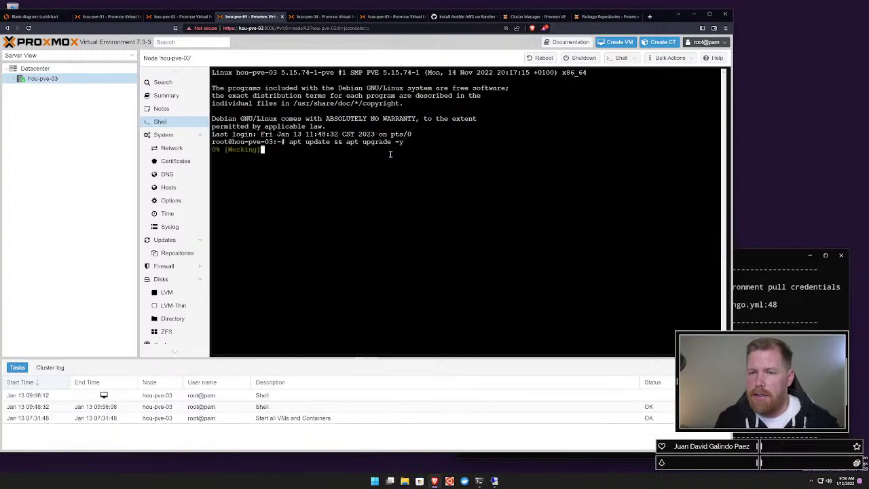
pyautogui.press('Return')
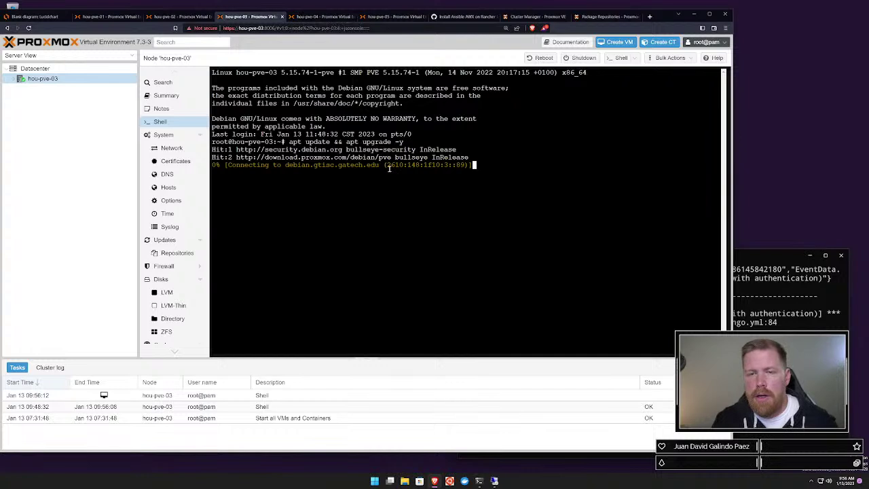
pyautogui.moveTo(385, 164); pyautogui.dragTo(464, 167)
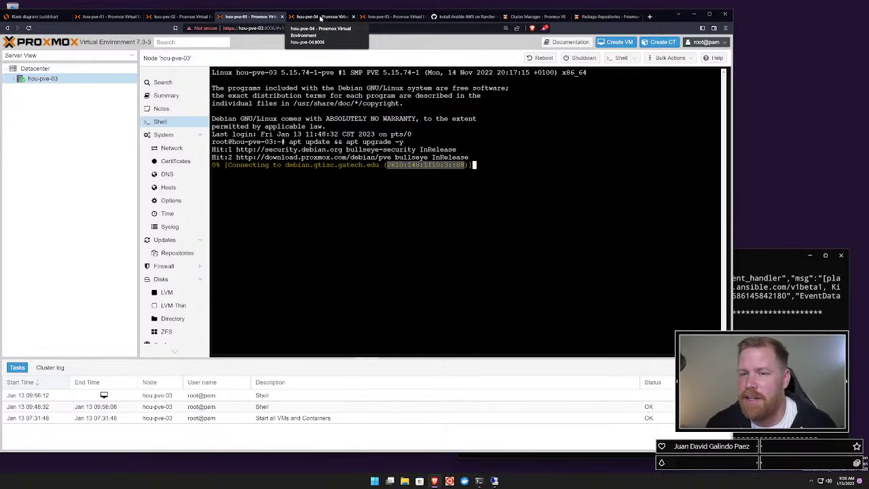
# Step: Disable the pve-enterprise repository on both hou-pve-04 and hou-pve-05
pyautogui.click(320, 17)
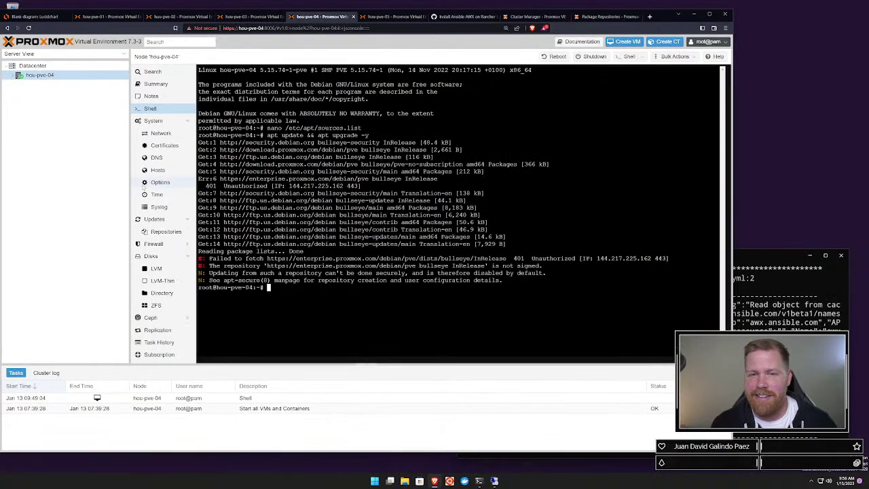
pyautogui.click(166, 232)
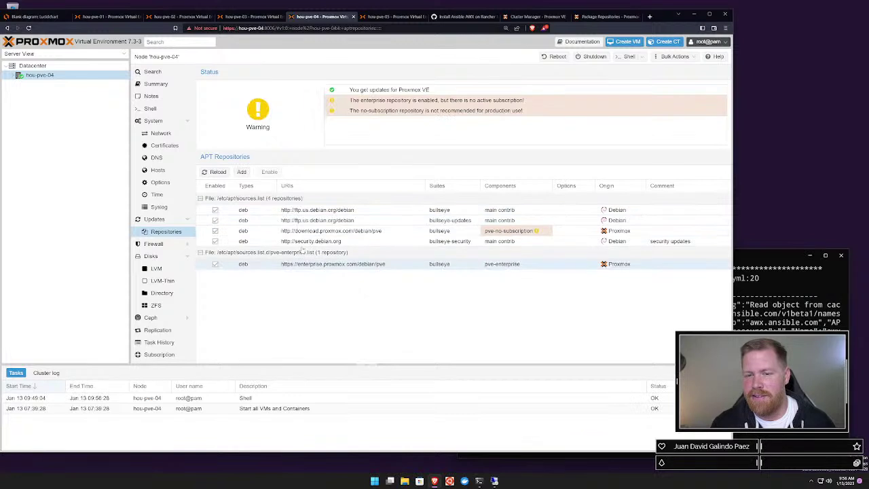
pyautogui.click(302, 264)
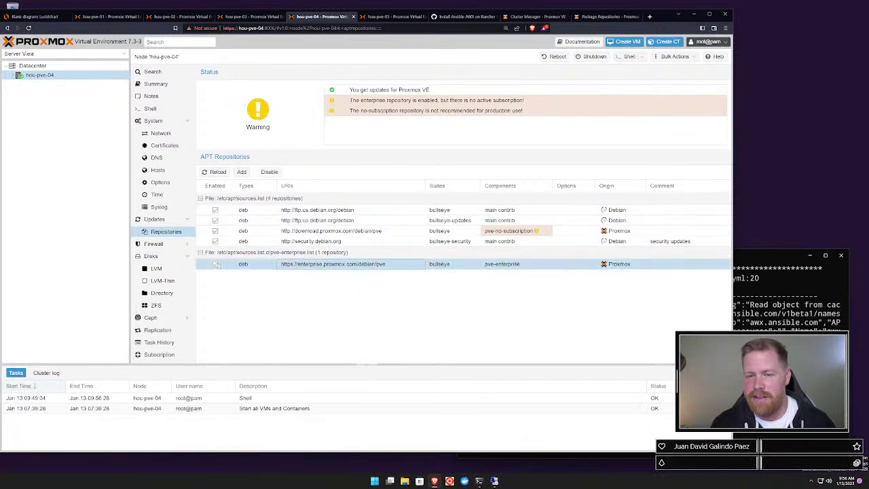
pyautogui.click(268, 173)
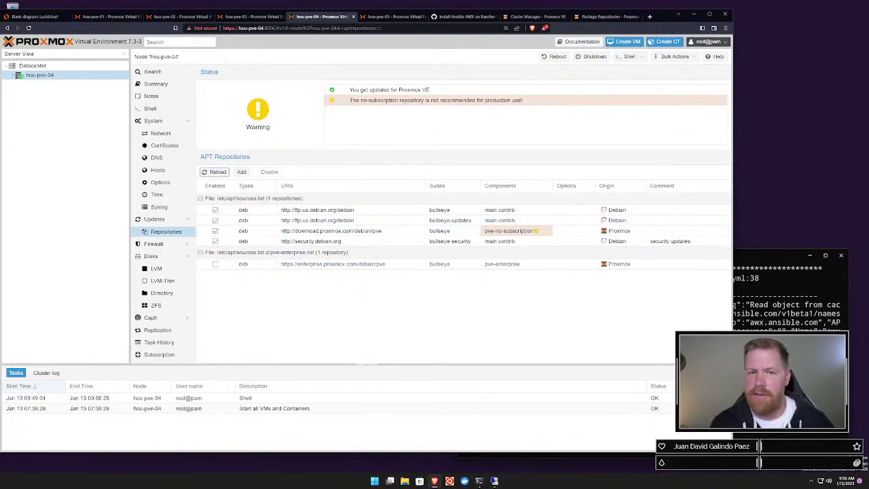
pyautogui.click(392, 16)
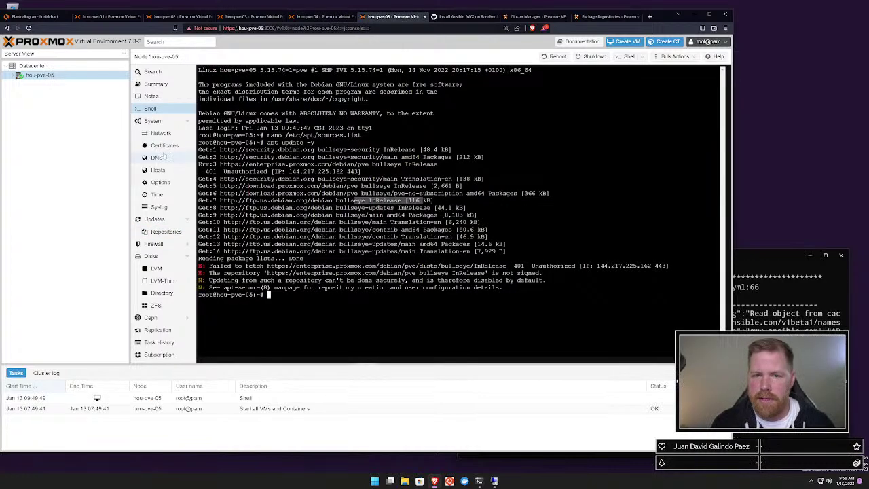
pyautogui.click(169, 231)
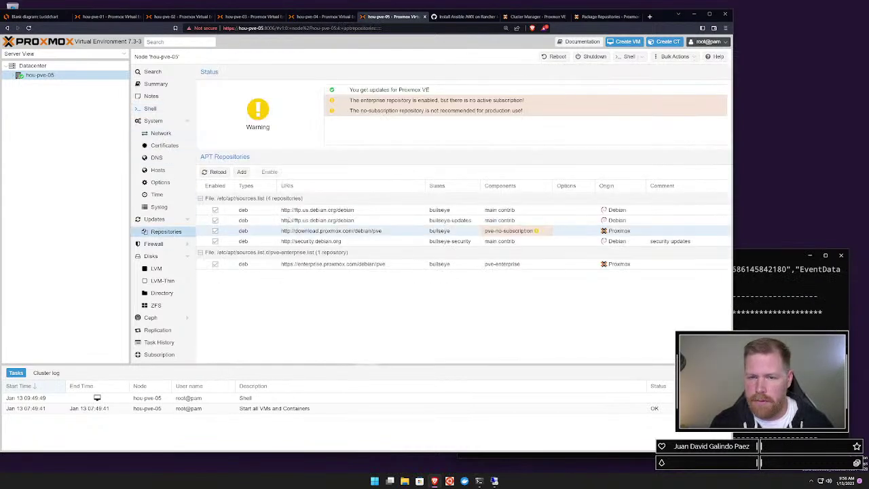
pyautogui.click(251, 263)
pyautogui.click(269, 172)
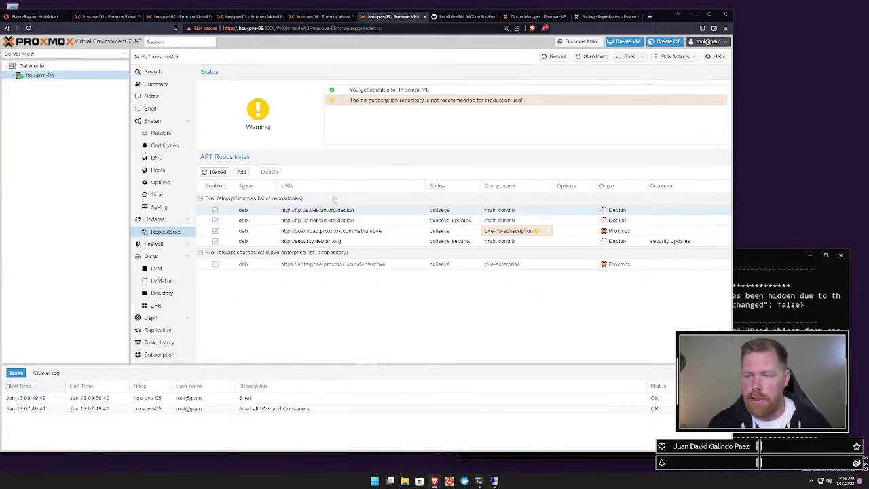
# Step: Run apt update && apt upgrade in hou-pve-05's shell, then check hou-pve-02's upgrade progress
pyautogui.click(163, 109)
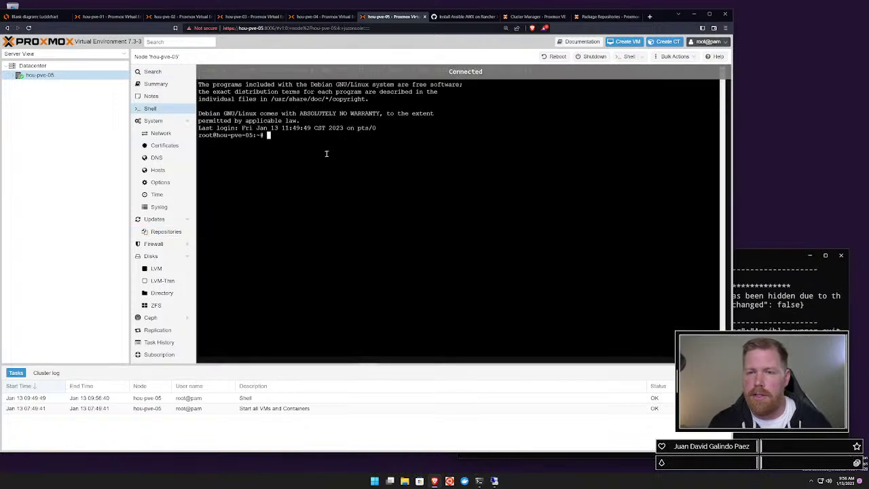
pyautogui.write('nano /etc/apt/sources.list')
pyautogui.press('Up')
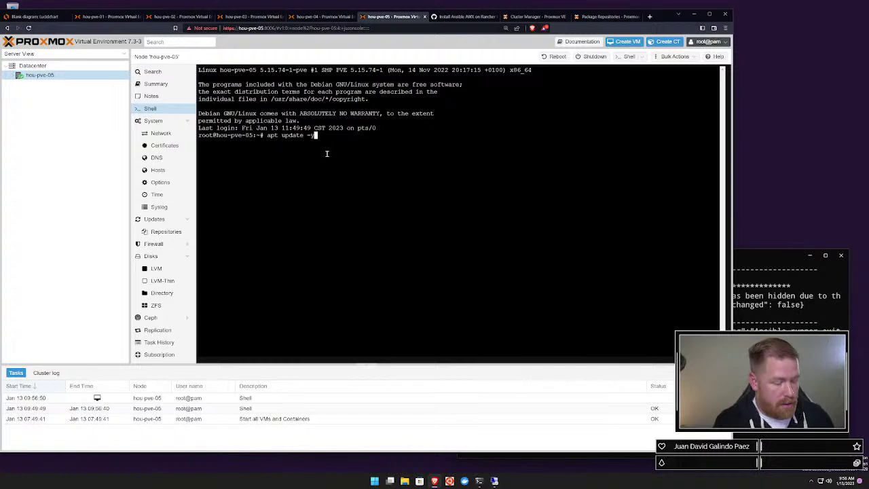
pyautogui.press('BackSpace')
pyautogui.press('BackSpace')
pyautogui.write('&& apt upgrade')
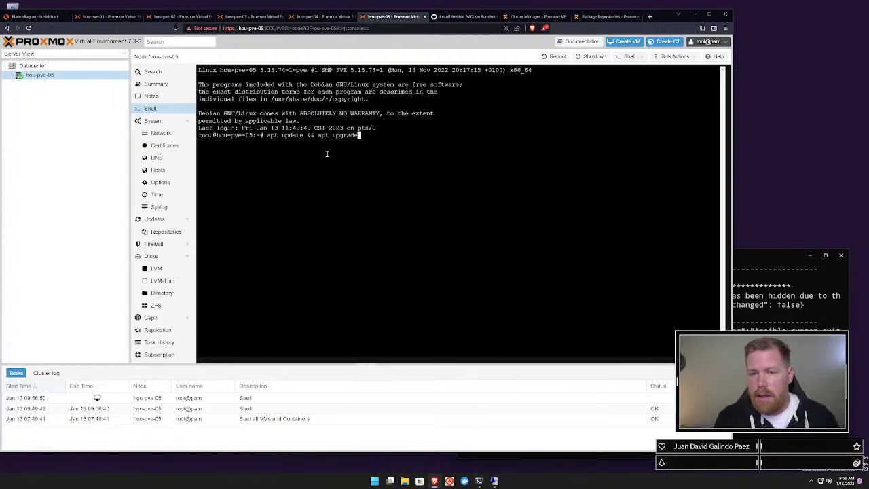
pyautogui.press('Return')
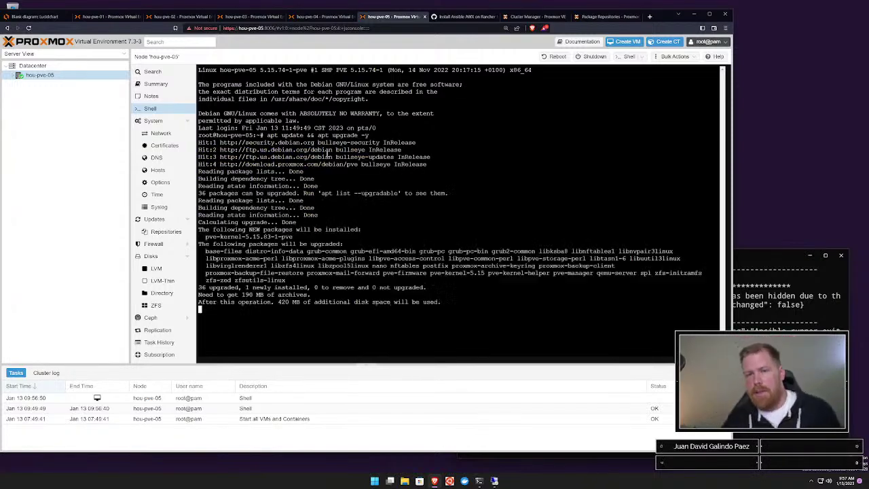
pyautogui.click(173, 16)
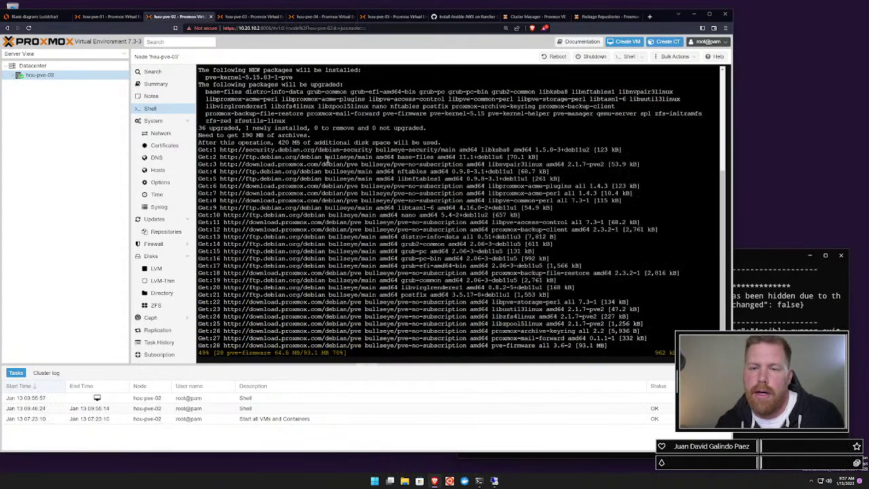
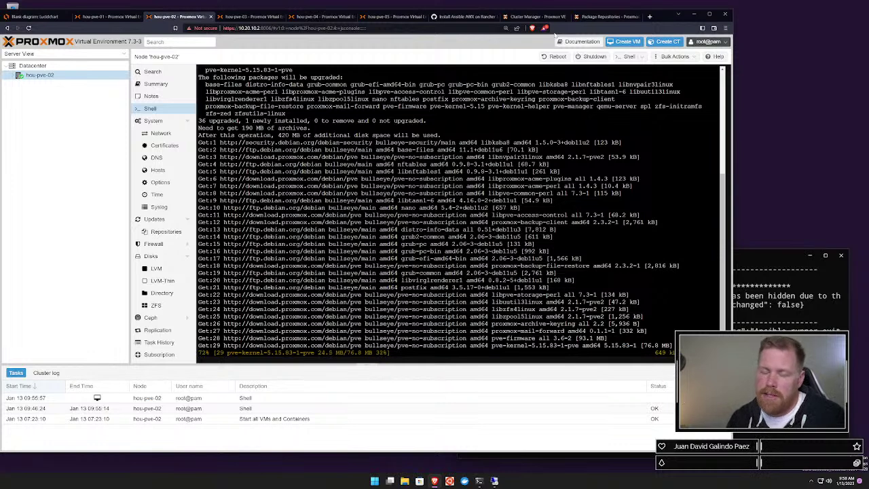
# Step: Switch to the Lucidchart Blank diagram tab showing pve1–pve5 and the kubernetes box
pyautogui.click(34, 17)
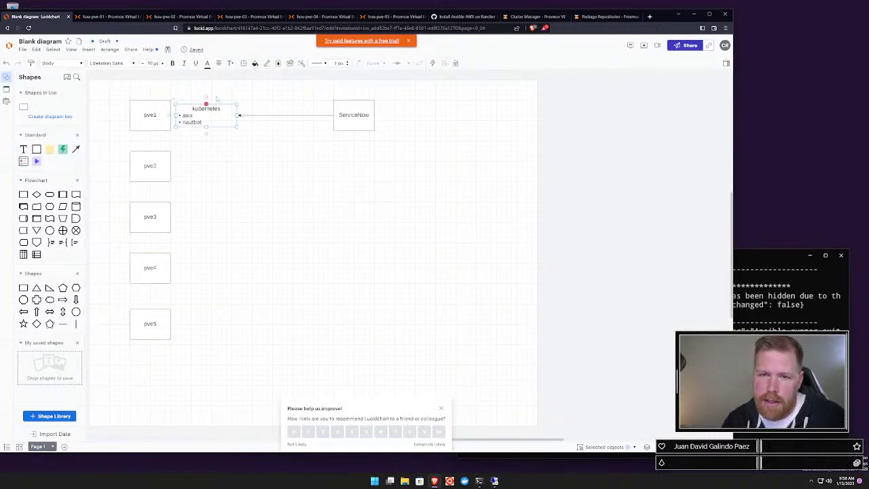
# Step: Delete the kubernetes box, arrow and ServiceNow box, and add a tall rectangle beside pve1–pve5
pyautogui.press('Delete')
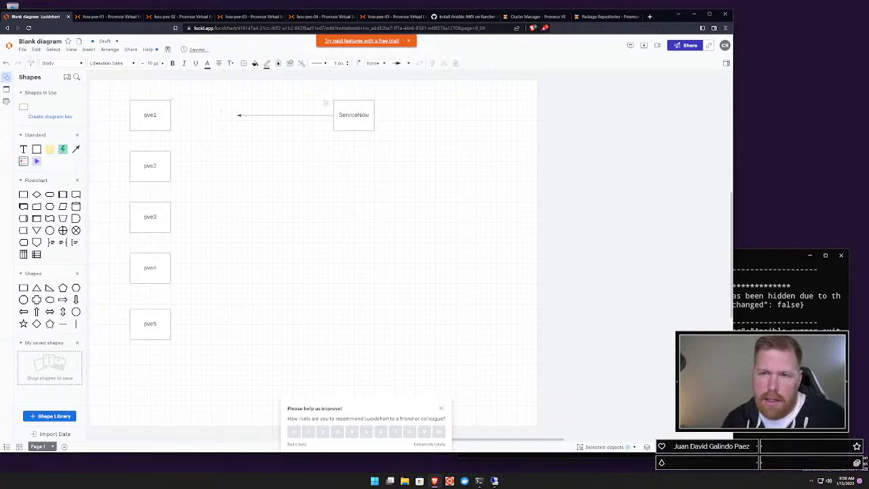
pyautogui.moveTo(412, 190); pyautogui.dragTo(229, 96)
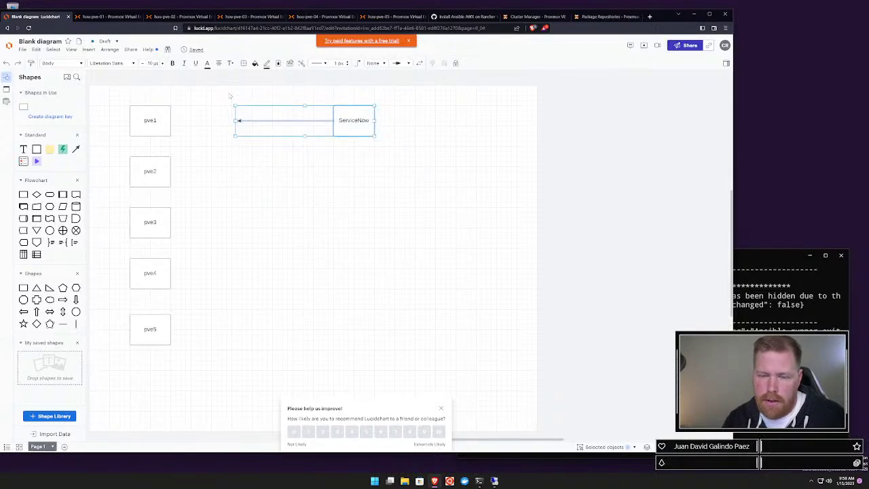
pyautogui.press('Delete')
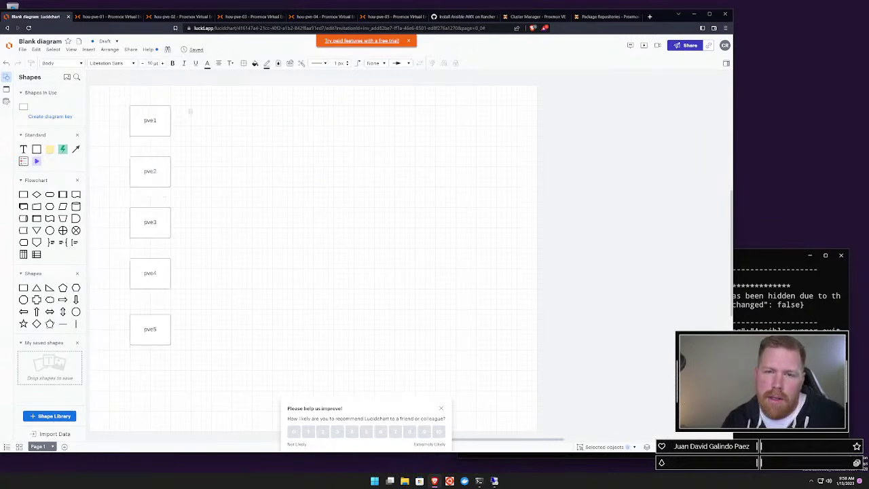
pyautogui.moveTo(36, 149); pyautogui.dragTo(227, 343)
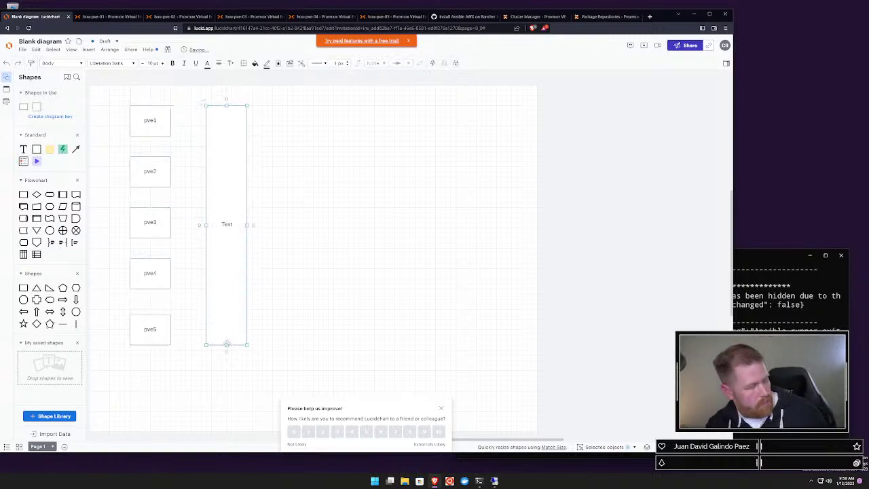
# Step: Label the tall rectangle 'ovs'
pyautogui.doubleClick(226, 223)
pyautogui.write('s')
pyautogui.click(315, 208)
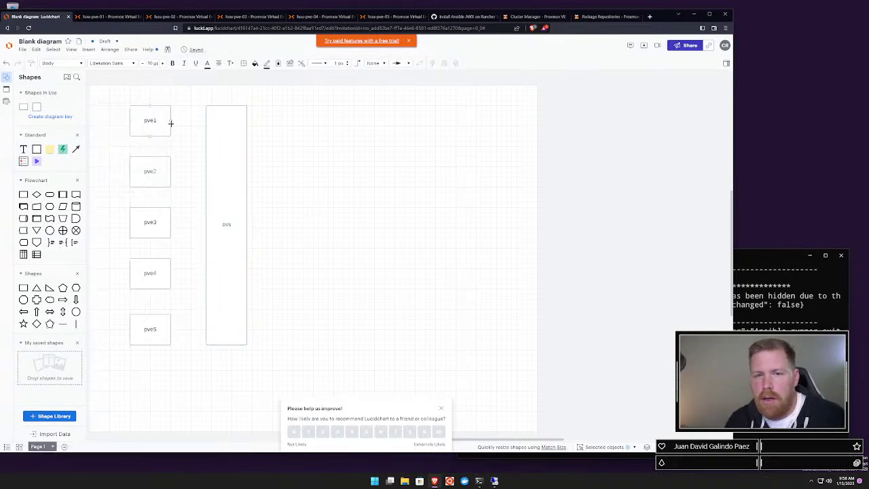
# Step: Draw arrows from each of pve1, pve2, pve3, pve4 and pve5 into the ovs box
pyautogui.moveTo(171, 121); pyautogui.dragTo(204, 121)
pyautogui.moveTo(171, 171); pyautogui.dragTo(205, 171)
pyautogui.moveTo(170, 222); pyautogui.dragTo(204, 222)
pyautogui.moveTo(170, 273); pyautogui.dragTo(204, 272)
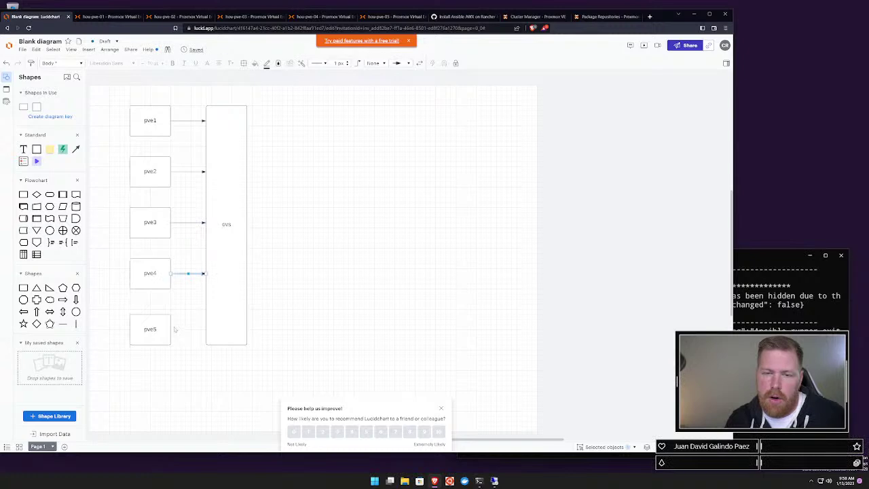
pyautogui.moveTo(171, 329); pyautogui.dragTo(205, 329)
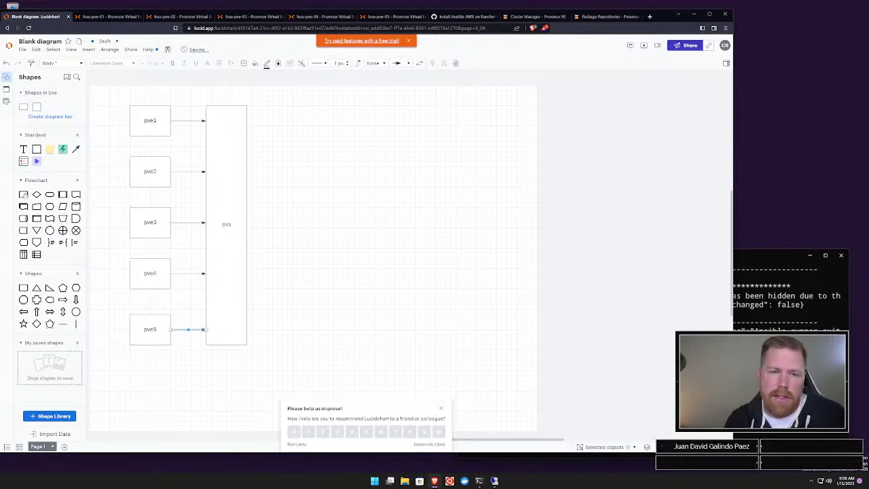
# Step: Place a teal Hotspot shape over pve2 and dismiss its link options
pyautogui.moveTo(62, 150)
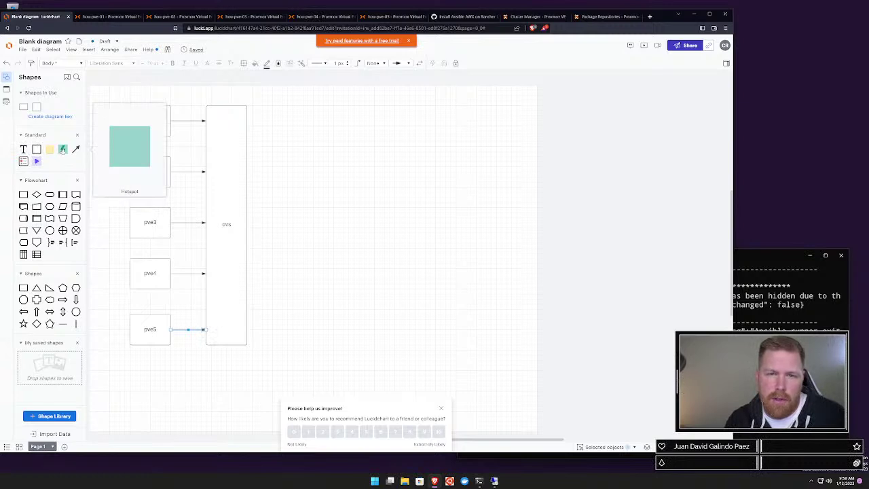
pyautogui.moveTo(62, 150); pyautogui.dragTo(149, 171)
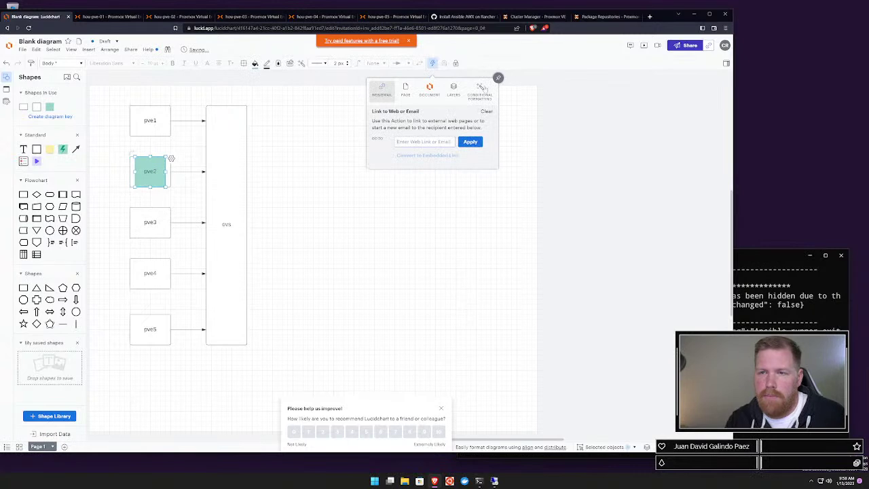
pyautogui.click(467, 205)
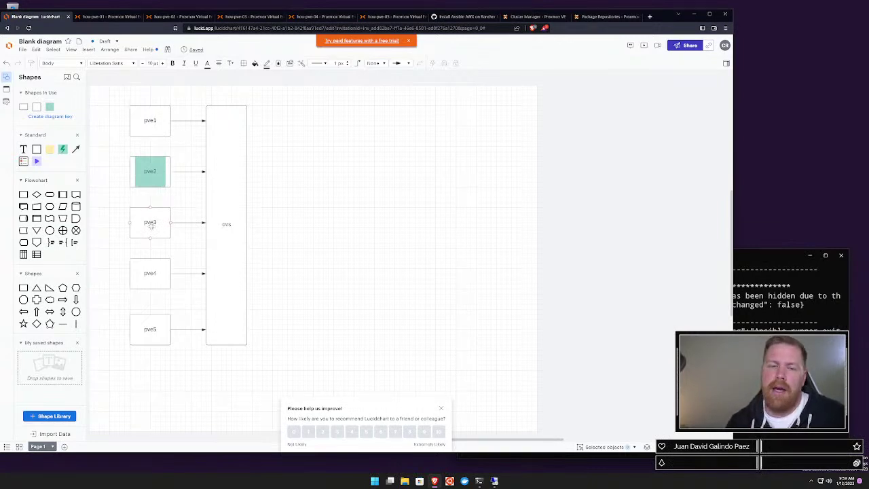
# Step: Draw trial connectors from pve4 and pve5 up to the bottom of pve2
pyautogui.click(155, 279)
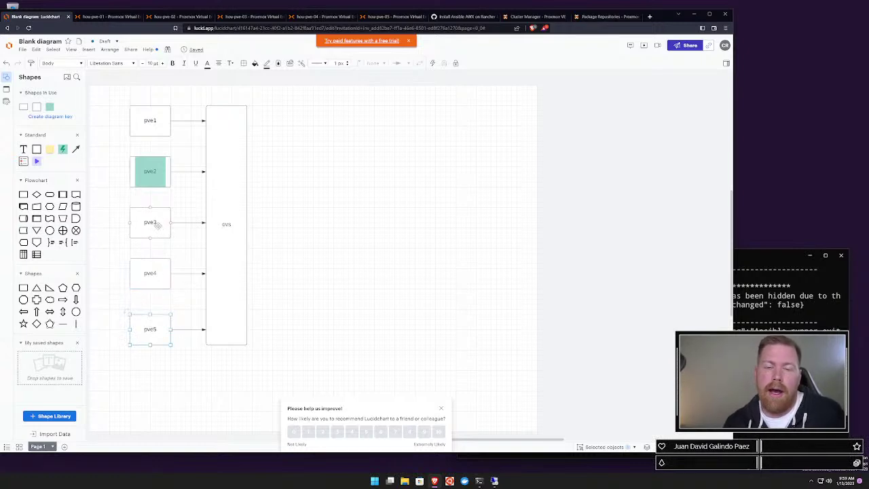
pyautogui.moveTo(74, 148); pyautogui.dragTo(150, 190)
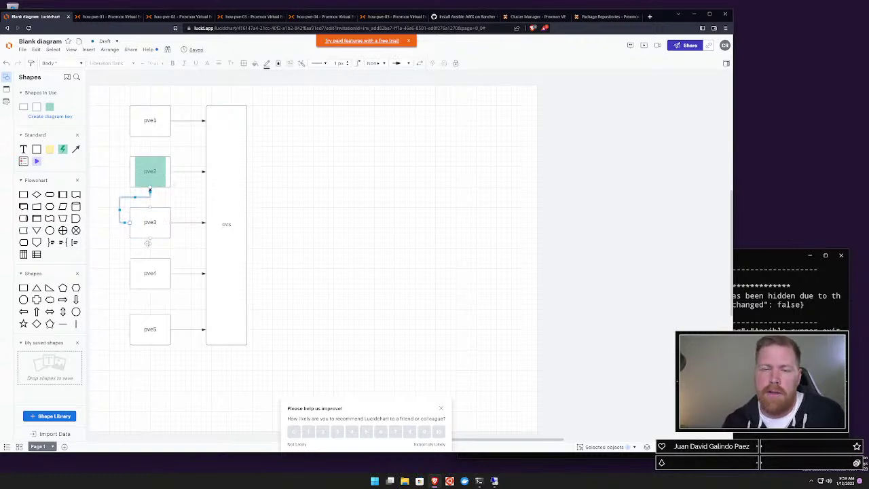
pyautogui.moveTo(128, 272); pyautogui.dragTo(173, 191)
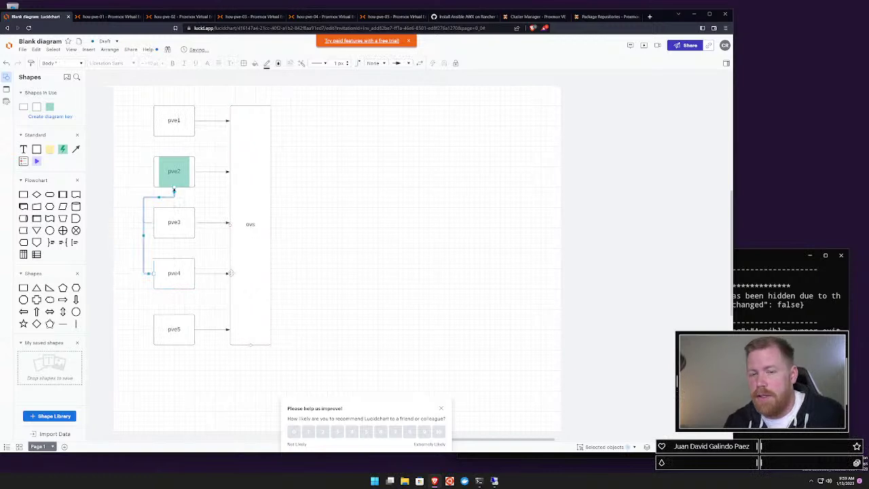
pyautogui.moveTo(153, 329); pyautogui.dragTo(173, 190)
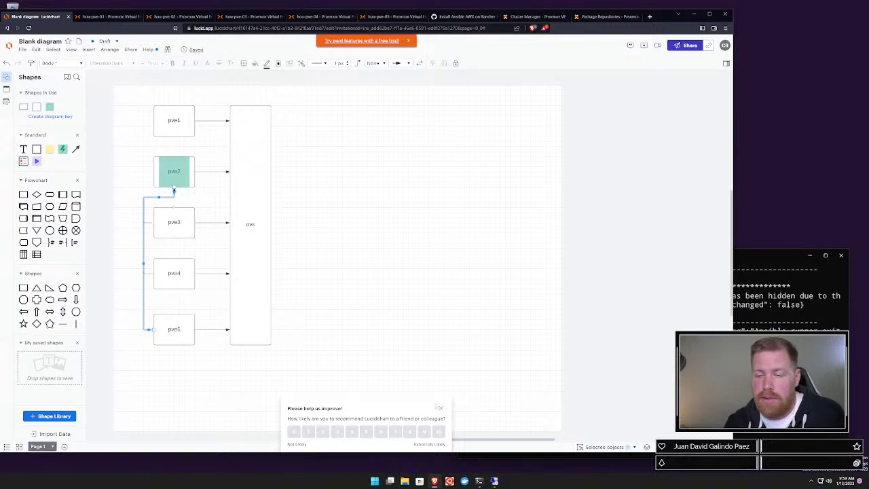
# Step: Close the feedback survey and delete the branching connector left of pve2–pve5
pyautogui.click(440, 407)
pyautogui.click(133, 206)
pyautogui.moveTo(136, 209); pyautogui.dragTo(146, 348)
pyautogui.press('Delete')
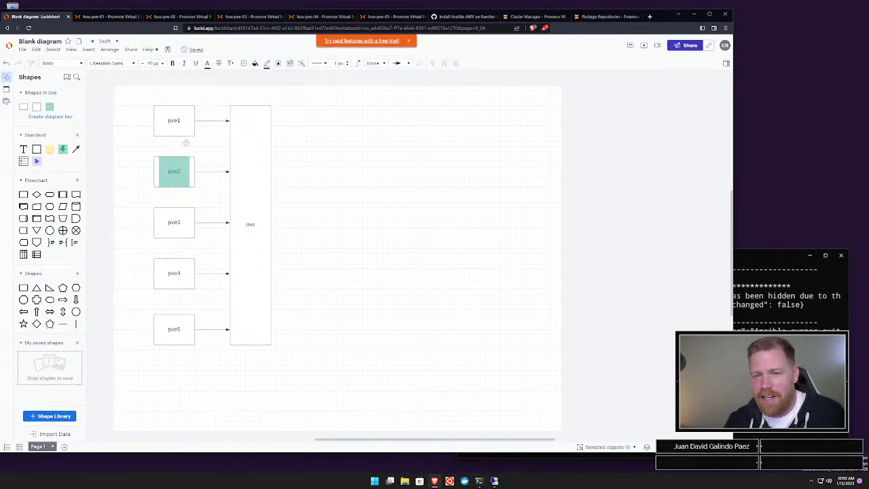
# Step: Remove the teal hotspot shape from pve2
pyautogui.click(174, 184)
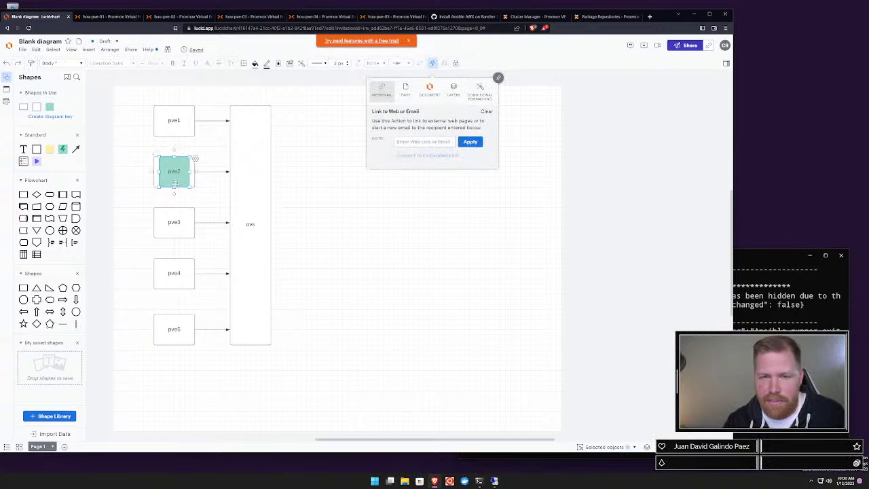
pyautogui.click(498, 77)
pyautogui.moveTo(322, 224); pyautogui.dragTo(328, 225)
pyautogui.press('Delete')
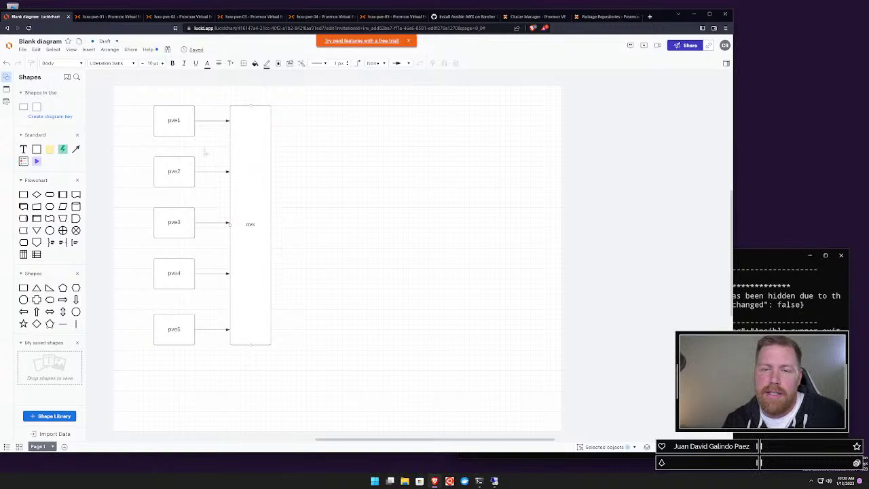
# Step: Experiment with shortening the ovs box and its connectors, then go to the hou-pve-01 Proxmox tab
pyautogui.click(255, 140)
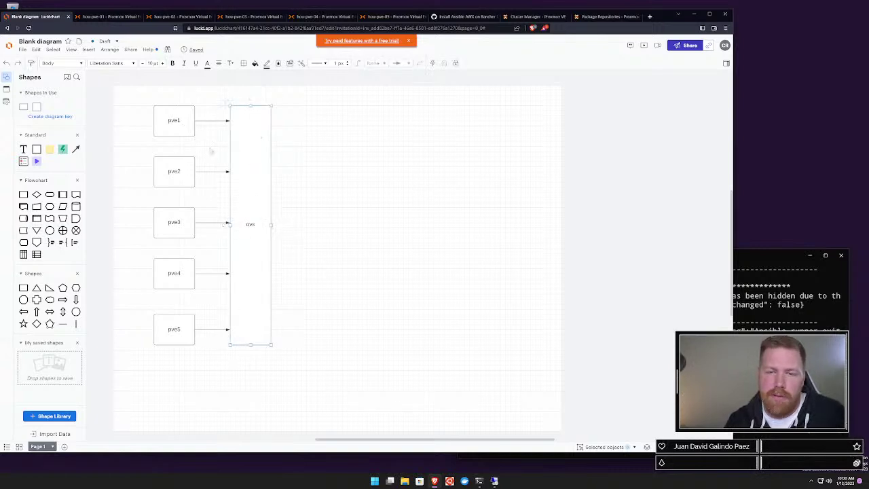
pyautogui.moveTo(251, 344); pyautogui.dragTo(255, 123)
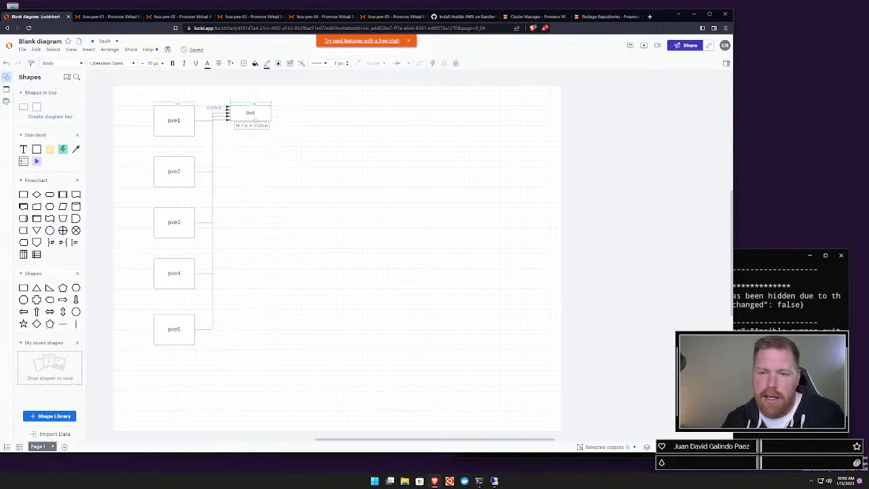
pyautogui.moveTo(206, 157)
pyautogui.mouseDown()
pyautogui.moveTo(230, 319)
pyautogui.moveTo(250, 336)
pyautogui.mouseUp()
pyautogui.press('Delete')
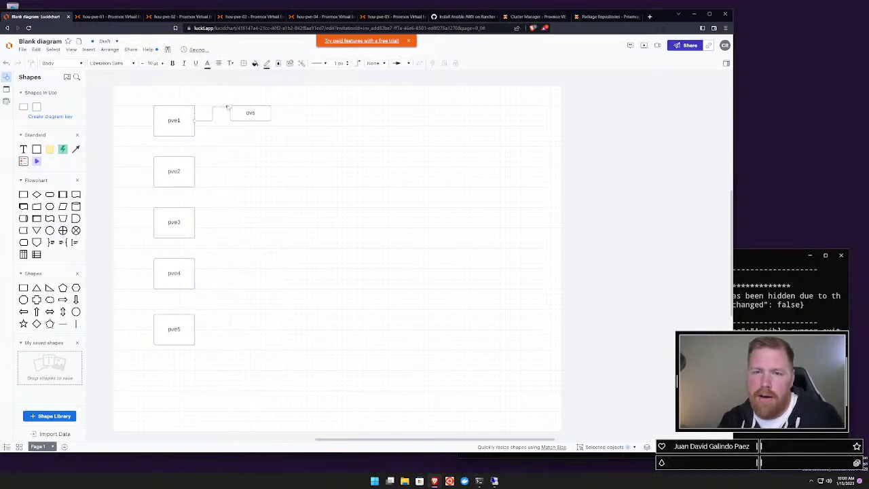
pyautogui.moveTo(229, 106)
pyautogui.mouseDown()
pyautogui.moveTo(208, 130)
pyautogui.moveTo(228, 112)
pyautogui.mouseUp()
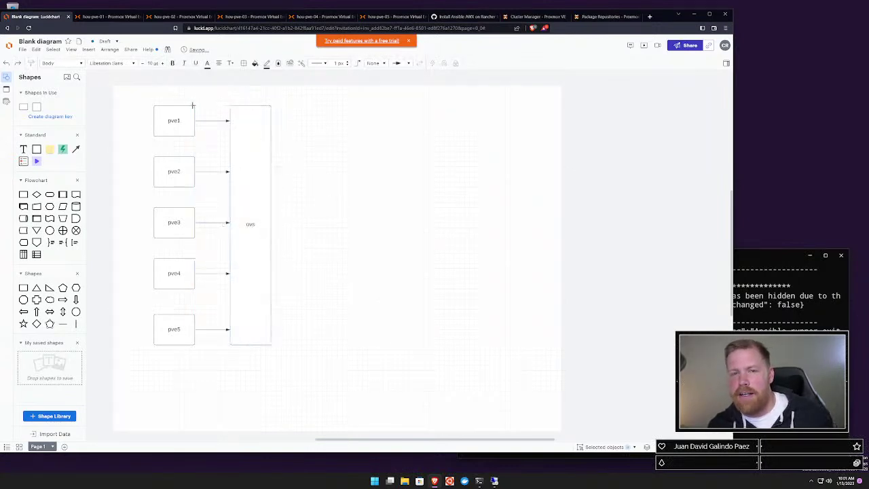
pyautogui.click(250, 164)
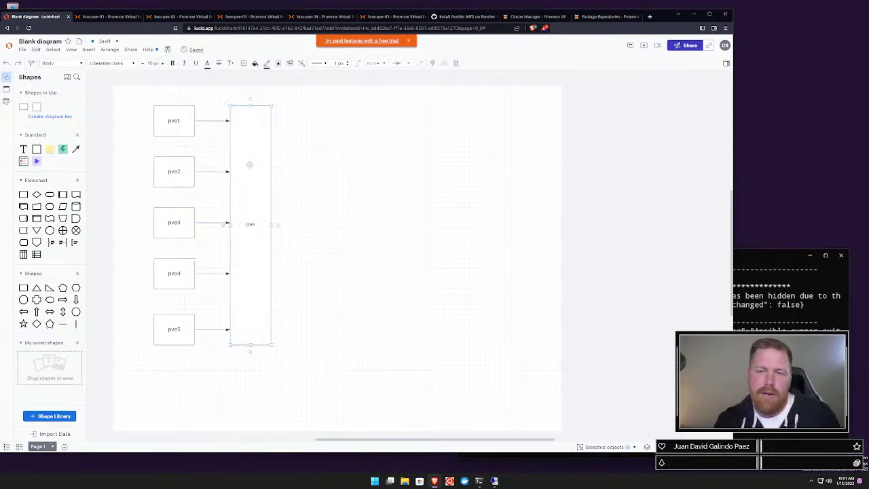
pyautogui.click(112, 16)
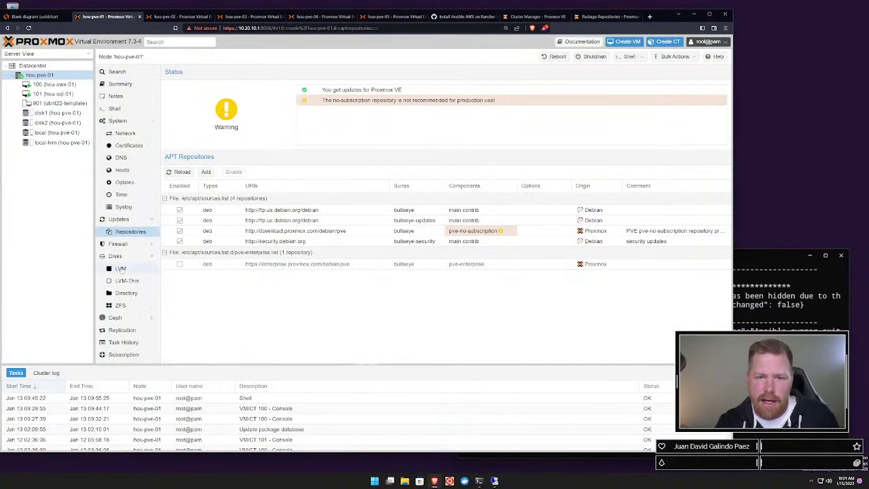
# Step: Inspect hou-pve-01's network interfaces, eno4 and the vmbr1 OVS bridge, widening the Ports/Slaves column
pyautogui.click(125, 134)
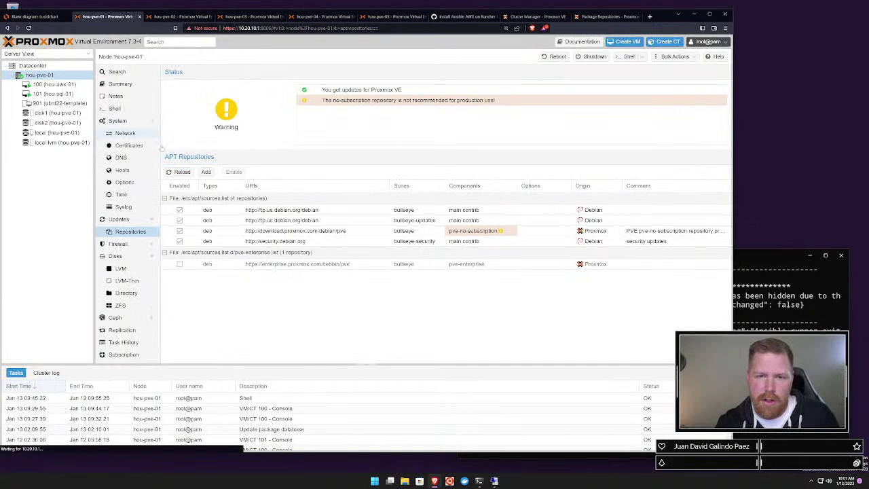
pyautogui.click(244, 128)
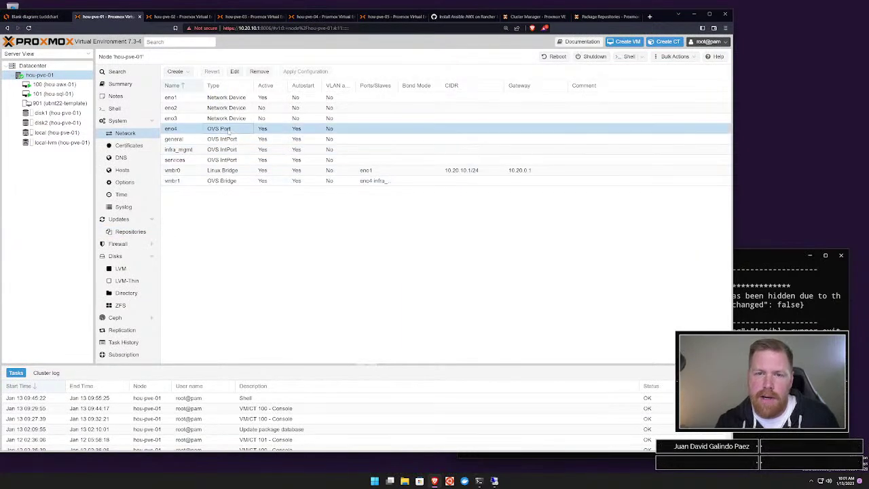
pyautogui.click(236, 183)
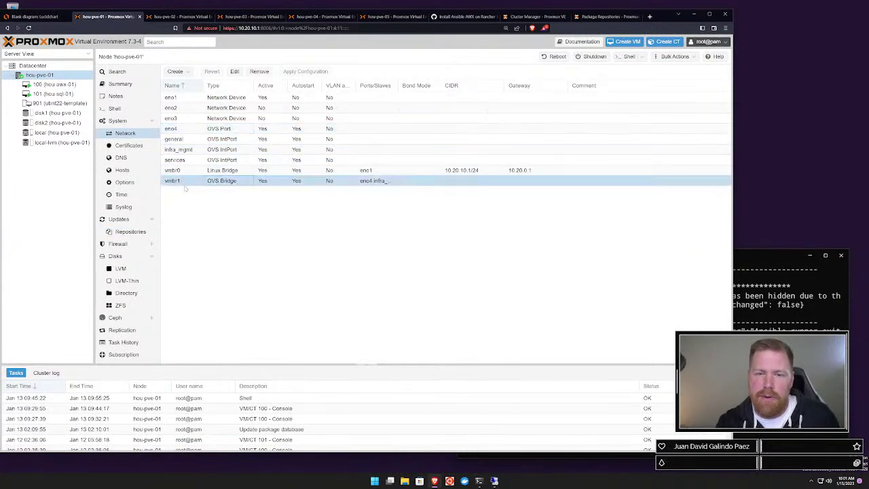
pyautogui.moveTo(399, 86); pyautogui.dragTo(440, 85)
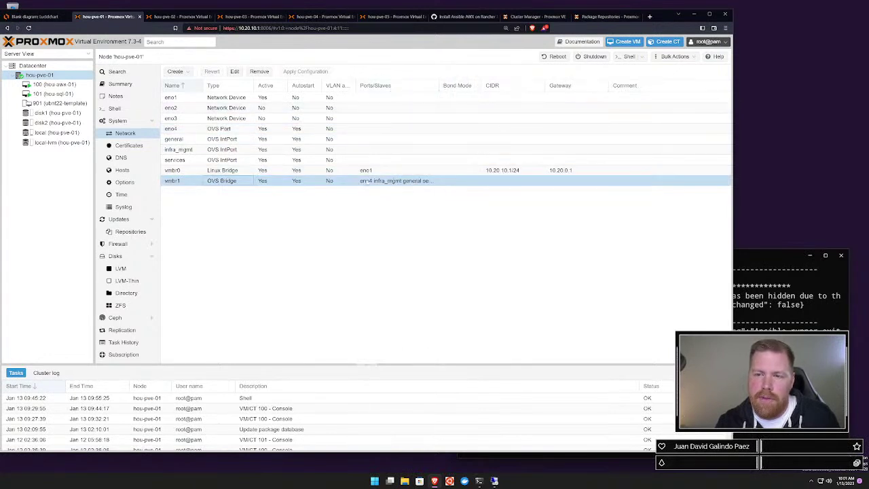
pyautogui.click(232, 130)
pyautogui.press('Down')
pyautogui.press('Down')
pyautogui.press('Down')
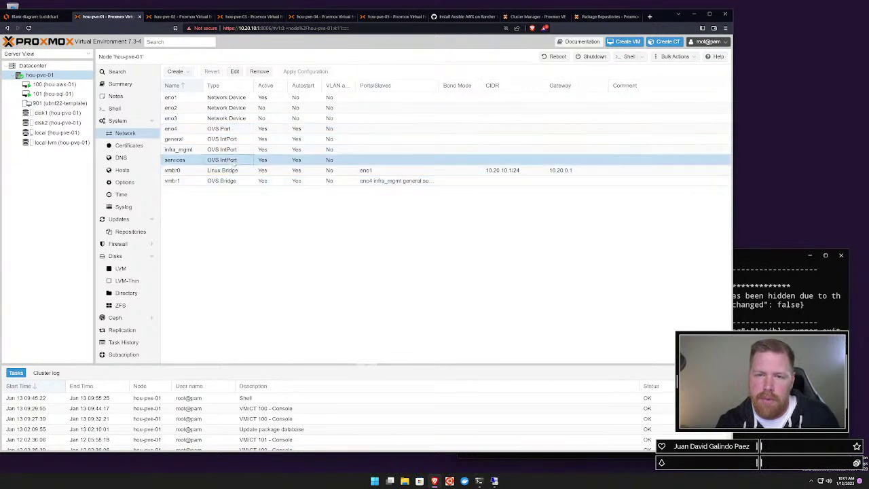
pyautogui.click(224, 185)
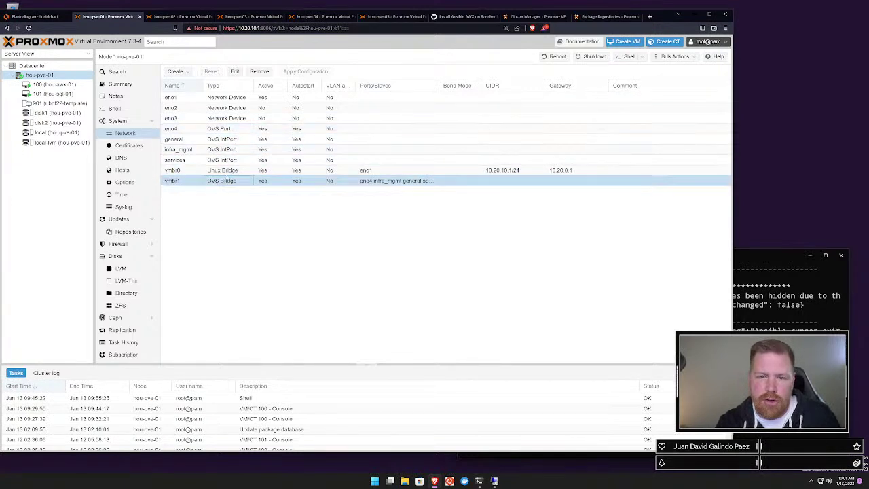
# Step: Review the general, infra_mgmt and services OVS IntPorts on vmbr1
pyautogui.click(234, 141)
pyautogui.press('Down')
pyautogui.press('Down')
pyautogui.click(238, 141)
pyautogui.click(241, 150)
pyautogui.click(244, 160)
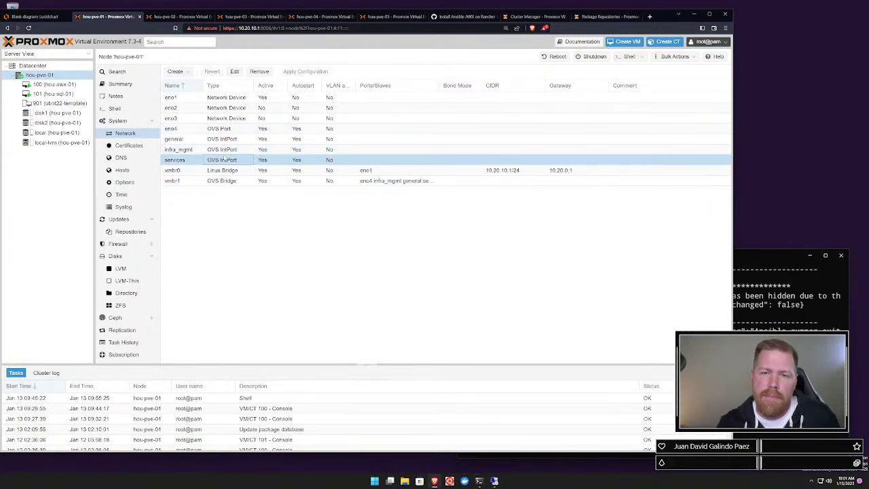
# Step: Compare against the Lucidchart diagram, then bring the Ansible output terminal forward
pyautogui.click(37, 16)
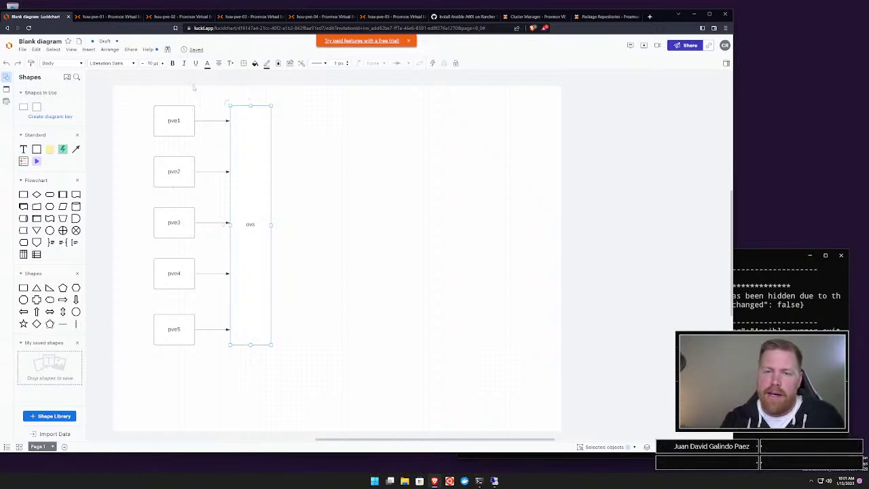
pyautogui.click(108, 15)
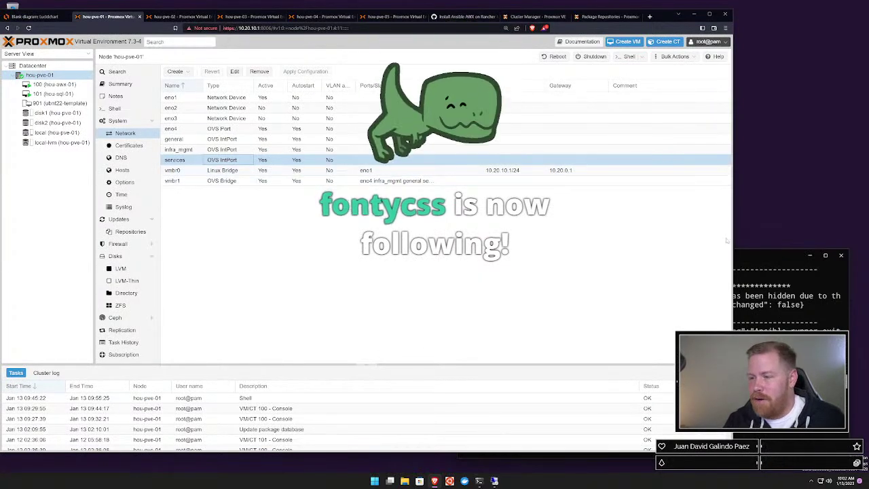
pyautogui.click(764, 262)
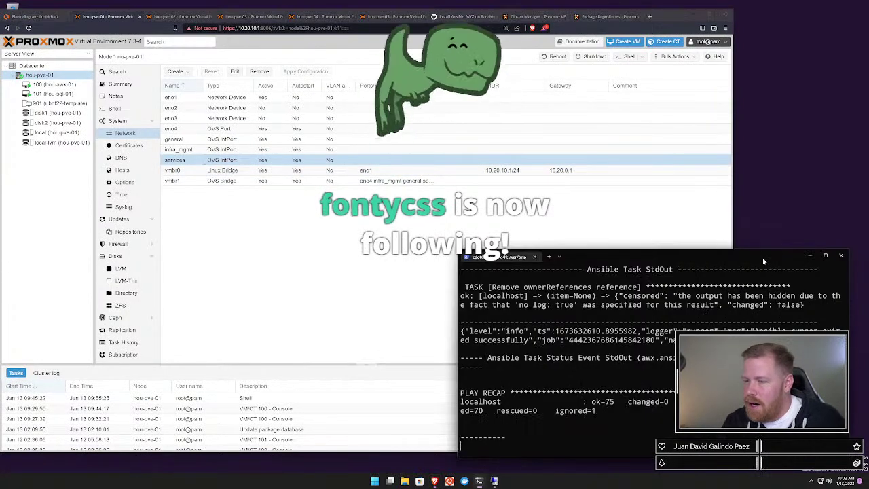
# Step: Maximize the terminal and highlight the PLAY RECAP counts ok=75, skipped=70 and ignored=1
pyautogui.doubleClick(697, 257)
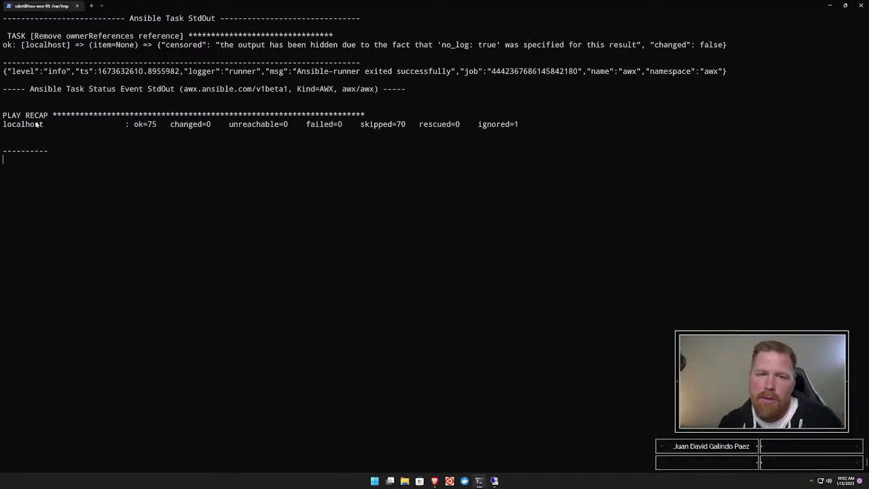
pyautogui.moveTo(133, 126); pyautogui.dragTo(155, 127)
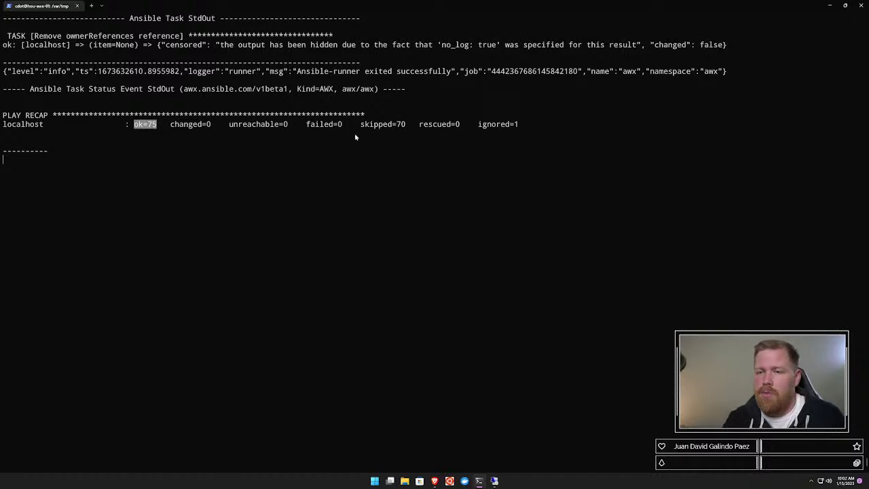
pyautogui.moveTo(406, 126); pyautogui.dragTo(397, 126)
pyautogui.moveTo(523, 128); pyautogui.dragTo(522, 128)
pyautogui.click(517, 127)
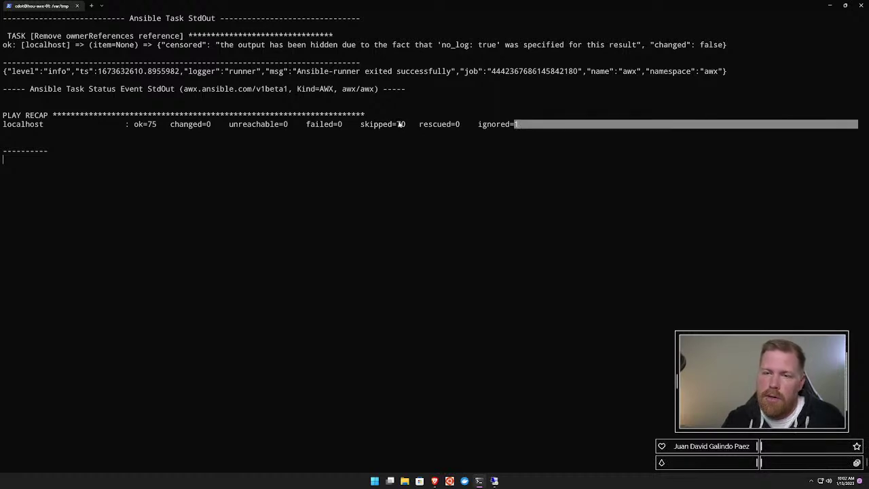
pyautogui.moveTo(397, 126); pyautogui.dragTo(405, 127)
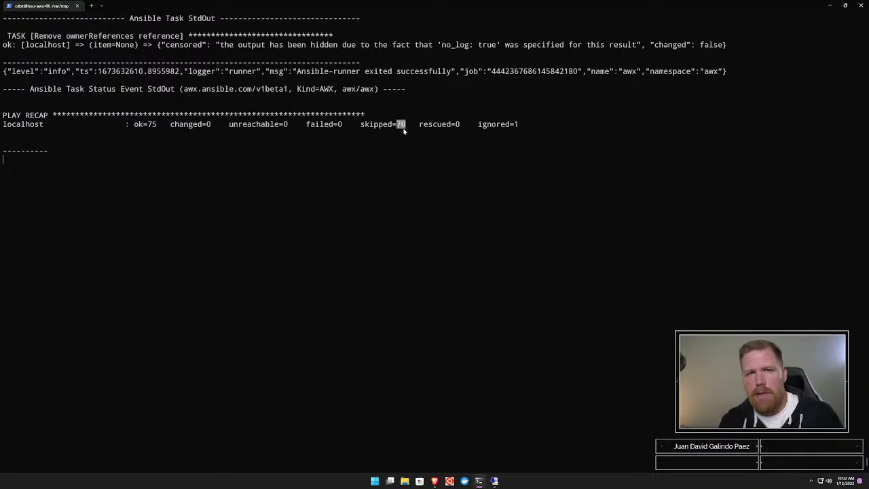
pyautogui.scroll(15, 404, 131)
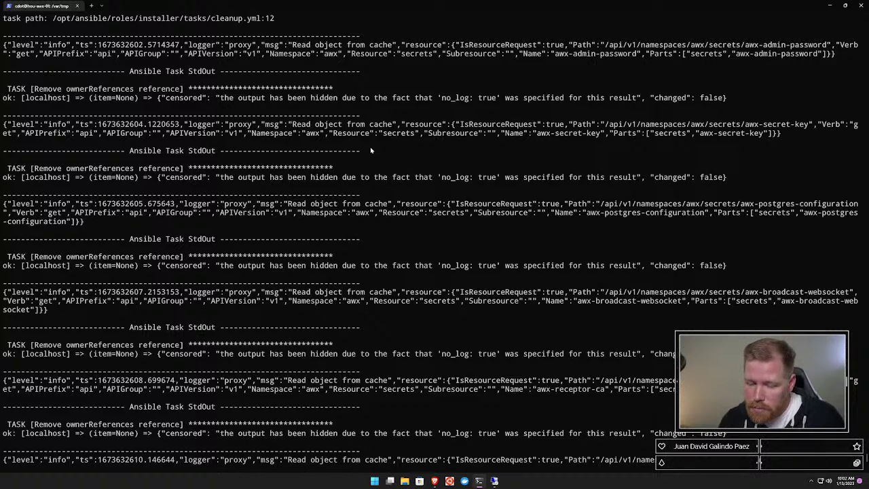
# Step: Open a new Brave tab and type 'micro' into the address bar
pyautogui.click(435, 480)
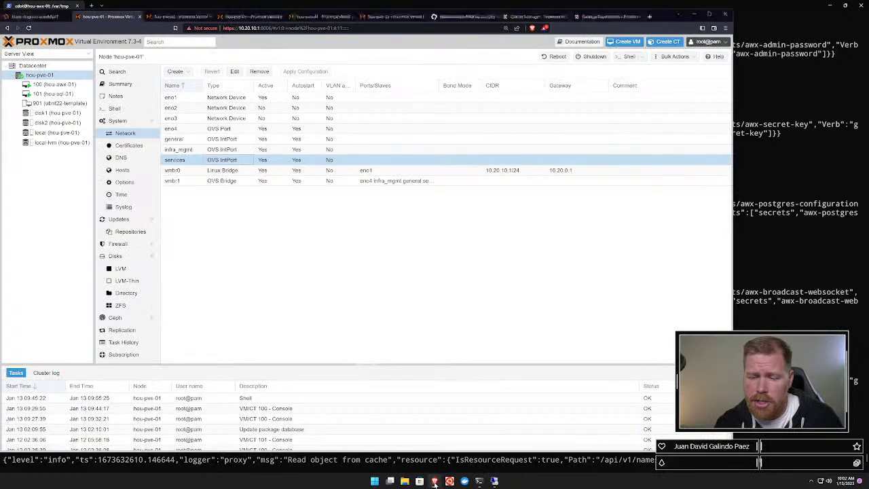
pyautogui.hotkey('ctrl', 't')
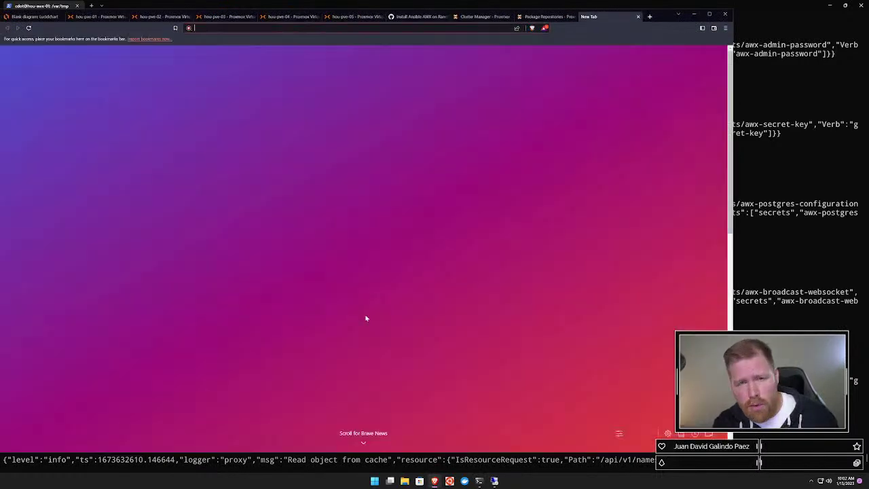
pyautogui.write('micro')
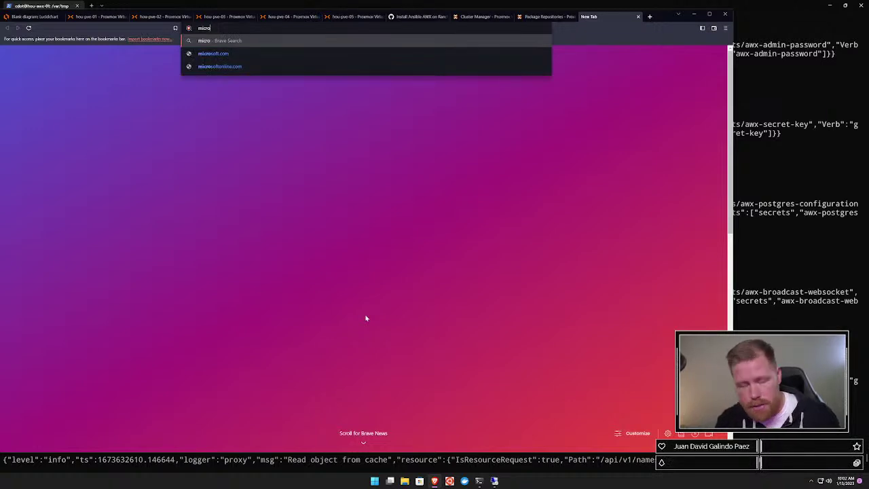
# Step: Search for 'microshift', then refine the search to 'microshift rhel'
pyautogui.write('shift')
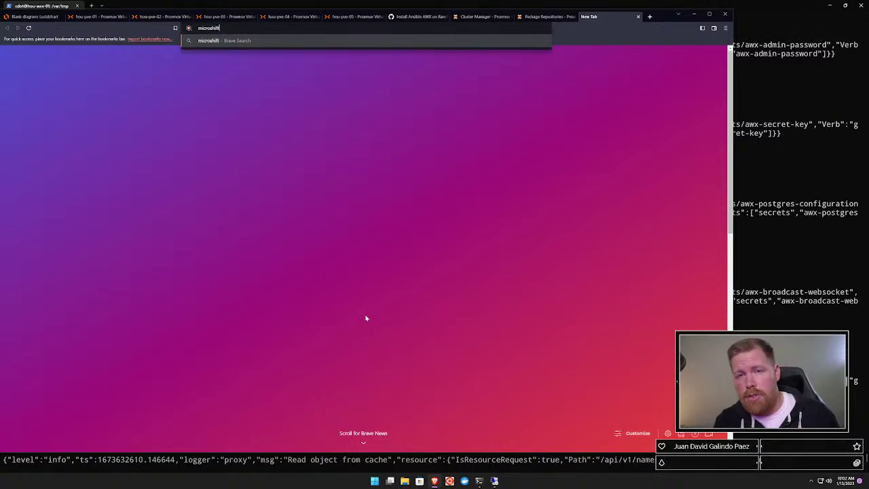
pyautogui.press('Return')
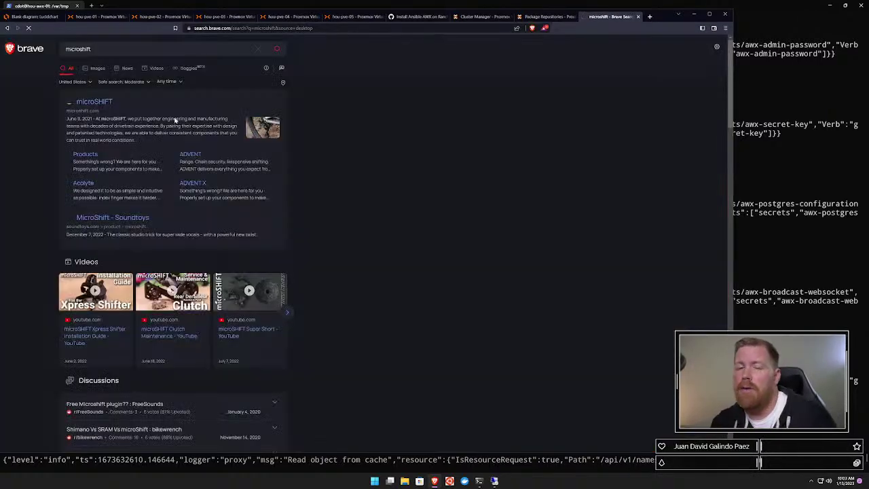
pyautogui.click(128, 49)
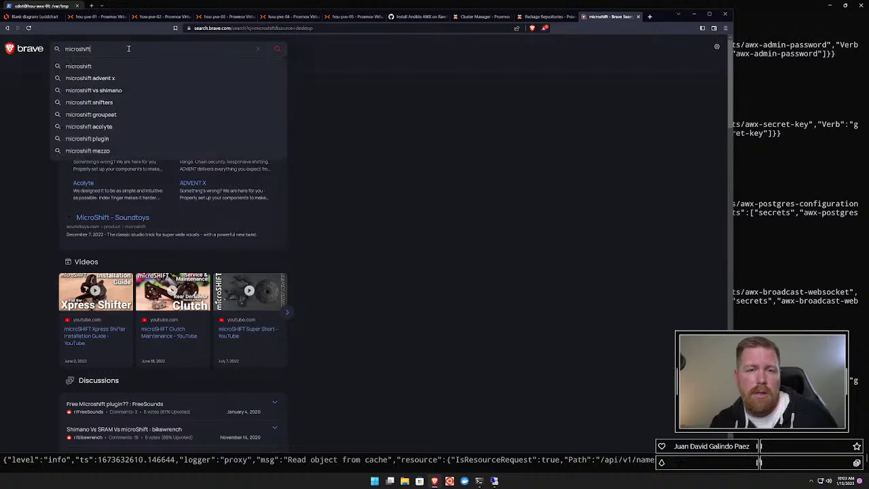
pyautogui.write('mel')
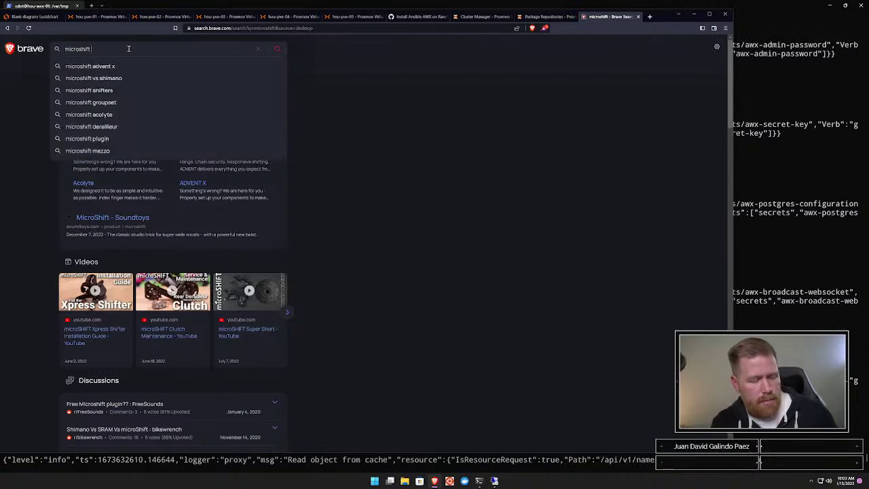
pyautogui.press('Return')
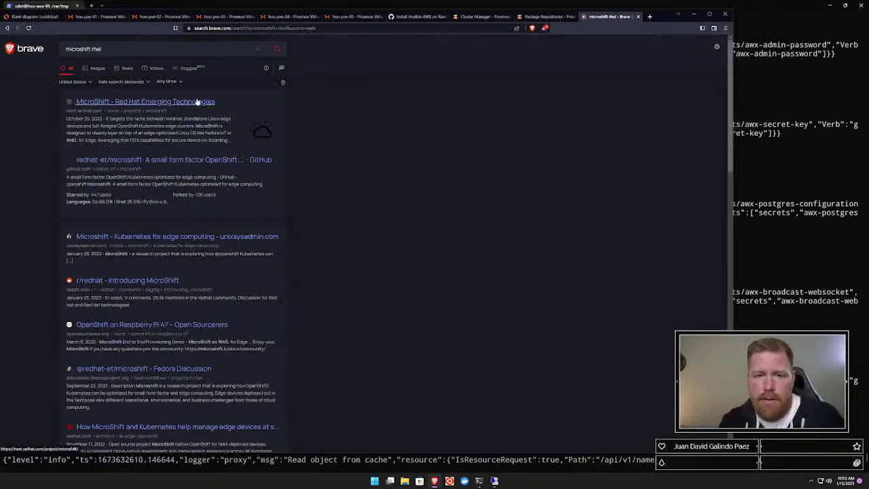
# Step: Read the unixsysadmin MicroShift article and follow its link to the GitHub microshift repository
pyautogui.click(188, 236)
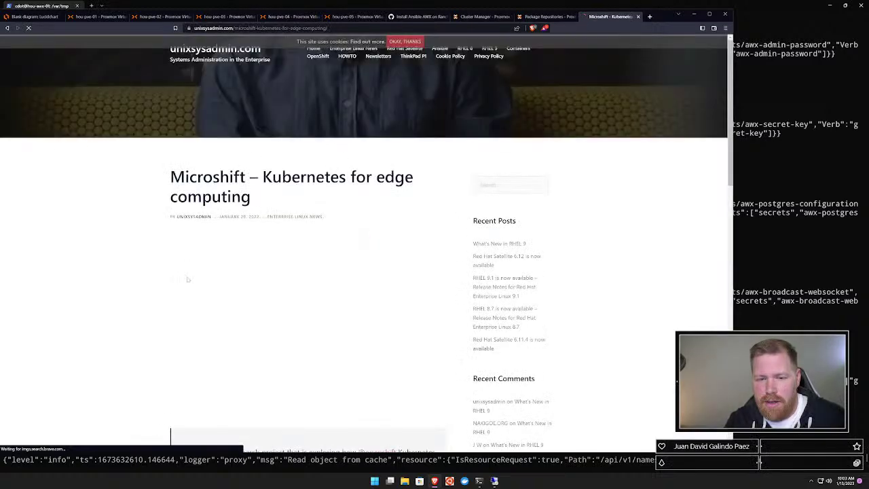
pyautogui.scroll(-3, 294, 258)
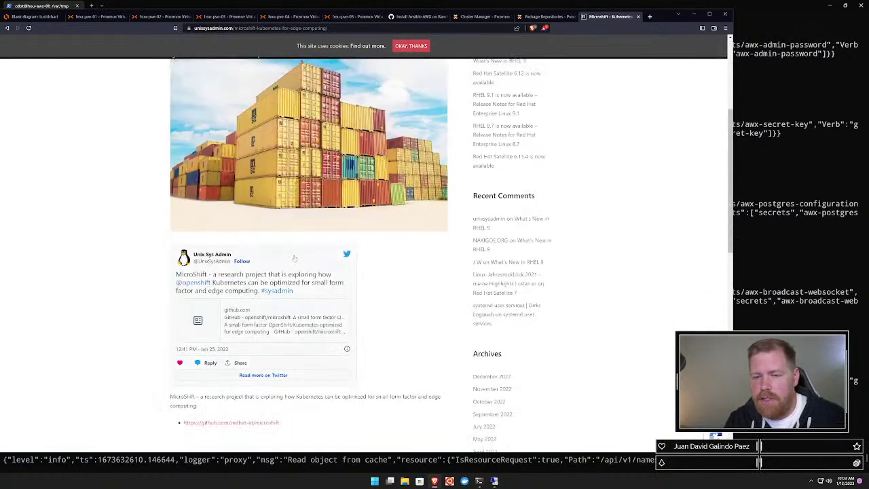
pyautogui.scroll(-1, 294, 259)
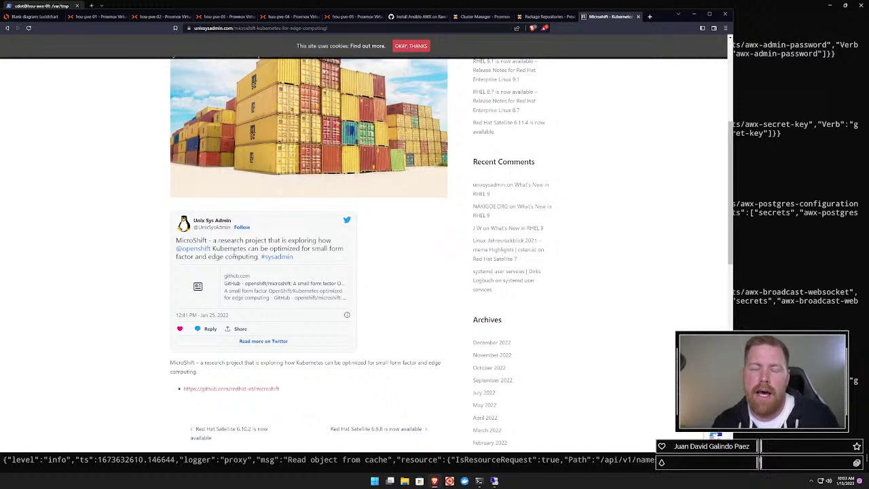
pyautogui.scroll(3, 233, 253)
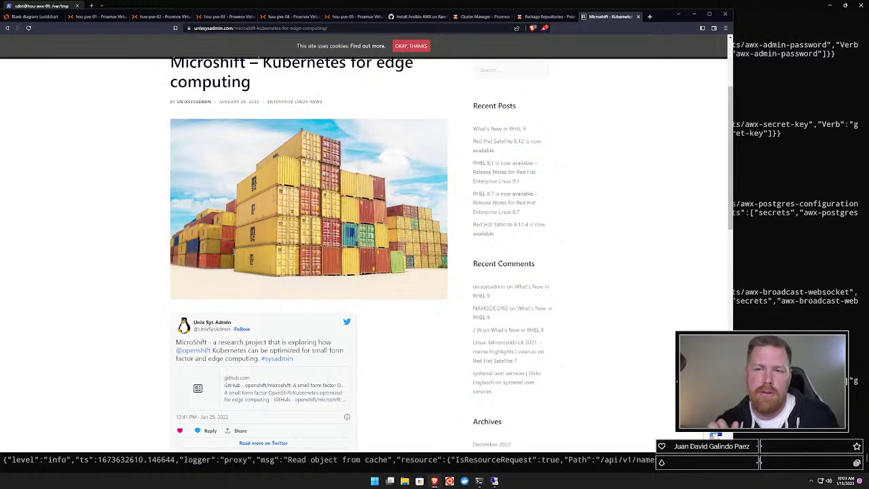
pyautogui.scroll(3, 333, 223)
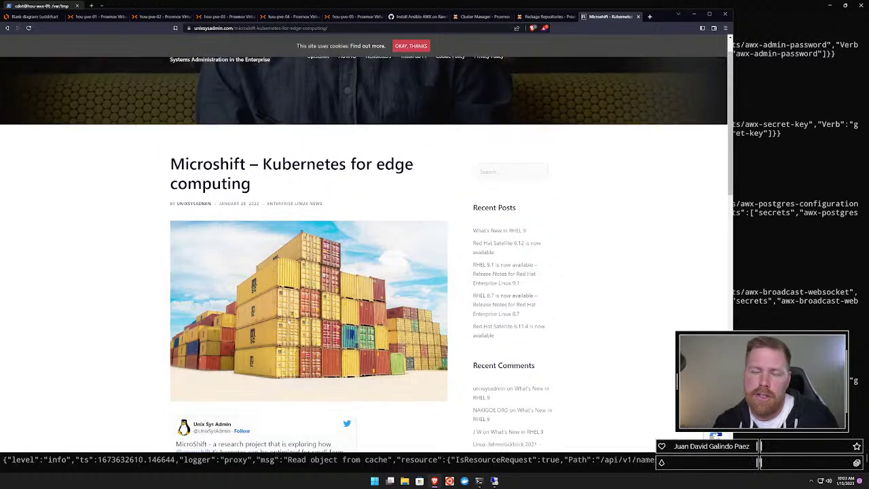
pyautogui.scroll(-7, 288, 325)
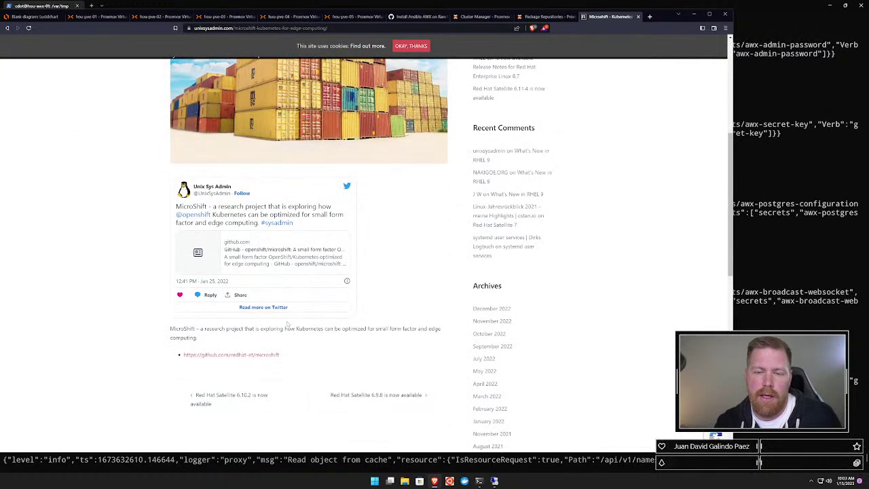
pyautogui.click(254, 355)
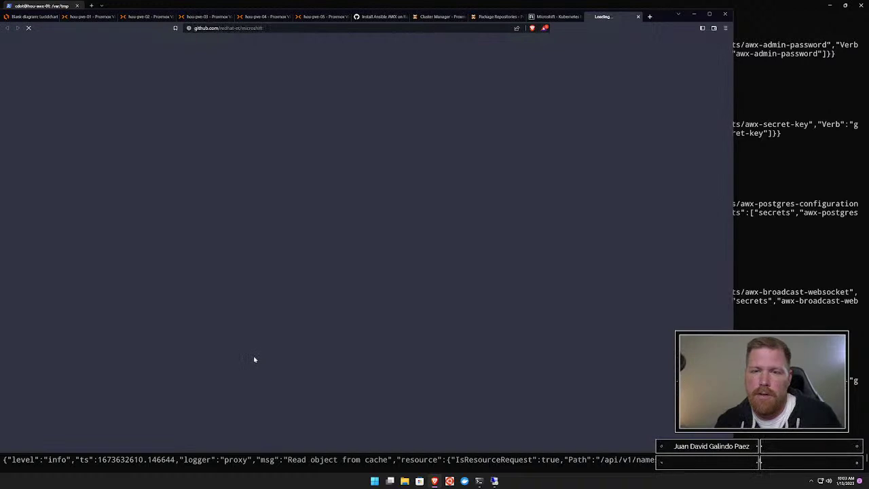
# Step: Read through the openshift/microshift README, then minimize Brave to reveal the AWX PLAY RECAP
pyautogui.scroll(-3, 253, 361)
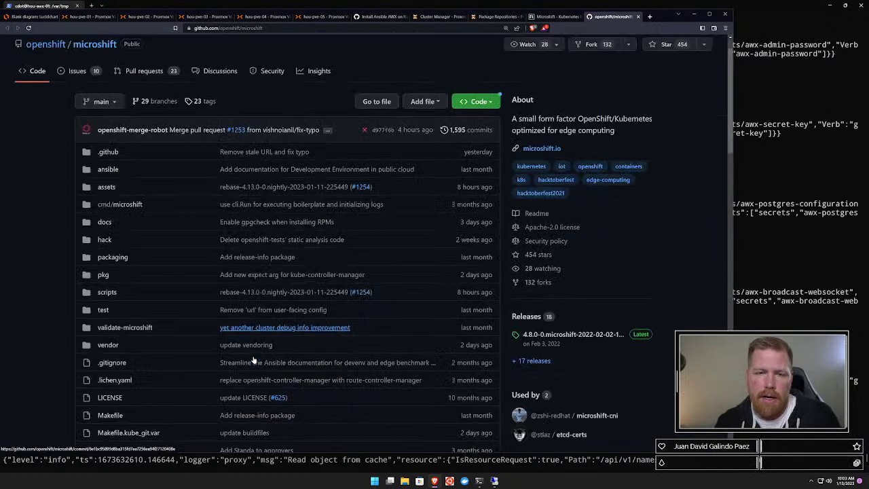
pyautogui.scroll(3, 254, 361)
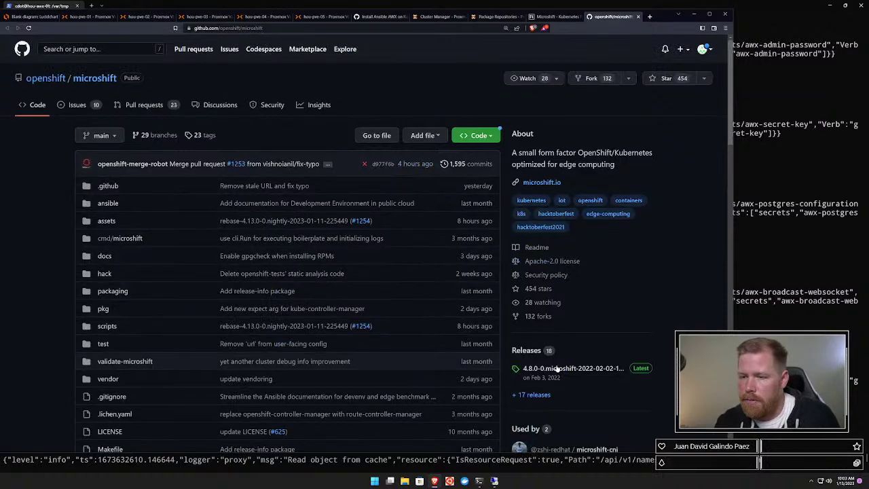
pyautogui.scroll(-3, 491, 174)
pyautogui.scroll(-10, 146, 297)
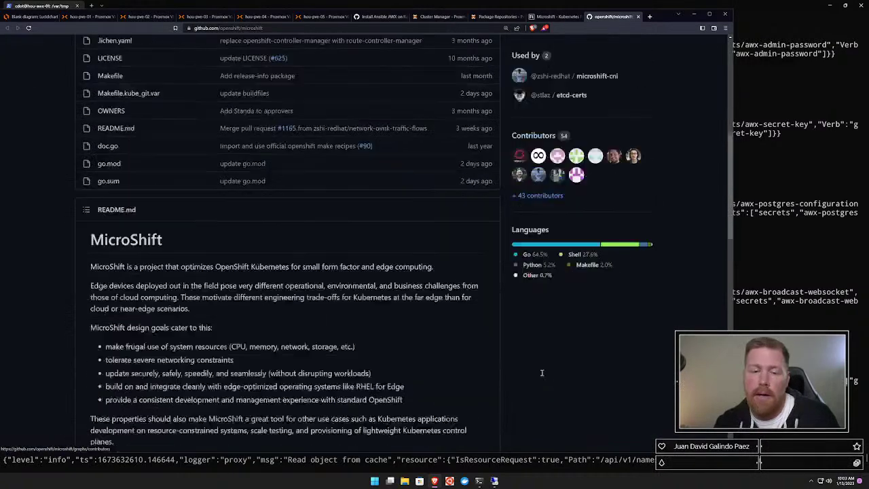
pyautogui.scroll(-1, 146, 297)
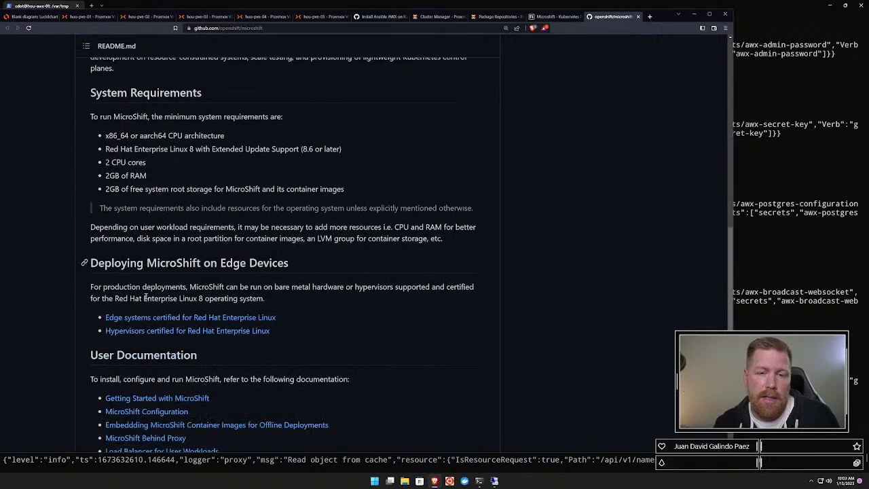
pyautogui.scroll(-3, 337, 271)
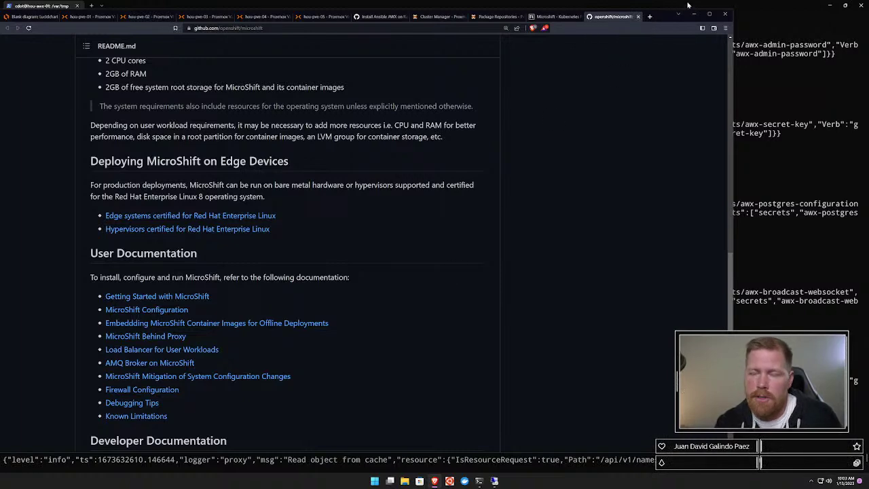
pyautogui.doubleClick(173, 161)
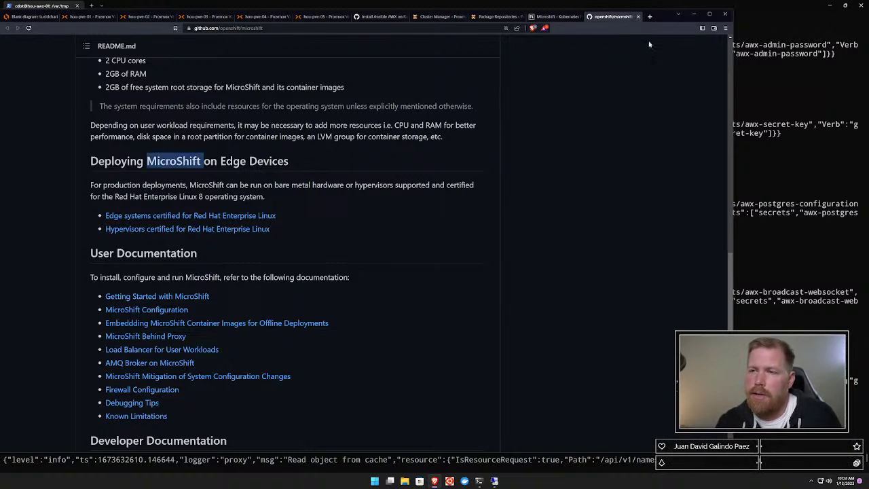
pyautogui.click(692, 15)
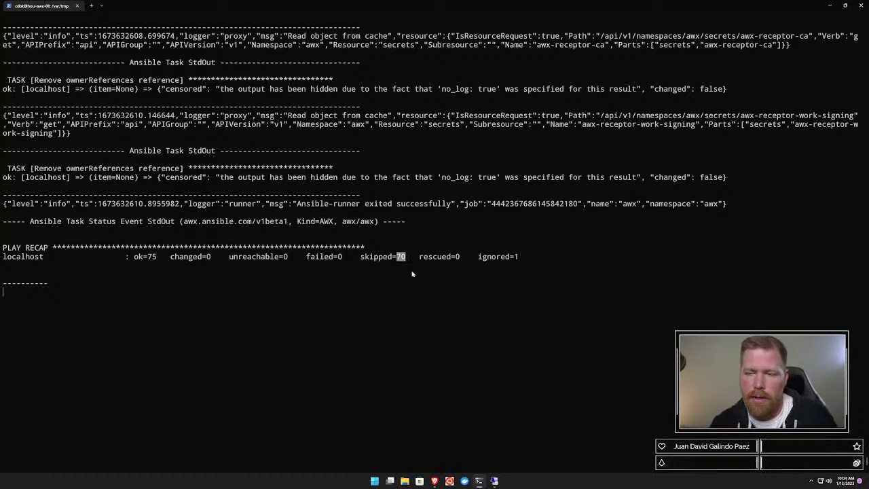
# Step: Stop following the operator logs and tile the terminal left of the AWX install gist
pyautogui.hotkey('ctrl', 'c')
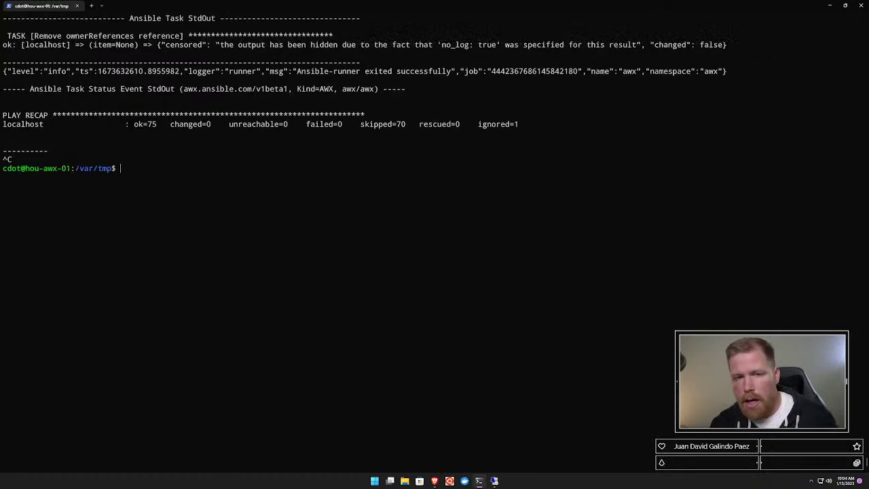
pyautogui.click(434, 480)
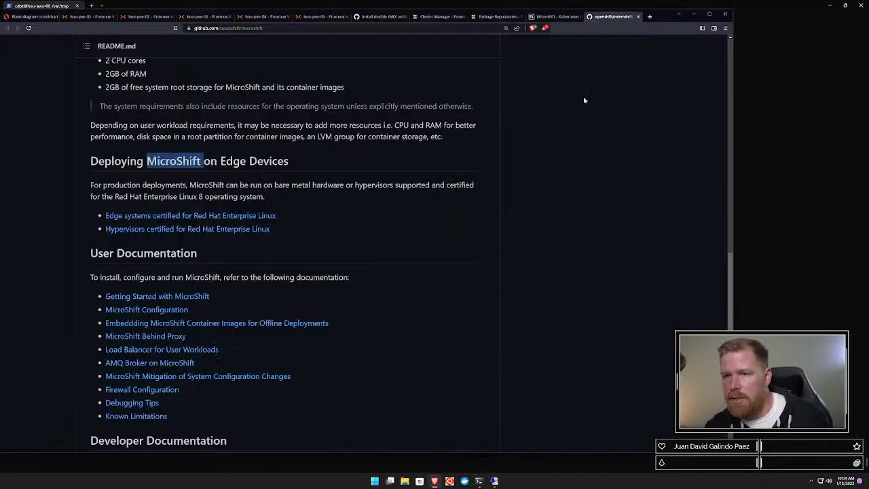
pyautogui.click(380, 17)
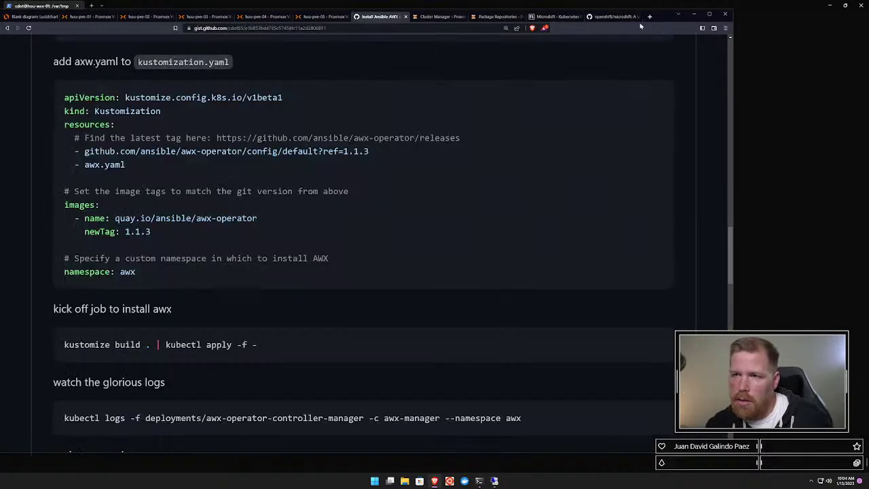
pyautogui.moveTo(670, 19); pyautogui.dragTo(868, 19)
pyautogui.click(305, 207)
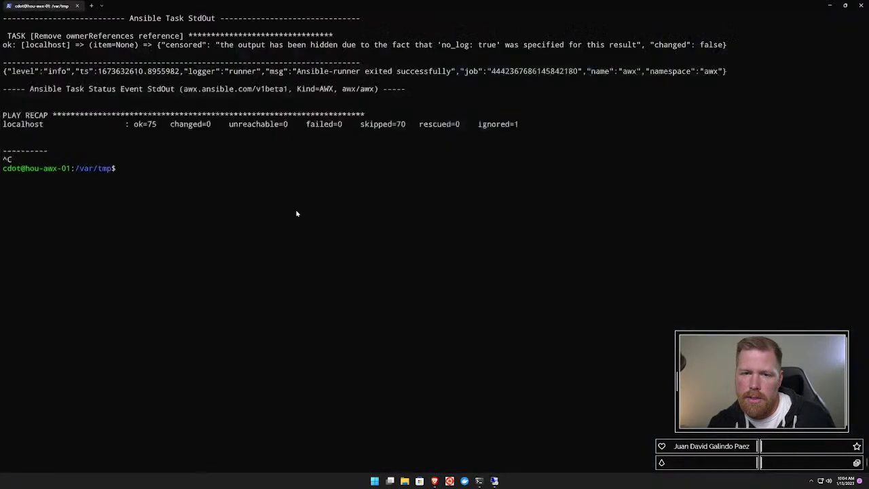
# Step: Copy the gist's kubectl get secret awx-admin-password command and paste it at the terminal prompt
pyautogui.scroll(-3, 596, 317)
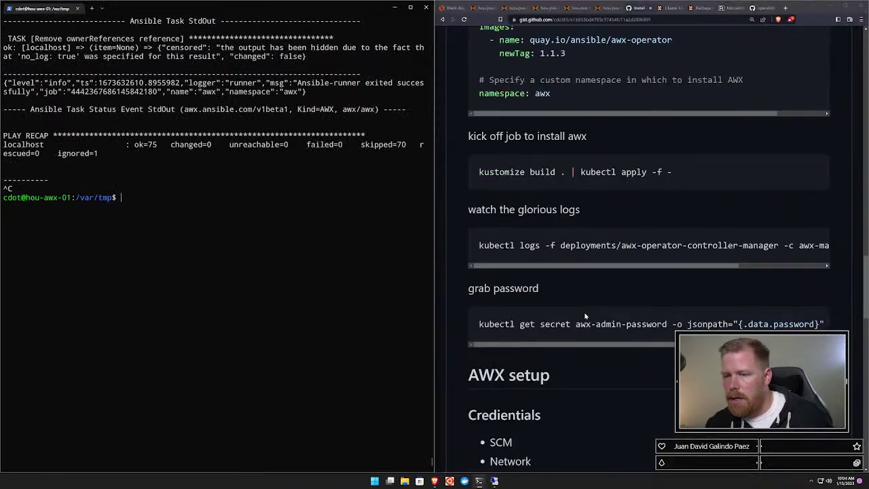
pyautogui.doubleClick(505, 324)
pyautogui.tripleClick(508, 324)
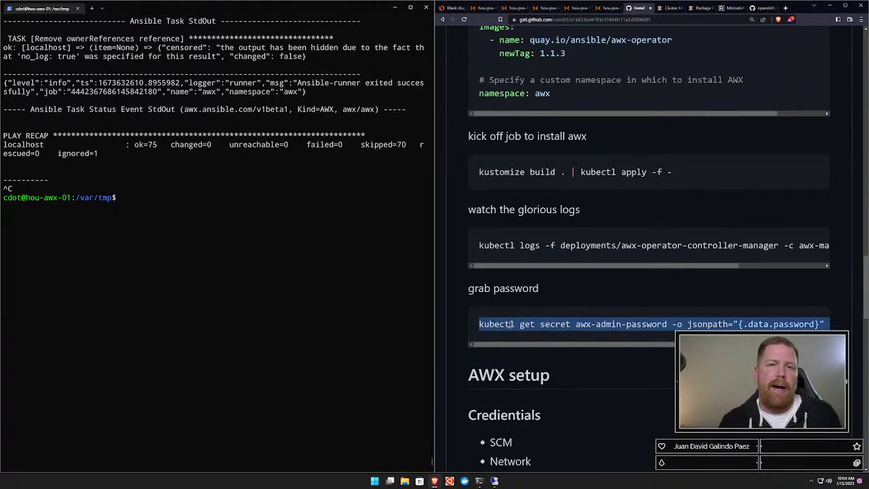
pyautogui.scroll(-2, 511, 324)
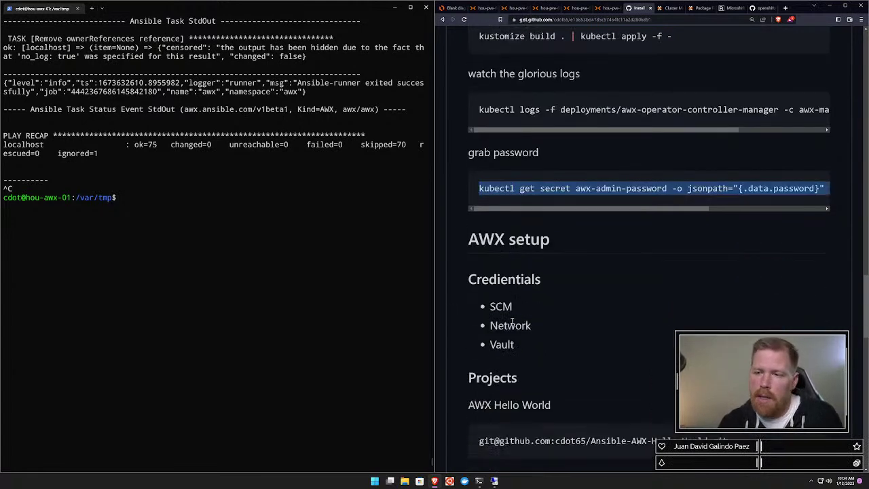
pyautogui.moveTo(507, 208); pyautogui.dragTo(529, 211)
pyautogui.moveTo(539, 209); pyautogui.dragTo(652, 211)
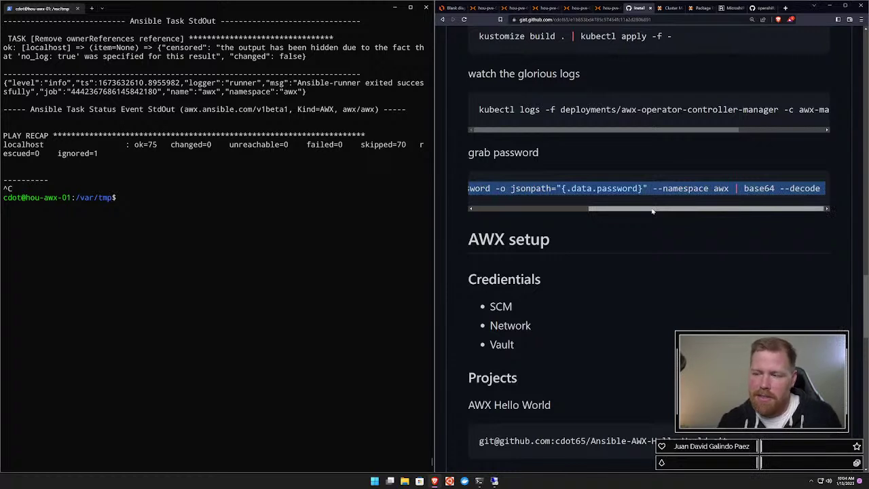
pyautogui.moveTo(652, 211); pyautogui.dragTo(534, 210)
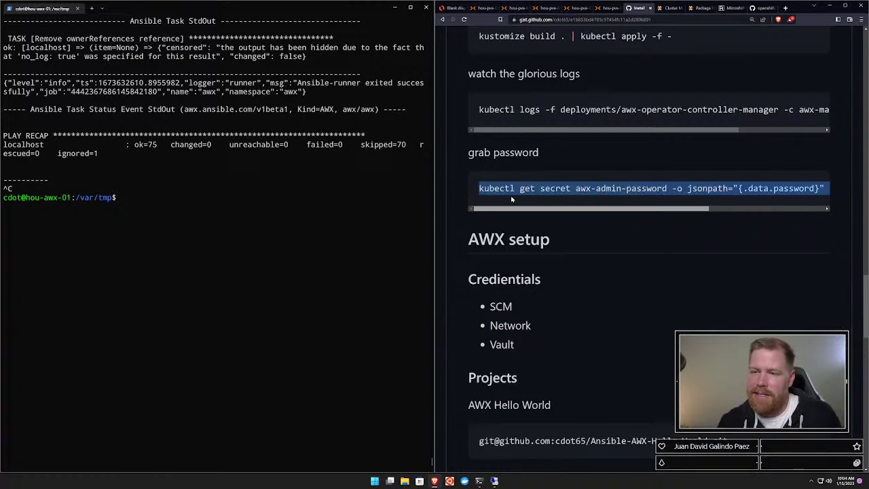
pyautogui.rightClick(511, 191)
pyautogui.click(526, 196)
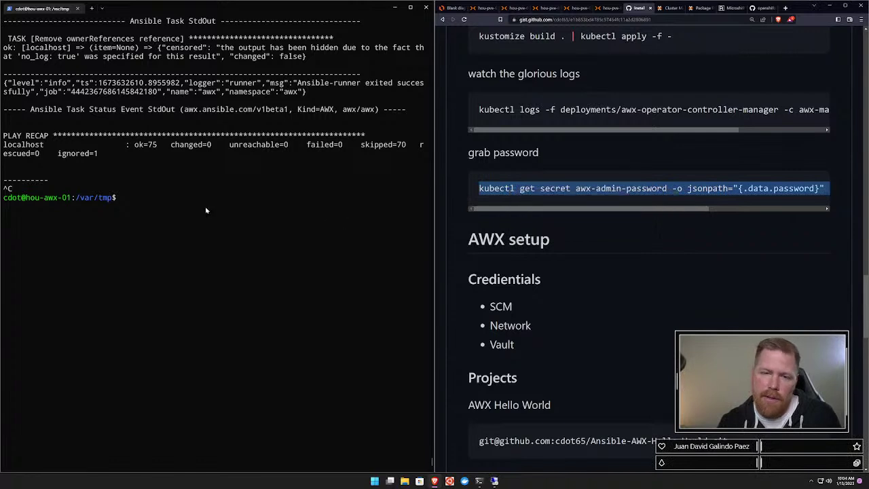
pyautogui.rightClick(206, 211)
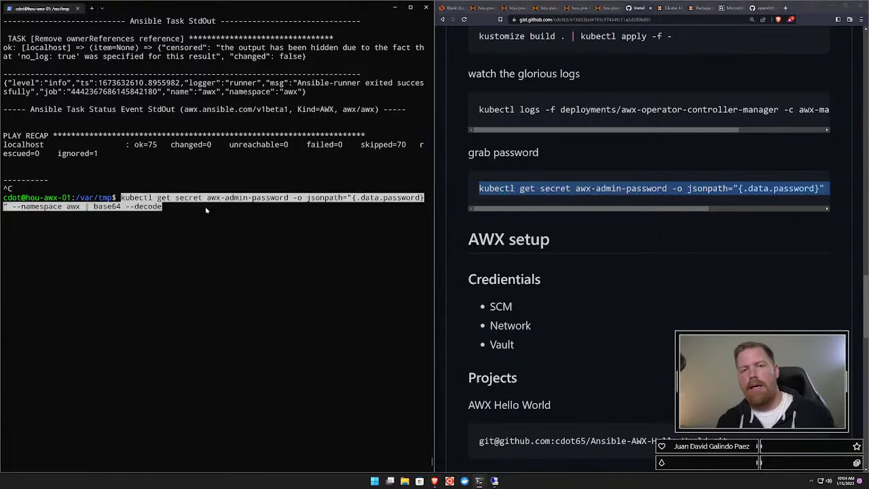
# Step: Run the command to print the decoded AWX admin password and select it in the terminal
pyautogui.press('Return')
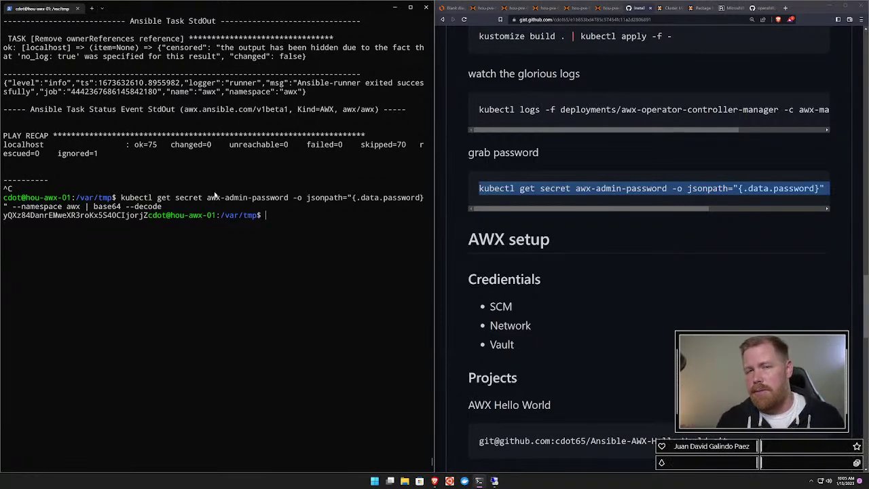
pyautogui.click(494, 169)
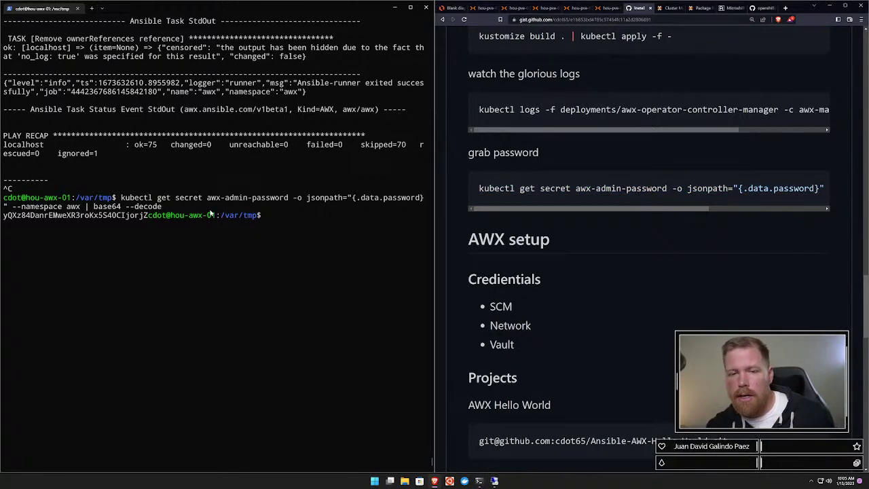
pyautogui.click(146, 218)
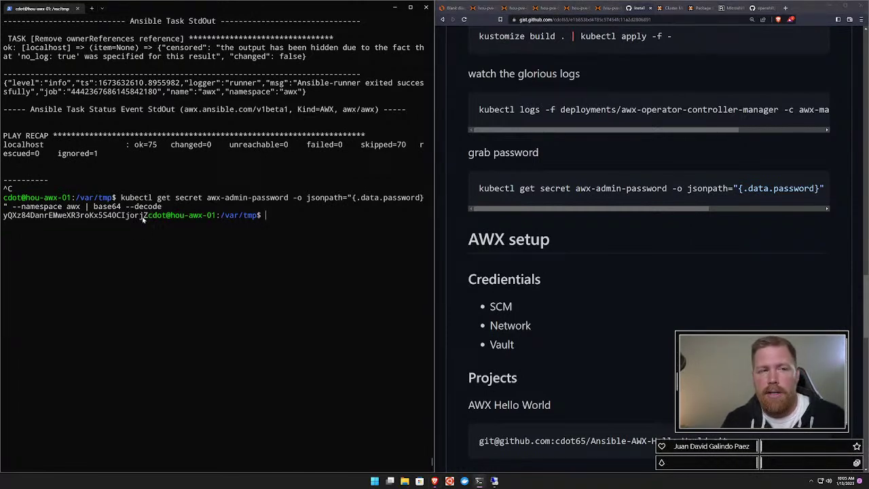
pyautogui.moveTo(147, 218); pyautogui.dragTo(9, 216)
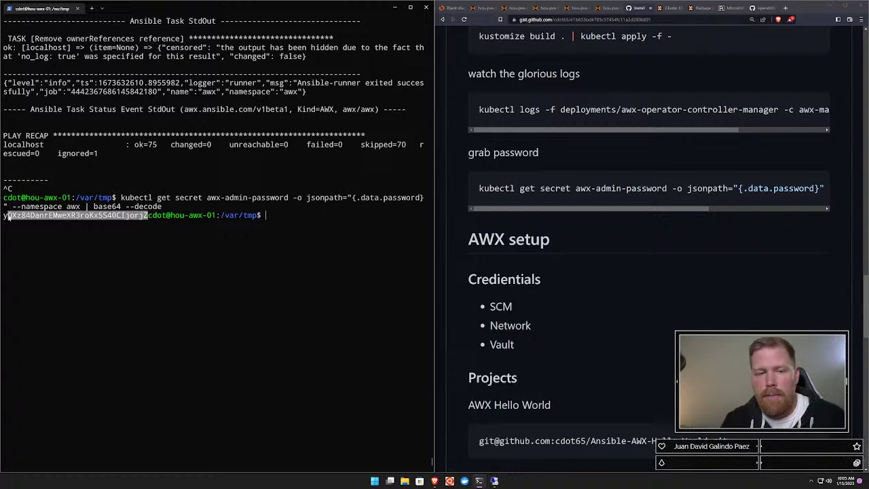
# Step: Search the web for 'portainer' in a new Brave tab
pyautogui.click(591, 258)
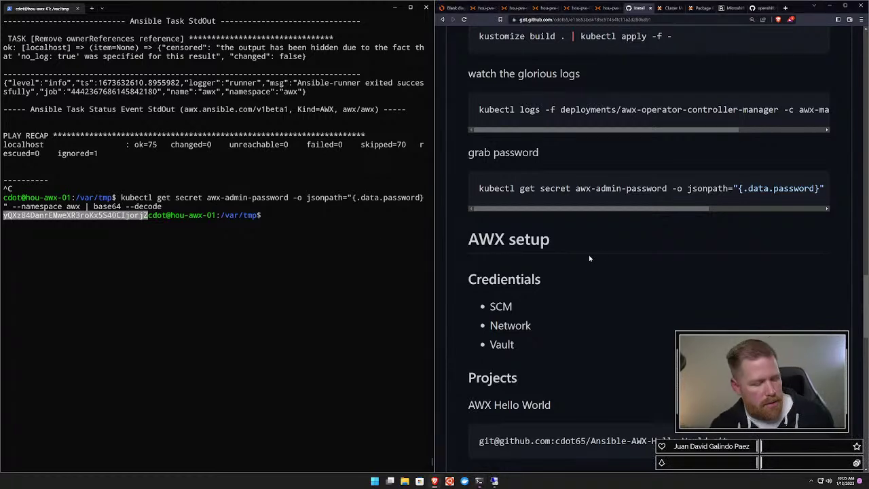
pyautogui.hotkey('ctrl', 't')
pyautogui.write('portainer')
pyautogui.press('Return')
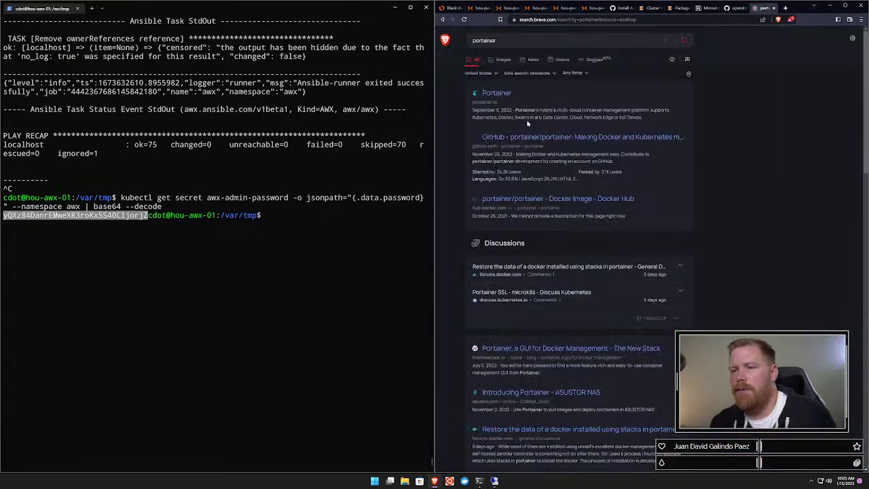
# Step: Open portainer.io from the results and scroll through its container-management homepage
pyautogui.click(497, 93)
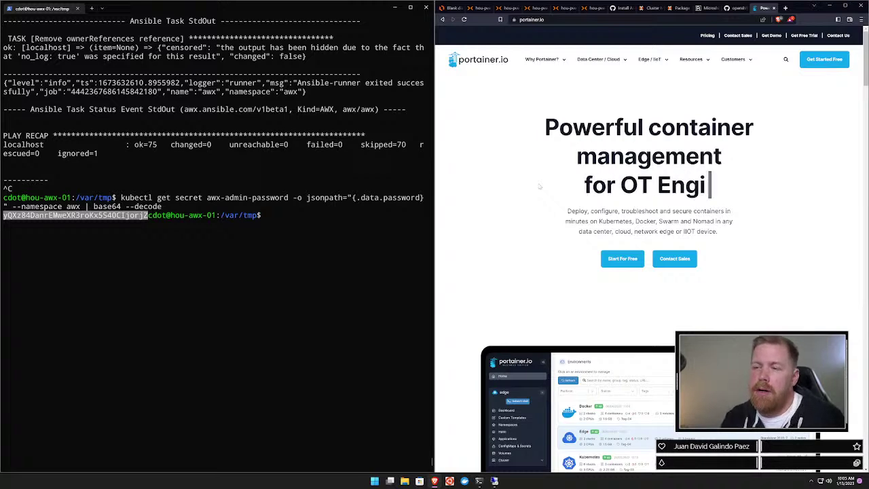
pyautogui.doubleClick(703, 221)
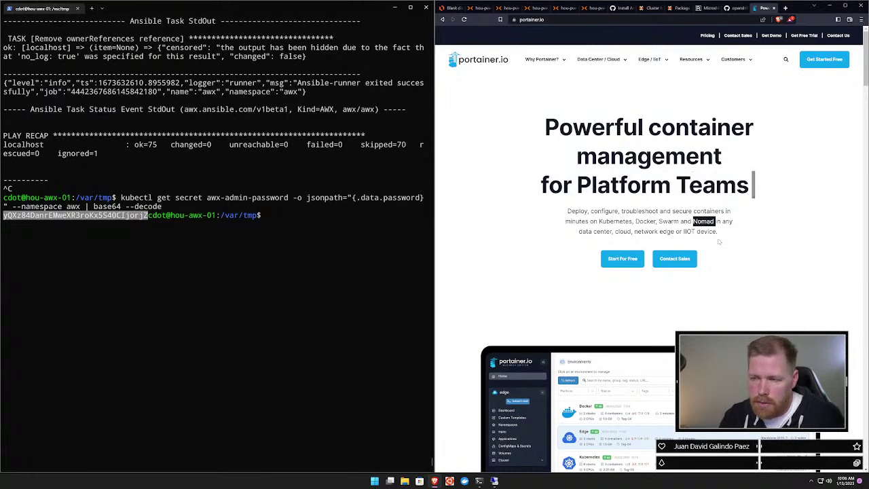
pyautogui.scroll(-2, 718, 241)
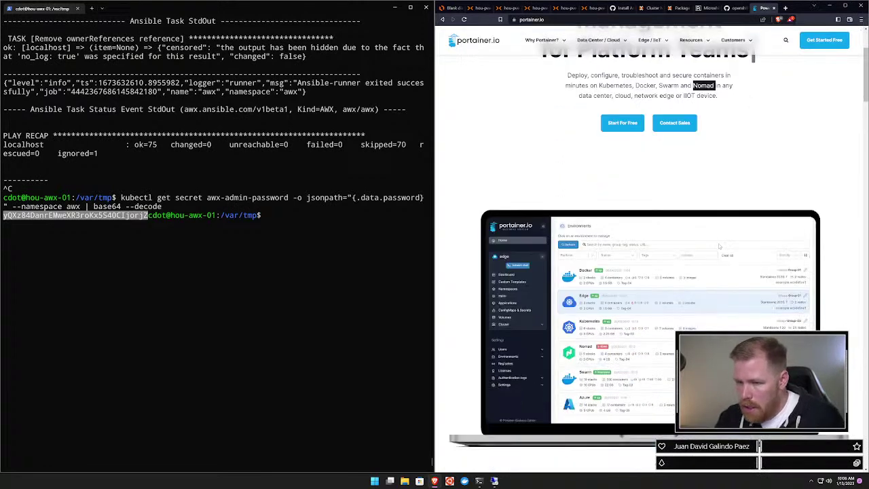
pyautogui.scroll(-1, 527, 274)
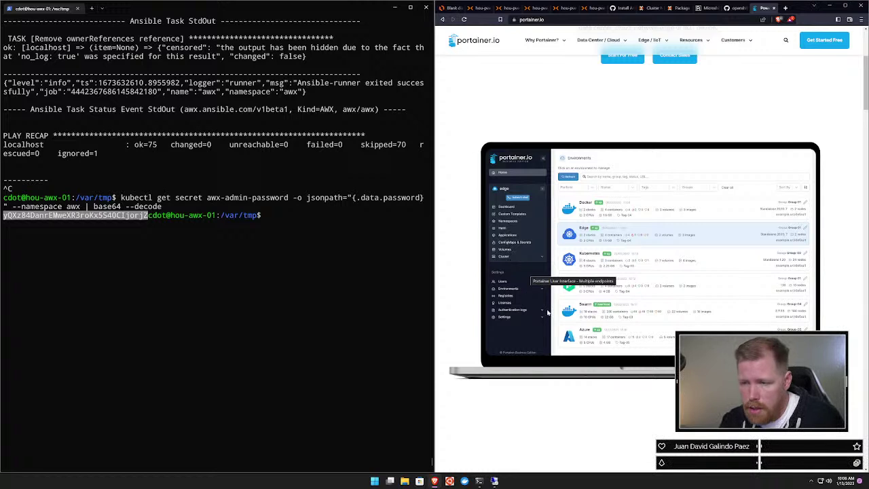
pyautogui.scroll(-1, 546, 314)
pyautogui.scroll(-4, 603, 325)
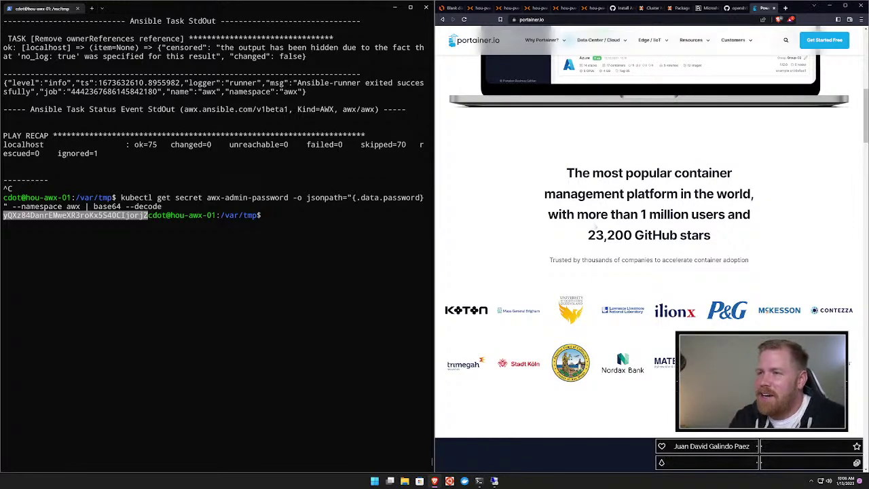
pyautogui.scroll(-2, 594, 235)
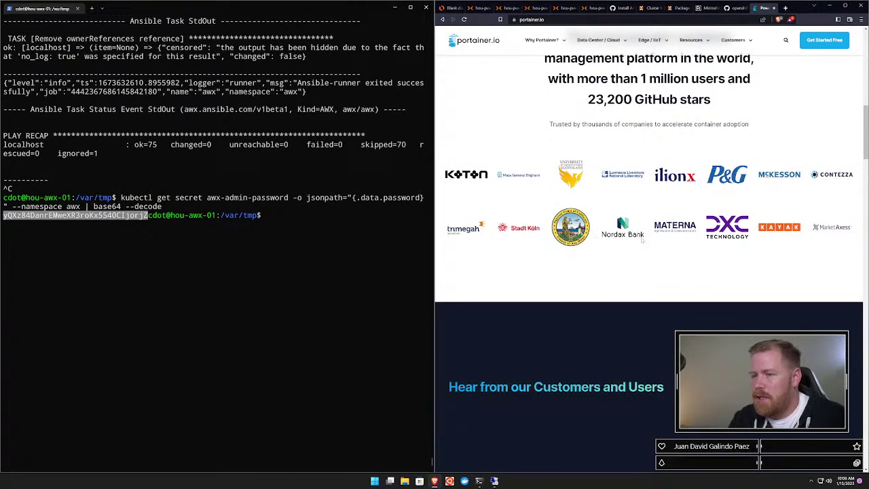
pyautogui.scroll(-2, 641, 241)
pyautogui.scroll(-5, 644, 243)
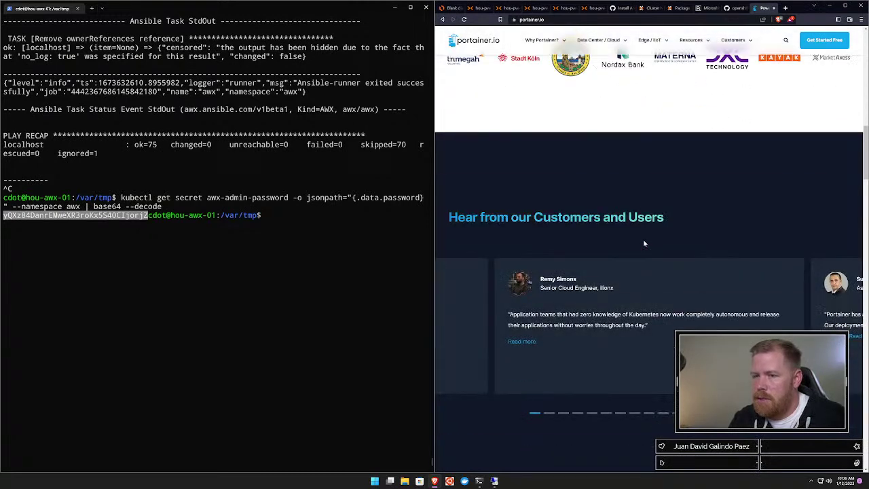
pyautogui.scroll(12, 642, 243)
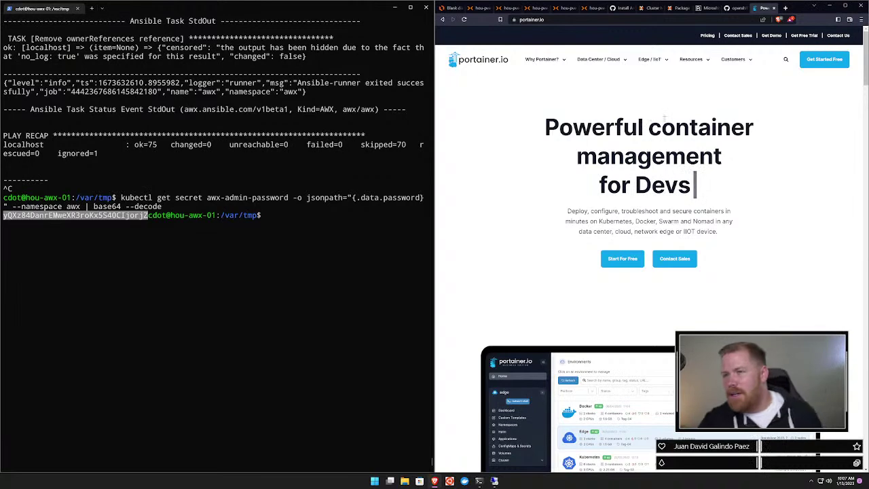
# Step: Open Portainer's Pricing page and scroll to the Home & Student, Professional and Enterprise cards
pyautogui.click(706, 38)
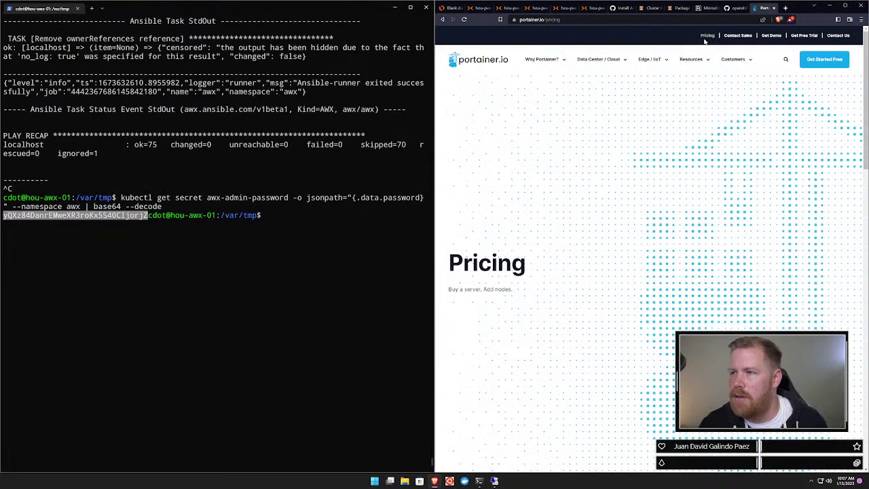
pyautogui.scroll(-3, 542, 180)
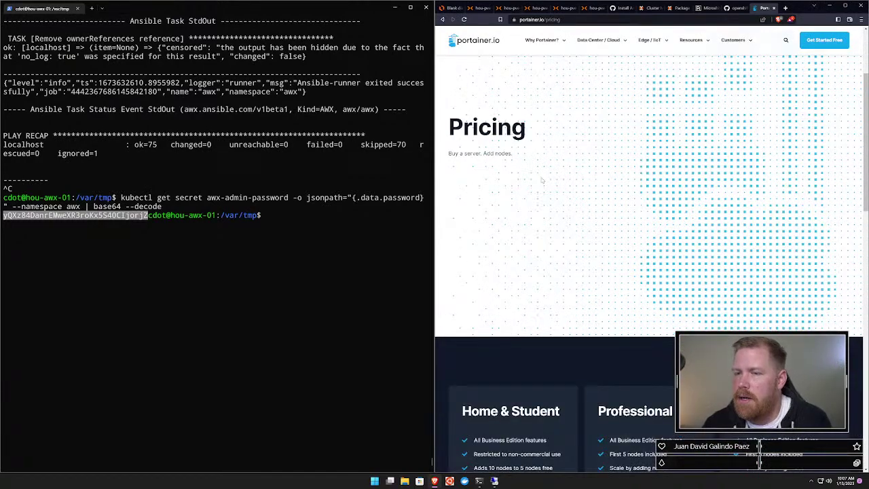
pyautogui.scroll(-5, 542, 180)
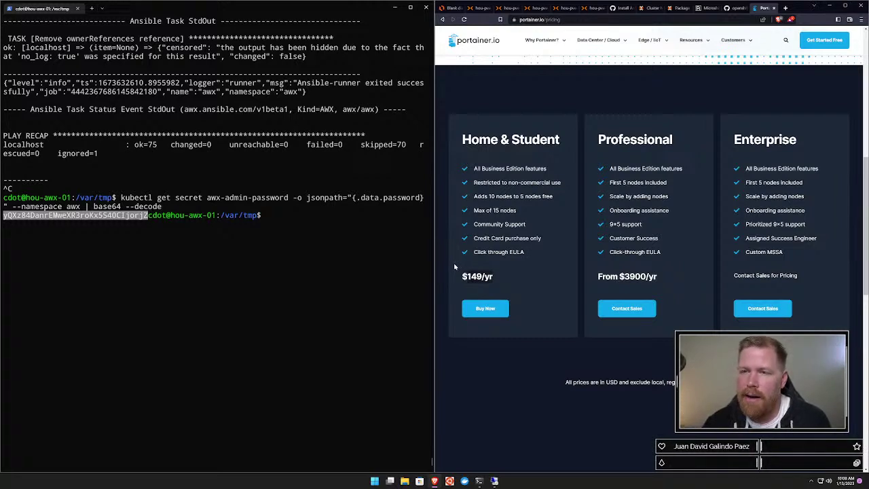
pyautogui.scroll(-4, 533, 278)
pyautogui.scroll(-3, 532, 283)
pyautogui.scroll(6, 532, 283)
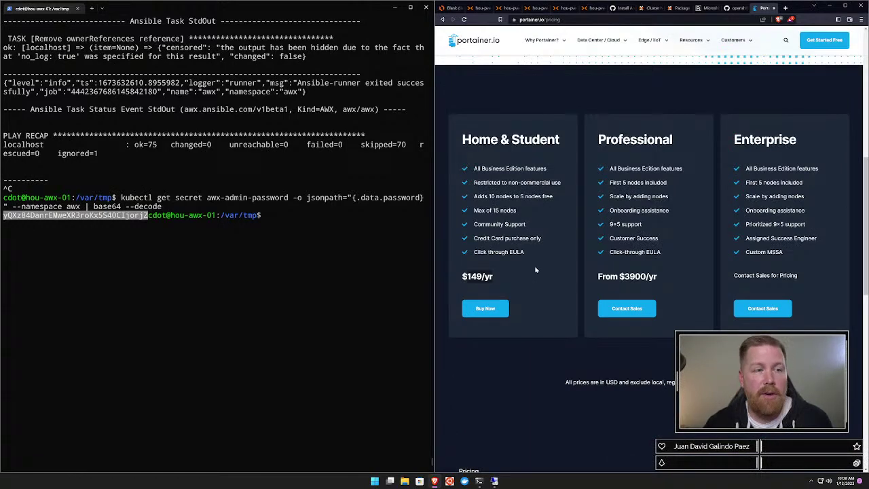
pyautogui.scroll(-3, 641, 370)
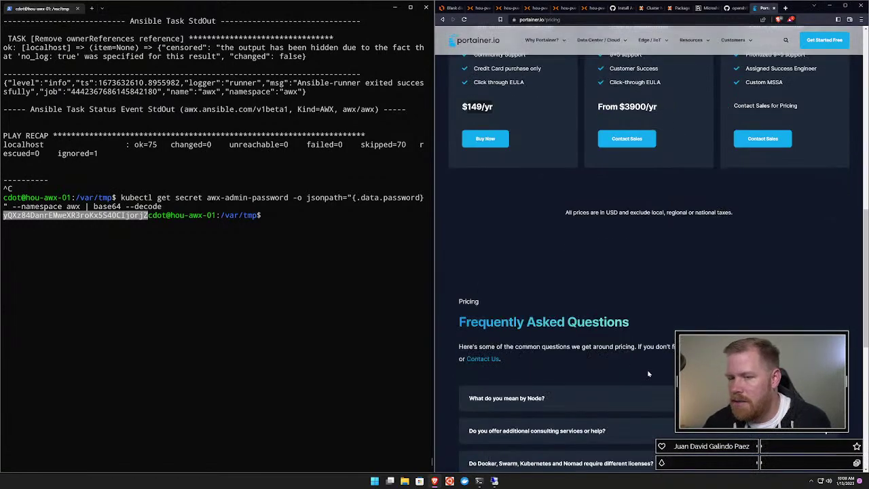
pyautogui.scroll(8, 648, 372)
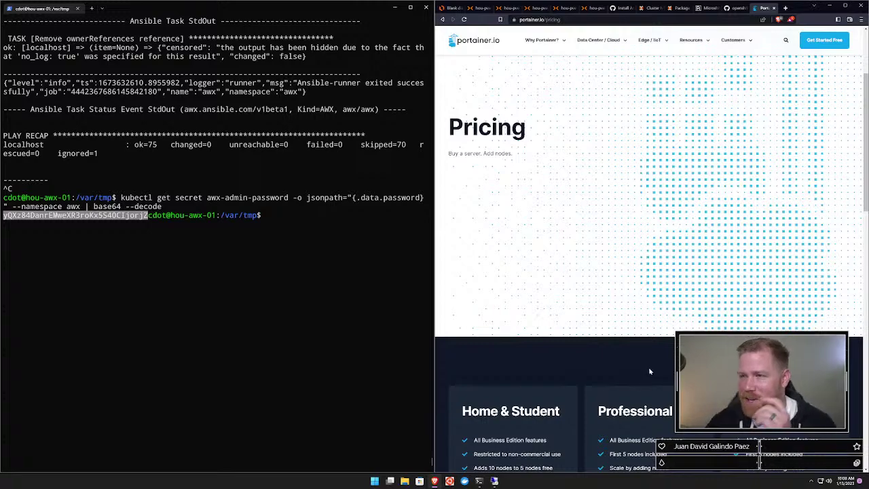
pyautogui.scroll(-2, 653, 370)
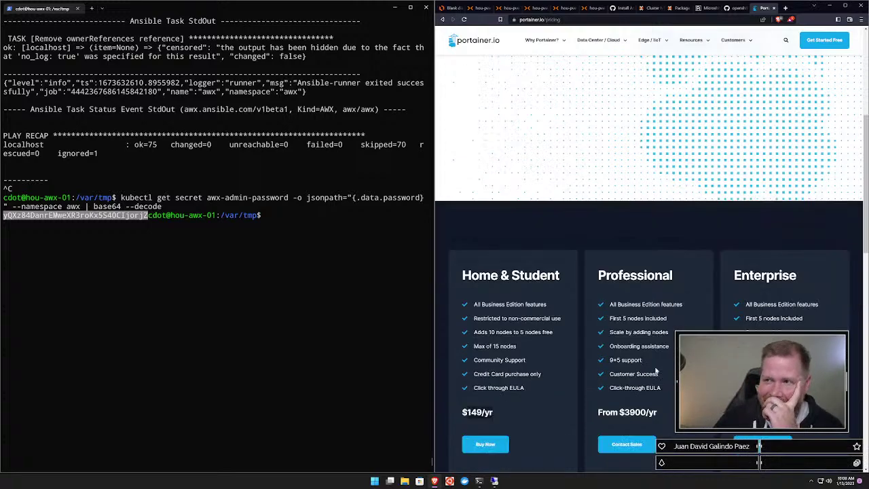
# Step: Open the free five-node offer and enter the first name, last name and company name
pyautogui.click(824, 41)
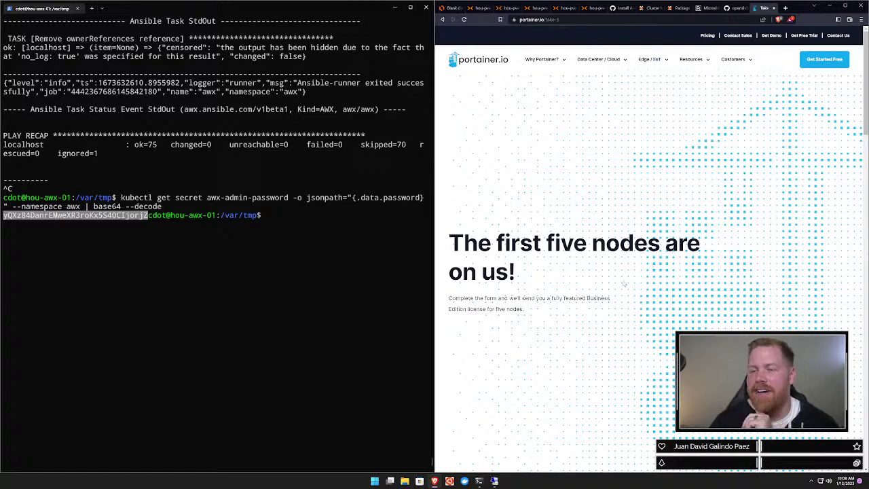
pyautogui.scroll(-5, 623, 285)
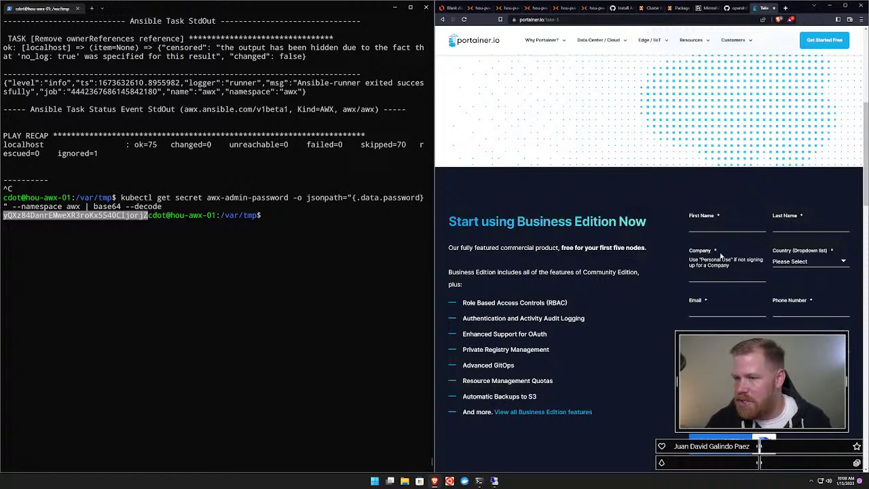
pyautogui.click(721, 227)
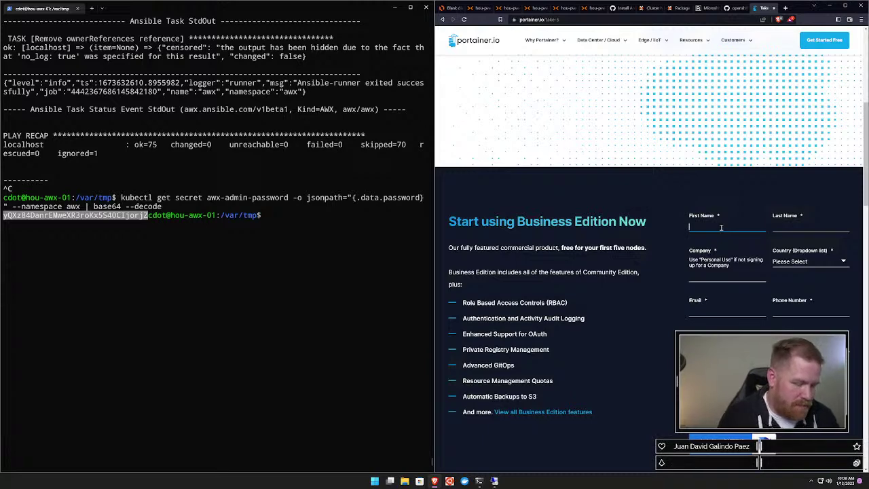
pyautogui.press('Tab')
pyautogui.press('Tab')
pyautogui.write('Redtail Constu')
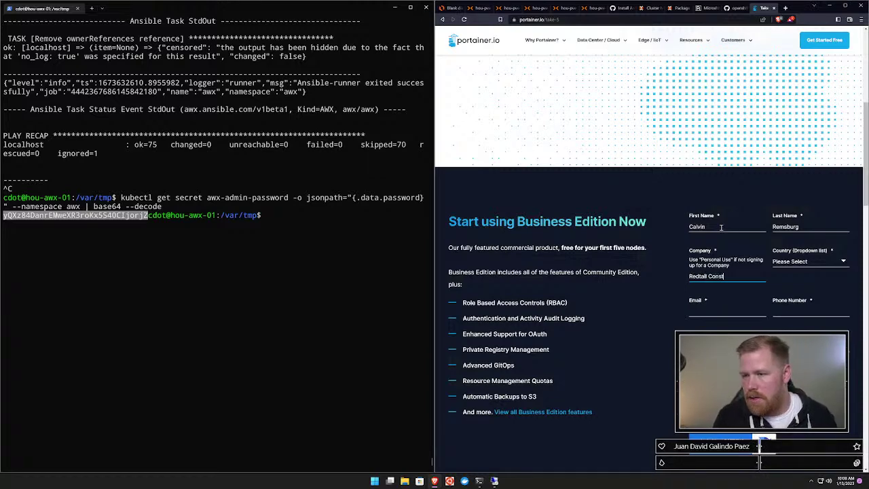
pyautogui.press('Tab')
# Step: Choose United States as country, fill in the e-mail address and phone number
pyautogui.click(796, 264)
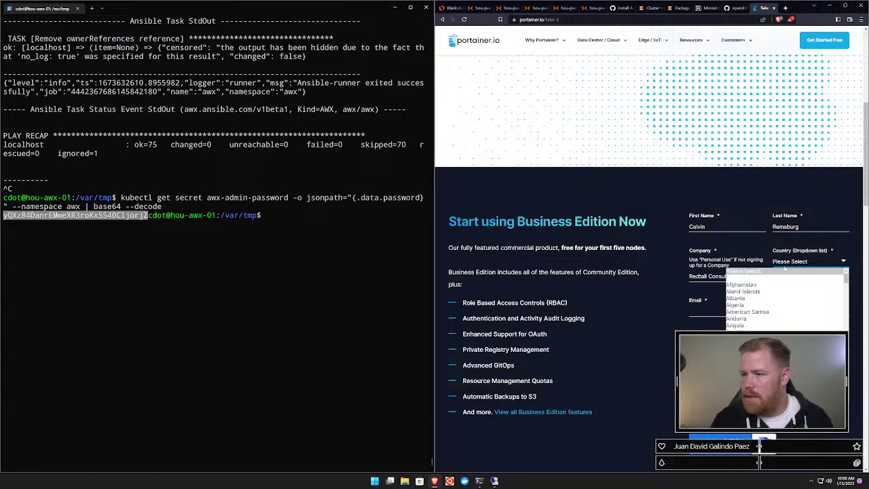
pyautogui.scroll(-20, 773, 291)
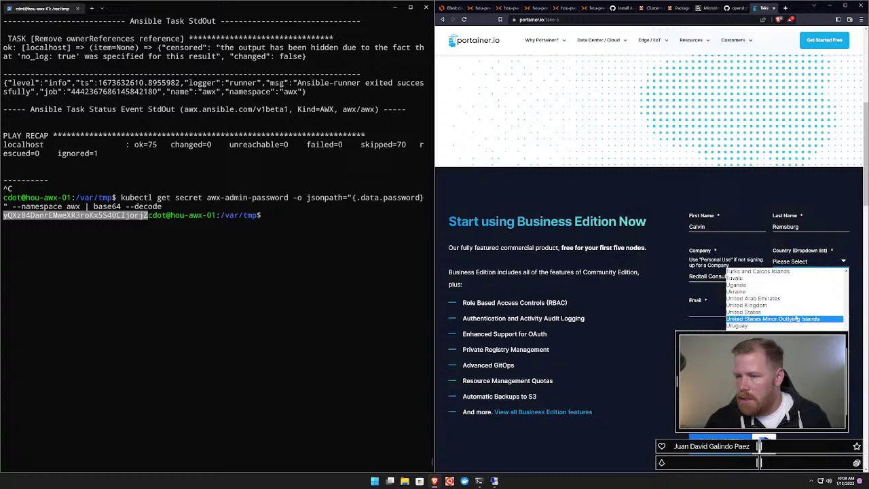
pyautogui.click(756, 309)
pyautogui.click(751, 309)
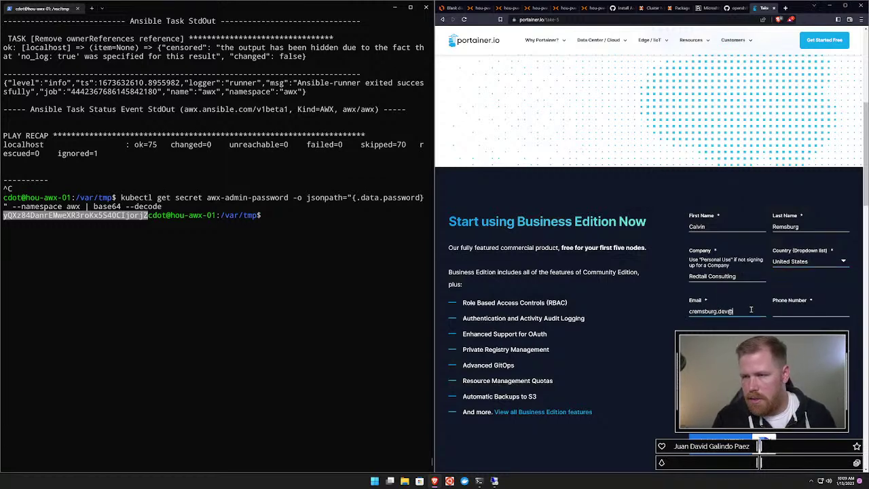
pyautogui.press('Tab')
pyautogui.write('8')
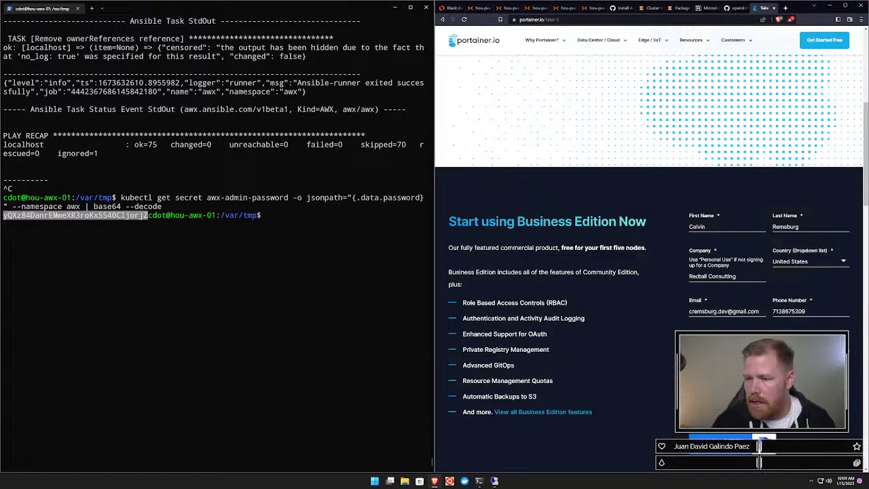
pyautogui.scroll(-1, 648, 272)
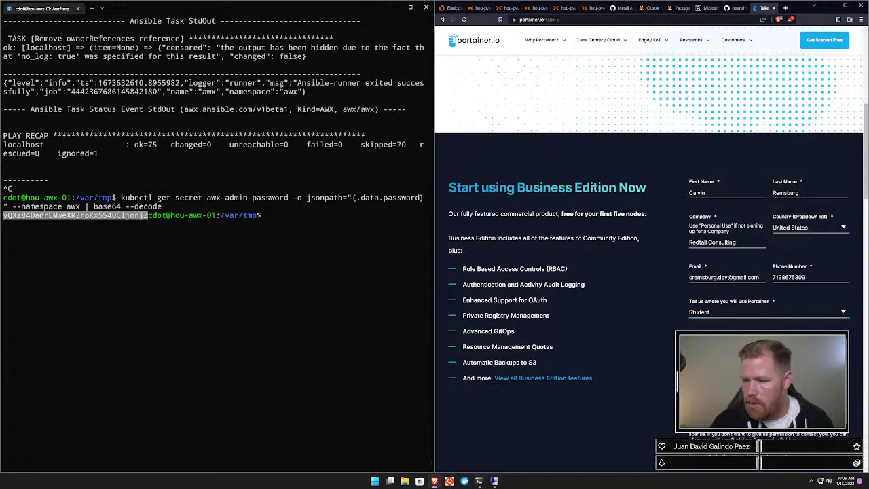
pyautogui.scroll(-4, 693, 316)
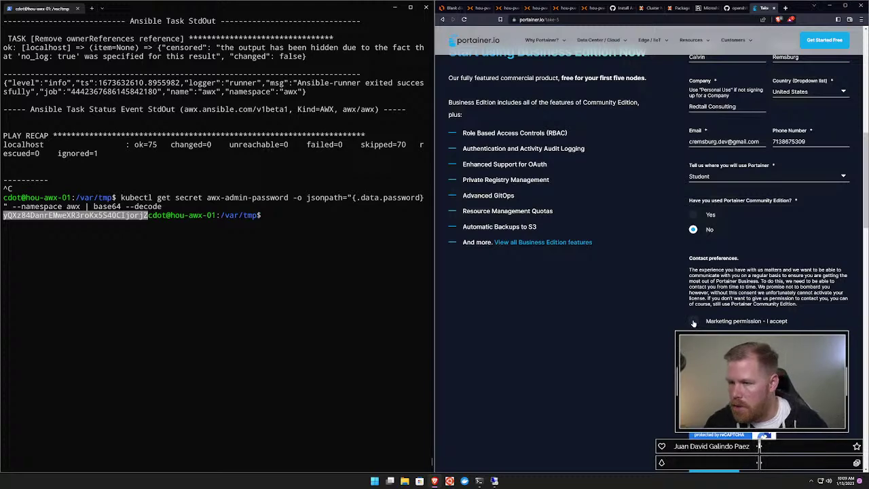
pyautogui.scroll(-2, 692, 323)
# Step: Accept the terms, solve the crosswalk reCAPTCHA and review the Take 5 thank-you page
pyautogui.click(693, 329)
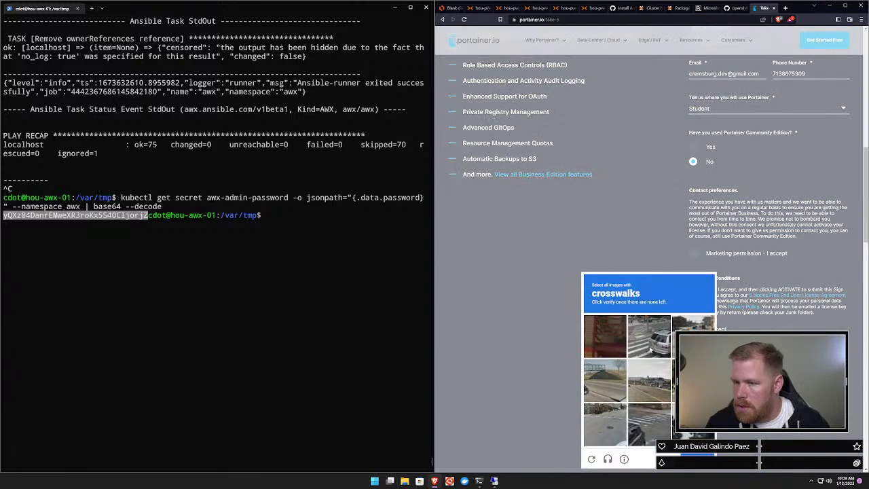
pyautogui.click(649, 348)
pyautogui.click(638, 427)
pyautogui.click(602, 424)
pyautogui.click(648, 336)
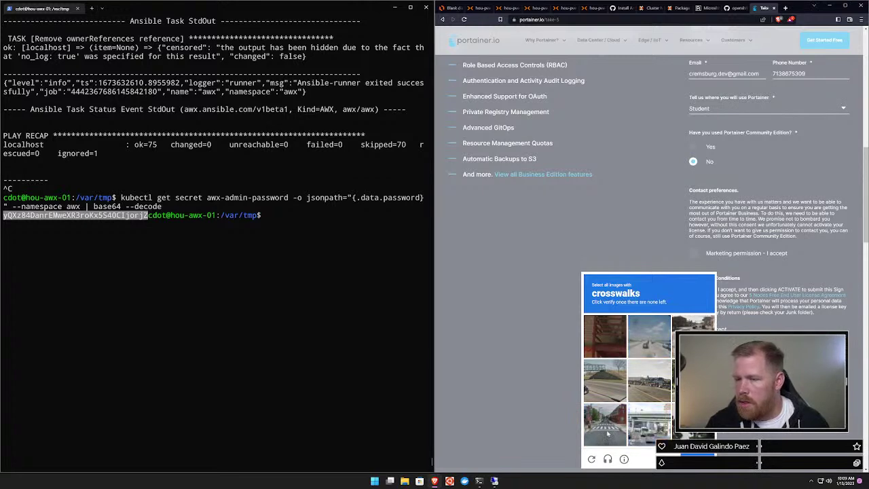
pyautogui.click(607, 431)
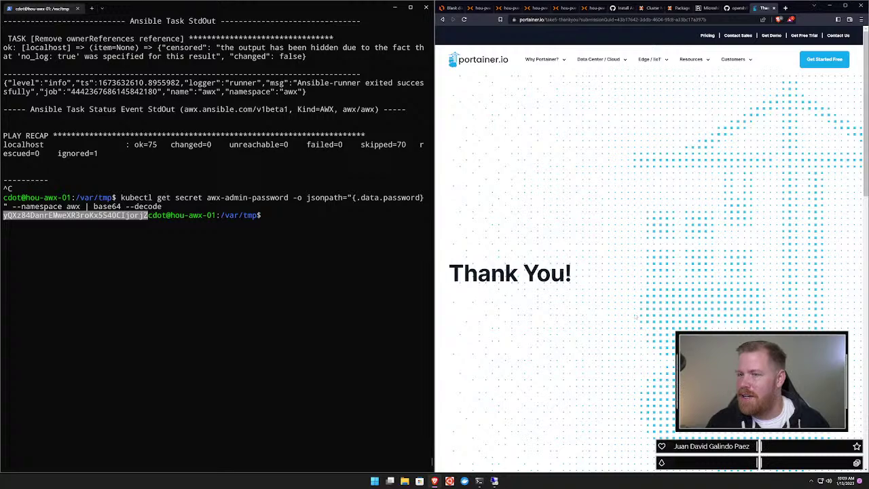
pyautogui.scroll(-3, 634, 318)
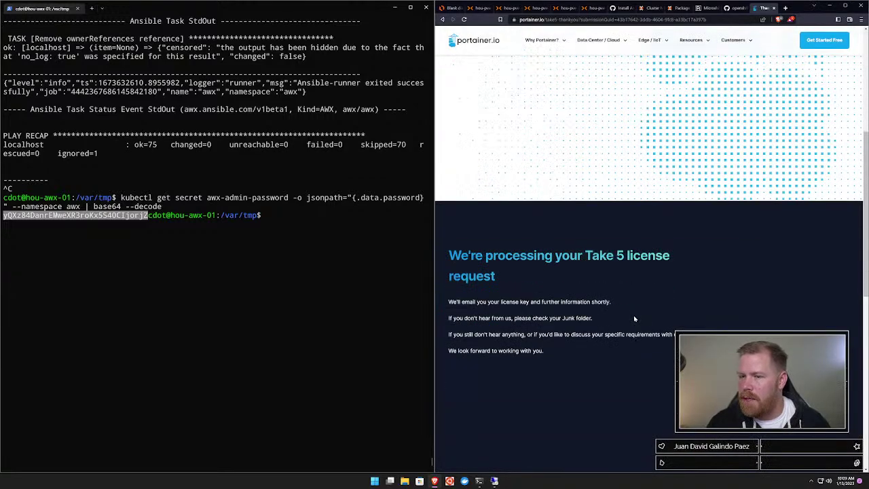
pyautogui.scroll(-2, 635, 319)
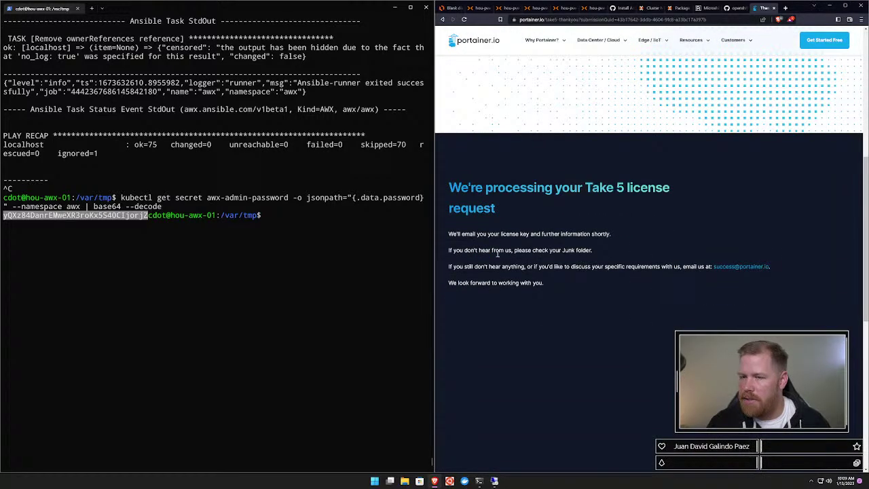
pyautogui.scroll(-5, 565, 261)
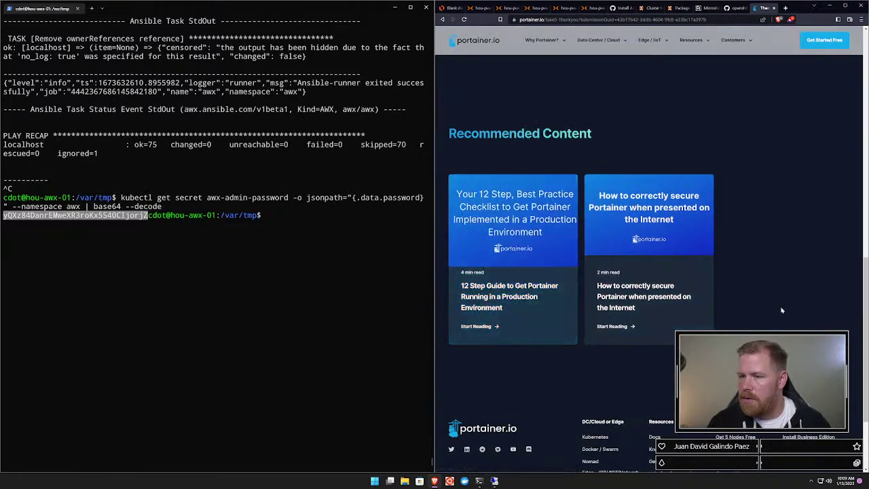
pyautogui.scroll(-2, 759, 304)
# Step: Search 'lens k8s ide', open k8slens.dev and download the Lens Desktop installer
pyautogui.hotkey('ctrl', 't')
pyautogui.write('lens')
pyautogui.press('Return')
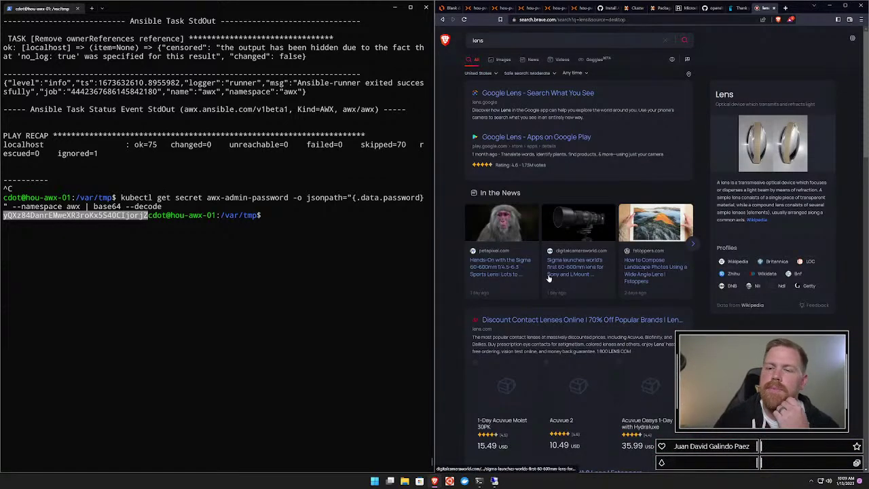
pyautogui.click(504, 41)
pyautogui.write('k8s ide')
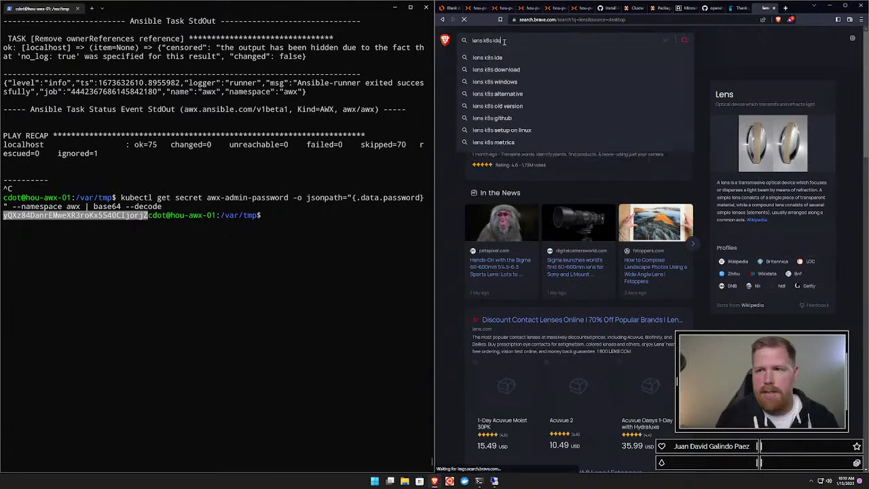
pyautogui.press('Return')
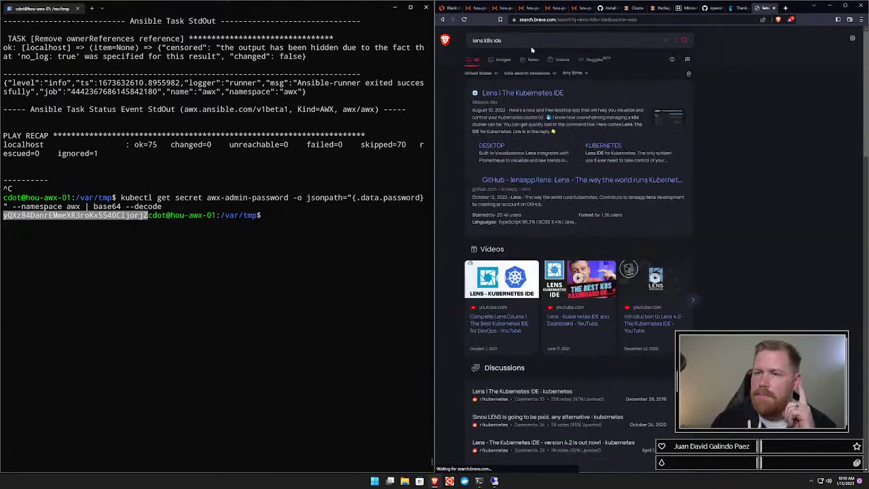
pyautogui.click(537, 93)
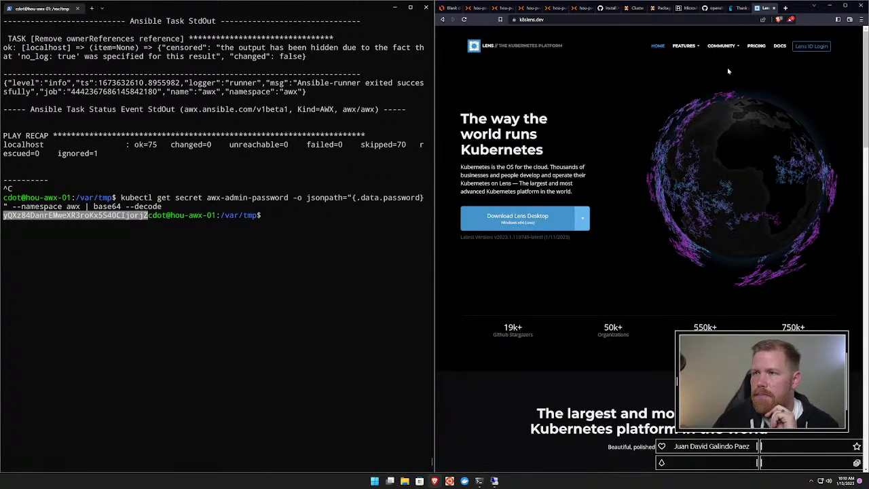
pyautogui.click(702, 172)
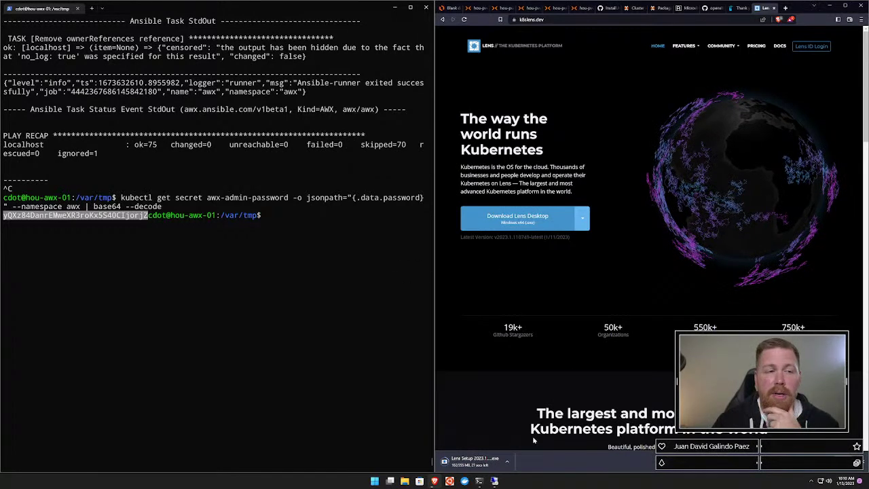
# Step: Return to the Portainer tab and go back to the Pricing page's Home & Student plan
pyautogui.hotkey('ctrl', 'shift', 'Tab')
pyautogui.scroll(15, 608, 317)
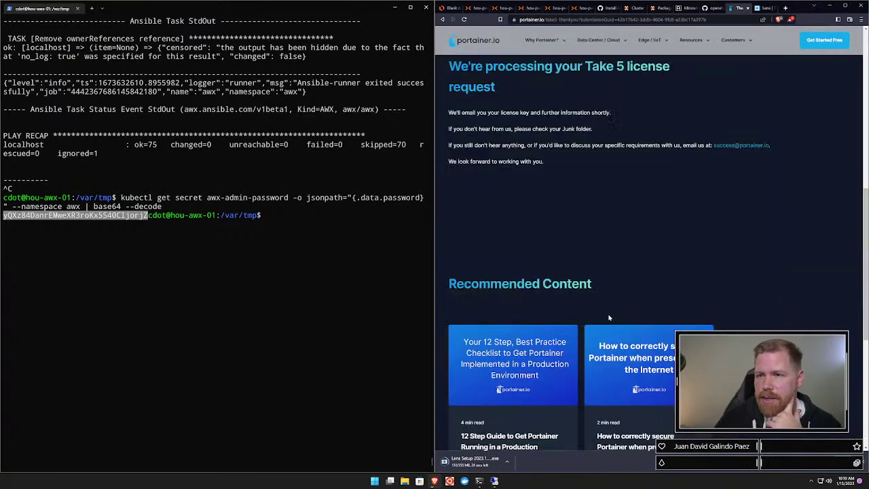
pyautogui.hotkey('alt', 'Left')
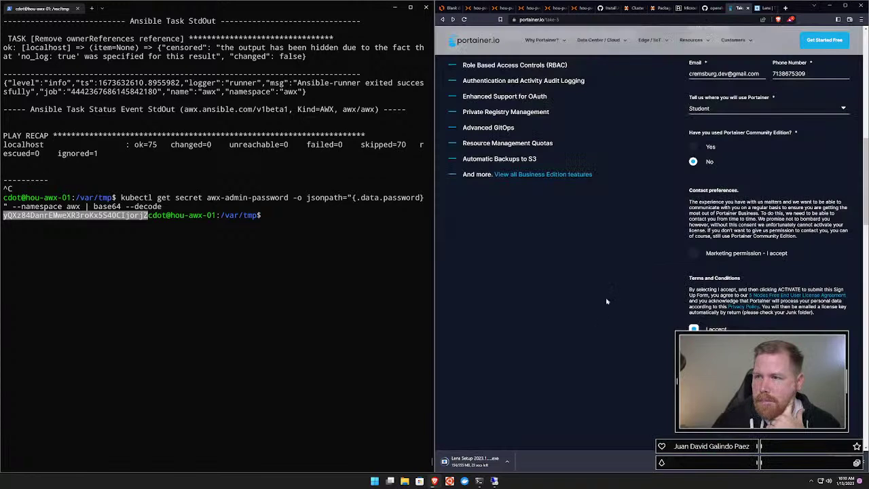
pyautogui.hotkey('alt', 'Left')
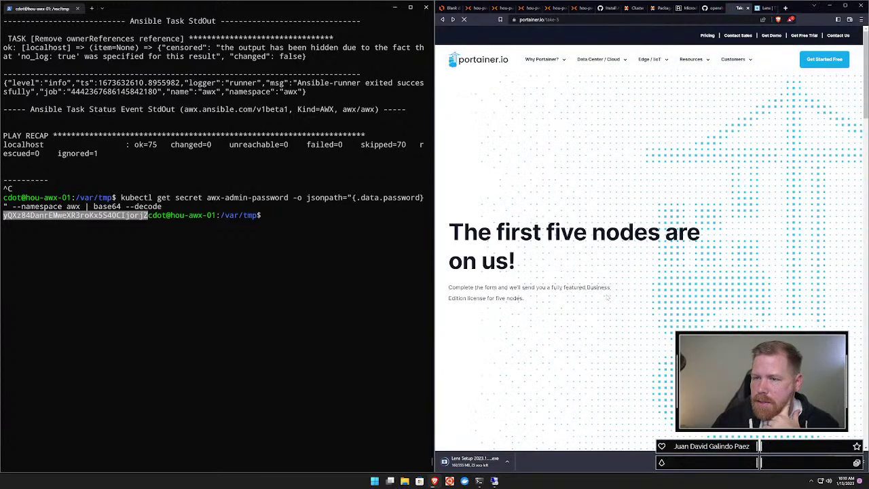
pyautogui.scroll(-1, 674, 313)
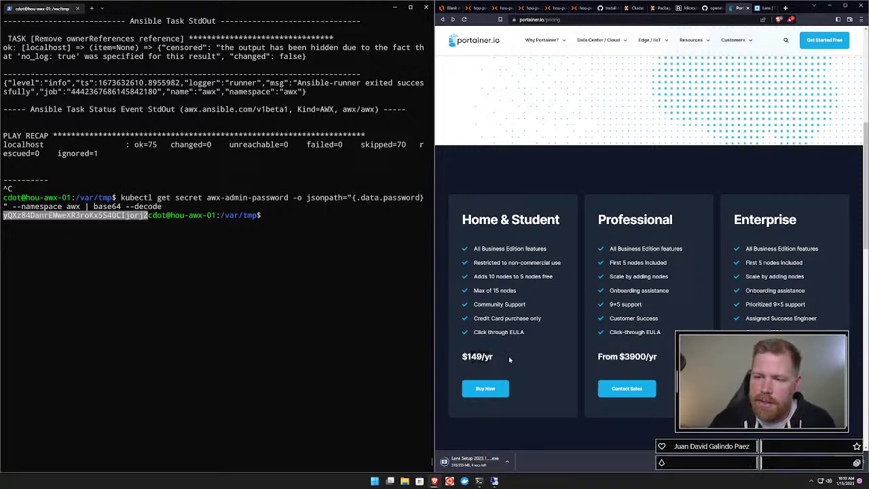
pyautogui.doubleClick(517, 222)
pyautogui.tripleClick(513, 222)
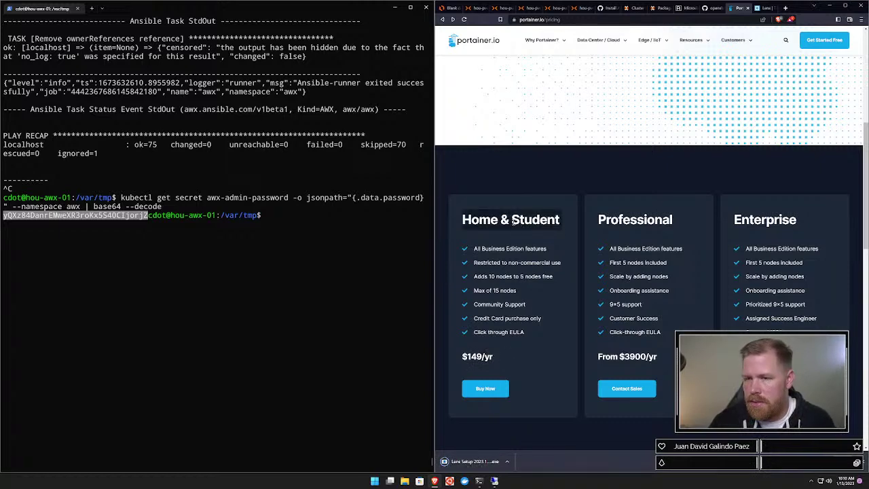
pyautogui.click(483, 368)
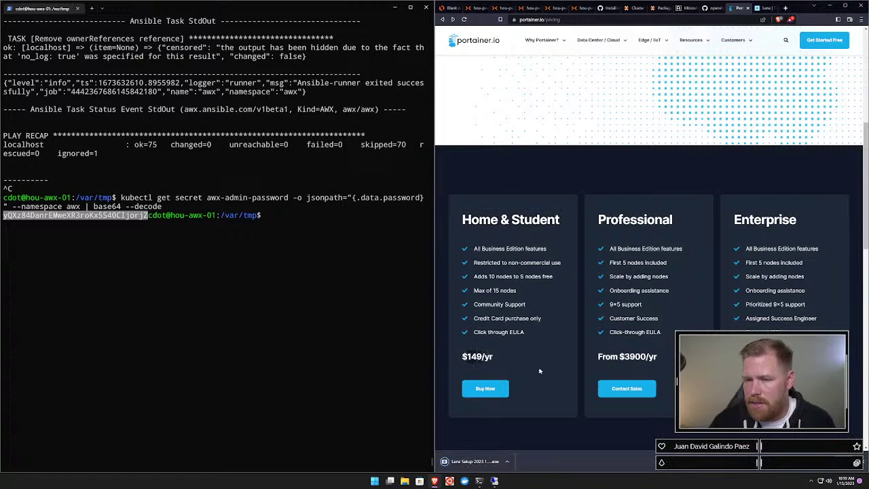
# Step: Search 'github pro' in a new tab and open GitHub's pricing page
pyautogui.click(784, 9)
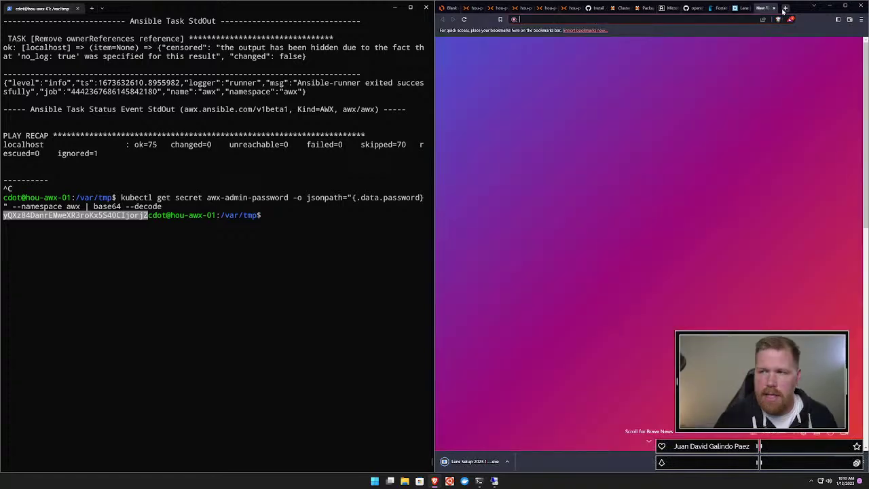
pyautogui.write('github pr')
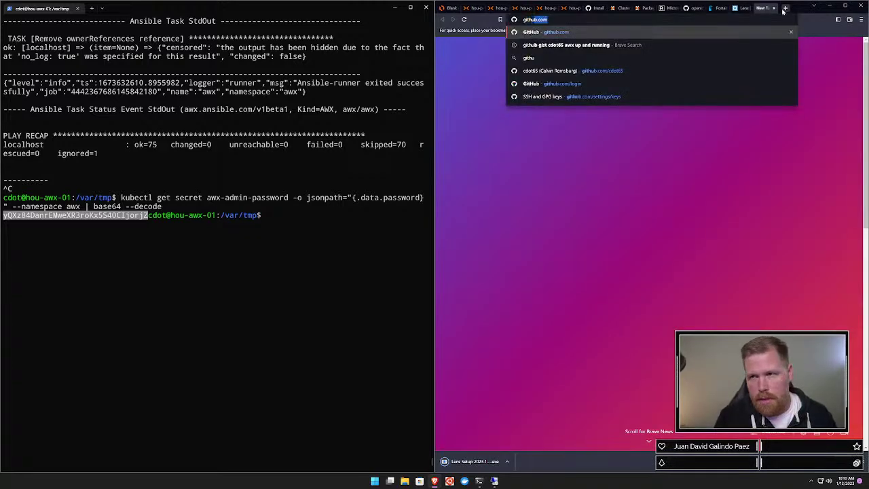
pyautogui.write('o')
pyautogui.press('Return')
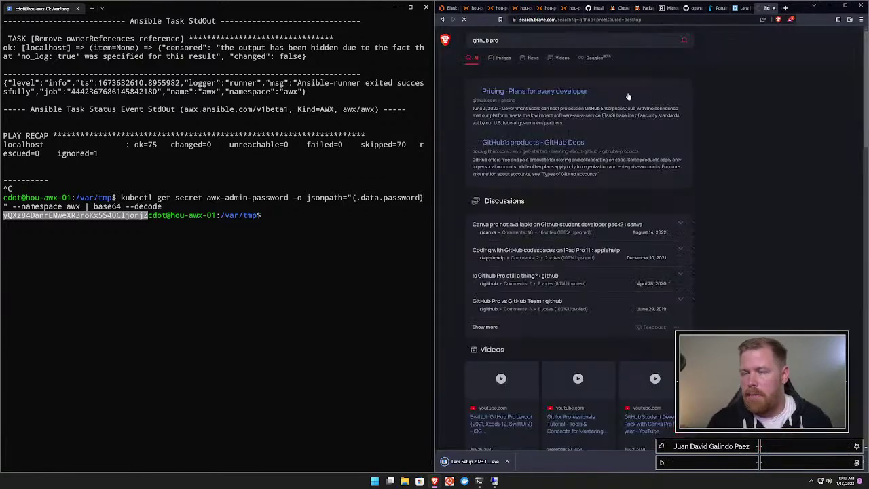
pyautogui.click(574, 95)
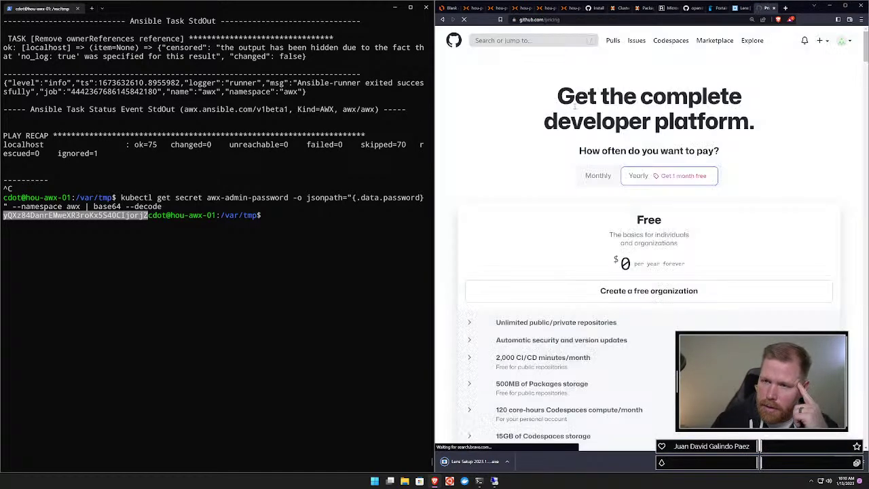
pyautogui.scroll(-1, 595, 203)
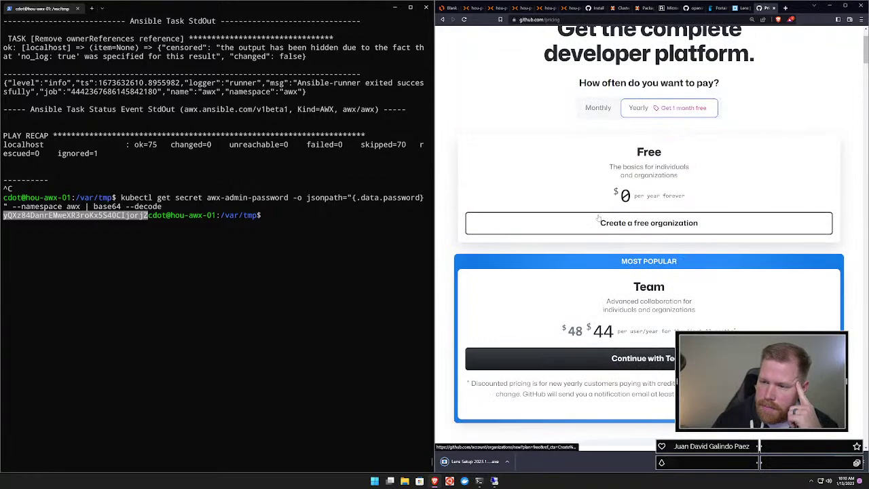
pyautogui.scroll(-4, 597, 217)
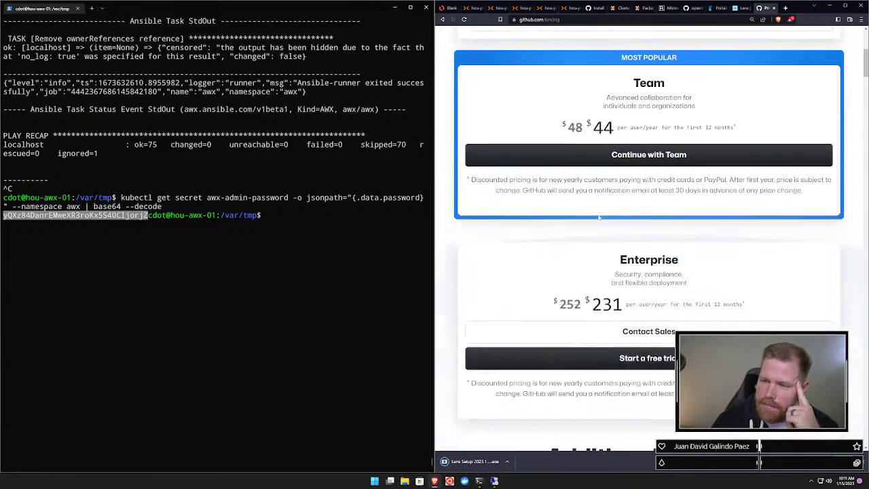
pyautogui.scroll(-4, 599, 219)
pyautogui.scroll(10, 599, 219)
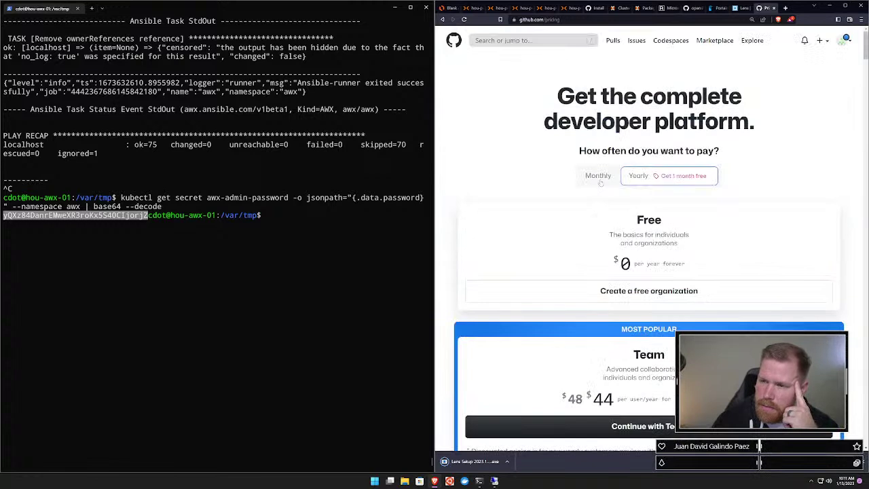
pyautogui.scroll(-2, 659, 241)
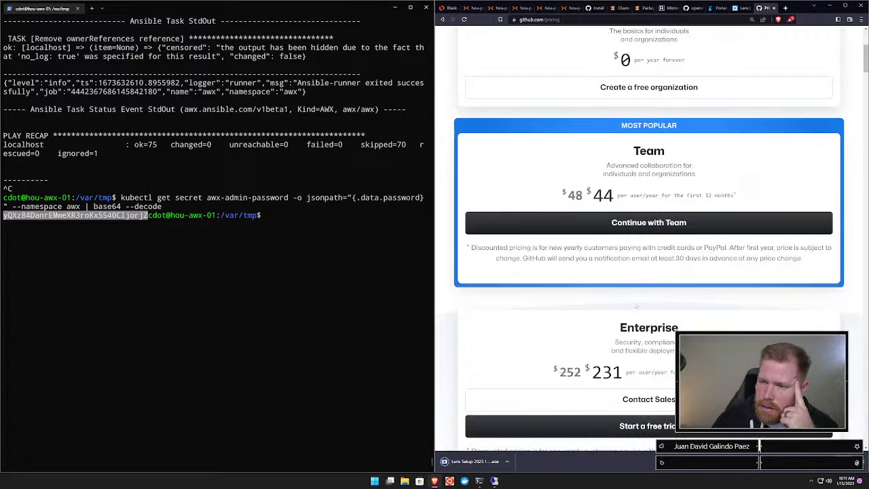
pyautogui.scroll(-1, 636, 306)
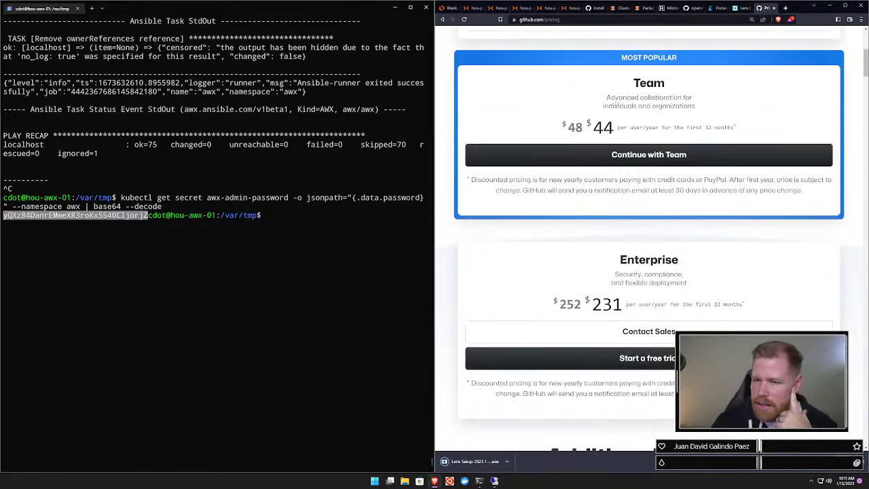
# Step: Enlarge the browser, review the Team plan's $44 per user/year and CI/CD minutes, then return to Portainer pricing
pyautogui.moveTo(803, 10); pyautogui.dragTo(631, 38)
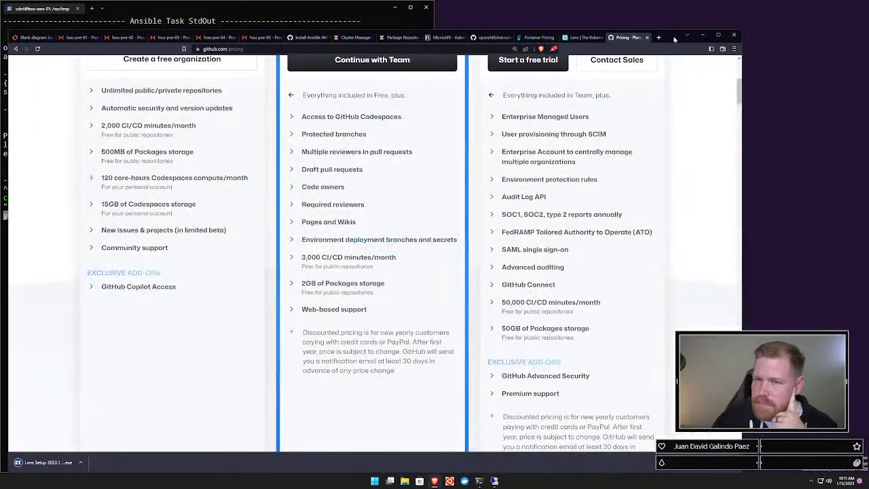
pyautogui.scroll(2, 623, 234)
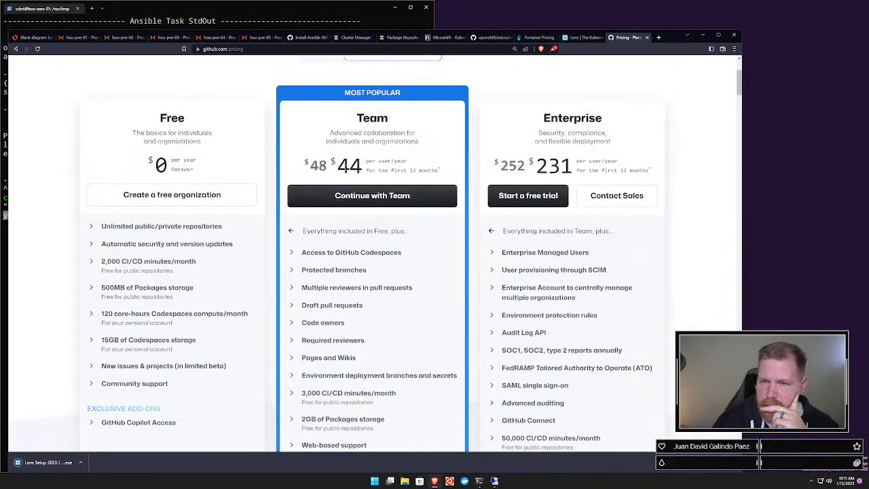
pyautogui.moveTo(366, 161); pyautogui.dragTo(443, 170)
pyautogui.doubleClick(349, 166)
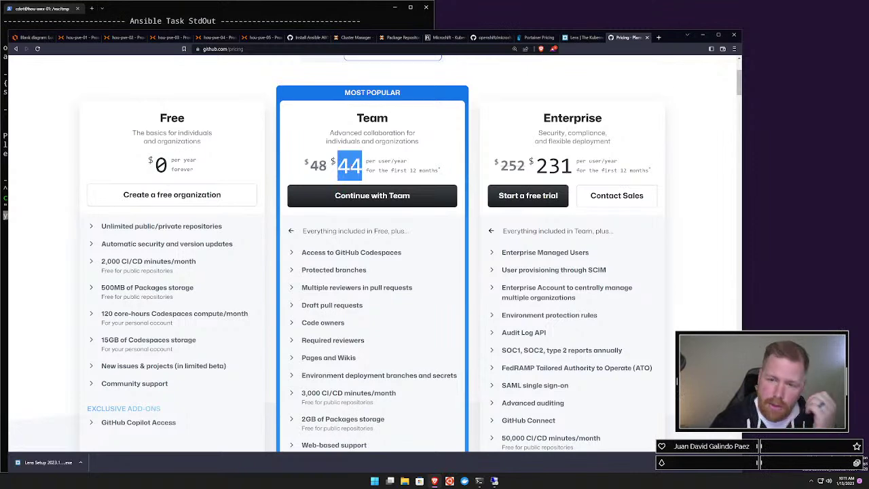
pyautogui.scroll(-1, 353, 271)
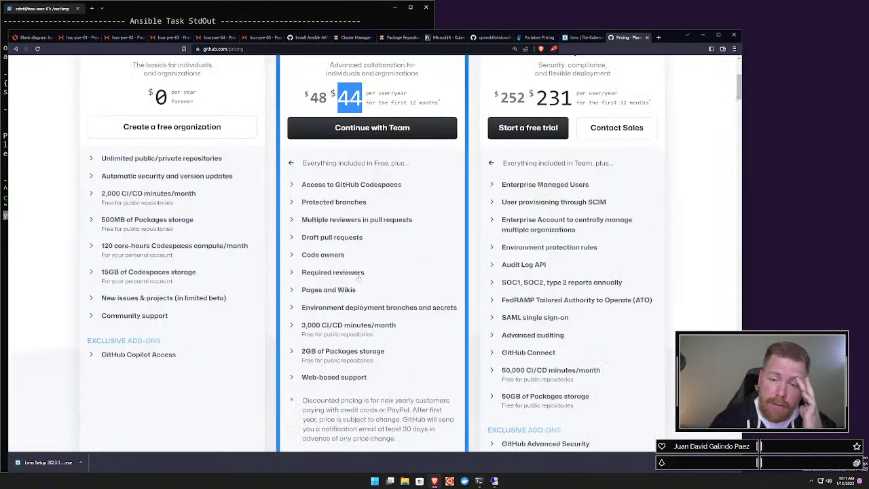
pyautogui.click(290, 326)
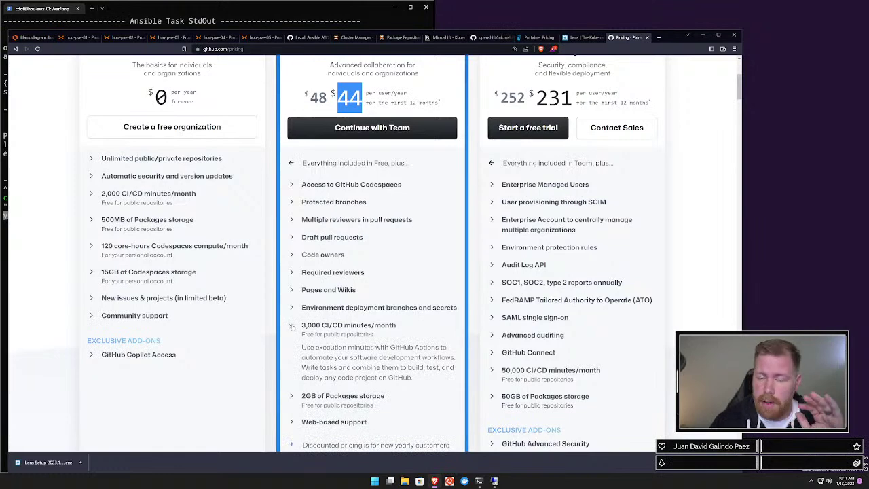
pyautogui.click(292, 326)
pyautogui.scroll(-2, 312, 333)
pyautogui.scroll(1, 336, 340)
pyautogui.scroll(3, 352, 289)
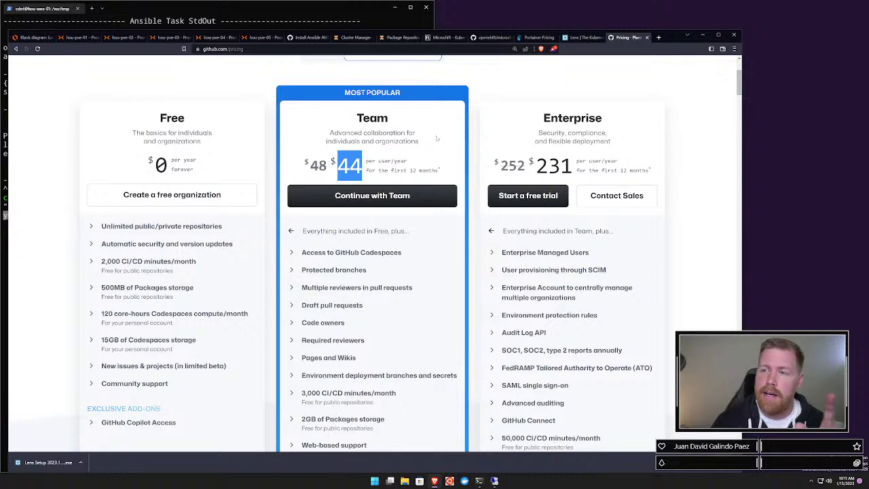
pyautogui.click(585, 37)
pyautogui.click(536, 37)
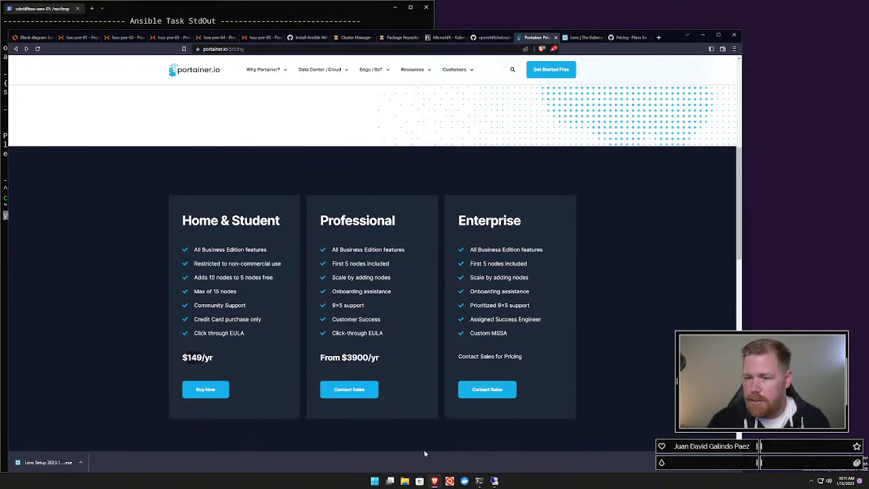
# Step: Launch the downloaded Lens Setup installer, move the browser aside and open File Explorer
pyautogui.click(41, 462)
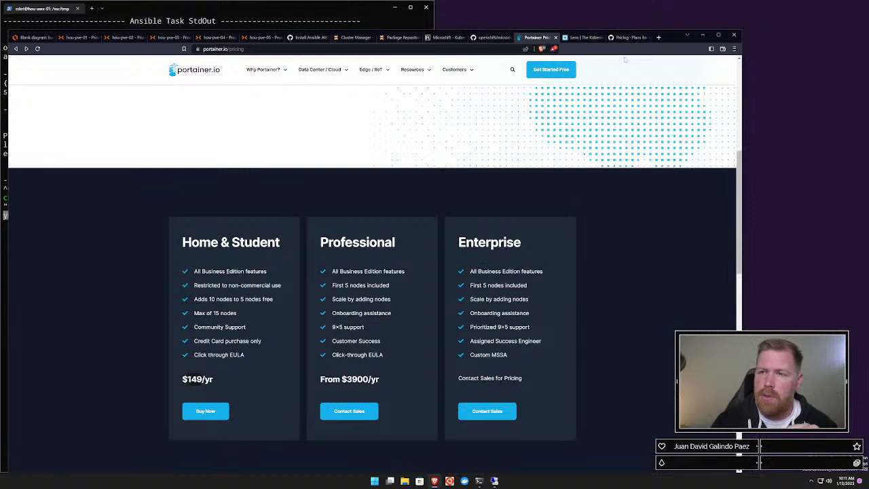
pyautogui.moveTo(675, 44); pyautogui.dragTo(791, 19)
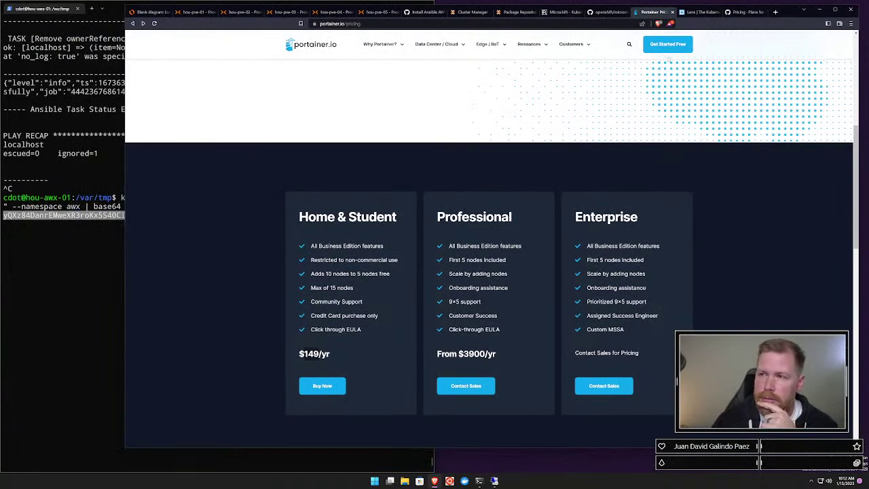
pyautogui.click(516, 482)
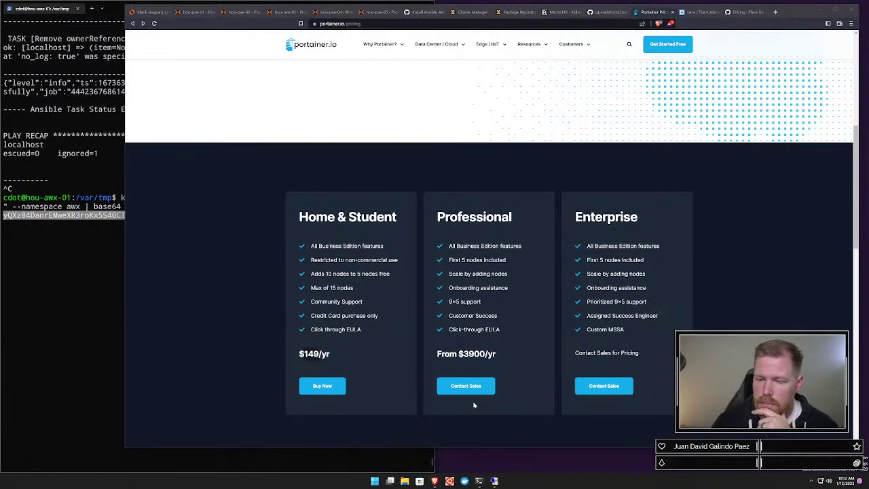
pyautogui.click(225, 210)
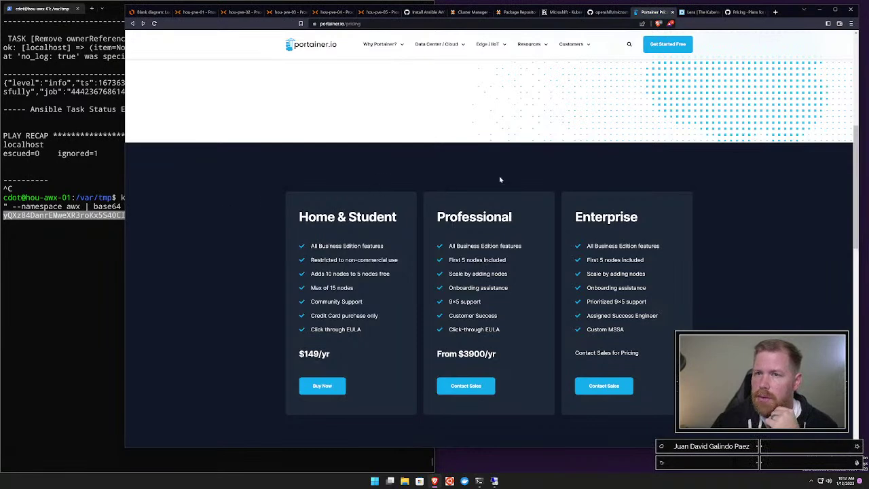
pyautogui.click(405, 481)
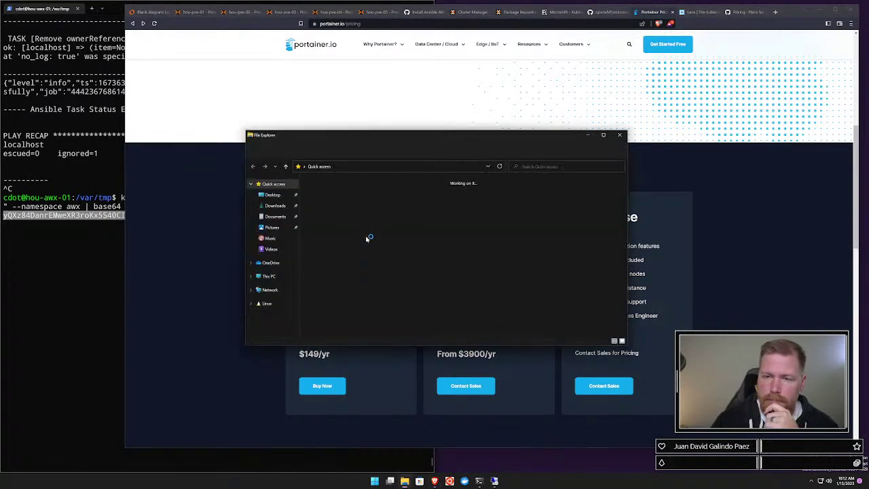
# Step: Install Lens 'Only for me' with the default location and finish with Lens Desktop launching
pyautogui.click(275, 205)
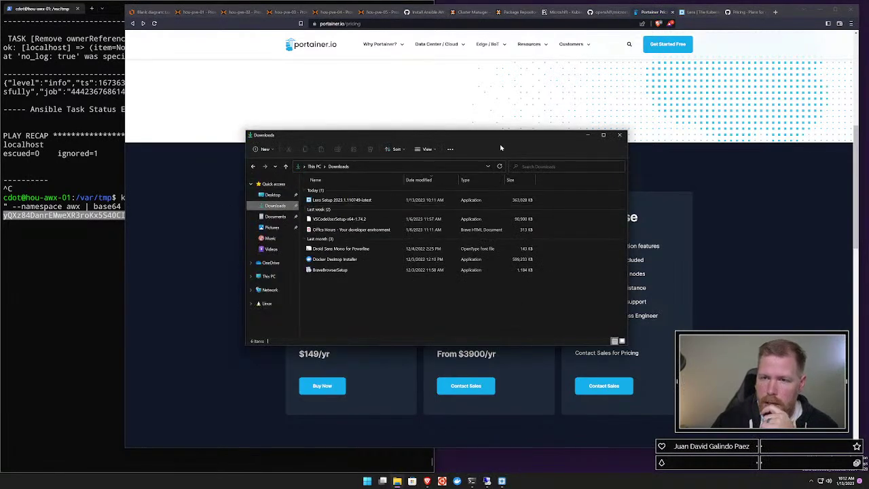
pyautogui.click(592, 137)
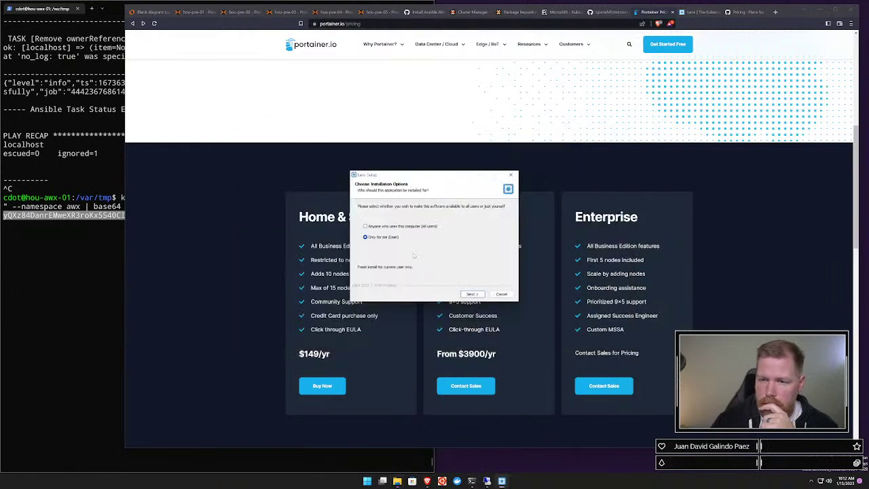
pyautogui.click(471, 293)
pyautogui.click(473, 294)
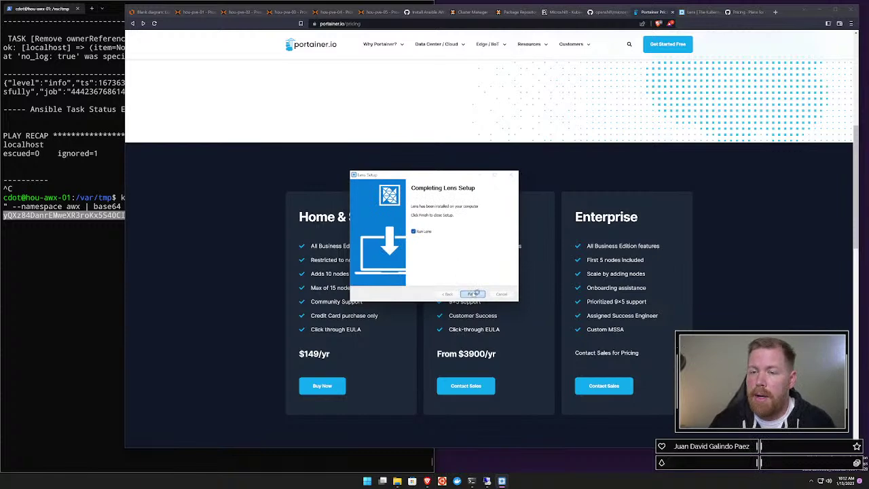
pyautogui.click(475, 294)
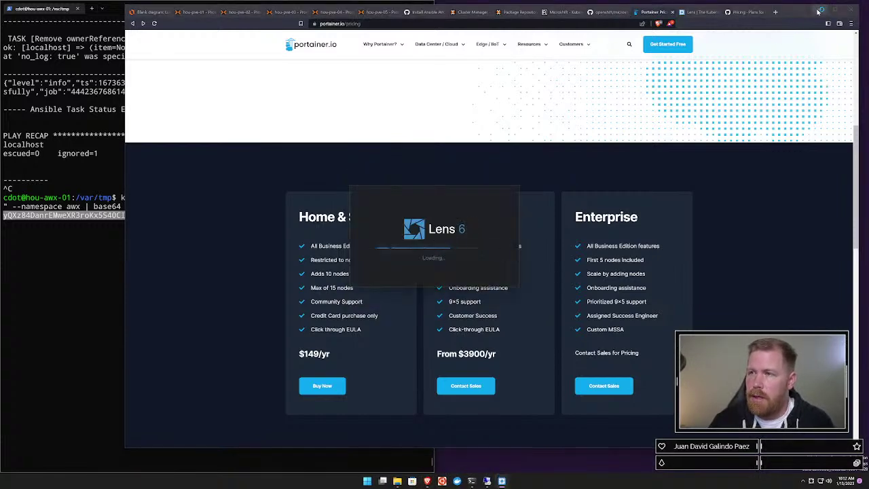
pyautogui.click(820, 12)
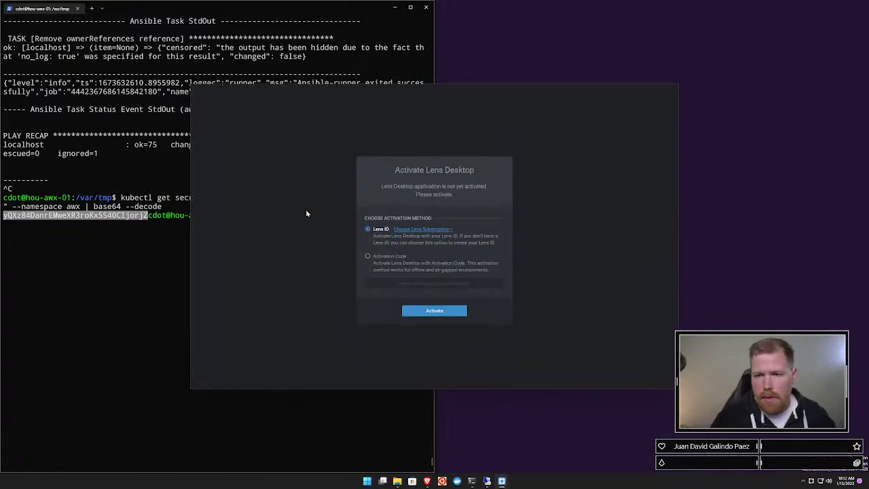
# Step: Choose the free Lens Personal plan and confirm eligibility under the $10M threshold
pyautogui.click(415, 230)
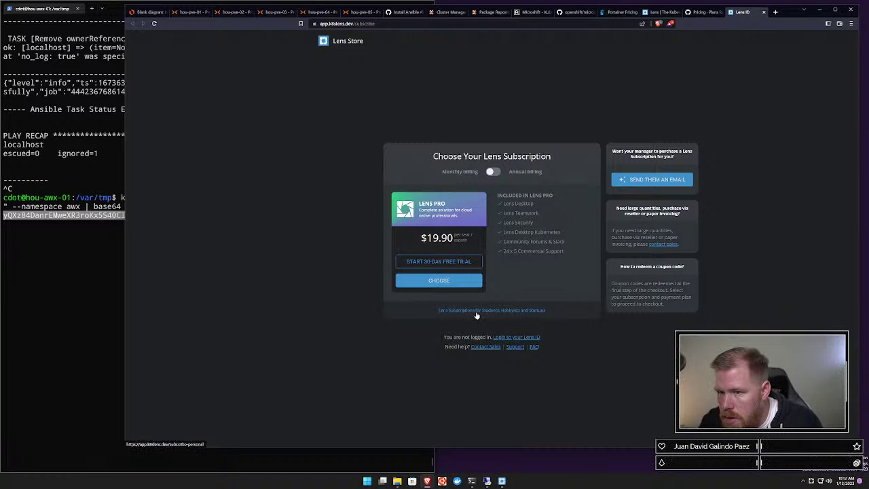
pyautogui.click(509, 314)
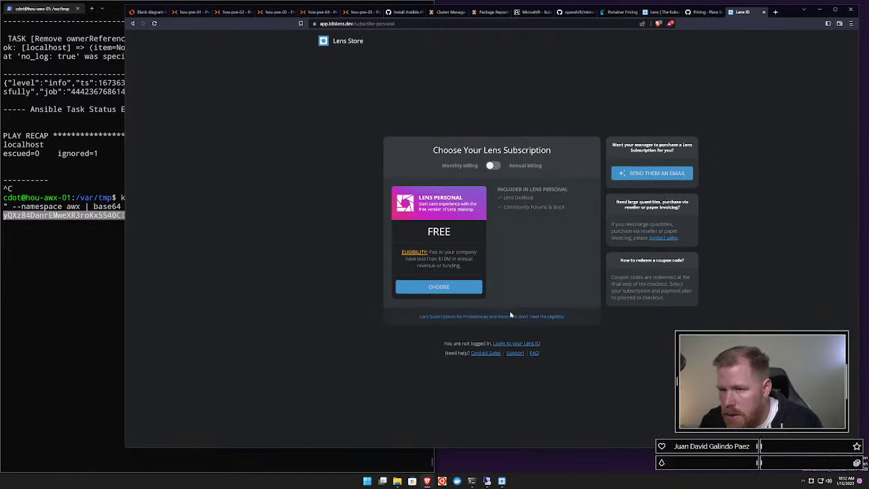
pyautogui.click(448, 288)
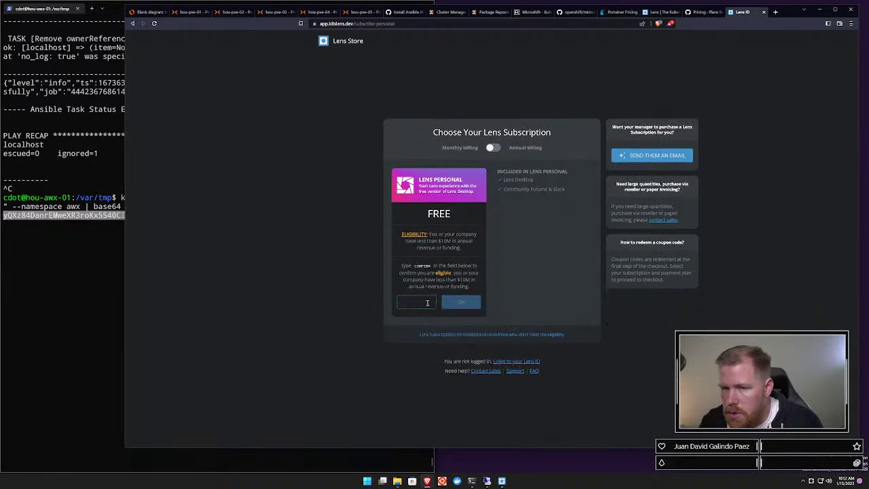
pyautogui.write('confirm')
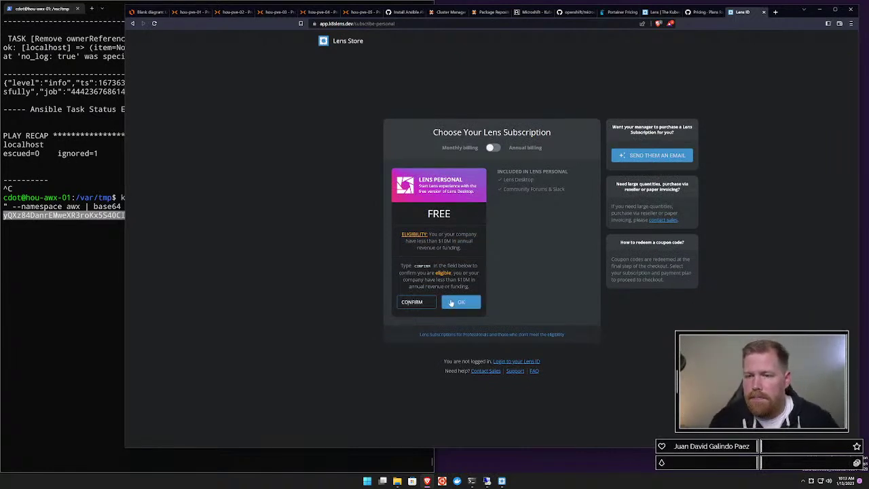
pyautogui.doubleClick(464, 280)
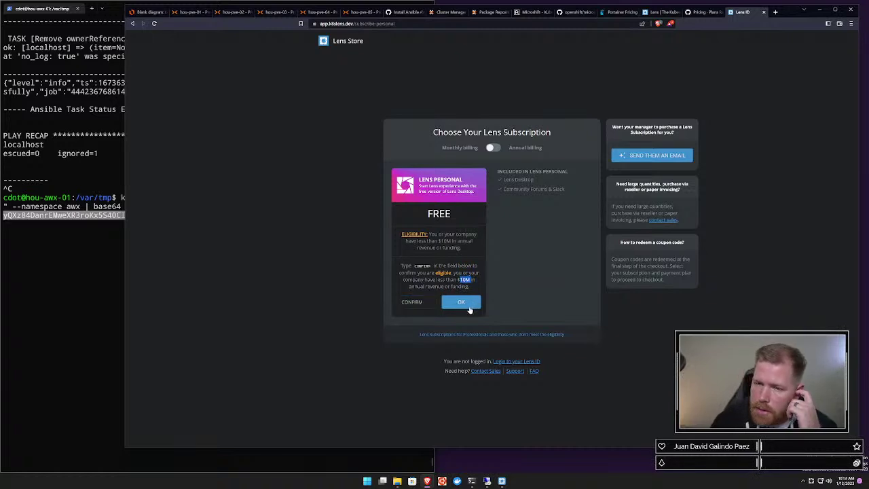
pyautogui.click(469, 306)
# Step: Sign in to Lens ID with GitHub and authorize the Lens app
pyautogui.click(454, 218)
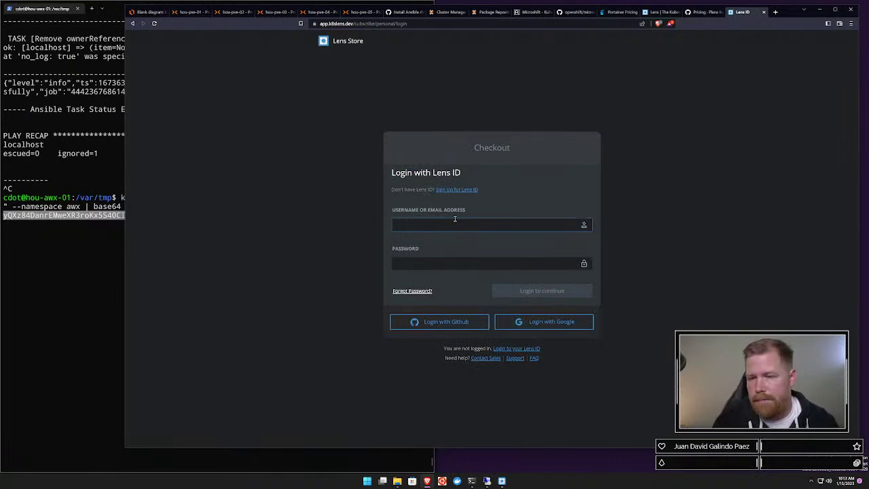
pyautogui.click(462, 326)
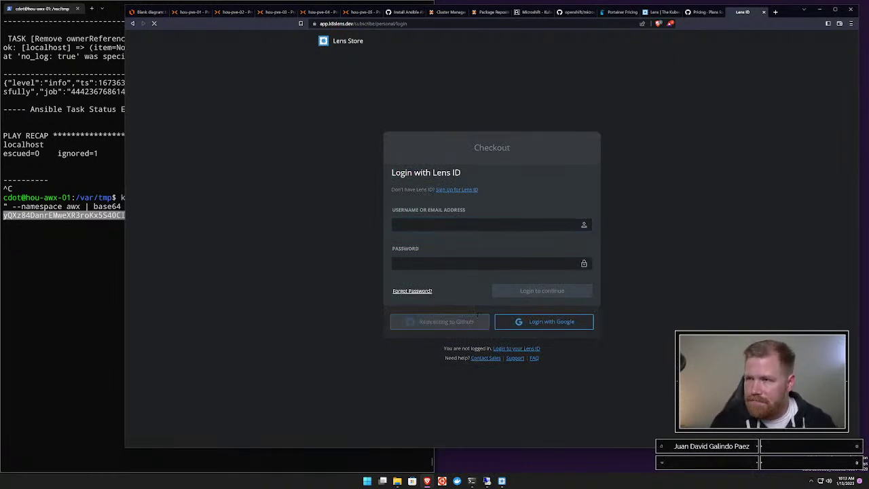
pyautogui.click(555, 243)
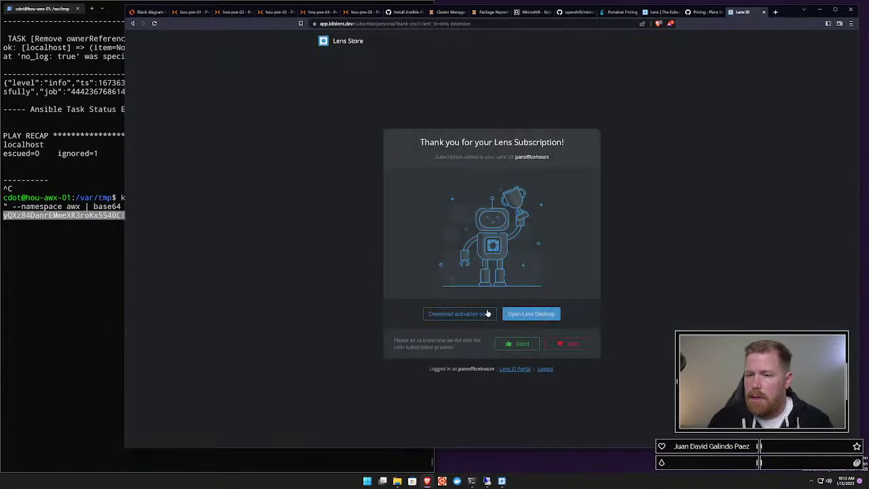
# Step: Launch Lens Desktop from the web page, minimize the browser, and dismiss the release notes
pyautogui.click(523, 314)
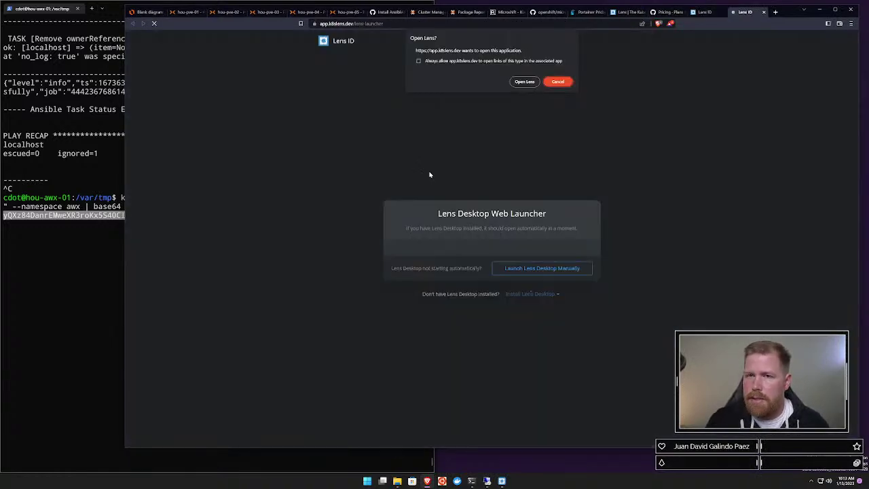
pyautogui.click(524, 81)
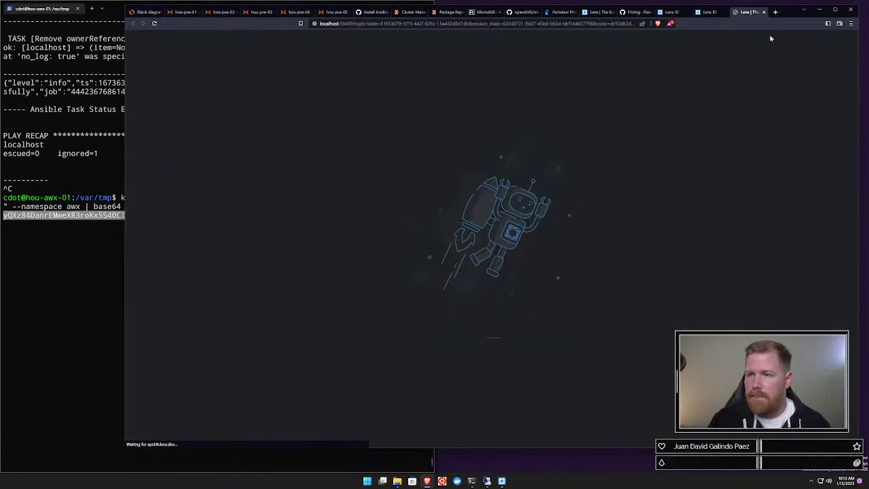
pyautogui.click(819, 11)
pyautogui.click(437, 344)
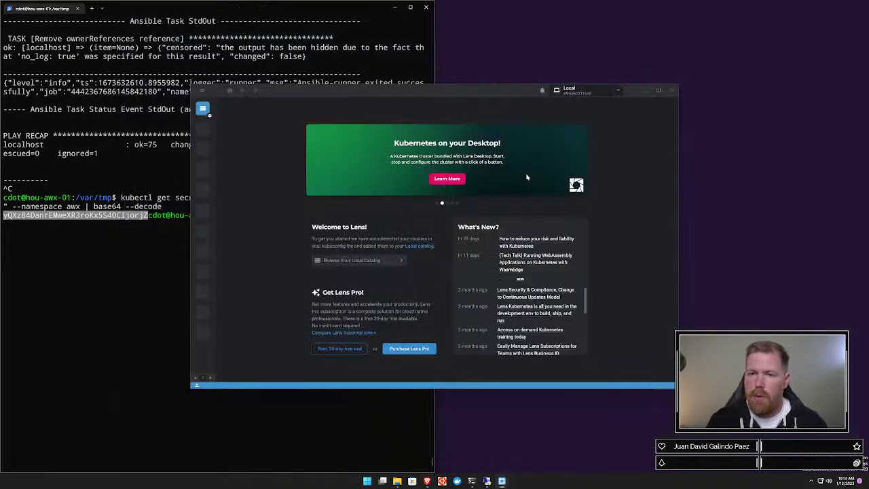
# Step: In the terminal, print the k3s kubeconfig with cat /etc/rancher/k3s/k3s.yaml
pyautogui.moveTo(474, 95); pyautogui.dragTo(662, 24)
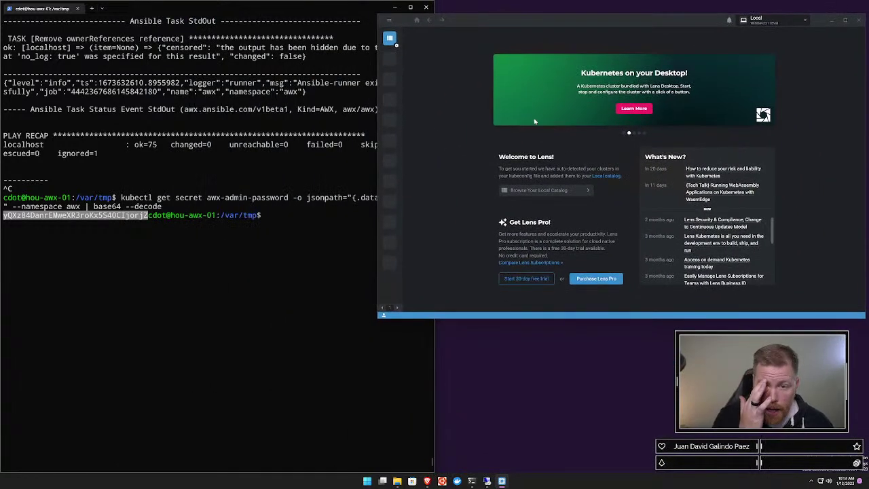
pyautogui.click(317, 237)
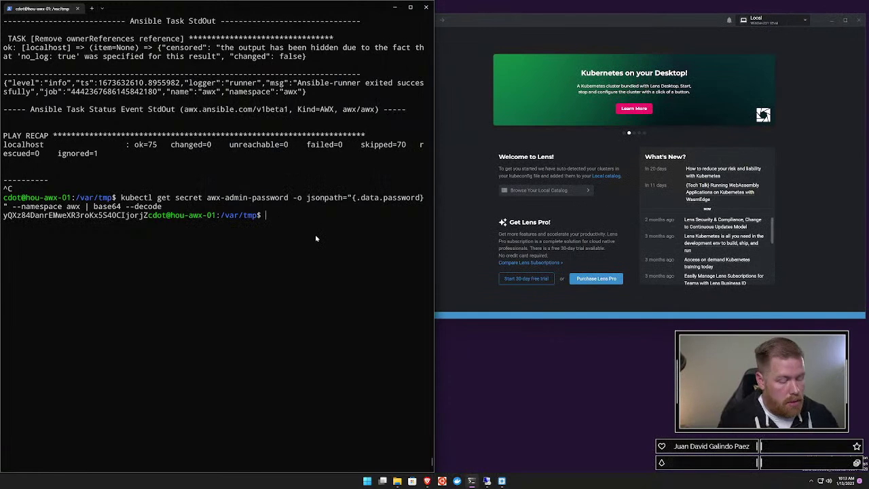
pyautogui.press('Return')
pyautogui.press('Return')
pyautogui.write('cat /etc/kernel/')
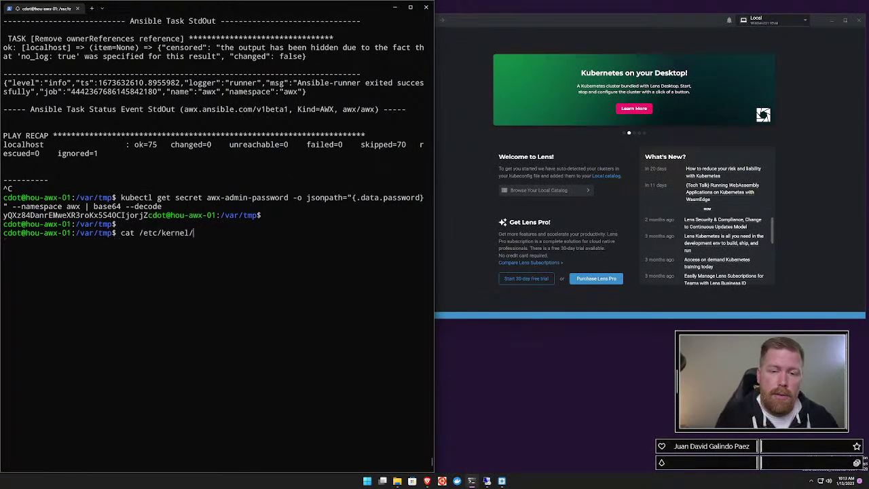
pyautogui.press('BackSpace')
pyautogui.press('BackSpace')
pyautogui.press('BackSpace')
pyautogui.press('BackSpace')
pyautogui.press('BackSpace')
pyautogui.press('BackSpace')
pyautogui.press('BackSpace')
pyautogui.write('rancher/k3s/k3s.yaml')
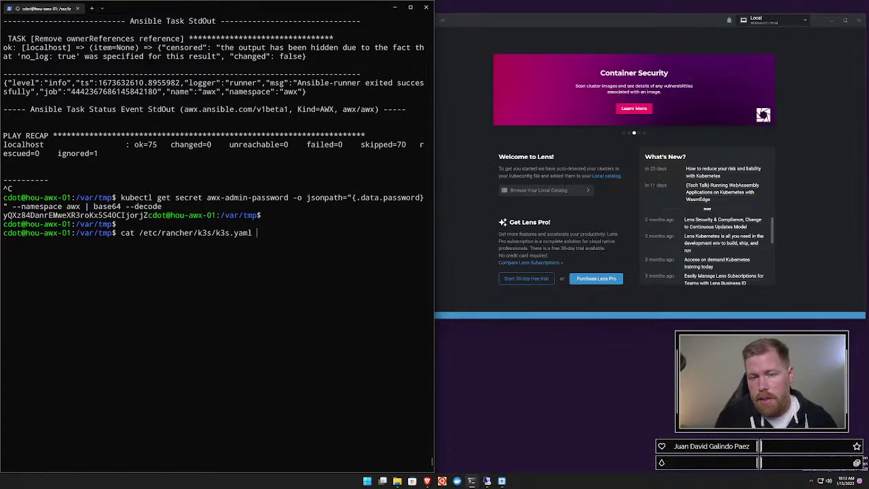
pyautogui.press('Return')
# Step: Copy the printed kubeconfig and bring up Lens Desktop's application menu
pyautogui.moveTo(4, 50); pyautogui.dragTo(213, 456)
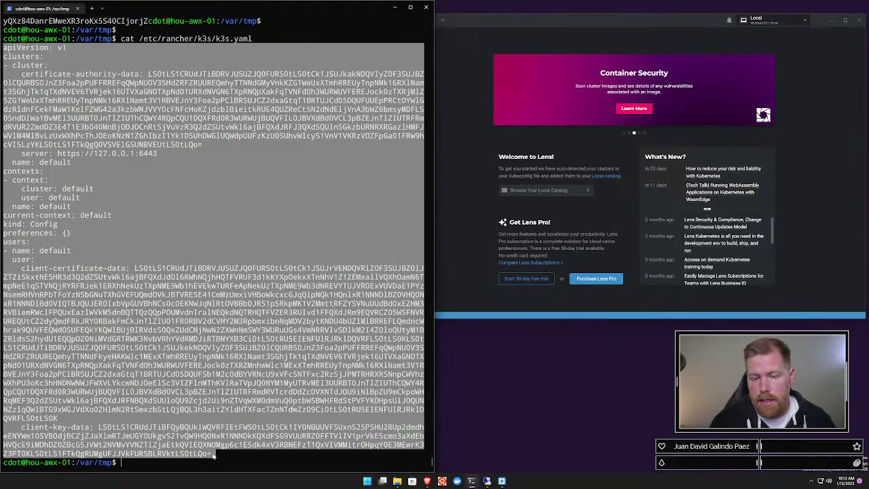
pyautogui.hotkey('ctrl', 'c')
pyautogui.click(466, 157)
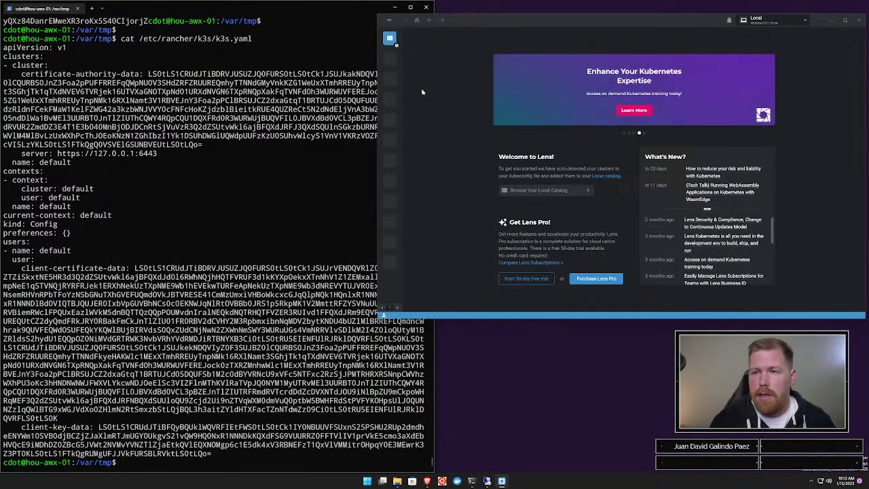
pyautogui.click(389, 20)
# Step: Start a new cluster from kubeconfig and paste the copied k3s configuration
pyautogui.moveTo(393, 30)
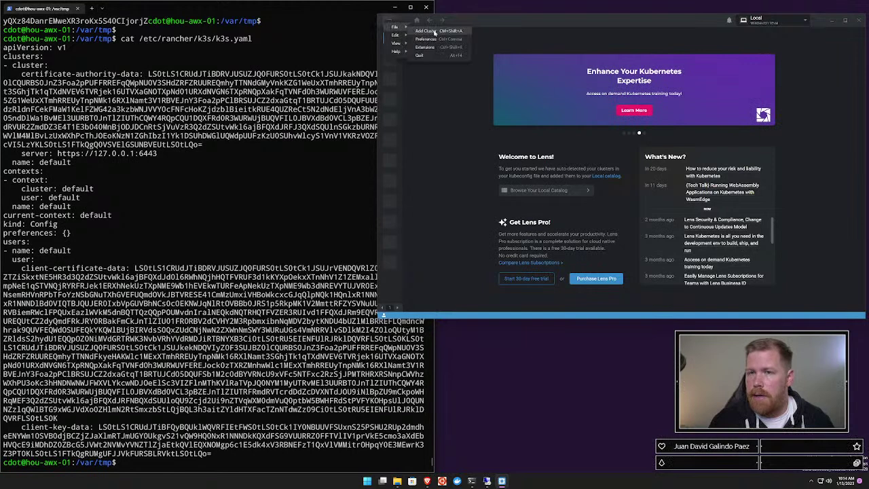
pyautogui.click(437, 32)
pyautogui.hotkey('ctrl', 'v')
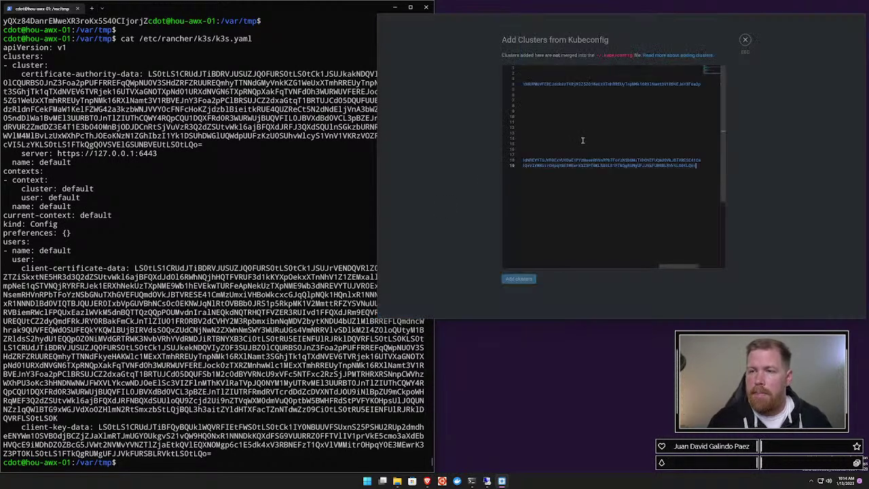
pyautogui.moveTo(557, 268); pyautogui.dragTo(472, 260)
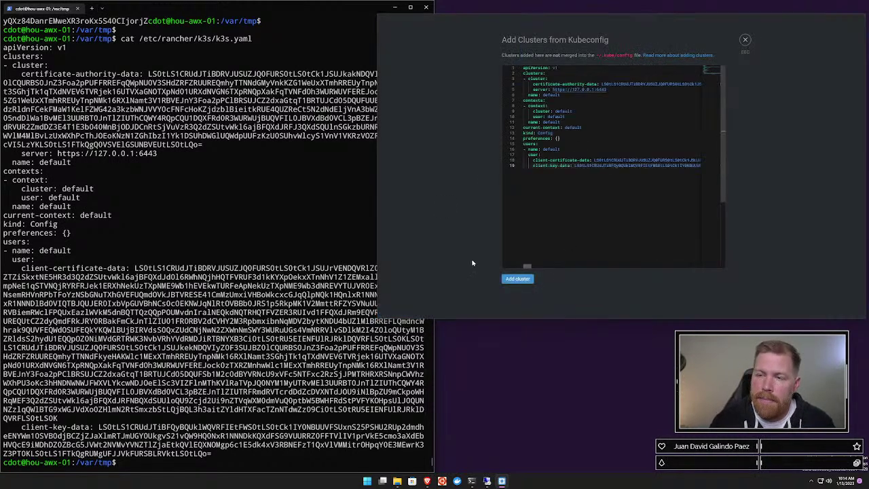
# Step: Replace 127.0.0.1 with hou-awx-01.radtx.local in the server line and add the cluster
pyautogui.click(583, 89)
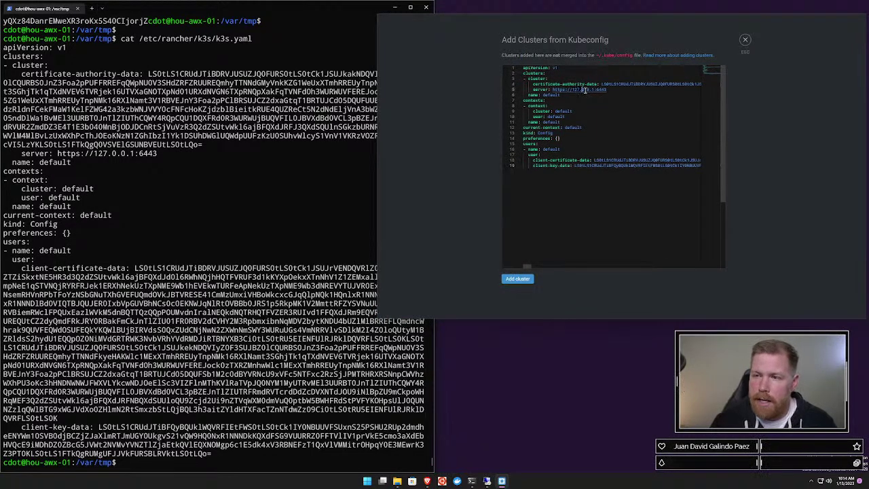
pyautogui.doubleClick(602, 90)
pyautogui.moveTo(94, 154); pyautogui.dragTo(135, 154)
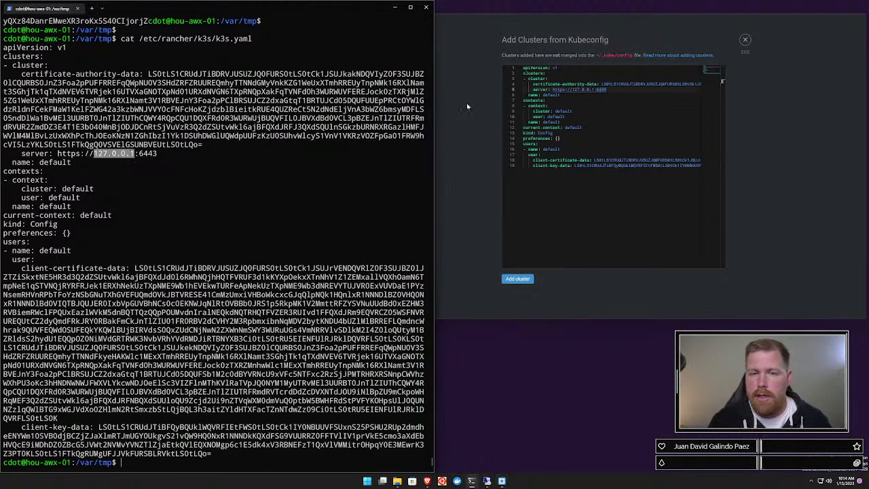
pyautogui.click(614, 89)
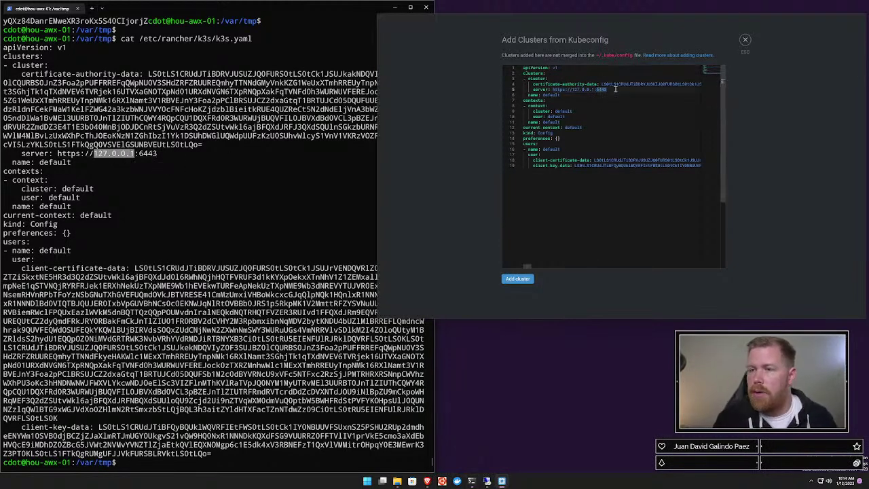
pyautogui.press('Left')
pyautogui.press('Left')
pyautogui.press('Left')
pyautogui.press('Left')
pyautogui.press('Left')
pyautogui.press('Left')
pyautogui.press('Left')
pyautogui.press('Left')
pyautogui.press('Left')
pyautogui.press('Left')
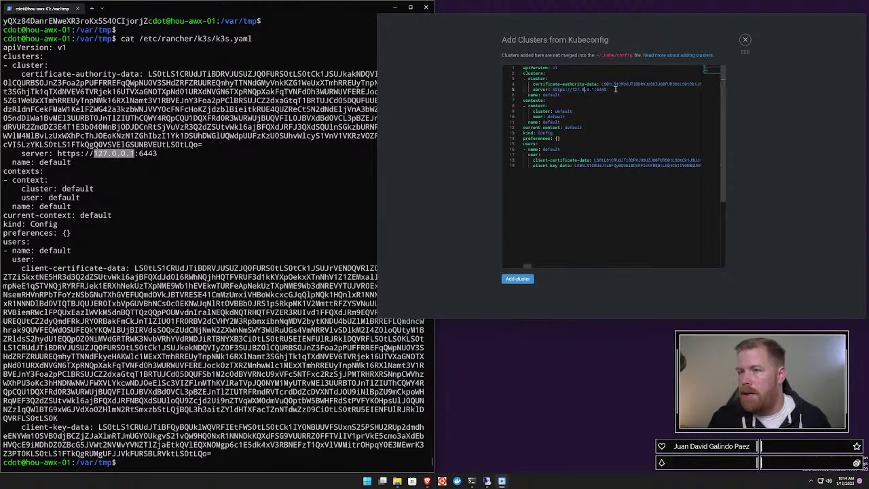
pyautogui.press('Left')
pyautogui.press('Left')
pyautogui.press('Left')
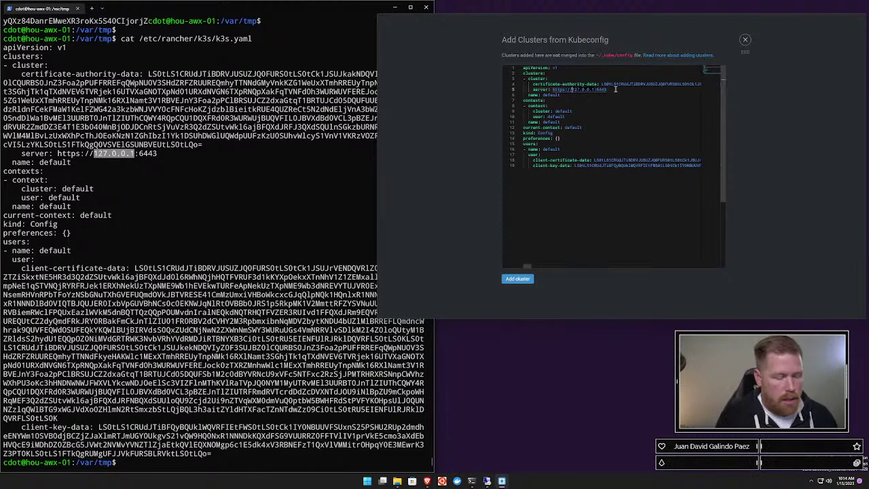
pyautogui.press('Delete')
pyautogui.press('Delete')
pyautogui.press('Delete')
pyautogui.press('Delete')
pyautogui.press('Delete')
pyautogui.press('Delete')
pyautogui.press('Delete')
pyautogui.press('Delete')
pyautogui.press('Delete')
pyautogui.write('hou')
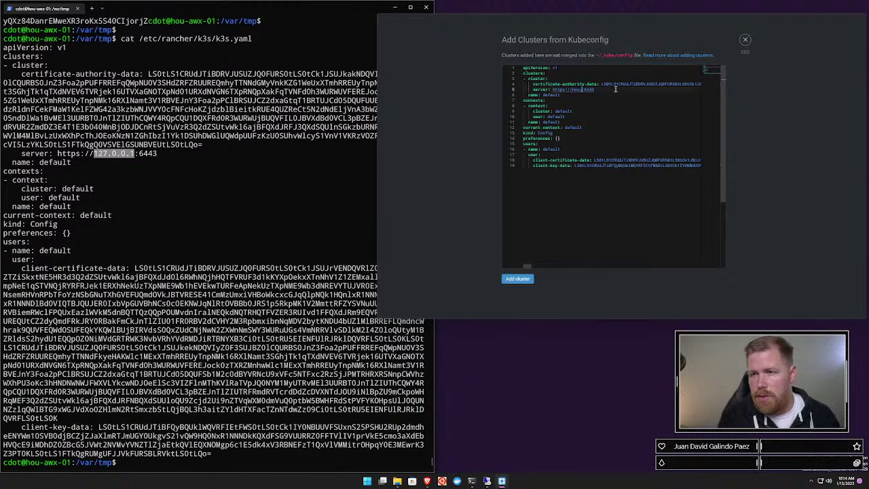
pyautogui.write('-awx-01.radtx')
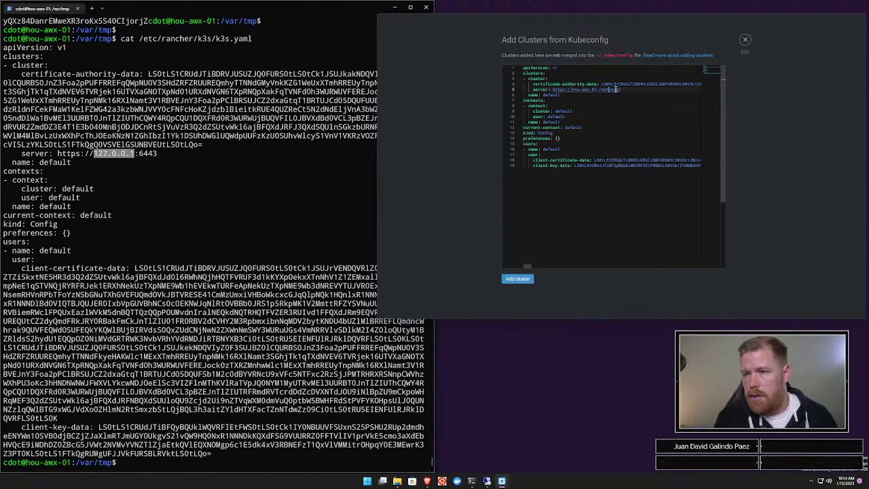
pyautogui.write('.local:6443')
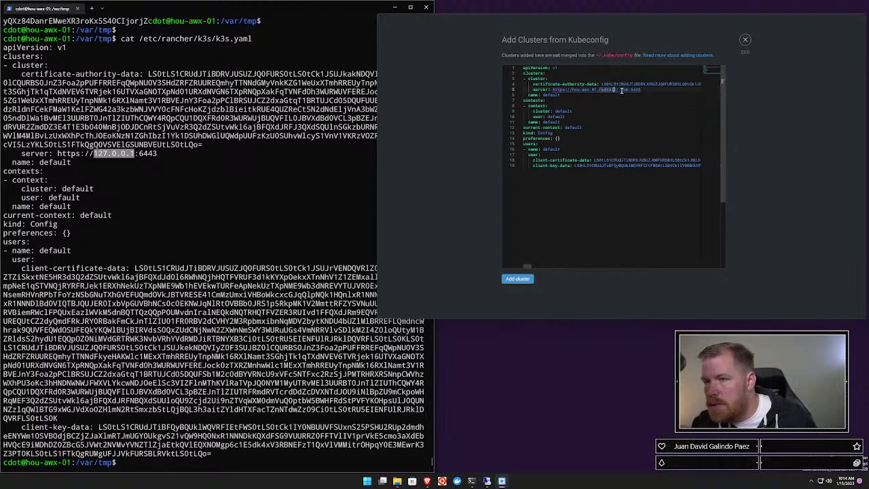
pyautogui.click(621, 90)
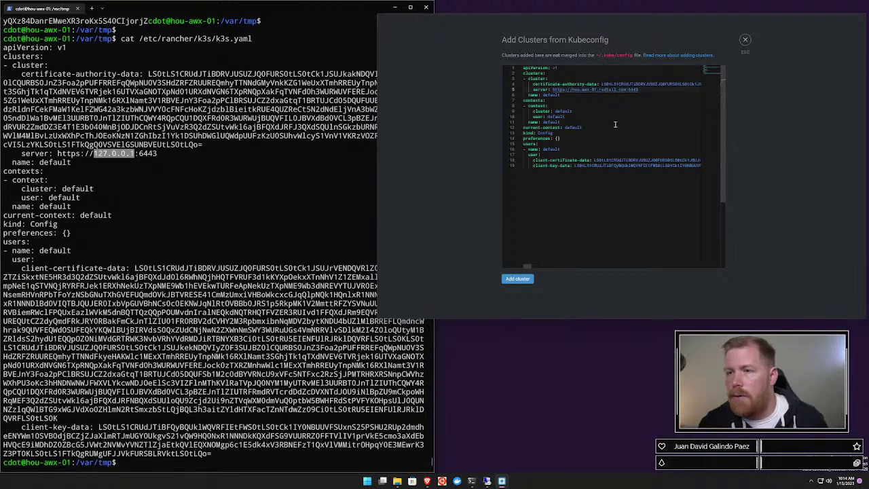
pyautogui.hscroll(10, 597, 163)
pyautogui.click(517, 278)
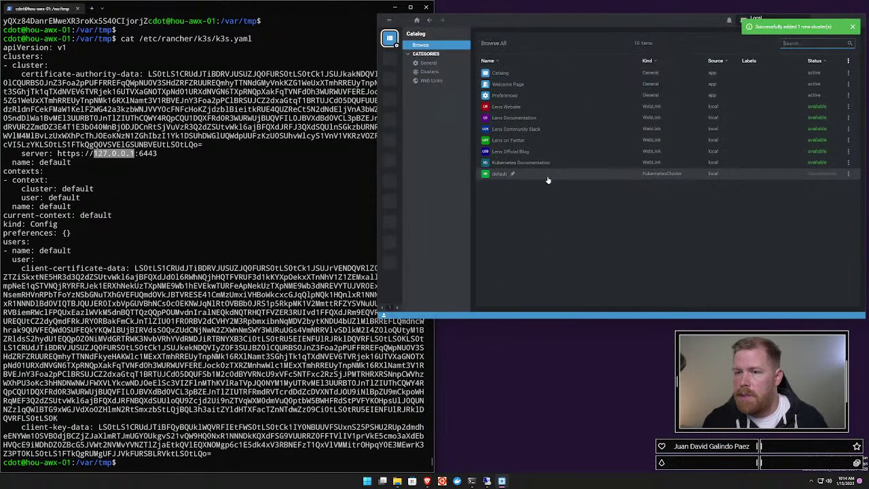
# Step: Rename the default cluster to awx in its settings, then return to the browser
pyautogui.click(847, 174)
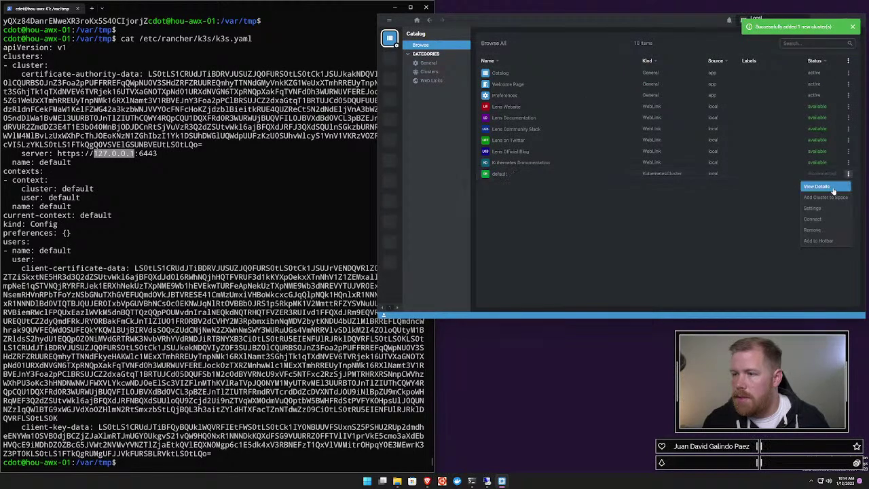
pyautogui.click(825, 211)
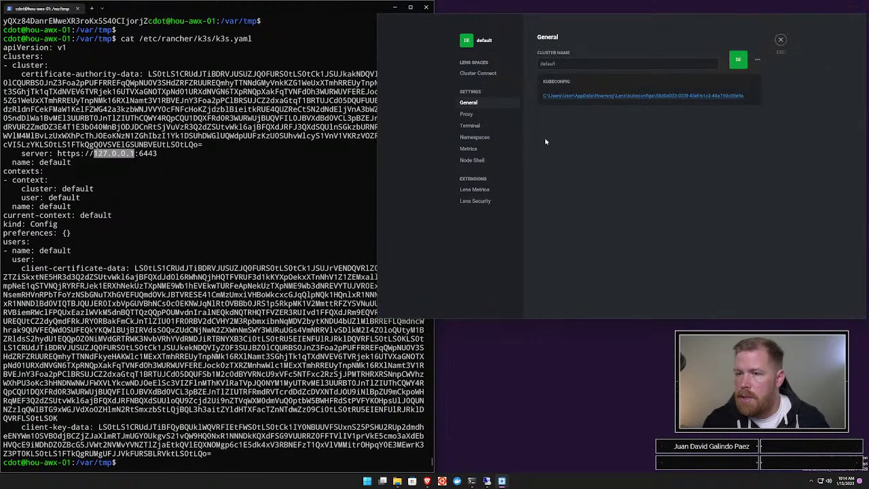
pyautogui.doubleClick(564, 60)
pyautogui.write('awx')
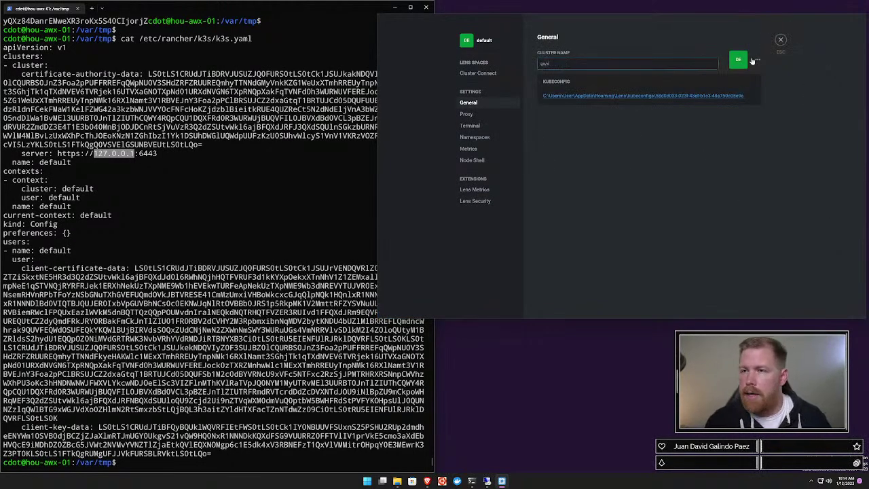
pyautogui.click(427, 480)
# Step: Search 'awx logo' and open favicon.svg in the ansible/awx-logos repository
pyautogui.hotkey('ctrl', 't')
pyautogui.write('awx logo')
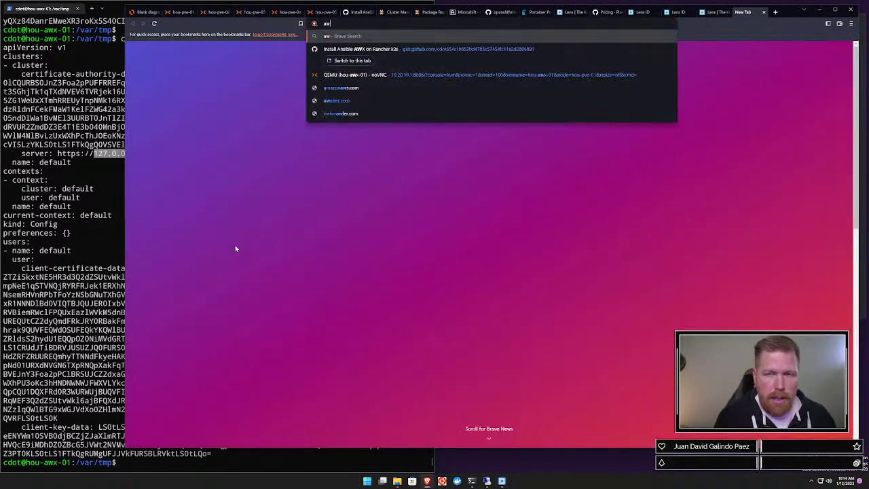
pyautogui.press('Return')
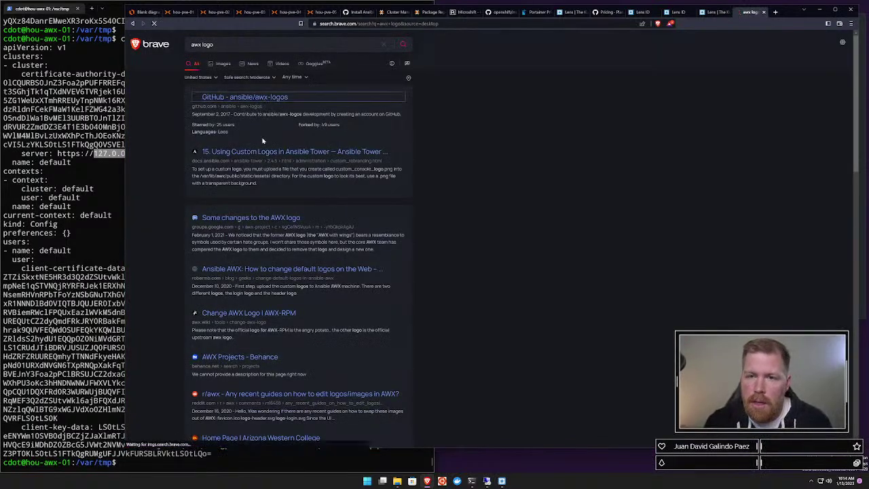
pyautogui.click(244, 97)
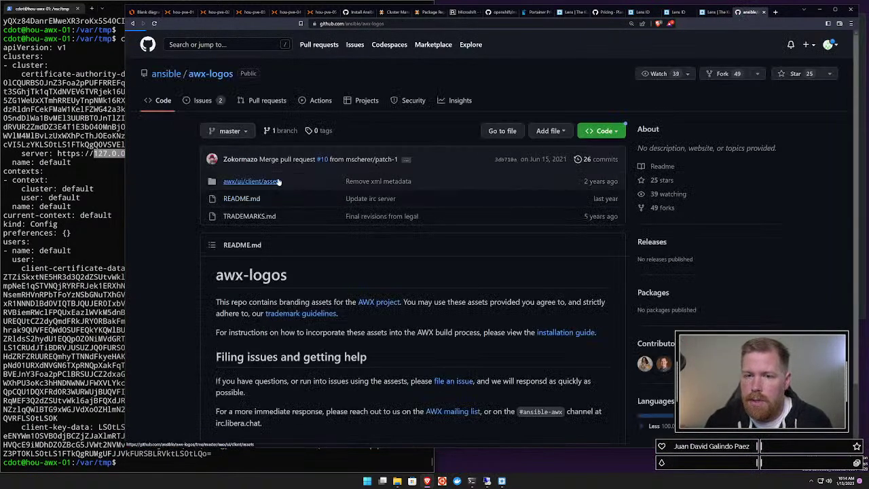
pyautogui.click(279, 181)
pyautogui.click(278, 185)
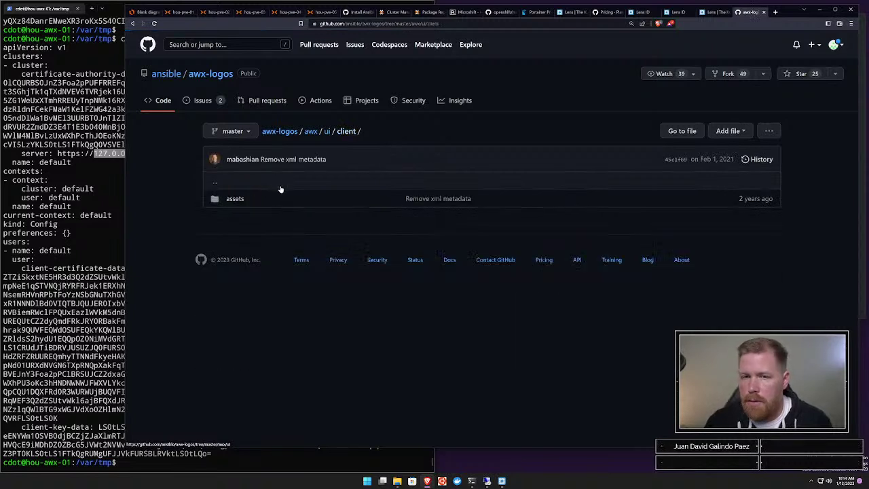
pyautogui.click(271, 197)
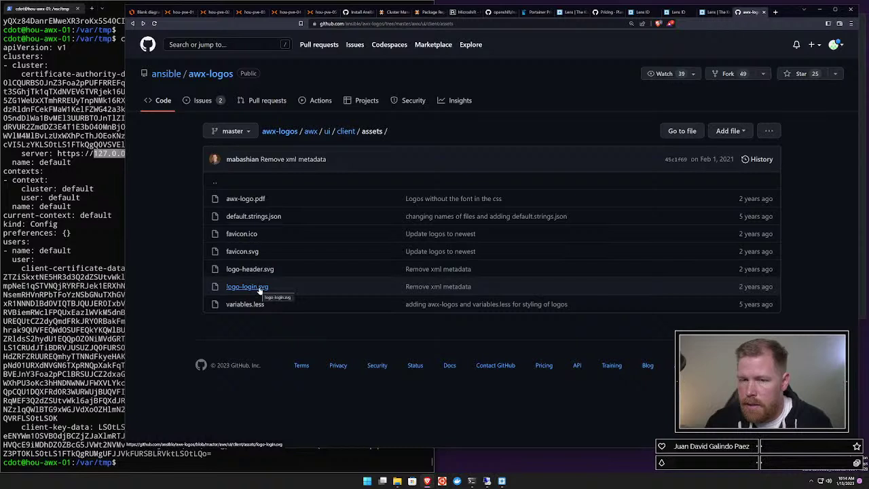
pyautogui.click(243, 252)
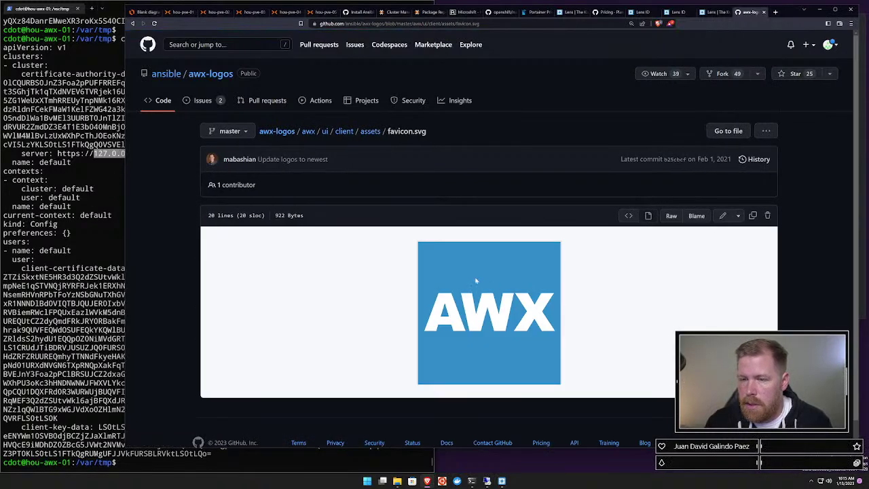
# Step: Save the AWX logo image to Downloads and switch to the Lens tab
pyautogui.rightClick(475, 278)
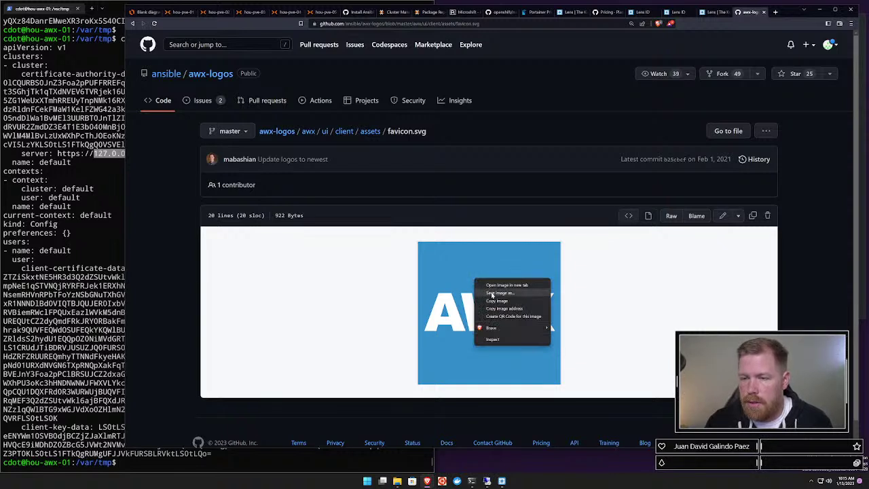
pyautogui.click(492, 293)
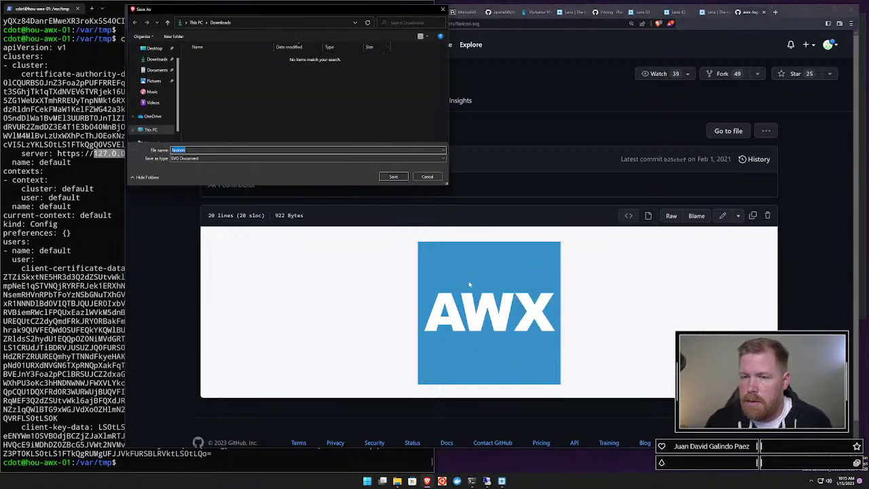
pyautogui.click(392, 177)
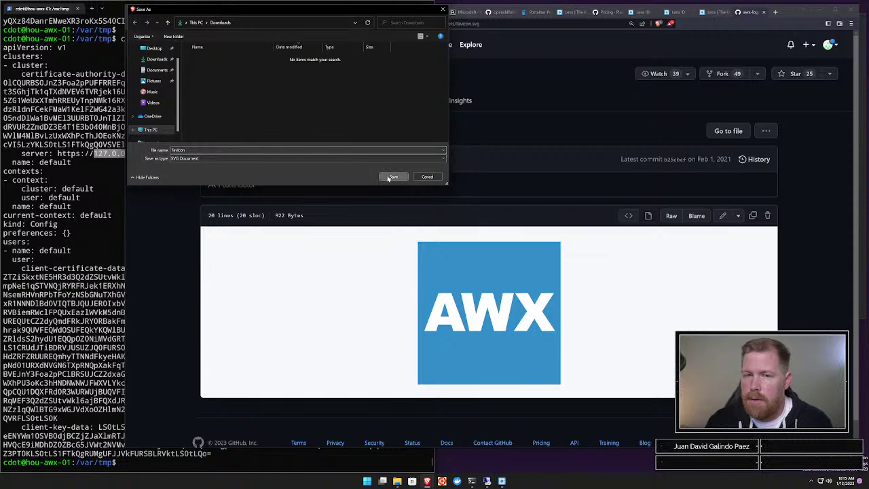
pyautogui.click(712, 12)
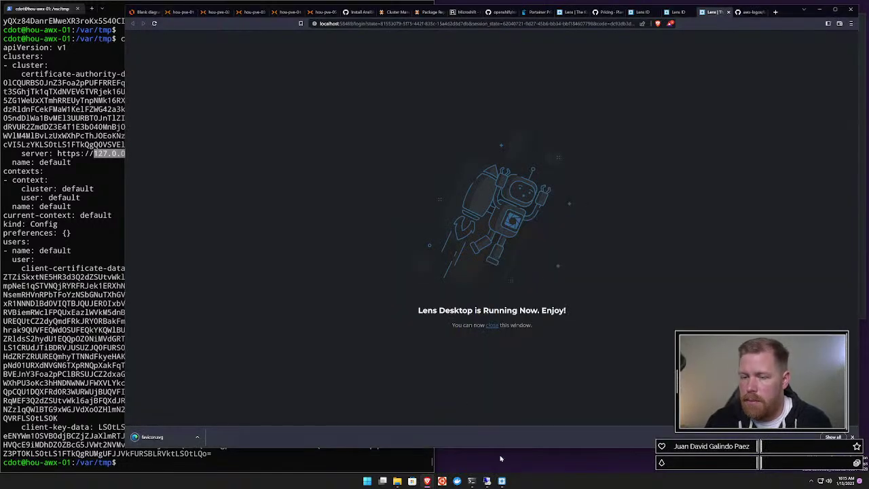
# Step: Set the awx cluster's icon to the downloaded favicon and close settings
pyautogui.click(501, 481)
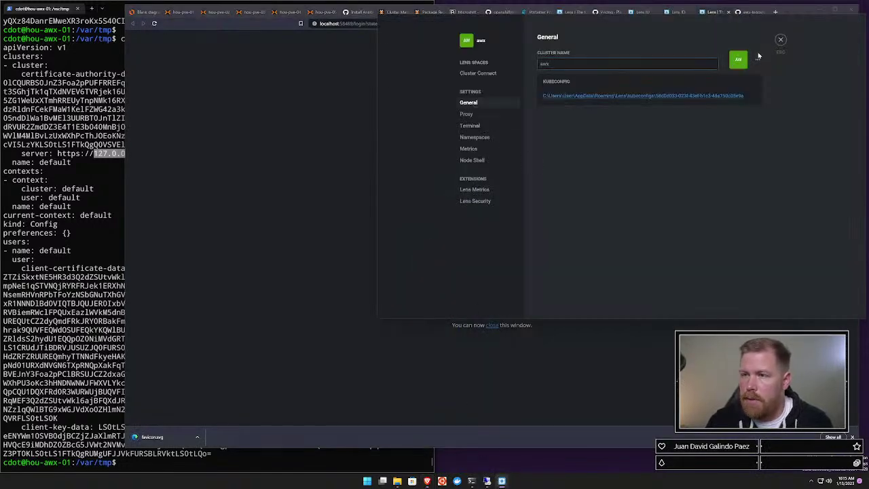
pyautogui.click(738, 59)
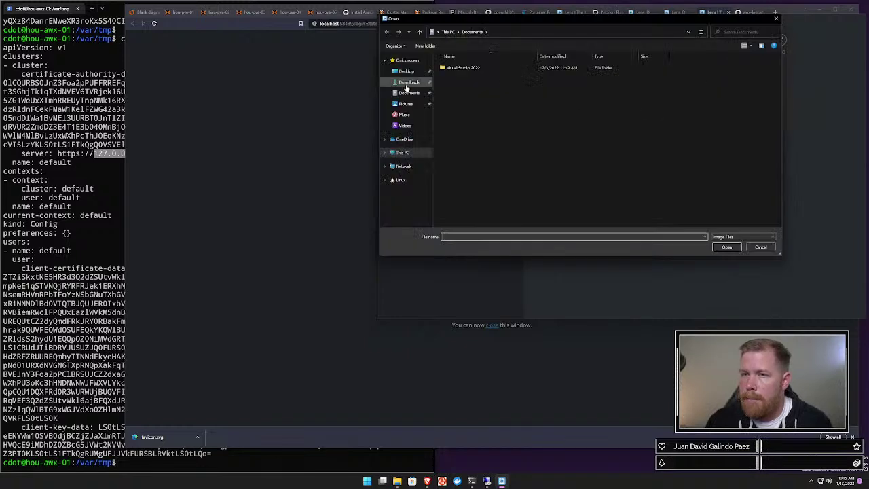
pyautogui.click(409, 81)
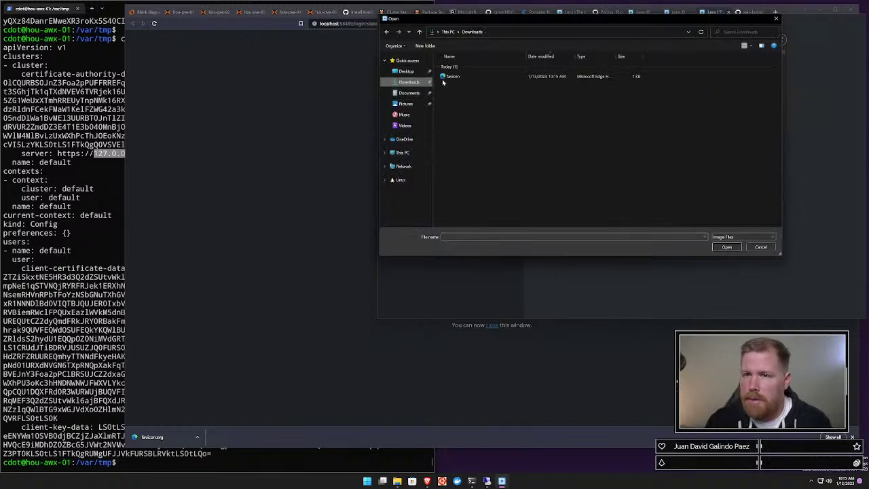
pyautogui.doubleClick(467, 77)
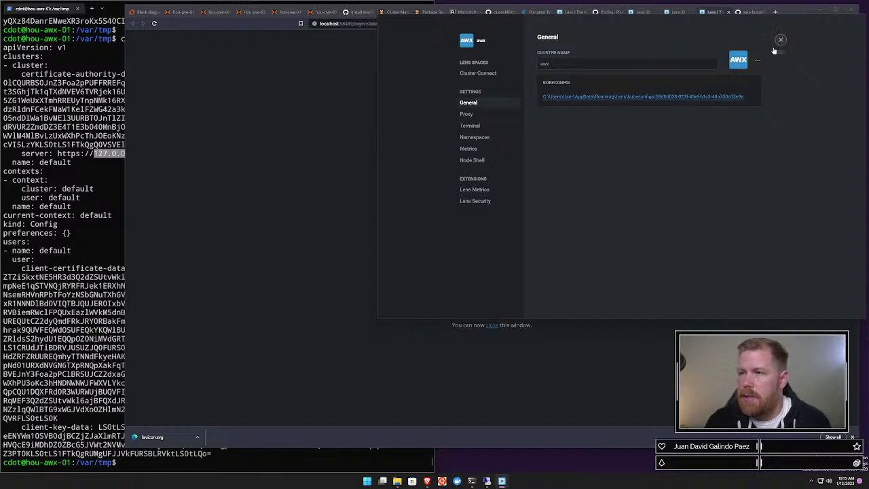
pyautogui.click(780, 39)
# Step: Reconnect to the awx cluster and pin it to the hotbar
pyautogui.click(498, 175)
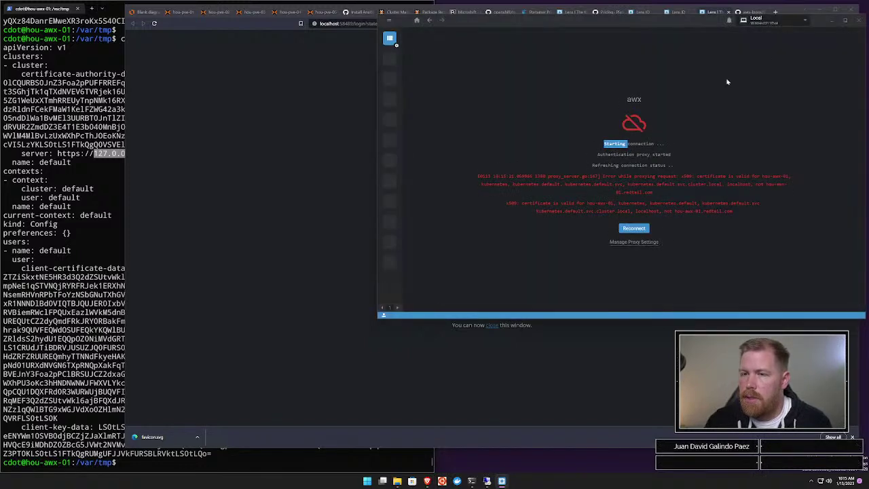
pyautogui.click(634, 228)
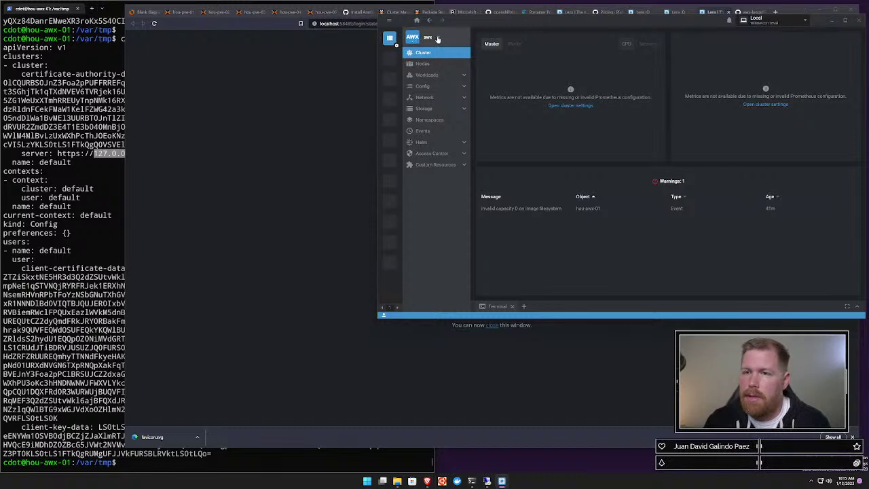
pyautogui.click(438, 39)
pyautogui.click(428, 64)
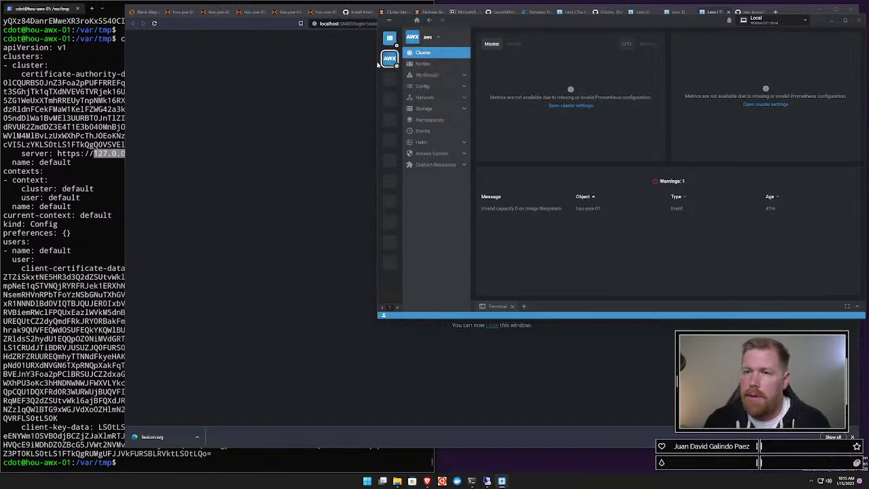
pyautogui.click(91, 119)
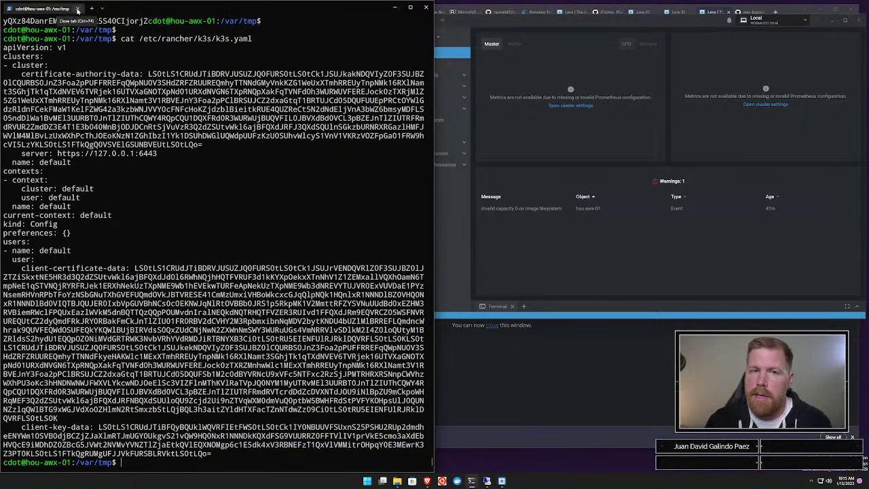
# Step: Close the terminal, minimize the browser, and maximize the Lens window
pyautogui.click(78, 10)
pyautogui.click(821, 10)
pyautogui.moveTo(653, 21); pyautogui.dragTo(424, 59)
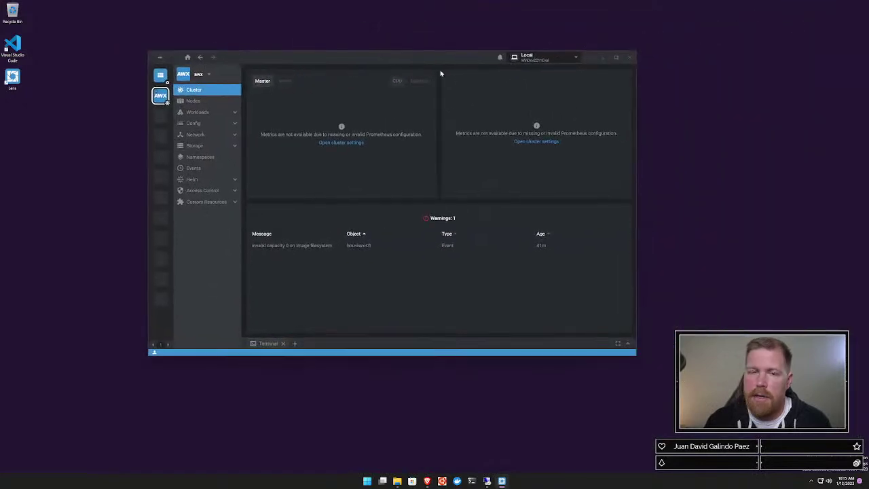
pyautogui.click(614, 57)
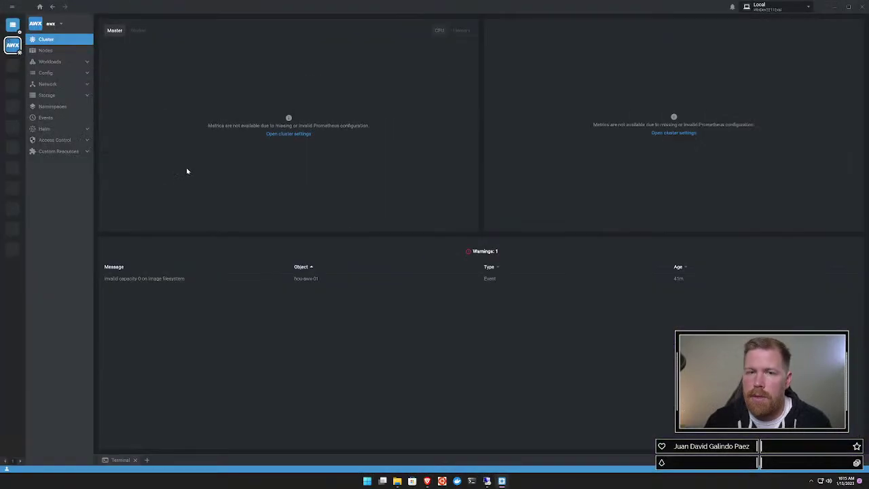
# Step: Review the Nodes list and the hou-awx-01 node's details
pyautogui.click(48, 51)
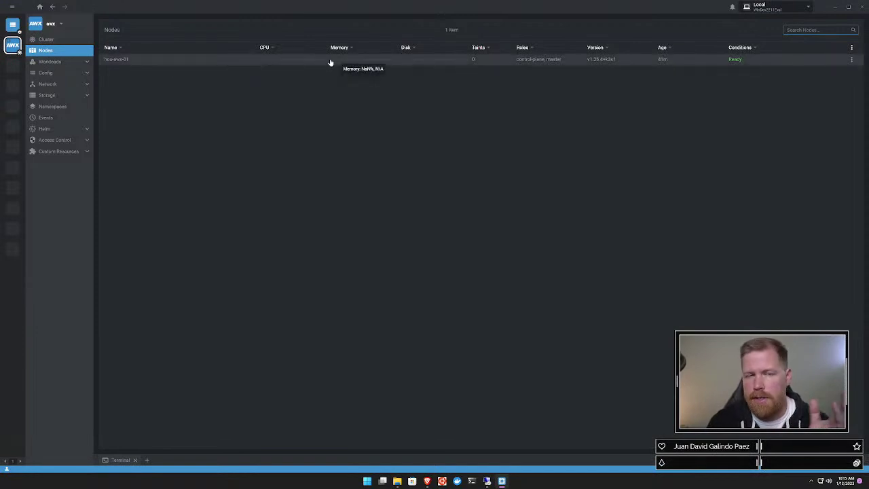
pyautogui.click(167, 63)
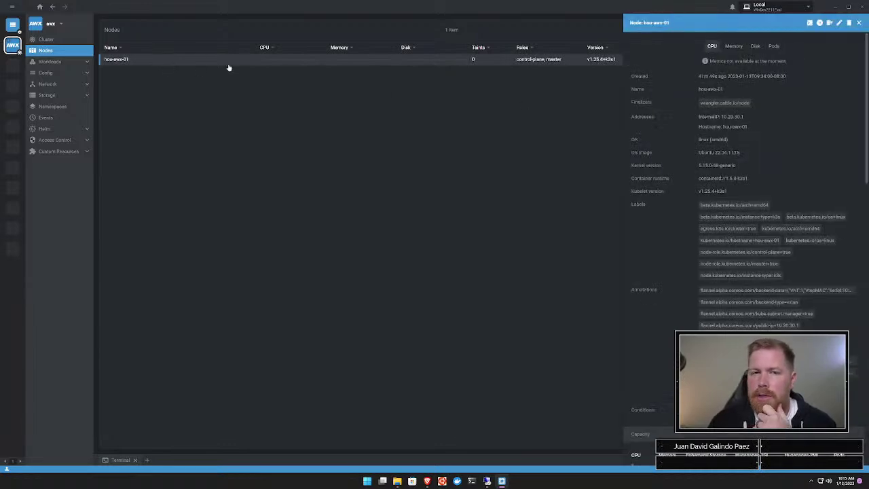
pyautogui.scroll(-5, 756, 268)
pyautogui.scroll(-5, 754, 265)
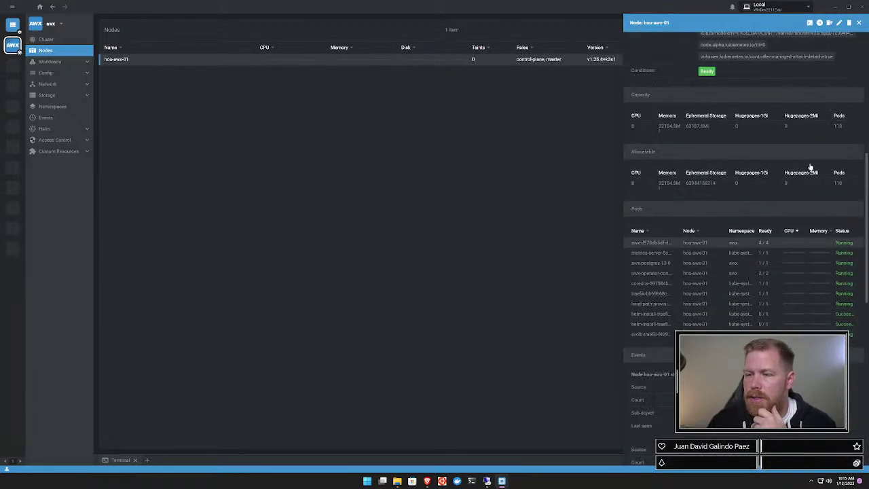
pyautogui.scroll(7, 798, 194)
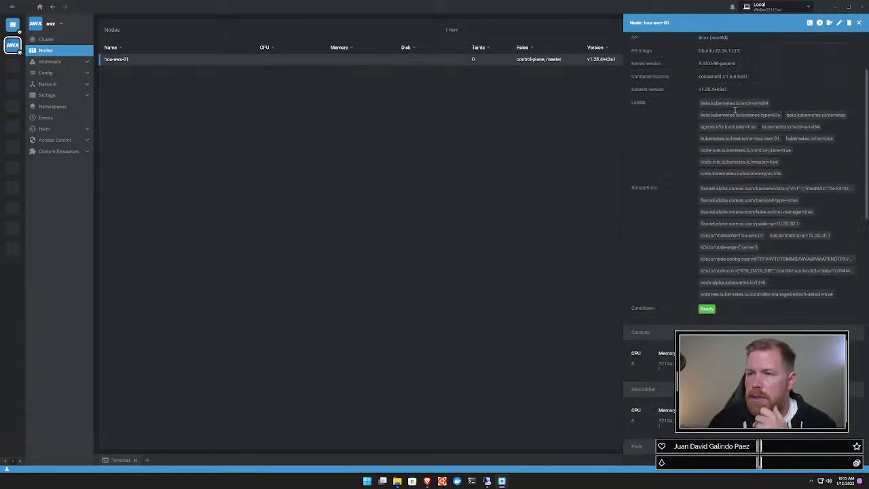
pyautogui.click(858, 23)
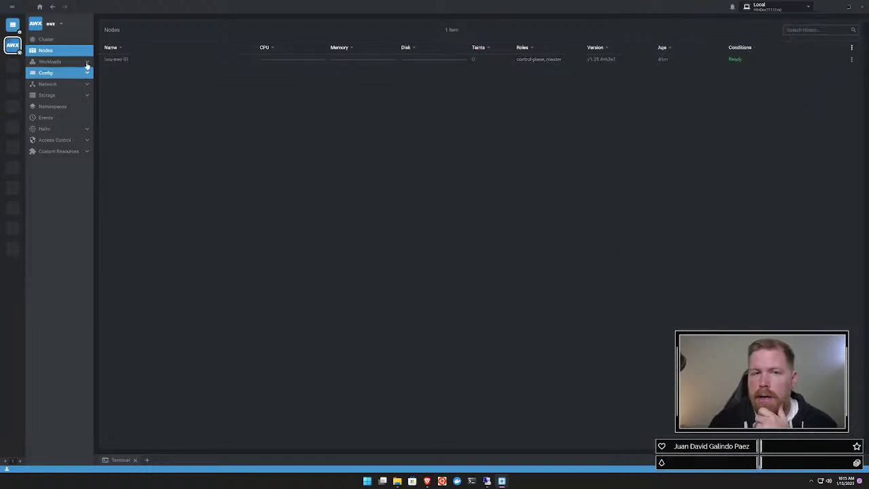
pyautogui.click(86, 65)
# Step: Filter Pods to the awx namespace and inspect the awx-d978db5df-rl48j pod's details
pyautogui.click(68, 82)
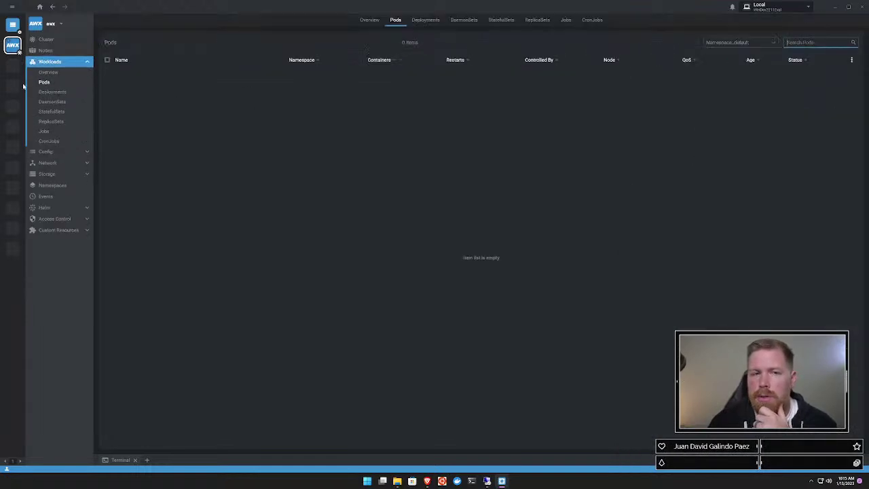
pyautogui.click(772, 45)
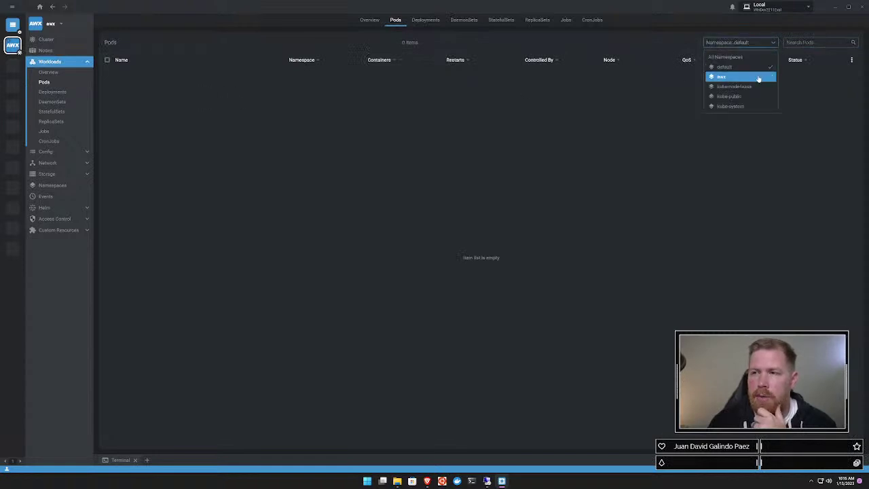
pyautogui.click(758, 79)
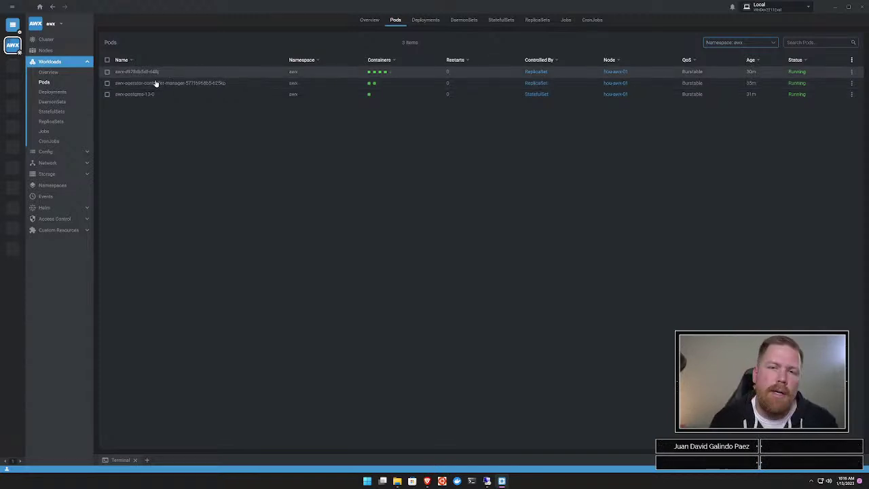
pyautogui.click(219, 75)
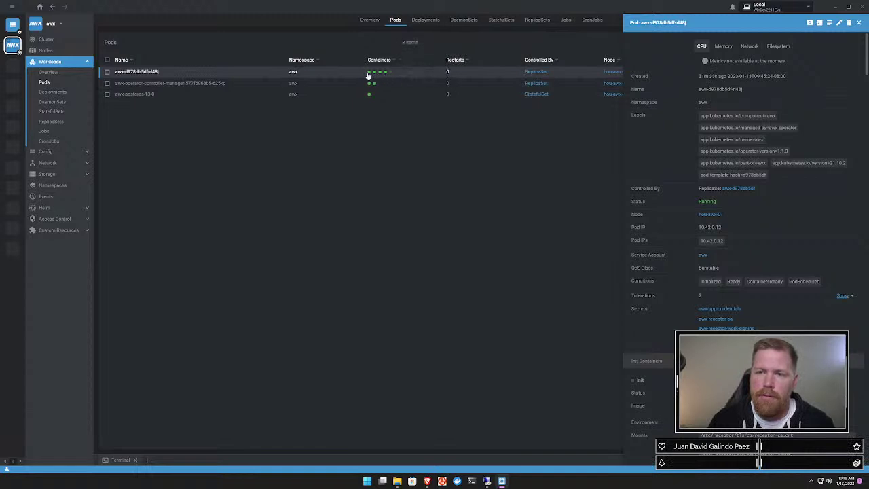
pyautogui.moveTo(368, 76)
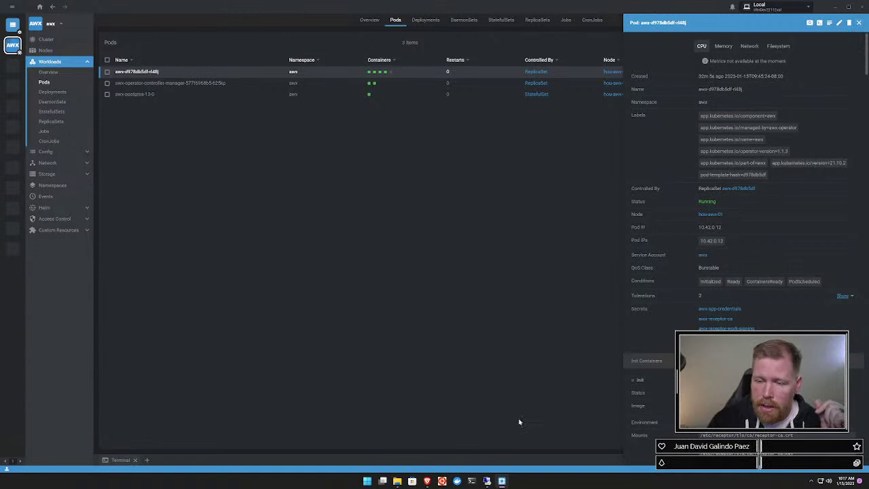
pyautogui.click(397, 306)
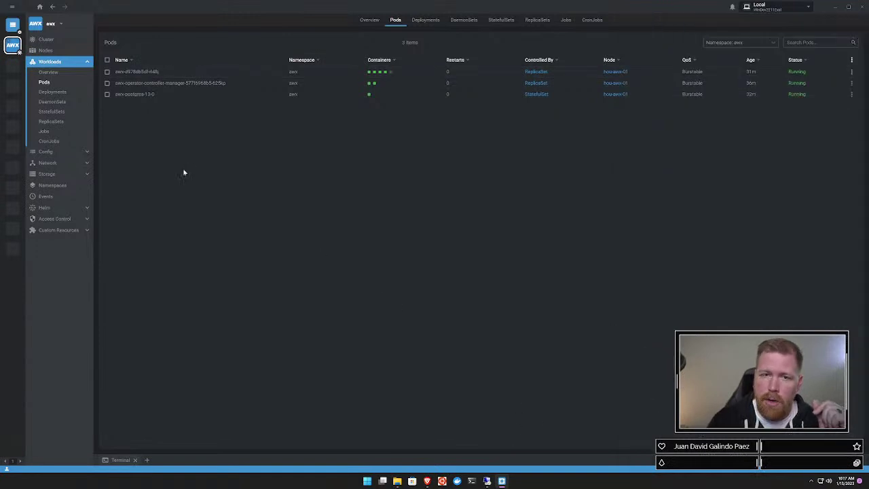
# Step: Reopen the awx-d978db5df-rl48j pod details, then bring up the AWX install gist tab
pyautogui.click(188, 72)
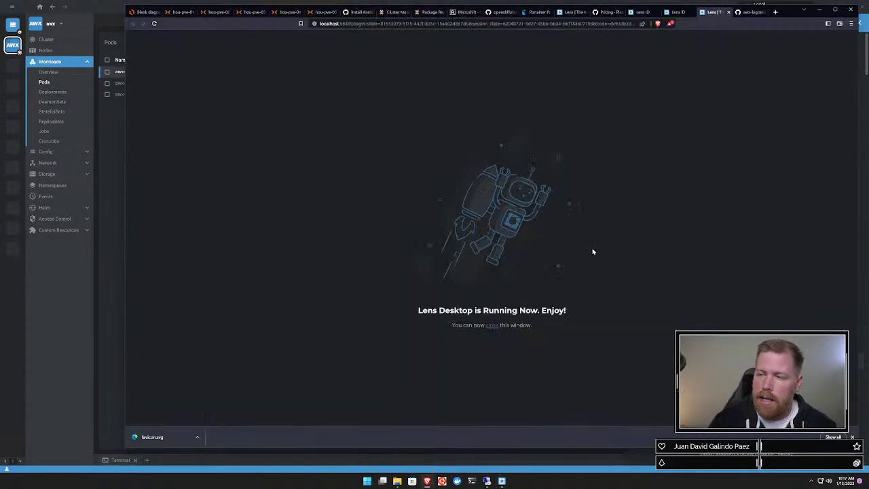
pyautogui.click(500, 12)
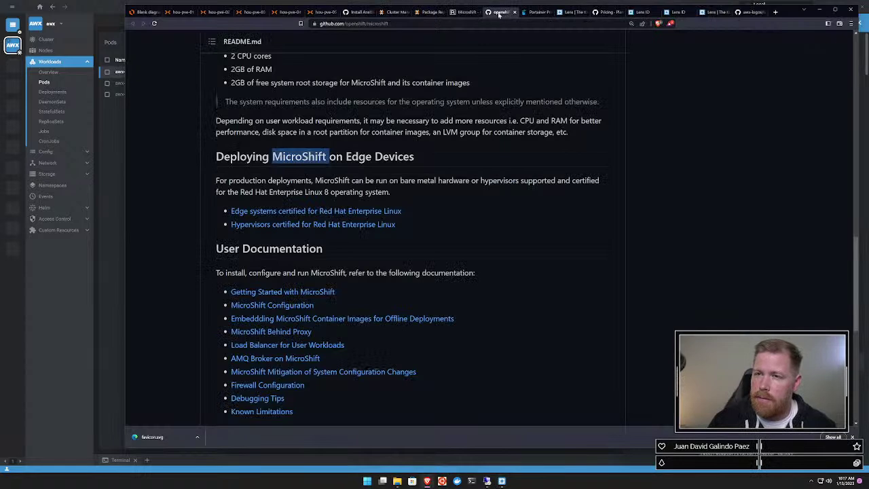
pyautogui.click(362, 13)
# Step: Close all tabs right of the gist, highlight its kubectl logs command, and minimize Brave
pyautogui.rightClick(362, 13)
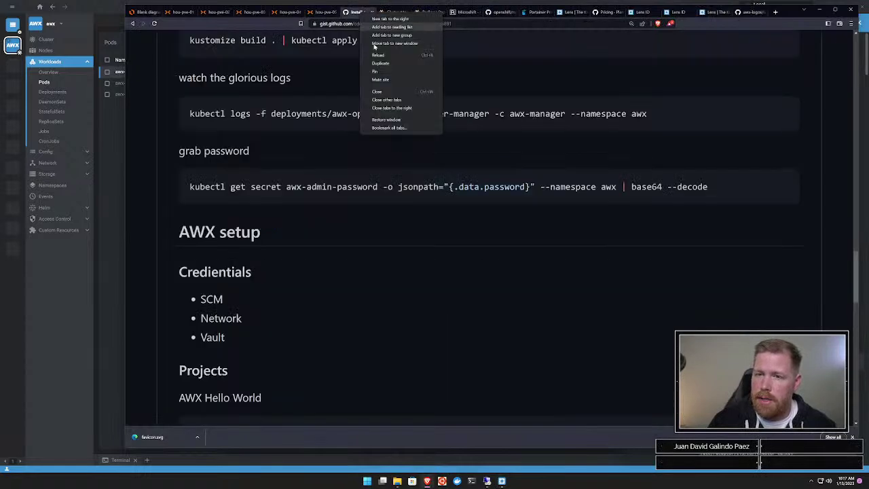
pyautogui.click(395, 109)
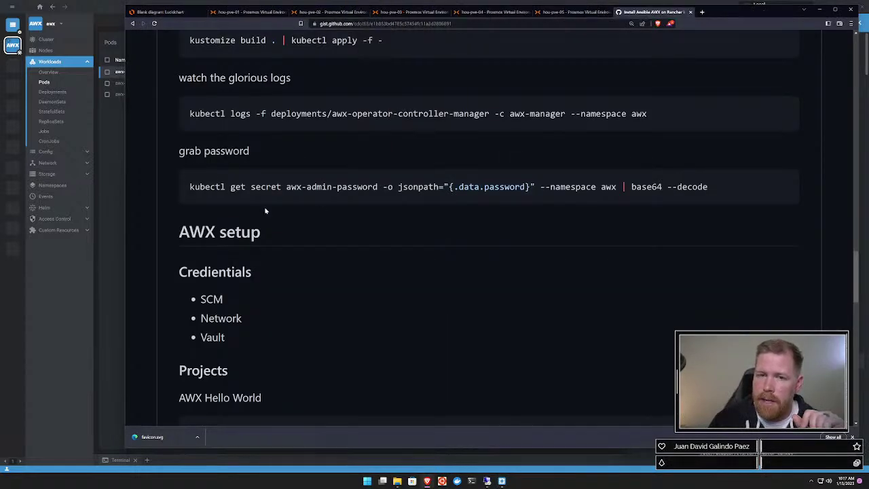
pyautogui.scroll(1, 265, 210)
pyautogui.moveTo(192, 186); pyautogui.dragTo(632, 181)
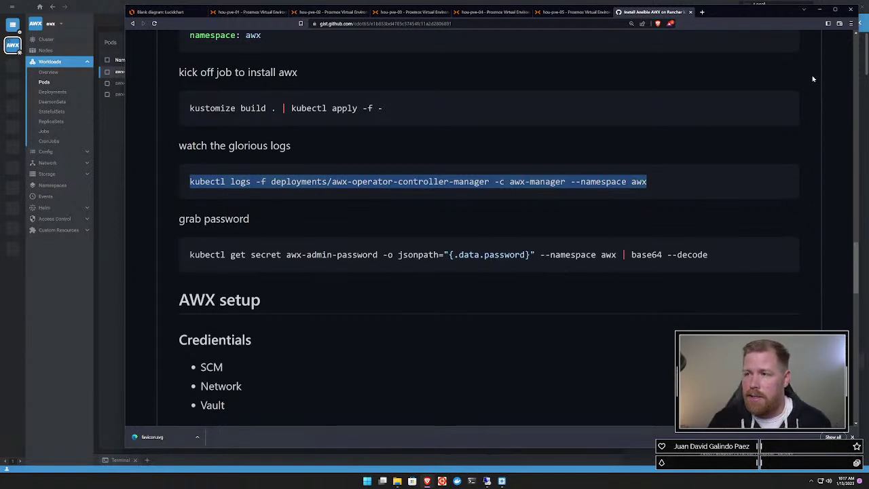
pyautogui.click(819, 10)
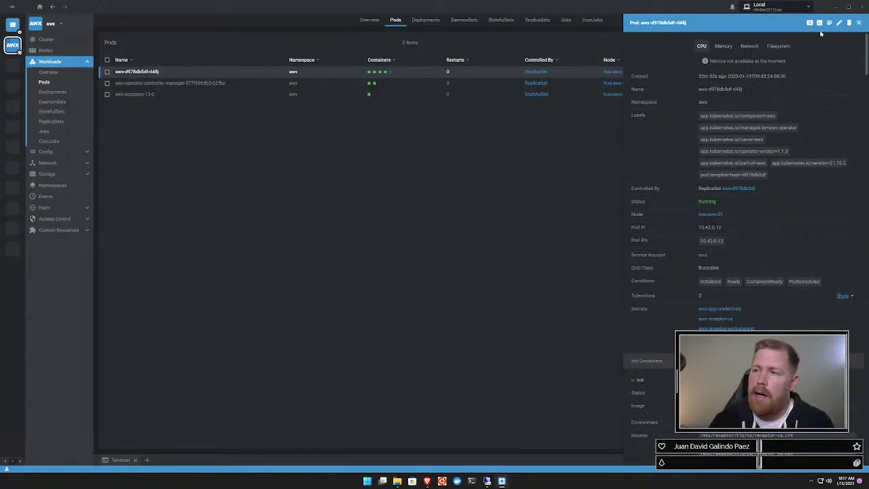
# Step: Show the awx-web container's logs in an enlarged log panel
pyautogui.moveTo(829, 26)
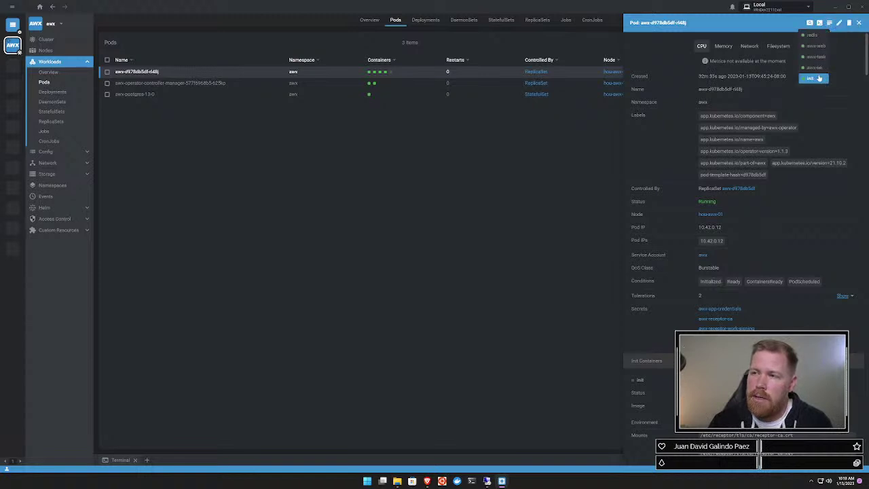
pyautogui.click(816, 46)
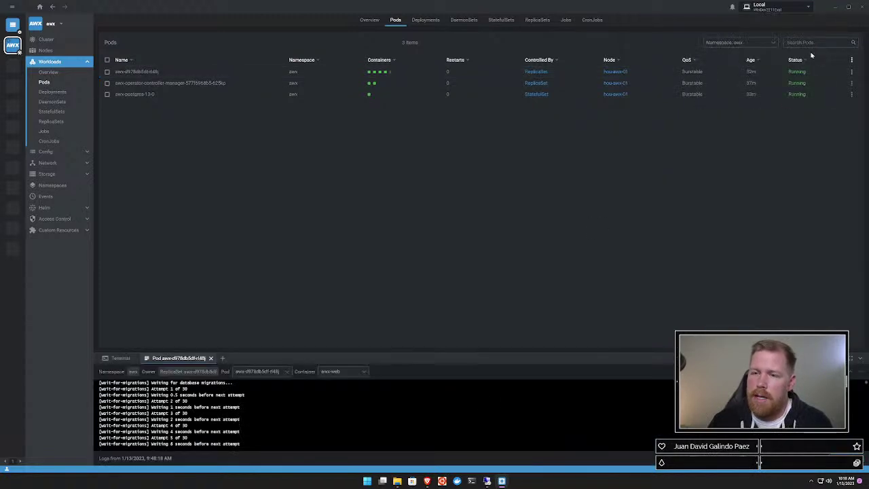
pyautogui.moveTo(375, 351); pyautogui.dragTo(385, 184)
pyautogui.scroll(10, 264, 345)
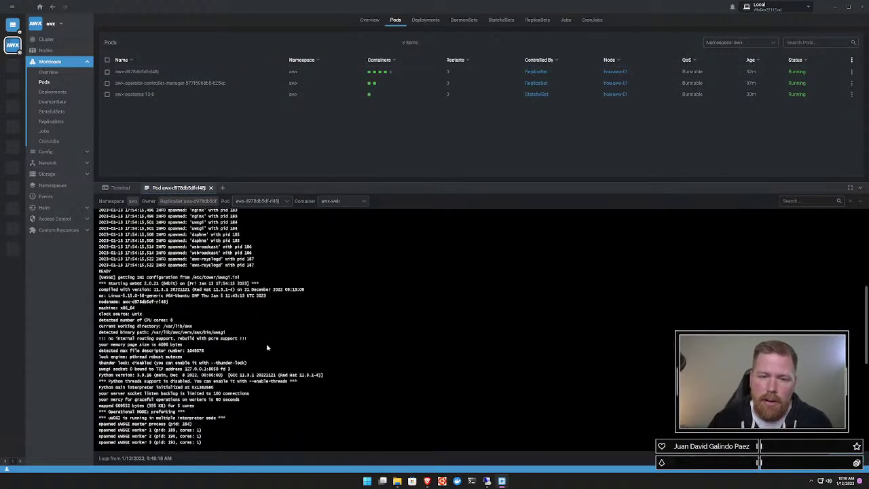
pyautogui.scroll(-10, 266, 349)
# Step: Cycle logs through awx-task, awx-ee, redis, back to awx-task, then select the gist's get-secret command
pyautogui.click(352, 202)
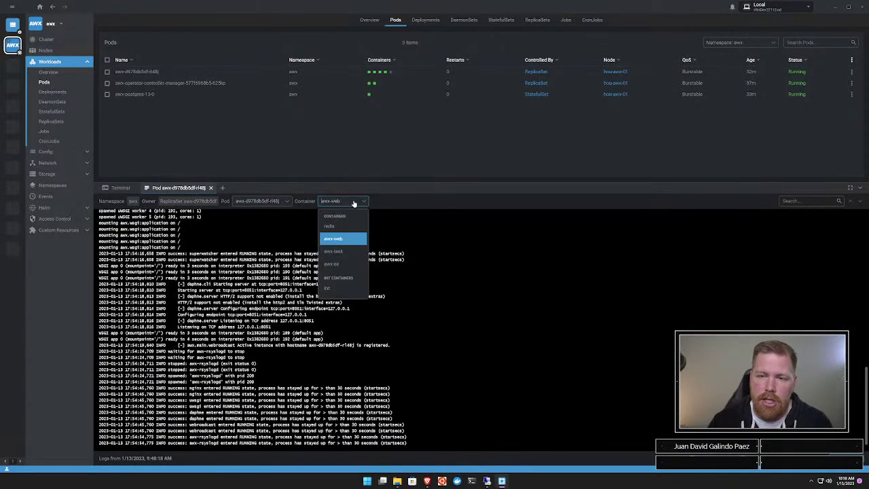
pyautogui.click(353, 244)
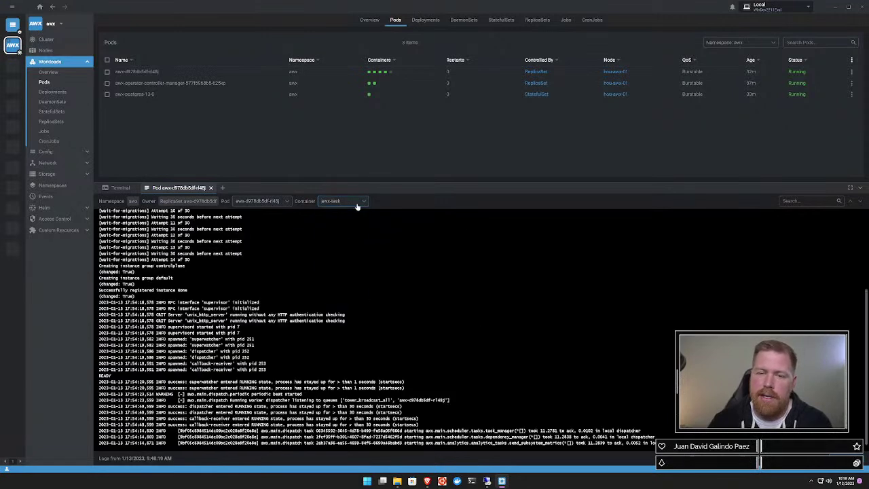
pyautogui.click(356, 204)
pyautogui.click(346, 266)
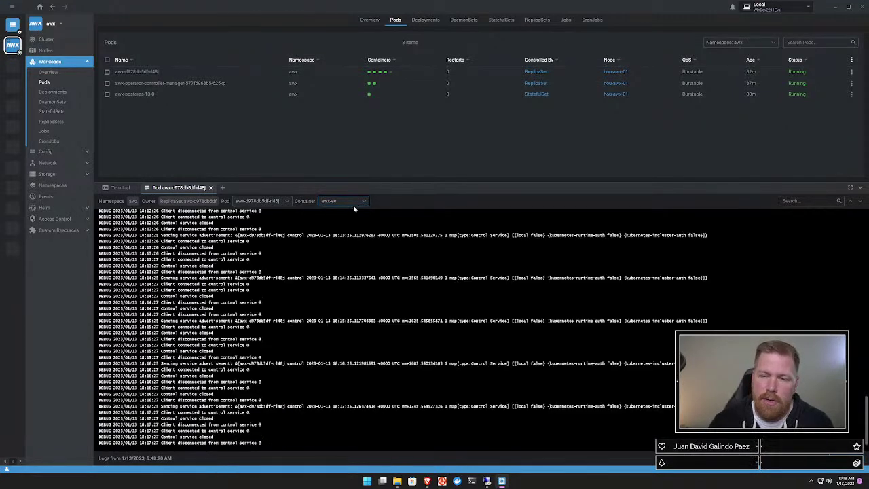
pyautogui.click(354, 202)
pyautogui.click(347, 229)
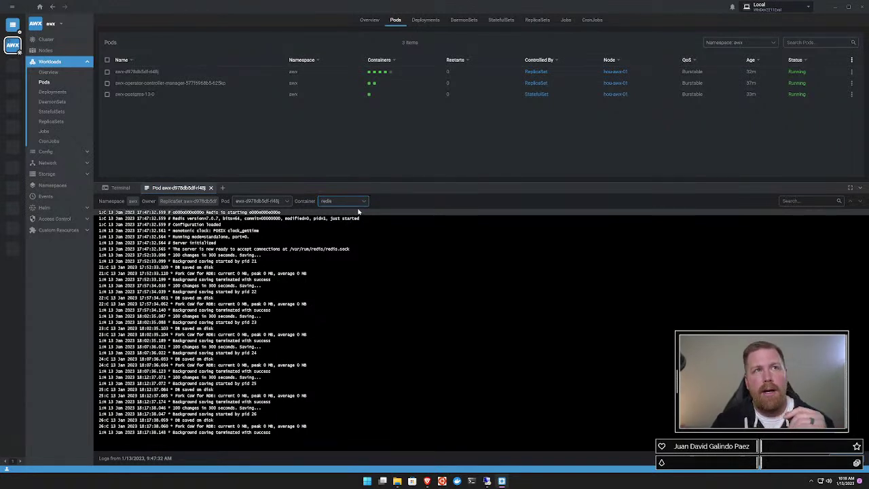
pyautogui.click(356, 200)
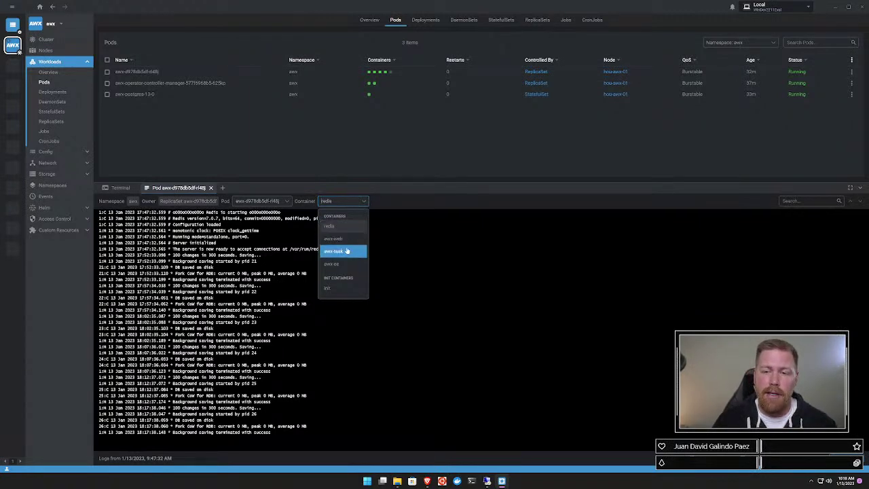
pyautogui.click(348, 251)
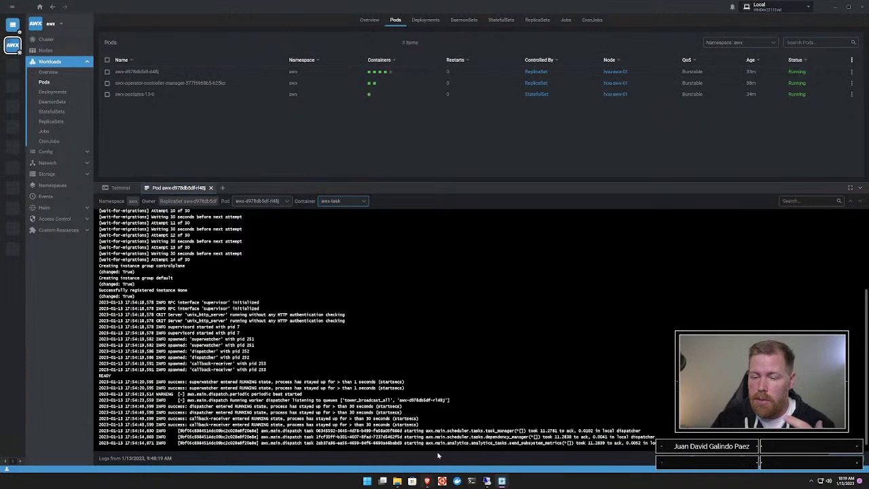
pyautogui.click(427, 481)
pyautogui.moveTo(231, 256); pyautogui.dragTo(664, 254)
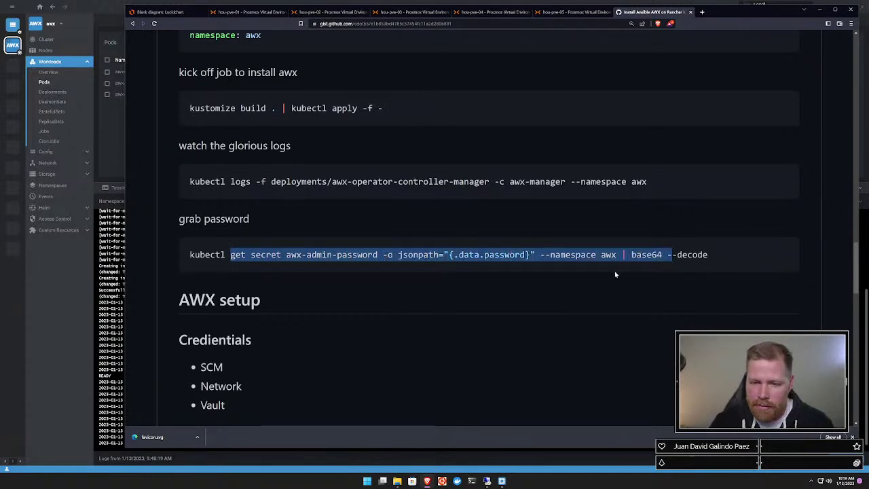
# Step: In Lens, open the awx namespace's Secrets list and the awx-admin-password secret
pyautogui.click(110, 139)
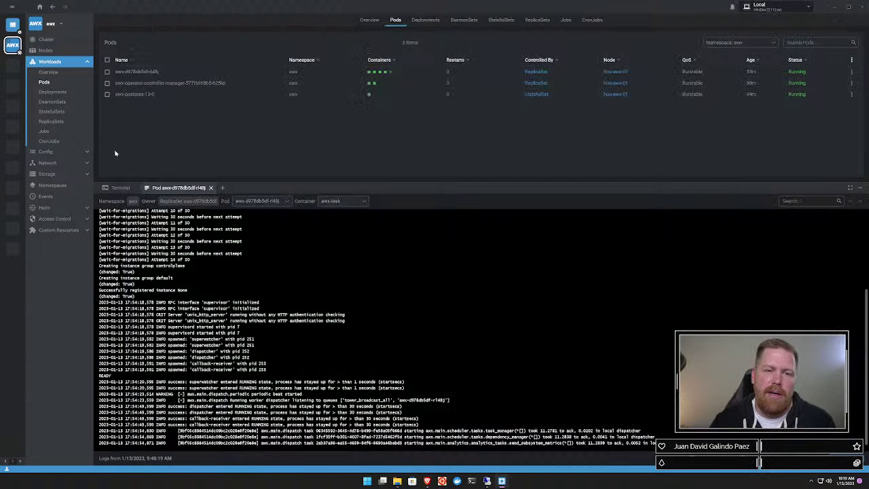
pyautogui.click(86, 63)
pyautogui.click(87, 73)
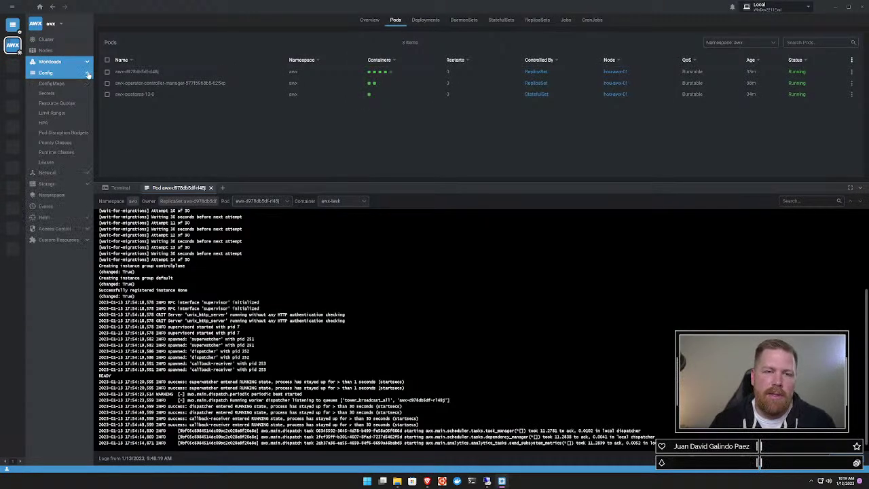
pyautogui.click(47, 94)
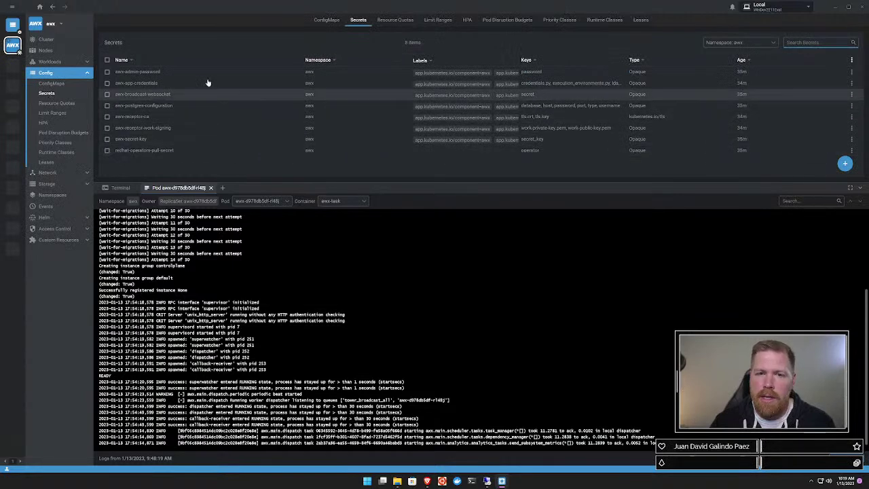
pyautogui.click(121, 73)
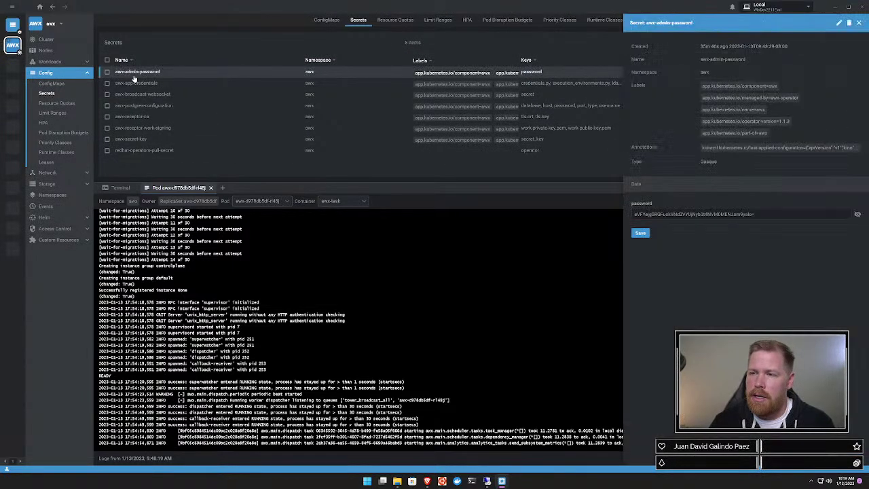
# Step: Decode the awx-admin-password value to plain text, select it, then close the details panel
pyautogui.moveTo(623, 173); pyautogui.dragTo(514, 175)
pyautogui.tripleClick(582, 181)
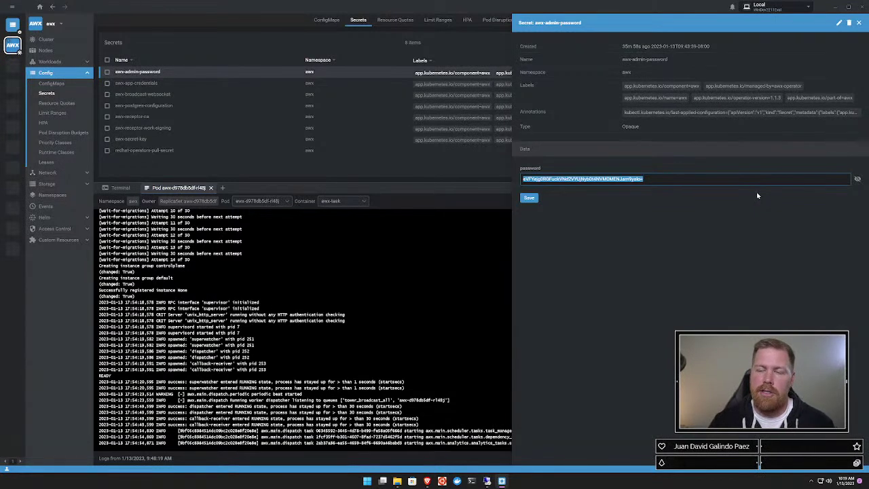
pyautogui.click(857, 179)
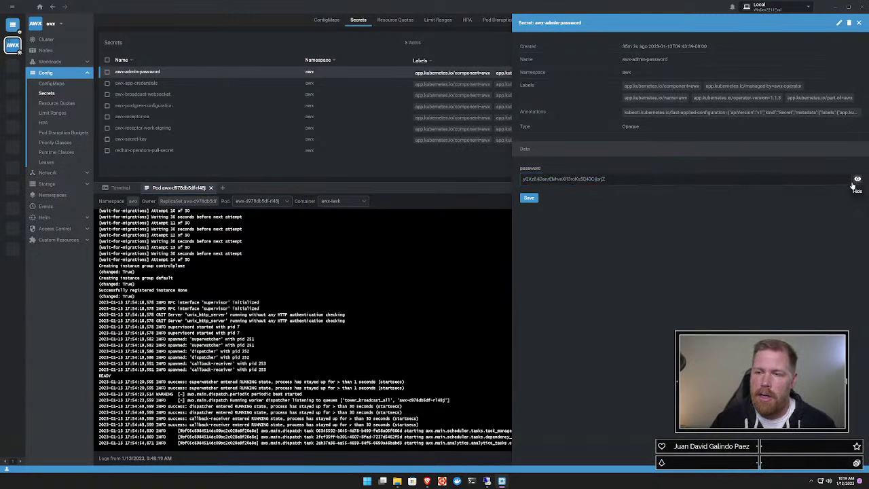
pyautogui.doubleClick(608, 179)
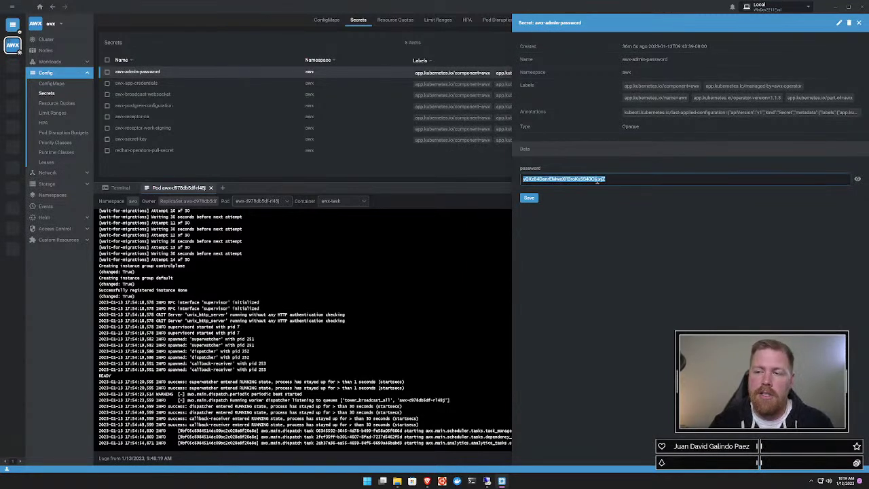
pyautogui.moveTo(622, 61); pyautogui.dragTo(669, 61)
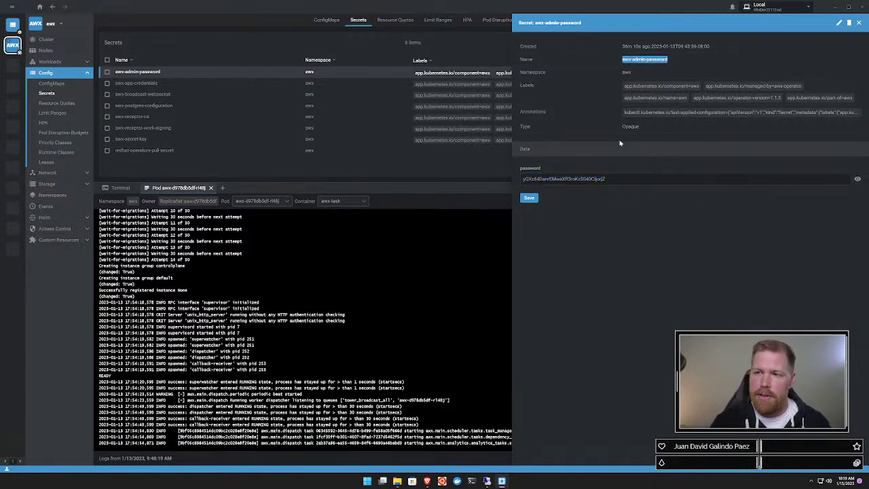
pyautogui.doubleClick(626, 46)
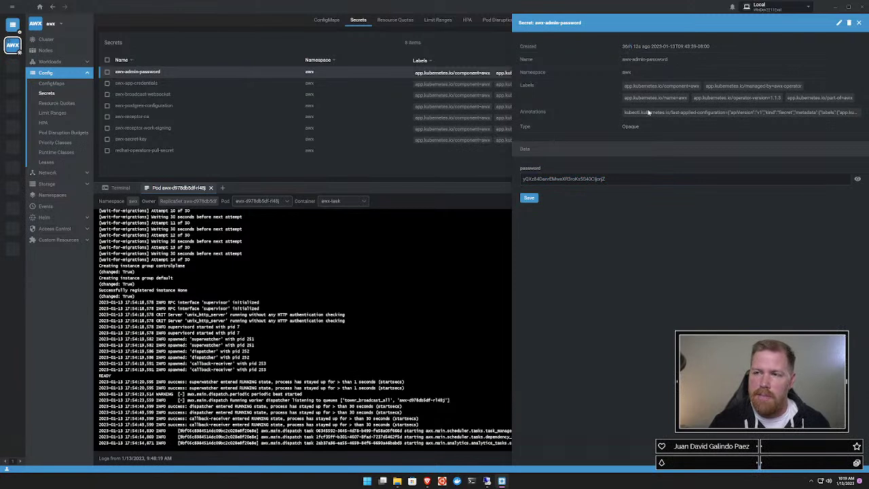
pyautogui.click(660, 183)
pyautogui.doubleClick(662, 184)
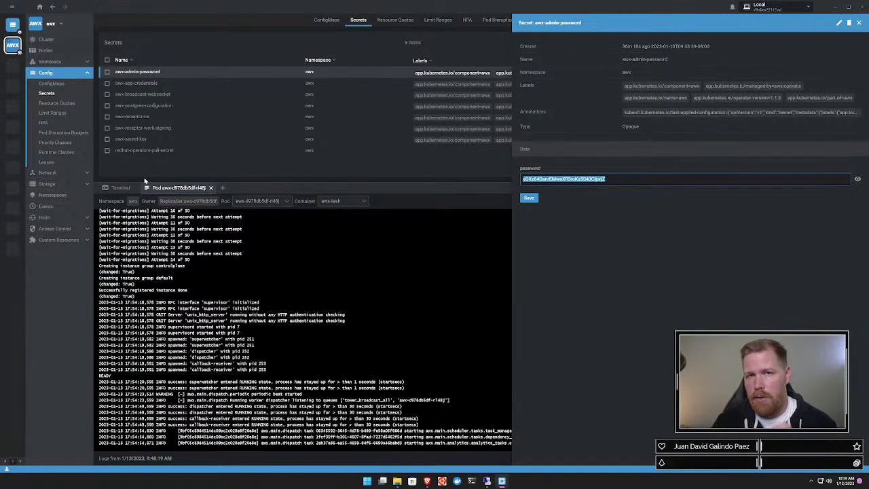
pyautogui.click(858, 23)
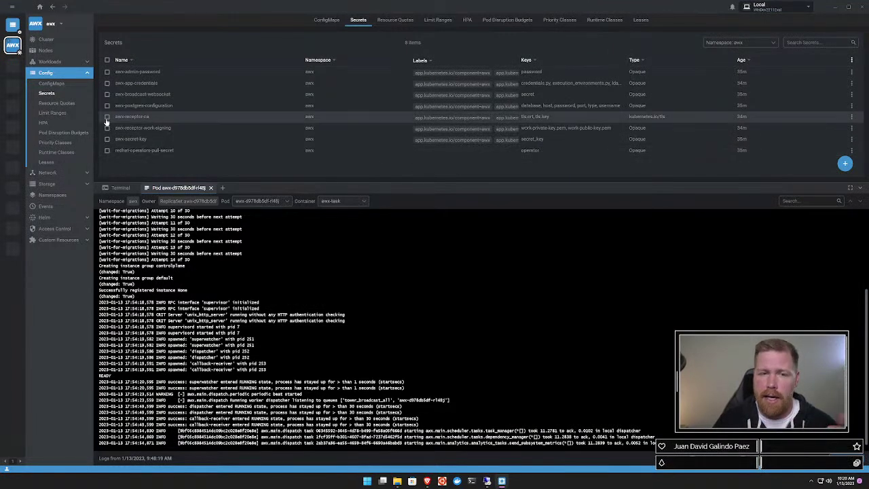
# Step: Open Network > Services, switching the namespace filter to default and back to awx
pyautogui.click(87, 74)
pyautogui.click(87, 84)
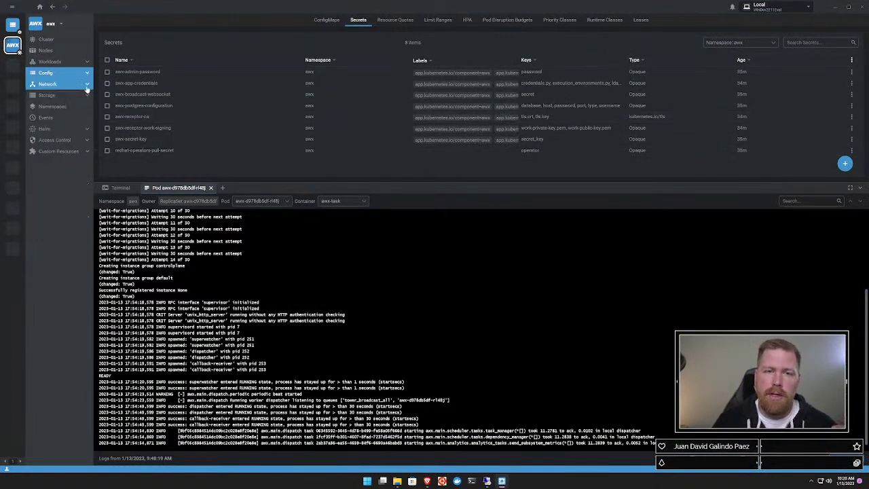
pyautogui.click(48, 95)
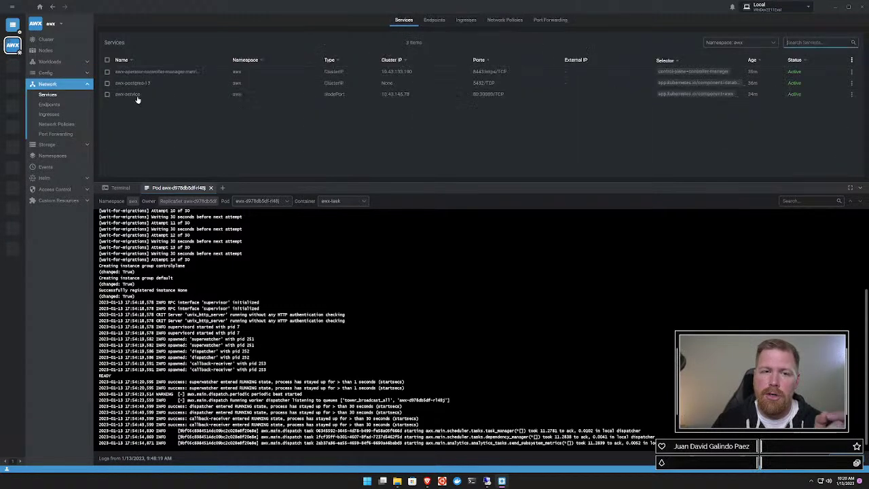
pyautogui.click(771, 42)
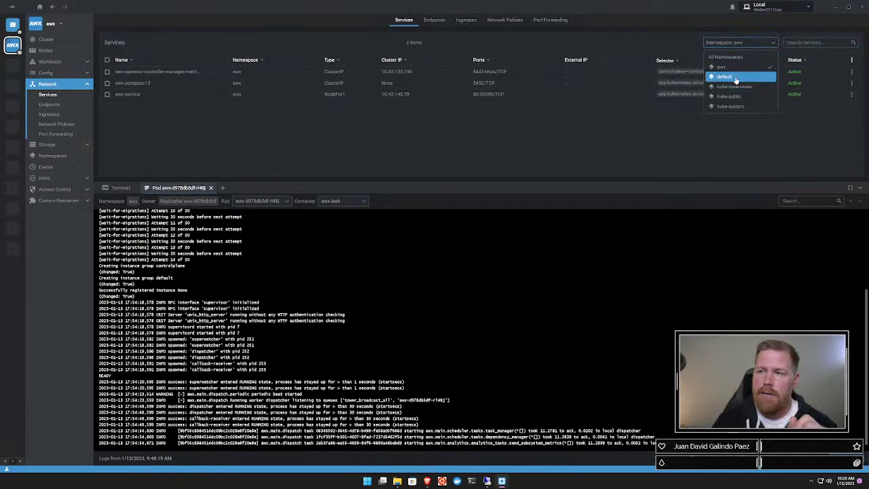
pyautogui.click(757, 76)
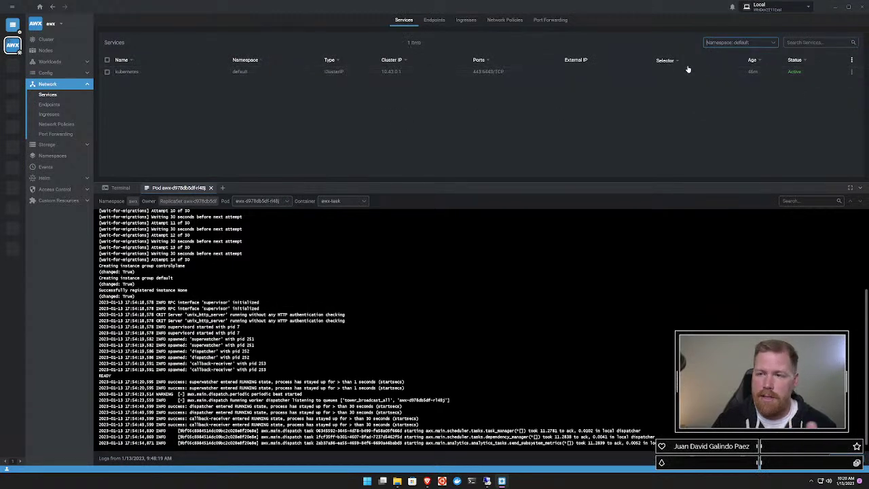
pyautogui.click(743, 45)
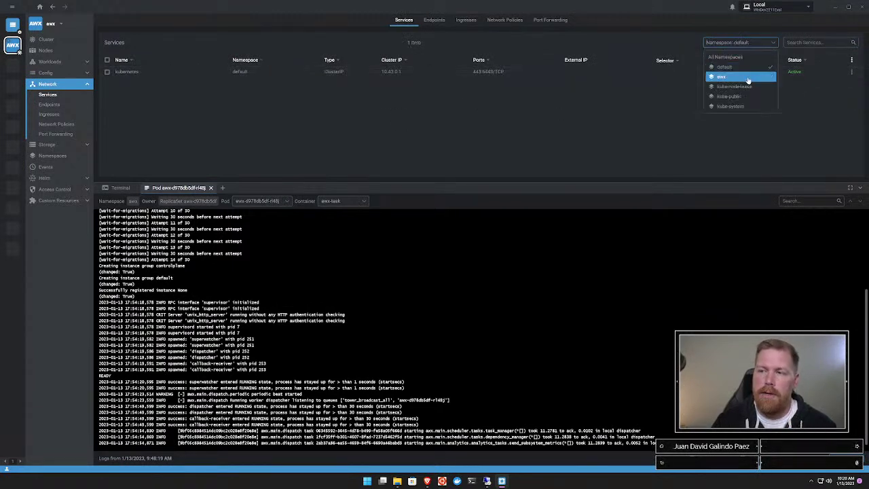
pyautogui.click(747, 77)
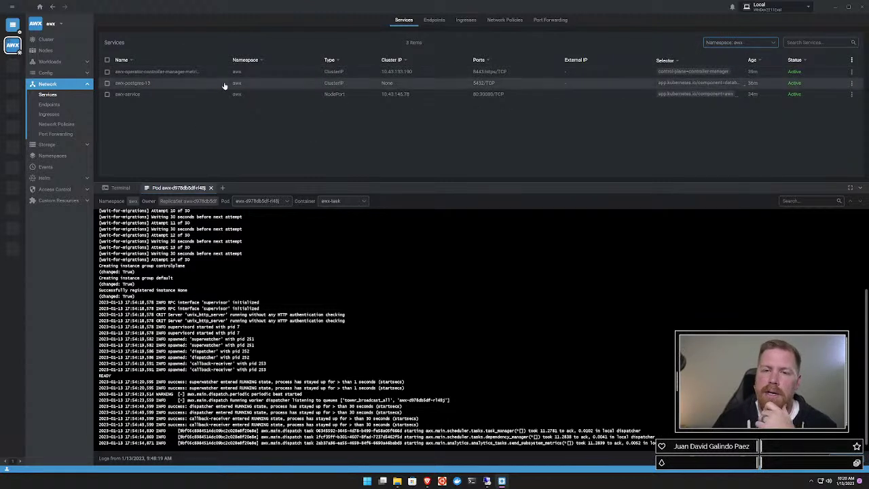
# Step: Inspect awx-service and highlight its NodePort 30080 (80:30080/TCP)
pyautogui.click(486, 96)
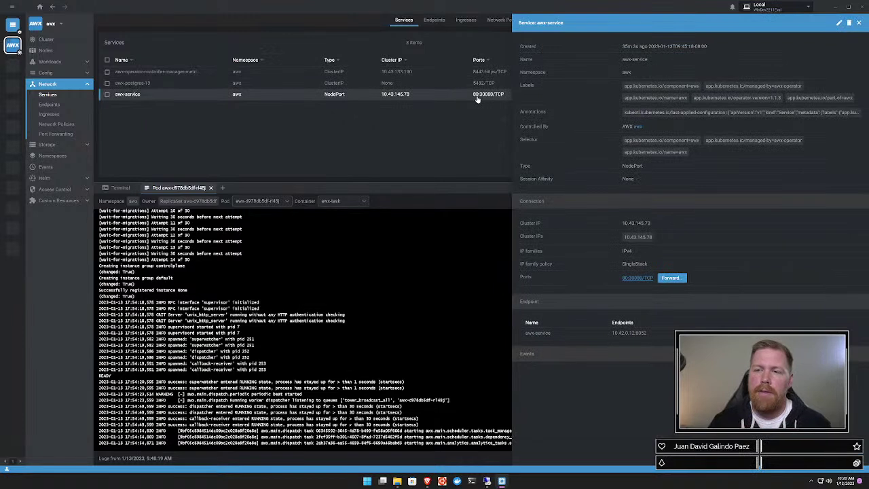
pyautogui.click(477, 100)
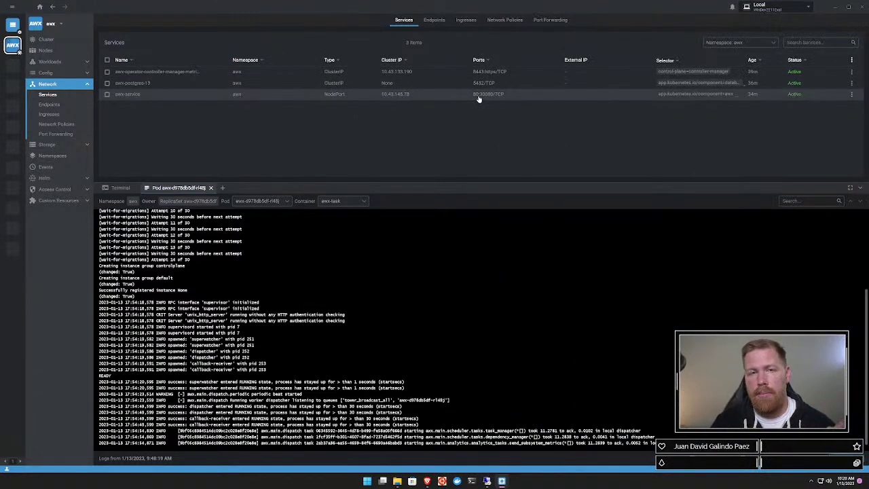
pyautogui.moveTo(479, 98); pyautogui.dragTo(491, 96)
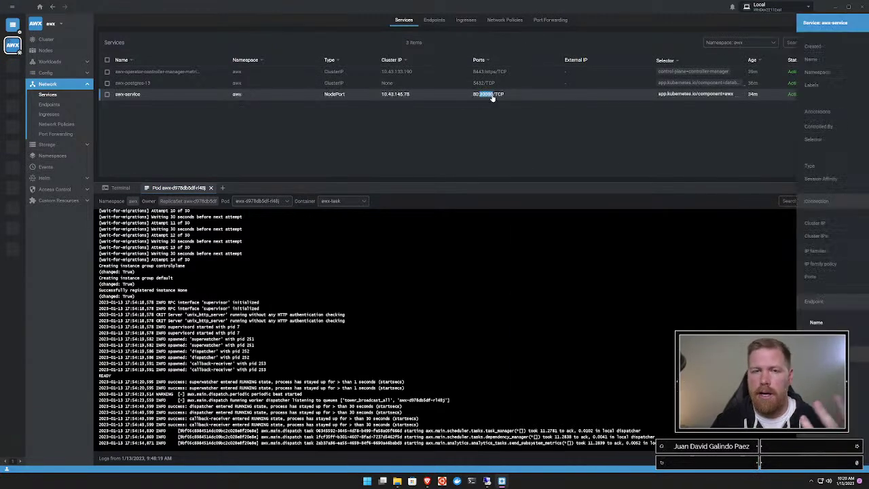
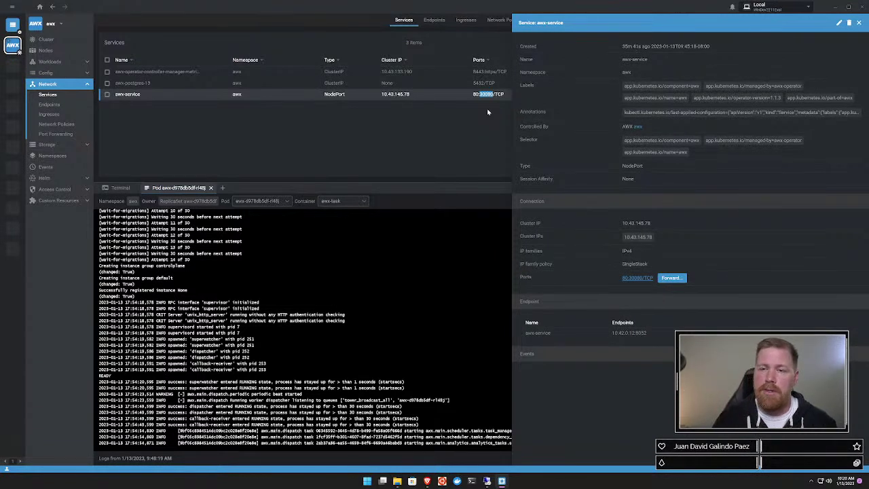
# Step: Confirm in Lens that awx-service maps port 80 to NodePort 30080/TCP, then minimise Lens
pyautogui.doubleClick(476, 95)
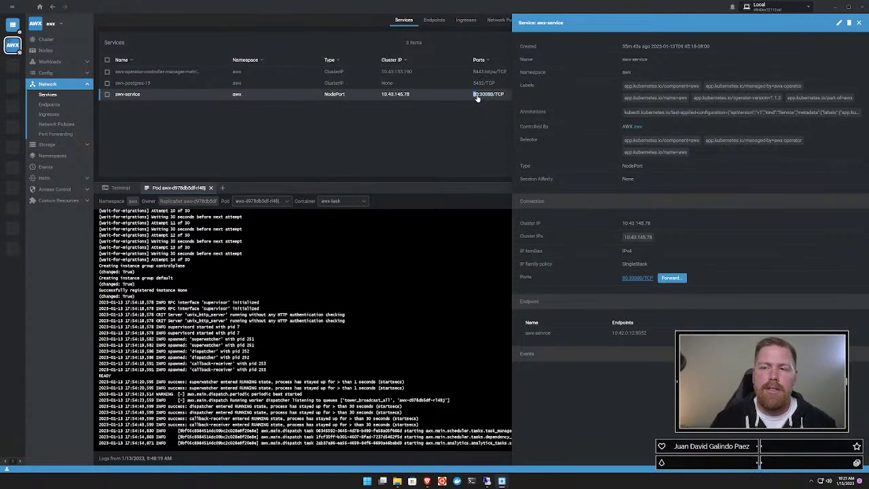
pyautogui.press('Escape')
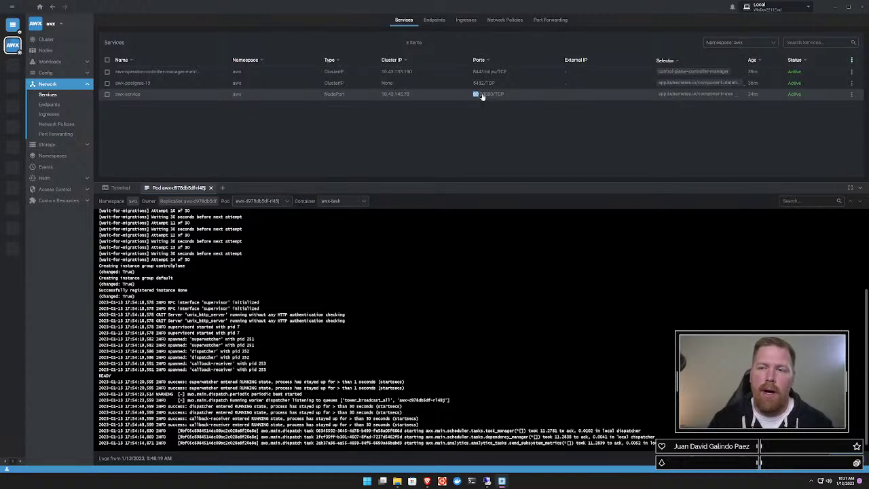
pyautogui.moveTo(479, 96); pyautogui.dragTo(492, 100)
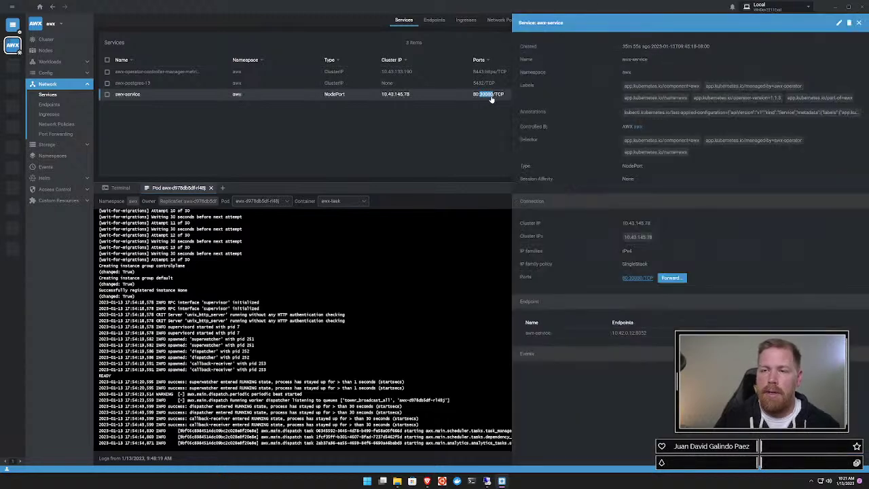
pyautogui.click(836, 8)
# Step: In a new tab, load hou-awx-01:30080, correcting the scheme from https to http
pyautogui.click(487, 308)
pyautogui.hotkey('ctrl', 't')
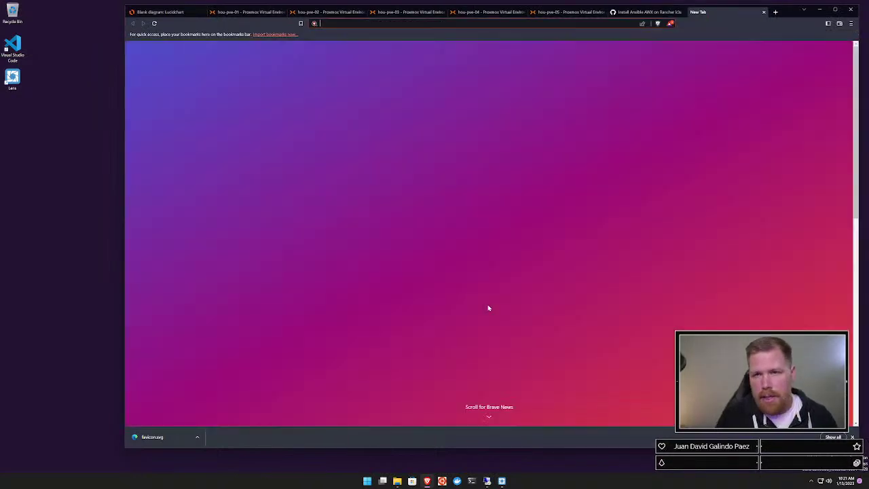
pyautogui.write('https://a')
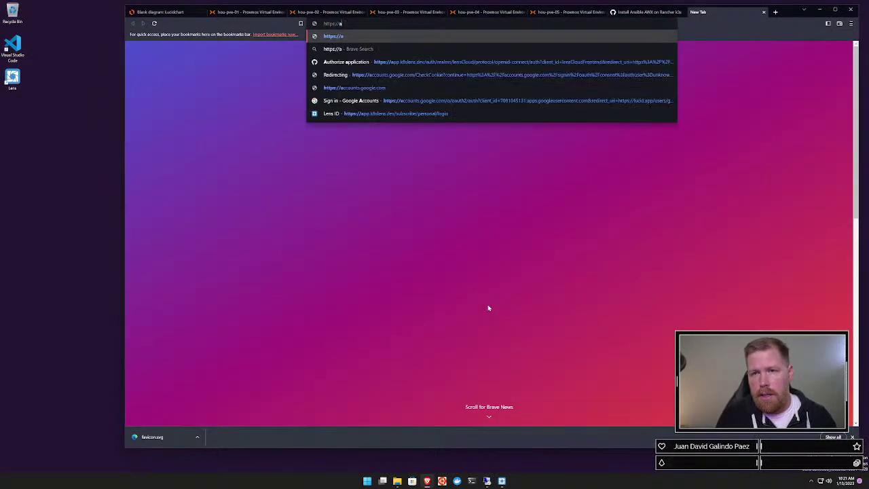
pyautogui.press('BackSpace')
pyautogui.write('hou-awx-')
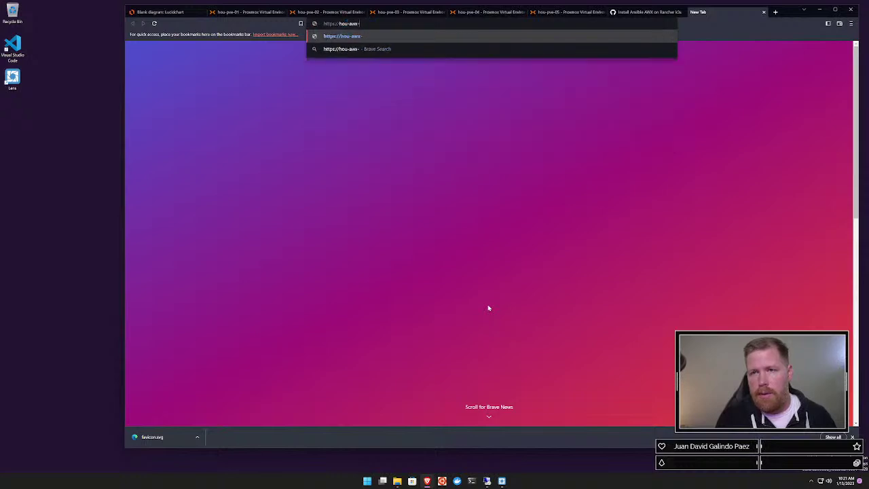
pyautogui.write('01:')
pyautogui.write('30080')
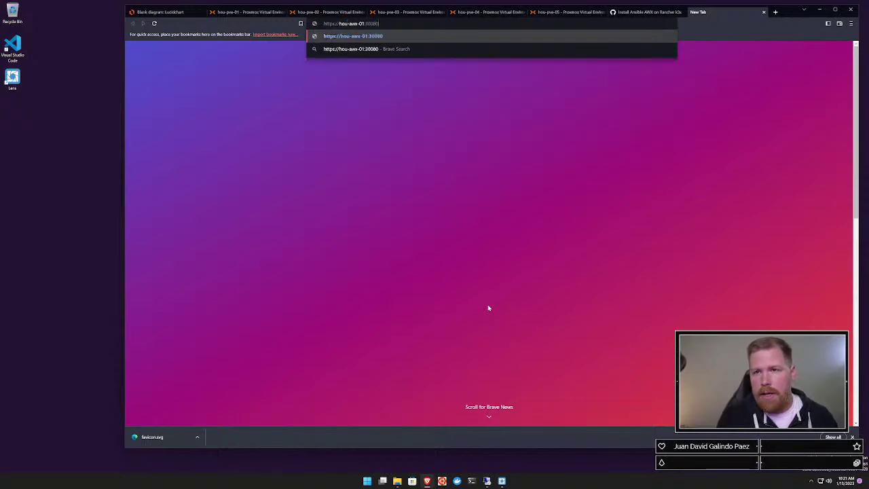
pyautogui.press('Return')
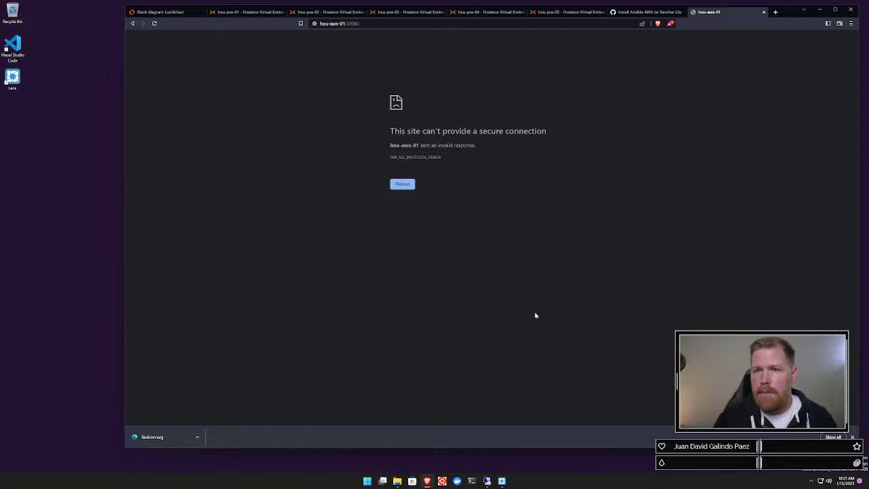
pyautogui.click(359, 24)
pyautogui.click(359, 23)
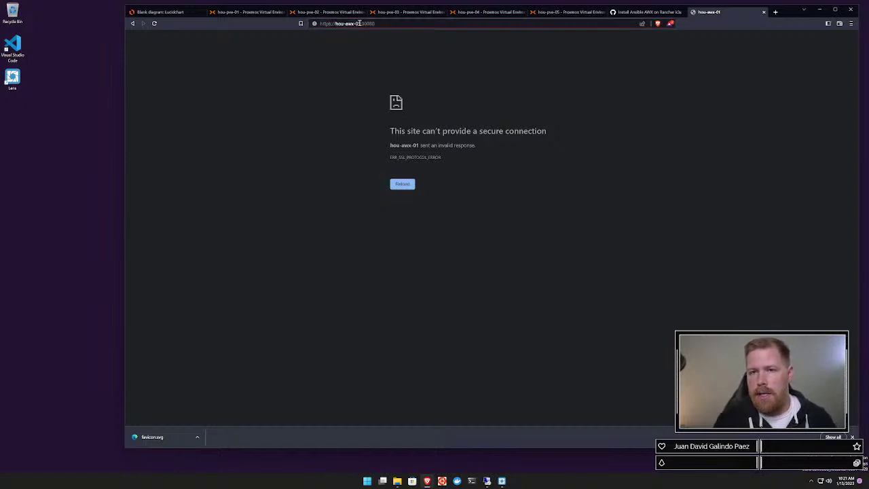
pyautogui.press('Home')
pyautogui.press('Right')
pyautogui.press('Right')
pyautogui.press('Right')
pyautogui.press('Right')
pyautogui.press('Right')
pyautogui.press('BackSpace')
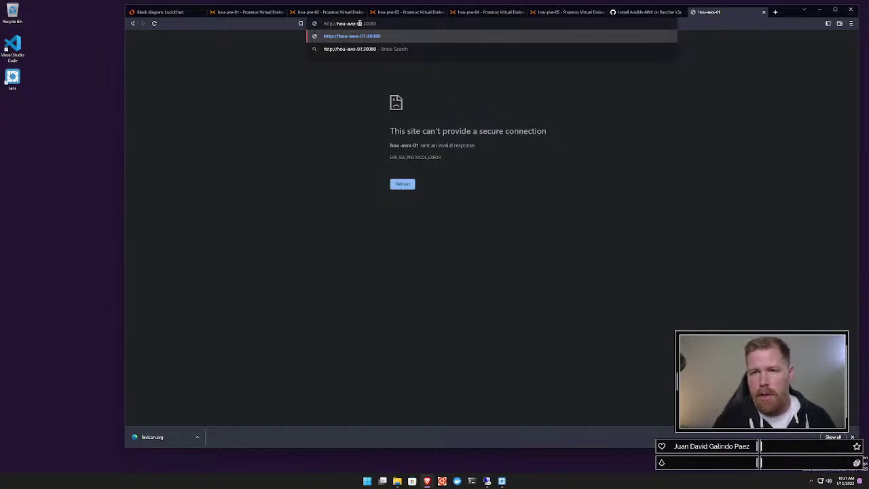
pyautogui.press('Return')
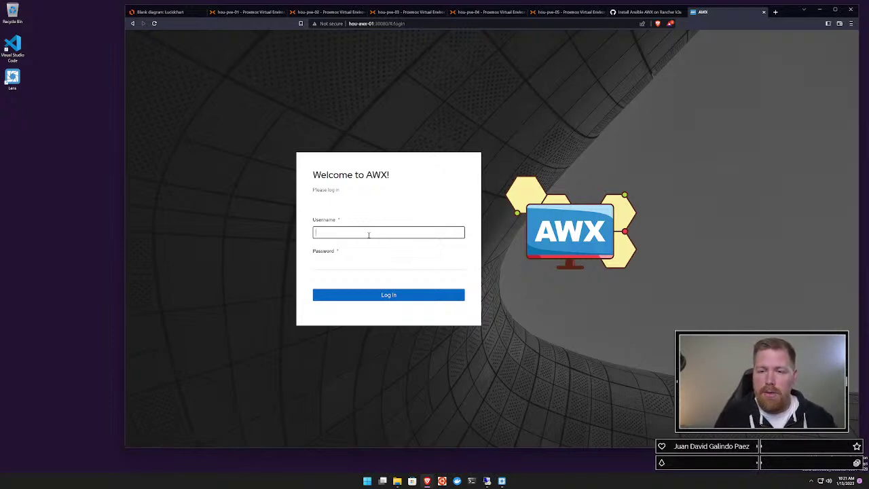
# Step: Log in to AWX with the admin username and account password, declining to save the password
pyautogui.write('min')
pyautogui.press('Tab')
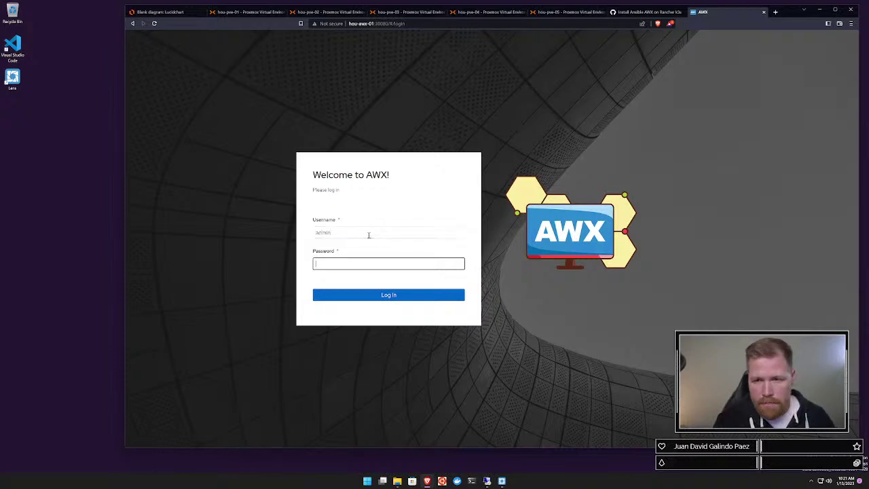
pyautogui.hotkey('ctrl', 'v')
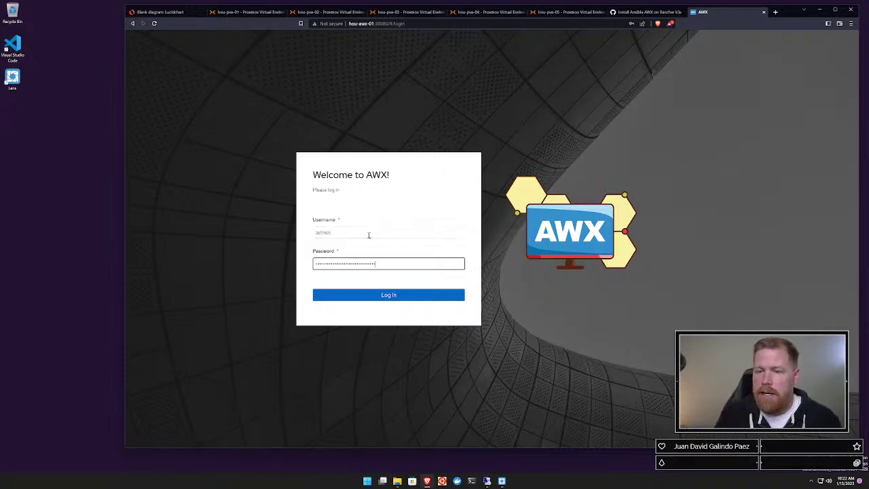
pyautogui.press('Return')
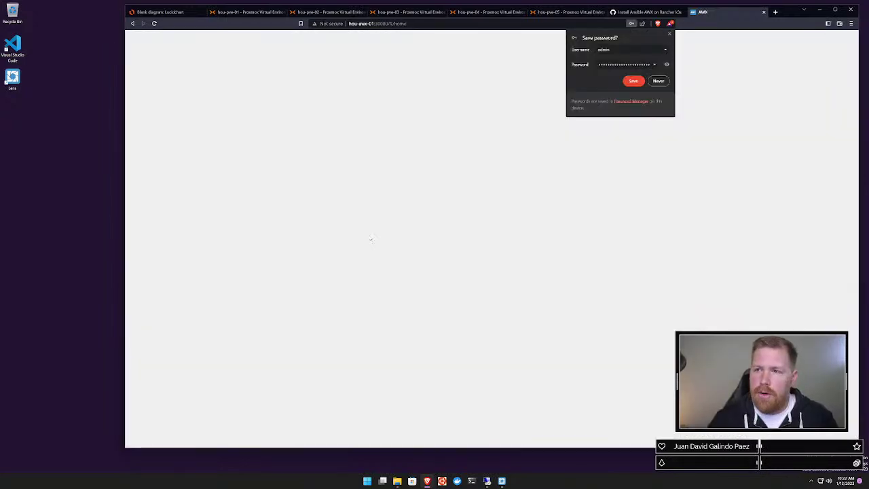
pyautogui.click(653, 81)
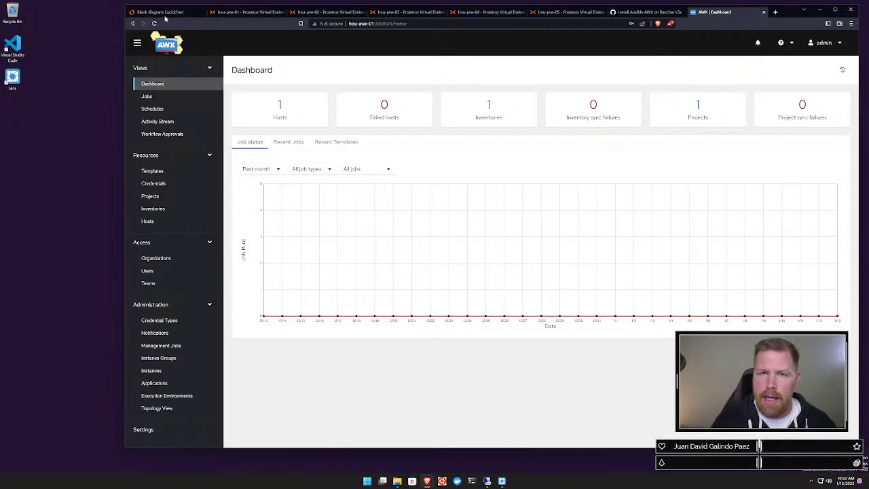
# Step: Delete the arrows running from pve2 to pve5 in the Lucidchart diagram
pyautogui.click(164, 15)
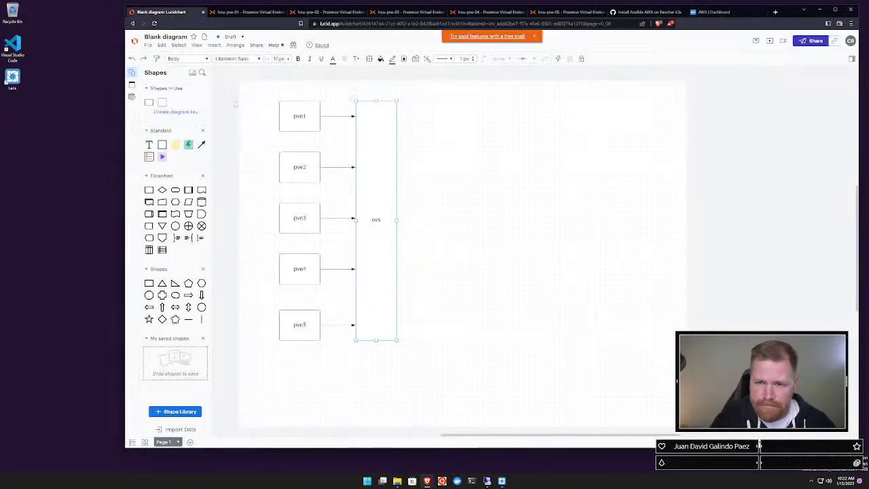
pyautogui.moveTo(331, 150); pyautogui.dragTo(375, 360)
pyautogui.press('Delete')
# Step: Remove the stray arrow below ovs and shrink the ovs box to sit beside pve1
pyautogui.click(377, 341)
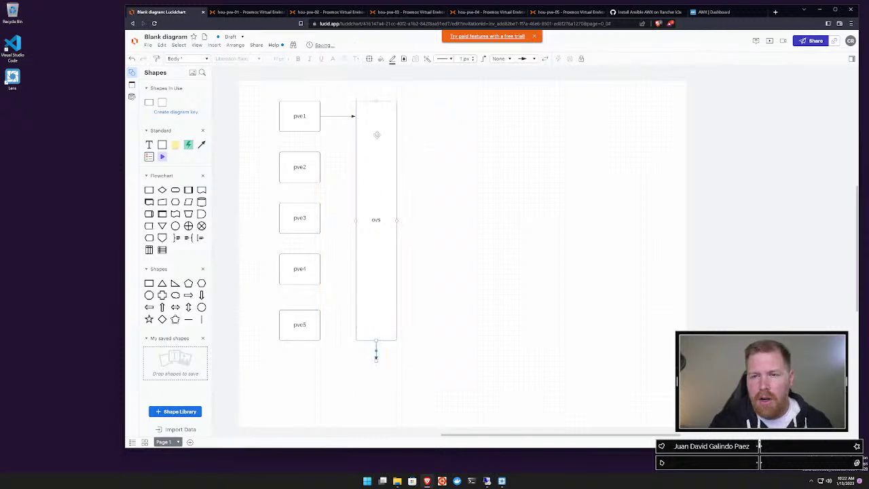
pyautogui.click(395, 339)
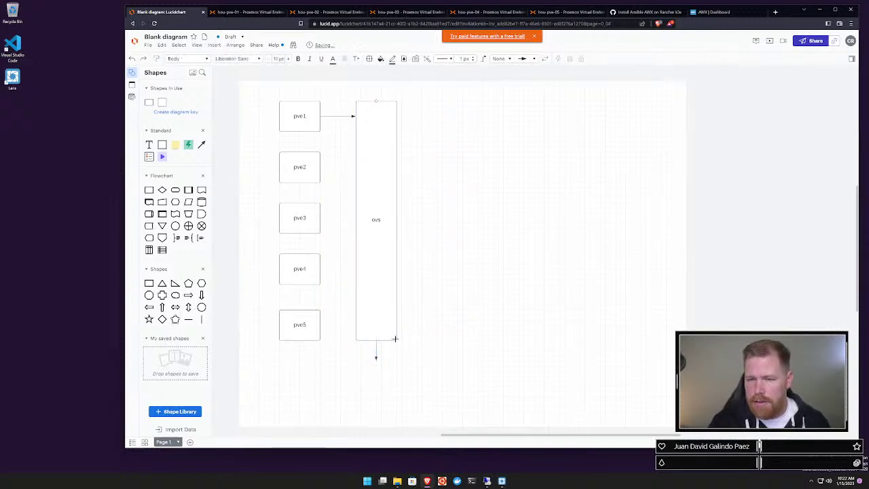
pyautogui.click(375, 352)
pyautogui.press('Delete')
pyautogui.click(380, 337)
pyautogui.moveTo(377, 339); pyautogui.dragTo(372, 131)
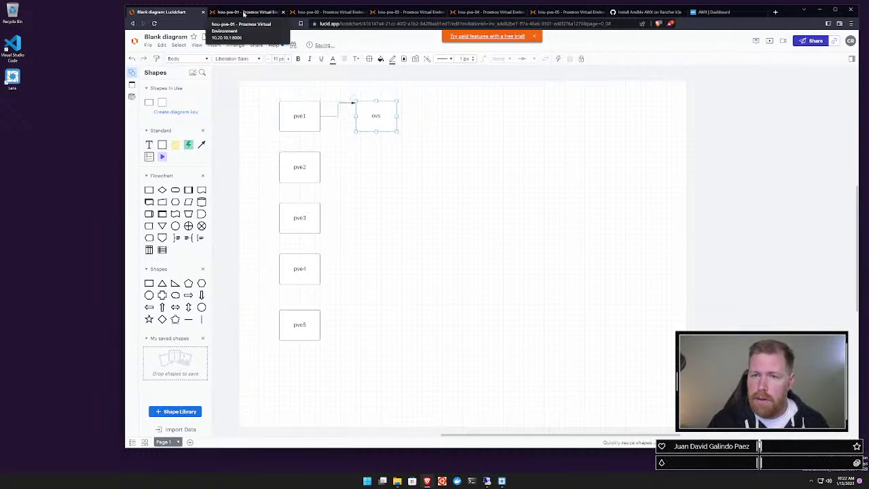
pyautogui.click(258, 13)
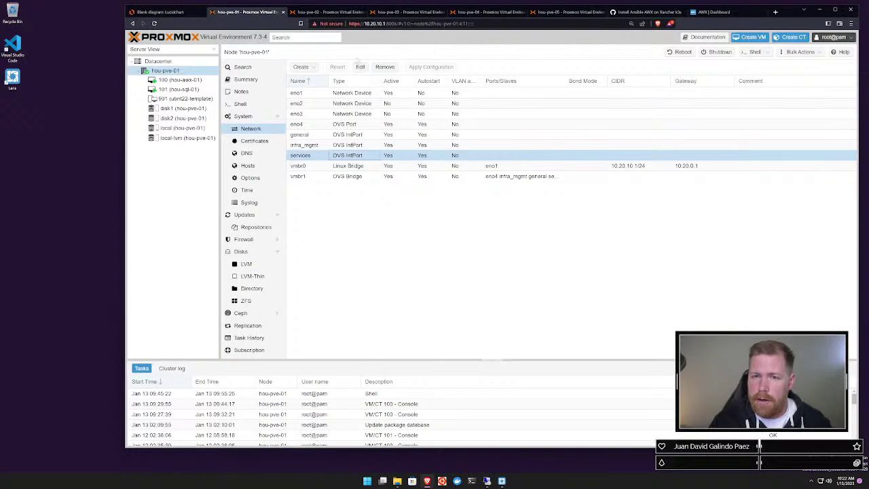
# Step: Try to create OVS bridge vmbr1 from hou-pve-02's network page
pyautogui.click(251, 105)
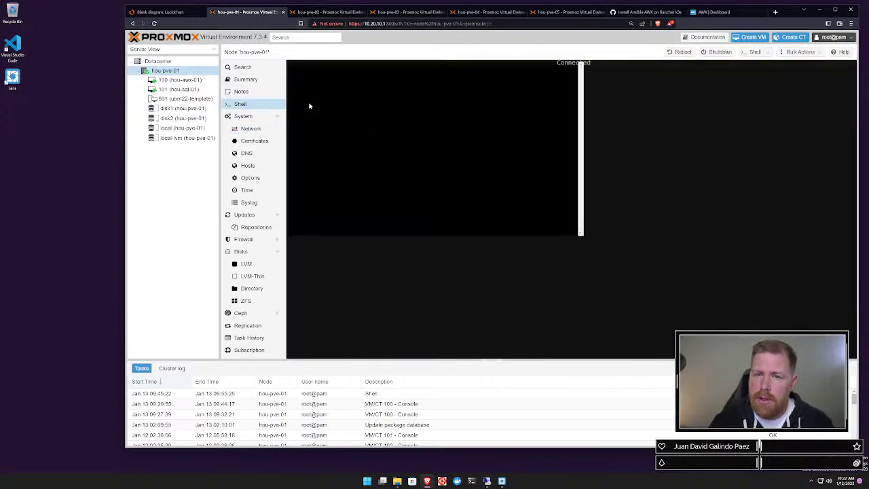
pyautogui.click(340, 12)
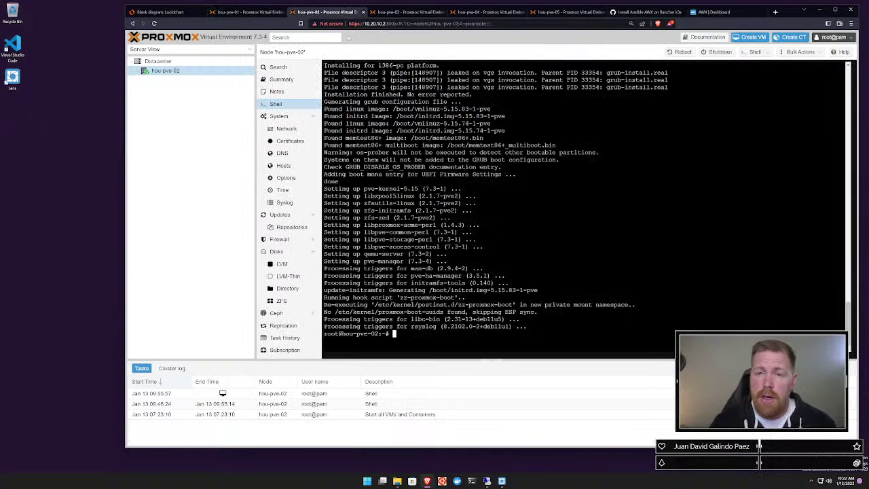
pyautogui.click(294, 135)
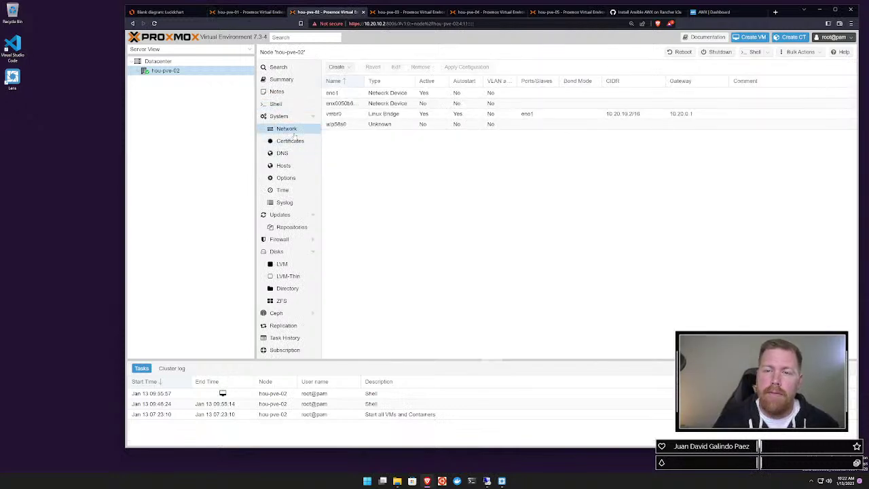
pyautogui.click(343, 67)
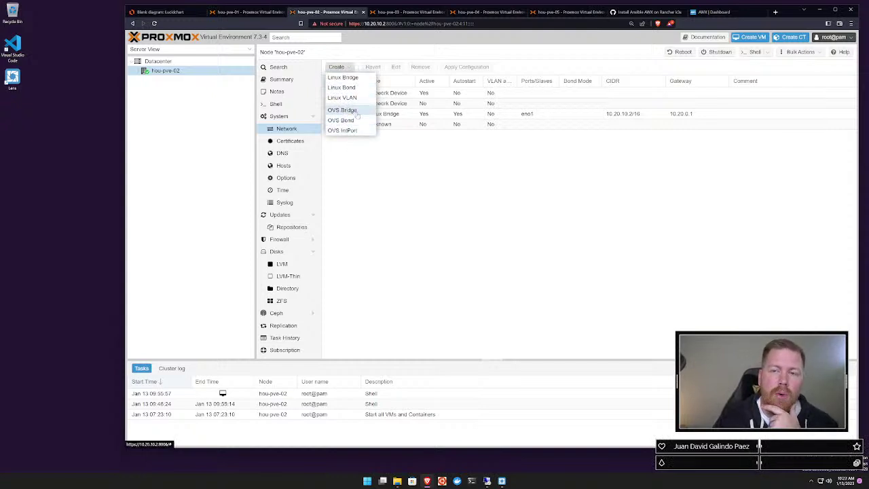
pyautogui.click(356, 111)
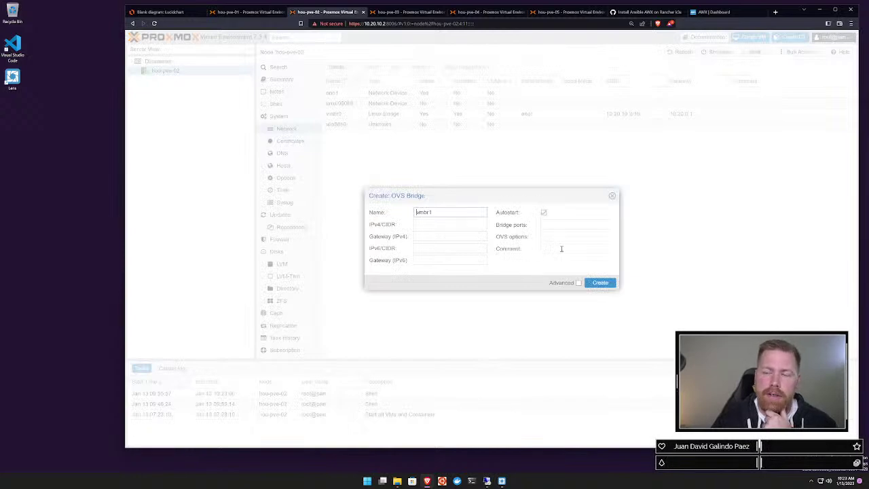
pyautogui.click(603, 284)
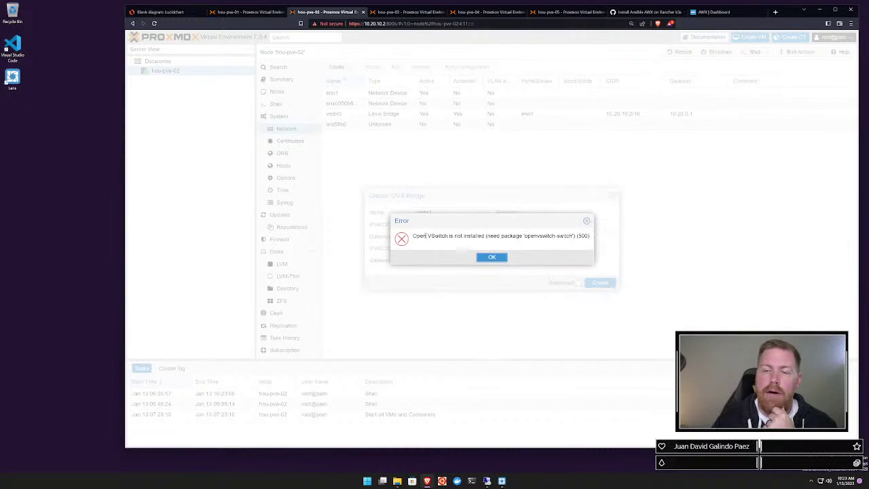
# Step: Copy the missing package name 'openvswitch-switch' from the error and close the bridge form
pyautogui.doubleClick(434, 236)
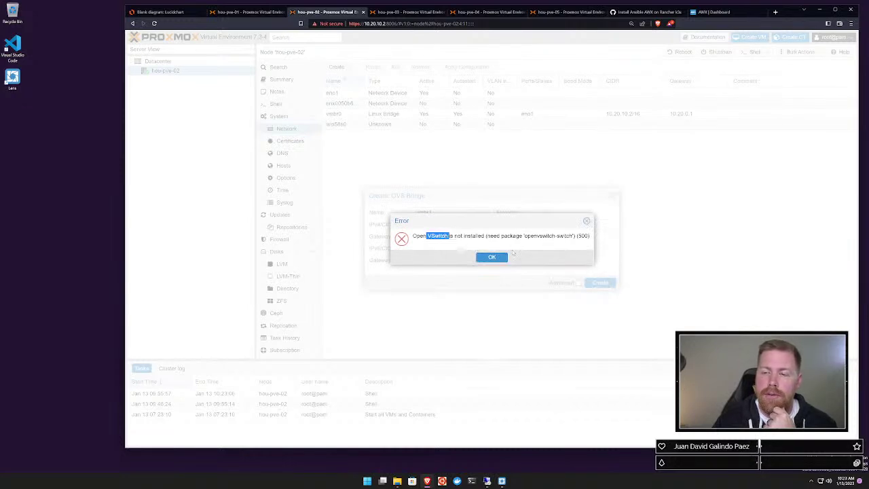
pyautogui.moveTo(524, 235); pyautogui.dragTo(574, 236)
pyautogui.rightClick(561, 239)
pyautogui.click(576, 243)
pyautogui.click(493, 257)
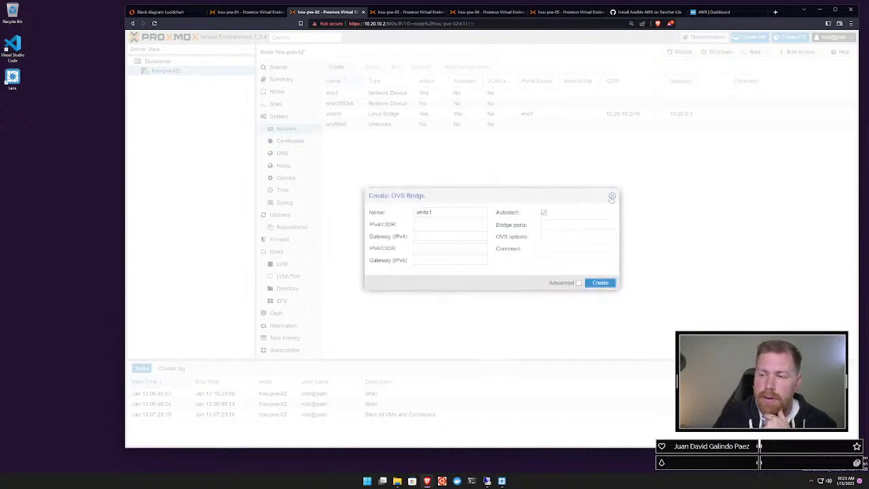
pyautogui.click(611, 197)
# Step: Run apt install openvswitch-switch on hou-pve-02 and confirm with Y
pyautogui.click(277, 103)
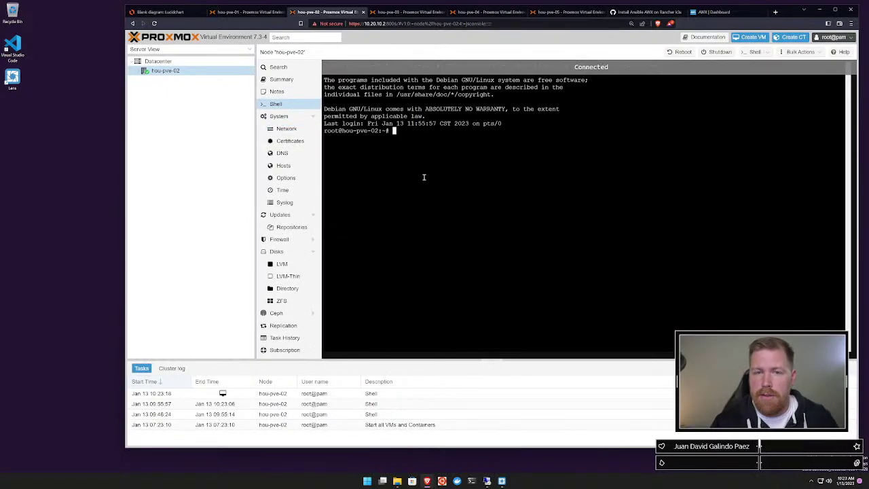
pyautogui.write('apt install')
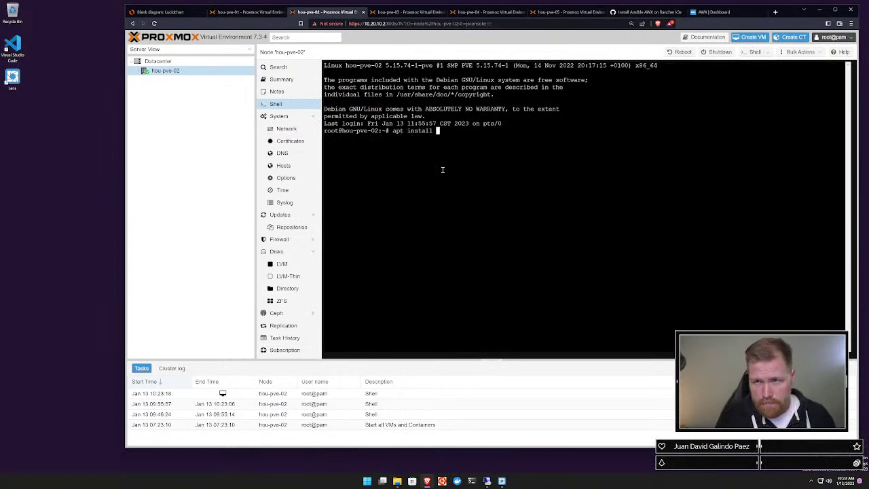
pyautogui.hotkey('ctrl', 'v')
pyautogui.press('Return')
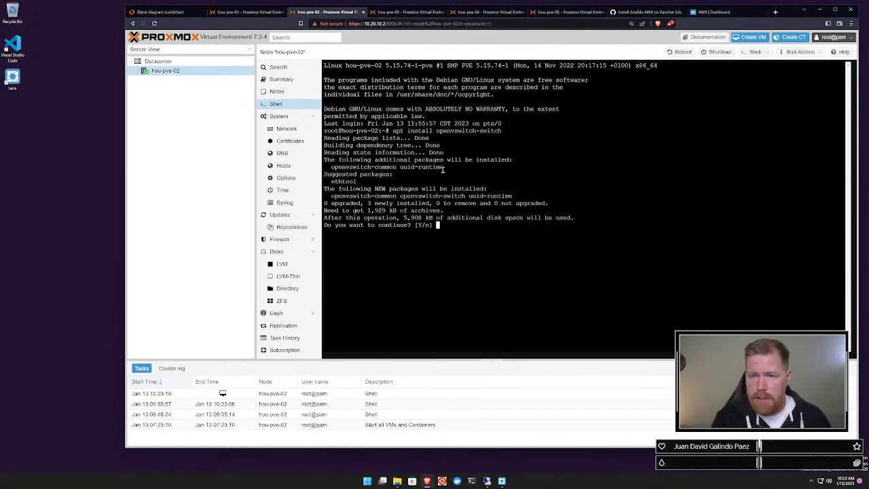
pyautogui.write('Y')
pyautogui.press('Return')
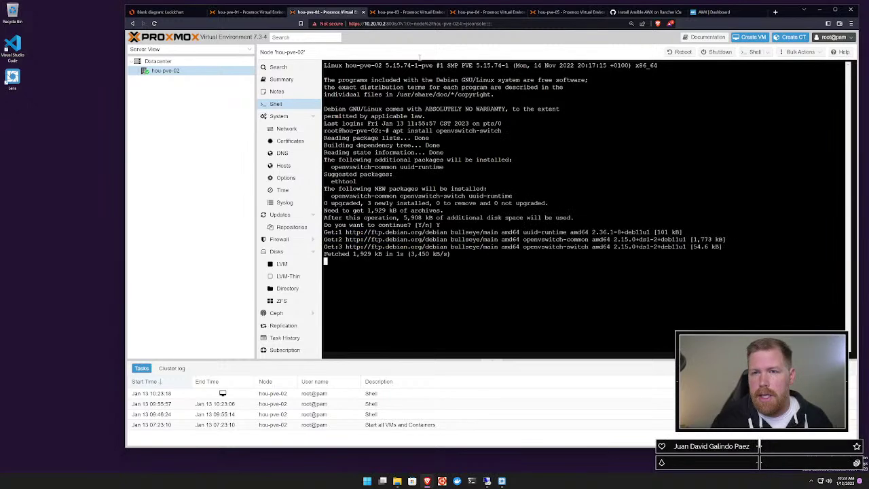
# Step: On hou-pve-03, clear the shell and run apt install openvswitch-switch -y
pyautogui.click(394, 12)
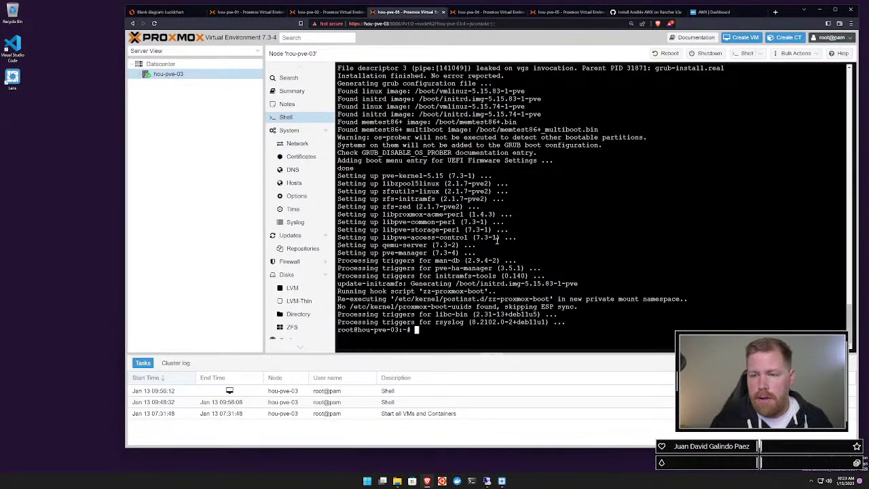
pyautogui.write('clear')
pyautogui.press('Return')
pyautogui.write('apt install')
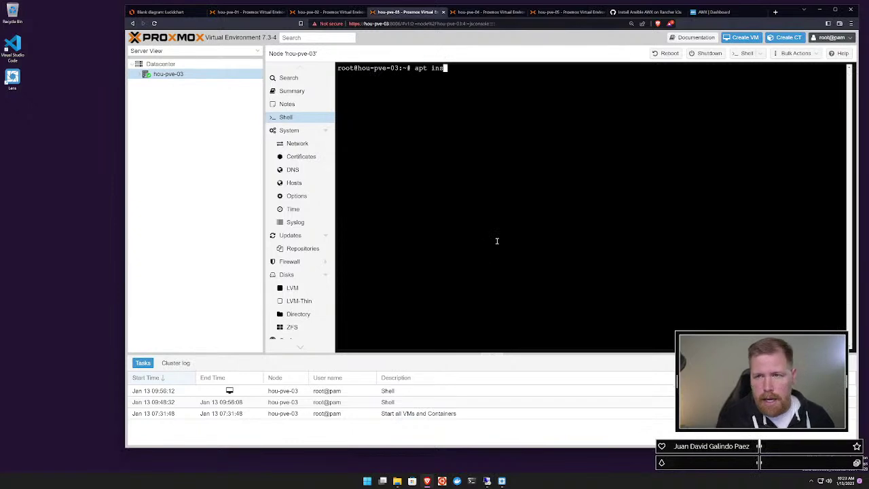
pyautogui.hotkey('ctrl', 'v')
pyautogui.write('-y')
pyautogui.press('Return')
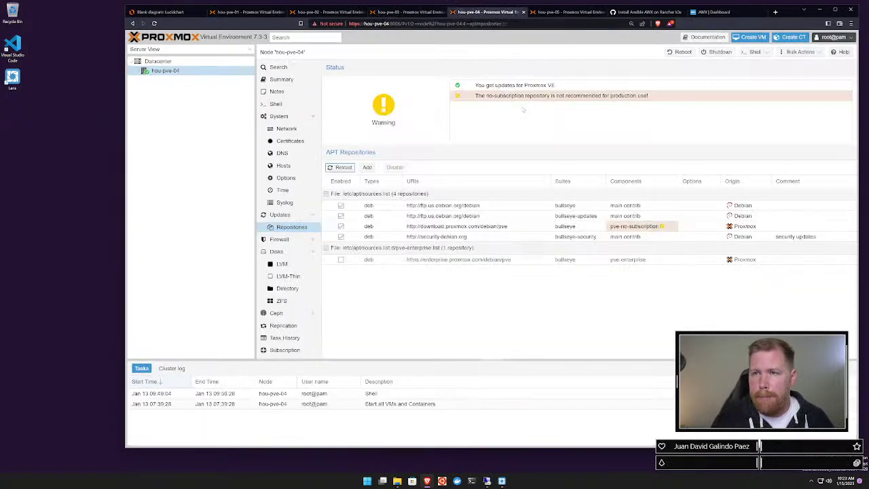
# Step: Run apt install openvswitch-switch -y in hou-pve-04's shell
pyautogui.click(278, 104)
pyautogui.write('apt install')
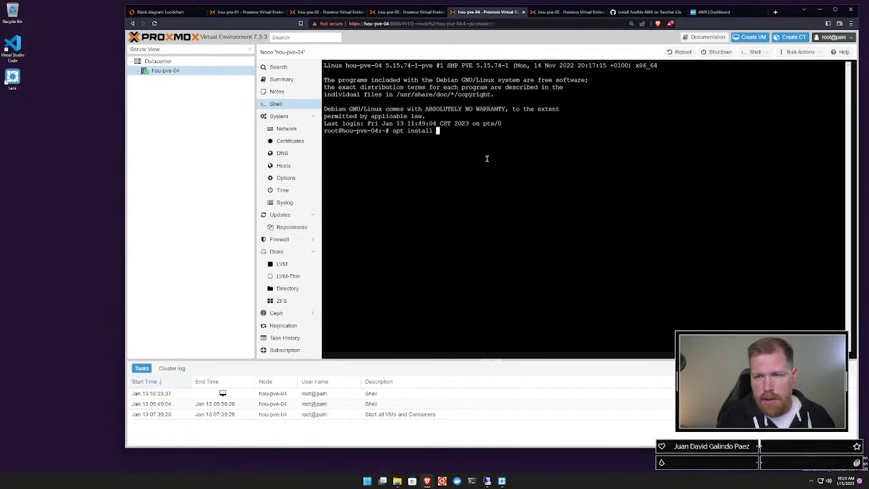
pyautogui.hotkey('ctrl', 'v')
pyautogui.write('-y')
pyautogui.press('Return')
# Step: Run apt install openvswitch-switch -y in hou-pve-05's shell
pyautogui.click(566, 13)
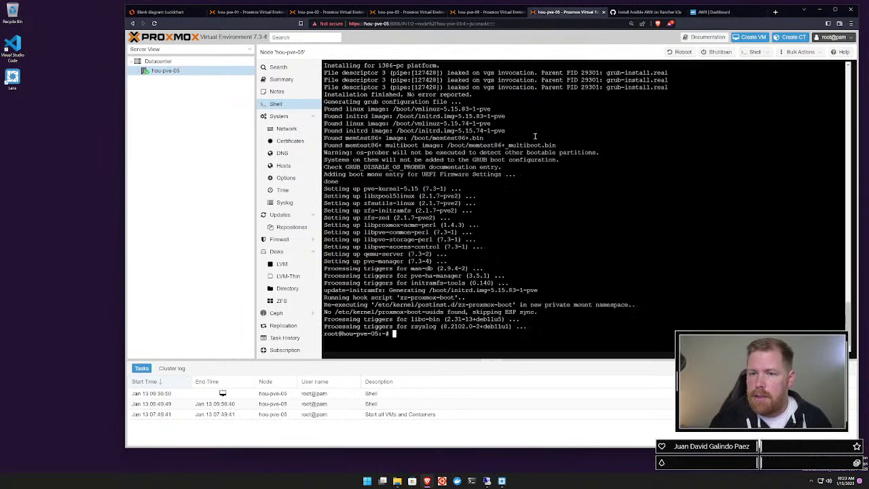
pyautogui.write('apt install')
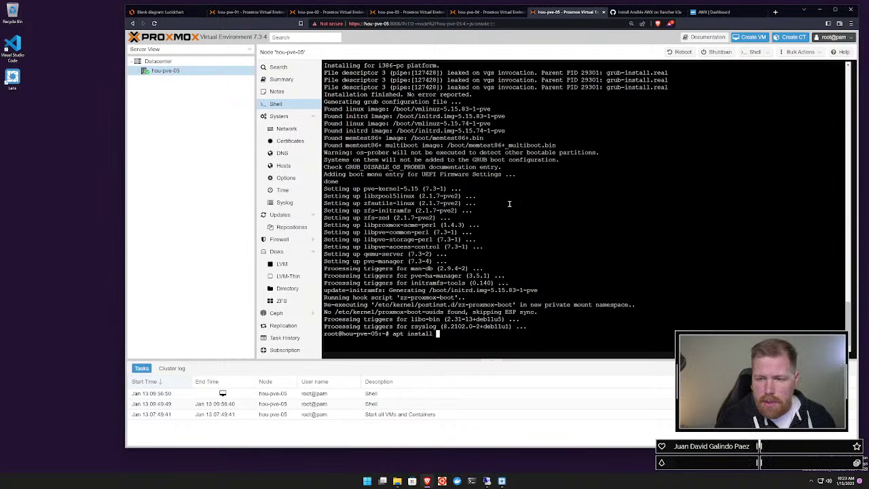
pyautogui.hotkey('ctrl', 'v')
pyautogui.write('-y')
pyautogui.press('Return')
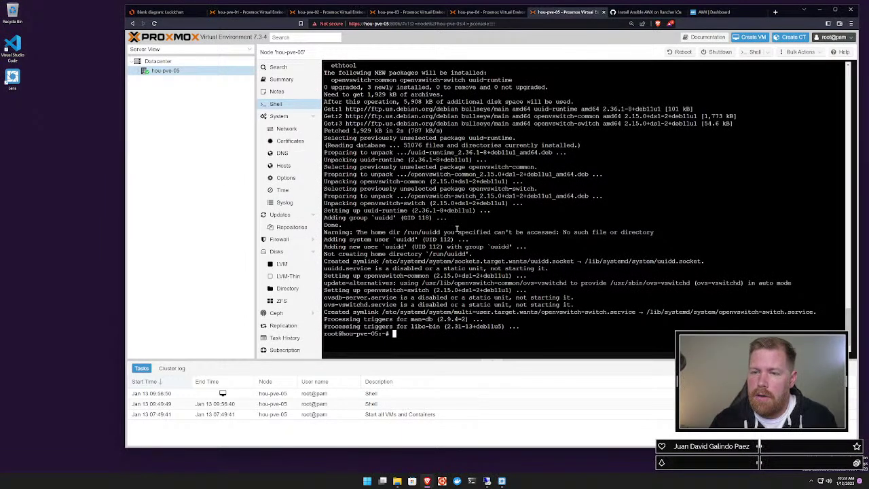
# Step: Clear the hou-pve-05, hou-pve-04 and hou-pve-03 terminals
pyautogui.write('clear')
pyautogui.press('Return')
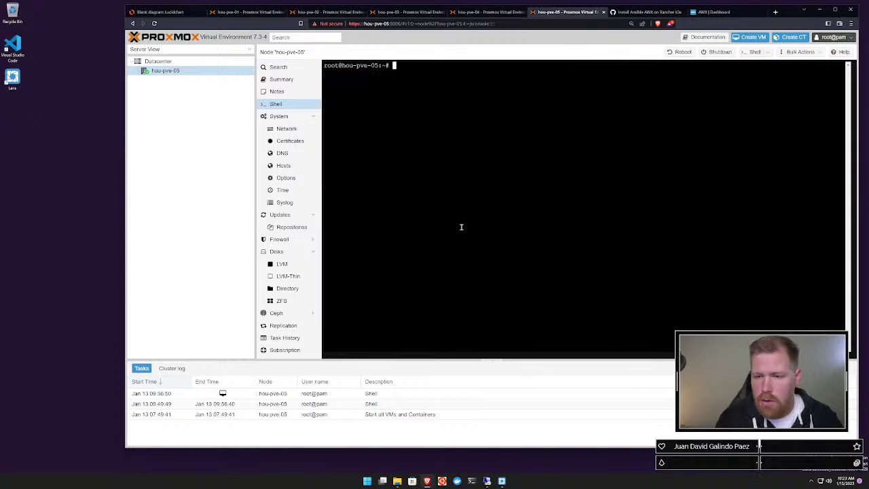
pyautogui.click(490, 12)
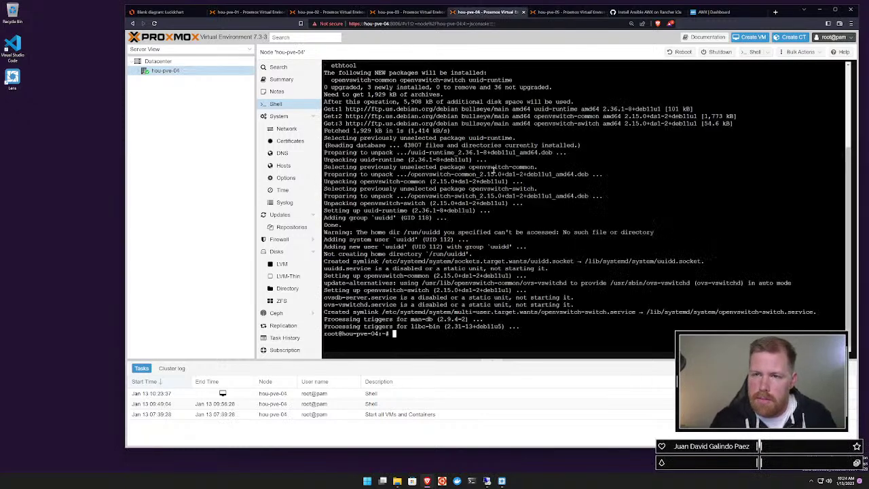
pyautogui.write('clear')
pyautogui.press('Return')
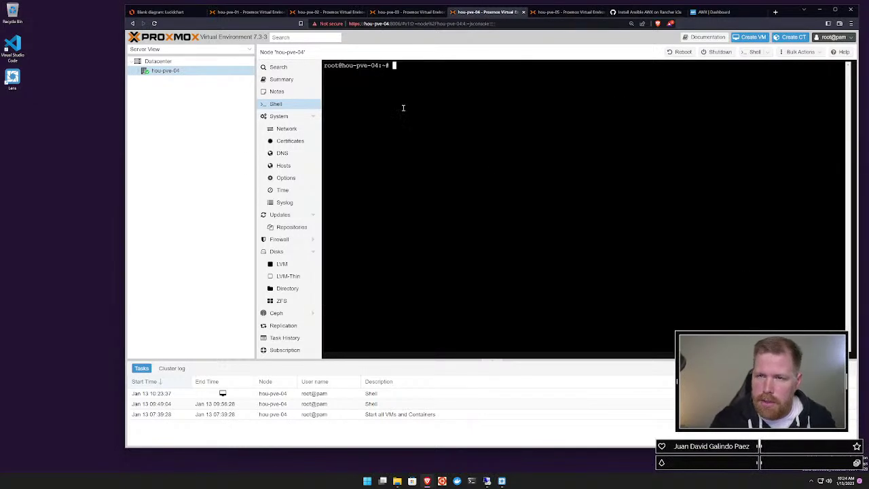
pyautogui.click(410, 12)
pyautogui.write('clear')
pyautogui.press('Return')
# Step: Clear the hou-pve-02 and hou-pve-01 terminals and maximize the browser window
pyautogui.hotkey('ctrl', 'shift', 'Tab')
pyautogui.click(446, 174)
pyautogui.write('clear')
pyautogui.press('Return')
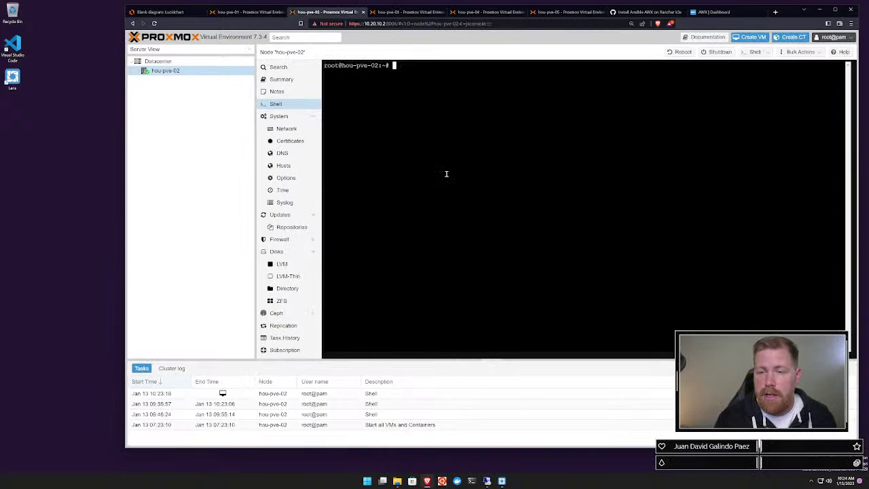
pyautogui.click(245, 12)
pyautogui.write('clear')
pyautogui.press('Return')
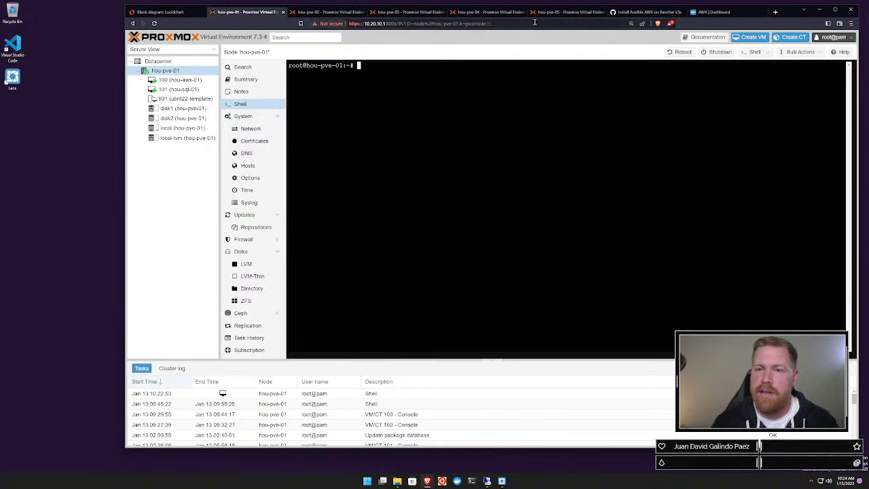
pyautogui.doubleClick(787, 15)
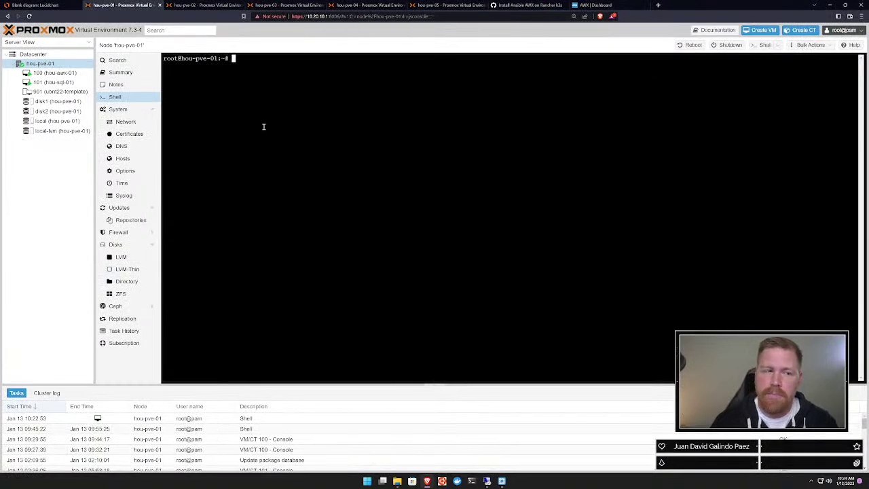
pyautogui.click(206, 5)
# Step: Show hou-pve-02's network list and widen the Name column so the enx device name reads fully
pyautogui.click(158, 122)
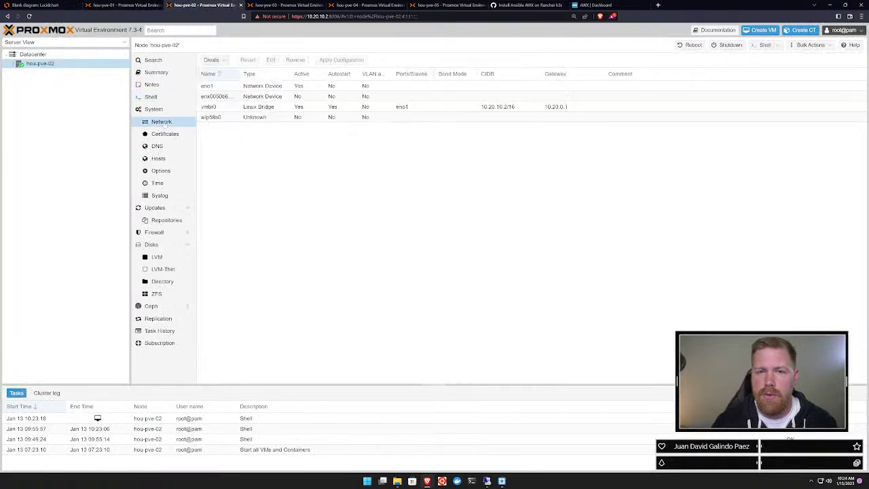
pyautogui.click(212, 59)
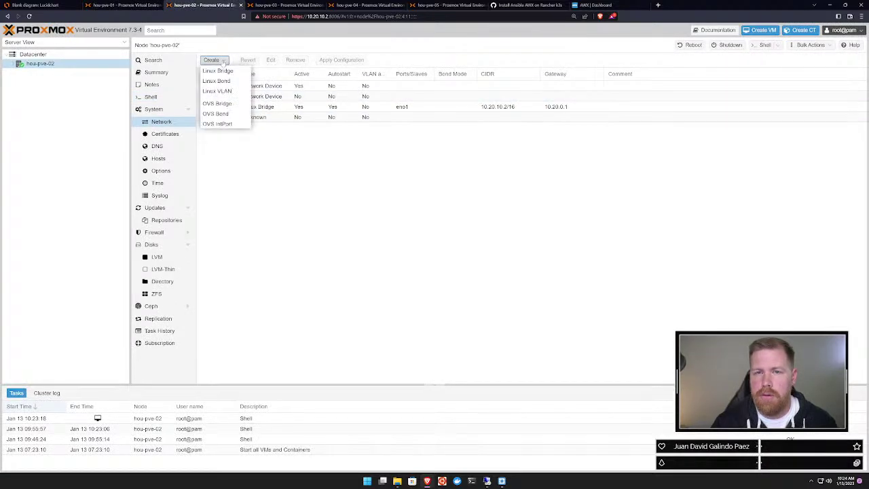
pyautogui.click(247, 183)
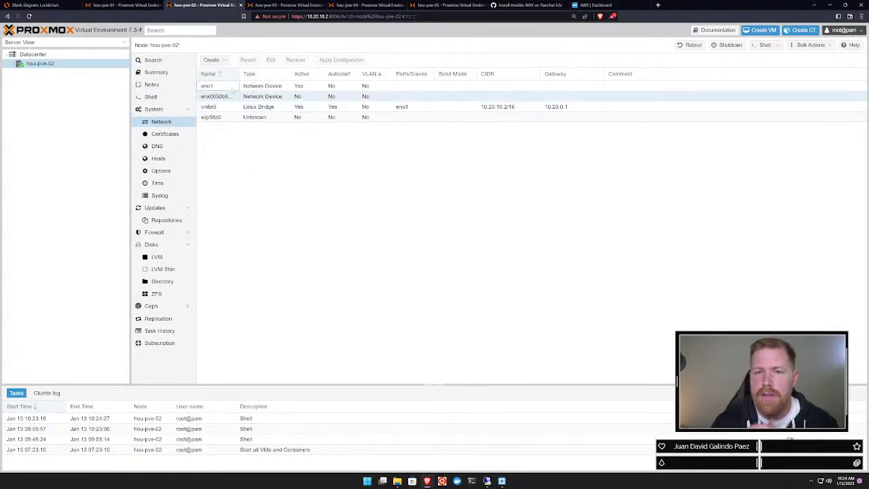
pyautogui.moveTo(241, 73); pyautogui.dragTo(263, 73)
pyautogui.click(247, 97)
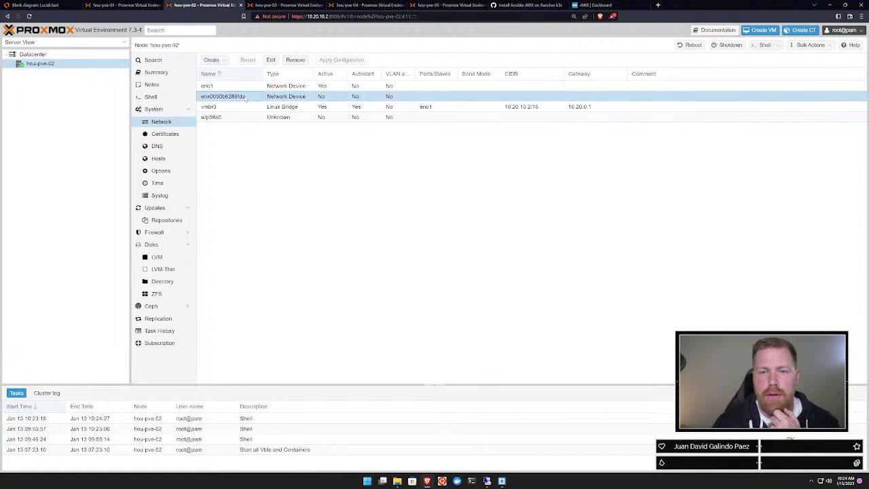
pyautogui.click(228, 120)
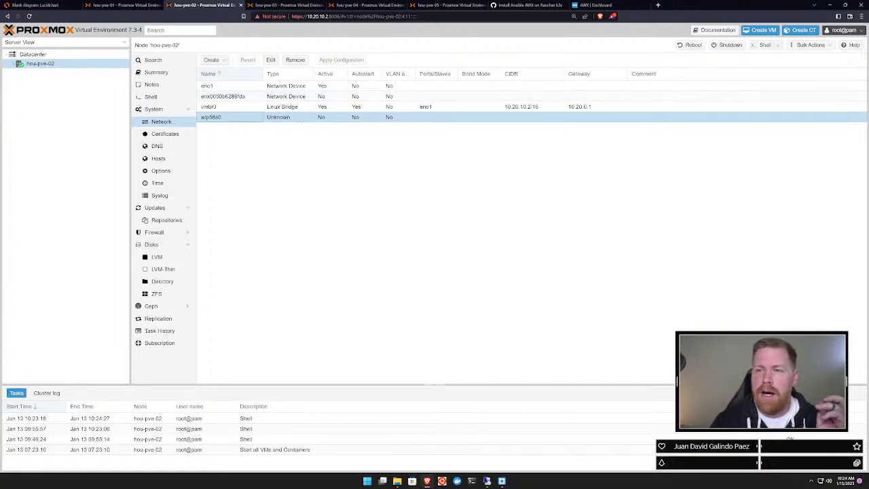
# Step: Open the enx device's Edit dialog on hou-pve-02 and close it without changes
pyautogui.click(217, 60)
pyautogui.click(230, 119)
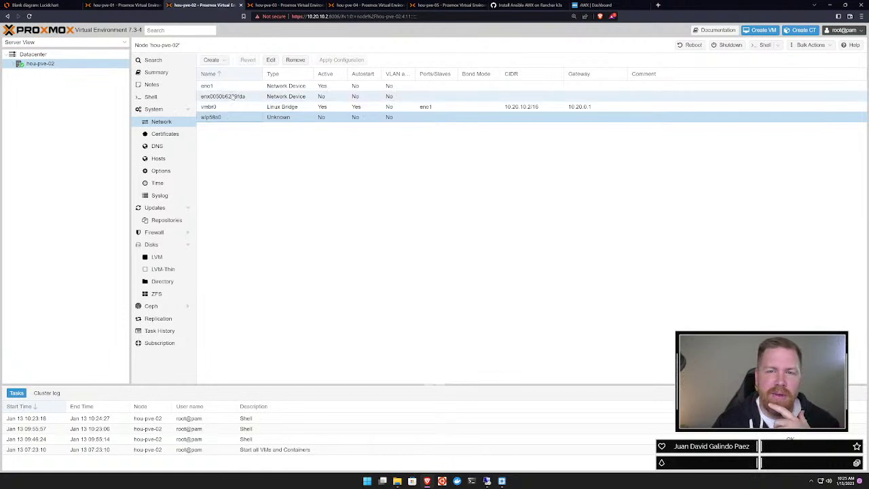
pyautogui.click(233, 97)
pyautogui.doubleClick(233, 97)
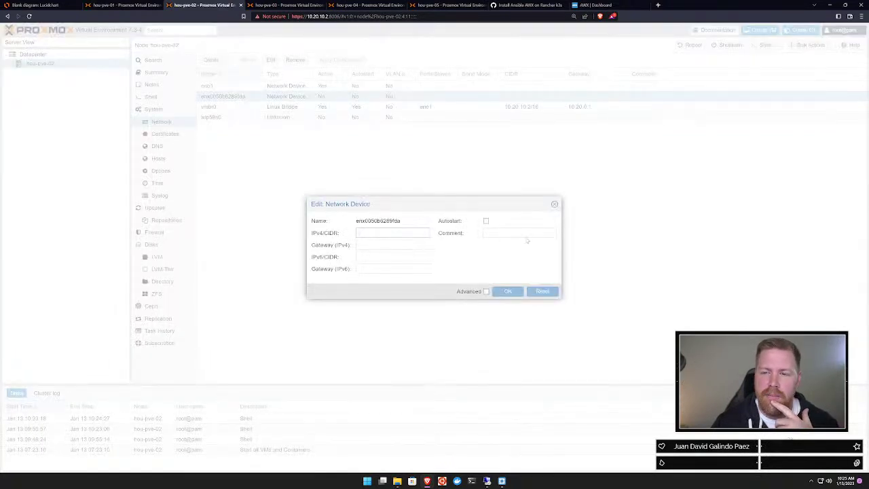
pyautogui.click(554, 204)
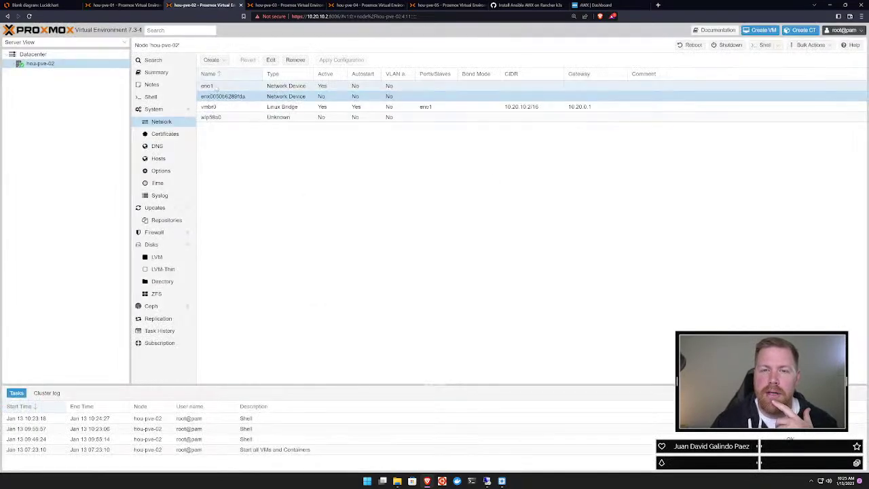
# Step: Review the eno1, vmbr0, enx and wireless interfaces, then bring Lens to the front
pyautogui.click(216, 87)
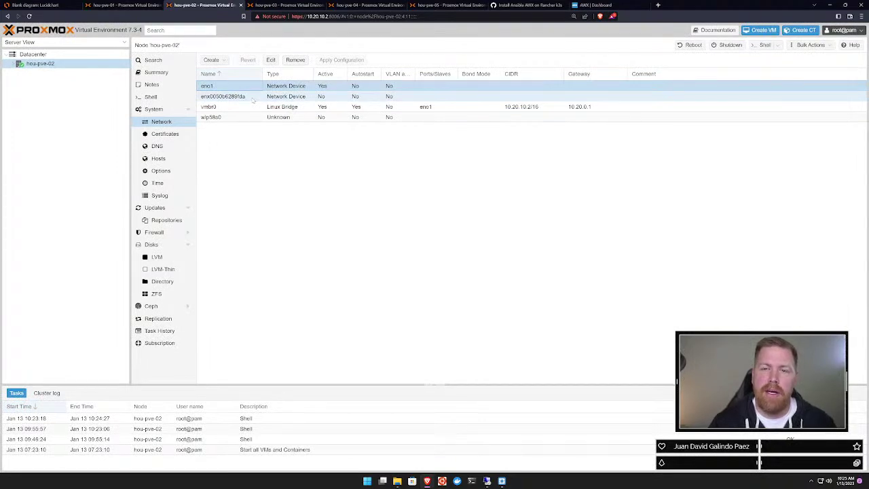
pyautogui.click(319, 106)
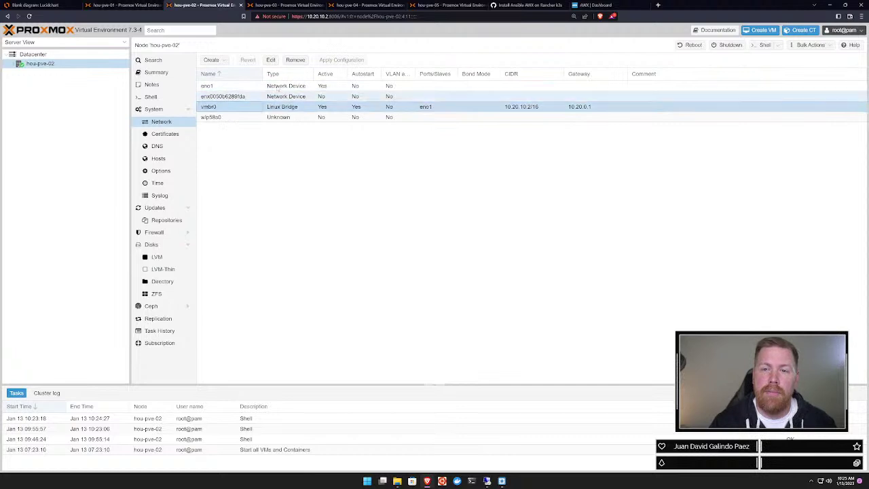
pyautogui.click(258, 86)
pyautogui.click(241, 99)
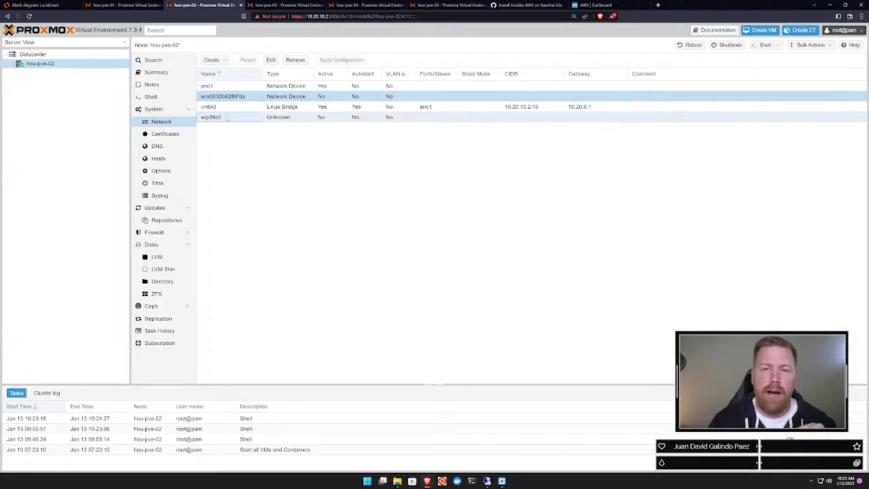
pyautogui.click(266, 119)
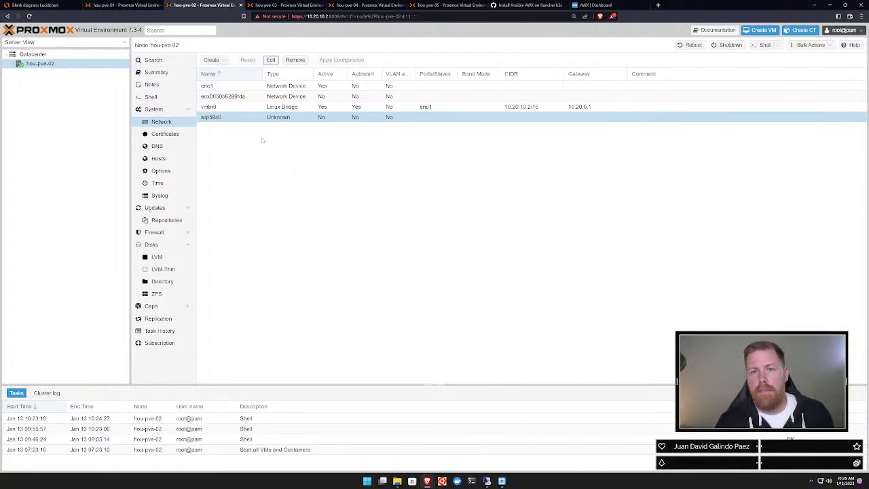
pyautogui.click(502, 482)
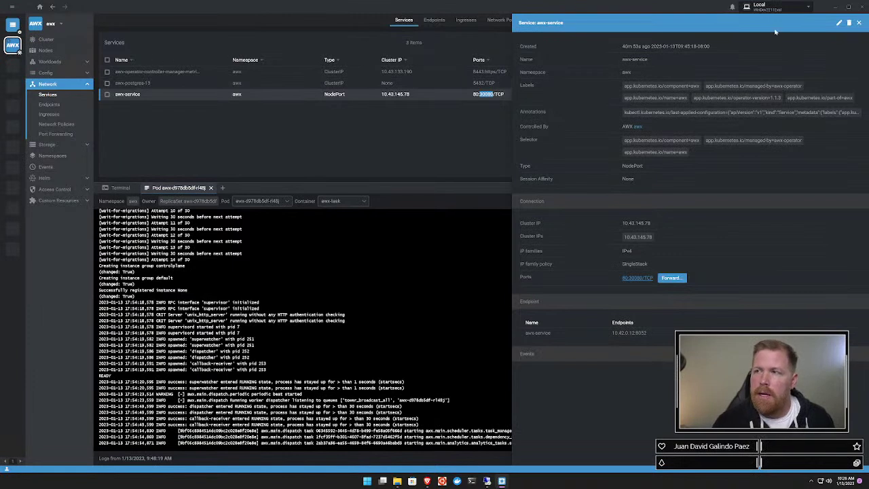
# Step: Close the awx-service details panel to see all three awx-namespace services
pyautogui.click(858, 23)
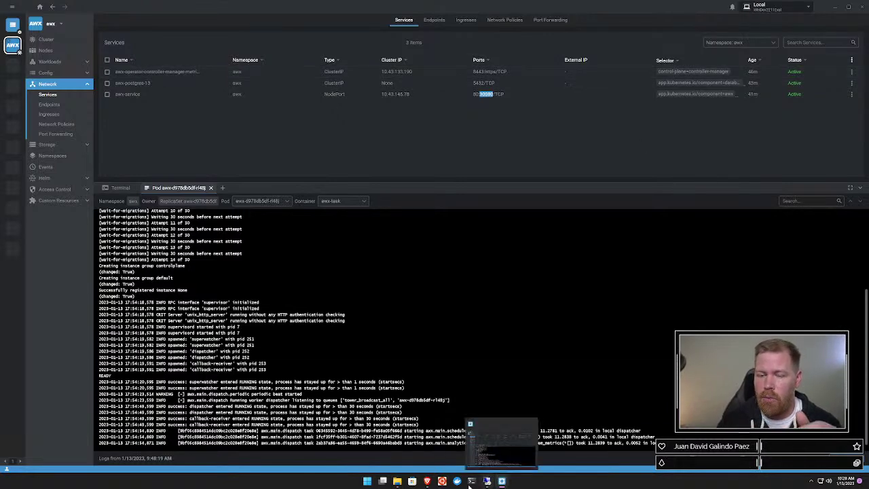
# Step: Switch from Lens to the Brave window showing hou-pve-02's network interfaces
pyautogui.click(427, 480)
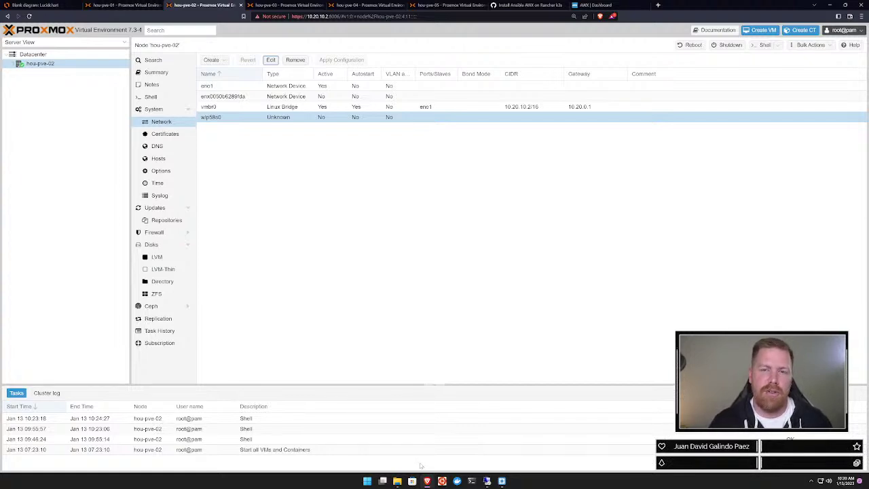
# Step: Move the network list selection up from wlp5s0 to enx0050b6289fda
pyautogui.press('Up')
pyautogui.press('Up')
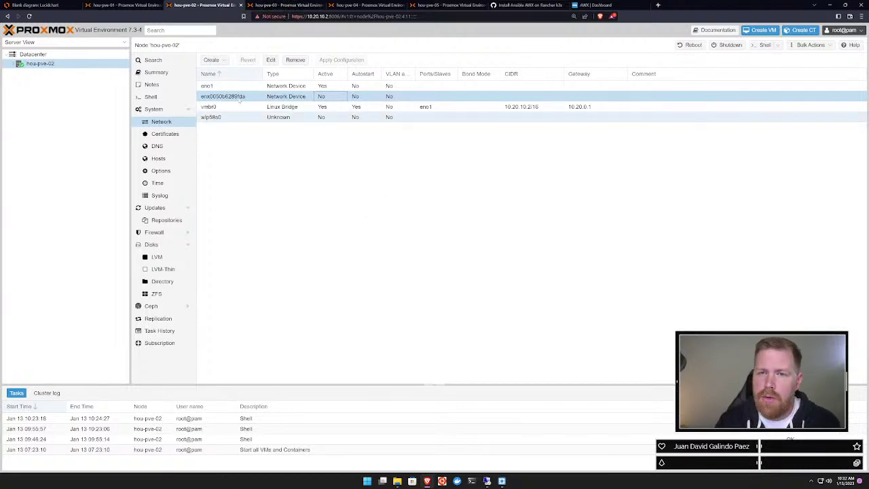
pyautogui.click(280, 4)
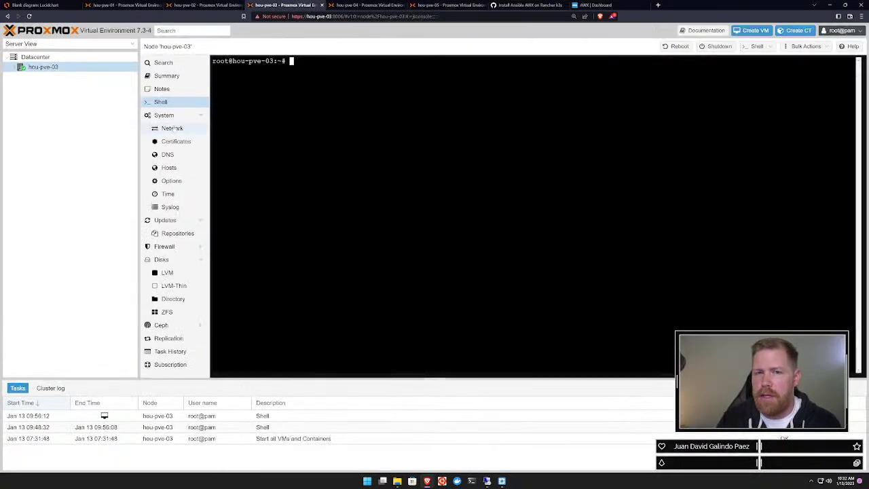
pyautogui.click(172, 128)
pyautogui.click(241, 114)
pyautogui.click(237, 91)
pyautogui.click(241, 102)
pyautogui.click(241, 114)
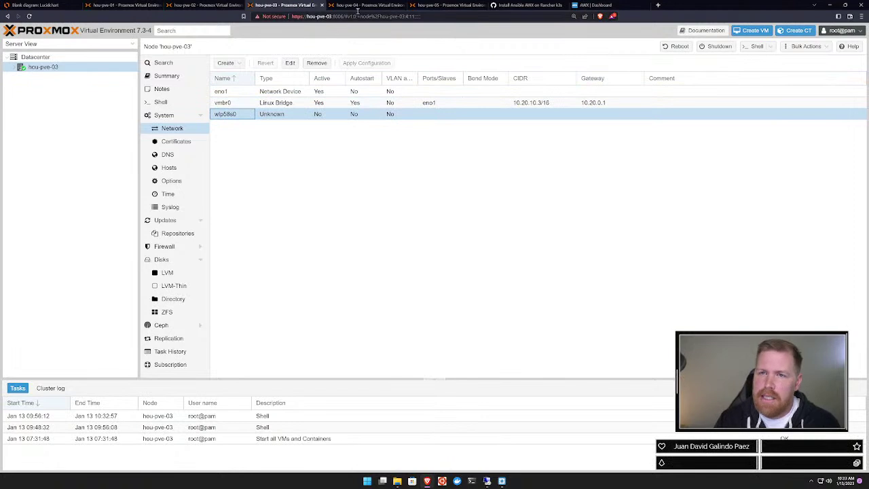
pyautogui.click(360, 6)
pyautogui.click(161, 122)
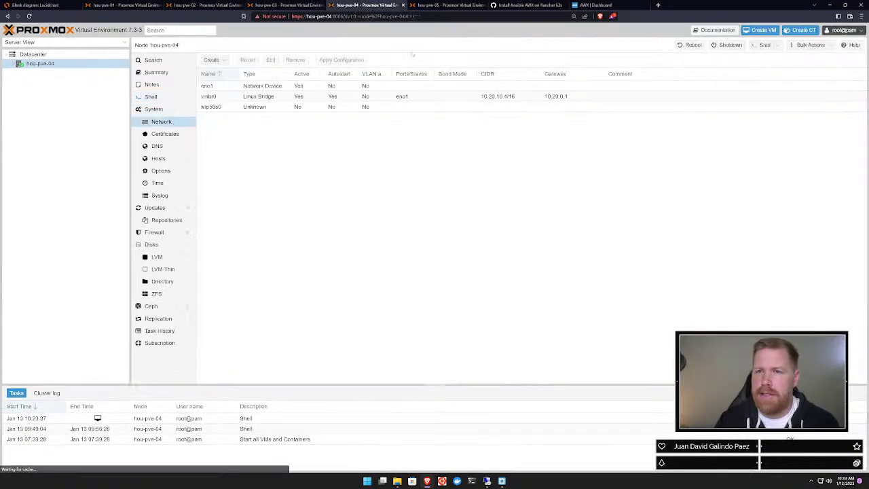
pyautogui.click(462, 7)
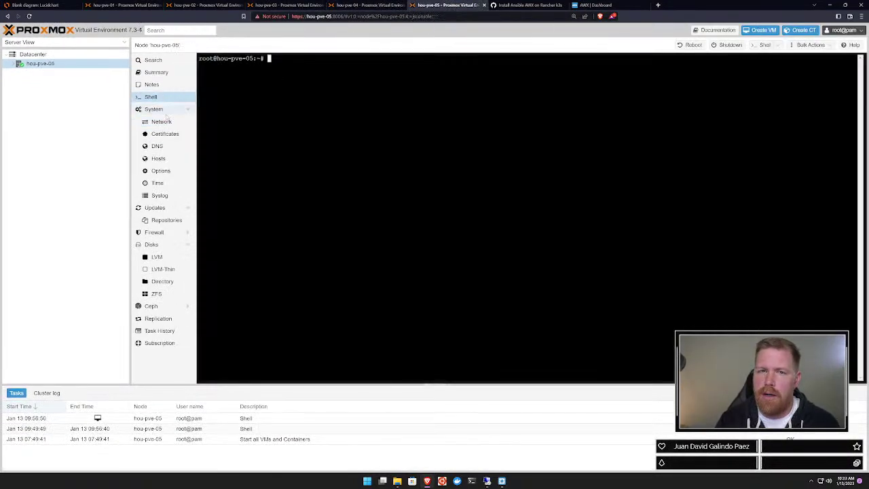
pyautogui.click(162, 121)
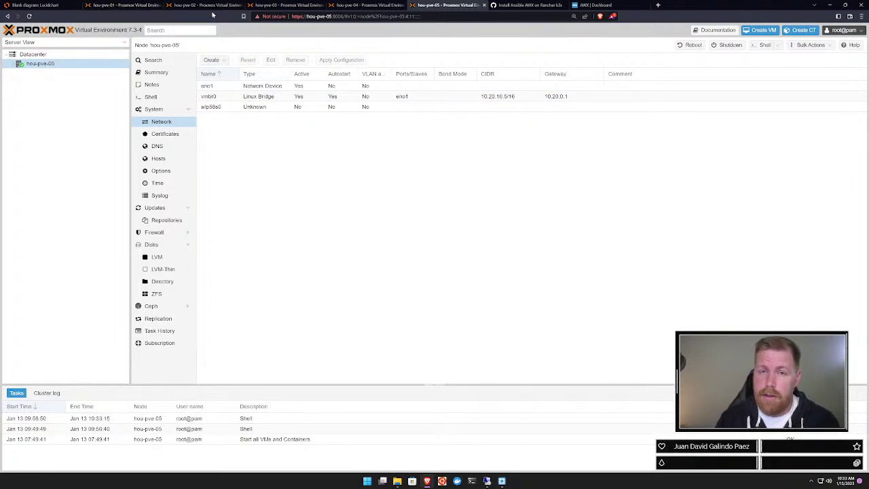
pyautogui.click(122, 5)
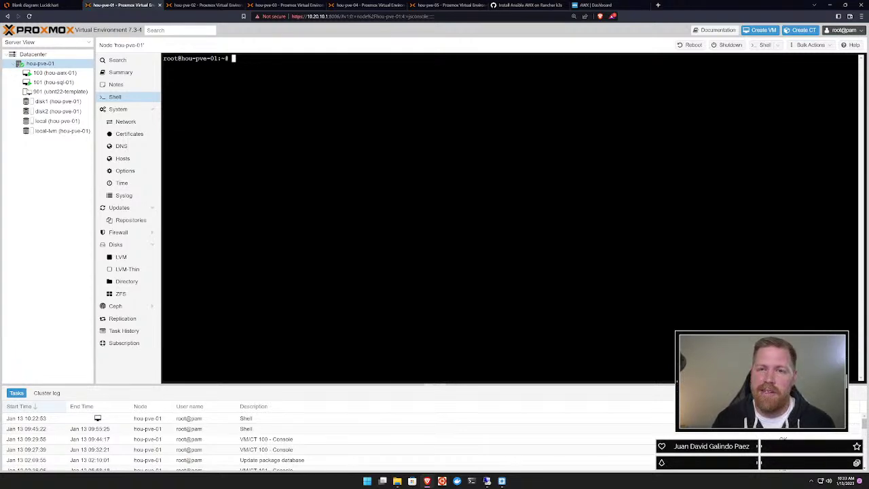
pyautogui.click(203, 6)
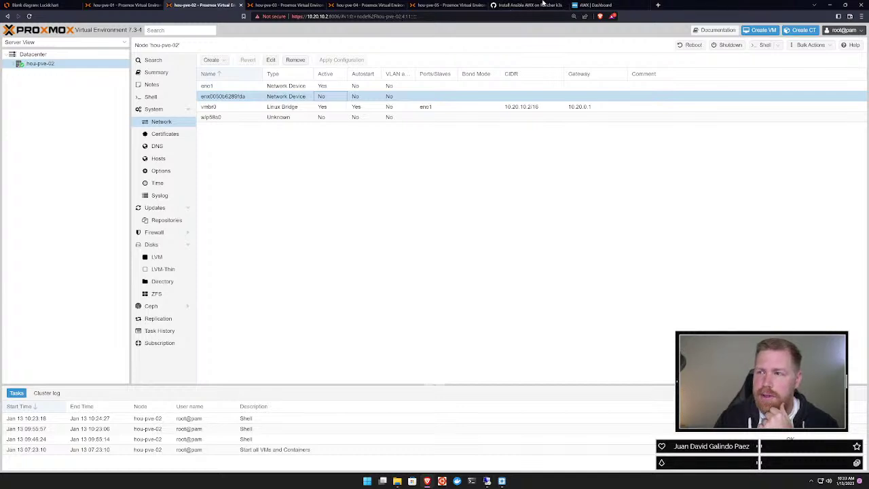
# Step: In a new tab, search Google for 'proxmox cluster data center' and open the Cluster Manager wiki article
pyautogui.click(656, 5)
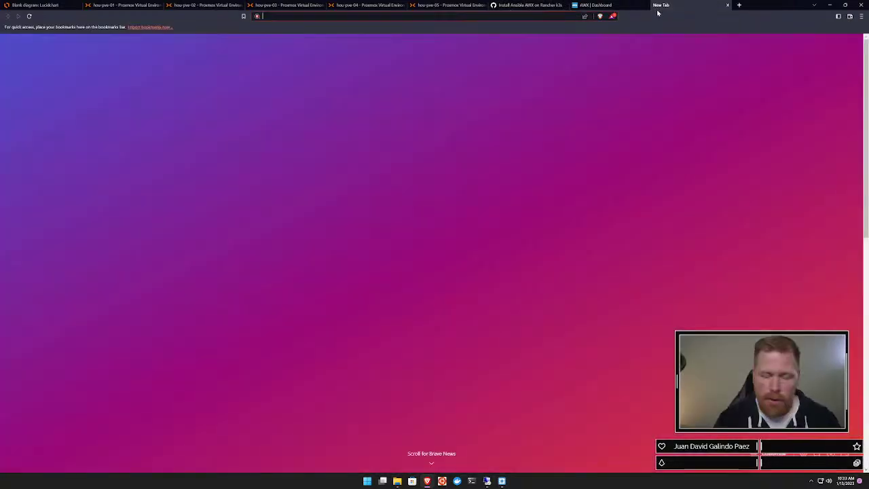
pyautogui.write('proxmox')
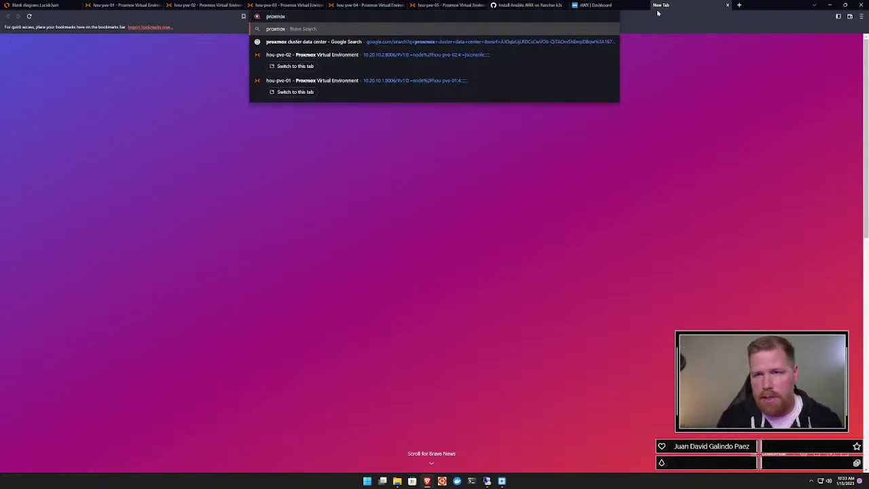
pyautogui.press('Down')
pyautogui.press('Return')
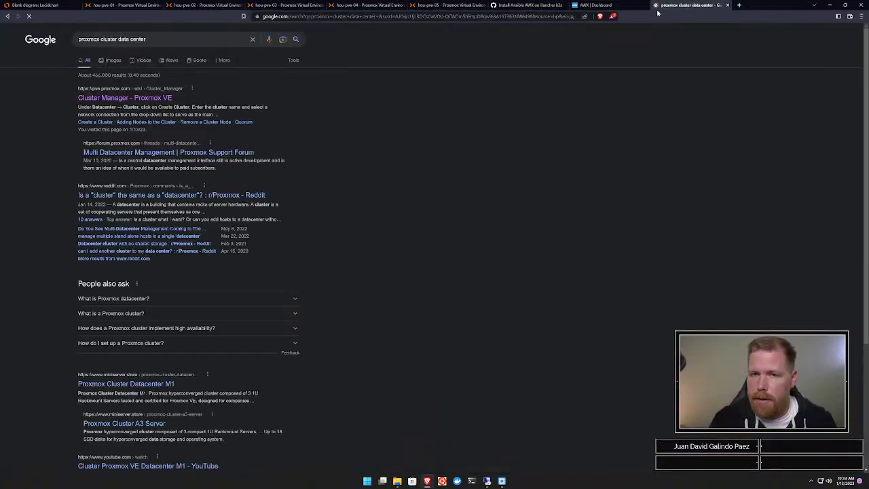
pyautogui.click(135, 99)
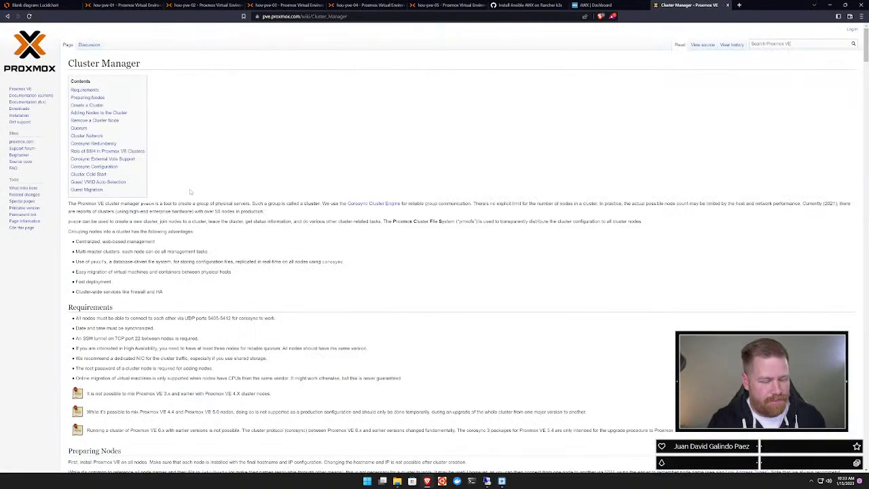
# Step: Enlarge the wiki page, read its Create a Cluster section, and return to hou-pve-01's tab
pyautogui.hotkey('ctrl', '+')
pyautogui.hotkey('ctrl', '+')
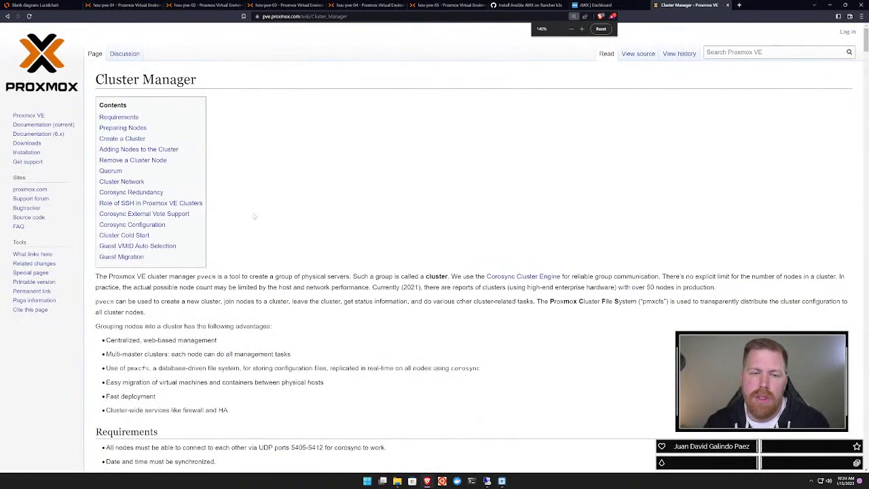
pyautogui.scroll(-3, 256, 219)
pyautogui.scroll(-4, 253, 215)
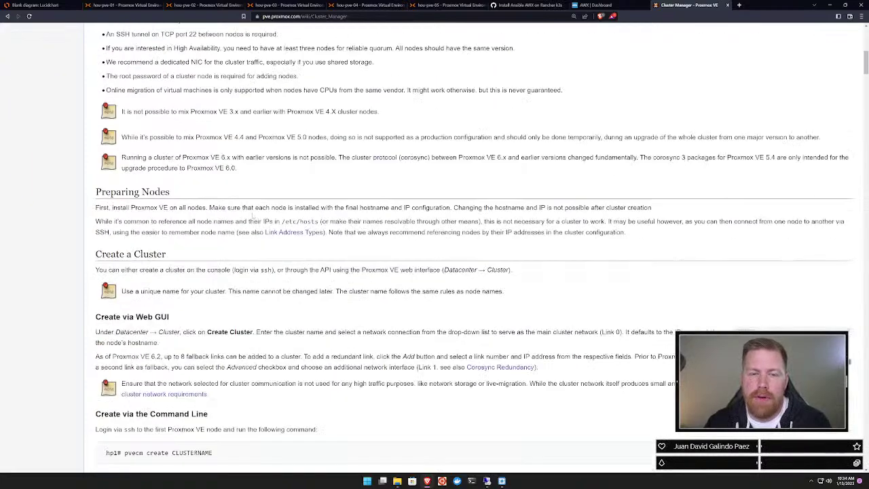
pyautogui.scroll(-2, 252, 215)
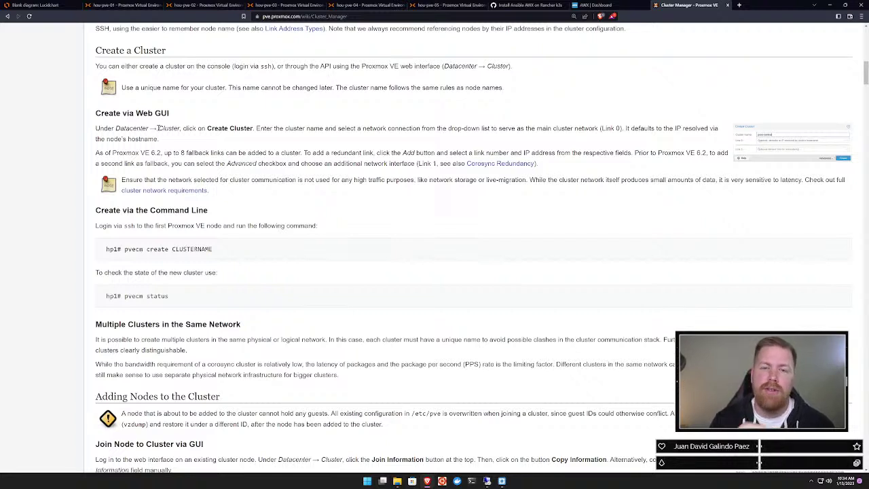
pyautogui.moveTo(159, 128)
pyautogui.mouseDown()
pyautogui.moveTo(181, 129)
pyautogui.moveTo(159, 129)
pyautogui.mouseUp()
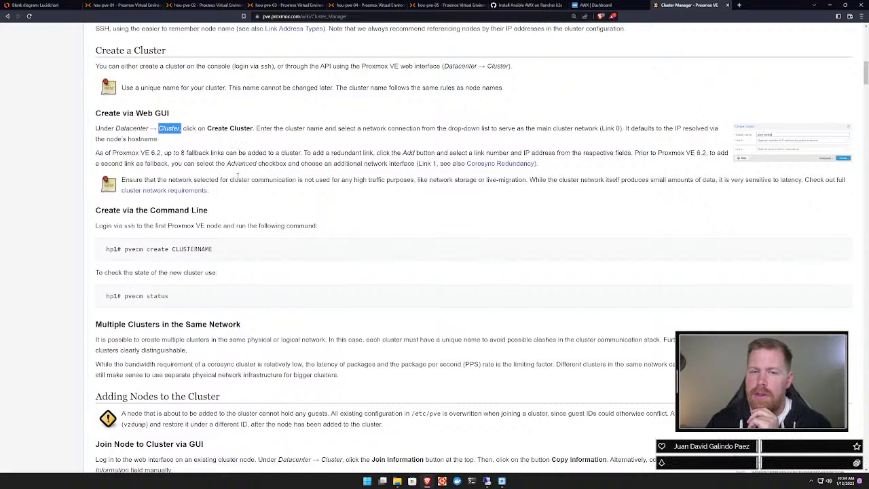
pyautogui.click(140, 5)
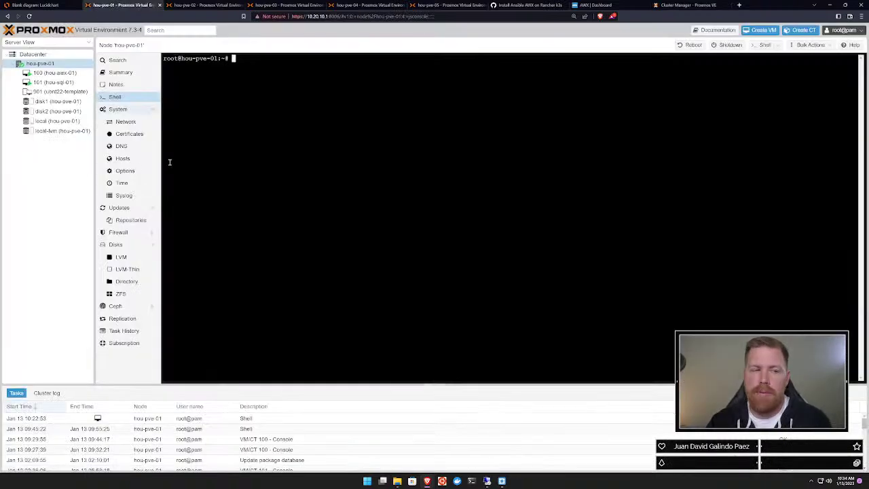
# Step: Create cluster 'Redtail' on hou-pve-01 with link 0 at 10.20.10.1, then close the task log
pyautogui.rightClick(57, 64)
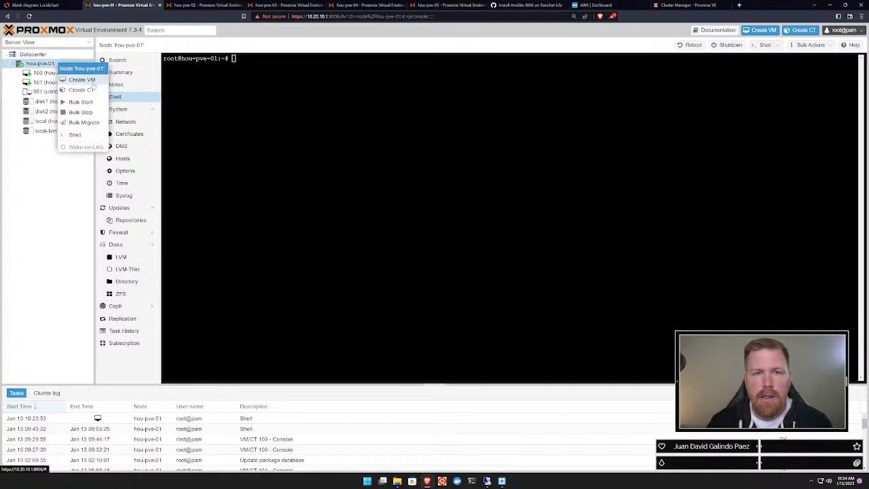
pyautogui.click(34, 54)
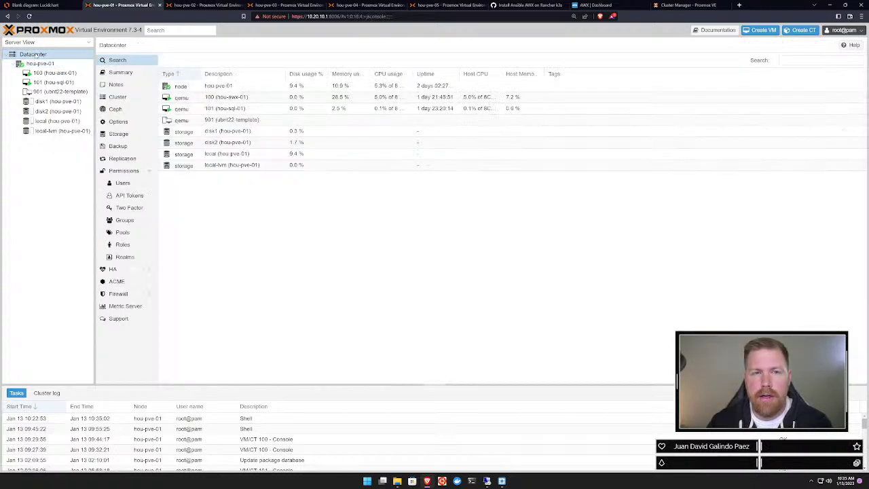
pyautogui.click(118, 96)
pyautogui.click(181, 75)
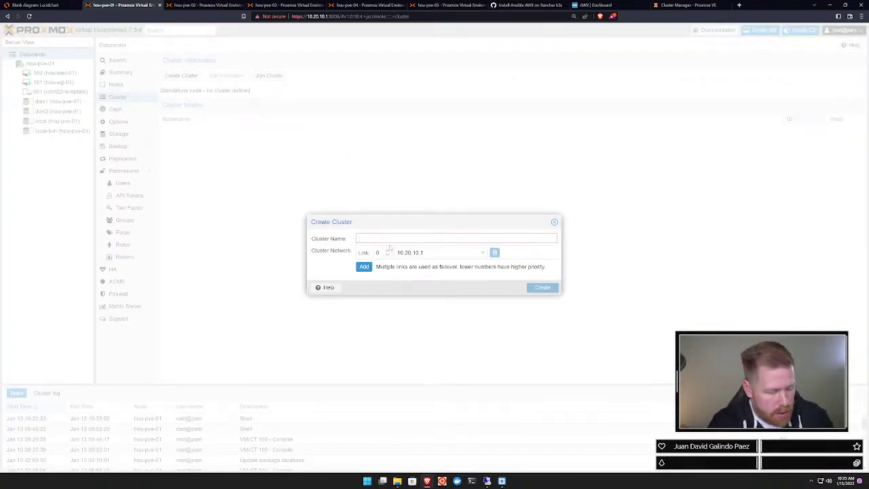
pyautogui.write('Redtail')
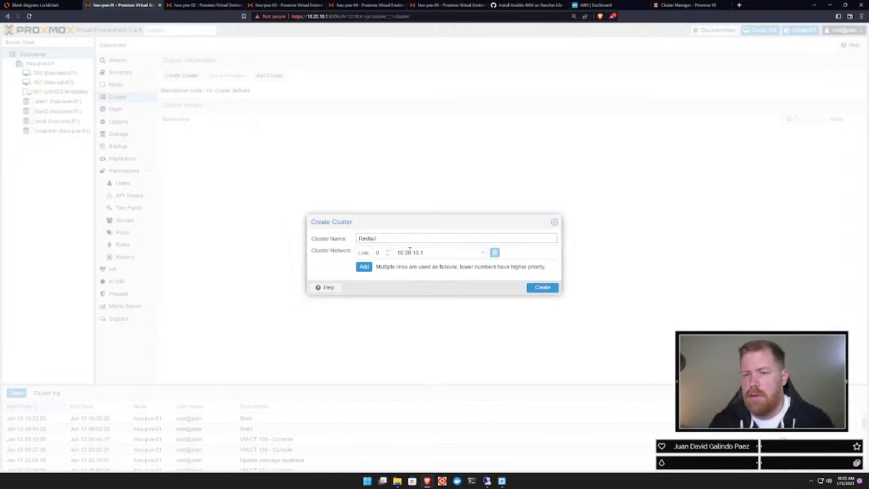
pyautogui.click(440, 254)
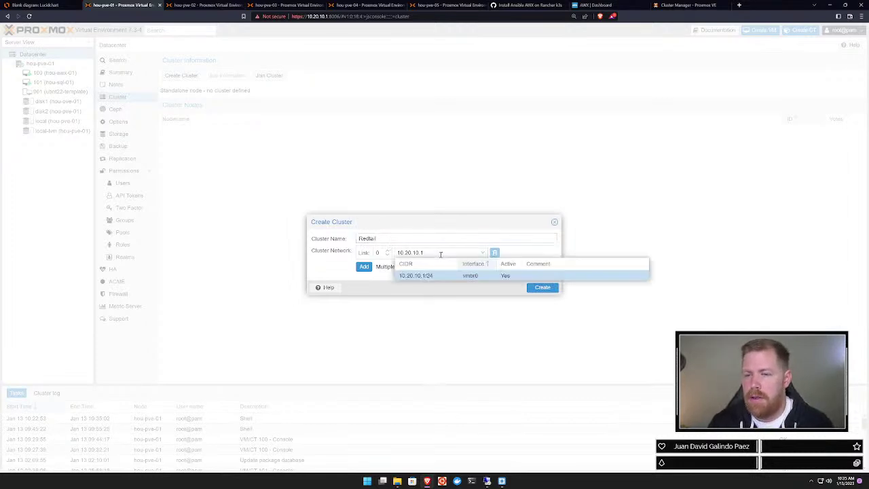
pyautogui.click(345, 270)
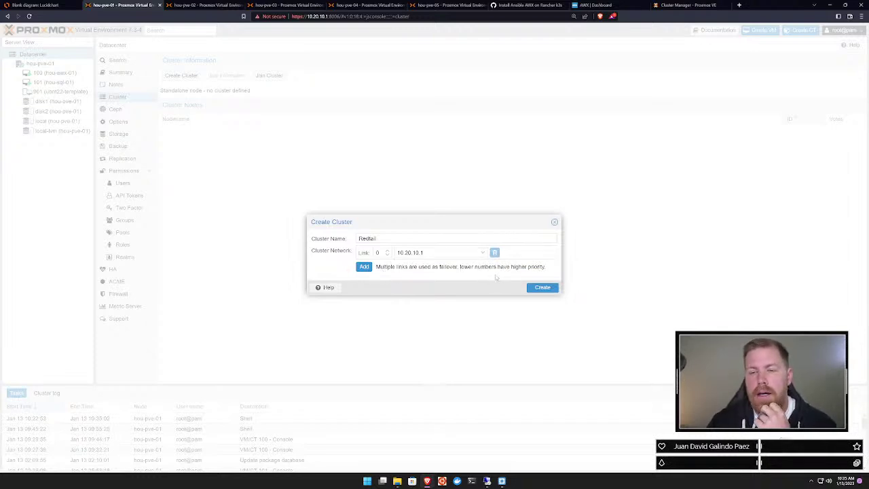
pyautogui.click(542, 287)
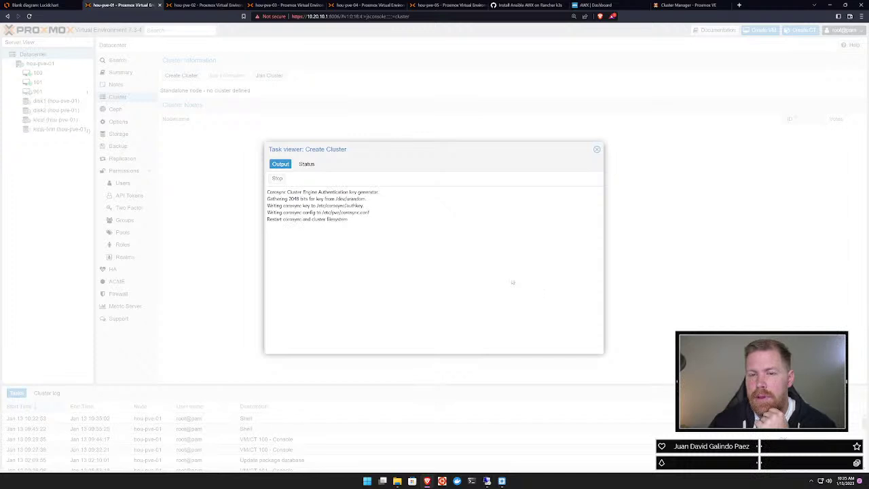
pyautogui.doubleClick(277, 192)
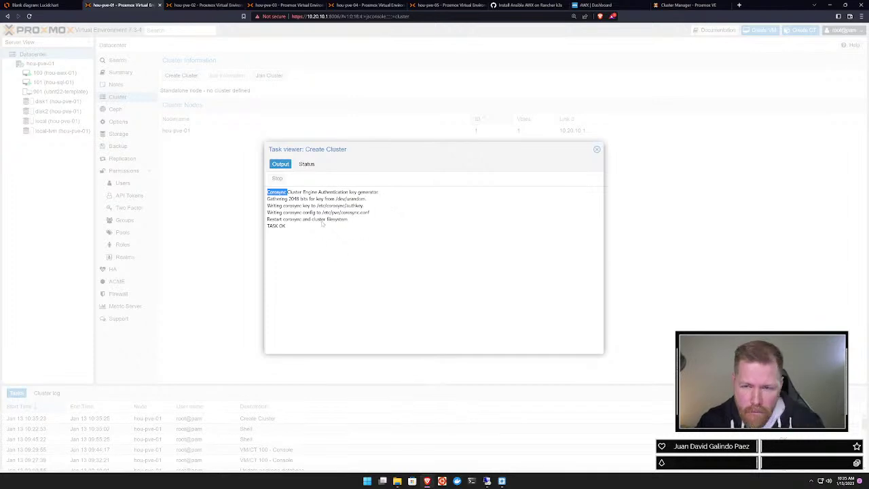
pyautogui.click(597, 149)
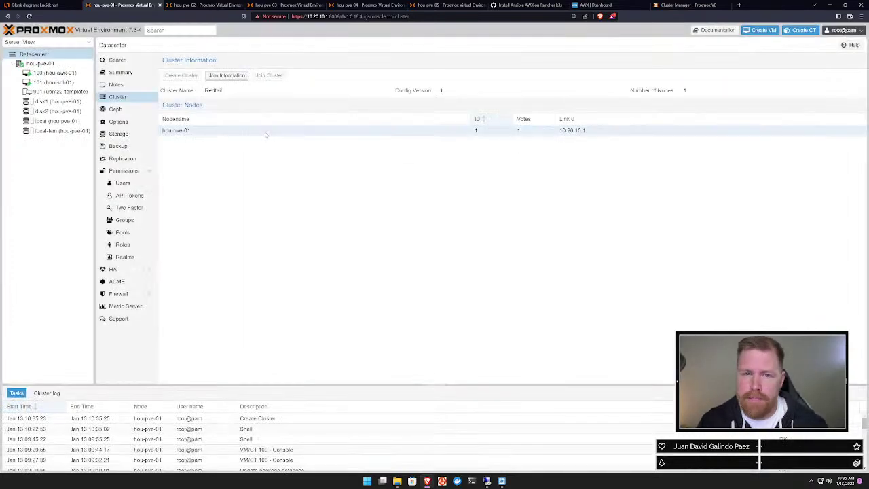
# Step: Copy Redtail's cluster join information from hou-pve-01 and switch to the hou-pve-02 tab
pyautogui.click(226, 77)
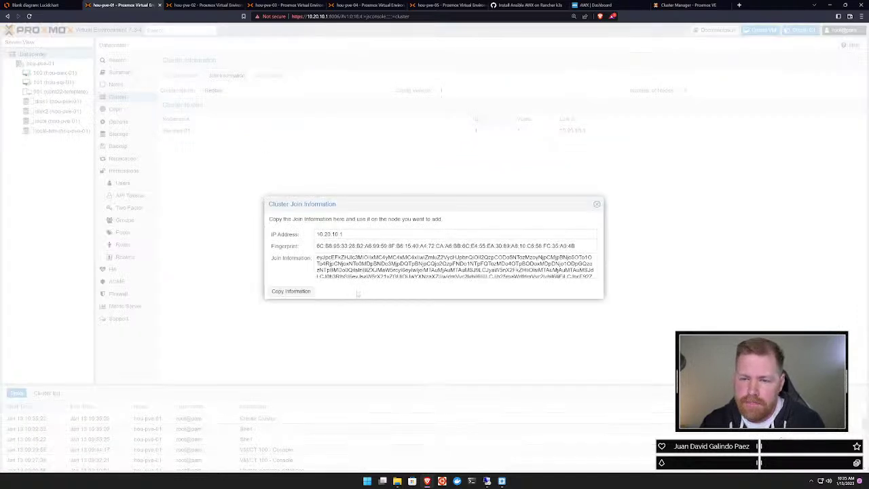
pyautogui.click(291, 290)
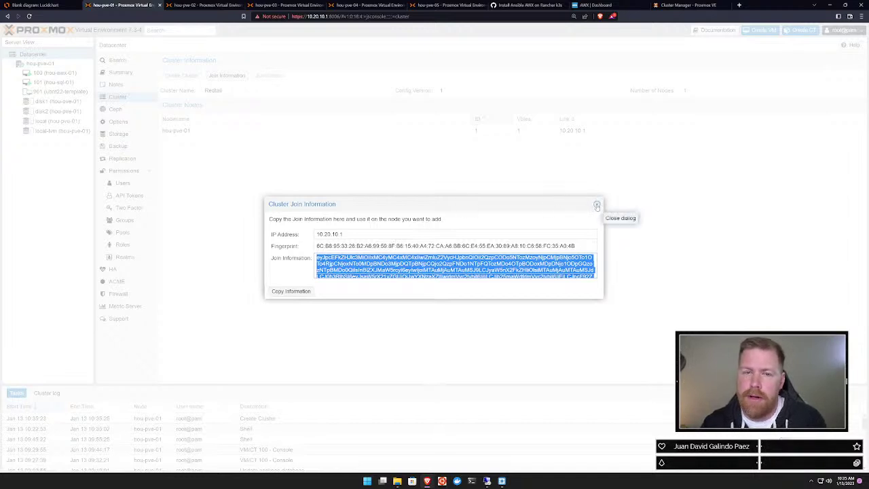
pyautogui.click(597, 205)
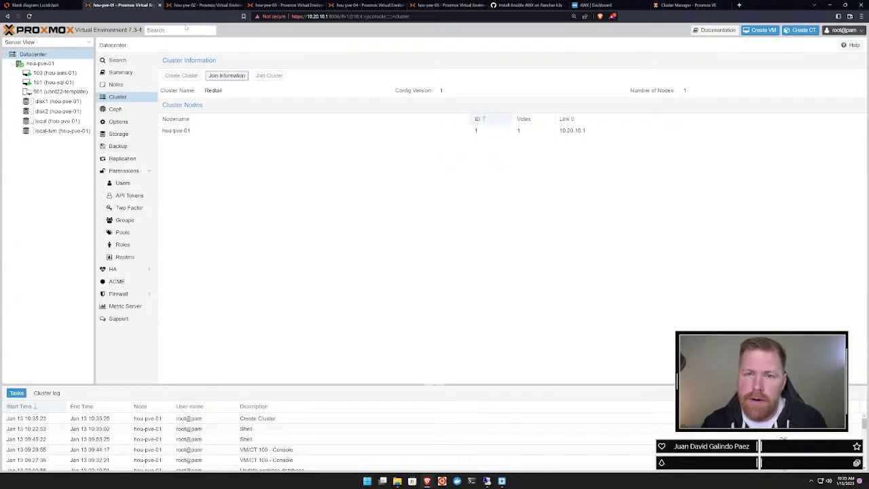
pyautogui.click(200, 6)
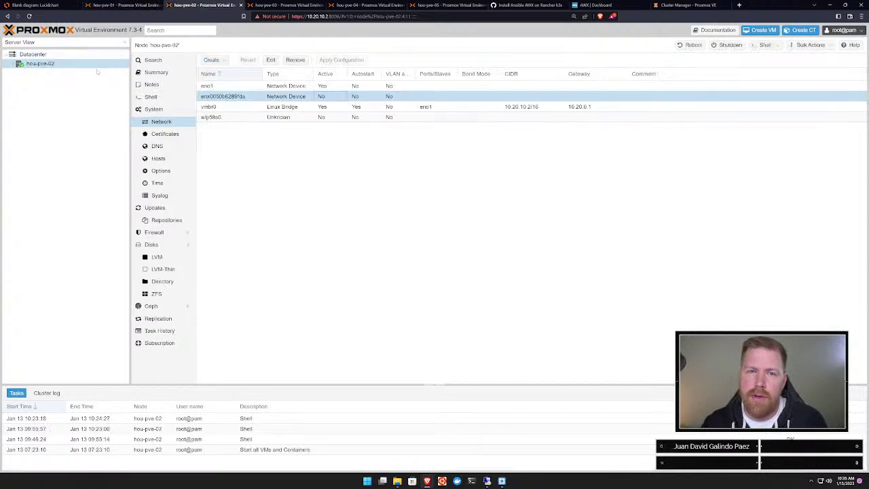
# Step: Open hou-pve-02's Join Cluster form and paste the copied Redtail join information
pyautogui.click(34, 54)
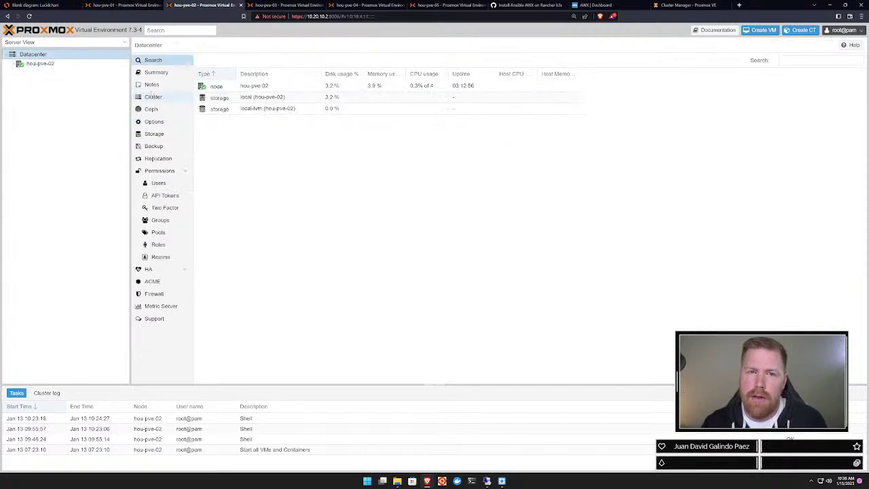
pyautogui.click(154, 98)
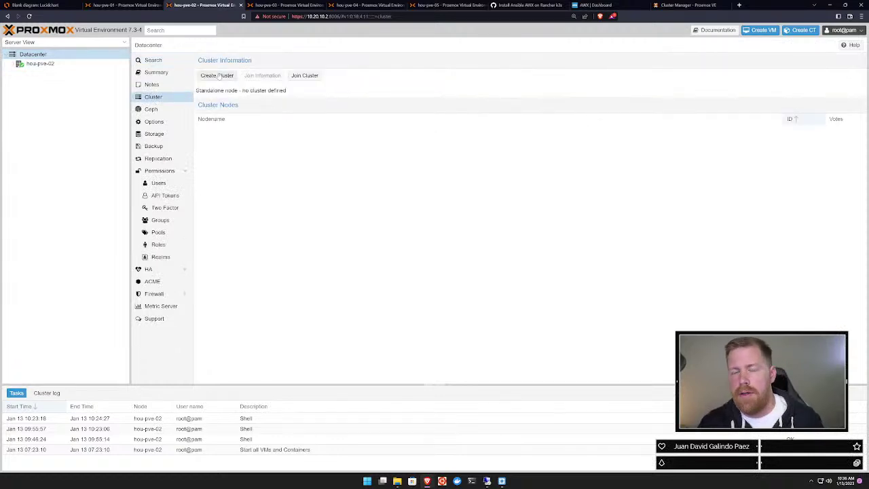
pyautogui.click(305, 75)
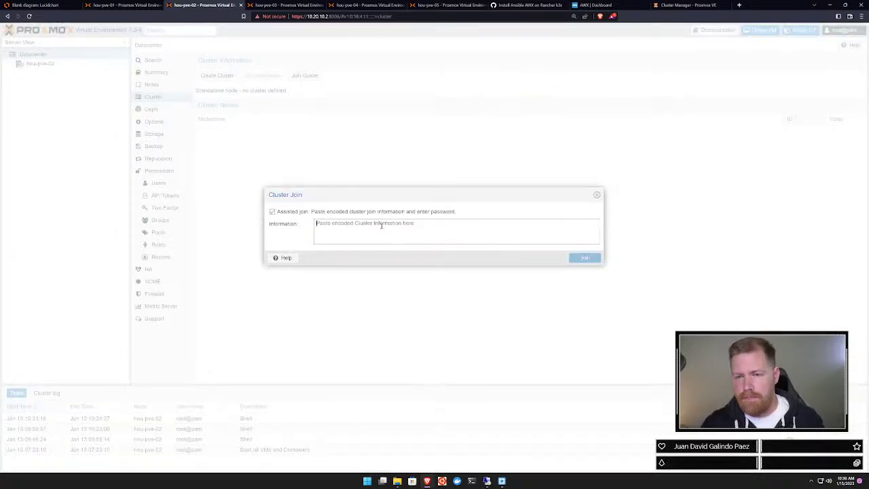
pyautogui.hotkey('ctrl', 'v')
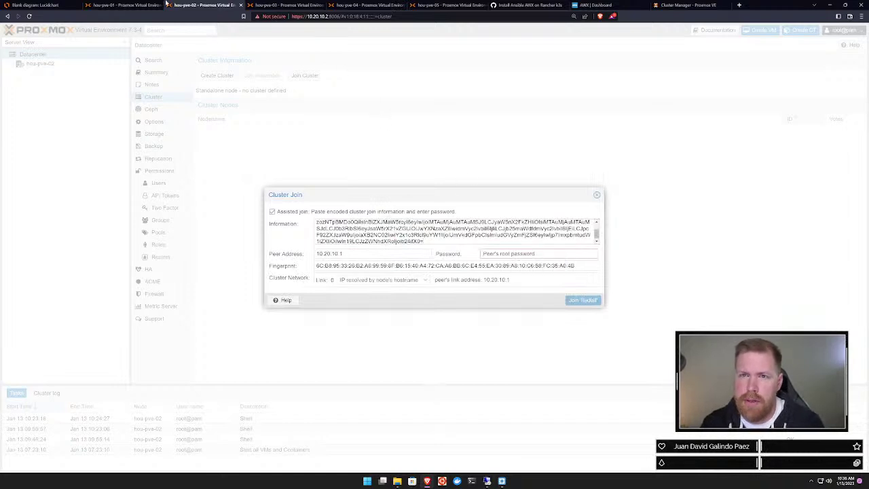
pyautogui.click(124, 5)
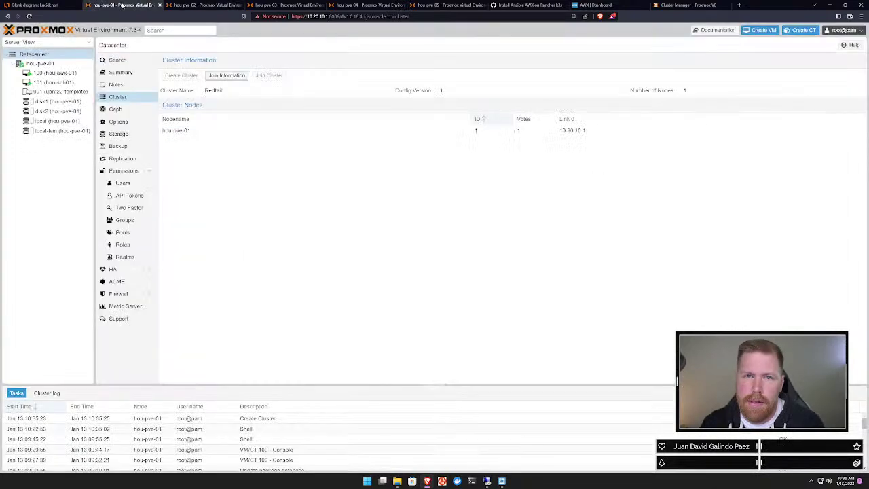
pyautogui.click(219, 132)
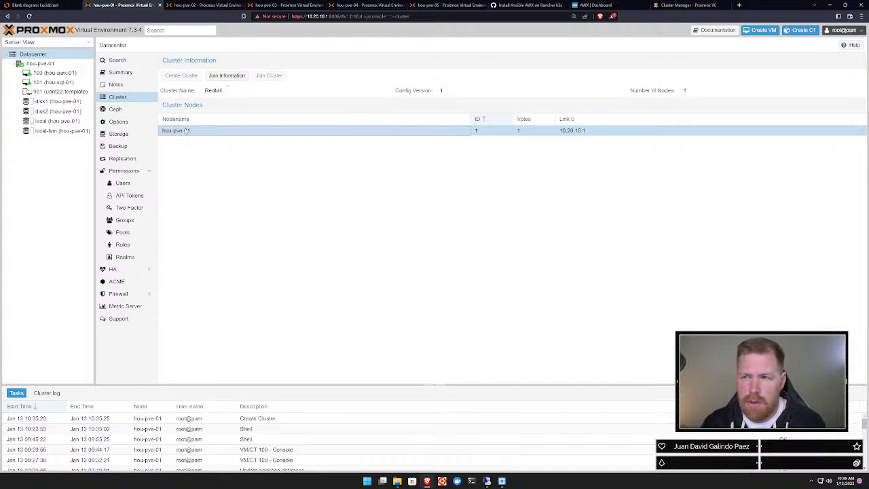
pyautogui.hotkey('ctrl', 'Tab')
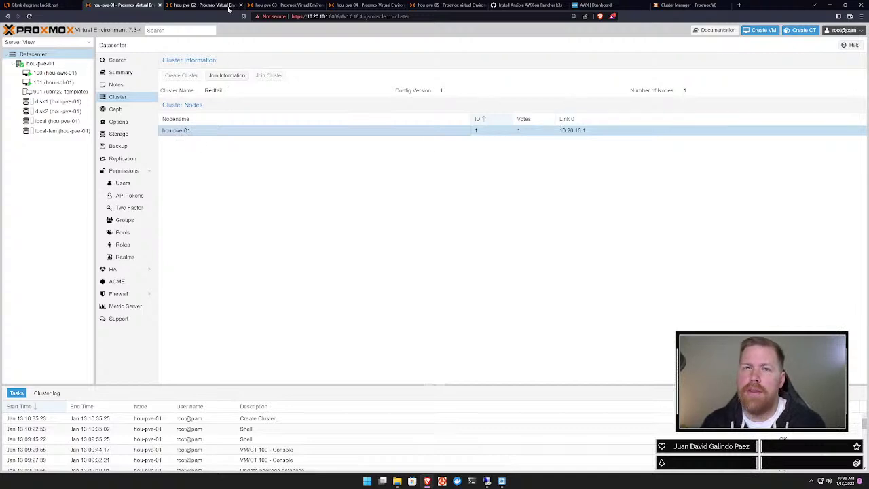
# Step: Enter the peer root password, join Redtail, follow the join task, then reload the page
pyautogui.click(514, 254)
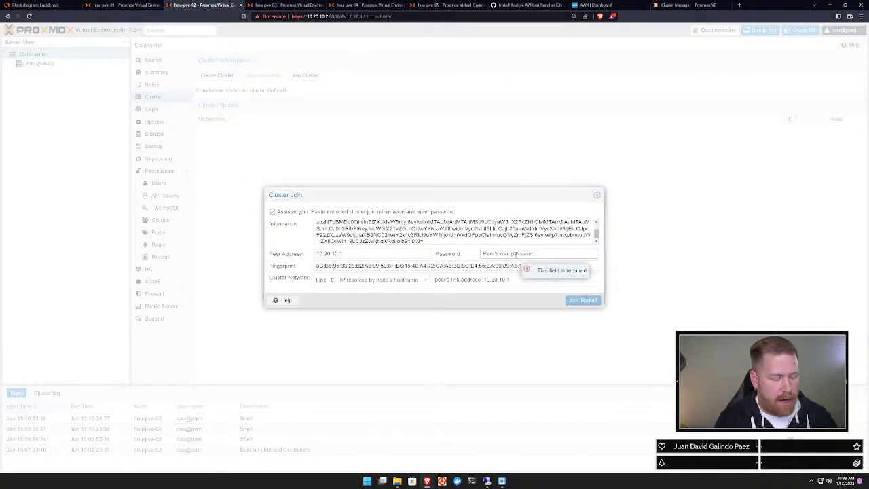
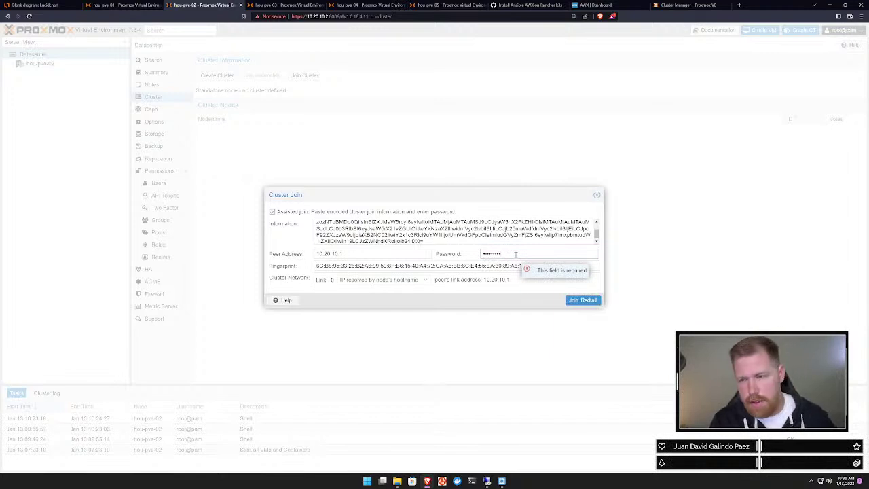
pyautogui.click(586, 300)
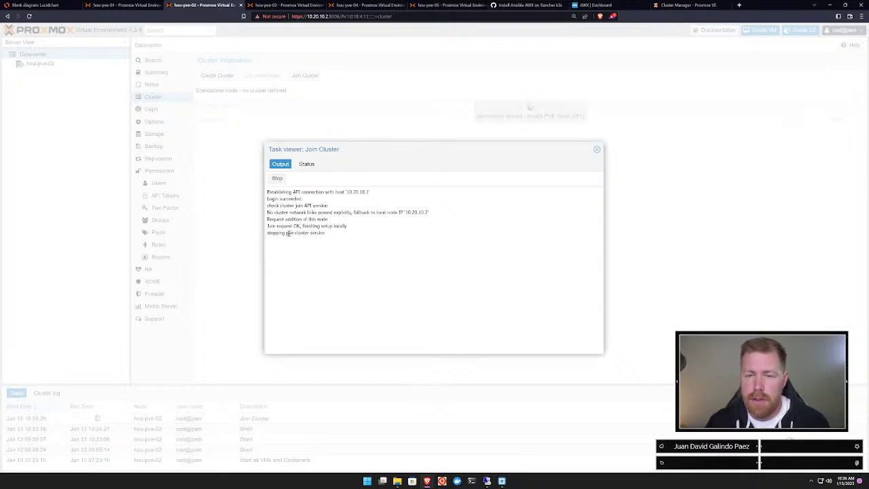
pyautogui.moveTo(285, 233); pyautogui.dragTo(308, 233)
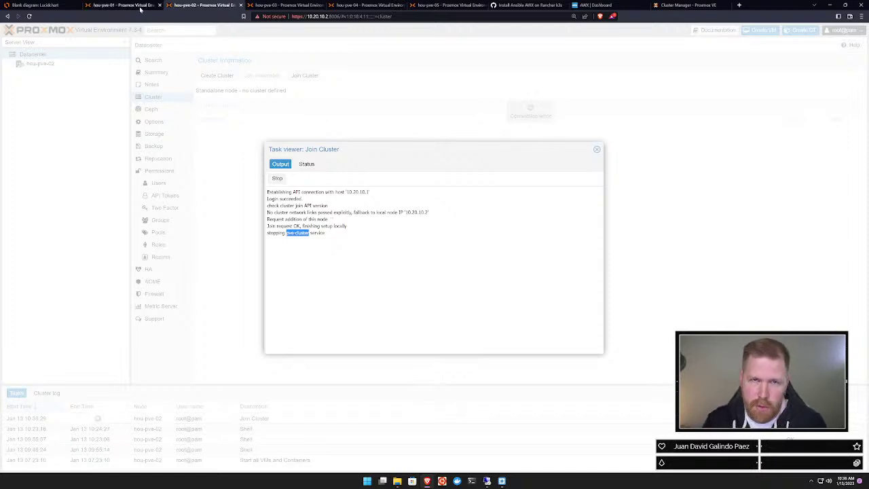
pyautogui.click(306, 164)
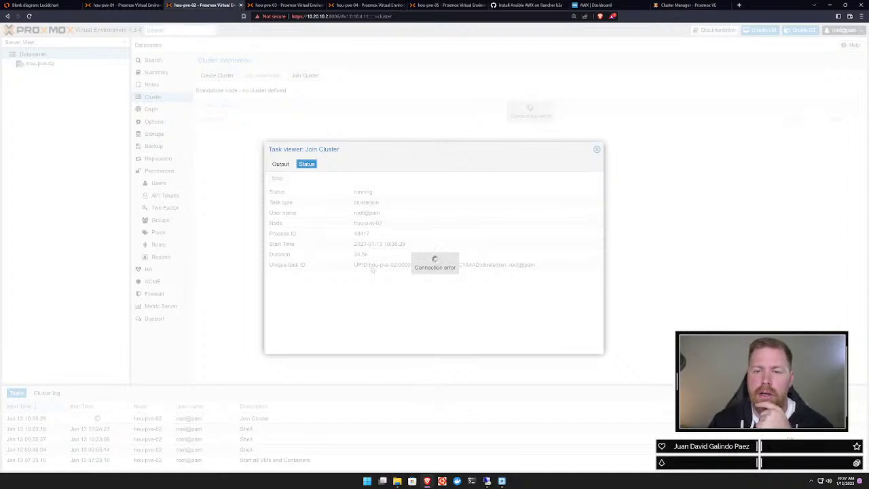
pyautogui.click(280, 164)
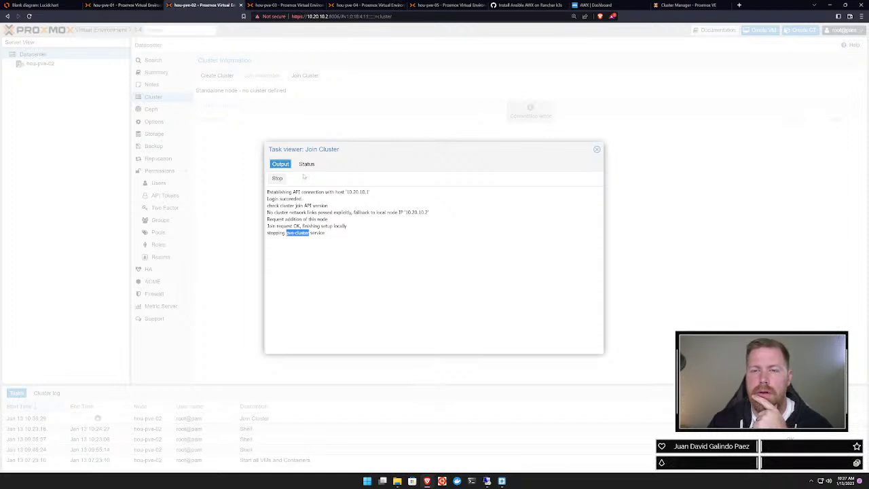
pyautogui.click(306, 164)
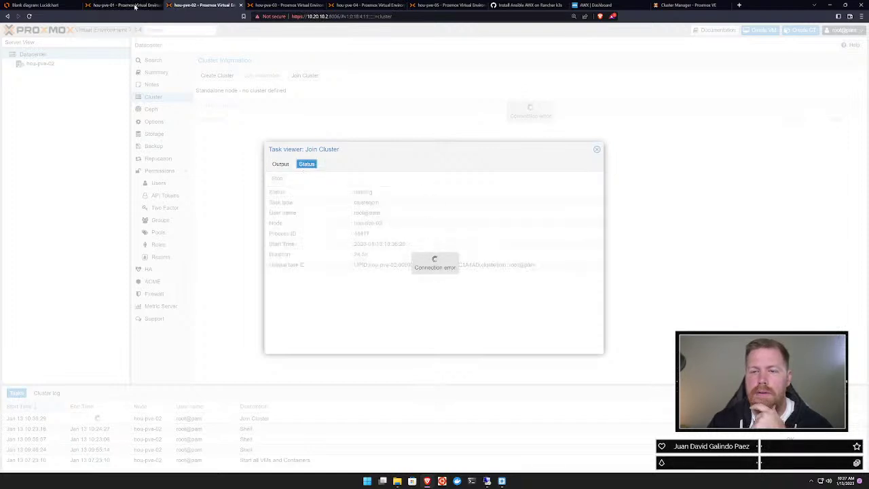
pyautogui.press('F5')
# Step: Proceed past the certificate warning and log back in to hou-pve-02 as root
pyautogui.click(357, 192)
pyautogui.click(361, 244)
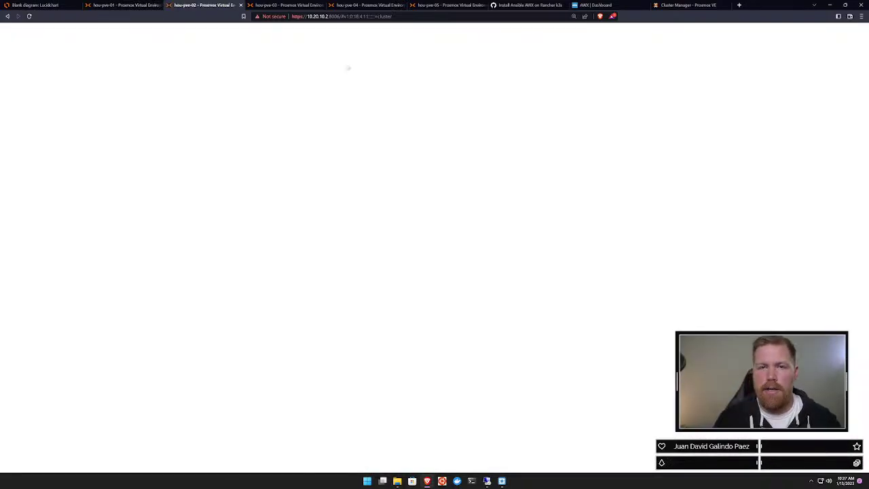
pyautogui.write('••••••••••')
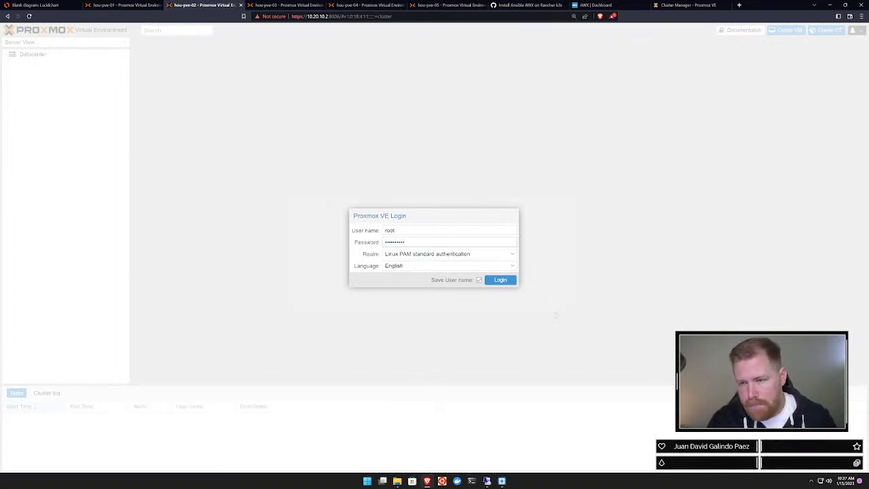
pyautogui.press('Return')
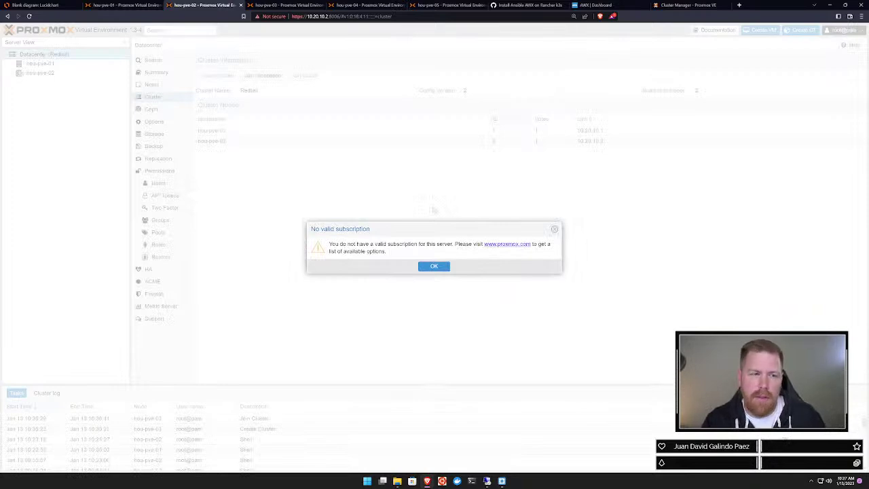
pyautogui.click(433, 266)
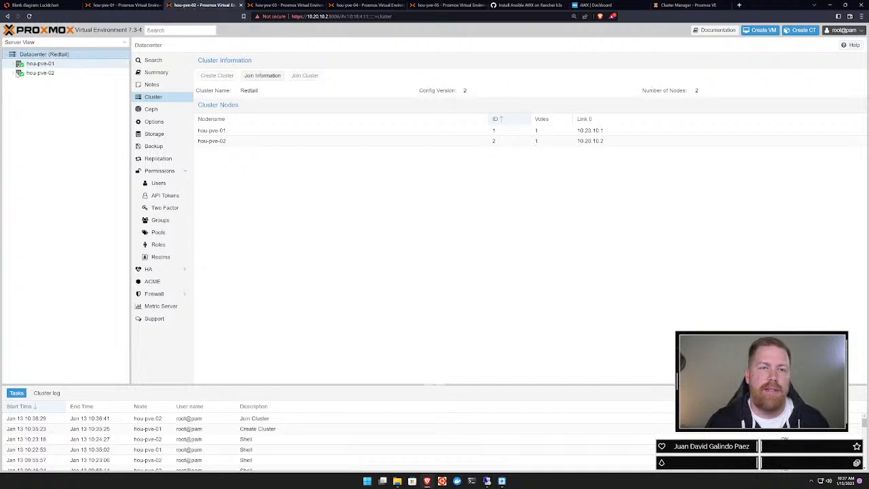
# Step: Confirm hou-pve-01 and hou-pve-02 both appear in Redtail, then close the hou-pve-02 tab
pyautogui.click(136, 6)
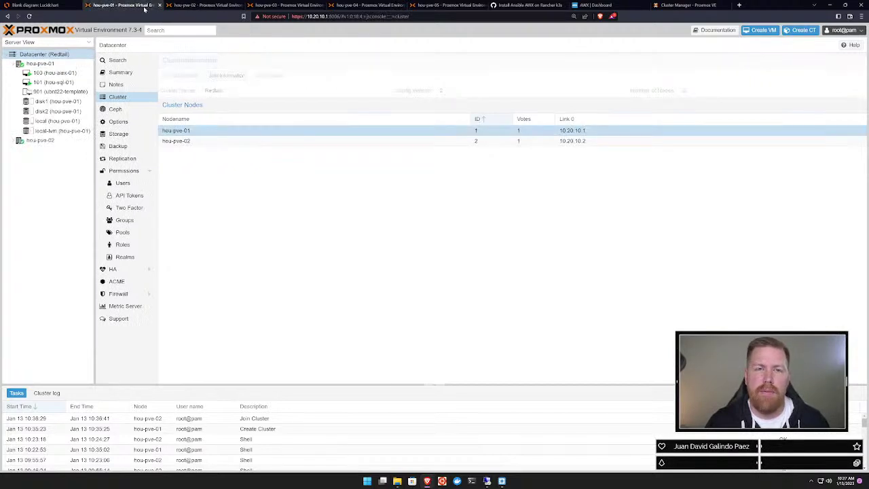
pyautogui.click(224, 7)
pyautogui.click(240, 4)
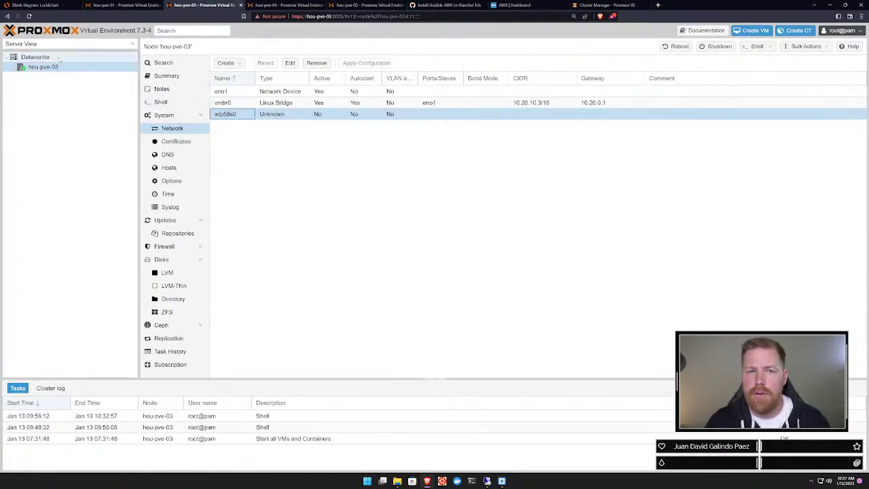
# Step: Join hou-pve-03 to Redtail using the pasted join information and the peer root password
pyautogui.click(35, 57)
pyautogui.click(162, 102)
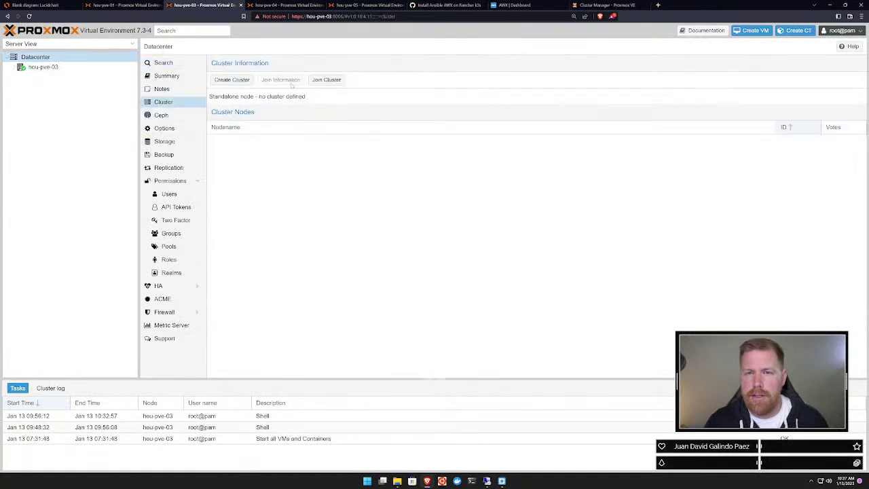
pyautogui.click(327, 79)
pyautogui.hotkey('ctrl', 'v')
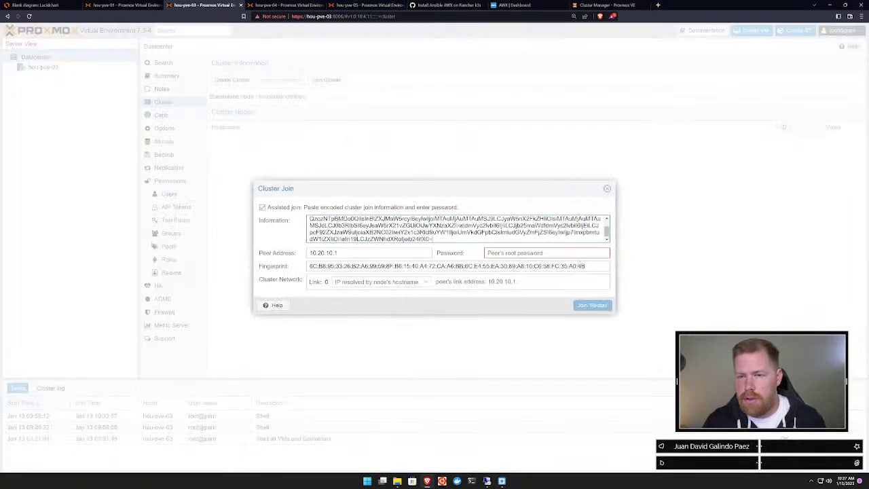
pyautogui.click(518, 251)
pyautogui.write('p')
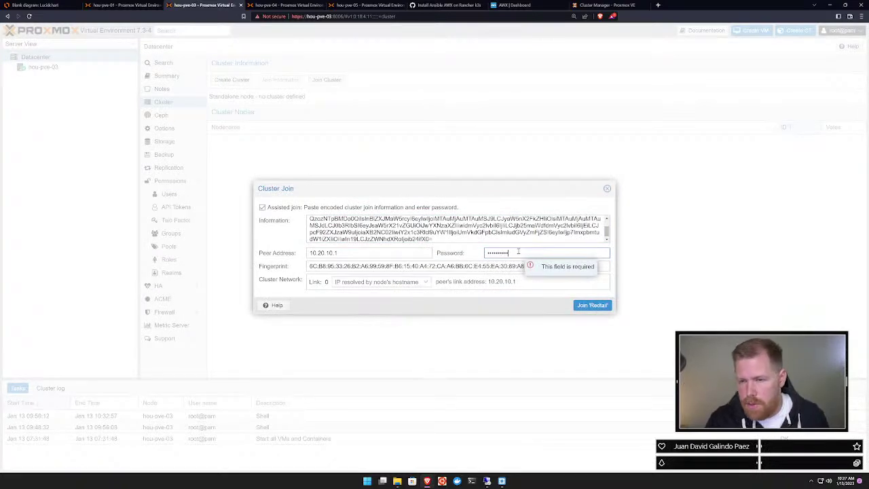
pyautogui.click(592, 304)
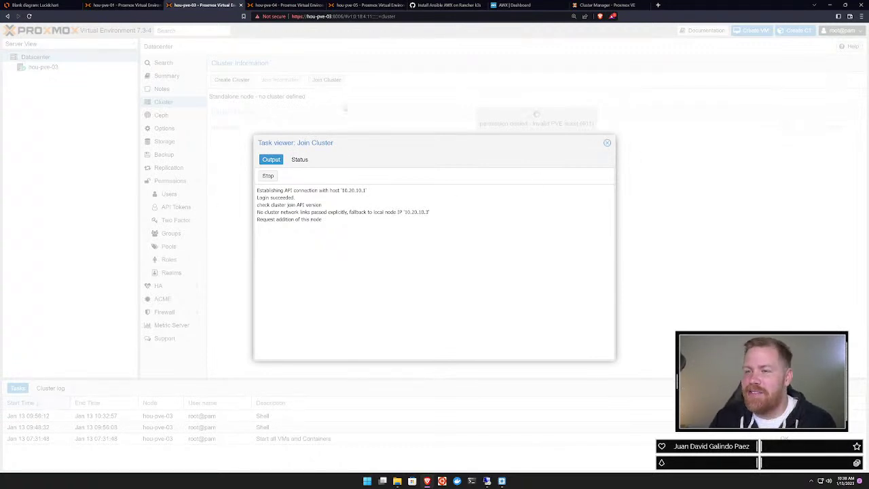
# Step: Reload hou-pve-03, proceed past the certificate warning, then close its tab
pyautogui.click(29, 16)
pyautogui.click(345, 191)
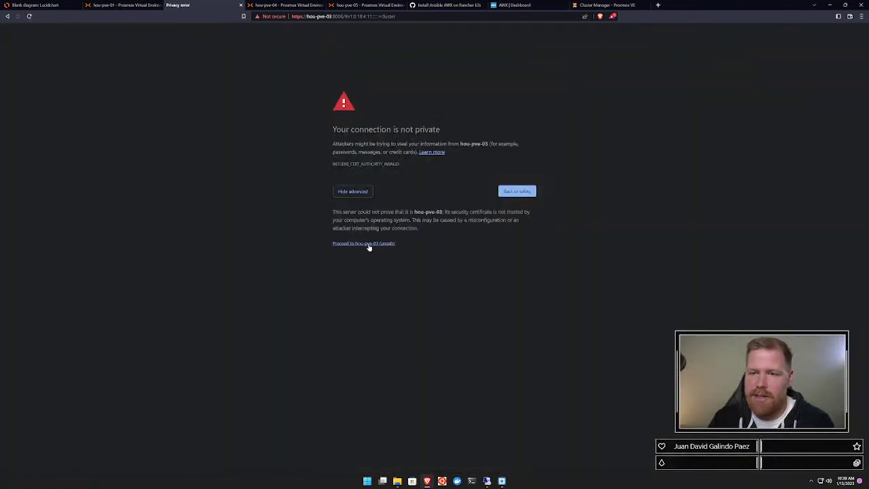
pyautogui.click(366, 243)
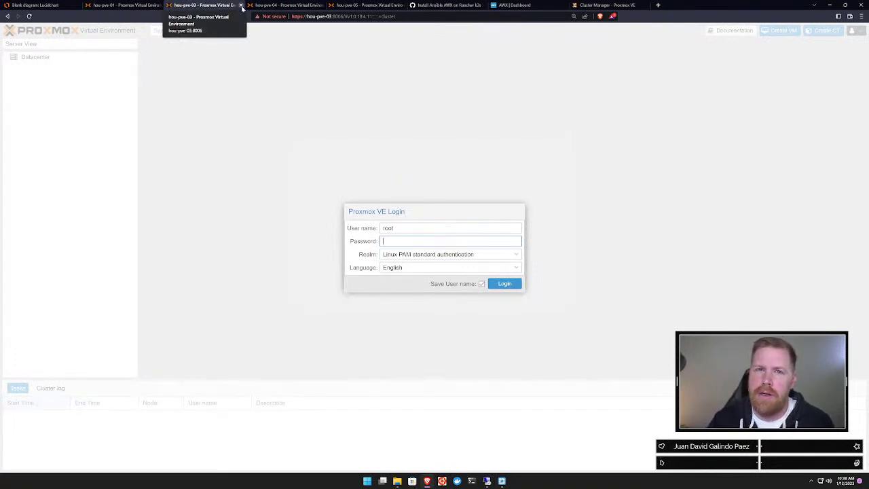
pyautogui.click(241, 5)
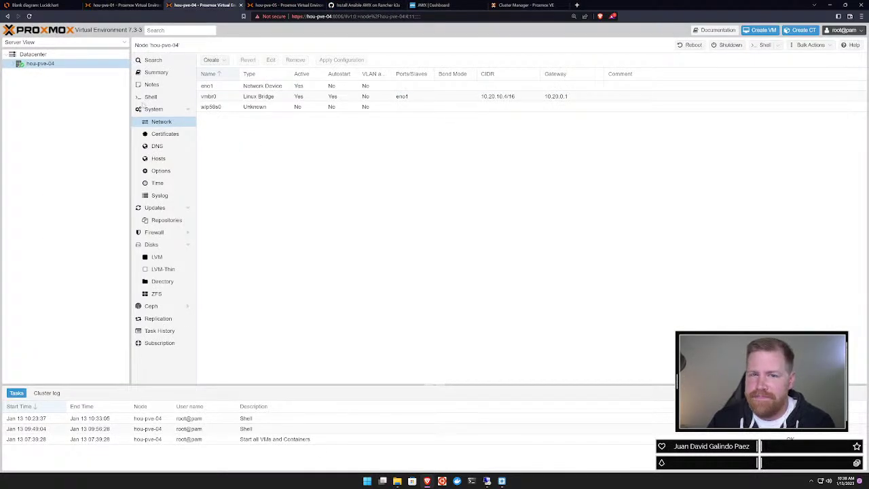
# Step: Join hou-pve-04 to Redtail using the pasted join information and the peer root password
pyautogui.click(150, 97)
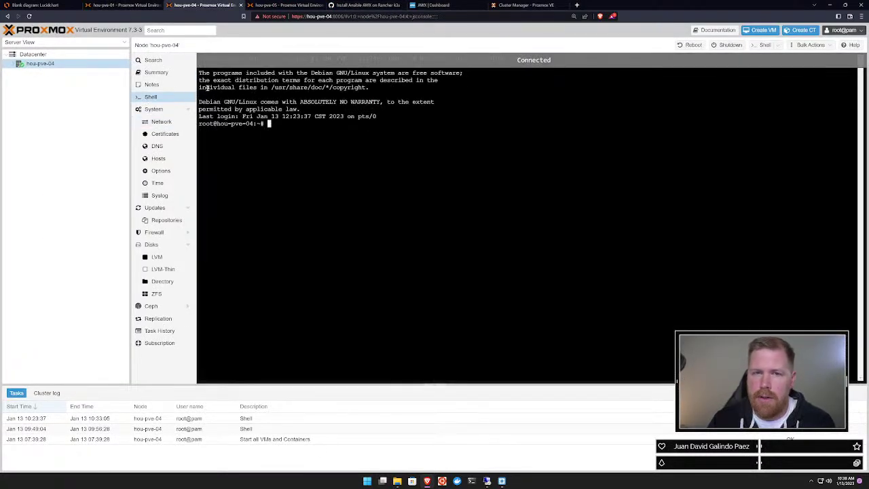
pyautogui.click(161, 121)
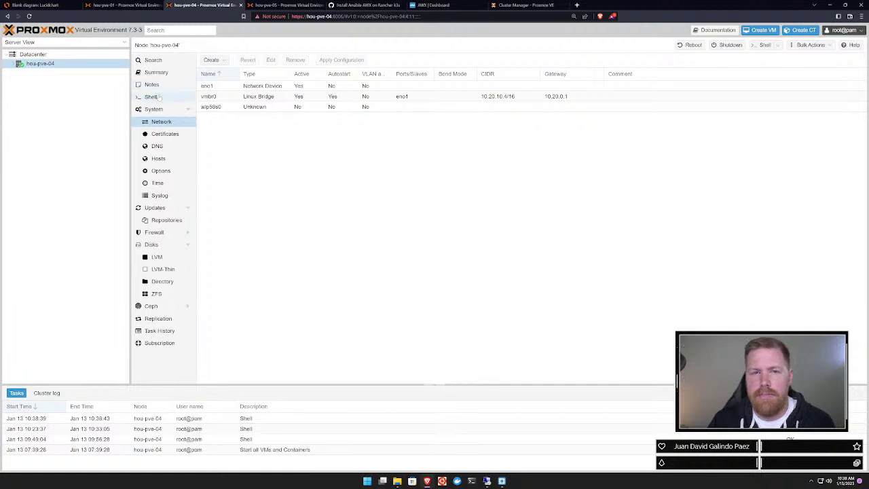
pyautogui.click(150, 97)
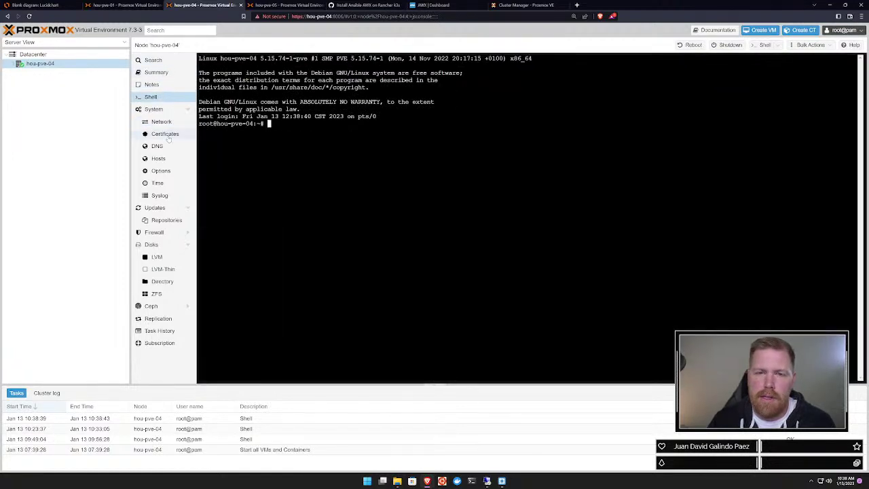
pyautogui.click(34, 54)
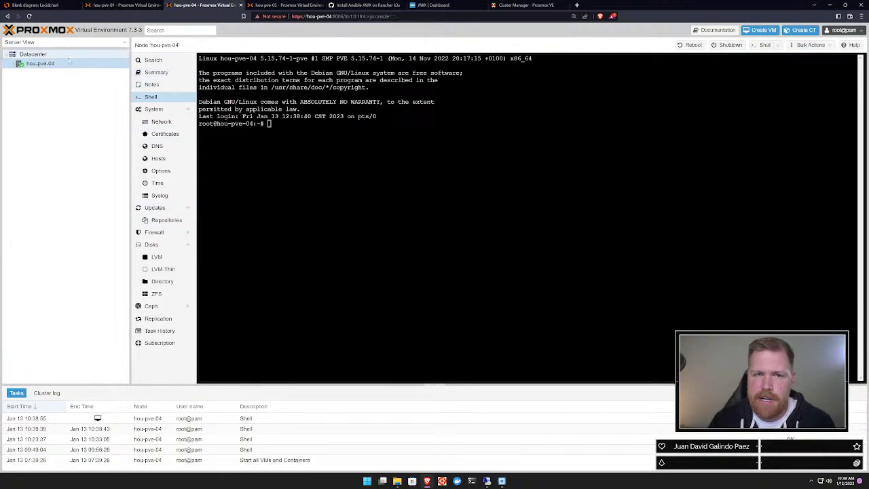
pyautogui.click(155, 97)
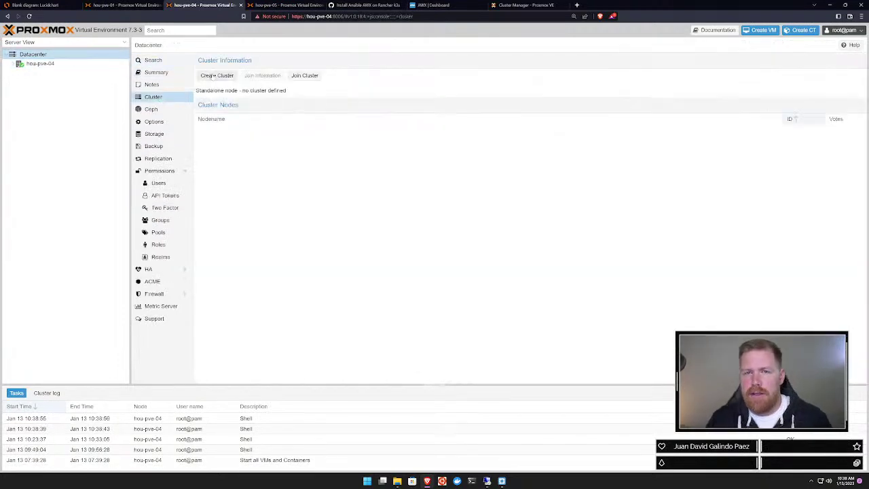
pyautogui.click(304, 75)
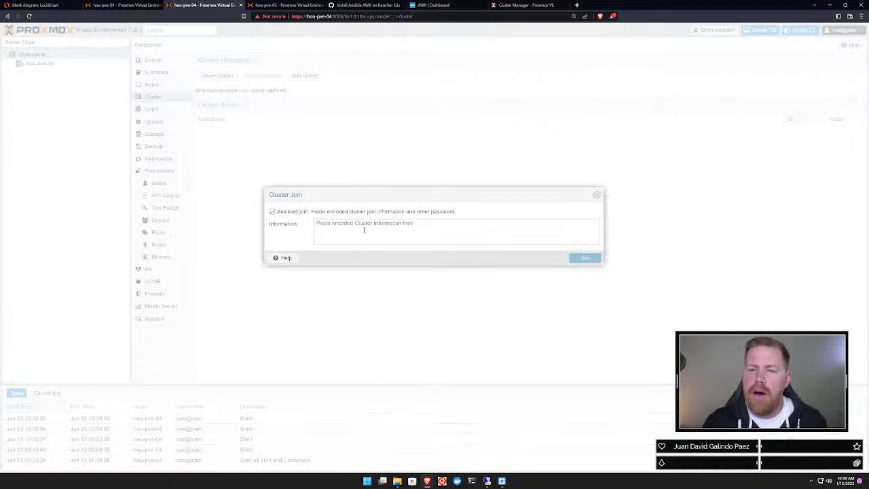
pyautogui.hotkey('ctrl', 'v')
pyautogui.click(523, 253)
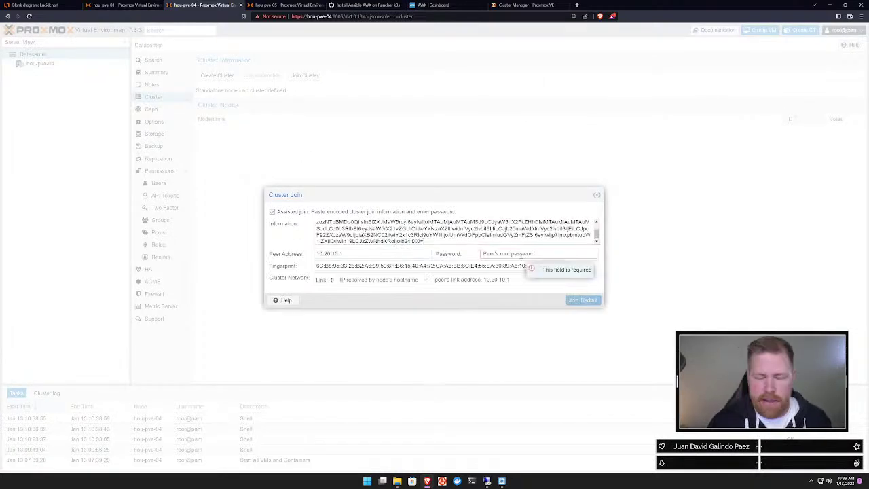
pyautogui.write('****')
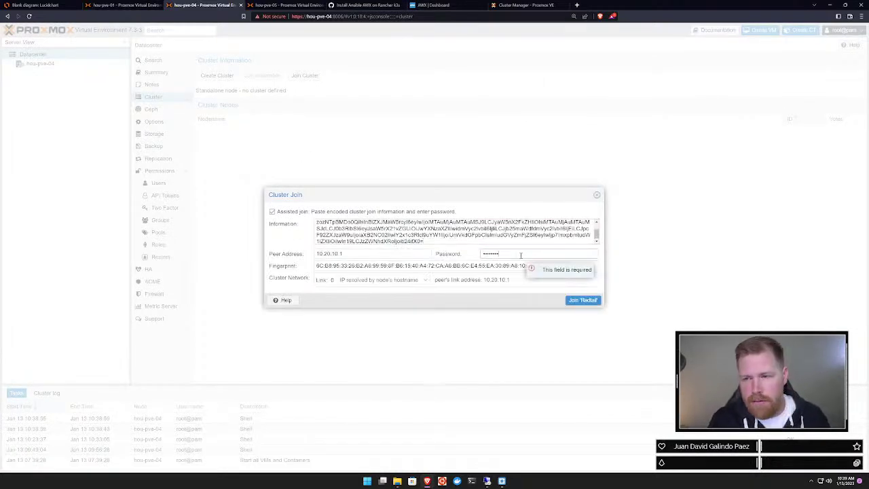
pyautogui.click(578, 302)
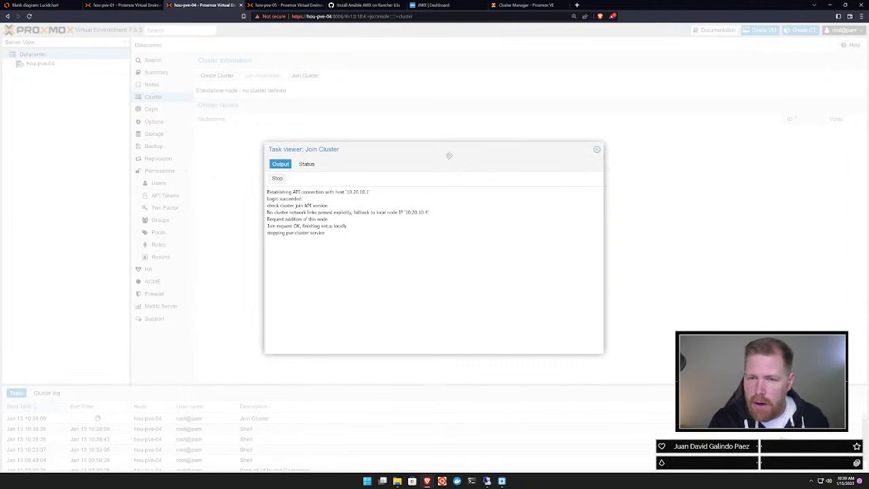
# Step: Search for 'techno tim' in a new browser tab
pyautogui.hotkey('ctrl', 't')
pyautogui.write('techno tim')
pyautogui.press('Return')
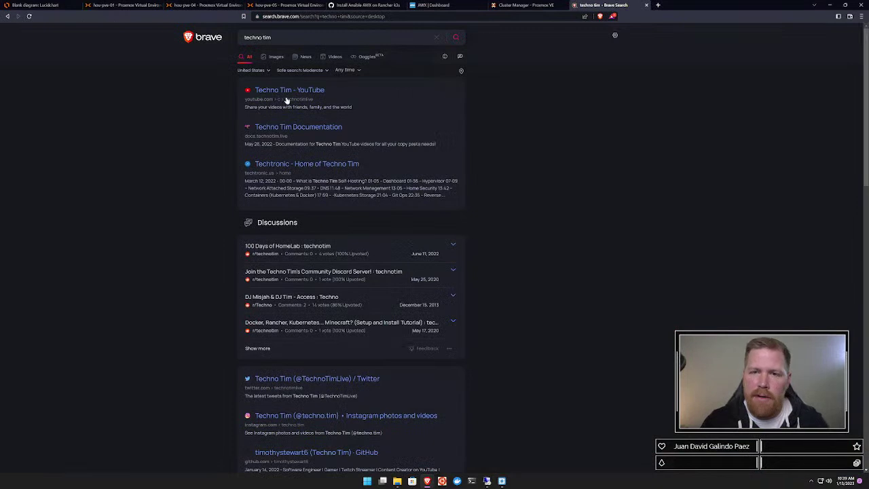
# Step: Browse the Techno Tim channel's Videos grid zoomed in, then return to the hou-pve-04 tab
pyautogui.click(292, 91)
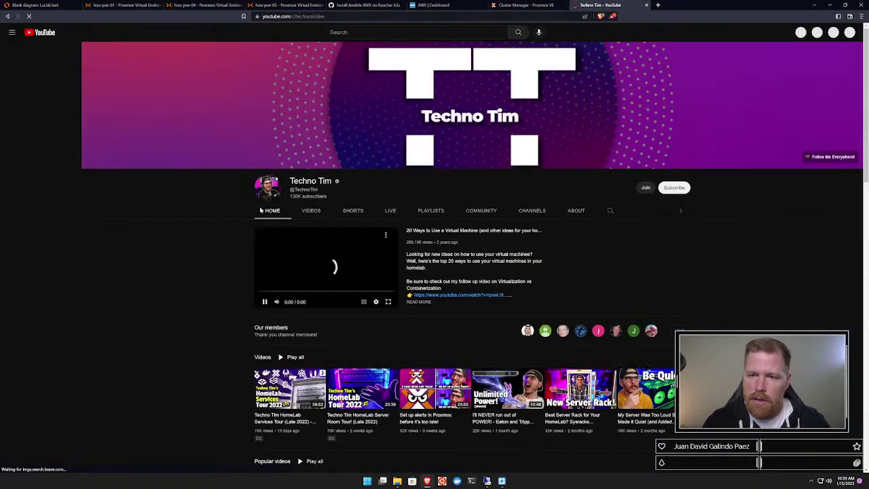
pyautogui.click(311, 210)
pyautogui.click(351, 27)
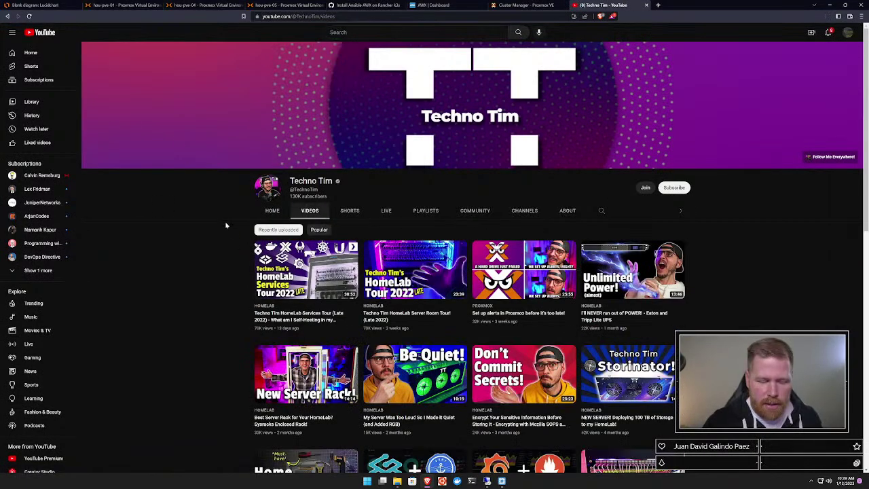
pyautogui.hotkey('ctrl', '+')
pyautogui.hotkey('ctrl', '+')
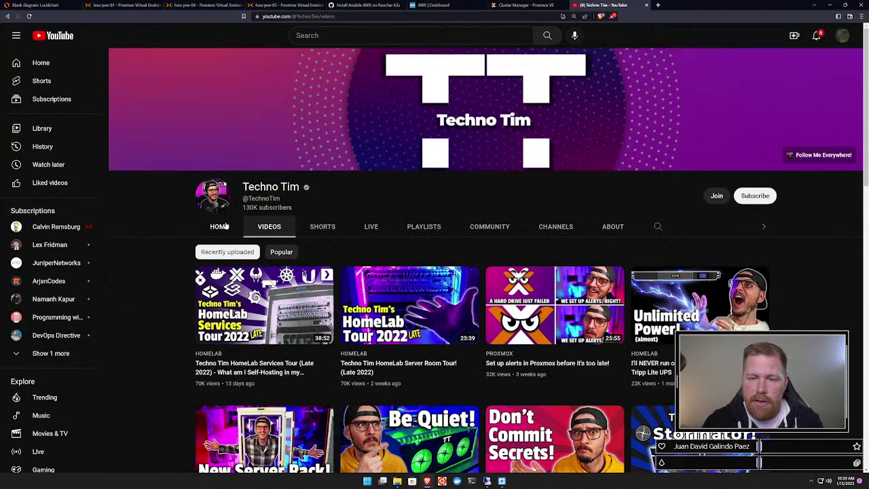
pyautogui.scroll(-1, 169, 264)
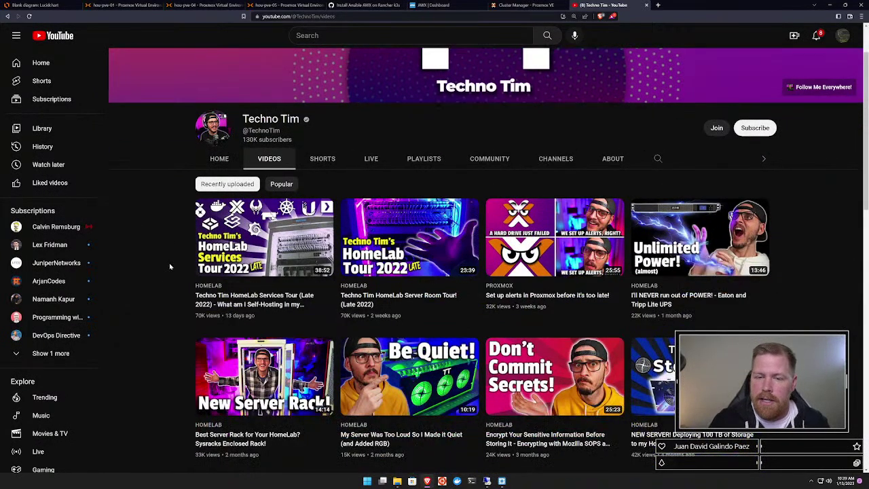
pyautogui.scroll(-1, 169, 263)
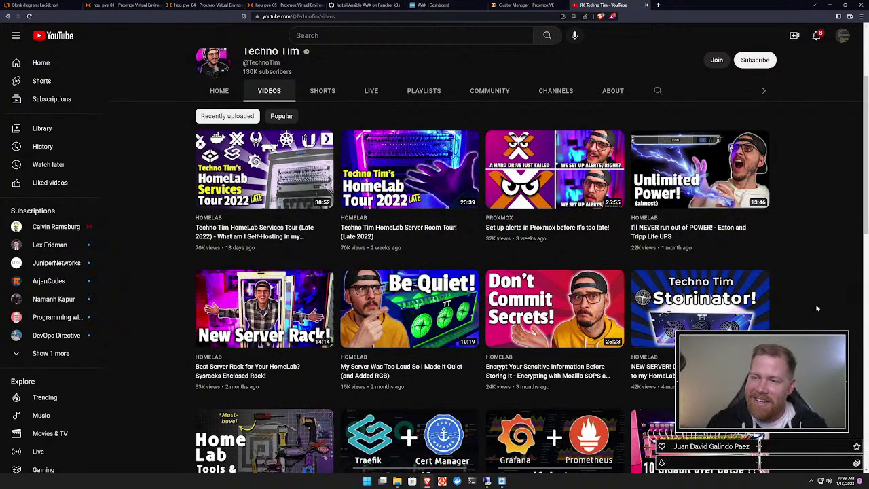
pyautogui.scroll(-3, 814, 302)
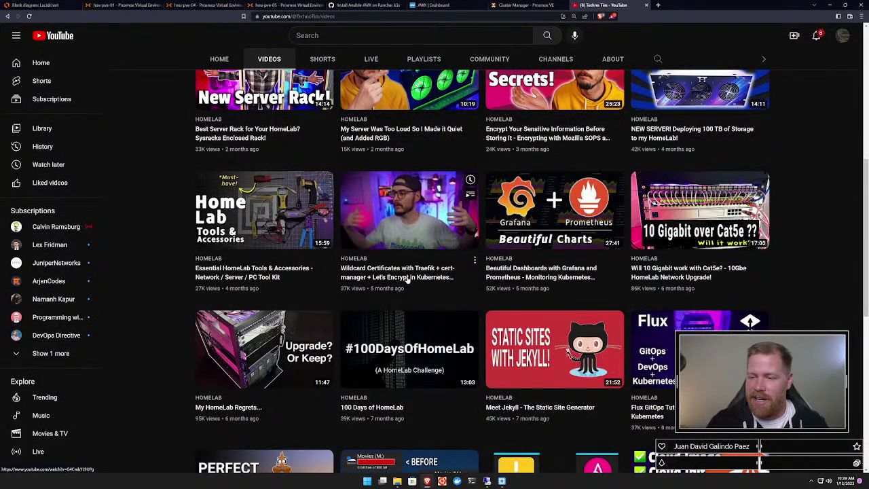
pyautogui.scroll(-5, 407, 279)
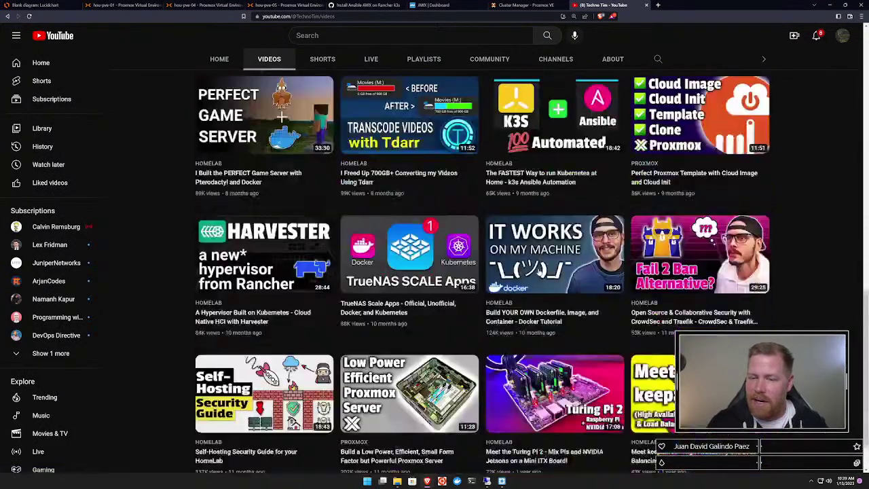
pyautogui.scroll(-1, 539, 271)
pyautogui.scroll(-2, 539, 271)
pyautogui.scroll(-3, 553, 251)
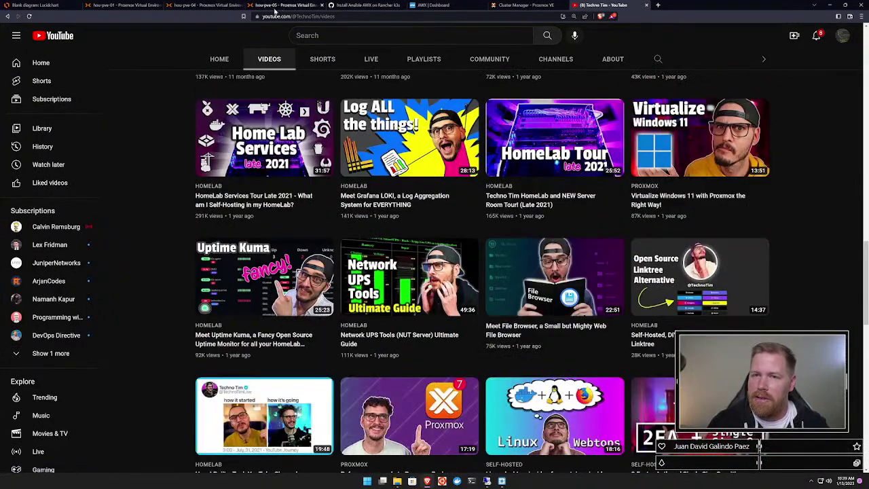
pyautogui.click(203, 5)
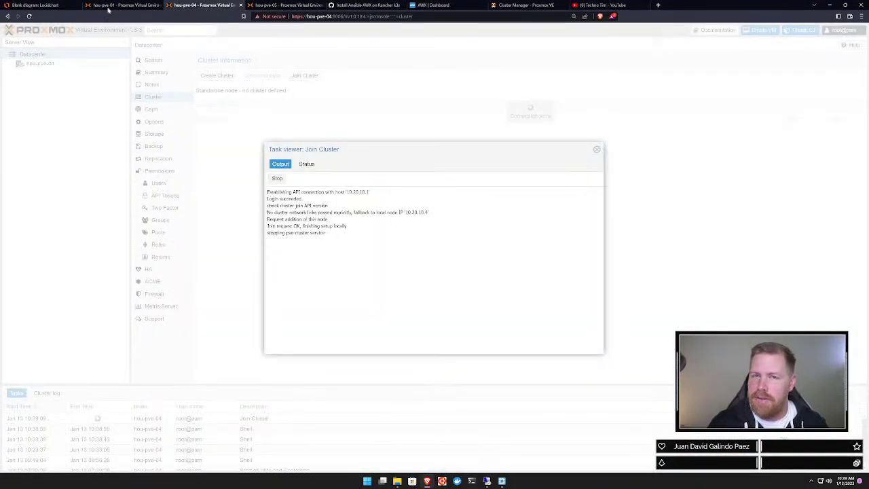
# Step: Reload hou-pve-04, bypass the certificate warning, log in as root, then return to YouTube
pyautogui.click(29, 16)
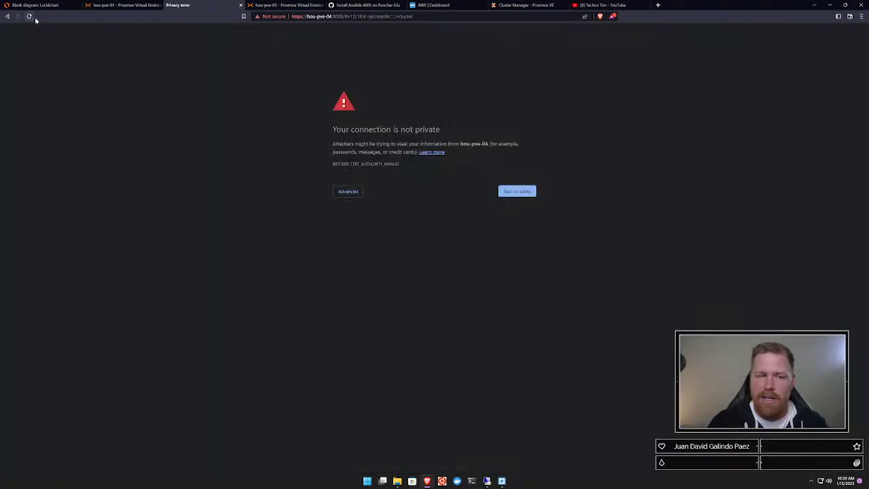
pyautogui.click(349, 192)
pyautogui.click(357, 245)
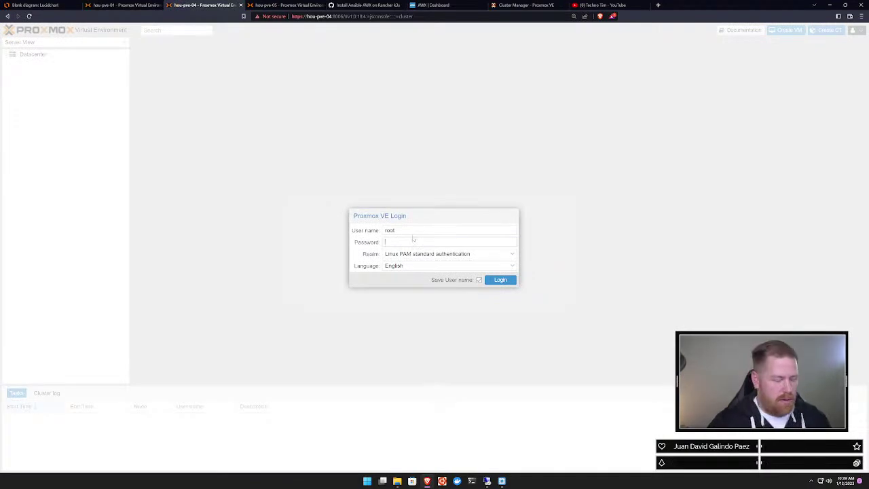
pyautogui.write('•••••••')
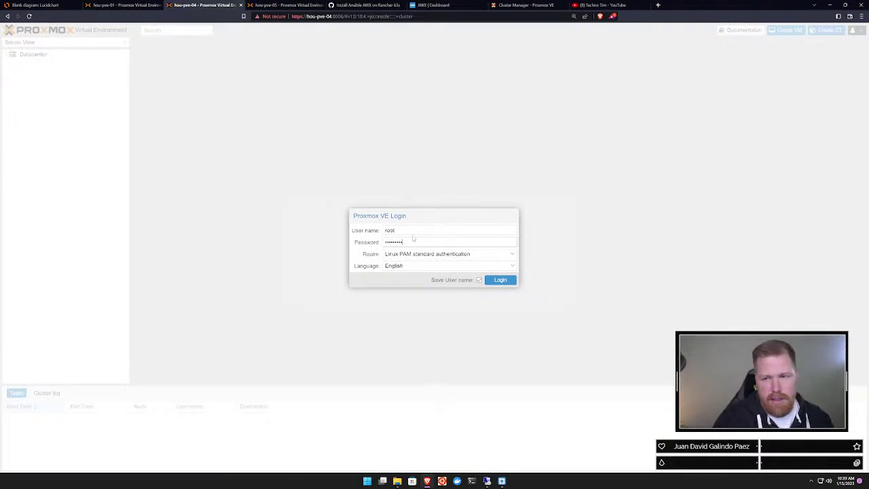
pyautogui.press('Return')
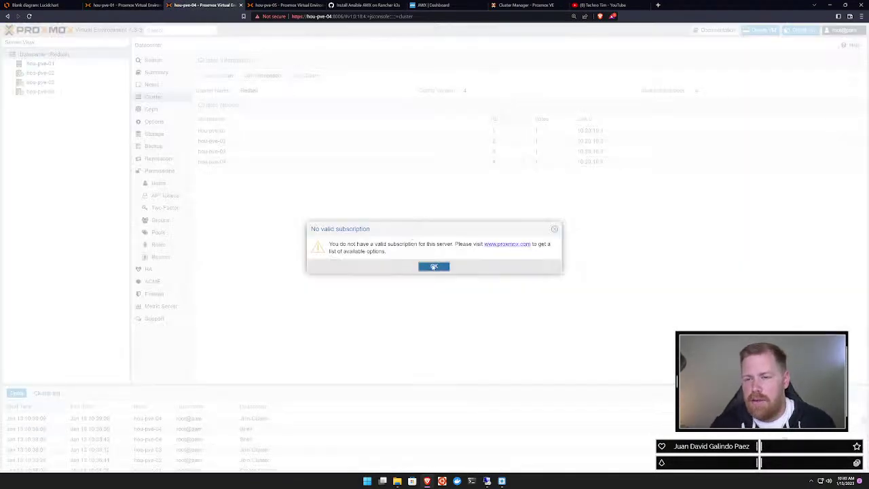
pyautogui.click(433, 266)
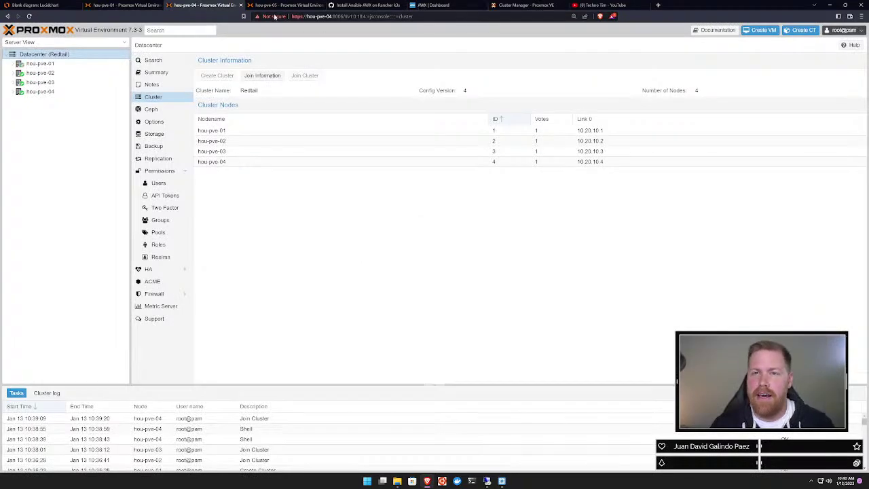
pyautogui.click(630, 5)
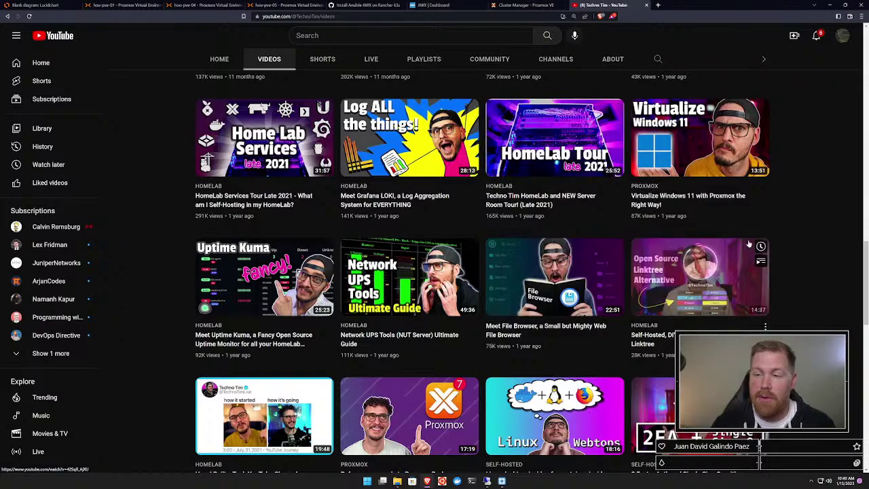
# Step: Search the YouTube channel's videos for 'ssl tls'
pyautogui.scroll(2, 784, 303)
pyautogui.scroll(15, 783, 303)
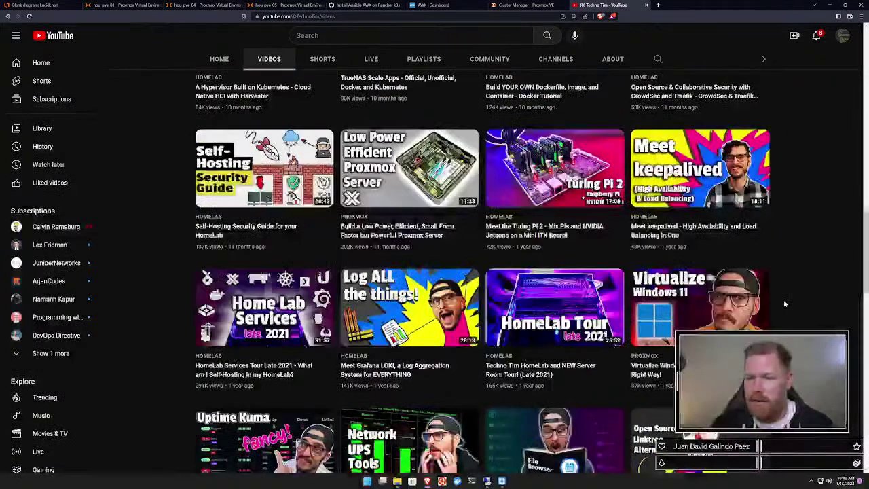
pyautogui.scroll(4, 443, 201)
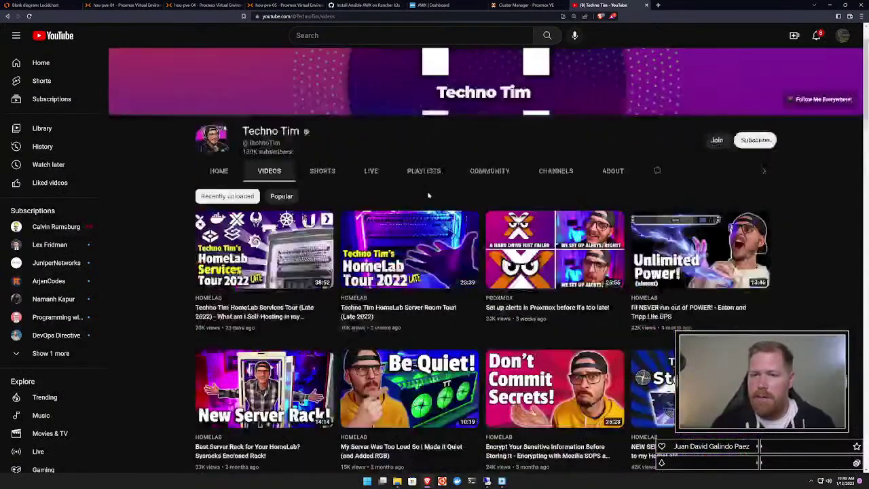
pyautogui.click(657, 229)
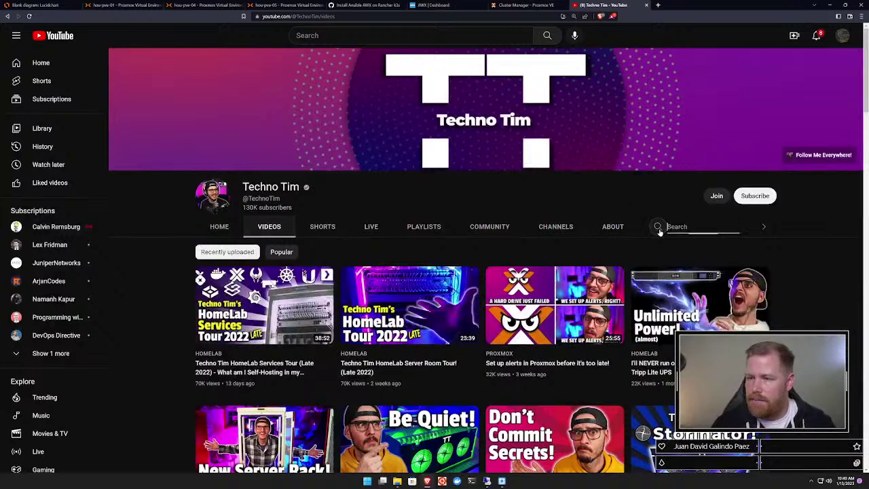
pyautogui.write('ssl tls')
pyautogui.press('Return')
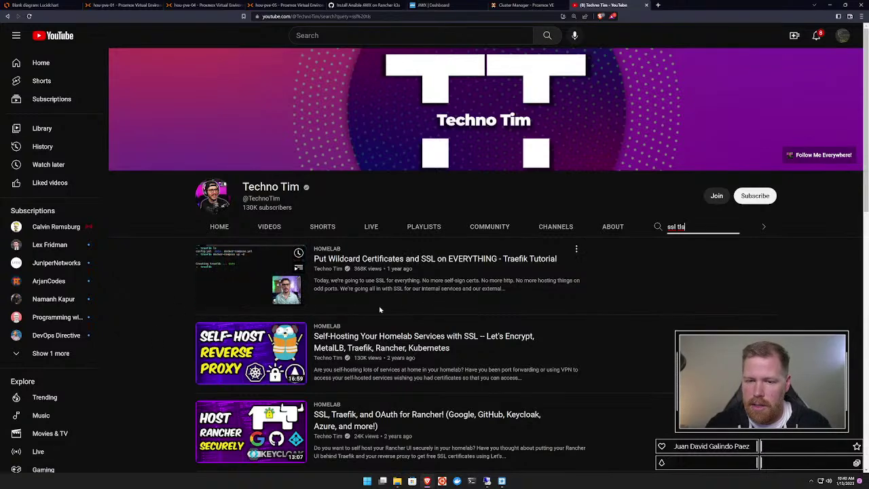
# Step: Review the ssl tls results, then close the hou-pve-04 Proxmox tab, leaving hou-pve-05 showing
pyautogui.scroll(-3, 153, 373)
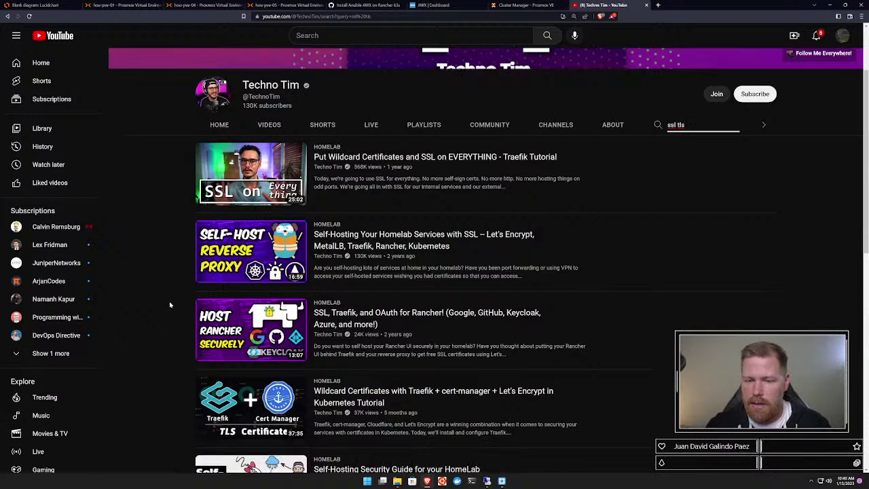
pyautogui.scroll(-1, 170, 305)
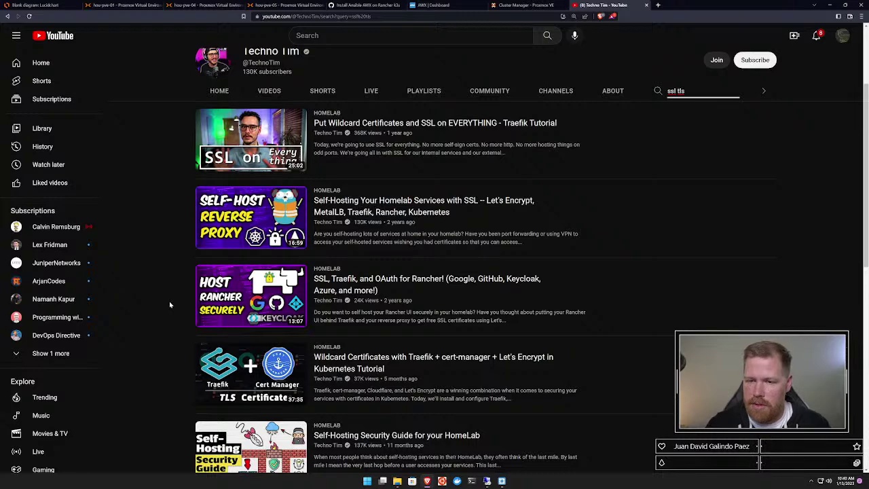
pyautogui.scroll(-2, 175, 302)
pyautogui.scroll(1, 177, 301)
pyautogui.scroll(5, 177, 297)
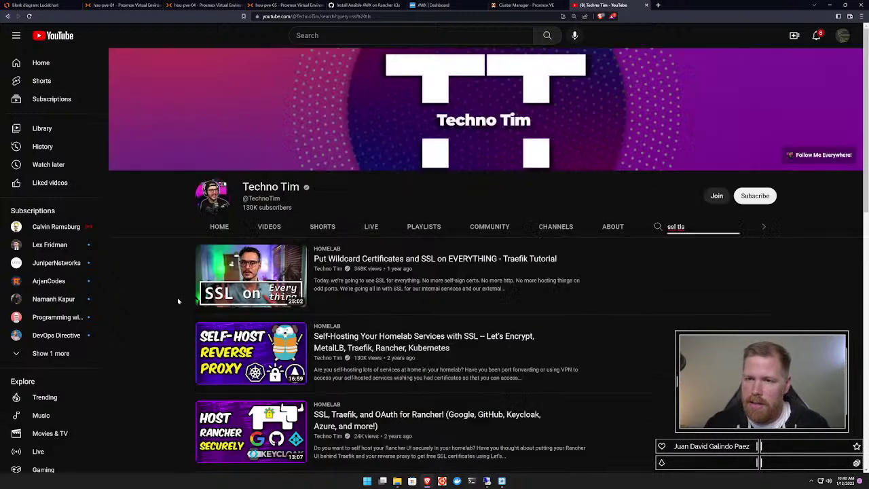
pyautogui.click(192, 7)
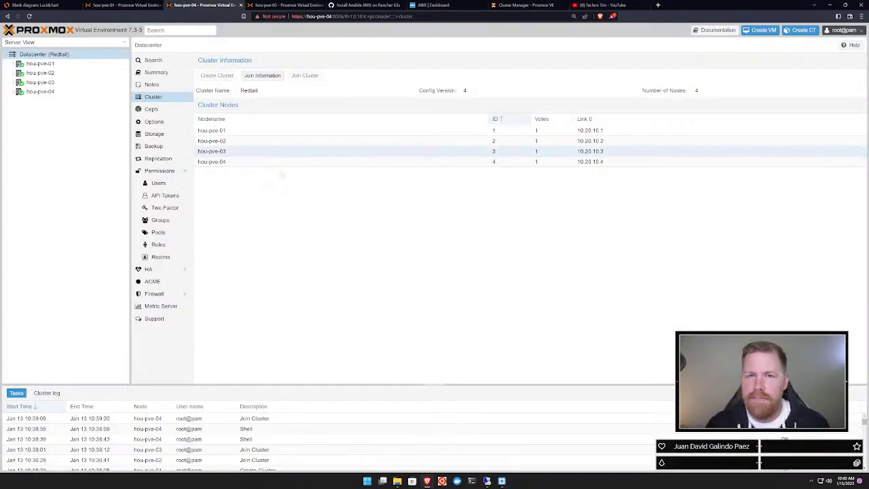
pyautogui.click(241, 5)
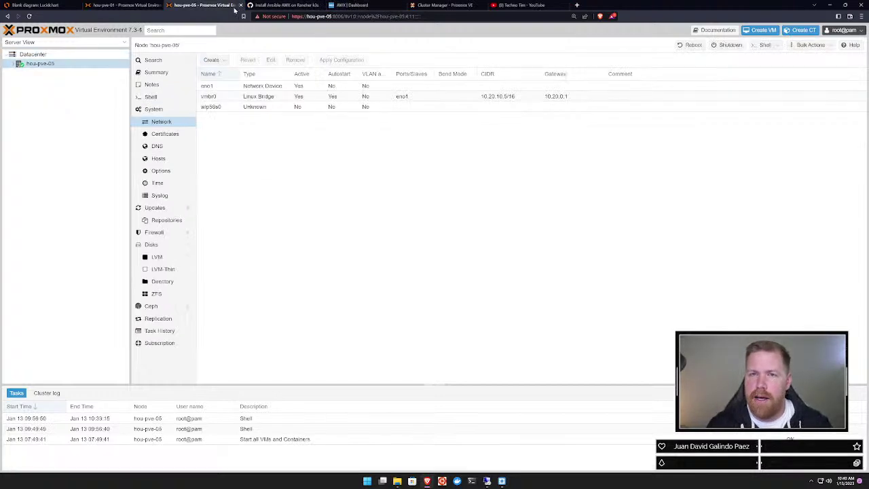
pyautogui.click(152, 97)
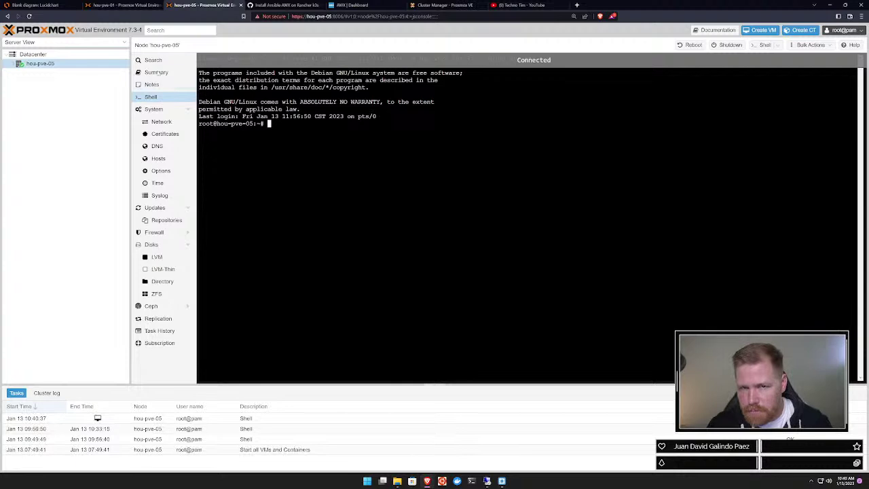
# Step: Join hou-pve-05 to the Redtail cluster with the pasted join information and the peer's root password
pyautogui.click(54, 56)
pyautogui.click(154, 97)
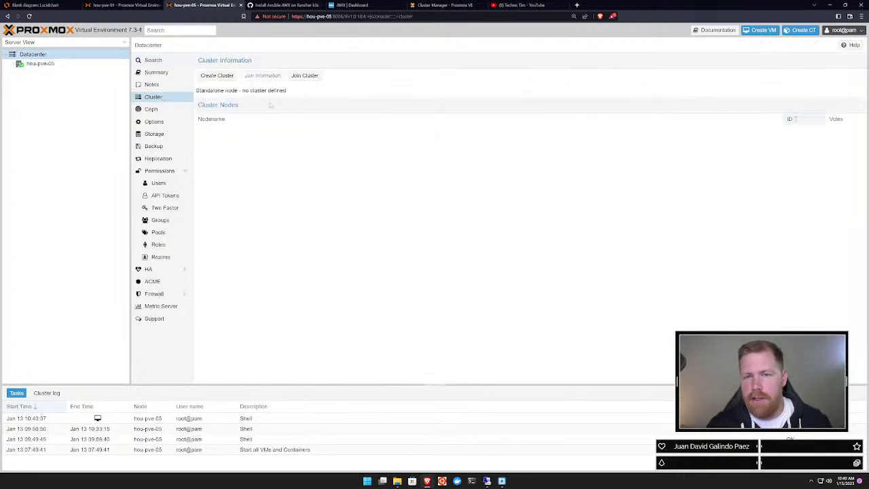
pyautogui.click(305, 75)
pyautogui.hotkey('ctrl', 'v')
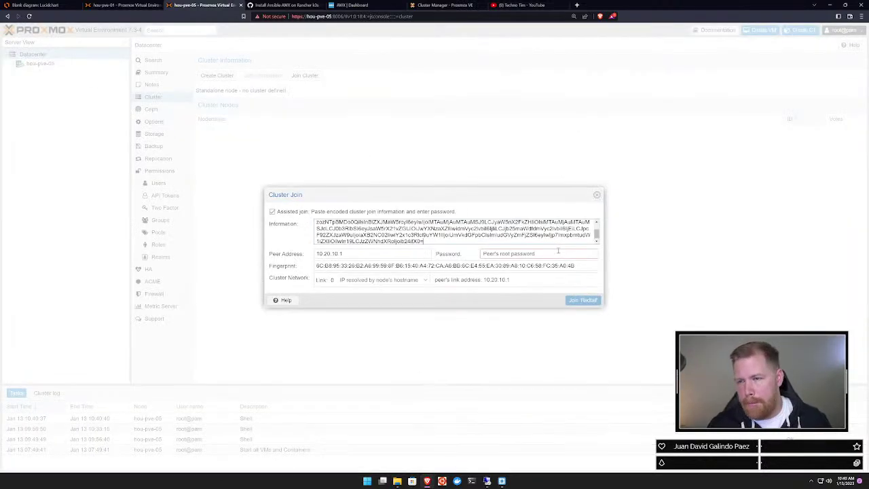
pyautogui.click(553, 253)
pyautogui.write('p')
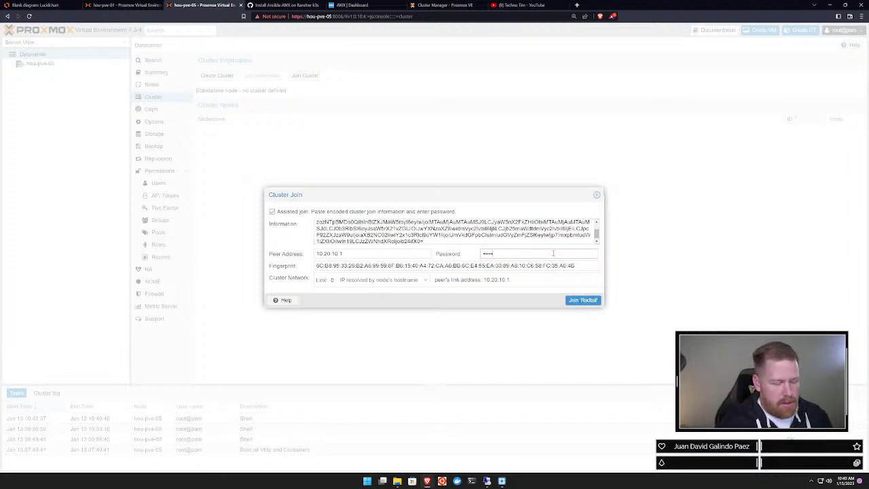
pyautogui.click(576, 300)
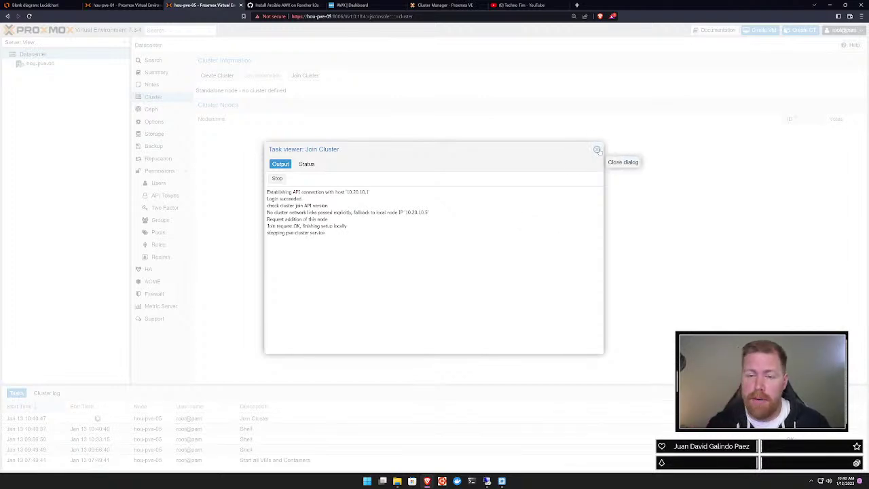
pyautogui.click(597, 150)
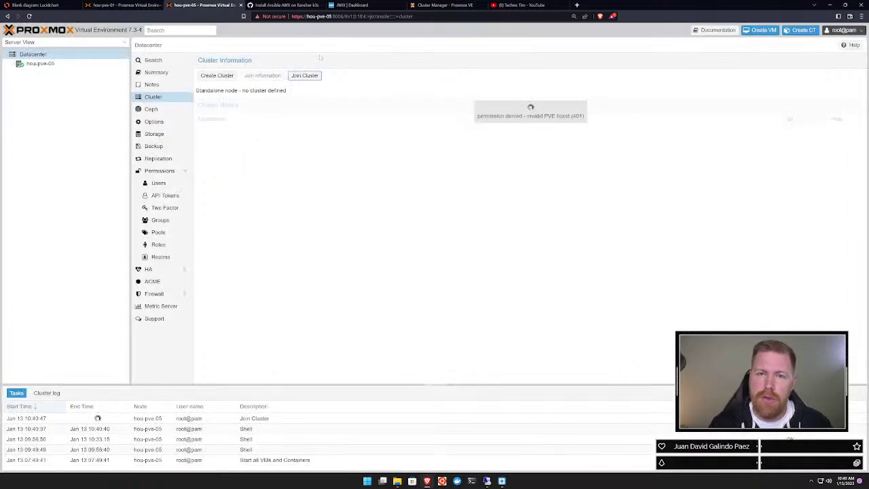
# Step: Close the hou-pve-05 tab and inspect the storage of hou-pve-01 through hou-pve-03 on hou-pve-01
pyautogui.click(240, 4)
pyautogui.click(121, 5)
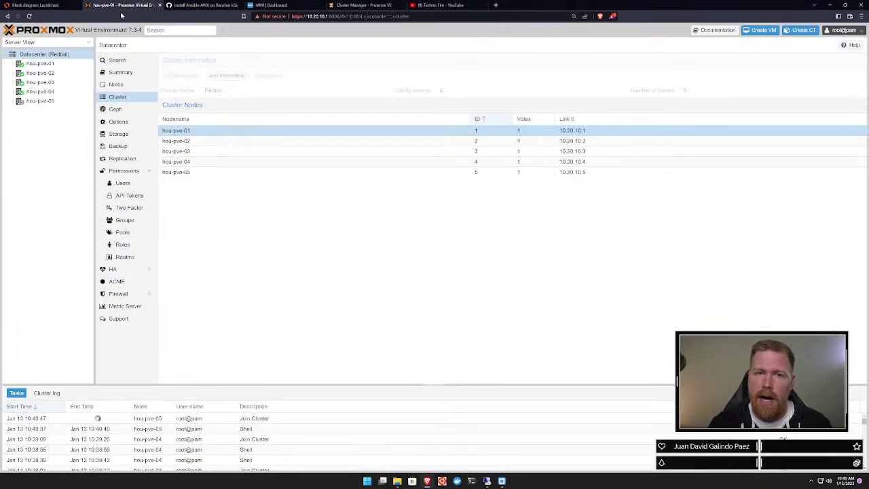
pyautogui.click(13, 64)
pyautogui.click(13, 63)
pyautogui.click(14, 73)
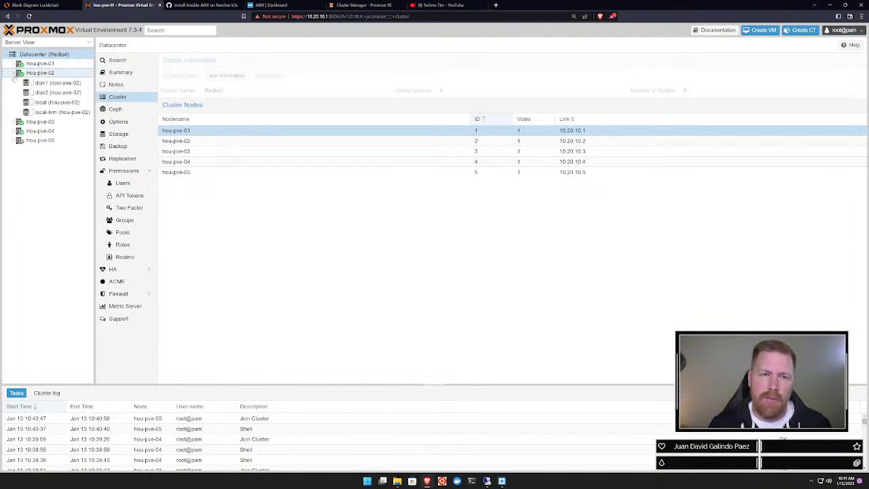
pyautogui.click(13, 74)
pyautogui.click(12, 82)
pyautogui.click(12, 82)
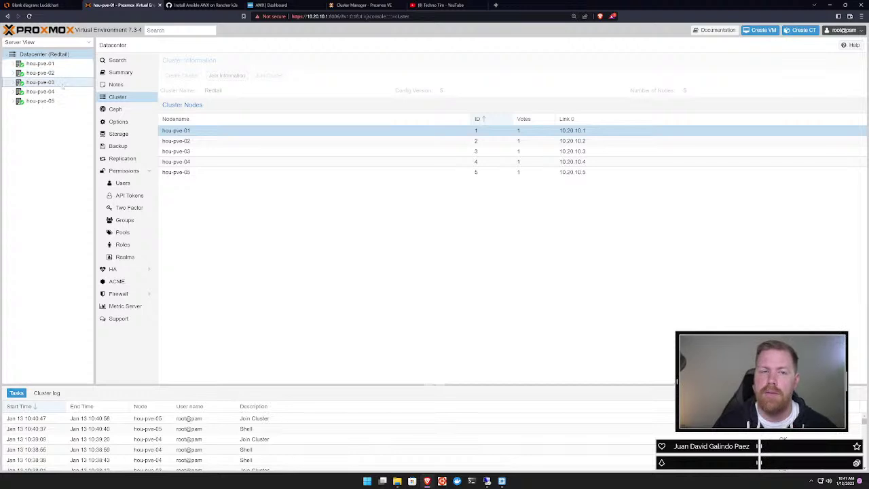
# Step: Check each node's view from hou-pve-04 back to hou-pve-01, ending on the Redtail cluster overview
pyautogui.click(62, 83)
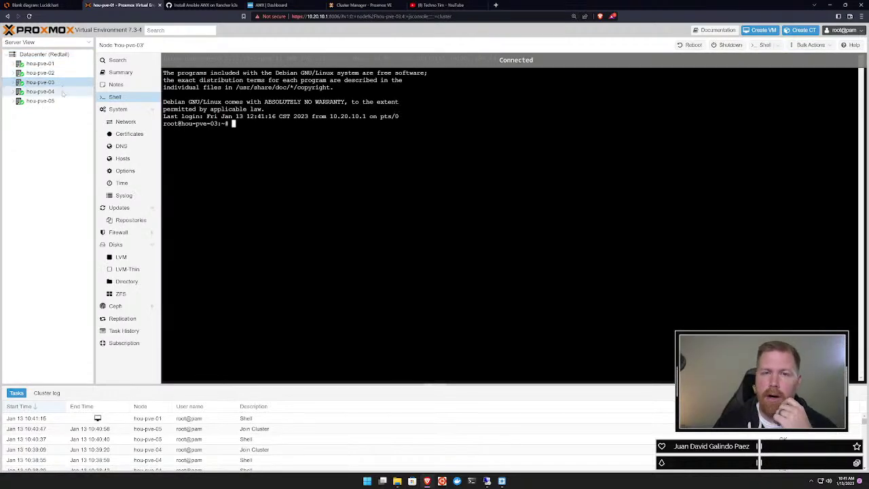
pyautogui.click(63, 93)
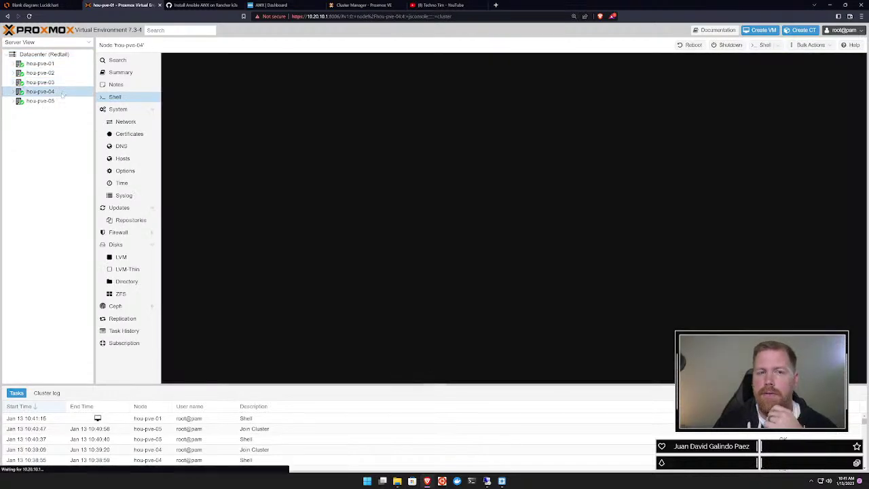
pyautogui.click(61, 83)
pyautogui.click(60, 73)
pyautogui.click(58, 63)
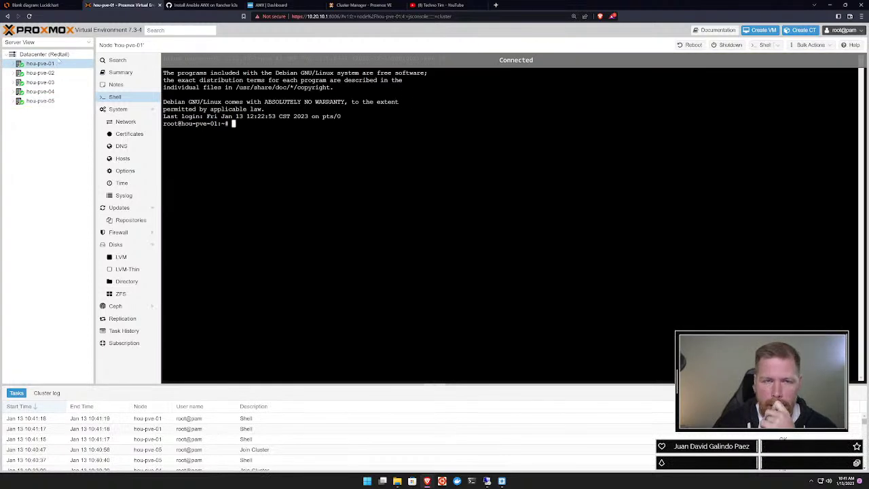
pyautogui.click(63, 55)
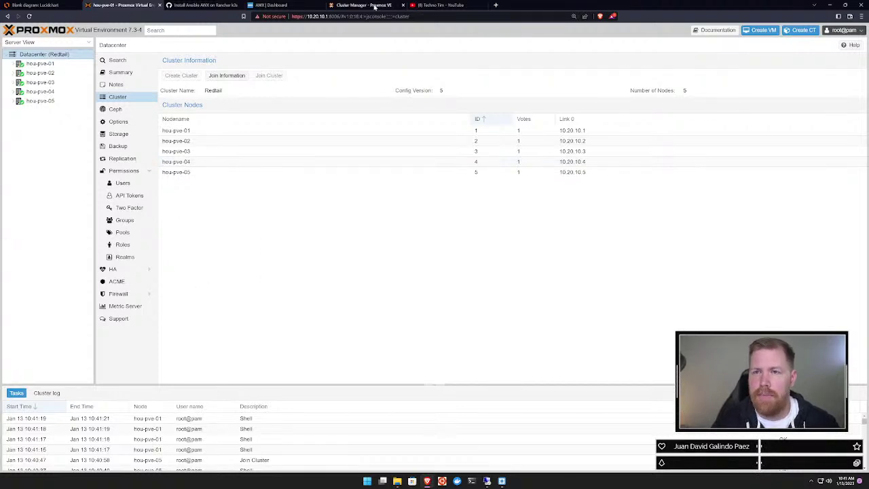
# Step: Check the shells of hou-pve-02 and hou-pve-03 and hou-pve-03's network interfaces, then switch to the AWX gist
pyautogui.click(42, 72)
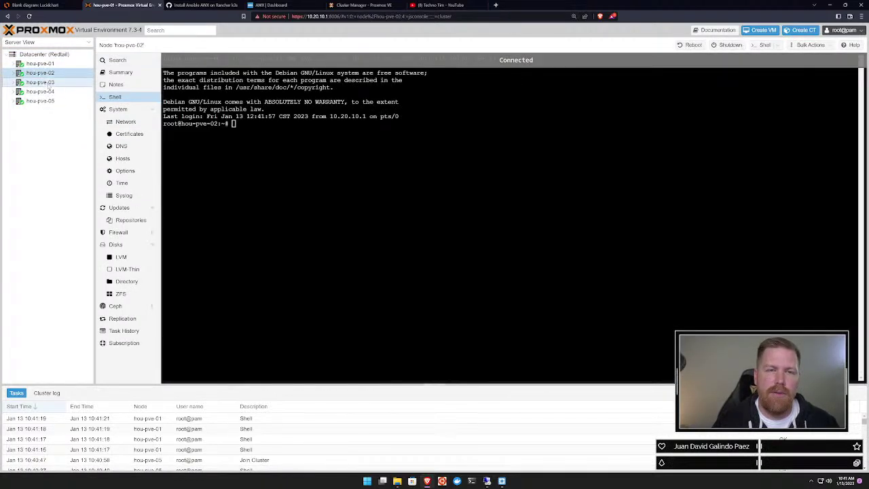
pyautogui.click(45, 82)
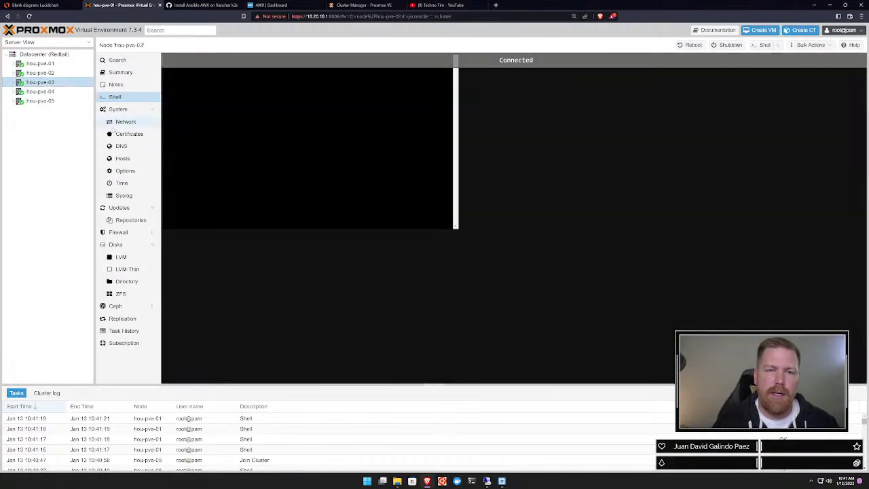
pyautogui.click(127, 123)
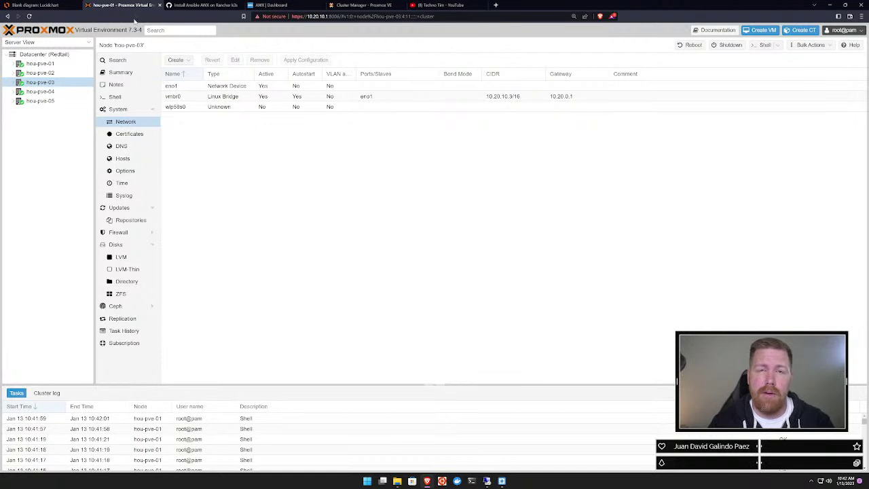
pyautogui.click(206, 6)
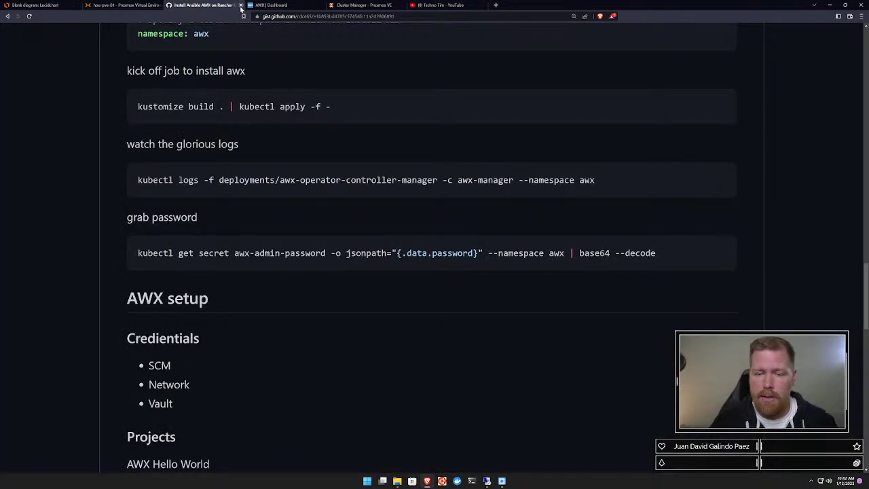
# Step: Scroll the AWX install gist, highlight the SCM, Network and Vault credentials, then close it
pyautogui.scroll(-5, 213, 216)
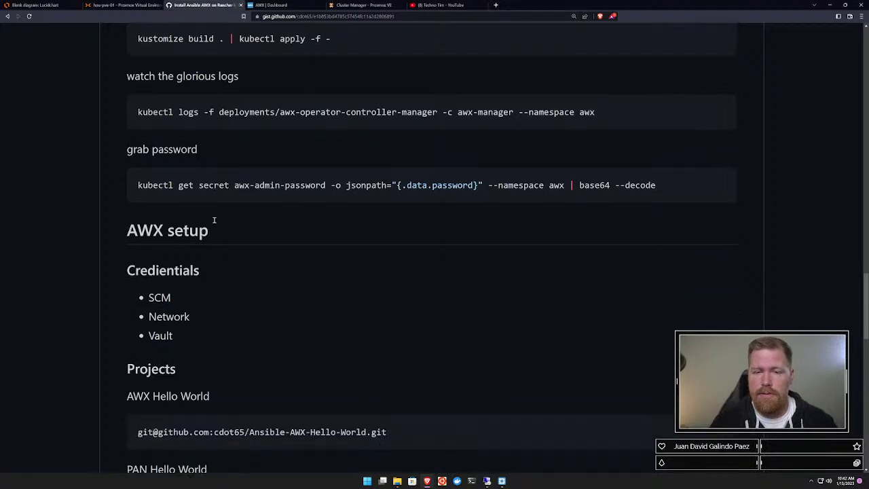
pyautogui.scroll(-1, 210, 214)
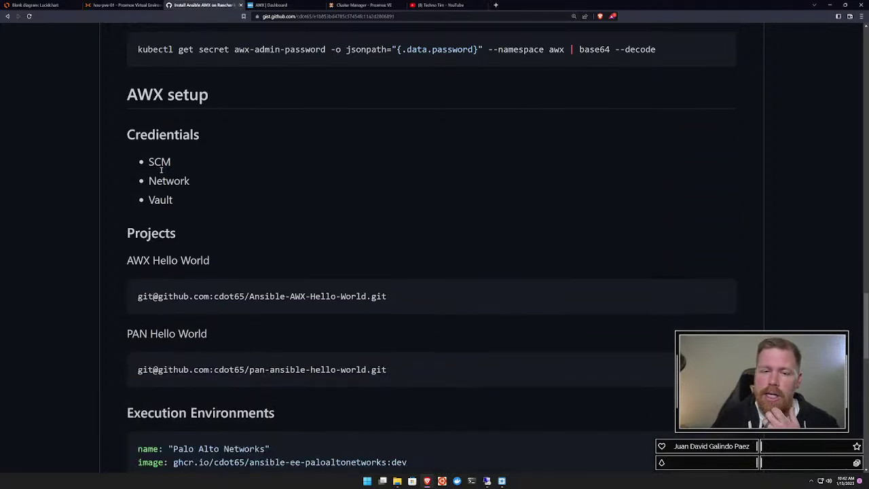
pyautogui.moveTo(158, 161); pyautogui.dragTo(174, 195)
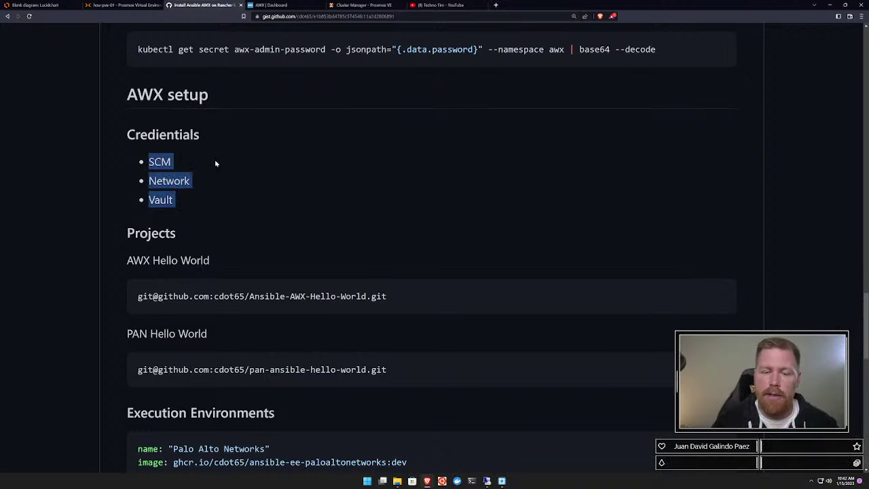
pyautogui.click(240, 5)
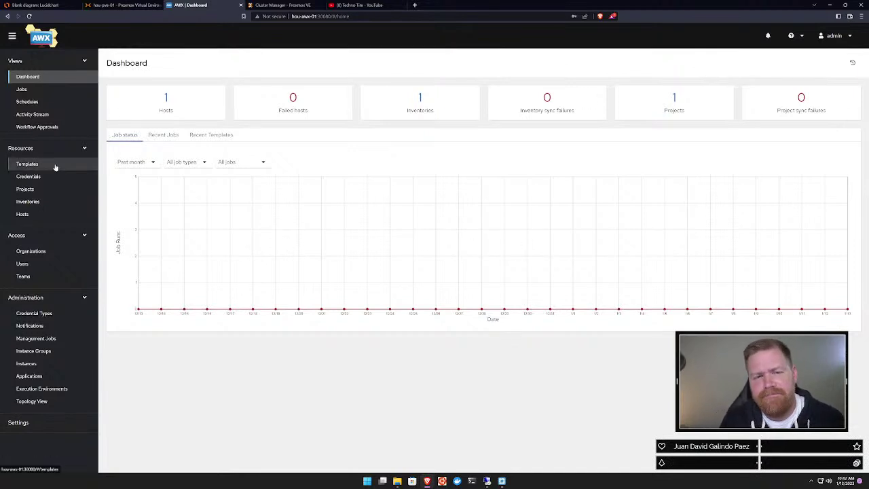
# Step: Create and save the Redtail organization in AWX, then go to the Users list
pyautogui.click(48, 251)
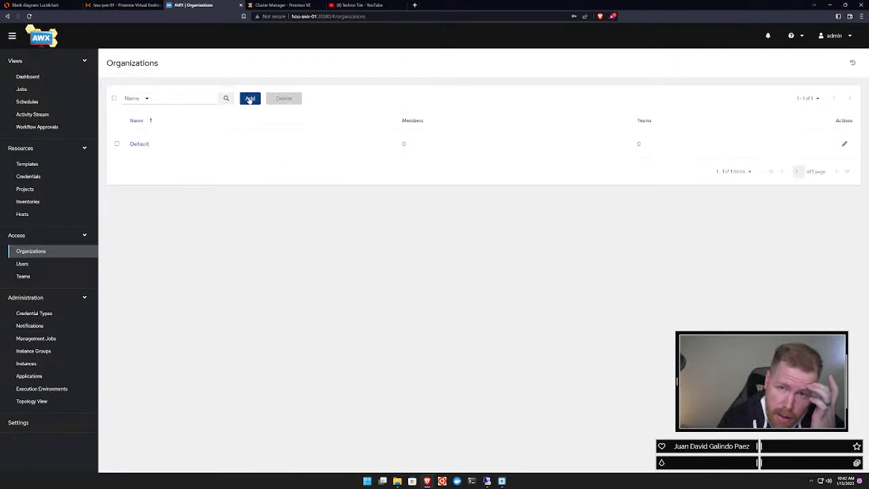
pyautogui.click(250, 98)
pyautogui.click(243, 116)
pyautogui.write('Redtail')
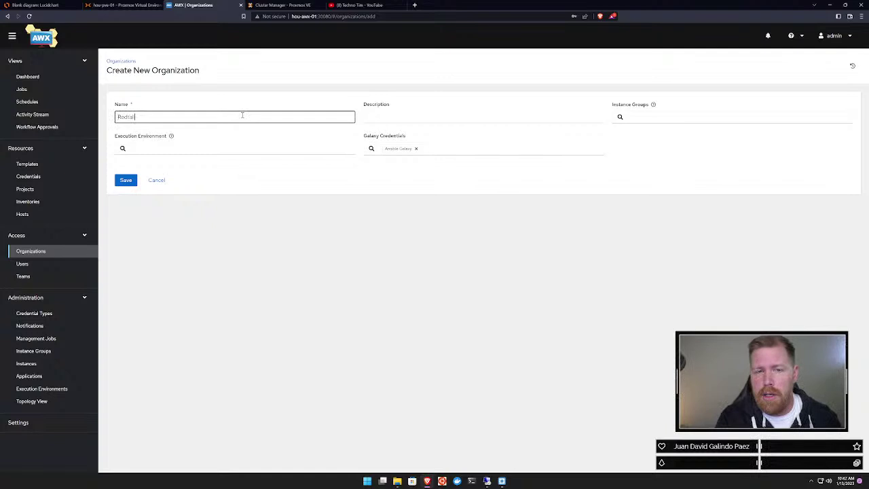
pyautogui.press('Tab')
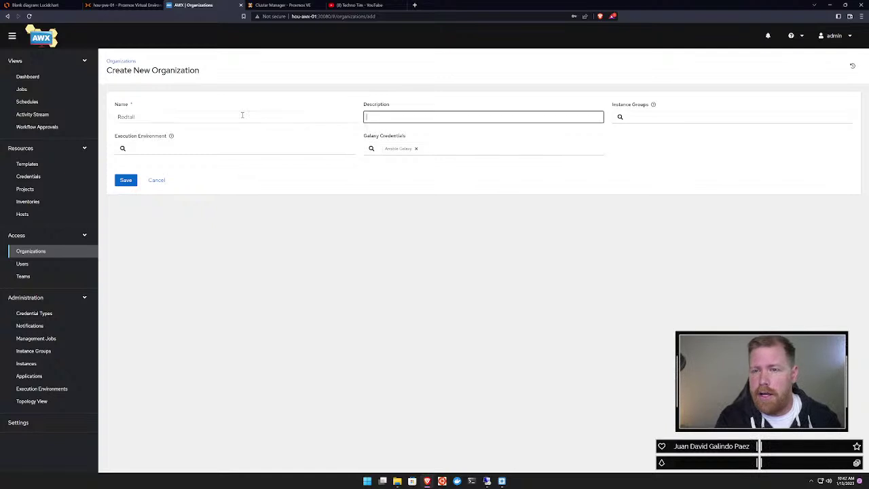
pyautogui.press('Tab')
pyautogui.press('Tab')
pyautogui.press('Tab')
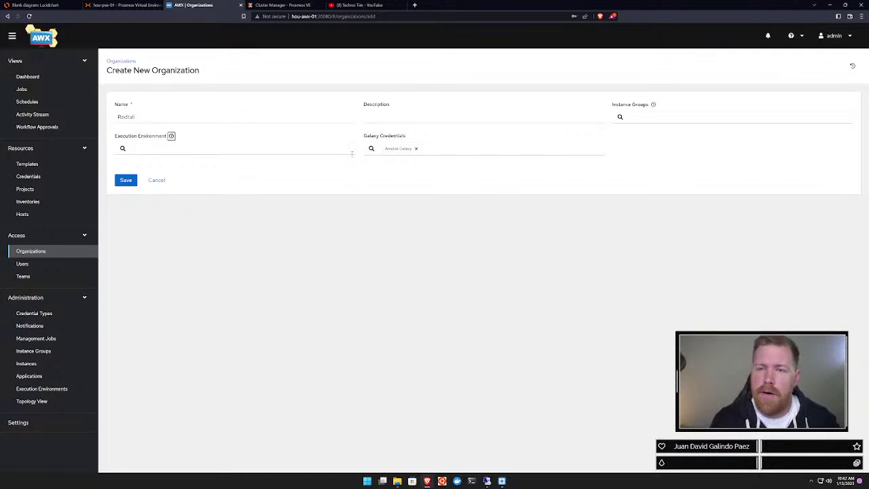
pyautogui.click(129, 184)
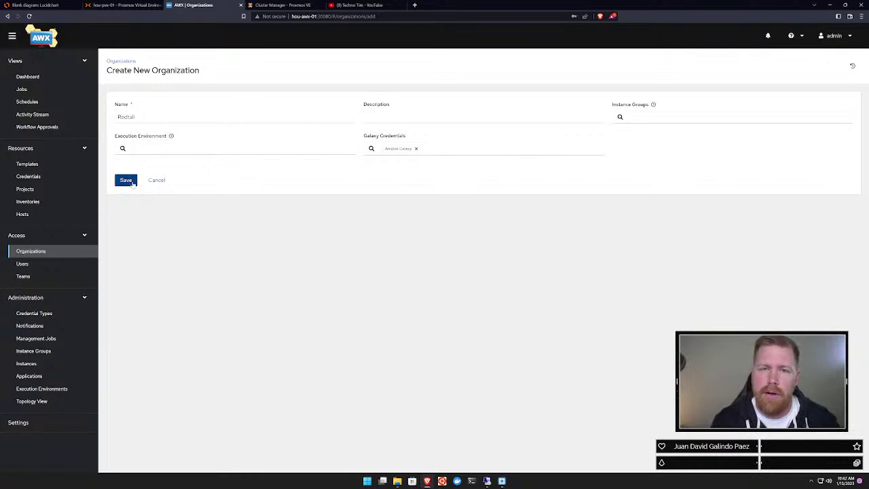
pyautogui.click(33, 264)
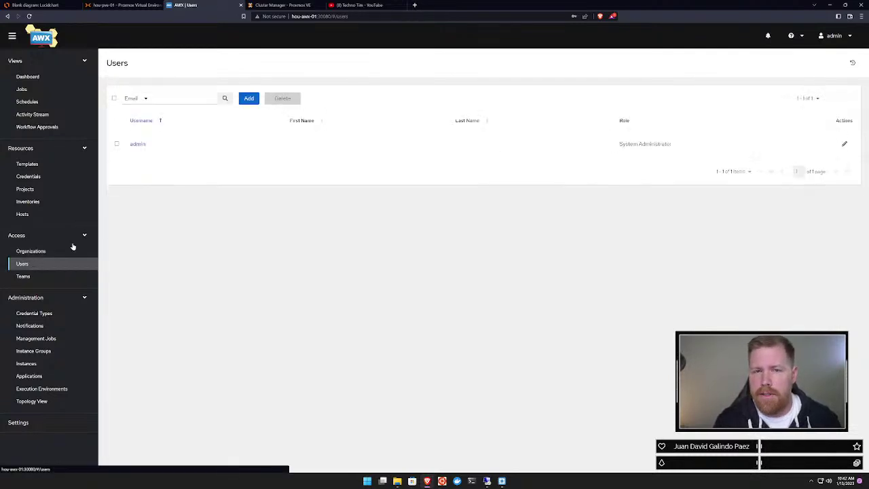
# Step: Add a new user, entering the first name, username, password and password confirmation
pyautogui.click(248, 99)
pyautogui.click(218, 119)
pyautogui.write('scott')
pyautogui.press('Tab')
pyautogui.press('Tab')
pyautogui.press('Tab')
pyautogui.write('scott')
pyautogui.press('Tab')
pyautogui.press('Tab')
pyautogui.write('password')
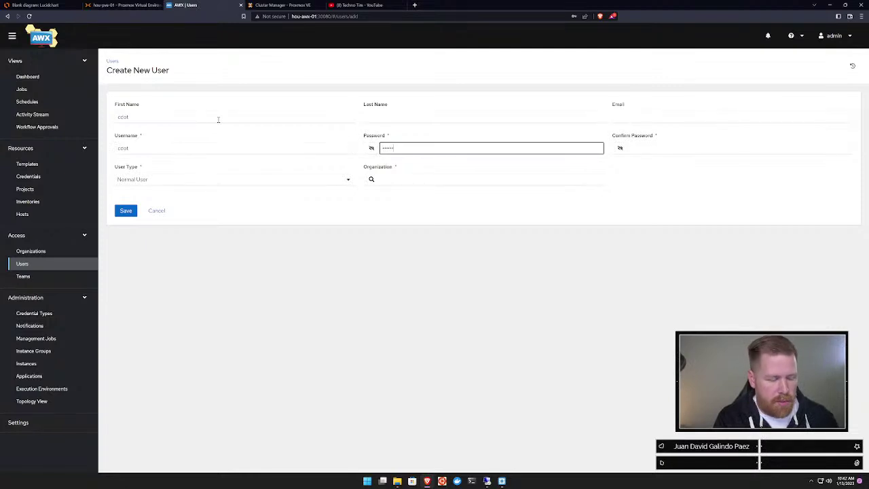
pyautogui.press('Tab')
pyautogui.press('Tab')
pyautogui.write('p')
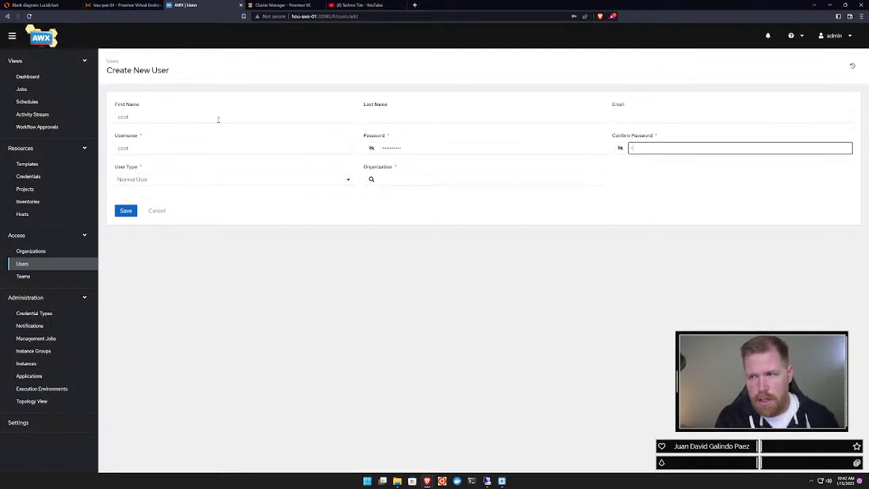
pyautogui.write('assword')
pyautogui.press('Tab')
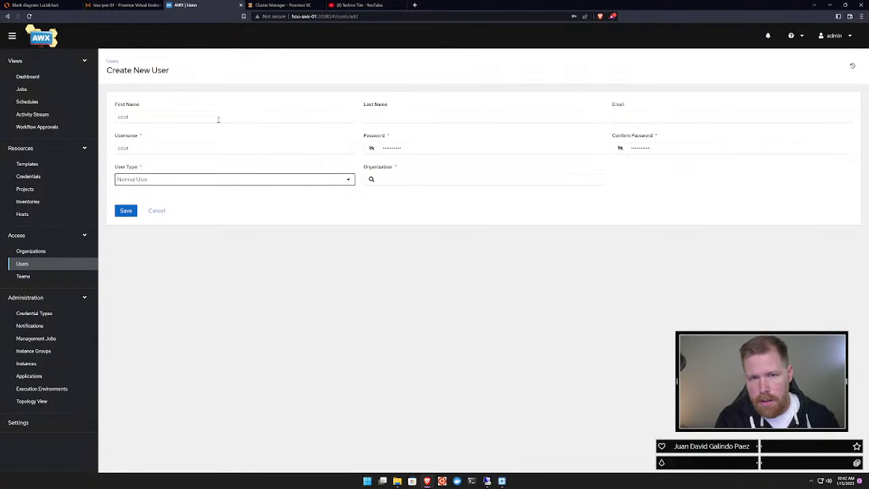
# Step: Make the new user a System Administrator in the Redtail organization and save it
pyautogui.click(183, 178)
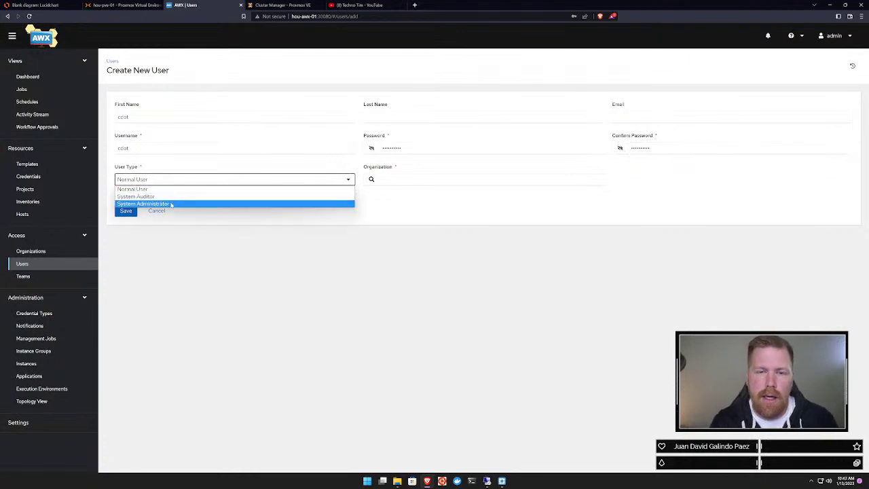
pyautogui.click(195, 203)
pyautogui.click(371, 179)
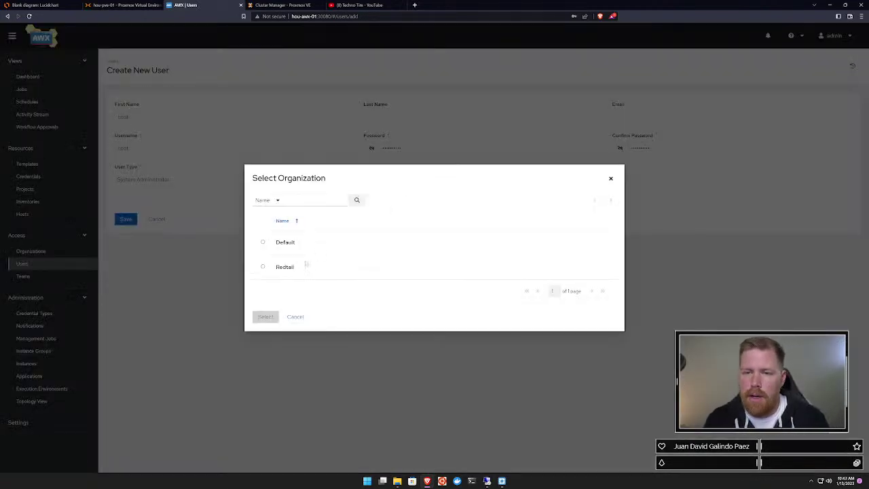
pyautogui.click(286, 270)
pyautogui.click(265, 326)
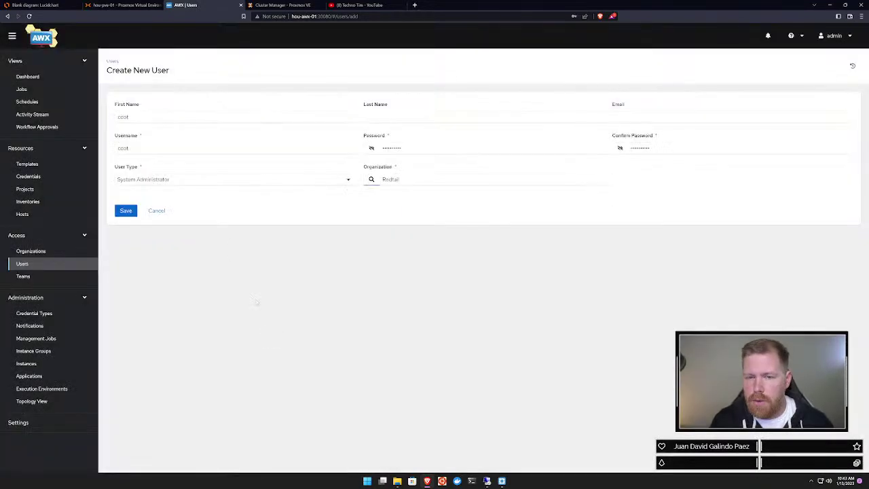
pyautogui.click(127, 210)
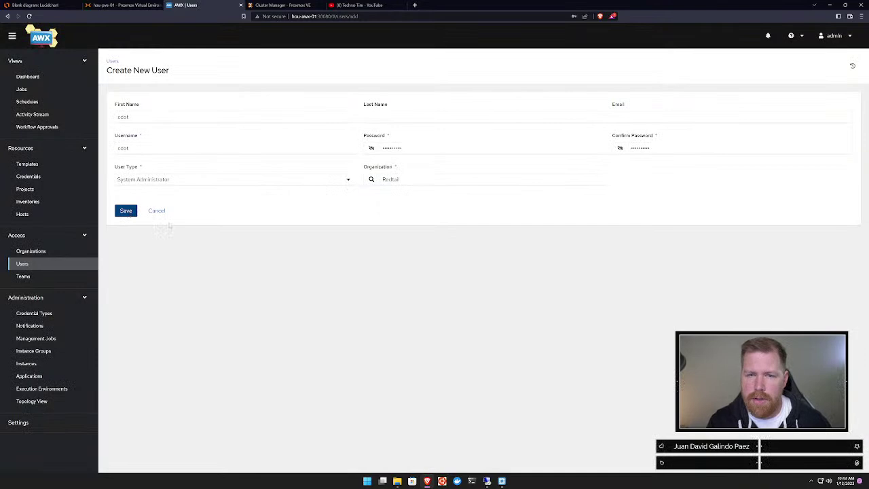
pyautogui.click(56, 264)
pyautogui.click(575, 74)
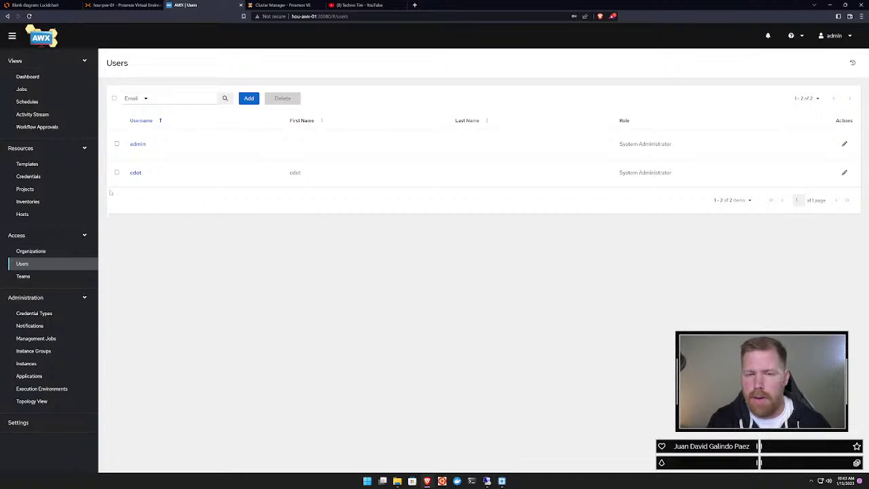
# Step: Add a user named 'automation' as first name and username, with the password set and confirmed
pyautogui.click(248, 99)
pyautogui.click(213, 117)
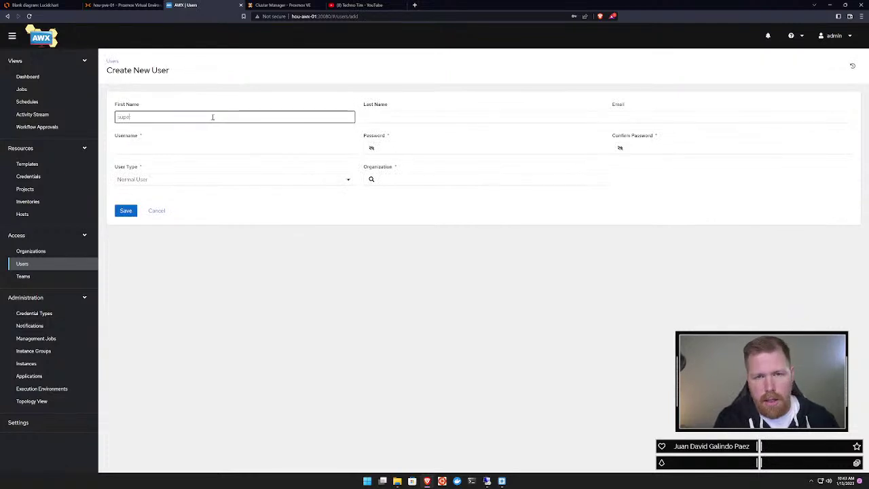
pyautogui.write('automation')
pyautogui.press('Tab')
pyautogui.press('Tab')
pyautogui.press('Tab')
pyautogui.write('automation')
pyautogui.press('Tab')
pyautogui.press('Tab')
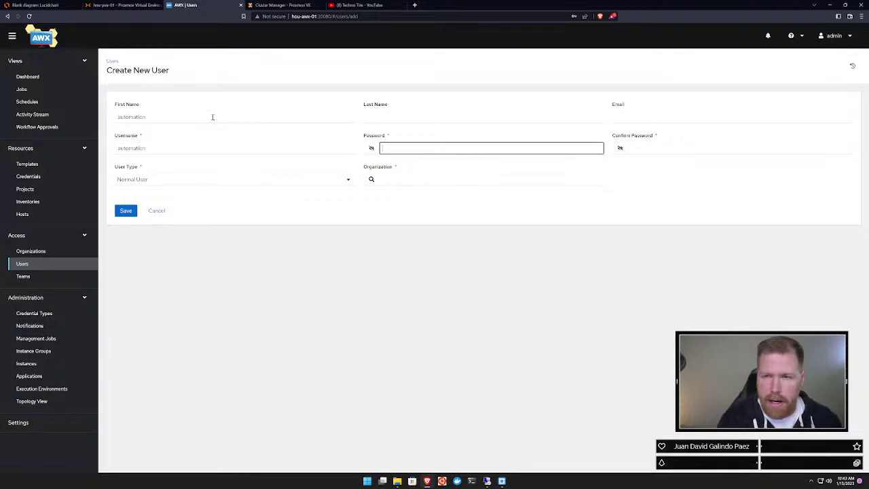
pyautogui.click(372, 148)
pyautogui.click(404, 148)
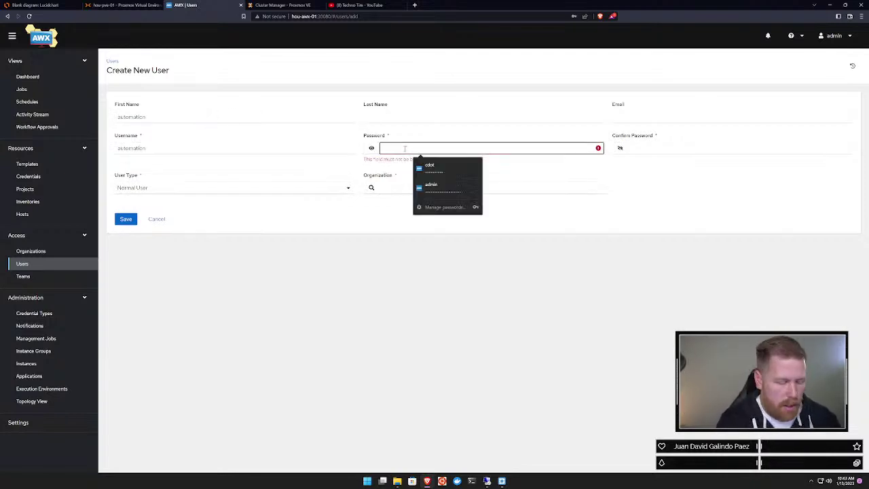
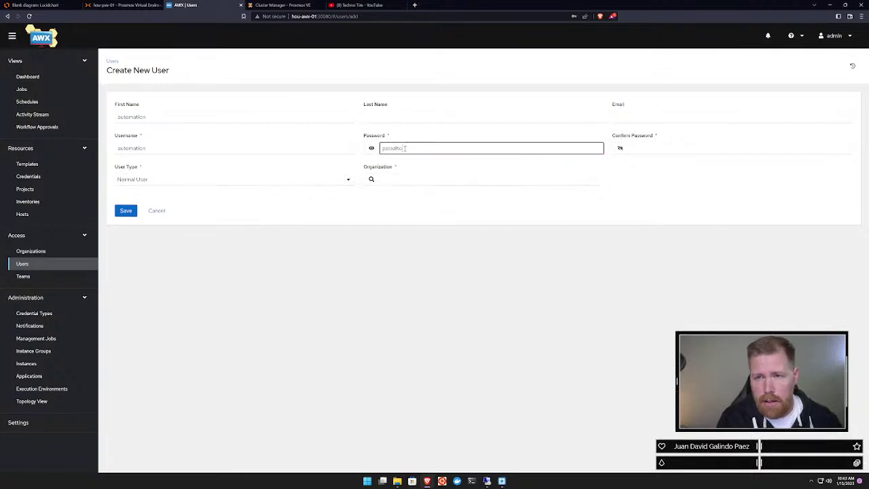
pyautogui.doubleClick(493, 148)
pyautogui.hotkey('ctrl', 'c')
pyautogui.click(620, 147)
pyautogui.click(649, 148)
pyautogui.hotkey('ctrl', 'v')
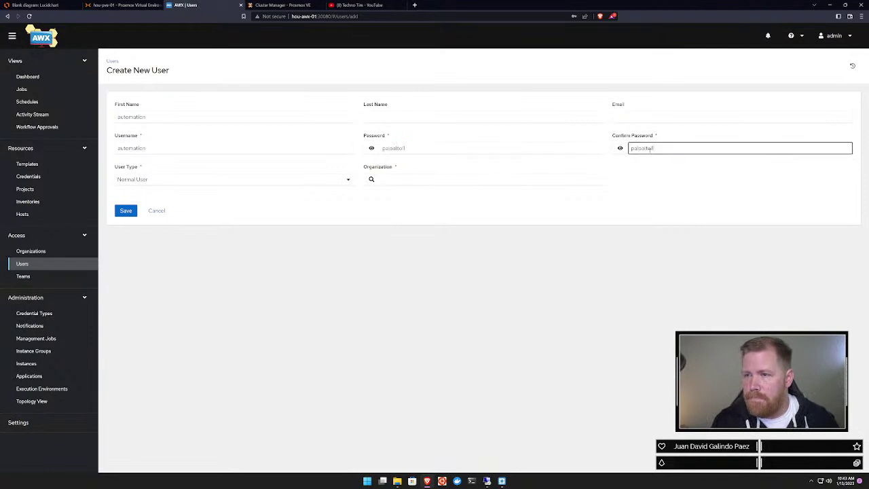
# Step: Make automation a System Administrator in the Redtail organization and save it
pyautogui.click(284, 180)
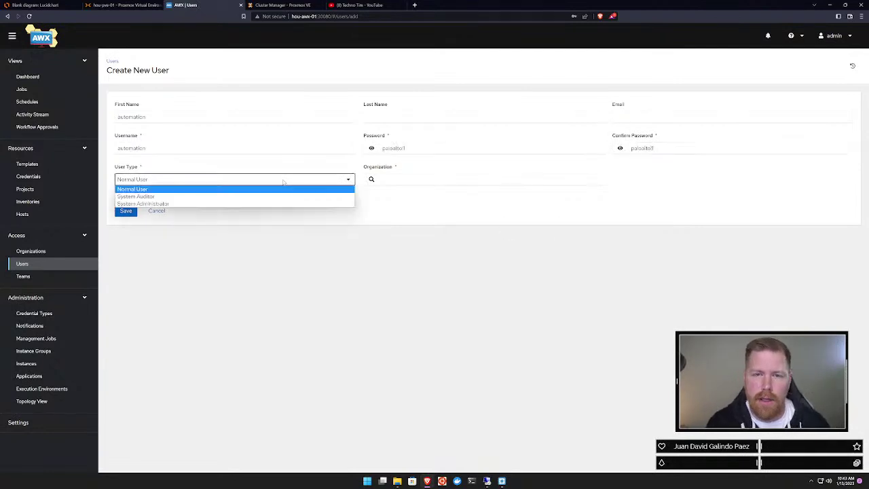
pyautogui.click(235, 203)
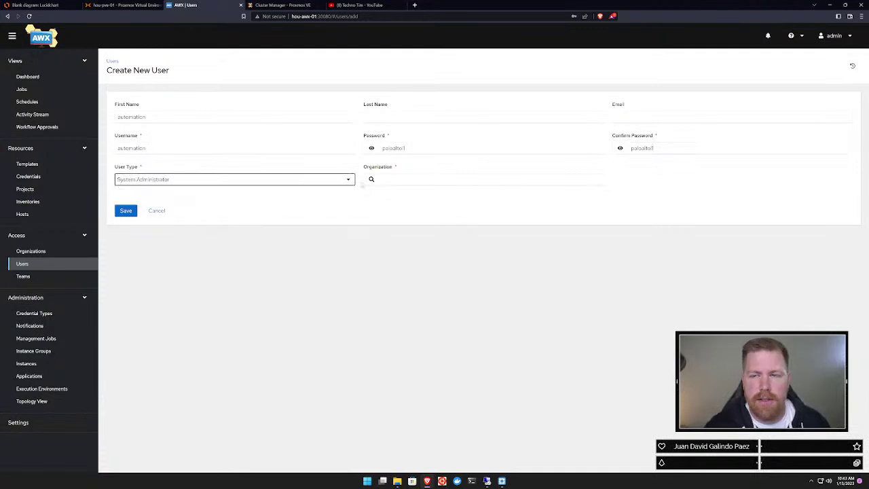
pyautogui.click(371, 179)
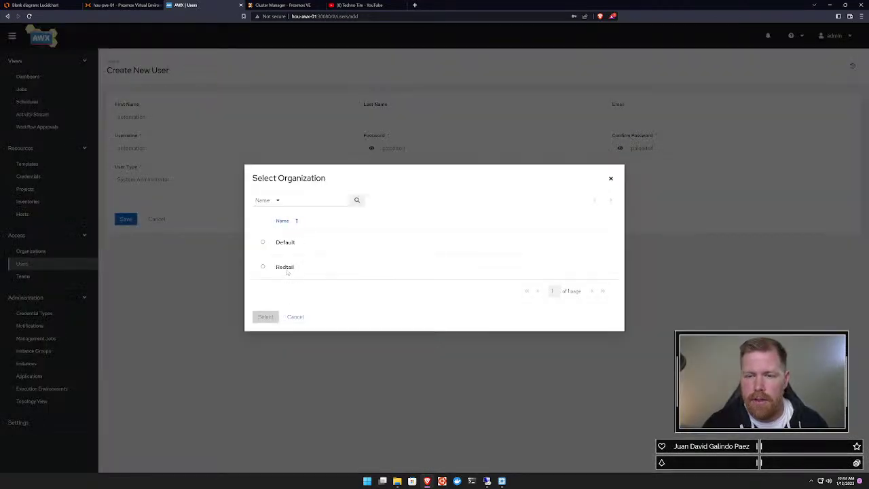
pyautogui.click(286, 269)
pyautogui.click(266, 324)
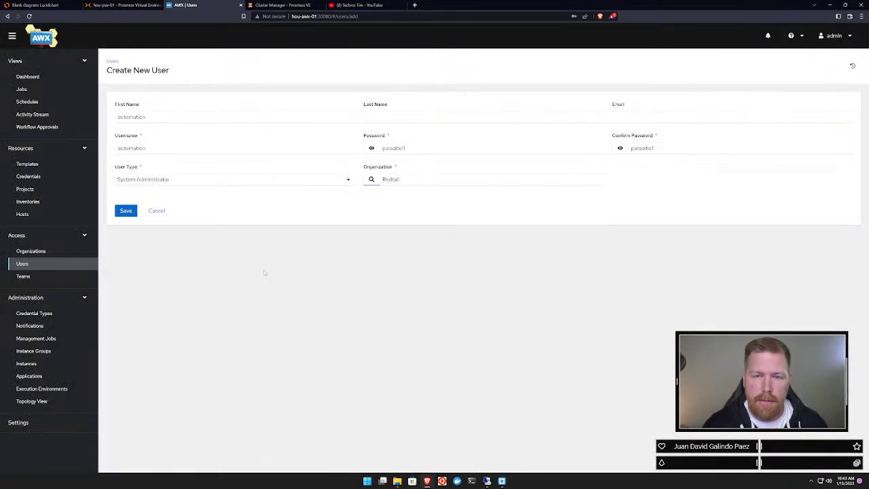
pyautogui.click(129, 213)
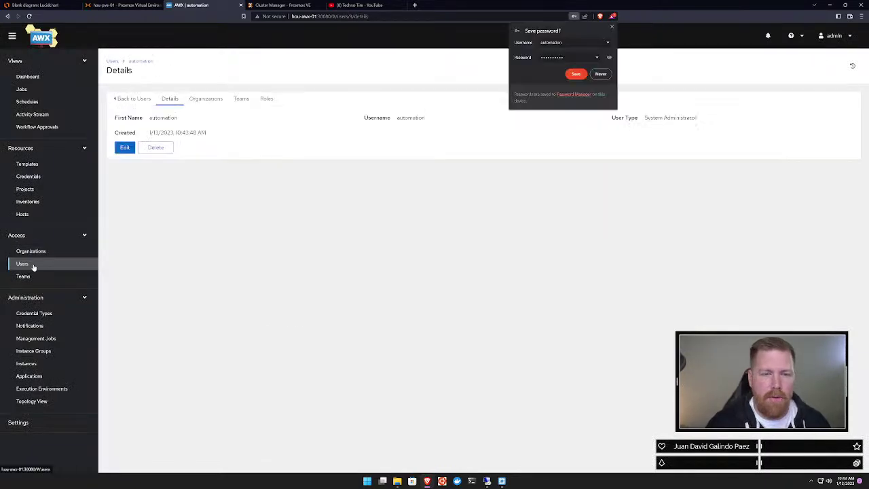
pyautogui.click(575, 73)
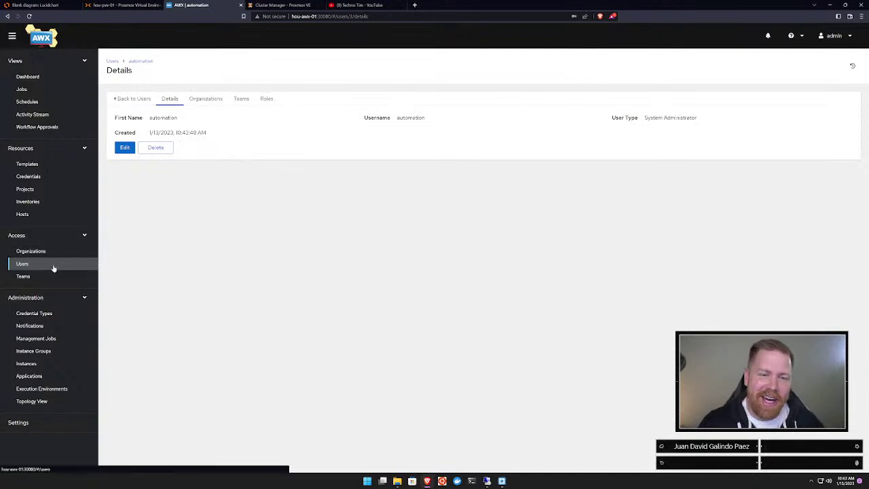
# Step: Create the Normal User noc1 in the Redtail organization, filling name, username and password twice
pyautogui.click(54, 266)
pyautogui.click(250, 100)
pyautogui.click(200, 116)
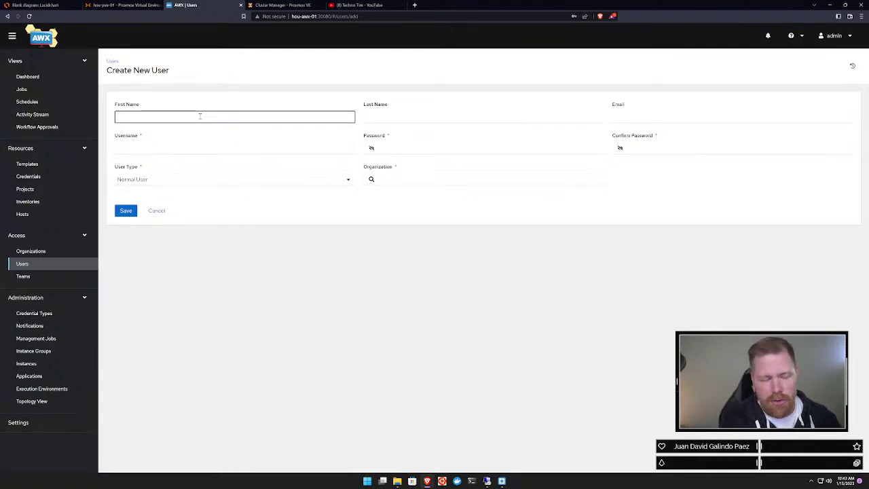
pyautogui.write('k')
pyautogui.press('Tab')
pyautogui.press('Tab')
pyautogui.write('rock')
pyautogui.press('Tab')
pyautogui.press('Tab')
pyautogui.hotkey('ctrl', 'v')
pyautogui.press('Tab')
pyautogui.press('Tab')
pyautogui.hotkey('ctrl', 'v')
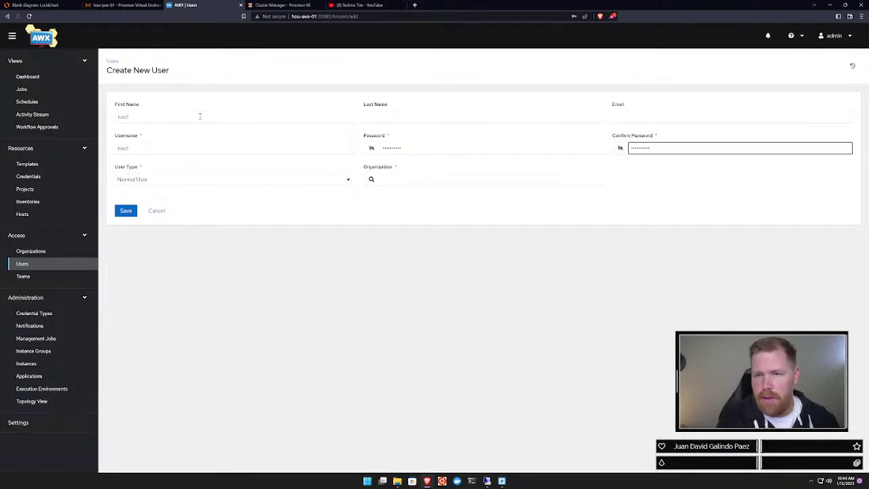
pyautogui.click(371, 178)
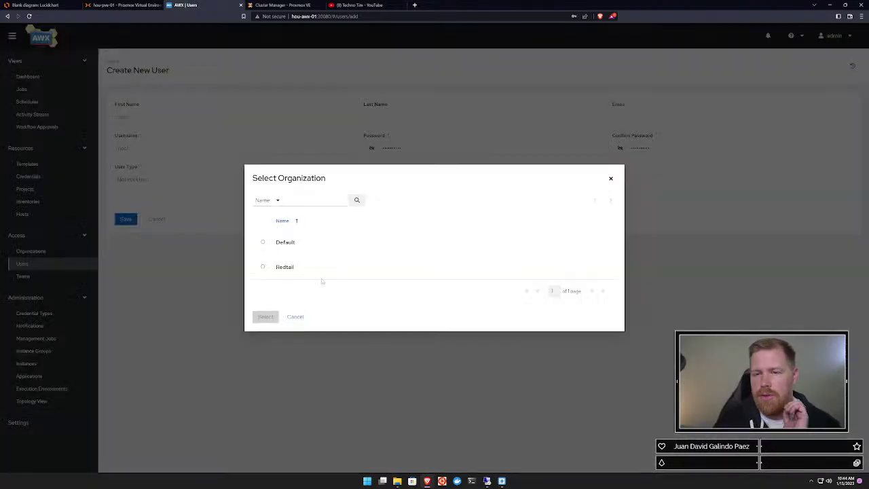
pyautogui.click(286, 268)
pyautogui.click(265, 325)
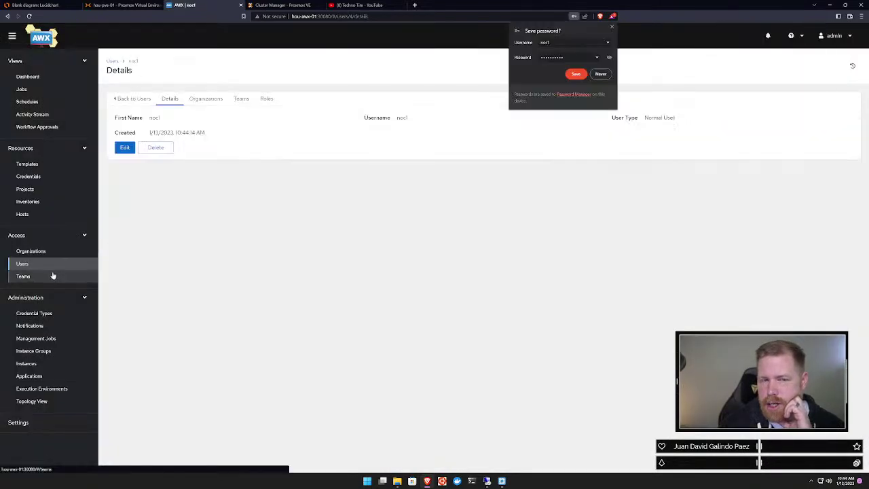
# Step: Create the team 'security operations team' in the Redtail organization
pyautogui.click(55, 275)
pyautogui.click(250, 97)
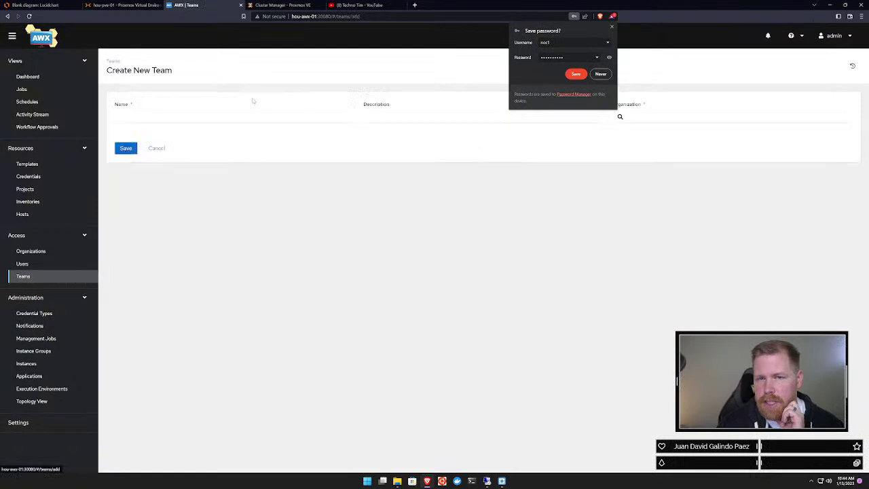
pyautogui.click(240, 116)
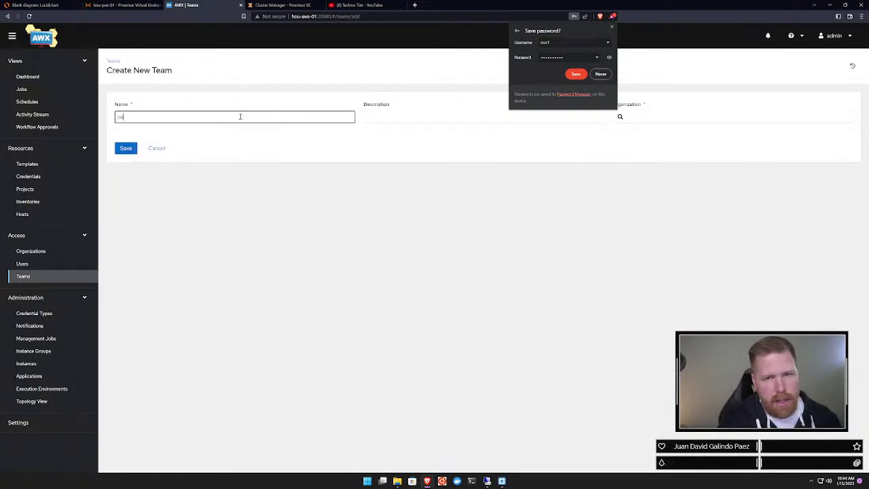
pyautogui.write('security opera')
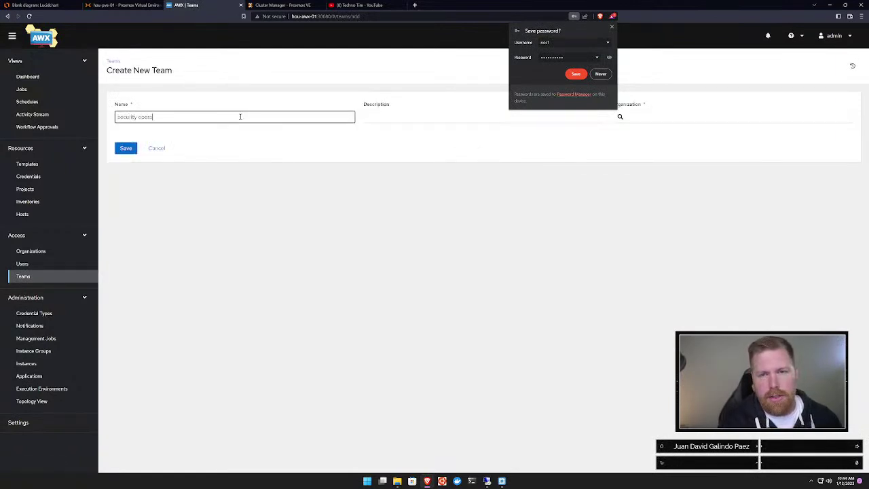
pyautogui.write('tions team')
pyautogui.press('Tab')
pyautogui.press('Tab')
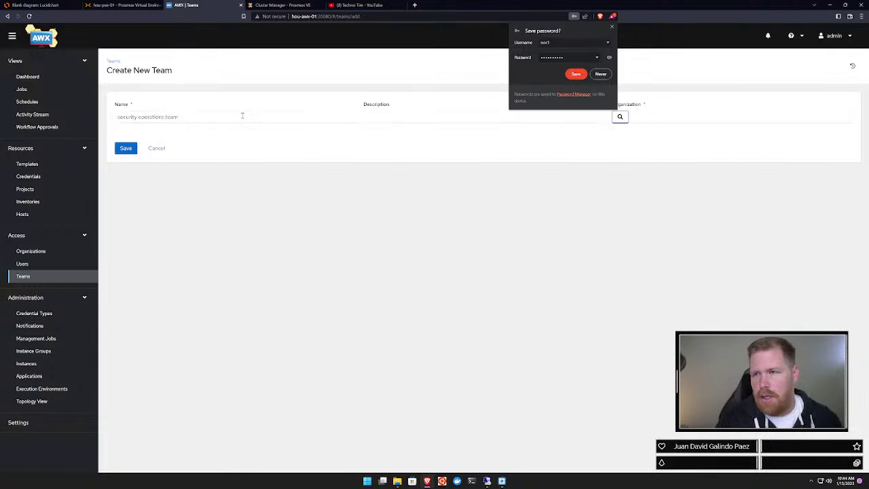
pyautogui.click(621, 119)
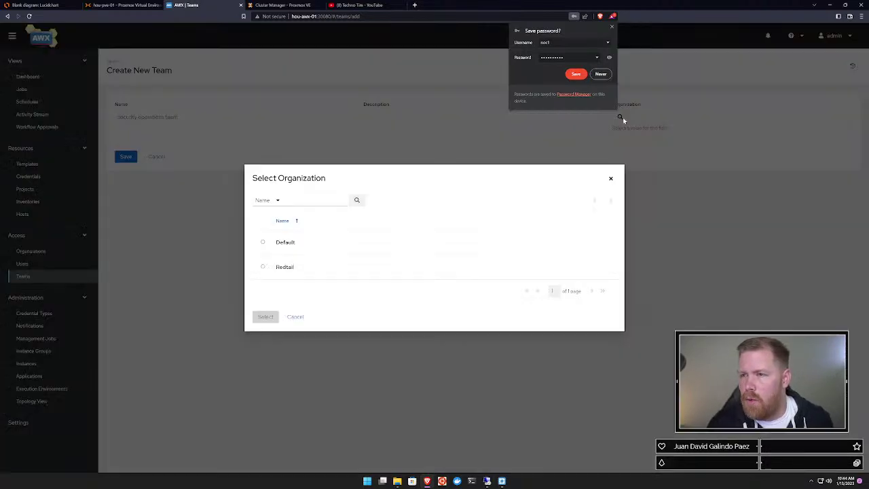
pyautogui.click(291, 274)
pyautogui.click(272, 325)
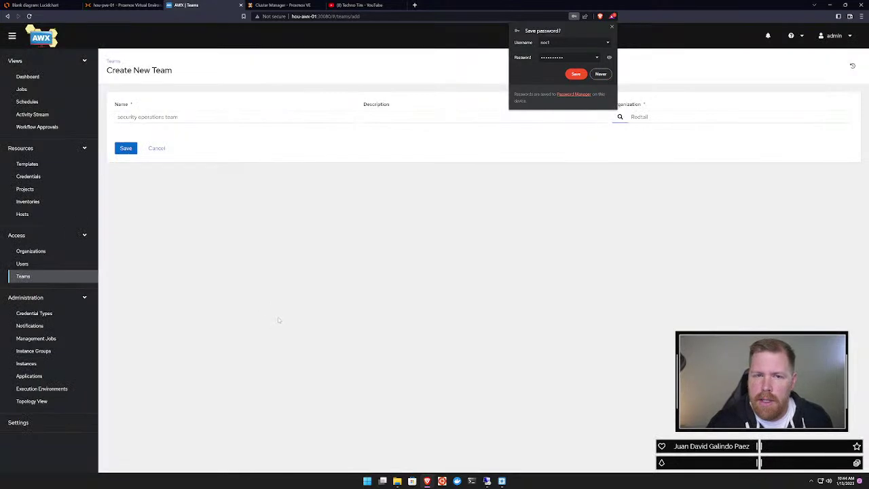
pyautogui.click(125, 149)
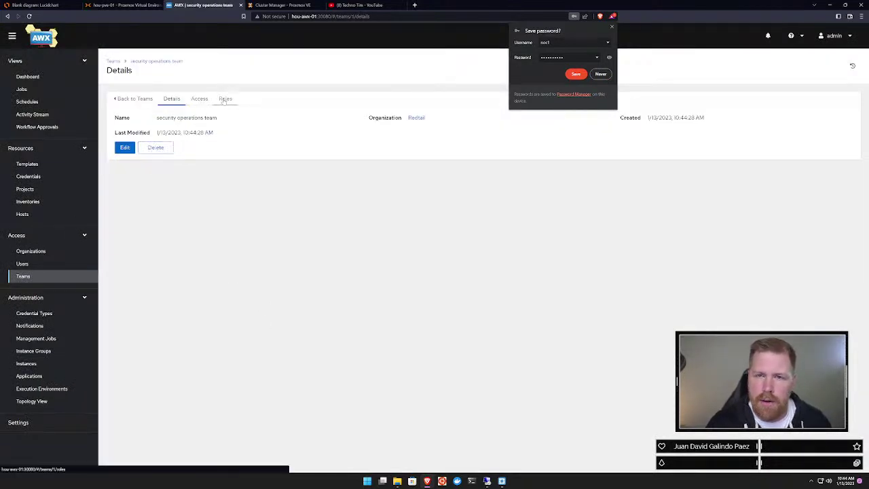
# Step: Grant the team Execute and Read roles on Demo Job Template
pyautogui.click(224, 99)
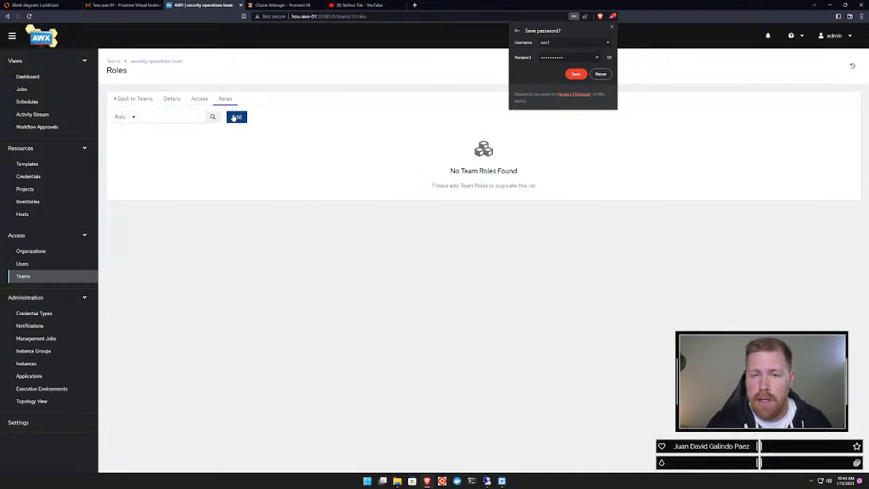
pyautogui.click(199, 98)
pyautogui.click(225, 99)
pyautogui.click(237, 116)
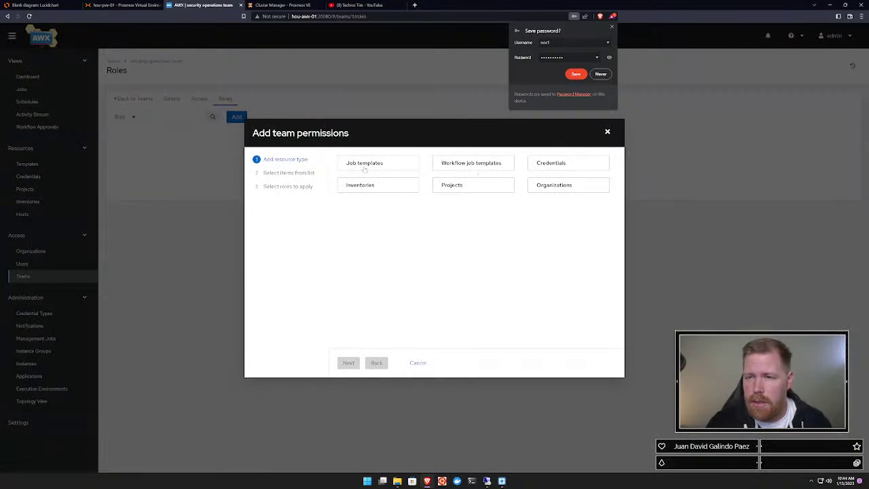
pyautogui.click(364, 169)
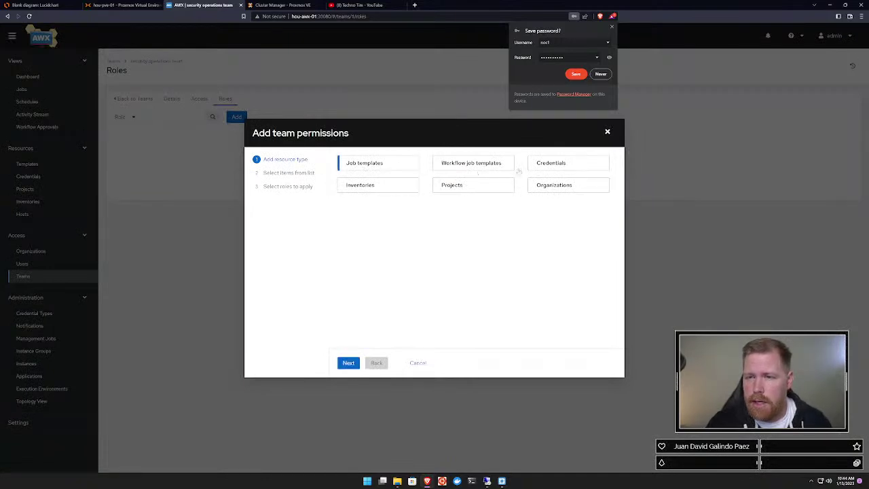
pyautogui.click(464, 168)
pyautogui.click(398, 168)
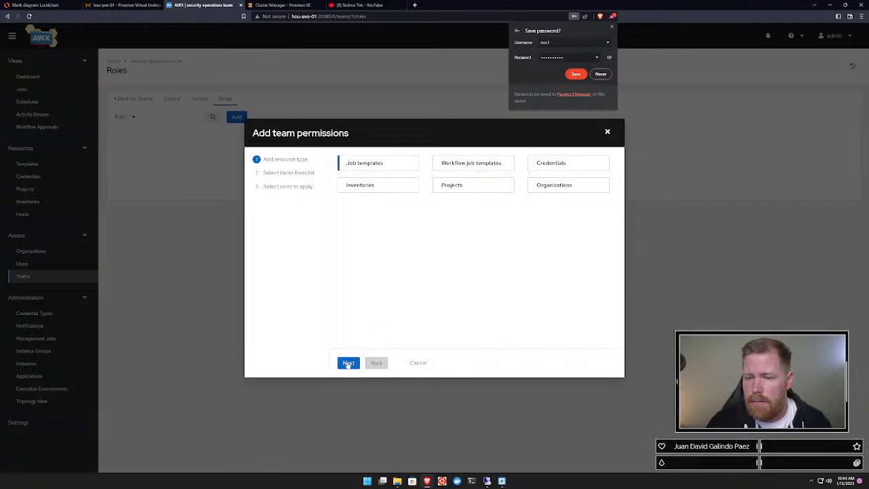
pyautogui.click(348, 364)
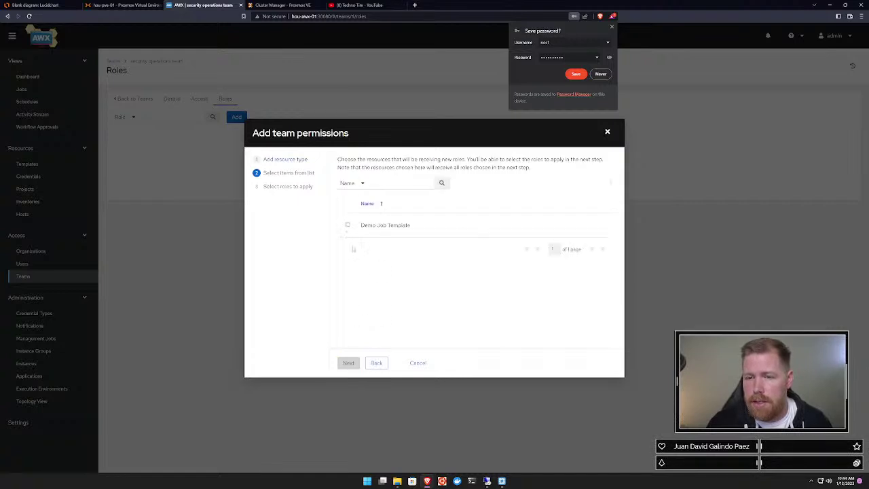
pyautogui.click(348, 224)
pyautogui.click(348, 363)
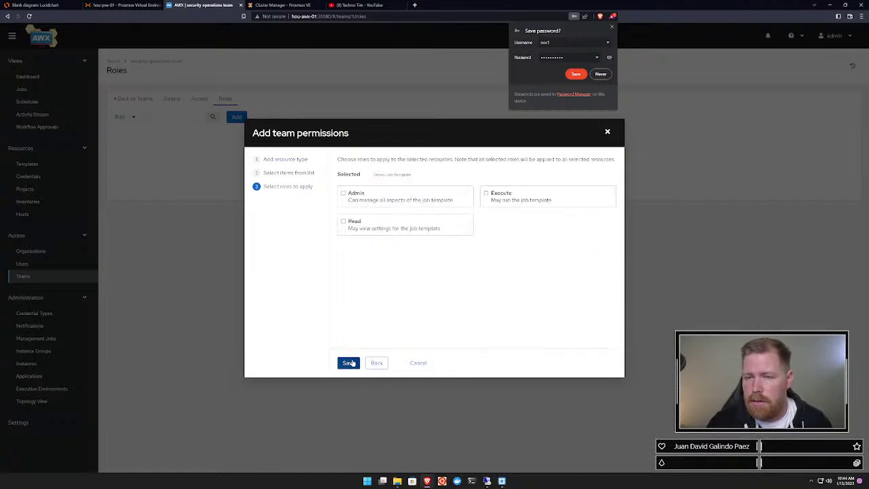
pyautogui.click(522, 196)
pyautogui.click(404, 230)
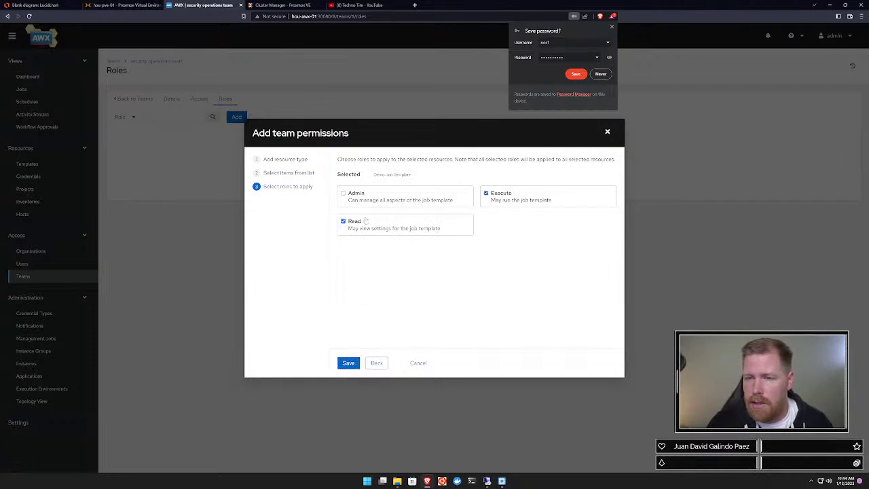
pyautogui.click(348, 363)
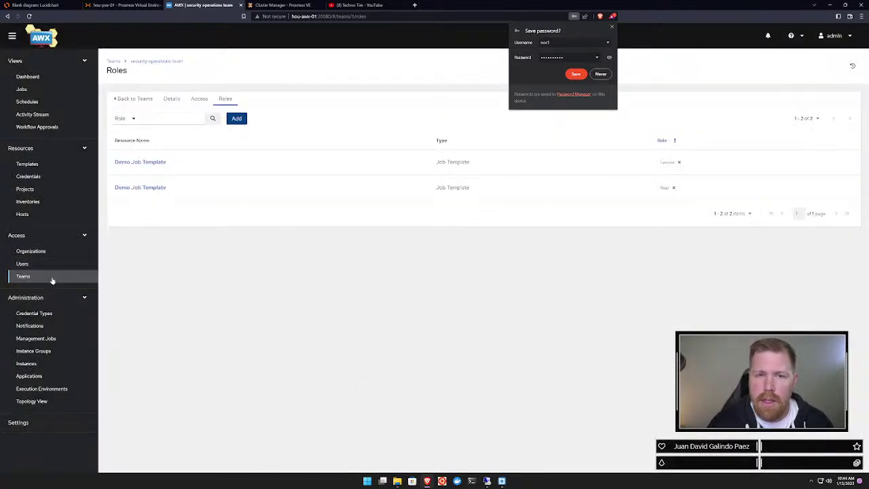
# Step: Reopen the security operations team from the Teams list and view its members
pyautogui.click(171, 99)
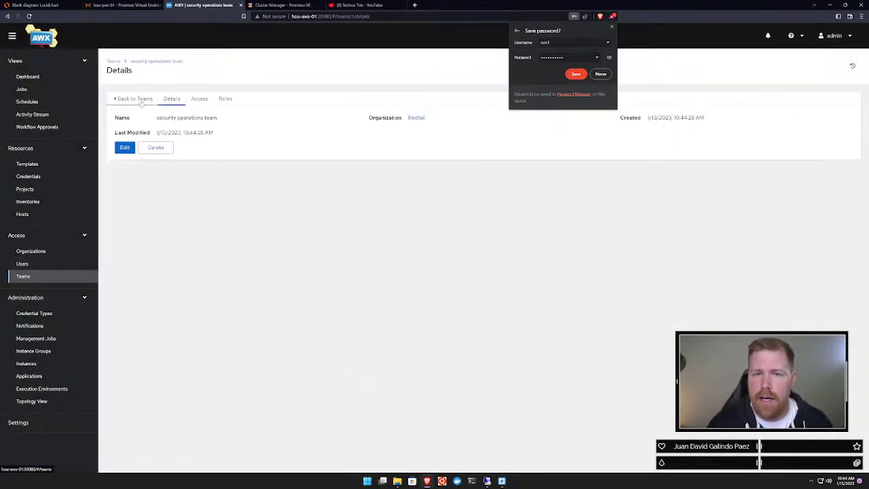
pyautogui.click(139, 100)
pyautogui.click(171, 145)
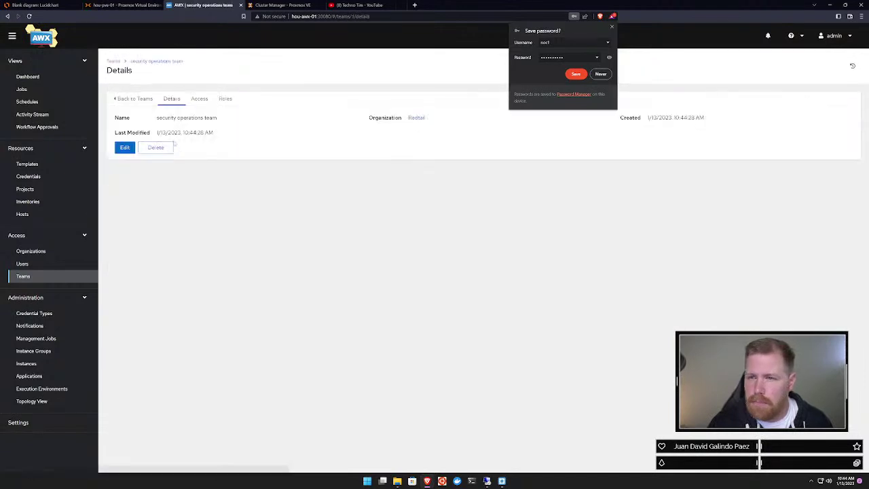
pyautogui.click(199, 99)
# Step: Add user noc1 to the team with Member and Read roles
pyautogui.click(250, 119)
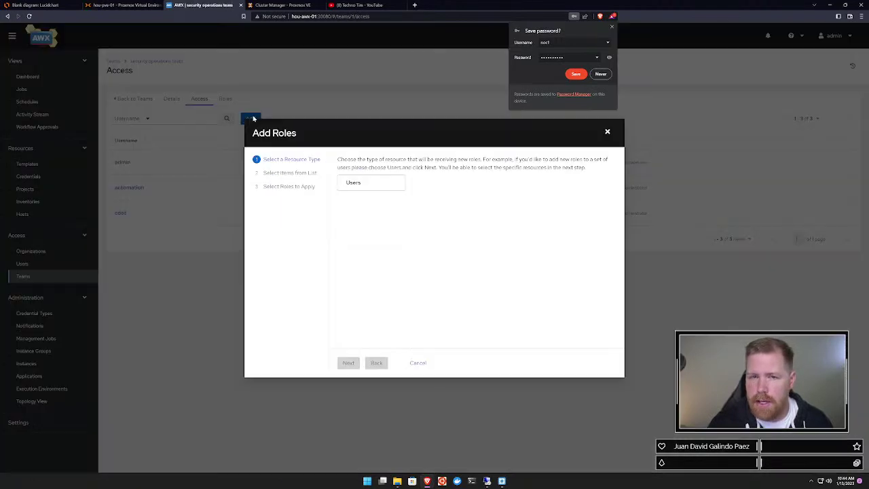
pyautogui.click(363, 191)
pyautogui.click(359, 198)
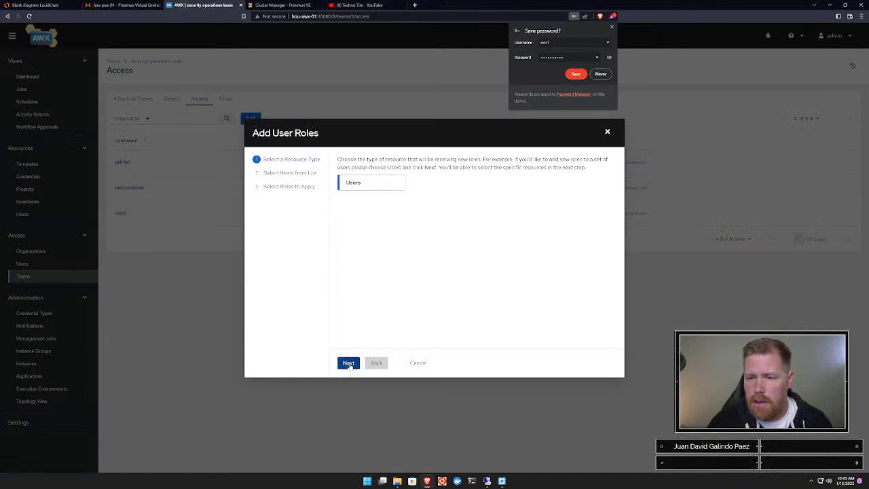
pyautogui.click(348, 363)
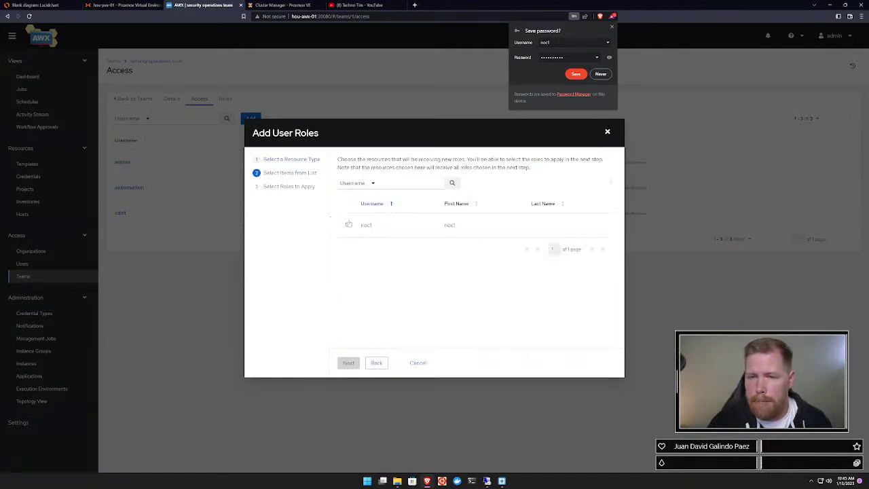
pyautogui.click(349, 225)
pyautogui.click(348, 363)
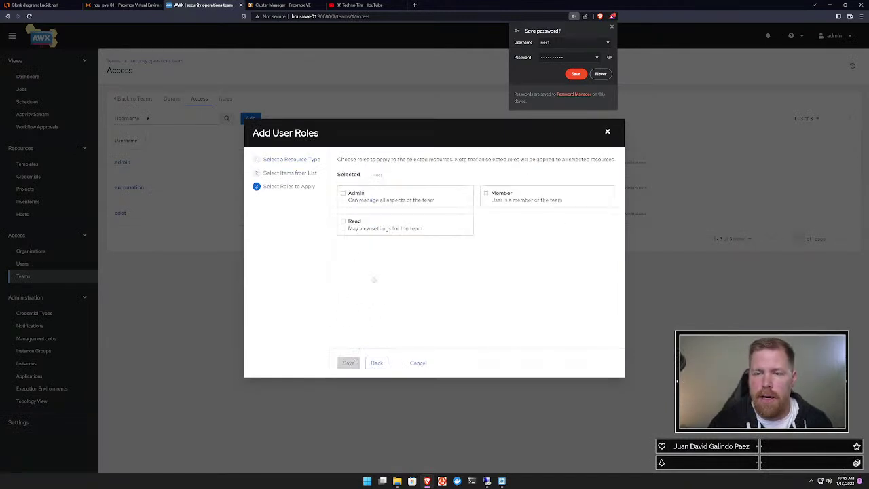
pyautogui.click(526, 200)
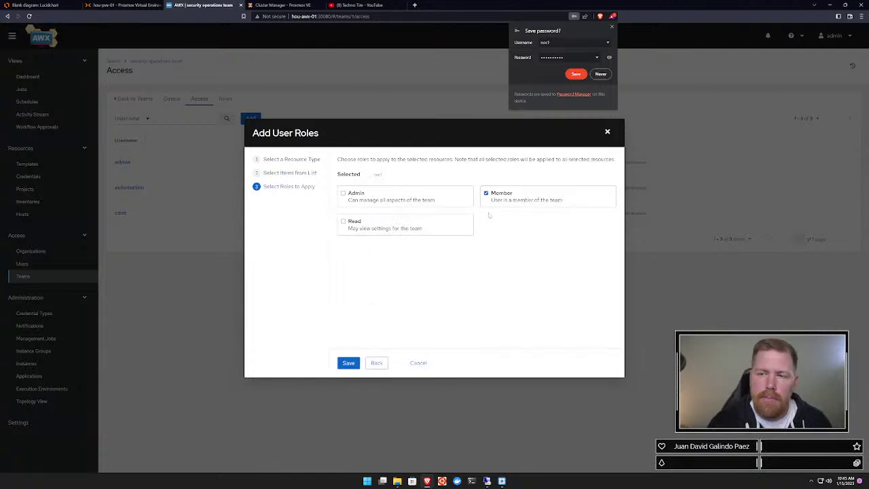
pyautogui.click(444, 225)
pyautogui.click(349, 365)
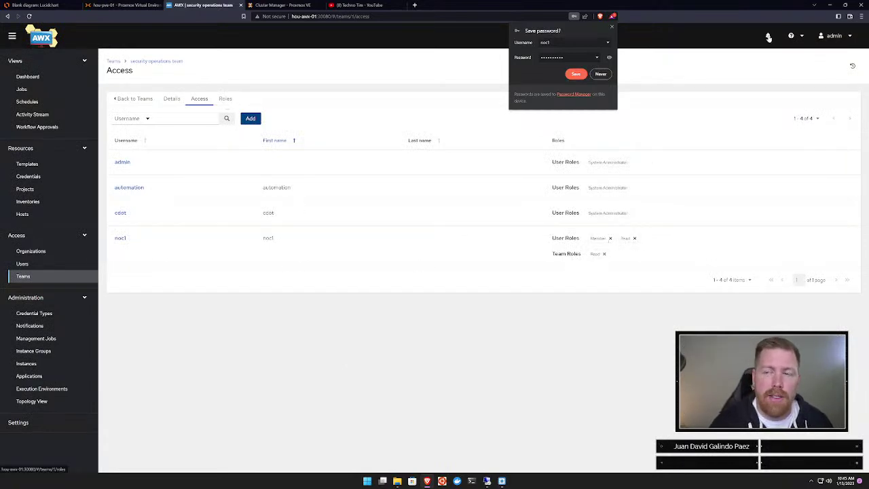
pyautogui.click(612, 27)
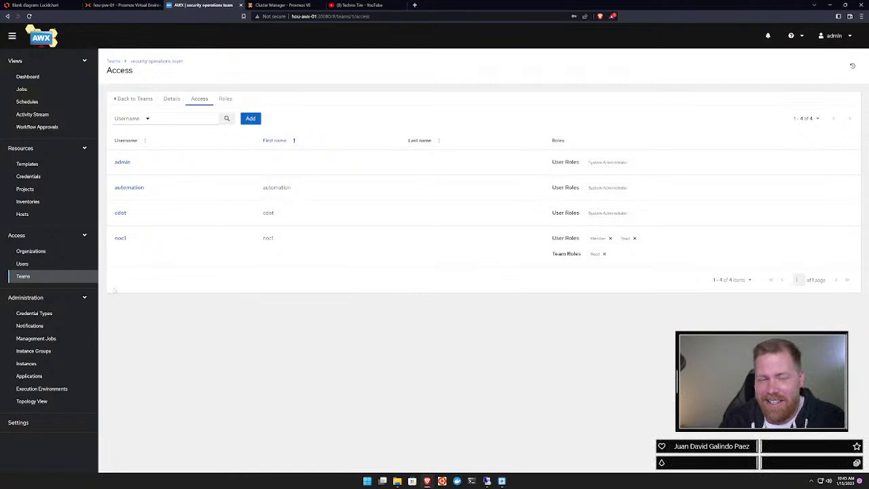
# Step: Browse AWX Users and Organizations, then show the Credentials list with Ansible Galaxy and Demo Credential
pyautogui.click(70, 265)
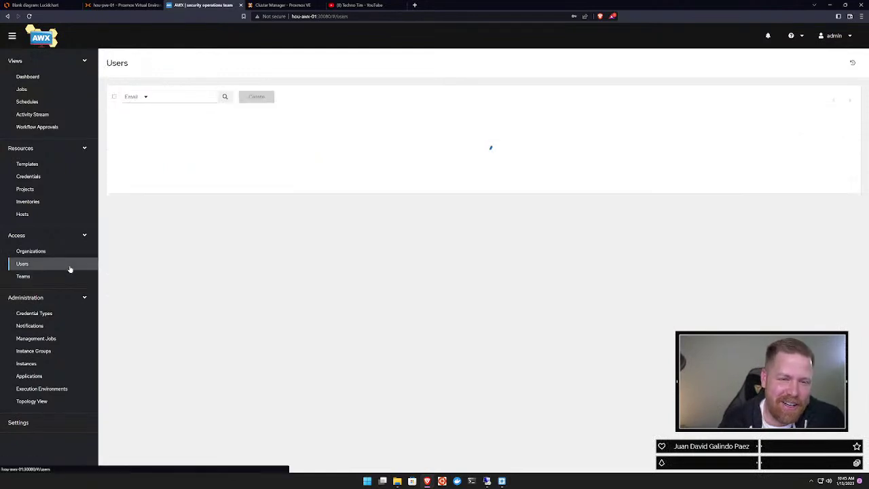
pyautogui.click(71, 252)
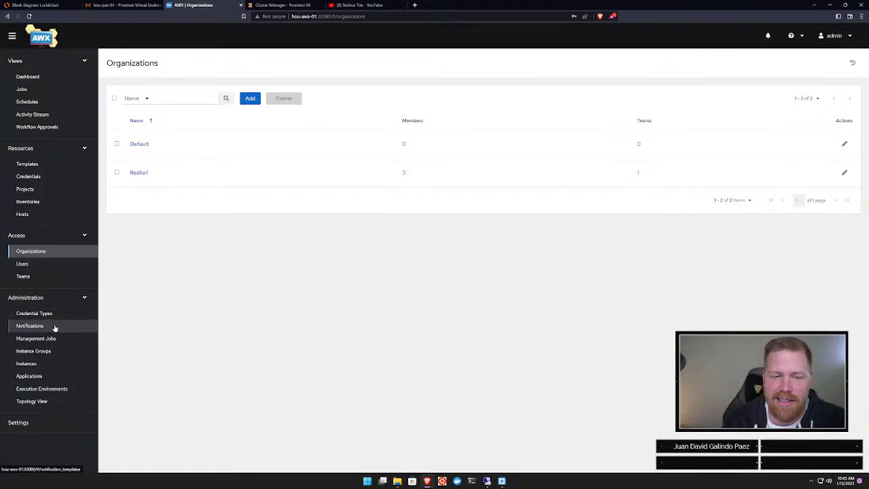
pyautogui.click(71, 178)
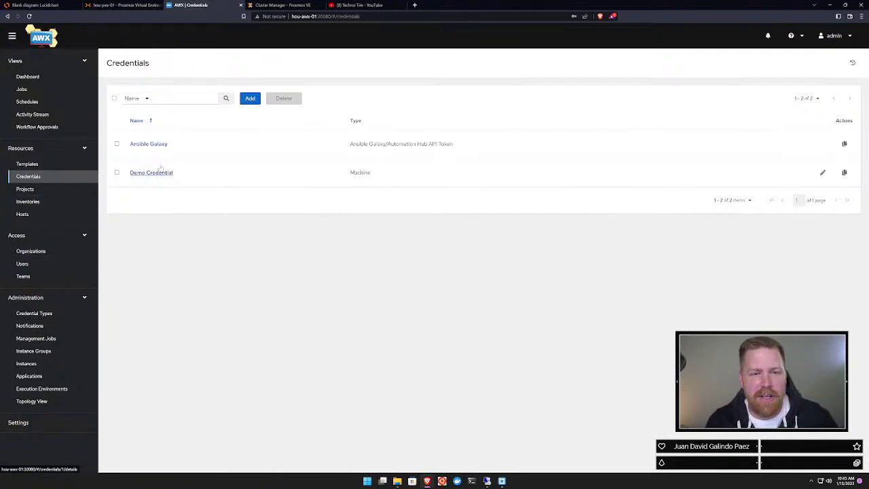
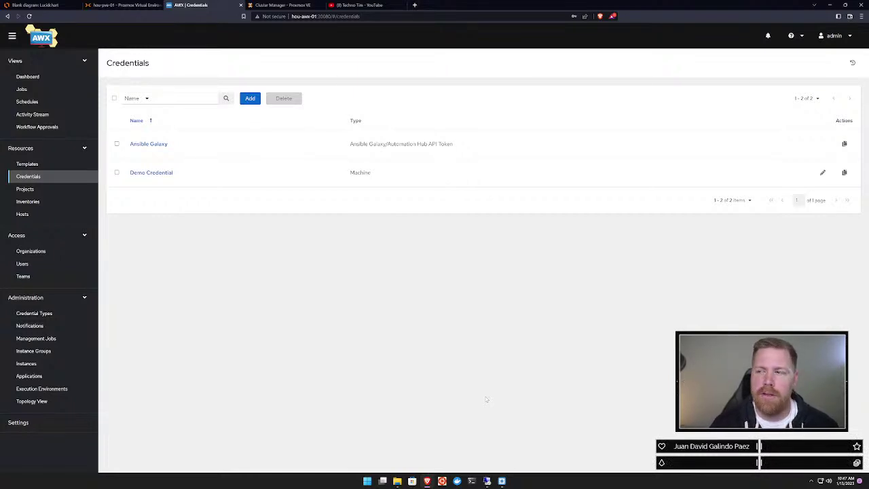
# Step: In a new PowerShell terminal, run ssh-keygen -t rsa -b 4096 -C "awx", saving to the .ssh folder as awx with no passphrase
pyautogui.click(406, 4)
pyautogui.click(472, 480)
pyautogui.moveTo(255, 72); pyautogui.dragTo(443, 143)
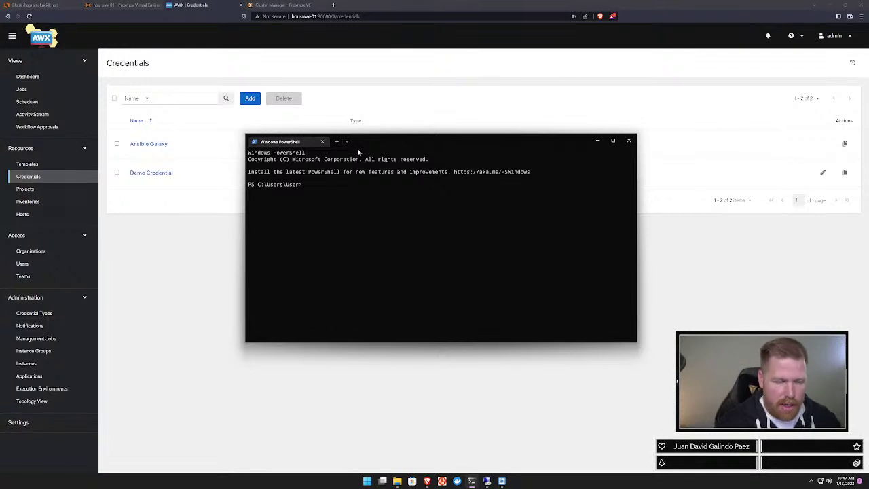
pyautogui.write('ssh-')
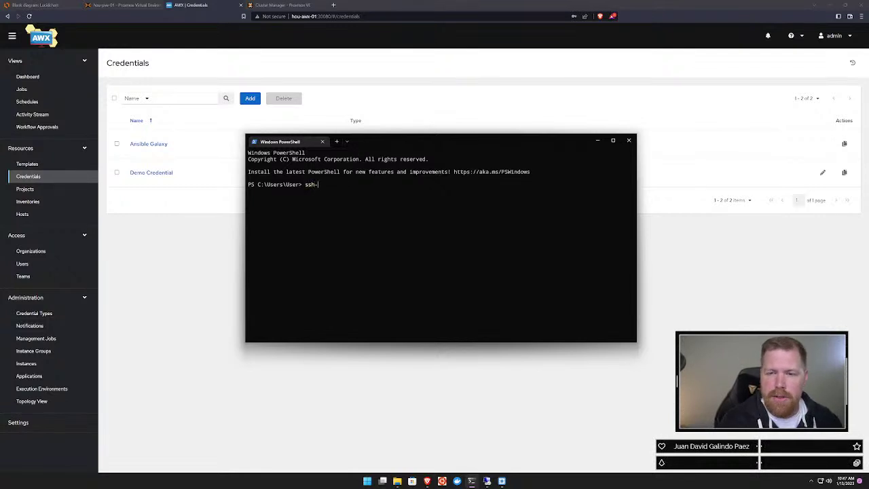
pyautogui.write('keygen -t rsa -')
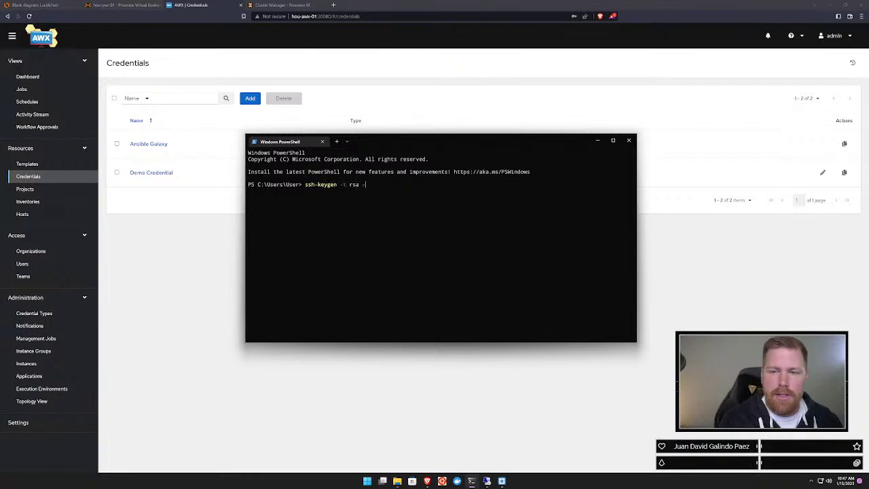
pyautogui.write('b 4096')
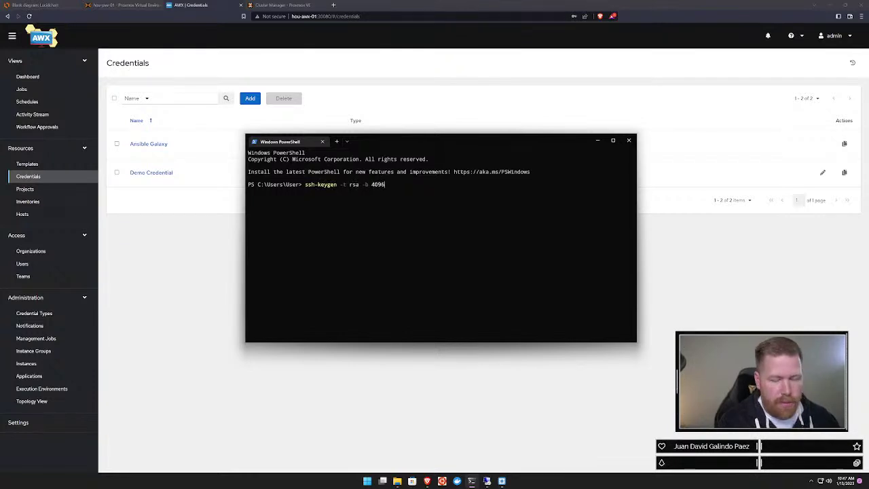
pyautogui.write(' -C "')
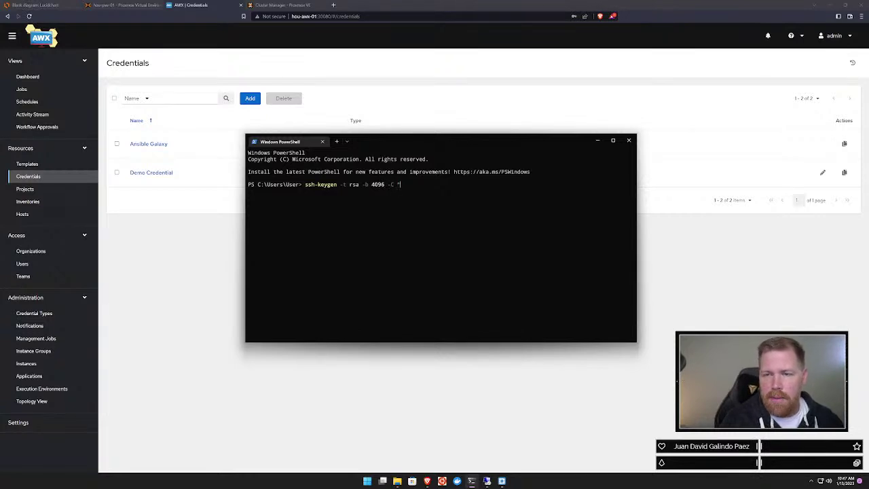
pyautogui.write('awx"')
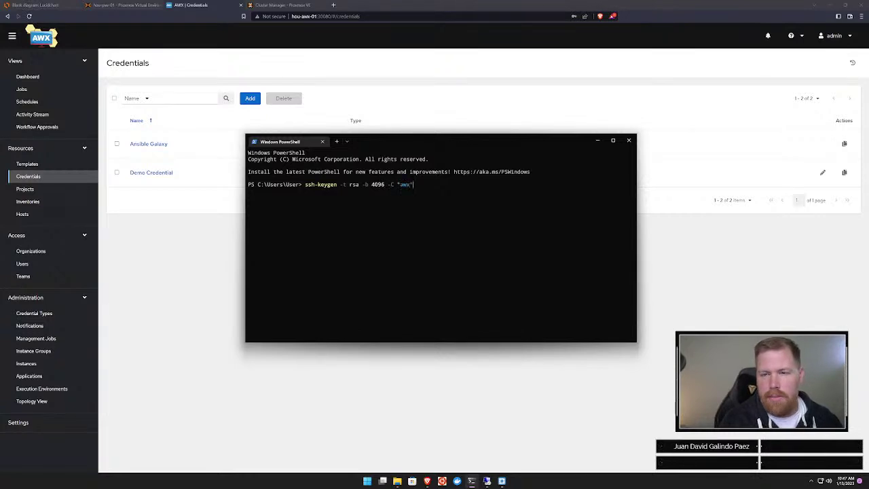
pyautogui.press('Return')
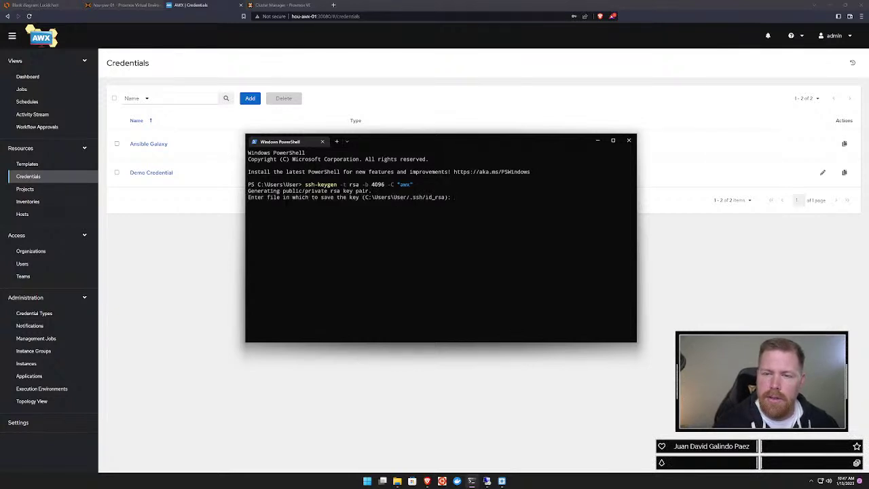
pyautogui.write('C:')
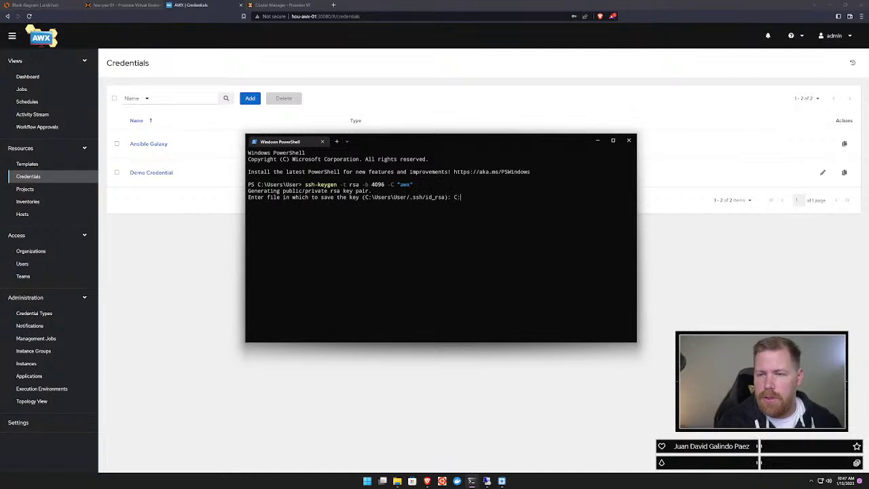
pyautogui.write('\\Us')
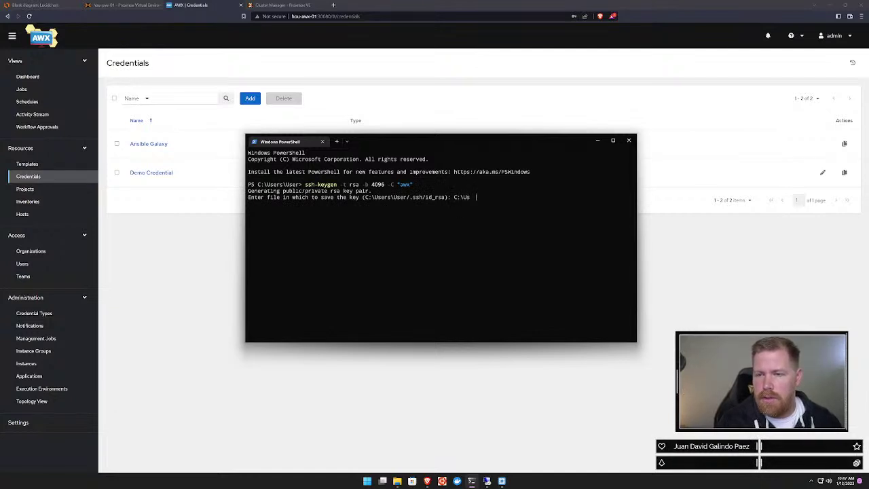
pyautogui.write('ers\\Users\\.ssh/')
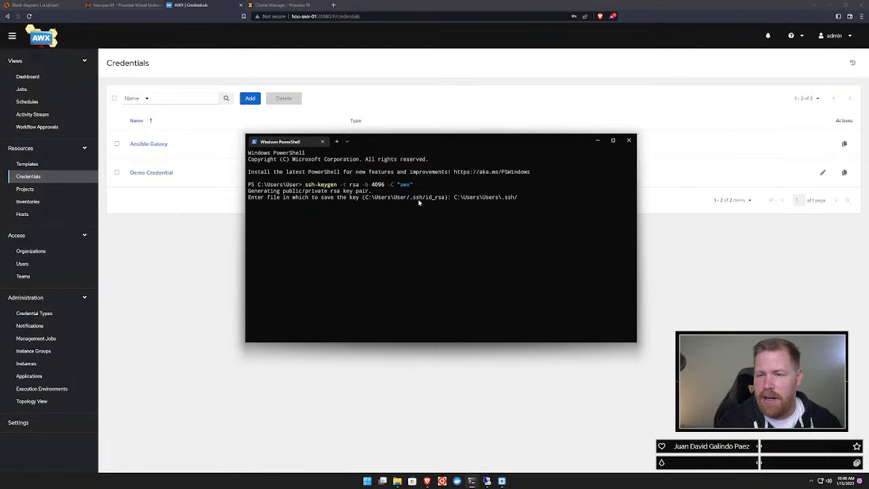
pyautogui.write('awx')
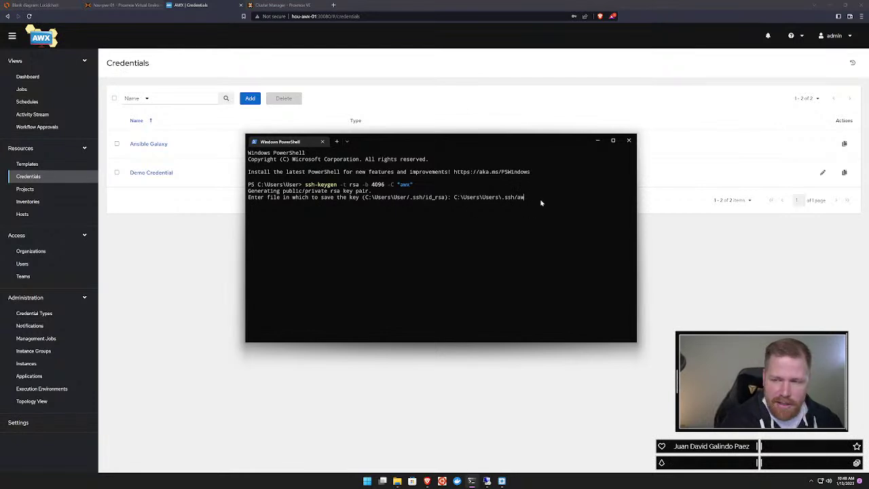
pyautogui.press('Return')
pyautogui.press('Return')
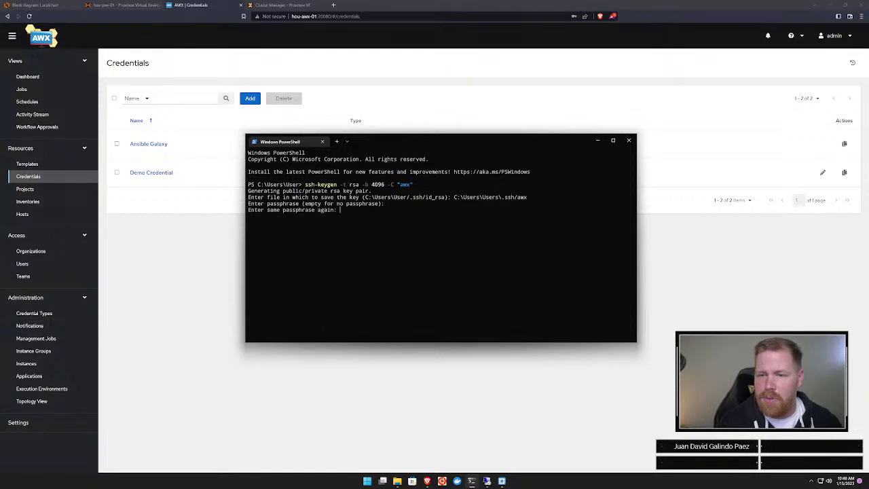
pyautogui.press('Return')
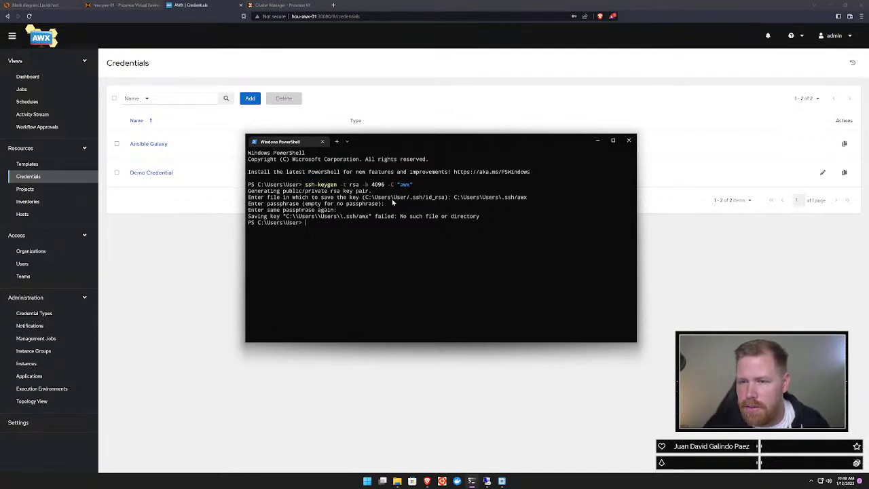
# Step: Rerun the key generation with save path .ssh/awx and an empty passphrase
pyautogui.press('Up')
pyautogui.press('Up')
pyautogui.press('Down')
pyautogui.press('Return')
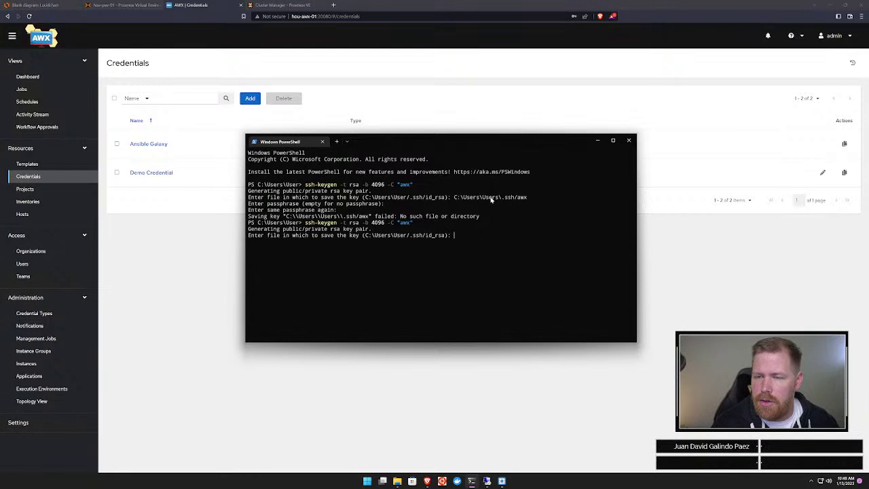
pyautogui.write('C:\\Users\\U')
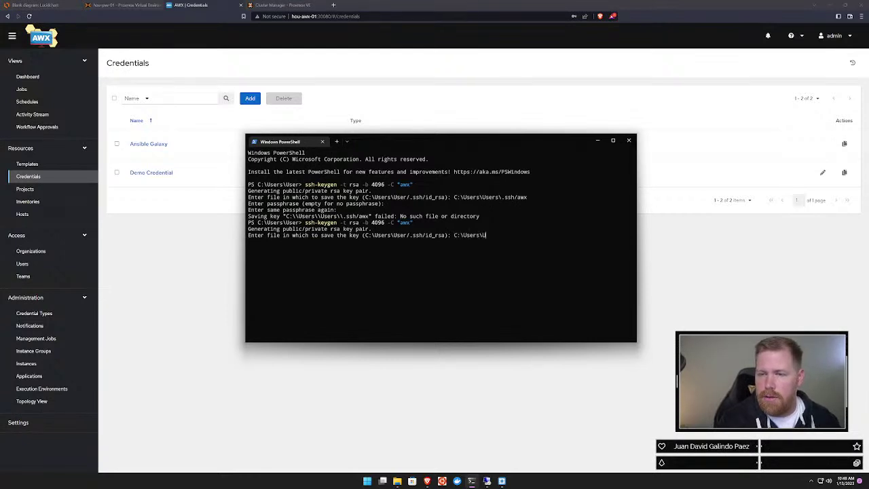
pyautogui.write('sers/.ssh/')
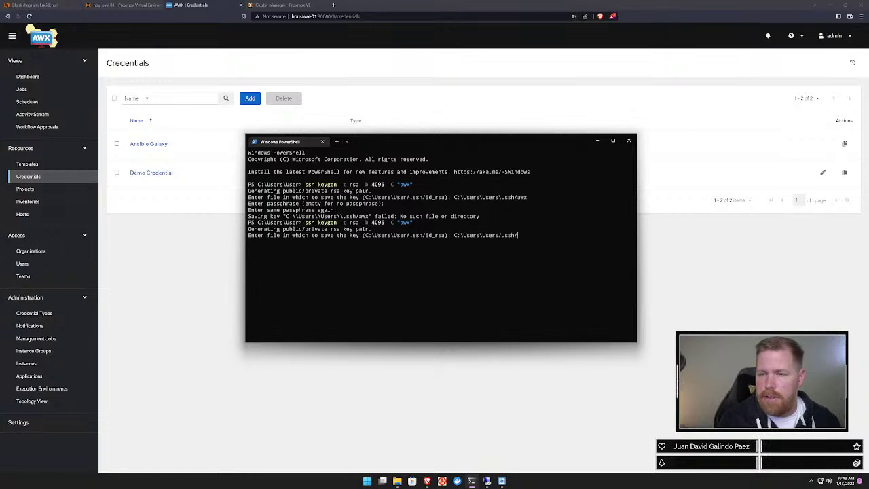
pyautogui.write('awx')
pyautogui.press('Return')
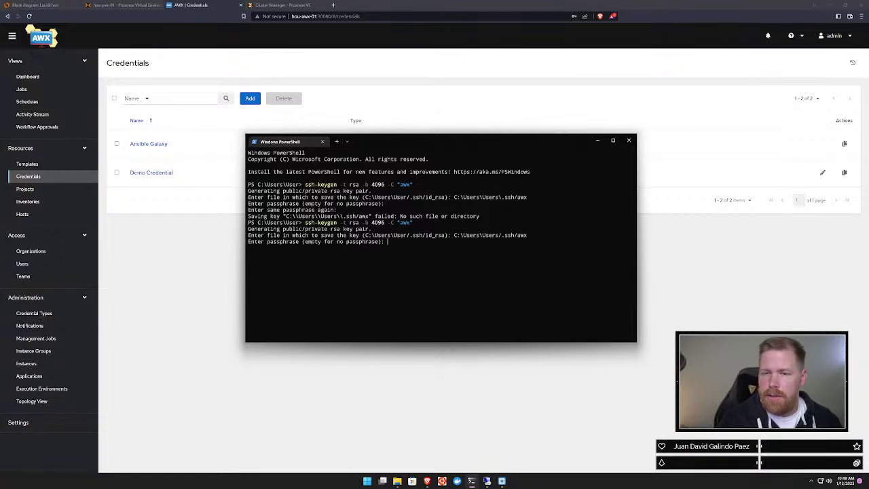
pyautogui.press('Return')
pyautogui.press('Return')
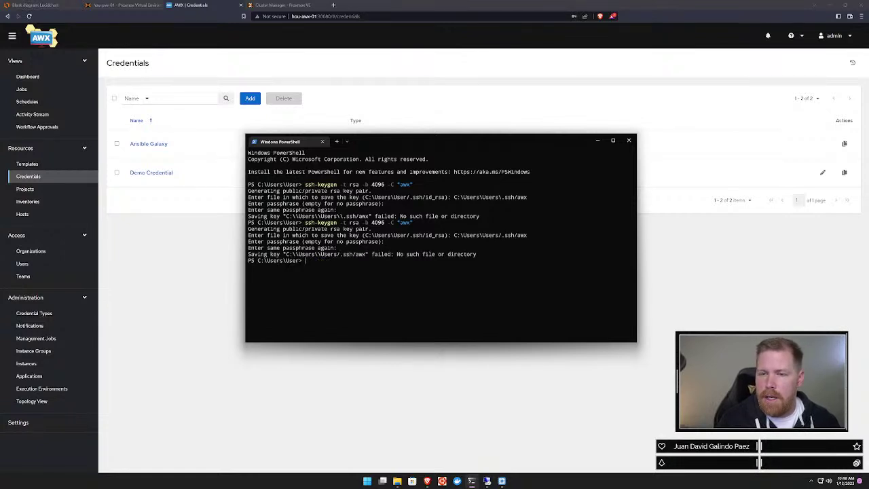
# Step: In a new Ubuntu tab, generate a 4096-bit RSA key named awx in ~/.ssh with no passphrase
pyautogui.click(348, 141)
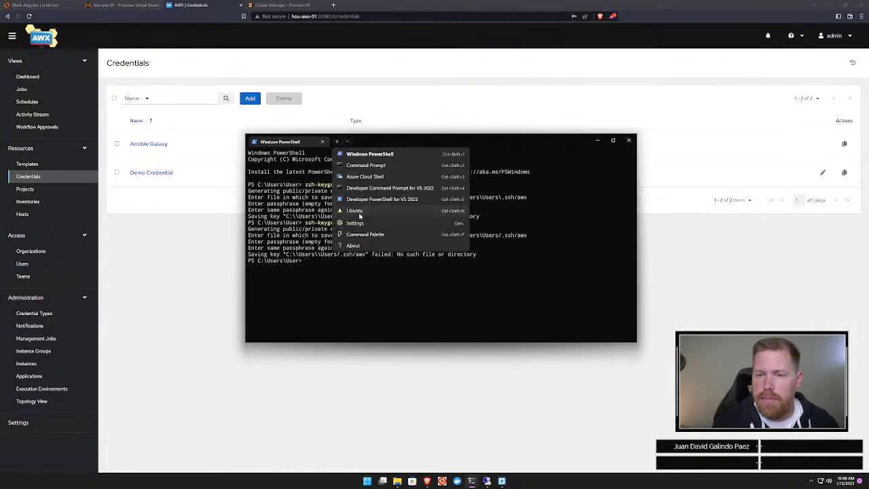
pyautogui.click(354, 210)
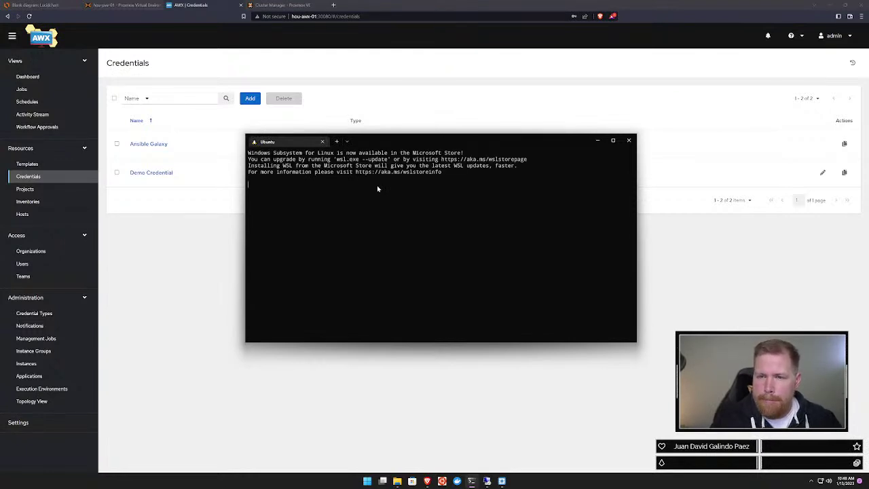
pyautogui.write('ssh-keygen')
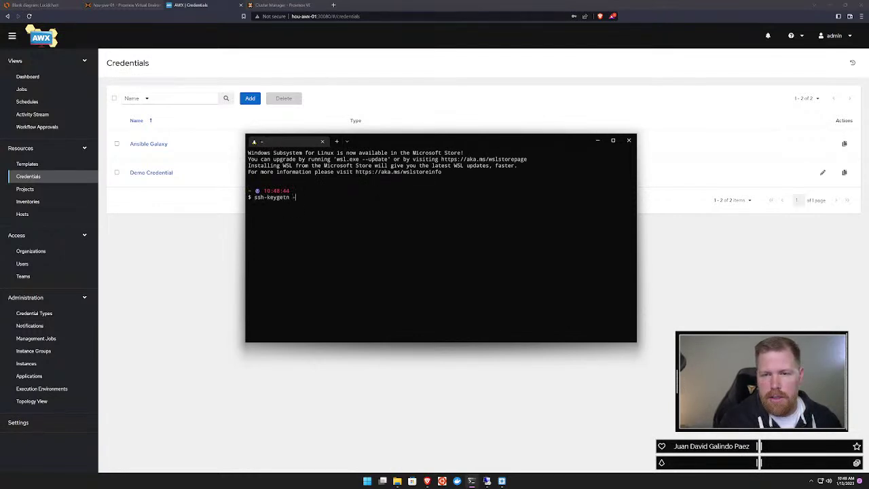
pyautogui.write(' -t rsa ')
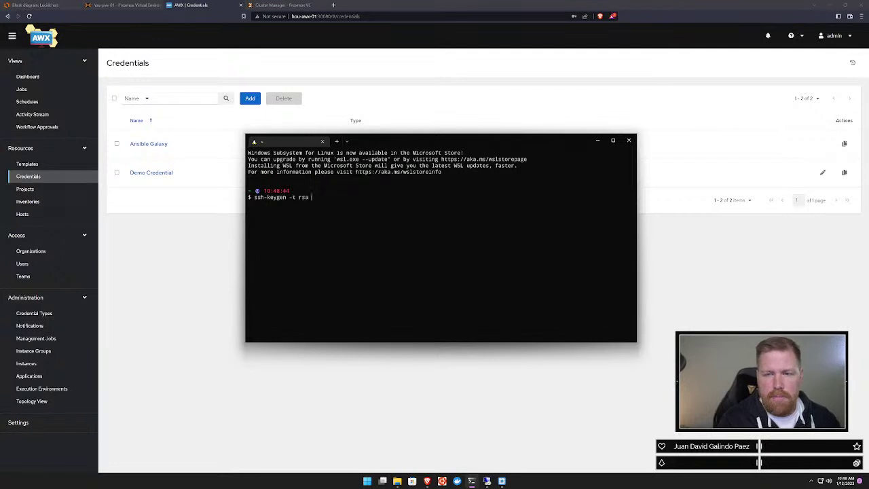
pyautogui.write('-b 4096 -C "awx"')
pyautogui.press('Return')
pyautogui.write('/home/panofficeho')
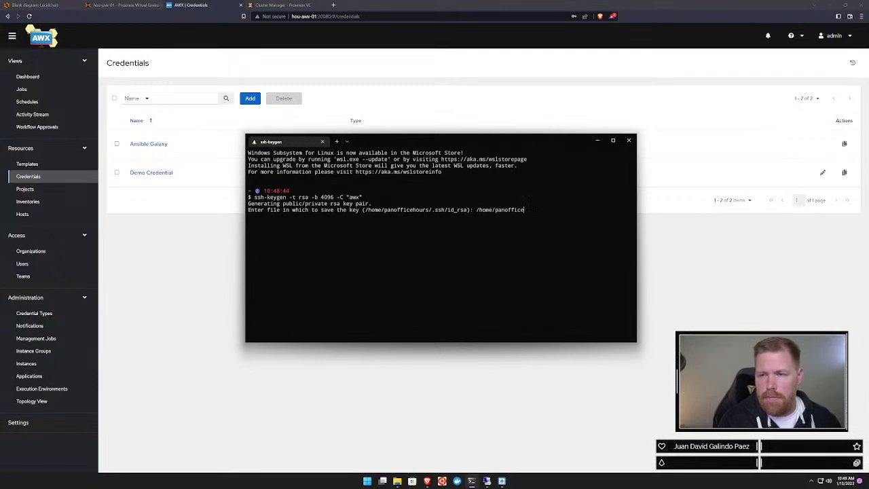
pyautogui.write('urs/.ssh/awx')
pyautogui.press('Return')
pyautogui.press('Return')
pyautogui.press('Return')
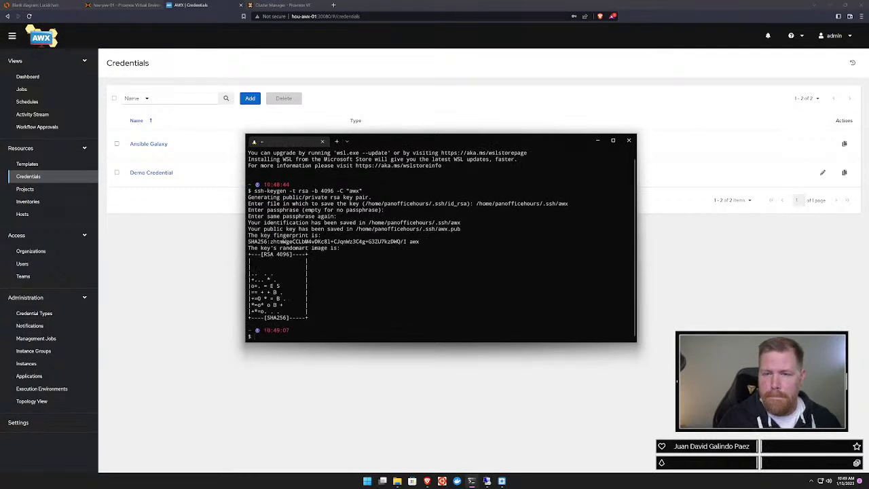
# Step: Print ~/.ssh/awx.pub with cat and copy the public key
pyautogui.write('cat ')
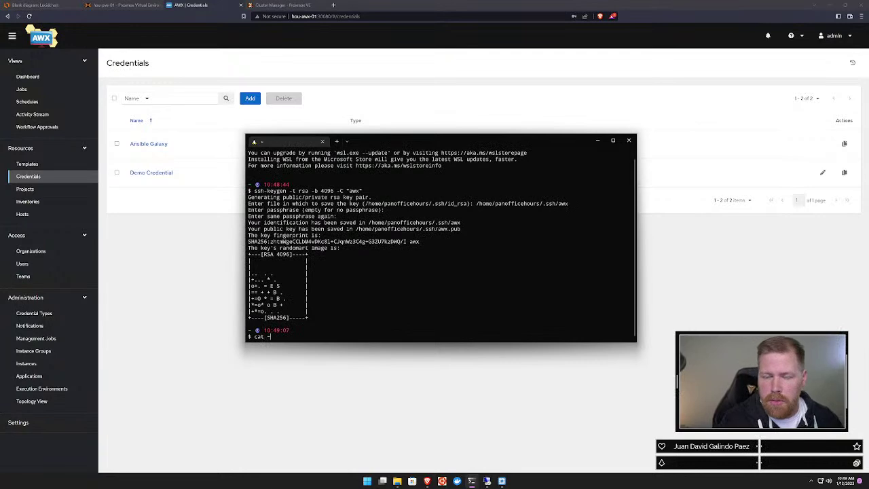
pyautogui.write('~/.ssh/awx.pub')
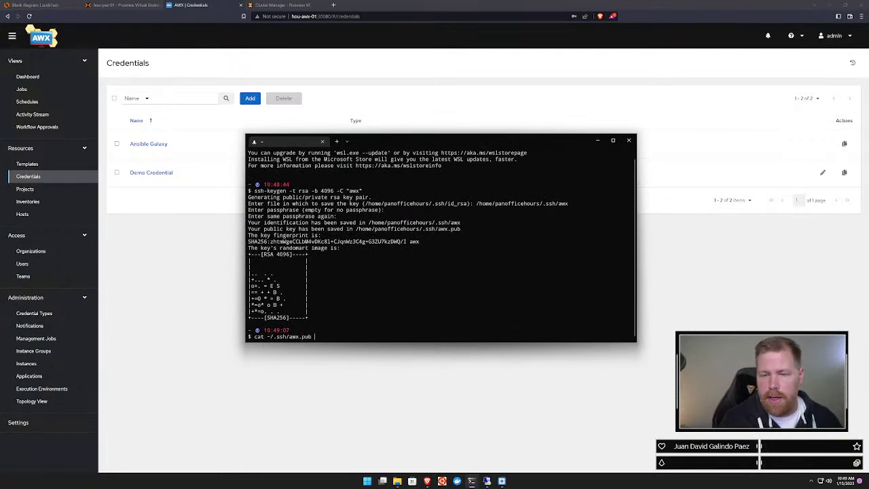
pyautogui.press('Return')
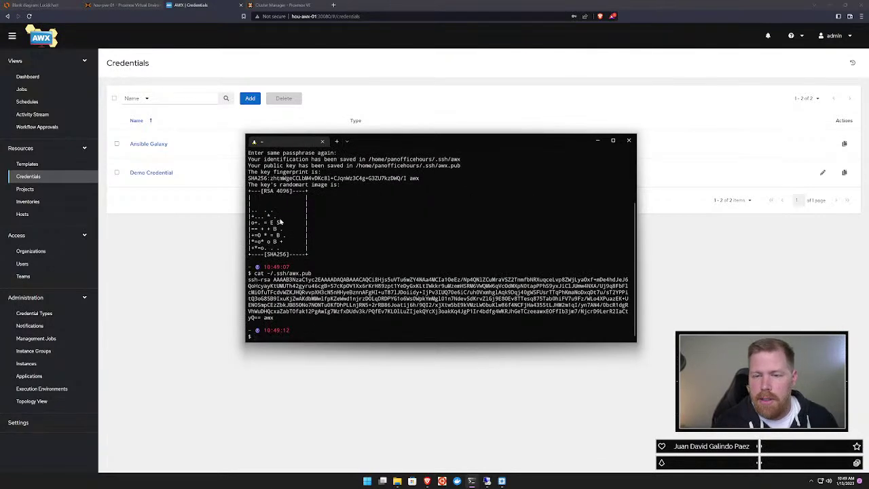
pyautogui.moveTo(274, 321); pyautogui.dragTo(249, 280)
pyautogui.rightClick(250, 281)
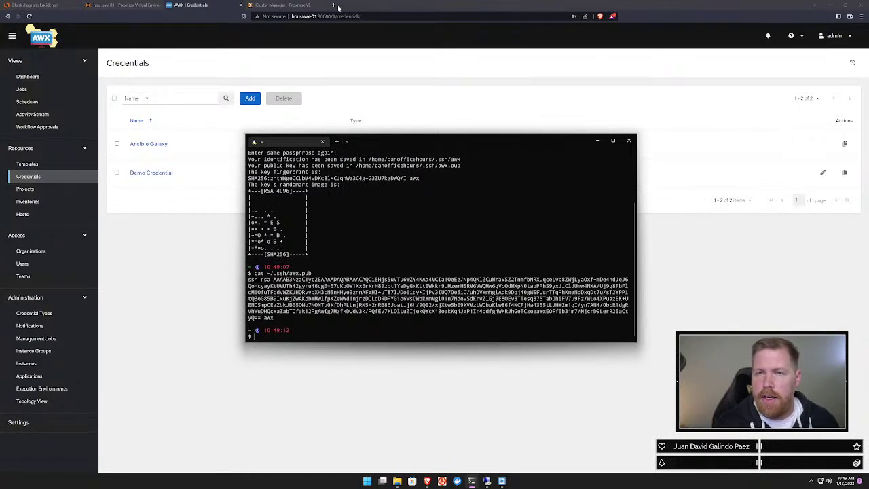
# Step: Open github.com and go to the account's SSH and GPG keys settings
pyautogui.click(334, 6)
pyautogui.write('github.com')
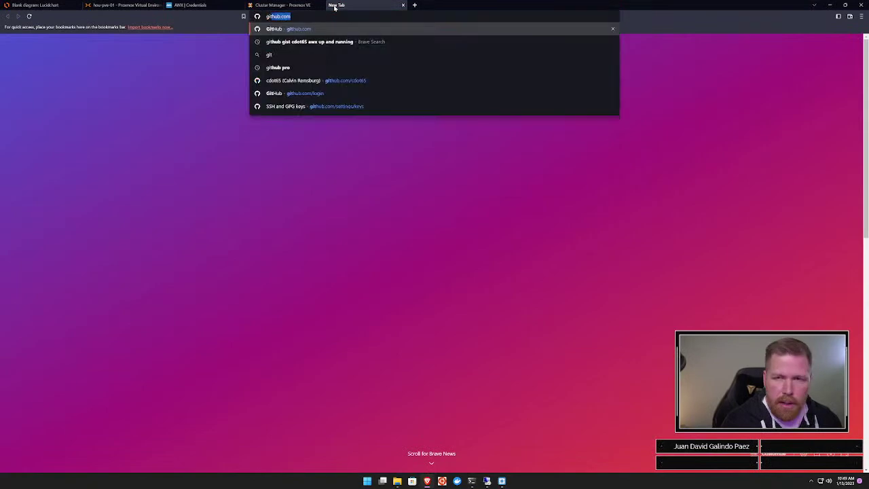
pyautogui.press('Return')
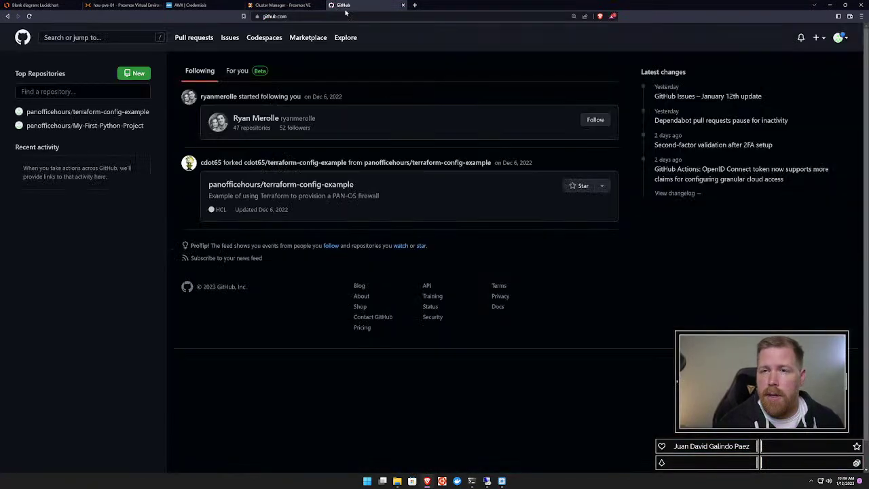
pyautogui.click(840, 38)
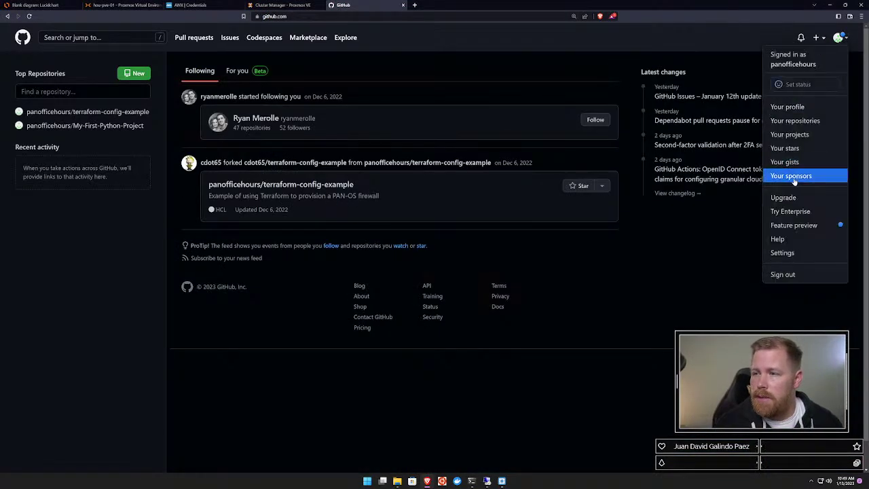
pyautogui.click(795, 253)
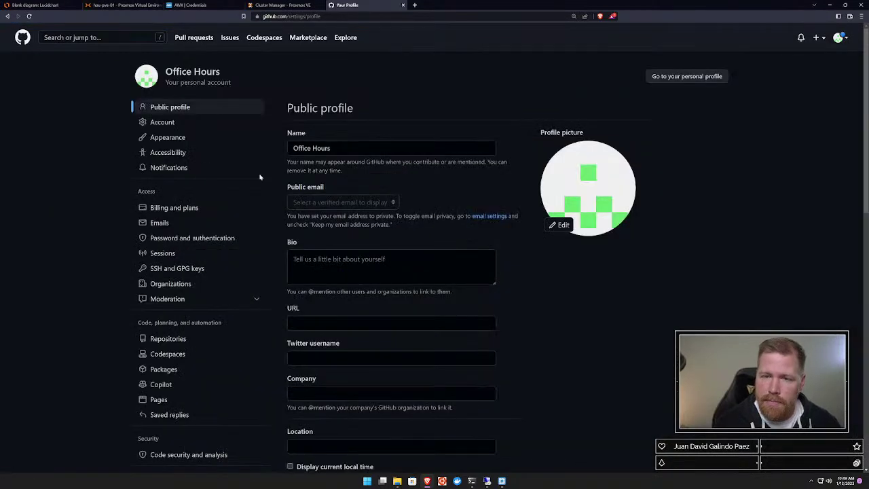
pyautogui.click(209, 271)
# Step: Add a new SSH key titled awx with the pasted public key, confirming with the saved account password
pyautogui.click(641, 109)
pyautogui.click(332, 148)
pyautogui.write('awx')
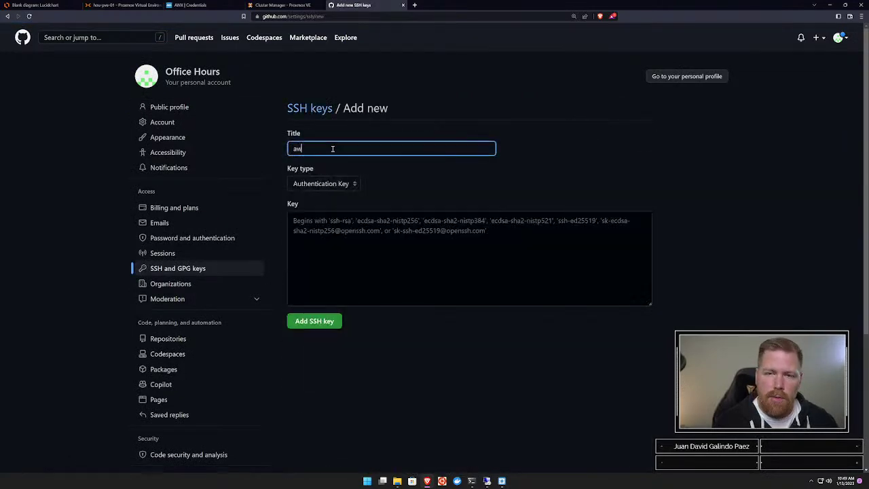
pyautogui.click(390, 233)
pyautogui.hotkey('ctrl', 'v')
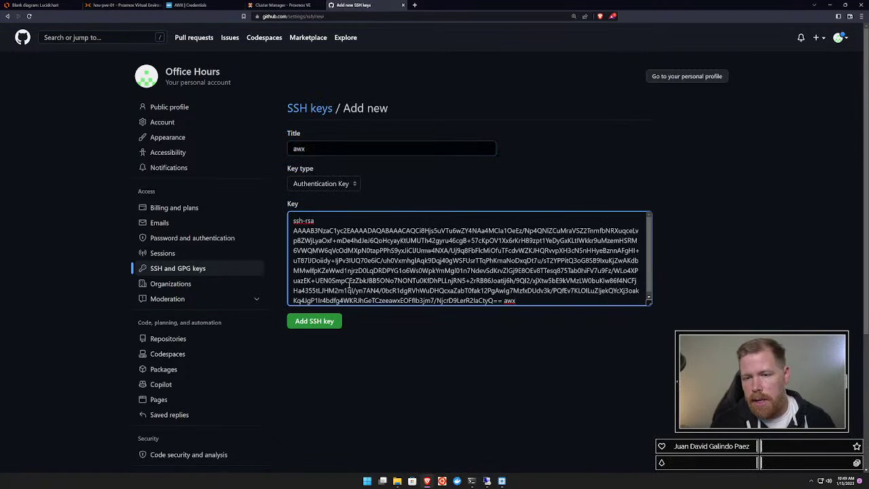
pyautogui.click(321, 322)
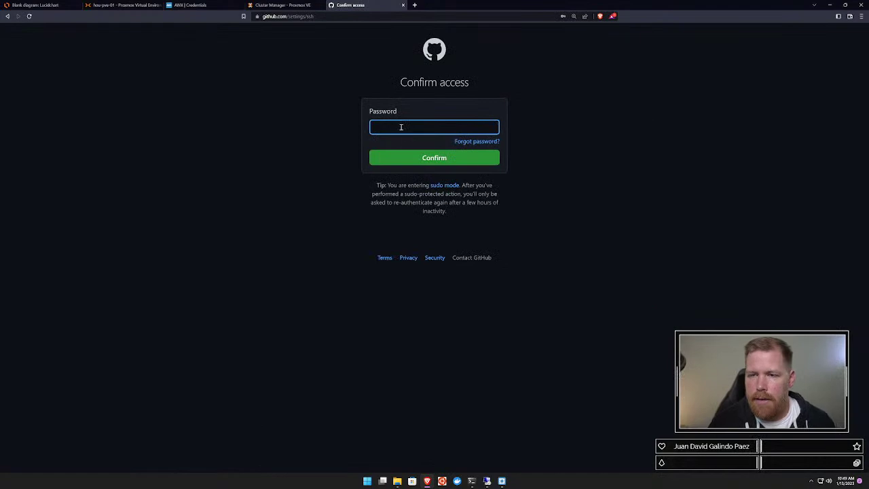
pyautogui.click(401, 127)
pyautogui.click(417, 144)
pyautogui.click(411, 158)
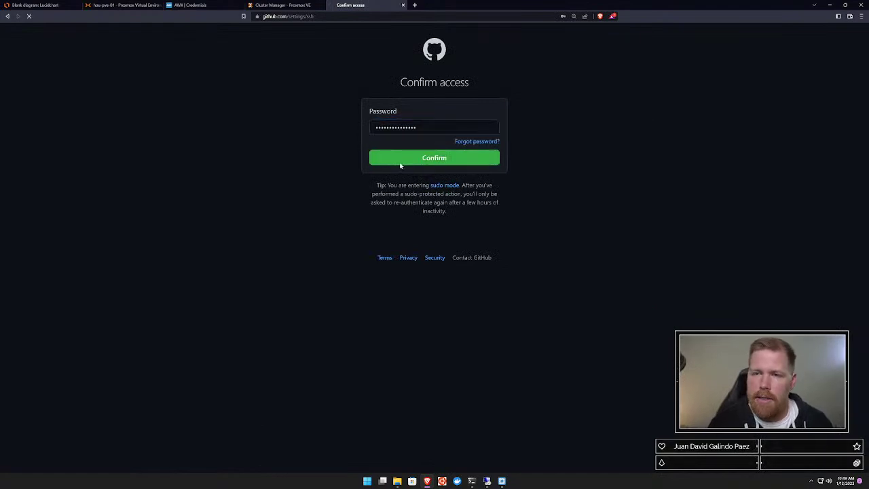
pyautogui.click(829, 8)
pyautogui.write('clear')
pyautogui.press('Return')
pyautogui.write('ssh -T')
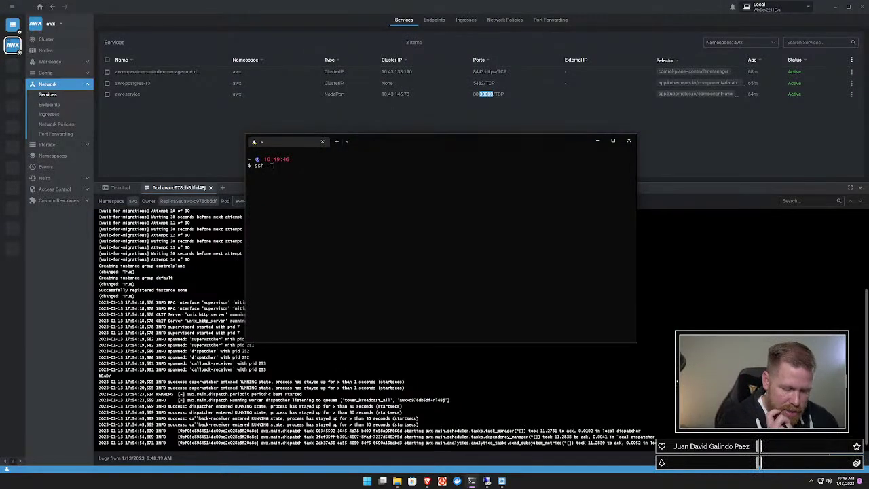
pyautogui.write(' -i')
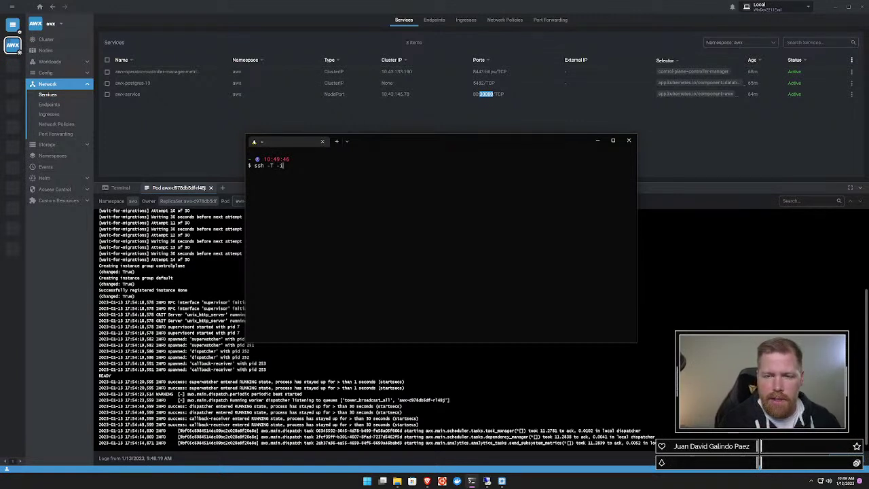
pyautogui.write(' ~/.')
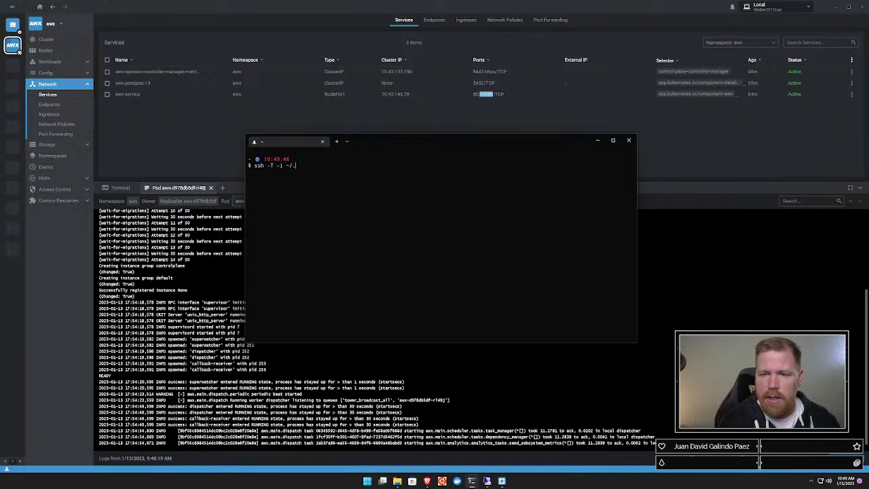
pyautogui.write('ssh/')
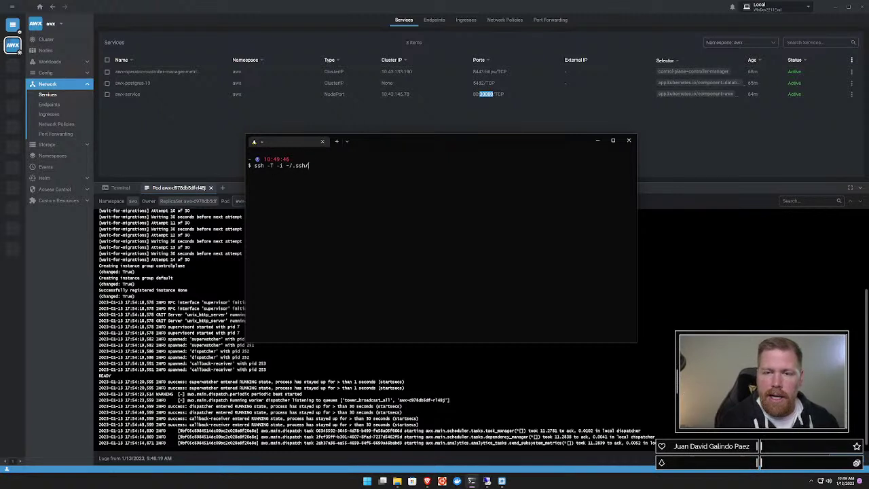
pyautogui.write('awx')
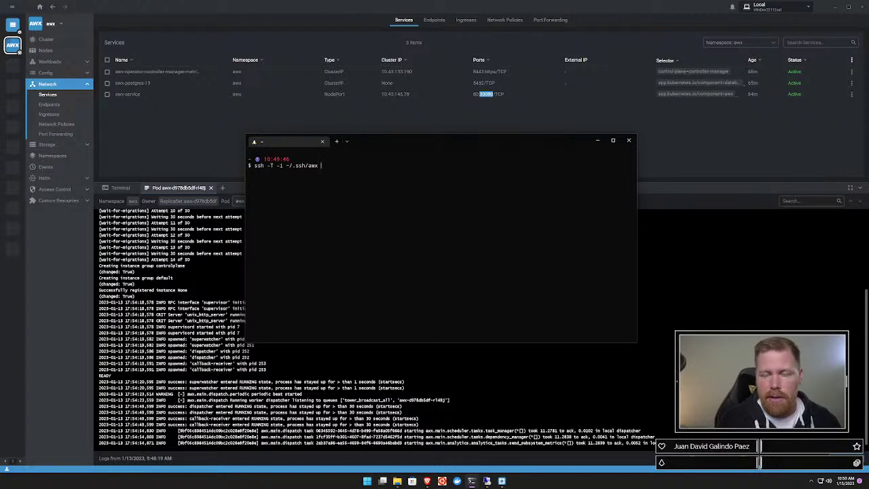
pyautogui.write('ss')
pyautogui.press('BackSpace')
pyautogui.press('BackSpace')
pyautogui.write('git')
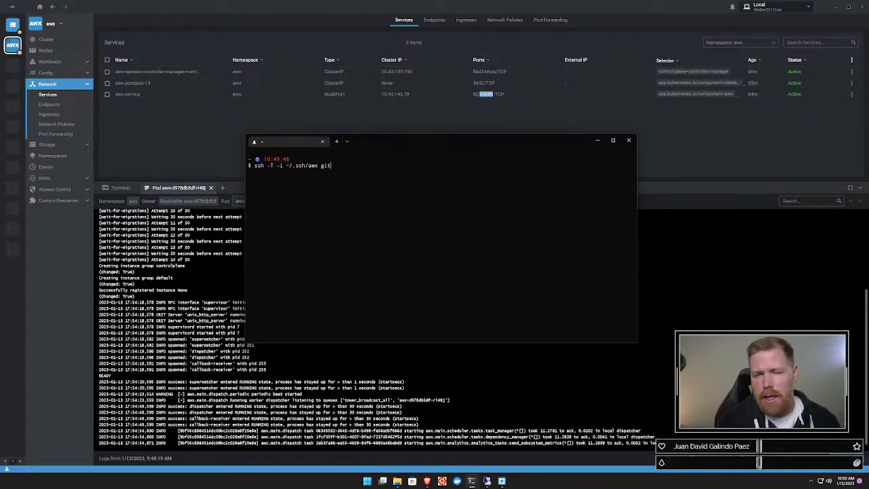
pyautogui.write('@github.com')
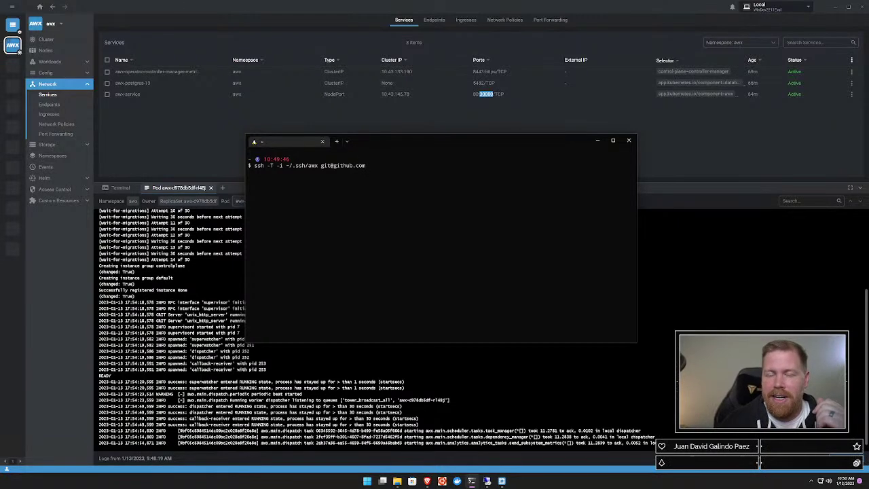
pyautogui.press('Return')
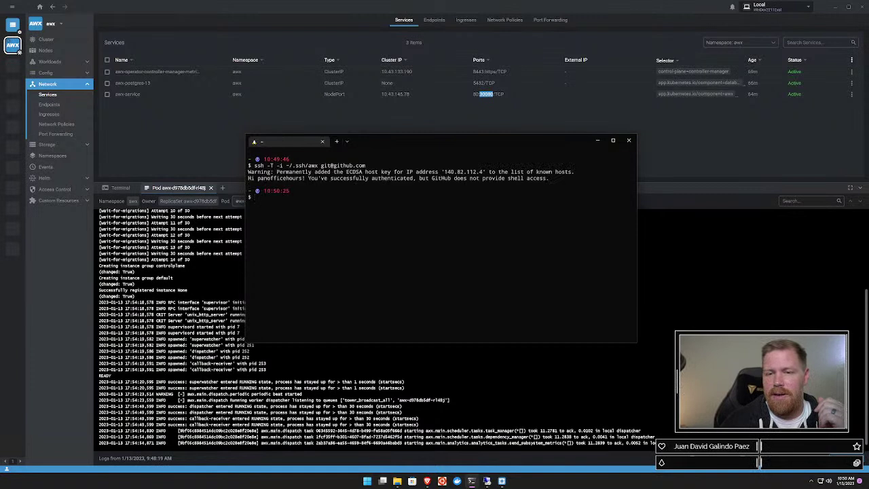
# Step: Highlight the greeting and no-shell-access message, then minimize Lens and the terminal
pyautogui.moveTo(248, 179); pyautogui.dragTo(304, 180)
pyautogui.moveTo(419, 179); pyautogui.dragTo(531, 186)
pyautogui.click(419, 232)
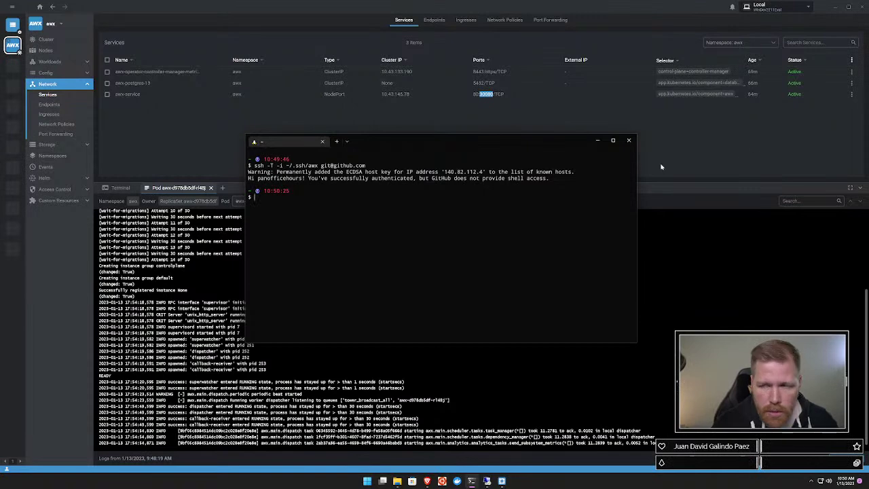
pyautogui.click(832, 6)
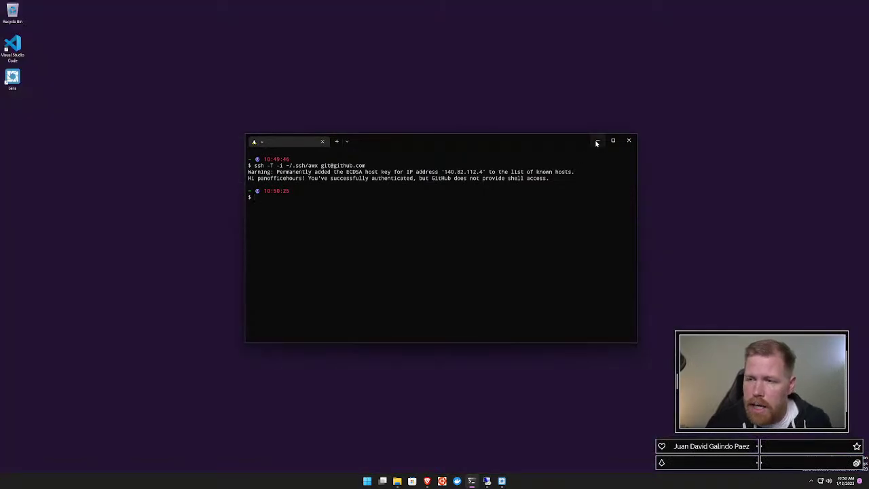
pyautogui.click(596, 142)
# Step: Start a new AWX credential named Github SCM in the Redtail organization
pyautogui.click(427, 480)
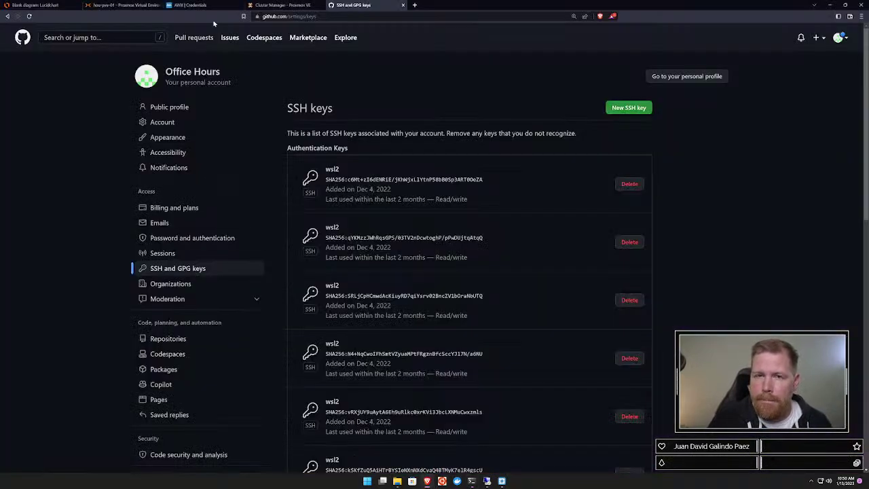
pyautogui.click(190, 4)
pyautogui.click(254, 100)
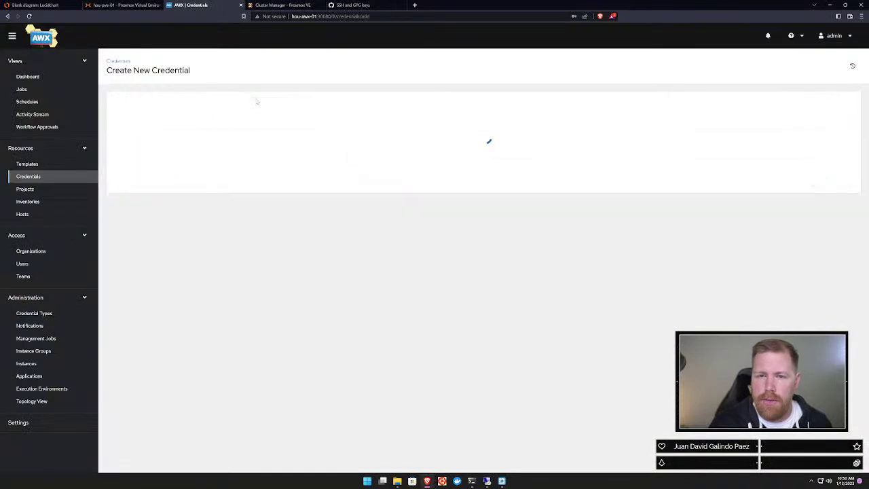
pyautogui.click(174, 118)
pyautogui.write('Github SCM')
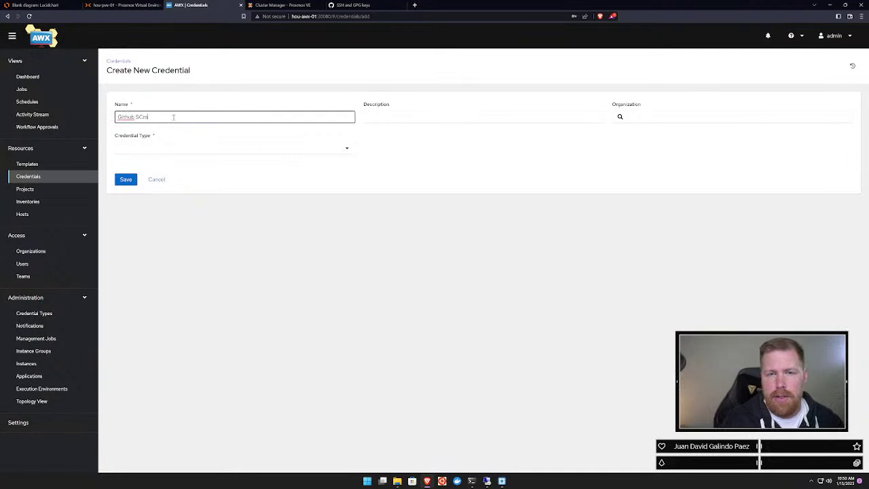
pyautogui.press('Tab')
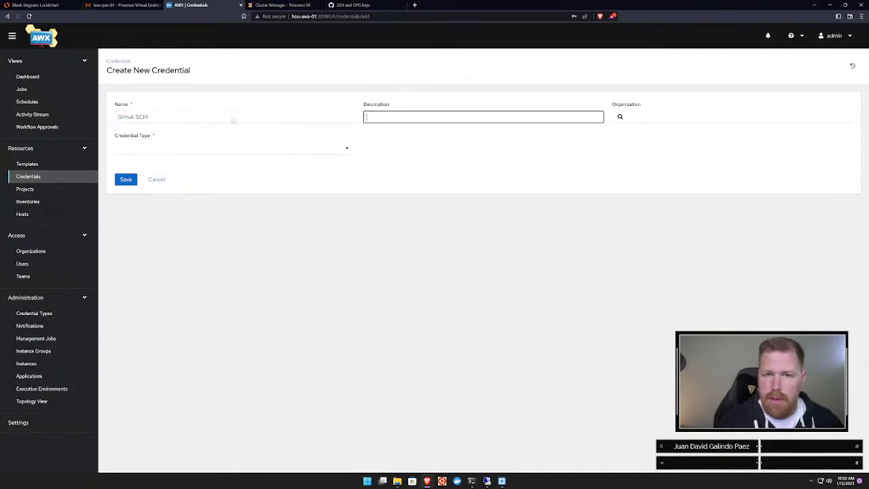
pyautogui.click(621, 117)
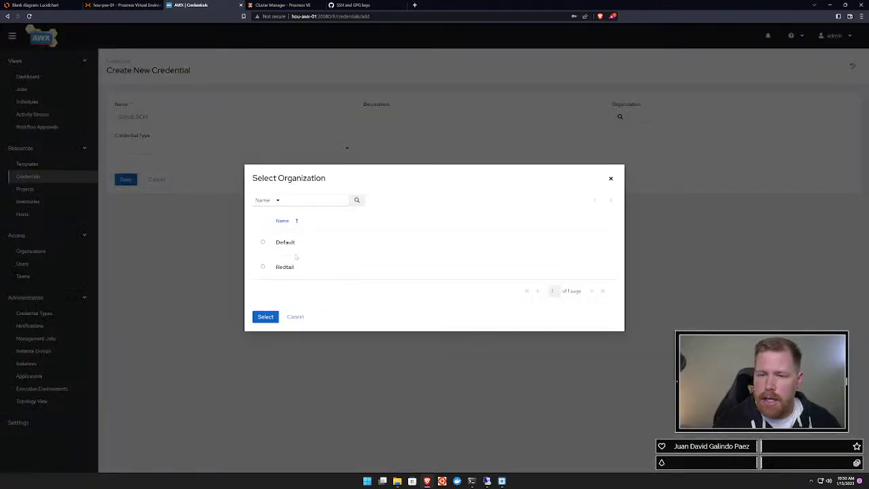
pyautogui.click(262, 275)
pyautogui.click(275, 323)
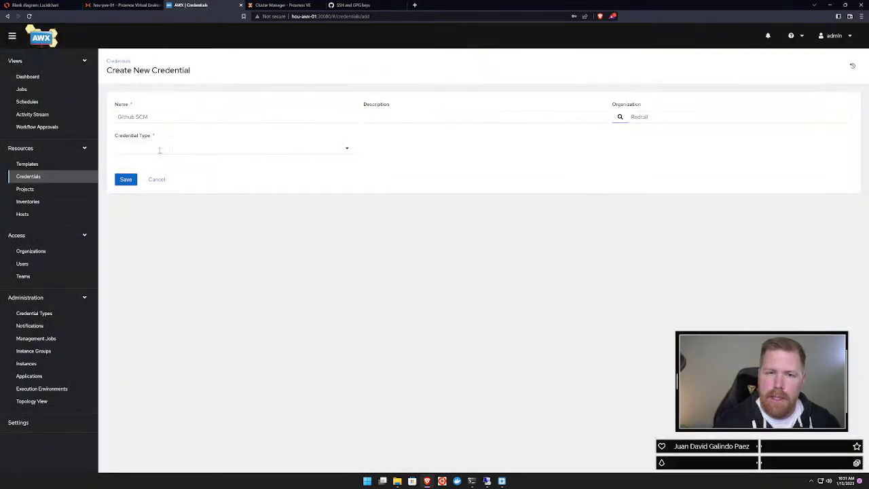
# Step: Browse through the Credential Type dropdown options
pyautogui.click(348, 150)
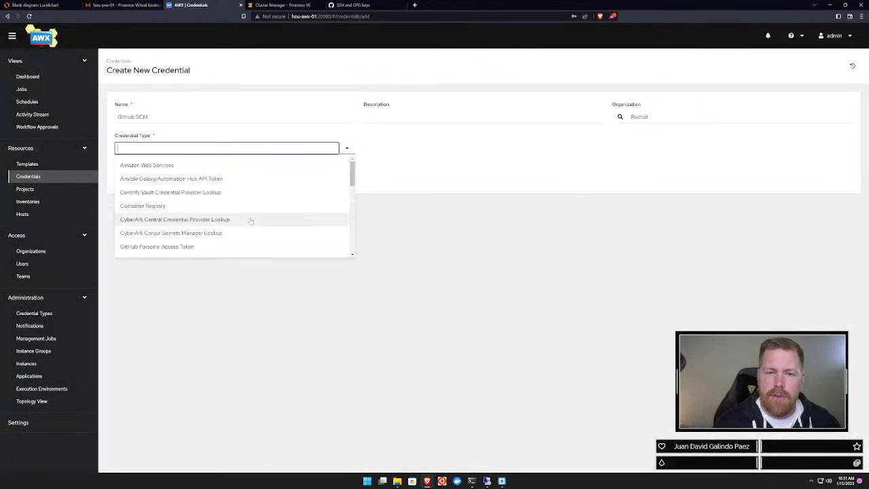
pyautogui.scroll(-5, 251, 220)
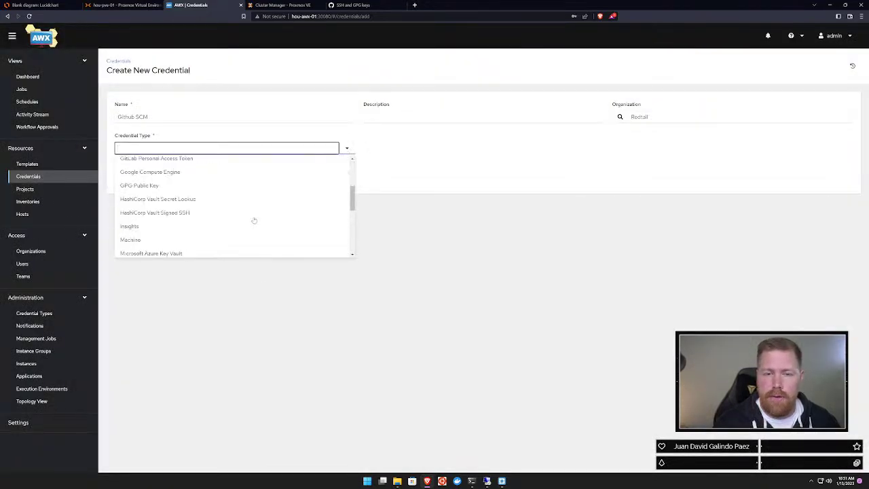
pyautogui.scroll(-3, 253, 220)
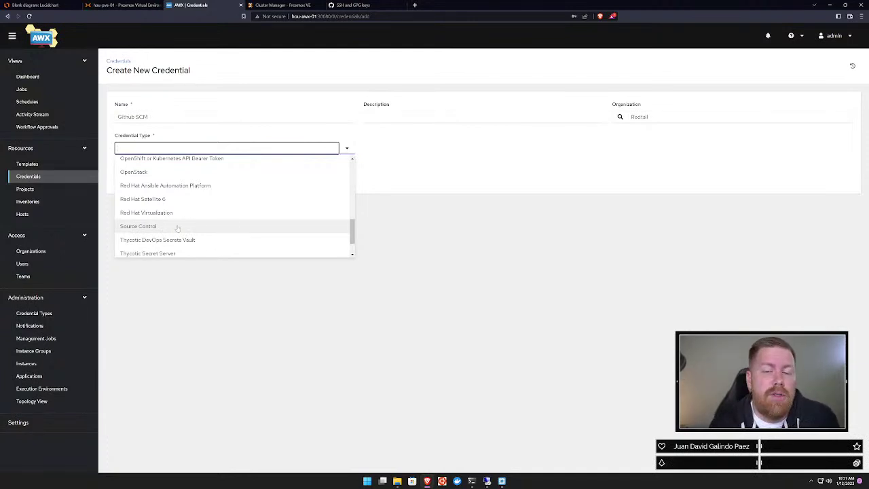
pyautogui.moveTo(352, 230); pyautogui.dragTo(351, 211)
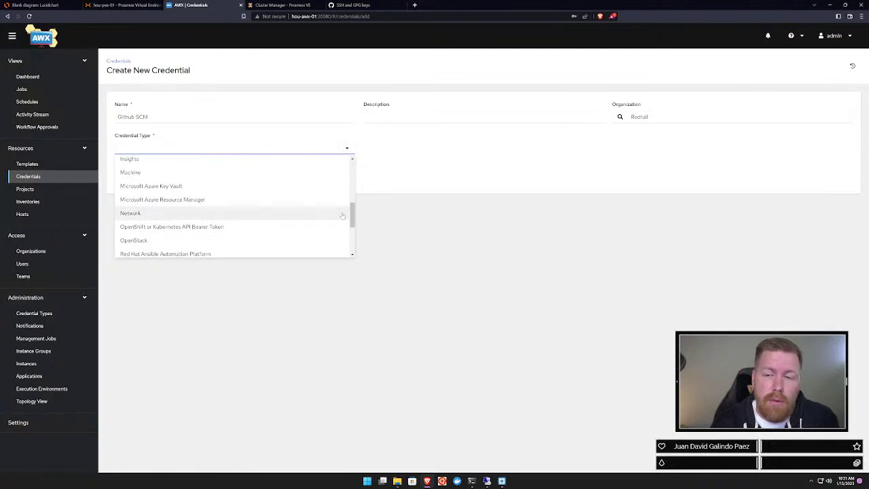
pyautogui.scroll(1, 265, 193)
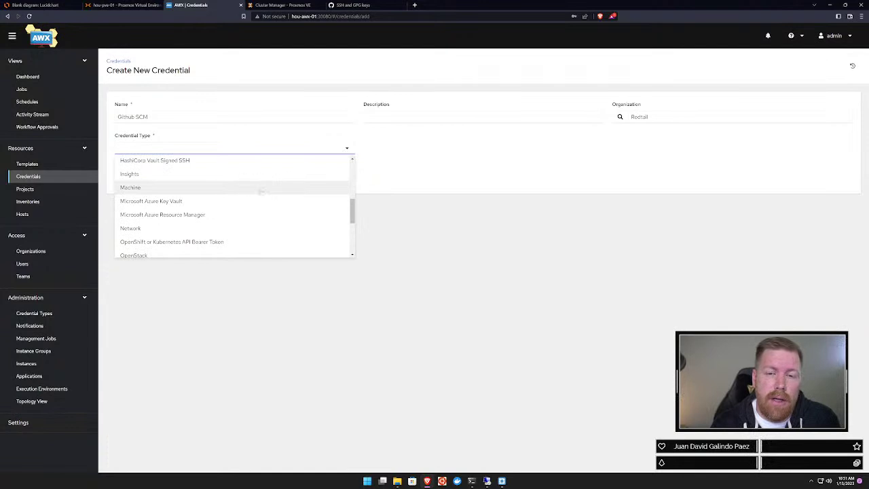
pyautogui.moveTo(352, 210); pyautogui.dragTo(352, 205)
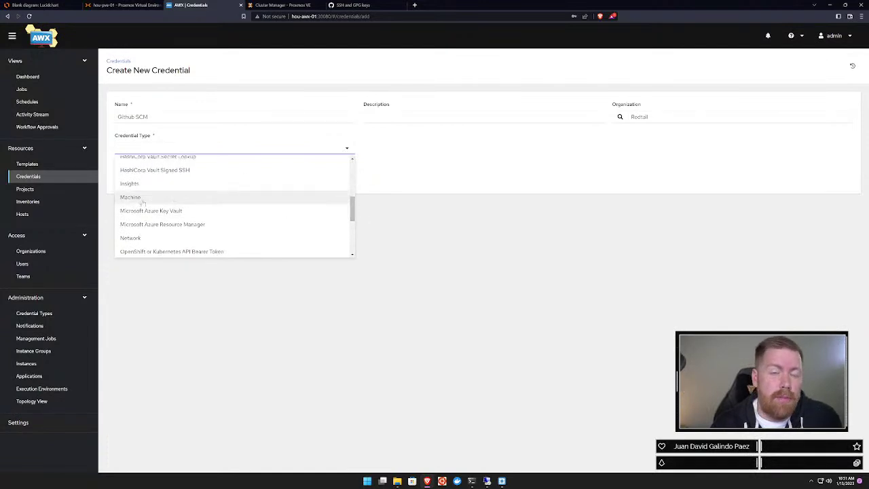
pyautogui.moveTo(352, 205); pyautogui.dragTo(356, 175)
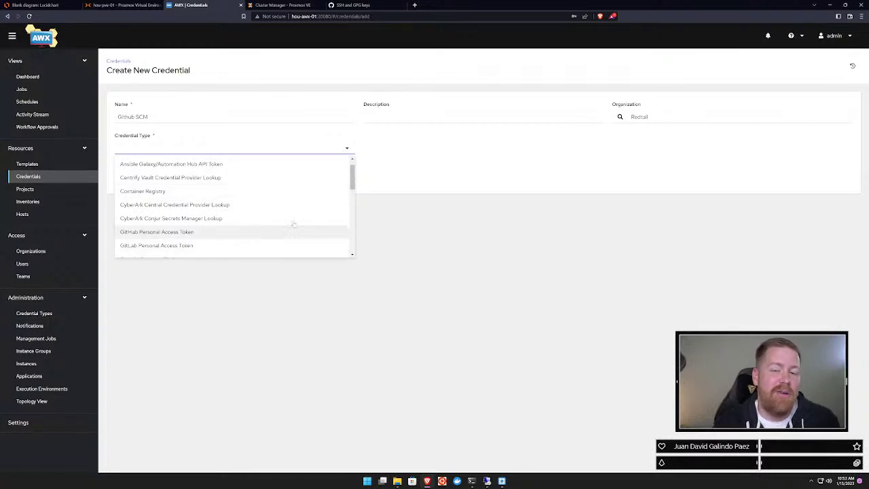
# Step: Set the Github SCM credential type to Source Control and browse for the SCM private key file
pyautogui.scroll(-1, 270, 221)
pyautogui.scroll(-2, 272, 221)
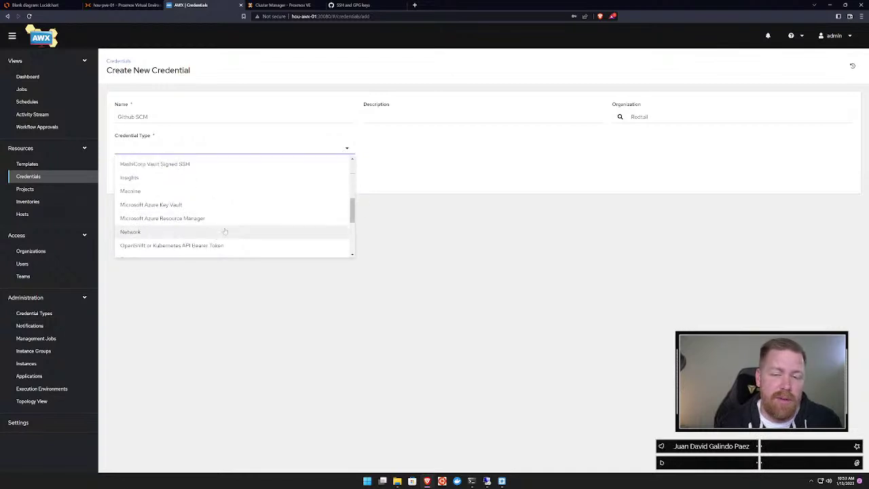
pyautogui.scroll(-3, 253, 232)
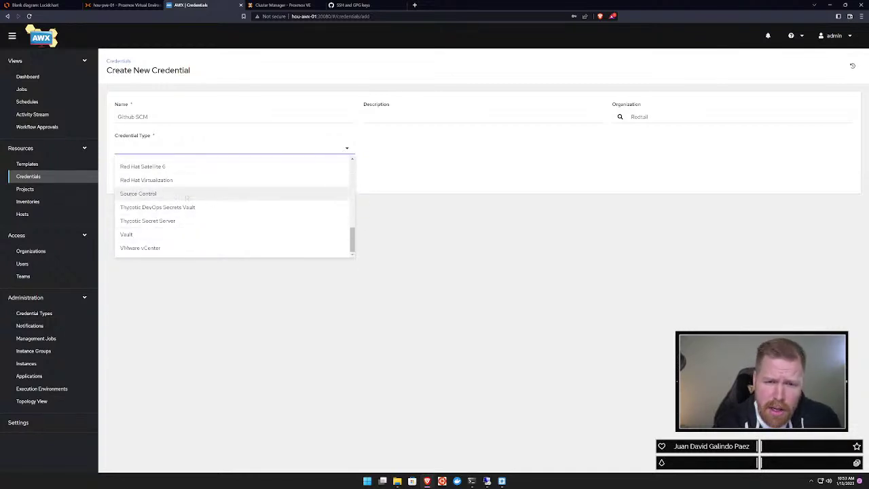
pyautogui.click(160, 194)
pyautogui.click(272, 202)
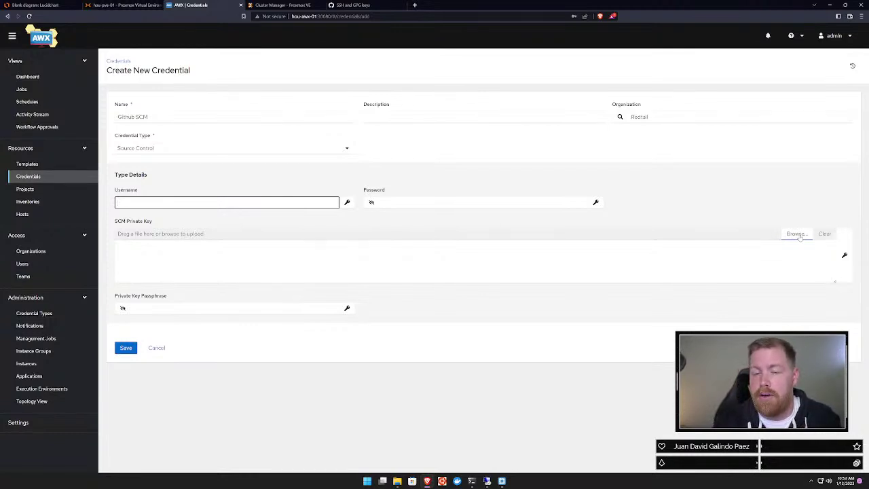
pyautogui.click(797, 234)
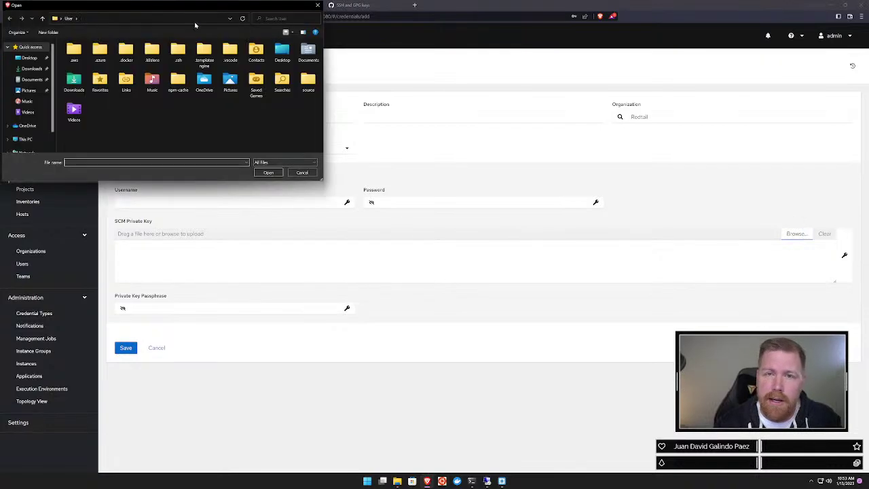
# Step: Navigate the file picker to \\wsl.localhost\Ubuntu and into the home .ssh folder
pyautogui.moveTo(207, 7); pyautogui.dragTo(408, 161)
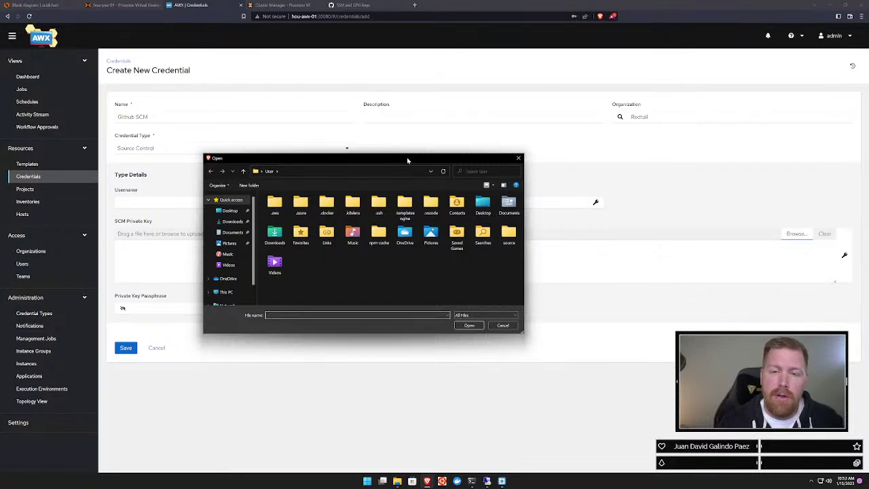
pyautogui.click(361, 169)
pyautogui.write('\\\\wsl$')
pyautogui.press('Return')
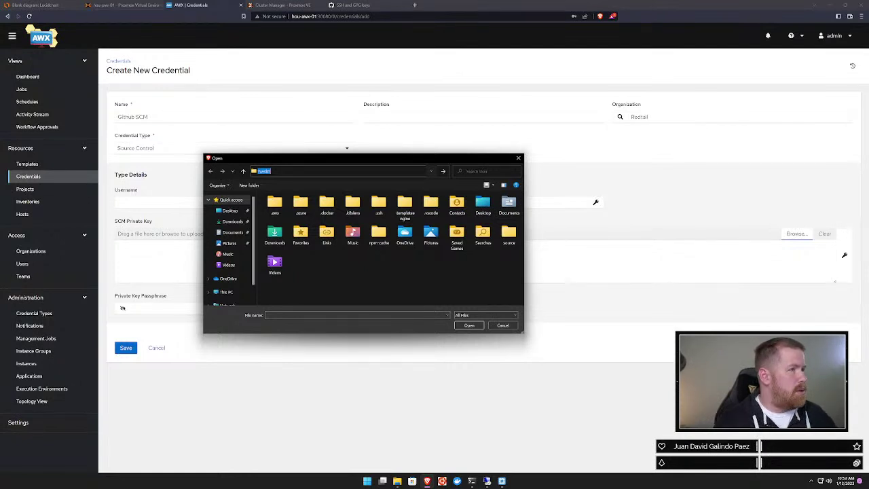
pyautogui.click(332, 171)
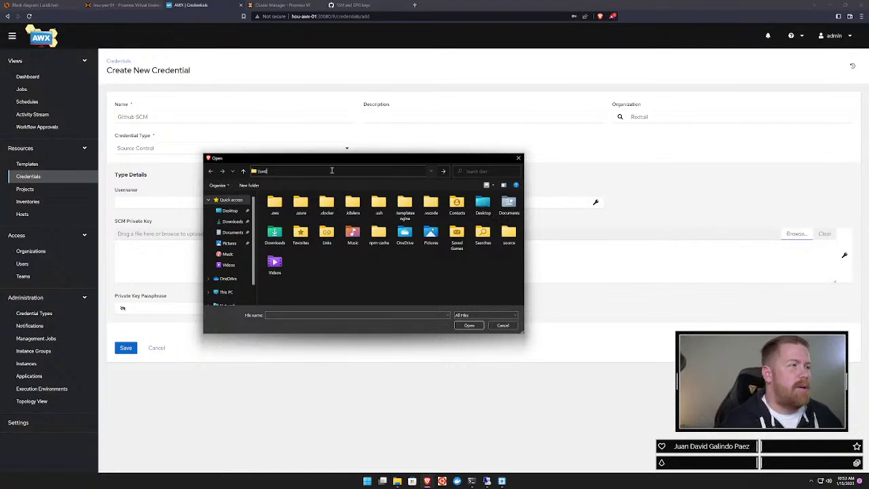
pyautogui.write('.localhost\\')
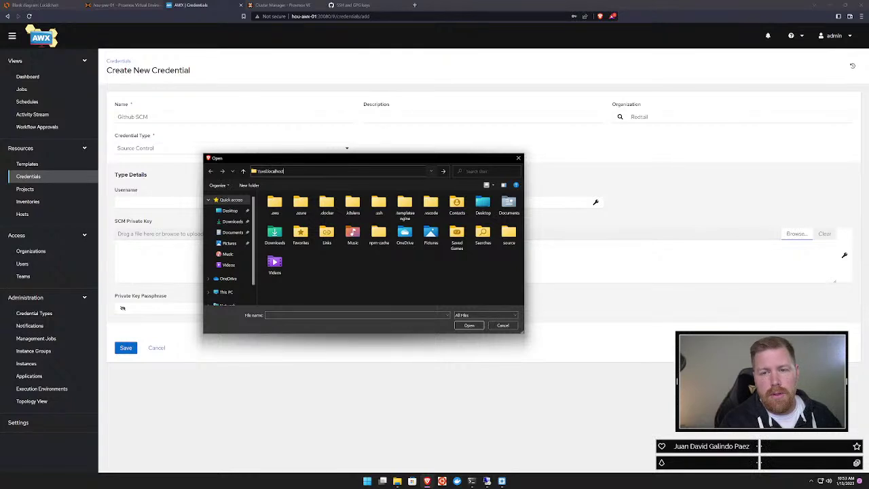
pyautogui.write('Ubuntu')
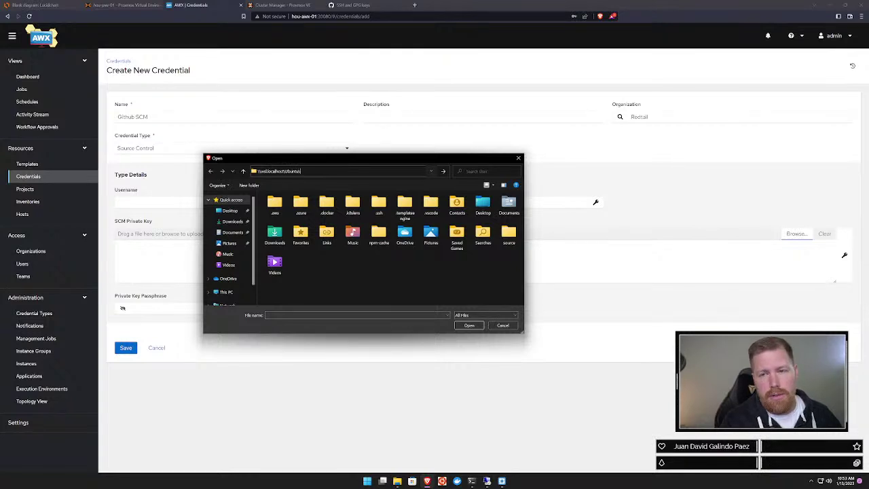
pyautogui.press('Return')
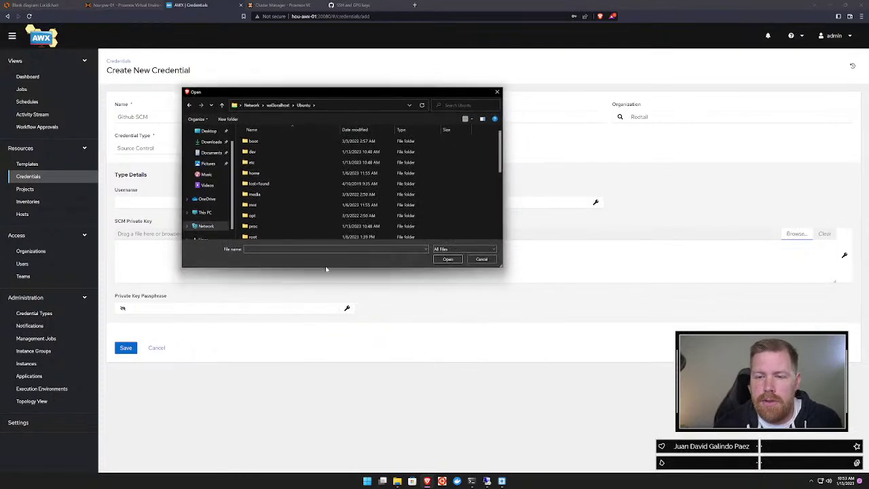
pyautogui.doubleClick(263, 173)
pyautogui.doubleClick(264, 141)
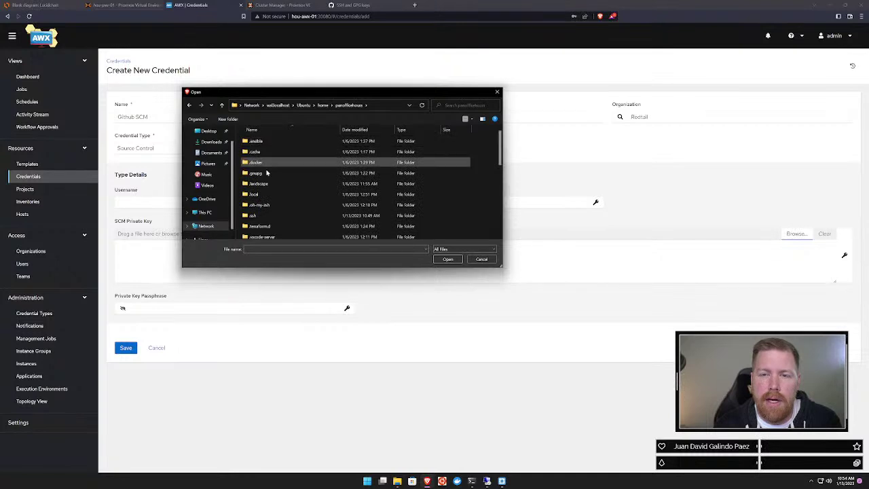
pyautogui.doubleClick(256, 216)
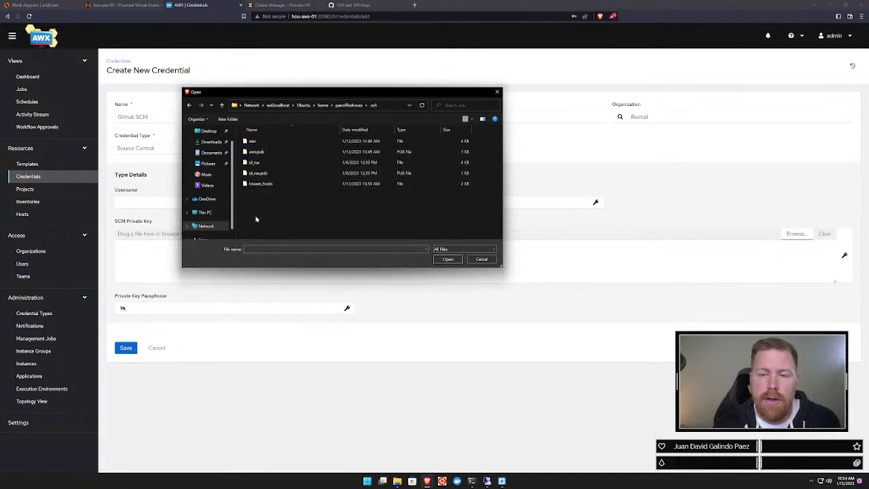
# Step: Load the awx private key into the credential and save Github SCM
pyautogui.click(262, 141)
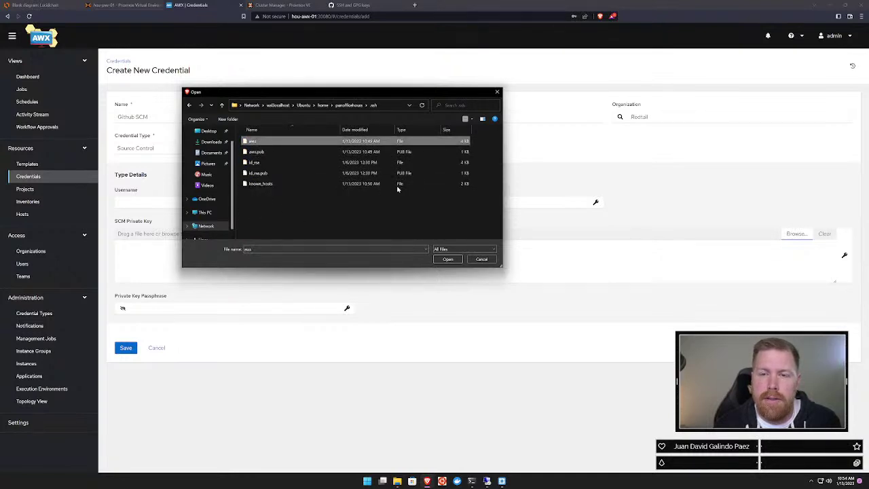
pyautogui.click(270, 156)
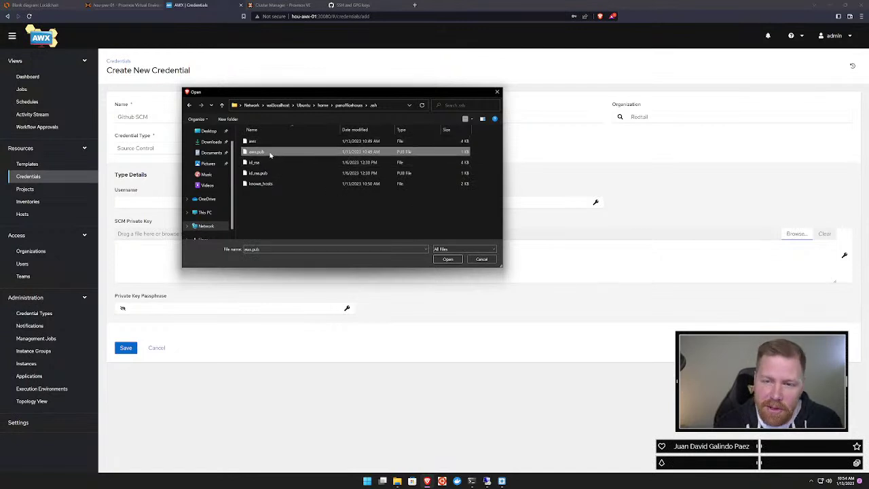
pyautogui.click(274, 142)
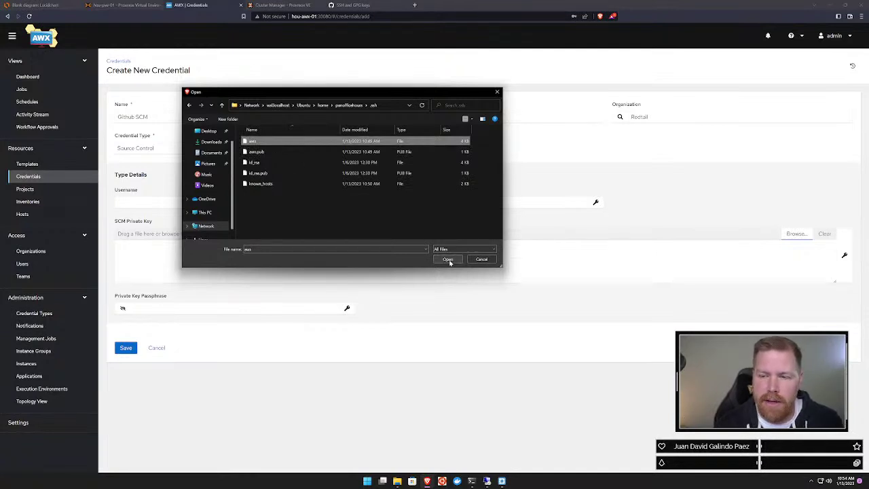
pyautogui.click(448, 260)
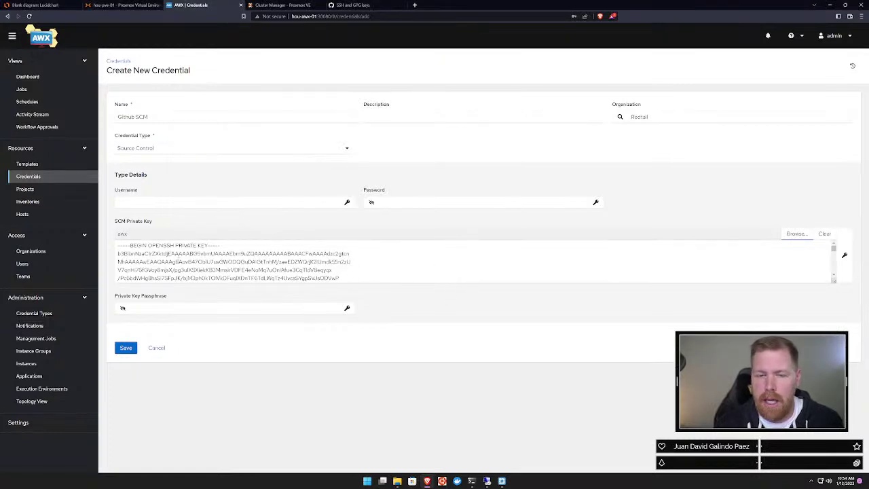
pyautogui.moveTo(117, 246); pyautogui.dragTo(223, 244)
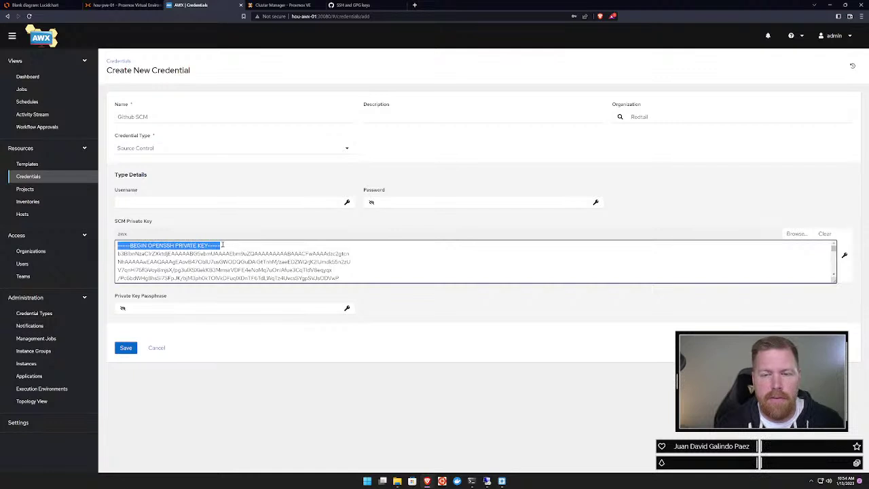
pyautogui.click(126, 351)
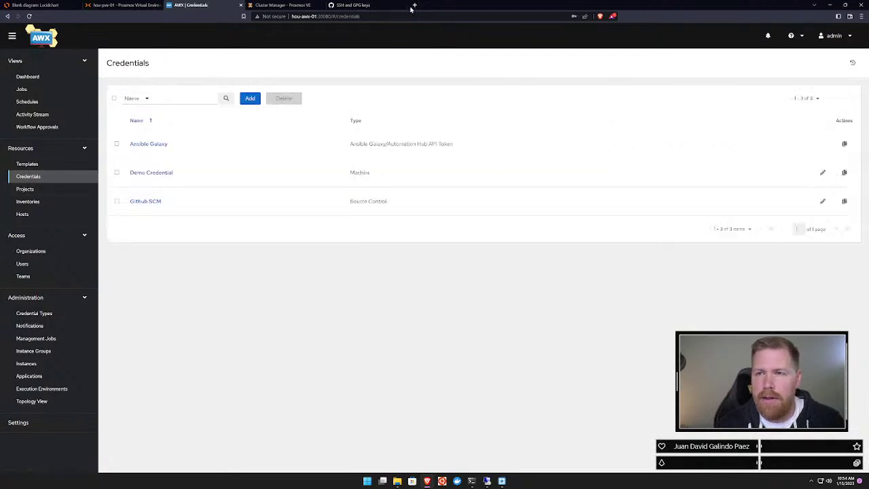
# Step: Copy the SSH clone URL of the My-First-Python-Project repository from GitHub, then return to AWX
pyautogui.click(365, 6)
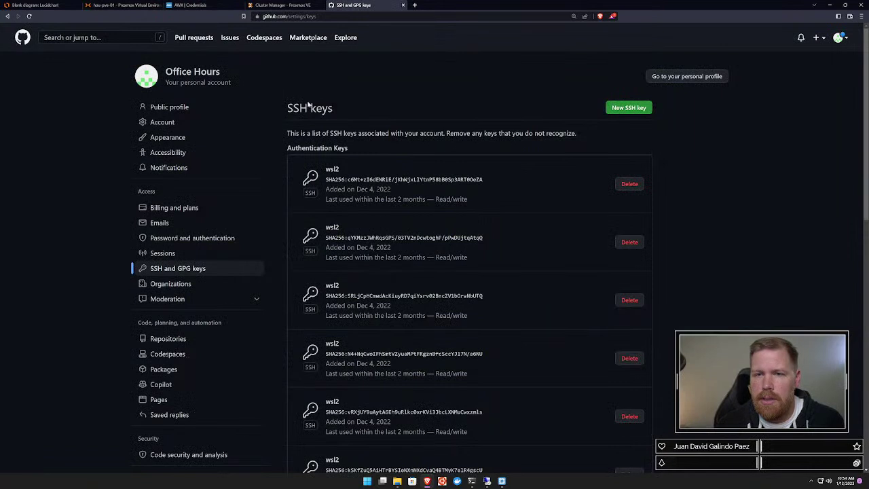
pyautogui.click(839, 37)
pyautogui.click(816, 120)
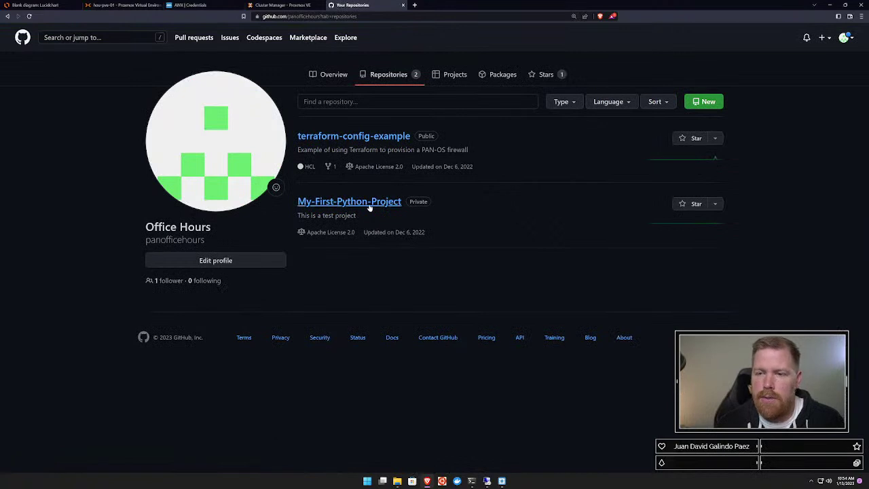
pyautogui.click(373, 205)
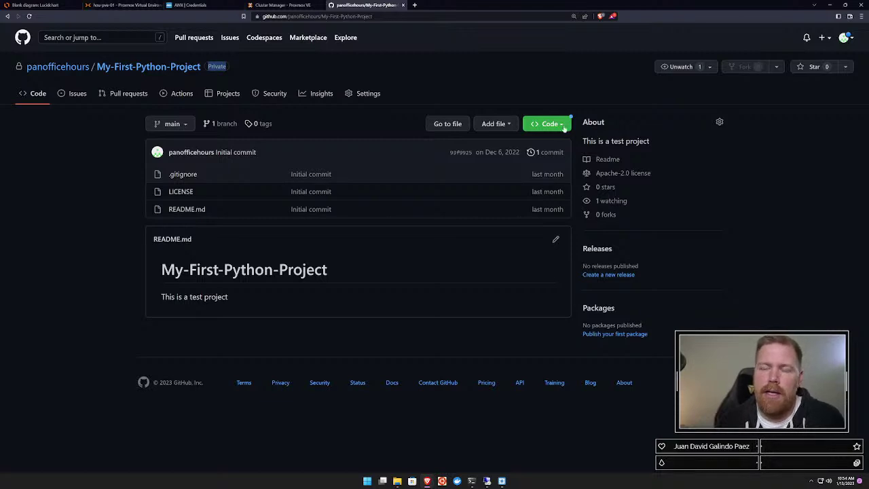
pyautogui.click(561, 129)
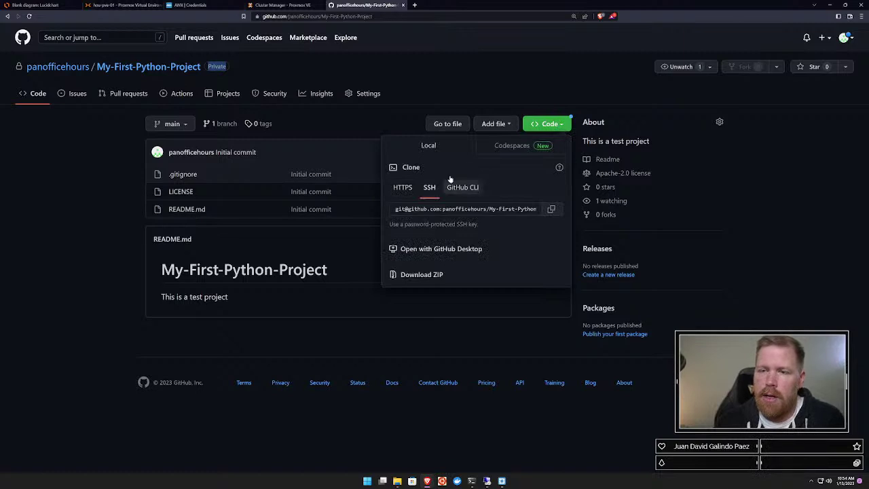
pyautogui.click(552, 208)
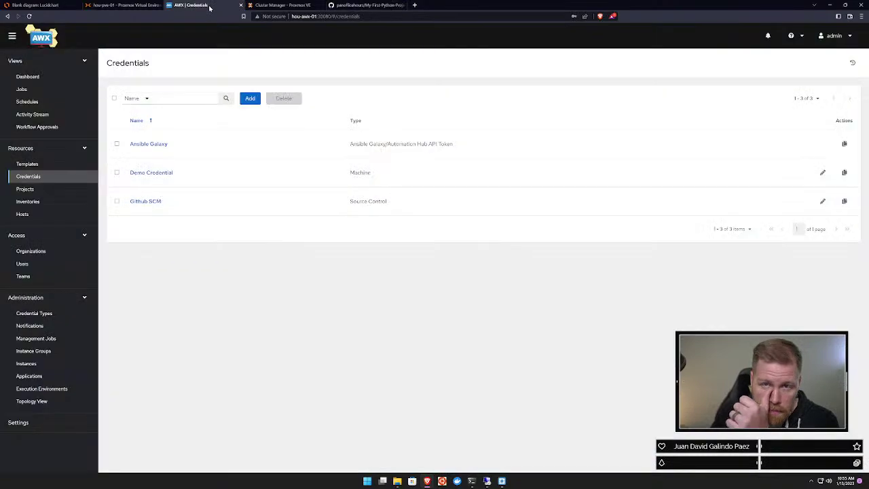
pyautogui.click(191, 5)
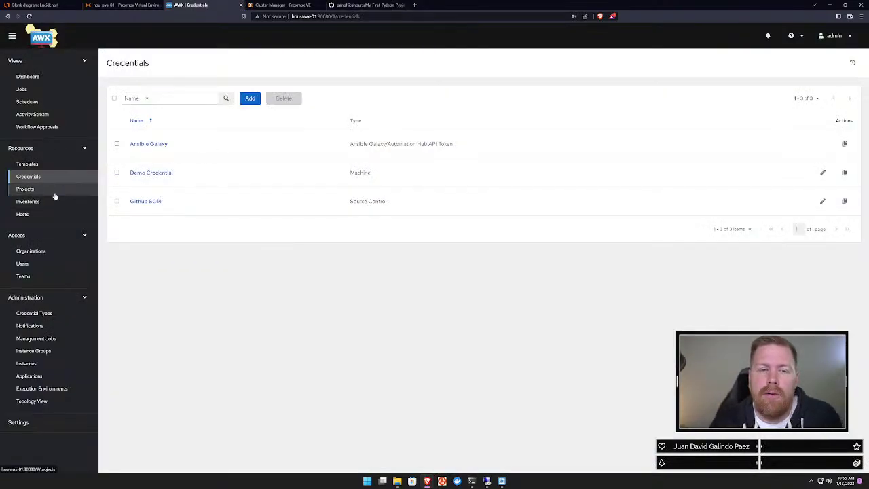
# Step: Enlarge the AWX Projects page and start a new project with Git as source control type
pyautogui.click(27, 189)
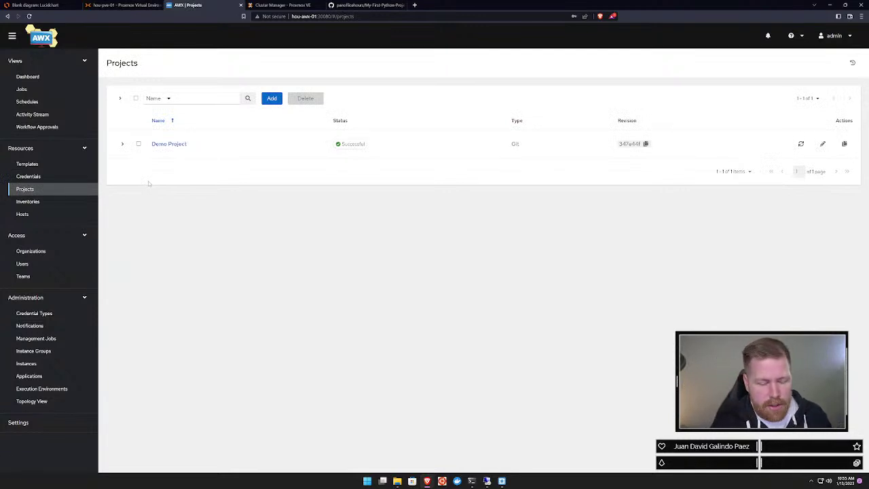
pyautogui.hotkey('ctrl', '+')
pyautogui.hotkey('ctrl', '+')
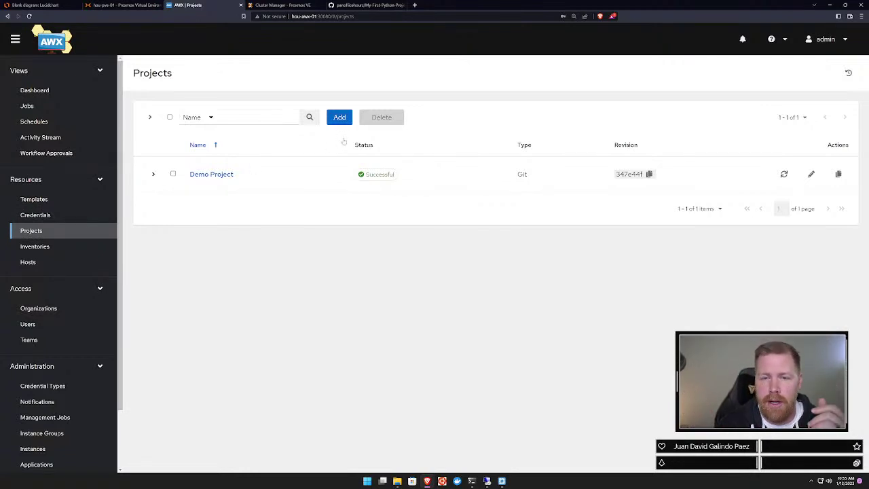
pyautogui.click(339, 117)
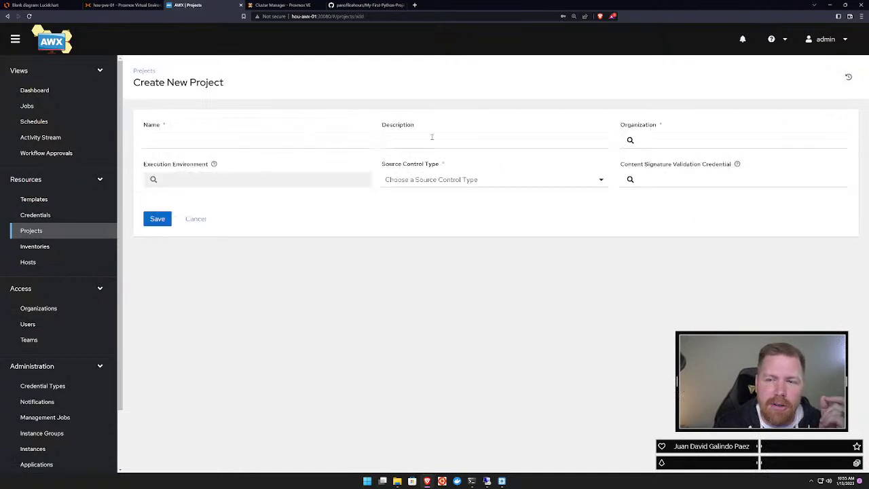
pyautogui.click(428, 179)
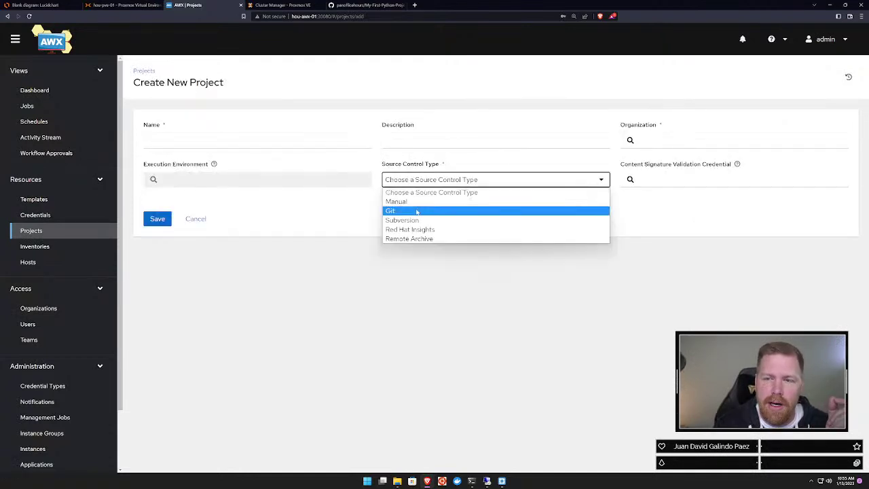
pyautogui.press('Down')
pyautogui.press('Down')
pyautogui.press('Down')
pyautogui.press('Up')
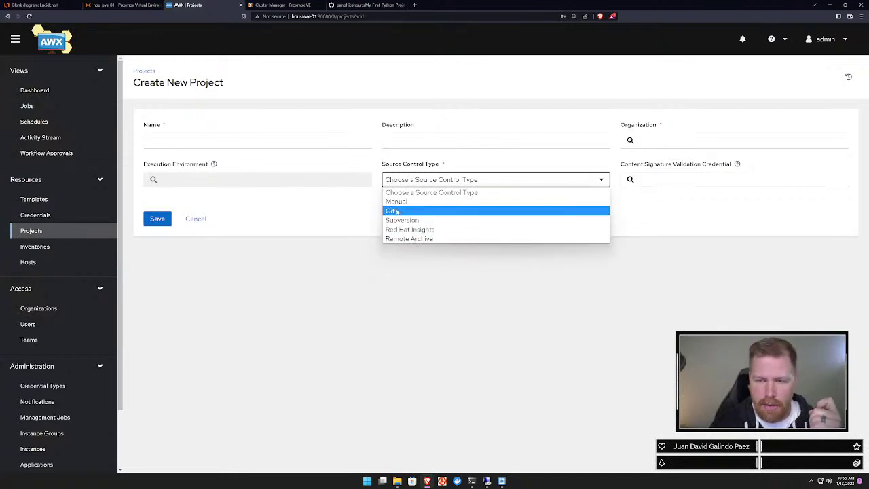
pyautogui.click(392, 211)
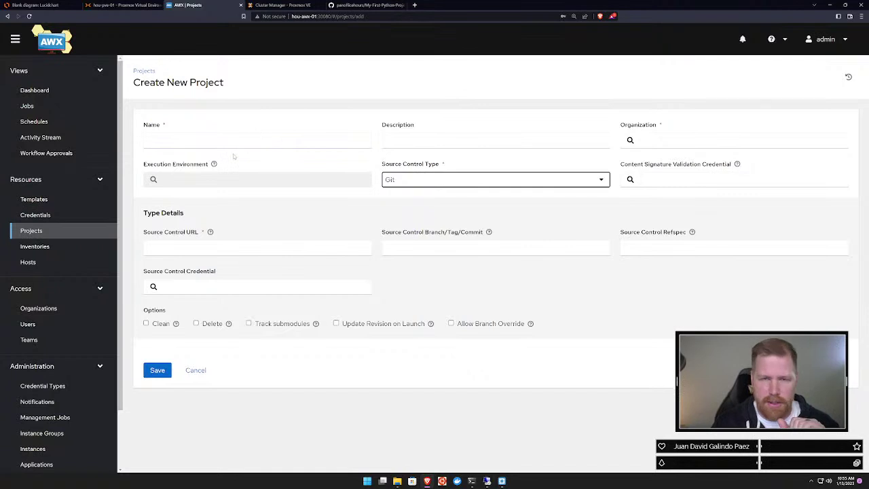
# Step: Name the project My First Python Project under Redtail, paste the Git SSH URL, and save
pyautogui.click(209, 142)
pyautogui.write('My First Python Project')
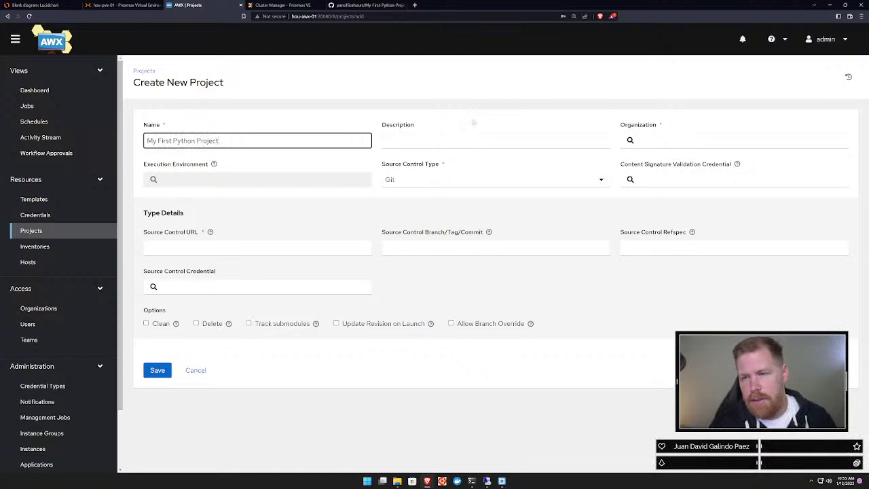
pyautogui.click(630, 139)
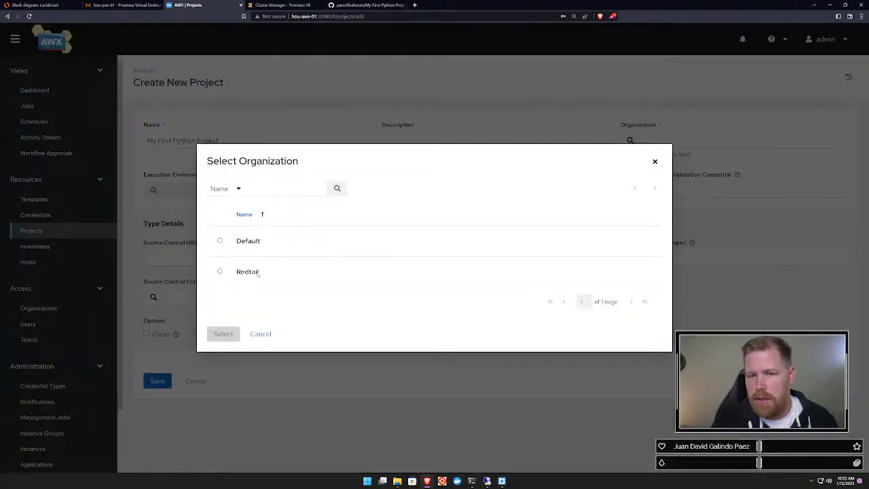
pyautogui.click(261, 273)
pyautogui.click(227, 344)
pyautogui.click(172, 180)
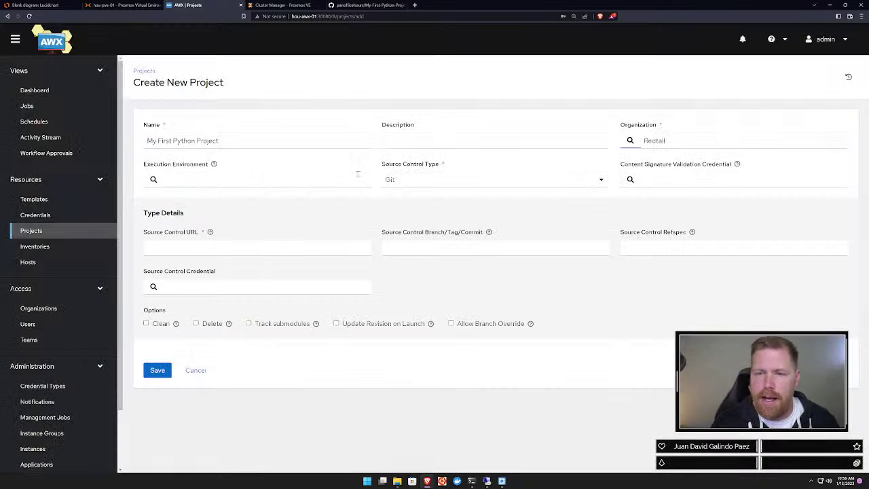
pyautogui.click(268, 251)
pyautogui.hotkey('ctrl', 'v')
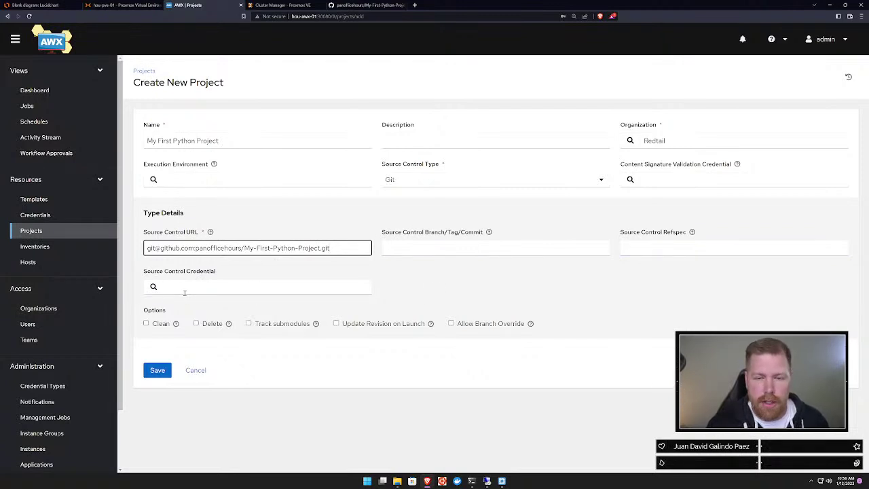
pyautogui.click(158, 372)
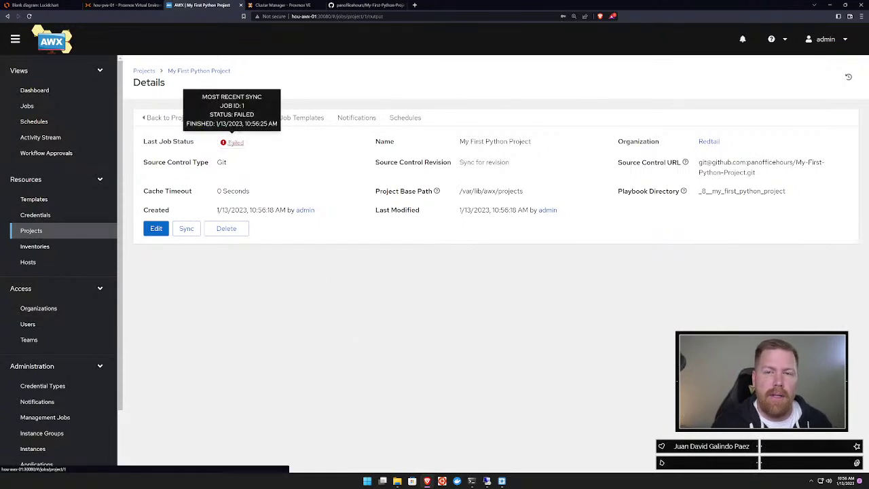
# Step: Inspect the failed sync job's Permission denied (publickey) error, then return to Projects
pyautogui.click(232, 143)
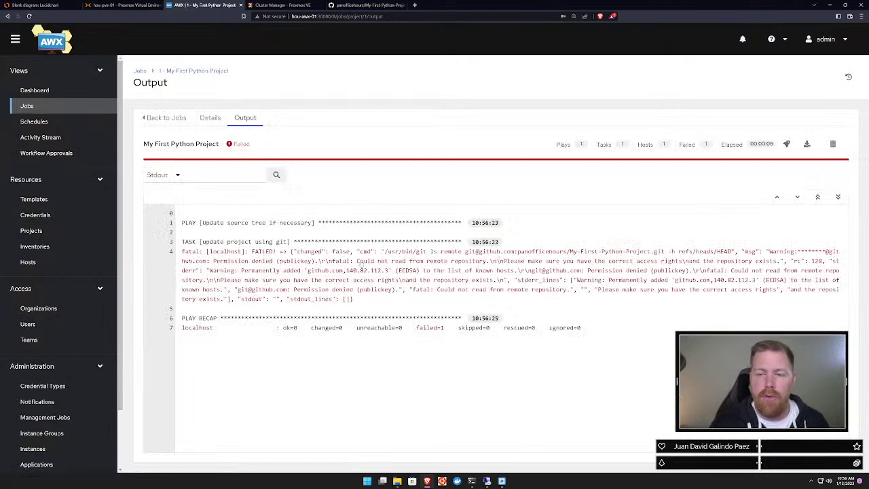
pyautogui.moveTo(356, 263); pyautogui.dragTo(686, 263)
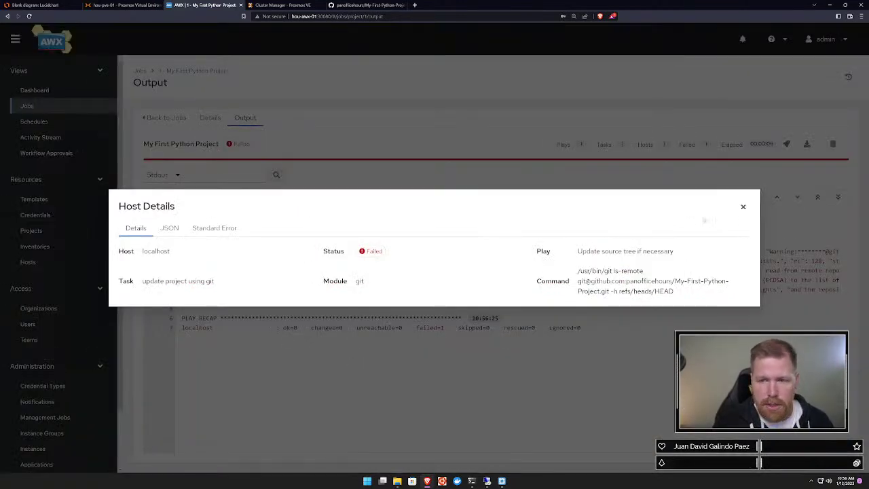
pyautogui.click(743, 207)
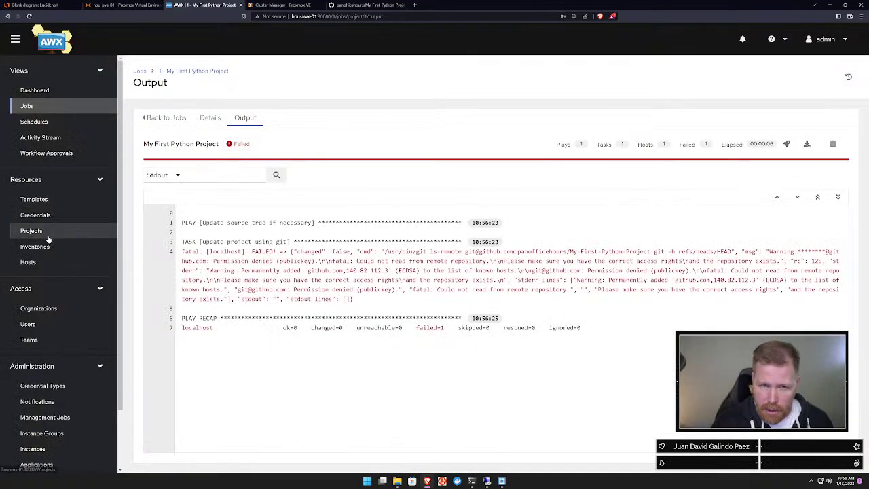
pyautogui.click(32, 230)
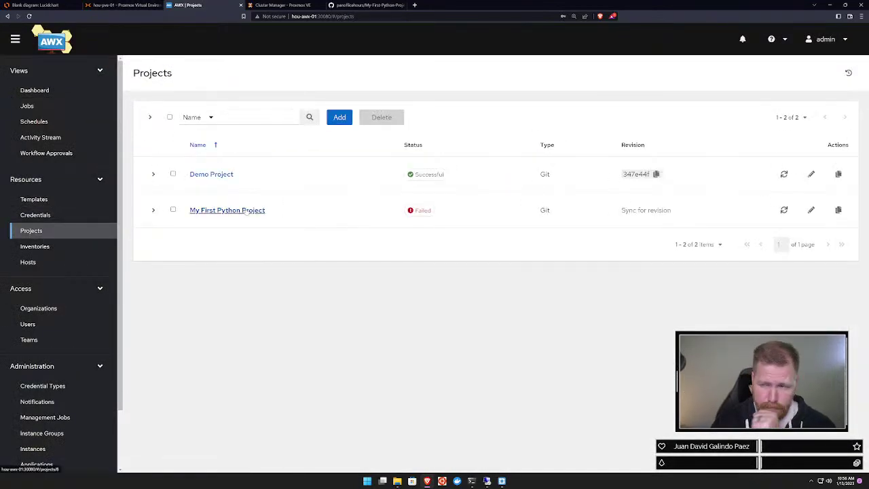
# Step: Assign the Github SCM credential to My First Python Project, save, and resync to revision 93f9925
pyautogui.click(810, 210)
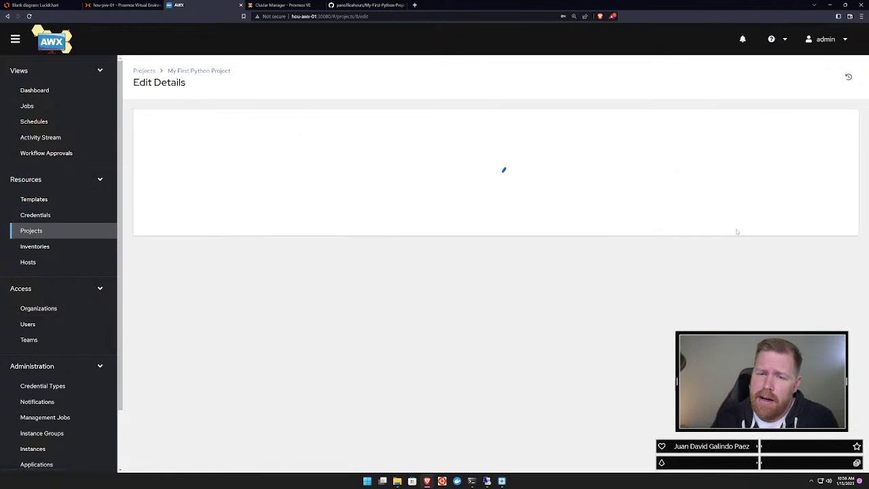
pyautogui.click(155, 288)
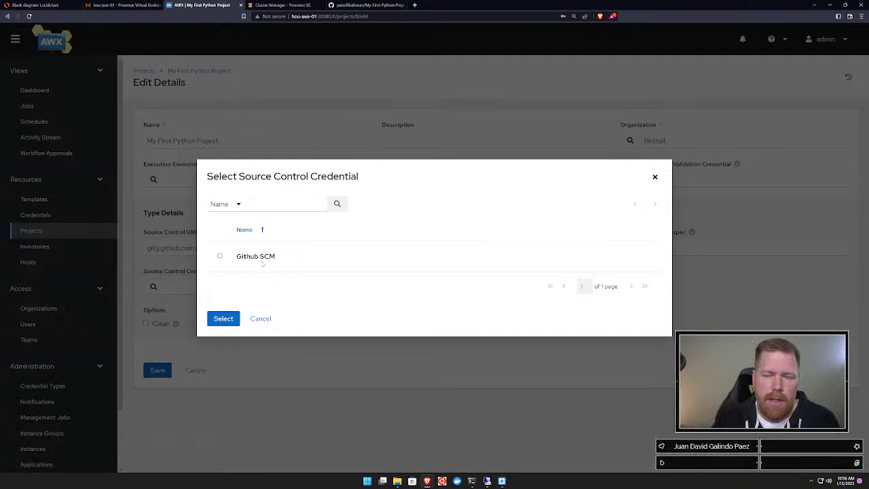
pyautogui.click(264, 260)
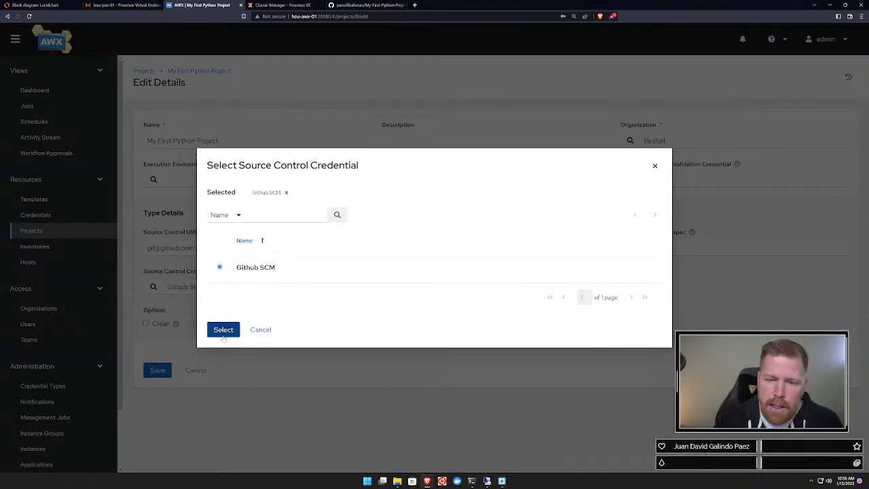
pyautogui.click(223, 331)
pyautogui.click(158, 370)
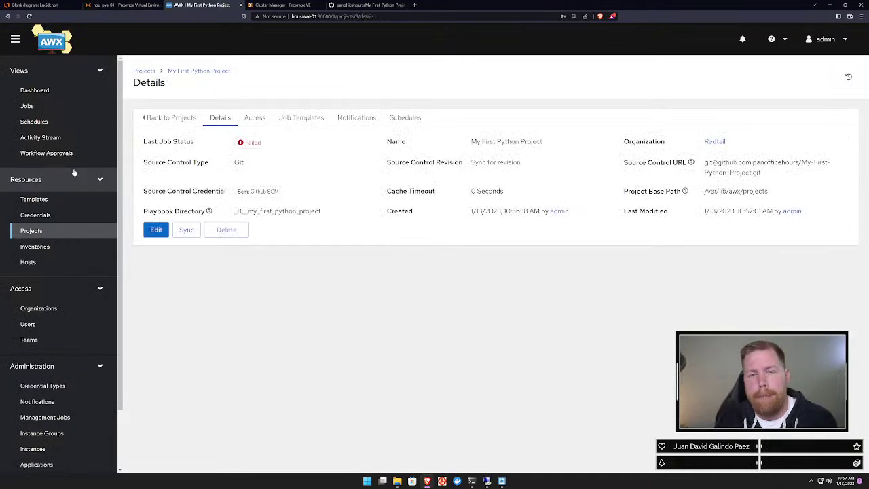
pyautogui.click(188, 230)
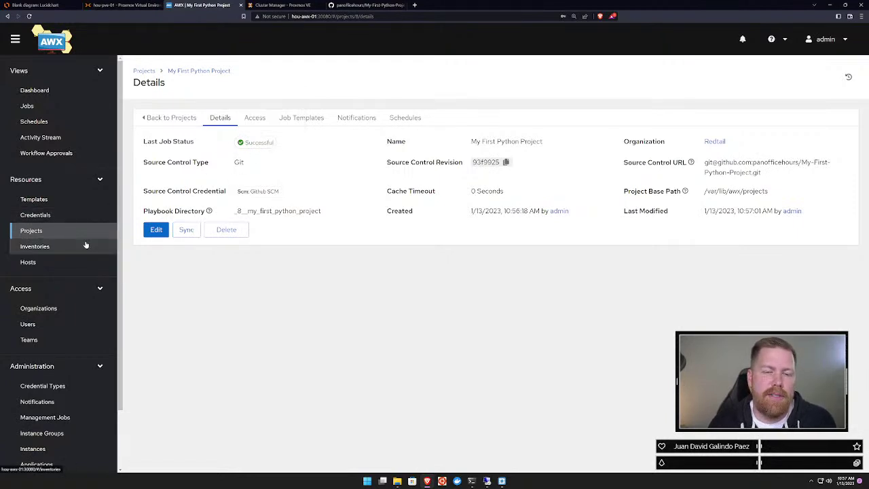
pyautogui.click(366, 6)
pyautogui.click(262, 197)
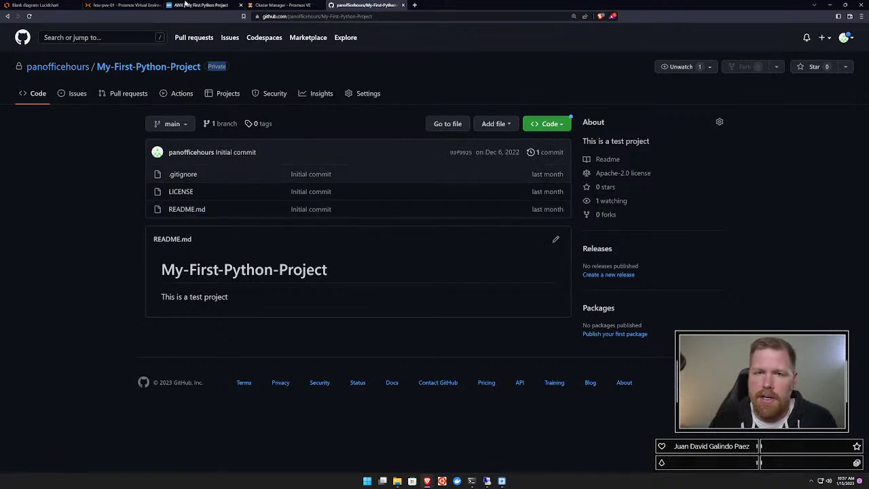
pyautogui.click(186, 5)
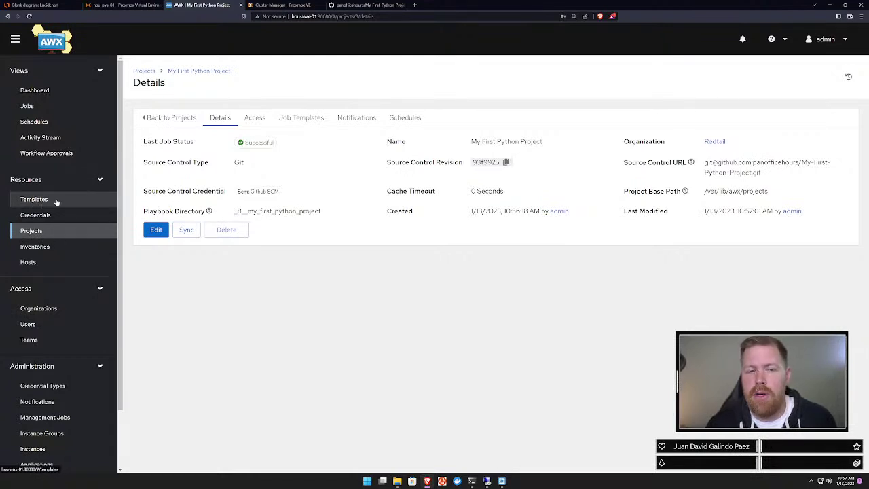
# Step: Expand Demo Job Template to view its Demo Inventory, Demo Project and Demo Credential
pyautogui.click(60, 200)
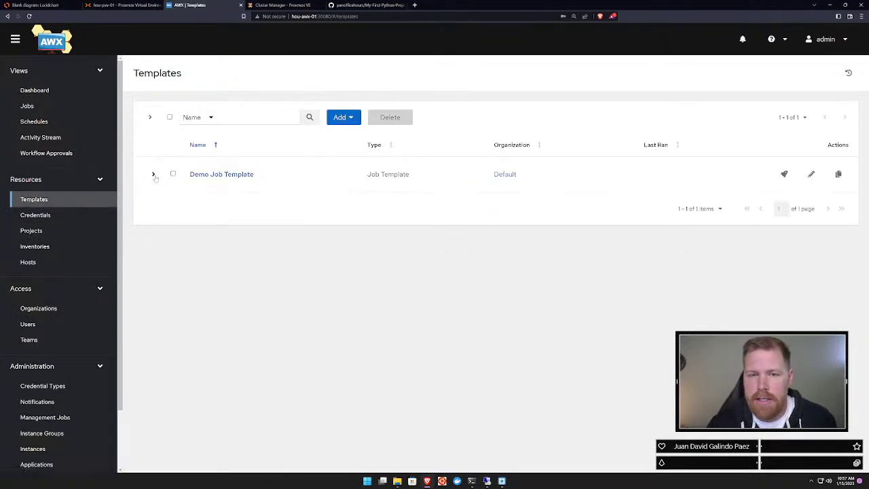
pyautogui.click(153, 174)
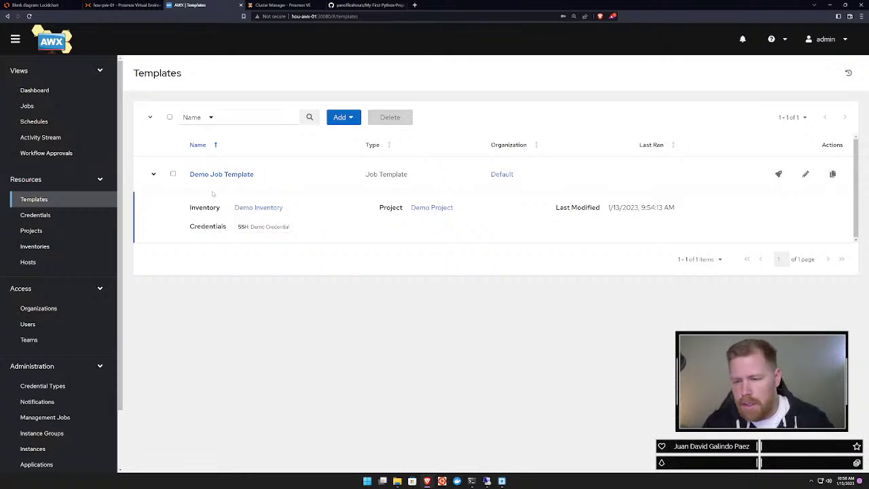
pyautogui.click(393, 5)
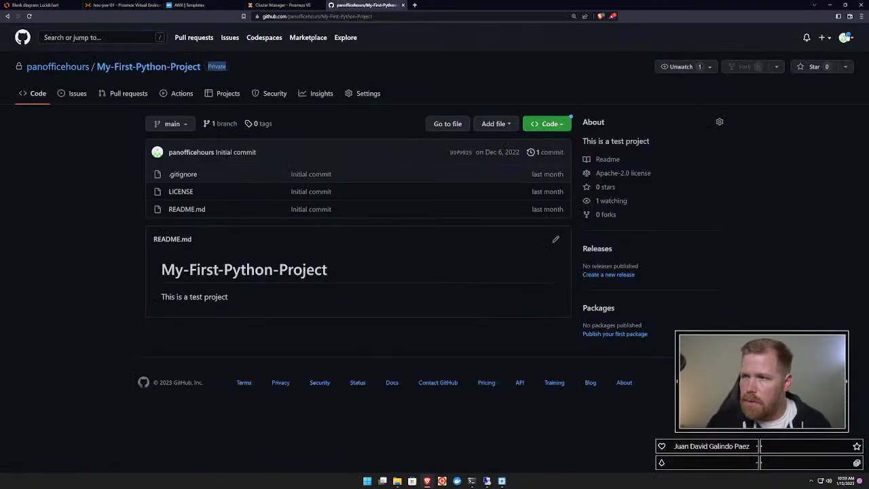
# Step: Start a new repository named Ansible-Provision-Firewall, described 'Automate firewall config on PAN-OS'
pyautogui.click(822, 39)
pyautogui.click(785, 54)
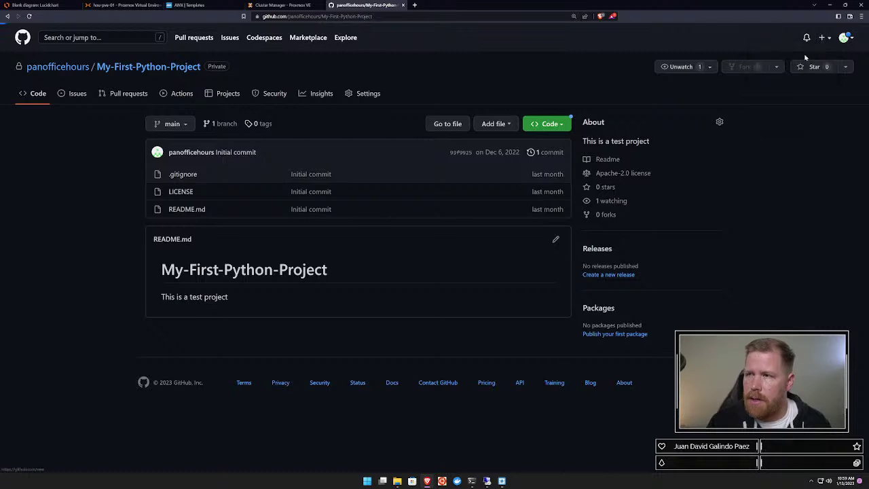
pyautogui.click(413, 150)
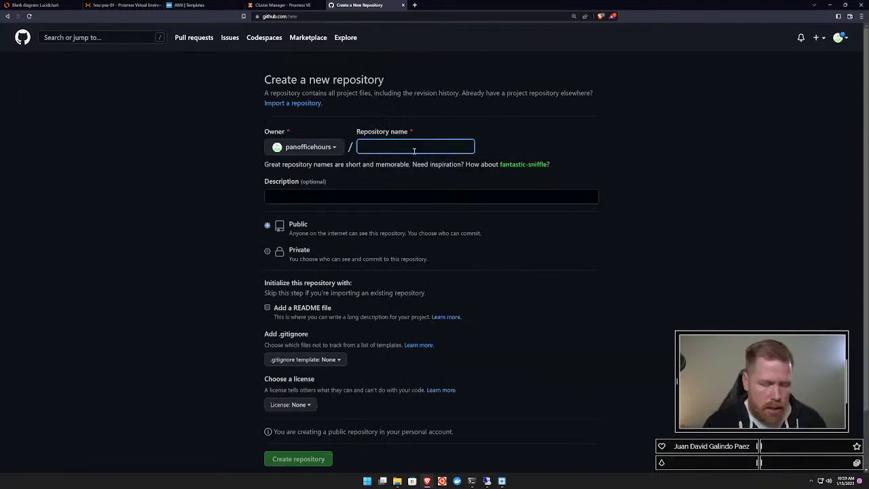
pyautogui.write('Ansible-Provision_')
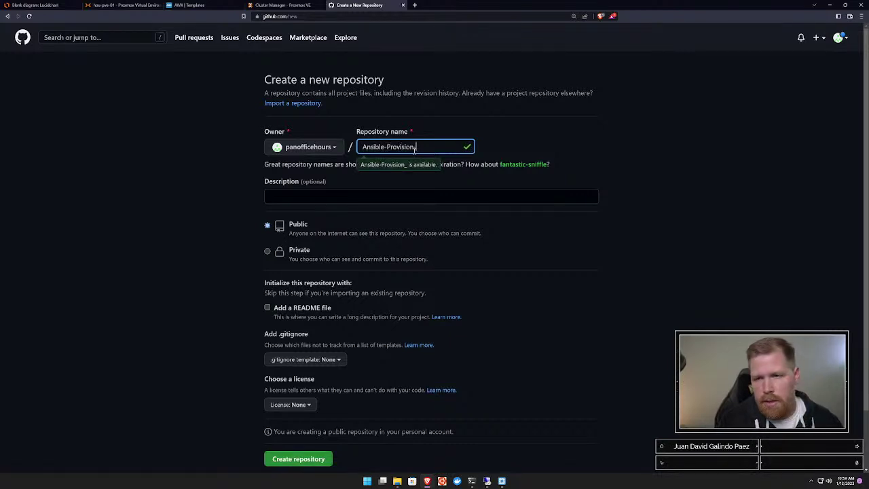
pyautogui.write('Firewall')
pyautogui.press('Tab')
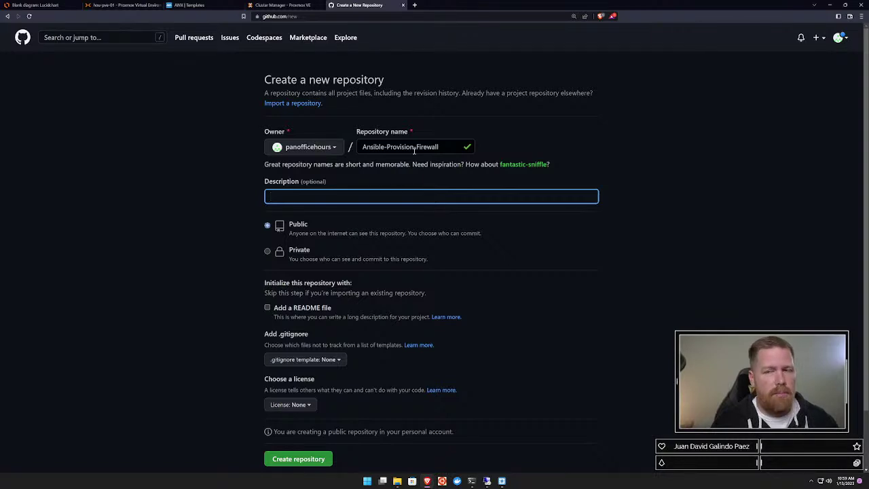
pyautogui.write('Automate firewall config on PAN-OS')
pyautogui.press('BackSpace')
pyautogui.press('BackSpace')
pyautogui.write('OS')
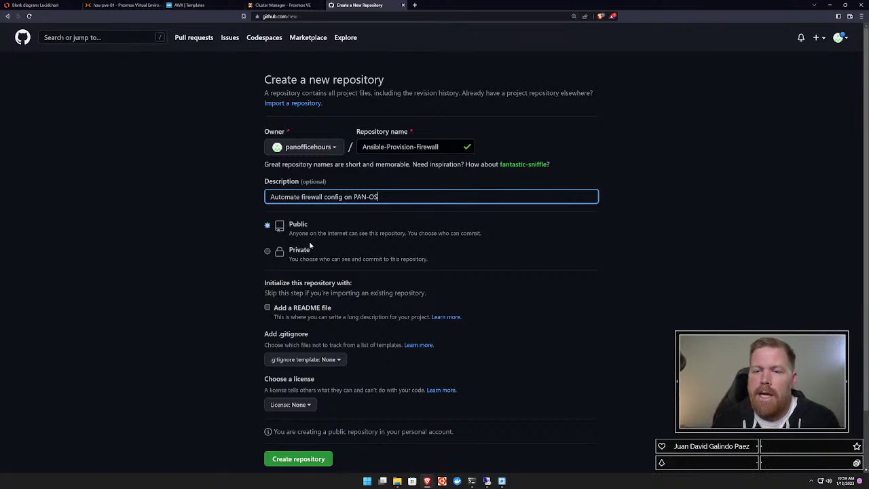
pyautogui.click(287, 254)
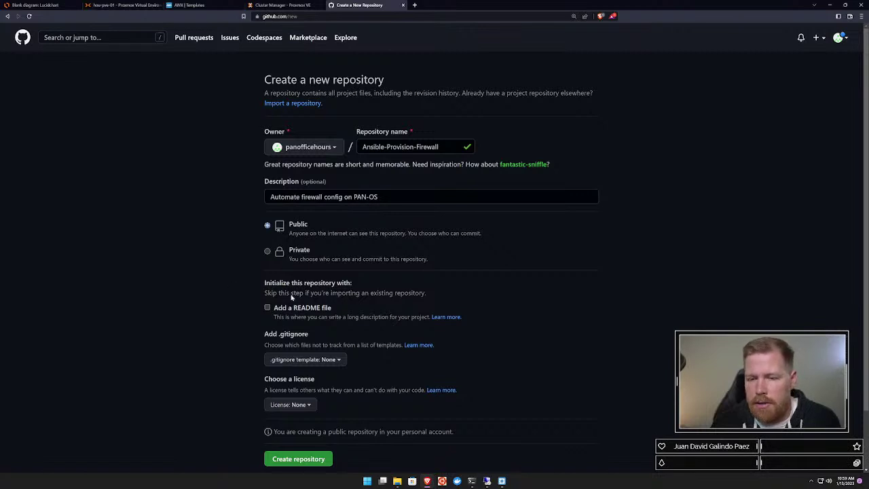
# Step: Add a README, Python .gitignore and Apache License 2.0, then create the repository
pyautogui.scroll(-1, 299, 307)
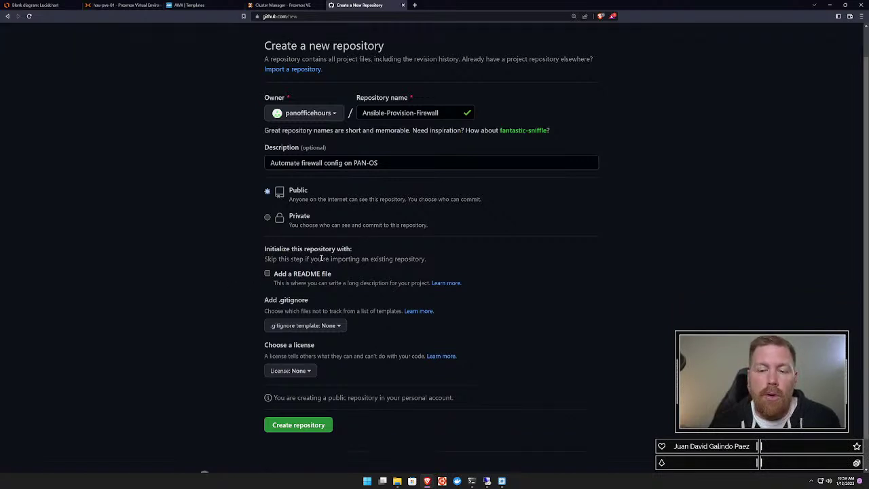
pyautogui.click(268, 274)
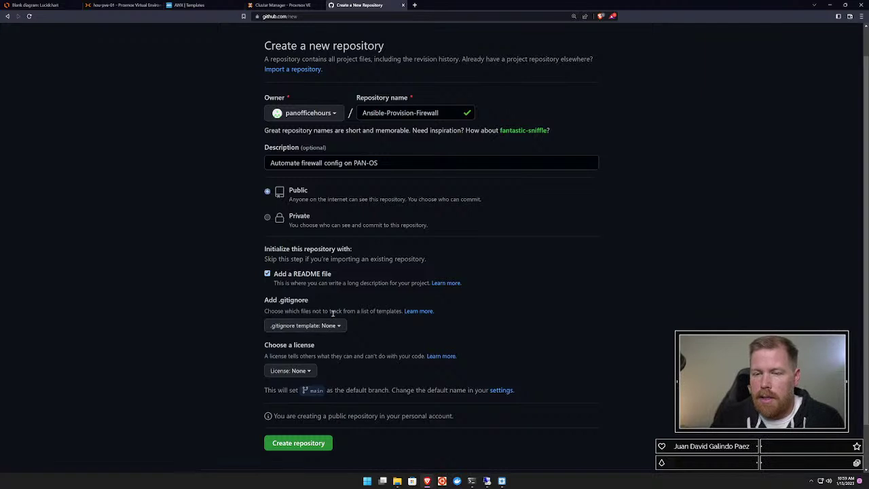
pyautogui.doubleClick(271, 299)
pyautogui.moveTo(297, 299); pyautogui.dragTo(309, 299)
pyautogui.scroll(-1, 390, 319)
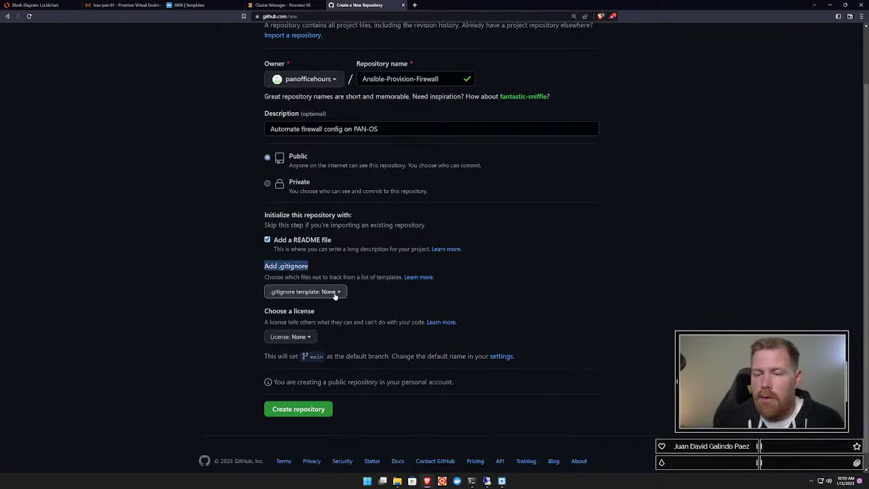
pyautogui.click(338, 292)
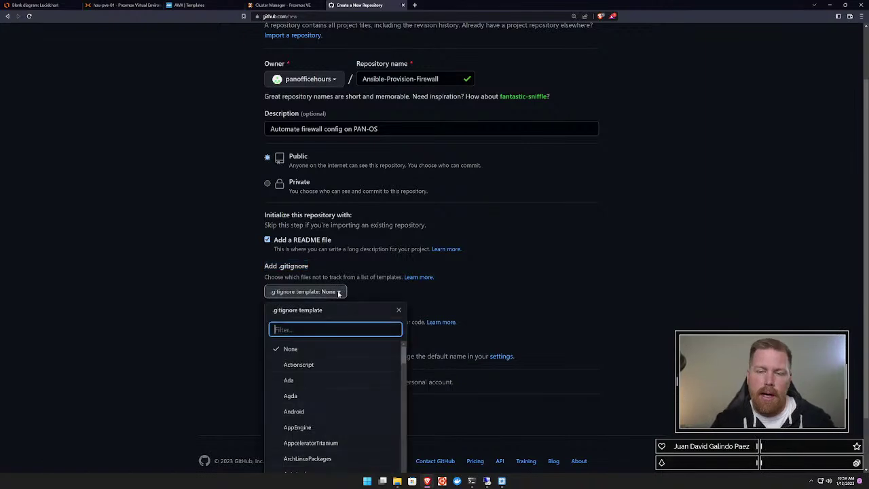
pyautogui.write('python')
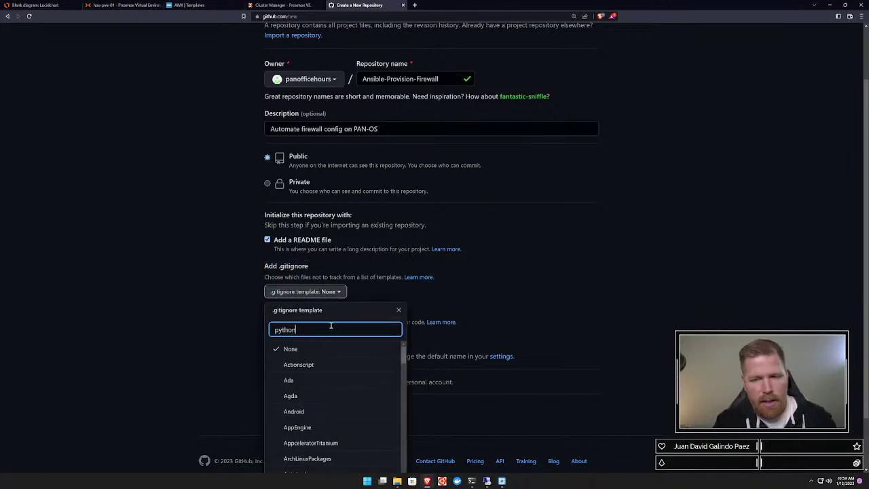
pyautogui.click(308, 349)
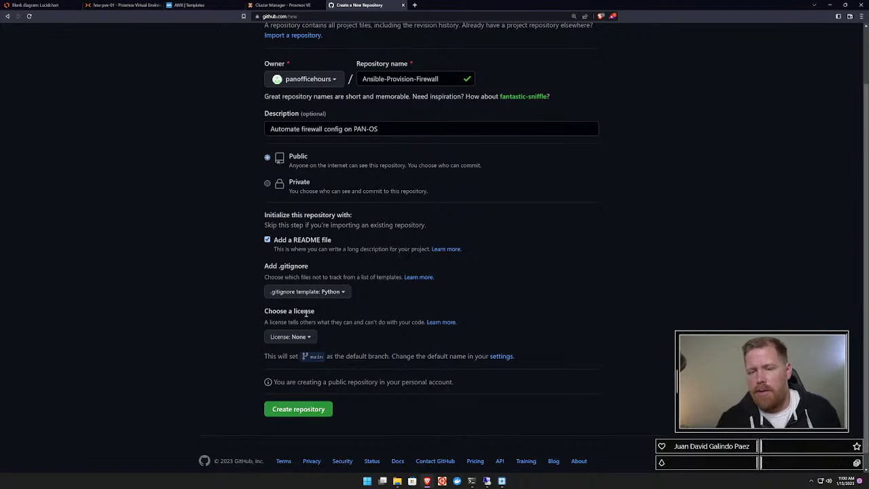
pyautogui.click(304, 336)
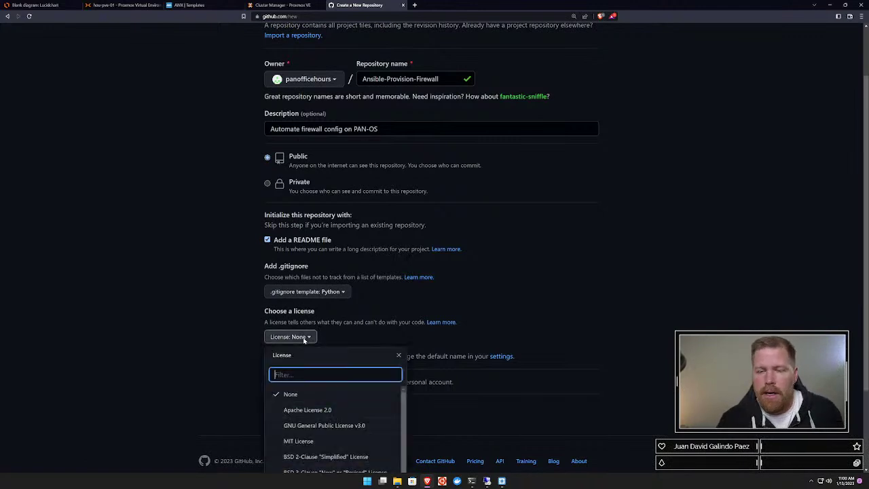
pyautogui.click(304, 413)
pyautogui.click(318, 408)
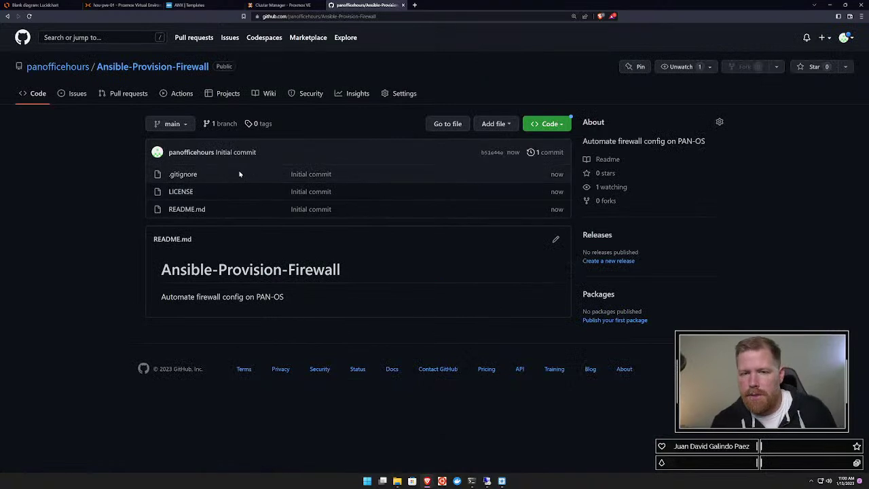
# Step: Copy the repository's SSH clone URL and minimize the browser
pyautogui.click(551, 125)
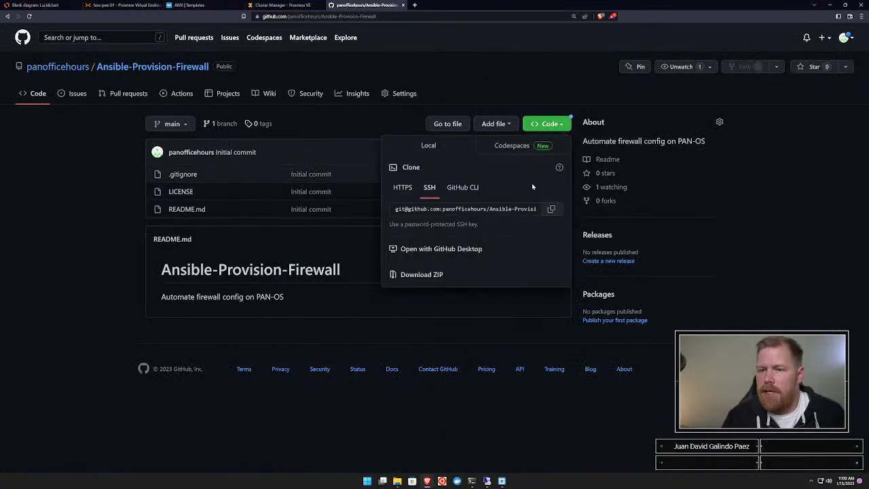
pyautogui.click(550, 210)
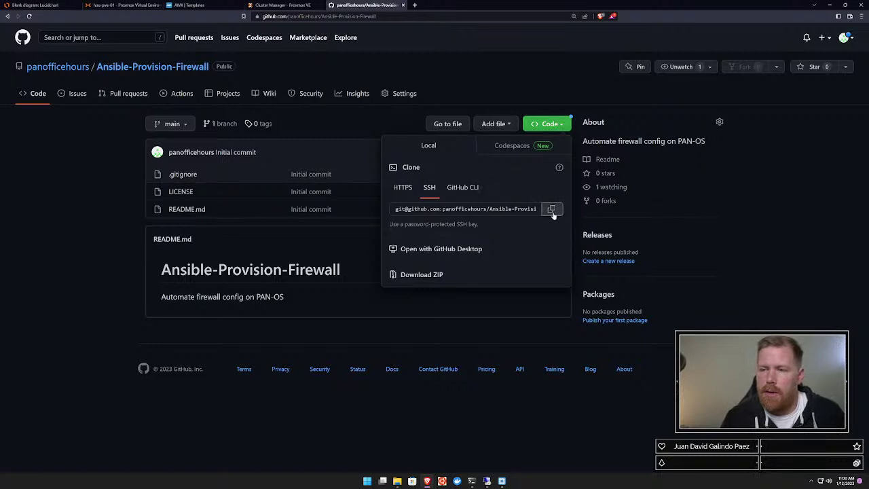
pyautogui.click(552, 211)
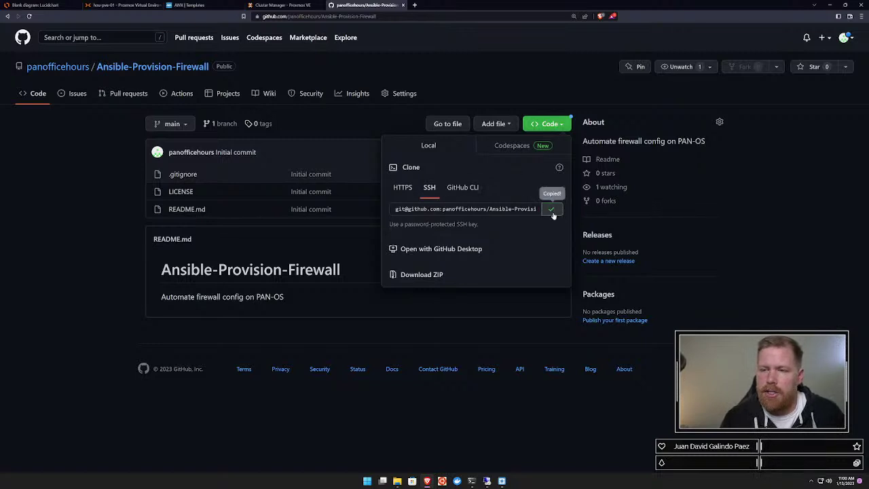
pyautogui.click(831, 5)
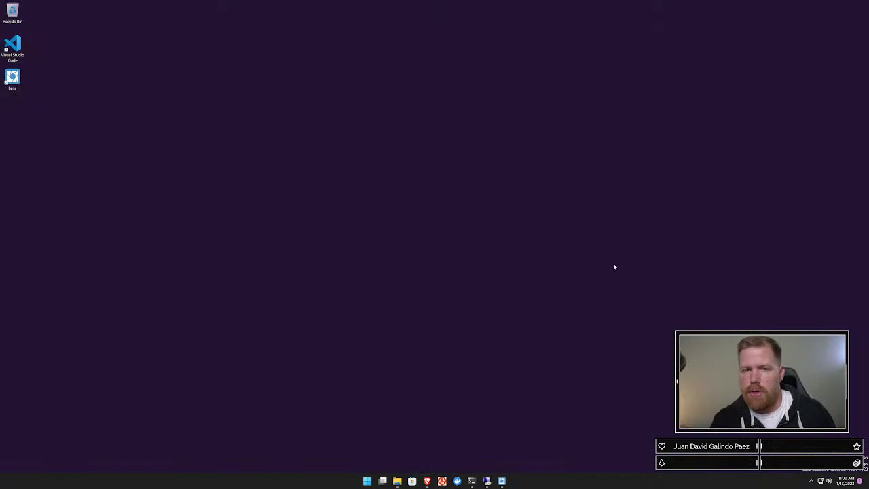
# Step: Launch Visual Studio Code maximized with the terminal panel at normal height
pyautogui.doubleClick(22, 53)
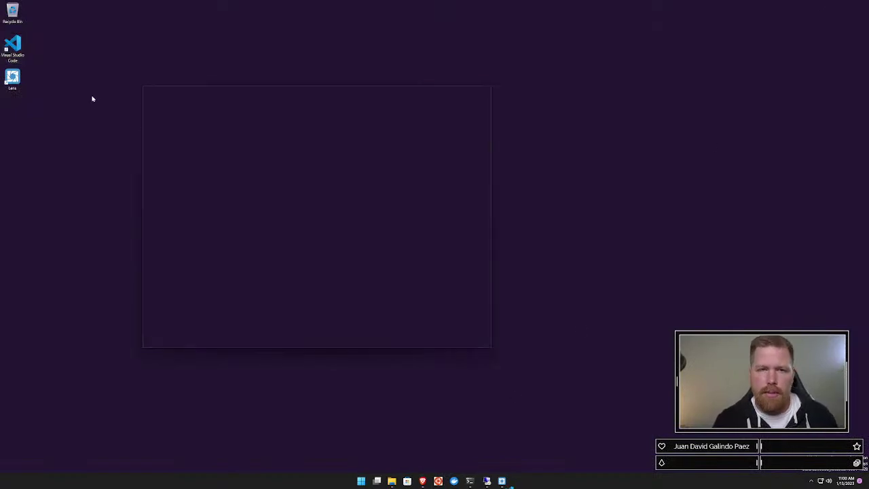
pyautogui.moveTo(468, 95)
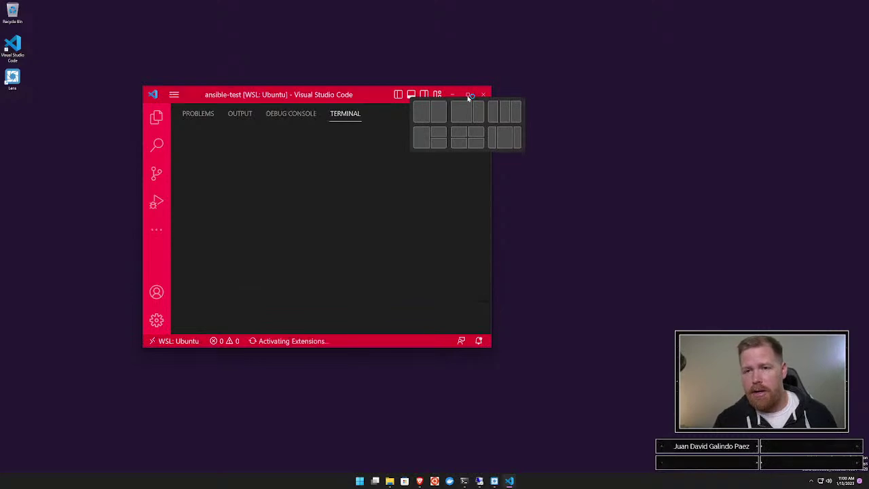
pyautogui.click(467, 94)
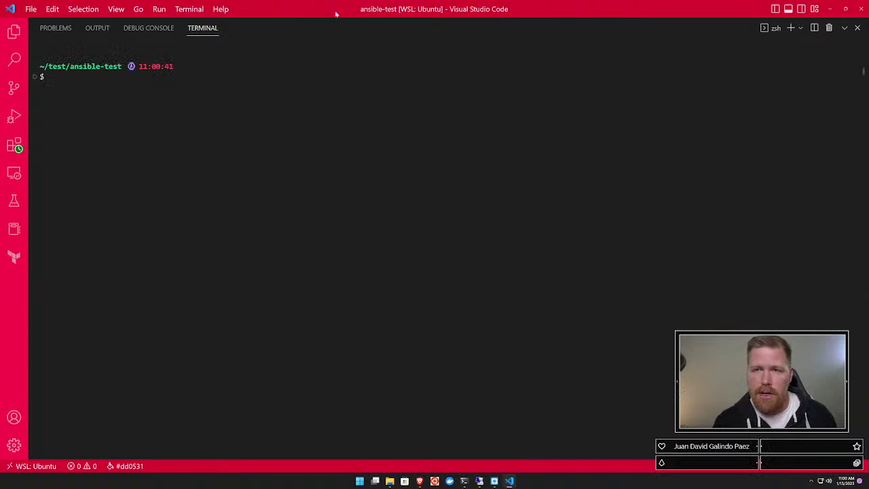
pyautogui.click(845, 28)
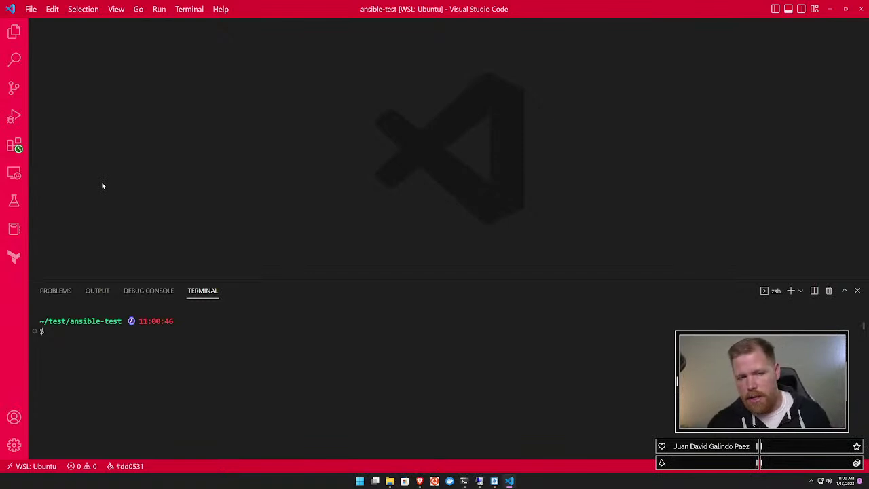
pyautogui.click(221, 320)
# Step: Create a dev folder in the home directory from the terminal
pyautogui.write('cd ~/')
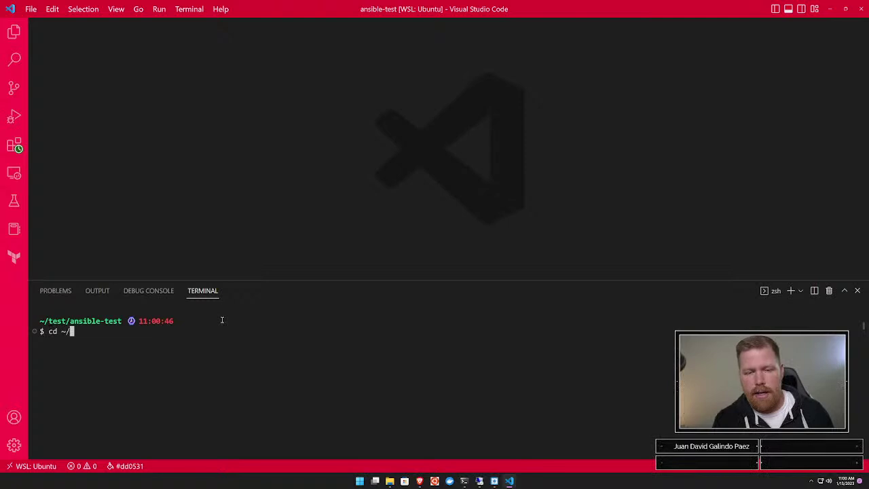
pyautogui.press('Return')
pyautogui.write('mkdir')
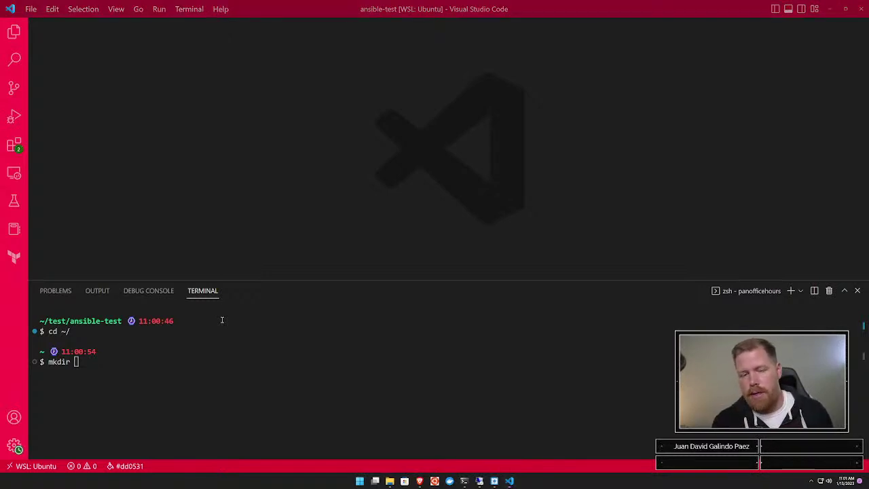
pyautogui.click(221, 319)
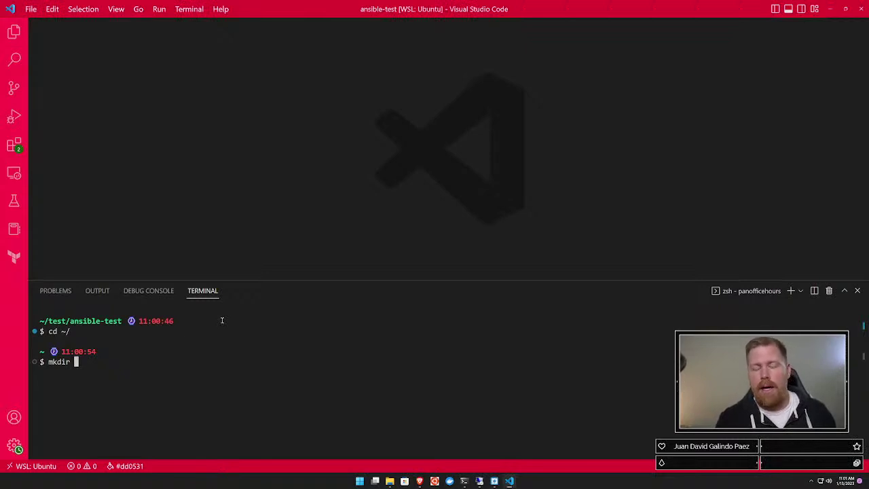
pyautogui.press('BackSpace')
pyautogui.press('BackSpace')
pyautogui.press('BackSpace')
pyautogui.press('BackSpace')
pyautogui.press('BackSpace')
pyautogui.press('BackSpace')
pyautogui.write('pwd')
pyautogui.press('Return')
pyautogui.write('mkdir dev')
pyautogui.press('Return')
pyautogui.write('clear')
pyautogui.press('Return')
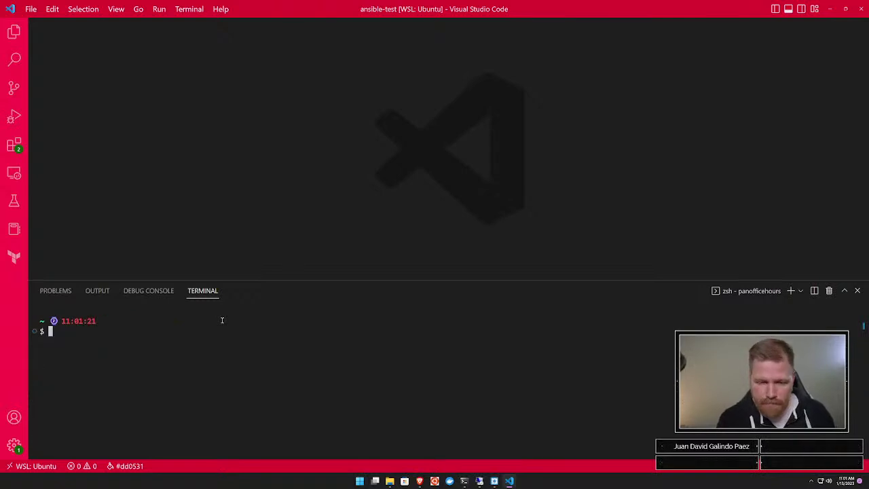
# Step: Clone the repository into dev via the pasted SSH URL and open the folder with code
pyautogui.write('cd dev')
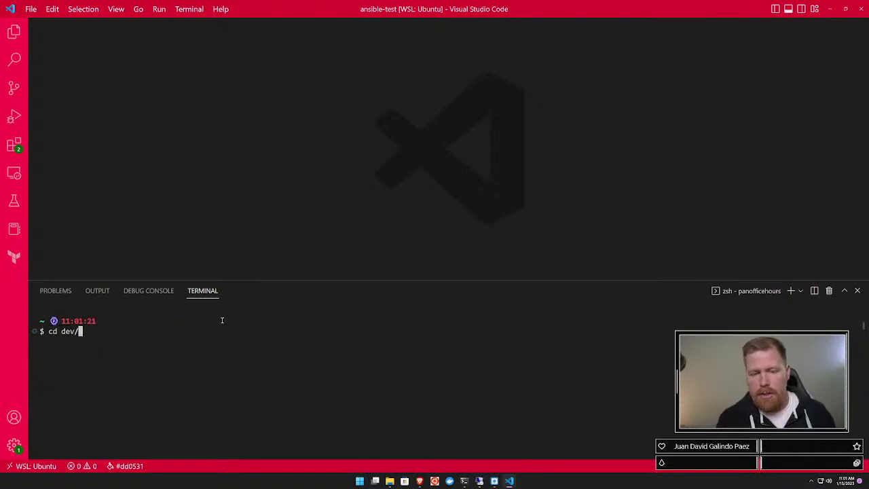
pyautogui.press('Return')
pyautogui.write('git clone')
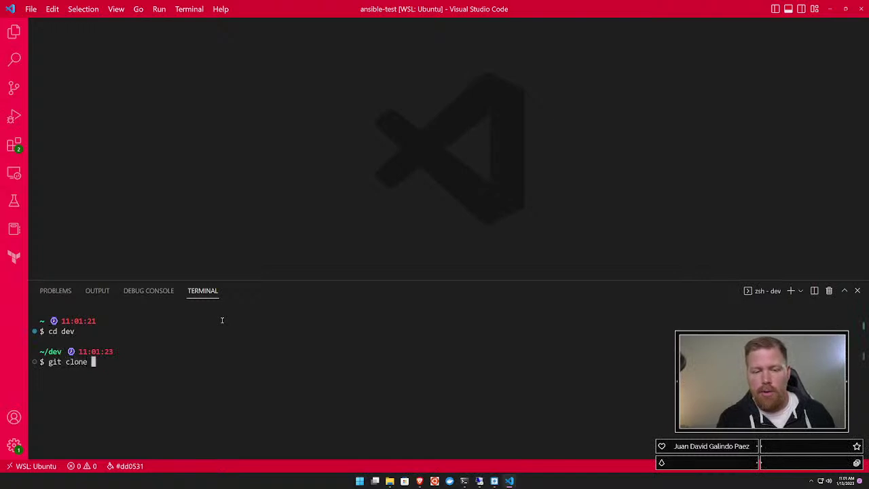
pyautogui.hotkey('ctrl', 'v')
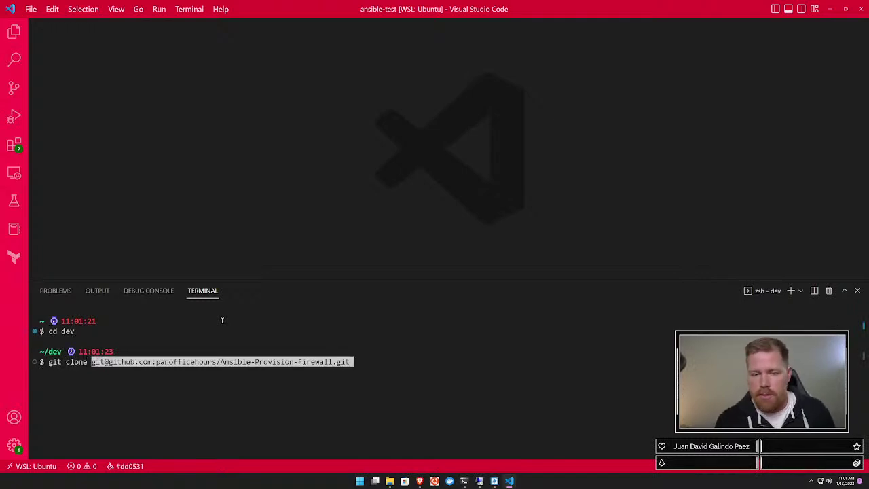
pyautogui.press('Return')
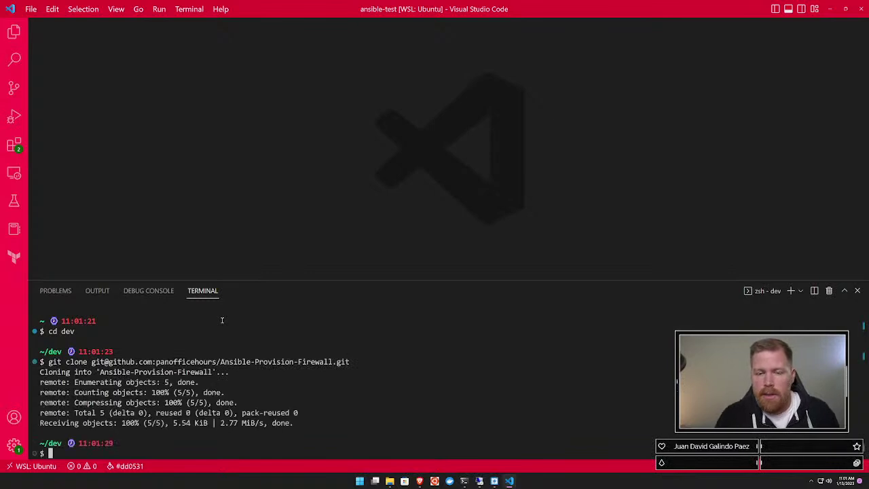
pyautogui.write('code ')
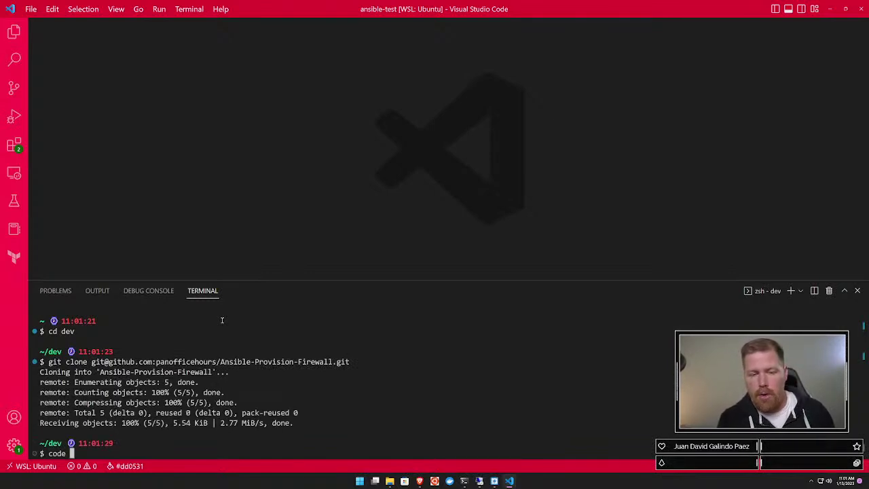
pyautogui.write('A')
pyautogui.press('Tab')
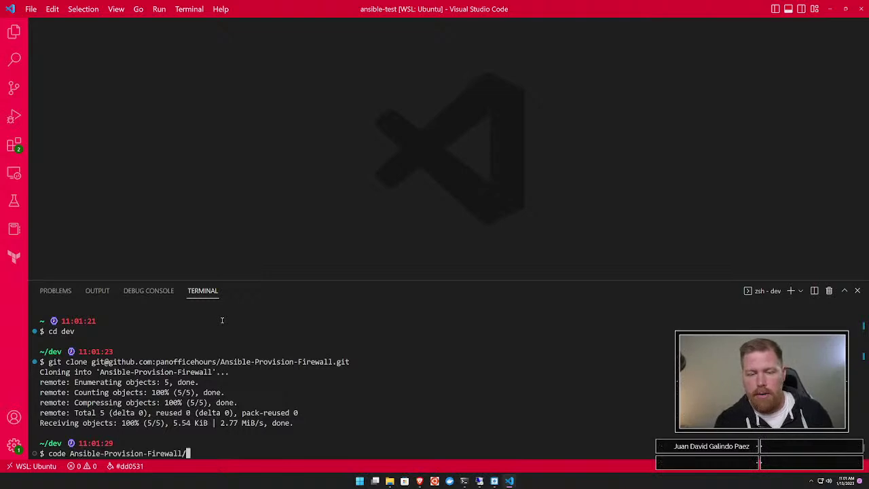
pyautogui.press('Return')
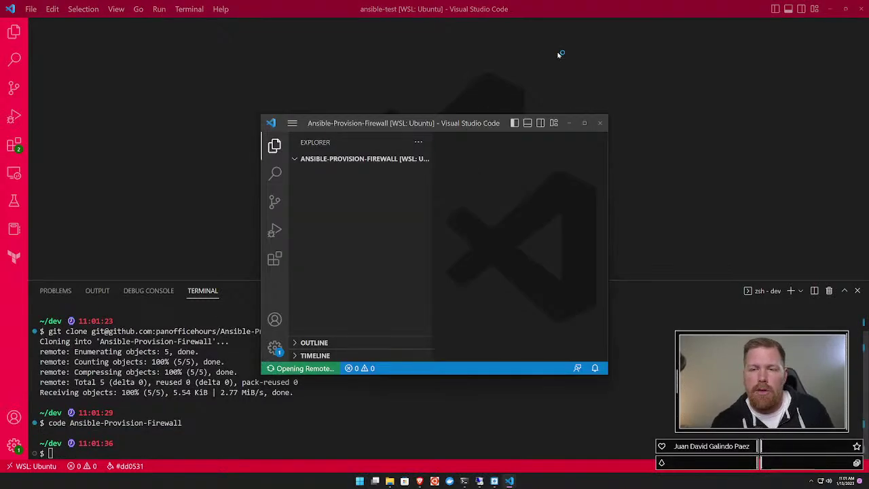
# Step: Maximize the new Ansible-Provision-Firewall window and trust its authors, including the parent dev folder
pyautogui.click(830, 9)
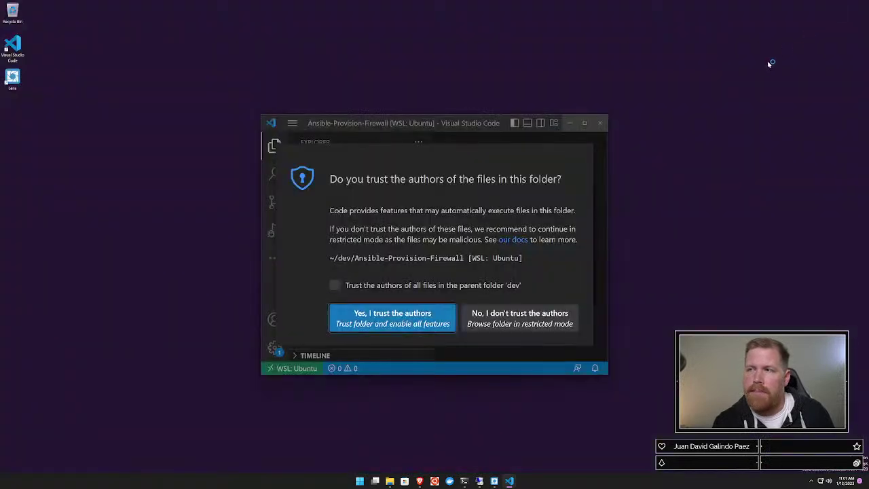
pyautogui.click(584, 124)
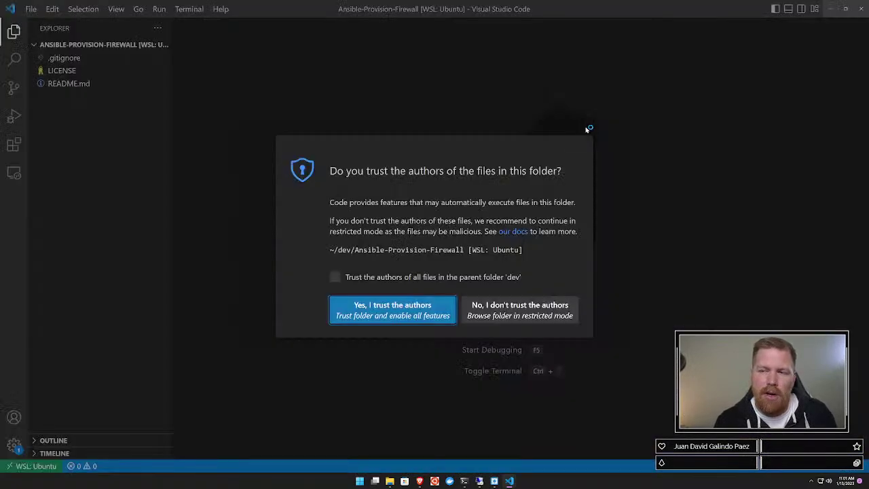
pyautogui.moveTo(331, 171); pyautogui.dragTo(566, 171)
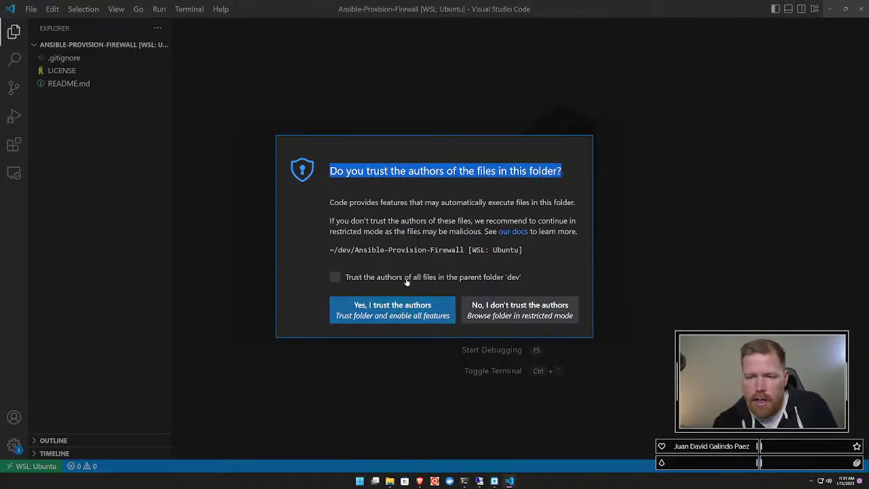
pyautogui.click(404, 319)
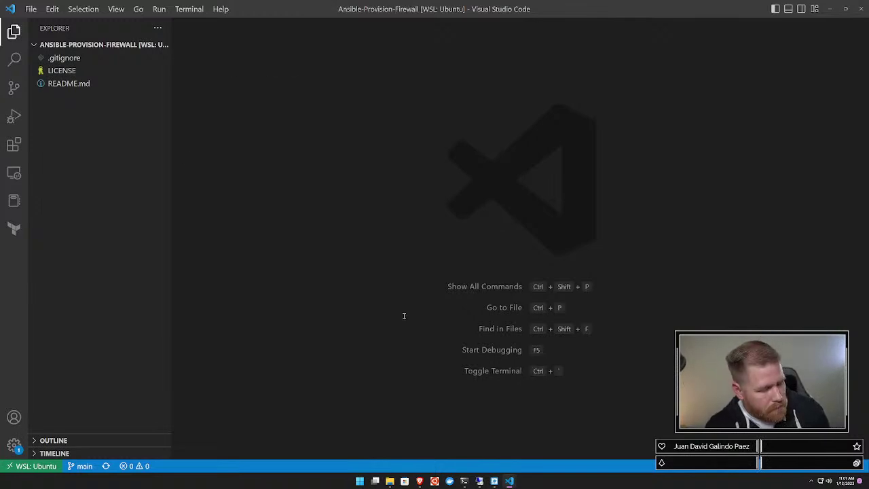
# Step: Resize and toggle the terminal panel to expose the editor area
pyautogui.hotkey('ctrl', '`')
pyautogui.moveTo(383, 133); pyautogui.dragTo(401, 244)
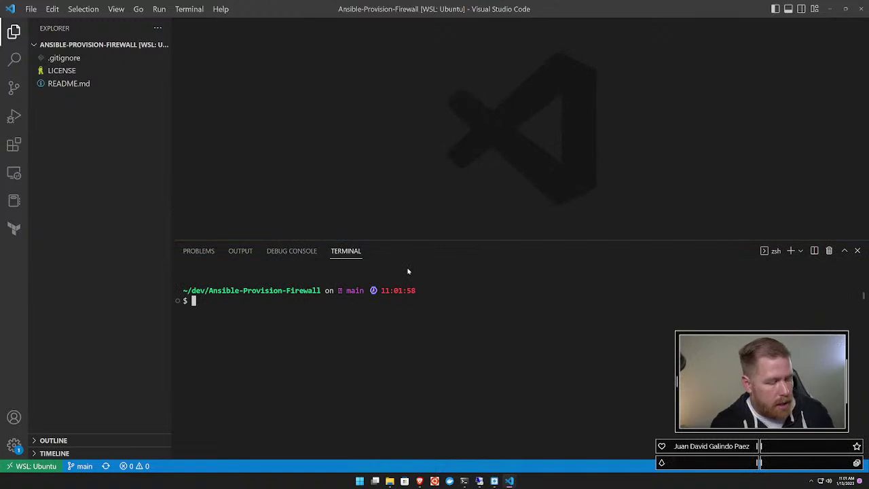
pyautogui.hotkey('ctrl', '`')
pyautogui.hotkey('ctrl', '`')
pyautogui.hotkey('ctrl', '`')
pyautogui.hotkey('ctrl', '`')
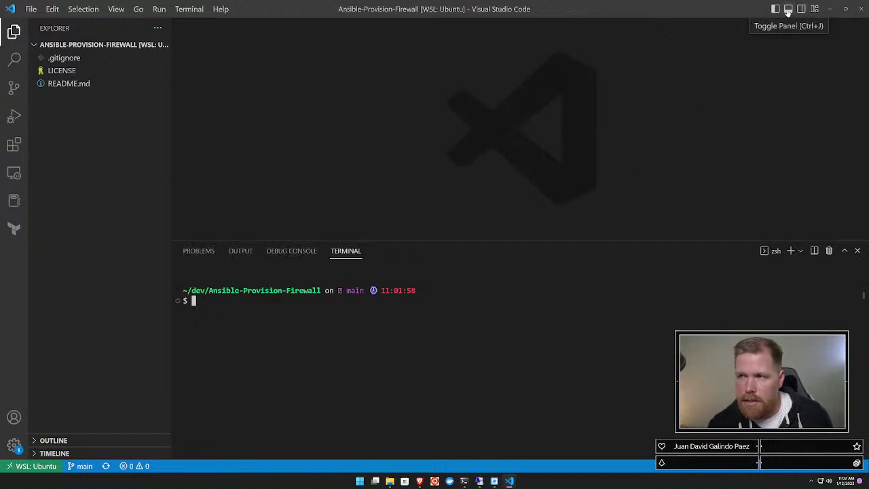
pyautogui.click(787, 9)
pyautogui.click(788, 10)
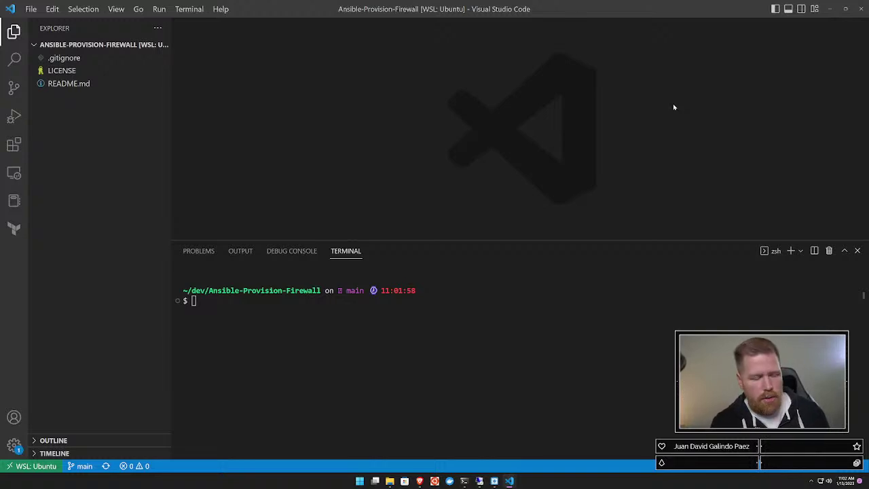
# Step: Abandon a Command Palette search and open the Settings editor with Ctrl+,
pyautogui.hotkey('ctrl', 'shift', 'p')
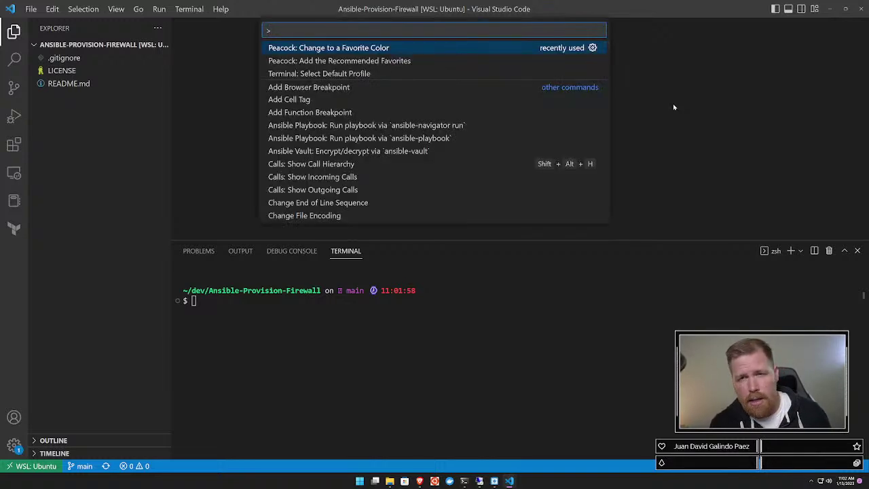
pyautogui.write('temi')
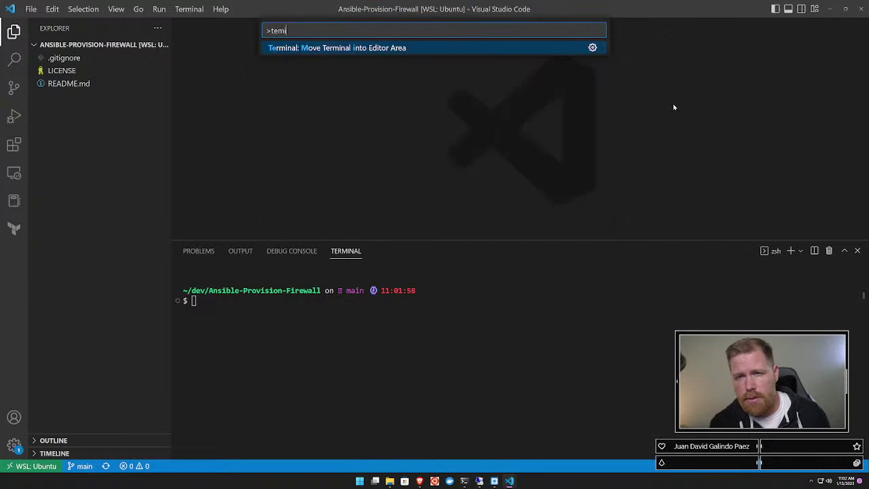
pyautogui.press('BackSpace')
pyautogui.press('BackSpace')
pyautogui.press('BackSpace')
pyautogui.press('BackSpace')
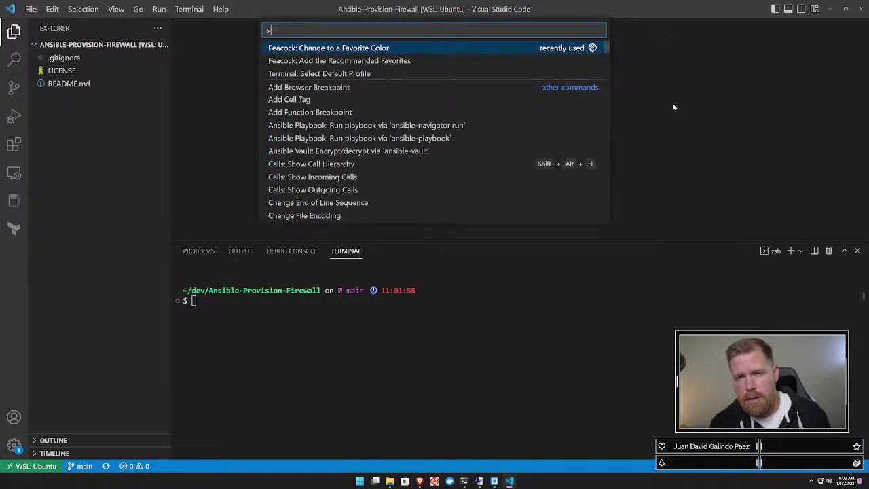
pyautogui.write('shd')
pyautogui.press('BackSpace')
pyautogui.press('BackSpace')
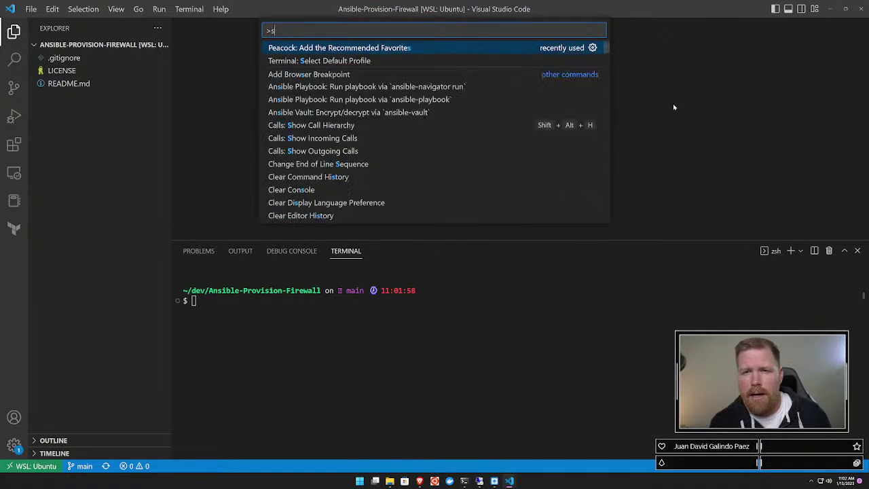
pyautogui.press('Escape')
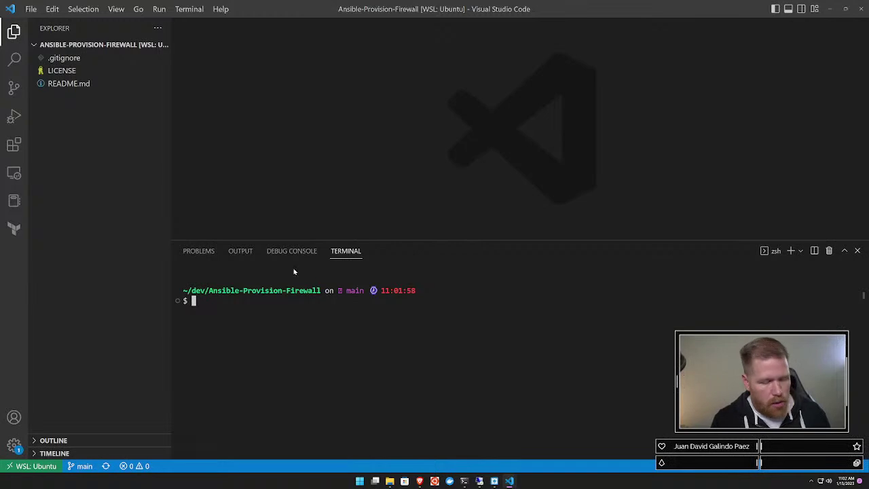
pyautogui.hotkey('ctrl', ',')
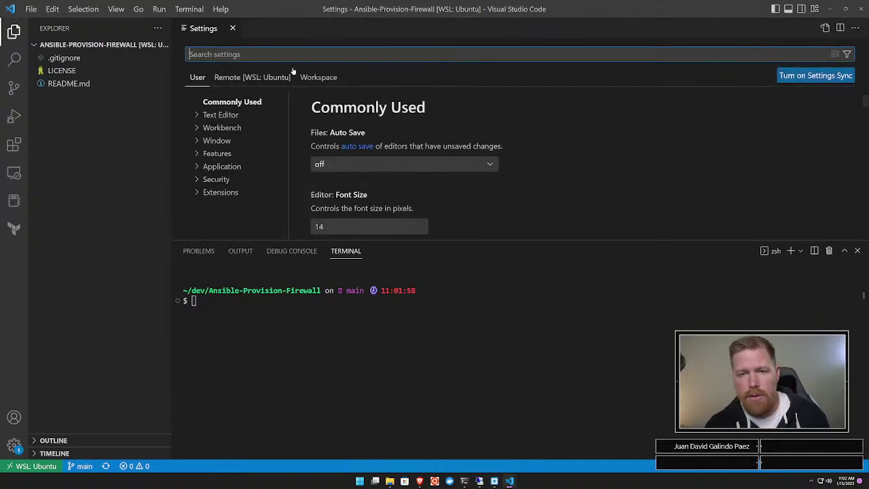
# Step: Filter Settings by 'font' to 41 entries and select the Font Family value (Consolas, 'Courier New', monospace)
pyautogui.write('font')
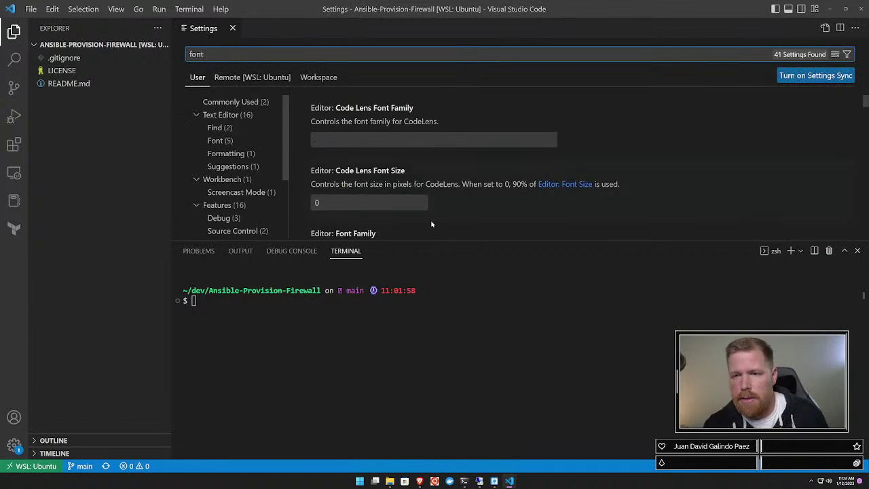
pyautogui.moveTo(446, 241); pyautogui.dragTo(457, 299)
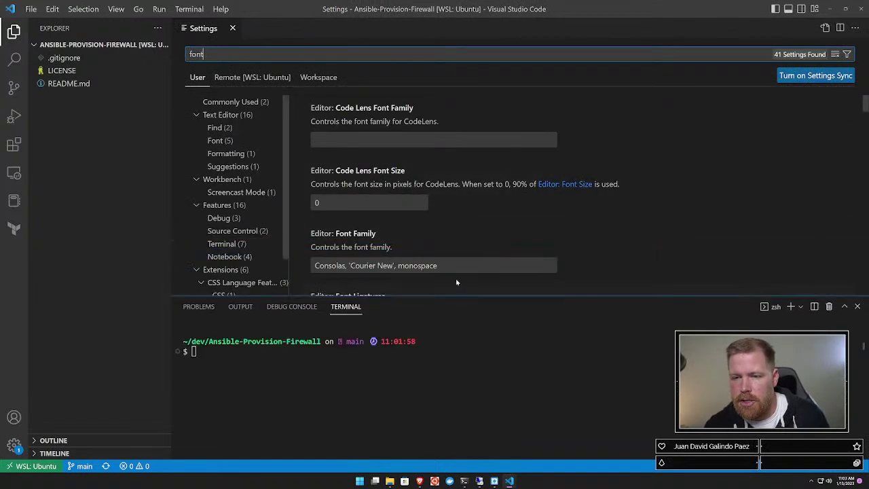
pyautogui.click(340, 339)
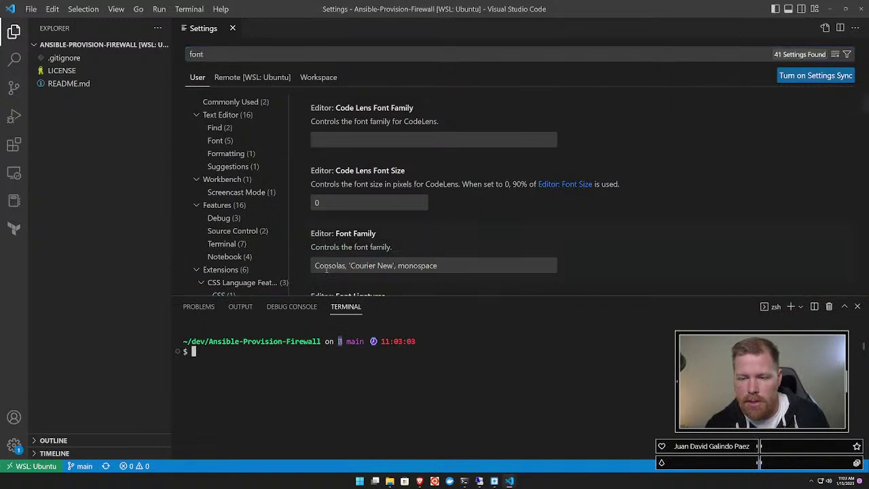
pyautogui.click(369, 268)
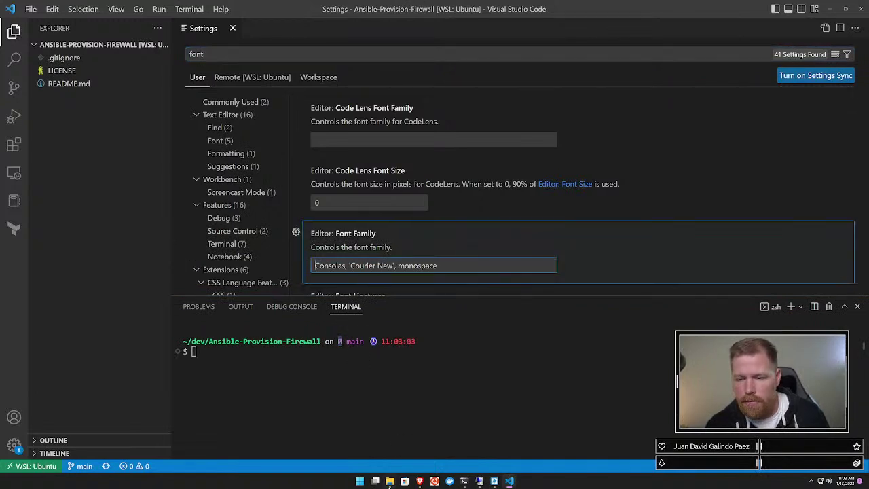
pyautogui.moveTo(391, 482)
pyautogui.click(360, 480)
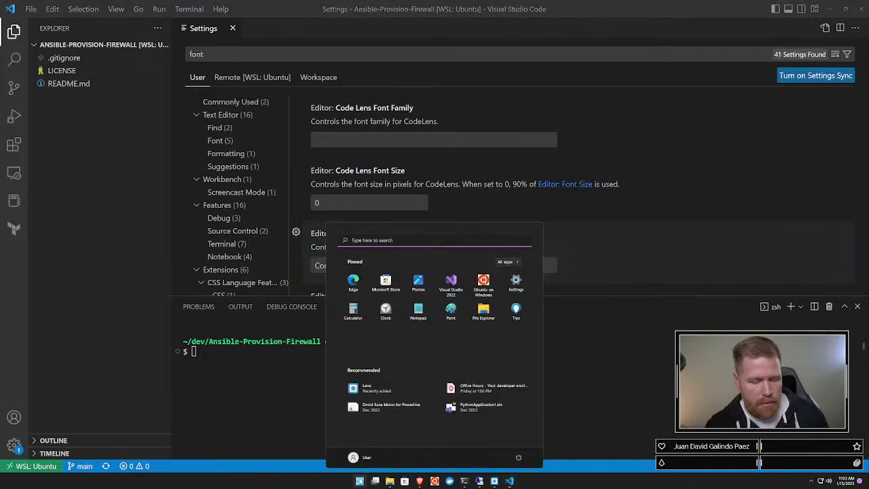
# Step: Find Droid Sans Mono for Powerline in Windows Font settings and open its details page
pyautogui.write('font')
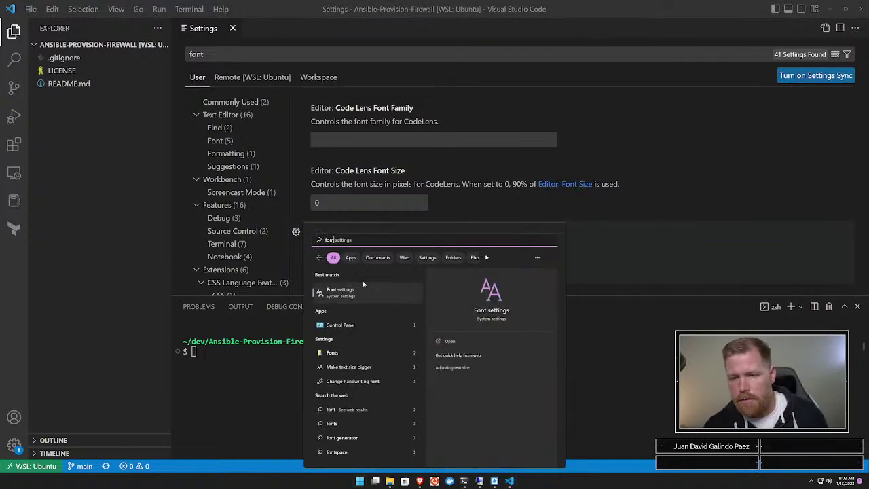
pyautogui.click(362, 293)
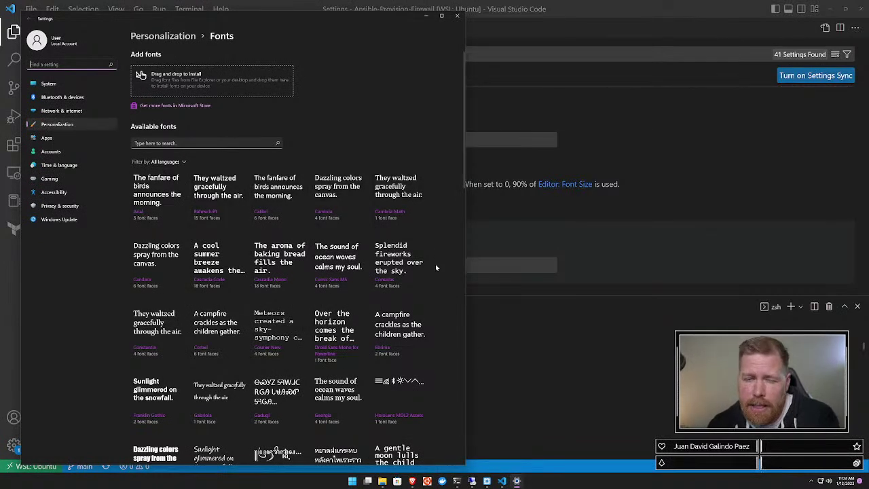
pyautogui.scroll(-3, 333, 256)
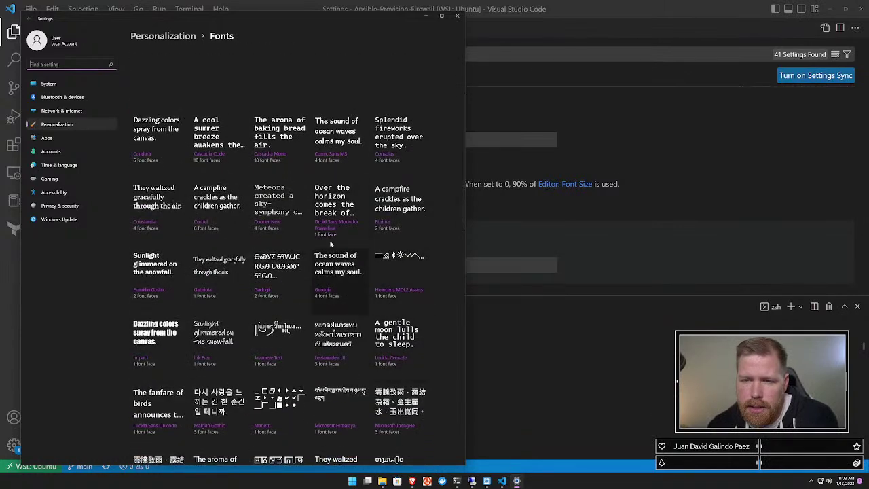
pyautogui.click(339, 204)
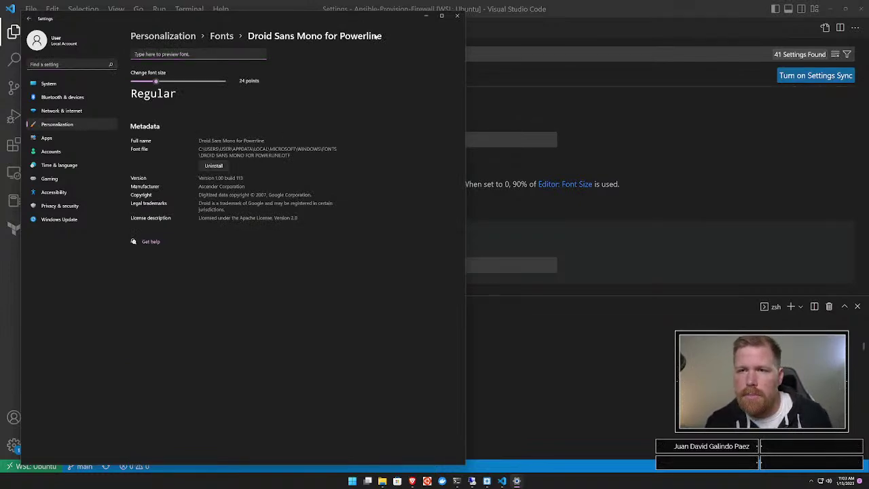
pyautogui.moveTo(373, 25); pyautogui.dragTo(435, 45)
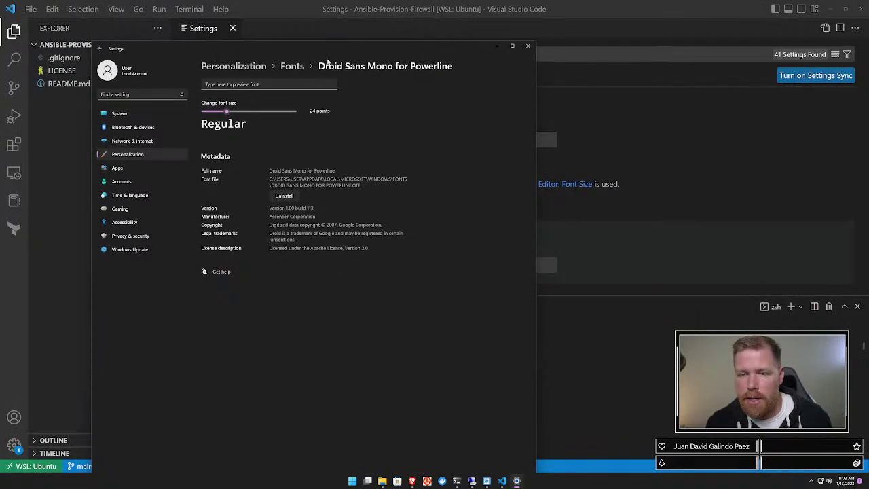
pyautogui.moveTo(316, 44); pyautogui.dragTo(590, 241)
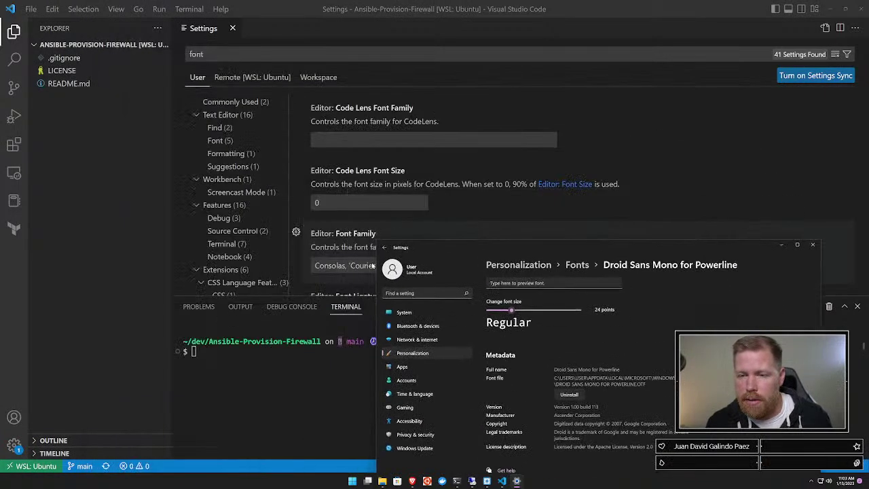
# Step: Prepend 'Droid Sans Mono for Powerline' to the Font Family value and close the Settings tab
pyautogui.click(315, 265)
pyautogui.write("'")
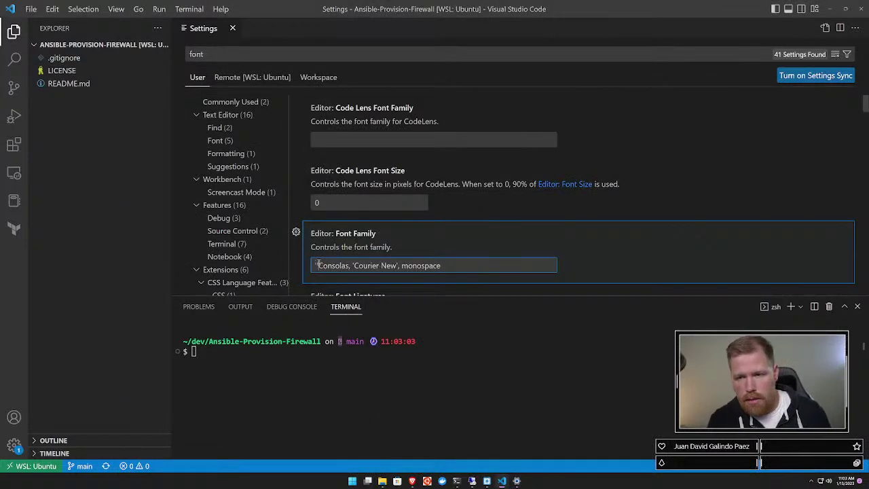
pyautogui.write("Droid Sans Mono Powerline',")
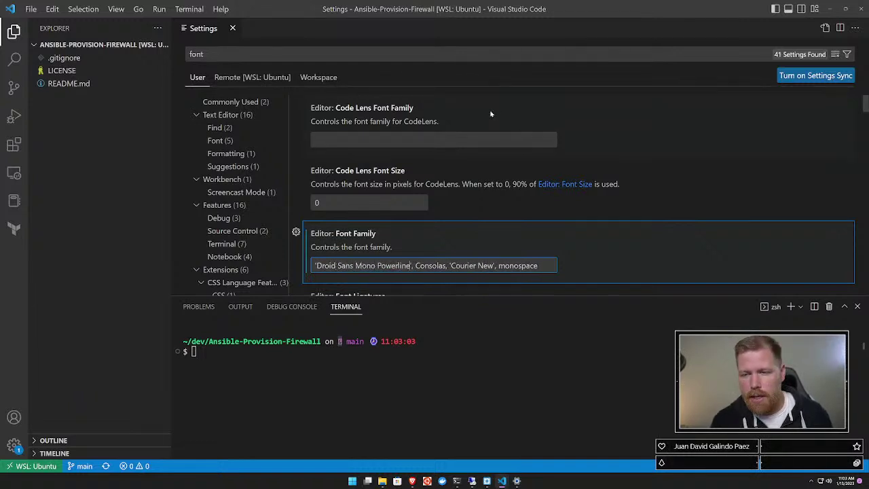
pyautogui.click(516, 481)
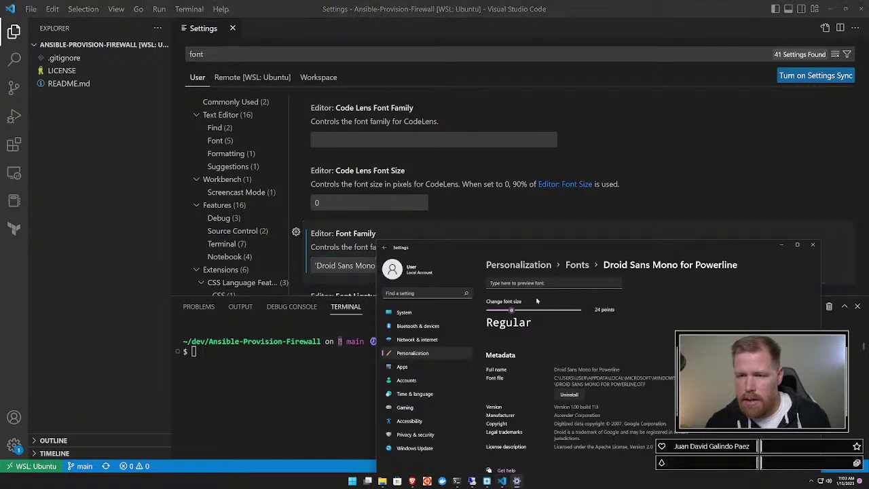
pyautogui.moveTo(475, 248); pyautogui.dragTo(247, 290)
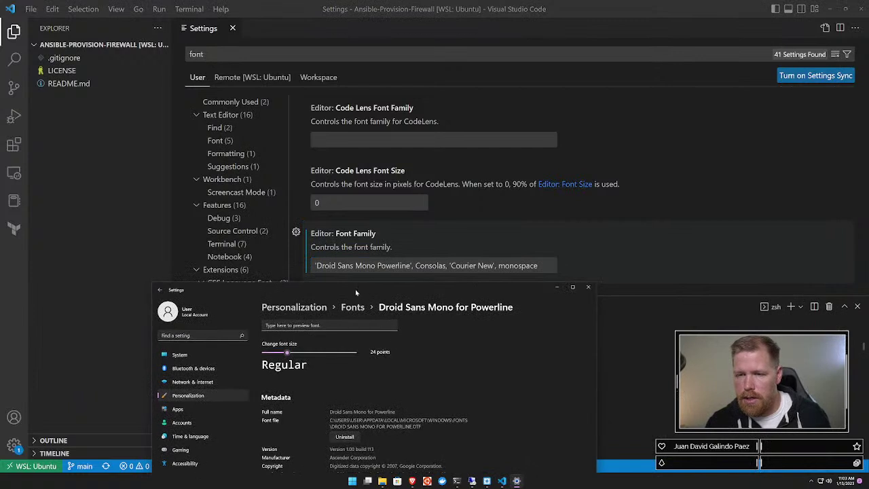
pyautogui.click(377, 265)
pyautogui.write('for')
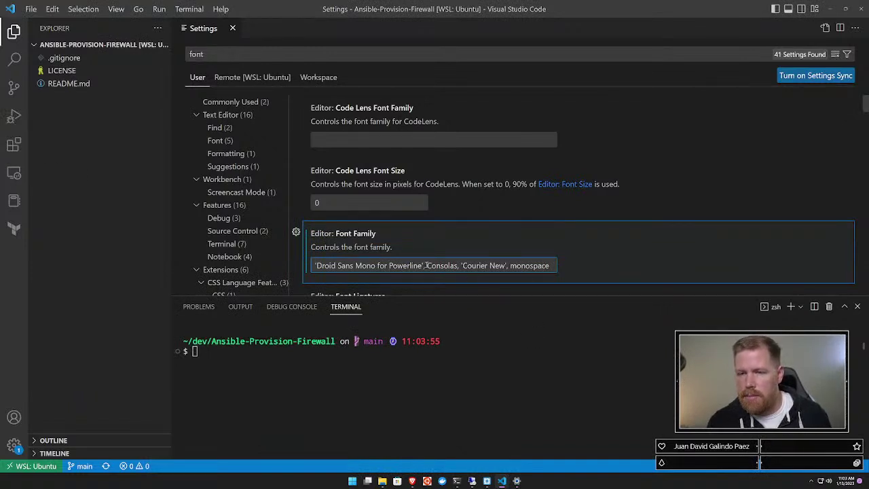
pyautogui.click(355, 343)
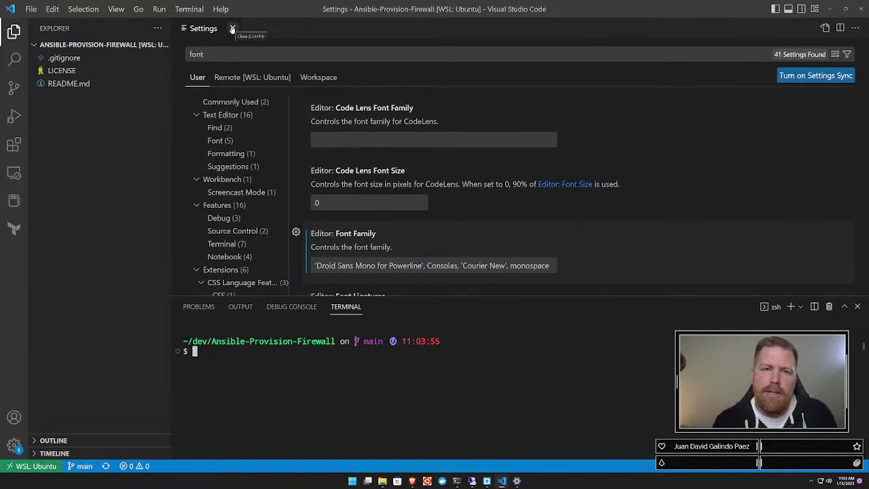
pyautogui.click(232, 29)
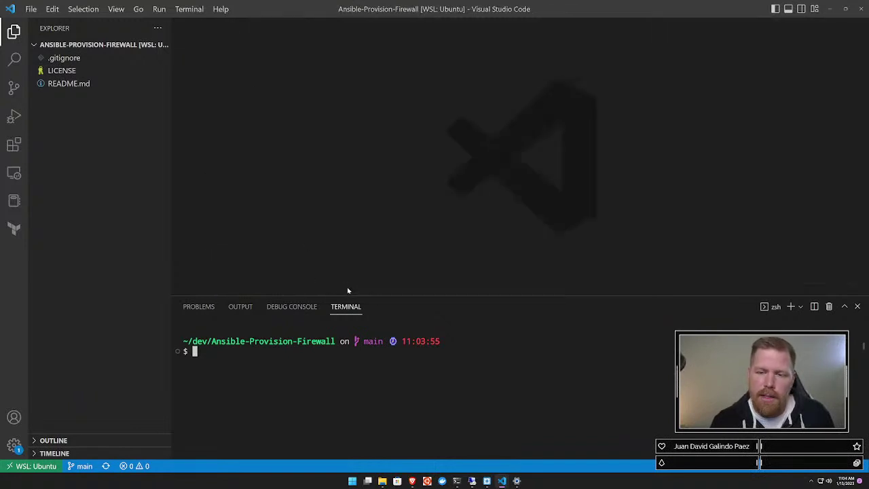
# Step: Create and save an empty playbook.yaml in the repository using code playbook.yaml
pyautogui.moveTo(351, 296); pyautogui.dragTo(343, 225)
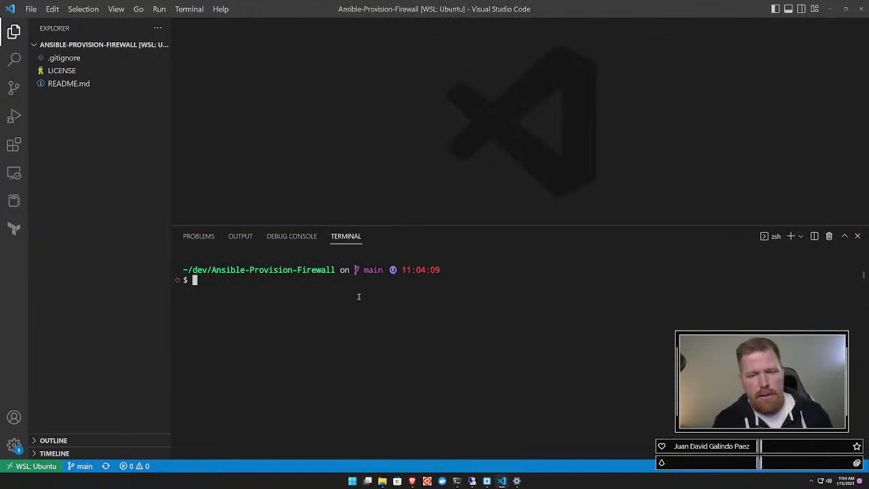
pyautogui.write('touc')
pyautogui.press('BackSpace')
pyautogui.press('BackSpace')
pyautogui.press('BackSpace')
pyautogui.press('BackSpace')
pyautogui.write('c')
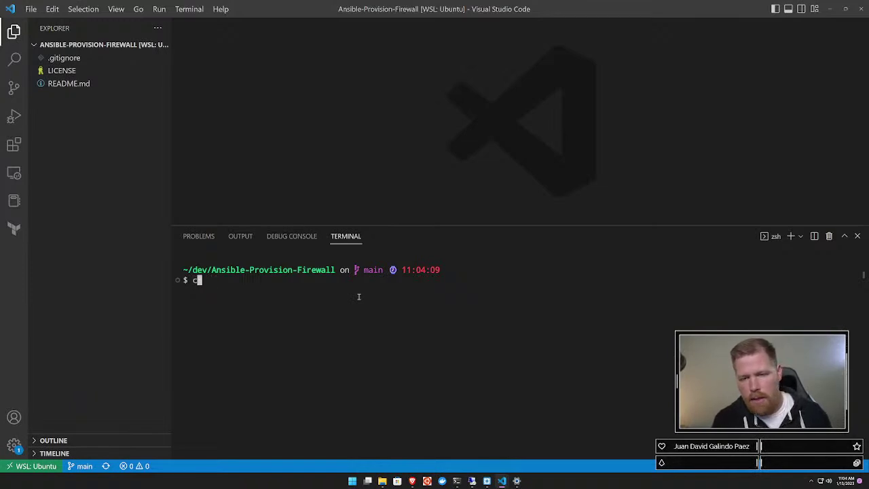
pyautogui.write('ode play')
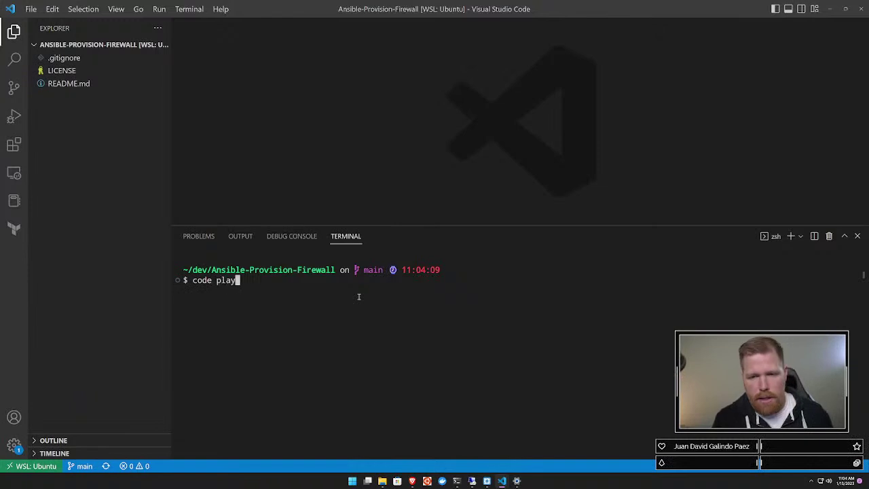
pyautogui.write('book.yaml')
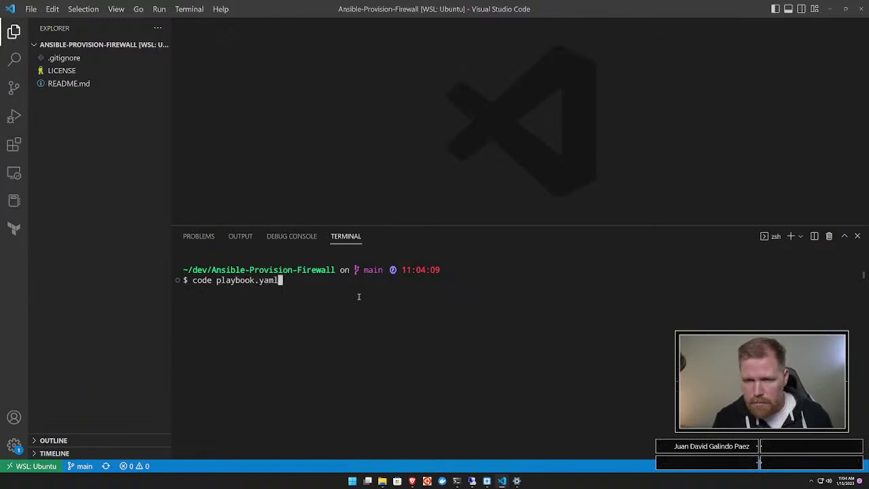
pyautogui.press('Return')
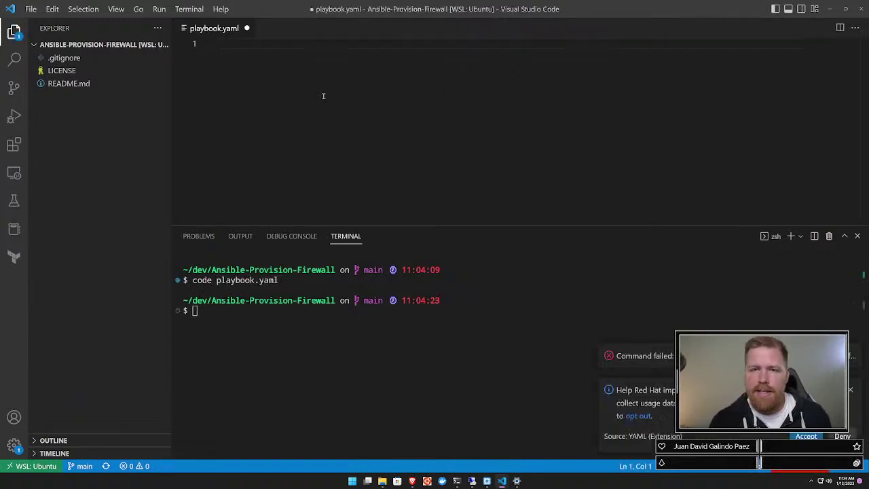
pyautogui.hotkey('ctrl', 's')
pyautogui.click(350, 331)
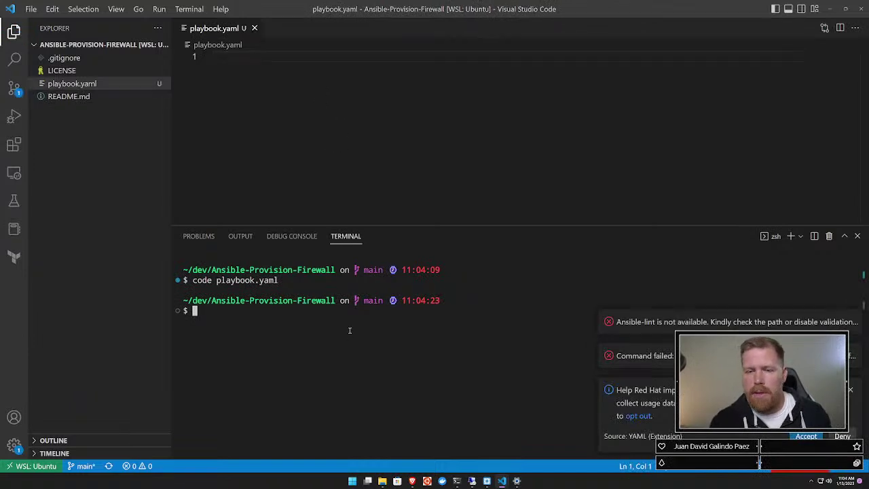
pyautogui.press('Return')
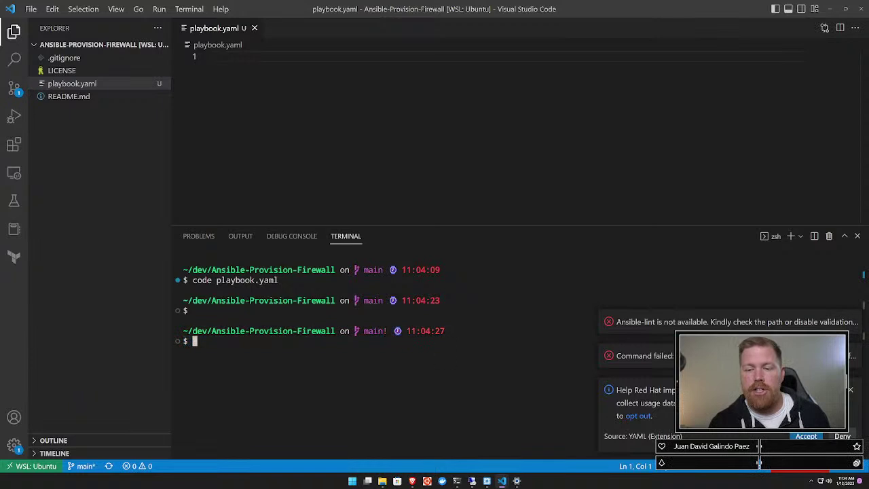
# Step: Dismiss the Ansible-lint, Command failed and Red Hat telemetry notifications
pyautogui.click(849, 321)
pyautogui.click(849, 356)
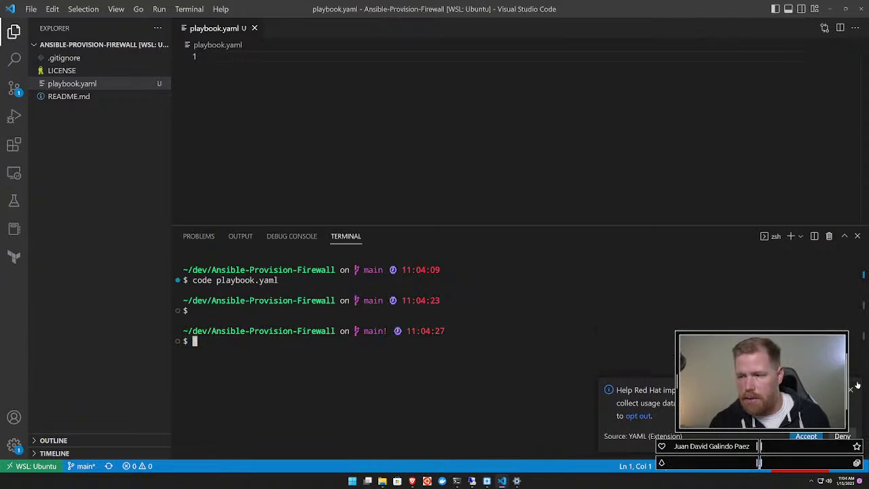
pyautogui.click(853, 391)
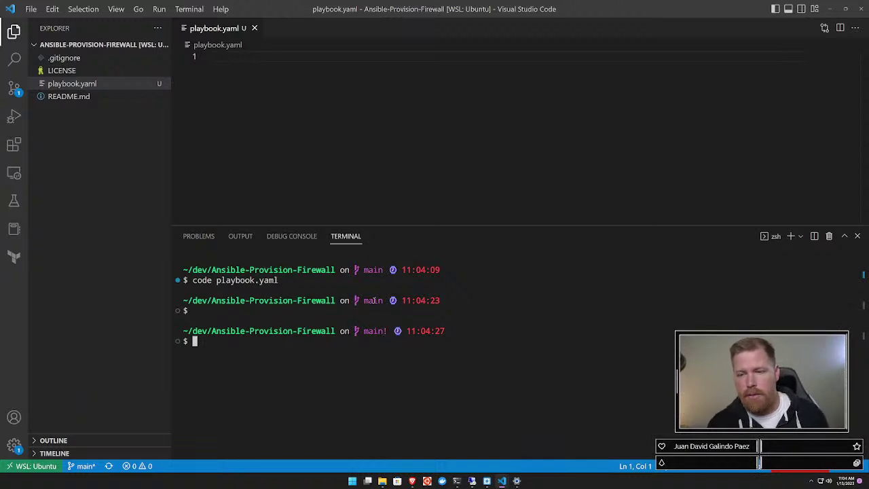
# Step: Check git status and stage all changes, including playbook.yaml, with git add -A
pyautogui.write('git status')
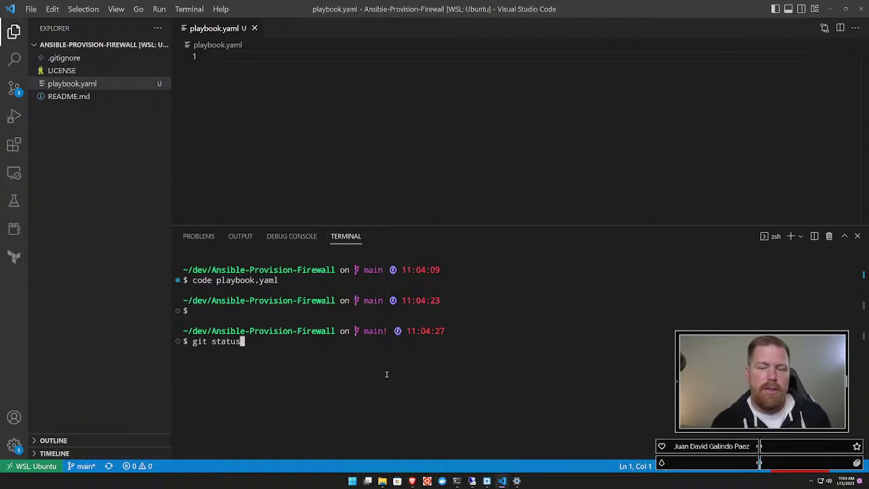
pyautogui.press('Return')
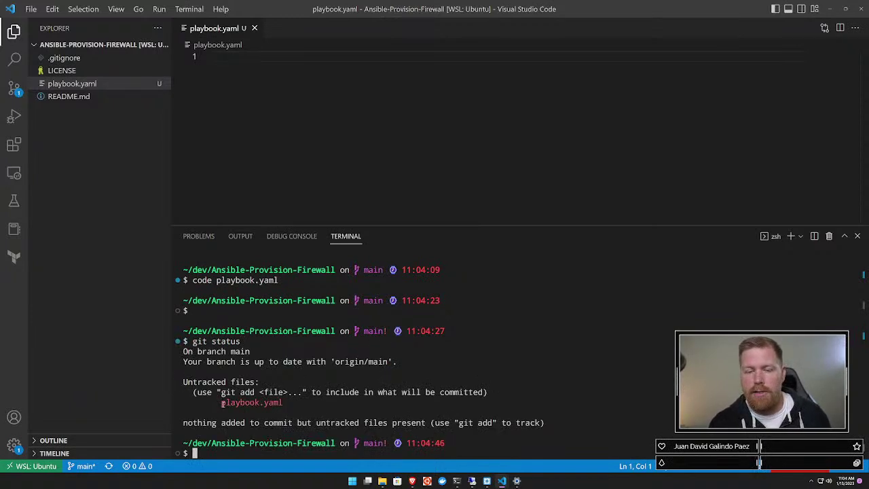
pyautogui.write('git add --')
pyautogui.press('BackSpace')
pyautogui.write('A')
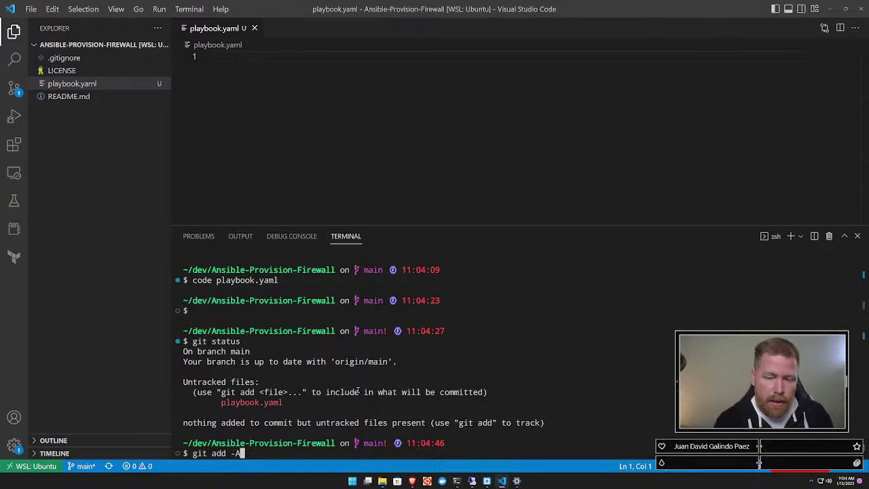
pyautogui.press('Return')
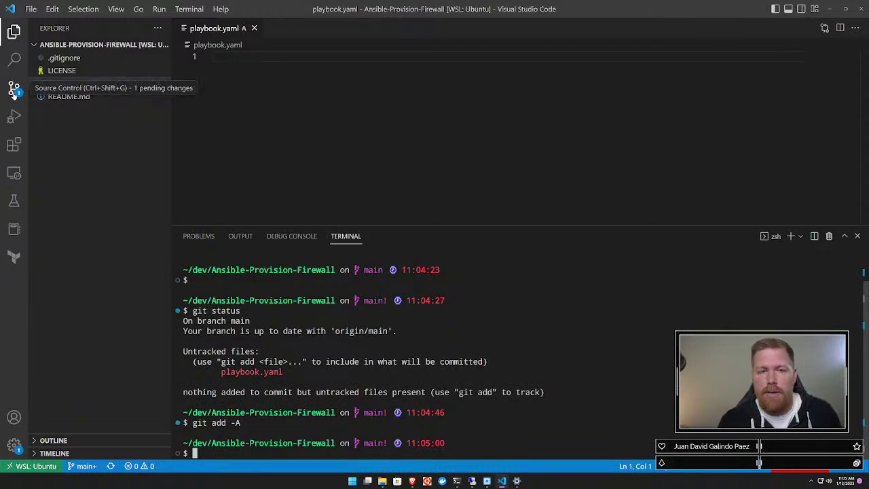
# Step: Run git push, then glance at the GitHub repo page in the browser
pyautogui.write('git push')
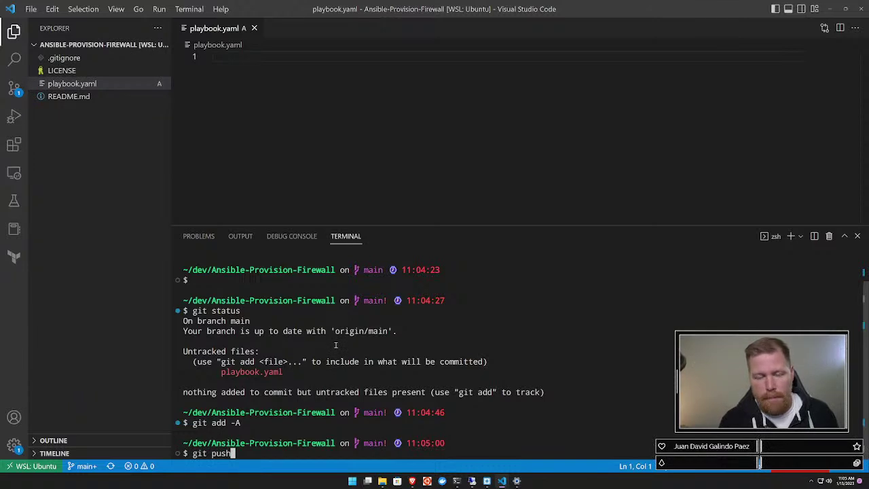
pyautogui.press('Return')
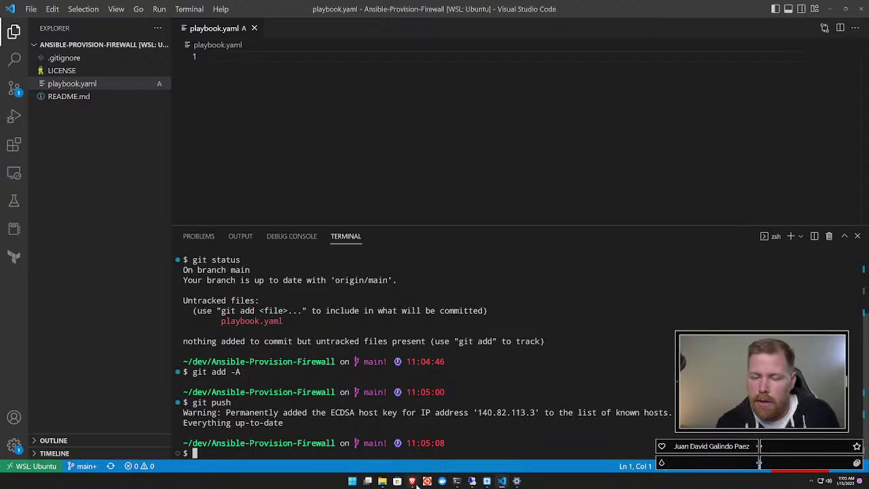
pyautogui.click(413, 481)
pyautogui.click(101, 155)
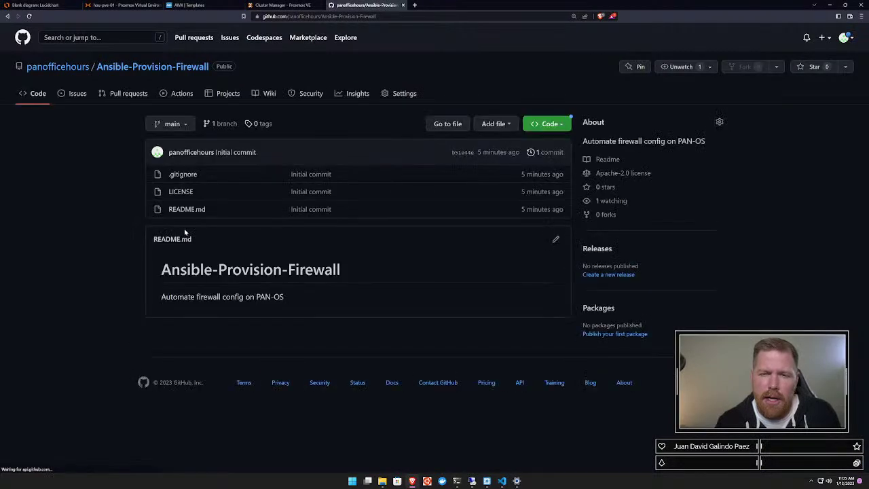
pyautogui.click(829, 4)
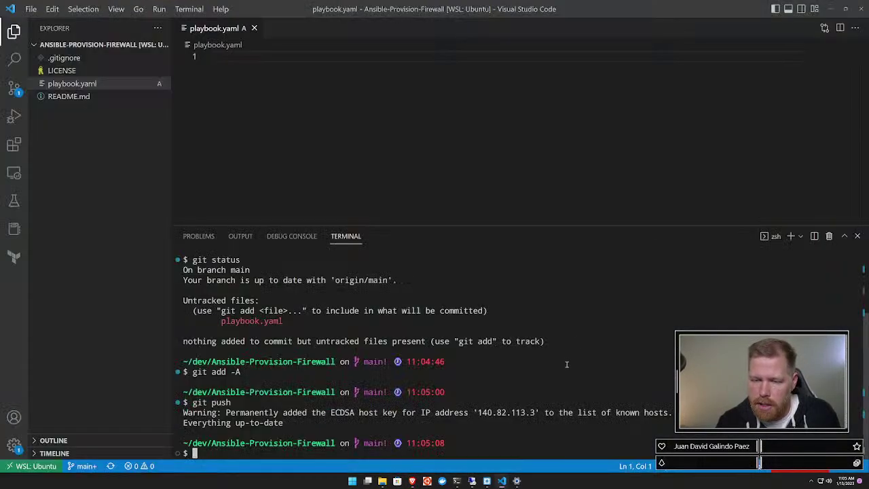
# Step: Commit the staged file with the message 'add empty playbook file'
pyautogui.write('git')
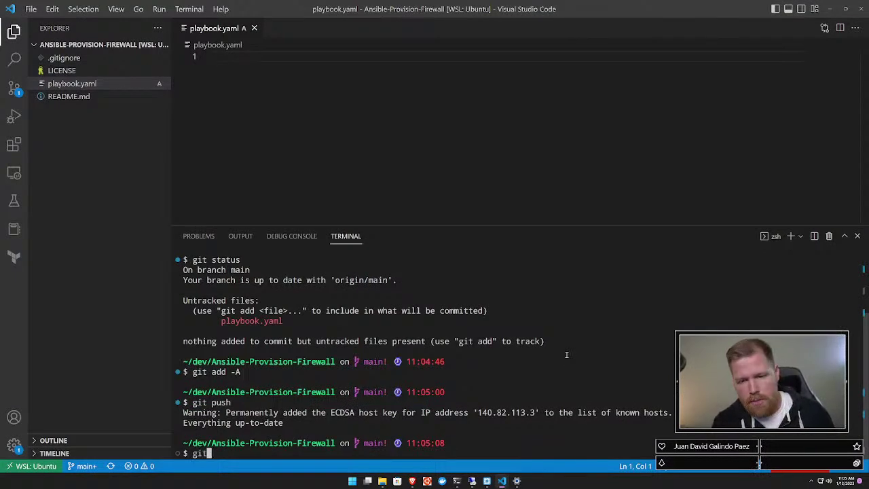
pyautogui.write(' commit -m "add e')
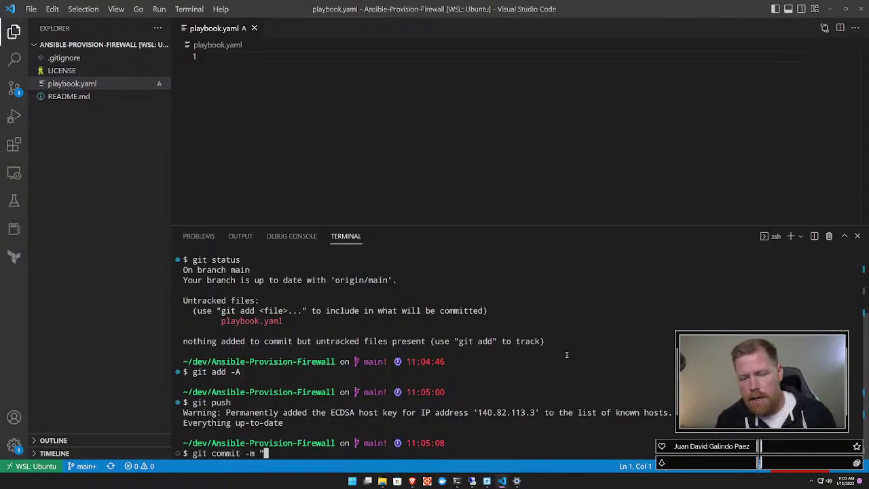
pyautogui.write('mpyt')
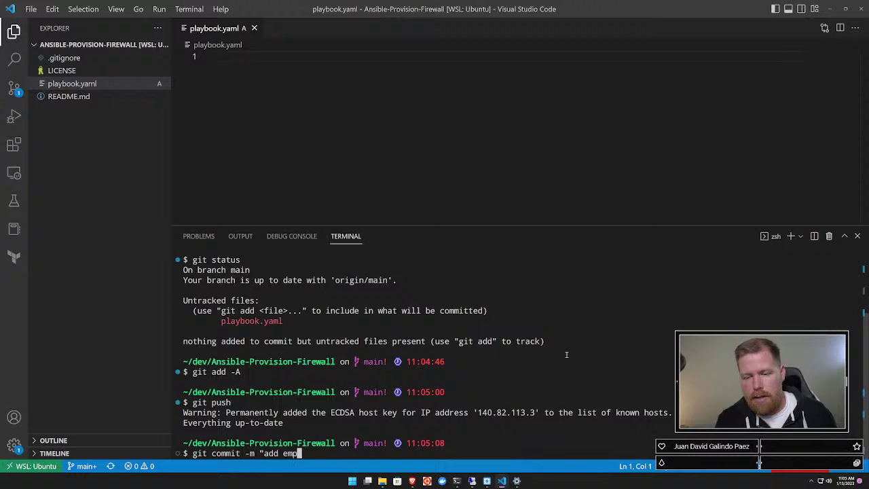
pyautogui.press('BackSpace')
pyautogui.press('BackSpace')
pyautogui.write('ty pla')
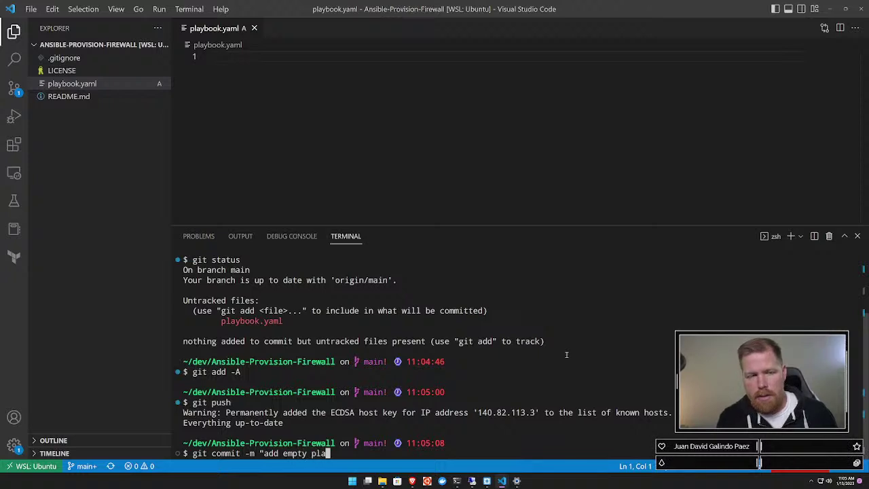
pyautogui.write('ybook file')
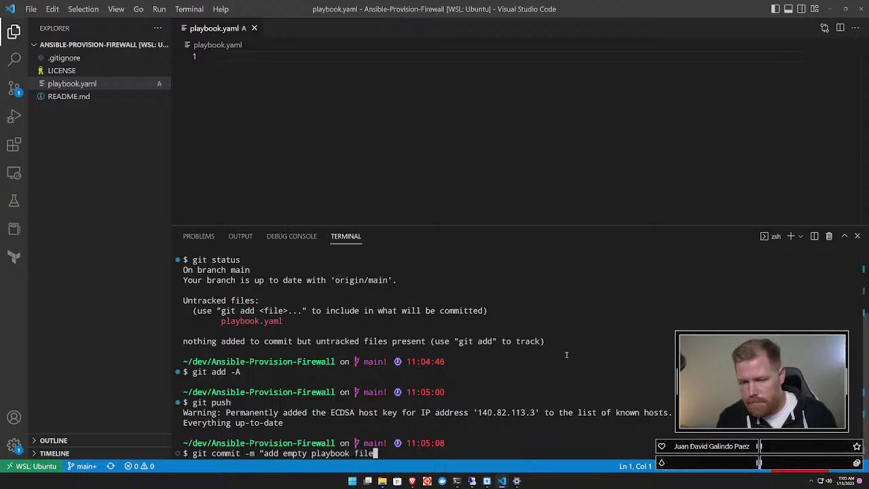
pyautogui.write('"')
pyautogui.press('Return')
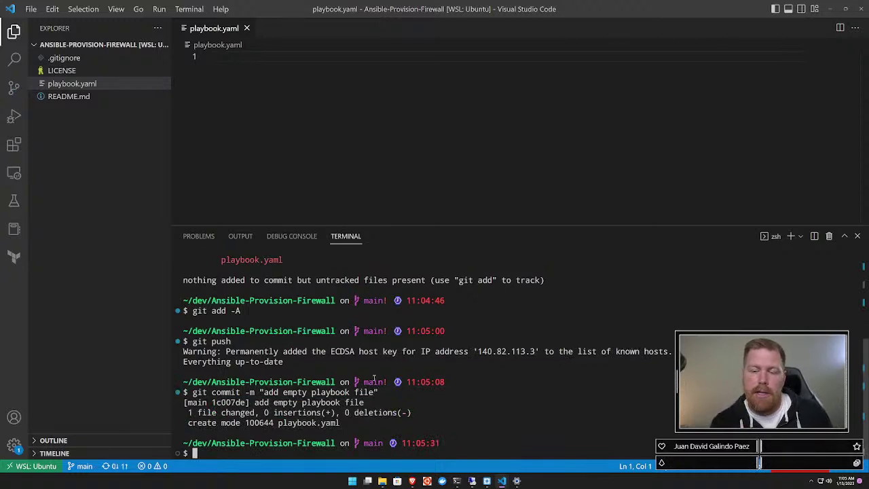
# Step: Confirm the branch is 1 commit ahead and push the commit to GitHub
pyautogui.write('git status')
pyautogui.press('Return')
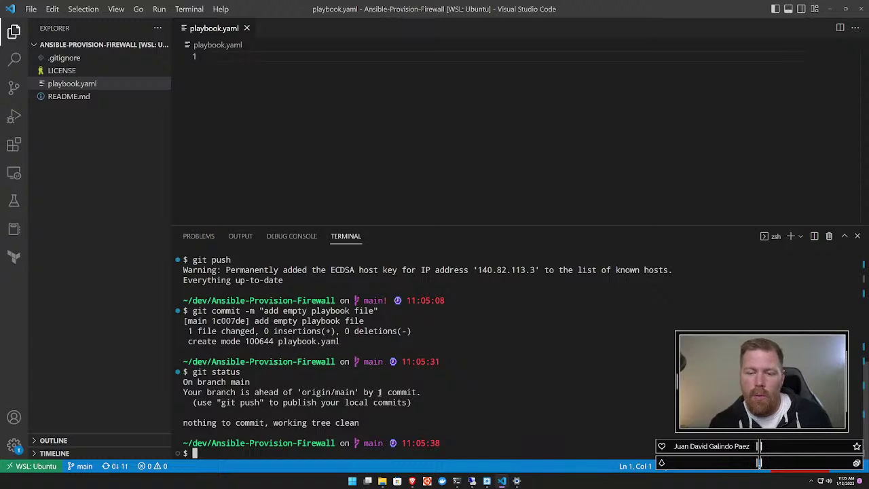
pyautogui.moveTo(378, 392); pyautogui.dragTo(417, 392)
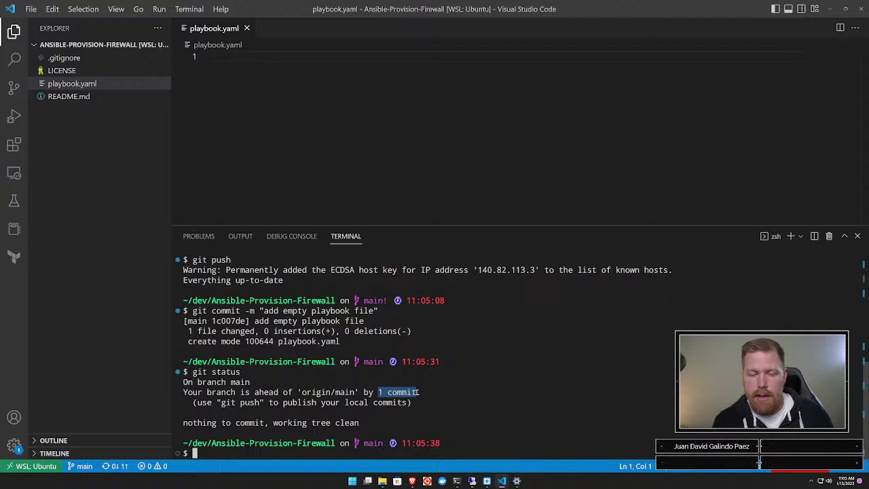
pyautogui.press('Up')
pyautogui.press('Up')
pyautogui.press('Up')
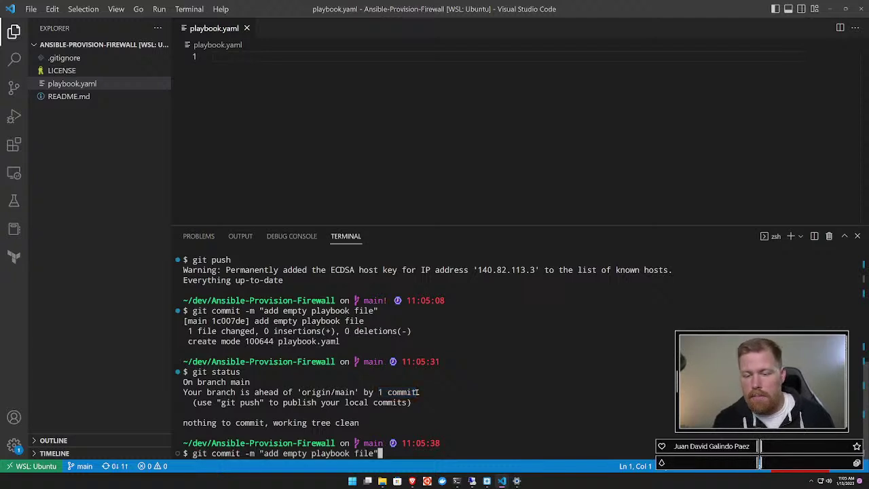
pyautogui.press('Return')
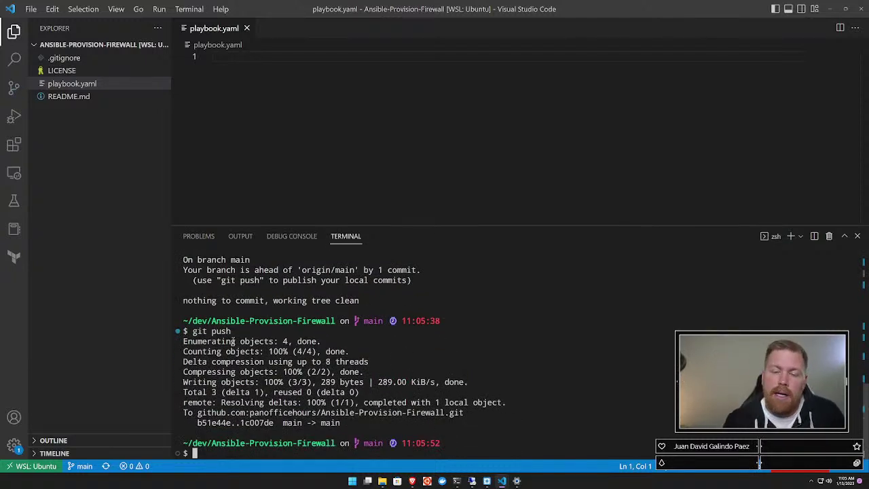
pyautogui.moveTo(192, 332); pyautogui.dragTo(235, 330)
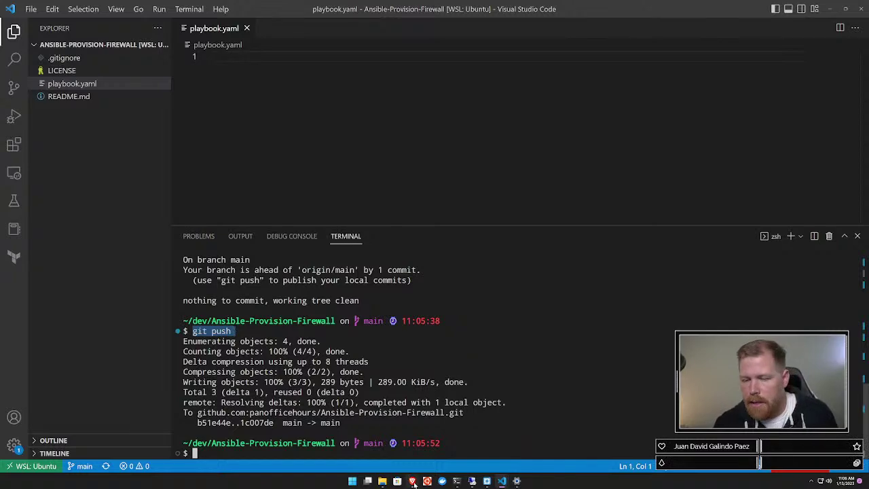
# Step: Reload the GitHub repo page to verify the new playbook.yaml commit appears
pyautogui.moveTo(412, 482)
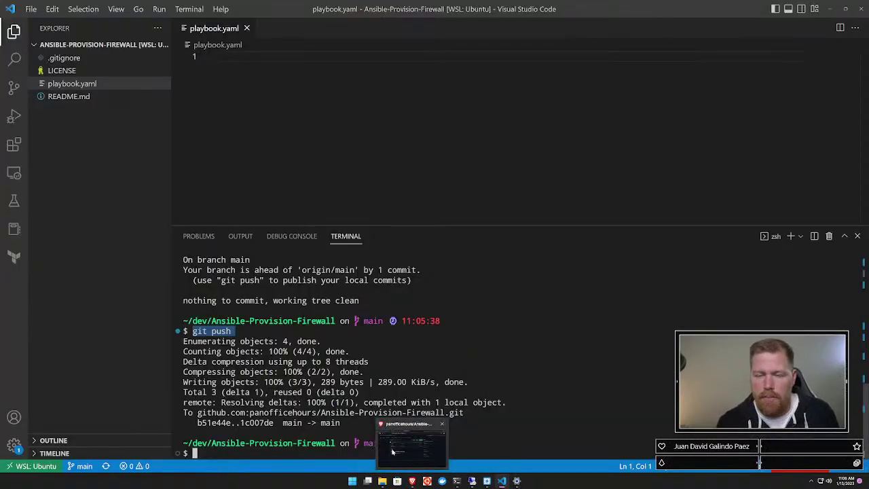
pyautogui.click(391, 450)
pyautogui.click(29, 16)
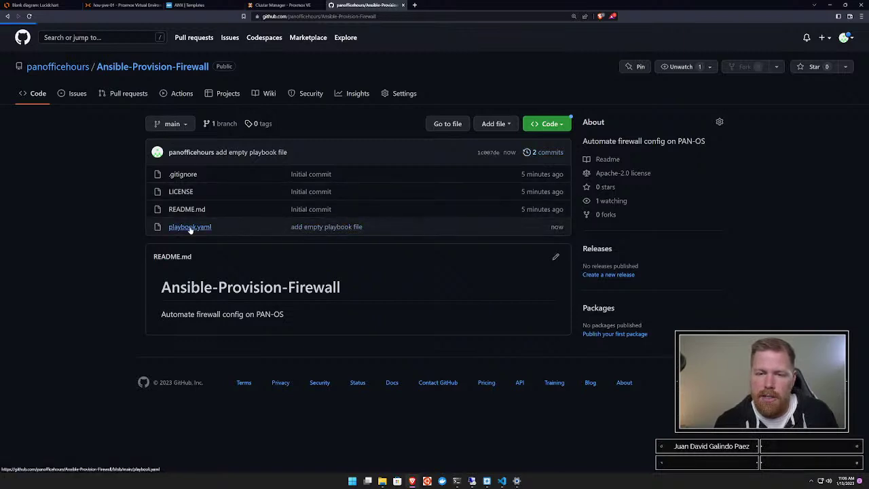
pyautogui.click(190, 227)
pyautogui.hotkey('alt', 'Left')
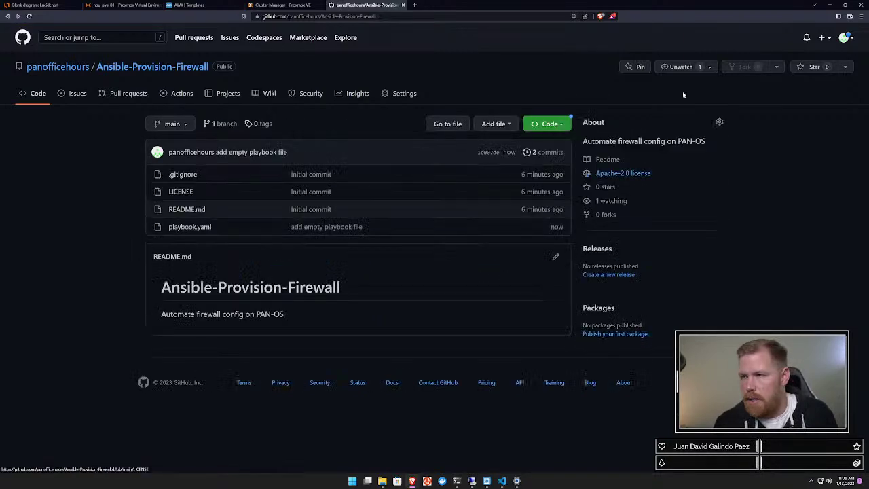
# Step: Find the example author via a GitHub user search and open pan-ansible-examples' ansible folder
pyautogui.click(91, 38)
pyautogui.write('cdo')
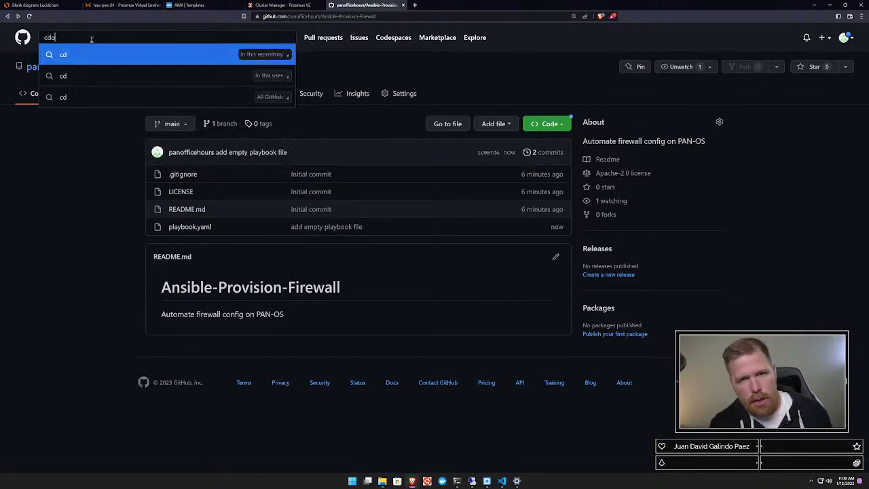
pyautogui.write('t65')
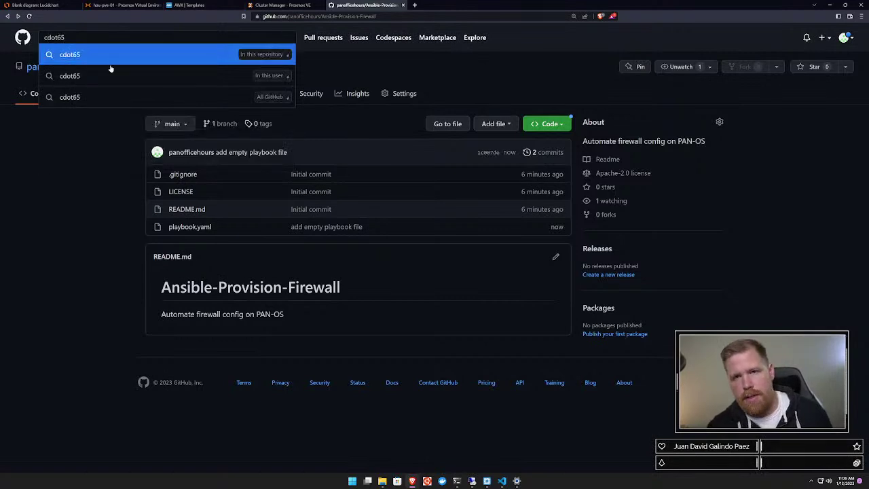
pyautogui.click(110, 95)
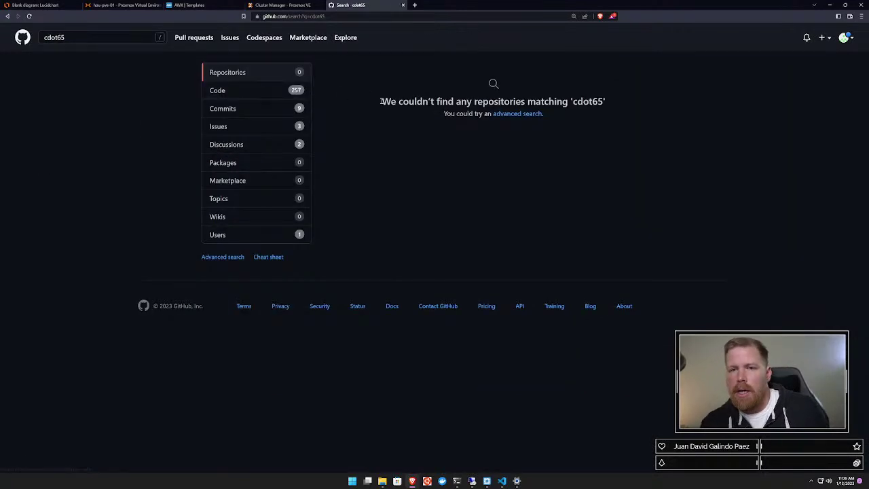
pyautogui.click(283, 229)
pyautogui.click(365, 99)
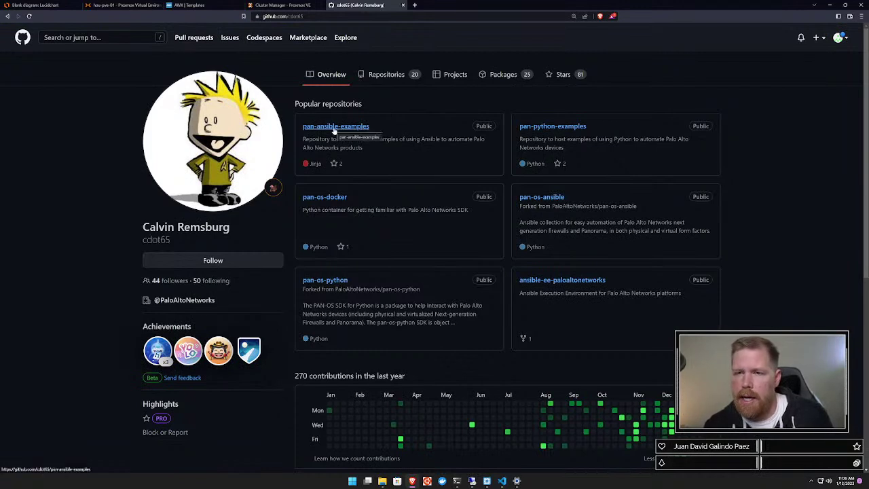
pyautogui.click(333, 129)
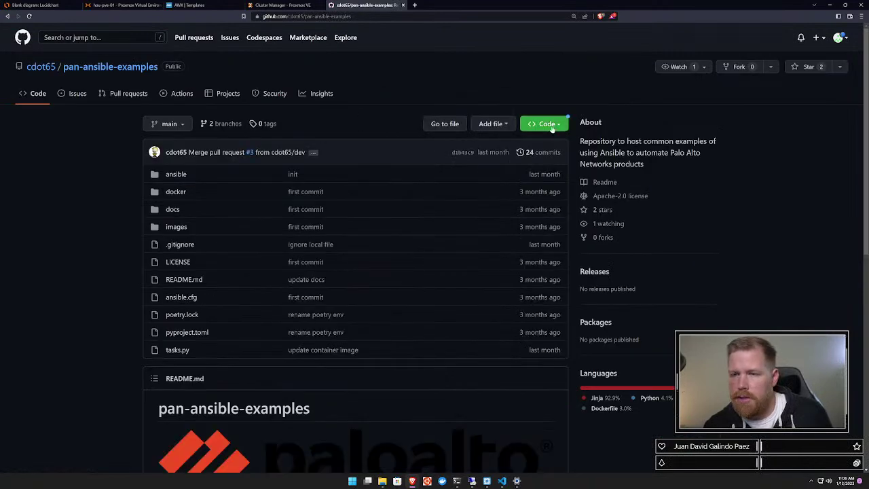
pyautogui.click(176, 175)
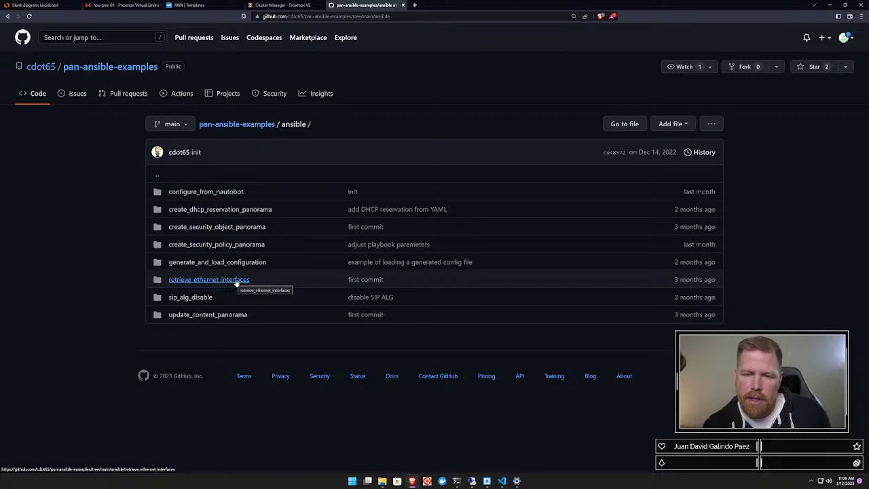
# Step: Open create_security_object_panorama and load playbook.yaml, inventory.yaml, ansible.cfg and group_vars/all in background tabs
pyautogui.click(251, 230)
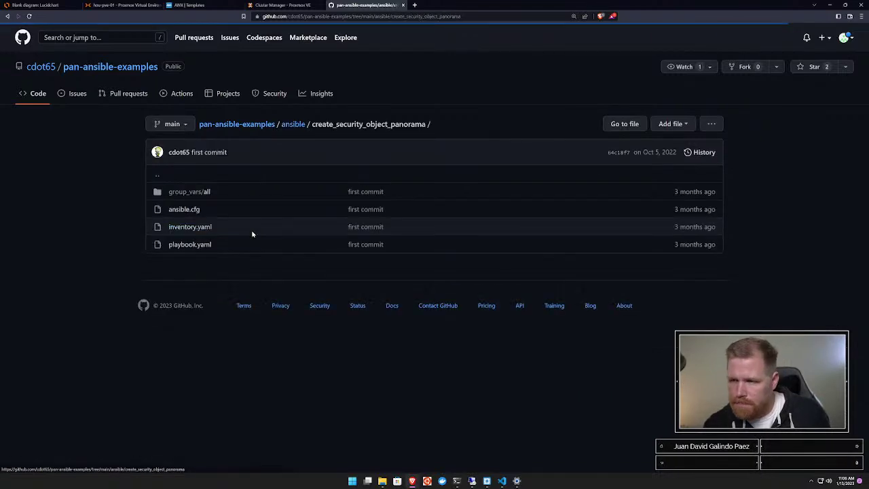
pyautogui.middleClick(197, 247)
pyautogui.middleClick(200, 226)
pyautogui.middleClick(192, 210)
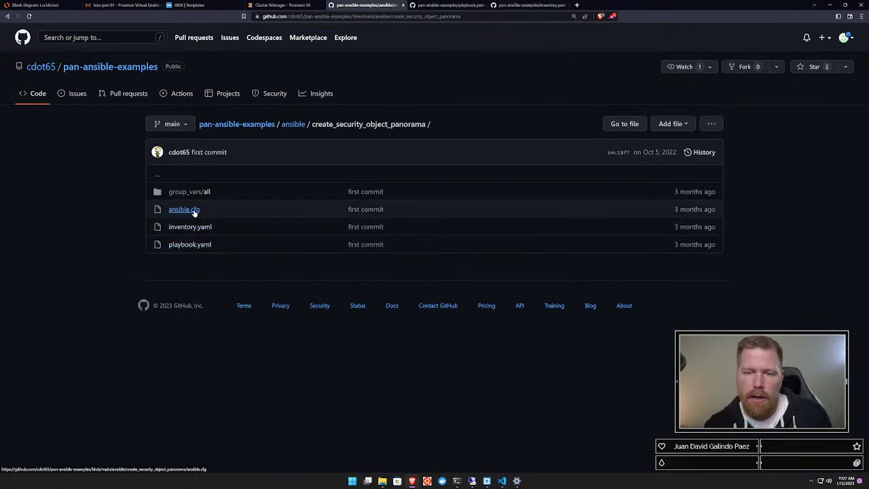
pyautogui.middleClick(194, 192)
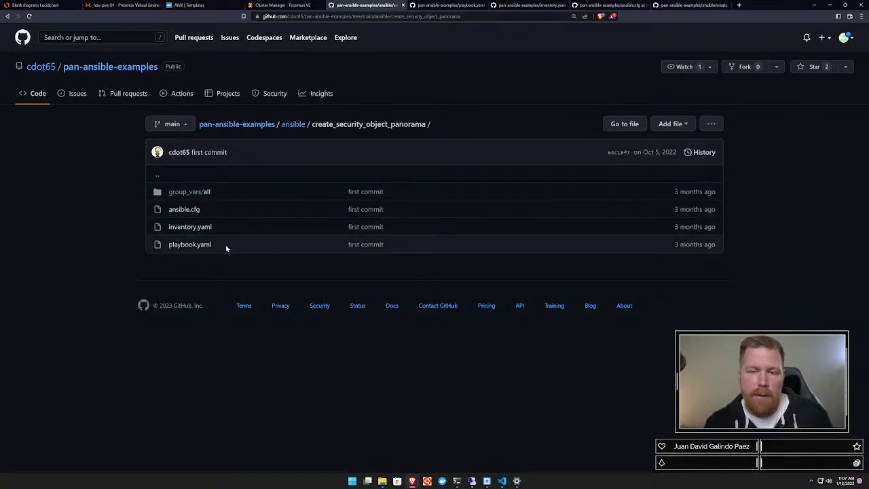
# Step: Walk through the example's playbook.yaml, inventory.yaml and ansible.cfg, briefly checking the AWX templates page
pyautogui.moveTo(228, 247); pyautogui.dragTo(165, 253)
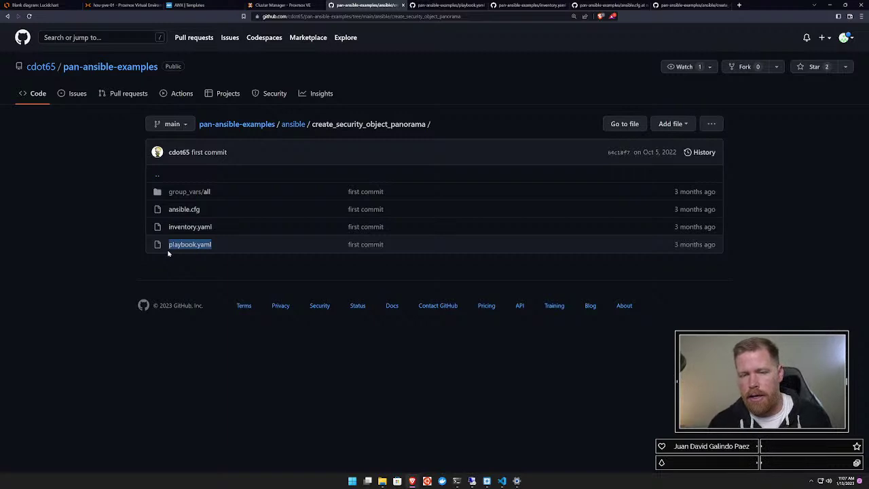
pyautogui.moveTo(213, 228); pyautogui.dragTo(170, 234)
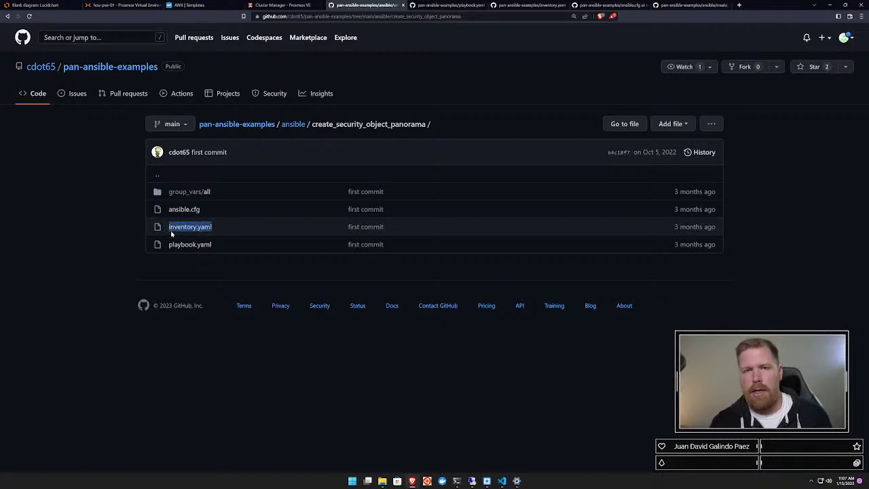
pyautogui.click(192, 6)
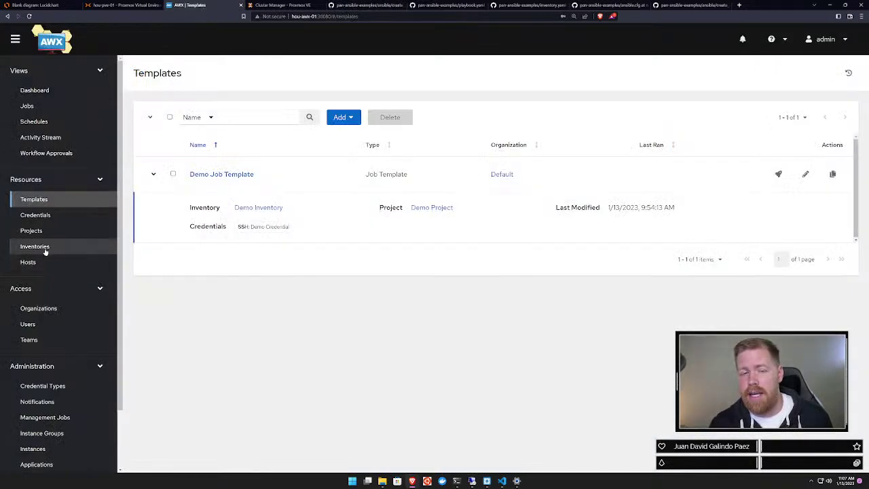
pyautogui.click(366, 6)
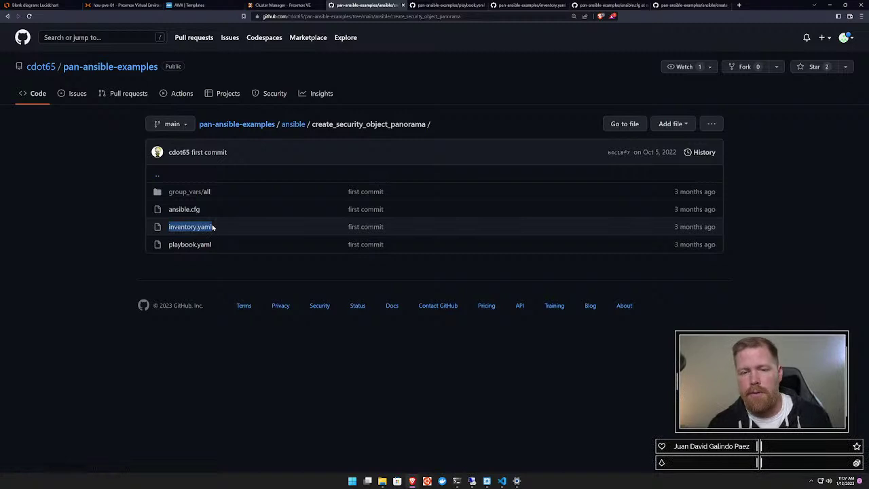
pyautogui.moveTo(213, 215); pyautogui.dragTo(167, 213)
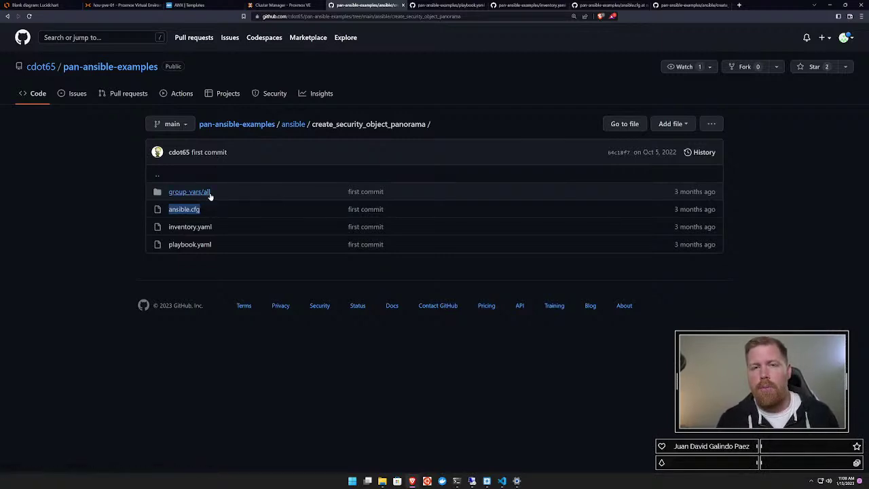
# Step: Open the example playbook.yaml as raw text, select all of it, and minimize the browser
pyautogui.click(444, 6)
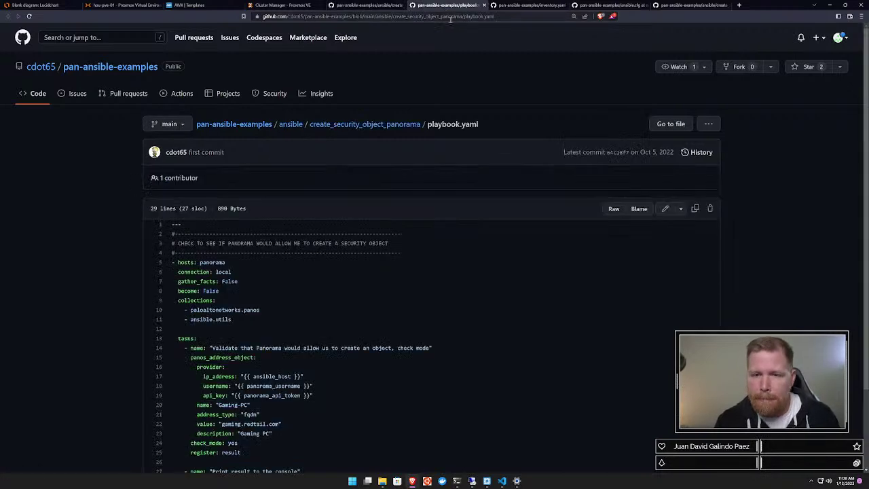
pyautogui.scroll(-2, 555, 270)
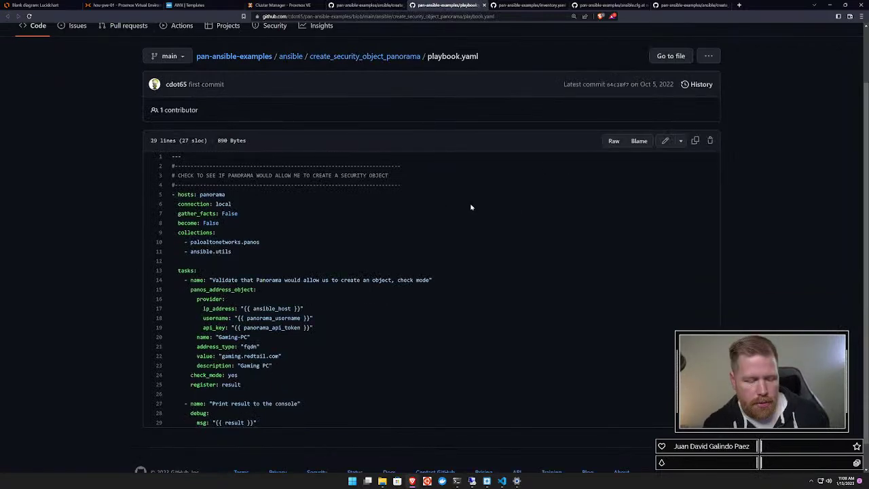
pyautogui.hotkey('ctrl', '+')
pyautogui.hotkey('ctrl', '+')
pyautogui.click(687, 192)
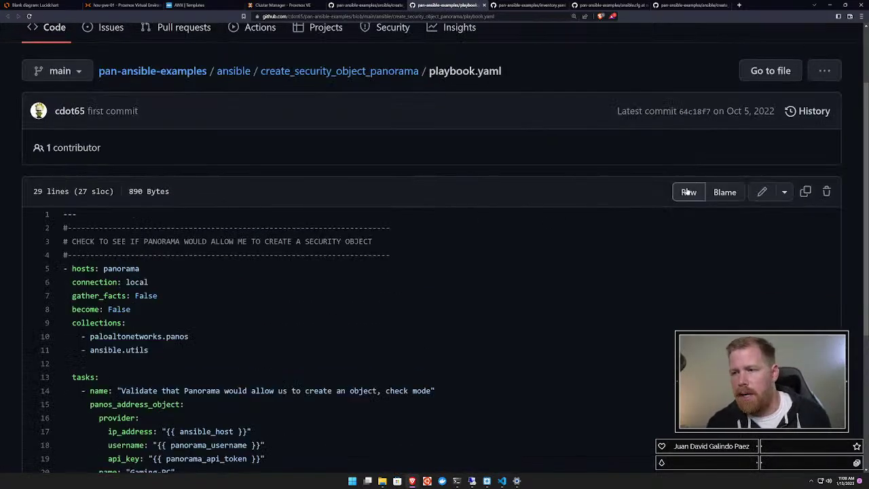
pyautogui.hotkey('ctrl', 'a')
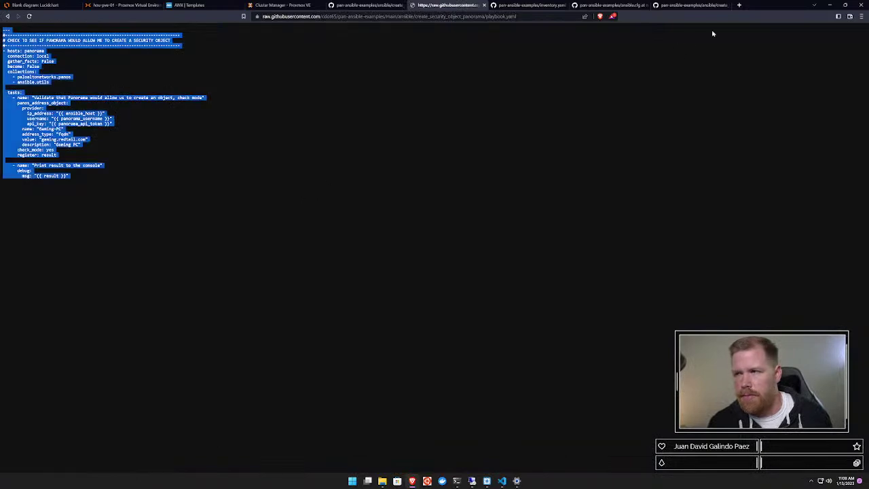
pyautogui.click(829, 4)
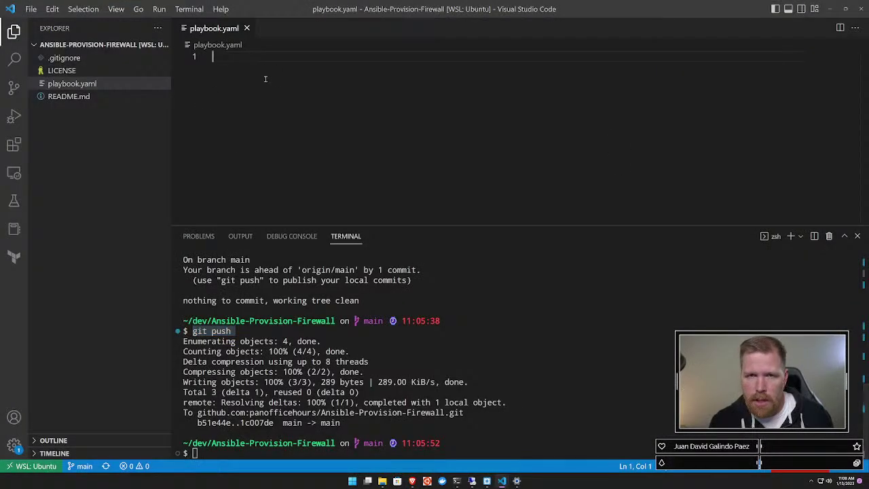
# Step: Paste the example into playbook.yaml, save it, zoom in, and hide the sidebar and terminal
pyautogui.hotkey('ctrl', 'v')
pyautogui.moveTo(388, 224); pyautogui.dragTo(403, 364)
pyautogui.hotkey('ctrl', 's')
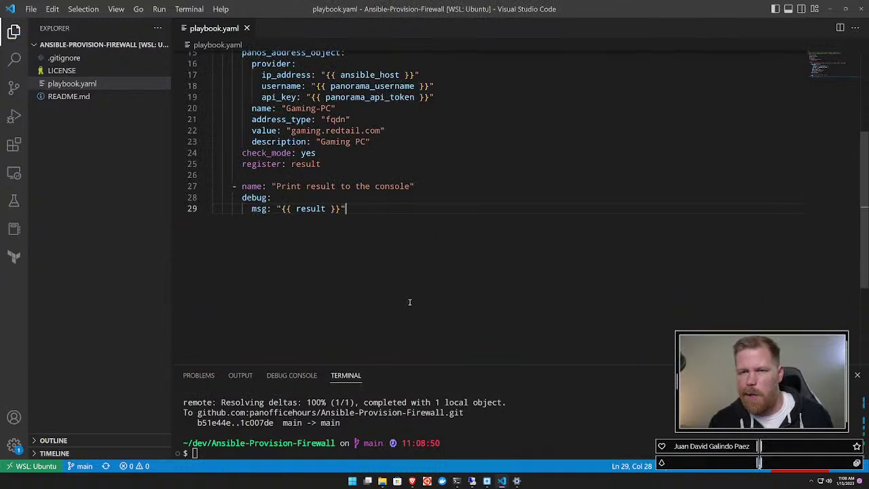
pyautogui.scroll(5, 409, 302)
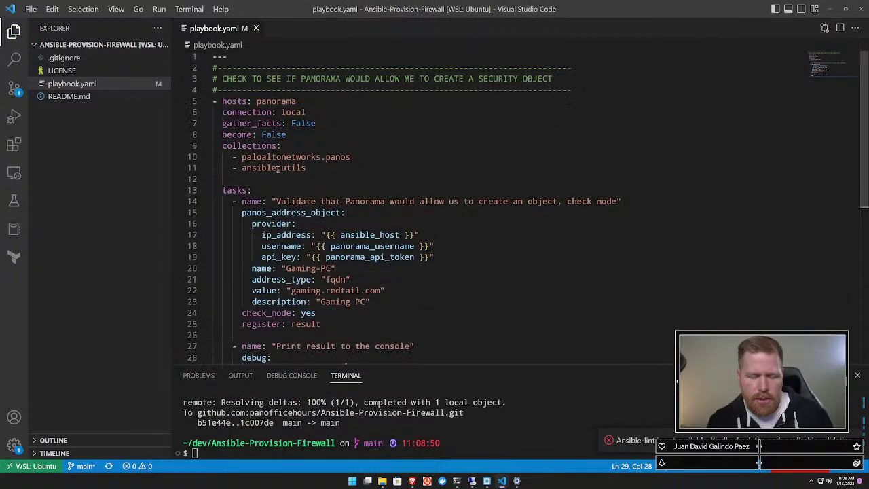
pyautogui.hotkey('ctrl', '=')
pyautogui.hotkey('ctrl', '=')
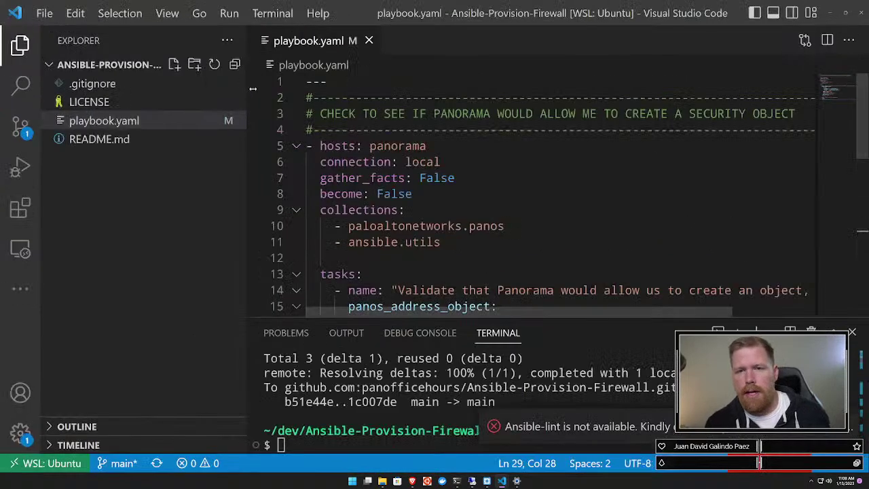
pyautogui.hotkey('ctrl', 'b')
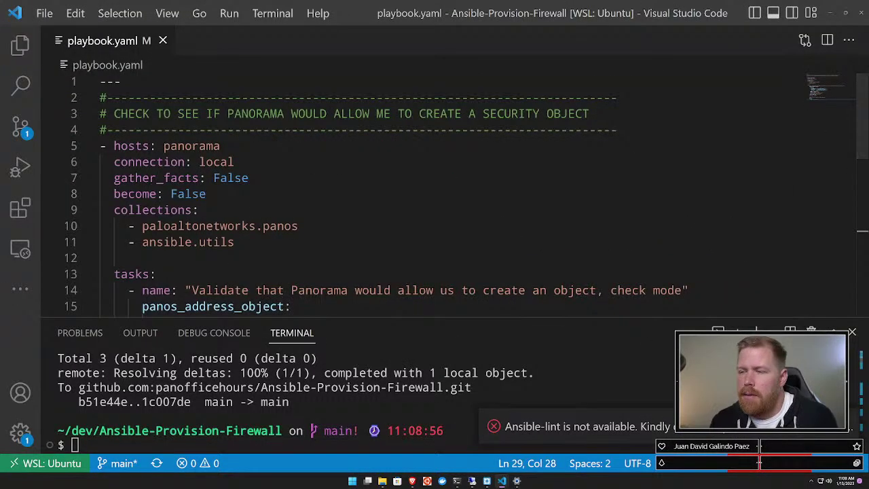
pyautogui.click(852, 332)
# Step: Highlight the play's hosts: panorama and connection: local lines
pyautogui.click(131, 145)
pyautogui.doubleClick(130, 146)
pyautogui.doubleClick(191, 146)
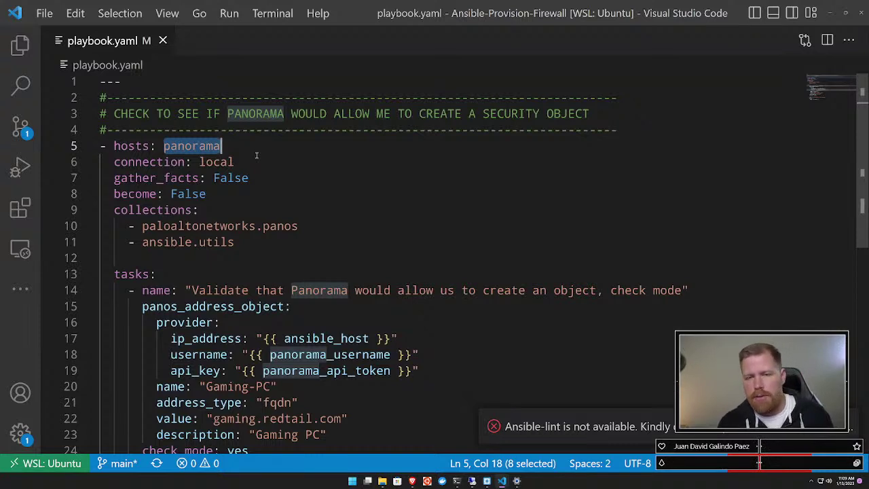
pyautogui.tripleClick(224, 163)
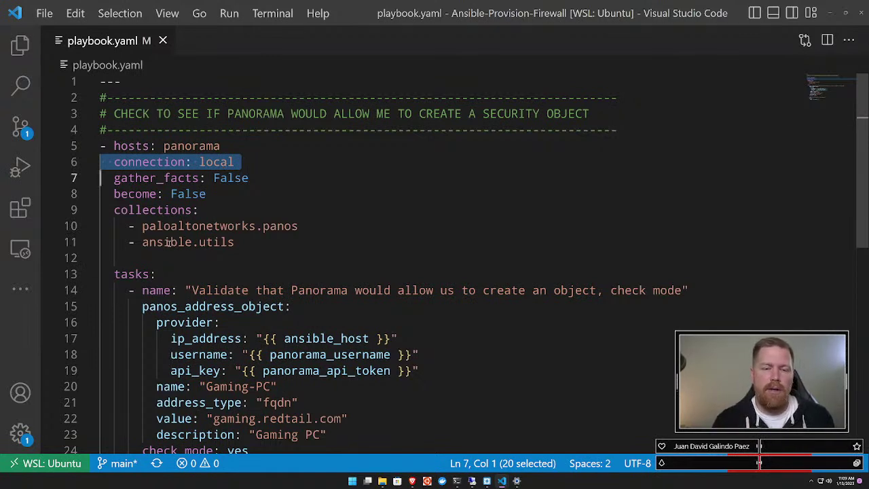
# Step: Fold the Panorama validation and Print result task blocks and highlight the task lines
pyautogui.click(90, 290)
pyautogui.click(91, 306)
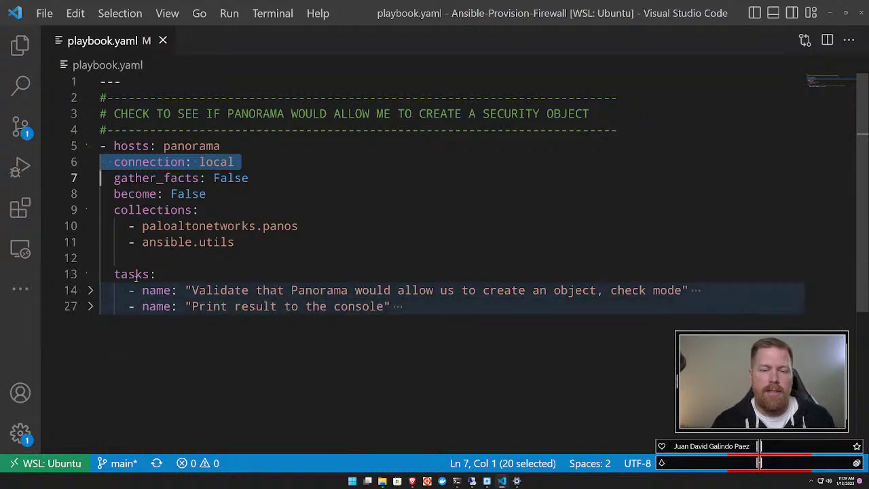
pyautogui.moveTo(102, 273); pyautogui.dragTo(392, 306)
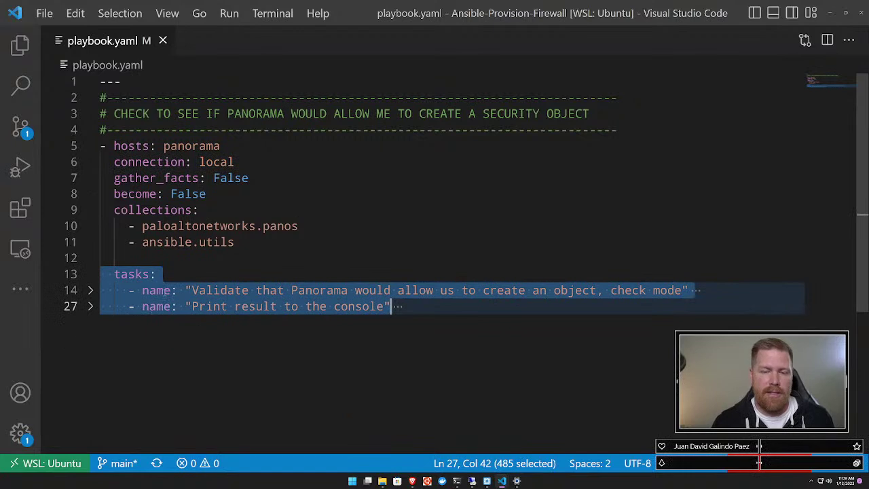
pyautogui.doubleClick(156, 289)
pyautogui.click(169, 290)
pyautogui.tripleClick(167, 306)
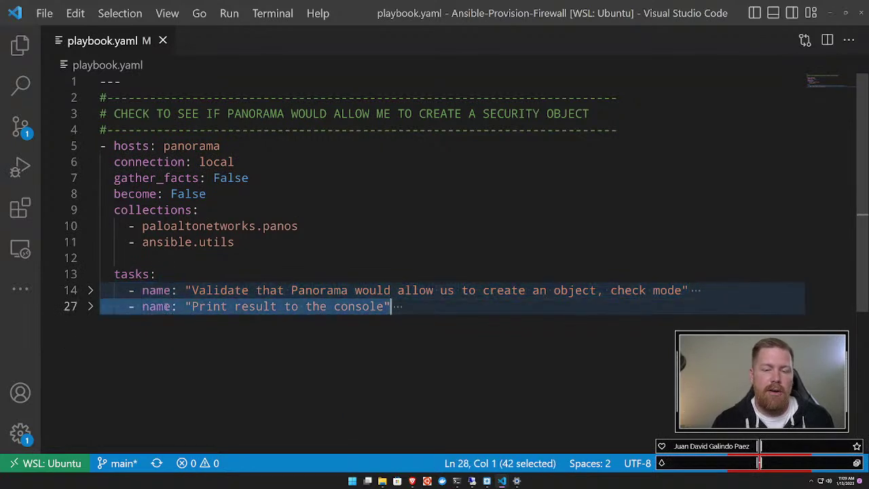
pyautogui.click(172, 319)
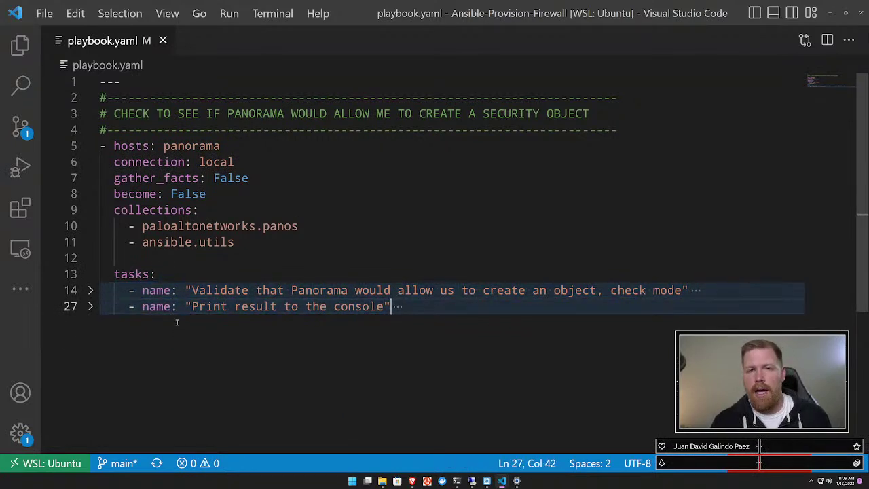
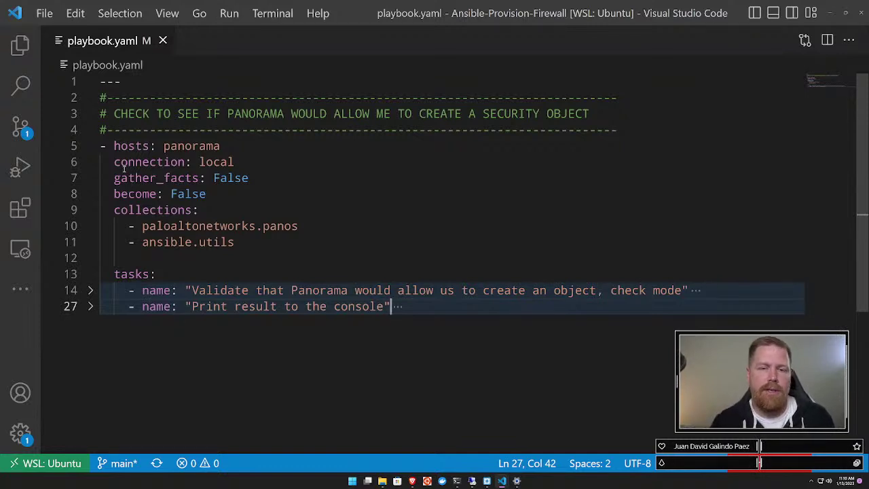
# Step: Delete the 'become: False' line from the Panorama play in playbook.yaml
pyautogui.moveTo(114, 161); pyautogui.dragTo(237, 162)
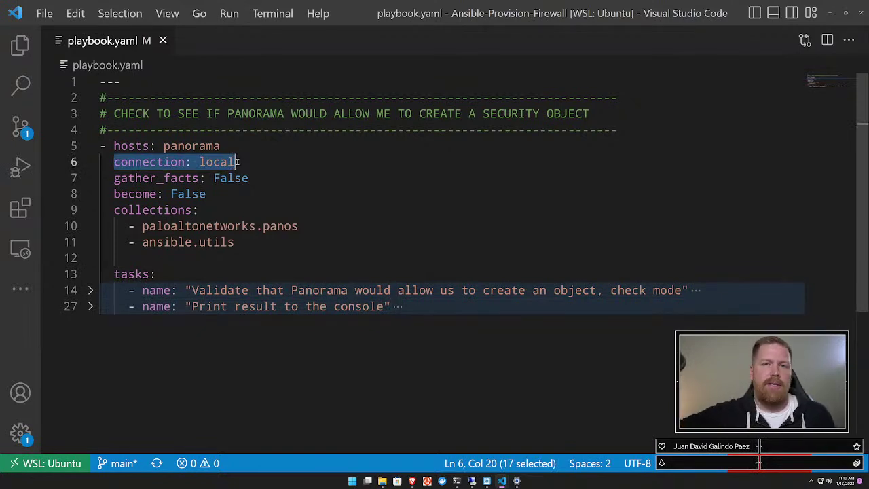
pyautogui.moveTo(114, 178); pyautogui.dragTo(258, 175)
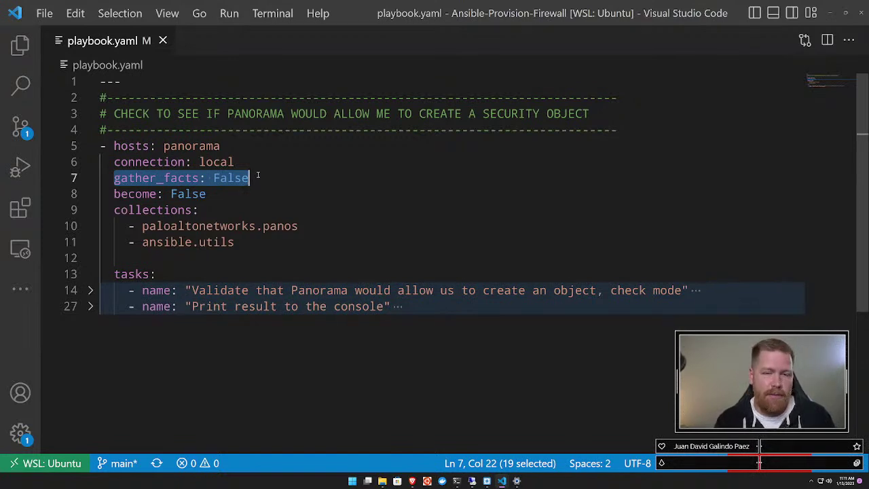
pyautogui.tripleClick(211, 193)
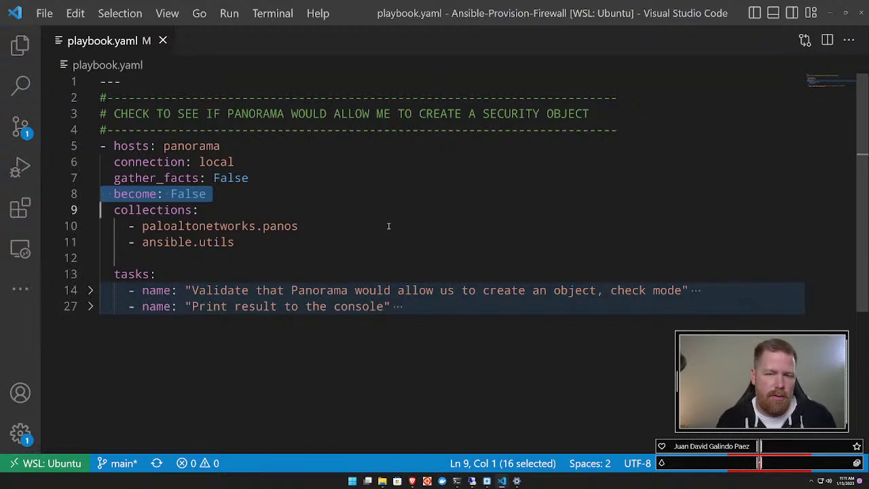
pyautogui.tripleClick(249, 163)
pyautogui.tripleClick(241, 190)
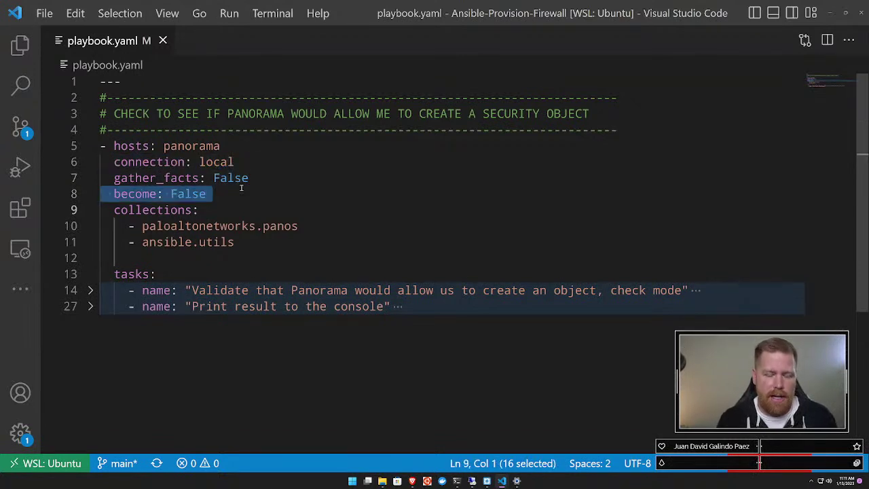
pyautogui.press('BackSpace')
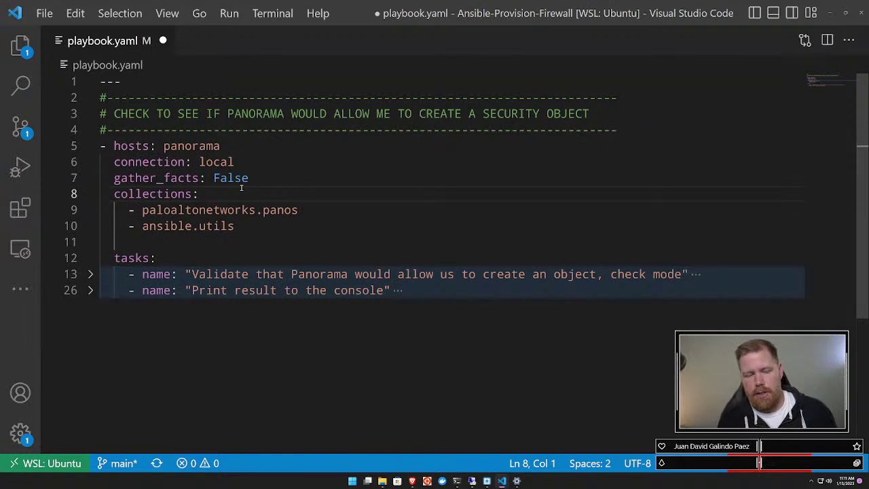
# Step: Save playbook.yaml, delete the '- ansible.utils' collection line, and save again
pyautogui.hotkey('ctrl', 's')
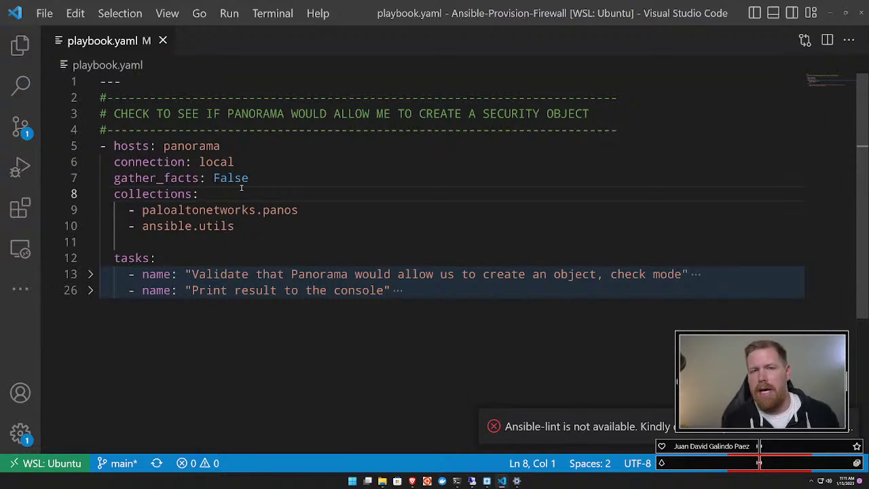
pyautogui.click(115, 194)
pyautogui.press('Home')
pyautogui.hotkey('shift', 'Down')
pyautogui.hotkey('shift', 'Down')
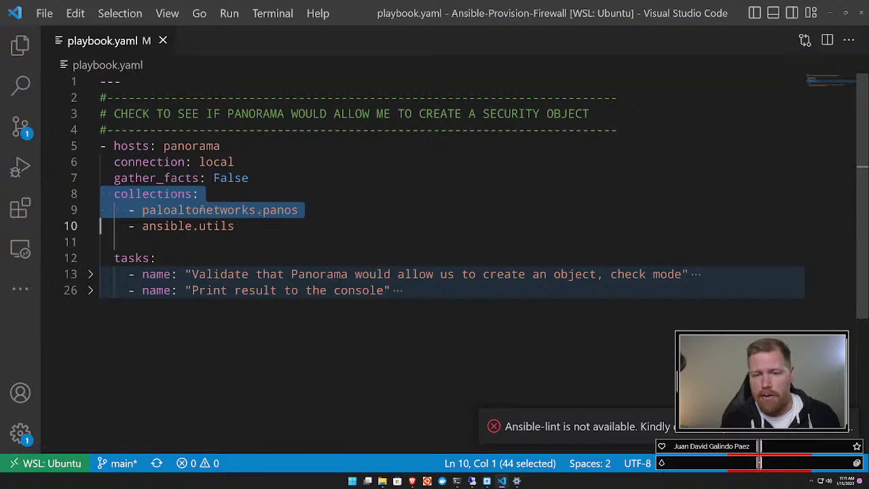
pyautogui.tripleClick(183, 225)
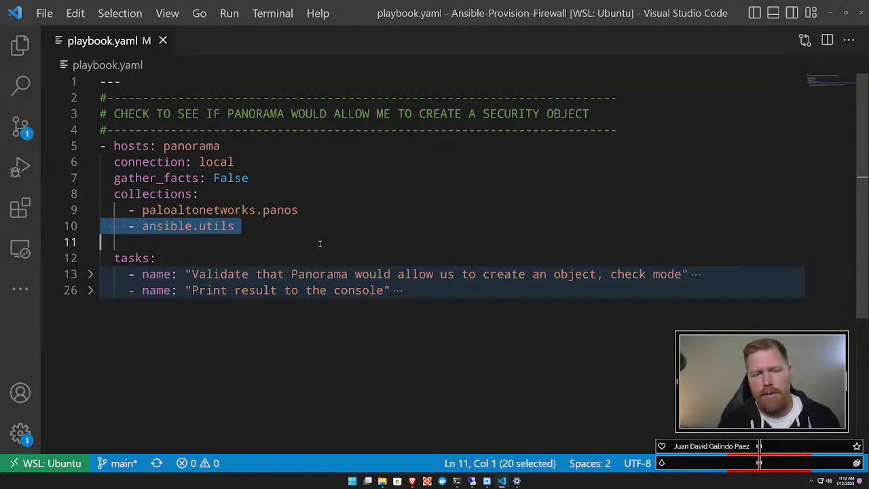
pyautogui.doubleClick(216, 228)
pyautogui.tripleClick(216, 228)
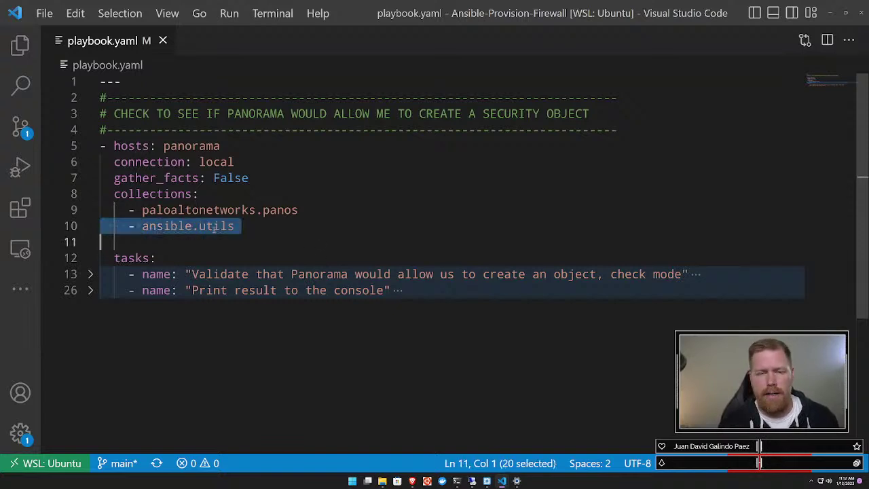
pyautogui.press('BackSpace')
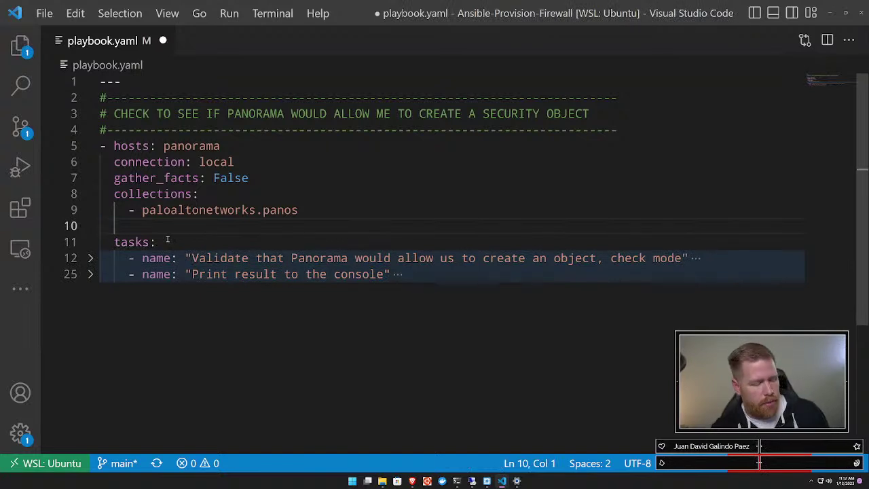
pyautogui.hotkey('ctrl', 's')
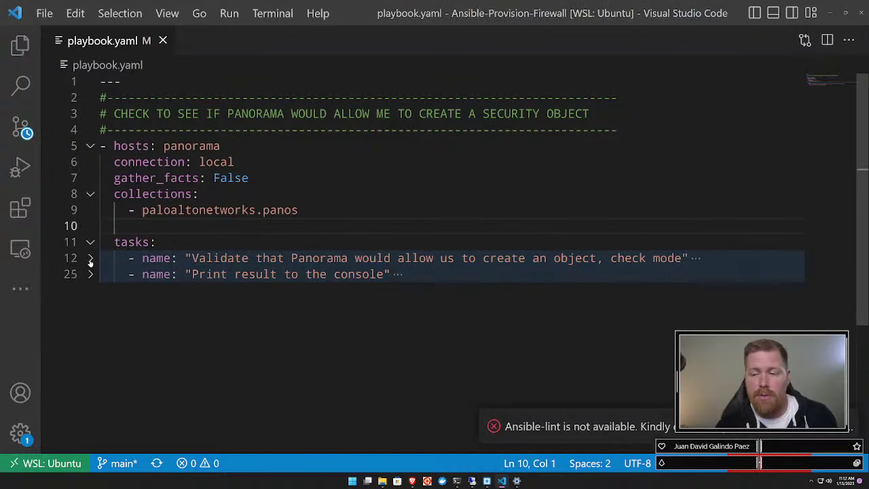
# Step: Unfold the Validate task and highlight its name
pyautogui.click(91, 258)
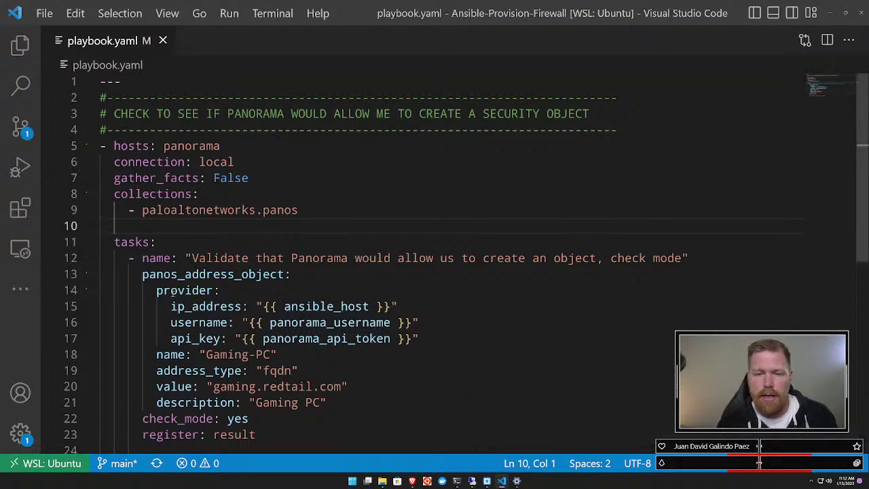
pyautogui.scroll(-1, 231, 281)
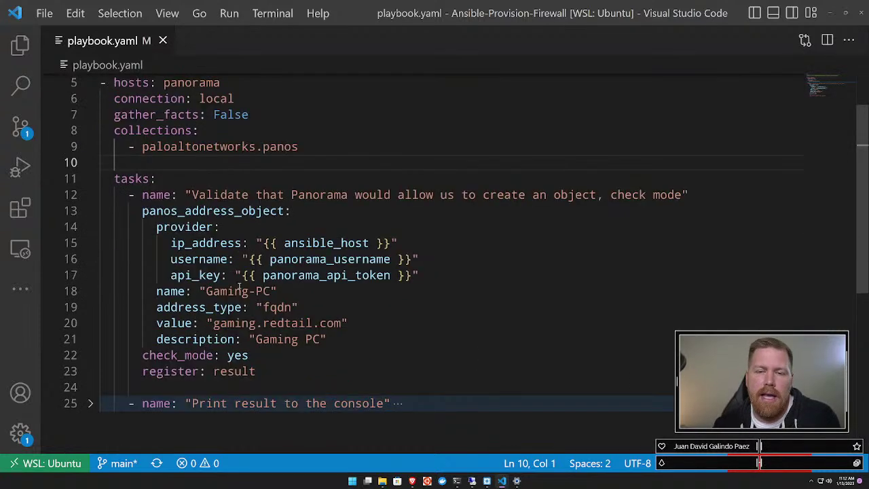
pyautogui.moveTo(191, 195); pyautogui.dragTo(650, 195)
pyautogui.hotkey('shift', 'Right')
pyautogui.hotkey('shift', 'Right')
pyautogui.hotkey('shift', 'Right')
pyautogui.hotkey('shift', 'Right')
pyautogui.hotkey('shift', 'Right')
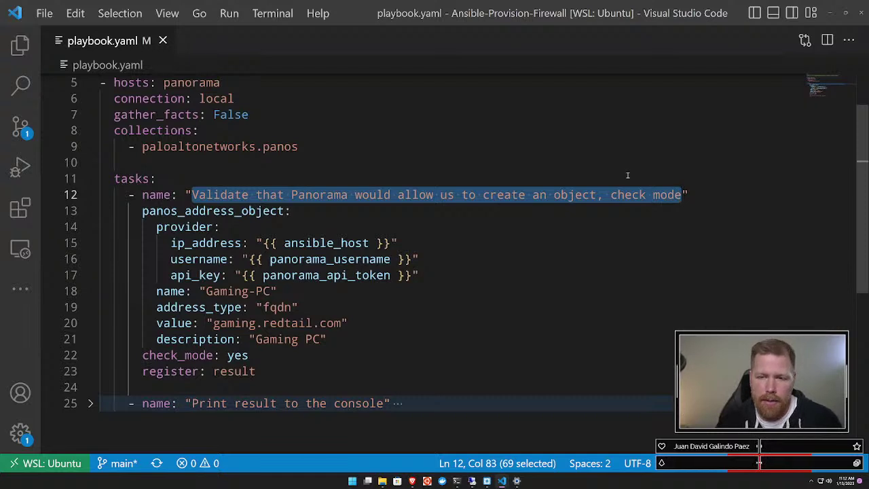
# Step: Highlight the ansible_host, panorama_username and panorama_api_token variables and the 'check_mode: yes' line
pyautogui.click(336, 242)
pyautogui.doubleClick(306, 259)
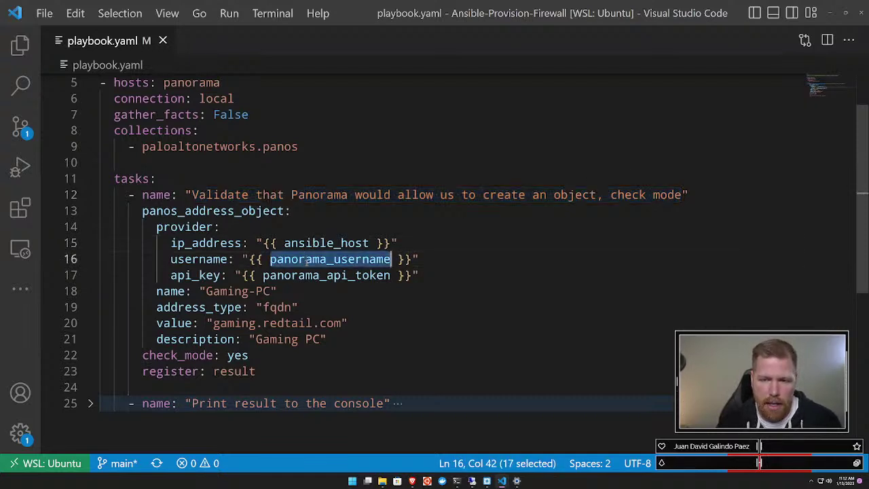
pyautogui.doubleClick(313, 276)
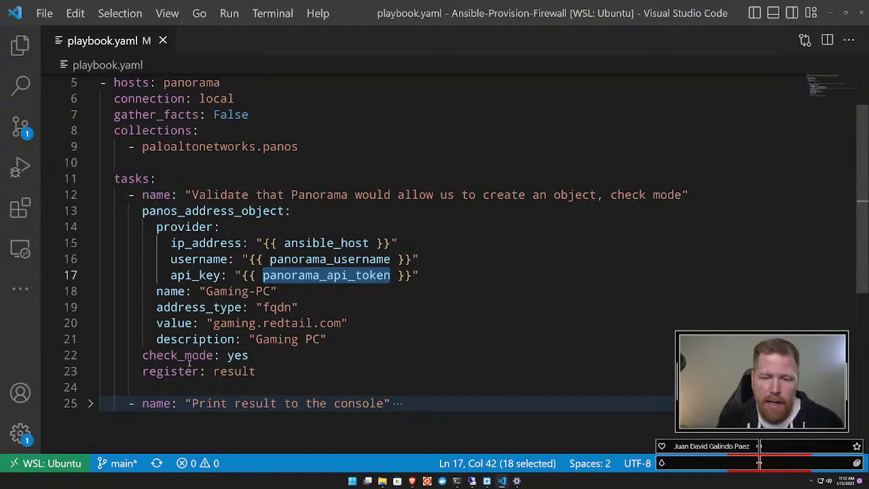
pyautogui.moveTo(142, 355); pyautogui.dragTo(253, 354)
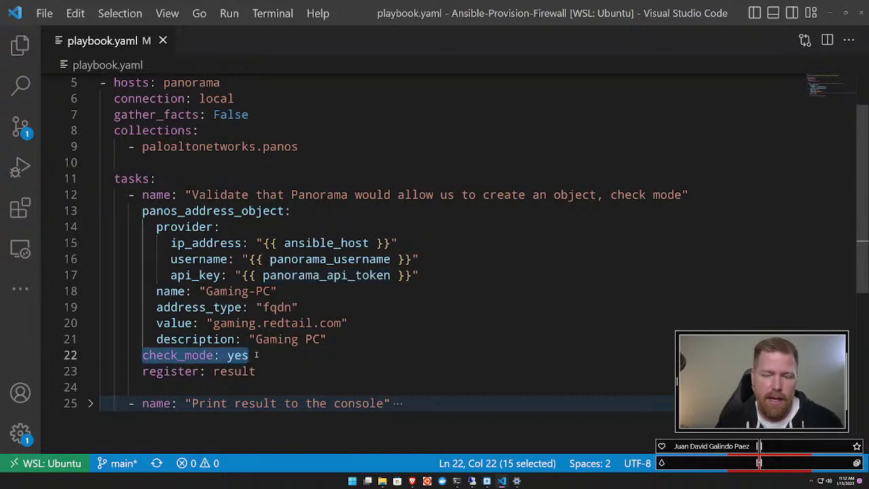
pyautogui.tripleClick(252, 354)
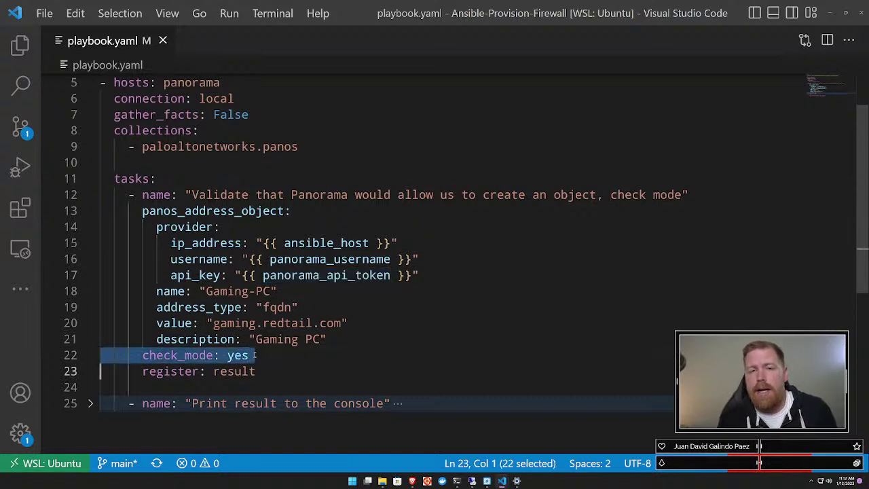
pyautogui.press('BackSpace')
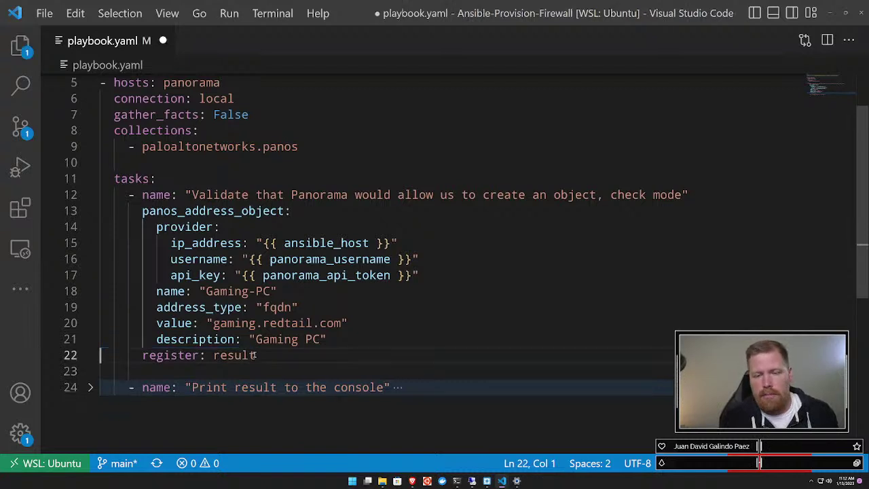
pyautogui.hotkey('ctrl', 'z')
pyautogui.hotkey('ctrl', '/')
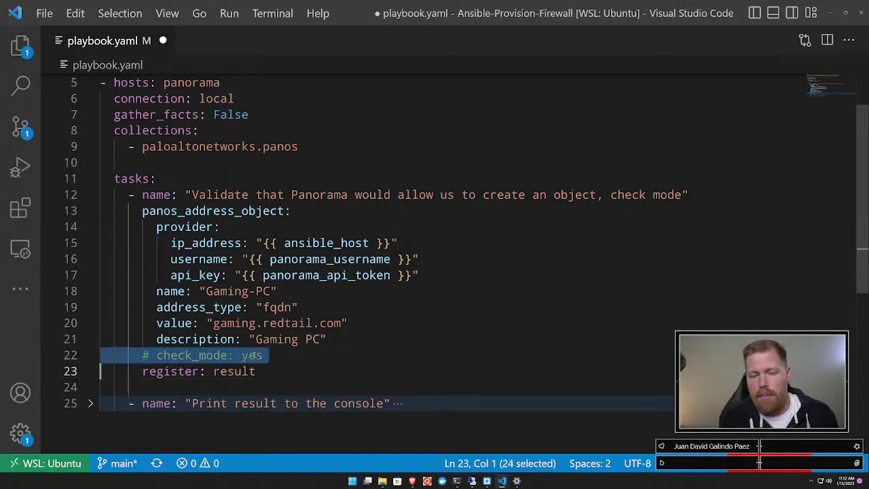
pyautogui.hotkey('ctrl', 'z')
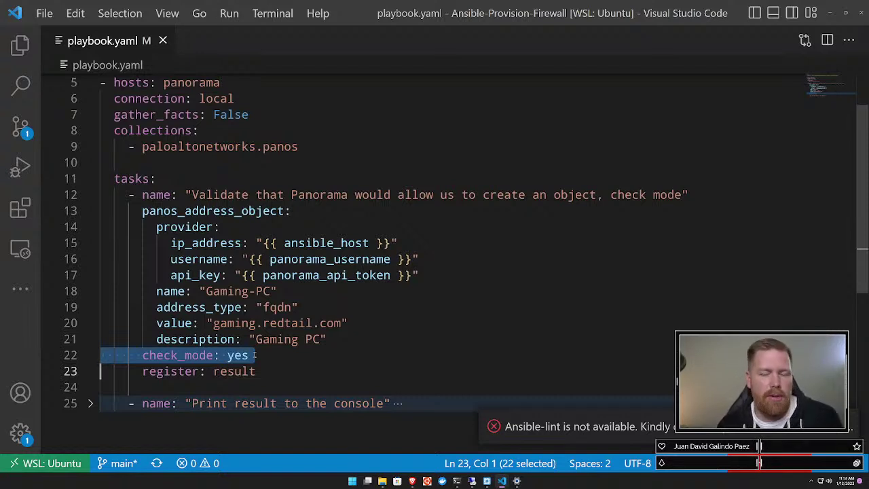
pyautogui.click(258, 354)
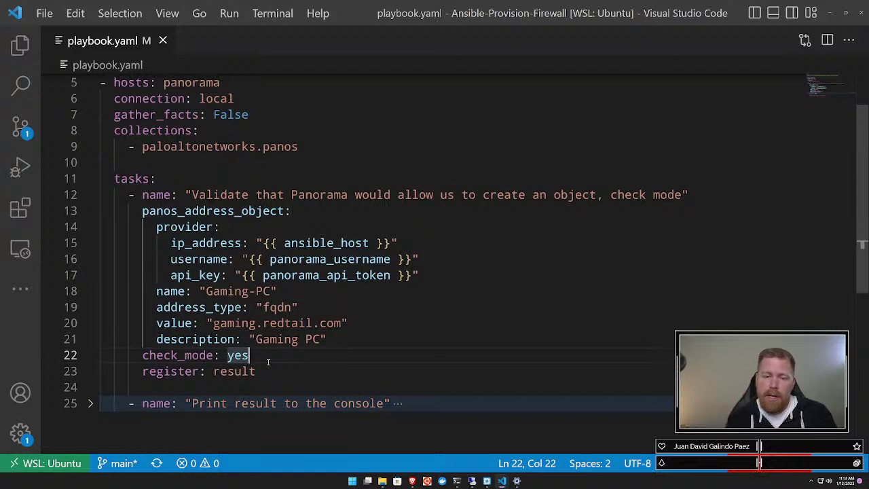
pyautogui.tripleClick(278, 355)
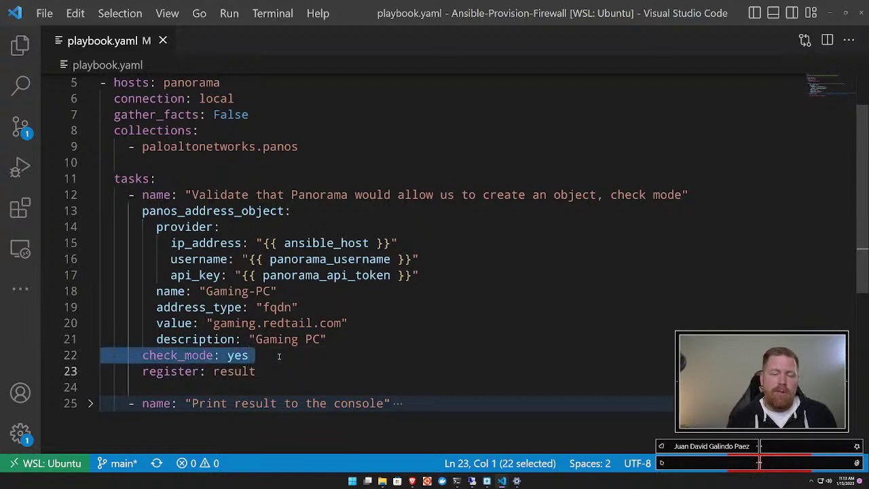
pyautogui.doubleClick(207, 211)
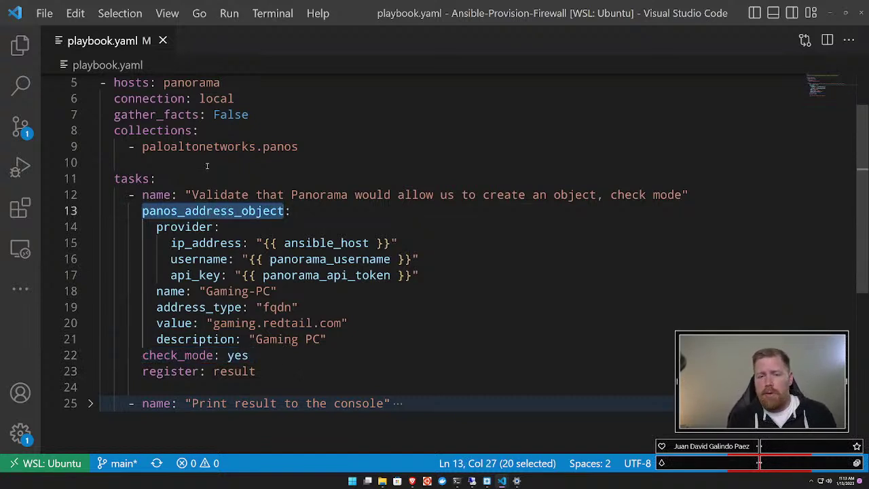
pyautogui.moveTo(141, 146); pyautogui.dragTo(314, 148)
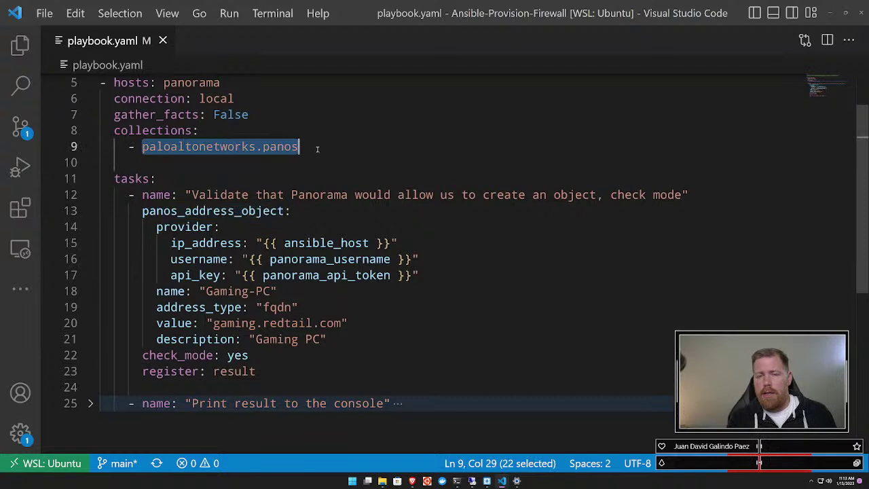
pyautogui.doubleClick(201, 224)
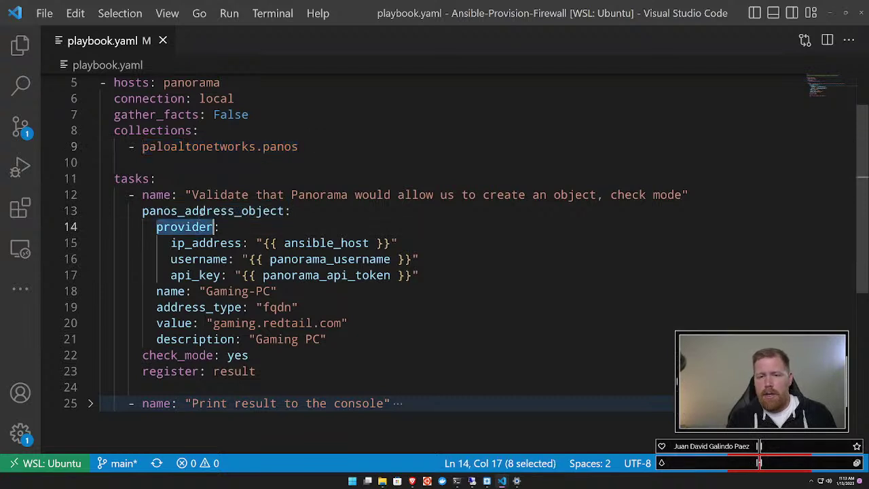
pyautogui.doubleClick(201, 211)
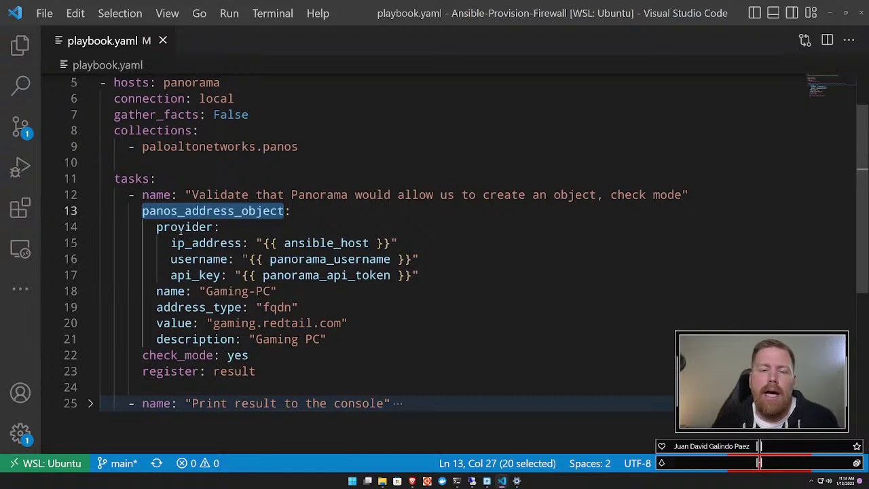
pyautogui.tripleClick(181, 230)
pyautogui.moveTo(181, 230); pyautogui.dragTo(201, 268)
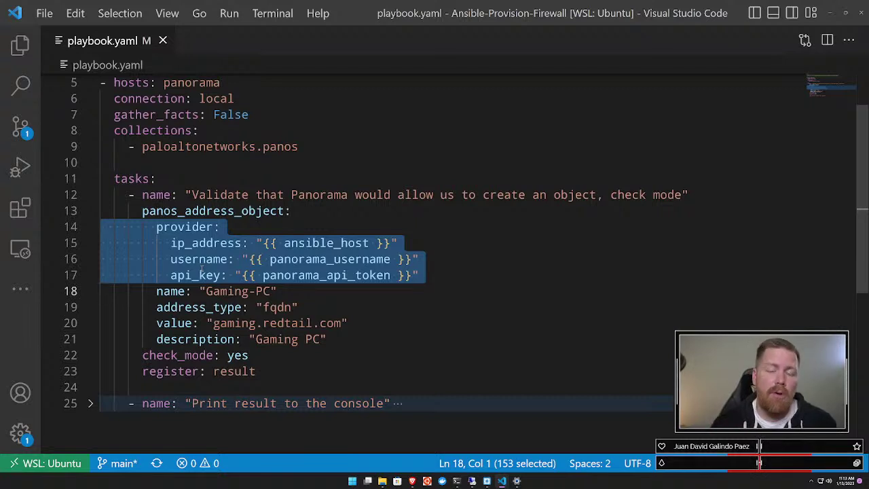
pyautogui.click(235, 232)
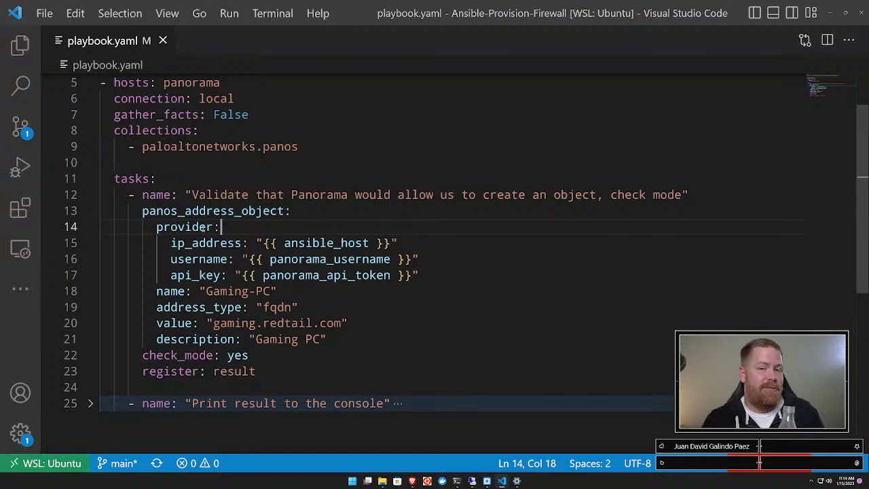
pyautogui.doubleClick(207, 228)
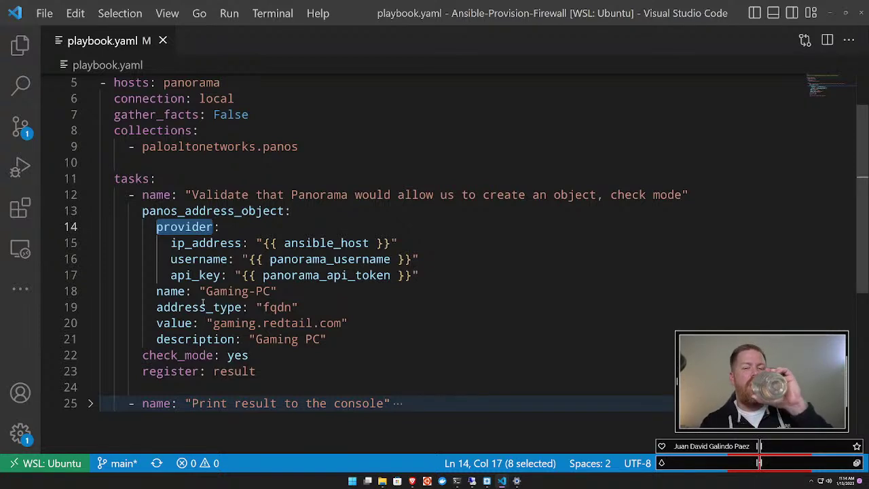
pyautogui.click(161, 291)
pyautogui.moveTo(100, 290); pyautogui.dragTo(100, 355)
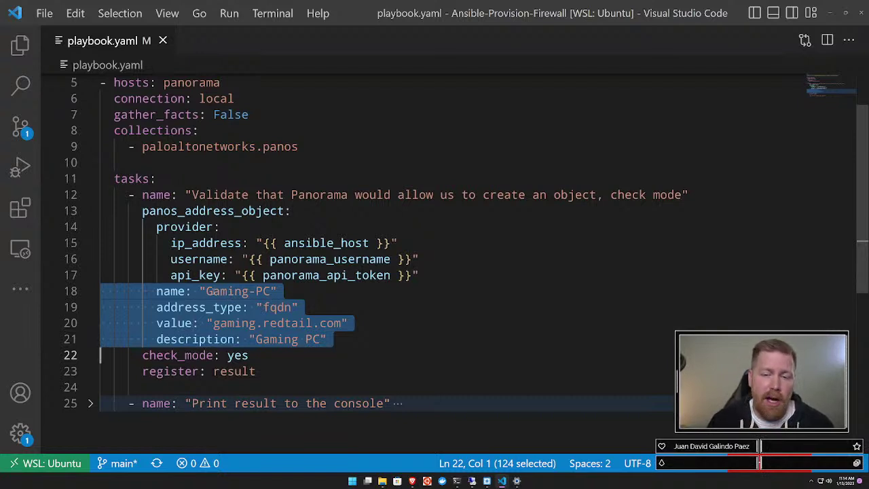
pyautogui.moveTo(206, 291); pyautogui.dragTo(270, 291)
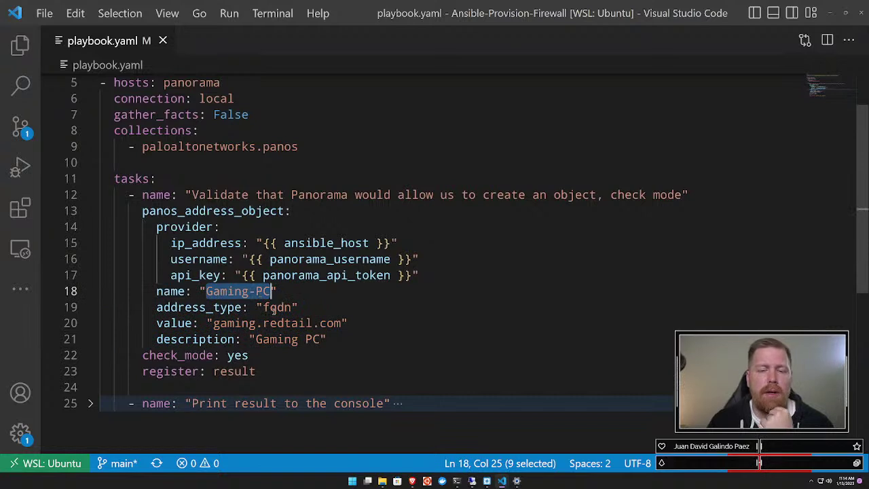
pyautogui.doubleClick(274, 308)
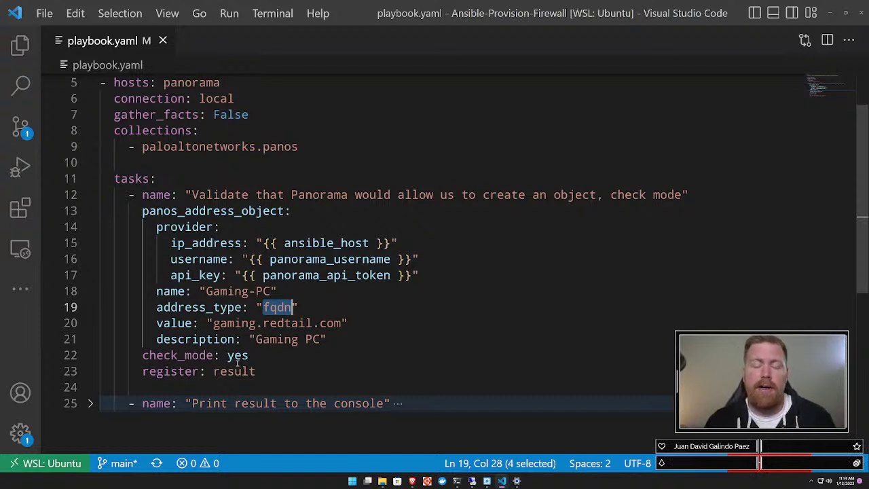
pyautogui.moveTo(214, 323); pyautogui.dragTo(343, 324)
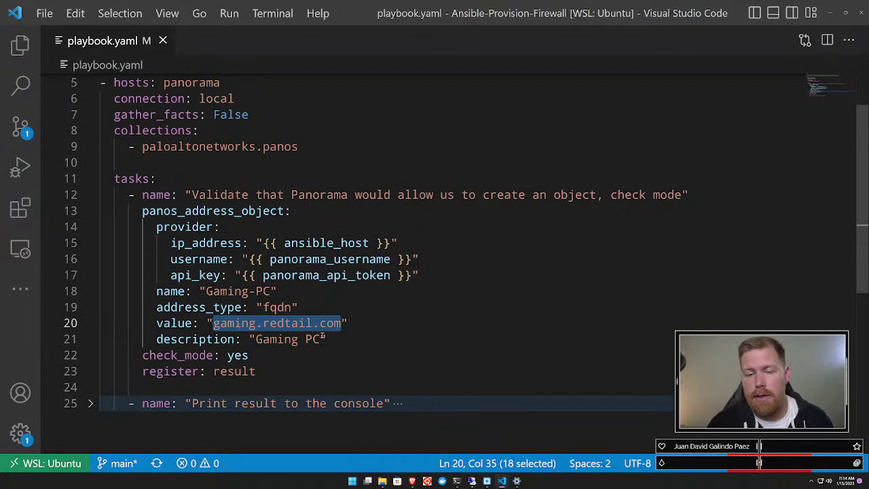
pyautogui.moveTo(256, 339); pyautogui.dragTo(320, 340)
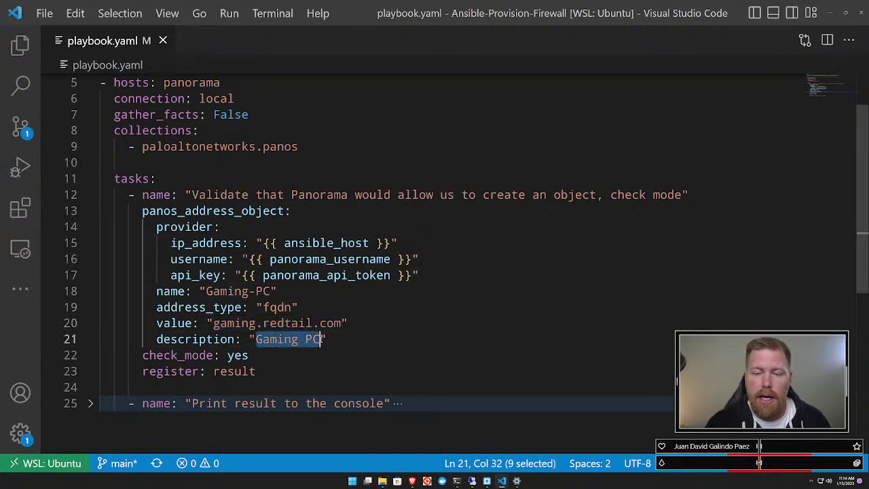
# Step: Re-fold and unfold the validation and print tasks, then select the provider block
pyautogui.click(90, 196)
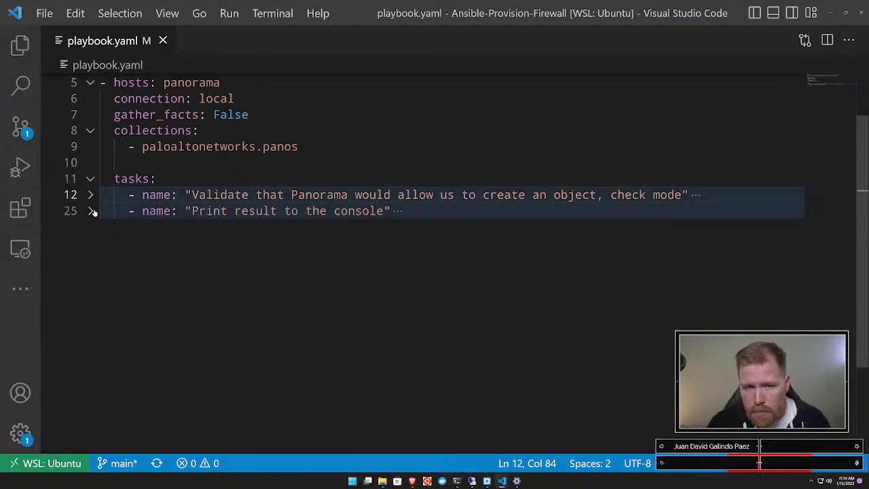
pyautogui.click(91, 210)
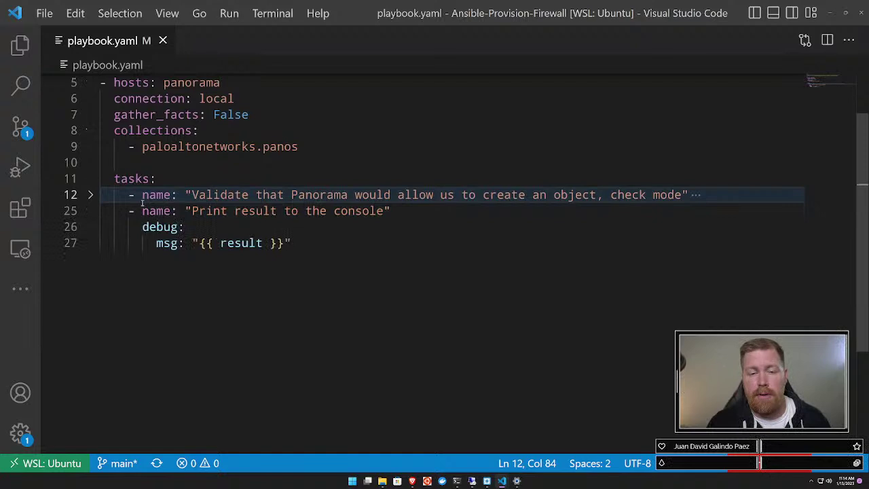
pyautogui.click(90, 194)
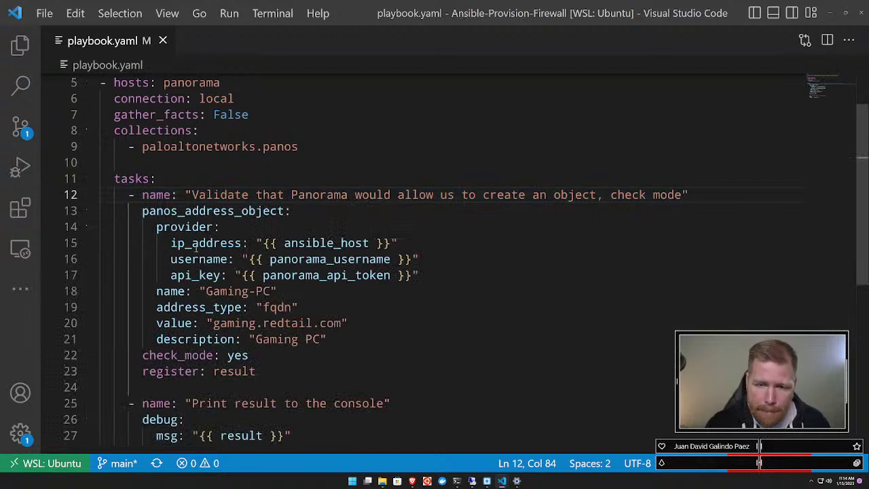
pyautogui.tripleClick(175, 229)
pyautogui.moveTo(175, 229); pyautogui.dragTo(186, 275)
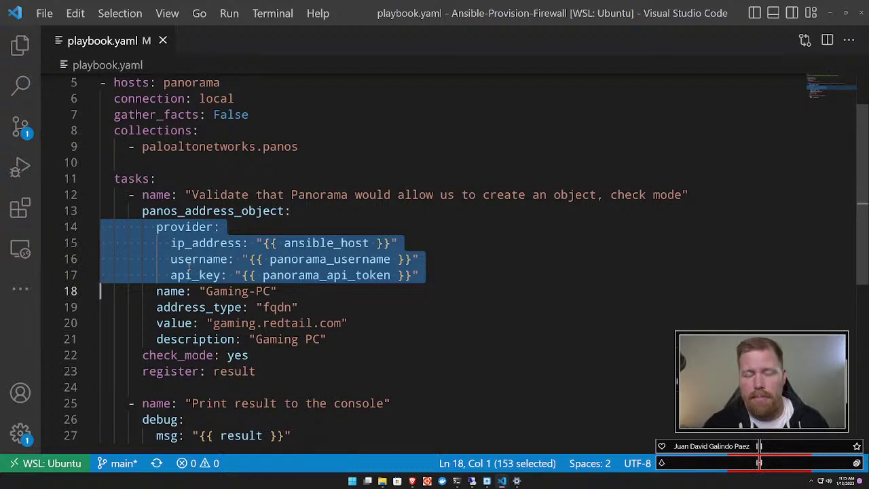
pyautogui.click(357, 258)
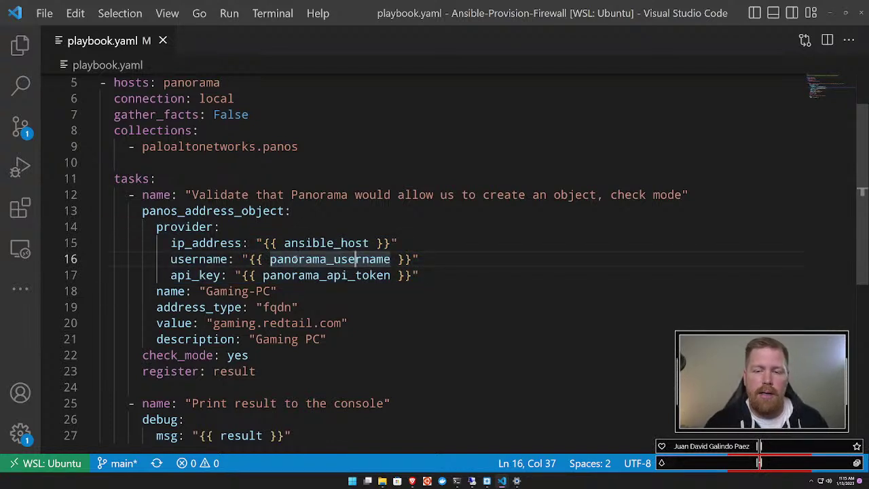
# Step: Highlight the panorama_username, panorama_api_token and ansible_host variables and the username/api_key lines
pyautogui.doubleClick(304, 259)
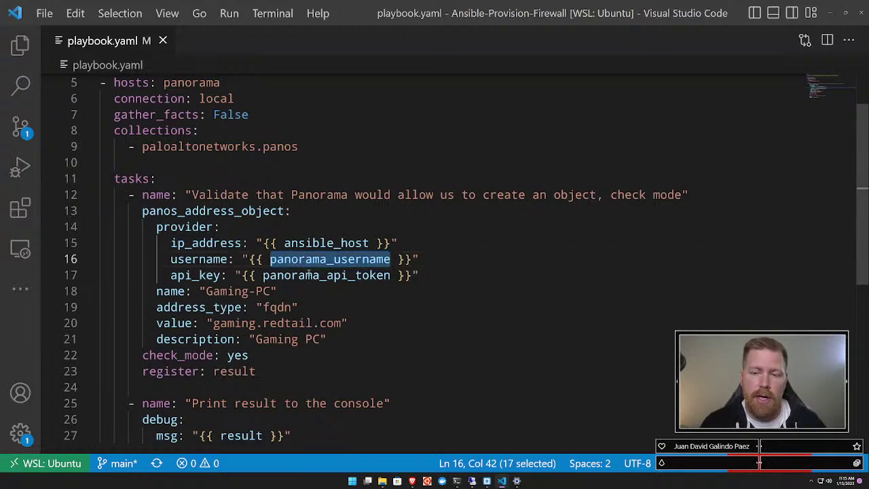
pyautogui.doubleClick(309, 274)
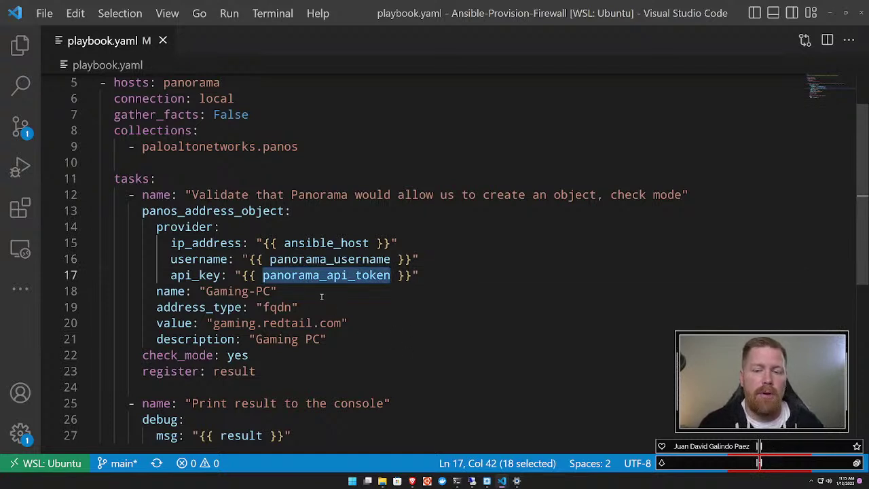
pyautogui.doubleClick(319, 244)
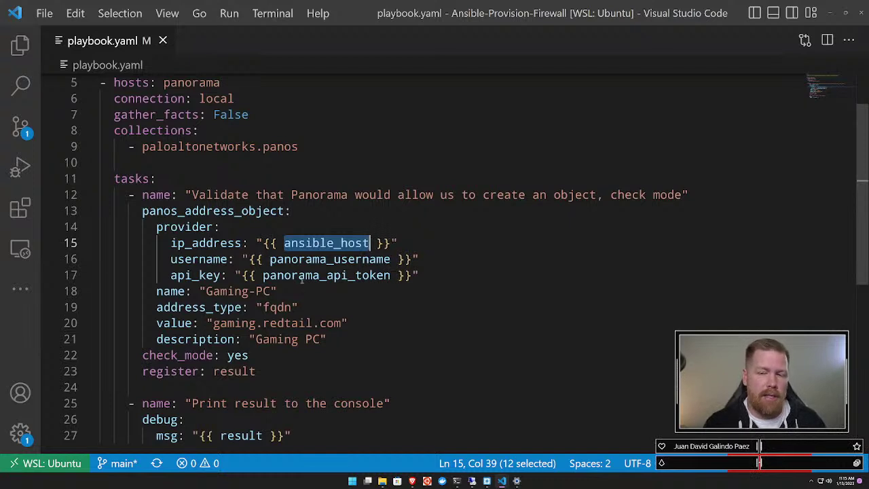
pyautogui.moveTo(257, 243); pyautogui.dragTo(400, 243)
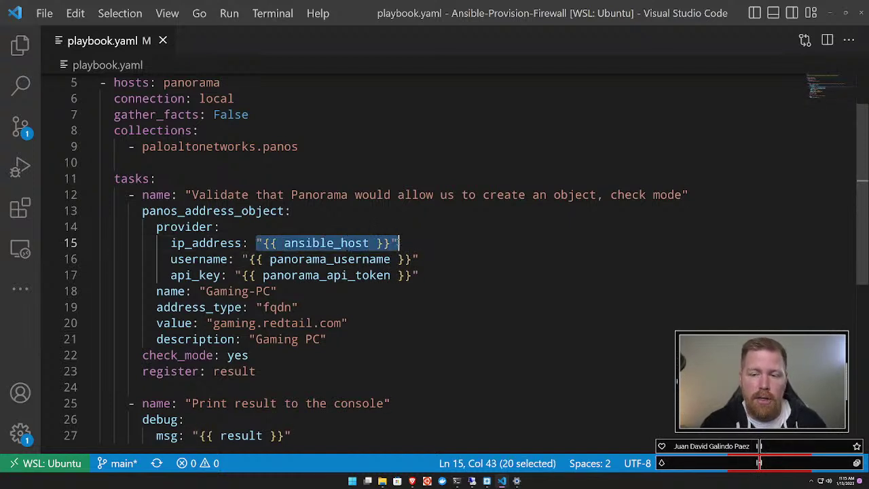
pyautogui.tripleClick(248, 259)
pyautogui.moveTo(248, 259); pyautogui.dragTo(260, 271)
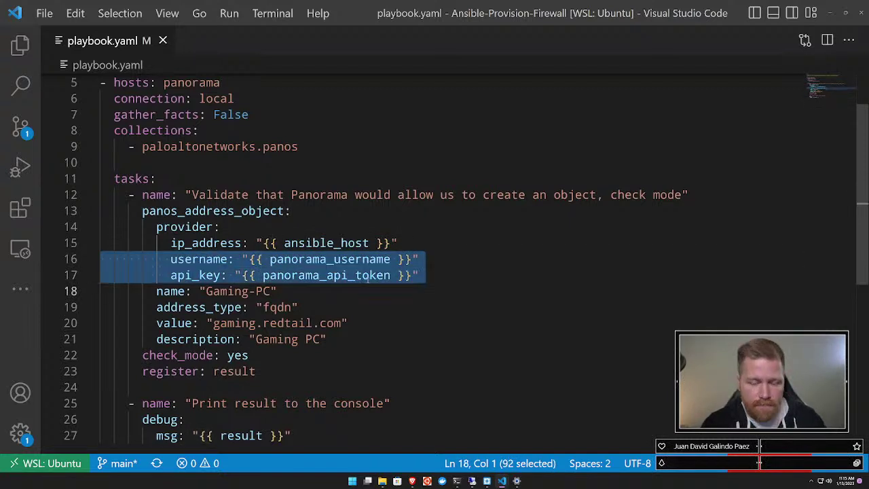
pyautogui.click(369, 275)
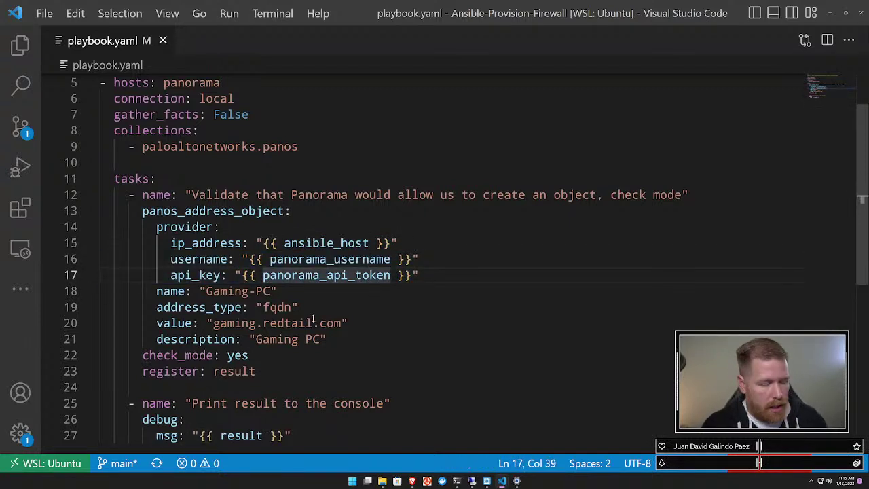
# Step: Open the integrated terminal, enlarge it, run clear, then shrink it below the playbook
pyautogui.hotkey('ctrl', '`')
pyautogui.moveTo(430, 317); pyautogui.dragTo(431, 225)
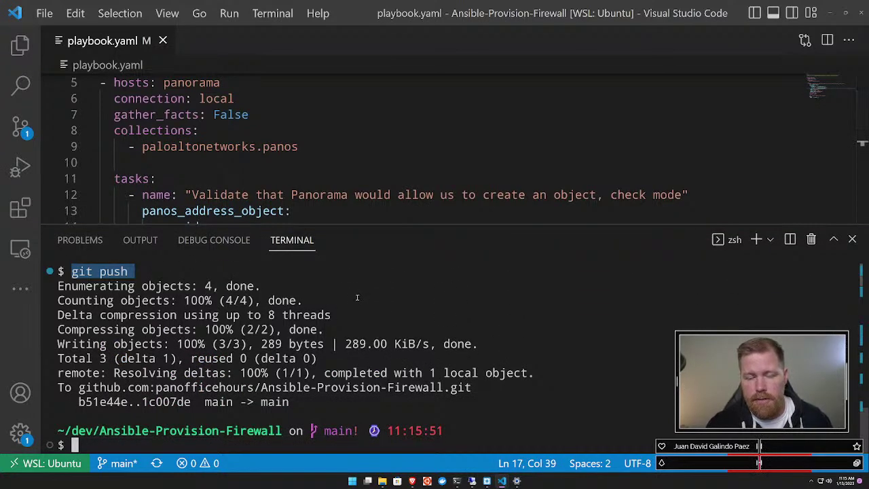
pyautogui.write('clear')
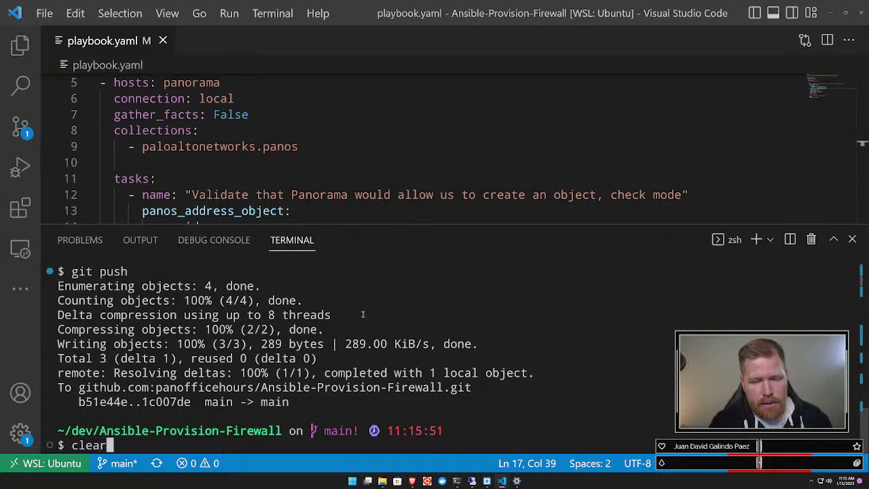
pyautogui.press('Return')
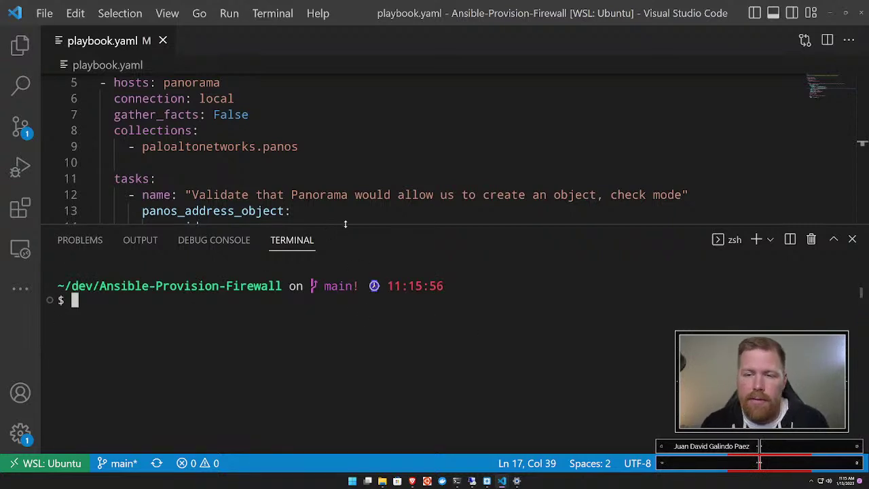
pyautogui.moveTo(344, 225); pyautogui.dragTo(351, 339)
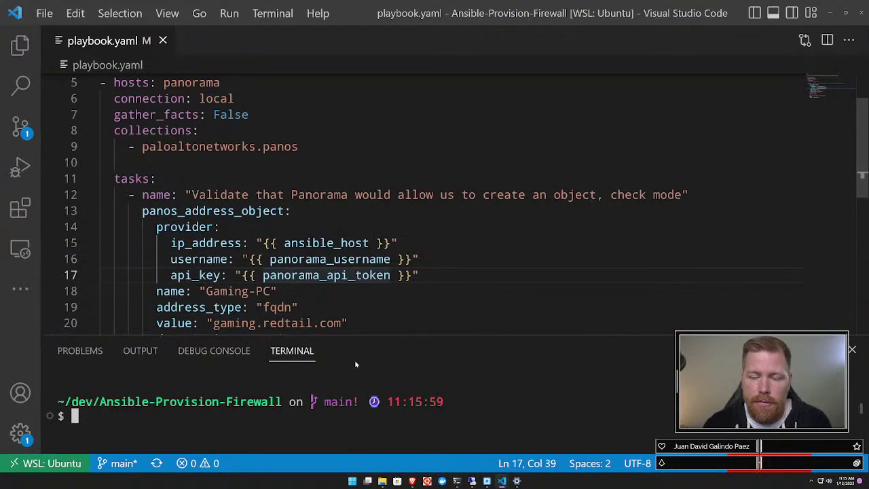
# Step: In the browser, close the raw playbook tab, open raw inventory.yaml and select all its text
pyautogui.moveTo(412, 480)
pyautogui.click(410, 452)
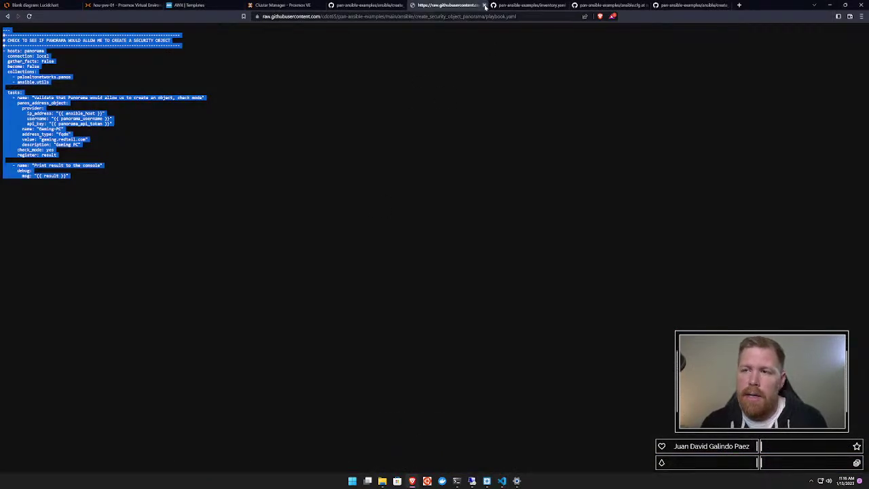
pyautogui.click(484, 6)
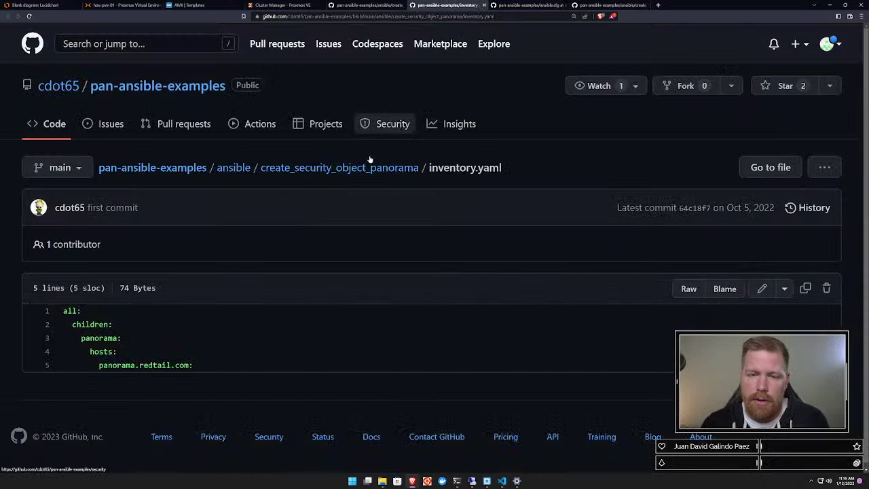
pyautogui.click(688, 289)
pyautogui.hotkey('ctrl', 'a')
pyautogui.hotkey('ctrl', 'c')
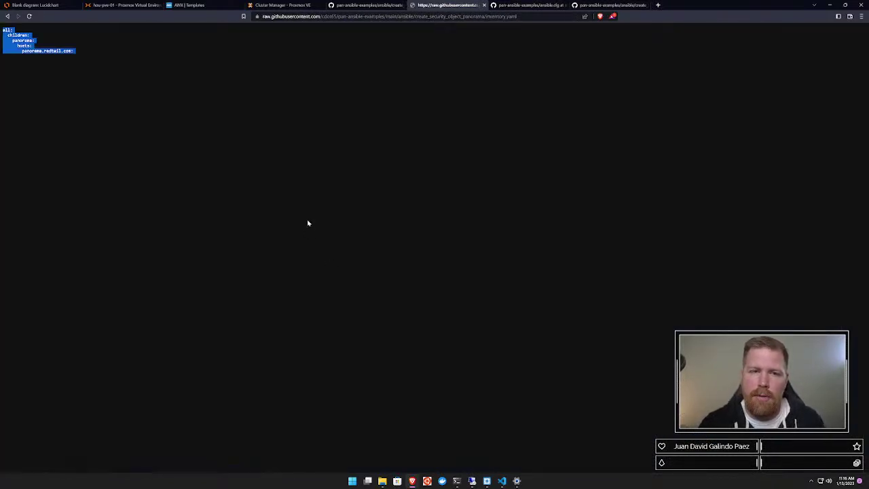
pyautogui.click(829, 5)
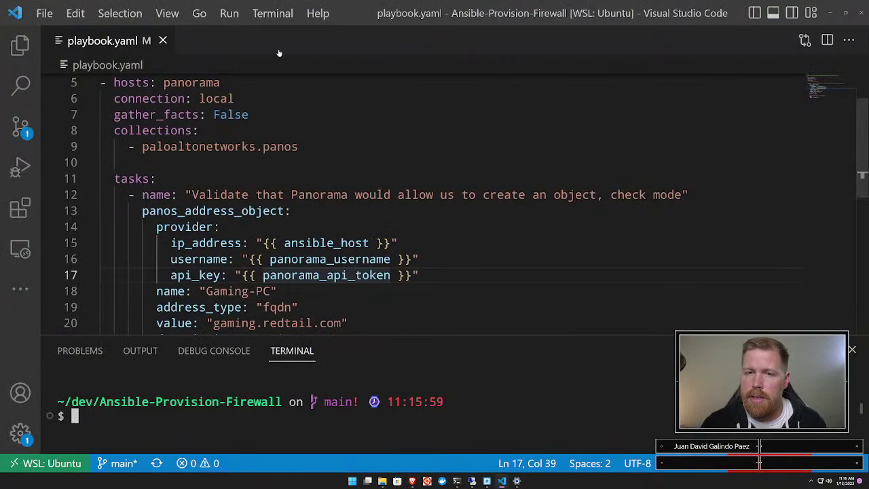
# Step: Paste the copied inventory into a new file and save it as inventory.yaml
pyautogui.doubleClick(240, 40)
pyautogui.hotkey('ctrl', 'v')
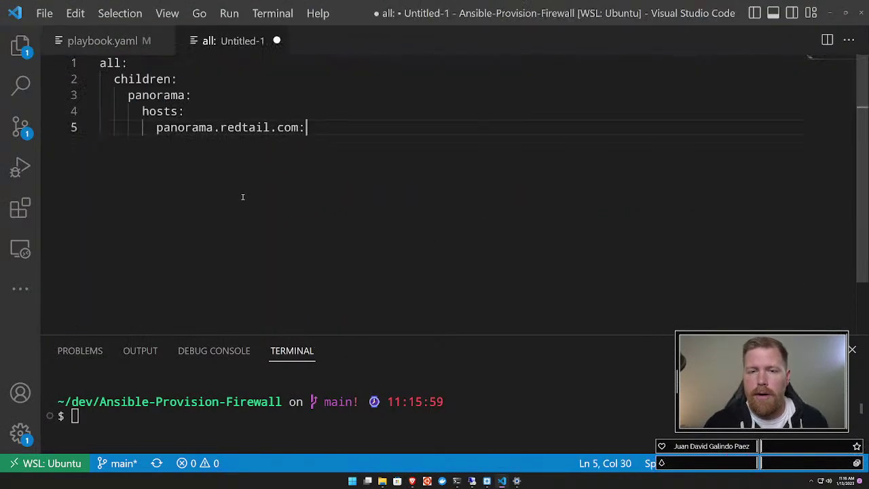
pyautogui.hotkey('ctrl', 's')
pyautogui.write('inv')
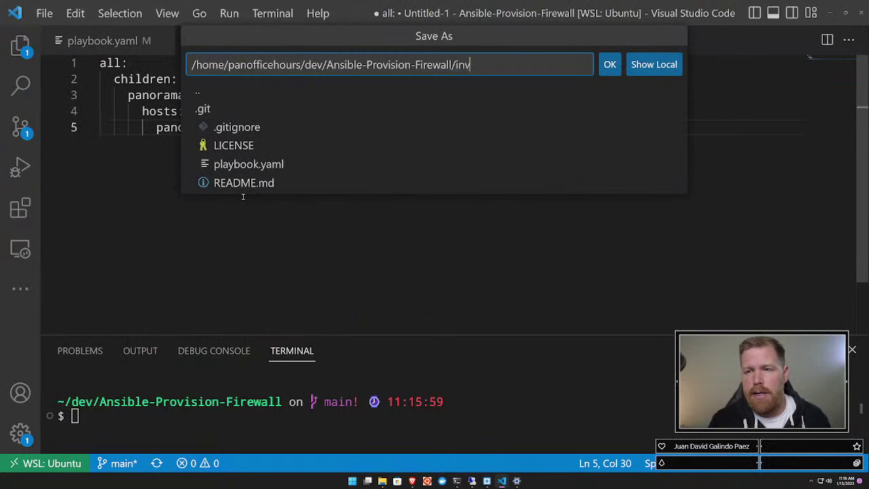
pyautogui.write('neentory.ya')
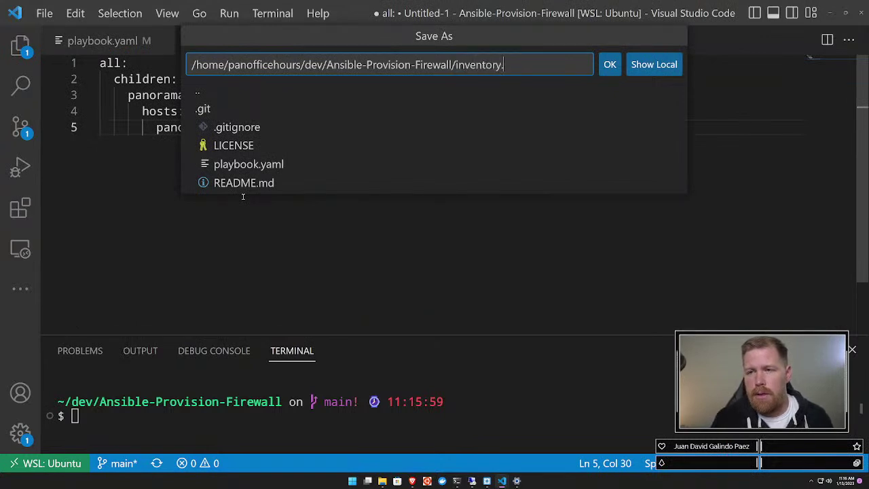
pyautogui.press('BackSpace')
pyautogui.press('BackSpace')
pyautogui.write('yaml')
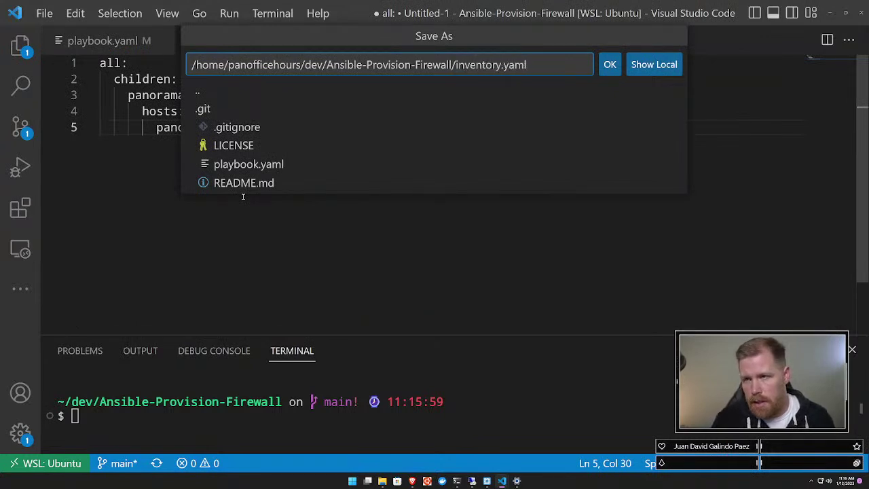
pyautogui.press('Return')
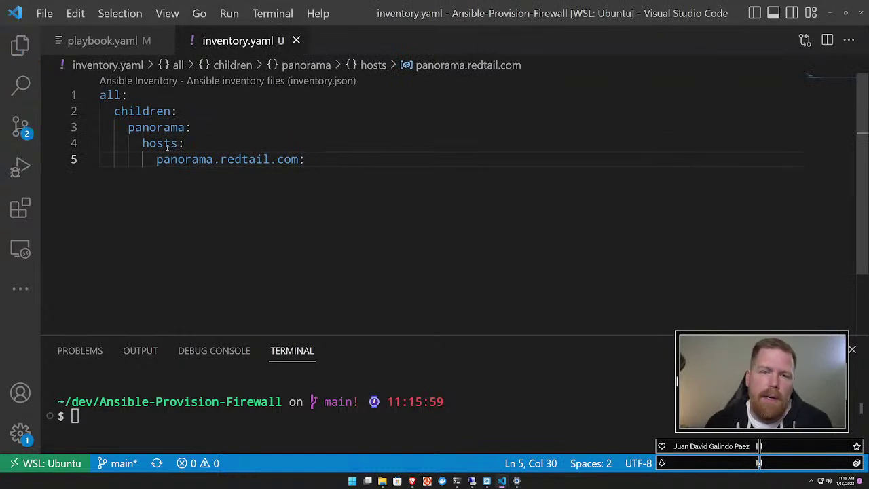
# Step: Highlight the panorama group, its hosts key and the panorama.redtail.com host entry
pyautogui.click(141, 141)
pyautogui.doubleClick(140, 129)
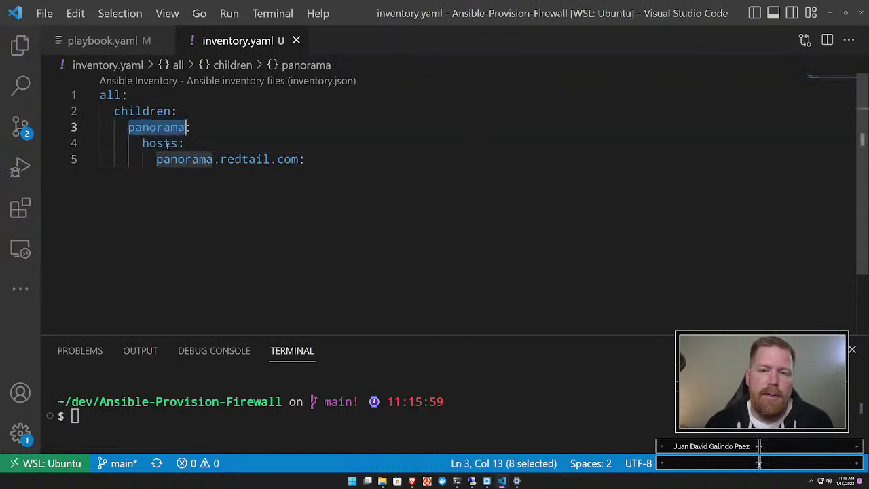
pyautogui.doubleClick(165, 143)
pyautogui.click(183, 158)
pyautogui.doubleClick(184, 159)
pyautogui.keyDown('shift'); pyautogui.click(301, 159); pyautogui.keyUp('shift')
pyautogui.click(155, 127)
pyautogui.doubleClick(155, 127)
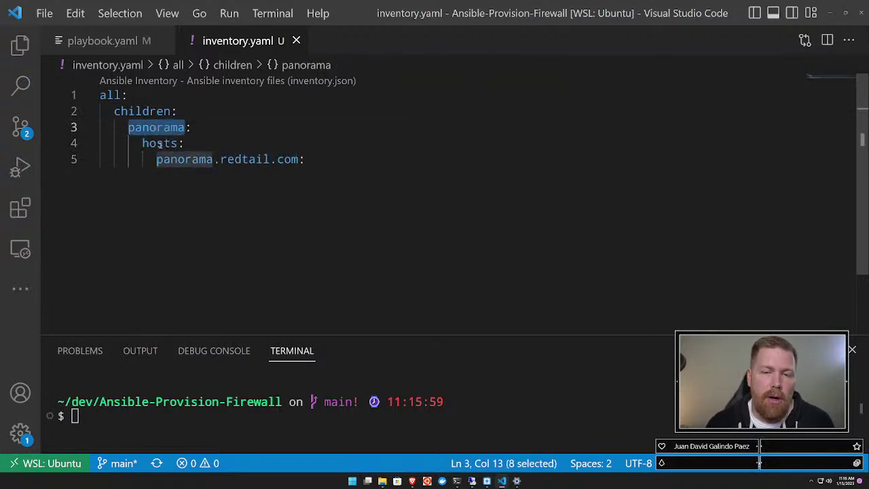
pyautogui.doubleClick(163, 143)
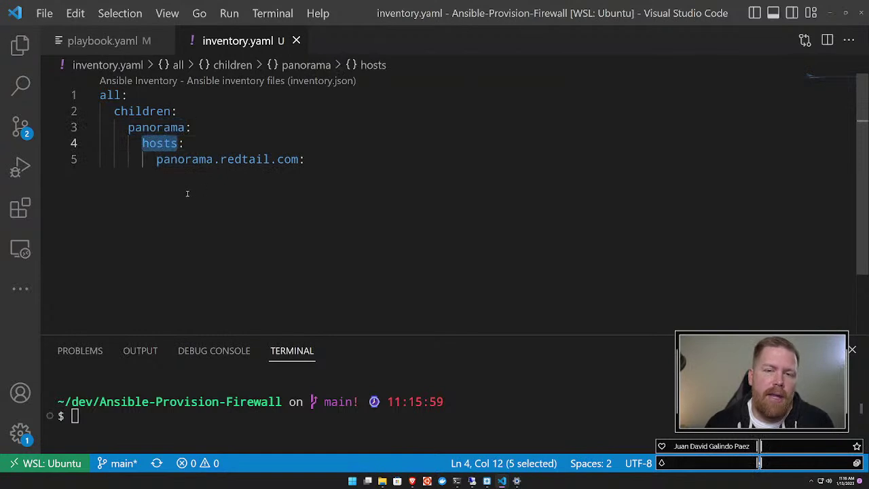
pyautogui.click(372, 161)
# Step: Add trial host lines after panorama.redtail.com, delete them again, and save inventory.yaml
pyautogui.press('Return')
pyautogui.write('p')
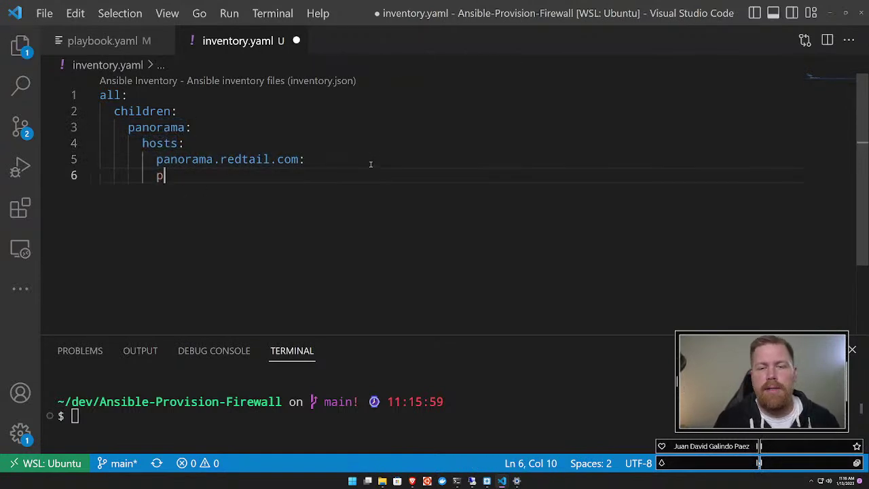
pyautogui.write('anorama1.redtai.com:')
pyautogui.press('Return')
pyautogui.write('pranaor')
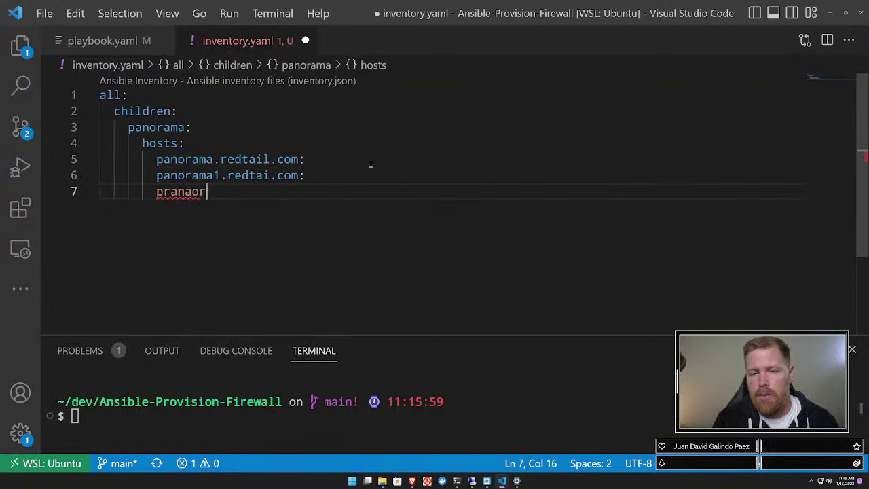
pyautogui.press('BackSpace')
pyautogui.hotkey('shift', 'Up')
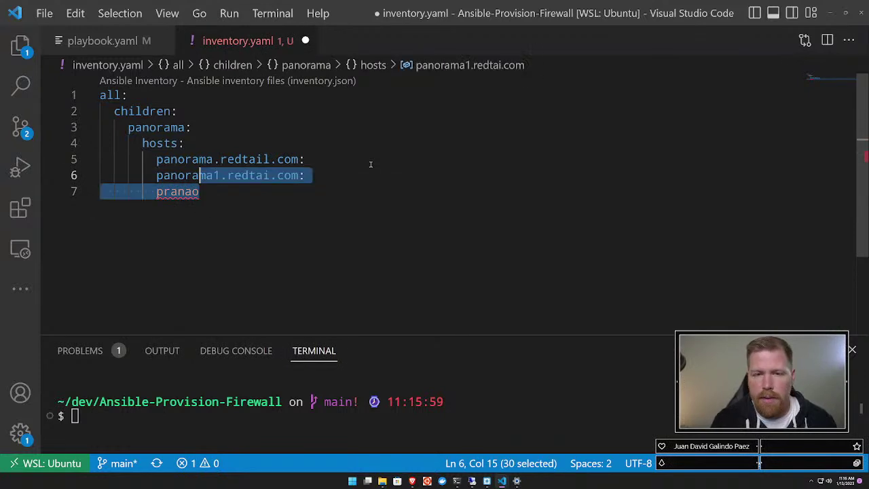
pyautogui.press('BackSpace')
pyautogui.press('BackSpace')
pyautogui.press('BackSpace')
pyautogui.press('BackSpace')
pyautogui.press('BackSpace')
pyautogui.press('BackSpace')
pyautogui.press('BackSpace')
pyautogui.press('BackSpace')
pyautogui.press('BackSpace')
pyautogui.press('BackSpace')
pyautogui.press('BackSpace')
pyautogui.press('BackSpace')
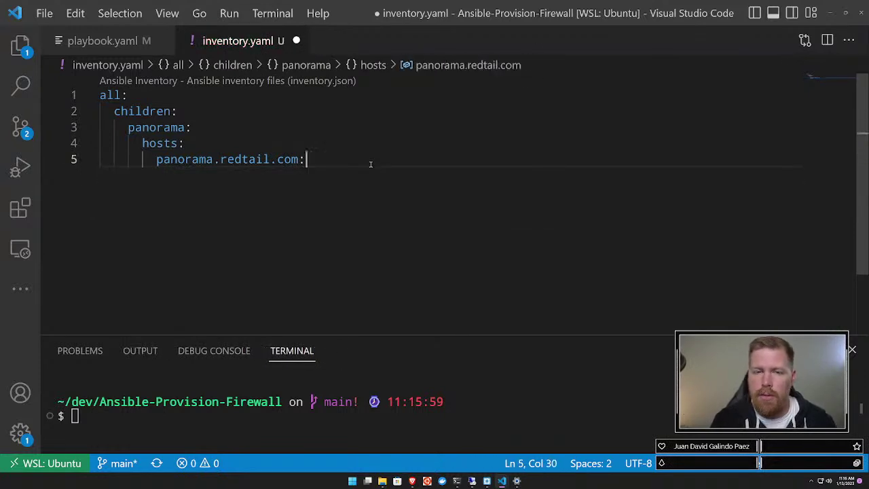
pyautogui.hotkey('ctrl', 's')
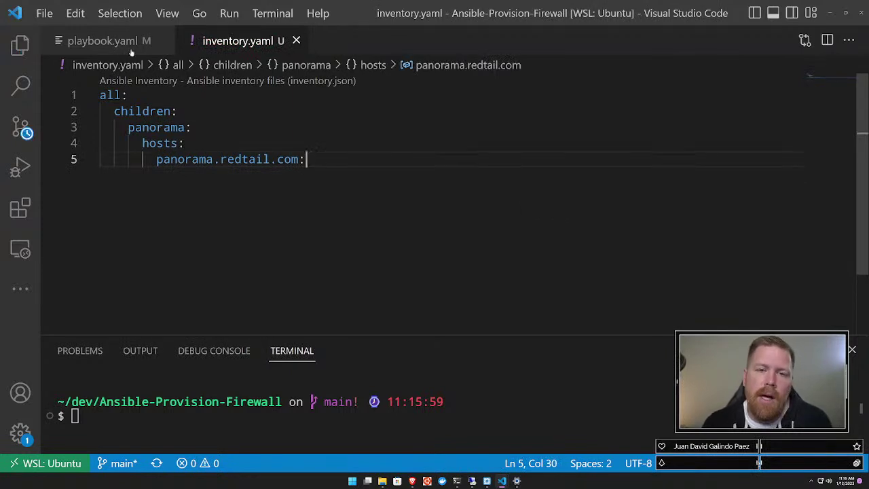
# Step: In playbook.yaml, highlight the play's 'hosts: panorama' setting
pyautogui.click(125, 41)
pyautogui.scroll(2, 169, 139)
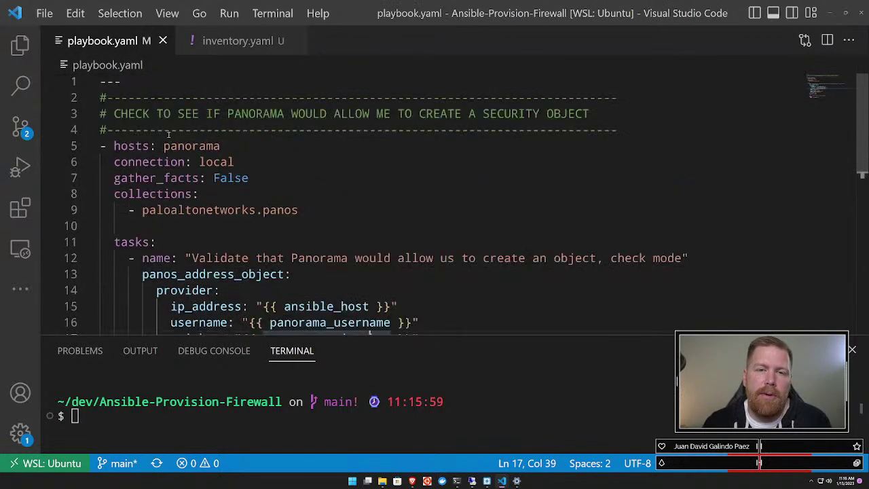
pyautogui.click(134, 146)
pyautogui.doubleClick(132, 145)
pyautogui.doubleClick(194, 147)
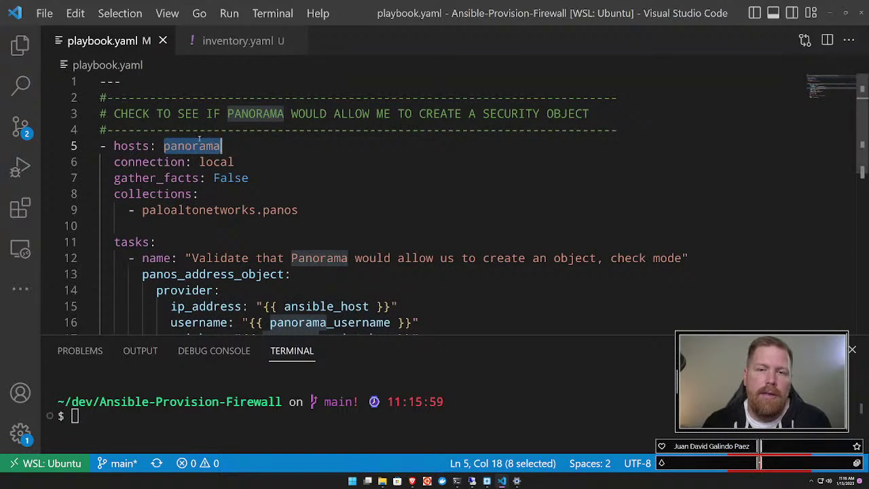
# Step: Compare against inventory.yaml's panorama group, panorama.redtail.com host and all group
pyautogui.click(224, 42)
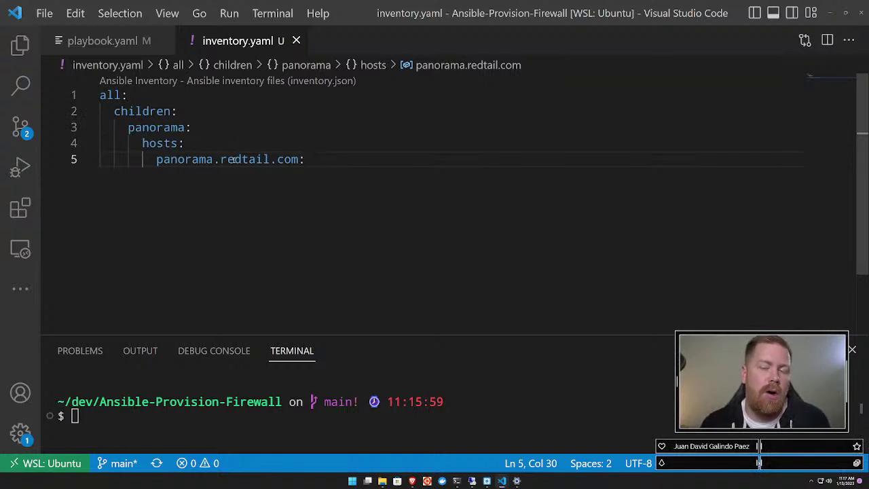
pyautogui.doubleClick(157, 127)
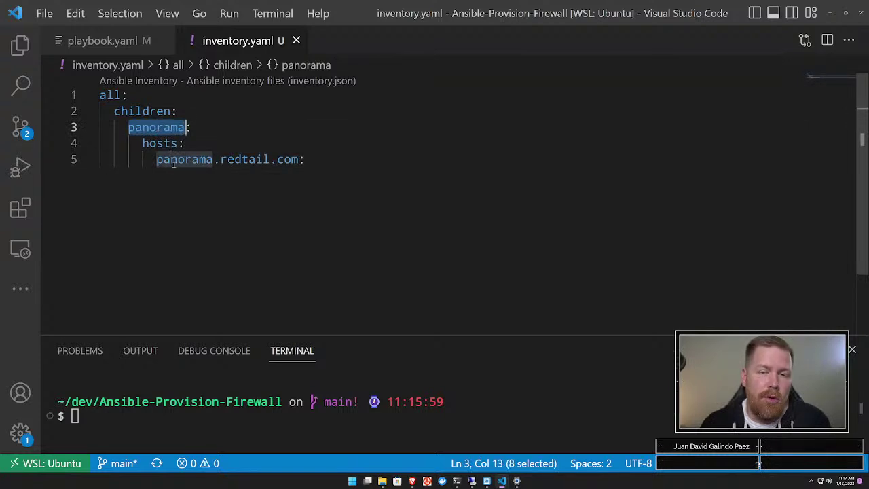
pyautogui.moveTo(157, 160); pyautogui.dragTo(298, 159)
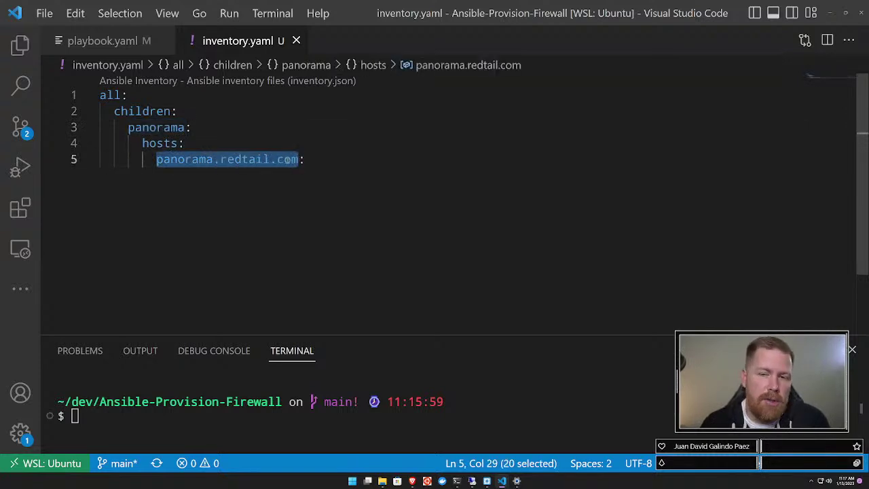
pyautogui.click(102, 41)
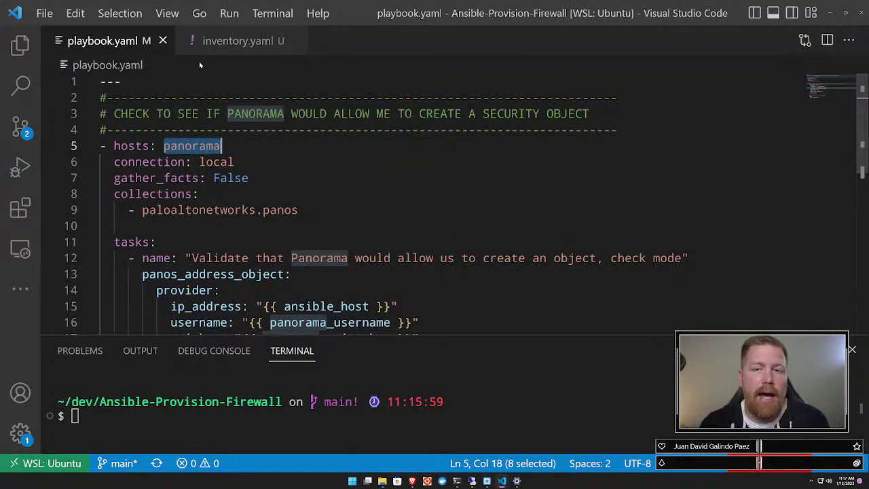
pyautogui.click(237, 40)
pyautogui.doubleClick(121, 95)
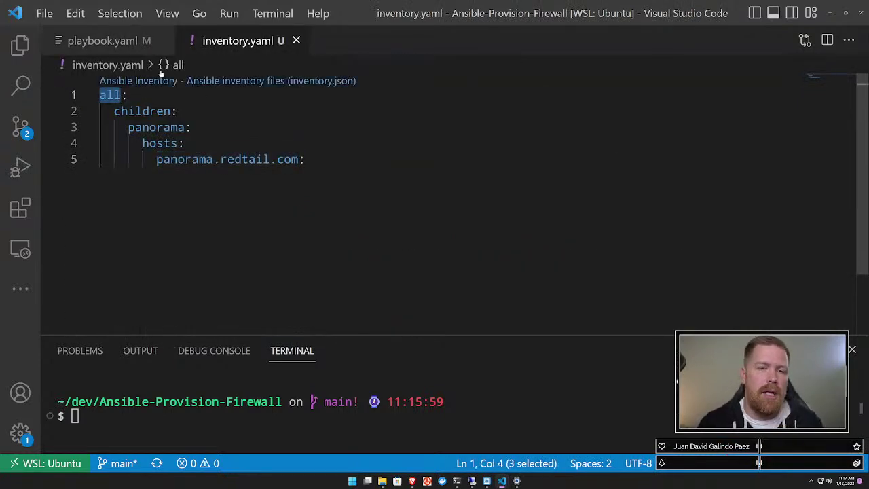
# Step: Change the play's hosts value to all, then undo it back to panorama
pyautogui.click(126, 50)
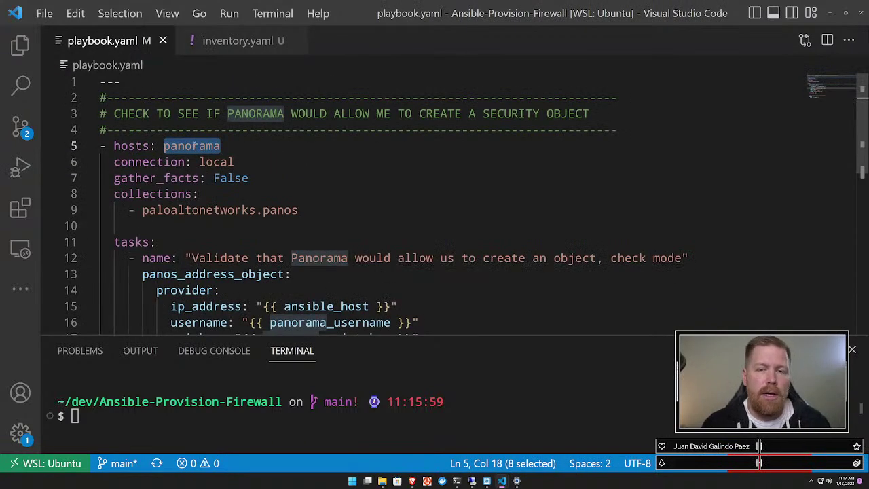
pyautogui.write('all')
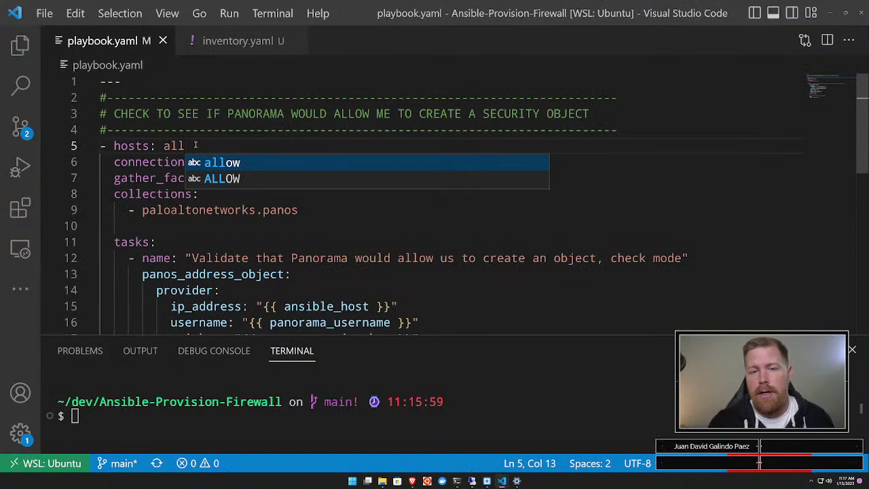
pyautogui.doubleClick(201, 145)
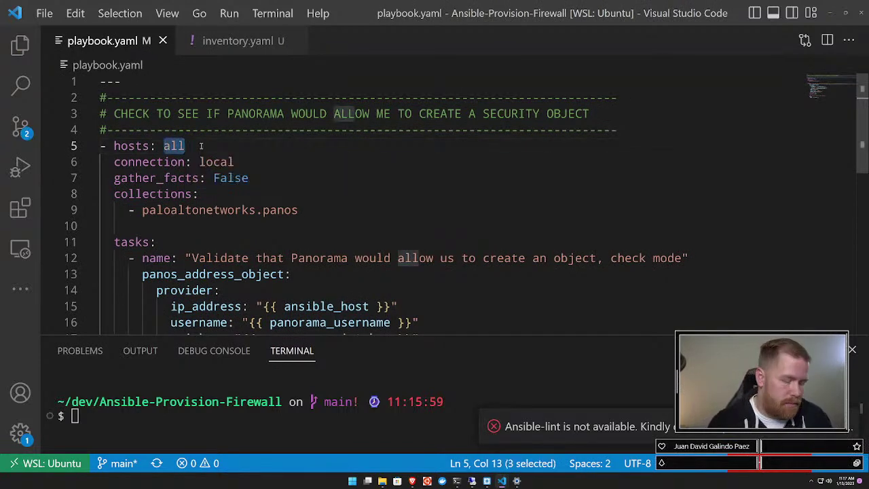
pyautogui.hotkey('ctrl', 'z')
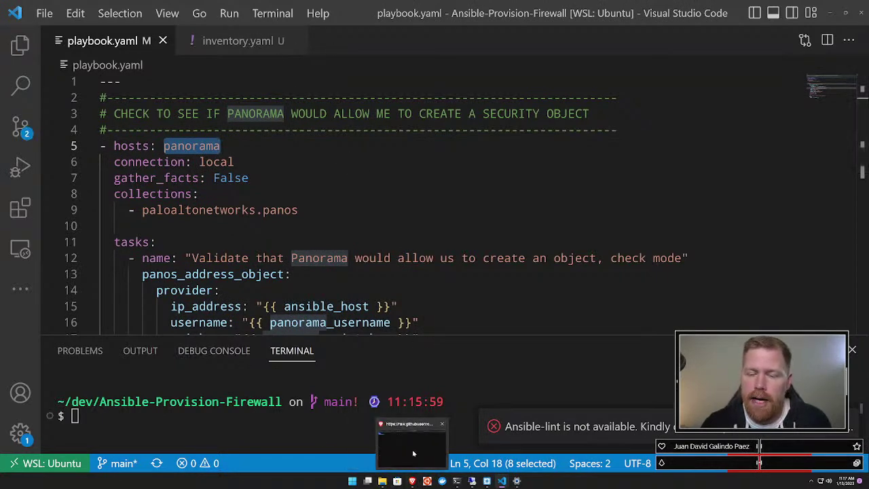
# Step: Grab the raw ansible.cfg example text from GitHub and start a new untitled file in VS Code
pyautogui.click(414, 480)
pyautogui.click(528, 6)
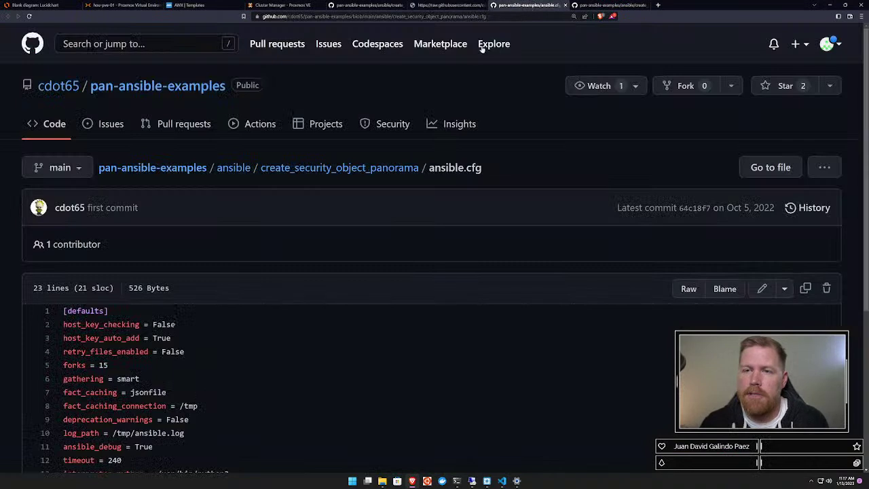
pyautogui.click(688, 289)
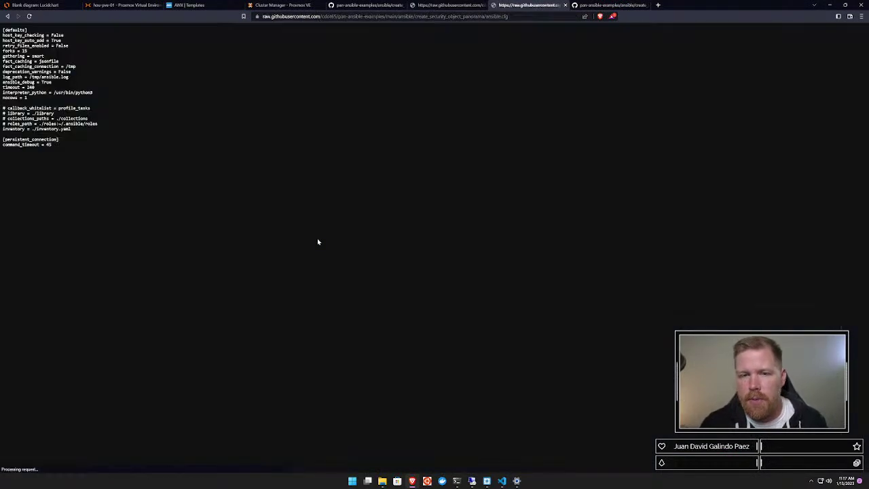
pyautogui.hotkey('ctrl', 'a')
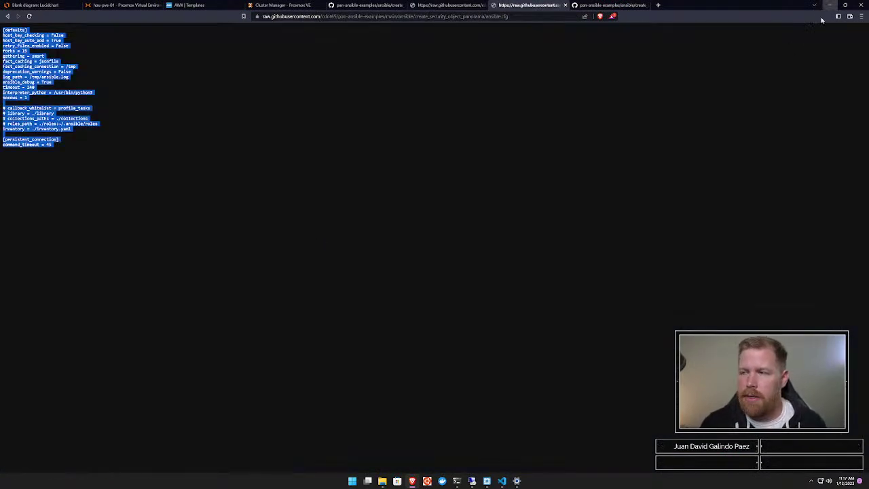
pyautogui.hotkey('alt', 'Tab')
pyautogui.hotkey('ctrl', 'n')
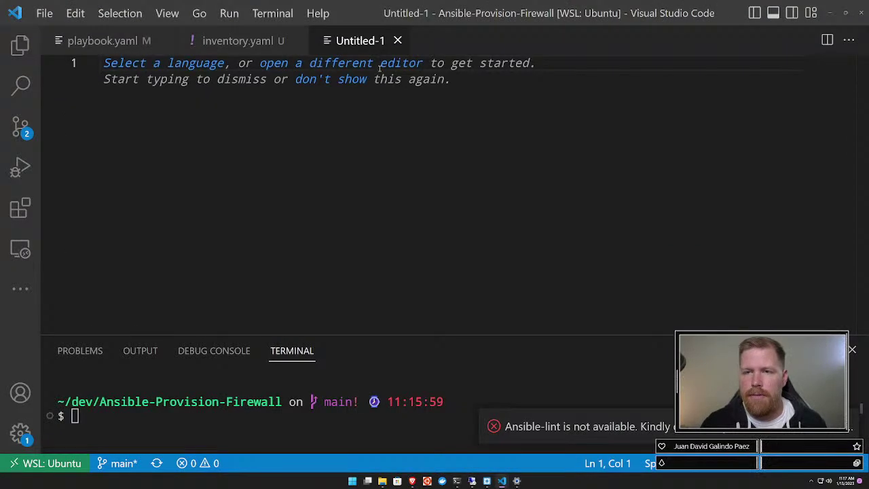
# Step: Paste the copied configuration and save it as ansible.cfg
pyautogui.hotkey('ctrl', 'v')
pyautogui.hotkey('ctrl', 's')
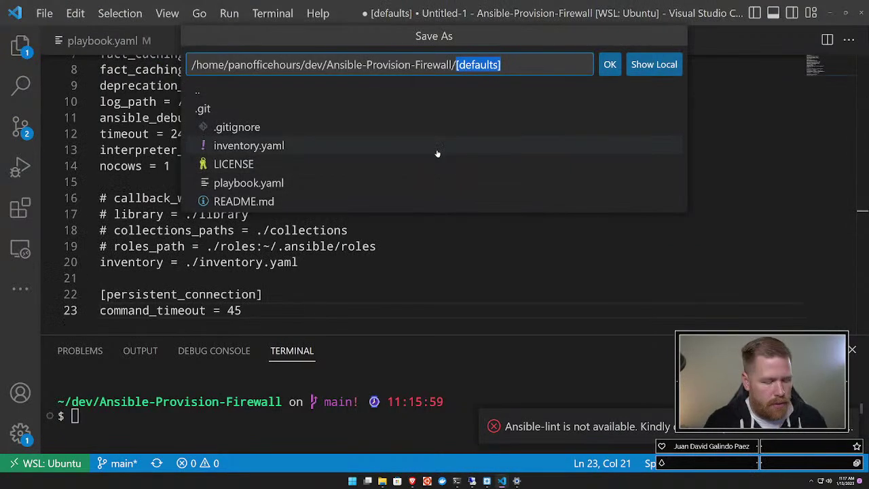
pyautogui.write('ansible.cfg')
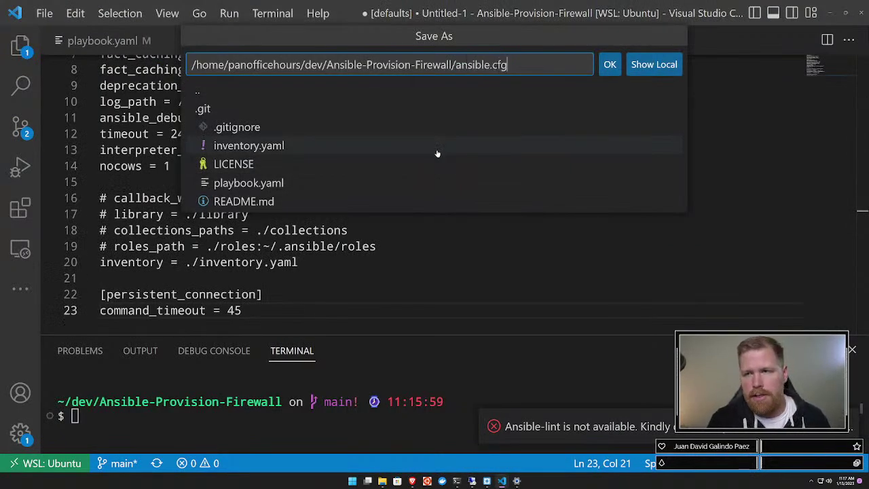
pyautogui.press('Return')
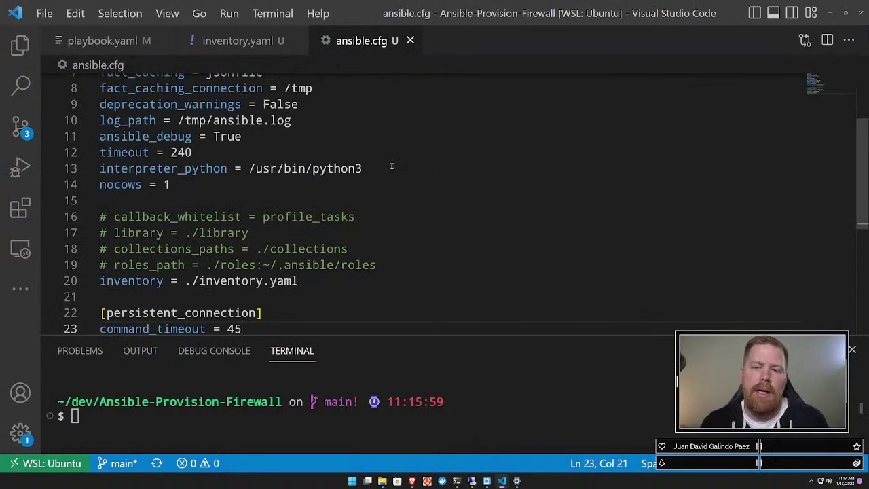
# Step: Review inventory.yaml's all, children and panorama.redtail.com hierarchy
pyautogui.scroll(2, 374, 213)
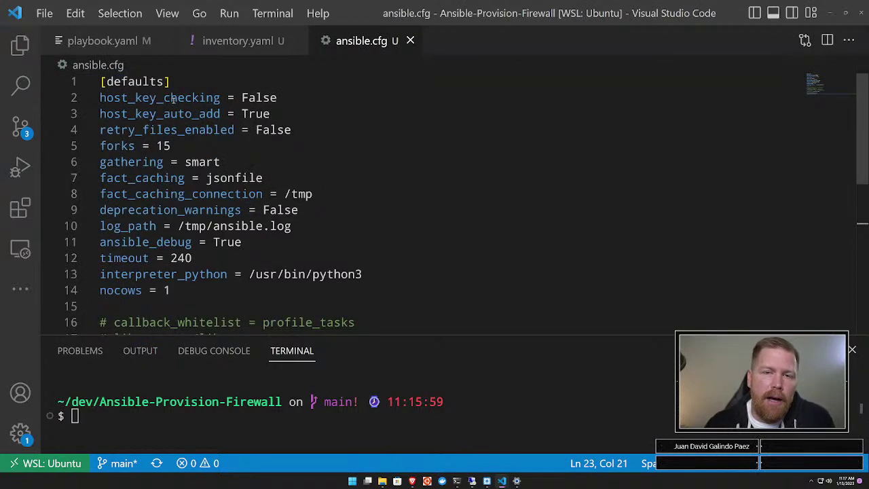
pyautogui.click(237, 40)
pyautogui.doubleClick(110, 95)
pyautogui.moveTo(124, 95); pyautogui.dragTo(208, 159)
pyautogui.doubleClick(108, 111)
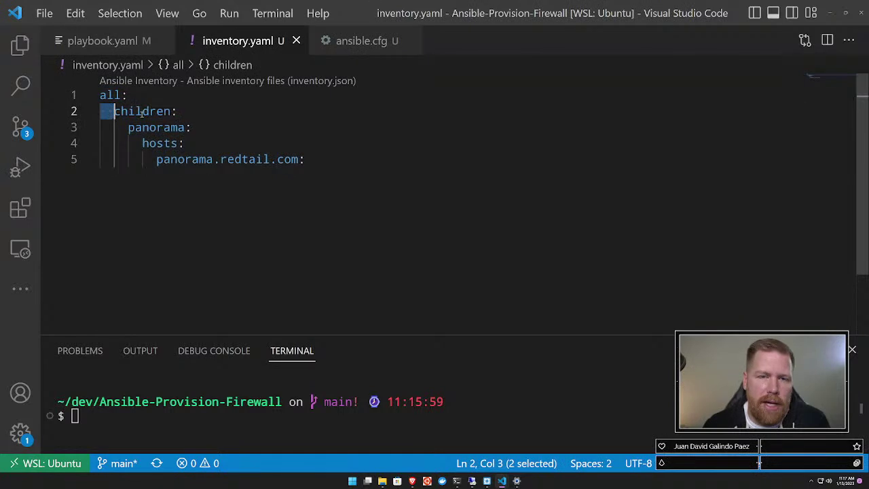
pyautogui.doubleClick(125, 95)
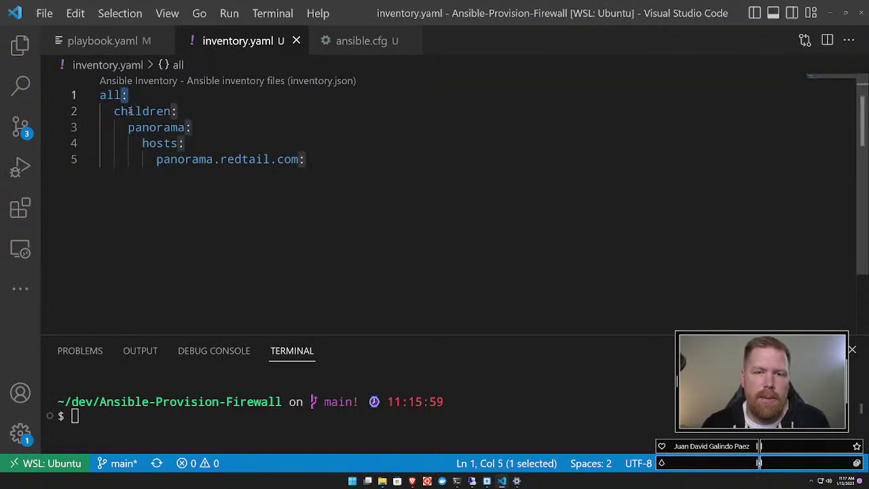
pyautogui.click(128, 111)
pyautogui.click(200, 159)
pyautogui.moveTo(200, 159); pyautogui.dragTo(278, 159)
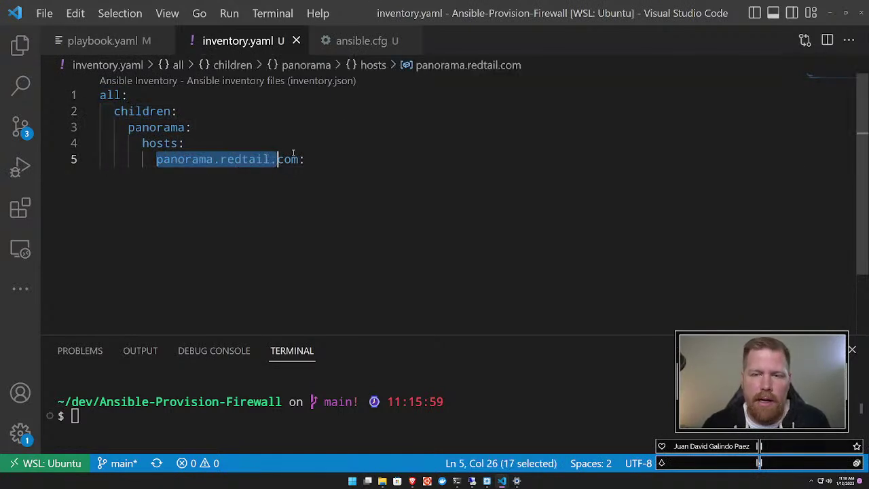
# Step: In ansible.cfg, highlight [defaults], host_key_checking = False, host_key_auto_add, retry_files_enabled and forks = 15
pyautogui.click(361, 41)
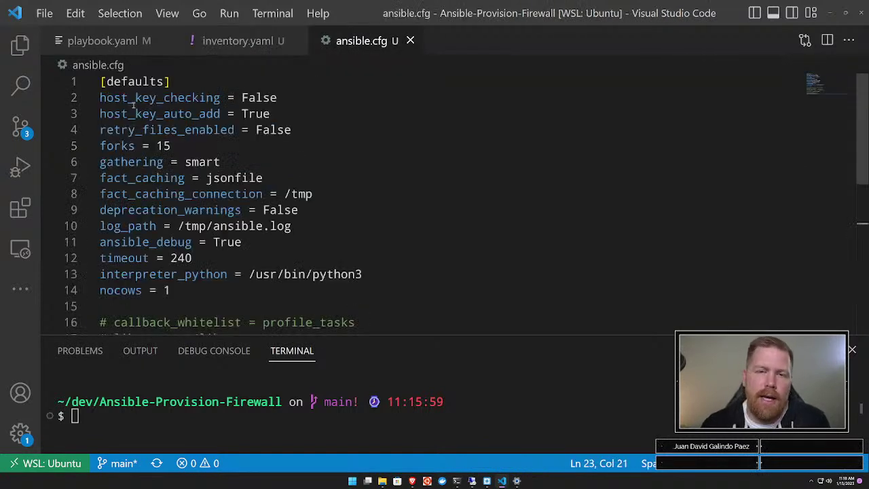
pyautogui.click(102, 82)
pyautogui.moveTo(102, 81); pyautogui.dragTo(171, 82)
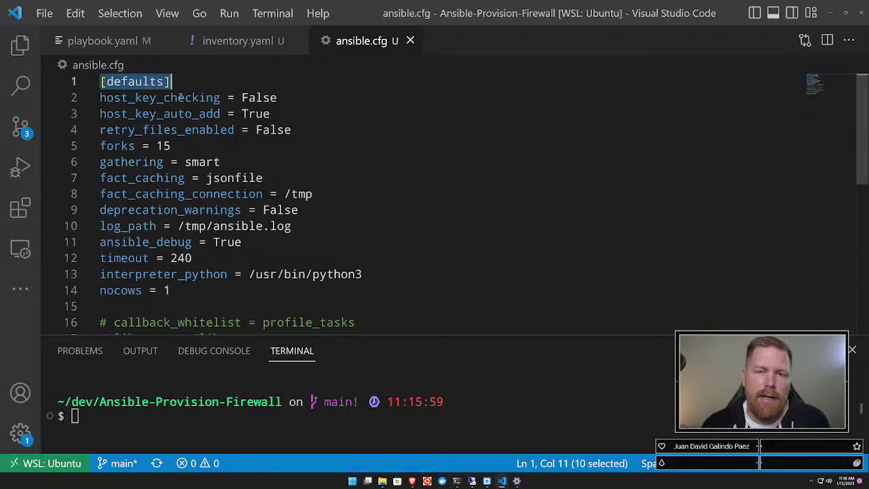
pyautogui.doubleClick(182, 97)
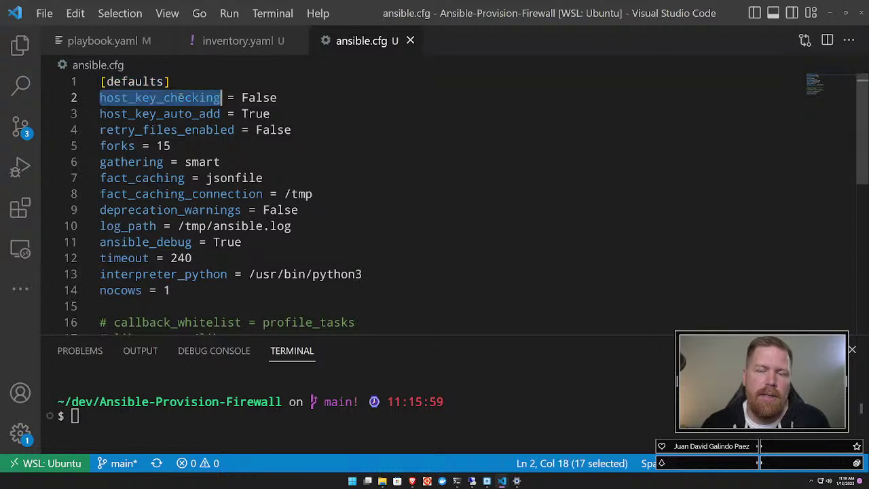
pyautogui.doubleClick(259, 97)
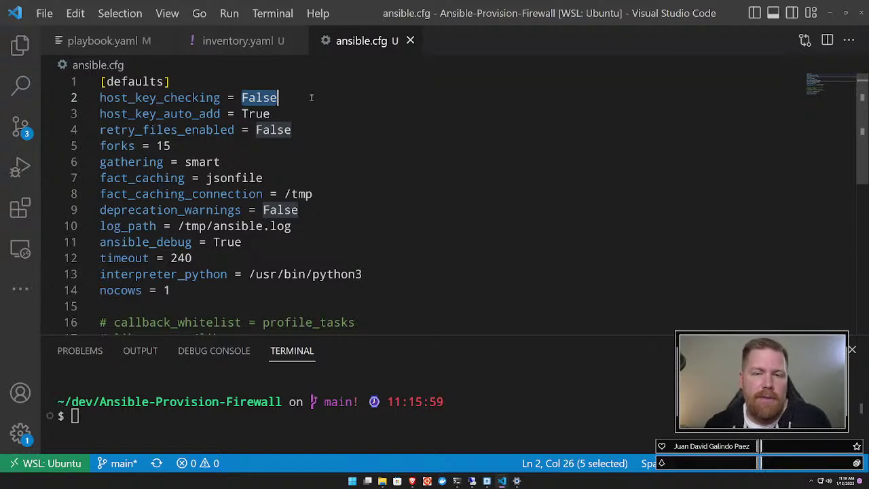
pyautogui.doubleClick(130, 99)
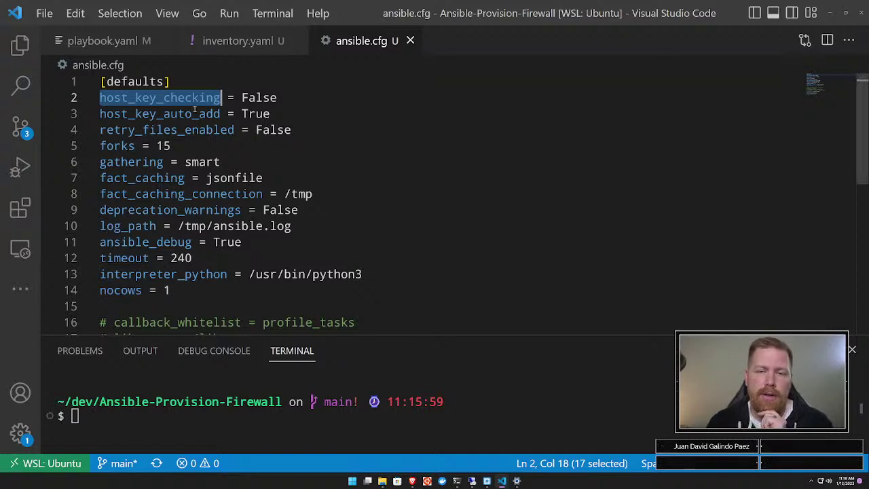
pyautogui.doubleClick(159, 114)
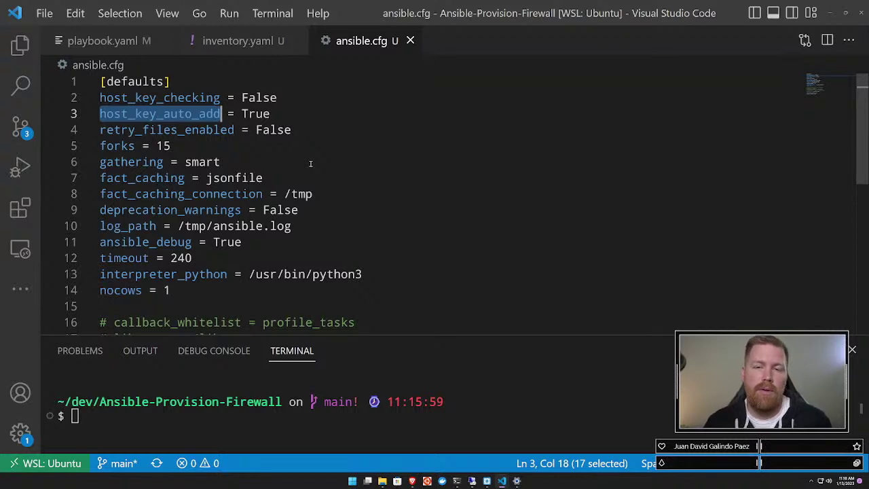
pyautogui.doubleClick(156, 129)
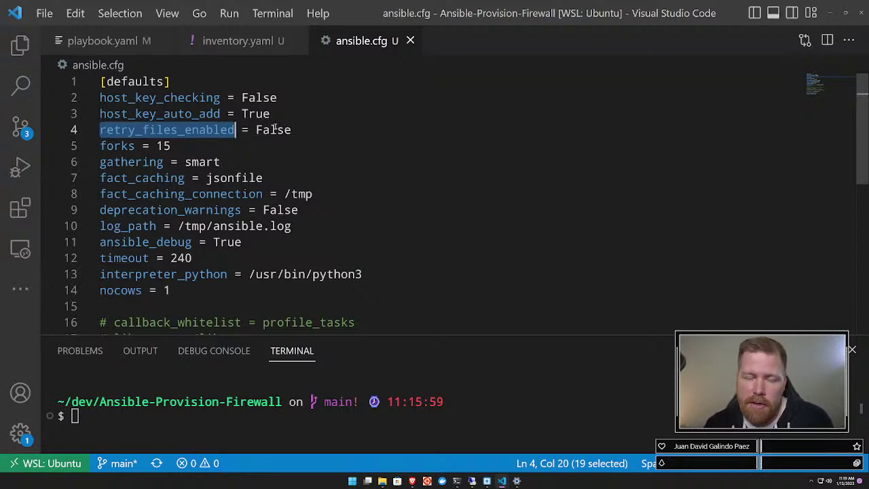
pyautogui.moveTo(180, 146); pyautogui.dragTo(100, 146)
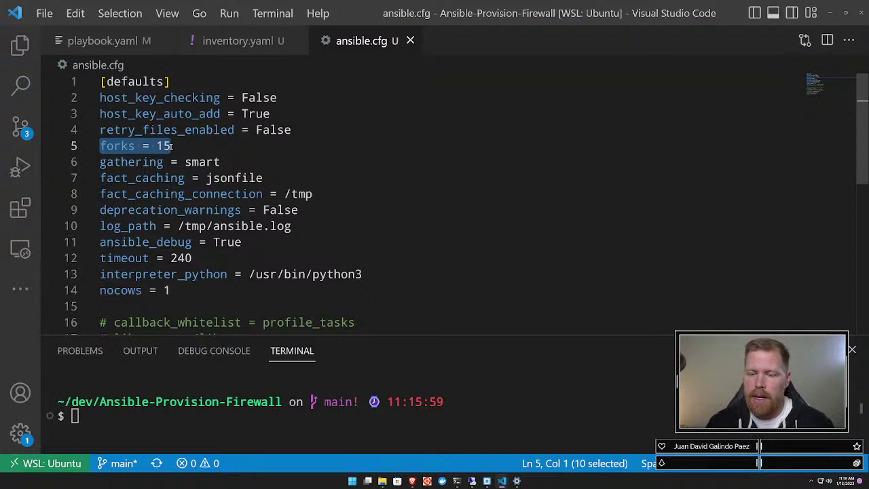
pyautogui.click(190, 149)
pyautogui.press('BackSpace')
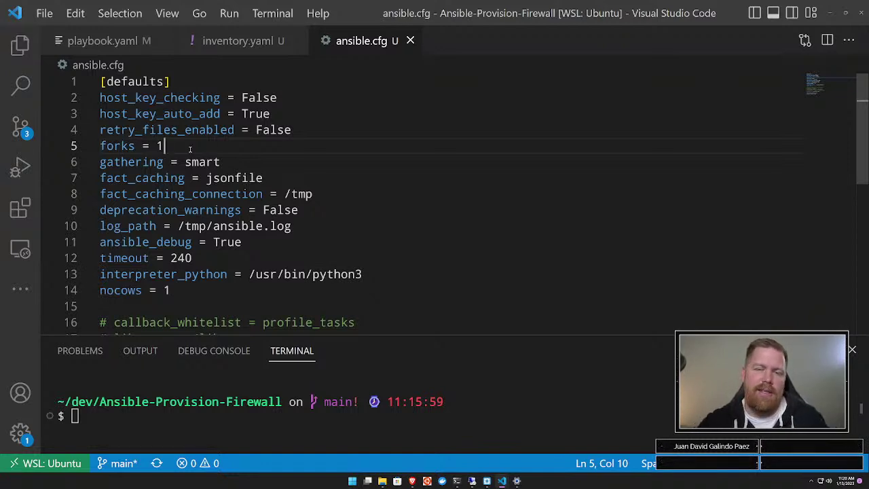
pyautogui.write('5')
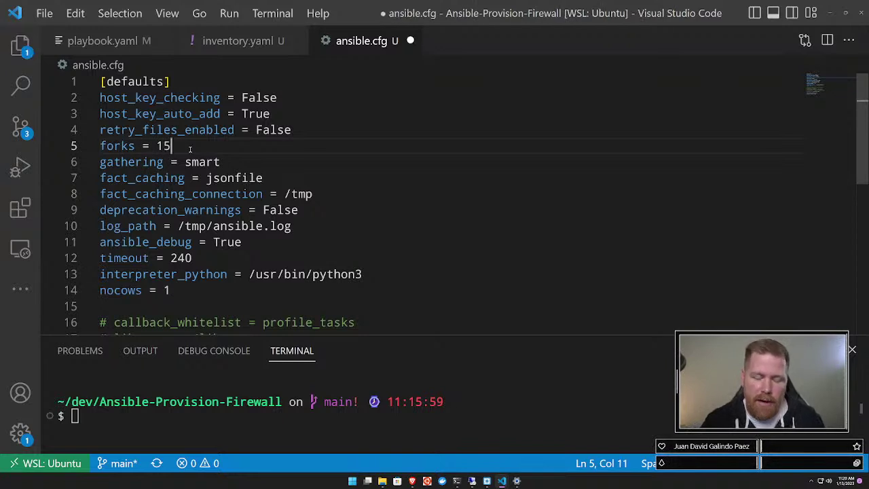
pyautogui.hotkey('ctrl', 's')
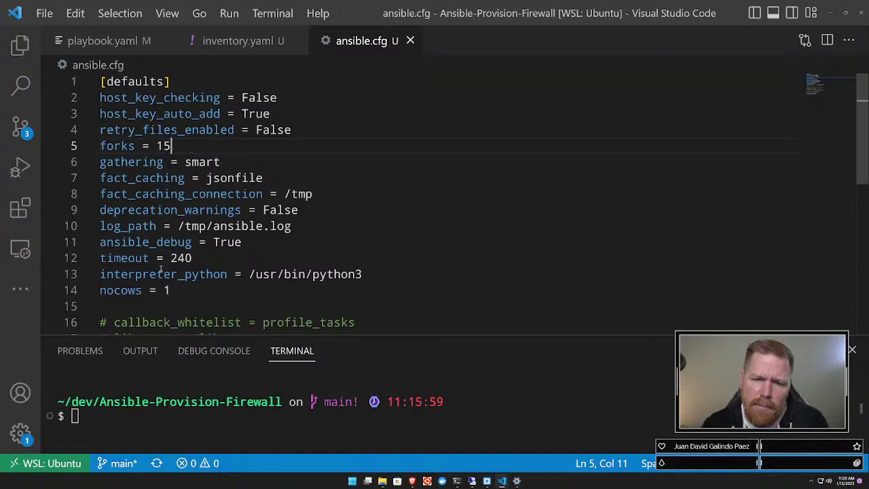
pyautogui.scroll(-2, 116, 237)
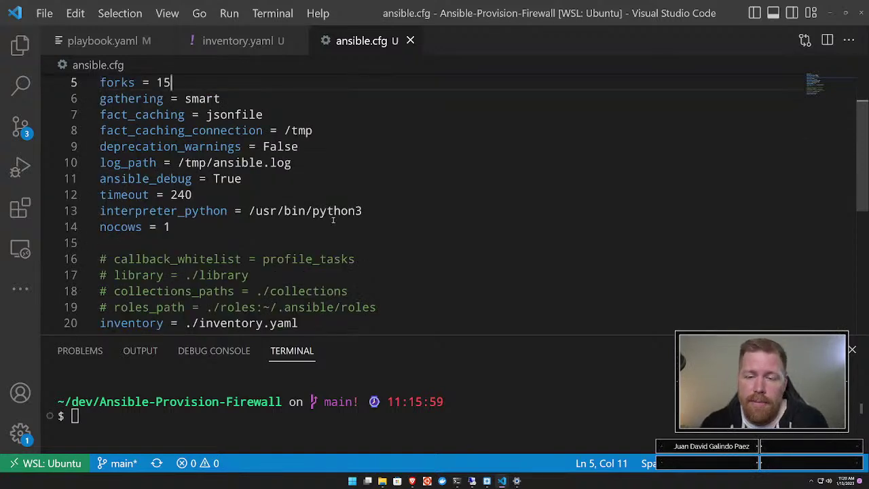
# Step: Highlight the interpreter_python setting and its /usr/bin/python3 path in ansible.cfg
pyautogui.tripleClick(353, 211)
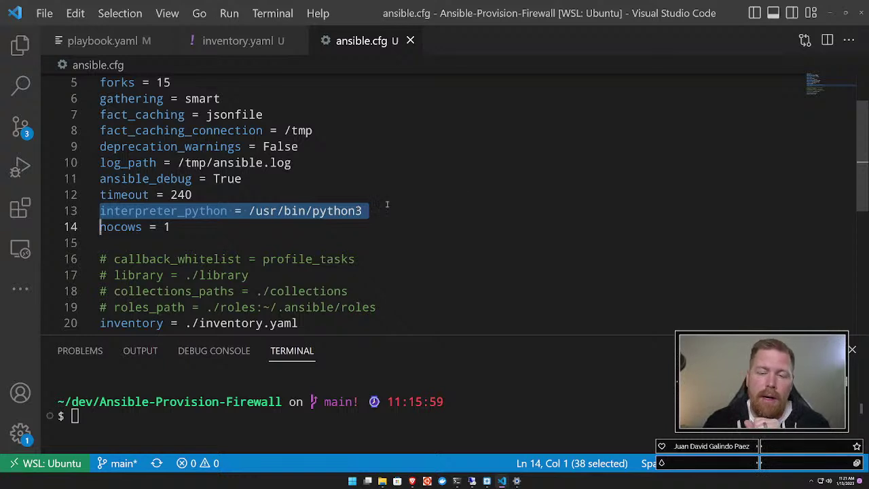
pyautogui.click(249, 210)
pyautogui.moveTo(249, 210); pyautogui.dragTo(371, 212)
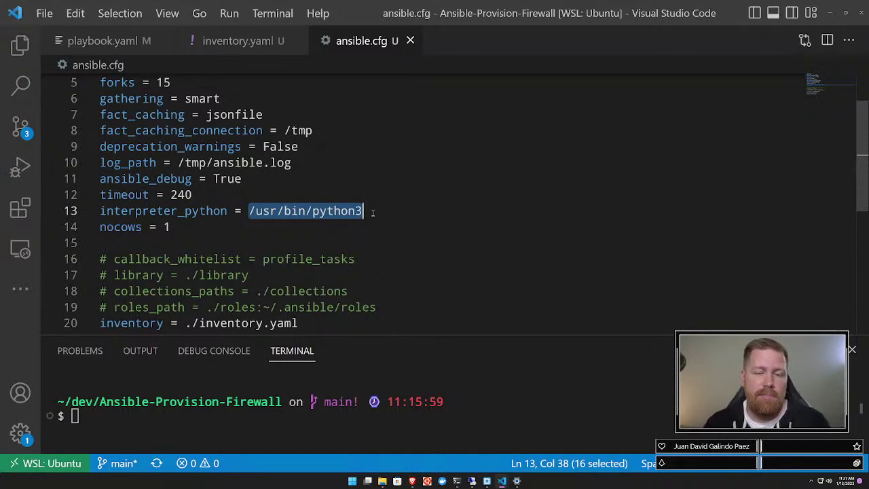
pyautogui.doubleClick(176, 210)
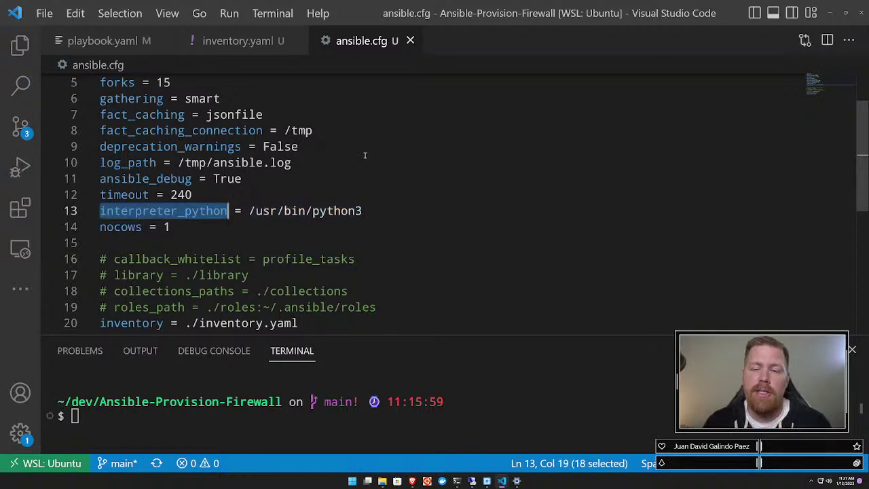
# Step: Highlight the 'inventory = ./inventory.yaml' line, then drag the terminal panel taller
pyautogui.scroll(-3, 373, 165)
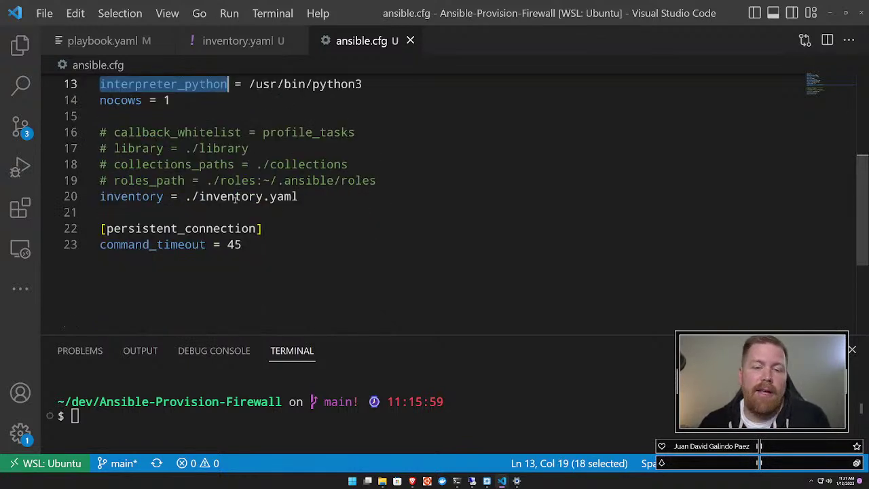
pyautogui.moveTo(100, 196); pyautogui.dragTo(310, 195)
pyautogui.press('Left')
pyautogui.press('Right')
pyautogui.press('Right')
pyautogui.press('Right')
pyautogui.press('Right')
pyautogui.press('Right')
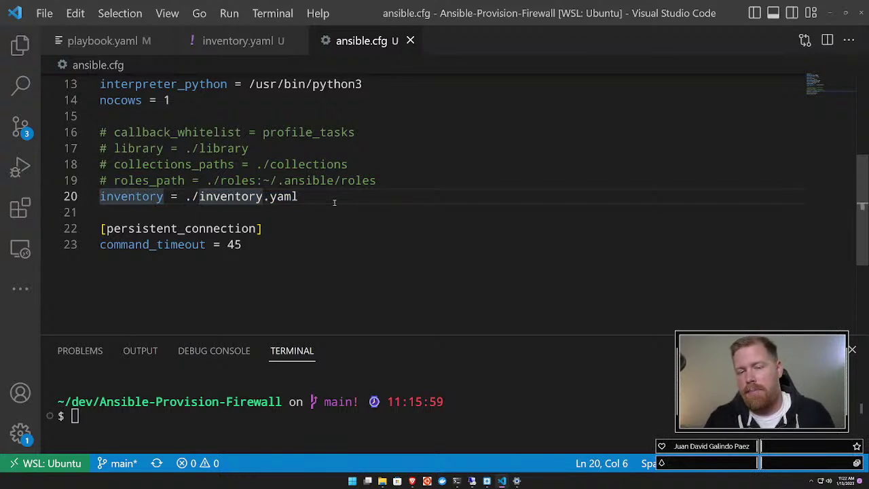
pyautogui.moveTo(377, 334); pyautogui.dragTo(374, 267)
# Step: Run 'which ansible' in the terminal to check where ansible is installed
pyautogui.click(419, 363)
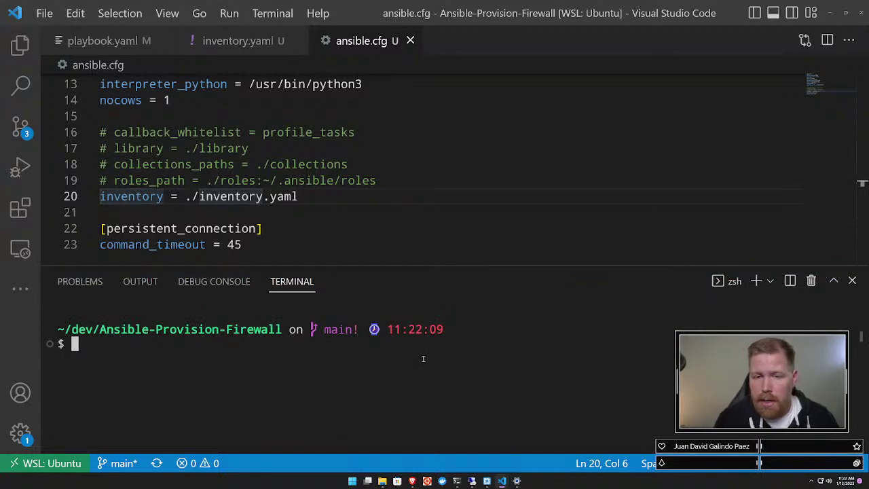
pyautogui.write('ansible-p')
pyautogui.hotkey('ctrl', 'u')
pyautogui.write('which ansible')
pyautogui.press('Return')
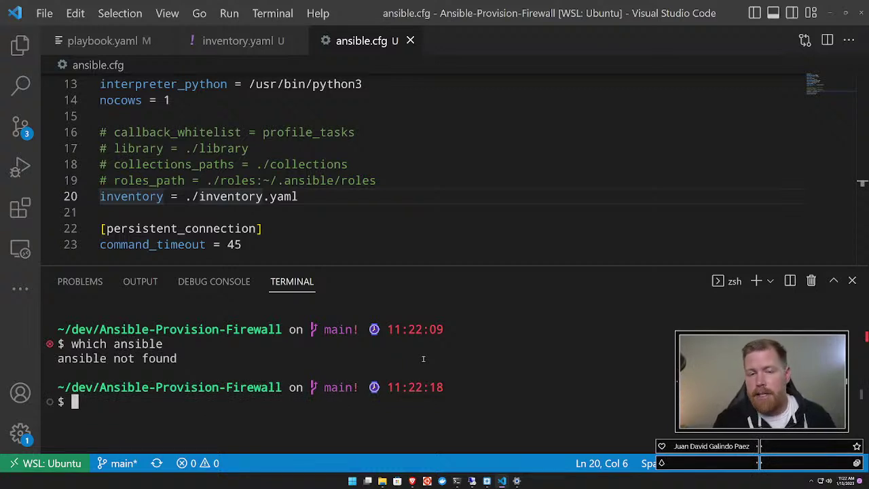
# Step: Clear the terminal output with the clear command
pyautogui.write('clear')
pyautogui.press('Return')
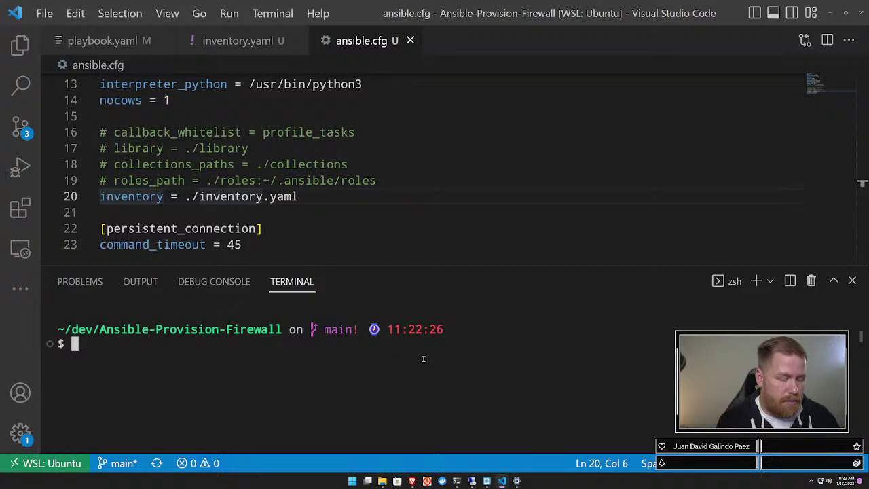
pyautogui.write('ansib')
pyautogui.press('BackSpace')
pyautogui.press('BackSpace')
pyautogui.press('BackSpace')
pyautogui.press('BackSpace')
pyautogui.press('BackSpace')
# Step: Start poetry init, accepting the default name, author and license, and define dependencies interactively
pyautogui.write('poetry')
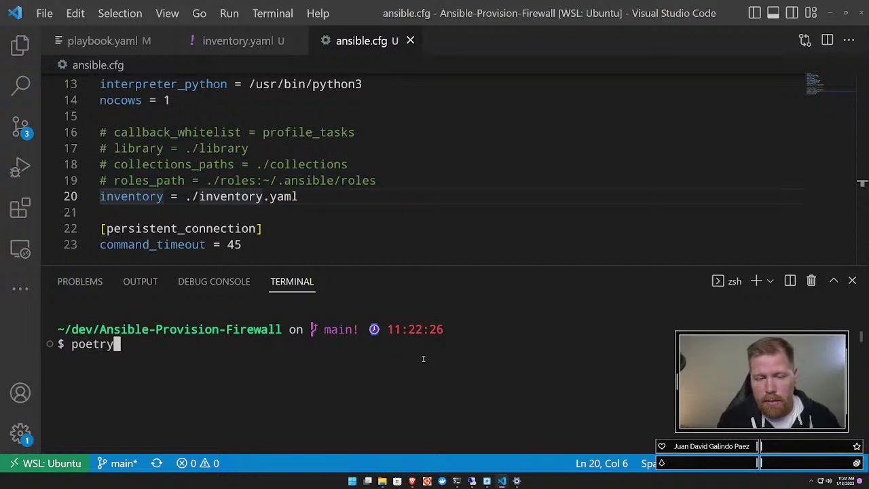
pyautogui.write(' init')
pyautogui.press('Return')
pyautogui.press('Return')
pyautogui.press('Return')
pyautogui.press('Return')
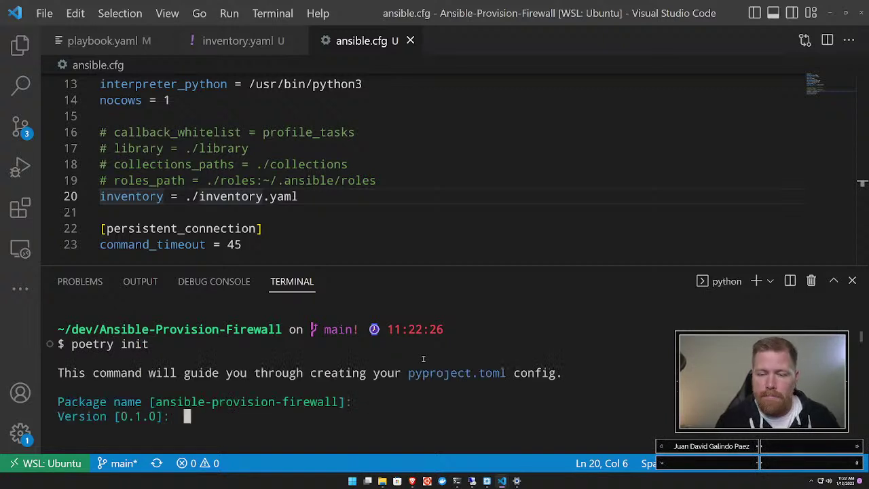
pyautogui.press('Return')
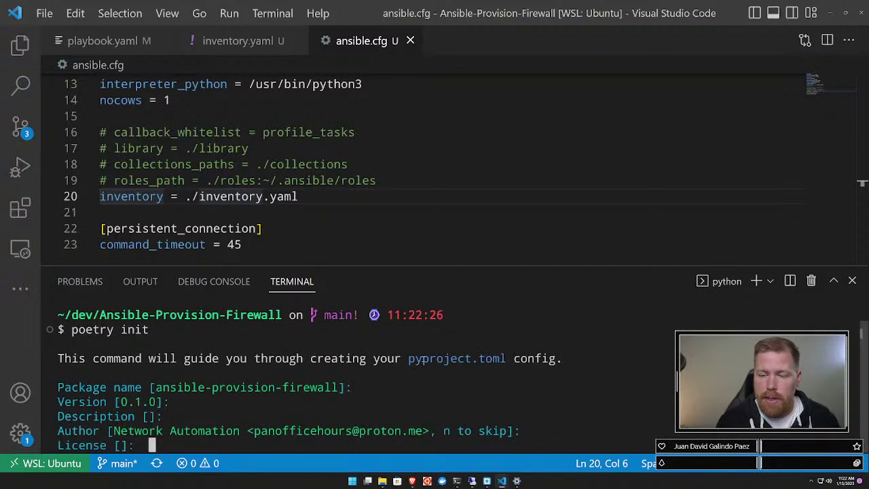
pyautogui.press('Return')
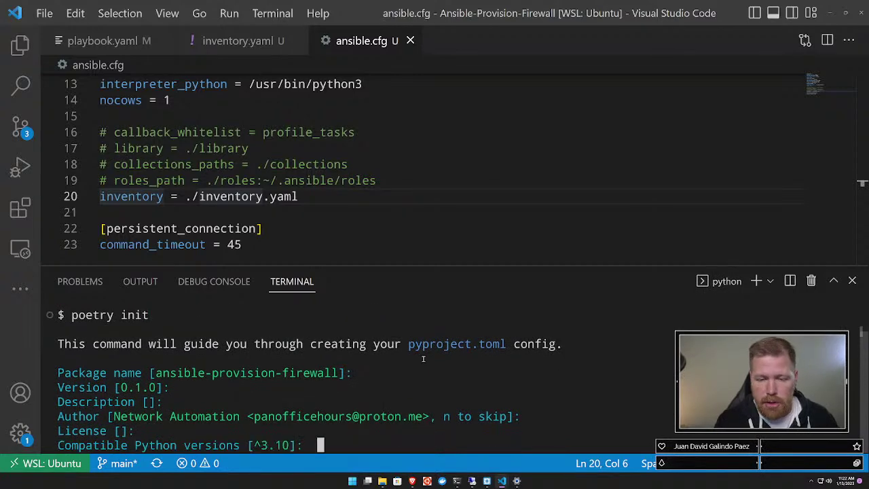
pyautogui.press('Return')
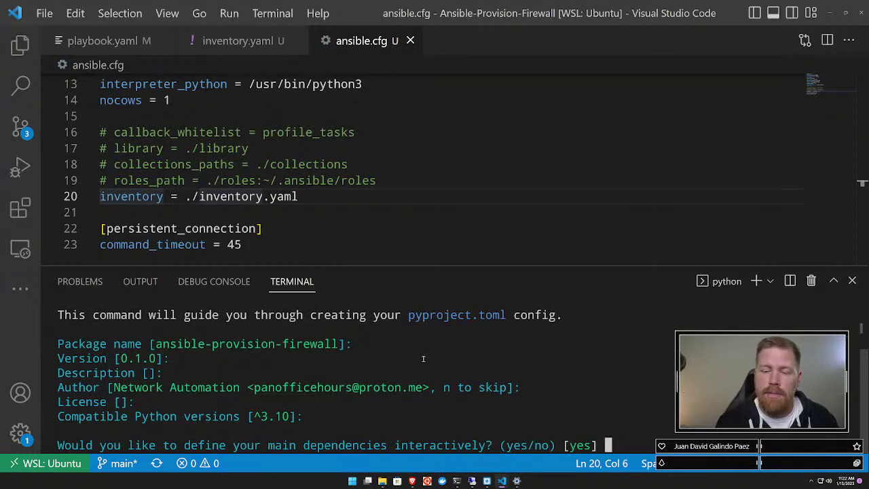
pyautogui.press('Return')
# Step: Add ansible (result 0) as a main dependency at its latest version
pyautogui.write('ansible')
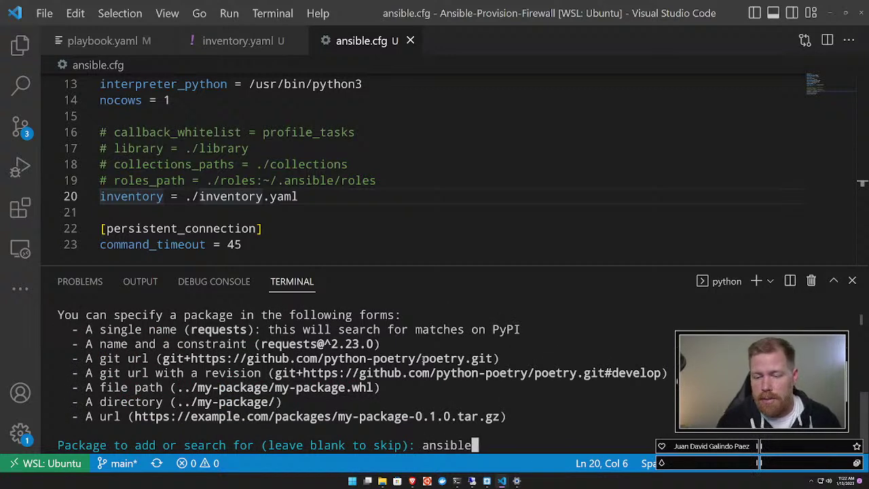
pyautogui.press('Return')
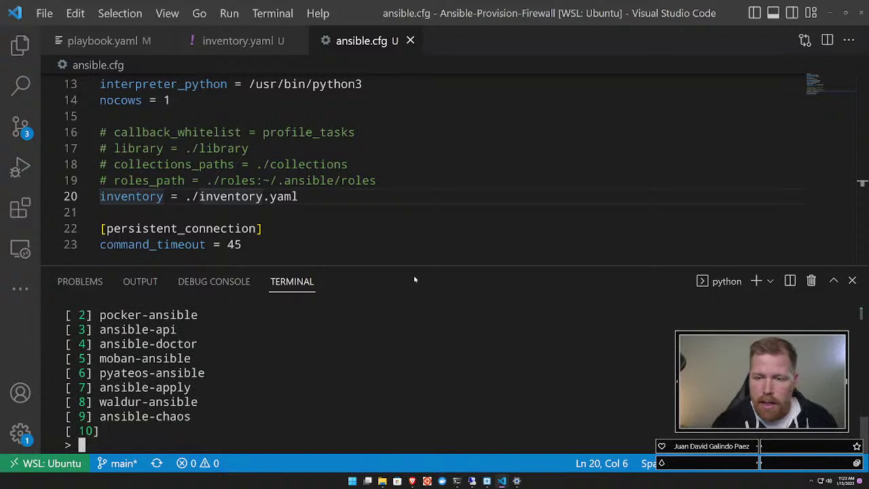
pyautogui.moveTo(416, 257); pyautogui.dragTo(416, 188)
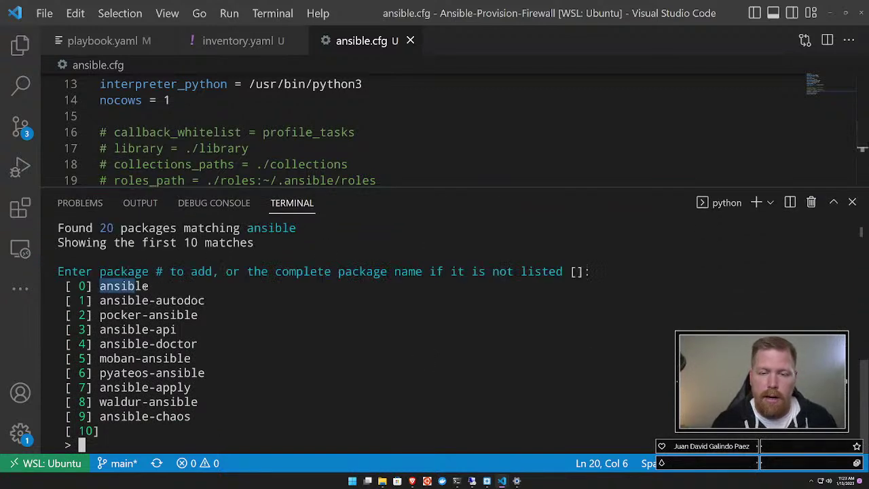
pyautogui.write('0')
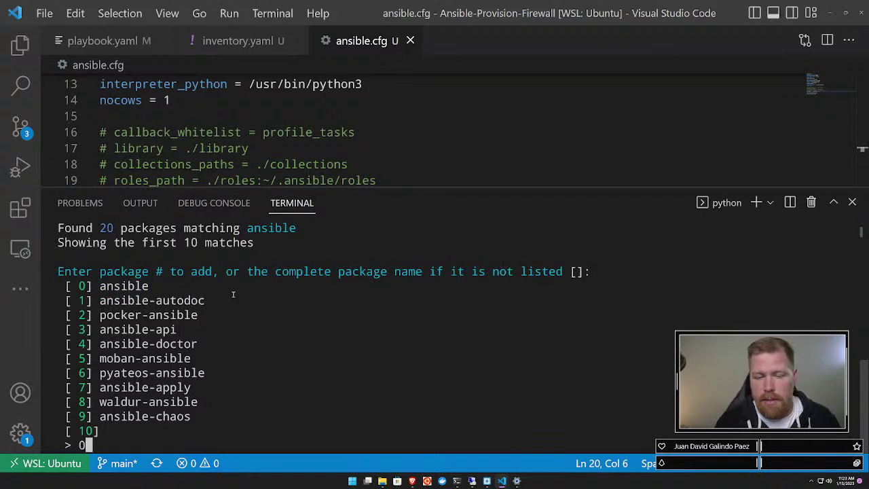
pyautogui.press('Return')
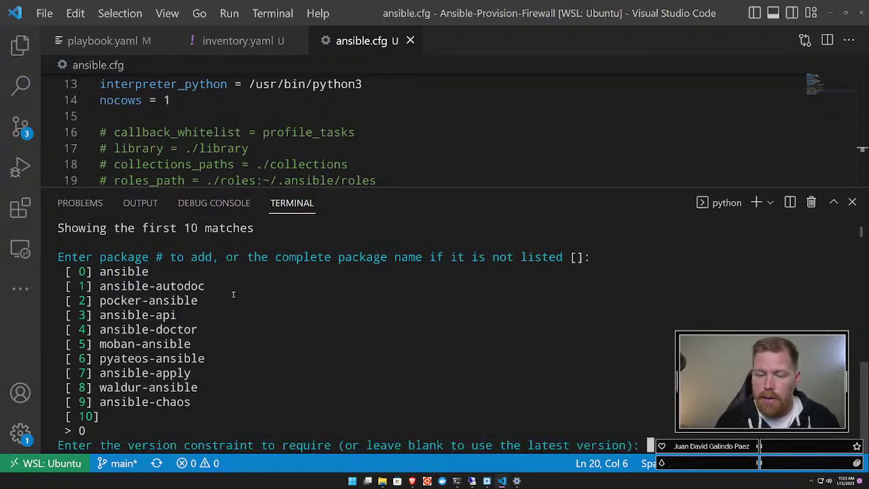
pyautogui.press('Return')
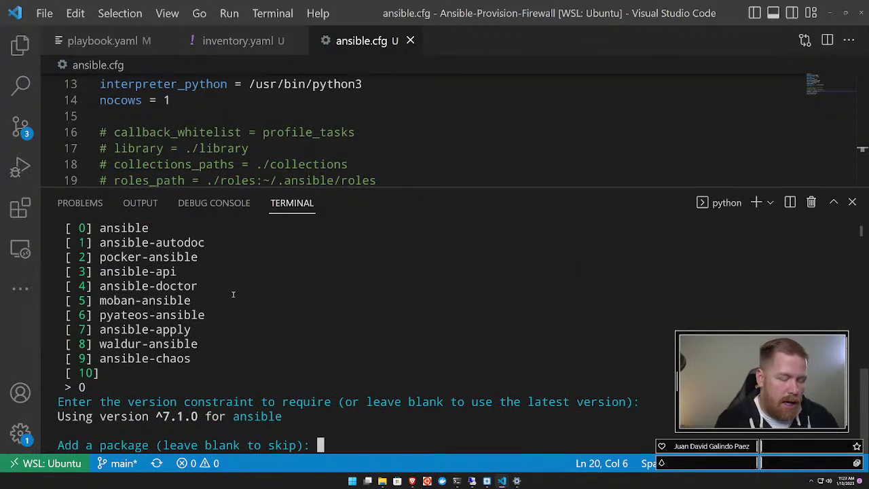
# Step: Add pan-os-python ^1.8.0, skip dev dependencies and confirm generating pyproject.toml
pyautogui.write('pan-os-p')
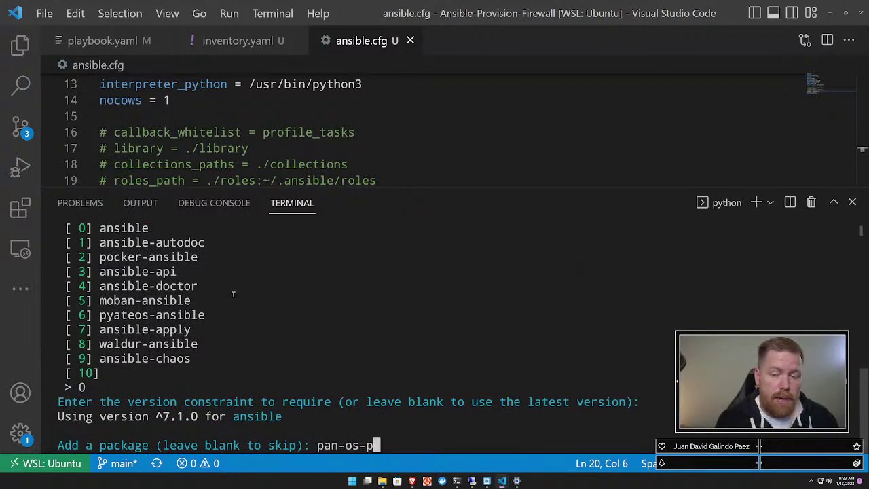
pyautogui.write('ython')
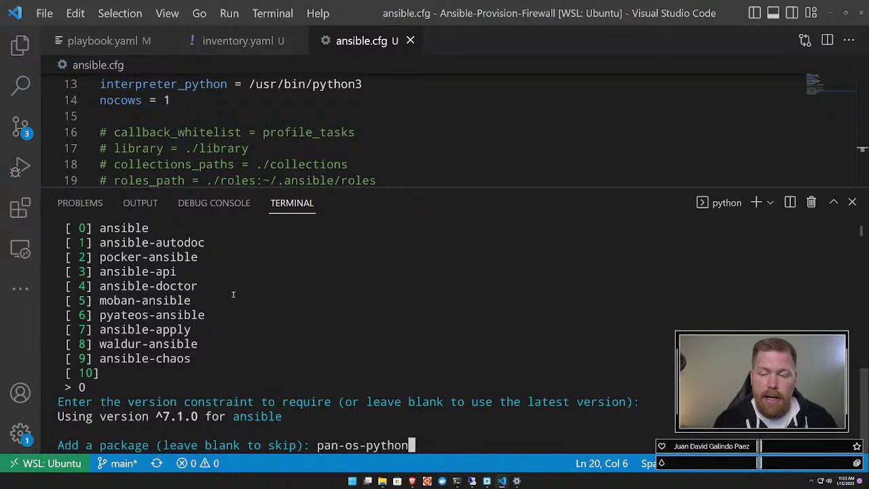
pyautogui.press('Return')
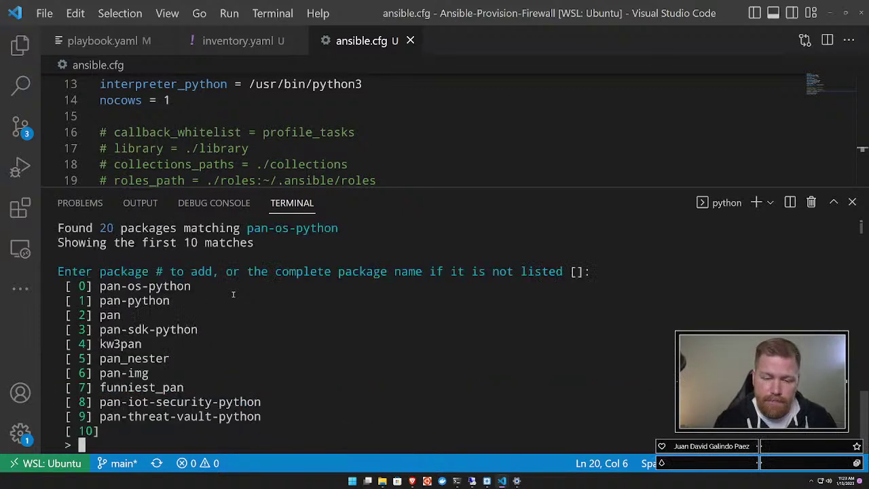
pyautogui.moveTo(191, 287); pyautogui.dragTo(100, 287)
pyautogui.click(275, 331)
pyautogui.write('0')
pyautogui.press('Return')
pyautogui.press('Return')
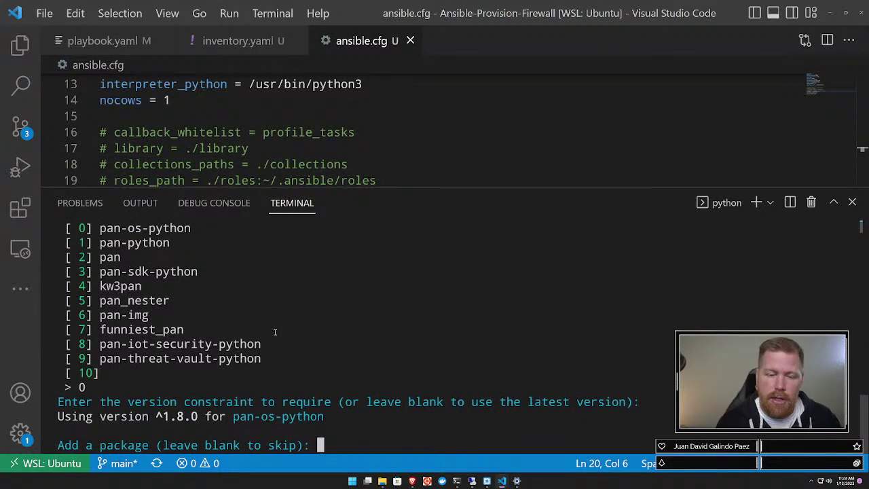
pyautogui.press('Return')
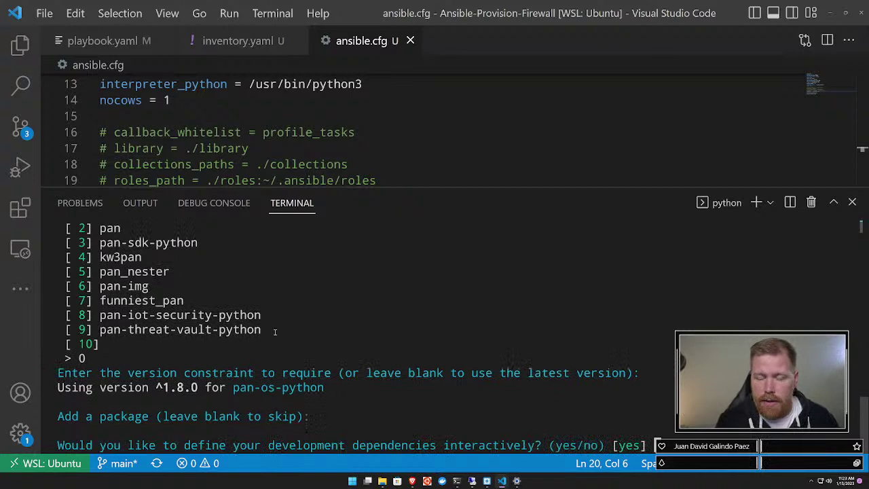
pyautogui.press('Return')
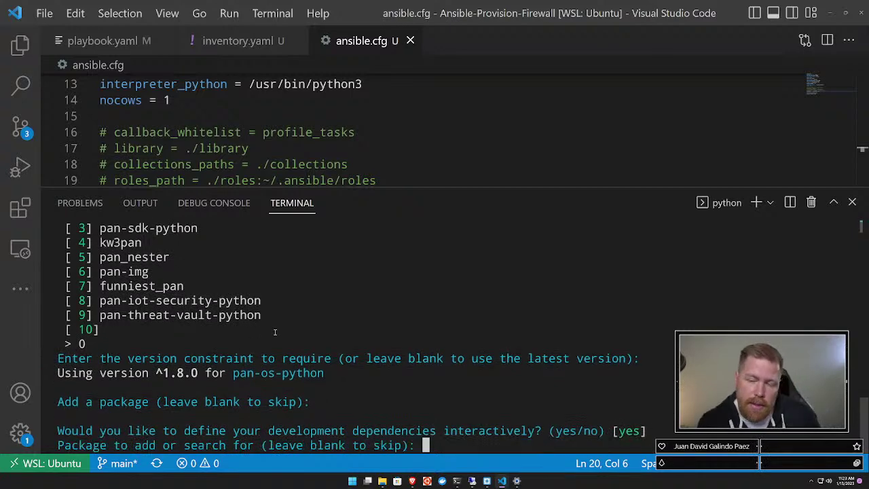
pyautogui.press('Return')
pyautogui.press('Return')
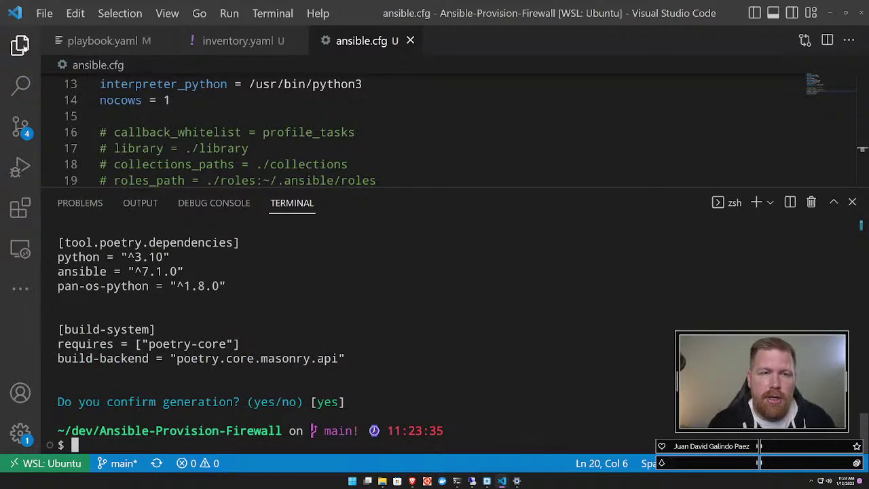
# Step: Open pyproject.toml from the Explorer and resize the editor and terminal split
pyautogui.click(21, 45)
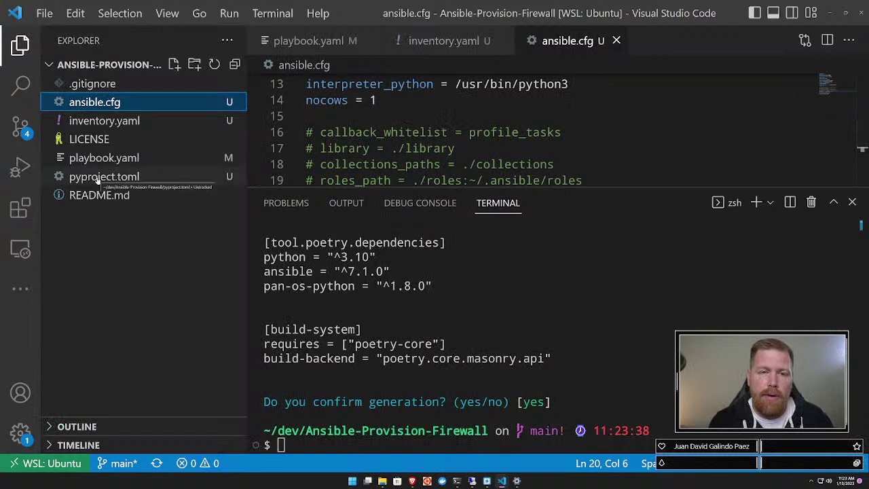
pyautogui.click(100, 179)
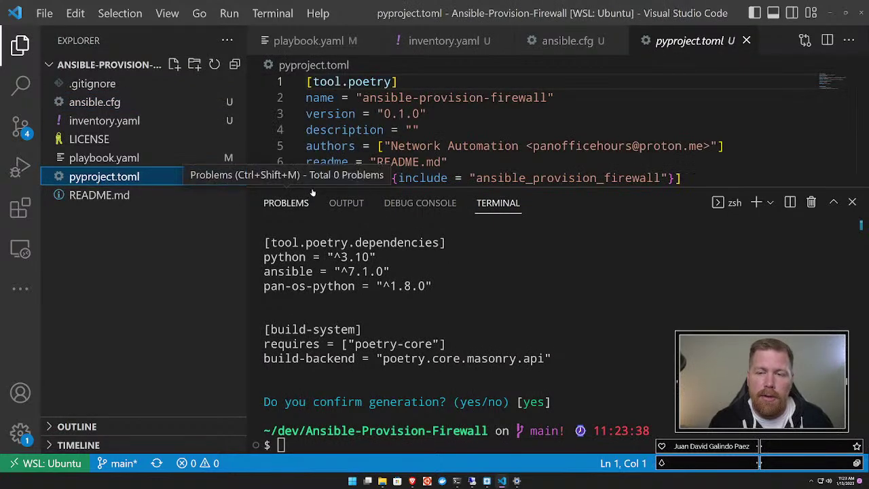
pyautogui.moveTo(323, 203); pyautogui.dragTo(332, 247)
pyautogui.moveTo(341, 219); pyautogui.dragTo(339, 209)
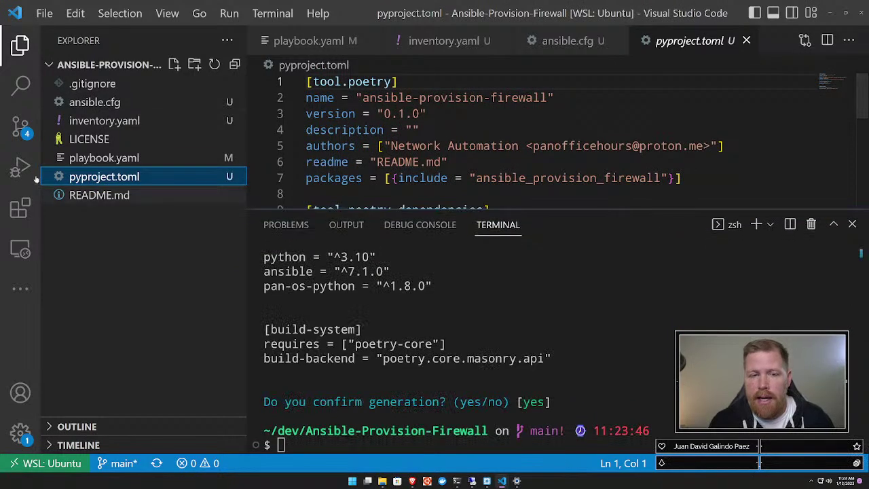
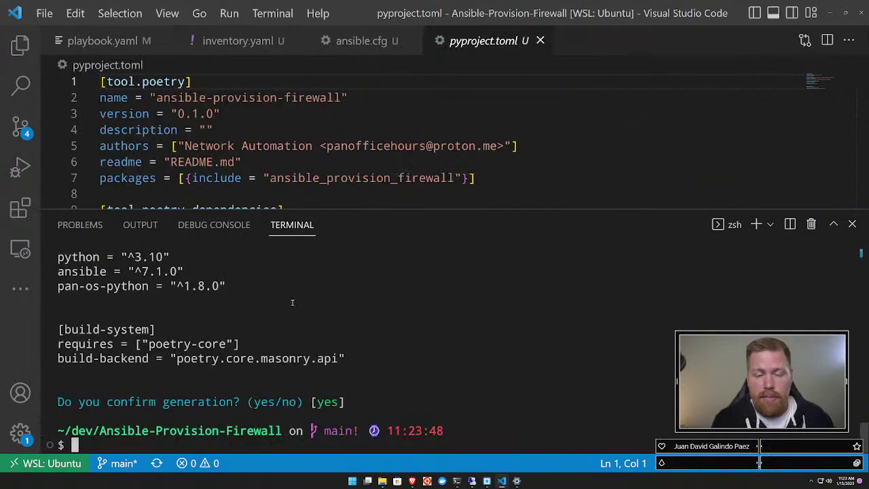
# Step: Run poetry install for the project declaring ansible and pan-os-python in pyproject.toml
pyautogui.write('poetry install')
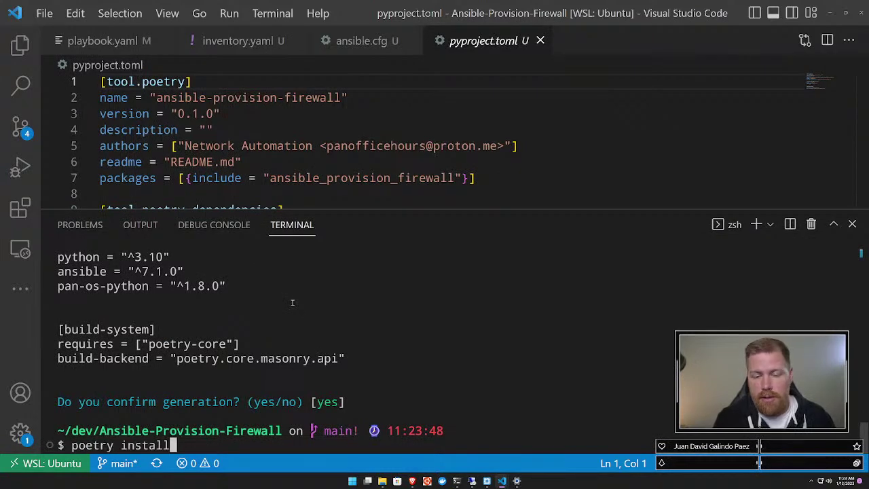
pyautogui.press('Return')
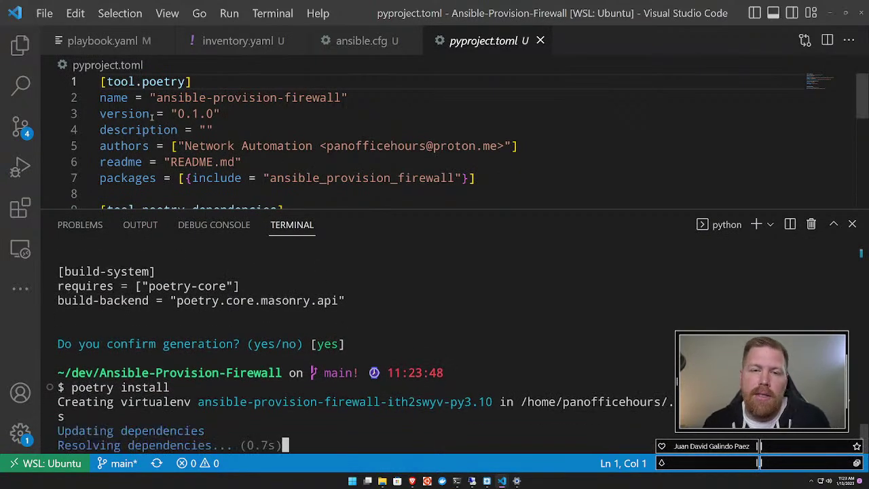
pyautogui.scroll(-2, 163, 169)
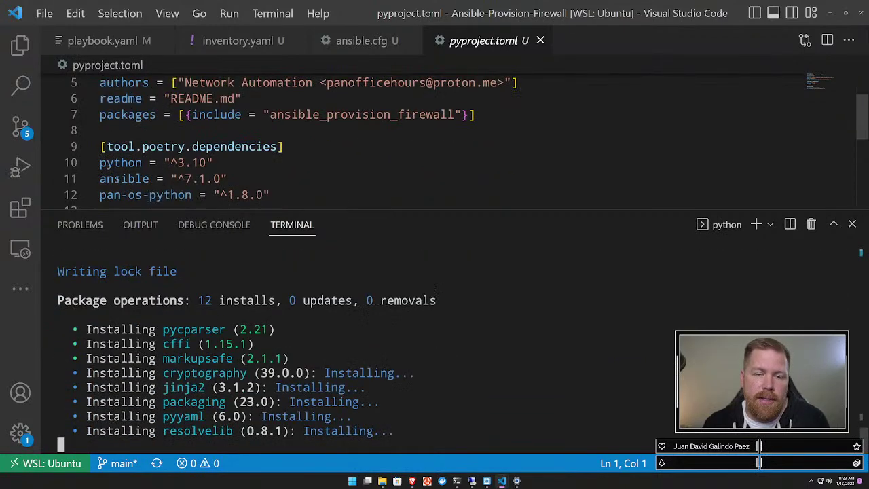
pyautogui.doubleClick(117, 178)
pyautogui.moveTo(100, 194); pyautogui.dragTo(193, 195)
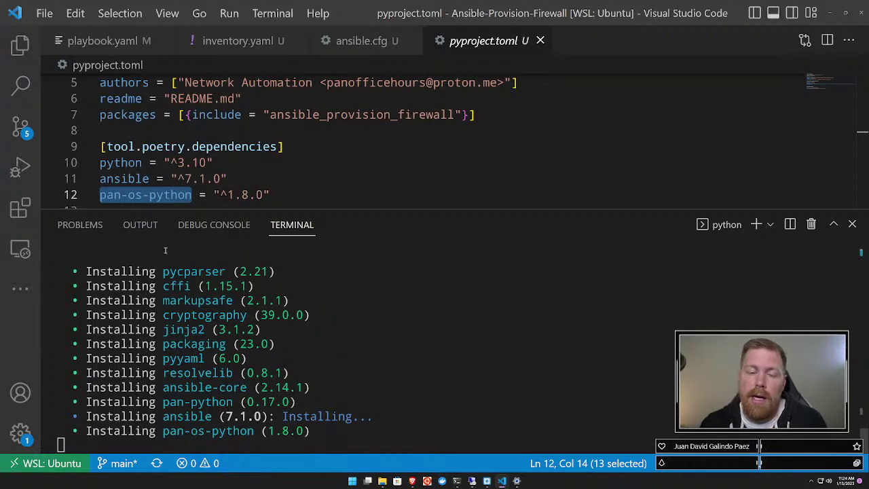
# Step: Confirm ansible 7.1.0 and pan-os-python 1.8.0 were installed, then clear the terminal
pyautogui.scroll(-1, 239, 177)
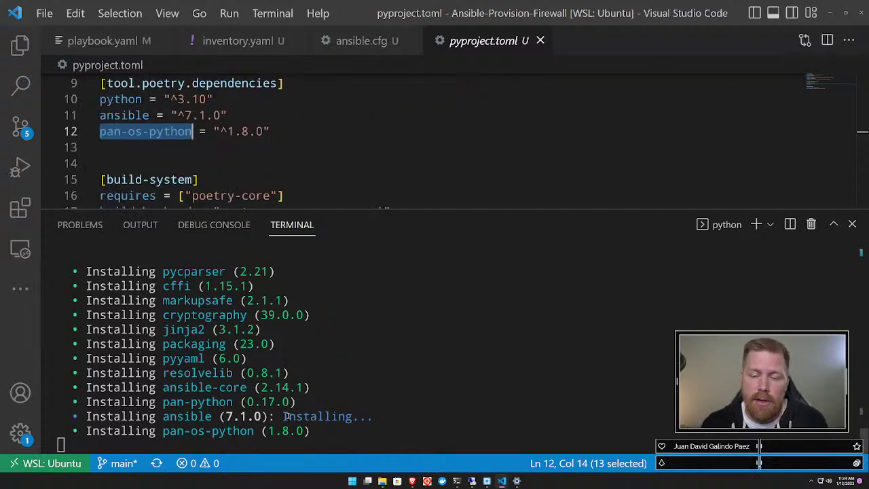
pyautogui.moveTo(225, 416); pyautogui.dragTo(262, 416)
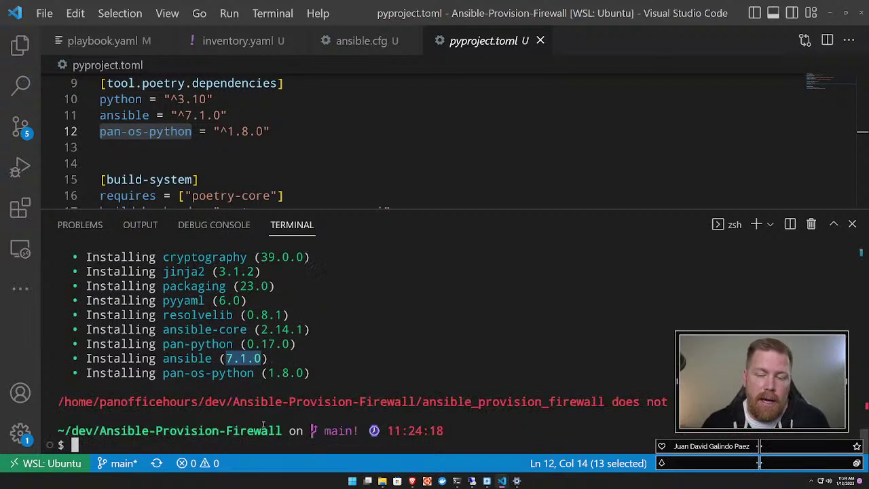
pyautogui.moveTo(270, 375); pyautogui.dragTo(301, 376)
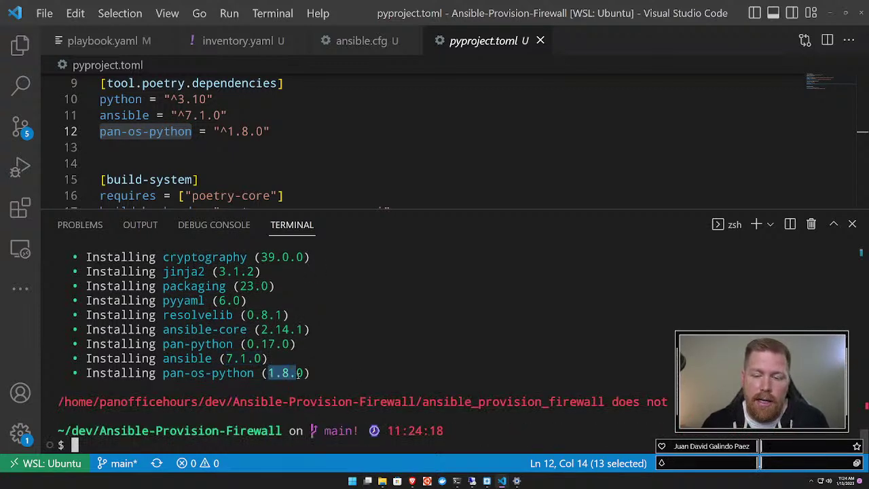
pyautogui.click(88, 404)
pyautogui.tripleClick(88, 405)
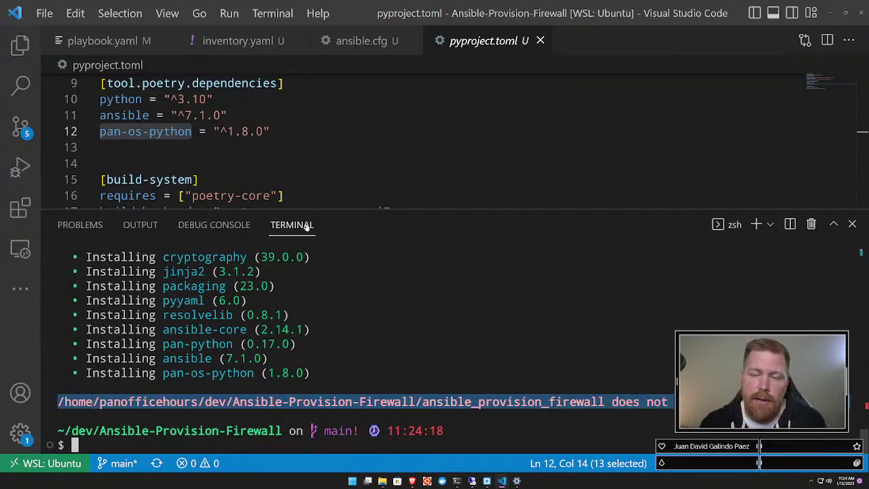
pyautogui.click(371, 348)
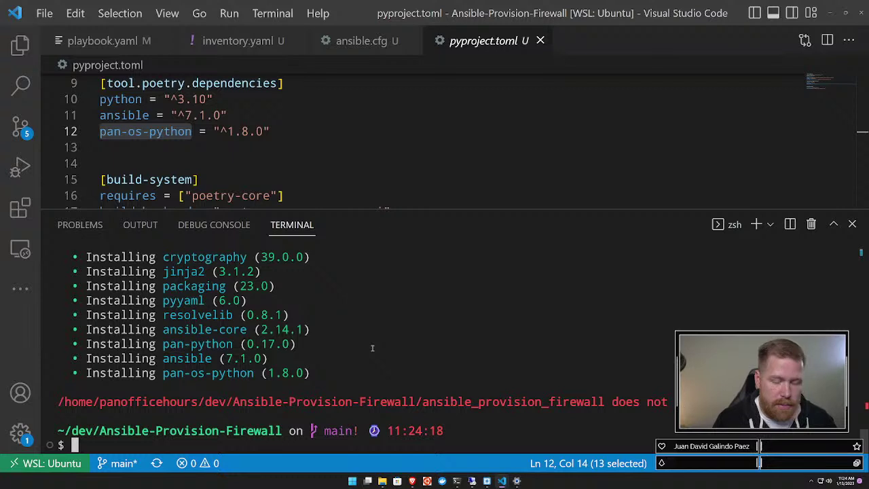
pyautogui.write('clear')
pyautogui.press('Return')
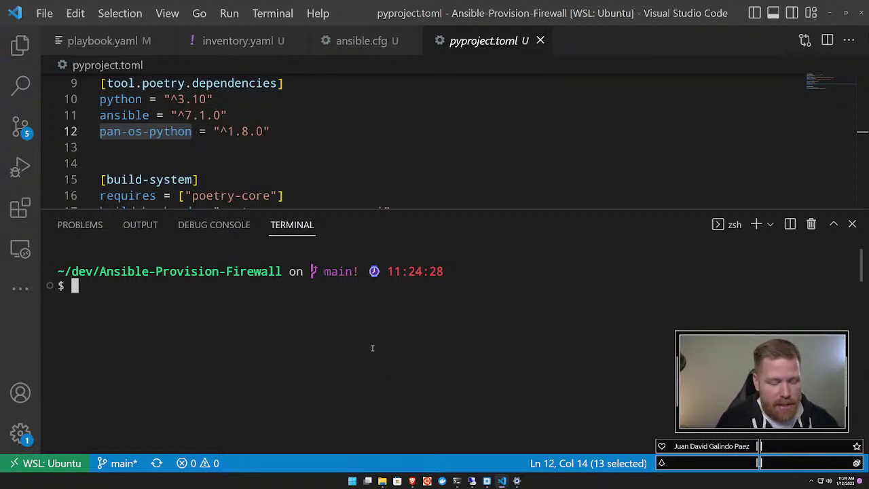
# Step: Activate the ansible-provision-firewall virtualenv with poetry shell and clear the terminal
pyautogui.write('poetry shell')
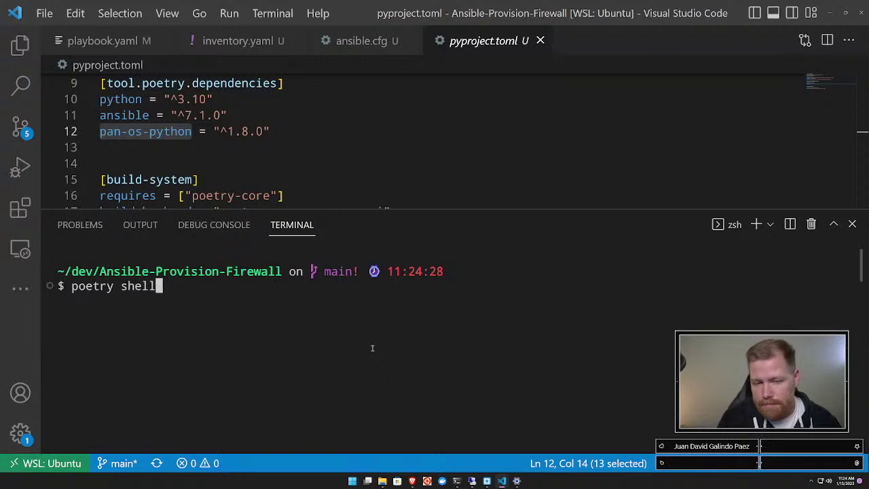
pyautogui.press('Return')
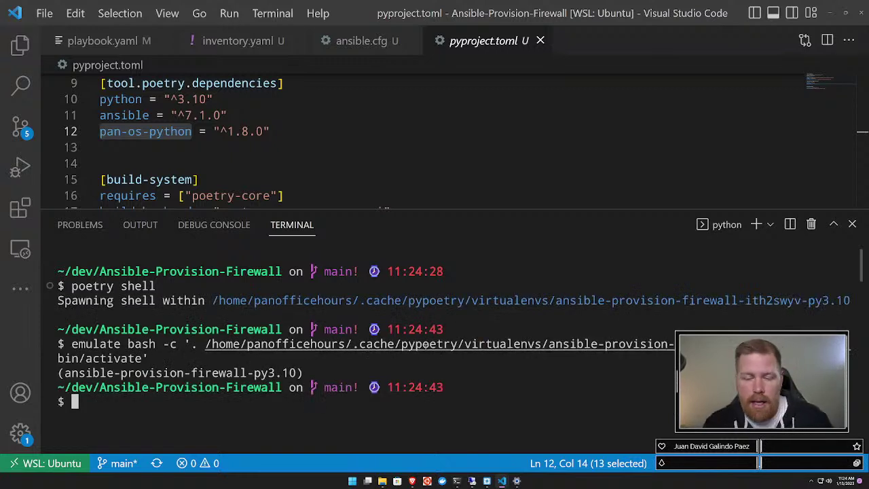
pyautogui.write('clear')
pyautogui.press('Return')
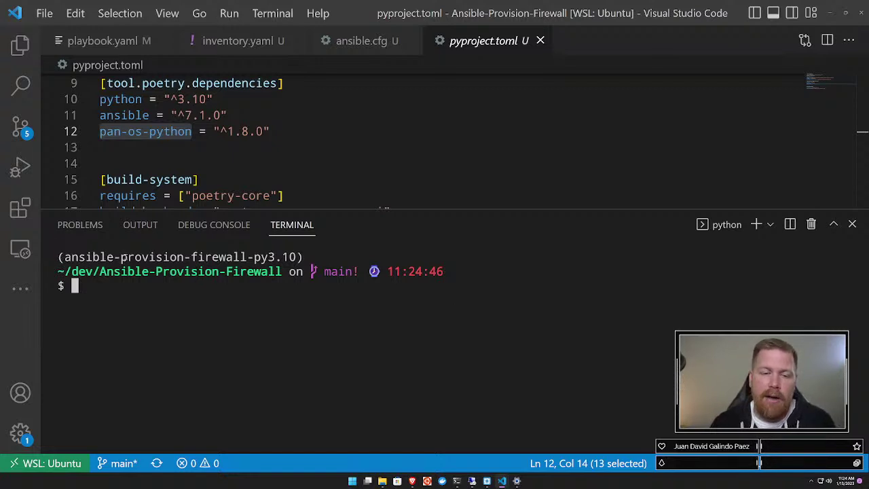
pyautogui.moveTo(58, 257); pyautogui.dragTo(303, 256)
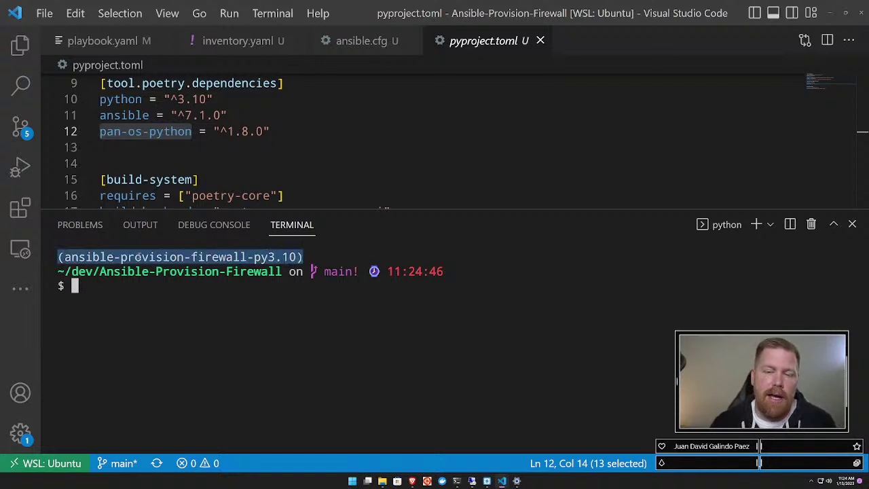
pyautogui.click(81, 259)
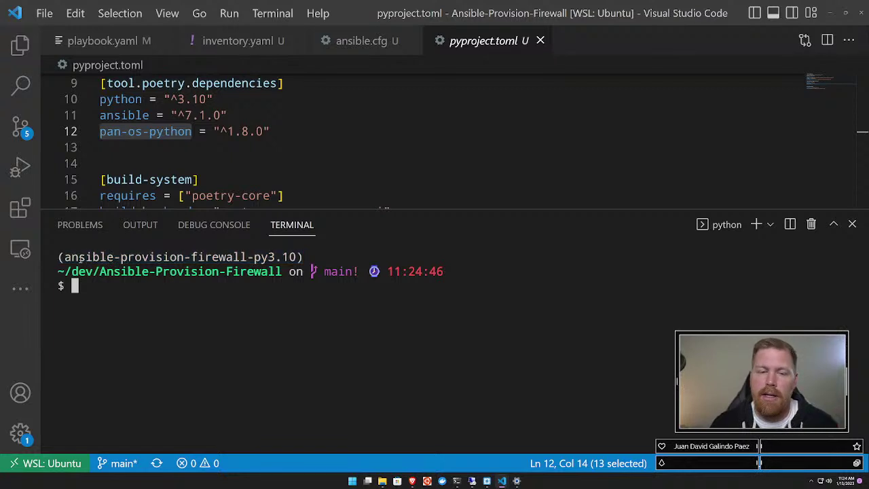
pyautogui.moveTo(79, 258); pyautogui.dragTo(158, 256)
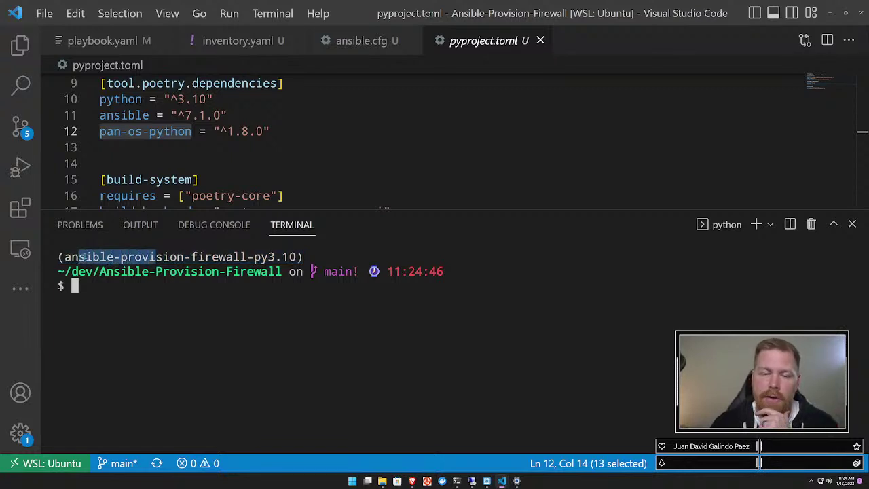
pyautogui.moveTo(65, 257); pyautogui.dragTo(298, 266)
pyautogui.click(310, 304)
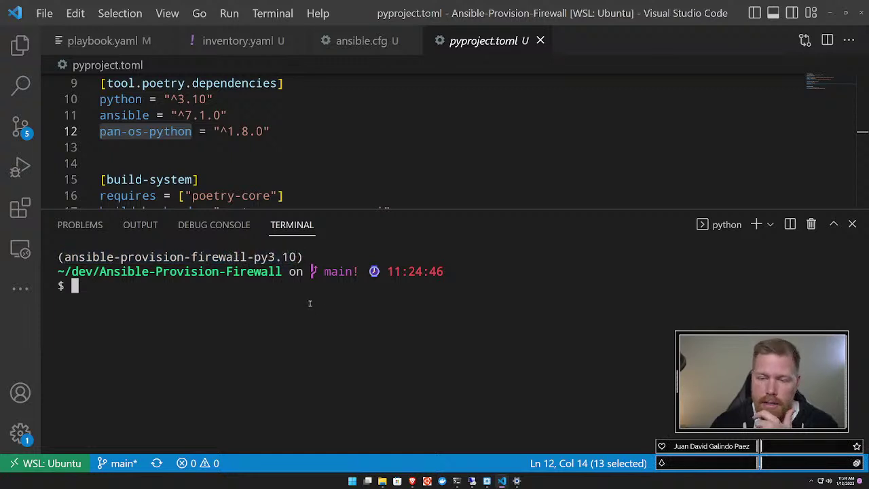
# Step: Run pip freeze to confirm ansible==7.1.0 and pan-os-python==1.8.0, then clear the terminal
pyautogui.write('pip freeze')
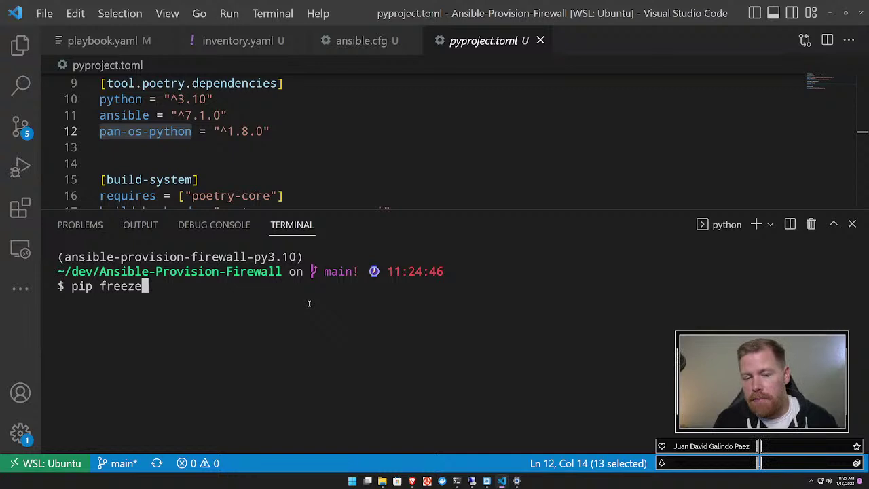
pyautogui.press('Return')
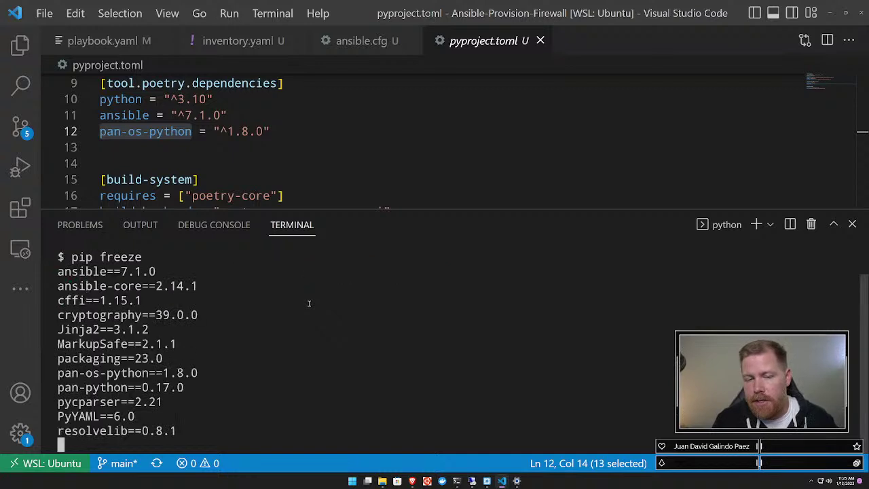
pyautogui.scroll(2, 100, 373)
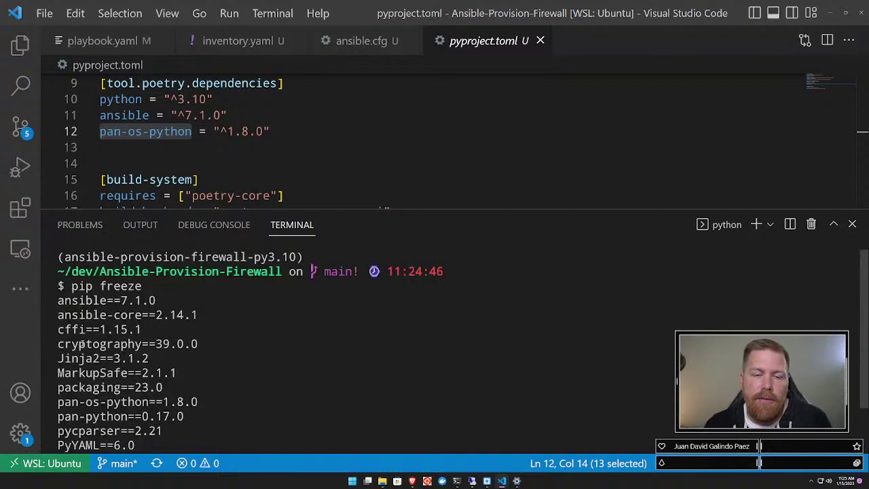
pyautogui.doubleClick(63, 303)
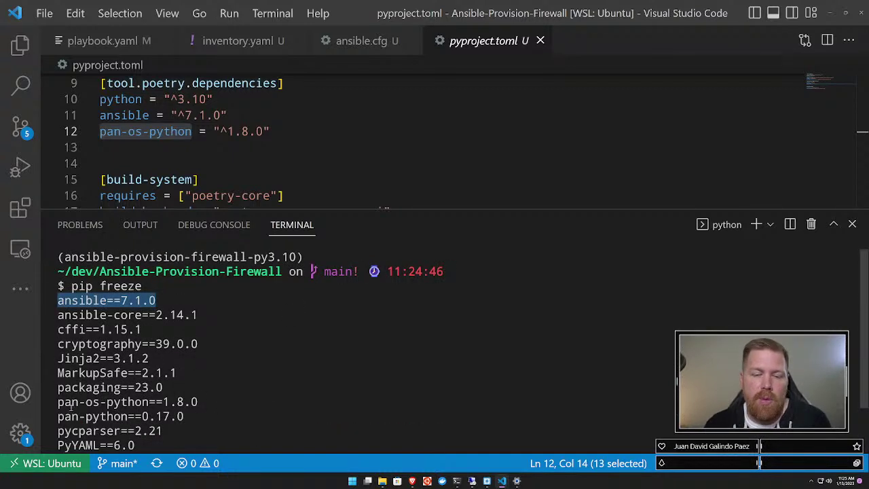
pyautogui.doubleClick(71, 403)
pyautogui.scroll(-2, 237, 380)
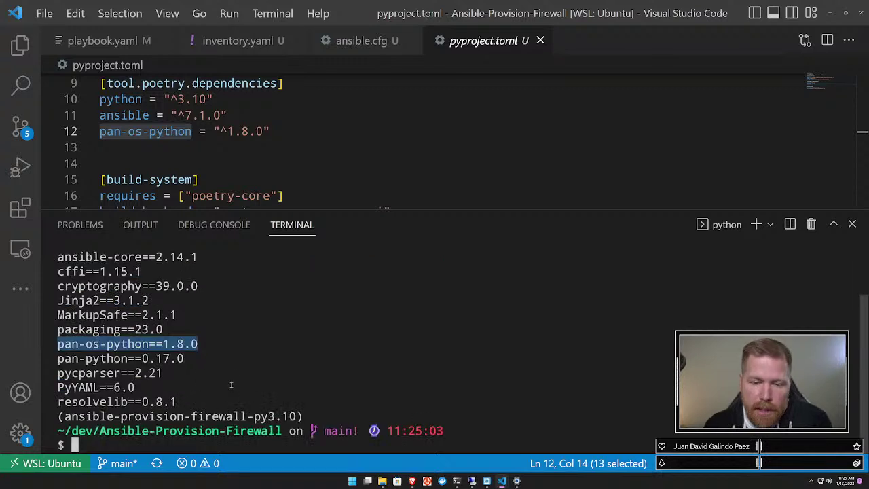
pyautogui.click(235, 372)
pyautogui.write('clear')
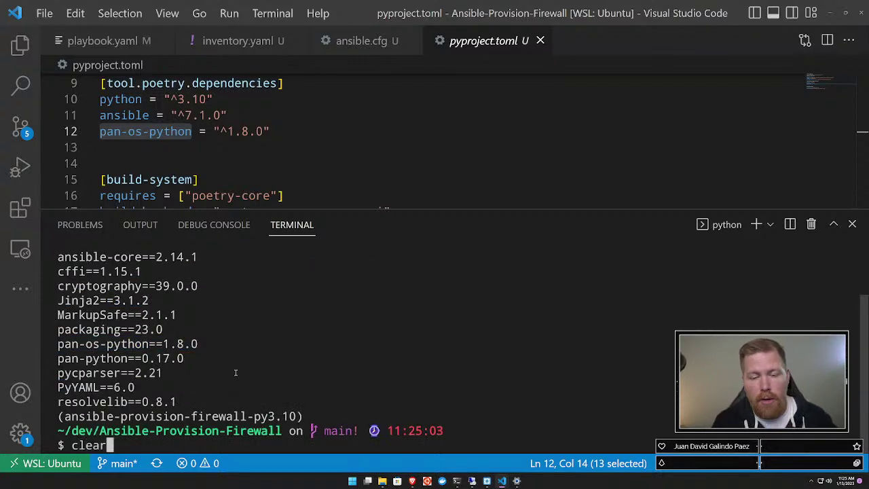
pyautogui.press('Return')
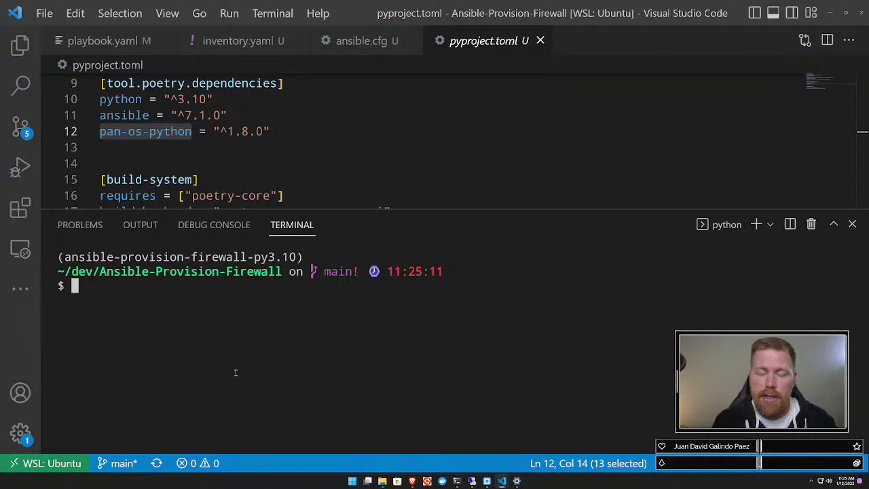
# Step: Close pyproject.toml, ansible.cfg and inventory.yaml, leaving only playbook.yaml open
pyautogui.click(540, 41)
pyautogui.click(406, 40)
pyautogui.click(296, 40)
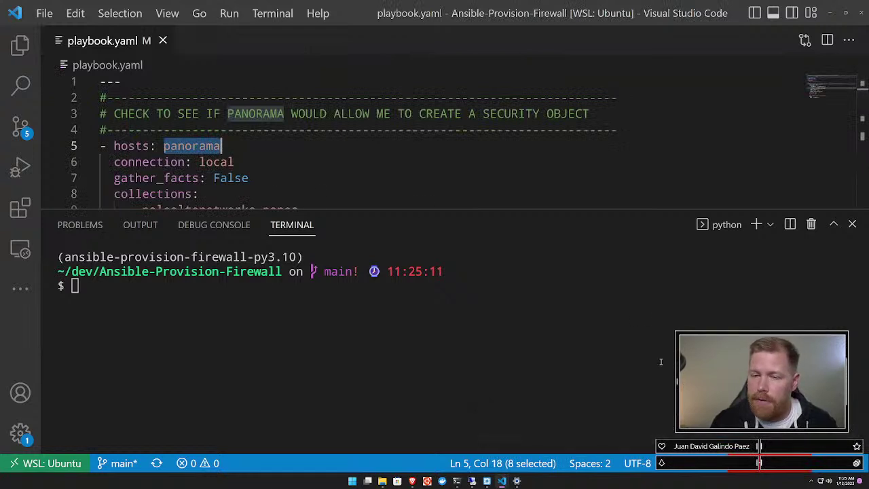
# Step: Run ansible-playbook playbook.yaml and read the unresolved panos_address_object error beside the code
pyautogui.click(322, 269)
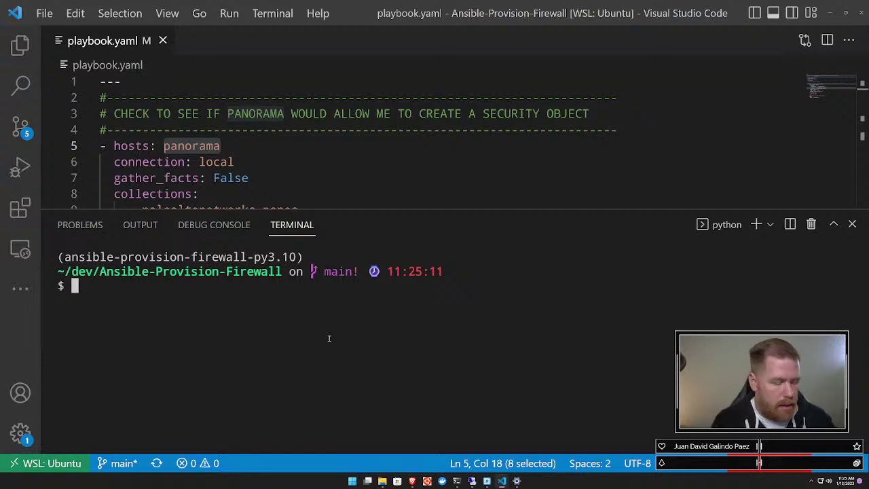
pyautogui.write('ansib')
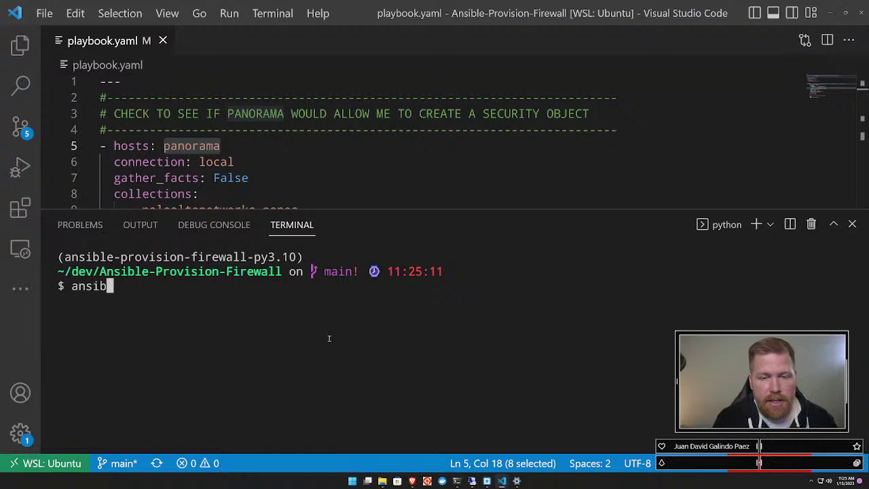
pyautogui.write('le-playbook ')
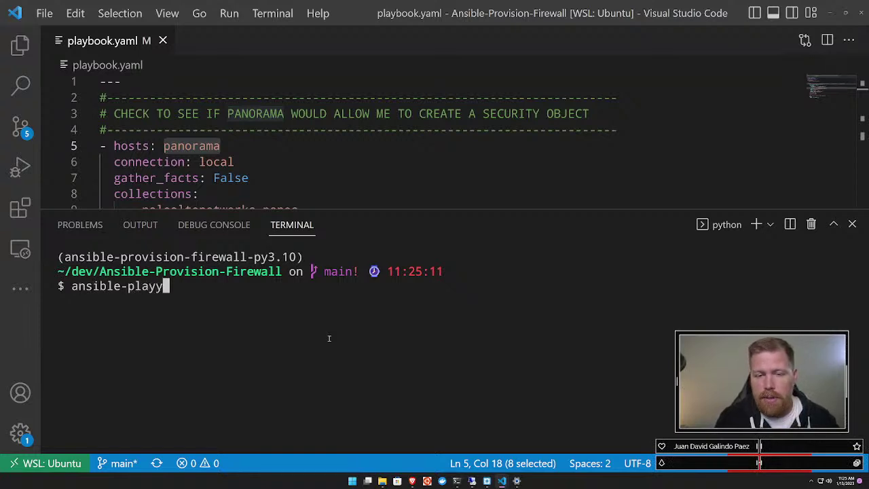
pyautogui.write('p')
pyautogui.press('Tab')
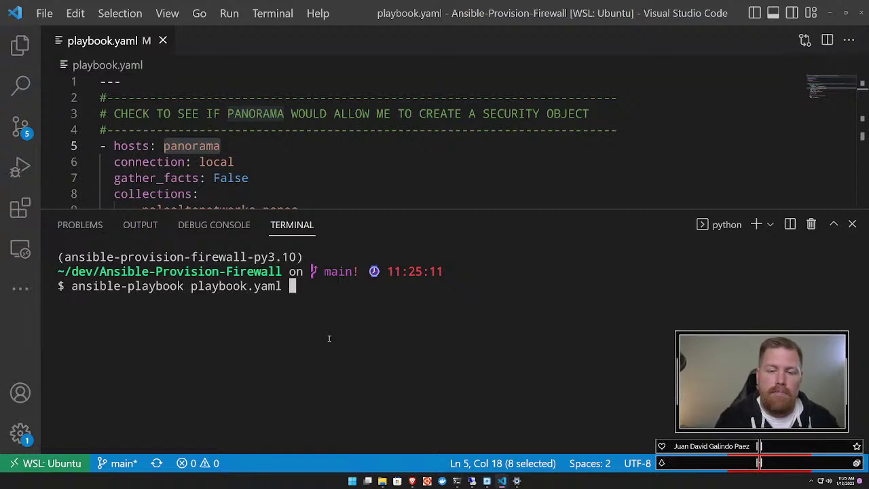
pyautogui.press('Return')
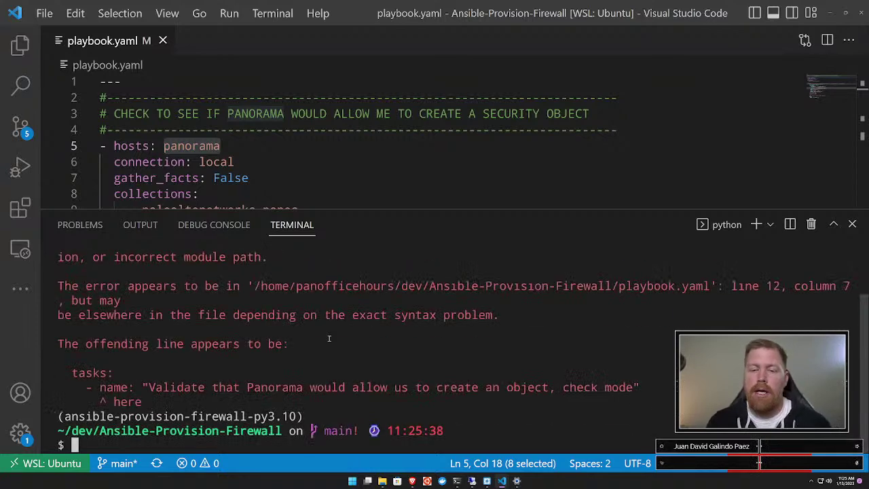
pyautogui.click(834, 225)
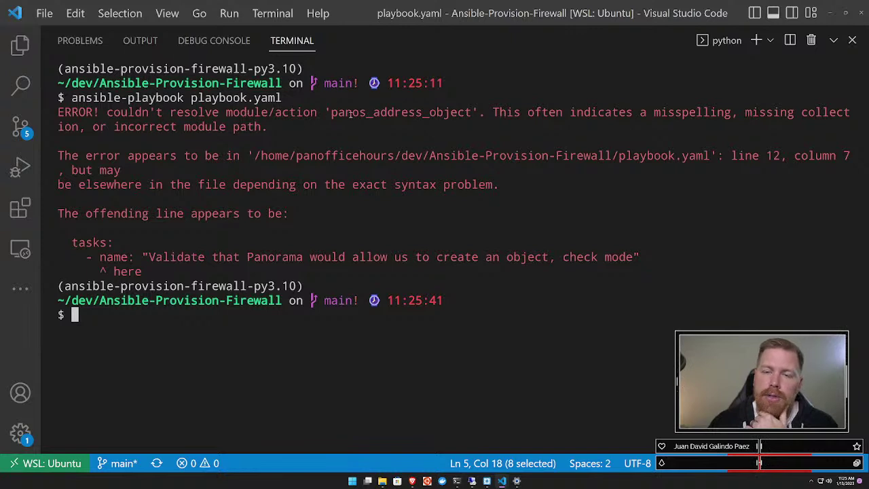
pyautogui.doubleClick(354, 116)
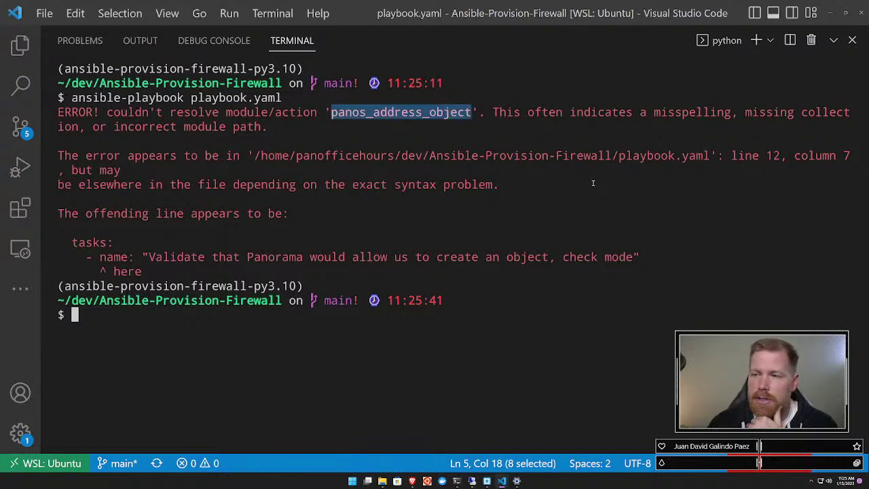
pyautogui.click(833, 40)
# Step: Review the playbook's collections entry for paloaltonetworks.panos
pyautogui.scroll(-2, 356, 156)
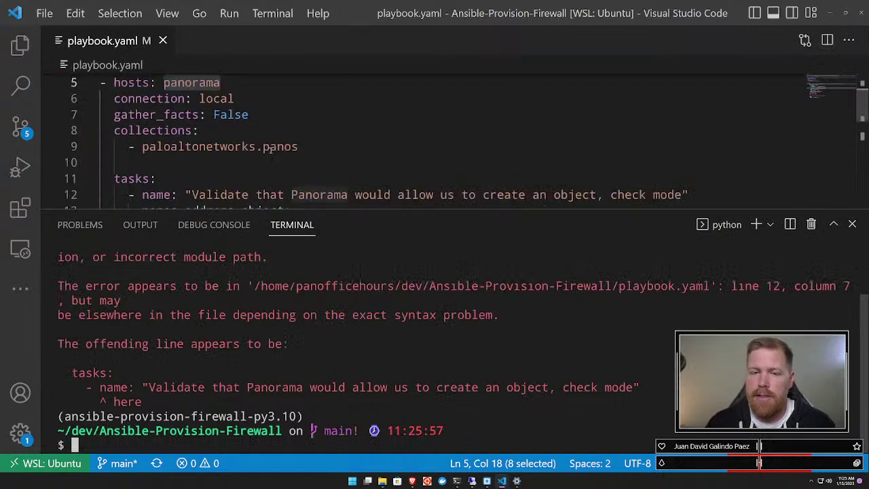
pyautogui.tripleClick(149, 132)
pyautogui.moveTo(149, 143); pyautogui.dragTo(299, 147)
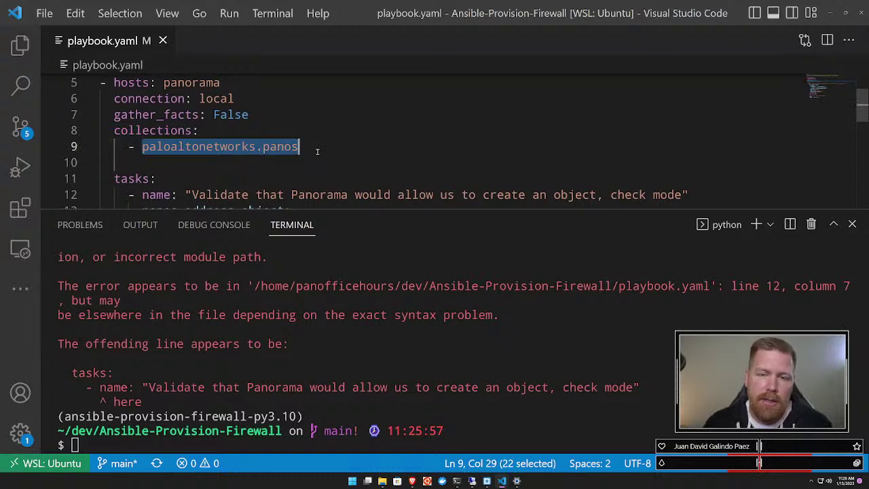
pyautogui.scroll(-2, 239, 170)
pyautogui.scroll(2, 224, 170)
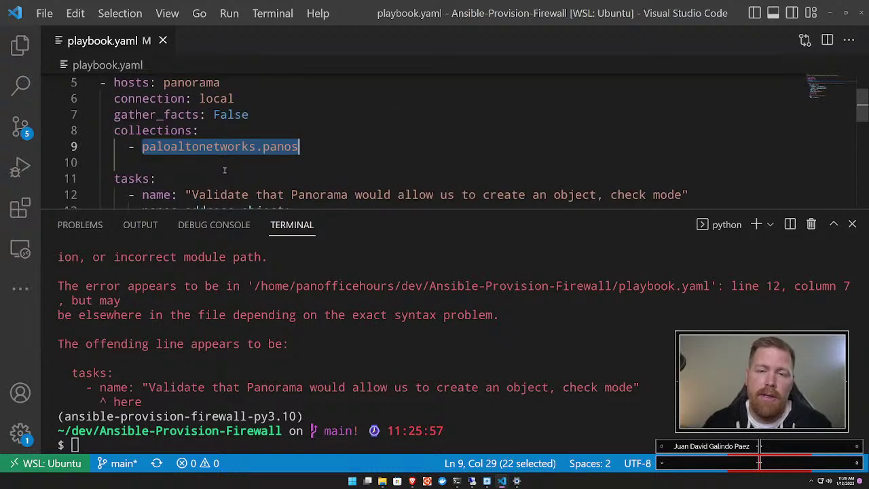
# Step: Run ansible --version and inspect the Python module and collection location paths
pyautogui.click(380, 338)
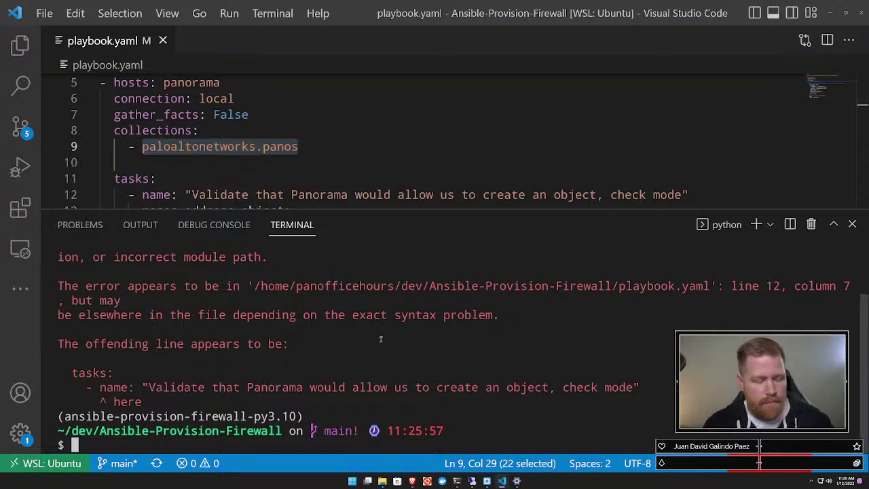
pyautogui.write('clear')
pyautogui.press('Return')
pyautogui.write('ansible')
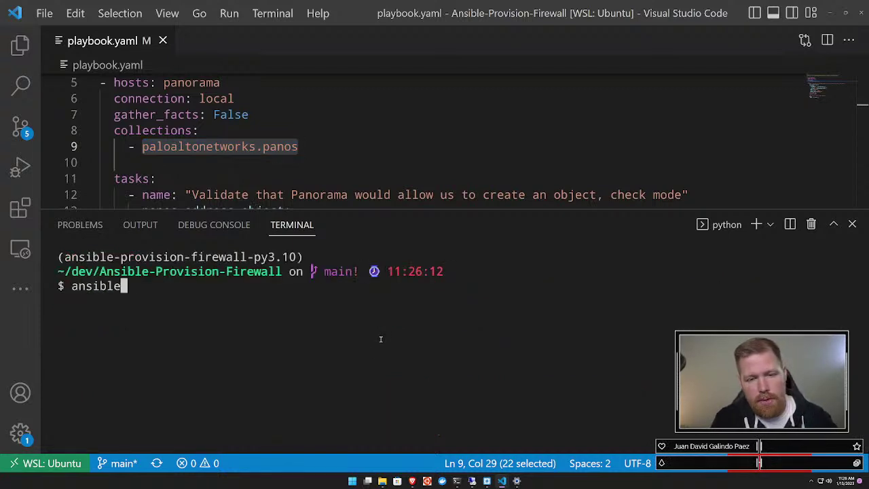
pyautogui.write(' --version')
pyautogui.press('Return')
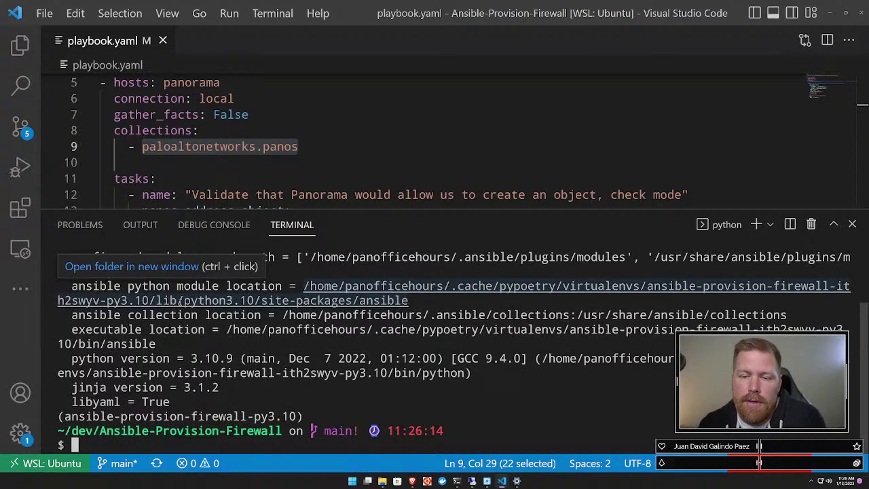
pyautogui.scroll(2, 180, 300)
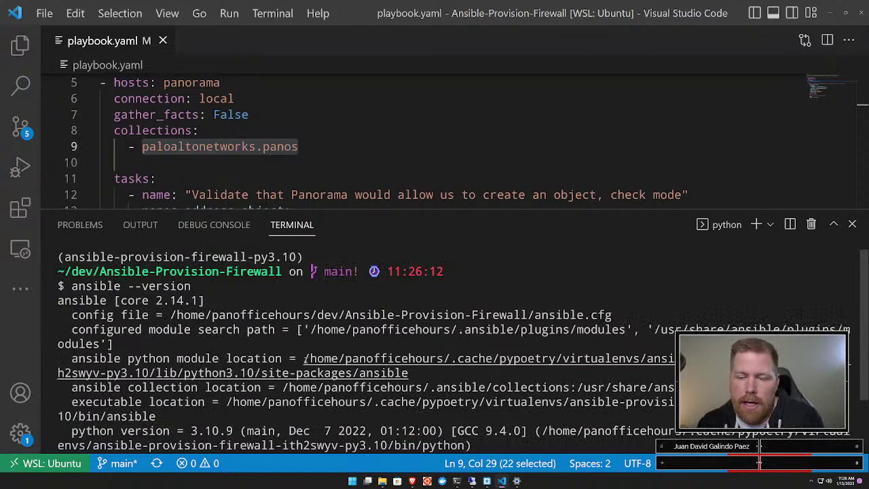
pyautogui.moveTo(304, 358); pyautogui.dragTo(418, 374)
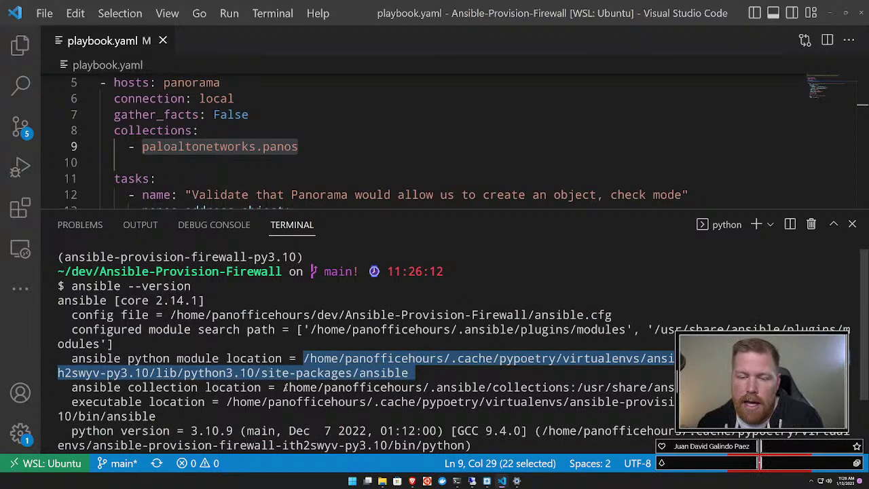
pyautogui.moveTo(284, 387); pyautogui.dragTo(675, 387)
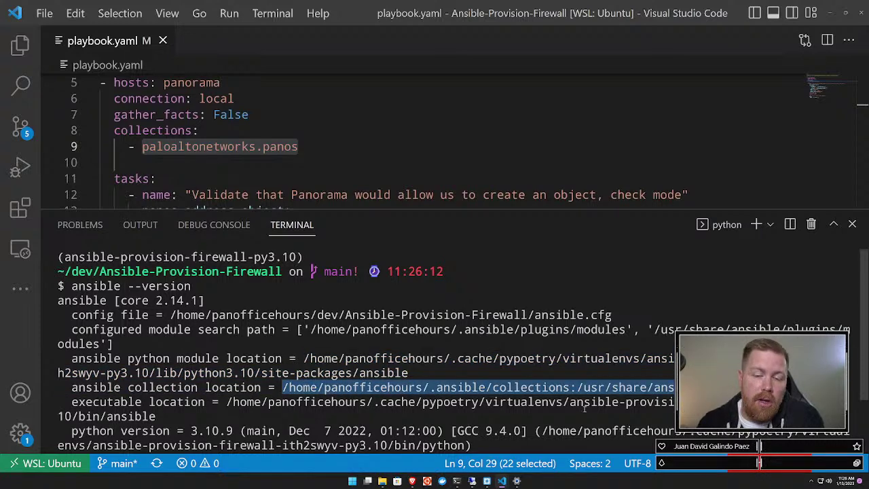
pyautogui.scroll(-2, 577, 405)
# Step: Clear the version output and switch to the Brave browser
pyautogui.hotkey('ctrl', 'c')
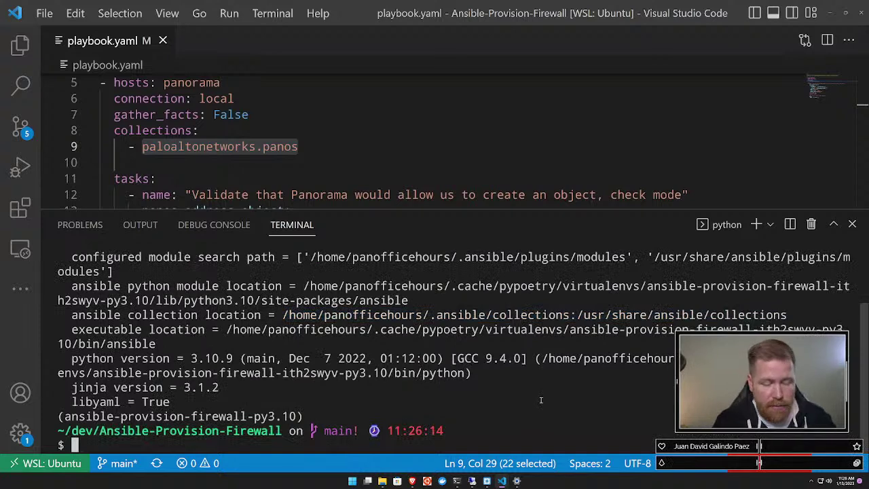
pyautogui.write('clear')
pyautogui.press('Return')
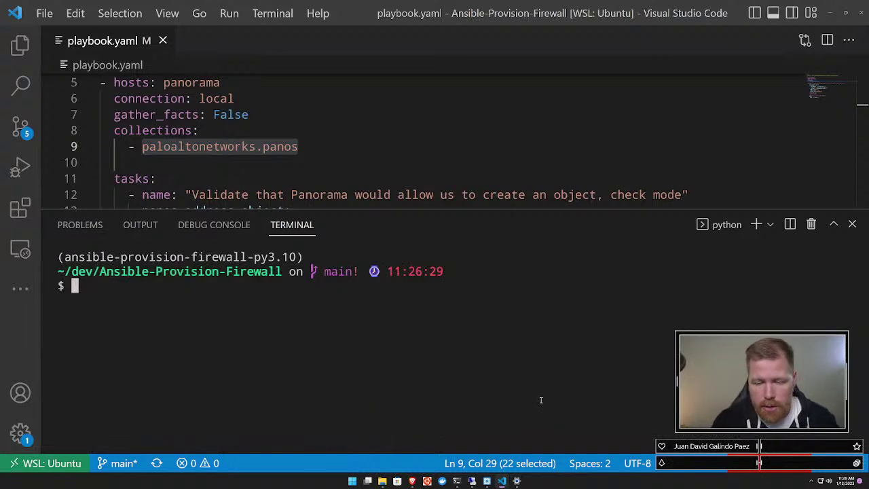
pyautogui.click(412, 481)
# Step: Search 'ansible collection palo alto networks' and open the Palo Alto Networks Ansible Collection docs
pyautogui.hotkey('ctrl', 't')
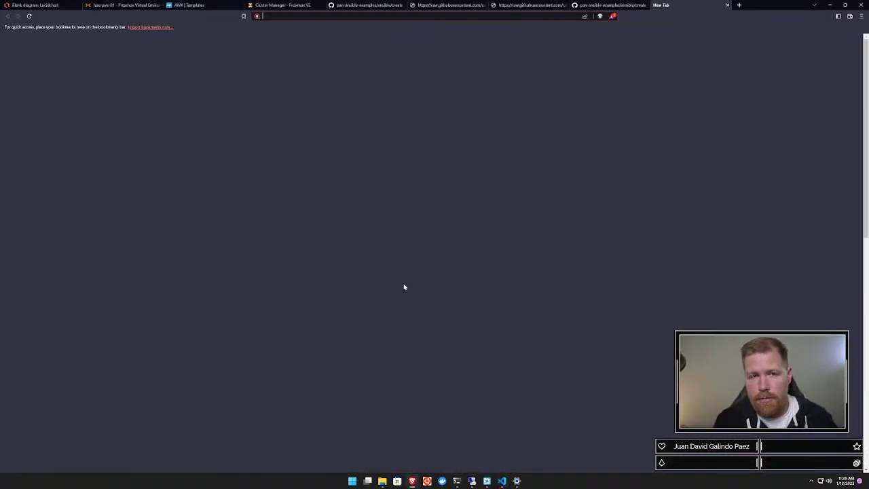
pyautogui.write('ansible col')
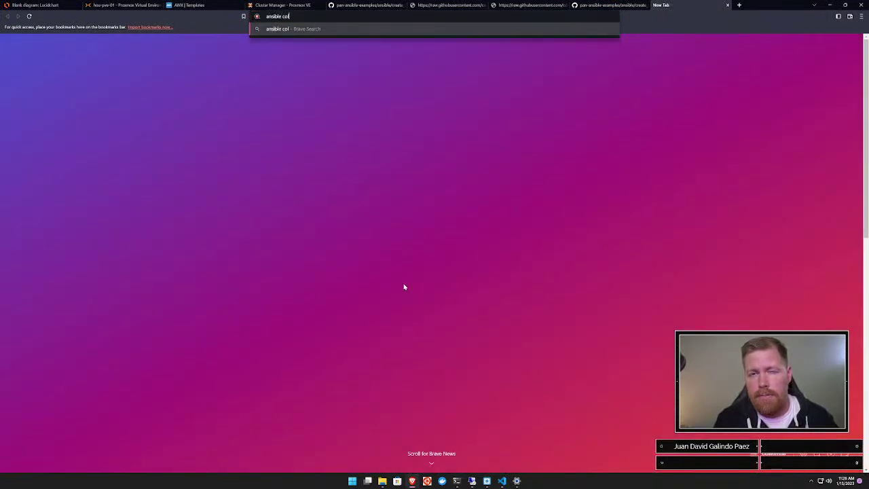
pyautogui.write('lection palo alto networks')
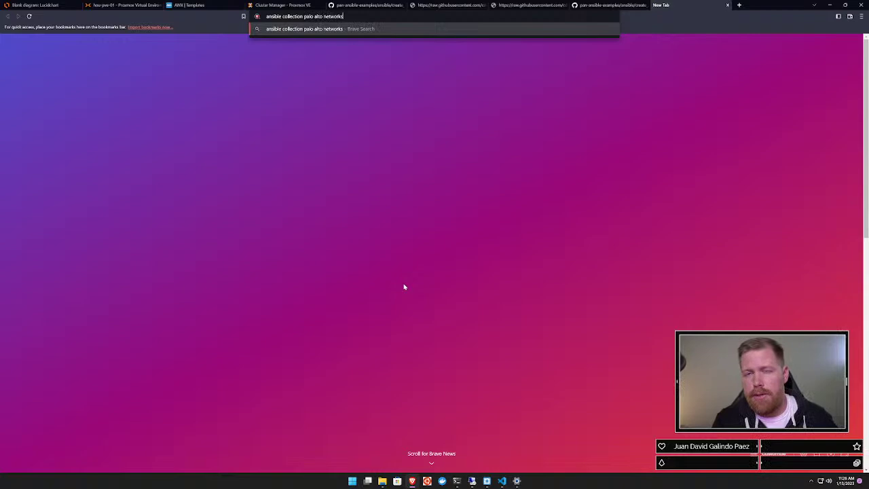
pyautogui.press('Return')
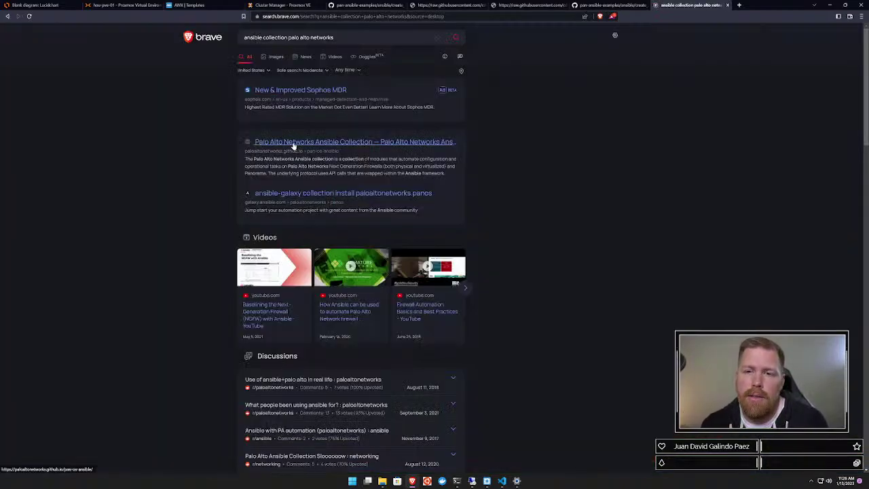
pyautogui.click(294, 147)
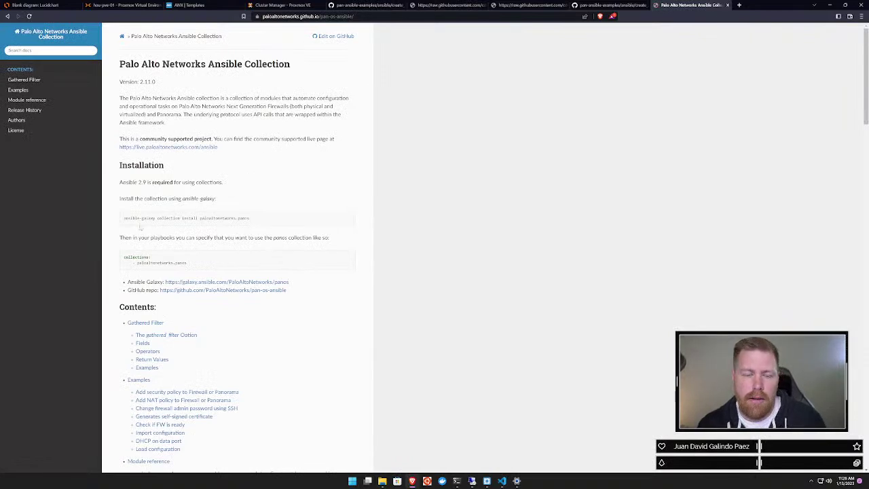
# Step: Copy the 'ansible-galaxy collection install paloaltonetworks.panos' command from the docs
pyautogui.hotkey('ctrl', '+')
pyautogui.hotkey('ctrl', '+')
pyautogui.hotkey('ctrl', '+')
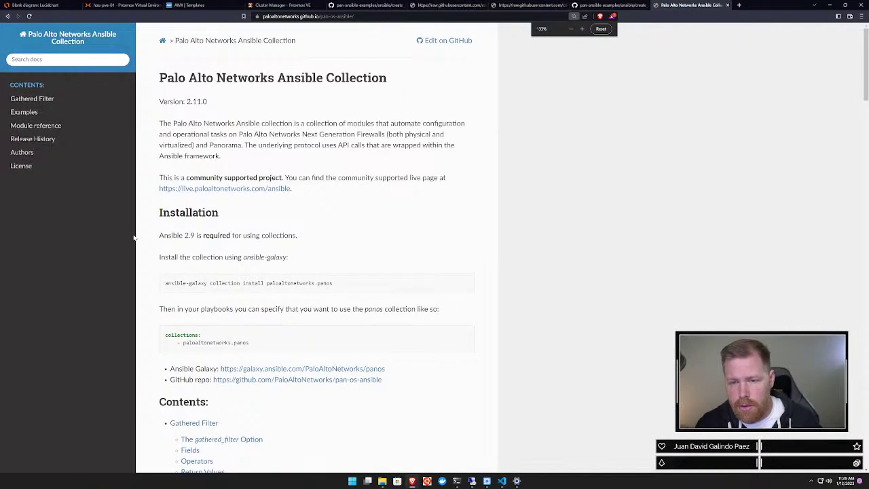
pyautogui.moveTo(174, 297); pyautogui.dragTo(349, 298)
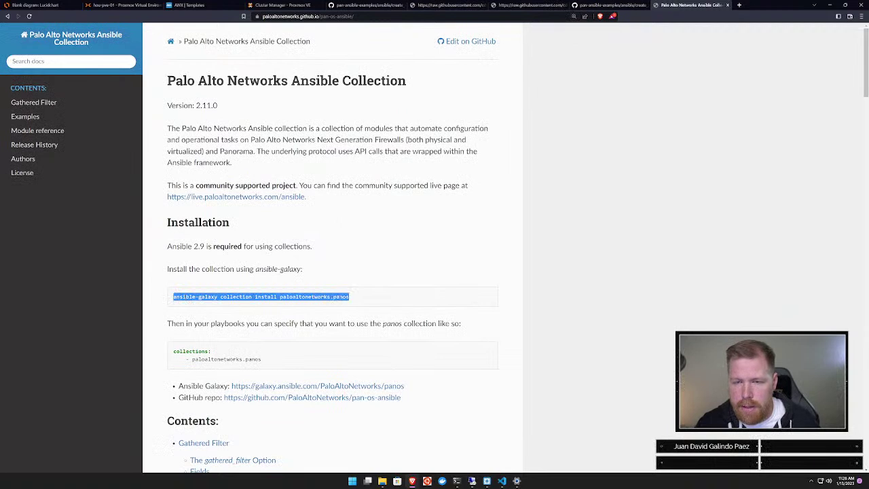
pyautogui.rightClick(317, 297)
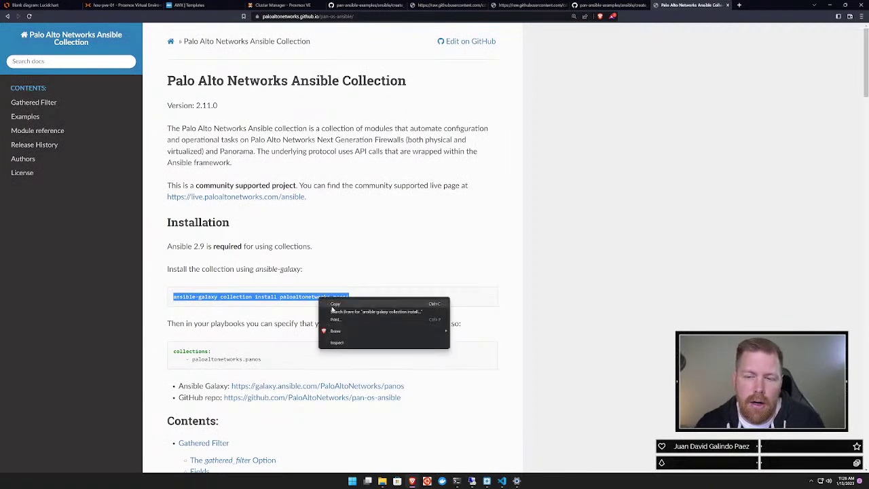
pyautogui.click(333, 306)
# Step: Paste and run 'ansible-galaxy collection install paloaltonetworks.panos', confirming version 2.12.2 installed
pyautogui.click(829, 4)
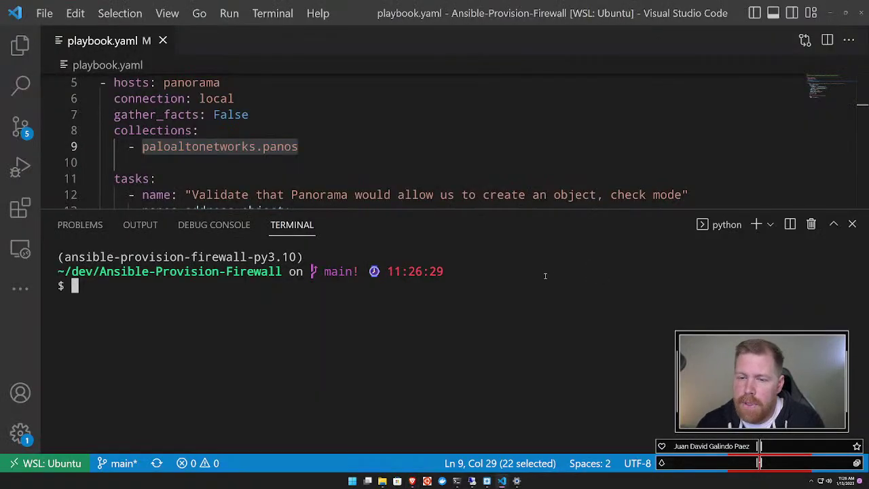
pyautogui.hotkey('ctrl', 'v')
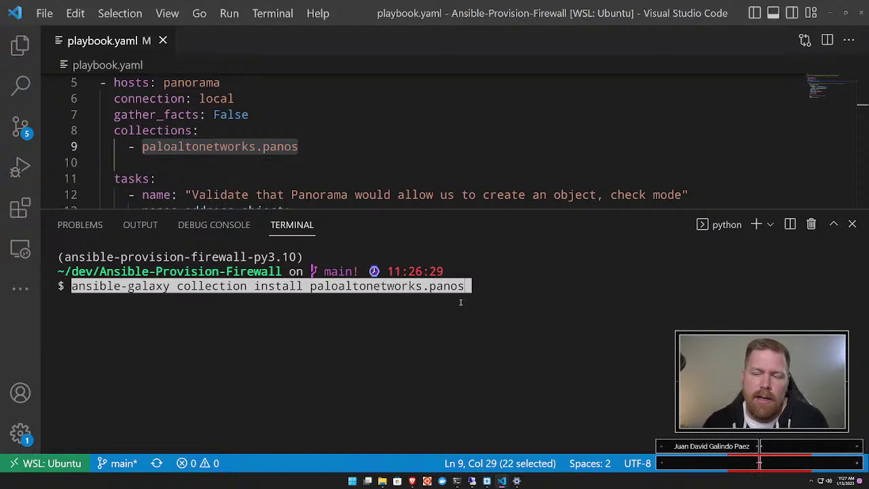
pyautogui.press('End')
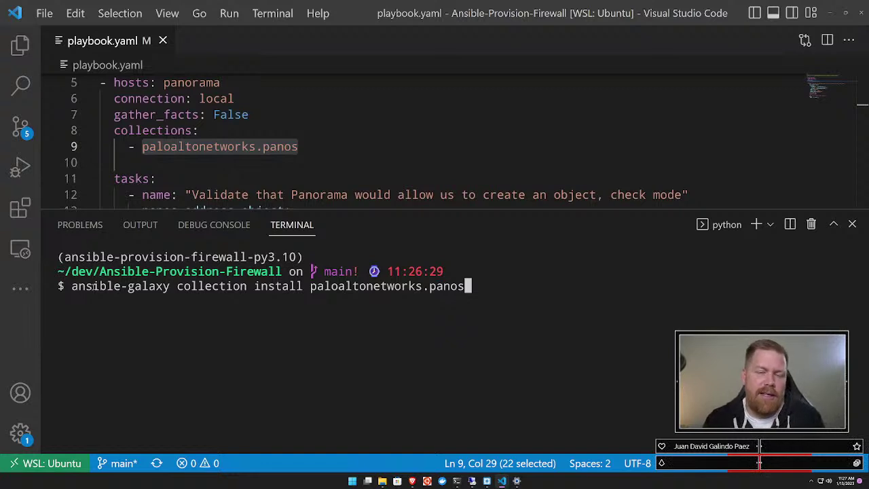
pyautogui.moveTo(72, 286); pyautogui.dragTo(170, 286)
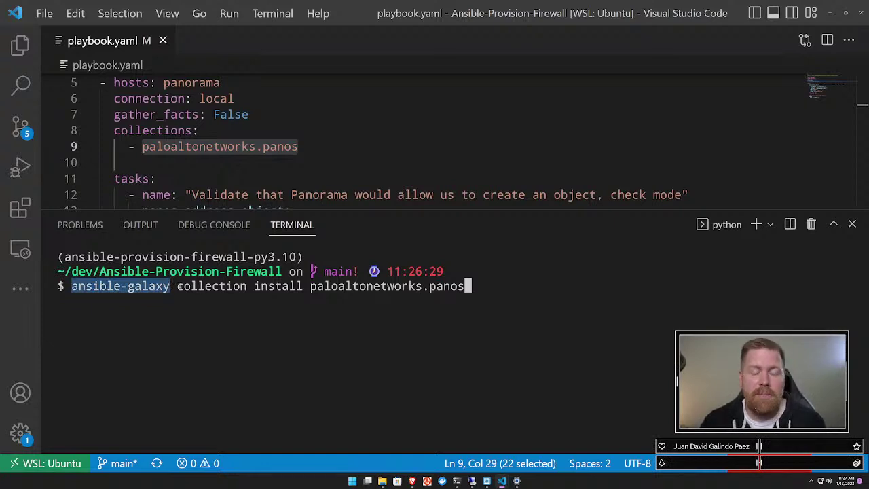
pyautogui.doubleClick(213, 288)
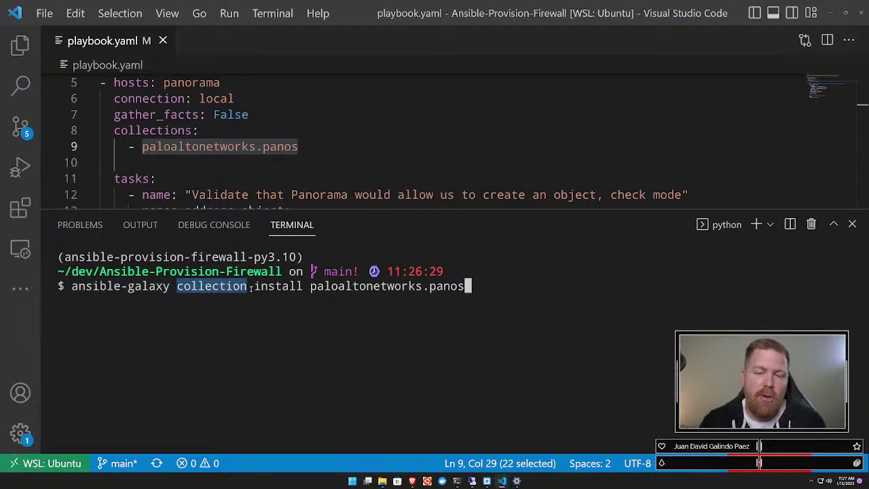
pyautogui.doubleClick(332, 287)
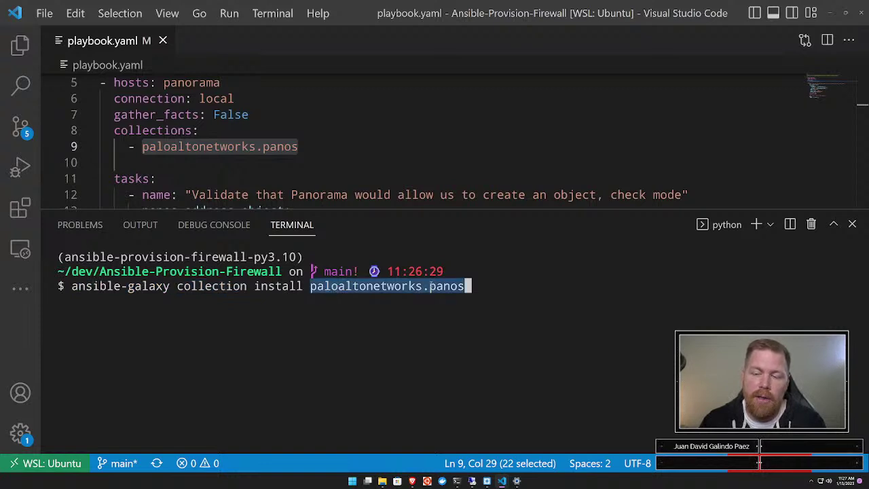
pyautogui.click(367, 292)
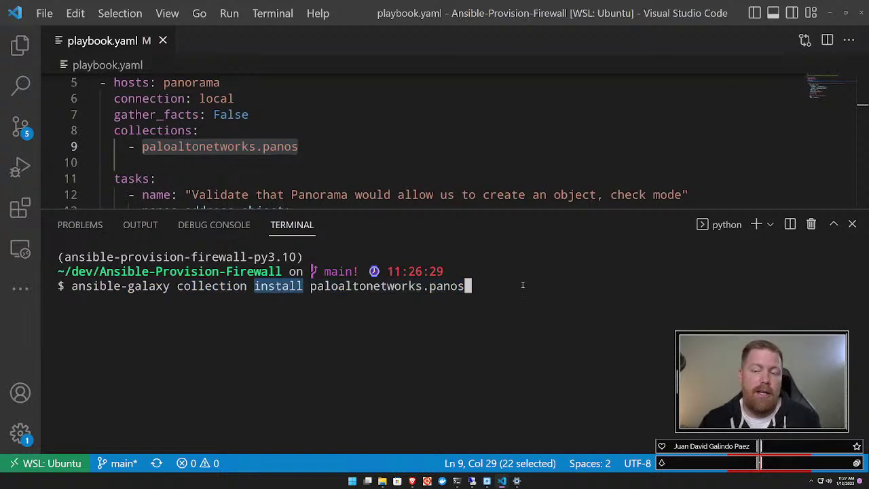
pyautogui.press('Return')
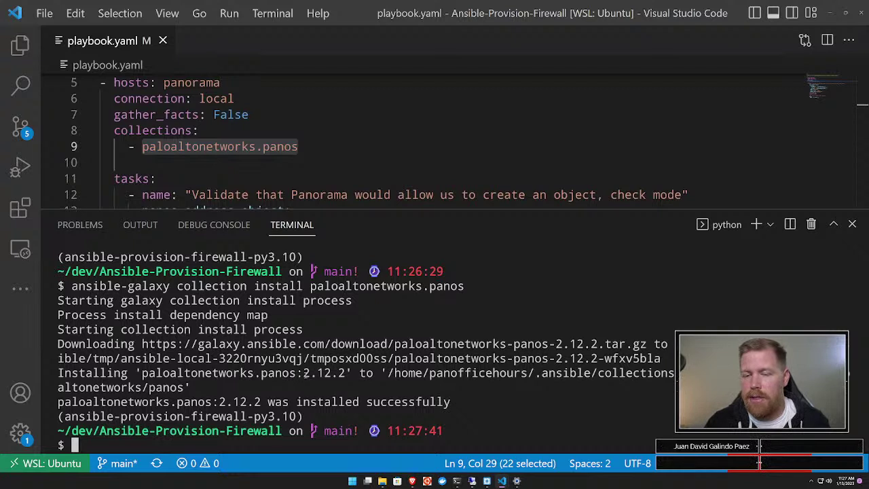
pyautogui.moveTo(303, 372); pyautogui.dragTo(367, 386)
pyautogui.click(367, 386)
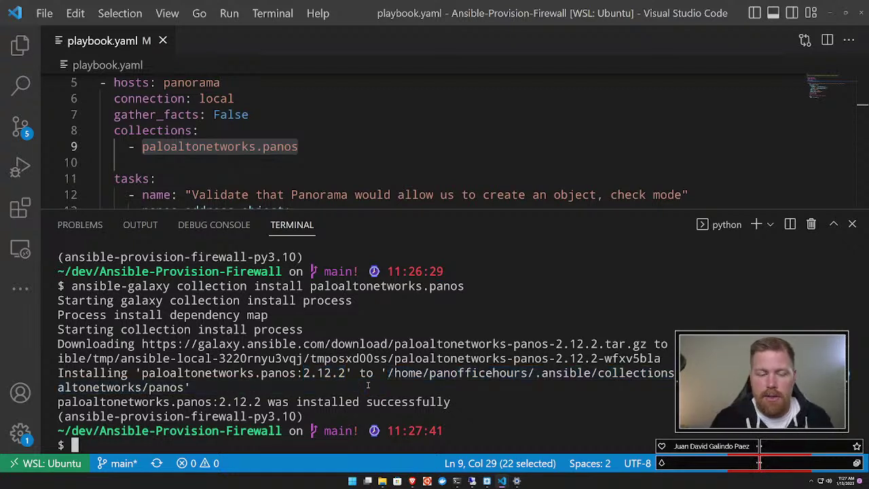
# Step: Clear the terminal and rerun ansible-playbook playbook.yaml recalled from command history
pyautogui.write('clear')
pyautogui.press('Return')
pyautogui.press('Up')
pyautogui.press('Up')
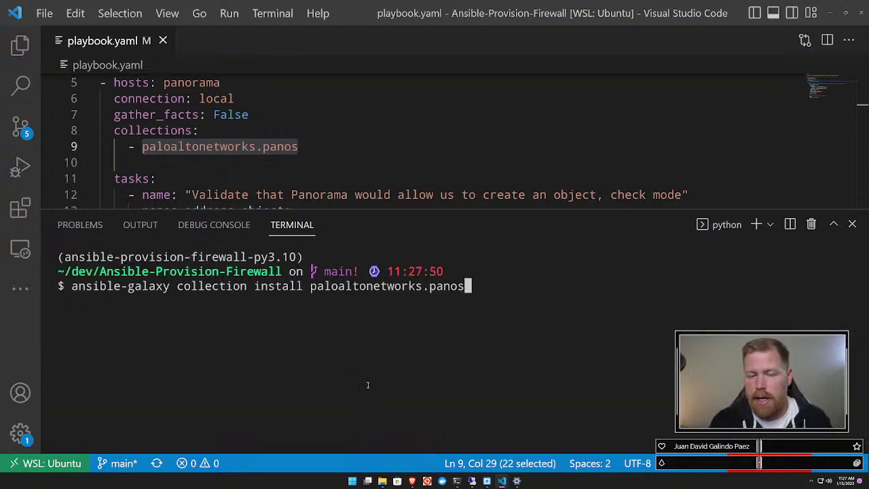
pyautogui.press('Down')
pyautogui.press('Up')
pyautogui.press('Up')
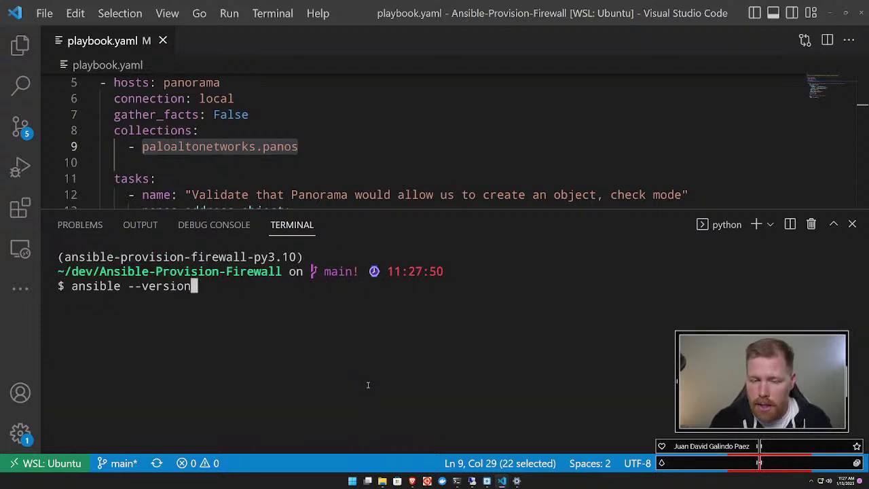
pyautogui.press('Down')
pyautogui.press('Down')
pyautogui.press('Up')
pyautogui.press('Up')
pyautogui.press('Up')
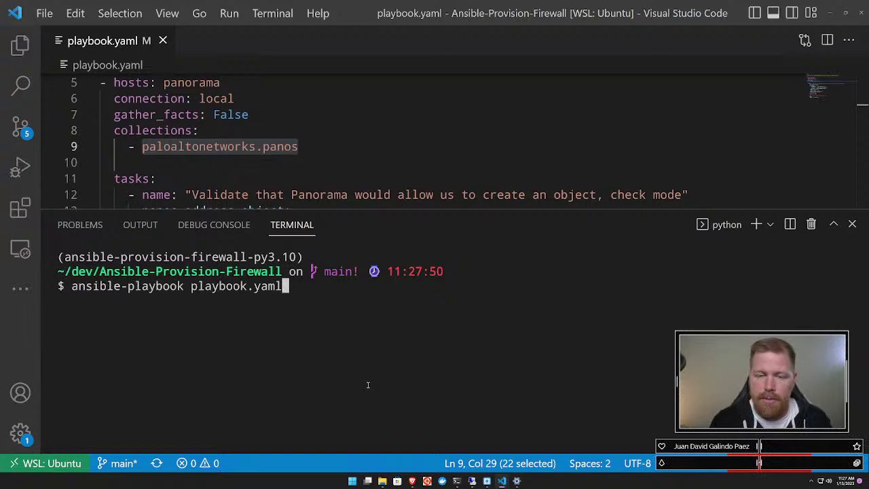
pyautogui.press('Return')
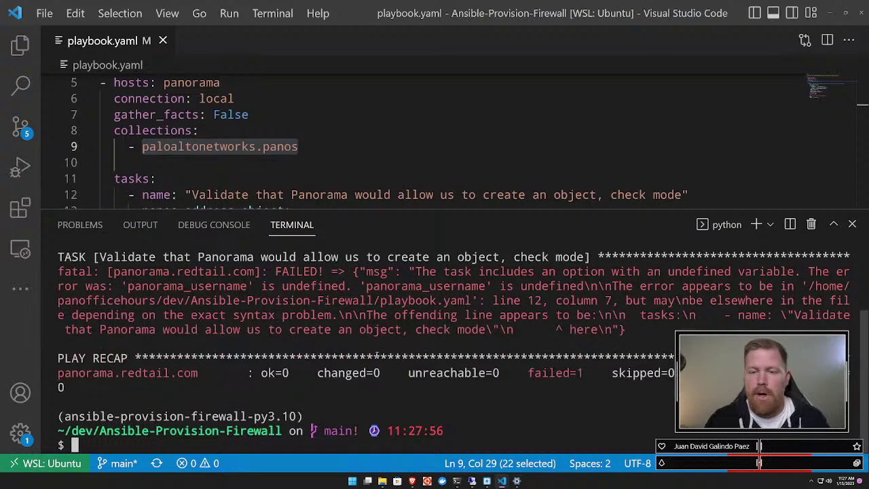
# Step: Maximize the terminal and point out the undefined panorama_username variable in the error
pyautogui.click(833, 224)
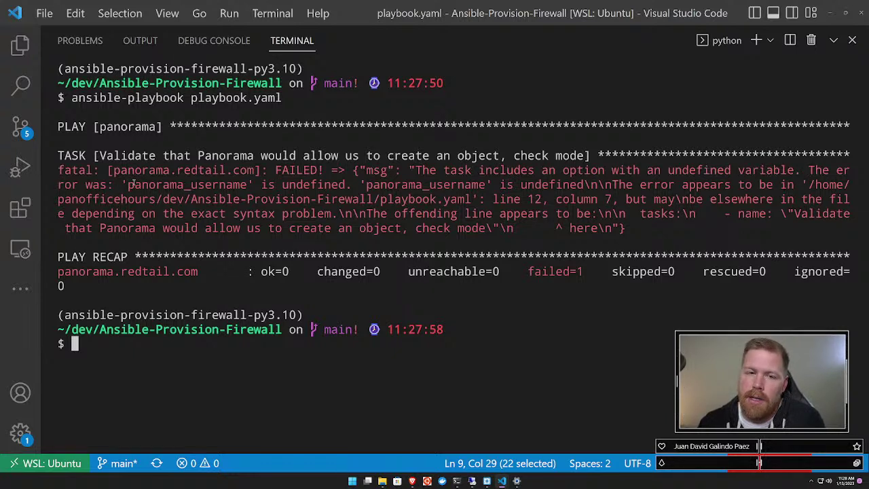
pyautogui.moveTo(128, 185); pyautogui.dragTo(250, 185)
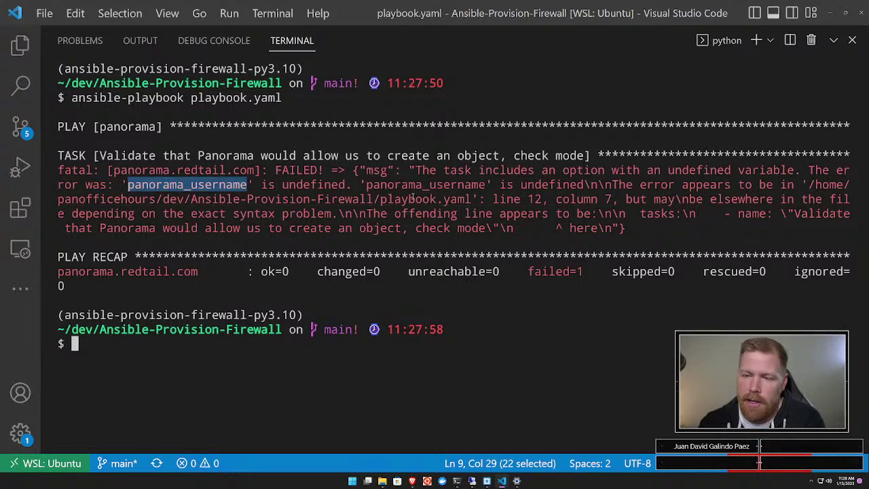
pyautogui.click(468, 362)
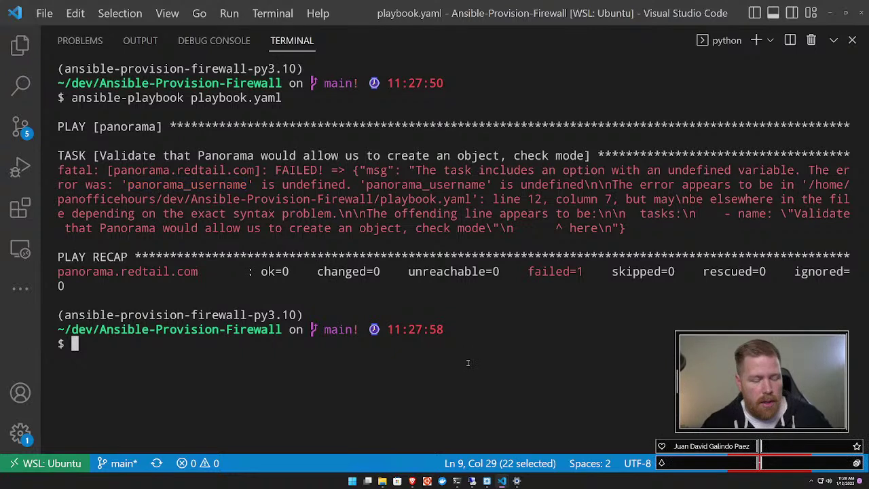
# Step: Rerun the playbook passing the Panorama username via -e panorama_username, exposing the undefined panorama_api_token error
pyautogui.press('Up')
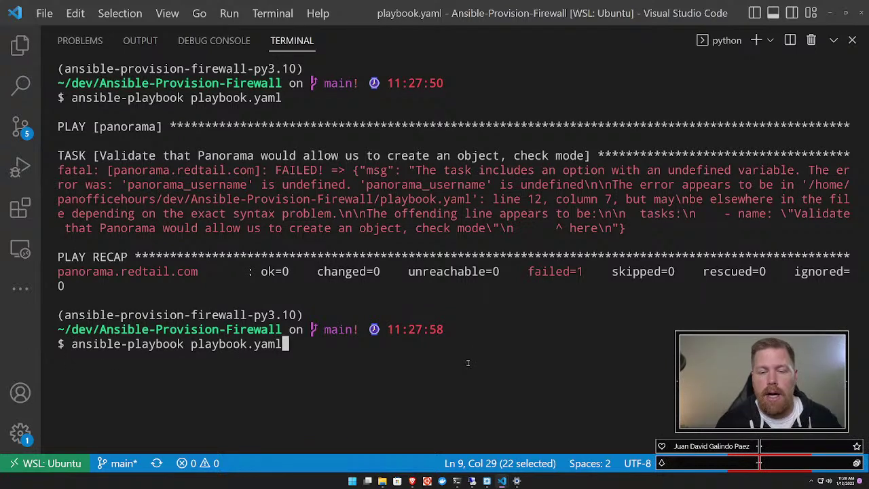
pyautogui.write('-e')
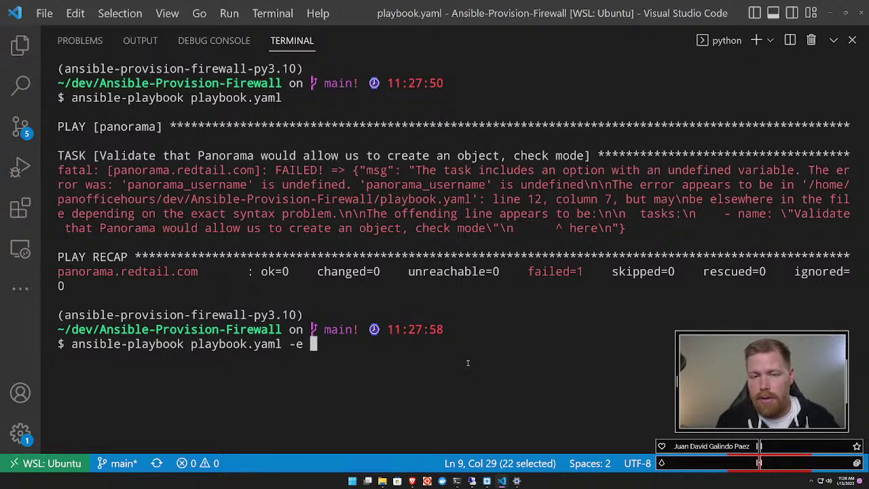
pyautogui.write(' panor')
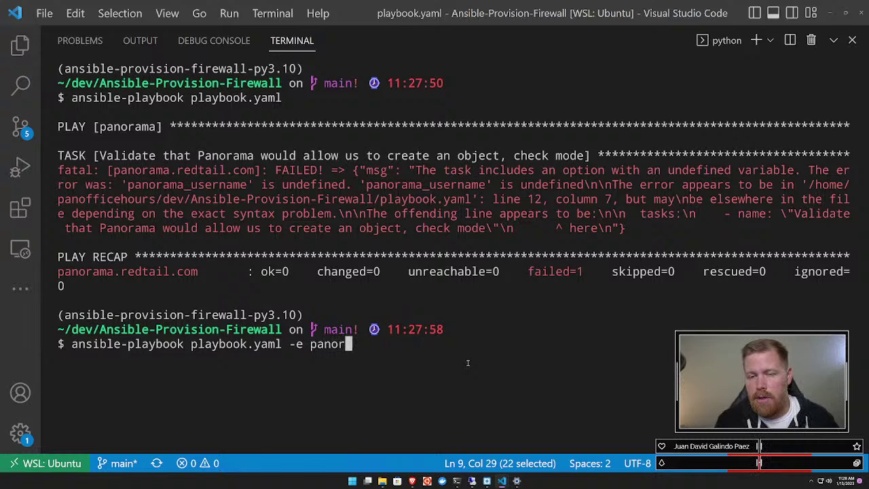
pyautogui.write('ama_user')
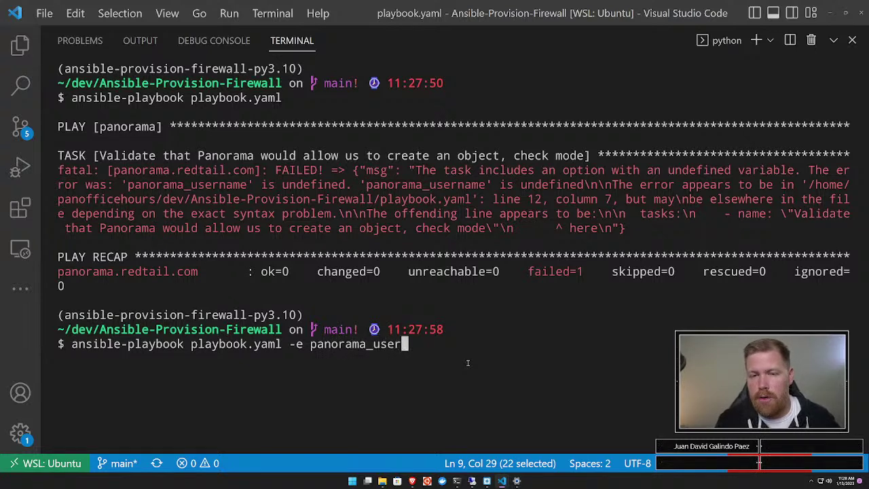
pyautogui.write('name=')
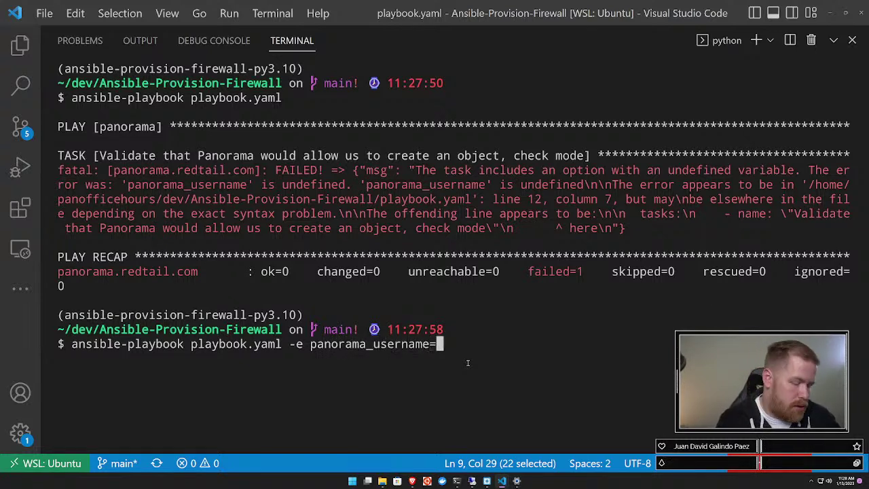
pyautogui.write('panofficeh')
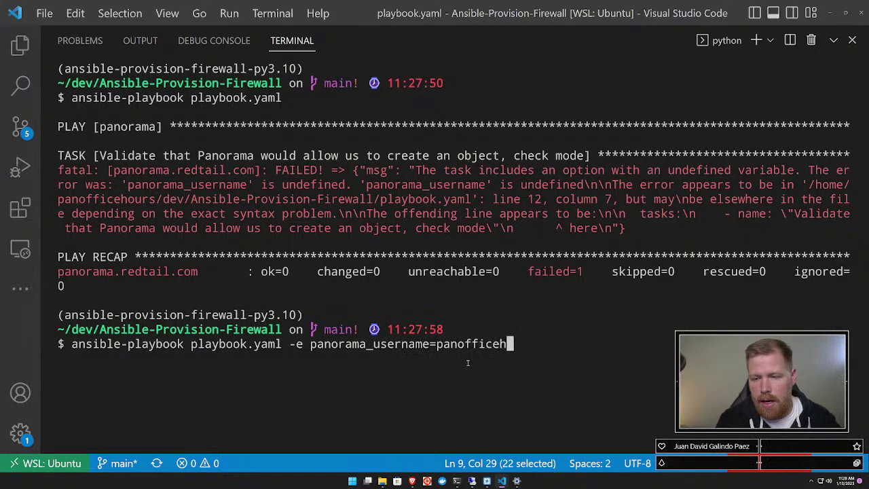
pyautogui.write('ours')
pyautogui.press('Return')
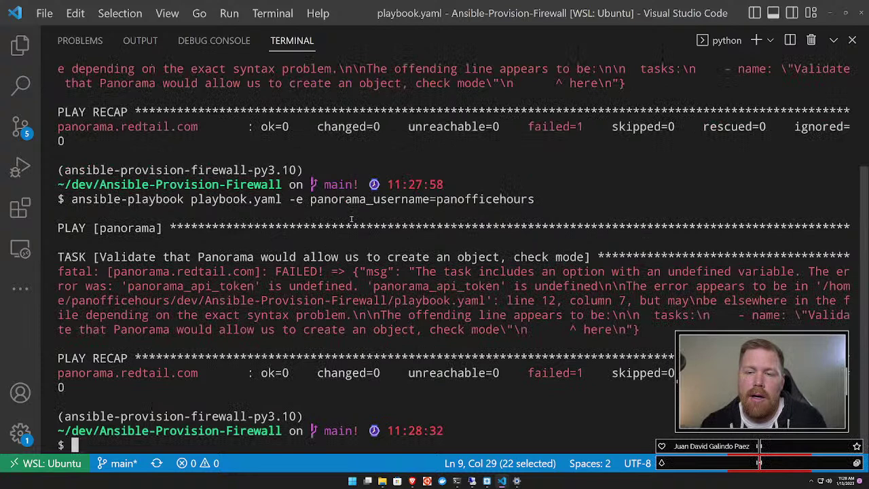
pyautogui.moveTo(309, 199); pyautogui.dragTo(429, 197)
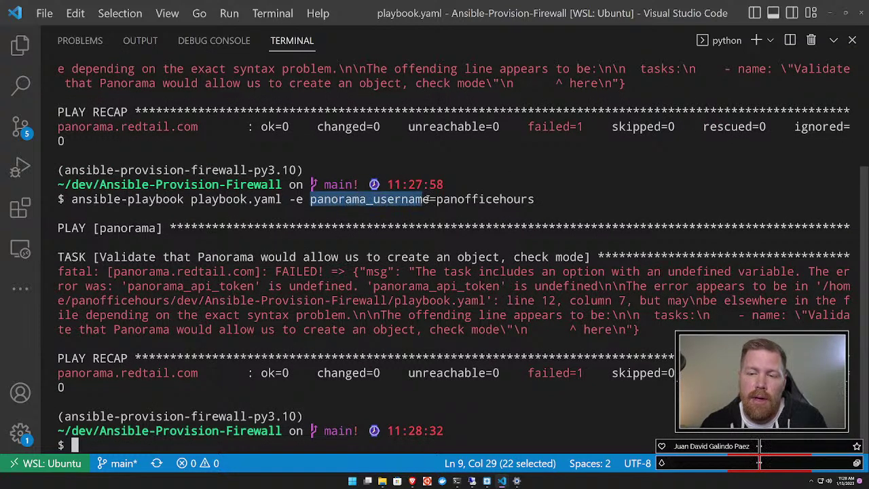
pyautogui.doubleClick(460, 198)
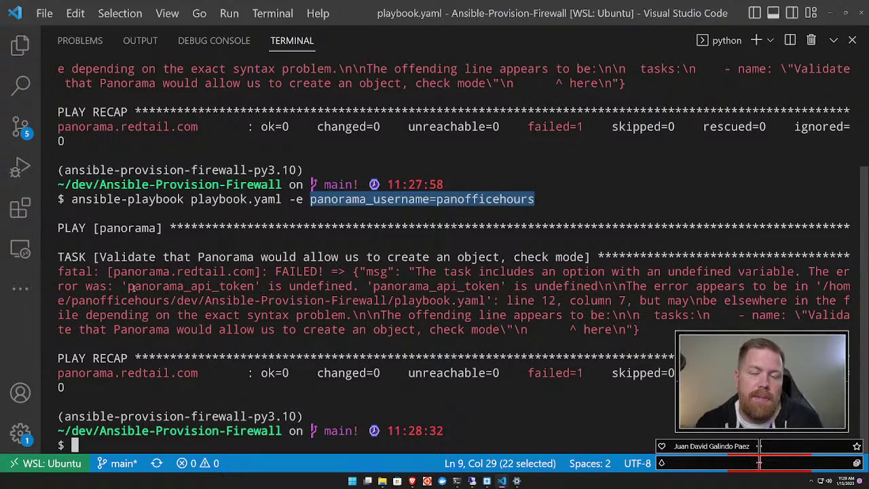
pyautogui.moveTo(127, 286); pyautogui.dragTo(257, 286)
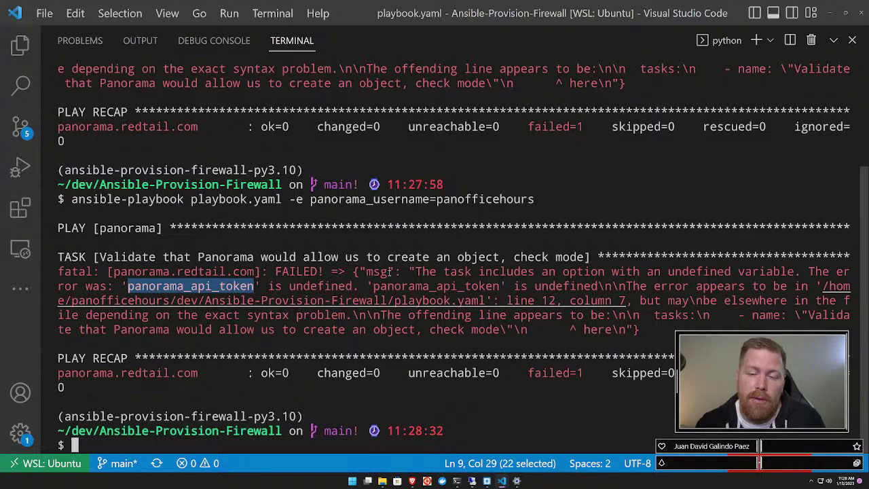
# Step: Close the terminal, briefly hard-code line 16's username, then undo back to {{ panorama_username }}
pyautogui.click(833, 41)
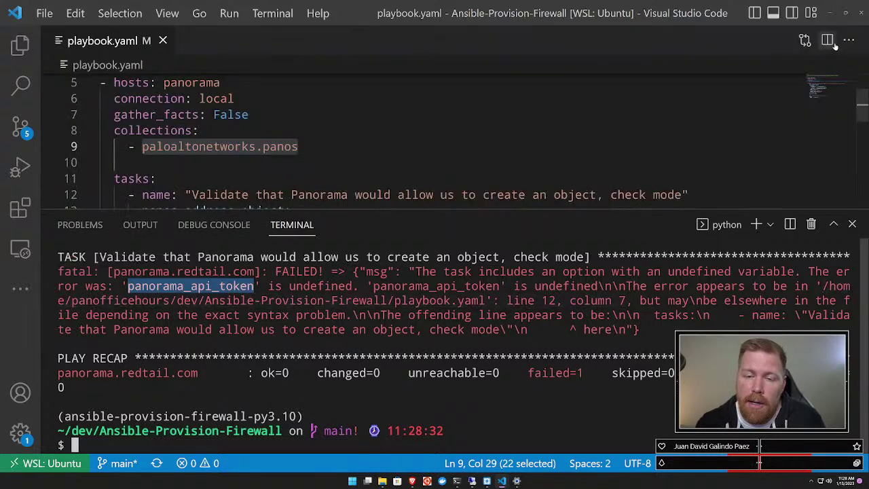
pyautogui.click(852, 224)
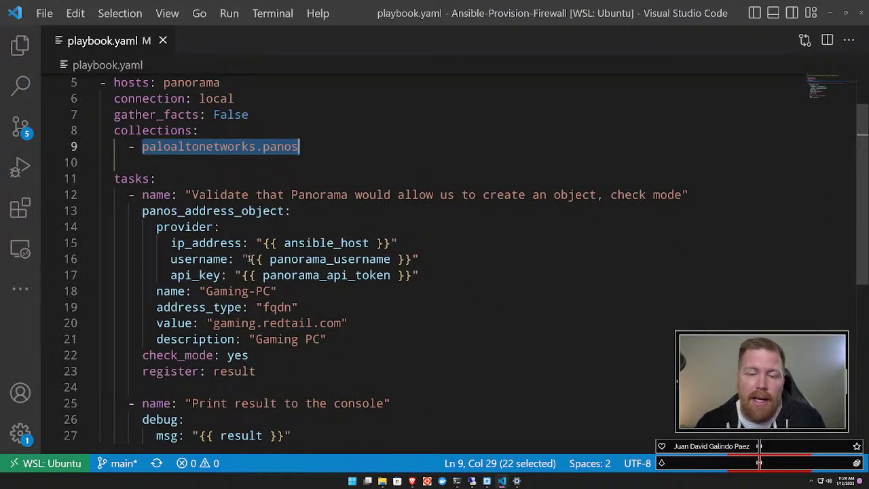
pyautogui.moveTo(248, 259); pyautogui.dragTo(412, 259)
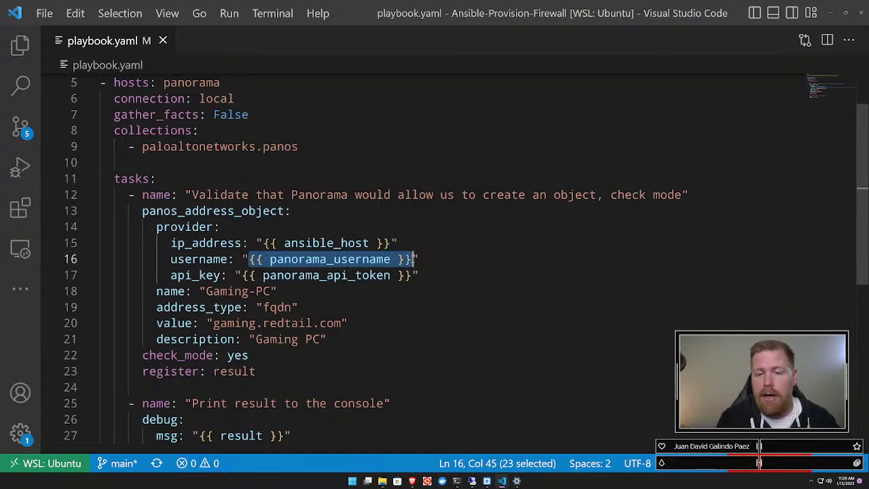
pyautogui.write('panoffice')
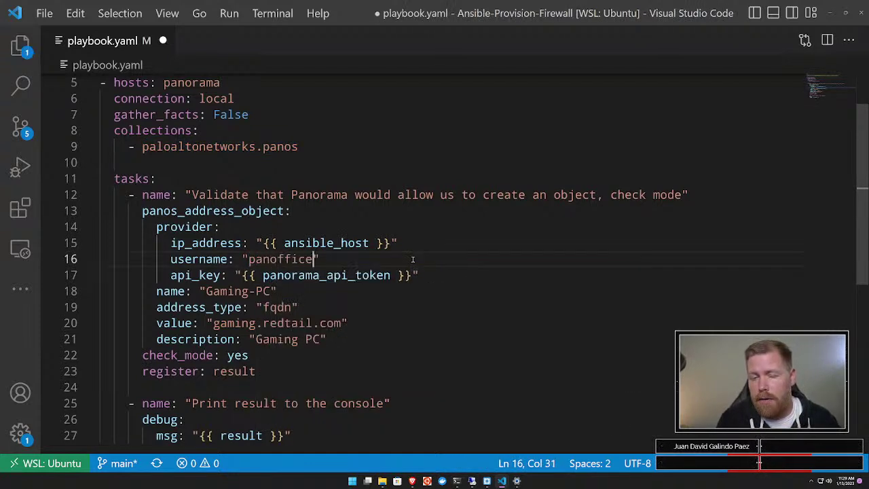
pyautogui.write('hours')
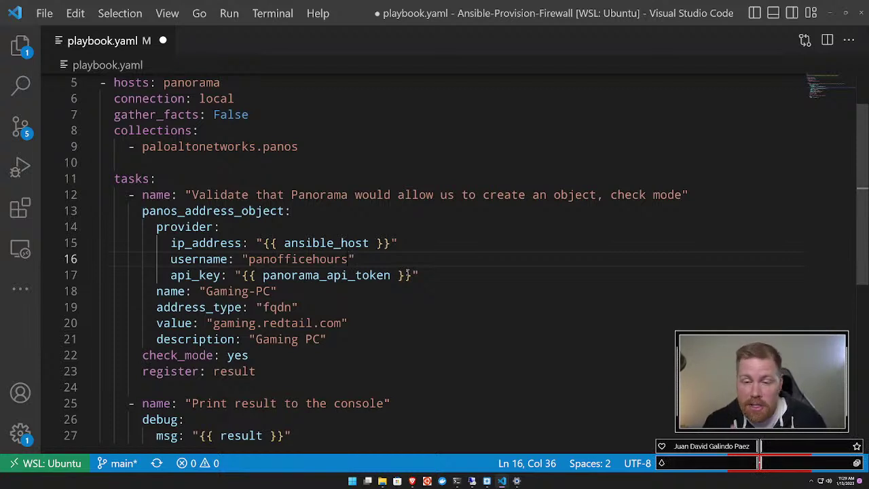
pyautogui.press('BackSpace')
pyautogui.press('BackSpace')
pyautogui.press('BackSpace')
pyautogui.press('BackSpace')
pyautogui.press('BackSpace')
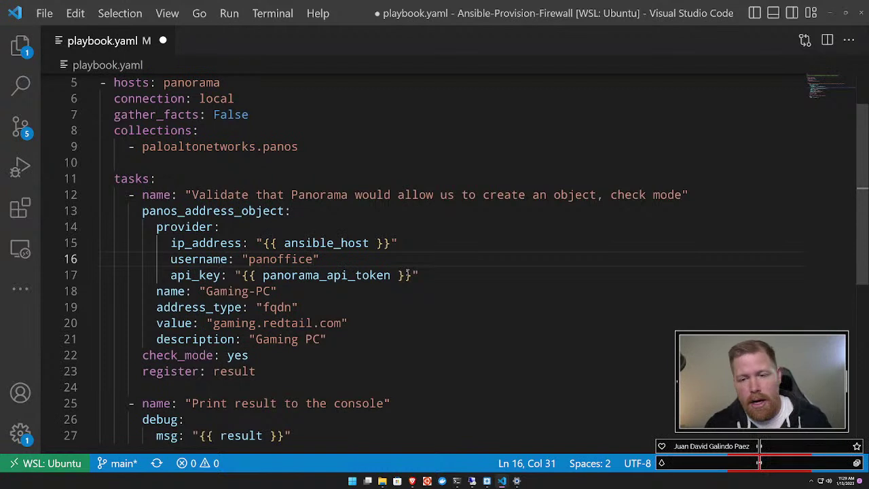
pyautogui.write('h')
pyautogui.hotkey('ctrl', 'z')
pyautogui.hotkey('ctrl', 'z')
pyautogui.hotkey('ctrl', 'z')
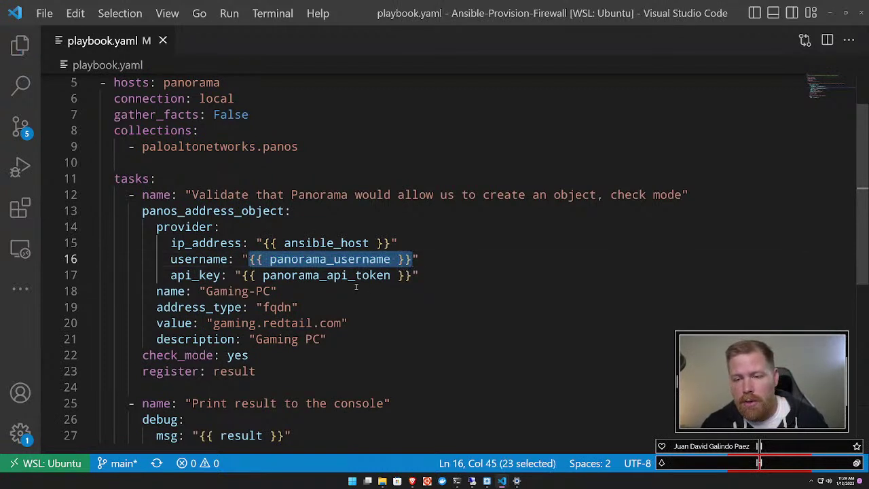
# Step: Move the cursor to the ends of lines 18 and 19, then bring the terminal back below playbook.yaml
pyautogui.click(356, 288)
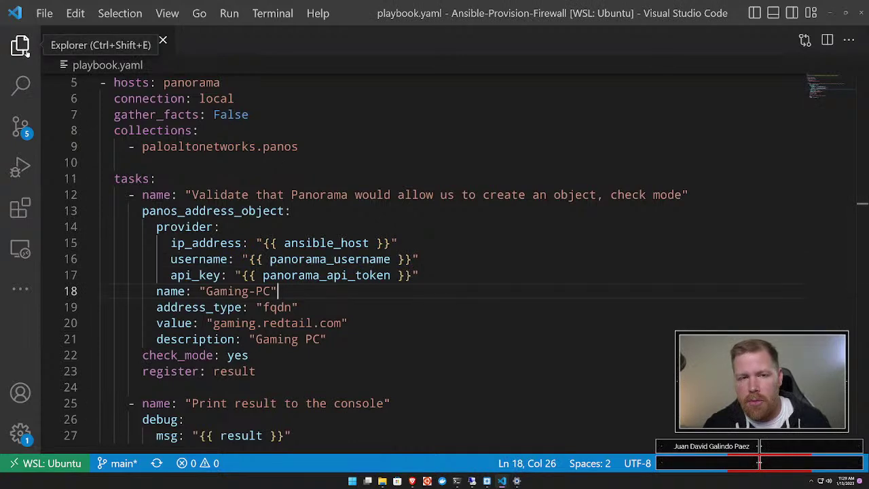
pyautogui.click(403, 306)
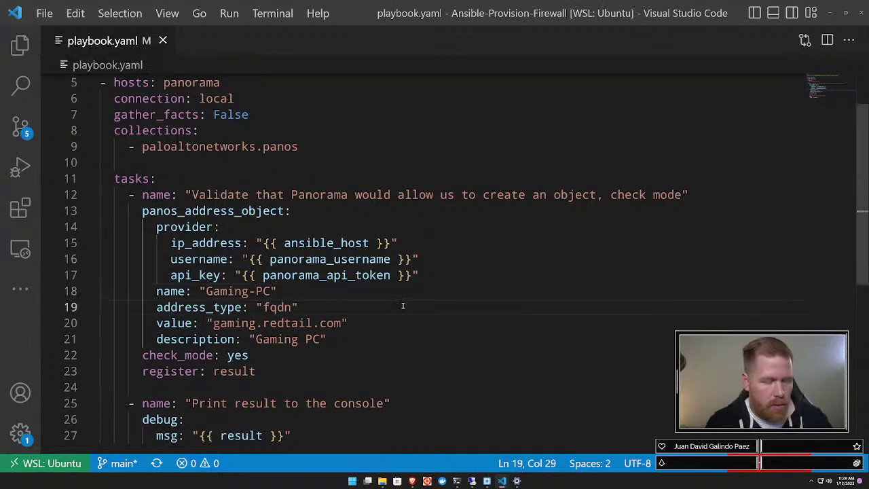
pyautogui.hotkey('ctrl', '`')
# Step: Create a group_vars folder with a panorama subfolder inside it
pyautogui.write('clear')
pyautogui.press('Return')
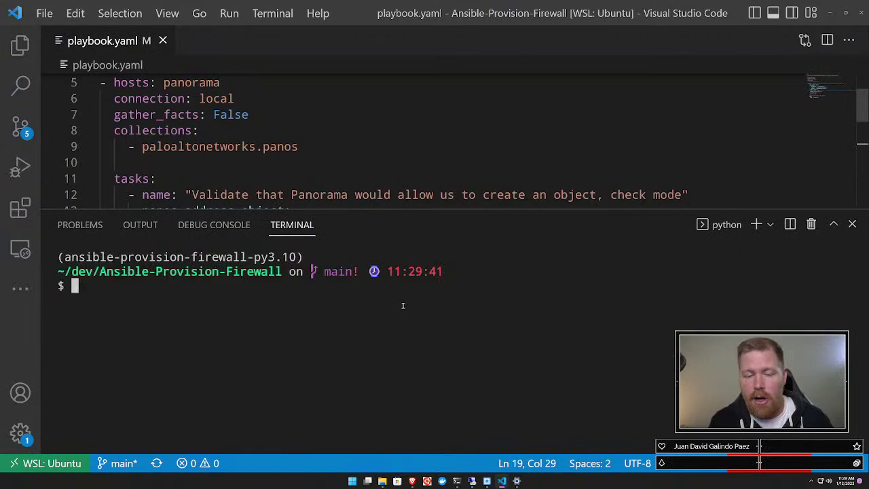
pyautogui.write('mk')
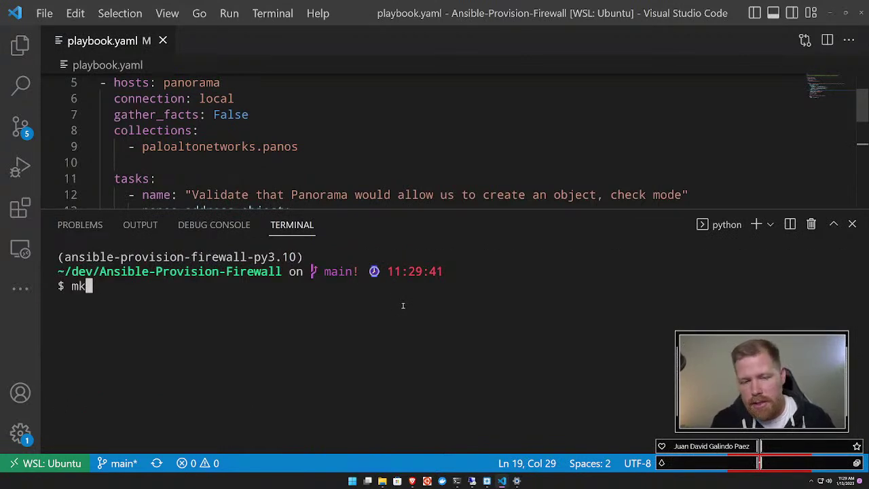
pyautogui.write('dir gropu_')
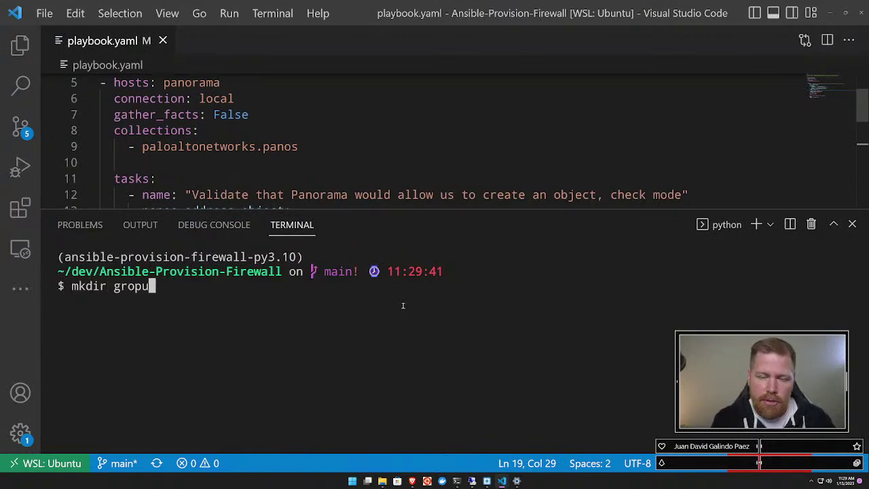
pyautogui.press('BackSpace')
pyautogui.press('BackSpace')
pyautogui.press('BackSpace')
pyautogui.write('up_vars')
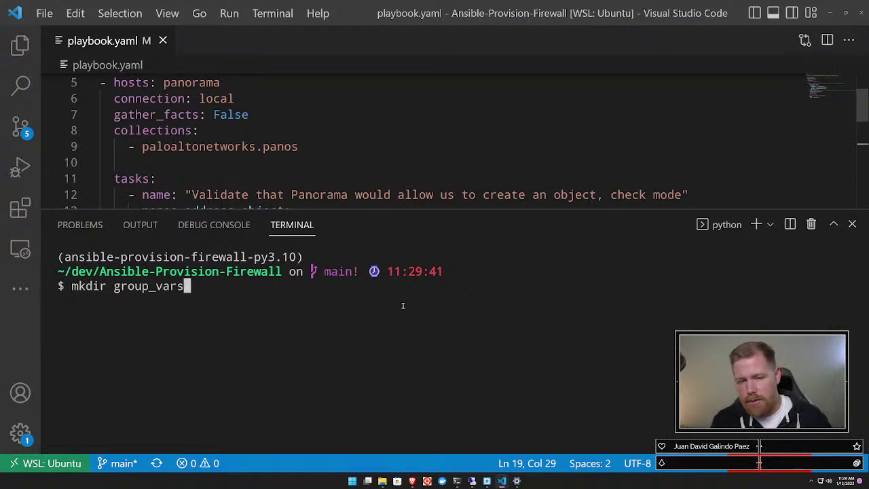
pyautogui.press('Return')
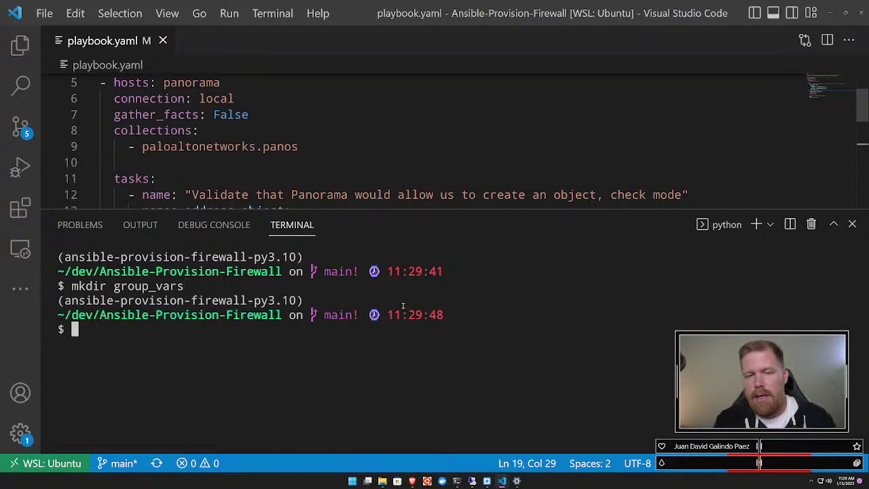
pyautogui.press('Up')
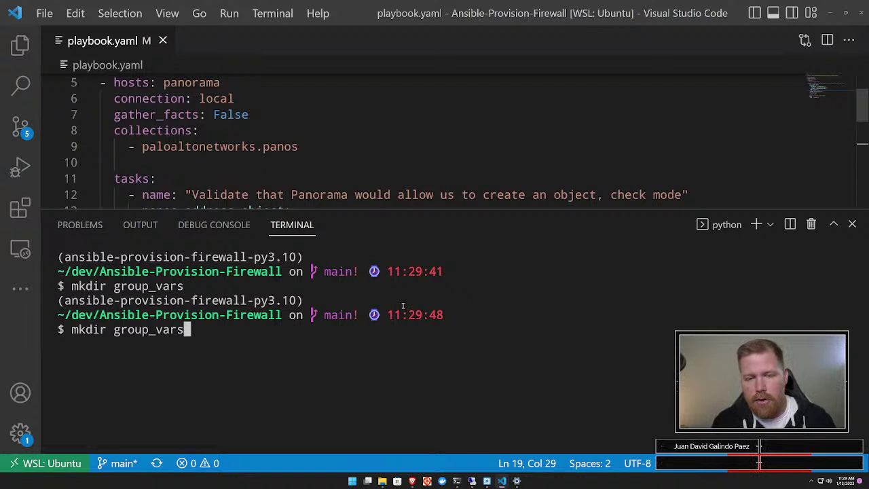
pyautogui.write('/panorama')
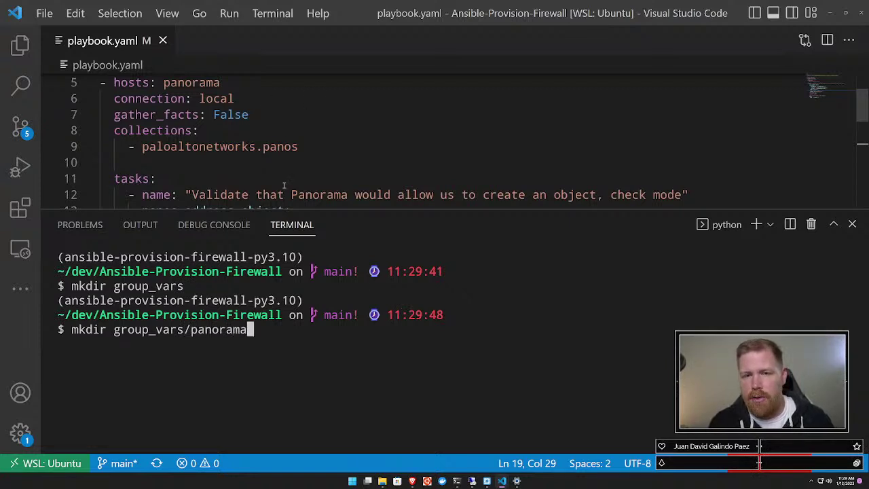
pyautogui.press('Return')
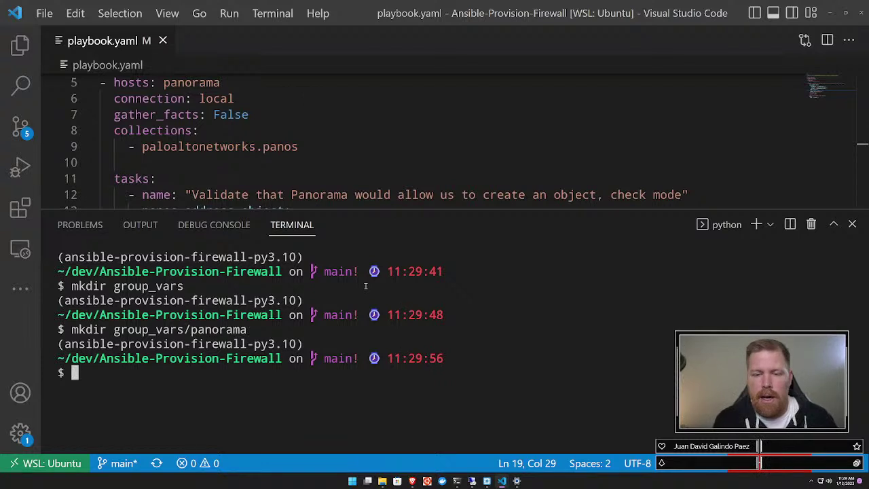
# Step: Run tree, then install it with sudo apt install tree -y, supplying the sudo password
pyautogui.write('tree')
pyautogui.press('Return')
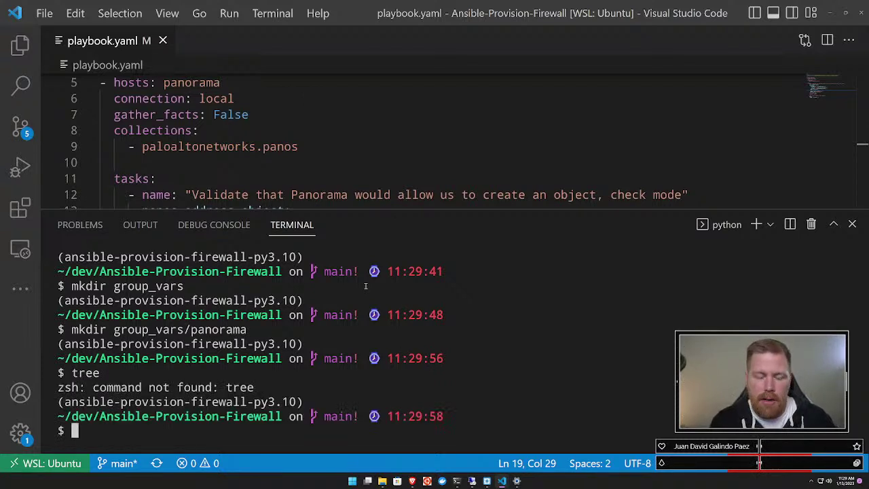
pyautogui.write('sudo apt i')
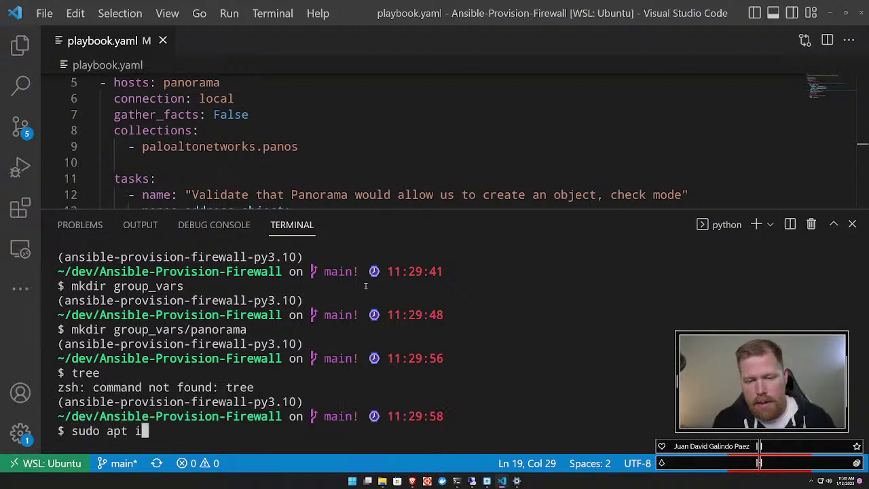
pyautogui.write('nstall tree -y')
pyautogui.press('Return')
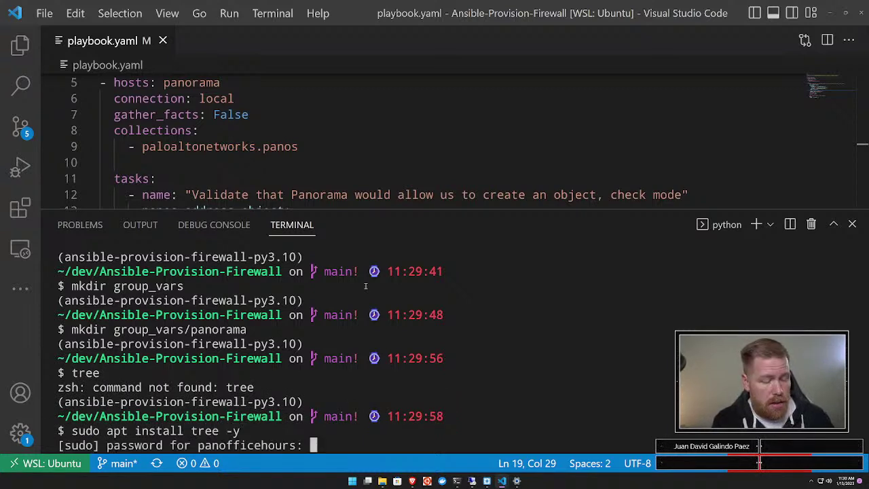
pyautogui.press('Return')
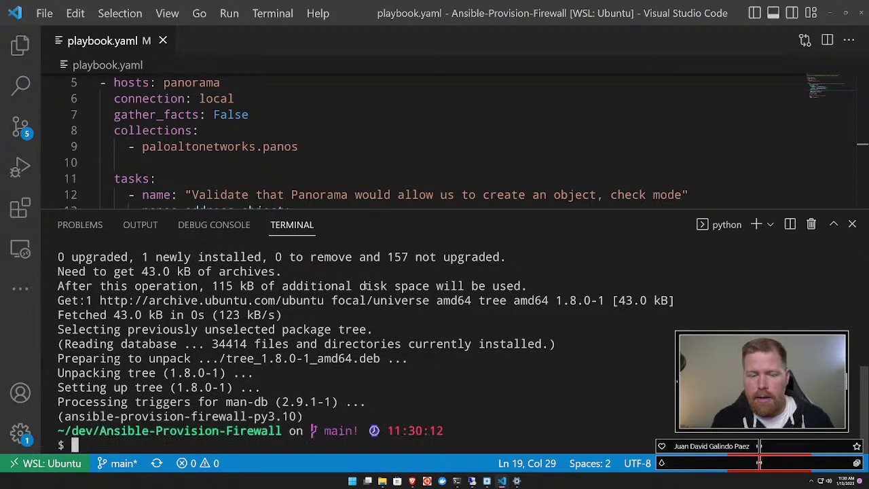
# Step: Clear the terminal and run tree, highlighting the group_vars and panorama folders
pyautogui.write('clear')
pyautogui.press('Return')
pyautogui.write('tr')
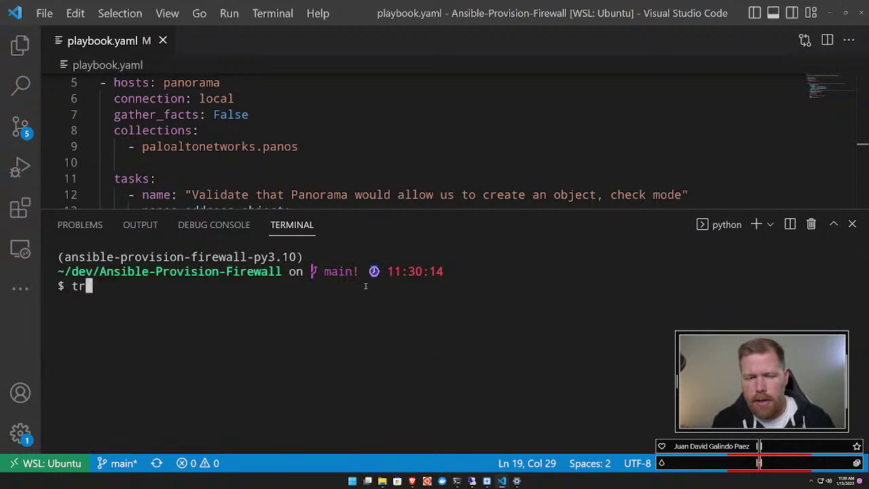
pyautogui.write('ee')
pyautogui.press('Return')
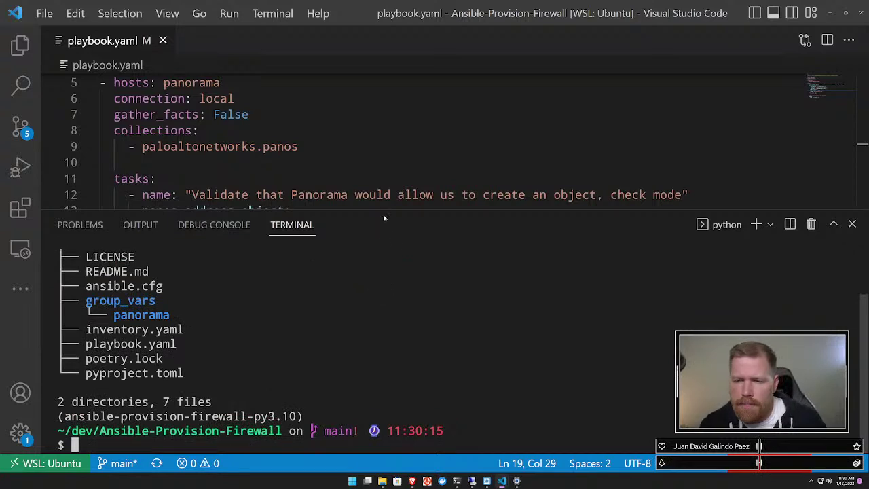
pyautogui.moveTo(384, 209); pyautogui.dragTo(383, 119)
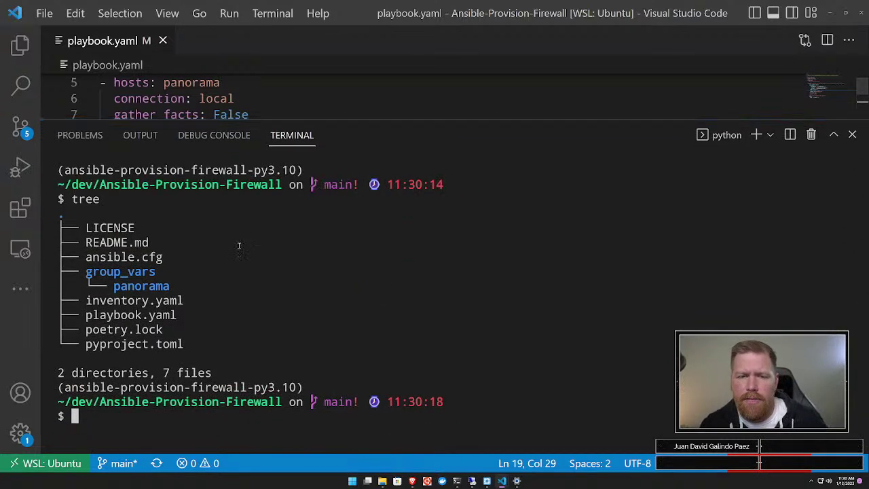
pyautogui.moveTo(85, 271); pyautogui.dragTo(152, 272)
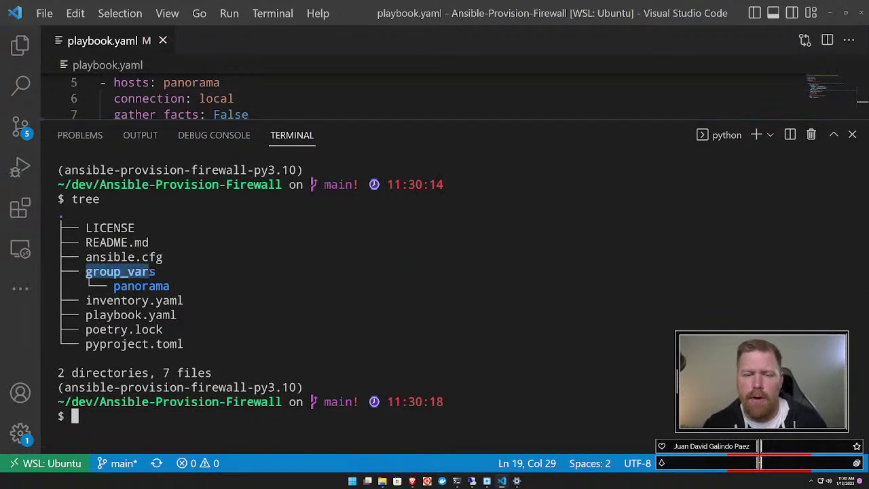
pyautogui.doubleClick(122, 287)
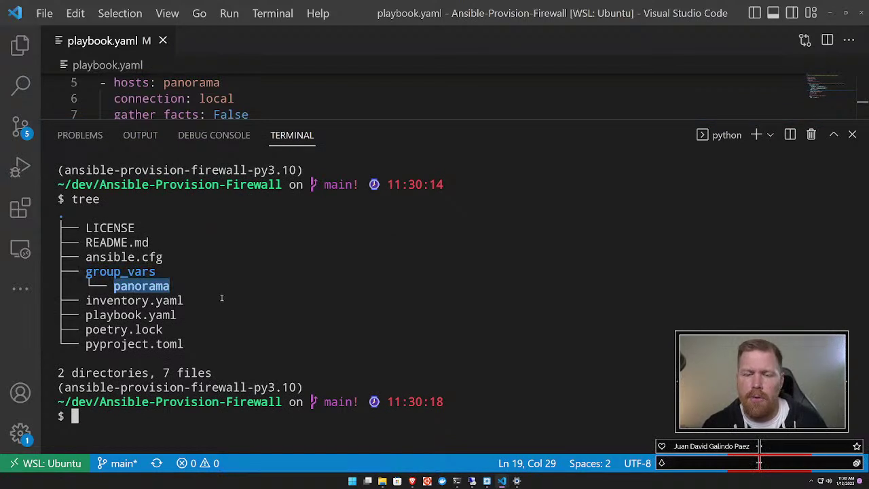
pyautogui.click(302, 280)
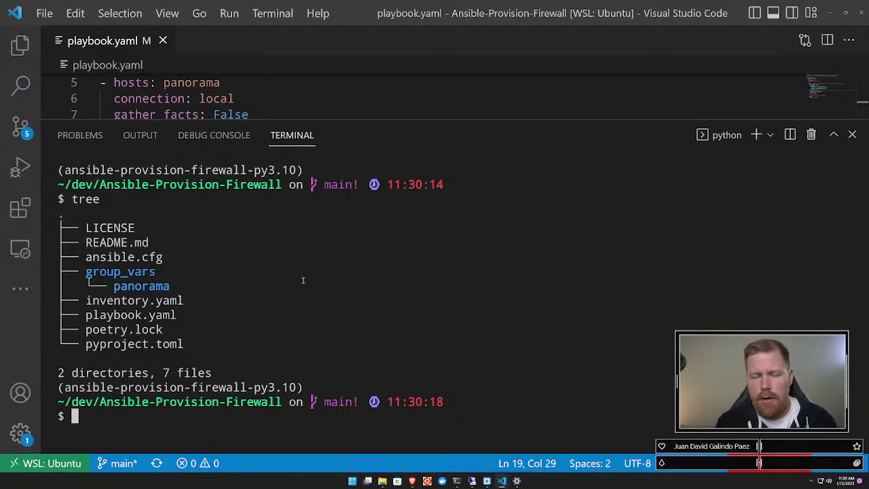
# Step: Begin the command code group_vars/panorama/ using Tab completion for the path
pyautogui.write('code go')
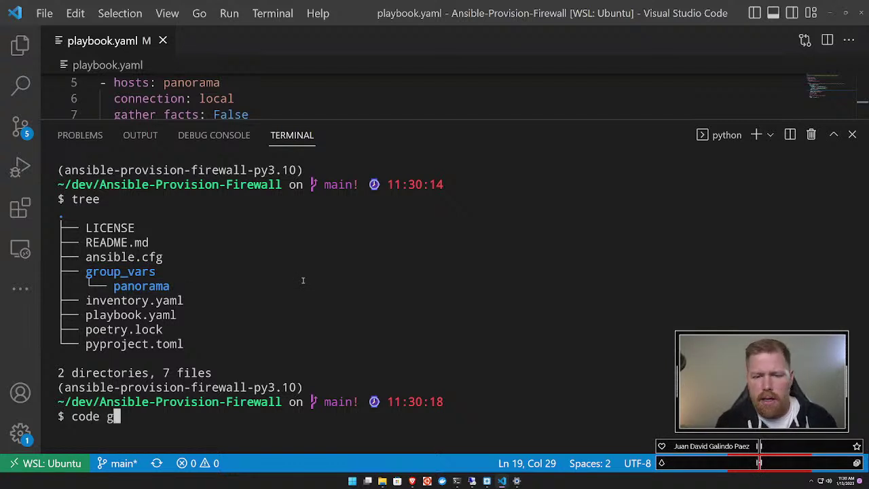
pyautogui.press('Tab')
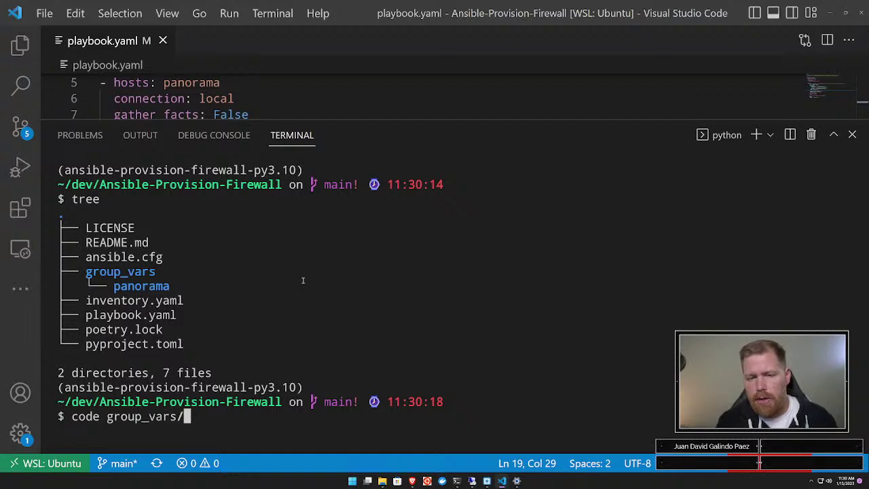
pyautogui.write('p')
pyautogui.press('Tab')
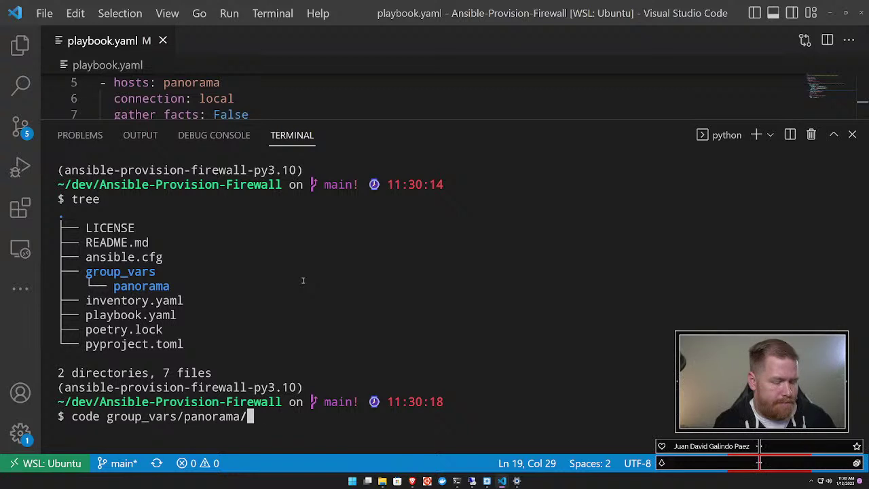
# Step: Open the new auth.yaml and save a panorama_username entry with the Panorama login name
pyautogui.write('auth.yaml')
pyautogui.press('Return')
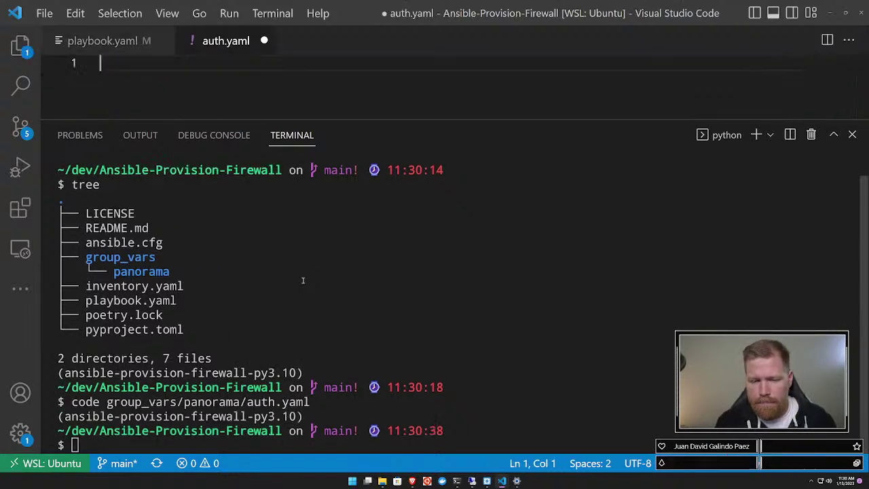
pyautogui.moveTo(326, 124); pyautogui.dragTo(330, 239)
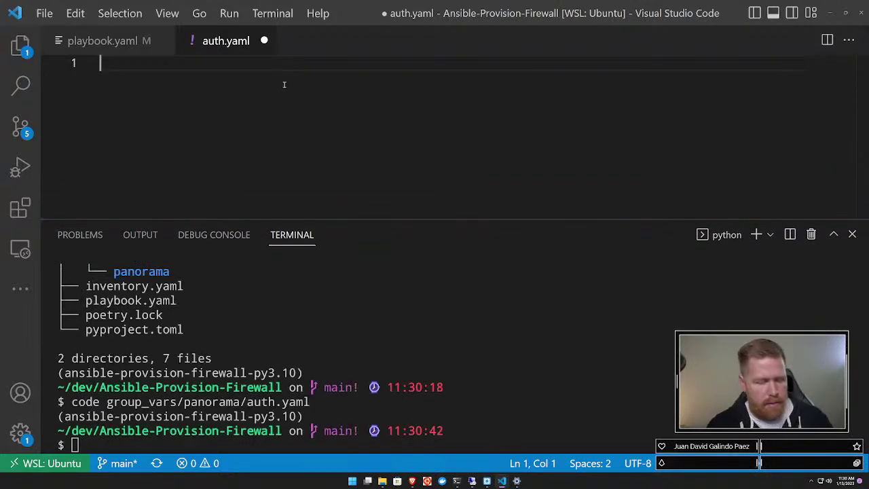
pyautogui.write('ansible-galaxy collection install paloaltonetworks.panos')
pyautogui.hotkey('ctrl', 'a')
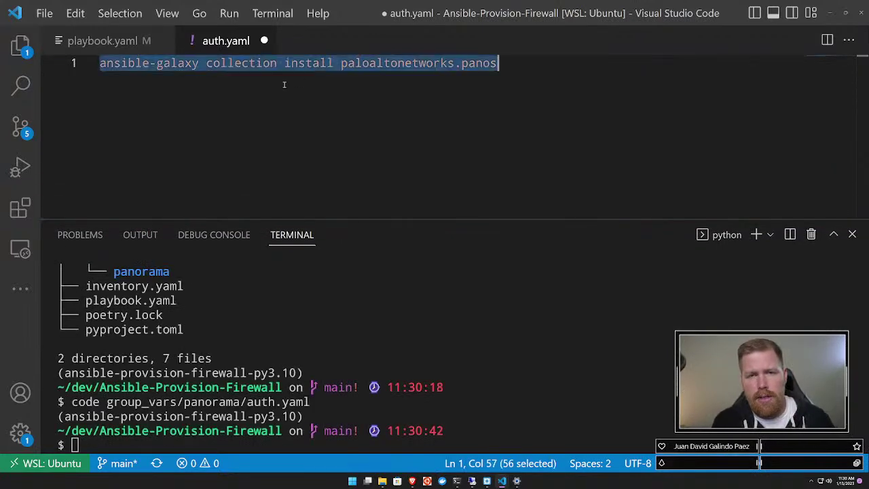
pyautogui.click(128, 42)
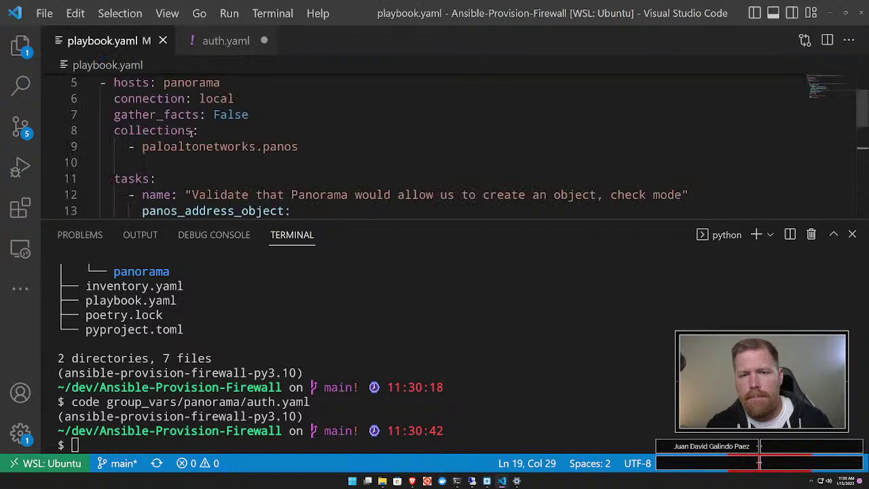
pyautogui.scroll(-1, 286, 193)
pyautogui.doubleClick(319, 196)
pyautogui.hotkey('ctrl', 'c')
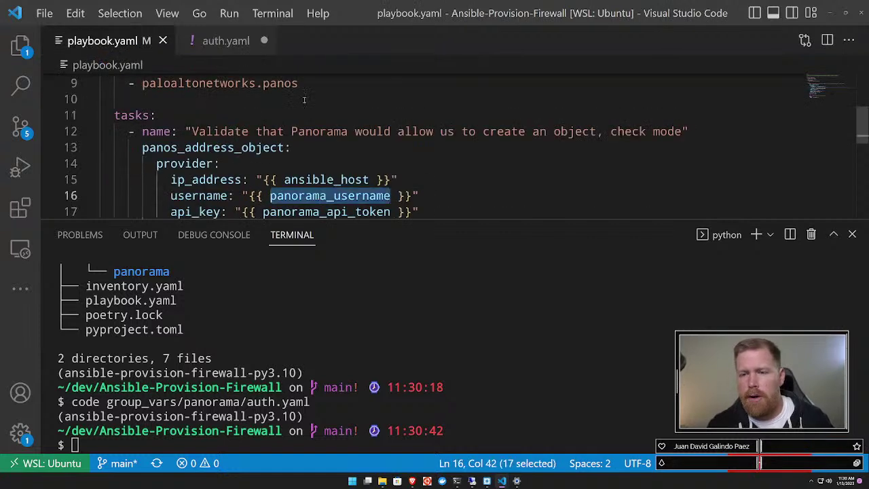
pyautogui.click(224, 40)
pyautogui.hotkey('ctrl', 'v')
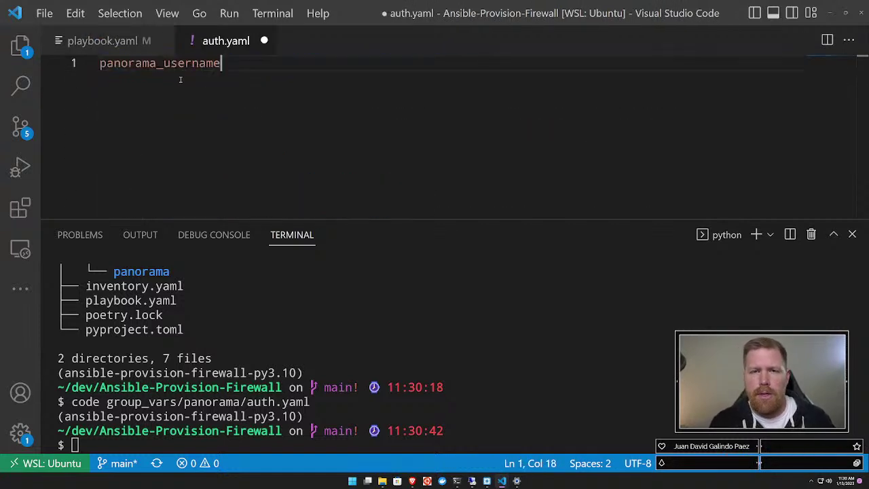
pyautogui.write(': ')
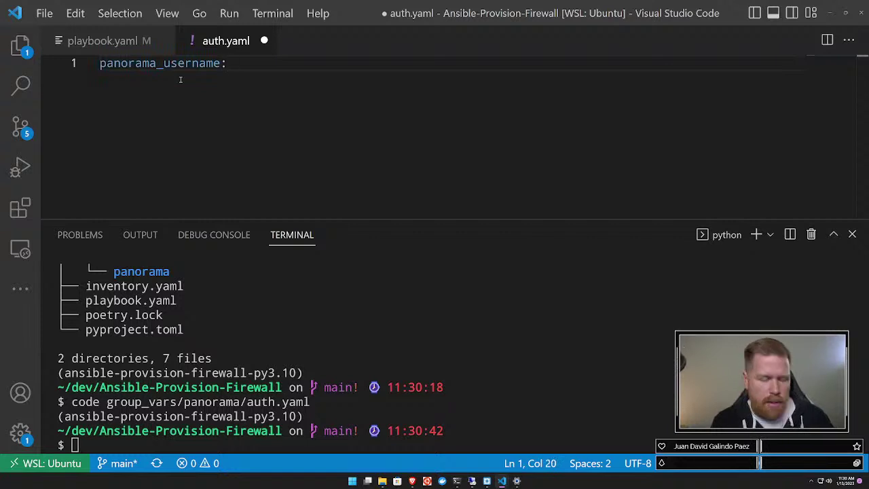
pyautogui.write('pan')
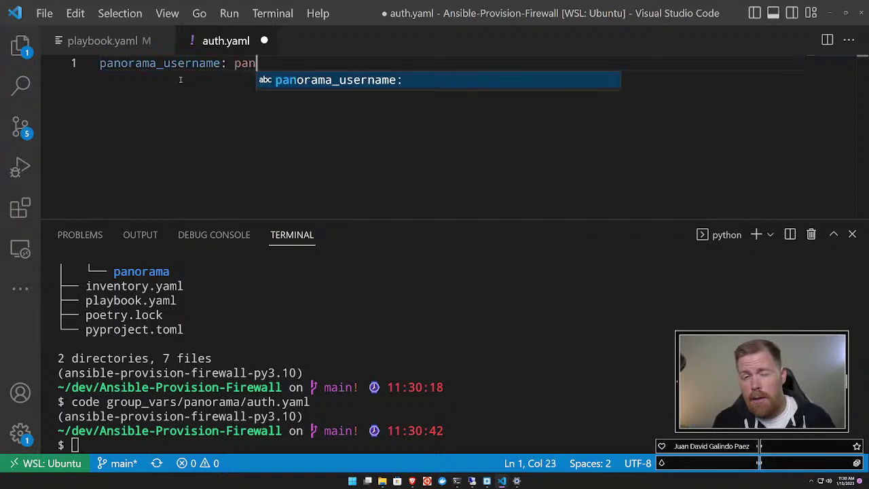
pyautogui.write('officehours')
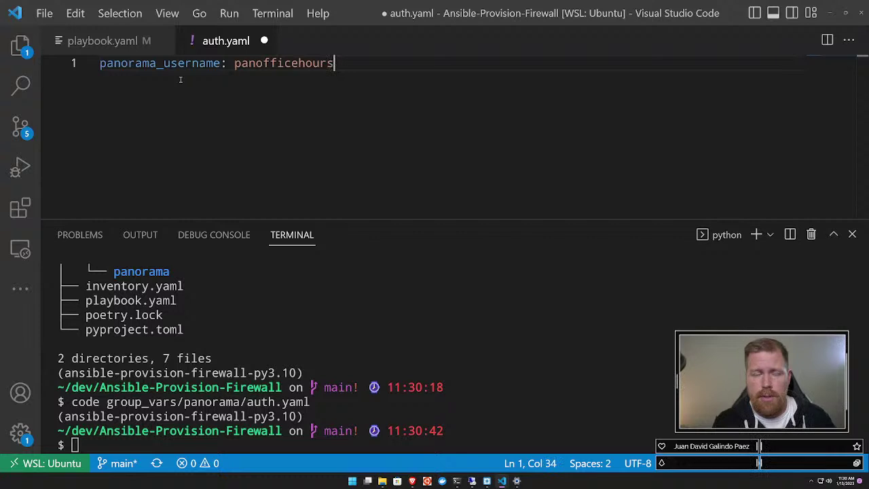
pyautogui.hotkey('ctrl', 's')
# Step: Add panorama_api_token: "" on line 2, quote the username value, and save
pyautogui.click(86, 41)
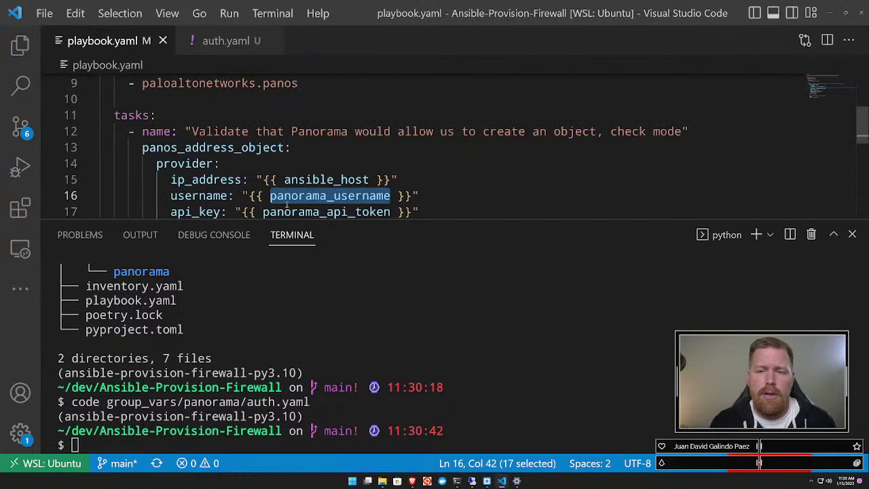
pyautogui.doubleClick(298, 211)
pyautogui.hotkey('ctrl', 'c')
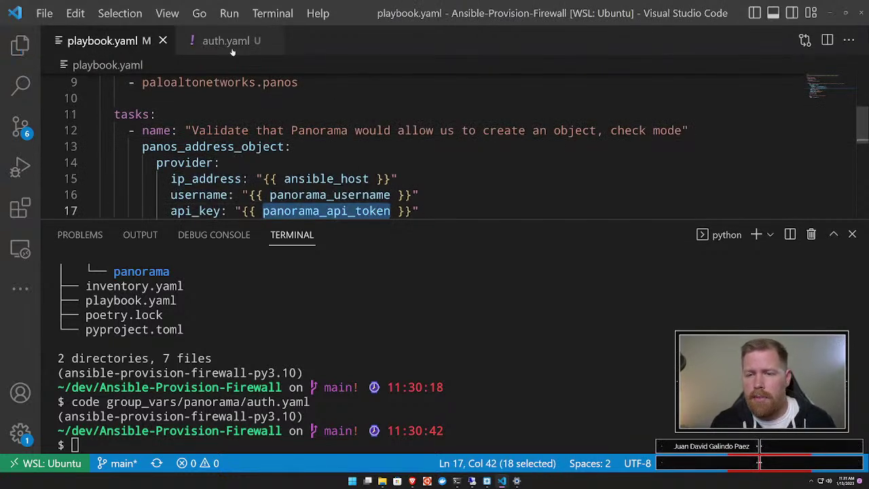
pyautogui.click(226, 41)
pyautogui.press('Return')
pyautogui.hotkey('ctrl', 'v')
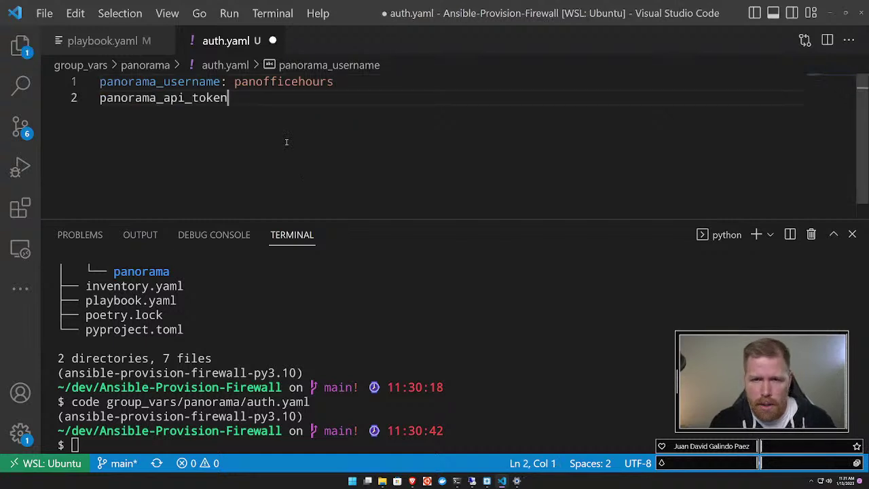
pyautogui.write(': ""')
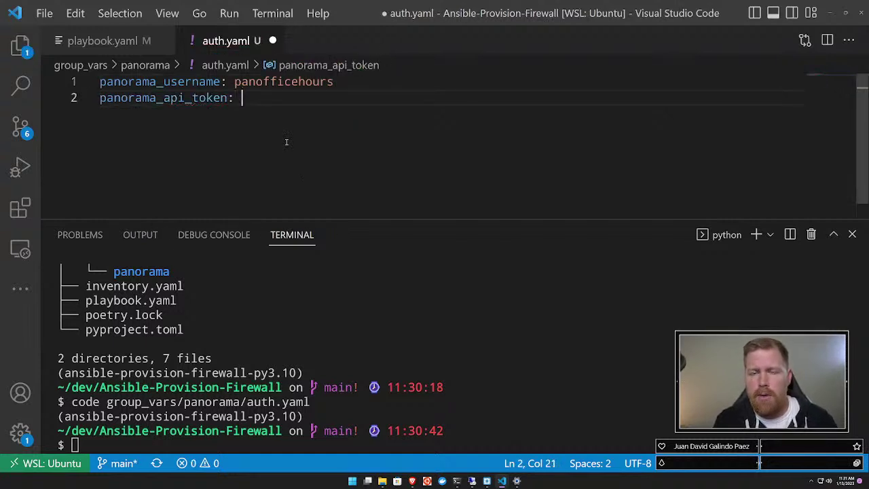
pyautogui.press('Up')
pyautogui.press('Left')
pyautogui.press('Left')
pyautogui.press('Left')
pyautogui.hotkey('shift', 'End')
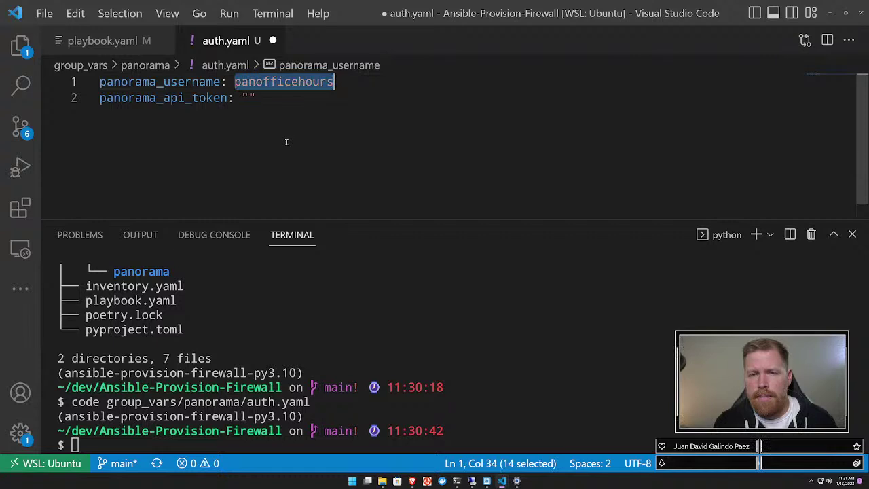
pyautogui.write('"')
pyautogui.hotkey('ctrl', 's')
pyautogui.press('Down')
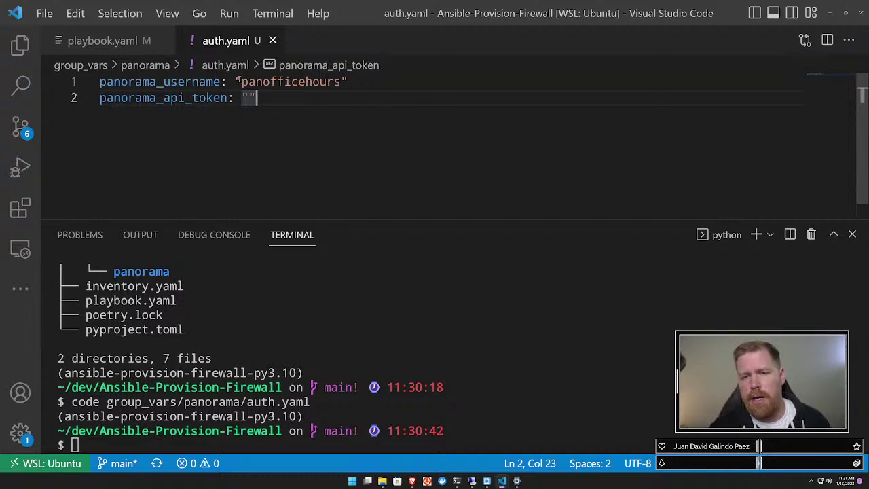
# Step: Fix line 2's quoting so panorama_api_token keeps an empty quoted placeholder
pyautogui.press('BackSpace')
pyautogui.press('BackSpace')
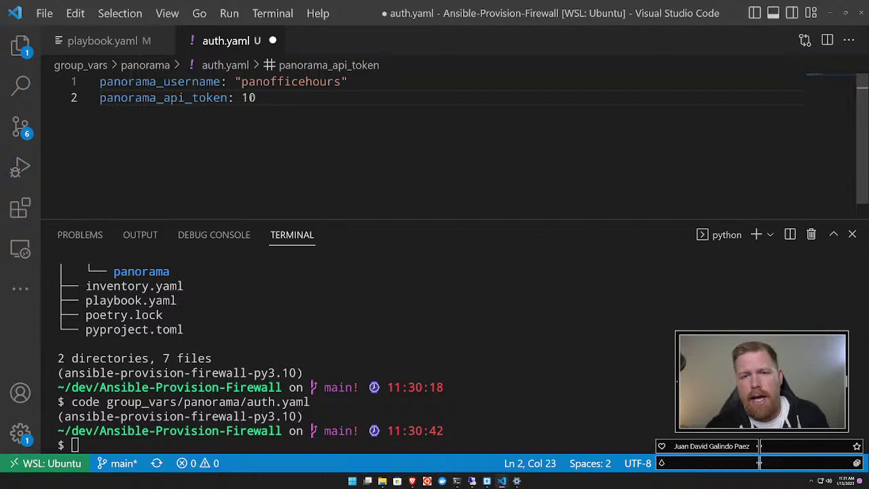
pyautogui.click(247, 98)
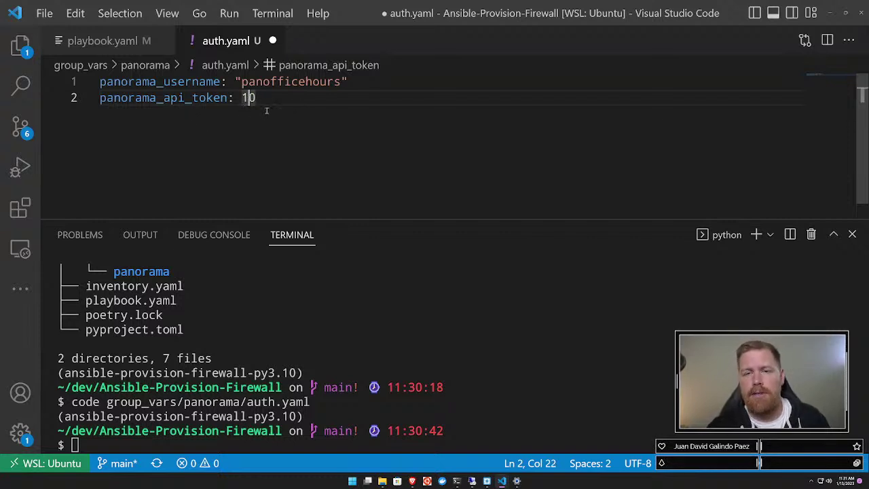
pyautogui.doubleClick(248, 97)
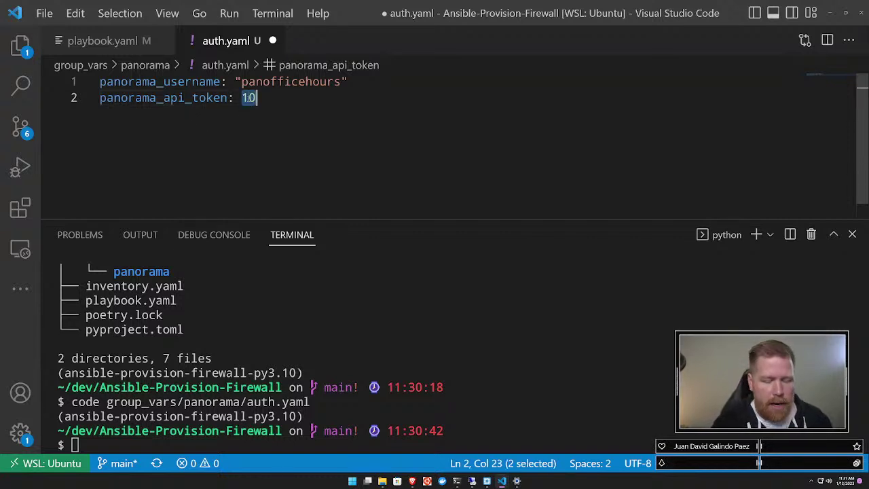
pyautogui.write('"10')
pyautogui.click(297, 102)
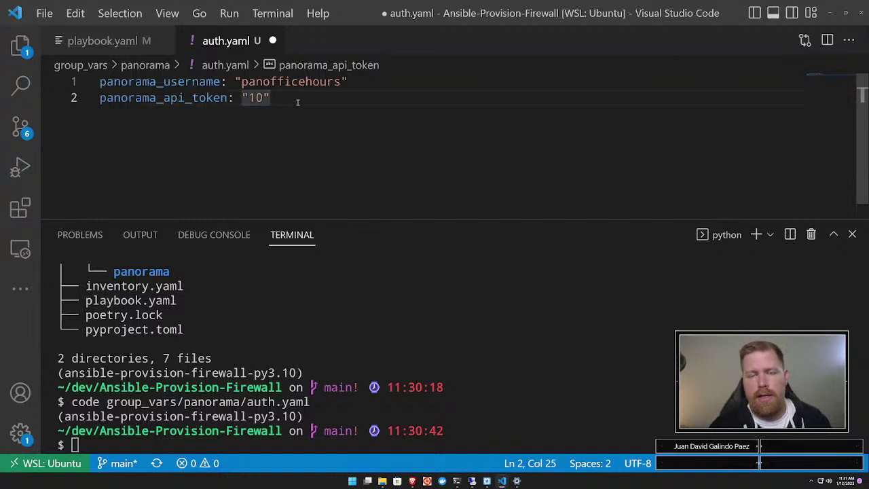
pyautogui.moveTo(297, 102); pyautogui.dragTo(242, 98)
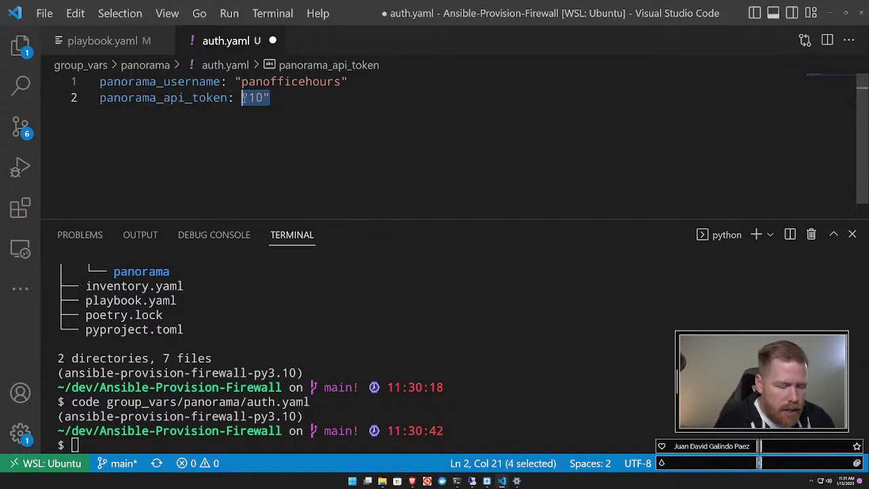
pyautogui.write('10')
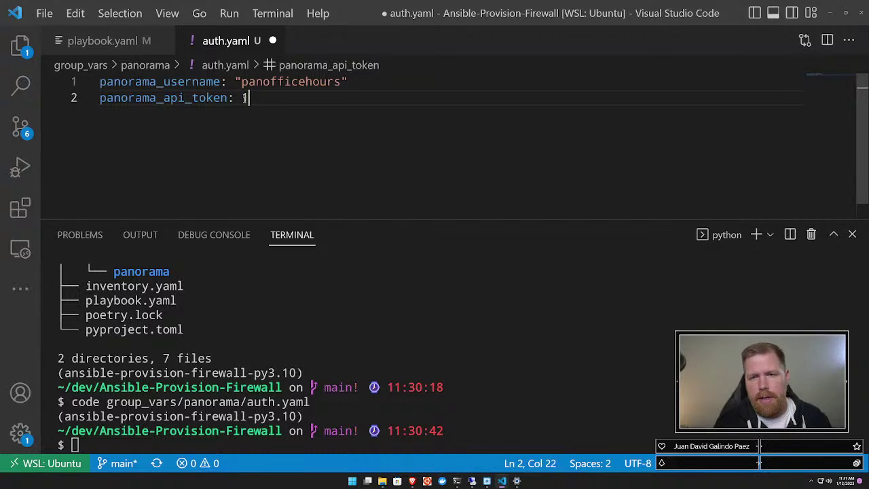
pyautogui.press('BackSpace')
pyautogui.write('"')
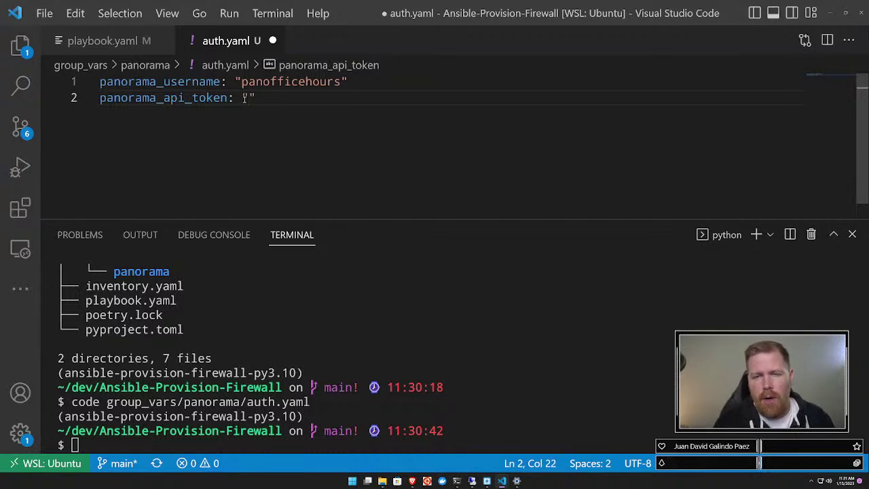
pyautogui.click(237, 81)
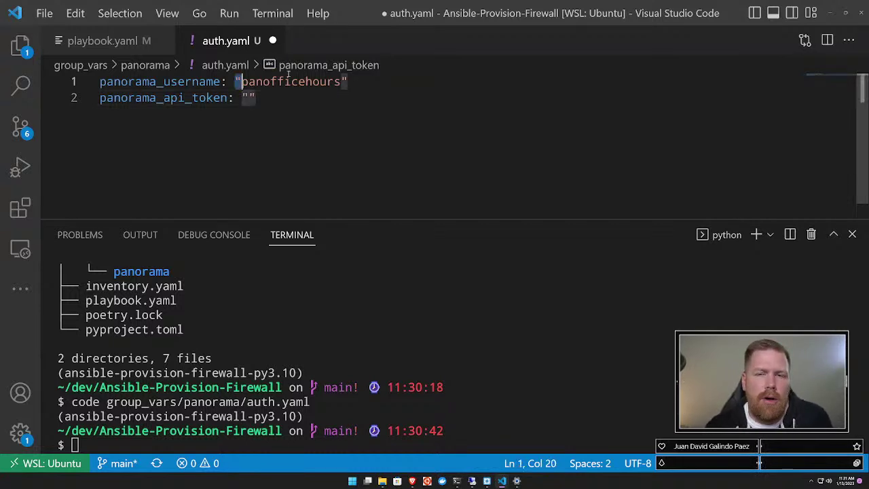
pyautogui.keyDown('shift'); pyautogui.click(349, 80); pyautogui.keyUp('shift')
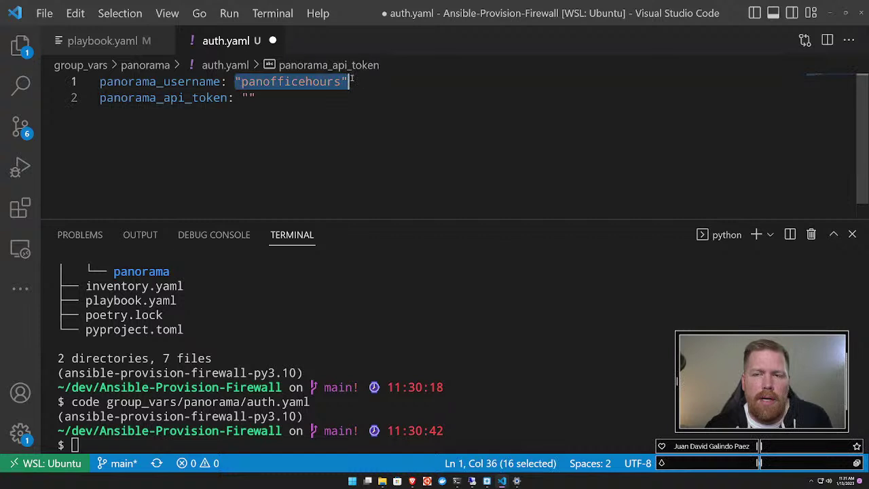
pyautogui.click(247, 97)
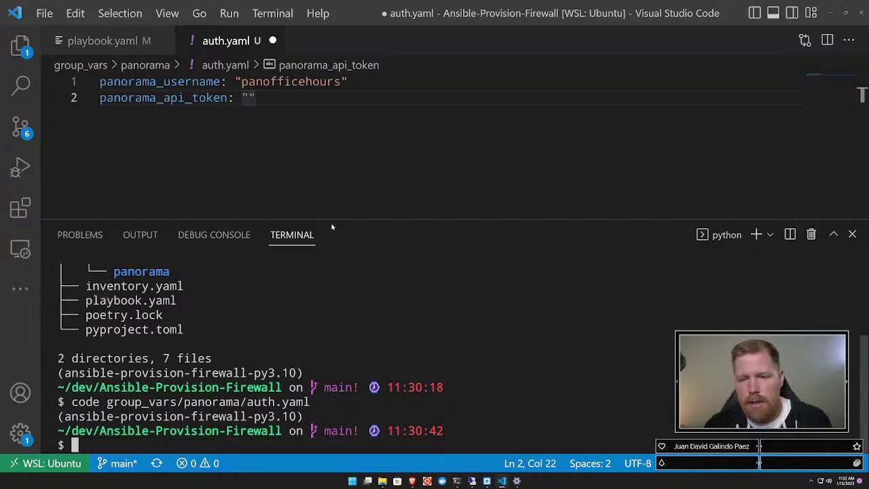
pyautogui.moveTo(331, 219); pyautogui.dragTo(331, 174)
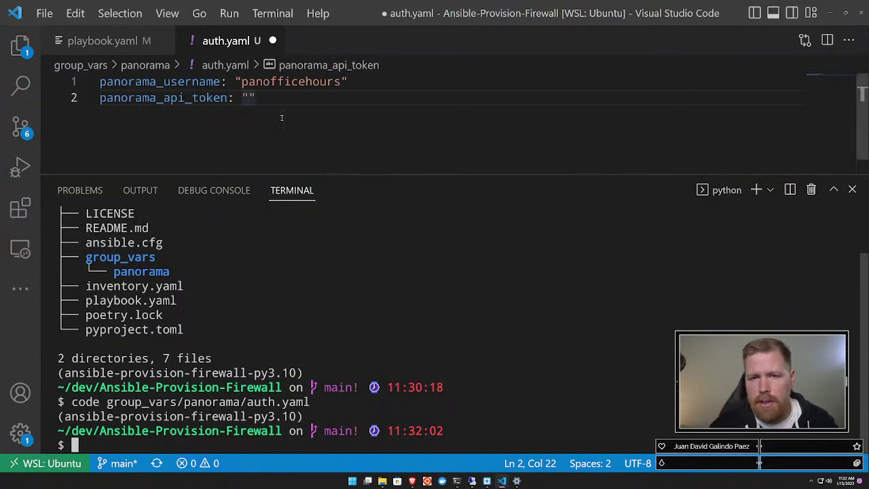
# Step: Paste and run the curl keygen request, pointing out its keygen, user and password parts
pyautogui.write('clear')
pyautogui.press('Return')
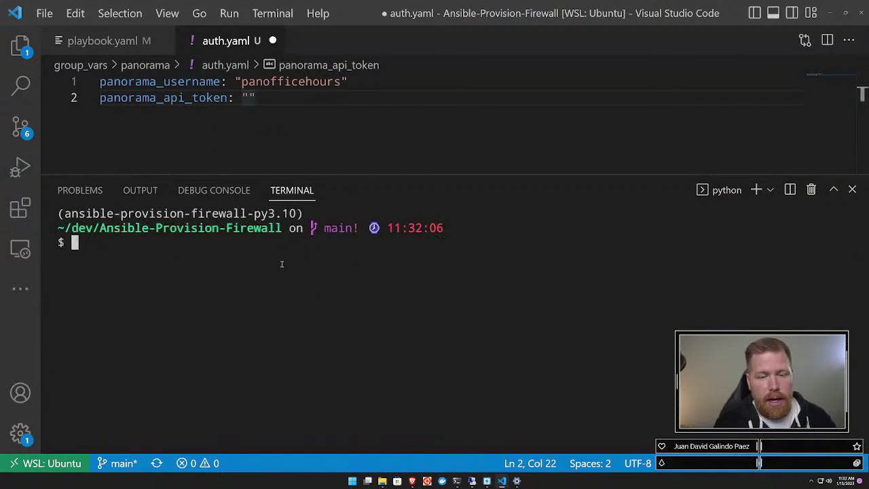
pyautogui.hotkey('ctrl', 'v')
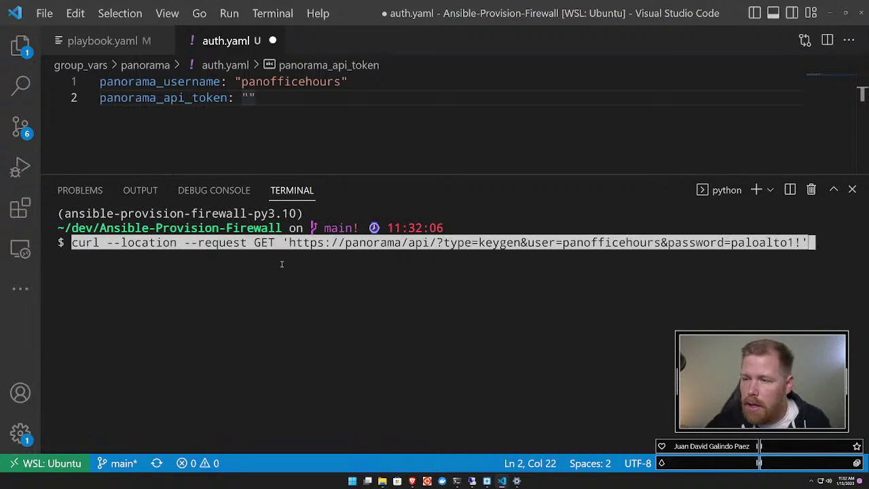
pyautogui.press('End')
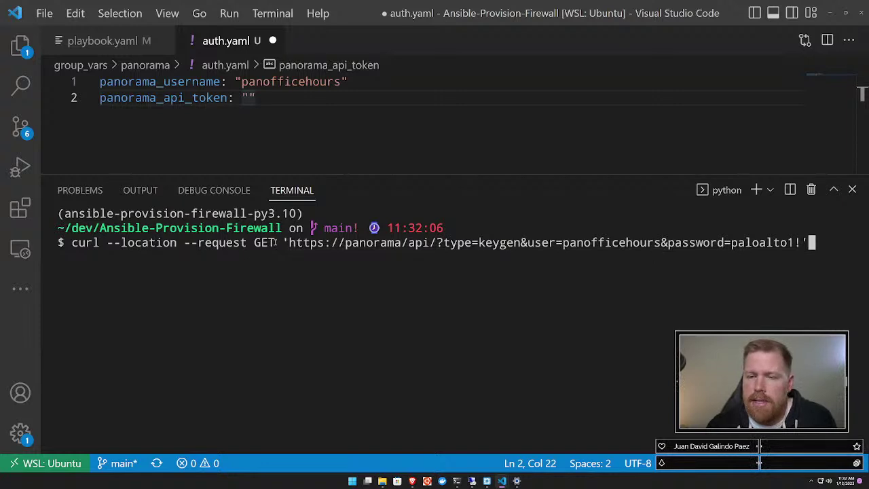
pyautogui.moveTo(286, 242); pyautogui.dragTo(410, 242)
pyautogui.doubleClick(411, 242)
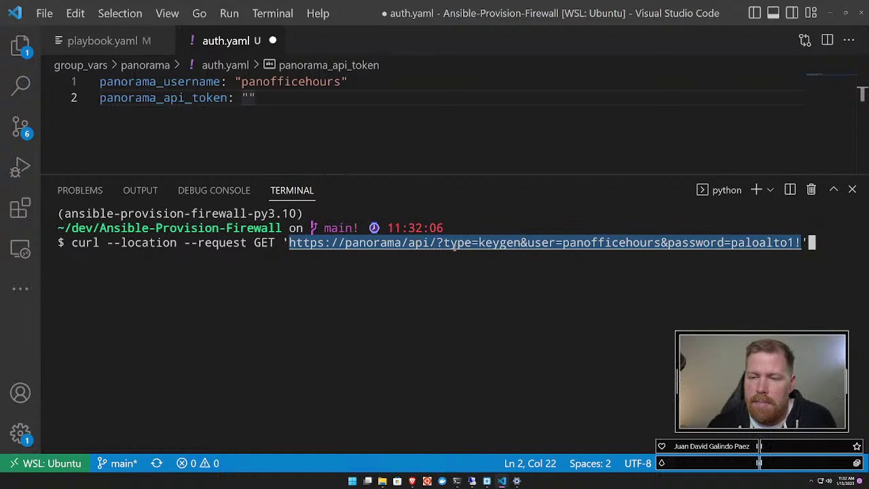
pyautogui.click(454, 246)
pyautogui.moveTo(479, 243); pyautogui.dragTo(520, 243)
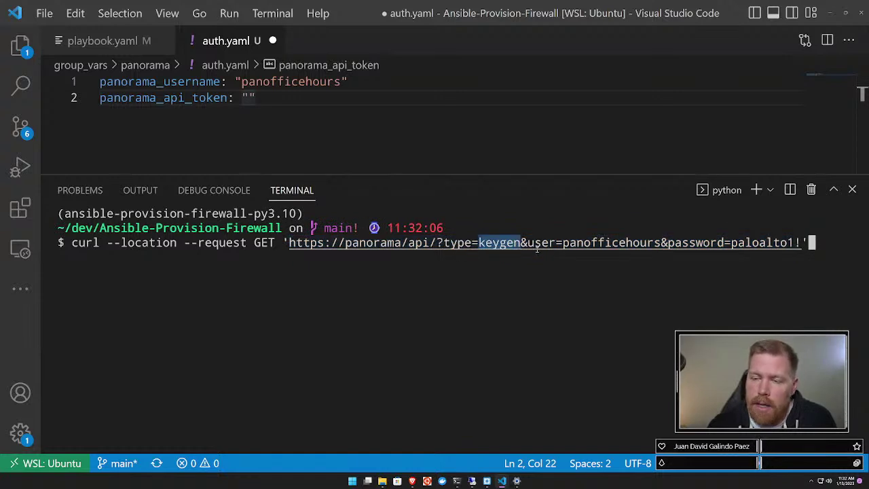
pyautogui.moveTo(527, 243); pyautogui.dragTo(657, 242)
pyautogui.click(601, 244)
pyautogui.click(655, 242)
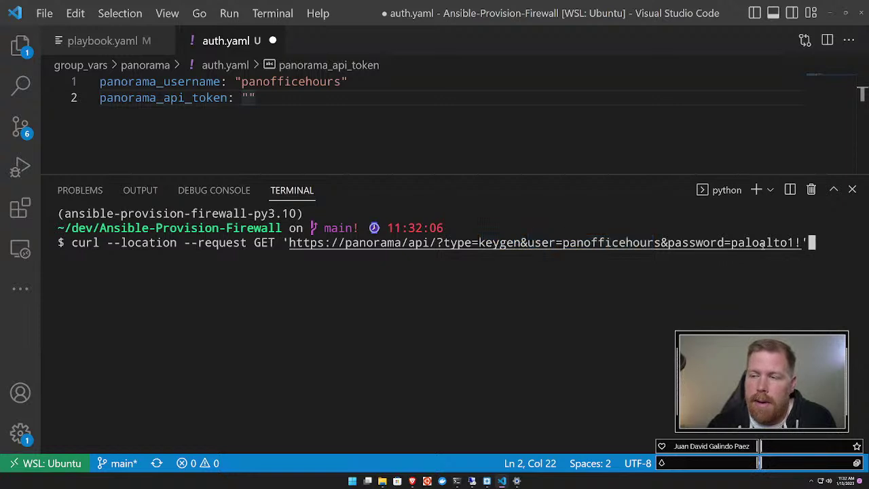
pyautogui.moveTo(733, 243); pyautogui.dragTo(795, 243)
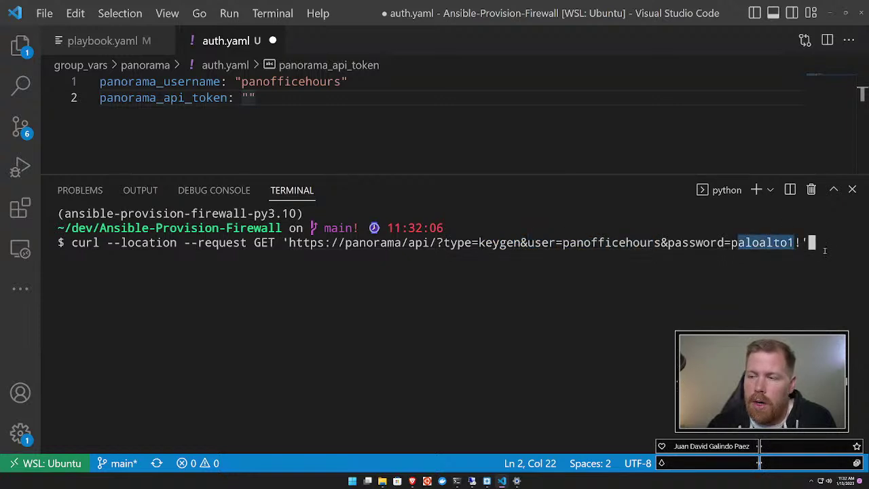
pyautogui.click(817, 253)
pyautogui.press('Return')
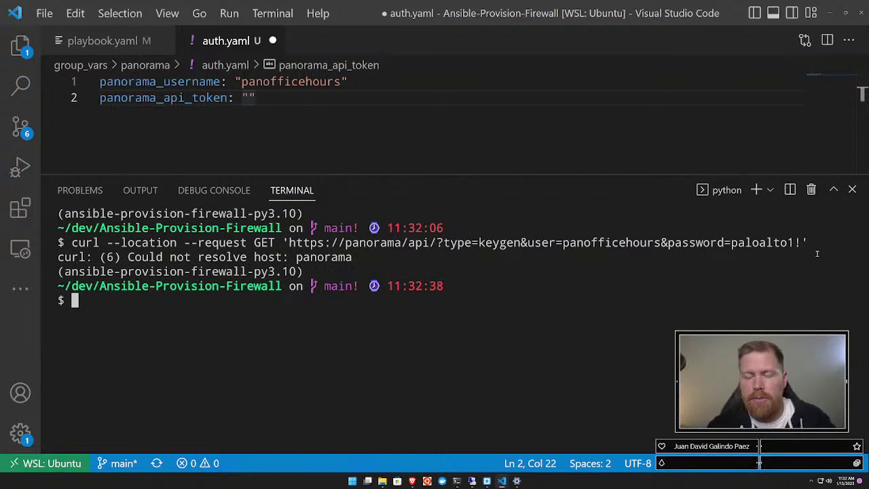
# Step: Rerun the request against panorama.redtail.com, note the SSL certificate error, and clear the terminal
pyautogui.press('Up')
pyautogui.press('Left')
pyautogui.press('Left')
pyautogui.press('Left')
pyautogui.press('Left')
pyautogui.press('Left')
pyautogui.press('Left')
pyautogui.press('Left')
pyautogui.press('Left')
pyautogui.press('Left')
pyautogui.press('Left')
pyautogui.press('Left')
pyautogui.press('Left')
pyautogui.press('Left')
pyautogui.press('Left')
pyautogui.press('Left')
pyautogui.press('Left')
pyautogui.press('Left')
pyautogui.press('Left')
pyautogui.press('Left')
pyautogui.press('Left')
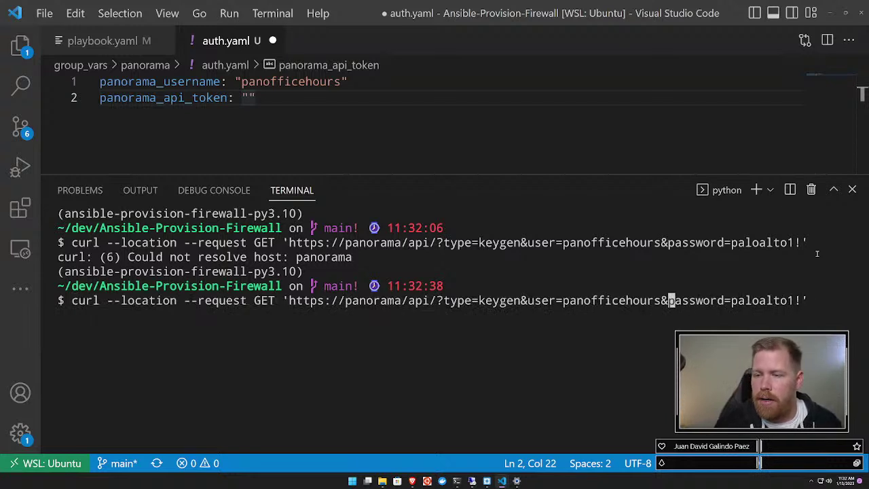
pyautogui.press('Left')
pyautogui.press('Left')
pyautogui.press('Left')
pyautogui.press('Left')
pyautogui.press('Left')
pyautogui.press('Left')
pyautogui.press('Left')
pyautogui.press('Left')
pyautogui.press('Left')
pyautogui.press('Left')
pyautogui.press('Left')
pyautogui.press('Left')
pyautogui.press('Left')
pyautogui.press('Left')
pyautogui.press('Left')
pyautogui.press('Left')
pyautogui.press('Left')
pyautogui.press('Left')
pyautogui.press('Left')
pyautogui.press('Left')
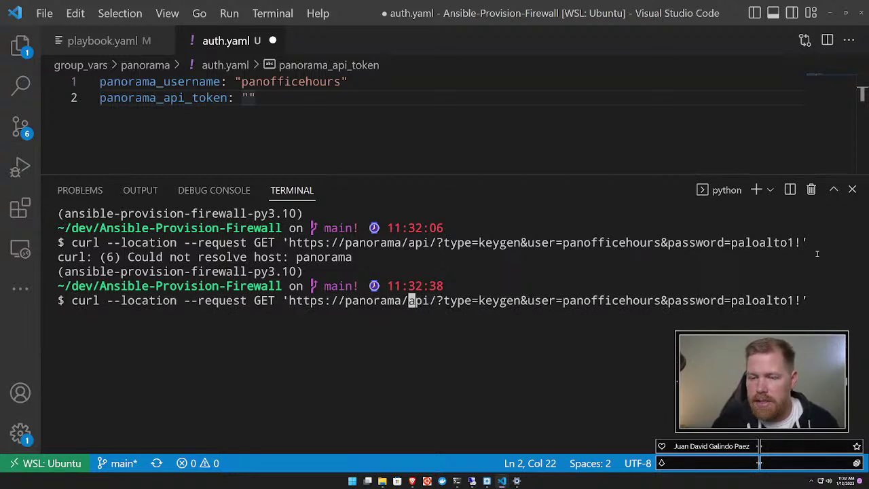
pyautogui.press('Left')
pyautogui.write('.')
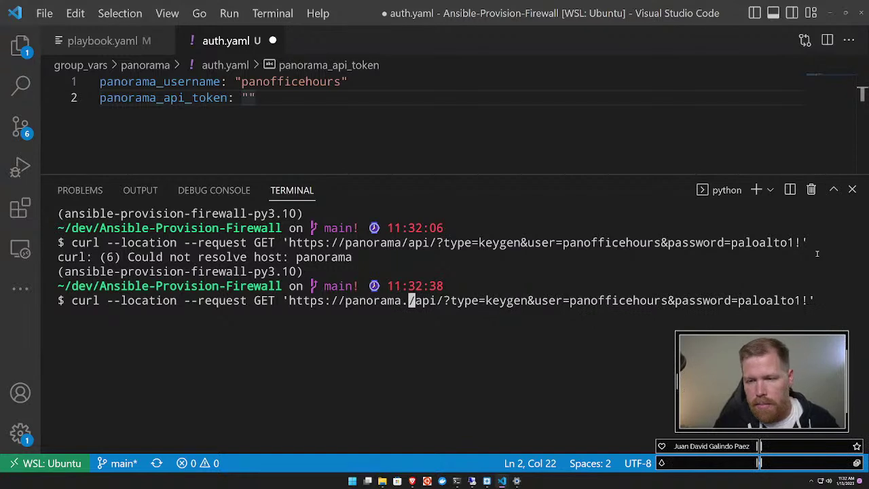
pyautogui.write('redtail')
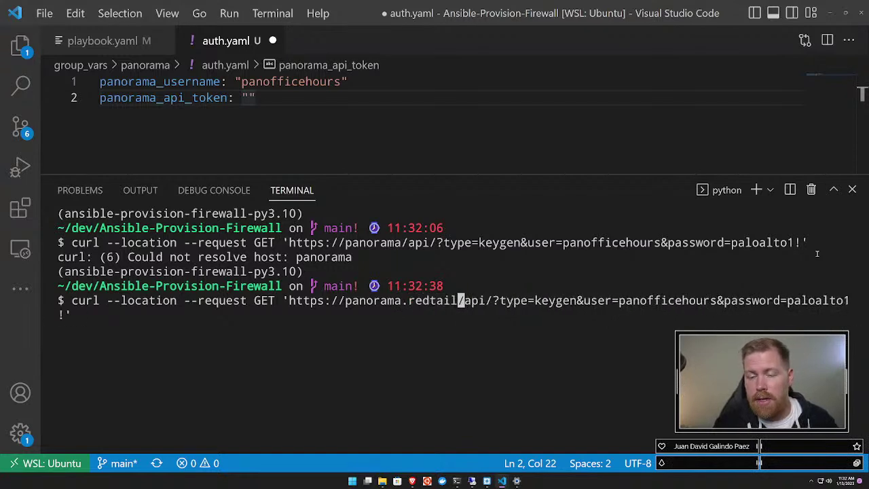
pyautogui.write('.com')
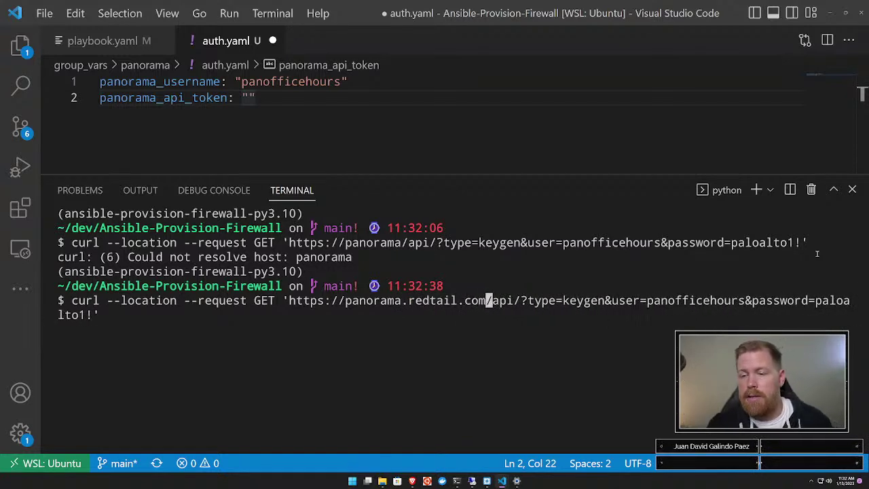
pyautogui.press('Return')
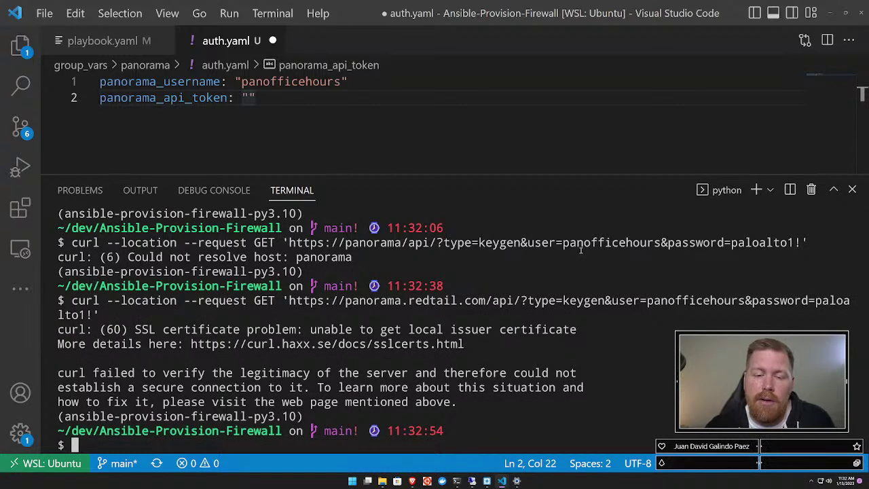
pyautogui.moveTo(135, 329); pyautogui.dragTo(297, 330)
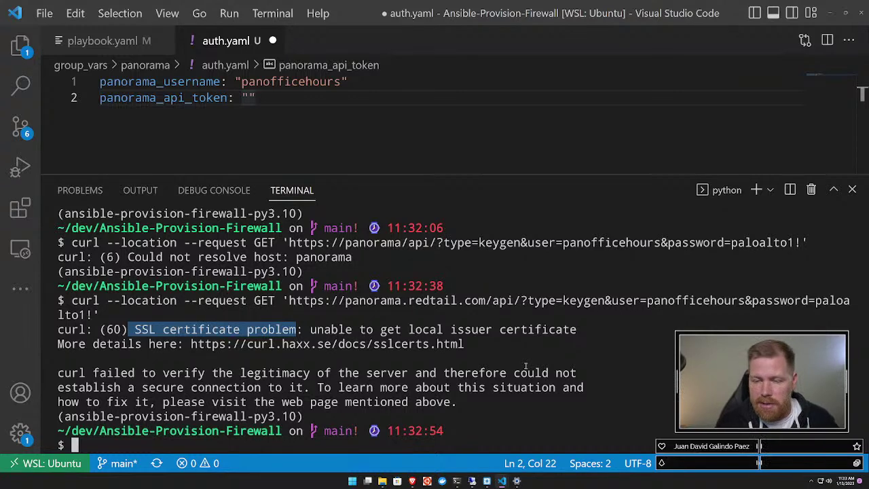
pyautogui.write('clear')
pyautogui.press('Return')
# Step: Rerun the curl keygen request with -k and select the returned API key
pyautogui.press('Up')
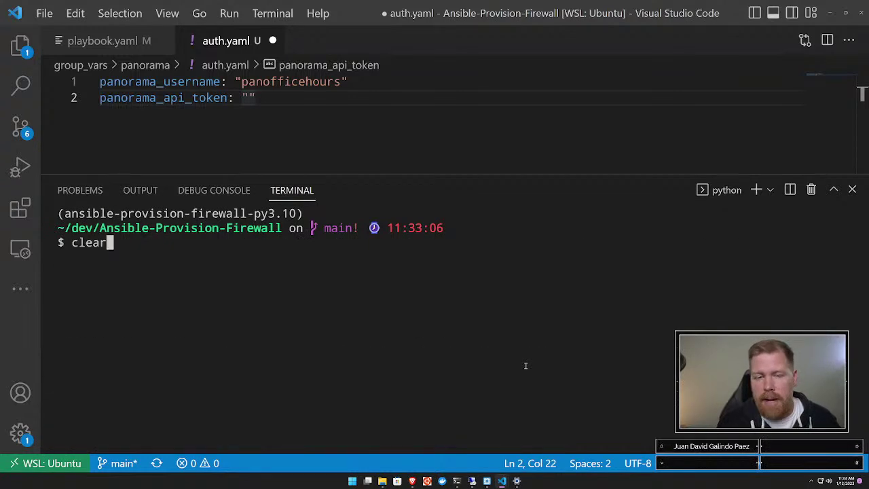
pyautogui.press('Up')
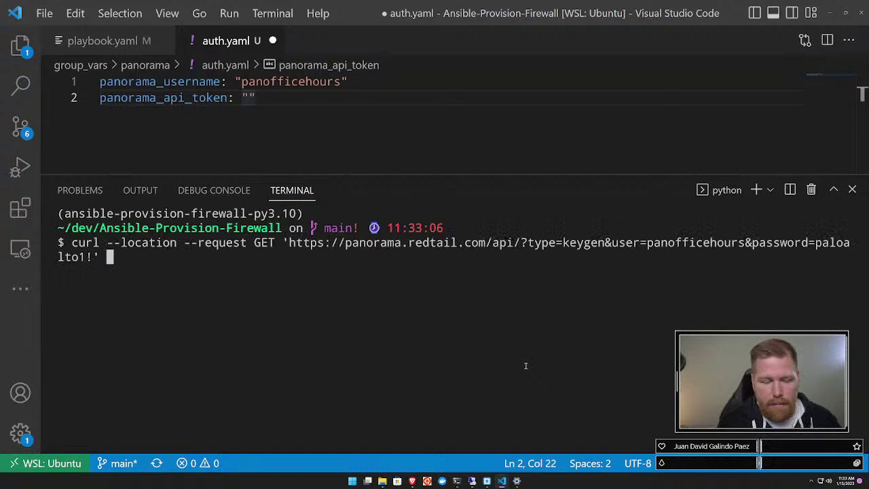
pyautogui.write('-k')
pyautogui.press('Return')
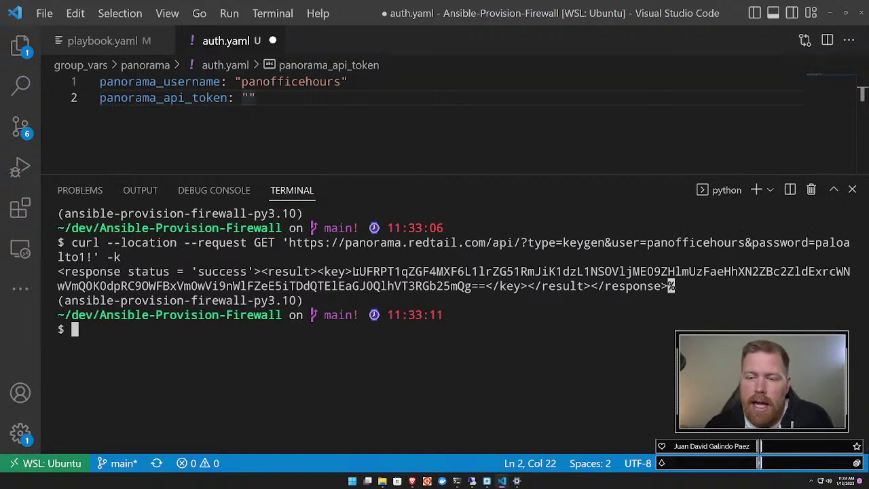
pyautogui.moveTo(352, 271); pyautogui.dragTo(486, 286)
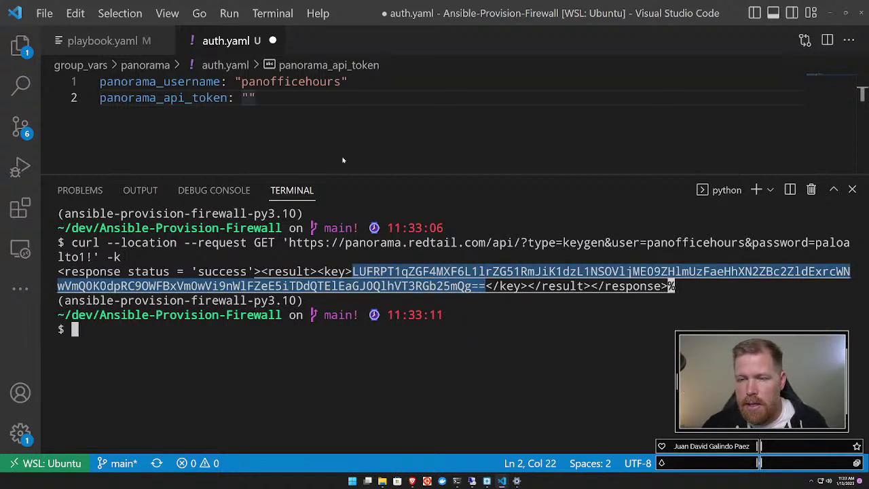
# Step: Paste the API key as the line 2 token value, save, clear the terminal, and close auth.yaml
pyautogui.click(249, 97)
pyautogui.hotkey('ctrl', 'v')
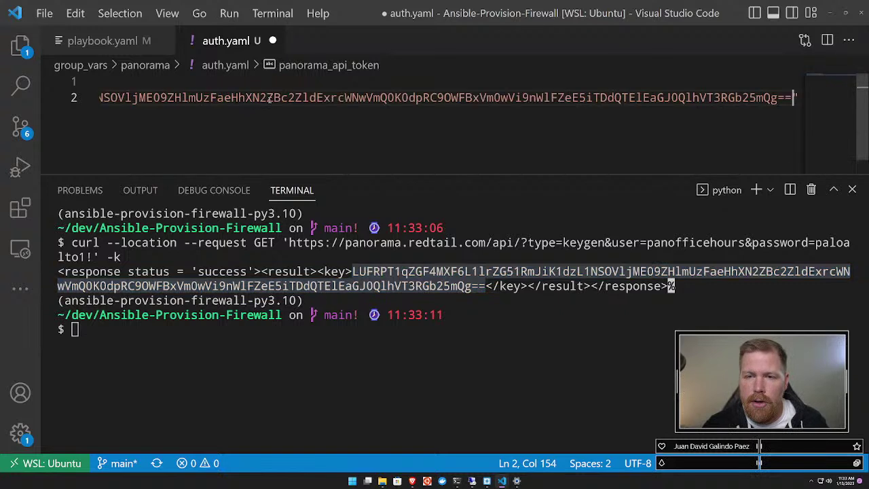
pyautogui.hotkey('ctrl', 's')
pyautogui.hscroll(-10, 376, 156)
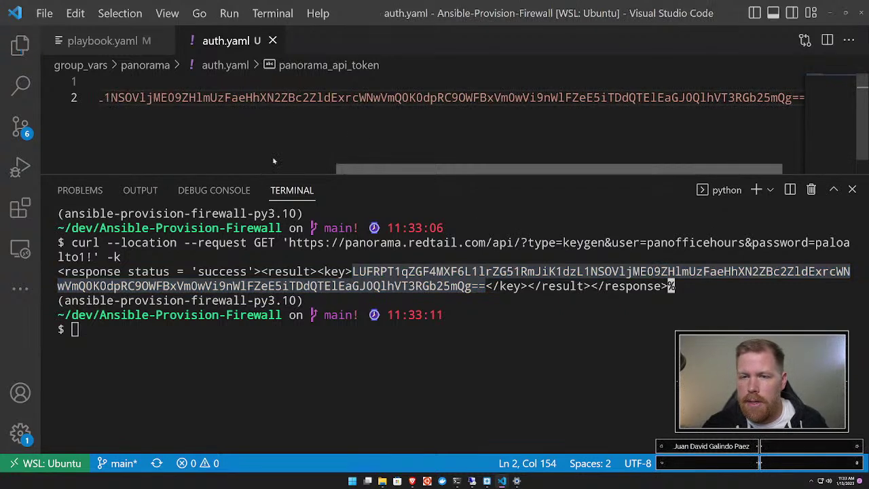
pyautogui.click(374, 326)
pyautogui.write('clear')
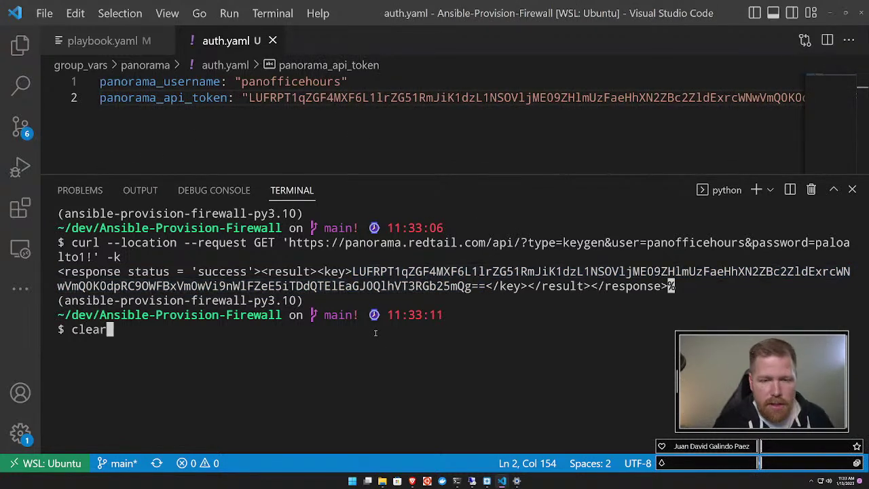
pyautogui.press('Return')
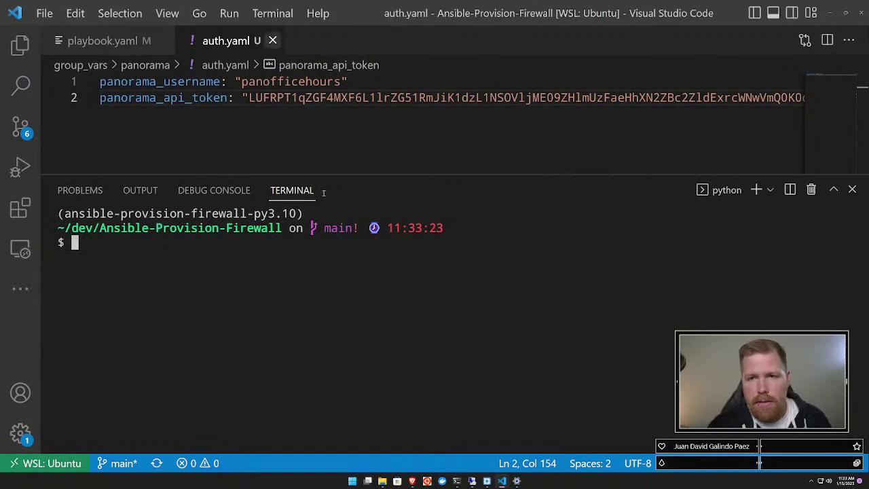
pyautogui.click(272, 41)
pyautogui.click(834, 190)
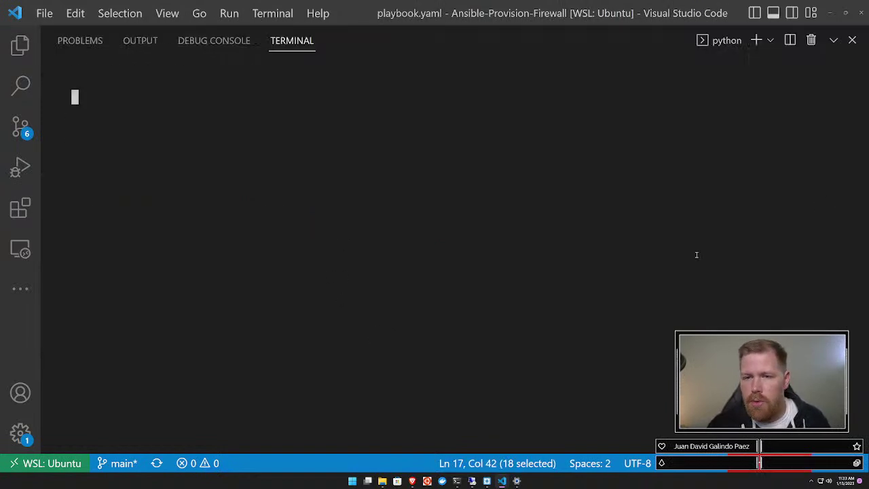
pyautogui.write('ansible-')
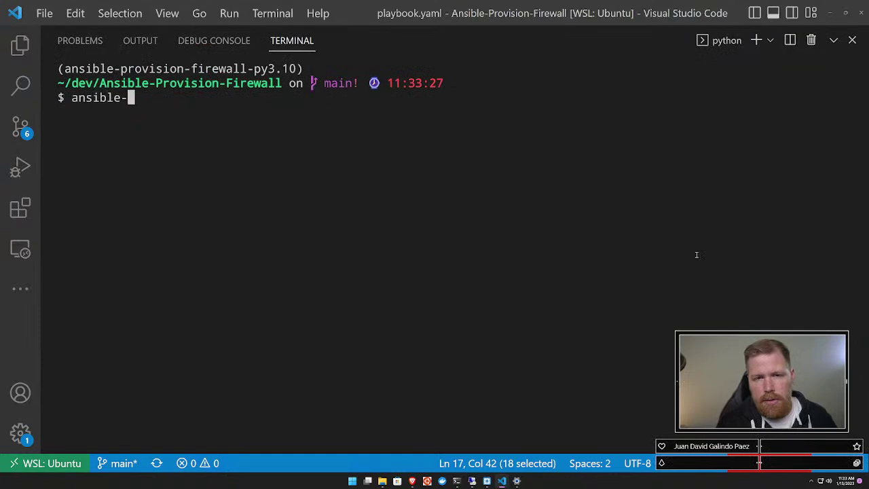
pyautogui.write('playbook playbook.yaml')
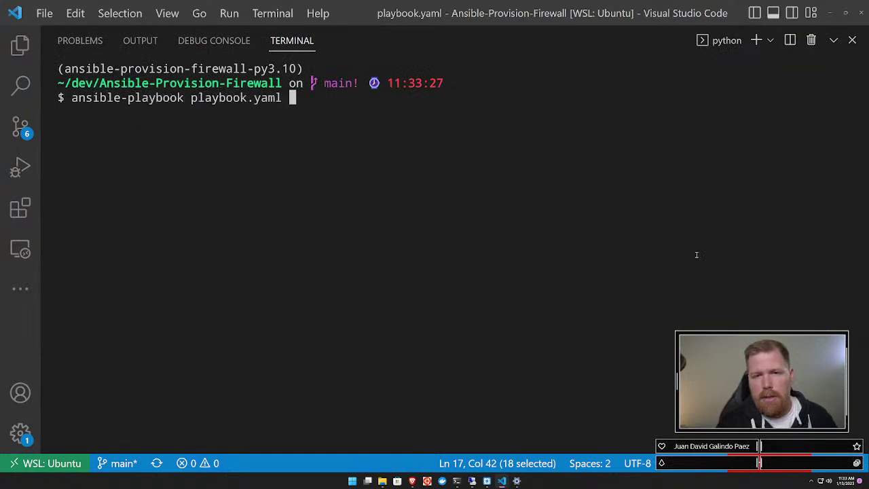
pyautogui.press('Return')
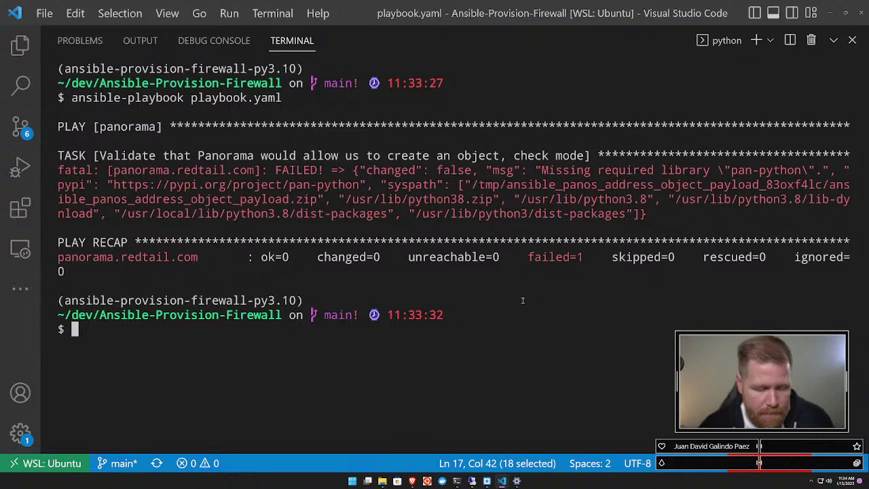
pyautogui.moveTo(226, 213); pyautogui.dragTo(290, 214)
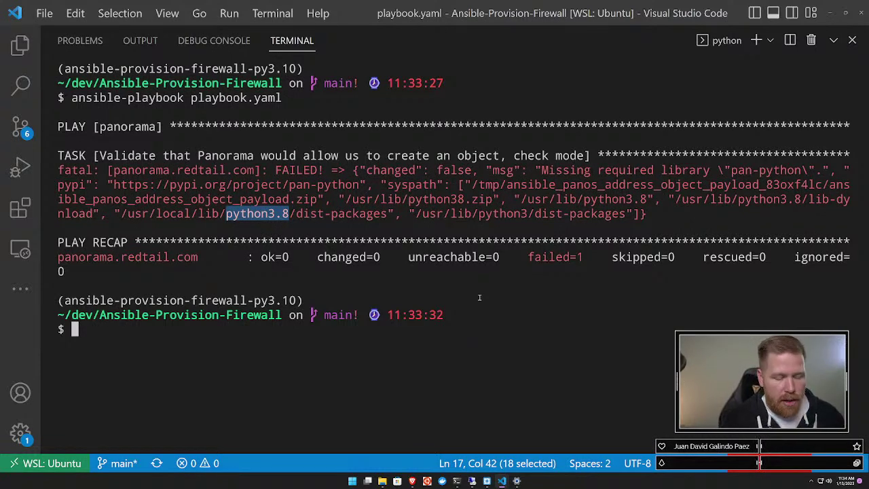
# Step: Check the shell's Python with python --version, which reports 3.10.9
pyautogui.write('p')
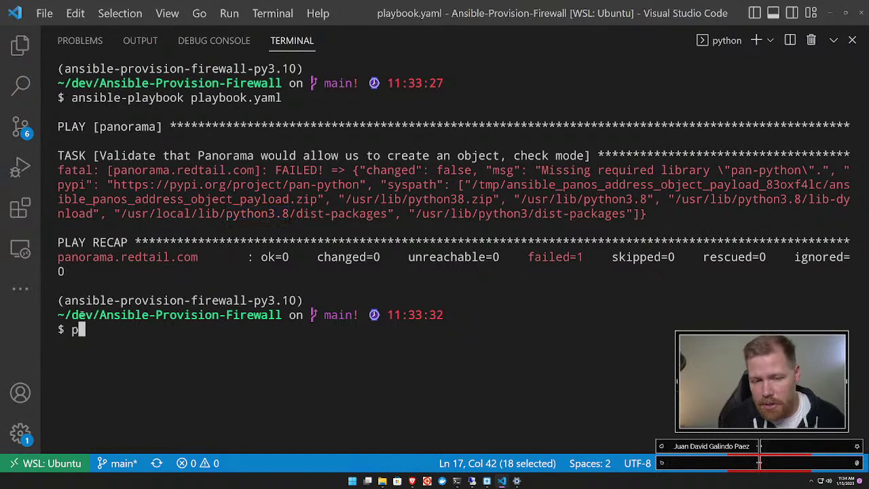
pyautogui.write('ython')
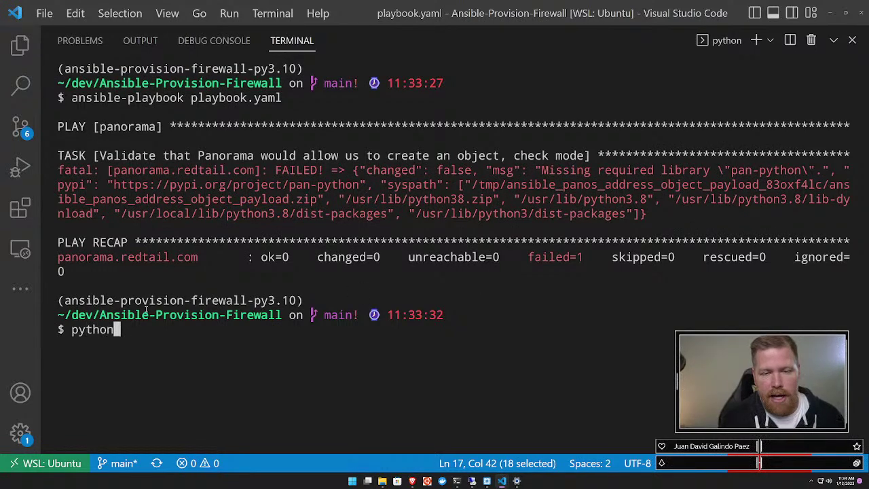
pyautogui.write(' --version')
pyautogui.press('Return')
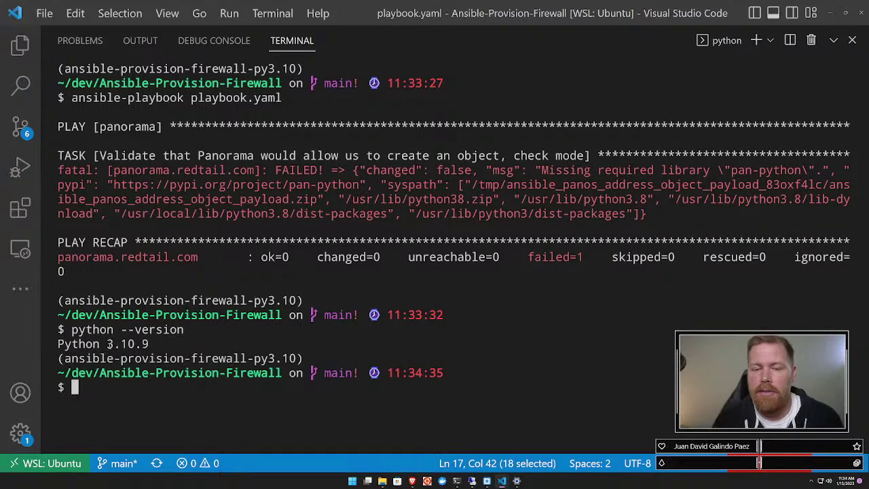
pyautogui.moveTo(107, 344); pyautogui.dragTo(148, 344)
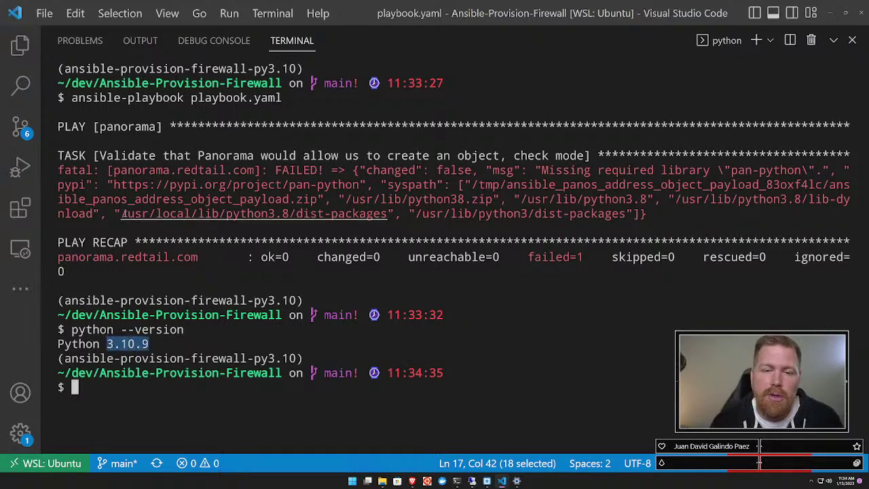
pyautogui.moveTo(121, 213); pyautogui.dragTo(290, 213)
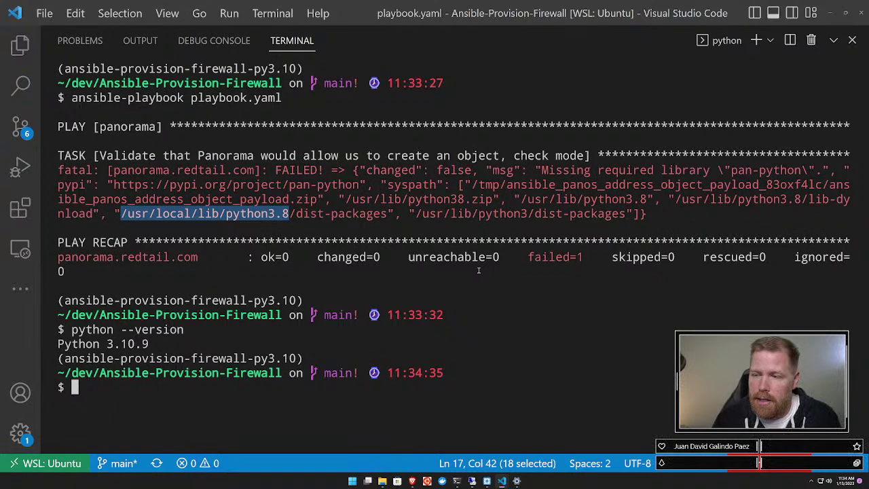
# Step: Copy the Poetry virtualenv python path from which python, then show the project files
pyautogui.write('which')
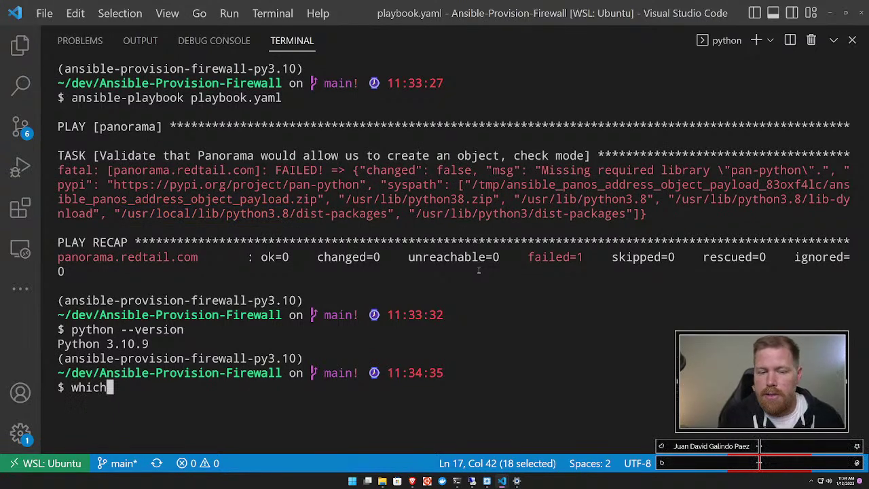
pyautogui.write(' python')
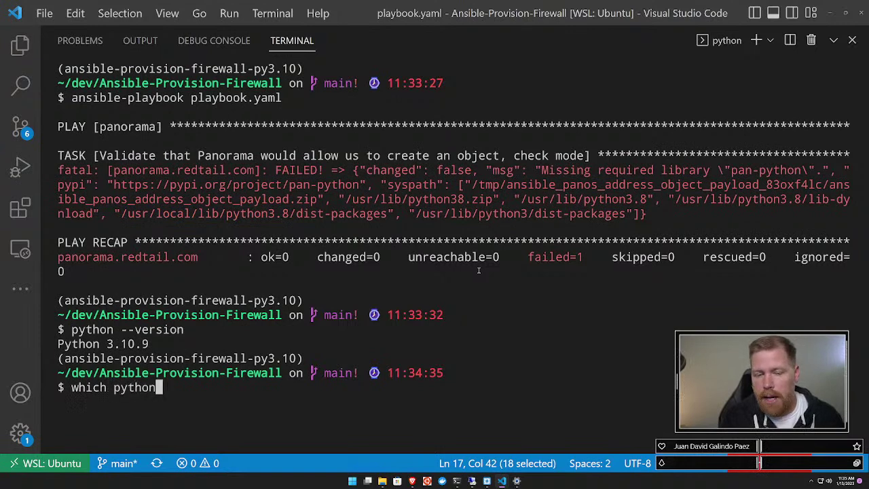
pyautogui.press('Return')
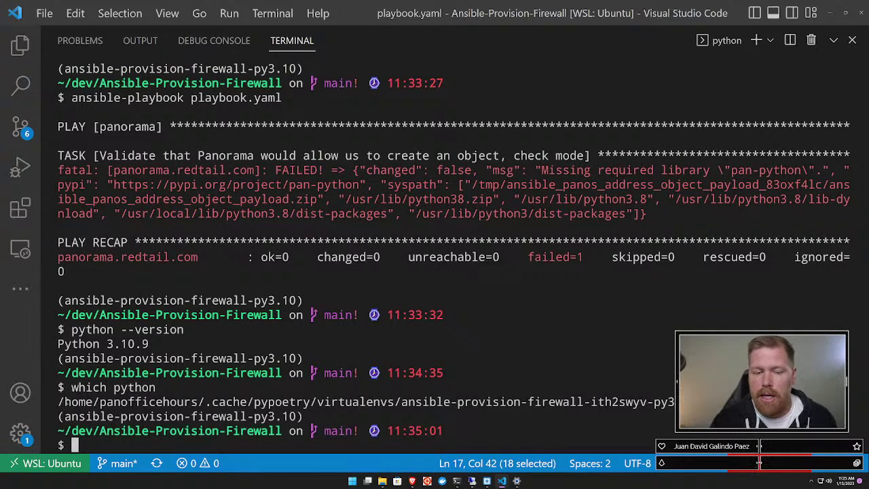
pyautogui.moveTo(58, 402); pyautogui.dragTo(675, 402)
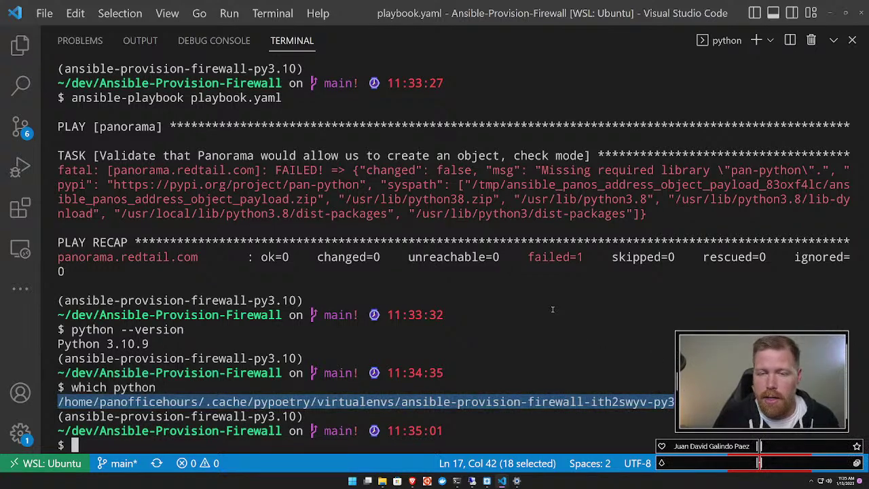
pyautogui.click(833, 40)
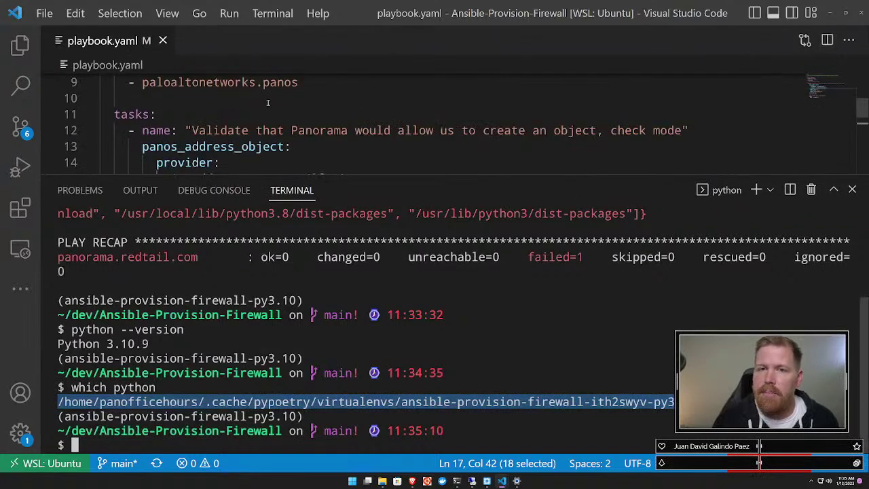
pyautogui.click(20, 45)
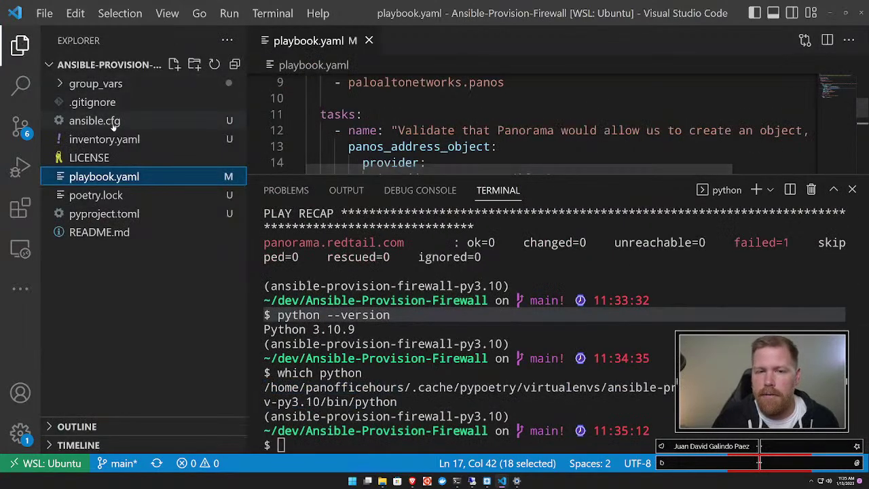
# Step: Replace /usr/bin/python3 in ansible.cfg with the pasted virtualenv python path and save
pyautogui.click(94, 120)
pyautogui.hotkey('ctrl', 'b')
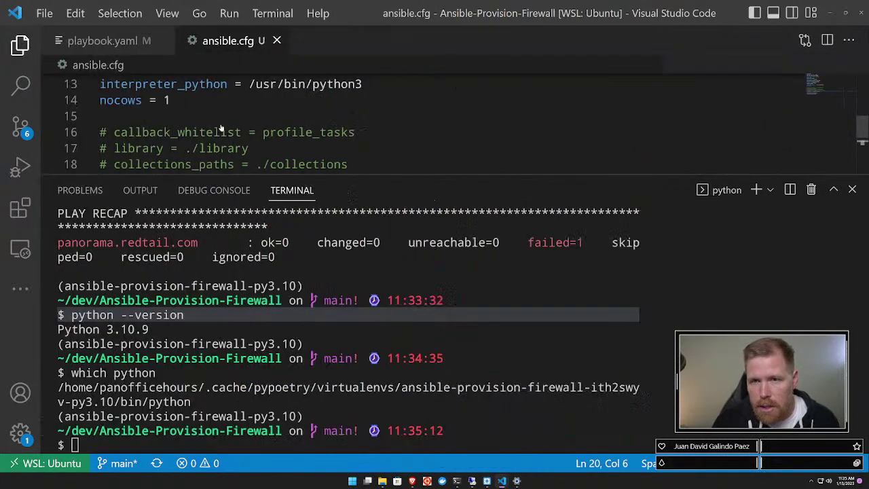
pyautogui.moveTo(286, 173); pyautogui.dragTo(285, 285)
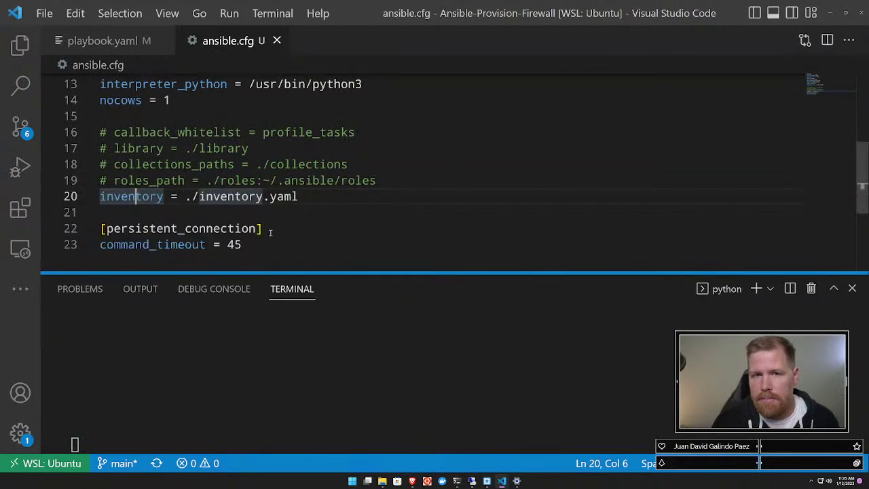
pyautogui.moveTo(249, 147); pyautogui.dragTo(370, 147)
pyautogui.write('/home/panofficehours/.cache/pypoetry/virtualenvs/ansible-provision-firewall-ith2swyv-py3.10/bin/python')
pyautogui.hotkey('ctrl', 's')
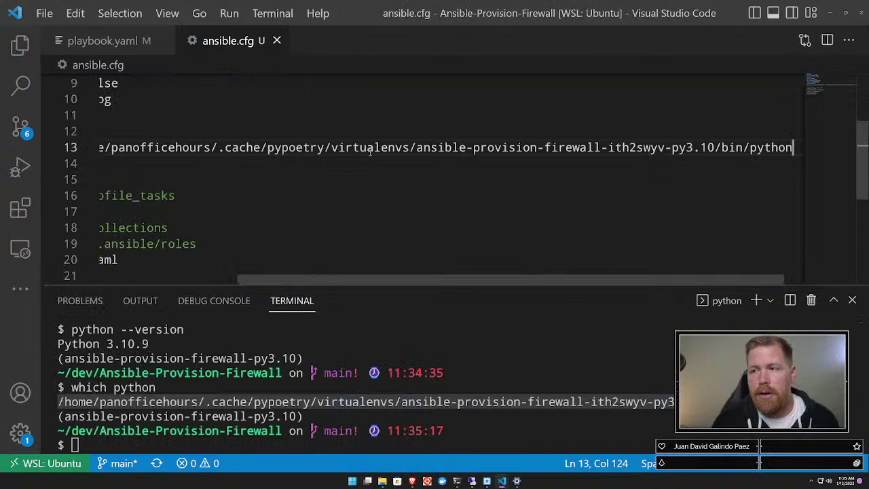
pyautogui.moveTo(388, 281); pyautogui.dragTo(244, 254)
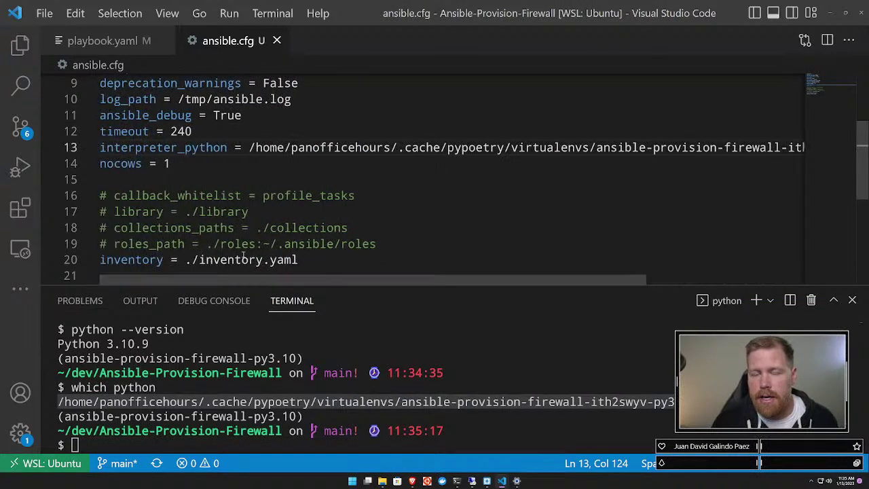
pyautogui.click(833, 300)
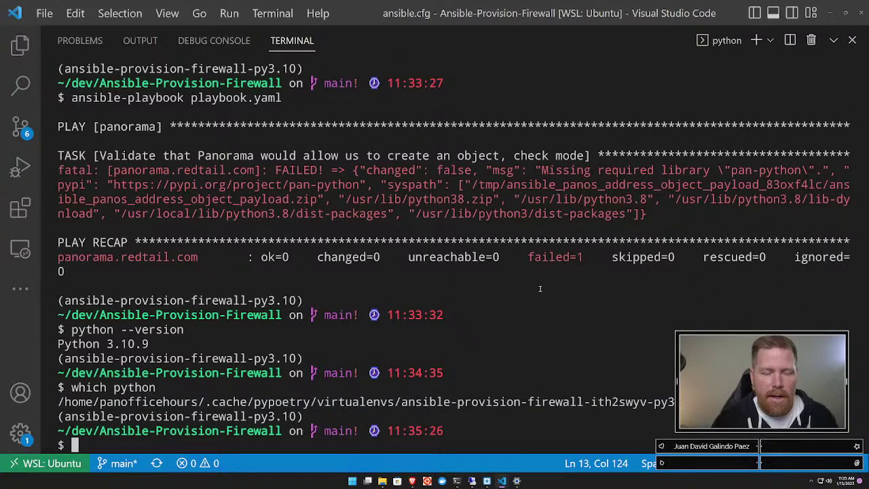
# Step: Clear the terminal and rerun ansible-playbook playbook.yaml from history
pyautogui.write('clear')
pyautogui.press('Return')
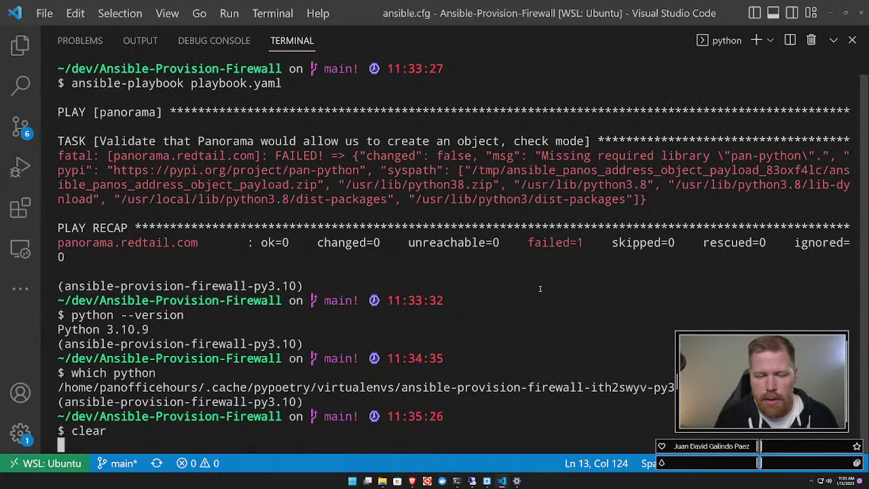
pyautogui.press('Up')
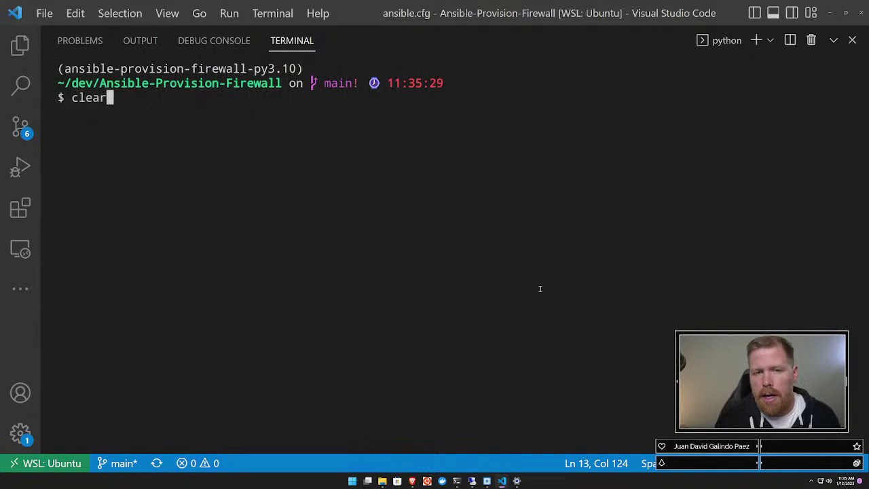
pyautogui.press('Up')
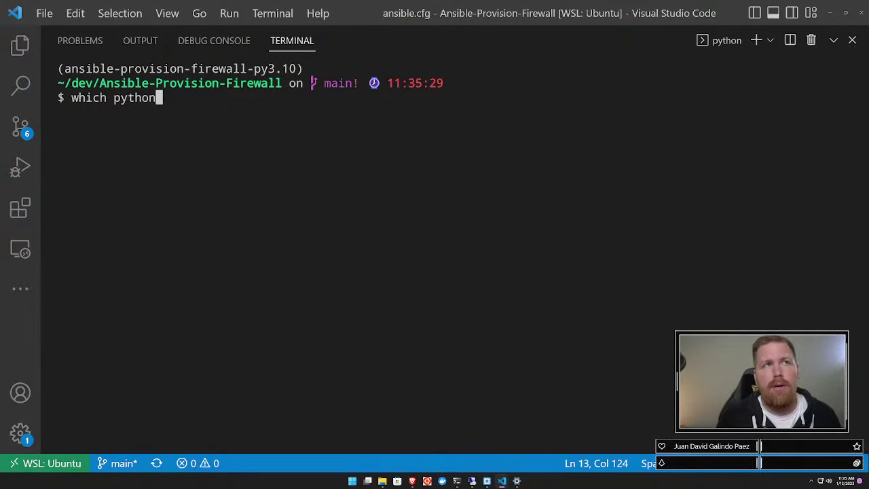
pyautogui.press('Up')
pyautogui.press('Up')
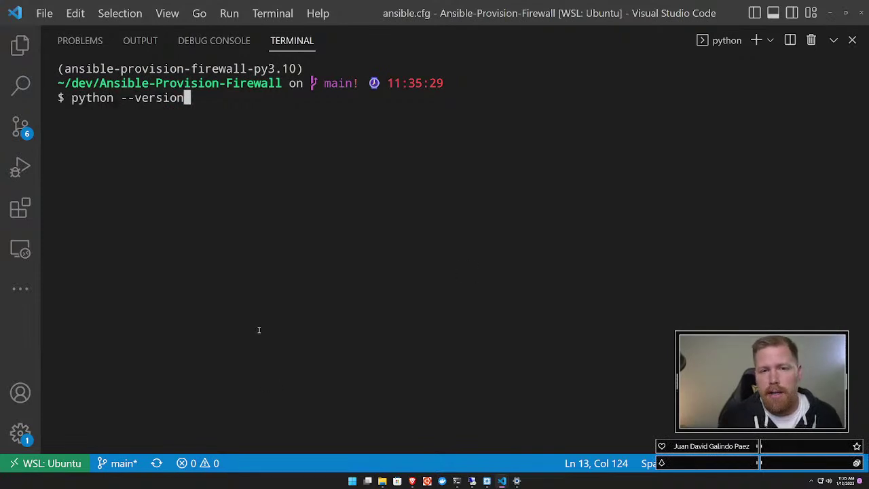
pyautogui.press('Return')
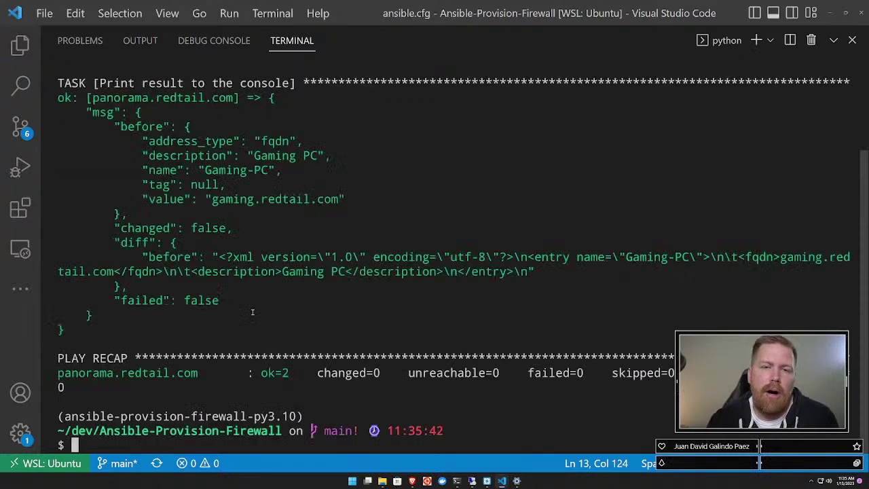
# Step: Review the ok results showing Gaming-PC, gaming.redtail.com and description Gaming PC
pyautogui.scroll(3, 247, 330)
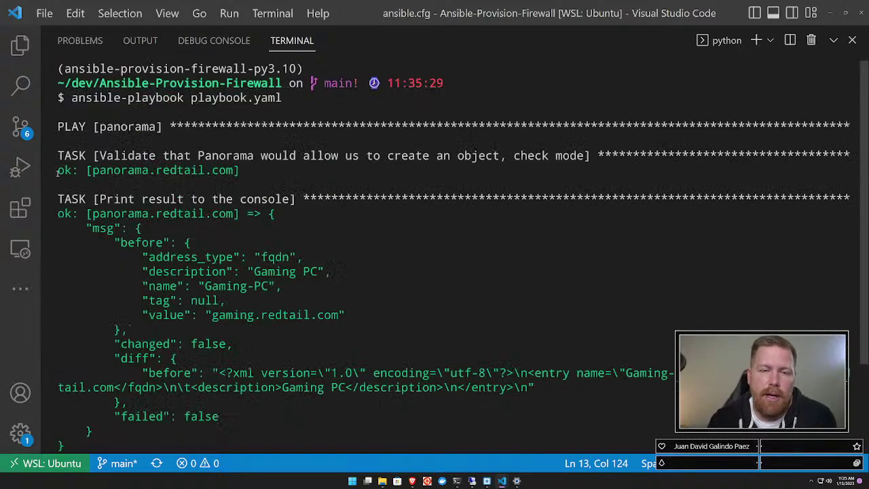
pyautogui.moveTo(59, 170); pyautogui.dragTo(240, 171)
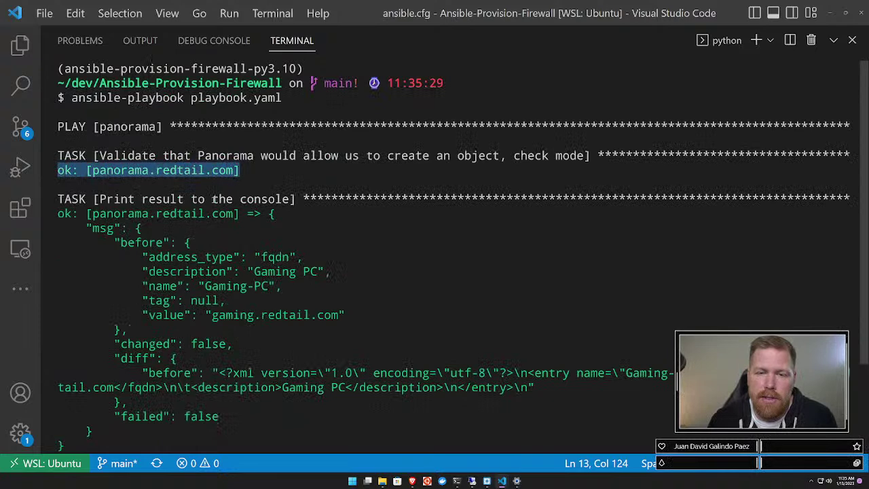
pyautogui.moveTo(58, 213); pyautogui.dragTo(86, 228)
pyautogui.click(163, 258)
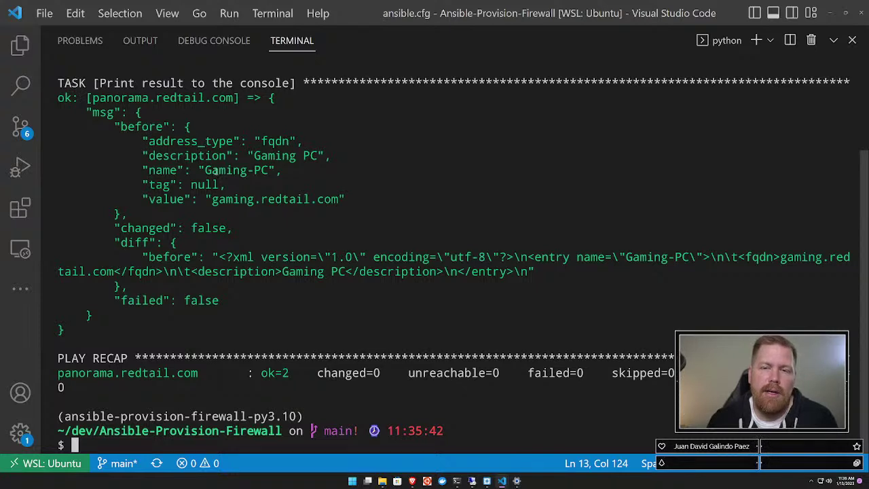
pyautogui.doubleClick(227, 170)
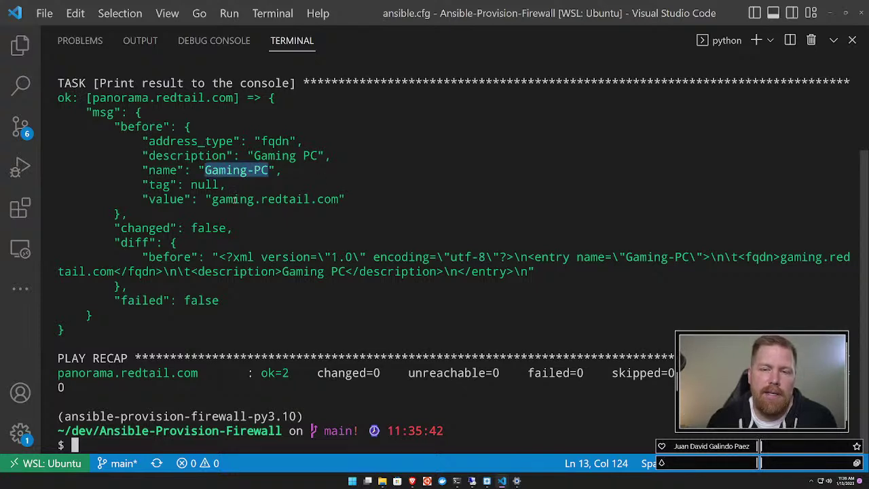
pyautogui.doubleClick(311, 199)
pyautogui.moveTo(255, 156); pyautogui.dragTo(306, 157)
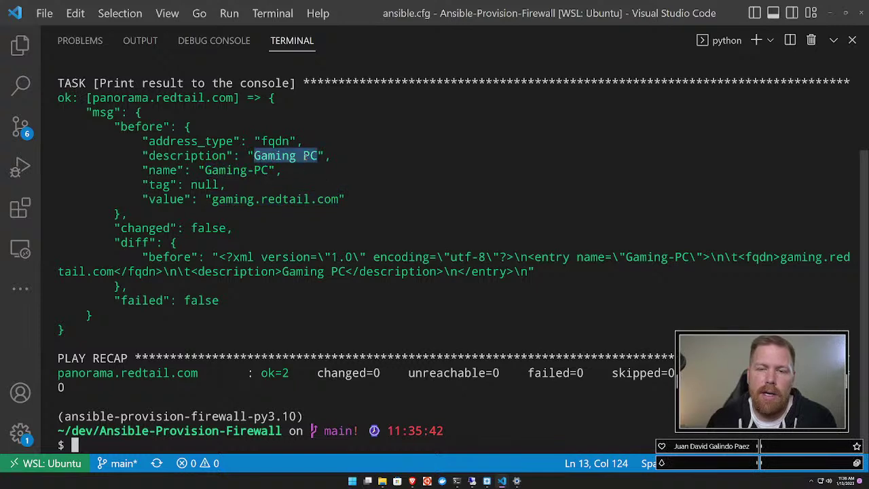
pyautogui.click(833, 40)
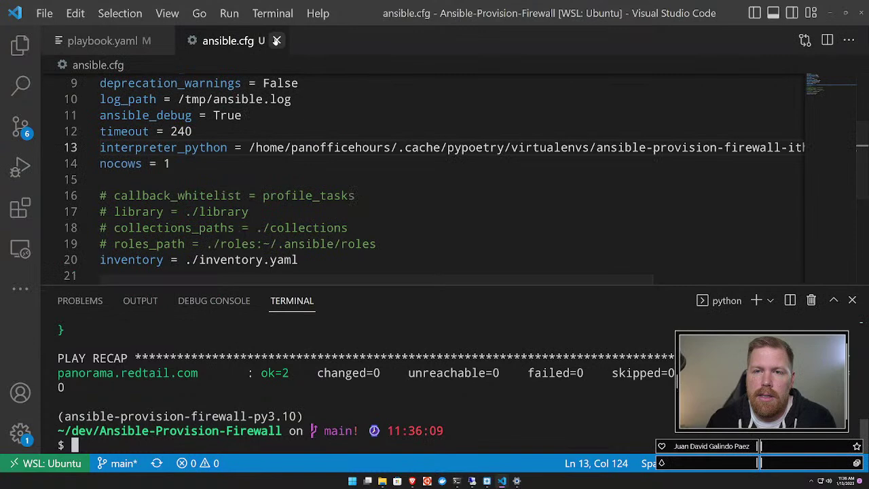
# Step: Rename the Gaming-PC address object on line 18 to twitch livestream
pyautogui.click(277, 40)
pyautogui.scroll(-2, 227, 178)
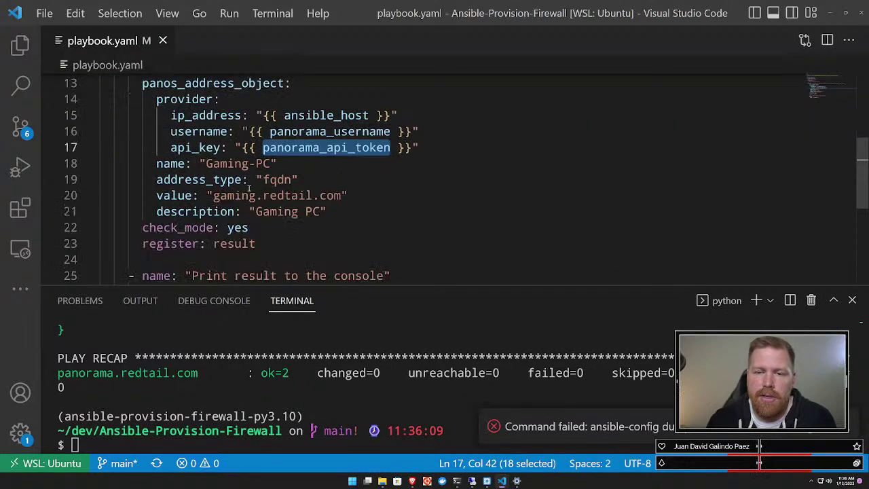
pyautogui.click(235, 164)
pyautogui.moveTo(206, 164); pyautogui.dragTo(271, 164)
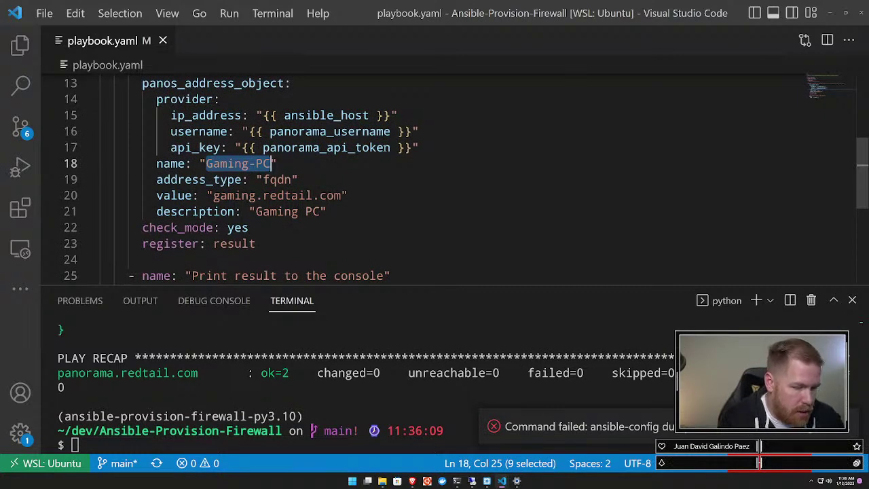
pyautogui.write('twitch')
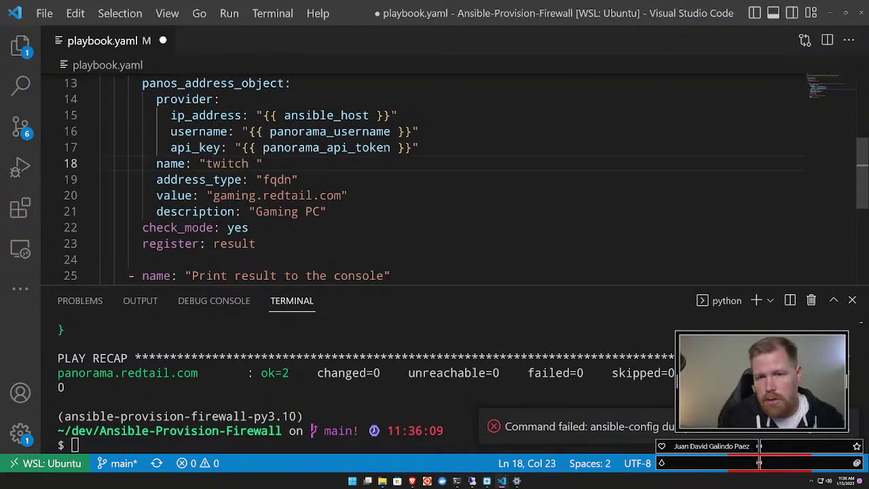
pyautogui.write(' livestream')
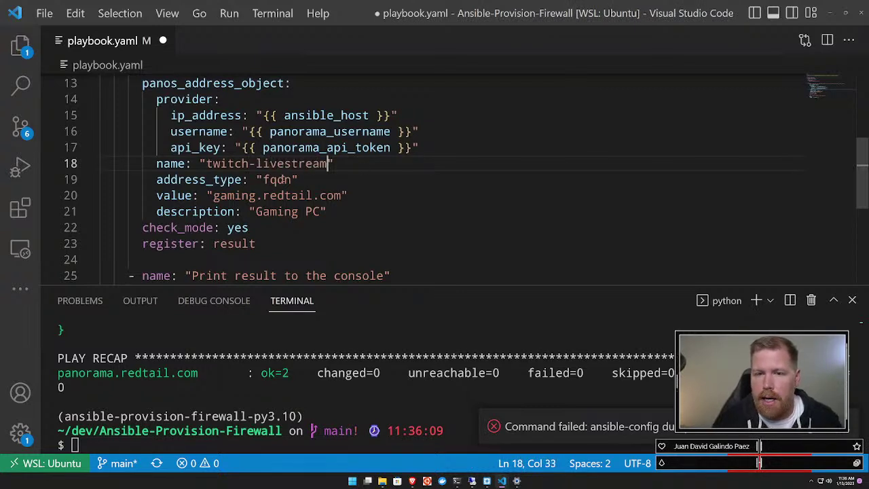
# Step: Change the address value to twitch.redtail.com and the description to 'livestream host'
pyautogui.doubleClick(237, 195)
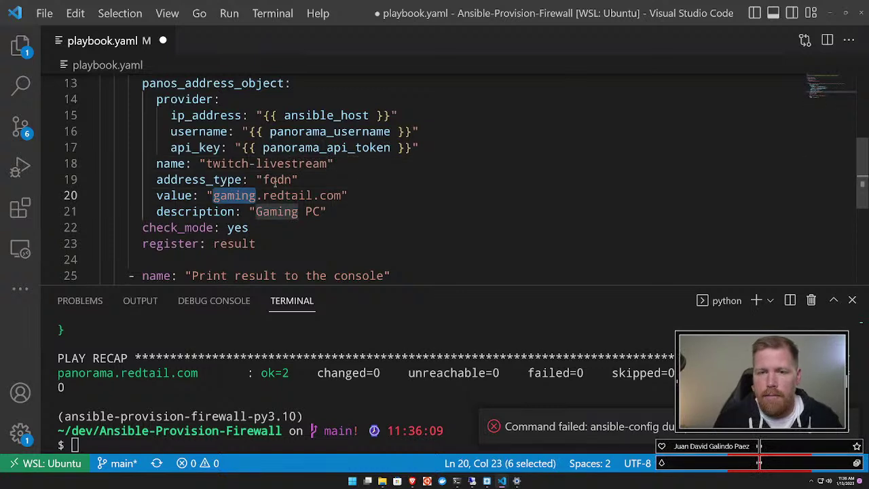
pyautogui.write('twitch')
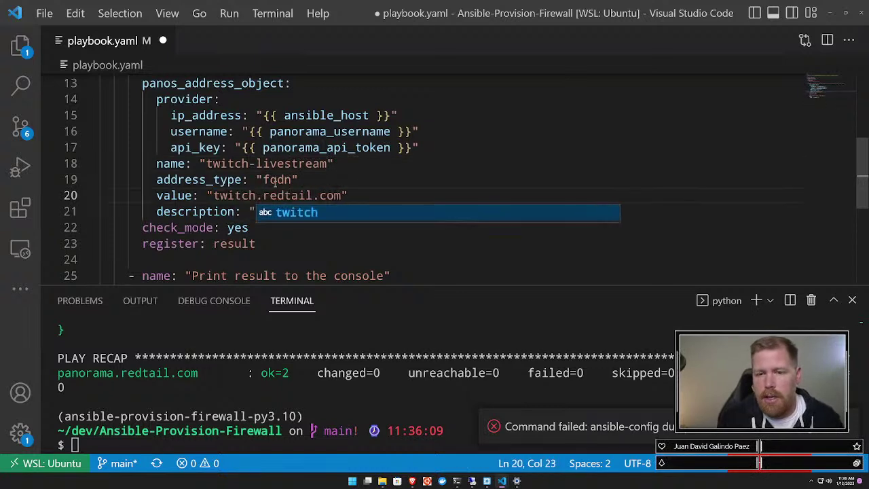
pyautogui.press('Escape')
pyautogui.press('Down')
pyautogui.hotkey('ctrl', 'Right')
pyautogui.hotkey('ctrl', 'Right')
pyautogui.hotkey('ctrl', 'shift', 'Left')
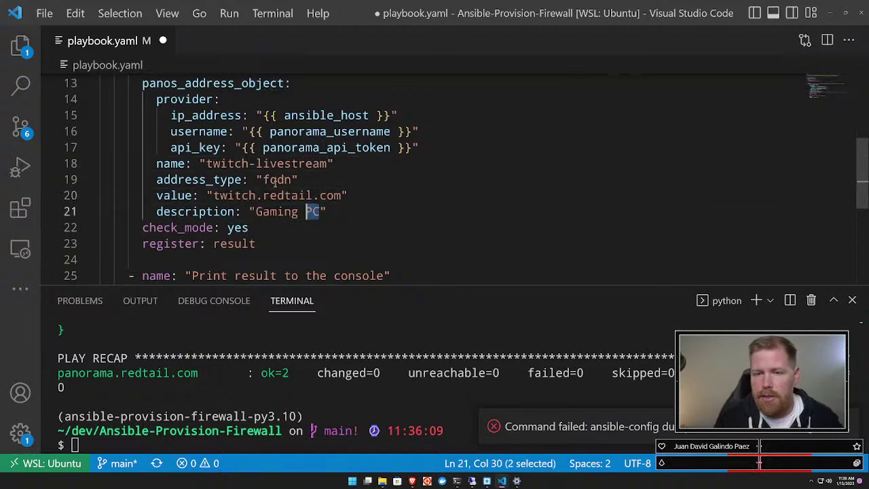
pyautogui.hotkey('shift', 'Left')
pyautogui.hotkey('shift', 'Left')
pyautogui.hotkey('shift', 'Left')
pyautogui.hotkey('shift', 'Left')
pyautogui.hotkey('shift', 'Left')
pyautogui.hotkey('shift', 'Left')
pyautogui.hotkey('shift', 'Left')
pyautogui.write('l')
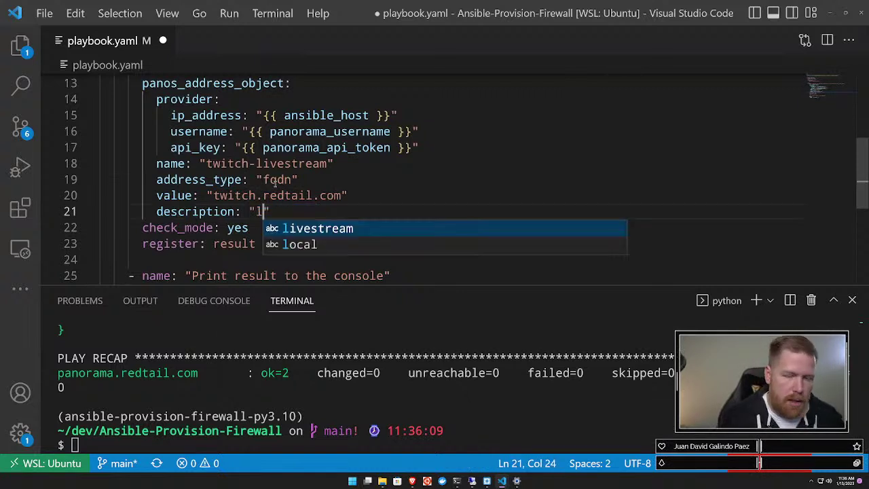
pyautogui.write('ivestream ')
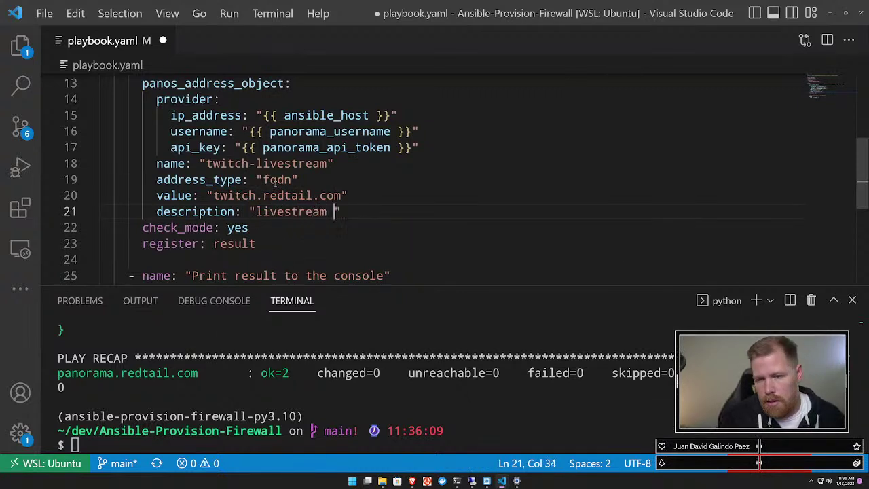
pyautogui.write('host')
# Step: Save playbook.yaml, clear the terminal and rerun ansible-playbook playbook.yaml
pyautogui.hotkey('ctrl', 's')
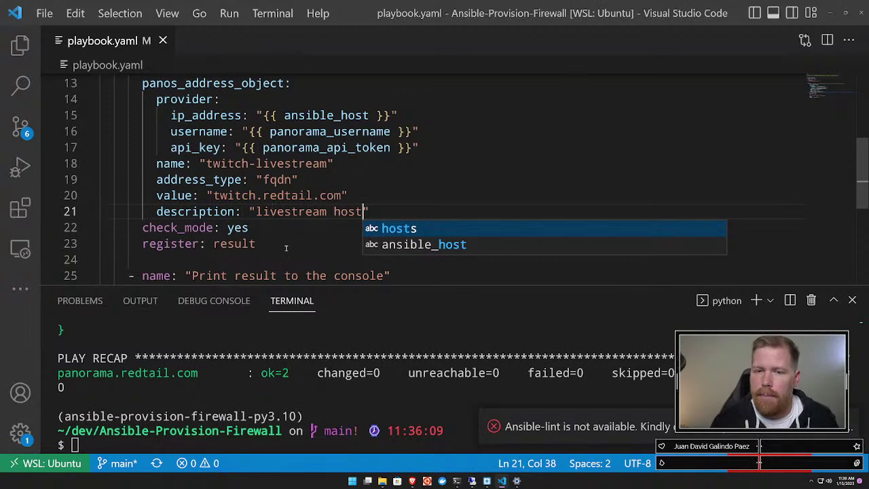
pyautogui.click(285, 248)
pyautogui.write('clear')
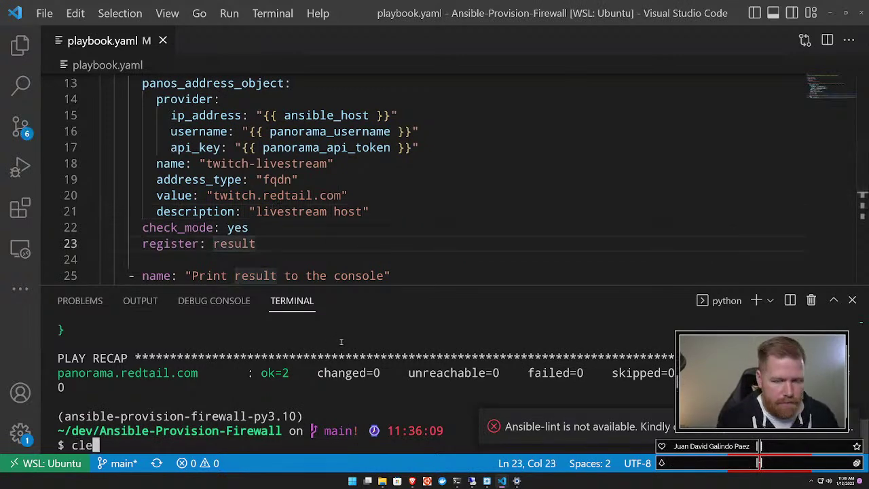
pyautogui.press('Return')
pyautogui.press('Up')
pyautogui.press('Up')
pyautogui.press('Return')
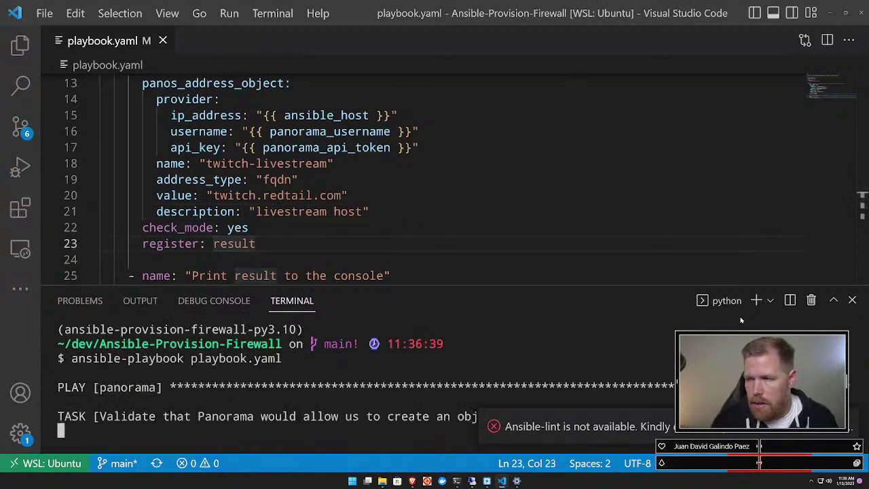
# Step: Check the maximized terminal output for the changed result on panorama.redtail.com, then switch to Brave
pyautogui.click(833, 300)
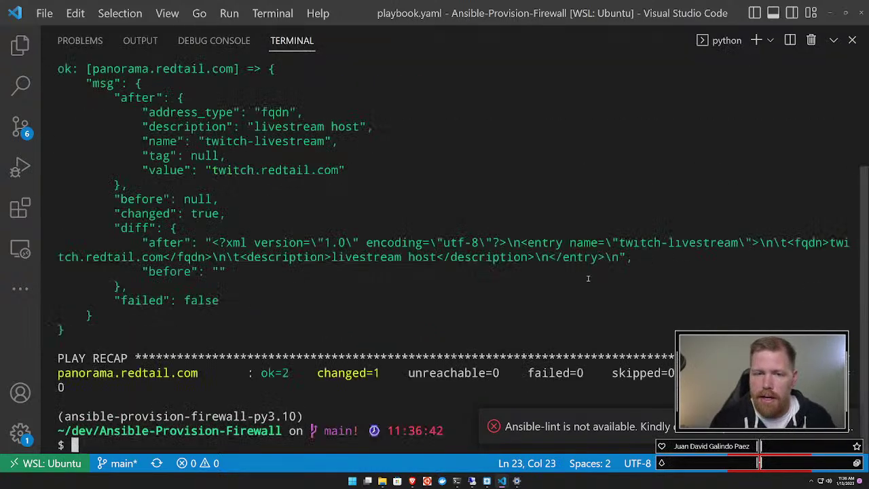
pyautogui.scroll(3, 456, 273)
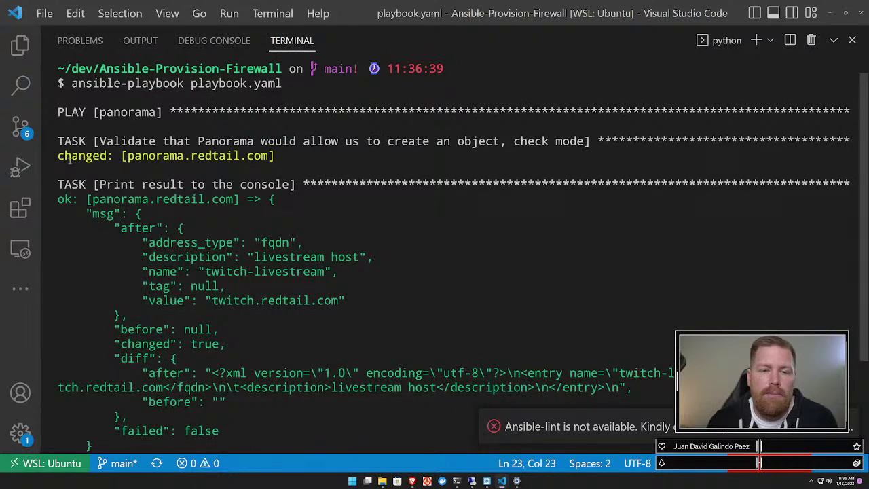
pyautogui.moveTo(58, 155); pyautogui.dragTo(282, 156)
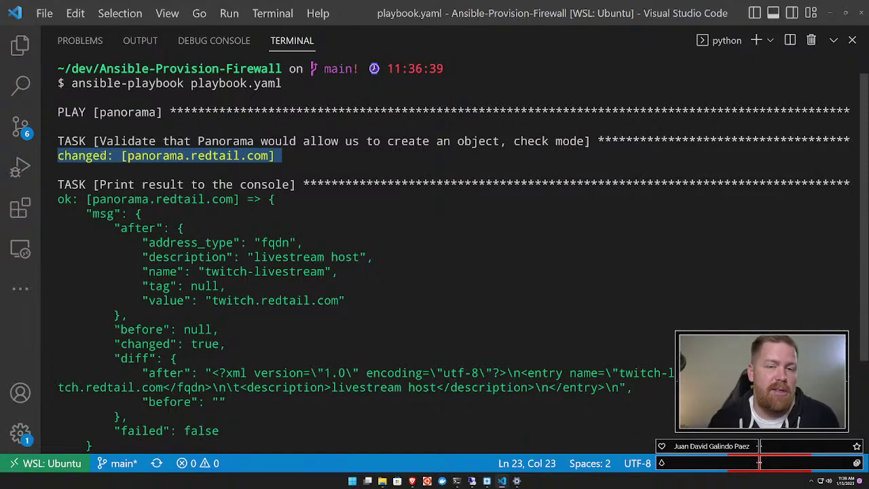
pyautogui.click(833, 40)
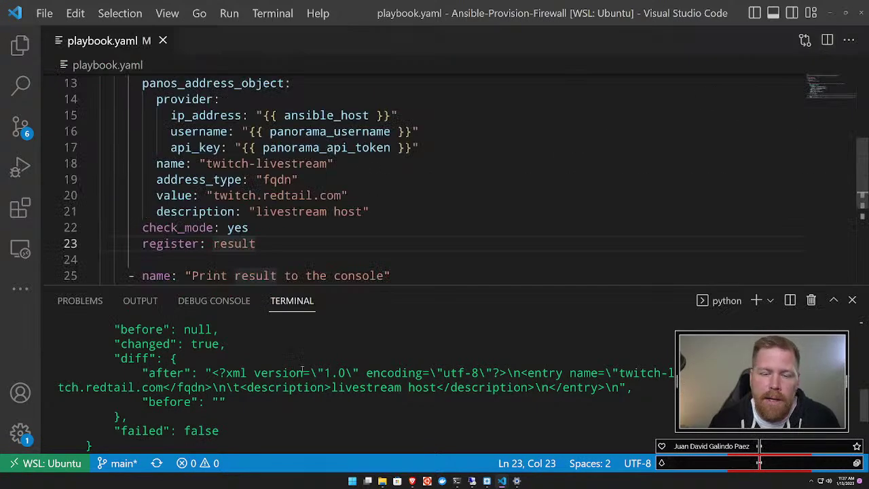
pyautogui.click(412, 480)
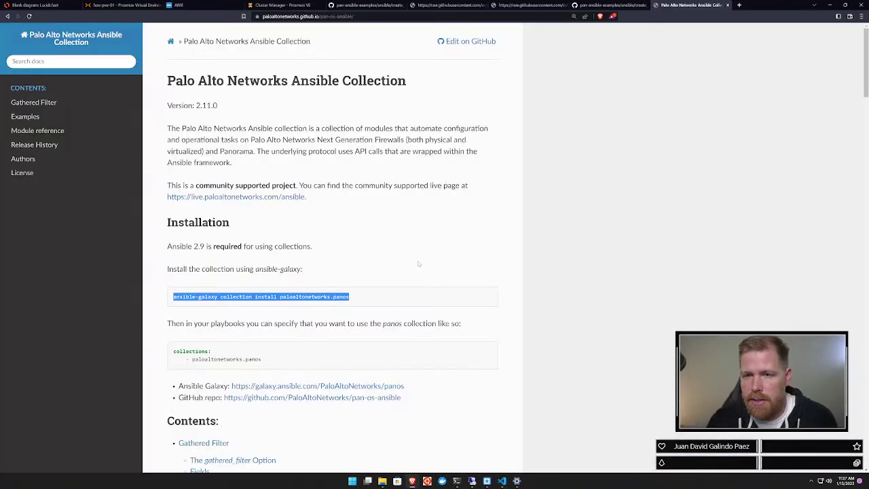
pyautogui.click(382, 188)
pyautogui.hotkey('ctrl', 't')
pyautogui.write('pan')
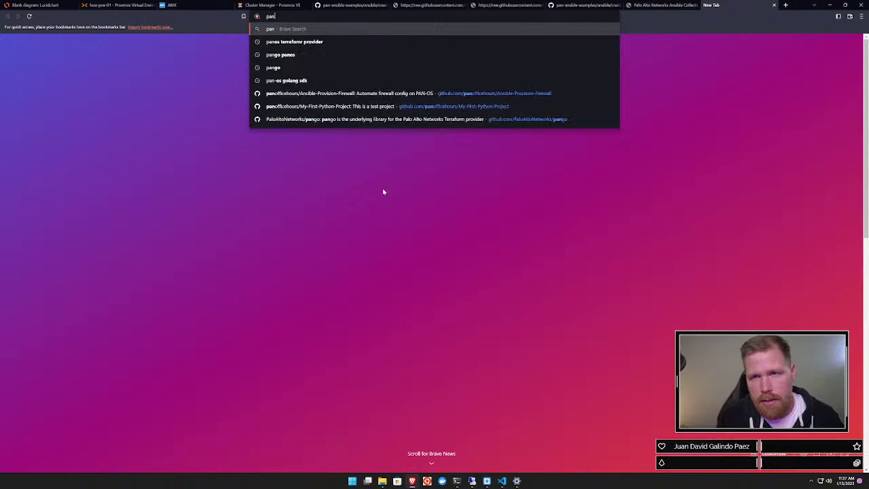
pyautogui.write('orama/')
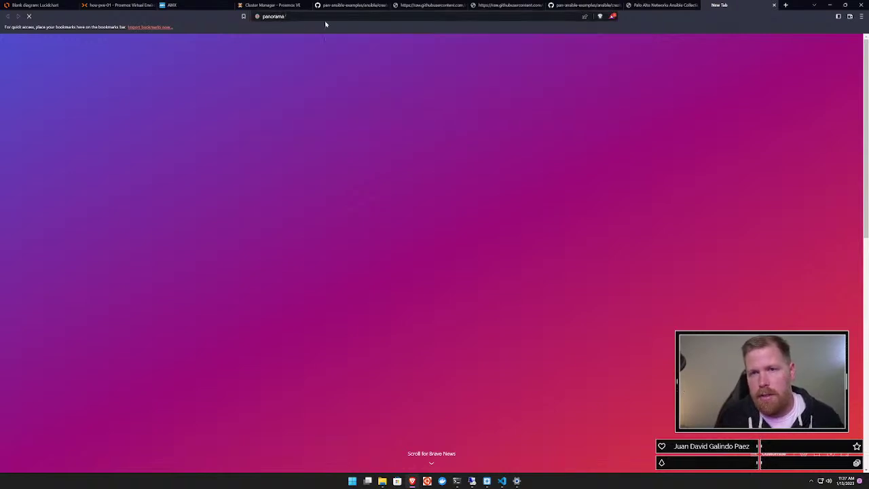
pyautogui.click(292, 17)
pyautogui.press('Home')
pyautogui.write('ht')
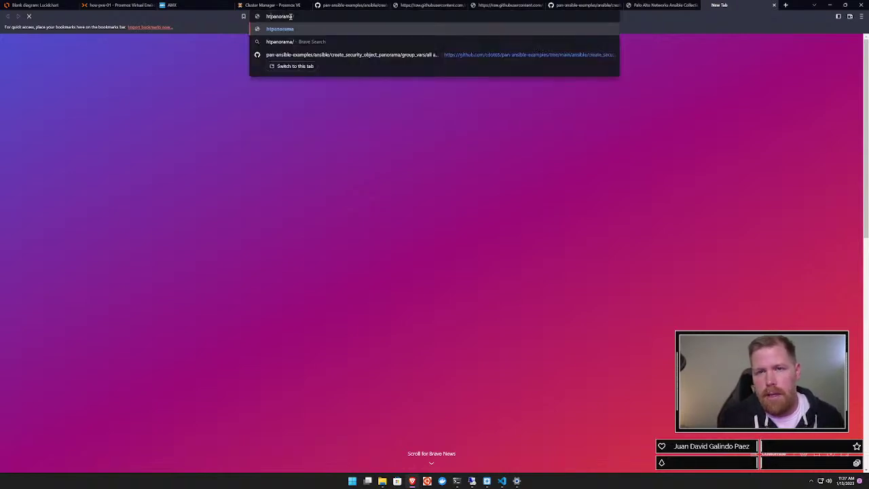
pyautogui.write('tps://panorama')
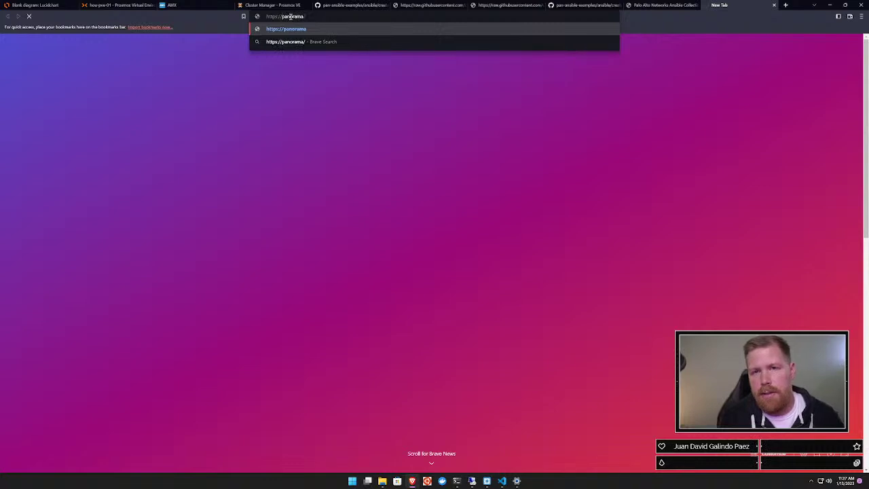
pyautogui.write('.redt')
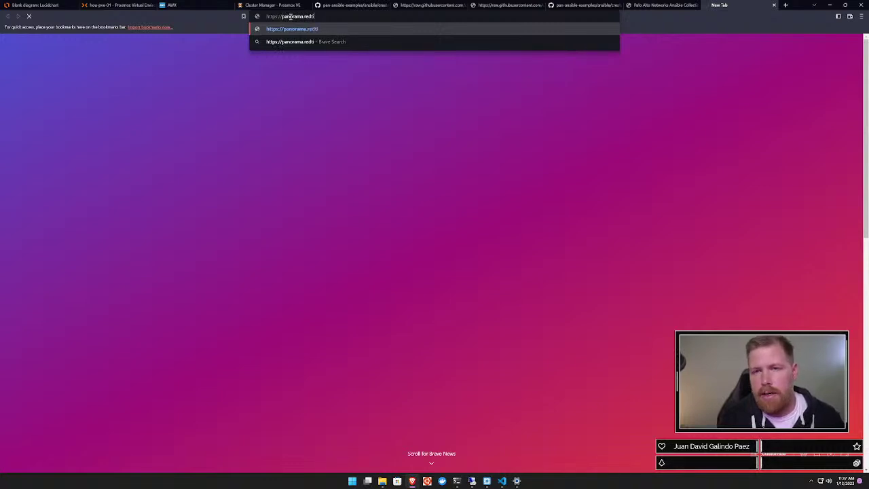
pyautogui.write('ail.com')
pyautogui.press('Return')
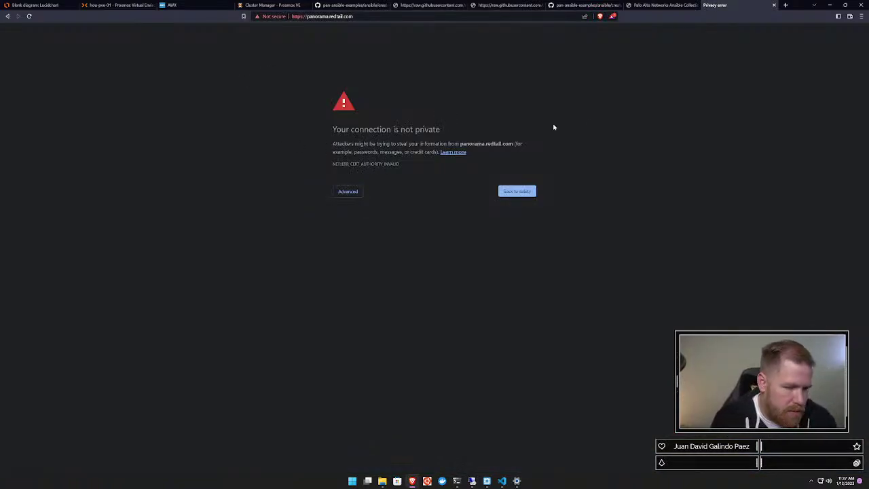
# Step: Bypass the certificate warning and log in with the administrator username and password
pyautogui.click(359, 190)
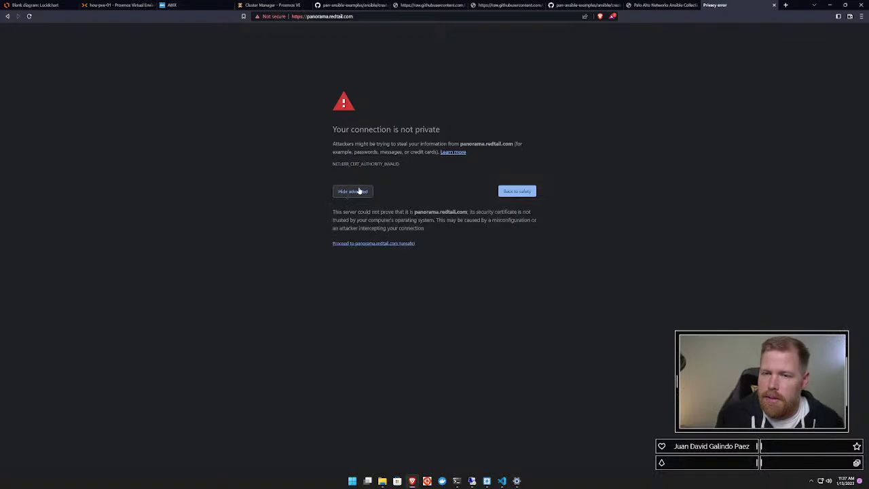
pyautogui.click(366, 243)
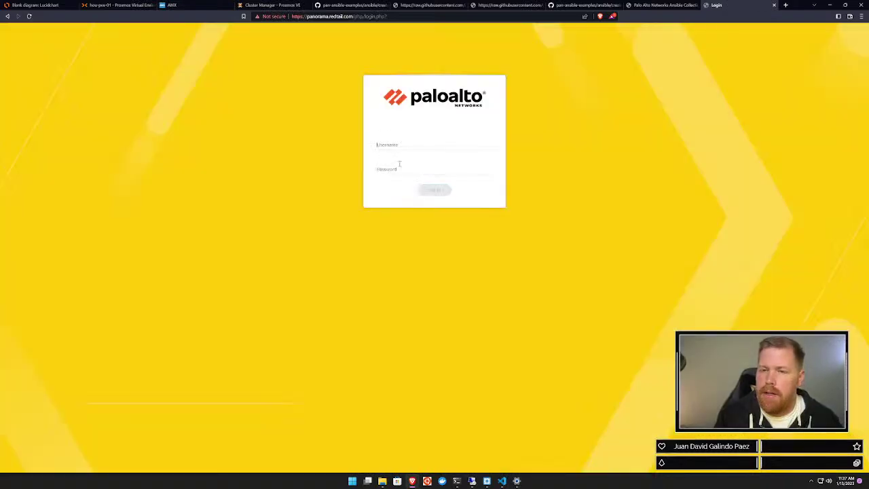
pyautogui.write('panoffid')
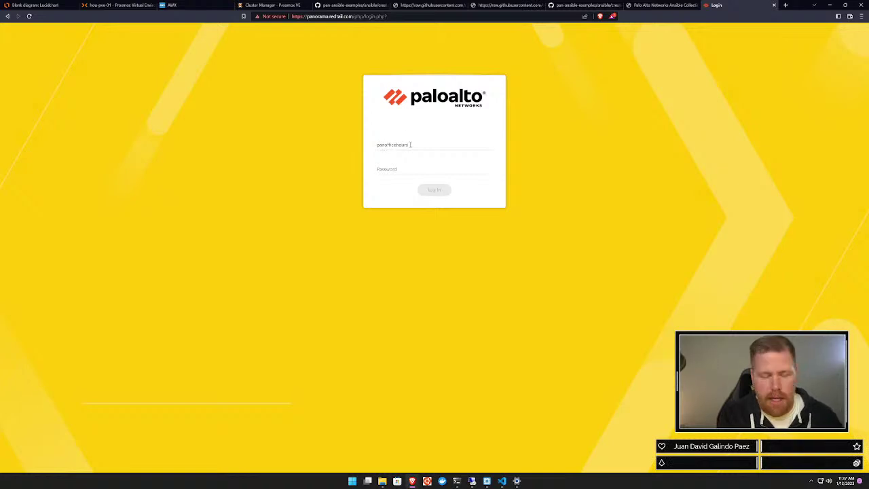
pyautogui.press('Tab')
pyautogui.write('****')
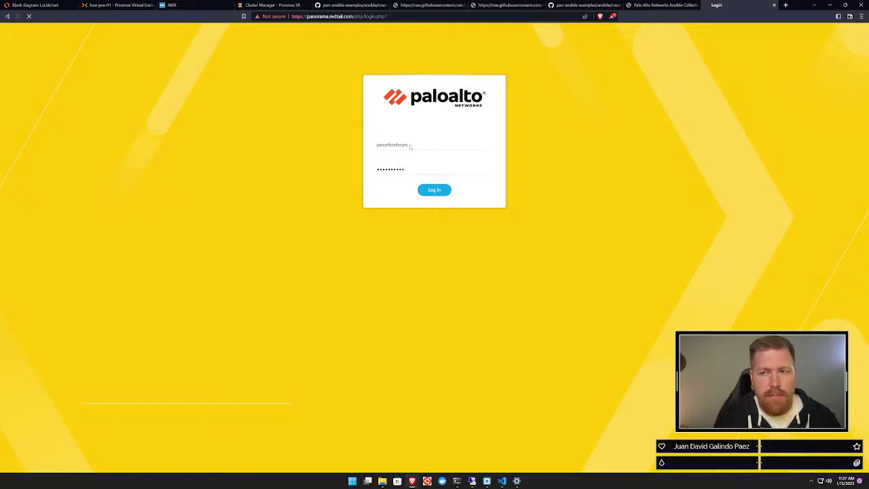
pyautogui.click(428, 190)
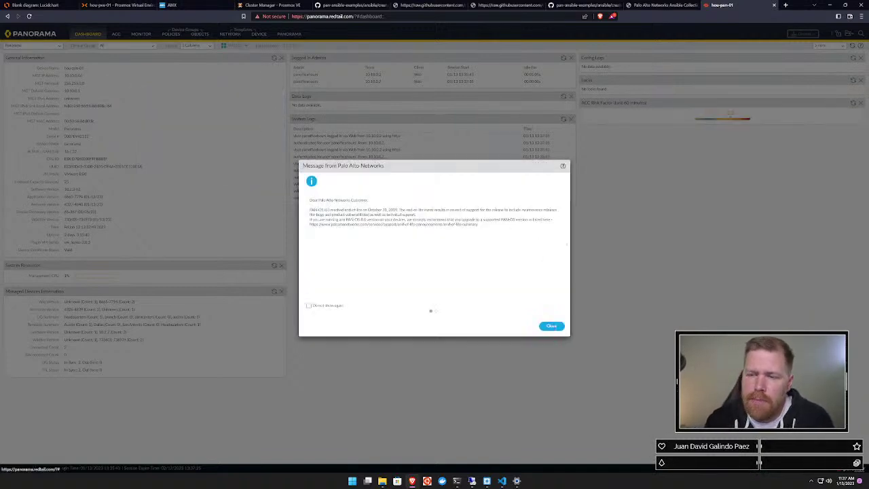
# Step: Dismiss the notice, zoom in, view Objects > Addresses without twitch-livestream, then return to the editor
pyautogui.click(551, 326)
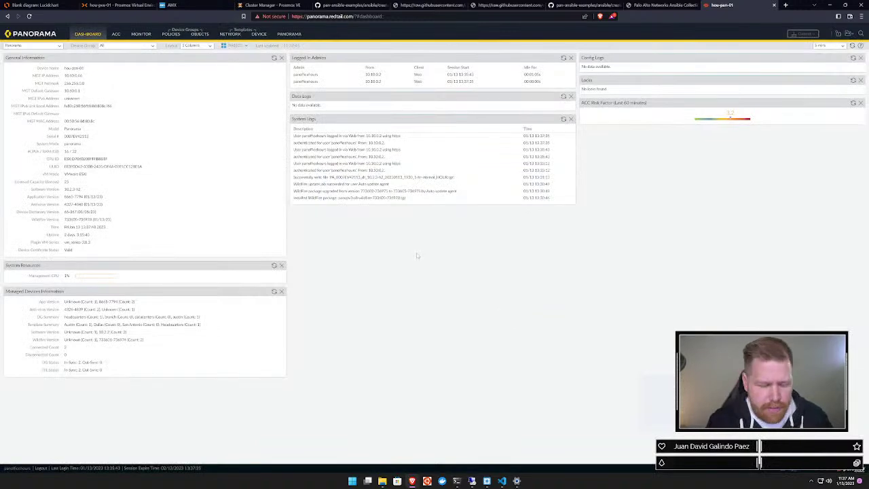
pyautogui.hotkey('ctrl', '+')
pyautogui.hotkey('ctrl', '+')
pyautogui.hotkey('ctrl', '+')
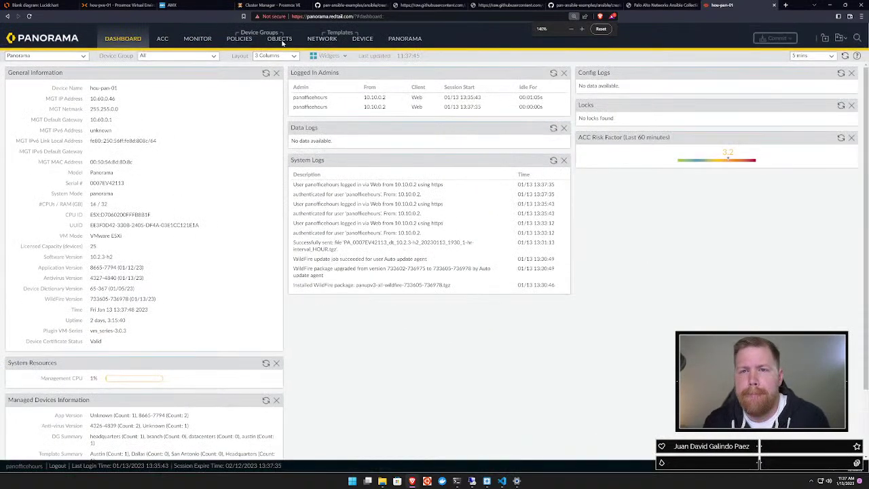
pyautogui.click(278, 39)
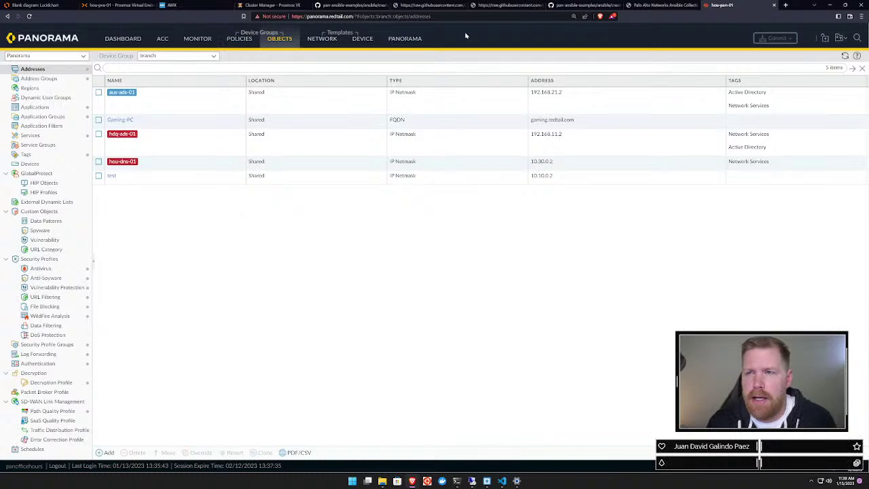
pyautogui.moveTo(502, 480)
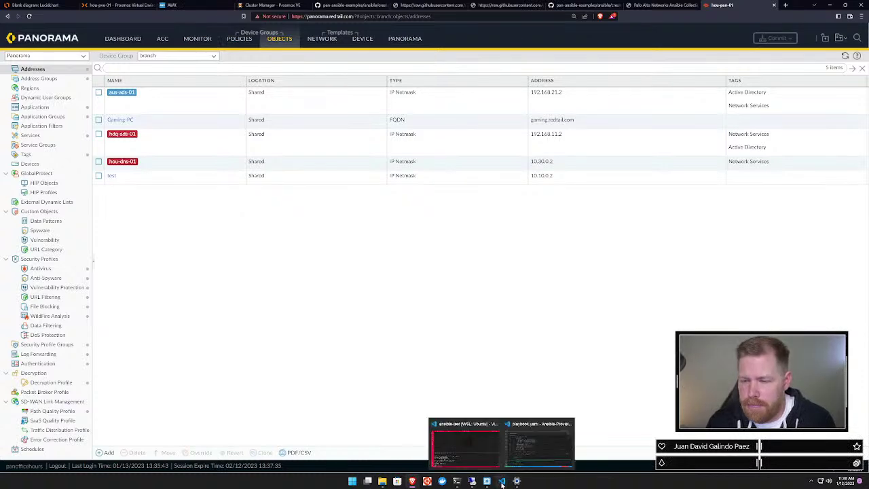
pyautogui.click(532, 444)
# Step: Comment out the check_mode line in playbook.yaml
pyautogui.tripleClick(252, 228)
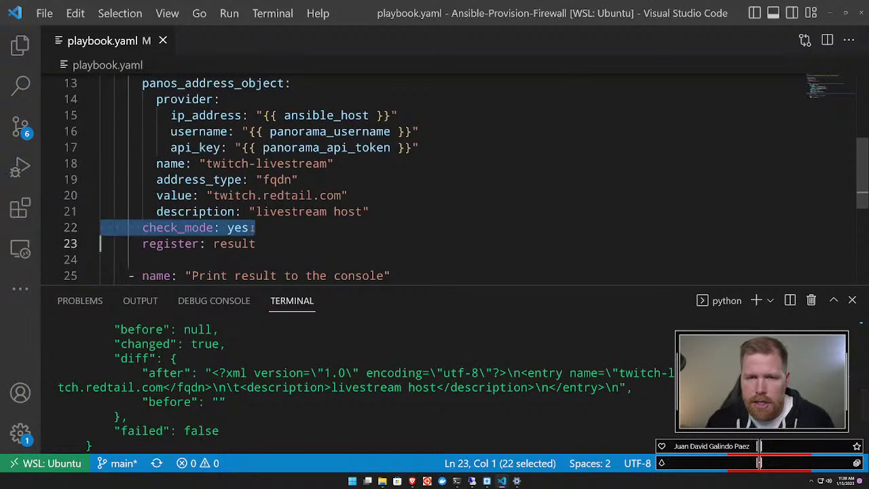
pyautogui.hotkey('ctrl', '/')
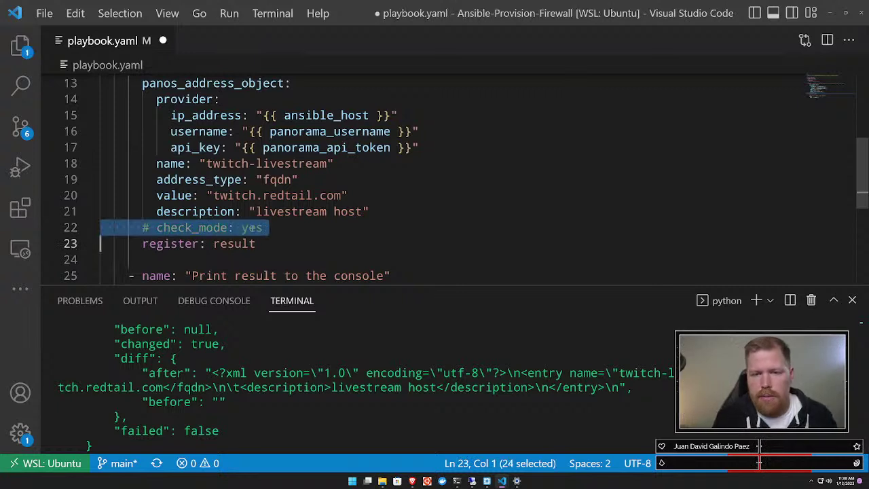
pyautogui.click(257, 244)
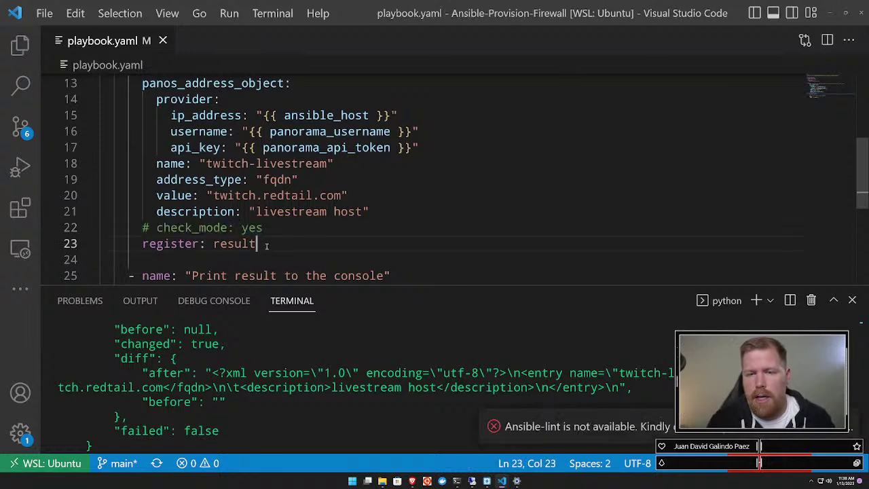
# Step: Rerun the playbook for real against Panorama and bring the browser forward
pyautogui.click(337, 401)
pyautogui.press('Up')
pyautogui.press('Return')
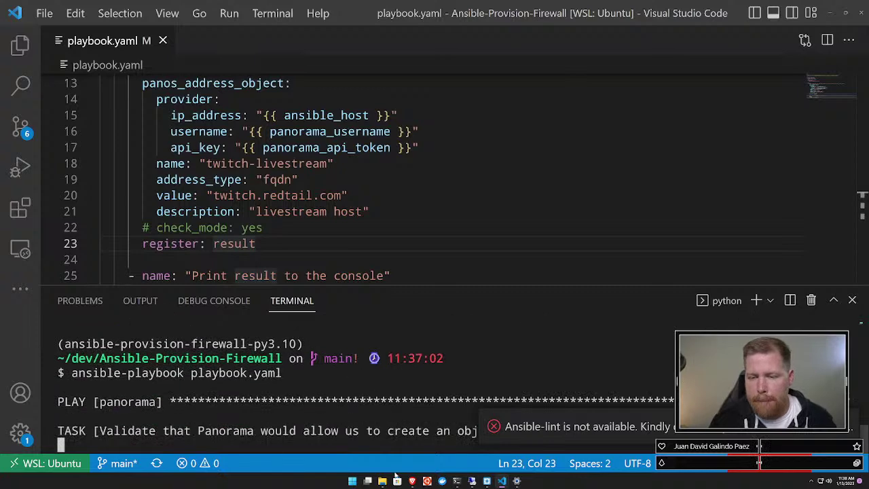
pyautogui.click(412, 481)
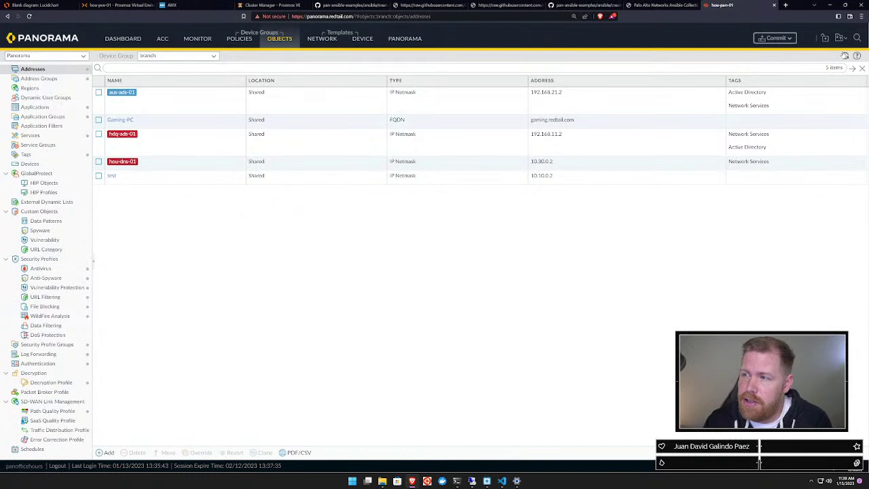
# Step: Refresh Addresses to see twitch-livestream, revert the pending configuration changes, and minimize Brave
pyautogui.click(844, 56)
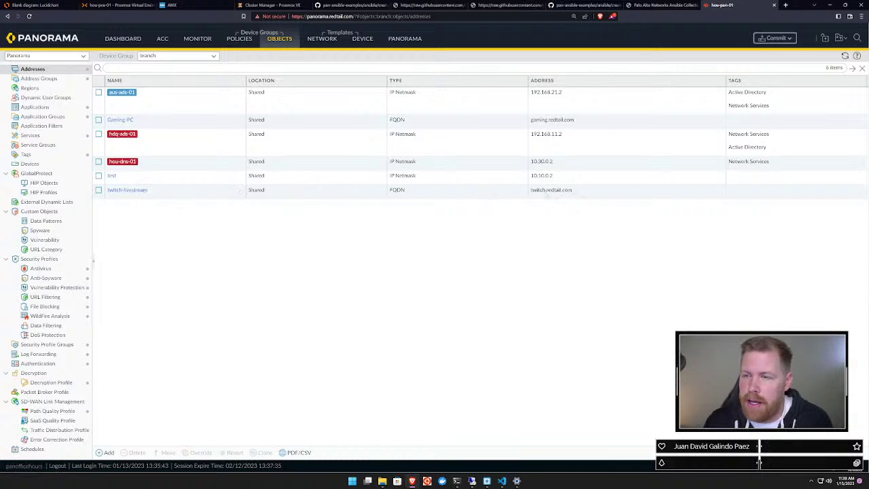
pyautogui.click(844, 39)
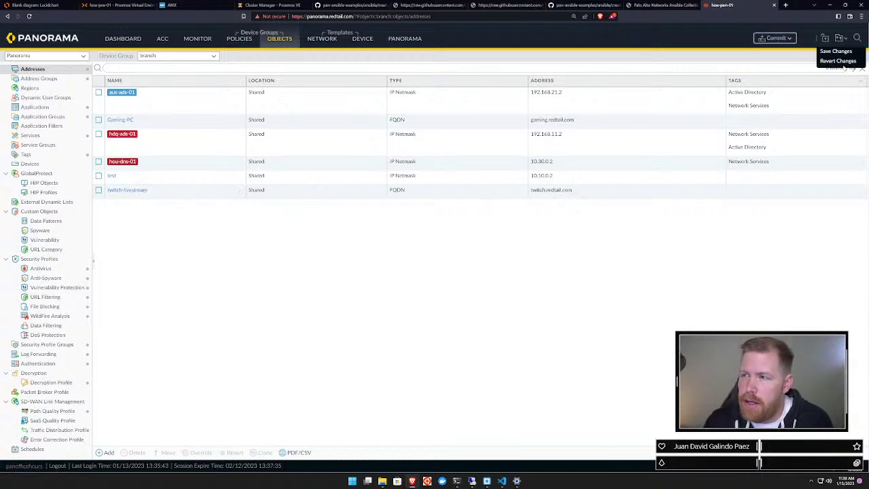
pyautogui.click(837, 60)
pyautogui.click(572, 364)
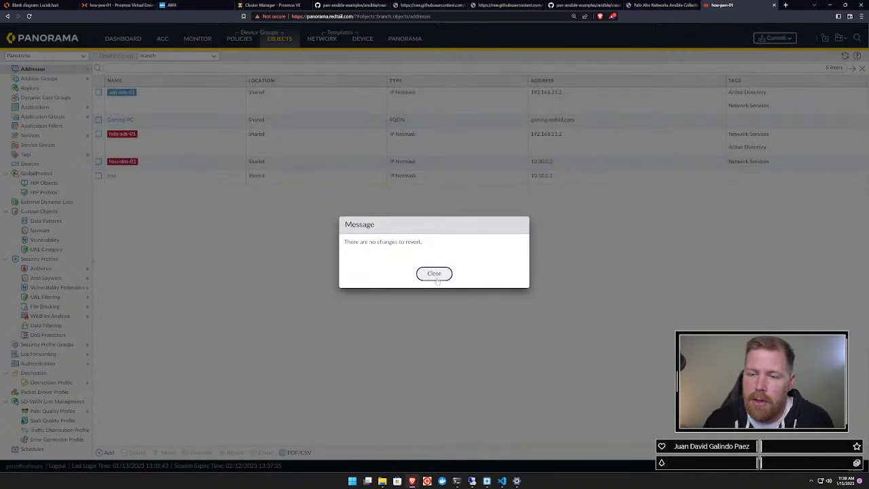
pyautogui.click(433, 273)
pyautogui.click(828, 6)
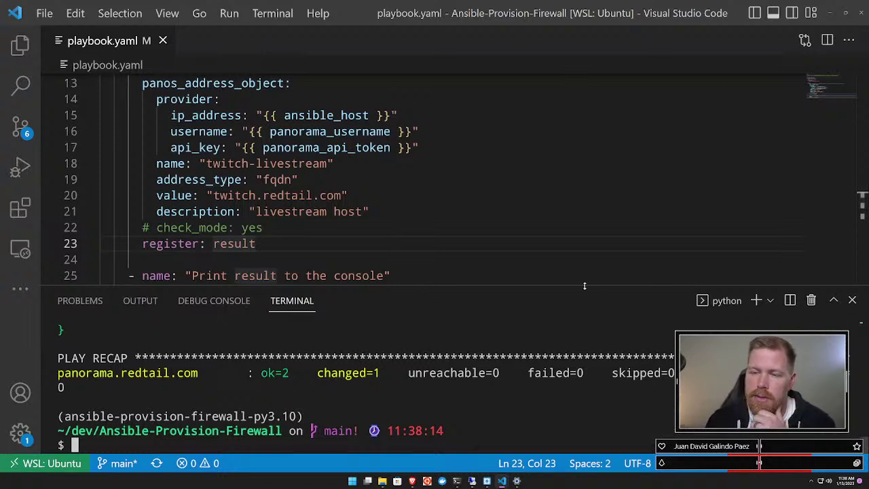
# Step: Close the terminal and open group_vars/panorama/auth.yaml from the Explorer
pyautogui.moveTo(583, 285); pyautogui.dragTo(582, 318)
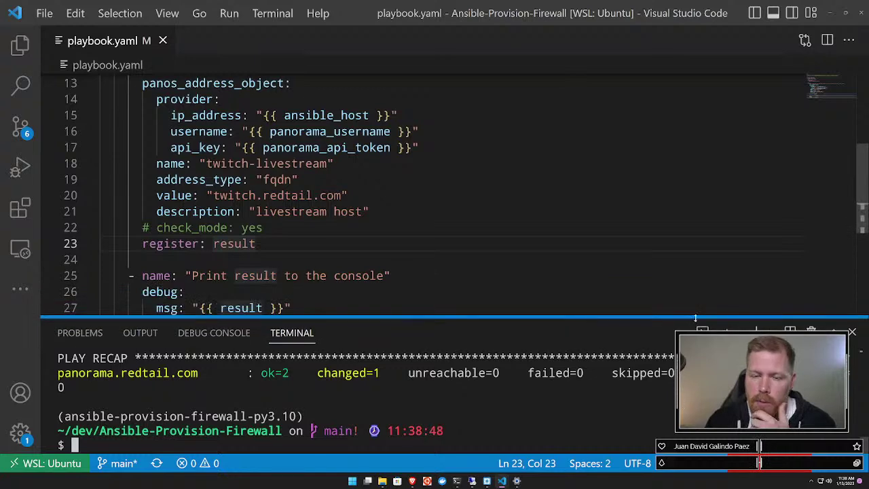
pyautogui.click(851, 332)
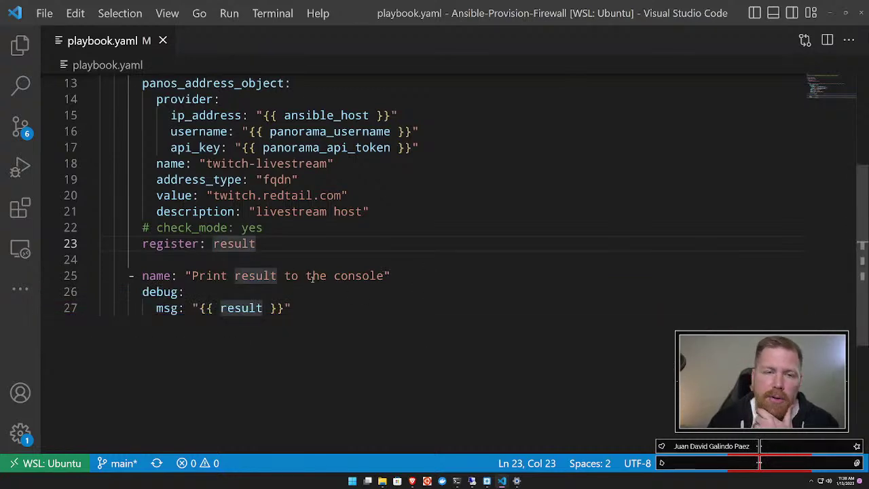
pyautogui.scroll(2, 312, 279)
pyautogui.click(20, 44)
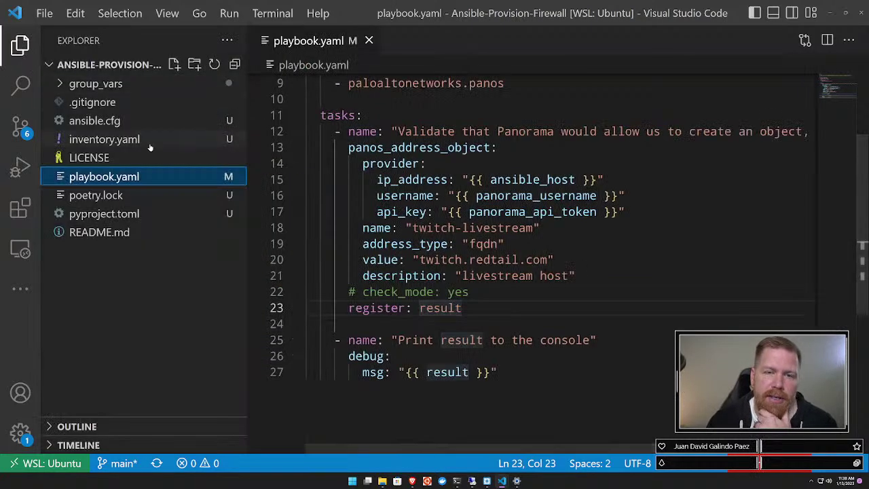
pyautogui.click(109, 83)
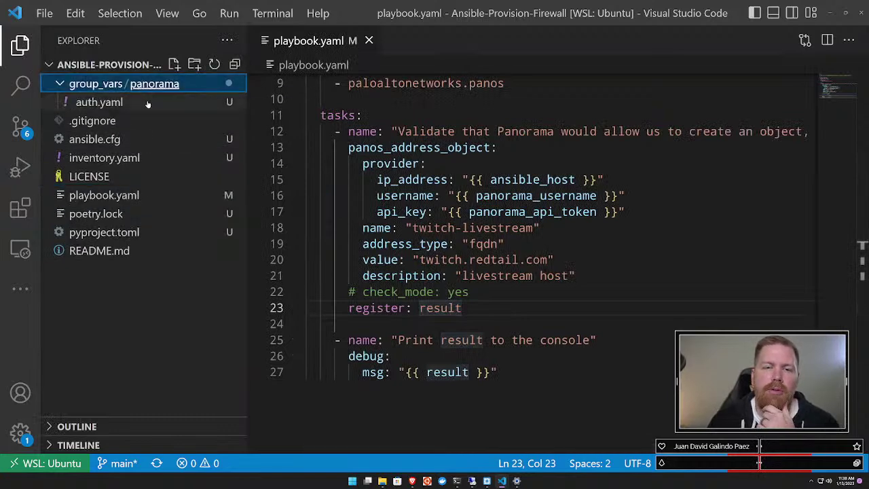
pyautogui.click(147, 103)
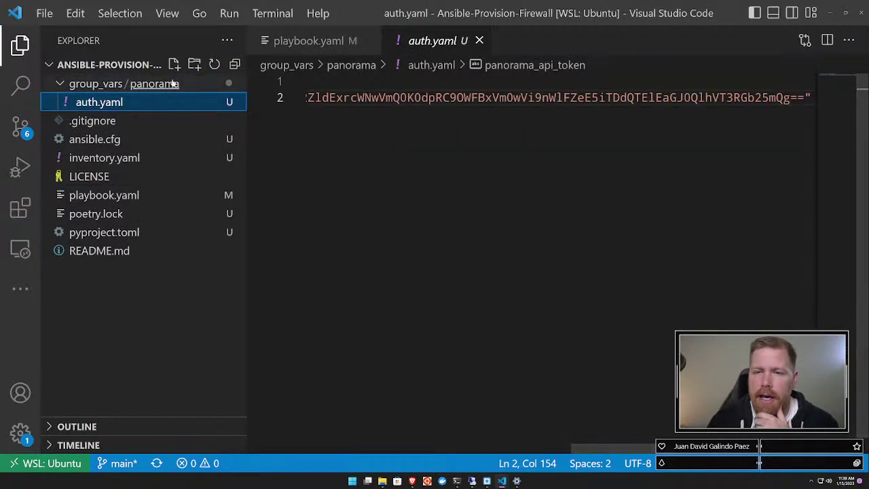
# Step: Select the API token value on line 2 of auth.yaml, then switch to the browser
pyautogui.click(20, 45)
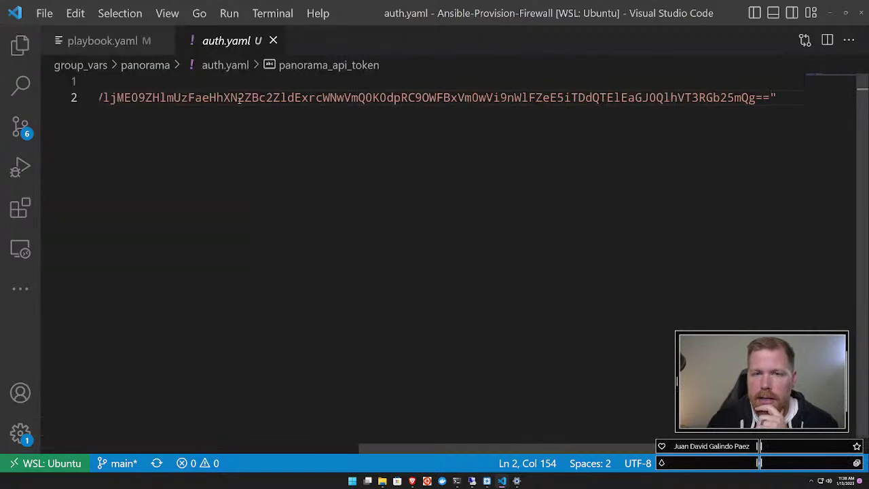
pyautogui.click(237, 80)
pyautogui.press('Down')
pyautogui.press('Home')
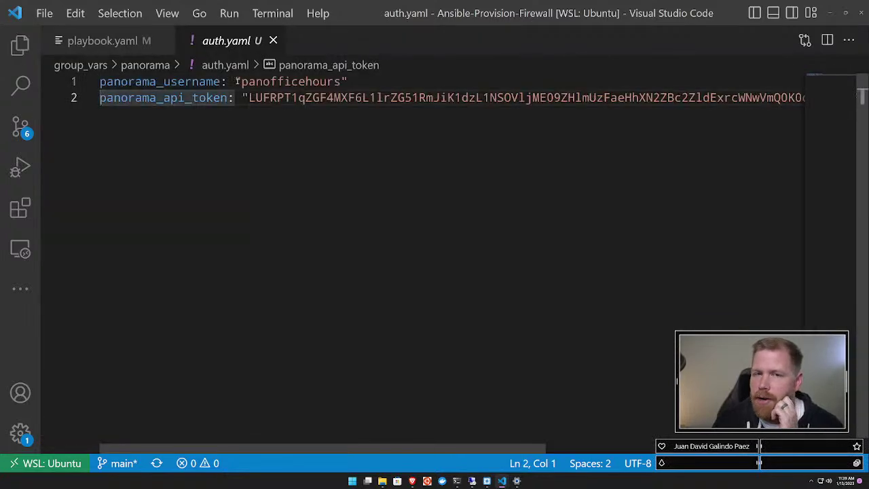
pyautogui.doubleClick(264, 82)
pyautogui.doubleClick(264, 98)
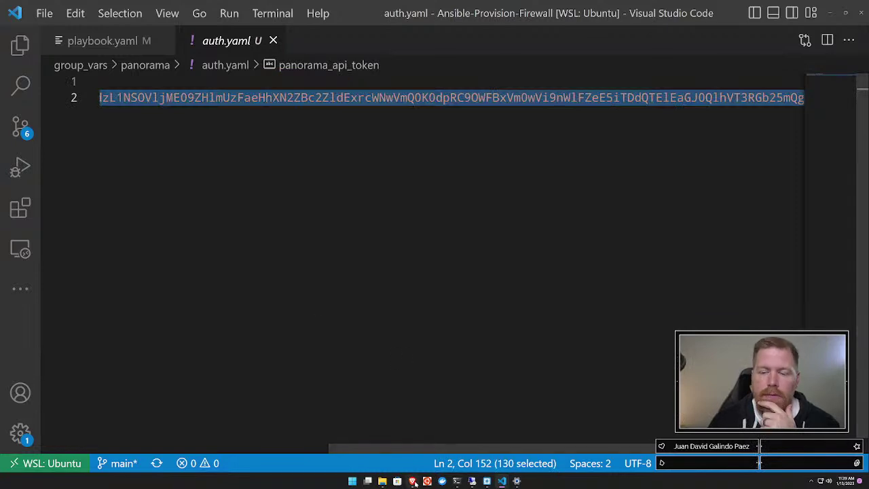
pyautogui.moveTo(413, 483)
pyautogui.click(412, 447)
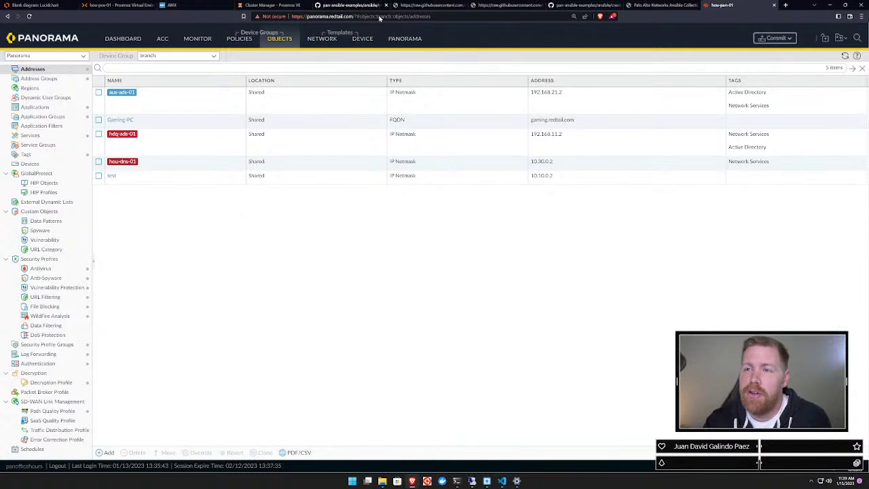
# Step: Go back from the pan-ansible-examples tab to the Ansible-Provision-Firewall repo, reload it, and minimize Brave
pyautogui.click(347, 5)
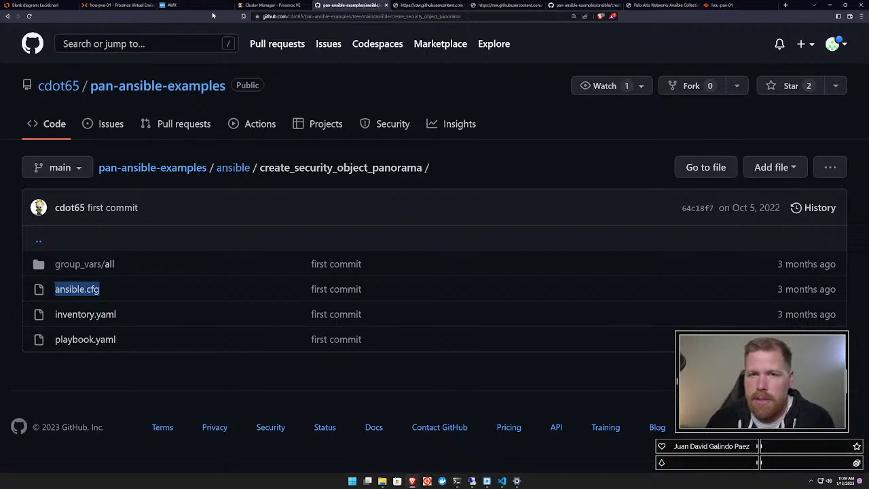
pyautogui.hotkey('alt', 'Left')
pyautogui.hotkey('alt', 'Left')
pyautogui.hotkey('alt', 'Left')
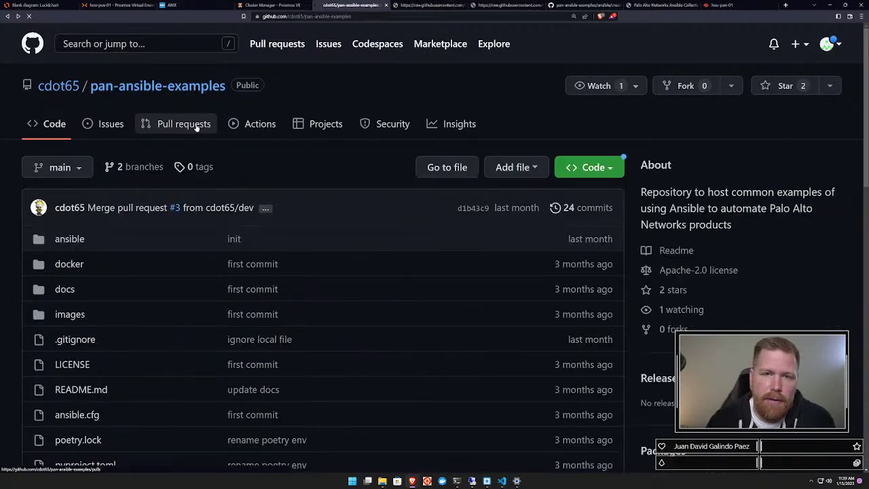
pyautogui.hotkey('alt', 'Left')
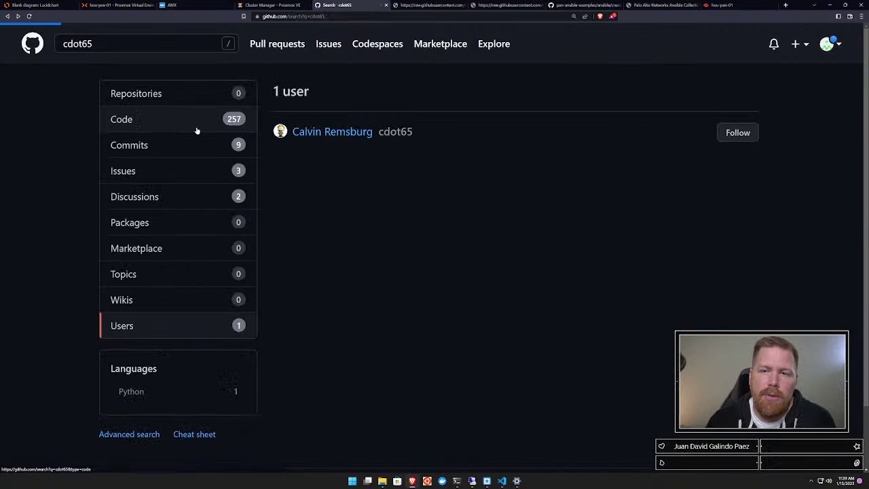
pyautogui.hotkey('alt', 'Left')
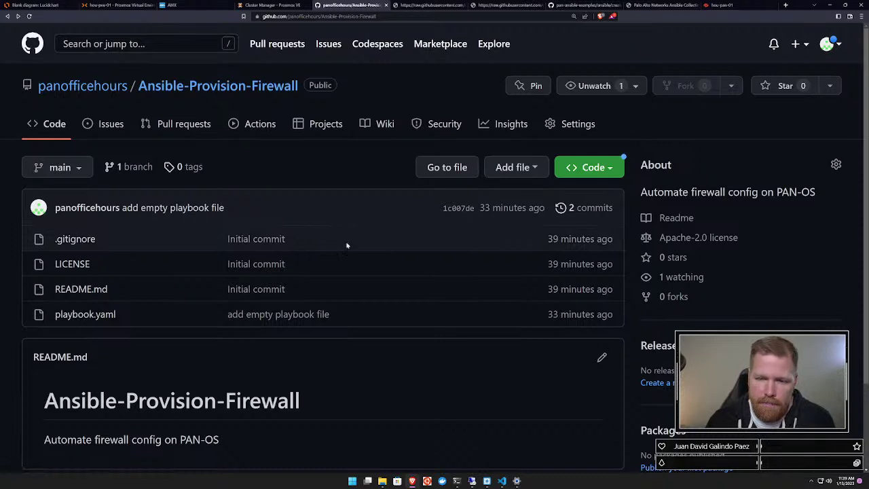
pyautogui.click(29, 15)
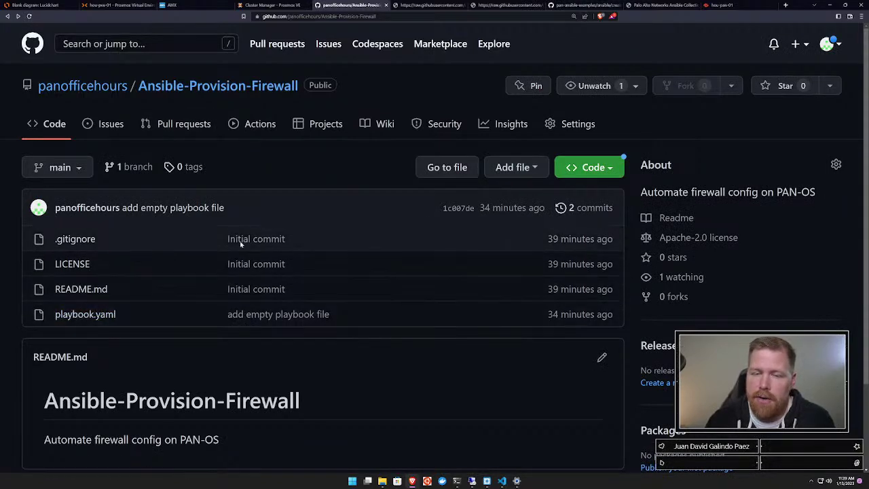
pyautogui.click(831, 10)
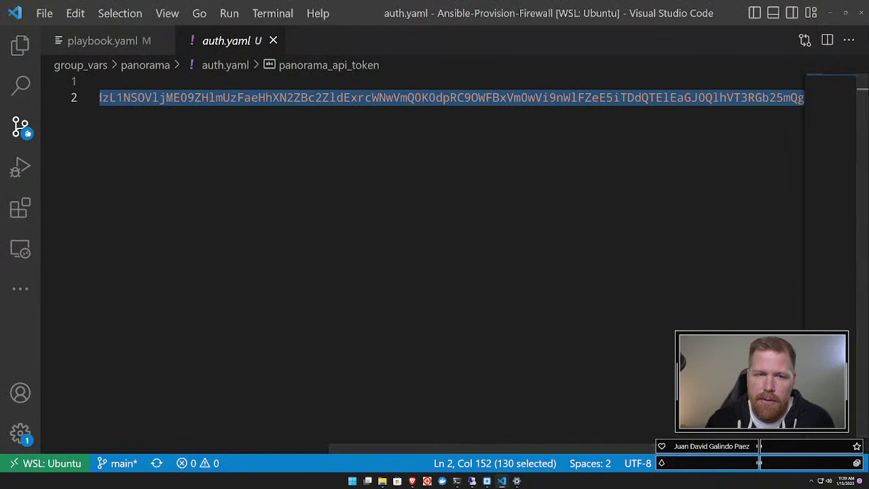
# Step: Paste the new API token over the old value in auth.yaml
pyautogui.hotkey('ctrl', 'v')
pyautogui.click(209, 85)
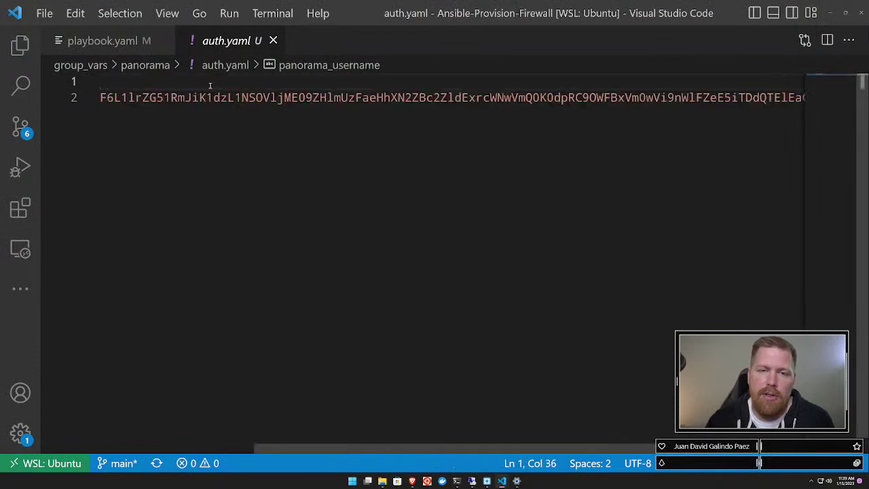
pyautogui.press('Down')
pyautogui.press('End')
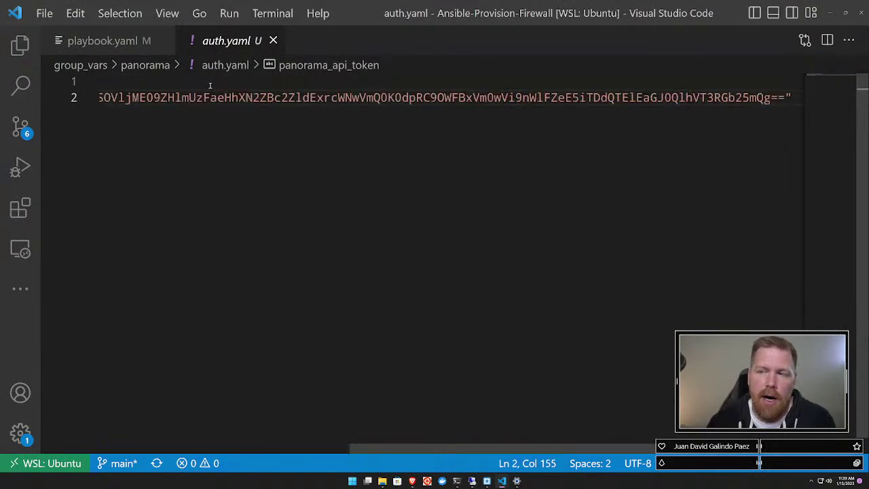
# Step: Open the terminal, make it taller, and clear it to a fresh prompt
pyautogui.hotkey('ctrl', '`')
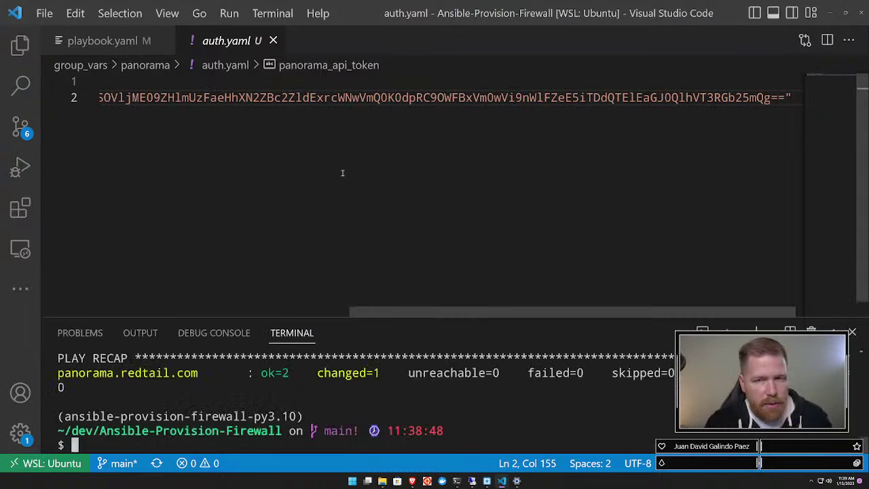
pyautogui.moveTo(347, 316); pyautogui.dragTo(380, 167)
pyautogui.write('clear')
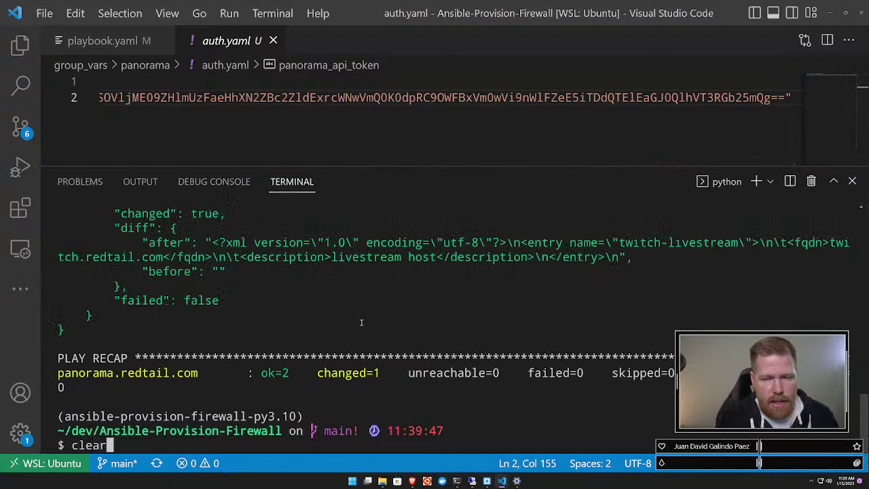
pyautogui.press('Return')
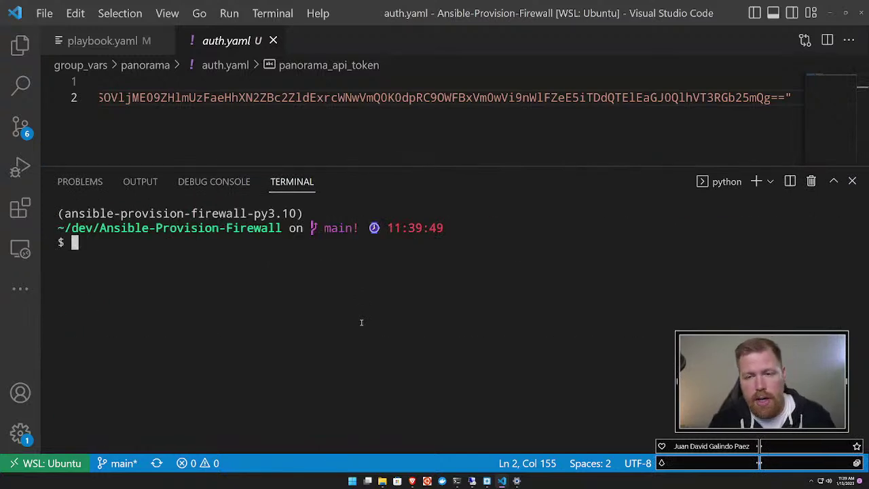
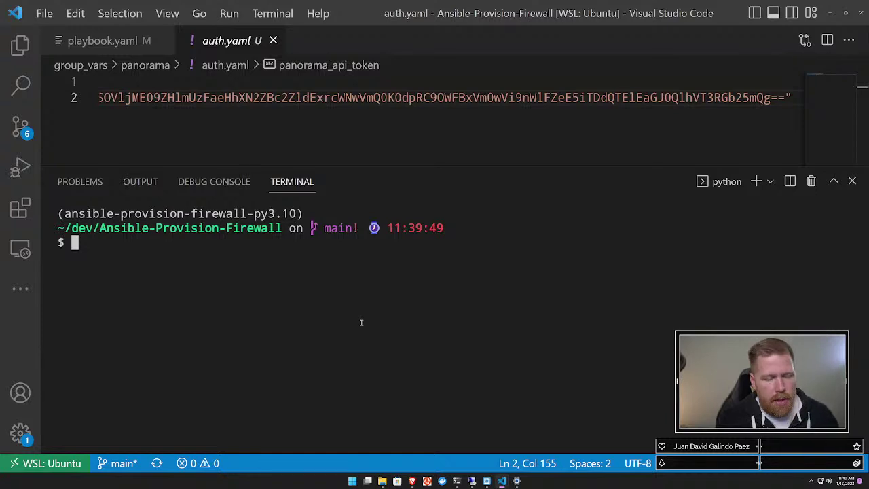
# Step: Run ansible-vault encrypt on group_vars/panorama/auth.yaml and set a new vault password
pyautogui.write('ansivble')
pyautogui.press('BackSpace')
pyautogui.press('BackSpace')
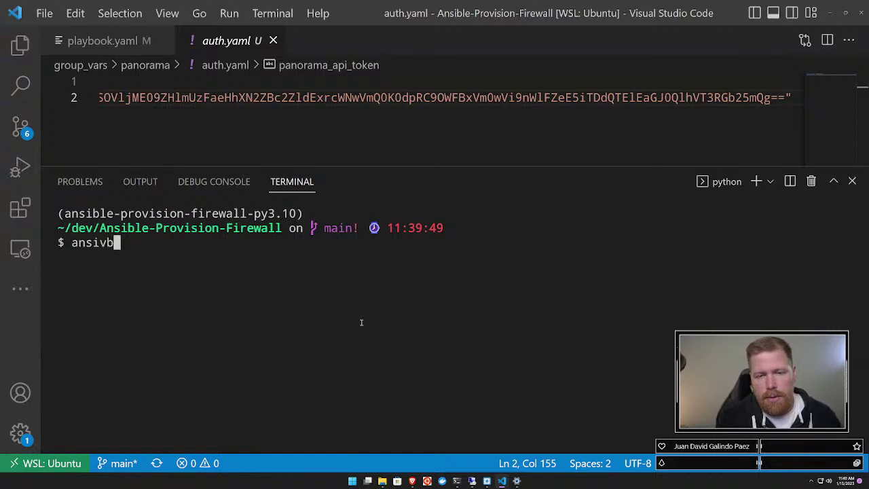
pyautogui.write('l')
pyautogui.press('BackSpace')
pyautogui.press('BackSpace')
pyautogui.press('BackSpace')
pyautogui.write('ble-va')
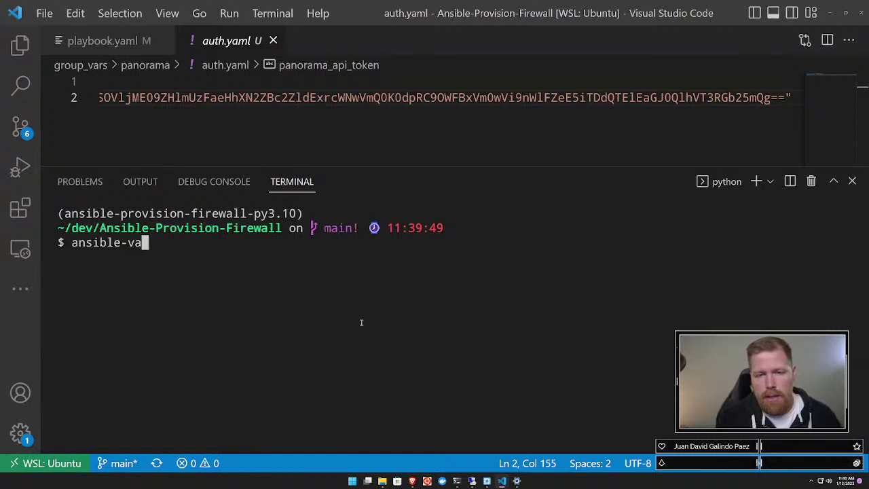
pyautogui.write('ult encrypt')
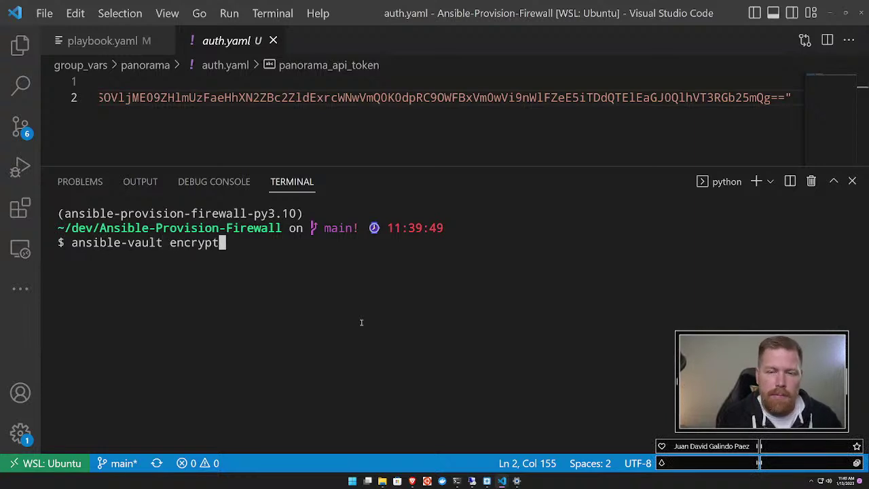
pyautogui.write(' group_vars')
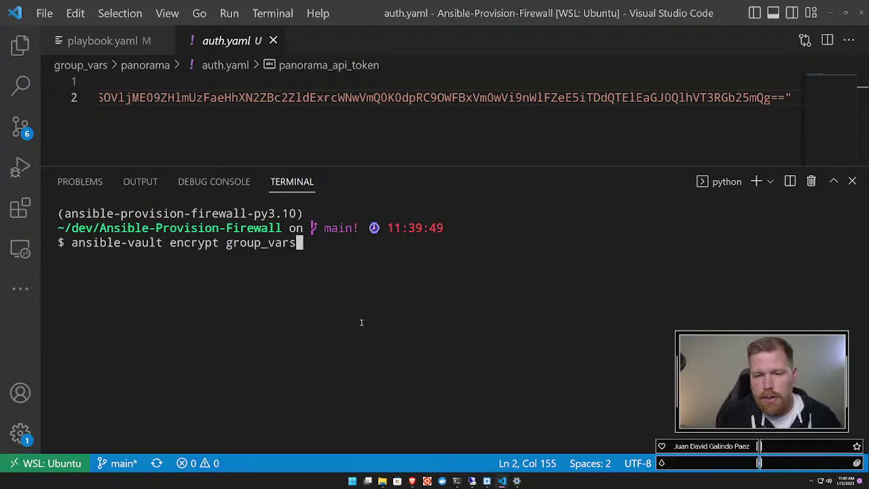
pyautogui.write('/pa')
pyautogui.press('Tab')
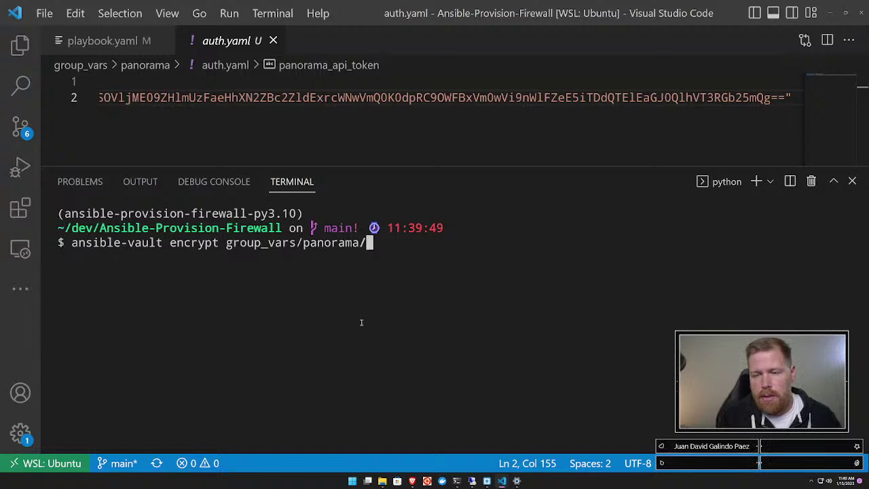
pyautogui.write('a')
pyautogui.press('Tab')
pyautogui.press('Return')
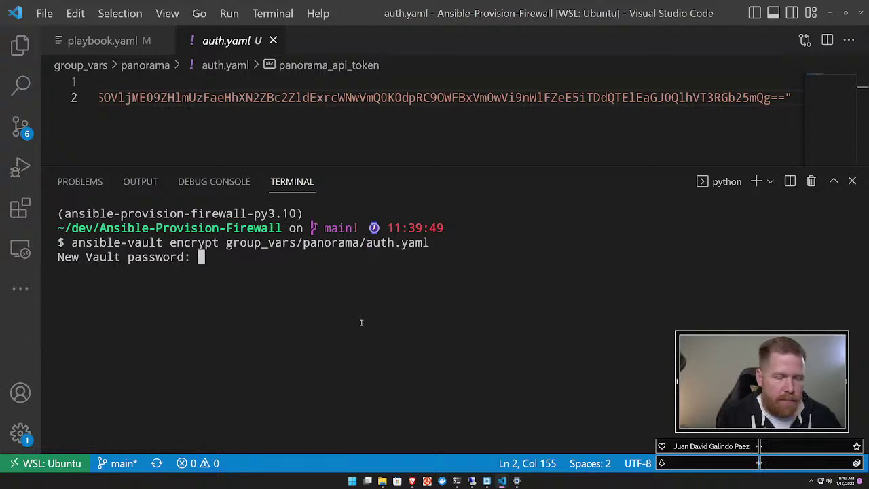
pyautogui.press('Return')
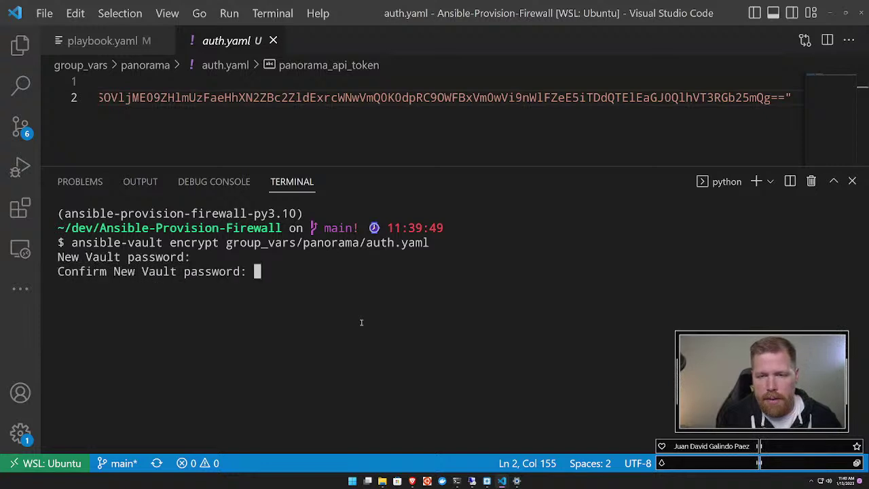
pyautogui.press('Return')
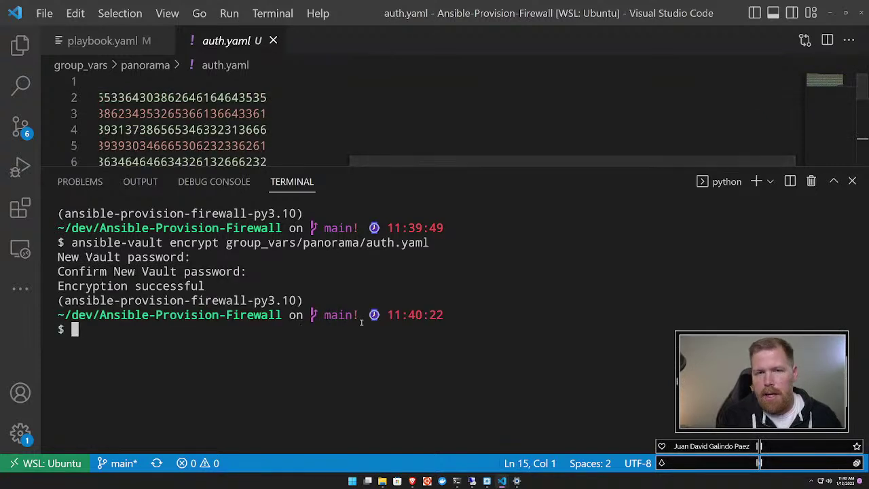
# Step: Resize the panels to inspect the AES256 vault ciphertext now in auth.yaml
pyautogui.moveTo(366, 165); pyautogui.dragTo(367, 226)
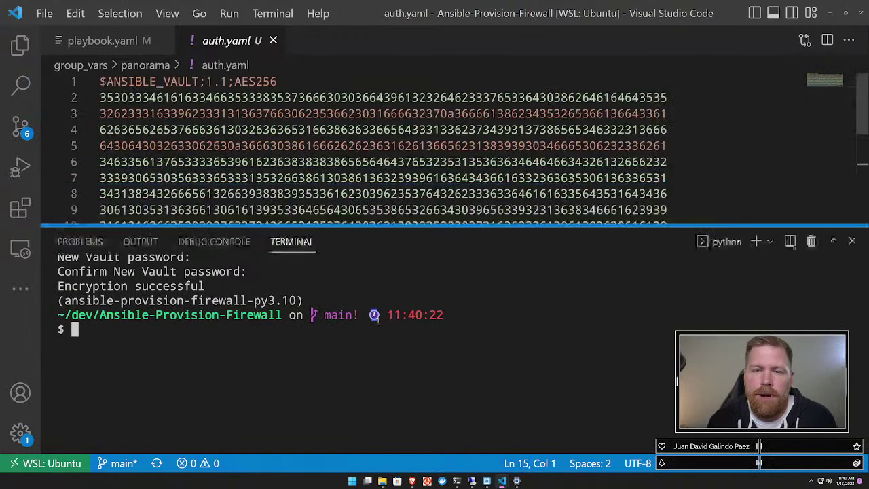
pyautogui.moveTo(376, 319); pyautogui.dragTo(377, 326)
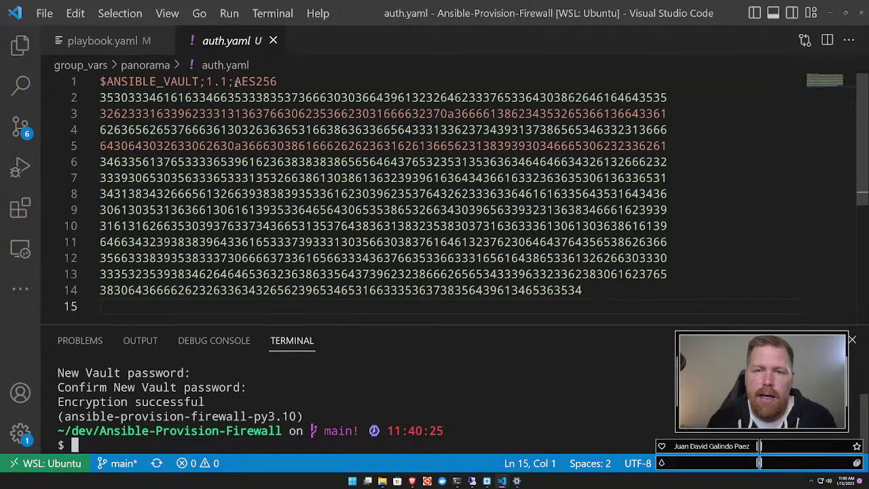
pyautogui.moveTo(235, 81); pyautogui.dragTo(278, 81)
pyautogui.tripleClick(278, 123)
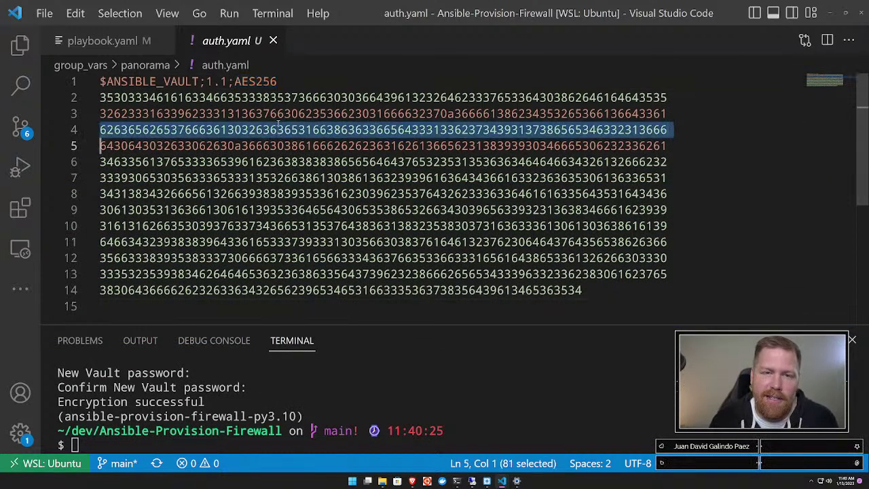
pyautogui.moveTo(399, 323); pyautogui.dragTo(399, 225)
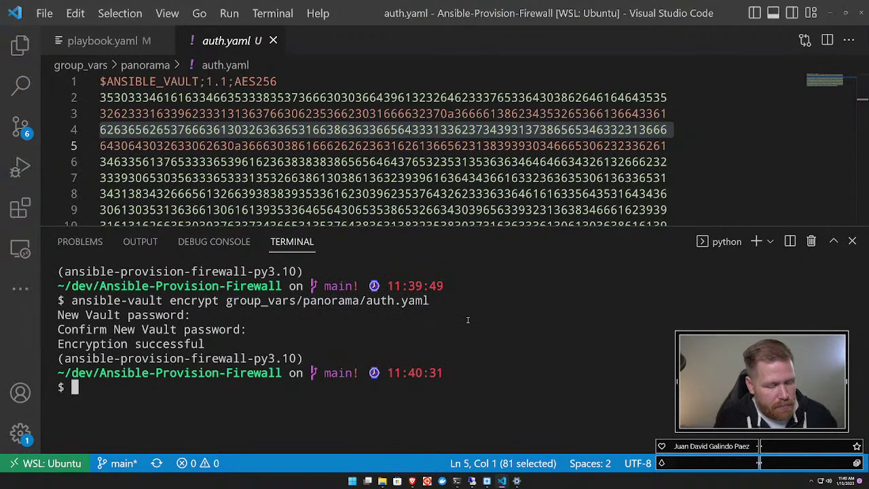
# Step: Clear the terminal and rerun ansible-playbook playbook.yaml, which fails on the vaulted file
pyautogui.write('clear')
pyautogui.press('Return')
pyautogui.press('Up')
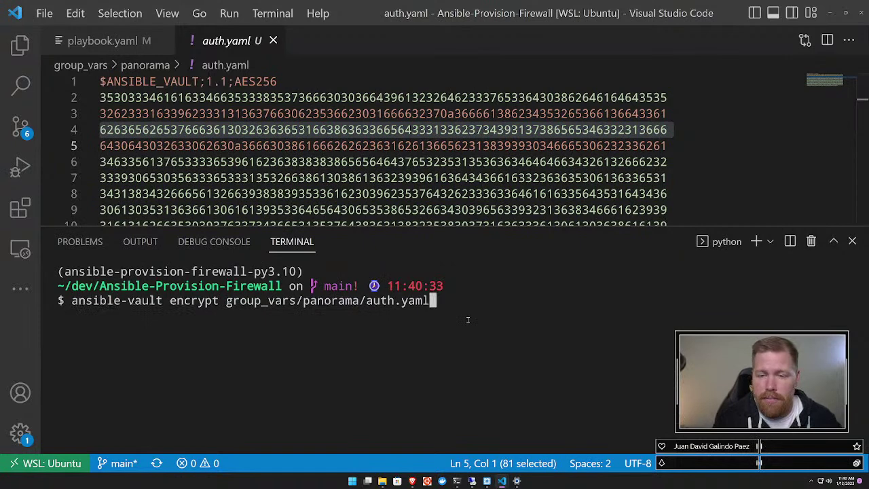
pyautogui.press('Up')
pyautogui.press('Return')
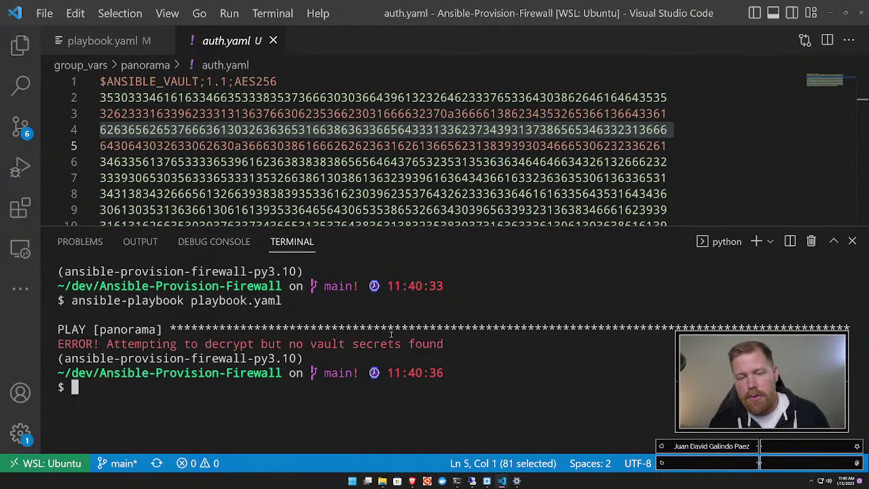
# Step: Rerun the playbook with --ask-vault-pass, enter the vault password, and review the output
pyautogui.press('Up')
pyautogui.write('--ask')
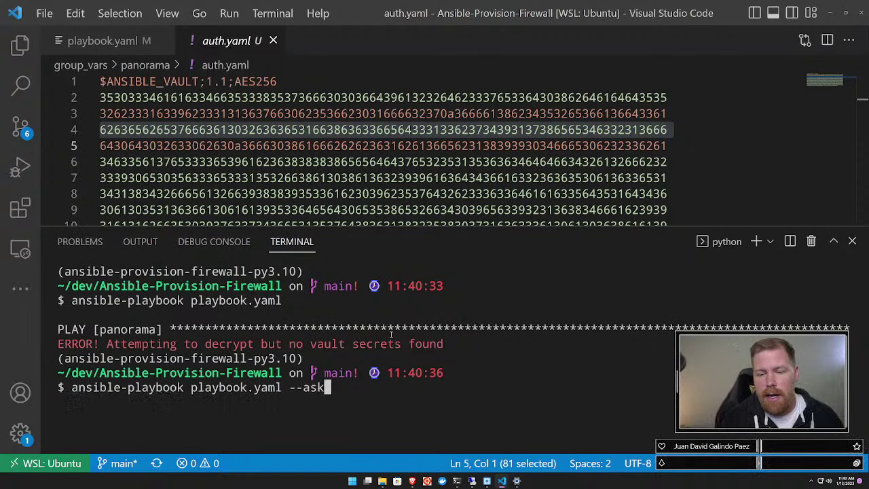
pyautogui.write('-vault-pass')
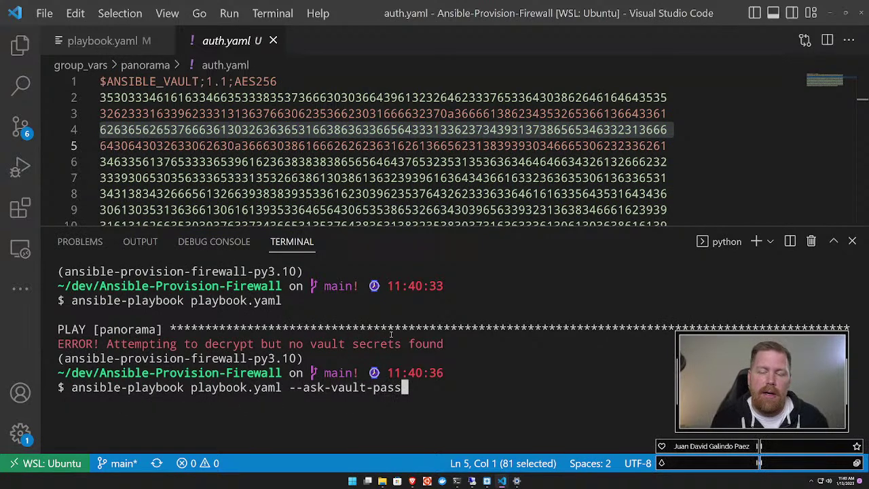
pyautogui.press('Return')
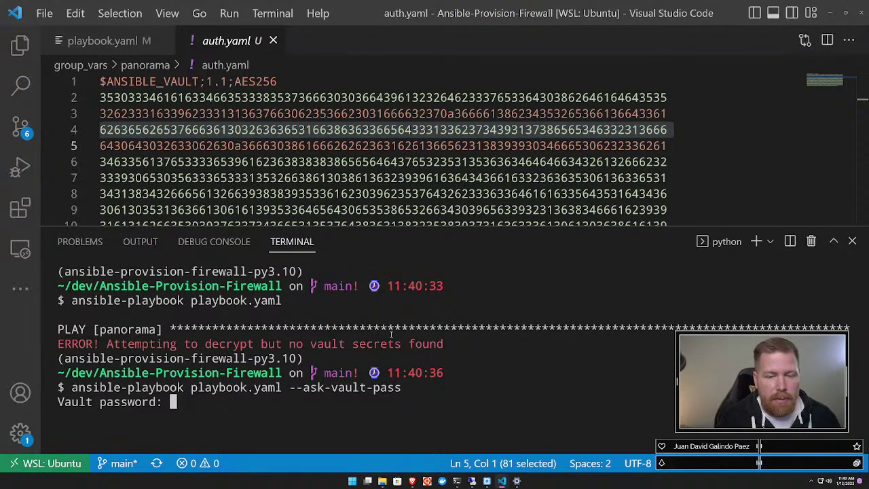
pyautogui.press('Return')
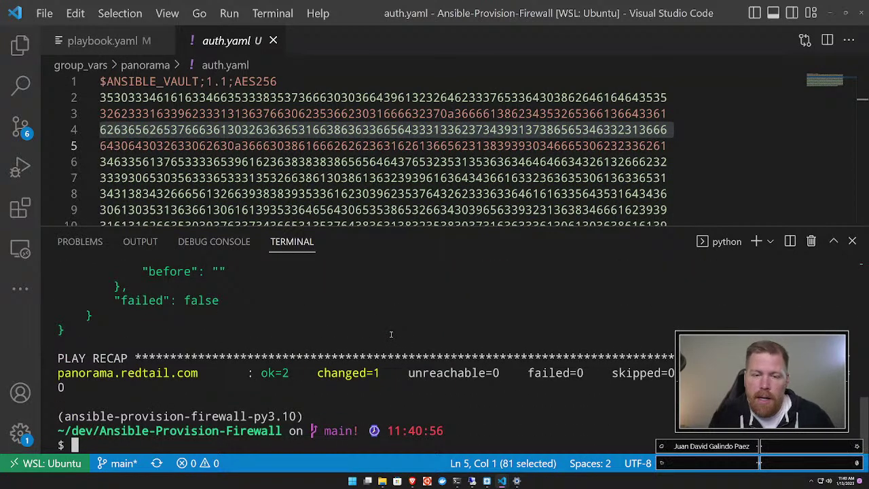
pyautogui.scroll(8, 383, 334)
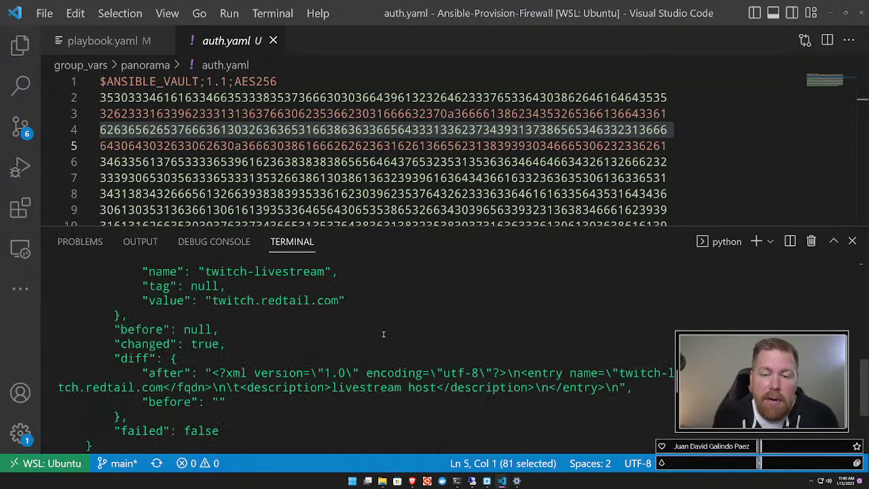
pyautogui.scroll(5, 383, 333)
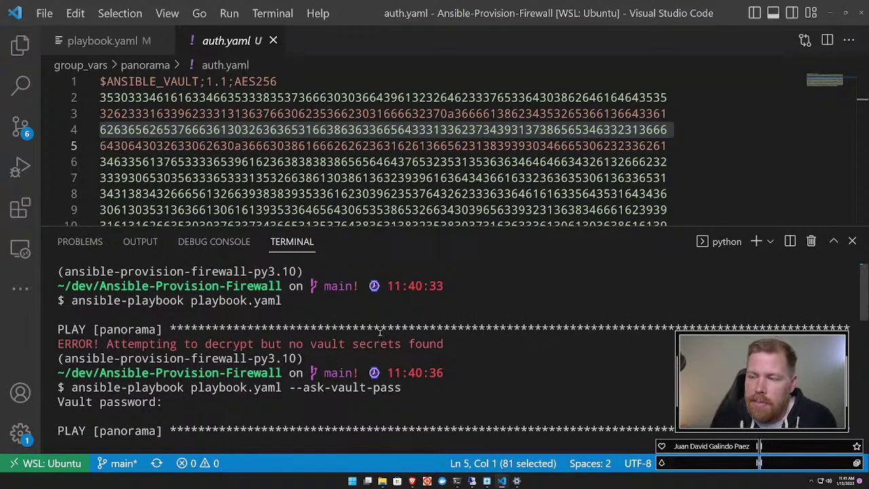
pyautogui.scroll(-3, 380, 331)
pyautogui.scroll(3, 194, 319)
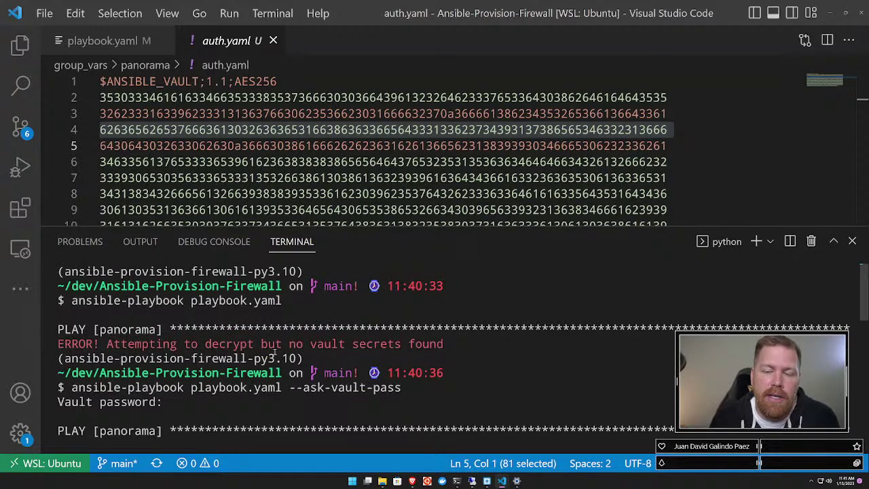
pyautogui.doubleClick(230, 42)
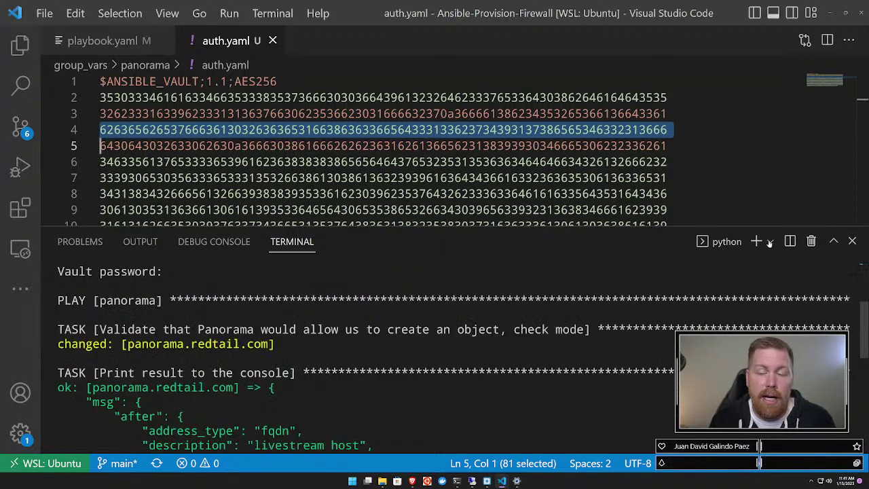
# Step: In Source Control, review the new ansible.cfg, inventory.yaml and playbook.yaml changes
pyautogui.click(851, 241)
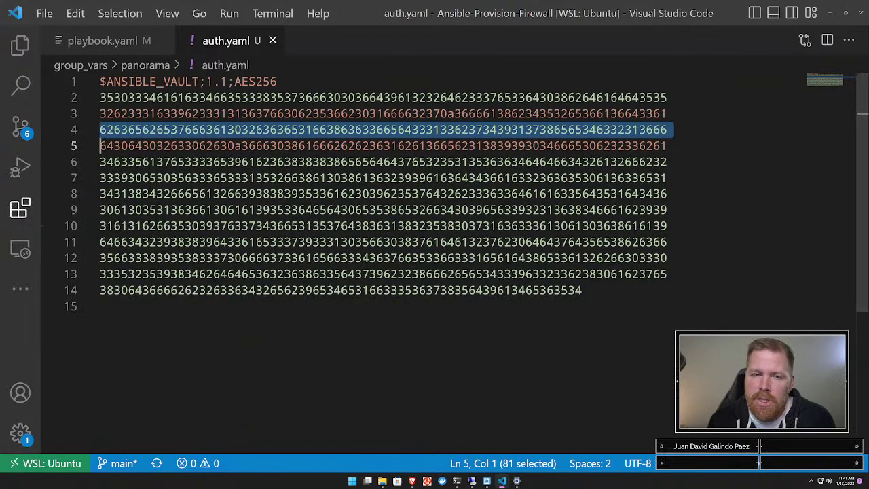
pyautogui.click(20, 126)
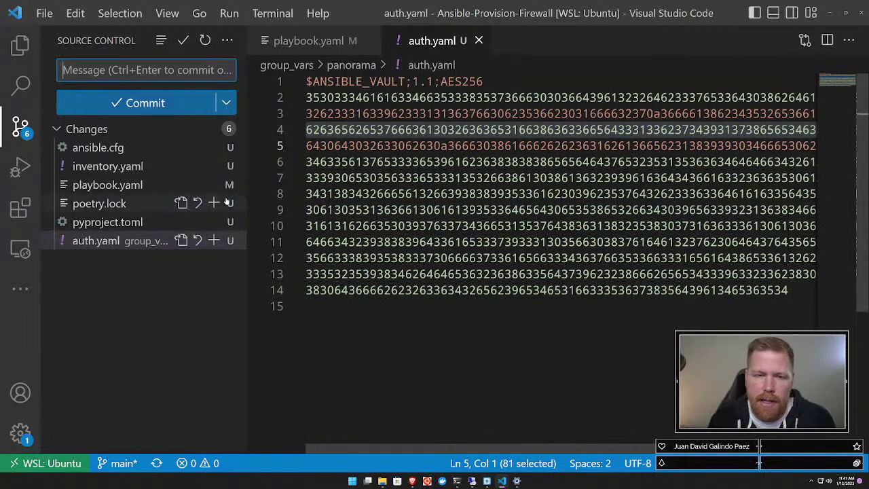
pyautogui.click(119, 148)
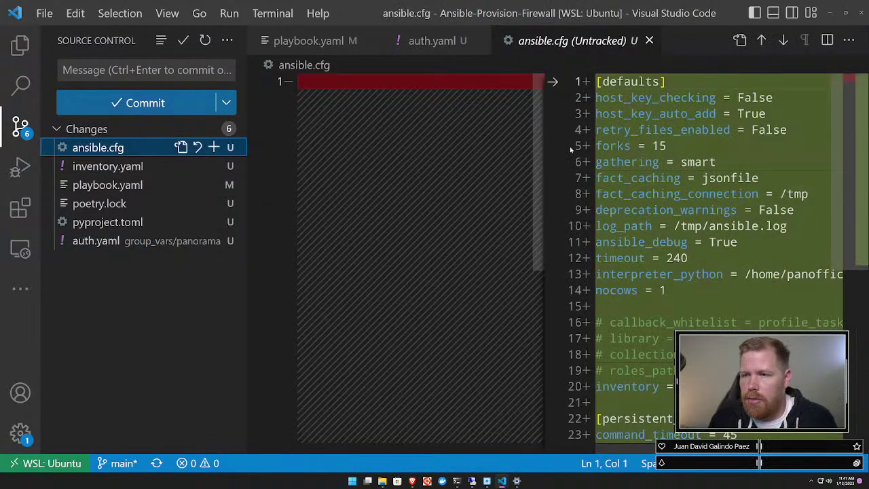
pyautogui.click(137, 166)
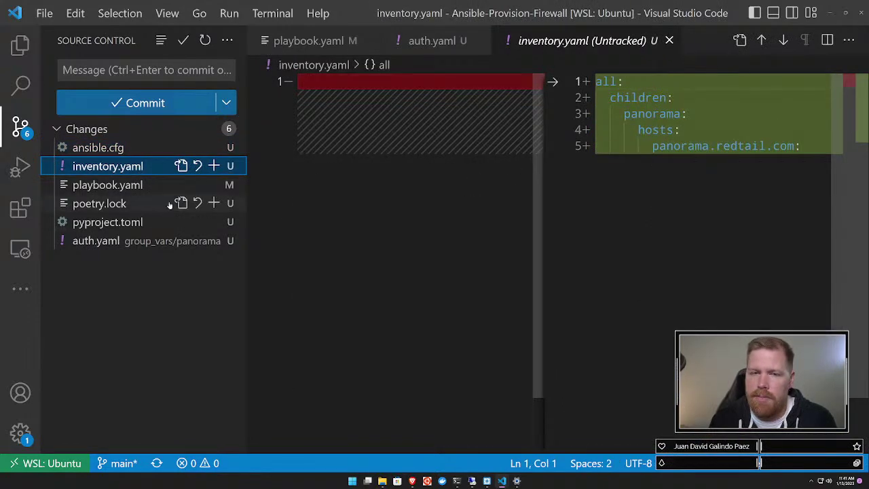
pyautogui.click(108, 185)
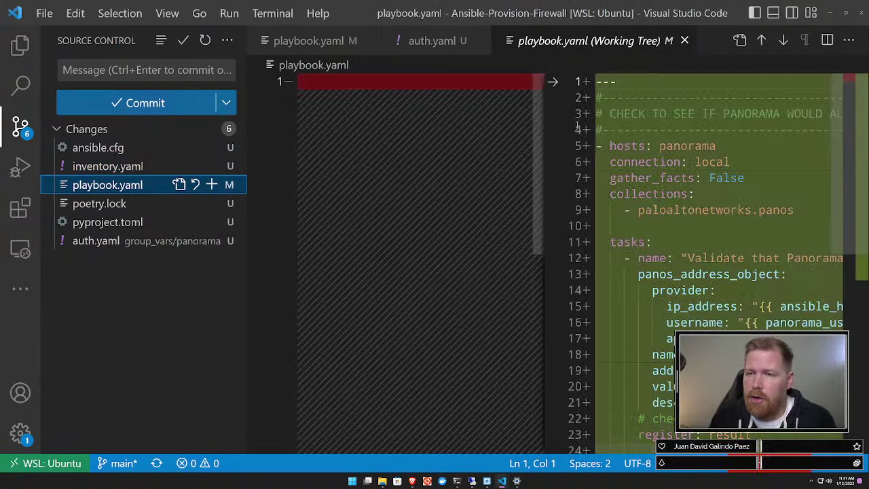
pyautogui.scroll(-5, 582, 258)
pyautogui.scroll(5, 583, 258)
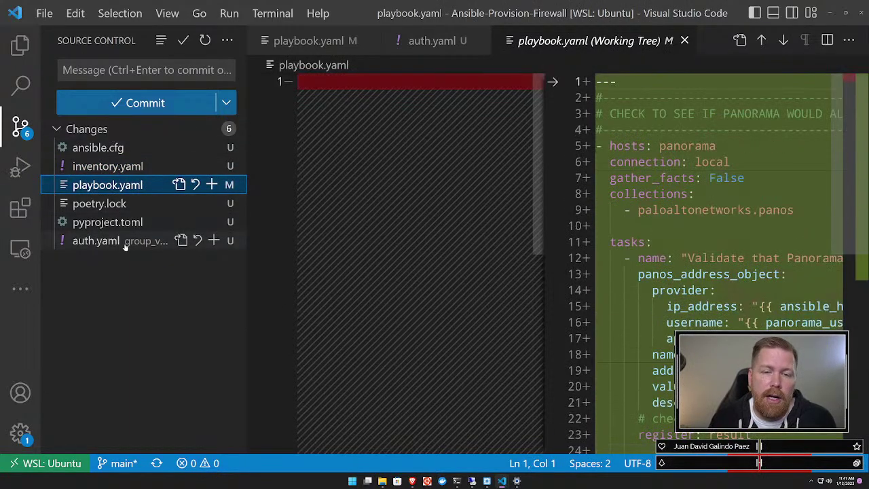
# Step: Commit all changes as 'initial pass at our playbook' and sync the commit to origin main
pyautogui.click(128, 70)
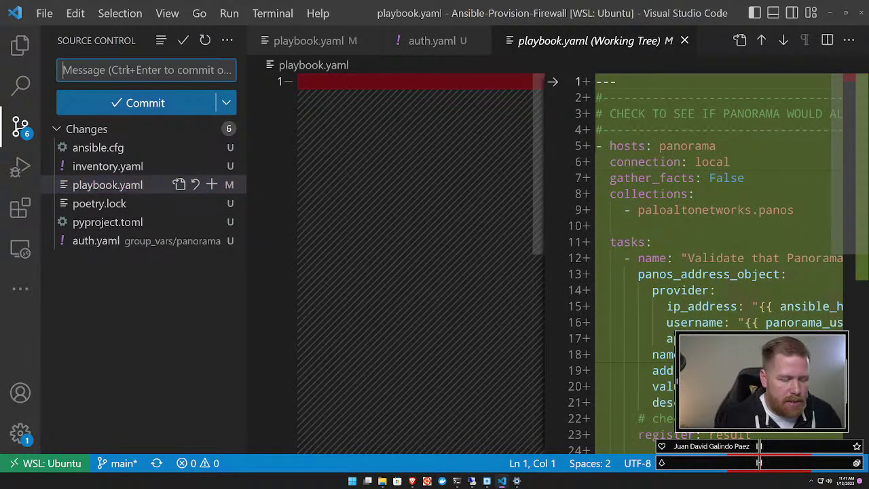
pyautogui.write('create')
pyautogui.press('BackSpace')
pyautogui.press('BackSpace')
pyautogui.press('BackSpace')
pyautogui.press('BackSpace')
pyautogui.press('BackSpace')
pyautogui.press('BackSpace')
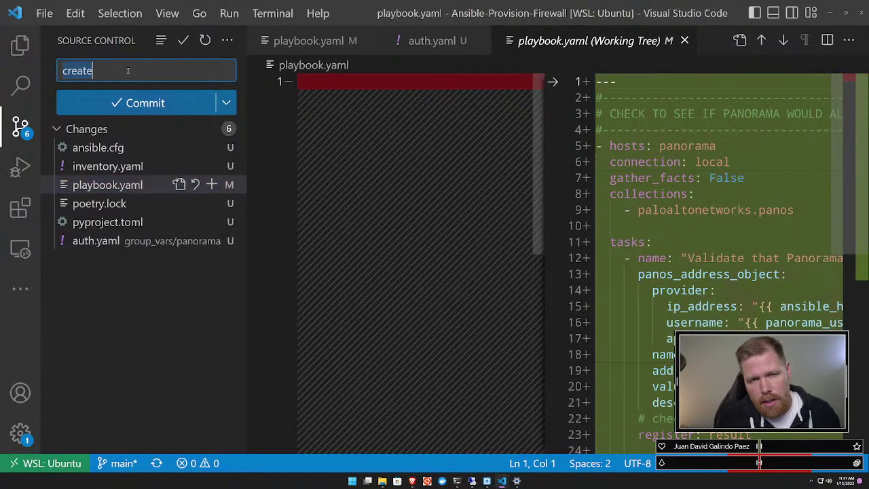
pyautogui.write('initial pass a')
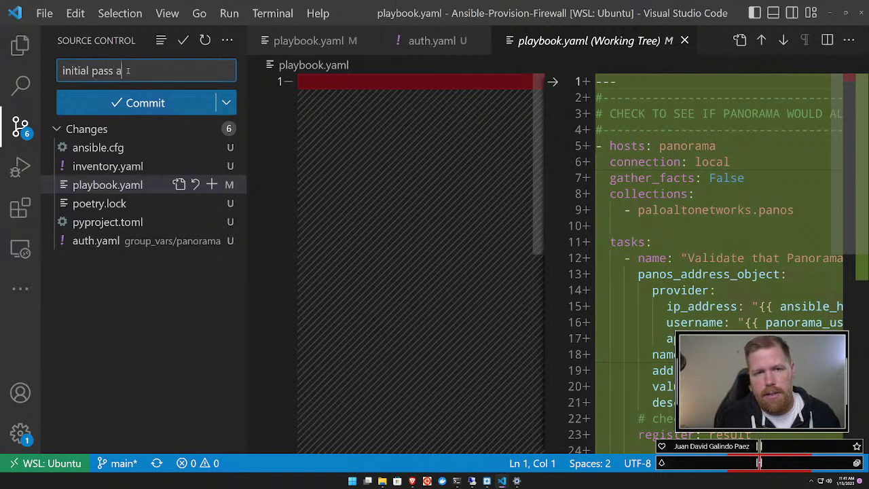
pyautogui.write('t our playbook')
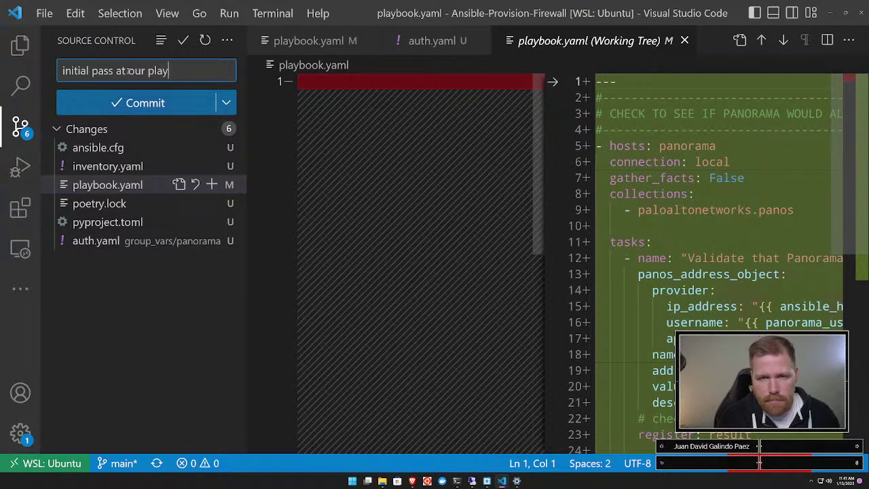
pyautogui.click(133, 108)
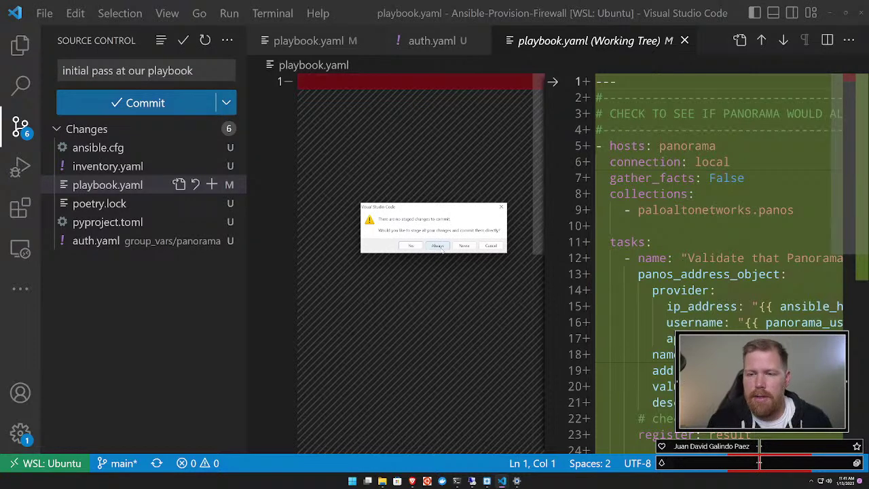
pyautogui.click(439, 246)
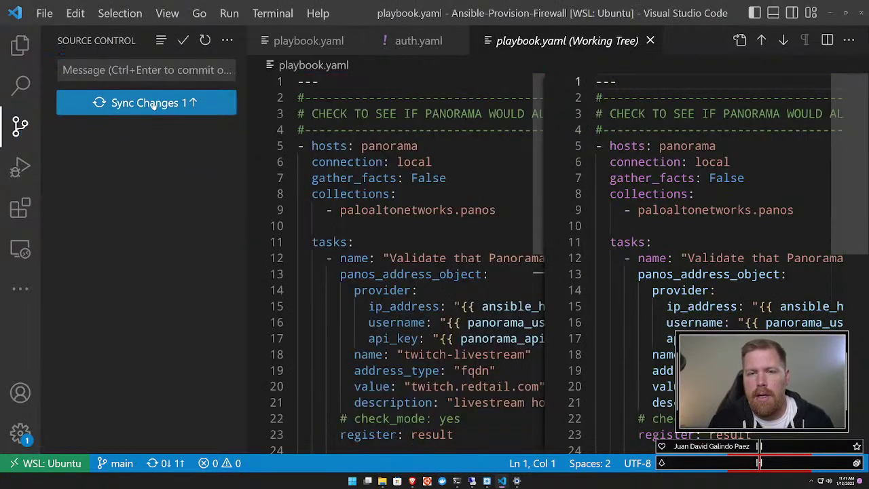
pyautogui.click(181, 105)
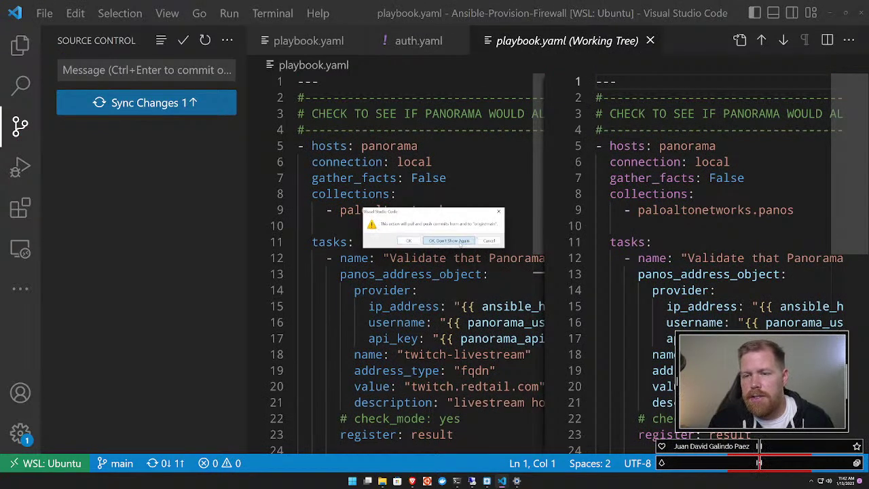
pyautogui.click(409, 241)
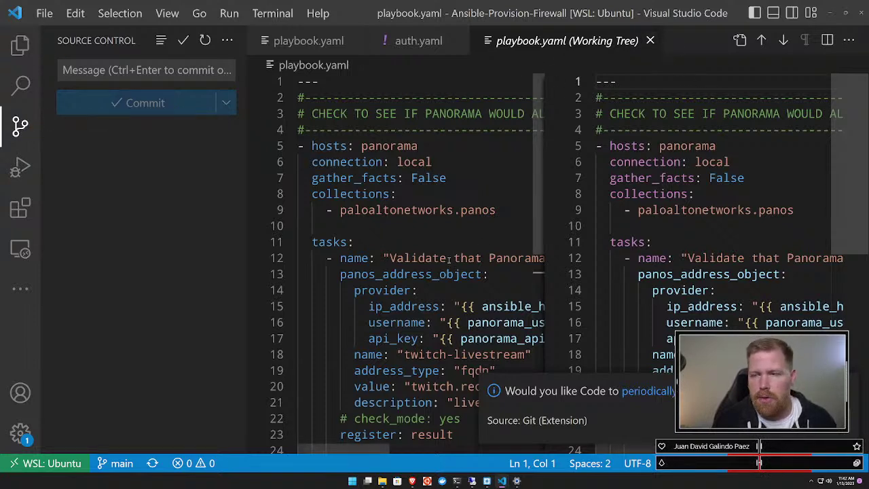
# Step: Minimize VS Code, reload the GitHub repo and confirm the new commit in its history
pyautogui.click(831, 14)
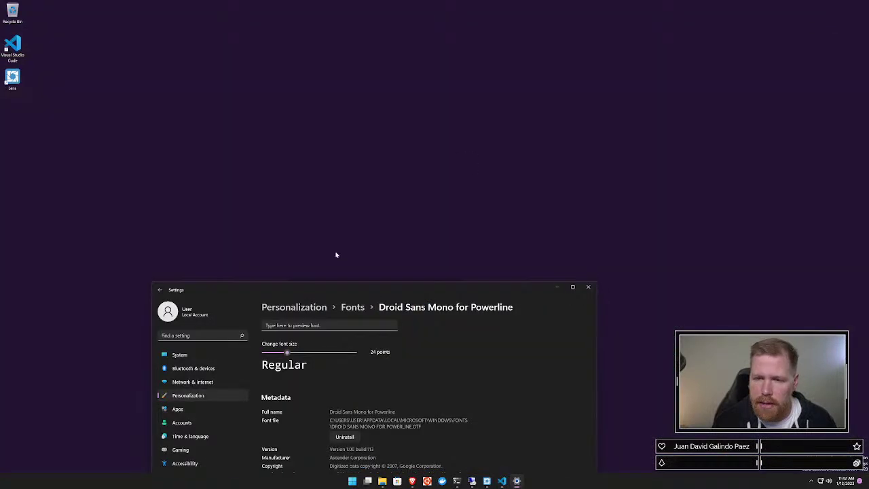
pyautogui.click(587, 287)
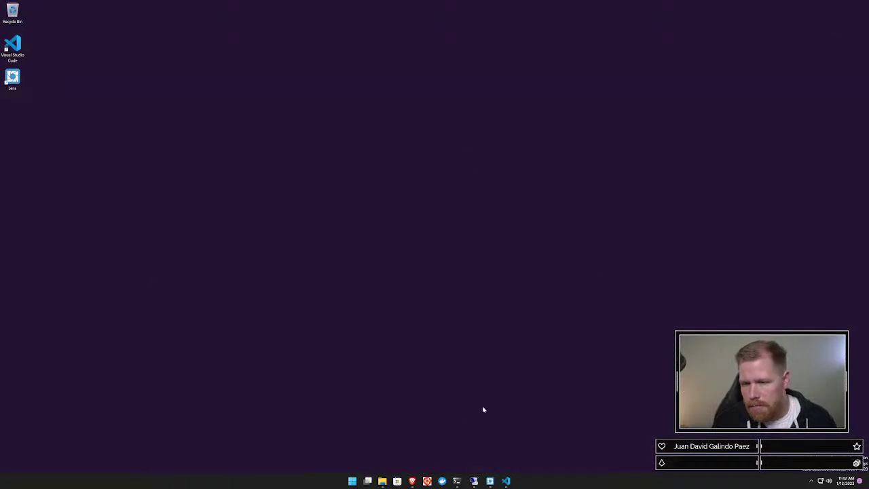
pyautogui.click(420, 481)
pyautogui.click(28, 15)
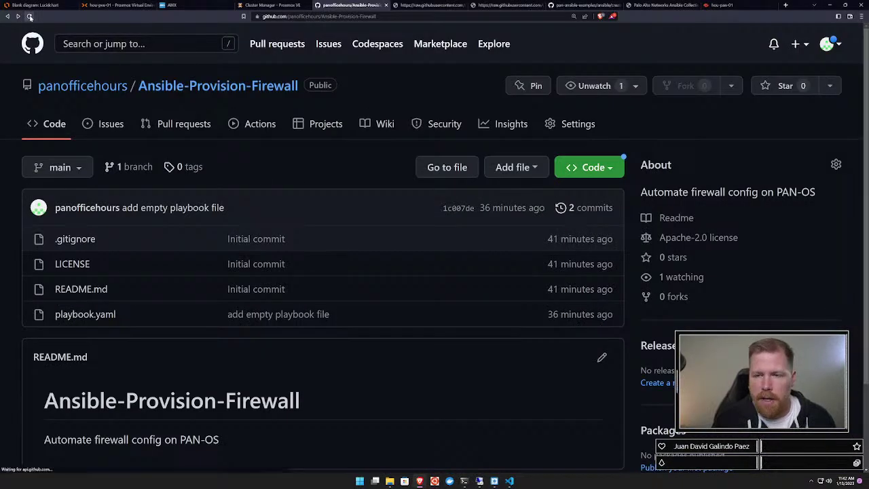
pyautogui.scroll(-1, 410, 326)
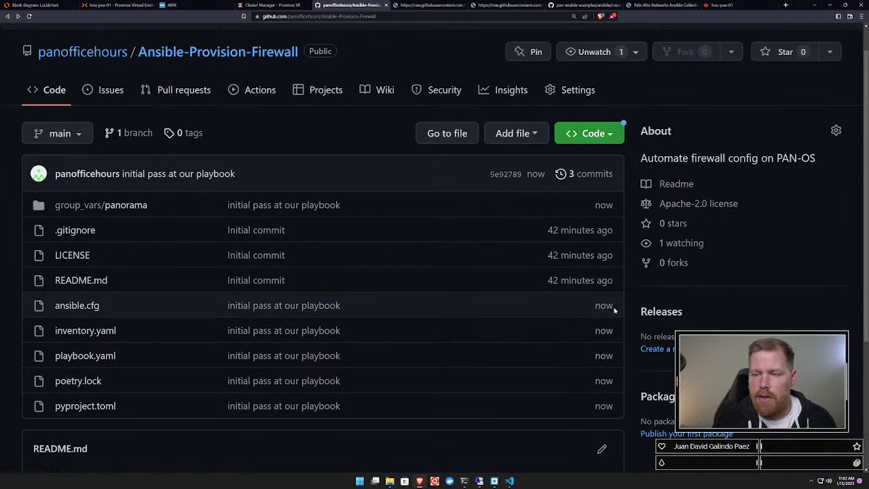
pyautogui.click(582, 175)
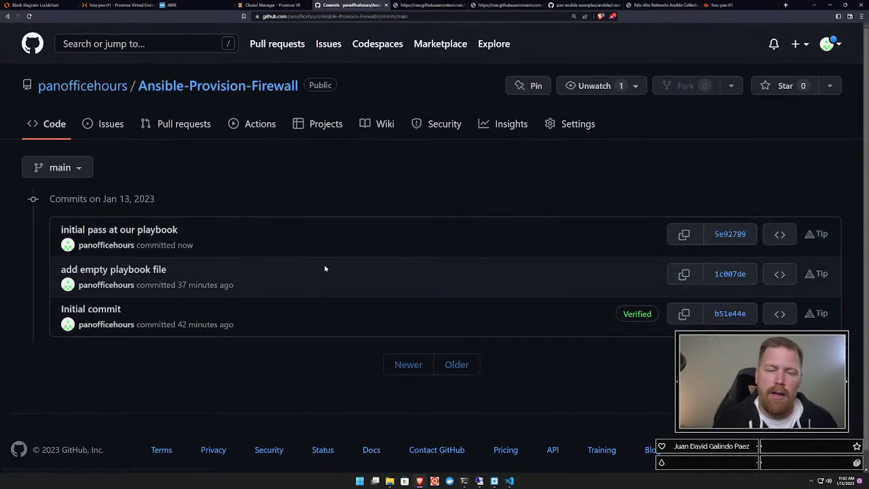
pyautogui.hotkey('alt', 'Left')
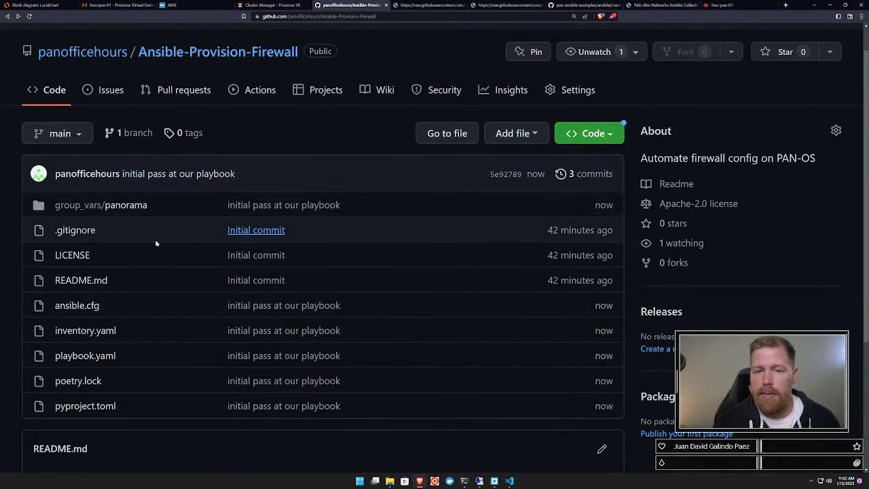
# Step: Open group_vars/panorama/auth.yaml on GitHub to confirm it holds vault-encrypted text
pyautogui.click(139, 204)
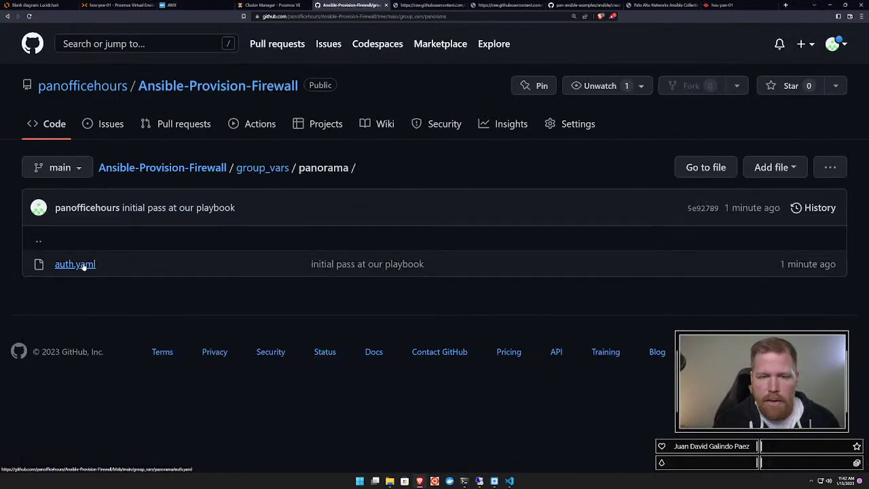
pyautogui.click(80, 264)
pyautogui.scroll(-2, 147, 310)
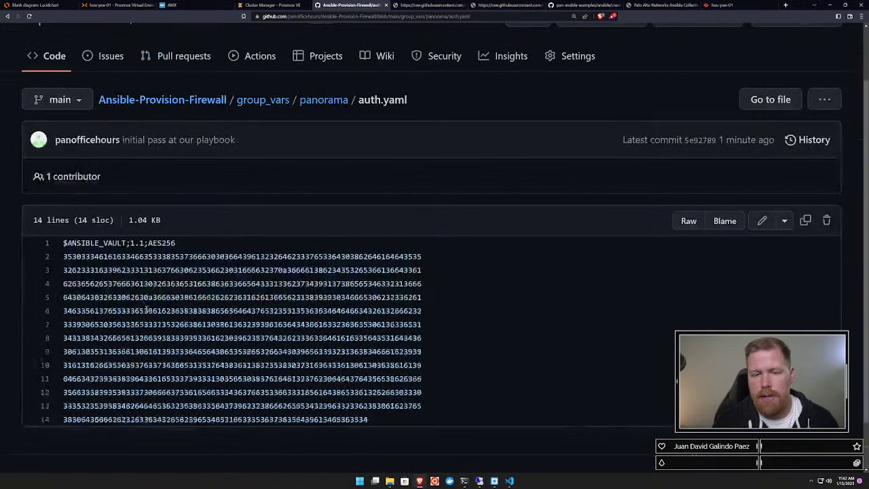
pyautogui.moveTo(66, 210); pyautogui.dragTo(338, 380)
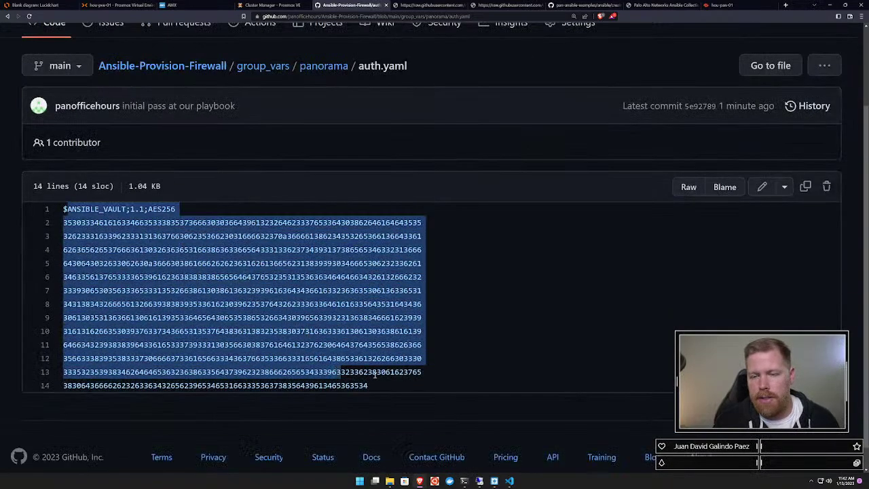
pyautogui.click(252, 306)
pyautogui.scroll(2, 252, 305)
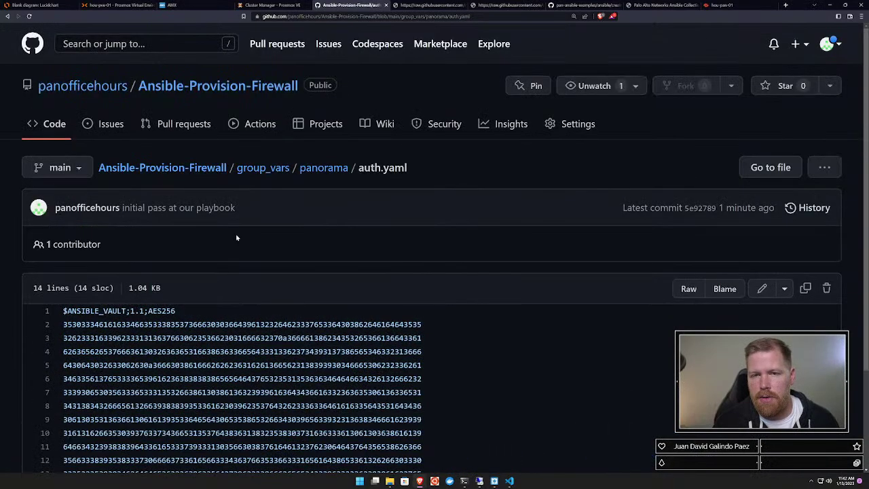
# Step: Copy the repository's SSH clone URL and switch over to AWX
pyautogui.click(193, 169)
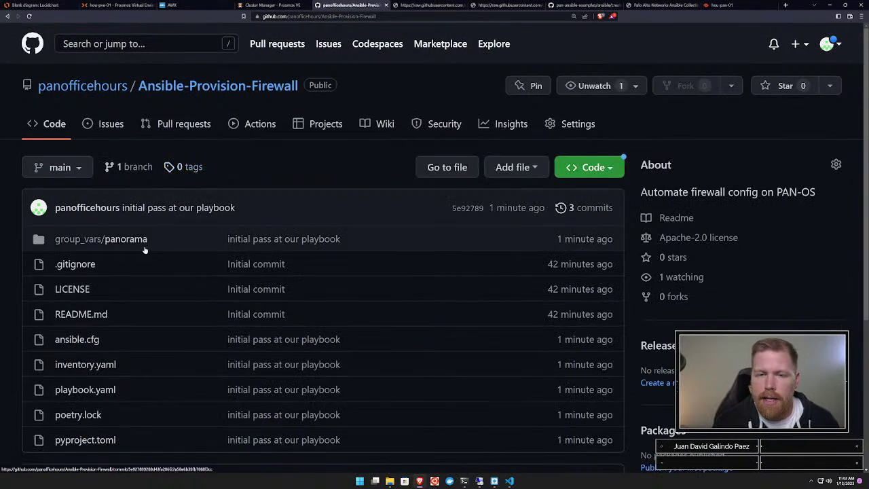
pyautogui.scroll(-1, 278, 258)
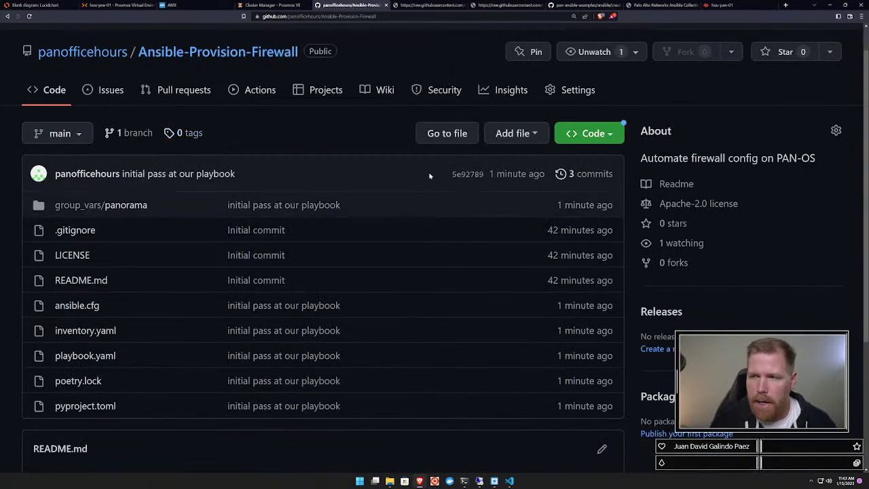
pyautogui.click(590, 134)
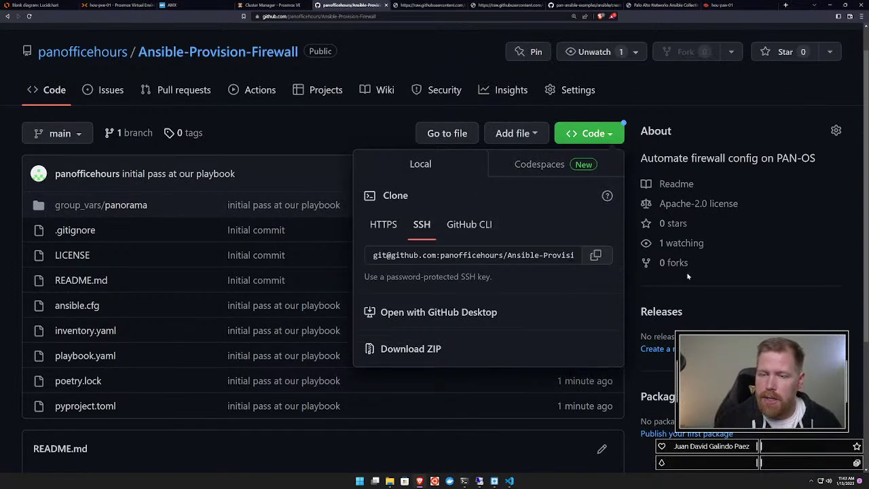
pyautogui.click(596, 254)
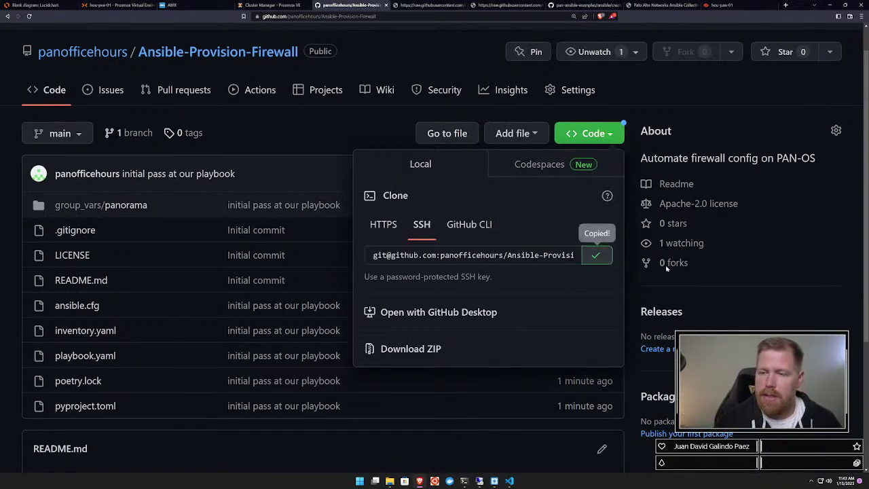
pyautogui.click(171, 5)
# Step: Log in to AWX with the saved username and password
pyautogui.click(262, 251)
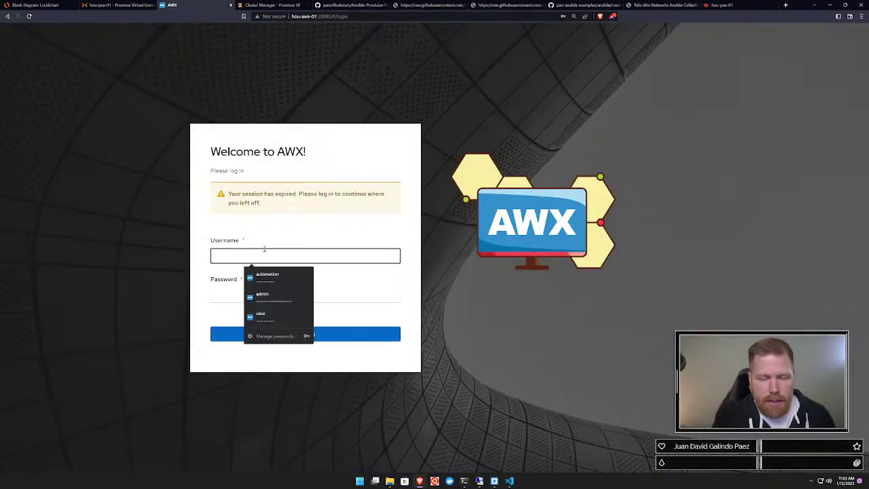
pyautogui.write('cdot')
pyautogui.press('Tab')
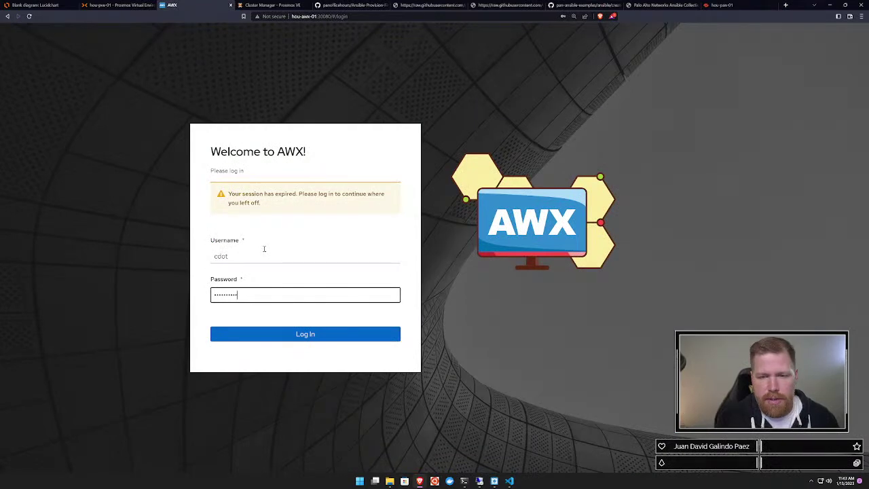
pyautogui.press('Return')
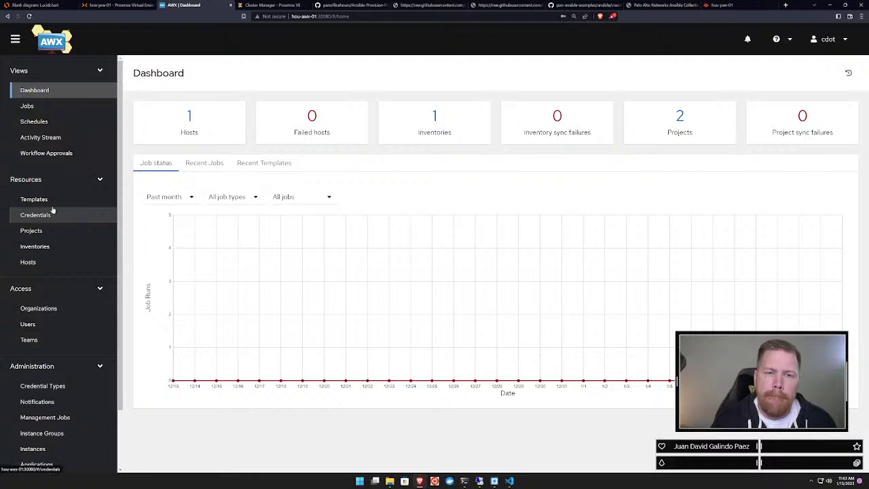
# Step: Create a new project named Ansible-Provision-Firewall in the Redtail organization
pyautogui.click(58, 231)
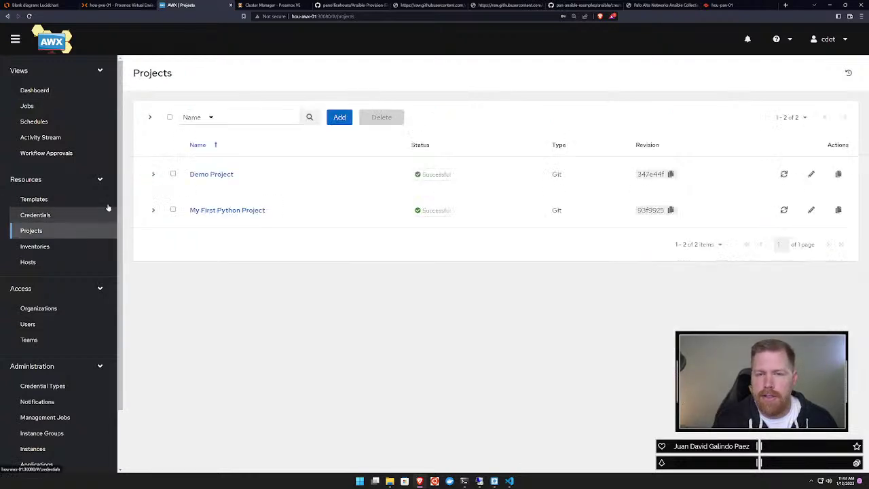
pyautogui.click(337, 118)
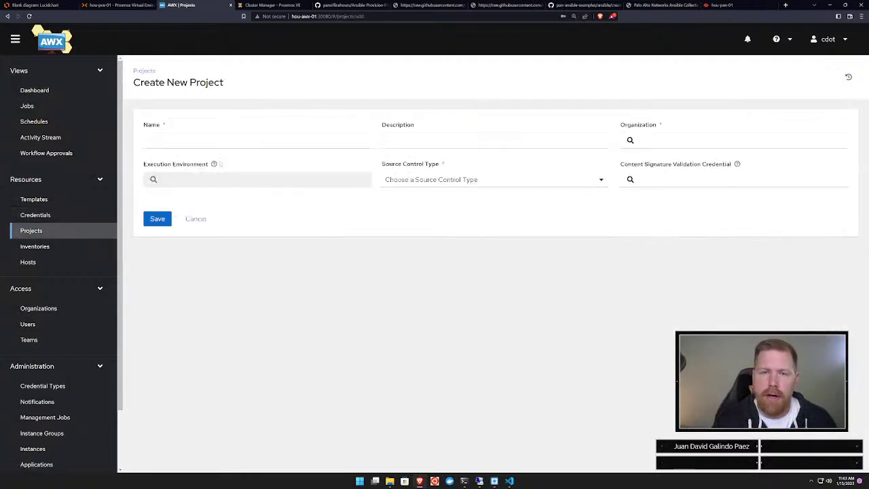
pyautogui.click(216, 142)
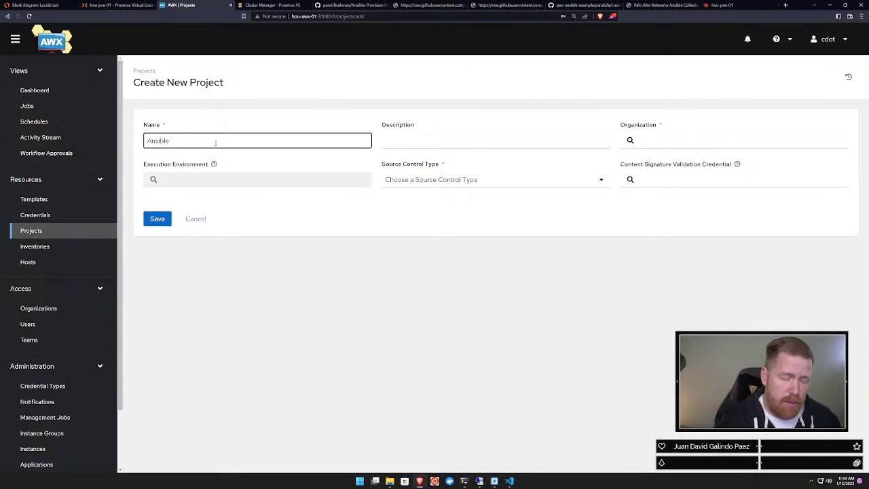
pyautogui.click(499, 140)
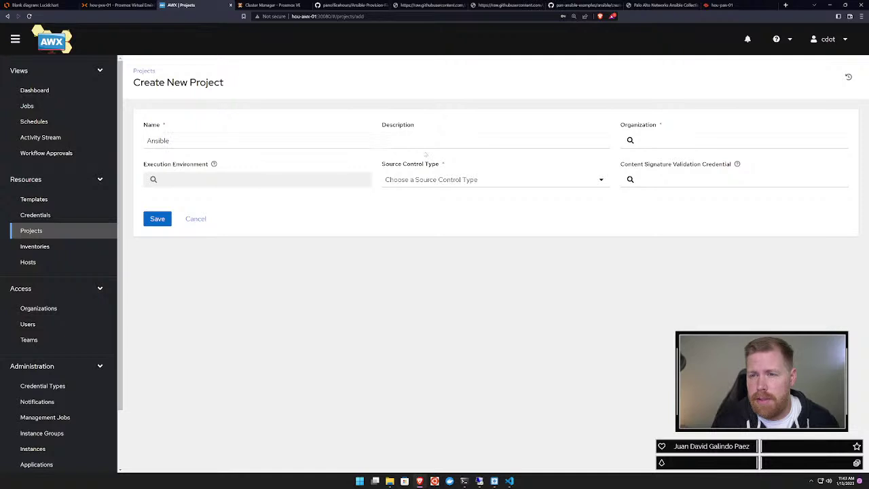
pyautogui.hotkey('ctrl', 'v')
pyautogui.moveTo(482, 140); pyautogui.dragTo(562, 141)
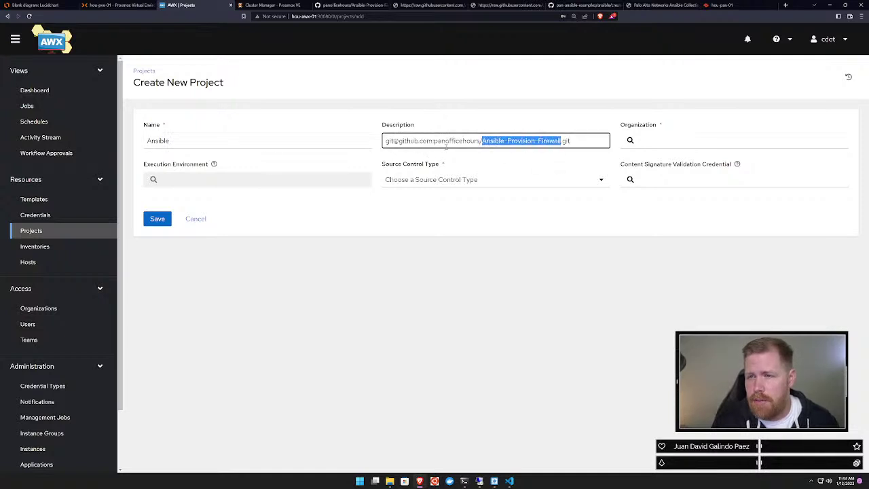
pyautogui.click(232, 141)
pyautogui.hotkey('ctrl', 'a')
pyautogui.hotkey('ctrl', 'v')
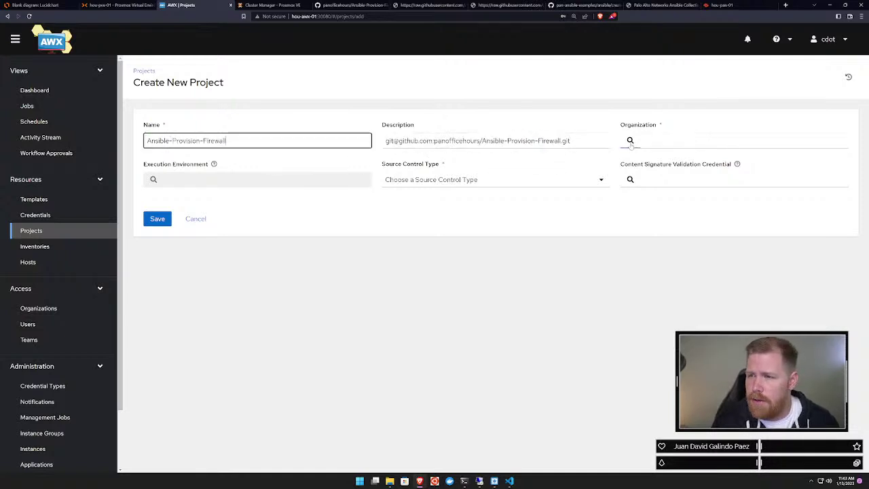
pyautogui.click(629, 141)
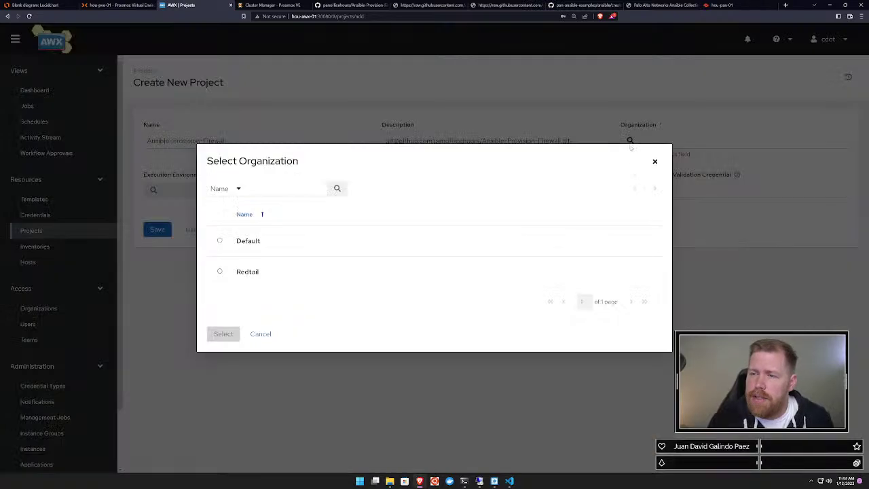
pyautogui.click(219, 271)
pyautogui.click(223, 344)
# Step: Set the project description to 'Use Ansible to provision a PAN-OS firewall'
pyautogui.doubleClick(550, 141)
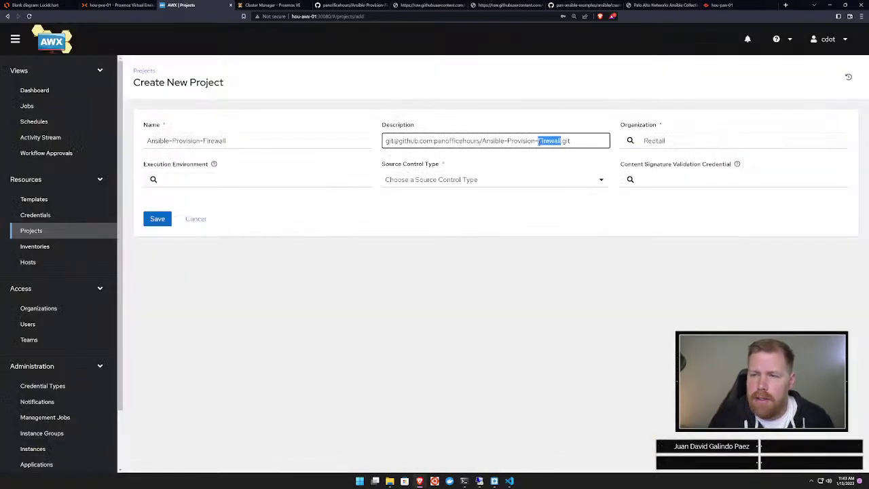
pyautogui.hotkey('ctrl', 'a')
pyautogui.write('Use A')
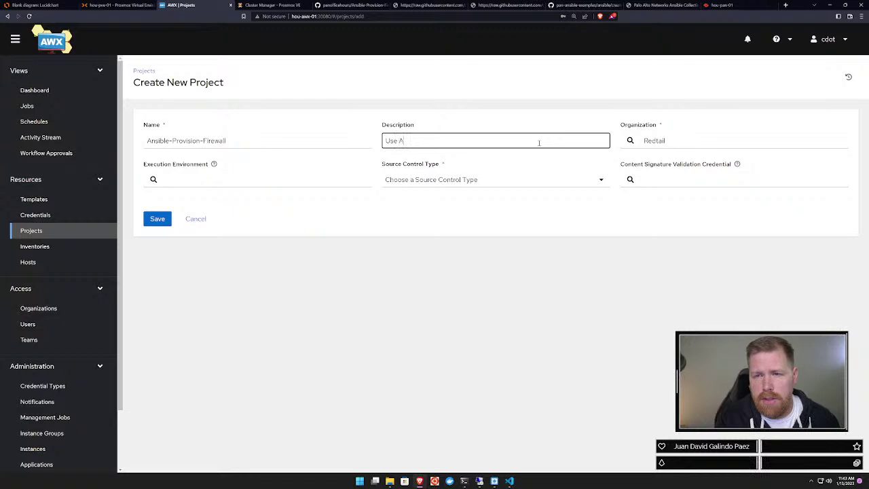
pyautogui.write('visio')
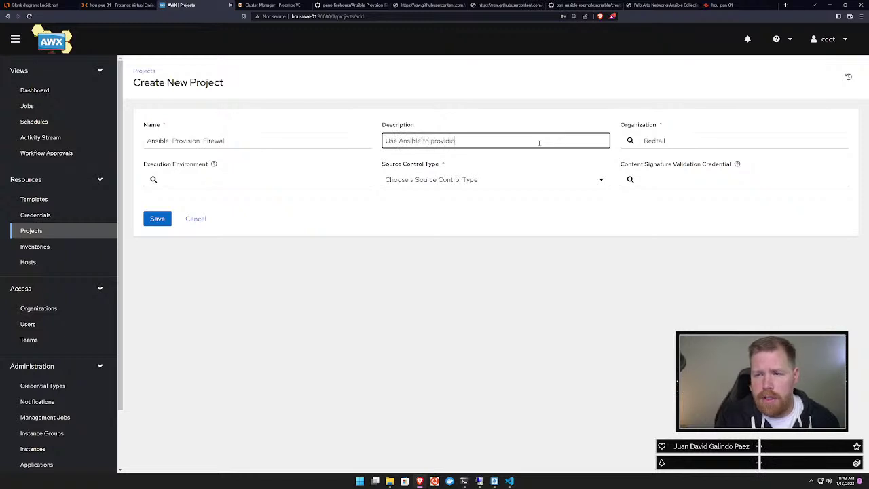
pyautogui.write('n an')
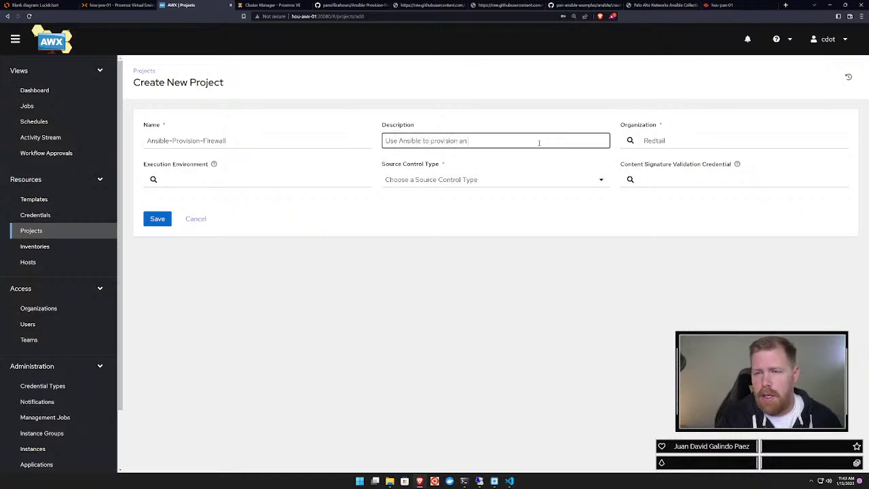
pyautogui.press('BackSpace')
pyautogui.write('PAN-')
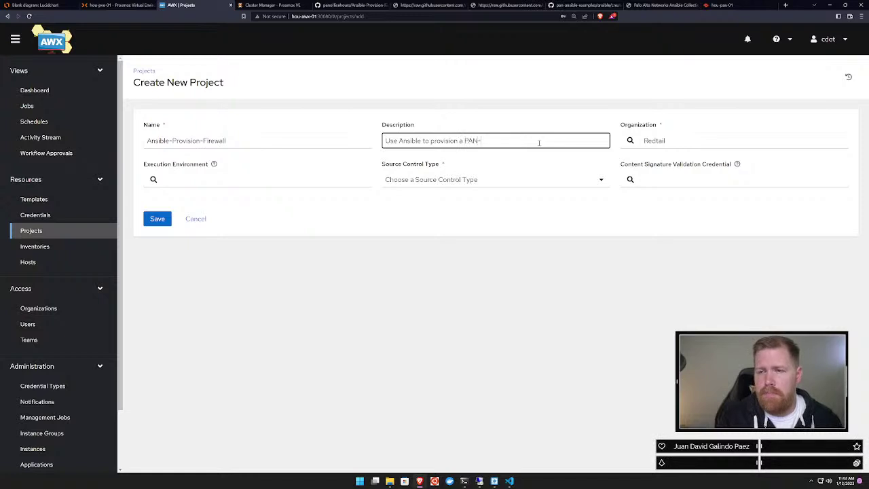
pyautogui.write('OS firewall')
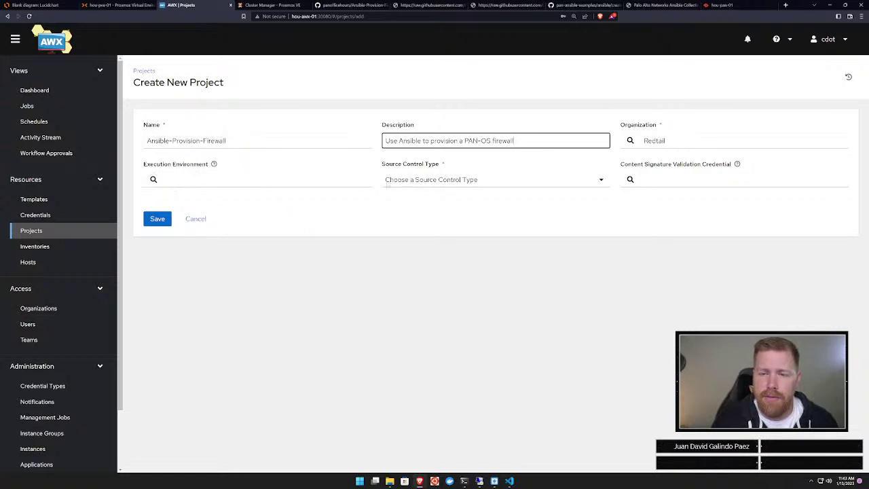
pyautogui.click(435, 182)
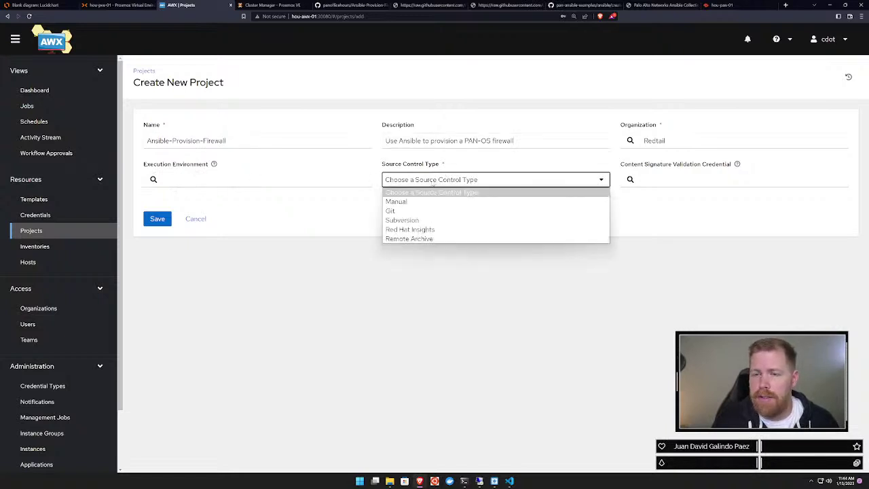
# Step: Choose Git as source control and enter the repo's SSH clone URL as the source
pyautogui.click(403, 210)
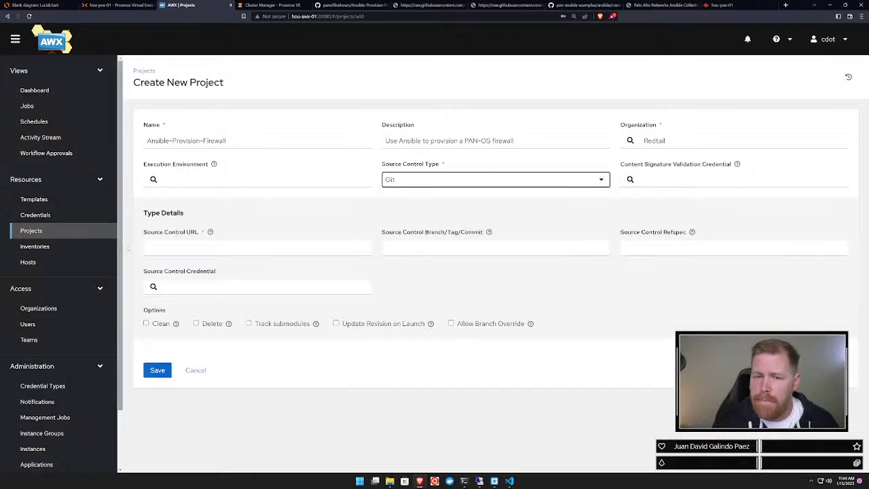
pyautogui.click(188, 246)
pyautogui.hotkey('ctrl', 'v')
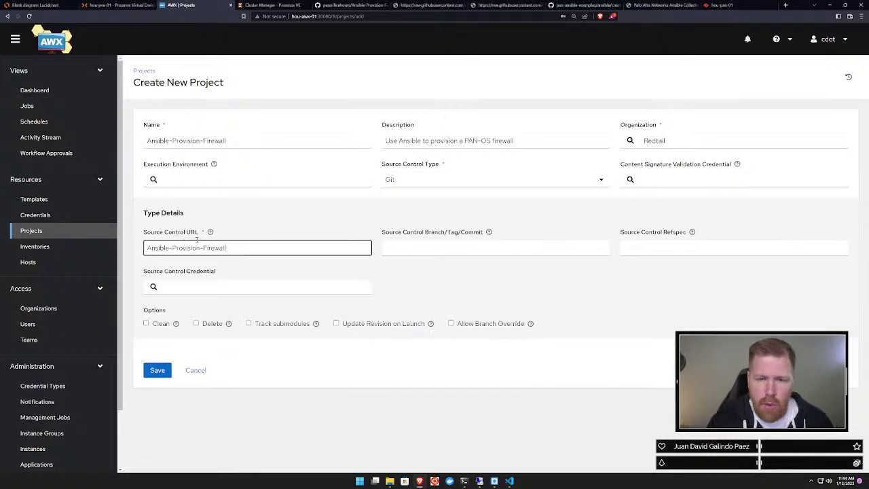
pyautogui.click(356, 5)
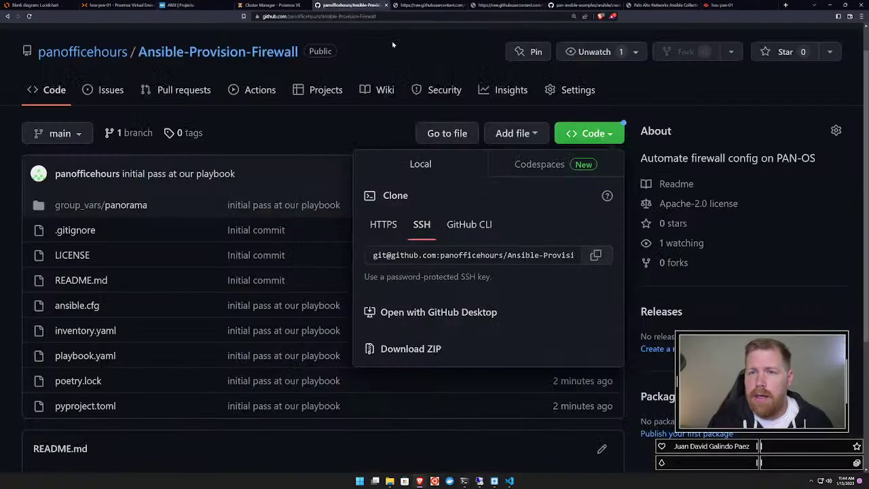
pyautogui.click(595, 254)
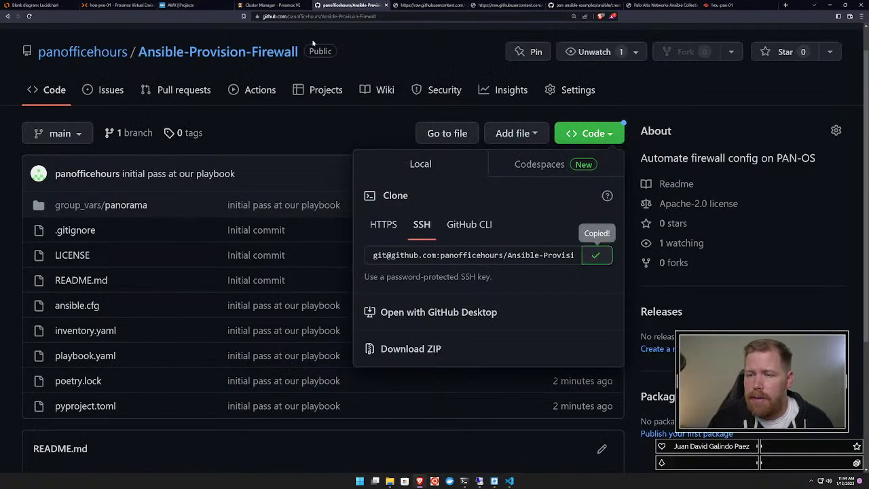
pyautogui.click(178, 5)
pyautogui.tripleClick(268, 247)
pyautogui.hotkey('ctrl', 'v')
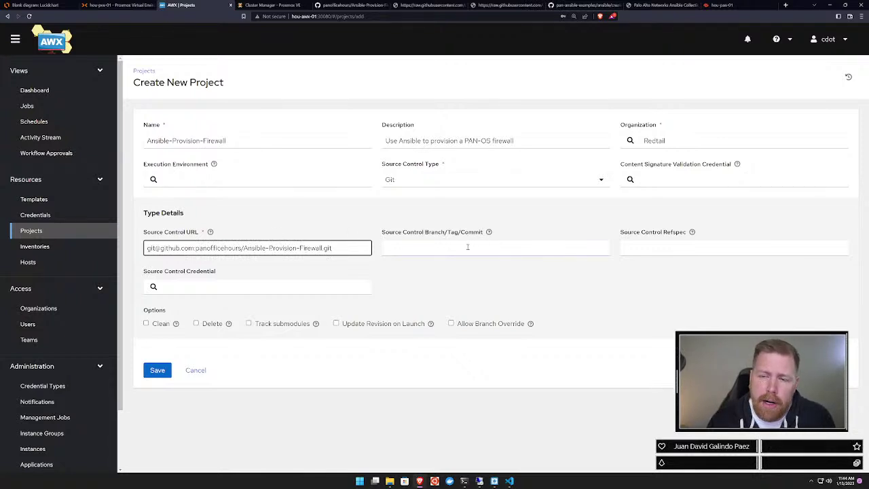
# Step: Pick the Github SCM credential and enable Update Revision on Launch, cache timeout 0
pyautogui.click(157, 292)
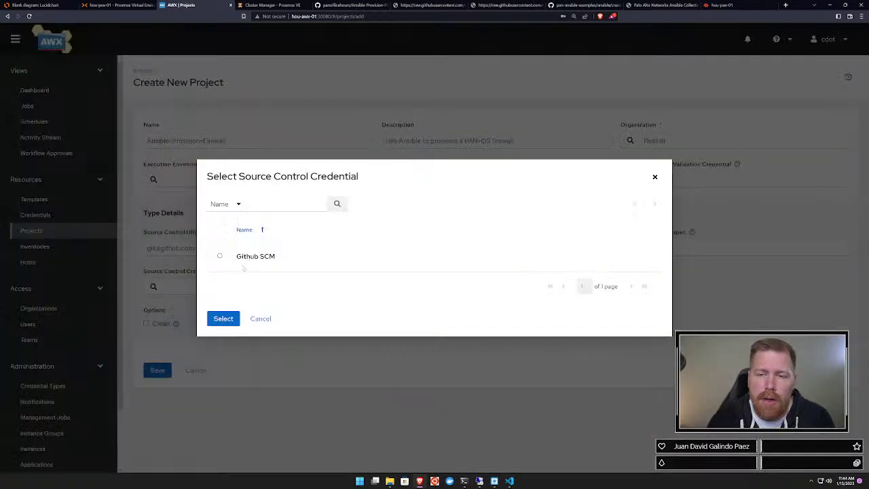
pyautogui.click(250, 259)
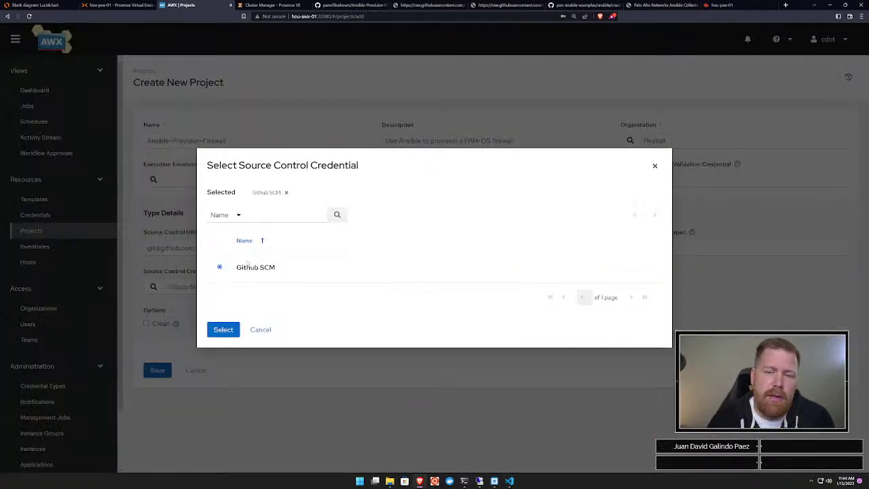
pyautogui.click(222, 329)
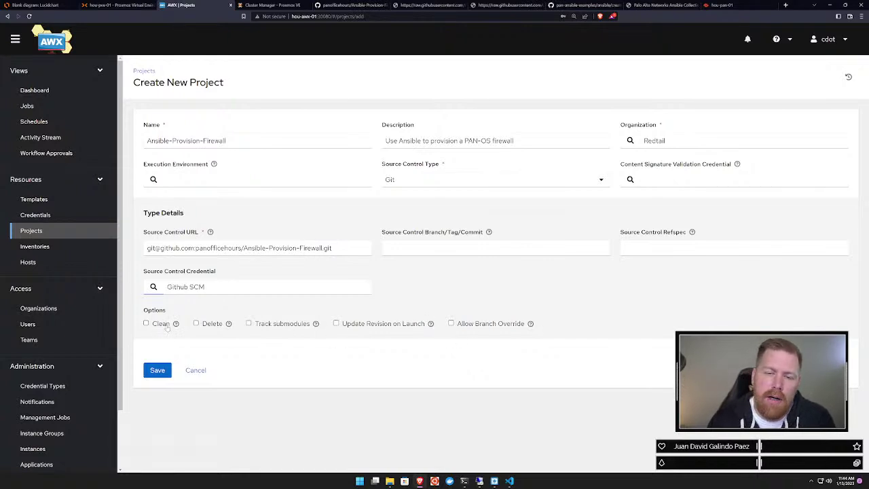
pyautogui.click(336, 324)
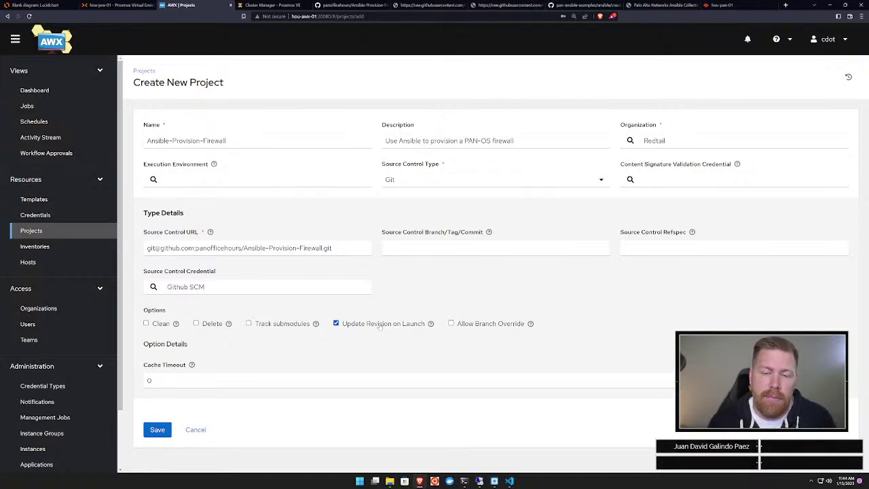
pyautogui.click(152, 380)
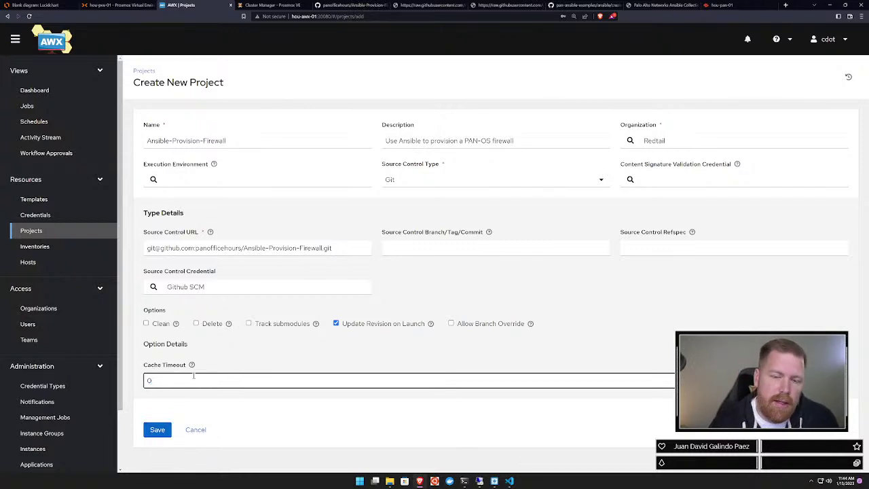
# Step: Save the Ansible-Provision-Firewall project, check its Git sync, and start a new job template
pyautogui.click(158, 430)
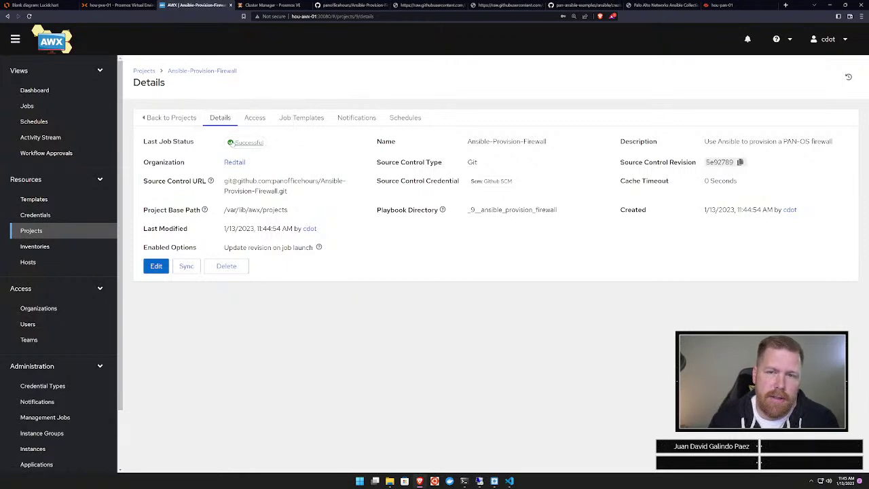
pyautogui.click(72, 231)
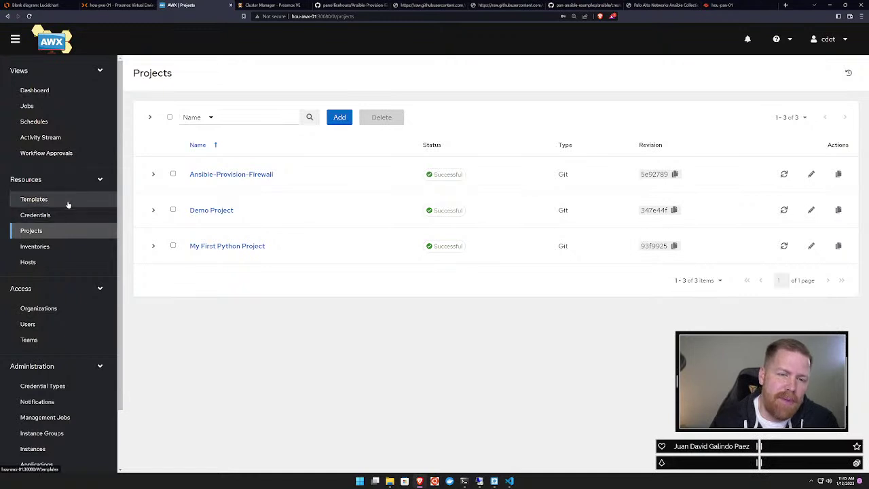
pyautogui.click(68, 205)
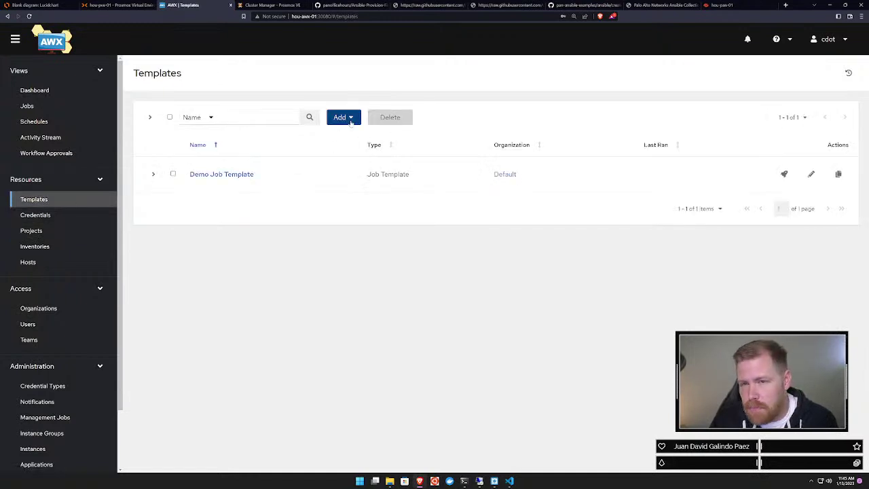
pyautogui.click(349, 119)
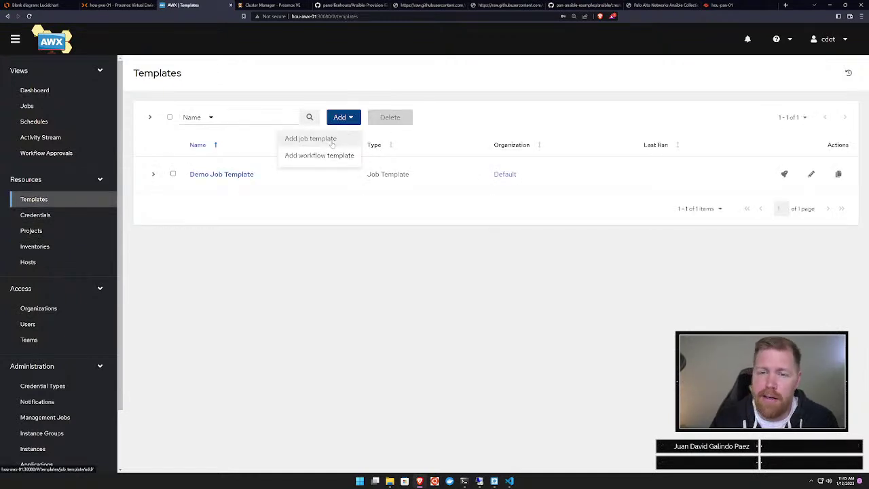
pyautogui.click(332, 144)
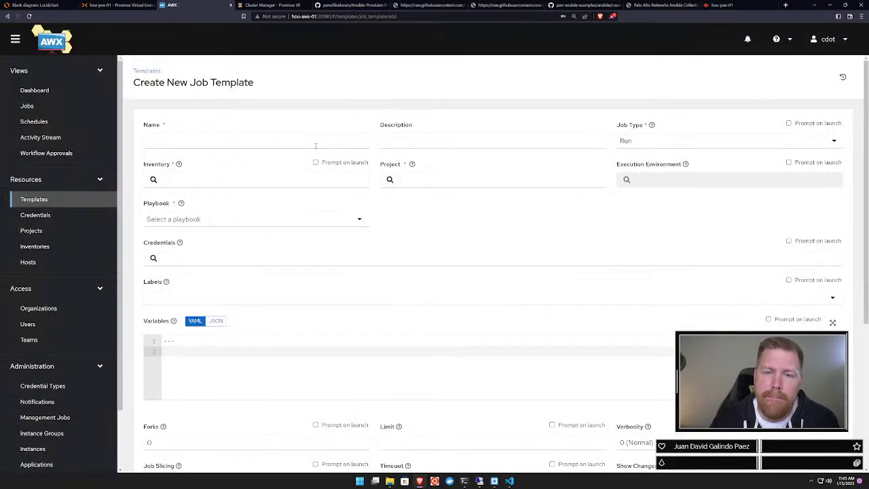
# Step: Name the template 'Create an Address Object' with Demo Inventory and the Ansible-Provision-Firewall project
pyautogui.click(265, 135)
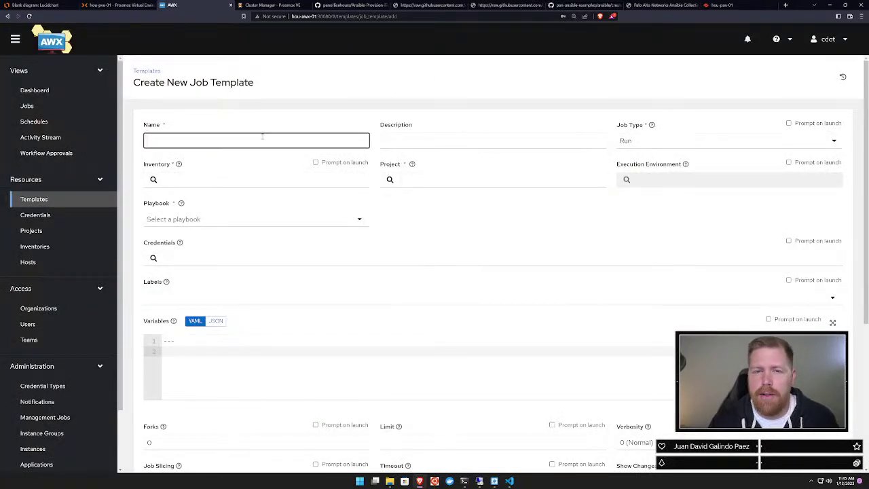
pyautogui.write('Crea')
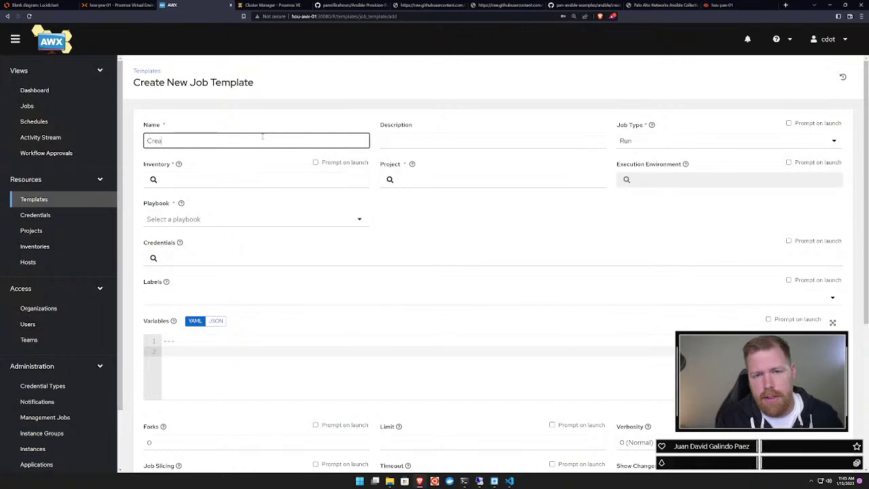
pyautogui.write('te an Address Object')
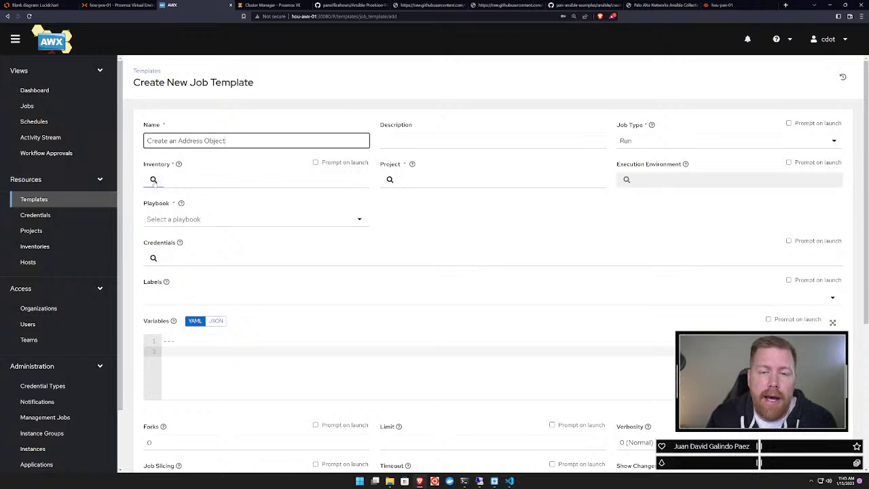
pyautogui.click(153, 180)
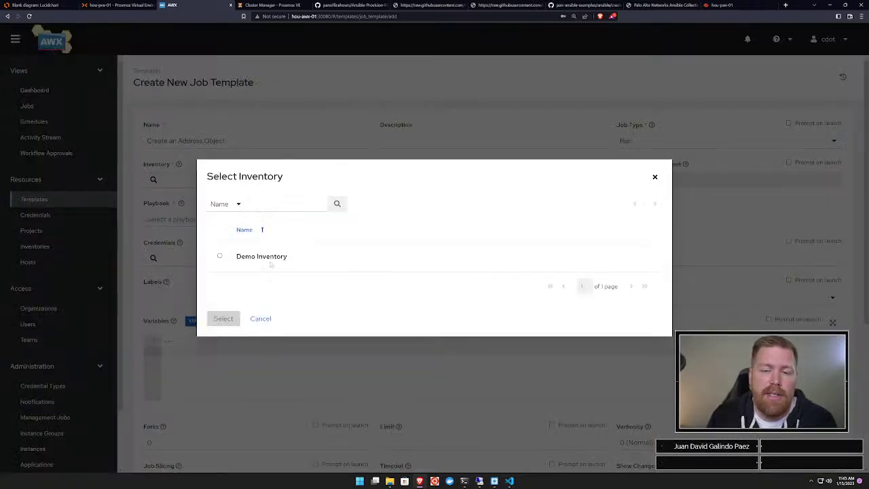
pyautogui.click(261, 257)
pyautogui.click(223, 332)
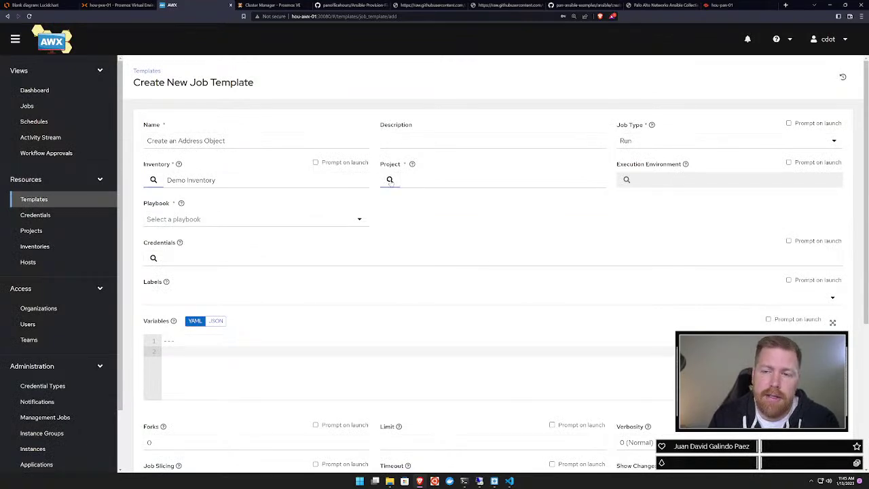
pyautogui.click(390, 180)
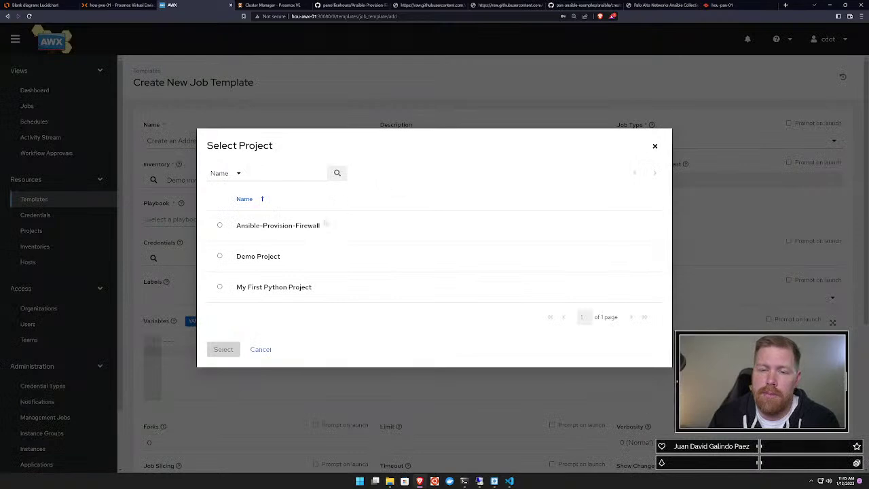
pyautogui.click(247, 230)
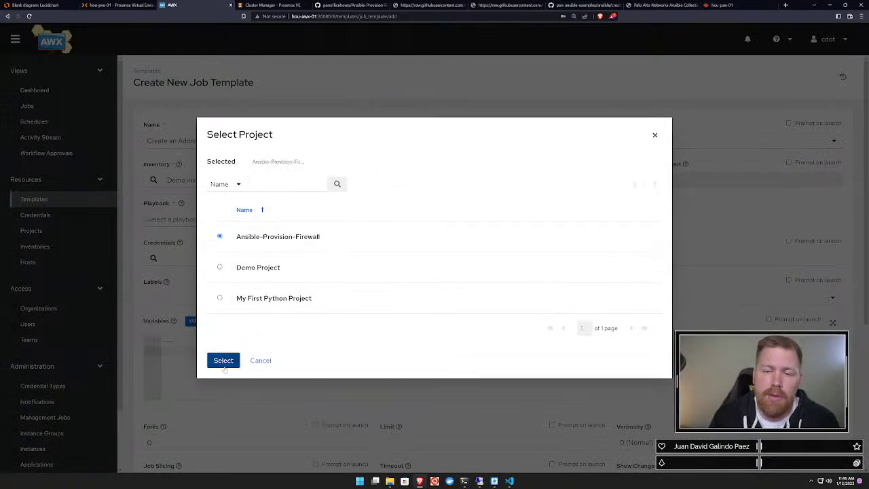
pyautogui.click(224, 360)
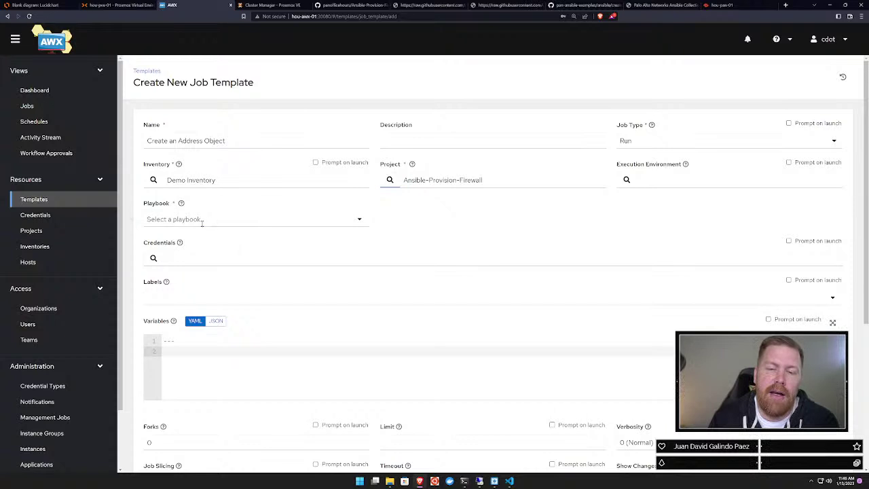
# Step: Select playbook.yaml as the template's playbook and save the Create an Address Object template
pyautogui.click(207, 219)
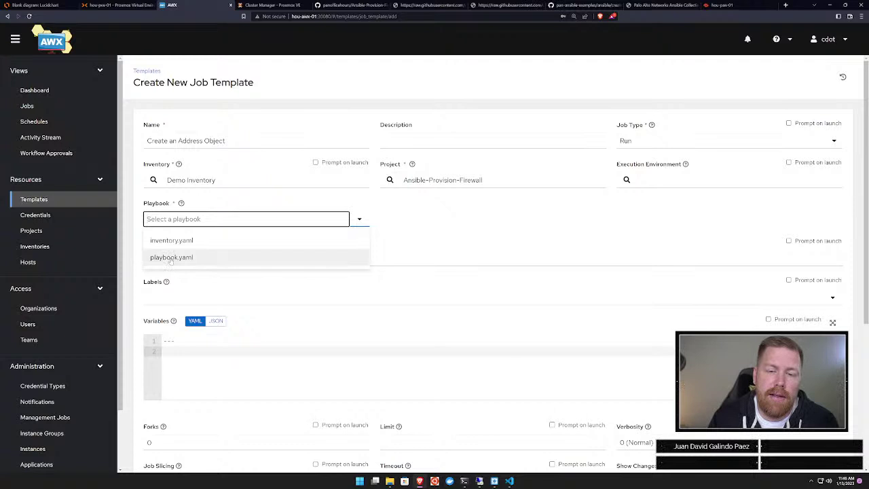
pyautogui.click(172, 257)
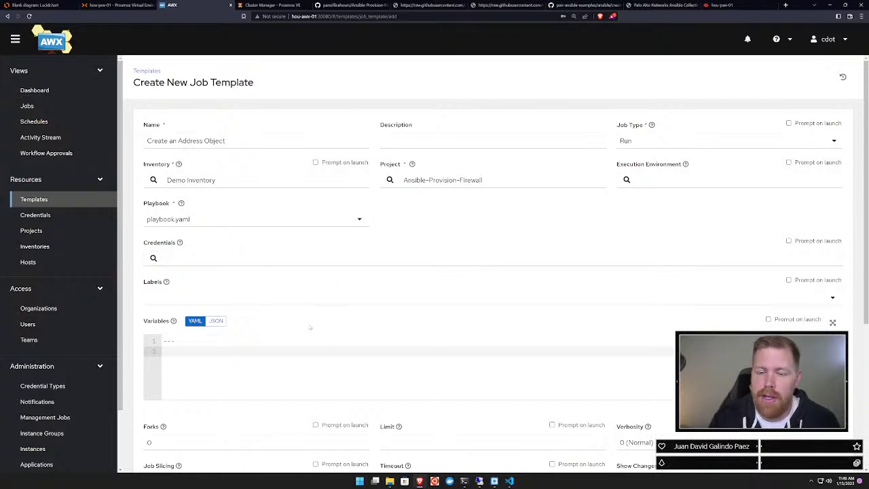
pyautogui.scroll(-2, 310, 327)
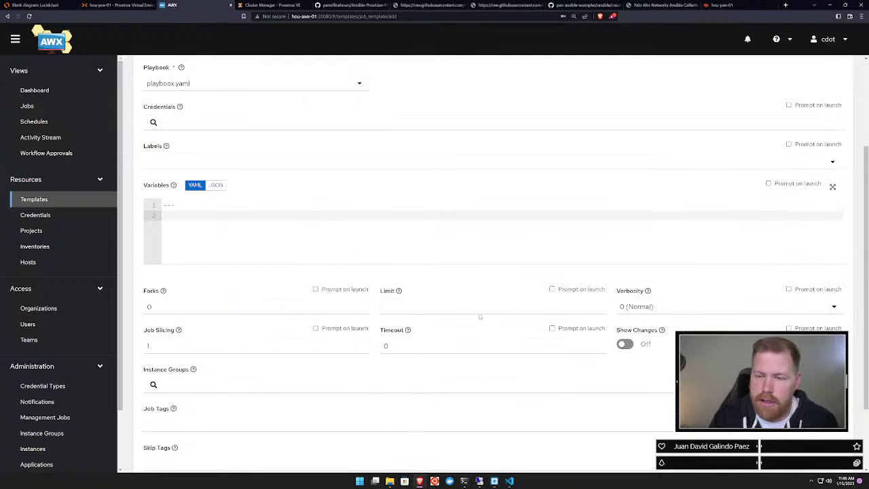
pyautogui.scroll(-2, 396, 305)
pyautogui.scroll(-1, 357, 335)
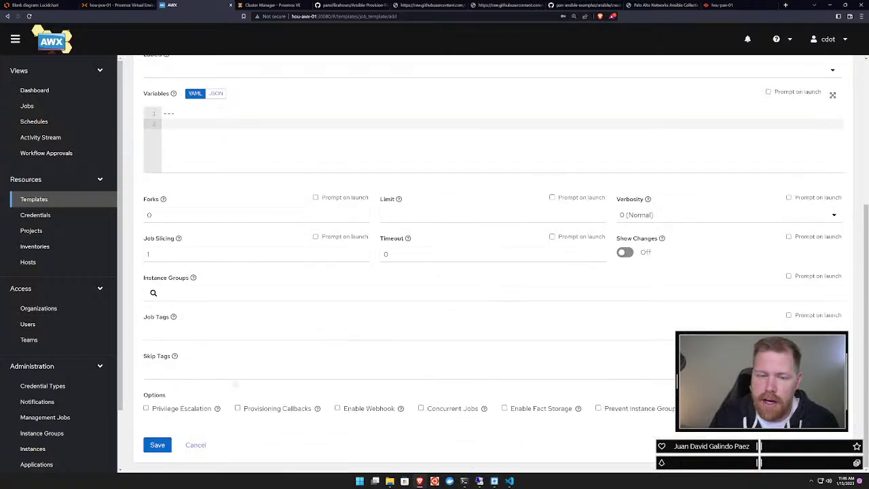
pyautogui.click(157, 445)
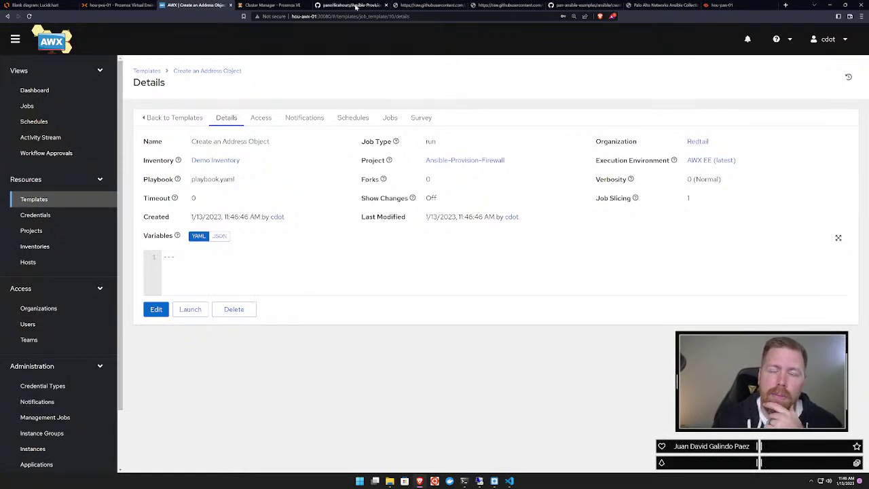
# Step: Start a new inventory and name it 'Panorama Inventory'
pyautogui.click(35, 246)
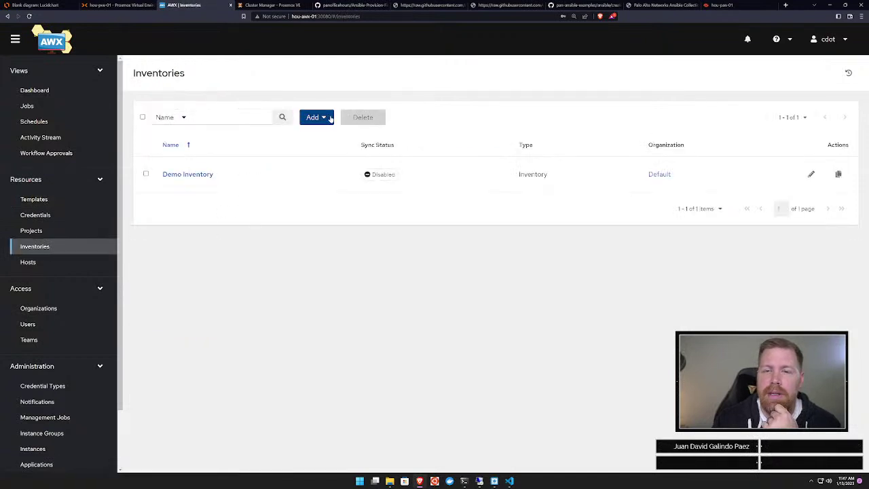
pyautogui.click(329, 118)
pyautogui.click(308, 140)
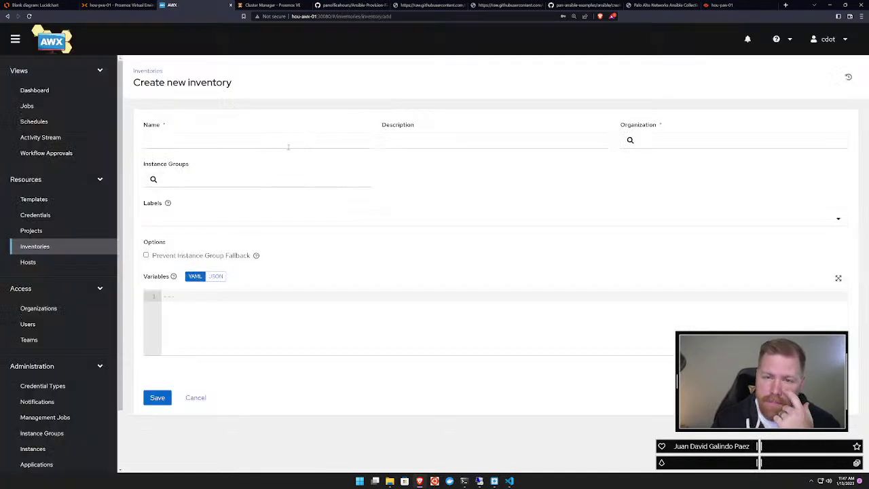
pyautogui.click(259, 142)
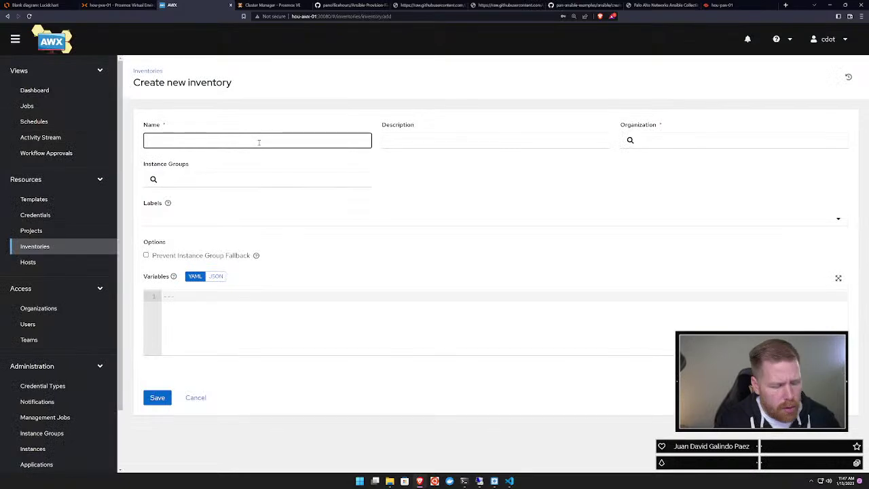
pyautogui.write('Panor')
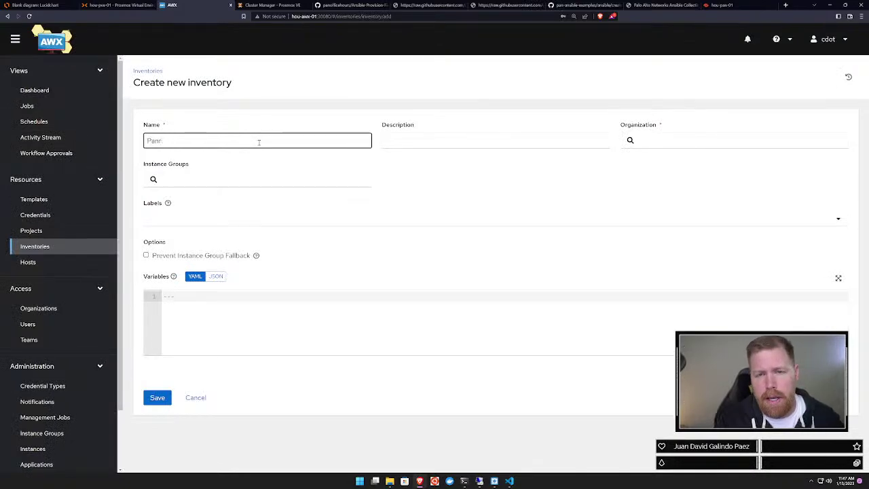
pyautogui.write('ama')
pyautogui.write('Ivn')
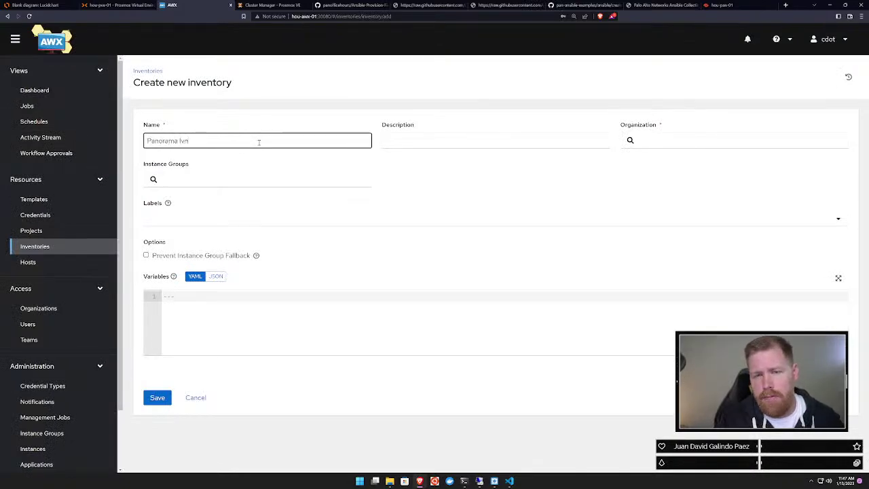
pyautogui.write('e')
pyautogui.press('BackSpace')
pyautogui.press('BackSpace')
pyautogui.press('BackSpace')
pyautogui.write('nve')
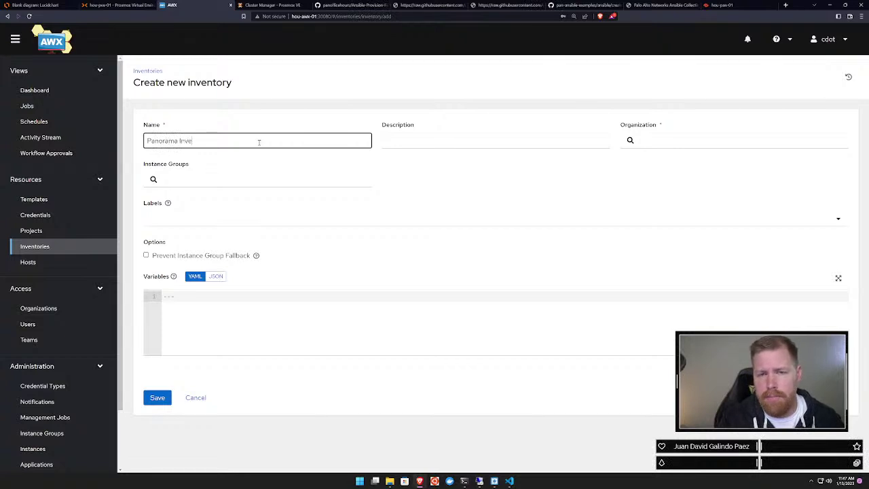
pyautogui.write('ntor')
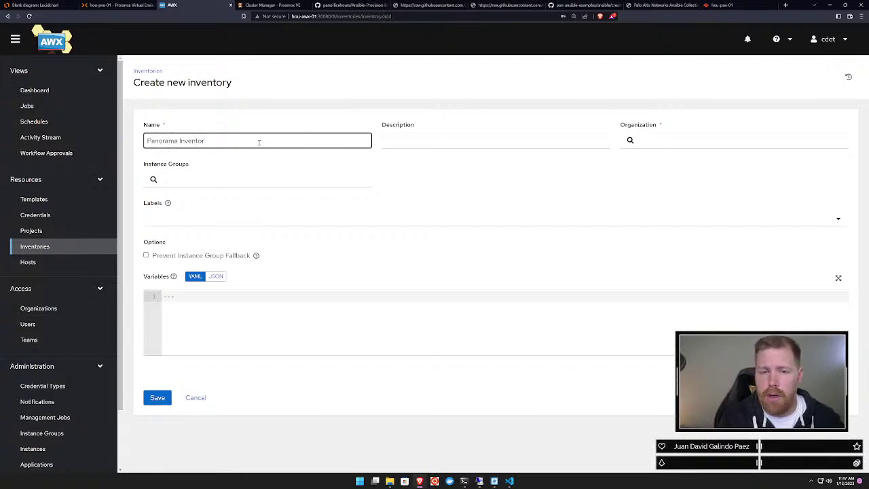
pyautogui.write('y')
pyautogui.press('Tab')
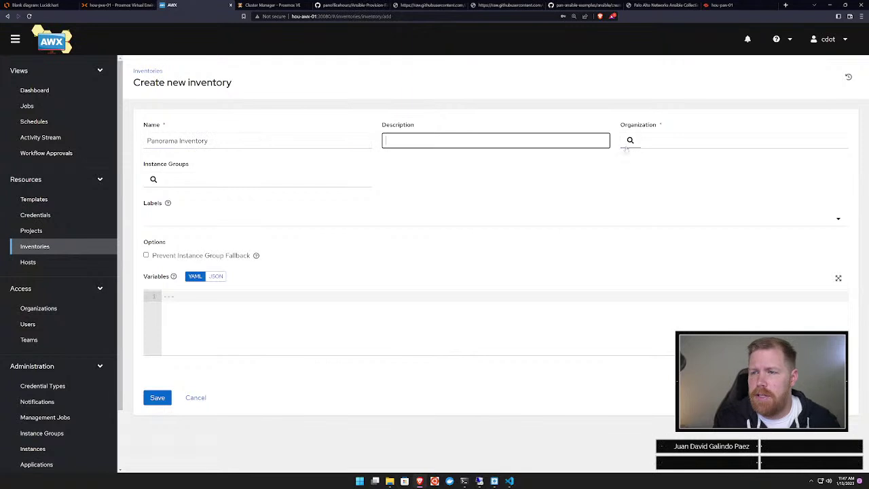
# Step: Assign the Redtail organization and save the inventory
pyautogui.click(631, 141)
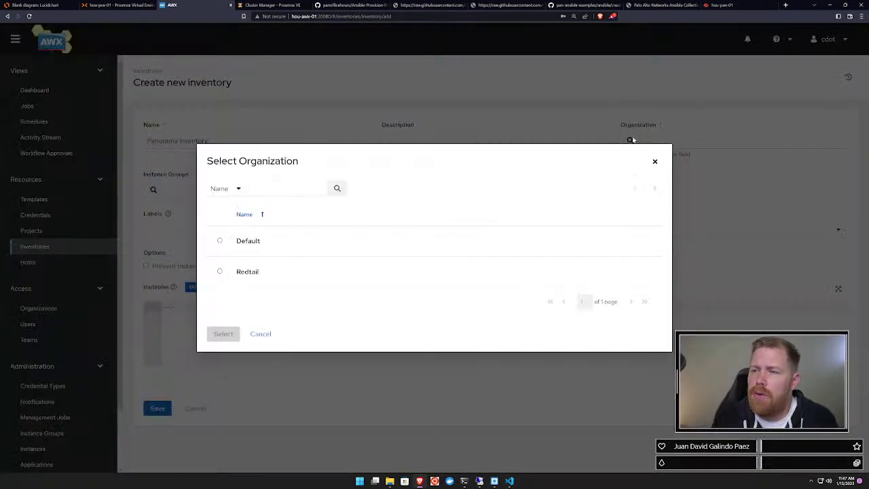
pyautogui.click(258, 276)
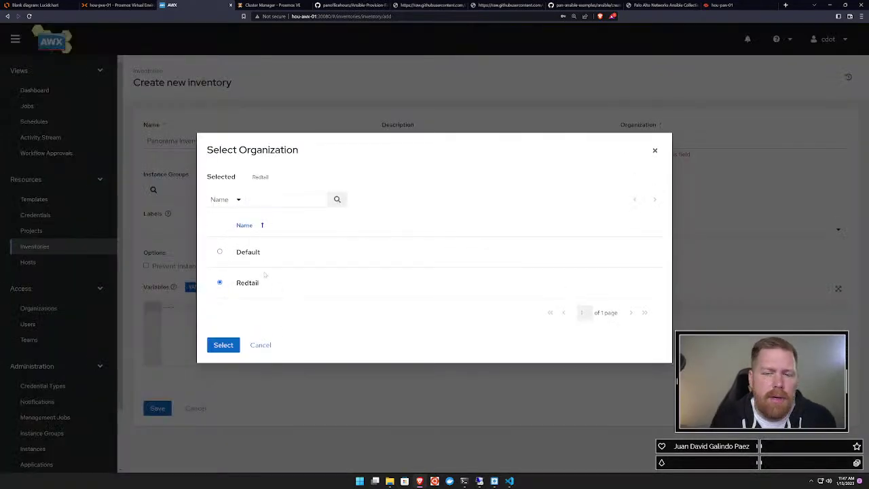
pyautogui.click(230, 345)
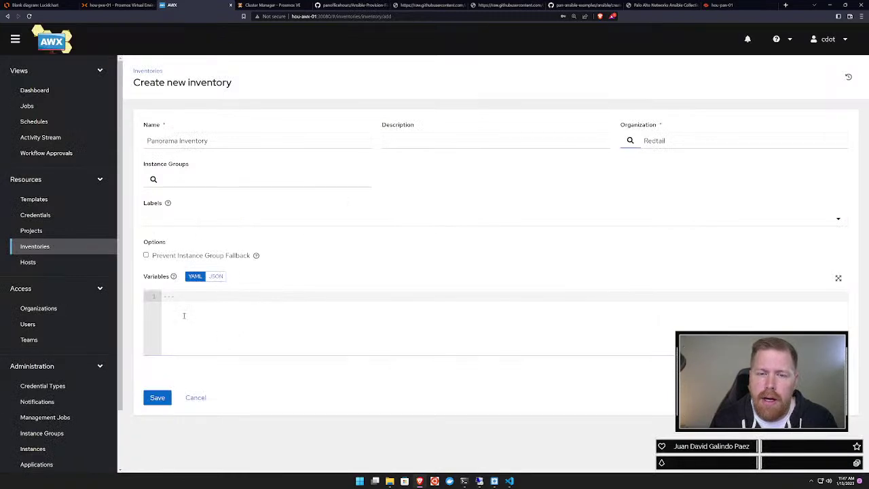
pyautogui.click(160, 400)
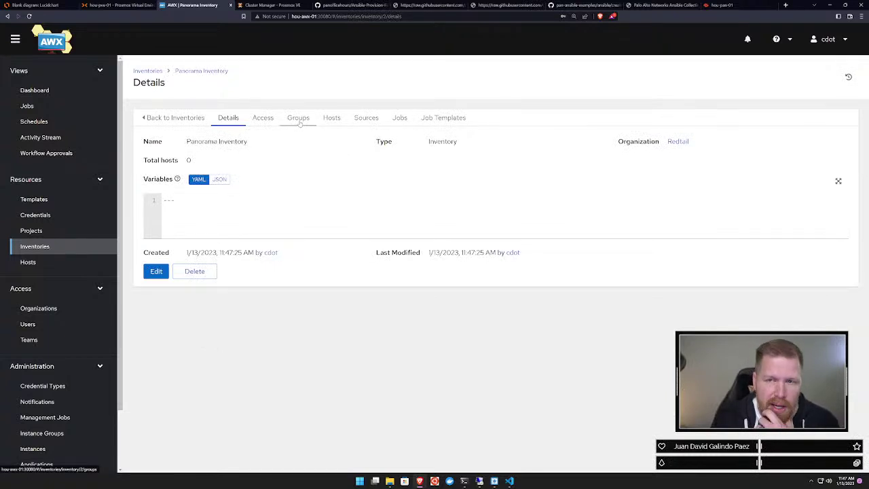
# Step: Add a host named panorama to Panorama Inventory with variable ansible_host: panorama.redtail.com
pyautogui.click(331, 123)
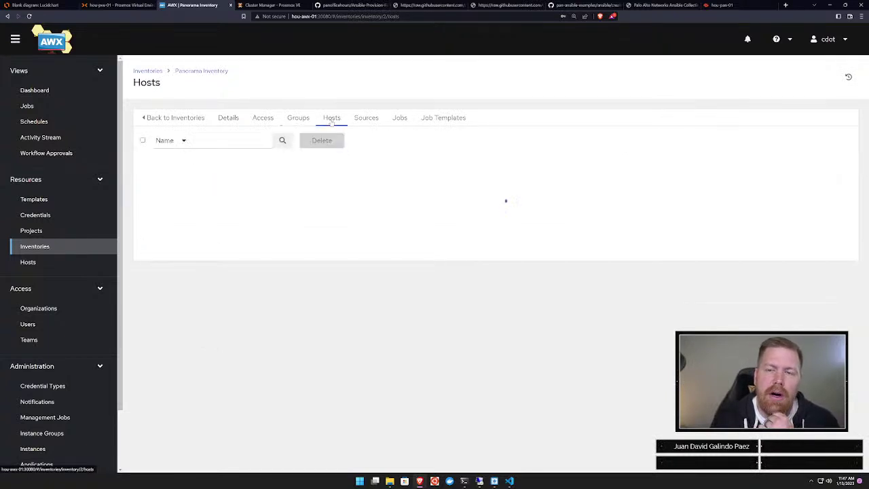
pyautogui.click(312, 141)
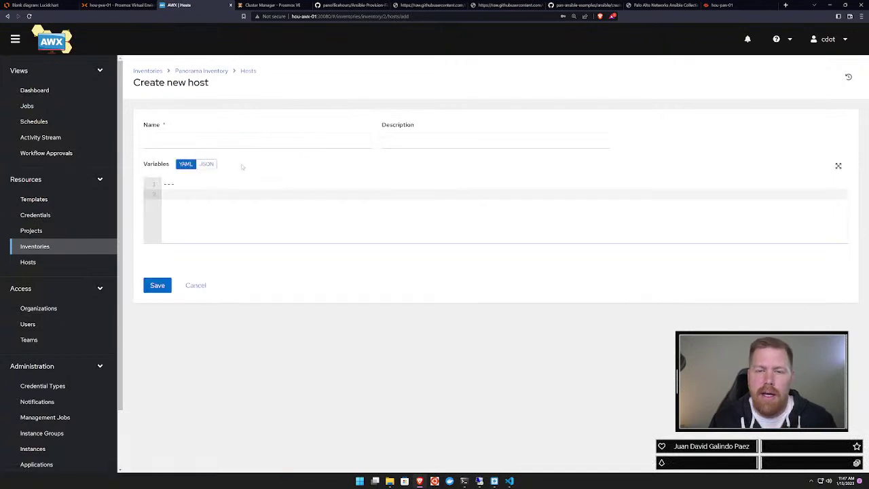
pyautogui.click(221, 142)
pyautogui.write('panorama')
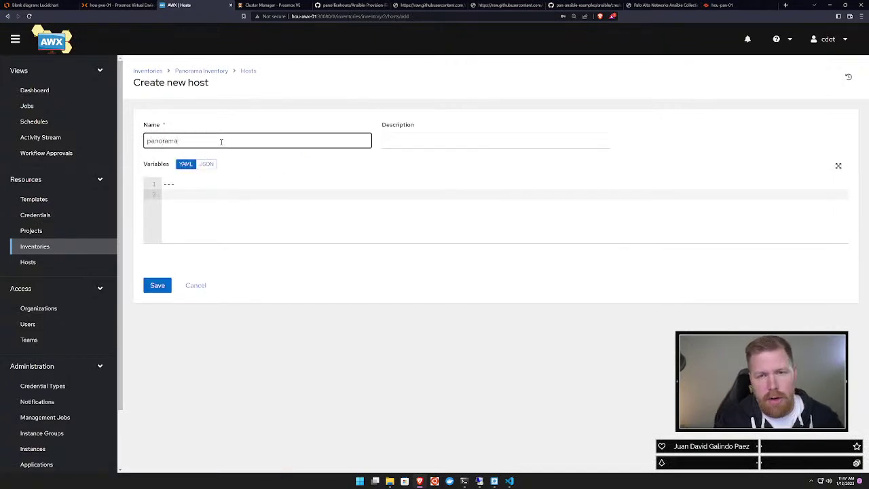
pyautogui.click(200, 195)
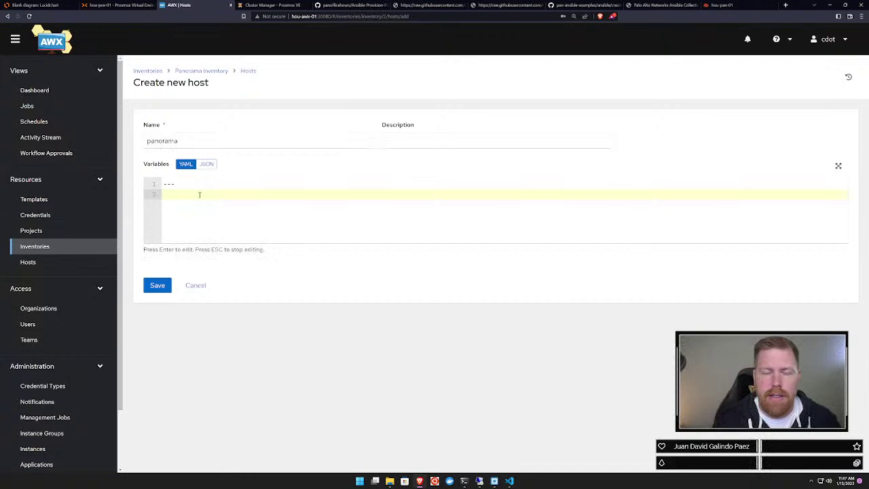
pyautogui.write('ansible')
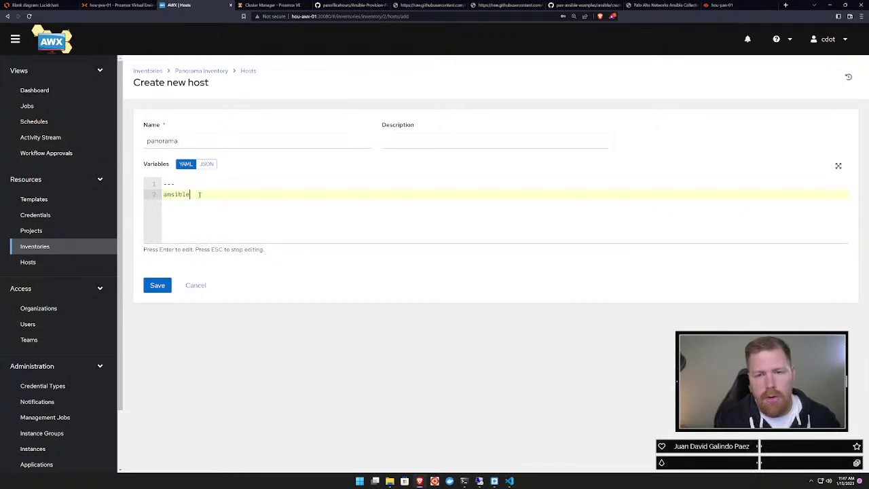
pyautogui.write('_host: ')
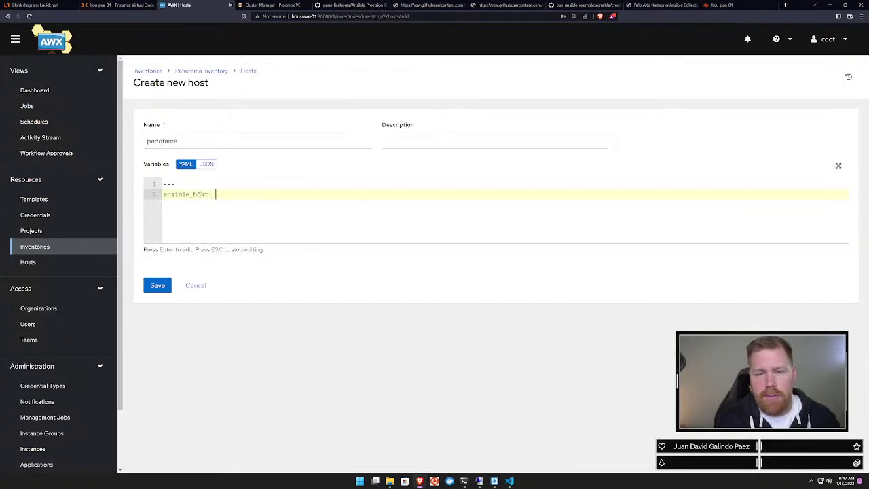
pyautogui.write('pa"panorama.')
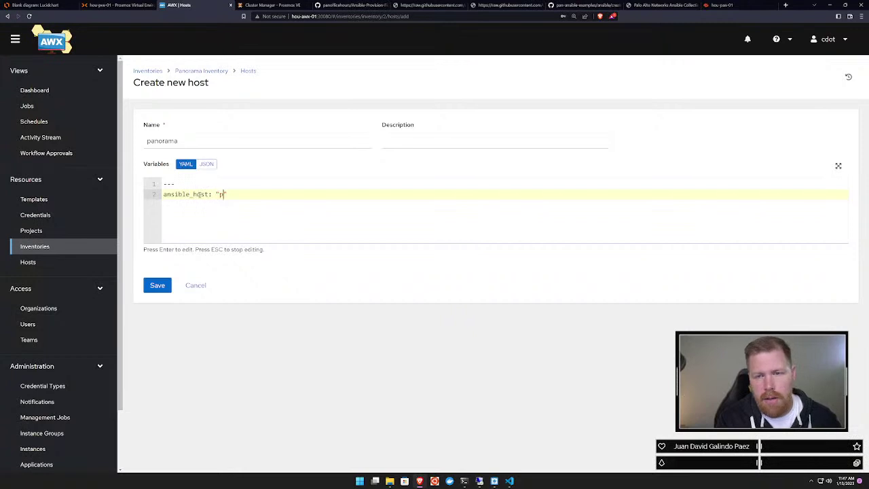
pyautogui.write('redtail')
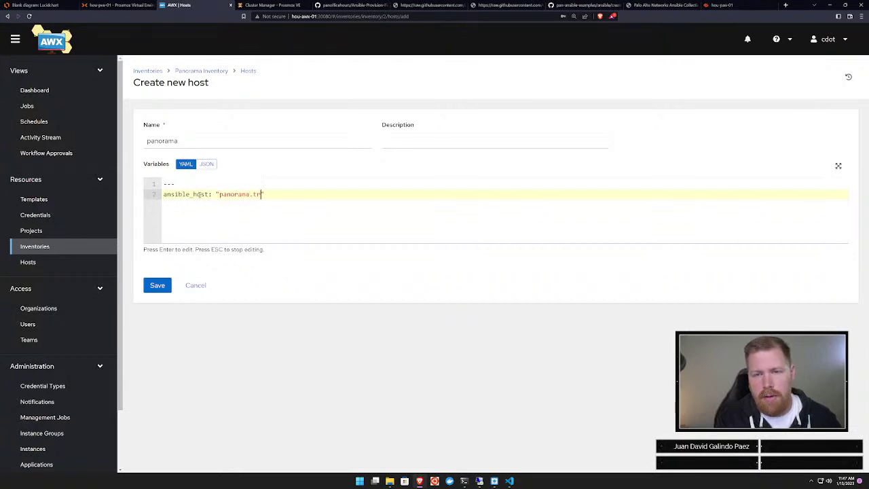
pyautogui.write('.com')
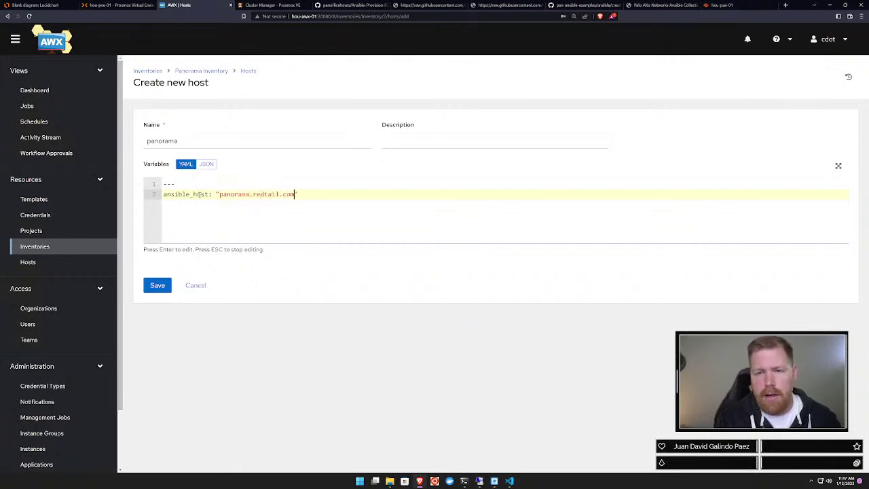
pyautogui.click(157, 286)
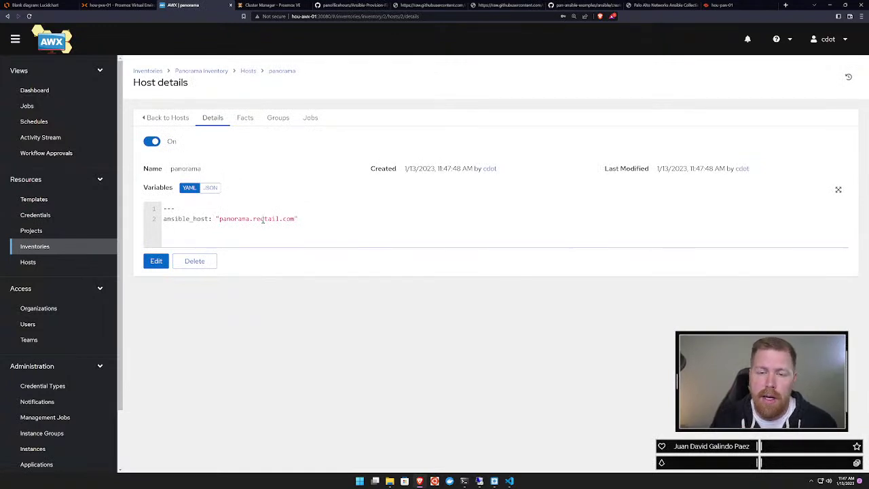
# Step: Recheck the panorama host's panorama.redtail.com address, then return to the job templates list
pyautogui.moveTo(262, 218); pyautogui.dragTo(288, 217)
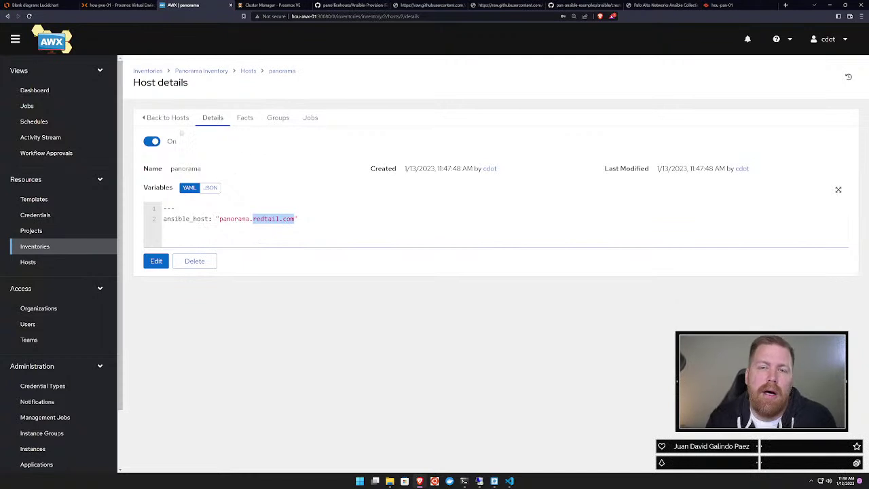
pyautogui.click(209, 71)
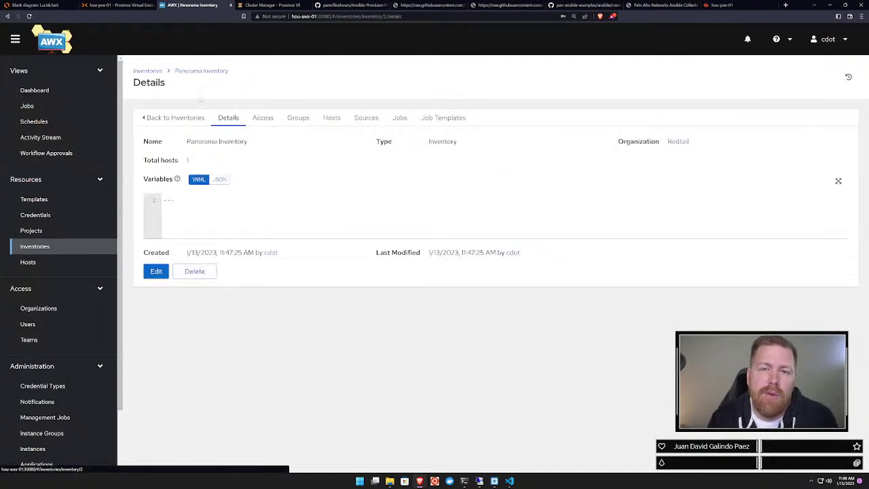
pyautogui.click(295, 121)
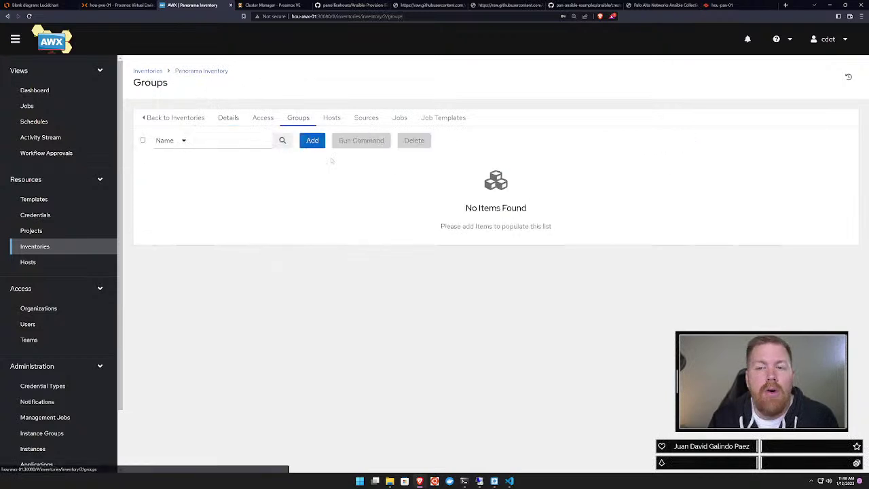
pyautogui.click(333, 120)
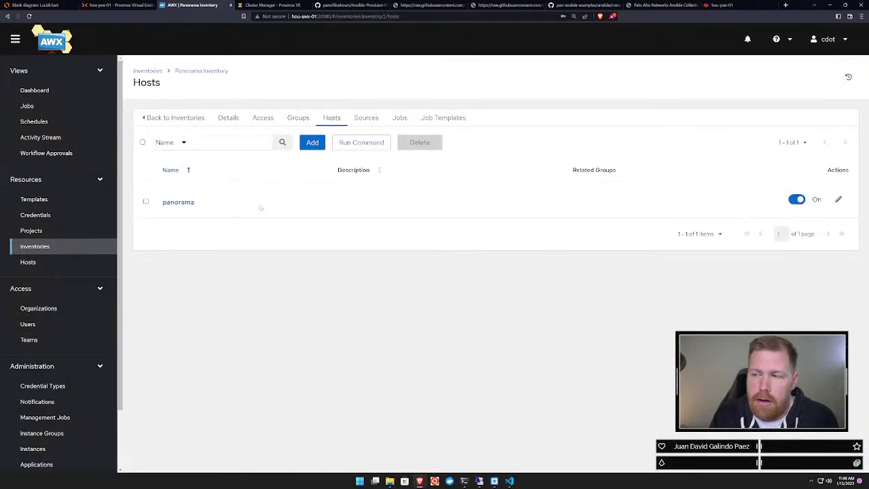
pyautogui.click(187, 202)
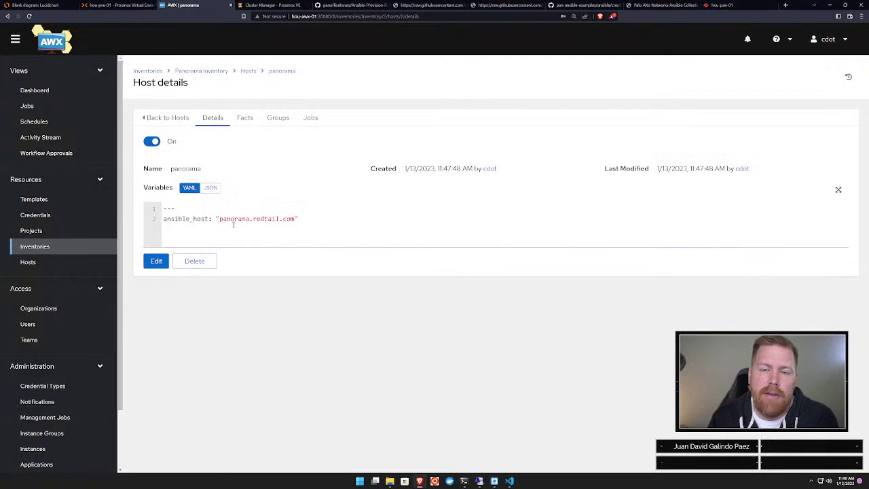
pyautogui.moveTo(219, 218); pyautogui.dragTo(294, 218)
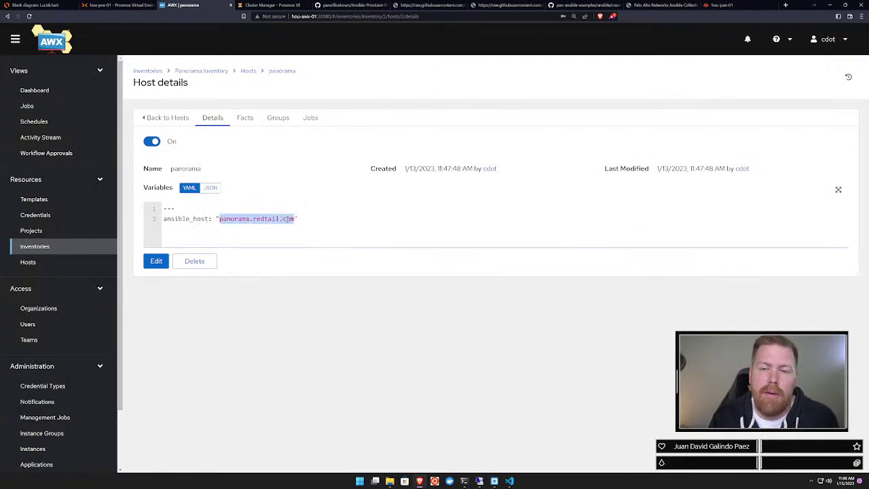
pyautogui.doubleClick(234, 219)
pyautogui.moveTo(219, 219); pyautogui.dragTo(295, 219)
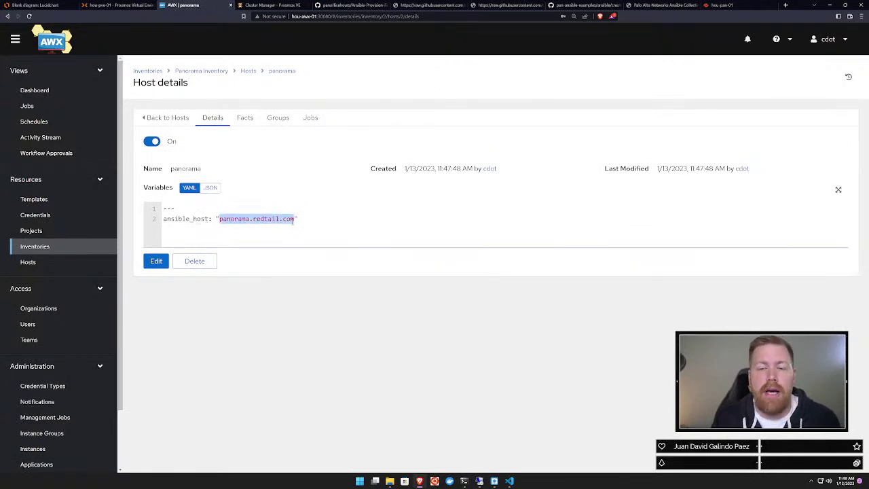
pyautogui.click(63, 203)
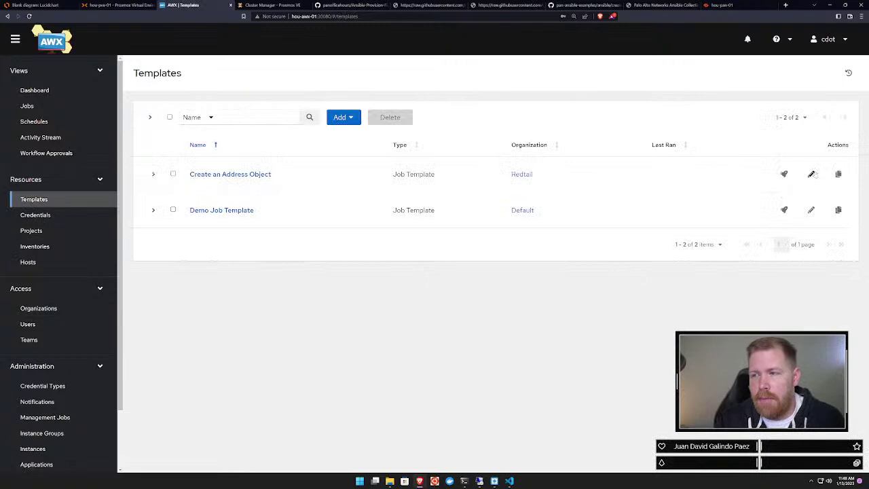
# Step: Change the Create an Address Object template's inventory to Panorama Inventory and save it
pyautogui.click(810, 174)
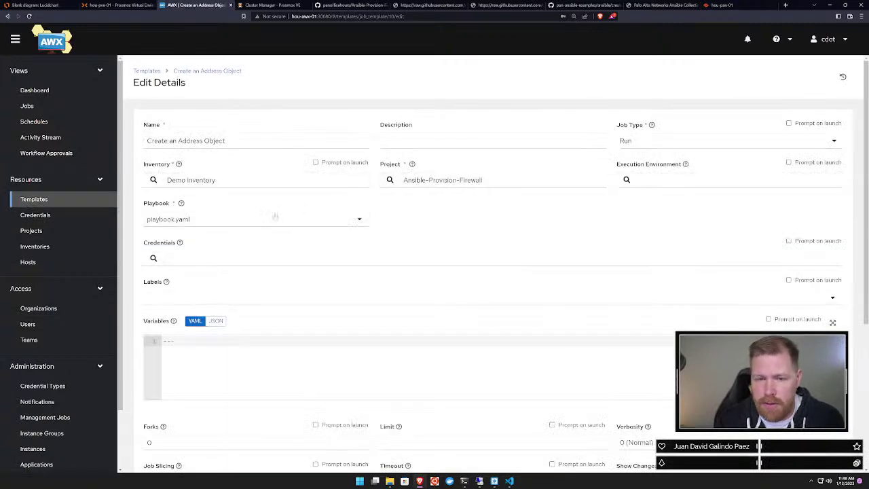
pyautogui.click(154, 180)
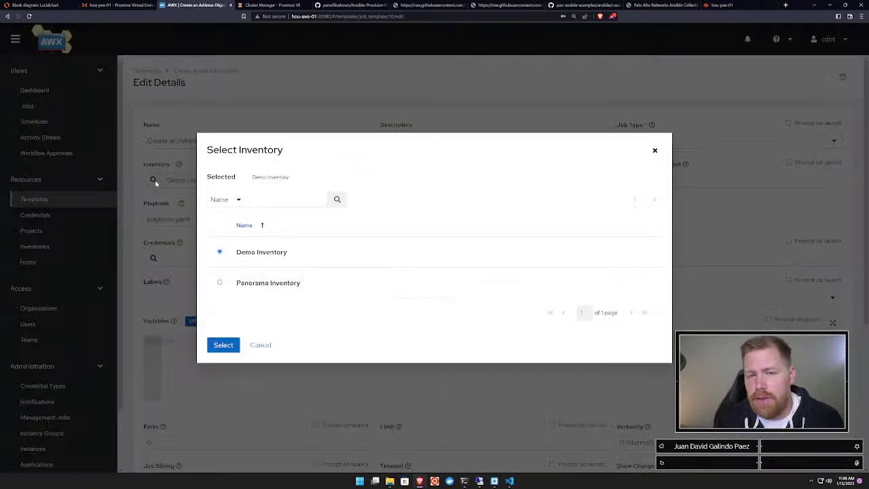
pyautogui.click(219, 284)
pyautogui.click(228, 344)
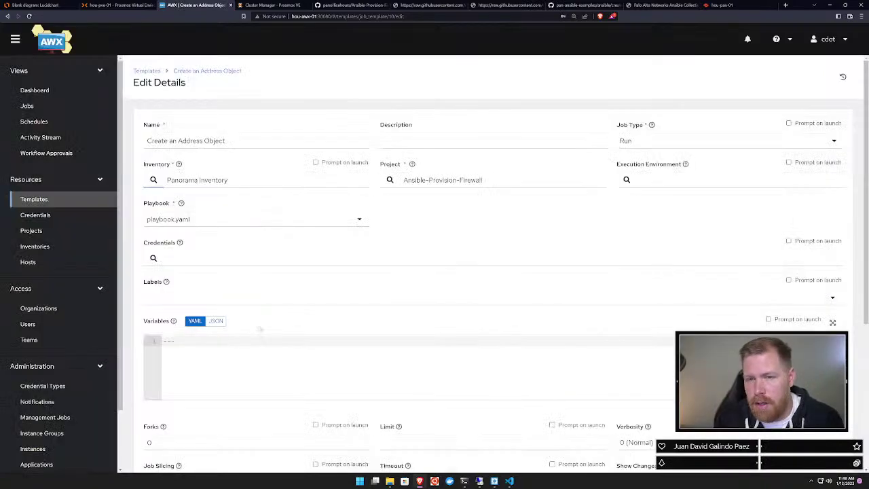
pyautogui.scroll(-5, 261, 329)
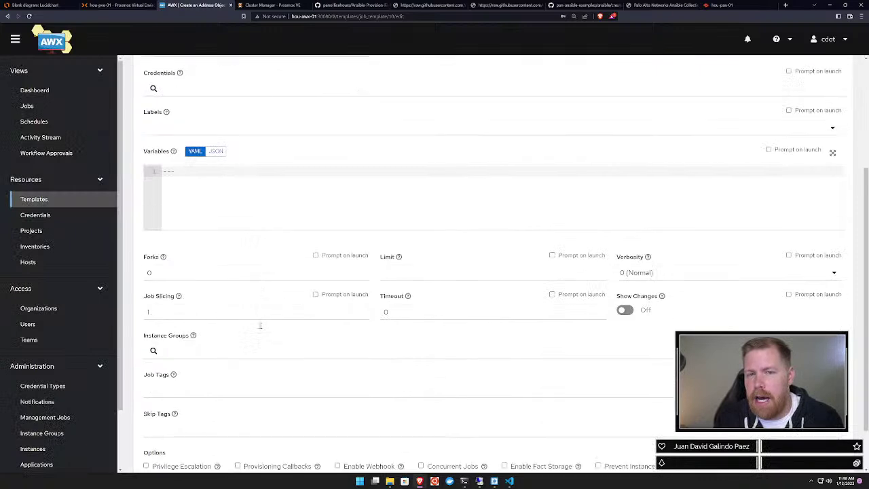
pyautogui.scroll(2, 262, 329)
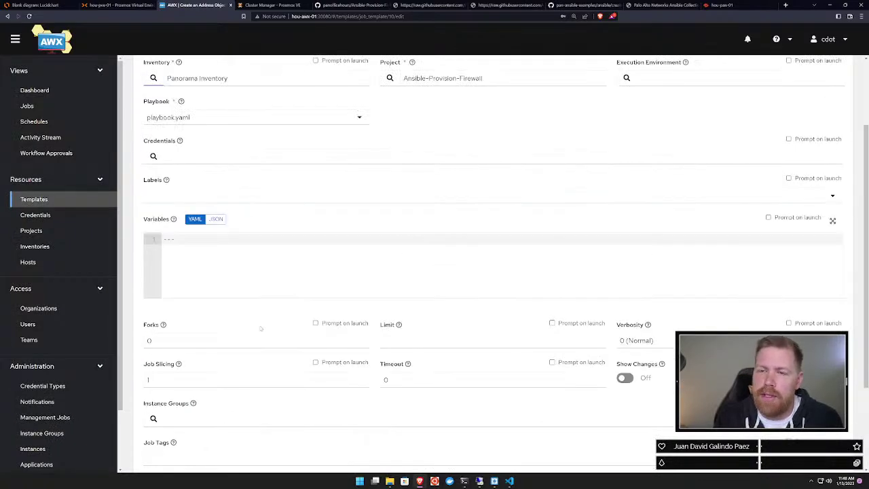
pyautogui.scroll(-4, 261, 328)
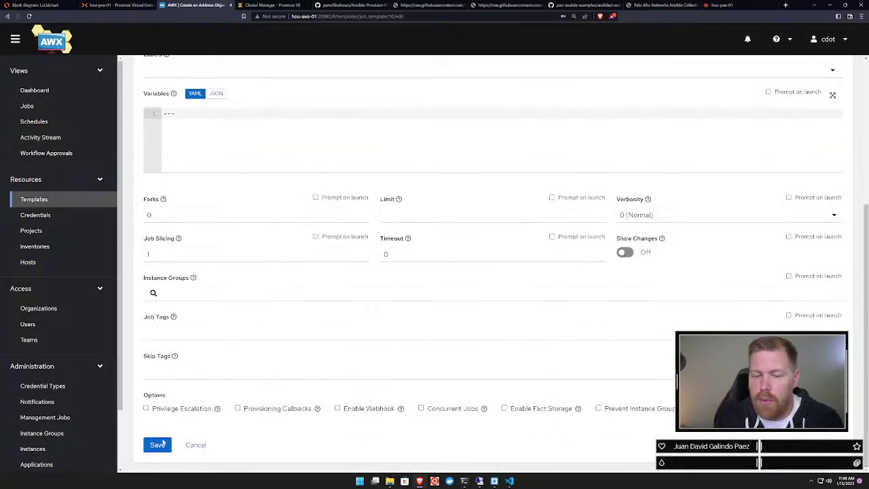
pyautogui.click(159, 448)
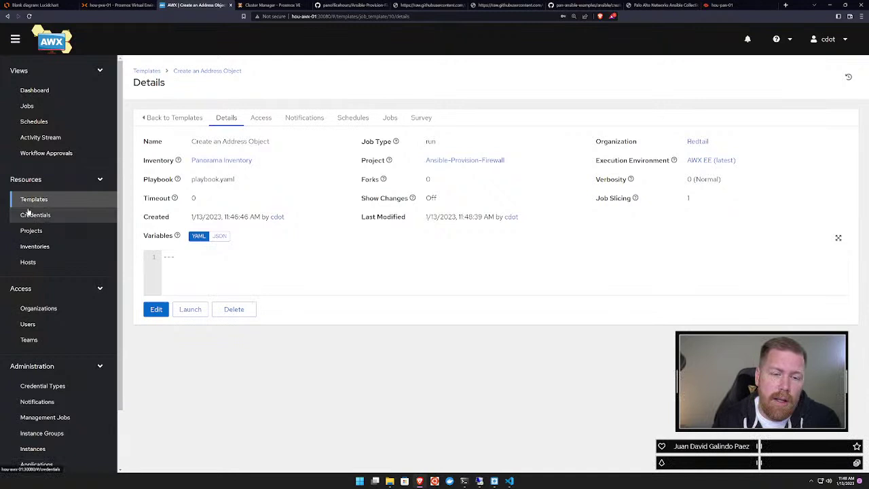
pyautogui.click(51, 215)
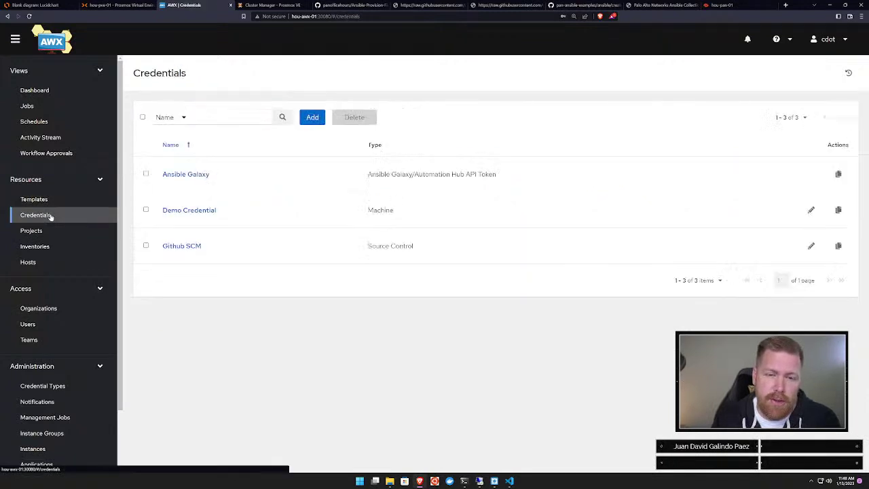
# Step: Start a new credential named Panorama Vault owned by the Redtail organization
pyautogui.click(312, 118)
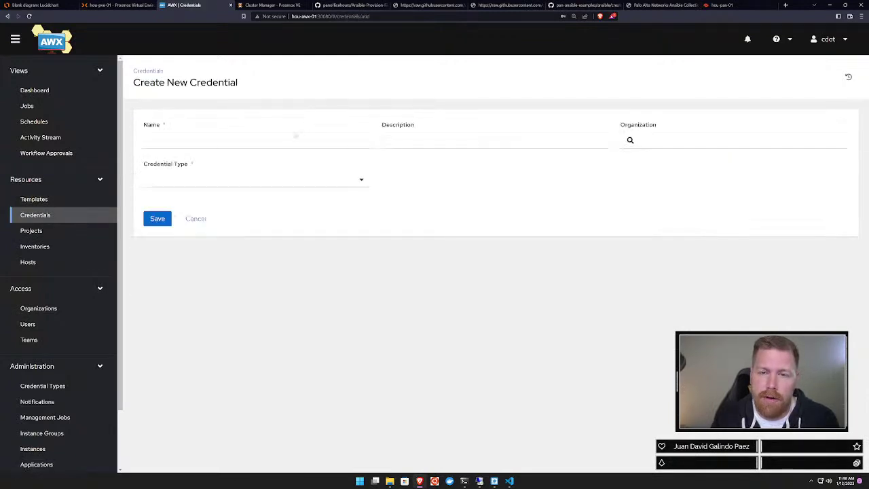
pyautogui.click(270, 143)
pyautogui.write('P')
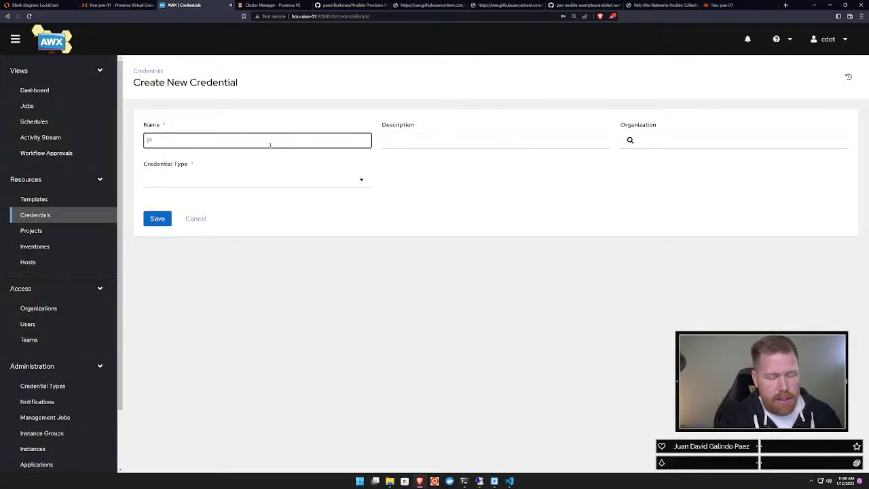
pyautogui.write('anorama Vault')
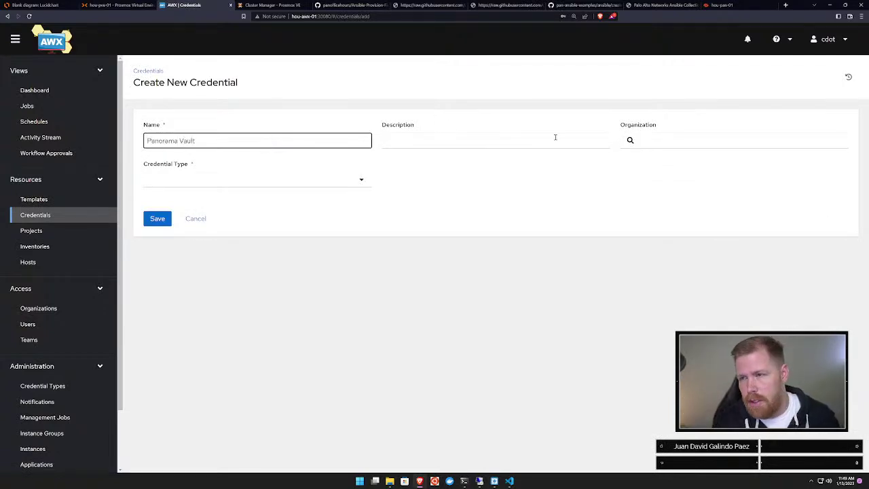
pyautogui.click(629, 140)
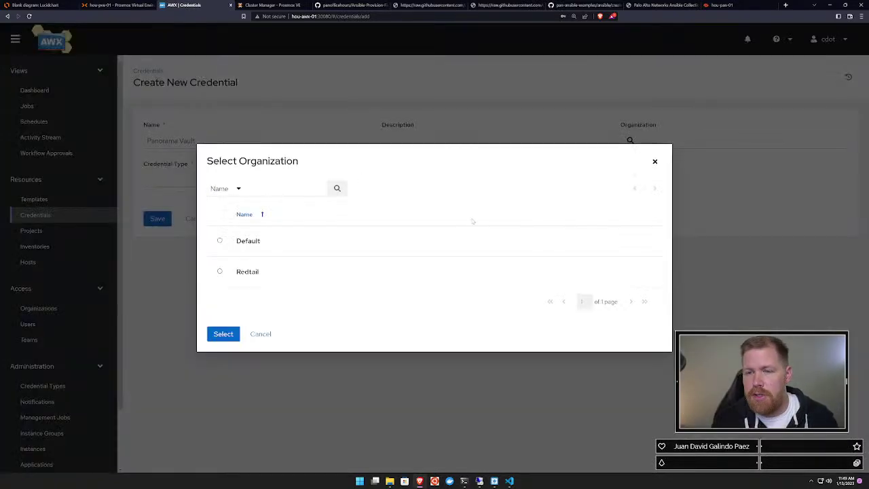
pyautogui.click(238, 274)
pyautogui.click(223, 333)
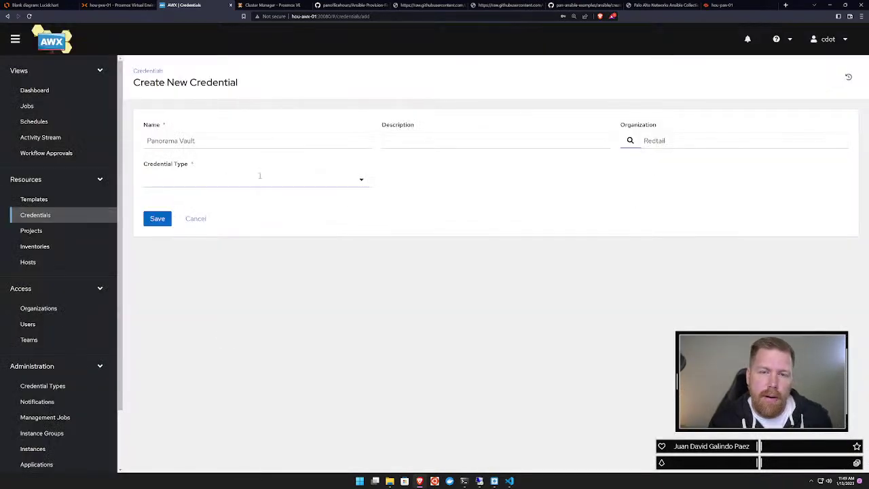
# Step: Make it a Vault credential, paste in the vault password, and save it
pyautogui.click(366, 181)
pyautogui.scroll(-5, 299, 263)
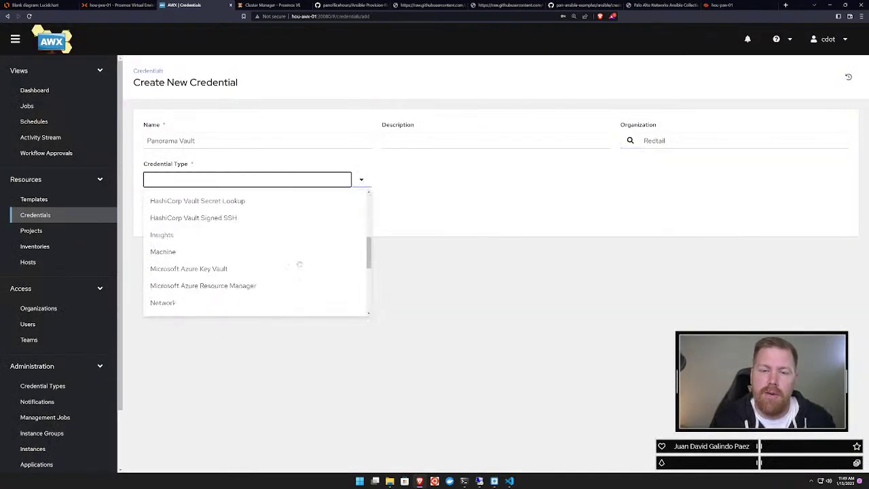
pyautogui.scroll(-3, 295, 266)
pyautogui.click(186, 288)
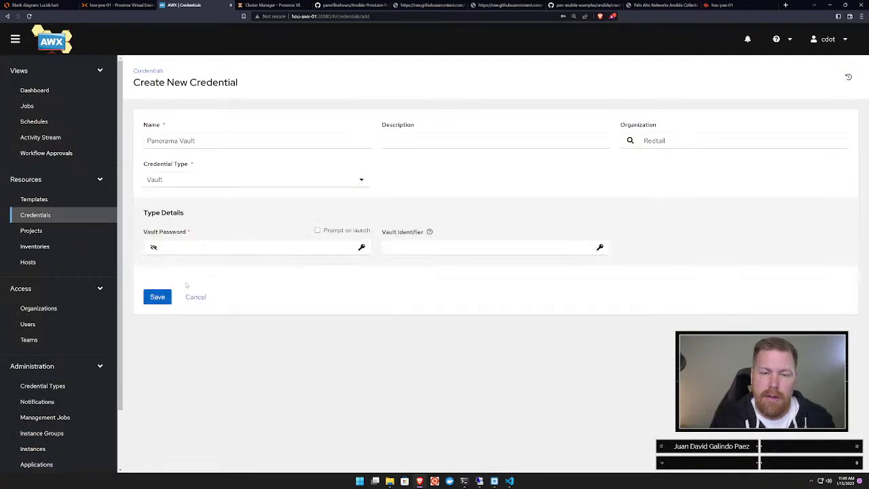
pyautogui.click(203, 247)
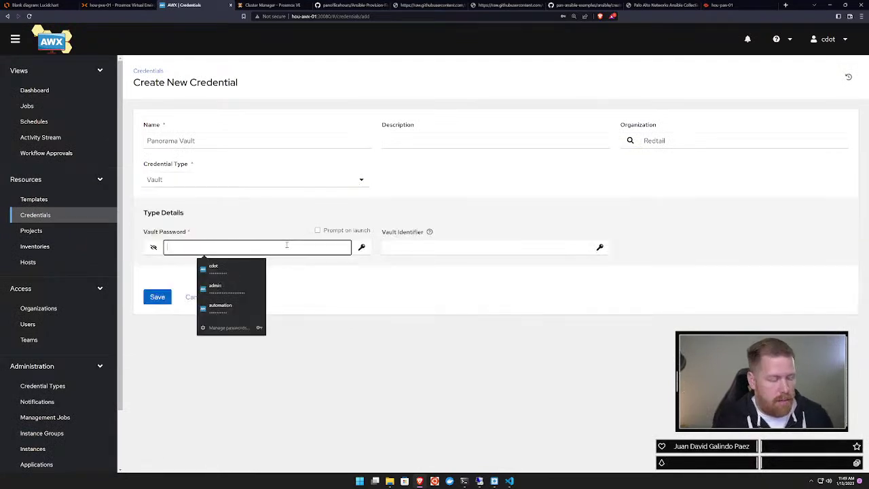
pyautogui.hotkey('ctrl', 'v')
pyautogui.press('Tab')
pyautogui.press('Tab')
pyautogui.press('Tab')
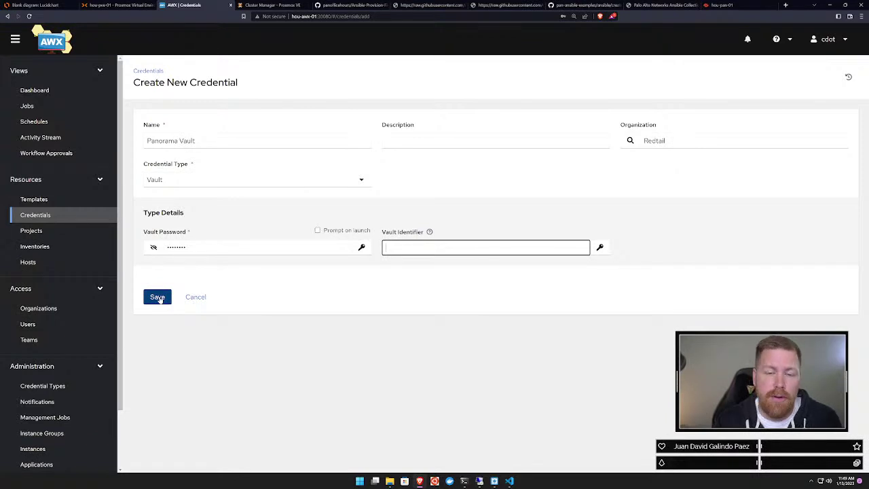
pyautogui.click(158, 297)
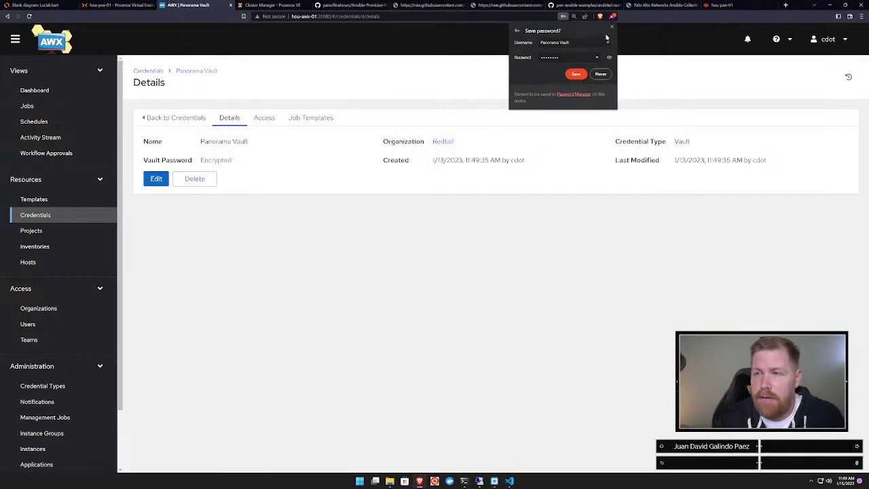
# Step: Edit Create an Address Object, add the Vault-category credential Panorama Vault, and save the template
pyautogui.click(612, 28)
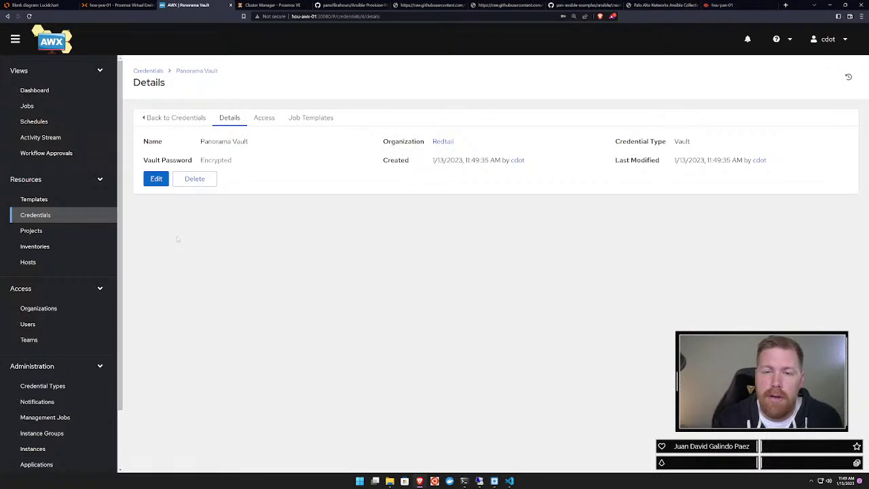
pyautogui.click(47, 201)
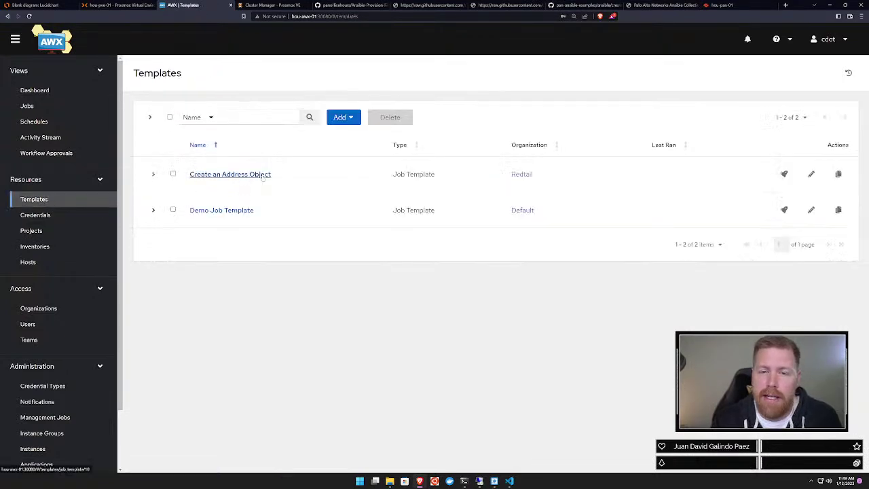
pyautogui.click(263, 175)
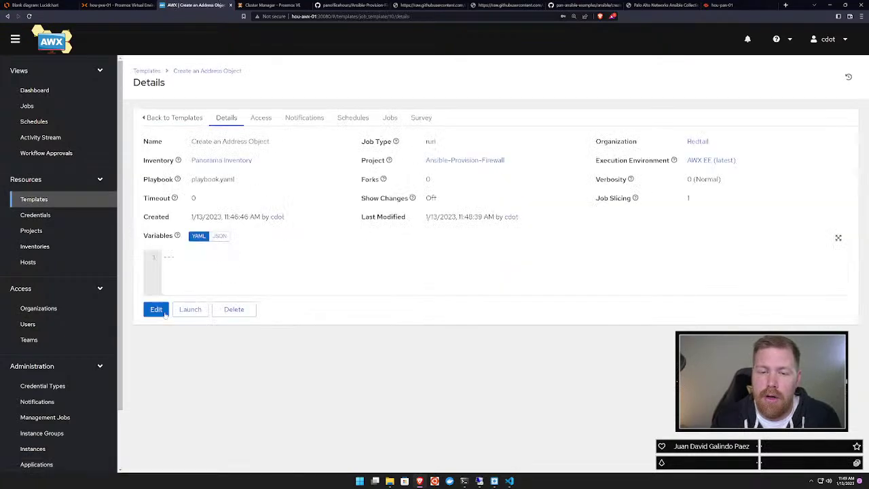
pyautogui.click(156, 309)
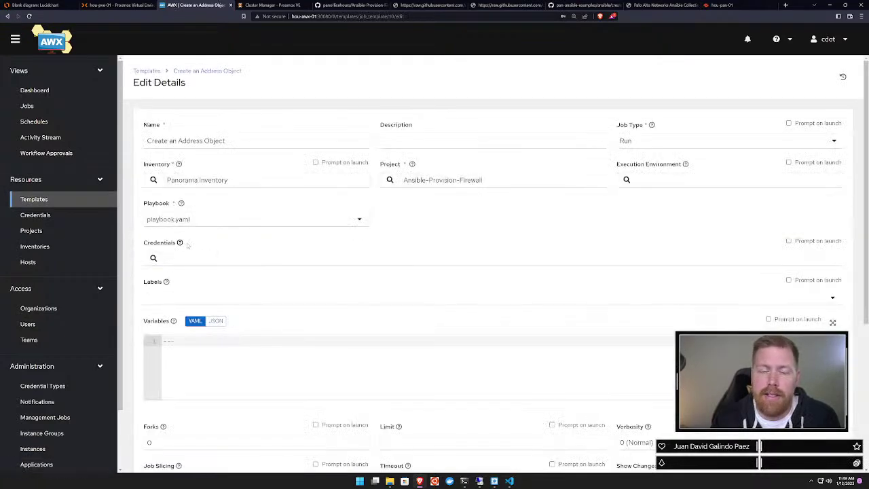
pyautogui.click(153, 259)
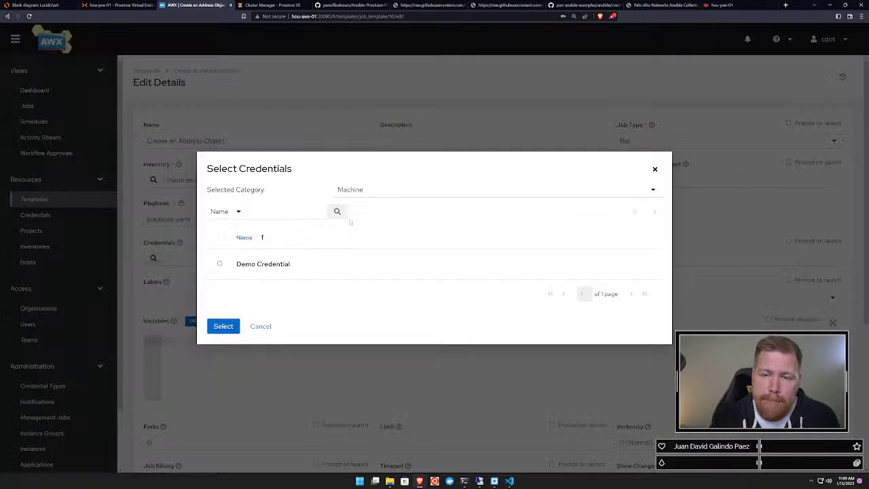
pyautogui.click(415, 190)
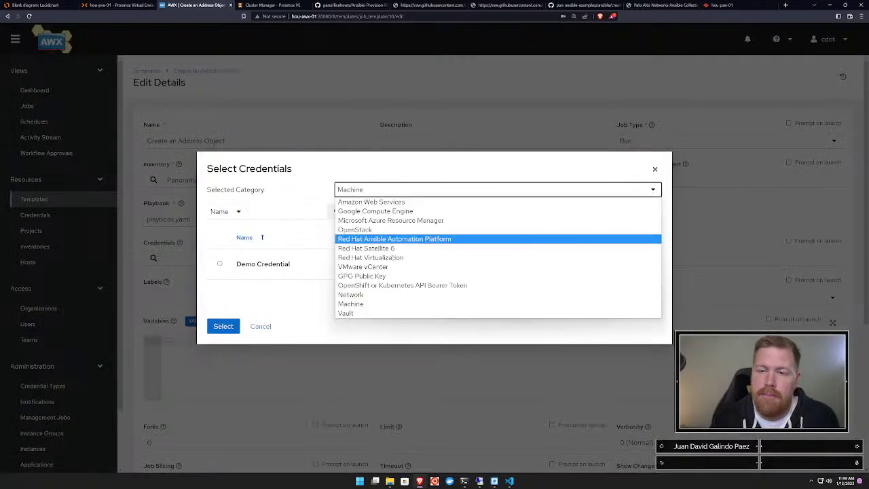
pyautogui.click(381, 317)
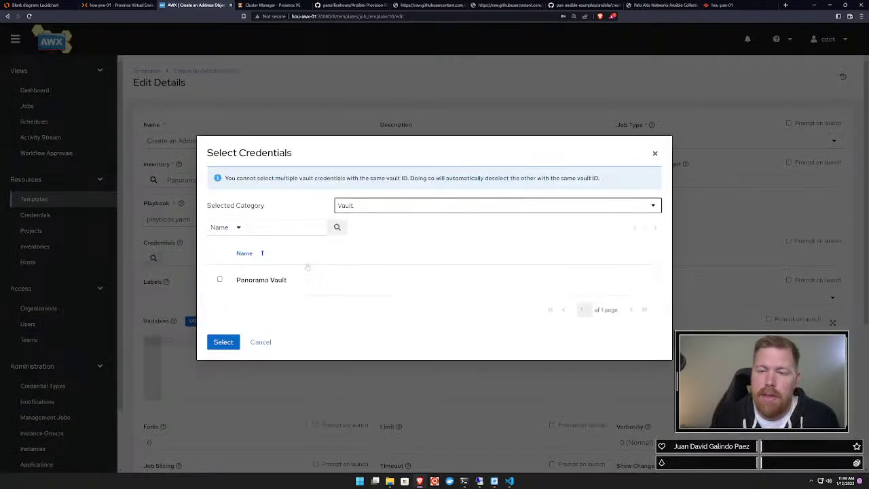
pyautogui.click(242, 285)
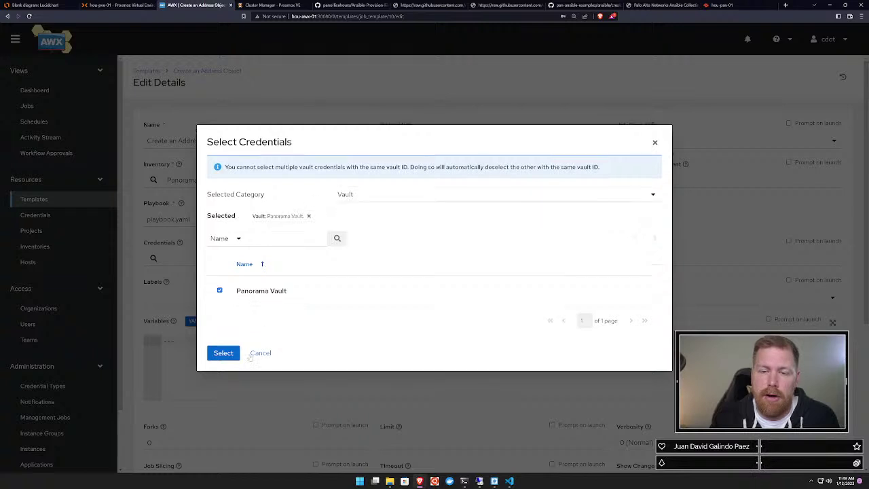
pyautogui.click(223, 353)
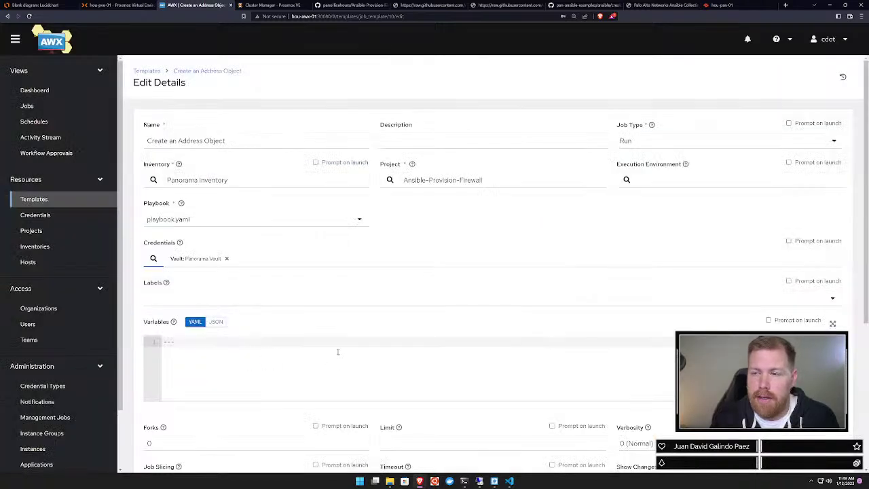
pyautogui.scroll(-4, 354, 337)
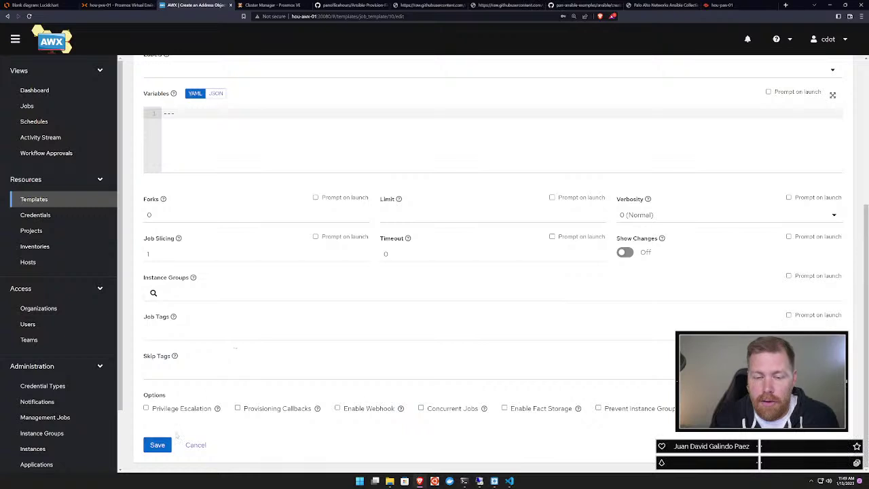
pyautogui.click(158, 444)
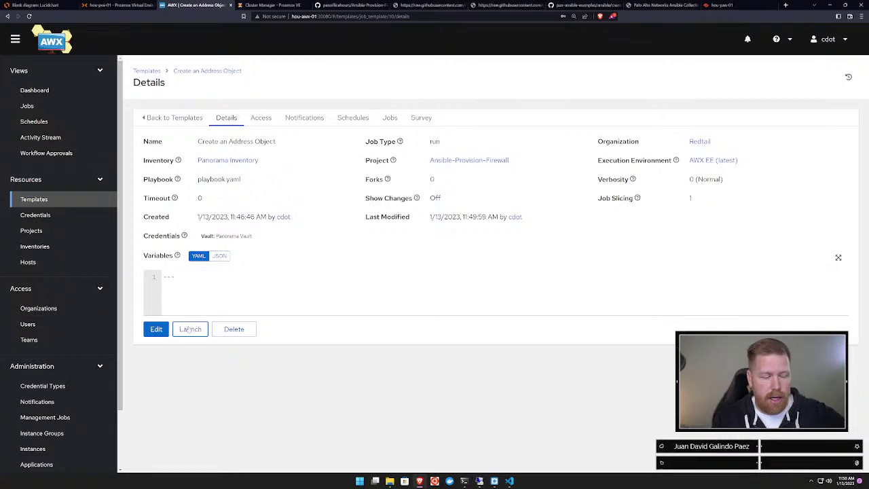
# Step: Launch the template and reload job 4's output to find the unresolved panos_address_object error
pyautogui.click(190, 329)
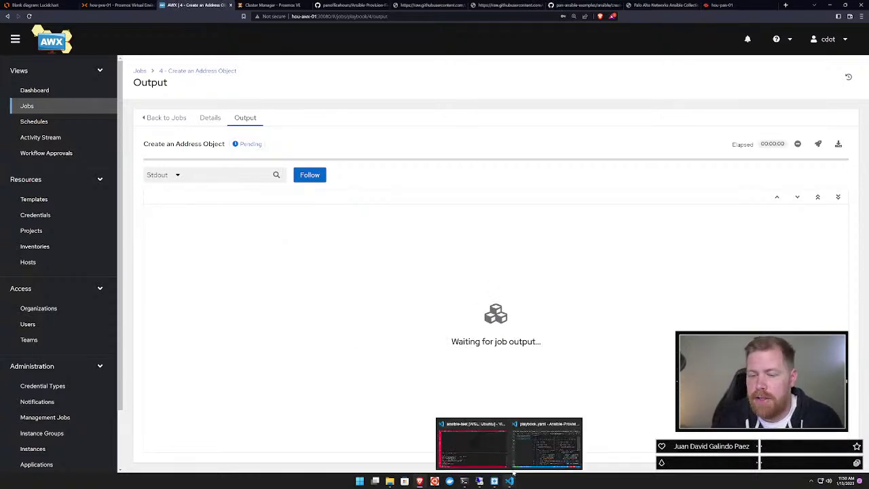
pyautogui.moveTo(494, 481)
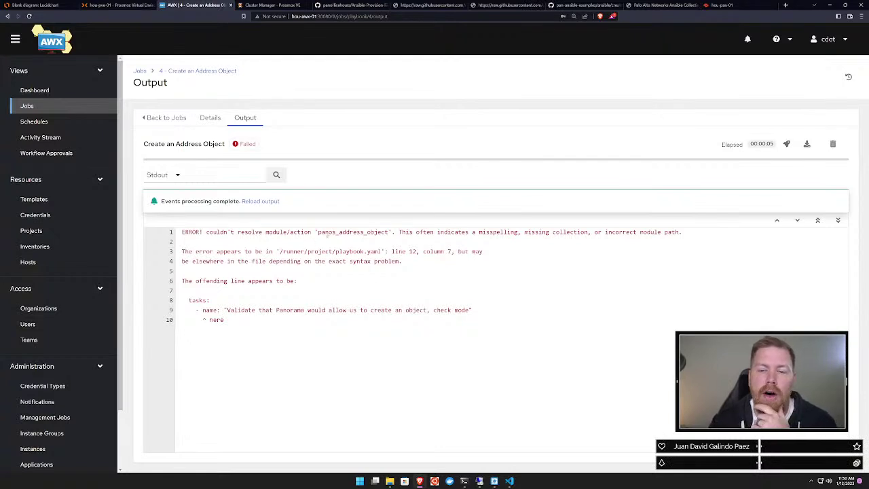
pyautogui.click(260, 201)
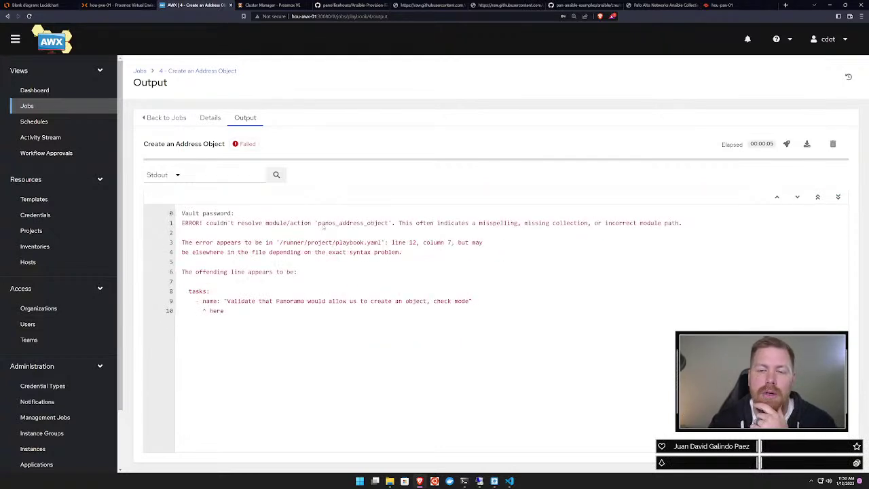
pyautogui.moveTo(318, 224); pyautogui.dragTo(387, 226)
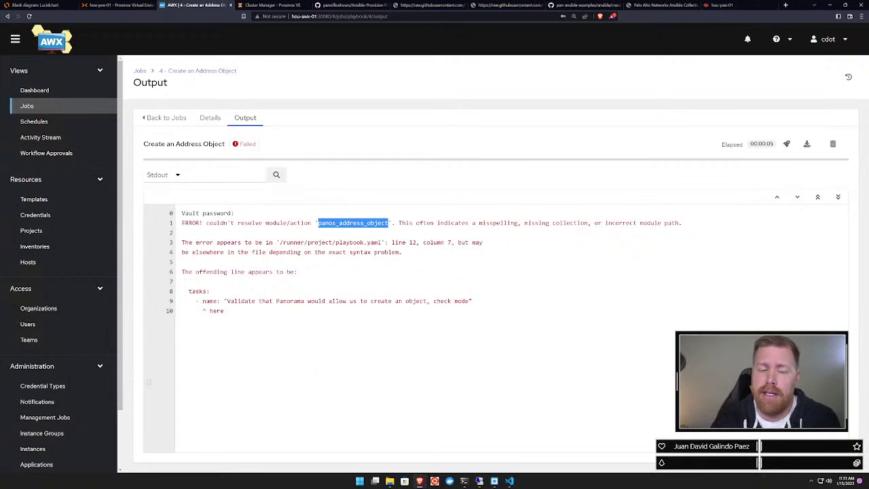
pyautogui.scroll(-2, 72, 300)
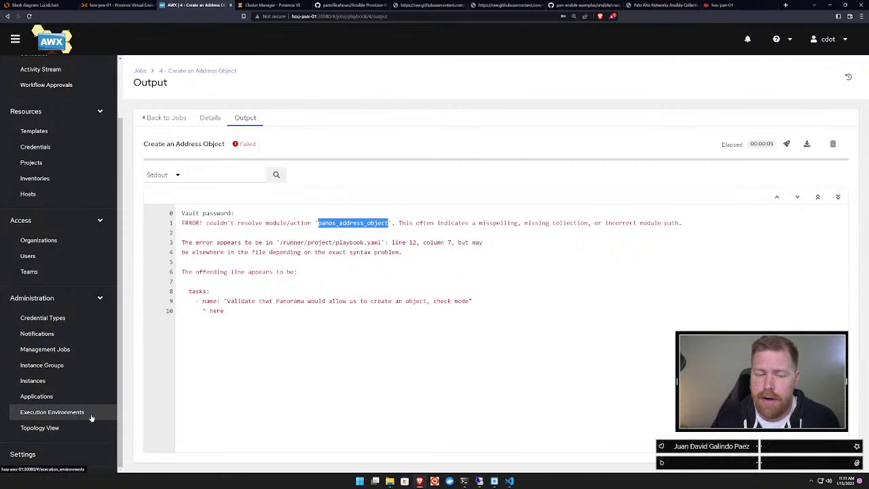
# Step: Check the Execution Environments list, showing only AWX EE (latest) and Control Plane, then open a new tab
pyautogui.click(38, 412)
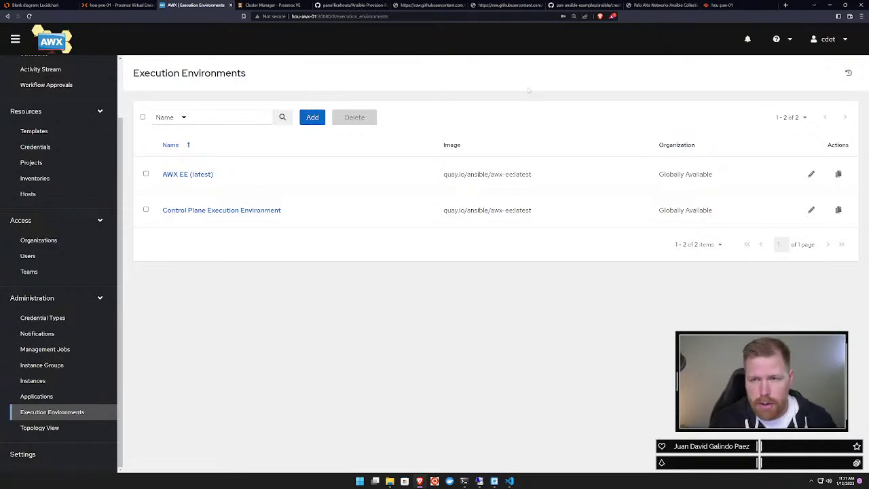
pyautogui.hotkey('ctrl', 't')
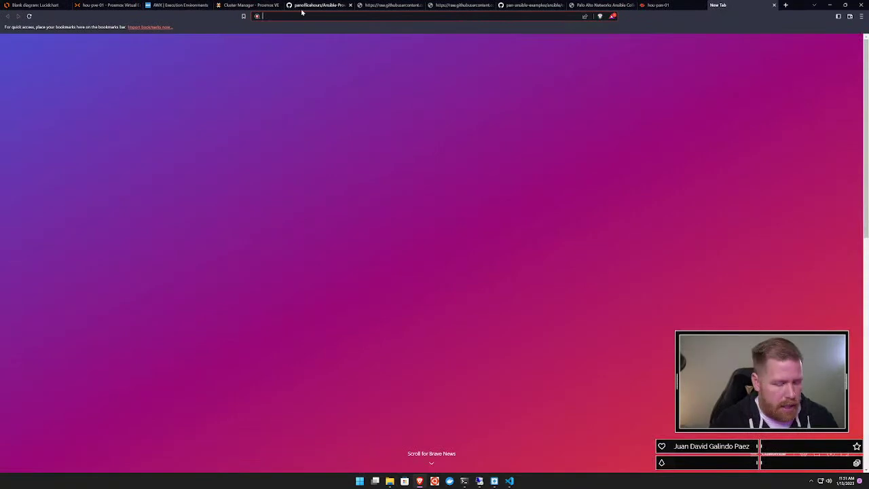
# Step: Find cdot65's GitHub gists and open the up-and-running-ansible-awx gist's Execution Environments section
pyautogui.write('cdot')
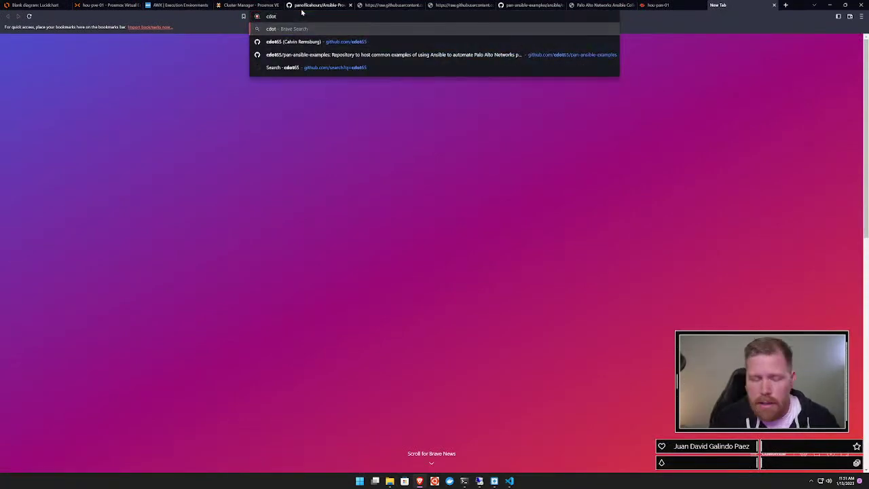
pyautogui.write('65')
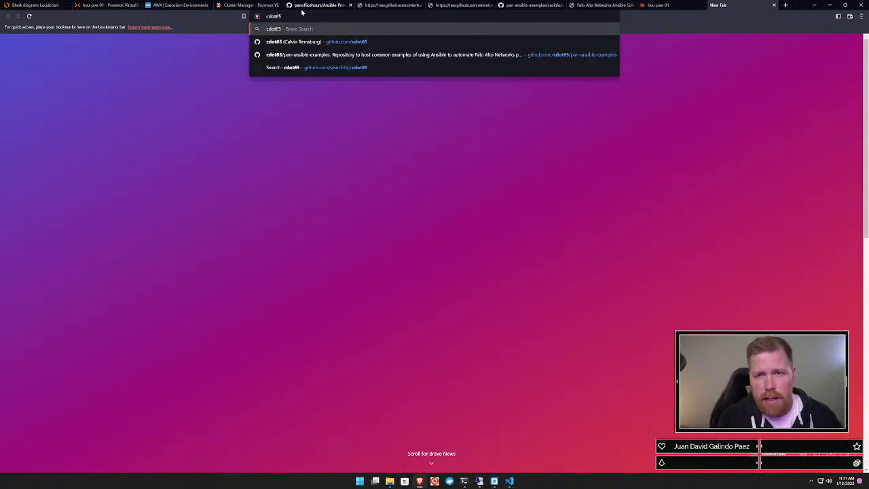
pyautogui.write(' gist gi')
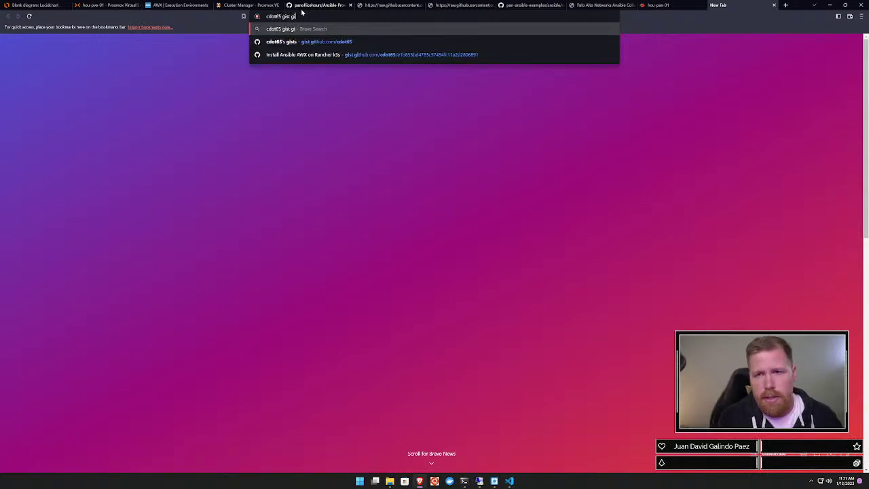
pyautogui.write('thub.com/cdot65')
pyautogui.press('Down')
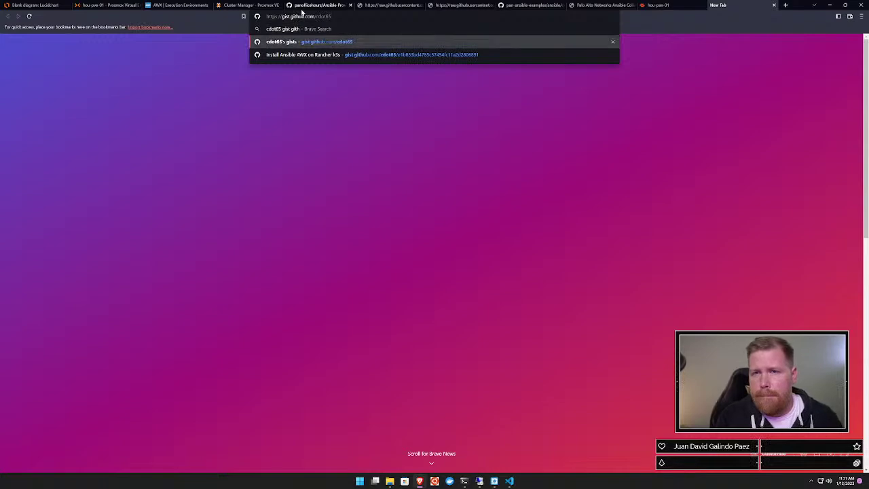
pyautogui.press('Return')
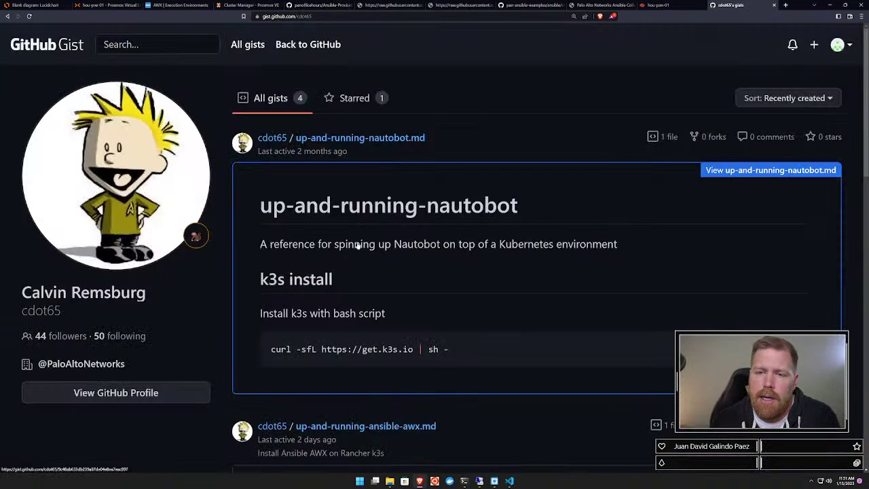
pyautogui.scroll(-4, 358, 245)
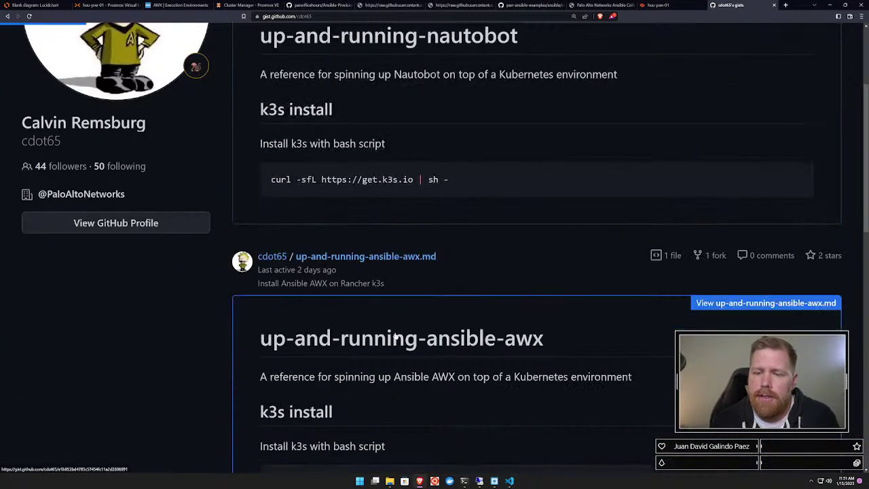
pyautogui.click(396, 337)
pyautogui.scroll(-7, 343, 304)
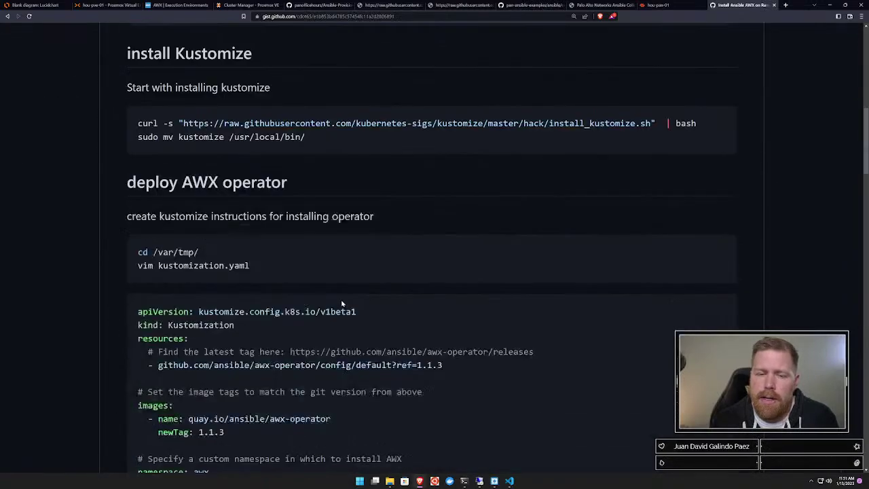
pyautogui.scroll(-10, 342, 303)
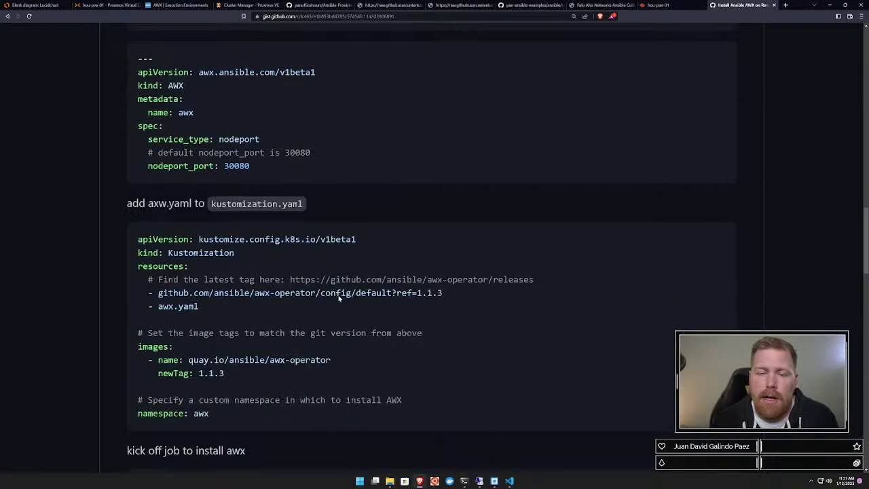
pyautogui.scroll(-8, 338, 297)
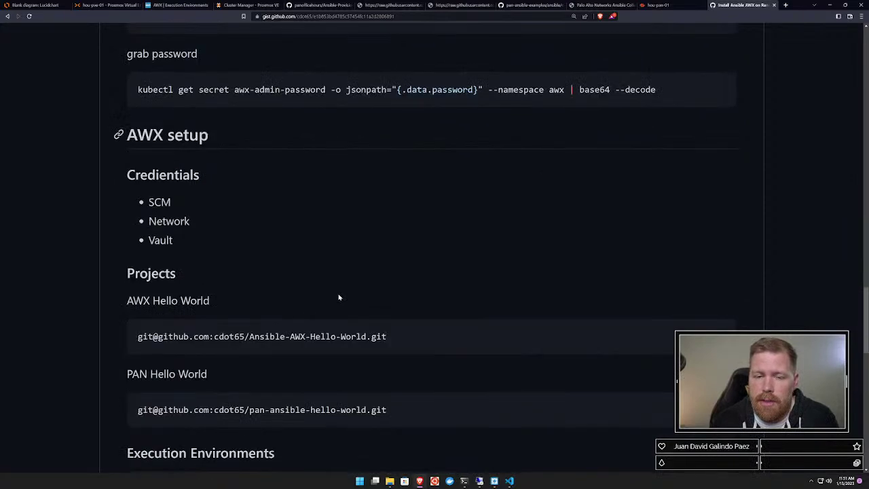
pyautogui.scroll(-3, 305, 305)
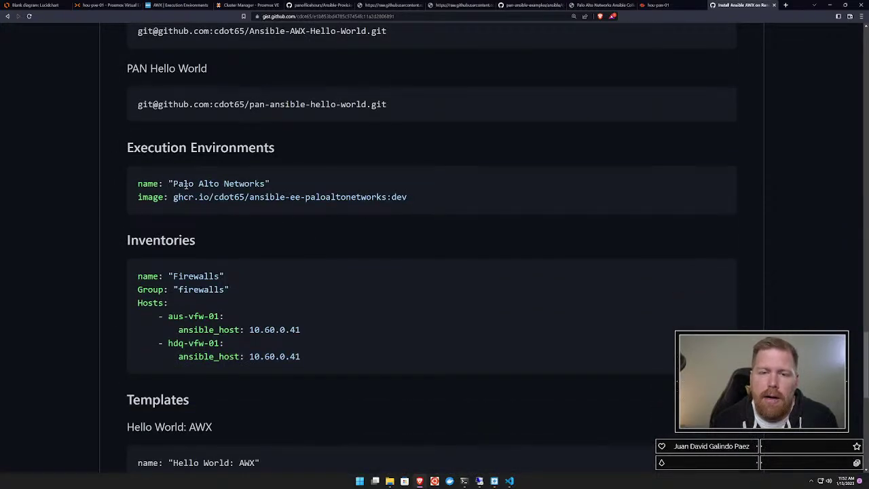
# Step: Copy the execution environment name Palo Alto Networks from the gist
pyautogui.moveTo(173, 183); pyautogui.dragTo(264, 184)
pyautogui.rightClick(265, 193)
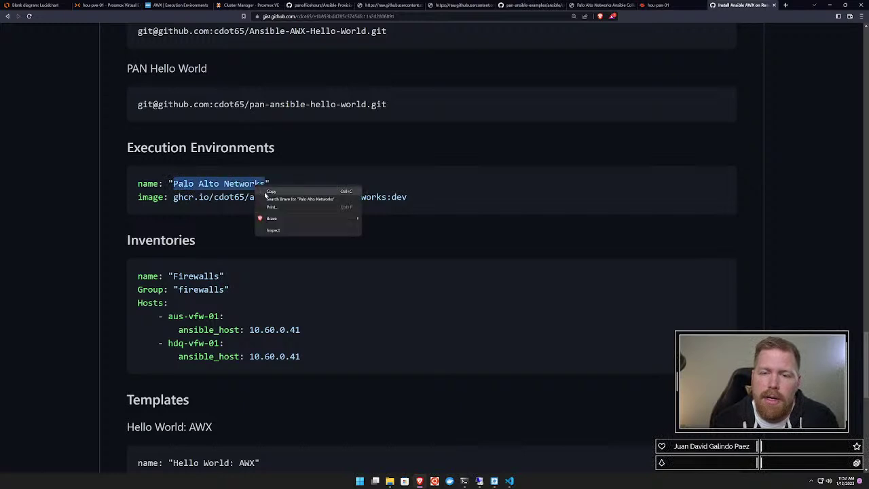
pyautogui.click(267, 192)
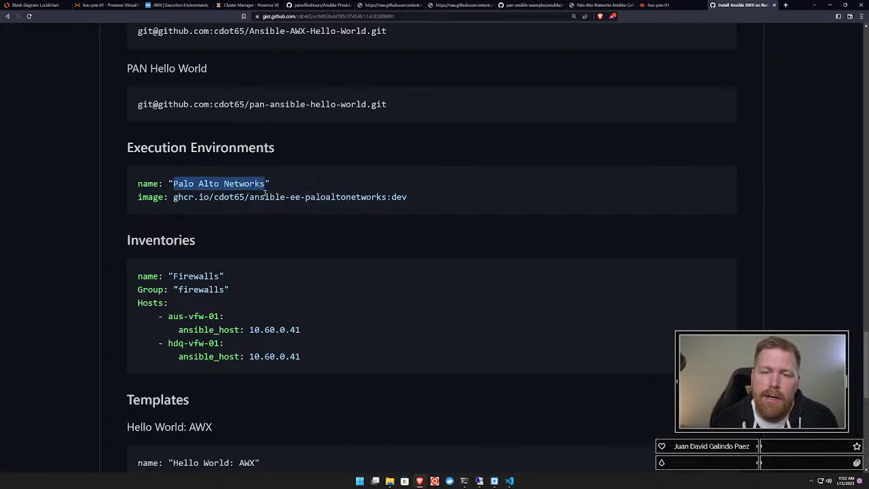
pyautogui.click(174, 7)
# Step: Add a new execution environment and paste Palo Alto Networks as its name
pyautogui.click(313, 117)
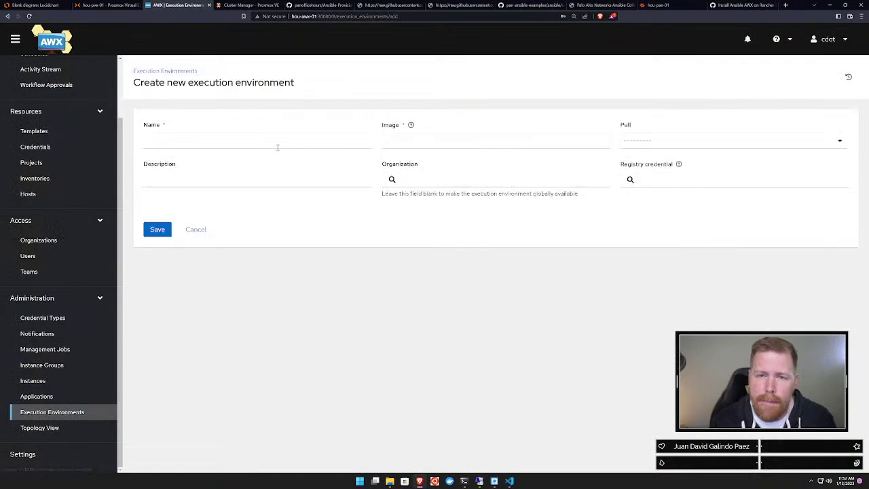
pyautogui.click(217, 139)
pyautogui.hotkey('ctrl', 'v')
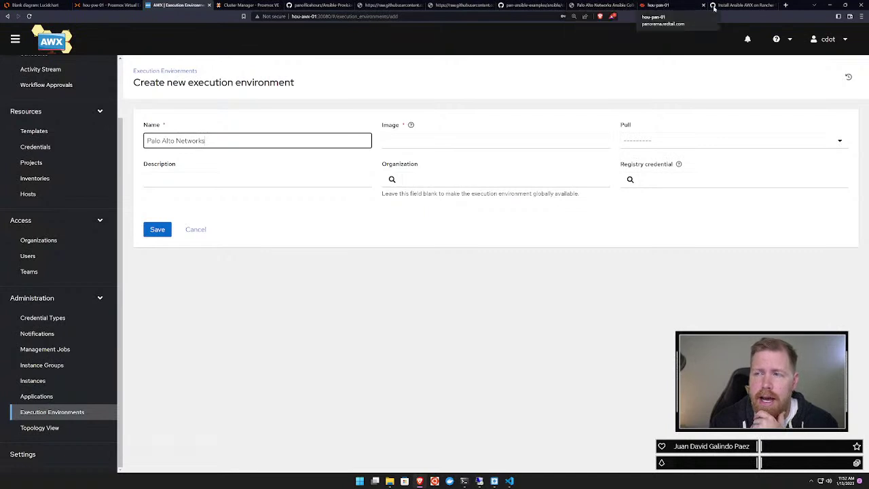
# Step: Copy the ghcr.io/cdot65/ansible-ee-paloaltonetworks:dev image from the gist into the Image field
pyautogui.click(746, 5)
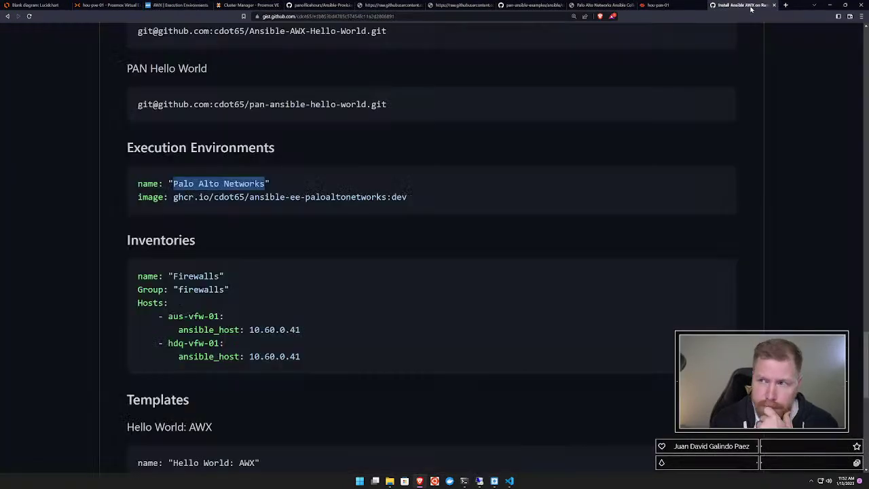
pyautogui.moveTo(174, 196); pyautogui.dragTo(391, 200)
pyautogui.rightClick(406, 197)
pyautogui.click(405, 201)
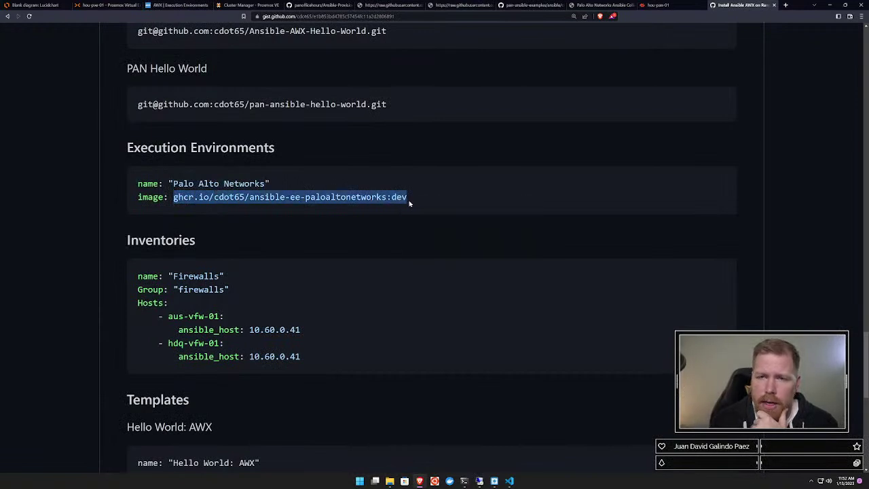
pyautogui.click(171, 8)
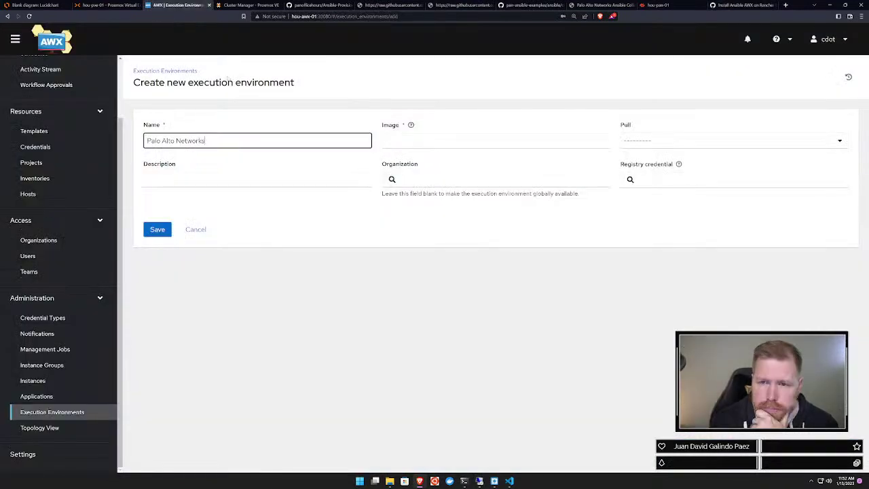
pyautogui.rightClick(415, 141)
pyautogui.click(438, 193)
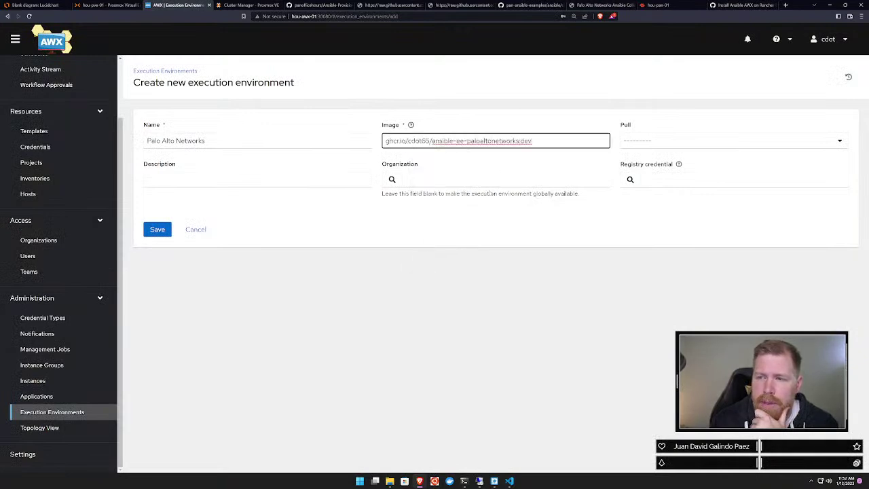
pyautogui.click(577, 299)
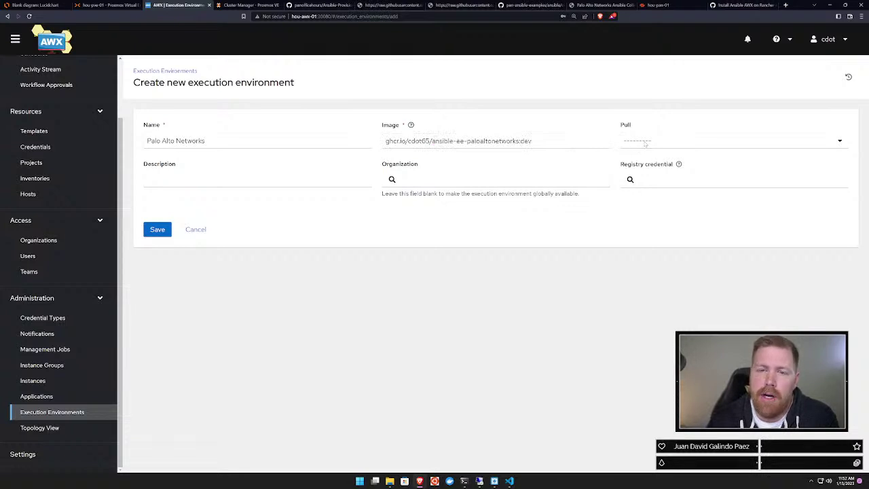
pyautogui.moveTo(384, 141); pyautogui.dragTo(543, 142)
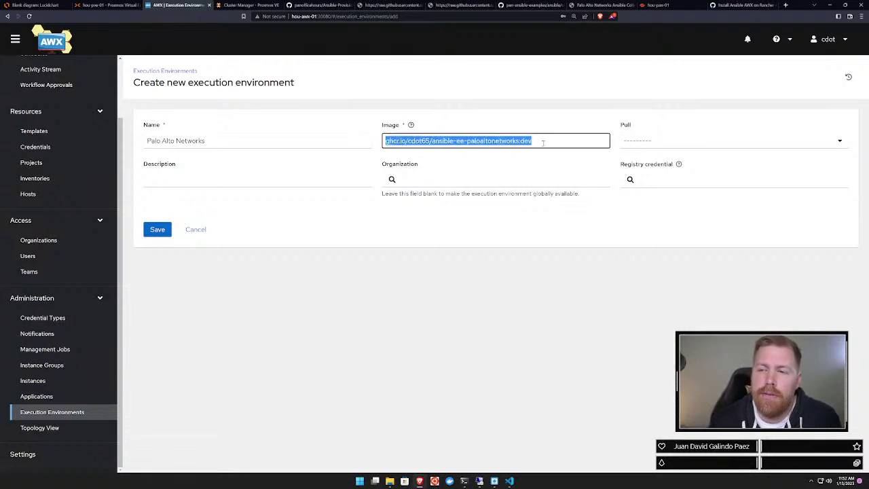
pyautogui.click(667, 140)
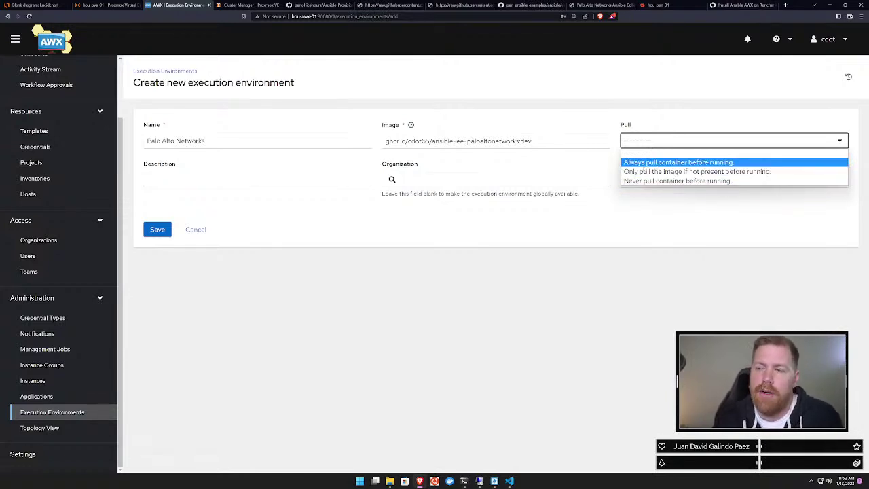
# Step: Set pull to 'Always pull container before running', assign organization Redtail, and save the environment
pyautogui.press('Return')
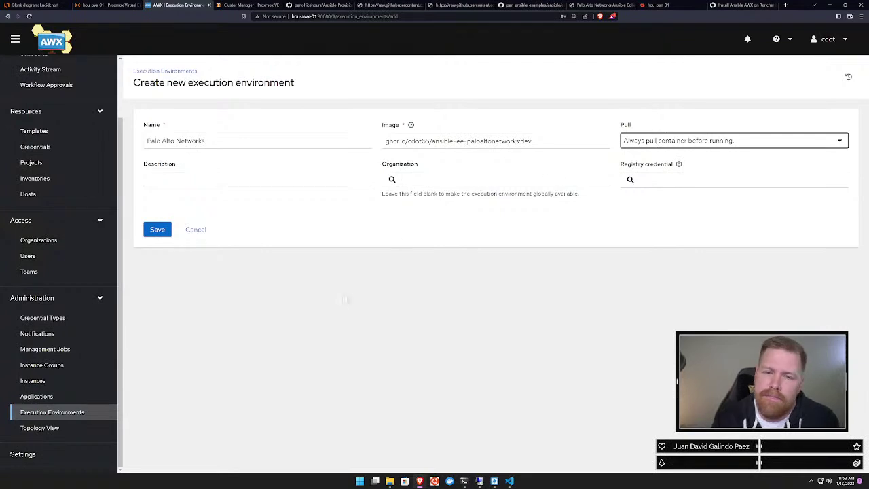
pyautogui.click(391, 179)
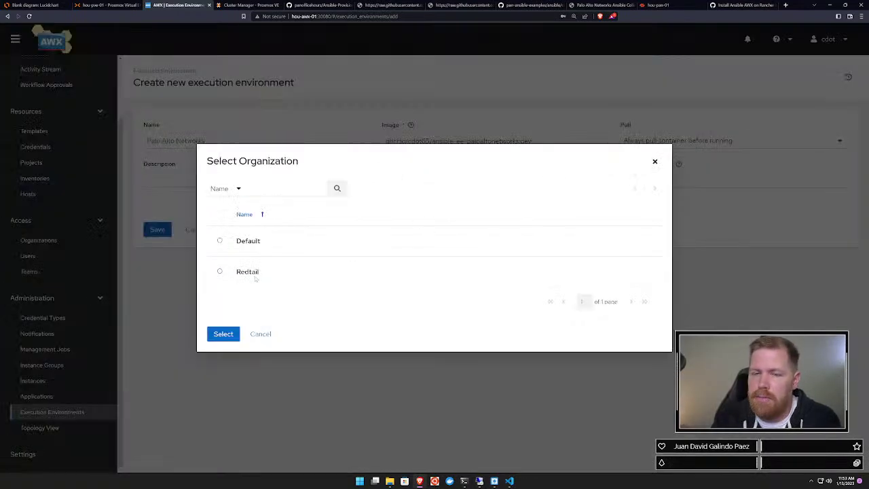
pyautogui.click(258, 273)
pyautogui.click(224, 344)
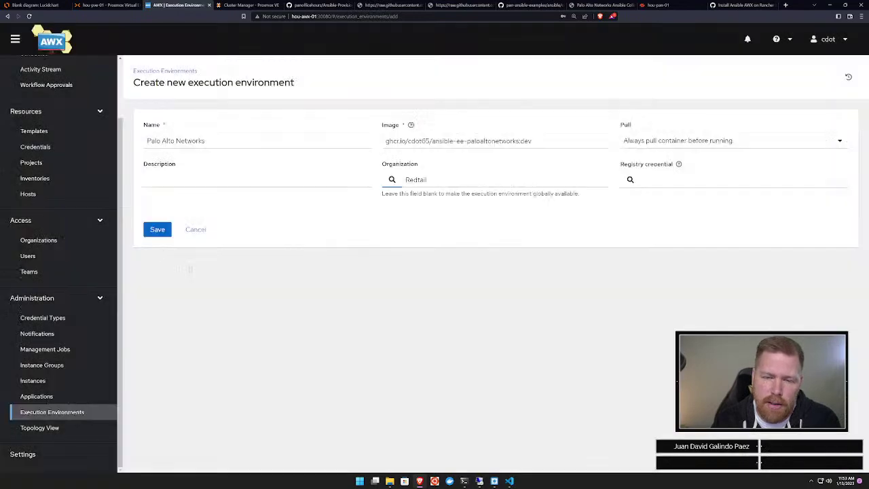
pyautogui.click(166, 233)
pyautogui.click(158, 198)
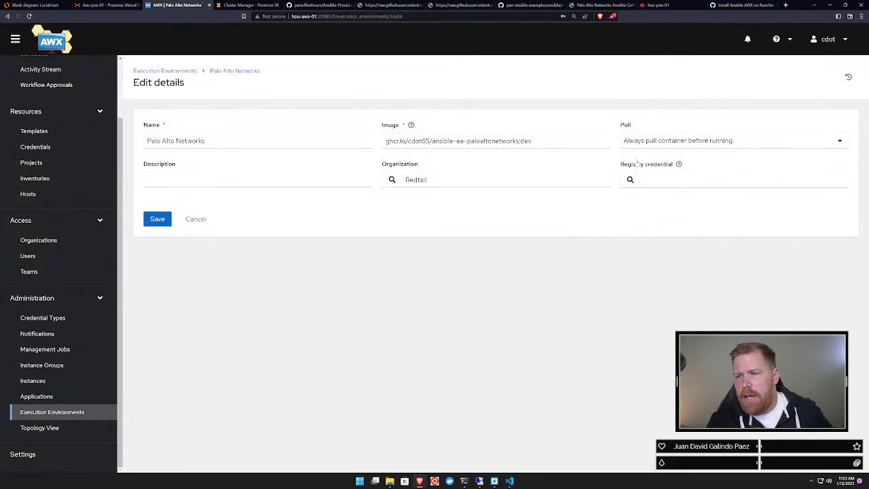
# Step: Copy the image address ghcr.io/cdot65/ansible-ee-paloaltonetworks:dev into a new browser tab's address bar
pyautogui.moveTo(385, 141); pyautogui.dragTo(572, 140)
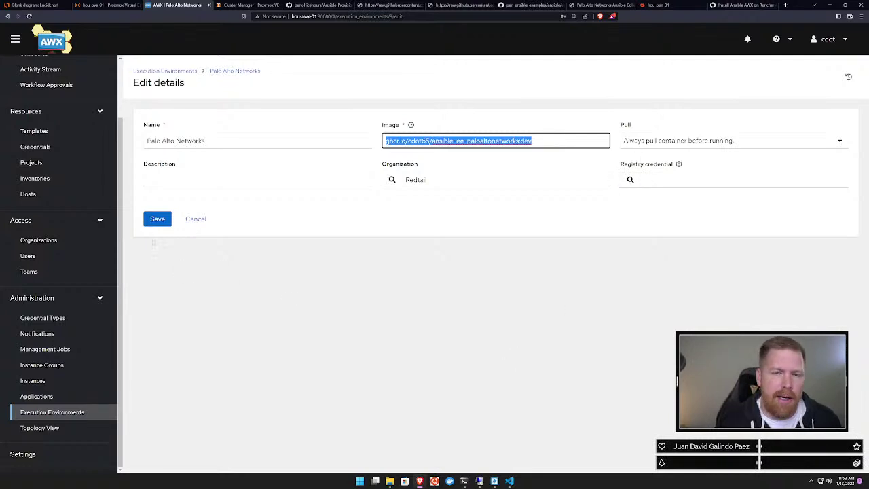
pyautogui.click(157, 224)
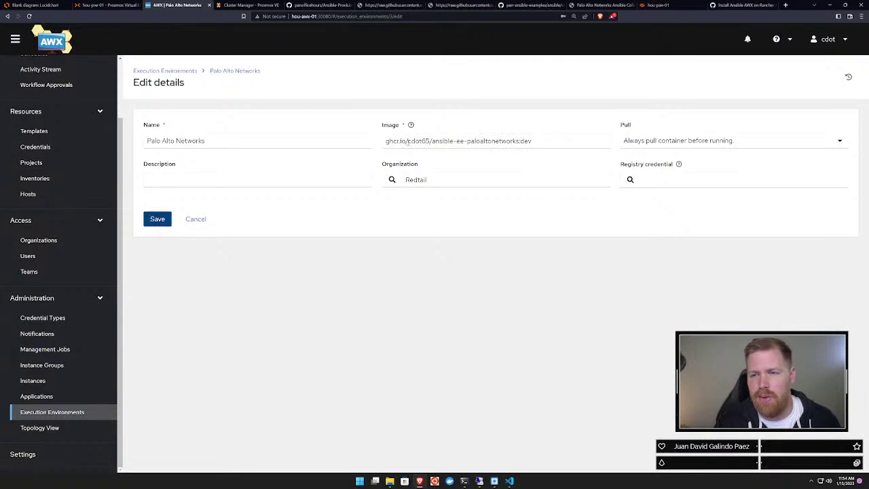
pyautogui.moveTo(385, 141); pyautogui.dragTo(532, 140)
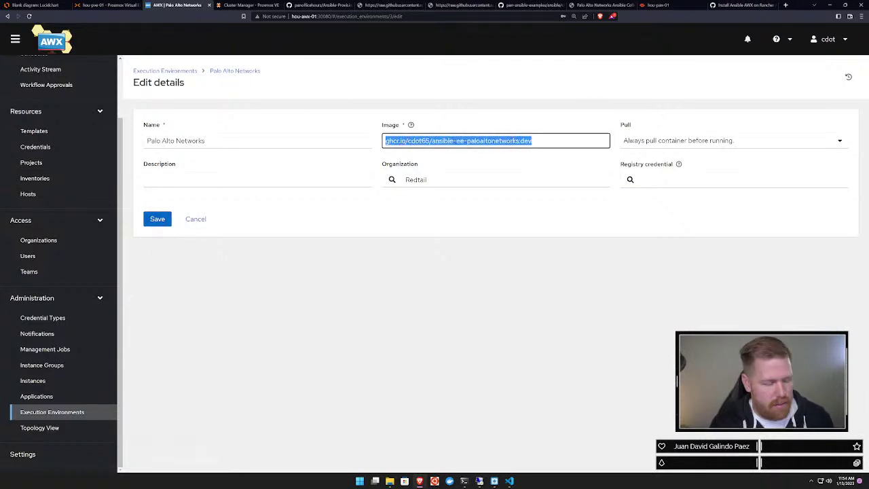
pyautogui.hotkey('ctrl', 'c')
pyautogui.hotkey('ctrl', 't')
pyautogui.hotkey('ctrl', 'v')
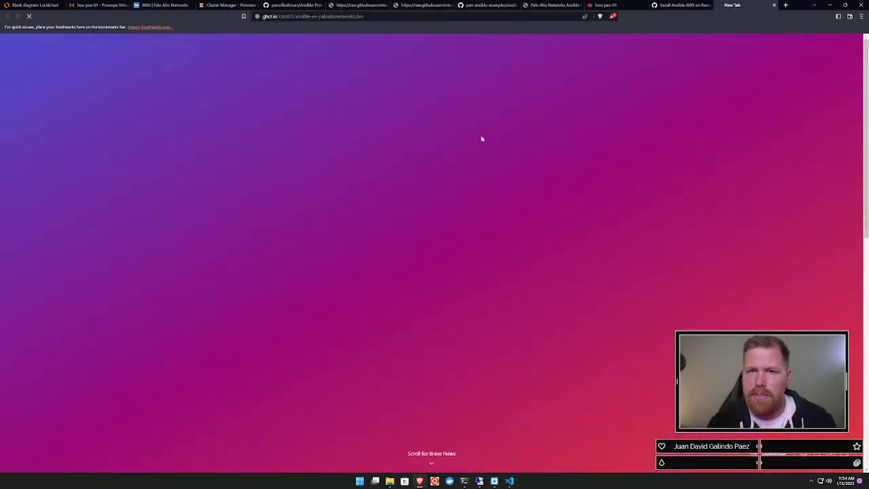
# Step: Confirm the ansible-ee-paloaltonetworks package lists a dev tag alongside loopback and latest, then return to AWX
pyautogui.press('Return')
pyautogui.click(268, 17)
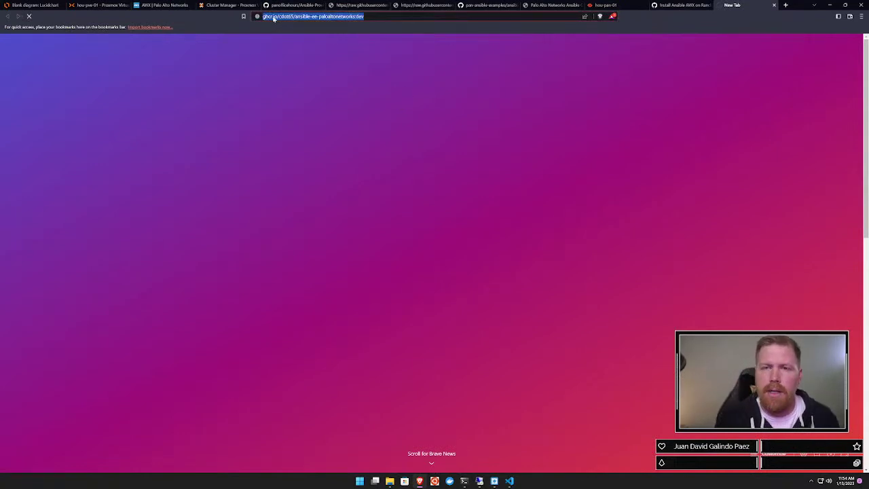
pyautogui.click(274, 19)
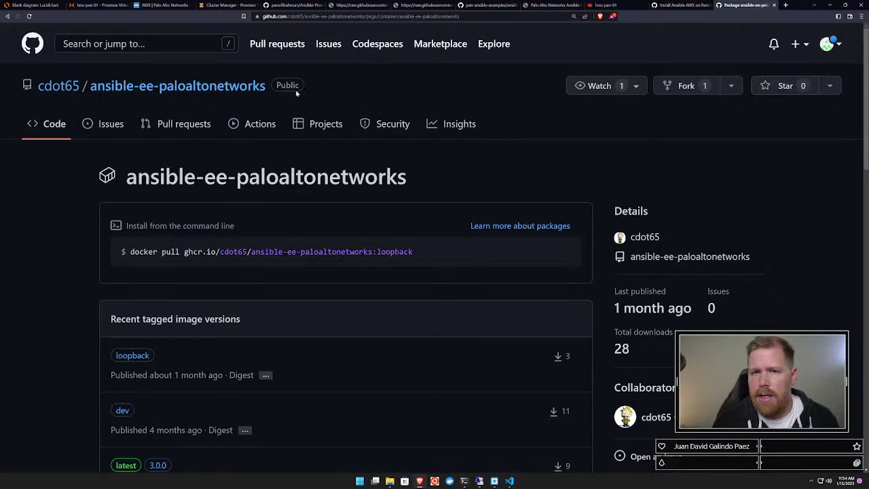
pyautogui.scroll(-3, 457, 303)
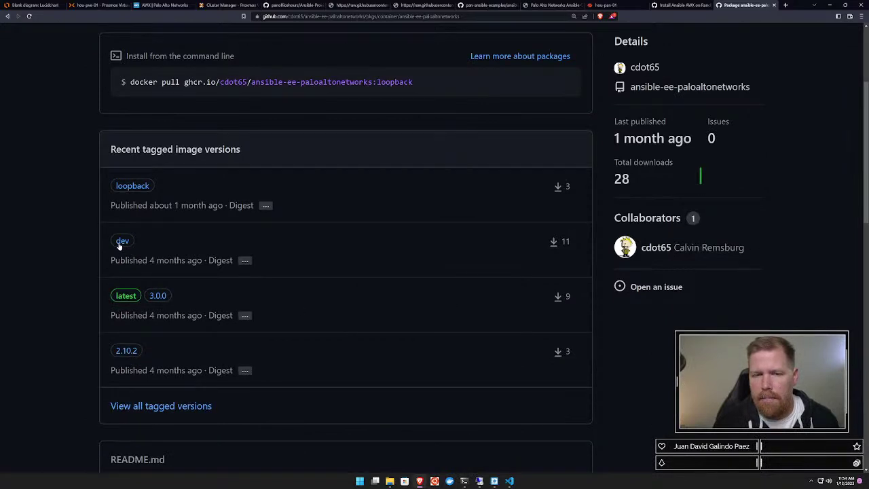
pyautogui.scroll(3, 367, 291)
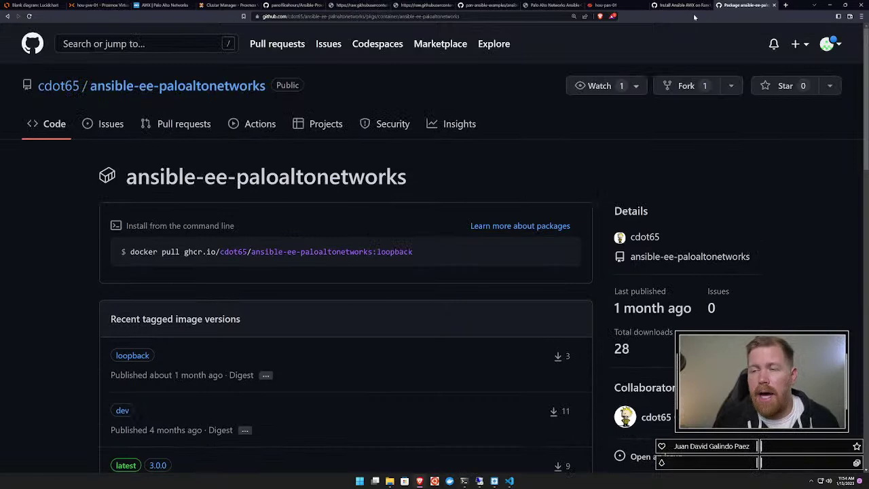
pyautogui.click(163, 4)
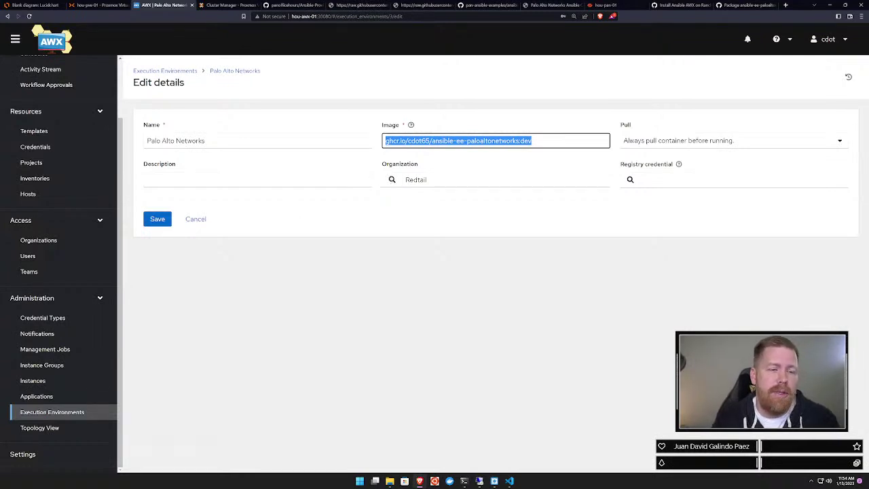
# Step: Save the Palo Alto Networks execution environment and assign it to the Create an Address Object template
pyautogui.click(435, 294)
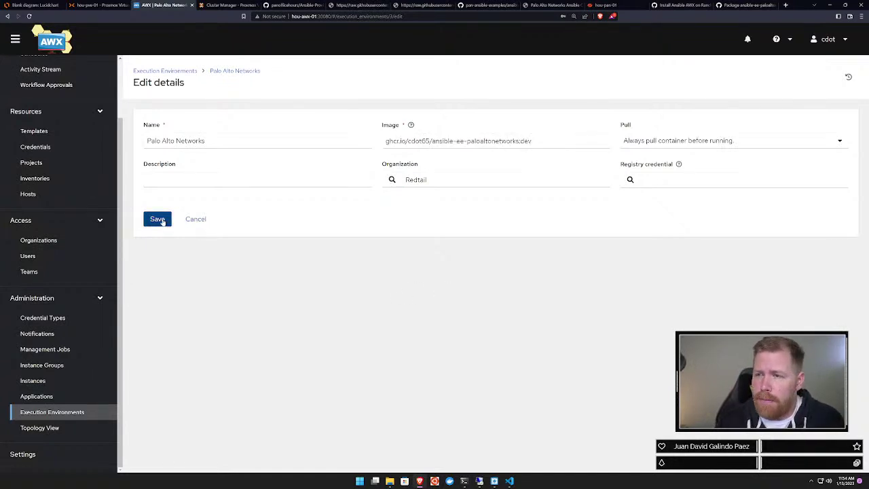
pyautogui.click(158, 219)
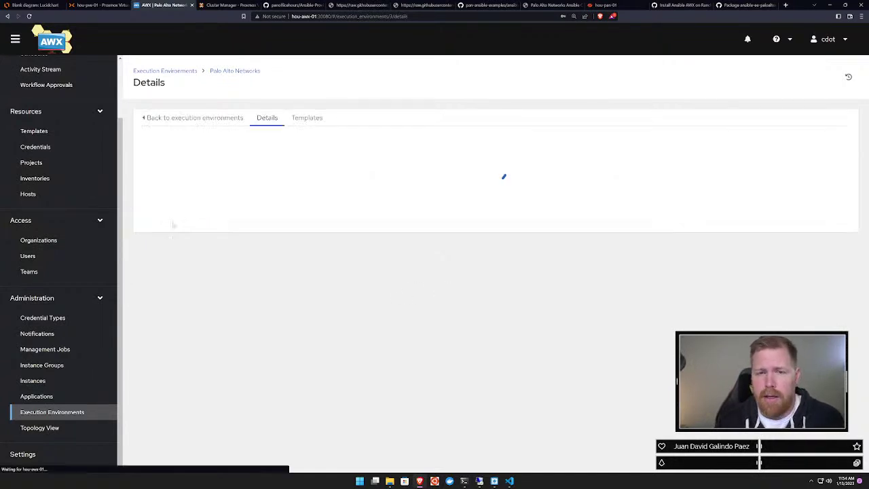
pyautogui.click(62, 136)
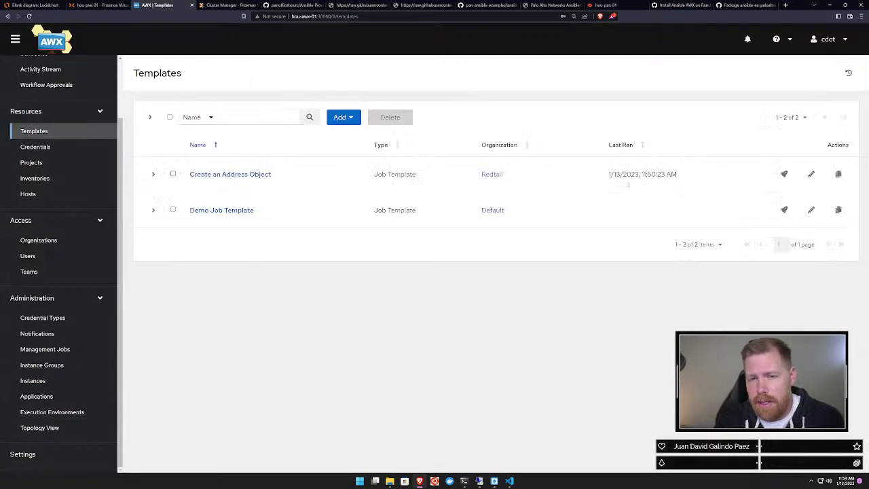
pyautogui.click(810, 174)
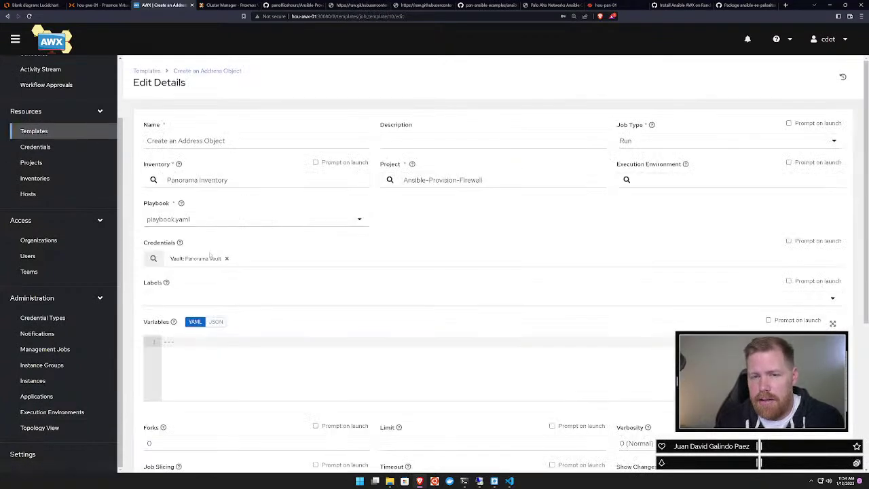
pyautogui.scroll(-1, 175, 290)
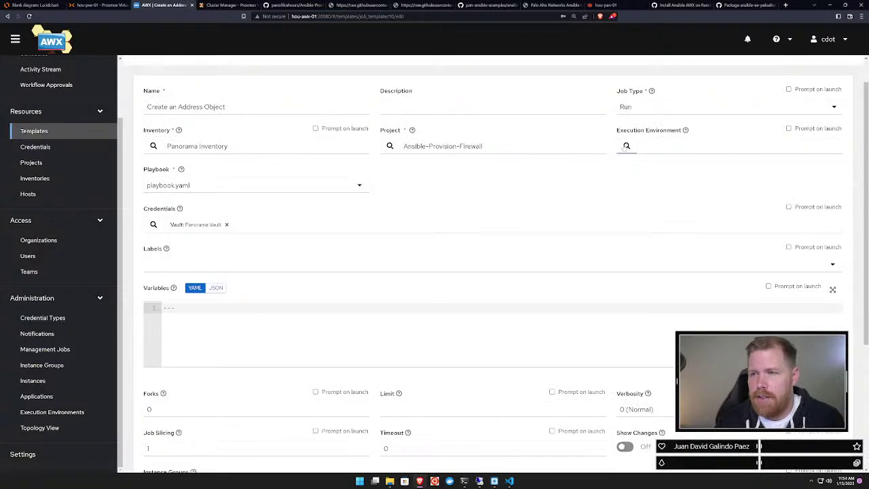
pyautogui.click(626, 146)
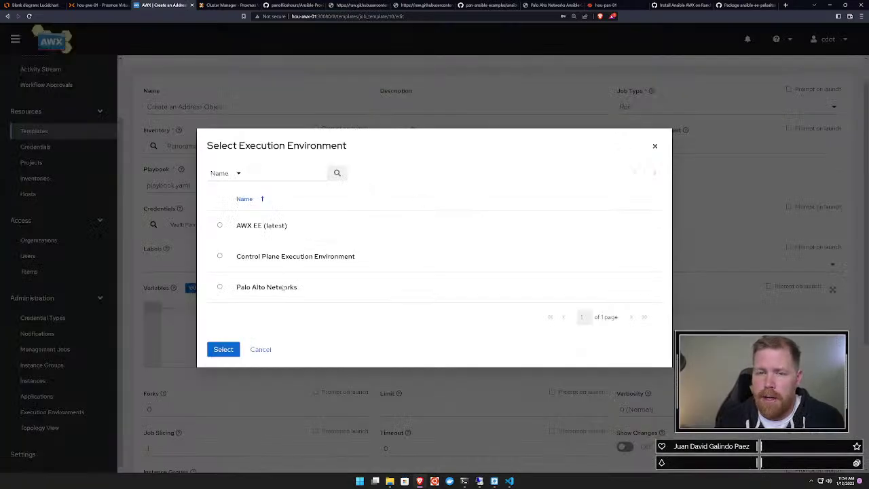
pyautogui.click(279, 298)
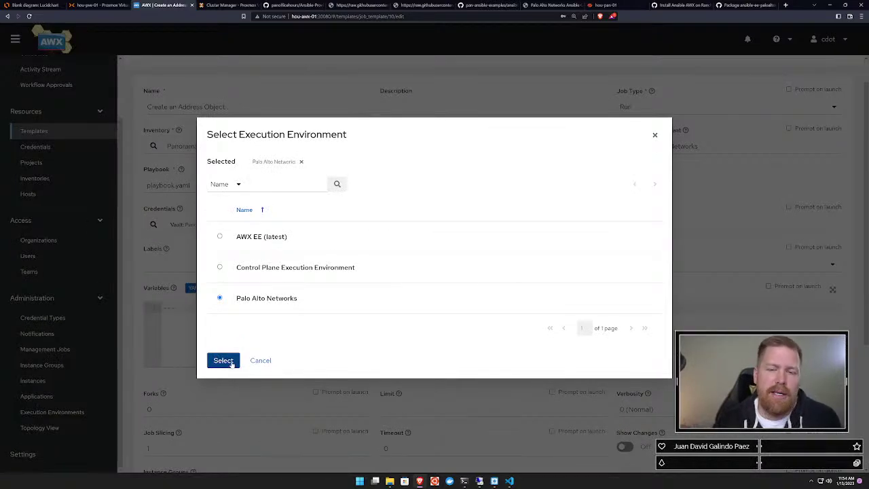
pyautogui.click(223, 360)
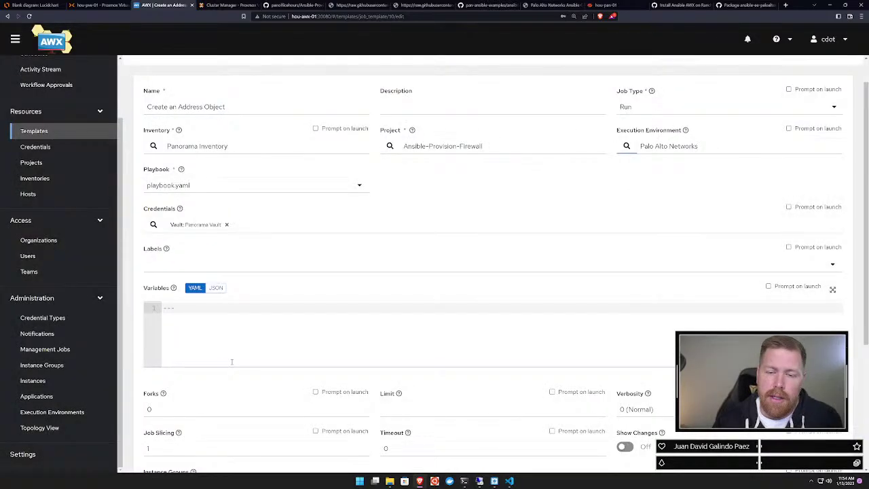
pyautogui.scroll(-5, 342, 343)
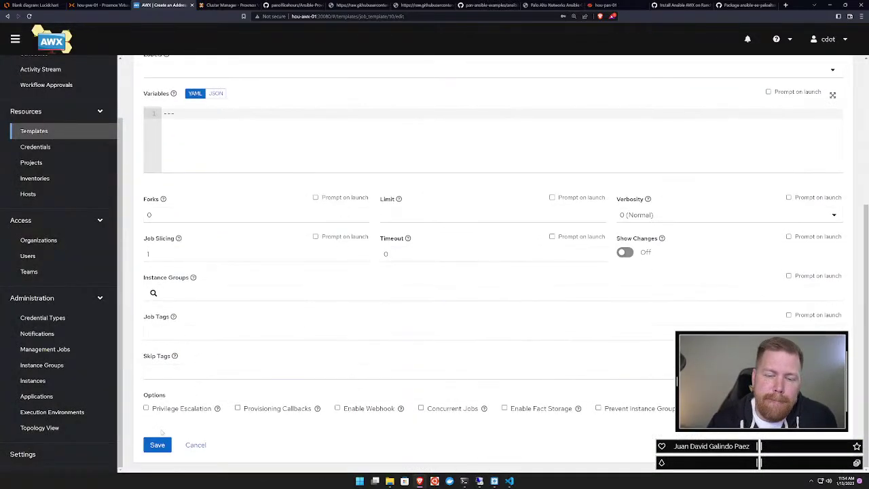
pyautogui.click(156, 442)
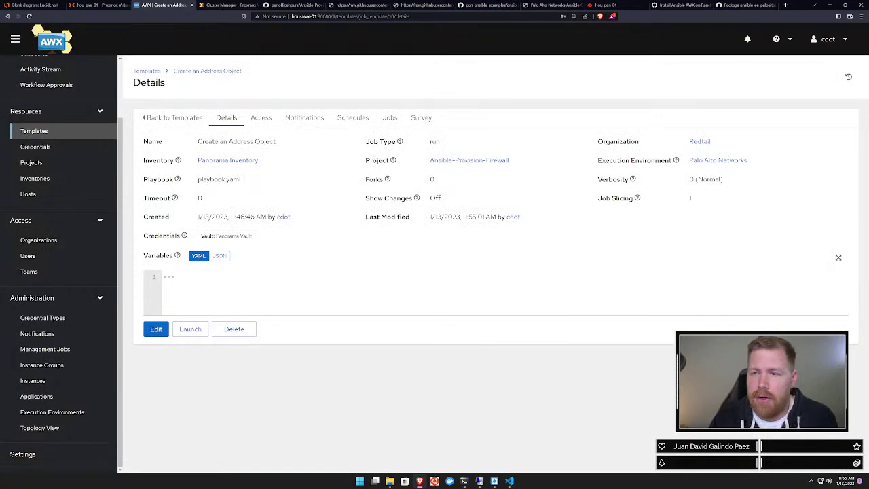
# Step: Launch job 6 of Create an Address Object and bring the Lens pod log window forward
pyautogui.click(200, 329)
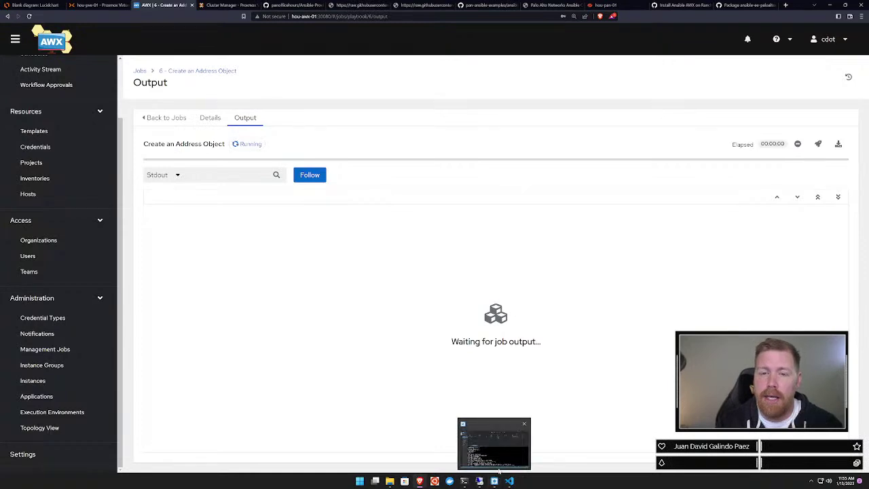
pyautogui.click(499, 470)
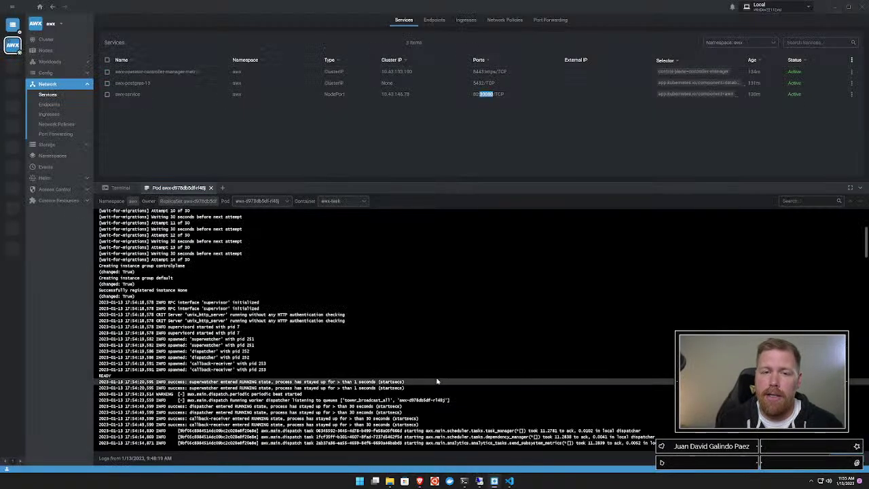
# Step: Browse the awx-ee and awx-web container logs of the AWX pod in Lens
pyautogui.click(361, 201)
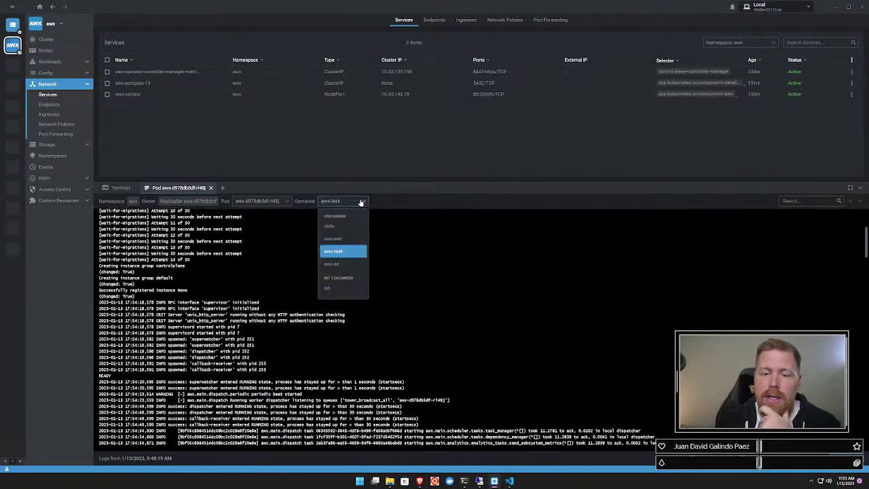
pyautogui.click(343, 264)
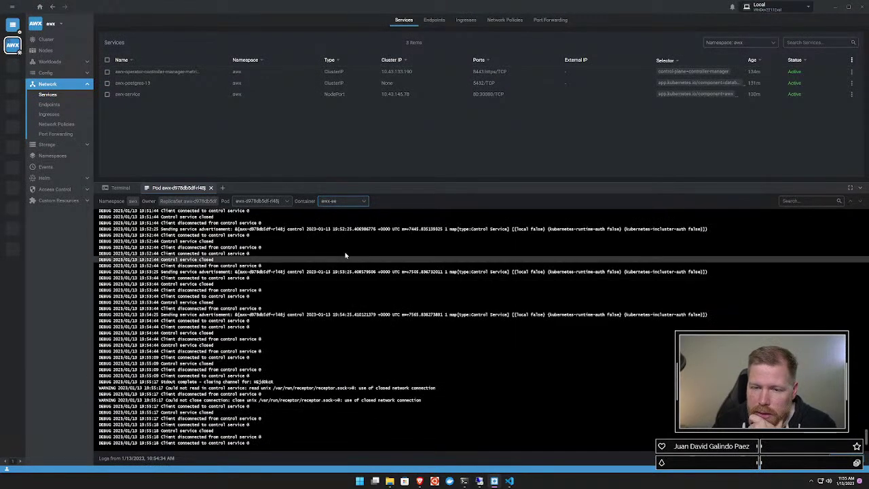
pyautogui.click(346, 201)
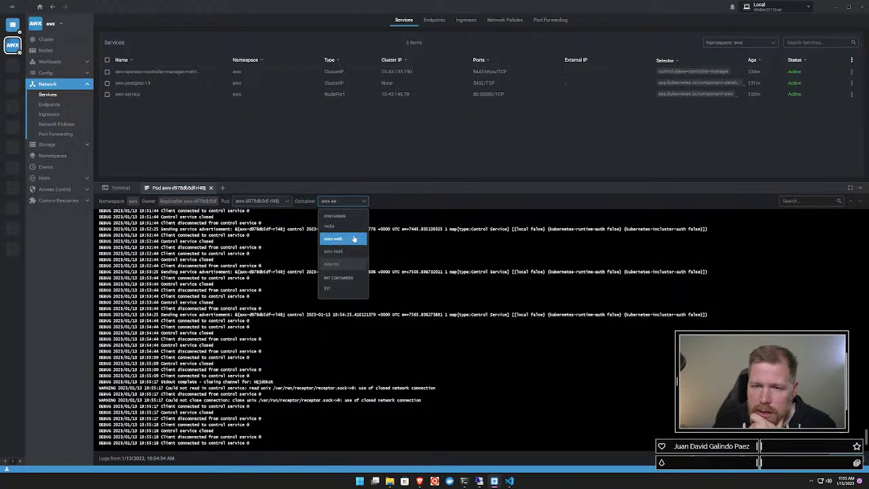
pyautogui.click(353, 239)
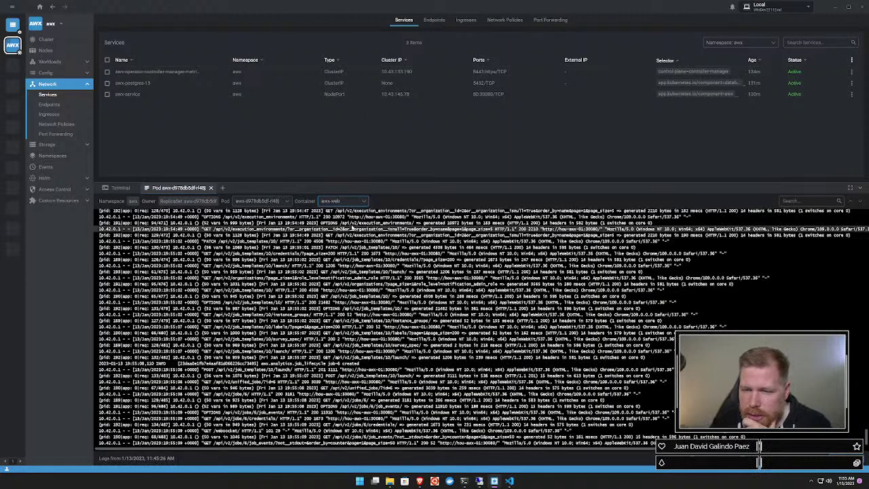
pyautogui.click(345, 201)
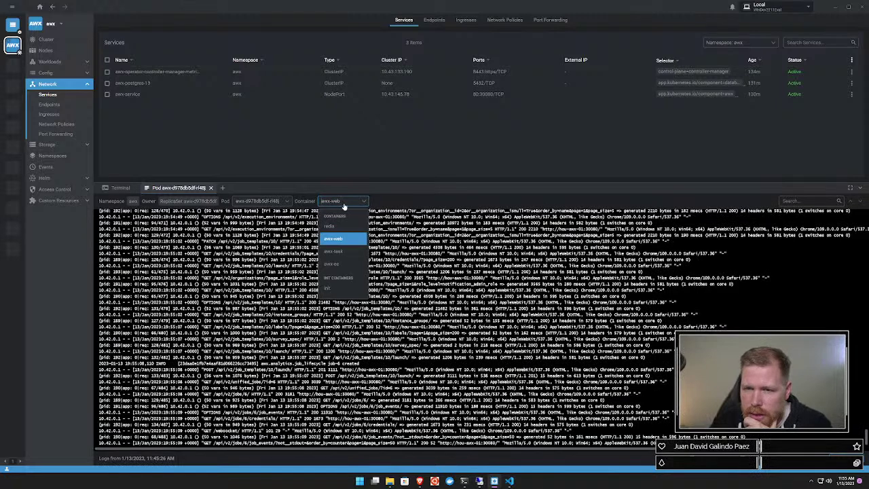
pyautogui.click(347, 263)
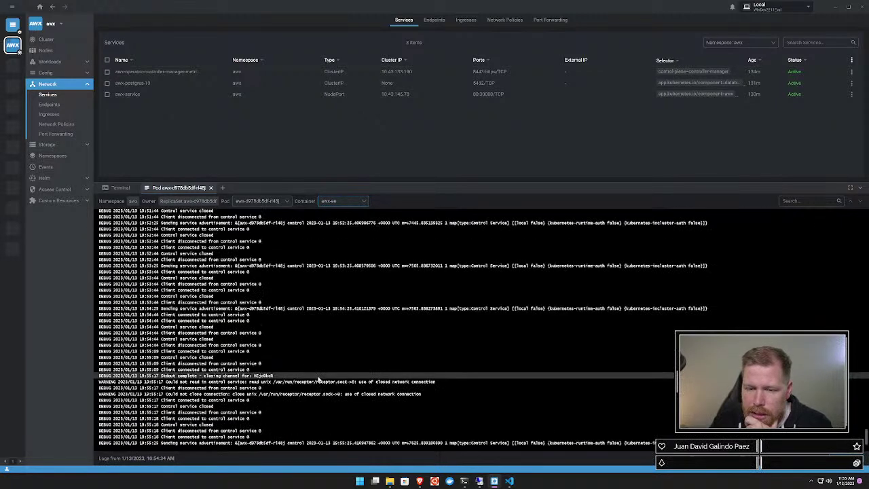
pyautogui.scroll(10, 325, 424)
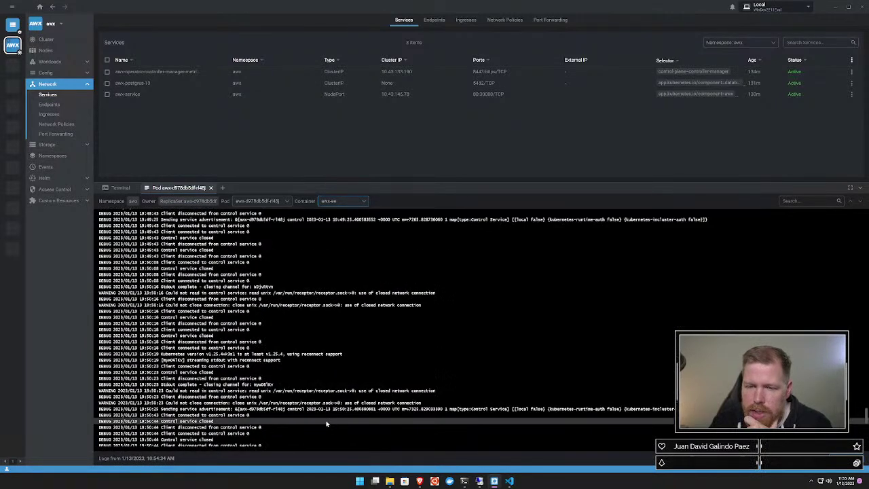
pyautogui.scroll(-10, 326, 421)
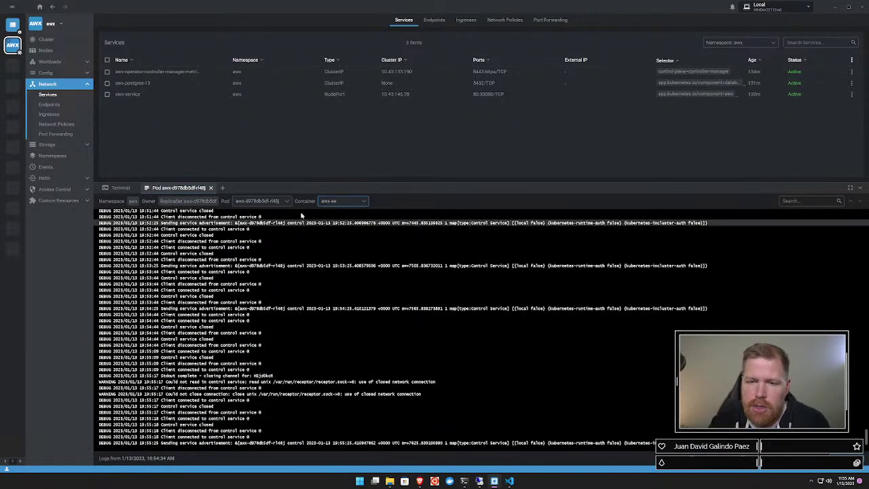
# Step: Scroll back through the awx-task container log for the failed job entries, then minimize Lens
pyautogui.click(346, 200)
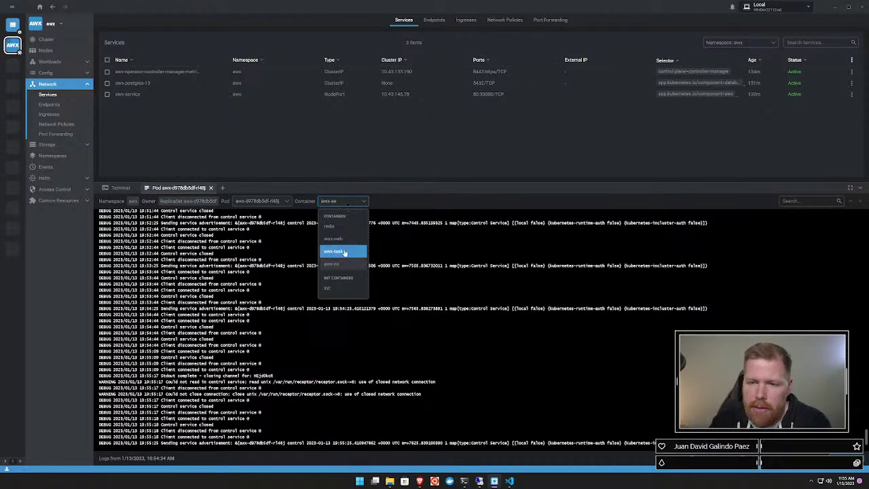
pyautogui.click(345, 252)
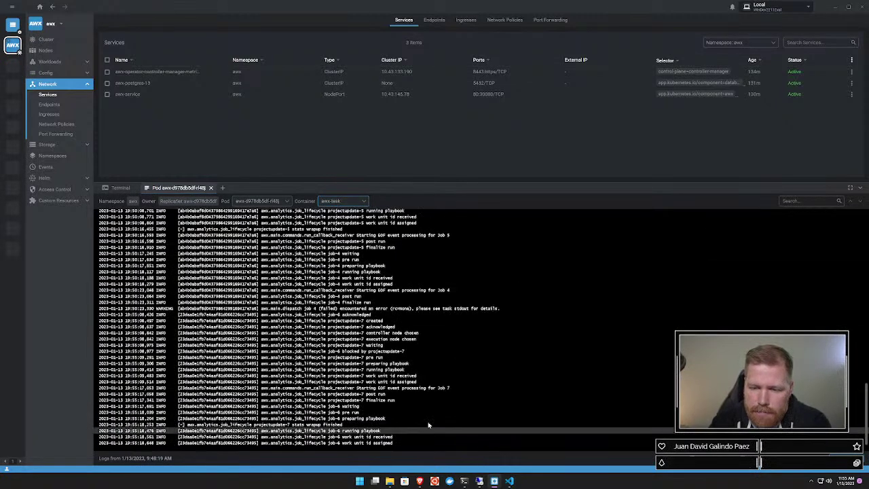
pyautogui.scroll(5, 429, 425)
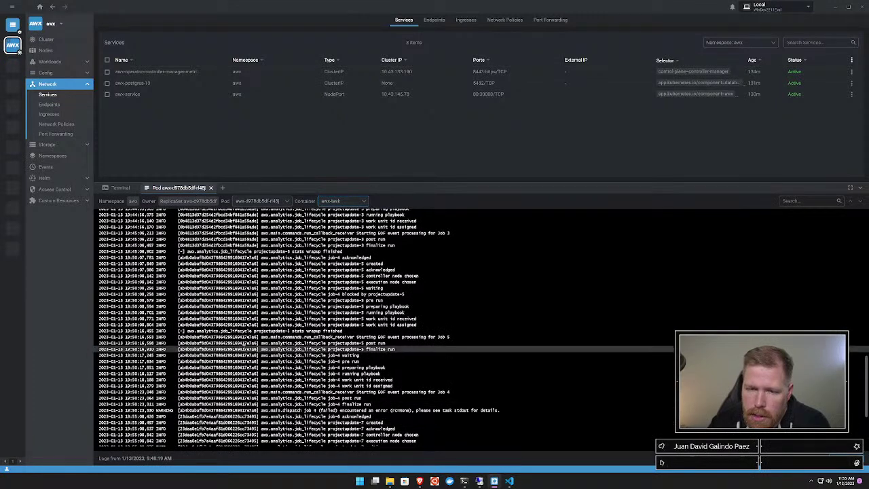
pyautogui.scroll(6, 251, 349)
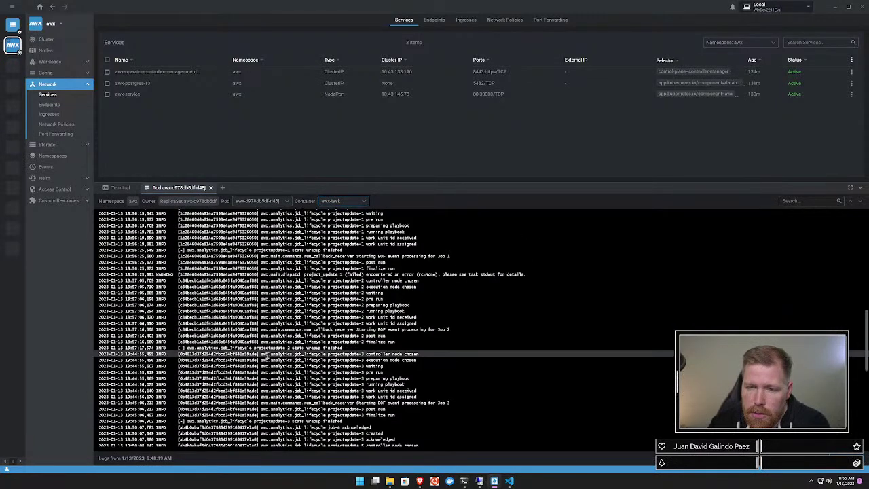
pyautogui.scroll(-10, 270, 358)
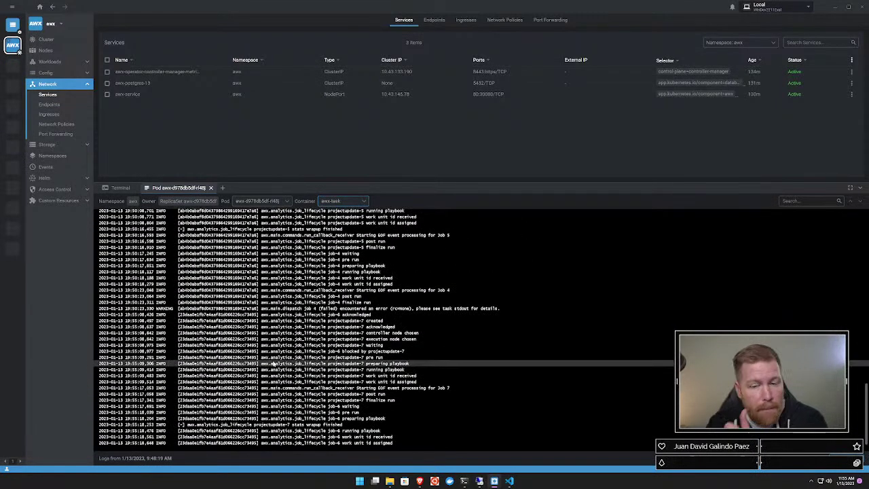
pyautogui.click(836, 13)
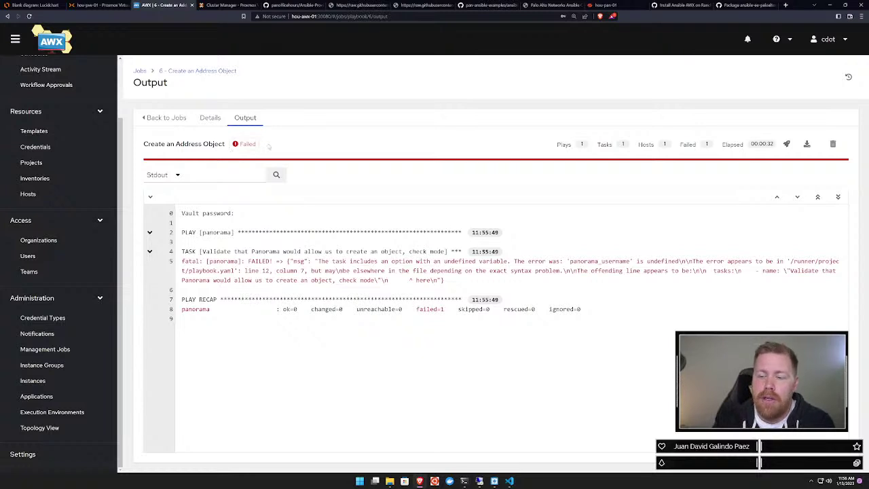
# Step: After reading job 6's failed output, return to the Lens awx-task container log
pyautogui.click(494, 480)
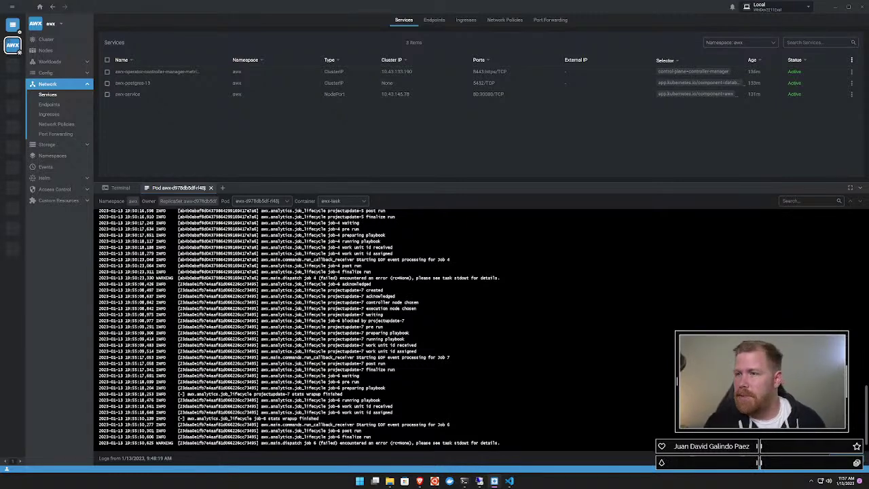
# Step: Switch from Lens back to Brave showing job 6's 'panorama_username' is undefined failure
pyautogui.hotkey('alt', 'Tab')
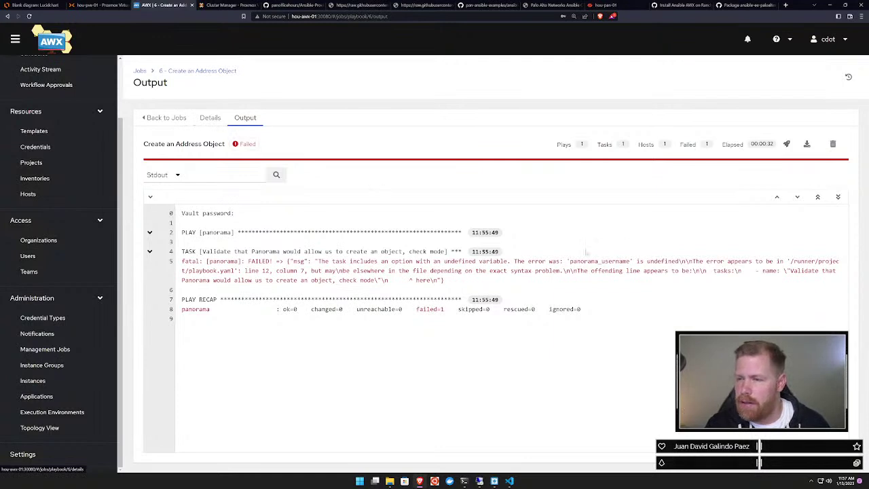
# Step: Highlight the undefined panorama_username error and review the failed job's details
pyautogui.moveTo(569, 265); pyautogui.dragTo(601, 193)
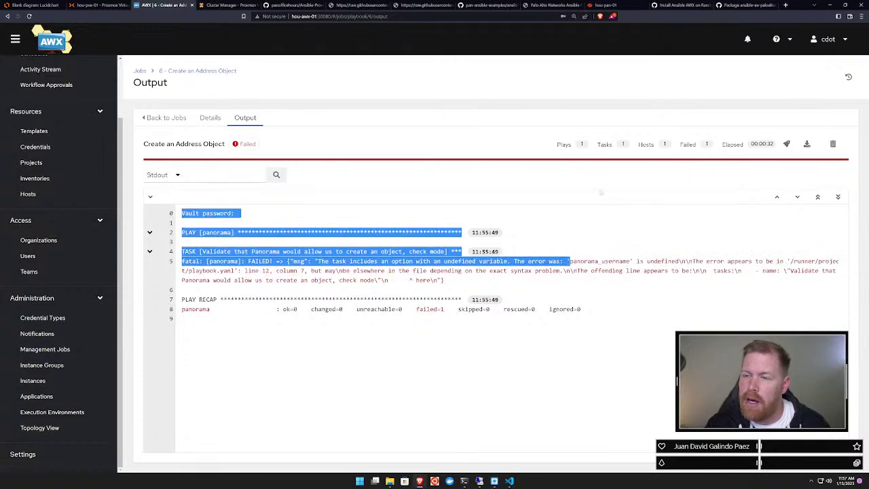
pyautogui.click(215, 121)
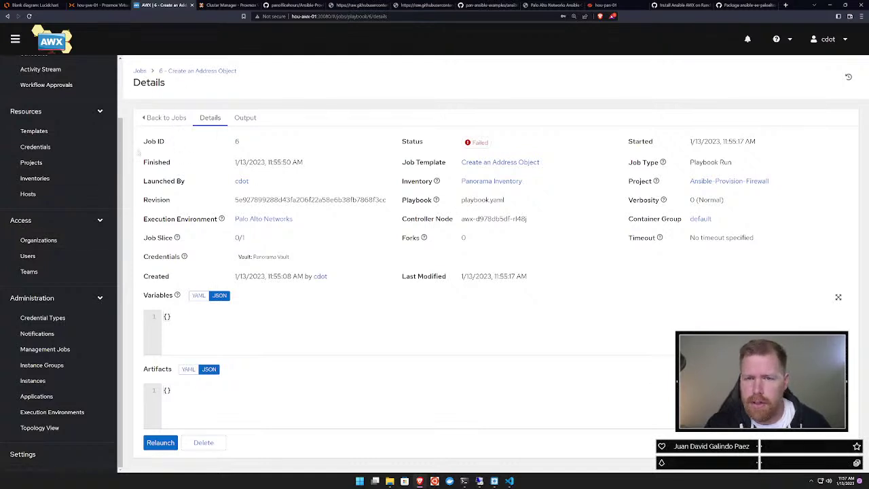
pyautogui.click(39, 130)
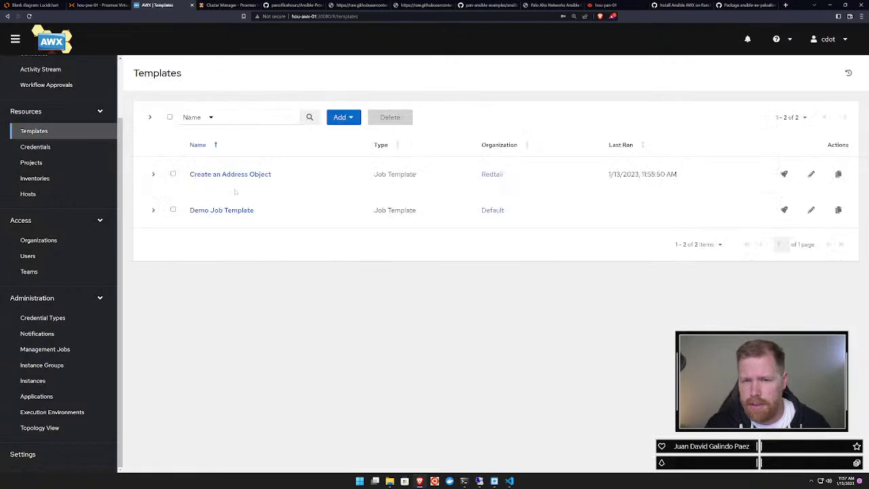
pyautogui.click(234, 175)
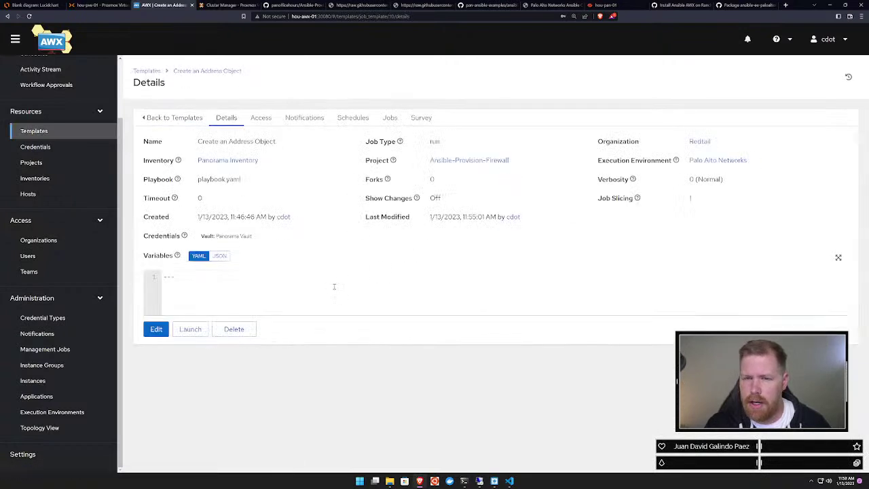
# Step: Inspect the Panorama Vault credential attached to Create an Address Object, then view the credentials list
pyautogui.click(156, 329)
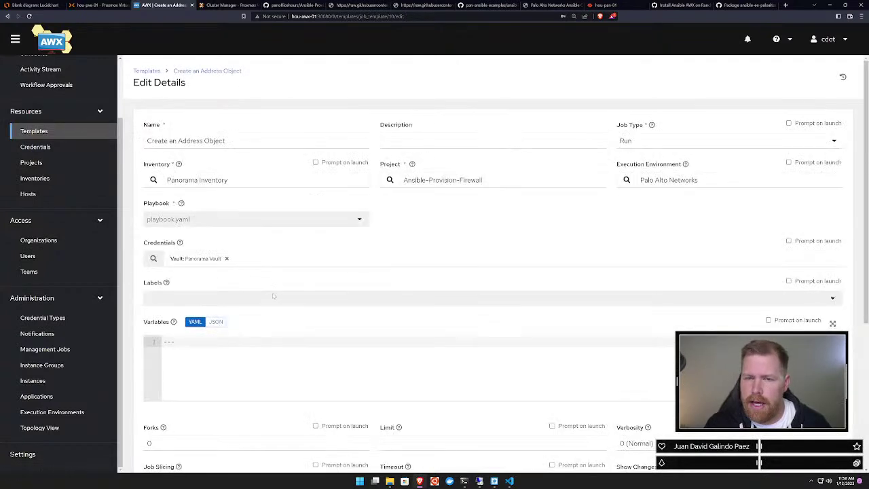
pyautogui.doubleClick(196, 258)
pyautogui.moveTo(203, 259); pyautogui.dragTo(221, 259)
pyautogui.click(198, 288)
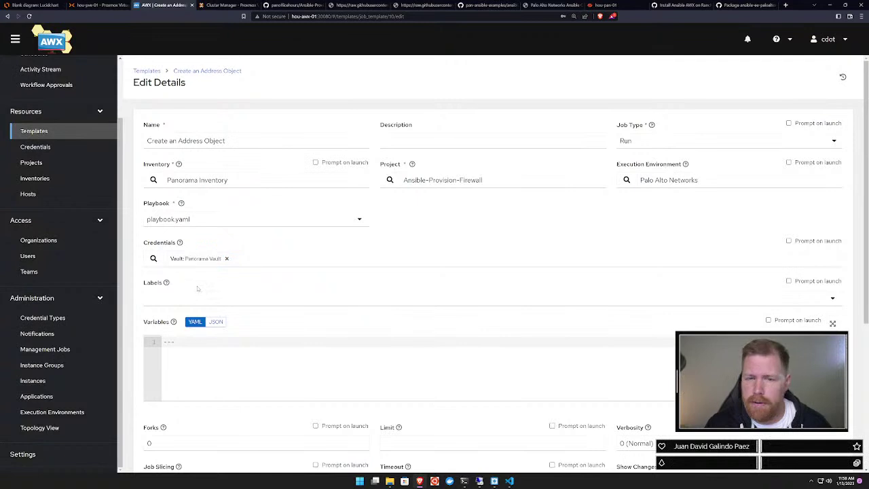
pyautogui.scroll(-1, 198, 289)
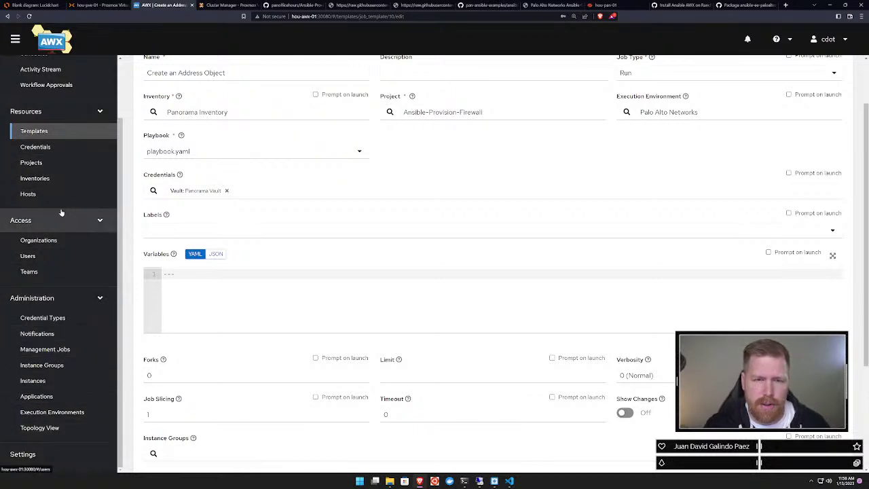
pyautogui.click(53, 152)
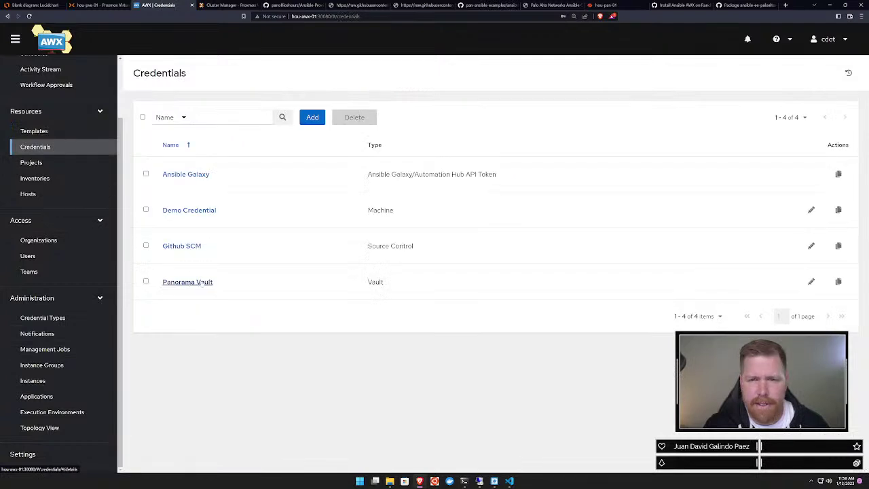
# Step: Replace the Panorama Vault credential's vault password with a newly entered one and save it
pyautogui.click(187, 282)
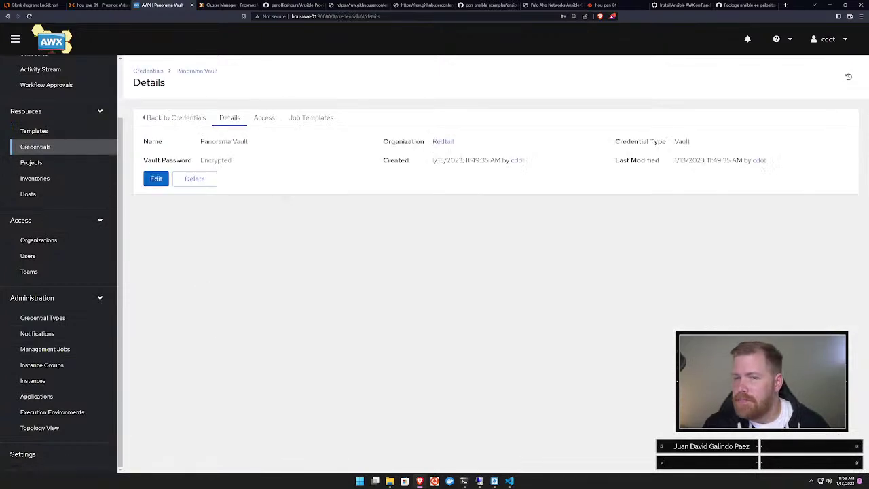
pyautogui.click(155, 178)
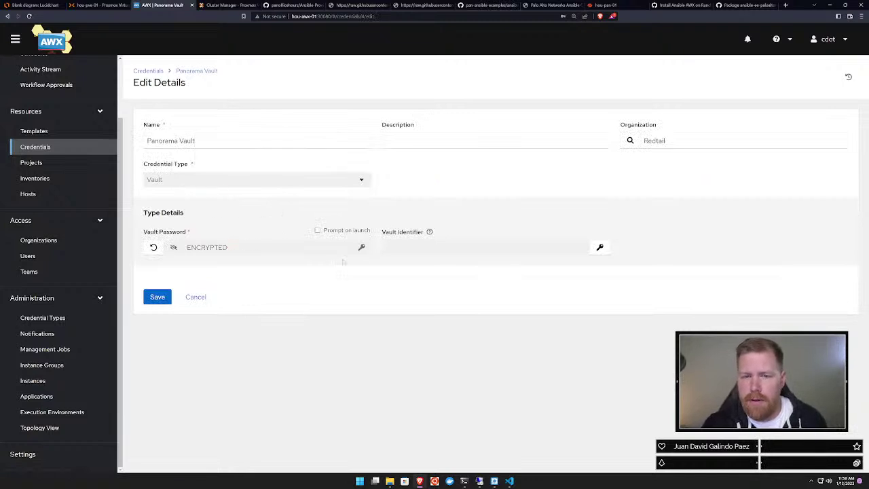
pyautogui.click(154, 247)
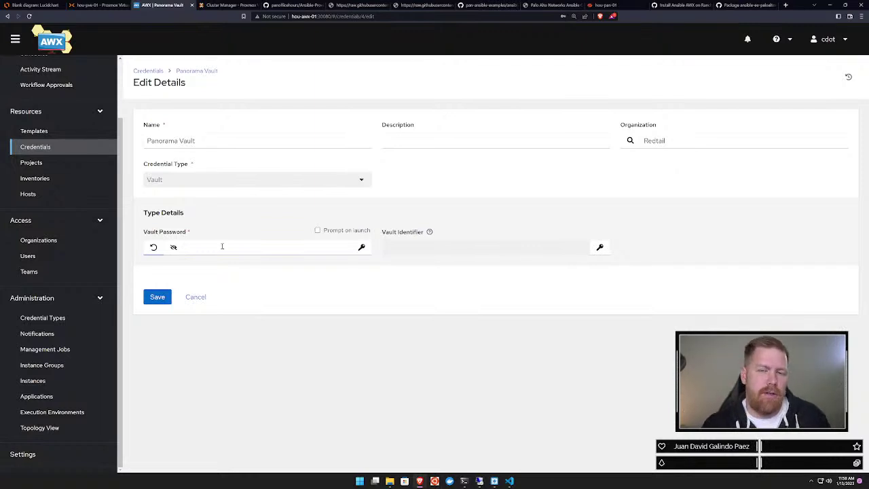
pyautogui.click(222, 246)
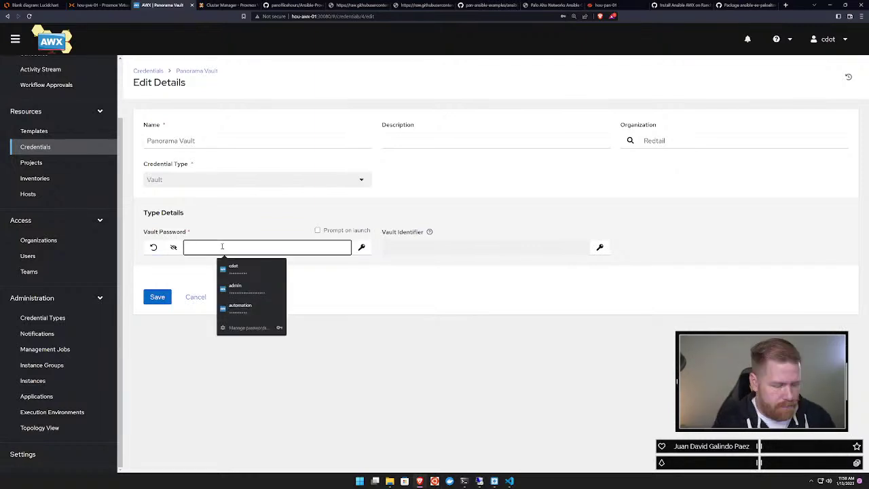
pyautogui.write('********')
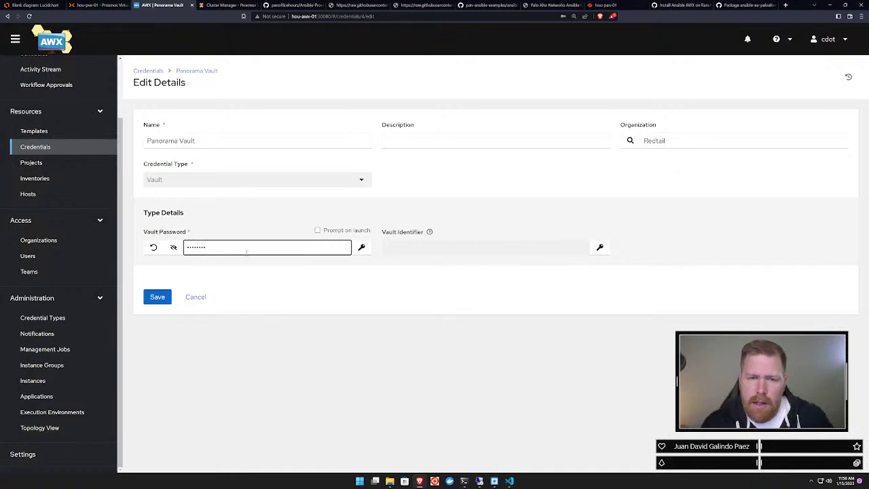
pyautogui.click(155, 299)
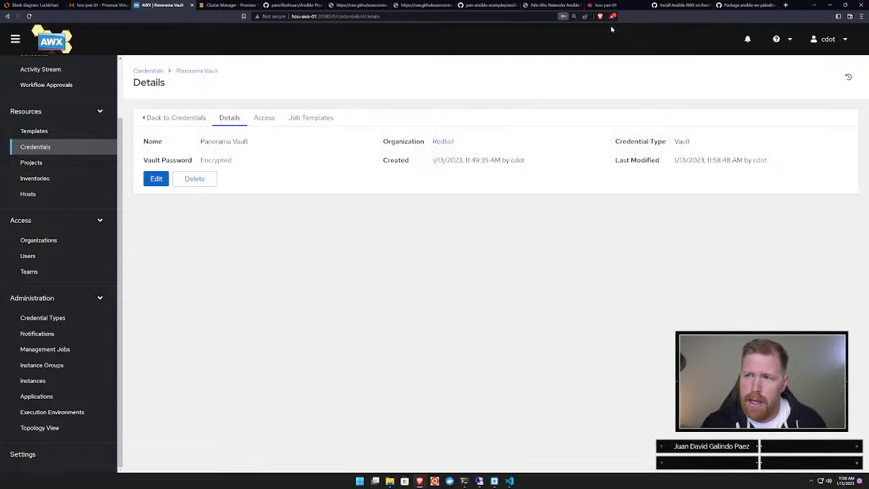
pyautogui.click(63, 132)
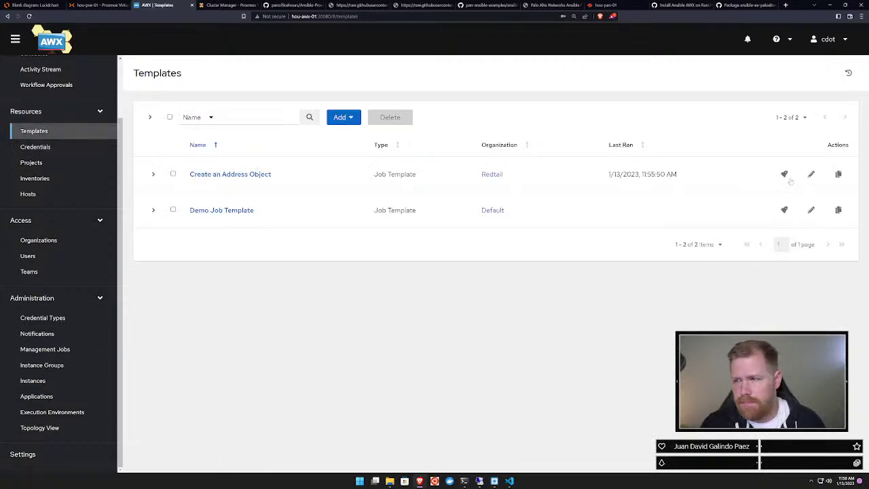
# Step: Relaunch Create an Address Object (job 8 fails again) and view the Ansible-Provision-Firewall GitHub repo
pyautogui.click(784, 173)
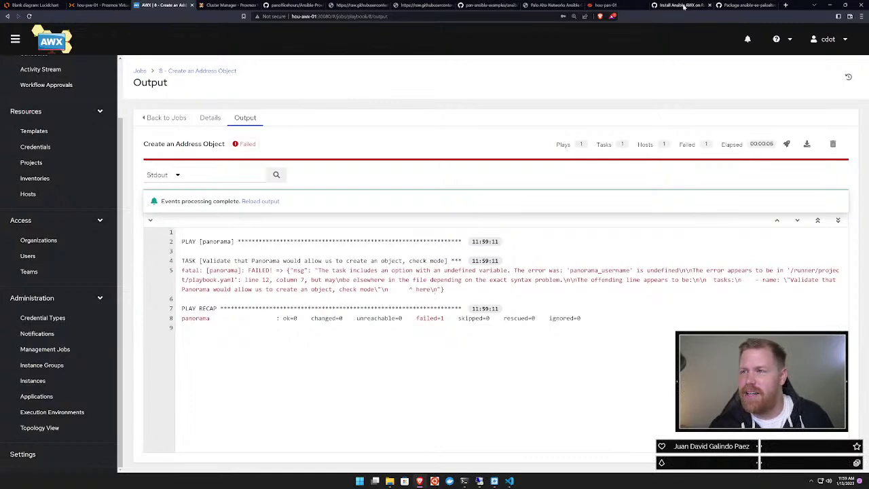
pyautogui.click(292, 4)
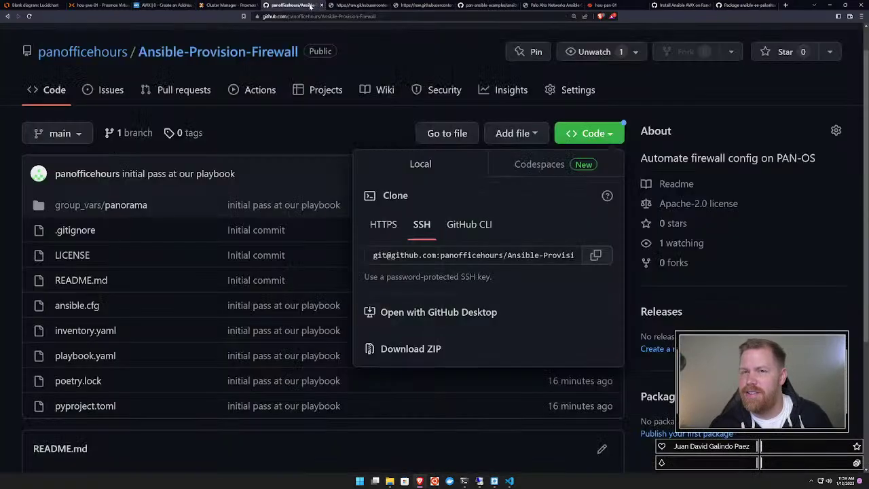
pyautogui.click(157, 205)
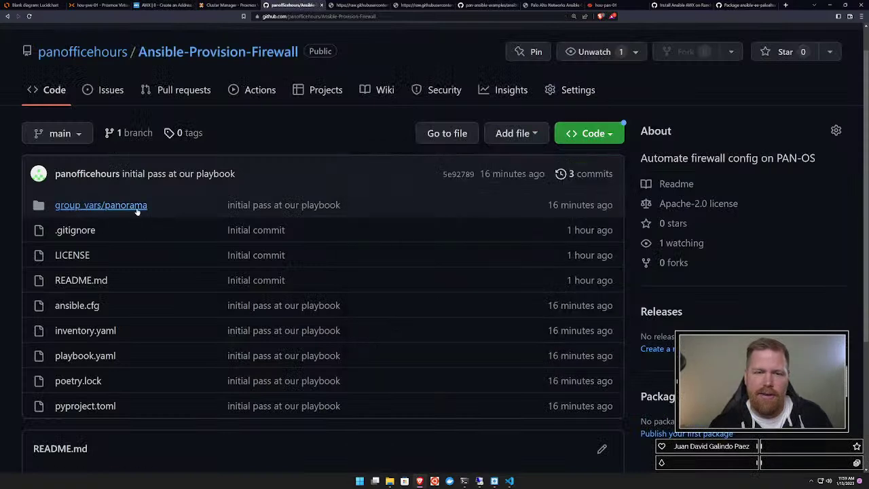
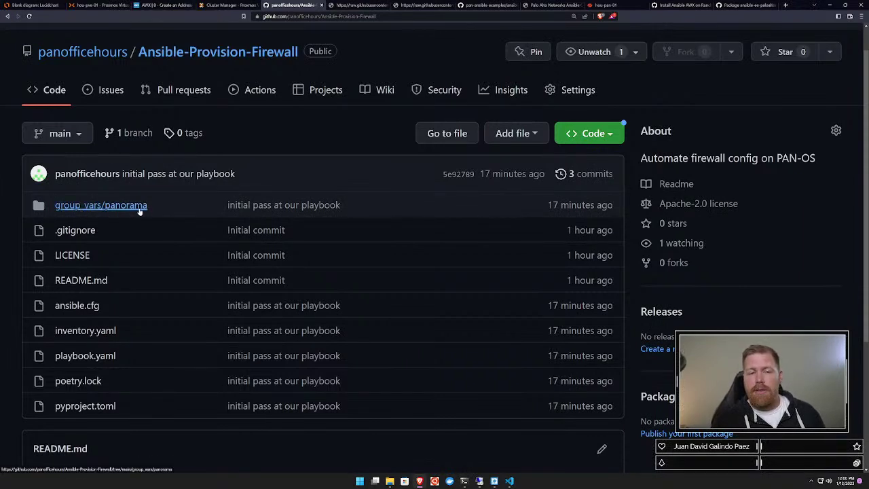
# Step: Note the '/panorama' group folder name in GitHub, then return to the failed AWX job output
pyautogui.moveTo(161, 214); pyautogui.dragTo(103, 218)
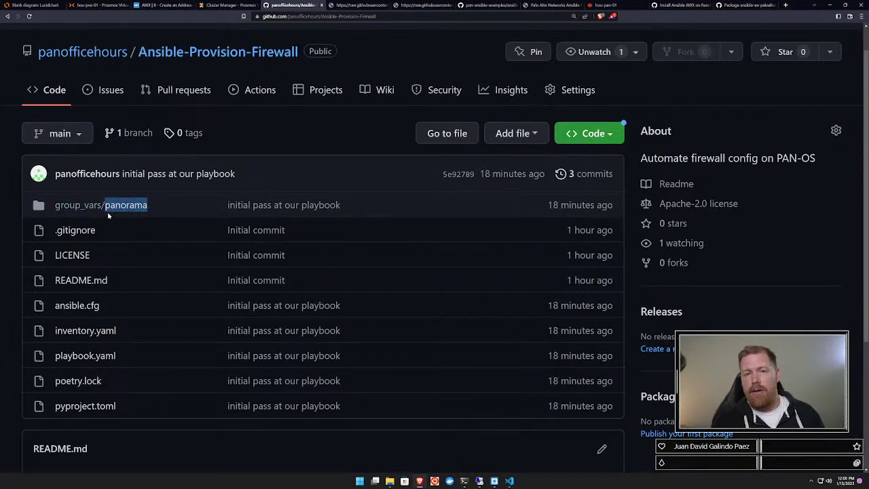
pyautogui.click(168, 5)
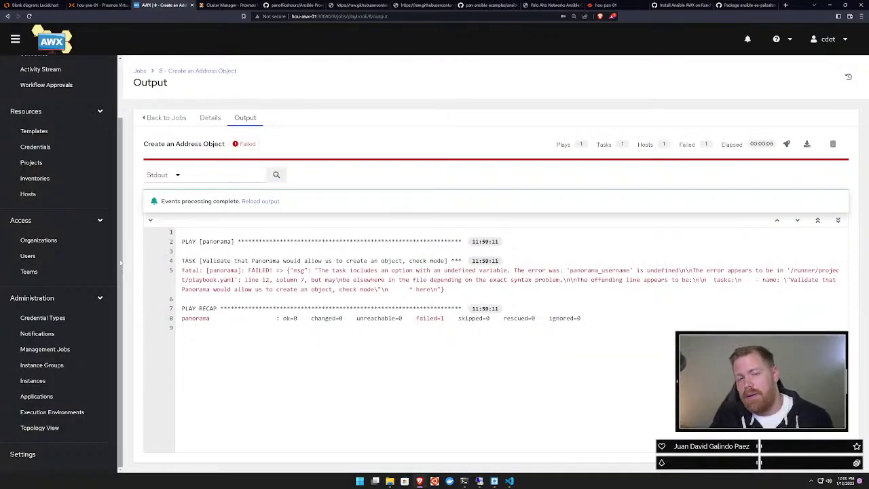
# Step: Try adding a 'panorama' group to Panorama Inventory, find it clashes with the existing host, and cancel
pyautogui.click(45, 181)
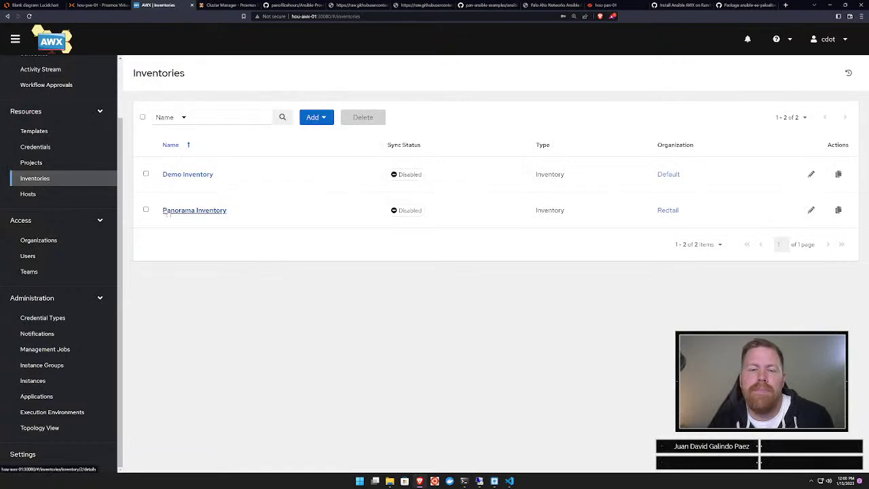
pyautogui.click(165, 211)
pyautogui.click(302, 120)
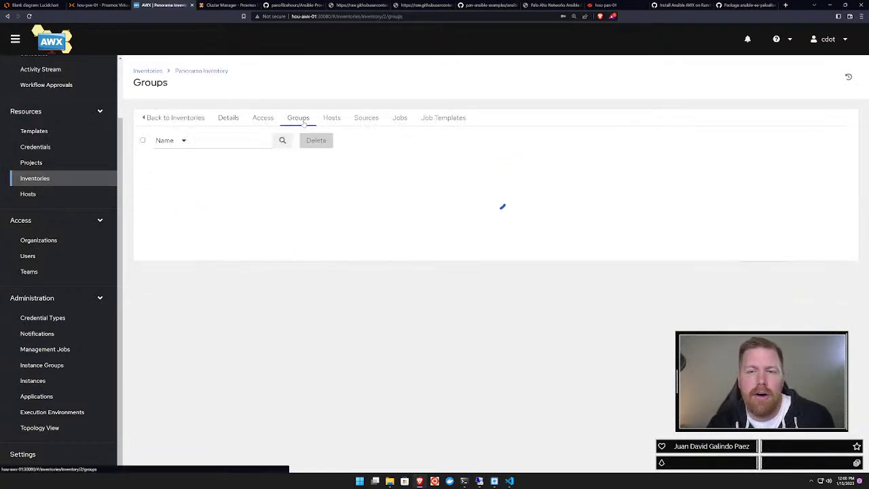
pyautogui.click(312, 141)
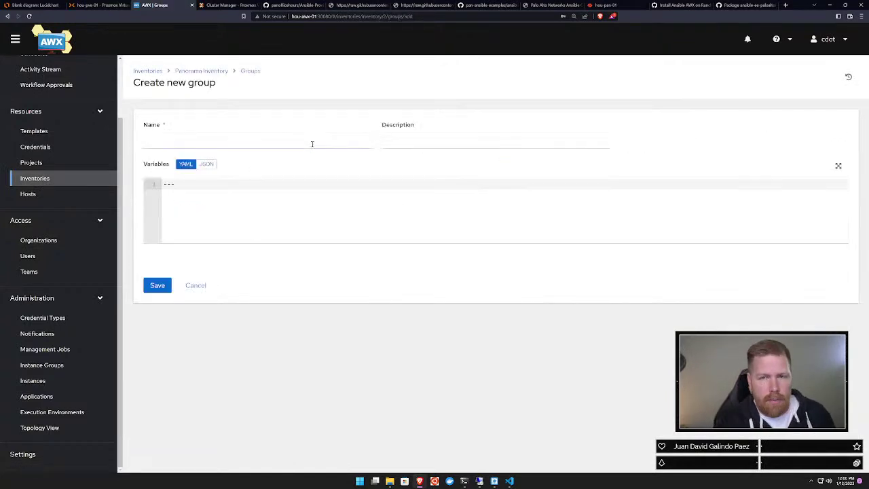
pyautogui.write('panorama')
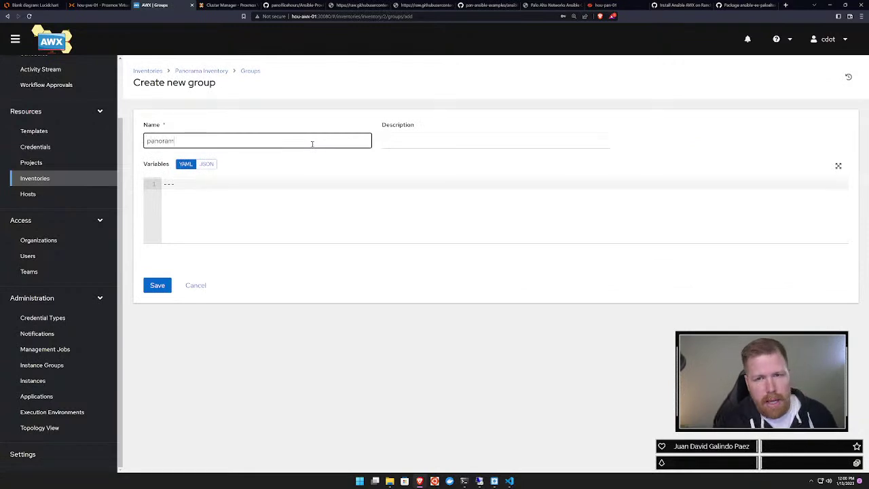
pyautogui.click(157, 285)
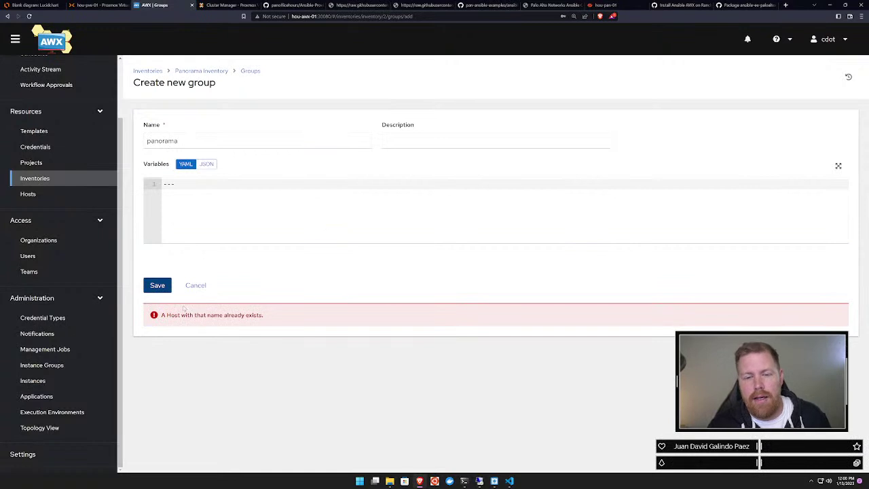
pyautogui.moveTo(162, 321); pyautogui.dragTo(267, 320)
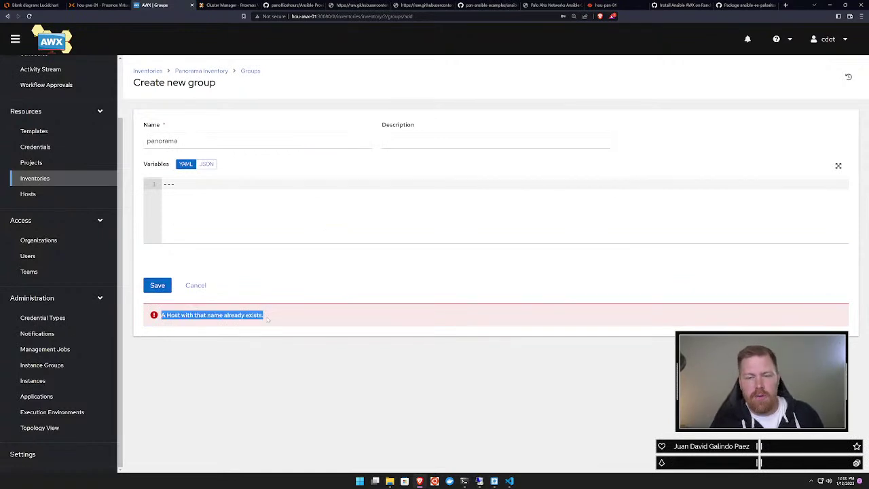
pyautogui.click(199, 284)
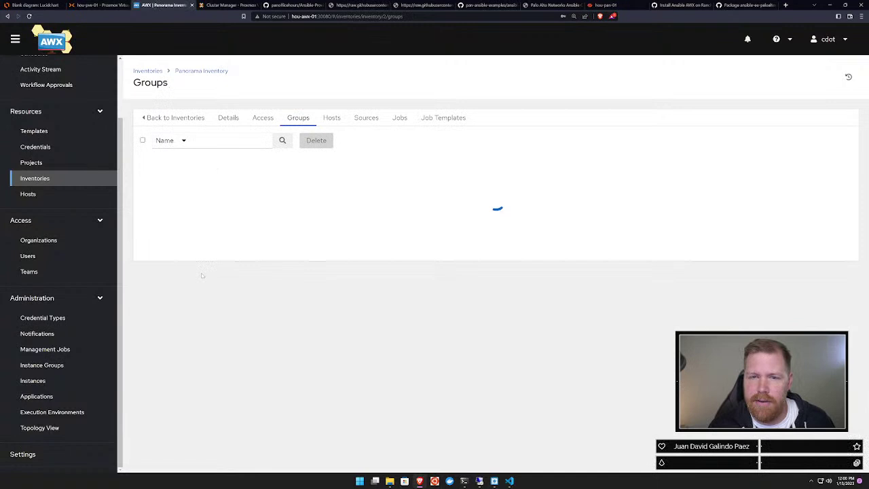
# Step: Rename the Panorama Inventory host 'panorama' to 'panorama.redtail.com', check its groups, and return to the inventory
pyautogui.click(332, 119)
pyautogui.click(178, 200)
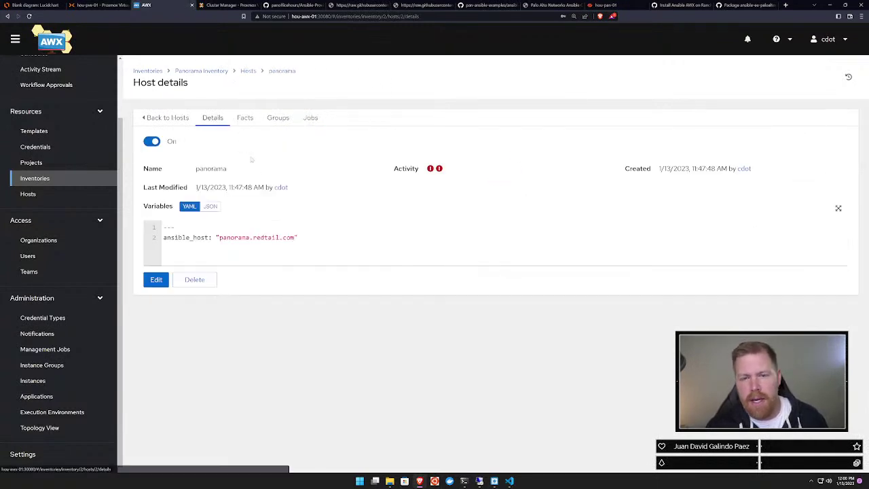
pyautogui.click(156, 278)
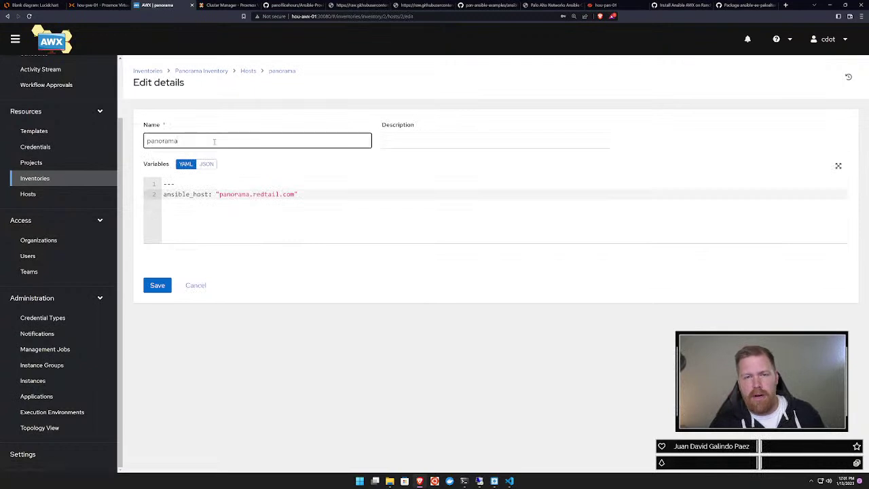
pyautogui.click(213, 141)
pyautogui.write('.redtail.c')
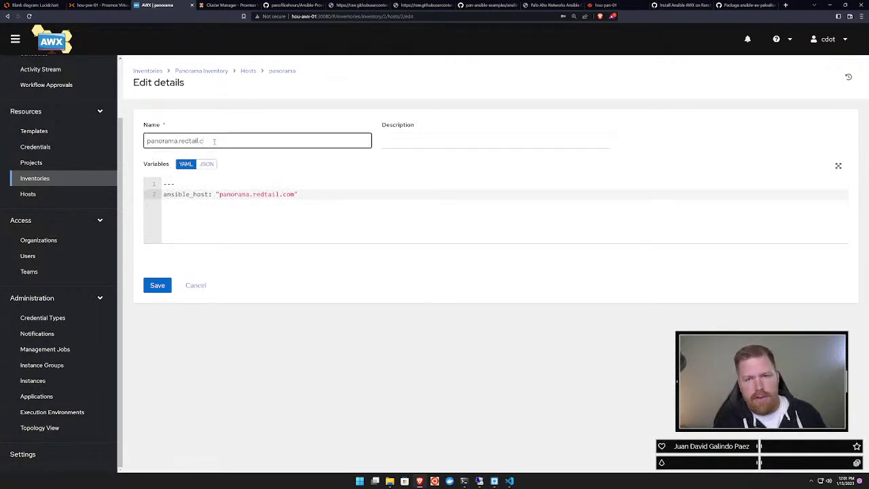
pyautogui.write('om')
pyautogui.click(157, 285)
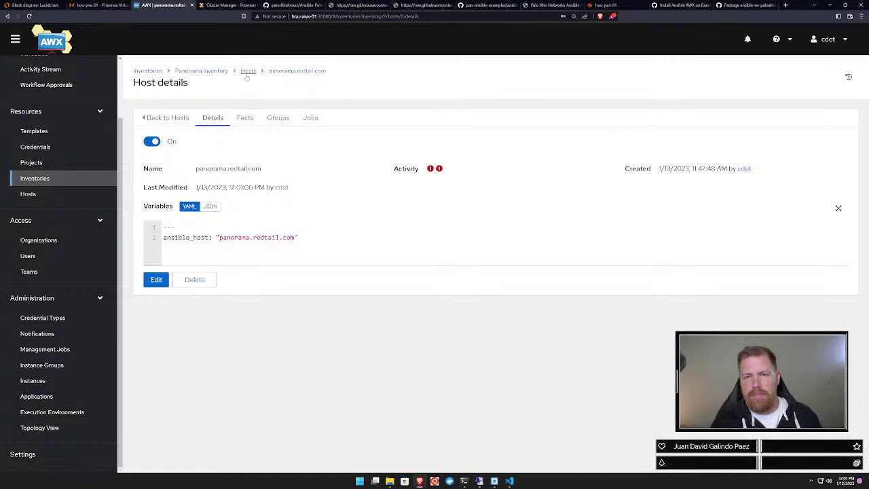
pyautogui.click(279, 121)
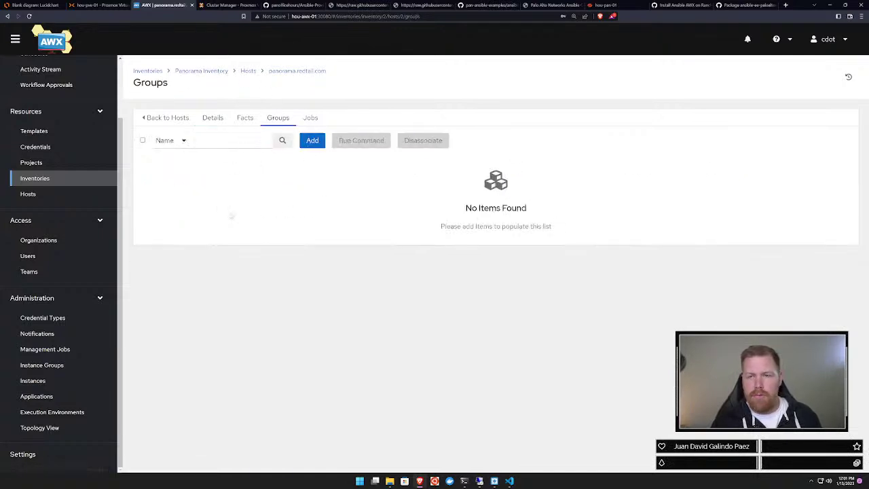
pyautogui.click(197, 73)
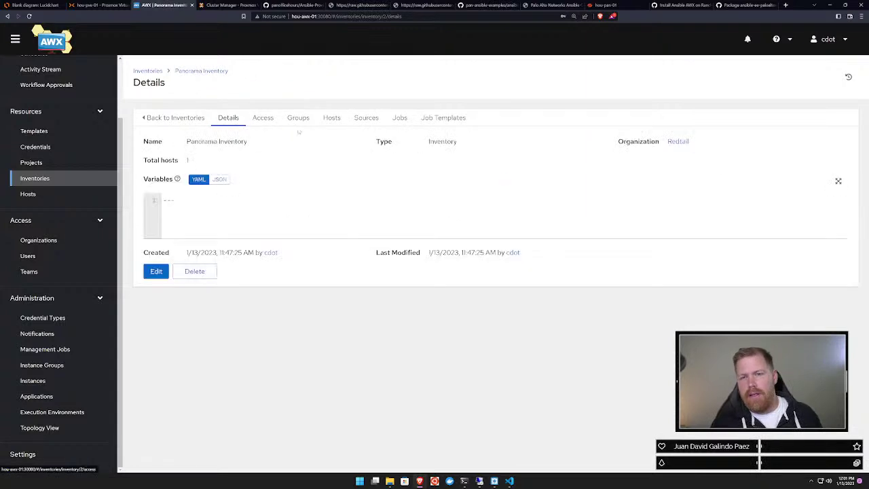
# Step: Create a group named 'panorama' in Panorama Inventory
pyautogui.click(298, 117)
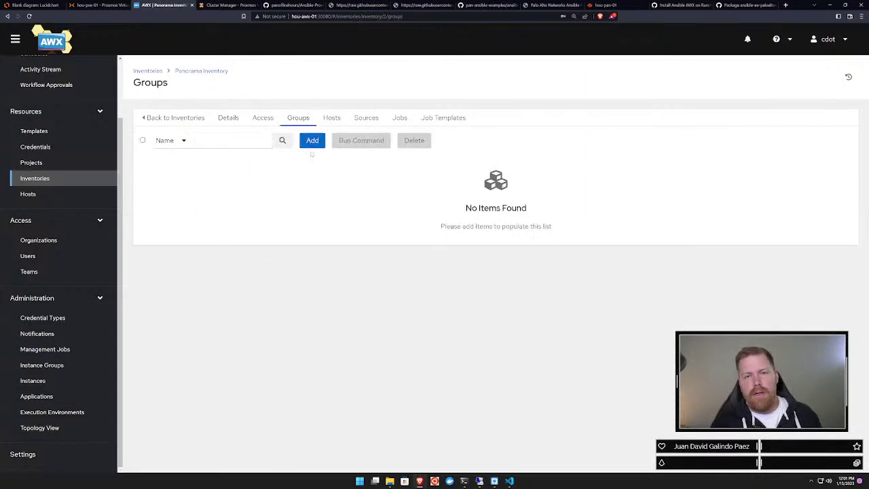
pyautogui.click(314, 140)
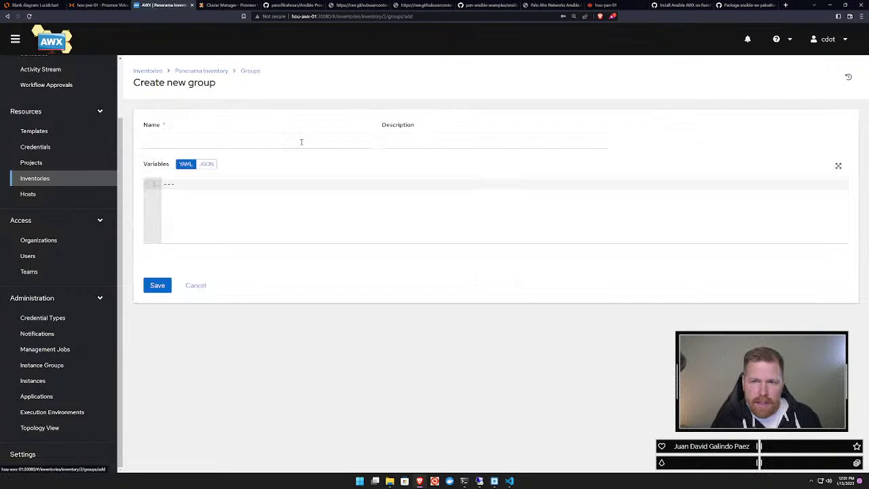
pyautogui.write('panorama')
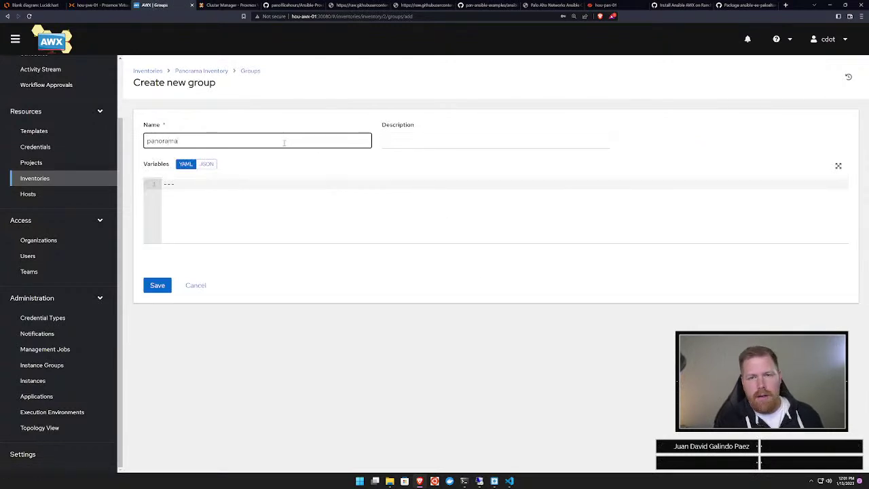
pyautogui.click(157, 285)
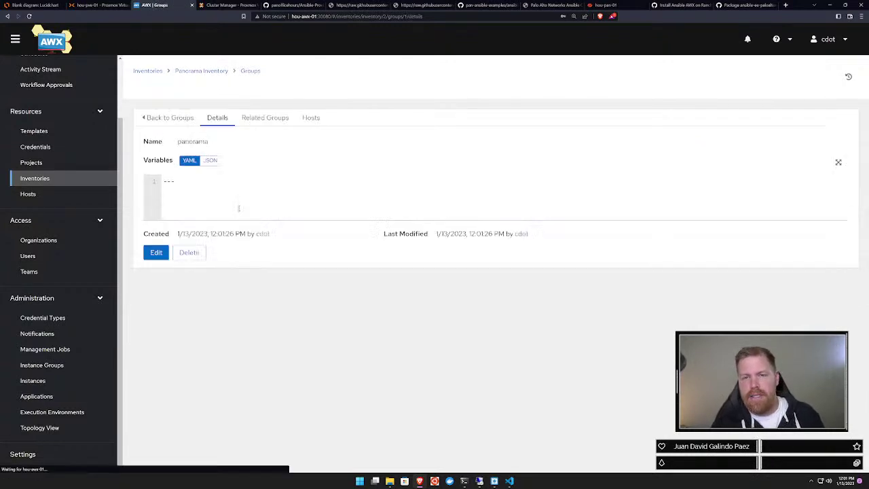
# Step: Add the existing host panorama.redtail.com to the panorama group, then go to Templates
pyautogui.click(312, 119)
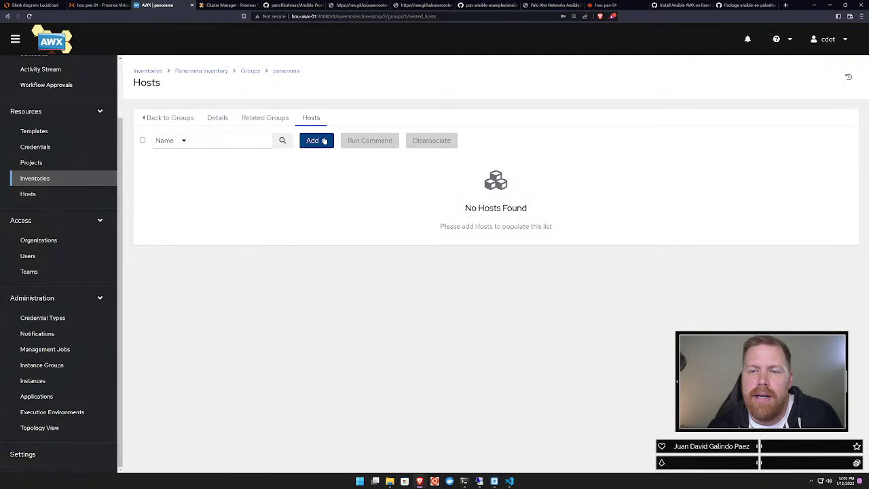
pyautogui.click(323, 141)
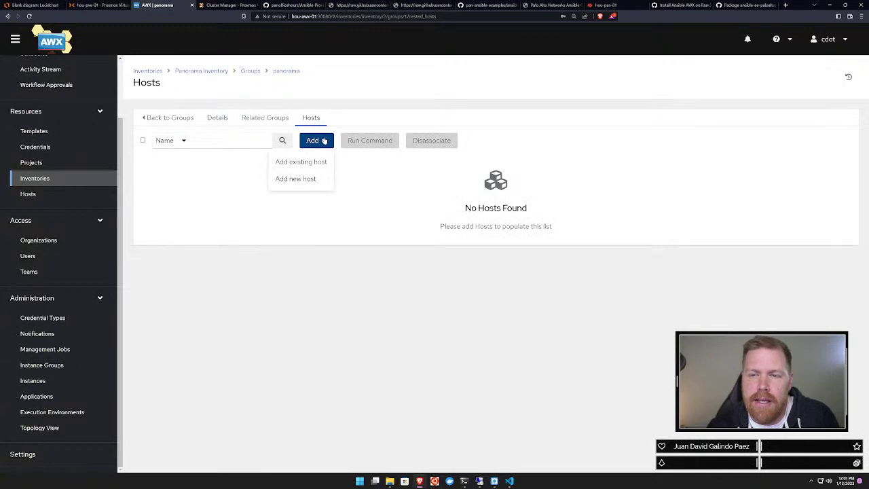
pyautogui.click(315, 166)
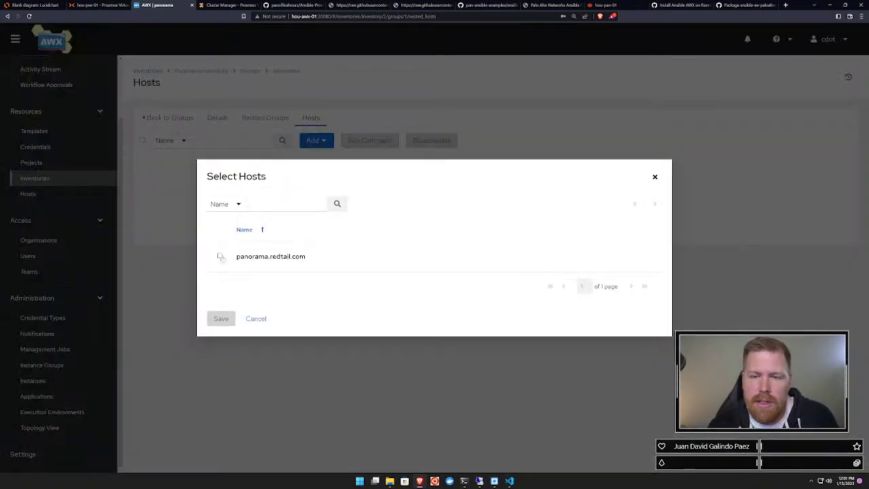
pyautogui.click(220, 257)
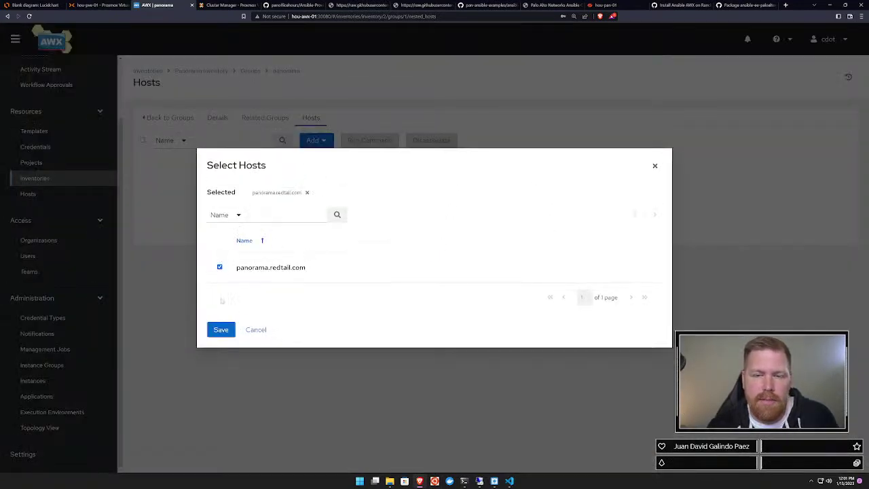
pyautogui.click(218, 332)
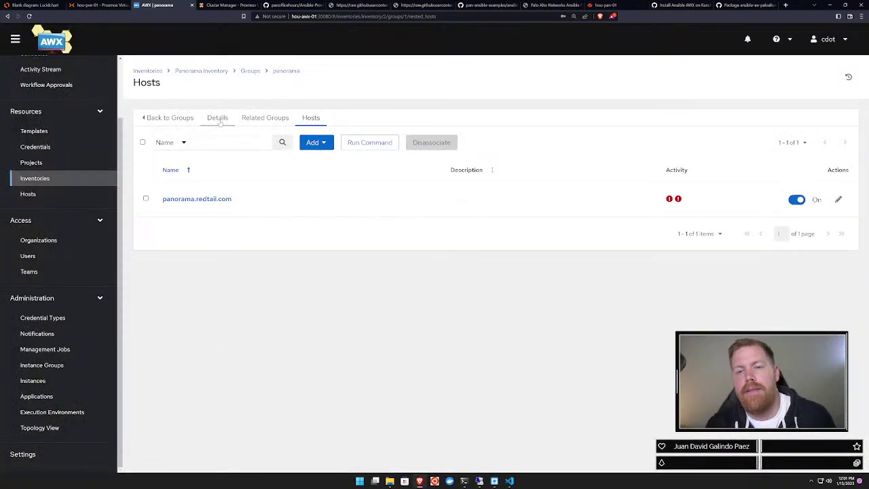
pyautogui.click(66, 135)
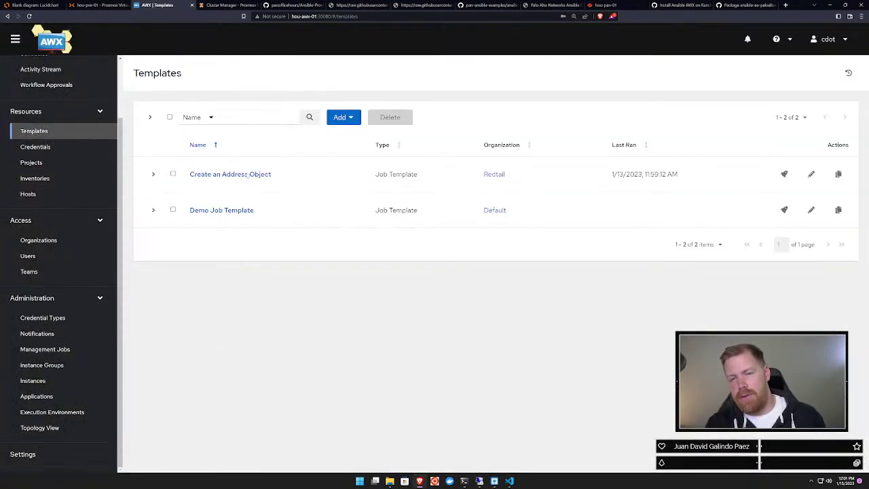
# Step: Launch the Create an Address Object template and inspect the missing Python interpreter error in its output
pyautogui.click(783, 174)
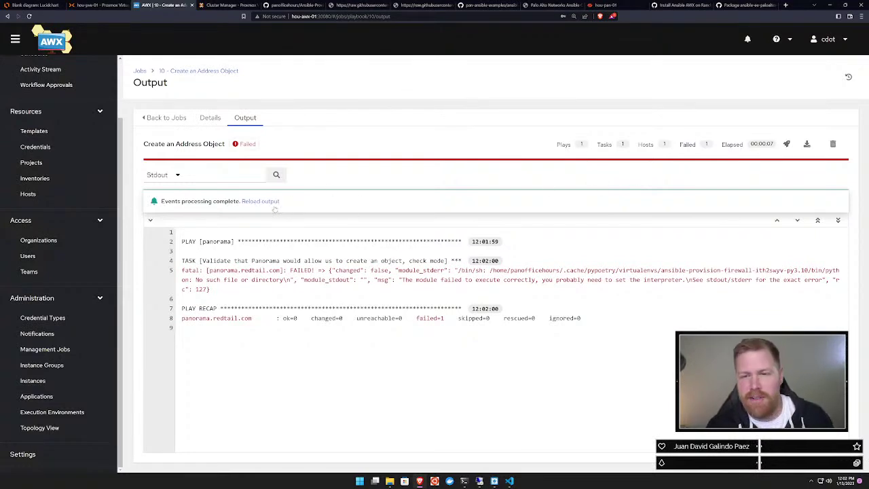
pyautogui.click(272, 203)
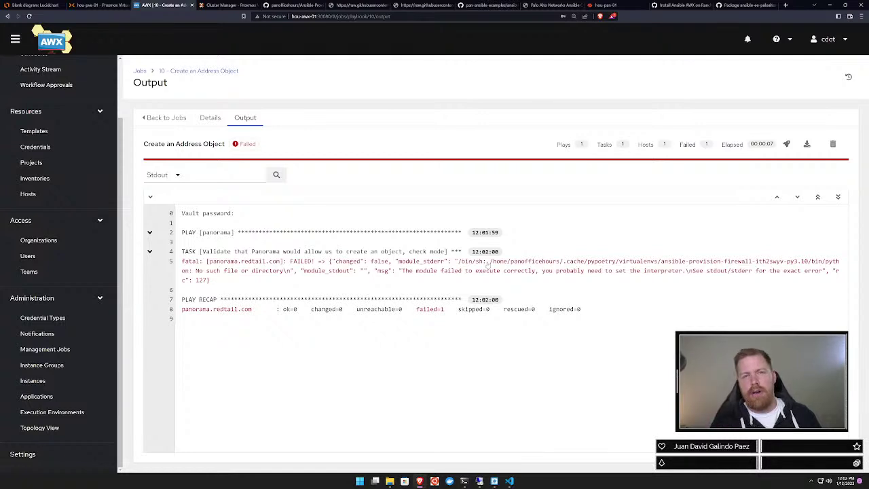
pyautogui.moveTo(509, 480)
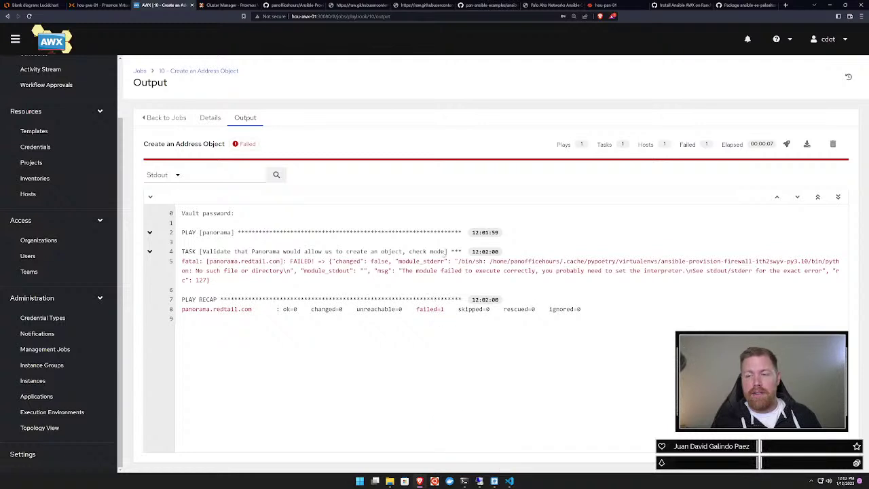
pyautogui.moveTo(489, 261); pyautogui.dragTo(290, 346)
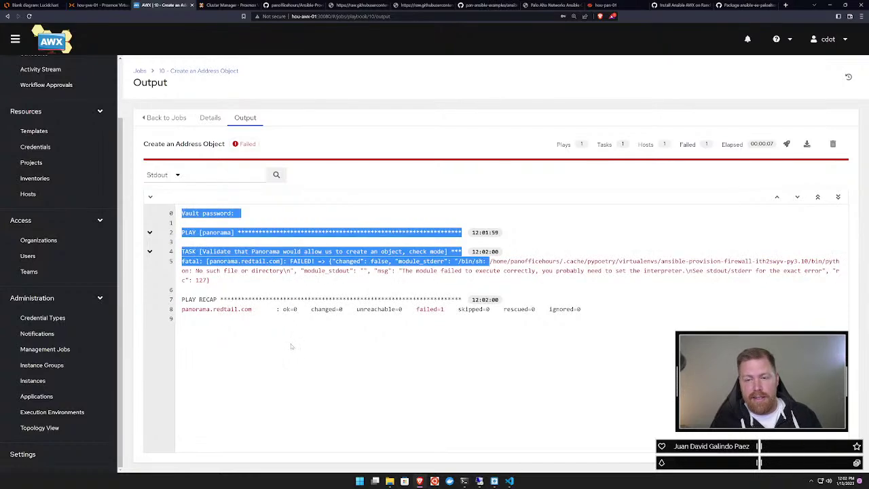
pyautogui.click(291, 346)
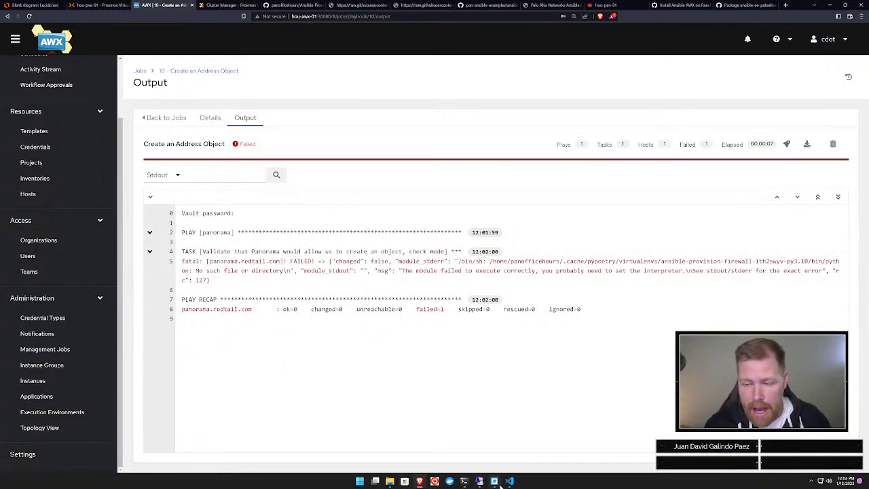
# Step: Comment out the interpreter_python line in ansible.cfg and save the file
pyautogui.moveTo(508, 480)
pyautogui.click(530, 444)
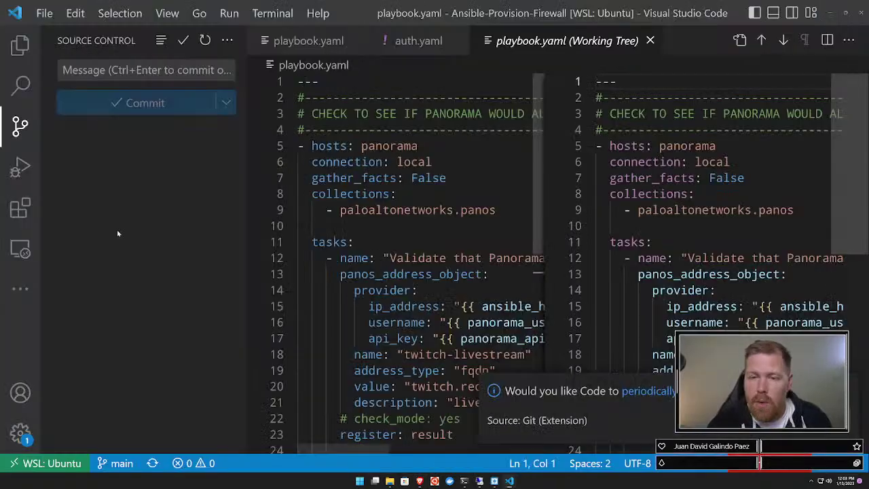
pyautogui.click(20, 44)
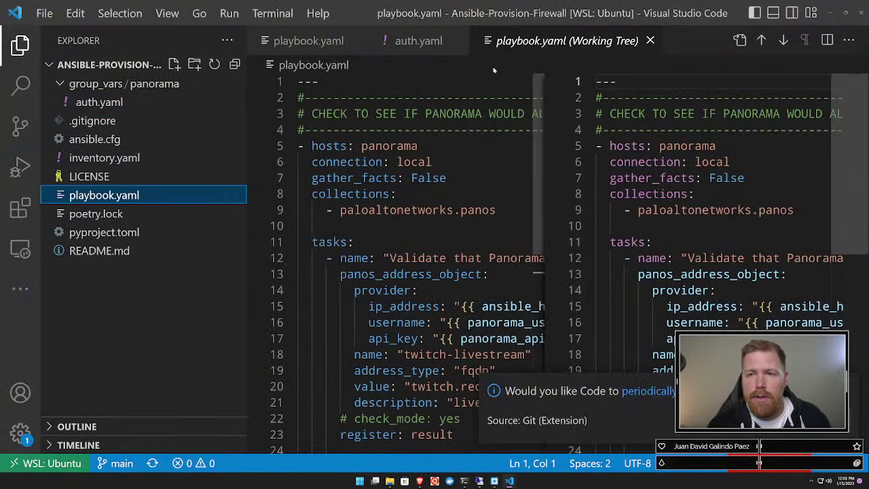
pyautogui.click(651, 41)
pyautogui.click(94, 139)
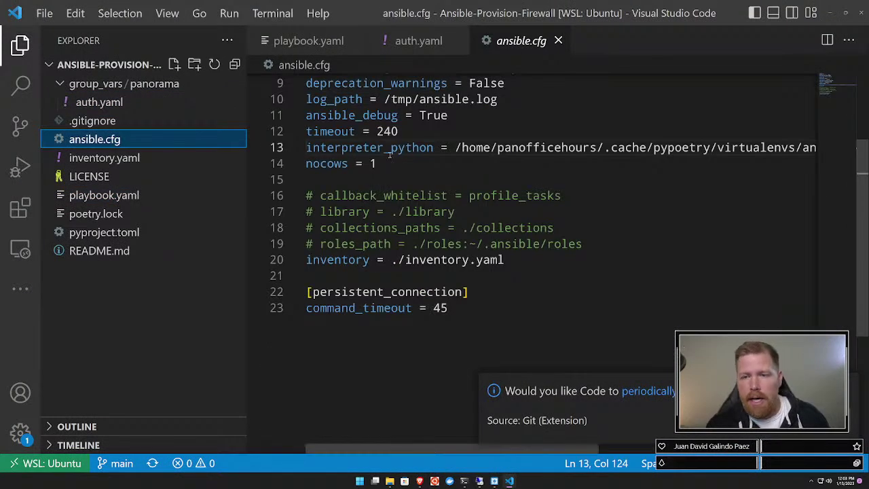
pyautogui.tripleClick(391, 147)
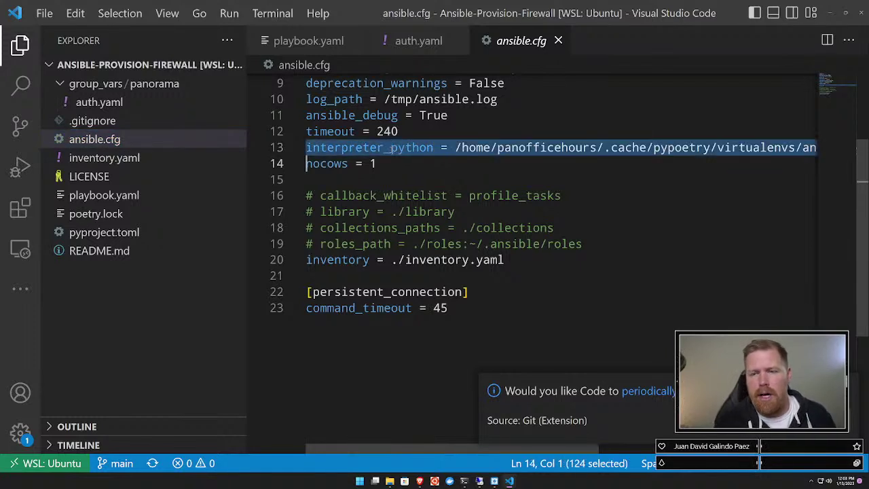
pyautogui.hotkey('ctrl', '/')
pyautogui.hotkey('ctrl', 's')
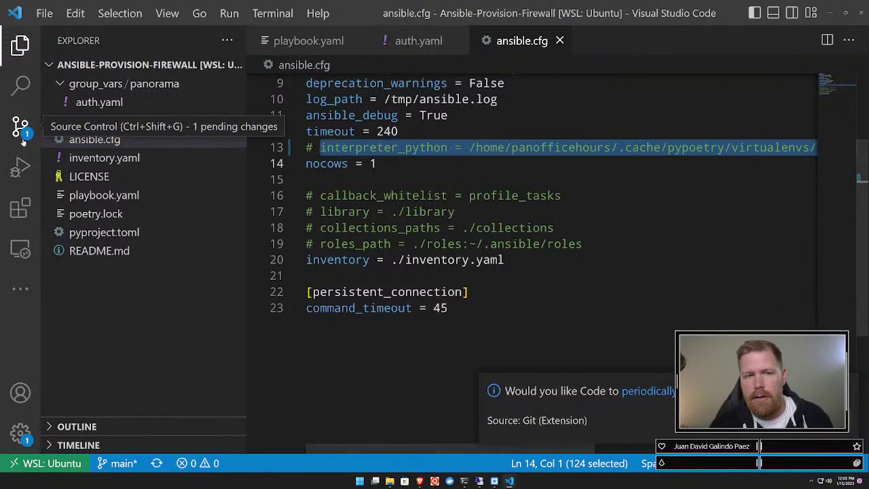
# Step: Commit the ansible.cfg change as 'remove interpretrer' and push it to the remote
pyautogui.click(22, 133)
pyautogui.click(116, 71)
pyautogui.write('rem')
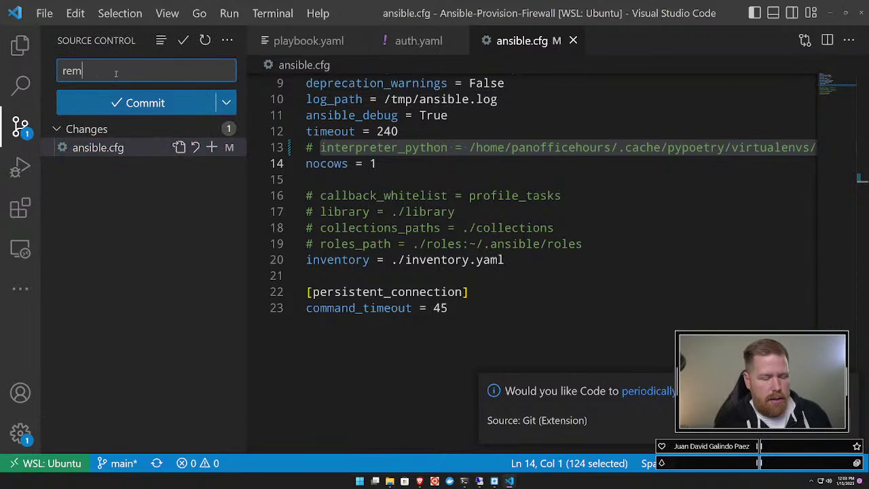
pyautogui.write('ove inter')
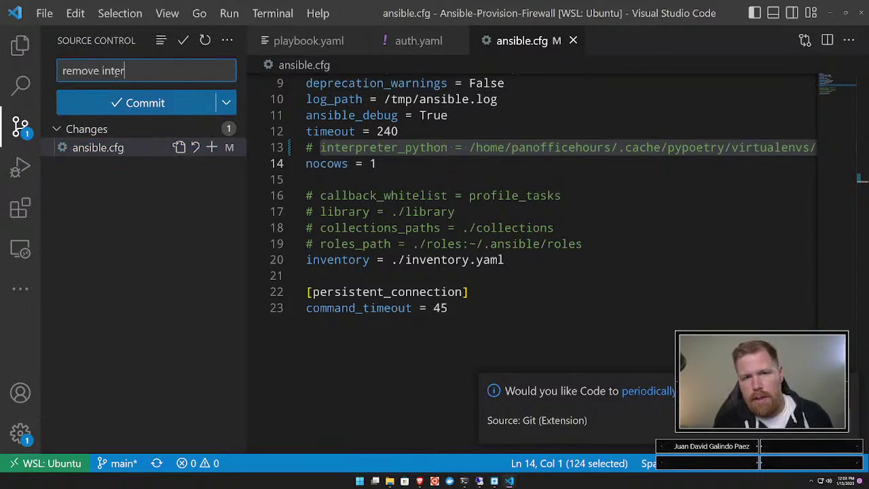
pyautogui.write('pretre')
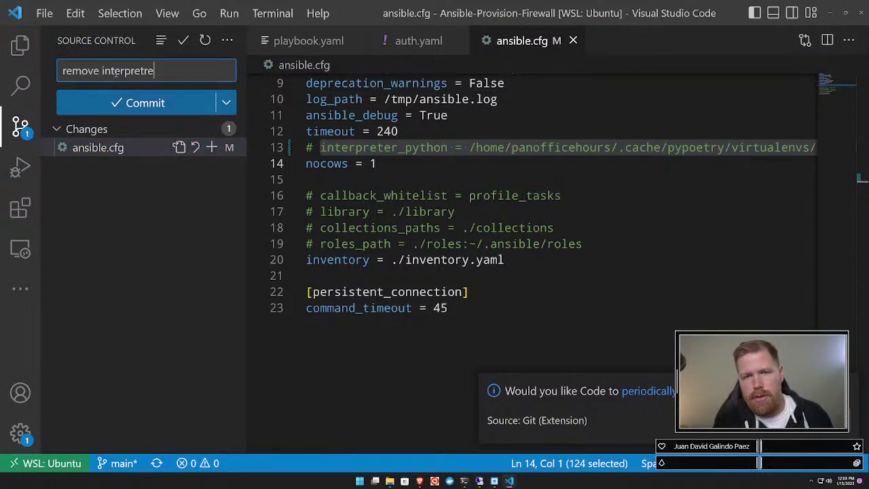
pyautogui.write('r')
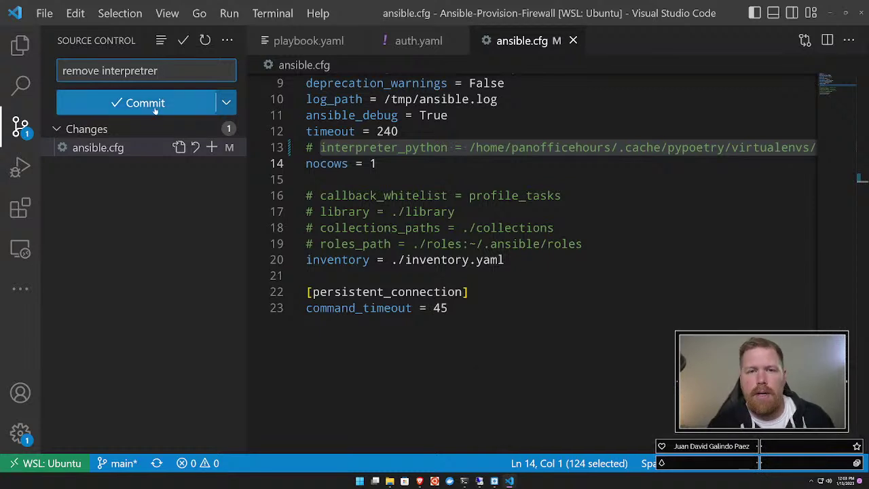
pyautogui.click(155, 105)
pyautogui.click(154, 106)
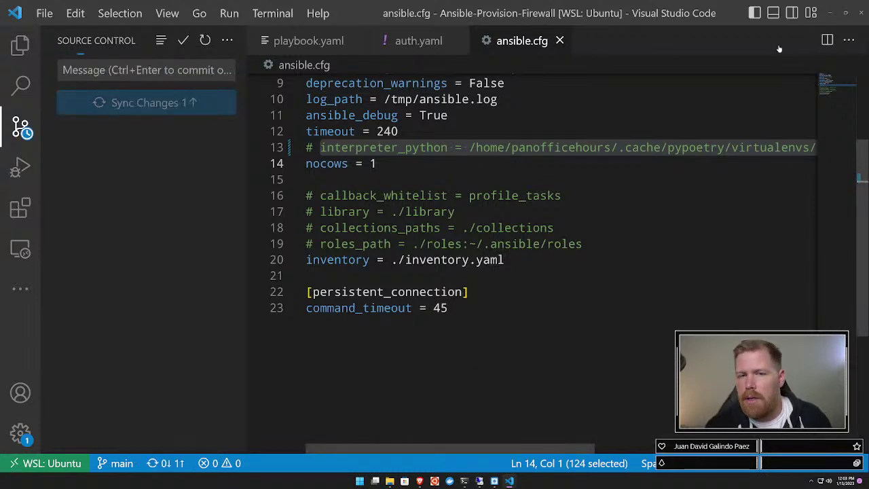
# Step: Relaunch the failed Create an Address Object job on all hosts and reload the output showing missing pan-python
pyautogui.hotkey('alt', 'Tab')
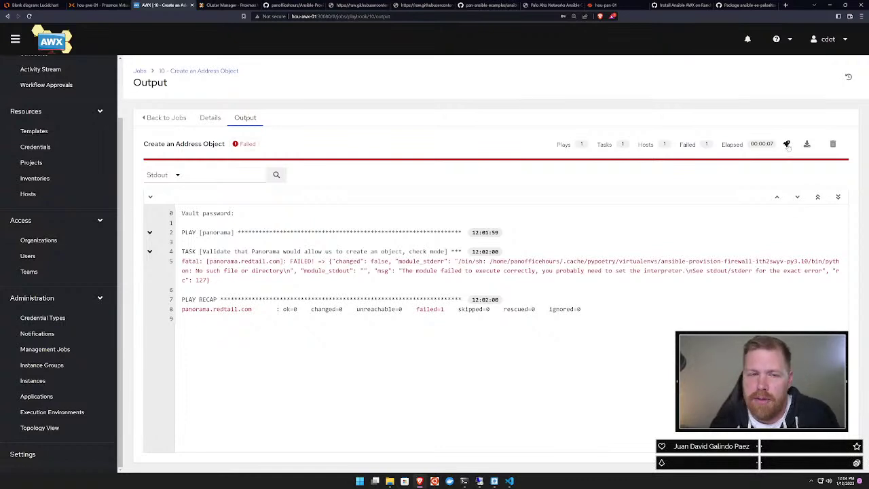
pyautogui.click(787, 145)
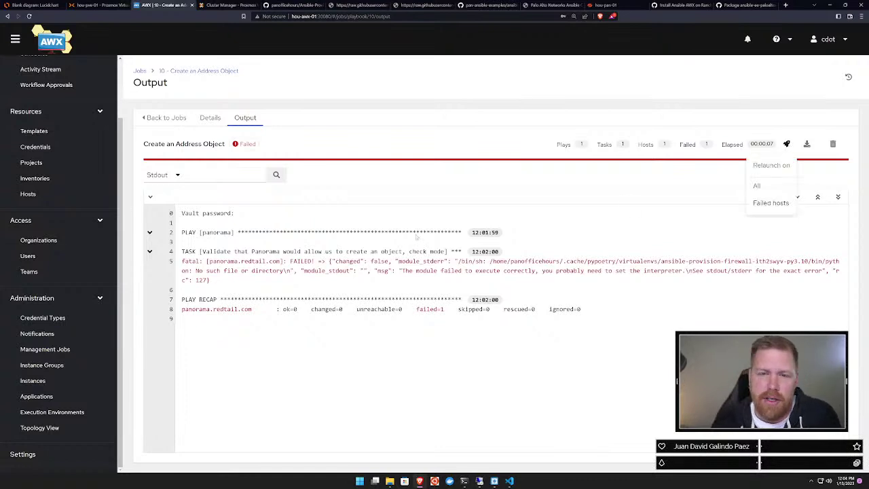
pyautogui.click(778, 188)
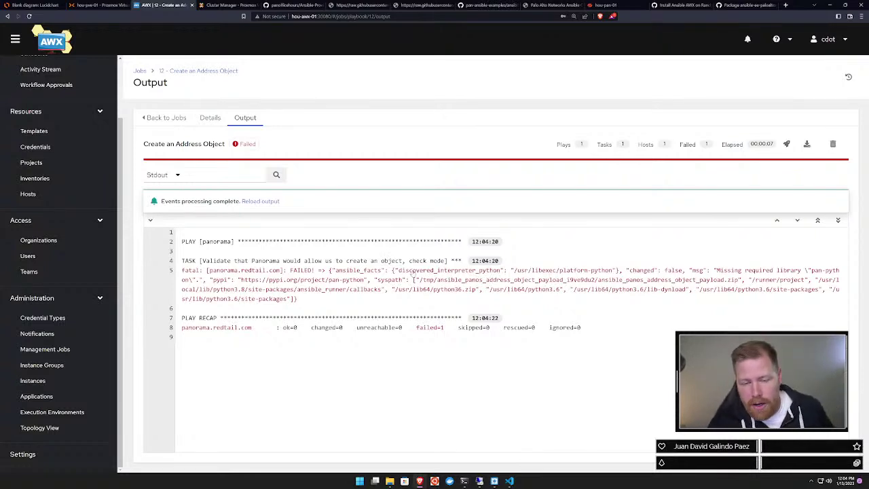
pyautogui.click(259, 201)
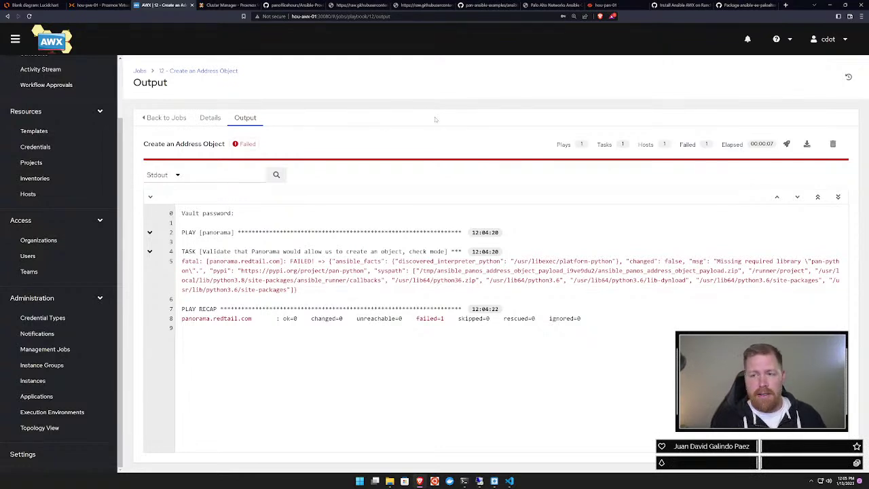
# Step: Search for the repository owner's GitHub profile and open the pan-ansible-examples repository
pyautogui.hotkey('ctrl', 't')
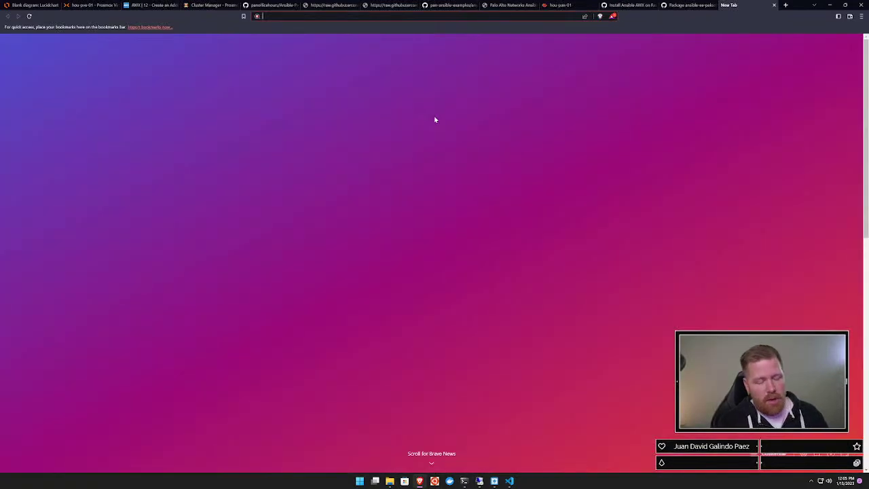
pyautogui.write('codt')
pyautogui.press('BackSpace')
pyautogui.press('BackSpace')
pyautogui.press('BackSpace')
pyautogui.press('BackSpace')
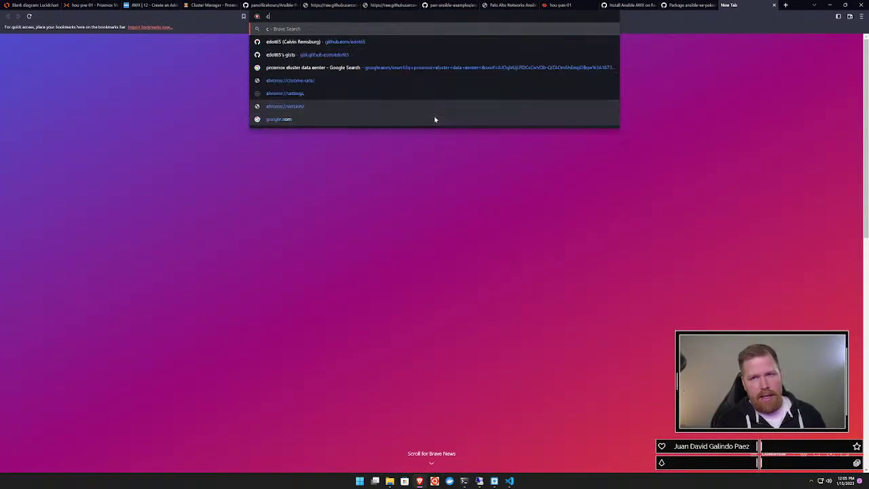
pyautogui.write('github')
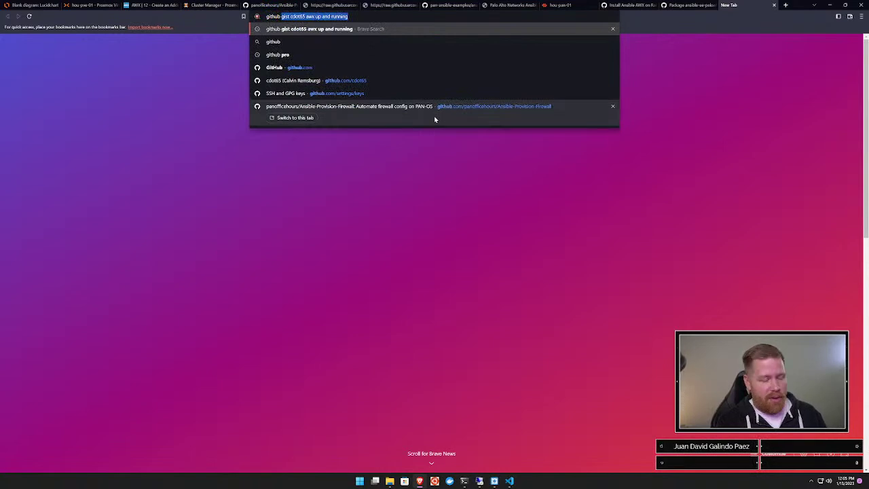
pyautogui.write(' cdot65')
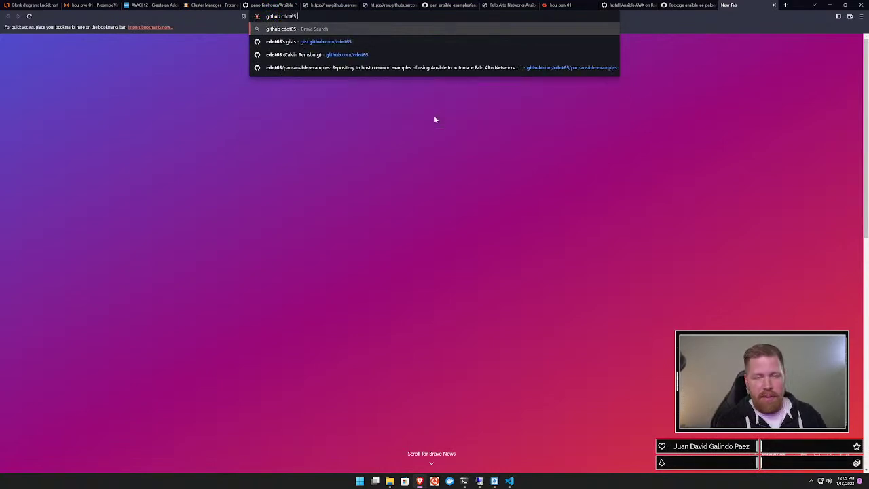
pyautogui.press('Down')
pyautogui.press('Down')
pyautogui.press('Return')
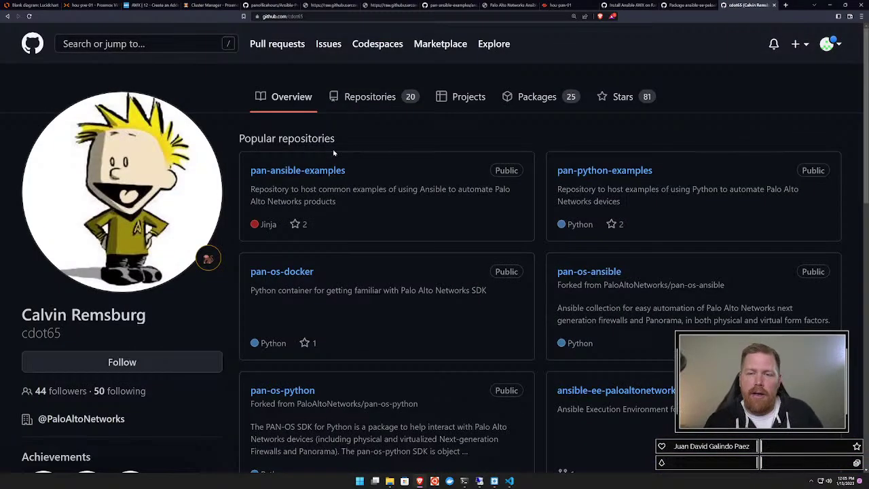
pyautogui.click(316, 170)
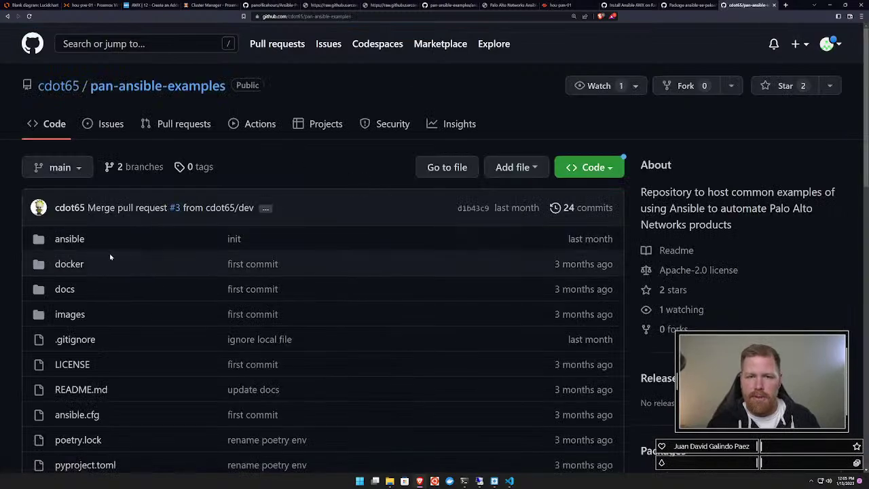
# Step: Copy both lines of ansible/configure_from_nautobot/group_vars/all/ansible_parameters.yaml, then minimize the browser
pyautogui.scroll(-1, 95, 252)
pyautogui.click(71, 206)
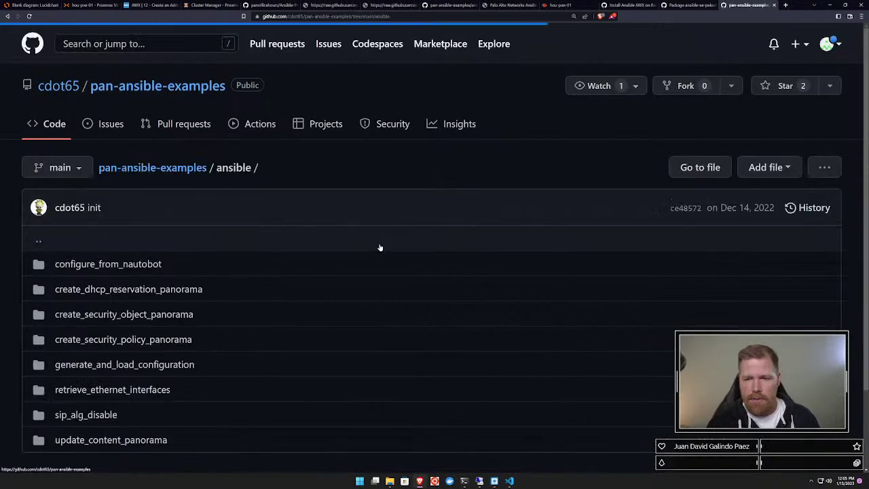
pyautogui.click(137, 265)
pyautogui.click(91, 265)
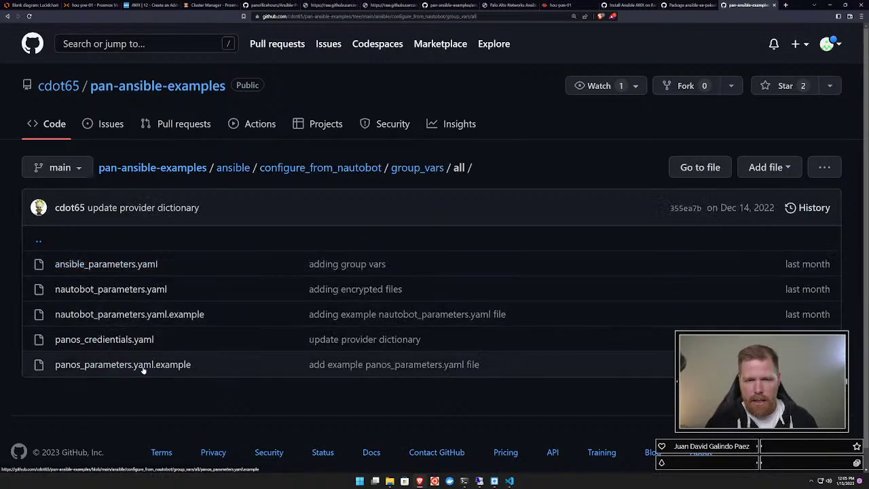
pyautogui.click(123, 265)
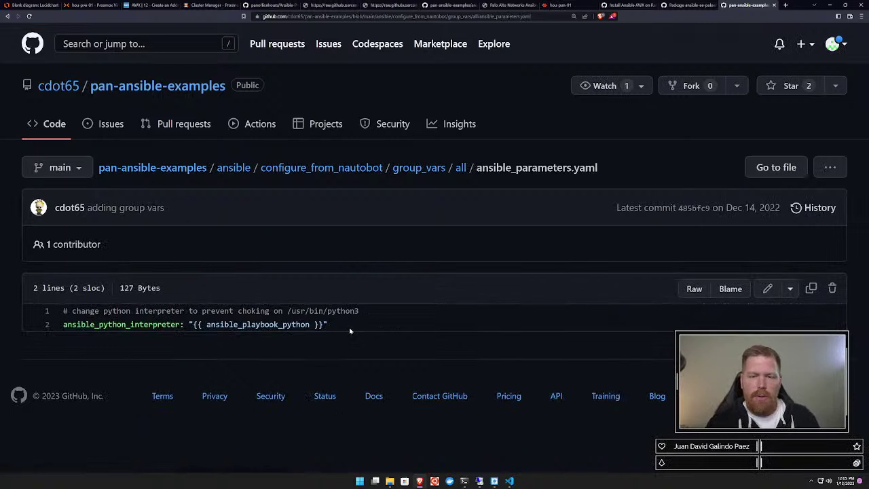
pyautogui.moveTo(346, 326); pyautogui.dragTo(346, 311)
pyautogui.hotkey('ctrl', 'c')
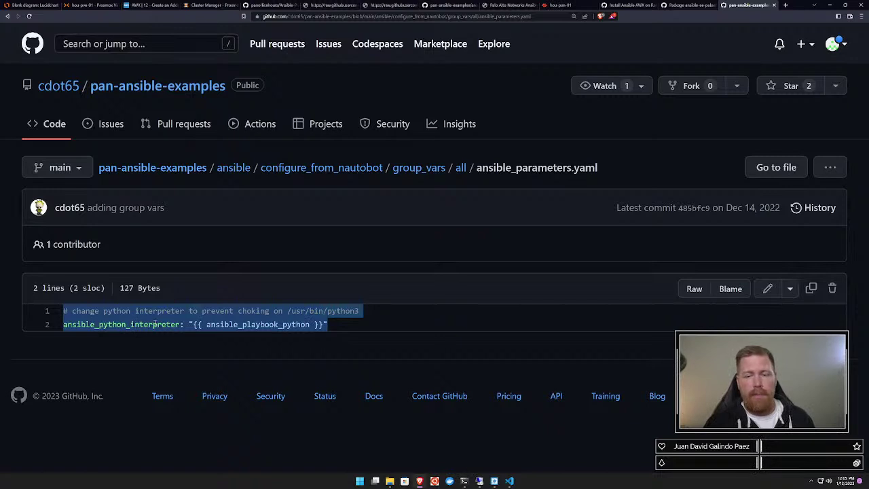
pyautogui.rightClick(154, 324)
pyautogui.click(170, 331)
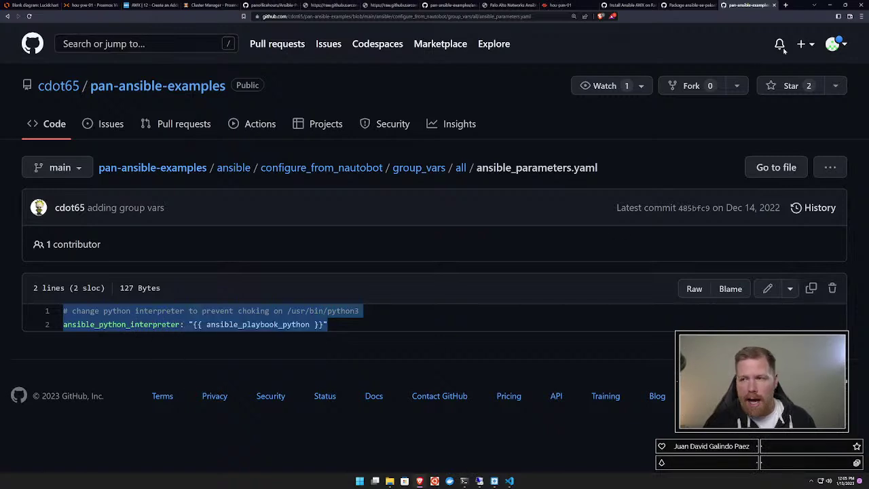
pyautogui.click(831, 6)
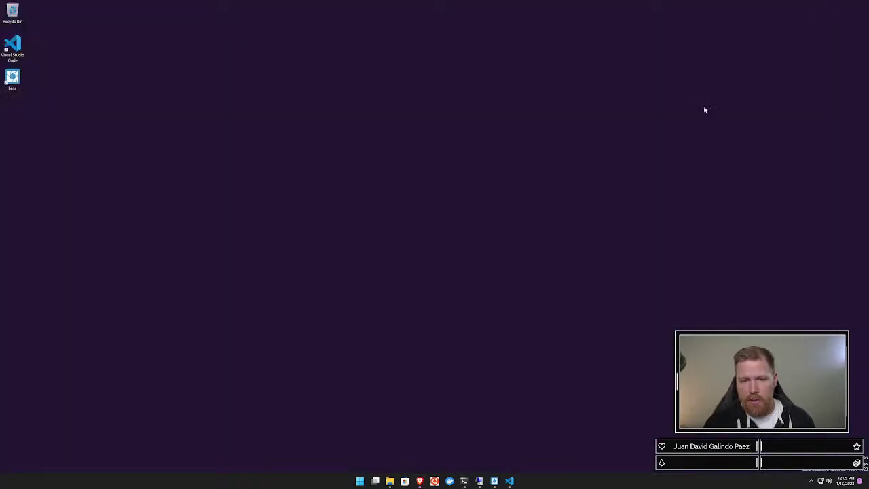
# Step: Create group_vars/panorama/fix_ansible_python_version.yaml with the pasted interpreter setting and save it
pyautogui.moveTo(510, 481)
pyautogui.click(538, 443)
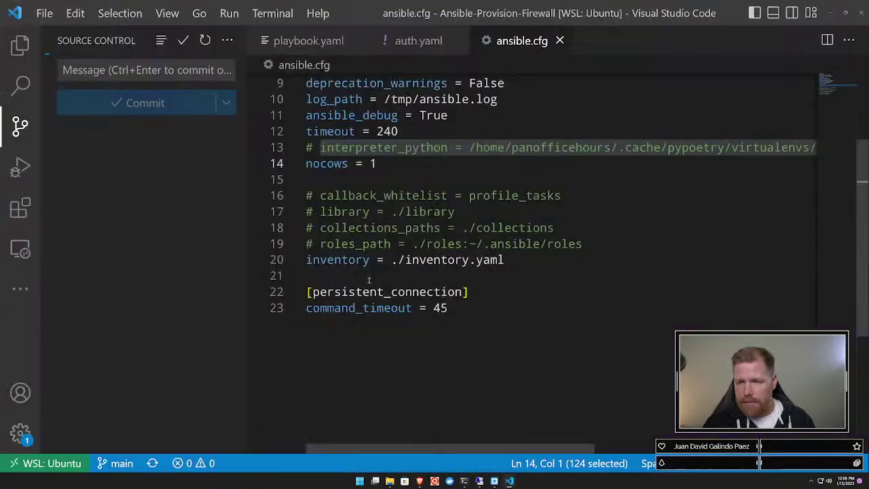
pyautogui.click(559, 41)
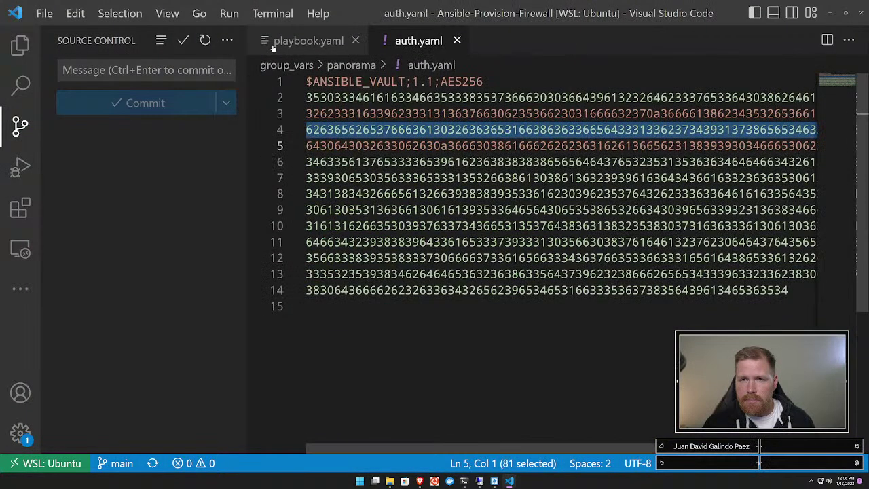
pyautogui.click(22, 46)
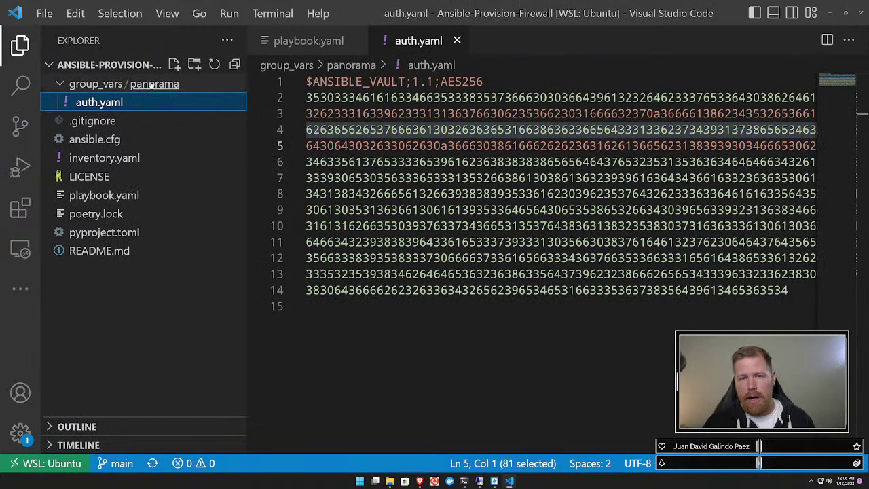
pyautogui.rightClick(139, 86)
pyautogui.click(167, 105)
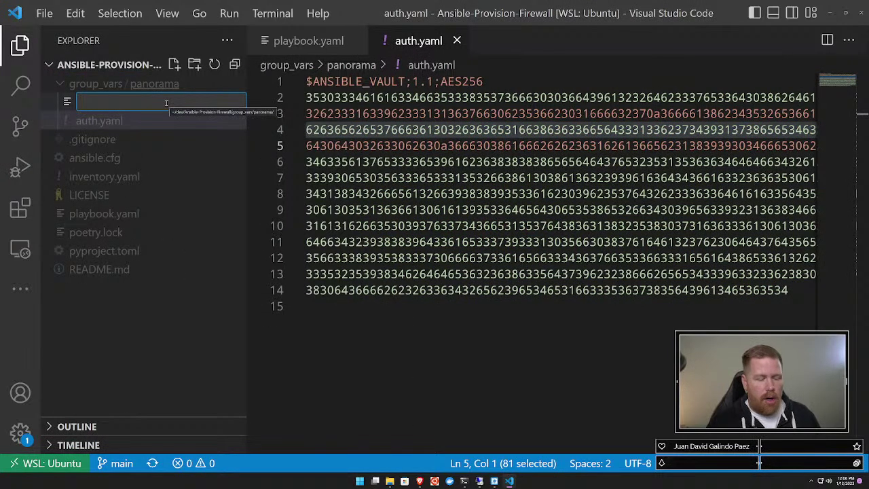
pyautogui.write('fix_')
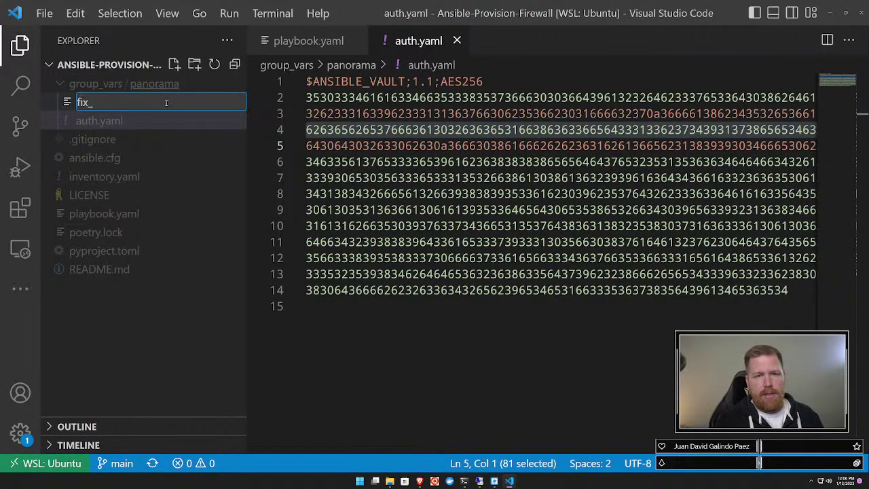
pyautogui.write('ansible_')
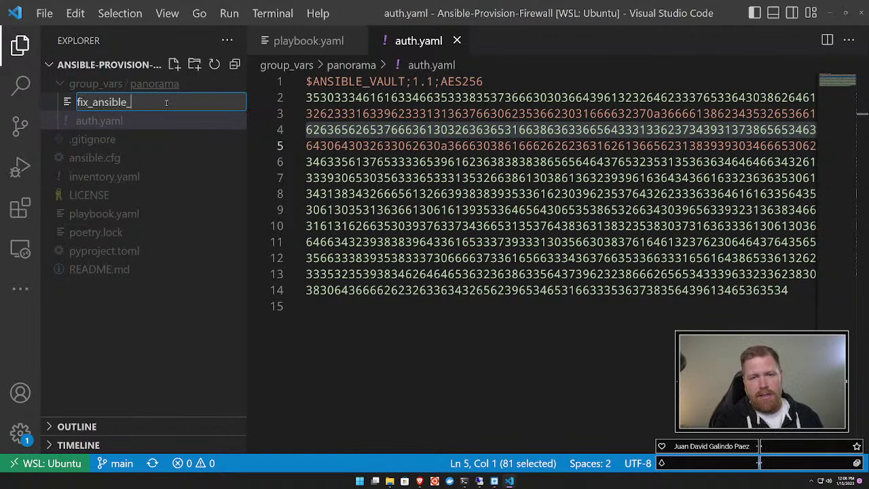
pyautogui.write('python')
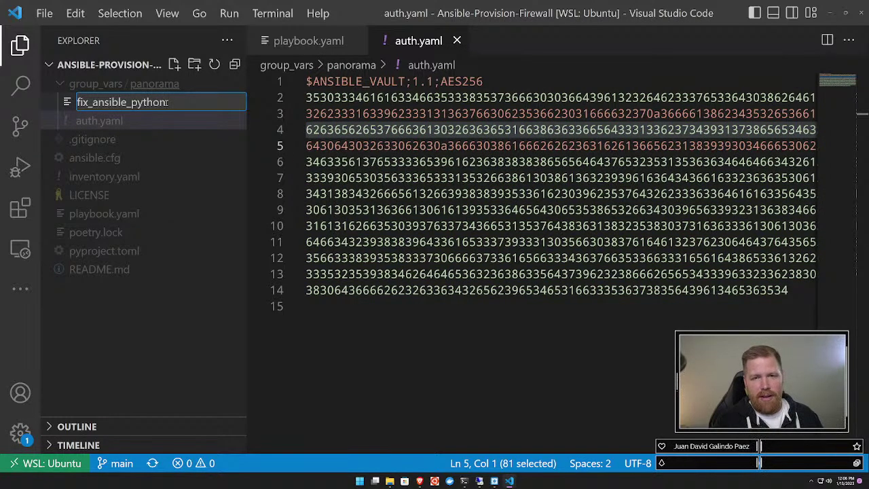
pyautogui.write('_version.y')
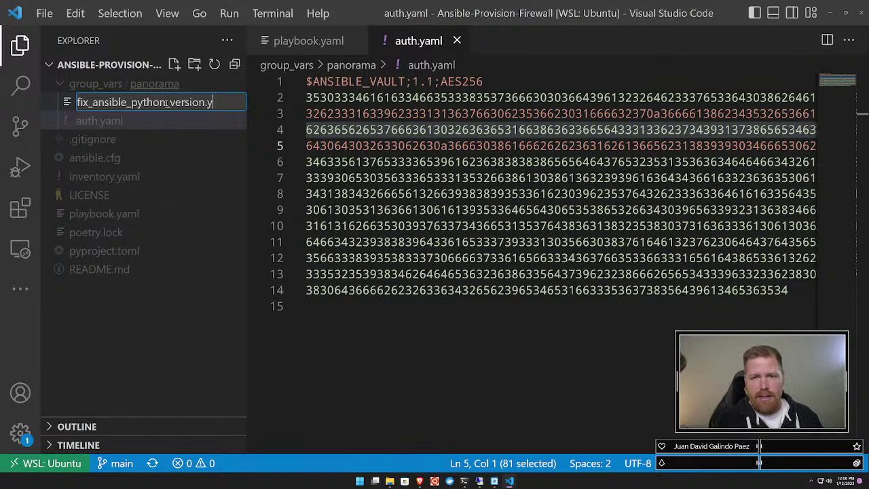
pyautogui.write('aml')
pyautogui.press('Return')
pyautogui.hotkey('ctrl', 'v')
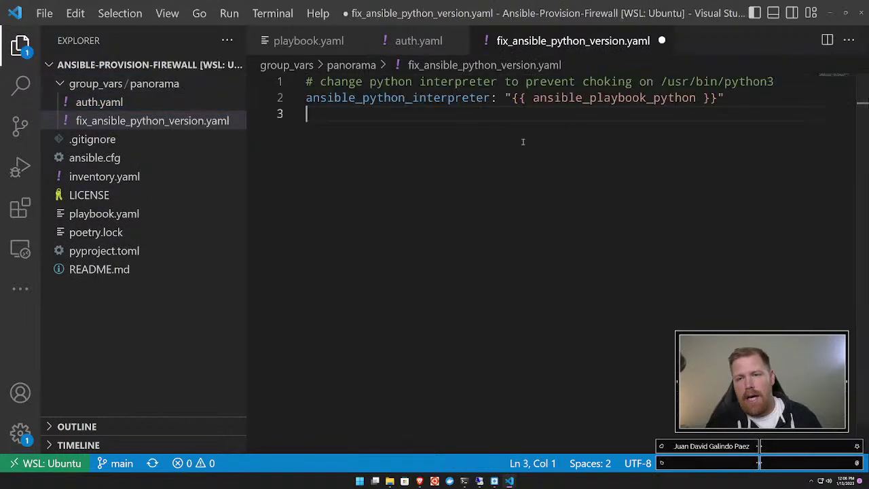
pyautogui.hotkey('ctrl', 's')
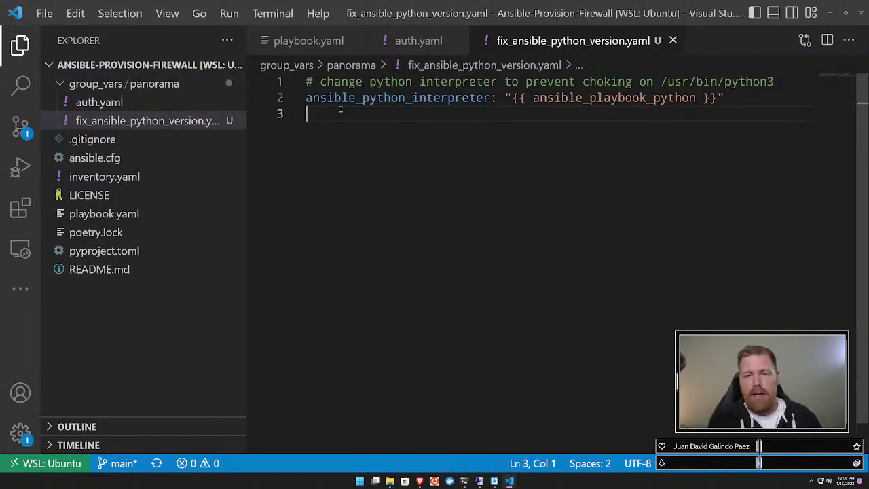
# Step: Review the ansible_python_interpreter: ansible_playbook_python setting, then bring up Source Control
pyautogui.doubleClick(342, 98)
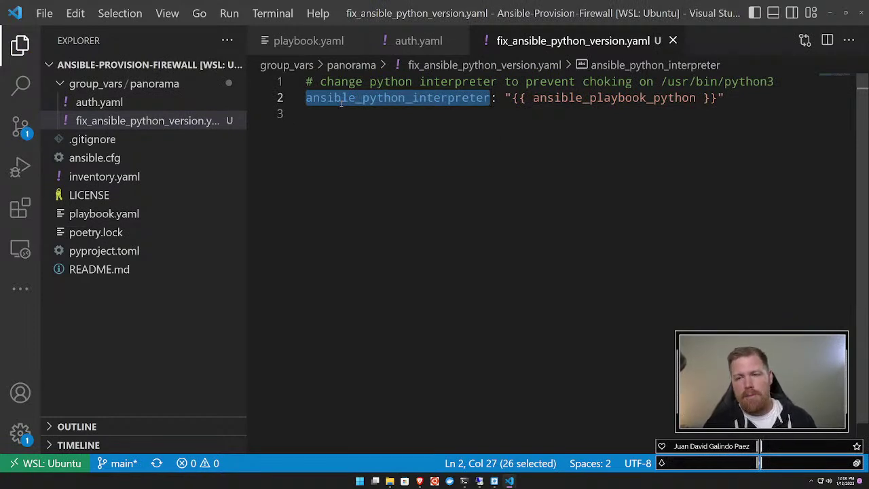
pyautogui.doubleClick(586, 97)
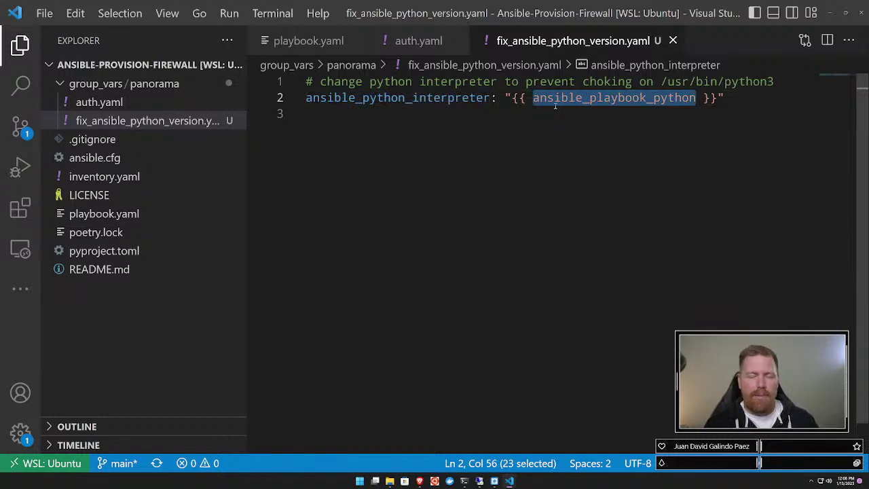
pyautogui.doubleClick(555, 102)
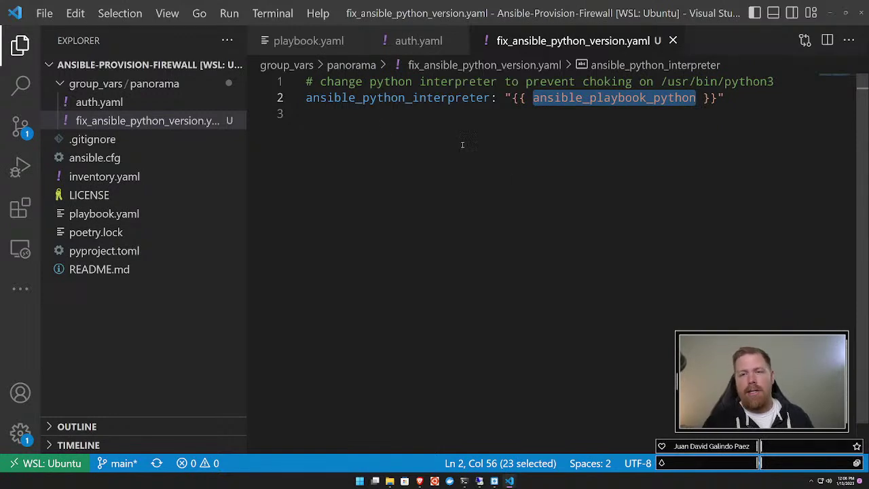
pyautogui.press('Home')
pyautogui.hotkey('ctrl', 'shift', 'Right')
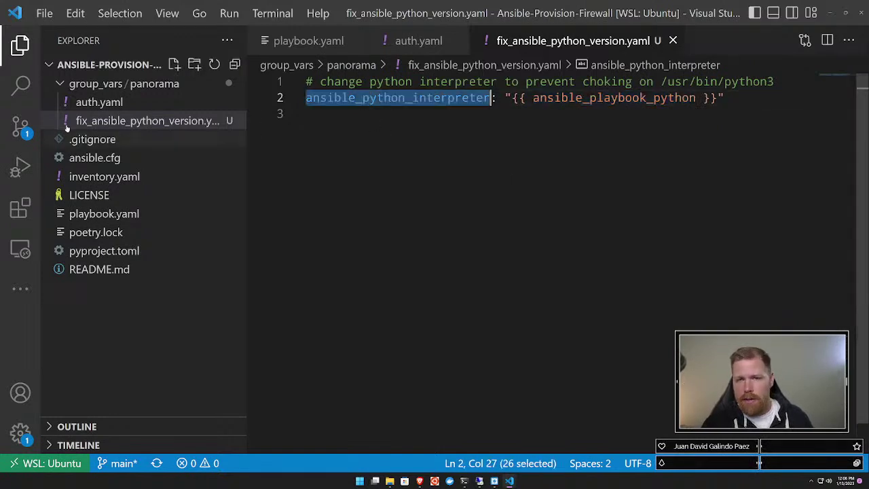
pyautogui.hotkey('ctrl', 'shift', 'g')
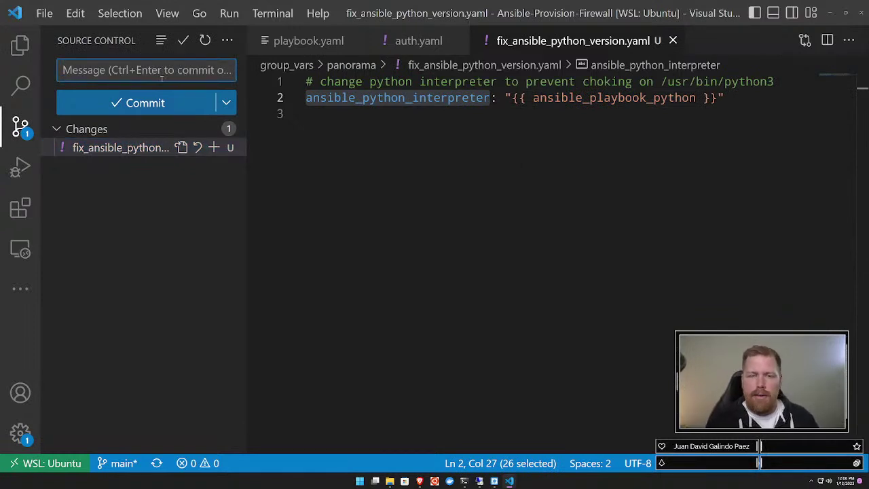
# Step: Commit the new file with message 'fix ansible garbazno beans' and minimize Visual Studio Code
pyautogui.write('fix ansible ')
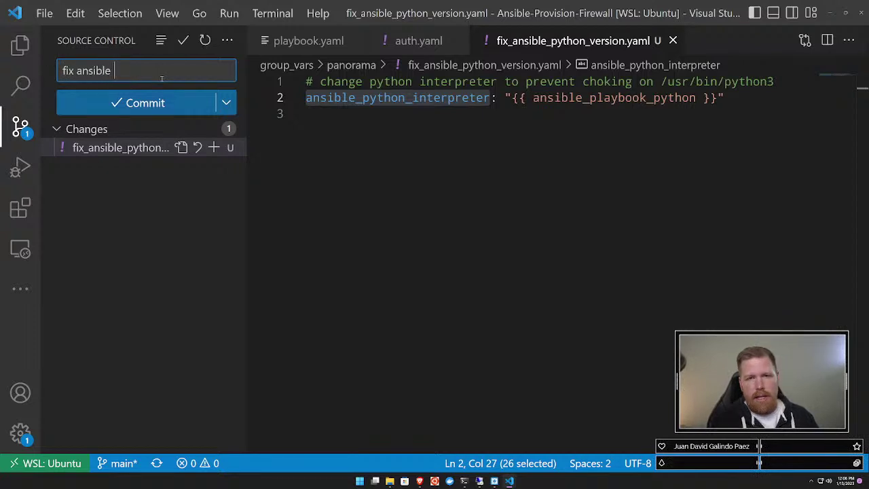
pyautogui.write('garbazno beans')
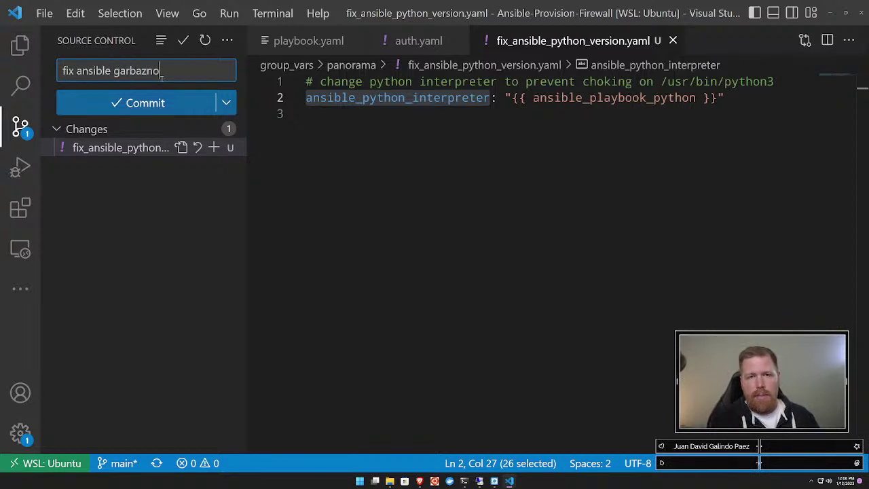
pyautogui.click(203, 109)
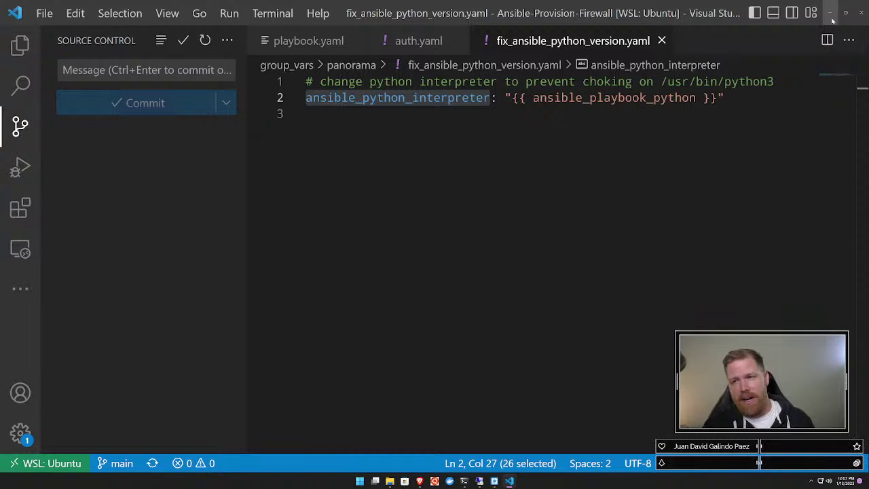
pyautogui.click(831, 19)
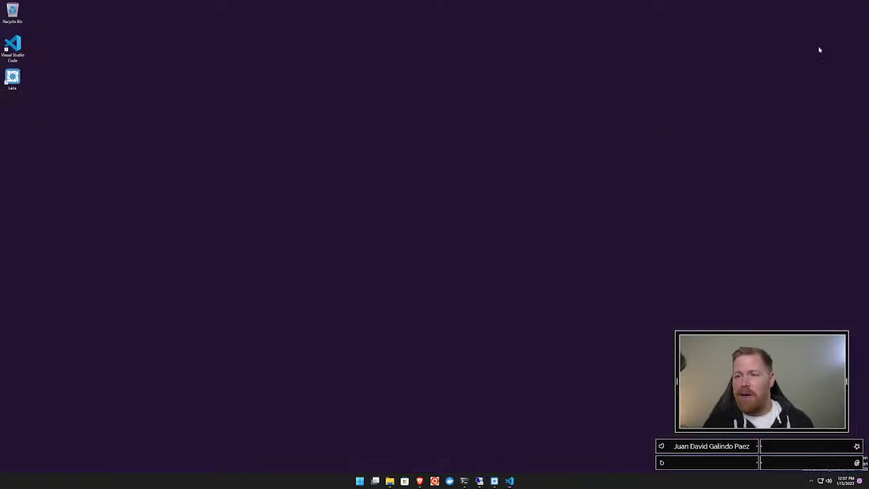
# Step: Reload the Ansible-Provision-Firewall repo to confirm the 'fix ansible garbazno beans' commit, then return to AWX
pyautogui.click(420, 479)
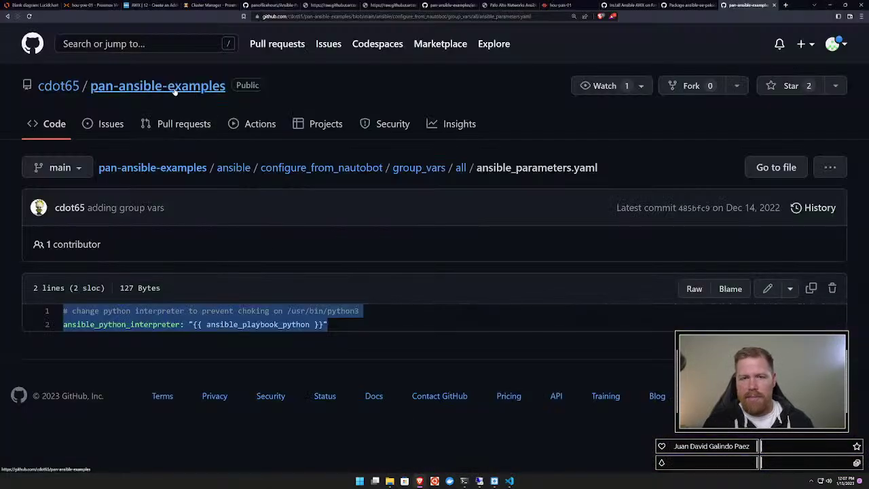
pyautogui.click(270, 6)
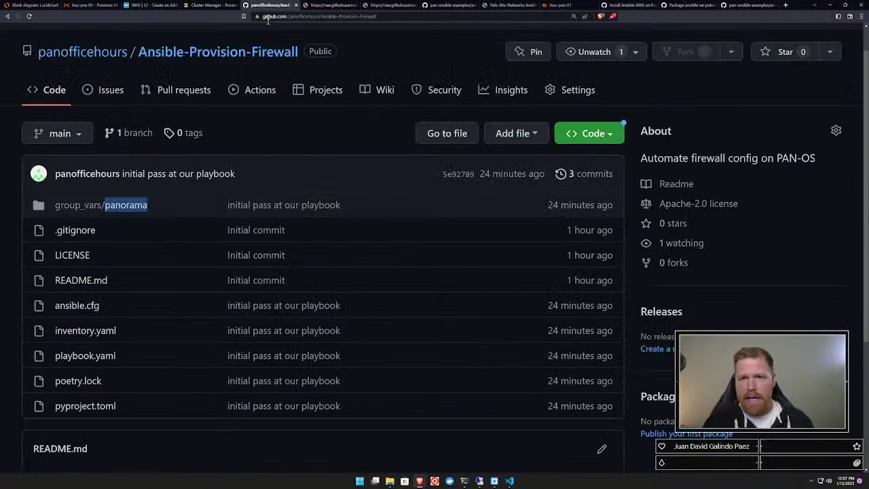
pyautogui.click(29, 16)
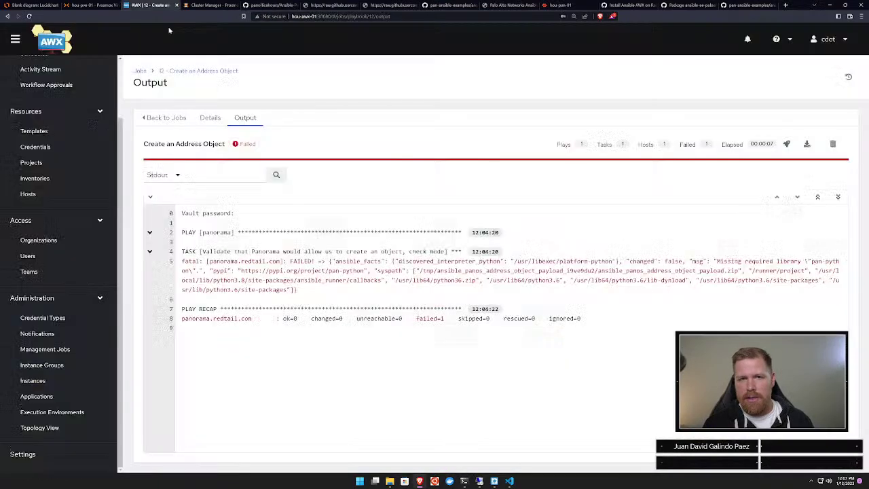
pyautogui.click(151, 5)
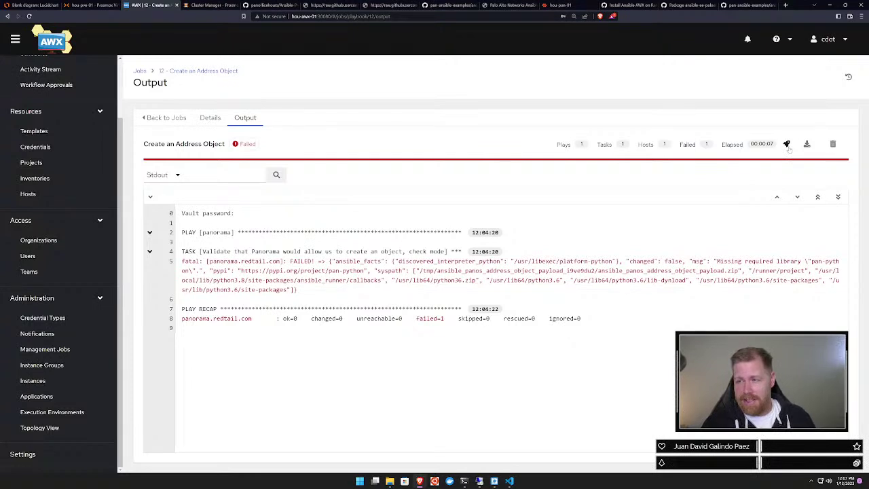
# Step: Relaunch the Create an Address Object job on all hosts, reload its output, and close tabs right of AWX
pyautogui.click(786, 145)
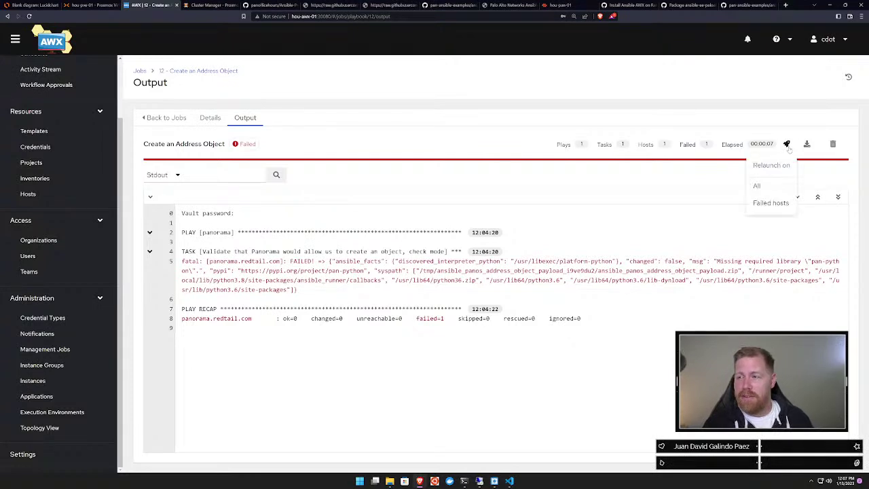
pyautogui.click(765, 186)
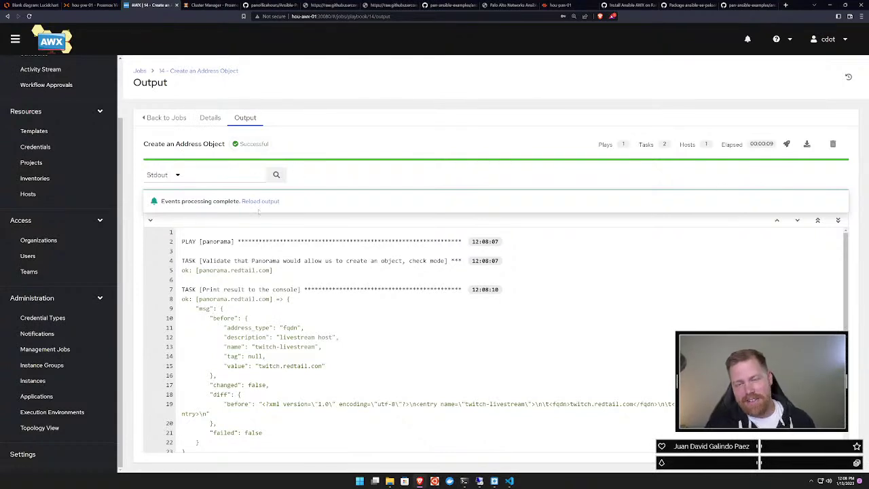
pyautogui.click(263, 202)
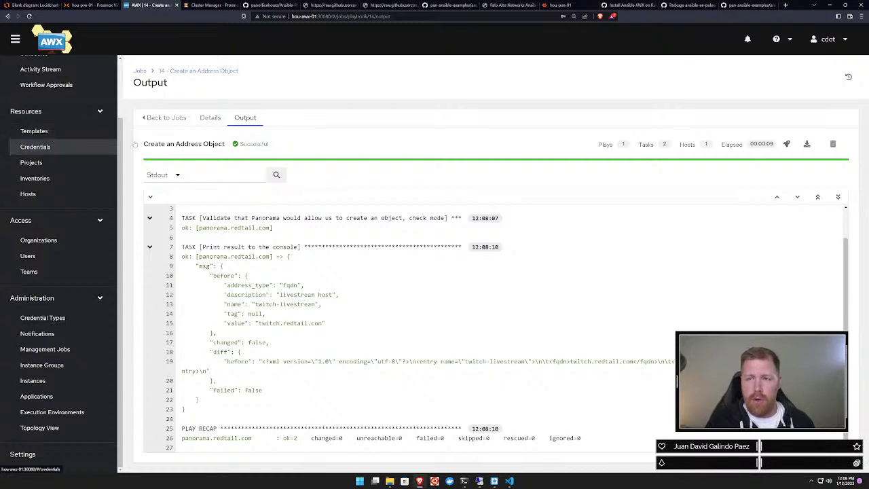
pyautogui.rightClick(152, 6)
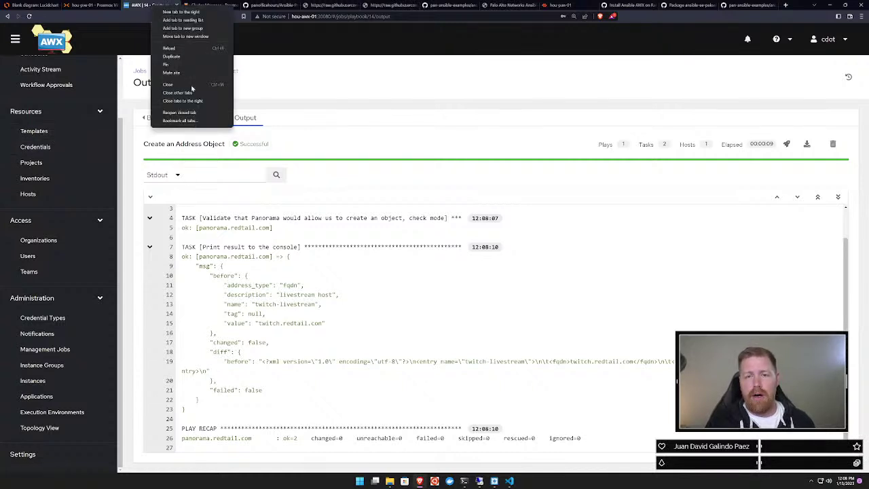
pyautogui.click(192, 105)
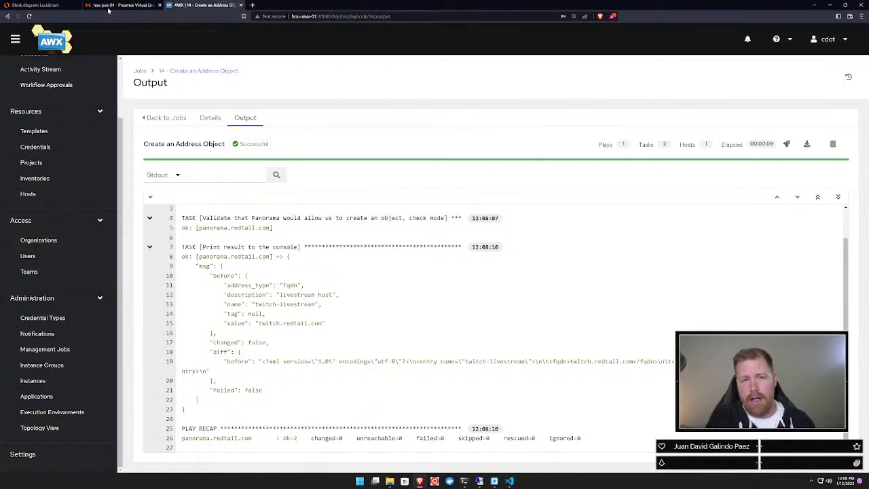
pyautogui.click(252, 6)
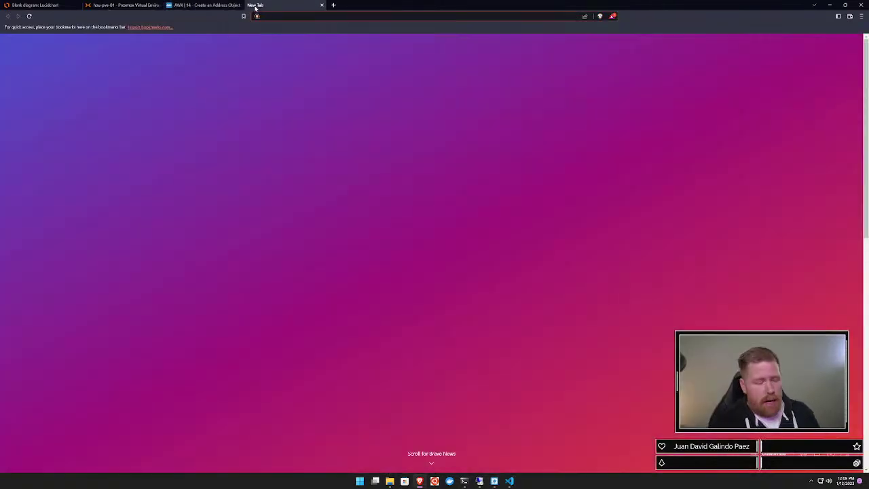
pyautogui.write('github')
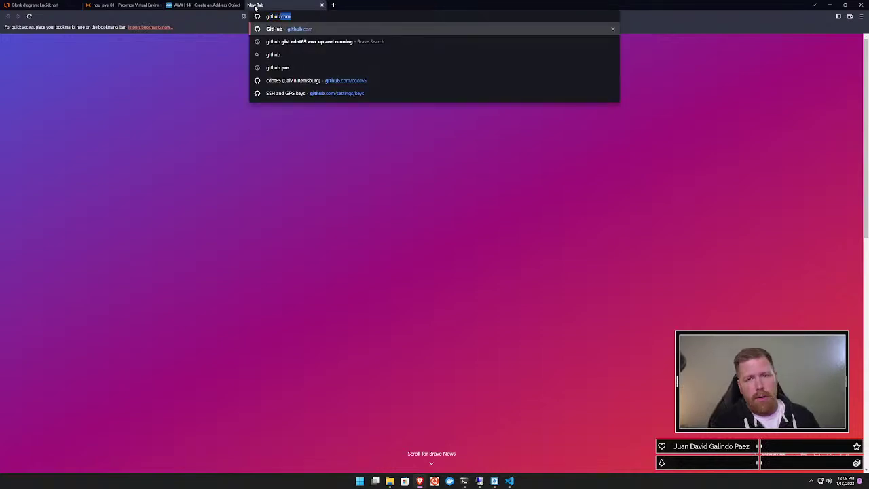
pyautogui.press('BackSpace')
pyautogui.press('BackSpace')
pyautogui.press('BackSpace')
pyautogui.press('BackSpace')
pyautogui.press('BackSpace')
pyautogui.press('BackSpace')
pyautogui.write('oogle')
pyautogui.press('Return')
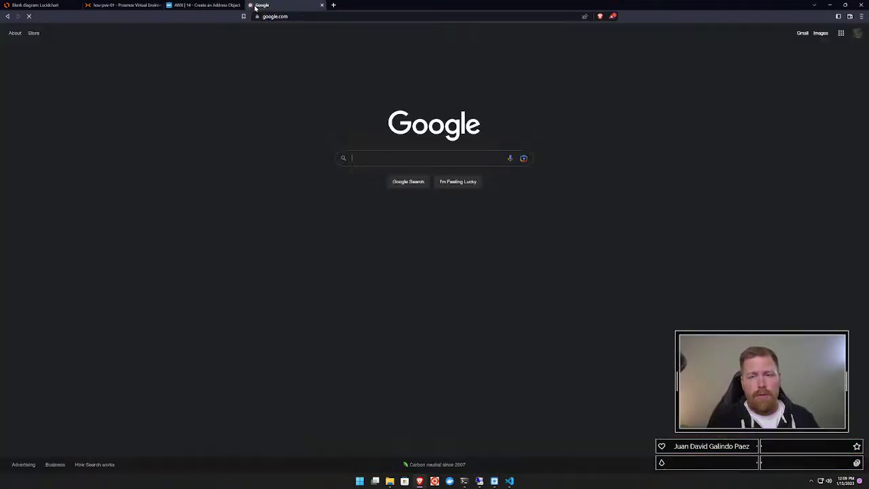
pyautogui.click(375, 161)
pyautogui.write('pr')
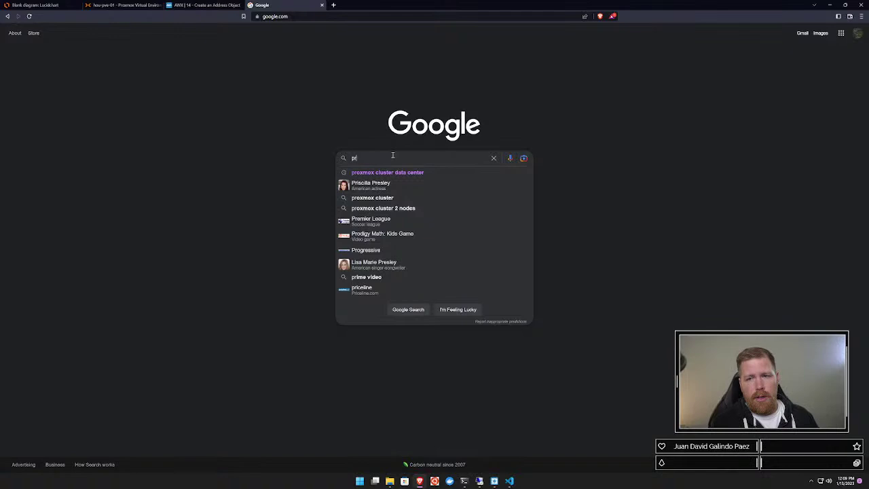
pyautogui.write('oxmox a')
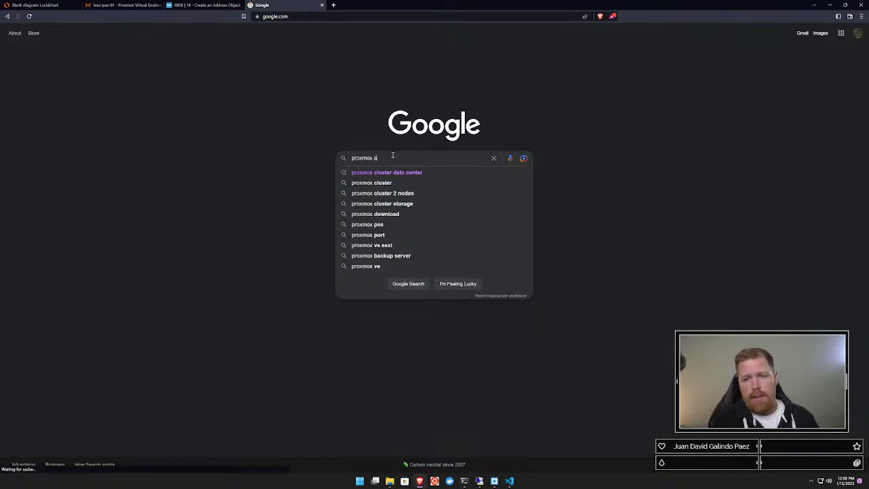
pyautogui.write('nsible collection')
pyautogui.press('Return')
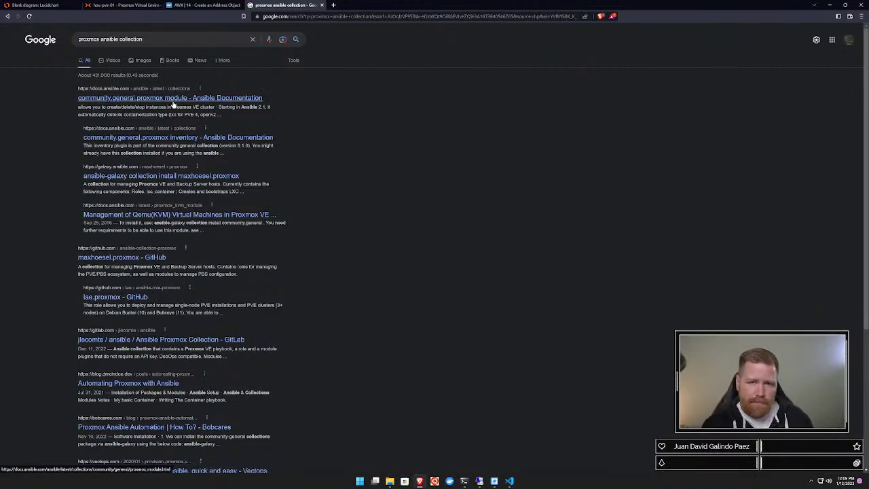
pyautogui.click(173, 103)
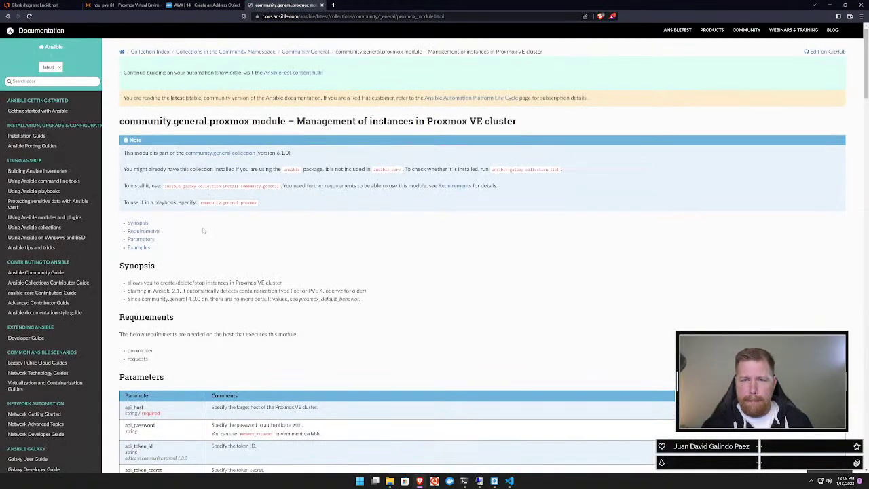
pyautogui.scroll(-3, 210, 197)
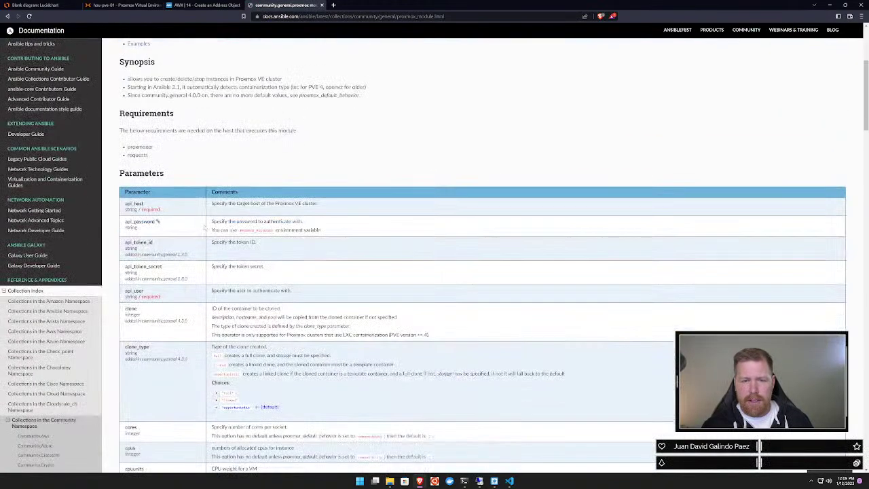
pyautogui.scroll(-2, 205, 227)
pyautogui.scroll(-15, 206, 224)
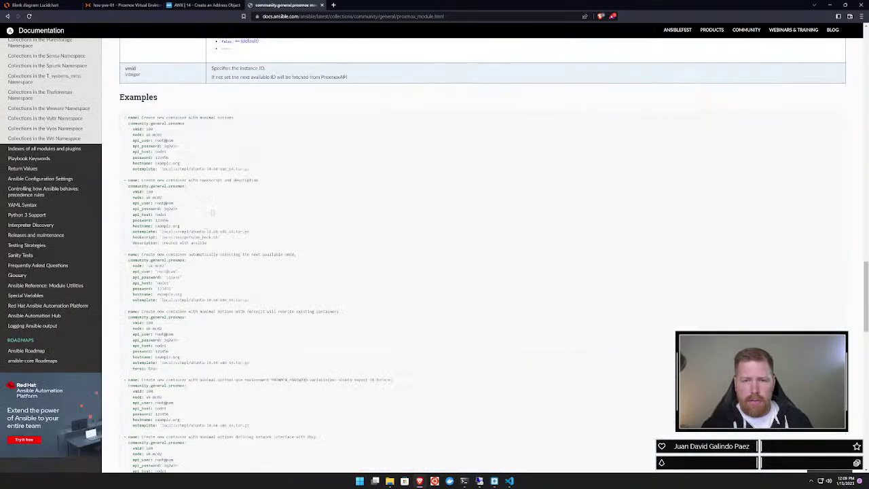
pyautogui.scroll(5, 175, 185)
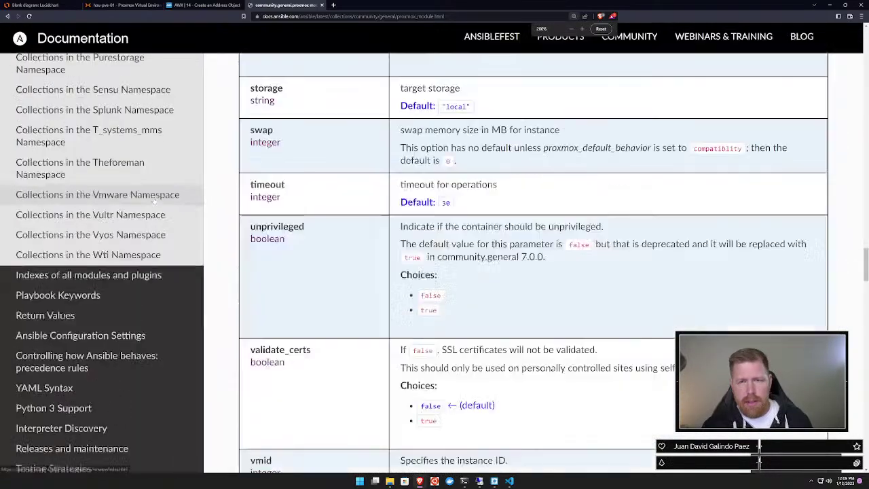
pyautogui.scroll(-5, 294, 234)
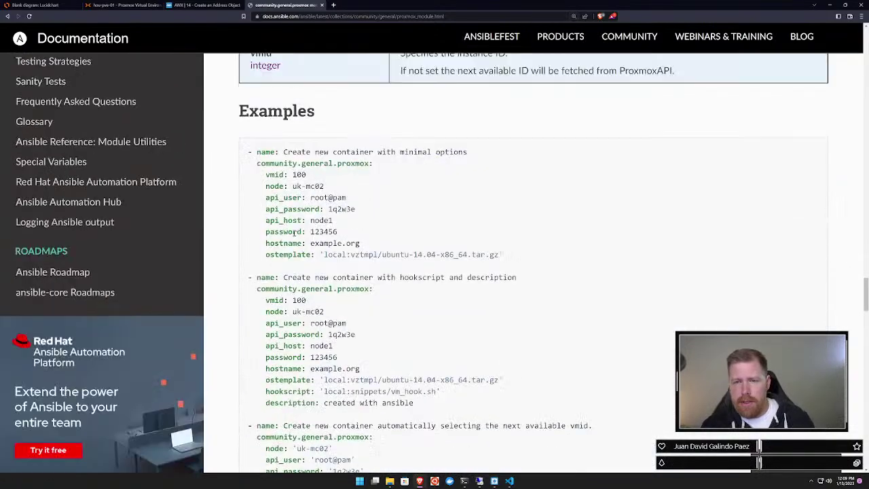
pyautogui.moveTo(257, 152); pyautogui.dragTo(346, 197)
pyautogui.click(329, 196)
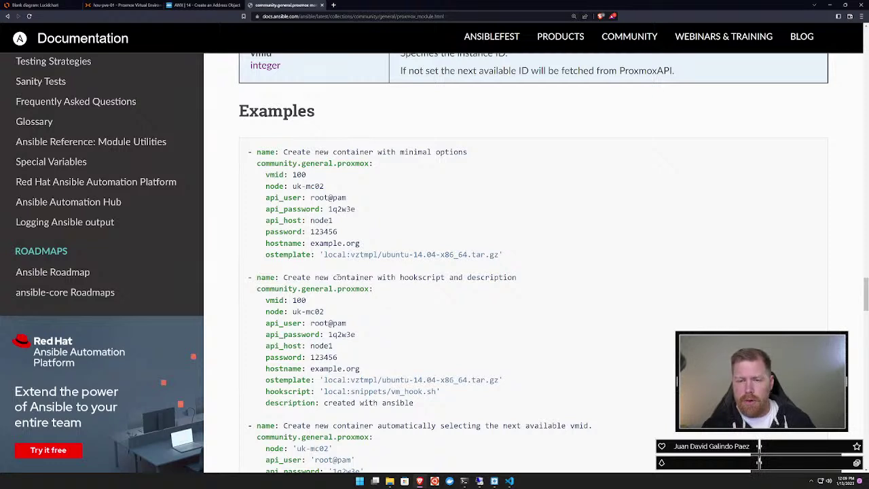
pyautogui.doubleClick(352, 277)
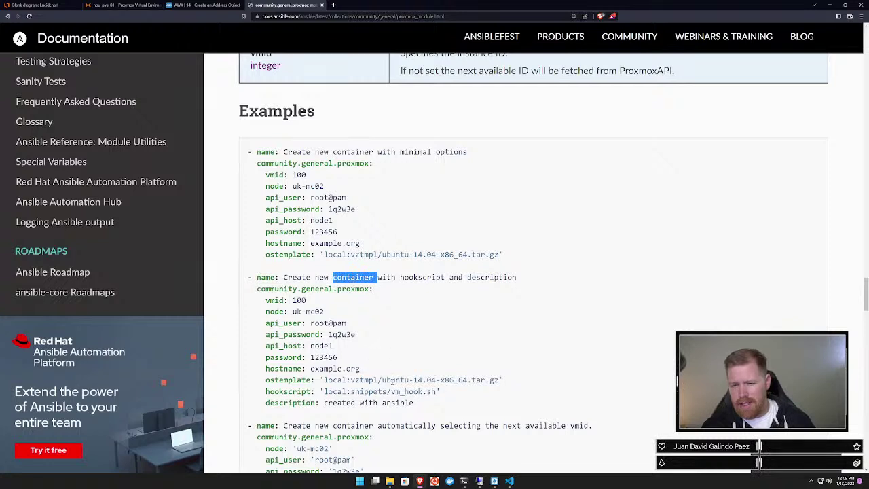
pyautogui.moveTo(380, 380); pyautogui.dragTo(436, 380)
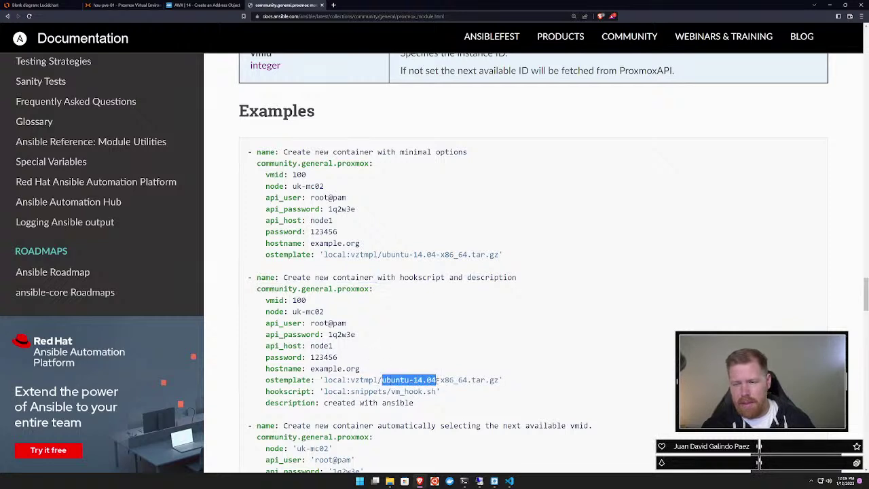
pyautogui.scroll(-1, 384, 417)
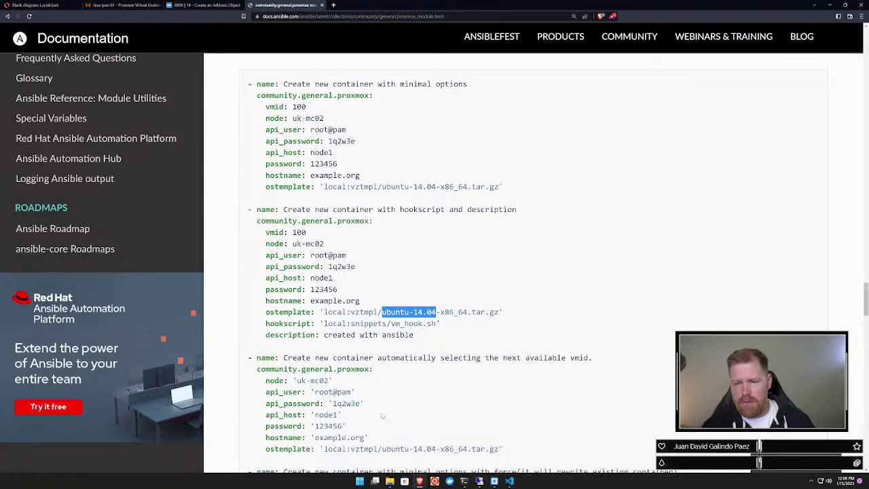
pyautogui.scroll(-1, 382, 415)
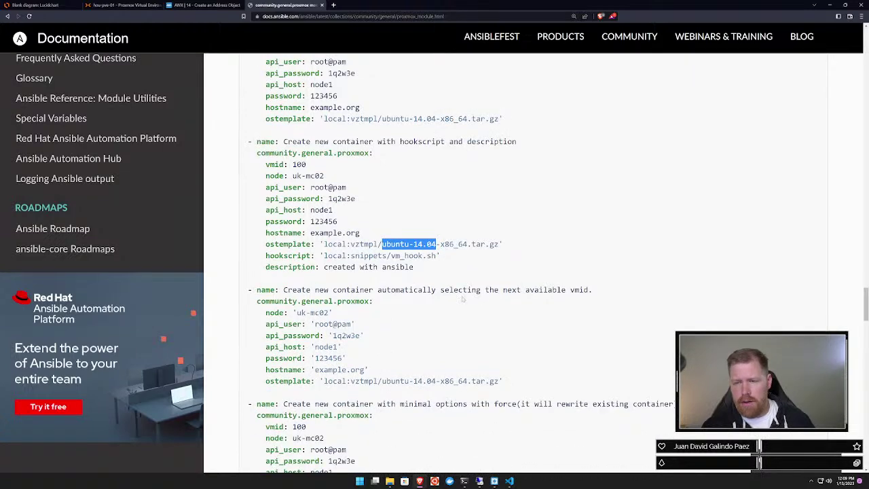
pyautogui.scroll(-1, 419, 366)
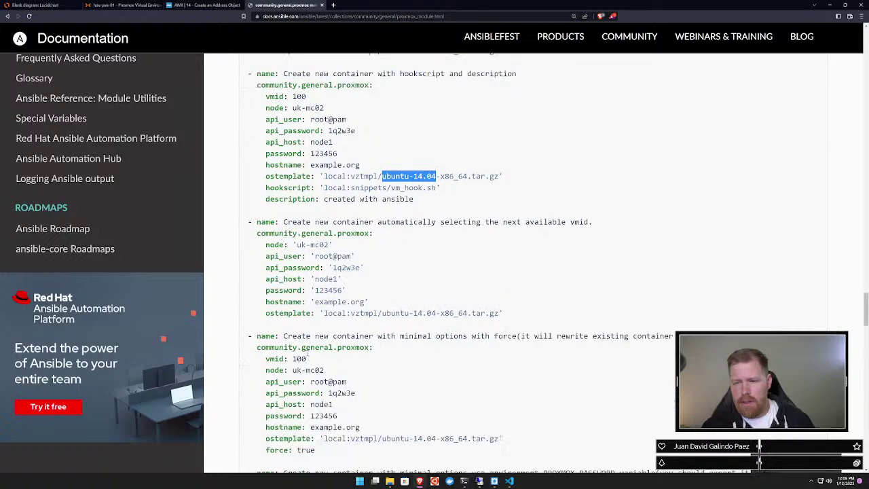
pyautogui.scroll(-2, 309, 354)
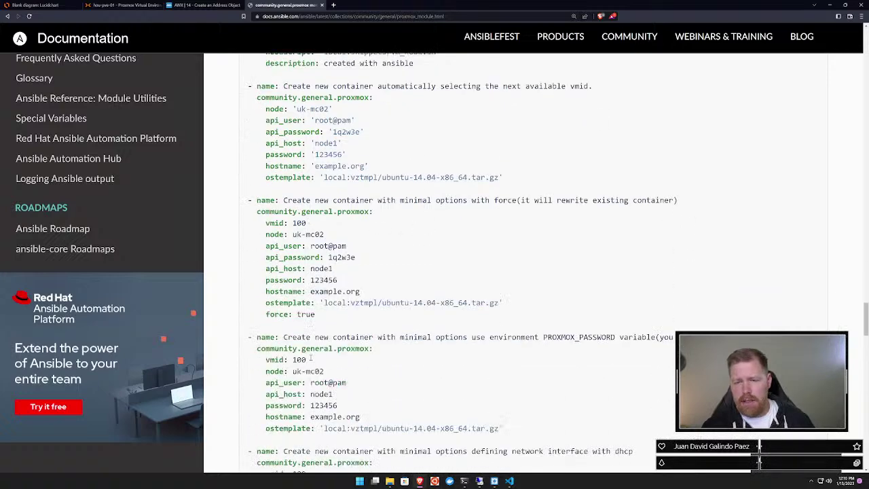
pyautogui.scroll(-2, 311, 359)
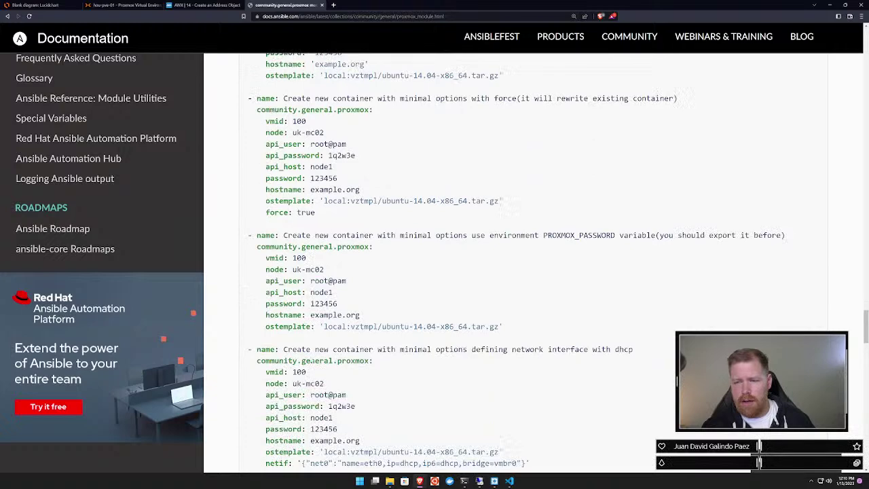
pyautogui.scroll(-4, 311, 359)
# Step: Search 'proxmox ansible collection virtual machines' and open the Vectops 'Provision Proxmox VMs with Ansible' article
pyautogui.hotkey('alt', 'Left')
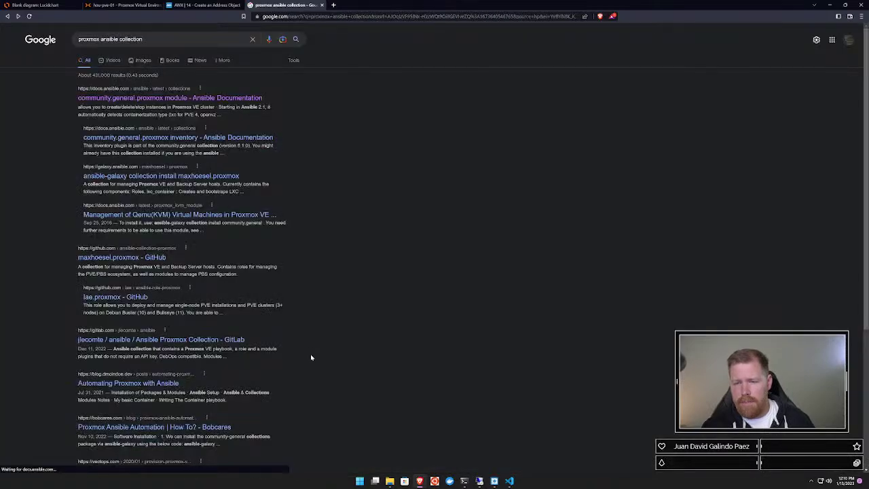
pyautogui.click(163, 39)
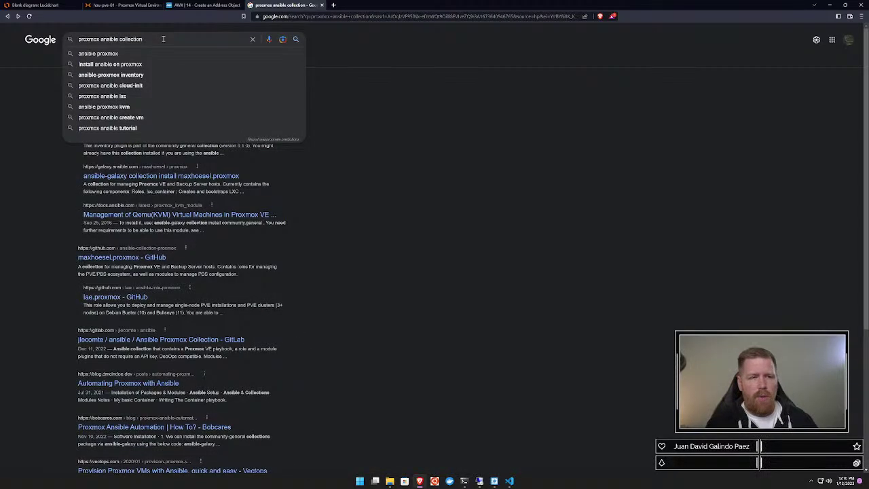
pyautogui.write('virtual')
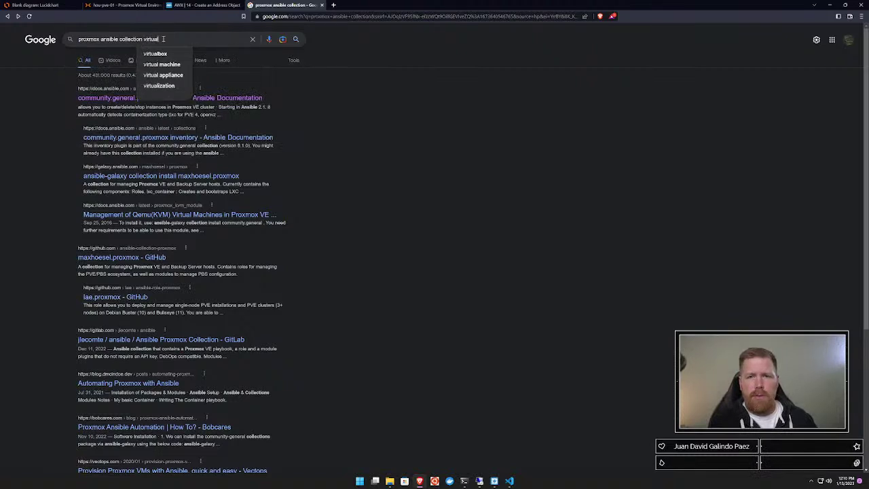
pyautogui.write(' machines')
pyautogui.press('Return')
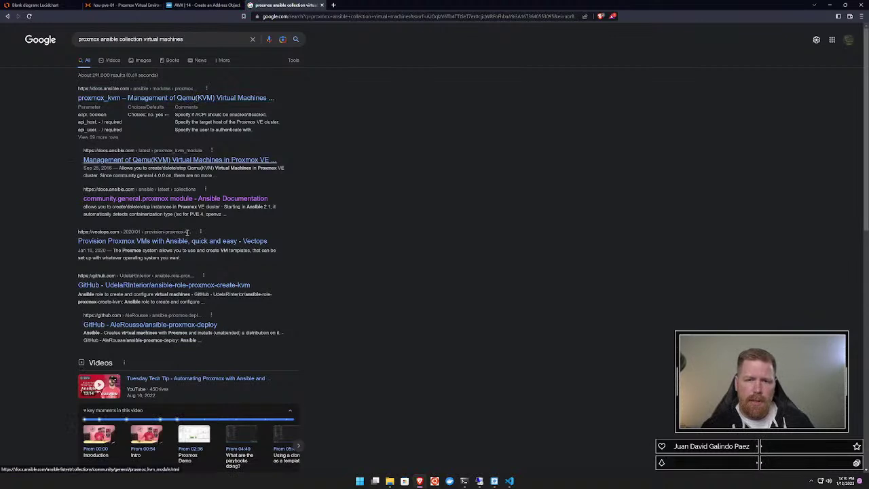
pyautogui.click(156, 243)
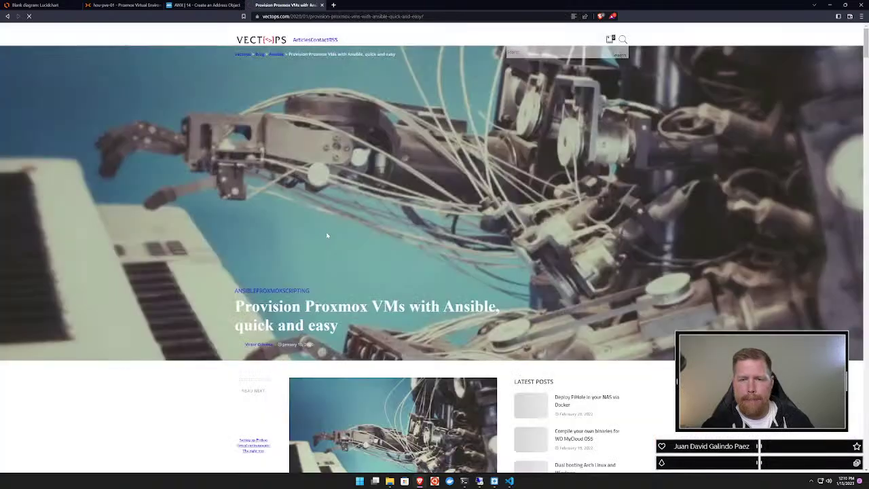
# Step: Skim the Vectops article's playbook and role sections, then go back to the Google results
pyautogui.scroll(-5, 325, 265)
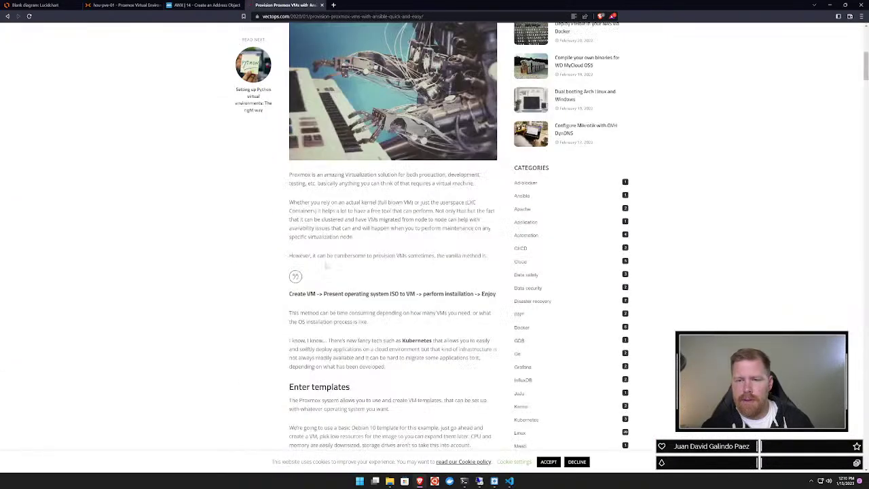
pyautogui.scroll(-5, 325, 266)
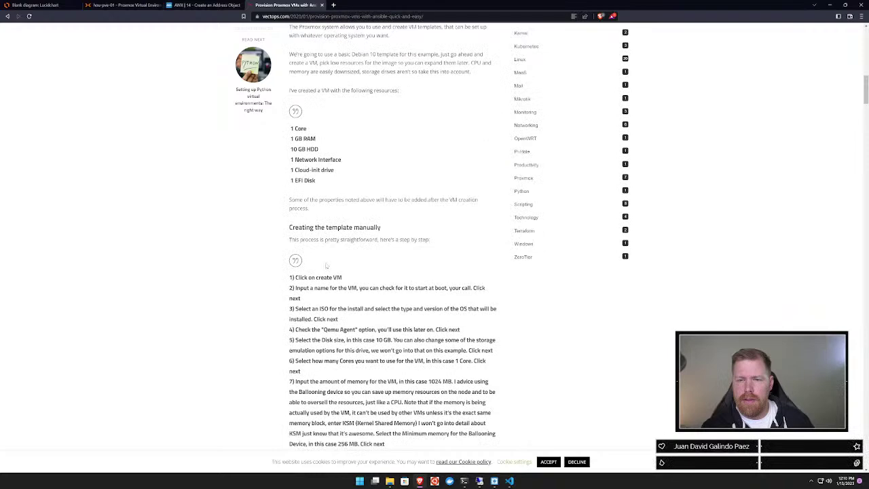
pyautogui.scroll(-2, 326, 266)
pyautogui.scroll(-7, 325, 266)
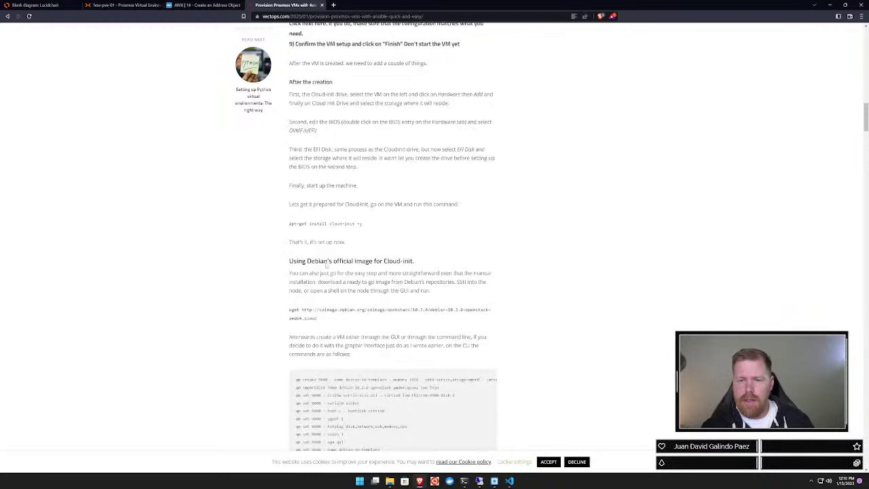
pyautogui.scroll(-7, 326, 266)
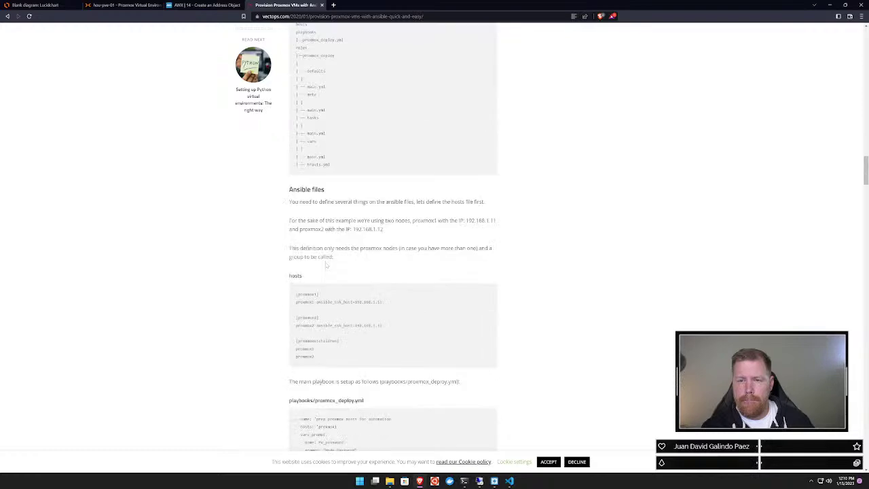
pyautogui.scroll(-10, 326, 265)
pyautogui.scroll(4, 326, 262)
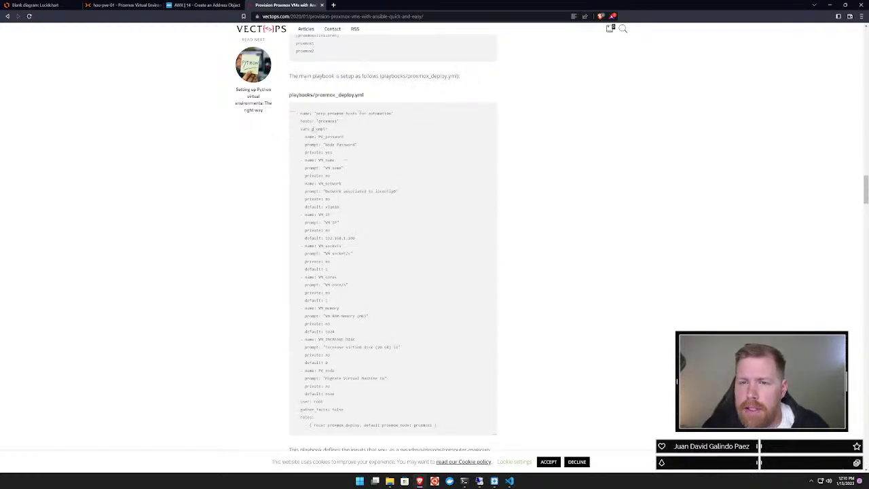
pyautogui.scroll(-5, 318, 245)
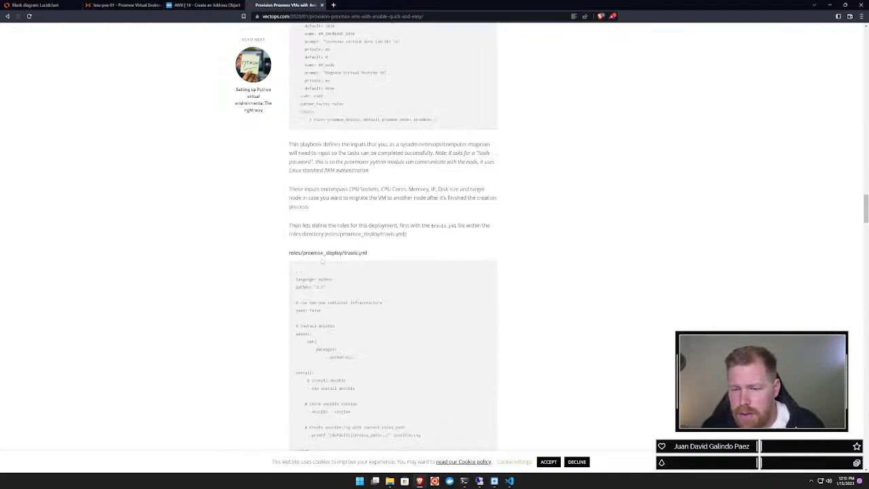
pyautogui.scroll(-4, 321, 262)
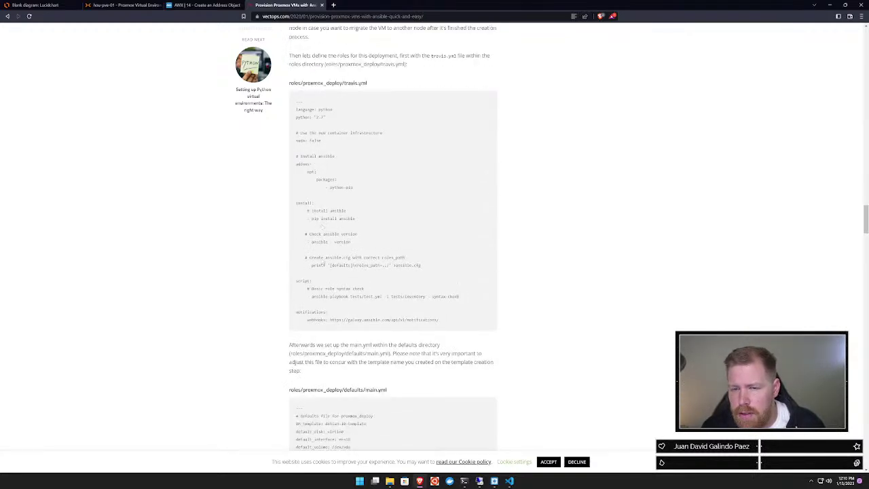
pyautogui.scroll(-4, 321, 260)
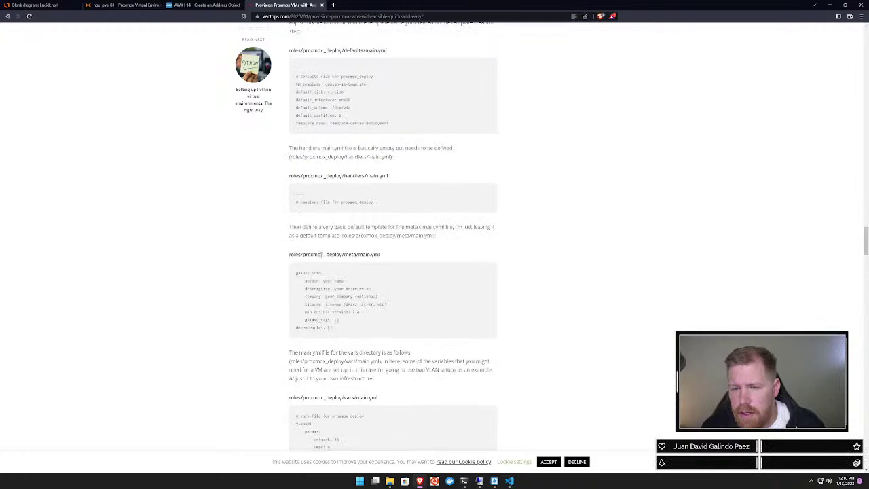
pyautogui.hotkey('alt', 'Left')
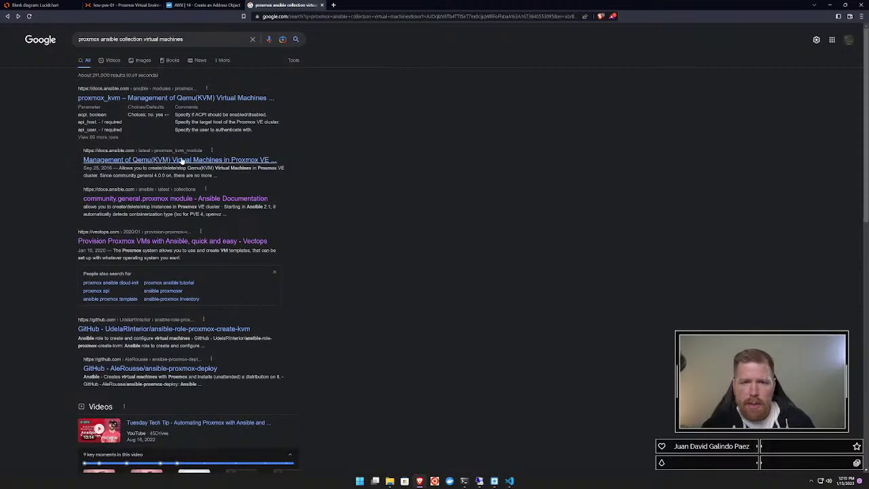
# Step: Open the proxmox_kvm module docs and highlight its proxmoxer and requests requirements
pyautogui.click(169, 100)
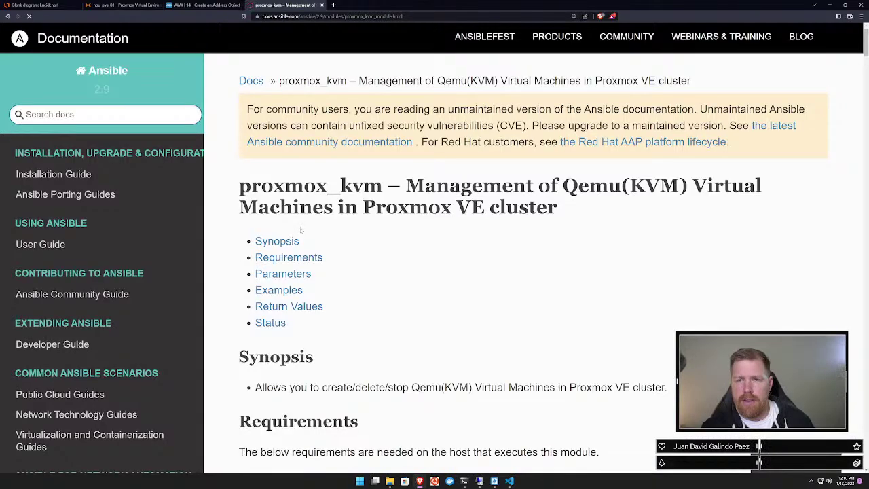
pyautogui.moveTo(602, 187); pyautogui.dragTo(650, 188)
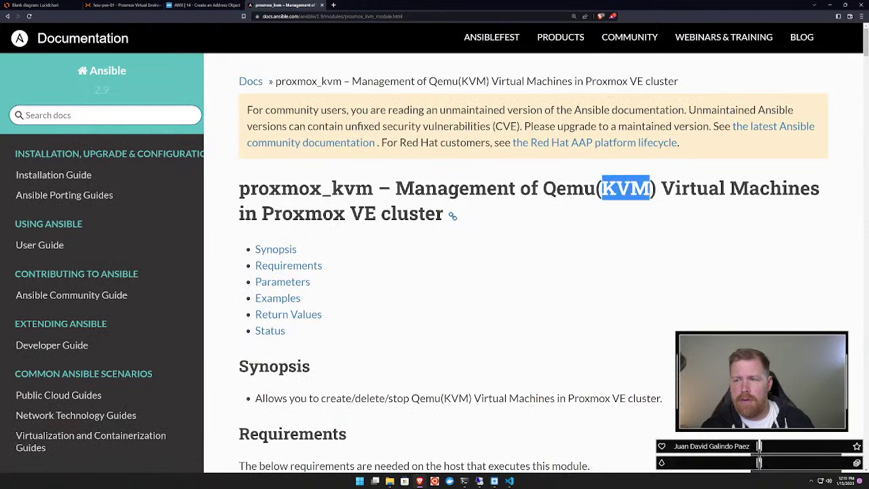
pyautogui.moveTo(240, 214); pyautogui.dragTo(441, 213)
pyautogui.scroll(-2, 328, 309)
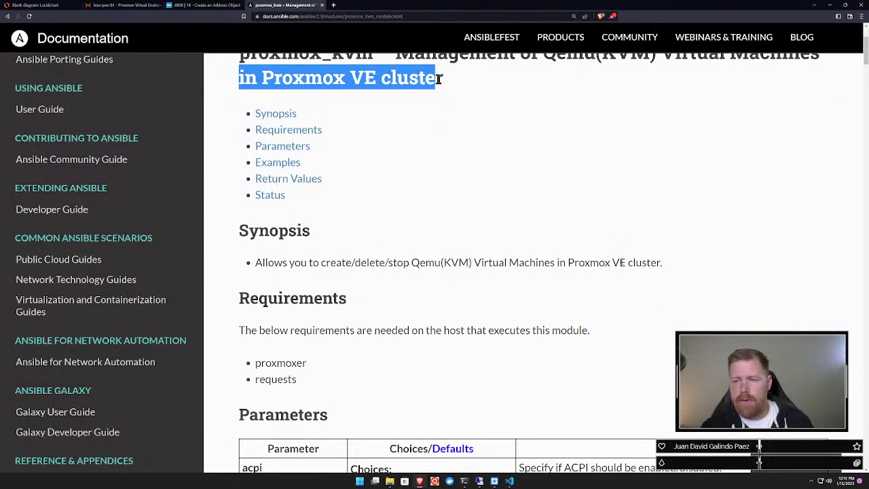
pyautogui.scroll(-3, 274, 306)
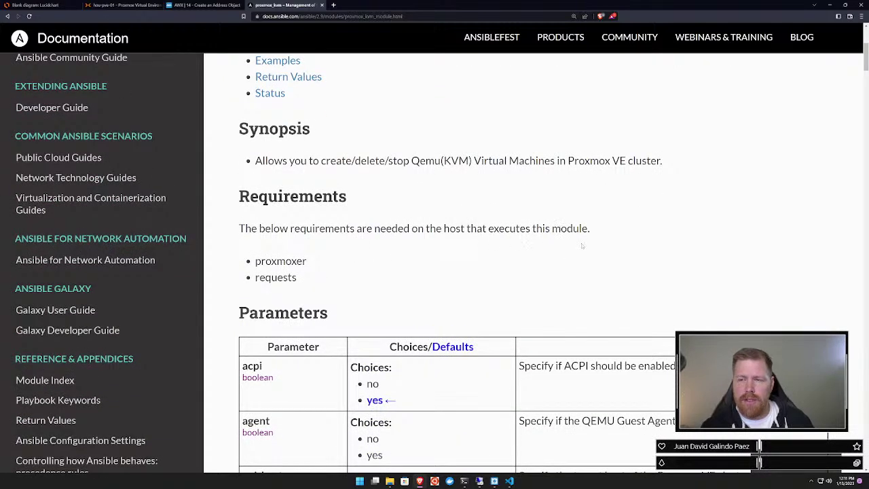
pyautogui.doubleClick(280, 261)
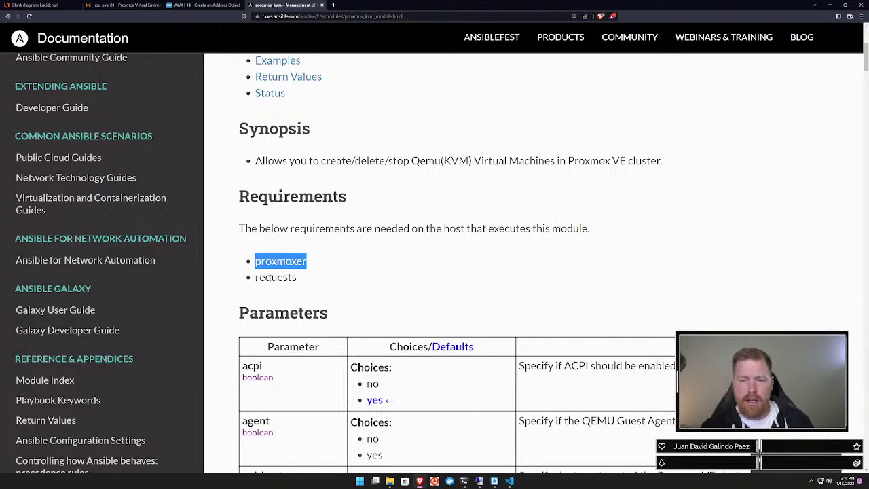
pyautogui.doubleClick(274, 277)
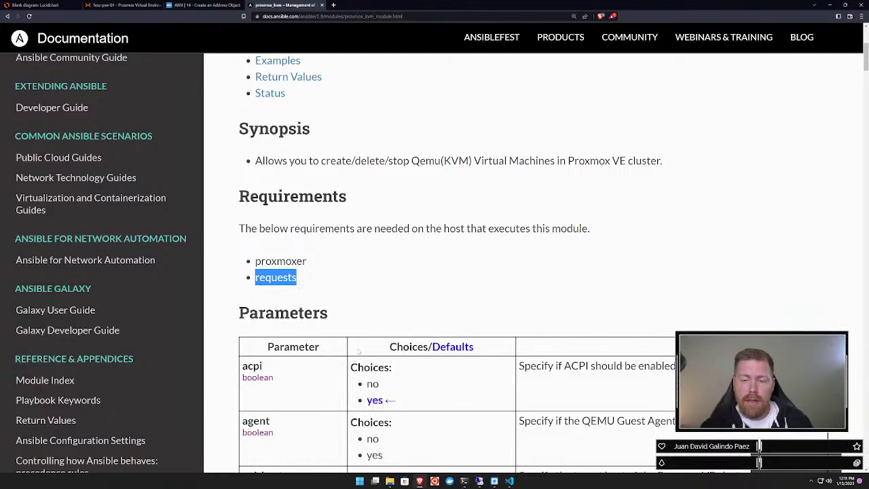
# Step: Scroll through the proxmox_kvm Parameters list down to the Examples section
pyautogui.scroll(-5, 358, 351)
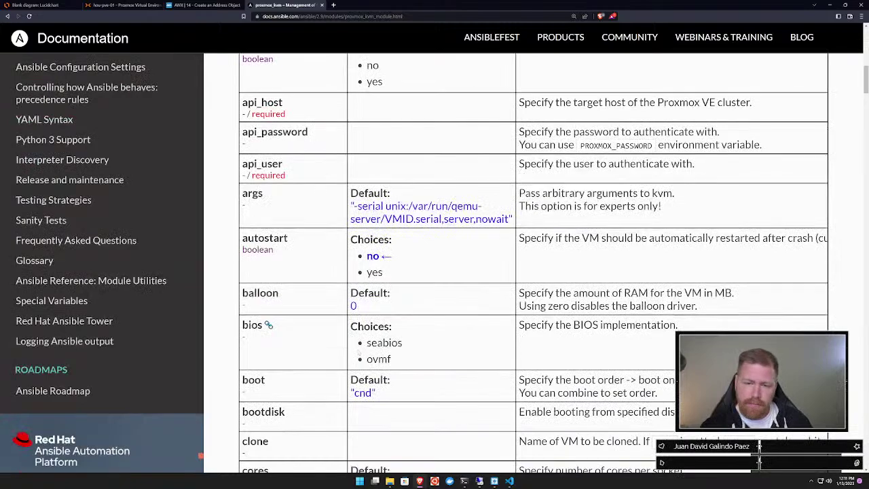
pyautogui.scroll(2, 349, 350)
pyautogui.scroll(-8, 349, 350)
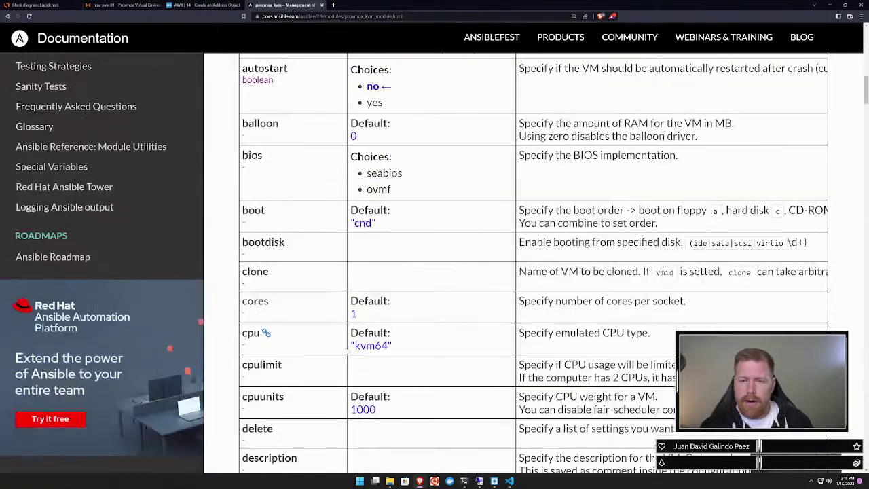
pyautogui.scroll(-15, 348, 351)
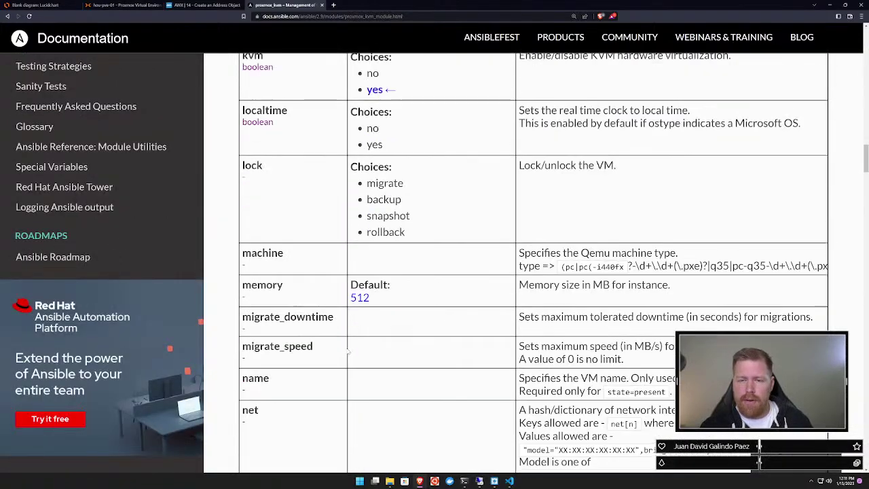
pyautogui.scroll(-15, 348, 351)
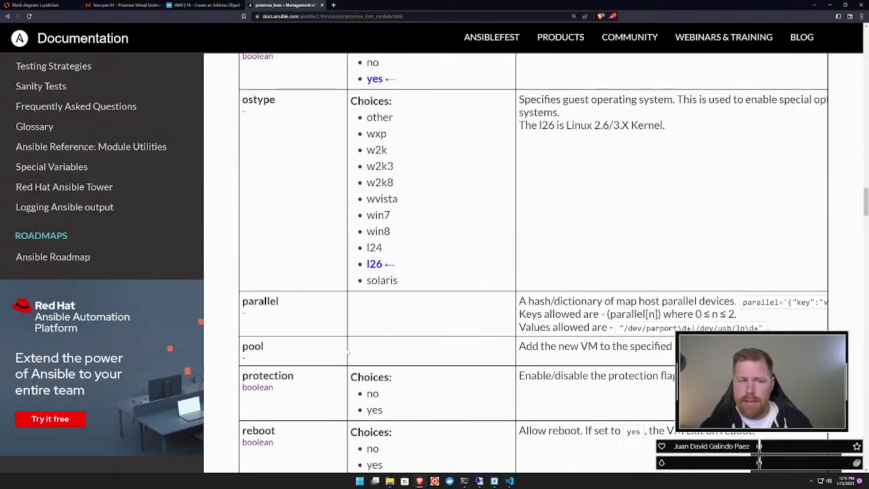
pyautogui.scroll(-15, 347, 352)
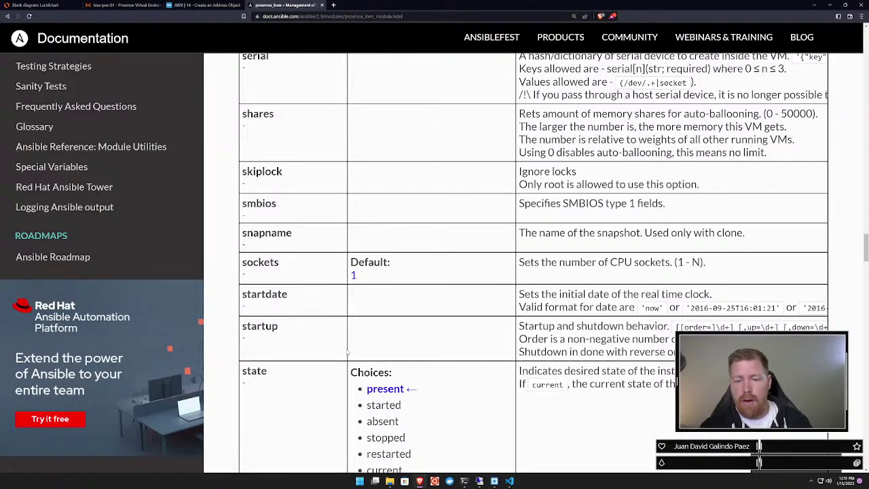
pyautogui.scroll(-15, 347, 351)
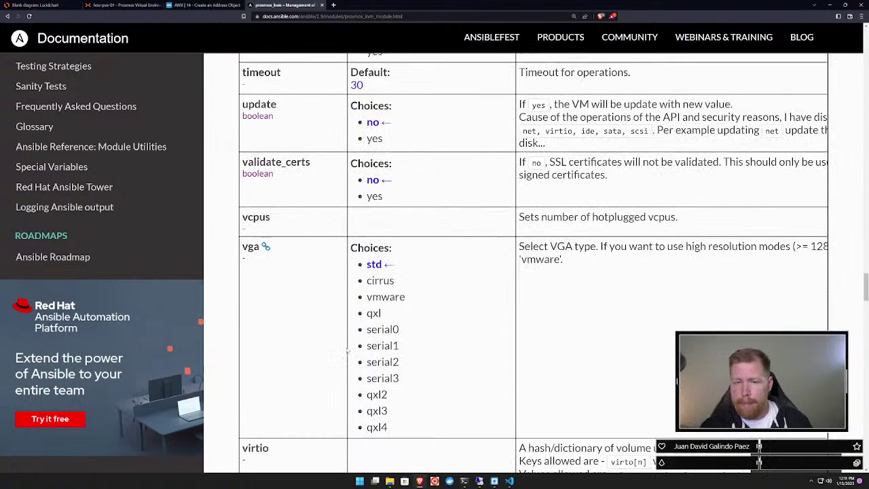
pyautogui.scroll(-6, 407, 350)
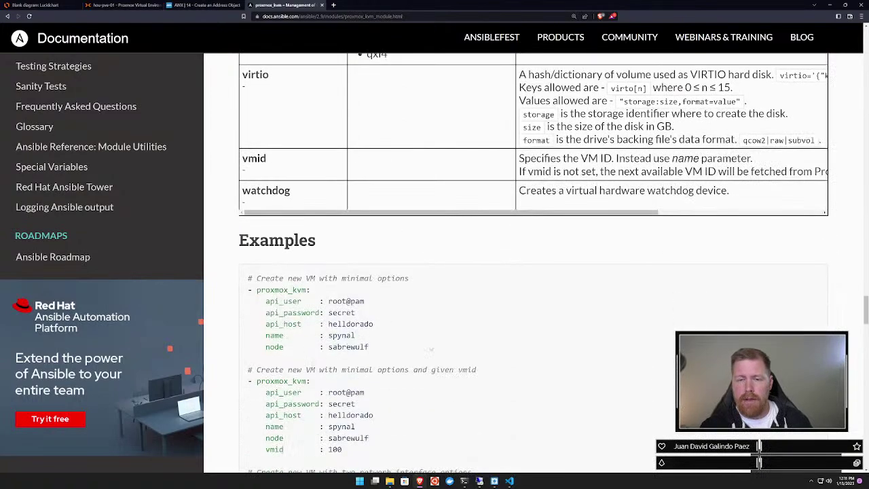
# Step: Highlight api_user, the VM name spynal and the node sabrewulf in the first proxmox_kvm example
pyautogui.scroll(-4, 442, 351)
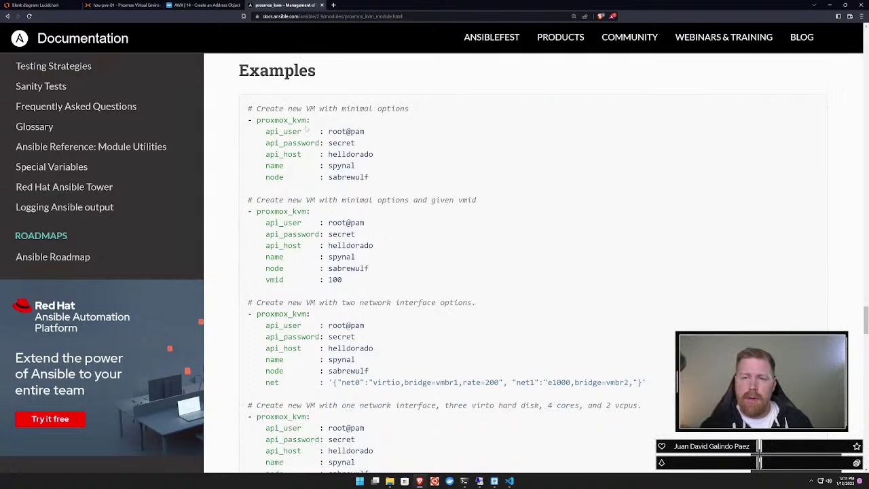
pyautogui.moveTo(268, 131); pyautogui.dragTo(303, 132)
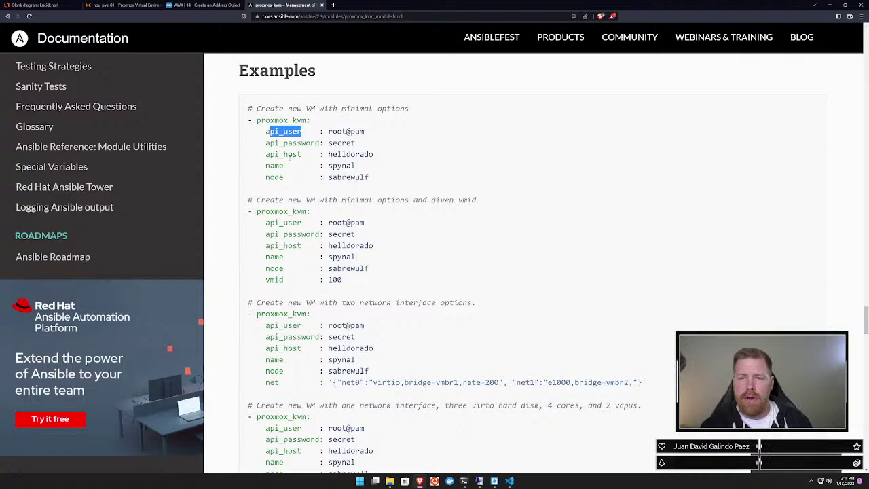
pyautogui.click(311, 172)
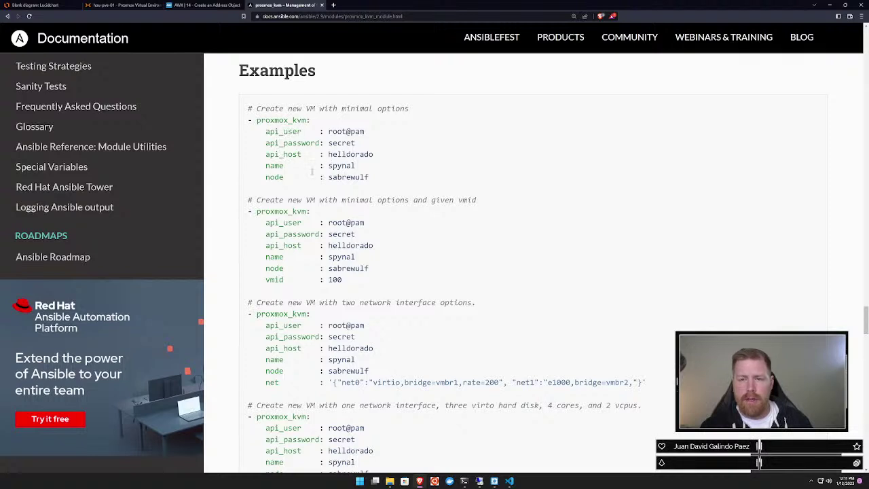
pyautogui.doubleClick(352, 166)
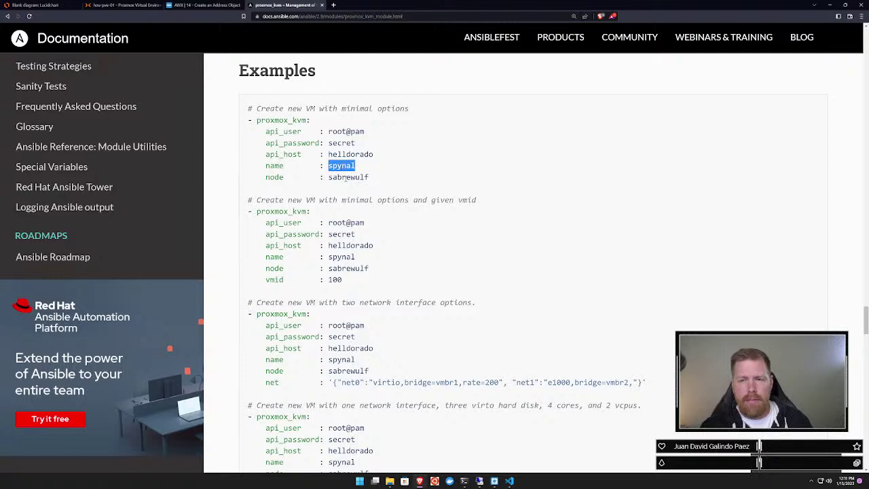
pyautogui.doubleClick(347, 177)
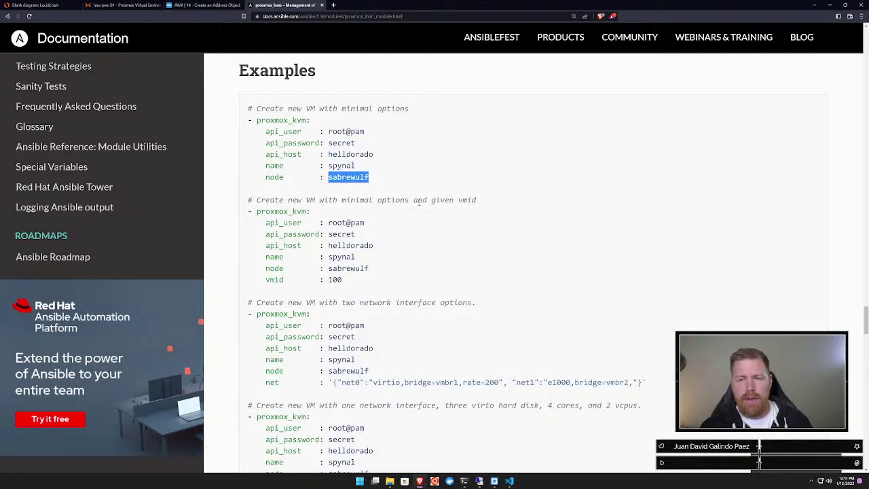
pyautogui.doubleClick(270, 177)
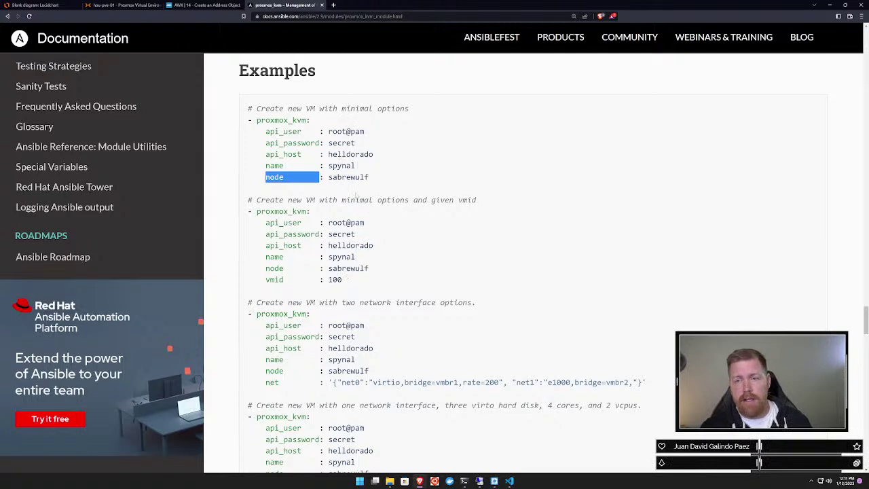
# Step: Select the 'Clone VM with only source VM name' example, then scroll back up the page
pyautogui.scroll(-5, 345, 335)
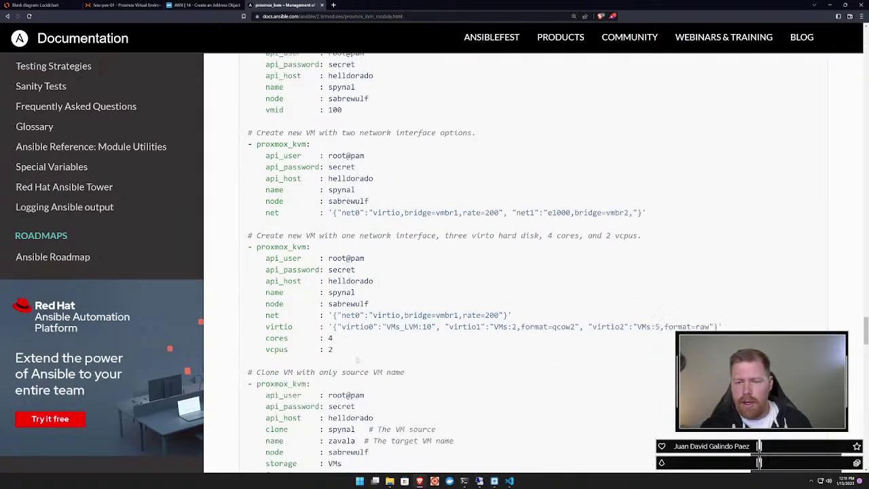
pyautogui.scroll(-3, 363, 354)
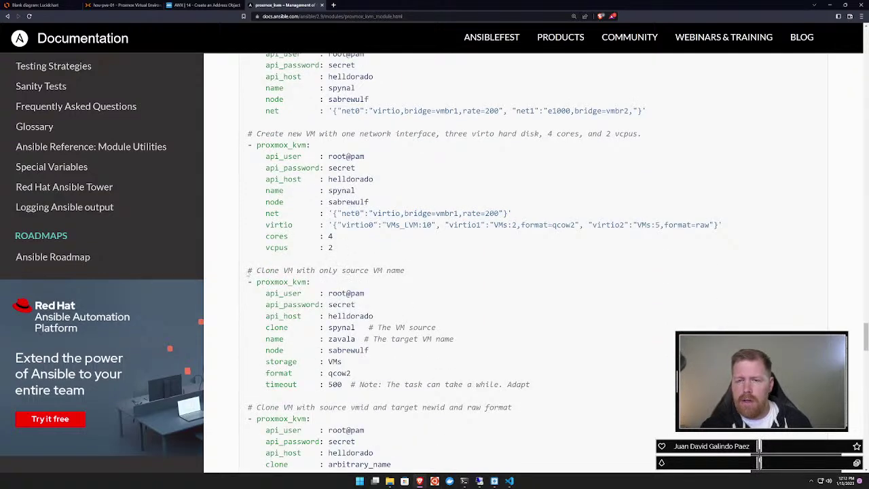
pyautogui.moveTo(249, 273)
pyautogui.mouseDown()
pyautogui.moveTo(407, 273)
pyautogui.moveTo(422, 363)
pyautogui.mouseUp()
pyautogui.click(422, 364)
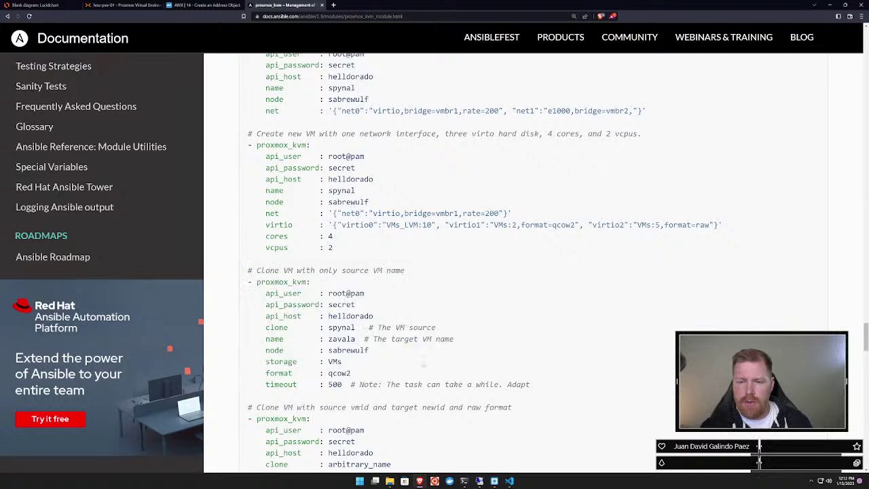
pyautogui.scroll(-1, 422, 365)
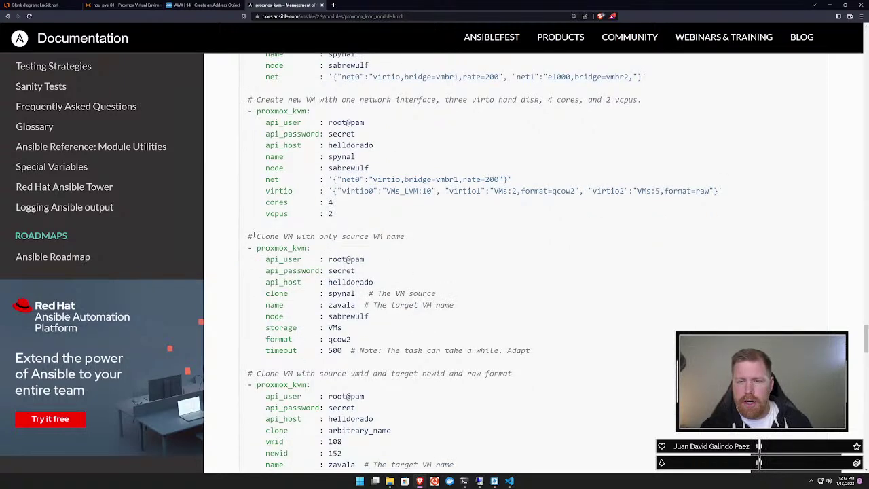
pyautogui.moveTo(249, 236)
pyautogui.mouseDown()
pyautogui.moveTo(438, 294)
pyautogui.moveTo(354, 339)
pyautogui.moveTo(534, 351)
pyautogui.mouseUp()
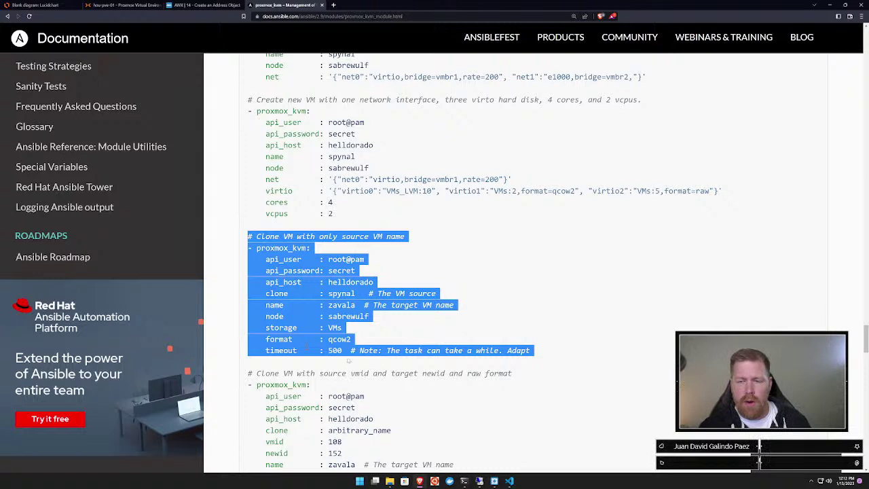
pyautogui.click(348, 360)
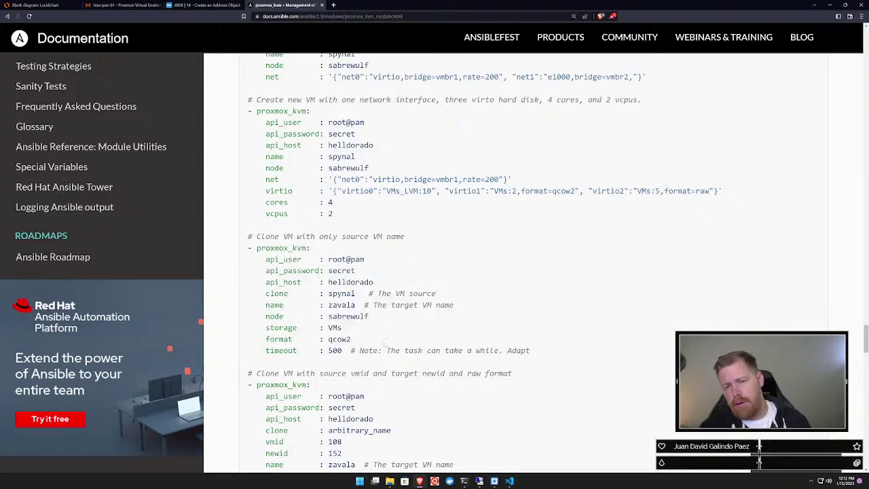
pyautogui.scroll(-3, 385, 343)
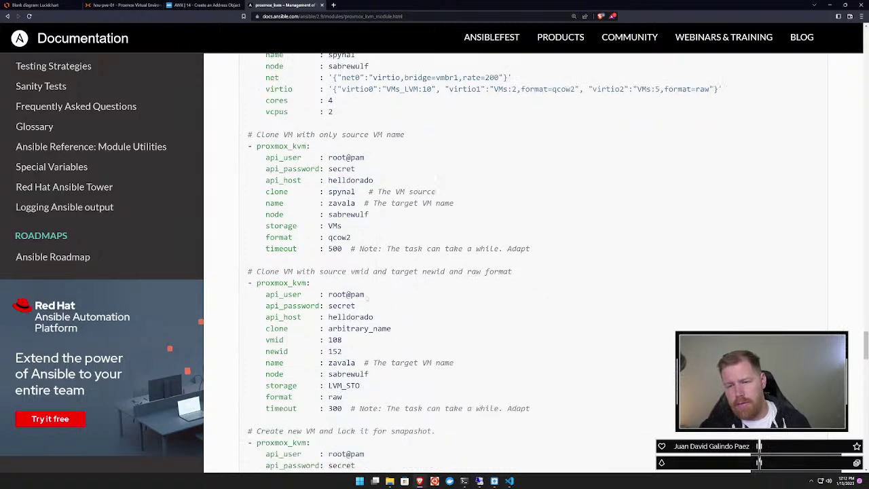
pyautogui.scroll(-1, 367, 296)
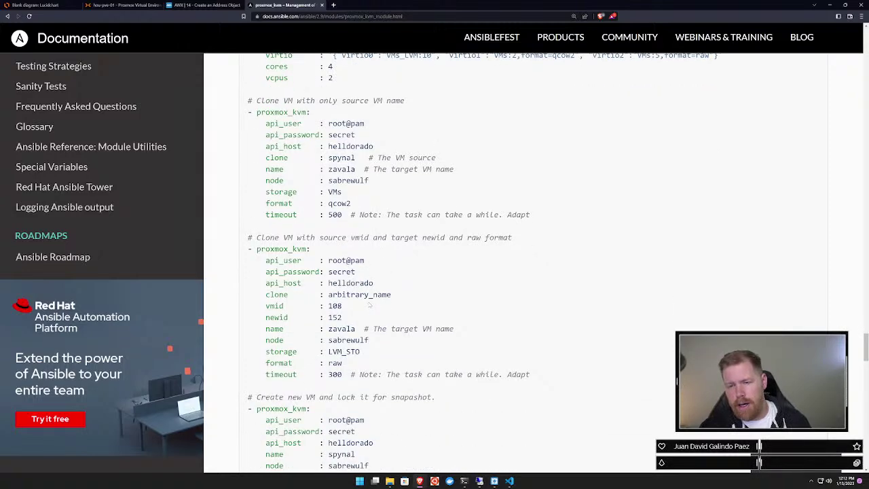
pyautogui.scroll(-3, 370, 306)
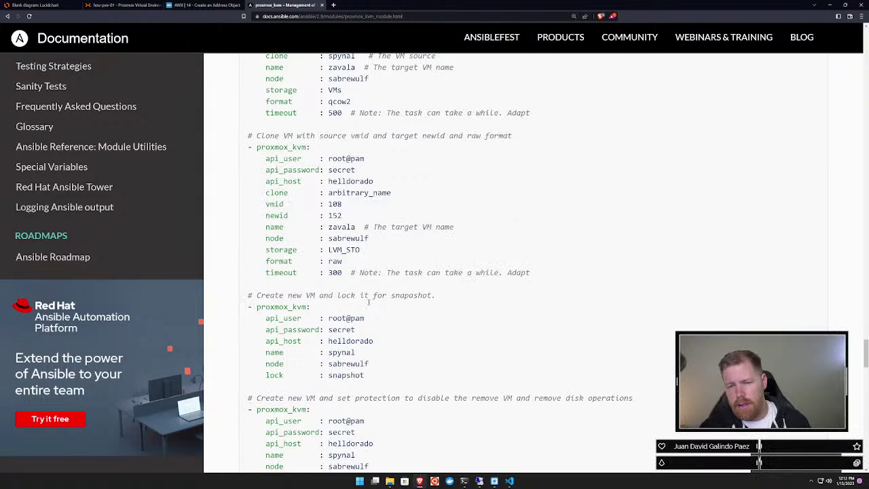
pyautogui.scroll(11, 369, 302)
pyautogui.scroll(3, 381, 316)
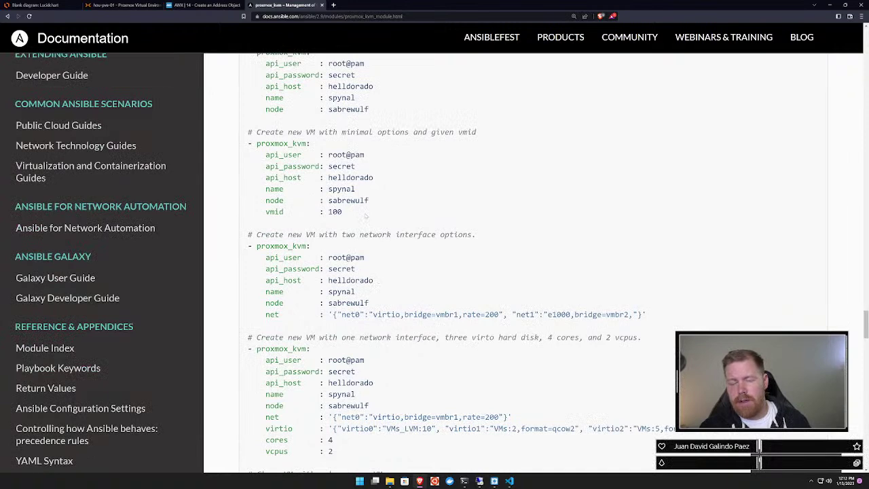
pyautogui.scroll(1, 365, 212)
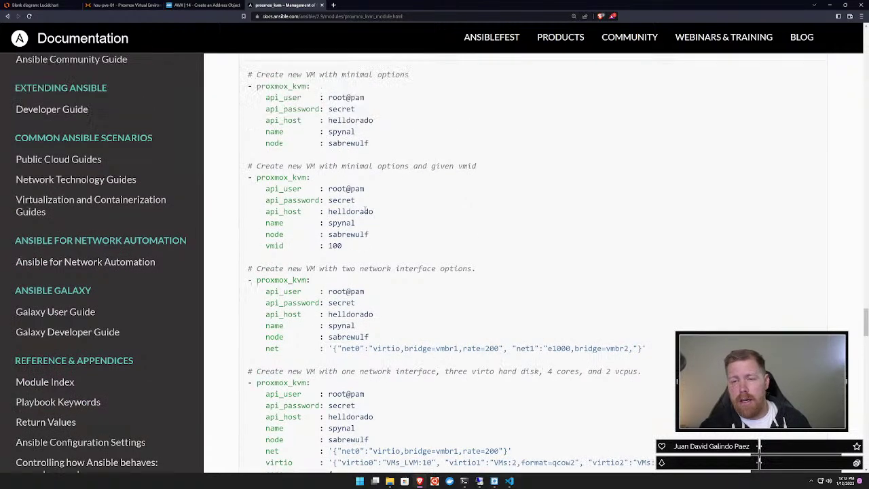
pyautogui.scroll(1, 365, 212)
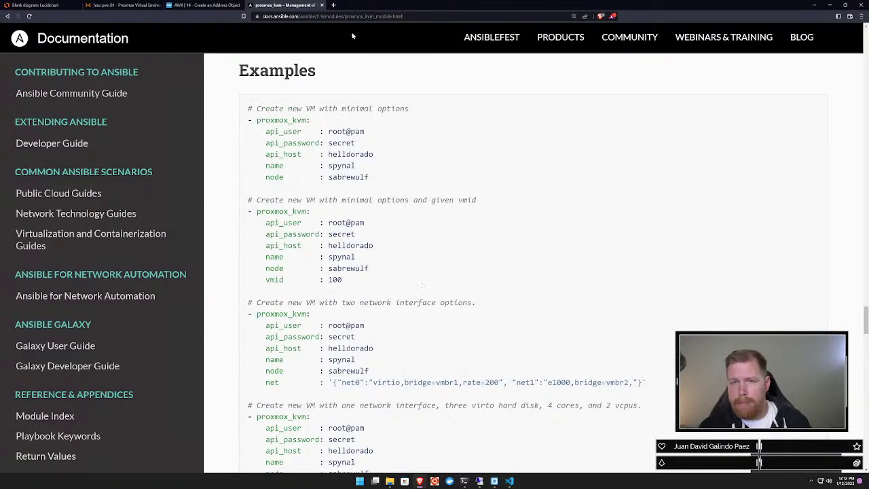
# Step: In a new tab, search for the author's GitHub and open their profile
pyautogui.click(333, 5)
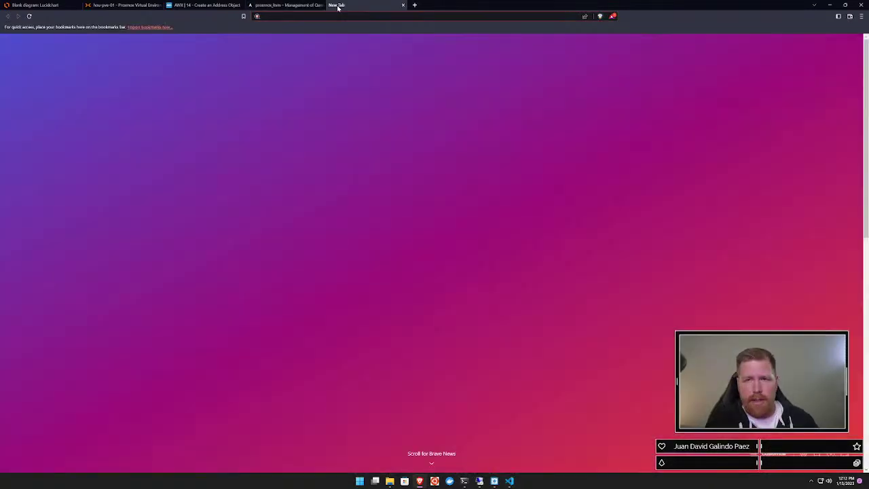
pyautogui.write('cdot')
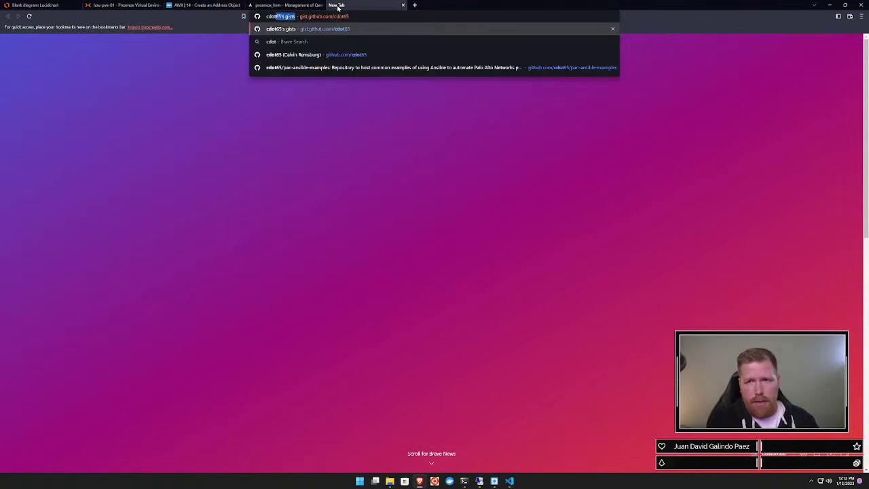
pyautogui.write('65 github.')
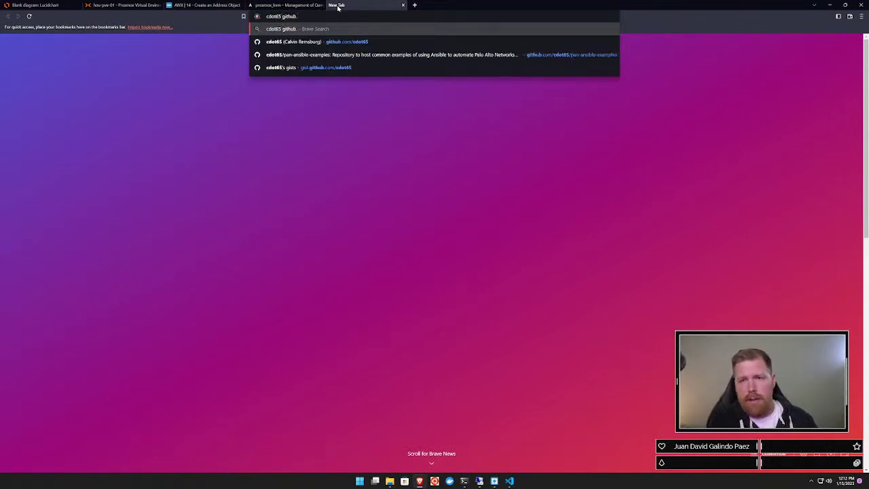
pyautogui.press('BackSpace')
pyautogui.press('Return')
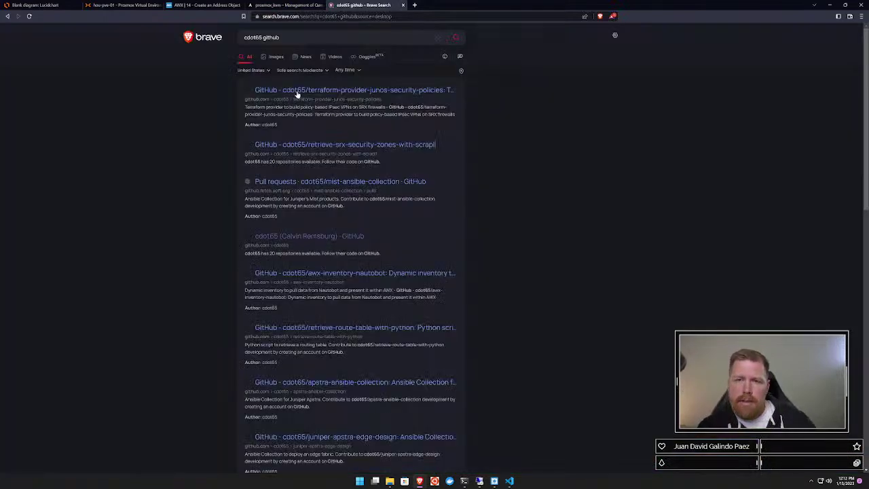
pyautogui.click(296, 93)
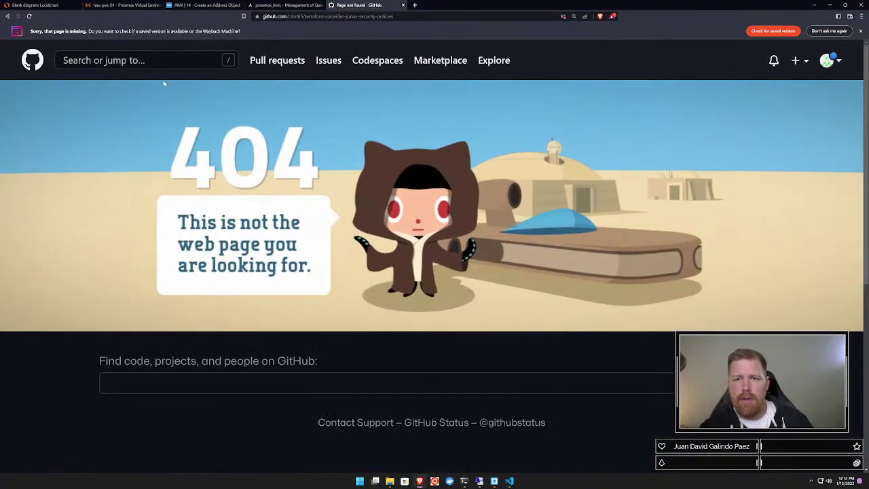
pyautogui.hotkey('alt', 'Left')
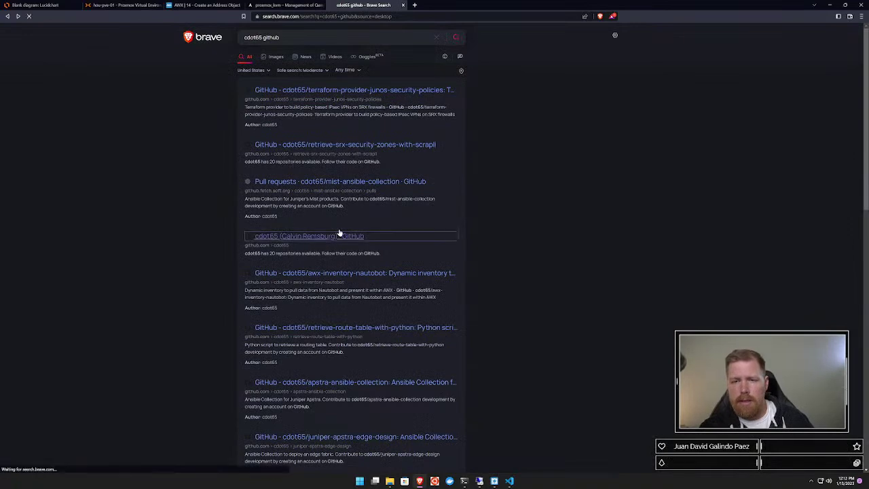
pyautogui.click(339, 235)
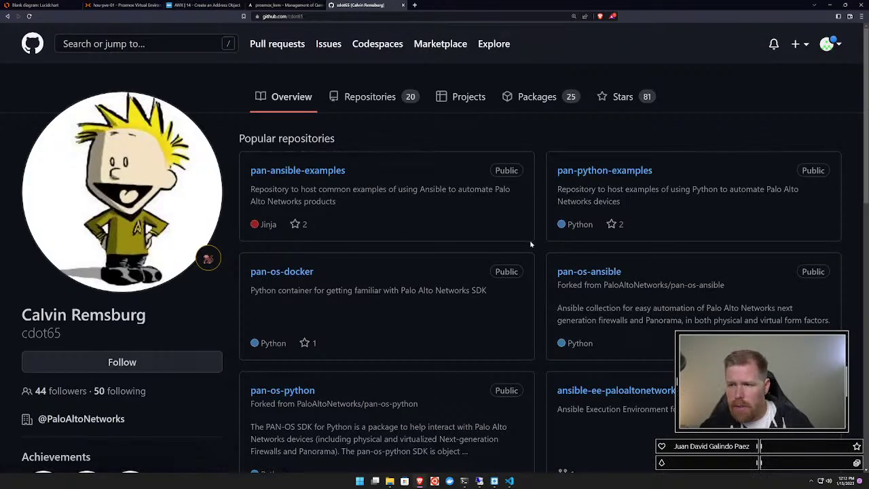
# Step: Open the ansible-ee-paloaltonetworks repository and copy its HTTPS clone URL
pyautogui.click(618, 391)
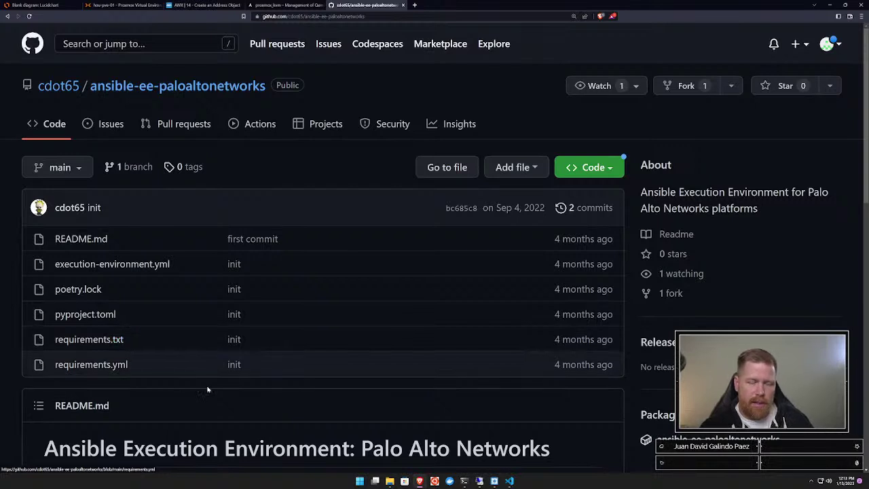
pyautogui.scroll(-1, 207, 386)
pyautogui.click(602, 138)
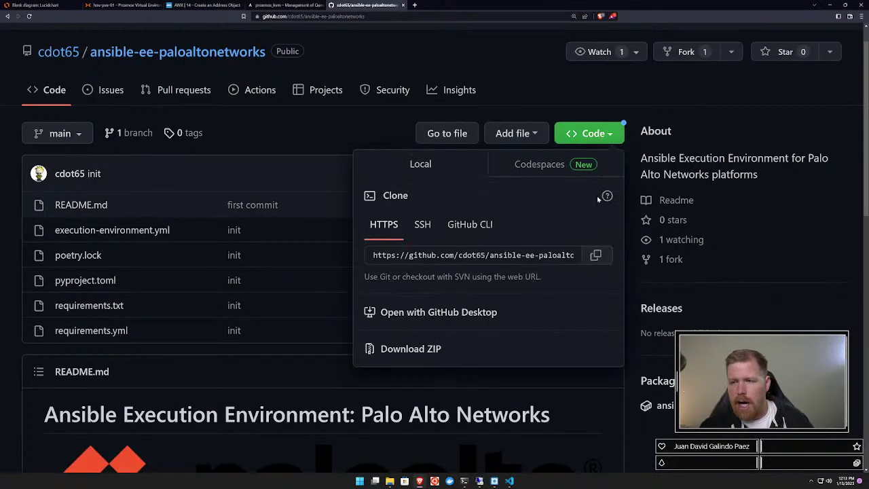
pyautogui.click(421, 224)
pyautogui.click(384, 224)
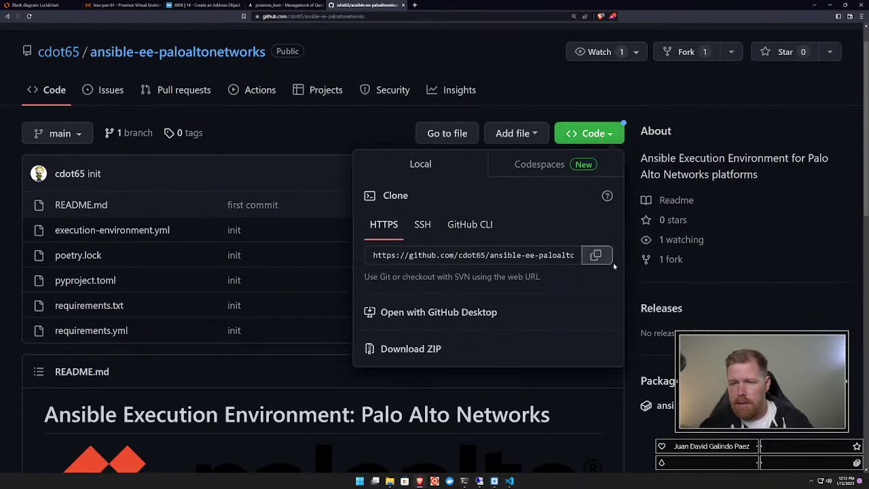
pyautogui.click(596, 255)
pyautogui.click(829, 5)
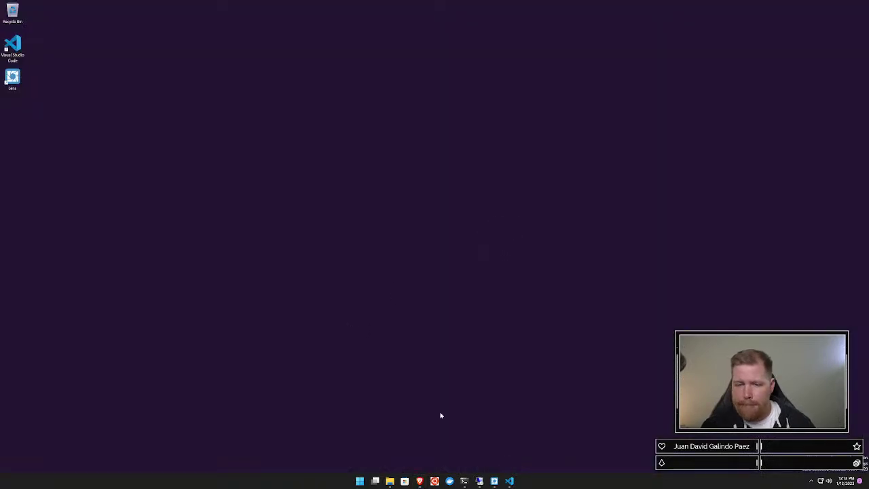
# Step: In VS Code's terminal, go up to the dev folder and git clone the copied repository URL
pyautogui.moveTo(511, 481)
pyautogui.click(539, 447)
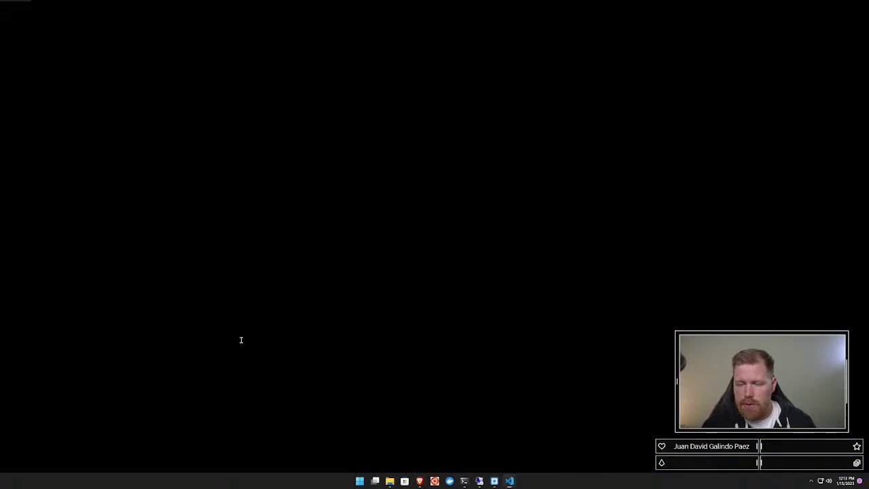
pyautogui.hotkey('ctrl', '`')
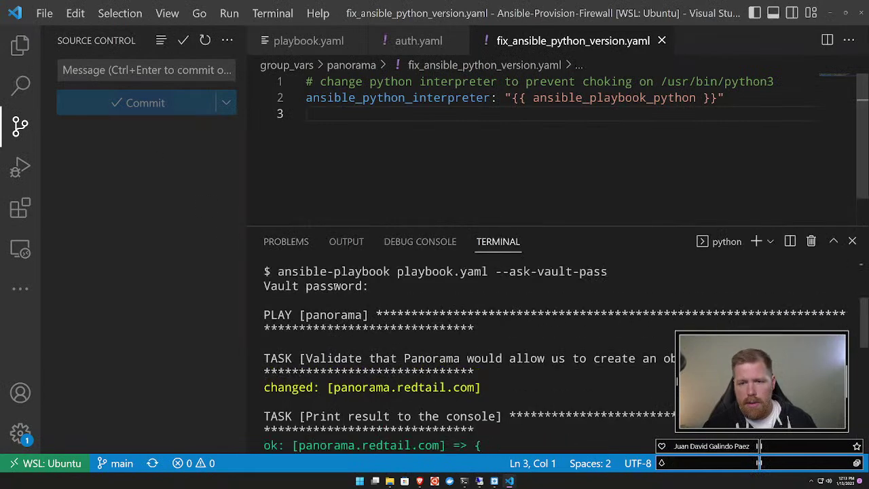
pyautogui.hotkey('ctrl', 'shift', 'e')
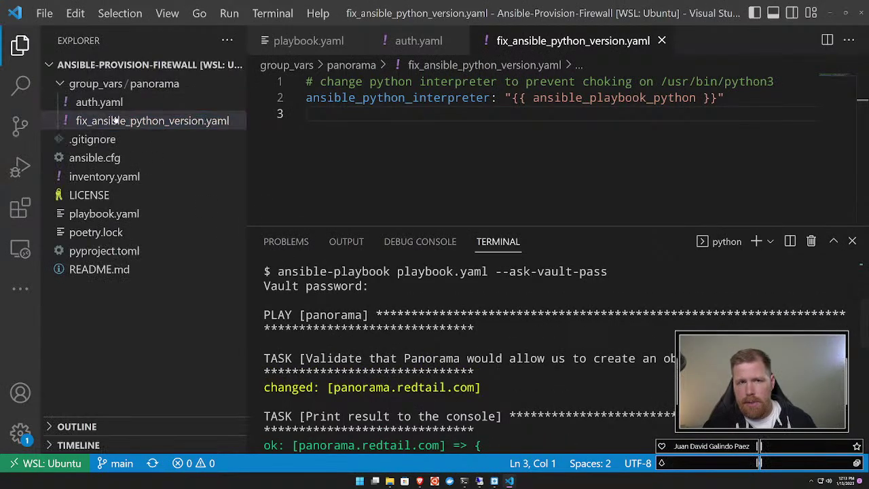
pyautogui.hotkey('ctrl', 'b')
pyautogui.scroll(-5, 458, 364)
pyautogui.scroll(-2, 459, 364)
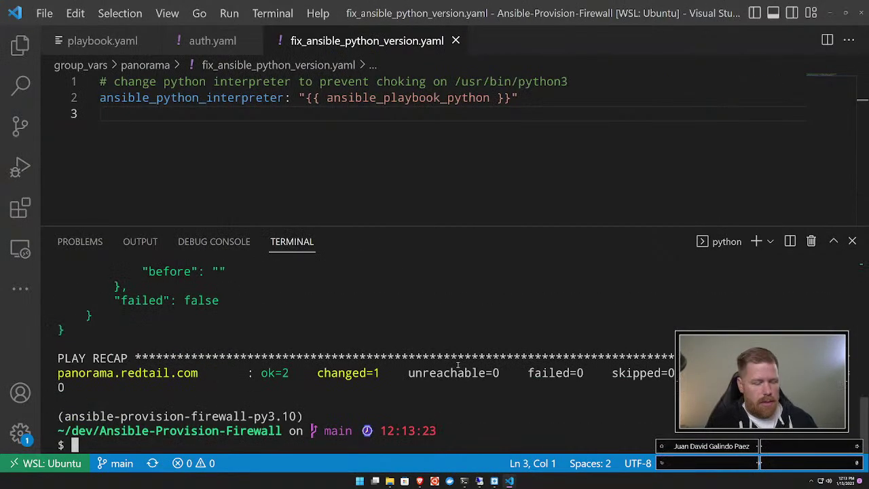
pyautogui.write('cd ..')
pyautogui.press('Return')
pyautogui.write('git ')
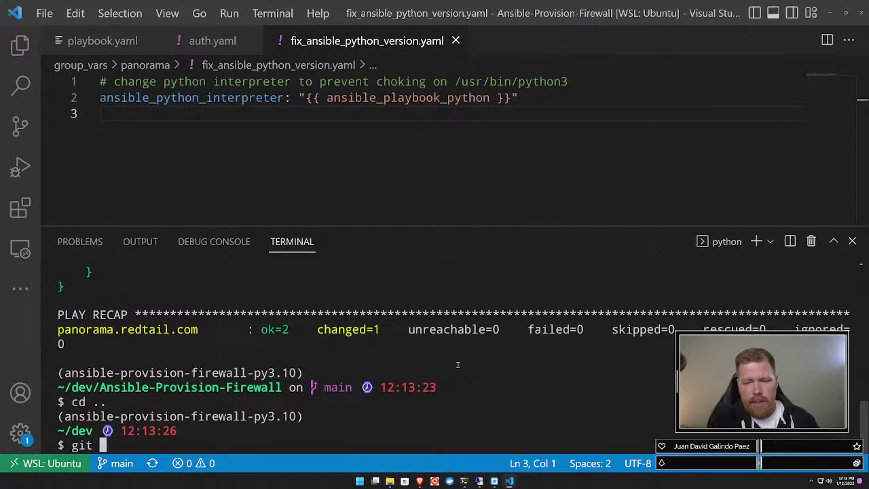
pyautogui.write('clone')
pyautogui.hotkey('ctrl', 'v')
pyautogui.press('Return')
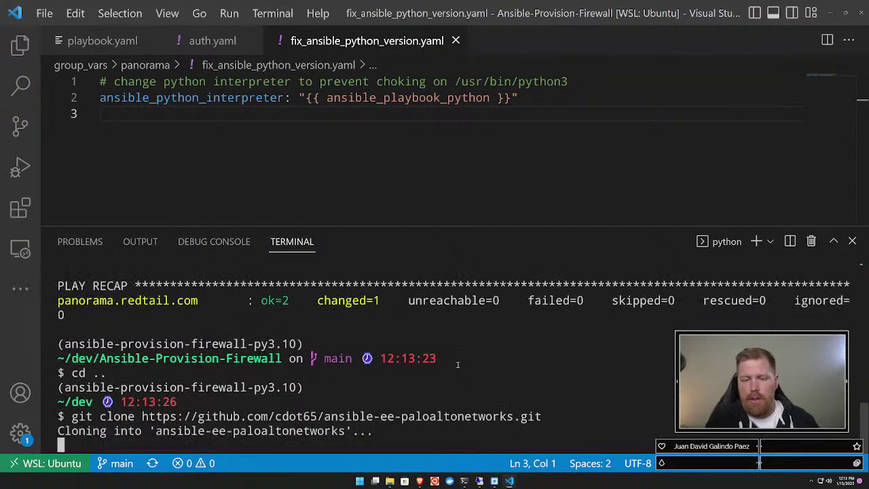
# Step: Rename the cloned ansible-ee-paloaltonetworks folder to ansible-ee-proxmox with mv
pyautogui.write('c')
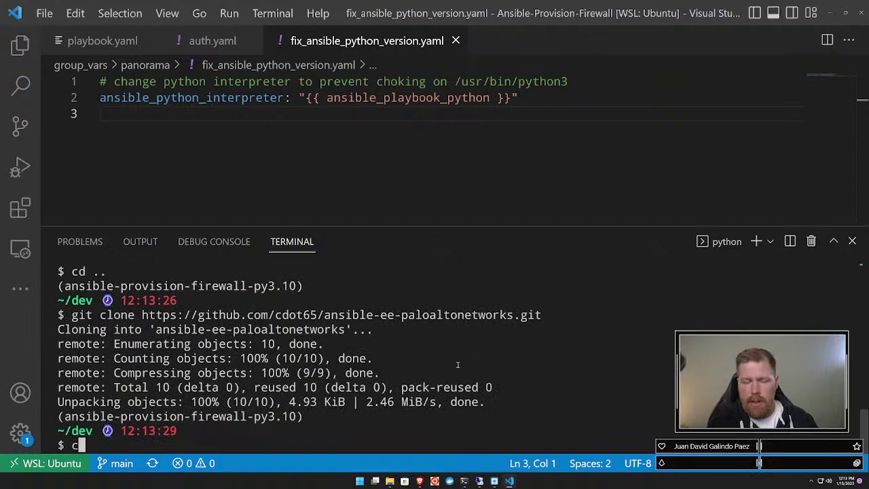
pyautogui.press('BackSpace')
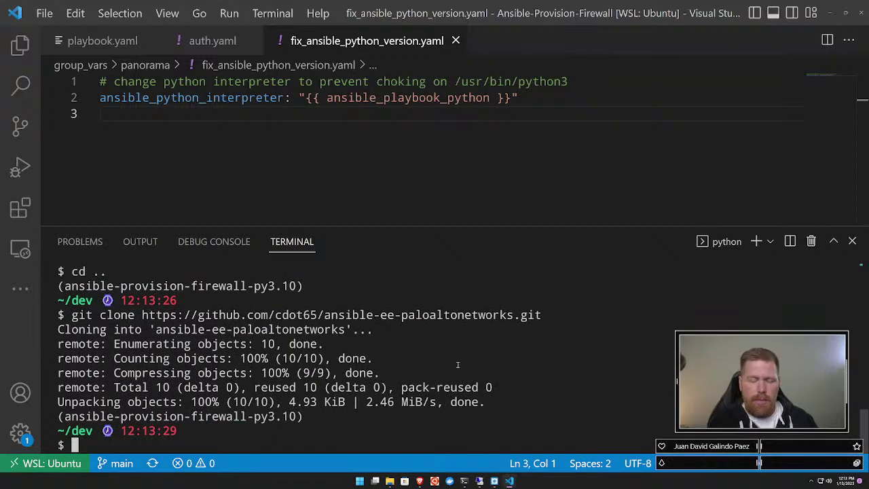
pyautogui.write('mv ansible-')
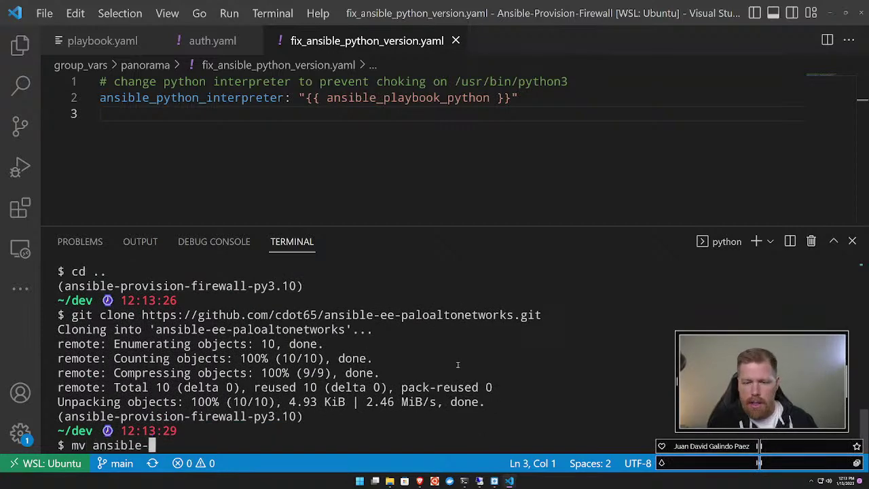
pyautogui.write('e')
pyautogui.press('Tab')
pyautogui.write('ansible-e')
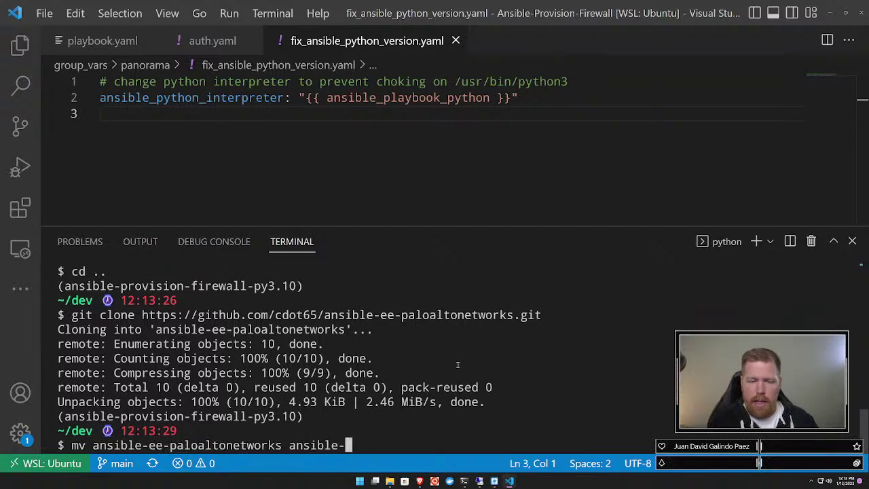
pyautogui.press('Tab')
pyautogui.press('BackSpace')
pyautogui.press('BackSpace')
pyautogui.press('BackSpace')
pyautogui.press('BackSpace')
pyautogui.press('BackSpace')
pyautogui.press('BackSpace')
pyautogui.press('BackSpace')
pyautogui.press('BackSpace')
pyautogui.press('BackSpace')
pyautogui.press('BackSpace')
pyautogui.press('BackSpace')
pyautogui.press('BackSpace')
pyautogui.press('BackSpace')
pyautogui.press('BackSpace')
pyautogui.press('BackSpace')
pyautogui.press('BackSpace')
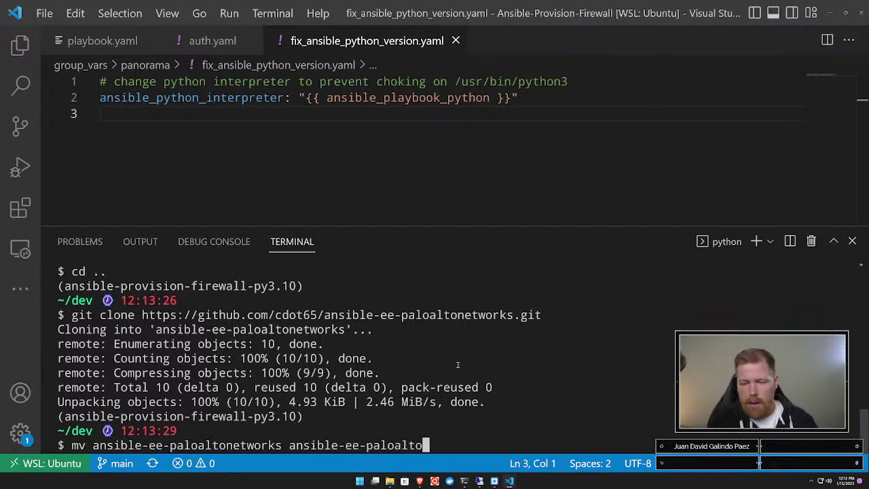
pyautogui.write('roxmox')
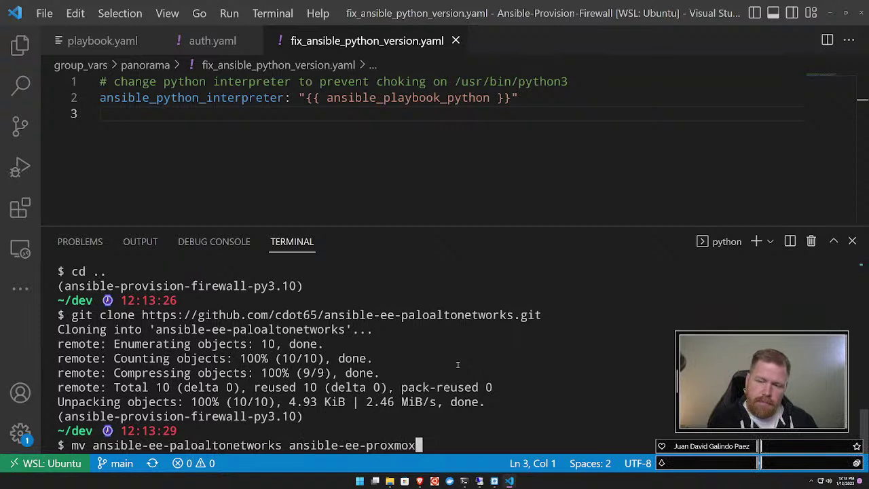
pyautogui.press('Return')
# Step: Open ansible-ee-proxmox in a new maximized VS Code window and view its requirements.yml
pyautogui.write('code ')
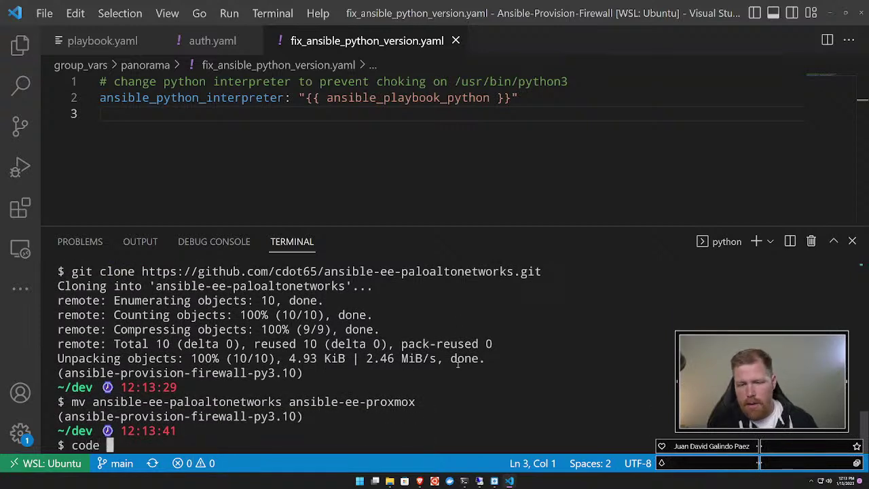
pyautogui.write('ansible-ee')
pyautogui.press('Tab')
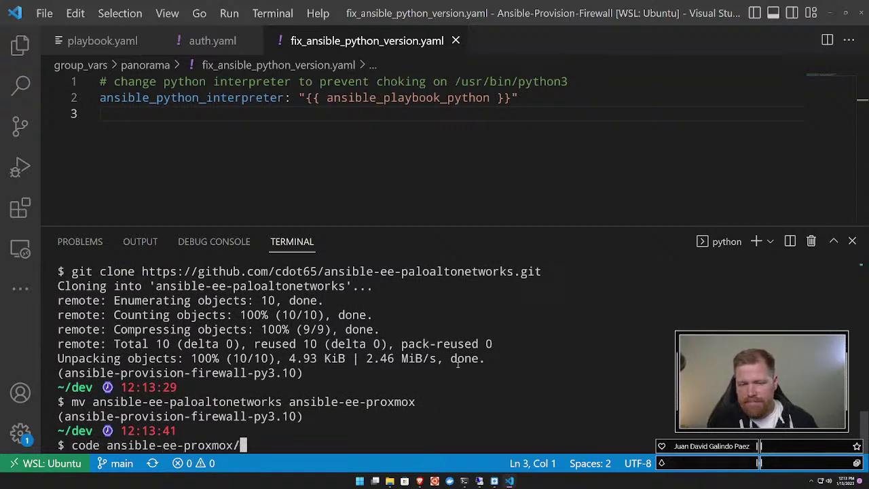
pyautogui.press('Return')
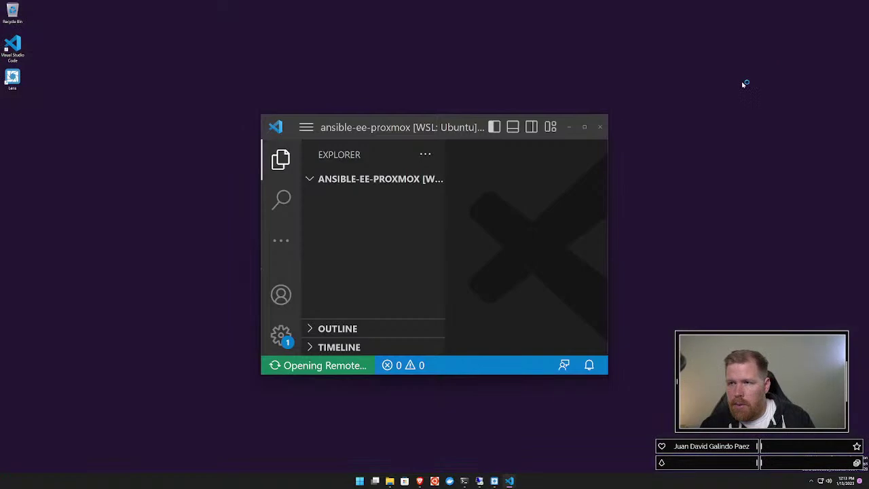
pyautogui.click(584, 126)
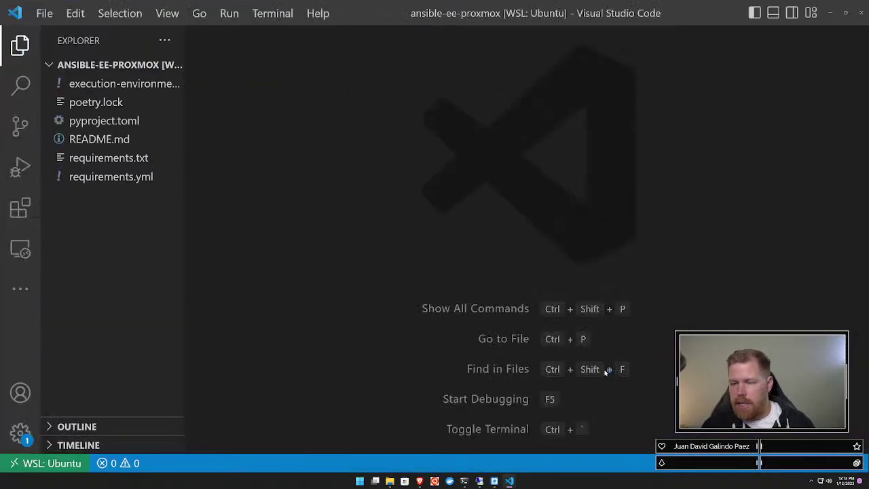
pyautogui.click(84, 178)
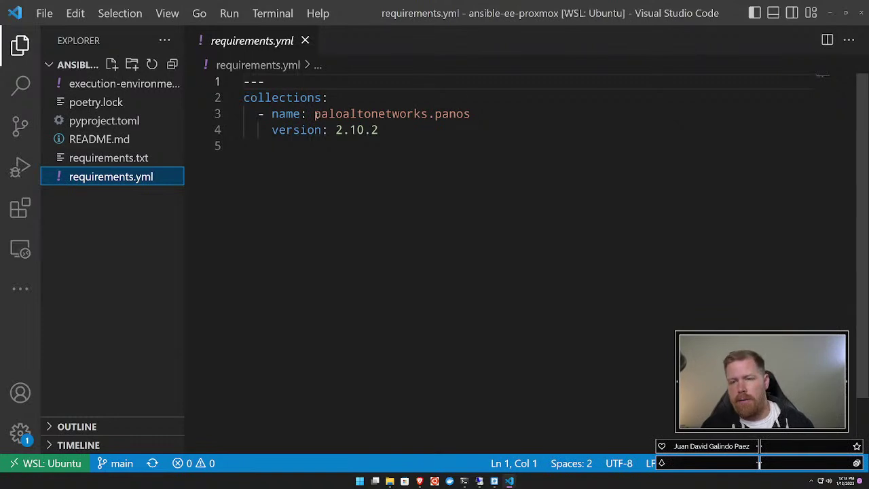
pyautogui.moveTo(314, 114); pyautogui.dragTo(480, 129)
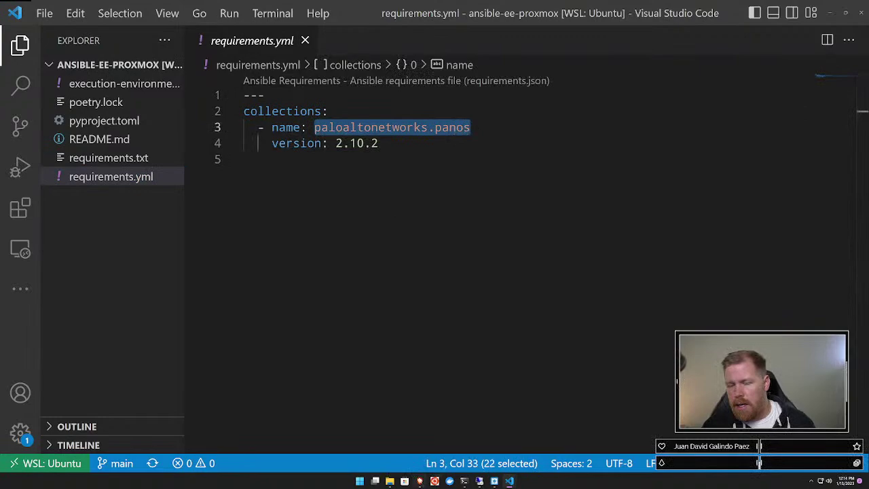
pyautogui.hotkey('alt', 'Tab')
# Step: Copy 'proxmoxer' from the proxmox_kvm Requirements section and return to the requirements.yml editor
pyautogui.click(285, 6)
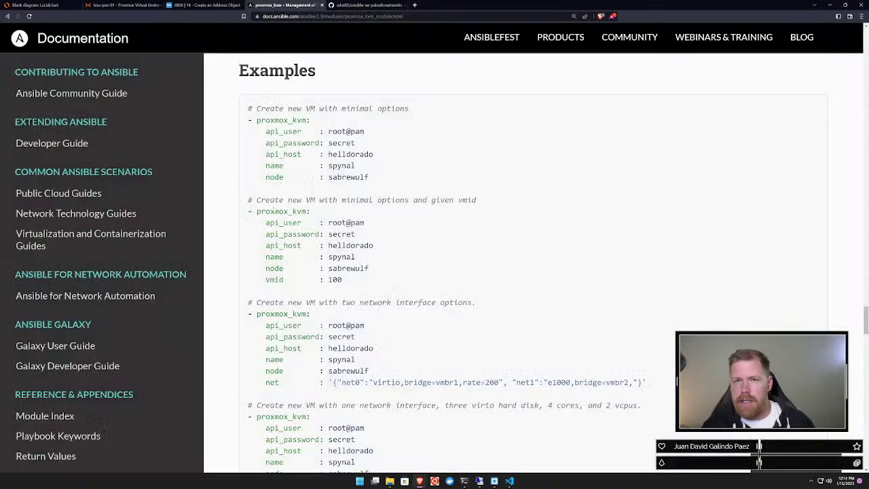
pyautogui.scroll(10, 269, 298)
pyautogui.scroll(6, 270, 298)
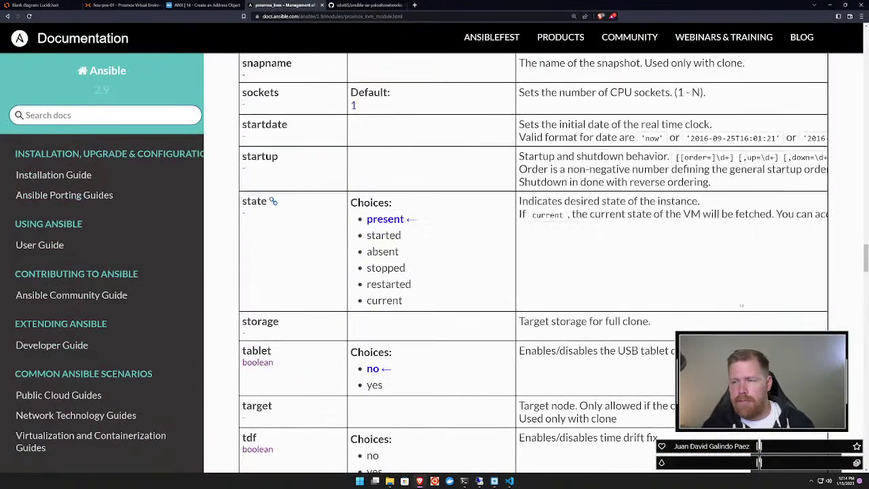
pyautogui.moveTo(865, 258); pyautogui.dragTo(825, 38)
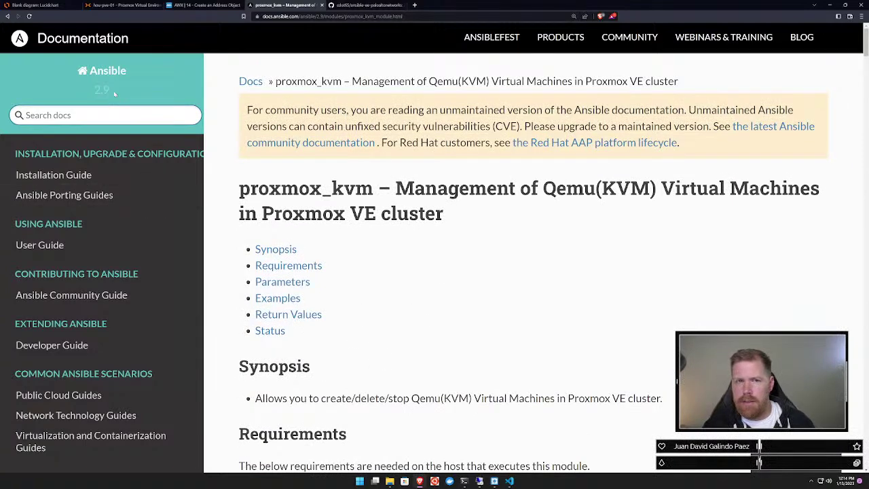
pyautogui.scroll(-3, 370, 387)
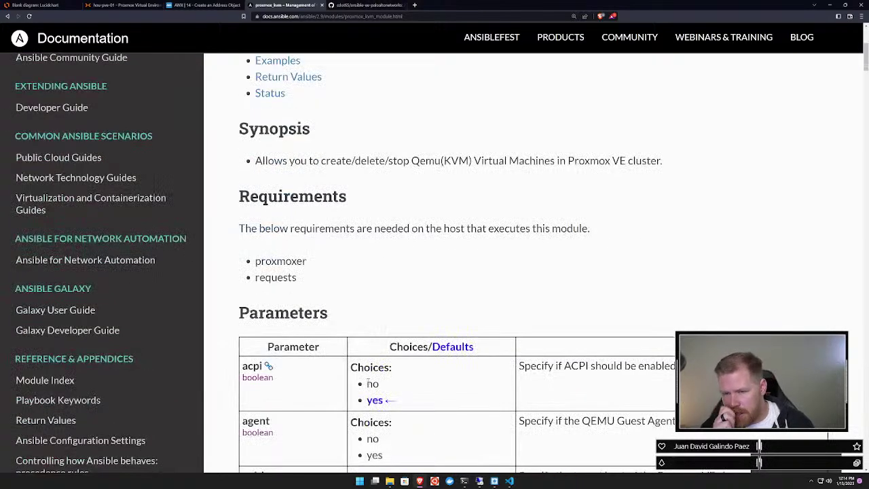
pyautogui.scroll(-6, 369, 384)
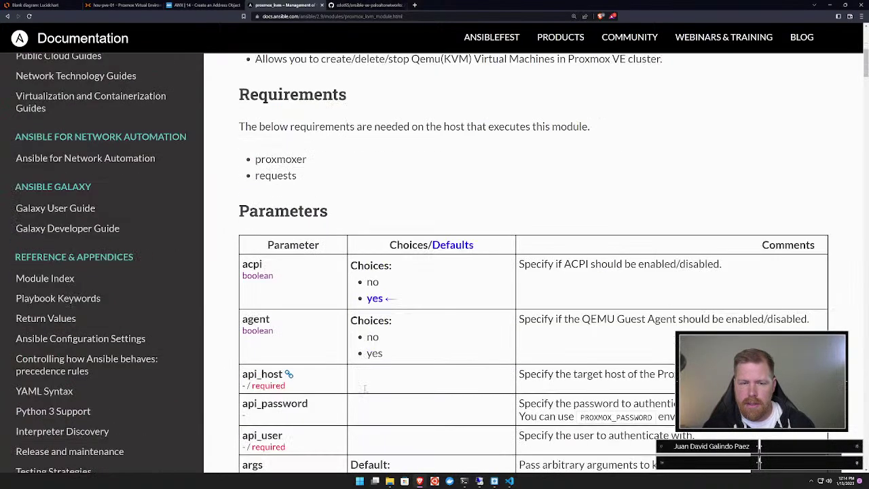
pyautogui.scroll(-8, 364, 389)
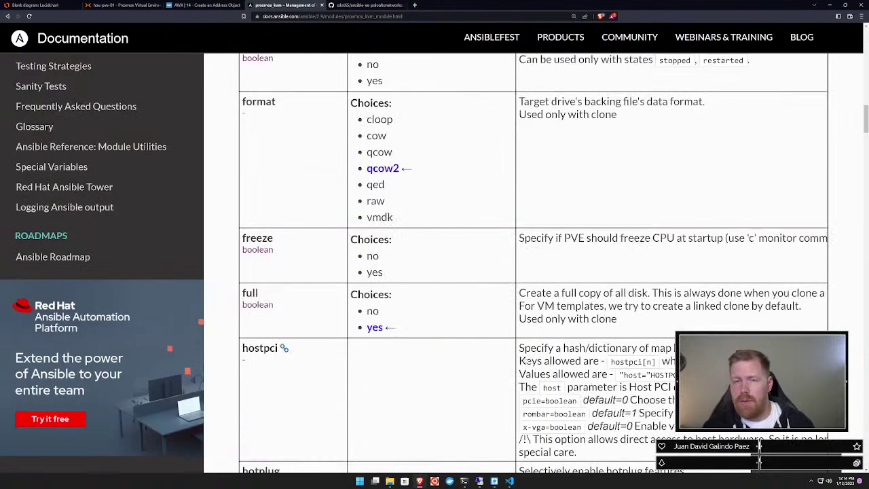
pyautogui.scroll(20, 499, 254)
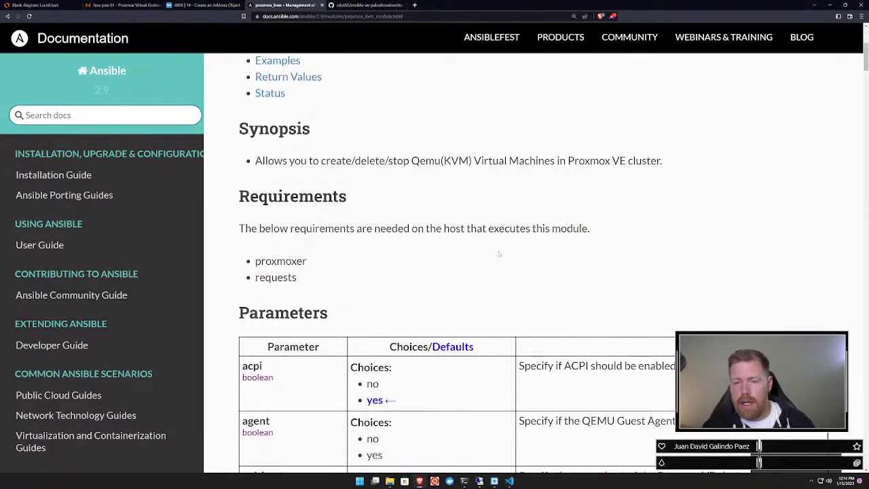
pyautogui.doubleClick(282, 262)
pyautogui.rightClick(284, 262)
pyautogui.click(300, 269)
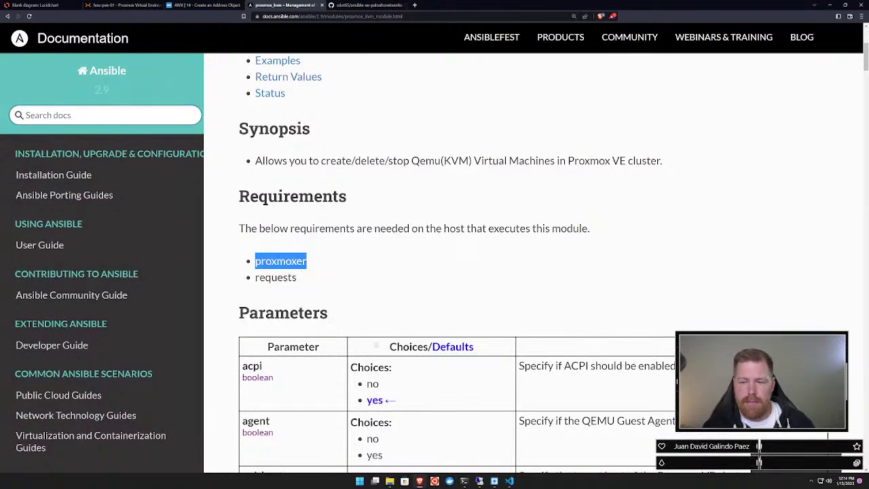
pyautogui.moveTo(512, 483)
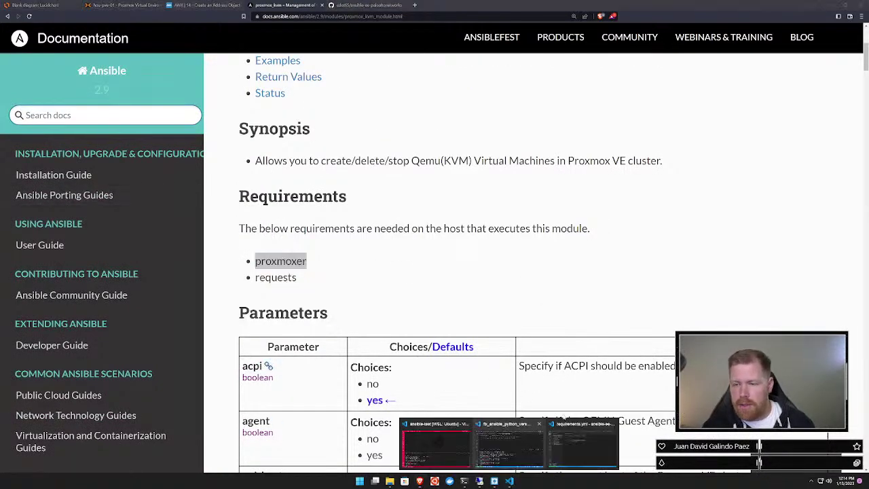
pyautogui.click(573, 441)
# Step: Rename requirements.yml to requirements.yml.backup
pyautogui.rightClick(129, 177)
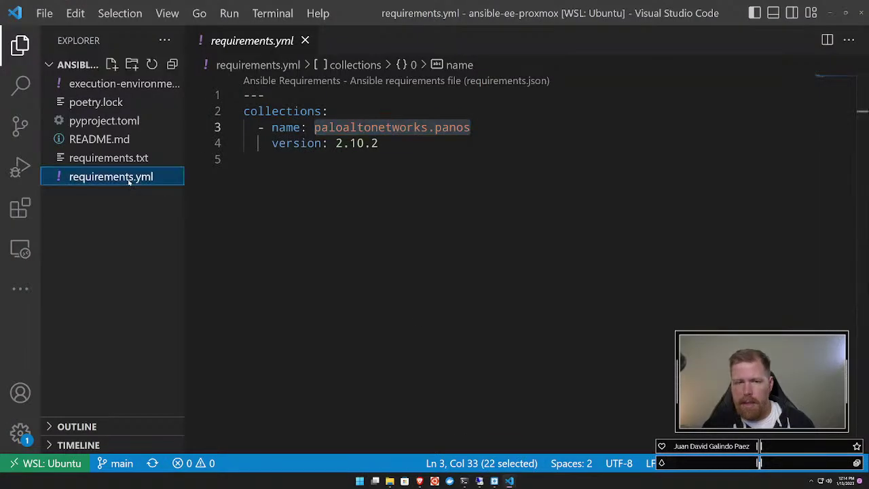
pyautogui.click(200, 436)
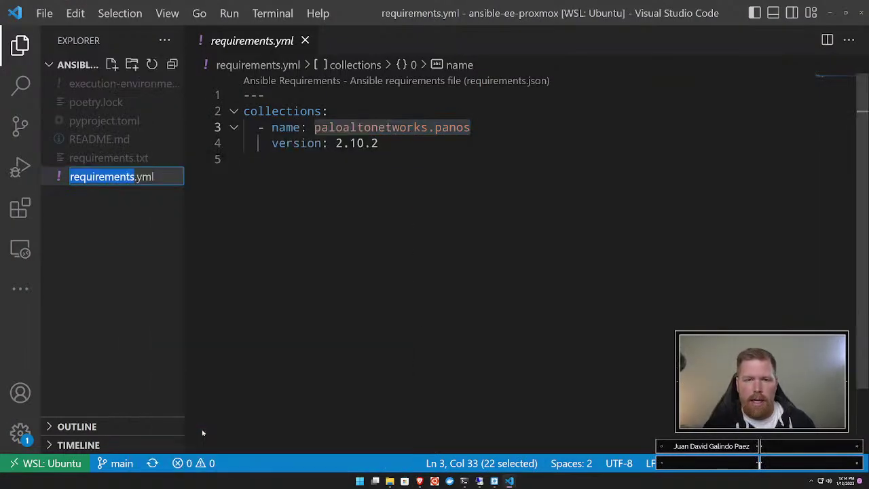
pyautogui.press('Right')
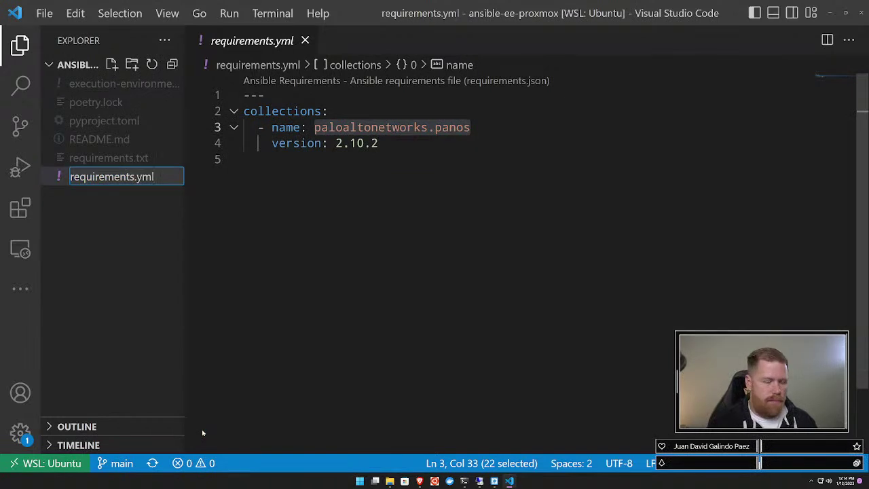
pyautogui.write('.backup')
pyautogui.press('Return')
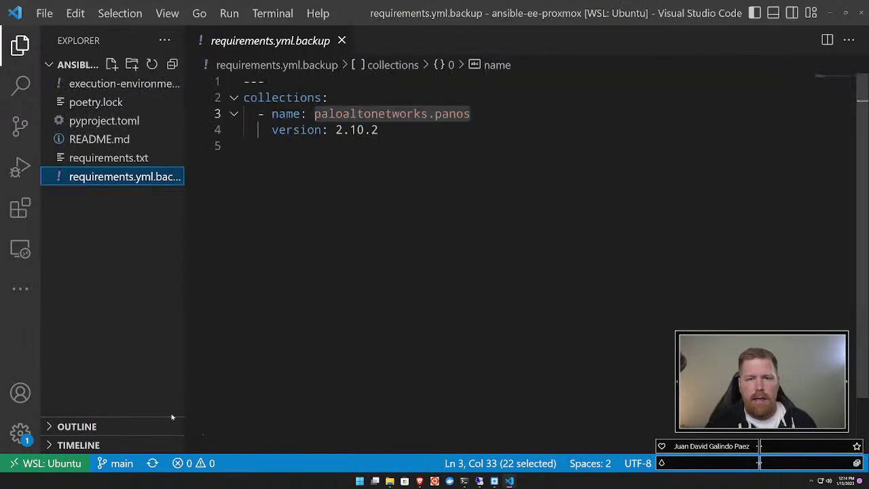
# Step: Comment out every line of requirements.yml.backup
pyautogui.click(338, 154)
pyautogui.hotkey('ctrl', 'a')
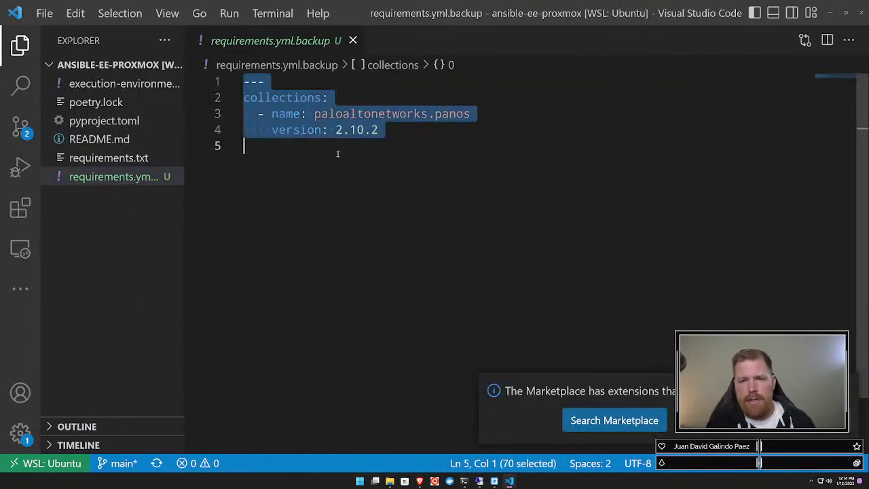
pyautogui.hotkey('ctrl', '/')
# Step: Replace the requirements.txt package list with just proxmoxer and requests
pyautogui.click(136, 161)
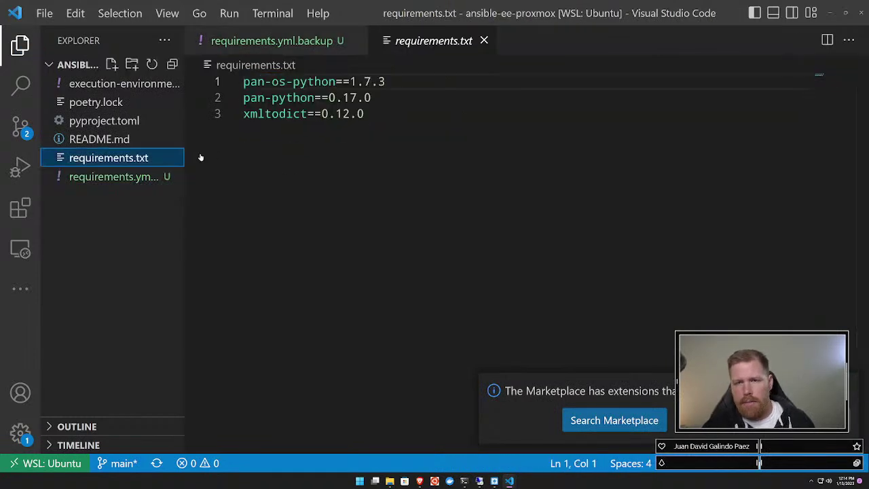
pyautogui.click(243, 80)
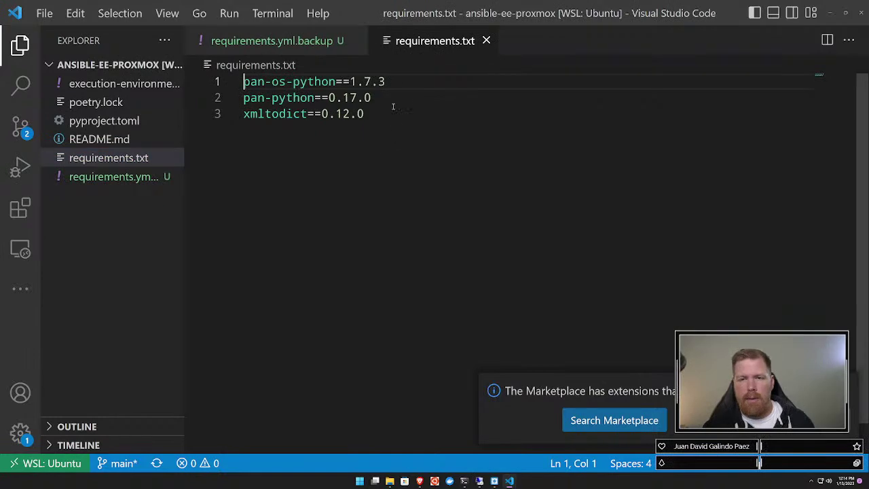
pyautogui.hotkey('ctrl', 'a')
pyautogui.hotkey('ctrl', 'v')
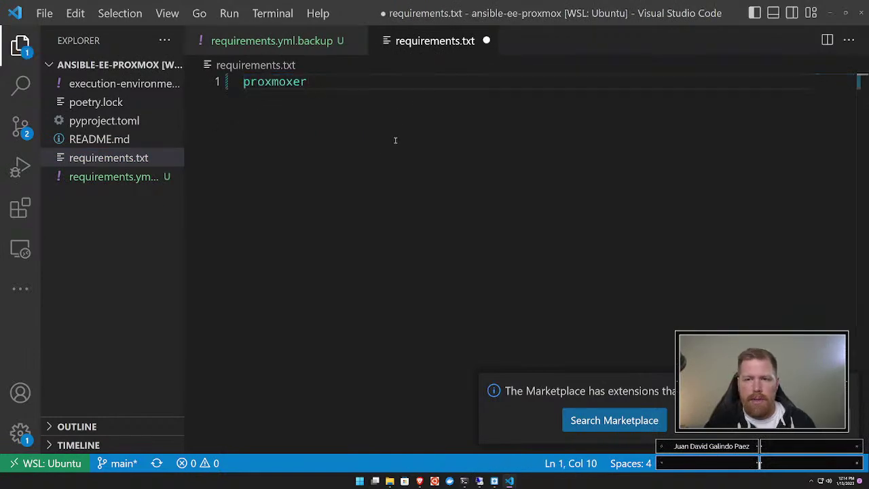
pyautogui.press('Return')
pyautogui.click(434, 481)
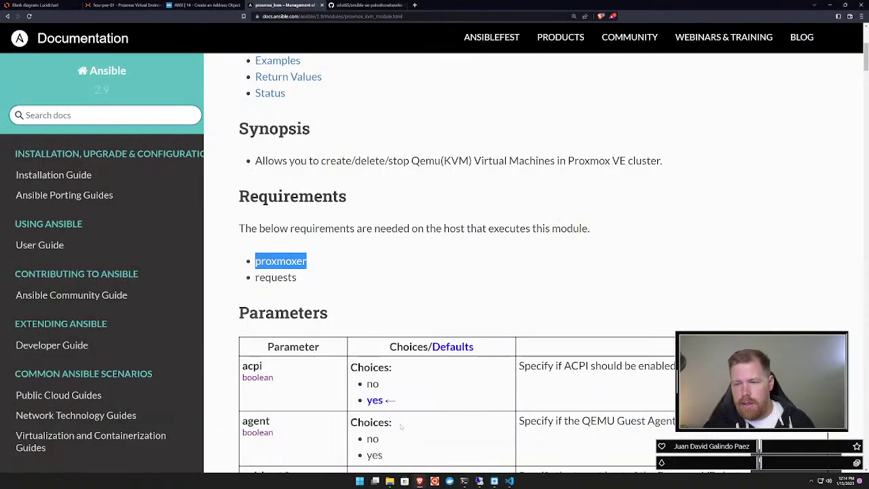
pyautogui.doubleClick(266, 278)
pyautogui.hotkey('ctrl', 'c')
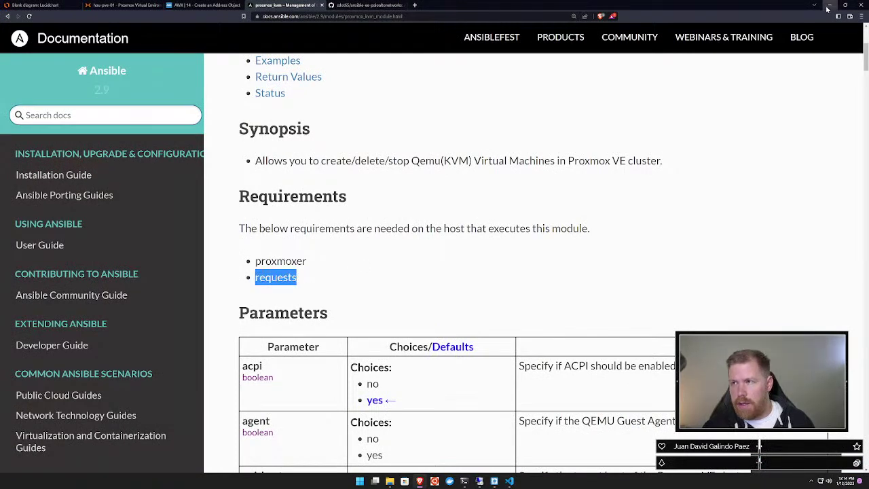
pyautogui.click(829, 5)
pyautogui.hotkey('ctrl', 'v')
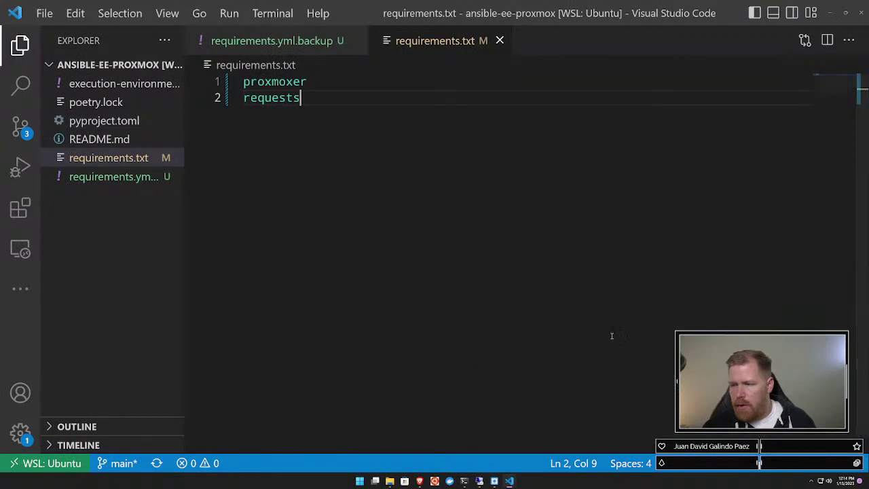
# Step: Comment out the galaxy requirements.yml dependency in execution-environment.yml, then open a terminal
pyautogui.hotkey('ctrl', 'shift', 'e')
pyautogui.click(129, 83)
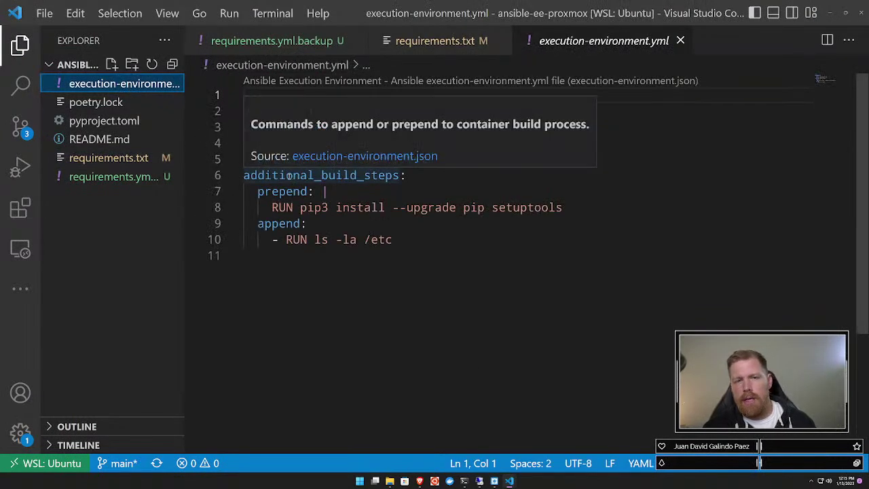
pyautogui.doubleClick(585, 42)
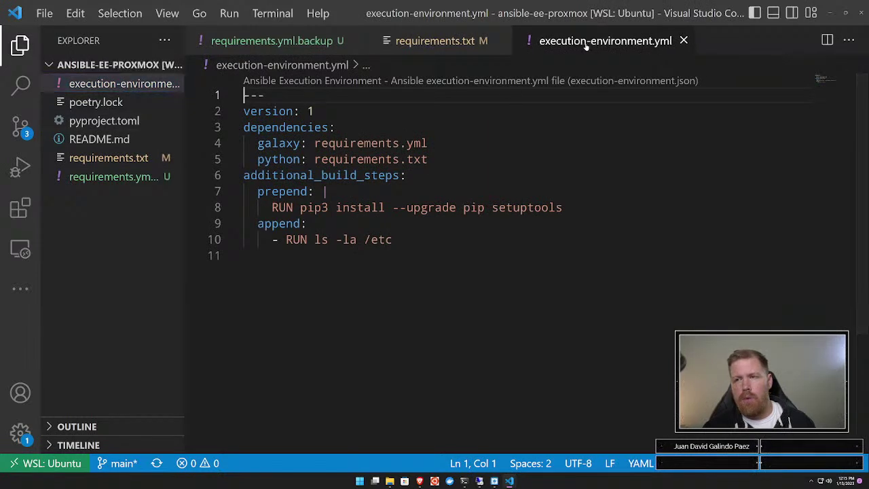
pyautogui.moveTo(362, 166)
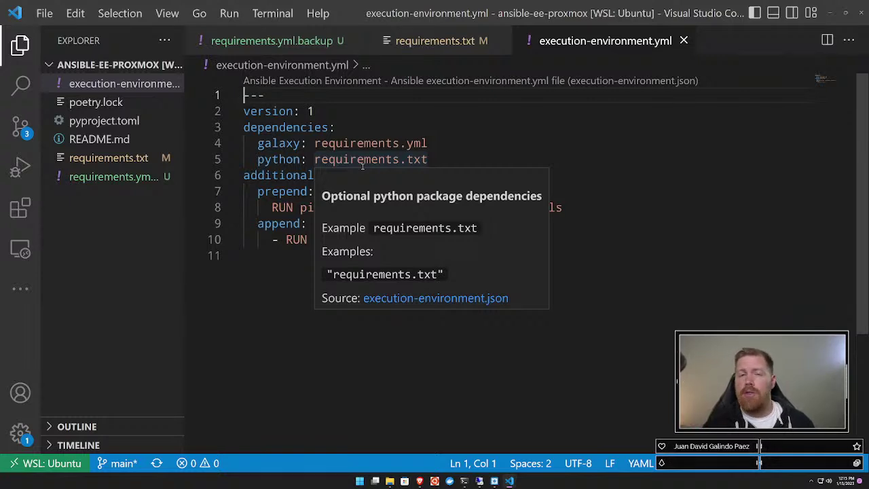
pyautogui.tripleClick(449, 140)
pyautogui.hotkey('ctrl', '/')
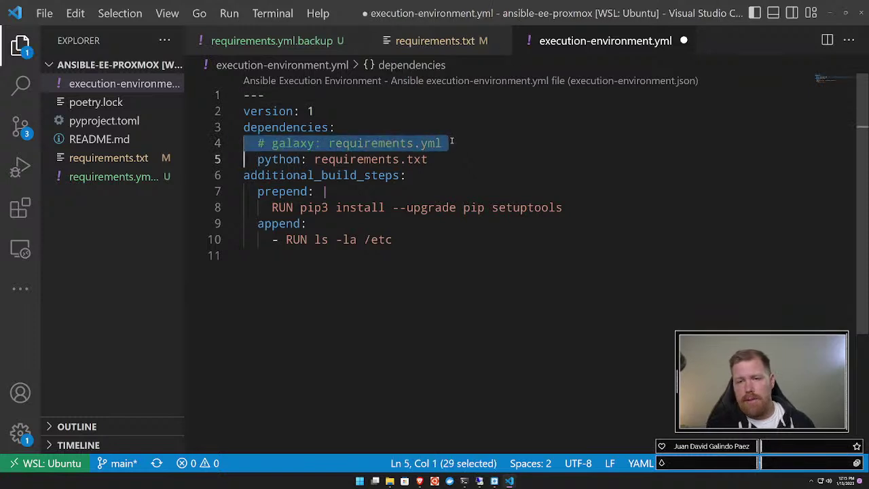
pyautogui.click(470, 297)
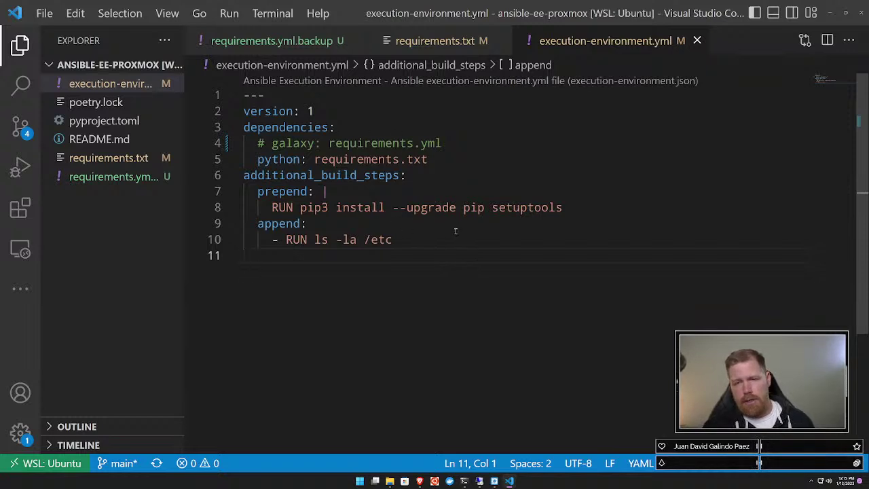
pyautogui.hotkey('ctrl', '`')
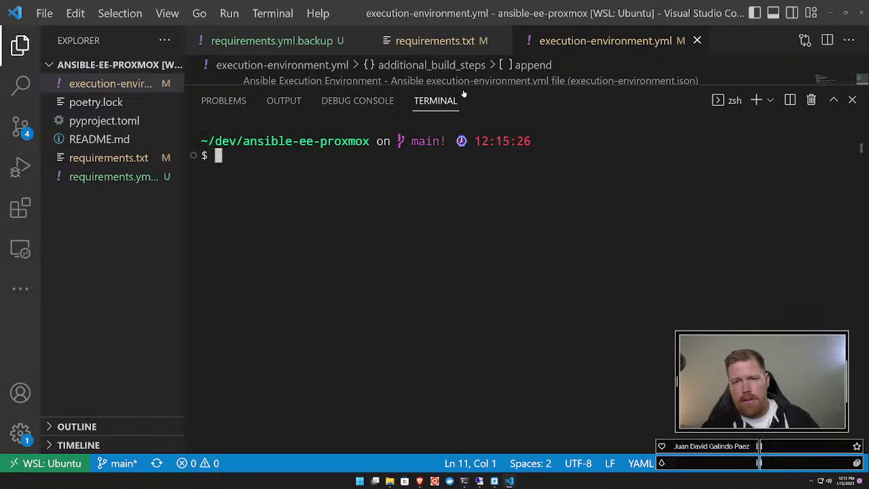
# Step: Check the current python, then run poetry install for the ansible-builder dependency in pyproject.toml
pyautogui.moveTo(468, 84); pyautogui.dragTo(488, 241)
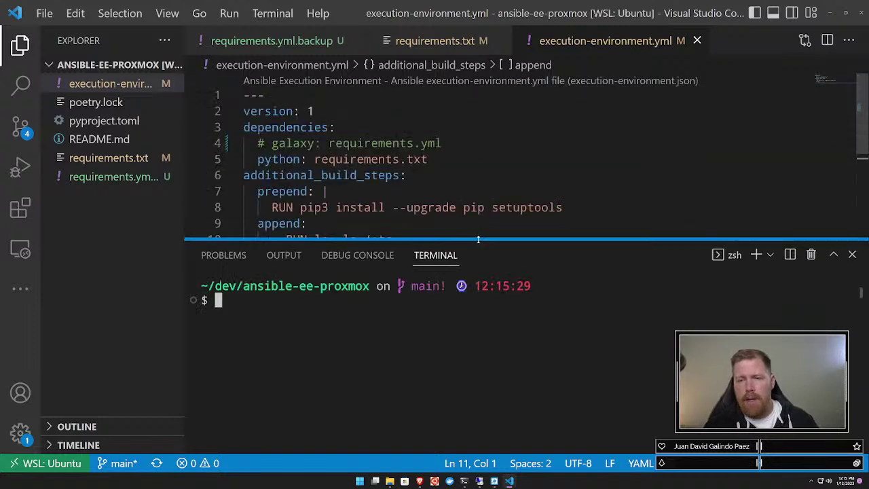
pyautogui.write('which python')
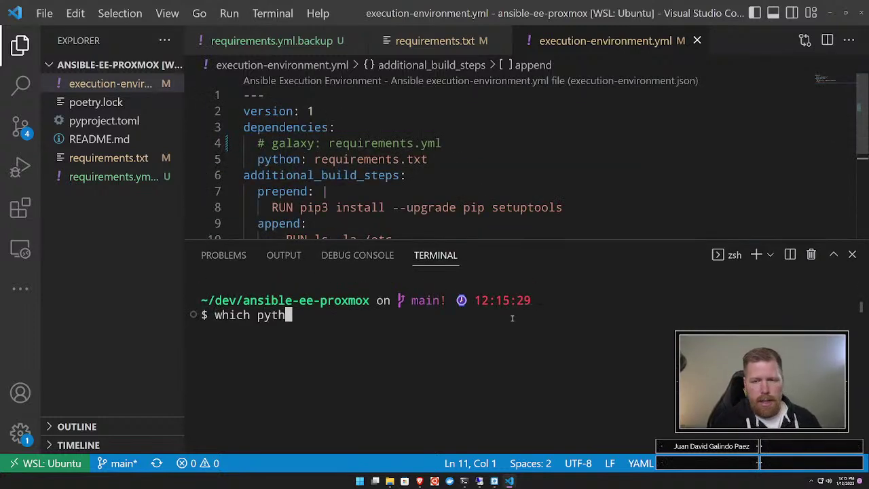
pyautogui.press('Return')
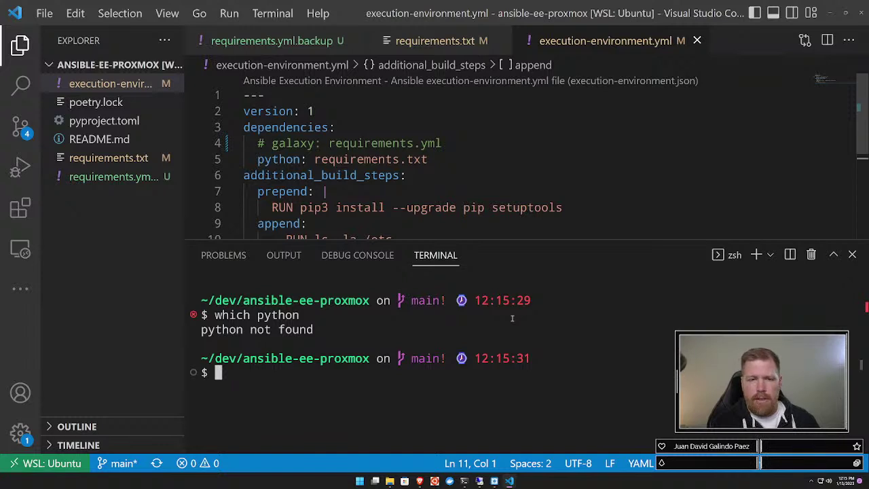
pyautogui.click(109, 122)
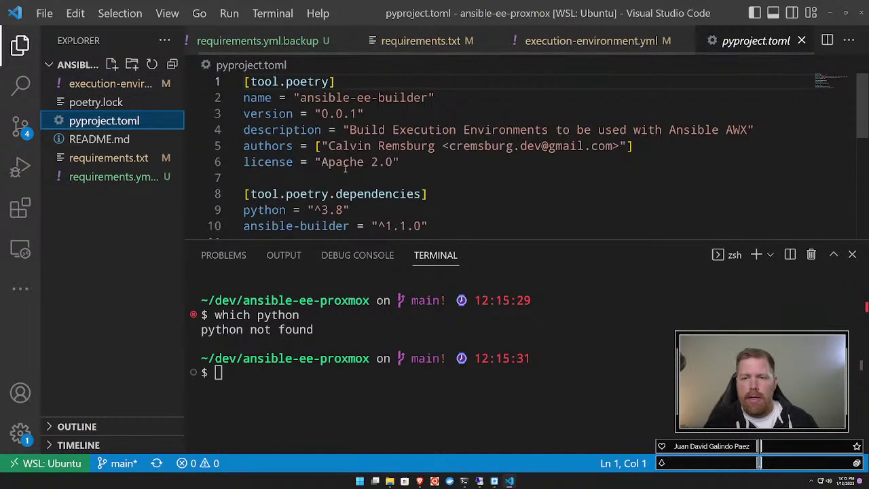
pyautogui.scroll(-2, 329, 201)
pyautogui.moveTo(243, 163); pyautogui.dragTo(348, 163)
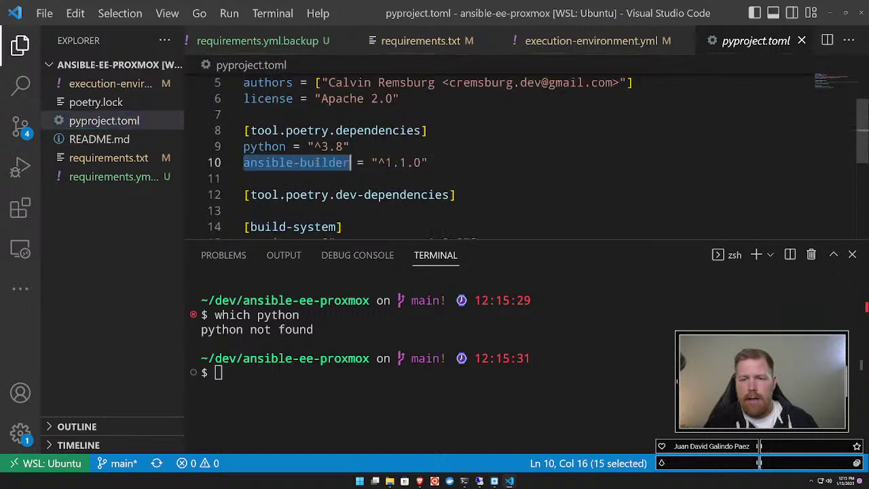
pyautogui.write('poetry install')
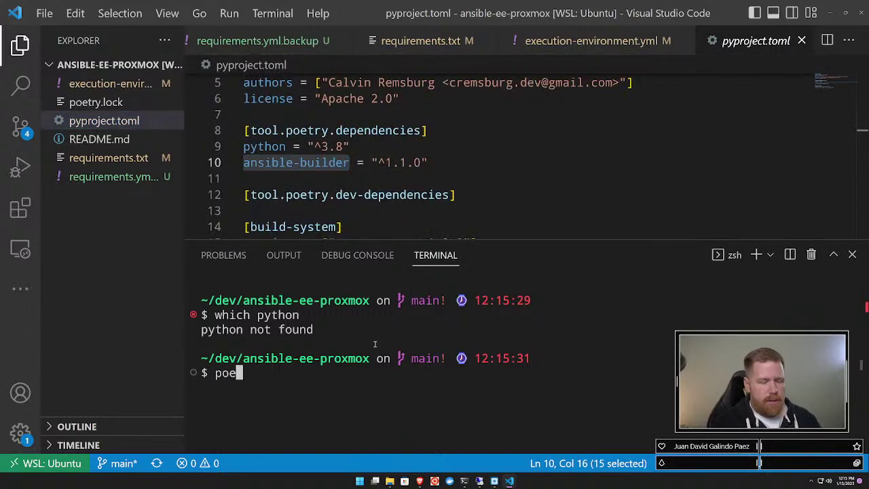
pyautogui.press('Return')
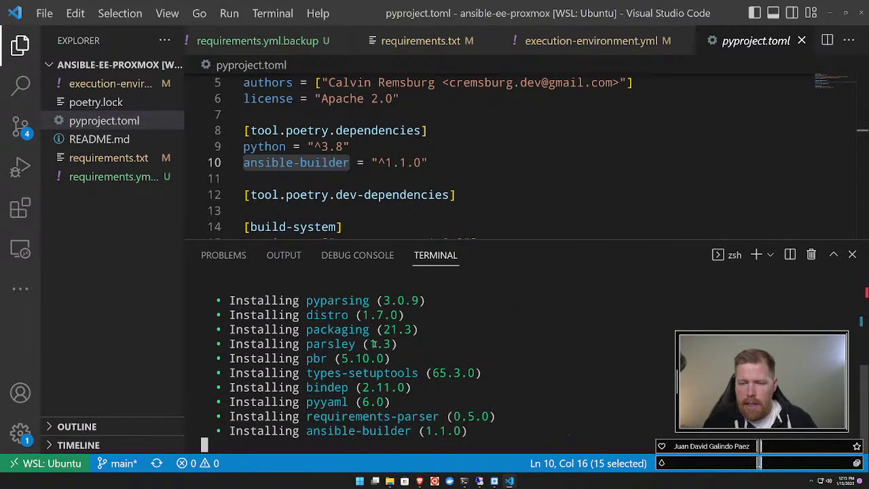
# Step: Activate poetry shell and confirm python runs from the ansible-ee-builder-py3.10 virtualenv
pyautogui.write('poetry shell')
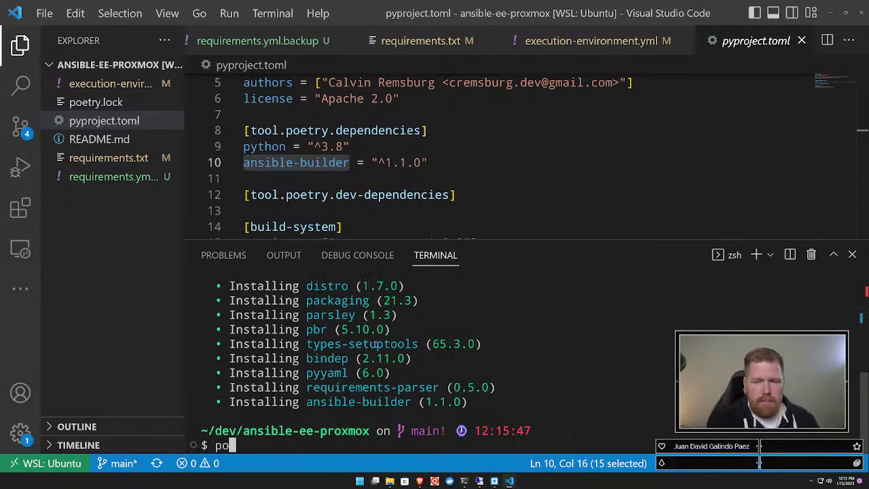
pyautogui.press('Return')
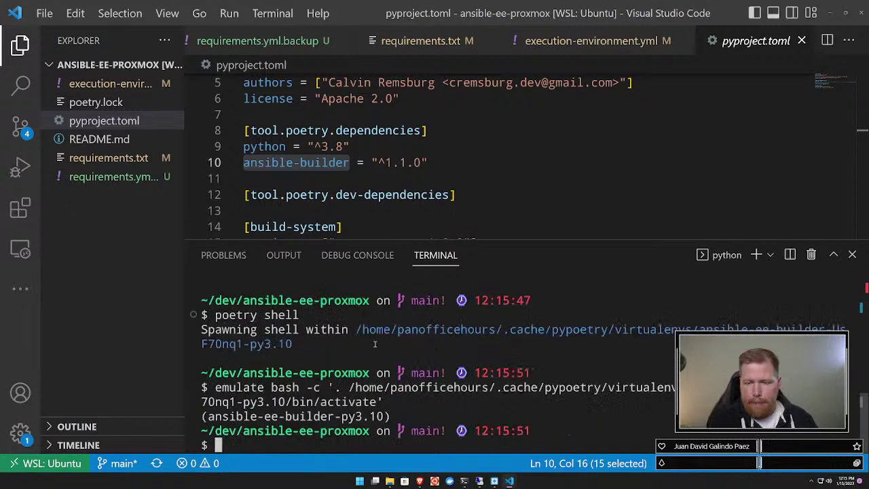
pyautogui.write('clear')
pyautogui.press('Return')
pyautogui.write('which python')
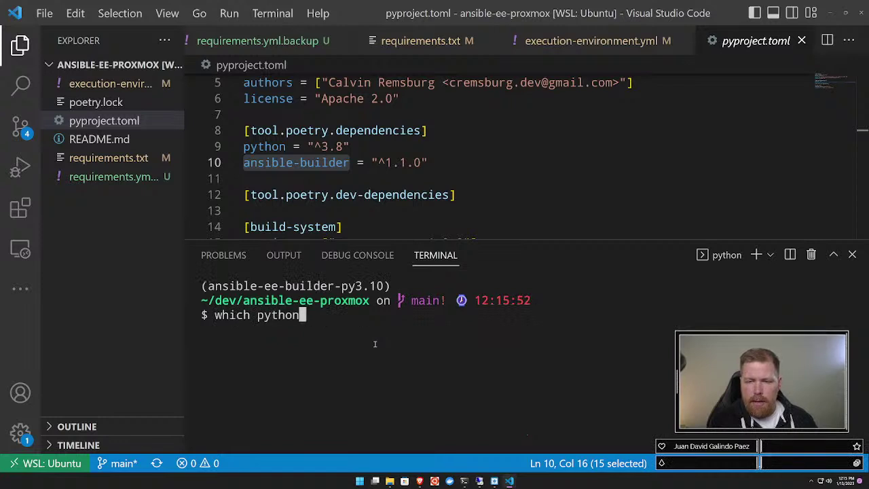
pyautogui.press('Return')
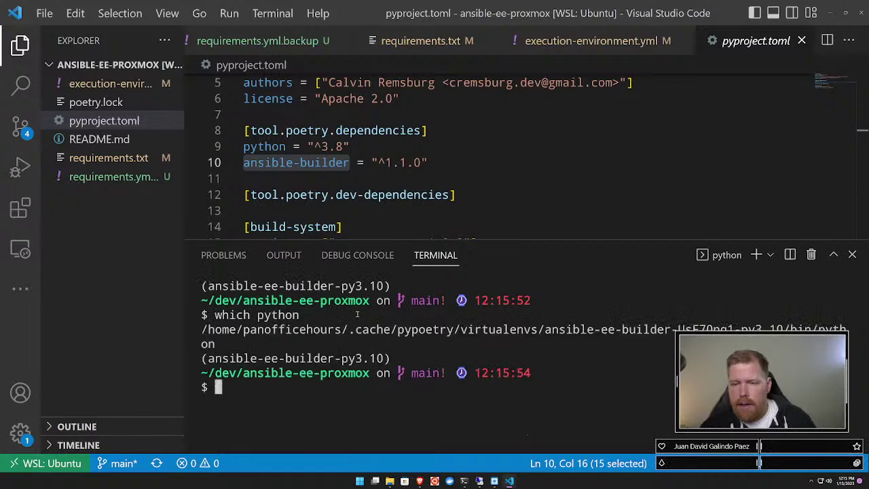
pyautogui.moveTo(209, 286); pyautogui.dragTo(325, 286)
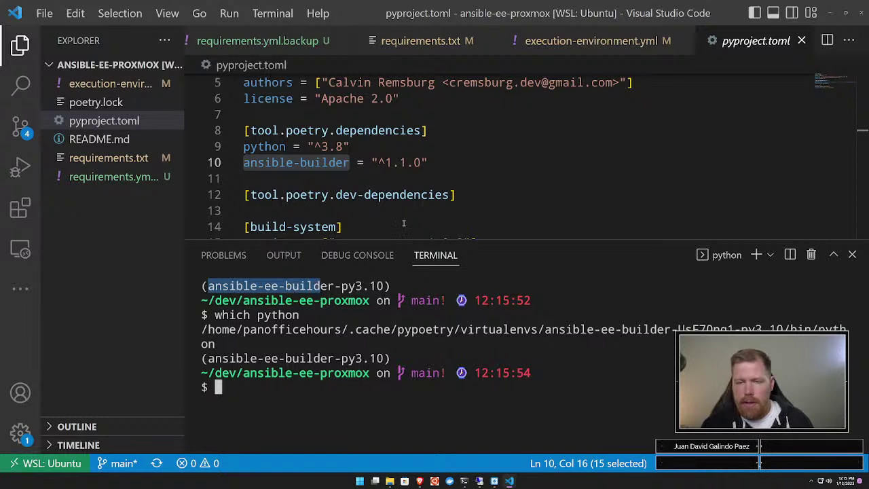
pyautogui.click(346, 162)
pyautogui.click(390, 407)
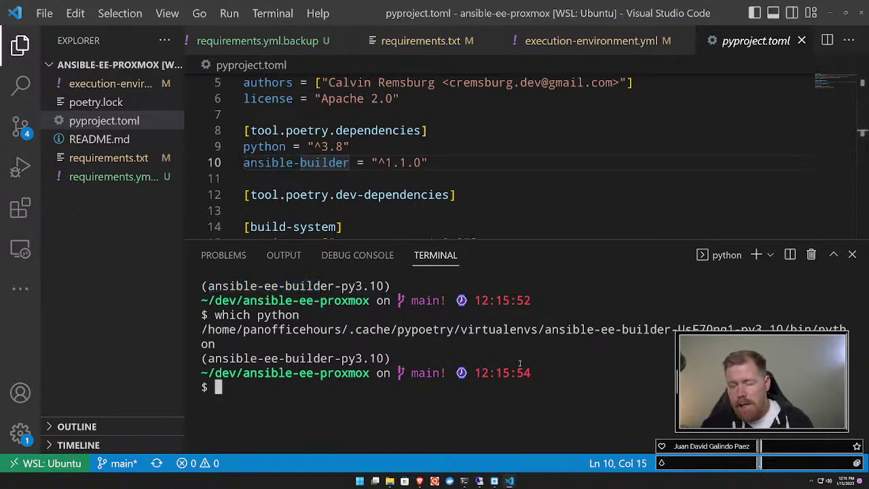
# Step: Copy the ansible-builder build command from the ansible-ee-paloaltonetworks GitHub README
pyautogui.click(418, 481)
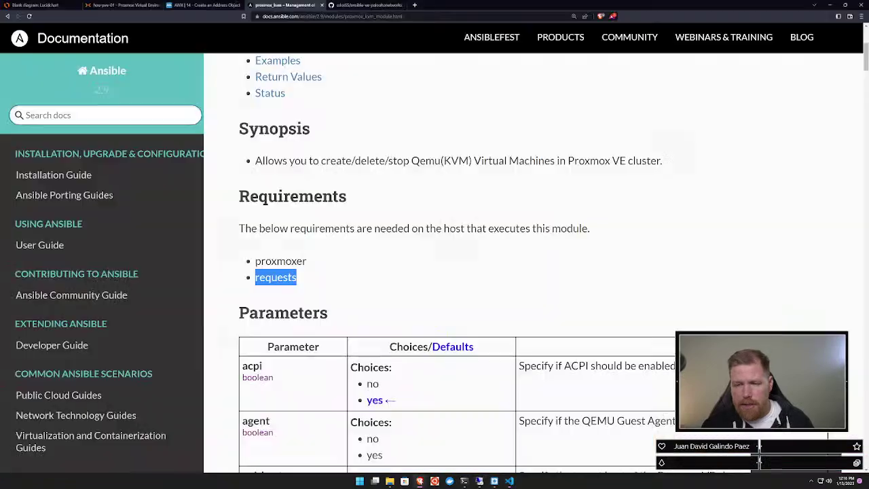
pyautogui.click(367, 5)
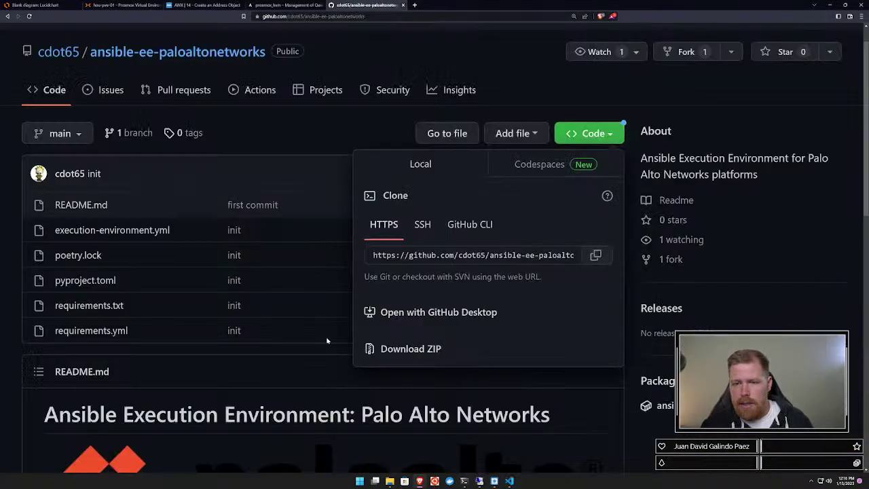
pyautogui.scroll(-8, 325, 336)
pyautogui.scroll(-4, 277, 367)
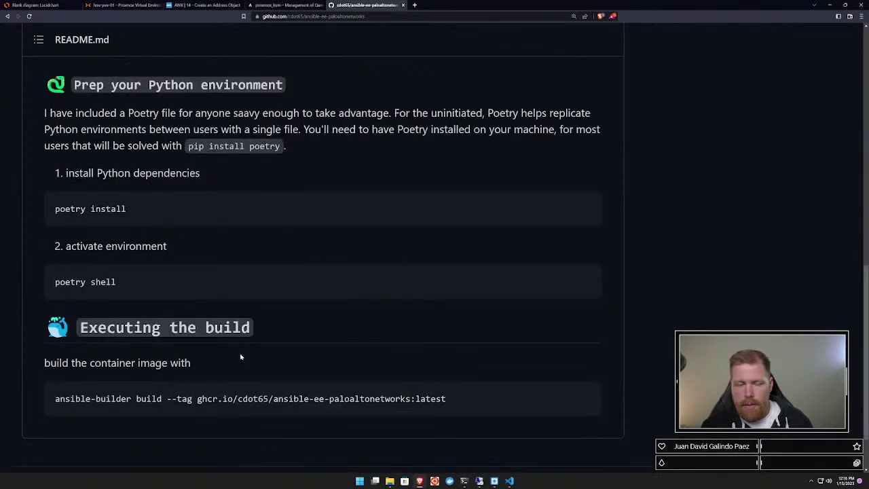
pyautogui.tripleClick(86, 334)
pyautogui.rightClick(86, 332)
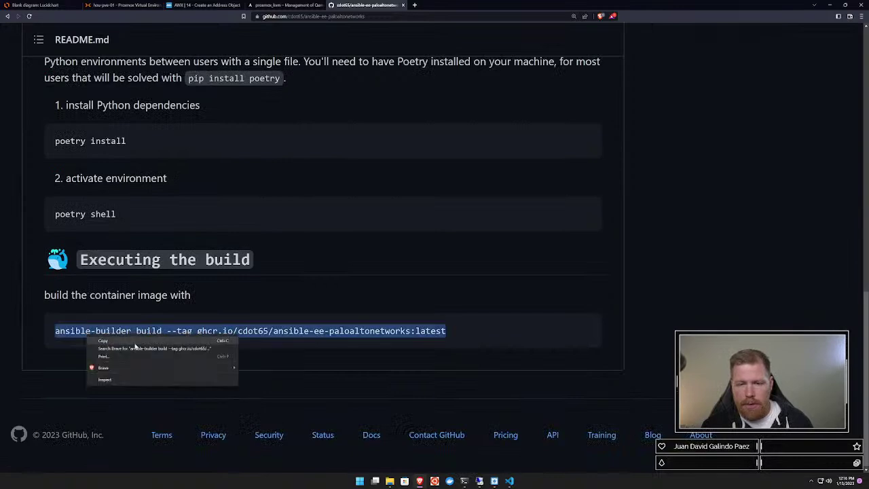
pyautogui.click(102, 341)
# Step: Run the pasted build command retagged as ghcr.io/cdot65/ansible-ee-proxmox:latest
pyautogui.click(829, 5)
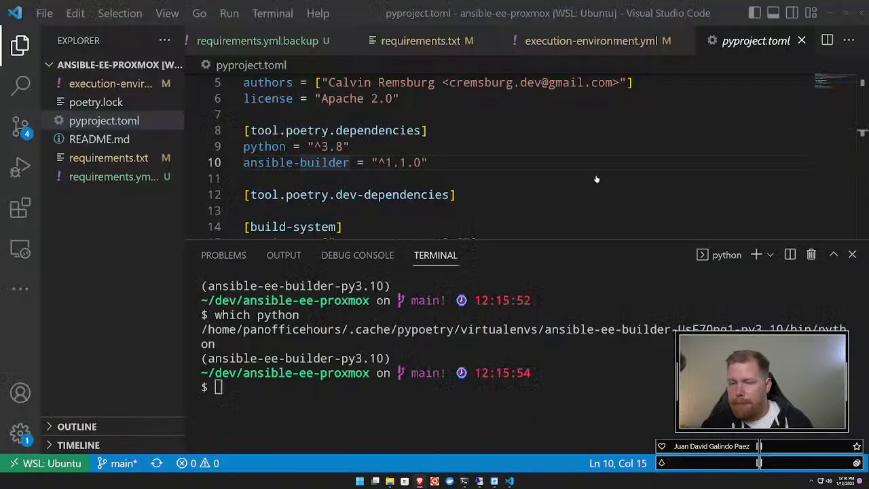
pyautogui.hotkey('ctrl', 'v')
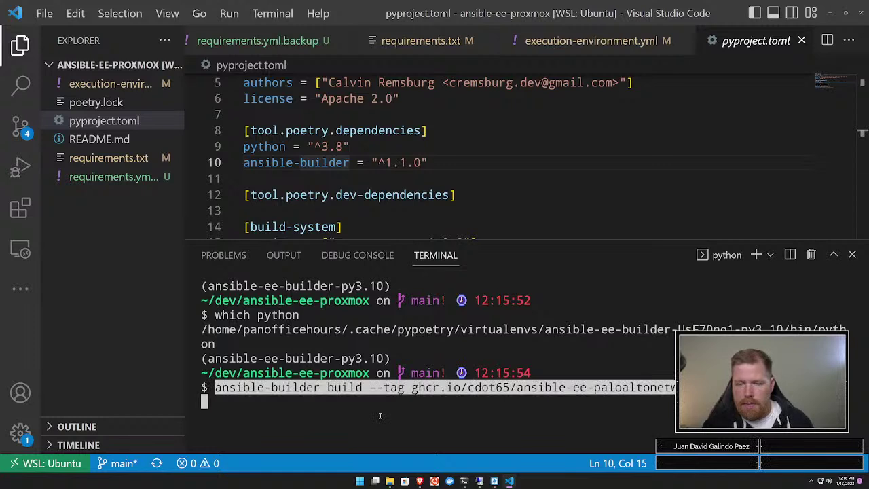
pyautogui.press('Left')
pyautogui.press('Left')
pyautogui.press('Left')
pyautogui.press('Left')
pyautogui.press('Left')
pyautogui.press('Left')
pyautogui.press('Left')
pyautogui.press('Left')
pyautogui.press('Left')
pyautogui.press('Left')
pyautogui.press('Left')
pyautogui.press('Left')
pyautogui.press('Left')
pyautogui.press('Left')
pyautogui.press('Left')
pyautogui.press('Left')
pyautogui.press('Left')
pyautogui.press('Left')
pyautogui.press('Left')
pyautogui.press('Left')
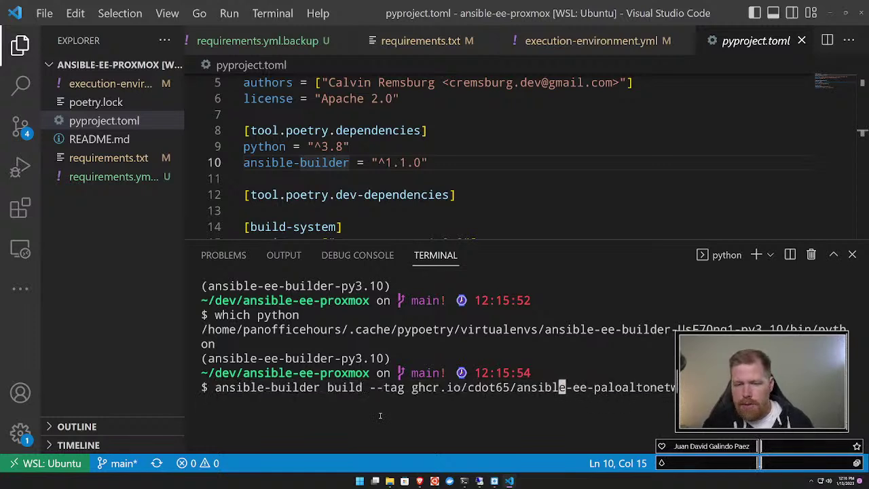
pyautogui.press('Right')
pyautogui.press('Right')
pyautogui.press('Right')
pyautogui.press('Right')
pyautogui.press('Right')
pyautogui.press('Right')
pyautogui.press('Right')
pyautogui.press('Right')
pyautogui.press('Right')
pyautogui.press('Right')
pyautogui.press('Right')
pyautogui.press('Right')
pyautogui.press('Right')
pyautogui.press('Right')
pyautogui.press('Right')
pyautogui.press('Right')
pyautogui.press('Right')
pyautogui.press('Right')
pyautogui.press('Right')
pyautogui.press('Right')
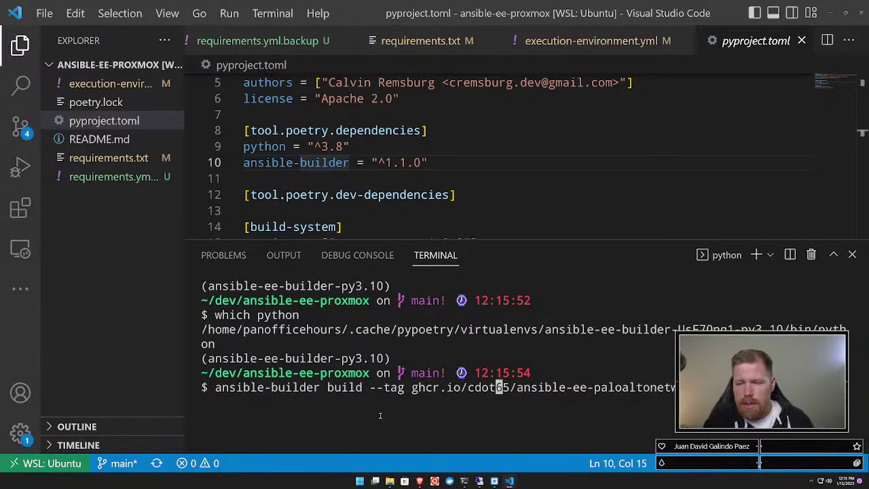
pyautogui.press('Right')
pyautogui.press('Right')
pyautogui.press('Right')
pyautogui.press('Right')
pyautogui.press('Right')
pyautogui.press('Right')
pyautogui.press('Right')
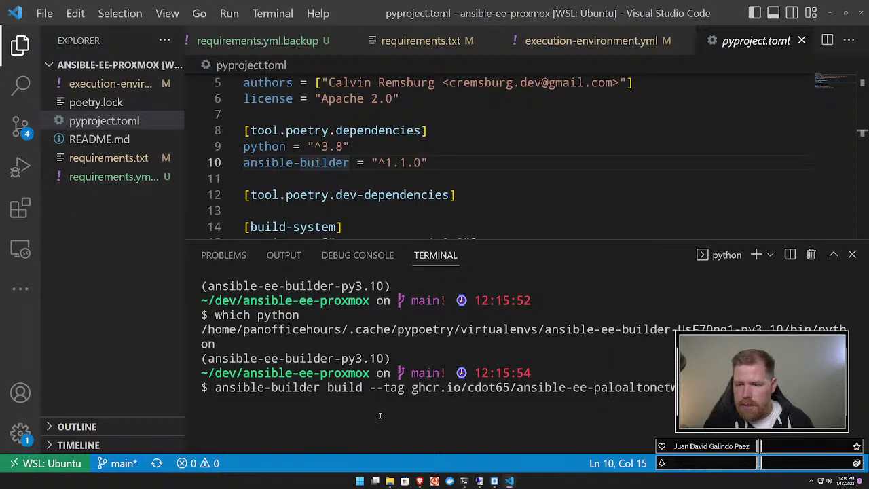
pyautogui.press('BackSpace')
pyautogui.press('BackSpace')
pyautogui.press('BackSpace')
pyautogui.press('BackSpace')
pyautogui.press('BackSpace')
pyautogui.press('BackSpace')
pyautogui.press('BackSpace')
pyautogui.press('BackSpace')
pyautogui.press('BackSpace')
pyautogui.press('BackSpace')
pyautogui.press('BackSpace')
pyautogui.press('BackSpace')
pyautogui.press('BackSpace')
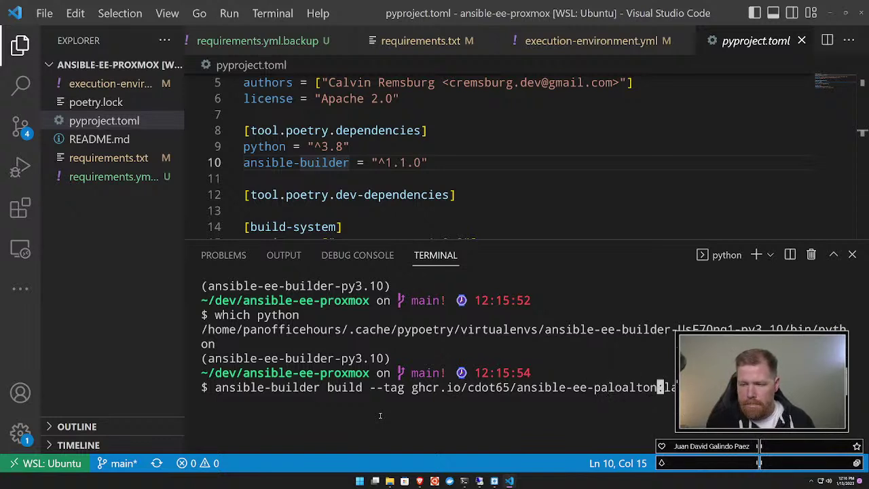
pyautogui.press('BackSpace')
pyautogui.press('BackSpace')
pyautogui.write('roxmox')
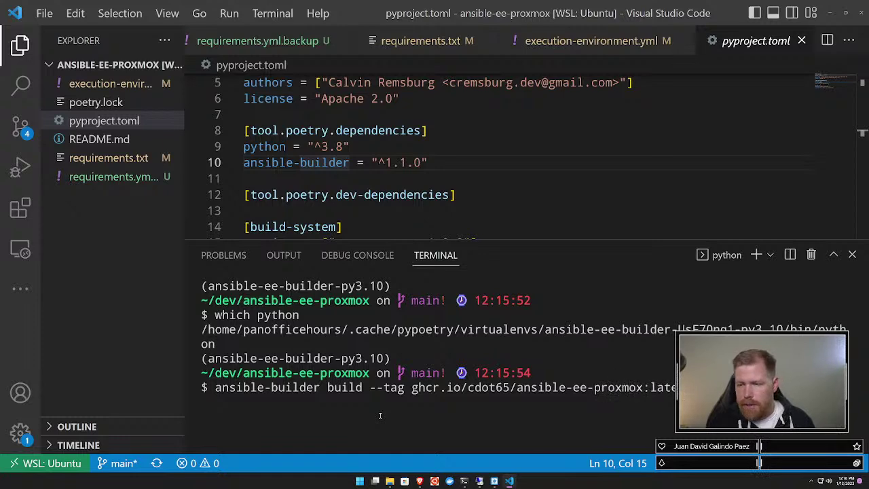
pyautogui.press('Return')
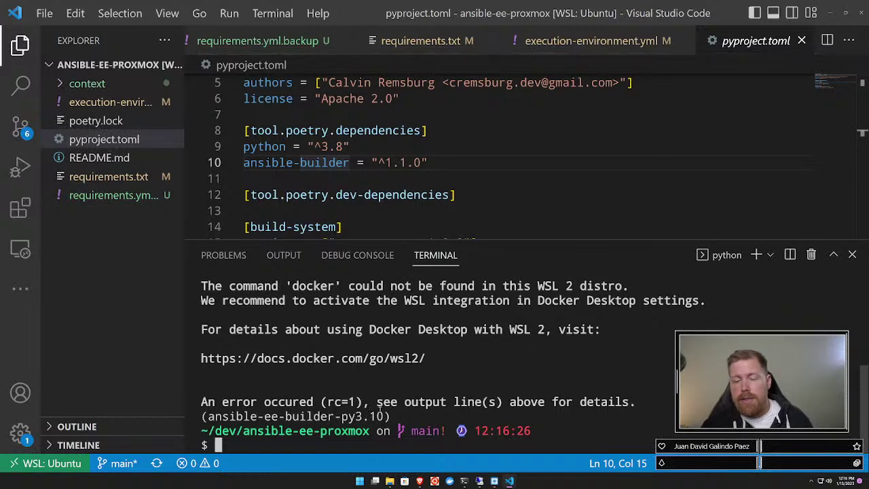
# Step: Run docker ps, which finds no docker command in WSL
pyautogui.scroll(3, 494, 401)
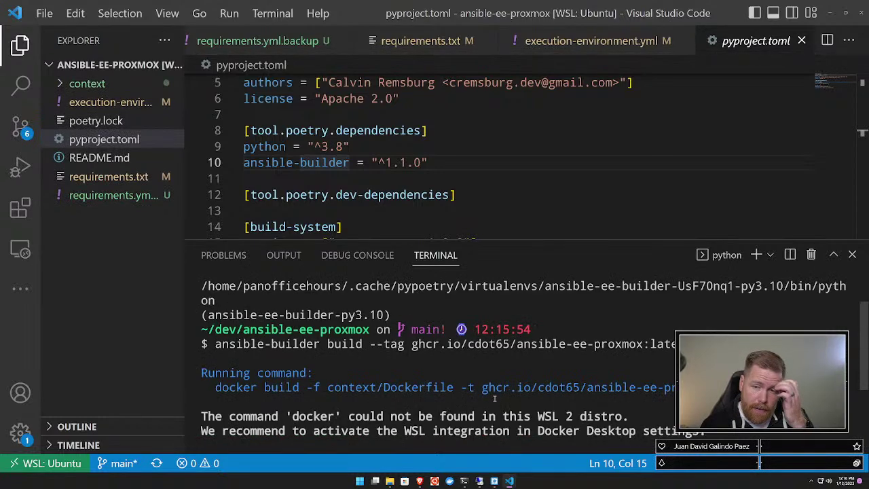
pyautogui.scroll(-3, 494, 399)
pyautogui.write('docker ps')
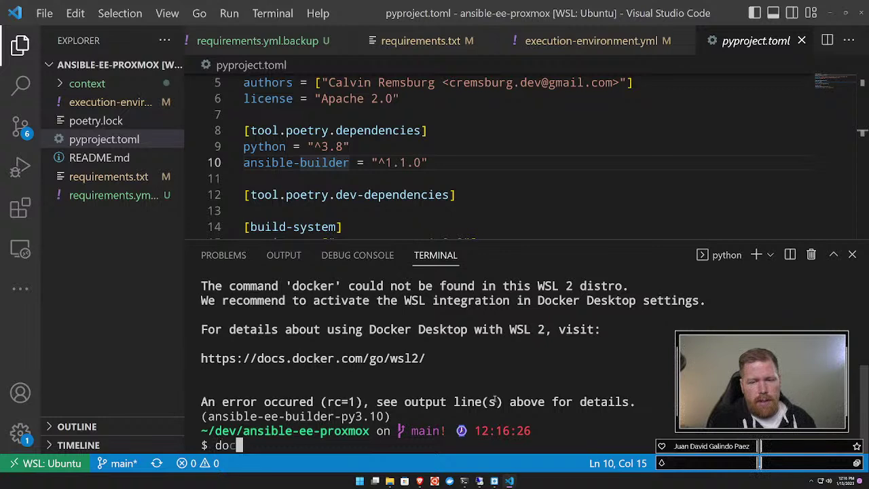
pyautogui.press('Return')
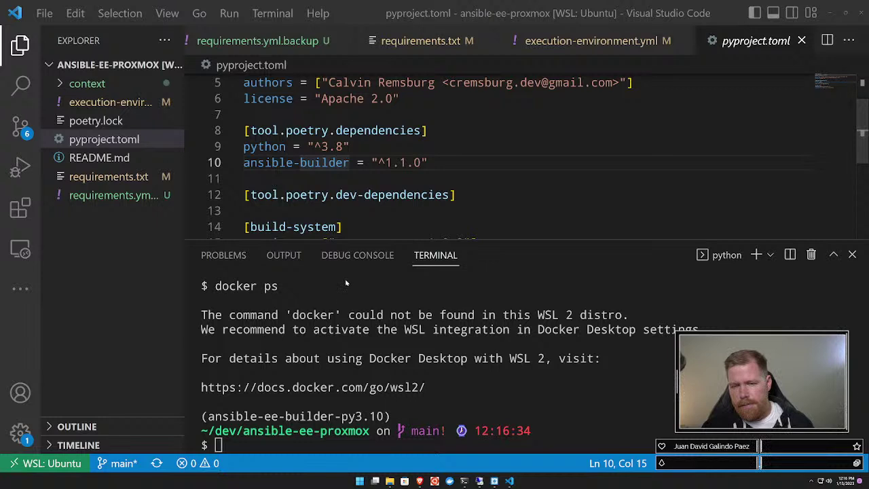
pyautogui.click(845, 12)
# Step: Launch Docker Desktop to start the Docker engine
pyautogui.click(450, 481)
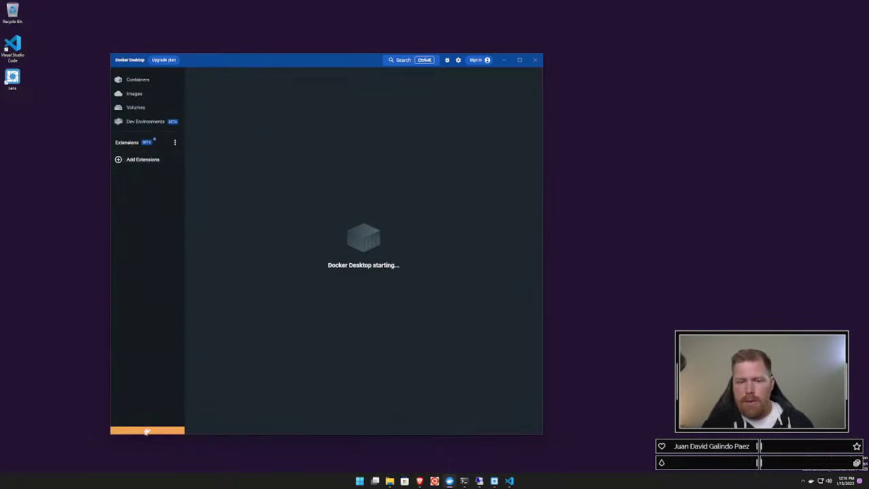
pyautogui.moveTo(146, 432)
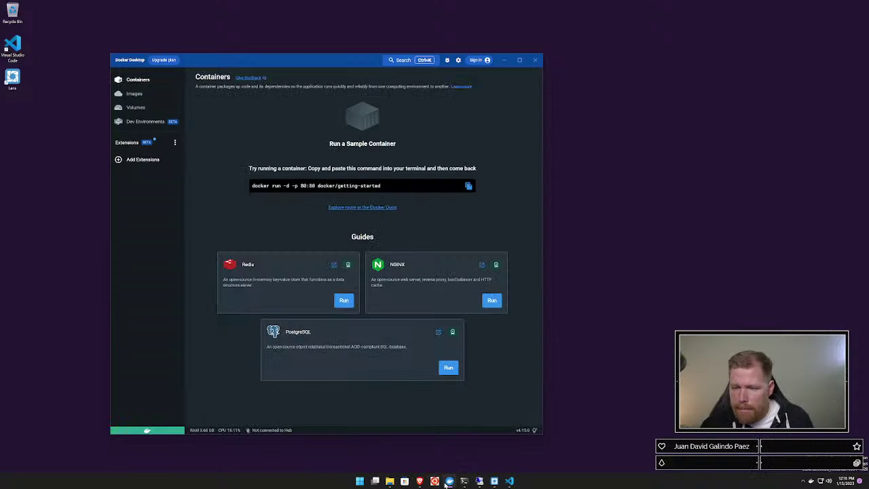
pyautogui.moveTo(509, 481)
# Step: Confirm docker ps responds, clear the terminal, and recall the ansible-builder build command
pyautogui.click(434, 442)
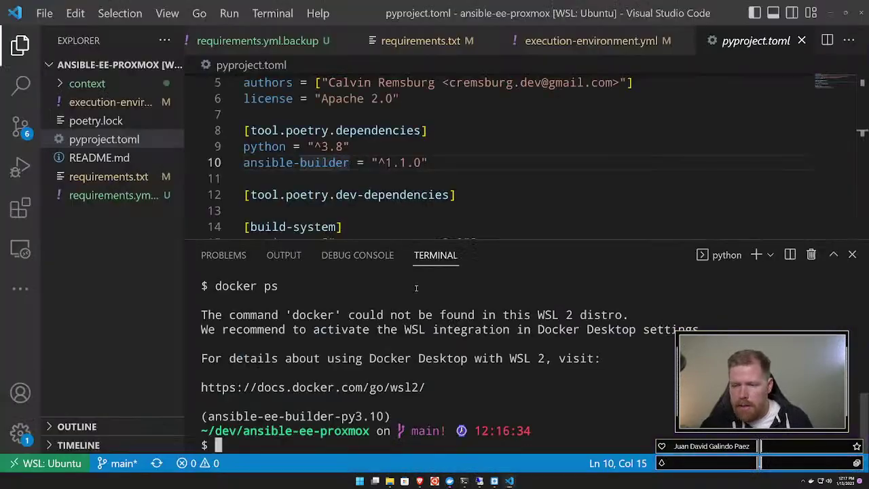
pyautogui.write('docker ps')
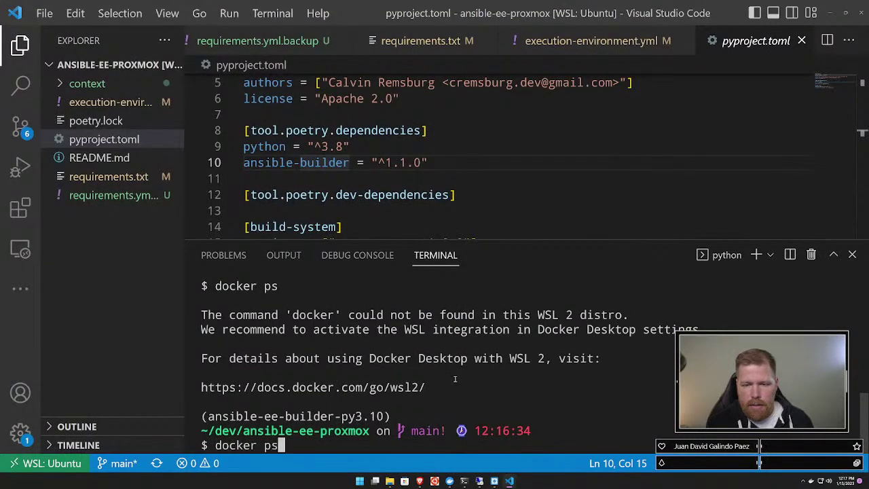
pyautogui.press('Return')
pyautogui.write('clear')
pyautogui.press('Return')
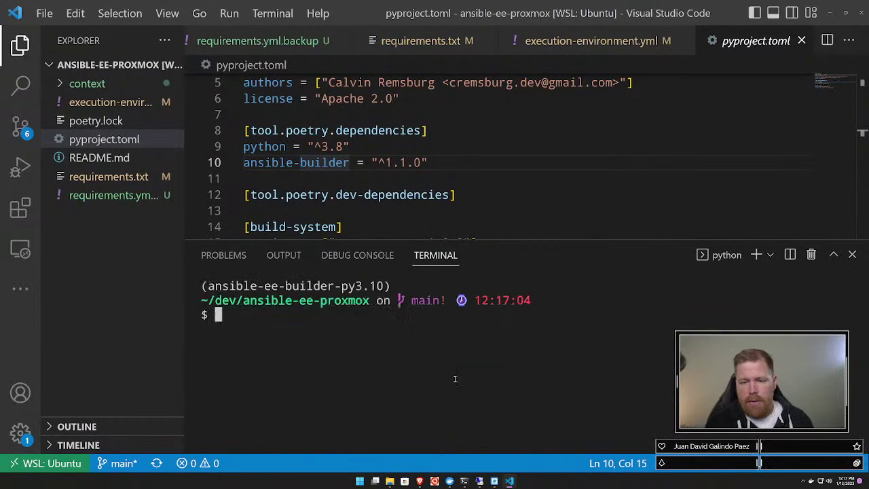
pyautogui.press('Up')
pyautogui.press('Up')
pyautogui.press('Up')
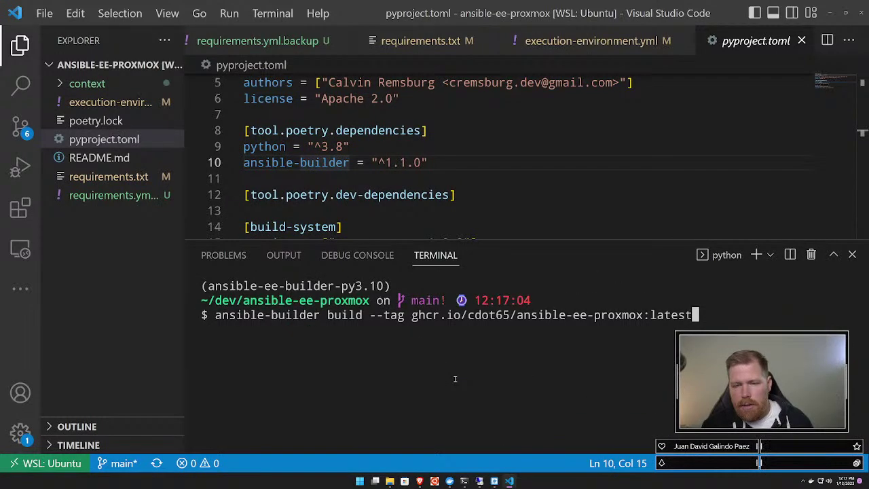
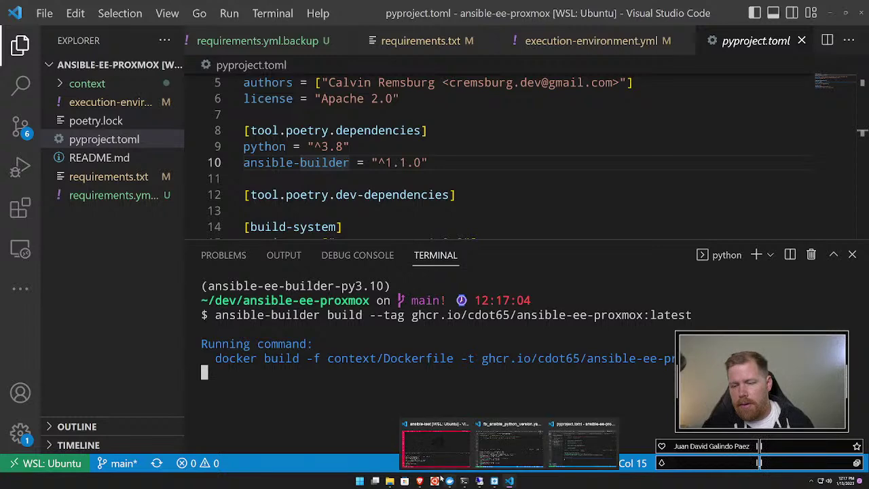
# Step: From the proxmox_kvm docs requirements, run a web search for 'proxmoxer'
pyautogui.click(418, 449)
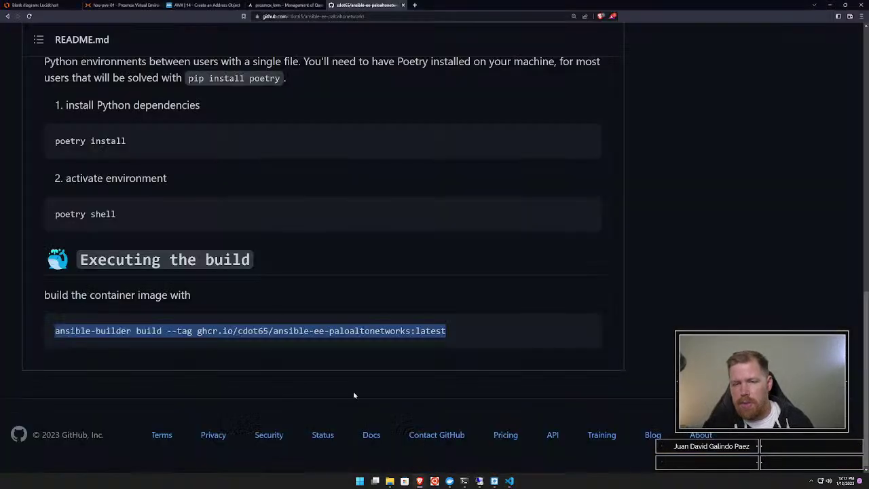
pyautogui.scroll(5, 269, 351)
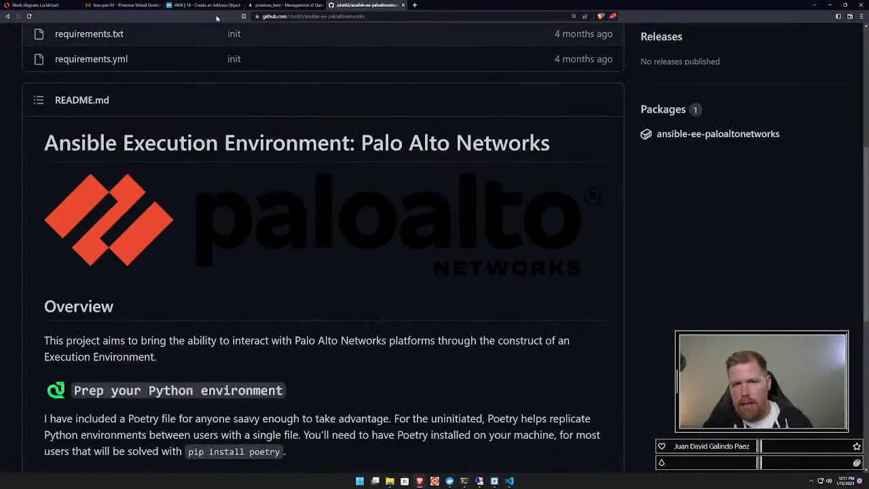
pyautogui.click(284, 5)
pyautogui.doubleClick(283, 261)
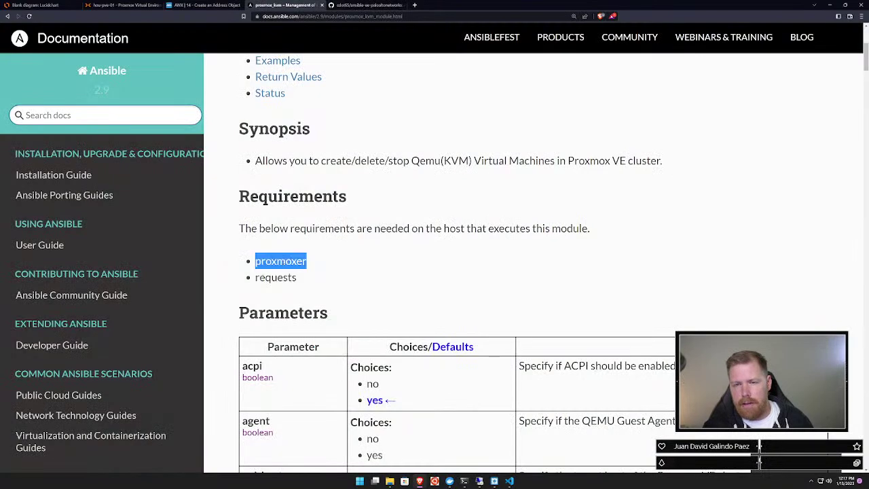
pyautogui.rightClick(281, 264)
pyautogui.click(313, 285)
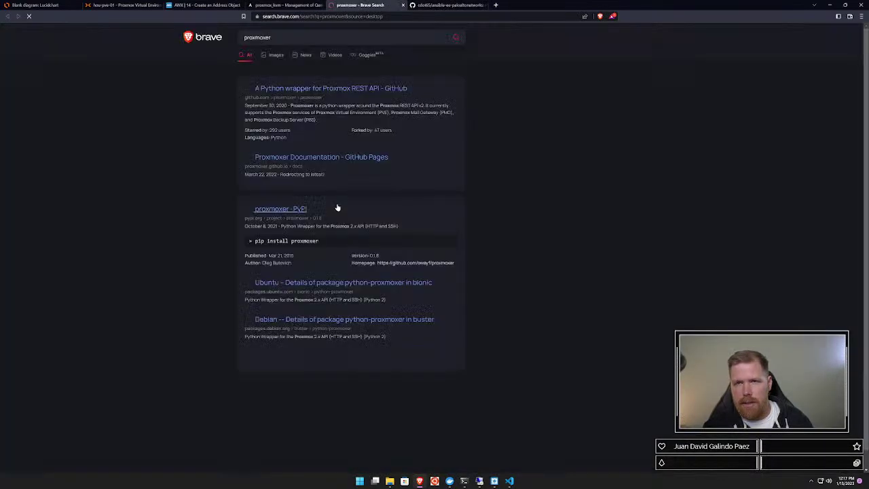
# Step: Open the proxmoxer GitHub repository and scroll to its Short usage information example
pyautogui.click(308, 93)
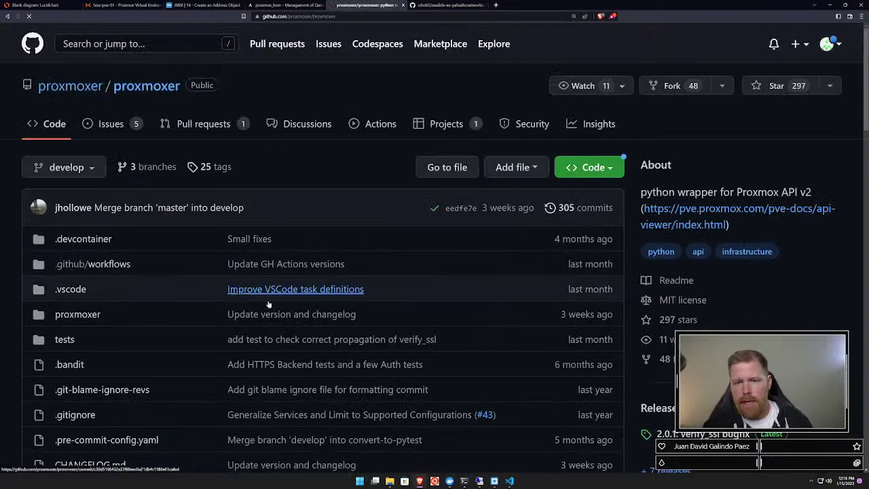
pyautogui.scroll(-3, 293, 308)
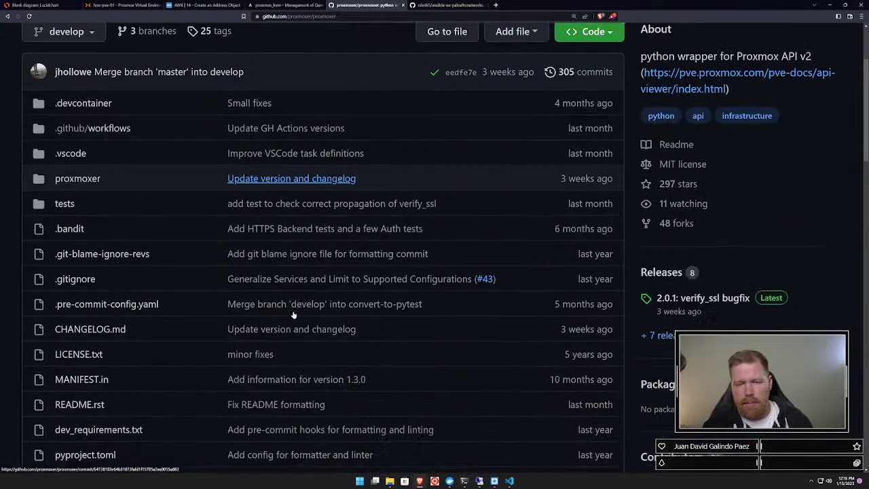
pyautogui.scroll(-7, 293, 314)
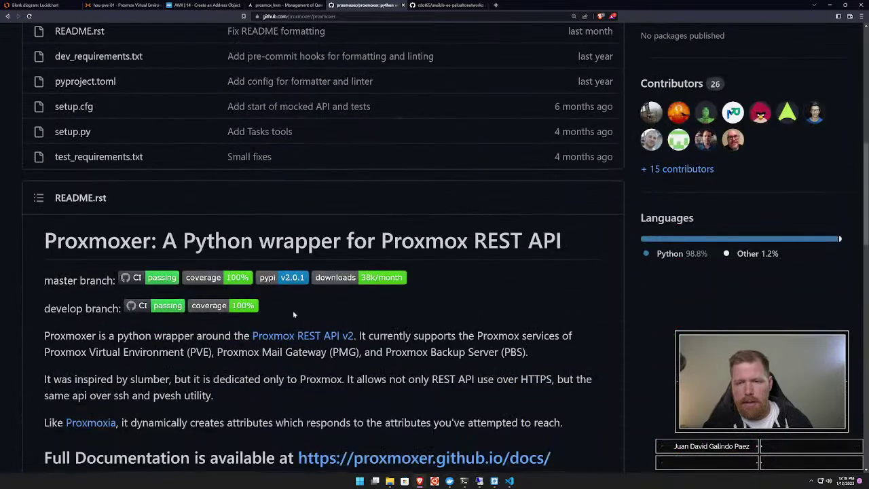
pyautogui.scroll(-1, 293, 311)
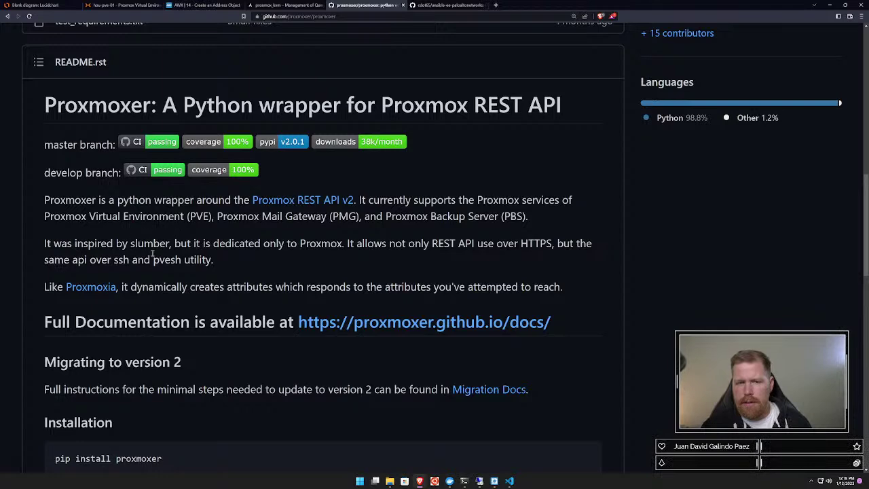
pyautogui.scroll(-2, 224, 363)
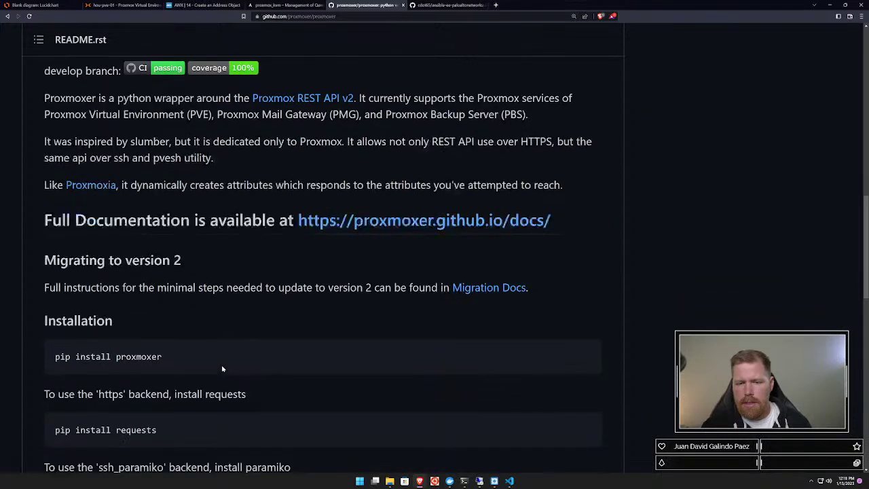
pyautogui.scroll(-5, 221, 368)
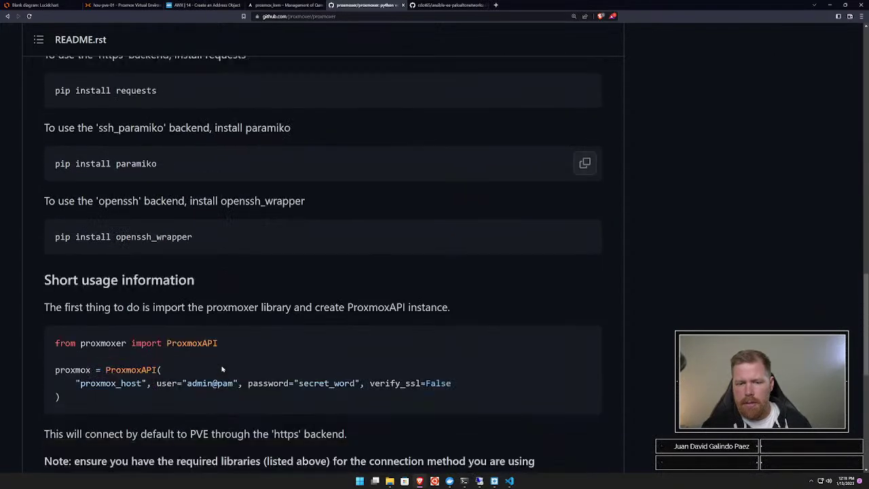
pyautogui.scroll(-3, 221, 369)
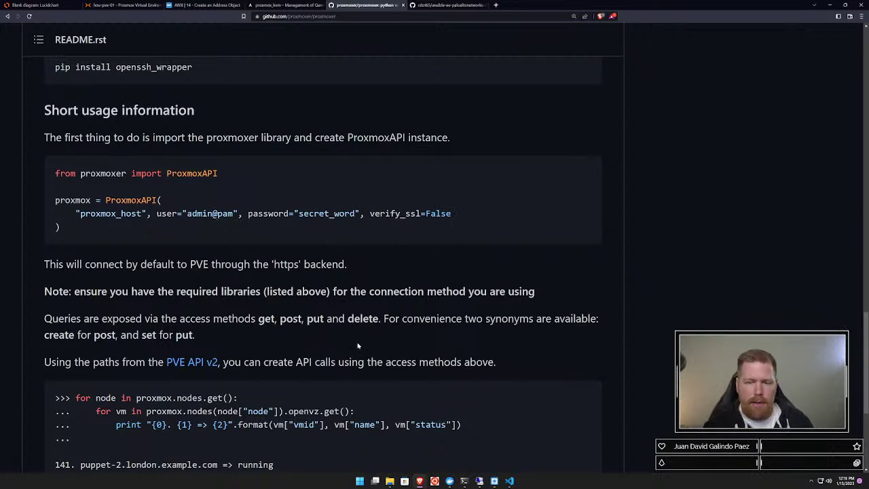
pyautogui.scroll(-3, 358, 344)
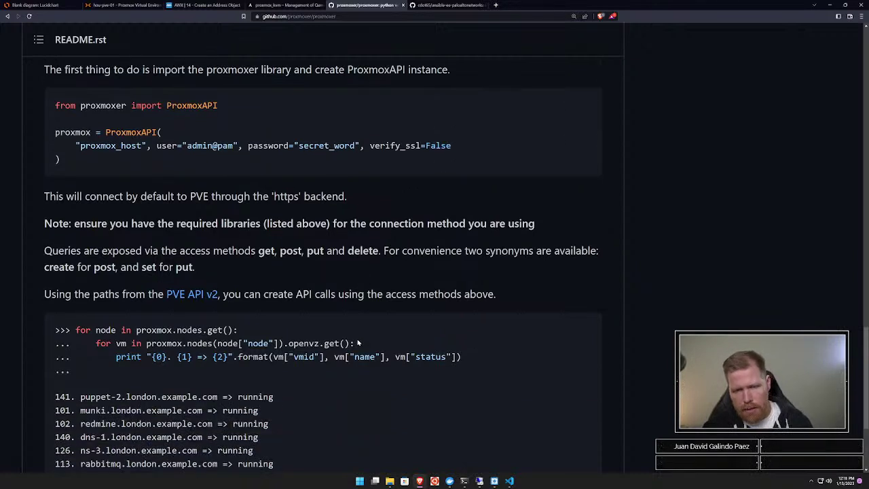
pyautogui.scroll(-2, 358, 342)
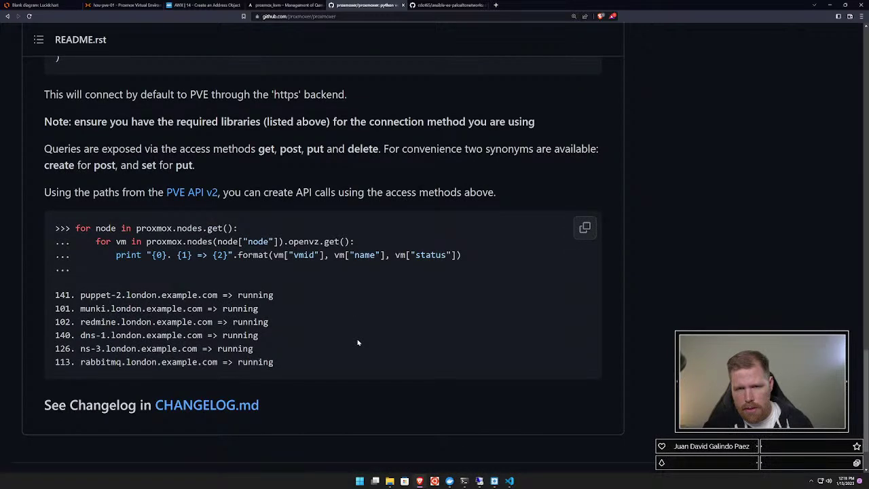
pyautogui.scroll(5, 358, 342)
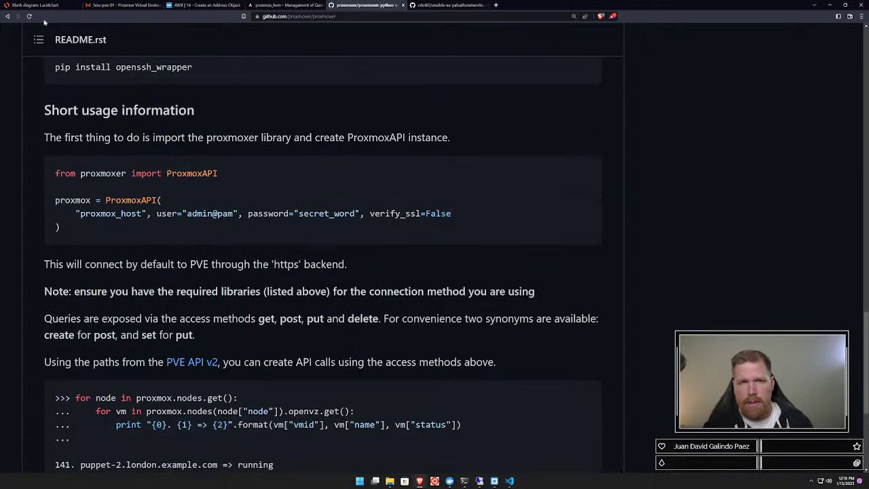
# Step: Create a Proxmox group named 'automation' with the comment 'service accounts'
pyautogui.click(134, 4)
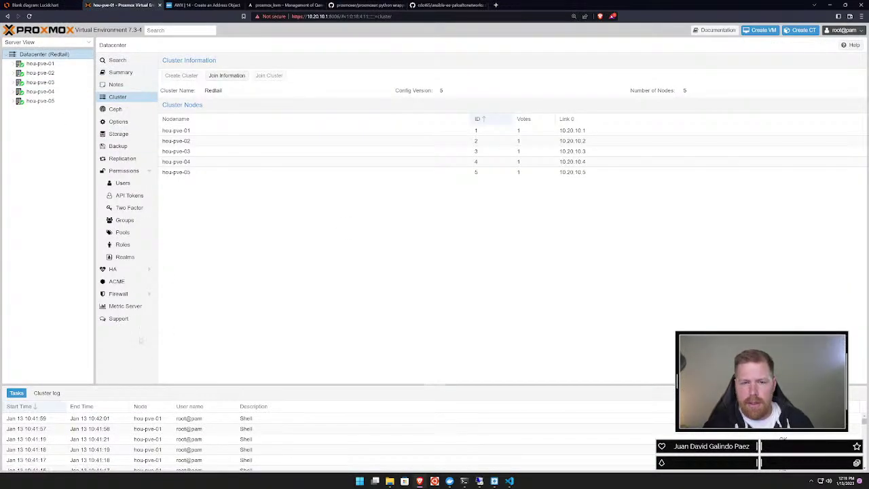
pyautogui.click(125, 220)
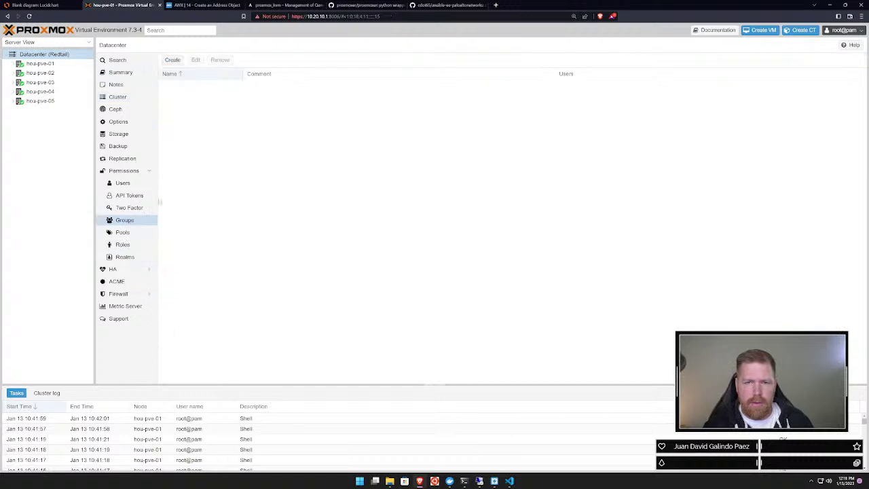
pyautogui.click(172, 59)
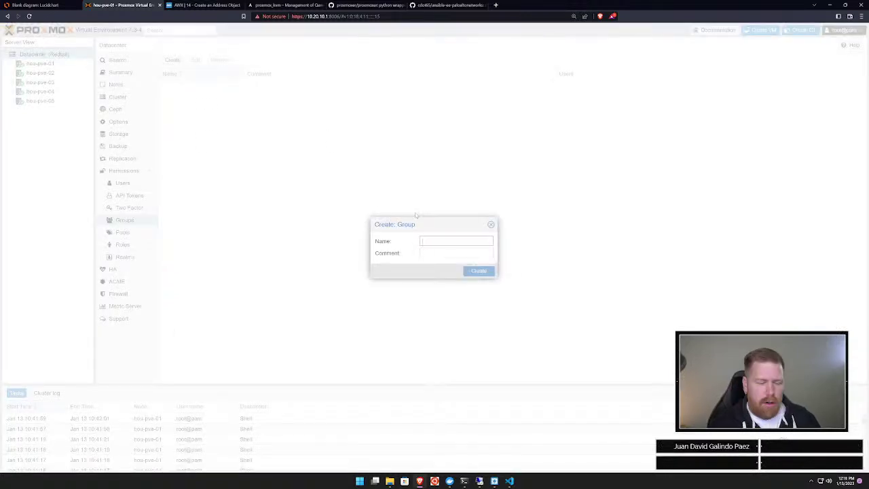
pyautogui.write('automation')
pyautogui.press('Tab')
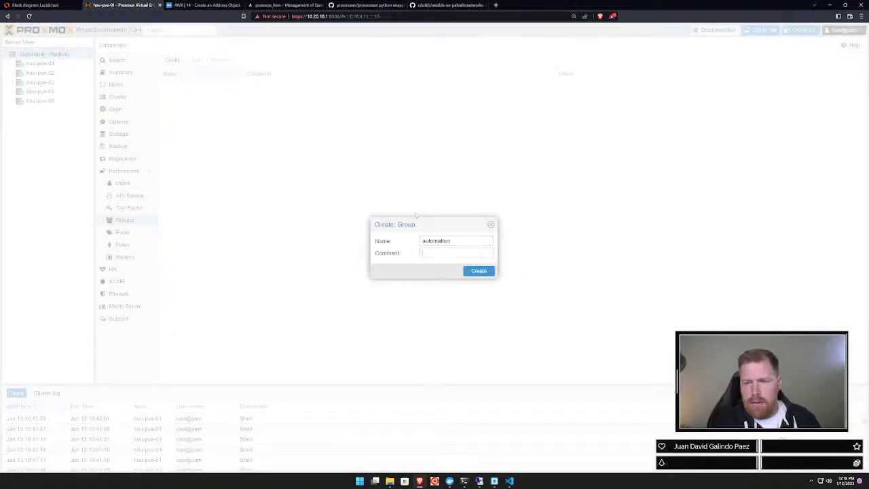
pyautogui.write('service acco')
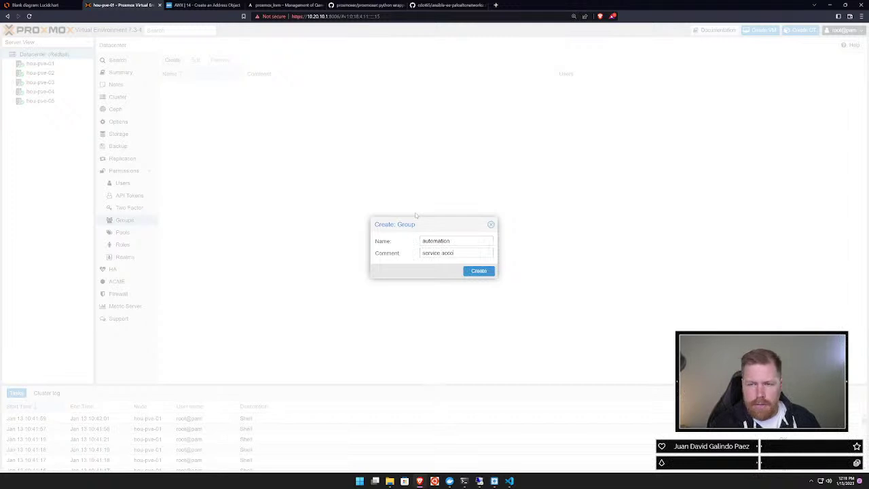
pyautogui.write('unts')
pyautogui.click(478, 272)
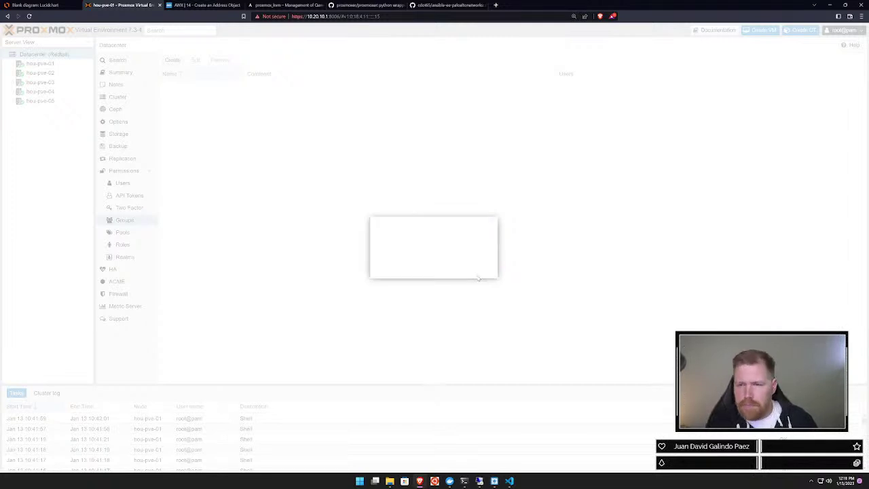
# Step: Review the automation group's settings without changes, then go to the Users list
pyautogui.click(179, 88)
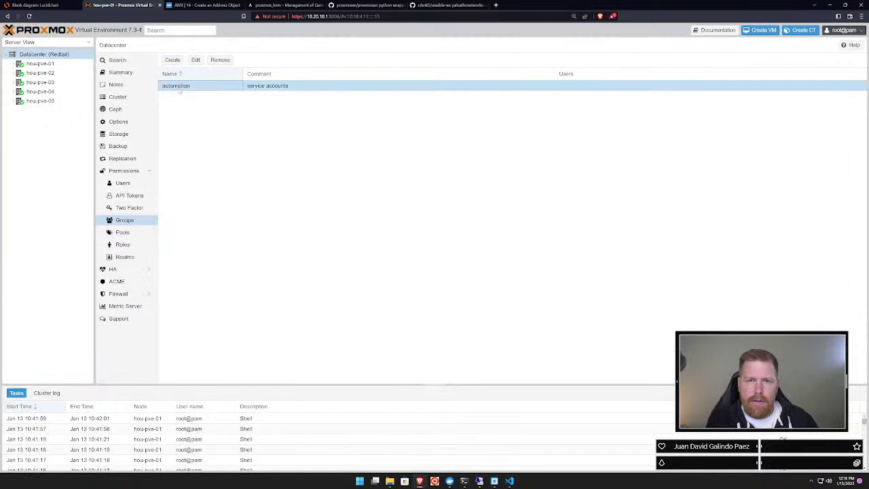
pyautogui.doubleClick(179, 90)
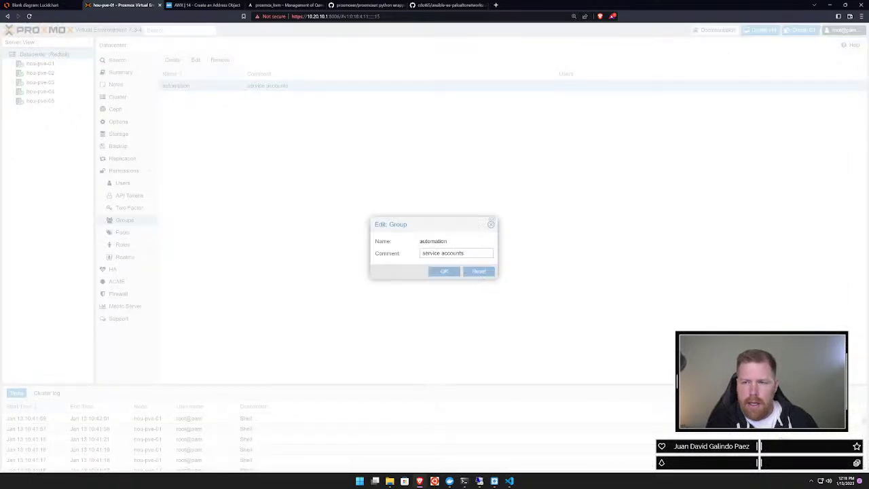
pyautogui.click(490, 224)
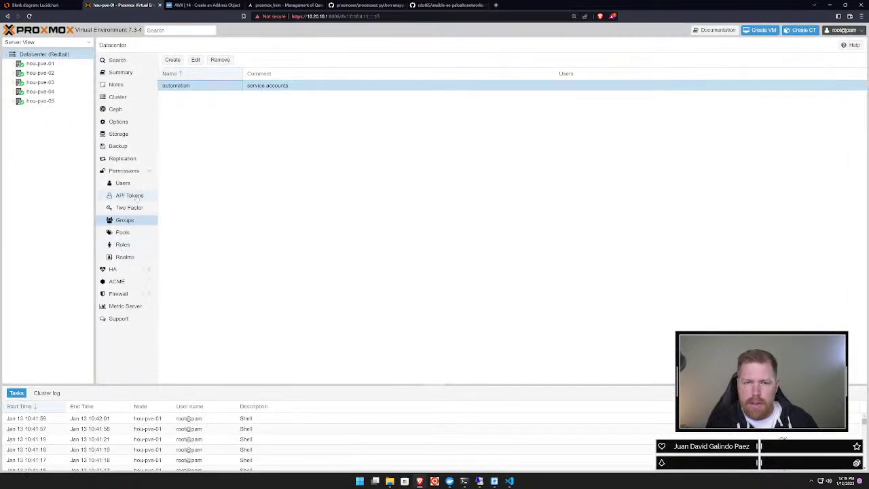
pyautogui.click(123, 183)
# Step: Fill in a new user named ansible in the Linux PAM realm, in the automation group
pyautogui.click(169, 60)
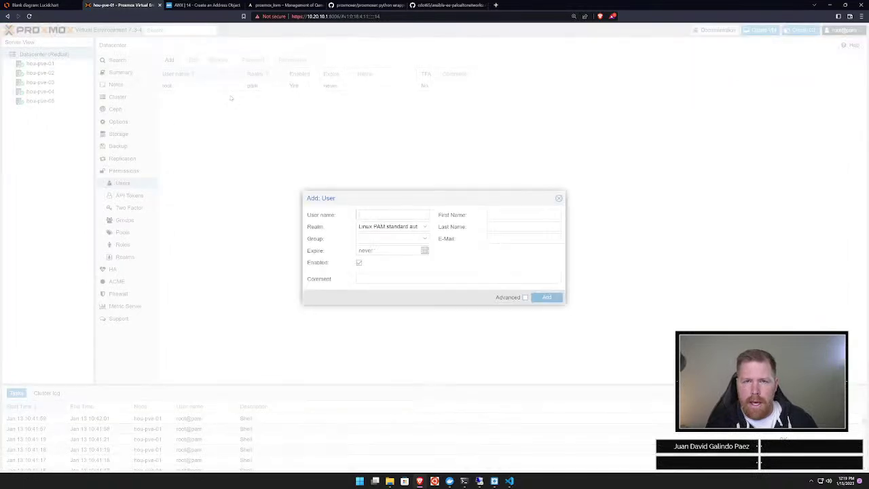
pyautogui.write('a')
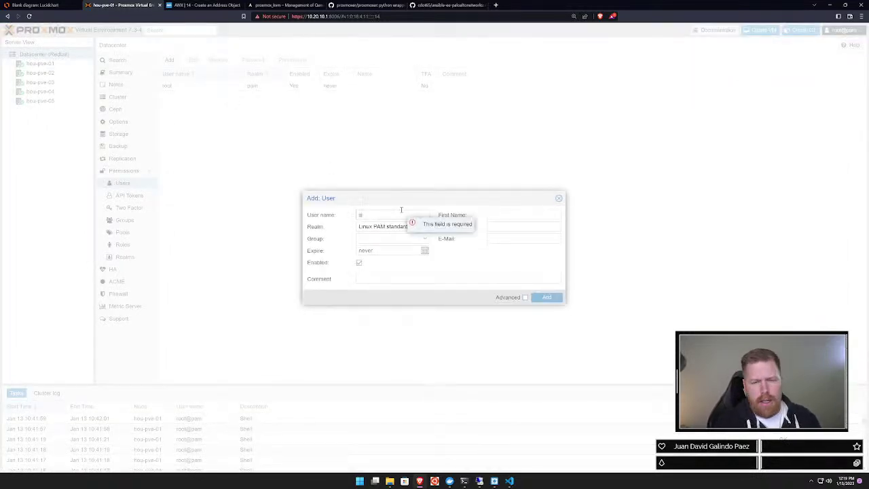
pyautogui.write('nsible')
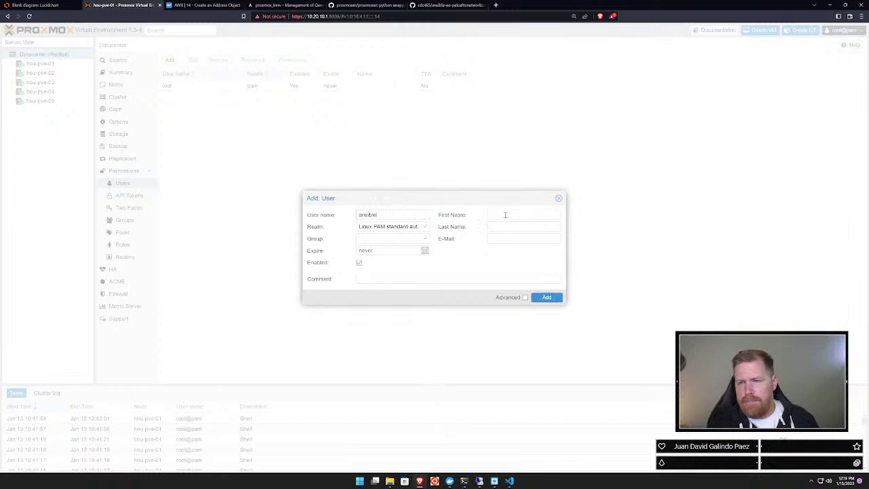
pyautogui.click(424, 227)
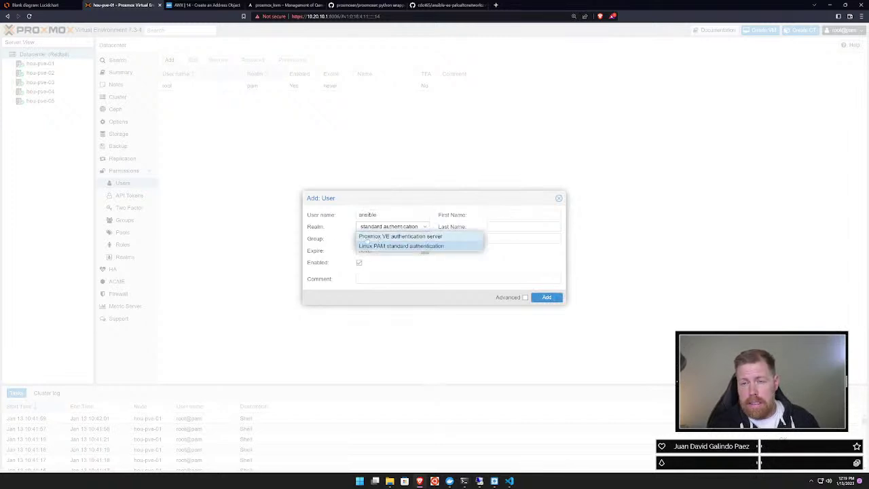
pyautogui.click(380, 246)
pyautogui.click(390, 227)
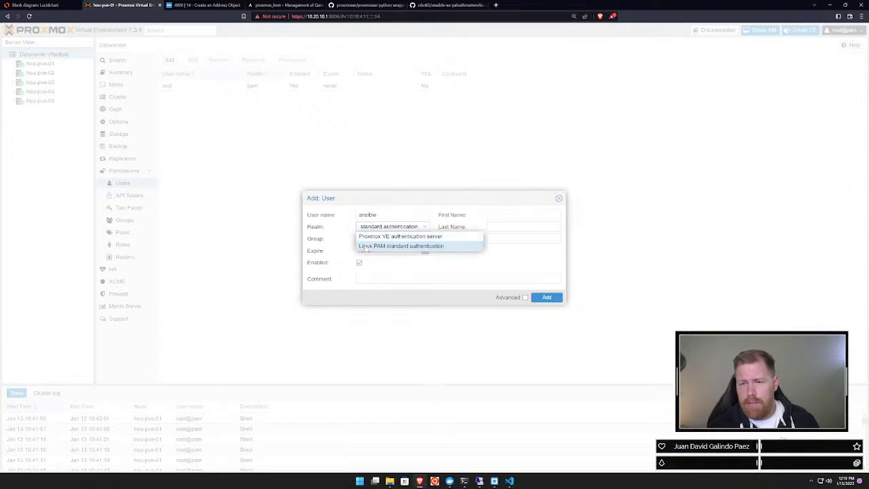
pyautogui.click(400, 246)
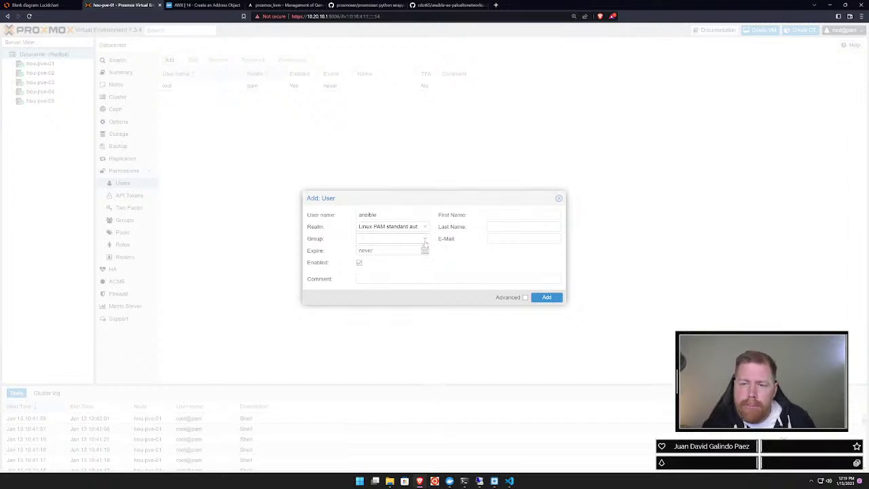
pyautogui.click(424, 241)
pyautogui.click(384, 262)
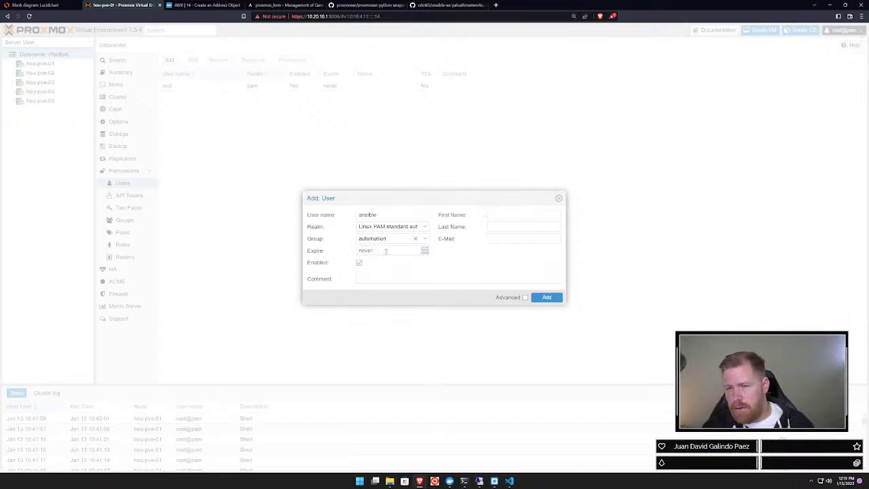
# Step: Glance at the proxmoxer and AWX tabs, toggle Advanced options, then add the ansible user
pyautogui.click(346, 5)
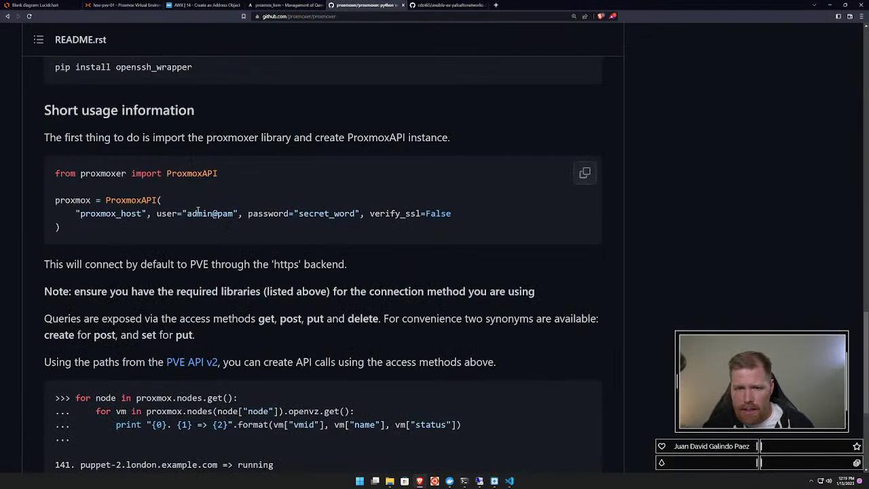
pyautogui.click(197, 5)
pyautogui.click(131, 5)
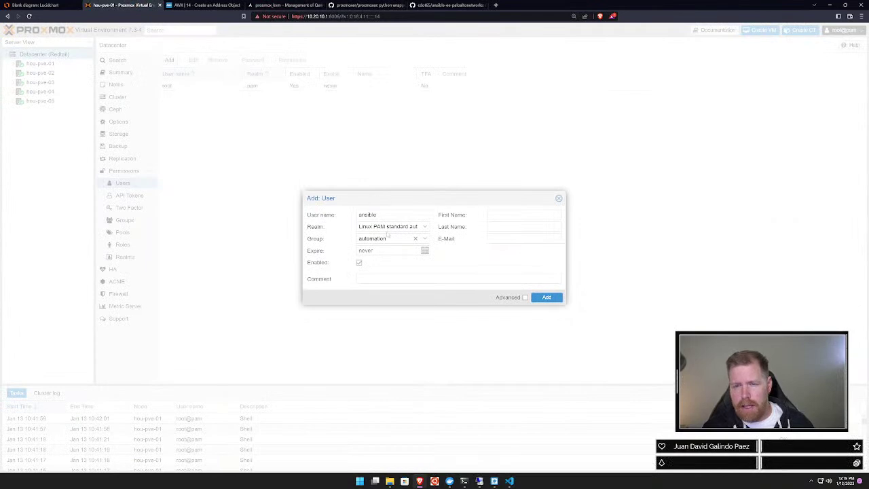
pyautogui.click(377, 279)
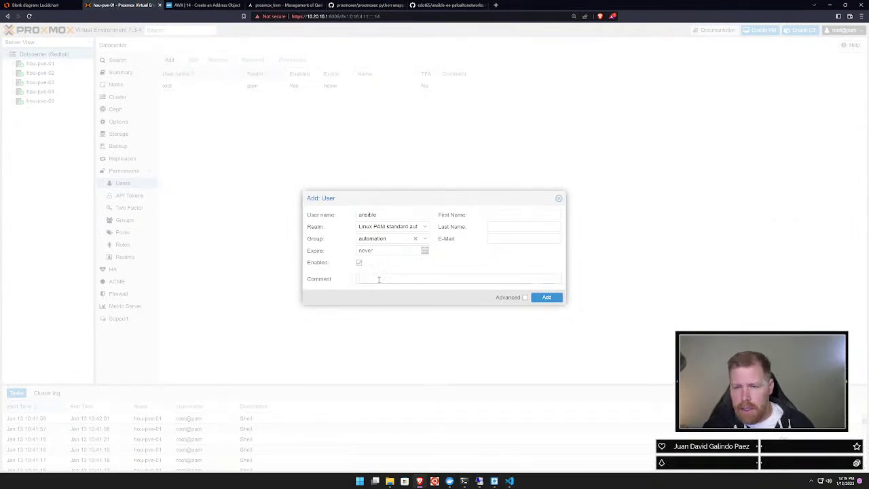
pyautogui.click(524, 298)
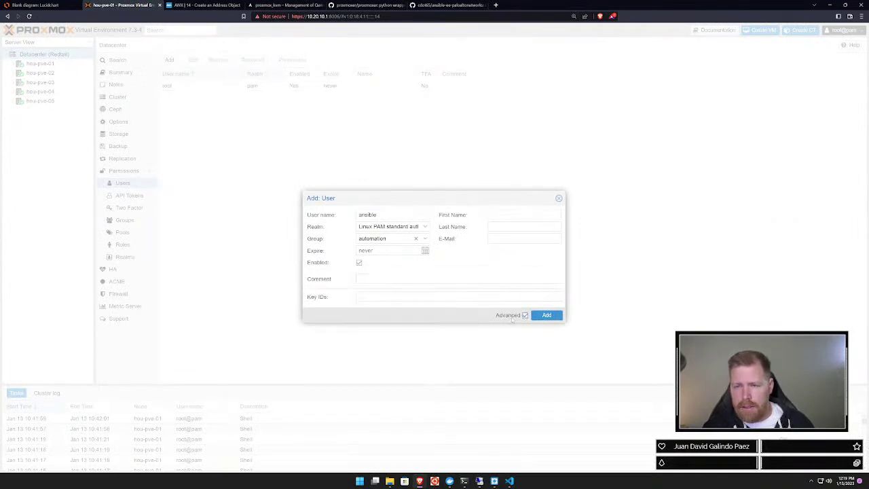
pyautogui.click(524, 315)
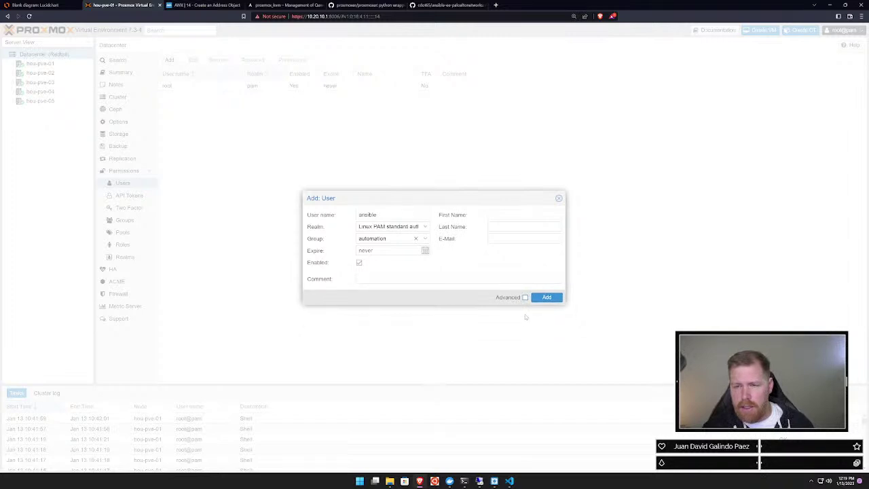
pyautogui.click(542, 300)
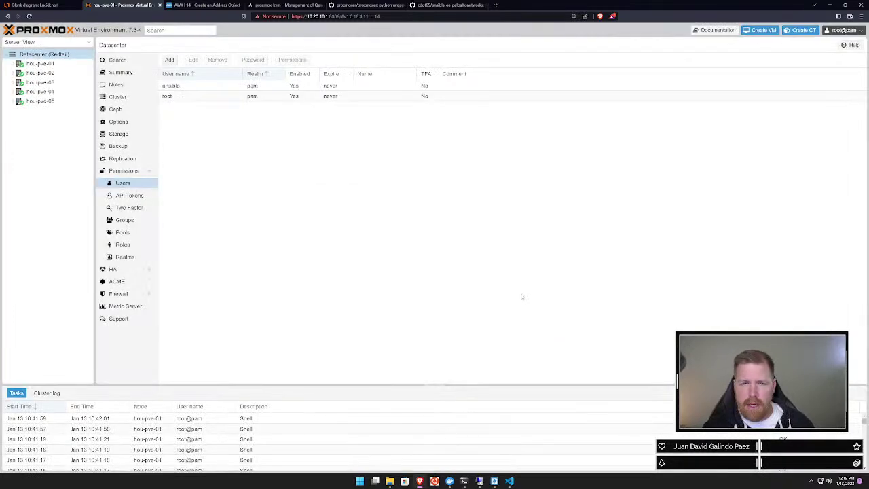
# Step: Start a new API token under Permissions > API Tokens for user ansible@pam
pyautogui.click(130, 196)
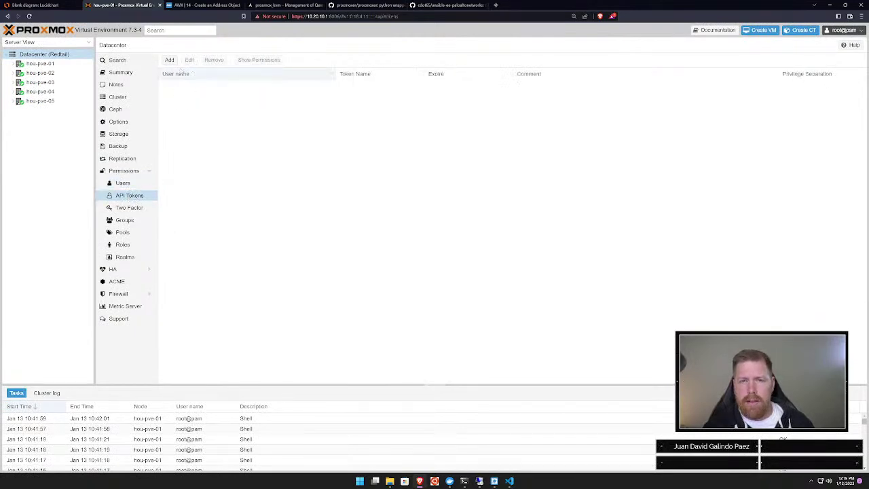
pyautogui.click(170, 60)
pyautogui.click(425, 230)
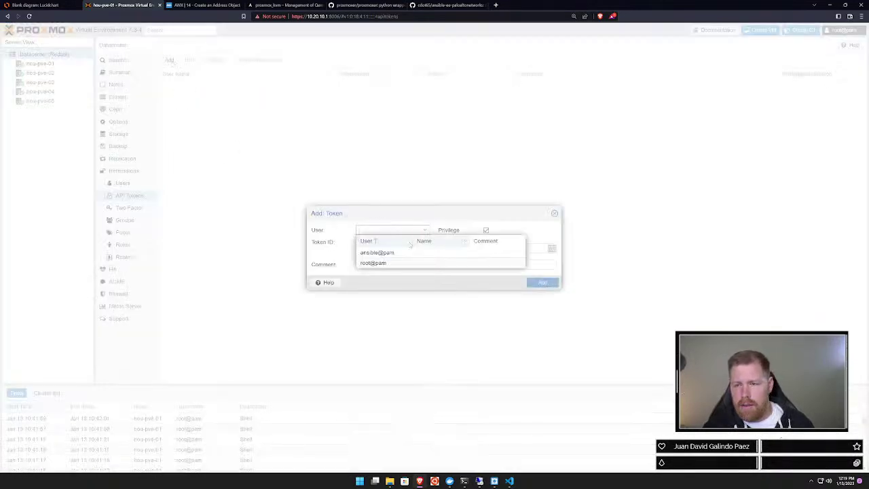
pyautogui.click(390, 250)
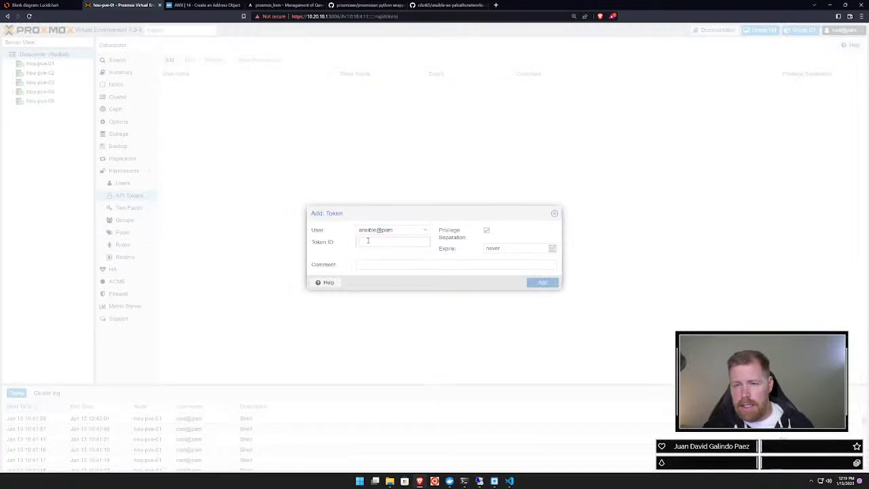
pyautogui.click(364, 241)
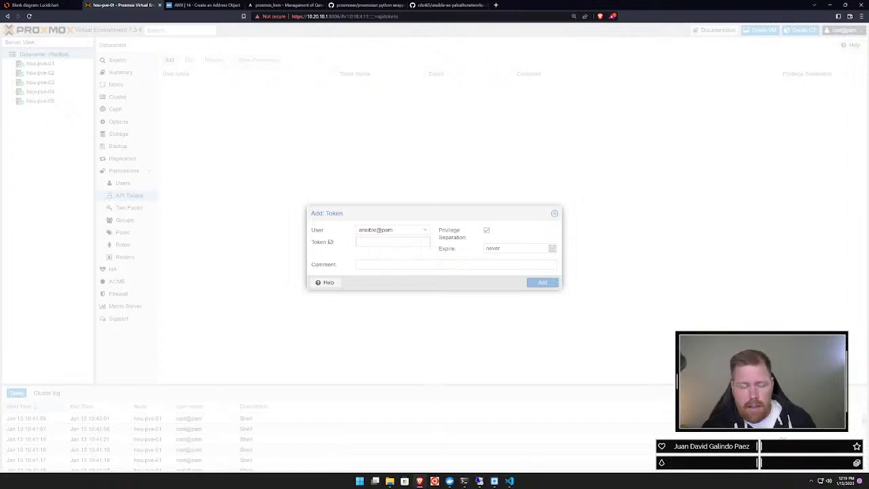
# Step: Search the web for 'proxmox token id' in a new tab
pyautogui.hotkey('ctrl', 't')
pyautogui.write('prox')
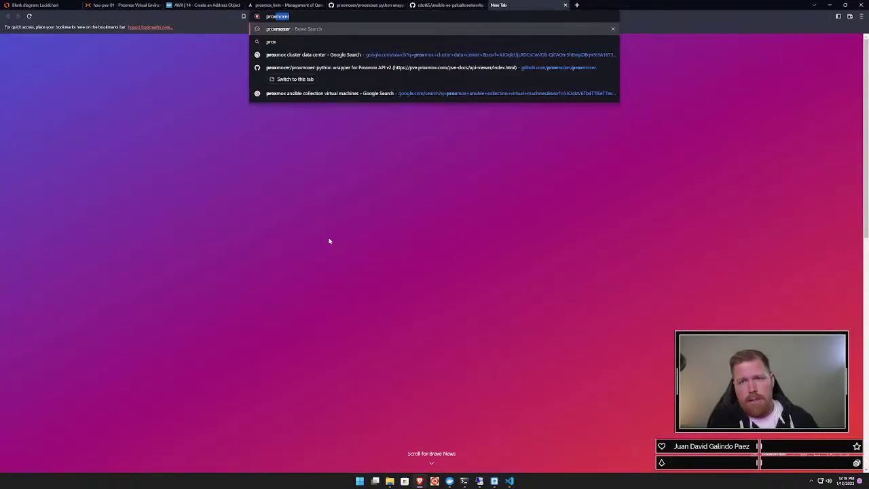
pyautogui.write('mox token id')
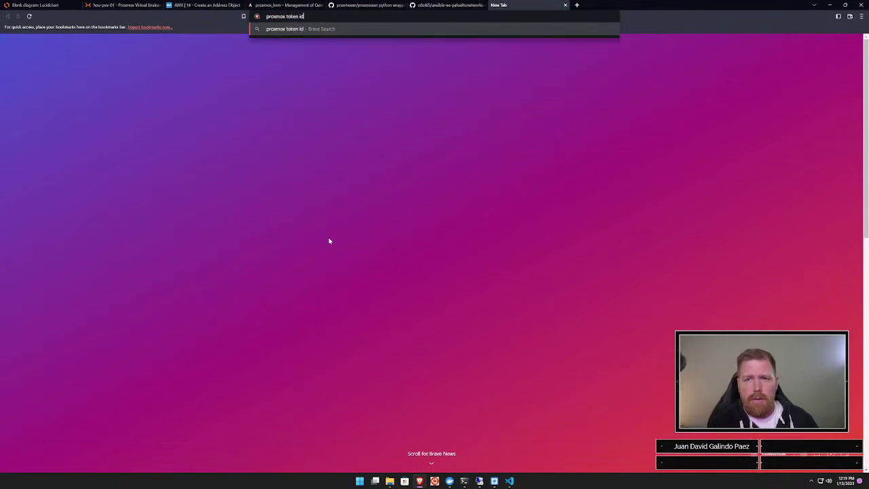
pyautogui.press('Return')
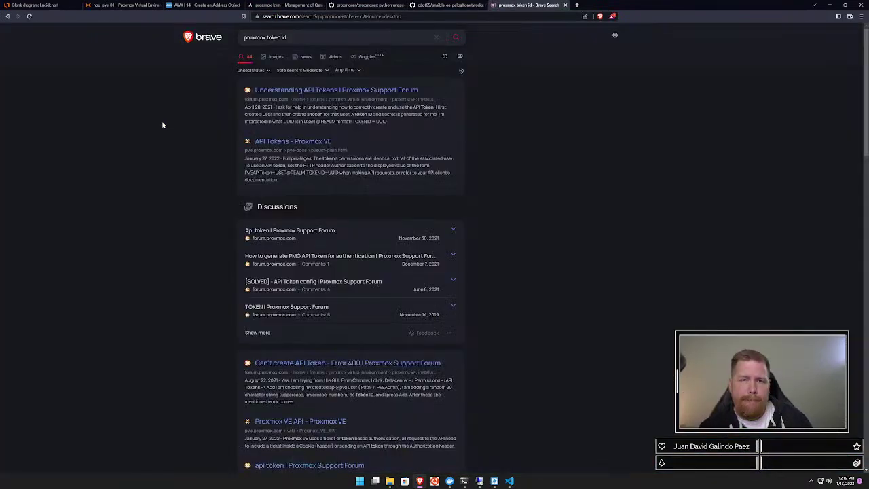
# Step: Read the zoomed-in 'Understanding API Tokens' forum thread, then return to the Add: Token dialog
pyautogui.click(288, 92)
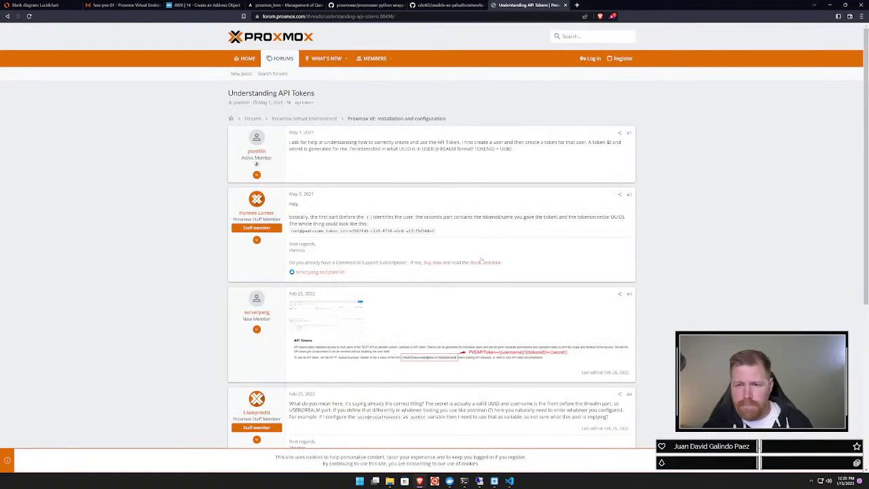
pyautogui.hotkey('ctrl', '+')
pyautogui.hotkey('ctrl', '+')
pyautogui.hotkey('ctrl', '+')
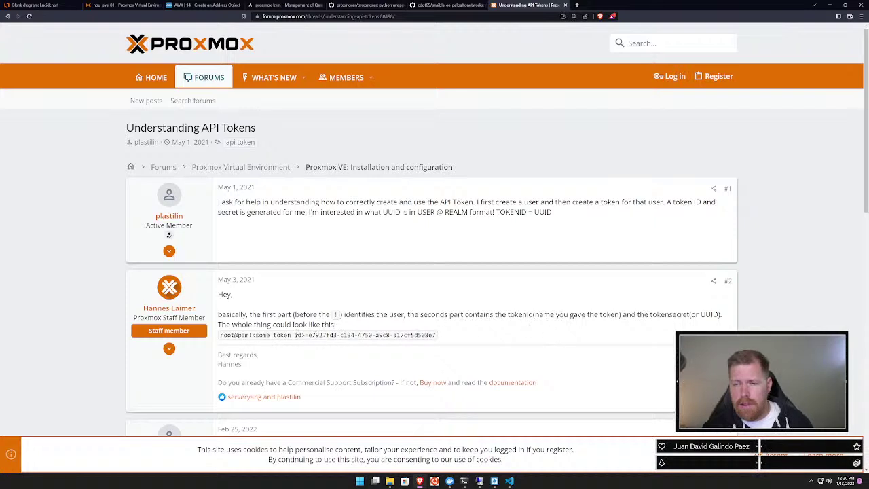
pyautogui.scroll(-3, 339, 334)
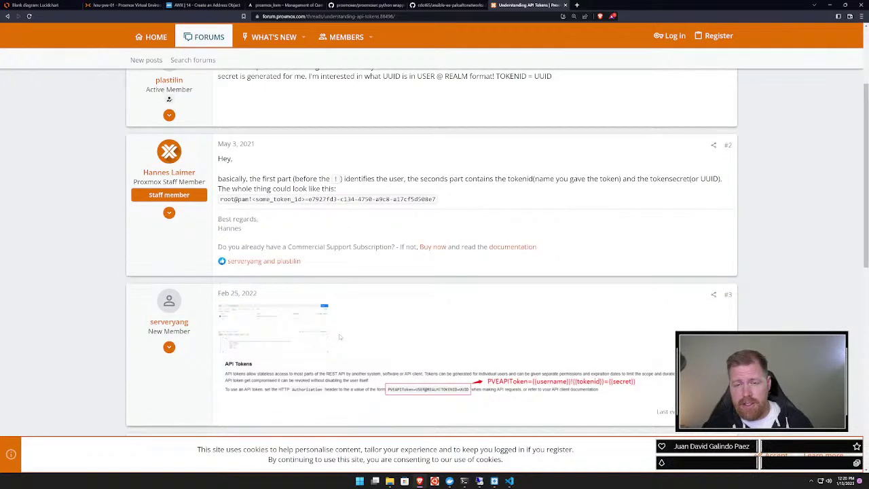
pyautogui.scroll(-2, 339, 337)
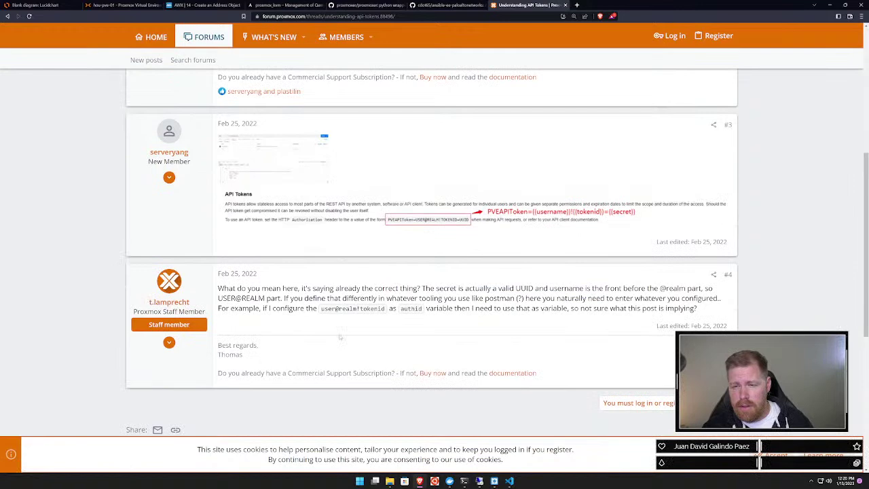
pyautogui.click(108, 5)
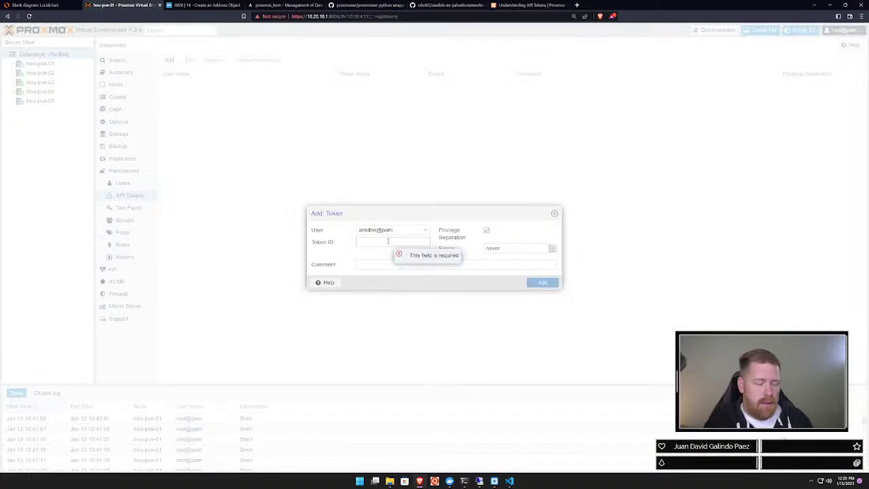
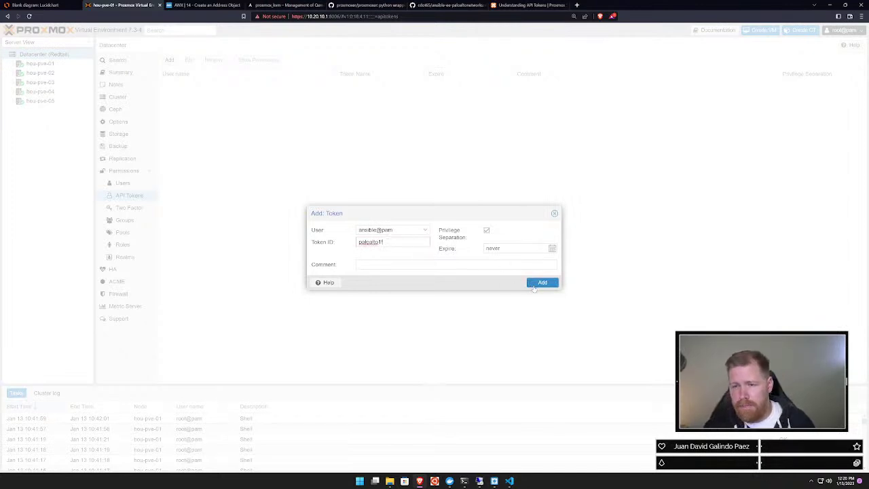
# Step: Submit token ID 'palo1!', dismiss the regex-pattern error, and return to the proxmox_kvm docs
pyautogui.click(537, 283)
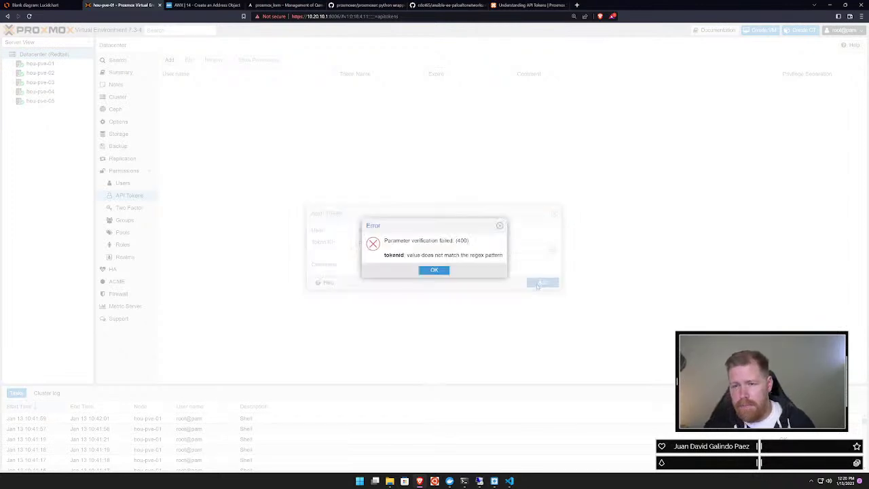
pyautogui.click(434, 270)
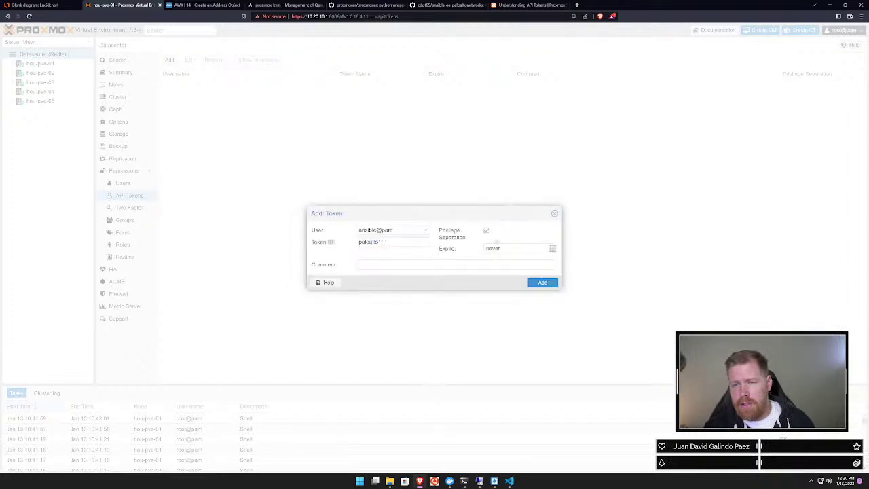
pyautogui.click(341, 6)
pyautogui.click(263, 7)
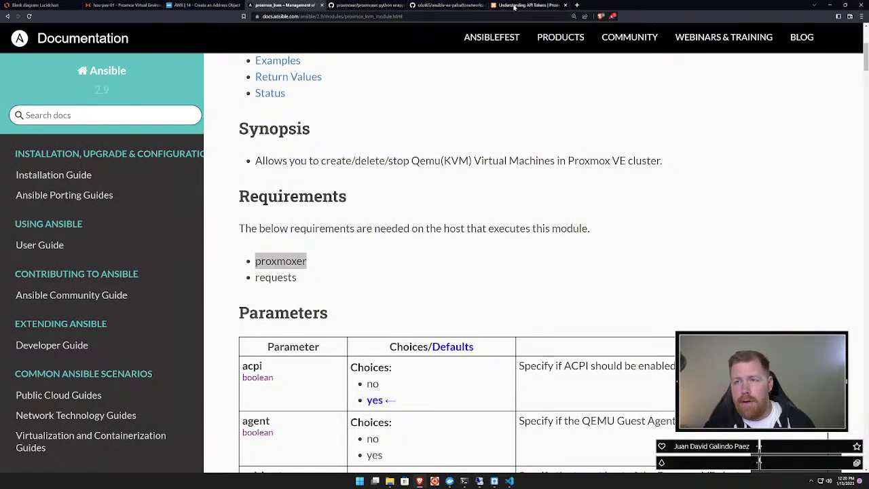
# Step: Open the API Tokens page of the Proxmox VE documentation from the search results
pyautogui.click(529, 6)
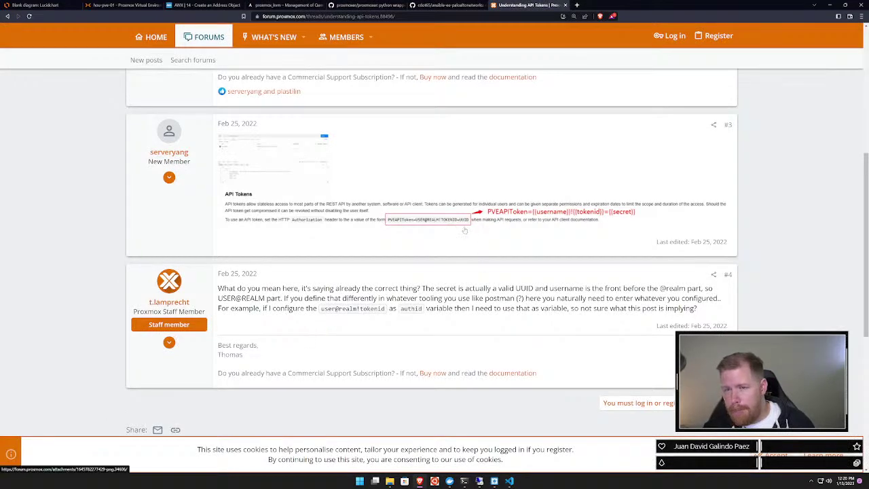
pyautogui.hotkey('alt', 'Left')
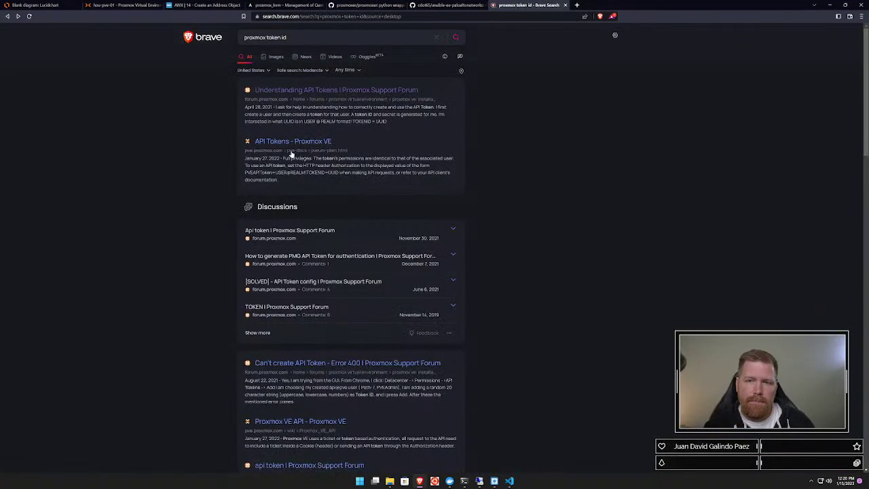
pyautogui.click(292, 142)
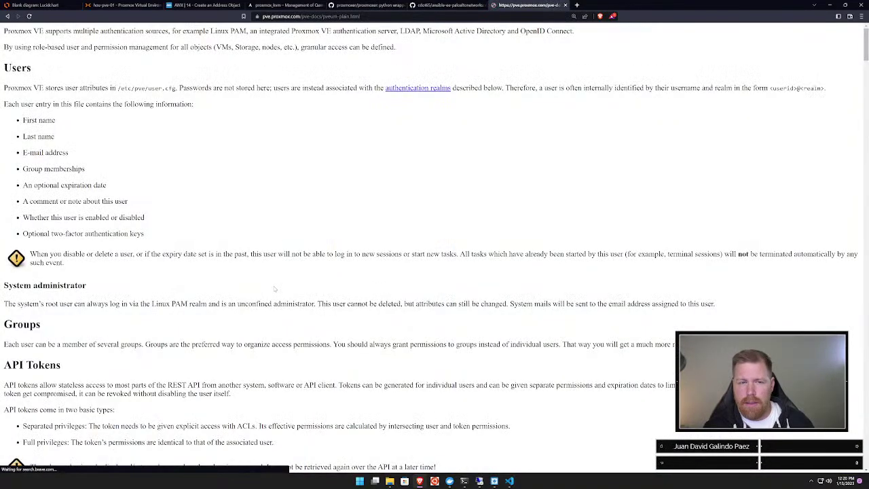
pyautogui.scroll(-4, 275, 289)
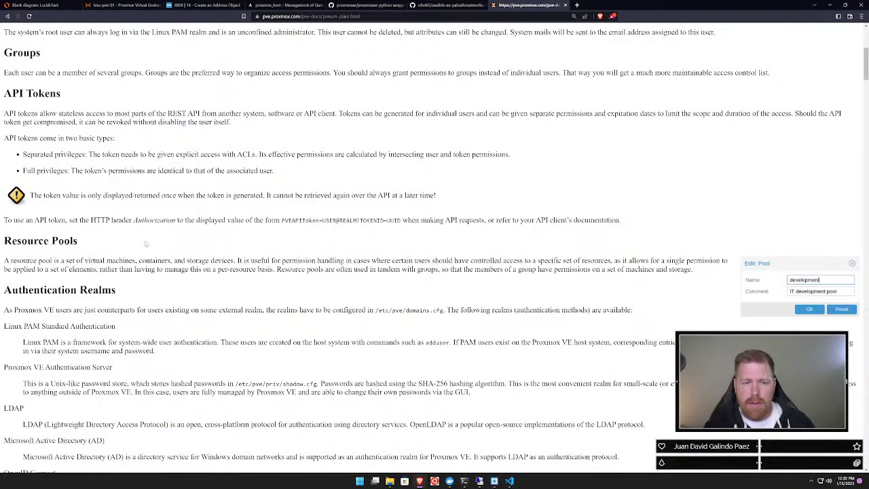
# Step: Find 'token' on the page, stepping through matches to the API token header format
pyautogui.hotkey('ctrl', 'f')
pyautogui.write('token')
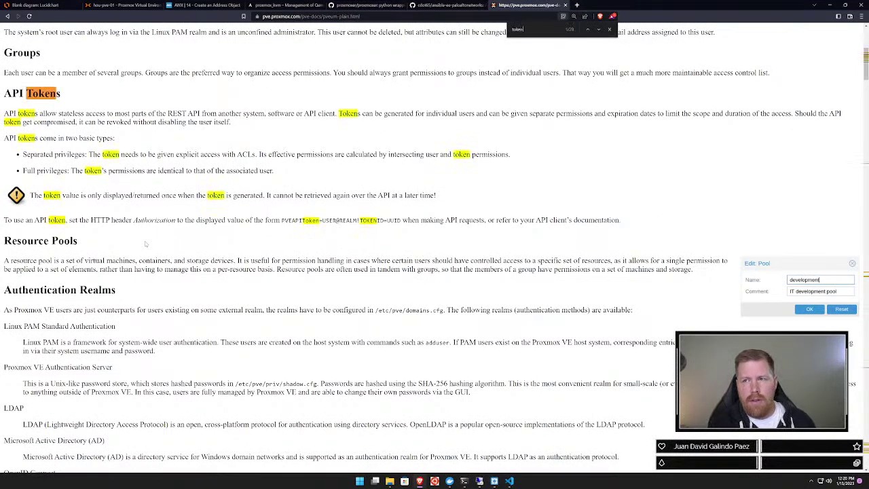
pyautogui.press('Return')
pyautogui.press('Return')
pyautogui.press('Return')
pyautogui.press('Return')
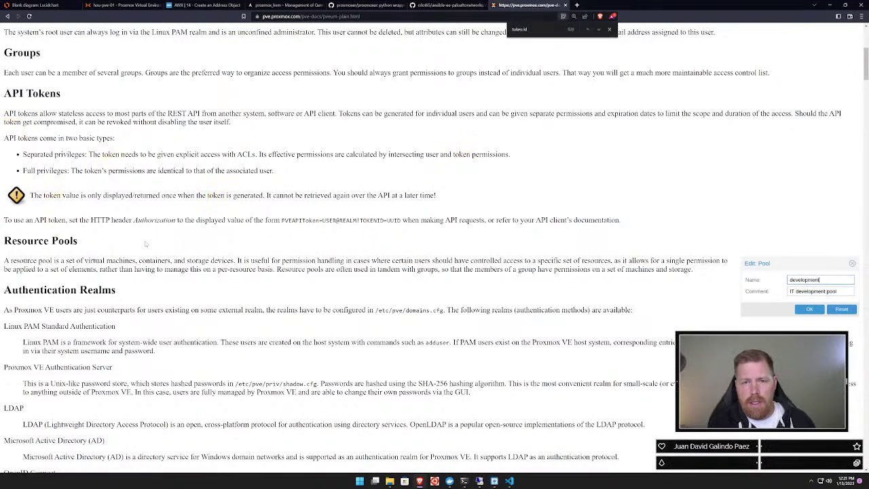
pyautogui.press('BackSpace')
pyautogui.press('Return')
pyautogui.press('Return')
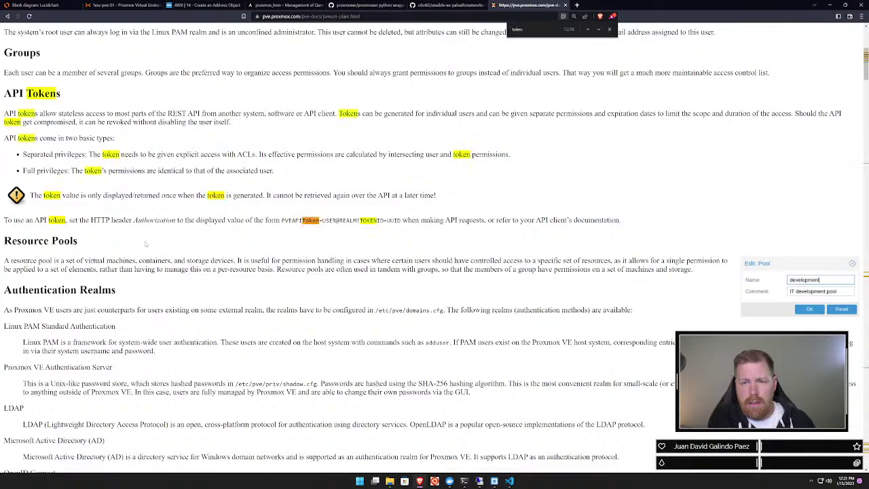
pyautogui.press('Return')
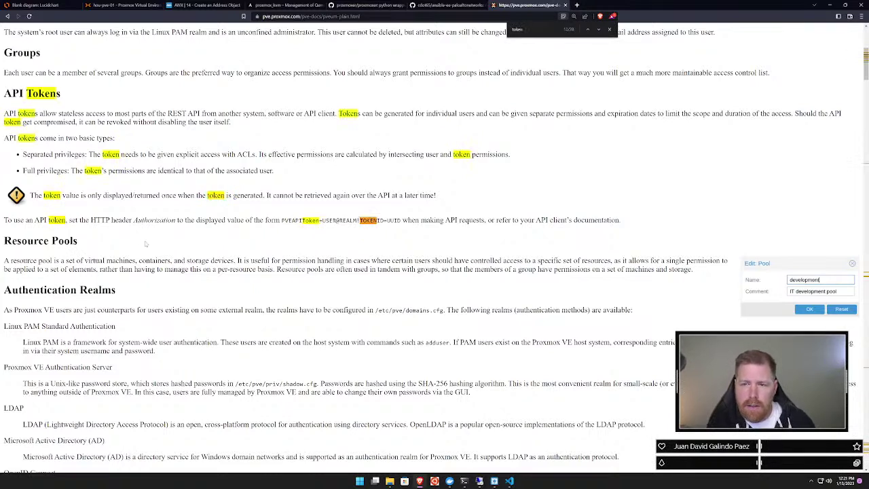
pyautogui.press('Return')
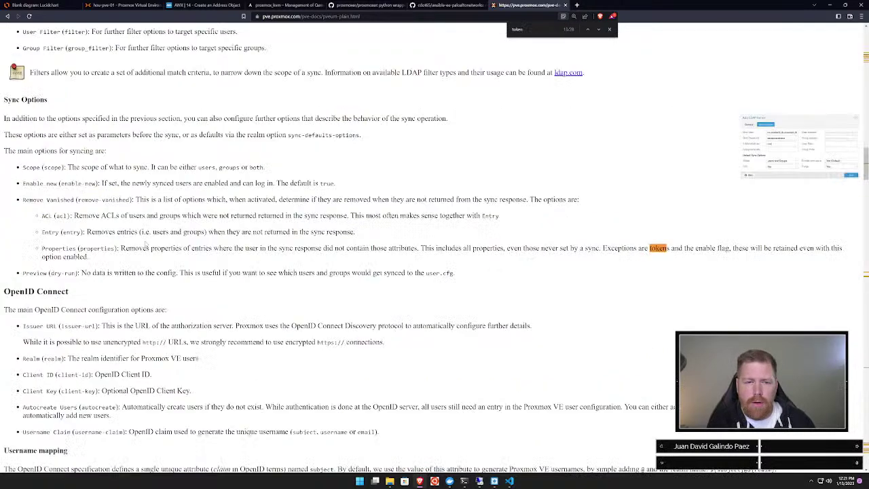
pyautogui.press('Return')
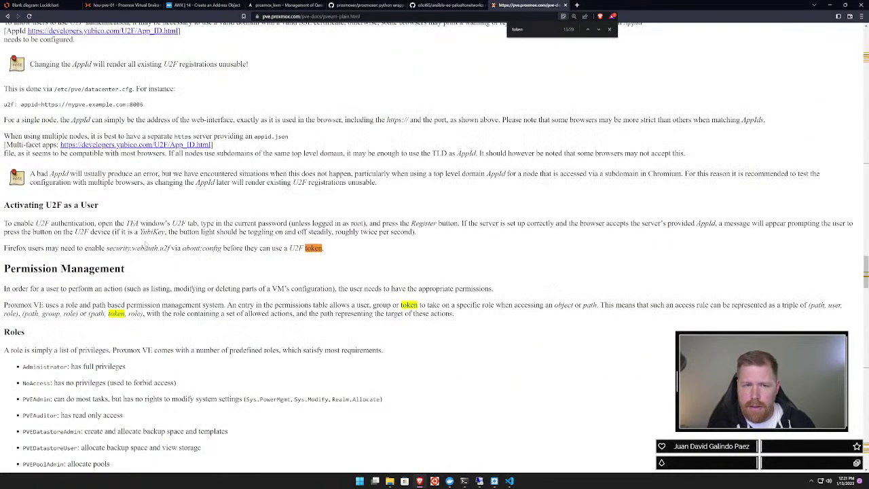
pyautogui.press('Return')
pyautogui.press('Return')
pyautogui.press('Return')
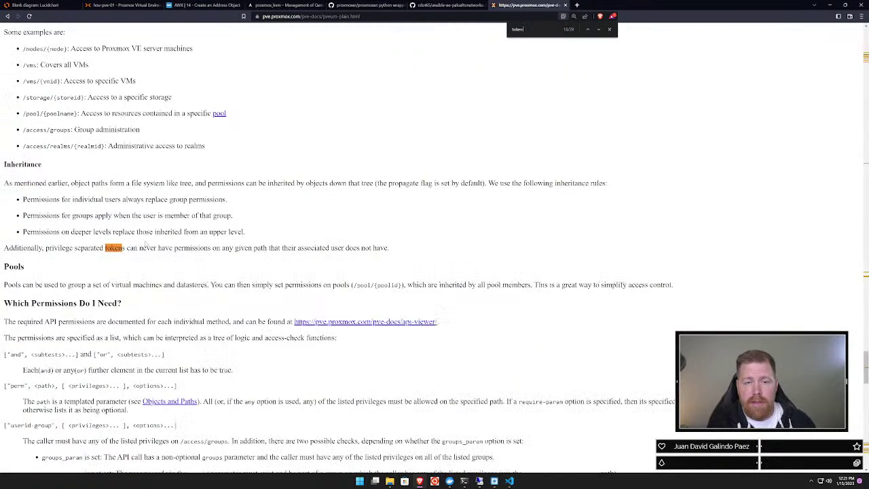
pyautogui.press('Return')
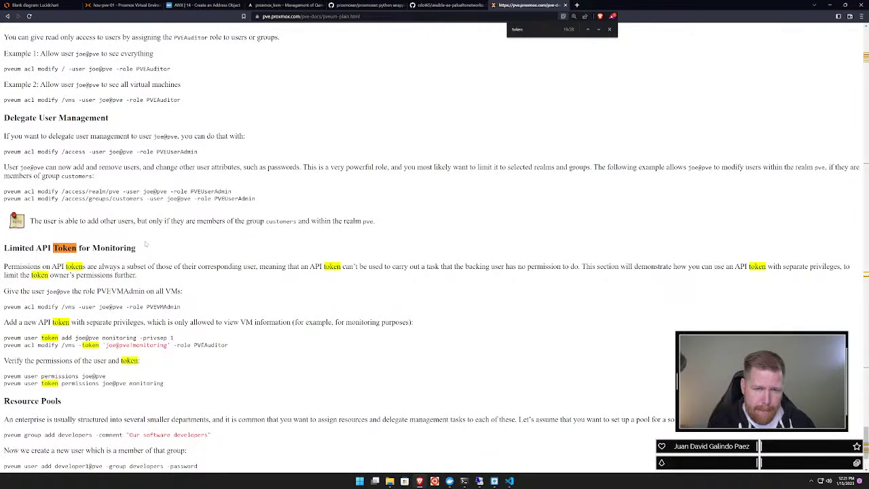
pyautogui.press('Return')
pyautogui.press('Return')
pyautogui.press('Return')
pyautogui.press('Return')
pyautogui.press('Return')
pyautogui.press('Return')
pyautogui.press('Return')
pyautogui.press('Return')
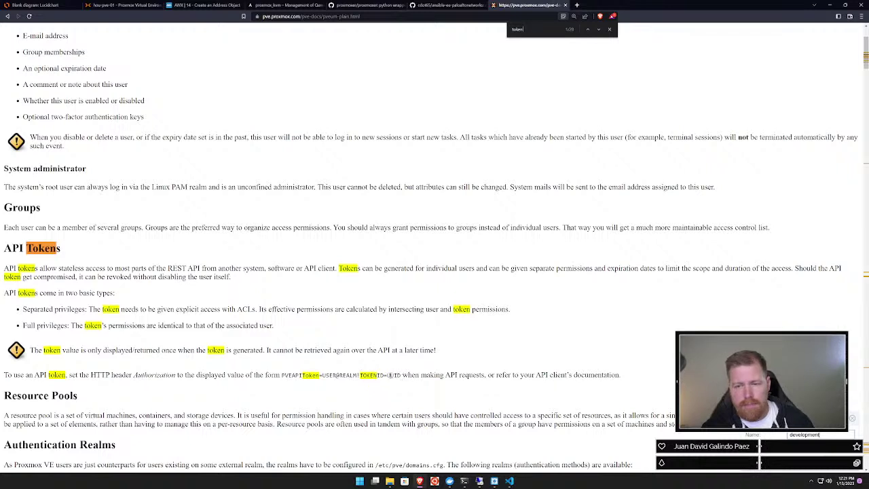
# Step: Select UUID in the TOKENID=UUID header form, then return to the Proxmox token form
pyautogui.moveTo(388, 374); pyautogui.dragTo(401, 375)
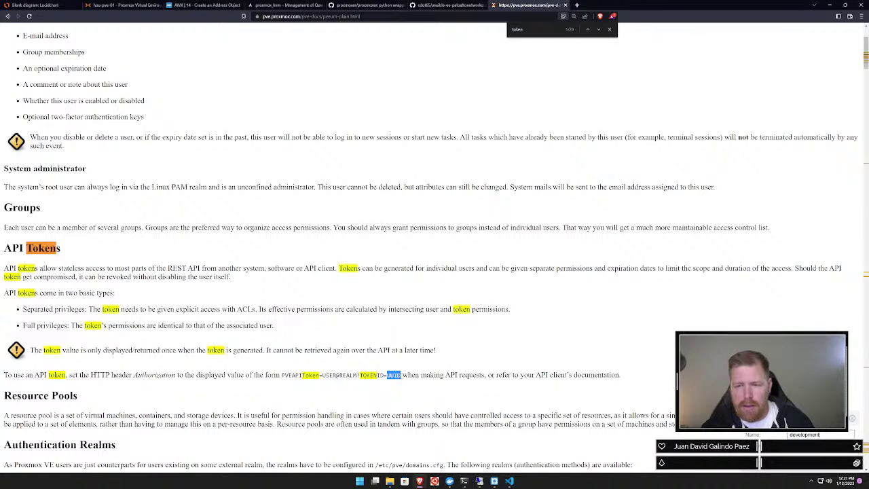
pyautogui.moveTo(361, 375); pyautogui.dragTo(389, 375)
pyautogui.doubleClick(394, 374)
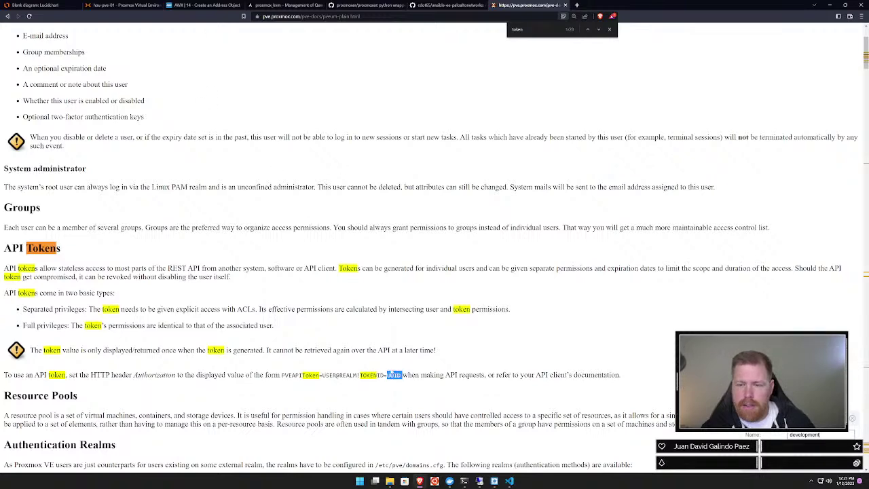
pyautogui.scroll(-3, 380, 379)
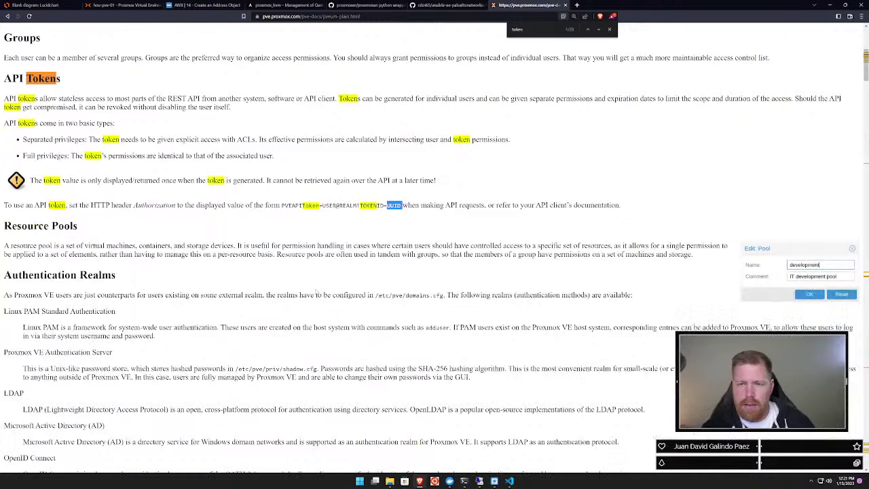
pyautogui.click(124, 5)
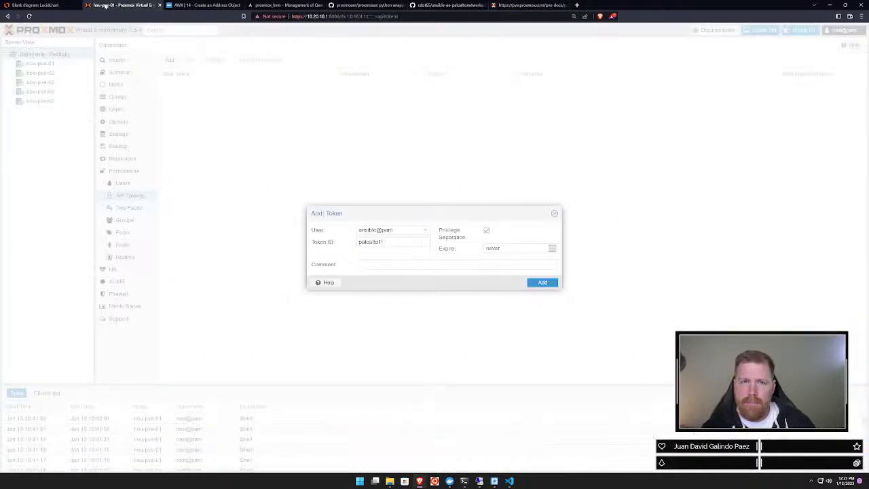
# Step: Create the ansible@pam token with ID 'UUID' and copy its secret value
pyautogui.doubleClick(392, 242)
pyautogui.write('U')
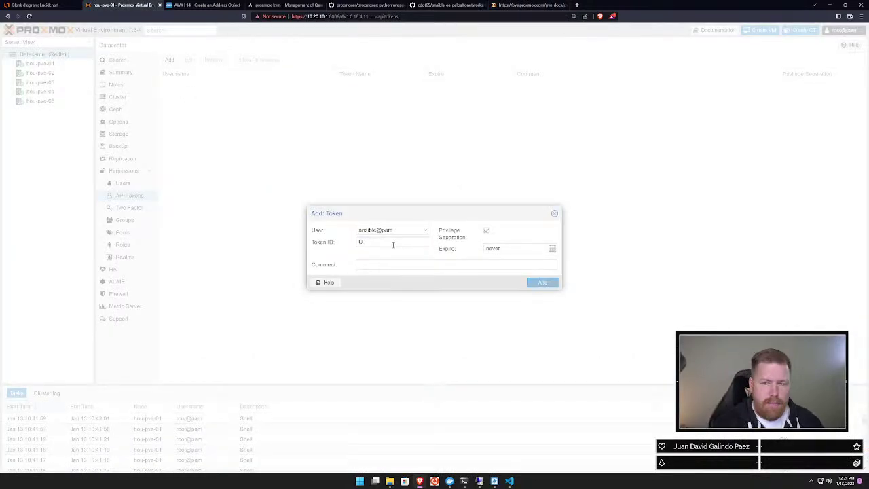
pyautogui.write('UID')
pyautogui.click(539, 283)
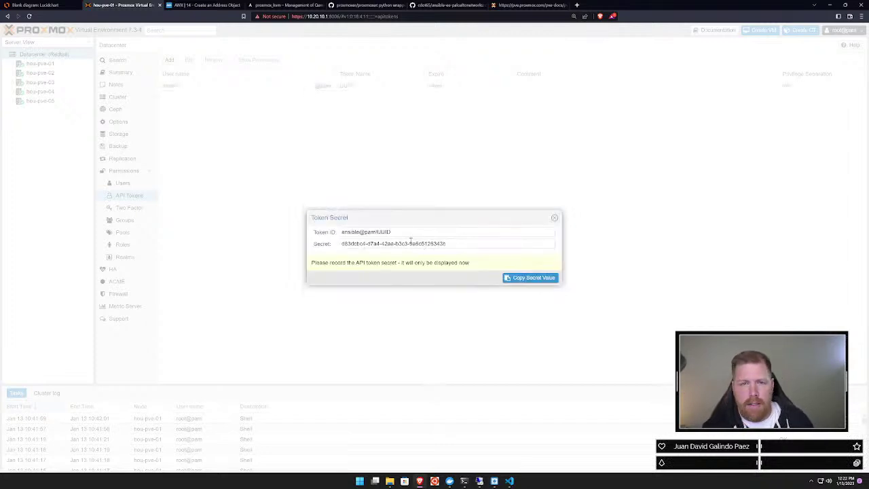
pyautogui.tripleClick(410, 241)
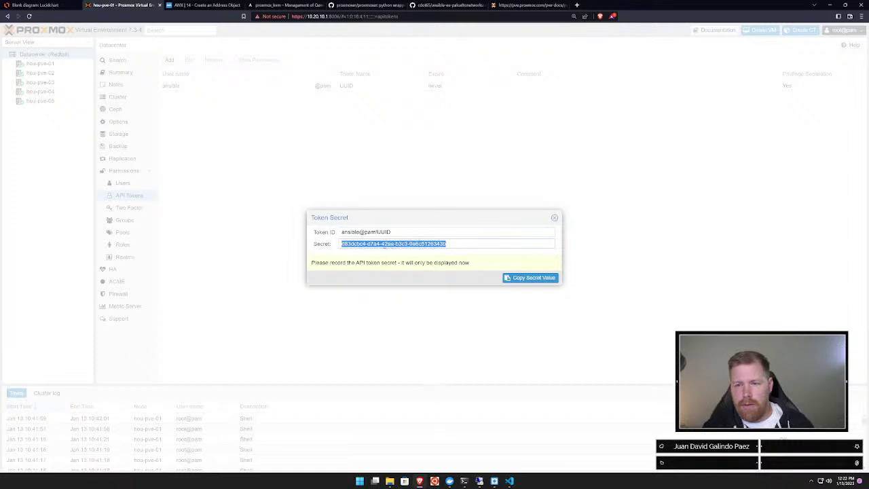
pyautogui.rightClick(372, 248)
pyautogui.click(377, 253)
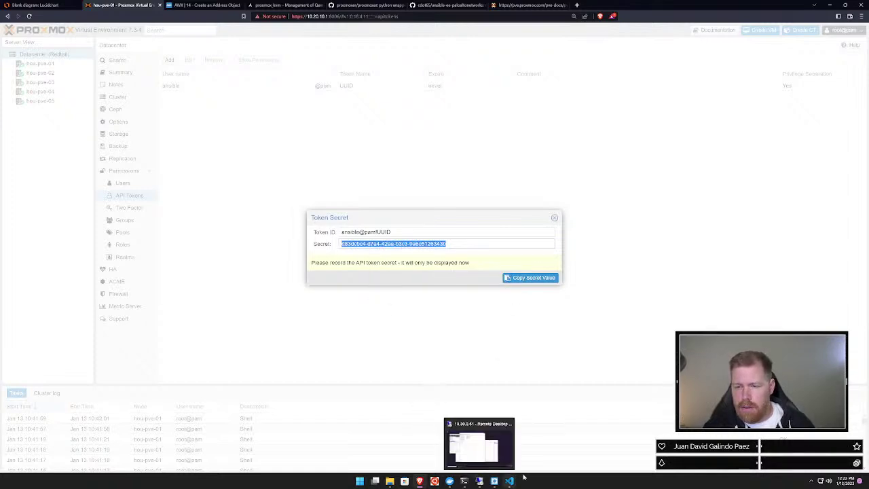
# Step: Paste the token secret into a new untitled file in VS Code
pyautogui.moveTo(509, 481)
pyautogui.click(556, 451)
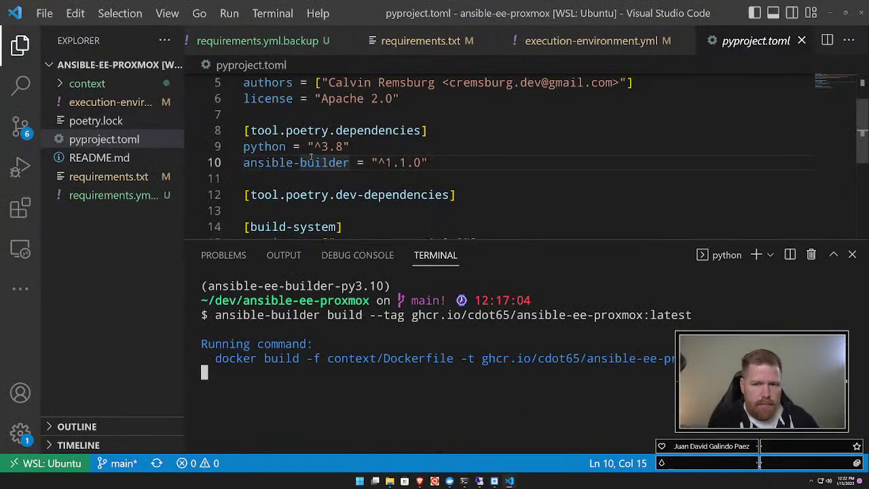
pyautogui.hotkey('ctrl', 'n')
pyautogui.click(546, 118)
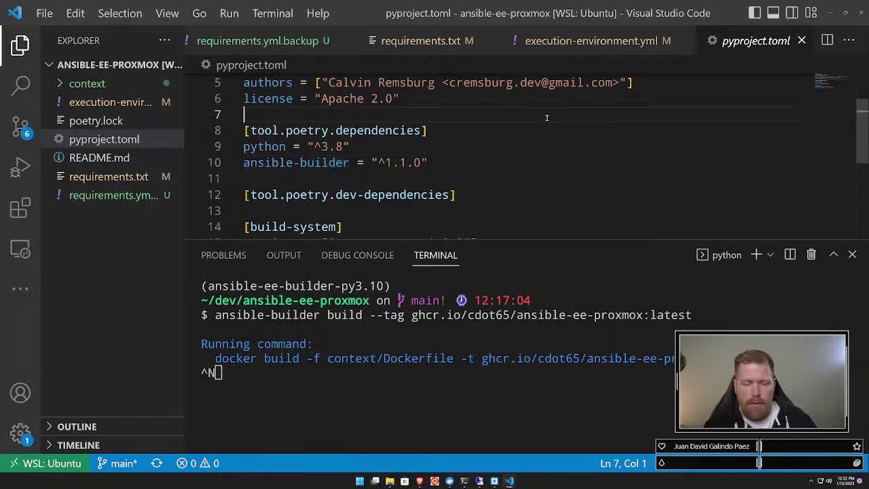
pyautogui.hotkey('ctrl', 'n')
pyautogui.hotkey('ctrl', 'v')
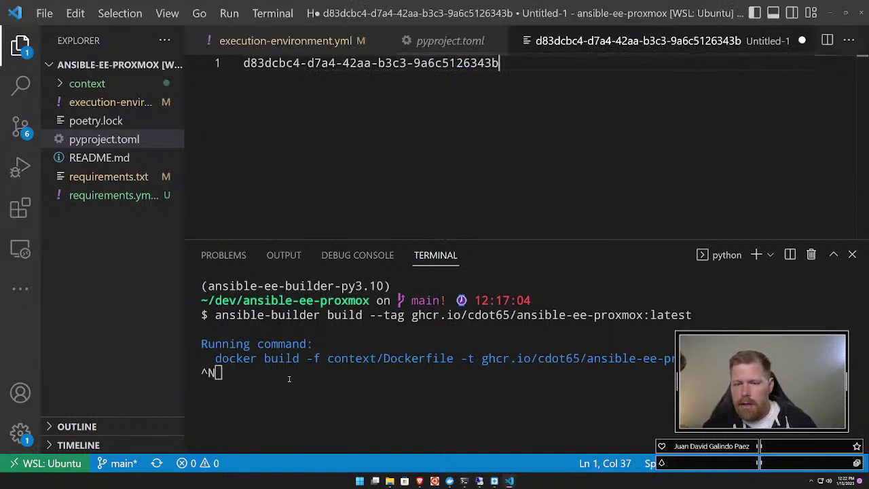
# Step: Erase stray characters from the terminal, then switch back to the browser
pyautogui.click(293, 404)
pyautogui.press('BackSpace')
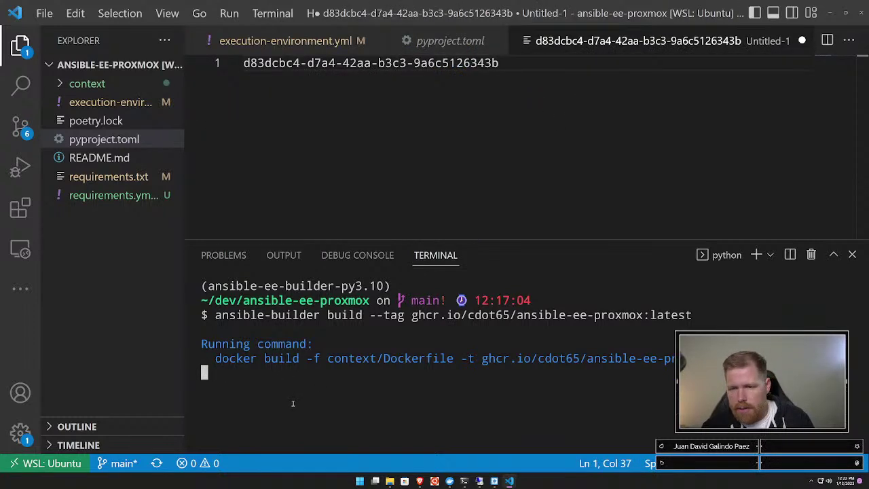
pyautogui.click(534, 152)
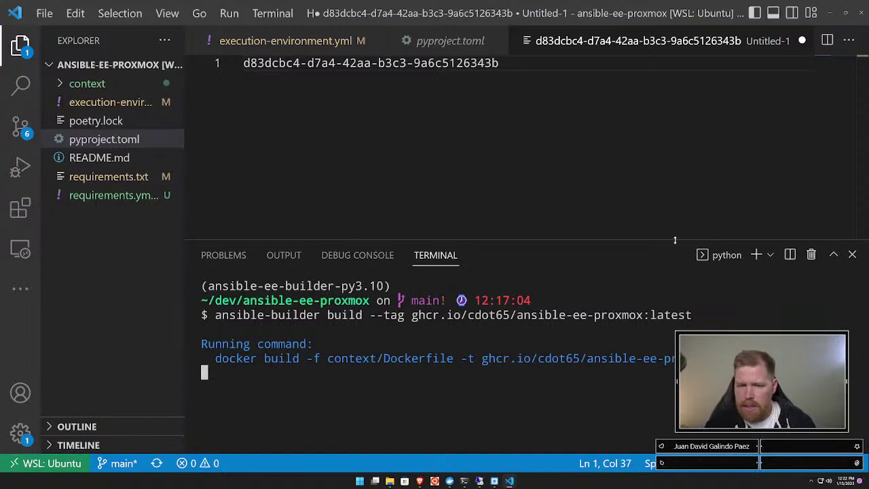
pyautogui.click(682, 62)
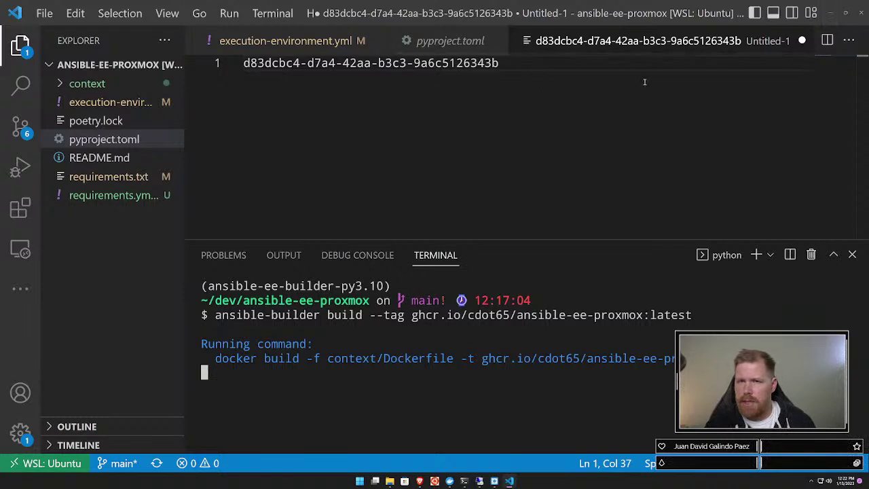
pyautogui.click(831, 12)
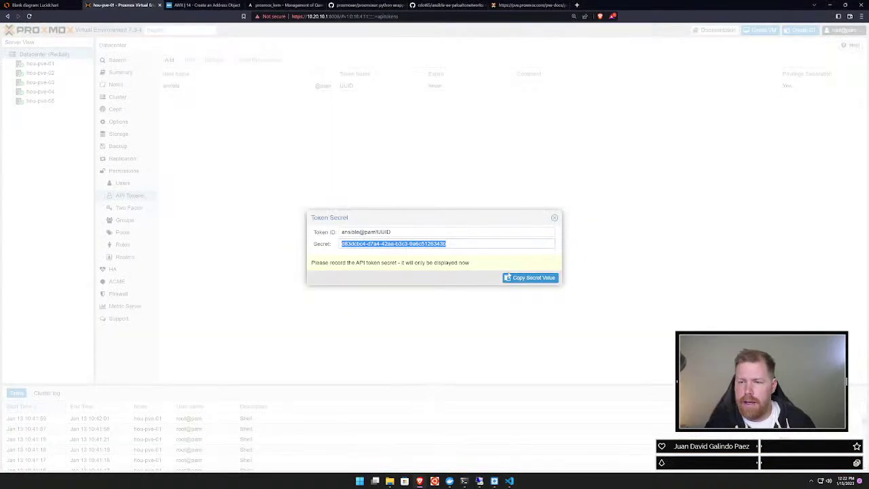
# Step: Close the Token Secret dialog and open the ansible-ee-paloaltonetworks GitHub README
pyautogui.click(554, 217)
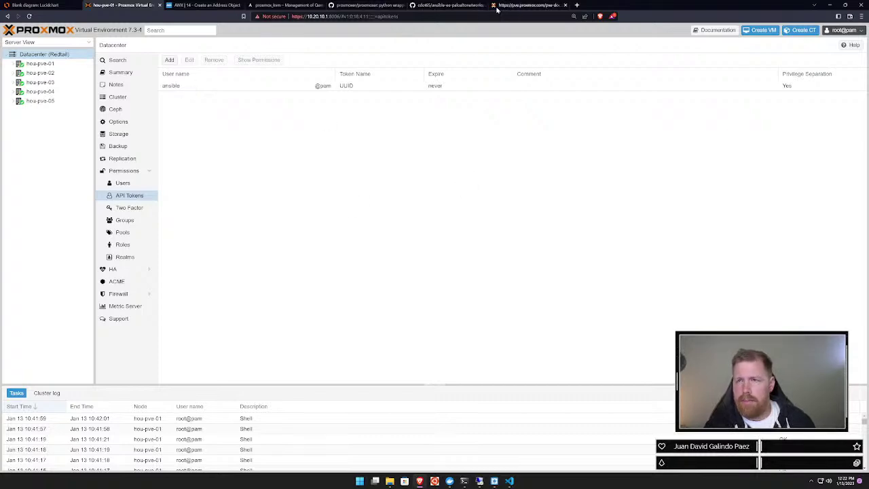
pyautogui.click(522, 6)
pyautogui.click(461, 5)
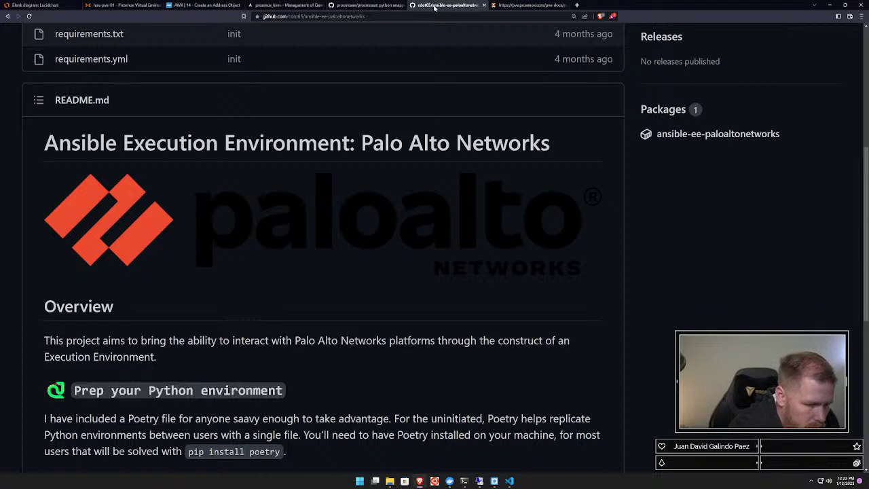
# Step: Select the README's ansible-builder build command, then switch to the Ansible proxmox_kvm module docs
pyautogui.scroll(-5, 450, 265)
pyautogui.tripleClick(354, 317)
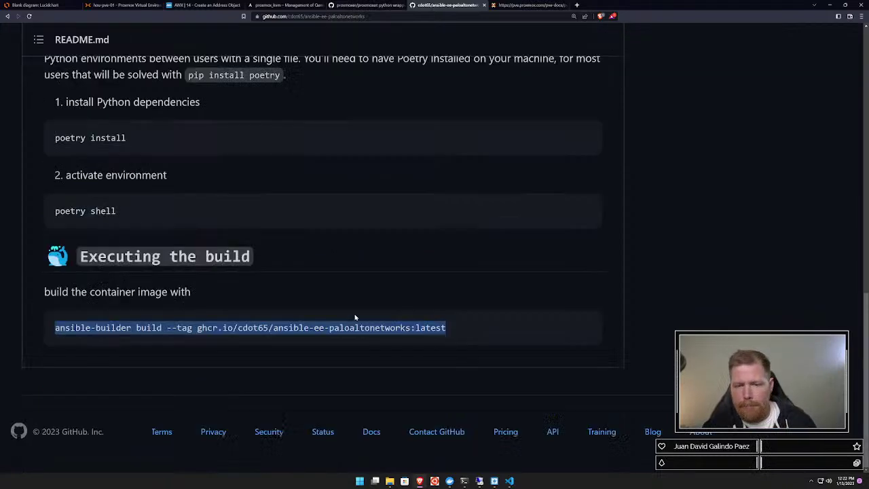
pyautogui.click(299, 6)
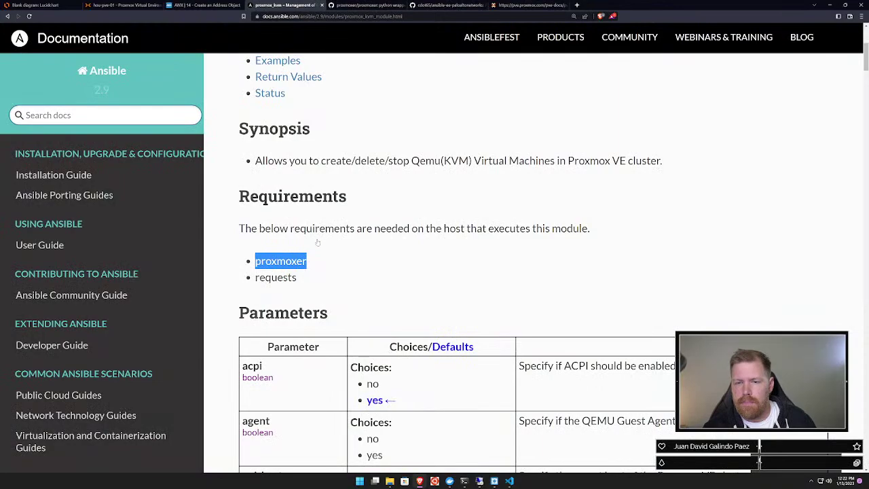
# Step: Copy the proxmox_kvm 'Create new VM with minimal options' example code from the Examples section
pyautogui.scroll(-15, 317, 242)
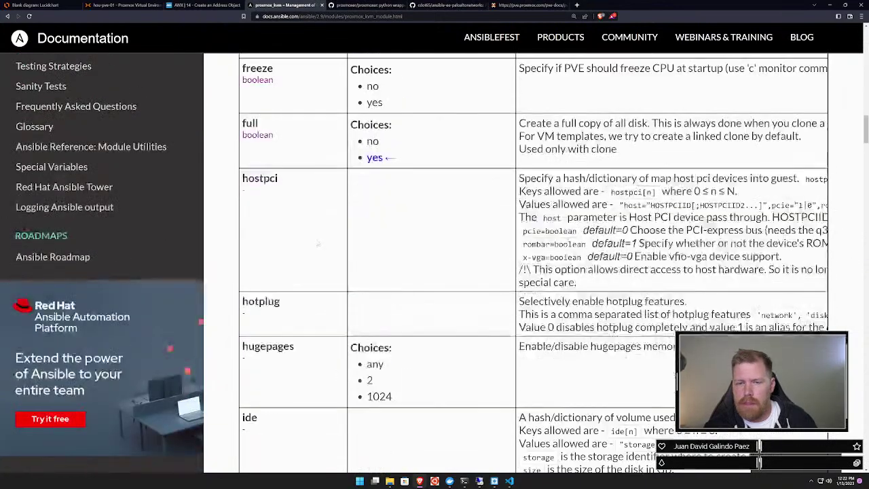
pyautogui.scroll(-20, 317, 243)
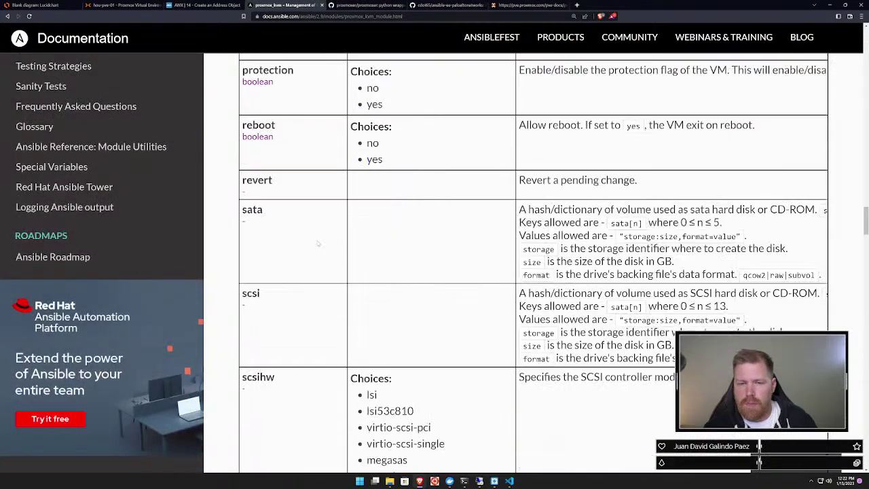
pyautogui.scroll(-20, 317, 243)
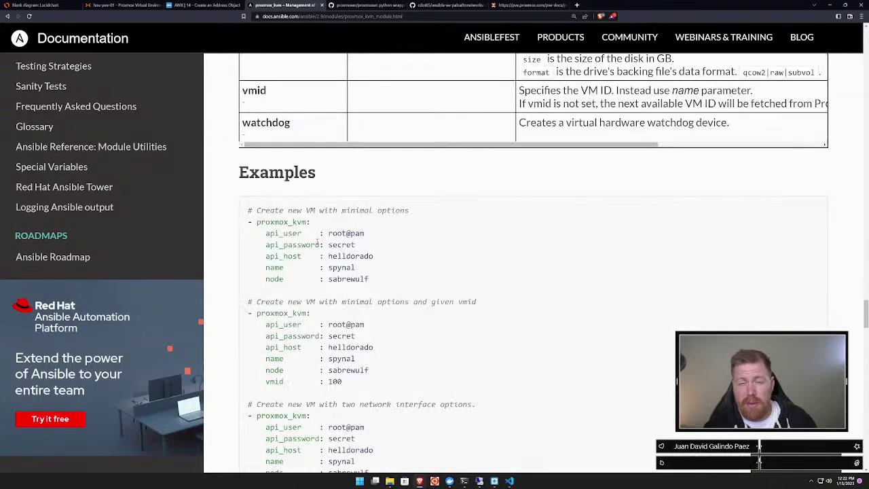
pyautogui.scroll(-1, 317, 243)
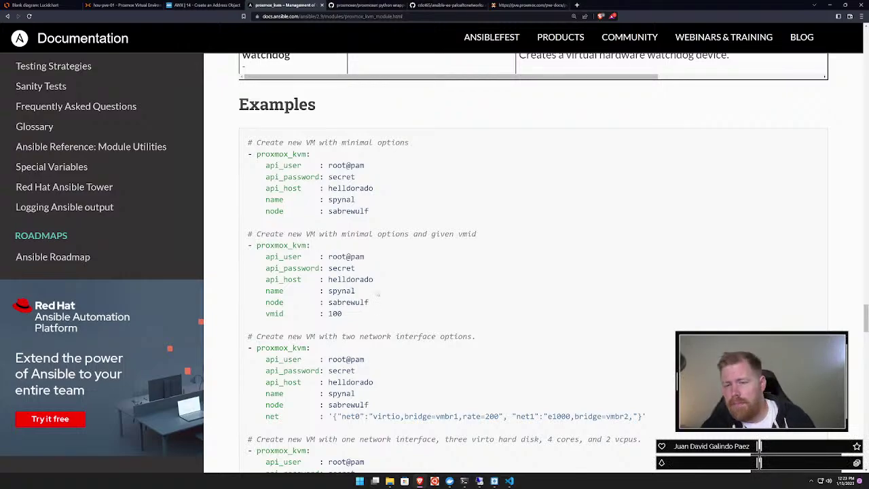
pyautogui.scroll(10, 322, 351)
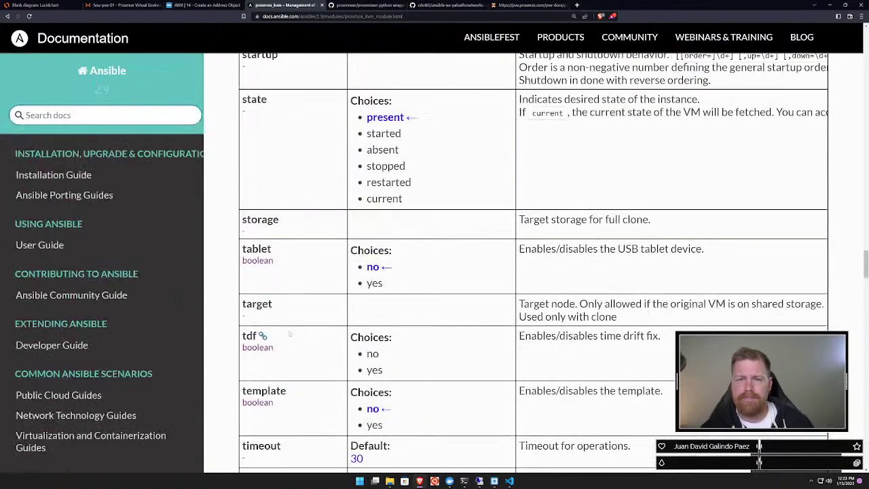
pyautogui.scroll(15, 289, 334)
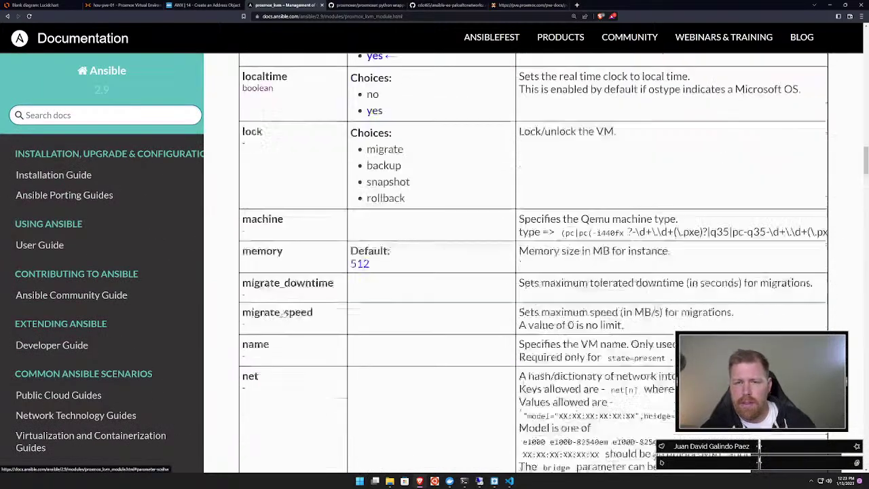
pyautogui.scroll(15, 284, 314)
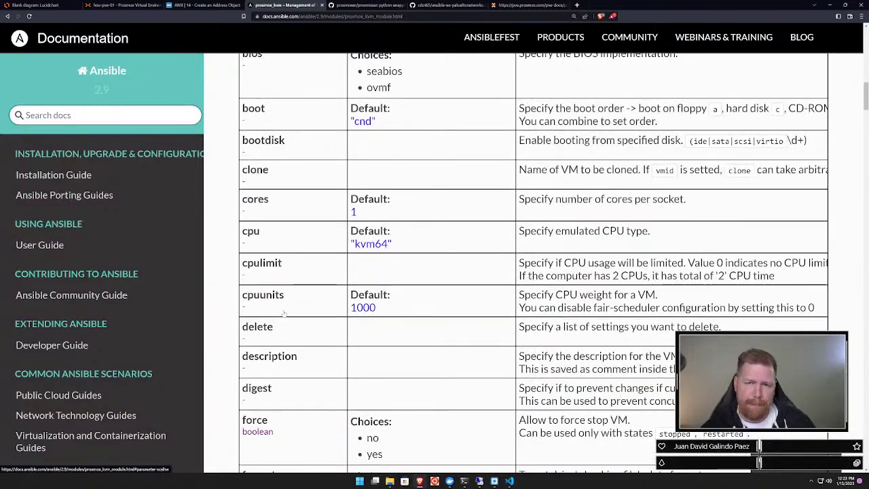
pyautogui.scroll(10, 283, 314)
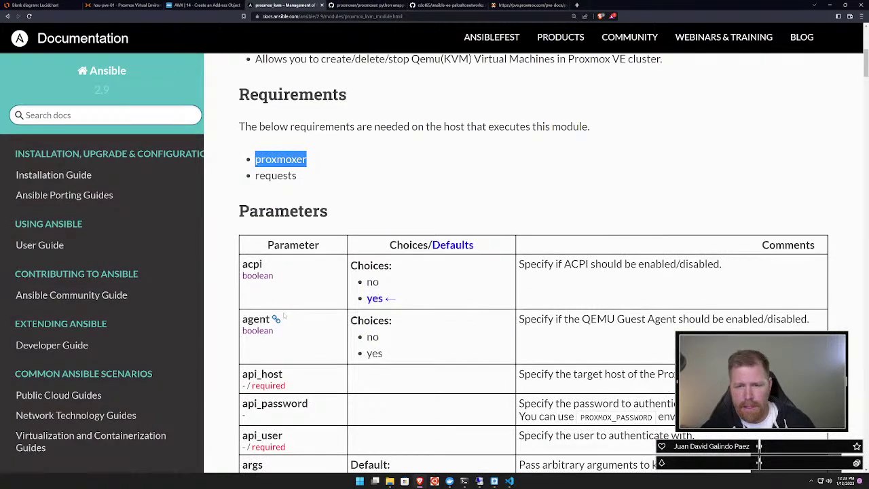
pyautogui.scroll(-3, 284, 314)
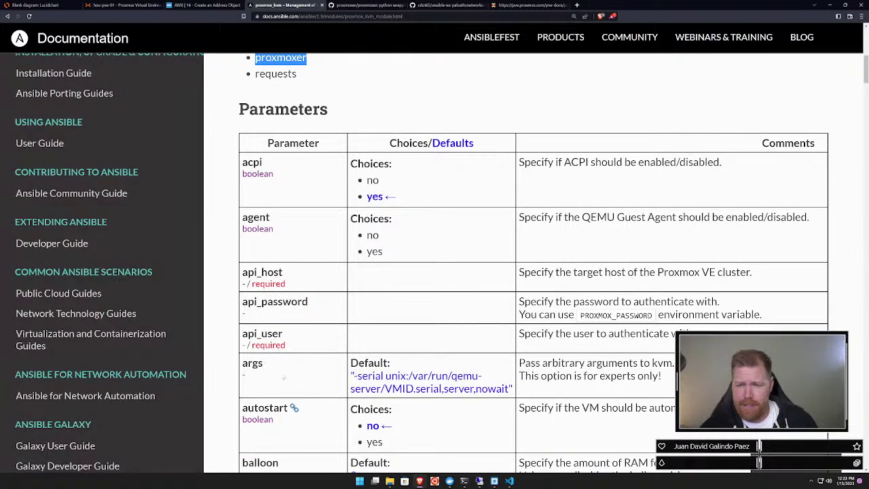
pyautogui.scroll(-4, 284, 377)
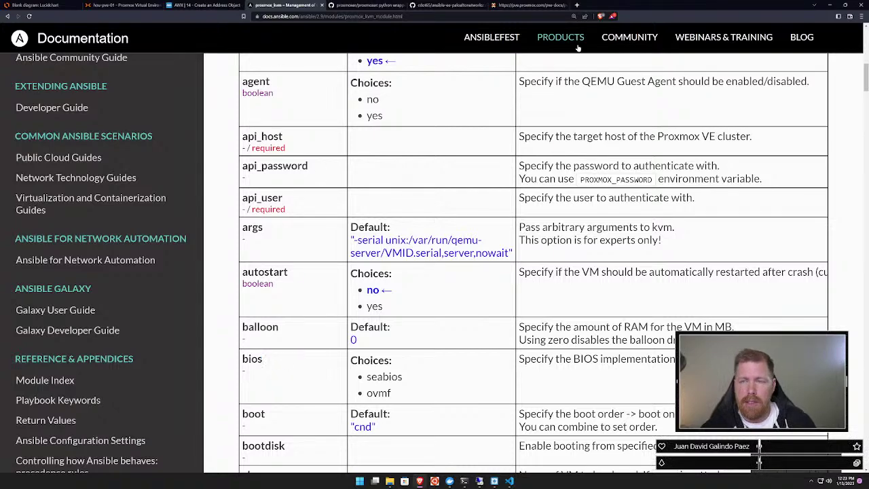
pyautogui.scroll(-20, 506, 410)
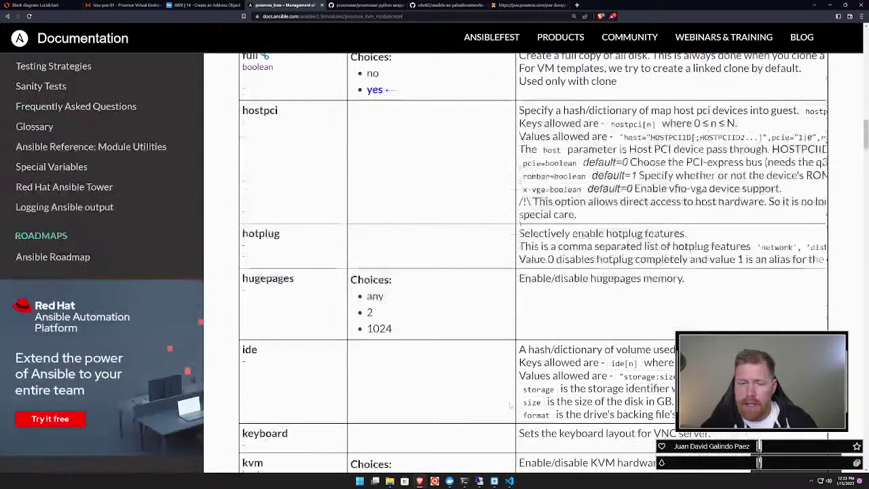
pyautogui.scroll(-20, 509, 406)
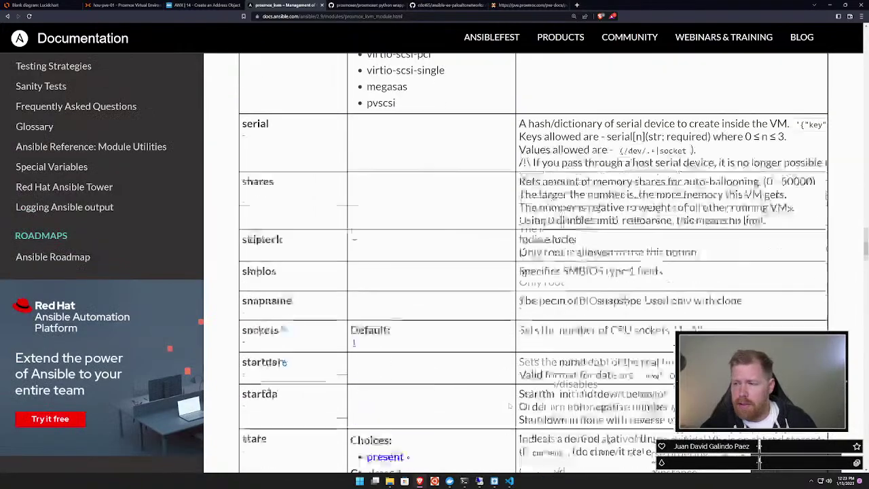
pyautogui.scroll(-15, 509, 405)
pyautogui.scroll(3, 551, 280)
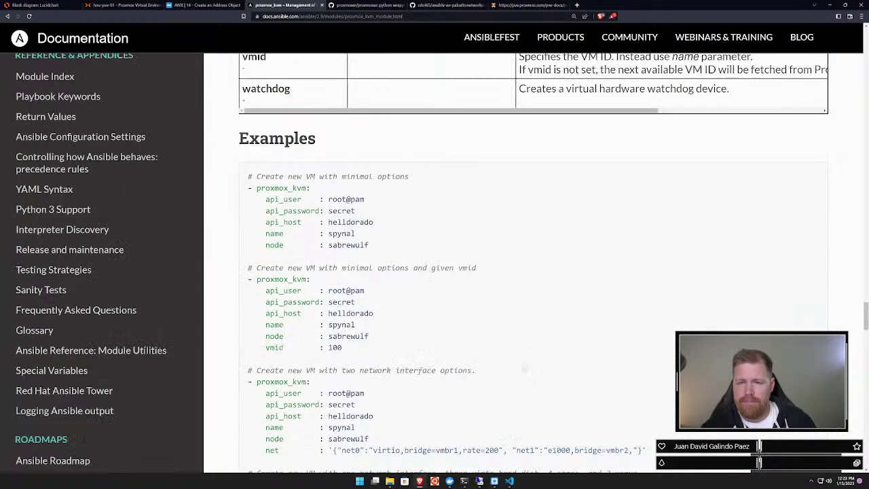
pyautogui.moveTo(248, 176); pyautogui.dragTo(331, 246)
pyautogui.rightClick(331, 243)
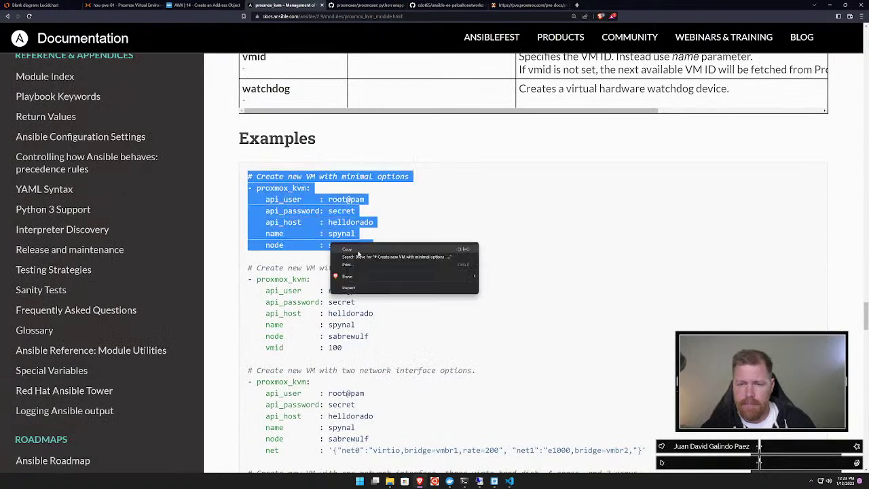
pyautogui.click(346, 250)
# Step: In the VS Code terminal, create the Ansible-Provision-Proxmox folder with mkdir
pyautogui.click(830, 6)
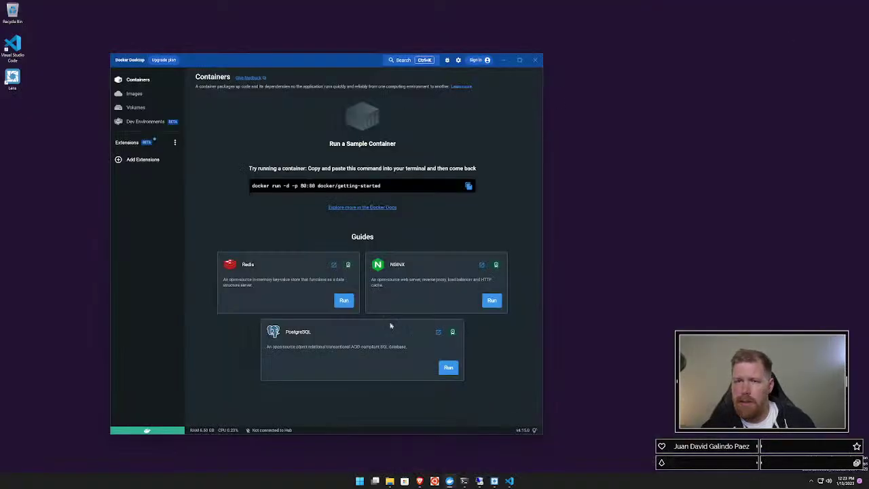
pyautogui.moveTo(509, 481)
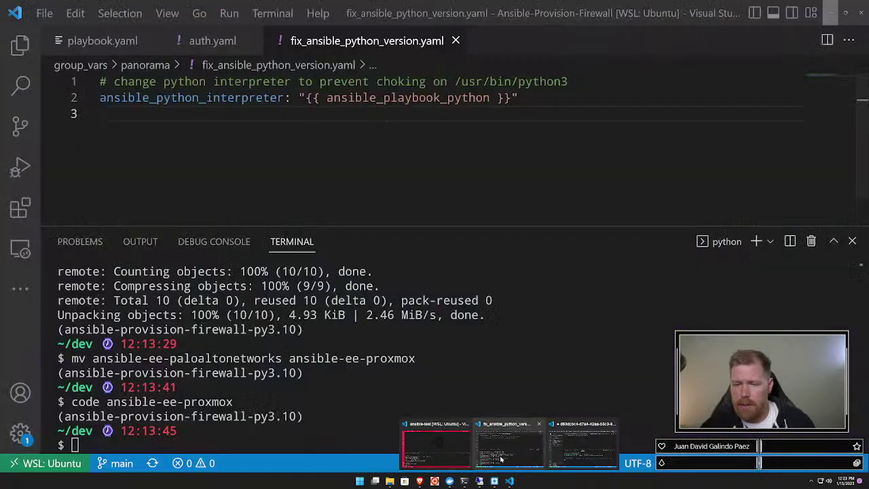
pyautogui.click(499, 461)
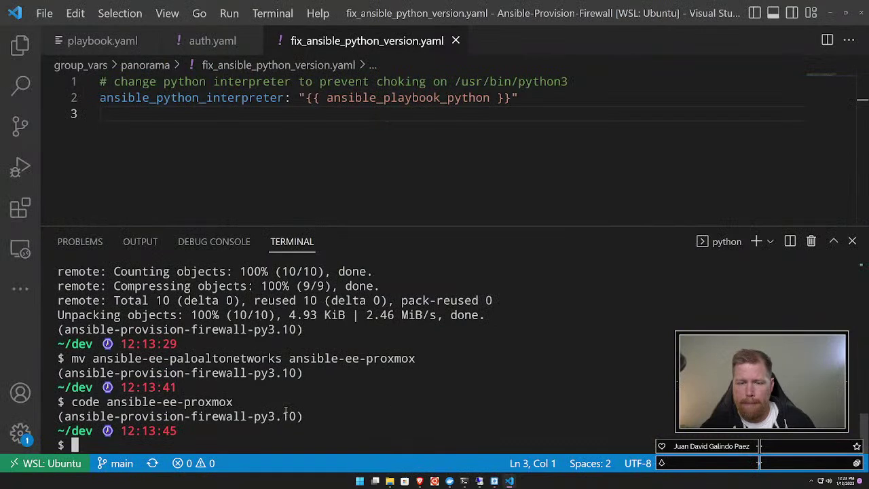
pyautogui.write('mkdir ')
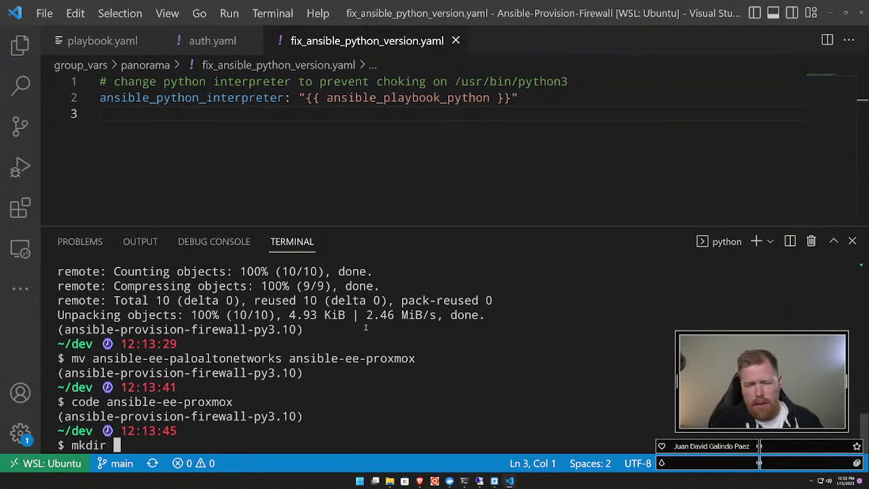
pyautogui.write('An')
pyautogui.press('Tab')
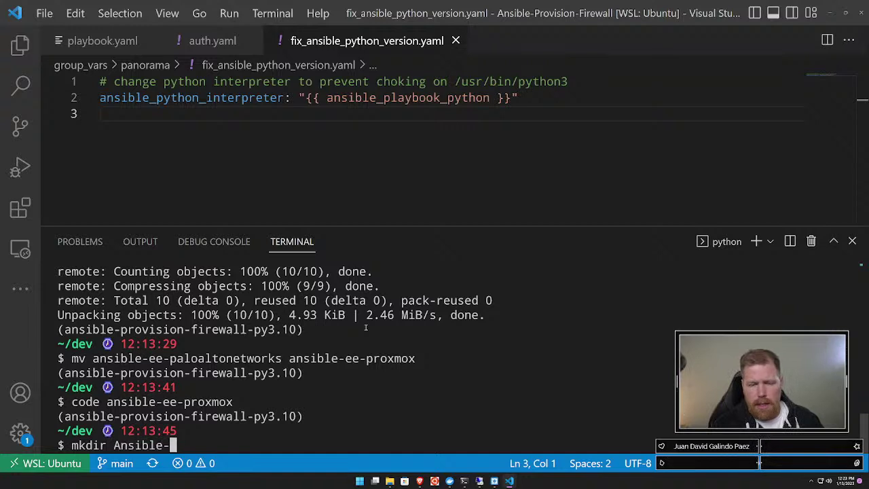
pyautogui.press('Tab')
pyautogui.write('Prox')
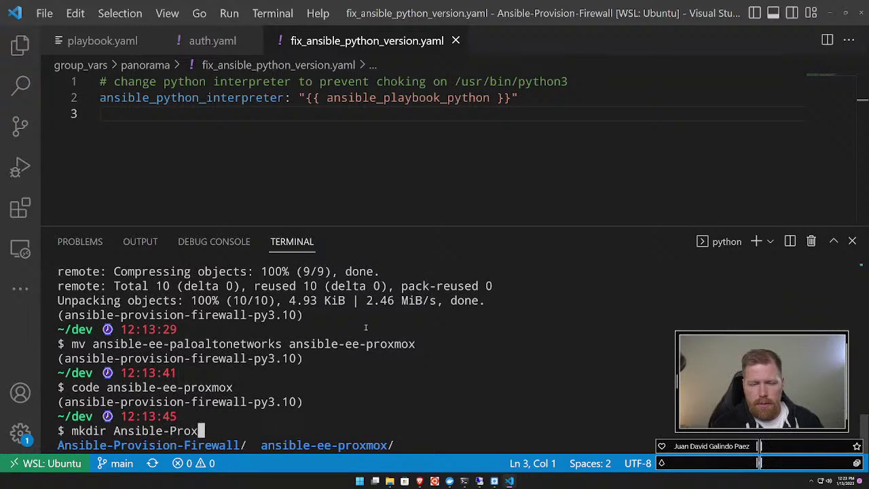
pyautogui.write('m')
pyautogui.press('BackSpace')
pyautogui.press('BackSpace')
pyautogui.press('BackSpace')
pyautogui.write('vi')
pyautogui.press('BackSpace')
pyautogui.press('BackSpace')
pyautogui.write('o')
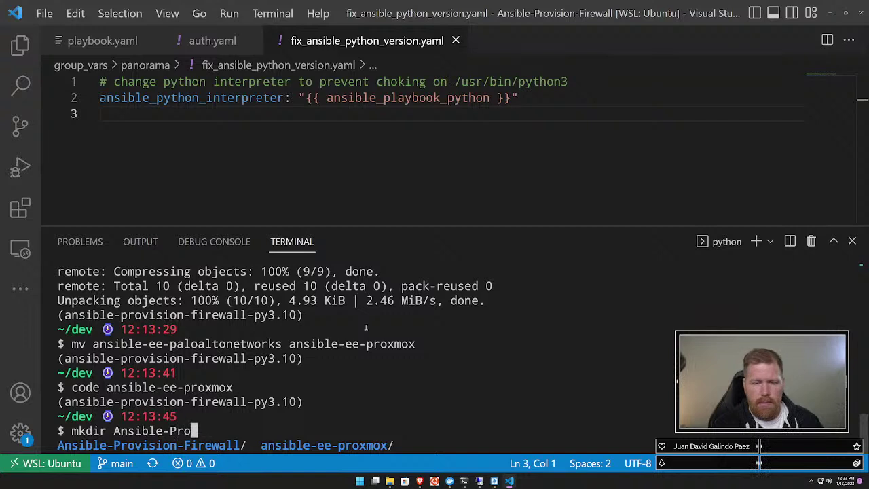
pyautogui.write('vision-Proxmox')
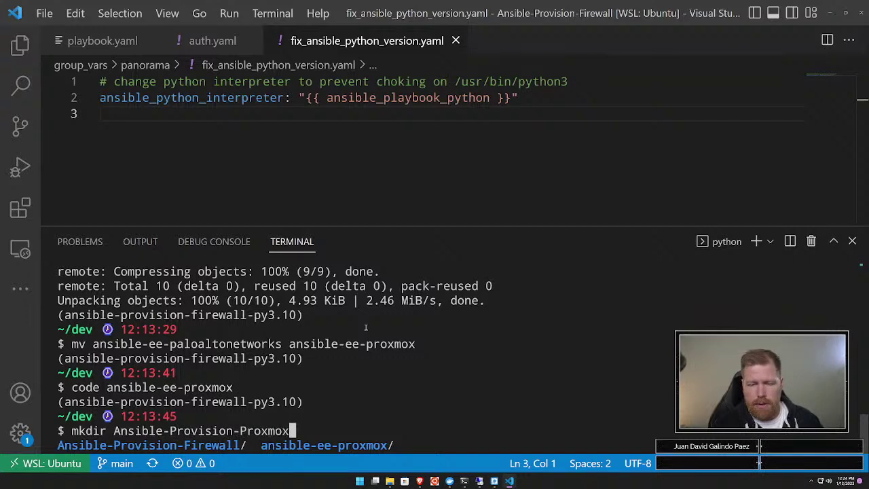
pyautogui.press('Return')
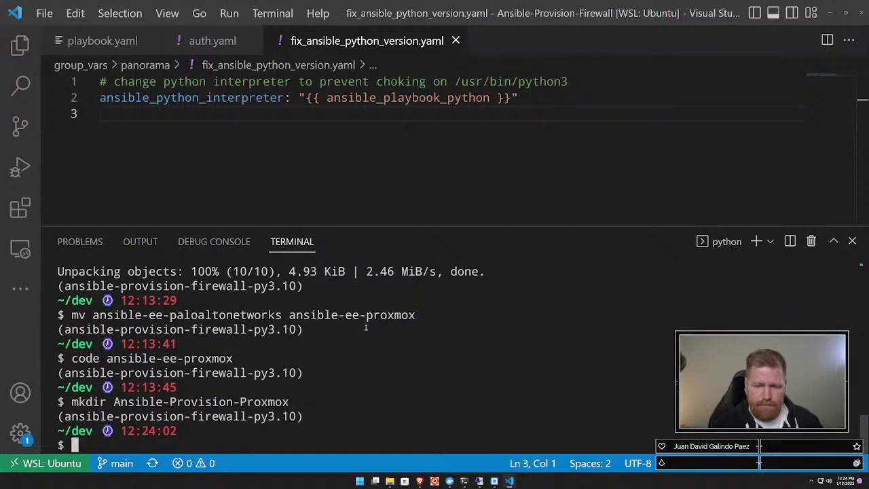
# Step: Open Ansible-Provision-Proxmox in a new VS Code window with the code command
pyautogui.write('code Ansible-P')
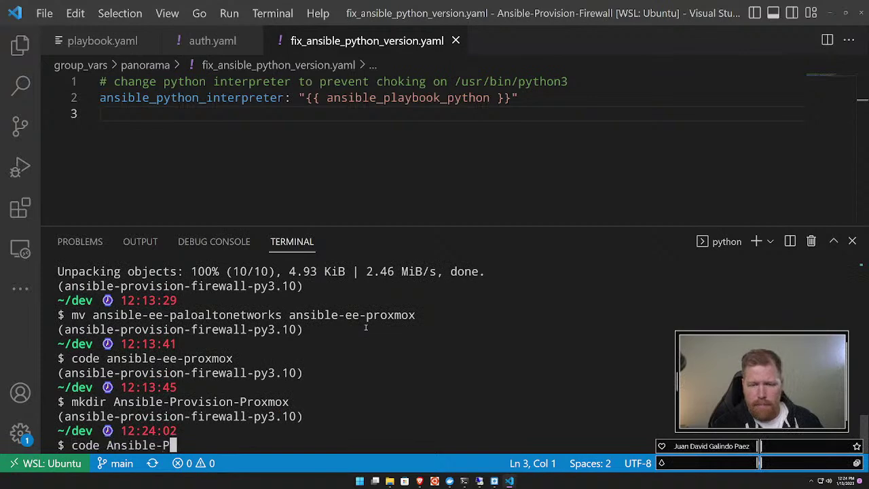
pyautogui.press('Tab')
pyautogui.write('P')
pyautogui.press('Tab')
pyautogui.press('Return')
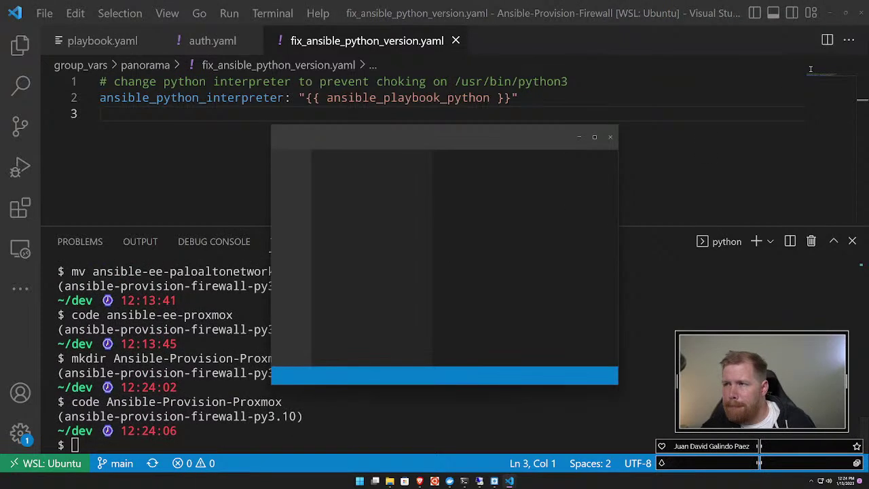
# Step: Maximize the project window and create a new playbook file renamed to create_vm.yaml
pyautogui.doubleClick(429, 144)
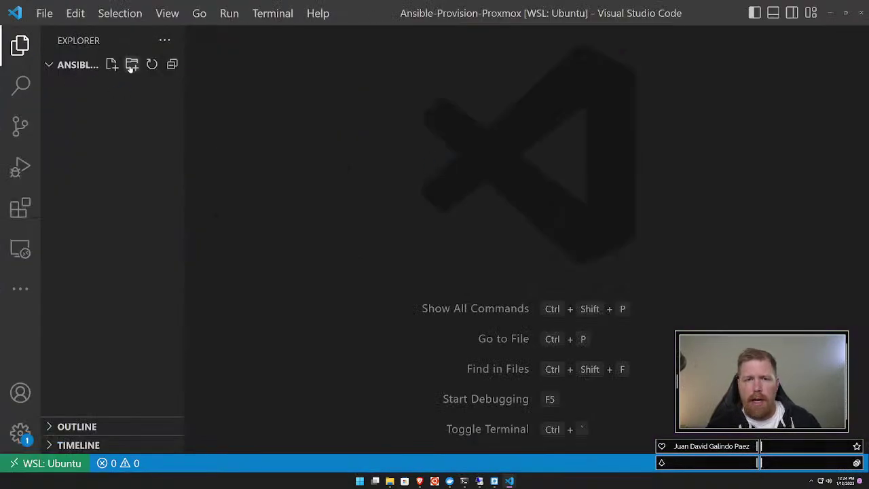
pyautogui.click(111, 63)
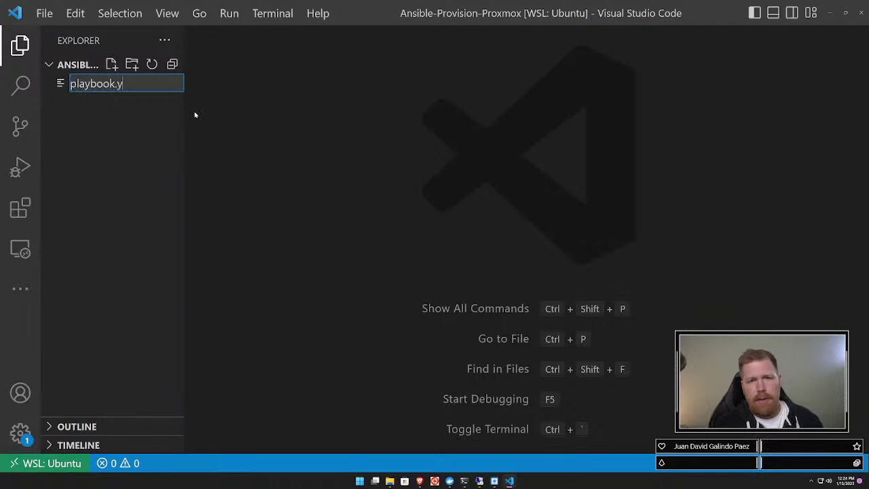
pyautogui.press('Return')
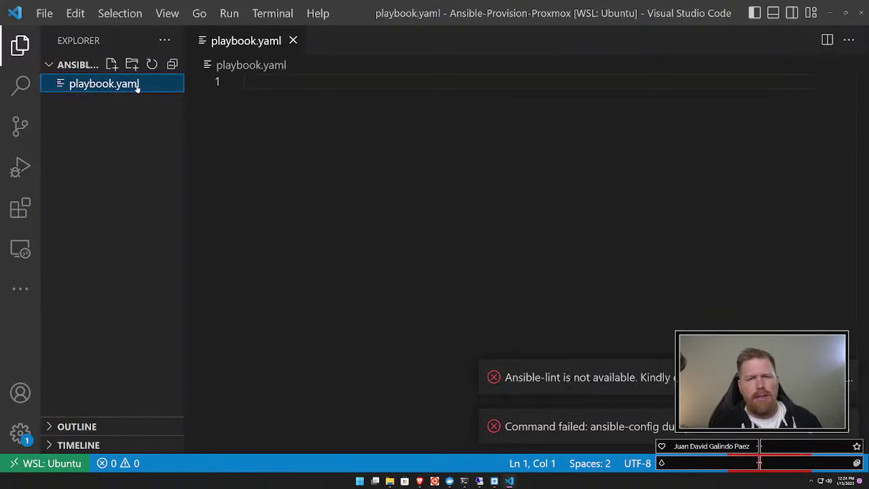
pyautogui.press('F2')
pyautogui.write('create_vms')
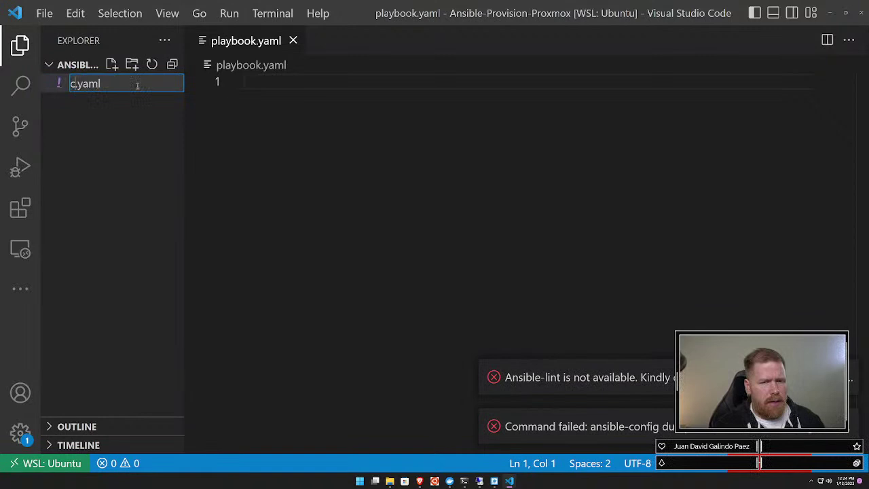
pyautogui.press('Return')
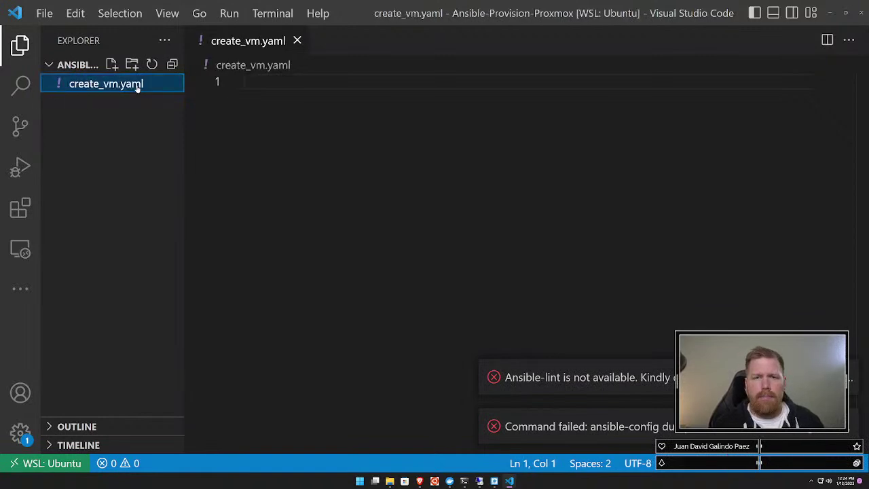
# Step: Create two more empty files, inventory.yaml and ansible.cfg, in the project
pyautogui.click(111, 64)
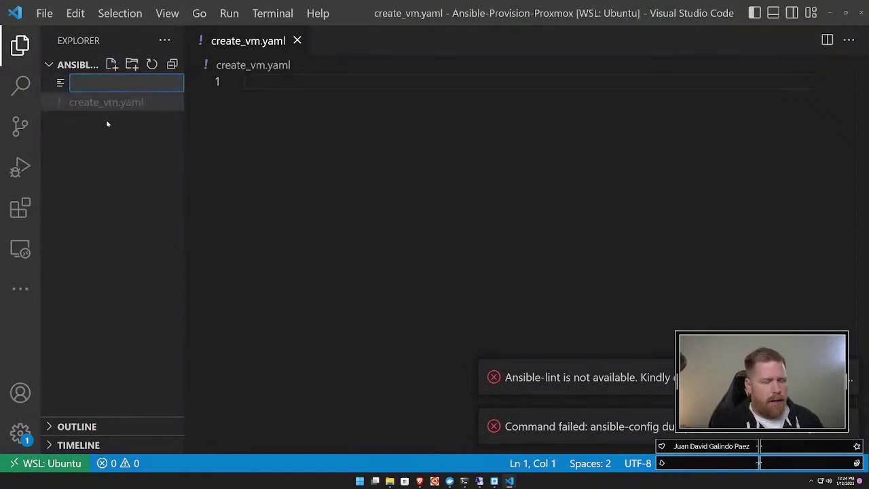
pyautogui.write('inventory.yaml')
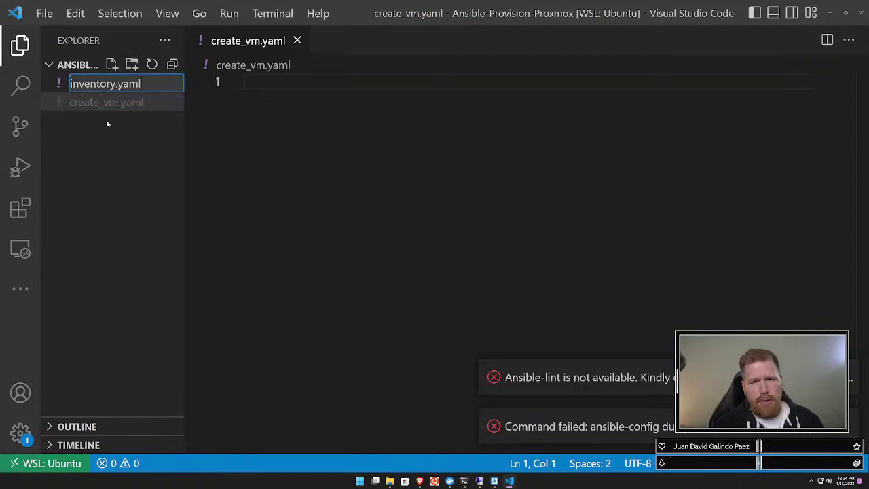
pyautogui.press('Return')
pyautogui.click(111, 64)
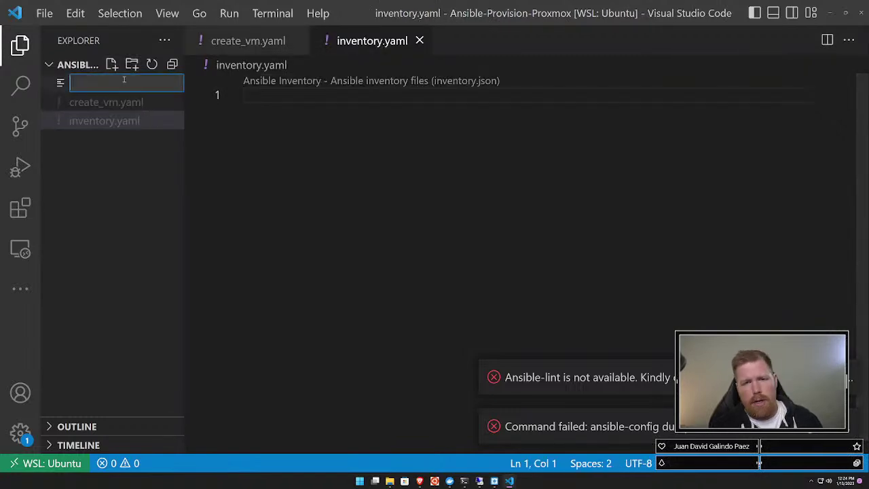
pyautogui.write('ansible')
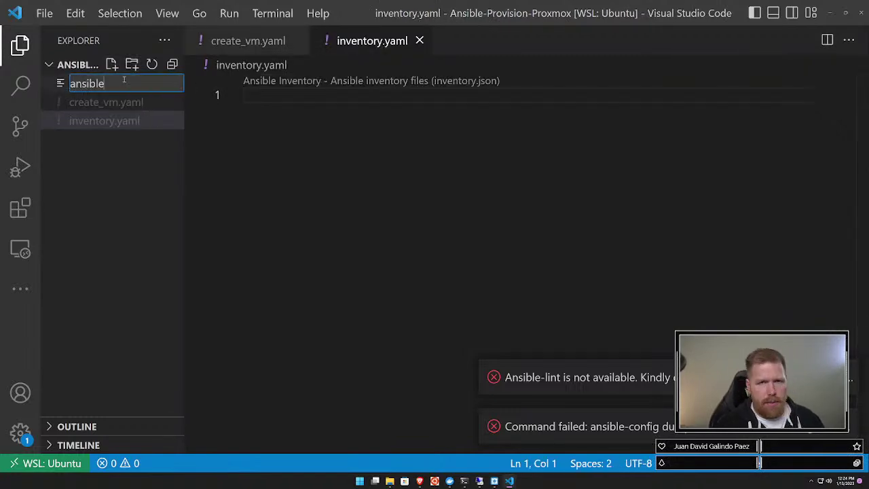
pyautogui.write('.cfg')
pyautogui.press('Return')
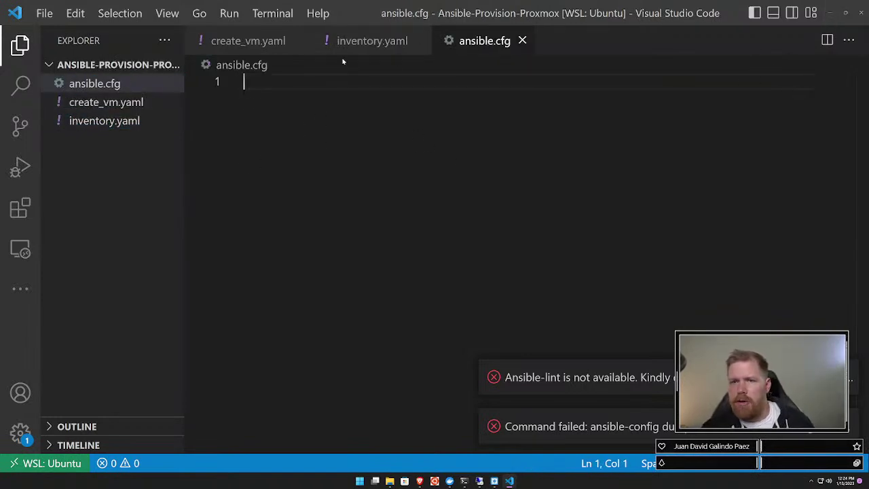
pyautogui.click(264, 52)
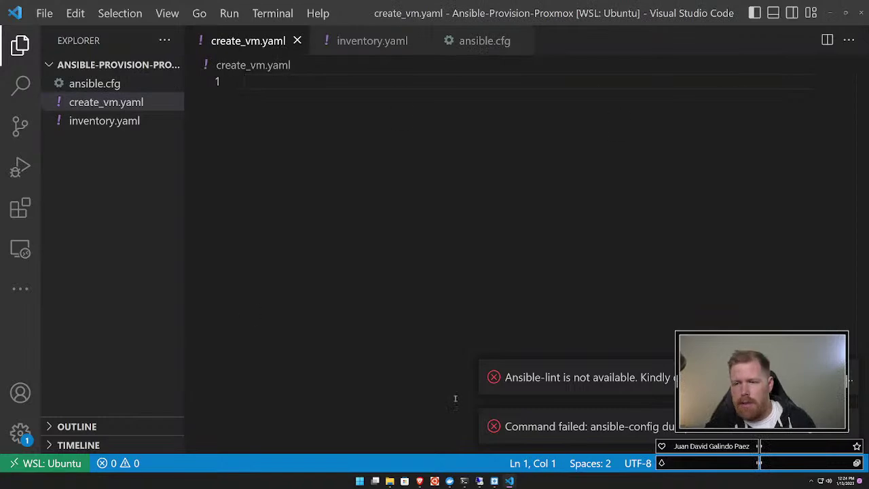
# Step: Copy the Ansible-Provision-Firewall playbook.yaml content and paste it into create_vm.yaml
pyautogui.moveTo(509, 480)
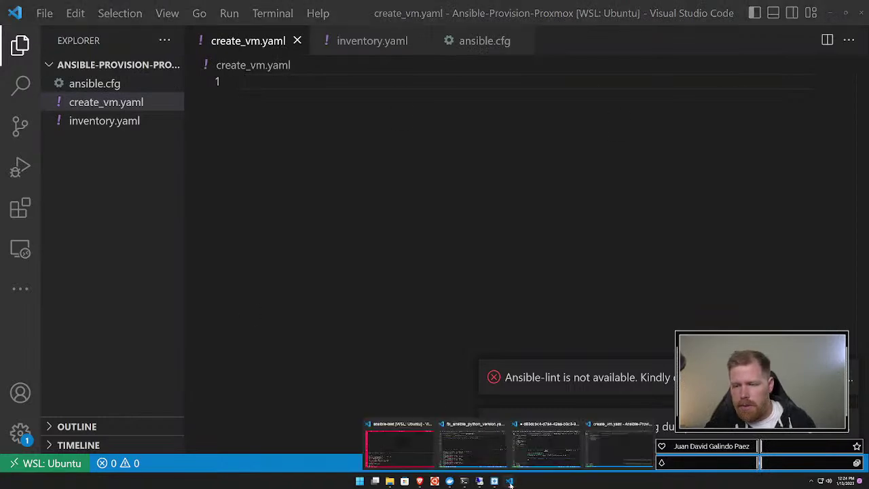
pyautogui.click(485, 451)
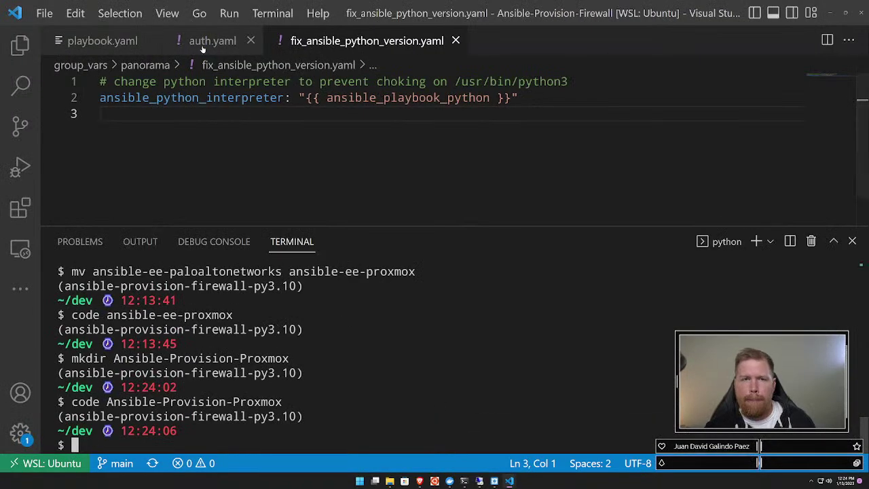
pyautogui.click(91, 42)
pyautogui.hotkey('ctrl', 'a')
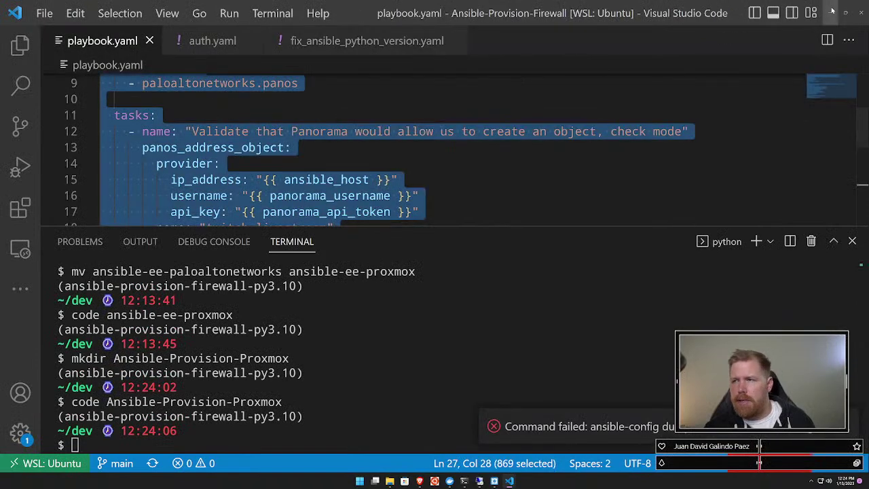
pyautogui.click(832, 11)
pyautogui.hotkey('ctrl', 'v')
pyautogui.scroll(2, 353, 236)
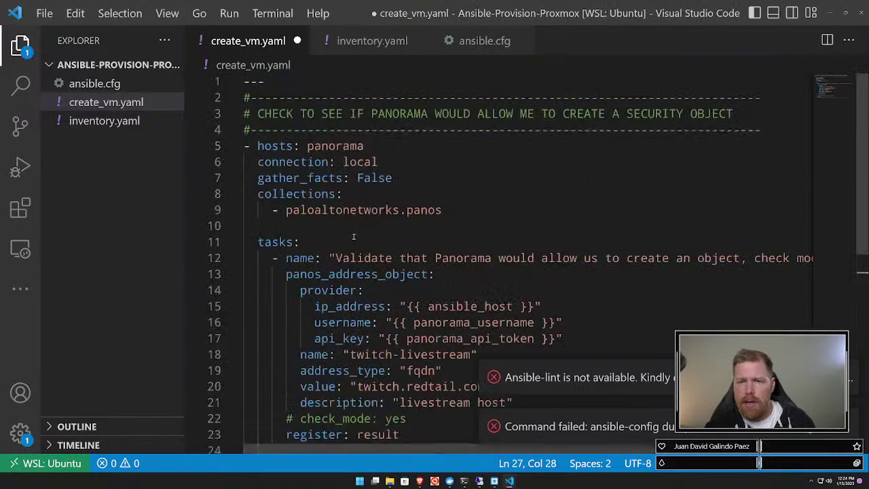
# Step: Change hosts from panorama to hou-pve-01 and delete the collections lines
pyautogui.doubleClick(342, 145)
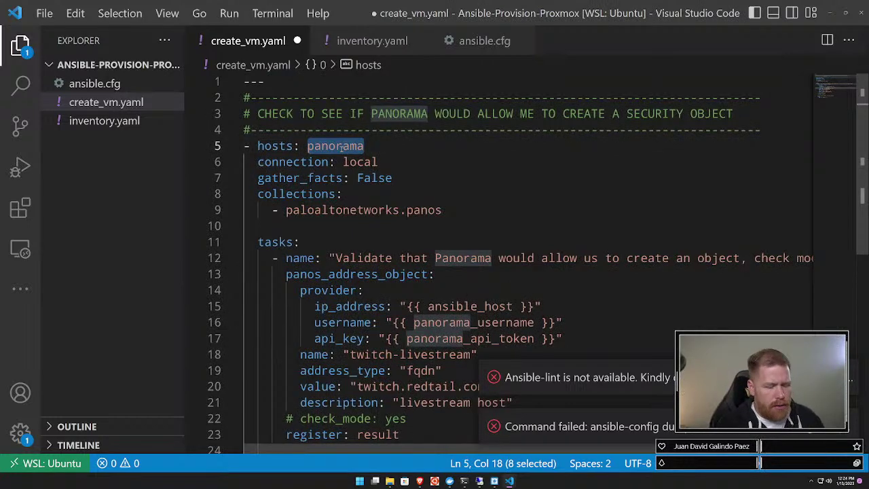
pyautogui.write('hou-pve-0')
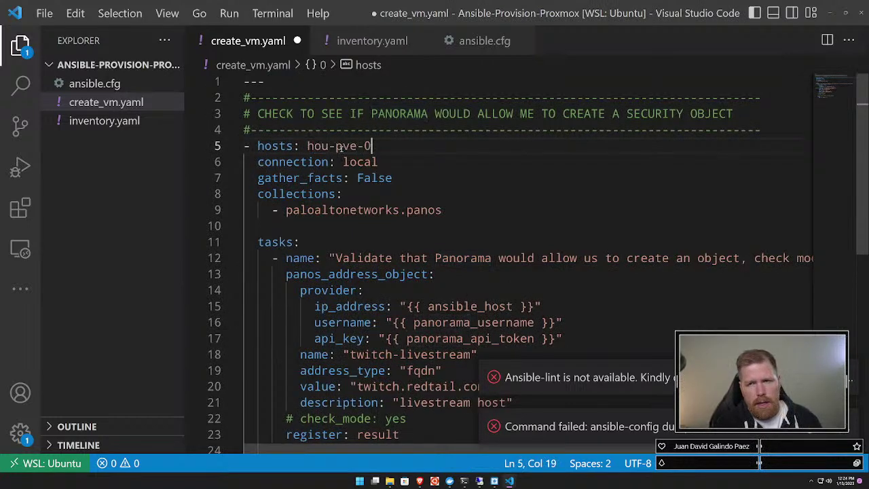
pyautogui.write('1')
pyautogui.click(320, 193)
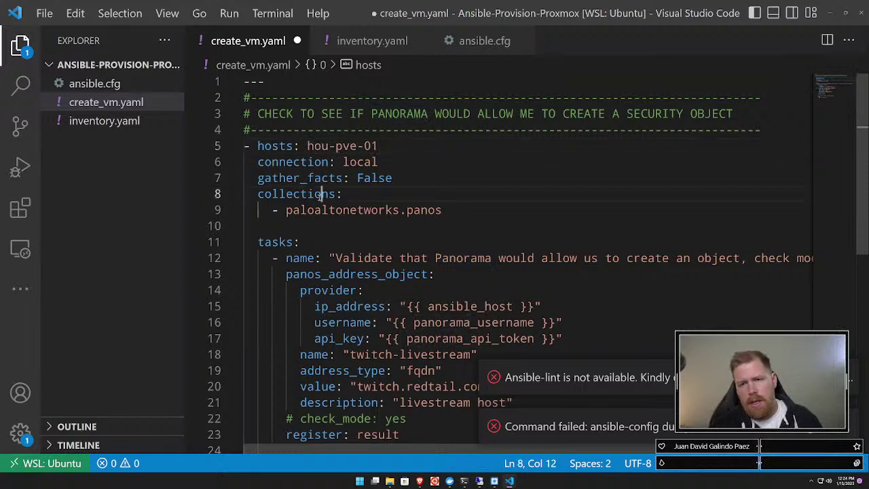
pyautogui.moveTo(320, 193); pyautogui.dragTo(323, 211)
pyautogui.press('BackSpace')
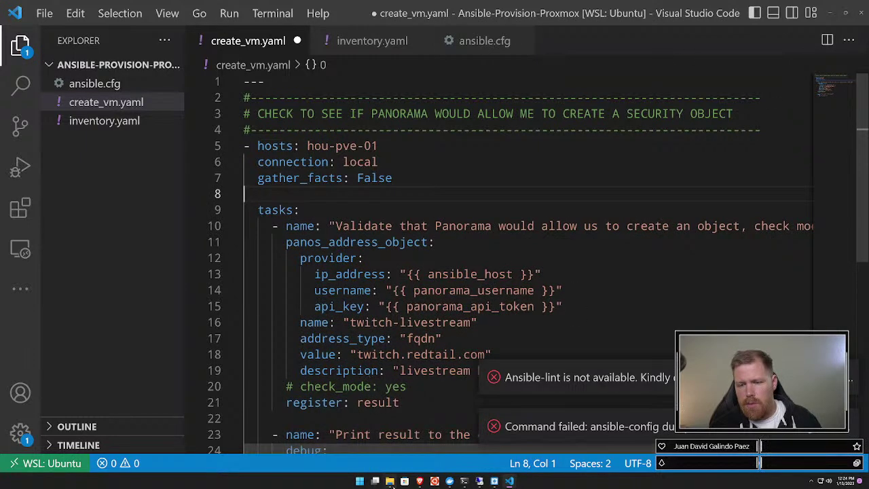
# Step: Check the Ansible docs example, then return to the create_vm.yaml editor
pyautogui.click(420, 480)
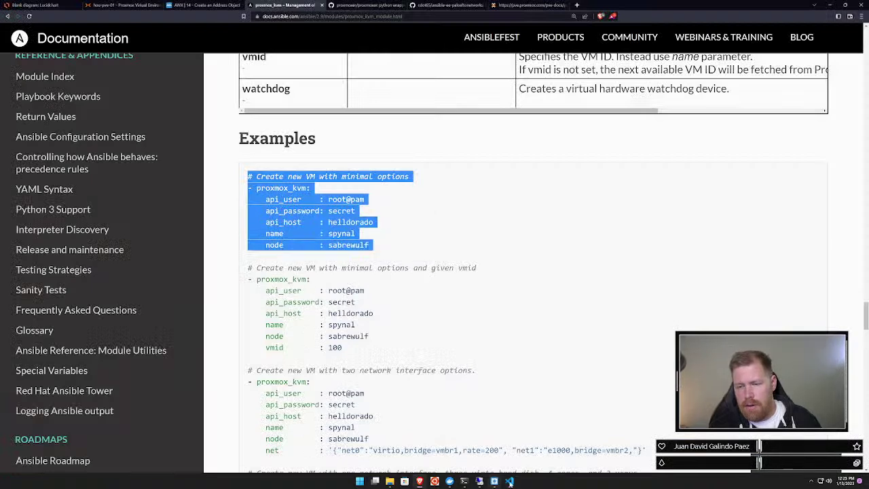
pyautogui.moveTo(509, 482)
pyautogui.click(489, 441)
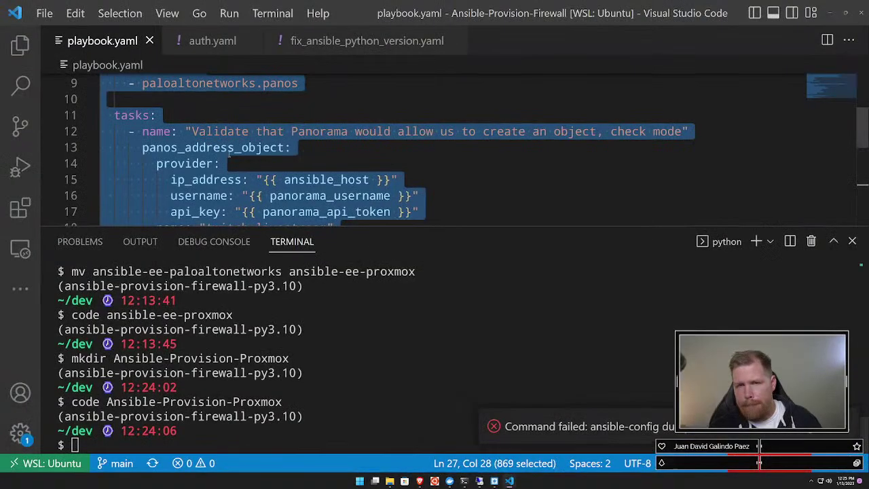
pyautogui.click(829, 12)
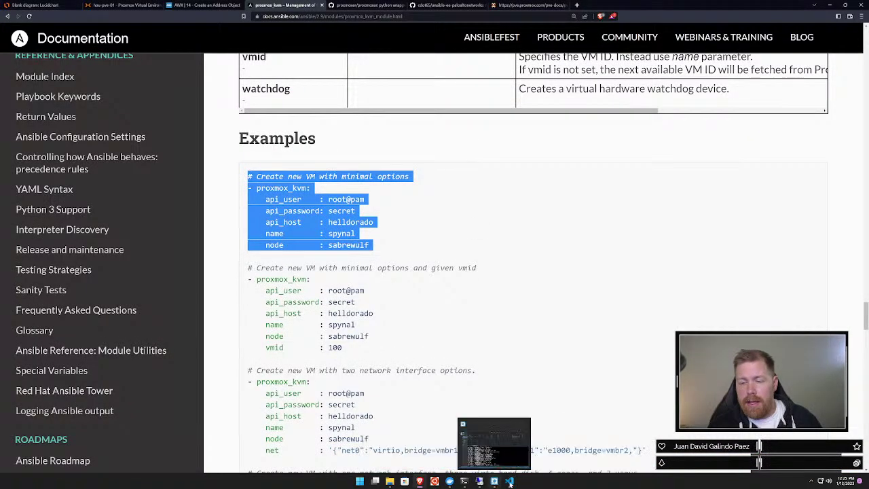
pyautogui.moveTo(509, 480)
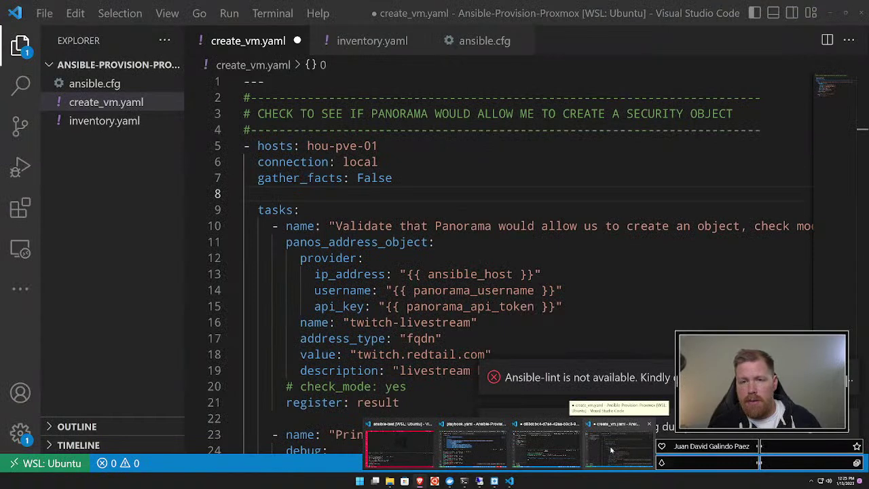
pyautogui.click(610, 450)
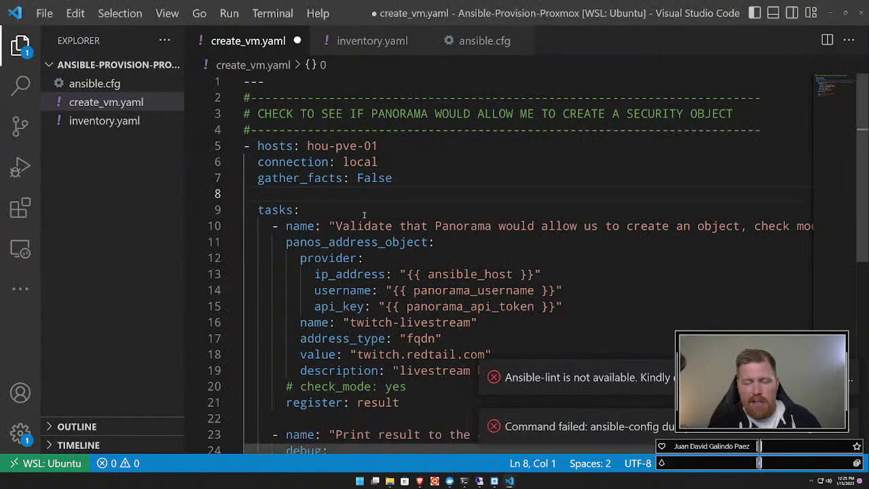
# Step: Swap the Panorama task for the proxmox_kvm example, indent it two levels under tasks, and save
pyautogui.doubleClick(313, 226)
pyautogui.moveTo(313, 226); pyautogui.dragTo(372, 442)
pyautogui.press('BackSpace')
pyautogui.scroll(5, 353, 319)
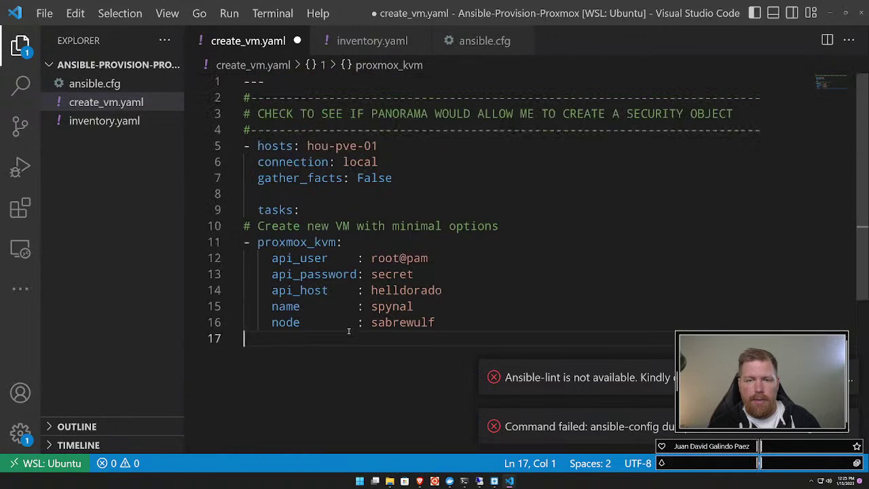
pyautogui.keyDown('shift'); pyautogui.click(335, 209); pyautogui.keyUp('shift')
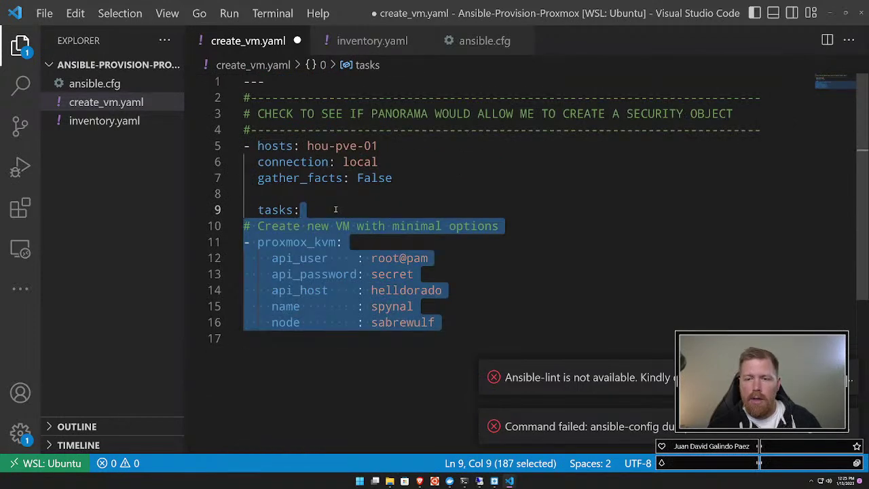
pyautogui.hotkey('shift', 'Right')
pyautogui.press('Tab')
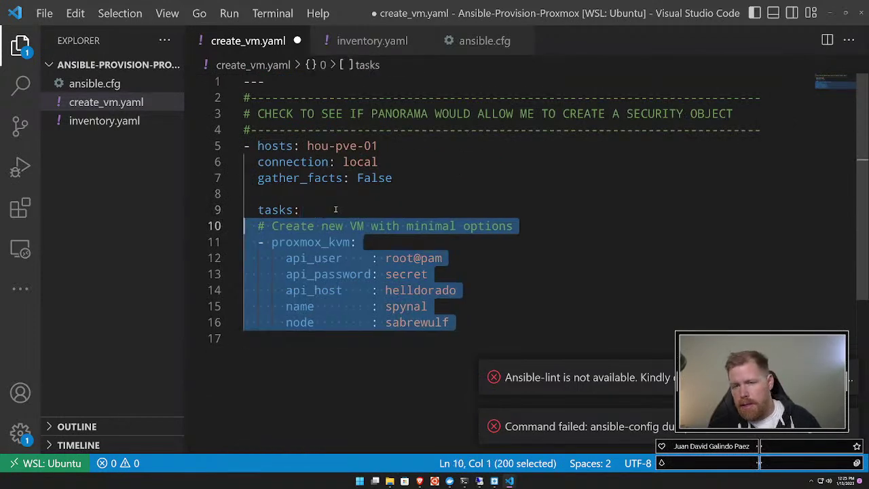
pyautogui.press('Tab')
pyautogui.hotkey('ctrl', 's')
# Step: Change api_user from root to ansible and remove the padding before its colon
pyautogui.click(414, 258)
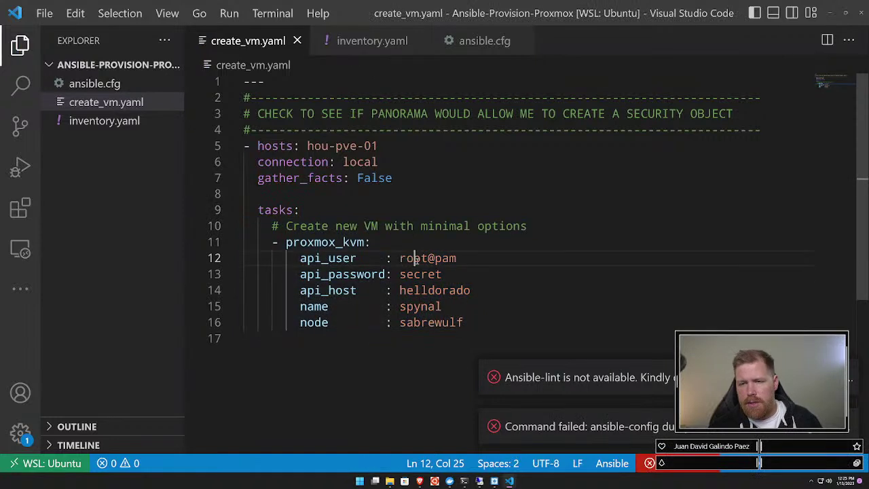
pyautogui.doubleClick(415, 258)
pyautogui.write('ansible')
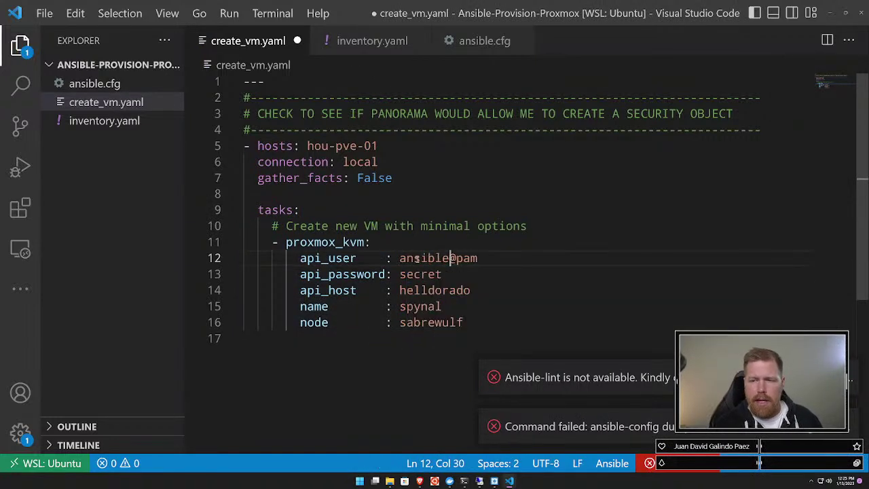
pyautogui.doubleClick(408, 274)
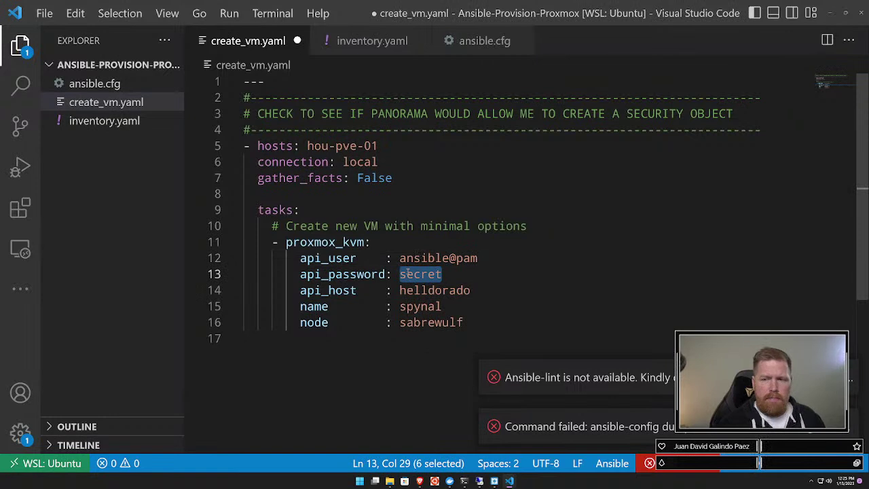
pyautogui.click(354, 258)
pyautogui.doubleClick(354, 258)
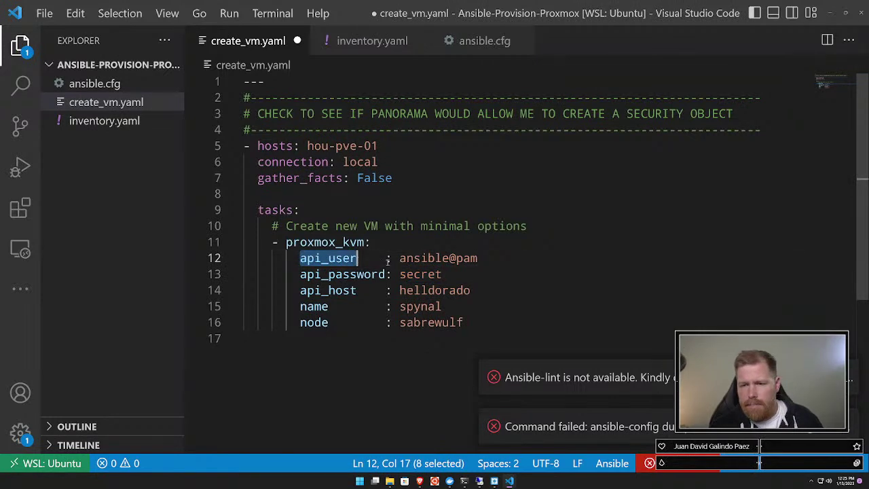
pyautogui.doubleClick(379, 258)
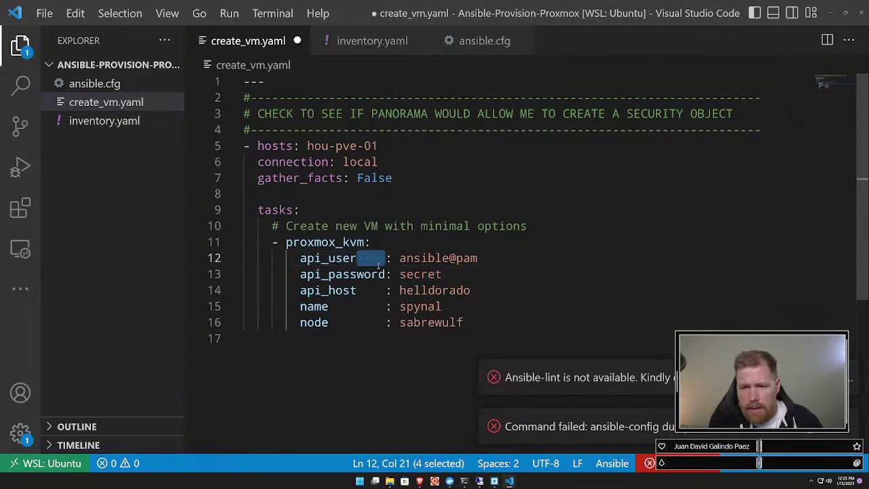
pyautogui.press('BackSpace')
# Step: Remove the extra padding before the colons on the api_host, name and node lines
pyautogui.press('Down')
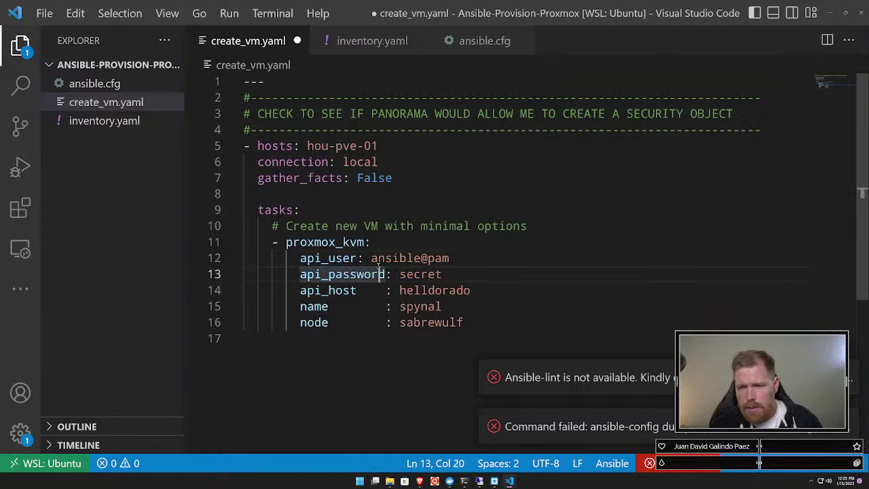
pyautogui.press('Down')
pyautogui.doubleClick(373, 289)
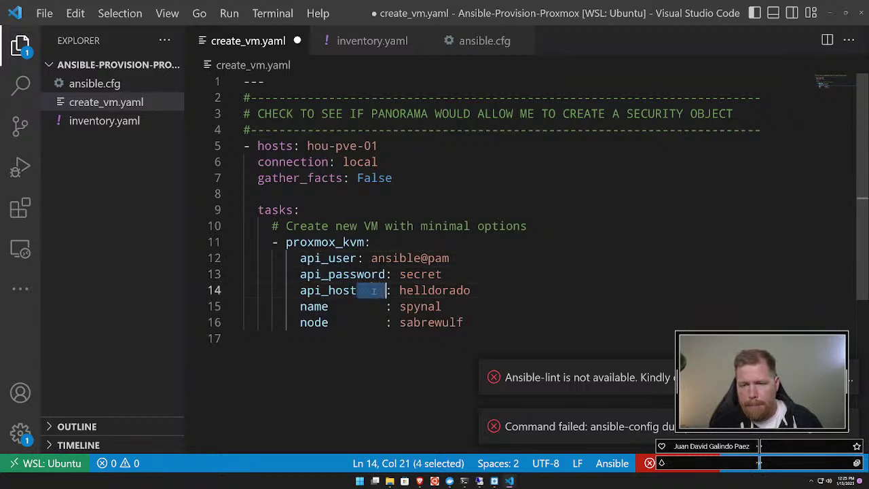
pyautogui.press('BackSpace')
pyautogui.doubleClick(366, 306)
pyautogui.press('BackSpace')
pyautogui.doubleClick(367, 322)
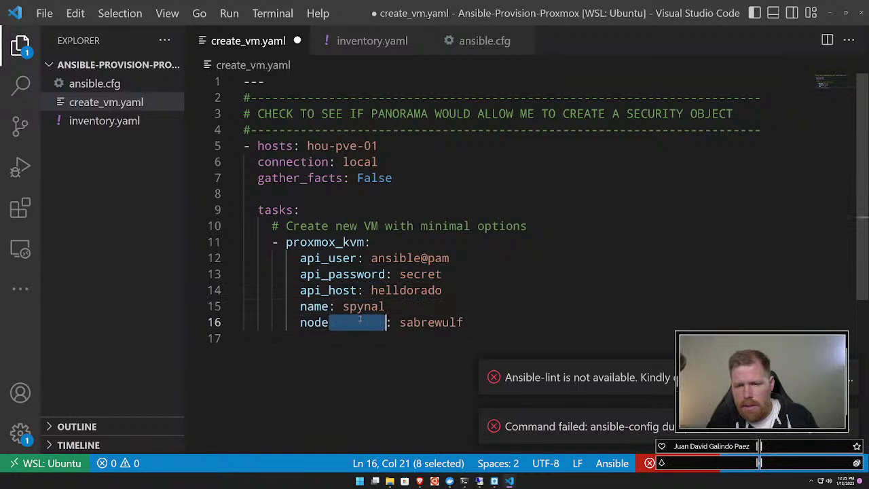
pyautogui.press('BackSpace')
# Step: Replace the placeholder api_password with the account password and quote the api_user and password values
pyautogui.doubleClick(410, 258)
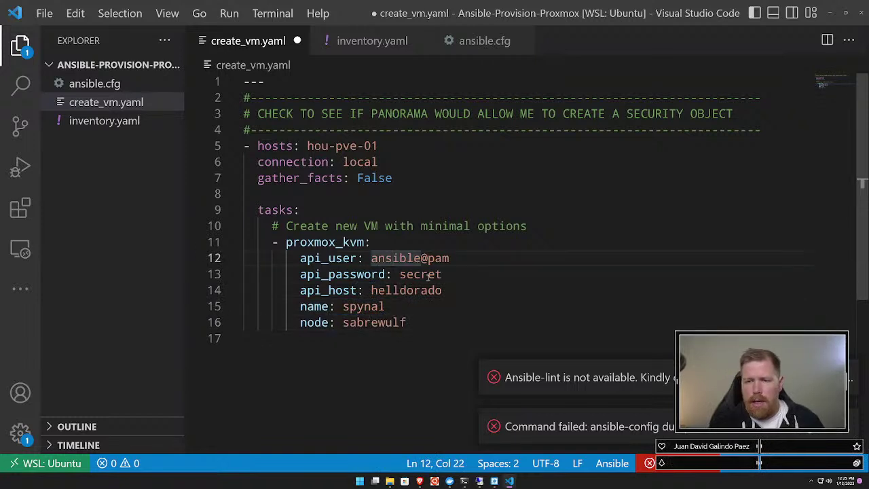
pyautogui.doubleClick(429, 274)
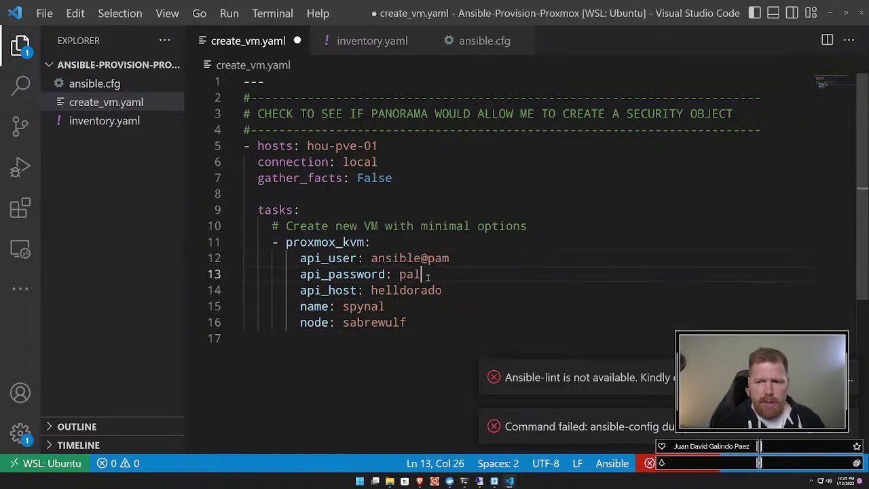
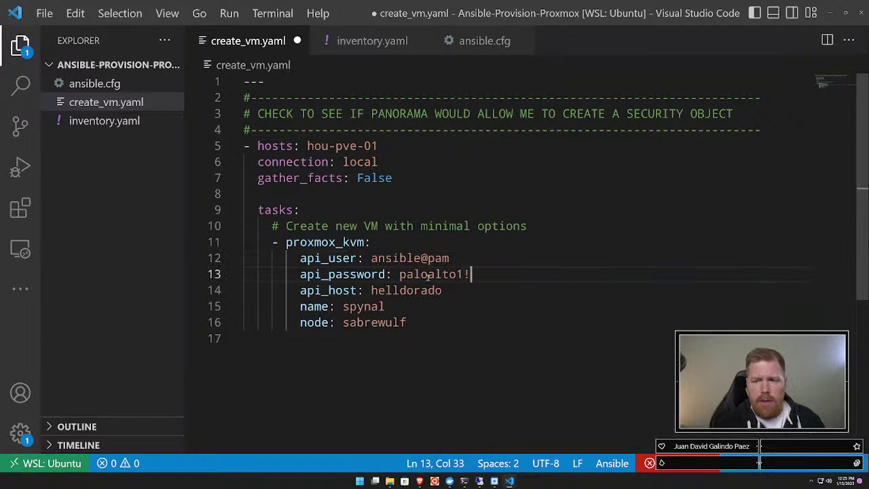
pyautogui.moveTo(371, 258); pyautogui.dragTo(451, 258)
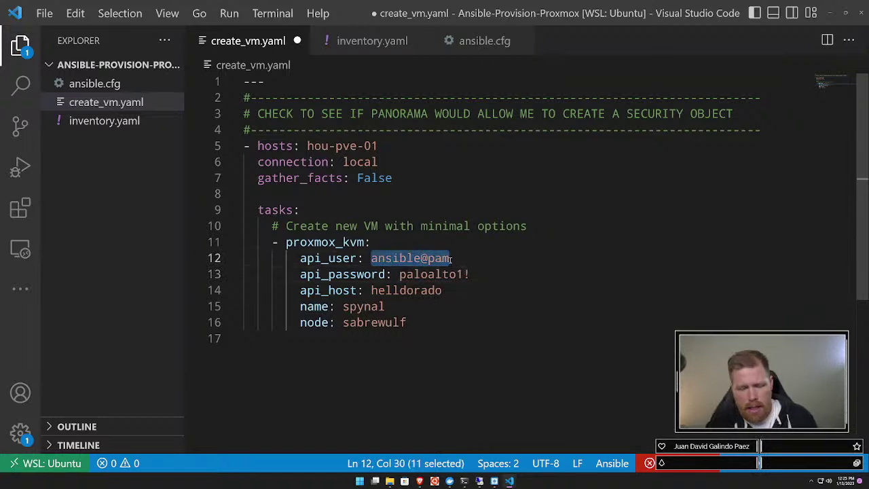
pyautogui.write('"')
pyautogui.moveTo(399, 274); pyautogui.dragTo(471, 274)
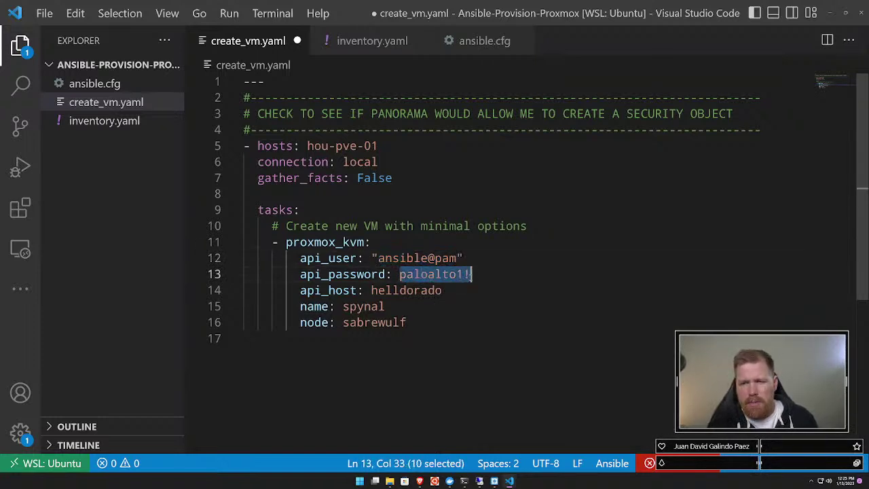
pyautogui.write('"')
# Step: Set api_host to "{{ ansible_host }}" and the VM name to "super-awesome-test-42"
pyautogui.doubleClick(422, 289)
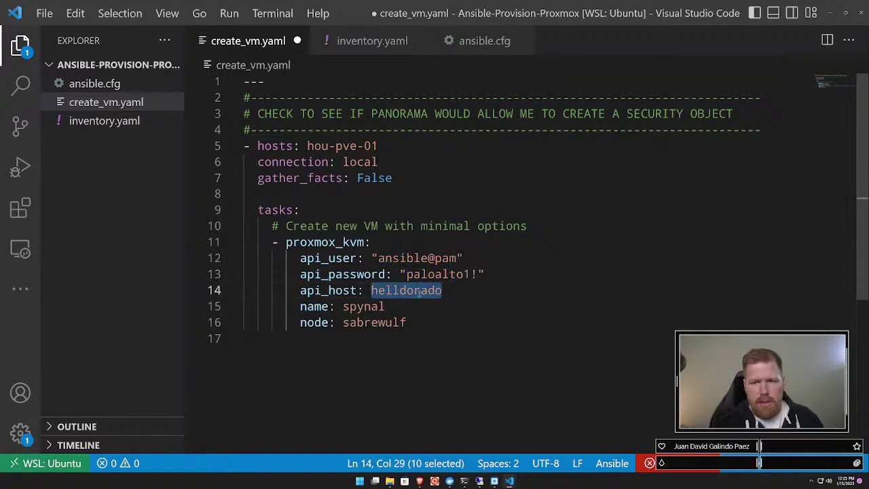
pyautogui.write('"')
pyautogui.write('{{ ansible_ho')
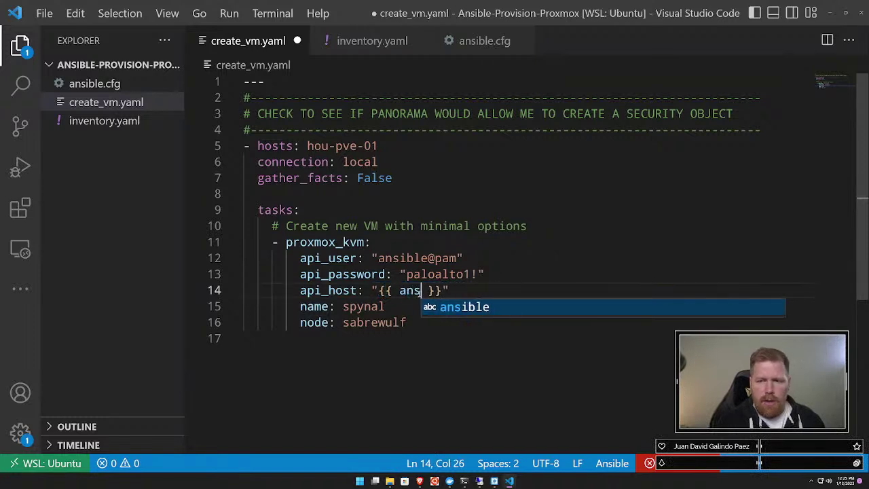
pyautogui.write('st')
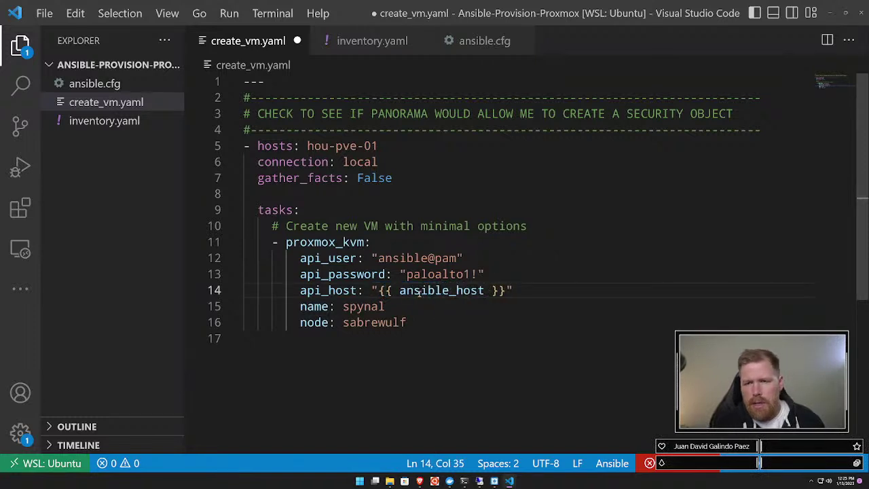
pyautogui.moveTo(307, 145); pyautogui.dragTo(378, 146)
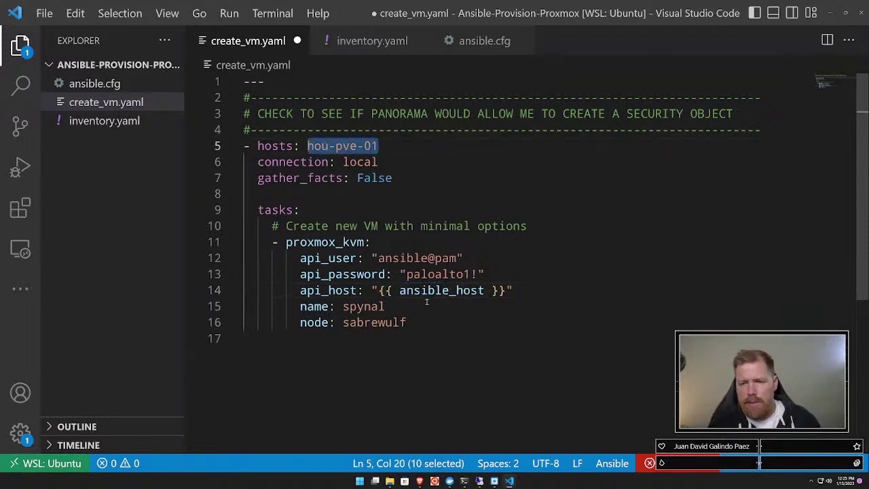
pyautogui.doubleClick(367, 307)
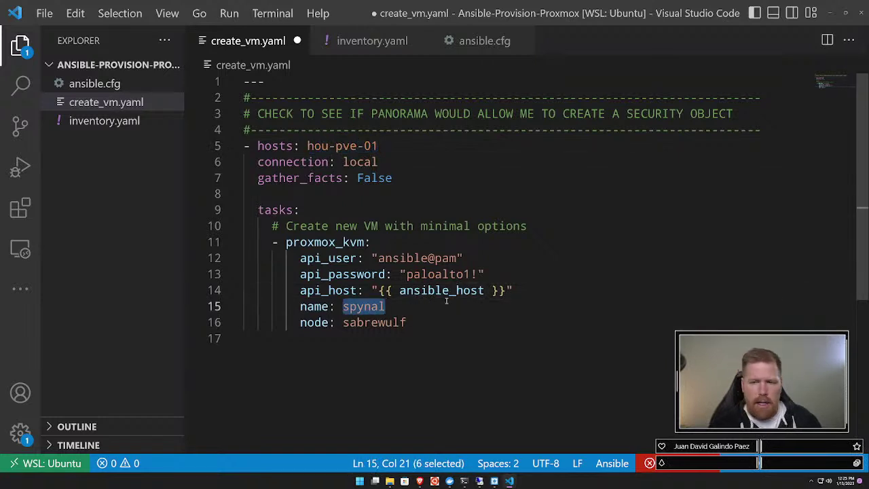
pyautogui.write('"')
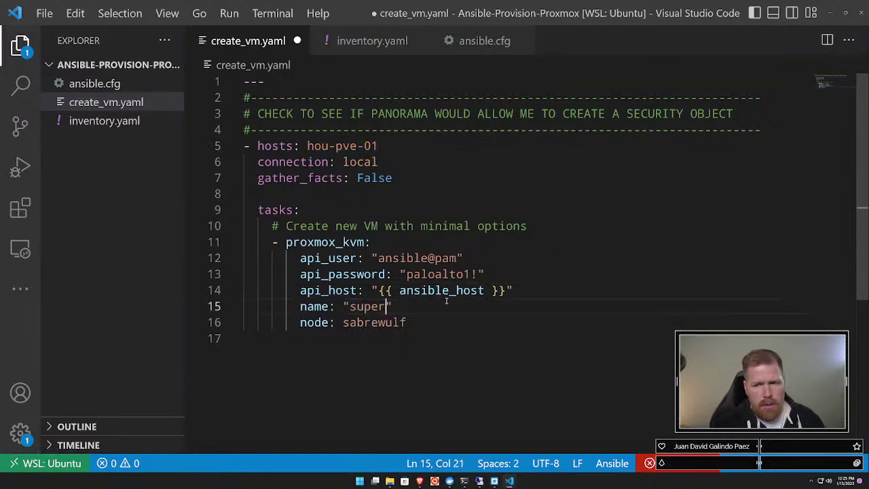
pyautogui.write('super-awesome-test-')
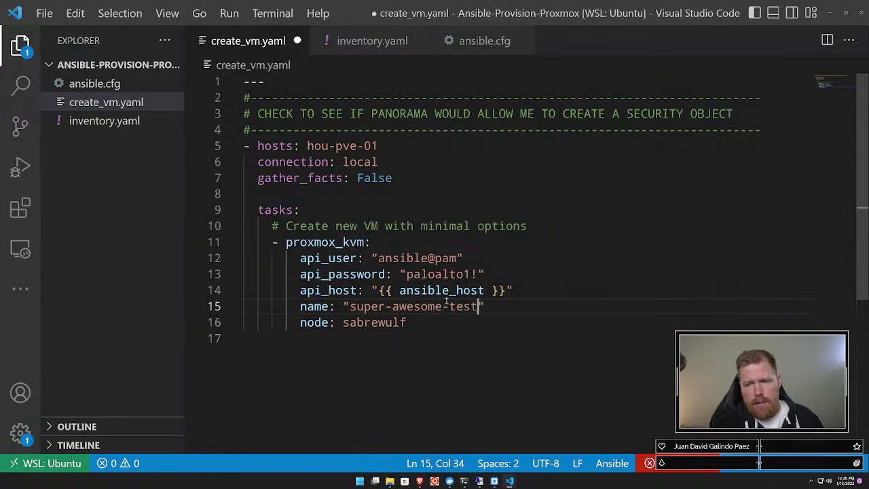
pyautogui.write('42')
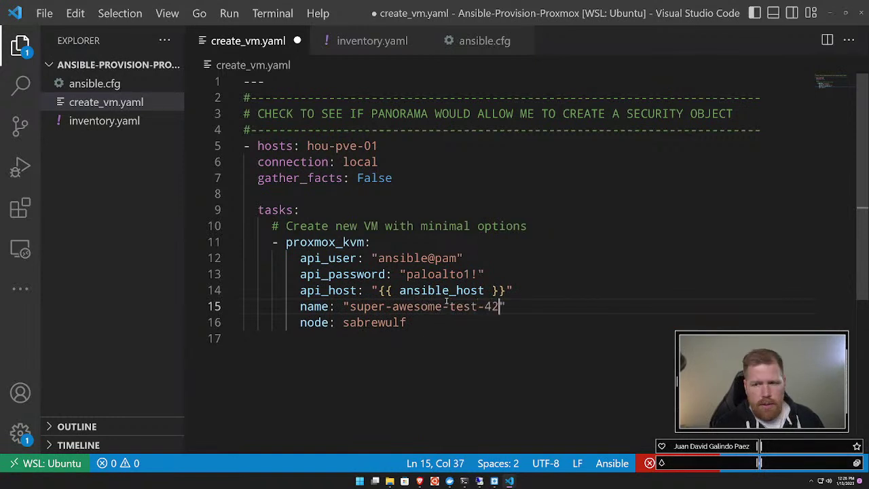
# Step: Replace the node value sabrewulf with "{{ ansible_host }}" and save create_vm.yaml
pyautogui.doubleClick(383, 323)
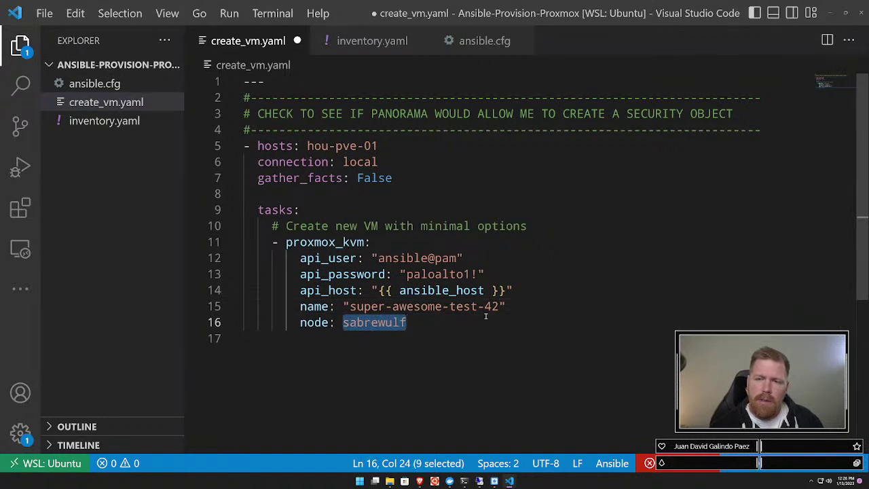
pyautogui.moveTo(372, 289); pyautogui.dragTo(513, 289)
pyautogui.hotkey('ctrl', 'c')
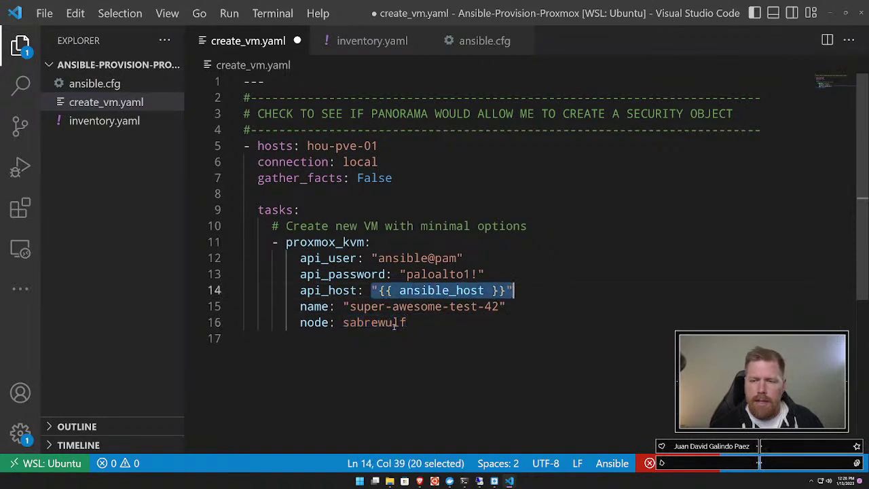
pyautogui.doubleClick(379, 325)
pyautogui.hotkey('ctrl', 'v')
pyautogui.click(418, 352)
pyautogui.hotkey('ctrl', 's')
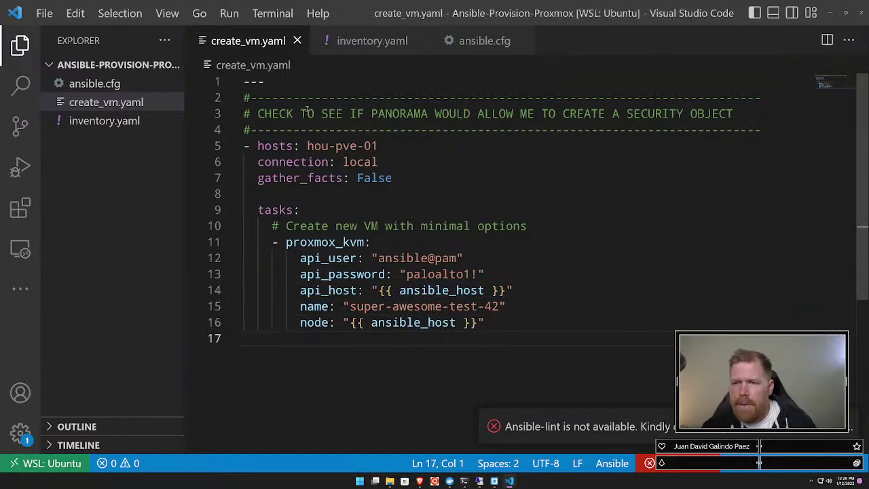
pyautogui.moveTo(258, 113); pyautogui.dragTo(733, 113)
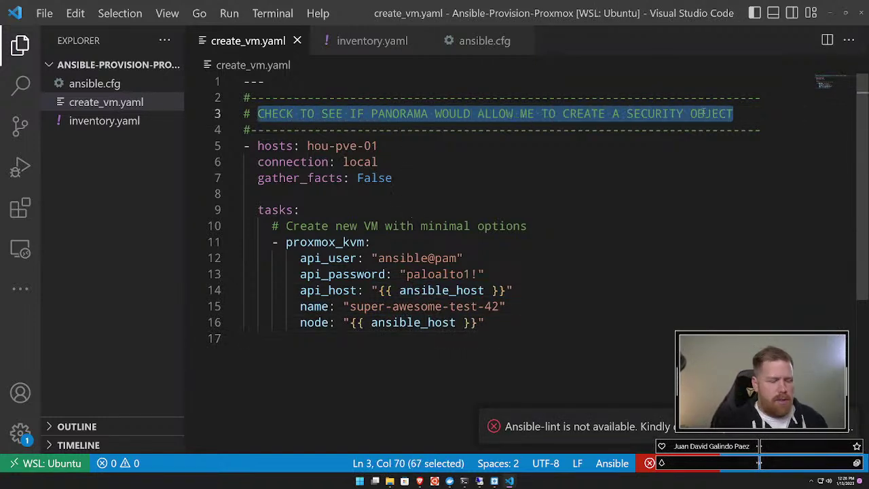
# Step: Overwrite the line 3 comment with 'CREATE A KVM VIRTUAL MACHINE ON PROXMOX', fixing typos, and save
pyautogui.write('CREATEA ')
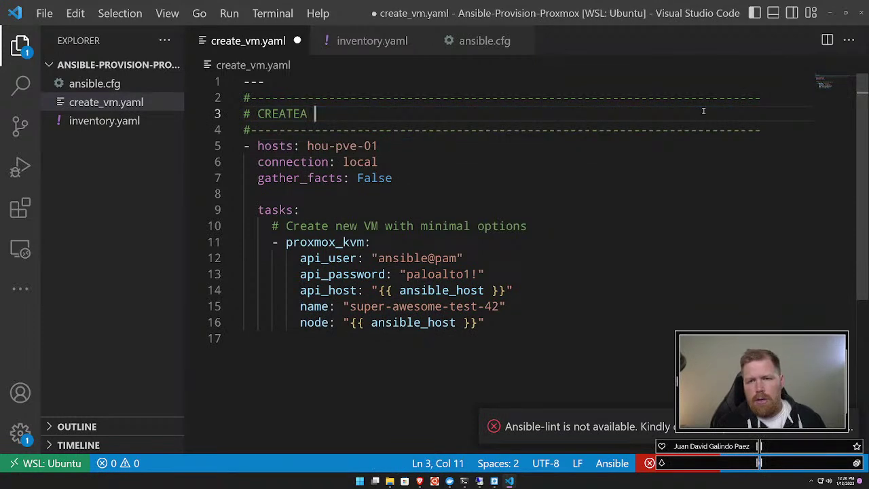
pyautogui.press('BackSpace')
pyautogui.press('BackSpace')
pyautogui.write(' A KV')
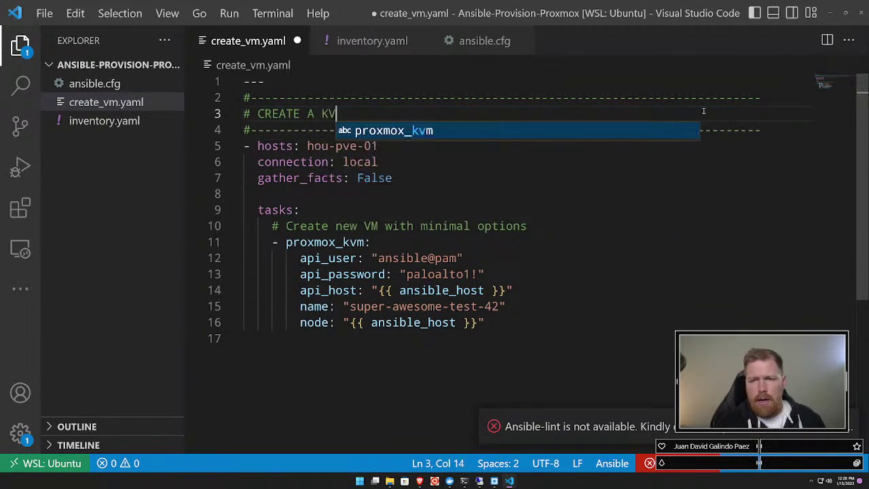
pyautogui.write('M VIRUTAL')
pyautogui.press('BackSpace')
pyautogui.press('BackSpace')
pyautogui.press('BackSpace')
pyautogui.press('BackSpace')
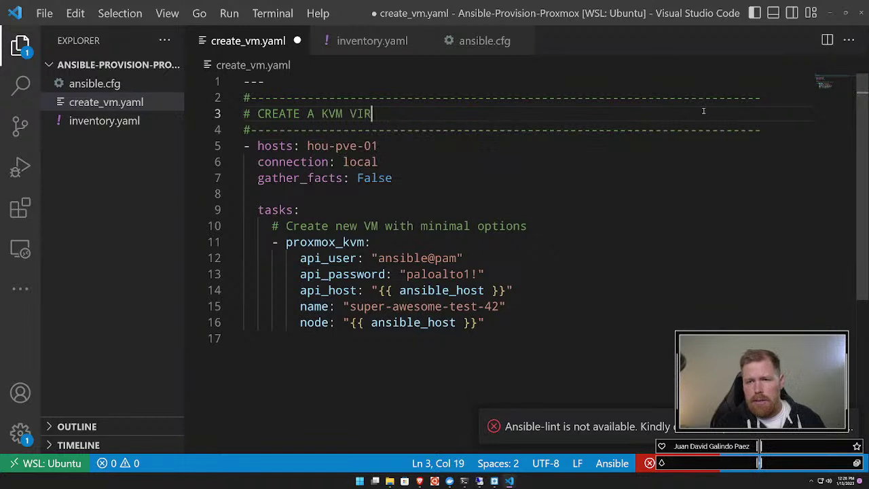
pyautogui.write('TUAL MA')
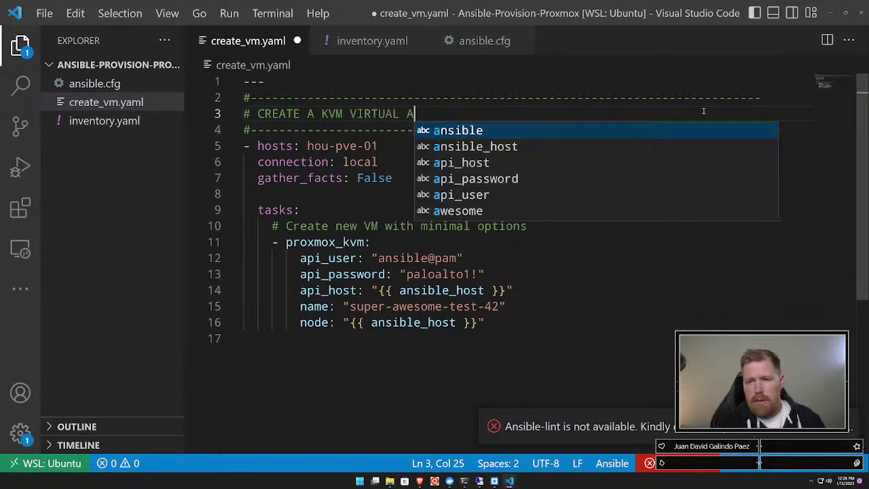
pyautogui.write('C')
pyautogui.press('BackSpace')
pyautogui.press('BackSpace')
pyautogui.write('MACHINE')
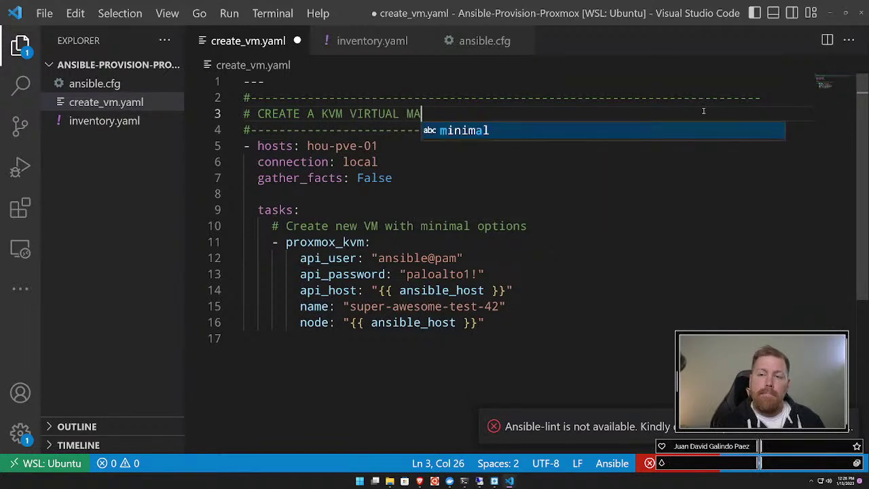
pyautogui.write(' ON PROXMOX')
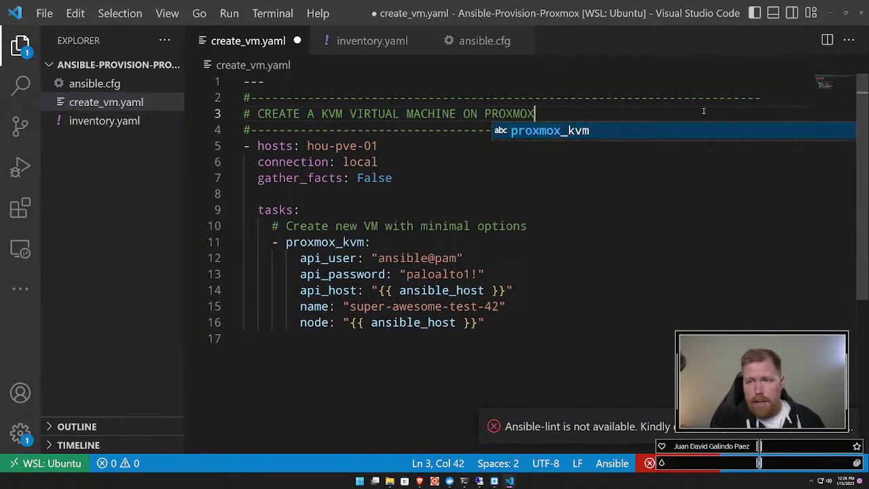
pyautogui.hotkey('ctrl', 's')
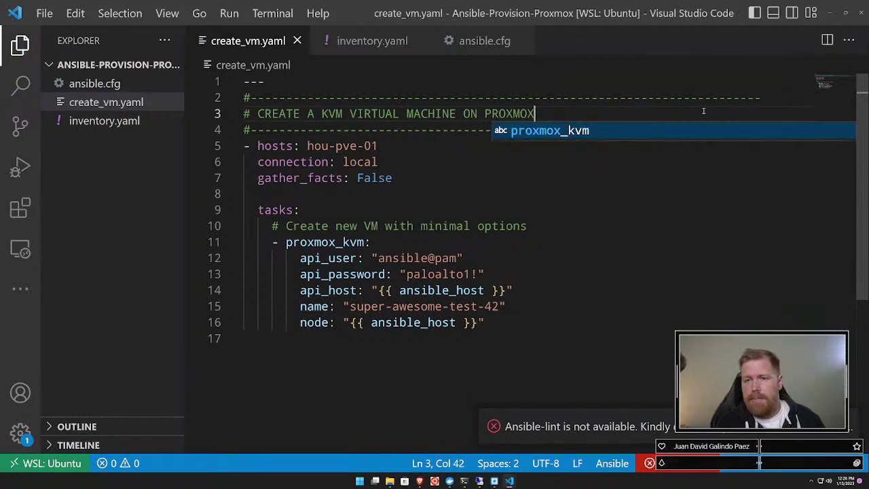
pyautogui.click(511, 187)
pyautogui.click(321, 145)
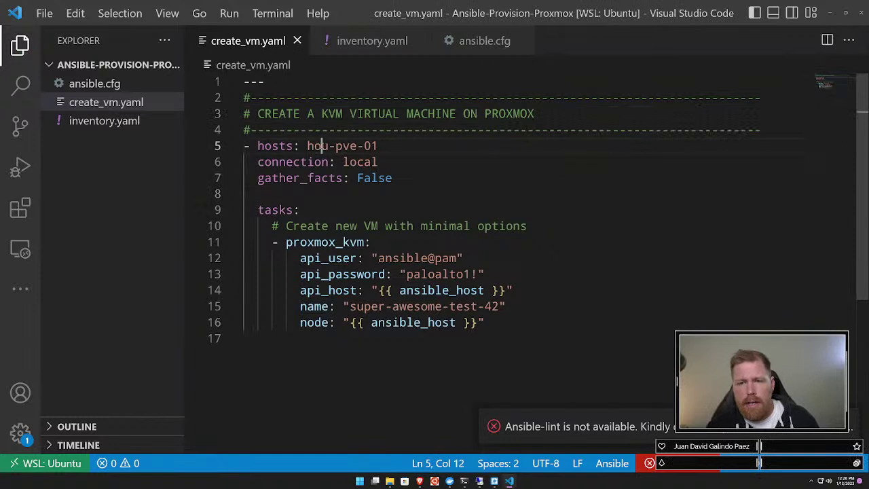
pyautogui.moveTo(307, 145); pyautogui.dragTo(385, 144)
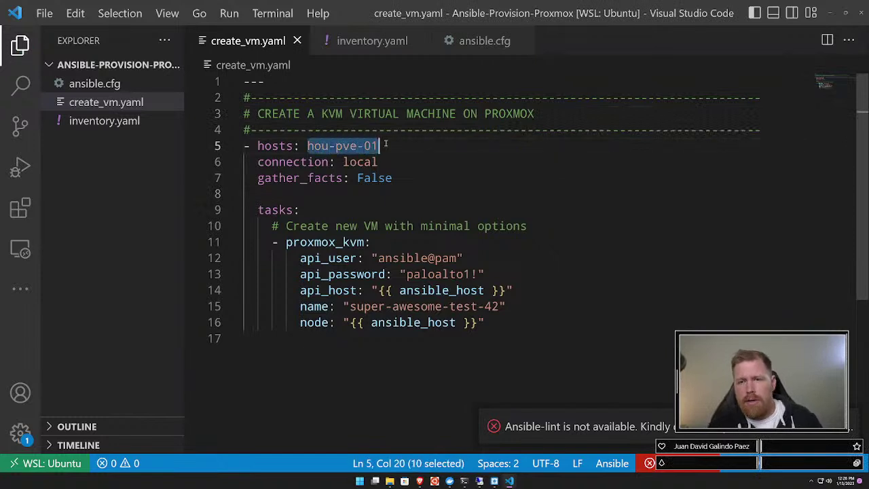
# Step: In inventory.yaml, type the all > children > proxmox > hosts structure with host hou-pve-01
pyautogui.click(378, 42)
pyautogui.write('ALL')
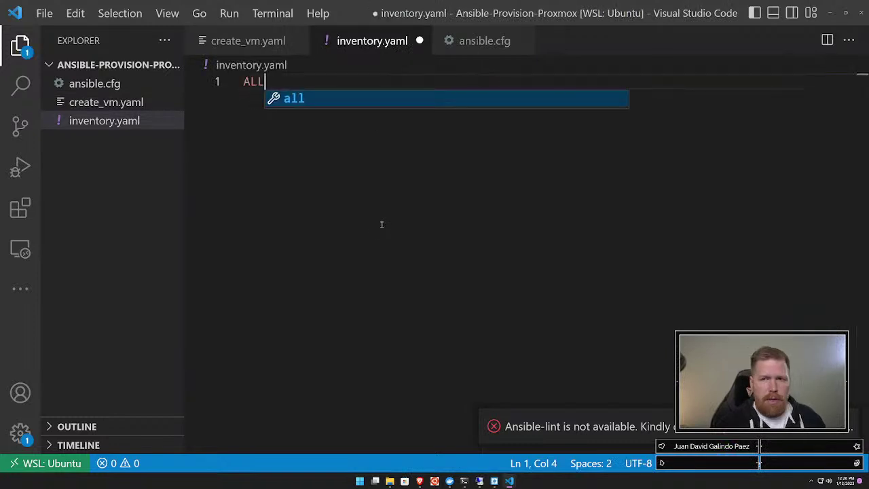
pyautogui.press('BackSpace')
pyautogui.press('BackSpace')
pyautogui.press('BackSpace')
pyautogui.write('al')
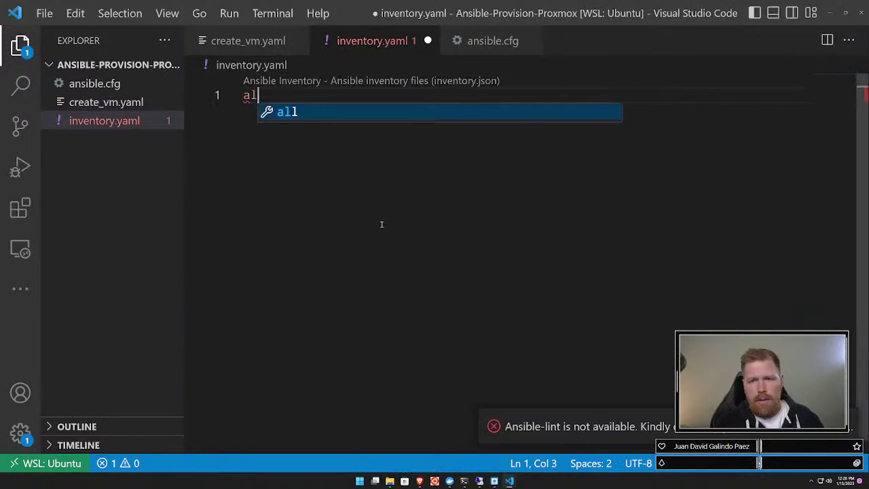
pyautogui.write('l:')
pyautogui.press('Return')
pyautogui.press('Tab')
pyautogui.write('c')
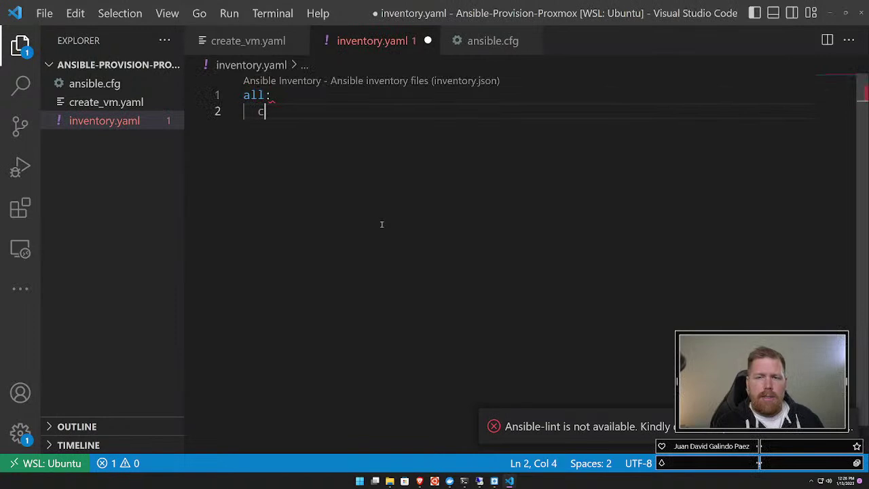
pyautogui.write('hil')
pyautogui.press('BackSpace')
pyautogui.press('Return')
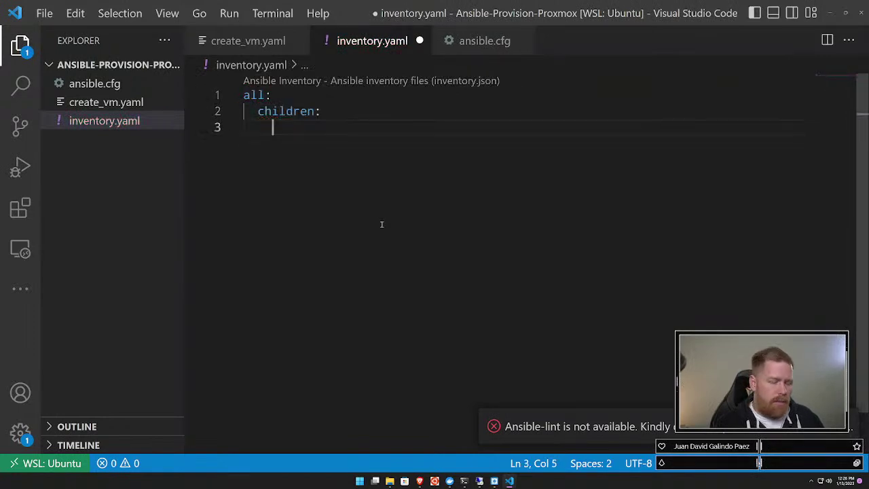
pyautogui.write('proxm')
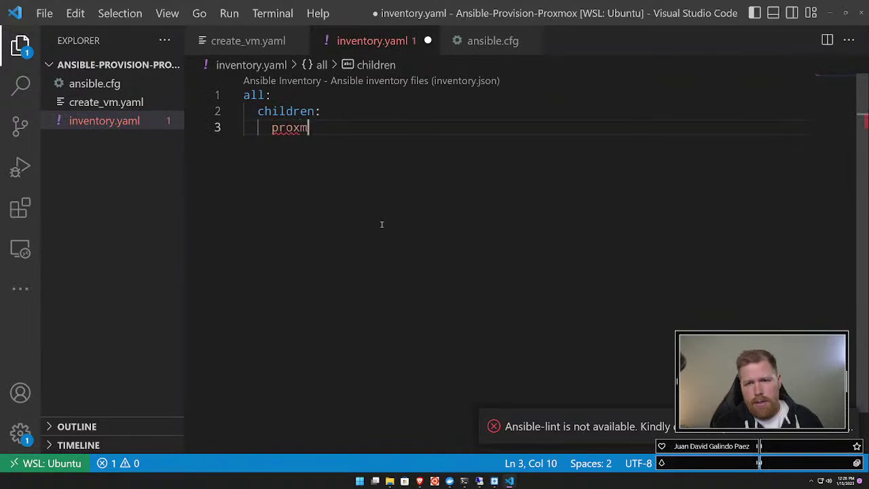
pyautogui.write('ox:')
pyautogui.press('Return')
pyautogui.press('Tab')
pyautogui.write('h')
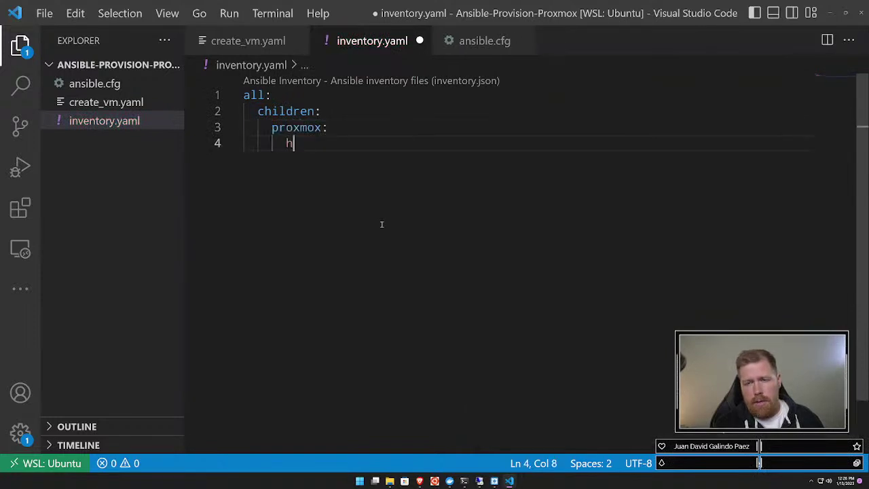
pyautogui.write('osts:')
pyautogui.press('Return')
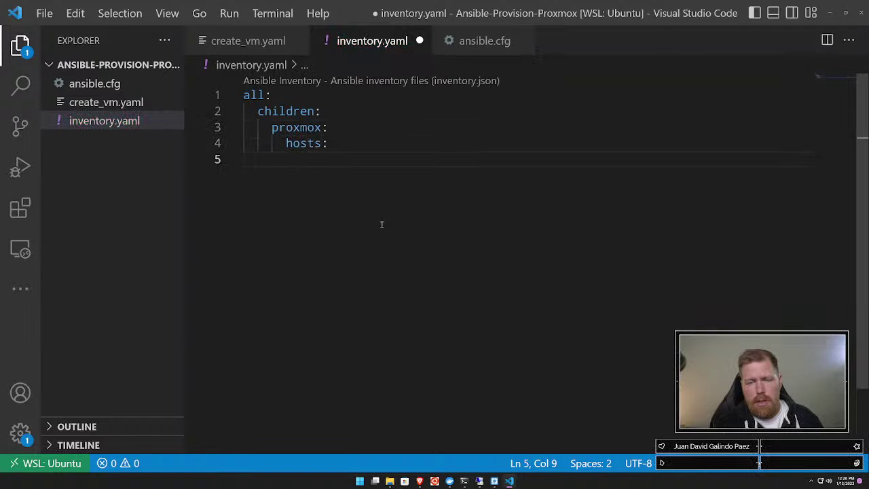
pyautogui.write('hou-pve')
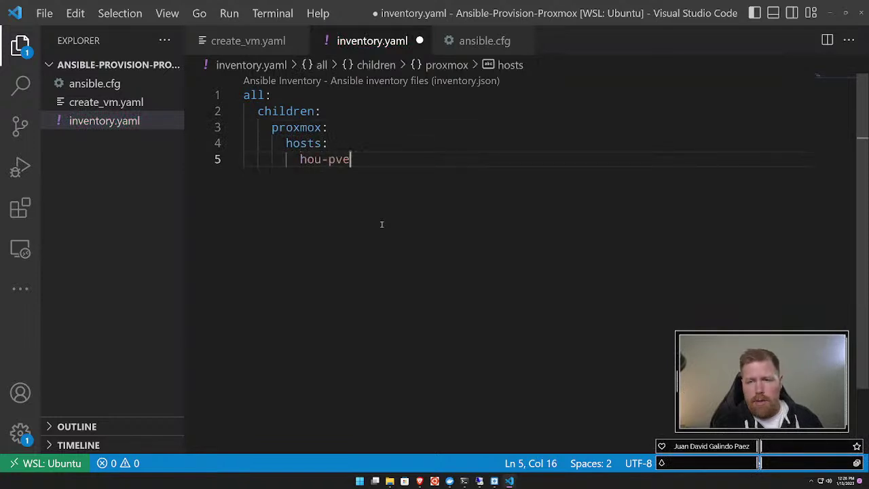
pyautogui.write('-09:')
pyautogui.press('BackSpace')
pyautogui.press('BackSpace')
pyautogui.write('1:')
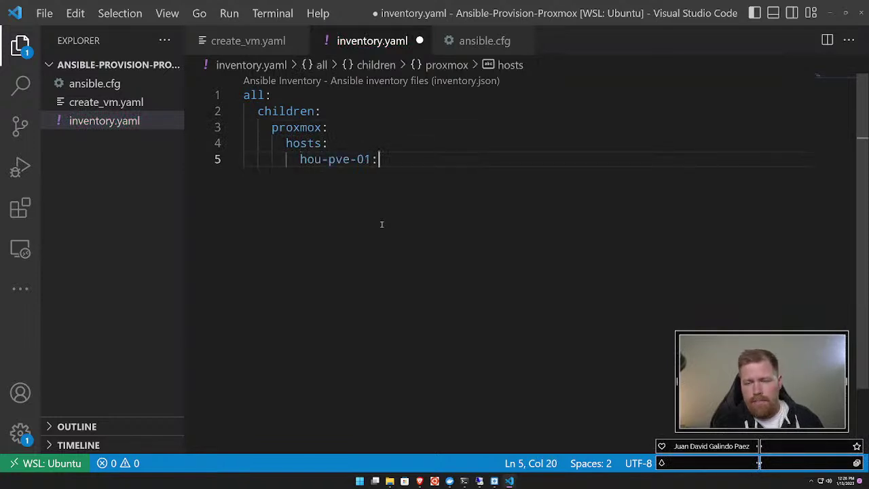
# Step: Duplicate the hou-pve-01 line, renumber the copies hou-pve-02 through hou-pve-05, and save
pyautogui.hotkey('shift', 'Up')
pyautogui.hotkey('ctrl', 'c')
pyautogui.hotkey('ctrl', 'v')
pyautogui.hotkey('ctrl', 'v')
pyautogui.hotkey('ctrl', 'v')
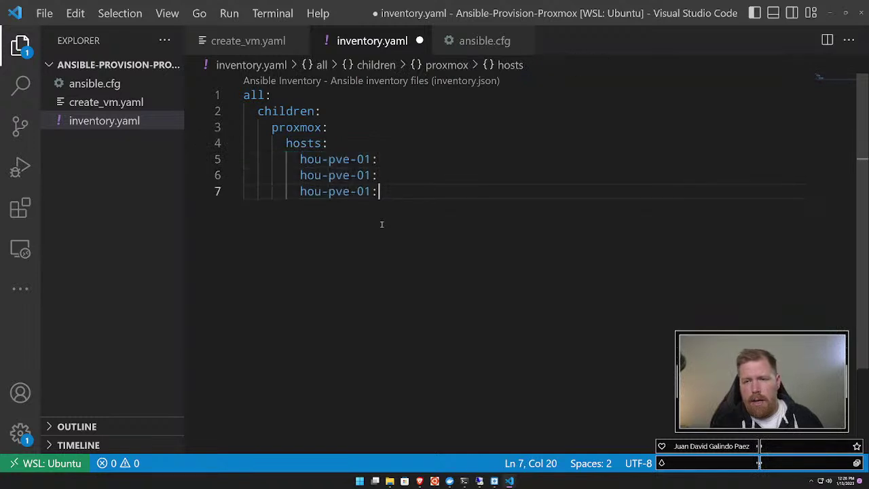
pyautogui.hotkey('ctrl', 'v')
pyautogui.hotkey('ctrl', 'v')
pyautogui.press('Up')
pyautogui.press('Up')
pyautogui.press('Up')
pyautogui.press('Left')
pyautogui.press('BackSpace')
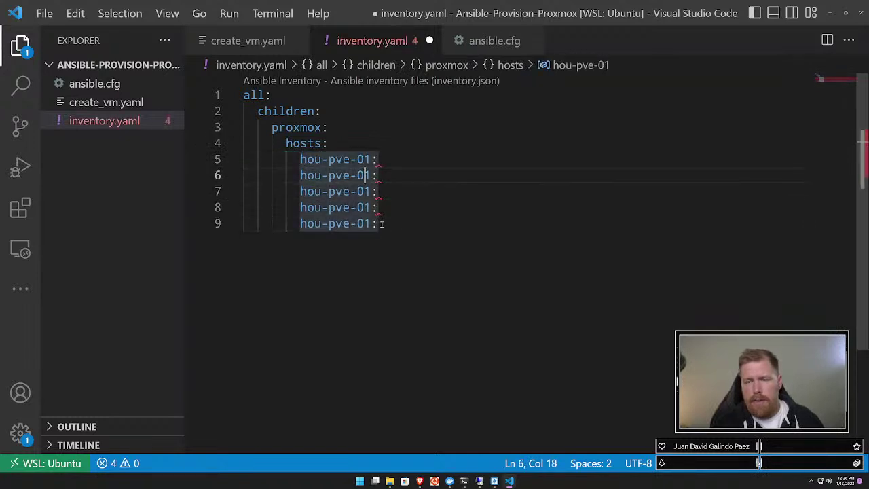
pyautogui.write('2')
pyautogui.press('Down')
pyautogui.press('BackSpace')
pyautogui.write('3')
pyautogui.press('Down')
pyautogui.press('BackSpace')
pyautogui.write('4')
pyautogui.press('Down')
pyautogui.press('BackSpace')
pyautogui.write('5')
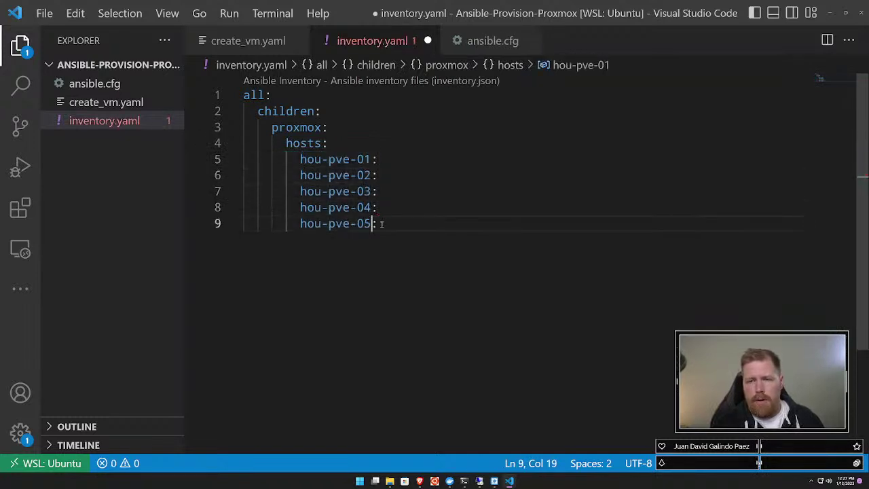
pyautogui.hotkey('ctrl', 's')
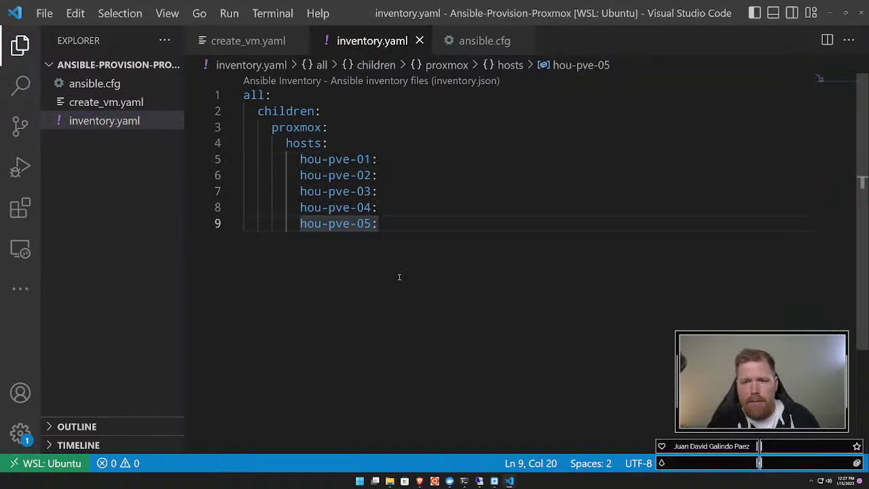
# Step: Add ansible_host "hou-pve-01.redtail.com" under the hou-pve-01 entry
pyautogui.click(389, 160)
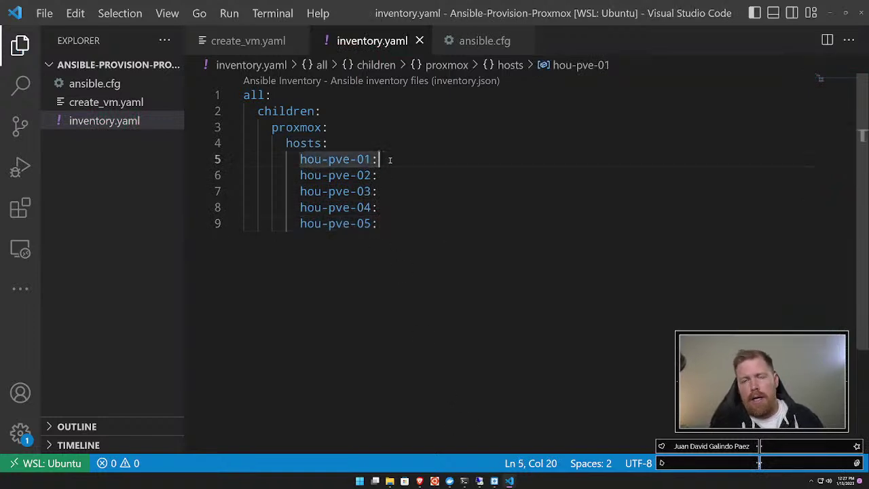
pyautogui.press('Return')
pyautogui.write('ansibl')
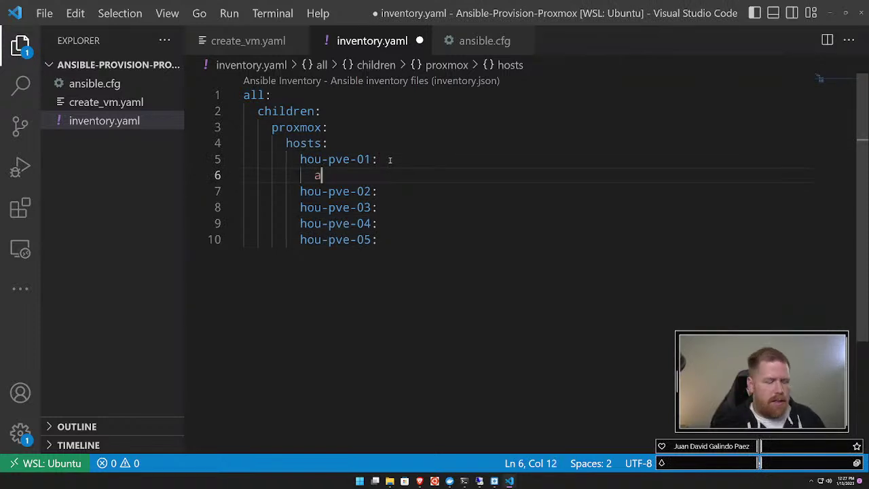
pyautogui.write('host: "a')
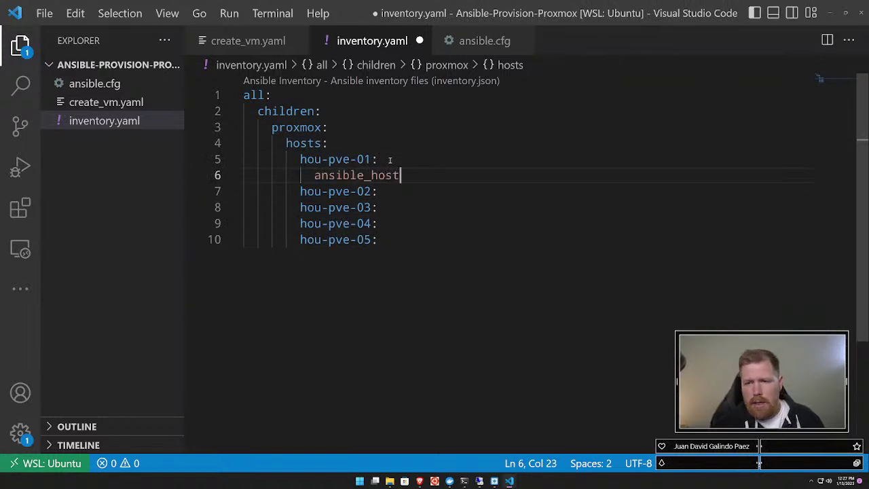
pyautogui.press('BackSpace')
pyautogui.press('BackSpace')
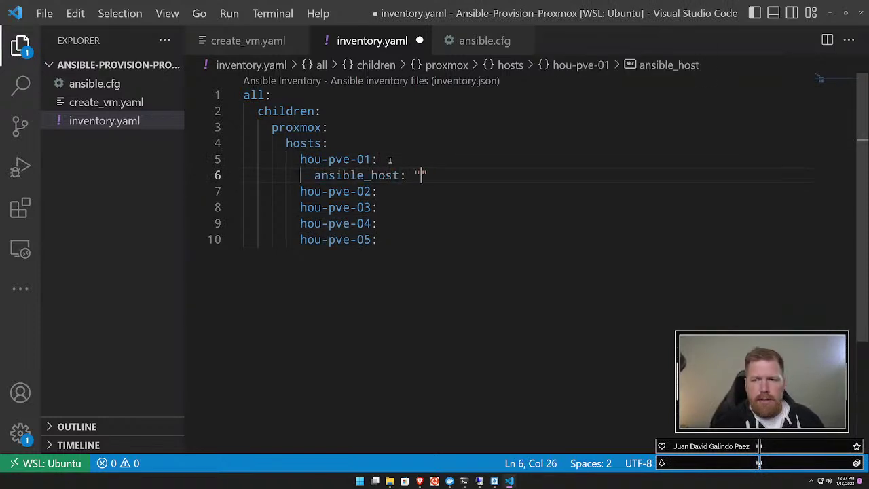
pyautogui.write('"hou-')
pyautogui.write('pve-01.redtail')
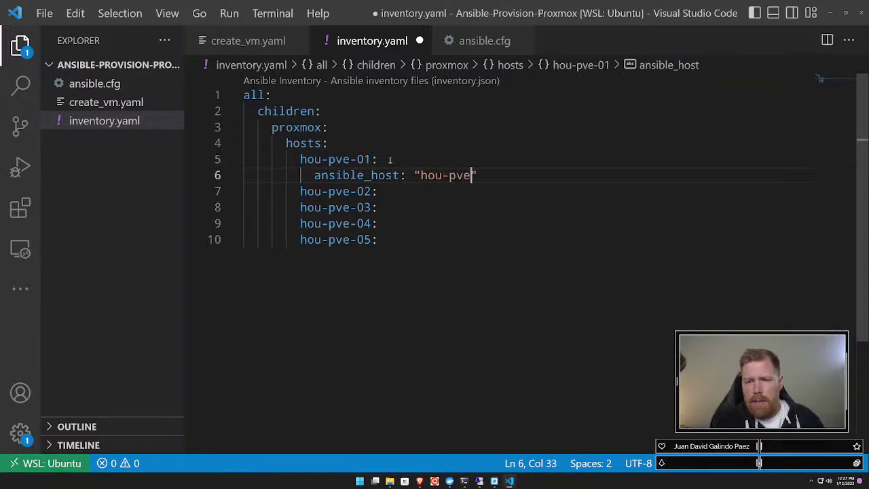
pyautogui.write('.redtai.')
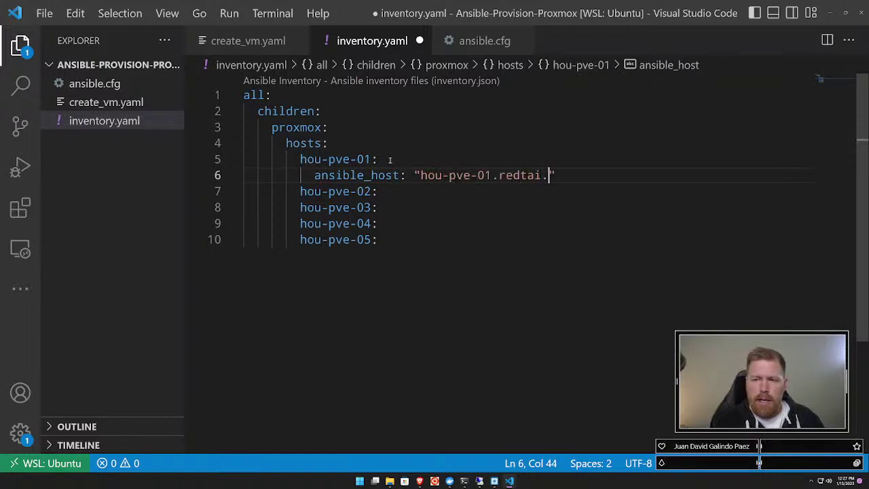
pyautogui.press('BackSpace')
pyautogui.write('l.com')
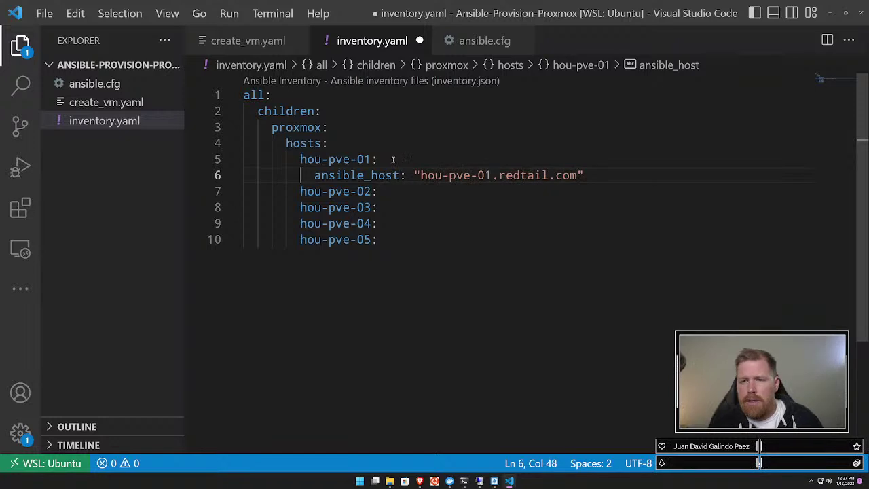
# Step: Paste that ansible_host line under hosts hou-pve-02 through hou-pve-05 with correct indentation
pyautogui.tripleClick(392, 177)
pyautogui.click(397, 192)
pyautogui.press('Down')
pyautogui.press('Home')
pyautogui.press('Home')
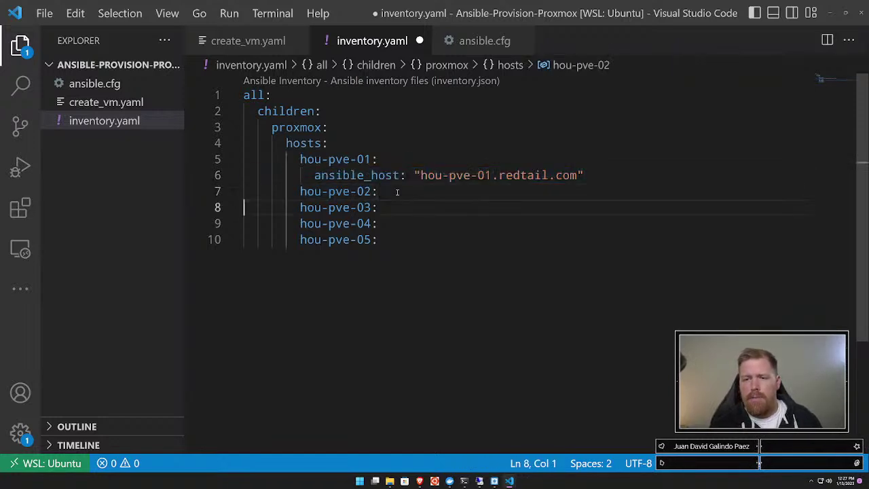
pyautogui.hotkey('ctrl', 'v')
pyautogui.press('Down')
pyautogui.hotkey('ctrl', 'v')
pyautogui.press('Down')
pyautogui.hotkey('ctrl', 'v')
pyautogui.press('End')
pyautogui.hotkey('ctrl', 'v')
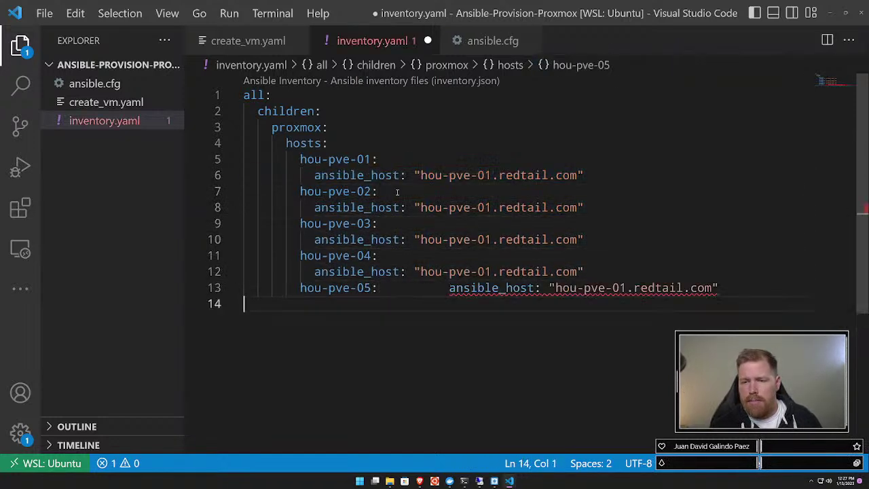
pyautogui.hotkey('ctrl', 'z')
pyautogui.press('Return')
pyautogui.hotkey('ctrl', 'v')
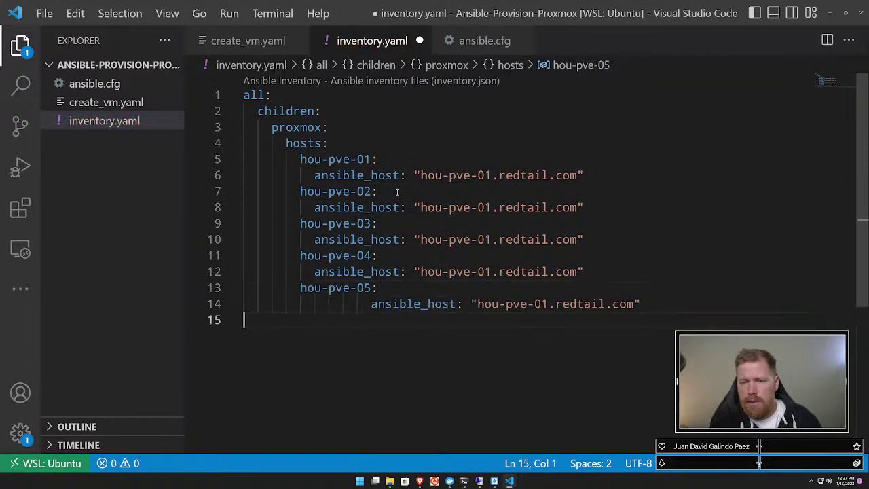
pyautogui.press('Up')
pyautogui.hotkey('shift', 'Tab')
pyautogui.hotkey('shift', 'Tab')
pyautogui.hotkey('shift', 'Tab')
pyautogui.hotkey('shift', 'Tab')
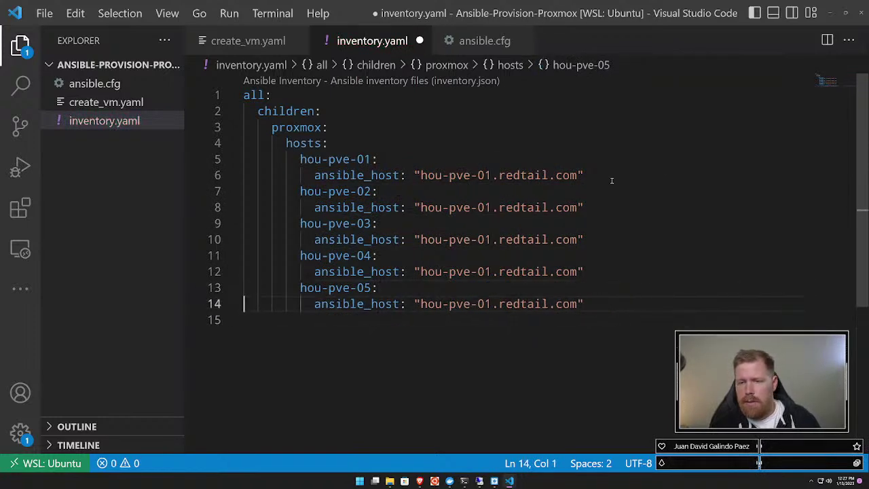
# Step: Change the pasted addresses to hou-pve-02 through hou-pve-05.redtail.com and save the file
pyautogui.click(492, 207)
pyautogui.press('BackSpace')
pyautogui.write('2')
pyautogui.moveTo(483, 239); pyautogui.dragTo(490, 239)
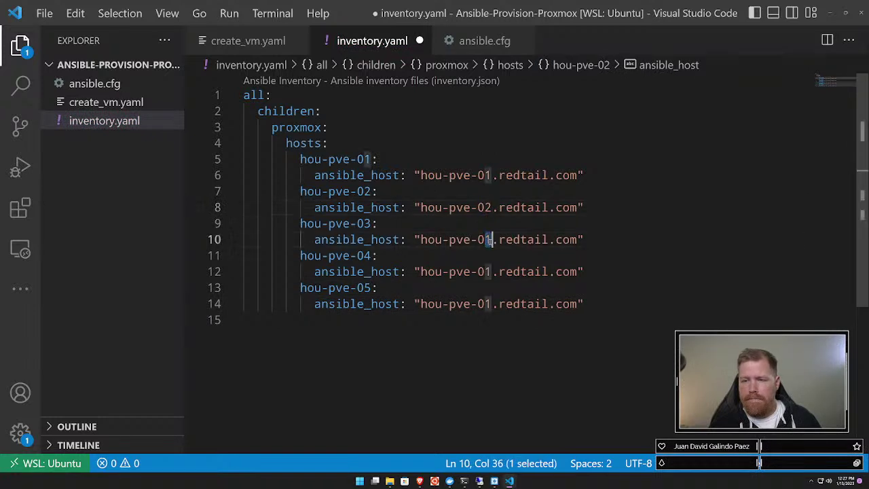
pyautogui.write('3')
pyautogui.moveTo(483, 271); pyautogui.dragTo(490, 272)
pyautogui.write('4')
pyautogui.moveTo(483, 303); pyautogui.dragTo(489, 303)
pyautogui.write('5')
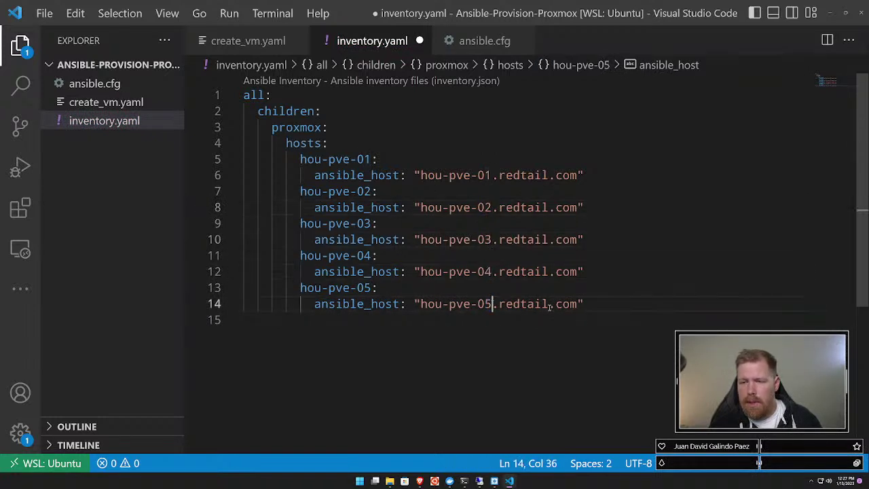
pyautogui.hotkey('ctrl', 's')
pyautogui.press('Down')
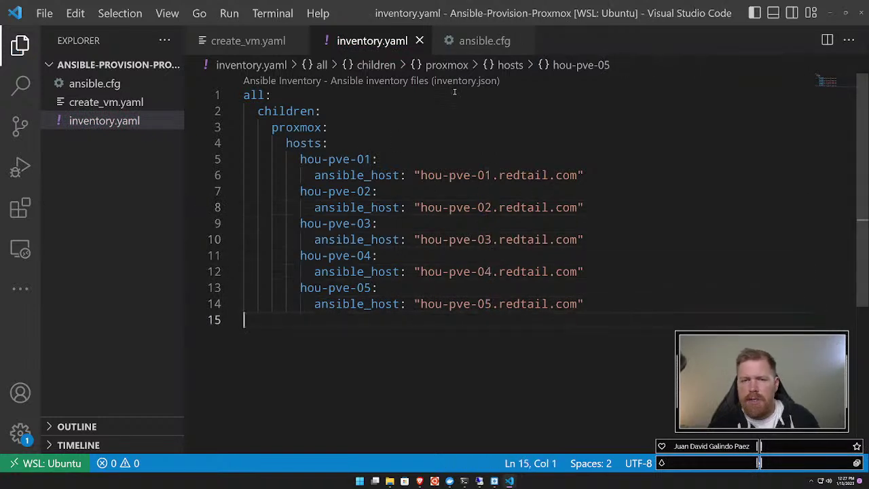
# Step: Close inventory.yaml, view the proxmox_kvm minimal-options example, then start a private Brave window addressed 'hou-poe-01'
pyautogui.click(419, 41)
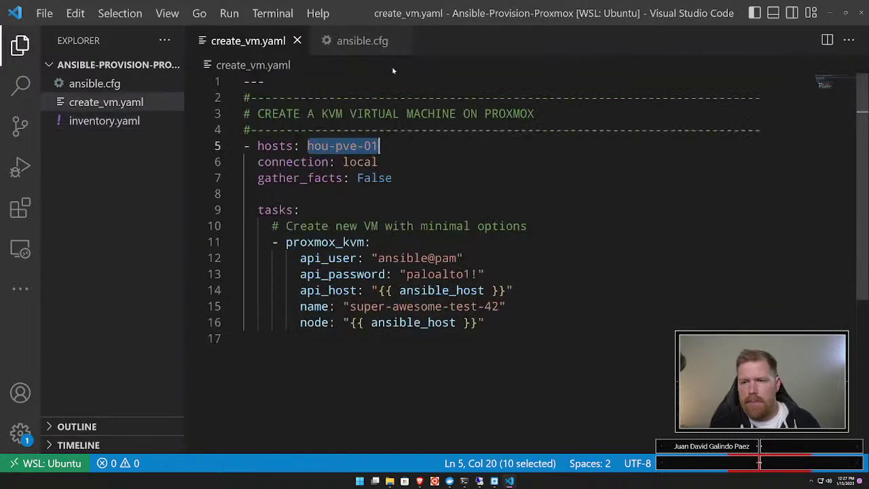
pyautogui.click(426, 210)
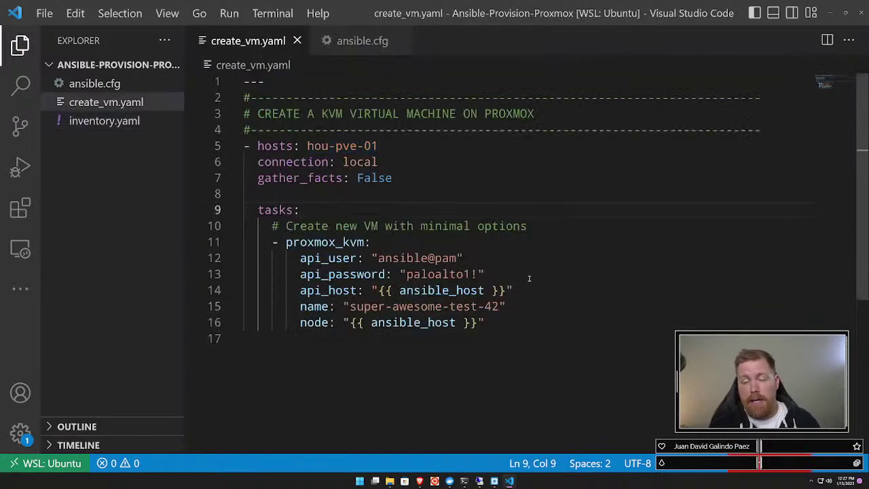
pyautogui.click(421, 481)
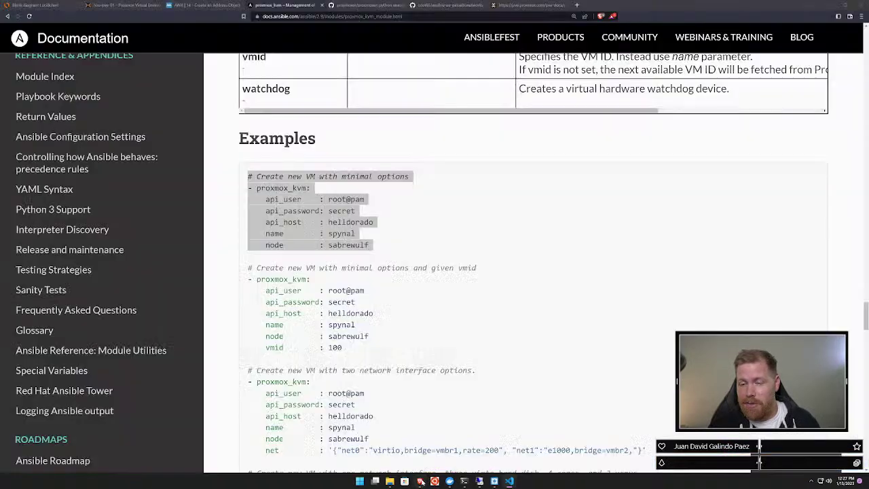
pyautogui.moveTo(247, 173); pyautogui.dragTo(428, 248)
pyautogui.click(428, 248)
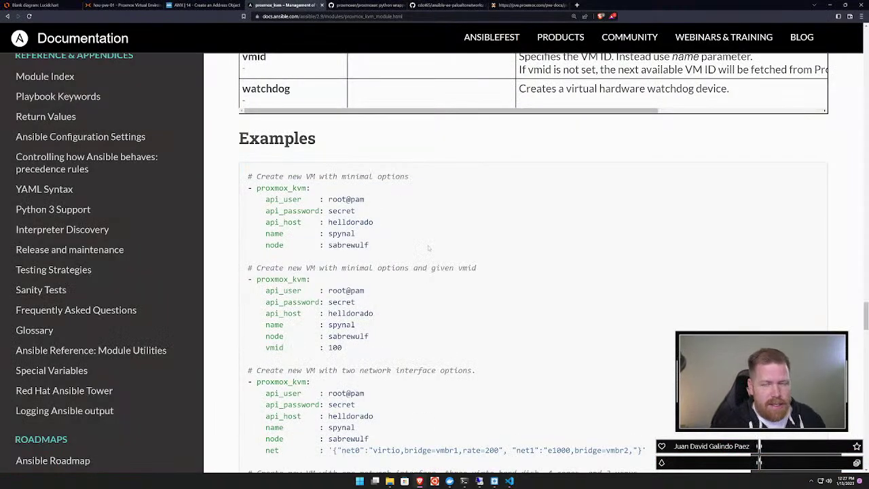
pyautogui.hotkey('ctrl', 'shift', 'n')
pyautogui.write('hou-po')
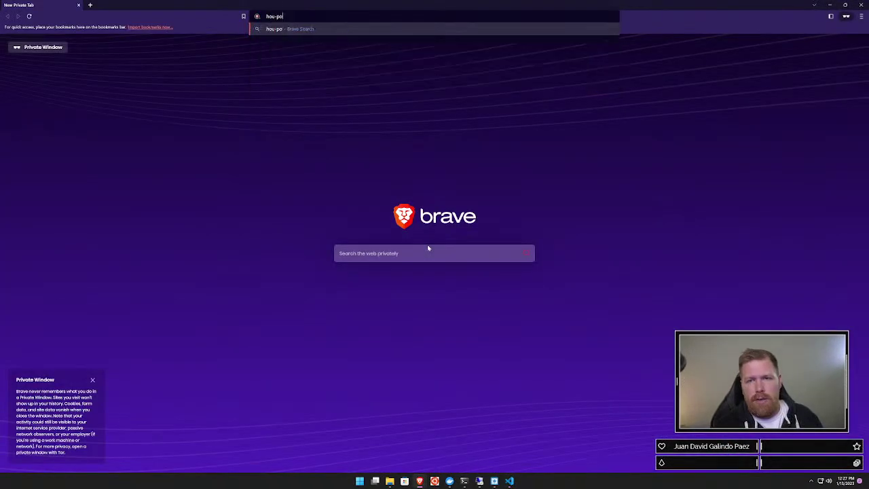
pyautogui.write('e-01')
pyautogui.press('Return')
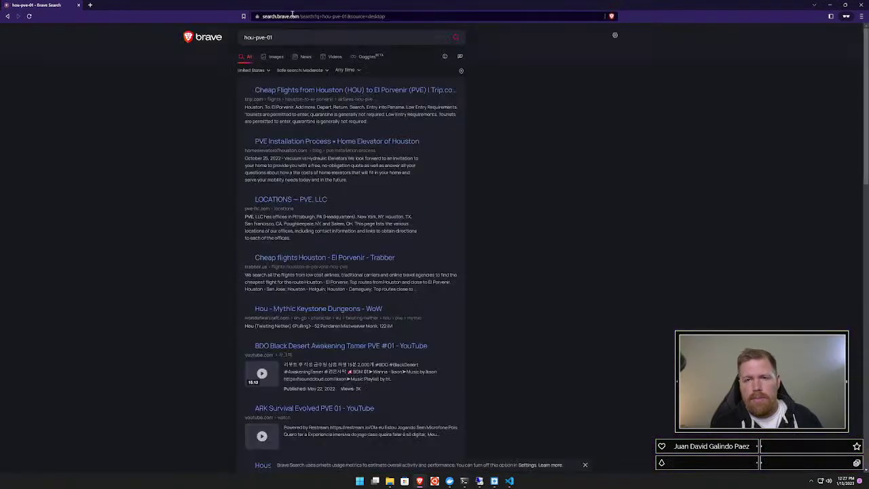
pyautogui.click(292, 16)
pyautogui.write('http')
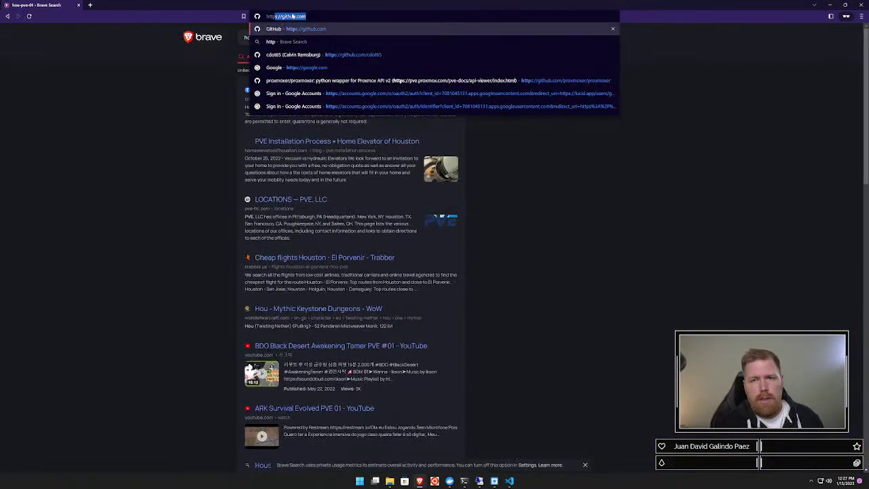
pyautogui.write('s://hou-pve-01')
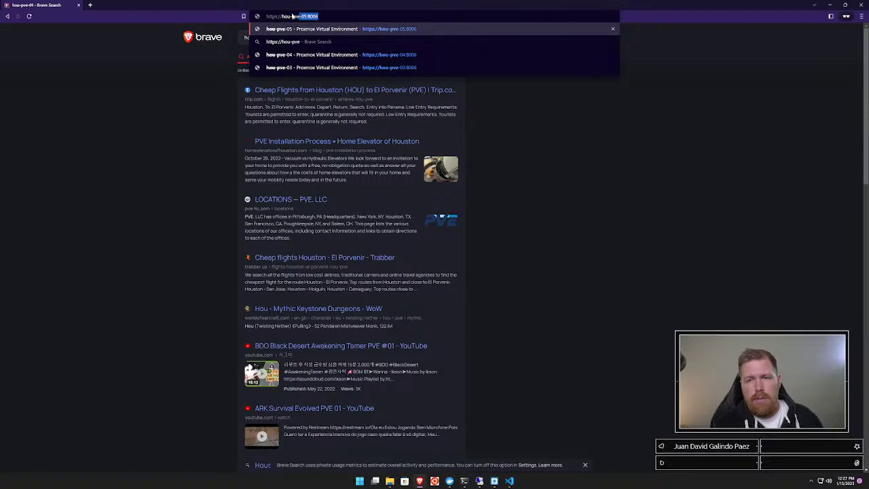
pyautogui.write(':8006')
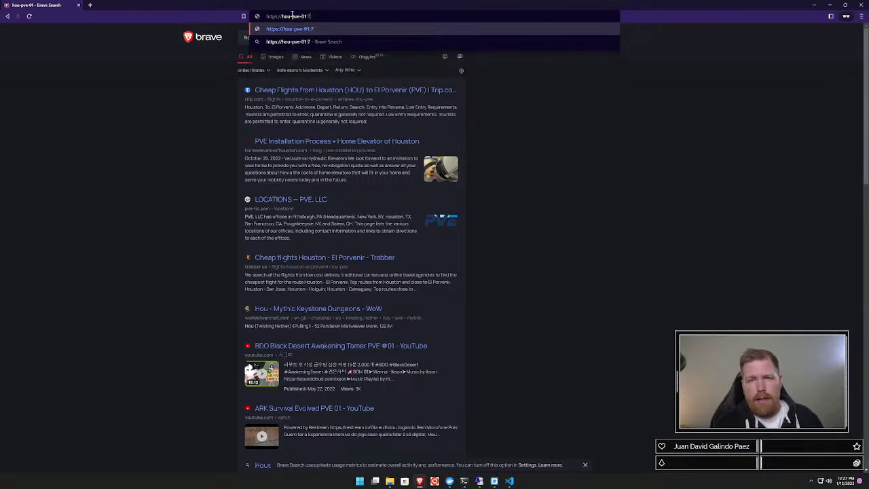
pyautogui.press('Return')
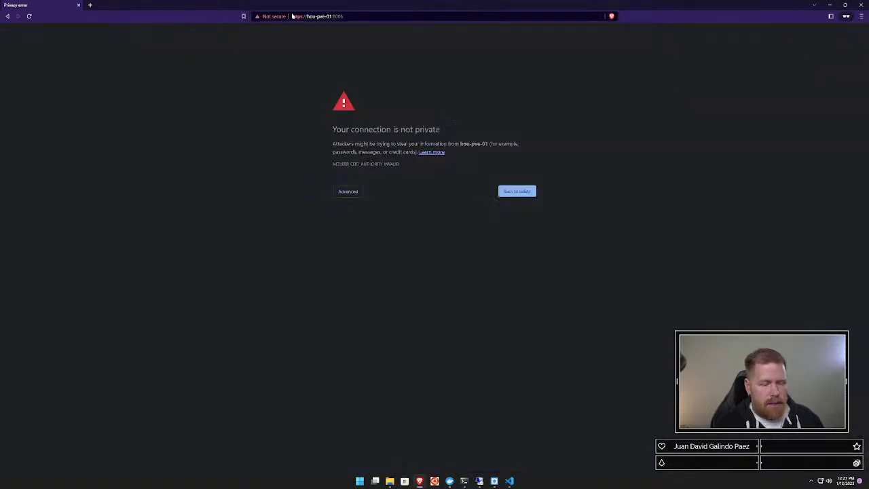
pyautogui.click(349, 191)
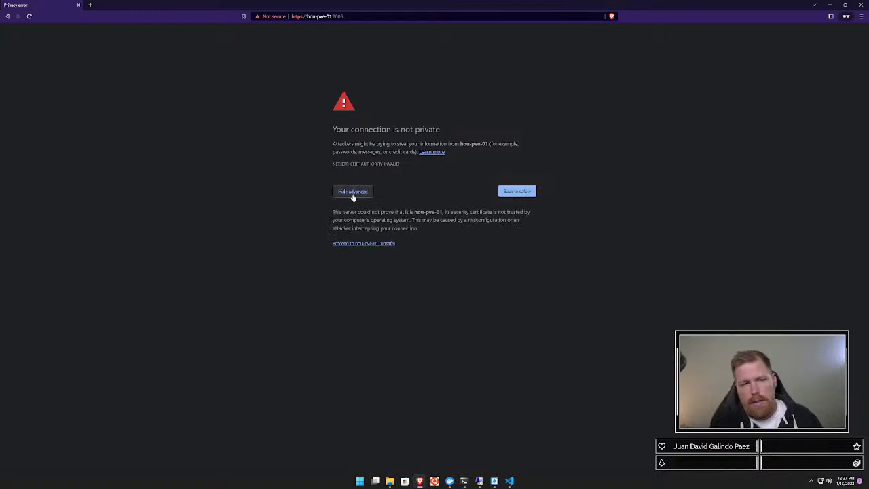
pyautogui.click(363, 243)
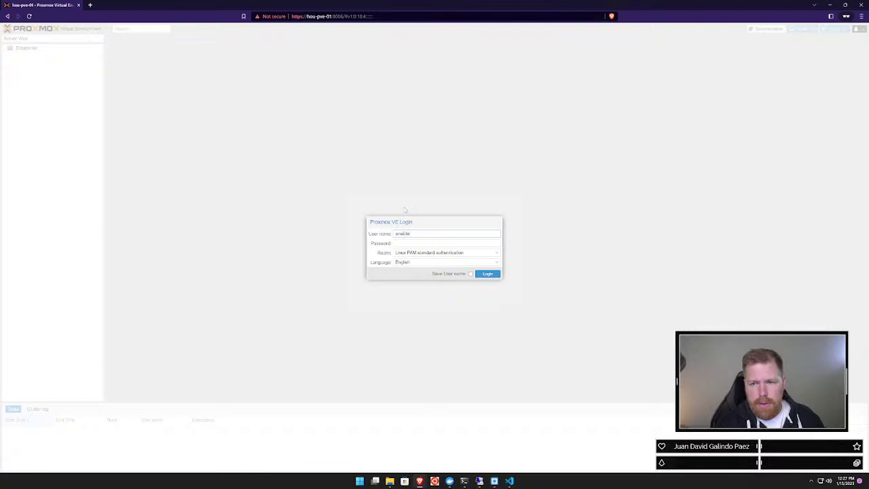
# Step: Try logging in as ansible@pam with its password and dismiss the Login failed error
pyautogui.press('Tab')
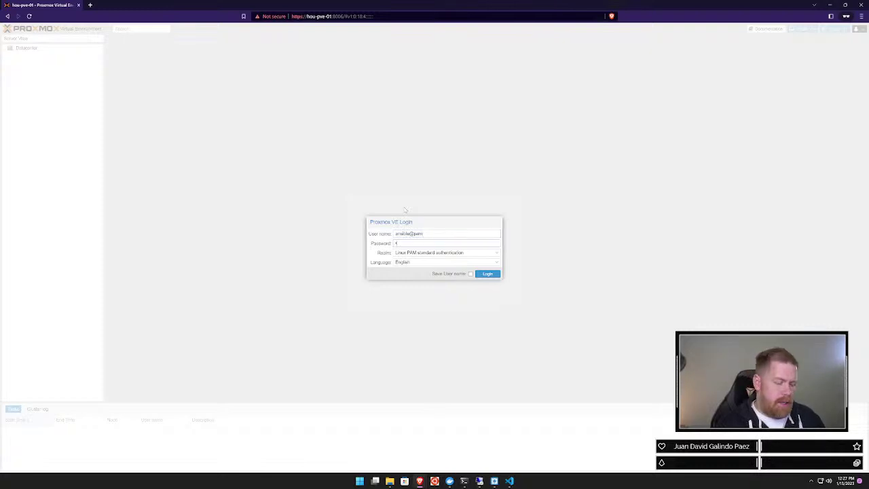
pyautogui.write('•••••••••')
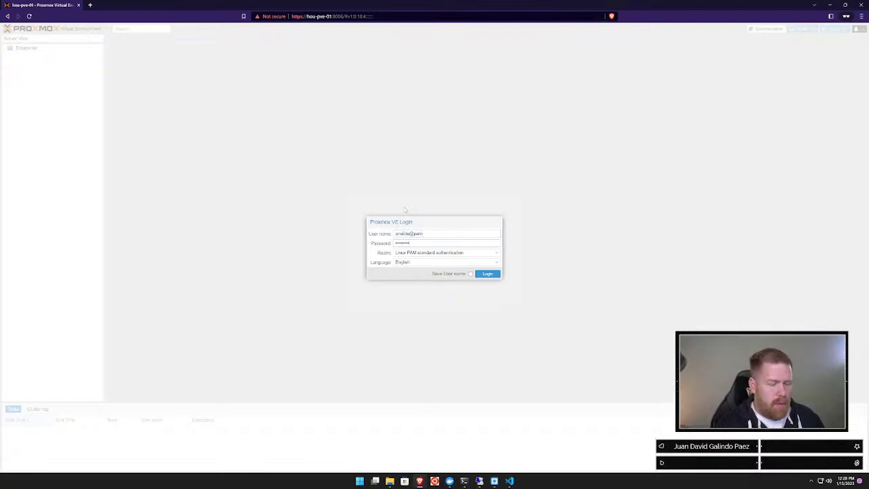
pyautogui.click(488, 273)
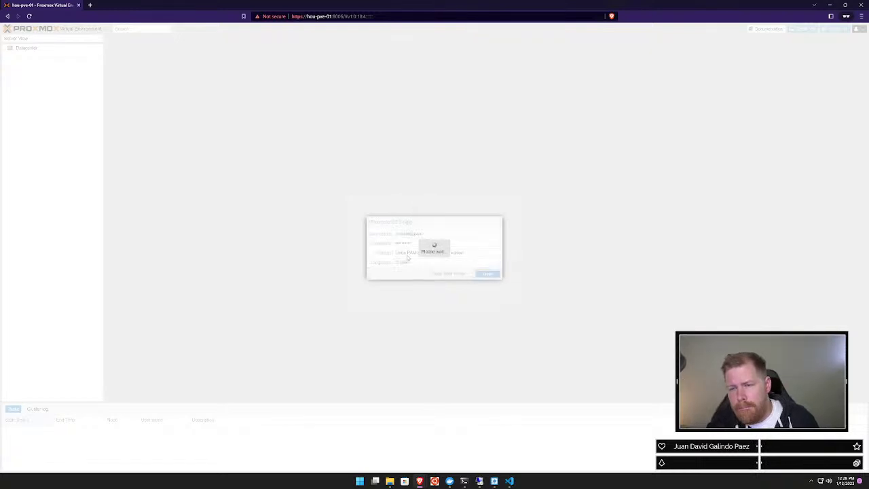
pyautogui.click(431, 263)
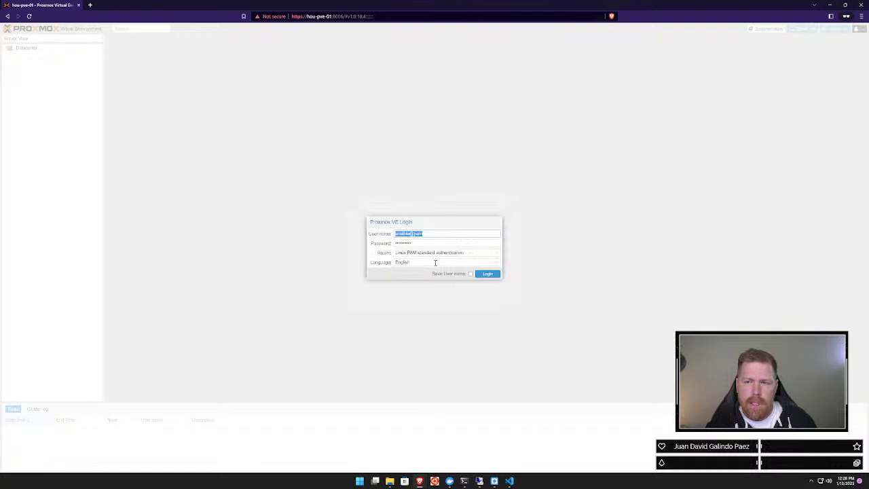
pyautogui.moveTo(420, 483)
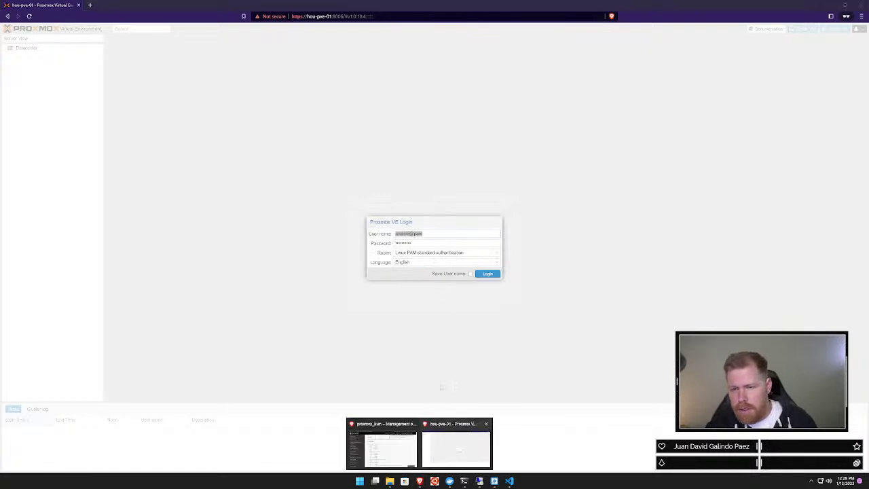
pyautogui.moveTo(409, 233); pyautogui.dragTo(437, 234)
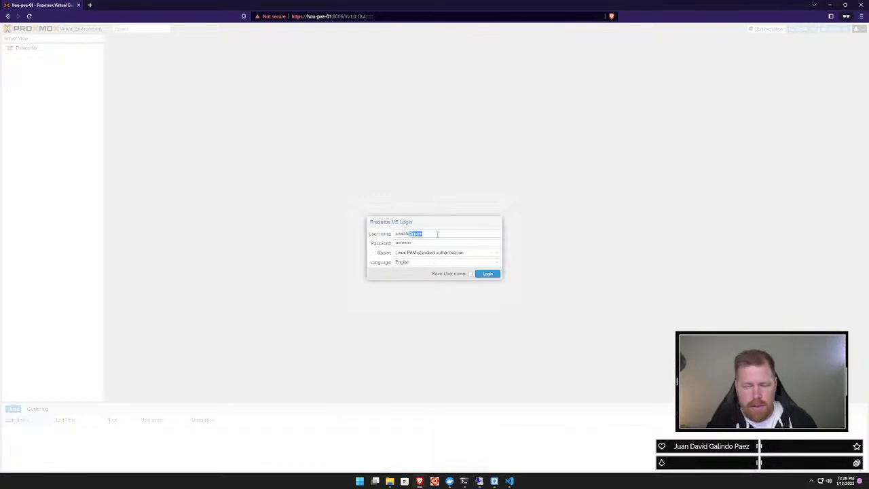
pyautogui.press('BackSpace')
pyautogui.click(487, 274)
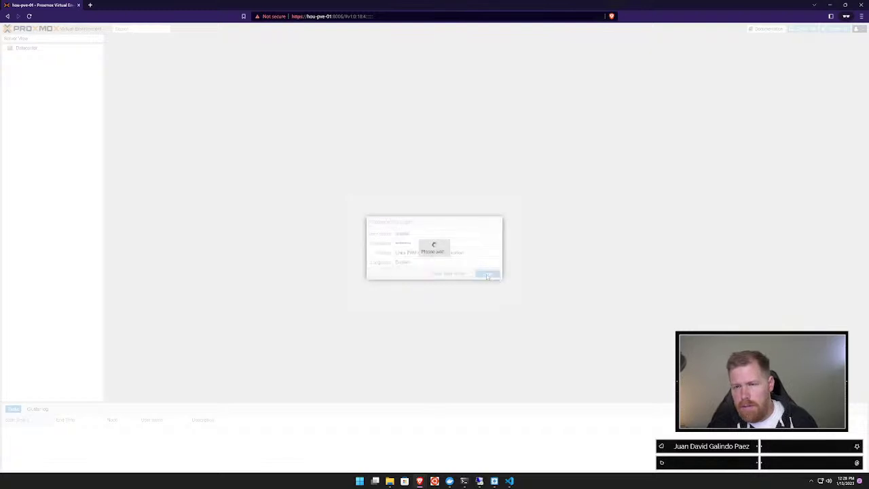
pyautogui.click(432, 263)
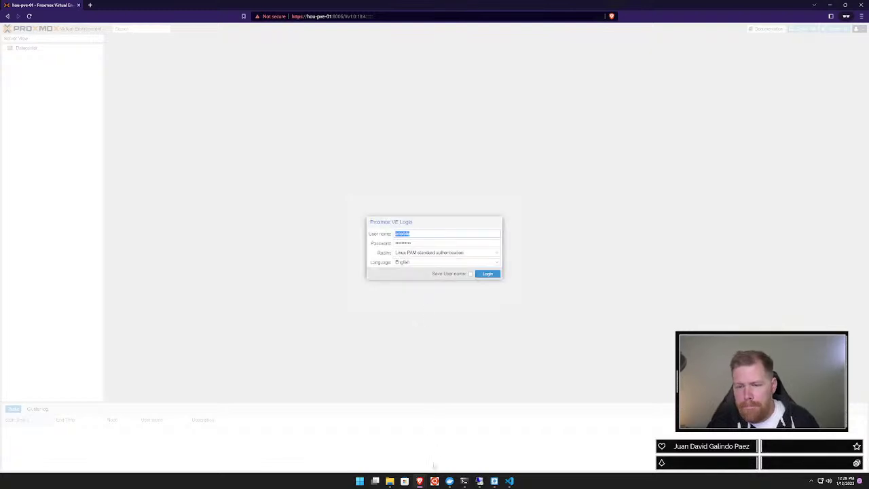
# Step: Select the api_password value in the create_vm.yaml editor window
pyautogui.click(508, 480)
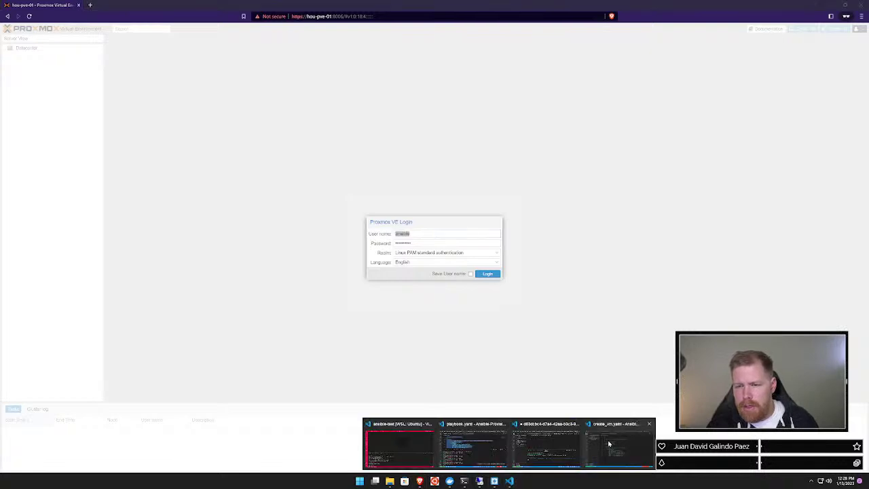
pyautogui.click(609, 443)
pyautogui.click(415, 274)
pyautogui.doubleClick(467, 274)
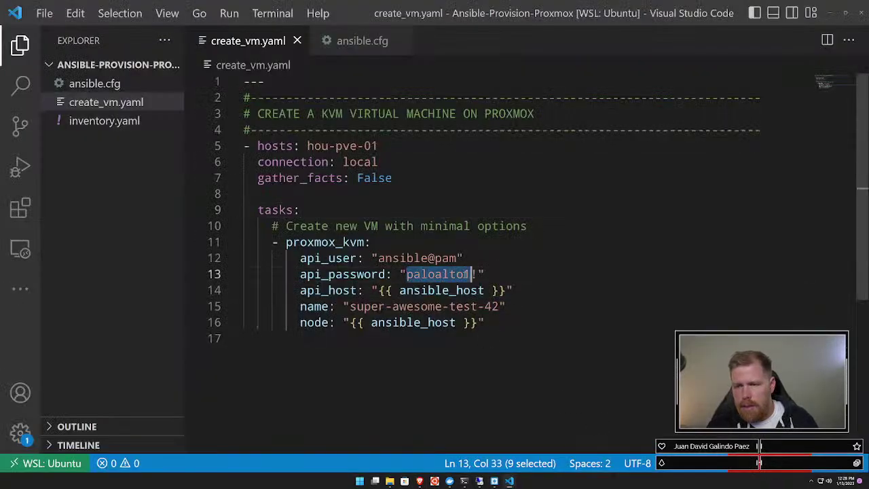
pyautogui.hotkey('shift', 'Right')
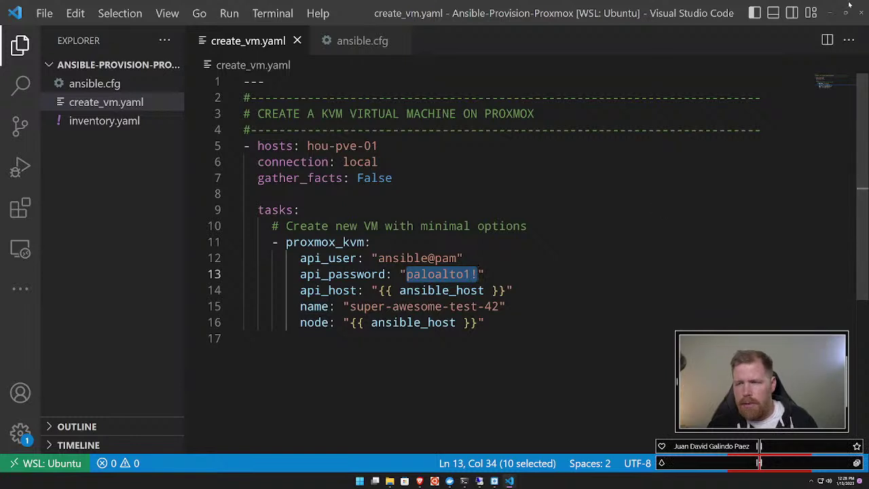
# Step: Retry the Proxmox login, dismiss the failure, and return to the Ansible documentation window
pyautogui.click(830, 12)
pyautogui.click(406, 242)
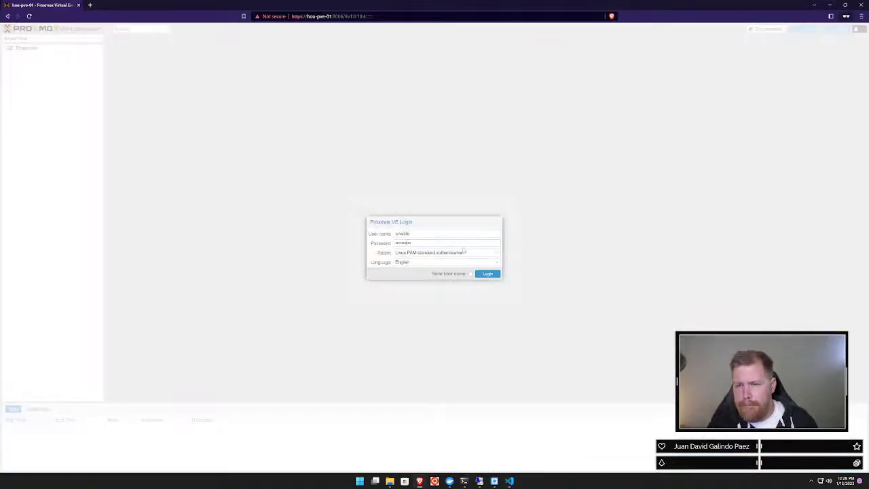
pyautogui.click(487, 274)
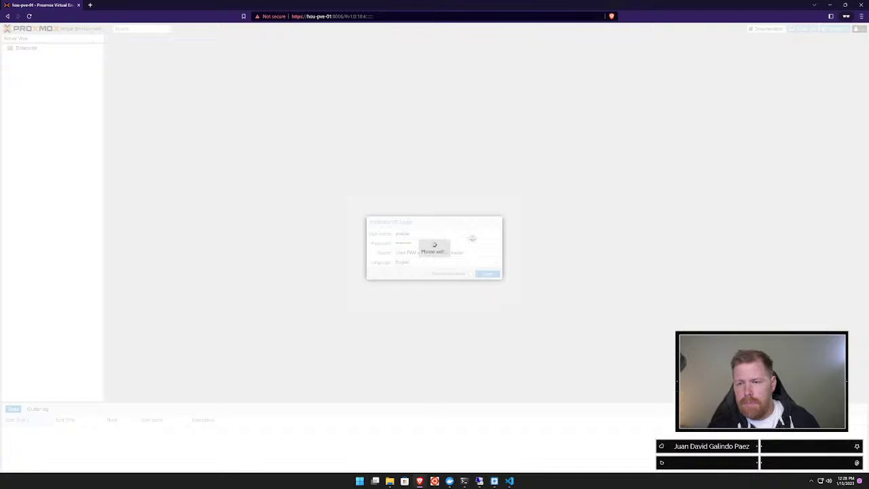
pyautogui.click(440, 263)
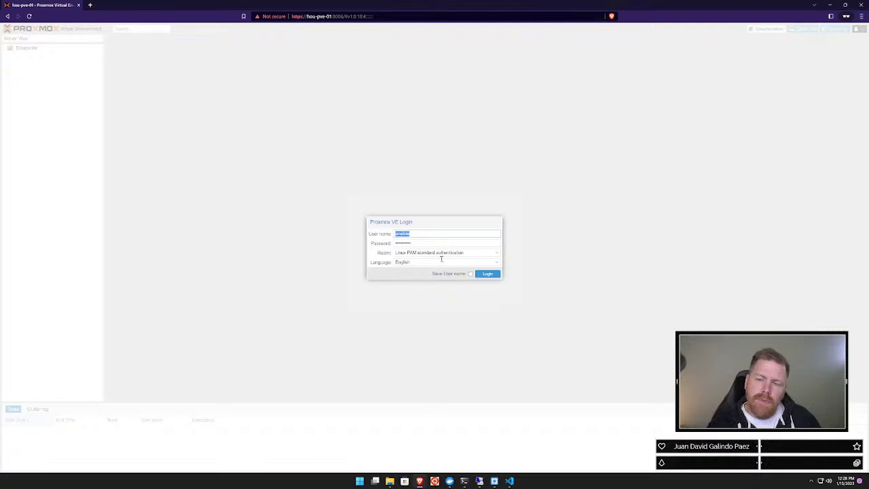
pyautogui.moveTo(419, 480)
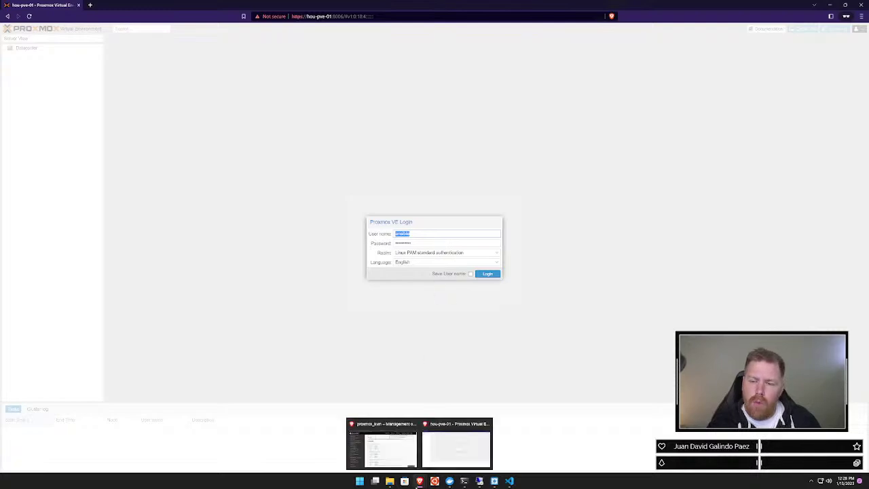
pyautogui.click(397, 441)
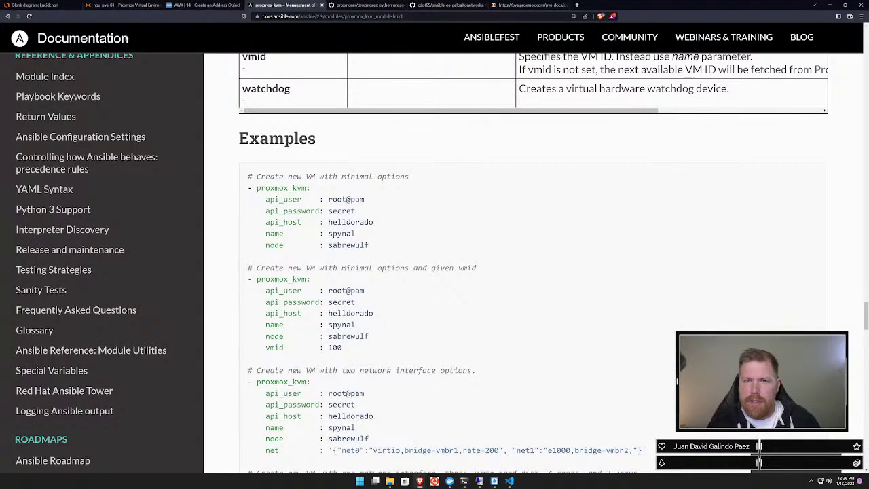
# Step: Browse the datacenter's Pools, Roles, Users and Groups, opening the automation group's settings without changes
pyautogui.click(122, 5)
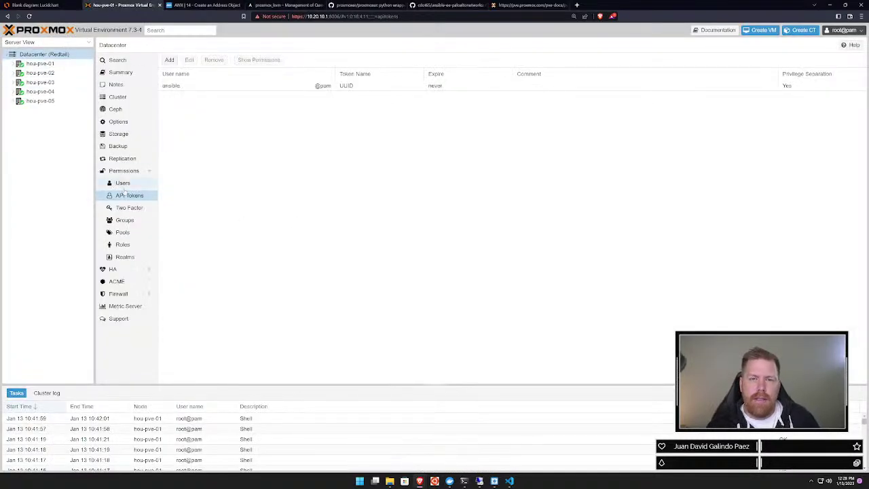
pyautogui.click(126, 234)
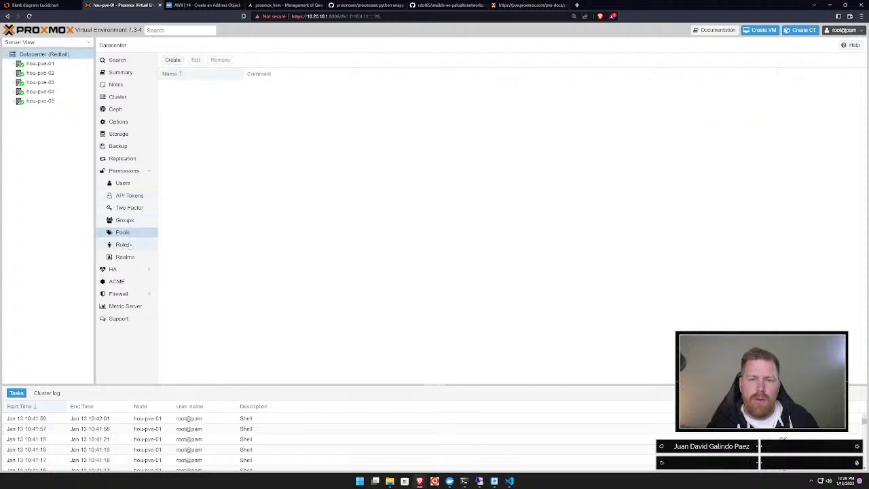
pyautogui.click(123, 244)
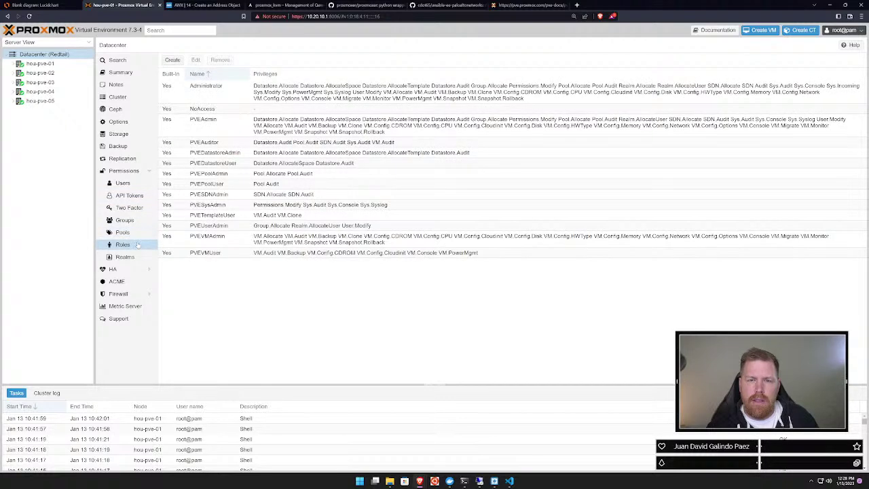
pyautogui.click(123, 183)
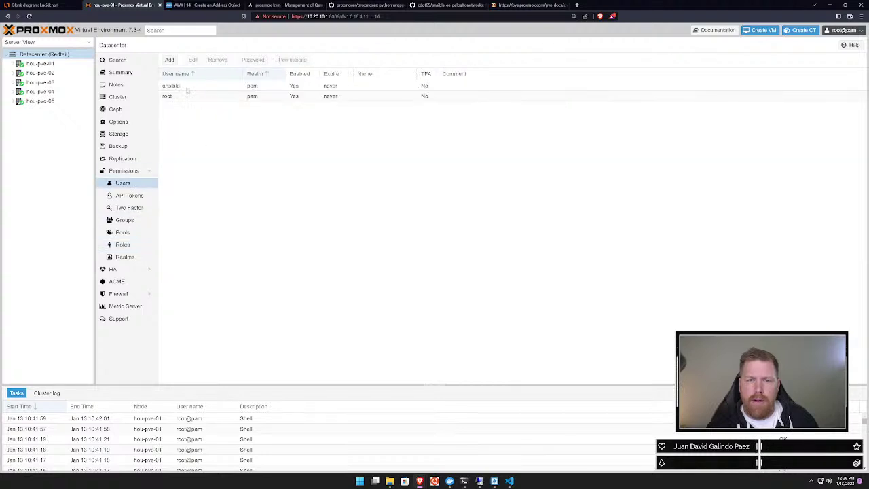
pyautogui.click(125, 220)
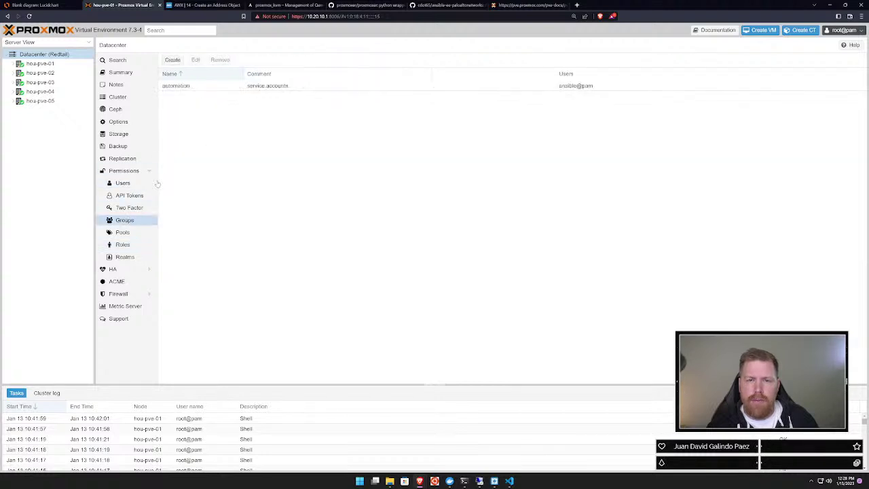
pyautogui.click(183, 86)
pyautogui.doubleClick(183, 87)
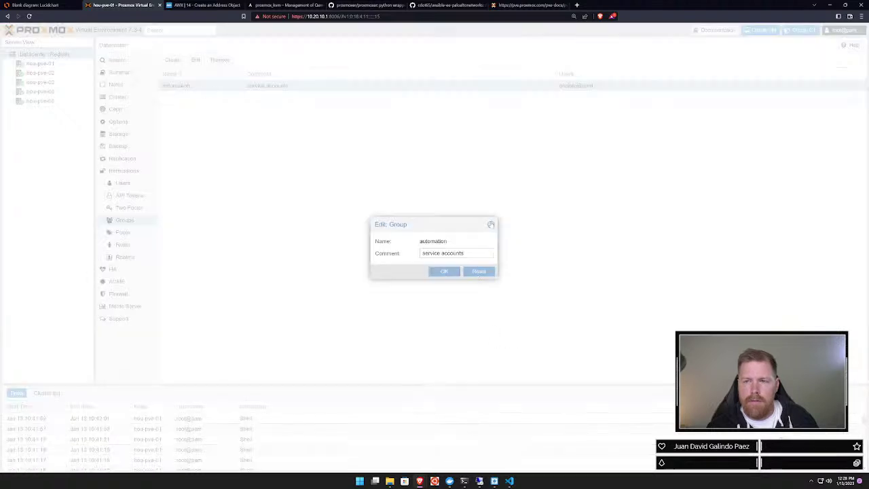
pyautogui.click(491, 224)
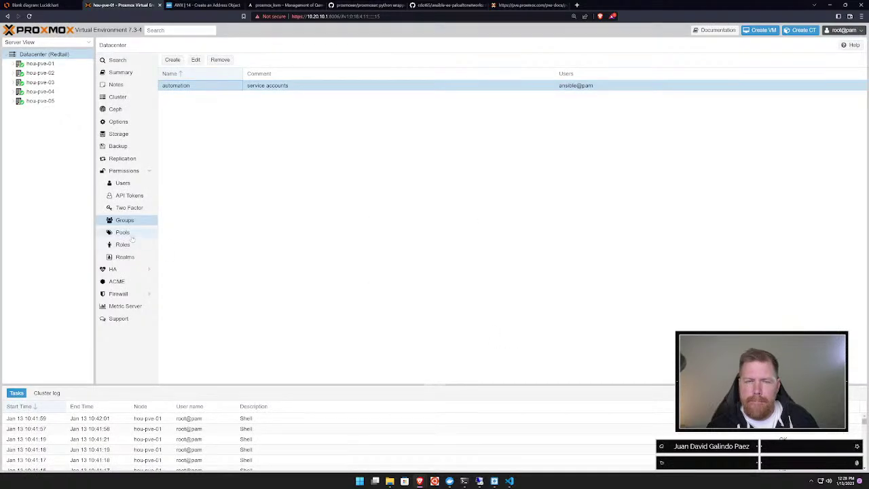
# Step: Review ansible@pam's granted permissions on the / path, then open its Edit: User dialog
pyautogui.click(135, 185)
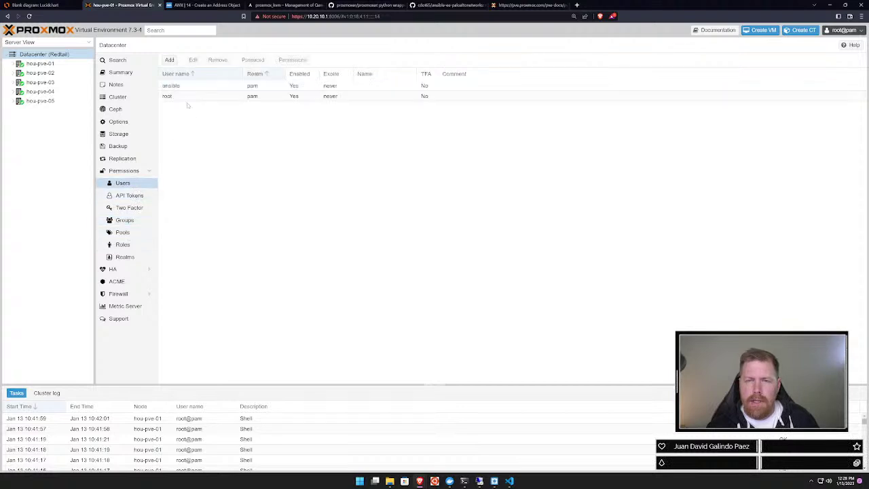
pyautogui.click(206, 89)
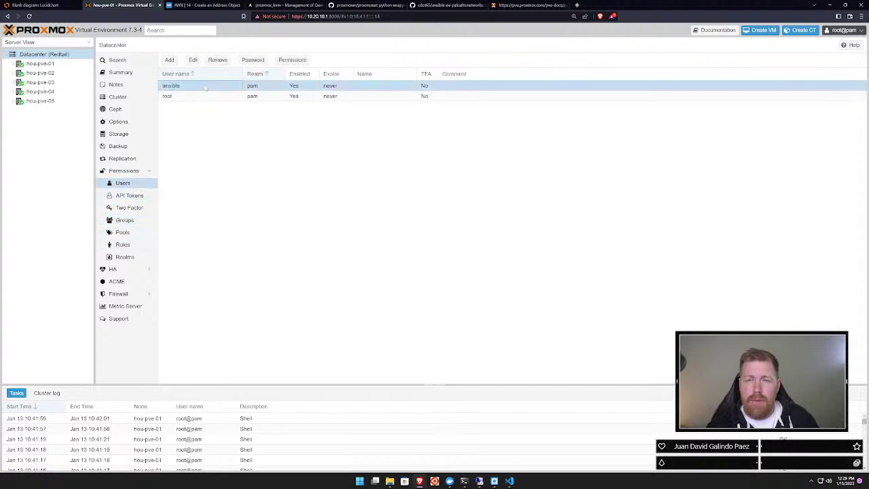
pyautogui.click(282, 61)
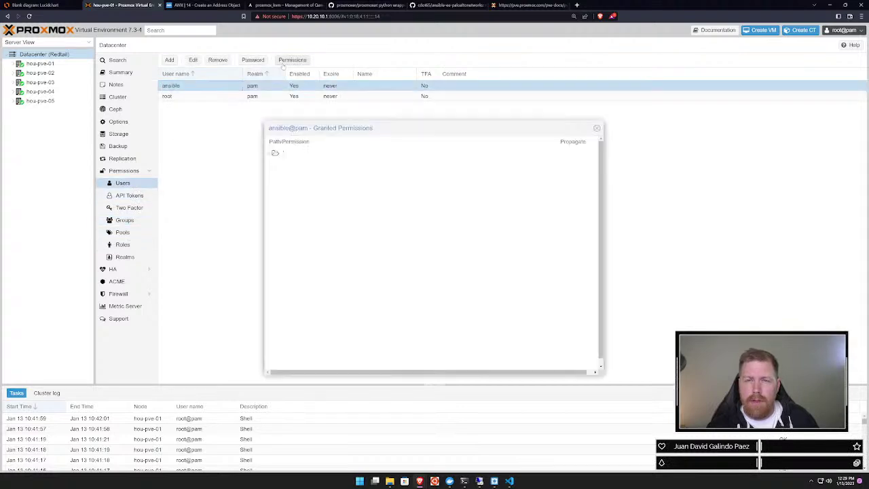
pyautogui.click(274, 153)
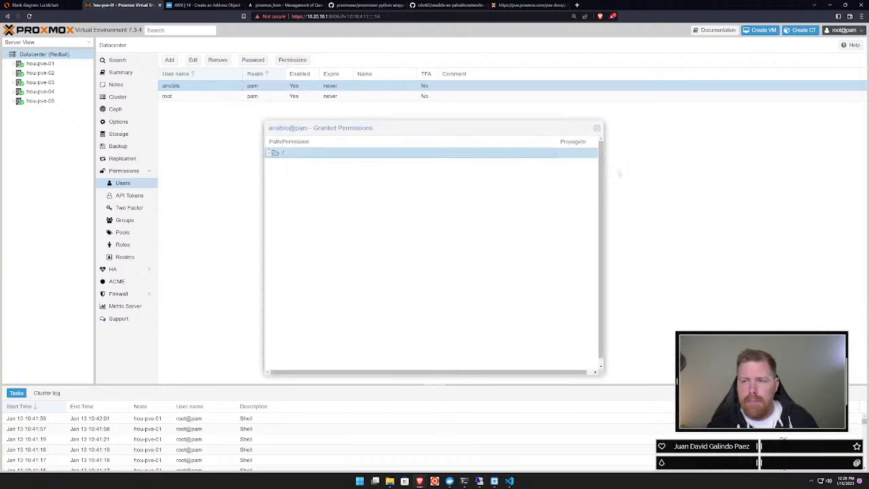
pyautogui.moveTo(601, 173); pyautogui.dragTo(638, 174)
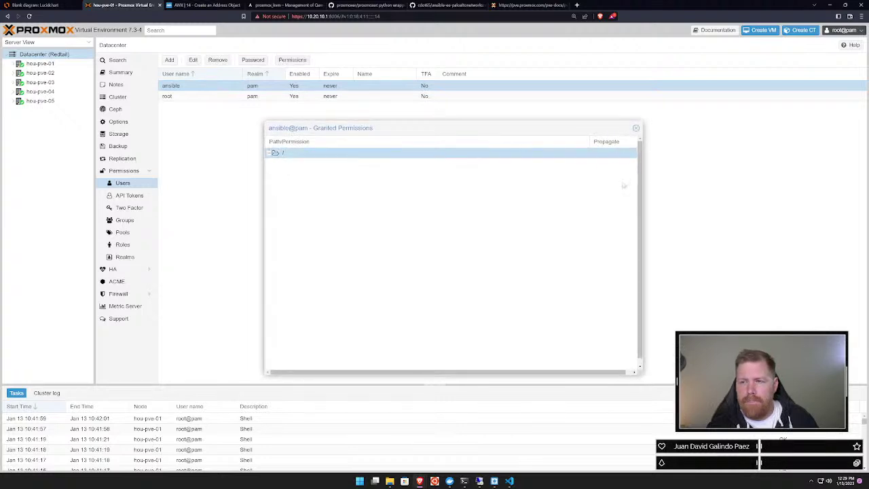
pyautogui.moveTo(589, 141); pyautogui.dragTo(469, 141)
pyautogui.doubleClick(278, 157)
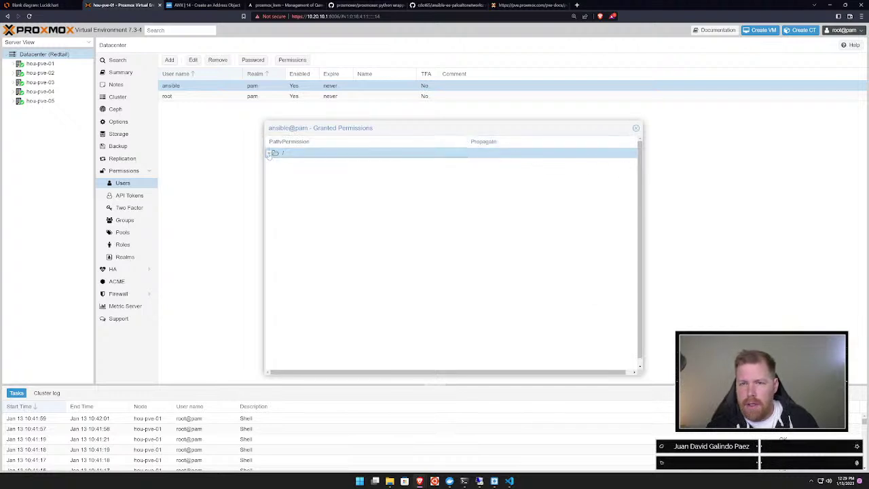
pyautogui.click(636, 129)
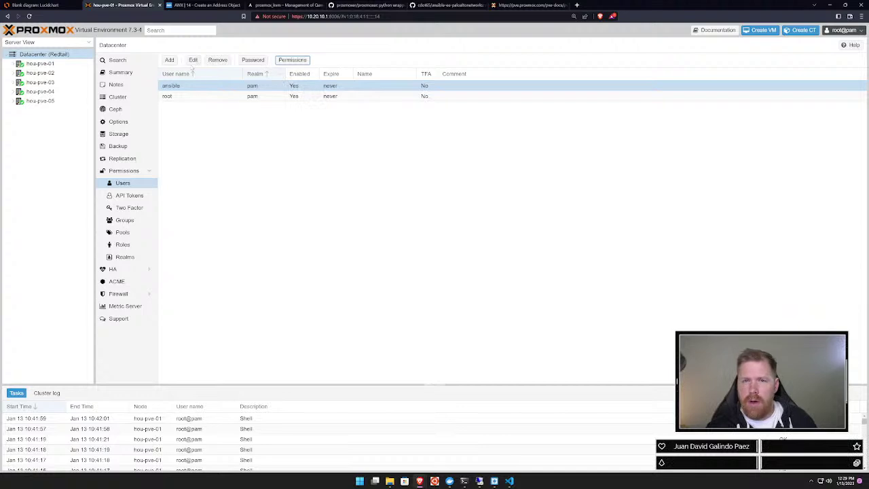
pyautogui.click(193, 61)
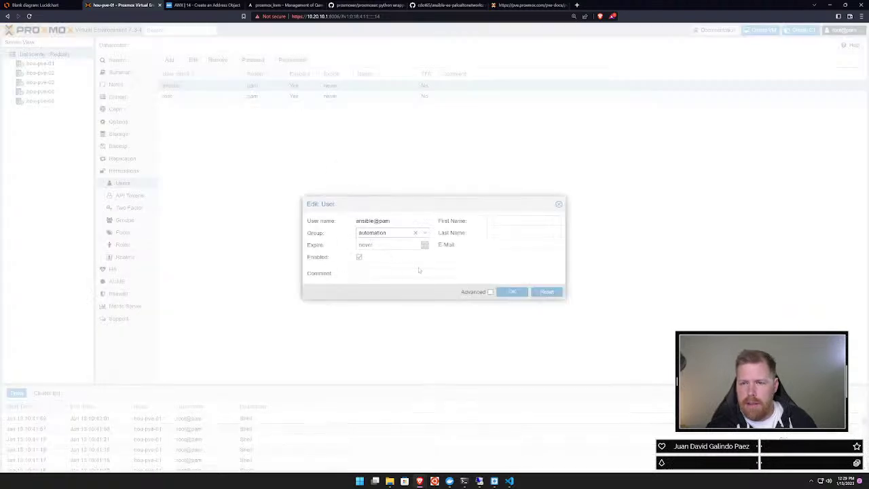
# Step: Reopen ansible@pam's settings with Advanced ticked to show Key IDs, then close them
pyautogui.click(558, 205)
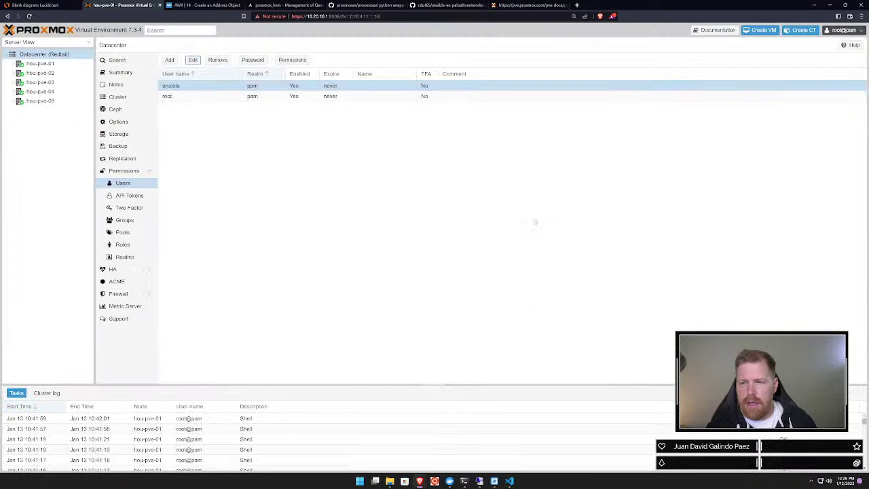
pyautogui.doubleClick(203, 87)
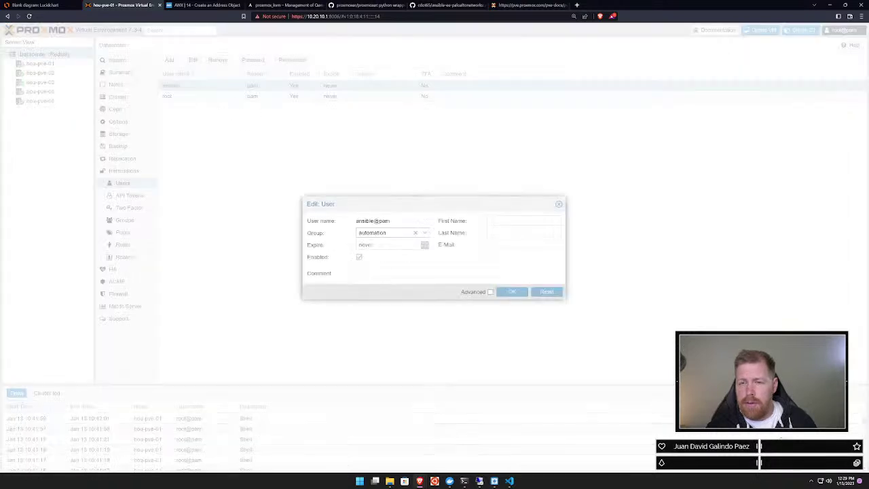
pyautogui.click(490, 292)
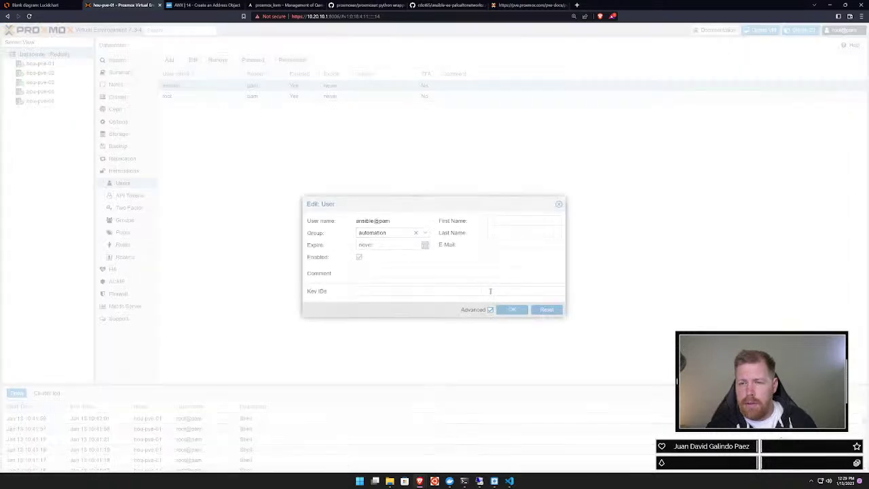
pyautogui.click(558, 205)
# Step: Inspect the Administrator role's privileges and the pam realm, toggling Default off again without saving
pyautogui.click(123, 245)
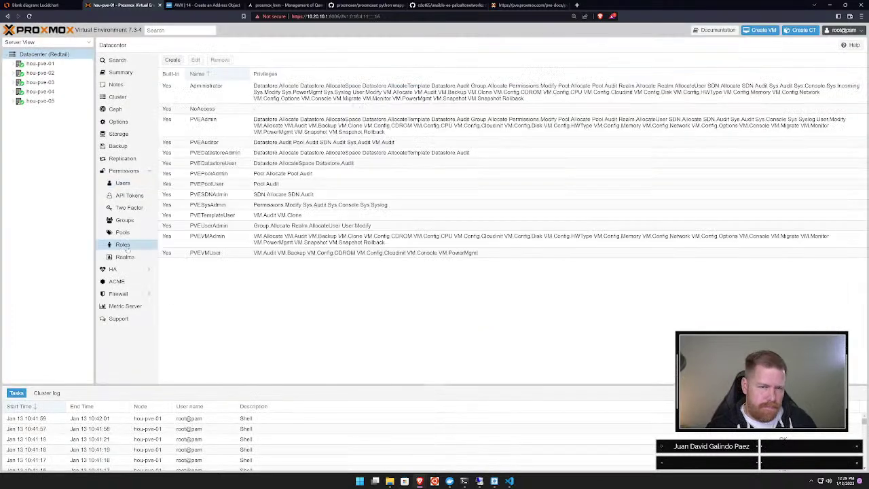
pyautogui.click(236, 102)
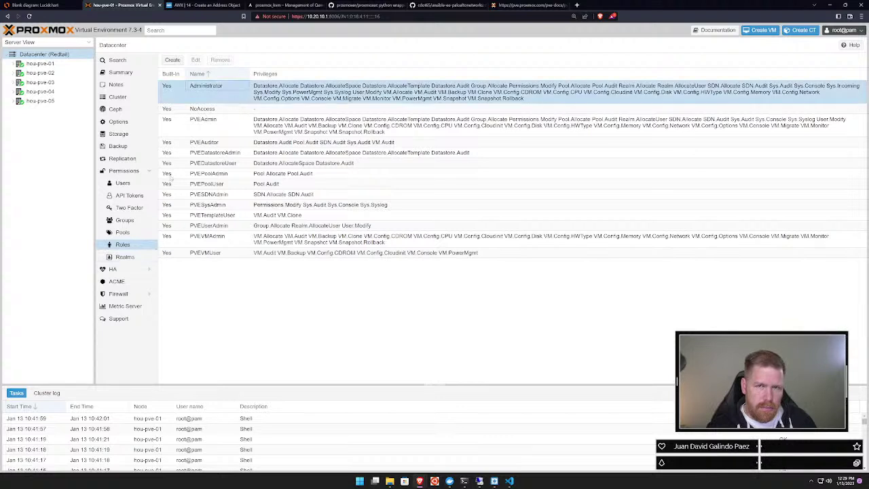
pyautogui.click(125, 257)
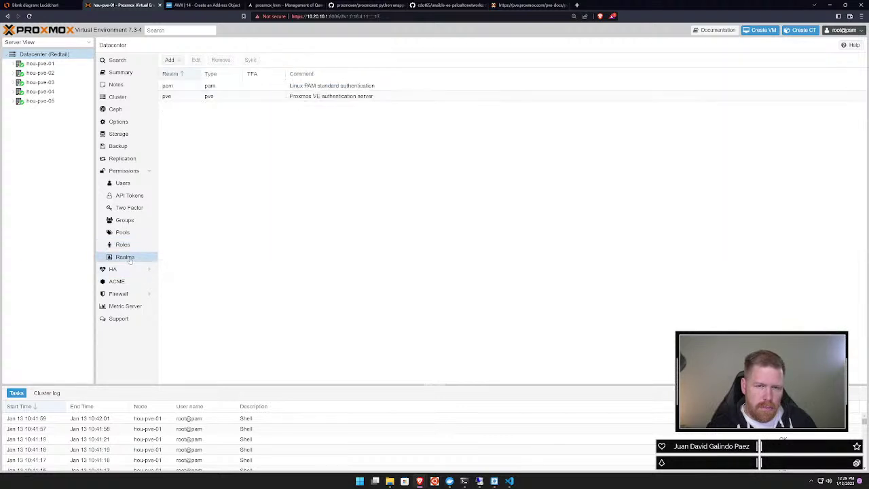
pyautogui.doubleClick(181, 86)
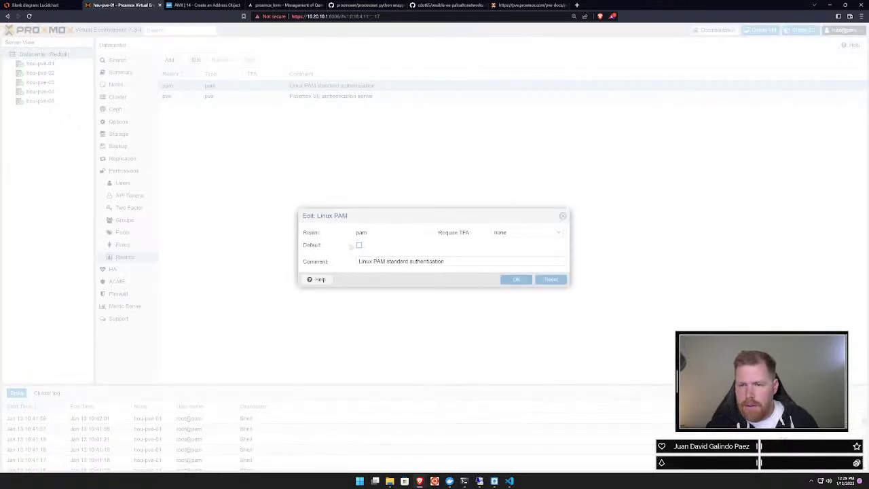
pyautogui.click(360, 246)
pyautogui.click(360, 246)
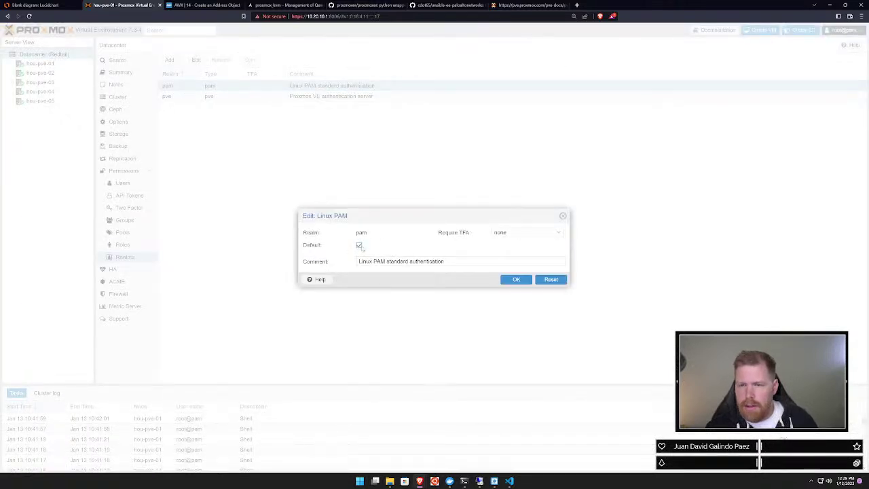
pyautogui.click(562, 216)
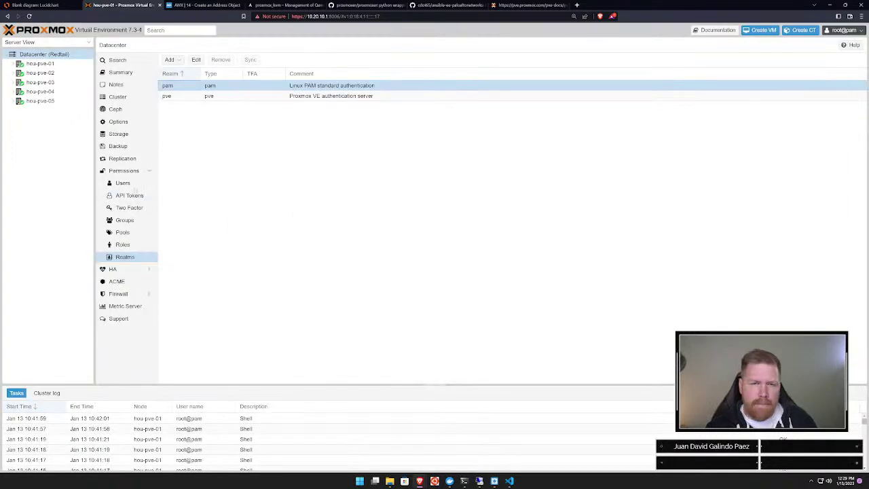
# Step: Select the ansible user in the Users list and open its Edit: User dialog
pyautogui.click(133, 185)
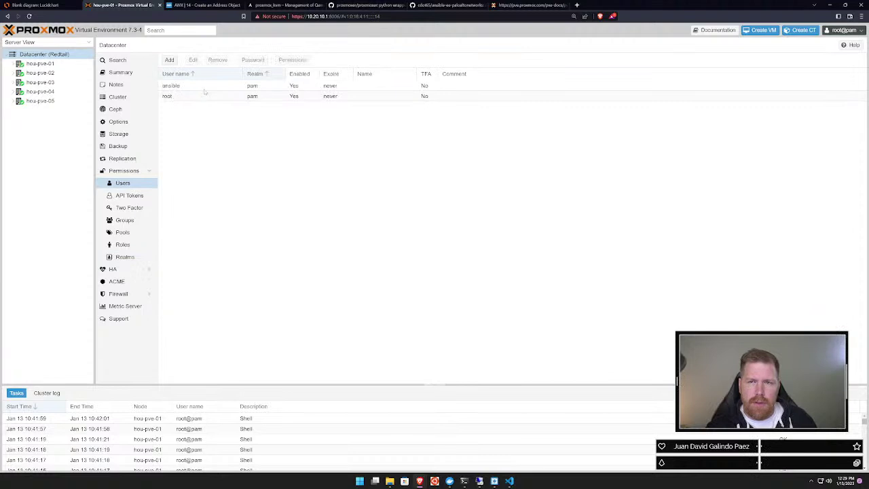
pyautogui.click(203, 89)
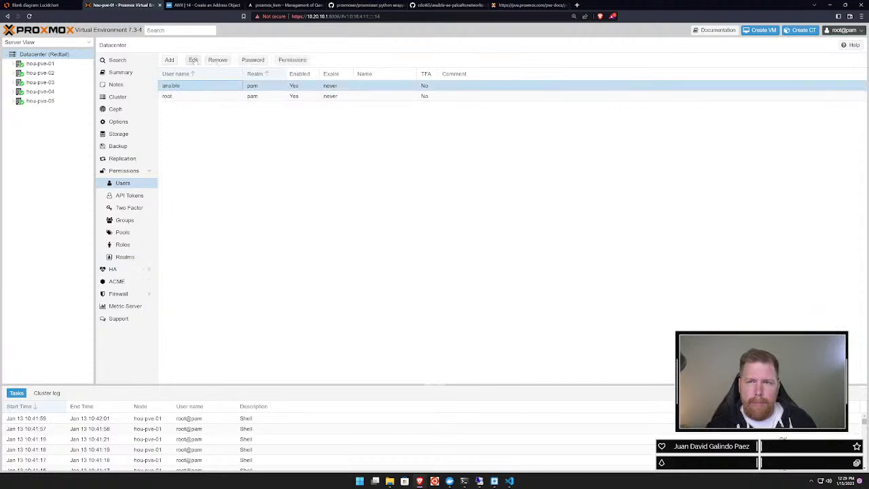
pyautogui.click(193, 60)
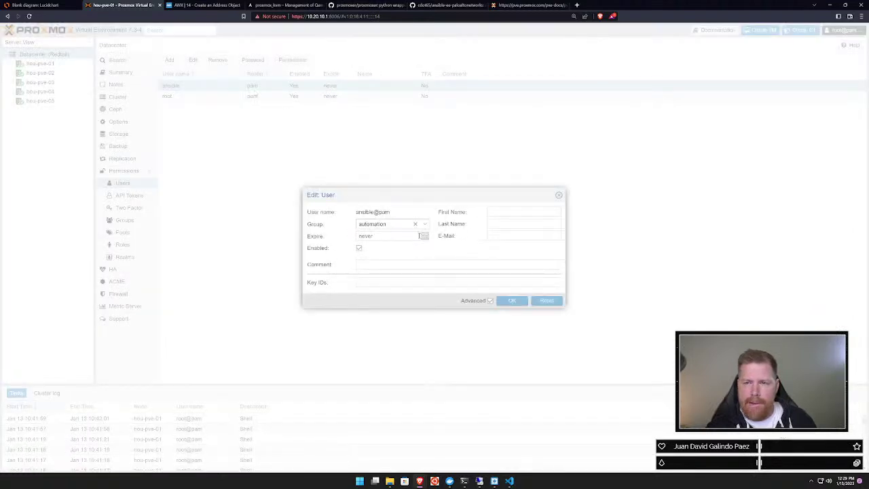
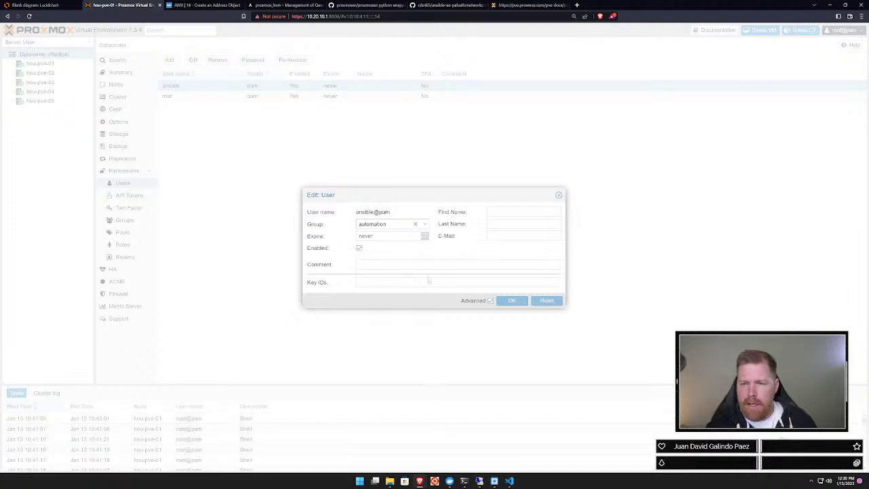
# Step: Close the ansible user settings, then review the automation group and the built-in roles
pyautogui.click(491, 301)
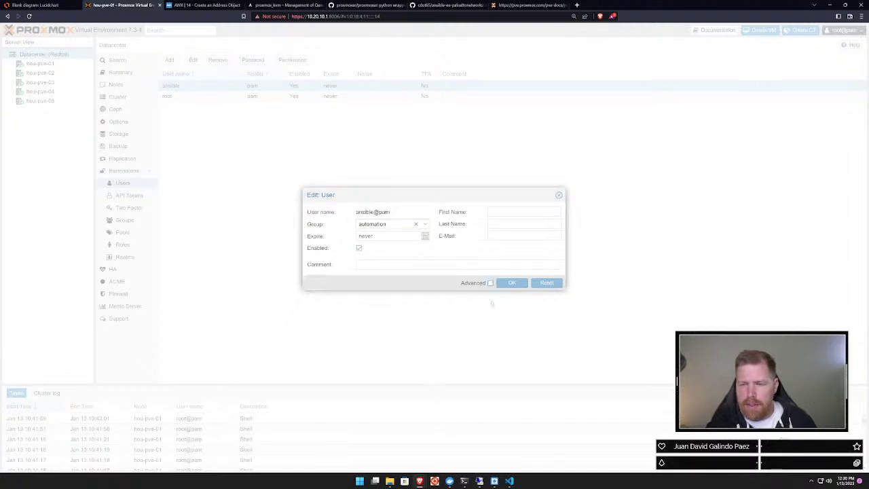
pyautogui.click(557, 196)
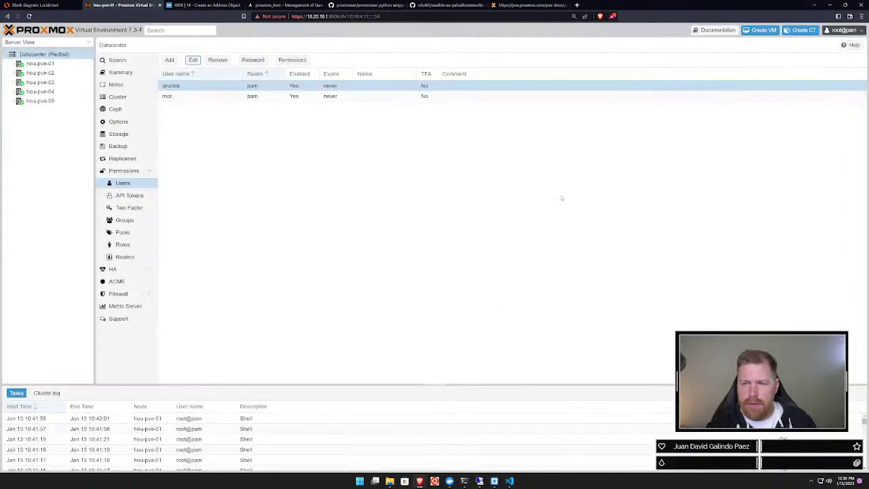
pyautogui.click(124, 220)
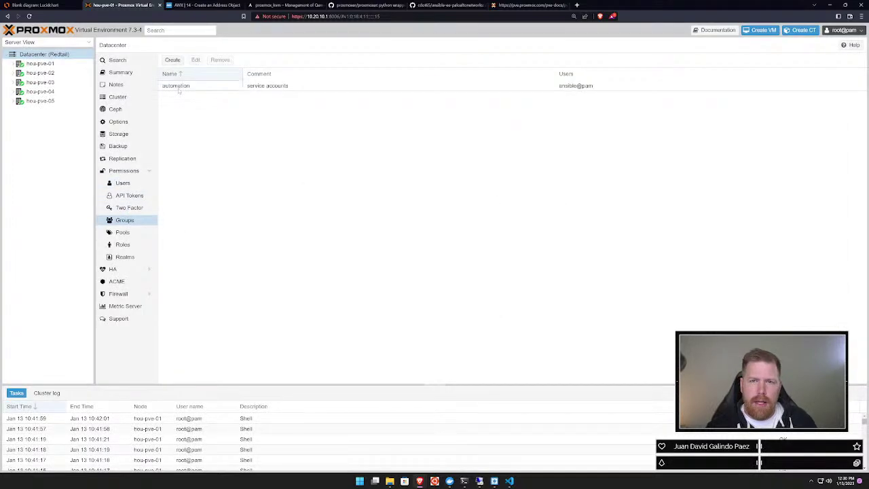
pyautogui.click(179, 86)
pyautogui.click(195, 60)
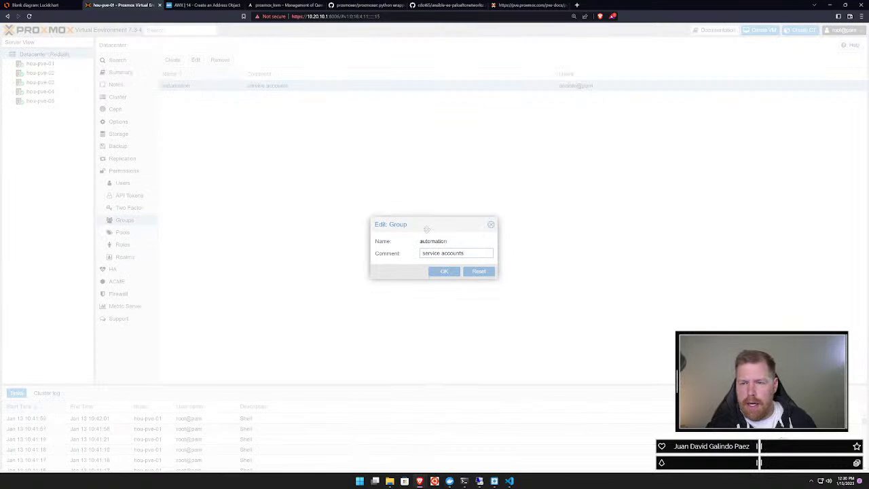
pyautogui.click(490, 224)
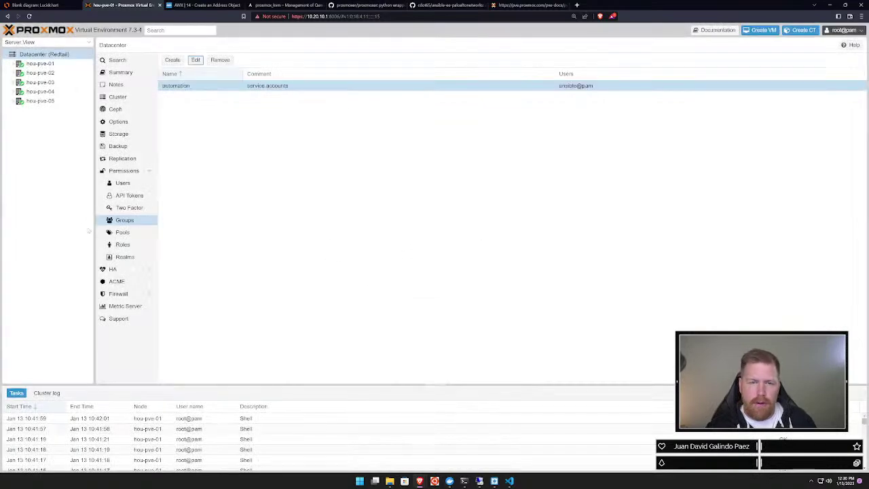
pyautogui.click(122, 245)
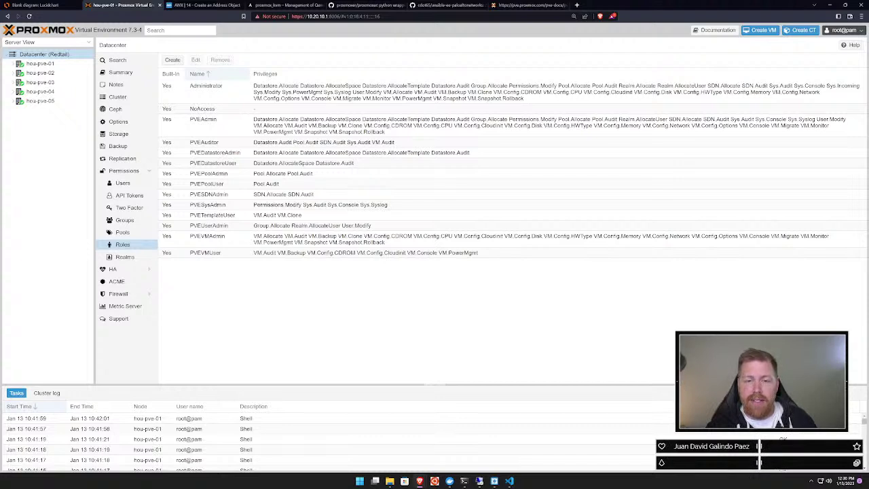
# Step: Open the authentication Realms list and inspect the pam Linux PAM realm settings
pyautogui.click(126, 259)
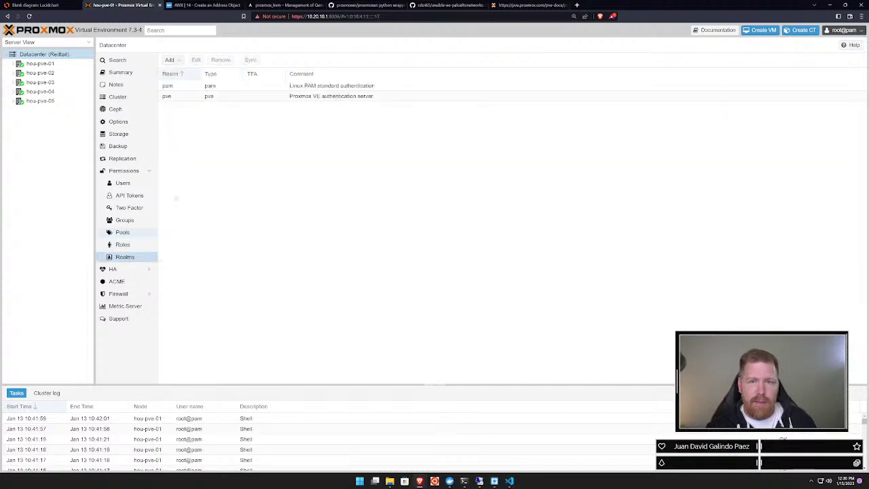
pyautogui.doubleClick(173, 89)
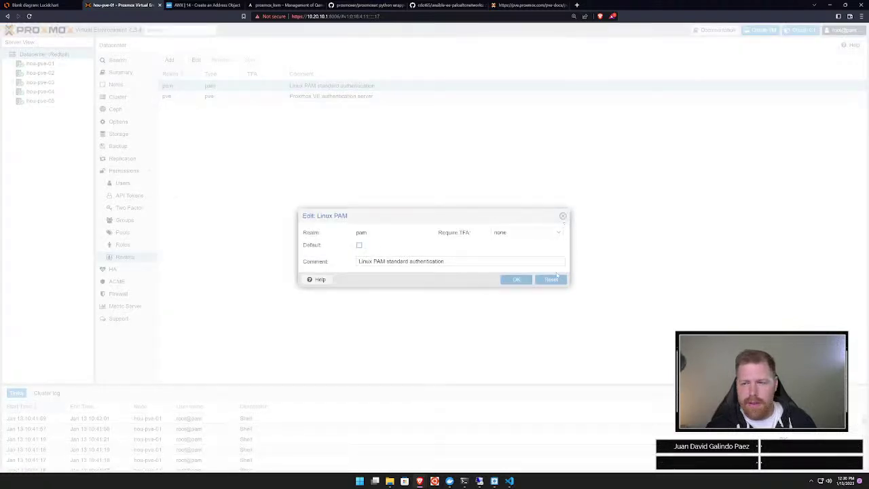
pyautogui.click(562, 217)
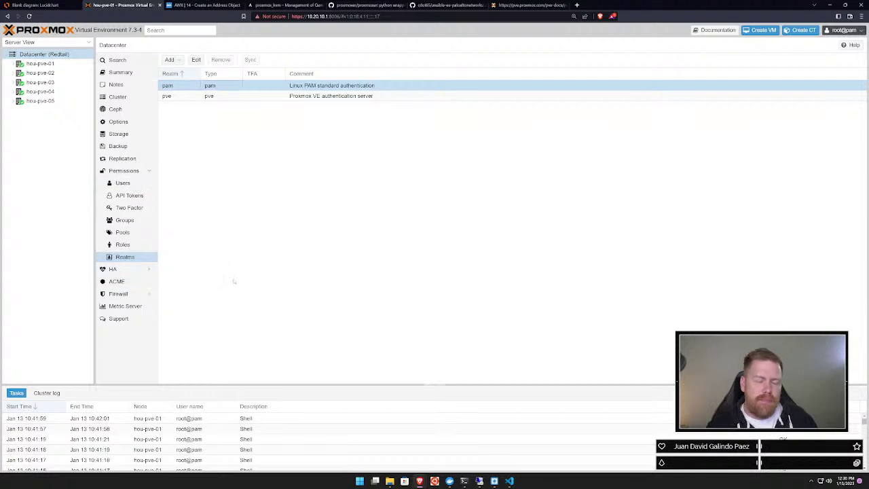
# Step: In a new tab, search Google for 'apply roles to group permissions proxmox'
pyautogui.hotkey('ctrl', 't')
pyautogui.write('gogole')
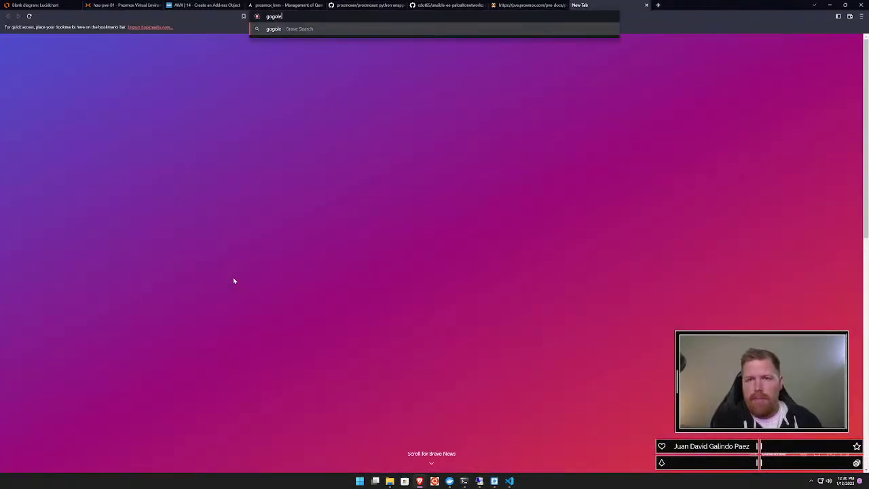
pyautogui.press('BackSpace')
pyautogui.press('BackSpace')
pyautogui.write('ogle.com')
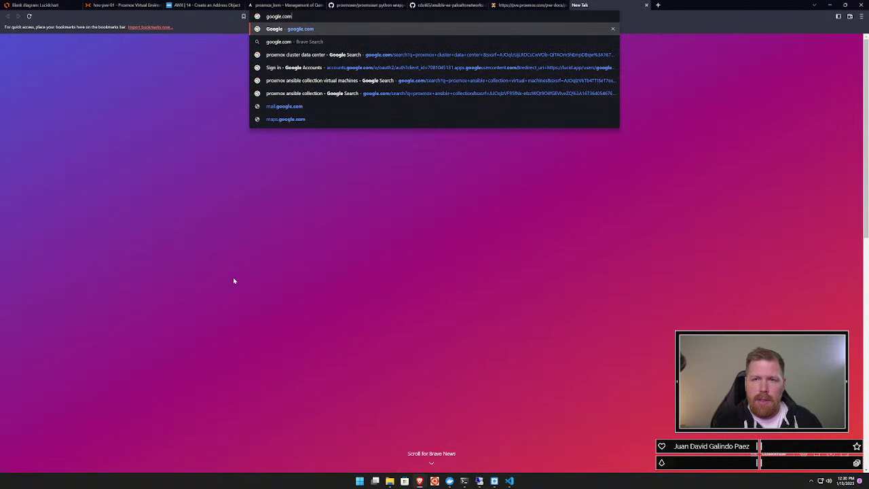
pyautogui.press('Return')
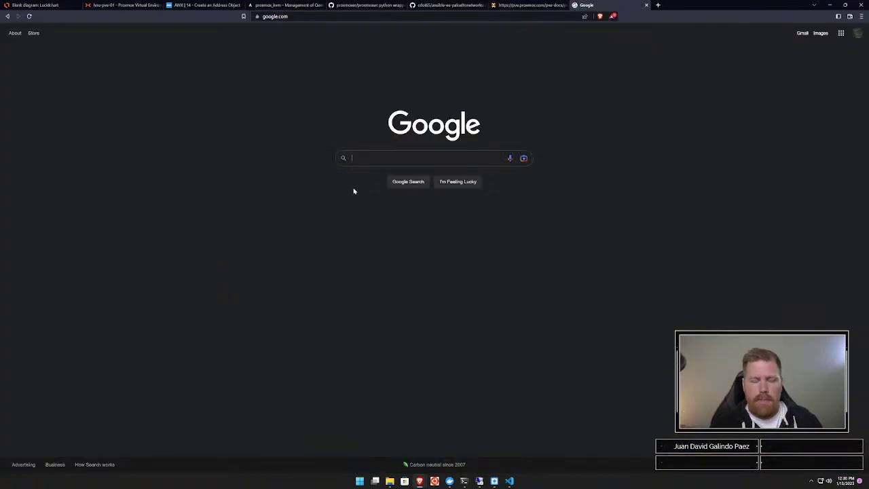
pyautogui.write('appl')
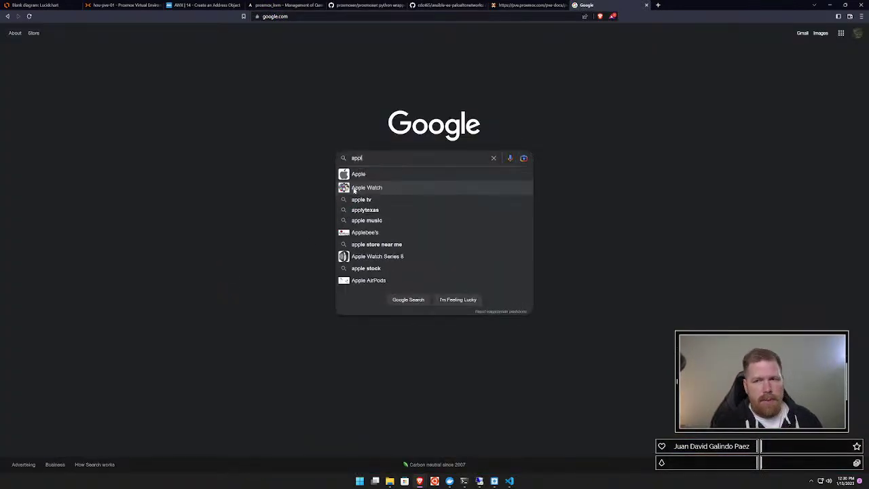
pyautogui.write('y roles to g')
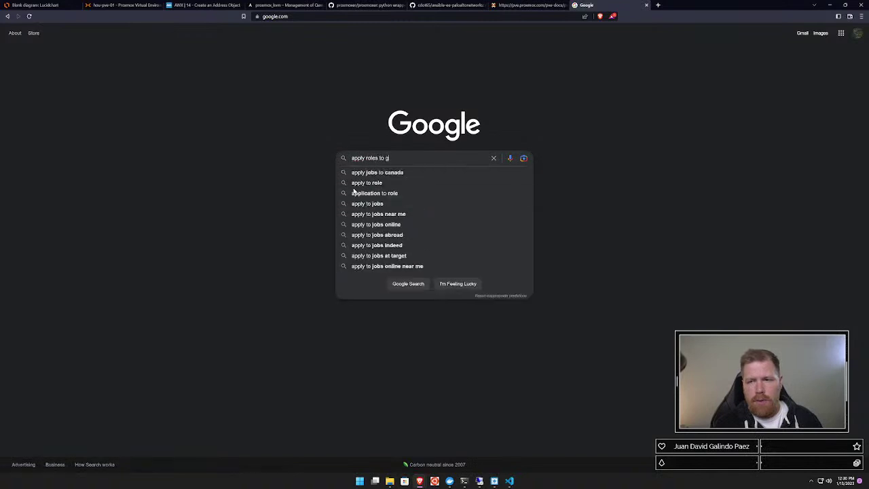
pyautogui.write('roup permissio')
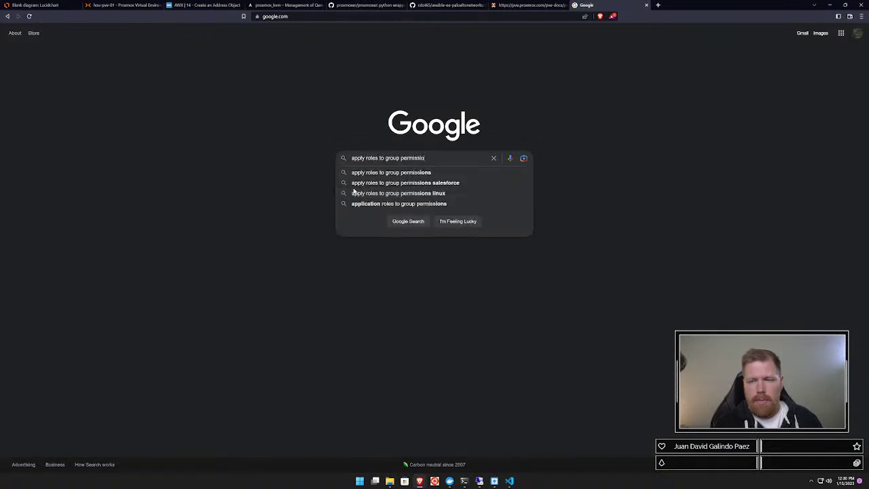
pyautogui.write('ns proxmox')
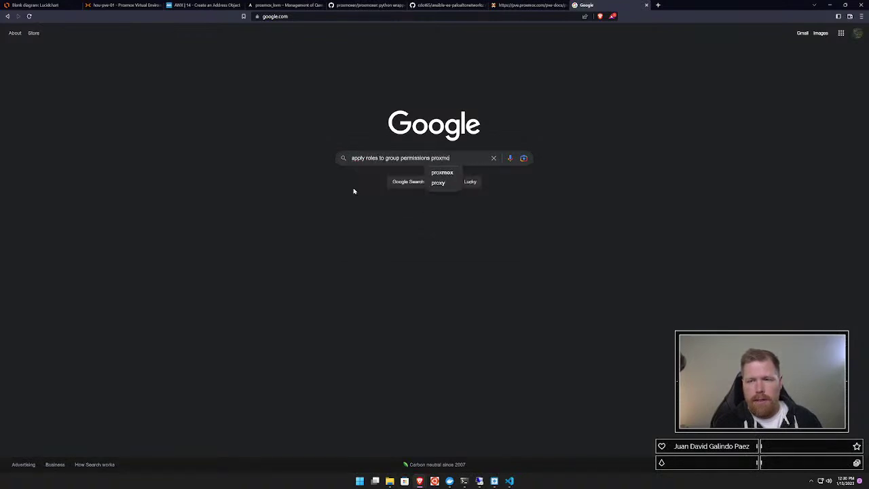
pyautogui.press('Return')
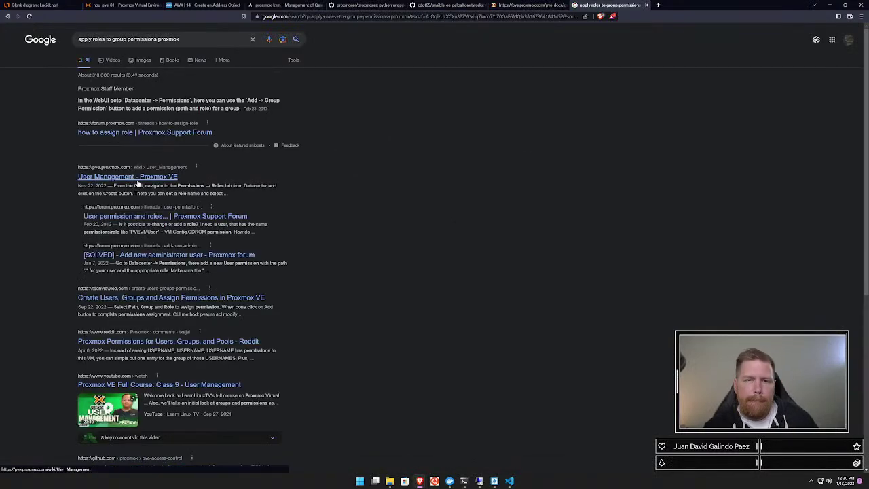
# Step: Open the User Management - Proxmox VE wiki result and scroll down to Real World Examples
pyautogui.click(141, 177)
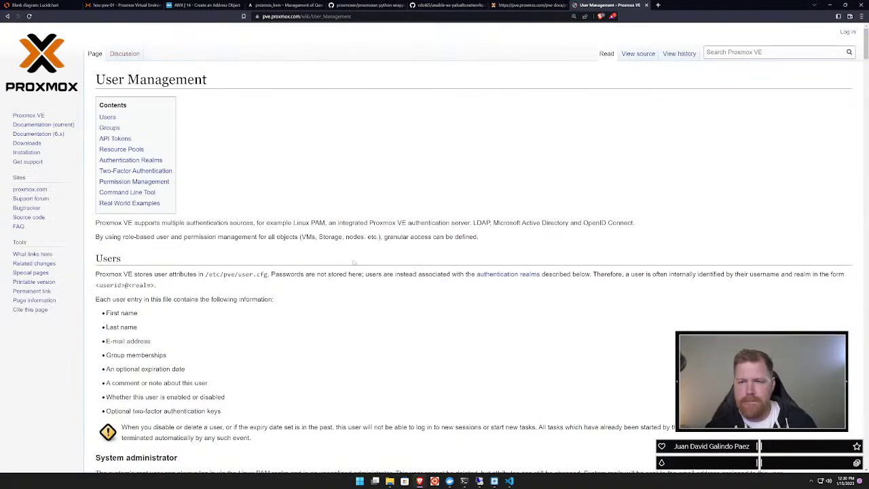
pyautogui.scroll(-3, 266, 252)
pyautogui.scroll(-3, 267, 253)
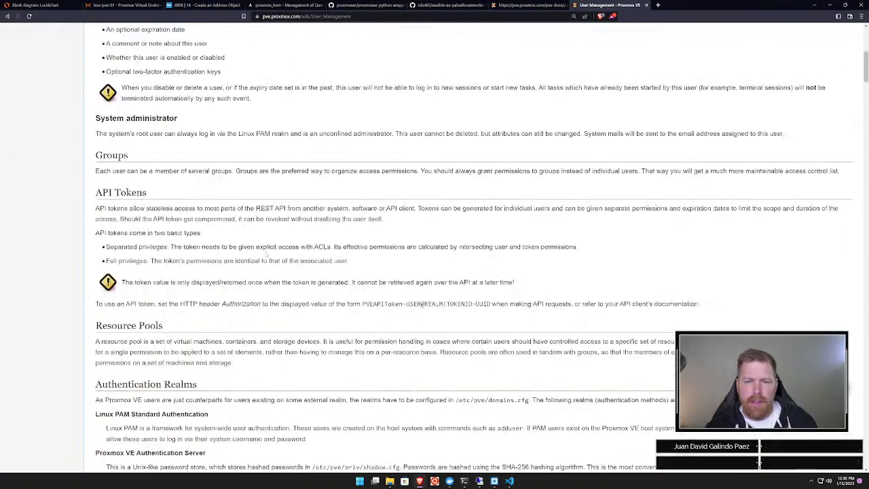
pyautogui.scroll(-2, 266, 249)
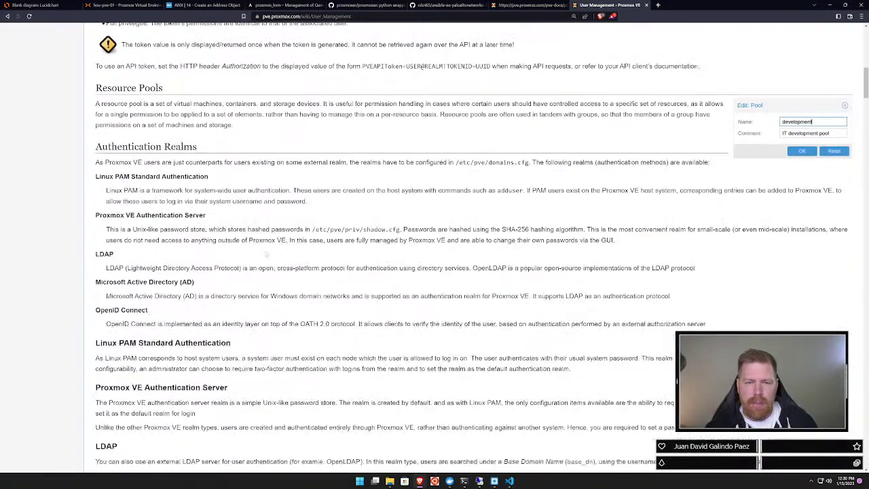
pyautogui.scroll(-2, 266, 255)
pyautogui.scroll(-7, 266, 256)
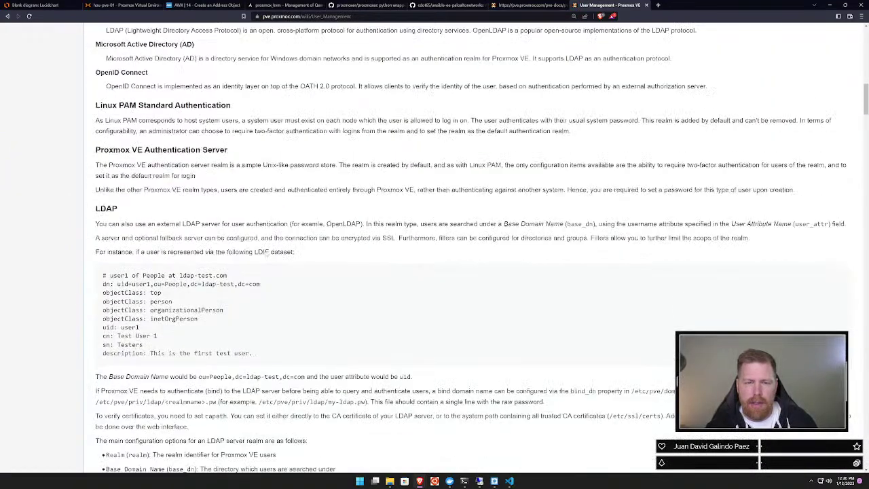
pyautogui.scroll(-6, 266, 256)
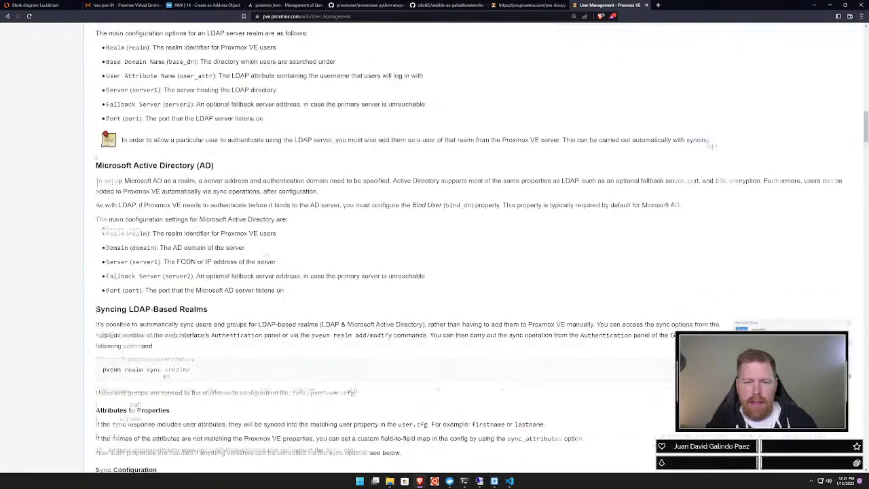
pyautogui.scroll(-8, 267, 253)
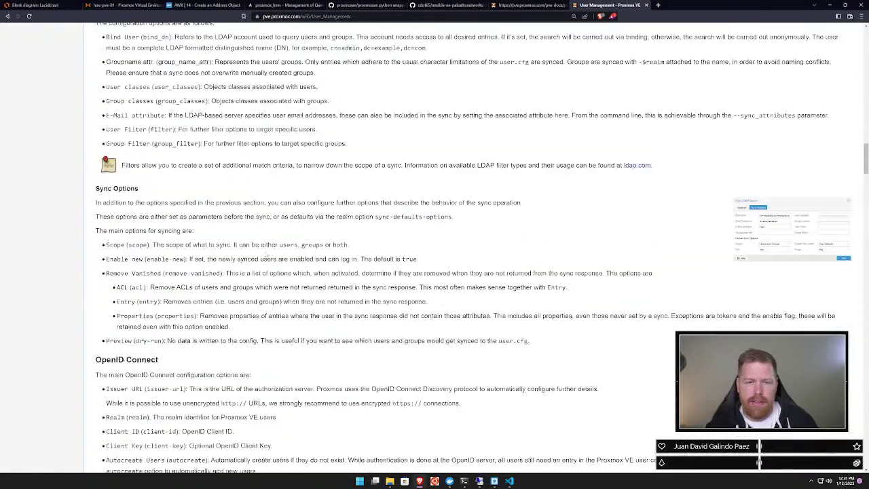
pyautogui.scroll(-6, 266, 254)
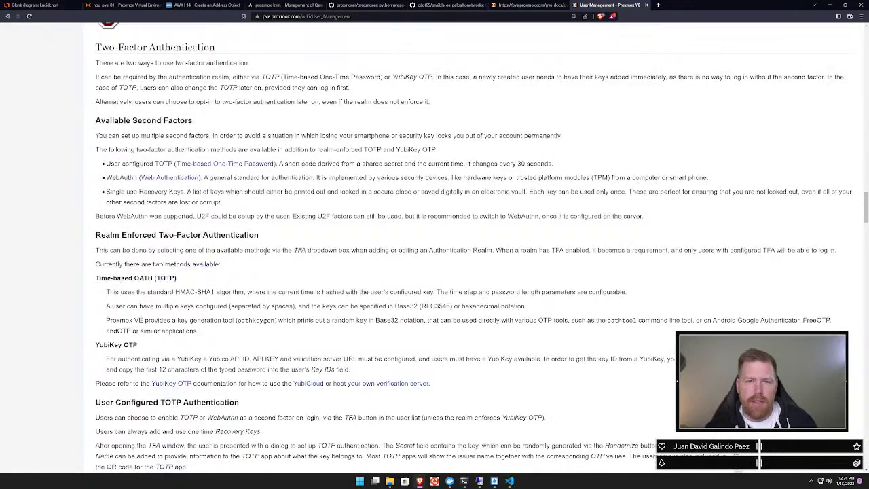
pyautogui.scroll(-6, 266, 251)
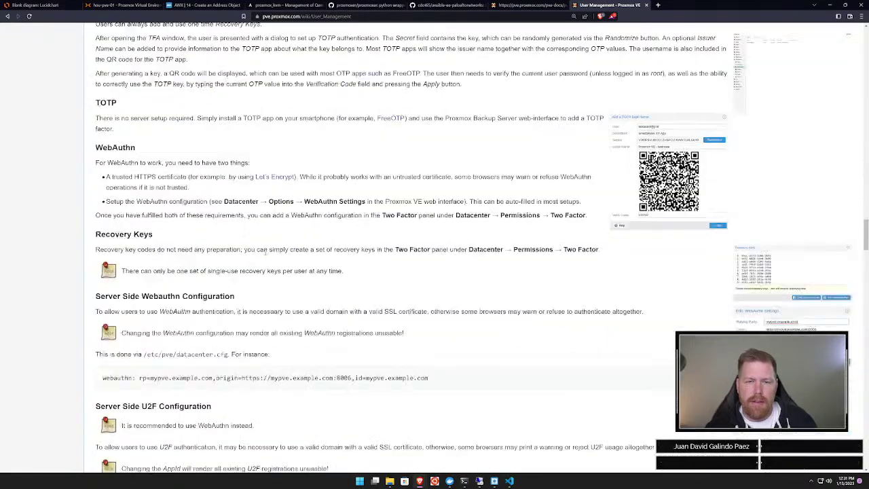
pyautogui.scroll(-5, 266, 251)
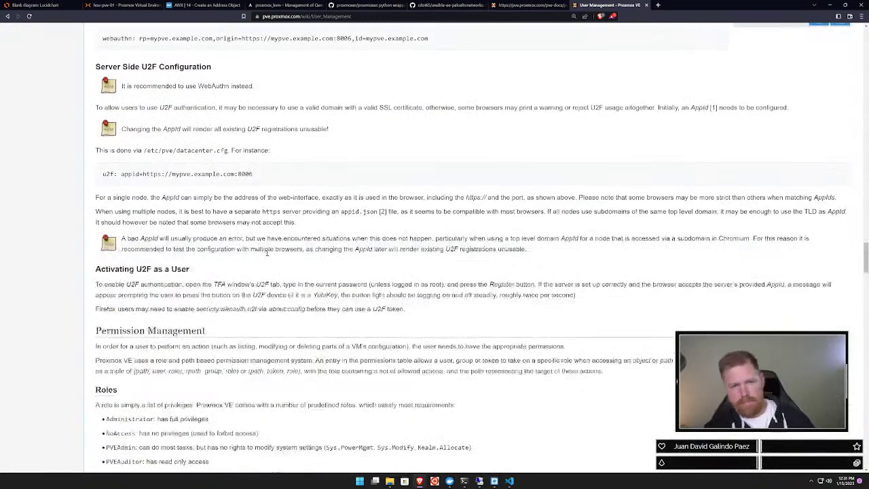
pyautogui.scroll(-3, 267, 253)
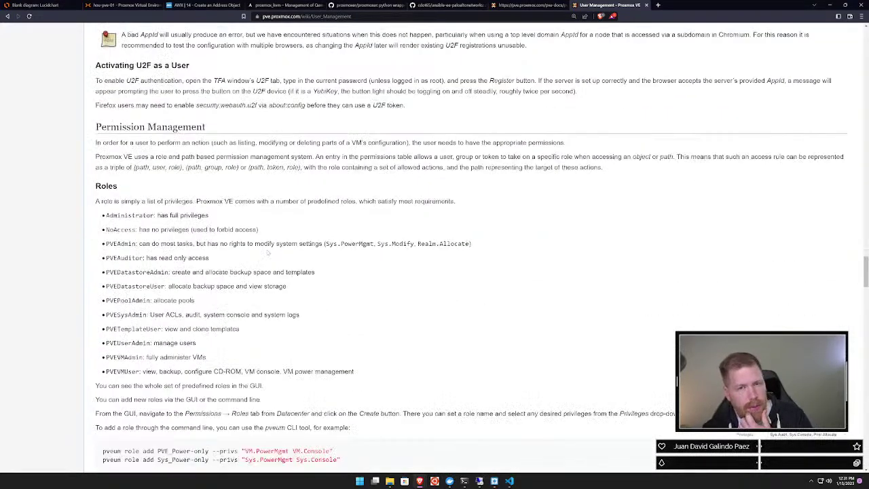
pyautogui.scroll(-1, 161, 266)
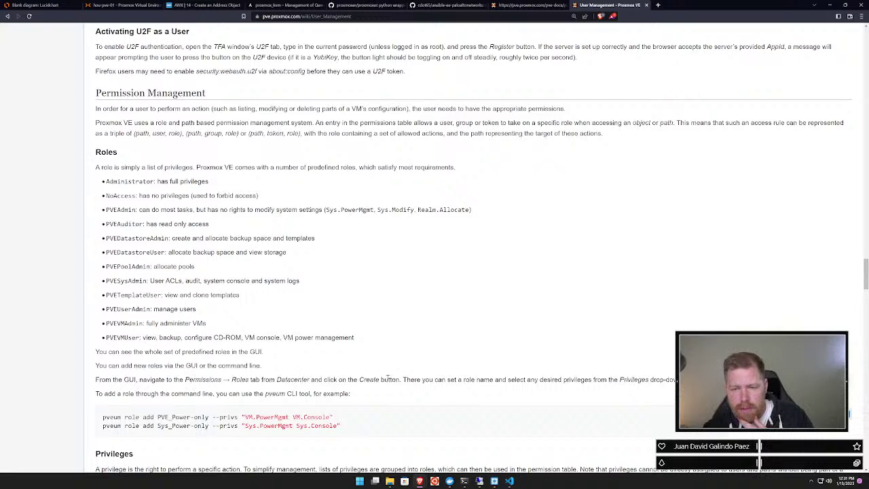
pyautogui.scroll(-2, 367, 381)
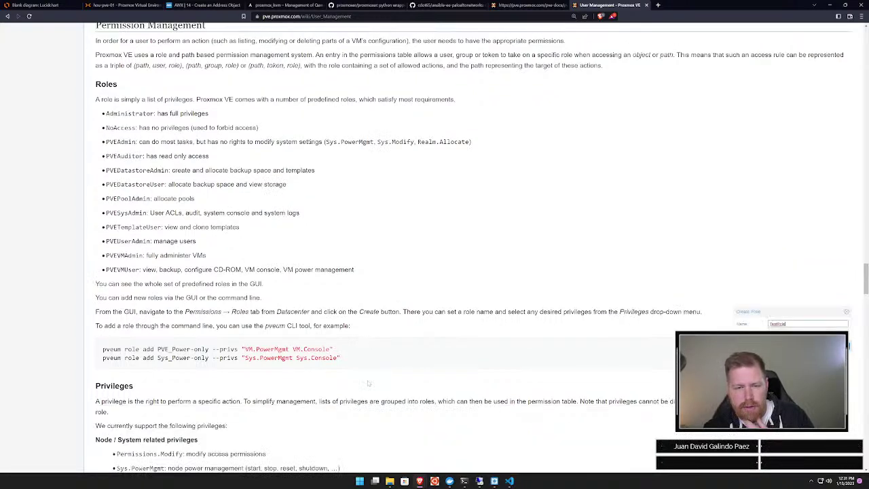
pyautogui.scroll(-1, 368, 383)
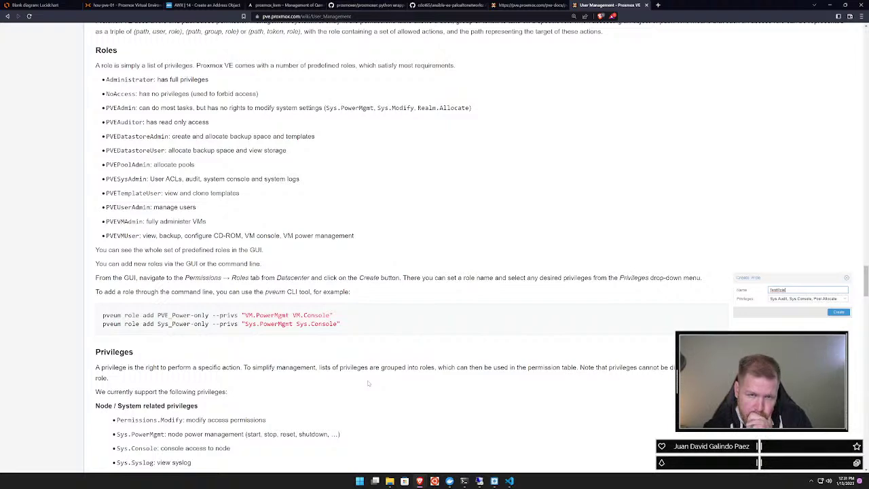
pyautogui.scroll(-1, 368, 383)
pyautogui.scroll(-5, 368, 383)
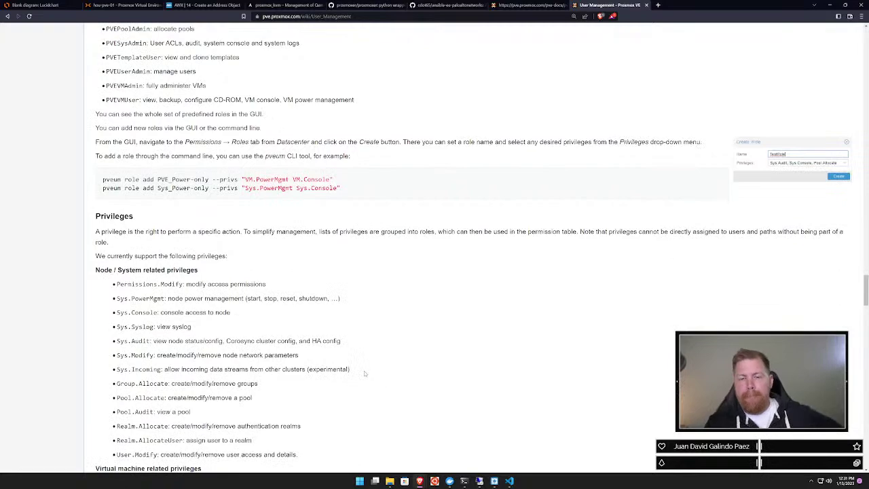
pyautogui.scroll(-5, 364, 374)
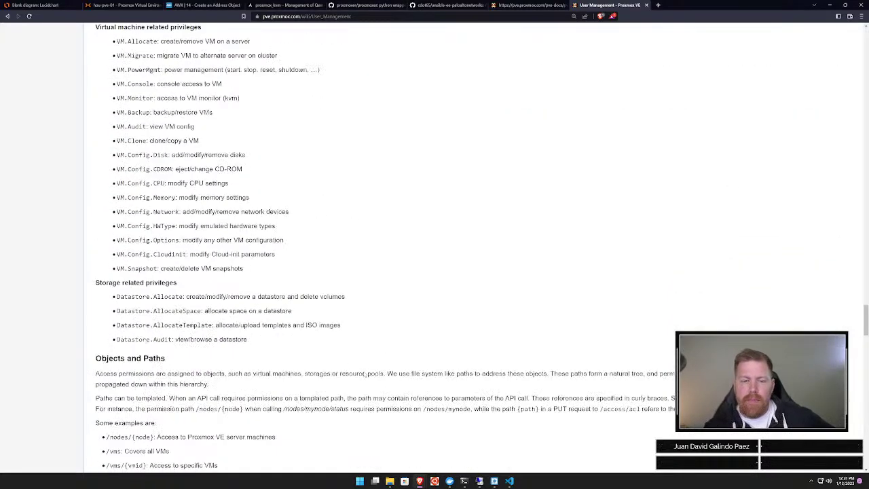
pyautogui.scroll(-4, 364, 374)
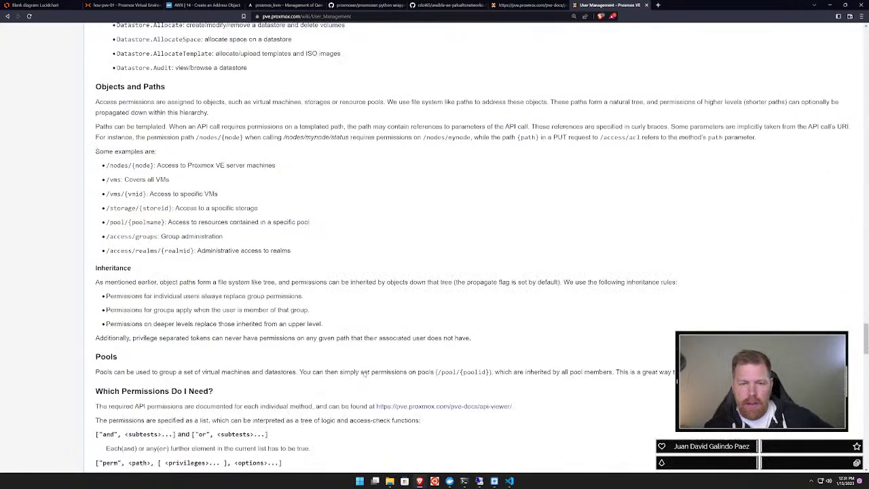
pyautogui.scroll(-2, 364, 373)
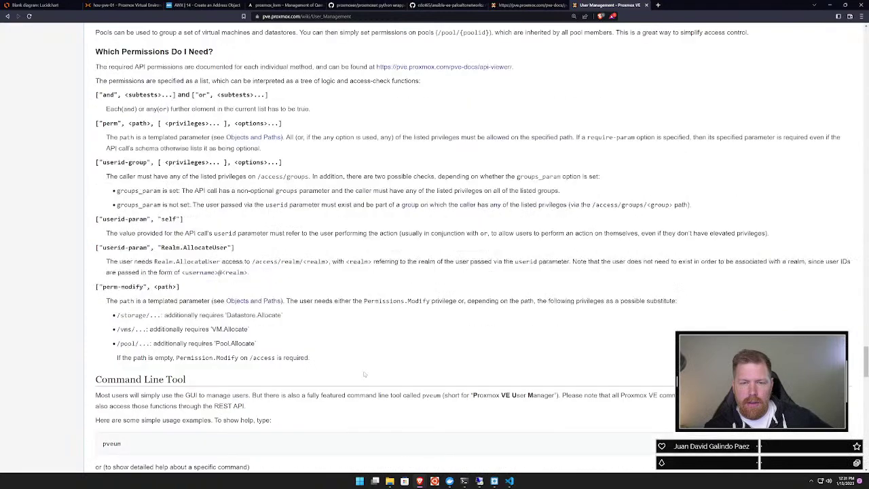
pyautogui.scroll(-3, 363, 374)
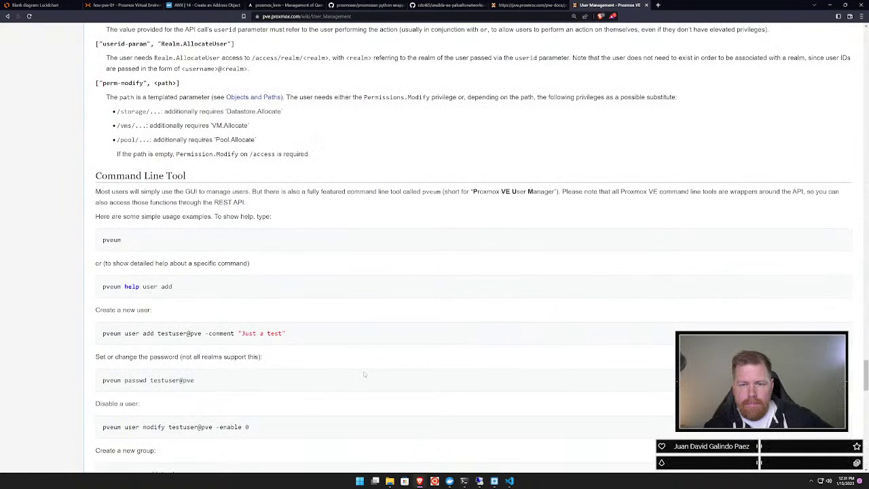
pyautogui.scroll(-2, 364, 374)
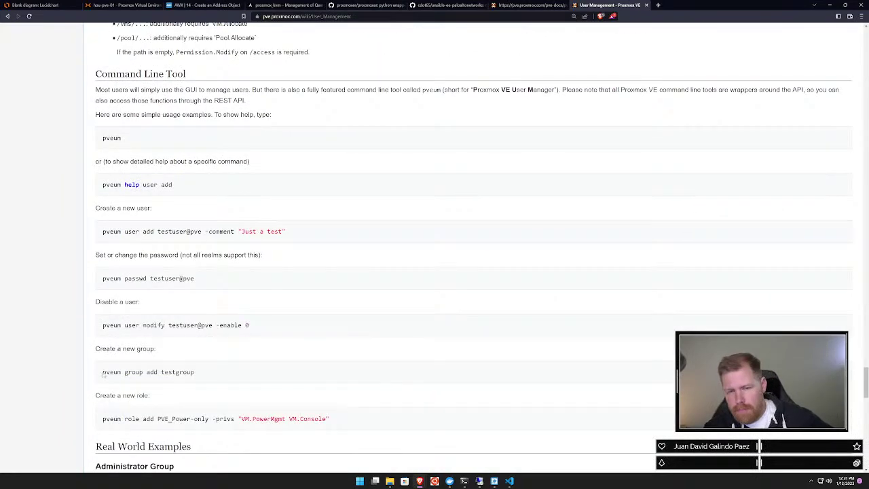
pyautogui.scroll(-3, 138, 399)
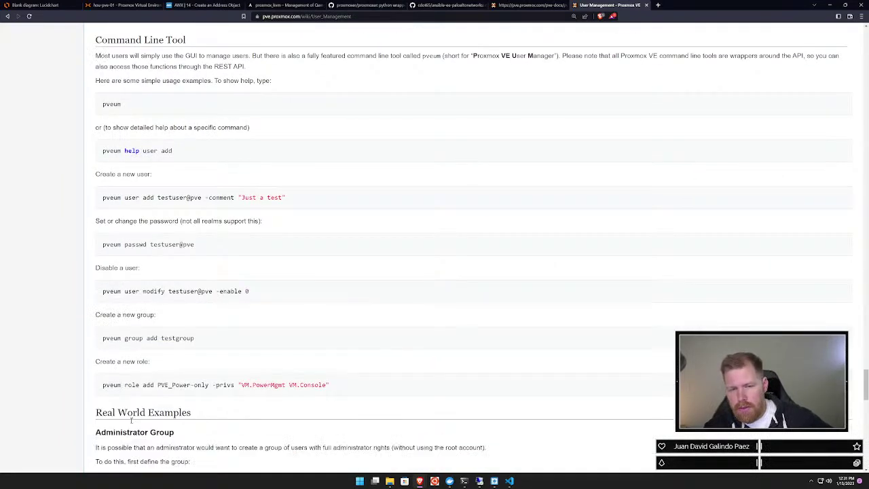
pyautogui.scroll(-1, 107, 313)
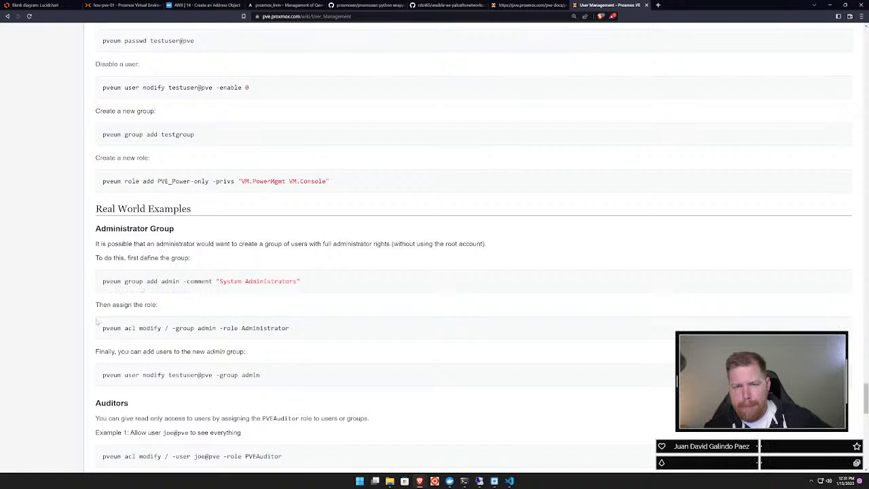
pyautogui.scroll(-1, 107, 386)
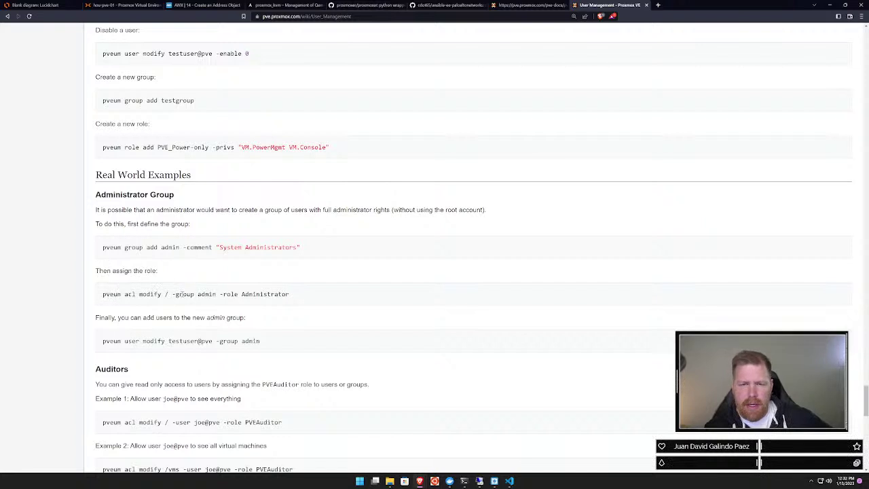
# Step: Select the Administrator Group pveum acl modify command and scroll through the examples
pyautogui.doubleClick(182, 294)
pyautogui.click(211, 297)
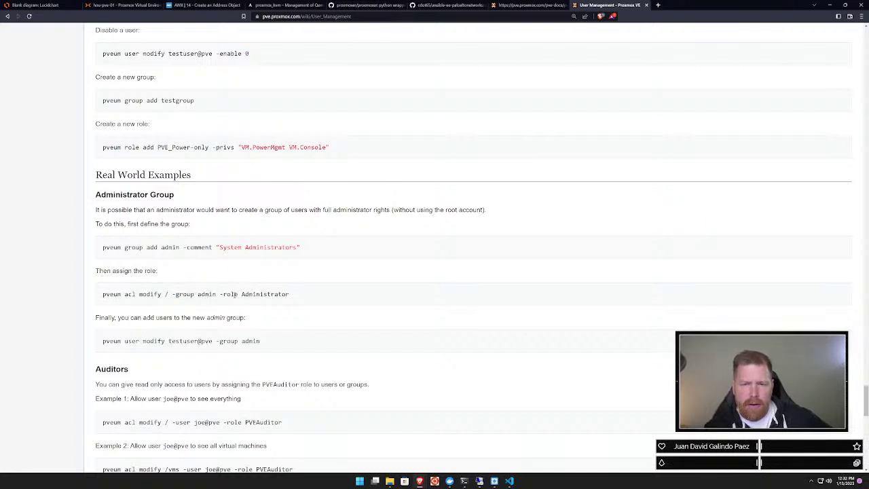
pyautogui.tripleClick(234, 294)
pyautogui.scroll(-1, 222, 316)
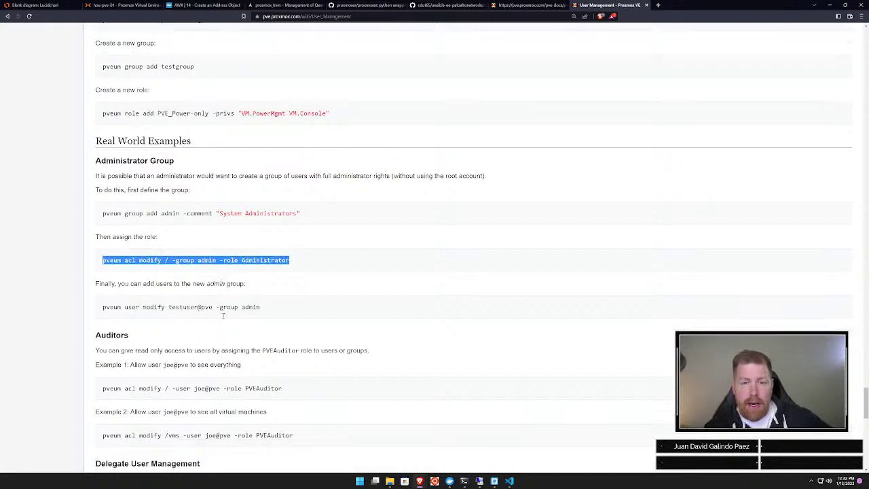
pyautogui.scroll(-2, 223, 315)
pyautogui.scroll(-1, 222, 317)
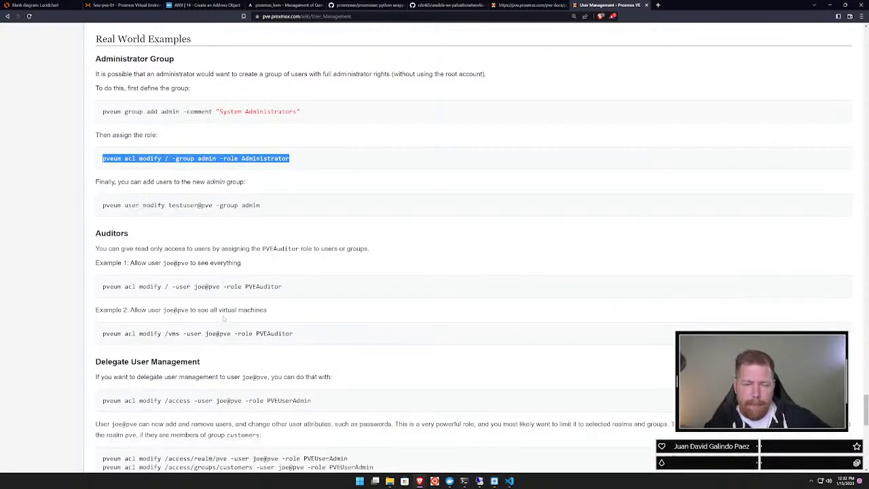
pyautogui.scroll(-3, 223, 319)
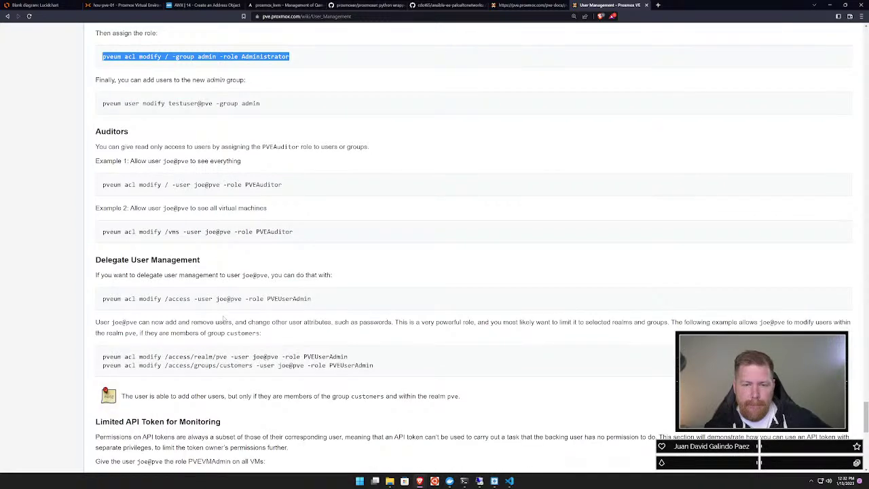
pyautogui.scroll(2, 223, 319)
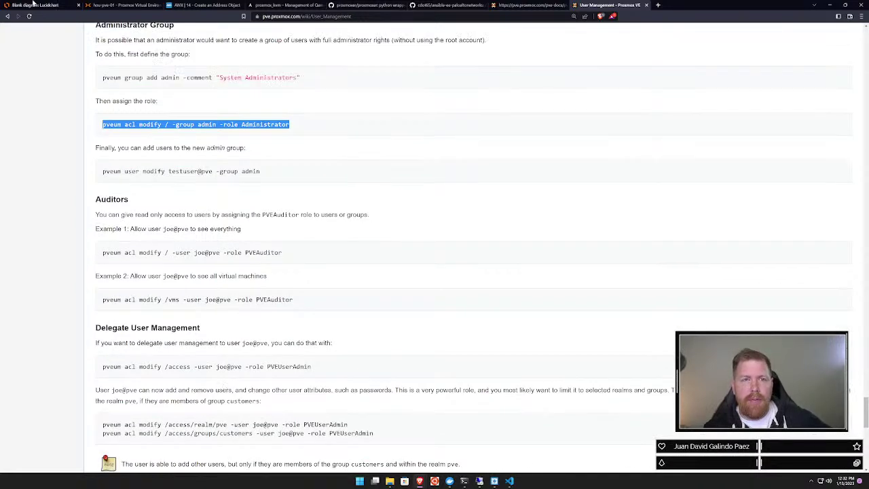
# Step: Glance at the Proxmox, GitHub README and API token docs tabs, then return to the wiki
pyautogui.click(107, 8)
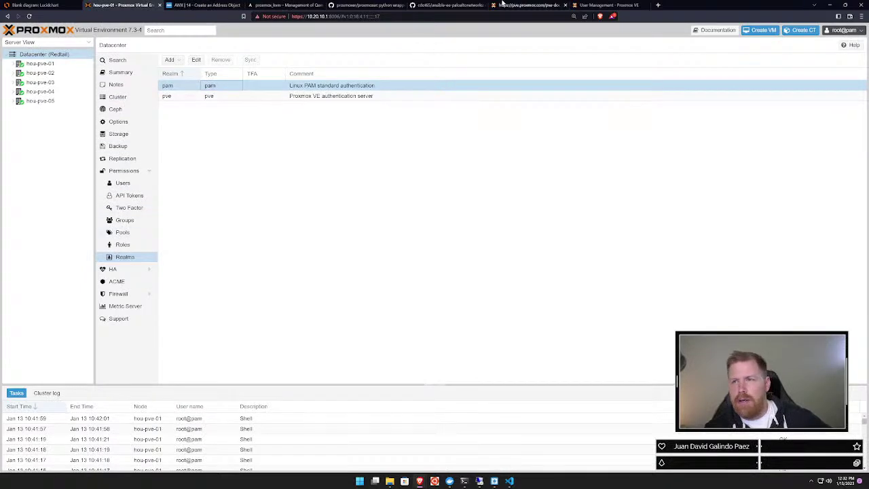
pyautogui.click(449, 5)
pyautogui.click(507, 5)
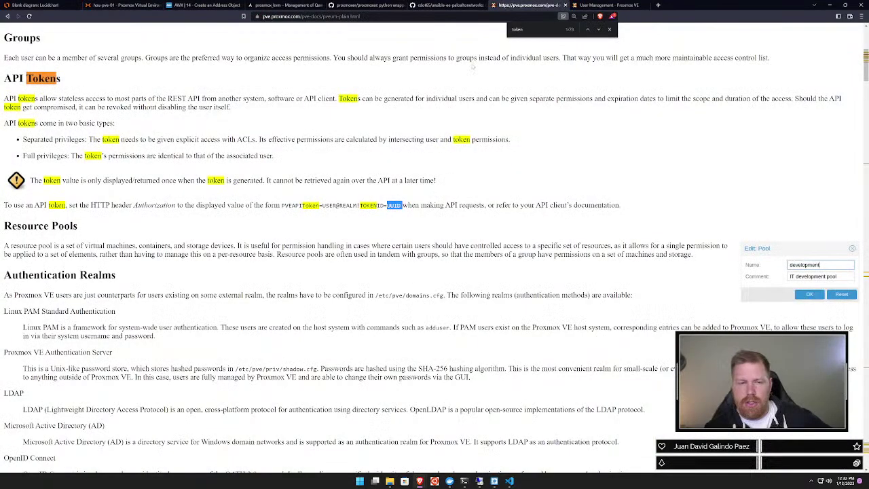
pyautogui.click(604, 4)
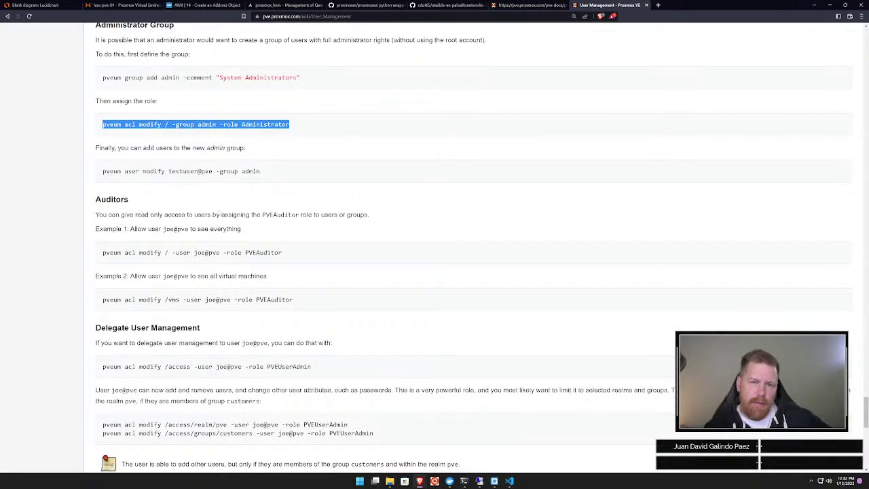
# Step: Select the Auditors example acl command, then switch back to the Proxmox tab
pyautogui.moveTo(102, 252); pyautogui.dragTo(285, 252)
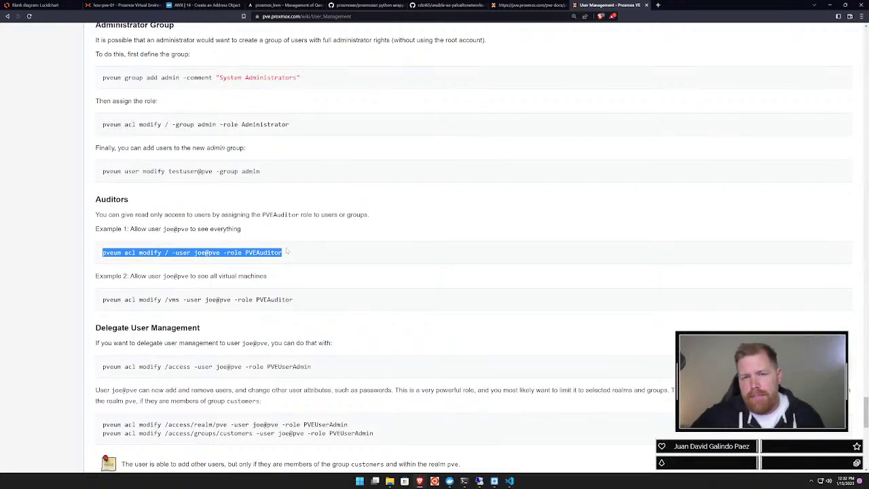
pyautogui.scroll(-4, 361, 320)
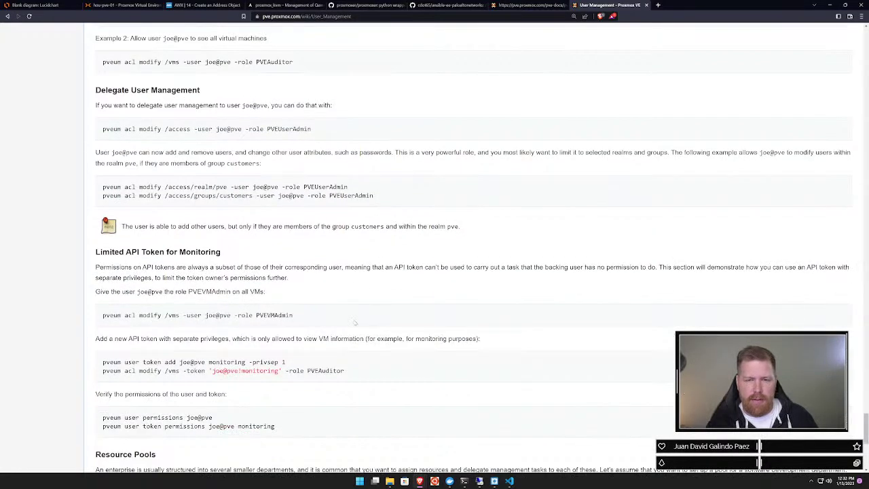
pyautogui.scroll(-2, 354, 323)
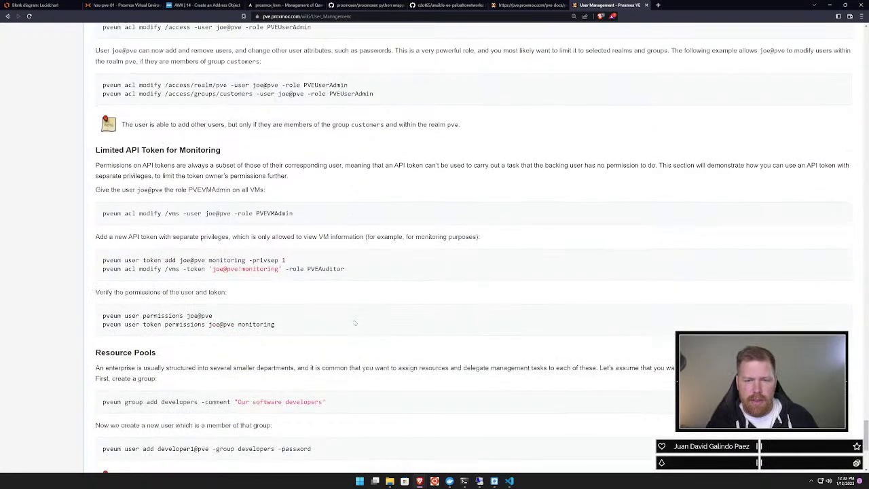
pyautogui.click(122, 4)
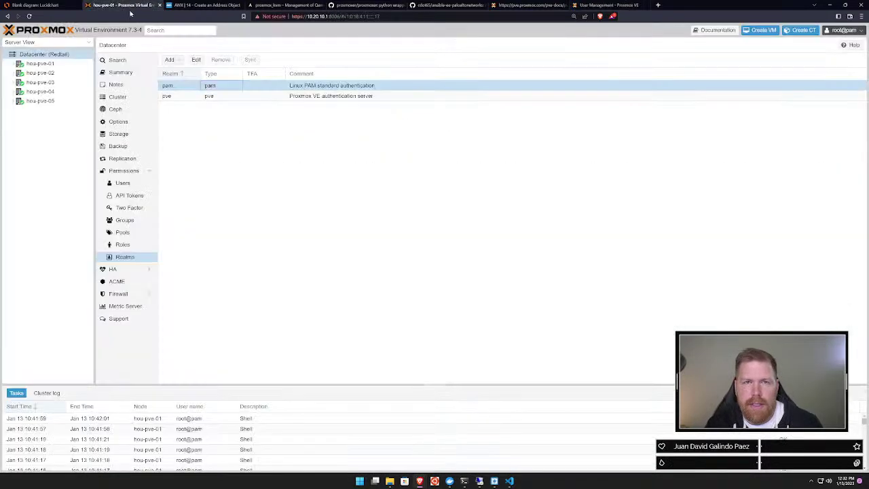
# Step: View network interfaces of nodes hou-pve-01 and hou-pve-02, collapsing the node's menu sections
pyautogui.click(54, 66)
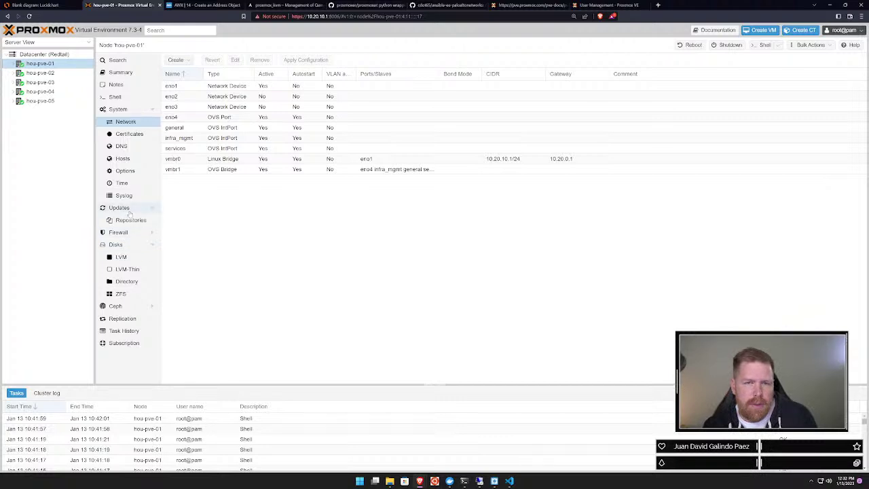
pyautogui.click(56, 55)
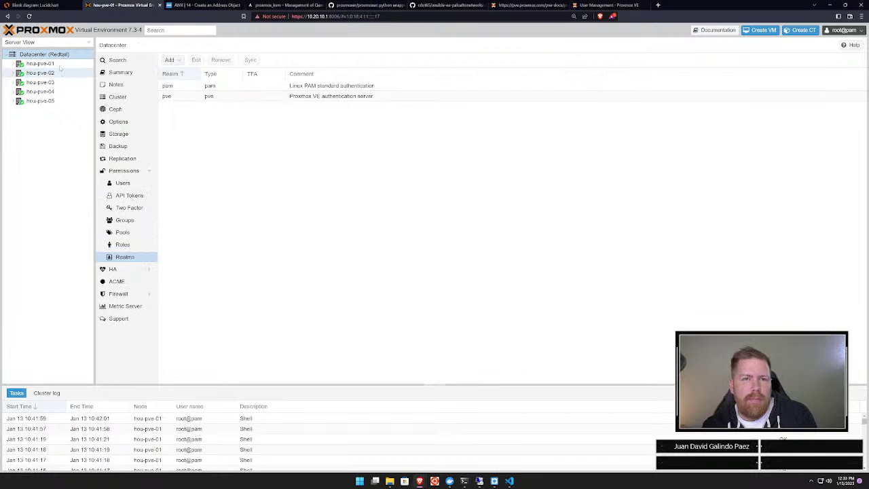
pyautogui.click(59, 64)
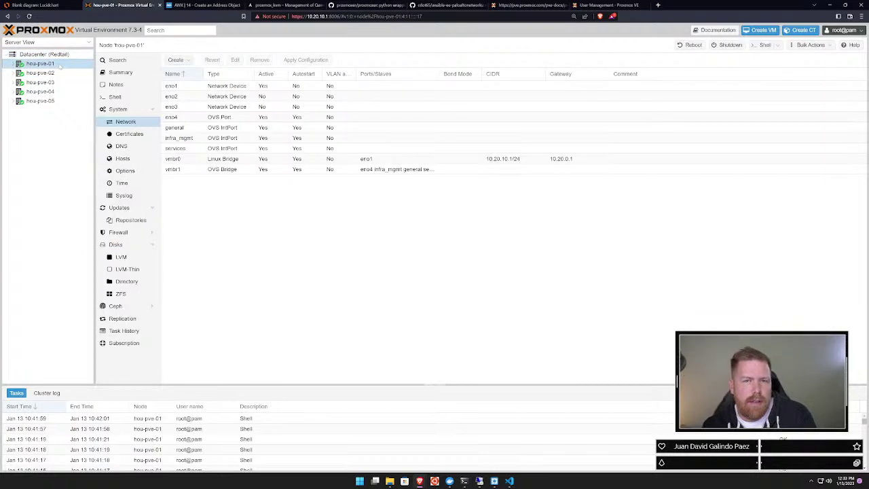
pyautogui.click(151, 245)
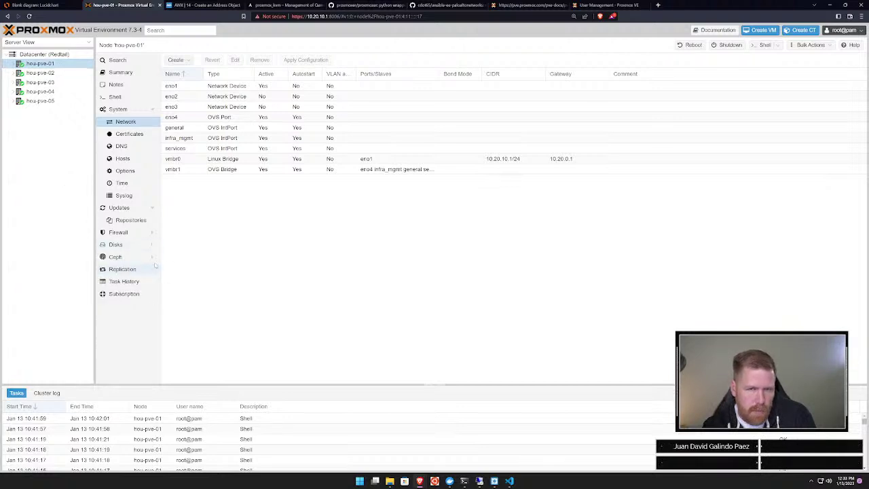
pyautogui.click(151, 208)
pyautogui.click(149, 109)
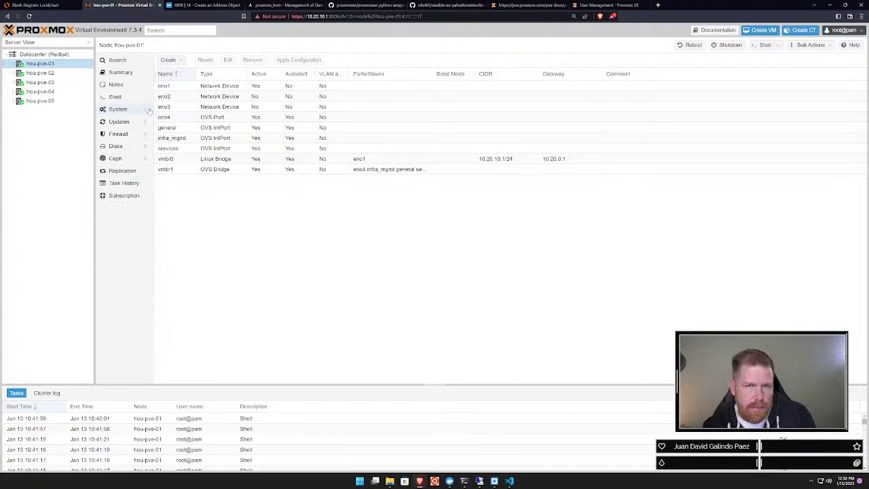
pyautogui.click(41, 73)
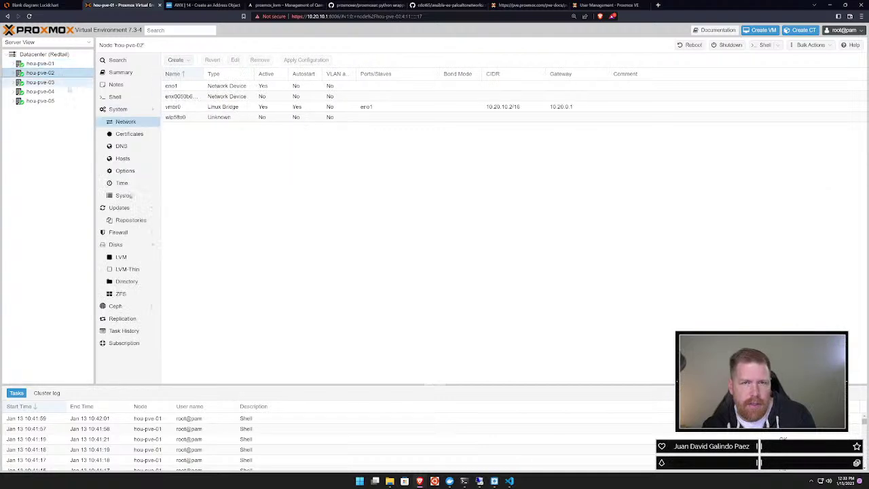
# Step: Return to Datacenter, collapse Permissions, and bring up the wiki's PVEAuditor Auditors example
pyautogui.click(45, 54)
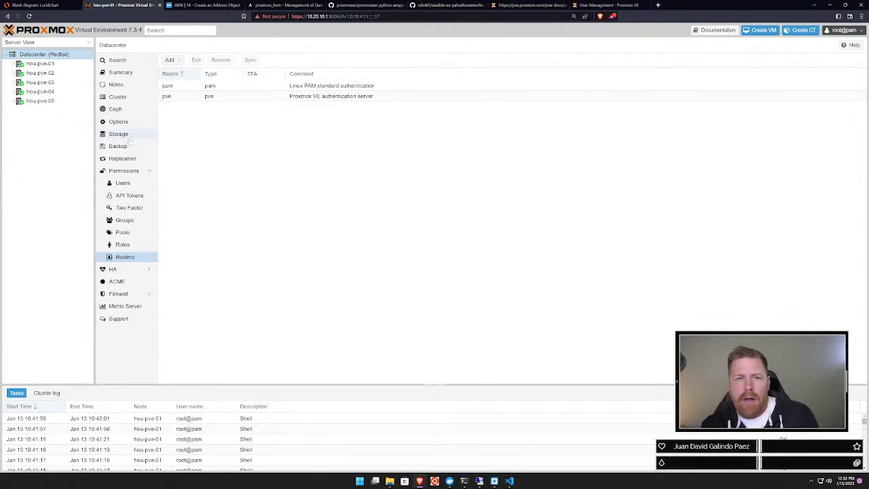
pyautogui.click(150, 174)
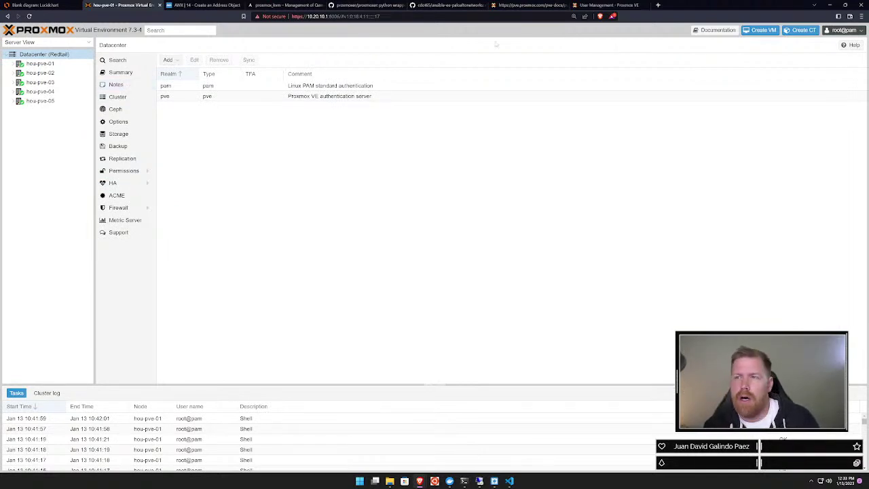
pyautogui.click(603, 5)
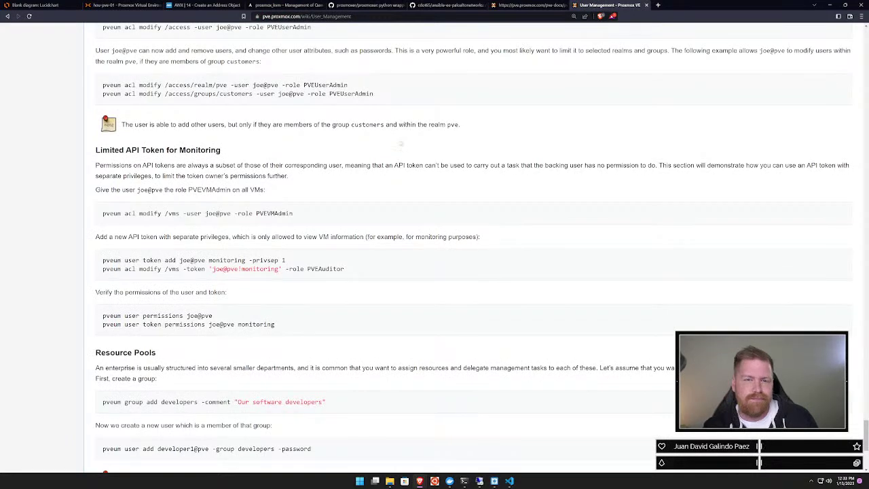
pyautogui.scroll(3, 330, 235)
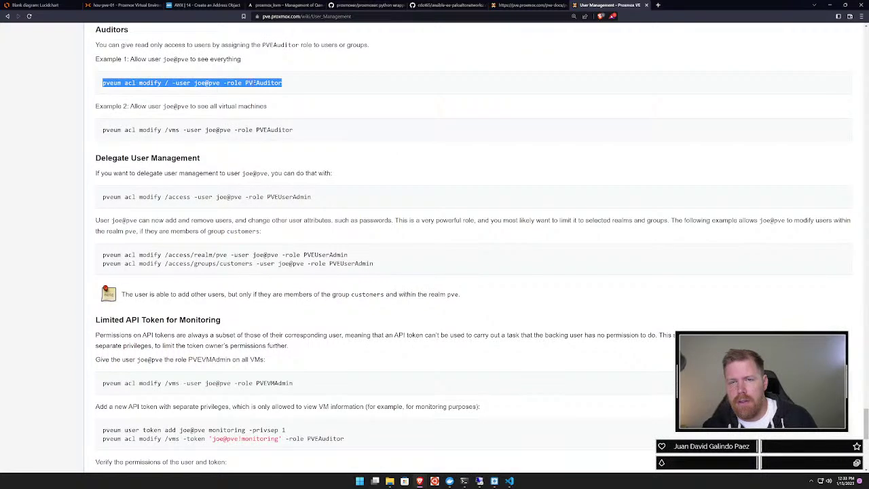
# Step: Copy the PVEAuditor example, open hou-pve-01's shell, and paste the command into the address bar to read it
pyautogui.rightClick(253, 82)
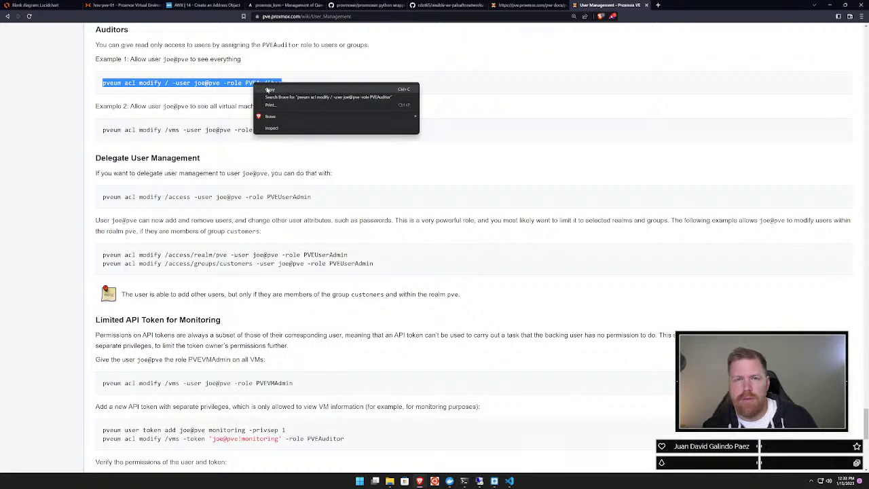
pyautogui.click(268, 91)
pyautogui.click(106, 5)
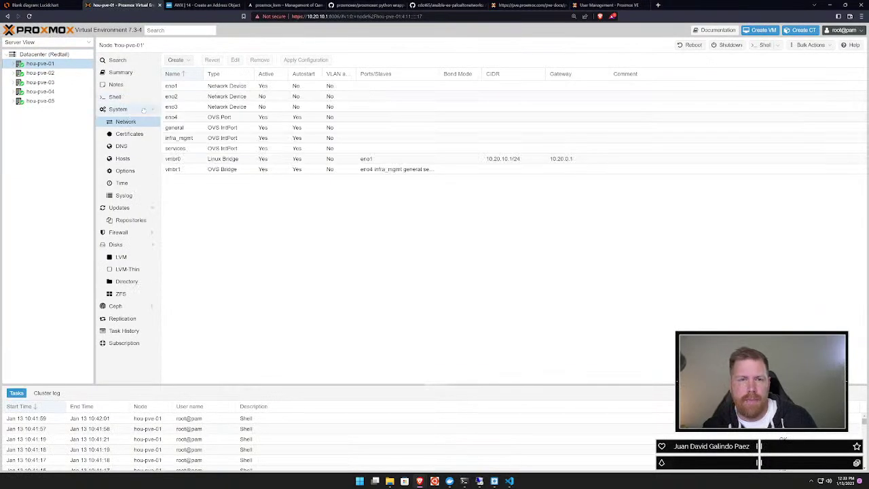
pyautogui.click(121, 97)
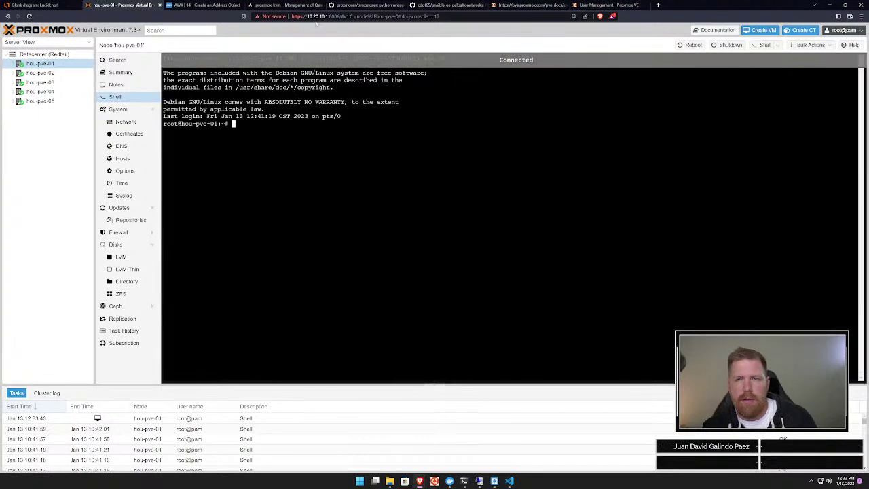
pyautogui.rightClick(337, 17)
pyautogui.click(349, 69)
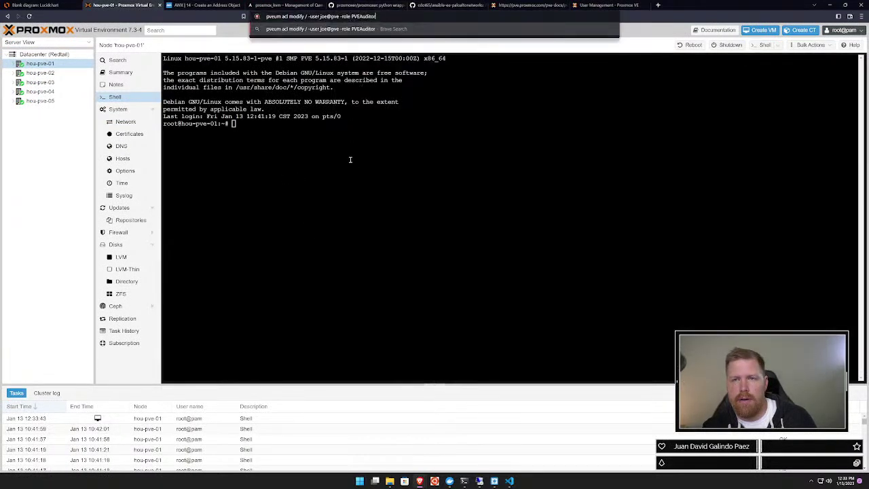
# Step: Type 'pveum acl modify / -user ansible@pam -role' in the hou-pve-01 shell
pyautogui.click(348, 170)
pyautogui.write('pveu')
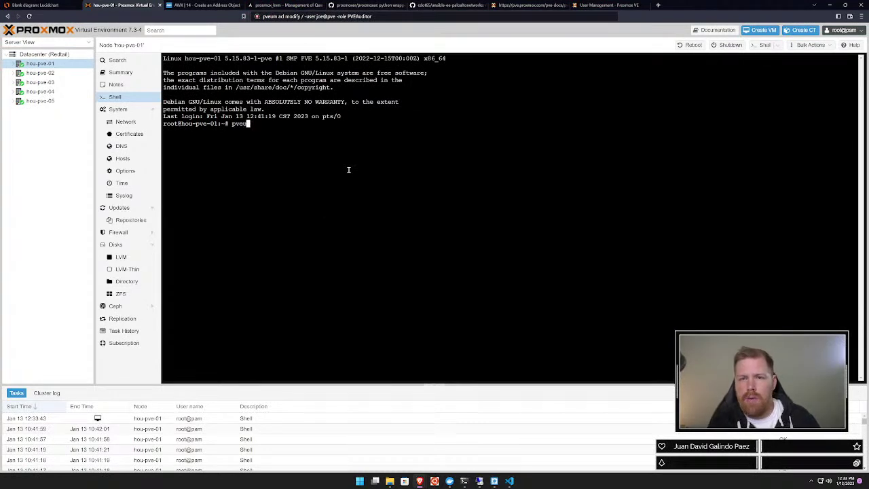
pyautogui.write('acl')
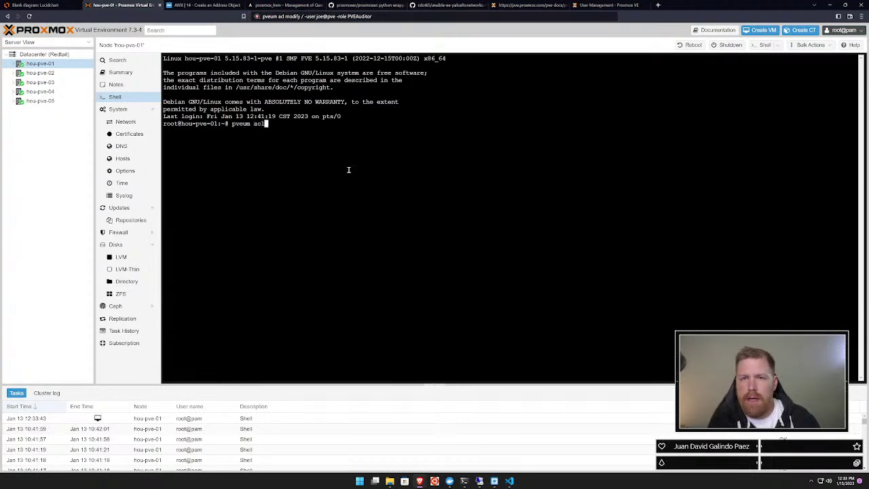
pyautogui.write(' modify')
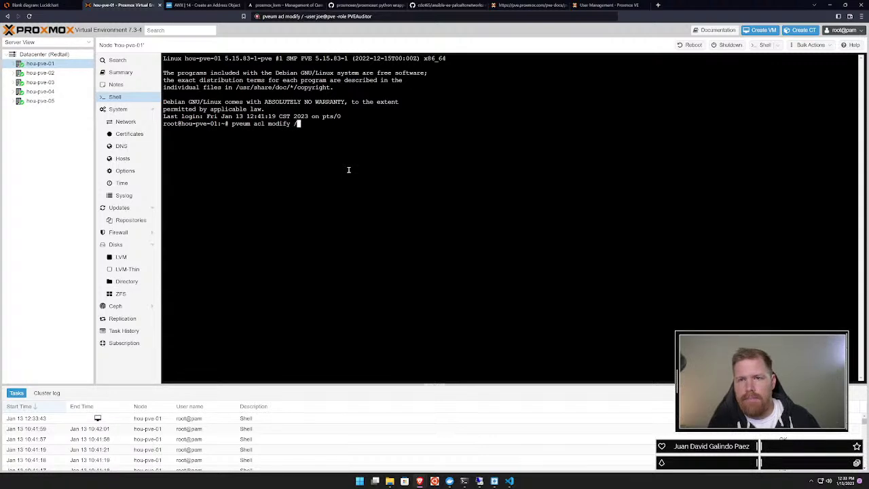
pyautogui.write(' / -user ')
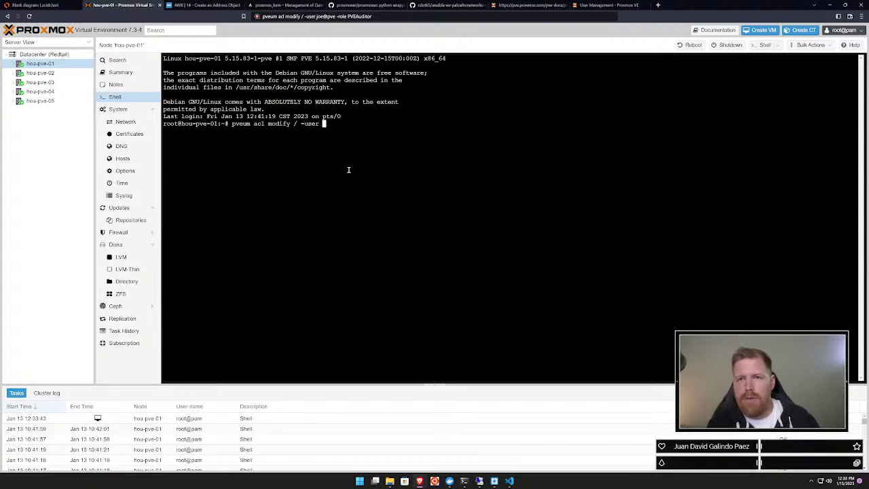
pyautogui.write('ansible@pam')
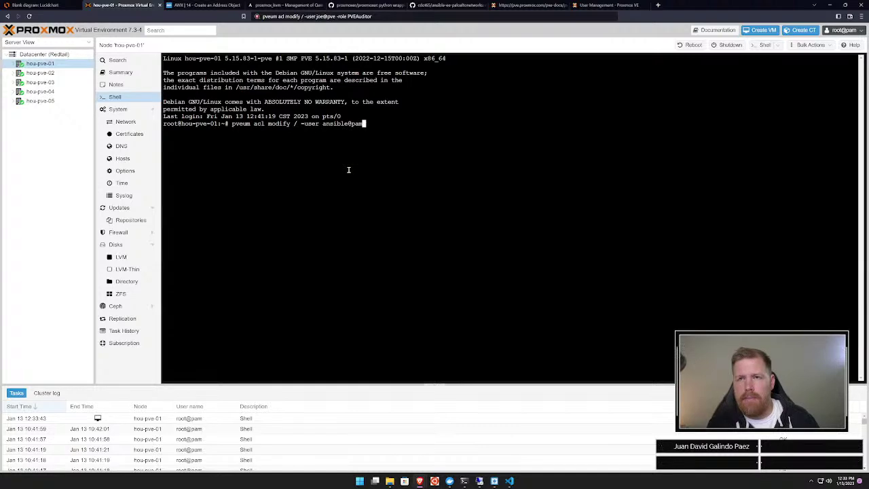
pyautogui.write(' -role')
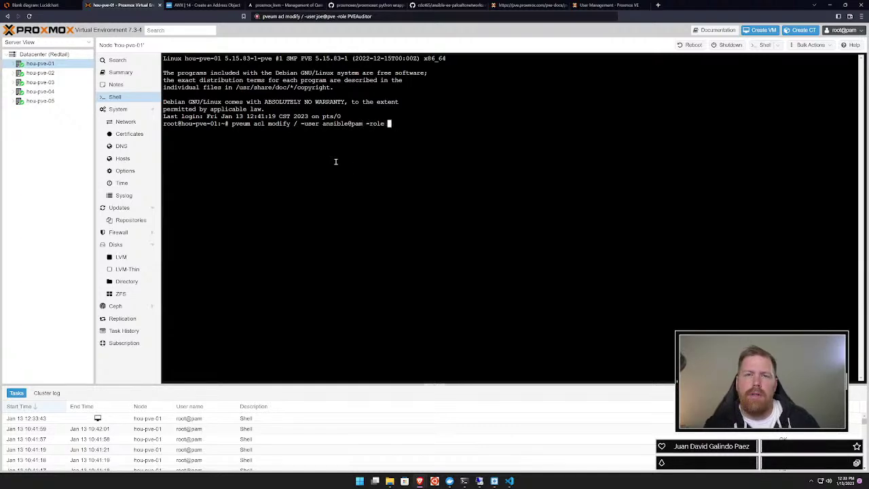
# Step: Pick out the role name 'Administrator' from the wiki's Roles list and return to the hou-pve-01 shell
pyautogui.click(536, 6)
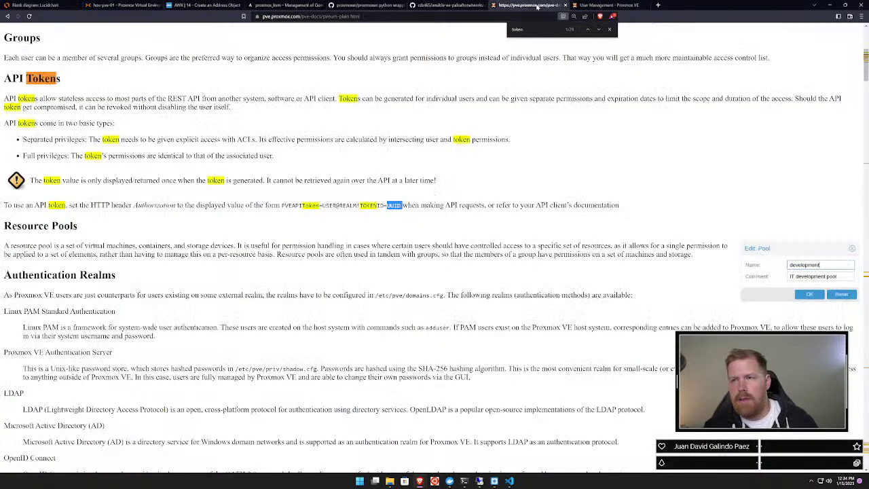
pyautogui.scroll(5, 255, 241)
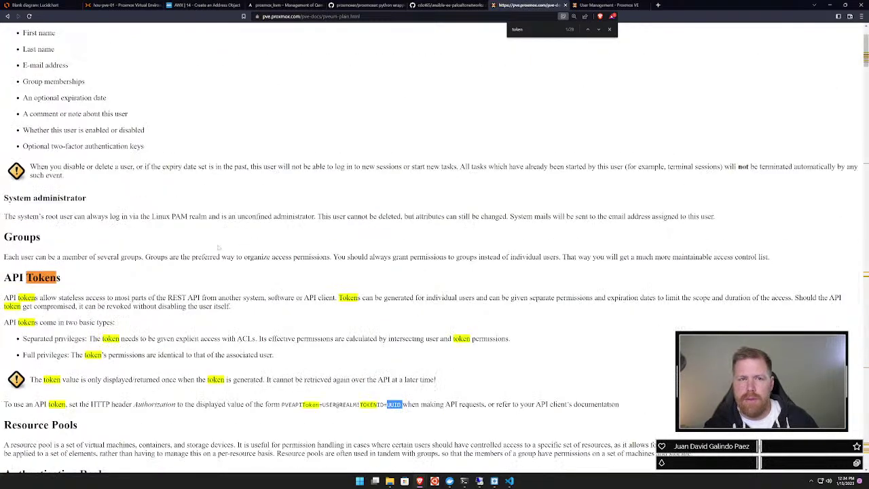
pyautogui.scroll(-20, 340, 215)
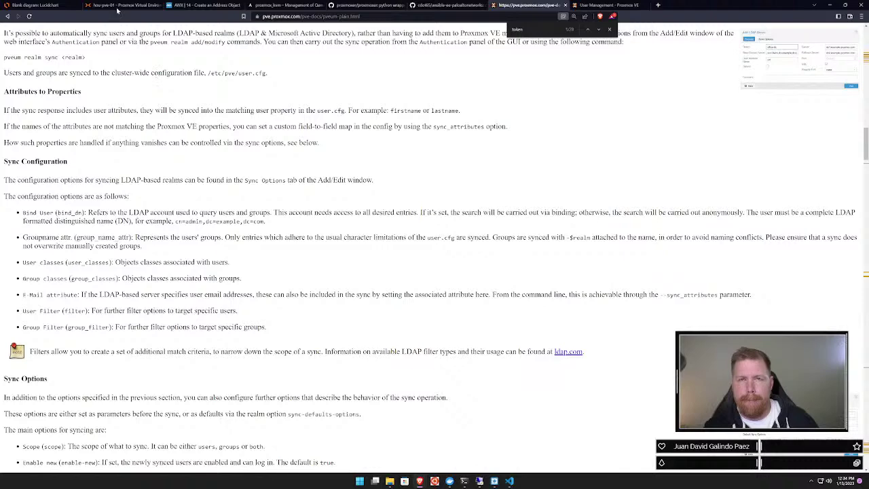
pyautogui.click(587, 6)
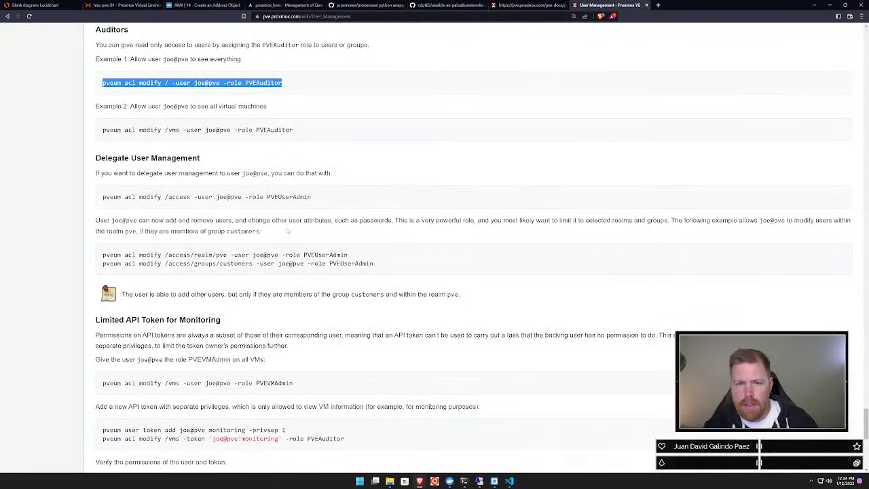
pyautogui.scroll(12, 316, 260)
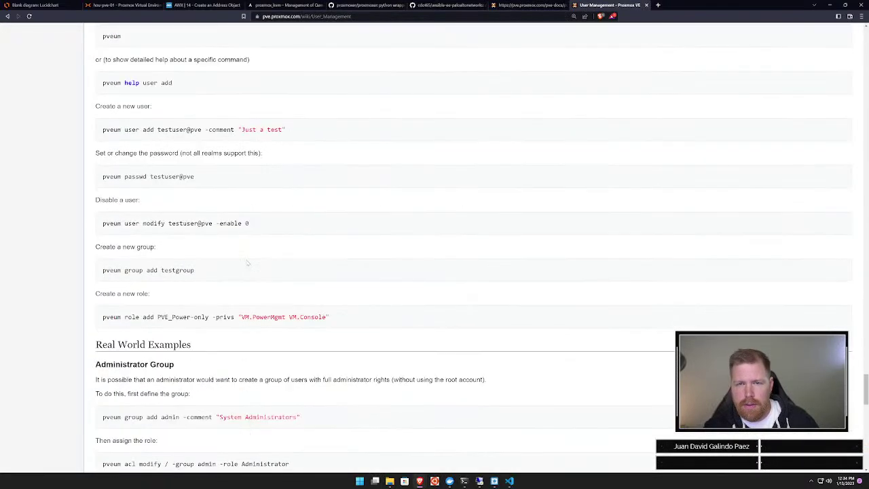
pyautogui.scroll(10, 248, 264)
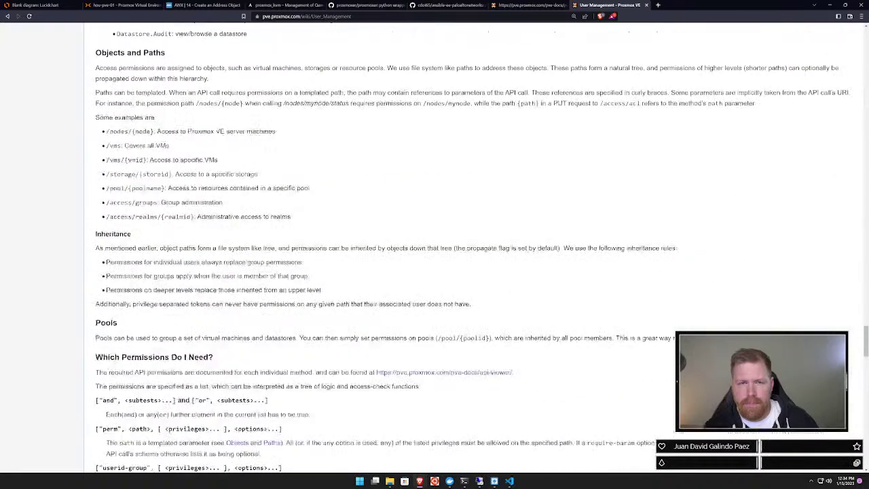
pyautogui.scroll(10, 247, 262)
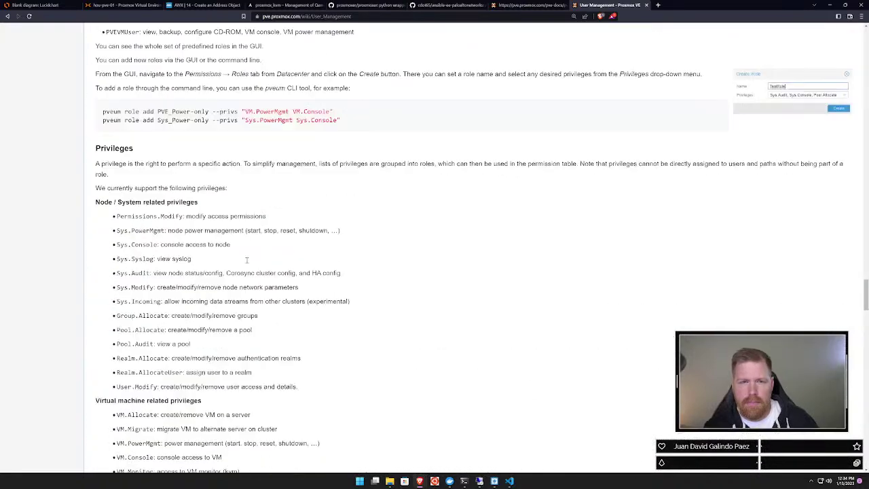
pyautogui.scroll(5, 247, 263)
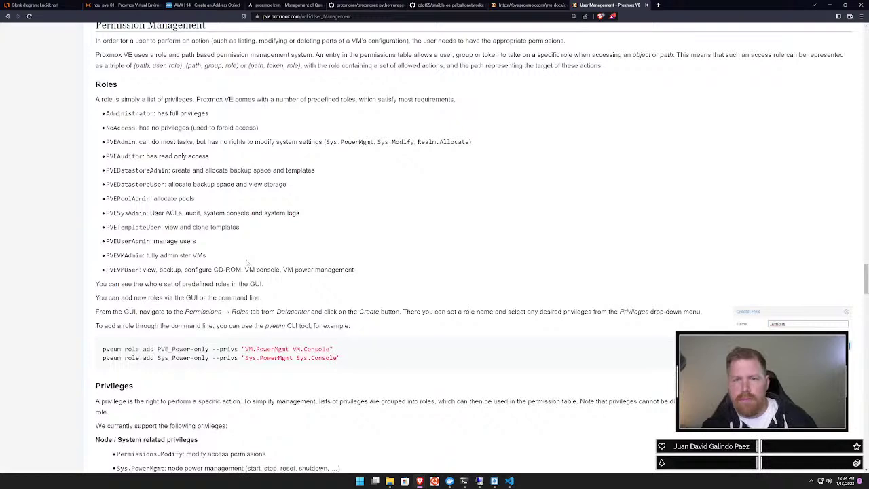
pyautogui.doubleClick(129, 182)
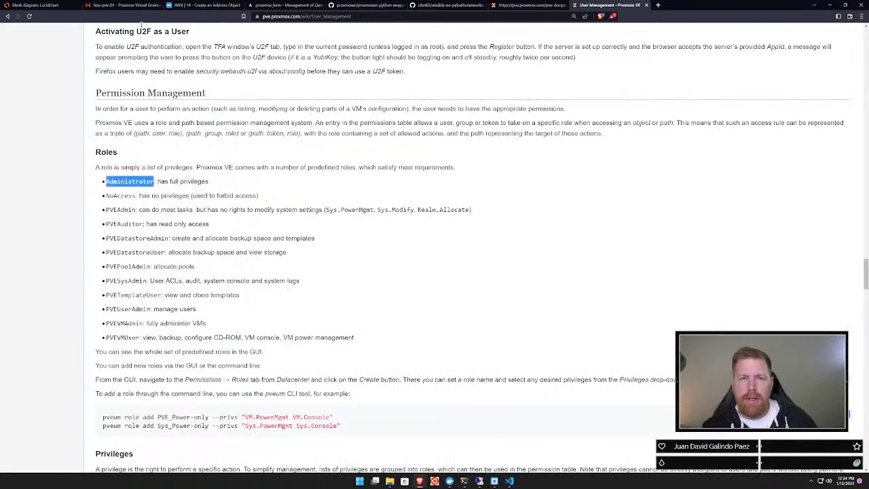
pyautogui.click(123, 6)
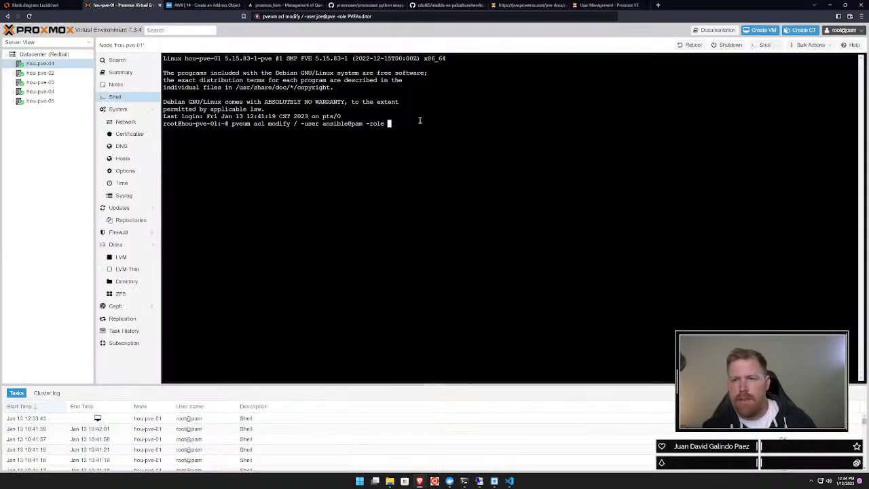
# Step: Complete and run 'pveum acl modify / -user ansible@pam -role Administrator'
pyautogui.hotkey('ctrl', 'v')
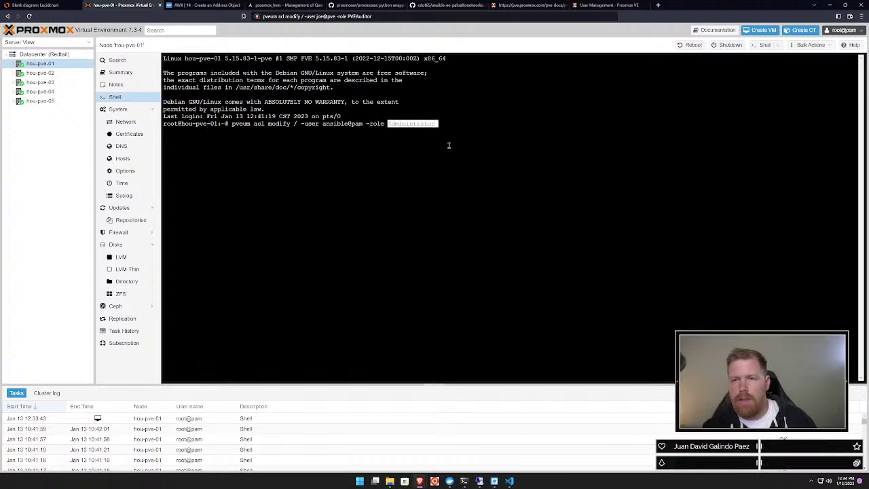
pyautogui.press('Return')
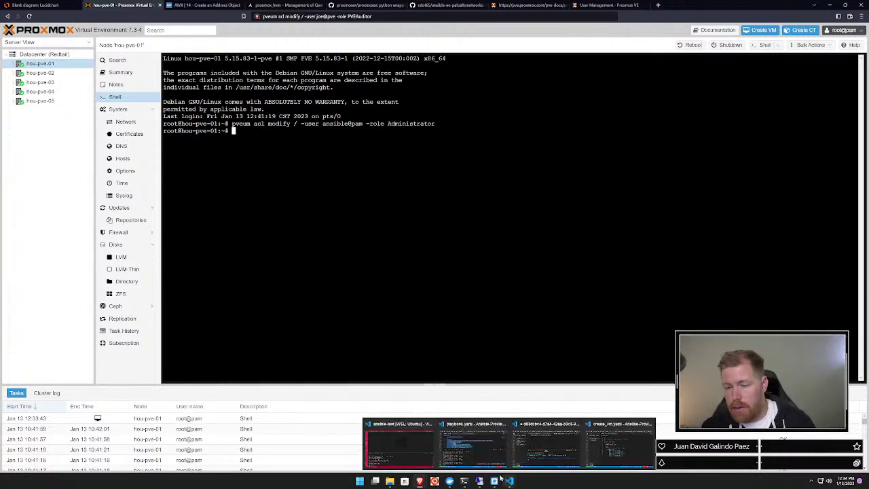
# Step: Attempt to log in as the ansible user and dismiss the Login failed error
pyautogui.moveTo(420, 481)
pyautogui.click(456, 444)
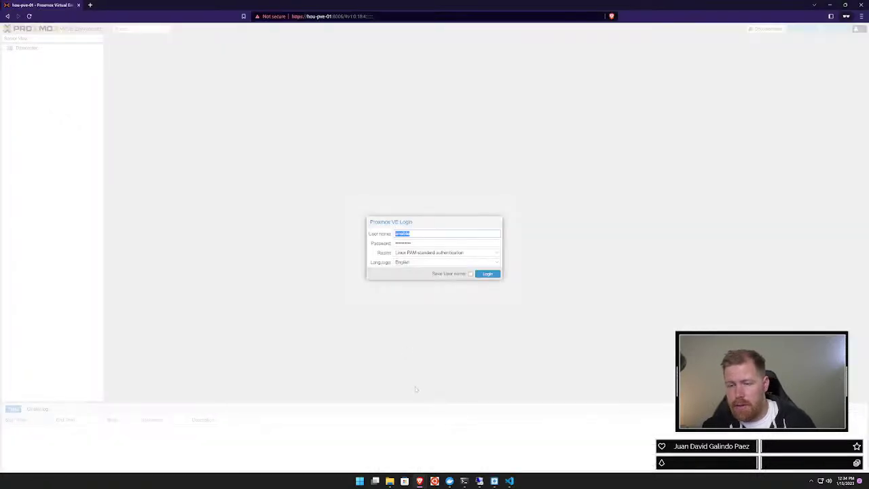
pyautogui.click(489, 274)
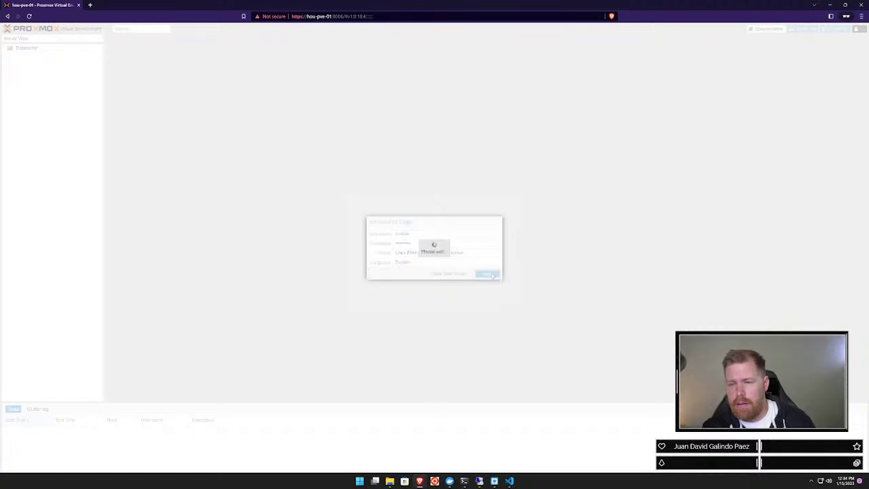
pyautogui.click(439, 262)
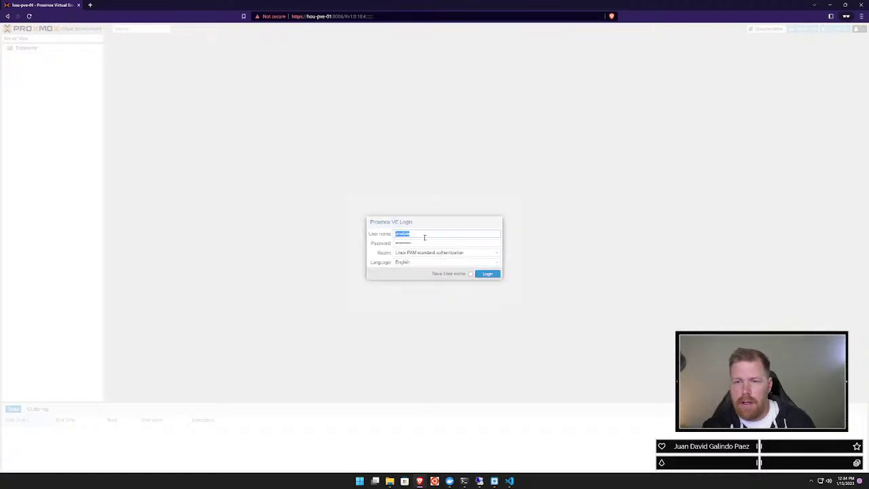
pyautogui.press('Tab')
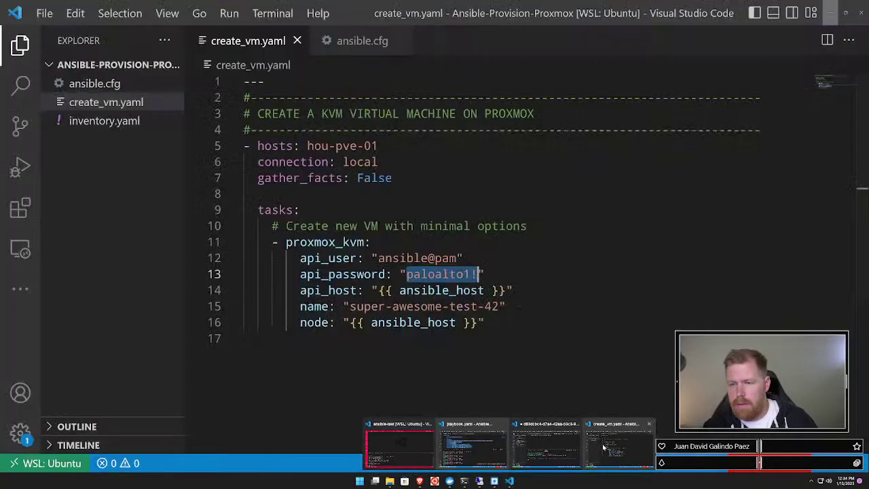
# Step: Copy the API password from create_vm.yaml and submit it as the ansible user's login password
pyautogui.click(603, 446)
pyautogui.rightClick(438, 274)
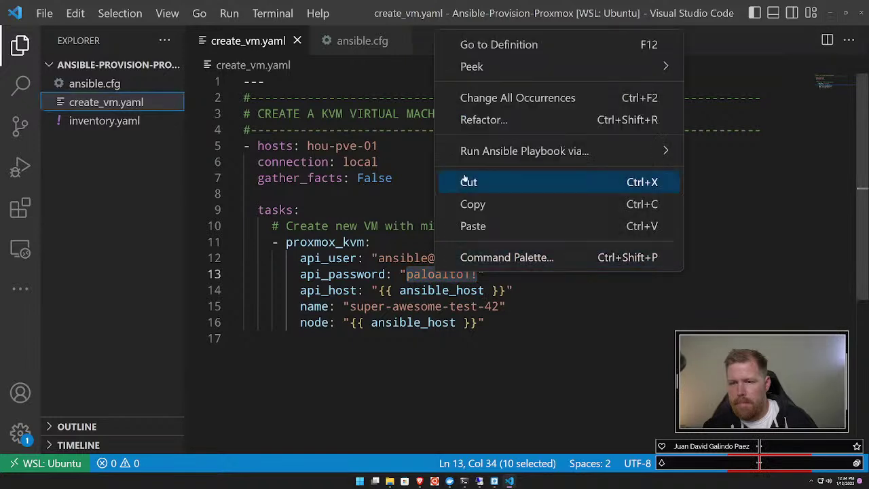
pyautogui.click(477, 205)
pyautogui.moveTo(420, 481)
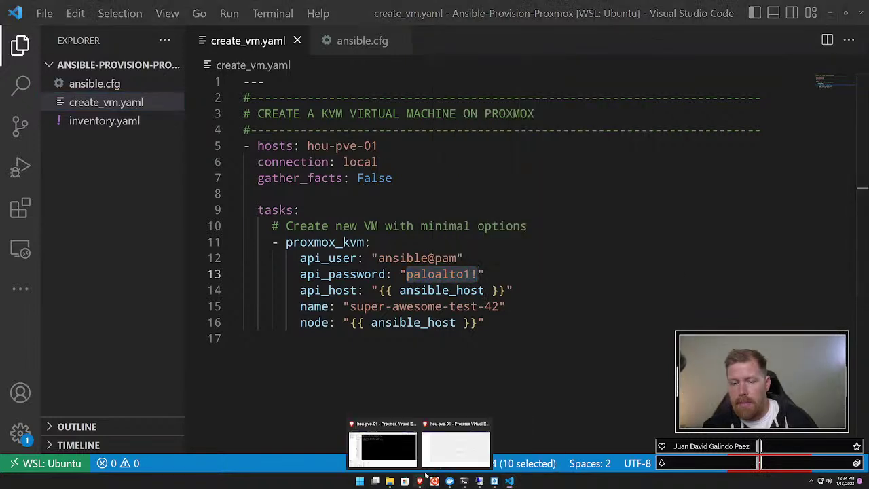
pyautogui.click(442, 448)
pyautogui.hotkey('ctrl', 'v')
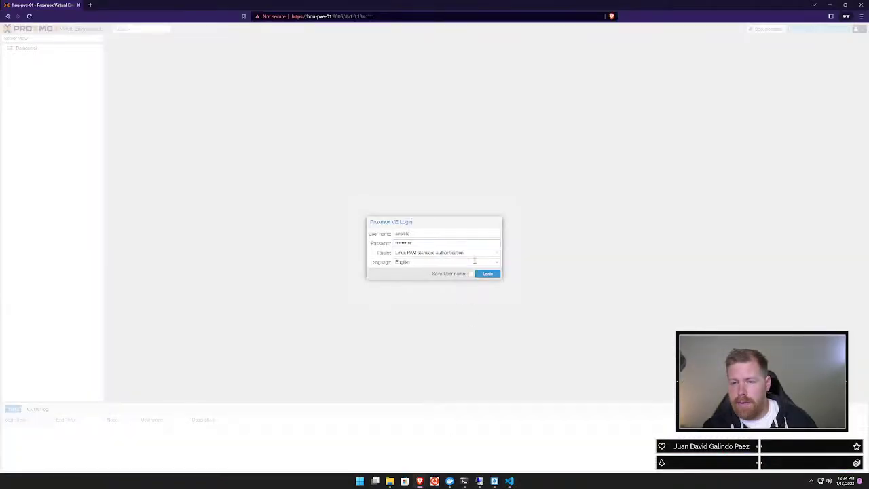
pyautogui.click(487, 274)
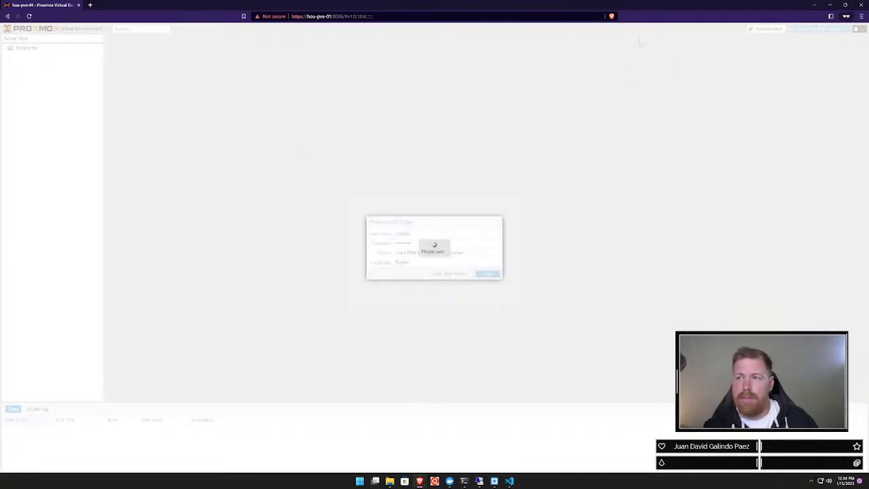
# Step: Dismiss the second Login failed error and return to the main Proxmox session window
pyautogui.doubleClick(554, 10)
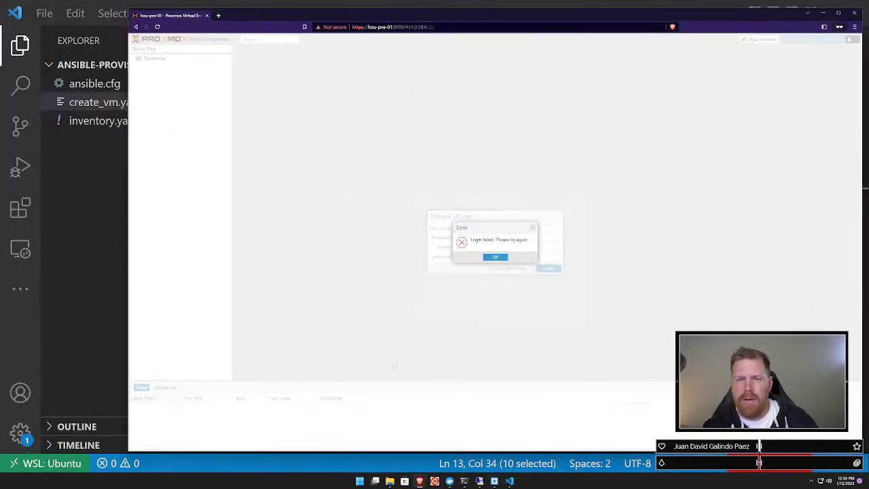
pyautogui.click(496, 257)
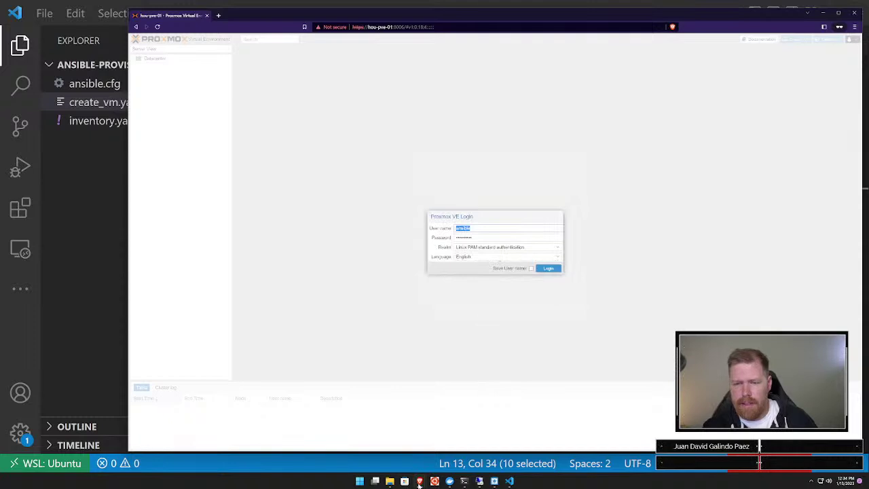
pyautogui.moveTo(419, 480)
pyautogui.click(390, 444)
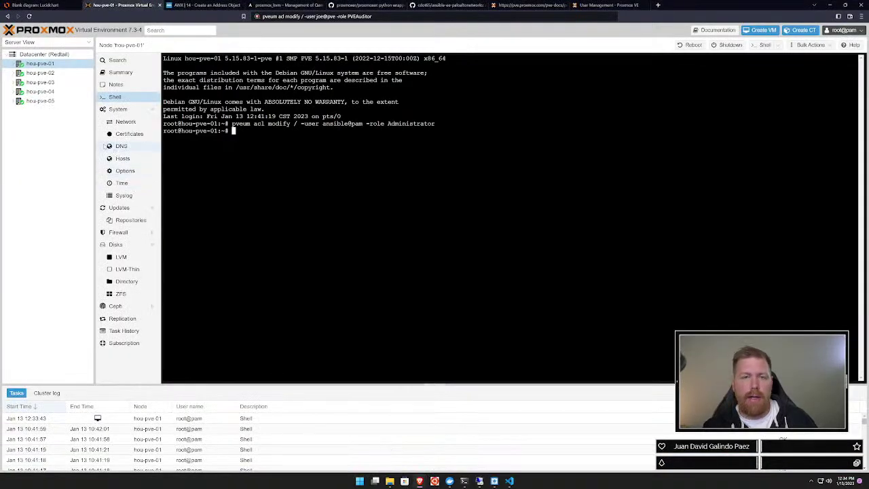
# Step: Select ansible in Datacenter Users, try setting a new password, and dismiss the error
pyautogui.click(43, 54)
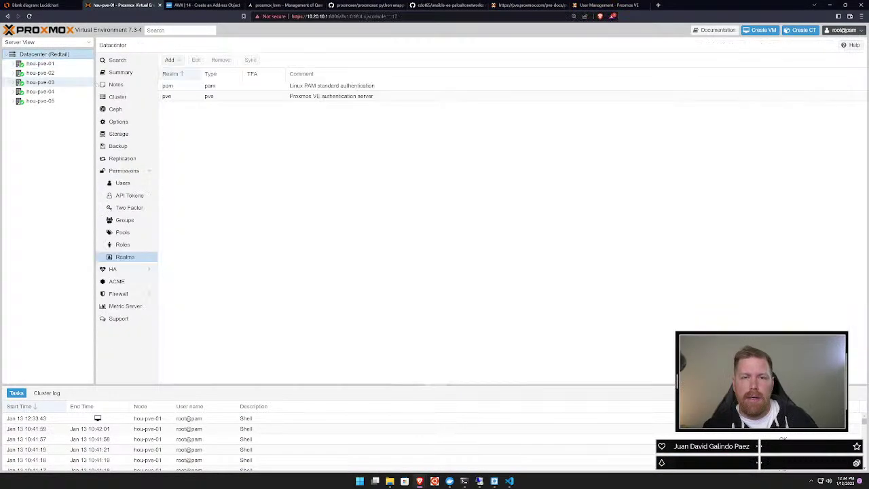
pyautogui.click(123, 183)
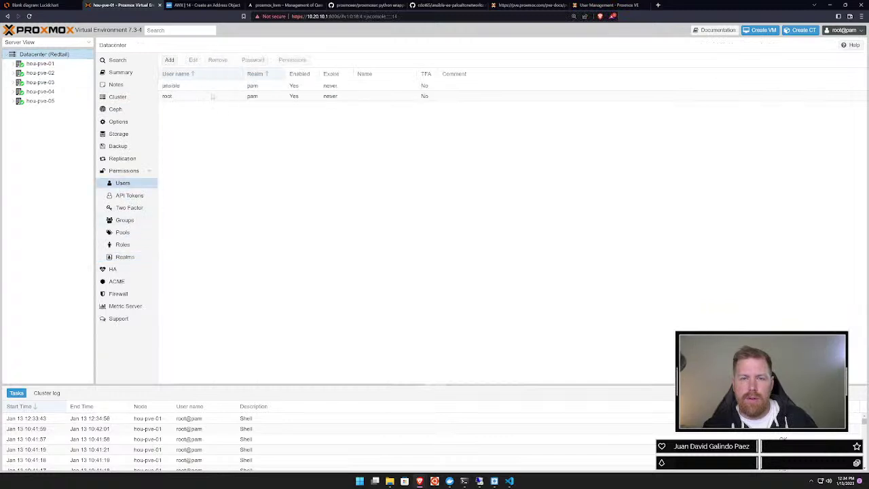
pyautogui.click(198, 87)
pyautogui.click(253, 60)
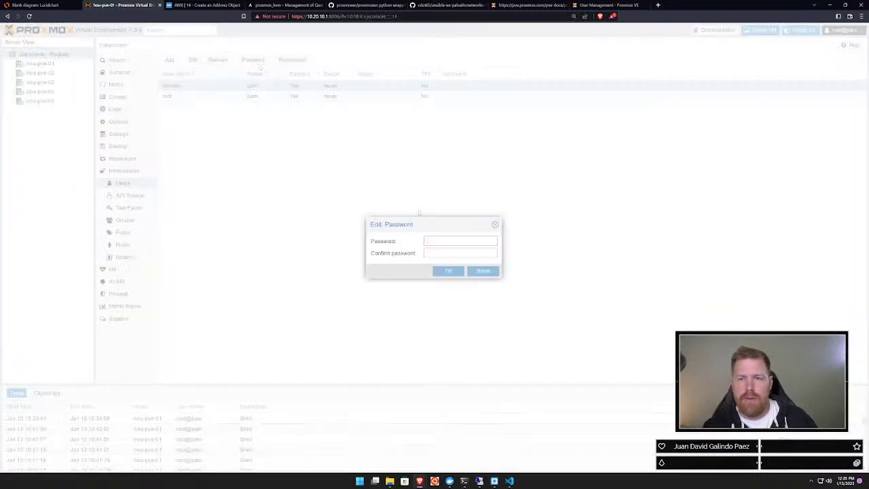
pyautogui.write('********')
pyautogui.click(456, 253)
pyautogui.write('********')
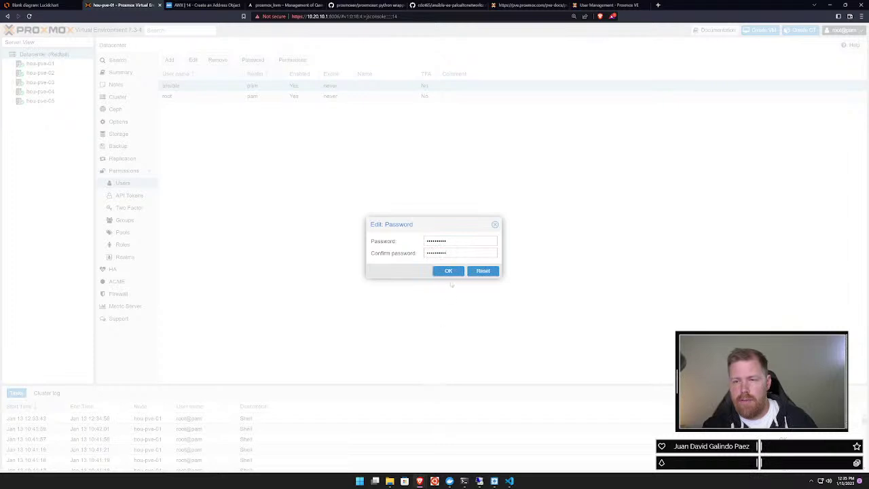
pyautogui.click(449, 272)
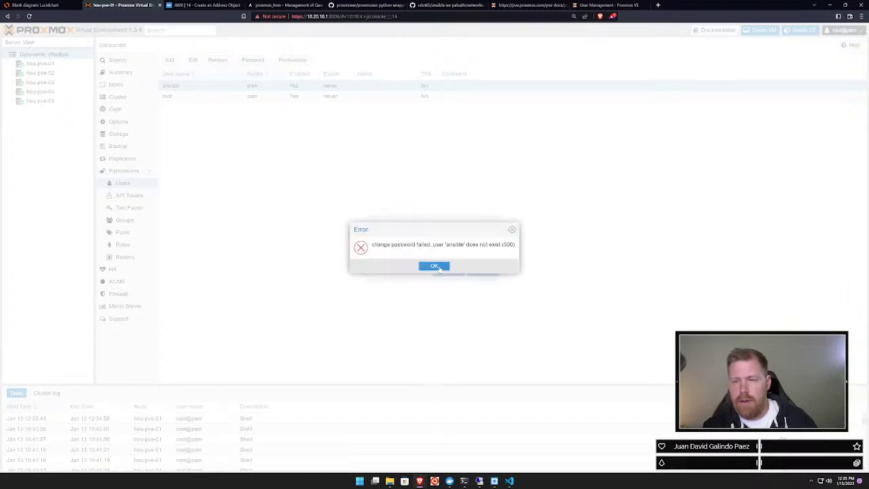
pyautogui.click(438, 266)
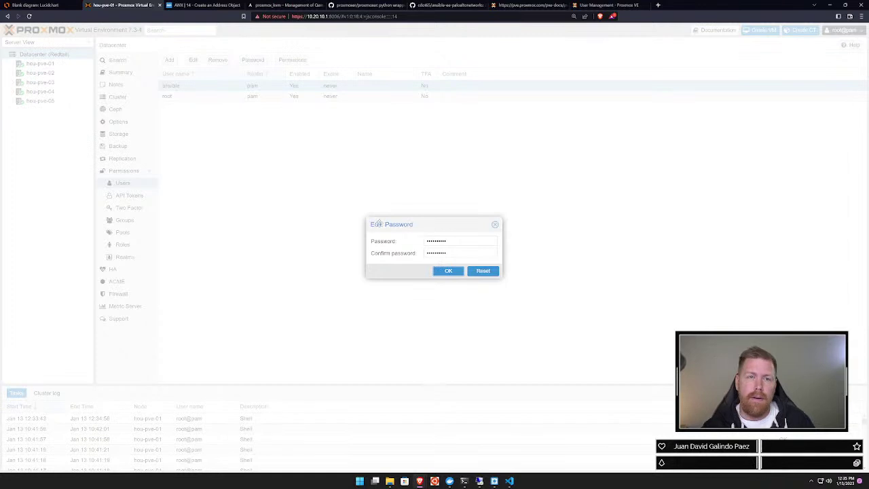
# Step: Re-enter the confirmation password, resubmit, dismiss the error again, and close the password dialog
pyautogui.click(483, 271)
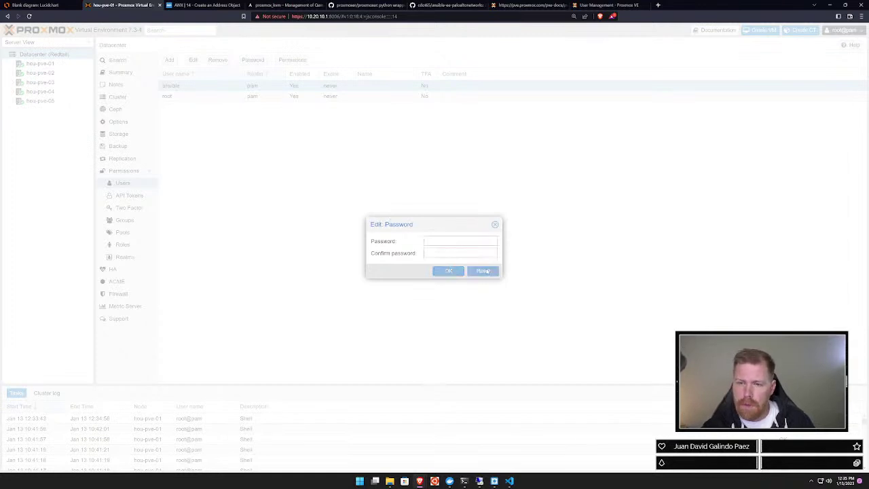
pyautogui.click(431, 250)
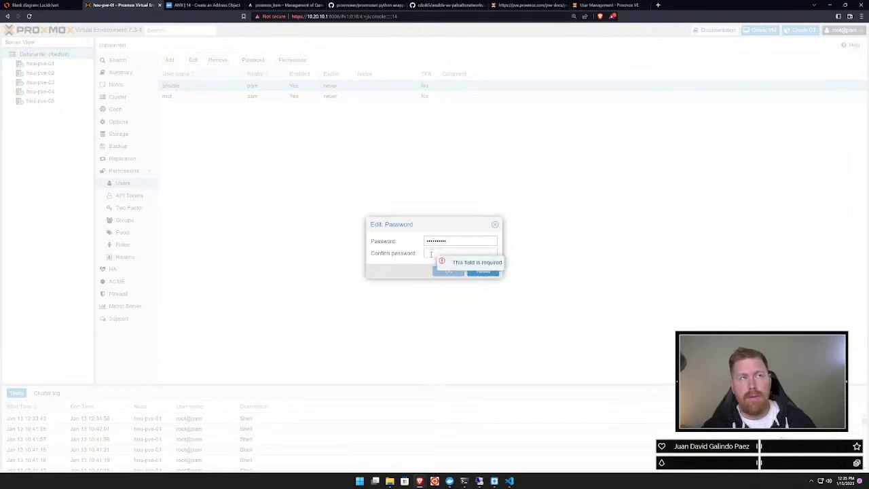
pyautogui.hotkey('ctrl', 'v')
pyautogui.click(448, 271)
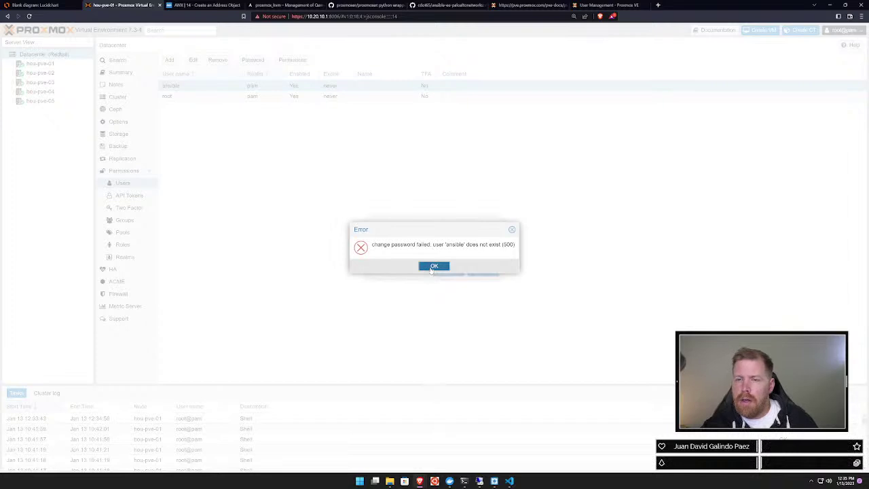
pyautogui.click(433, 266)
pyautogui.click(498, 229)
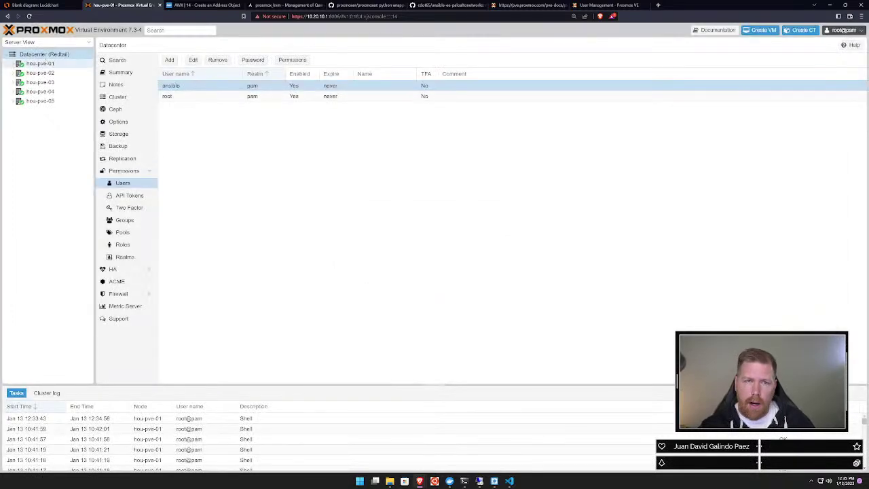
pyautogui.click(177, 97)
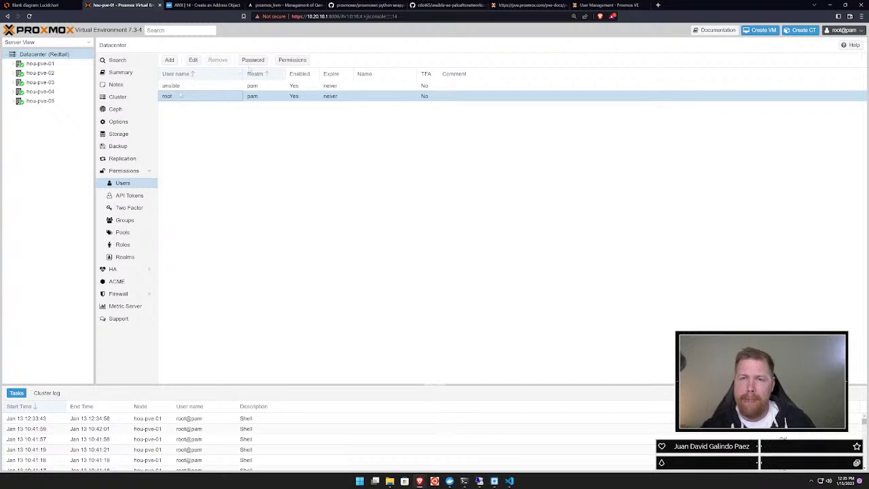
pyautogui.click(247, 86)
pyautogui.click(292, 60)
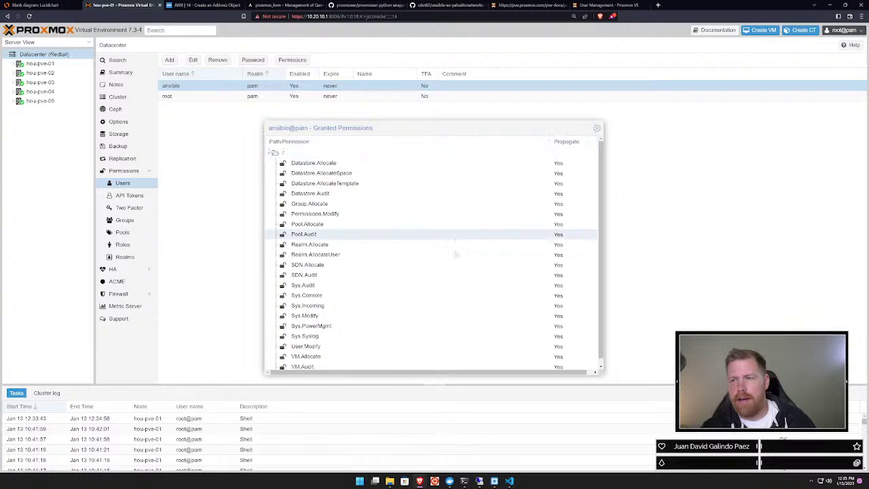
pyautogui.scroll(-5, 454, 258)
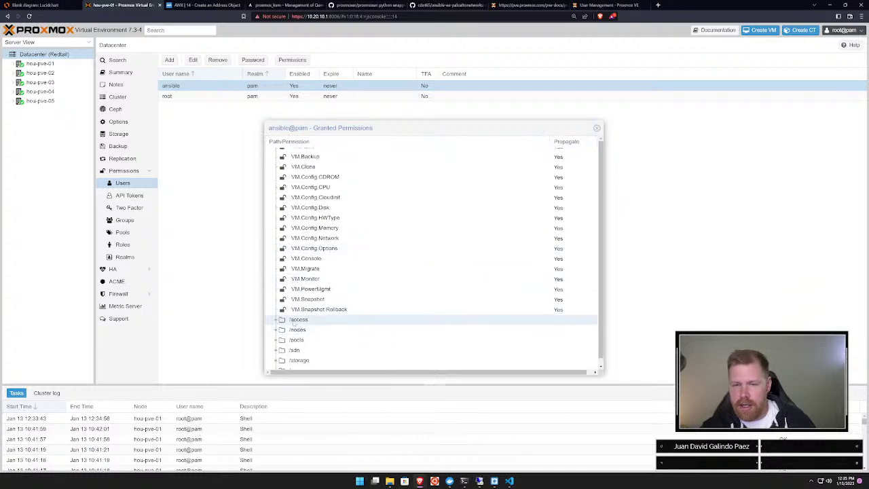
pyautogui.scroll(5, 293, 324)
pyautogui.scroll(3, 293, 324)
pyautogui.doubleClick(298, 156)
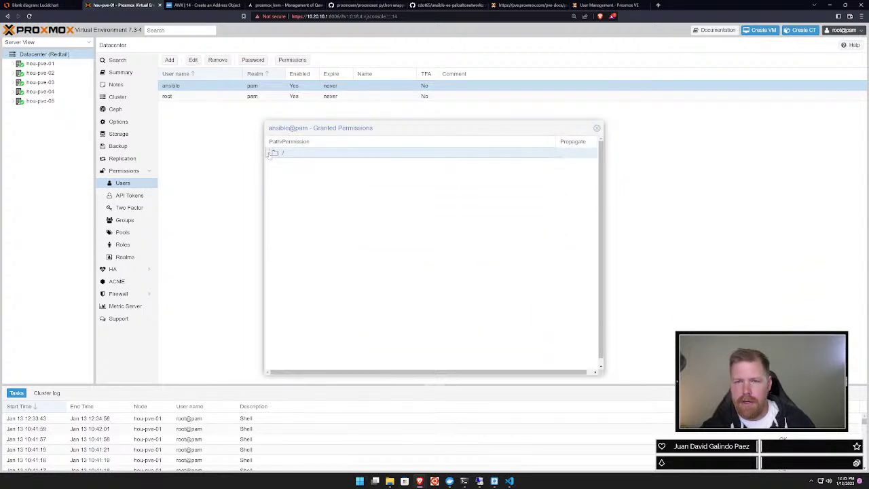
pyautogui.doubleClick(298, 156)
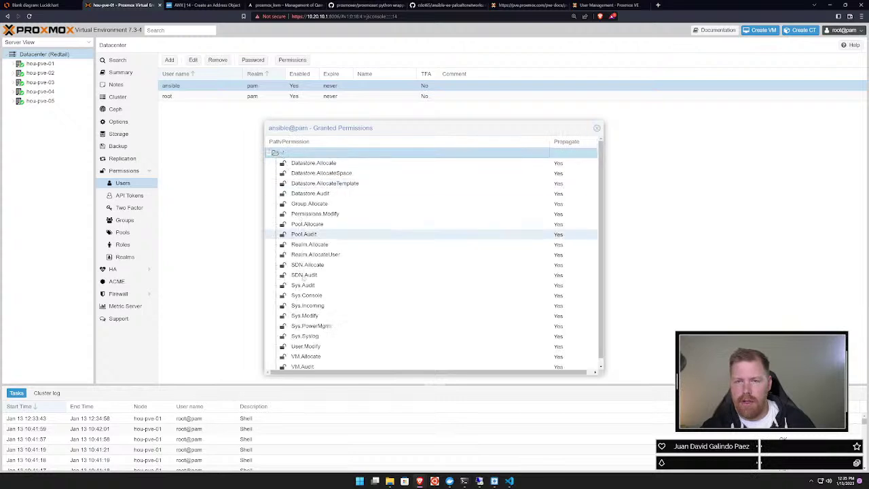
pyautogui.scroll(-5, 304, 310)
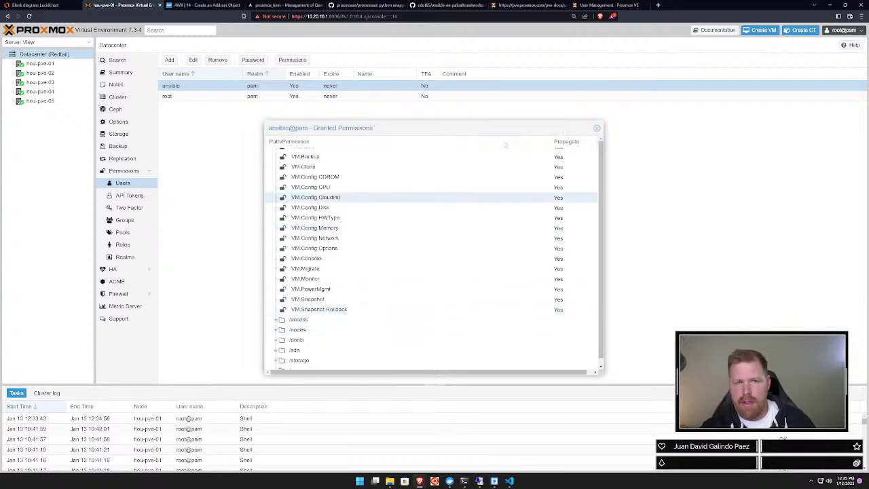
pyautogui.click(597, 128)
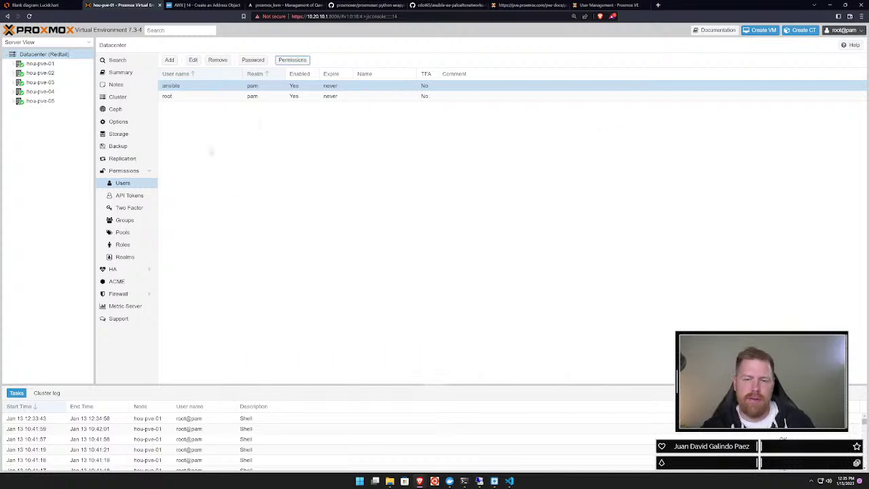
# Step: Re-run the Administrator-role ACL command for ansible@pam in hou-pve-01's shell
pyautogui.click(49, 63)
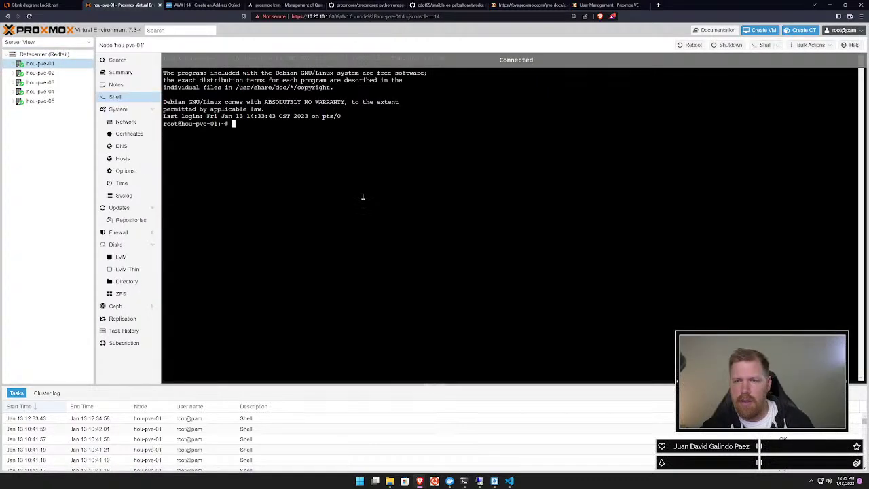
pyautogui.write('pveum acl modify / -user ansible@pam -role Administrator')
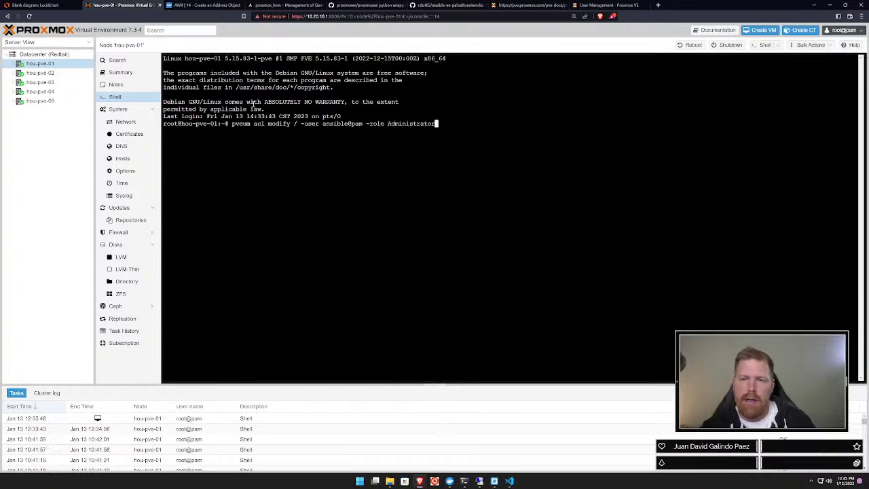
pyautogui.hotkey('alt', 'Left')
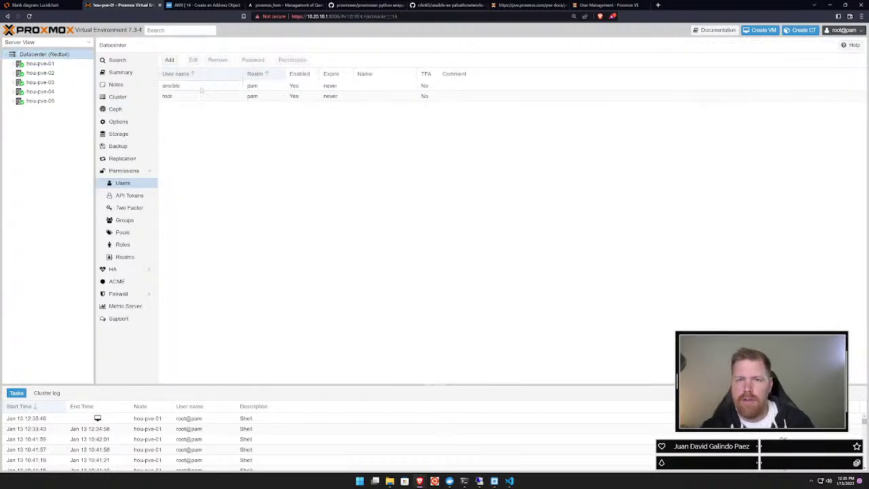
# Step: Check the ansible@pam user's settings and close them without changes
pyautogui.click(202, 87)
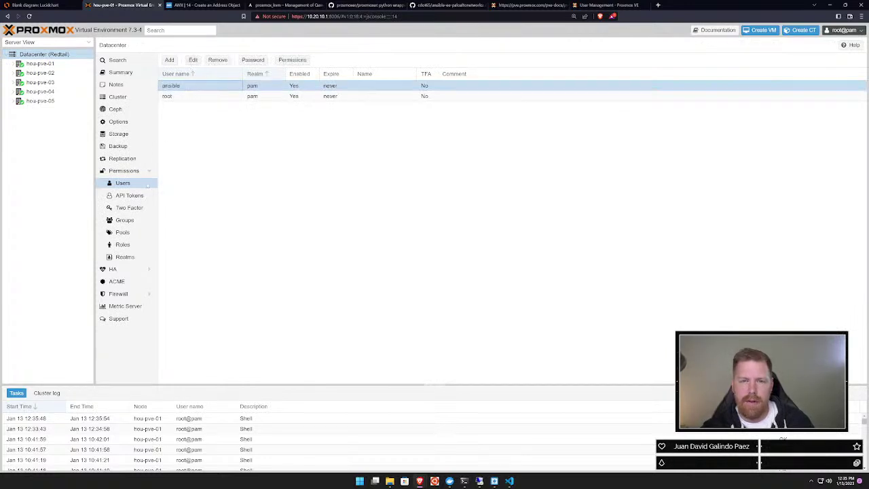
pyautogui.click(193, 61)
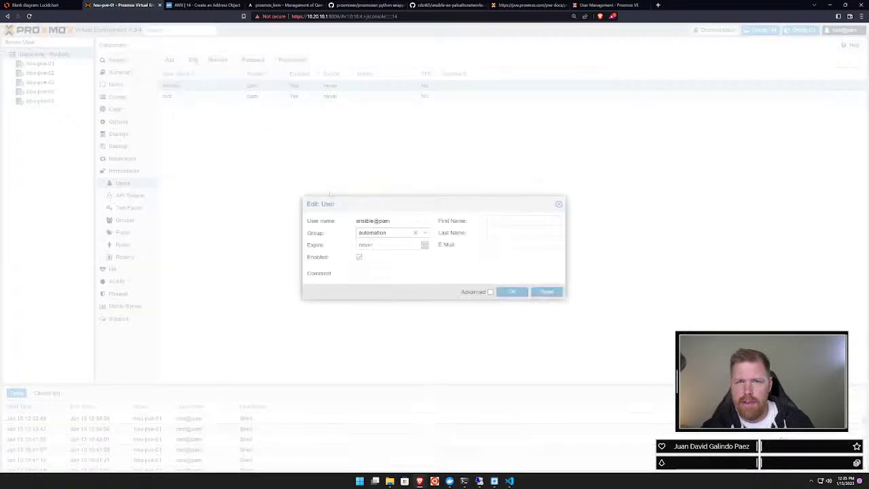
pyautogui.tripleClick(384, 220)
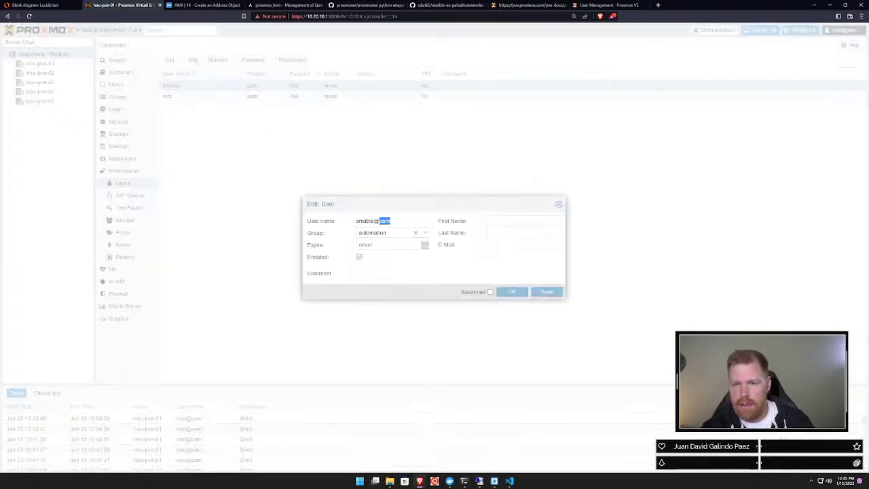
pyautogui.click(560, 204)
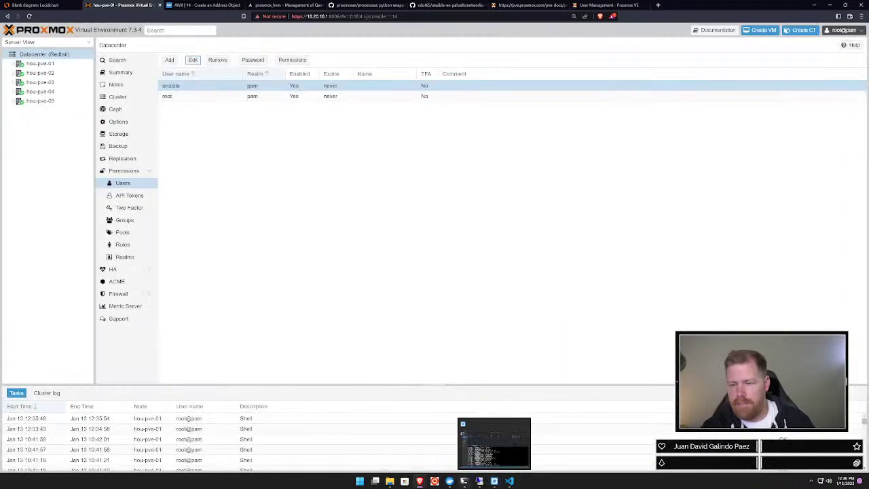
# Step: Try logging in as ansible@pam with the re-entered password; the login fails
pyautogui.moveTo(421, 482)
pyautogui.click(444, 459)
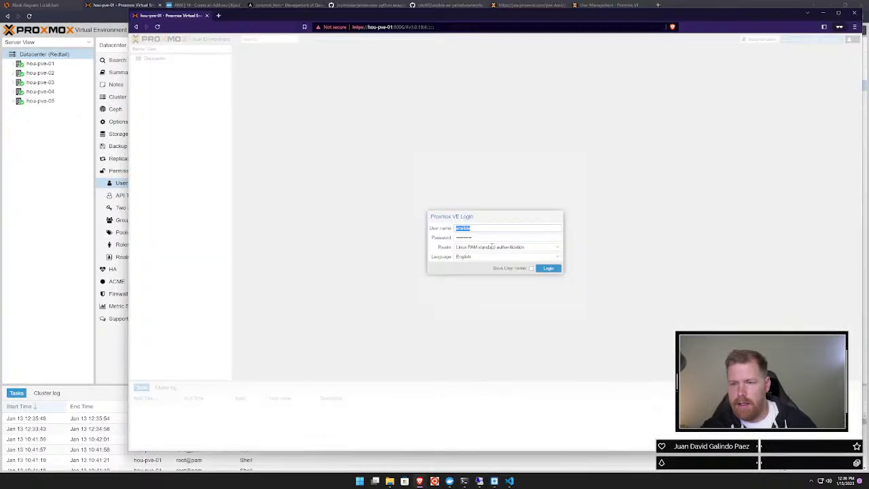
pyautogui.click(482, 230)
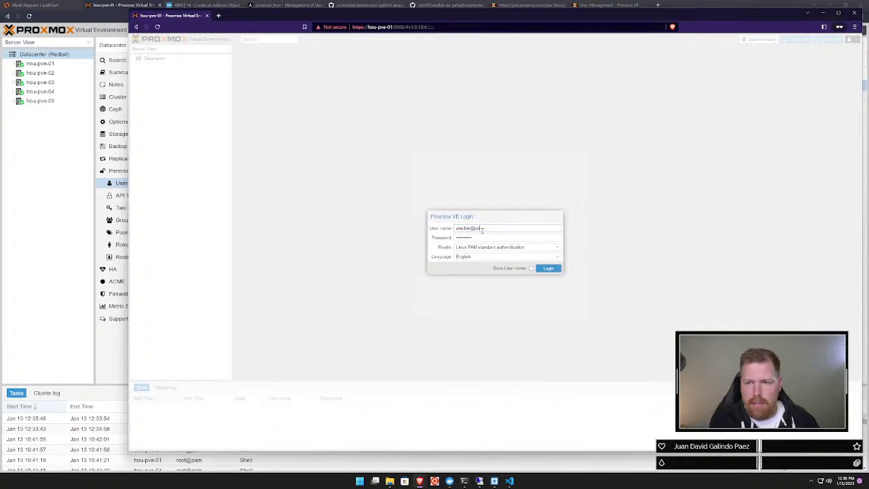
pyautogui.press('Return')
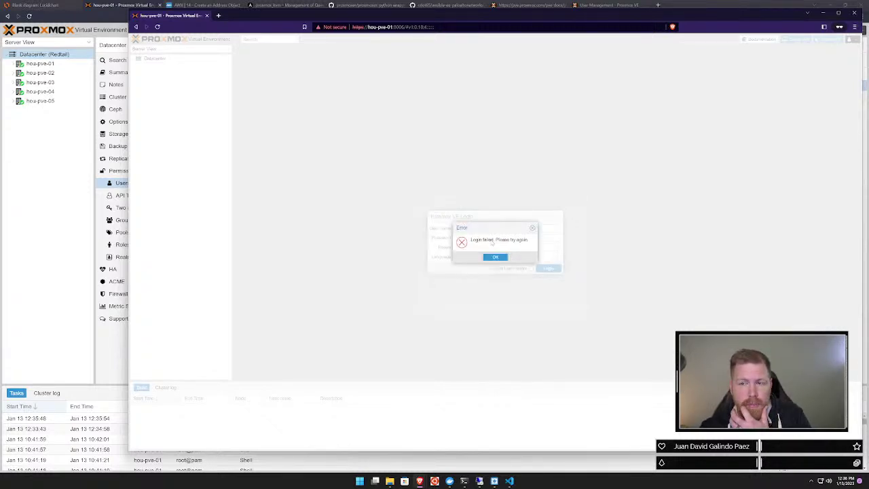
pyautogui.click(495, 258)
pyautogui.doubleClick(487, 237)
pyautogui.hotkey('ctrl', 'v')
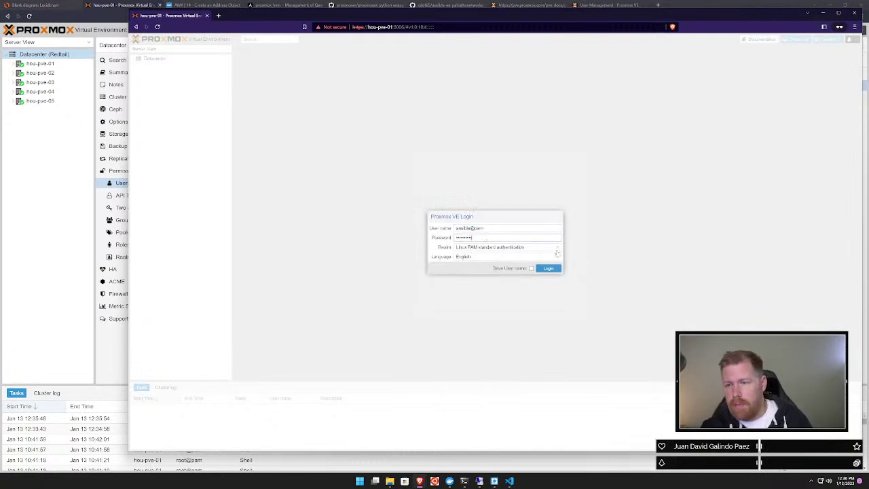
pyautogui.click(549, 268)
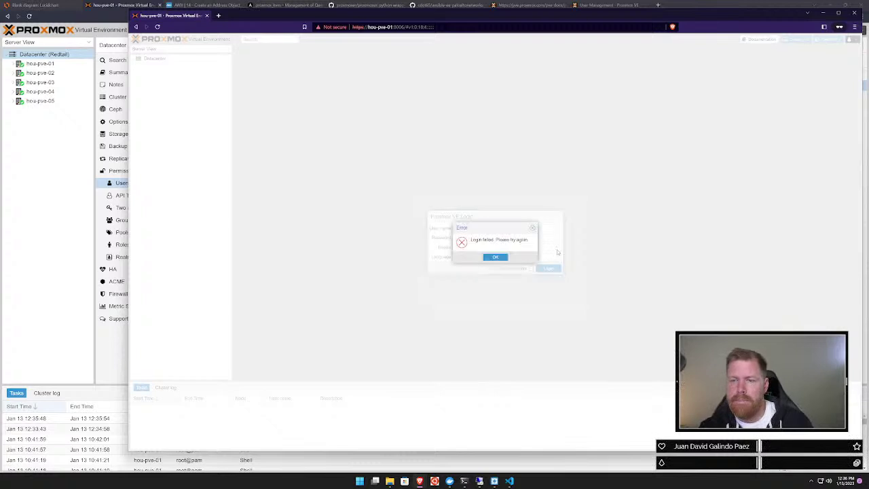
pyautogui.click(504, 256)
# Step: Review the Realm dropdown options and keep the Linux PAM realm
pyautogui.click(558, 247)
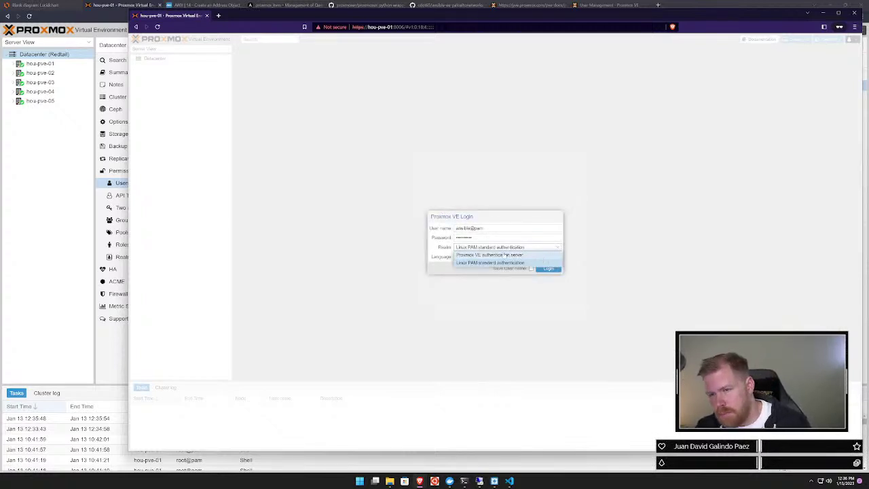
pyautogui.click(447, 248)
pyautogui.click(447, 248)
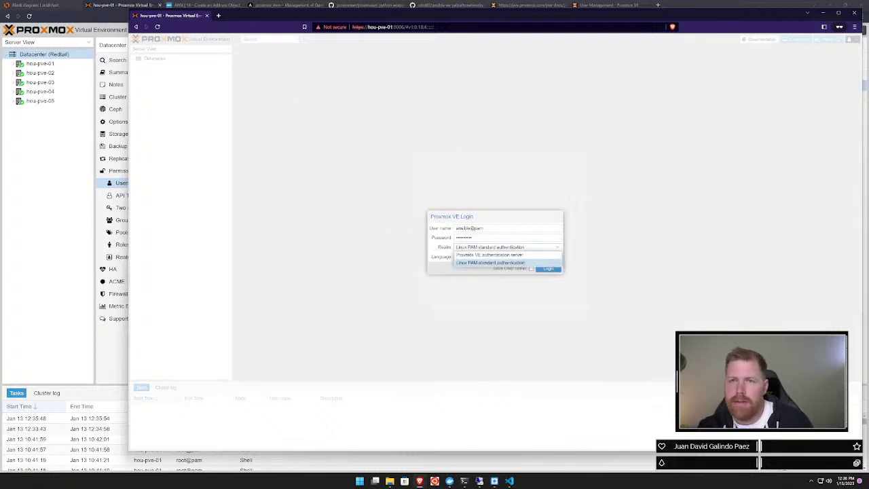
pyautogui.click(486, 239)
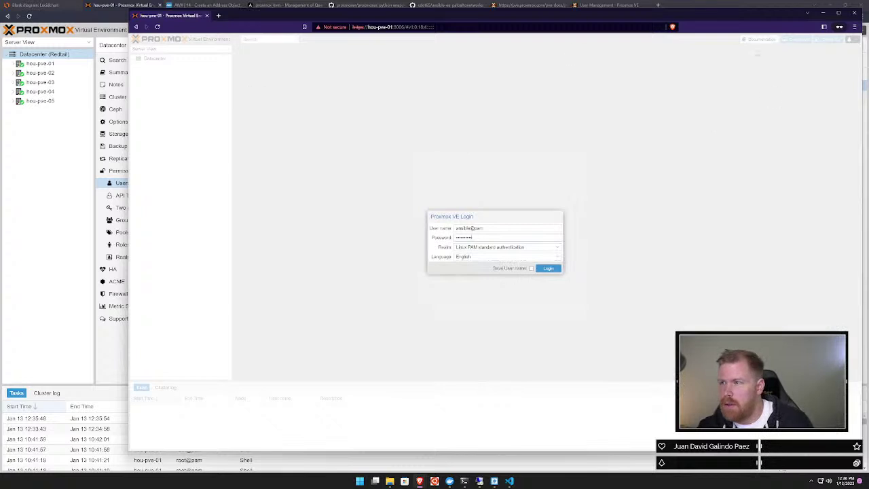
# Step: Back in the root session's Users list, check the ansible@pam settings and close them unchanged
pyautogui.click(66, 198)
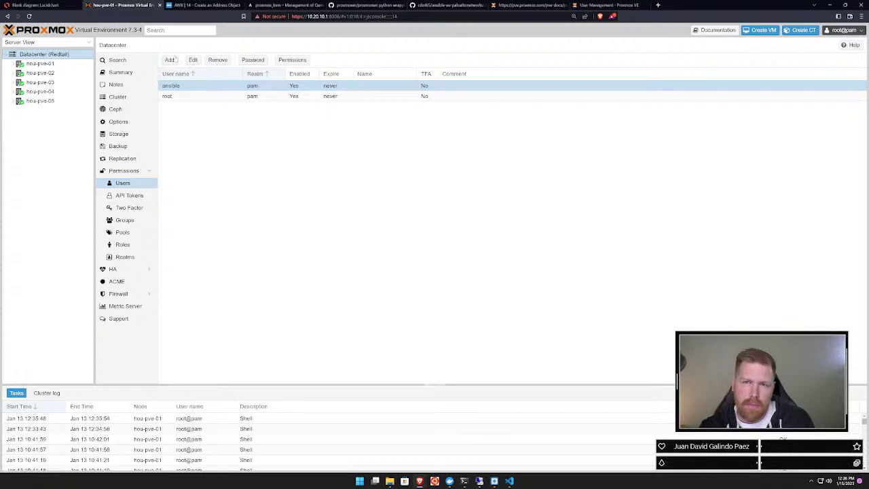
pyautogui.doubleClick(200, 87)
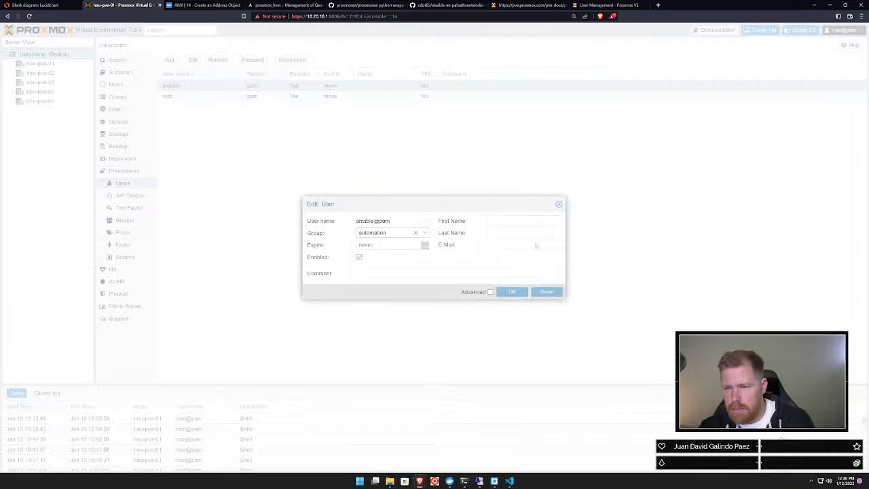
pyautogui.click(559, 203)
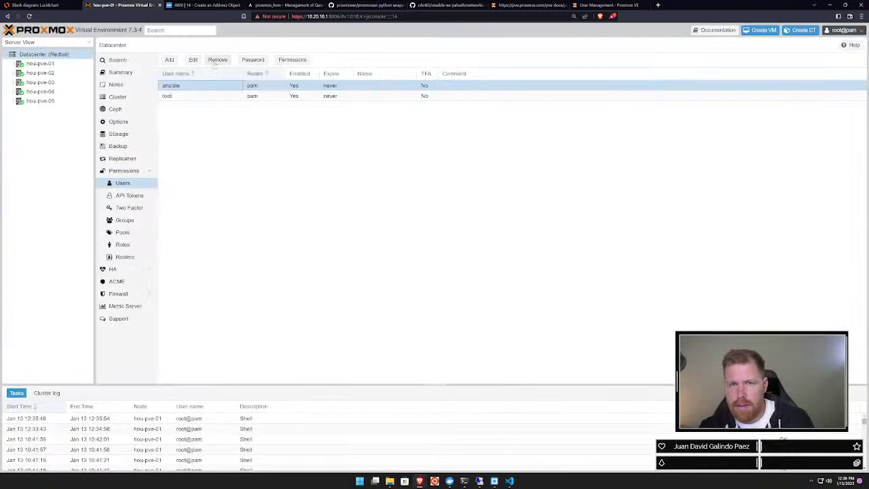
# Step: Attempt to delete the ansible user and dismiss the delete-failed error
pyautogui.click(216, 61)
pyautogui.click(416, 266)
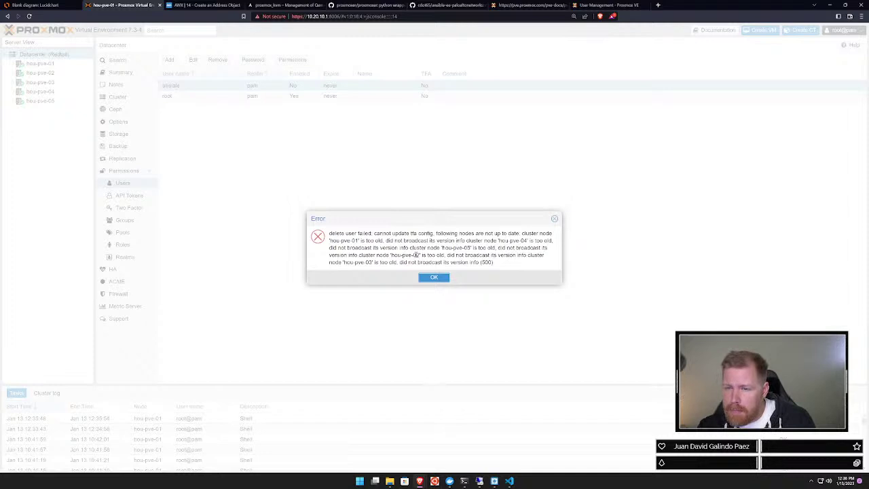
pyautogui.click(434, 277)
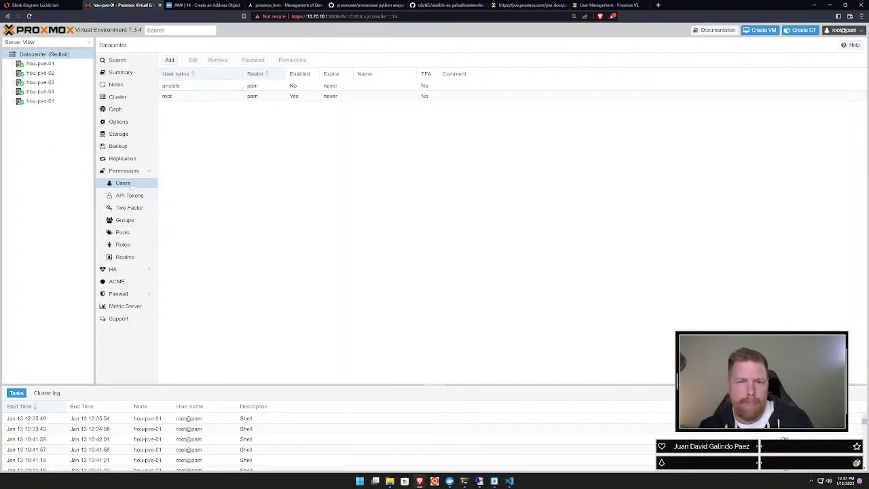
# Step: Retry deleting ansible, dismiss the second failure, and go to hou-pve-02's shell
pyautogui.click(209, 86)
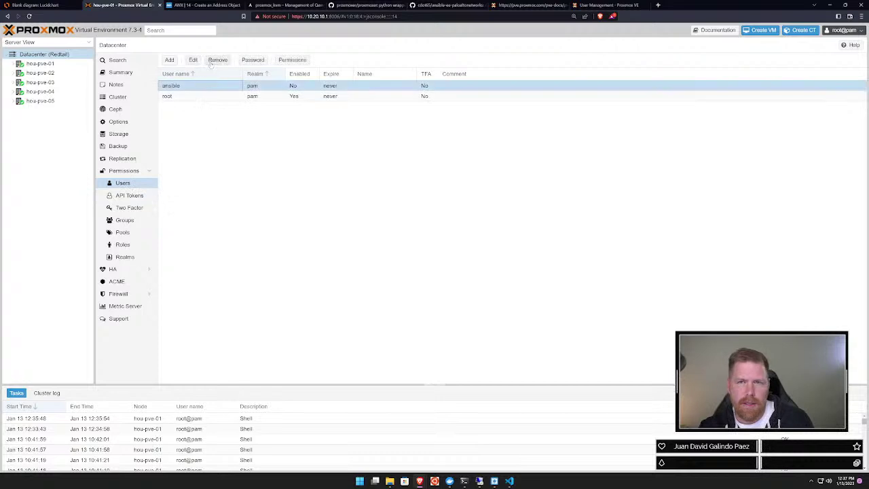
pyautogui.click(214, 60)
pyautogui.click(416, 265)
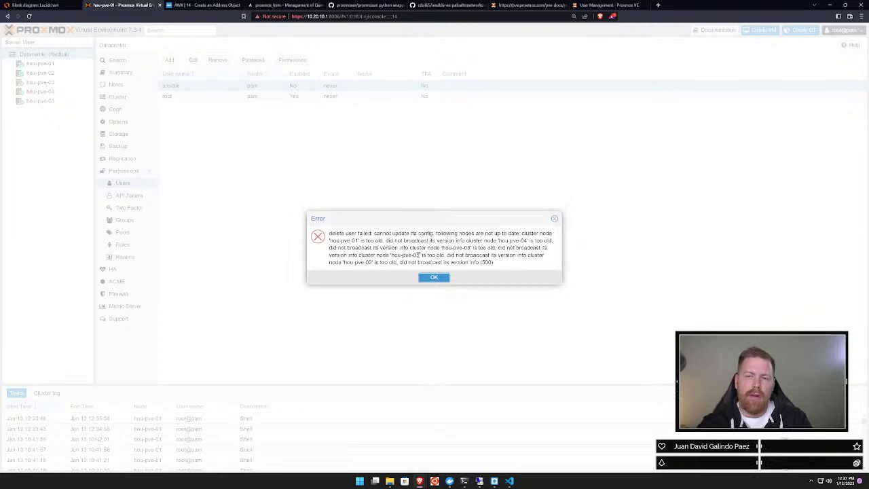
pyautogui.click(430, 277)
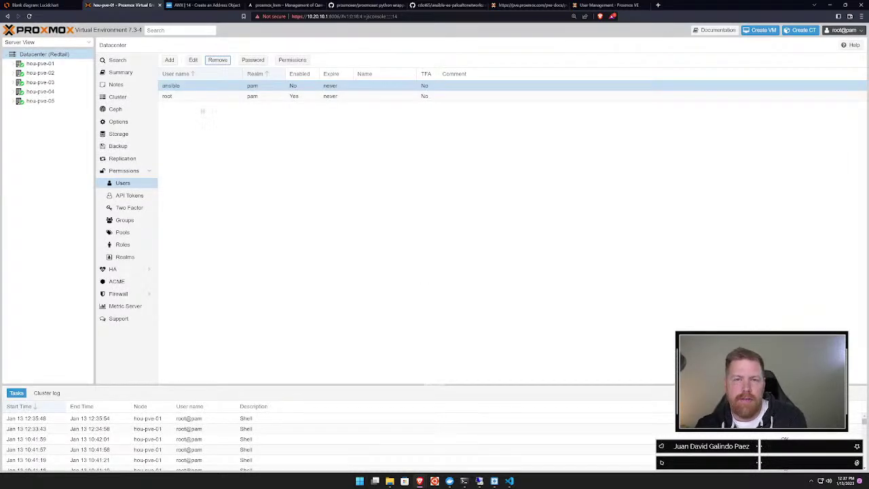
pyautogui.click(57, 73)
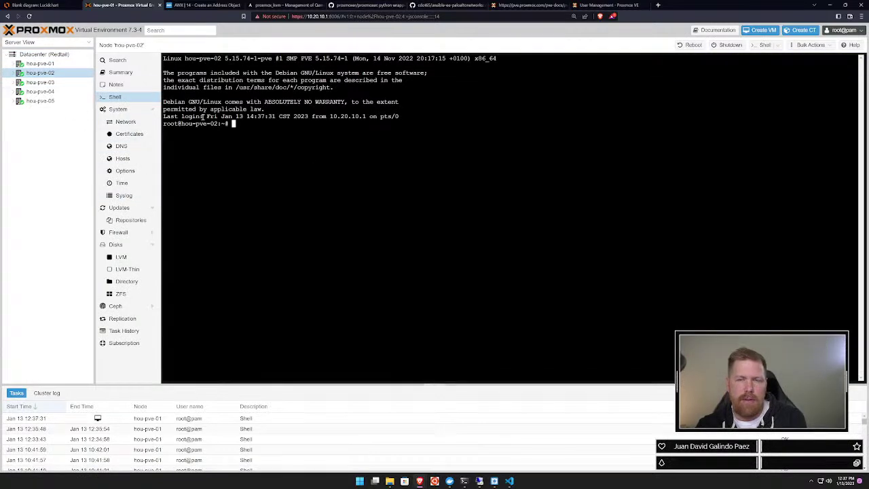
# Step: Open the ansible user's password change dialog and close it without saving
pyautogui.click(40, 63)
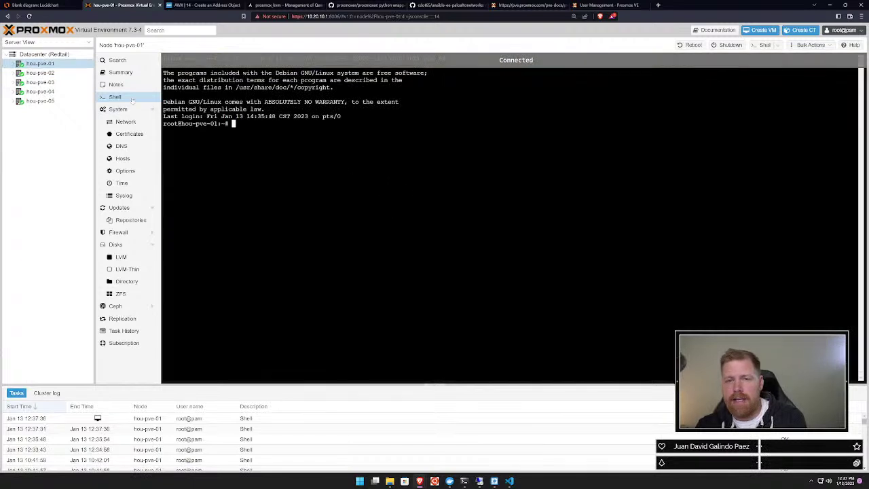
pyautogui.click(44, 53)
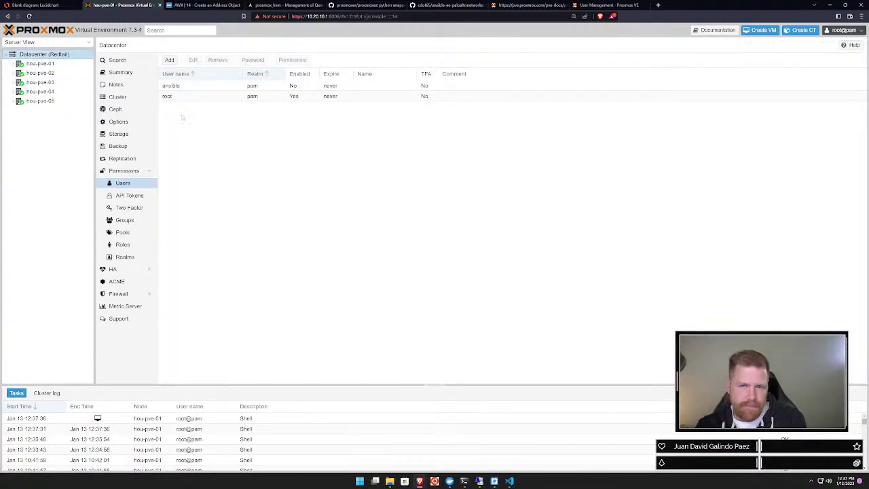
pyautogui.click(180, 87)
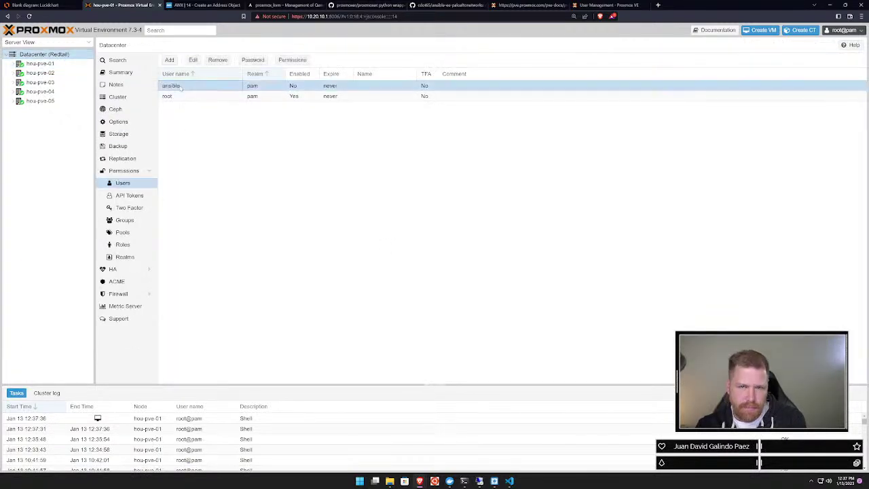
pyautogui.click(254, 61)
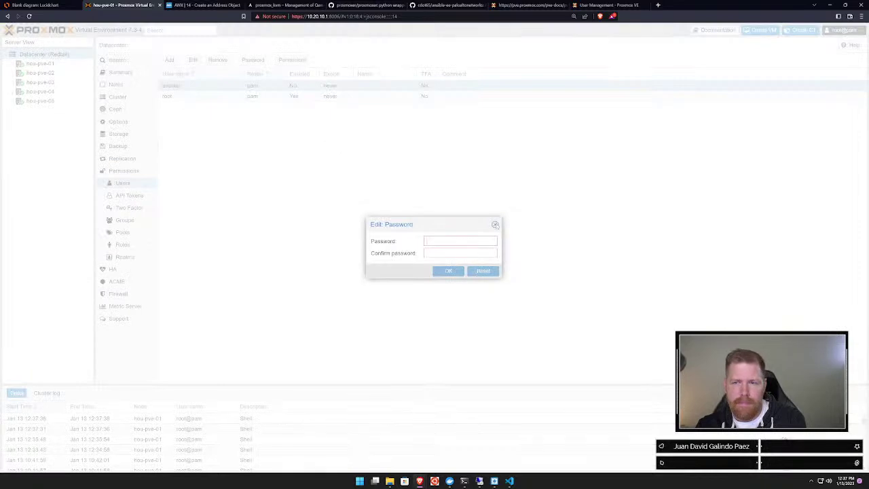
pyautogui.click(495, 224)
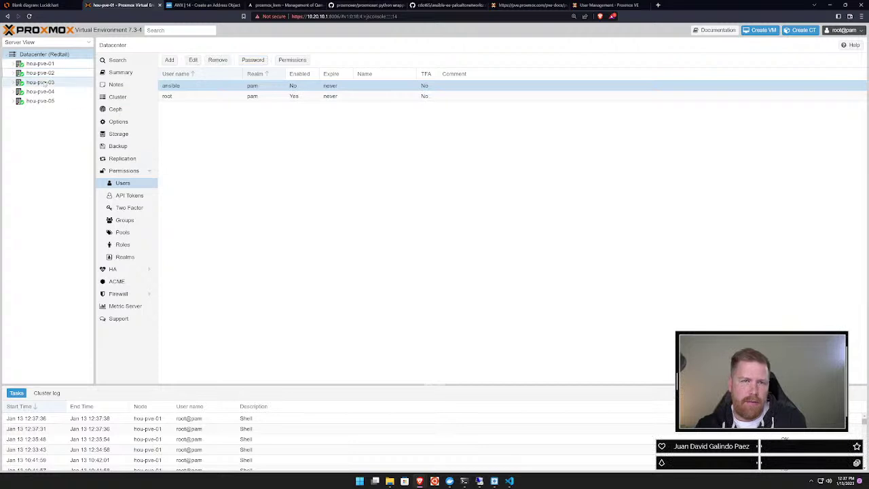
# Step: Paste the ansible@pam Administrator grant command in hou-pve-01's shell, then cancel it
pyautogui.click(40, 72)
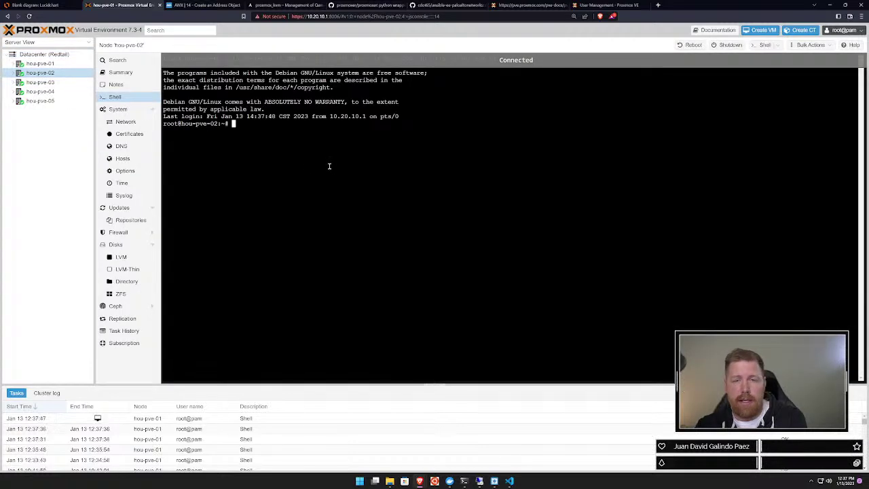
pyautogui.click(41, 63)
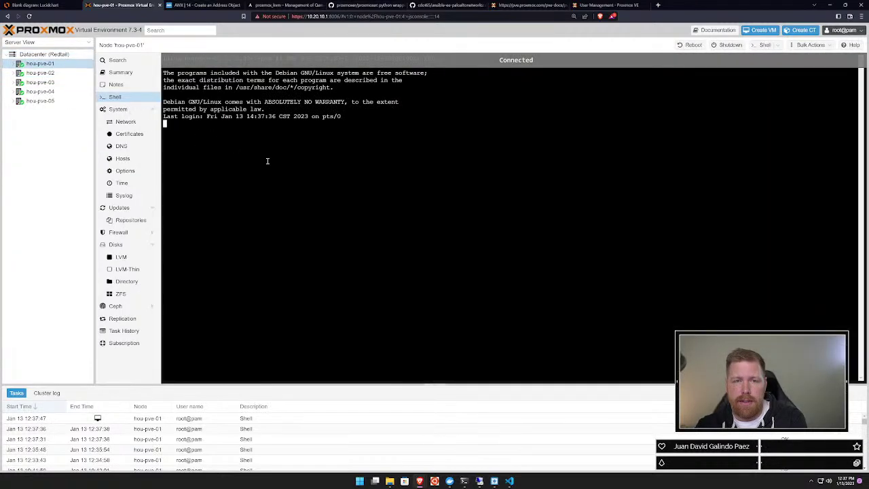
pyautogui.write('pveum acl modify / -user ansible@pam -role Administrator')
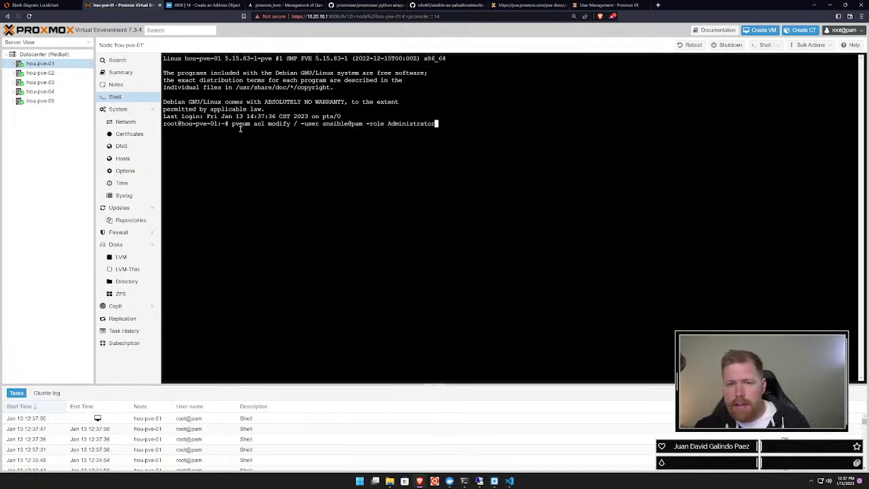
pyautogui.moveTo(231, 124); pyautogui.dragTo(421, 122)
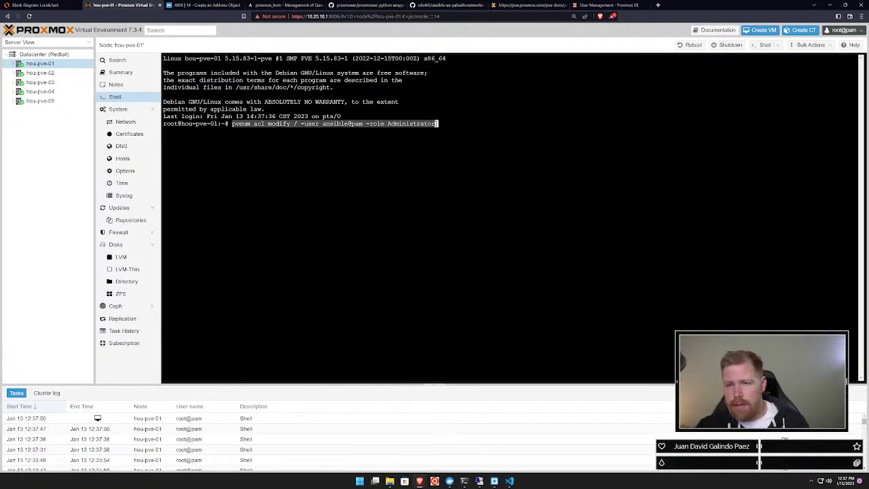
pyautogui.hotkey('ctrl', 'c')
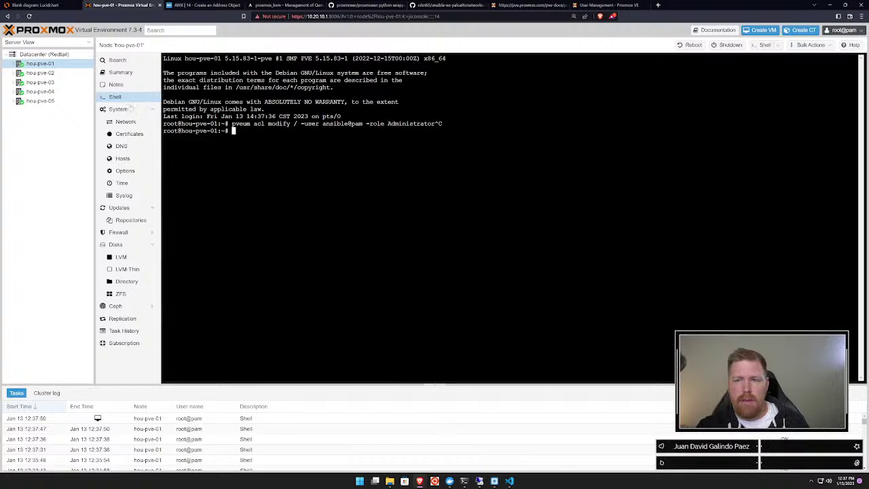
# Step: Paste text at hou-pve-02's shell prompt and erase it
pyautogui.click(40, 73)
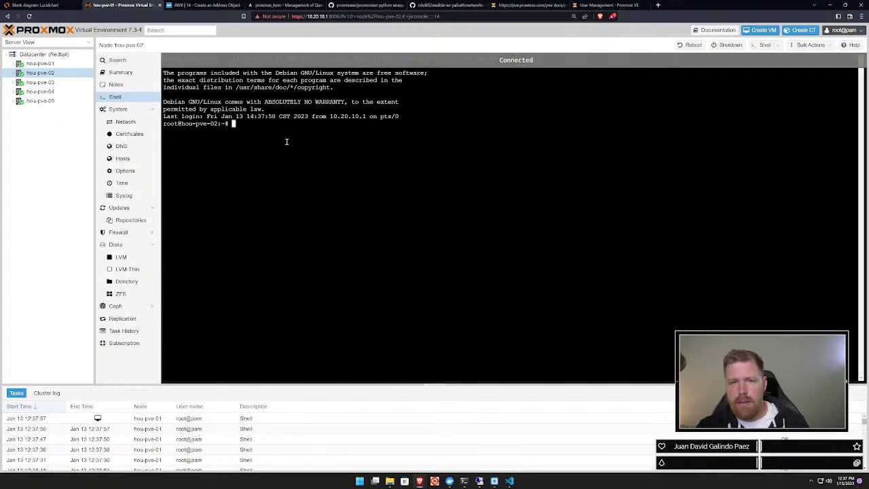
pyautogui.rightClick(285, 141)
pyautogui.click(311, 192)
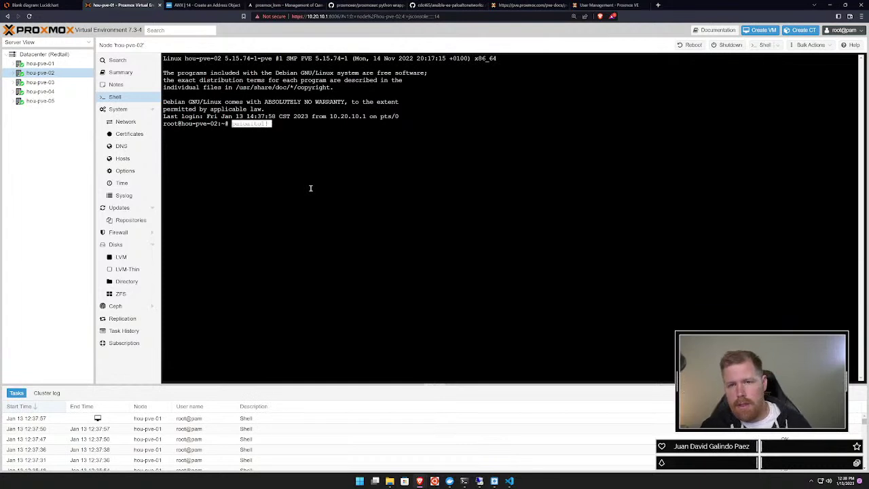
pyautogui.press('BackSpace')
pyautogui.press('BackSpace')
pyautogui.press('BackSpace')
pyautogui.press('BackSpace')
pyautogui.press('BackSpace')
pyautogui.press('BackSpace')
pyautogui.press('BackSpace')
pyautogui.press('BackSpace')
pyautogui.press('BackSpace')
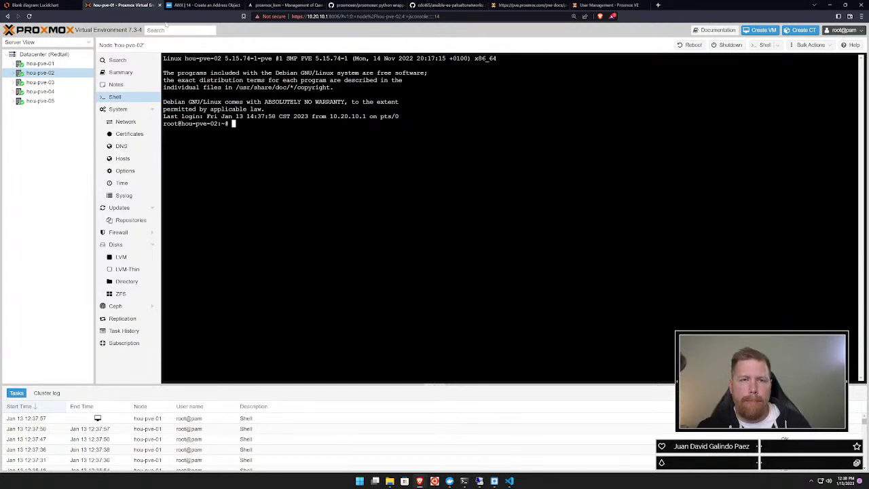
pyautogui.click(40, 63)
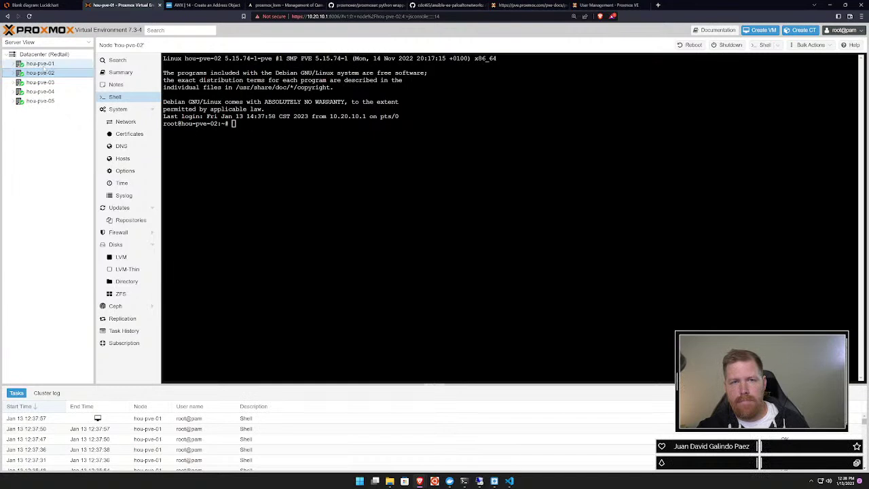
# Step: Re-paste the pveum Administrator command in hou-pve-01's shell and copy it
pyautogui.hotkey('ctrl', 'v')
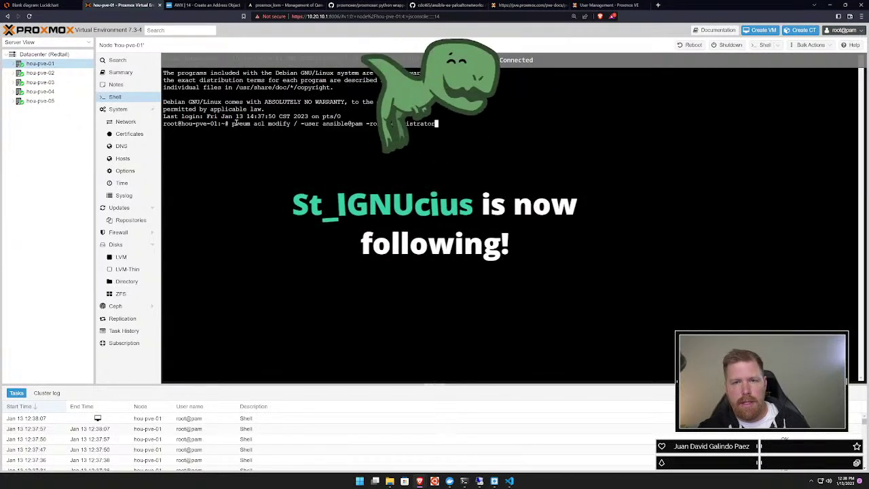
pyautogui.moveTo(232, 124); pyautogui.dragTo(429, 123)
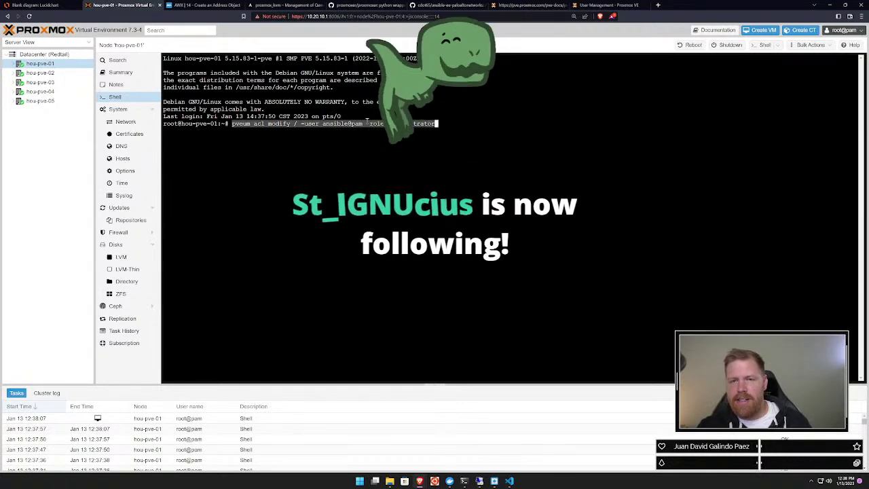
pyautogui.hotkey('ctrl', 'shift', 'c')
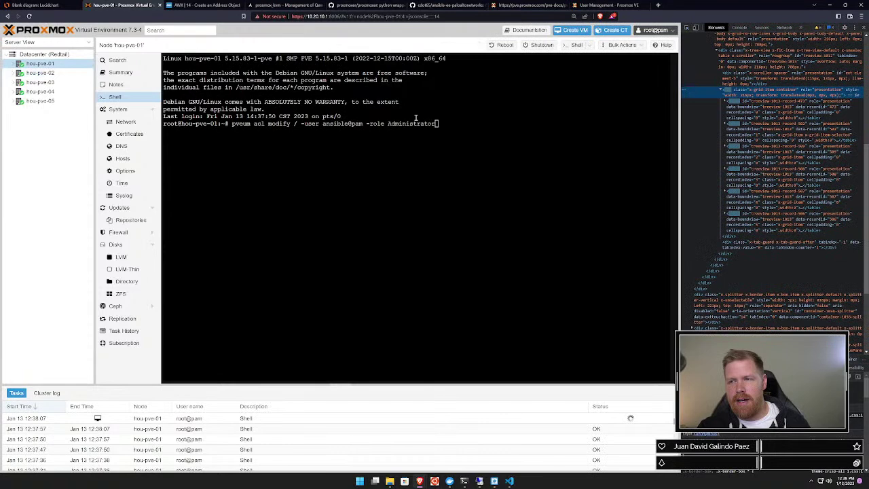
pyautogui.moveTo(428, 125); pyautogui.dragTo(232, 124)
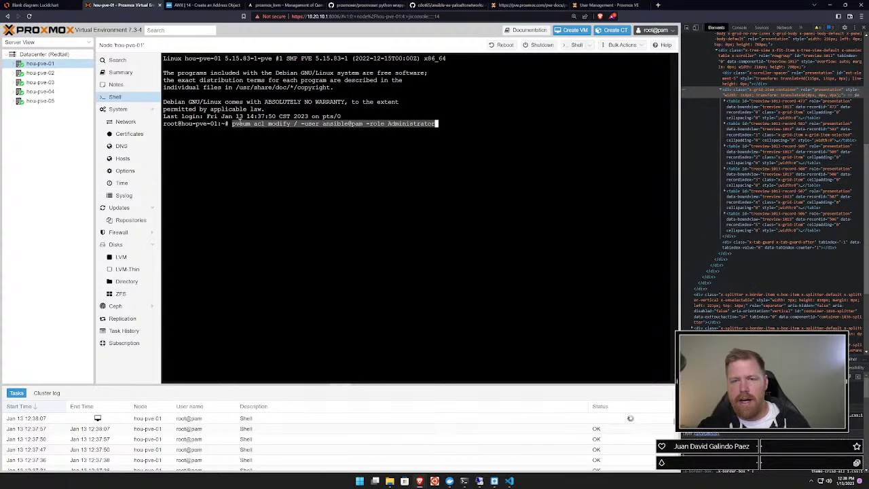
pyautogui.hotkey('ctrl', 'c')
# Step: Paste the command at hou-pve-02's prompt, clear it, and switch to the documentation
pyautogui.click(40, 72)
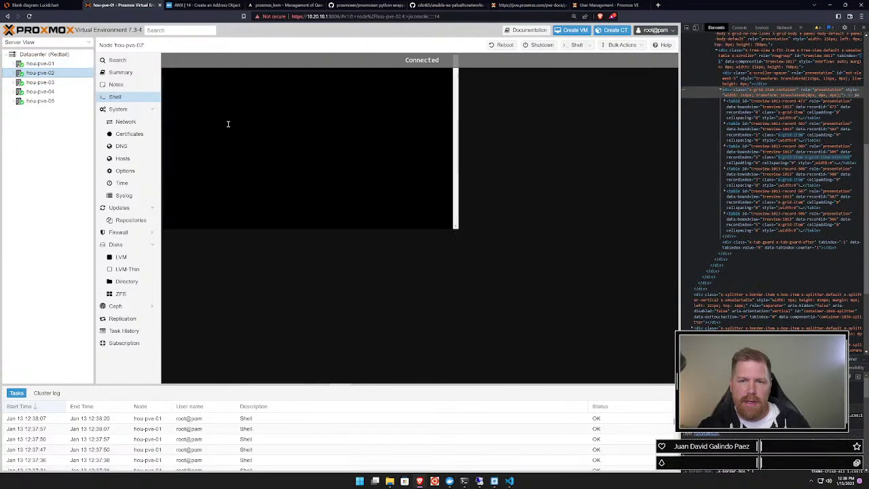
pyautogui.hotkey('ctrl', 'v')
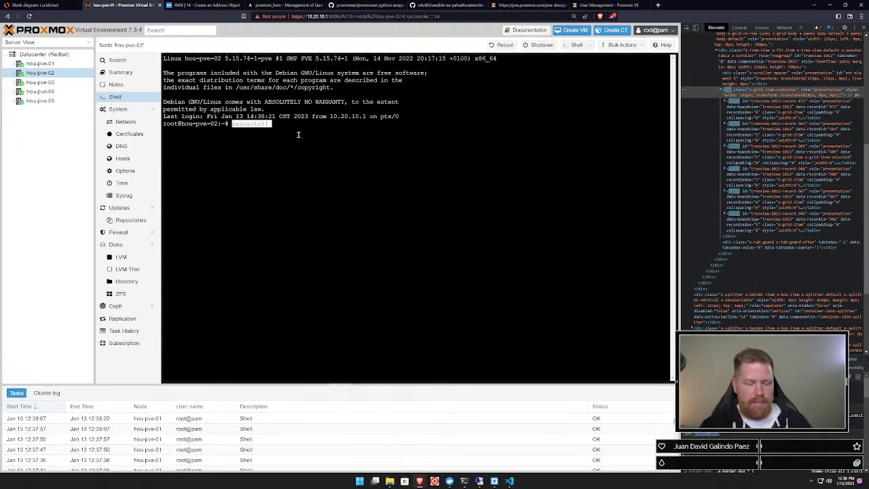
pyautogui.press('BackSpace')
pyautogui.press('BackSpace')
pyautogui.press('BackSpace')
pyautogui.press('BackSpace')
pyautogui.press('BackSpace')
pyautogui.press('BackSpace')
pyautogui.press('BackSpace')
pyautogui.press('BackSpace')
pyautogui.press('BackSpace')
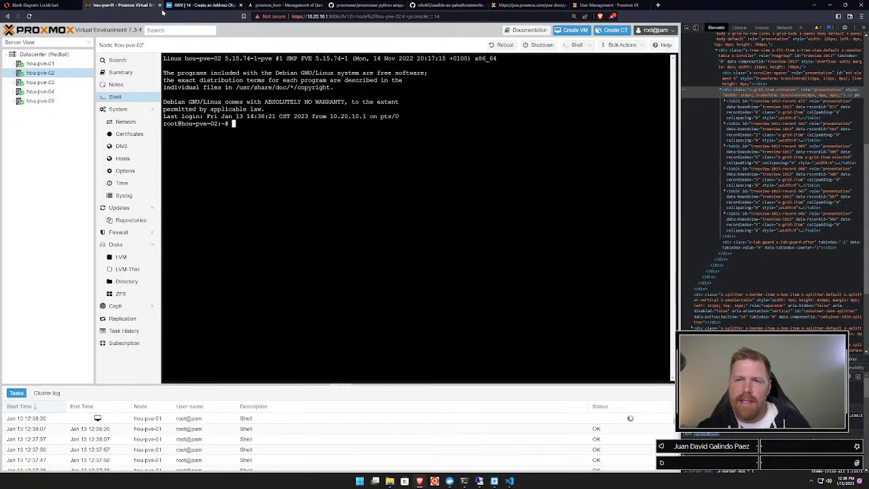
pyautogui.click(40, 63)
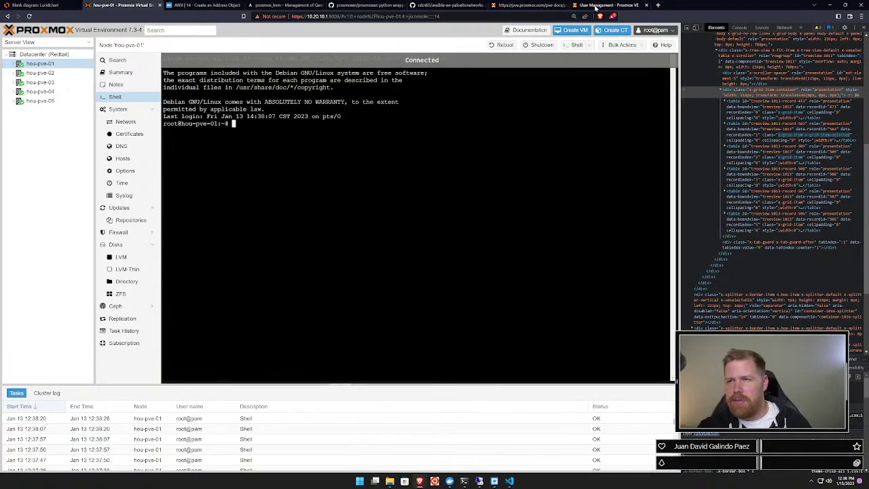
pyautogui.click(607, 5)
# Step: Close the pveum reference tab and select the Real World Examples 'pveum acl modify' line
pyautogui.click(538, 5)
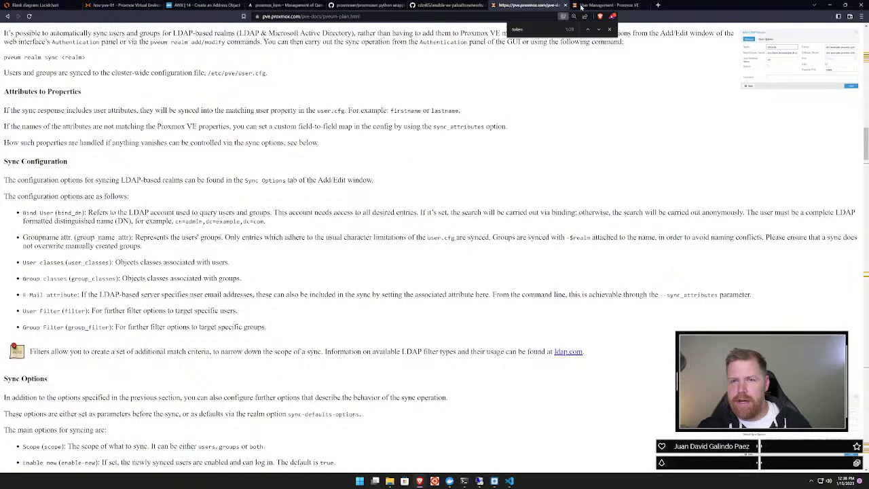
pyautogui.hotkey('ctrl', 'w')
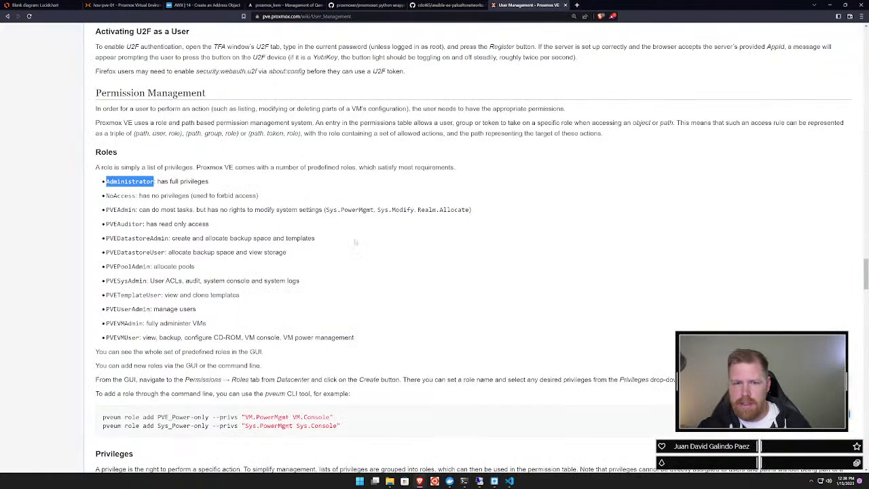
pyautogui.scroll(-2, 264, 320)
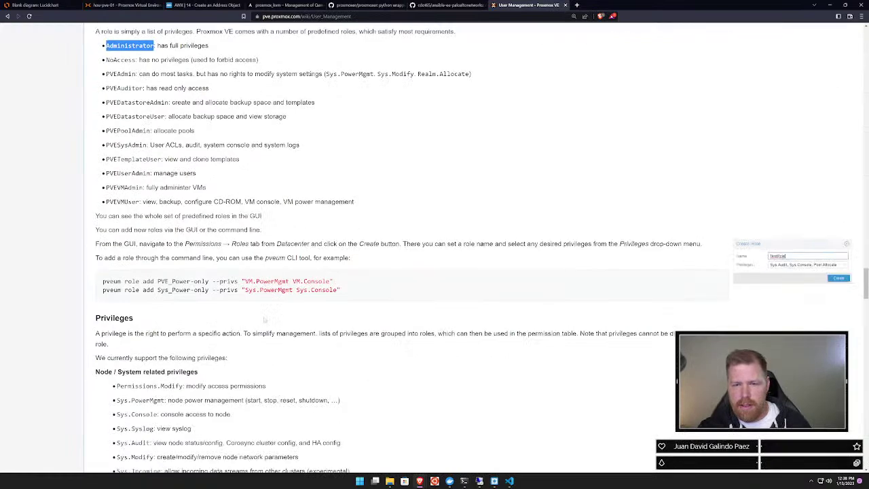
pyautogui.scroll(-5, 265, 320)
pyautogui.scroll(-15, 264, 319)
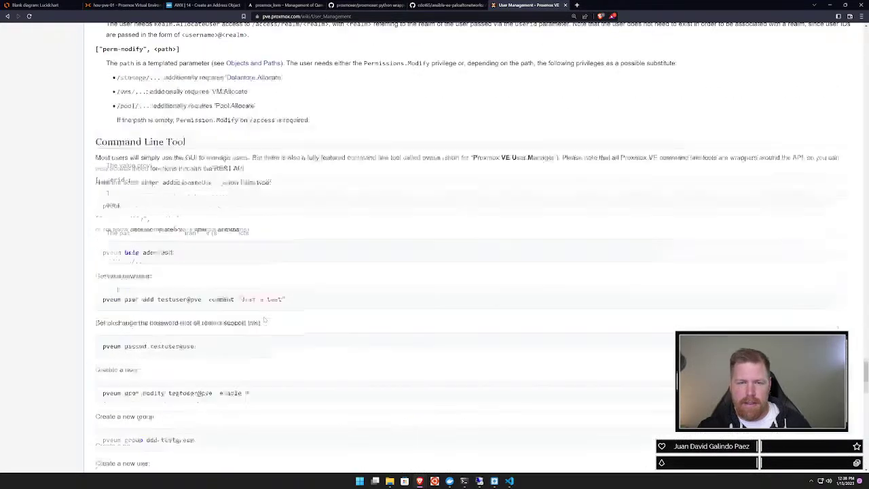
pyautogui.scroll(-3, 195, 268)
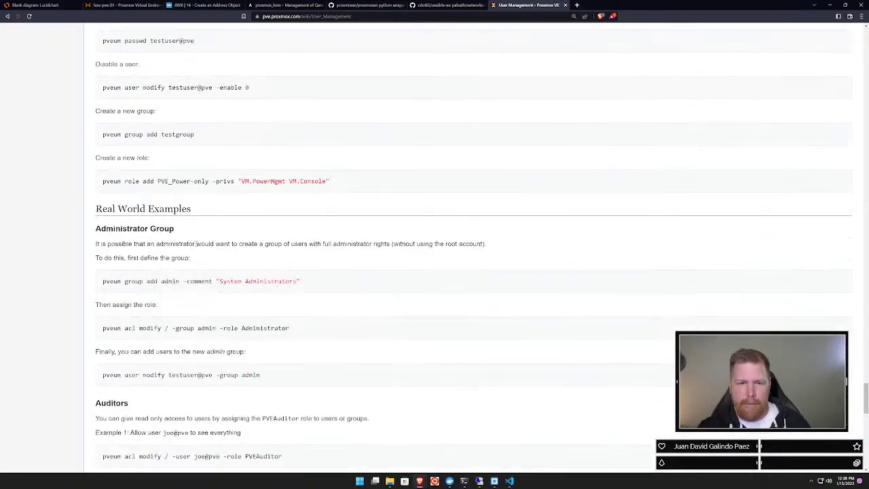
pyautogui.scroll(-2, 191, 242)
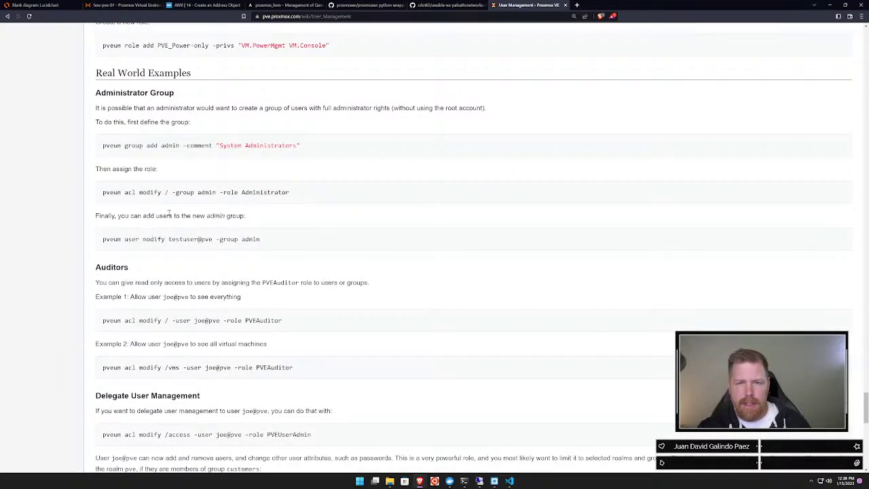
pyautogui.moveTo(102, 192); pyautogui.dragTo(289, 192)
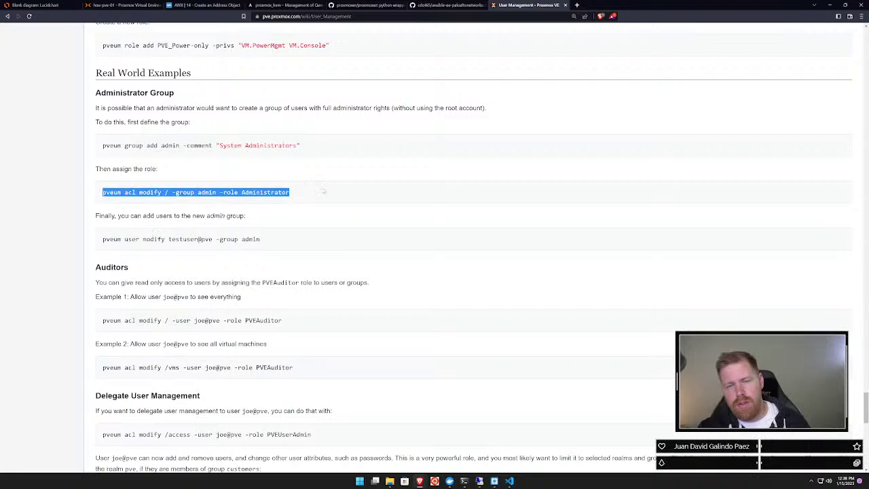
pyautogui.hotkey('ctrl', '2')
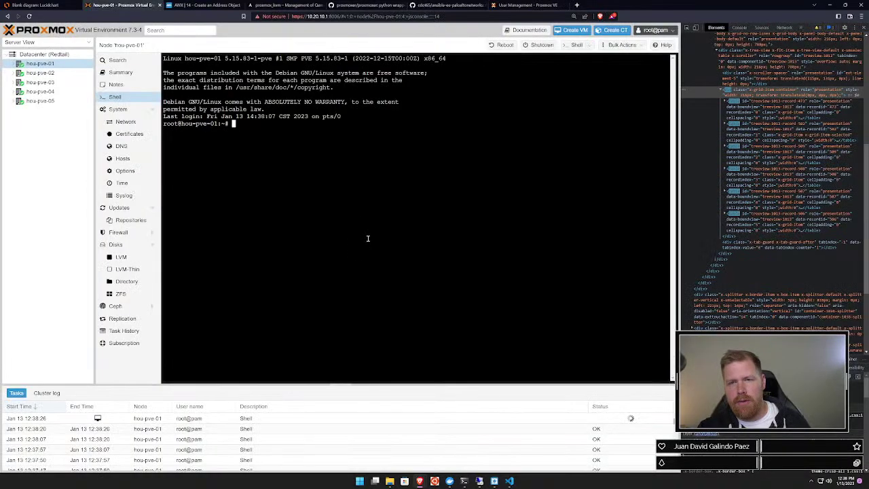
# Step: Type 'pveum acl modify / -user ansible@pam -role Administrator' into a text field and select it
pyautogui.hotkey('ctrl', 'v')
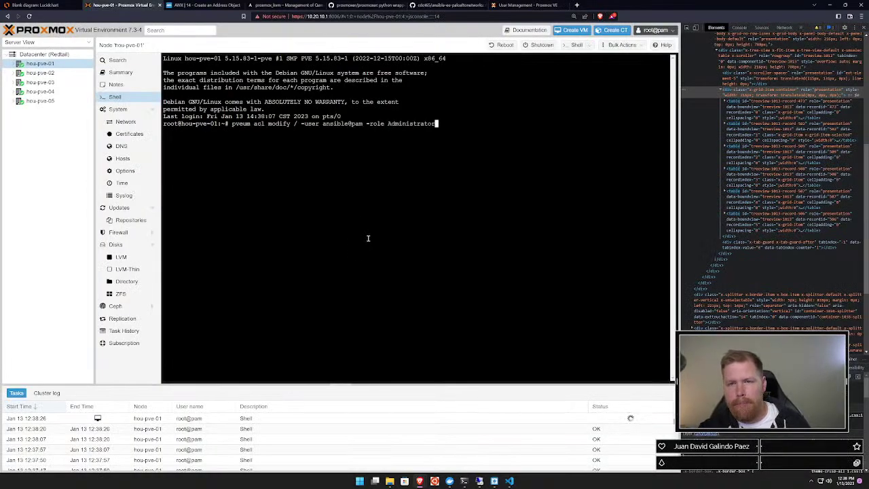
pyautogui.click(320, 18)
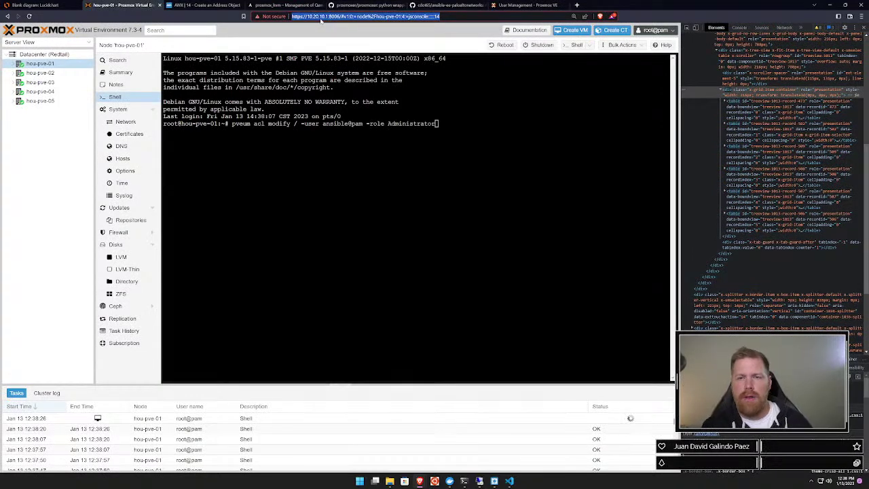
pyautogui.write('pve')
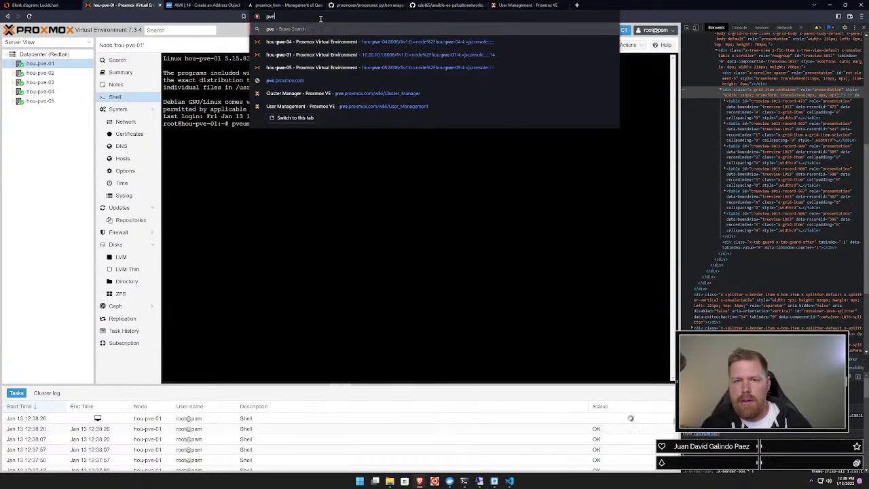
pyautogui.write('um acl modi')
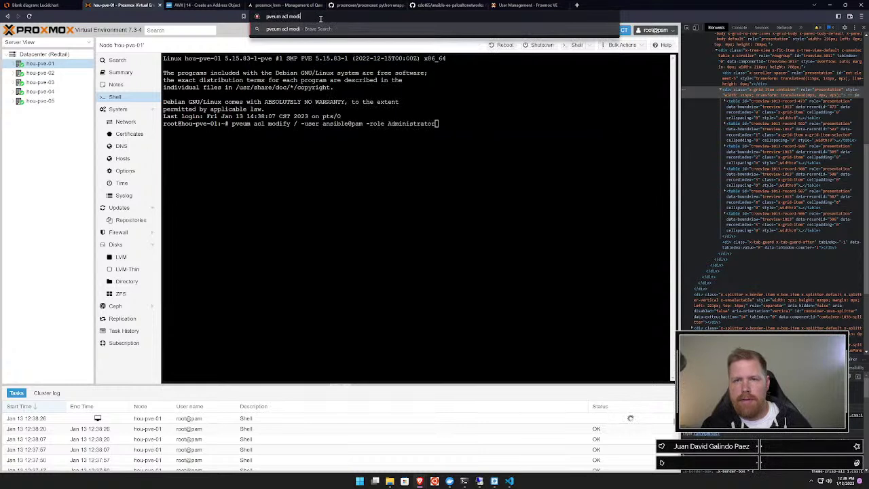
pyautogui.write('fy / -')
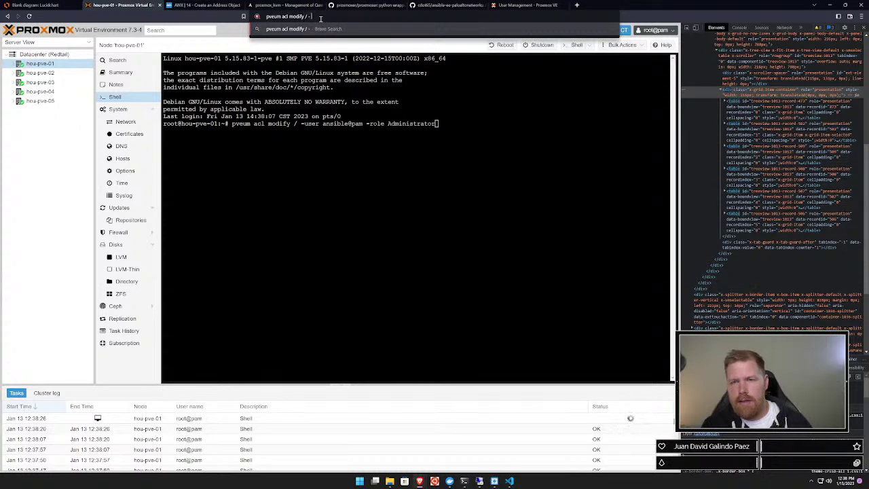
pyautogui.write('user ansibl')
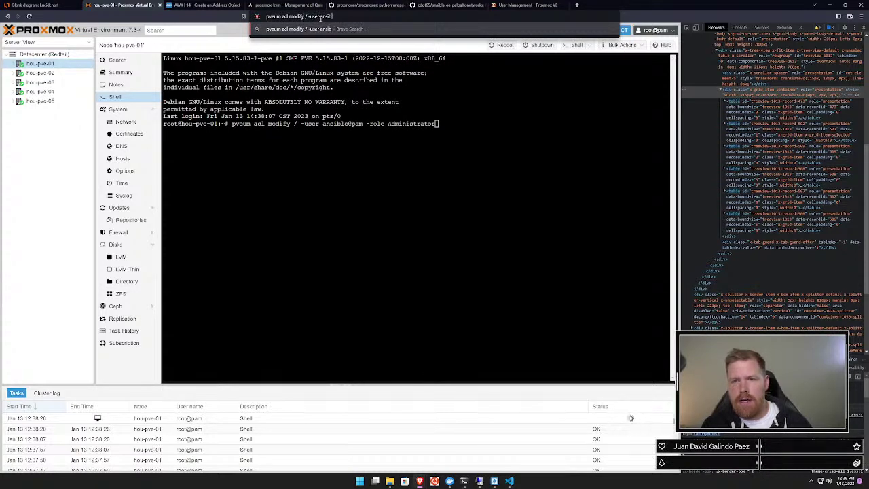
pyautogui.write('e@pam ')
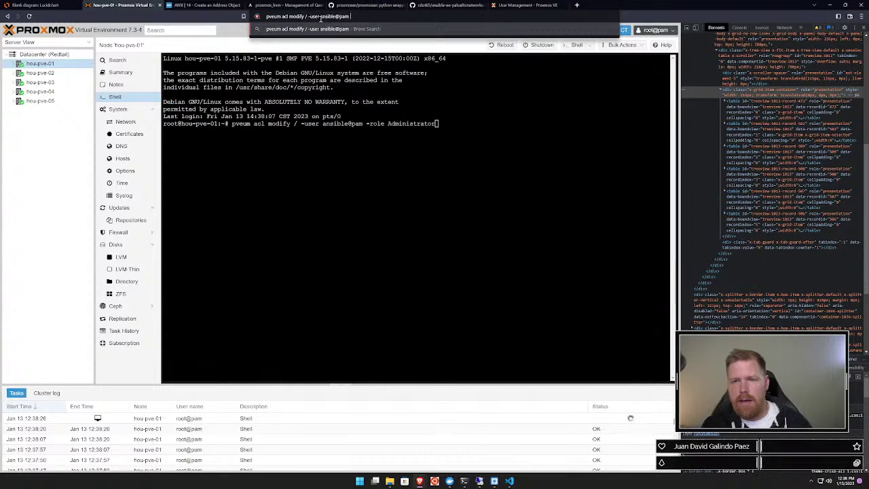
pyautogui.write('-role Ad')
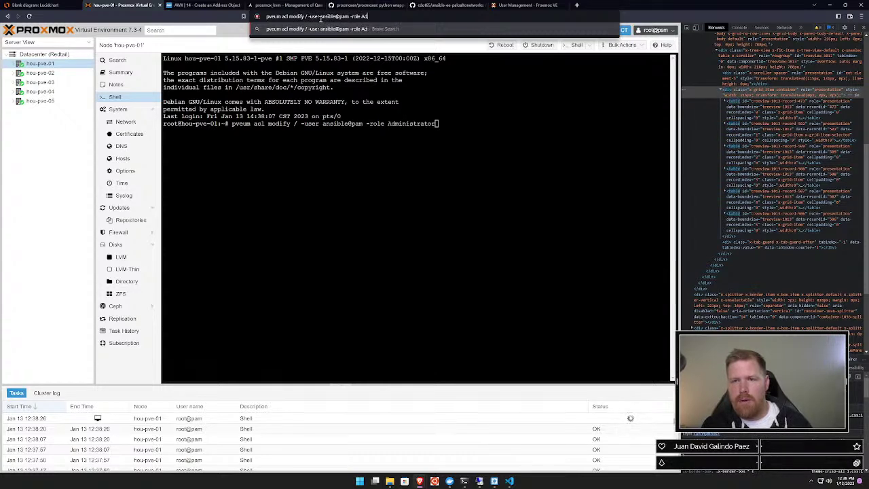
pyautogui.write('ministrator')
pyautogui.hotkey('ctrl', 'a')
pyautogui.hotkey('ctrl', 'c')
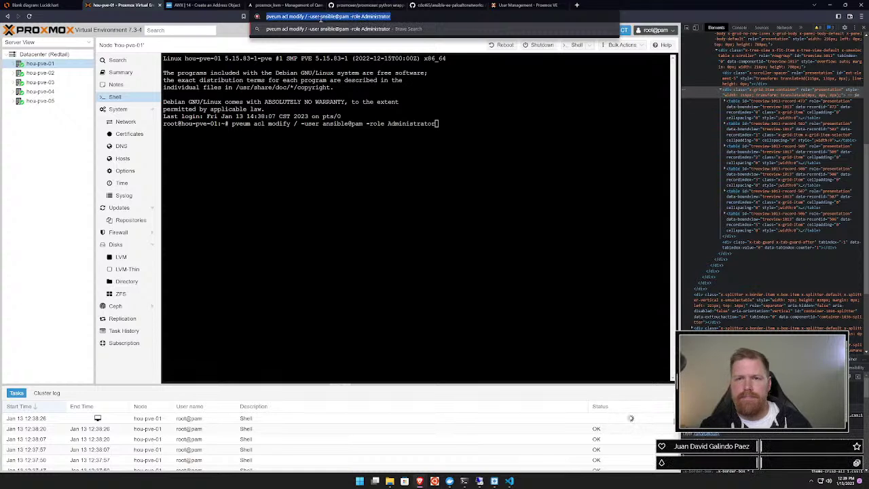
# Step: Run the Administrator-role command in the shells of hou-pve-02 and hou-pve-03
pyautogui.click(51, 72)
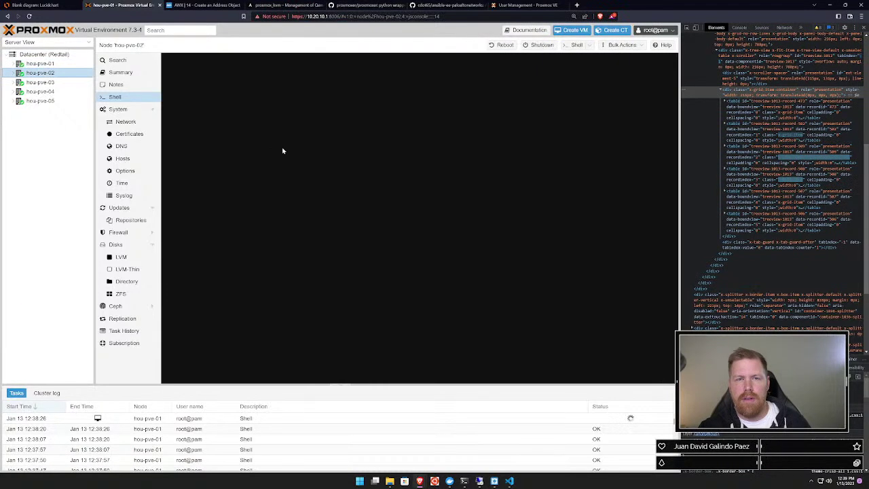
pyautogui.hotkey('ctrl', 'v')
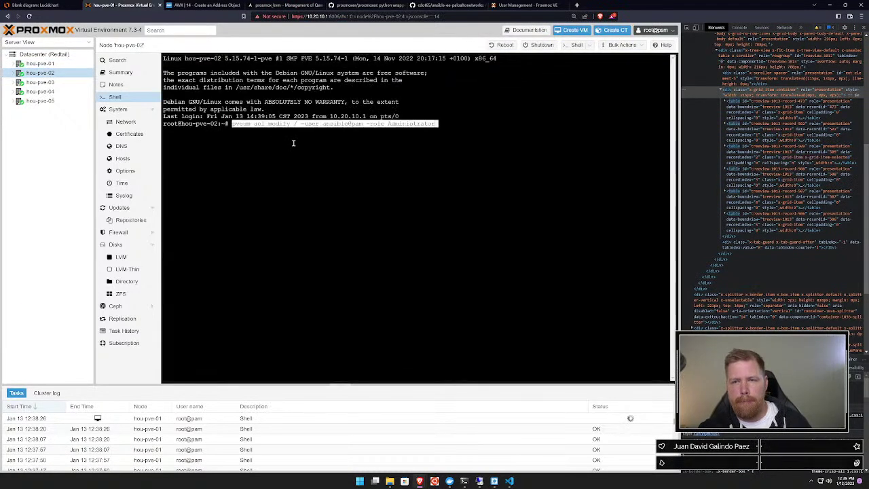
pyautogui.press('Return')
pyautogui.click(40, 82)
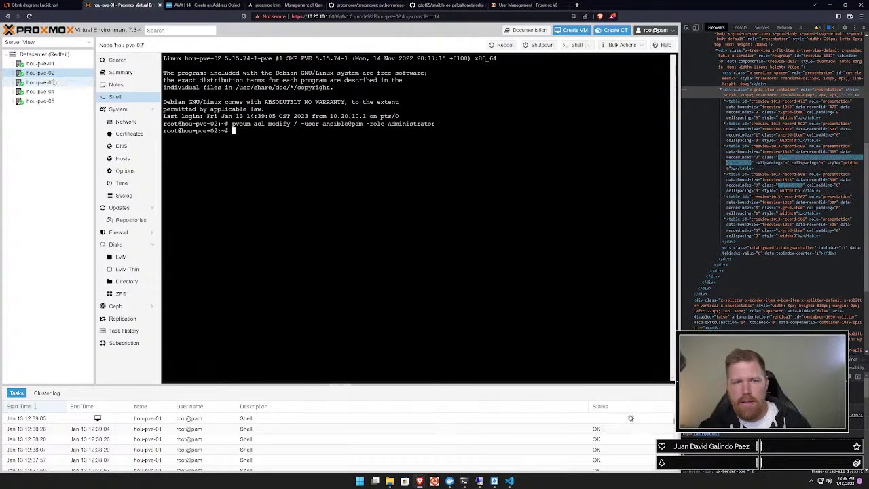
pyautogui.hotkey('ctrl', 'v')
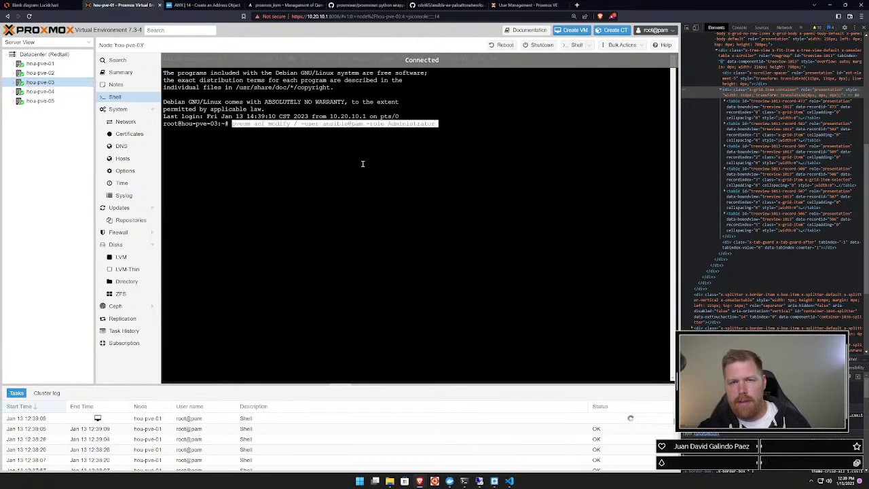
pyautogui.press('Return')
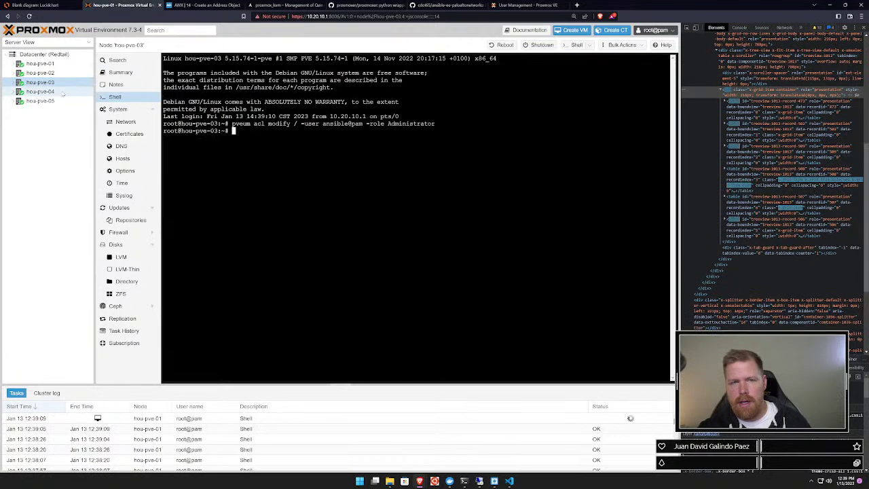
# Step: Run the same command on hou-pve-04 and hou-pve-05, then return to hou-pve-01
pyautogui.click(40, 91)
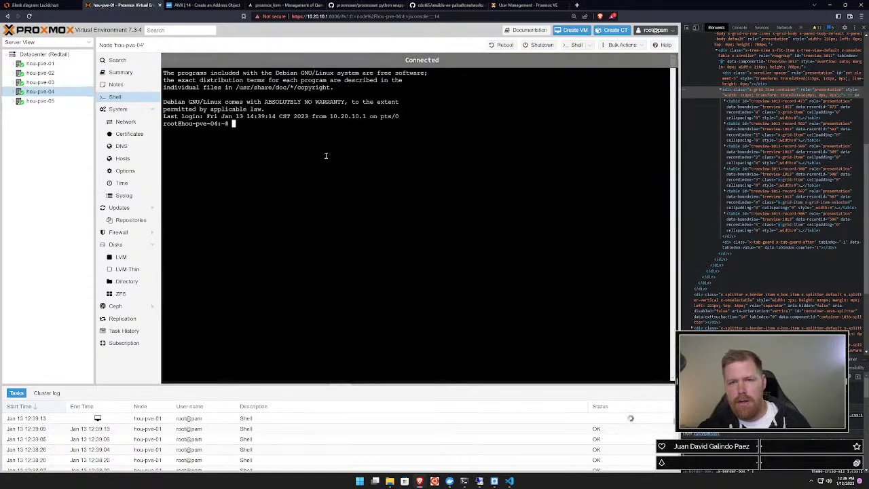
pyautogui.hotkey('ctrl', 'v')
pyautogui.press('Return')
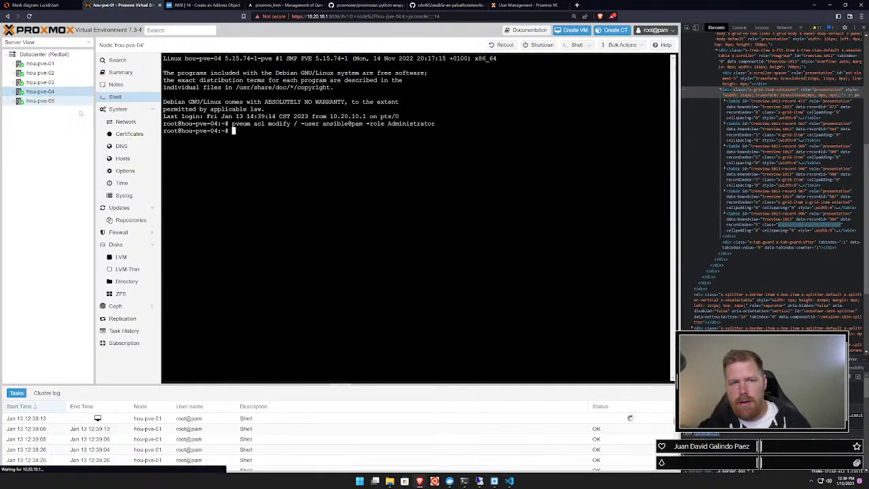
pyautogui.click(30, 102)
pyautogui.hotkey('ctrl', 'v')
pyautogui.press('Return')
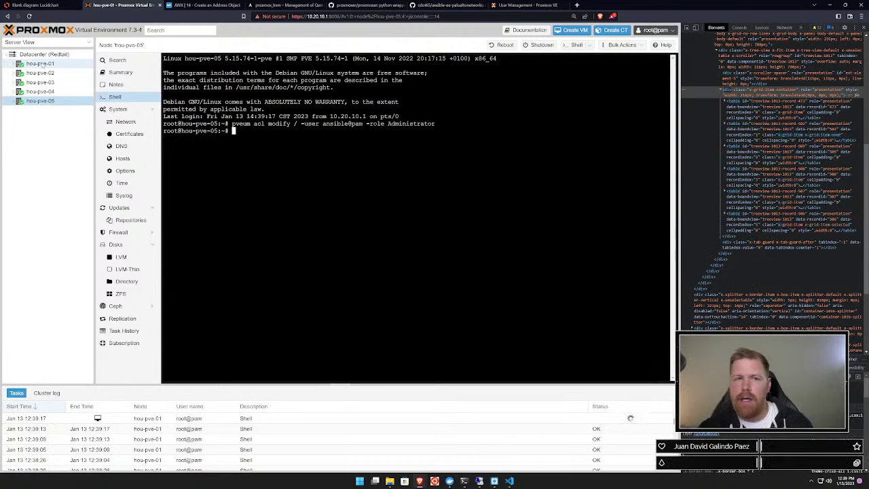
pyautogui.click(41, 63)
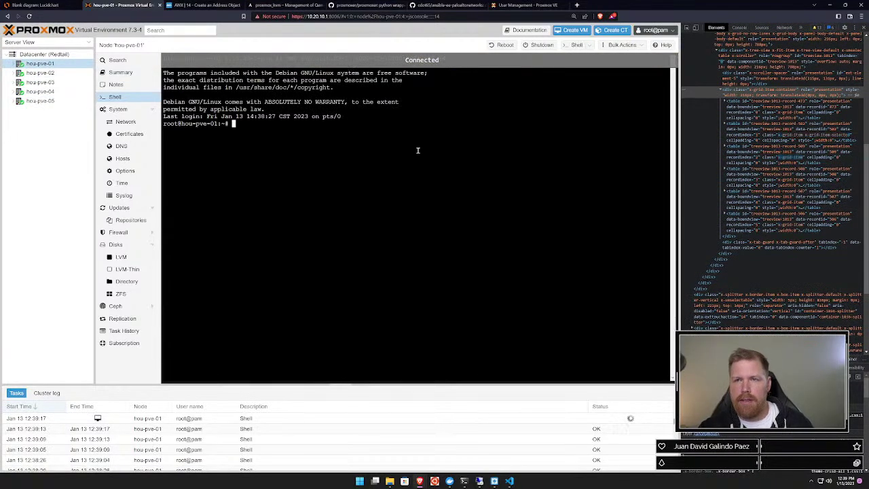
pyautogui.moveTo(419, 481)
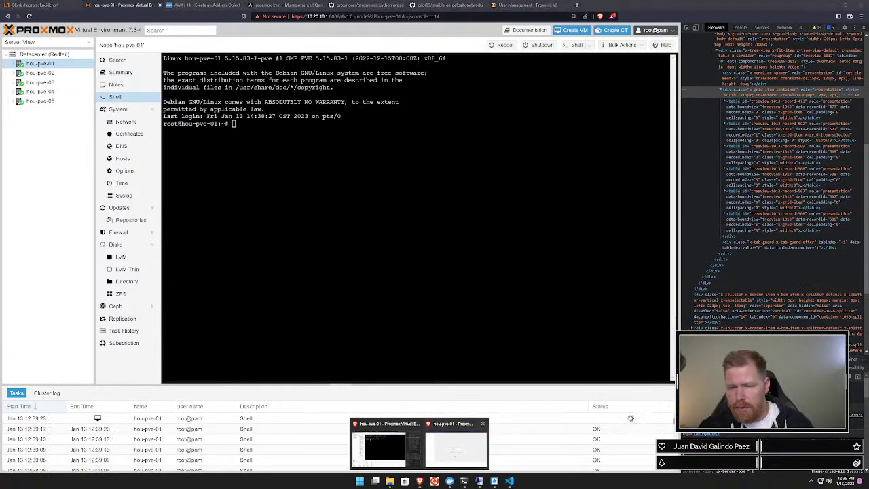
pyautogui.click(456, 447)
pyautogui.click(550, 268)
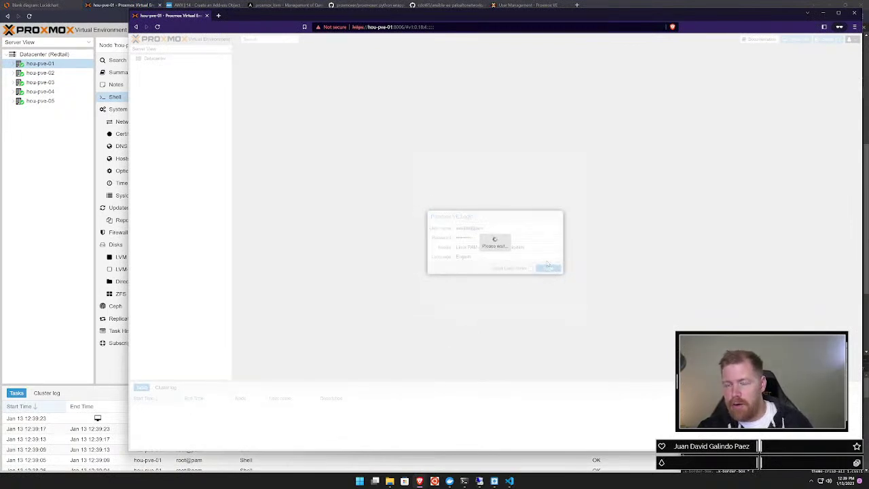
pyautogui.click(506, 257)
pyautogui.click(489, 228)
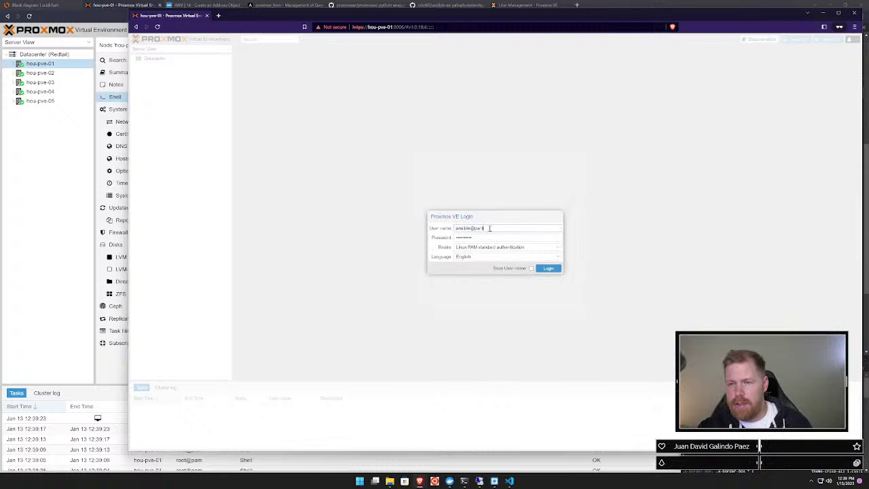
pyautogui.press('Return')
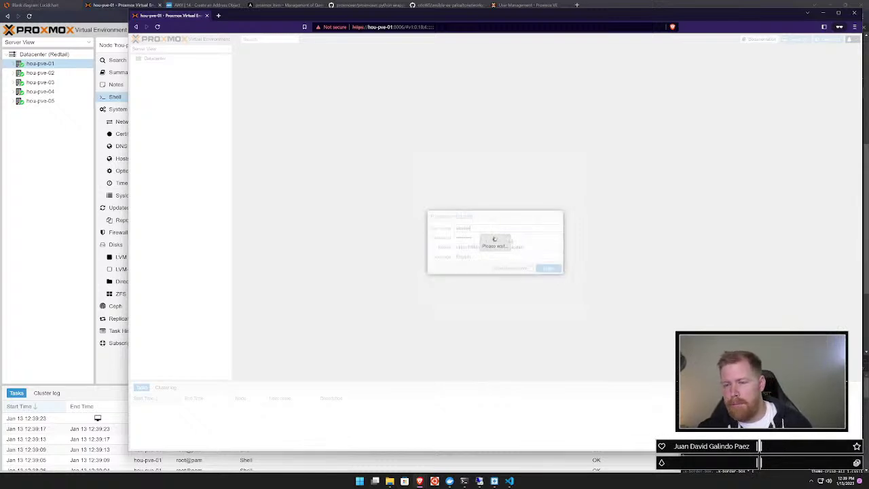
pyautogui.click(503, 258)
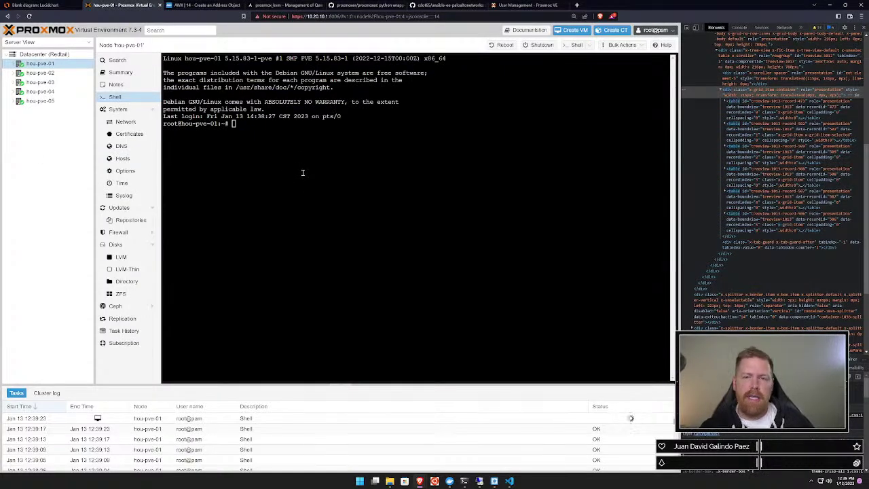
# Step: Close DevTools from the hou-pve-02/hou-pve-01 shells and open Datacenter Permissions > Users
pyautogui.click(66, 72)
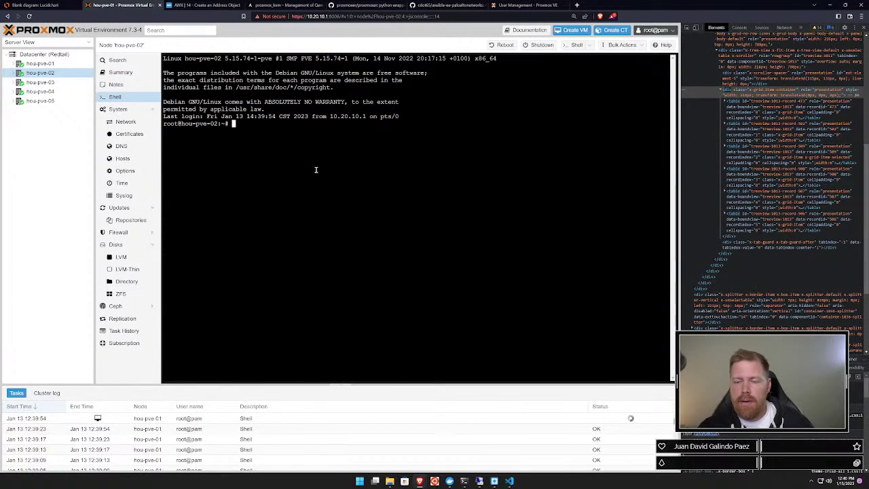
pyautogui.click(864, 27)
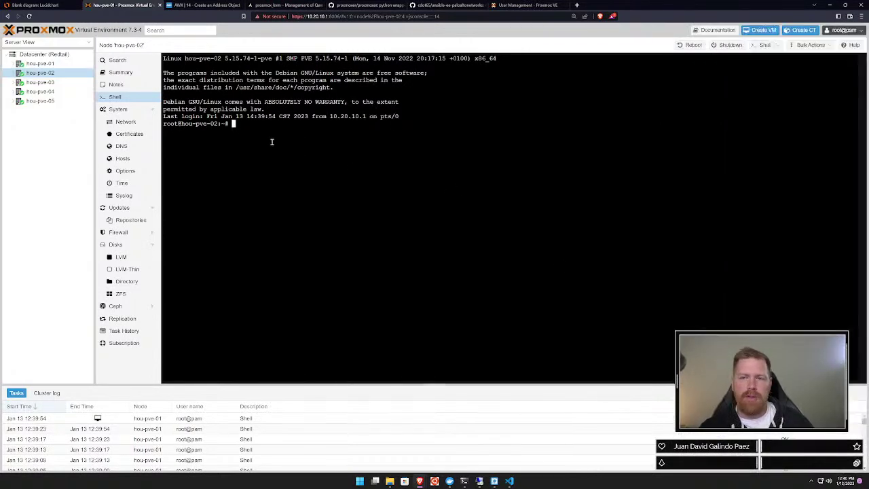
pyautogui.click(56, 64)
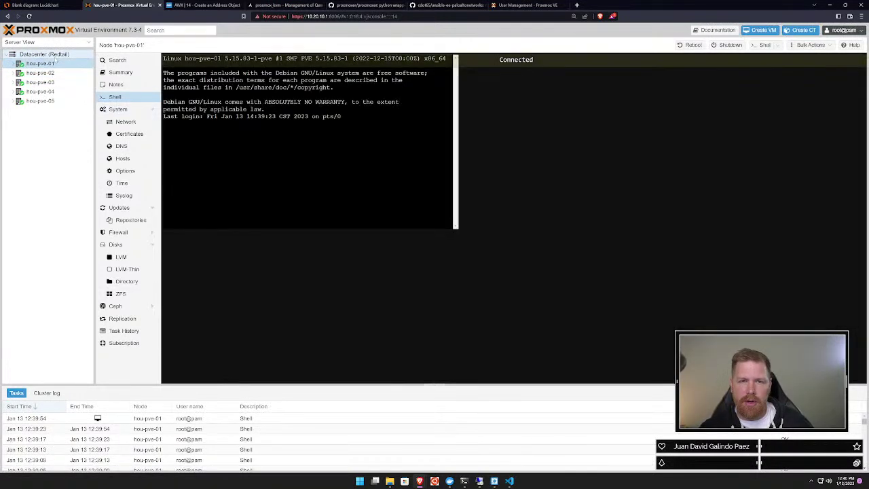
pyautogui.click(53, 54)
# Step: Tick Enabled in the ansible user's settings and save with OK
pyautogui.click(210, 87)
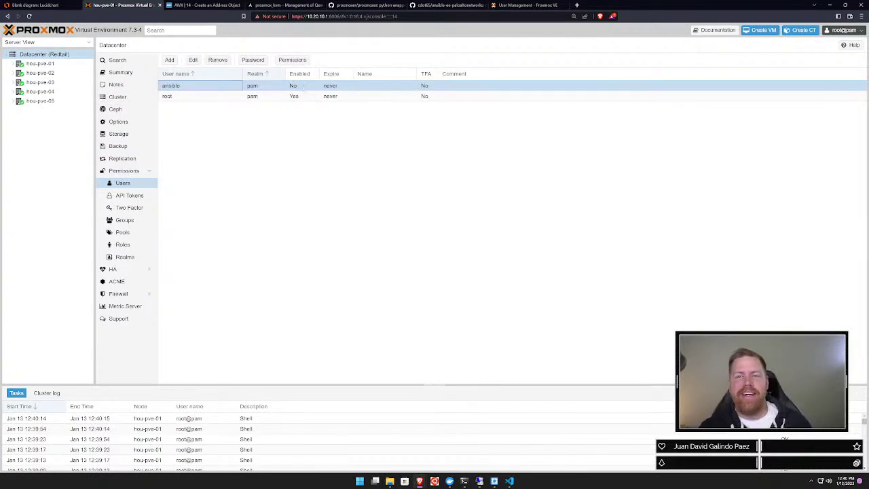
pyautogui.click(194, 60)
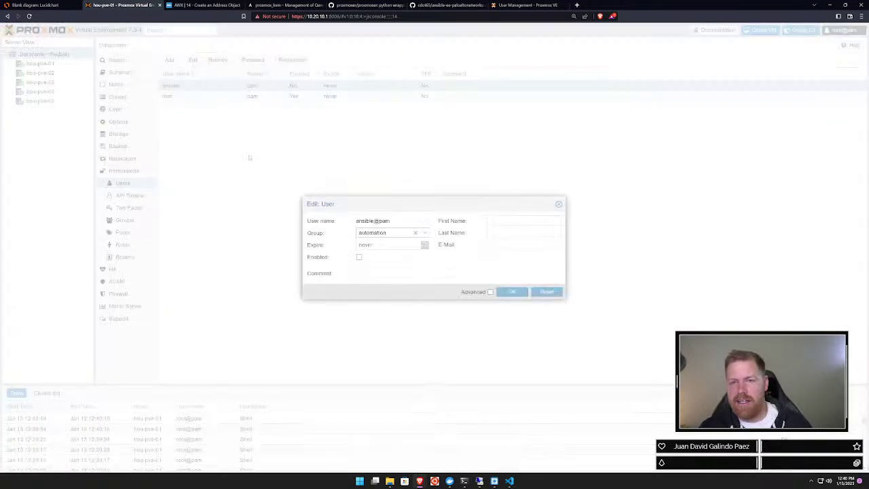
pyautogui.click(358, 257)
pyautogui.click(512, 294)
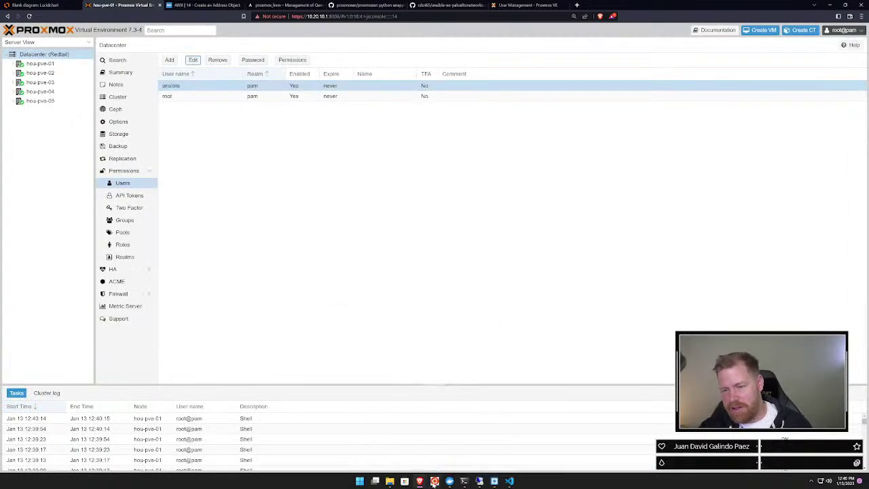
# Step: Test logins as ansible, then ansible@pam, both failing, and close the login window
pyautogui.moveTo(464, 481)
pyautogui.click(455, 443)
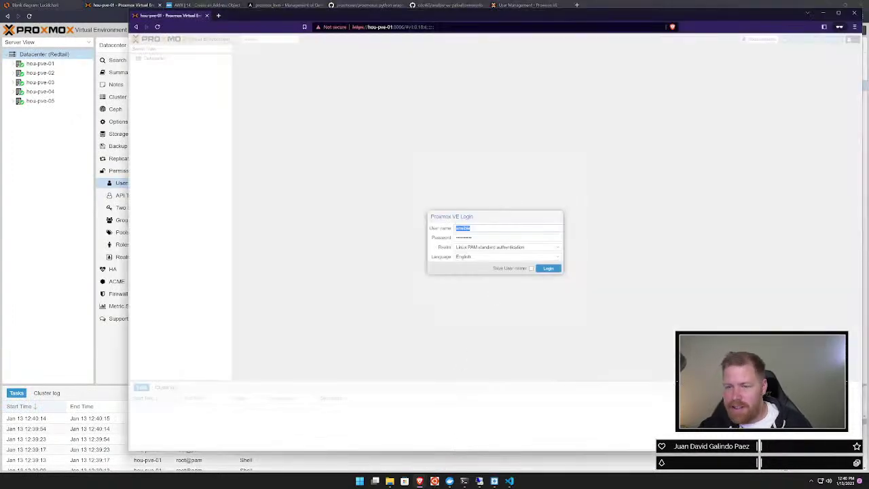
pyautogui.click(550, 269)
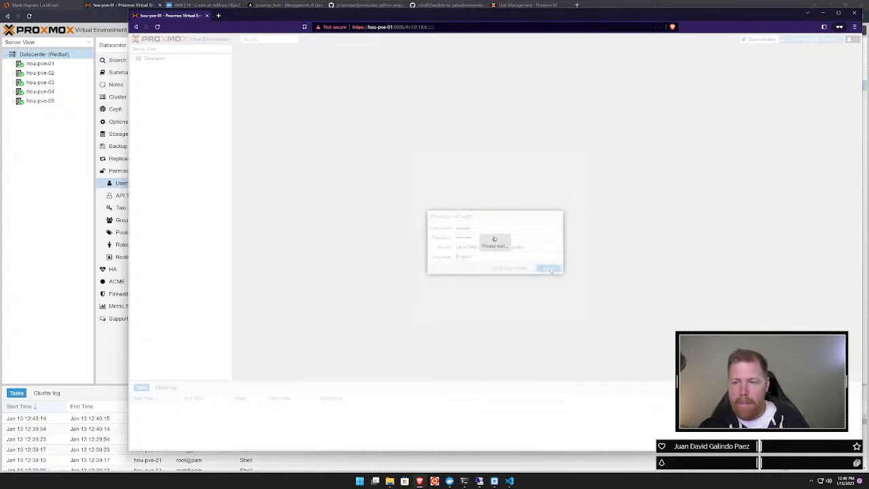
pyautogui.click(495, 259)
pyautogui.click(495, 229)
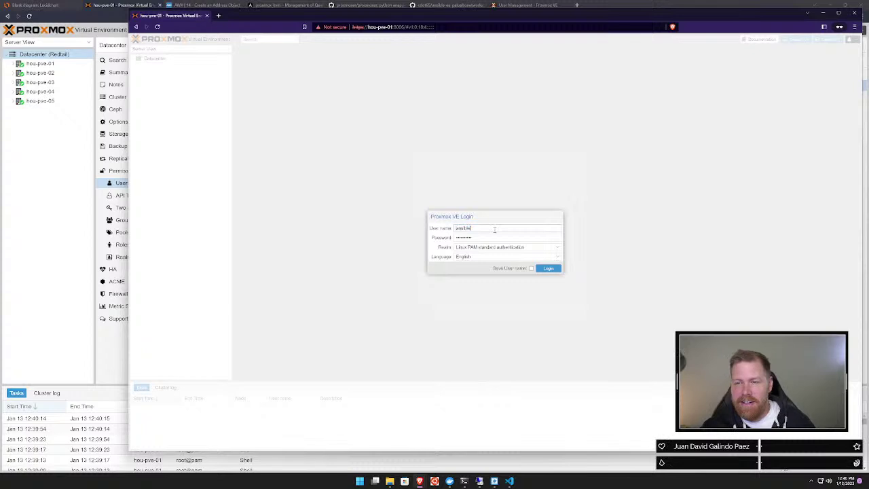
pyautogui.write('@pam')
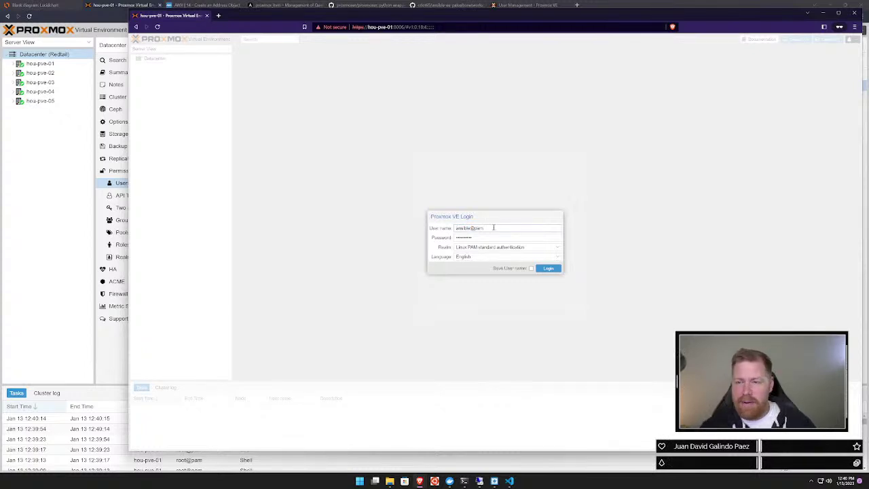
pyautogui.click(548, 269)
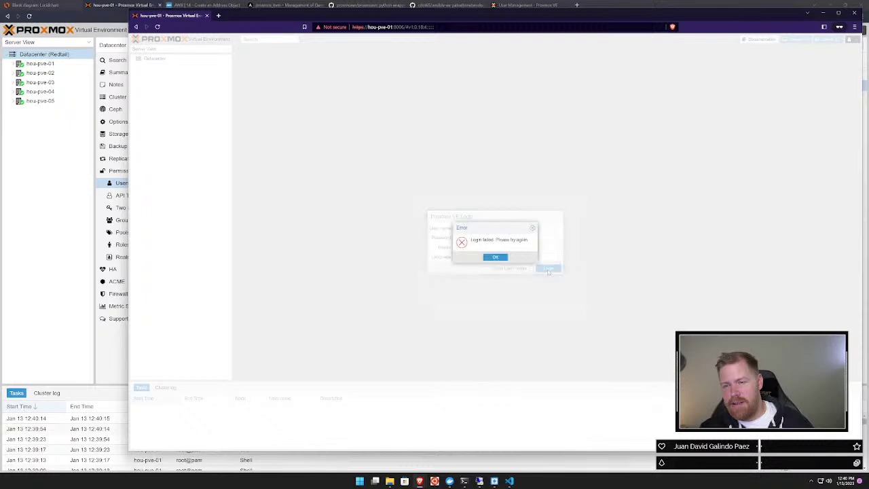
pyautogui.click(504, 259)
pyautogui.hotkey('ctrl', 'w')
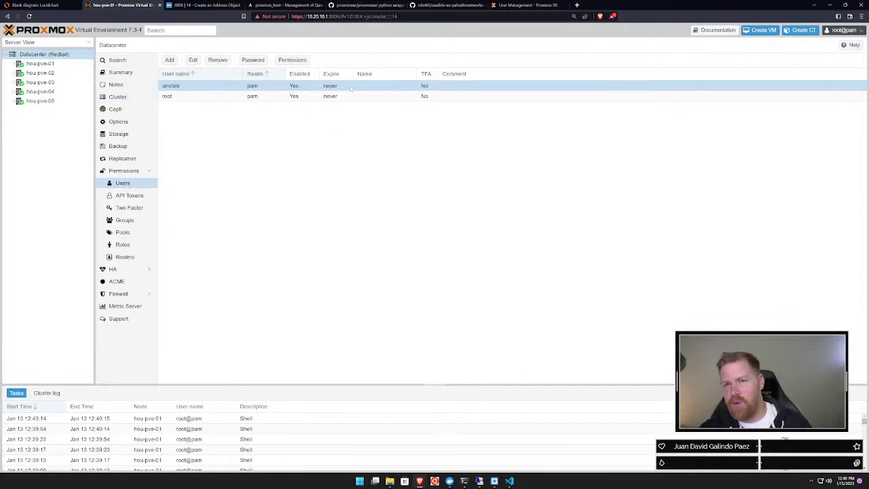
pyautogui.click(252, 60)
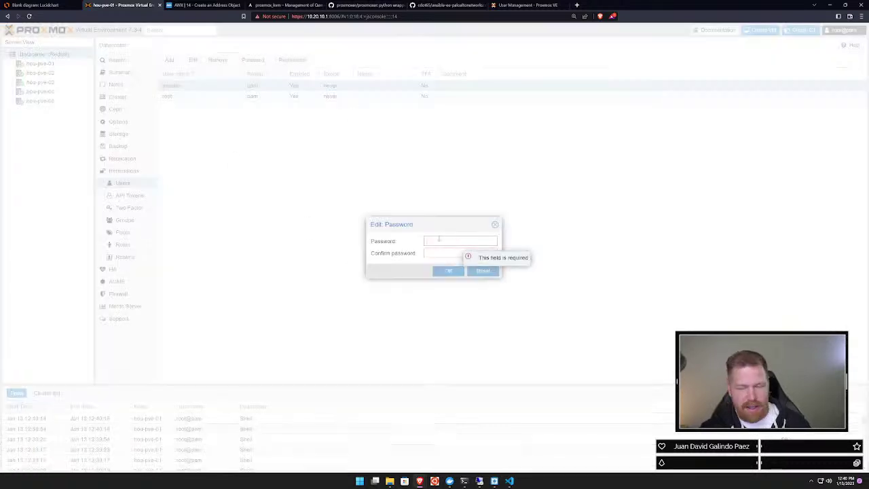
pyautogui.write('••••••')
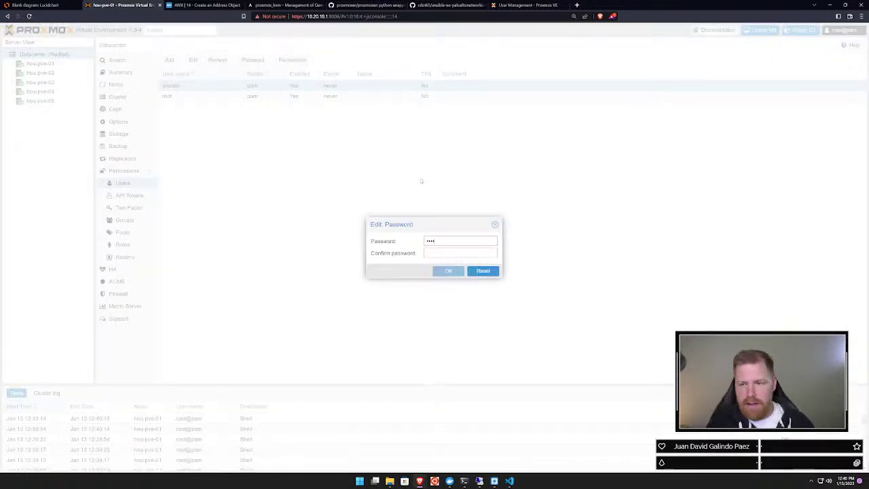
pyautogui.write('•••')
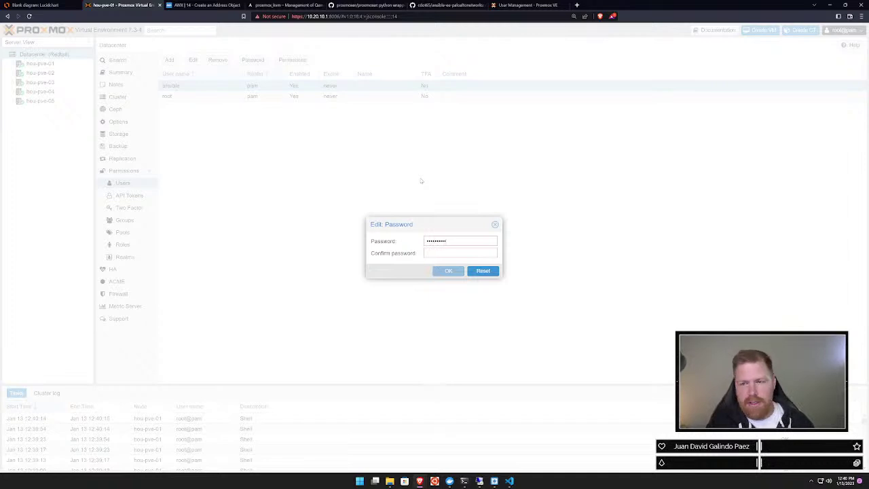
pyautogui.click(452, 250)
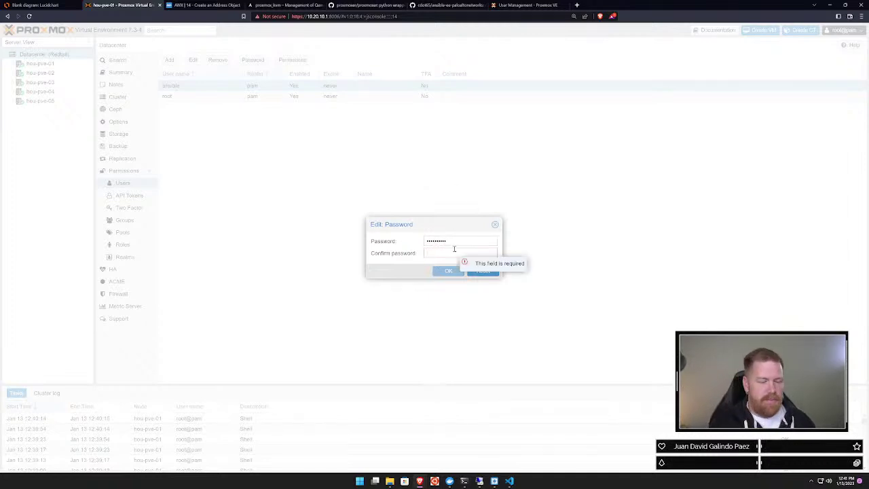
pyautogui.write('••••••••')
pyautogui.press('Return')
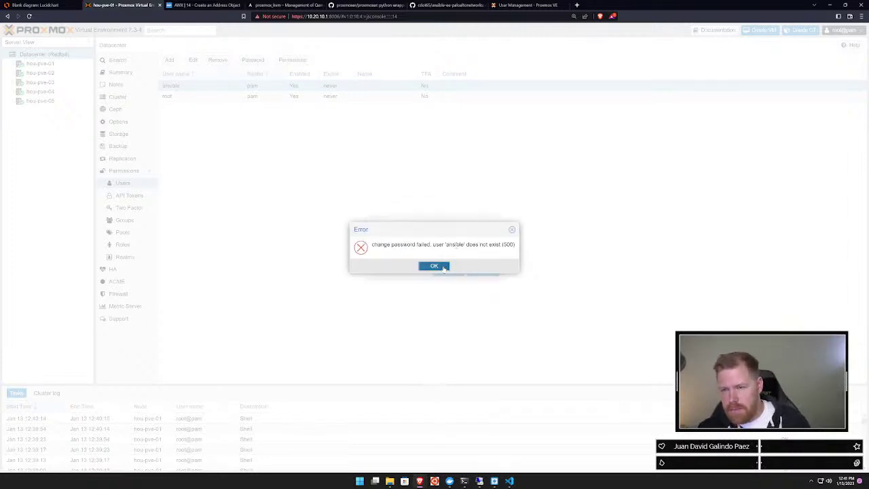
pyautogui.click(442, 266)
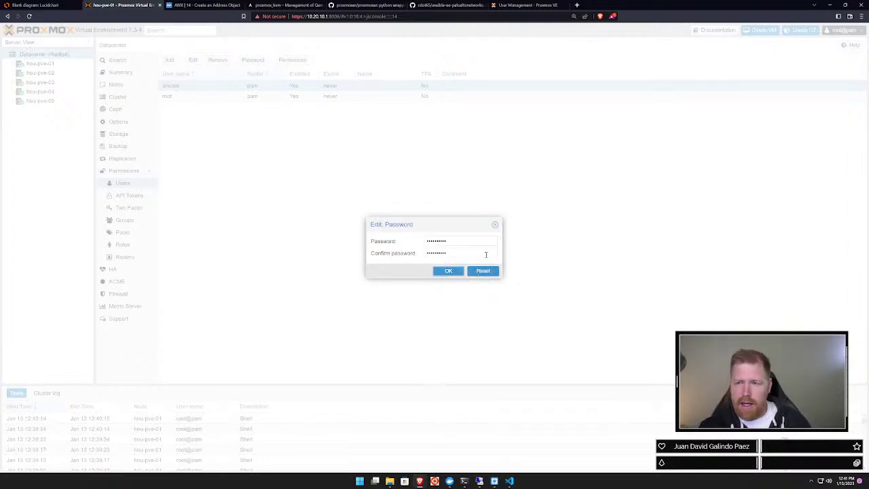
pyautogui.click(491, 270)
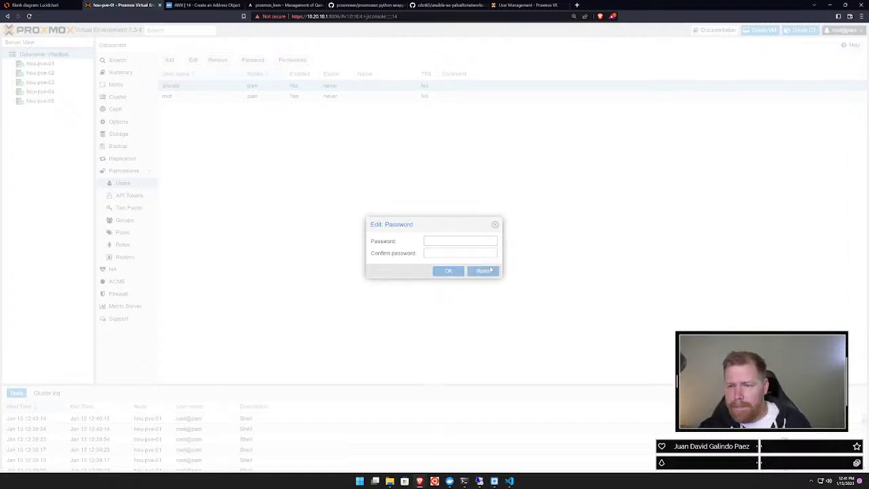
pyautogui.click(495, 224)
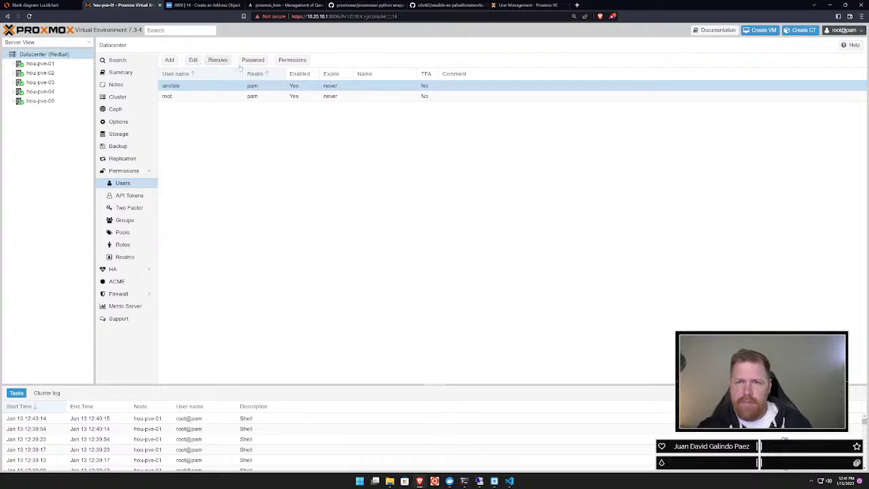
# Step: Review the permissions granted to ansible@pam and close the list
pyautogui.click(292, 60)
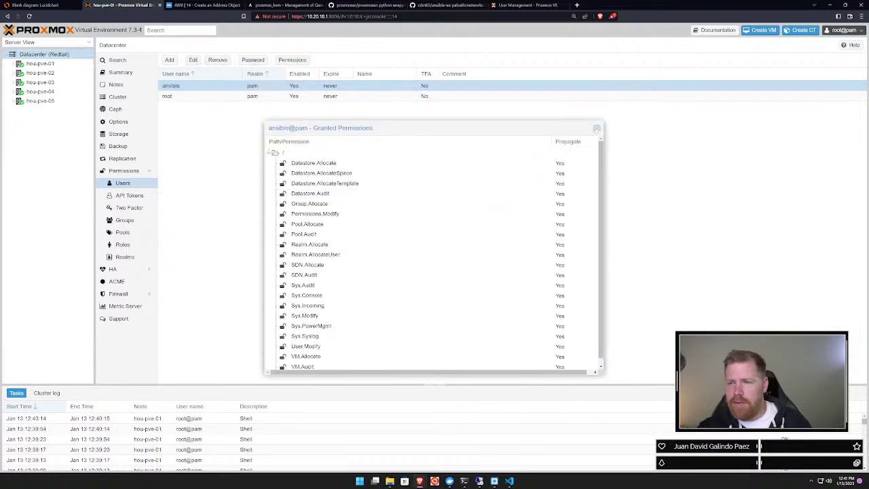
pyautogui.scroll(-5, 325, 244)
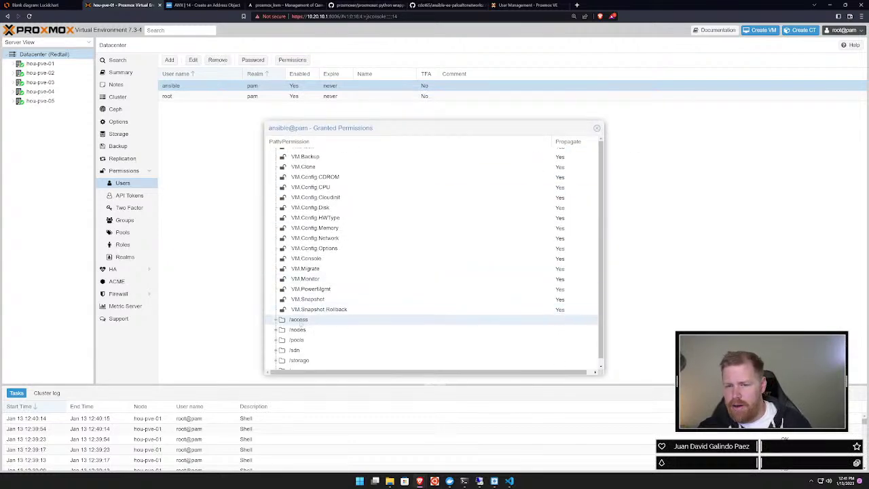
pyautogui.scroll(-1, 311, 323)
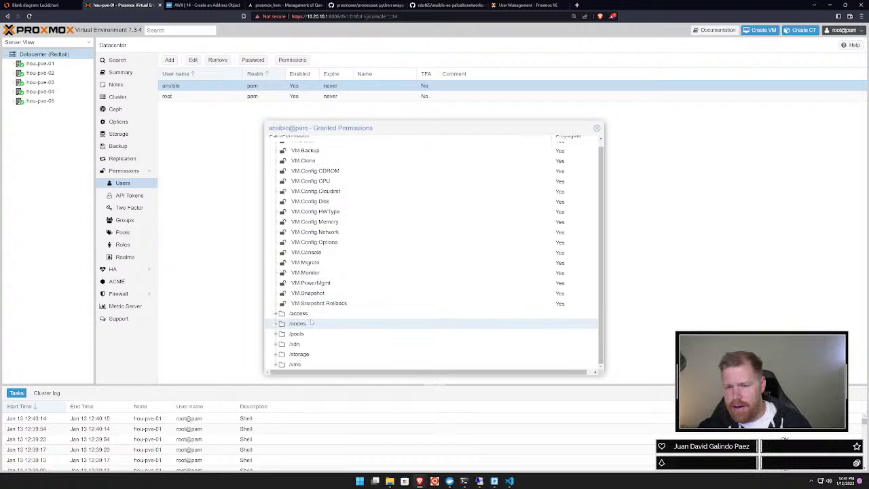
pyautogui.click(597, 128)
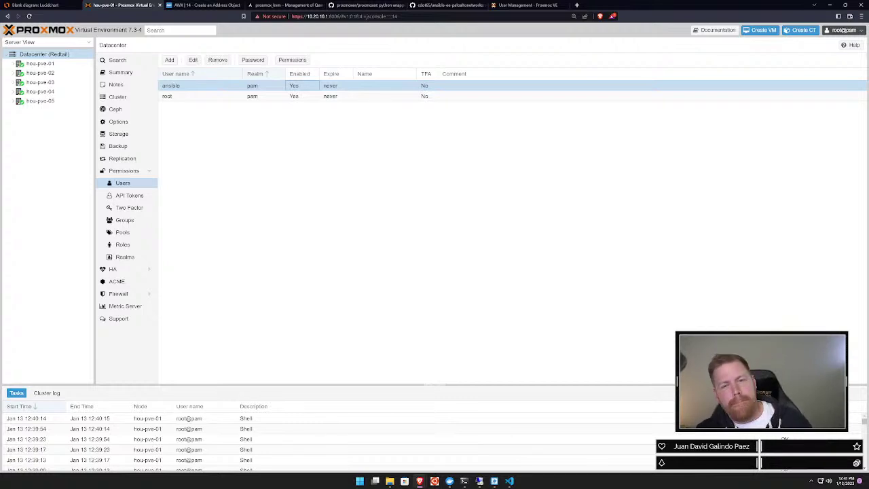
# Step: Check ansible@pam's settings and advanced options, then open VM 100 (hou-awx-01) on hou-pve-01
pyautogui.click(193, 60)
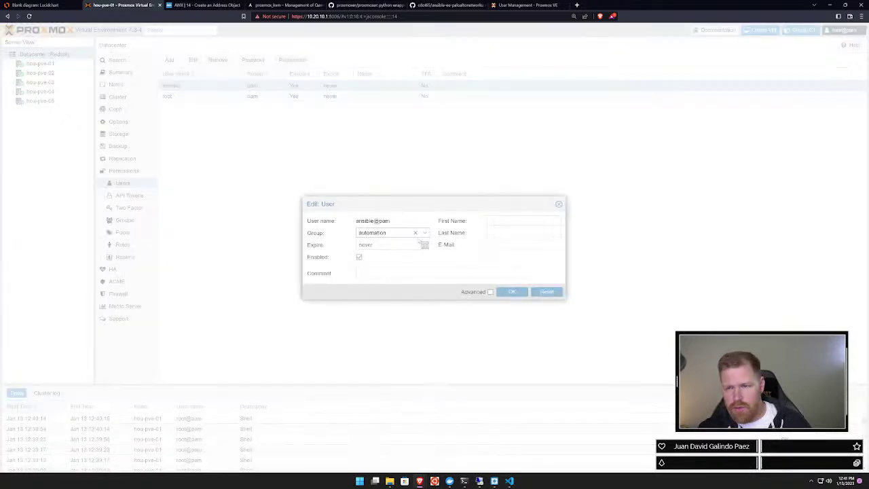
pyautogui.tripleClick(382, 220)
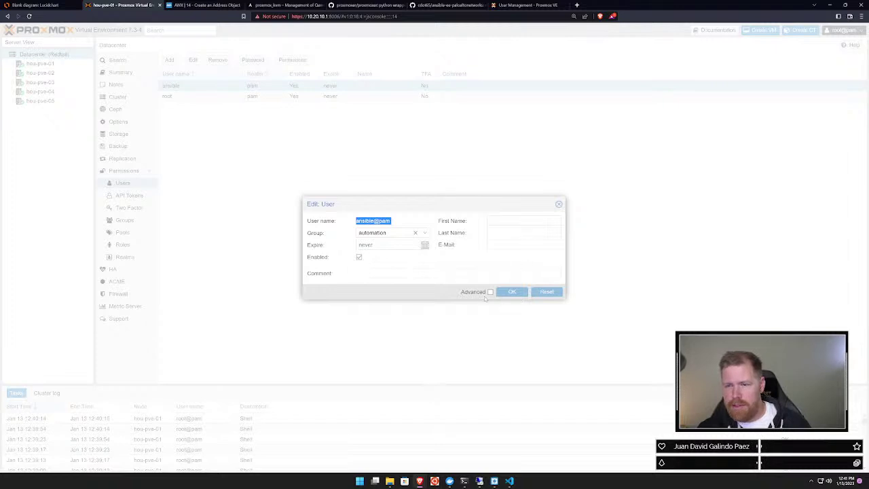
pyautogui.click(490, 292)
pyautogui.click(490, 309)
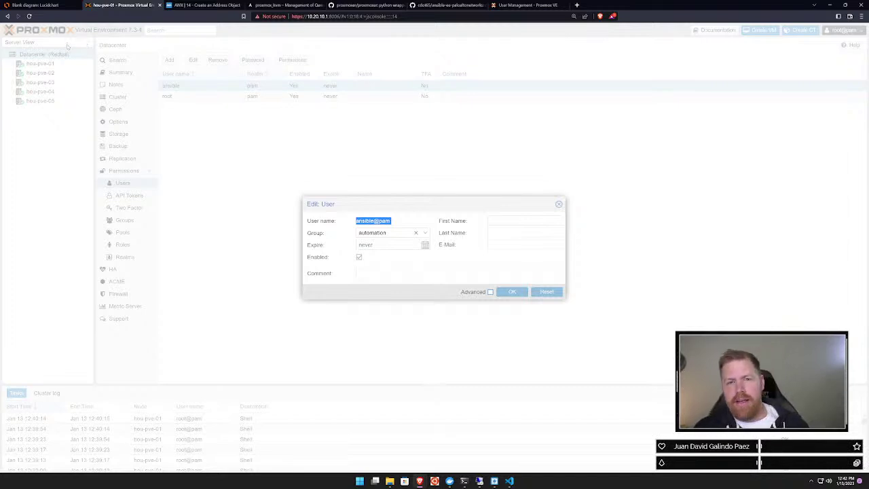
pyautogui.click(559, 205)
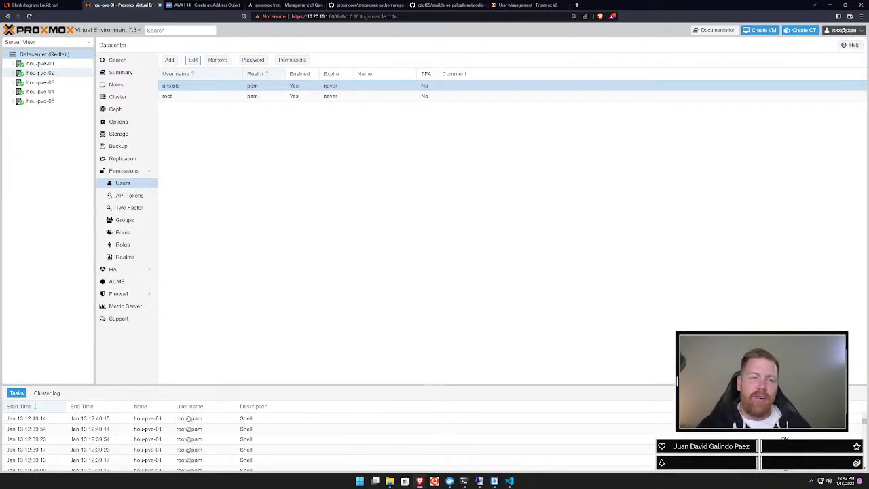
pyautogui.click(15, 64)
pyautogui.click(51, 73)
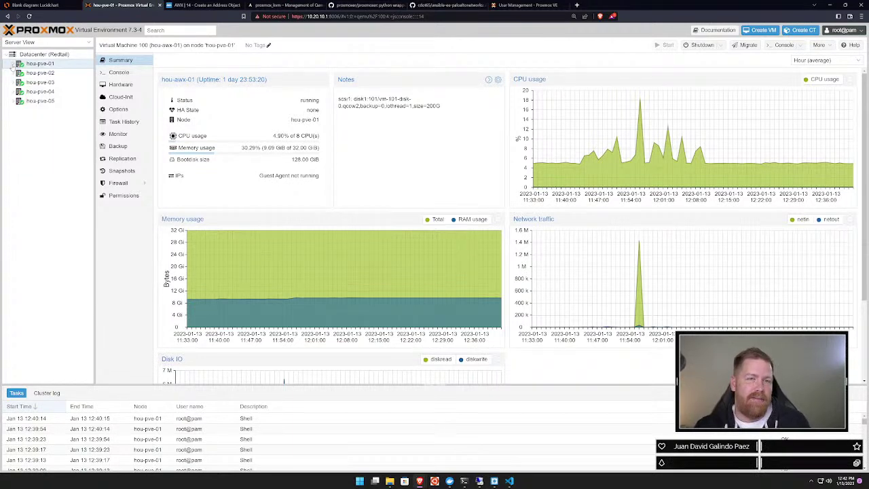
# Step: Collapse hou-pve-01 in the tree and select Datacenter to show the Users list
pyautogui.click(15, 64)
pyautogui.click(43, 57)
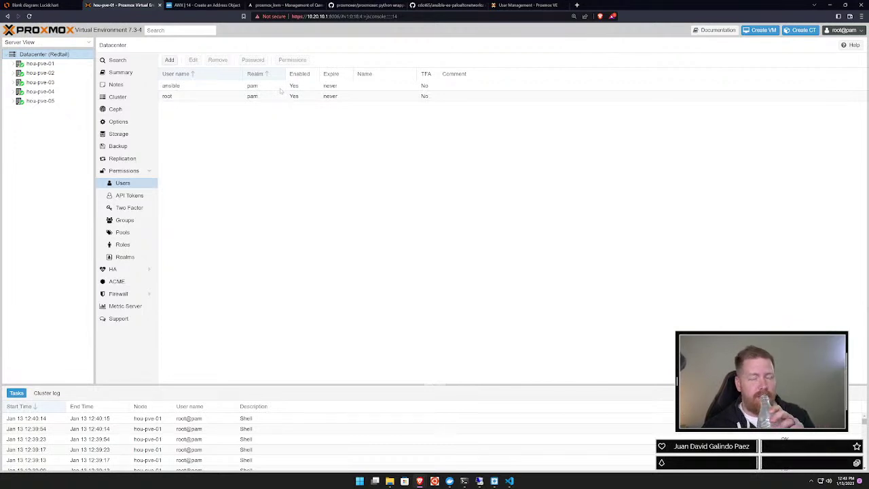
# Step: Select the ansible user and review its granted permissions
pyautogui.click(281, 88)
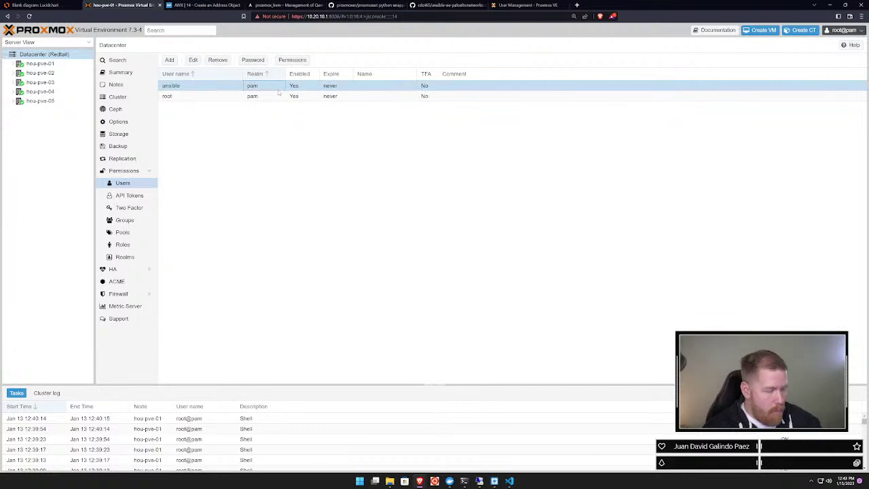
pyautogui.click(301, 60)
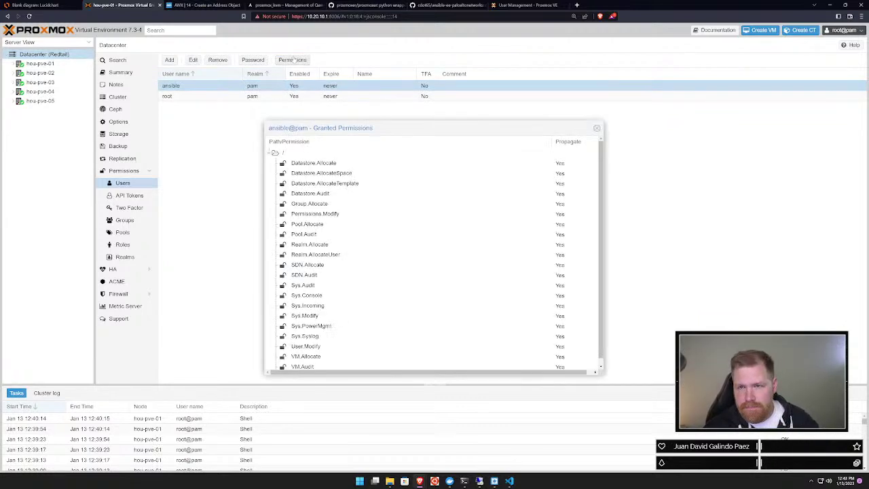
pyautogui.scroll(-3, 380, 217)
pyautogui.click(597, 128)
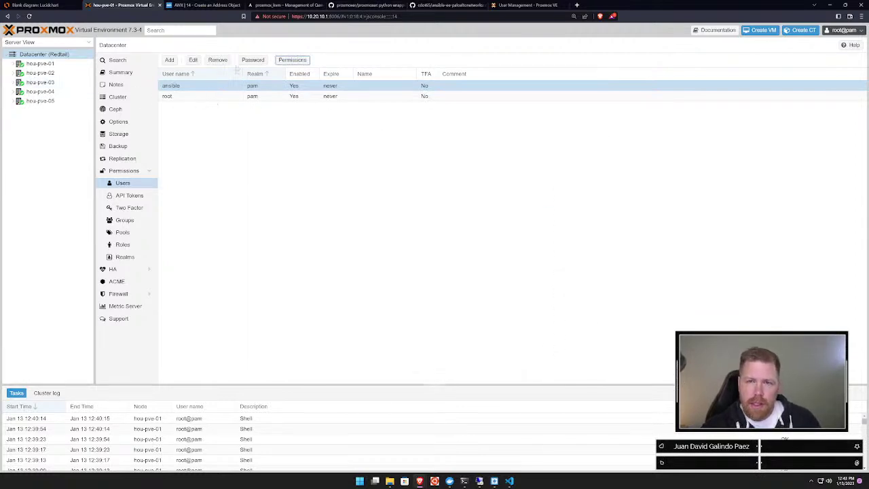
# Step: Try setting a new password for ansible, then dismiss the failure error and close the form
pyautogui.click(251, 60)
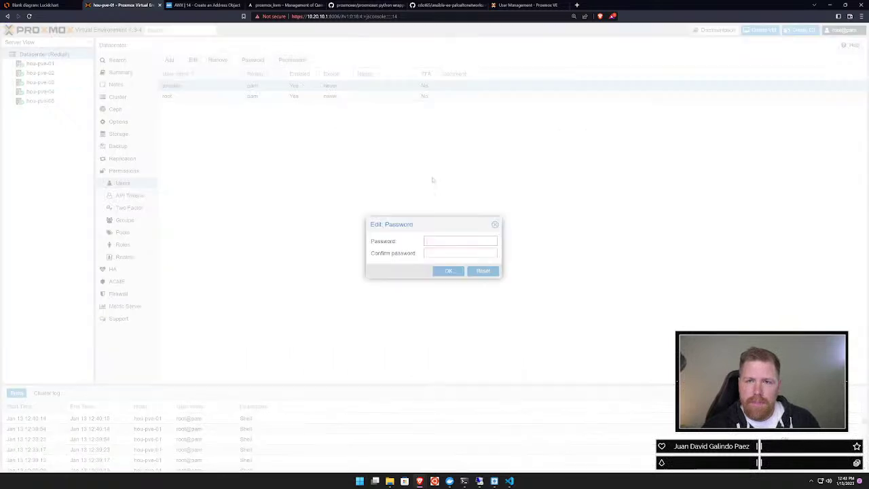
pyautogui.click(436, 242)
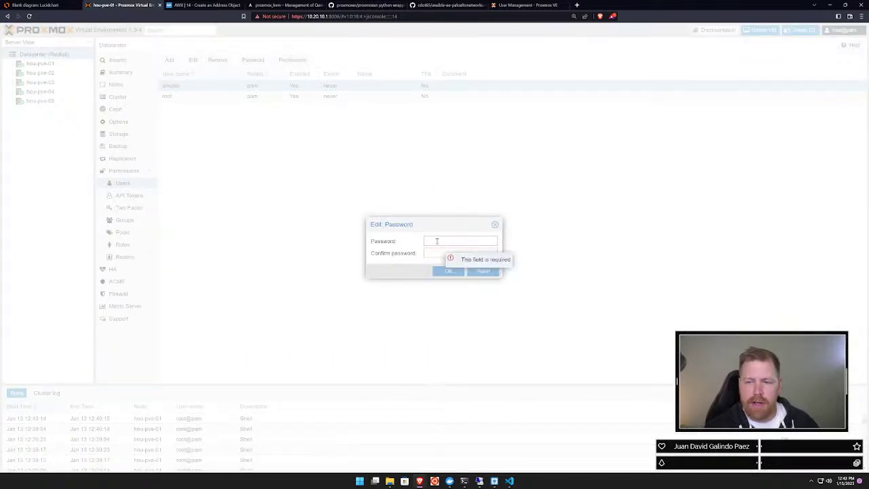
pyautogui.write('•••••')
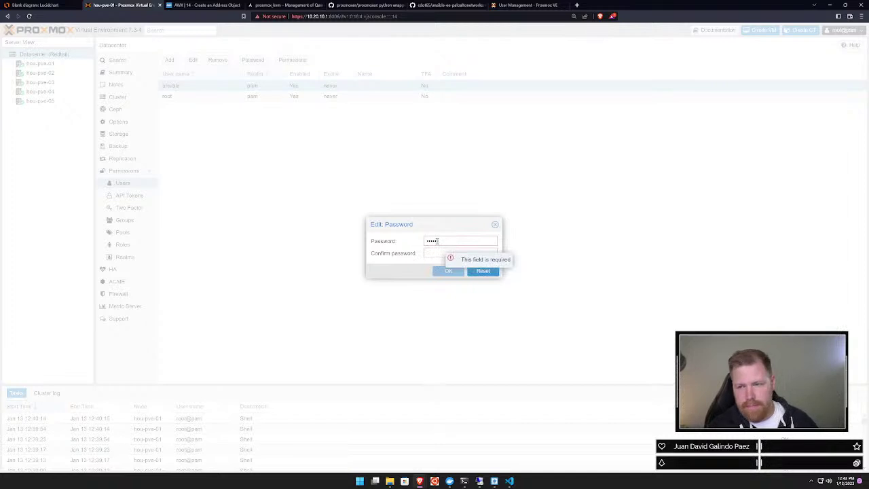
pyautogui.press('Tab')
pyautogui.write('•••')
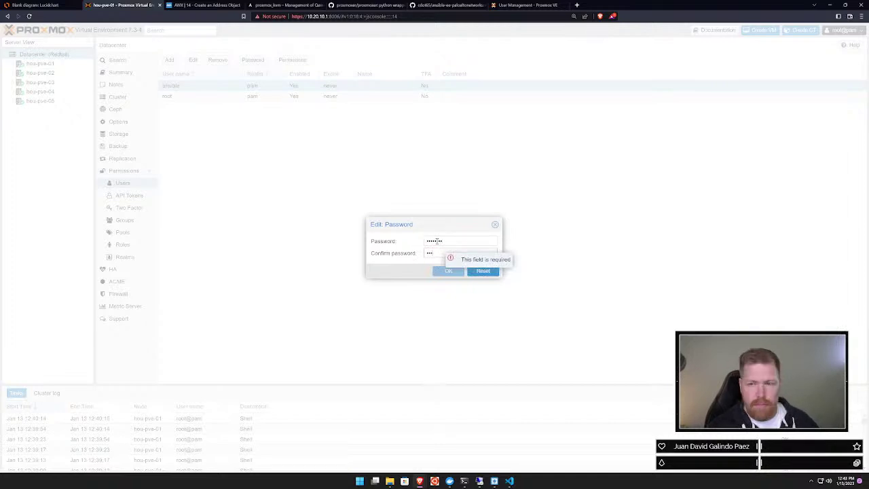
pyautogui.write('•••••')
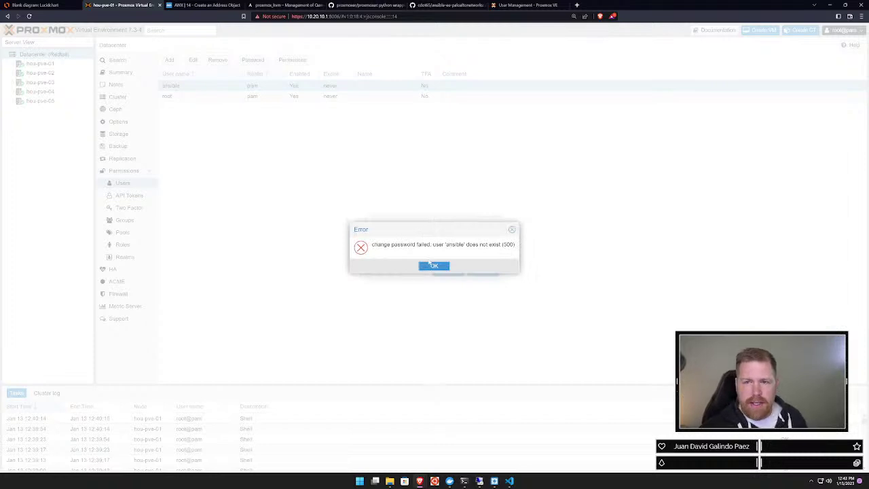
pyautogui.click(432, 266)
pyautogui.click(500, 228)
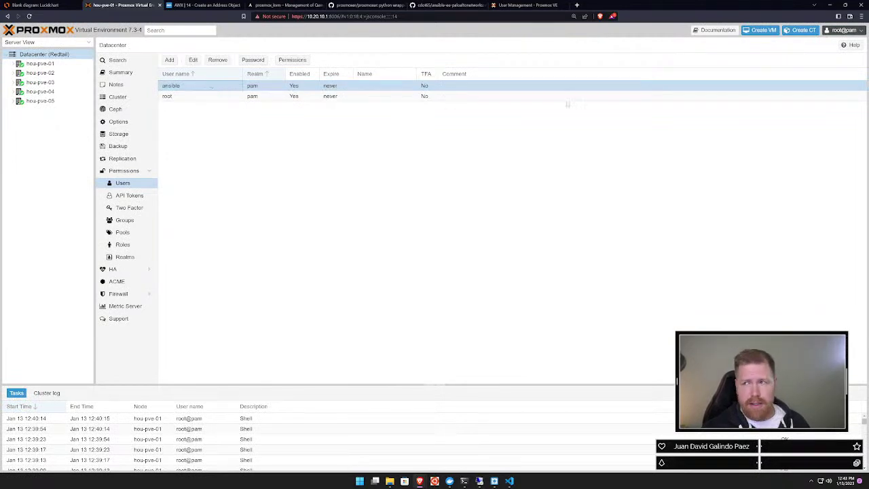
# Step: Attempt to delete the ansible@pam user and dismiss the delete-failed error
pyautogui.click(217, 60)
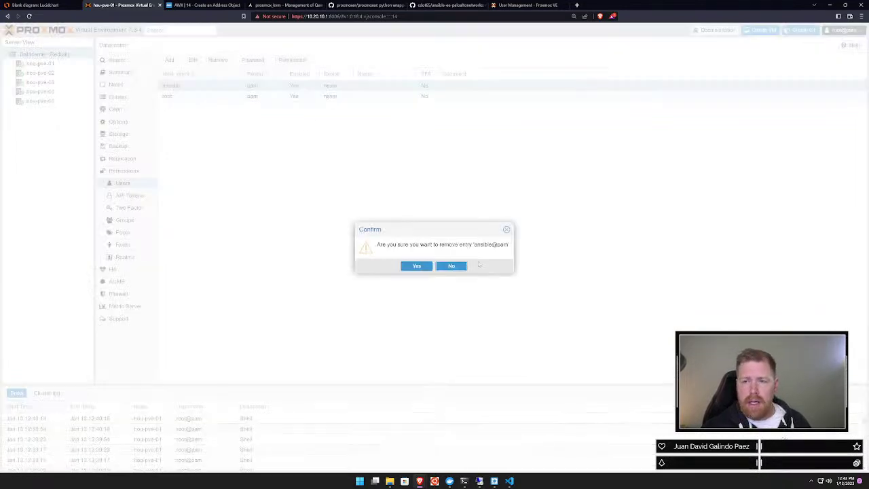
pyautogui.click(416, 265)
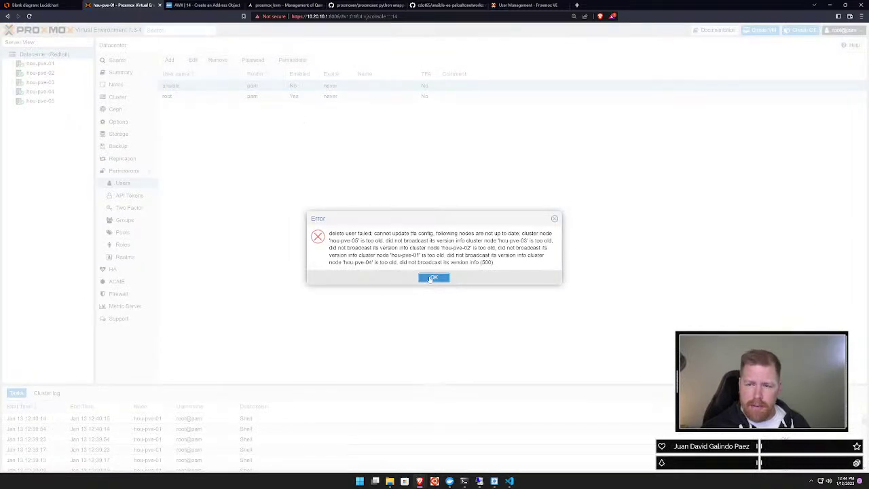
pyautogui.click(430, 279)
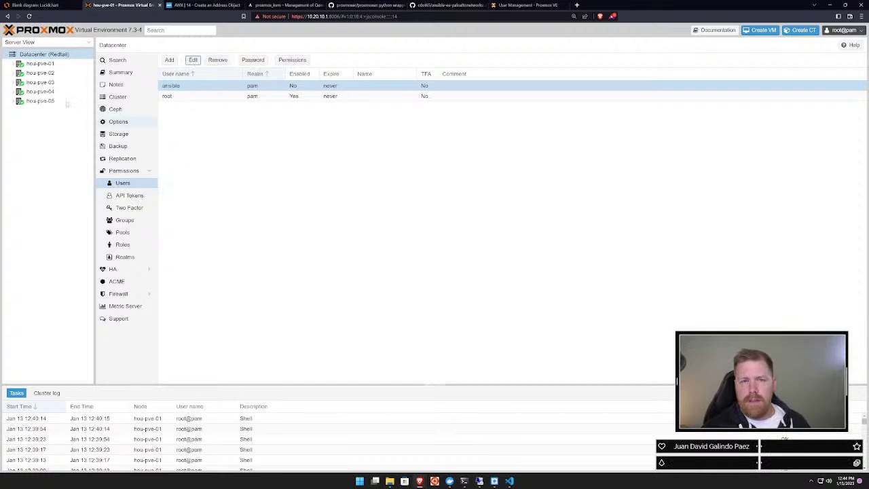
pyautogui.click(41, 63)
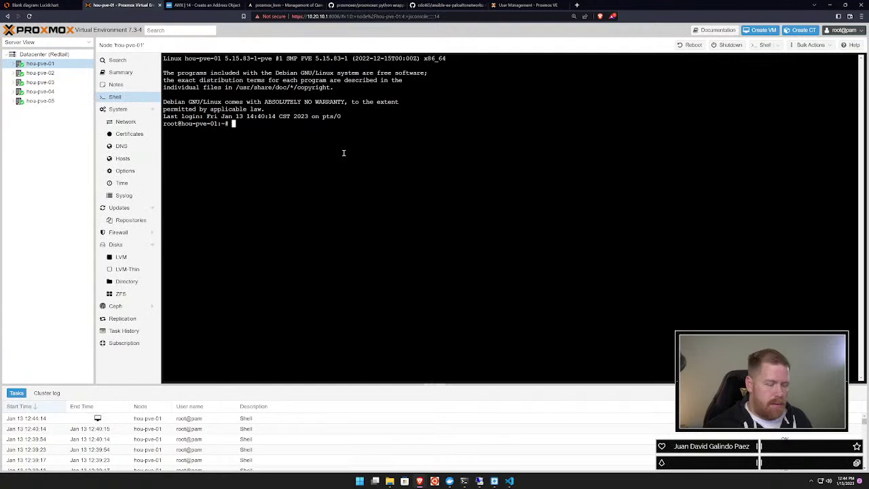
pyautogui.write('cat /etc/pas')
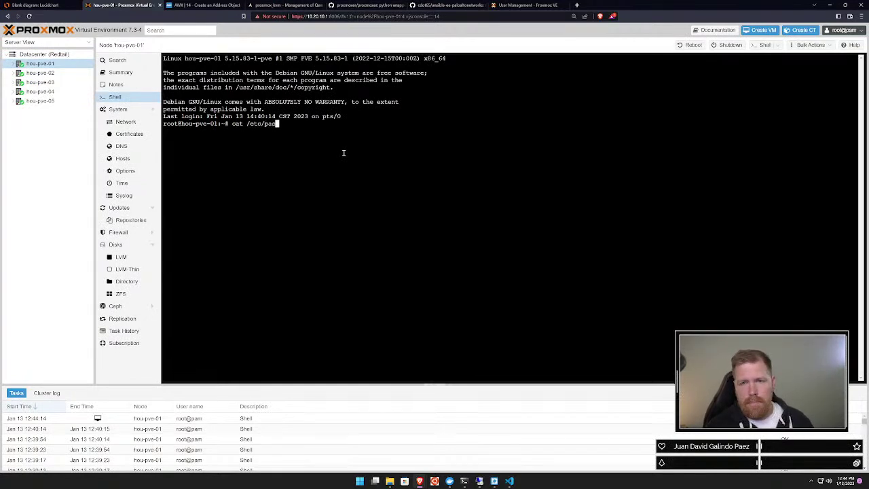
pyautogui.write('swd')
pyautogui.press('Return')
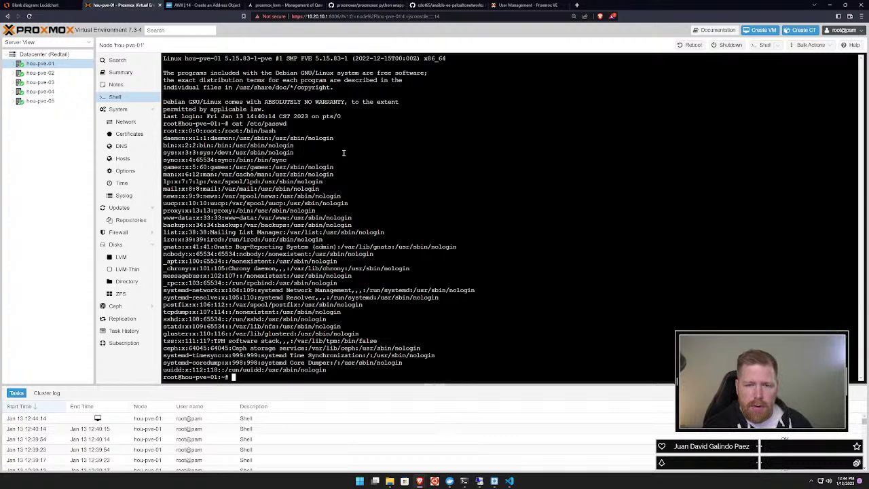
pyautogui.press('Up')
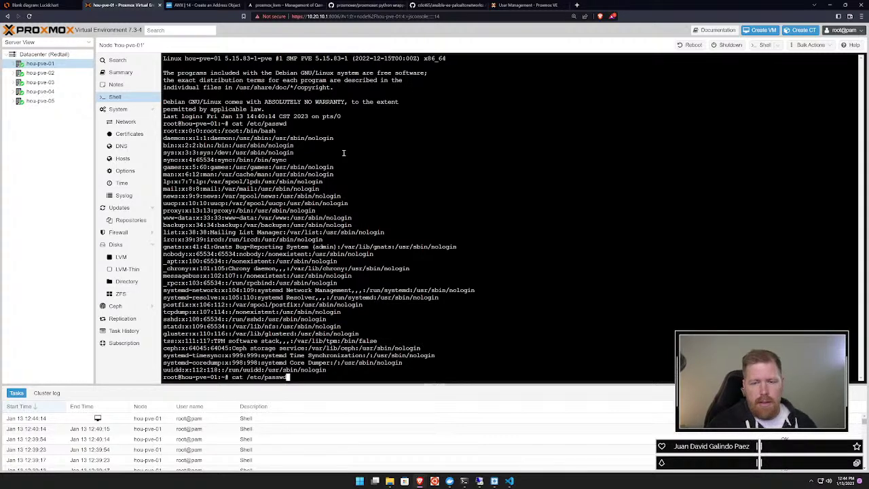
pyautogui.write('| grep ansible')
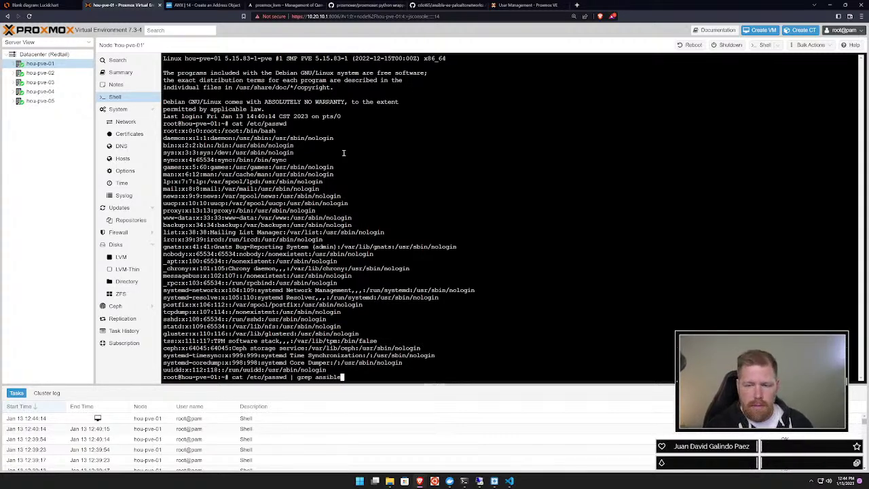
pyautogui.press('Return')
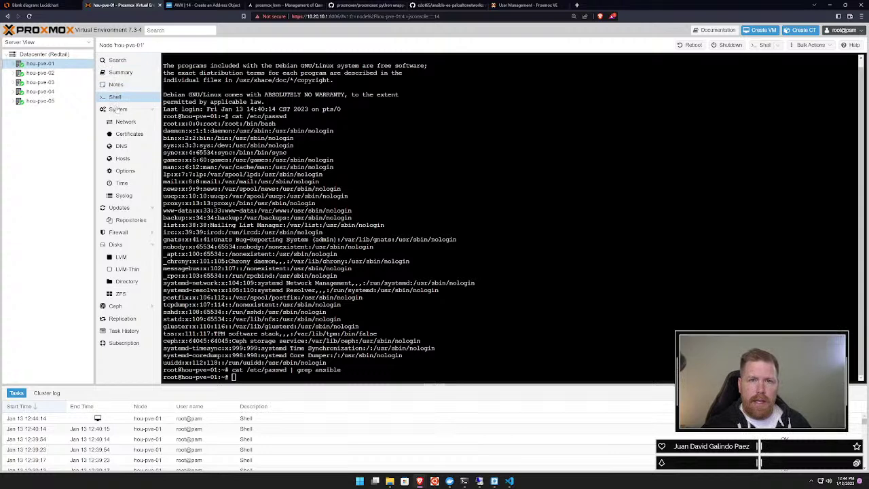
pyautogui.click(44, 55)
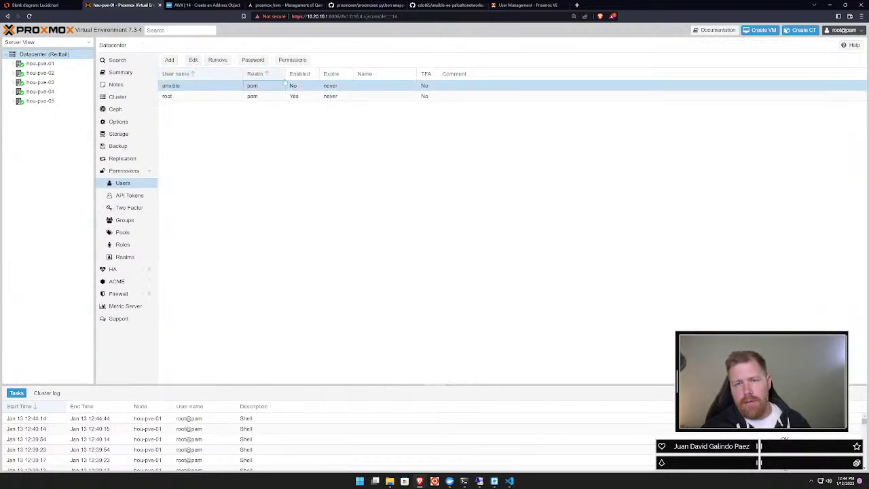
# Step: Inspect the ansible user's account settings, then close the edit form
pyautogui.doubleClick(228, 88)
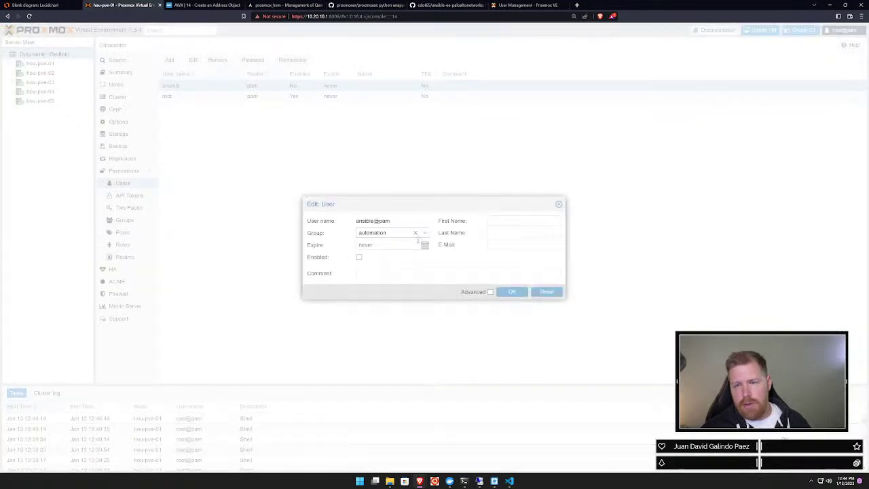
pyautogui.doubleClick(383, 221)
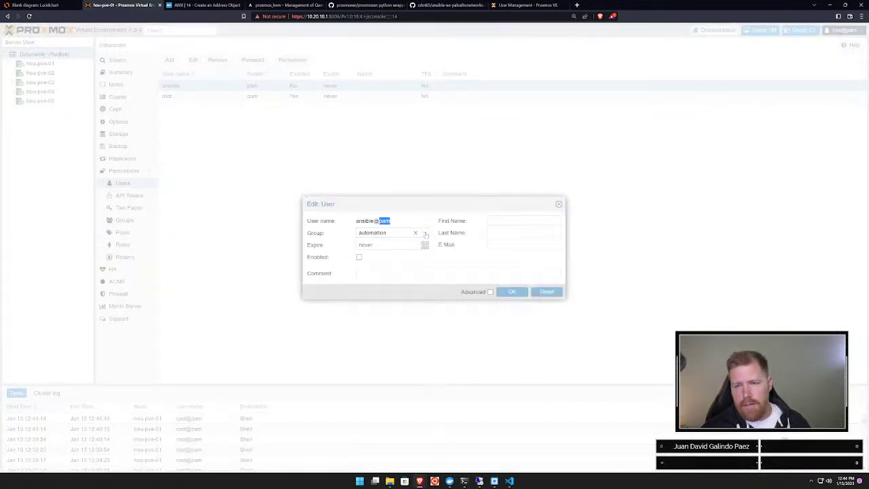
pyautogui.click(558, 205)
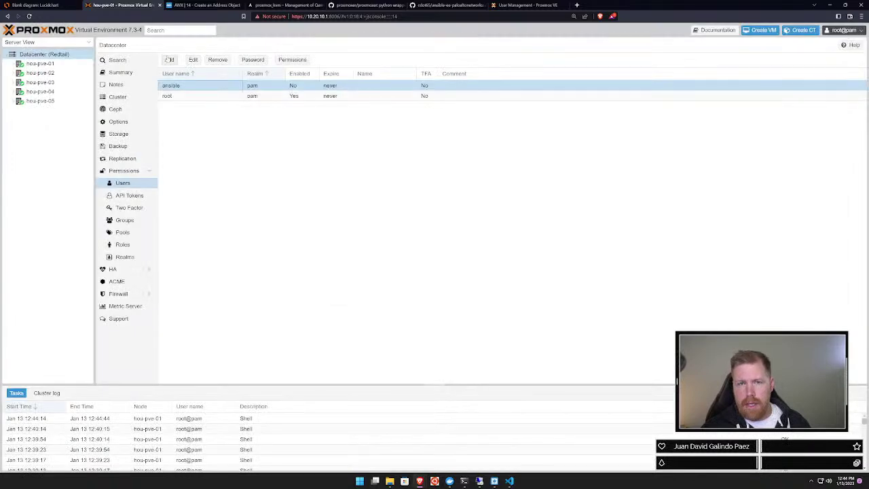
# Step: Begin adding a new user with realm Proxmox VE authentication server
pyautogui.click(169, 60)
pyautogui.click(427, 227)
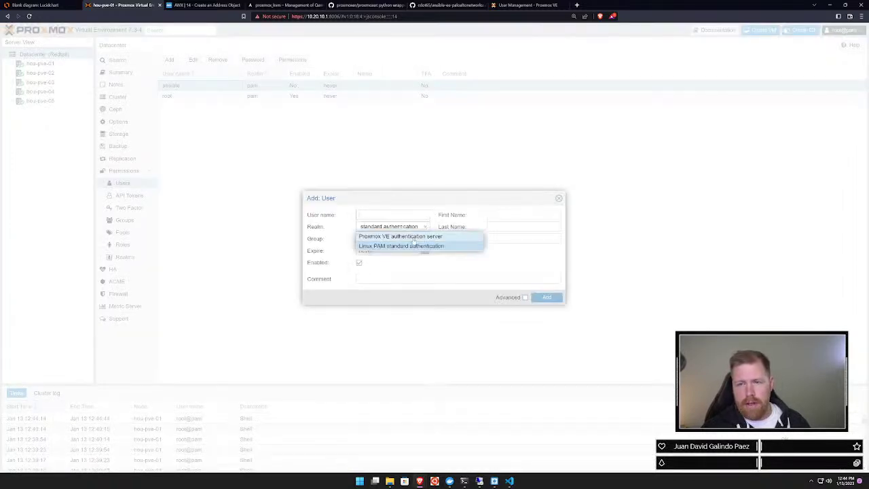
pyautogui.click(407, 236)
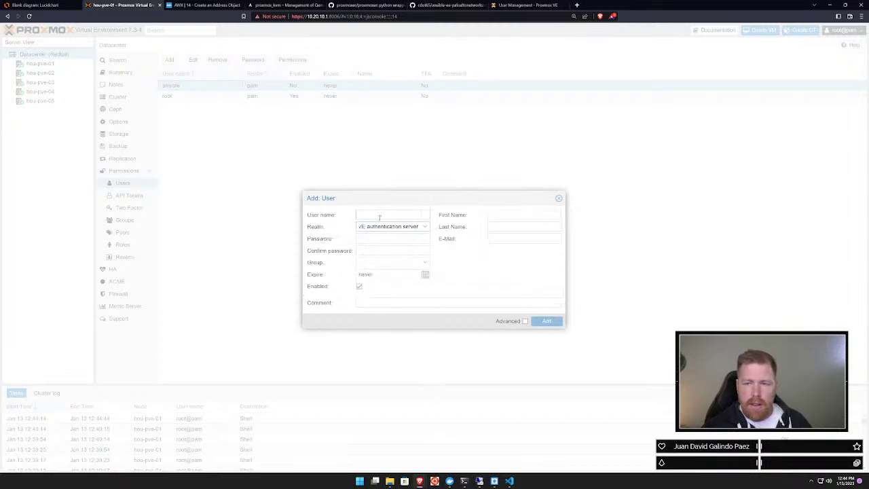
pyautogui.click(379, 216)
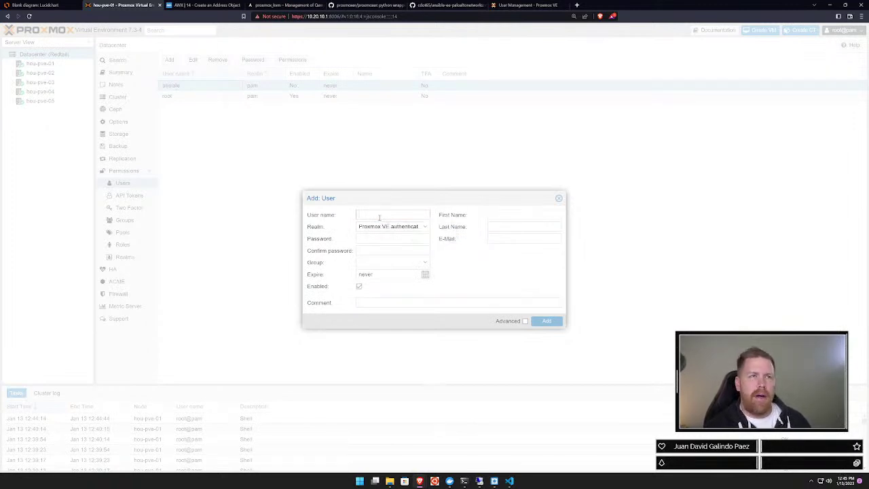
# Step: Search 'ganeti' in a new tab, visit ganeti.org, then open the Ganeti Wikipedia article
pyautogui.hotkey('ctrl', 't')
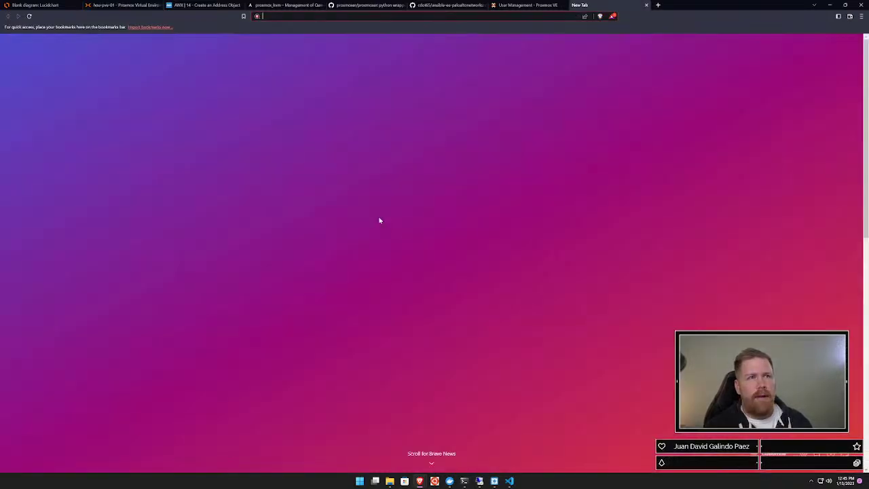
pyautogui.write('ganeti')
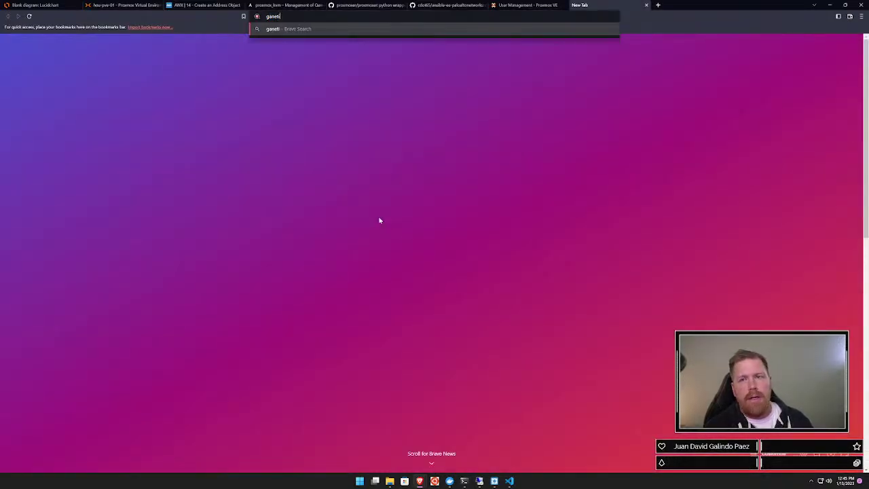
pyautogui.press('Return')
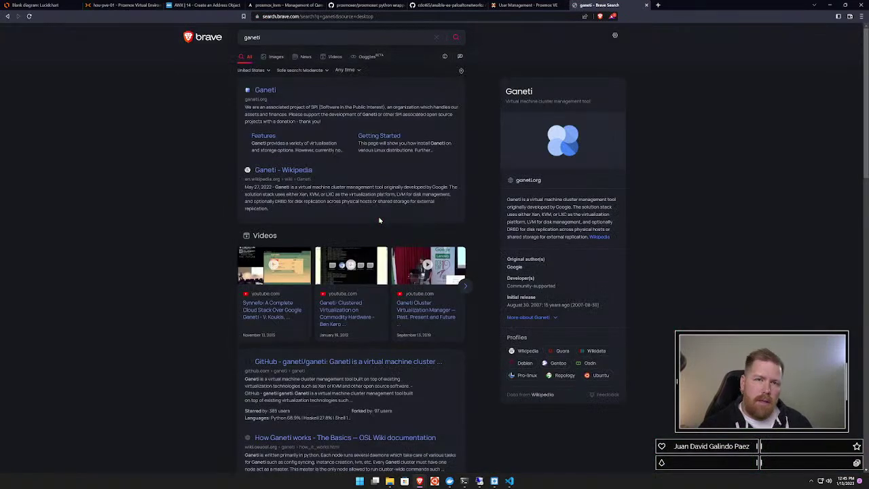
pyautogui.click(270, 92)
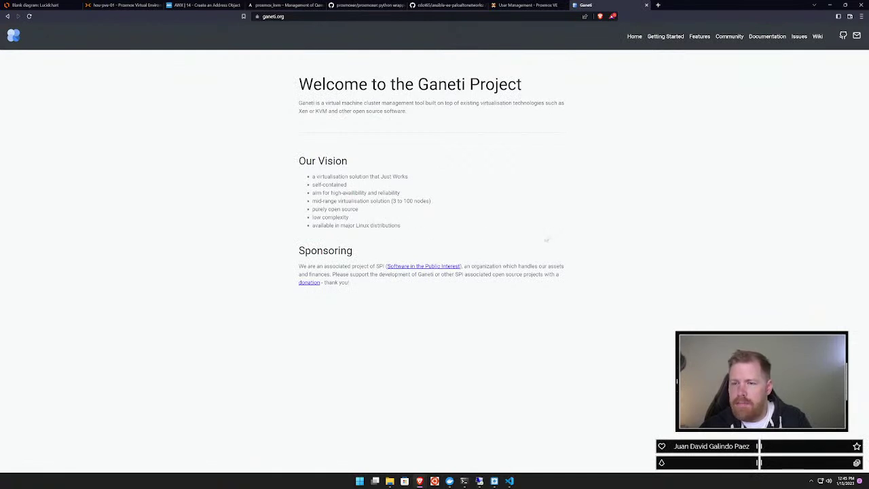
pyautogui.hotkey('alt', 'Left')
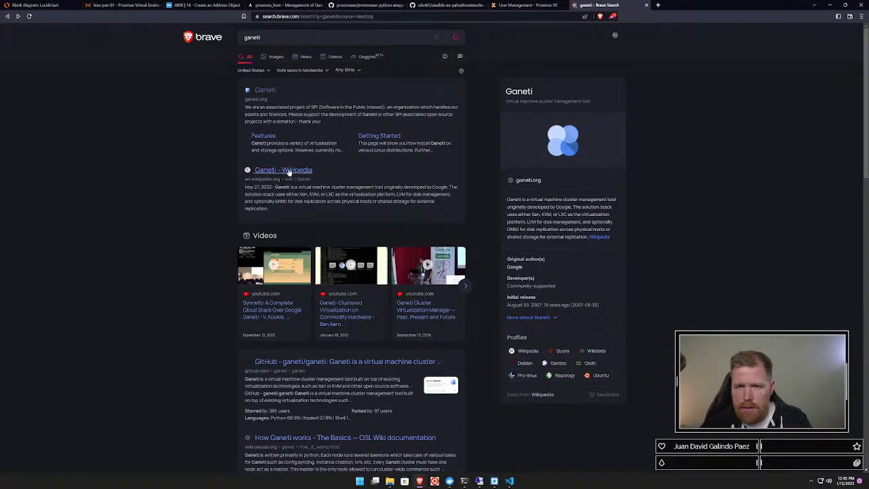
pyautogui.click(288, 171)
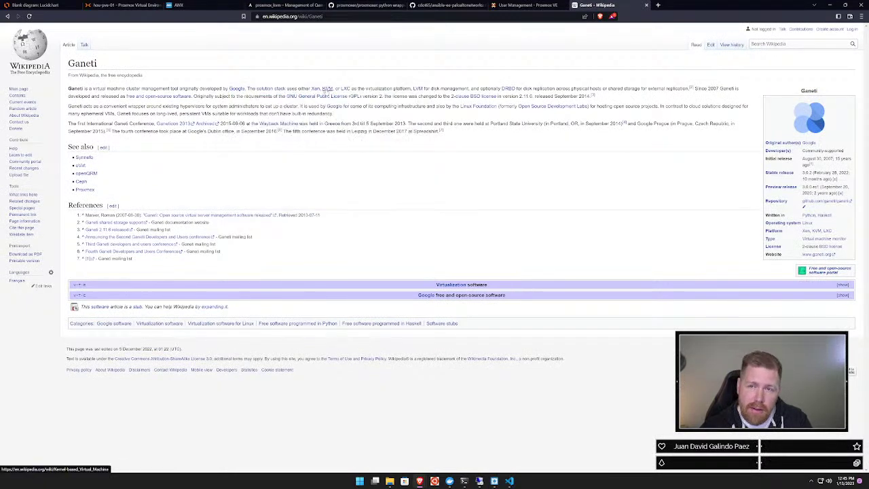
# Step: Open the ganeti/ganeti GitHub repository from the Wikipedia infobox link
pyautogui.moveTo(326, 90)
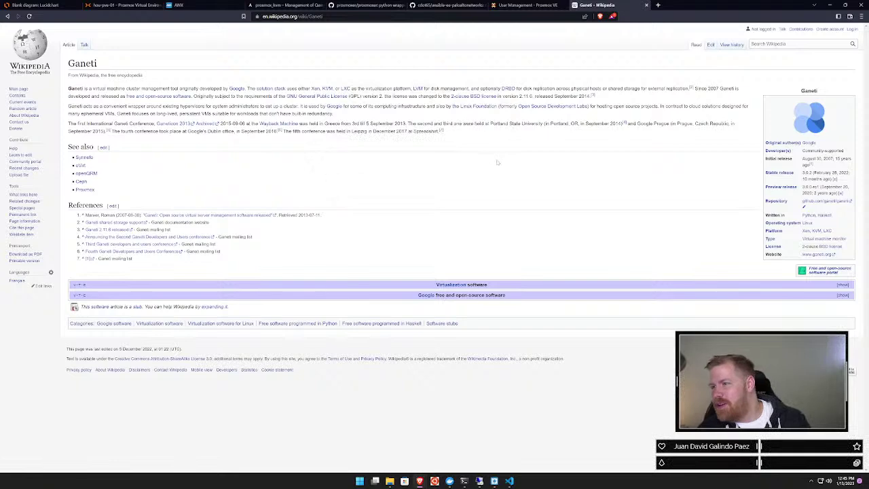
pyautogui.click(826, 200)
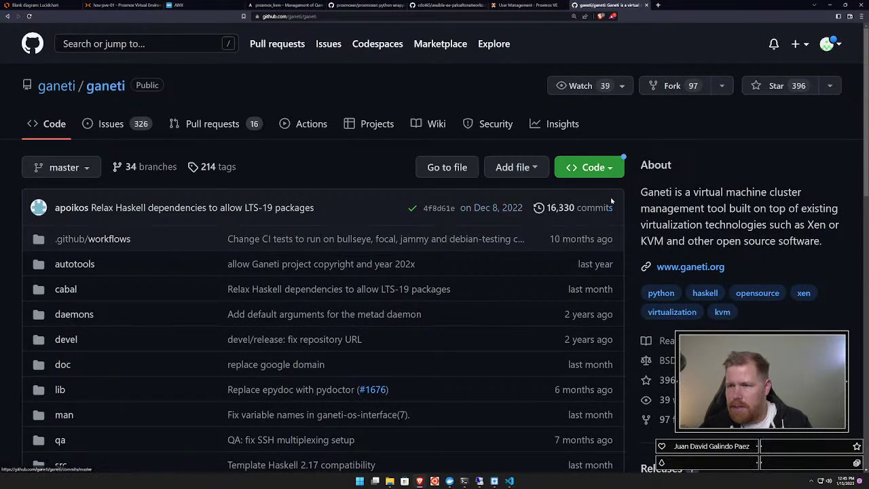
pyautogui.scroll(-10, 684, 239)
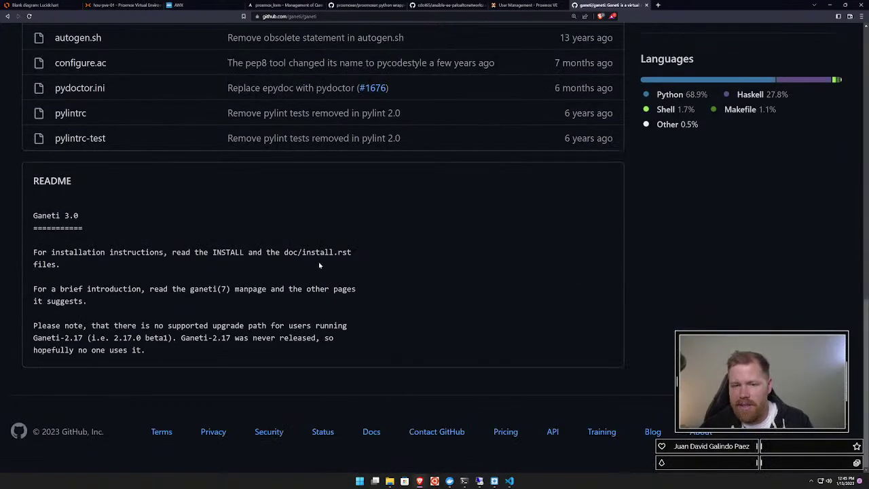
pyautogui.scroll(10, 319, 264)
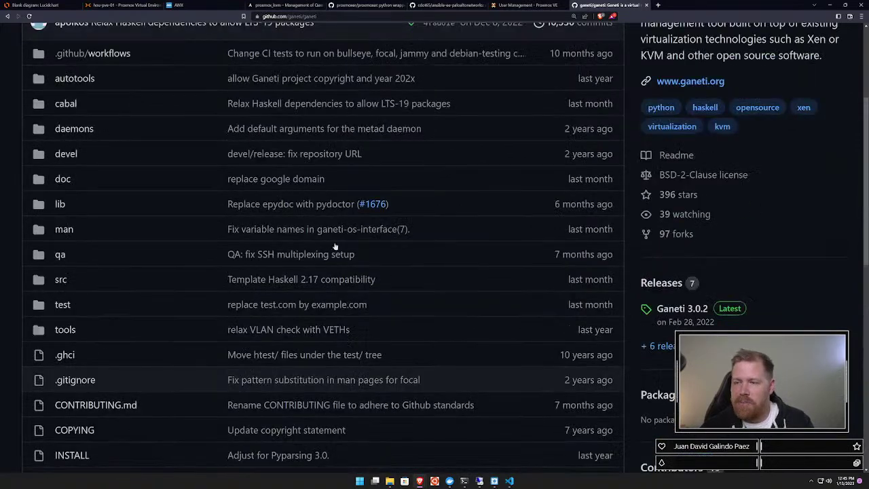
pyautogui.scroll(3, 579, 138)
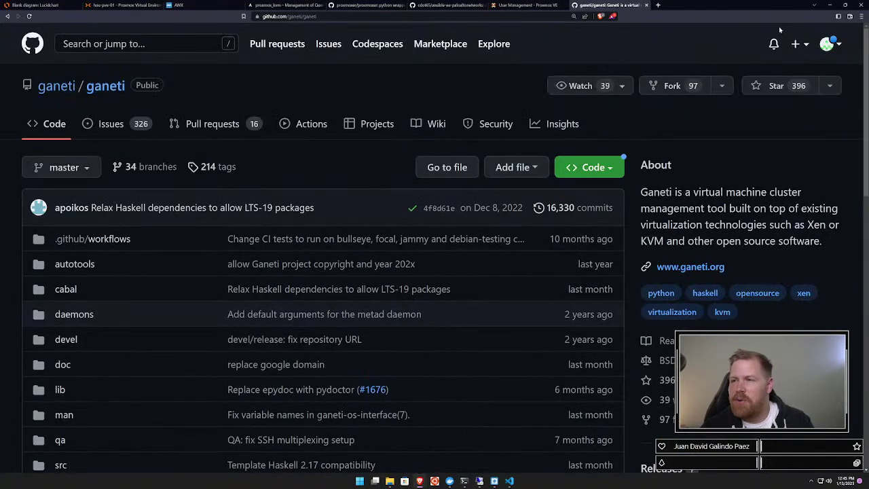
# Step: Star the ganeti repository, raising its count to 397, and close the tab
pyautogui.rightClick(586, 8)
pyautogui.click(787, 105)
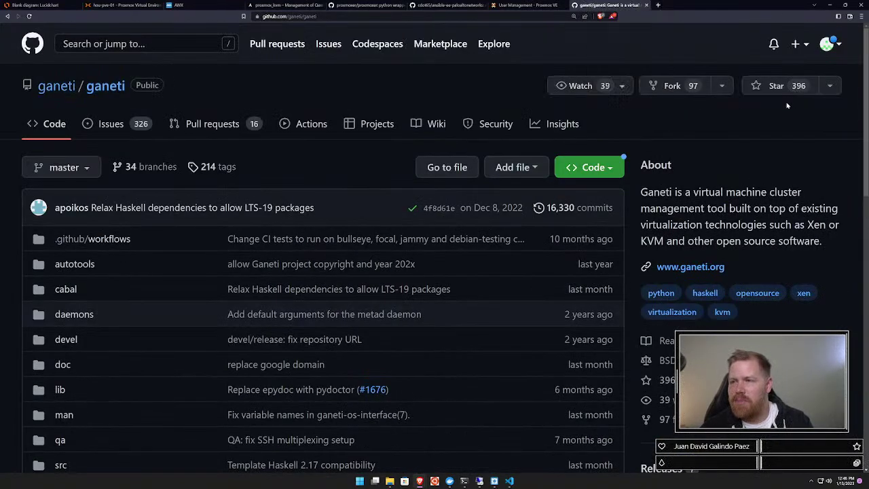
pyautogui.click(779, 86)
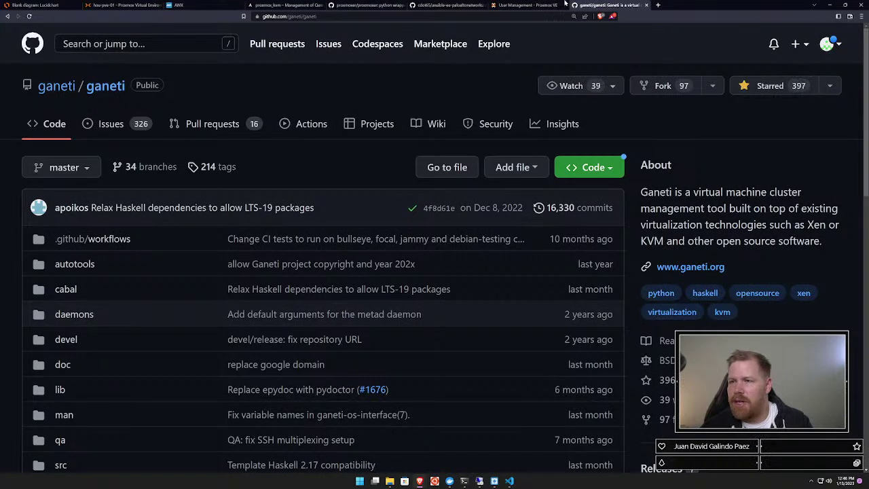
pyautogui.rightClick(586, 5)
pyautogui.click(561, 62)
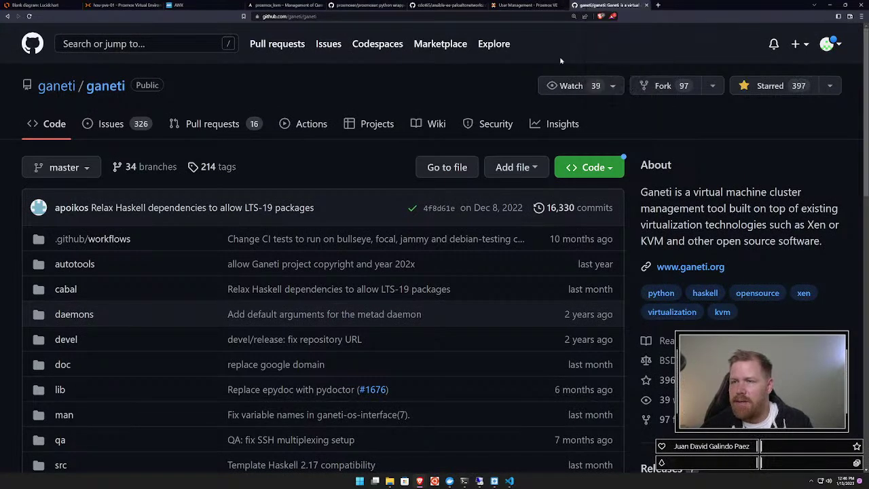
pyautogui.hotkey('ctrl', 'w')
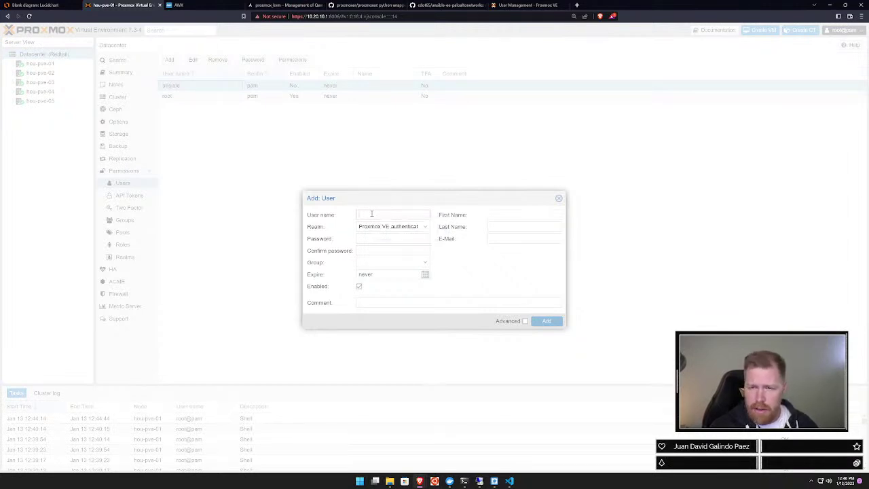
# Step: Create enabled user 'automation' with a password in the automation group
pyautogui.write('automation')
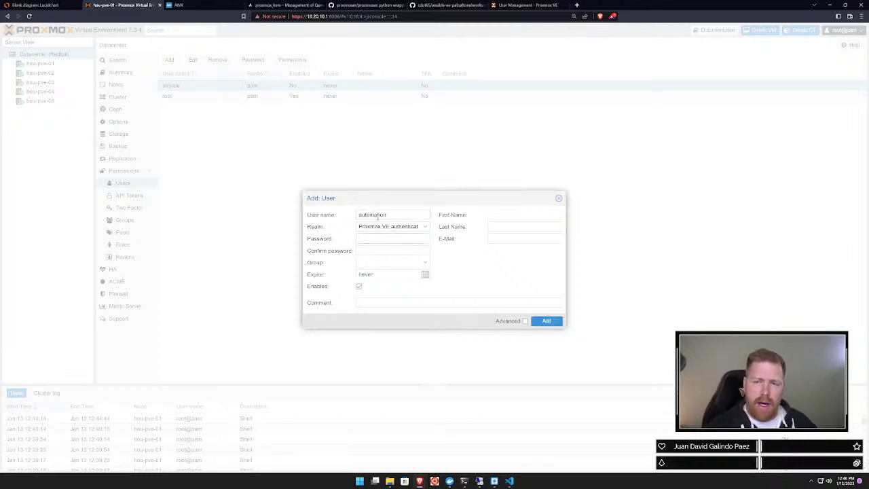
pyautogui.click(389, 237)
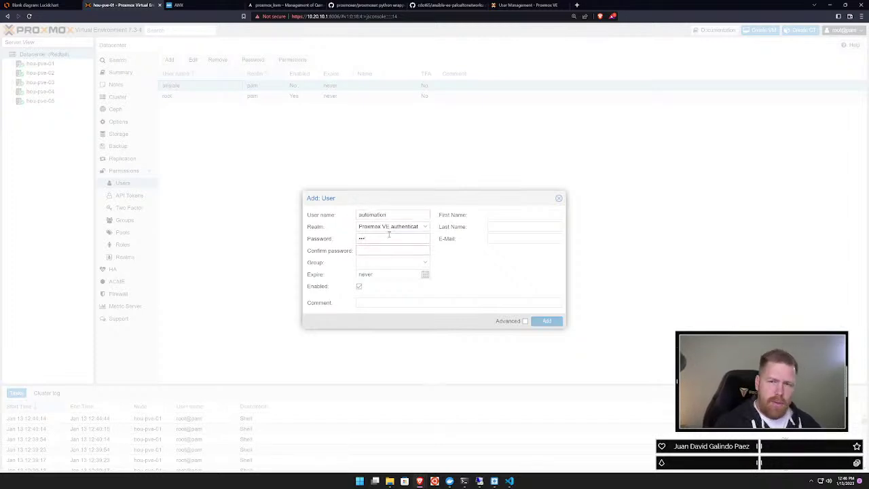
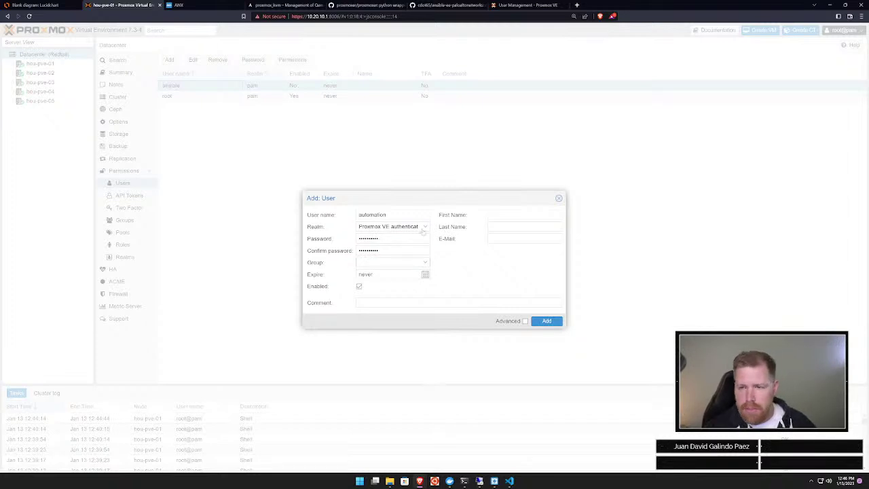
pyautogui.click(425, 262)
pyautogui.click(398, 285)
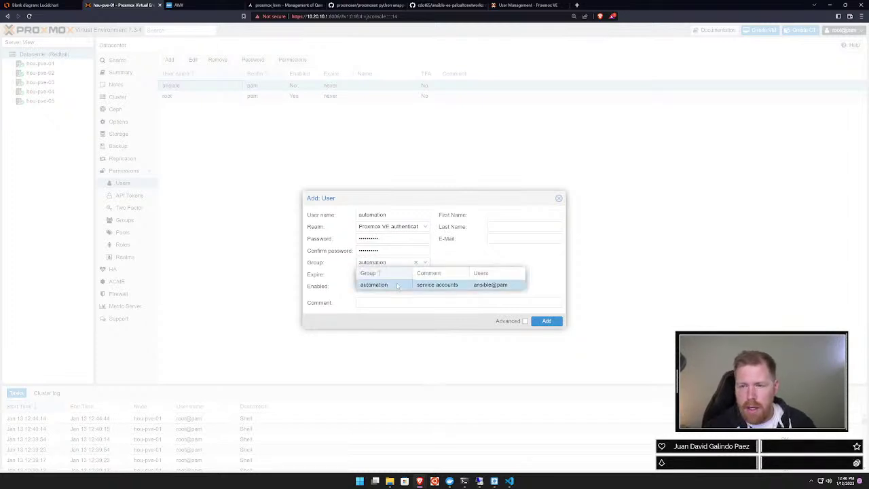
pyautogui.click(523, 259)
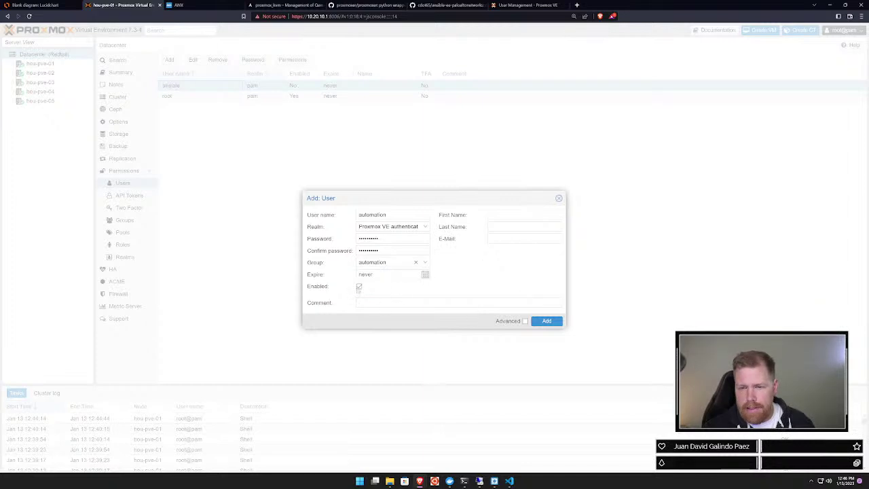
pyautogui.click(548, 320)
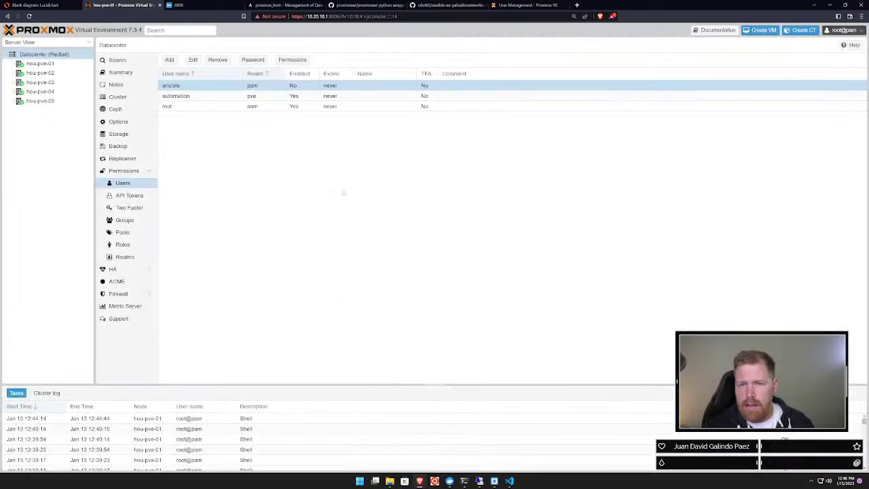
pyautogui.click(221, 100)
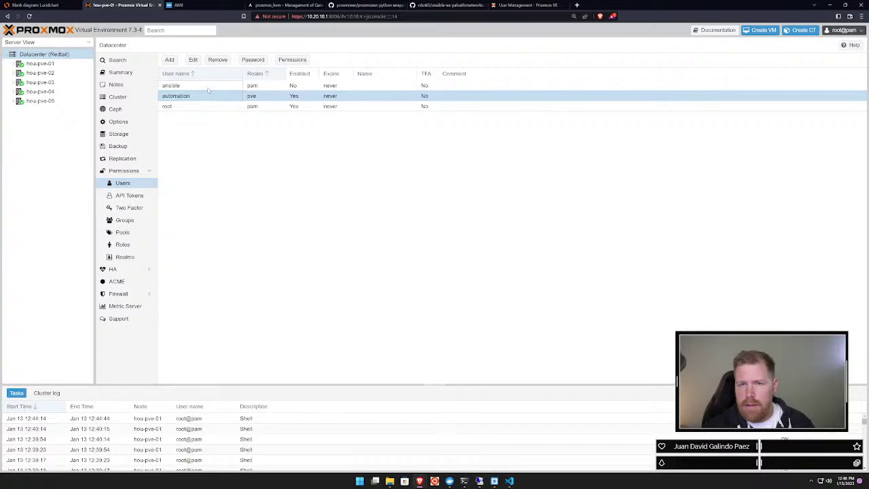
# Step: Re-enable the ansible pam user and save it
pyautogui.click(209, 87)
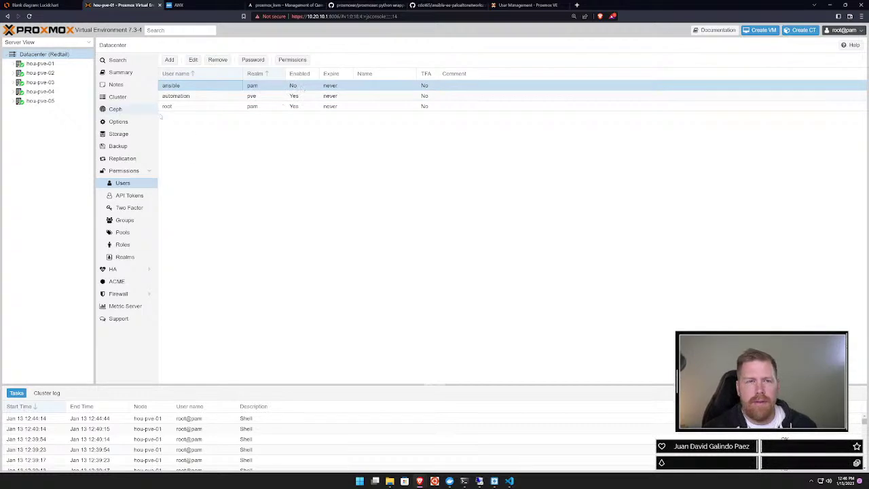
pyautogui.click(192, 60)
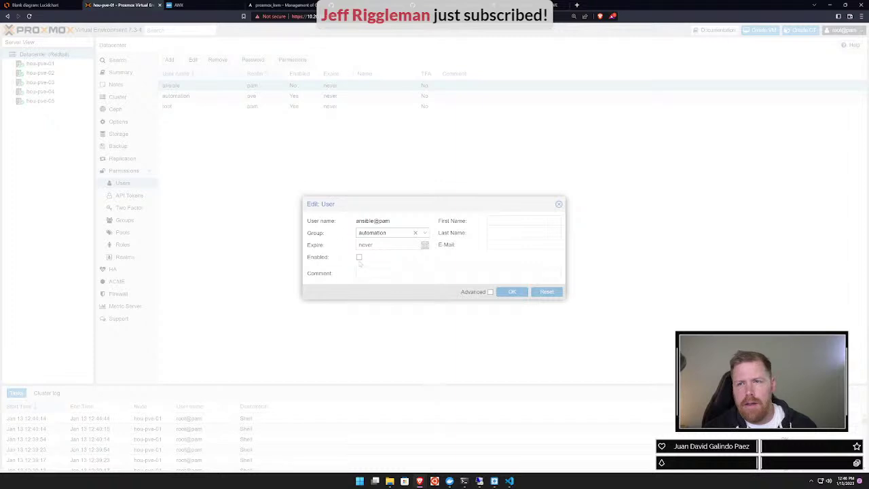
pyautogui.click(512, 291)
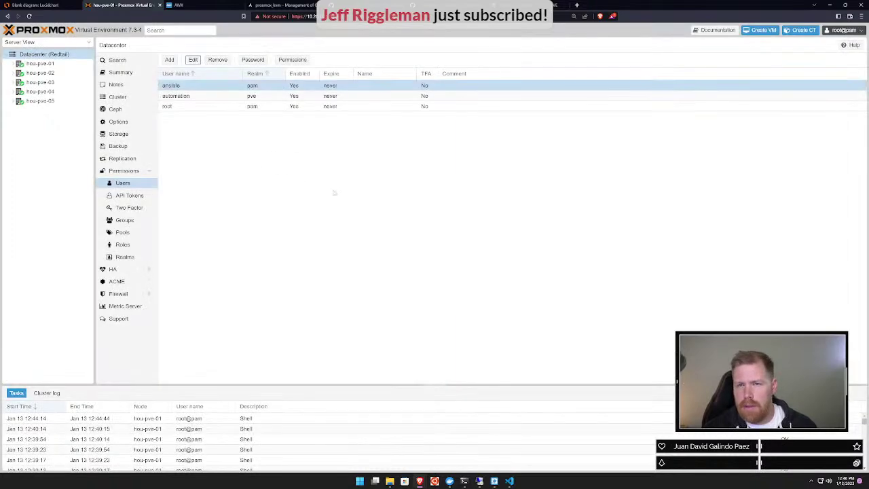
# Step: Open the automation@pve user's settings for review
pyautogui.click(265, 96)
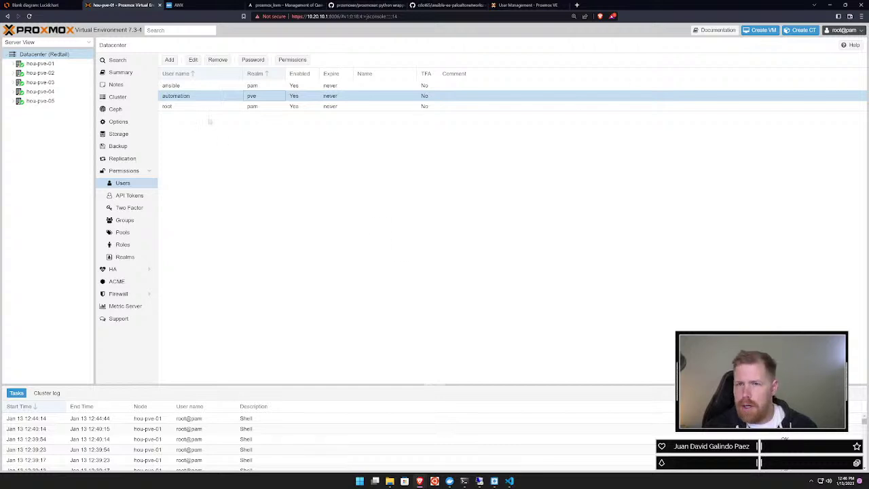
pyautogui.click(201, 99)
pyautogui.doubleClick(200, 99)
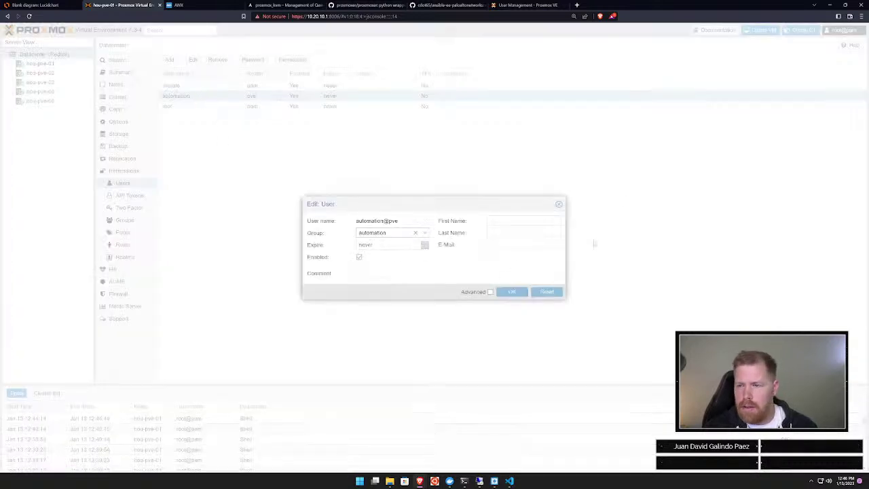
# Step: On the other Proxmox login page, log in as automation@pve with its password
pyautogui.click(829, 5)
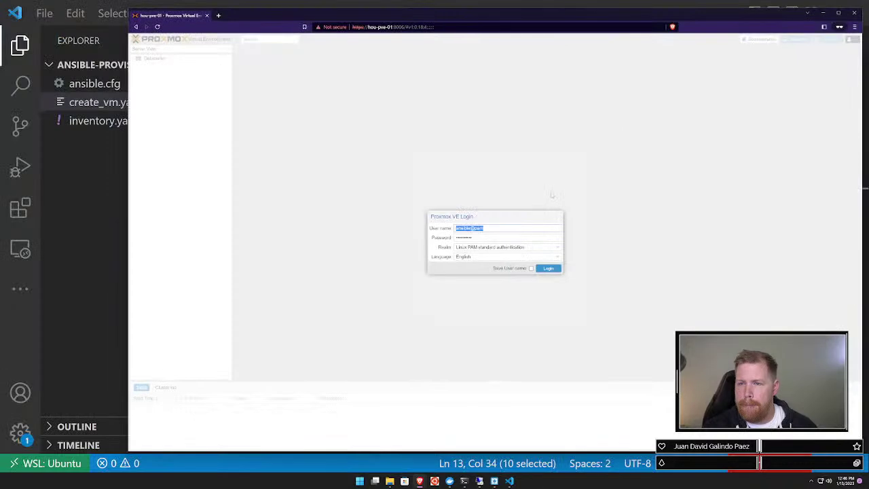
pyautogui.doubleClick(462, 229)
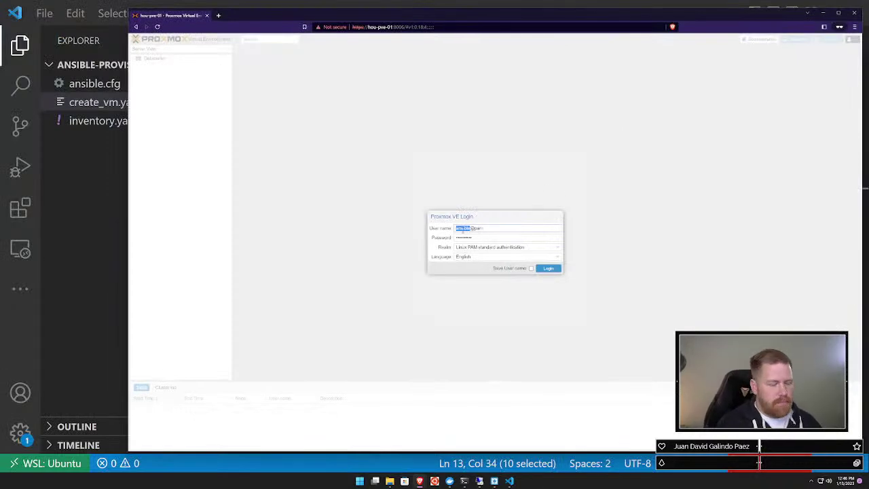
pyautogui.write('automation')
pyautogui.press('Tab')
pyautogui.hotkey('shift', 'Tab')
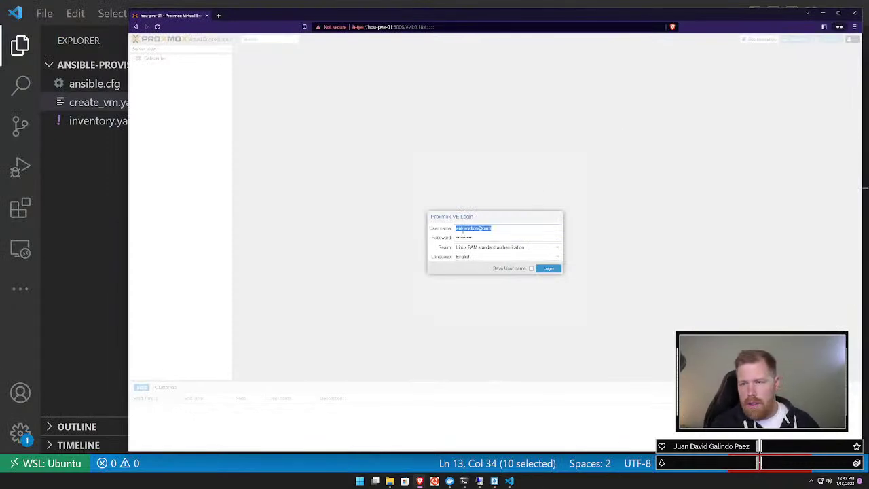
pyautogui.press('End')
pyautogui.press('BackSpace')
pyautogui.press('BackSpace')
pyautogui.press('BackSpace')
pyautogui.write('pve')
pyautogui.press('Tab')
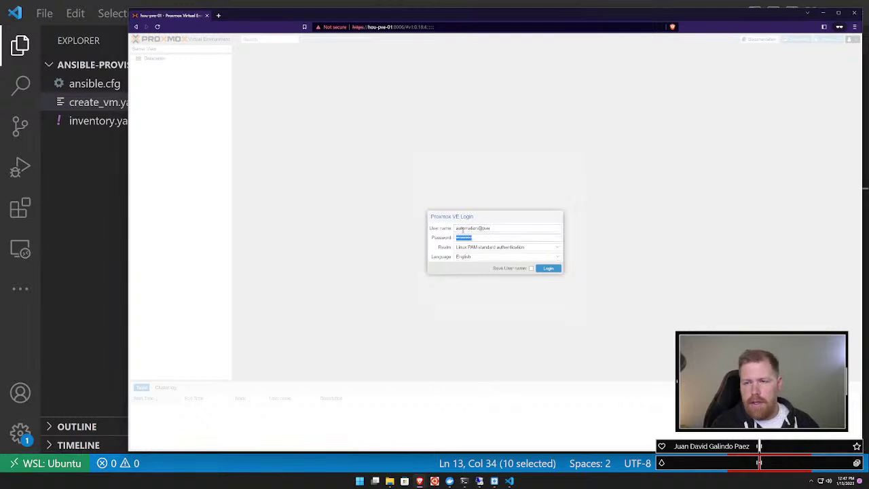
pyautogui.write('•••')
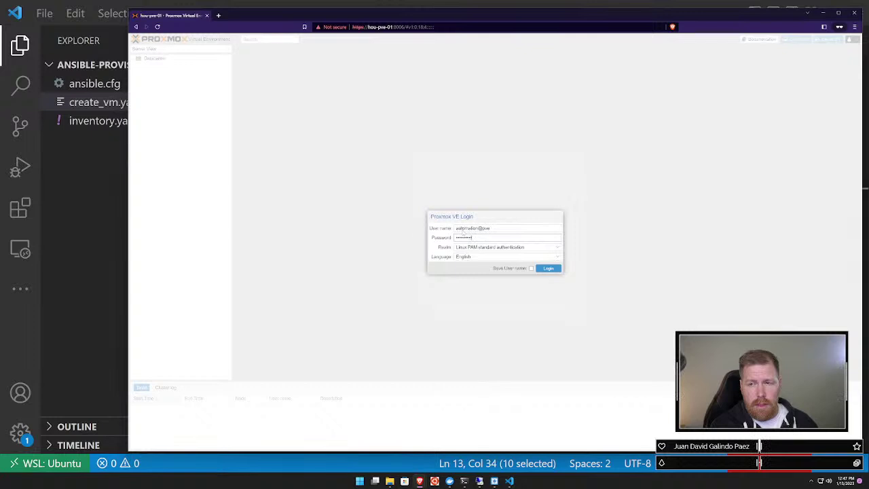
pyautogui.press('Return')
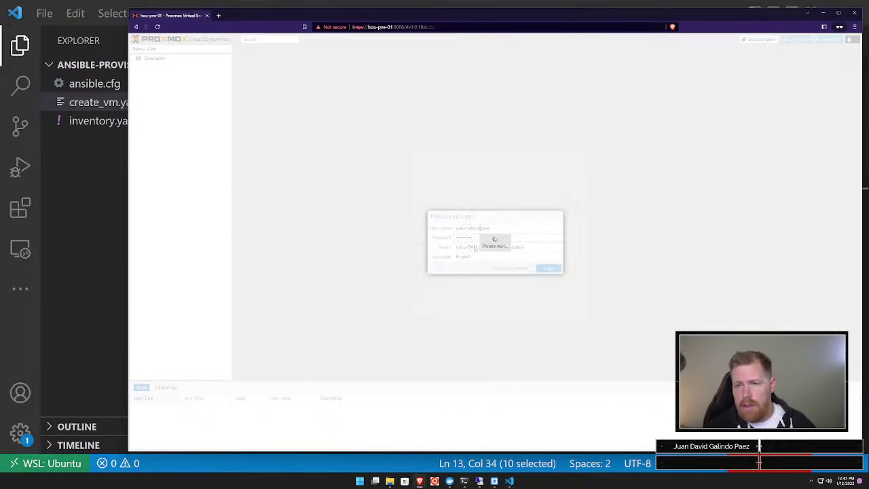
# Step: Retry the failed login with adjusted realm until it succeeds, then dismiss the subscription notice
pyautogui.click(495, 257)
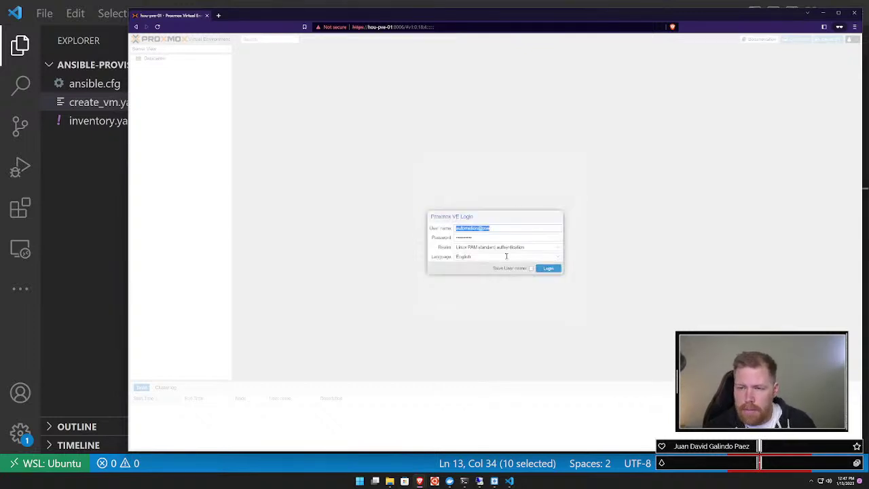
pyautogui.click(536, 247)
pyautogui.click(543, 260)
pyautogui.click(546, 268)
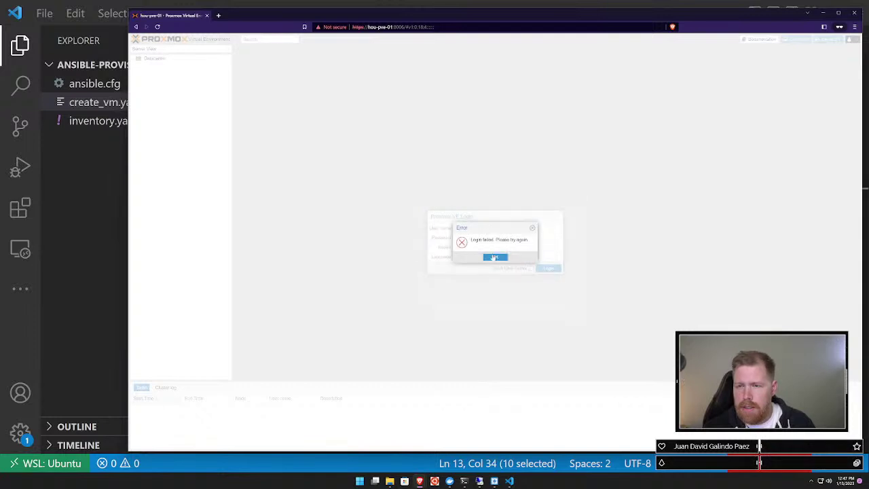
pyautogui.click(495, 256)
pyautogui.click(487, 229)
pyautogui.doubleClick(486, 229)
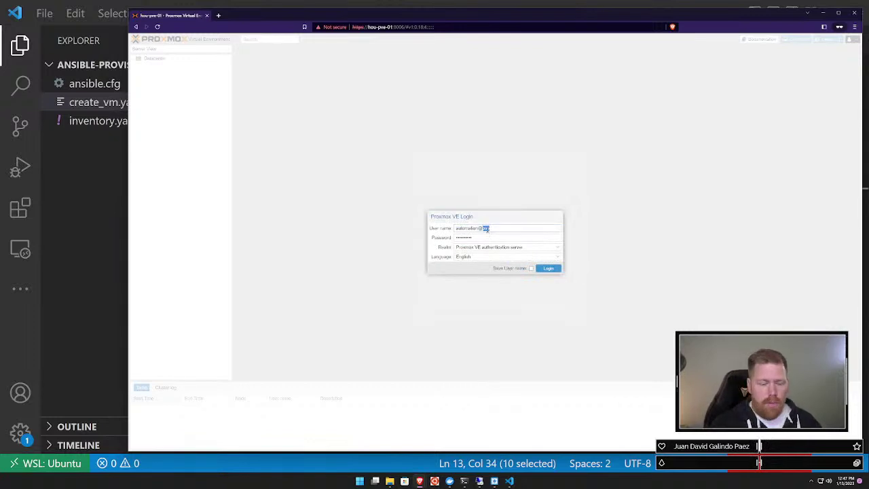
pyautogui.write('pam')
pyautogui.press('Return')
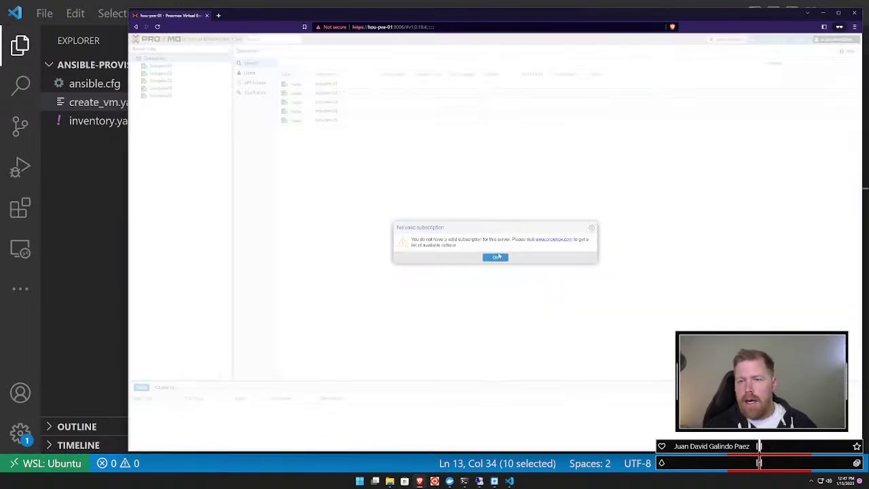
pyautogui.click(497, 256)
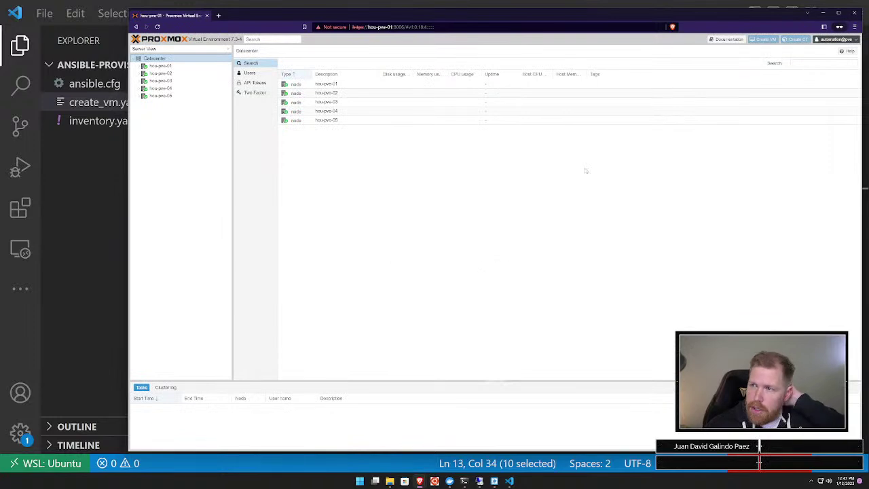
pyautogui.click(822, 13)
# Step: Change api_user on line 12 from ansible@pam to automation@pve and save
pyautogui.doubleClick(410, 258)
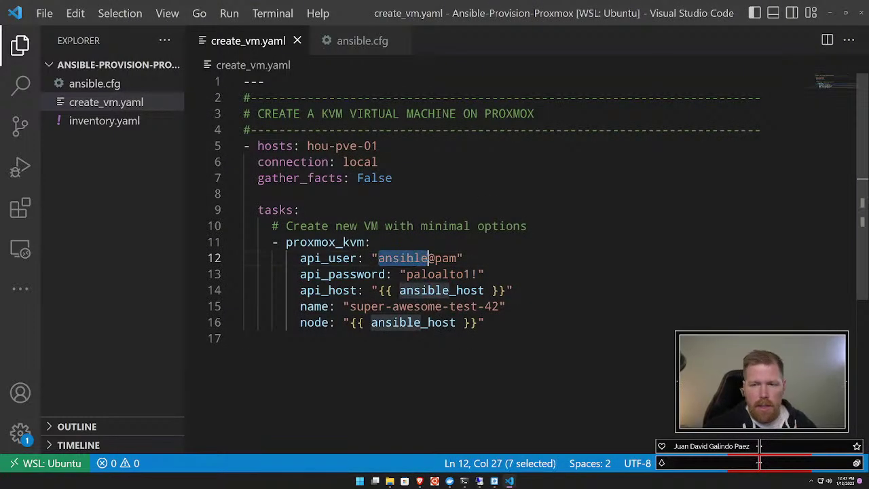
pyautogui.moveTo(427, 258); pyautogui.dragTo(442, 259)
pyautogui.write('automation@p')
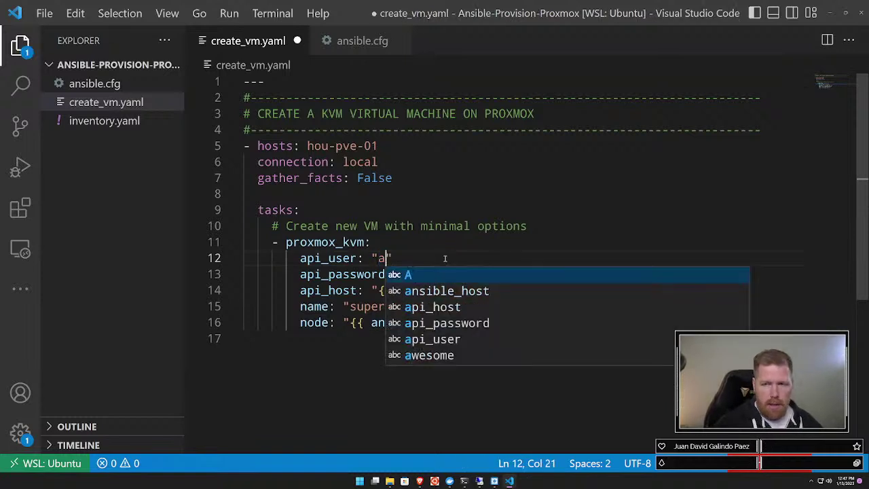
pyautogui.write('ve')
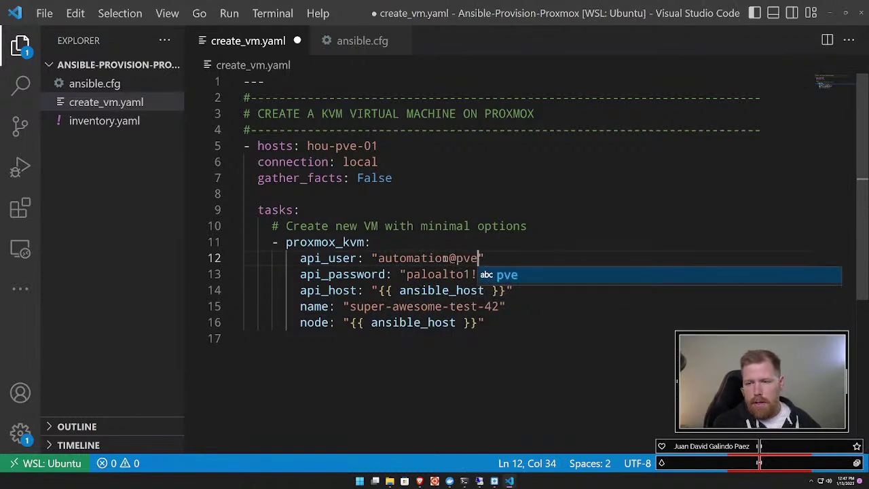
pyautogui.click(441, 273)
pyautogui.hotkey('ctrl', 's')
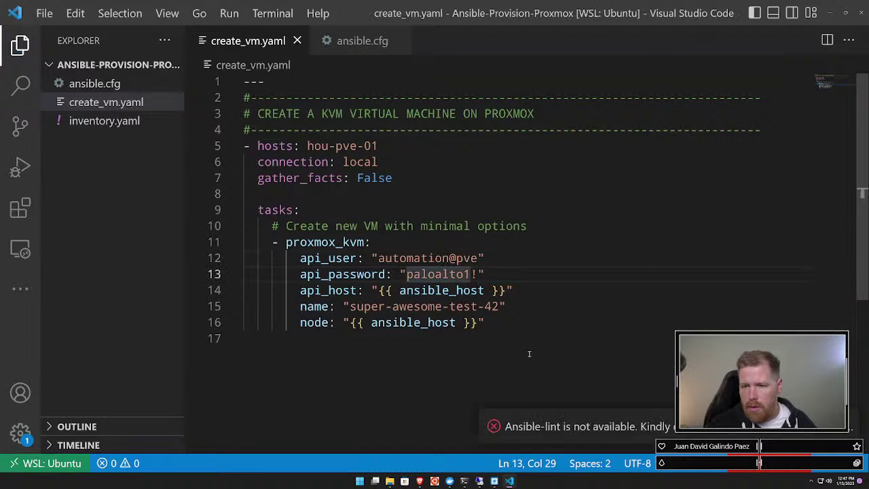
# Step: Delete the '# Create new VM with minimal options' comment line and save
pyautogui.click(528, 354)
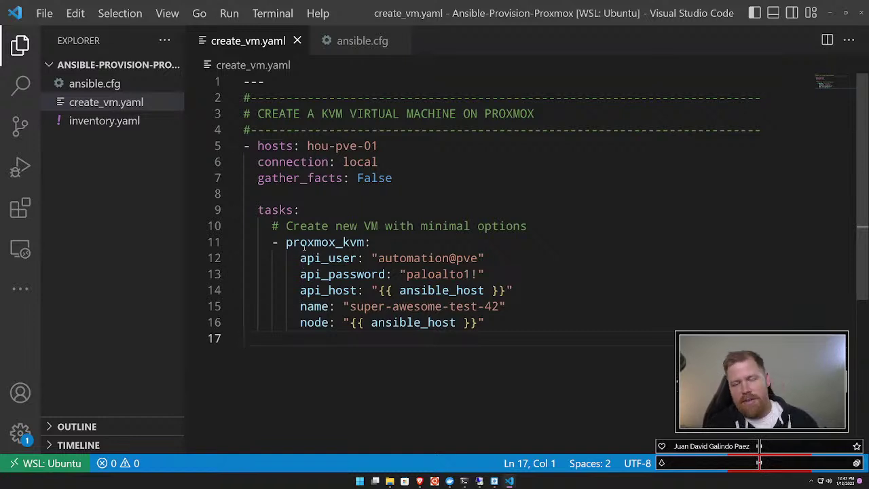
pyautogui.tripleClick(295, 226)
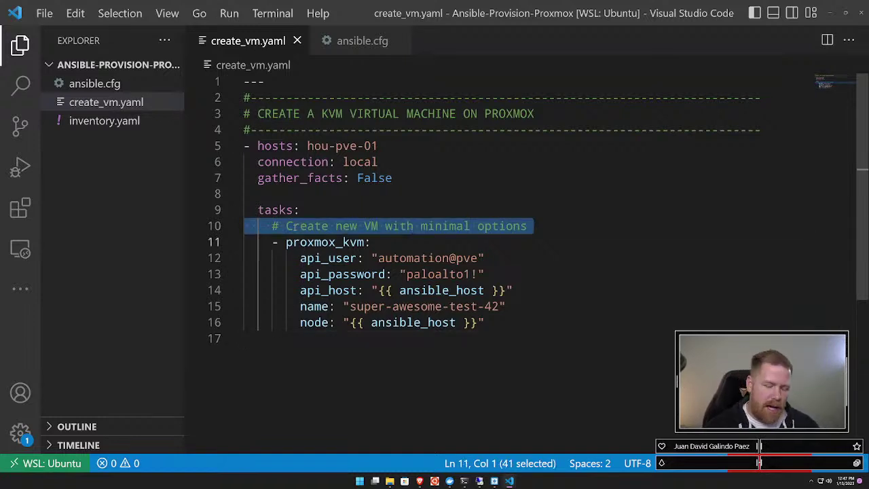
pyautogui.press('BackSpace')
pyautogui.hotkey('ctrl', 's')
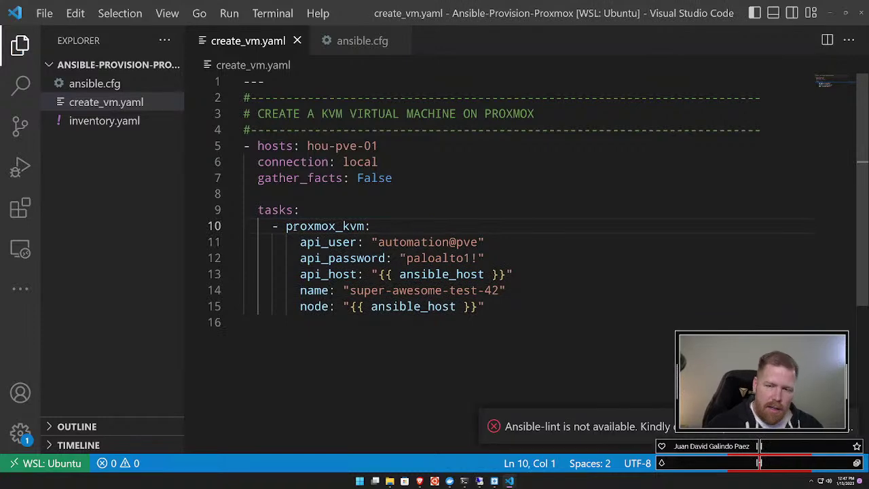
# Step: Close the automation user's Edit: User dialog in the Proxmox window
pyautogui.moveTo(420, 481)
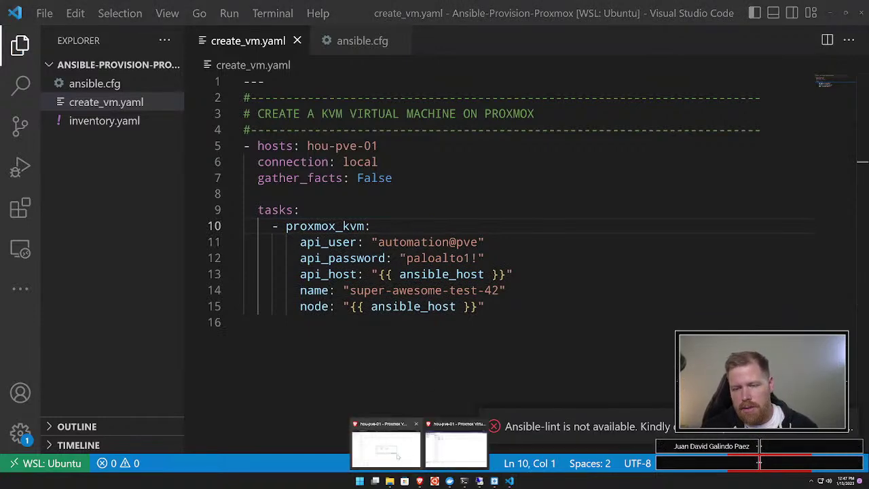
pyautogui.click(385, 444)
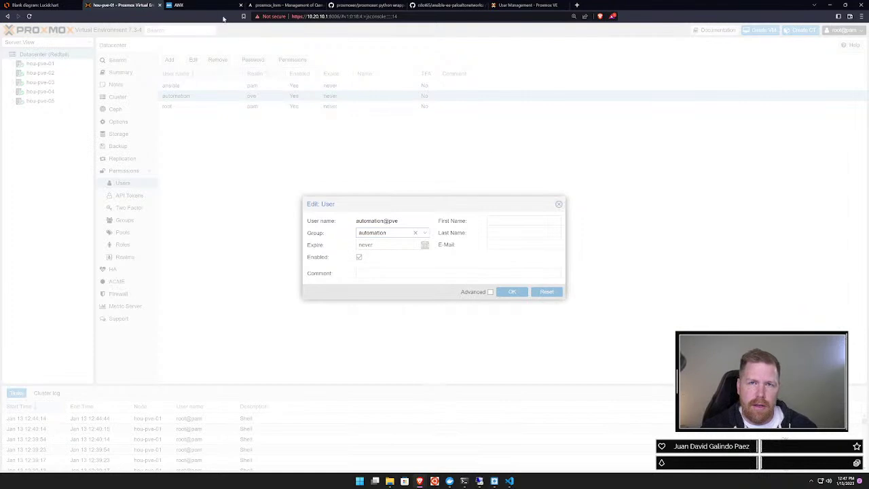
pyautogui.click(559, 204)
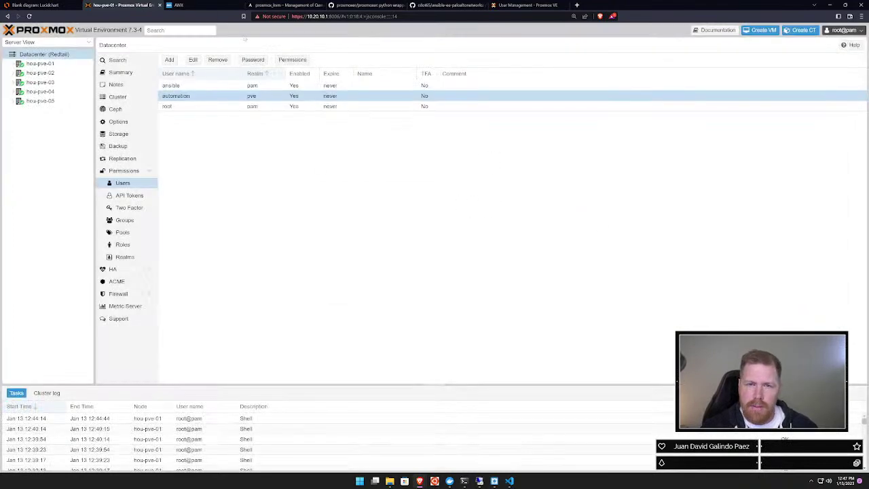
pyautogui.click(832, 6)
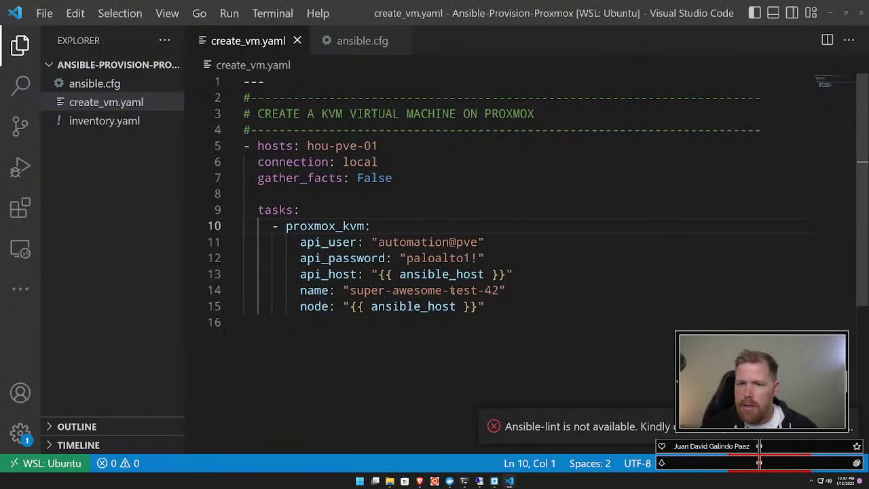
# Step: Select lines 8 through 15 of create_vm.yaml, covering the tasks block
pyautogui.click(421, 328)
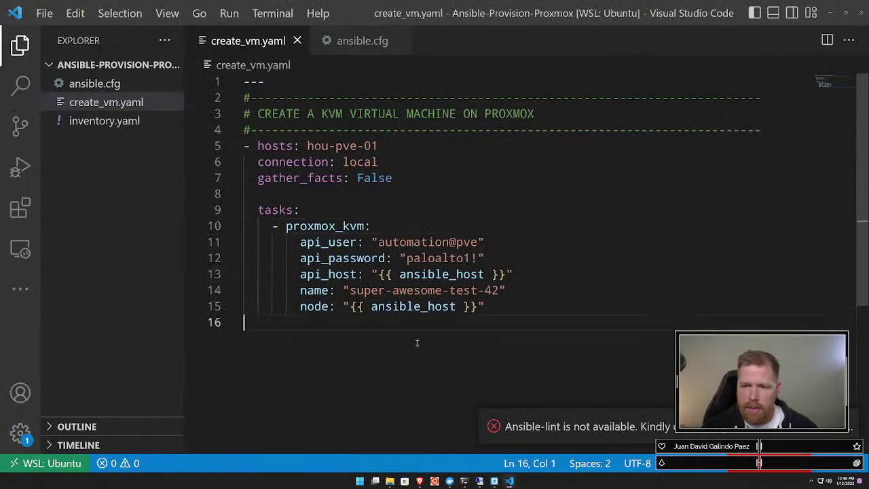
pyautogui.click(303, 196)
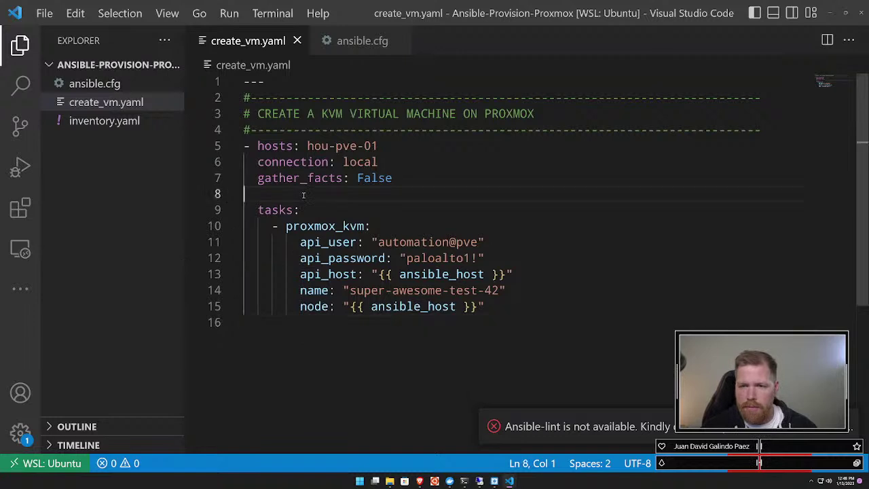
pyautogui.moveTo(303, 195); pyautogui.dragTo(318, 331)
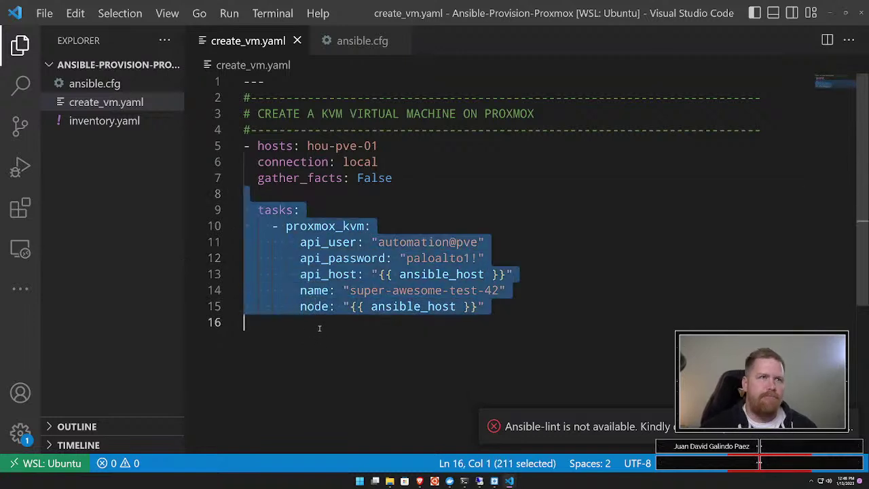
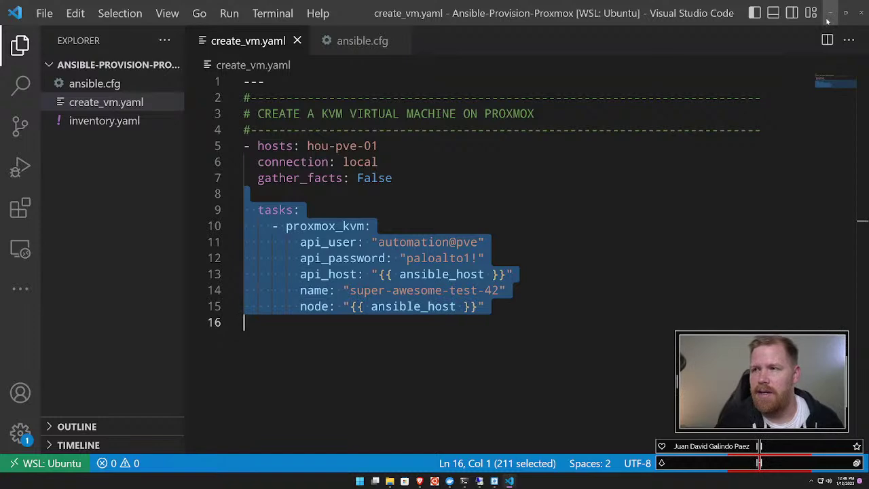
# Step: Minimize the playbook and Docker Desktop windows, check Proxmox in Brave, then return to create_vm.yaml
pyautogui.click(829, 13)
pyautogui.click(503, 59)
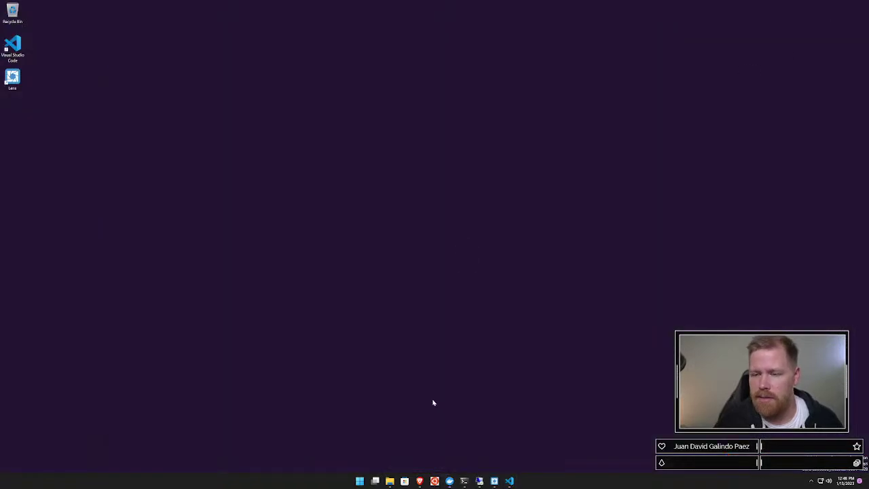
pyautogui.moveTo(422, 483)
pyautogui.click(387, 444)
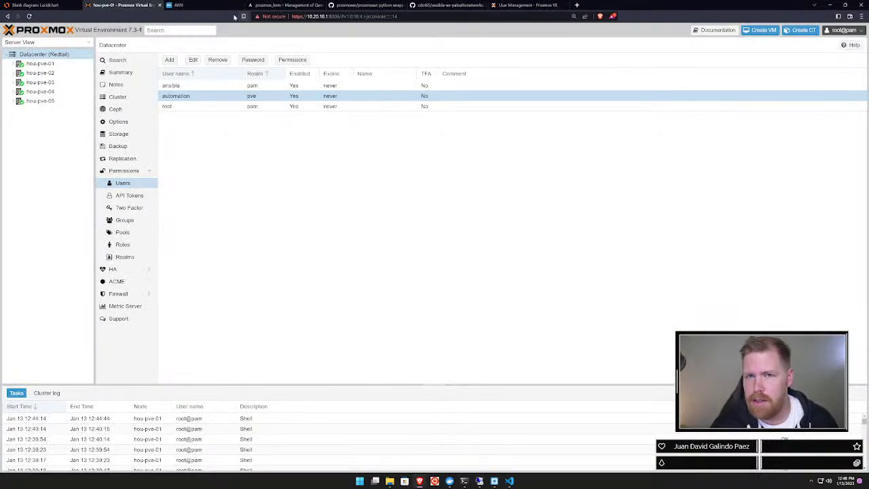
pyautogui.moveTo(498, 479)
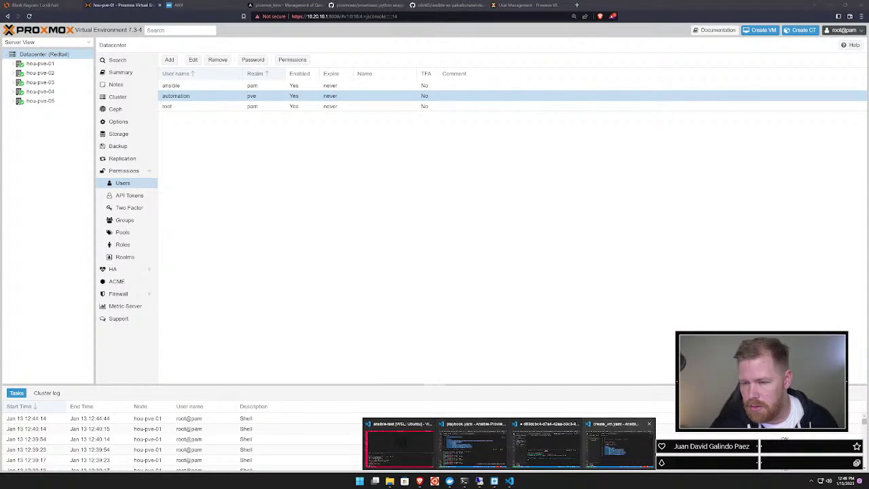
pyautogui.click(619, 441)
# Step: Open a terminal below the create_vm.yaml playbook and shrink it so the playbook lines stay visible
pyautogui.click(520, 306)
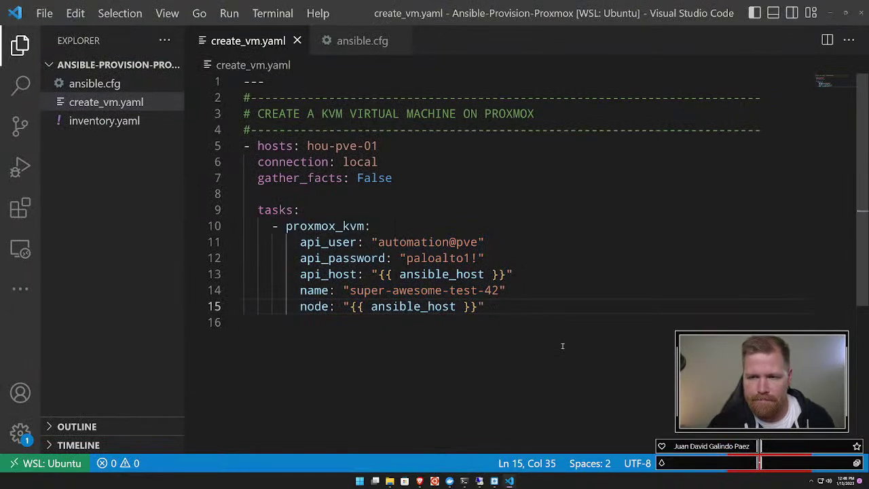
pyautogui.hotkey('ctrl', '`')
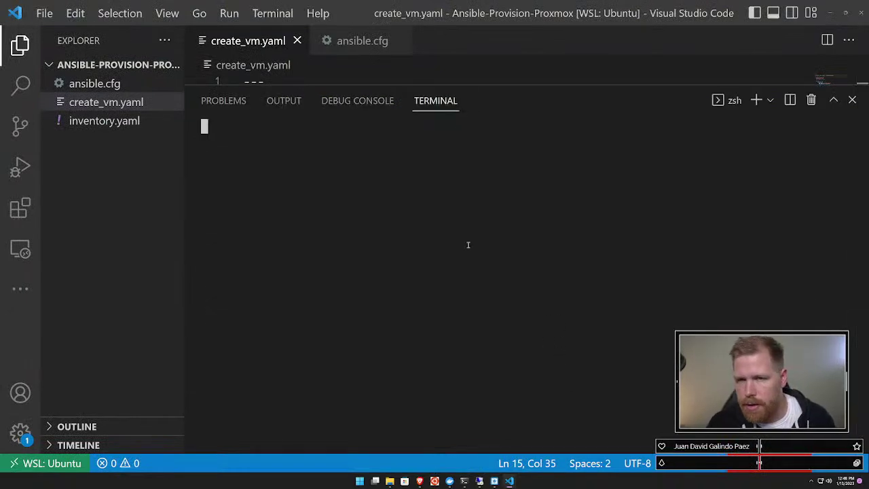
pyautogui.moveTo(444, 83); pyautogui.dragTo(471, 277)
pyautogui.click(464, 481)
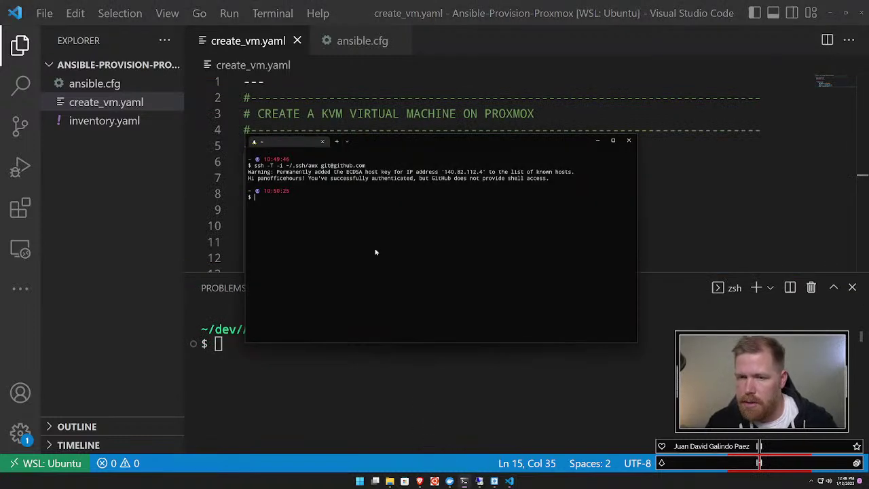
pyautogui.click(630, 138)
pyautogui.moveTo(508, 481)
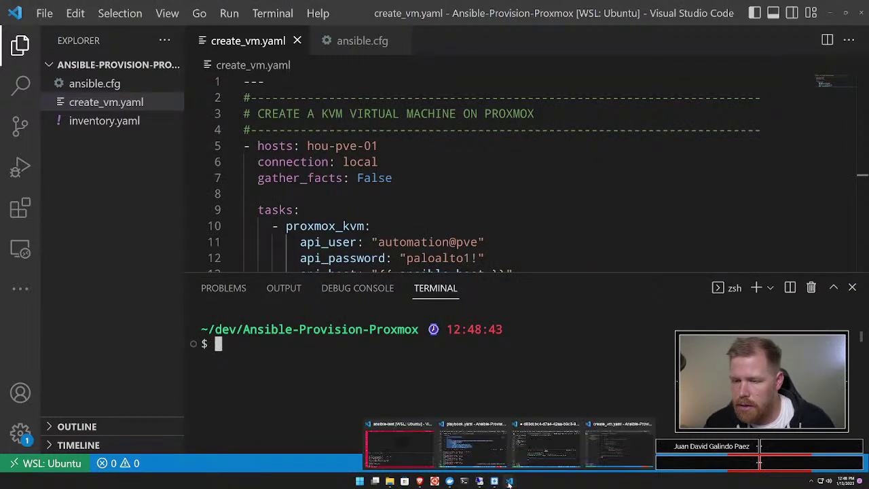
# Step: Copy the built image tag from the ansible-ee-proxmox build output and inspect the ~/.docker folder
pyautogui.click(524, 445)
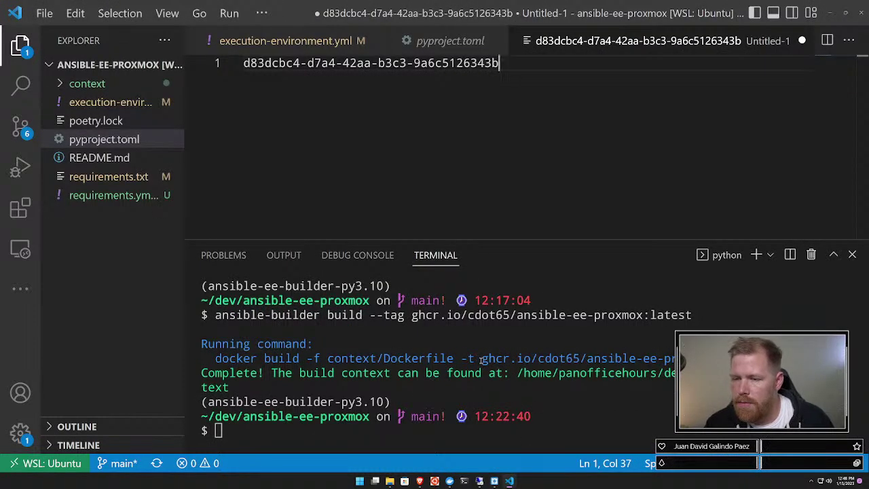
pyautogui.moveTo(482, 360); pyautogui.dragTo(675, 359)
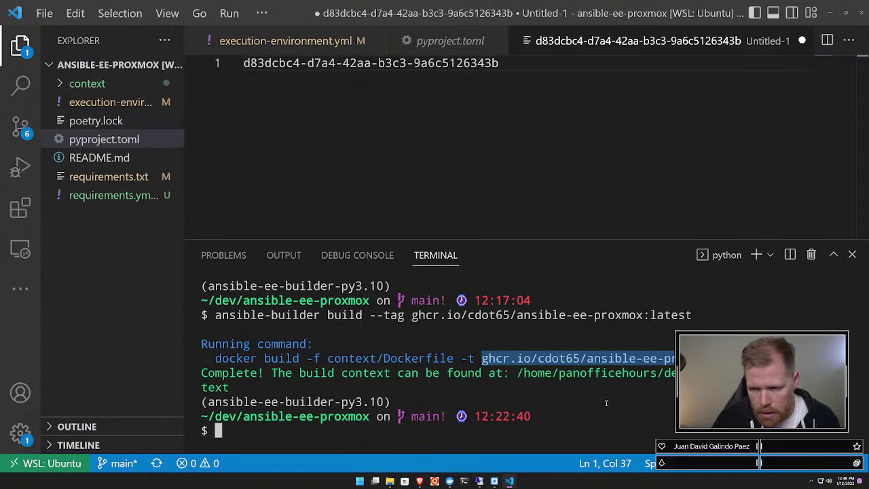
pyautogui.write('docker ')
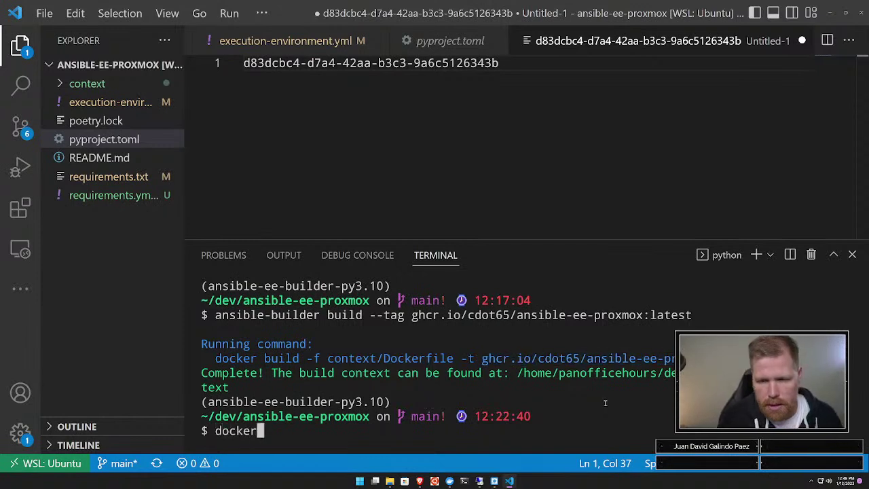
pyautogui.write('p')
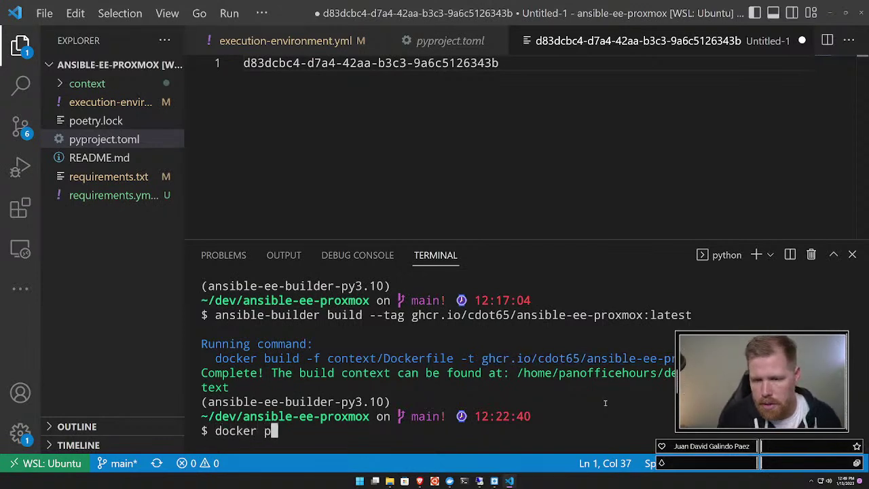
pyautogui.press('BackSpace')
pyautogui.press('BackSpace')
pyautogui.press('BackSpace')
pyautogui.press('BackSpace')
pyautogui.press('BackSpace')
pyautogui.press('BackSpace')
pyautogui.press('BackSpace')
pyautogui.press('BackSpace')
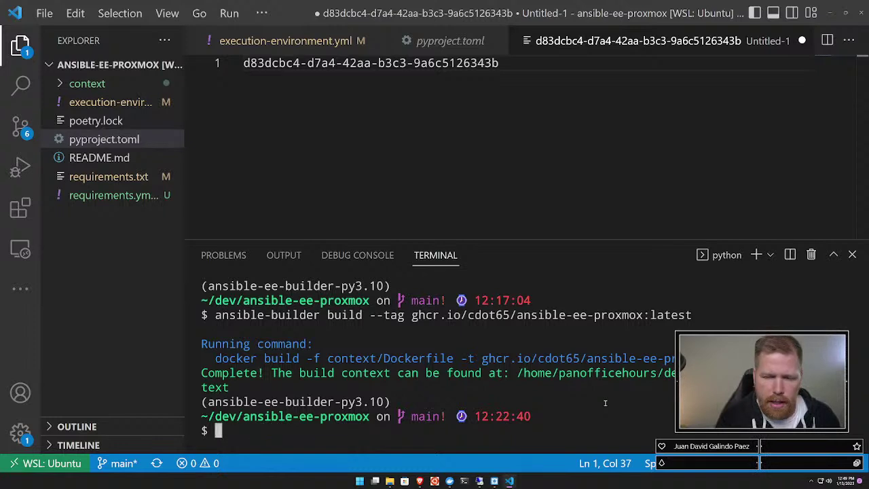
pyautogui.write('cat ~/.')
pyautogui.press('Tab')
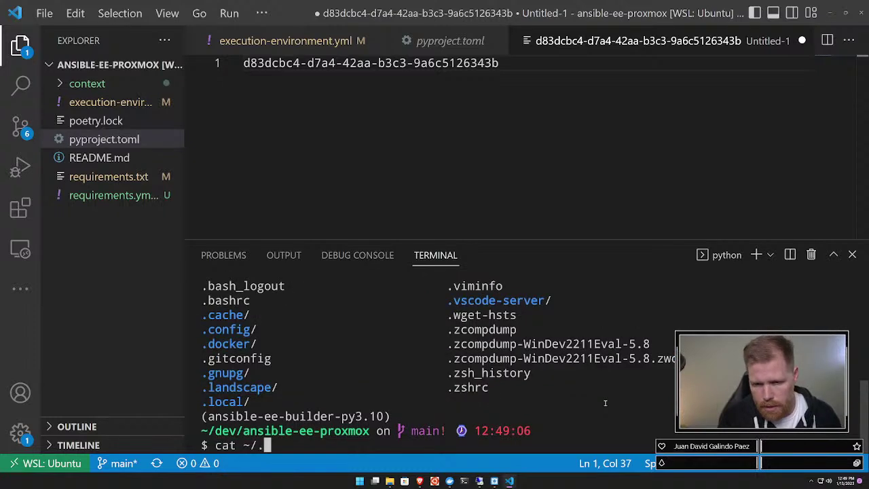
pyautogui.press('Tab')
pyautogui.write('do')
pyautogui.press('BackSpace')
pyautogui.press('BackSpace')
pyautogui.press('BackSpace')
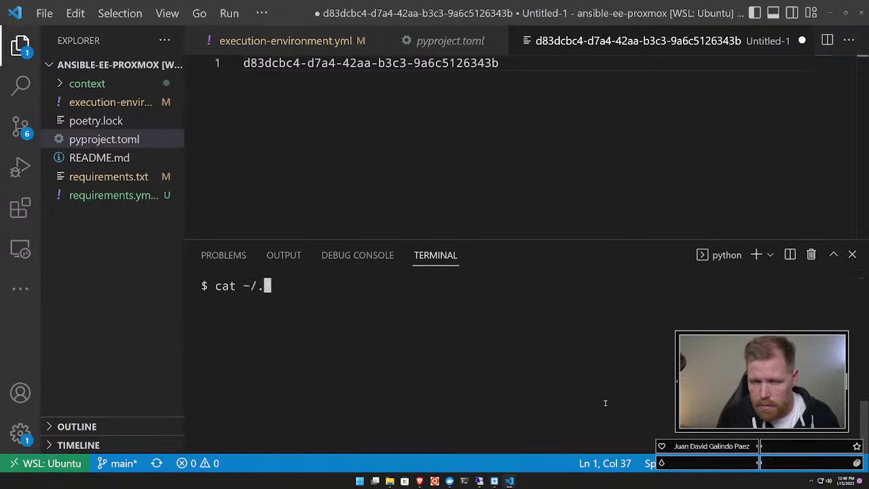
pyautogui.press('BackSpace')
pyautogui.write('.do')
pyautogui.press('Tab')
pyautogui.press('Tab')
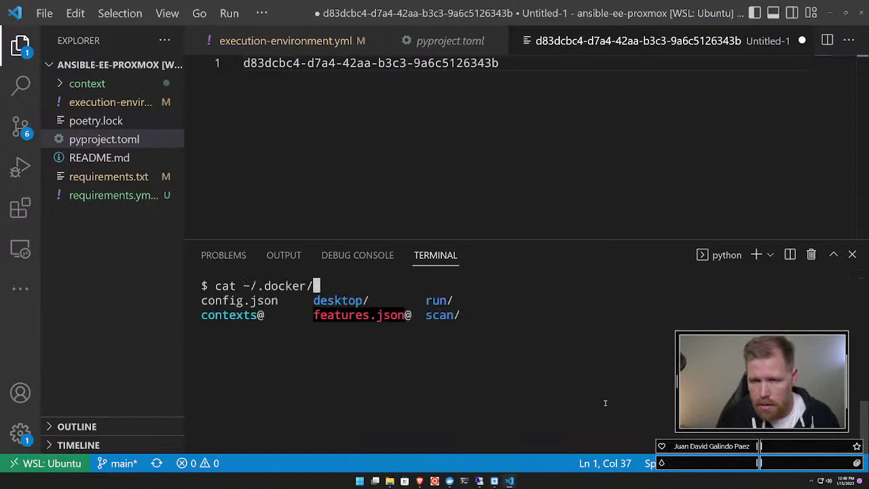
# Step: Run docker push with the pasted ghcr.io/cdot65/ansible-ee-proxmox:latest tag, then bring back the Proxmox browser
pyautogui.hotkey('ctrl', 'u')
pyautogui.write('gh')
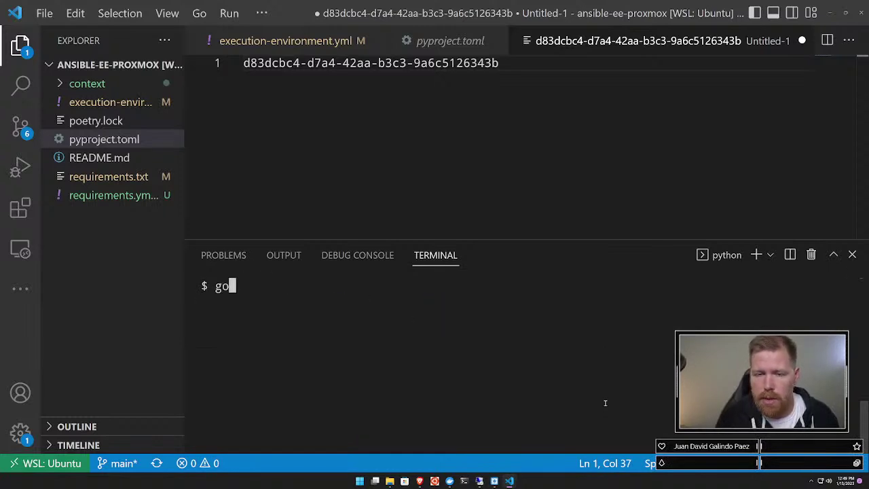
pyautogui.press('BackSpace')
pyautogui.press('BackSpace')
pyautogui.write('docker push')
pyautogui.write('ghcr.io/cdot65/ansible-ee-proxmox:latest')
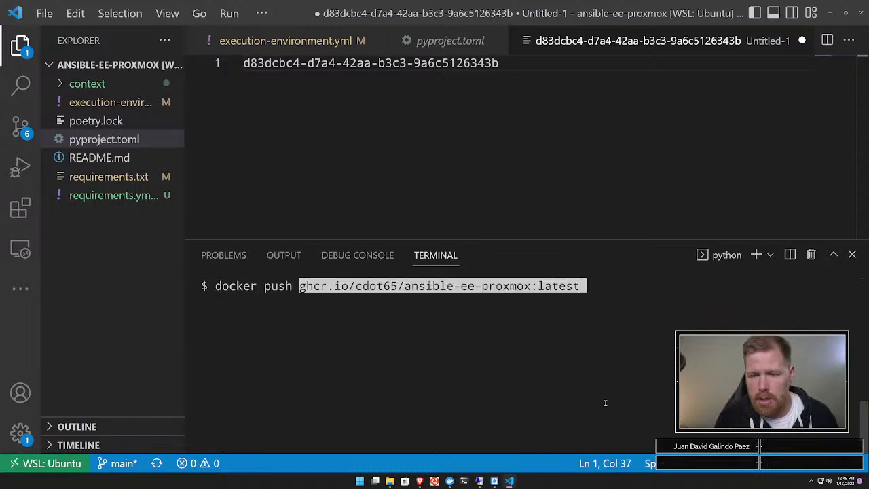
pyautogui.press('Return')
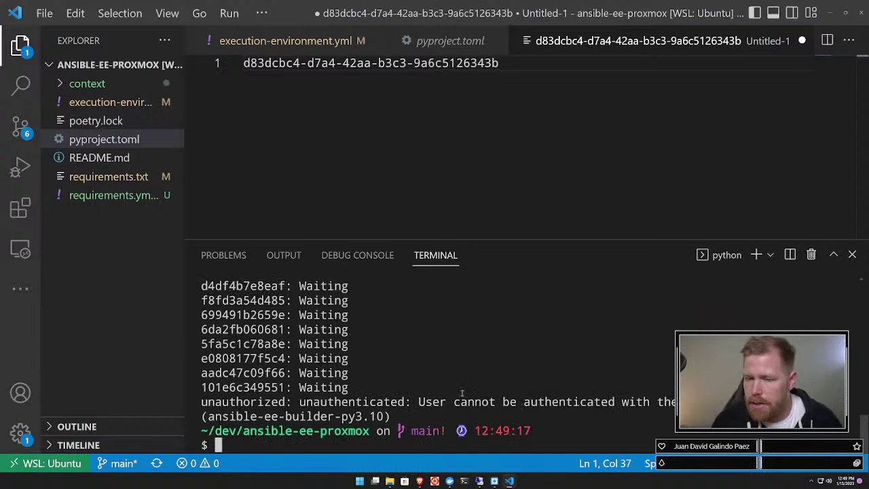
pyautogui.moveTo(425, 483)
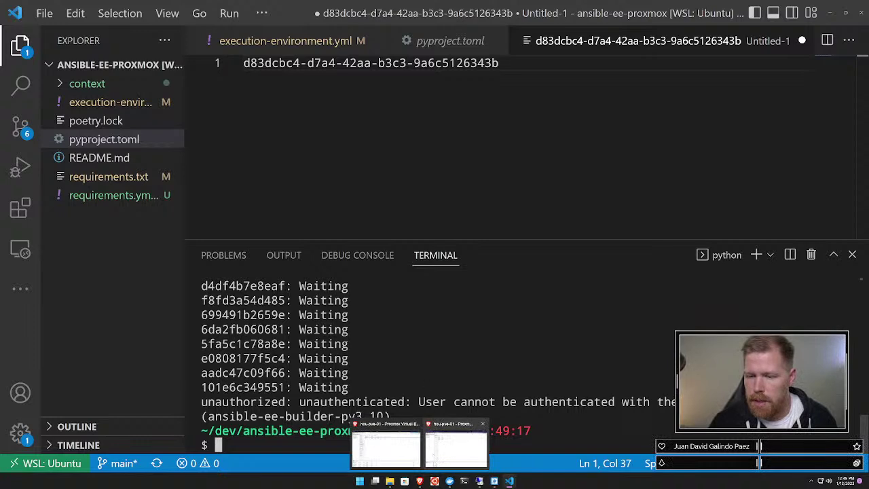
pyautogui.click(450, 430)
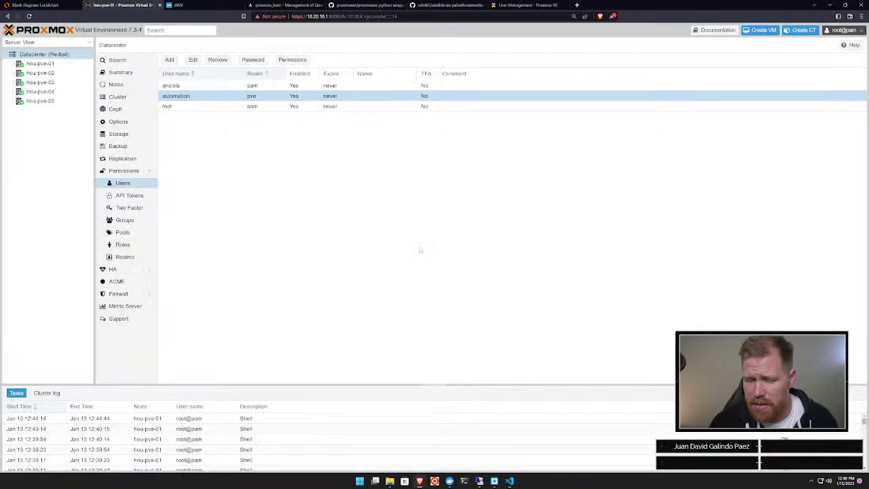
# Step: Search for dockerhub in a new tab and open the Docker Hub landing page
pyautogui.hotkey('ctrl', 't')
pyautogui.write('dockerhub')
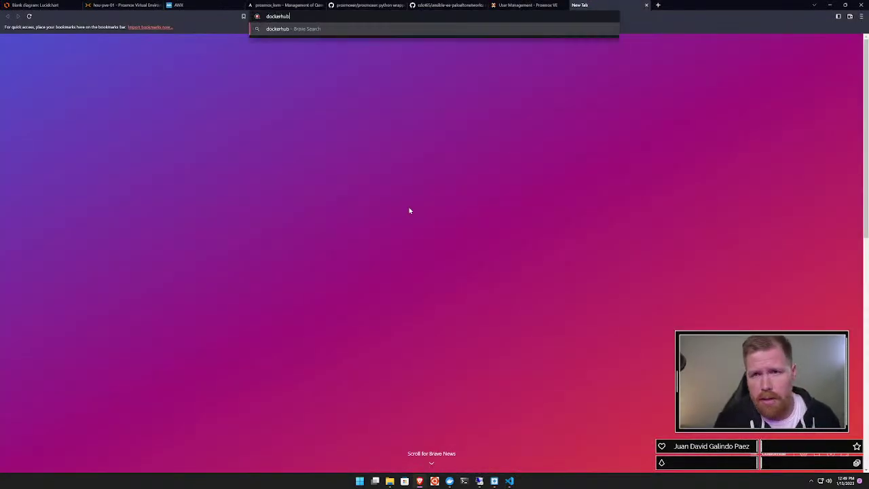
pyautogui.press('Return')
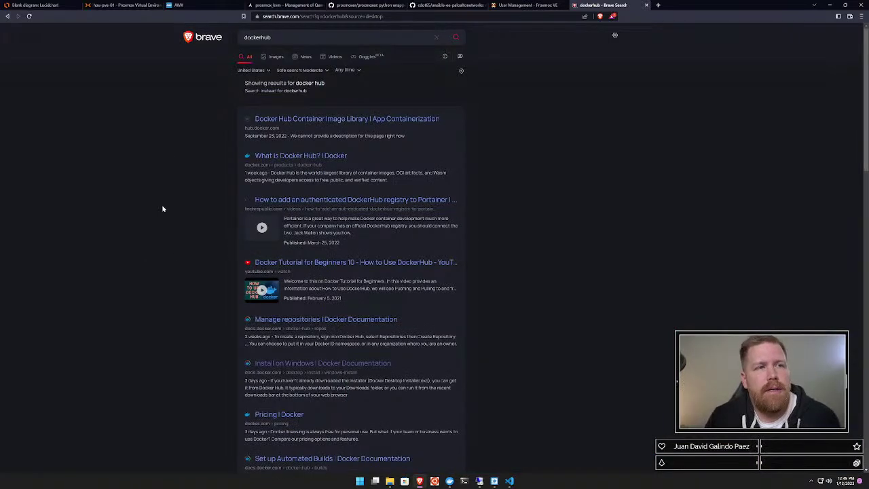
pyautogui.click(281, 119)
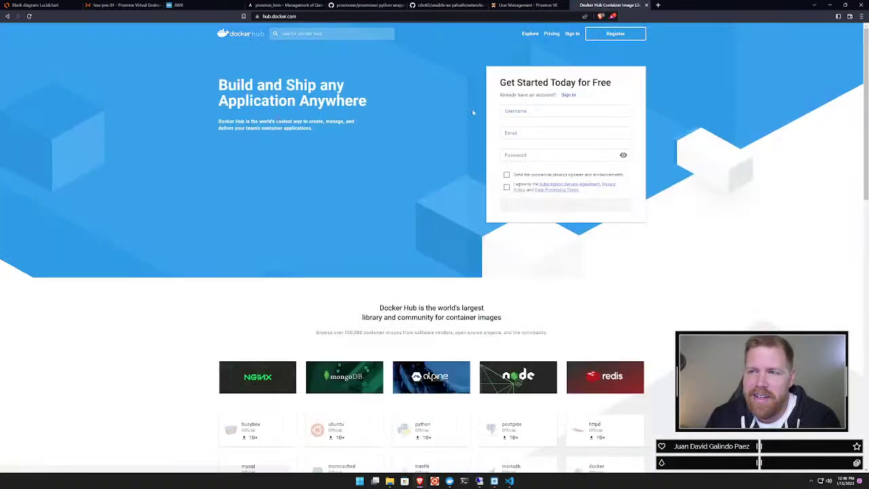
pyautogui.click(572, 34)
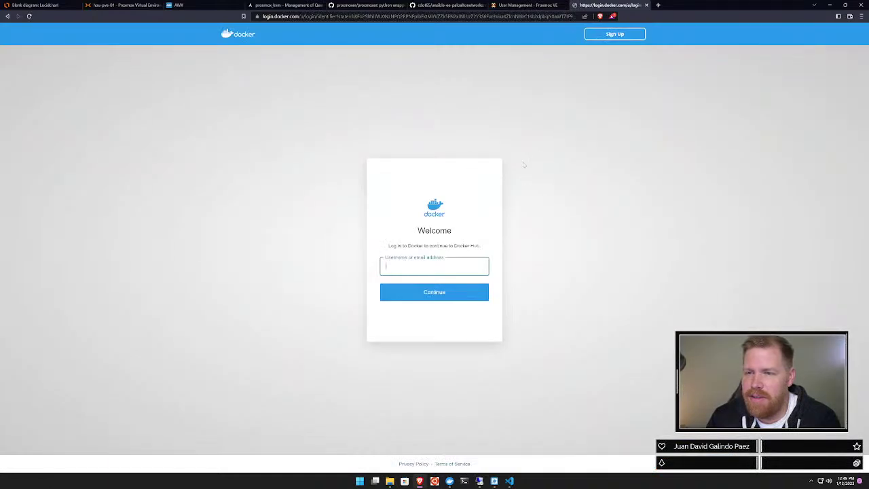
pyautogui.hotkey('alt', 'Left')
# Step: Start registering a Docker account and fill in the chosen username
pyautogui.click(597, 36)
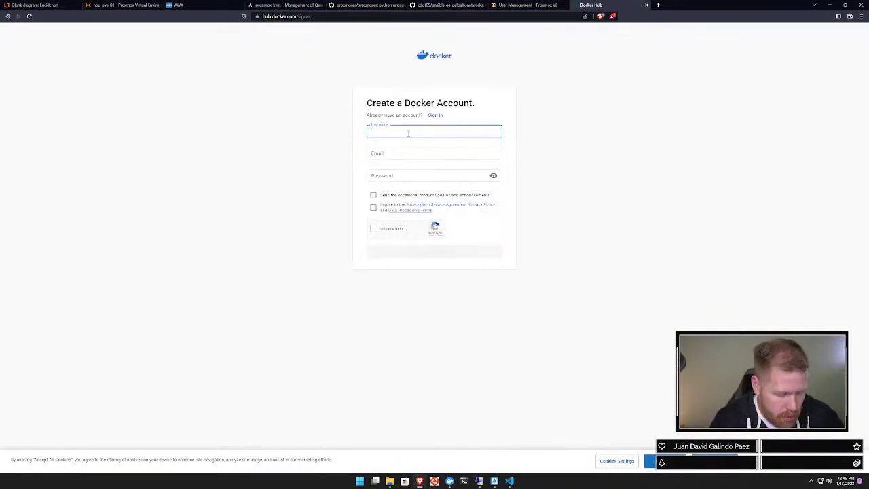
pyautogui.write('panoffice')
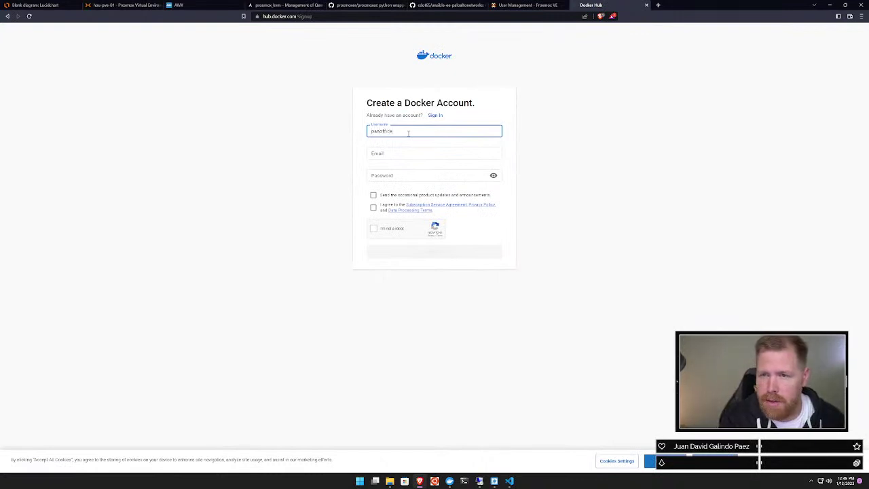
pyautogui.write('hours')
pyautogui.press('Tab')
# Step: Open the Proton website in a new tab and go to its account sign-in page
pyautogui.hotkey('ctrl', 't')
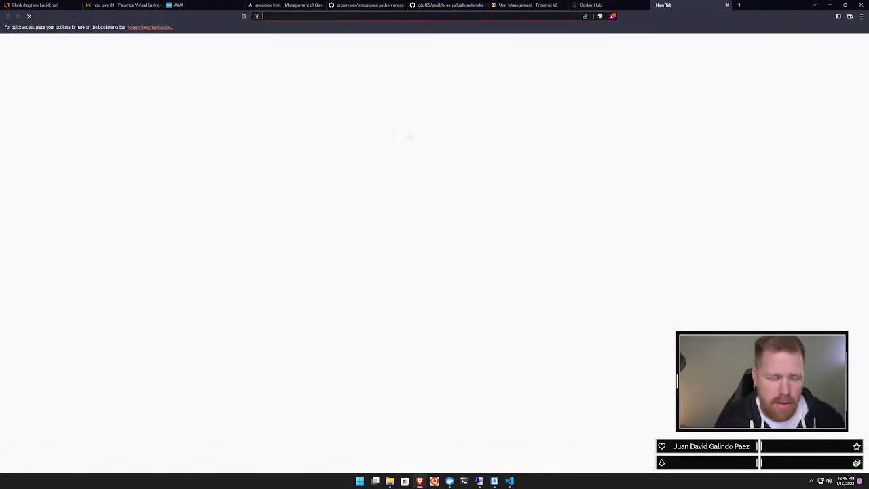
pyautogui.write('proton')
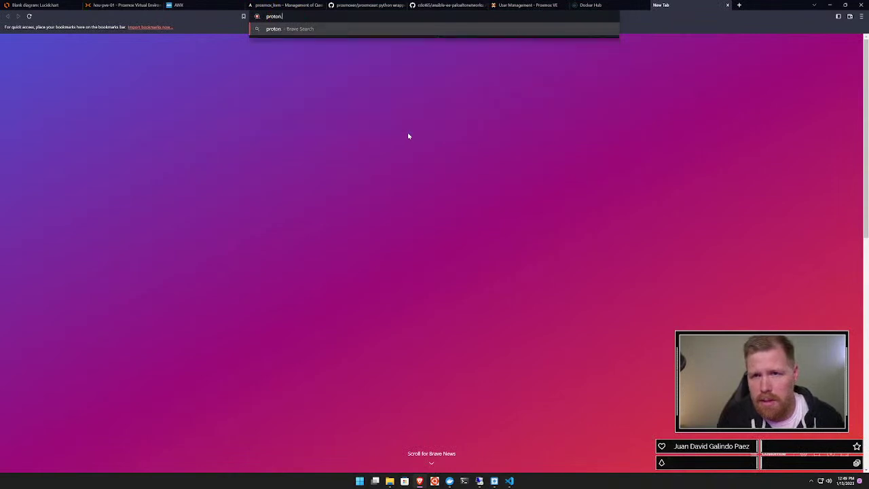
pyautogui.press('Return')
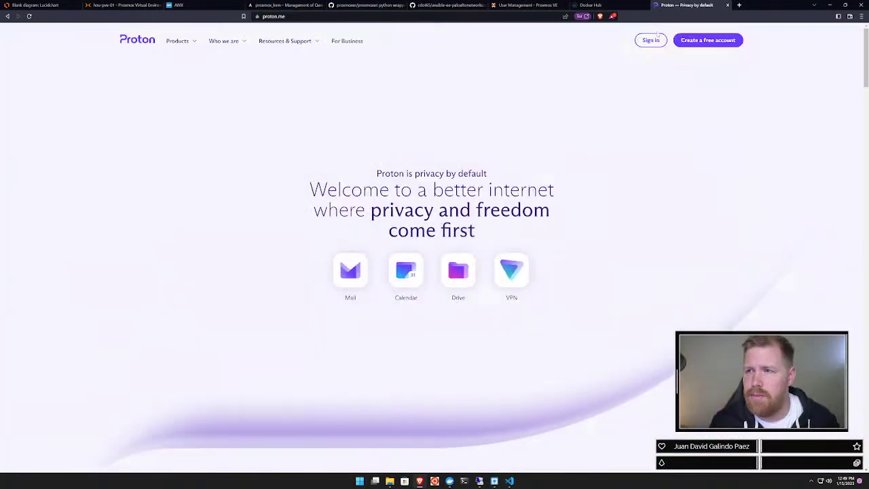
pyautogui.click(650, 40)
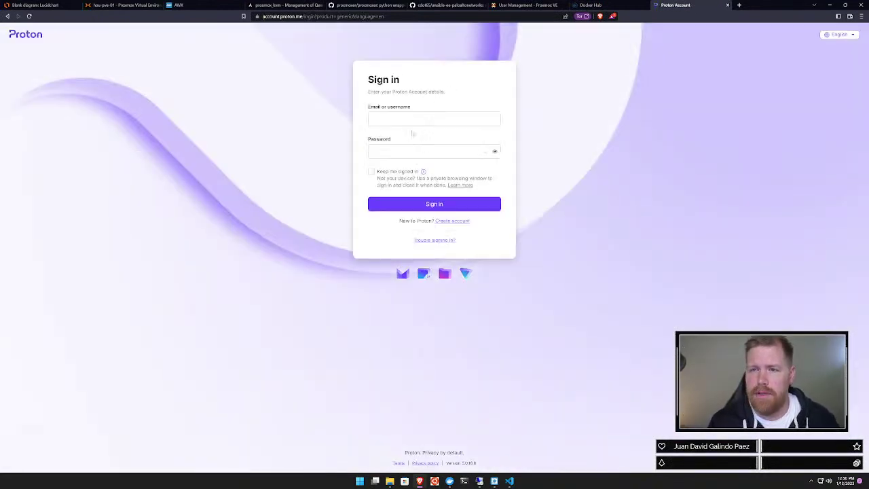
# Step: Sign in to Proton Mail with the account's email address and password, keeping the session signed in
pyautogui.click(403, 120)
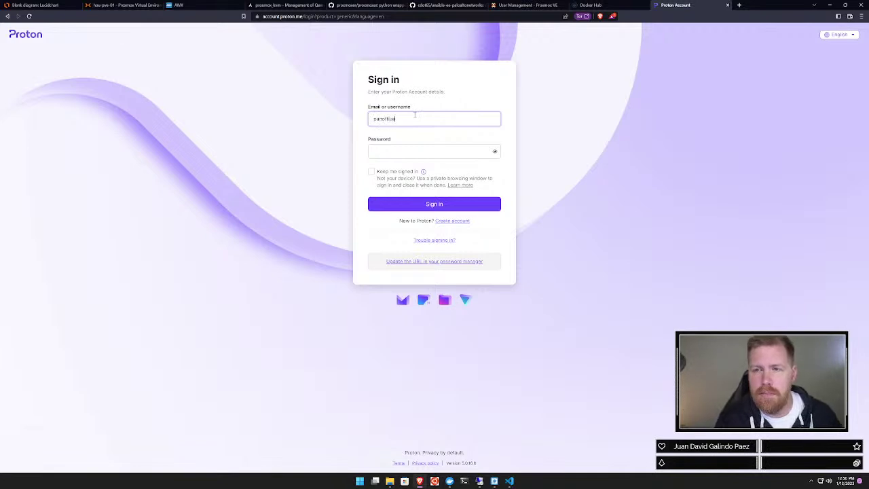
pyautogui.write('s@proton.me')
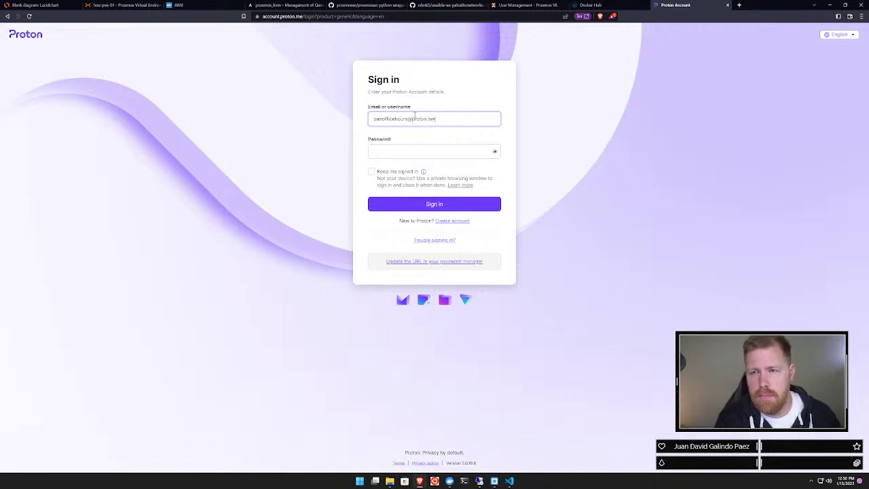
pyautogui.press('Tab')
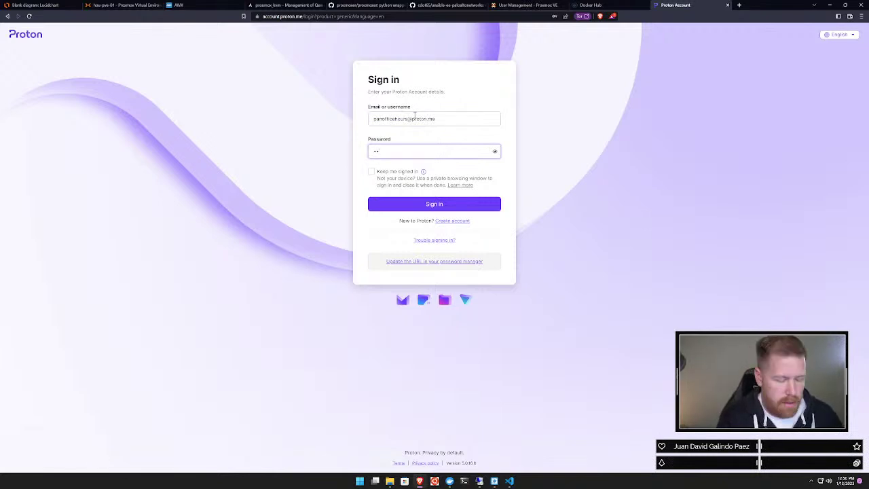
pyautogui.write('•••')
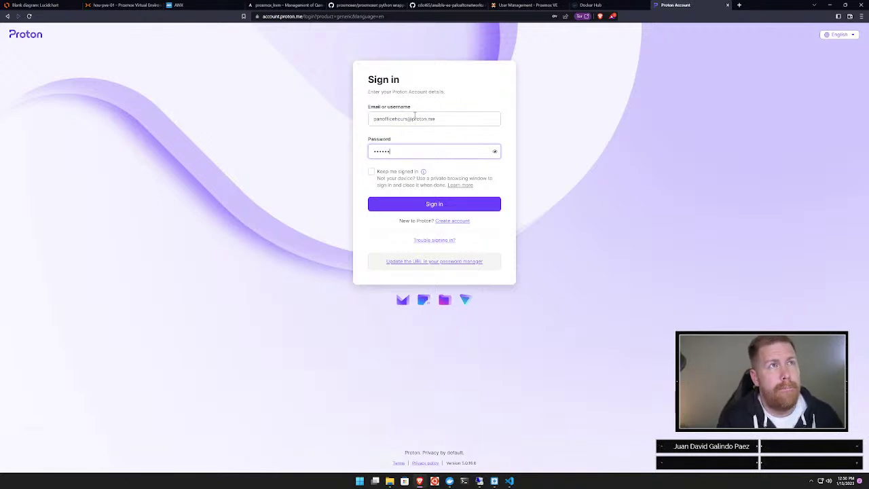
pyautogui.write('••••')
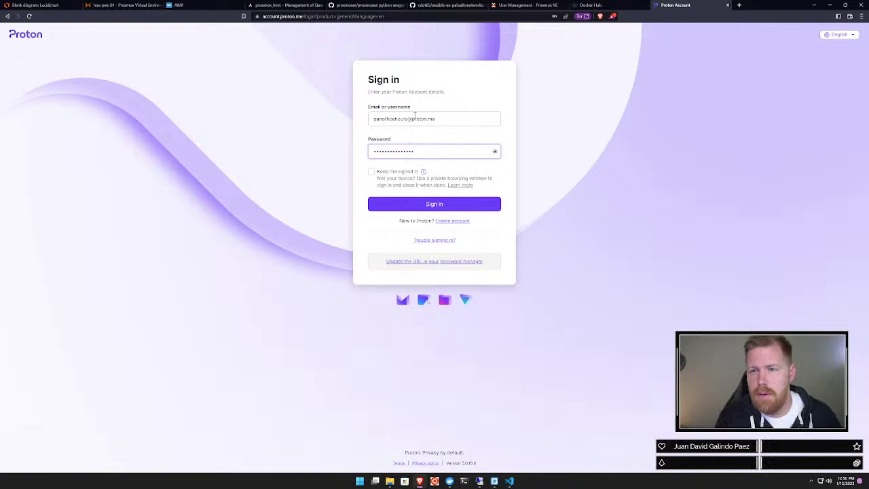
pyautogui.press('Tab')
pyautogui.press('space')
pyautogui.click(430, 204)
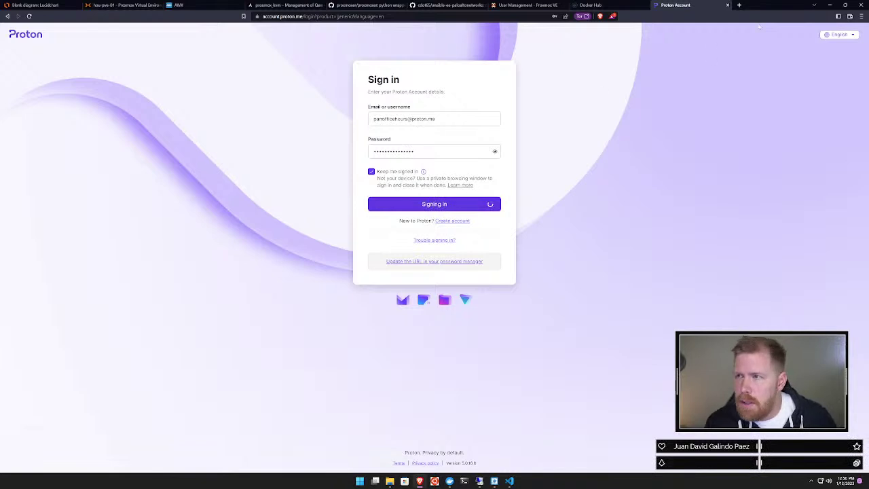
# Step: Fill the signup form with the Proton Mail address and a 9+ character password, accepting the terms
pyautogui.click(591, 5)
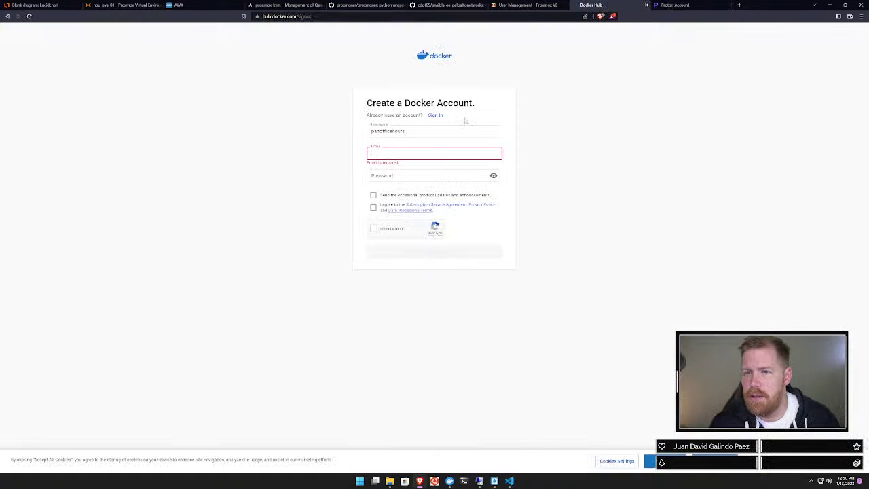
pyautogui.click(435, 151)
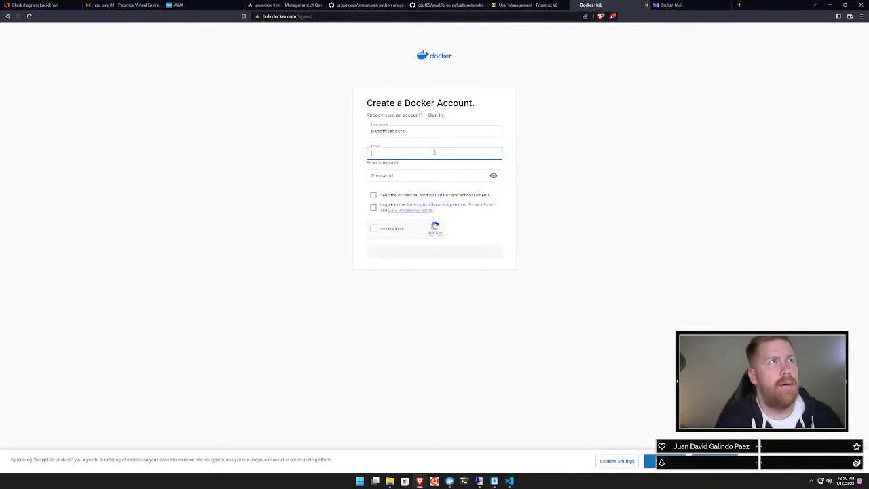
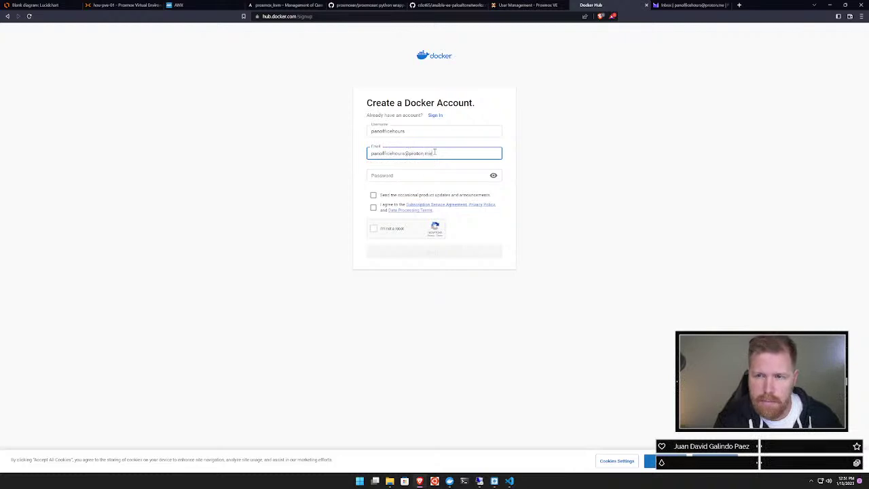
pyautogui.press('Tab')
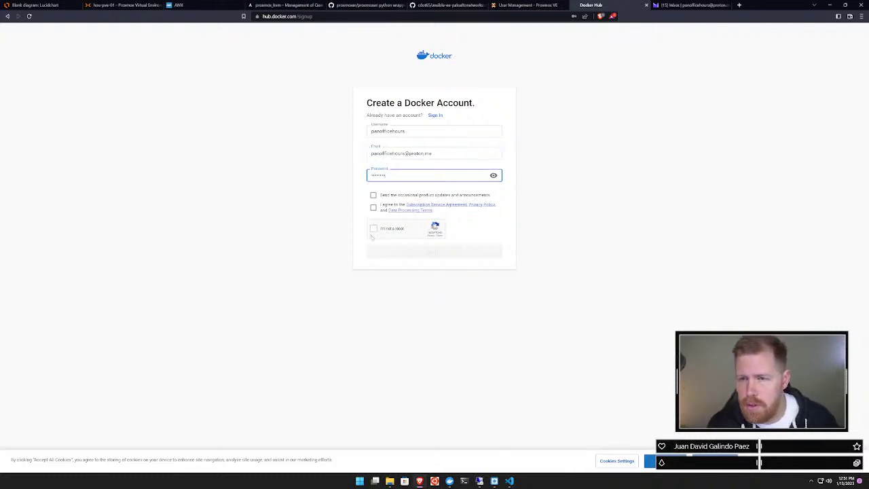
pyautogui.click(373, 207)
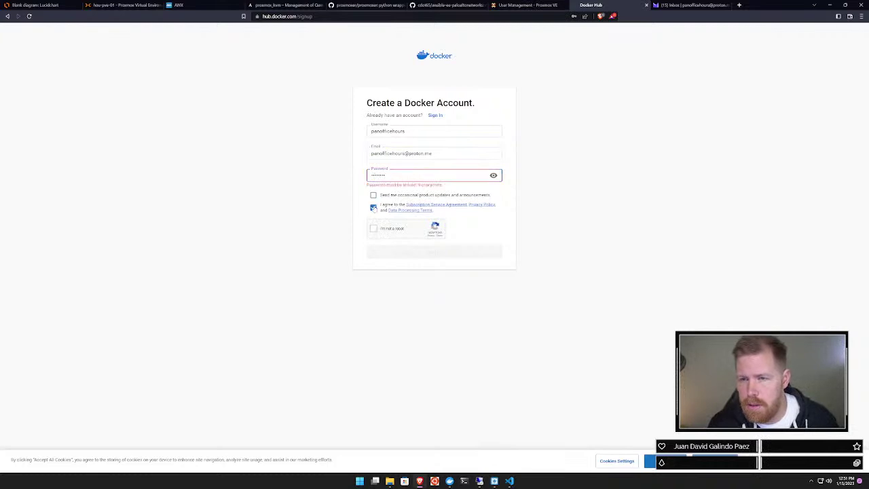
pyautogui.doubleClick(396, 177)
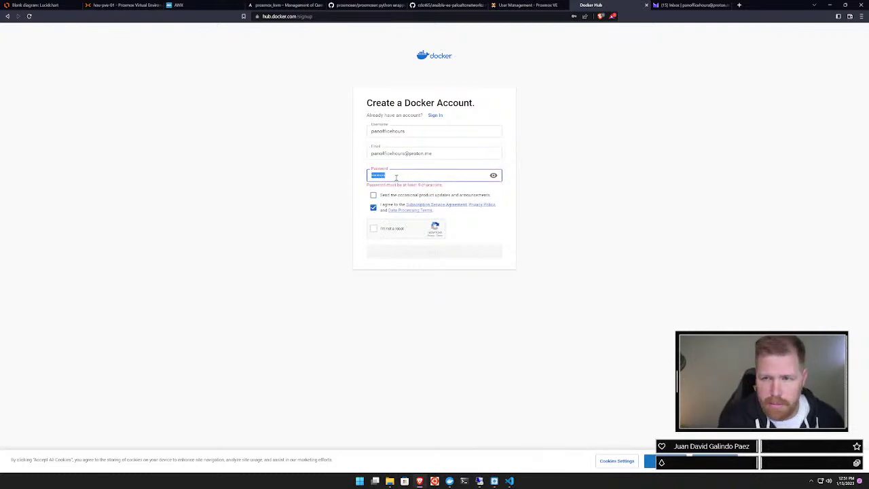
pyautogui.press('BackSpace')
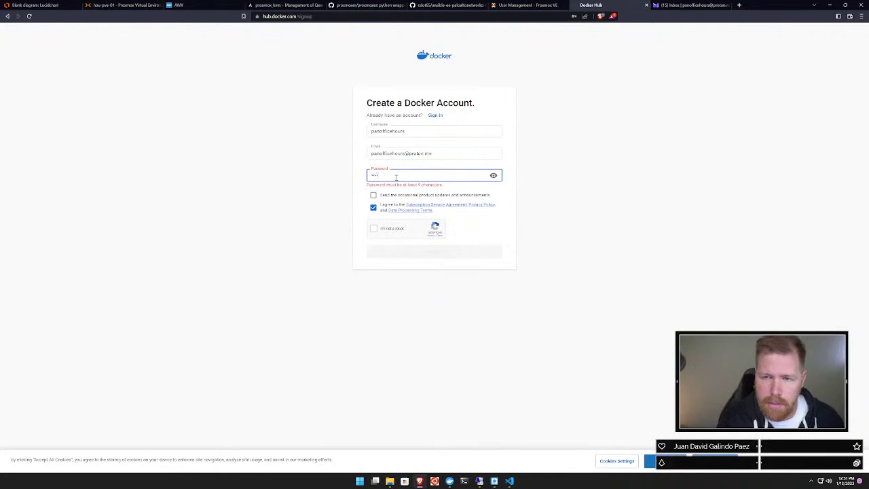
pyautogui.write('1')
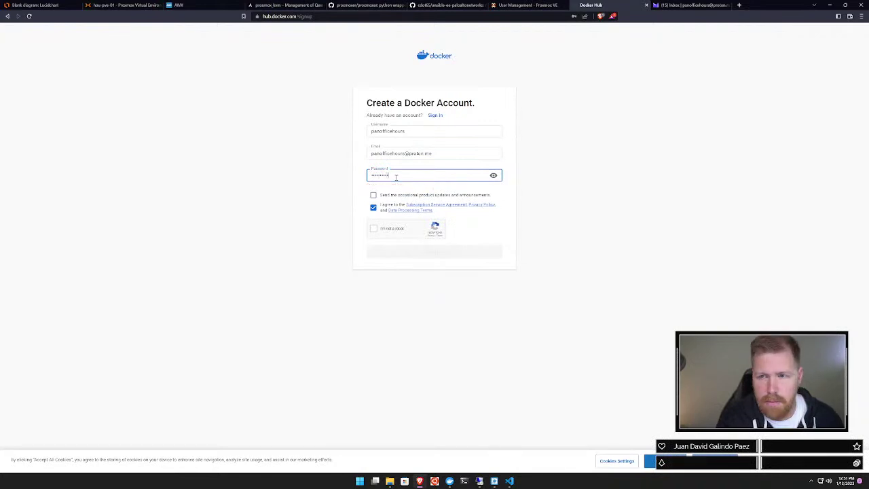
pyautogui.doubleClick(416, 174)
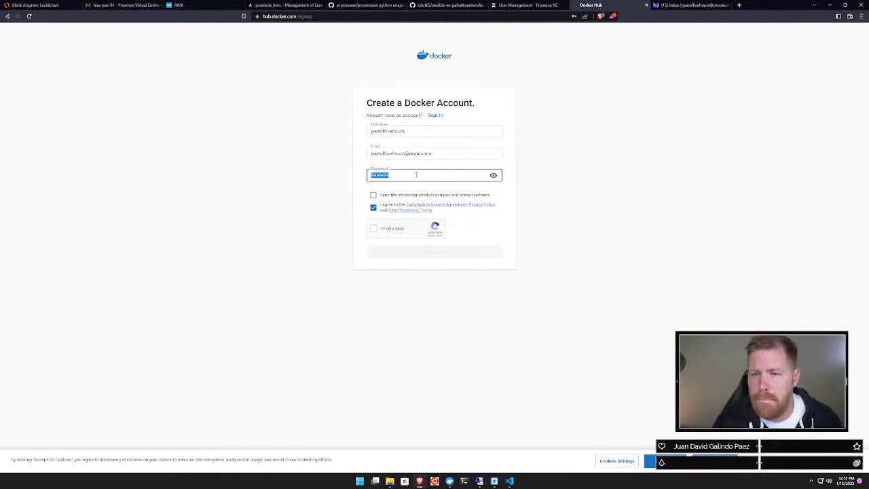
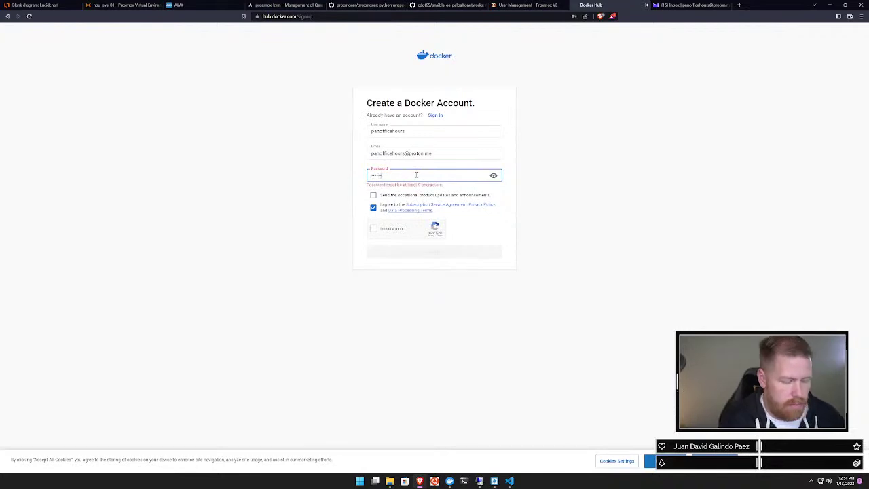
# Step: Pass the reCAPTCHA stairs image challenge and submit the new Docker account registration
pyautogui.click(372, 228)
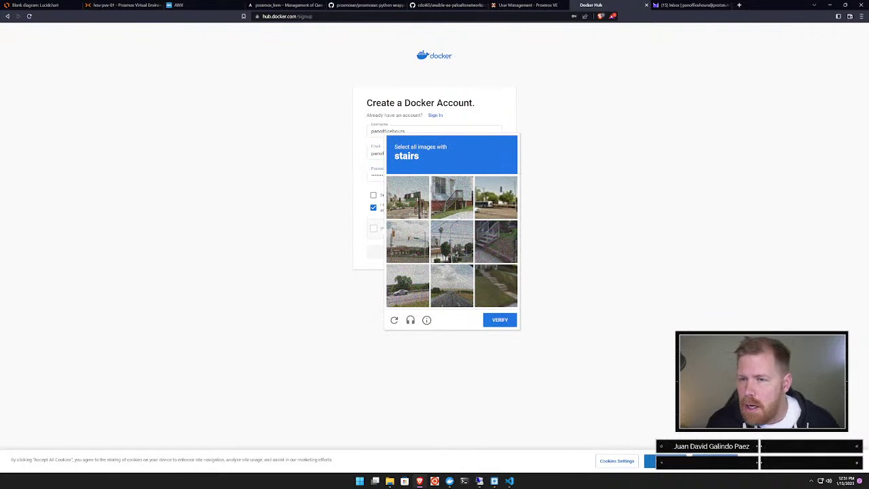
pyautogui.click(454, 211)
pyautogui.click(505, 249)
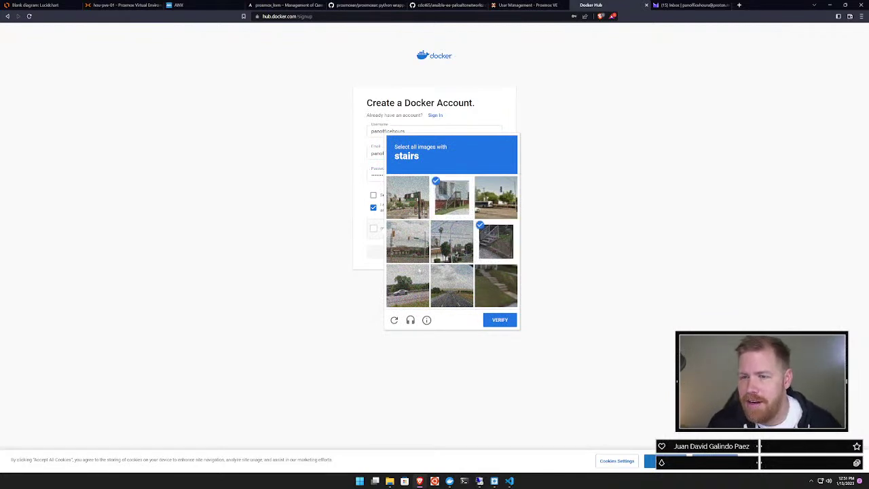
pyautogui.click(508, 296)
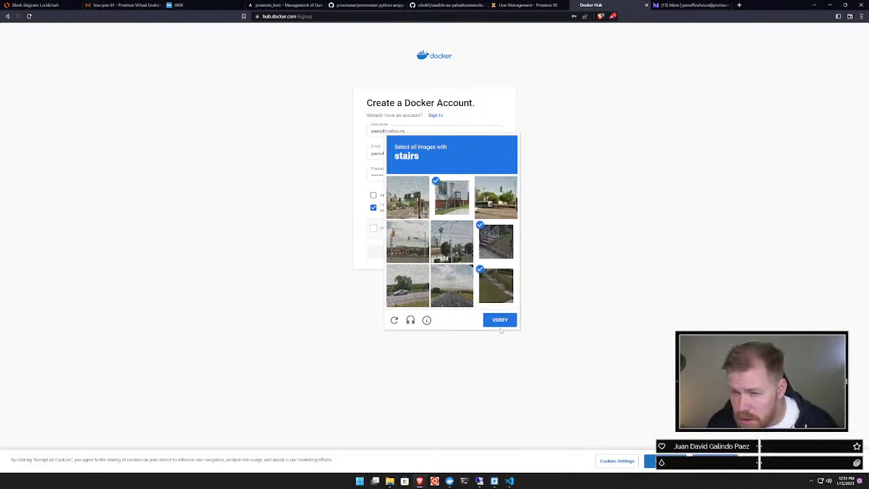
pyautogui.click(499, 322)
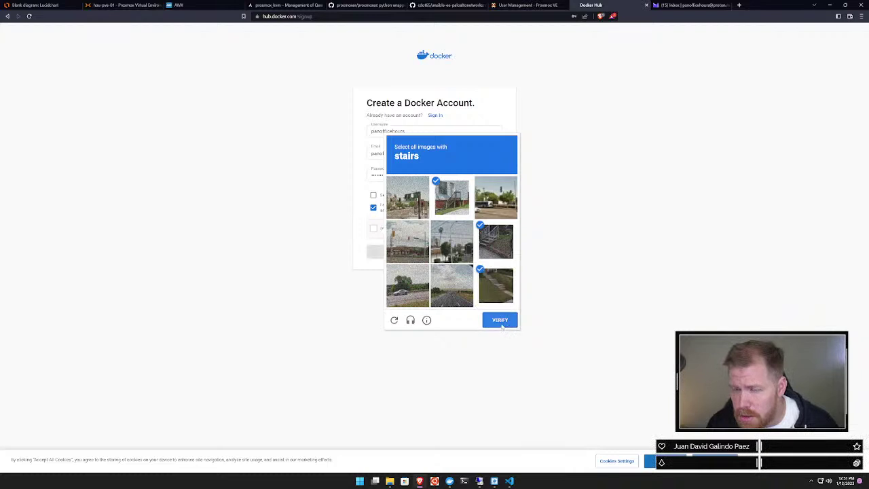
pyautogui.click(471, 254)
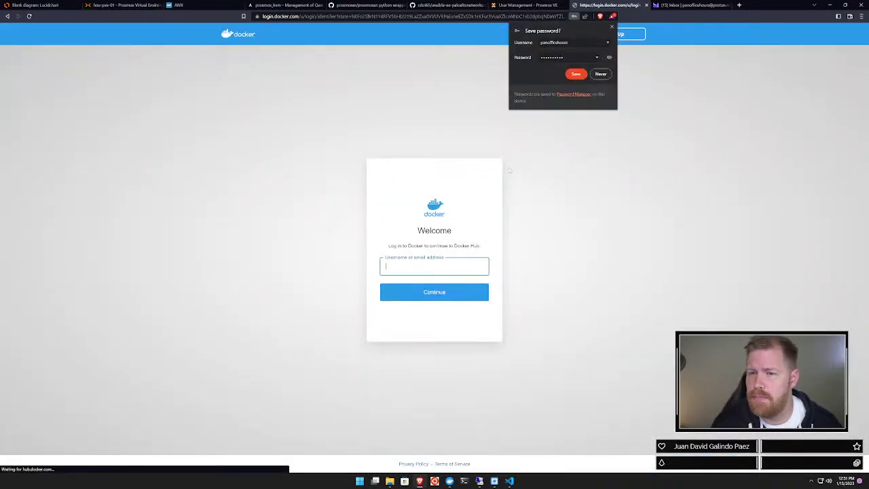
# Step: Save the password, log in to Docker Hub with the new account's username and password, then switch to Proton Mail
pyautogui.click(577, 74)
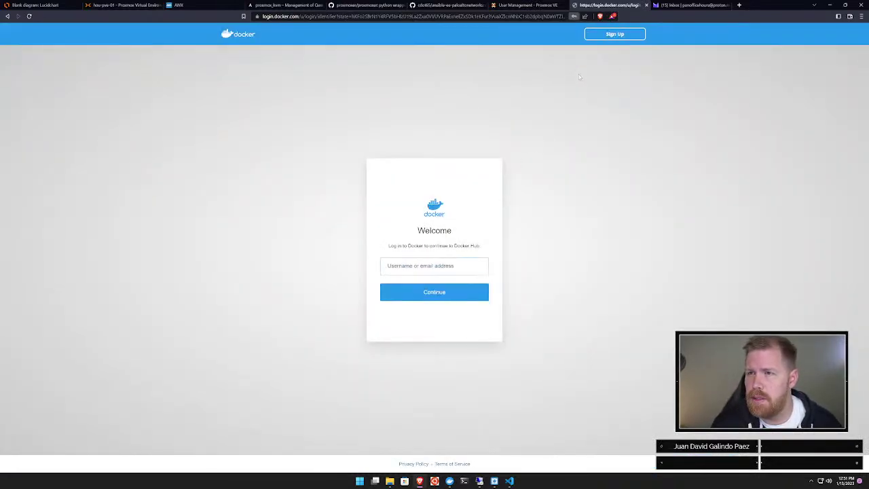
pyautogui.click(436, 270)
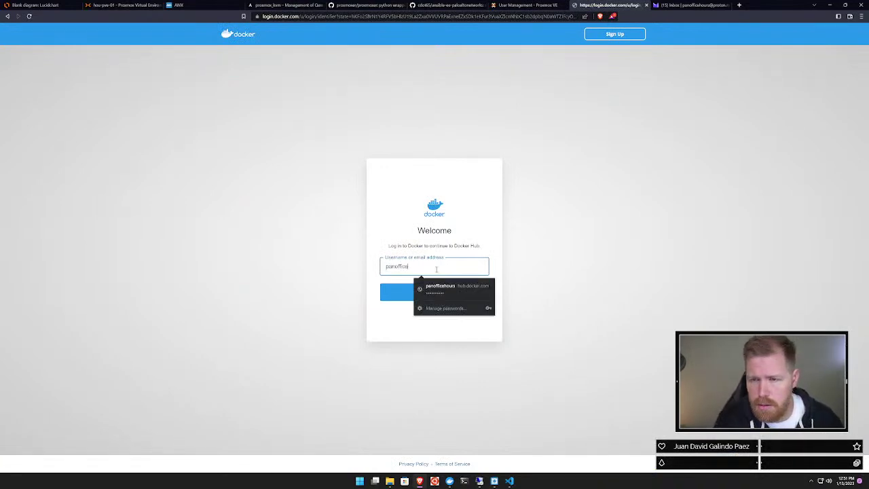
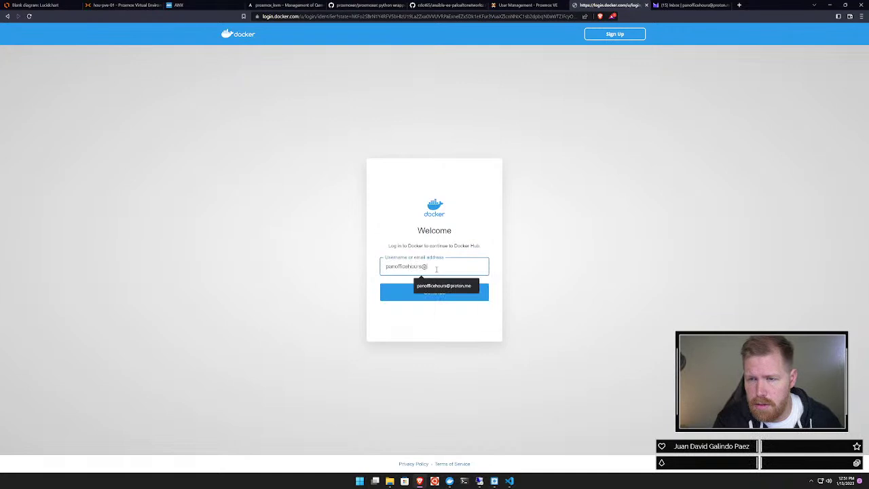
pyautogui.press('BackSpace')
pyautogui.press('Return')
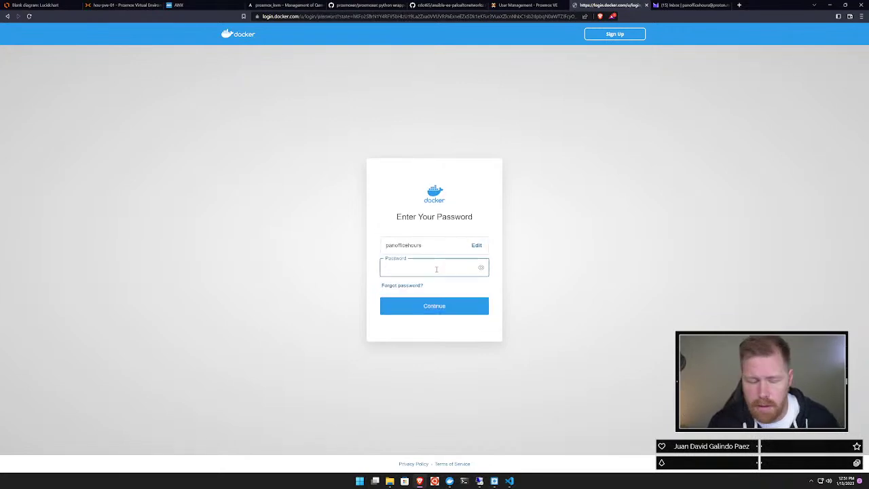
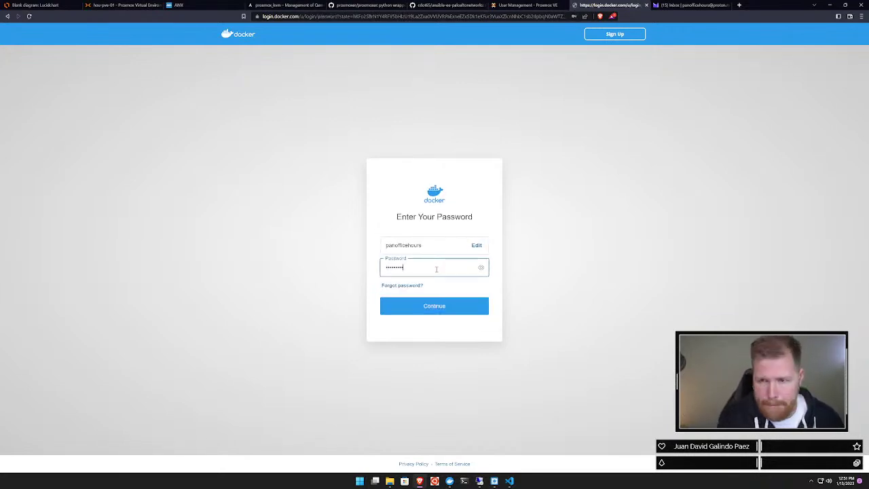
pyautogui.press('Return')
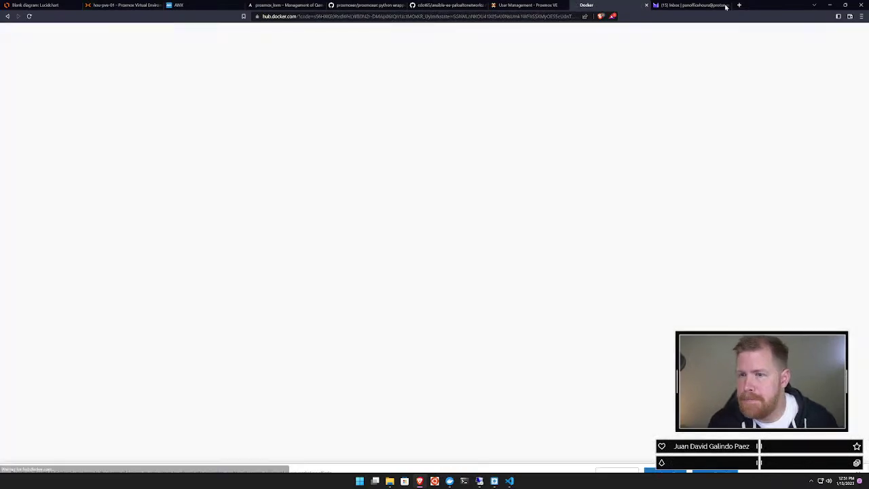
pyautogui.click(725, 6)
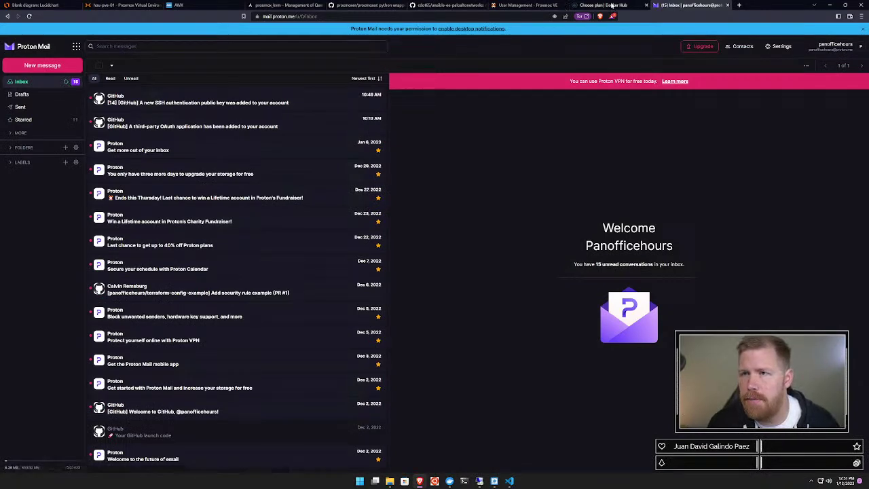
# Step: Continue with the free Docker Hub plan and switch to the mailbox
pyautogui.click(580, 6)
pyautogui.click(273, 313)
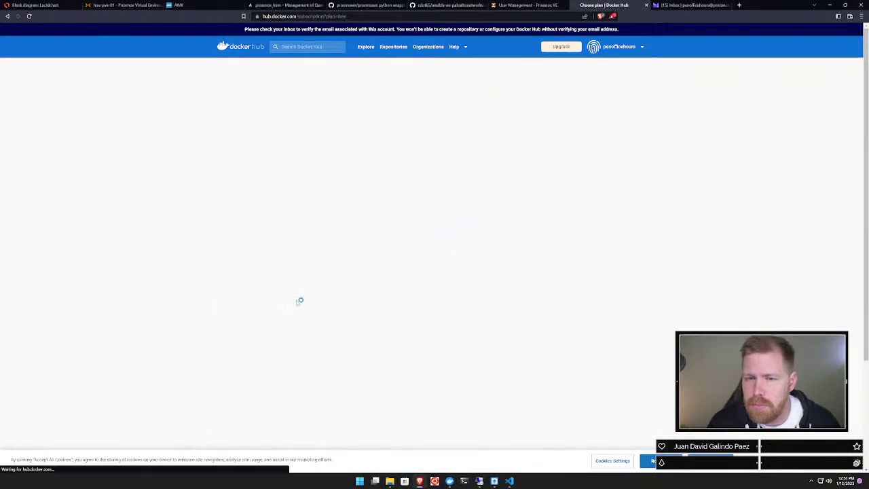
pyautogui.click(682, 6)
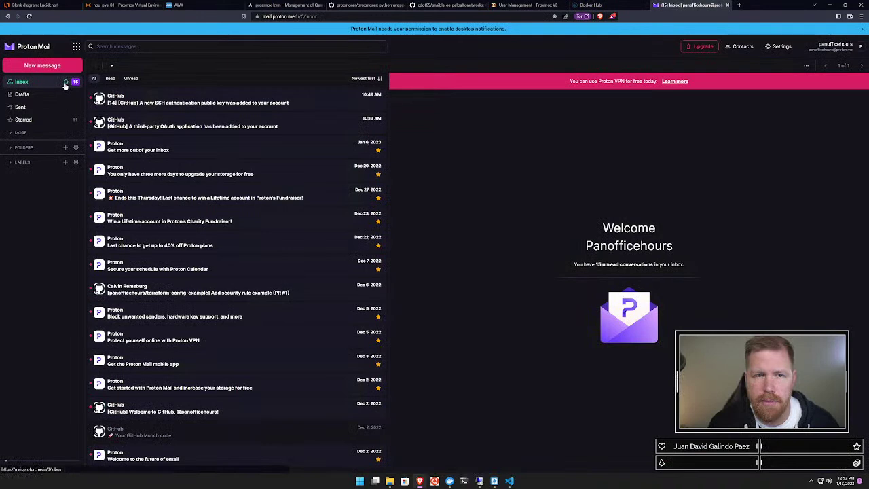
pyautogui.click(20, 133)
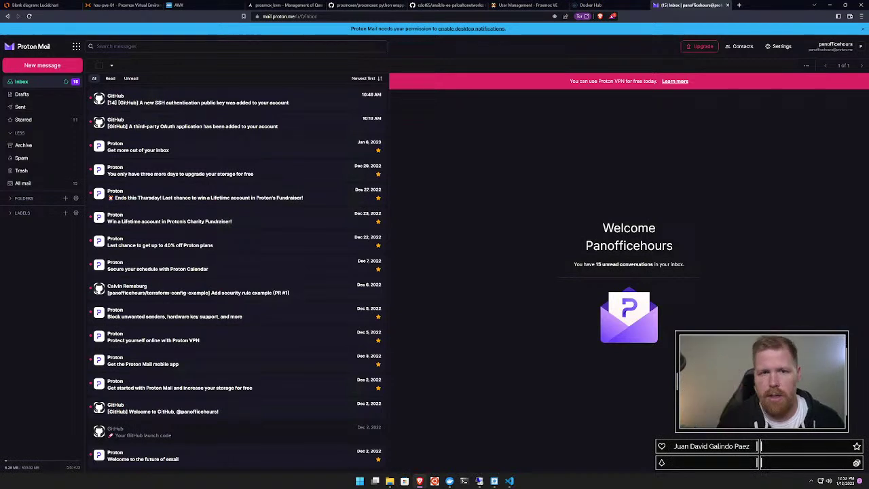
# Step: Refresh the inbox, open the Docker confirmation email, and confirm its verify email address link
pyautogui.click(66, 83)
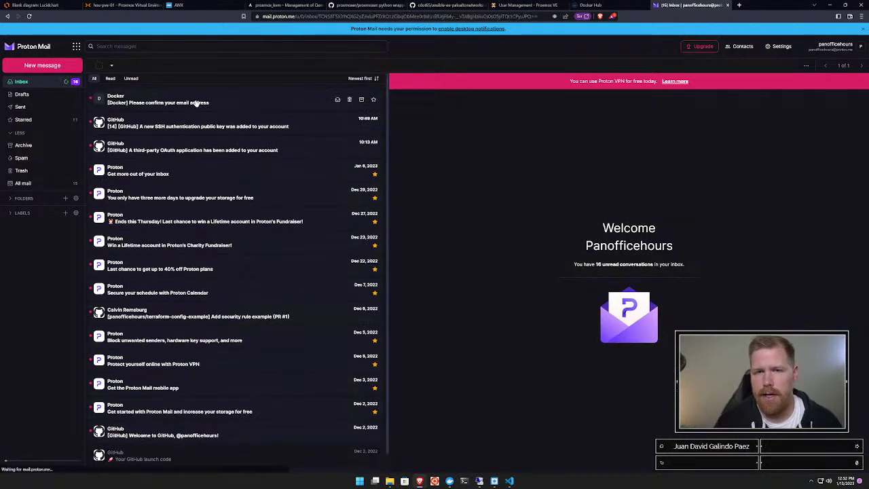
pyautogui.click(196, 101)
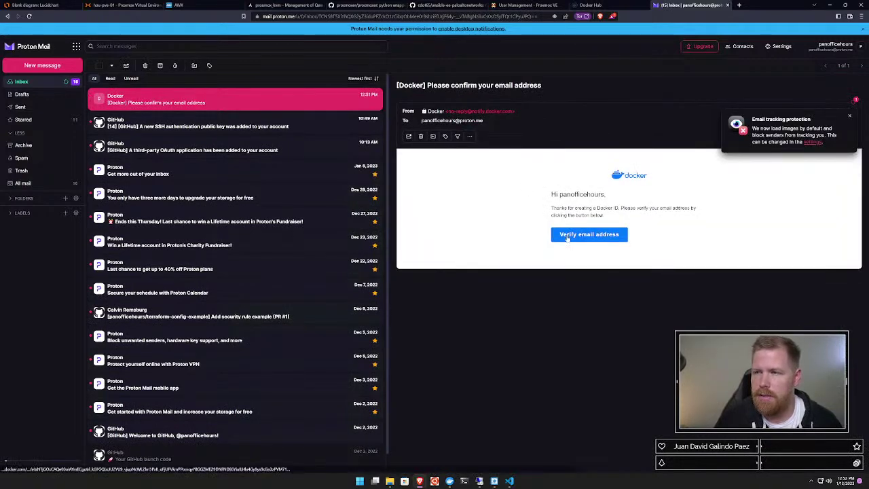
pyautogui.click(566, 235)
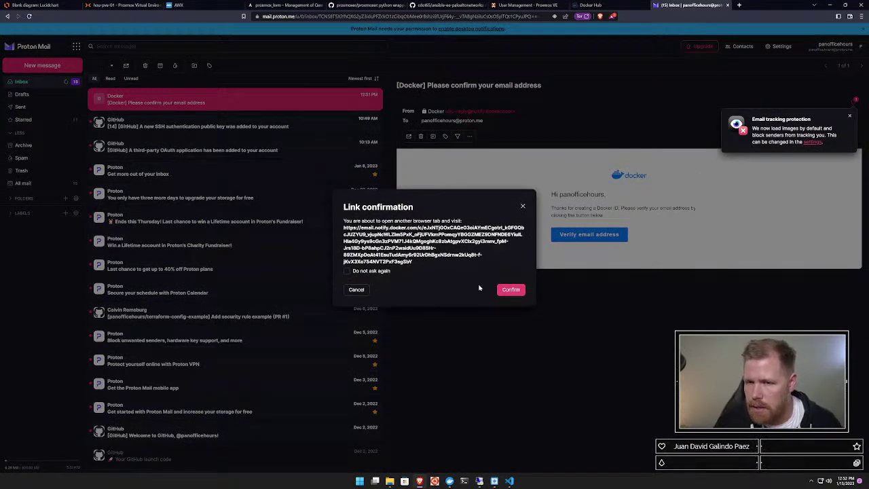
pyautogui.click(513, 290)
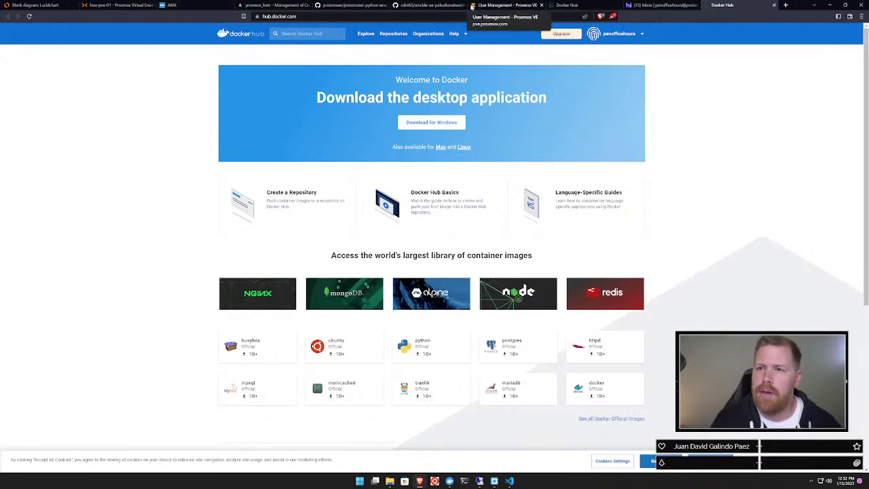
# Step: Reload the original Docker Hub tab to pick up verification, dismiss the cookie notice, and minimize Brave
pyautogui.click(587, 7)
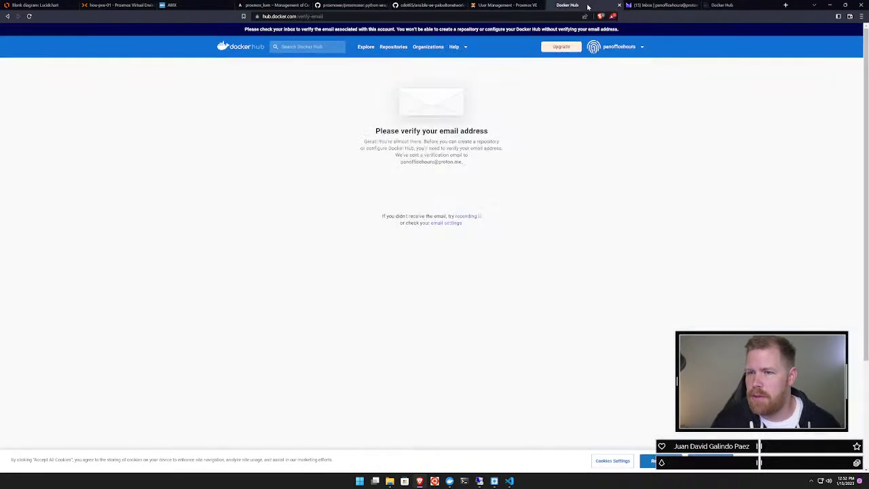
pyautogui.click(29, 16)
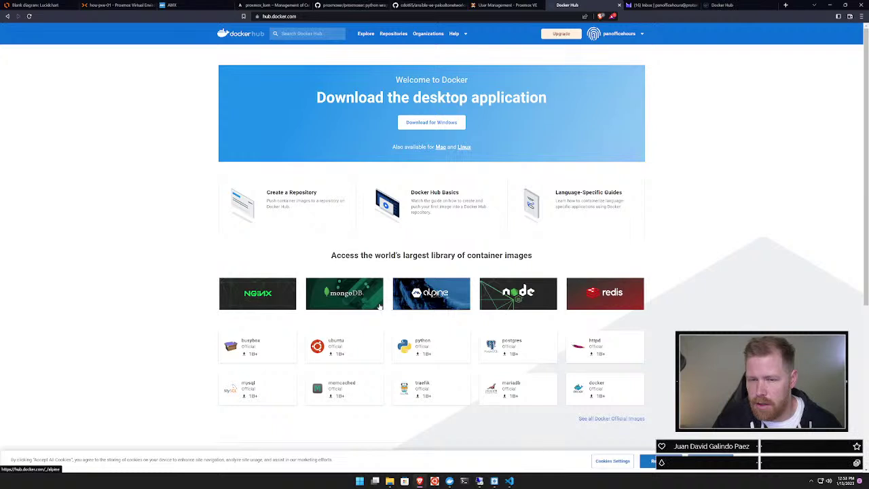
pyautogui.click(658, 461)
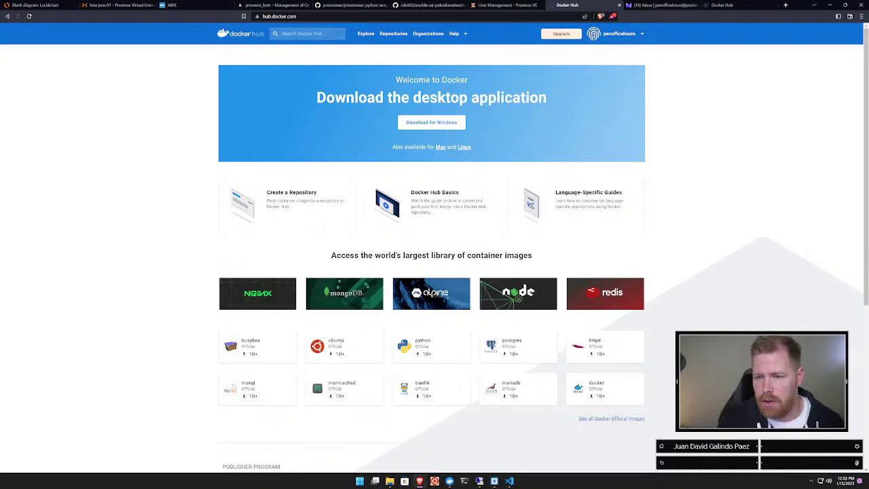
pyautogui.scroll(-2, 432, 272)
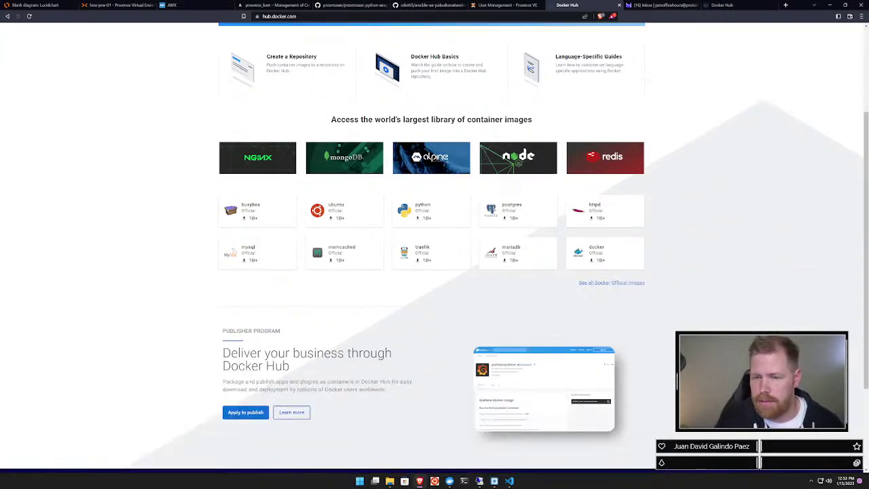
pyautogui.scroll(2, 431, 271)
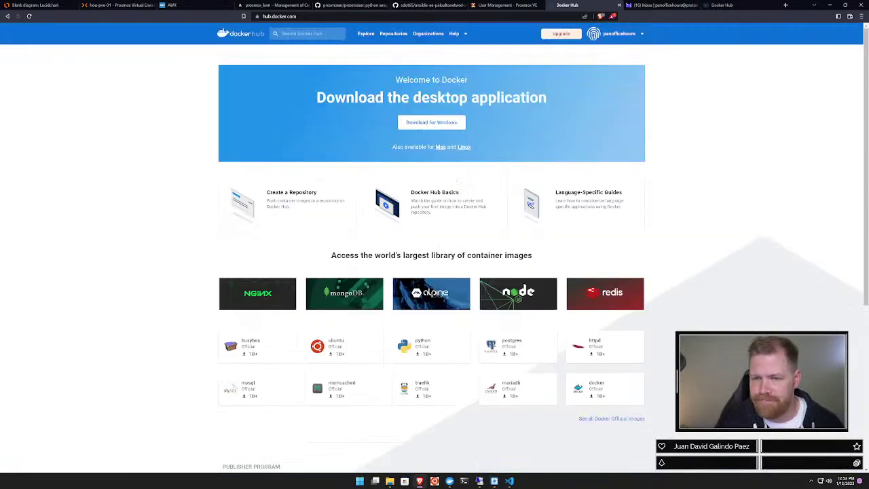
pyautogui.click(829, 5)
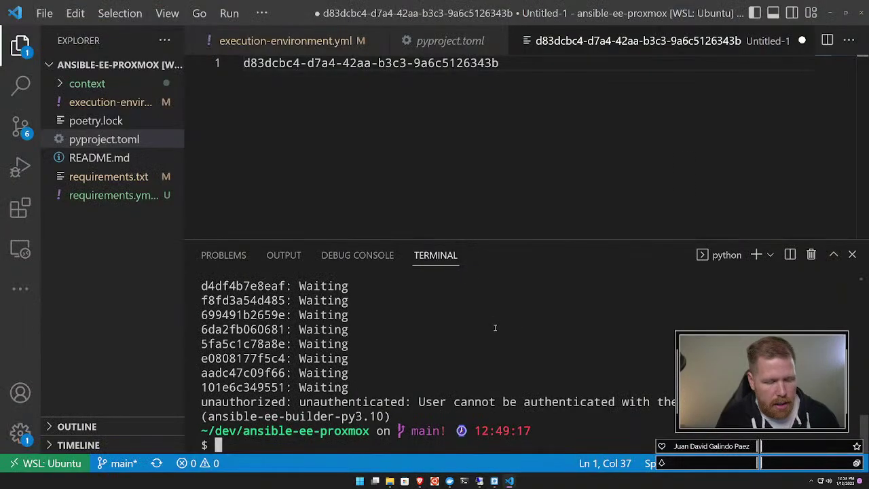
# Step: Log in to Docker Hub from the terminal with docker login using the new account
pyautogui.write('docker login')
pyautogui.press('Return')
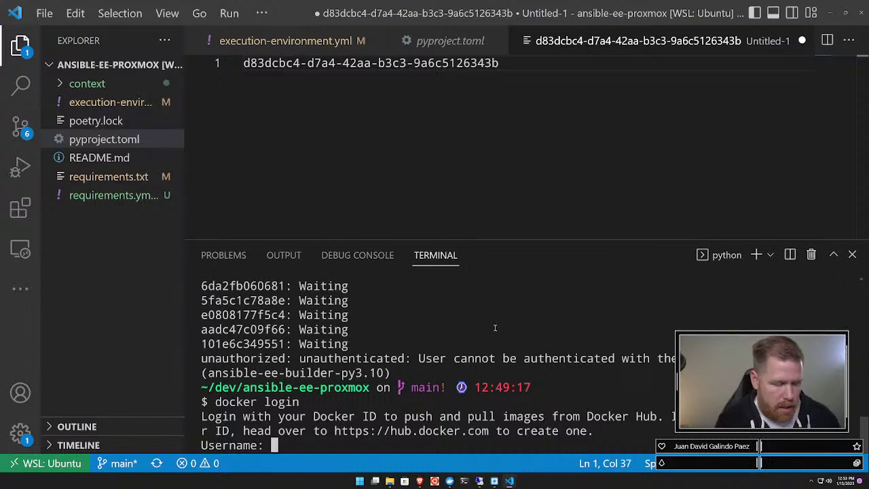
pyautogui.write('panofficehours')
pyautogui.press('Return')
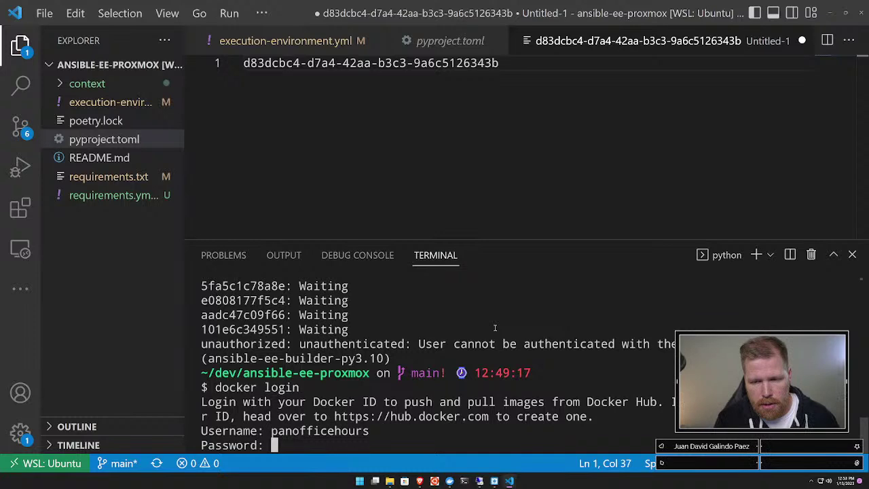
pyautogui.press('Return')
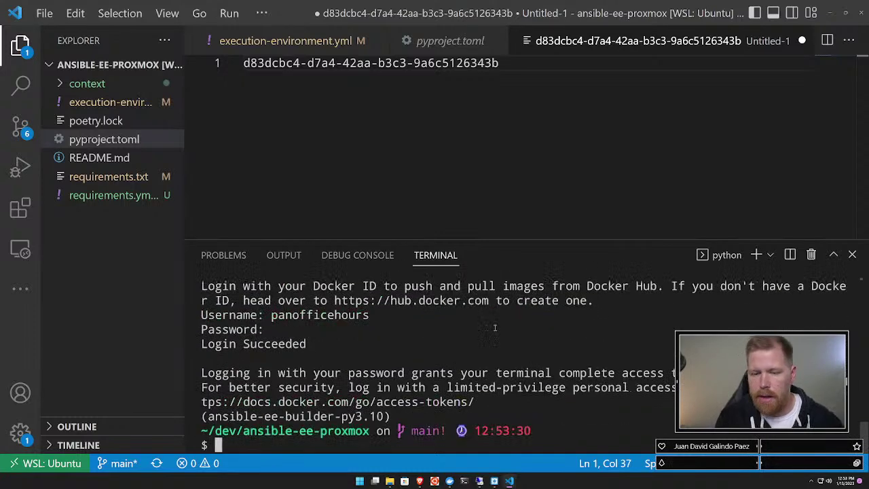
# Step: Tag ghcr.io/cdot65/ansible-ee-proxmox:latest as ansible-ee-proxmox:latest and list images to confirm it
pyautogui.write('dockt')
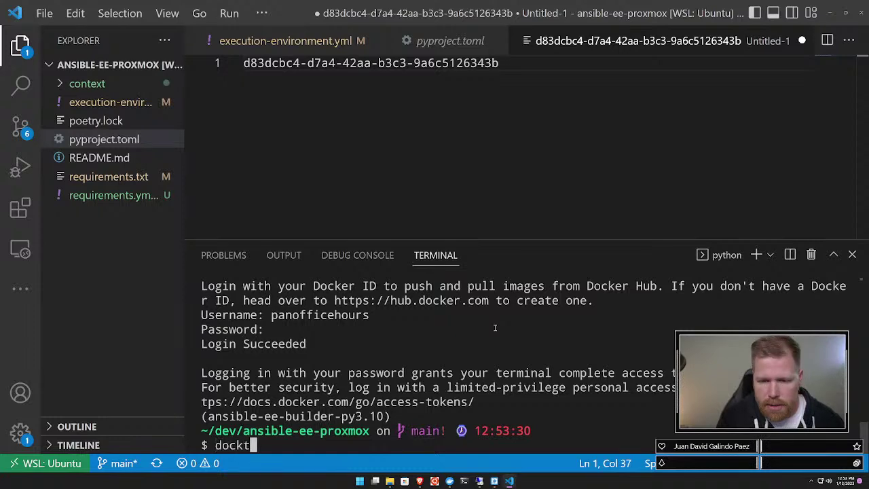
pyautogui.press('BackSpace')
pyautogui.press('BackSpace')
pyautogui.press('BackSpace')
pyautogui.press('BackSpace')
pyautogui.write('docker images')
pyautogui.press('Return')
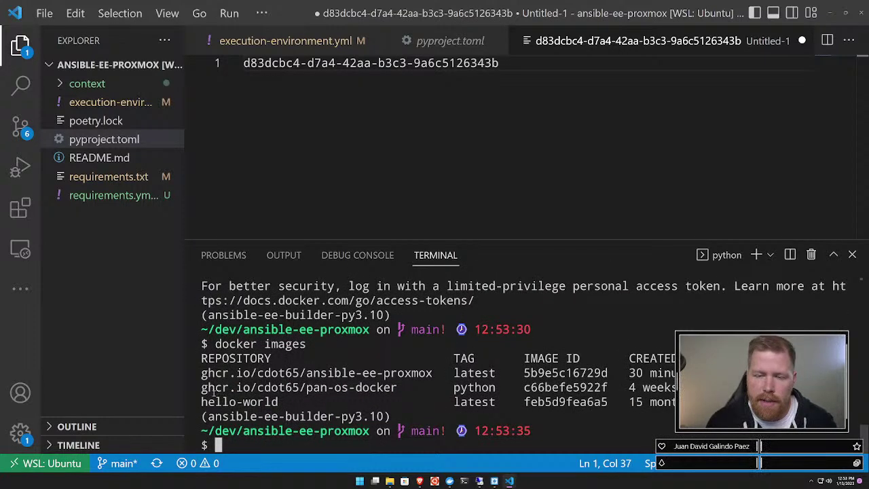
pyautogui.moveTo(203, 374); pyautogui.dragTo(307, 374)
pyautogui.doubleClick(392, 373)
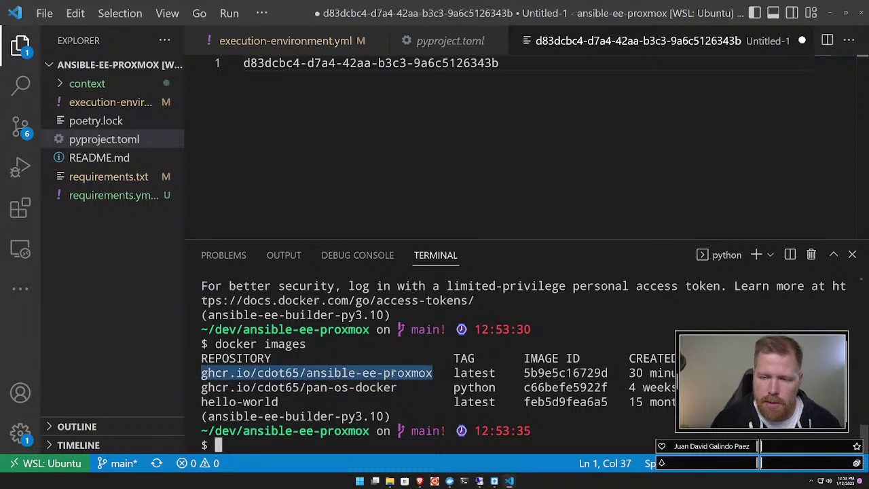
pyautogui.write('docke')
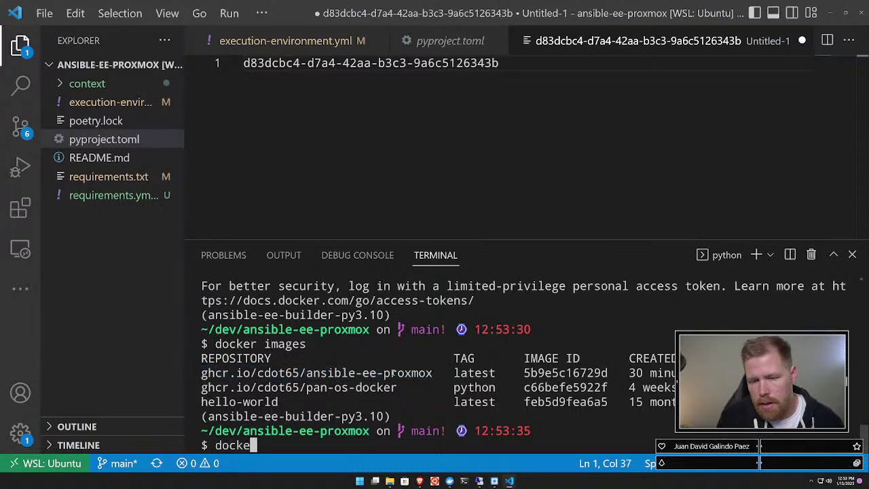
pyautogui.write('r tag -')
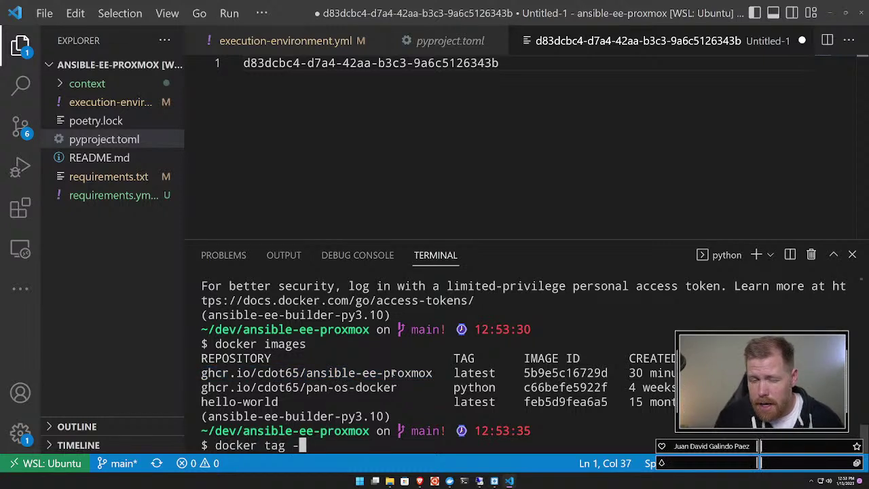
pyautogui.write('t')
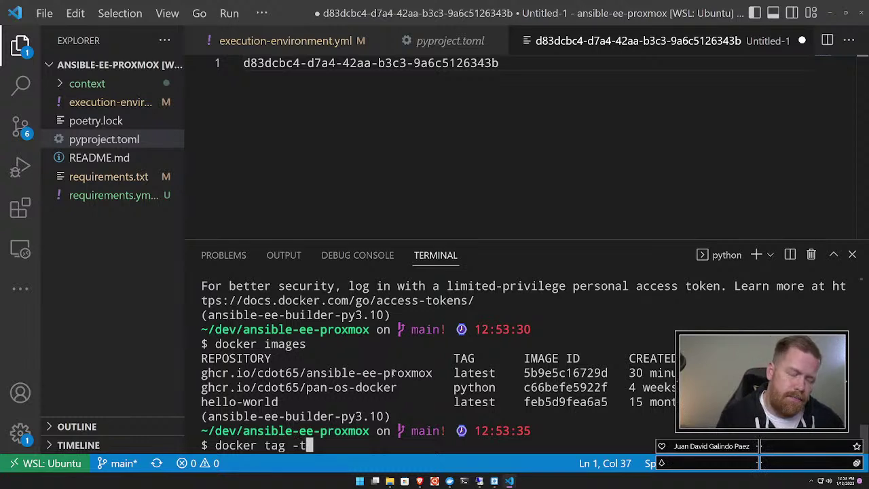
pyautogui.press('BackSpace')
pyautogui.press('BackSpace')
pyautogui.write('ghcr.io/cdot65/ansible-ee-proxmox')
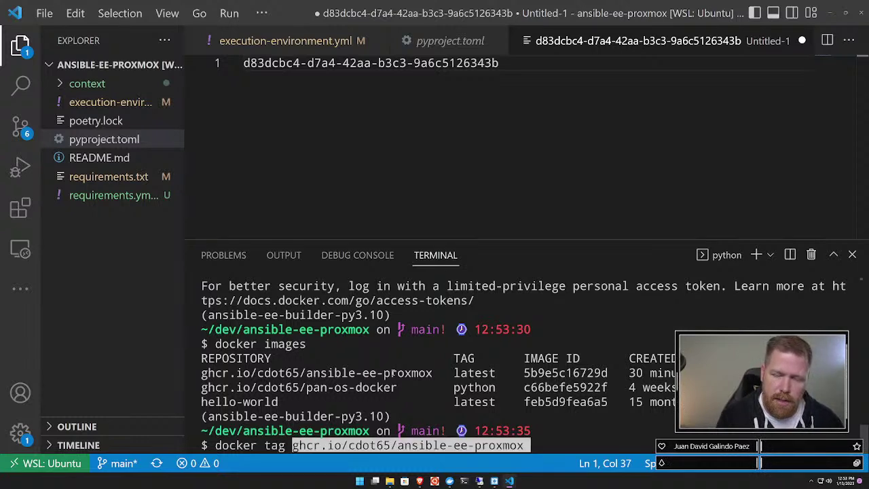
pyautogui.press('BackSpace')
pyautogui.press('BackSpace')
pyautogui.press('BackSpace')
pyautogui.press('BackSpace')
pyautogui.press('BackSpace')
pyautogui.press('BackSpace')
pyautogui.press('BackSpace')
pyautogui.press('BackSpace')
pyautogui.press('BackSpace')
pyautogui.press('BackSpace')
pyautogui.press('BackSpace')
pyautogui.press('BackSpace')
pyautogui.press('BackSpace')
pyautogui.press('BackSpace')
pyautogui.press('BackSpace')
pyautogui.press('BackSpace')
pyautogui.press('BackSpace')
pyautogui.press('BackSpace')
pyautogui.press('BackSpace')
pyautogui.press('BackSpace')
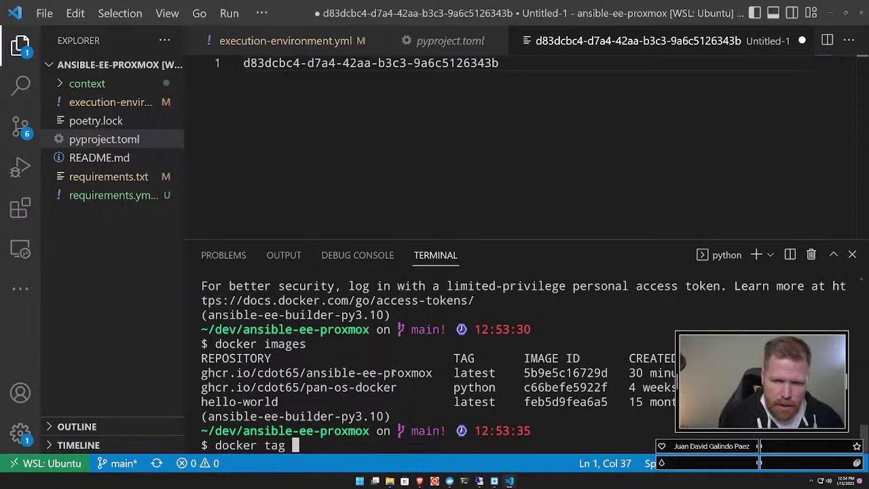
pyautogui.write('ghcr.io/cdot65/ansible-ee-proxmox')
pyautogui.write(':la')
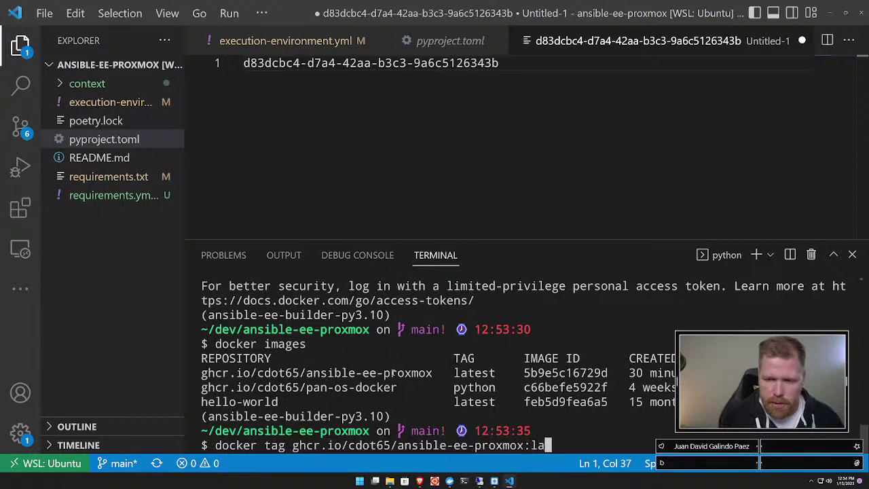
pyautogui.write('test ansible-ee-')
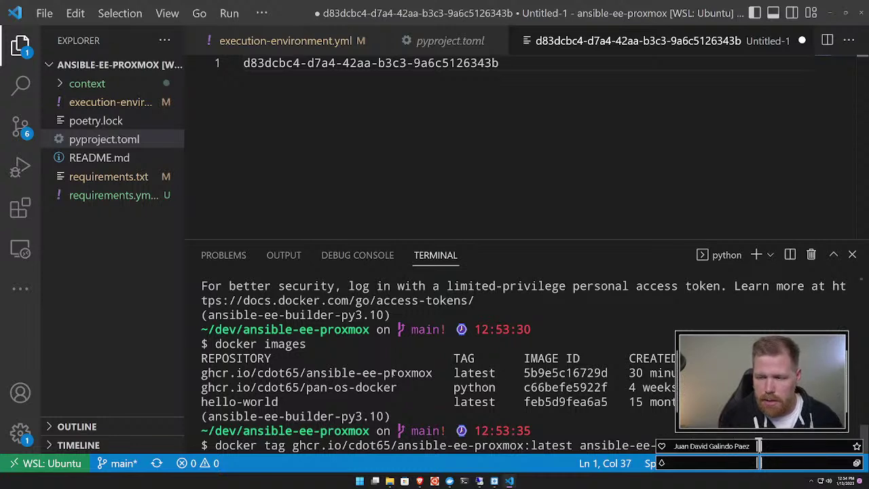
pyautogui.press('Return')
pyautogui.write('dock')
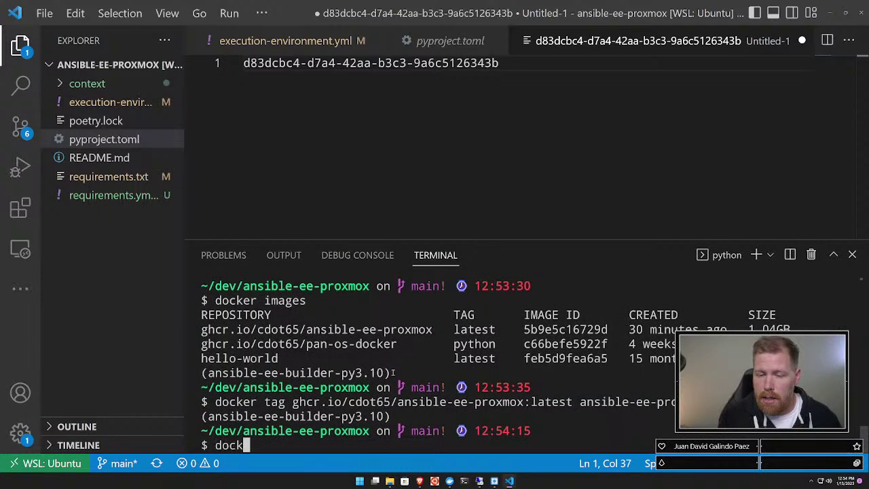
pyautogui.write('er images')
pyautogui.press('Return')
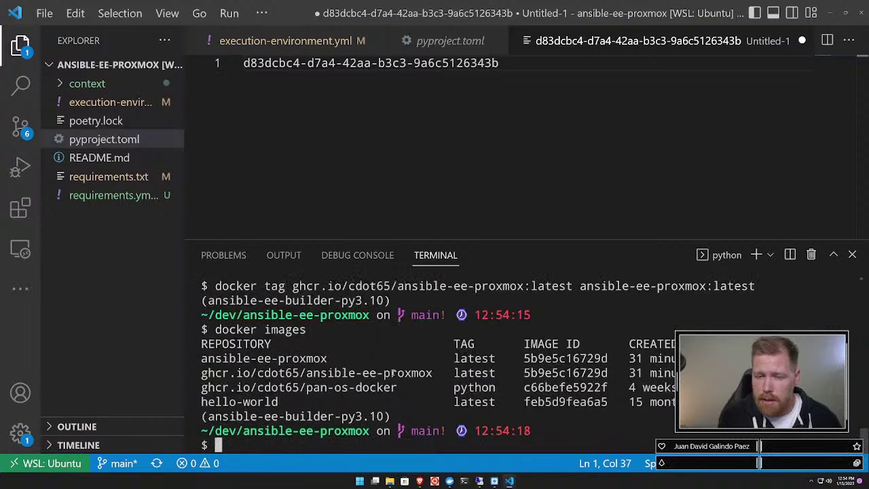
# Step: Run docker push ansible-ee-proxmox, review the denied output, and minimize the project window
pyautogui.write('docker push ')
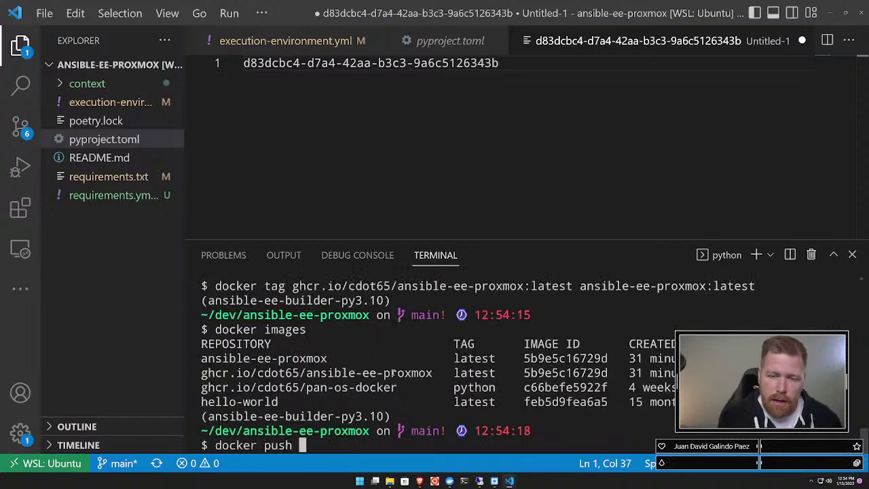
pyautogui.write('an')
pyautogui.press('BackSpace')
pyautogui.press('BackSpace')
pyautogui.write('an')
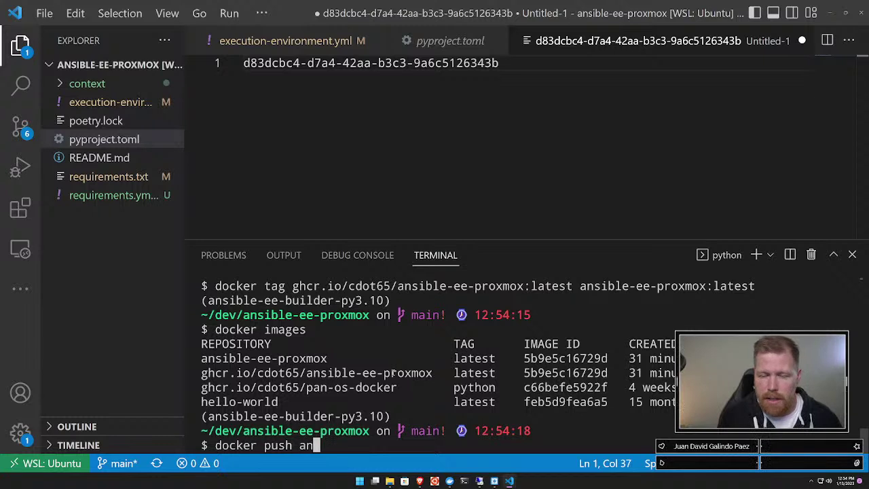
pyautogui.write('sible-ee-')
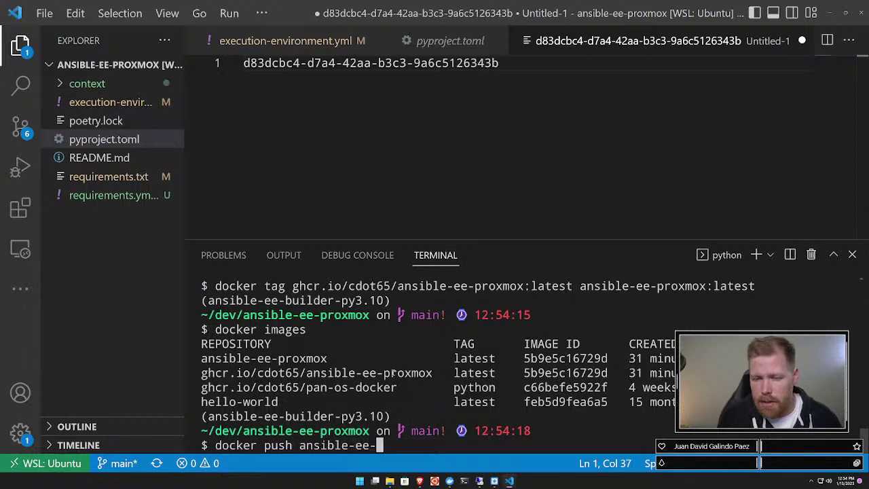
pyautogui.write('proxmox')
pyautogui.press('Return')
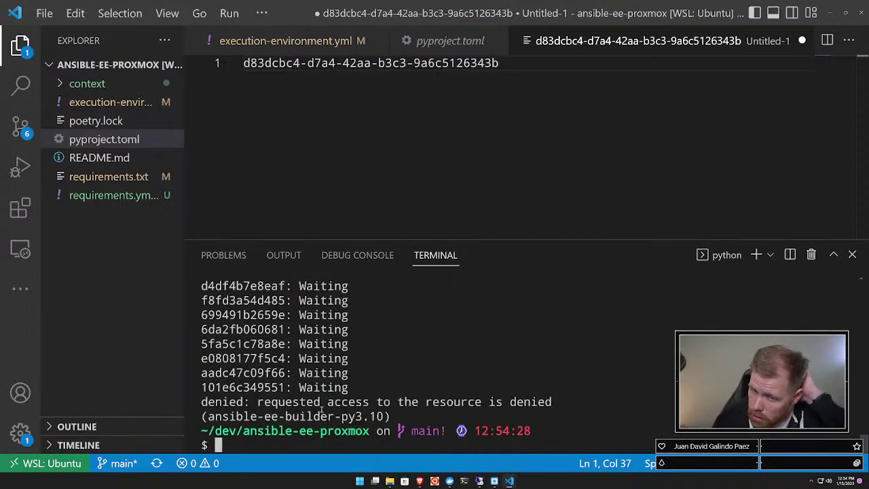
pyautogui.scroll(10, 293, 405)
pyautogui.scroll(-1, 293, 405)
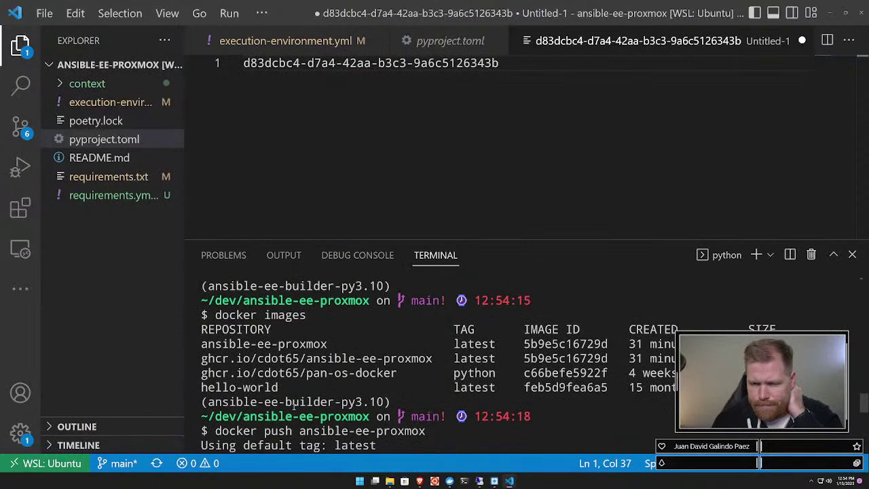
pyautogui.scroll(-3, 293, 405)
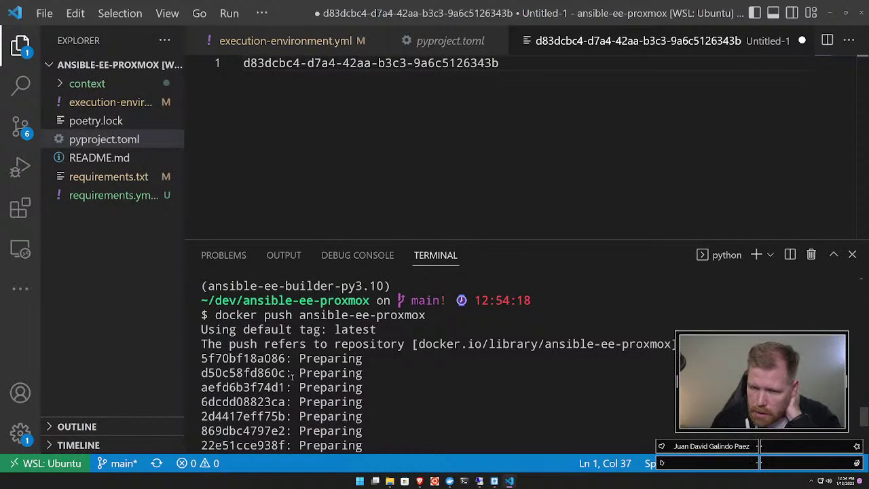
pyautogui.scroll(-5, 291, 378)
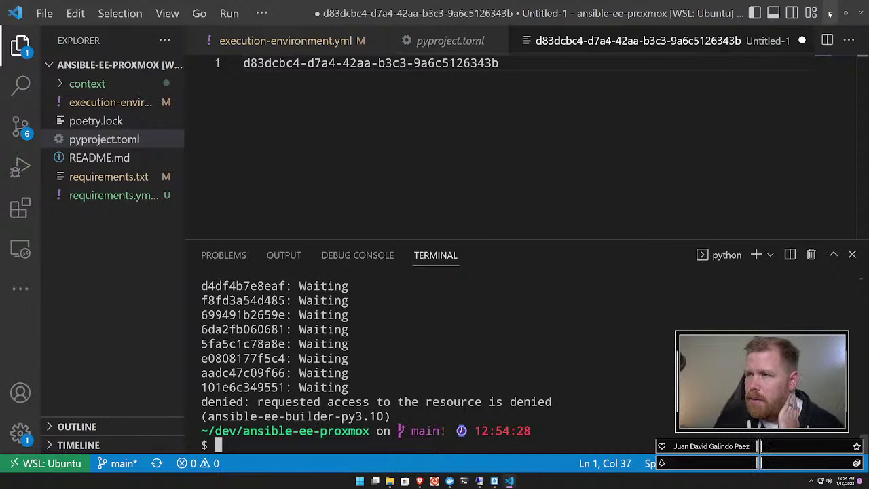
pyautogui.click(824, 12)
# Step: Bring Brave back and create a public Docker Hub repository named ansible-ee
pyautogui.click(823, 12)
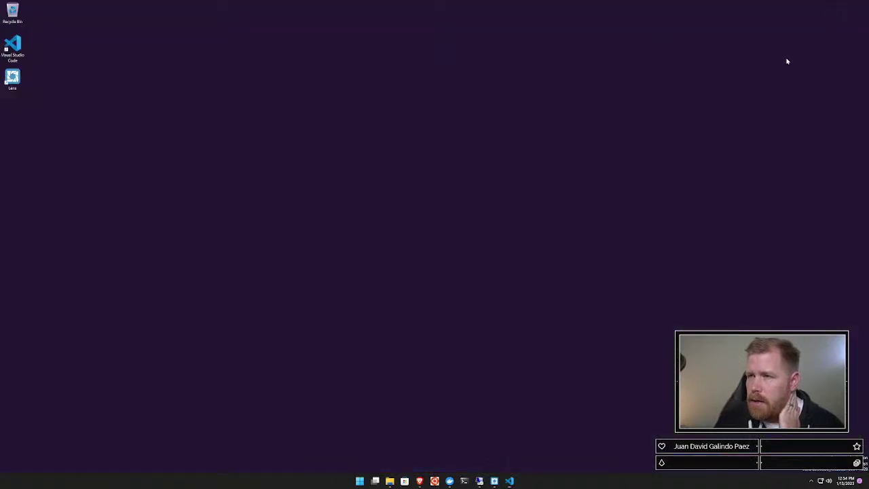
pyautogui.click(420, 481)
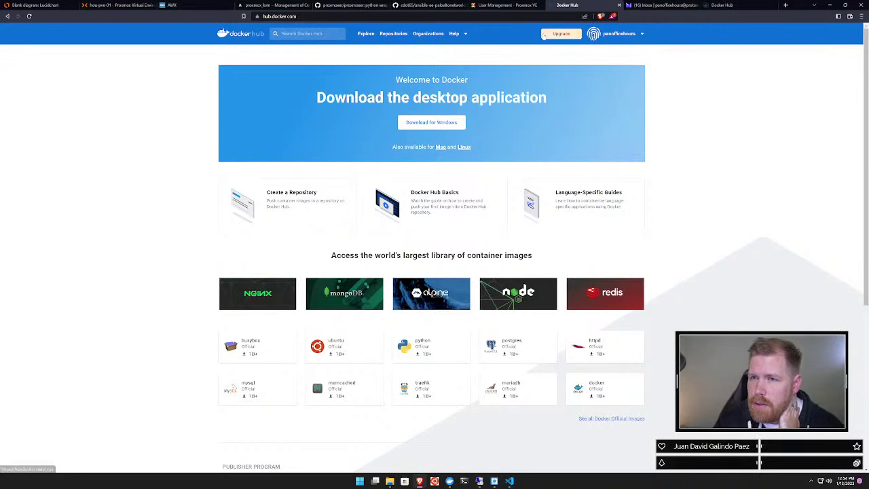
pyautogui.click(625, 35)
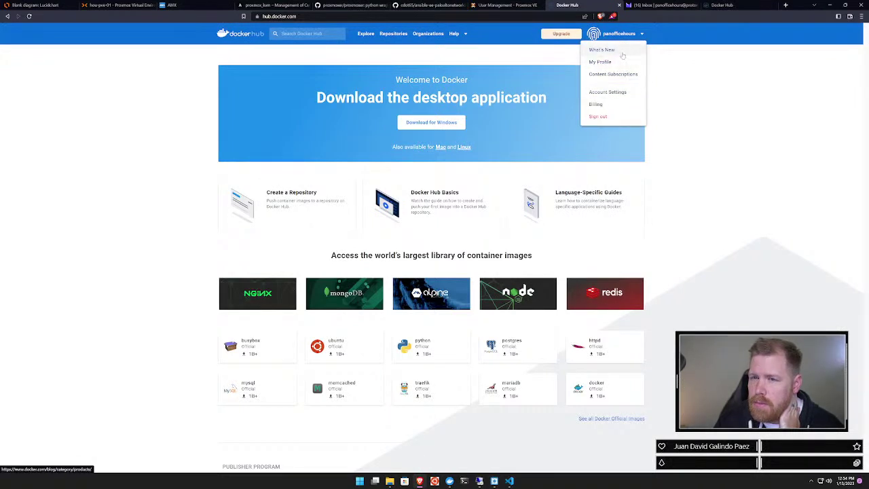
pyautogui.click(302, 209)
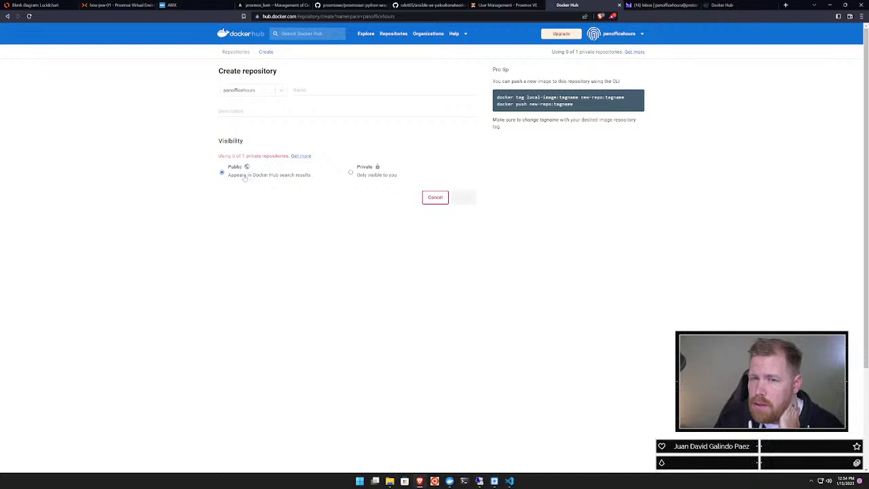
pyautogui.click(270, 111)
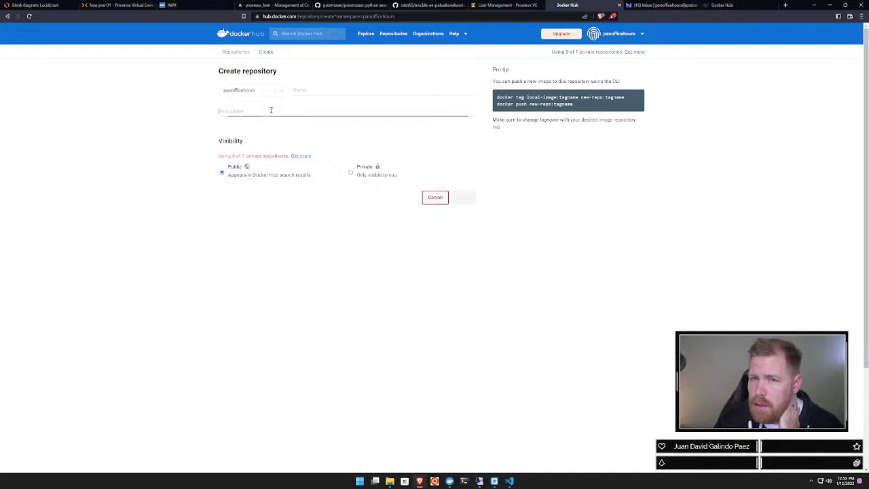
pyautogui.click(311, 91)
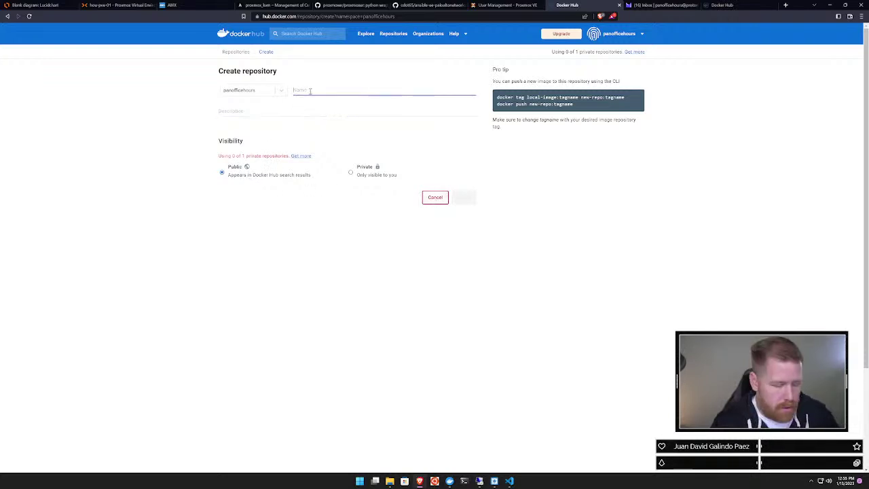
pyautogui.write('ansible-ee')
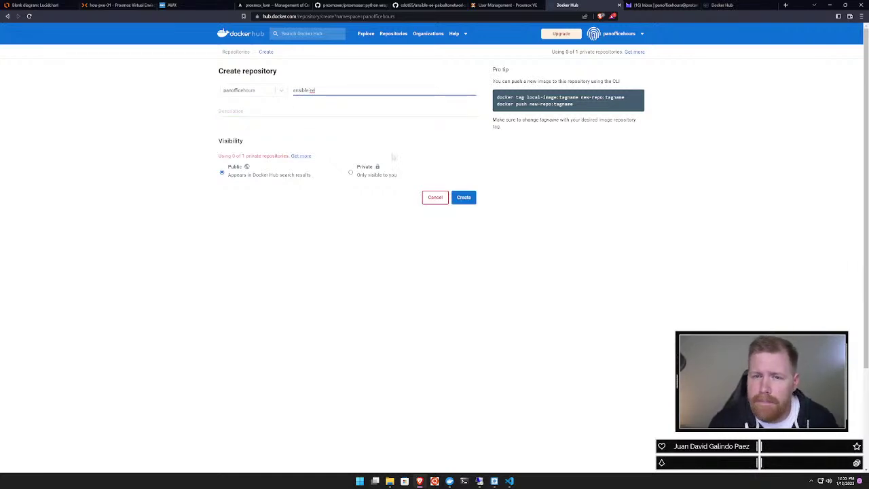
pyautogui.click(467, 199)
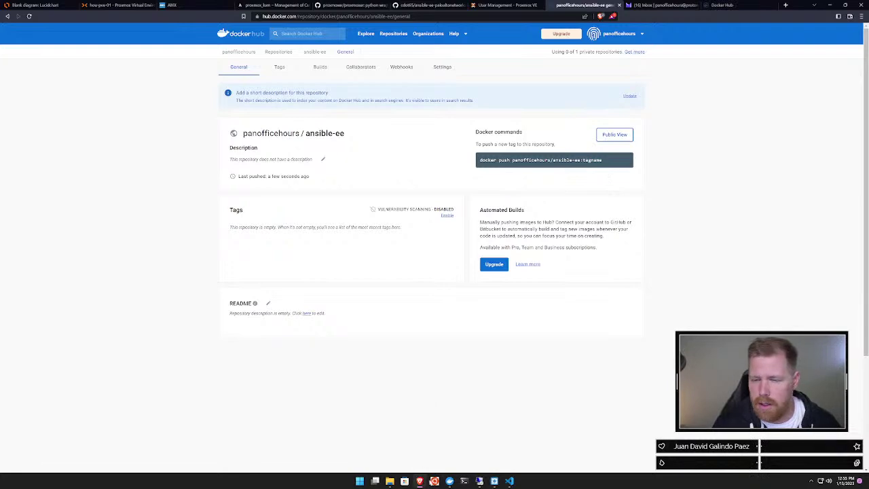
# Step: Glance at the create_vm.yaml editor, then return to the ansible-ee repository page
pyautogui.moveTo(515, 481)
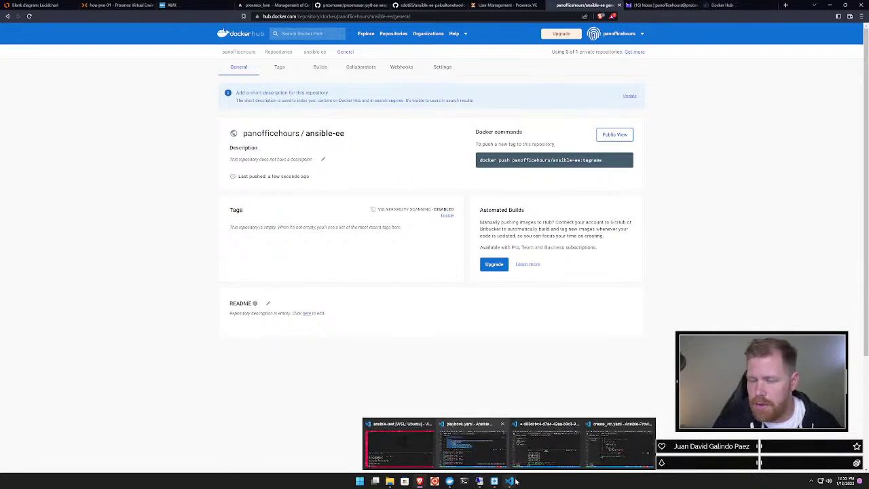
pyautogui.click(619, 444)
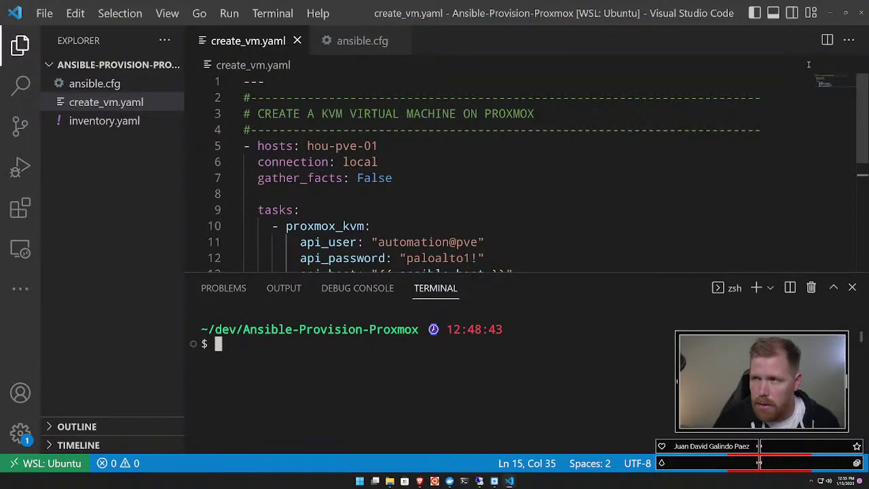
pyautogui.hotkey('alt', 'Tab')
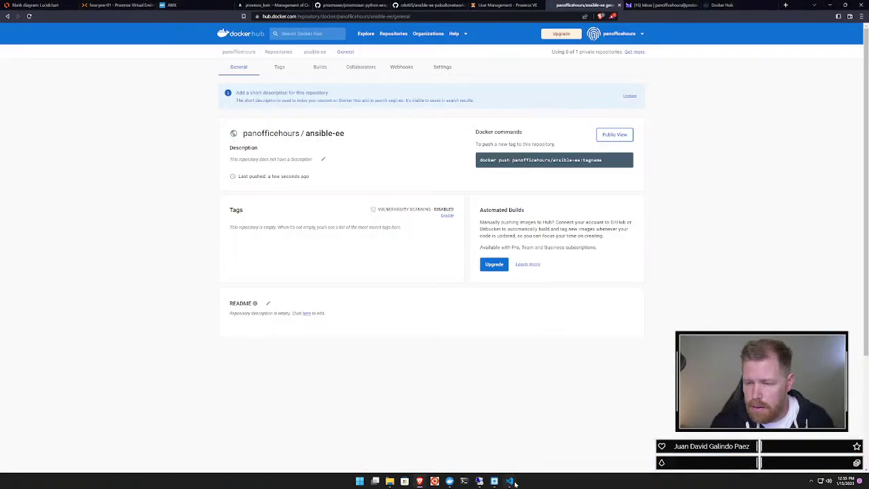
# Step: Tag the local image as ansible-ee:proxmox, then rerun the tag with the corrected source image name
pyautogui.moveTo(509, 480)
pyautogui.click(448, 441)
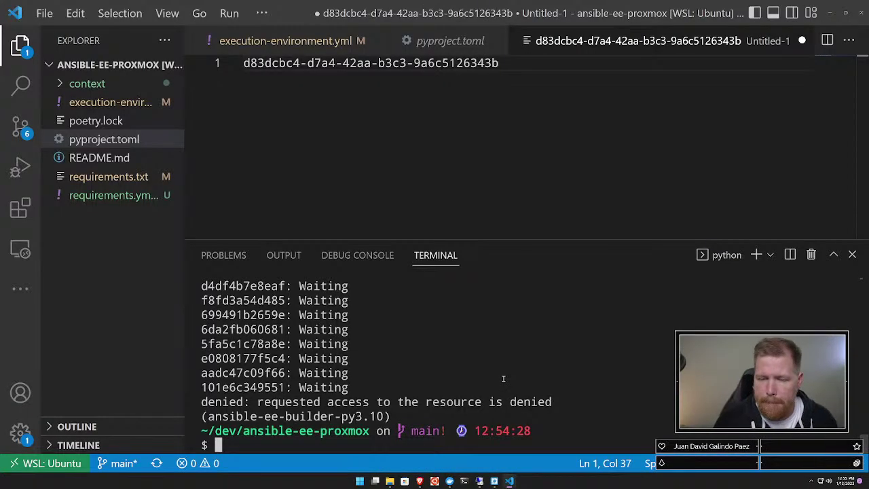
pyautogui.write('docker tag')
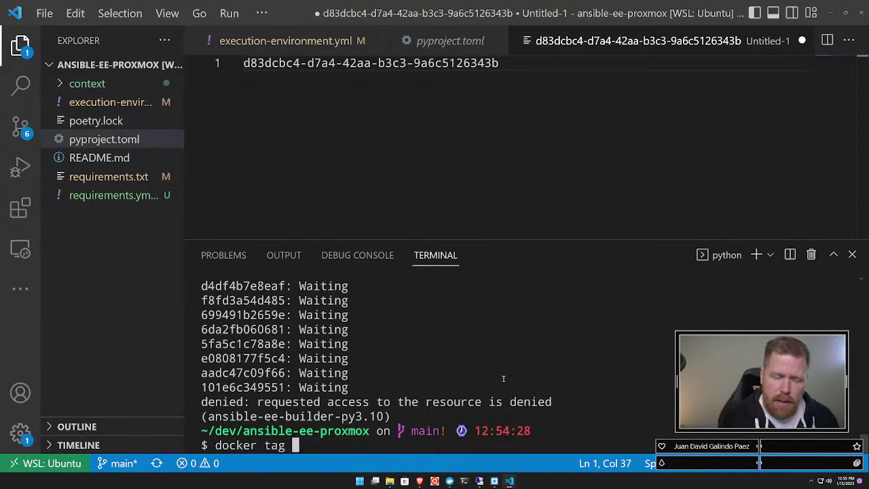
pyautogui.write(' ansible')
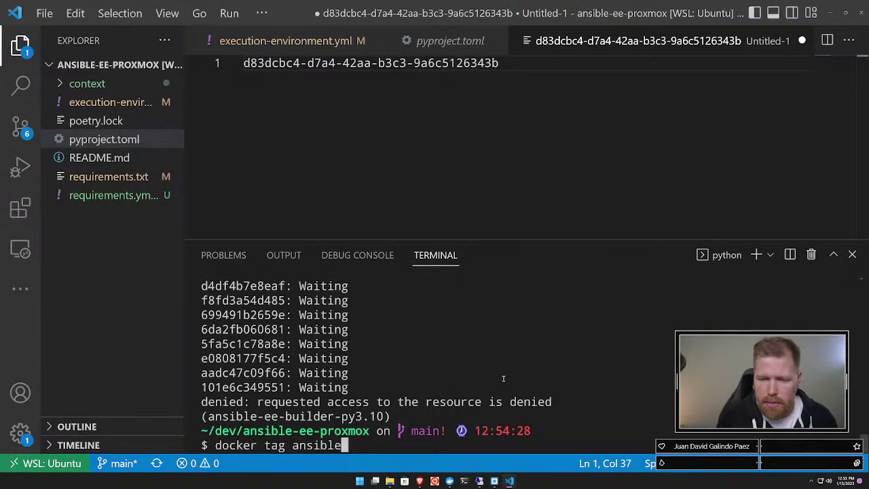
pyautogui.write('-ee-builder')
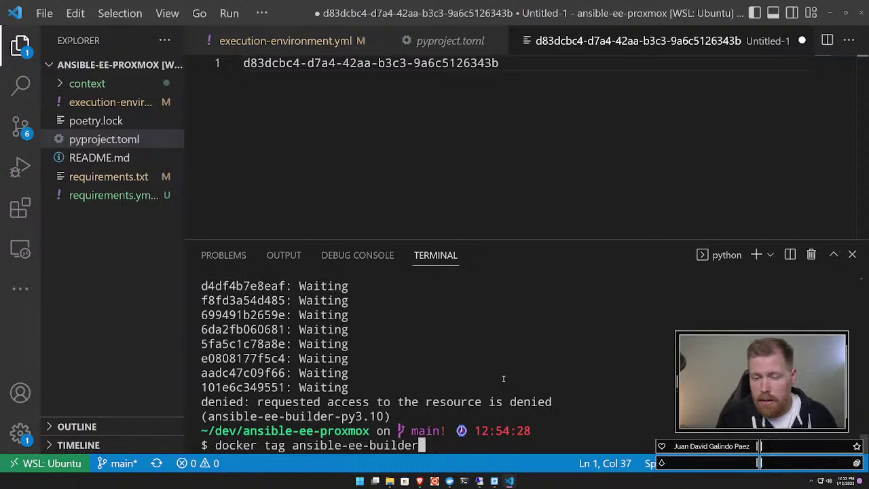
pyautogui.write(':latest ')
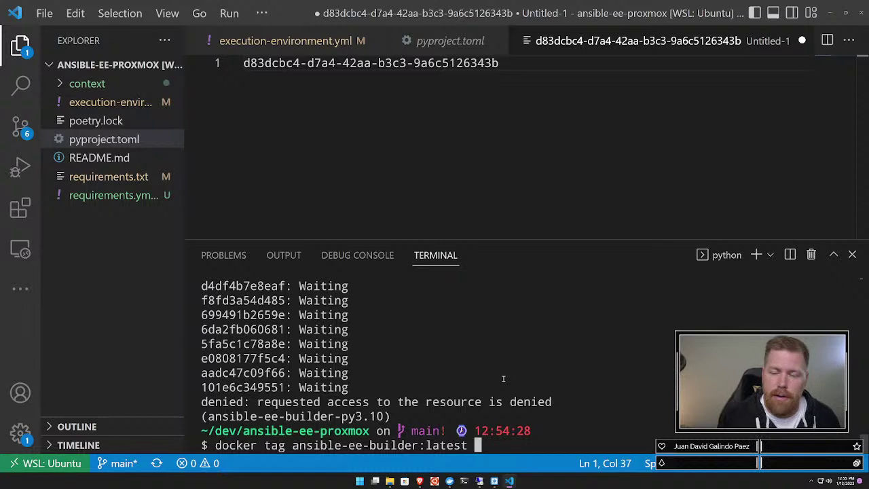
pyautogui.write('ansible-')
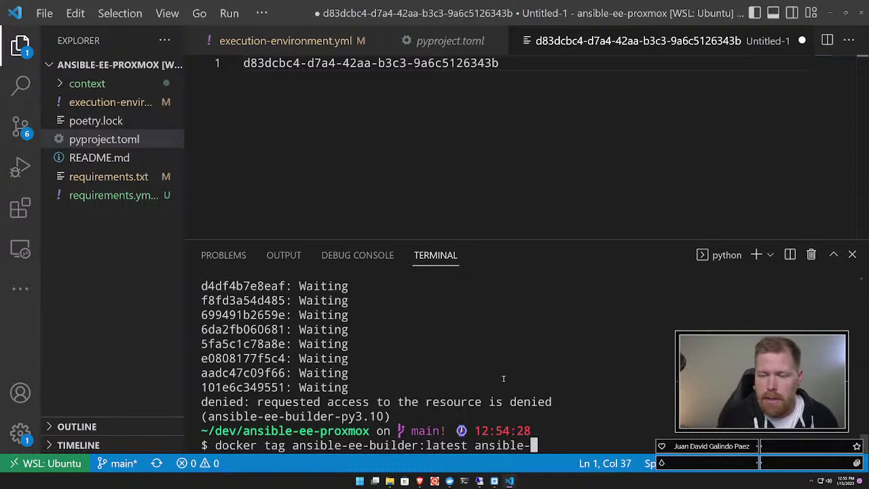
pyautogui.write('ee:proxmox')
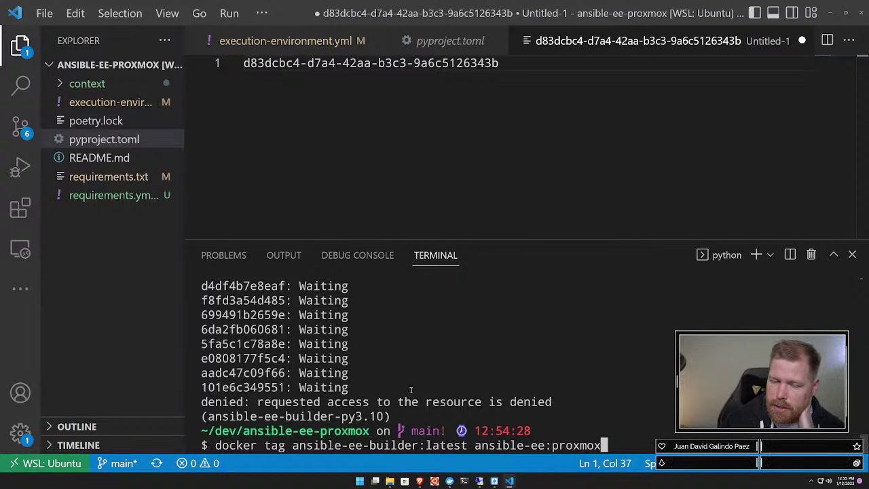
pyautogui.press('Return')
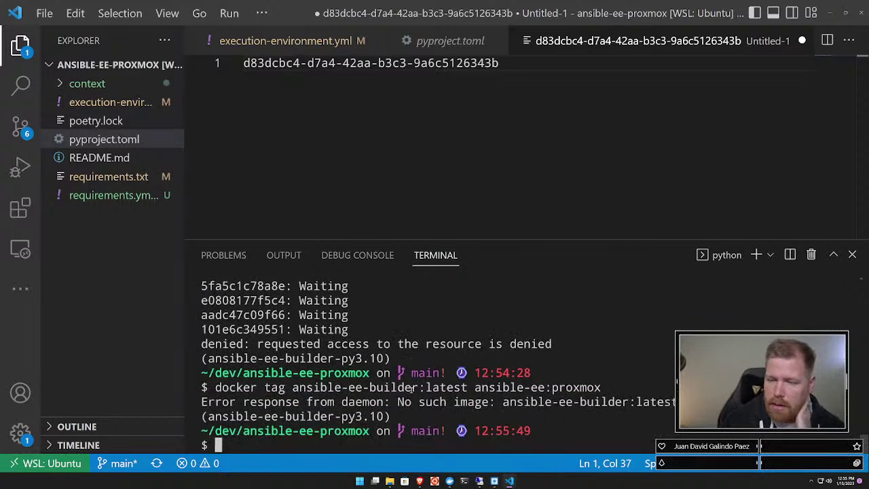
pyautogui.press('Up')
pyautogui.press('Left')
pyautogui.press('Left')
pyautogui.press('Left')
pyautogui.press('Left')
pyautogui.press('Left')
pyautogui.press('Left')
pyautogui.press('Left')
pyautogui.press('Left')
pyautogui.press('Left')
pyautogui.press('Left')
pyautogui.press('Left')
pyautogui.press('Left')
pyautogui.press('Left')
pyautogui.press('Left')
pyautogui.press('Left')
pyautogui.press('Left')
pyautogui.press('Left')
pyautogui.press('Left')
pyautogui.press('Left')
pyautogui.press('Left')
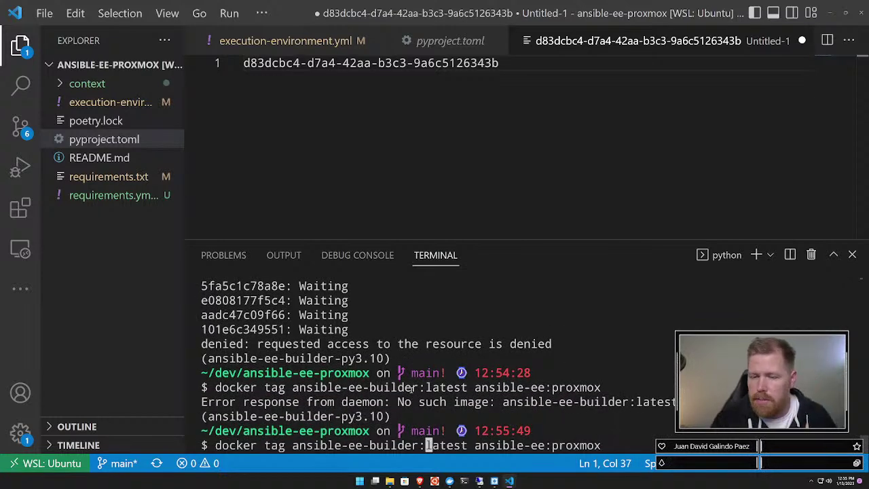
pyautogui.press('Right')
pyautogui.press('Right')
pyautogui.press('Right')
pyautogui.press('BackSpace')
pyautogui.press('BackSpace')
pyautogui.press('BackSpace')
pyautogui.press('BackSpace')
pyautogui.press('BackSpace')
pyautogui.press('BackSpace')
pyautogui.press('BackSpace')
pyautogui.press('BackSpace')
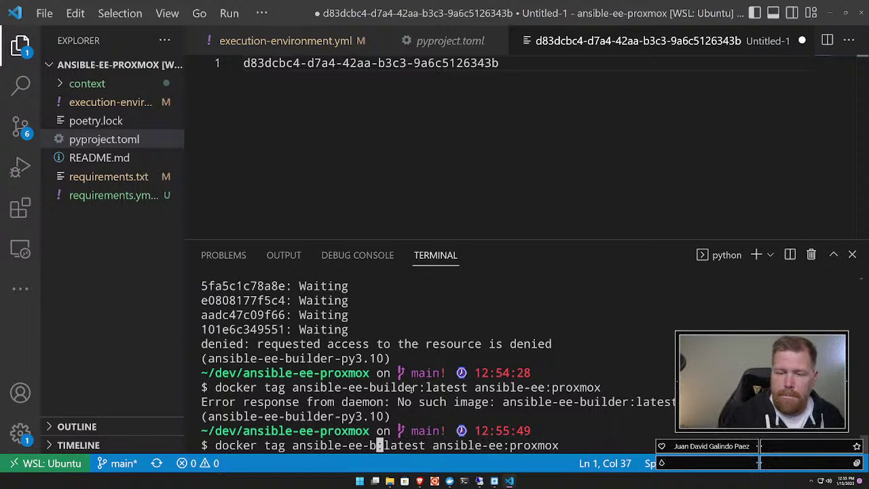
pyautogui.write('proxmox:')
pyautogui.press('Return')
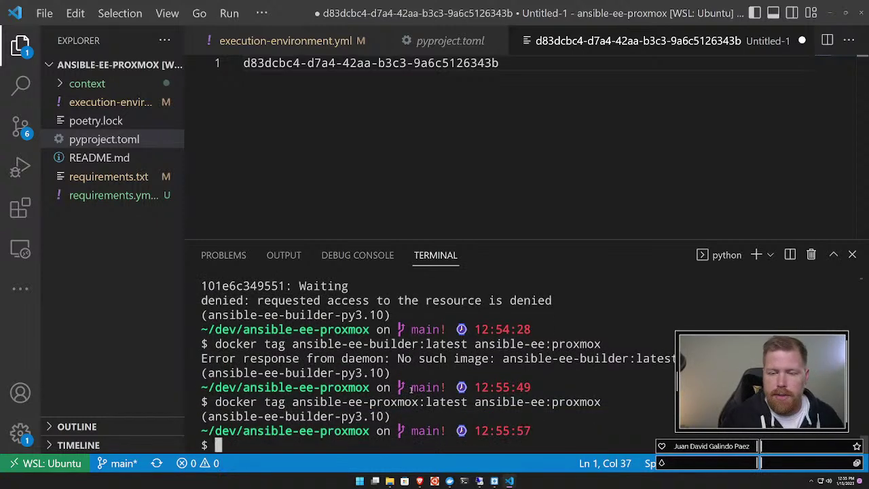
# Step: Run docker push ansible-ee:proxmox, which is denied, and select the image path in Docker Hub's push command
pyautogui.write('ansible-')
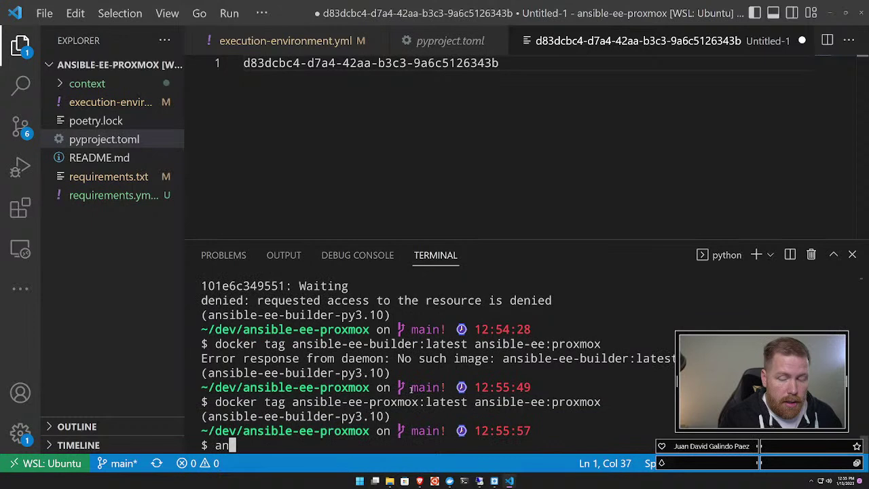
pyautogui.press('BackSpace')
pyautogui.press('BackSpace')
pyautogui.press('BackSpace')
pyautogui.press('BackSpace')
pyautogui.press('BackSpace')
pyautogui.press('BackSpace')
pyautogui.press('BackSpace')
pyautogui.press('BackSpace')
pyautogui.write('docker push ansible')
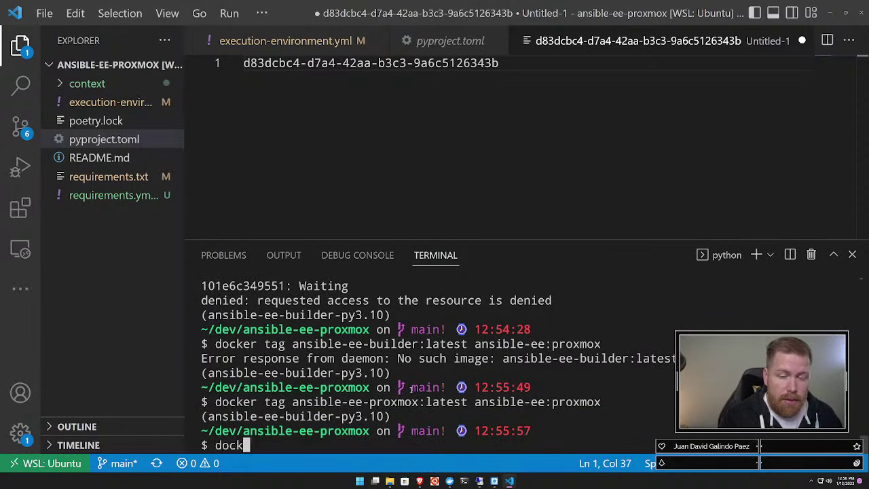
pyautogui.write('-ee')
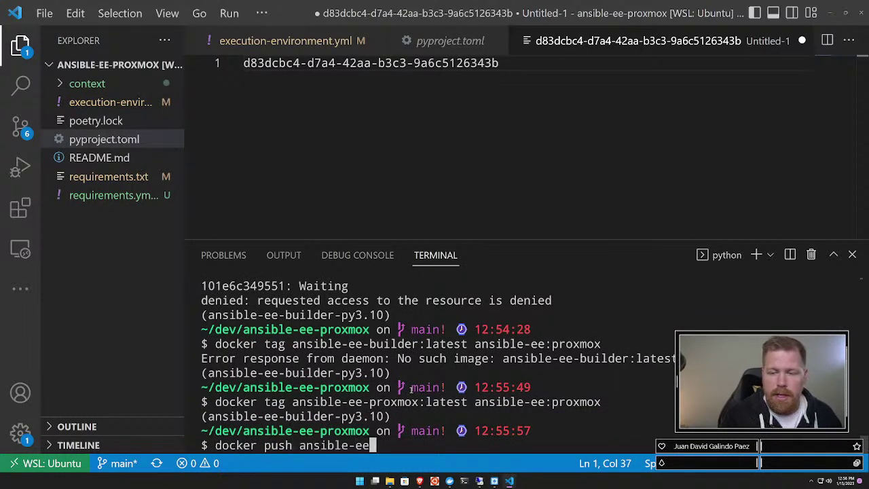
pyautogui.write(':proxmox')
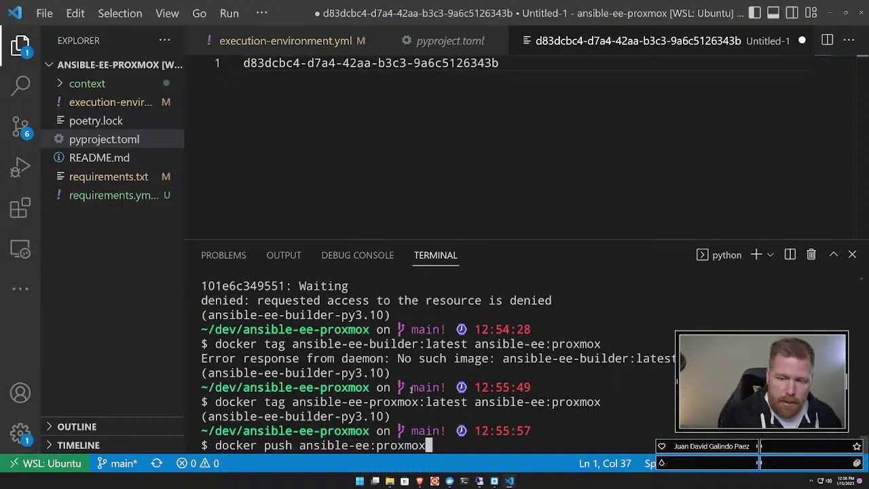
pyautogui.press('Return')
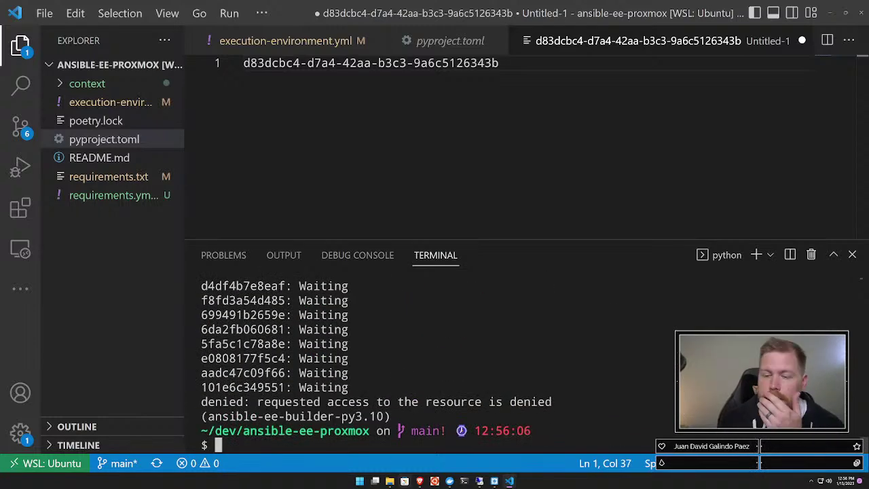
pyautogui.click(420, 482)
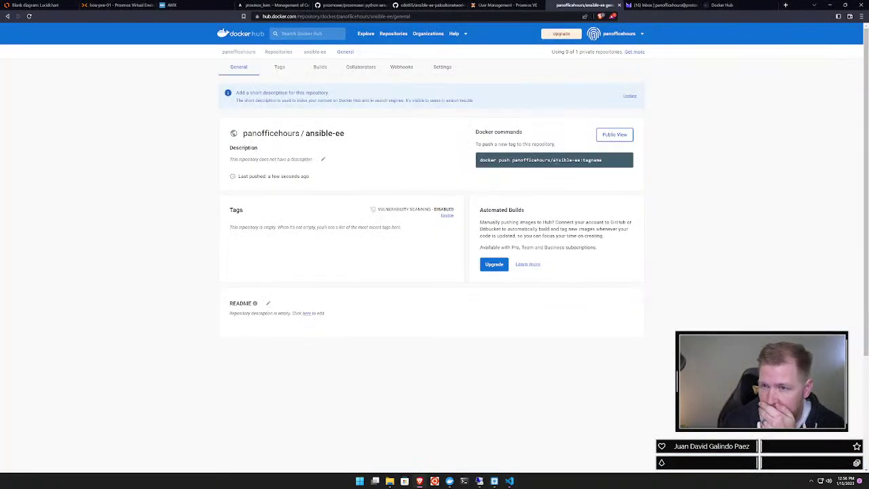
pyautogui.moveTo(513, 160); pyautogui.dragTo(590, 160)
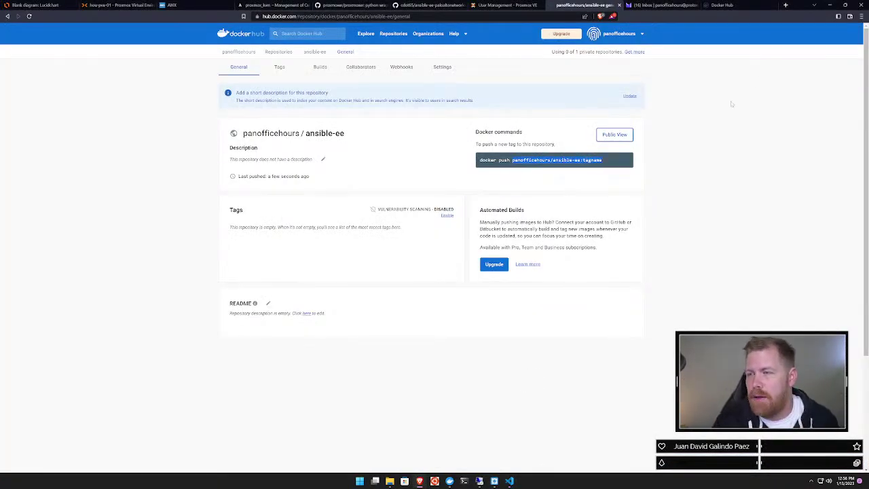
pyautogui.click(829, 6)
# Step: Retag the image with the Docker Hub namespace prefixed to ansible-ee:proxmox
pyautogui.press('Up')
pyautogui.press('Up')
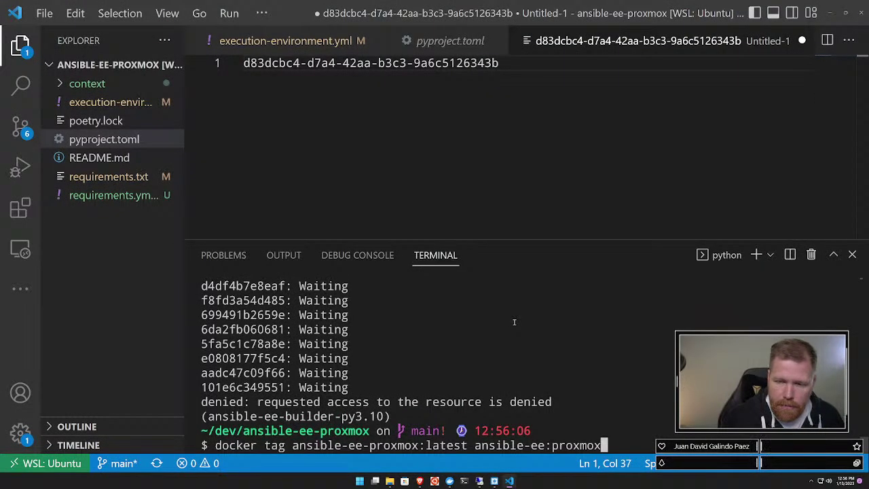
pyautogui.press('Left')
pyautogui.press('Left')
pyautogui.press('Left')
pyautogui.press('Left')
pyautogui.press('Left')
pyautogui.press('Left')
pyautogui.press('Left')
pyautogui.press('Left')
pyautogui.press('Left')
pyautogui.press('Left')
pyautogui.press('Left')
pyautogui.press('Left')
pyautogui.press('Left')
pyautogui.press('Left')
pyautogui.press('Left')
pyautogui.press('Left')
pyautogui.press('Left')
pyautogui.press('Left')
pyautogui.press('Left')
pyautogui.press('Left')
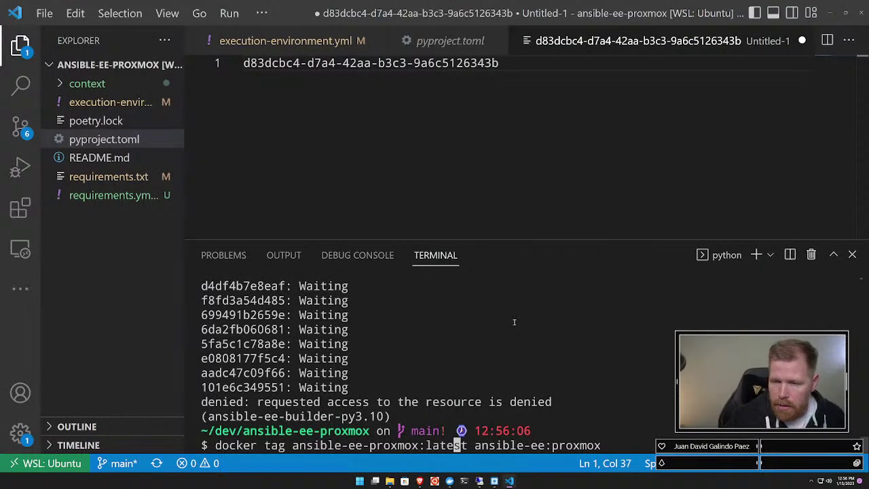
pyautogui.press('Right')
pyautogui.press('Right')
pyautogui.press('Right')
pyautogui.write('panofficehours')
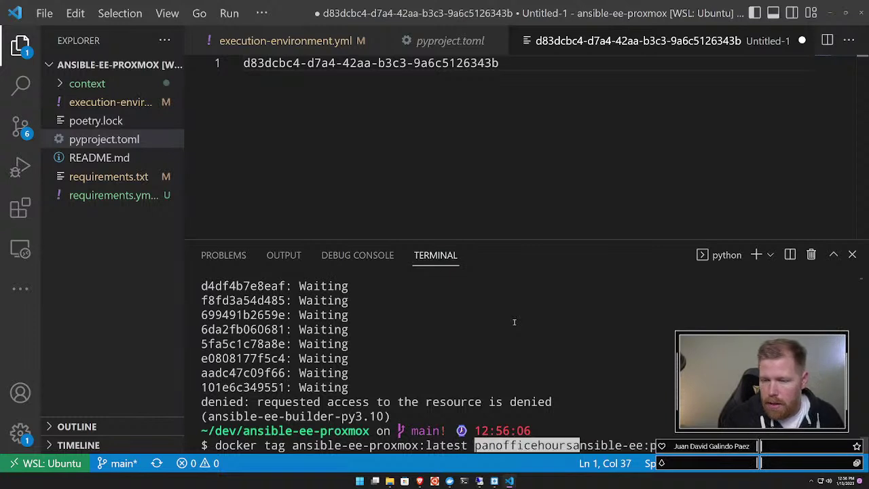
pyautogui.write('/')
pyautogui.press('Return')
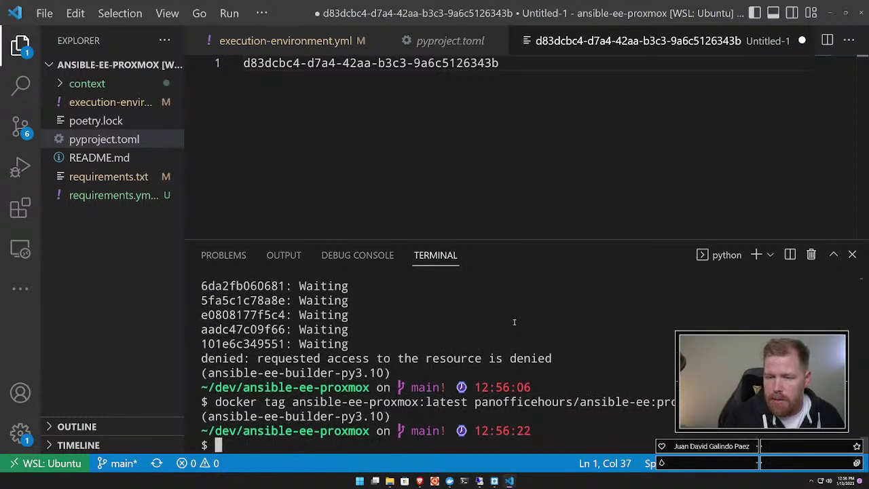
# Step: Run docker push with the new namespaced ansible-ee:proxmox image name
pyautogui.doubleClick(527, 401)
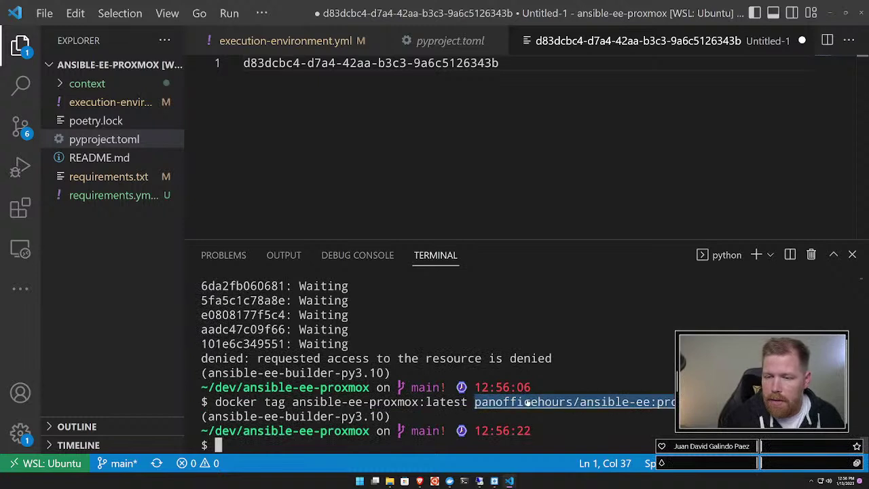
pyautogui.write('do')
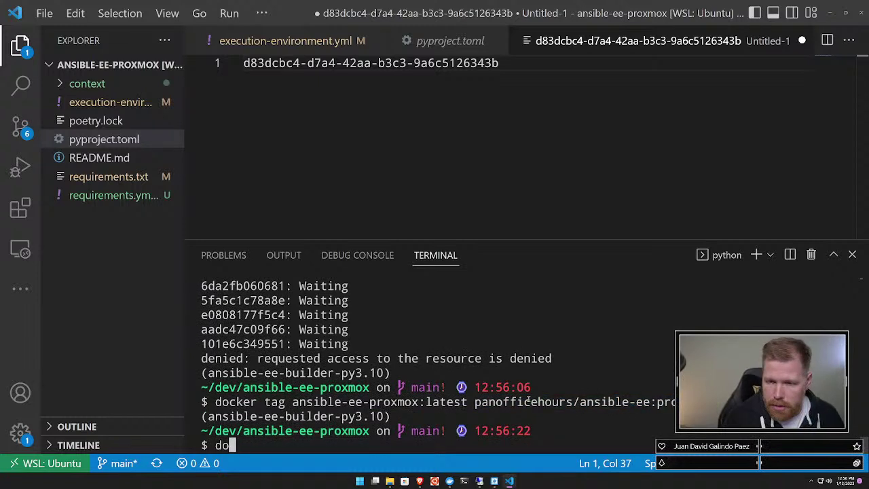
pyautogui.write('cker push')
pyautogui.rightClick(528, 401)
pyautogui.press('Return')
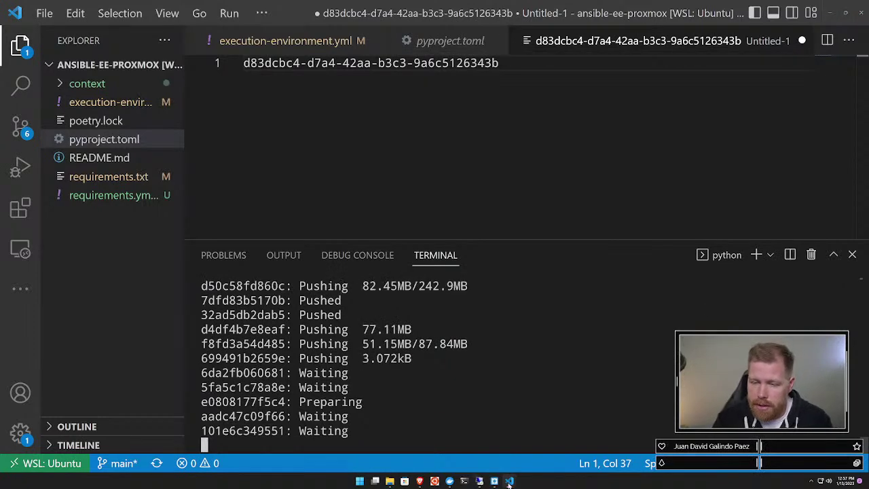
# Step: Enlarge and maximize the VS Code terminal panel to watch the layer uploads
pyautogui.moveTo(509, 480)
pyautogui.click(584, 441)
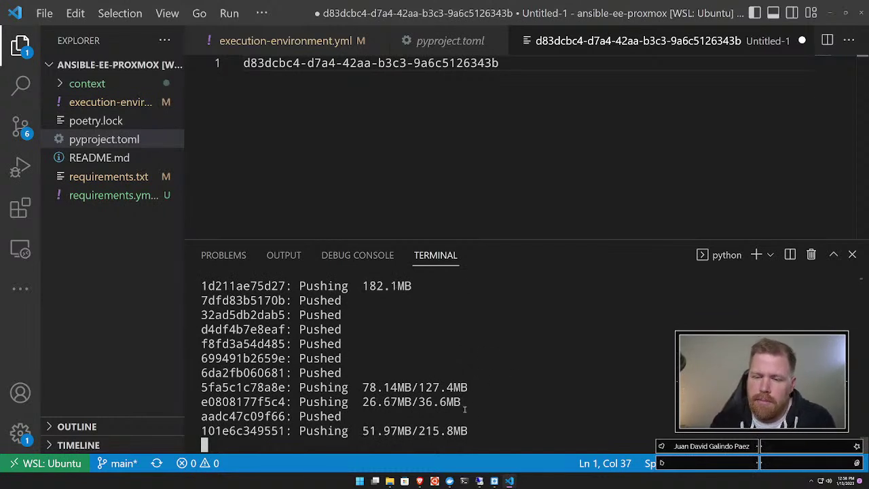
pyautogui.moveTo(513, 240); pyautogui.dragTo(492, 103)
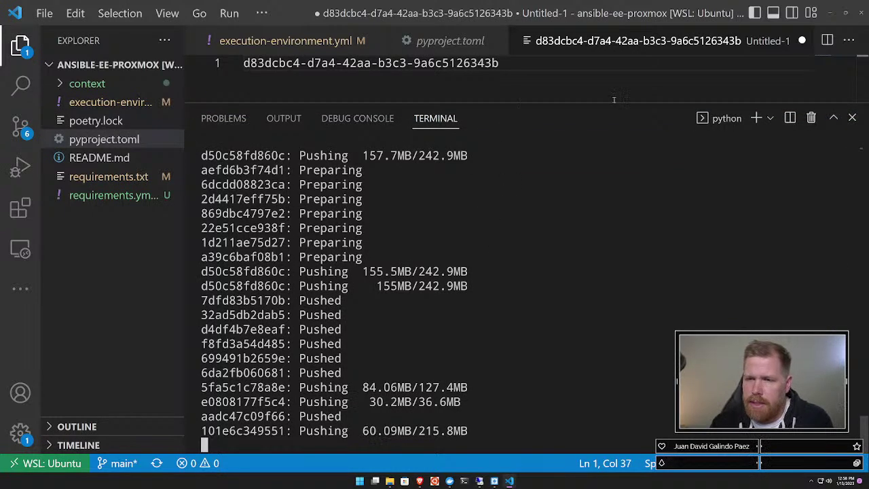
pyautogui.click(833, 117)
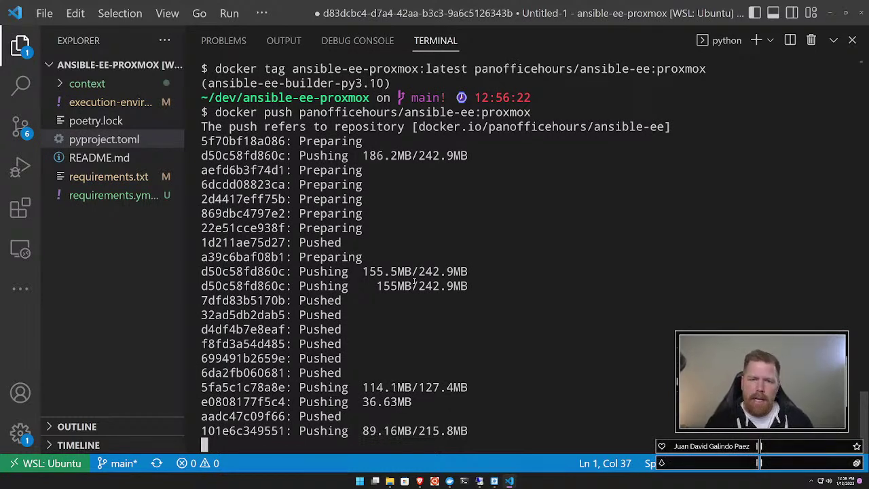
# Step: Open the Dockerfile in the context folder and shrink the terminal to read it
pyautogui.click(81, 84)
pyautogui.click(113, 120)
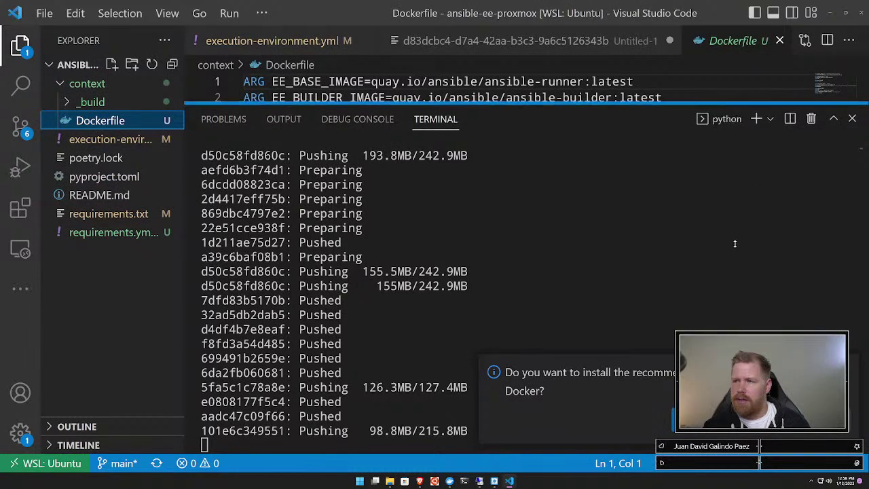
pyautogui.moveTo(834, 105); pyautogui.dragTo(834, 380)
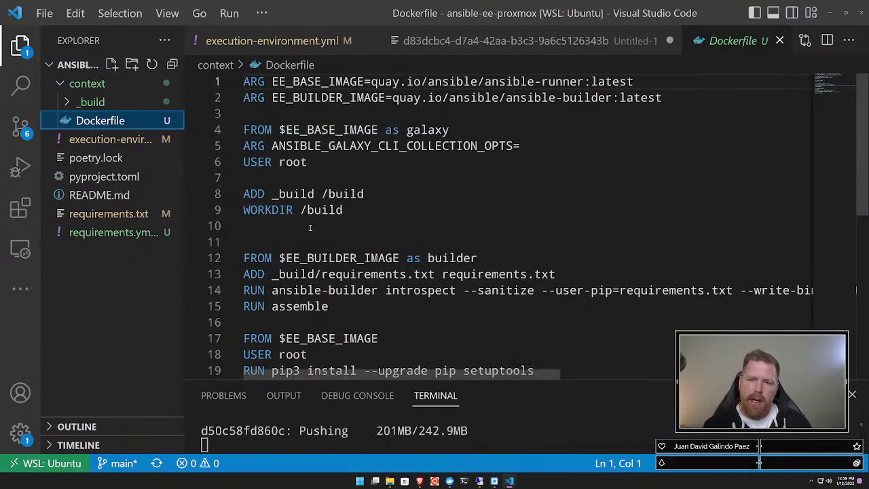
pyautogui.scroll(-2, 310, 228)
pyautogui.scroll(-4, 311, 228)
pyautogui.scroll(6, 310, 228)
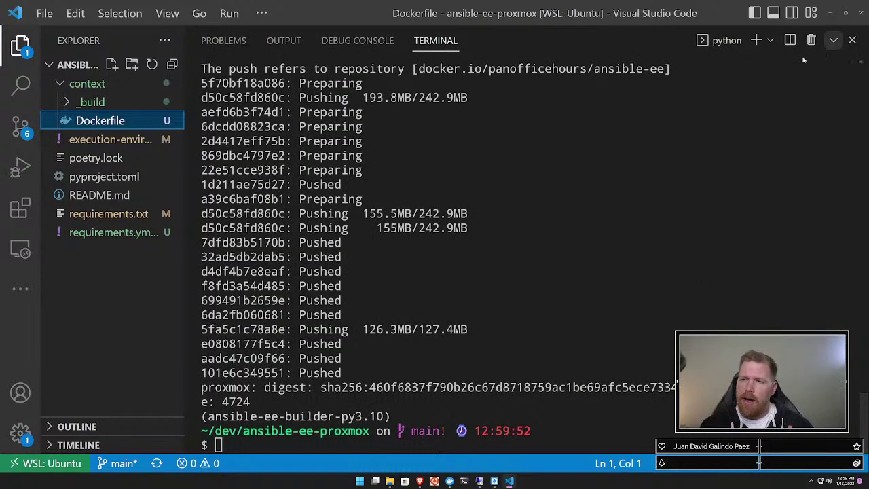
# Step: Restore the terminal panel, scroll through the Dockerfile, and close VS Code
pyautogui.click(833, 40)
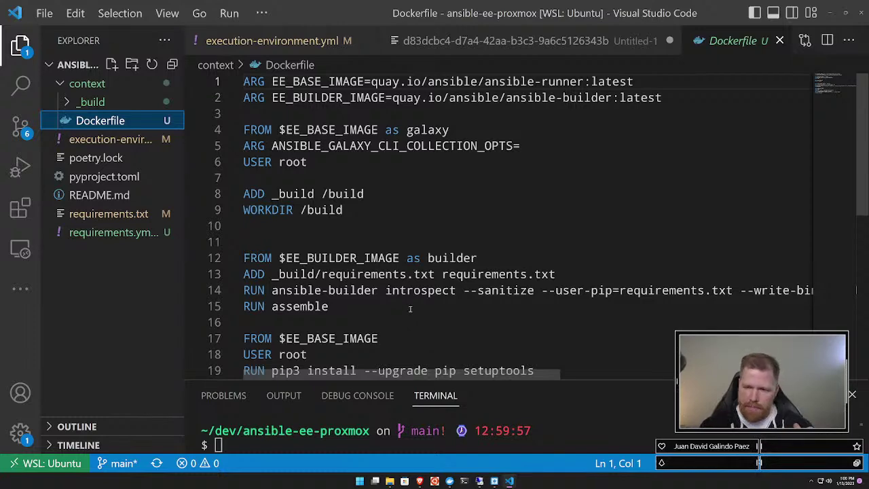
pyautogui.scroll(-3, 410, 309)
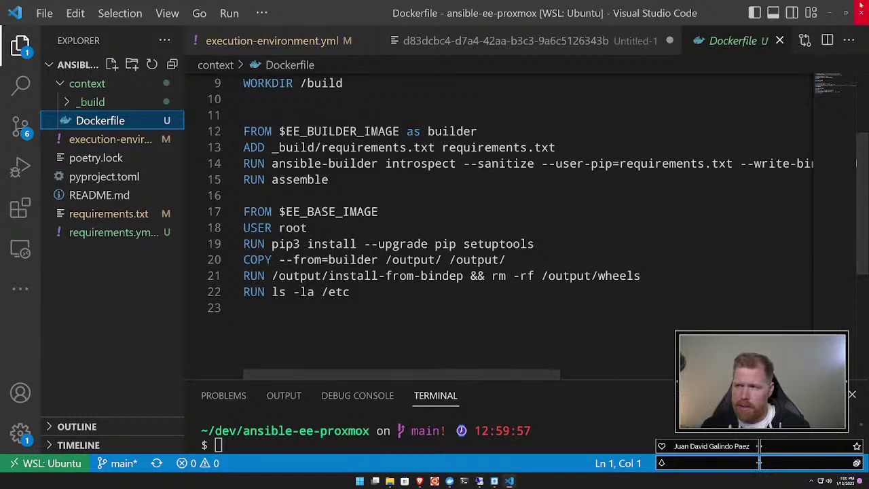
pyautogui.click(860, 7)
# Step: Reload Docker Hub's ansible-ee page to confirm the proxmox tag, and copy the repository push path
pyautogui.click(404, 481)
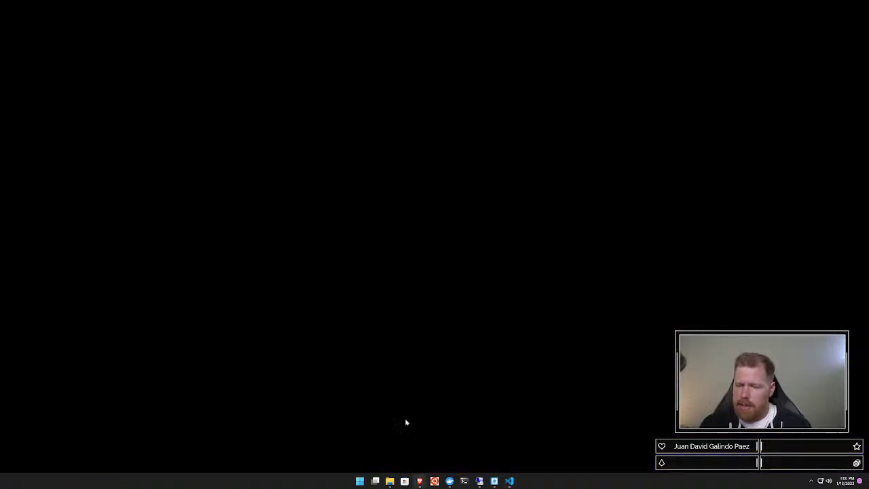
pyautogui.click(29, 15)
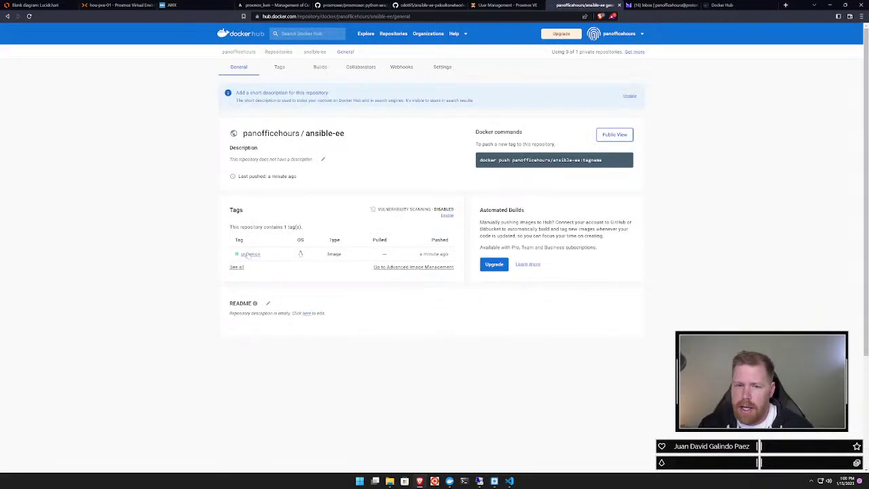
pyautogui.moveTo(243, 133); pyautogui.dragTo(344, 134)
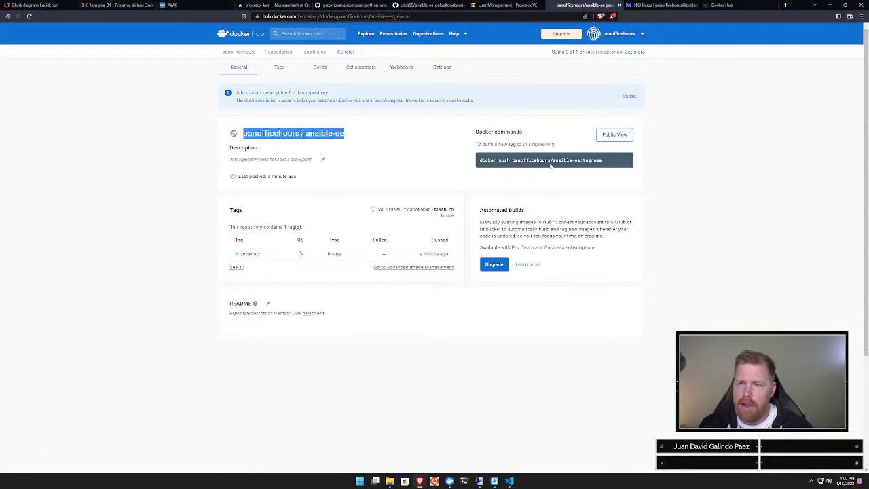
pyautogui.moveTo(512, 160); pyautogui.dragTo(601, 161)
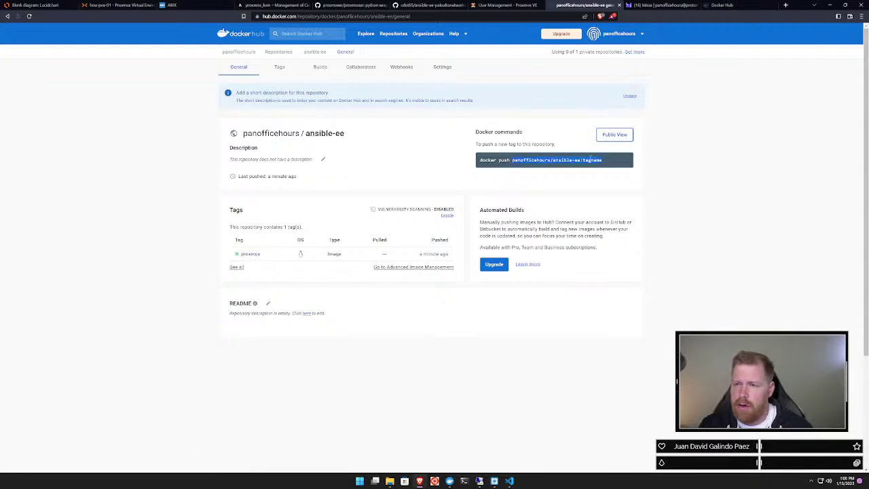
pyautogui.rightClick(581, 162)
pyautogui.click(597, 167)
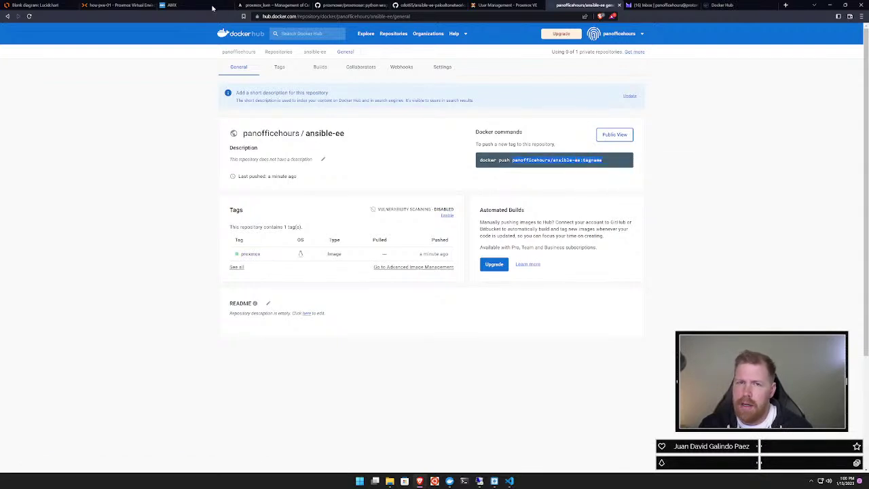
pyautogui.click(172, 5)
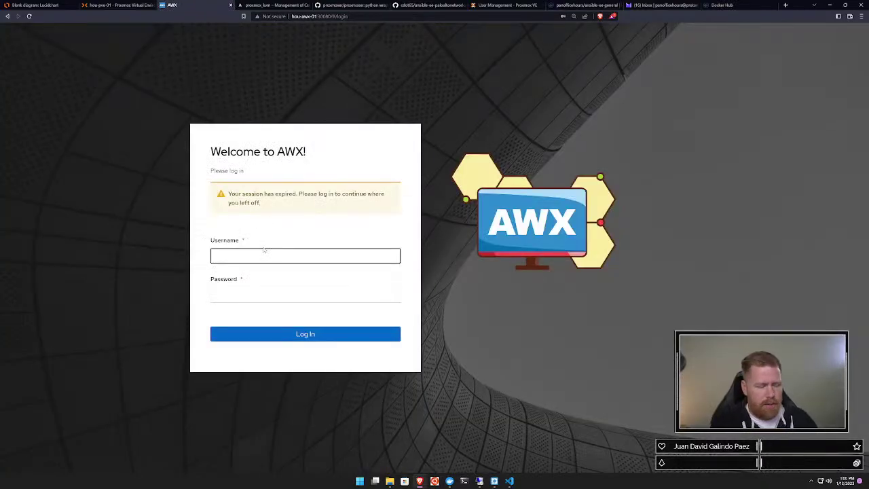
# Step: Log in to AWX with the account's username and password
pyautogui.write('cdot')
pyautogui.press('Tab')
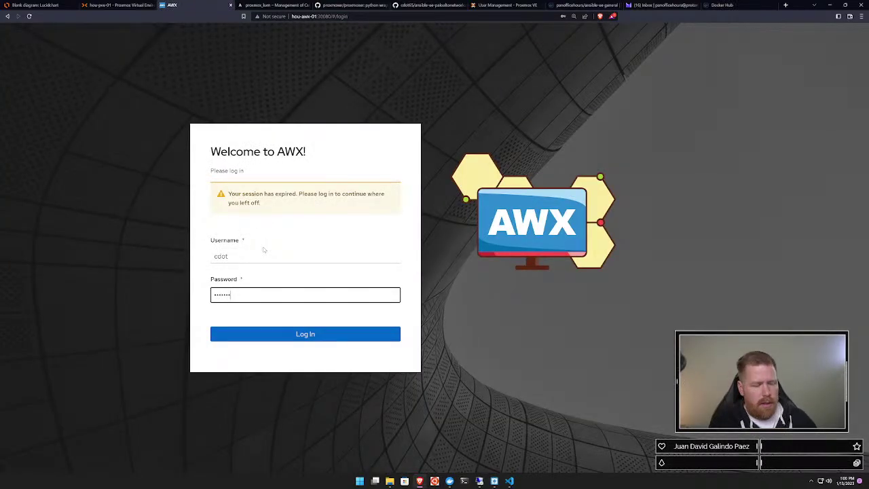
pyautogui.write('••')
pyautogui.press('Return')
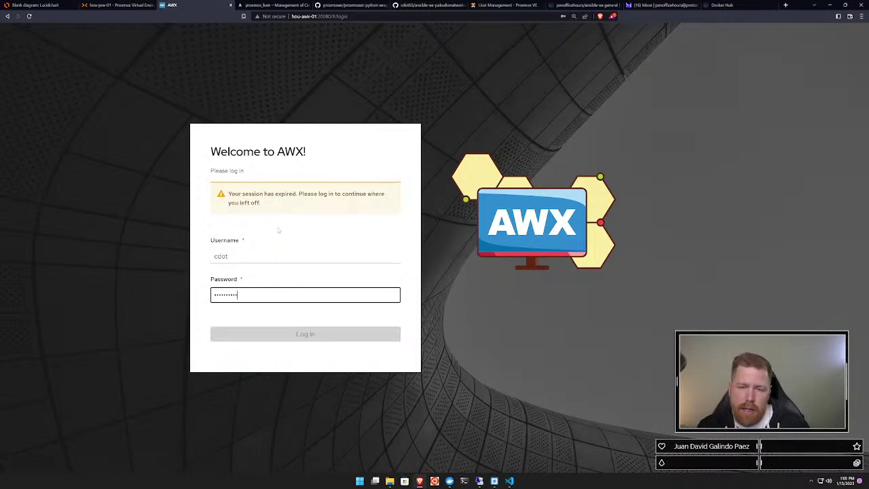
# Step: Start a new execution environment named Proxmox with image panofficehours/ansible-ee:proxmox
pyautogui.scroll(-1, 116, 393)
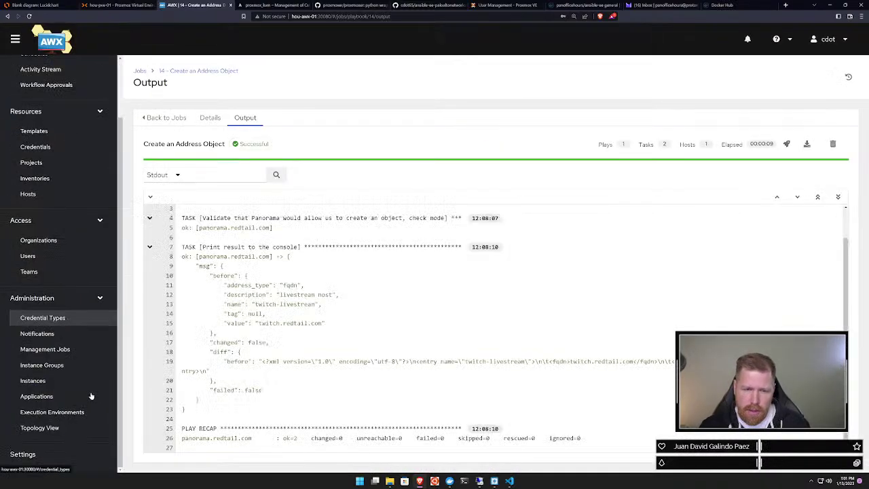
pyautogui.click(70, 412)
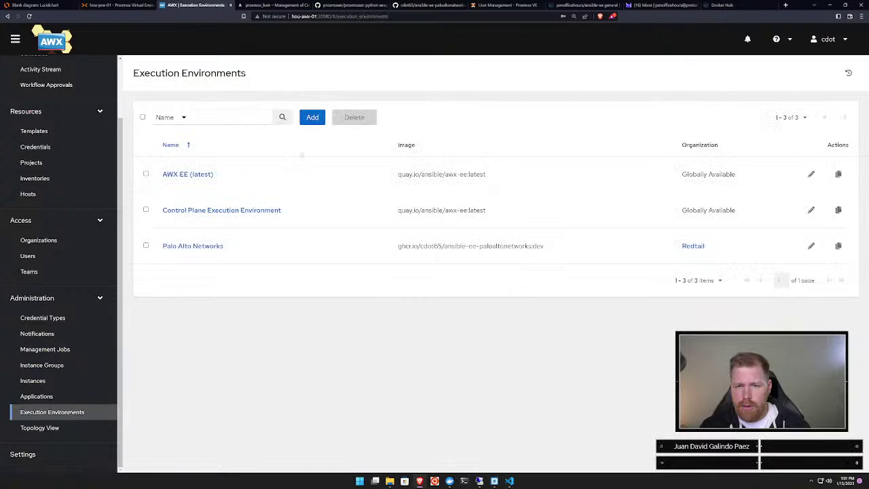
pyautogui.click(312, 117)
pyautogui.click(251, 139)
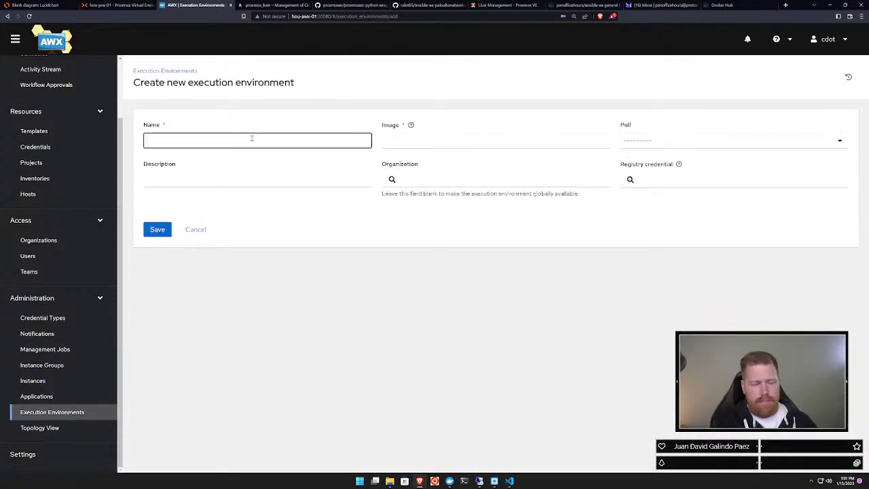
pyautogui.write('Proxmox')
pyautogui.press('Tab')
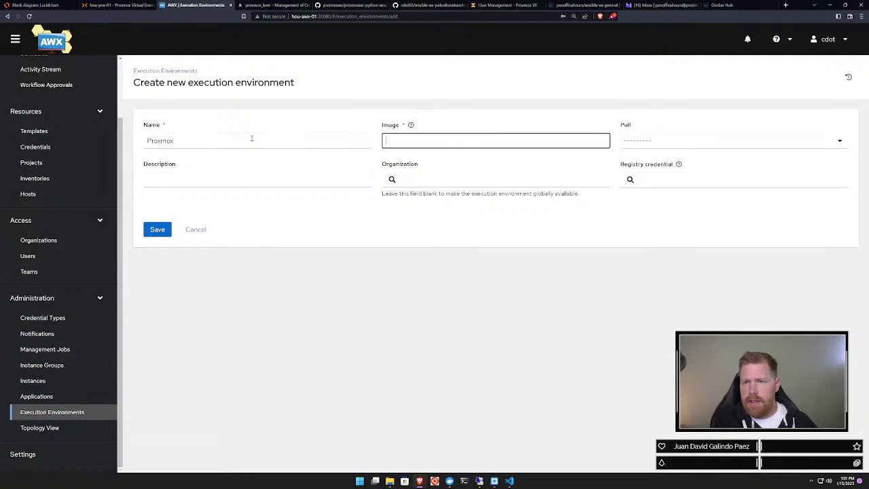
pyautogui.hotkey('ctrl', 'v')
pyautogui.press('BackSpace')
pyautogui.press('BackSpace')
pyautogui.press('BackSpace')
pyautogui.press('BackSpace')
pyautogui.press('BackSpace')
pyautogui.press('BackSpace')
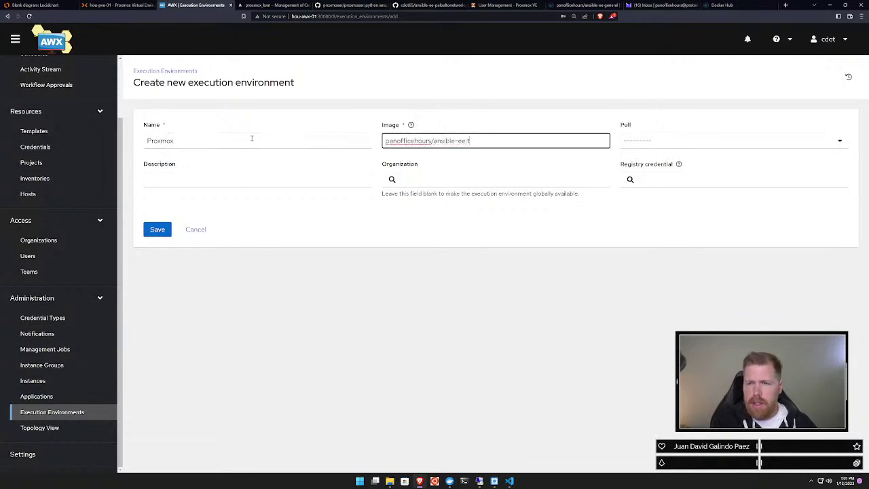
pyautogui.write('proxmox')
# Step: Set the pull policy to Always and organization to Redtail, then save the environment
pyautogui.press('Tab')
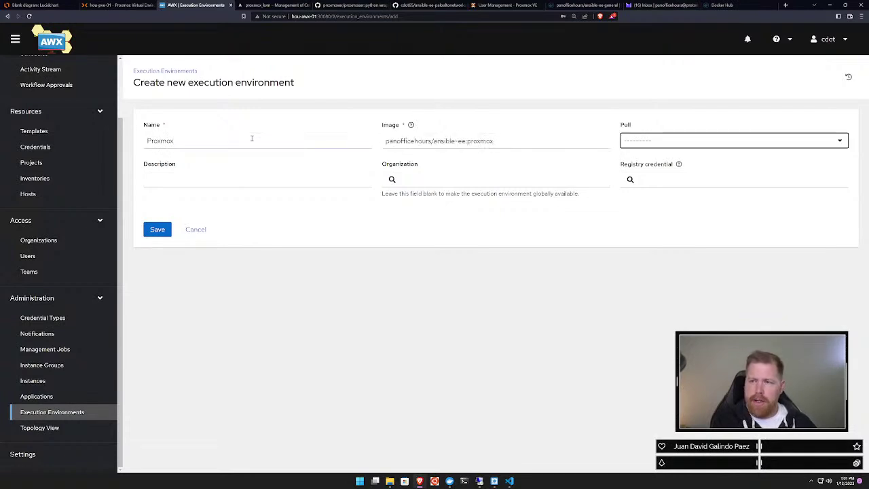
pyautogui.press('Down')
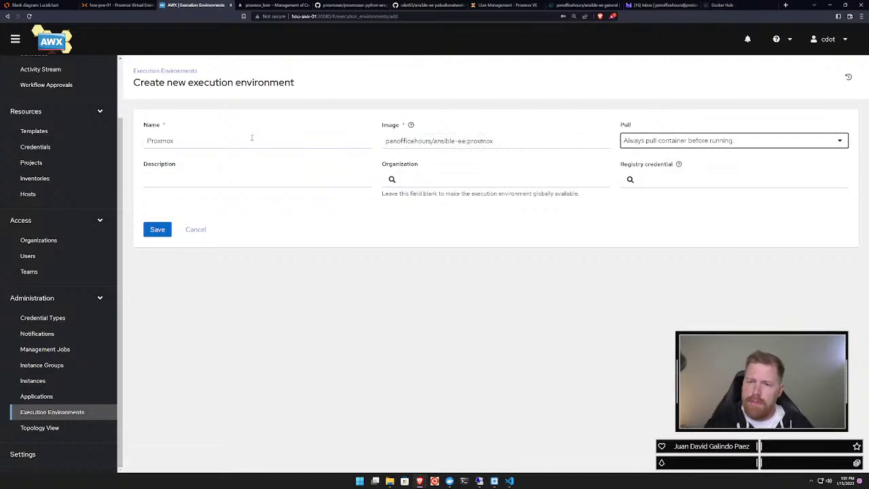
pyautogui.click(392, 180)
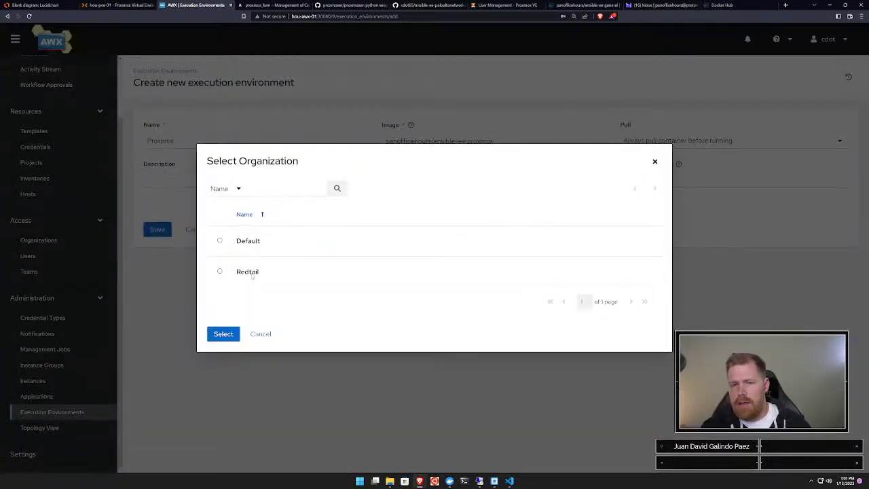
pyautogui.click(219, 282)
pyautogui.click(224, 347)
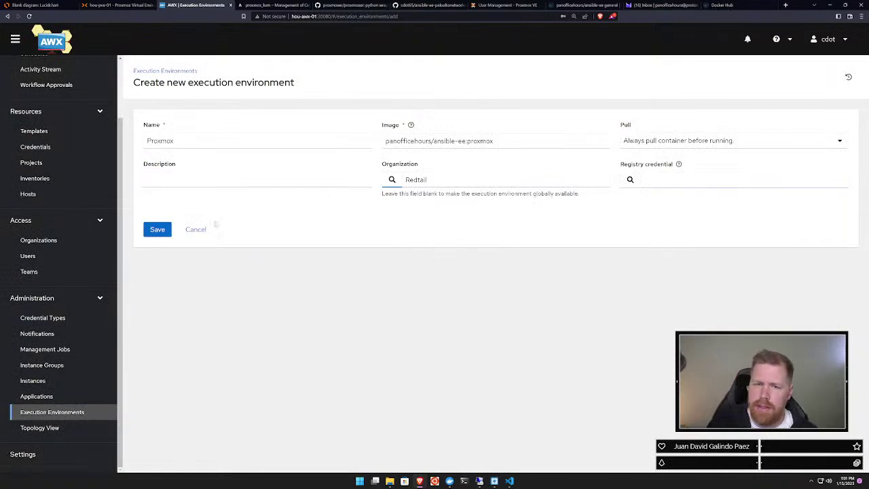
pyautogui.click(166, 230)
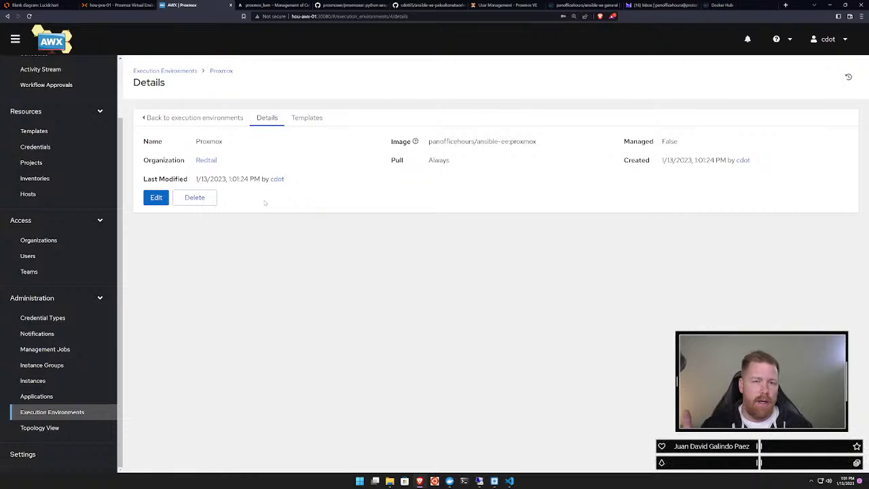
# Step: Inspect the Demo Job Template's execution environment choices, then leave without changes
pyautogui.click(67, 140)
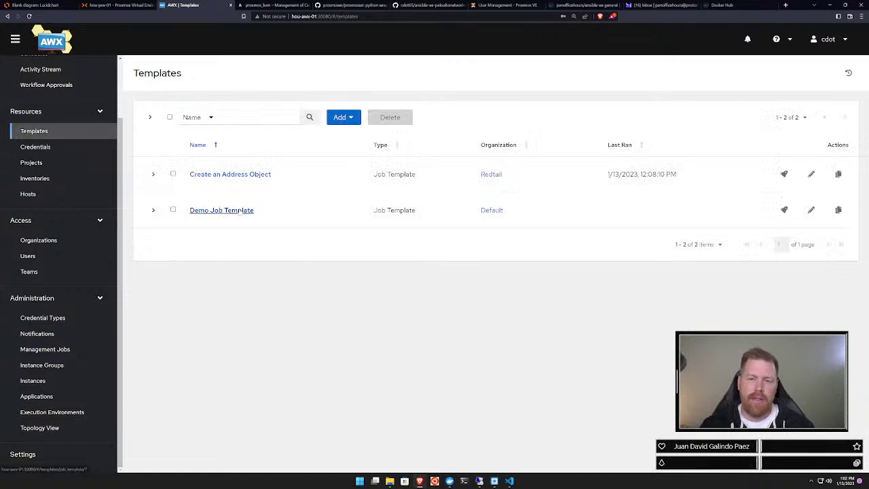
pyautogui.click(811, 211)
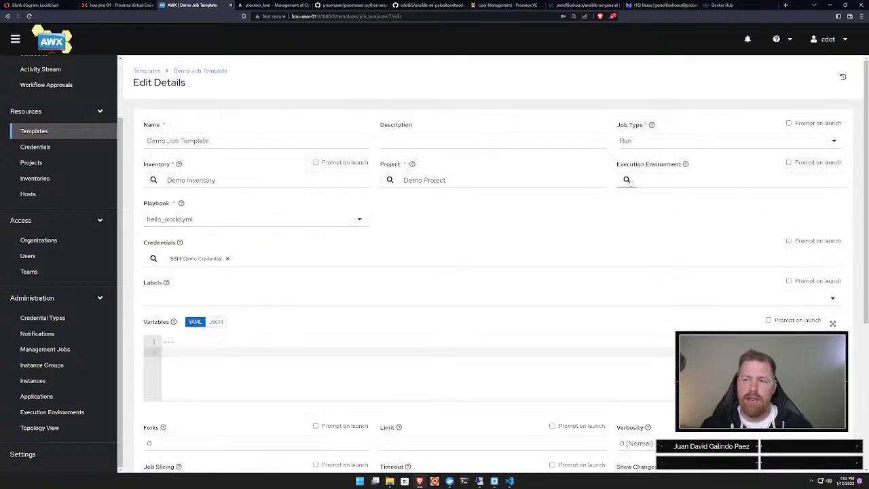
pyautogui.click(626, 180)
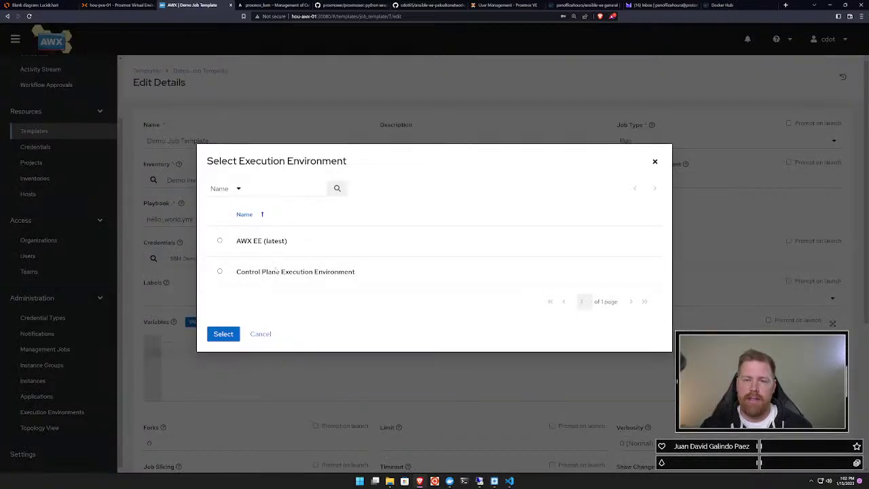
pyautogui.click(654, 160)
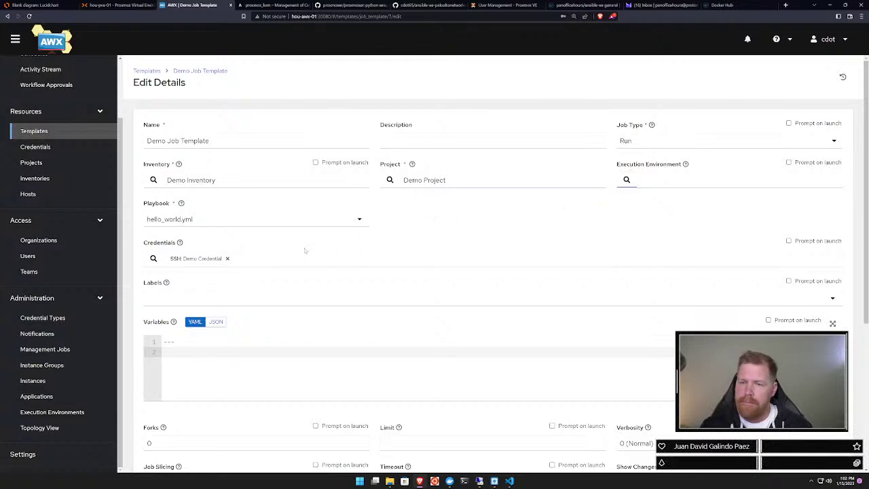
pyautogui.hotkey('alt', 'Left')
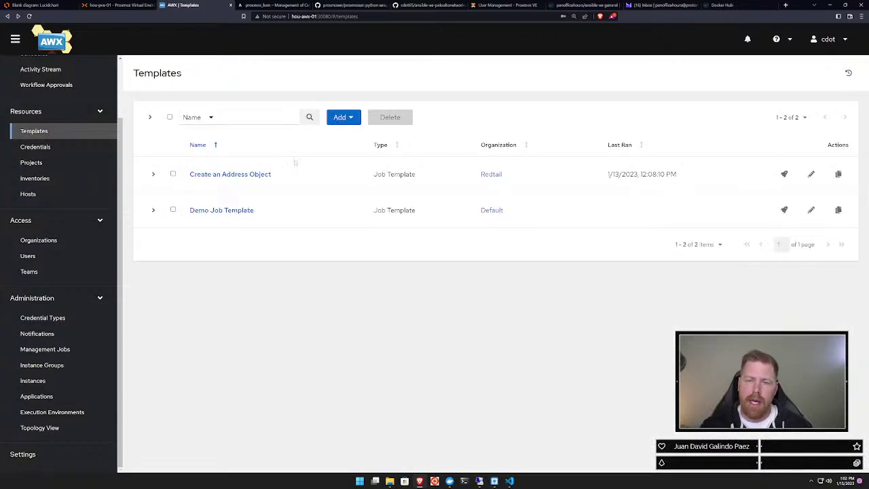
# Step: Copy Create an Address Object, rename it Proxmox EE test, and save it using Proxmox
pyautogui.click(838, 174)
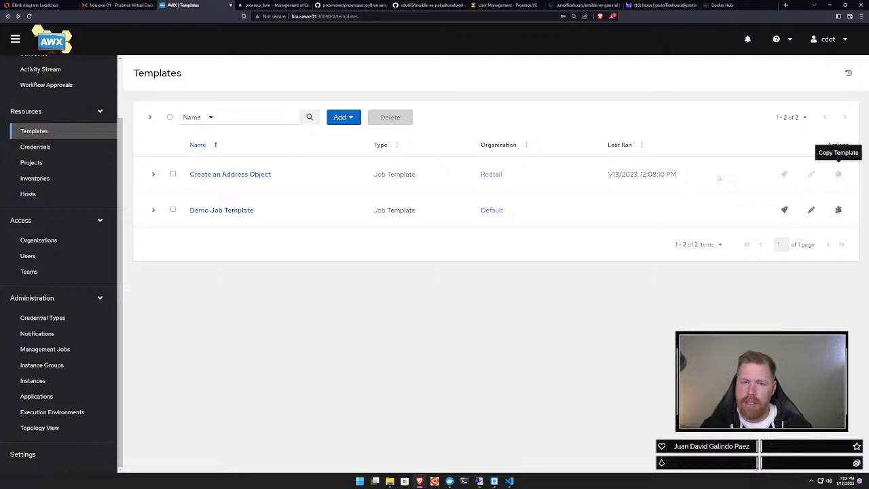
pyautogui.click(810, 210)
pyautogui.tripleClick(265, 140)
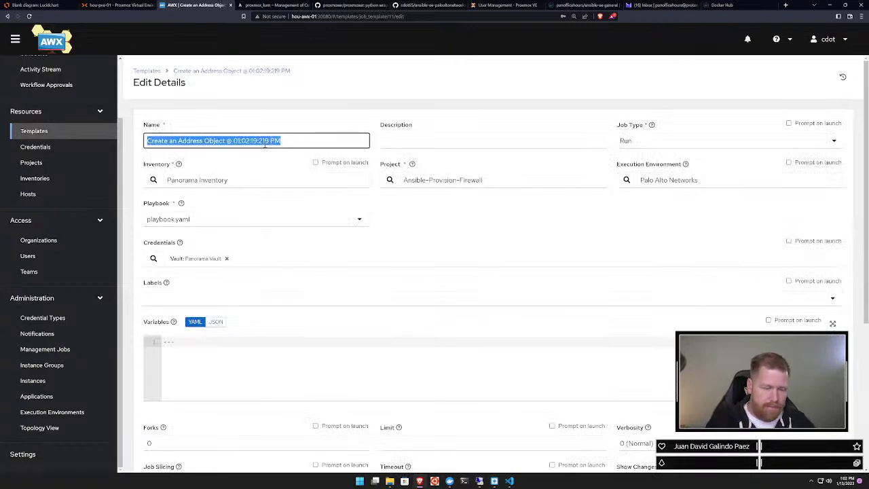
pyautogui.write('Proxmox ')
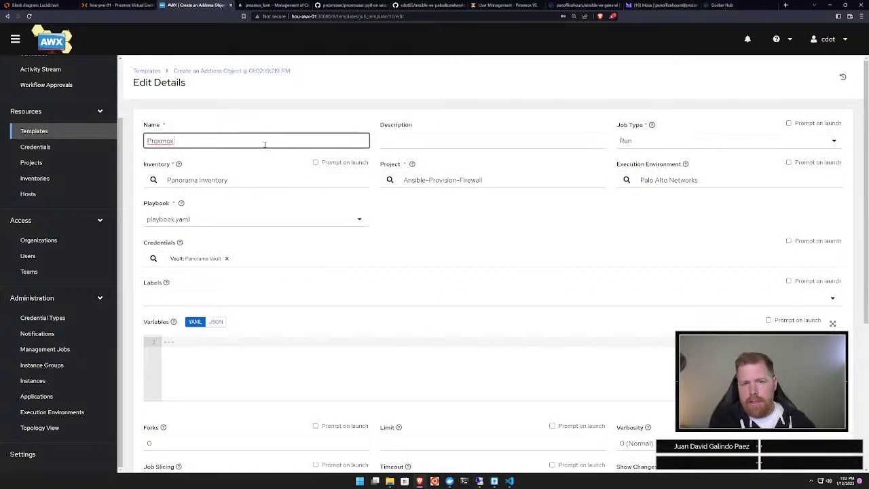
pyautogui.write('EE test')
pyautogui.press('Tab')
pyautogui.press('Tab')
pyautogui.press('Tab')
pyautogui.press('Tab')
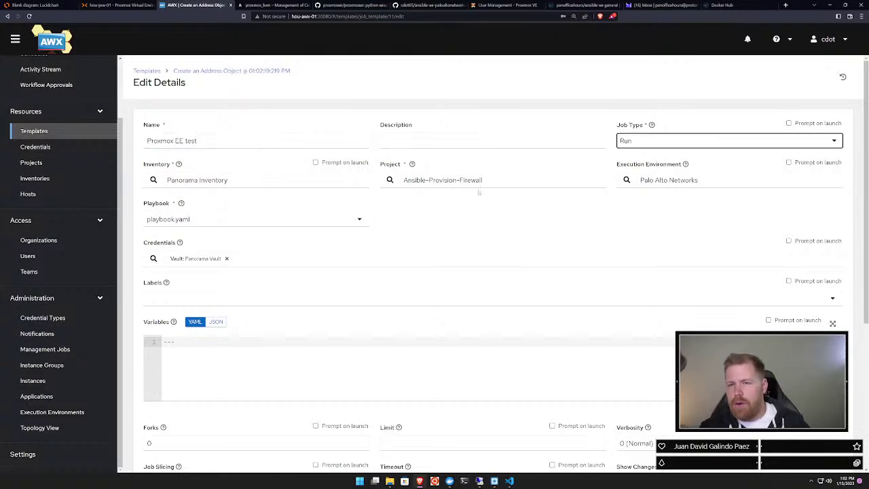
pyautogui.click(627, 180)
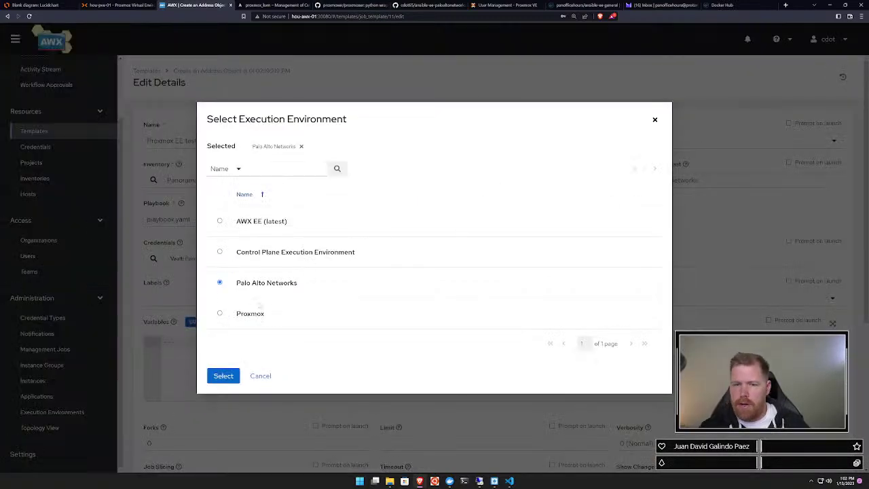
pyautogui.click(251, 314)
pyautogui.click(224, 375)
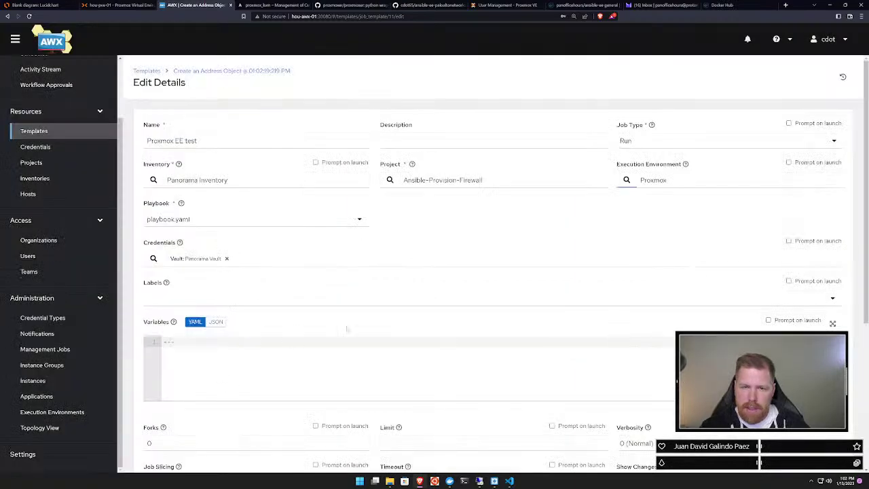
pyautogui.scroll(-5, 387, 279)
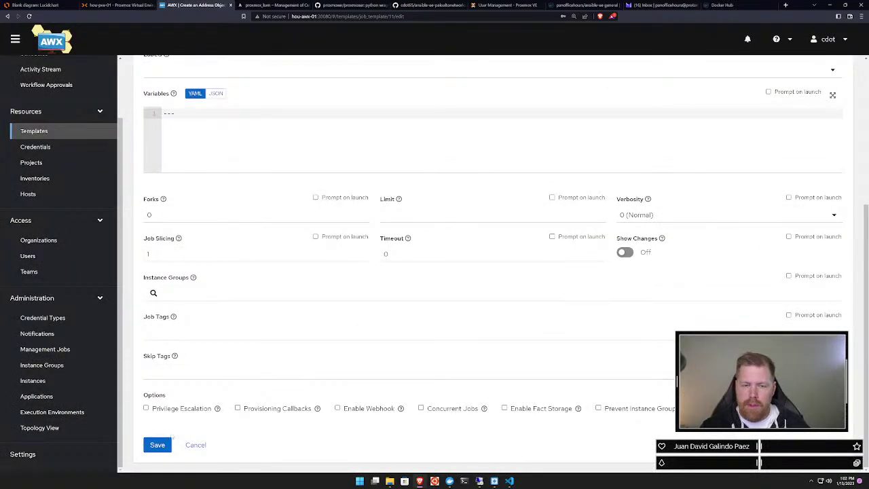
pyautogui.click(157, 444)
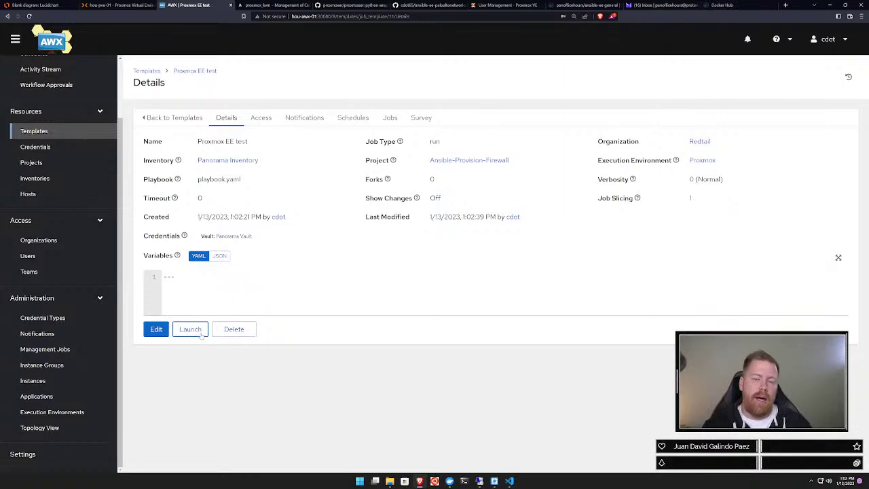
# Step: Launch the Proxmox EE test job and follow the awx-ee container logs in Lens
pyautogui.click(200, 332)
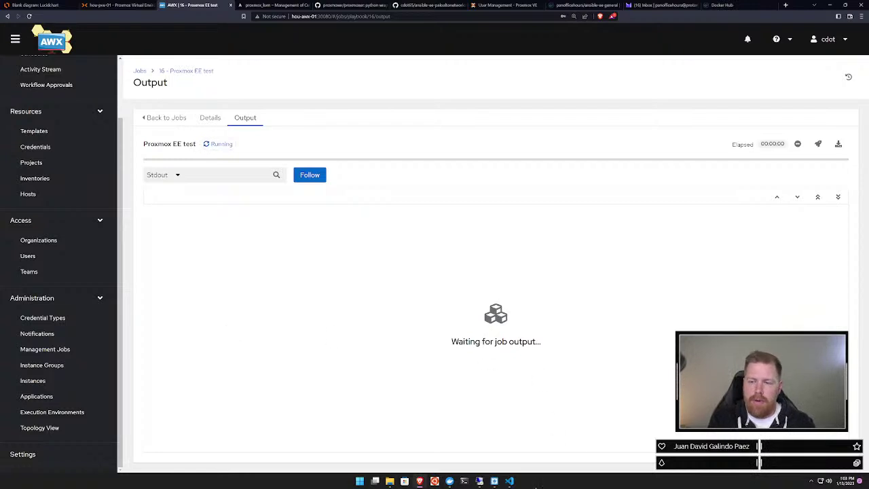
pyautogui.click(494, 480)
pyautogui.moveTo(599, 4); pyautogui.dragTo(563, 66)
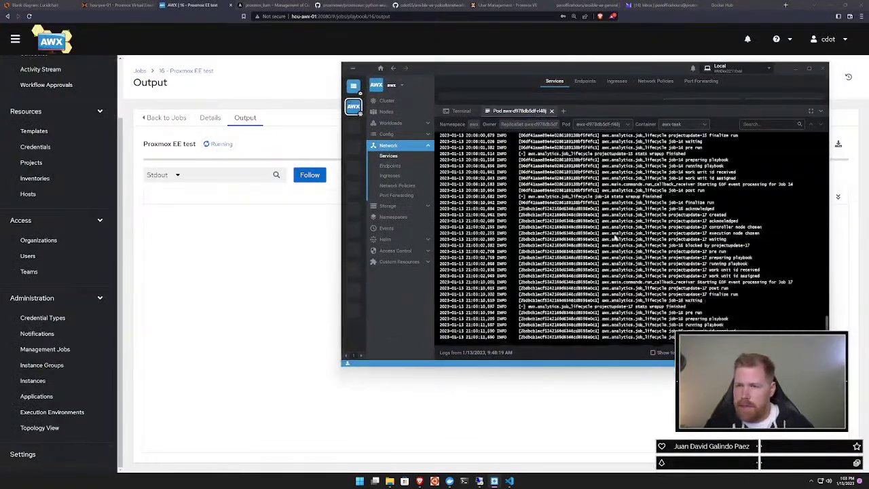
pyautogui.click(682, 124)
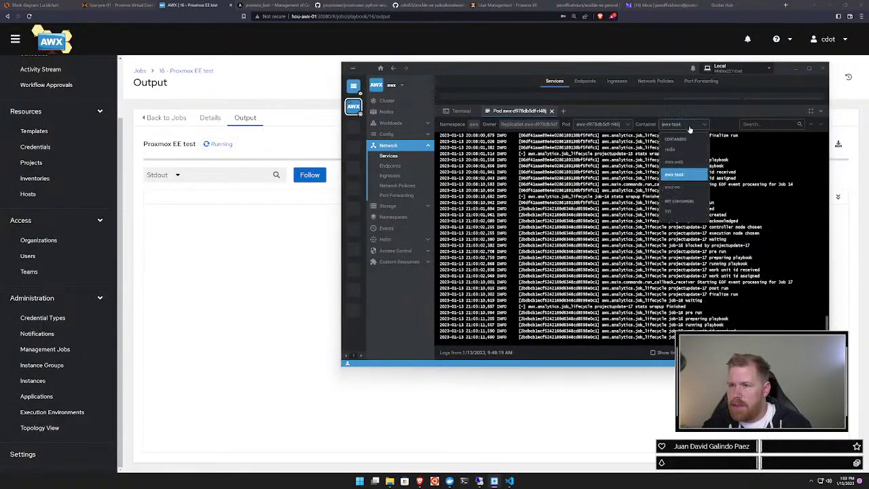
pyautogui.click(674, 187)
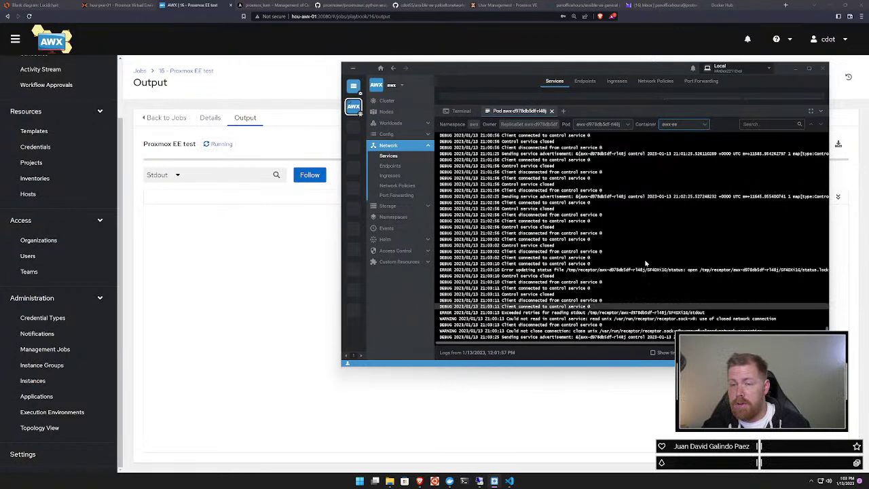
pyautogui.click(695, 126)
pyautogui.click(695, 126)
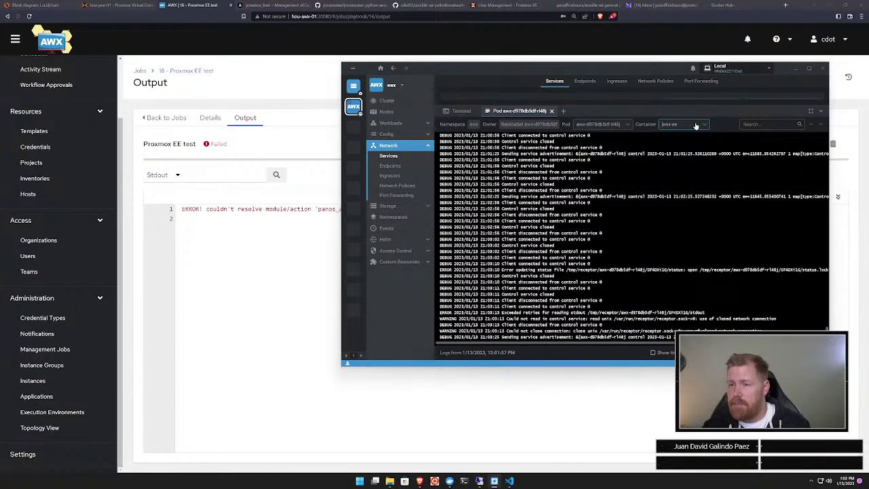
pyautogui.click(272, 257)
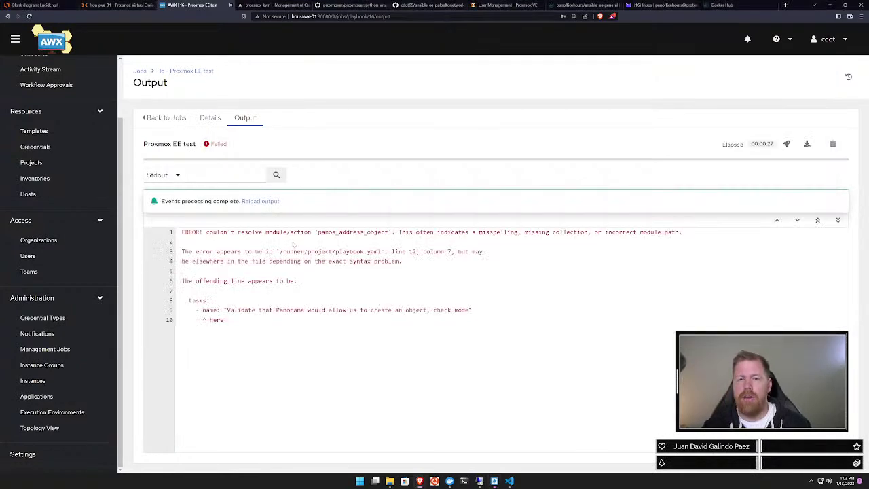
# Step: Reload the job output, select panos_address_object, and check create_vm.yaml in VS Code
pyautogui.click(260, 201)
pyautogui.doubleClick(327, 227)
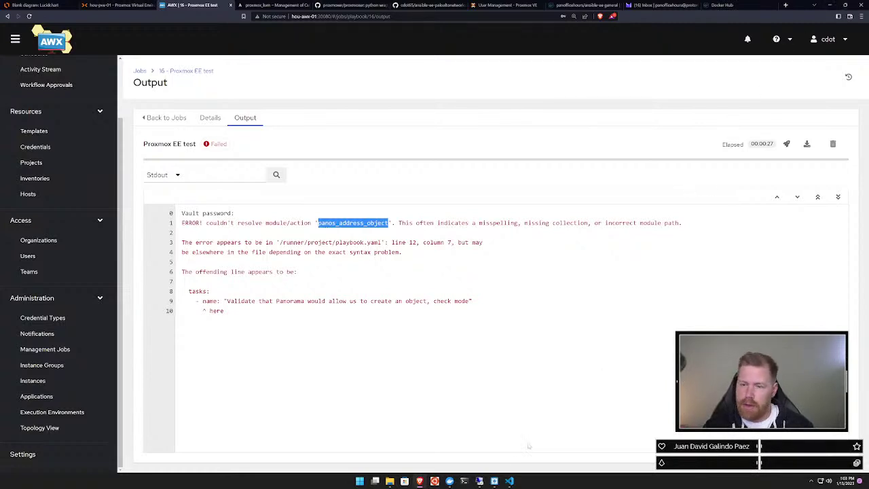
pyautogui.moveTo(509, 480)
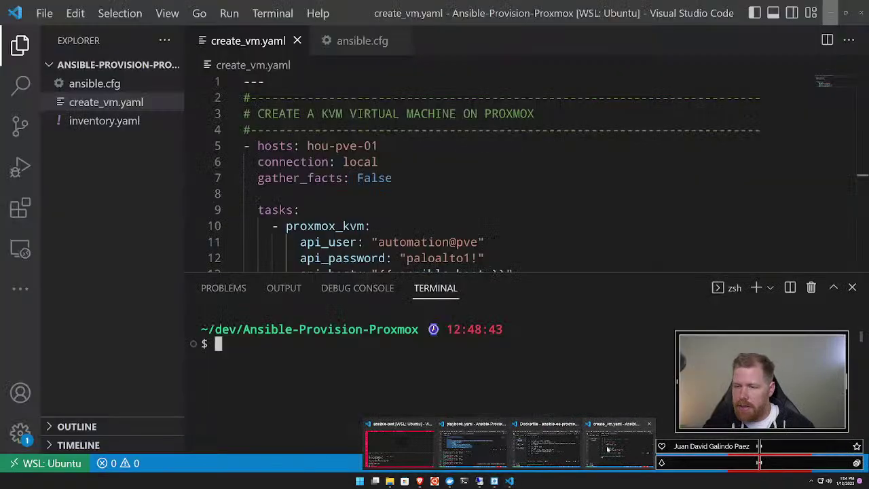
pyautogui.click(607, 448)
pyautogui.scroll(-4, 475, 229)
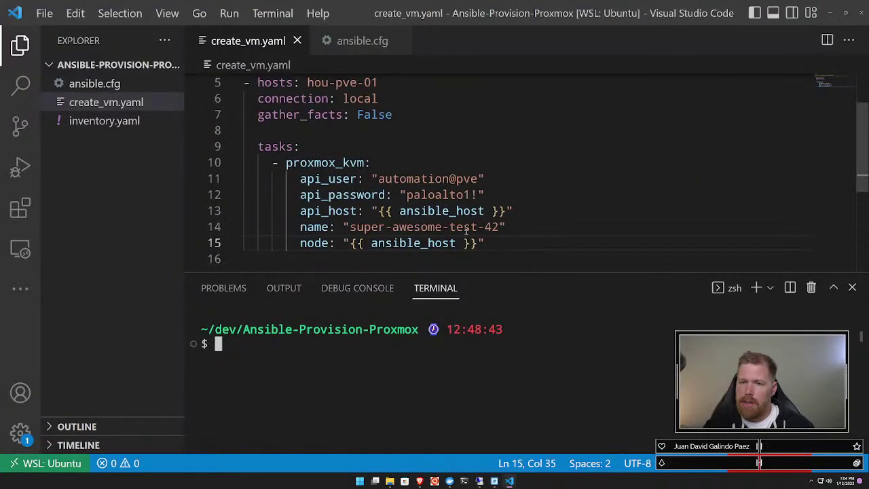
pyautogui.scroll(3, 465, 231)
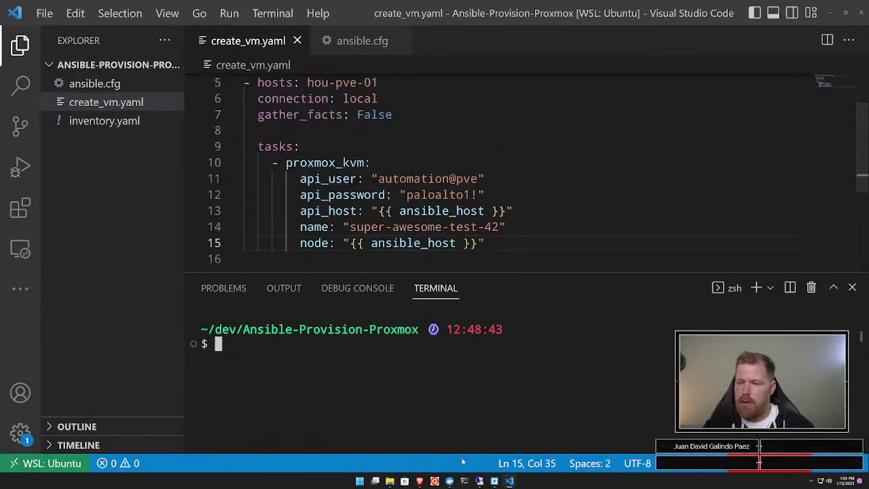
pyautogui.click(419, 480)
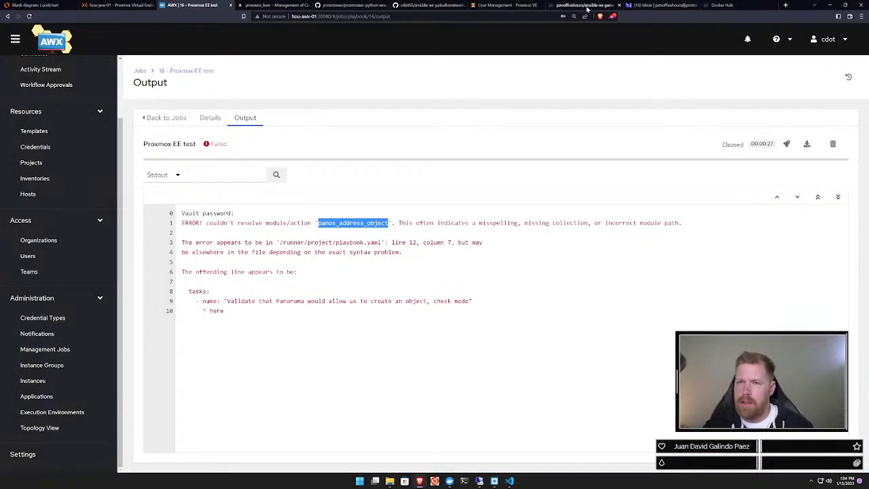
# Step: Go to github.com in a new tab and start a new repository
pyautogui.hotkey('ctrl', 't')
pyautogui.write('github.com')
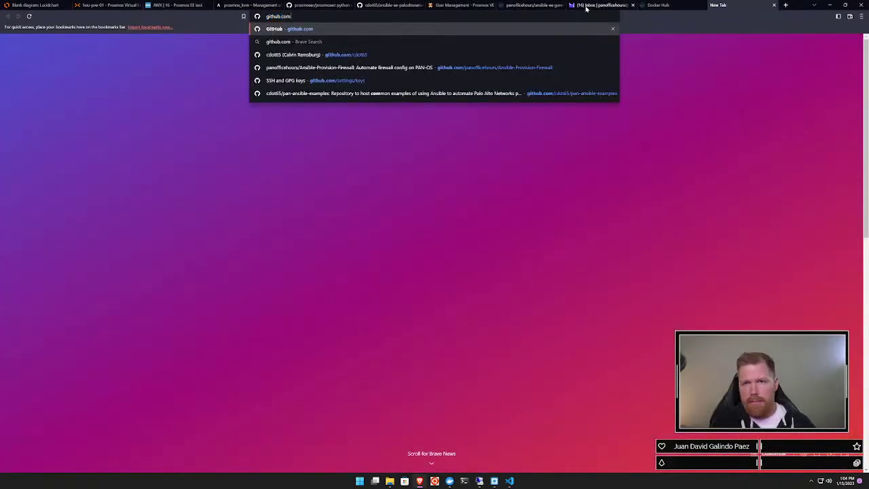
pyautogui.press('Return')
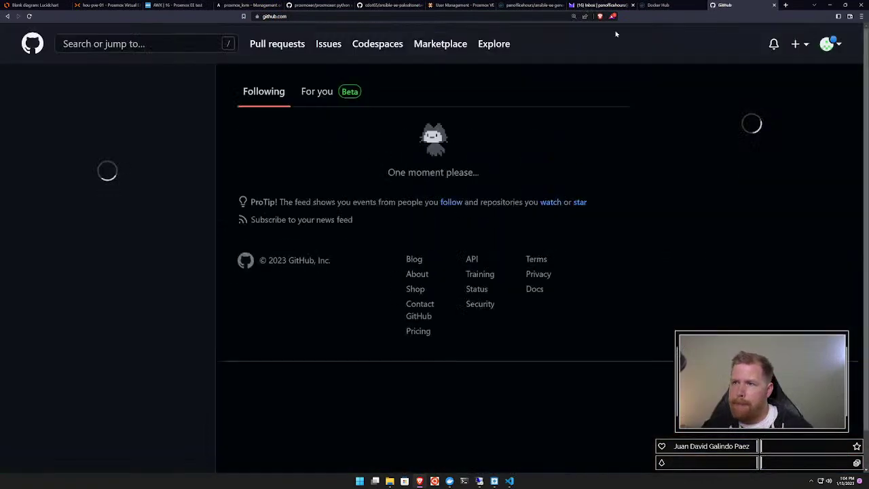
pyautogui.click(796, 49)
pyautogui.click(743, 66)
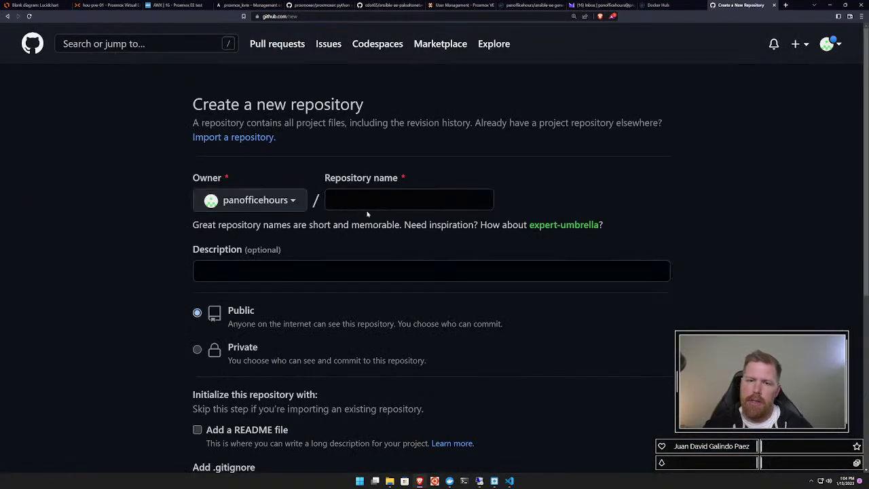
# Step: Name the repository Proxmox-Provision and create it
pyautogui.click(374, 202)
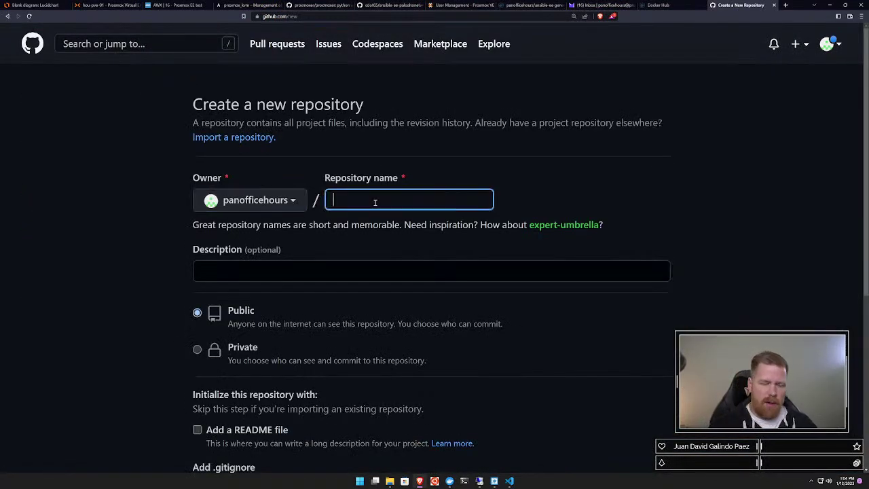
pyautogui.write('proxmox')
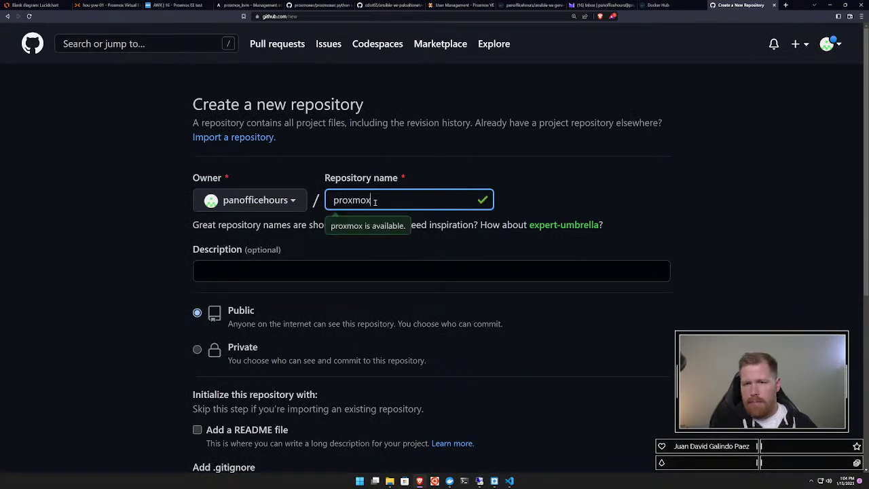
pyautogui.write('-')
pyautogui.hotkey('ctrl', 'a')
pyautogui.write('P')
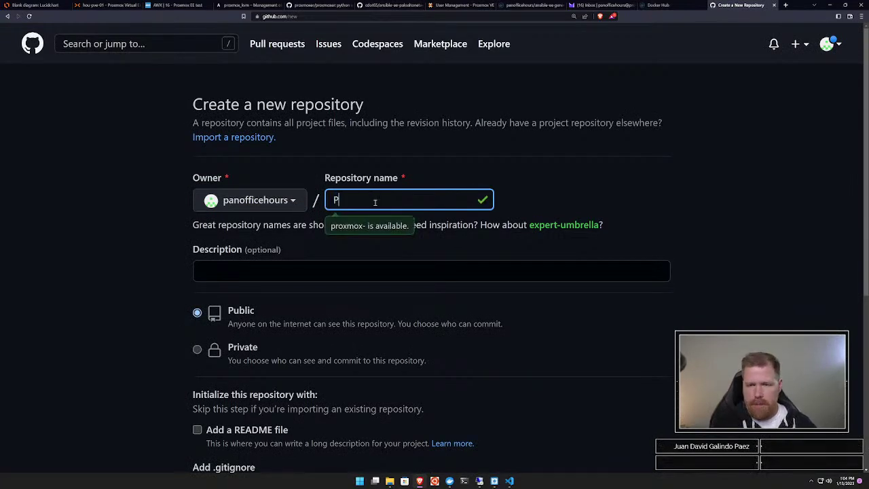
pyautogui.write('roxmox-')
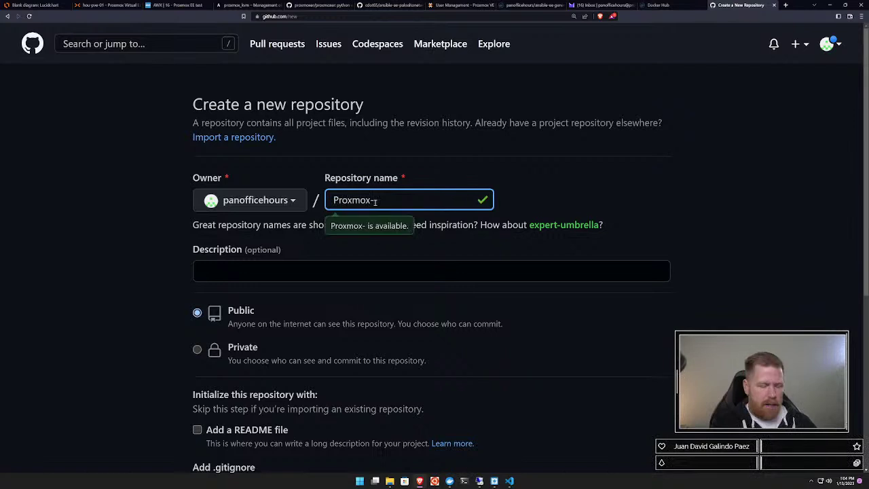
pyautogui.write('C')
pyautogui.press('BackSpace')
pyautogui.write('Pro')
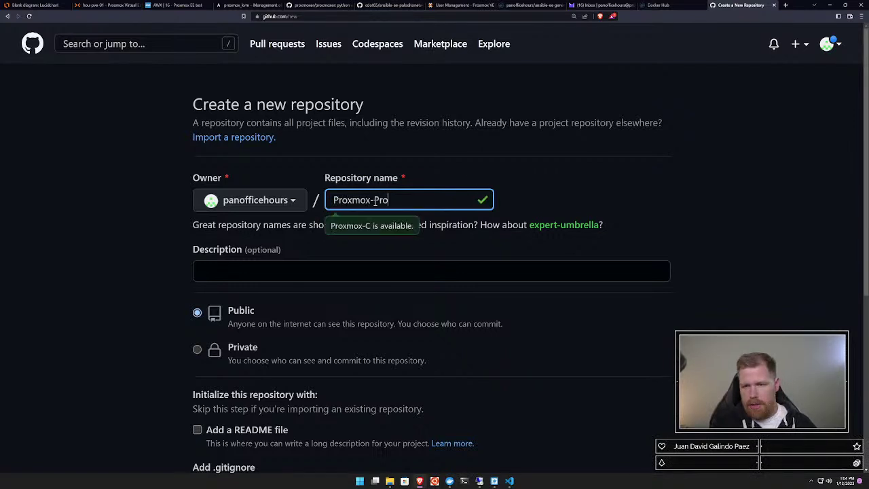
pyautogui.write('vision')
pyautogui.press('Tab')
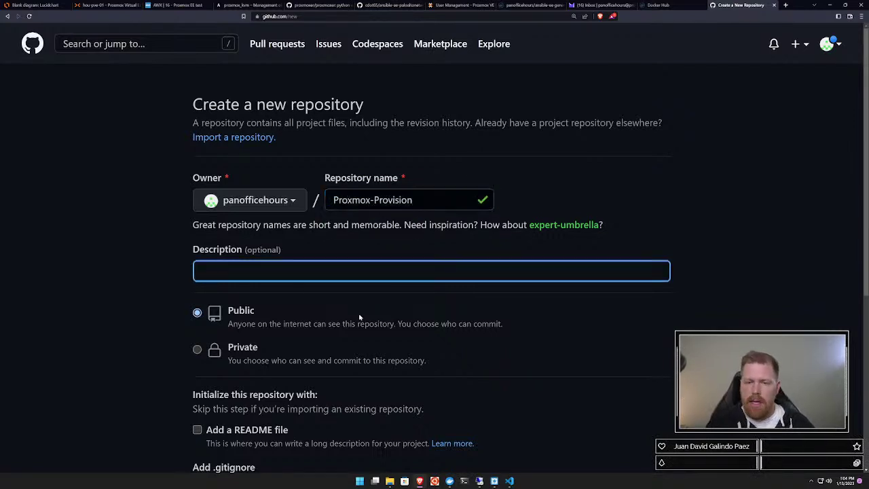
pyautogui.scroll(-1, 359, 317)
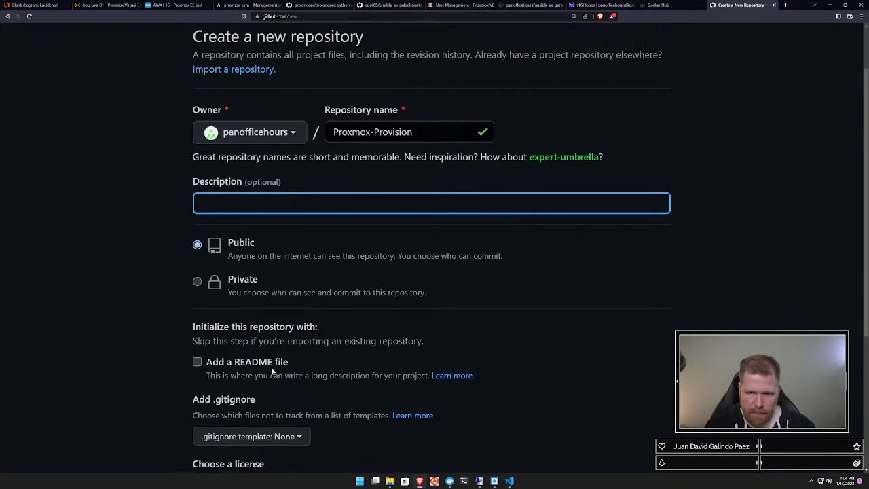
pyautogui.scroll(-2, 272, 370)
pyautogui.click(258, 442)
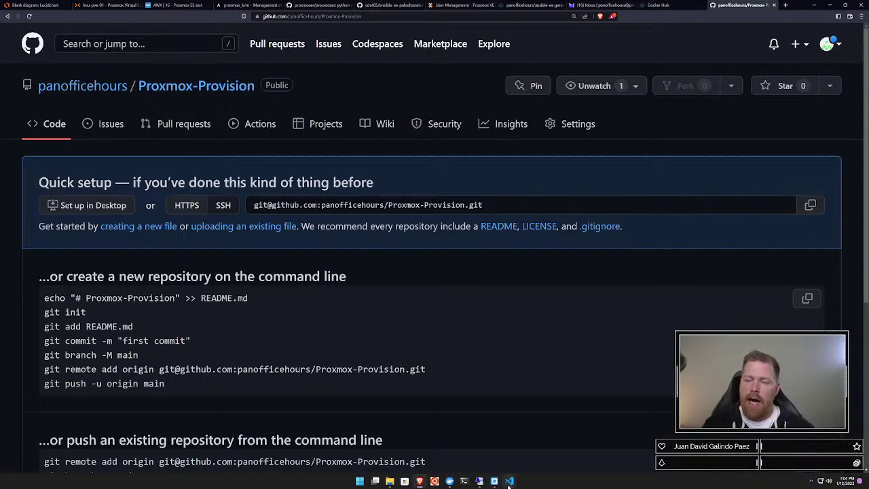
# Step: Copy the 'create a new repository on the command line' git commands and return to VS Code
pyautogui.moveTo(509, 482)
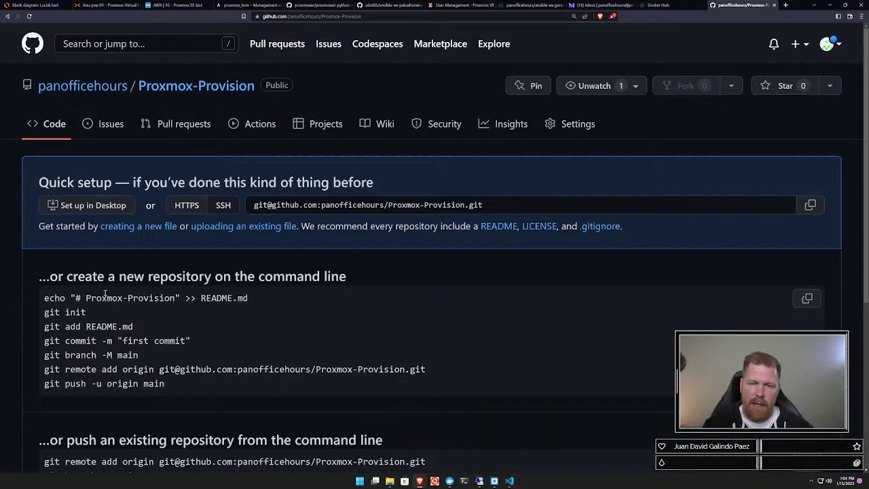
pyautogui.moveTo(106, 297); pyautogui.dragTo(167, 384)
pyautogui.hotkey('ctrl', 'c')
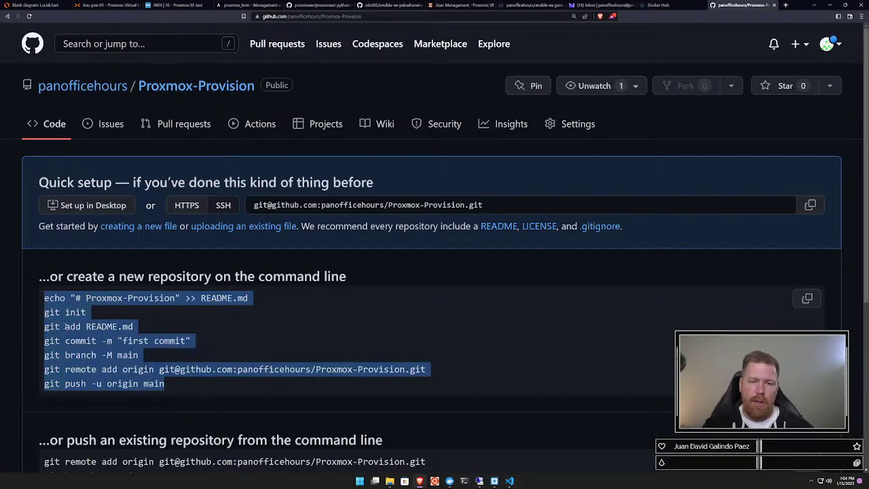
pyautogui.rightClick(65, 326)
pyautogui.click(81, 325)
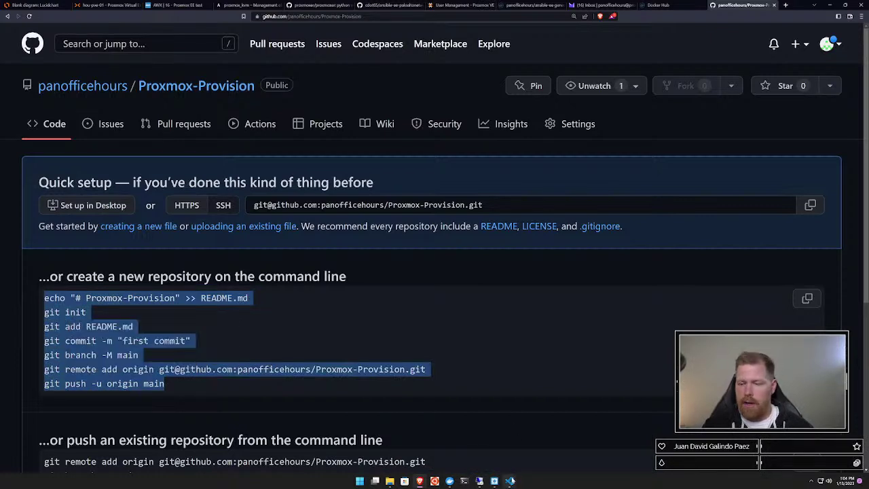
pyautogui.moveTo(510, 481)
pyautogui.click(616, 443)
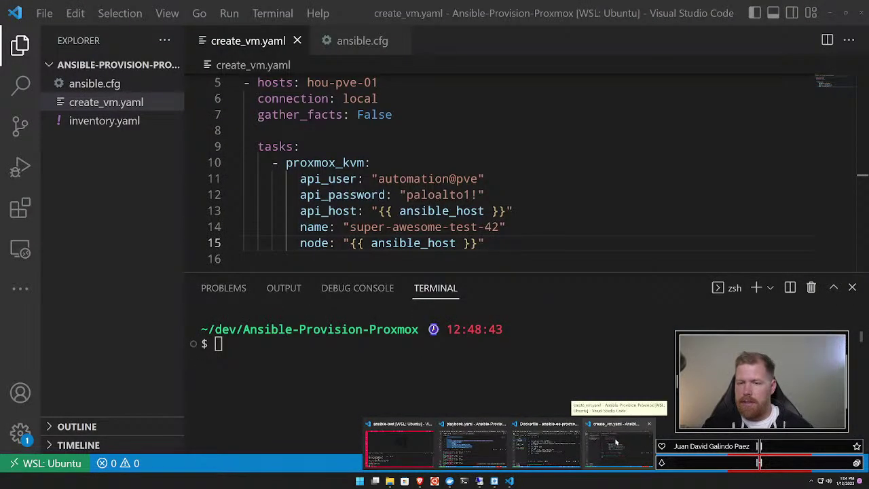
# Step: Run the pasted git commands in the terminal and reload the GitHub repository page to check the push
pyautogui.hotkey('ctrl', 'v')
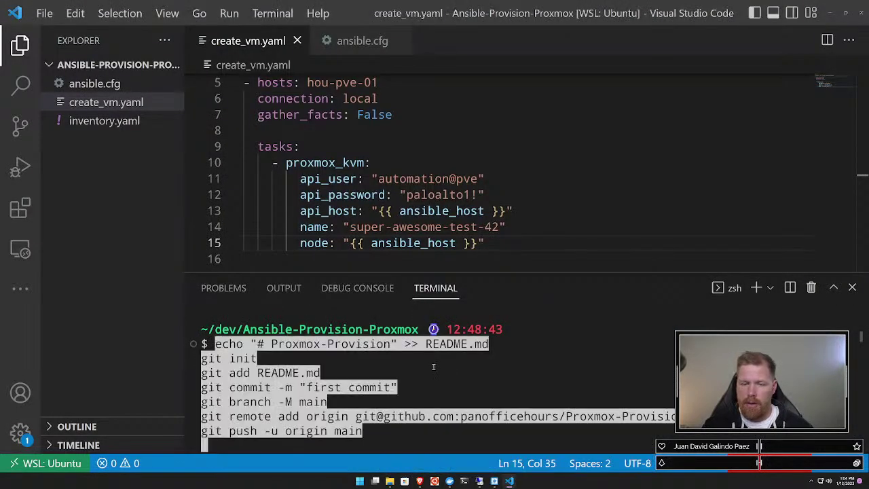
pyautogui.press('Return')
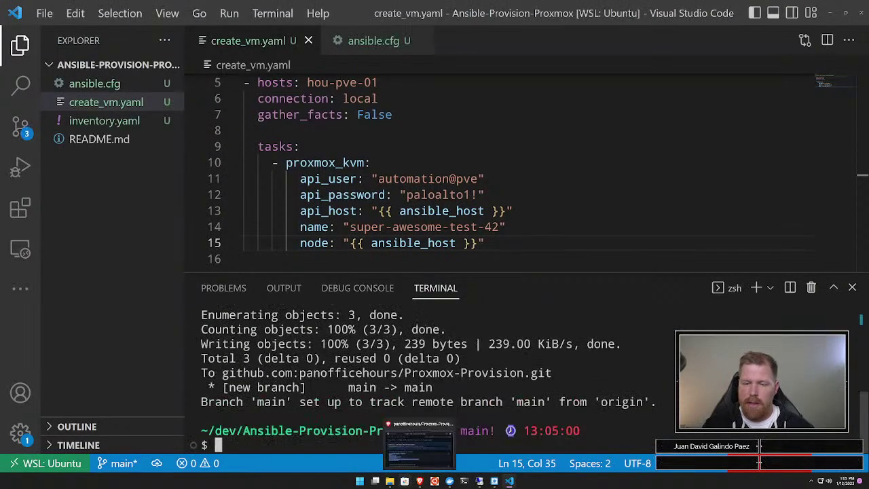
pyautogui.click(420, 480)
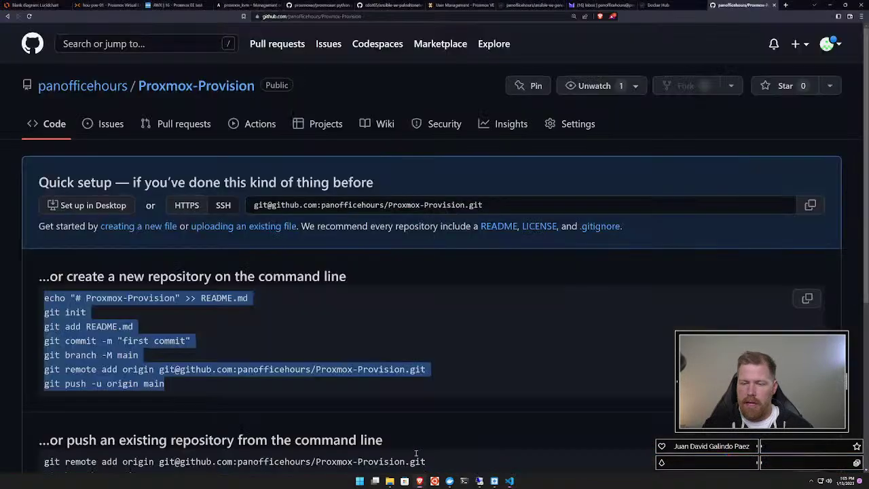
pyautogui.click(29, 16)
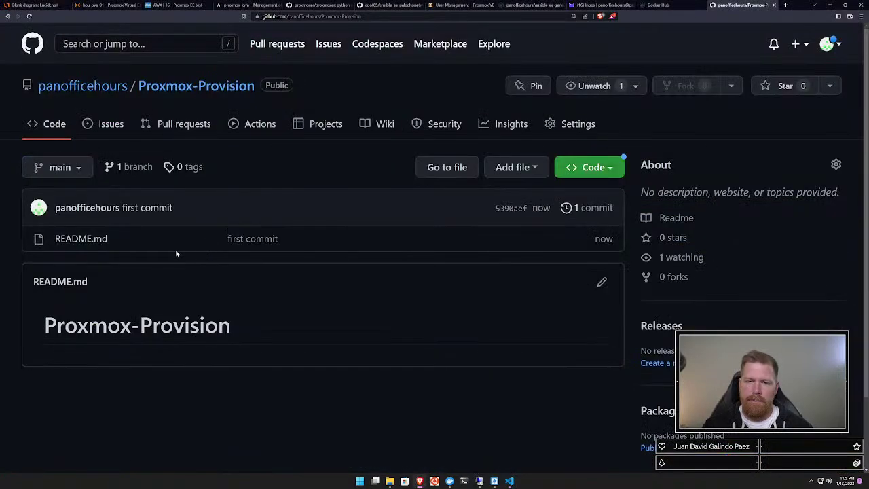
pyautogui.click(829, 5)
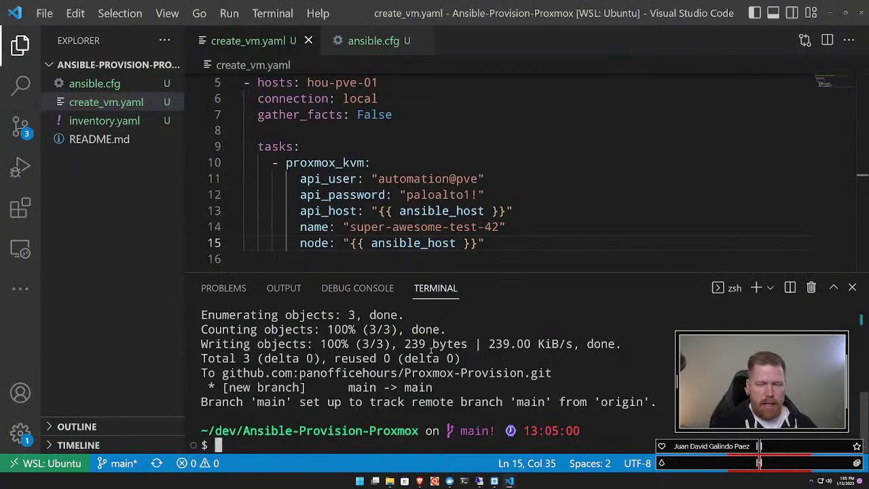
# Step: Commit the three project files as 'initial VM provision test' and sync them to GitHub
pyautogui.click(21, 127)
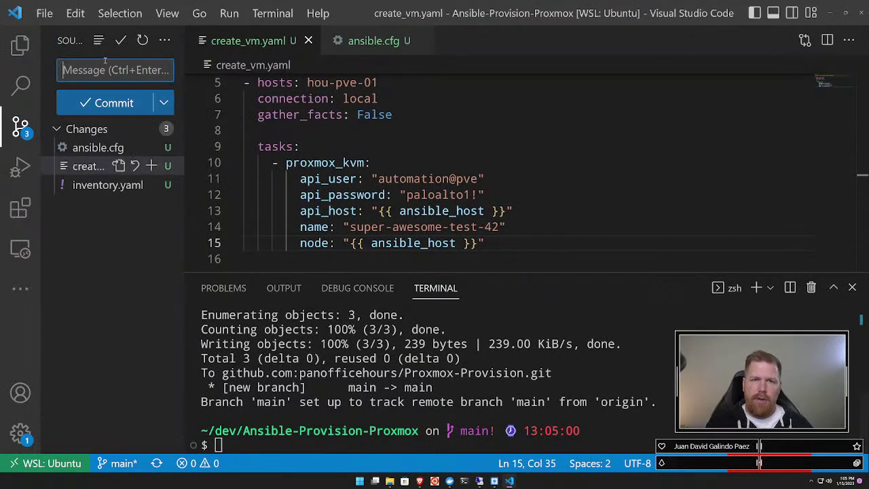
pyautogui.write('initia')
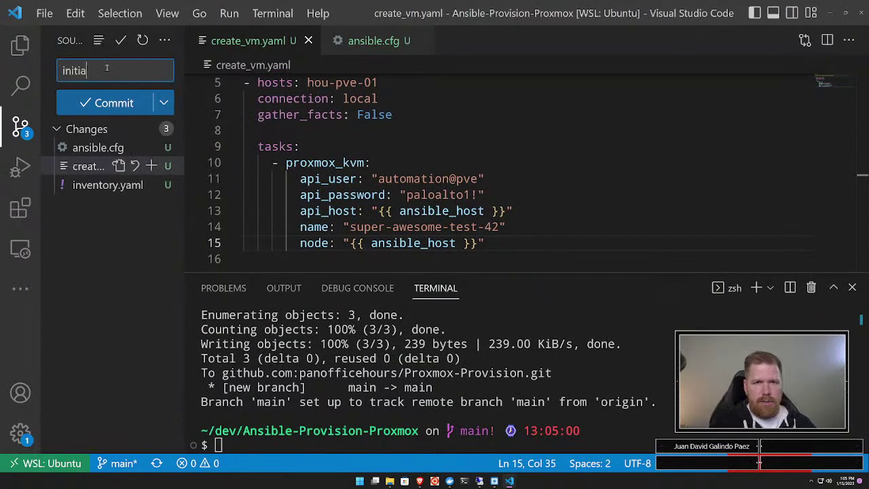
pyautogui.write('l VM provision test')
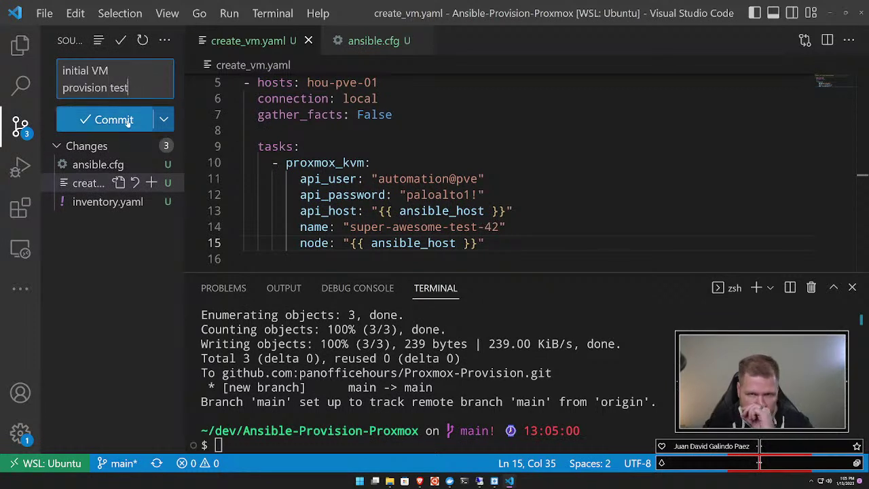
pyautogui.click(116, 120)
pyautogui.click(135, 107)
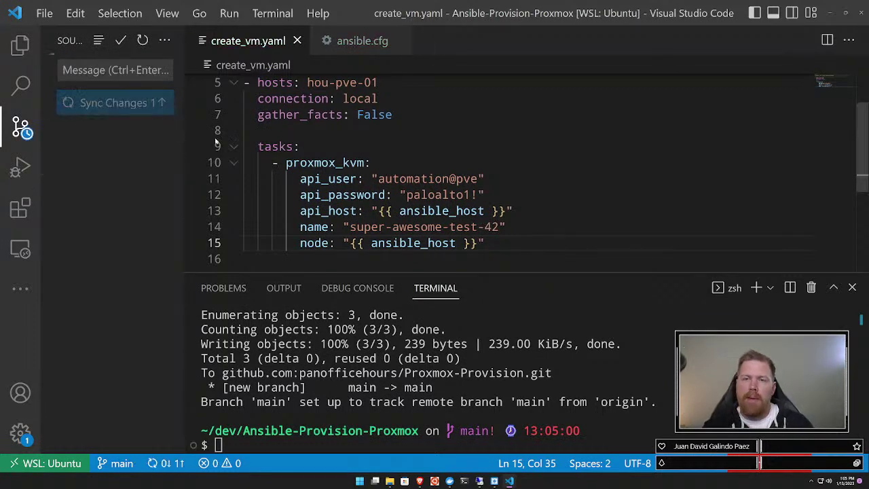
# Step: Glance over ansible.cfg and create_vm.yaml, then minimize the editor and pod log windows
pyautogui.click(377, 47)
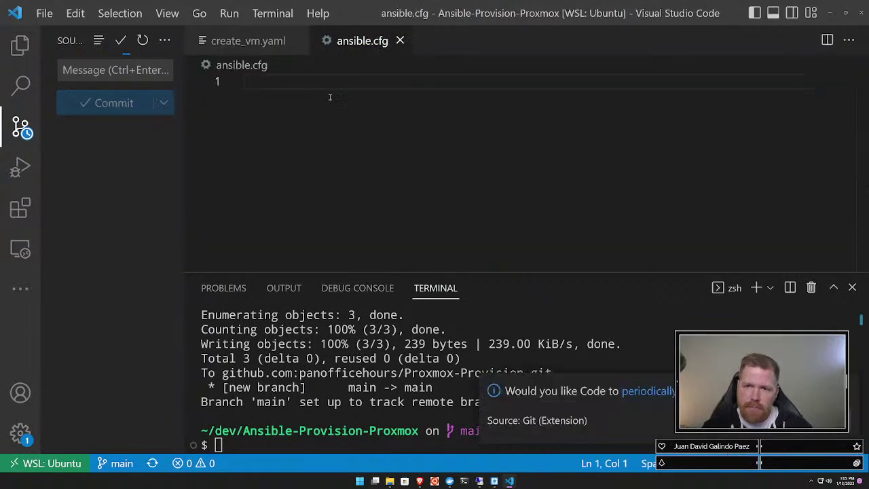
pyautogui.click(258, 42)
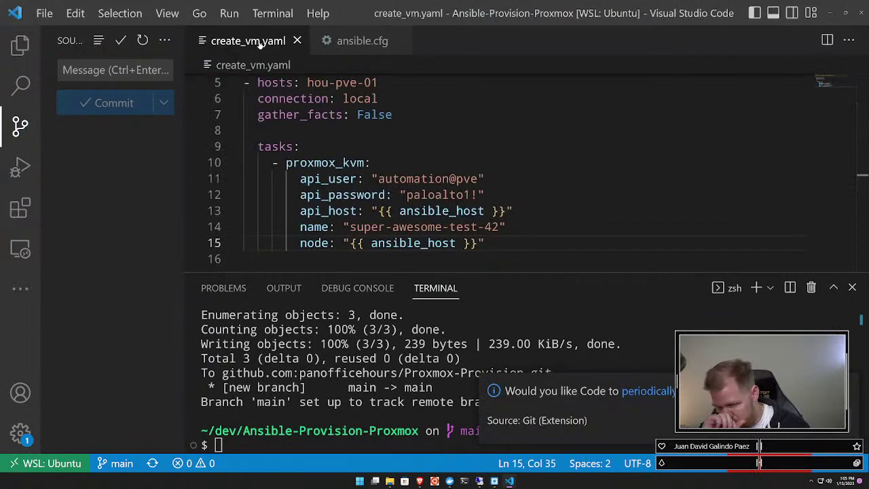
pyautogui.click(829, 12)
pyautogui.click(797, 71)
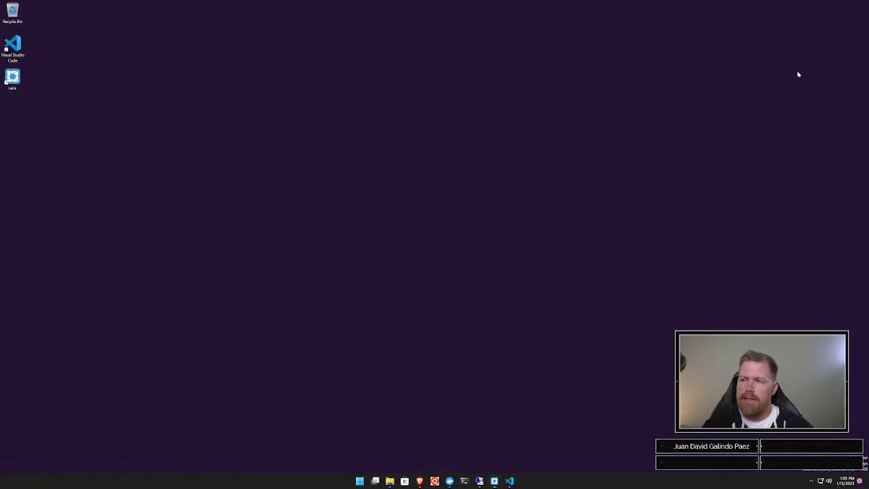
pyautogui.click(419, 481)
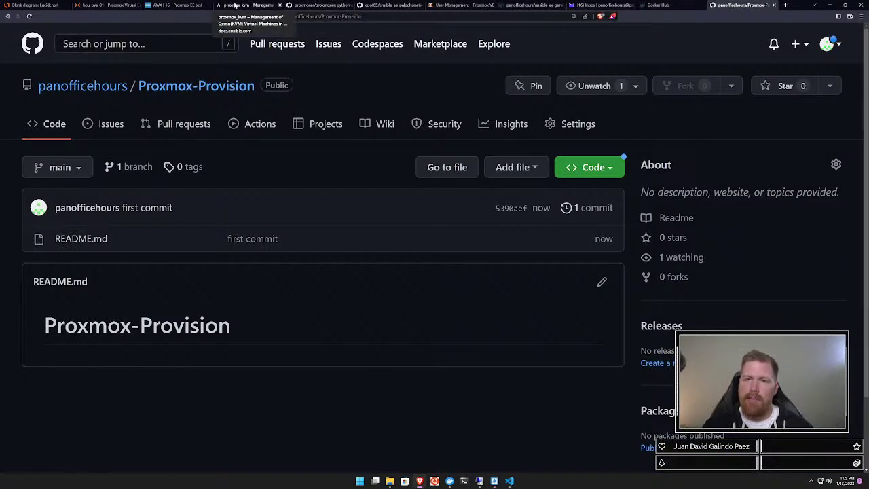
# Step: Check the AWX job output, open the Projects list, and close the mail and Docker Hub tabs
pyautogui.click(173, 5)
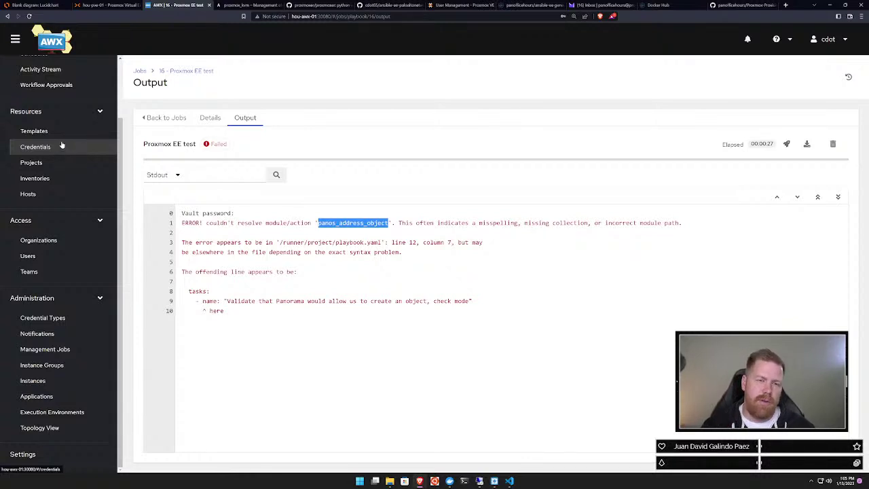
pyautogui.click(58, 163)
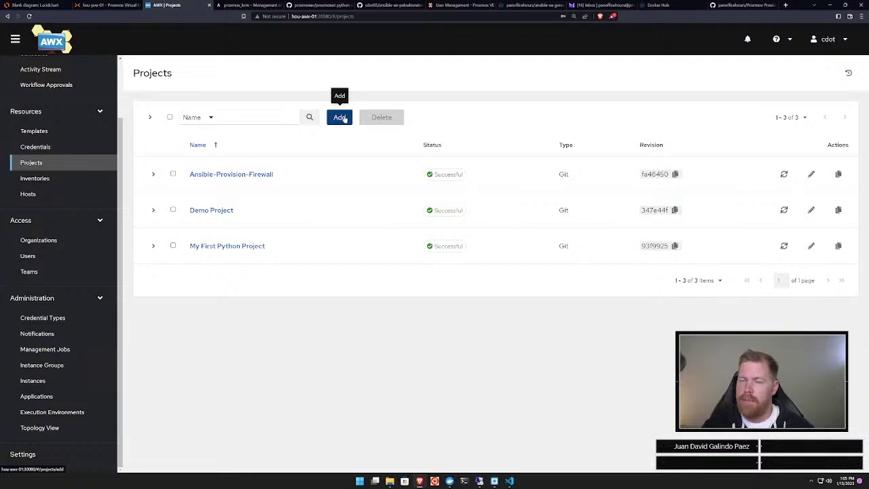
pyautogui.click(633, 6)
pyautogui.click(633, 5)
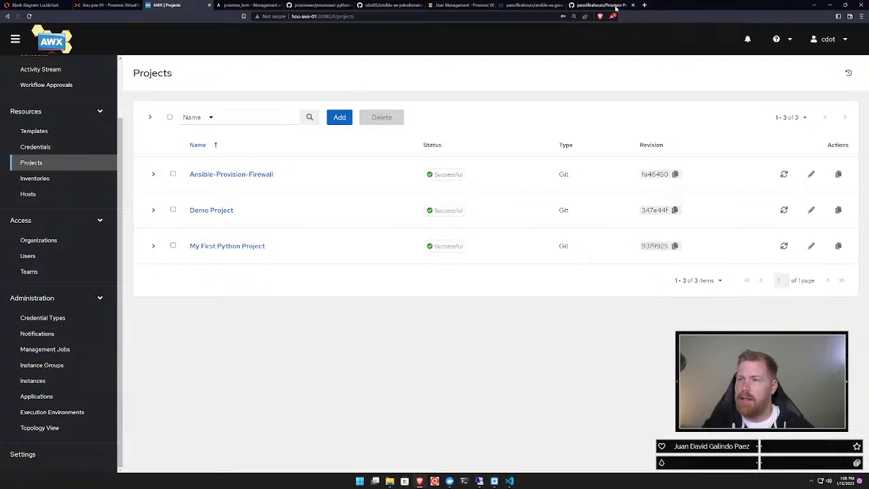
# Step: Copy the Proxmox-Provision SSH clone URL and start a new AWX project
pyautogui.click(616, 8)
pyautogui.click(592, 168)
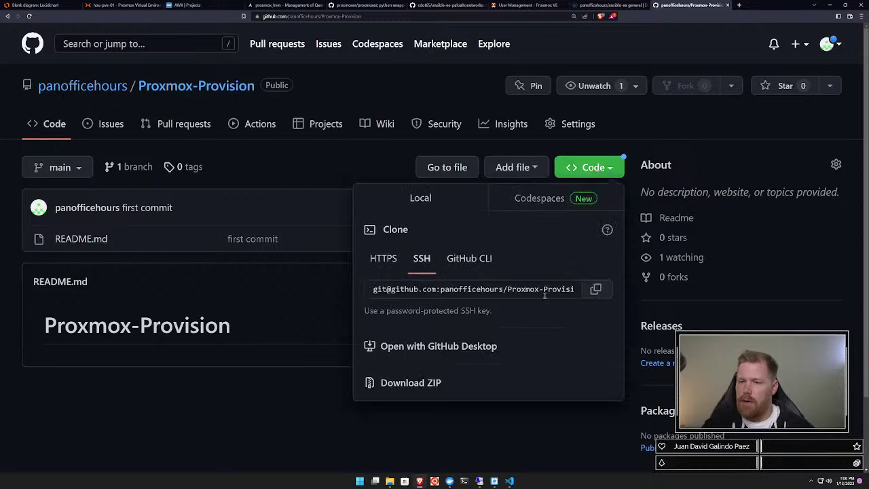
pyautogui.click(596, 288)
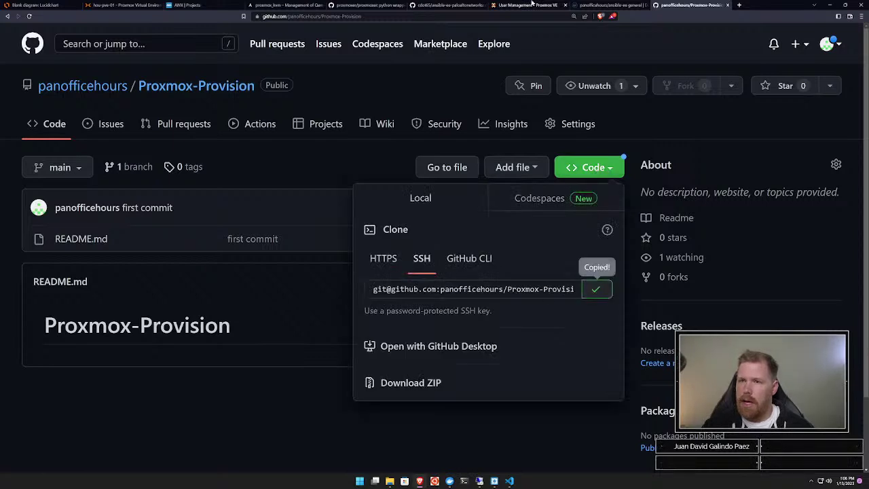
pyautogui.click(219, 5)
pyautogui.click(337, 116)
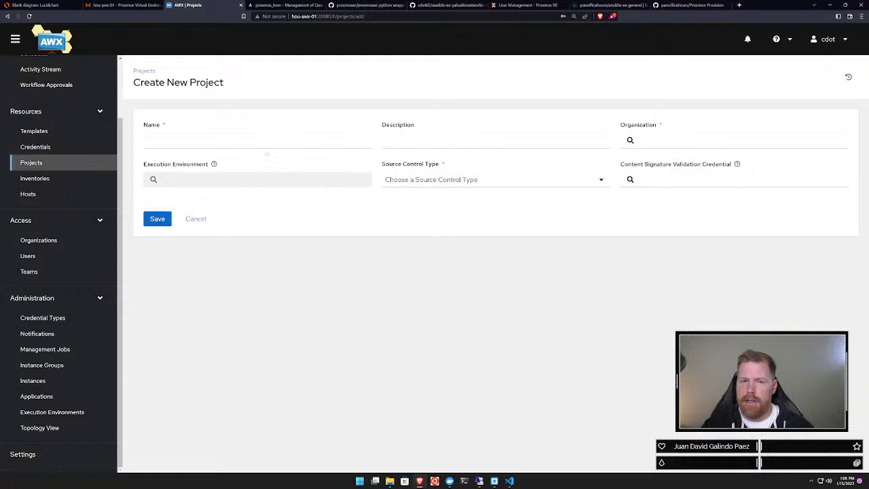
# Step: Set the project to Git with the pasted SSH URL and name it Proxmox-Provision
pyautogui.click(444, 180)
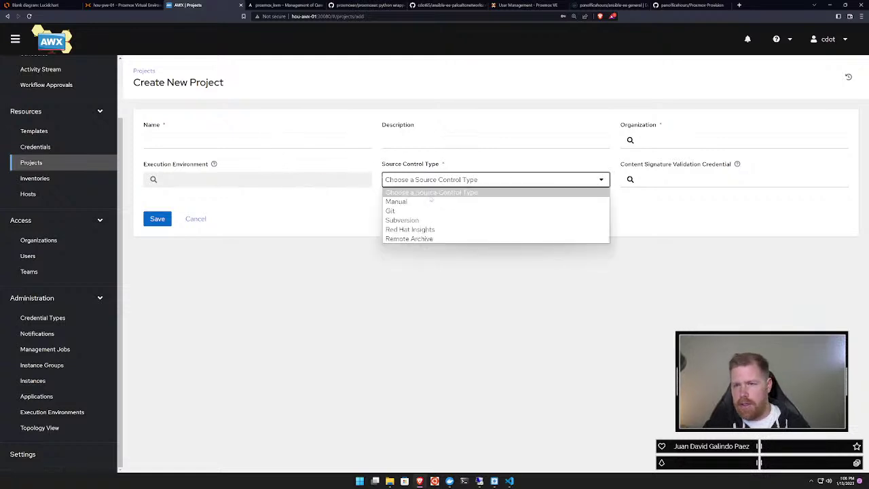
pyautogui.click(448, 209)
pyautogui.click(202, 250)
pyautogui.hotkey('ctrl', 'v')
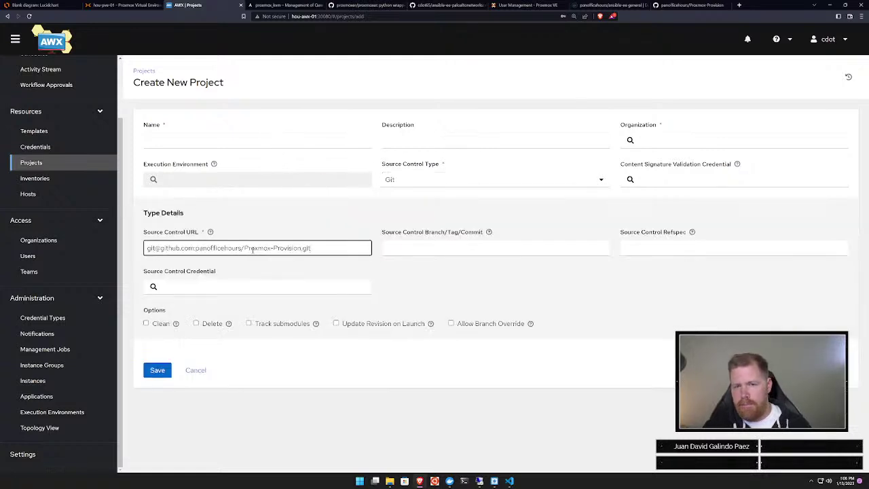
pyautogui.click(258, 140)
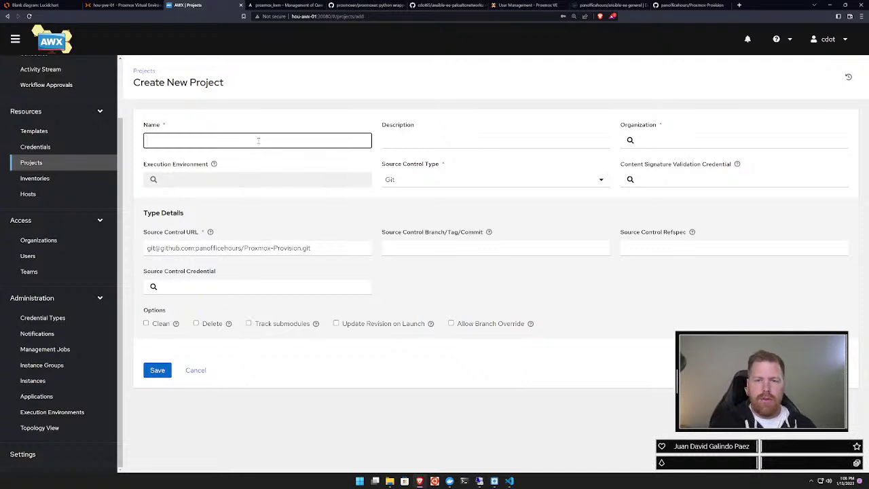
pyautogui.write('Proxmox-Prov')
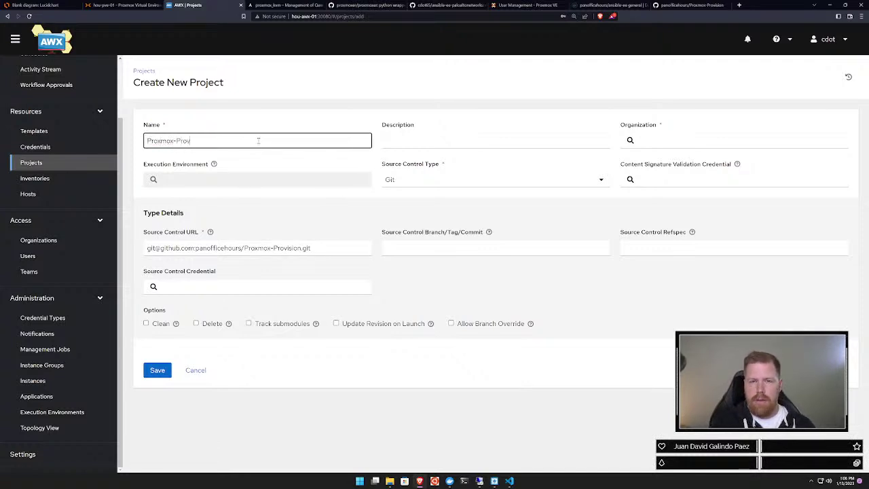
pyautogui.write('ision')
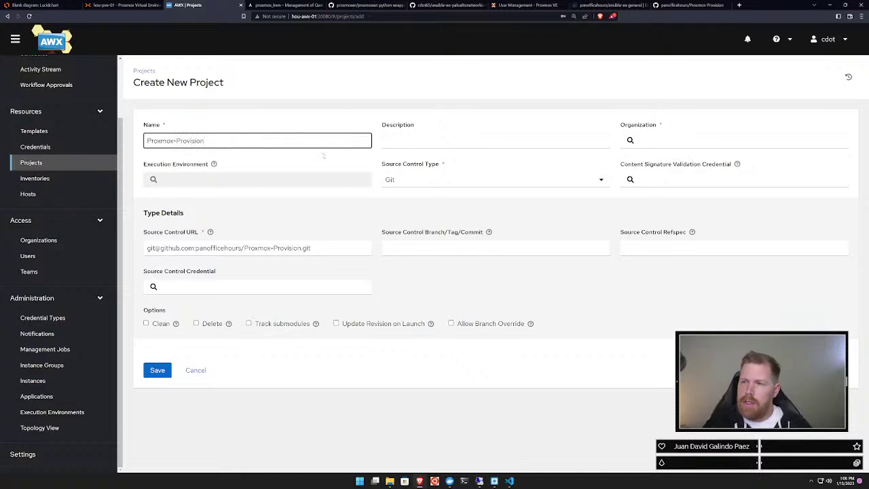
# Step: Assign organization Redtail and credential Github SCM, enable Update Revision on Launch, and save
pyautogui.click(630, 140)
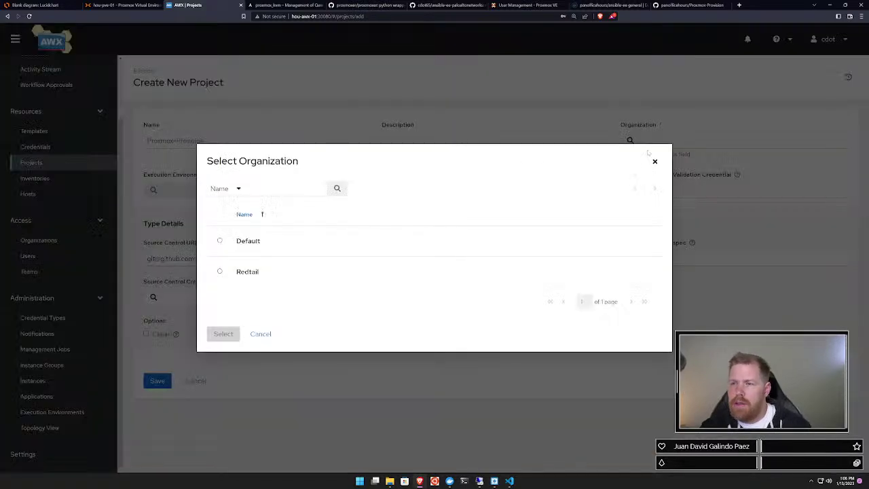
pyautogui.click(249, 274)
pyautogui.click(223, 345)
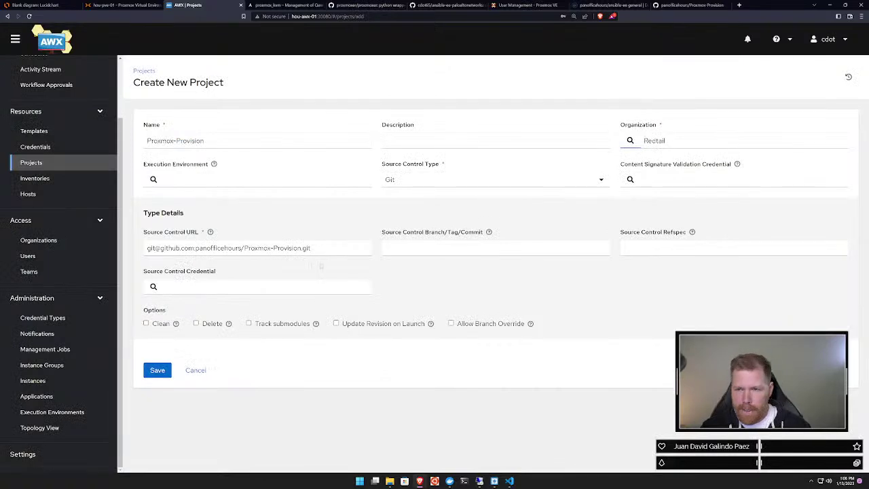
pyautogui.click(154, 286)
pyautogui.click(239, 265)
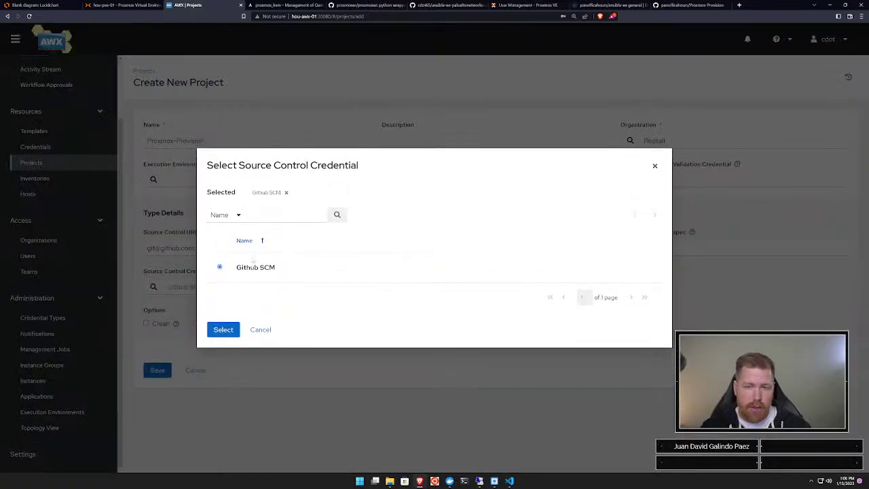
pyautogui.click(223, 330)
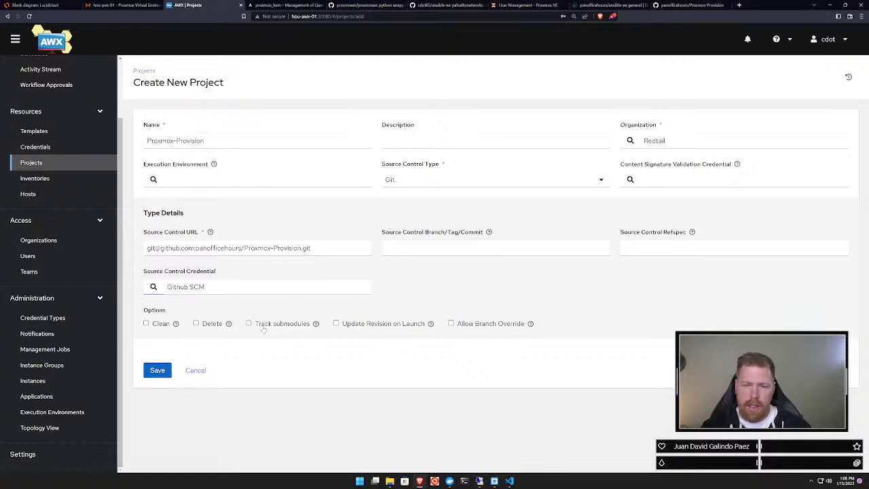
pyautogui.click(378, 325)
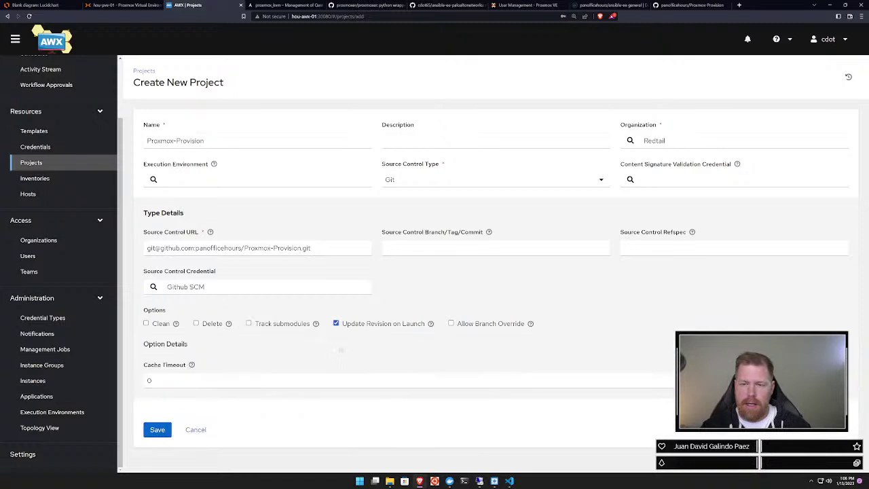
pyautogui.click(157, 430)
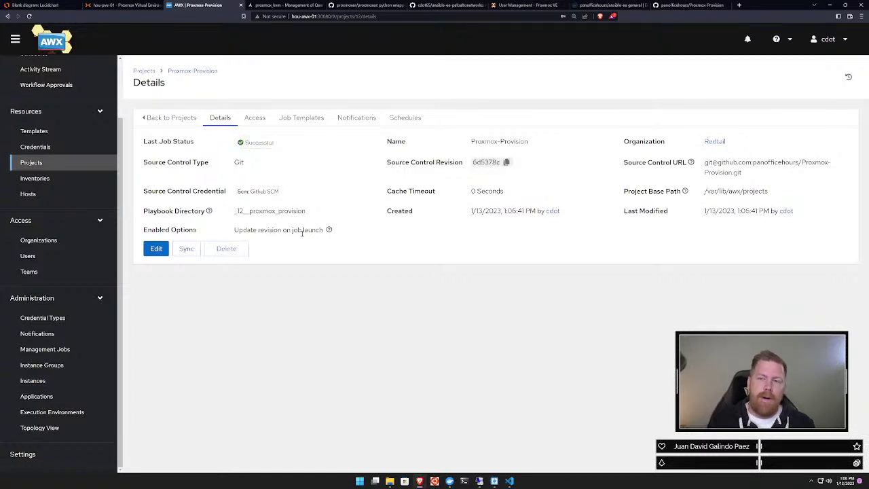
pyautogui.click(53, 131)
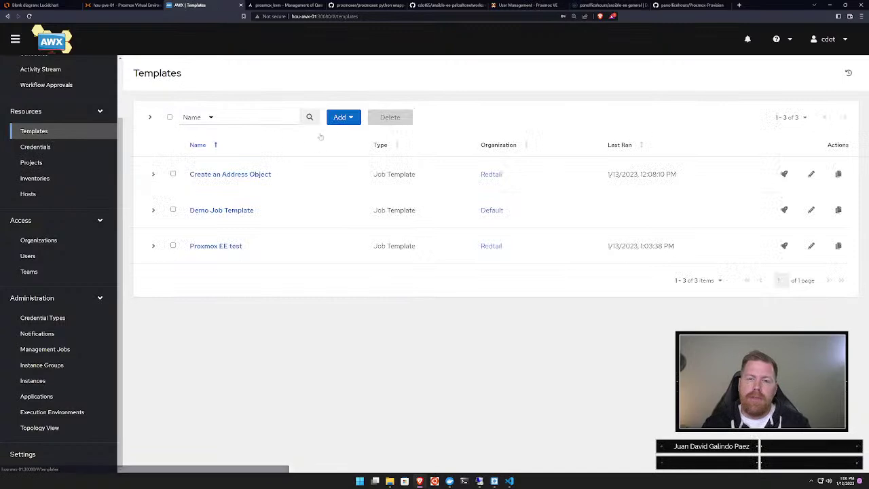
pyautogui.click(344, 118)
# Step: Start a job template named 'Provision VM on Proxmox' using Demo Inventory
pyautogui.click(298, 139)
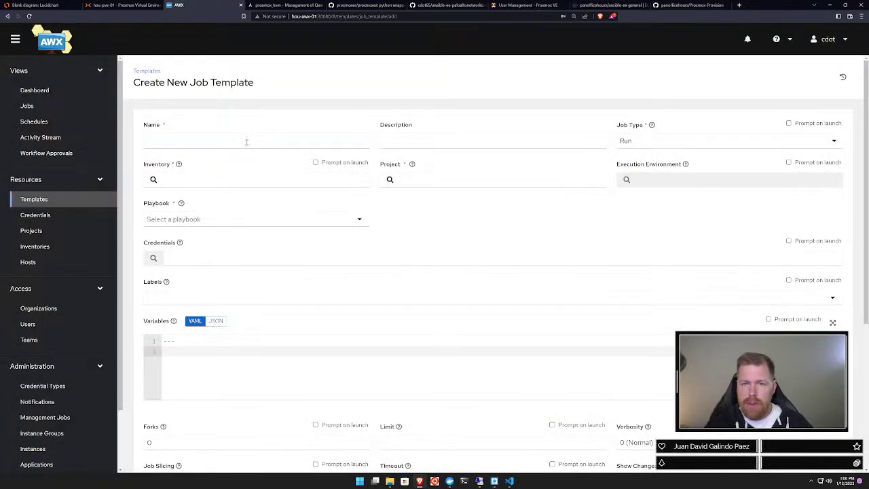
pyautogui.click(246, 142)
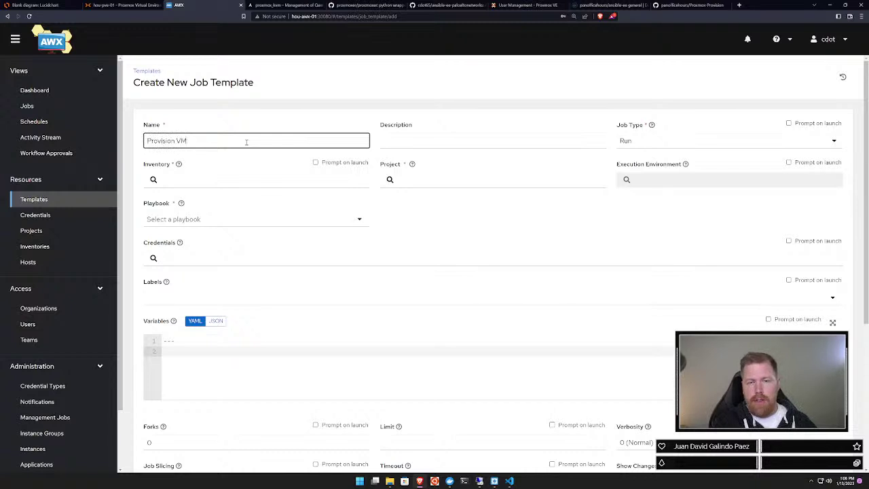
pyautogui.write('Provision VM on Proxmox')
pyautogui.press('Tab')
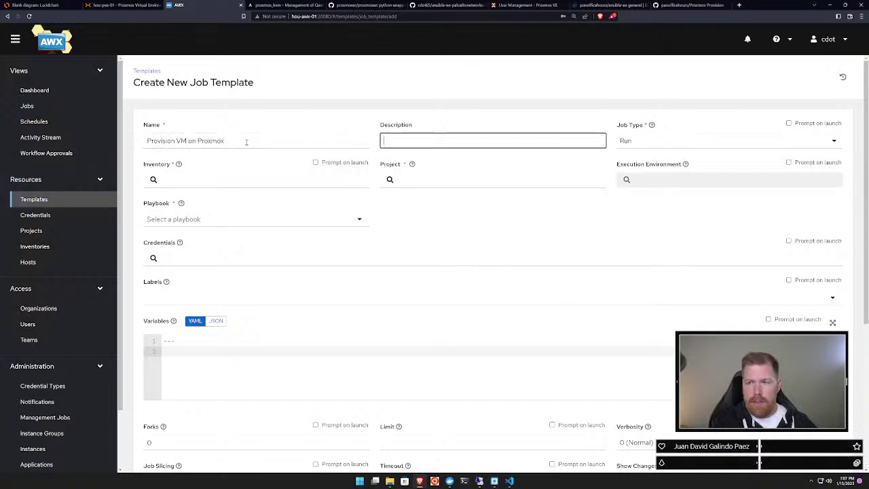
pyautogui.press('Tab')
pyautogui.press('Tab')
pyautogui.click(154, 179)
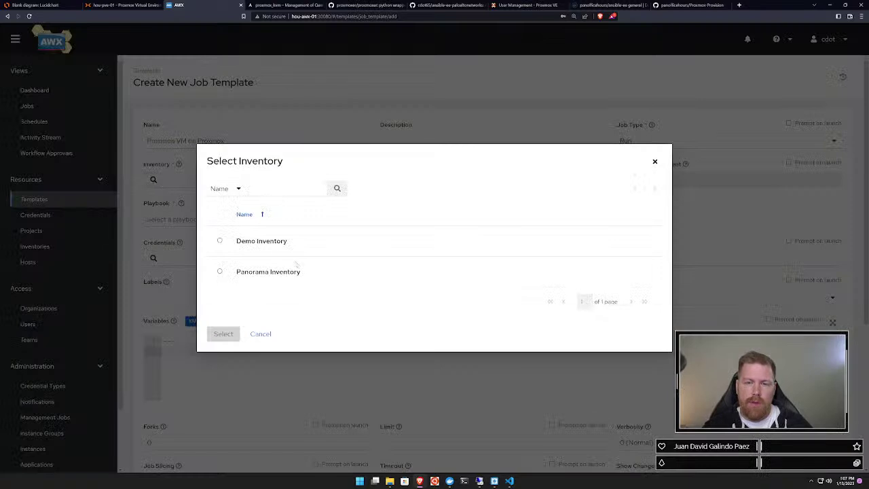
pyautogui.click(275, 242)
pyautogui.click(232, 345)
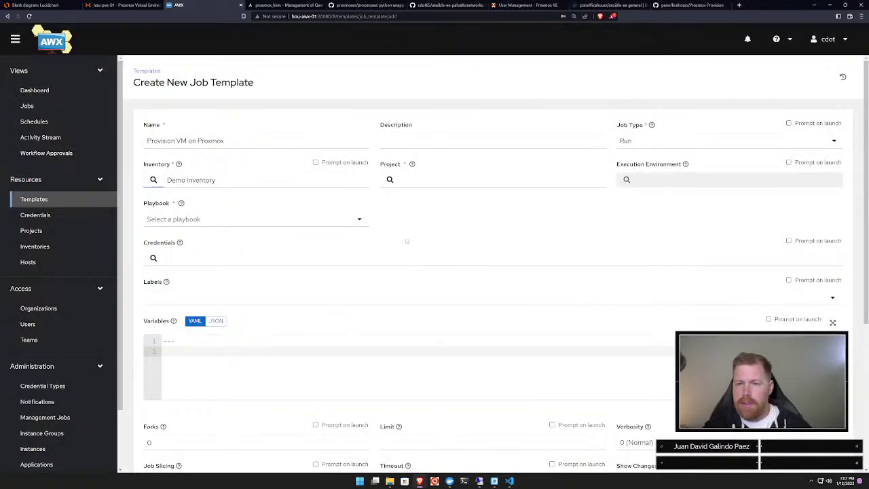
# Step: Set project Proxmox-Provision, execution environment Proxmox, and playbook create_vm.yaml
pyautogui.click(390, 180)
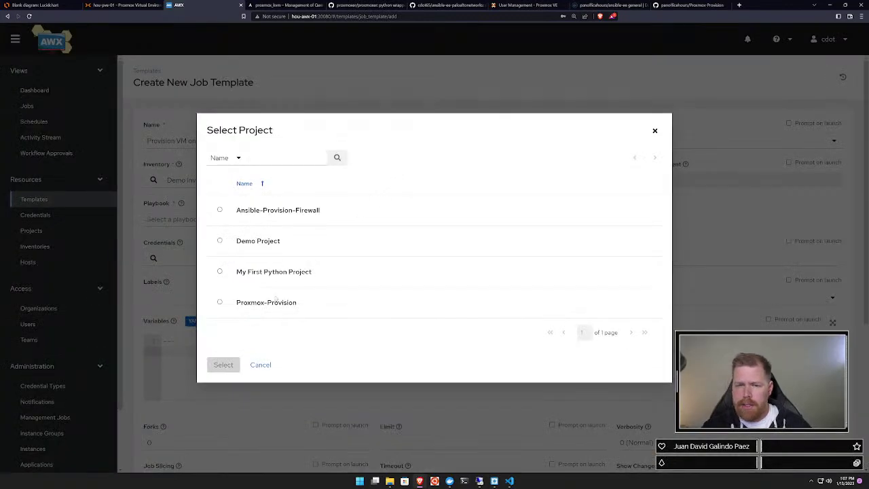
pyautogui.click(275, 302)
pyautogui.click(223, 375)
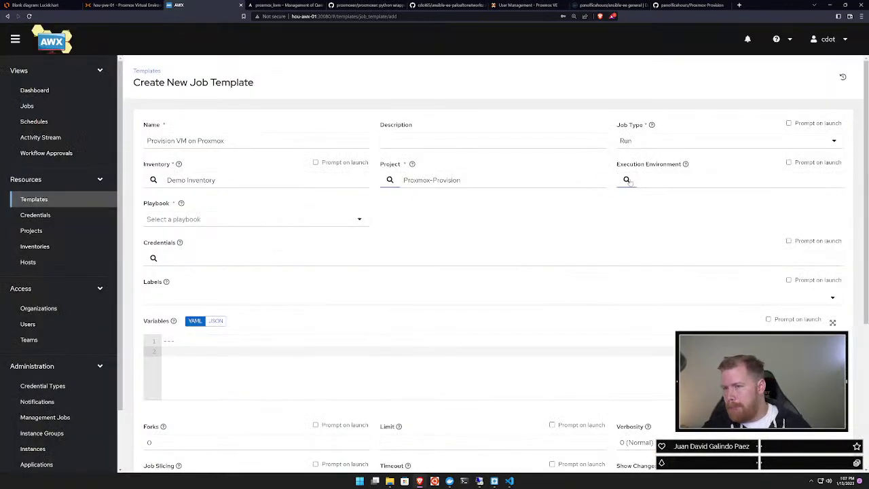
pyautogui.click(627, 179)
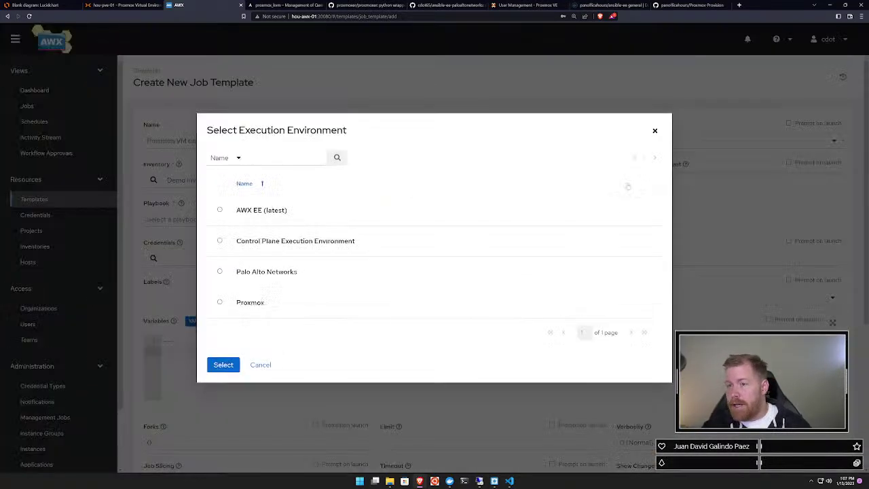
pyautogui.click(251, 306)
pyautogui.click(223, 375)
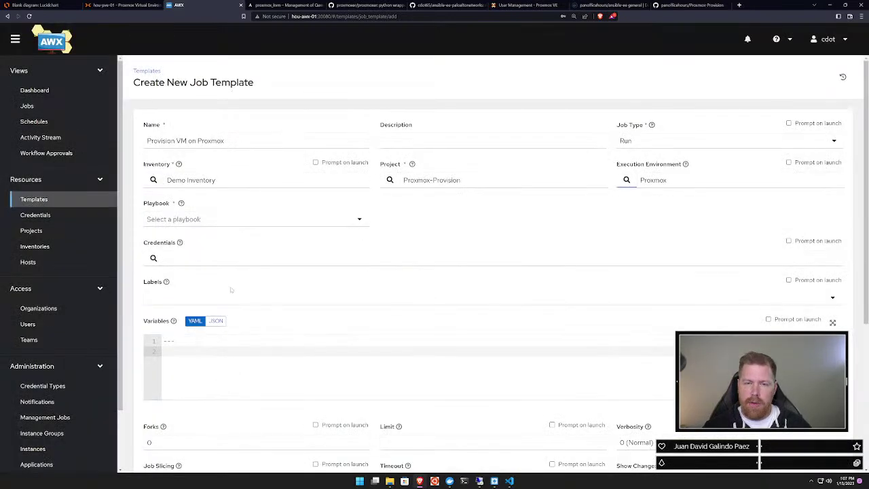
pyautogui.click(203, 218)
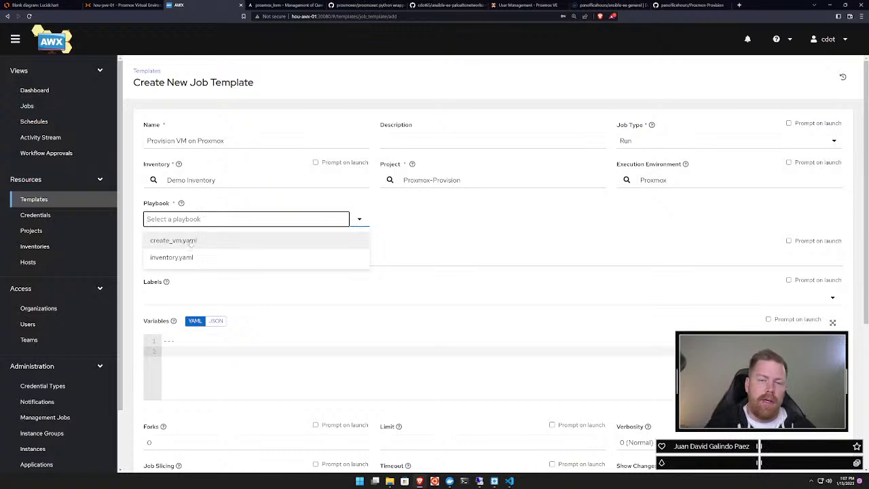
pyautogui.click(191, 242)
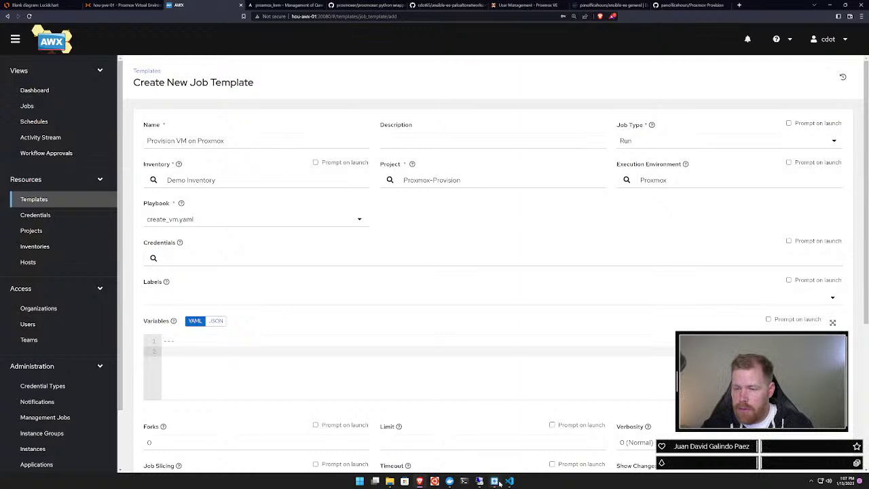
pyautogui.moveTo(506, 482)
pyautogui.moveTo(627, 454)
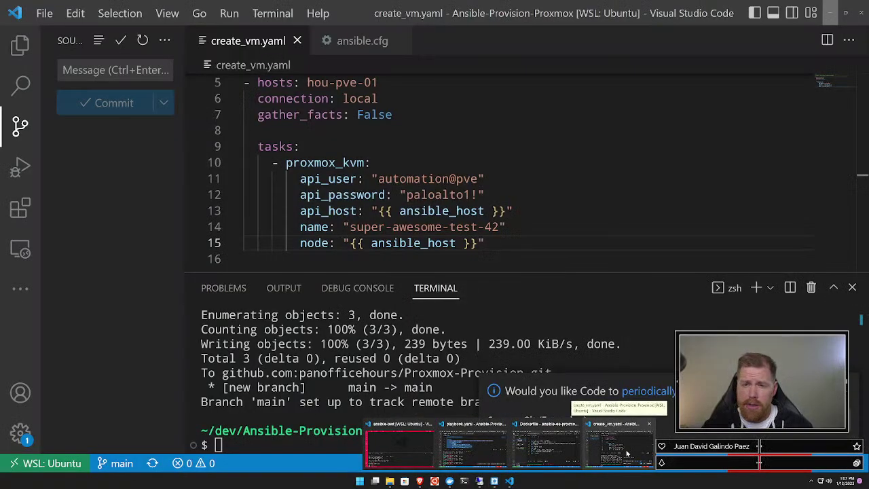
pyautogui.click(627, 453)
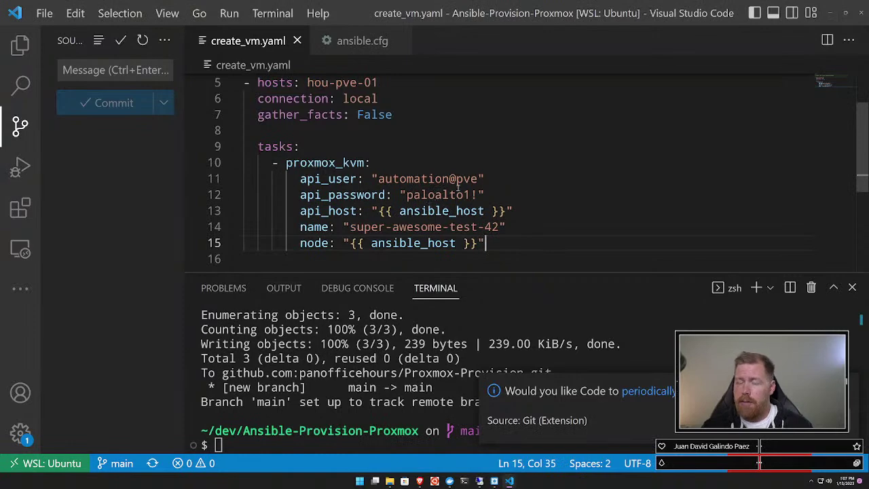
pyautogui.click(829, 13)
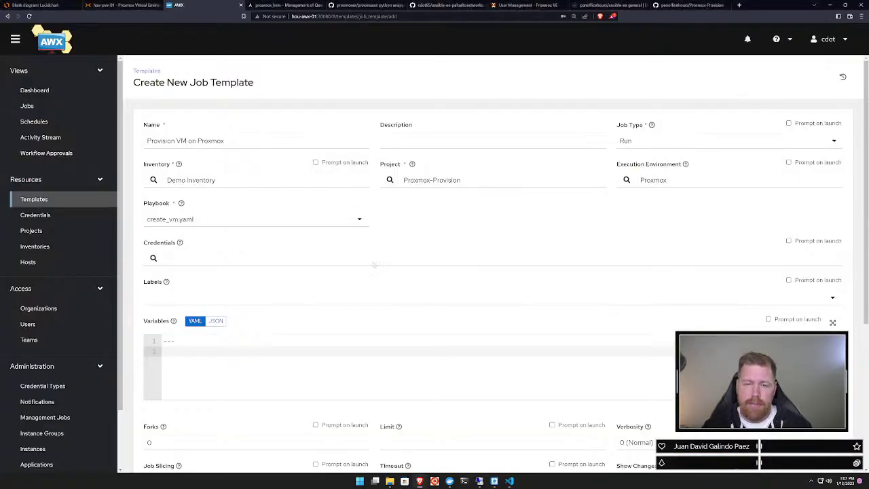
# Step: Open the AWX Inventories list after saving the Provision VM on Proxmox template
pyautogui.scroll(-3, 342, 326)
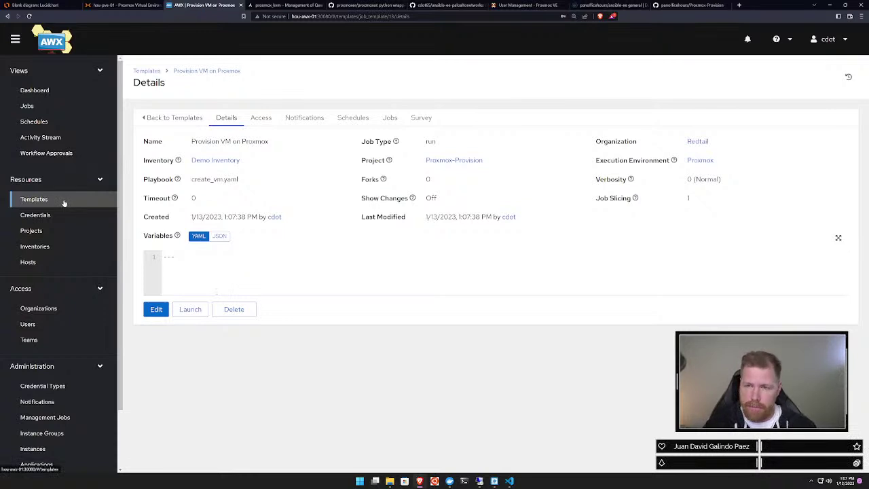
pyautogui.click(48, 247)
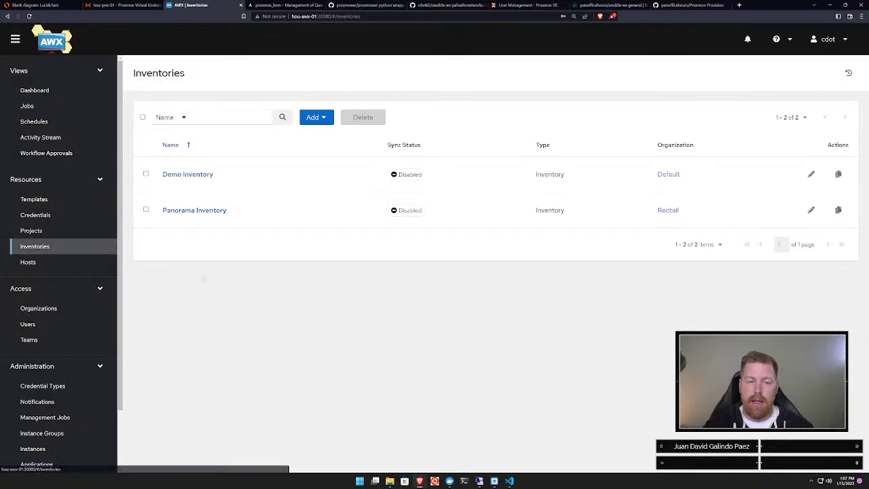
# Step: Create and save the Proxmox VE inventory under organization Redtail
pyautogui.click(312, 117)
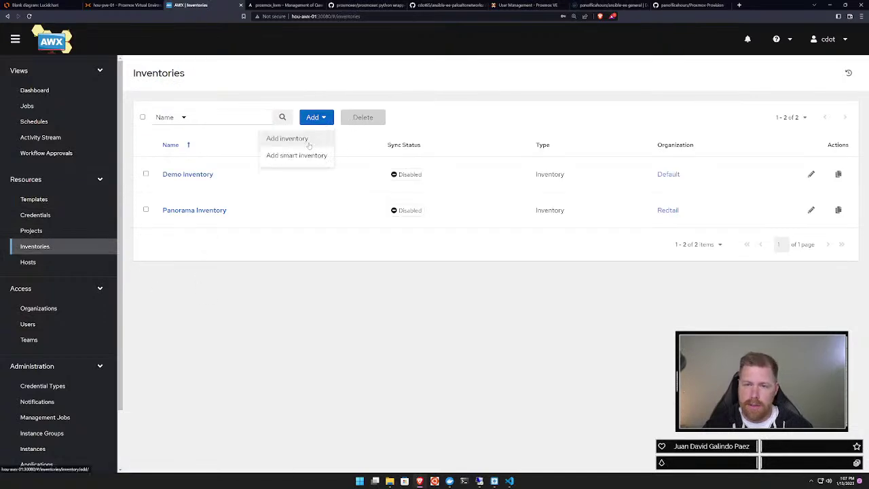
pyautogui.click(291, 138)
pyautogui.click(205, 141)
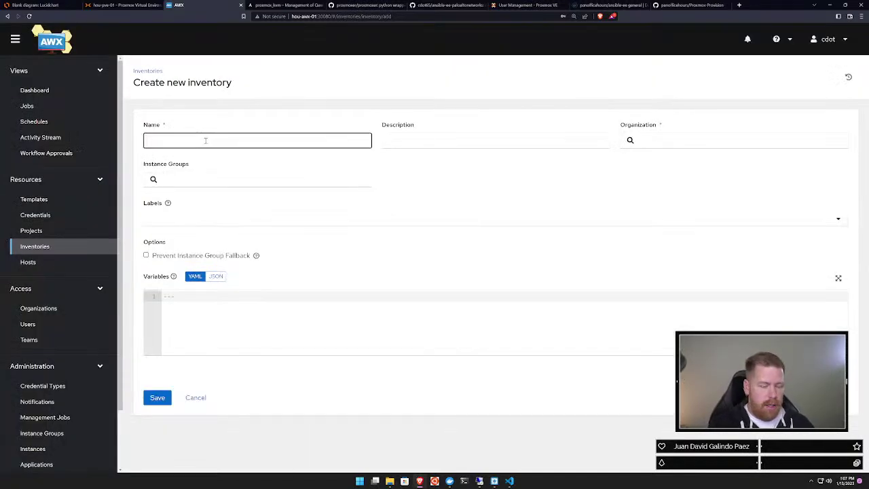
pyautogui.write('Proxmox')
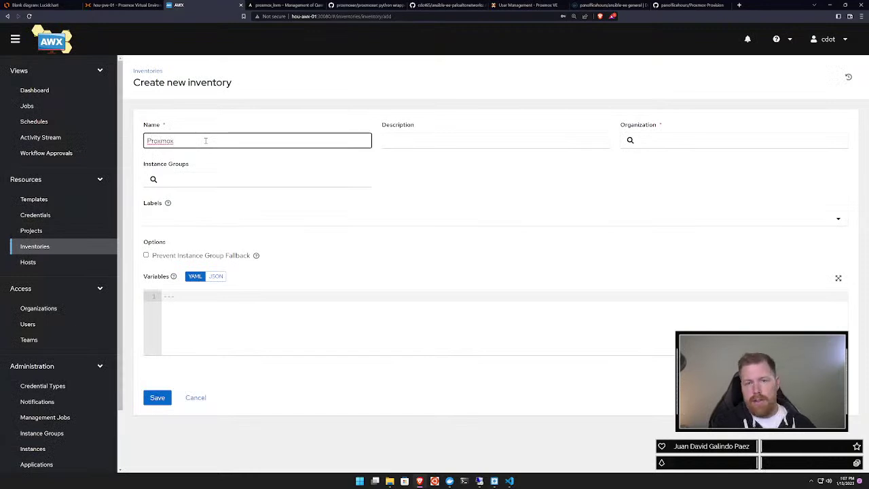
pyautogui.press('Tab')
pyautogui.press('Tab')
pyautogui.press('Return')
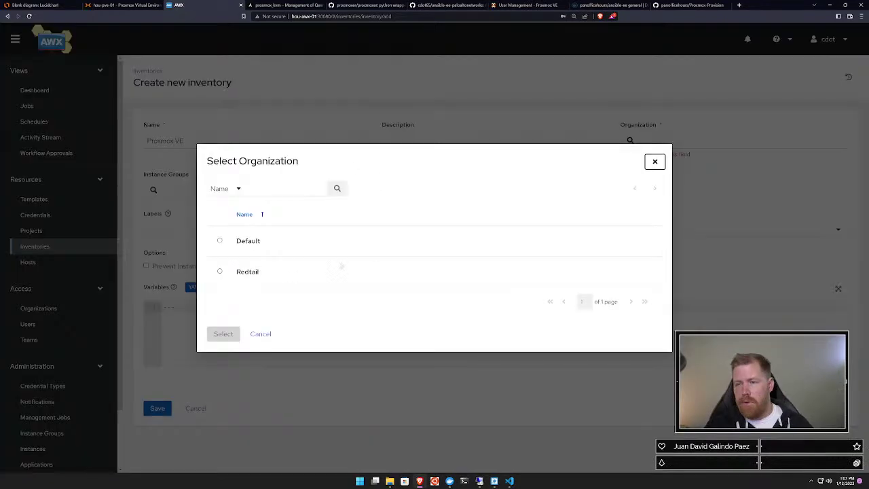
pyautogui.click(260, 283)
pyautogui.click(224, 345)
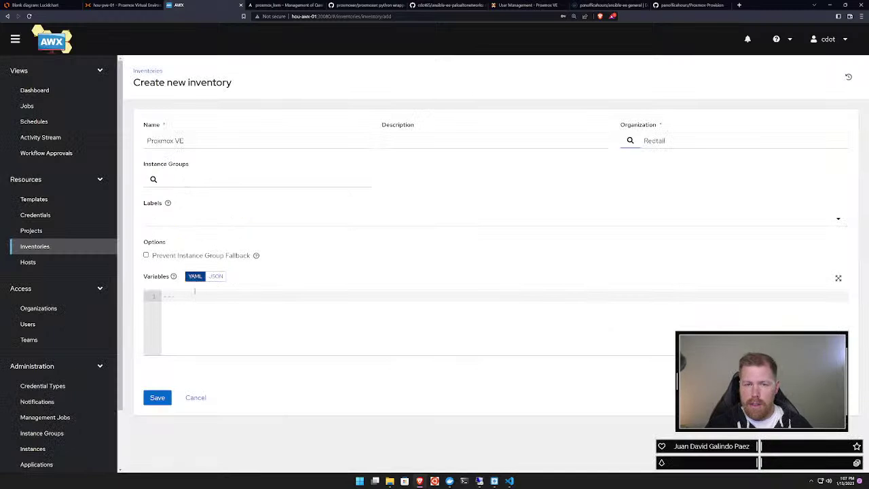
pyautogui.click(157, 400)
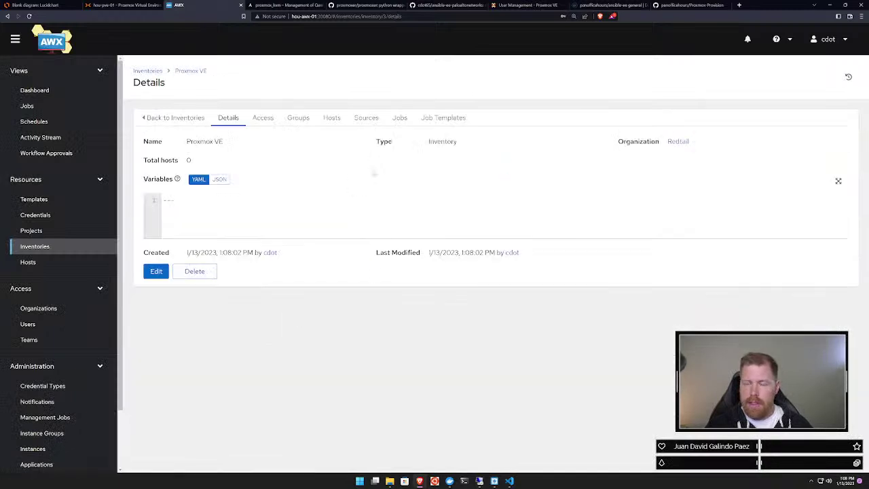
# Step: Add a group named proxmox to the Proxmox VE inventory
pyautogui.click(298, 120)
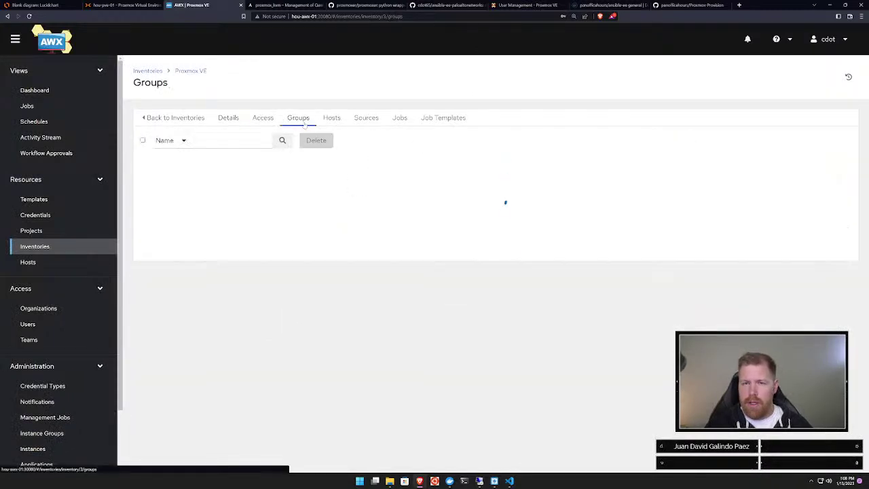
pyautogui.click(312, 141)
pyautogui.click(223, 139)
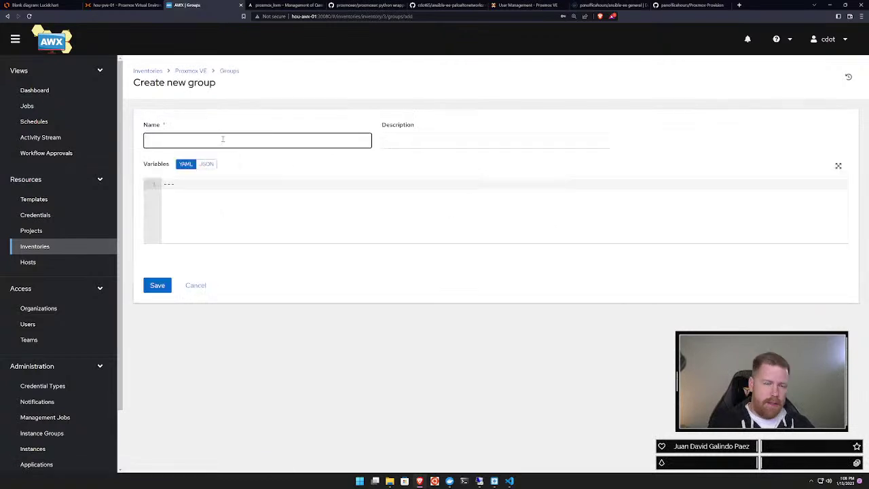
pyautogui.write('proxmox')
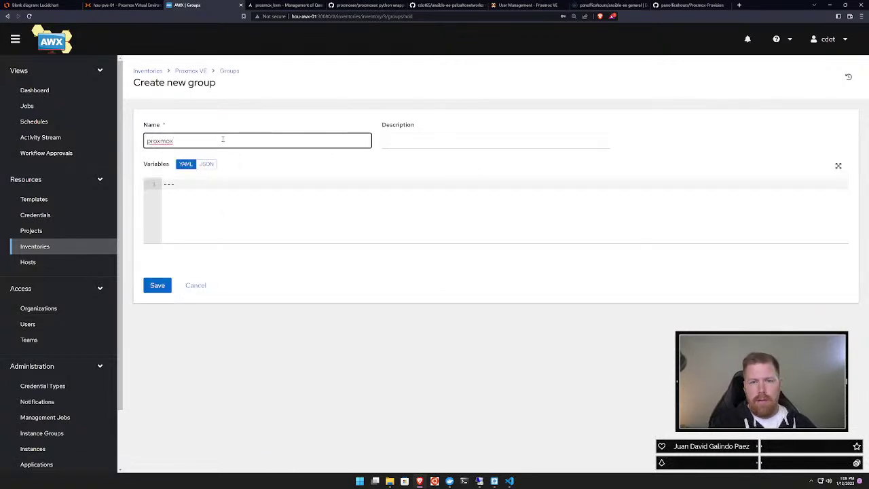
pyautogui.click(156, 285)
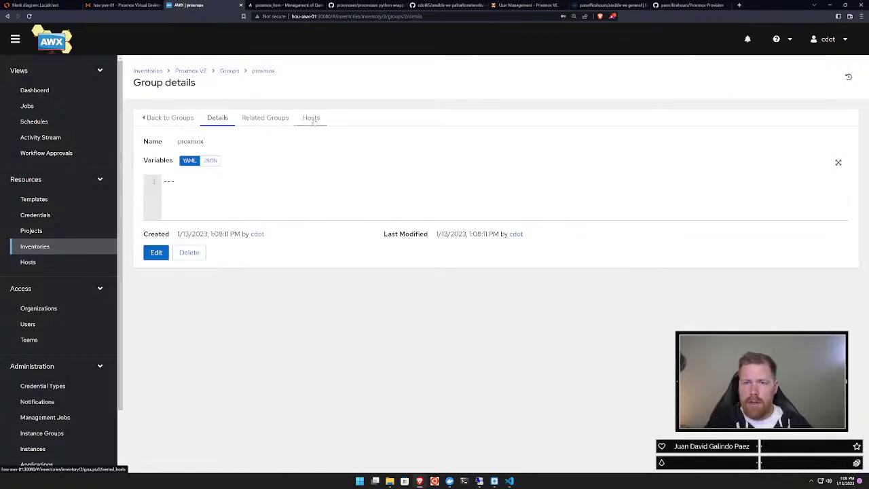
# Step: Add host hou-pve-01 to the proxmox group with ansible_host hou-pve-01.redtail.com
pyautogui.click(311, 118)
pyautogui.click(313, 140)
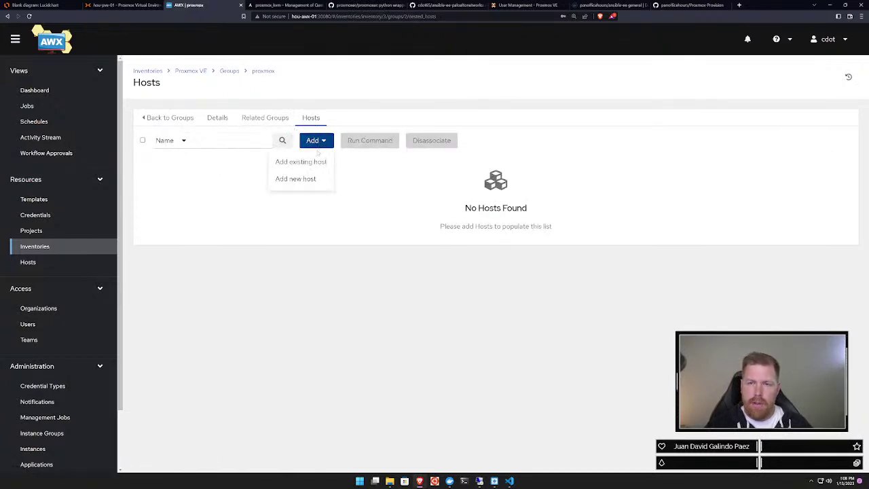
pyautogui.click(312, 179)
pyautogui.click(266, 136)
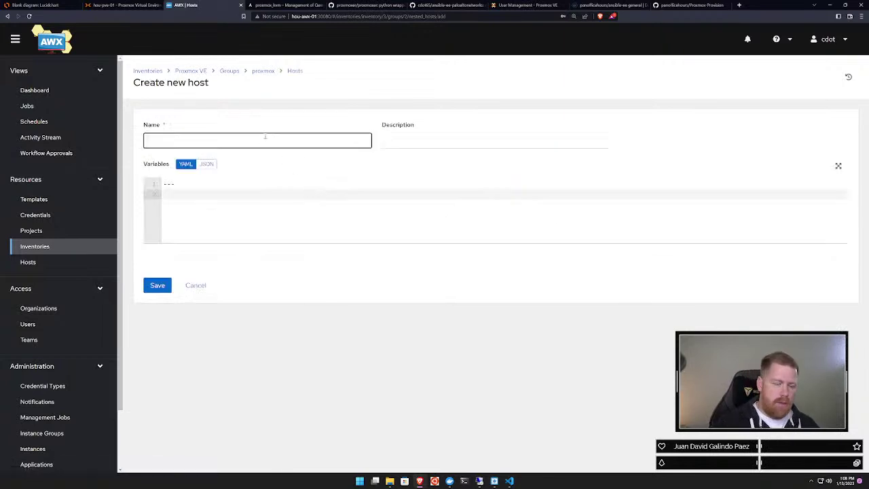
pyautogui.write('hou-pve')
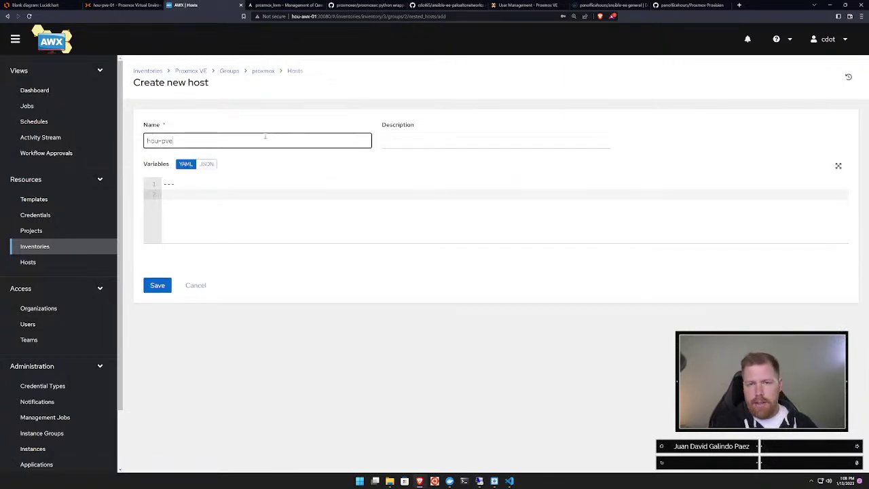
pyautogui.write('-01')
pyautogui.hotkey('ctrl', 'a')
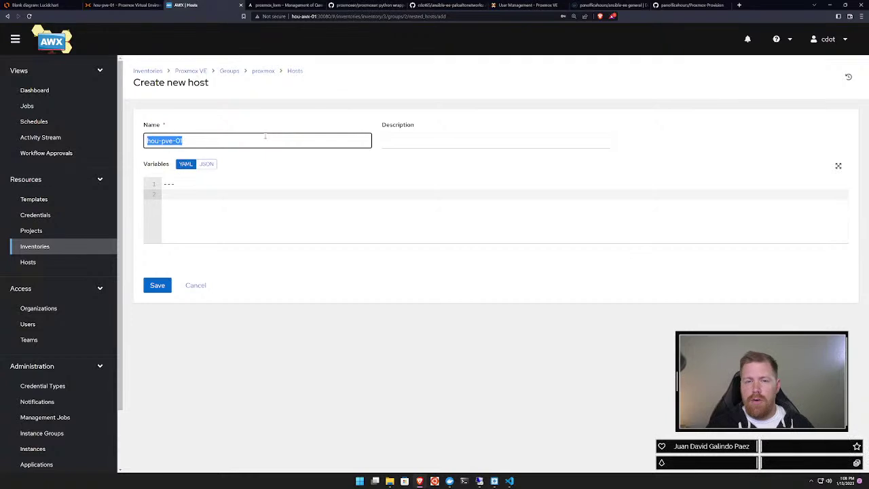
pyautogui.click(216, 202)
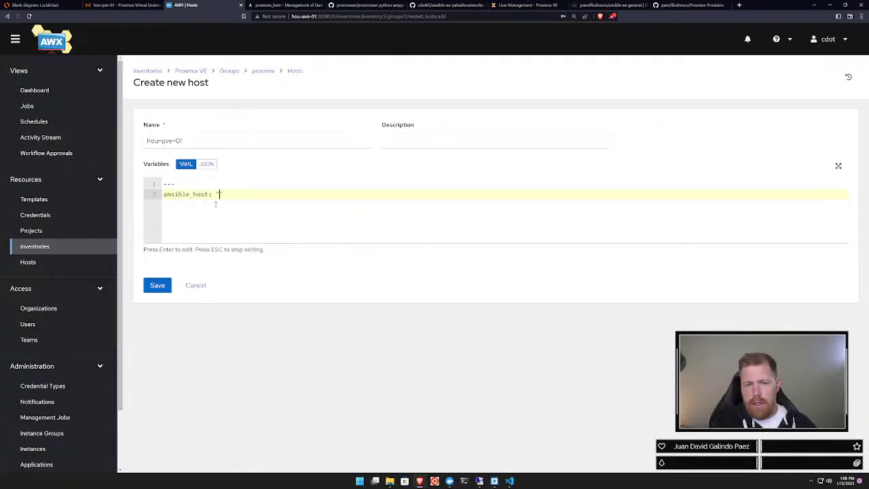
pyautogui.press('Left')
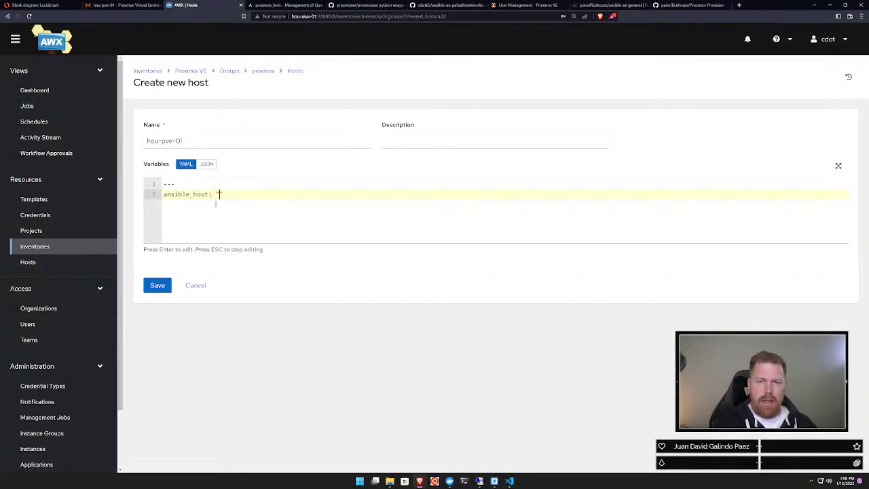
pyautogui.write('hou-pve-01.redtail')
pyautogui.write('.com')
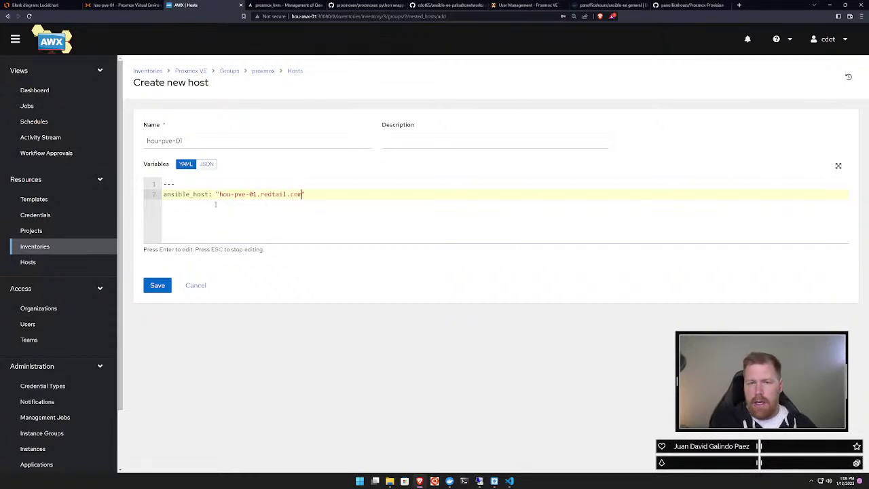
pyautogui.hotkey('ctrl', 'a')
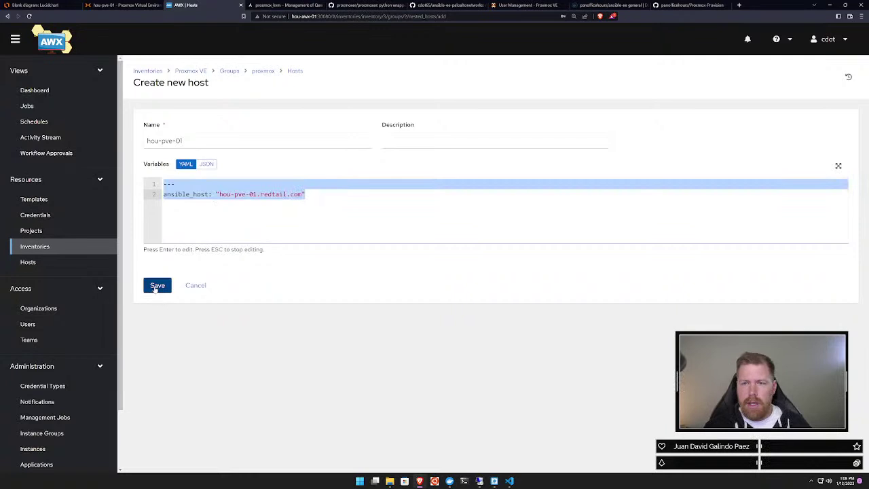
pyautogui.click(157, 286)
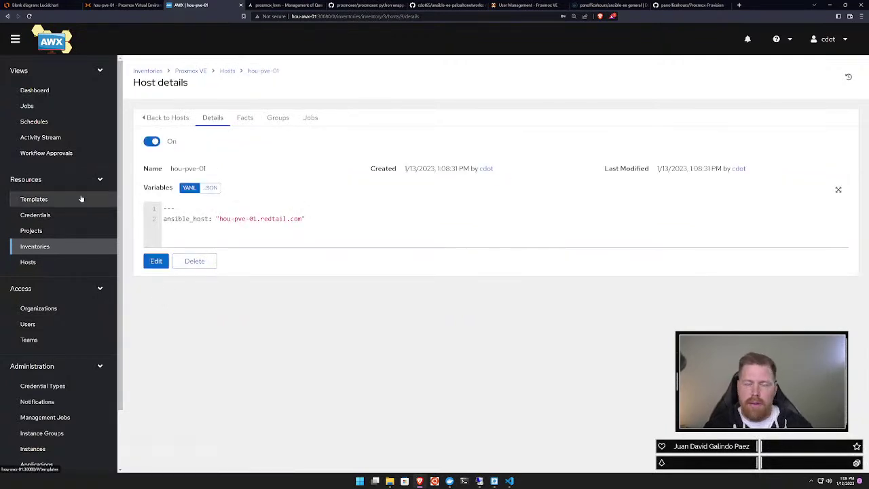
pyautogui.click(81, 198)
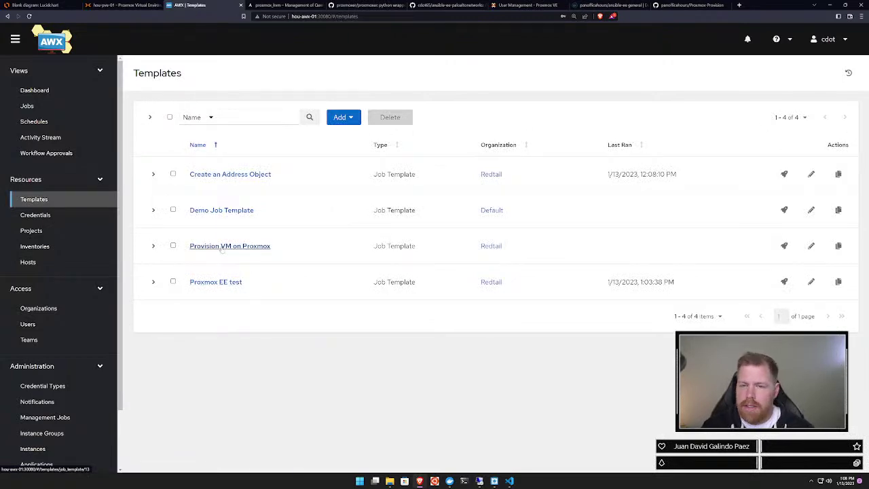
# Step: Switch the Provision VM on Proxmox template's inventory to Proxmox VE, save, and launch it
pyautogui.click(810, 246)
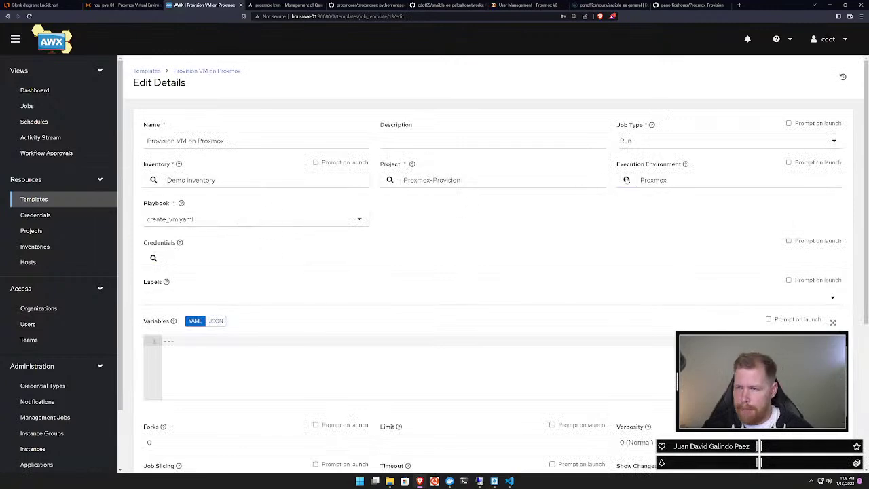
pyautogui.click(626, 180)
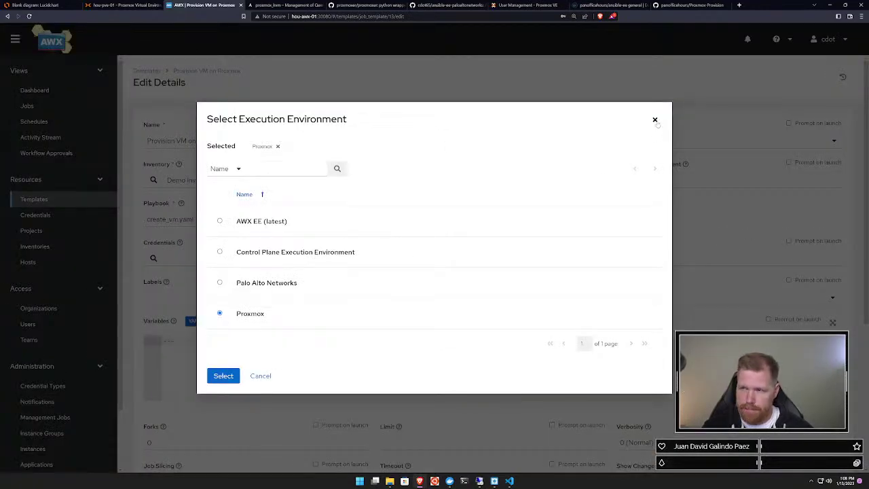
pyautogui.click(655, 121)
pyautogui.click(182, 179)
pyautogui.click(154, 180)
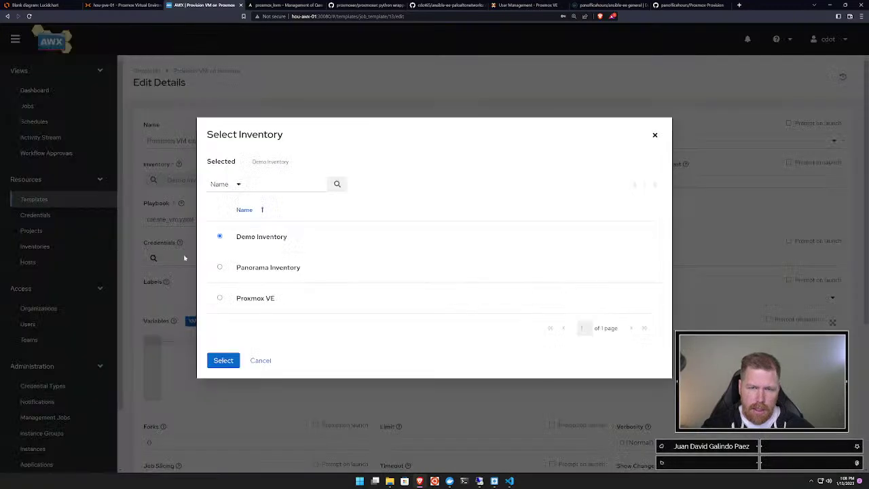
pyautogui.click(260, 298)
pyautogui.click(224, 360)
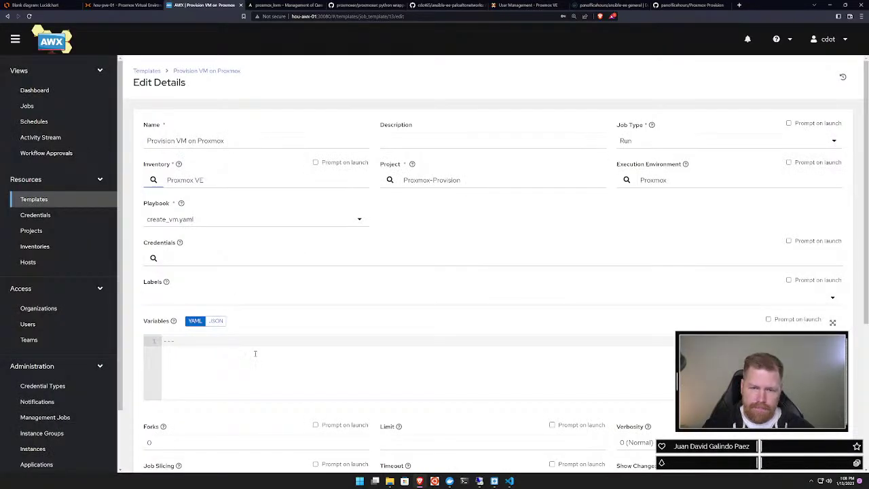
pyautogui.scroll(-3, 232, 369)
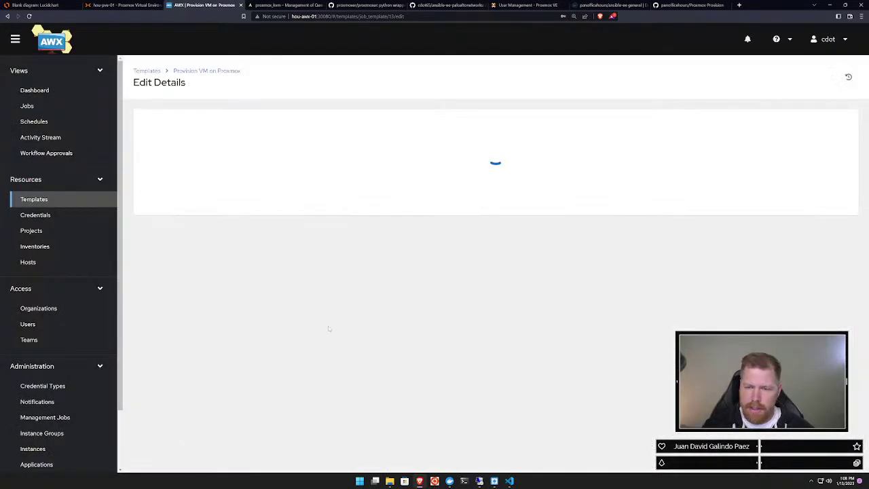
pyautogui.click(157, 469)
pyautogui.click(190, 310)
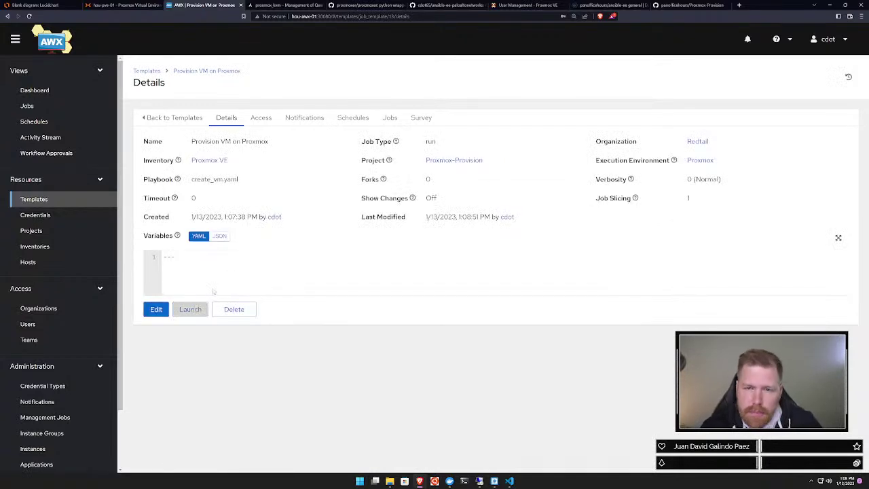
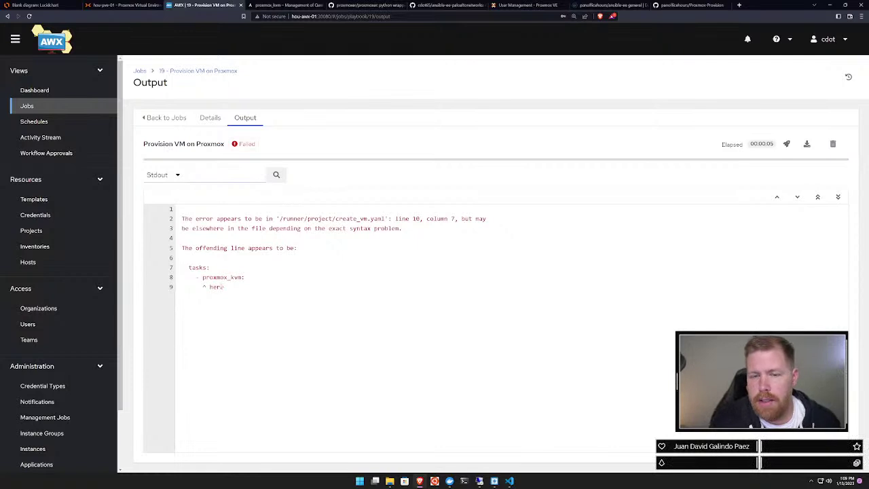
# Step: Reload job 19's output to see the unresolved proxmox_kvm module error, then bring up create_vm.yaml
pyautogui.press('F5')
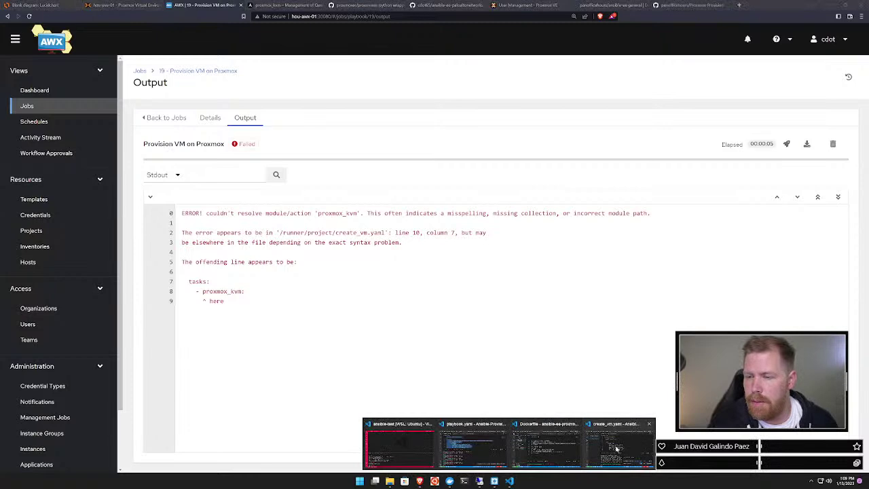
pyautogui.click(614, 445)
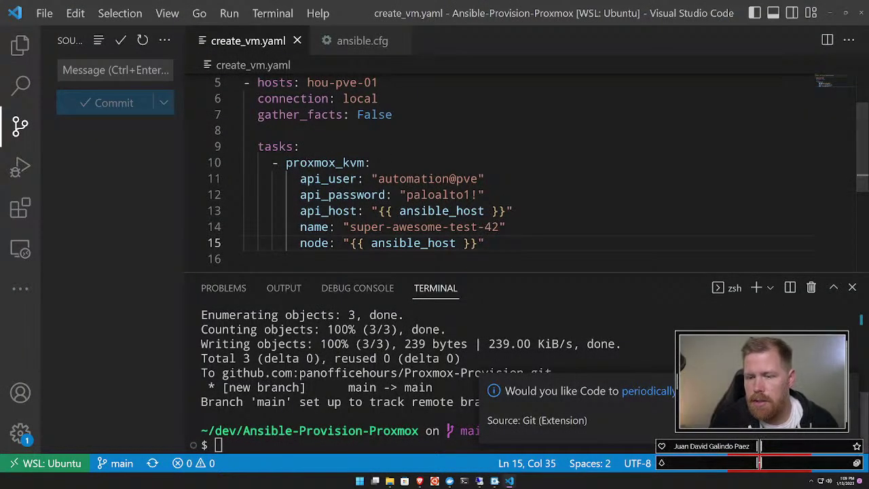
# Step: Add the task name 'Deploy a VM on Proxmox' above proxmox_kvm on line 10 and save
pyautogui.moveTo(509, 481)
pyautogui.moveTo(488, 459)
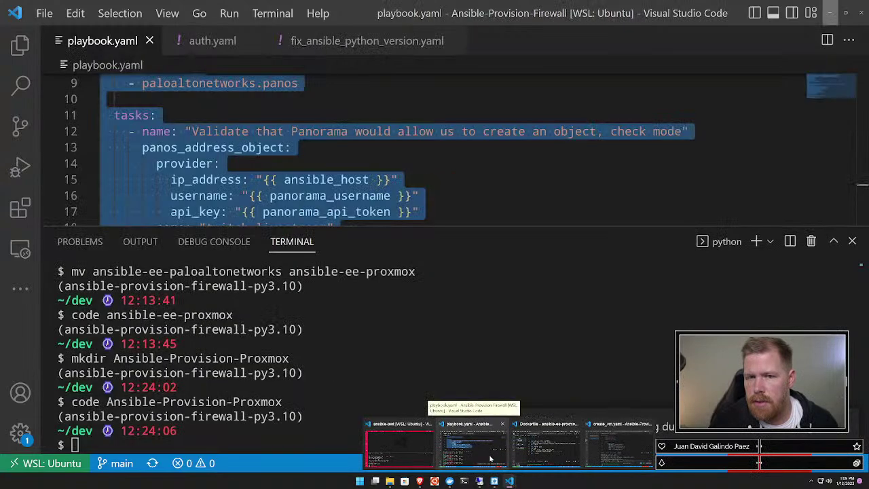
pyautogui.moveTo(571, 443)
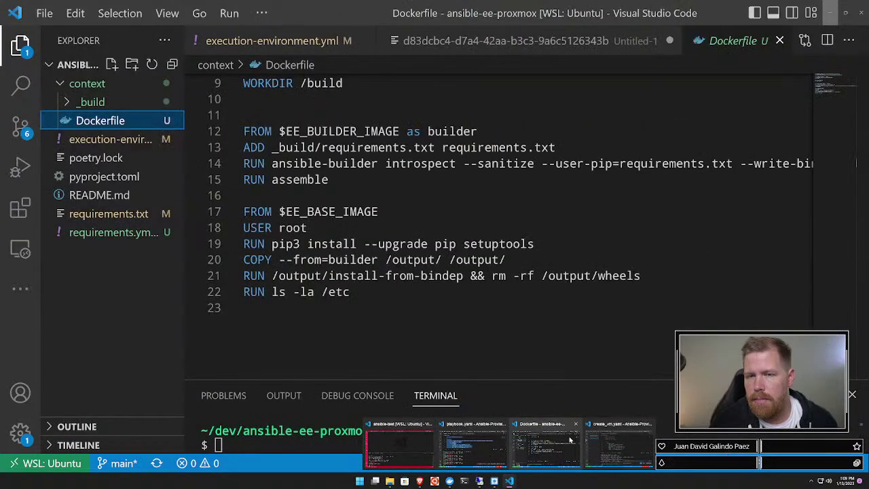
pyautogui.click(607, 447)
pyautogui.click(279, 163)
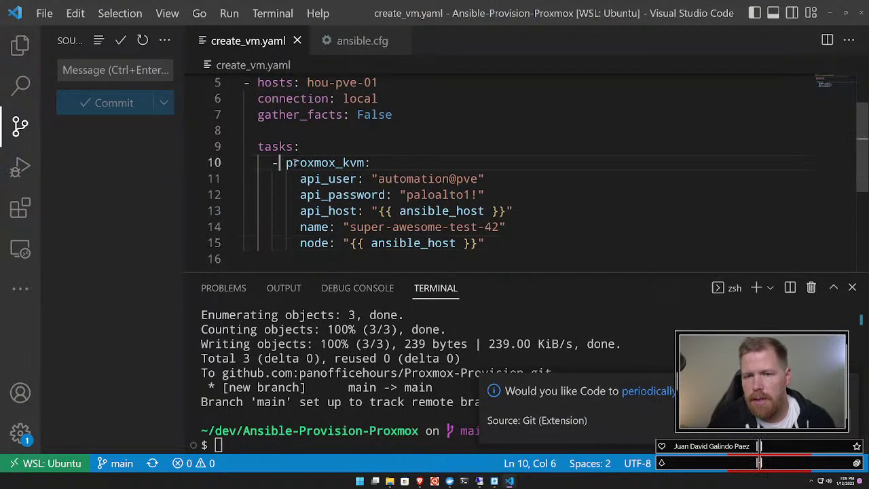
pyautogui.moveTo(286, 163); pyautogui.dragTo(293, 163)
pyautogui.press('Left')
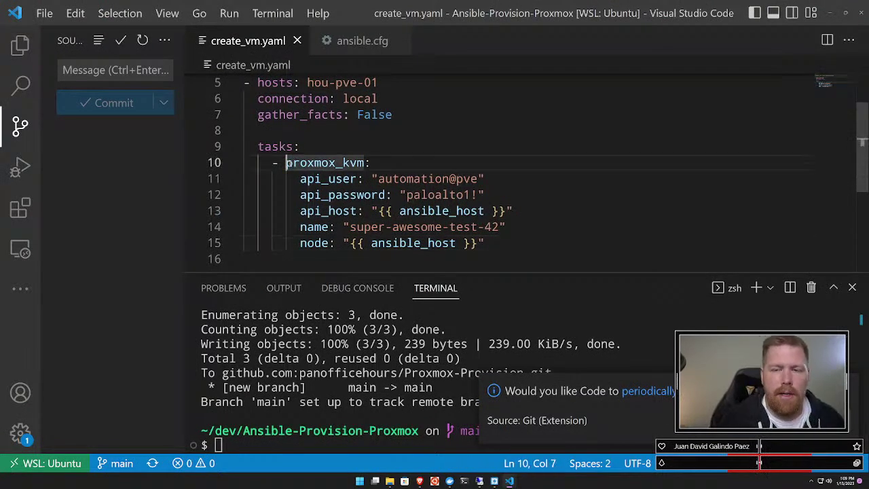
pyautogui.press('Return')
pyautogui.press('Tab')
pyautogui.press('Up')
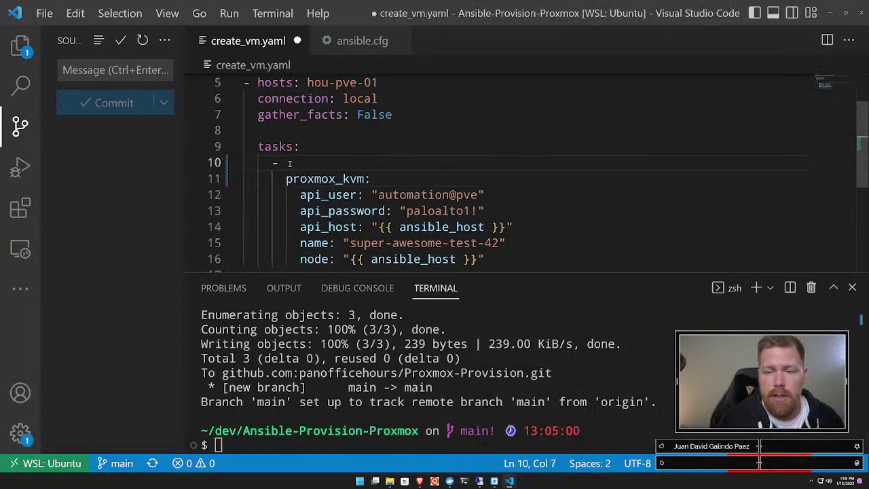
pyautogui.write('name: "')
pyautogui.write('Deploy a VM ')
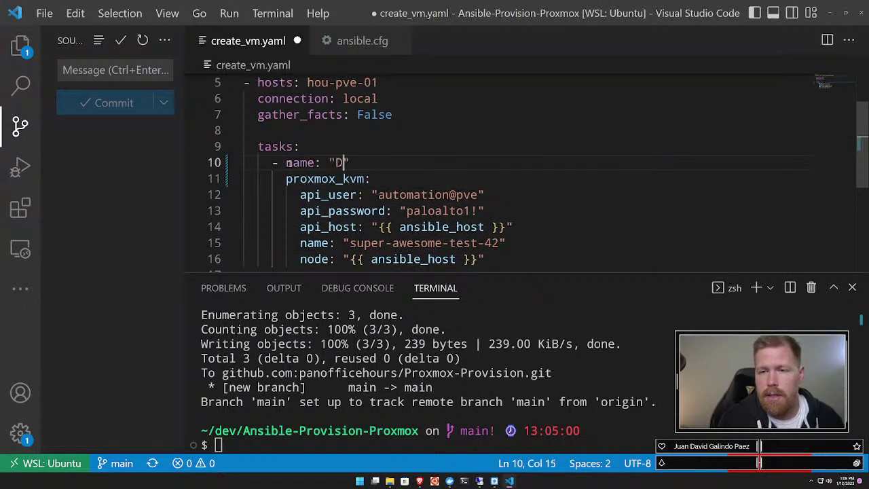
pyautogui.write('on Proxmox')
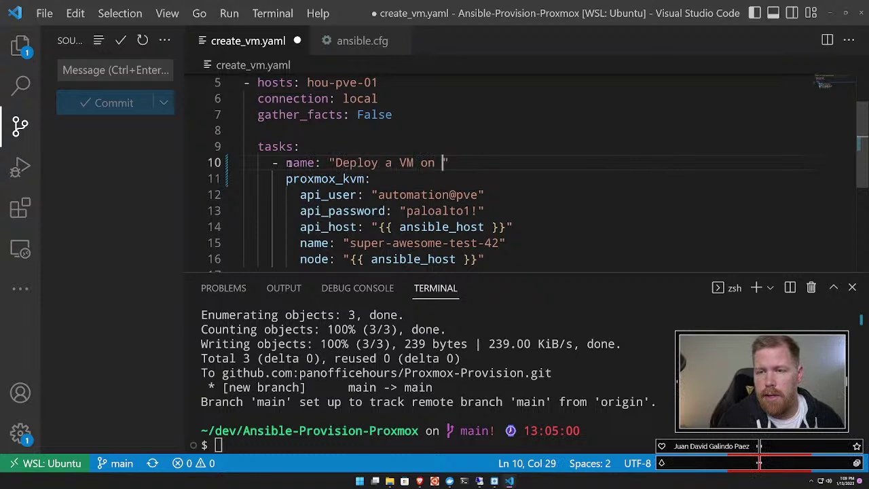
pyautogui.hotkey('ctrl', 's')
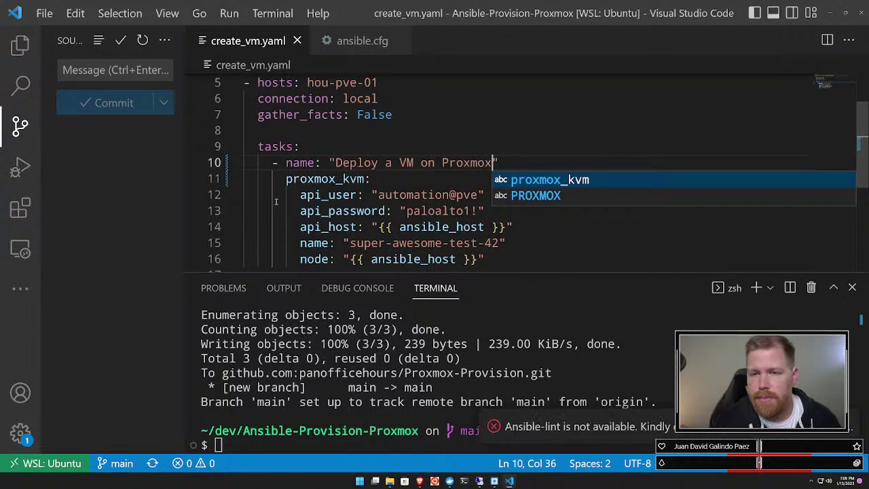
# Step: Select the proxmox_kvm module name in the playbook and return to the AWX job output
pyautogui.click(350, 195)
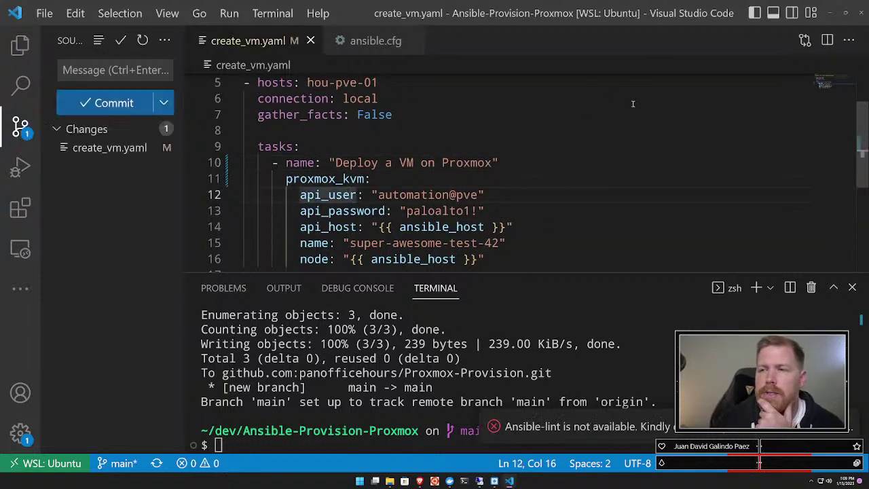
pyautogui.click(21, 48)
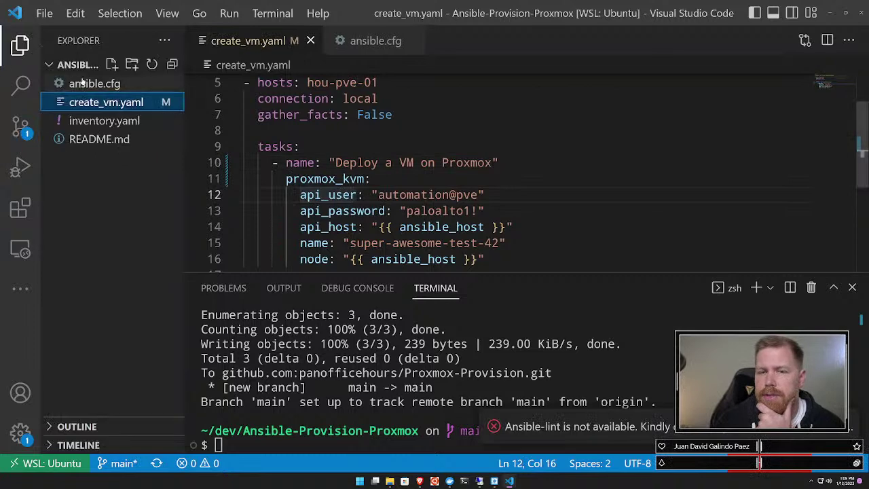
pyautogui.click(21, 48)
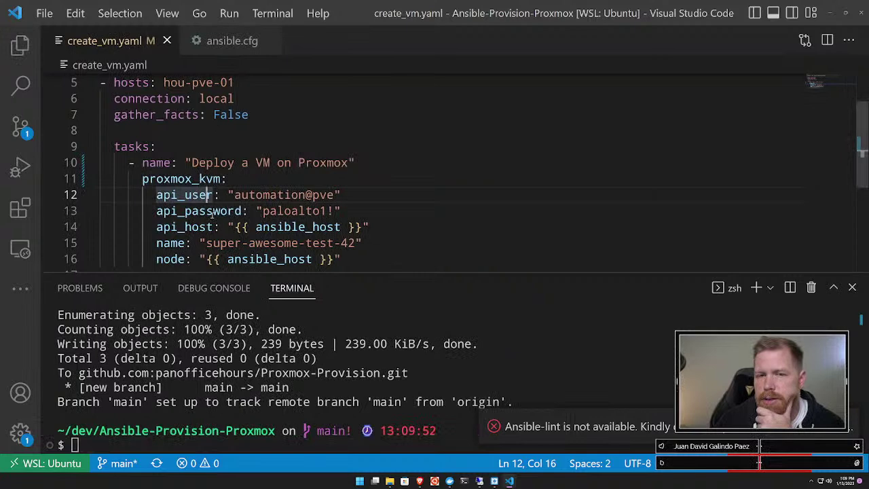
pyautogui.doubleClick(166, 179)
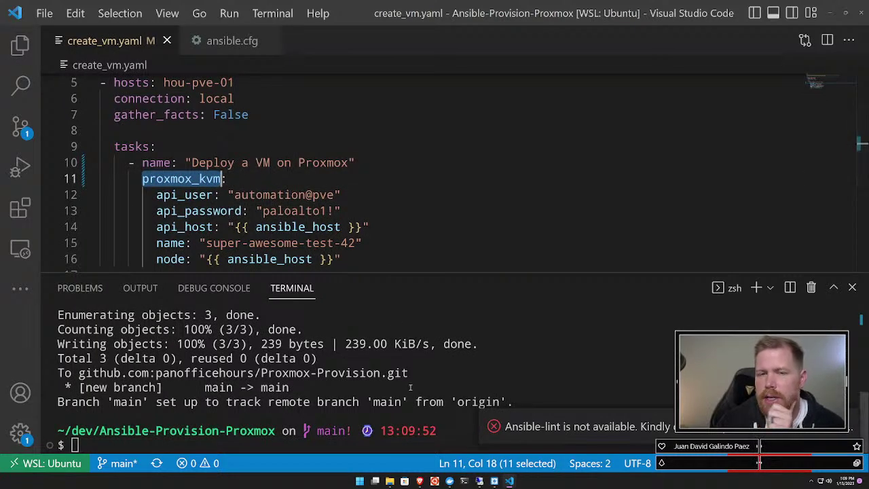
pyautogui.moveTo(420, 482)
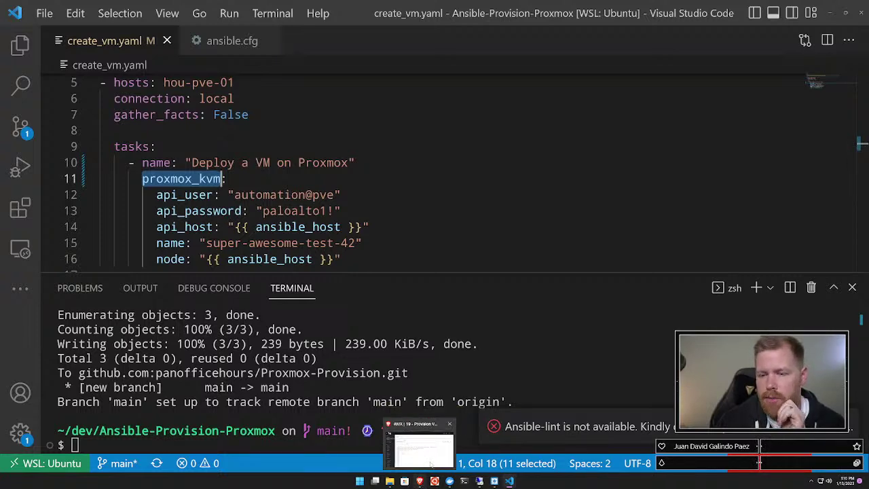
pyautogui.click(432, 459)
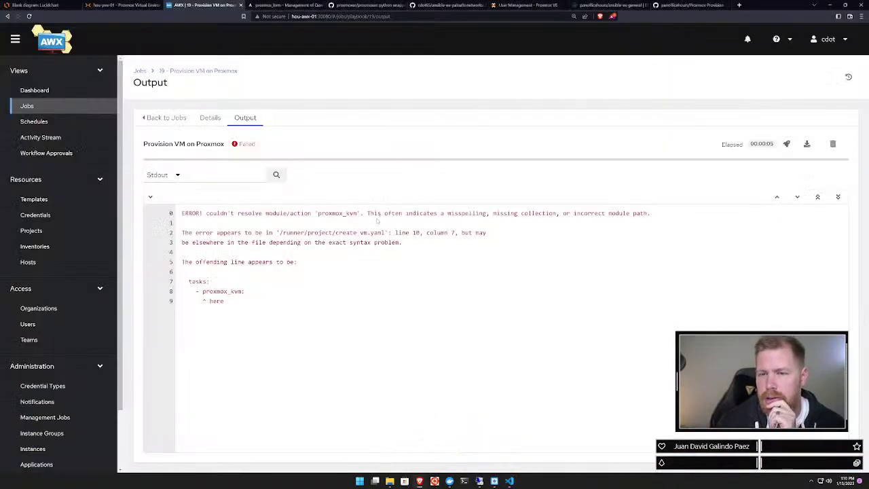
# Step: Search 'how to import community ansible modules into playbook' in a new tab
pyautogui.doubleClick(343, 217)
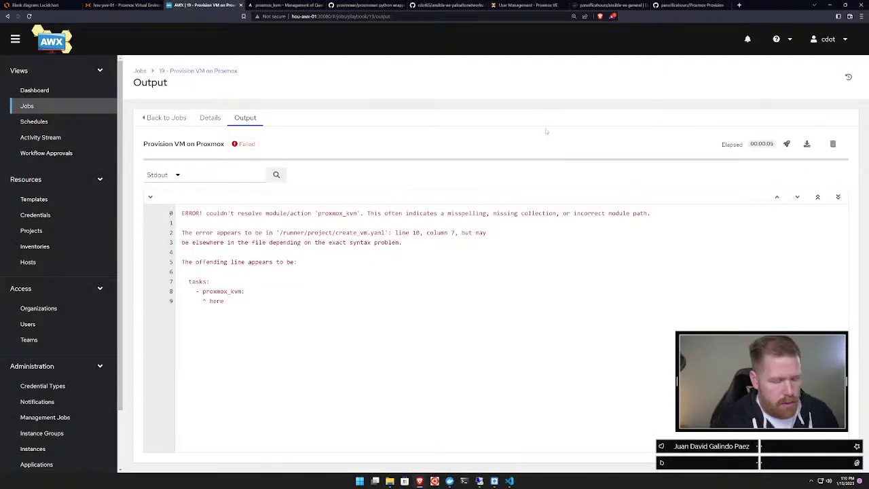
pyautogui.hotkey('ctrl', 't')
pyautogui.write('how to')
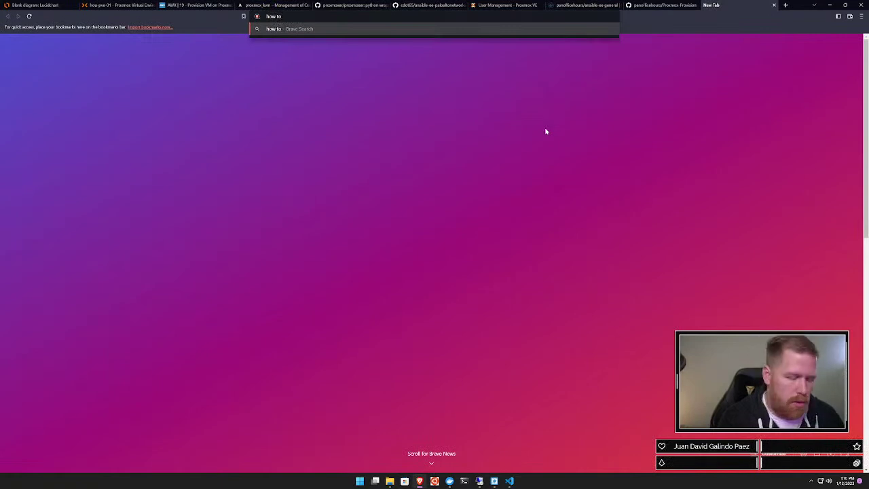
pyautogui.write(' import')
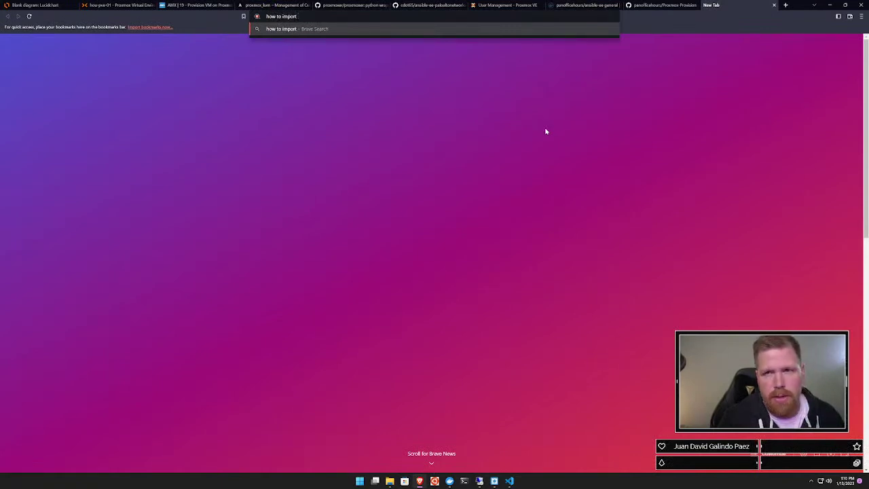
pyautogui.write(' commu')
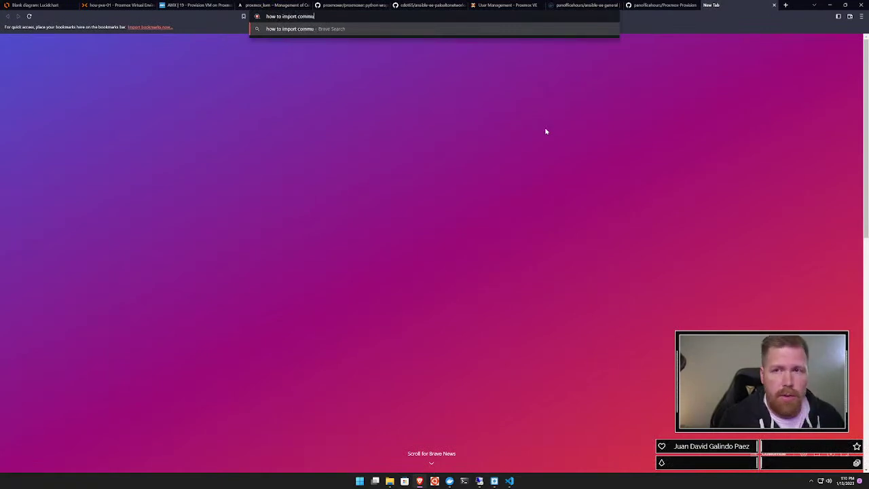
pyautogui.write('nity ansible module')
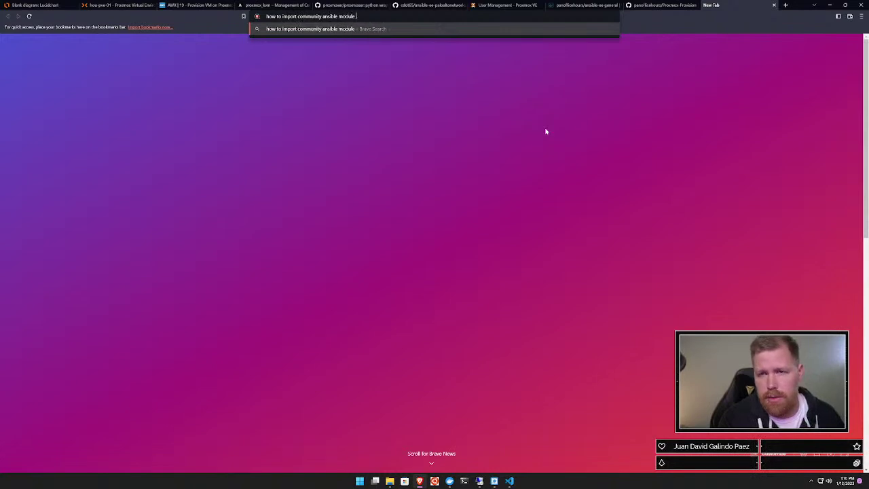
pyautogui.write('s int')
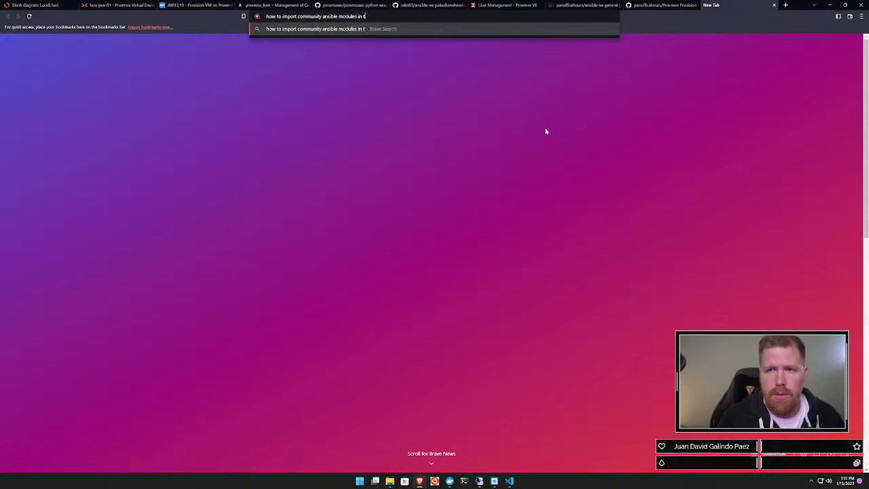
pyautogui.write('o playbook')
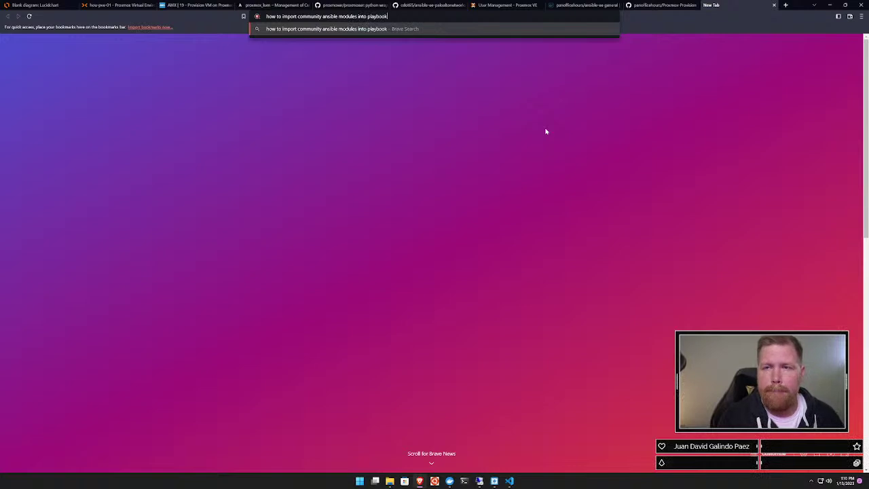
pyautogui.press('Return')
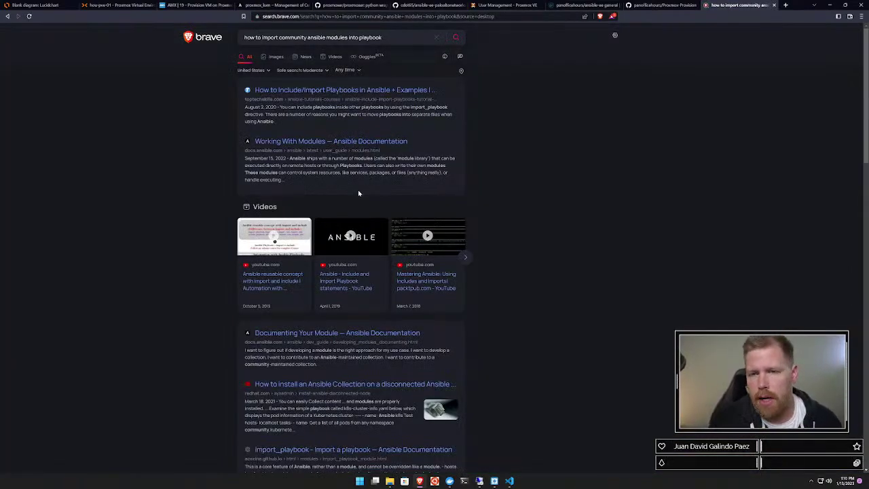
# Step: Look through the Brave results, then rerun the same query on Google
pyautogui.click(352, 336)
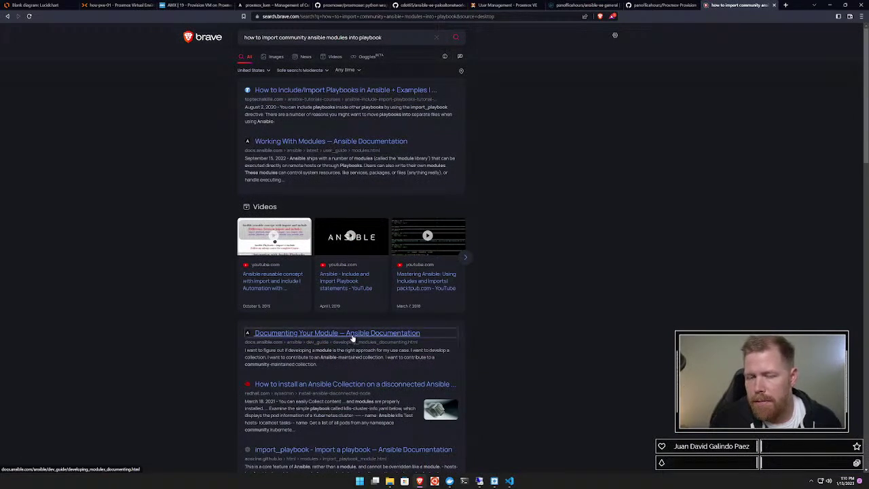
pyautogui.scroll(-1, 321, 395)
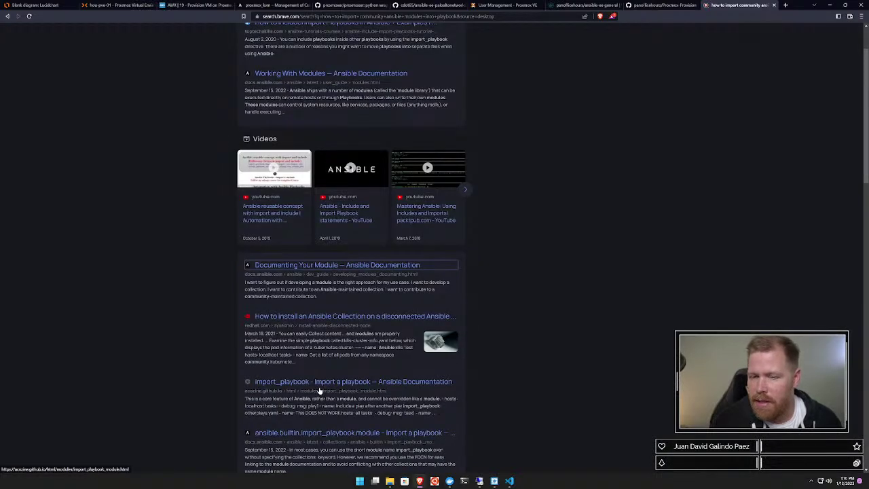
pyautogui.scroll(-4, 318, 388)
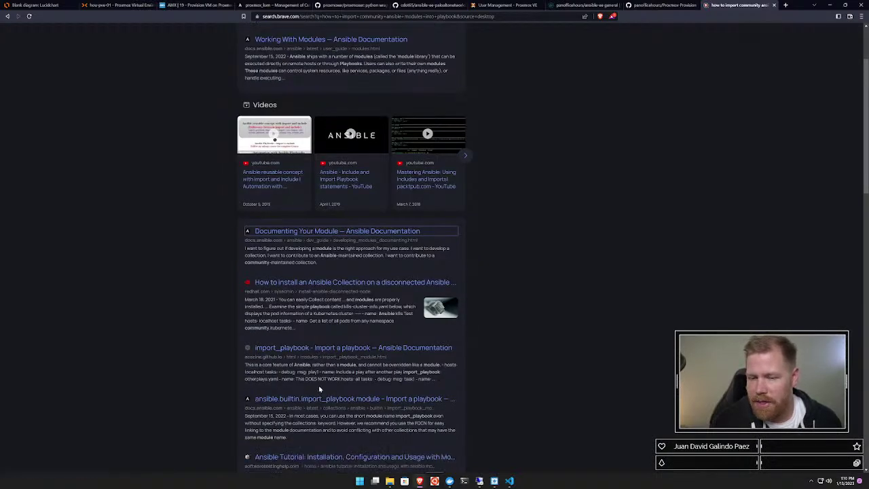
pyautogui.scroll(-3, 319, 388)
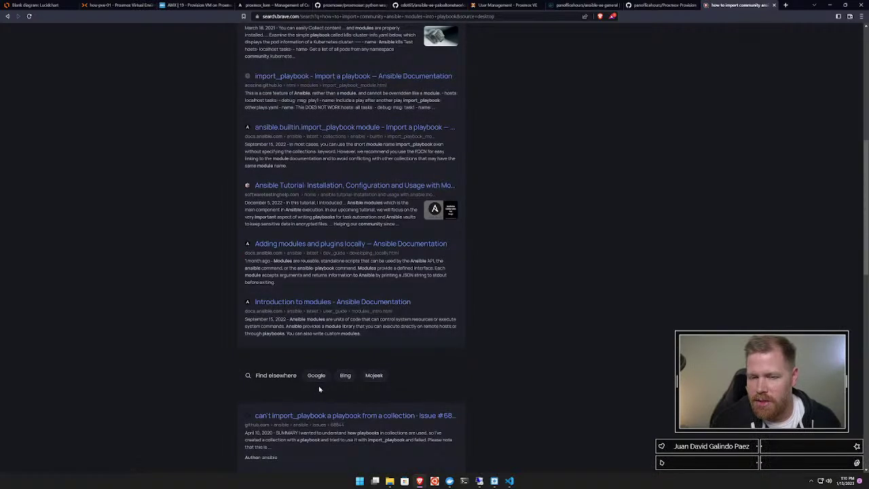
pyautogui.scroll(-1, 318, 384)
pyautogui.click(310, 343)
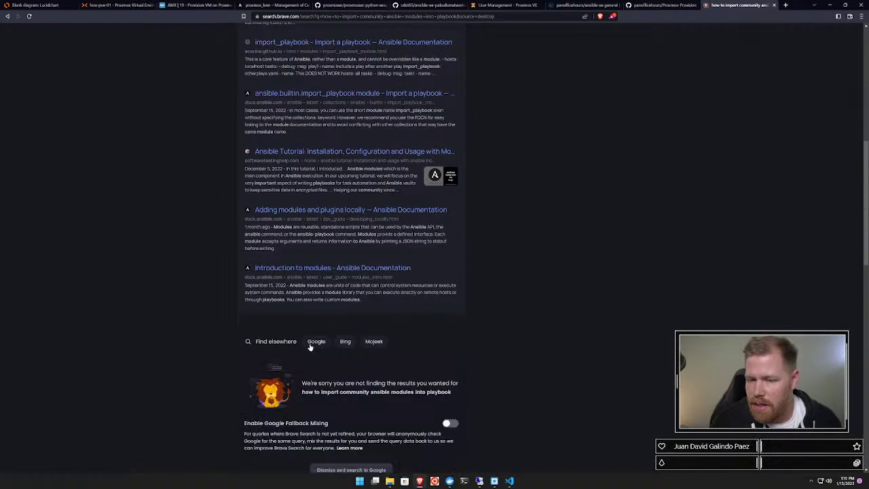
pyautogui.scroll(-2, 323, 380)
pyautogui.click(350, 402)
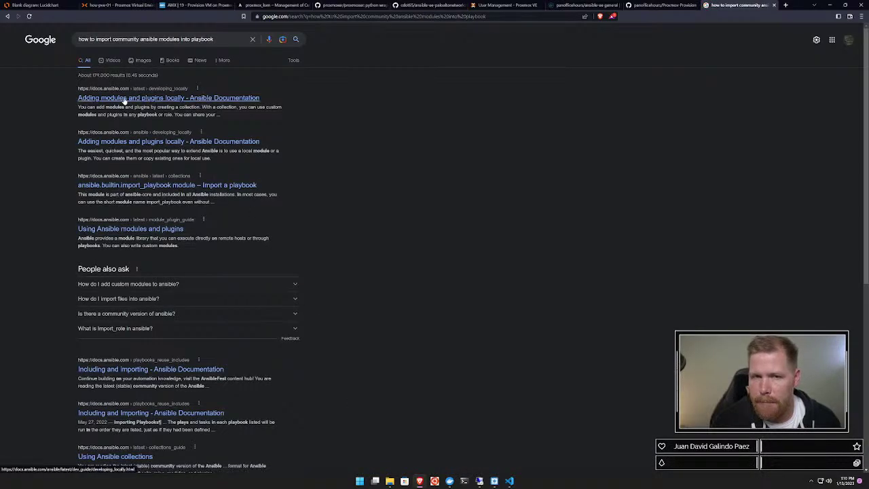
# Step: Search for OpenAI and go from openai.com to the ChatGPT chat site
pyautogui.hotkey('ctrl', 't')
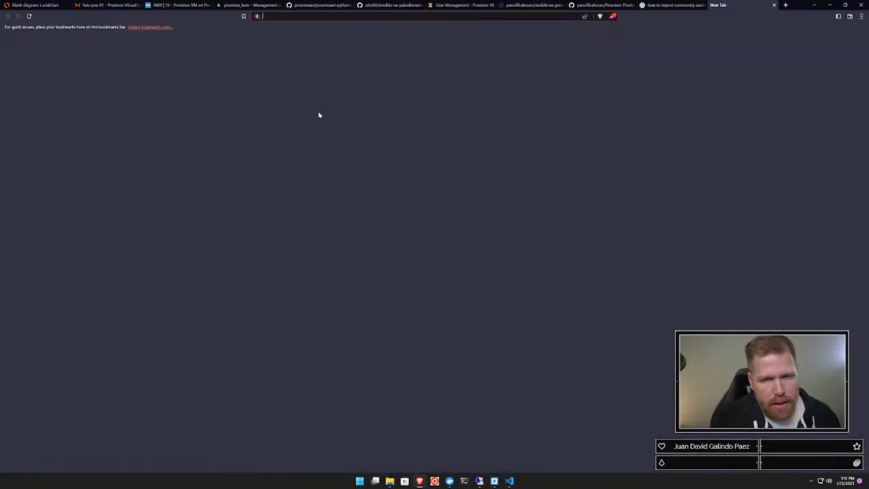
pyautogui.write('openai')
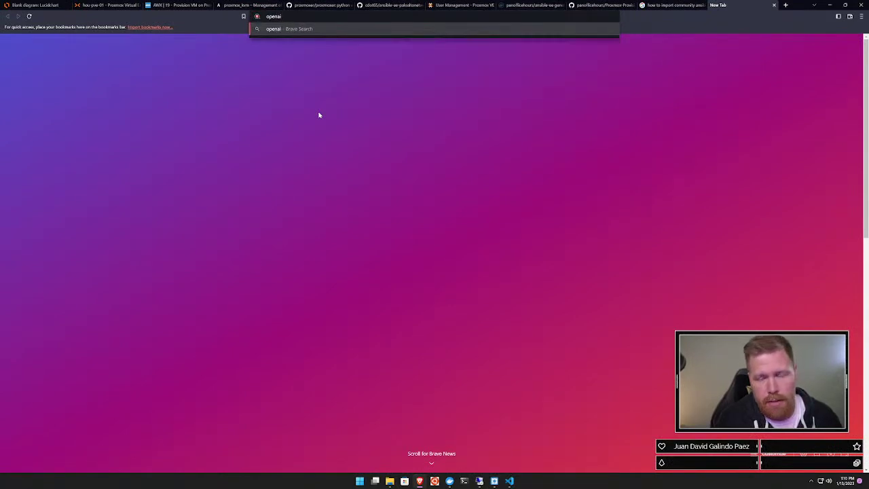
pyautogui.press('Return')
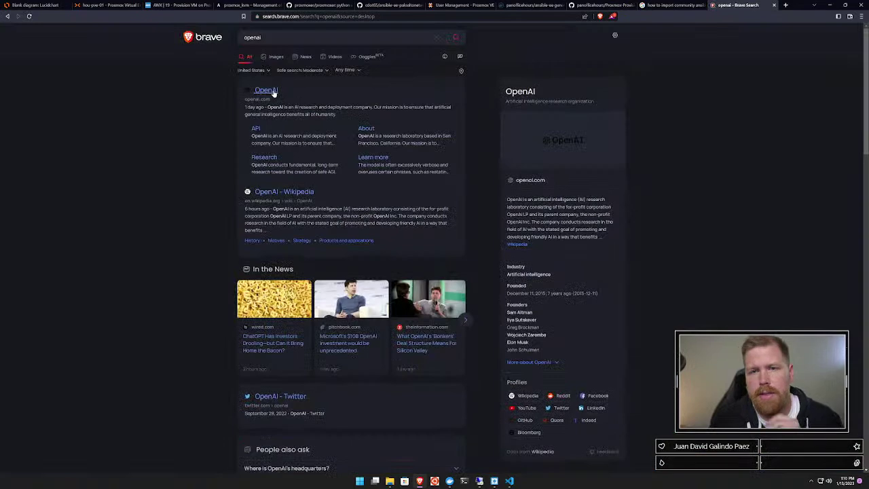
pyautogui.click(273, 93)
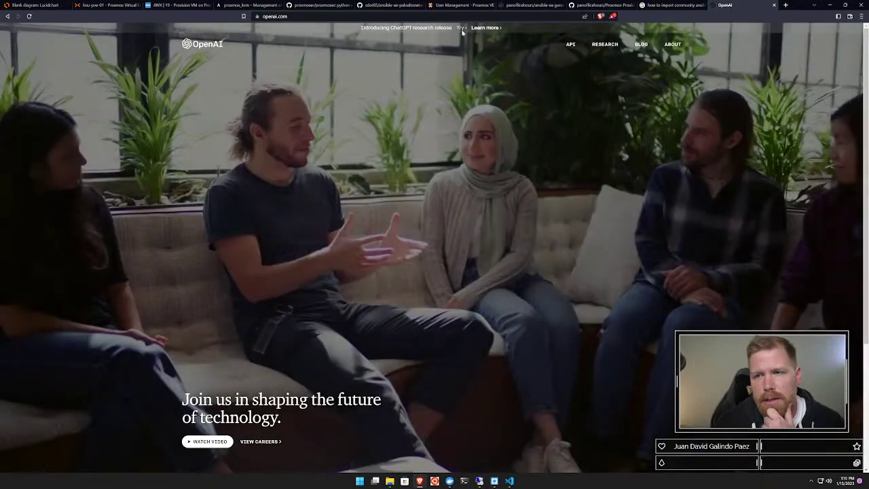
pyautogui.click(461, 28)
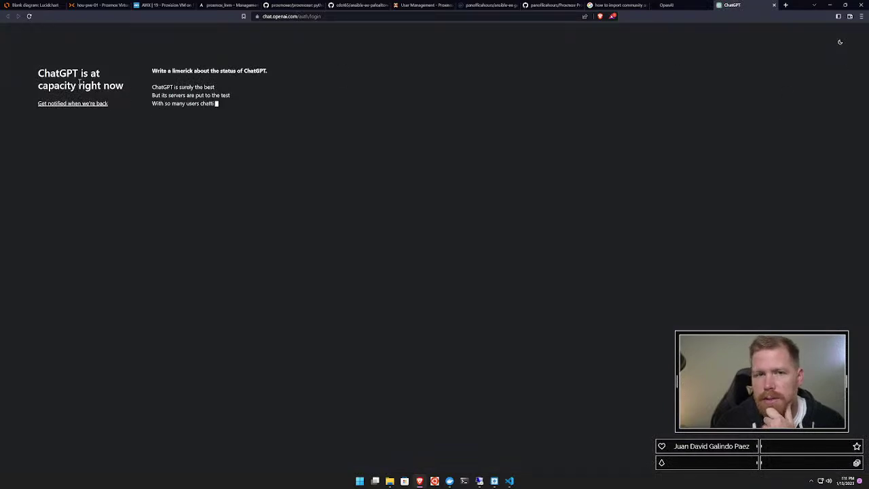
# Step: Select the ChatGPT at-capacity message, then close the unneeded Docker Hub tab
pyautogui.doubleClick(68, 87)
pyautogui.moveTo(68, 86); pyautogui.dragTo(93, 66)
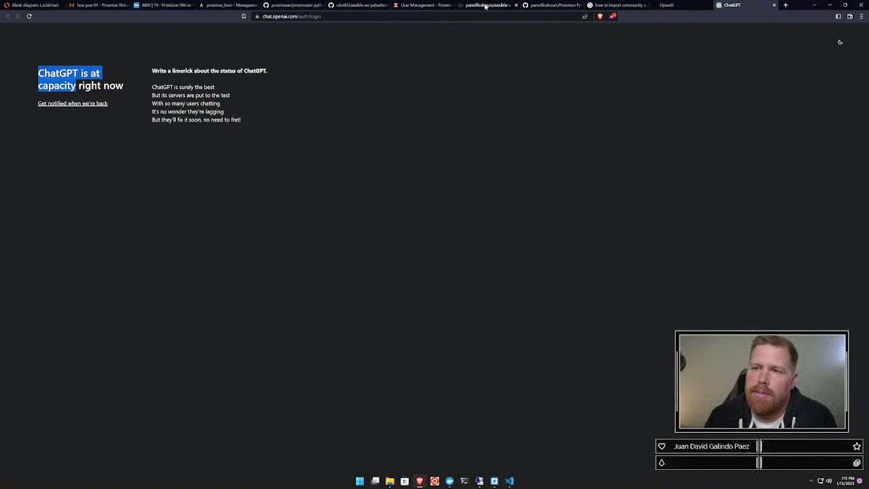
pyautogui.click(485, 5)
pyautogui.click(516, 6)
# Step: Close the extra tabs and search 'how to import proxmox community modules into ansible'
pyautogui.click(516, 5)
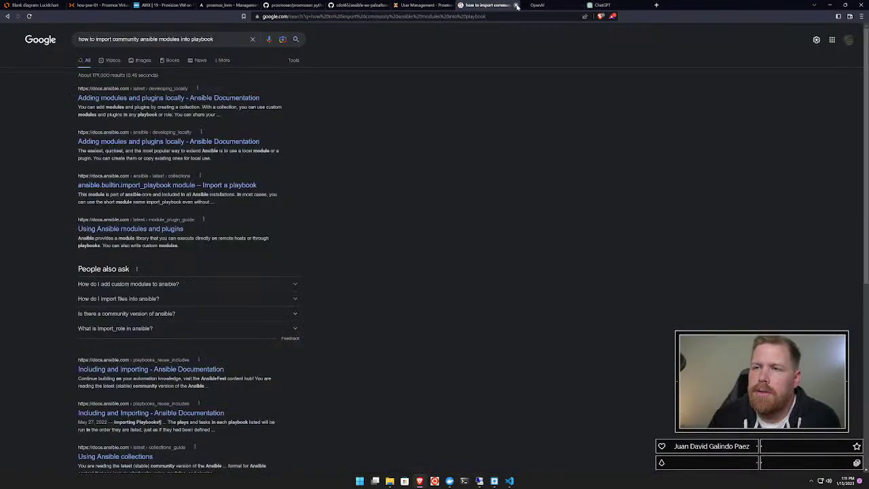
pyautogui.click(516, 6)
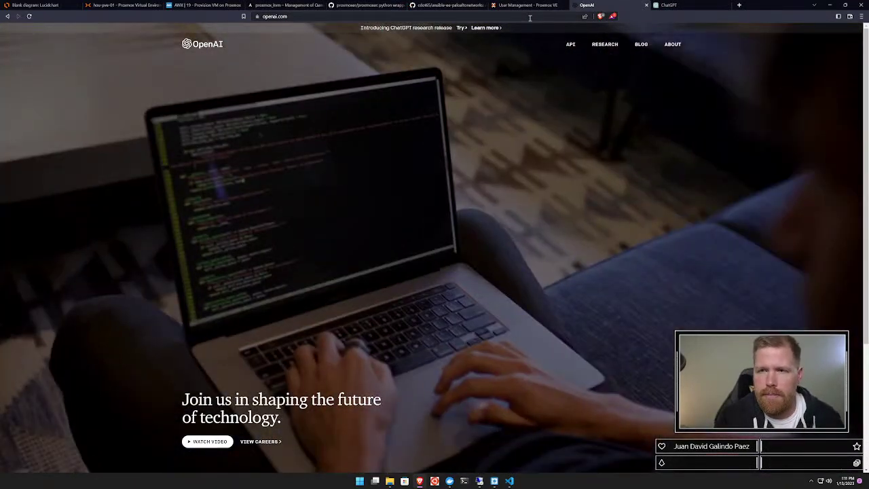
pyautogui.click(529, 17)
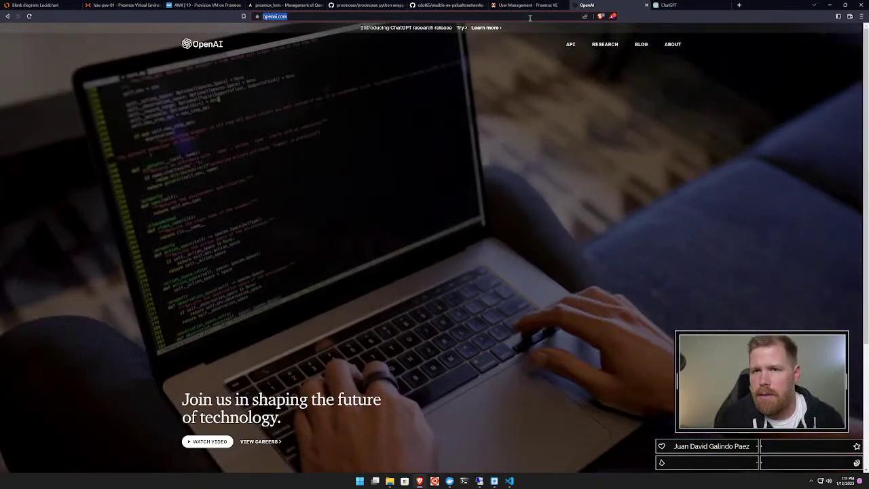
pyautogui.write('how to im')
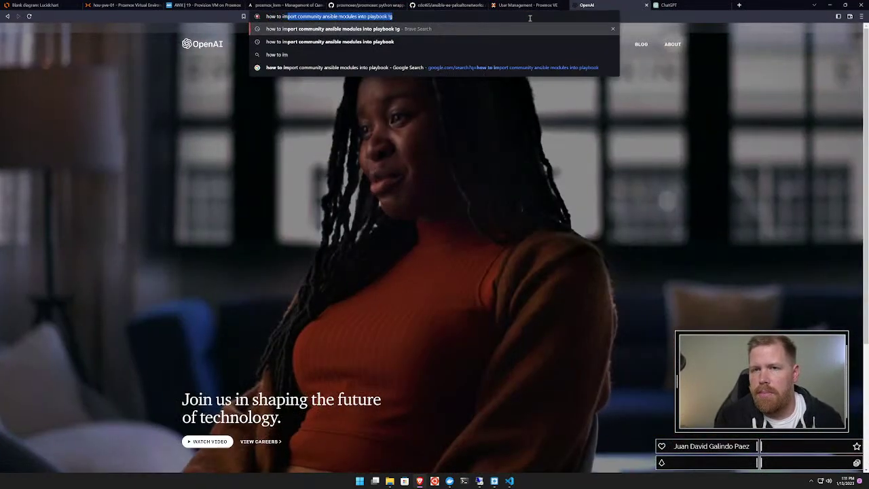
pyautogui.write('port proxmox community c')
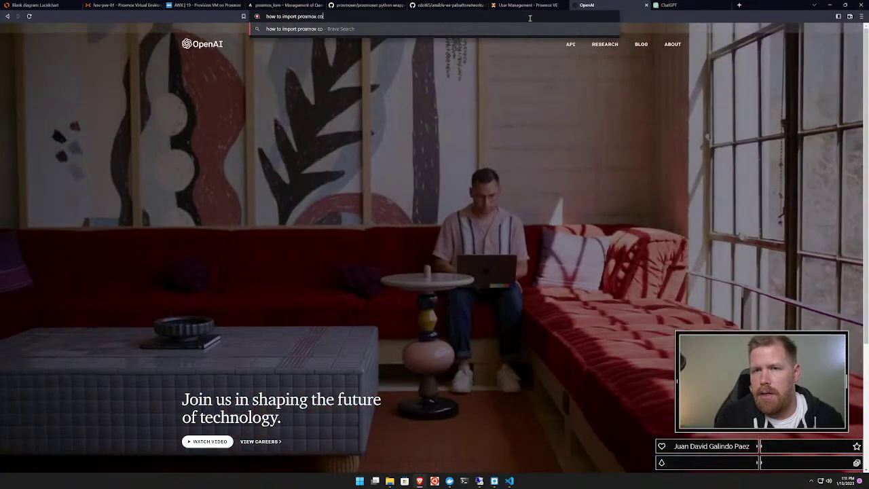
pyautogui.press('BackSpace')
pyautogui.write('modules into')
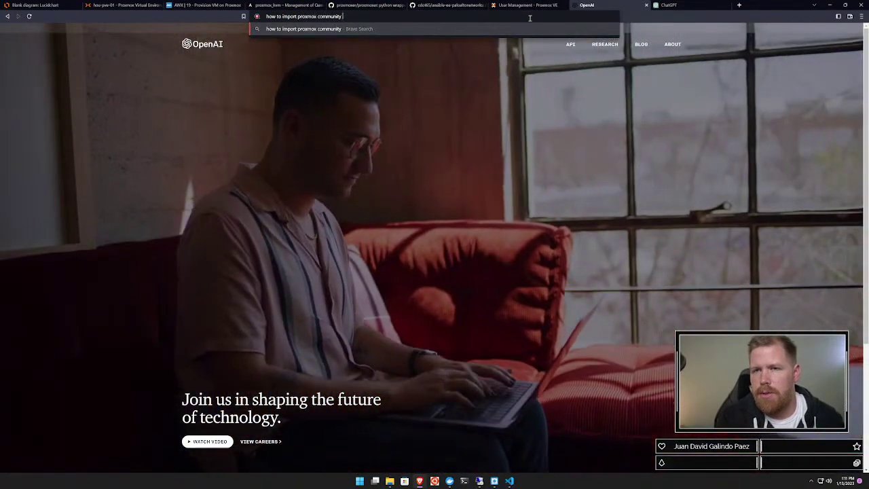
pyautogui.write(' ansible')
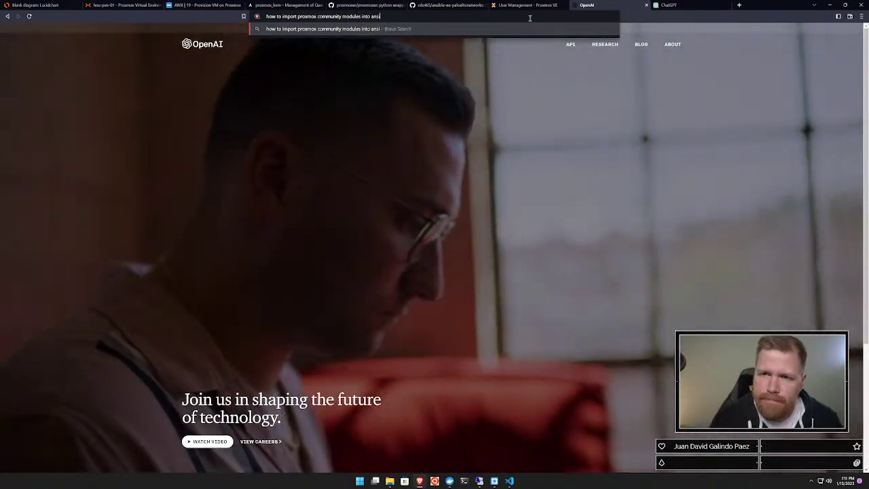
pyautogui.press('Return')
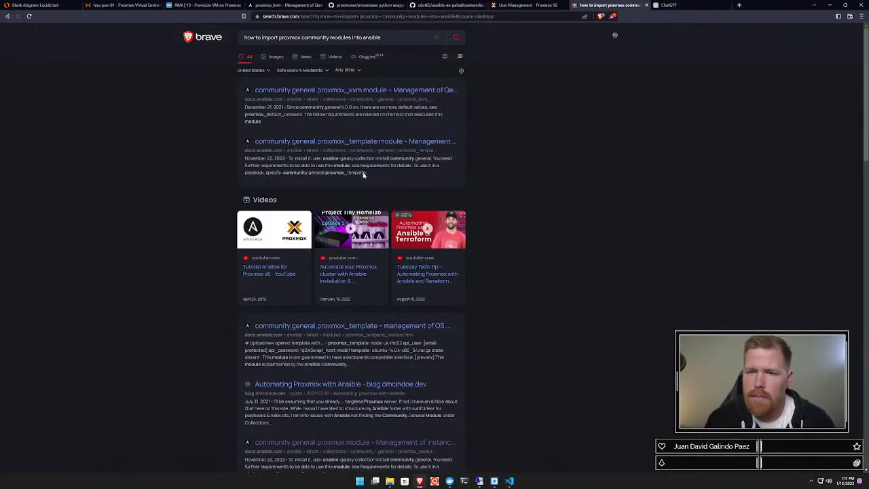
# Step: Open the proxmox_template, proxmox_kvm, OS template and blog results, viewing the proxmox_template docs
pyautogui.middleClick(341, 142)
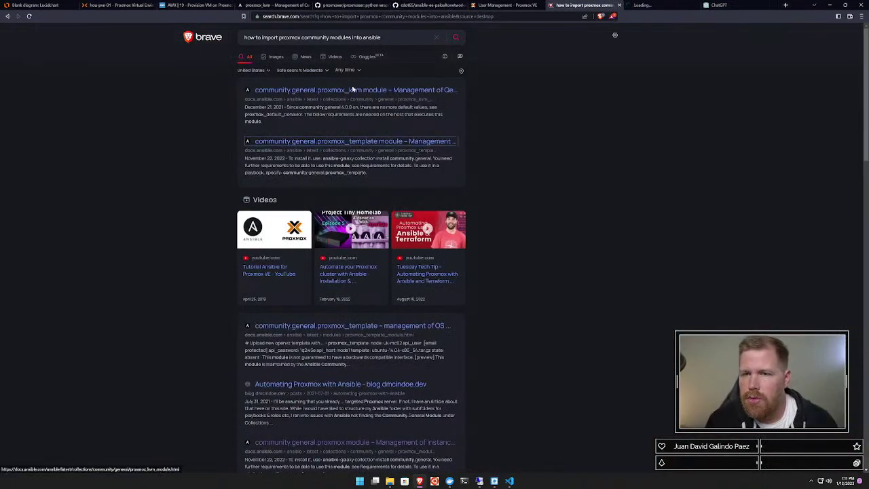
pyautogui.middleClick(349, 90)
pyautogui.middleClick(348, 326)
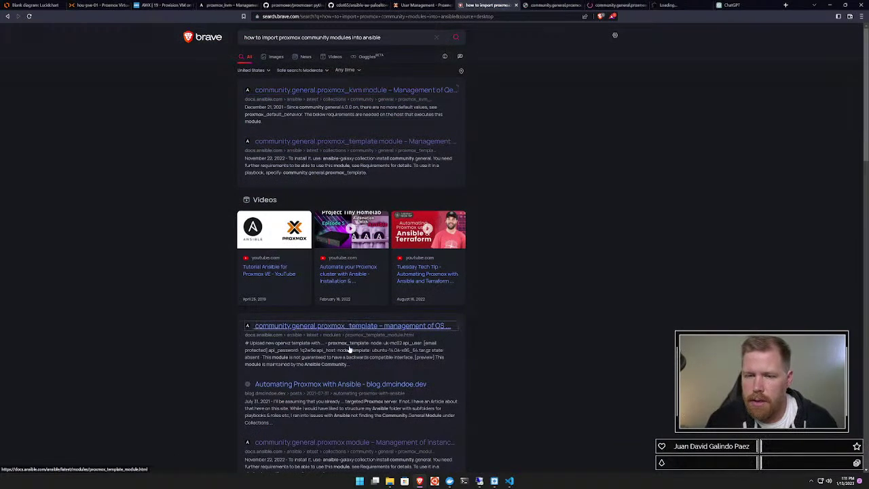
pyautogui.middleClick(327, 384)
pyautogui.scroll(-1, 330, 373)
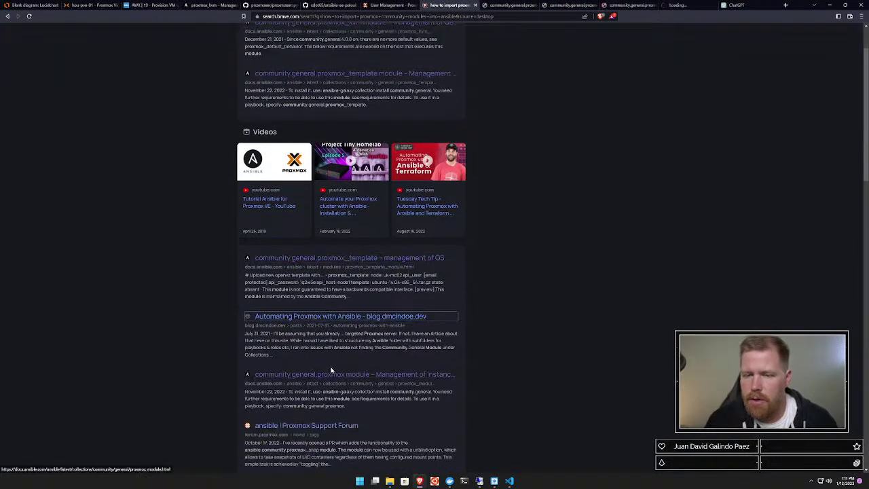
pyautogui.click(509, 6)
pyautogui.scroll(-2, 433, 209)
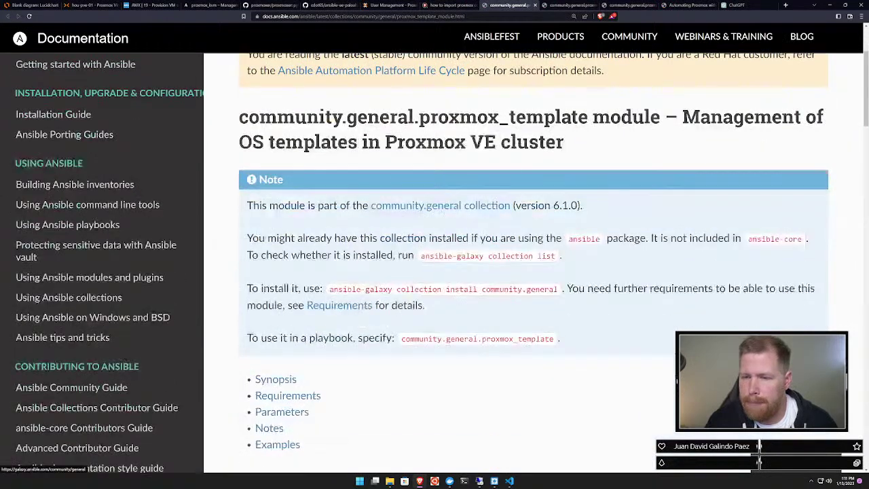
# Step: Copy 'community.general' from the install command and switch to the VS Code Dockerfile window
pyautogui.moveTo(401, 338); pyautogui.dragTo(554, 339)
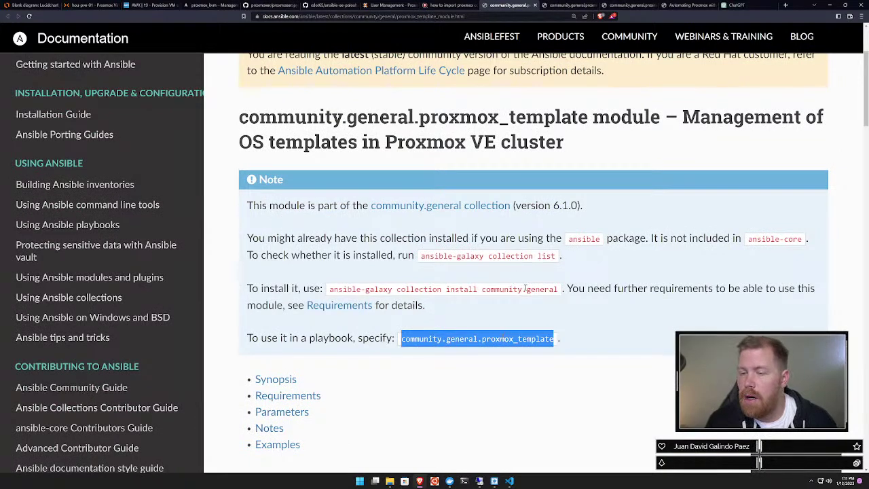
pyautogui.moveTo(557, 289); pyautogui.dragTo(481, 289)
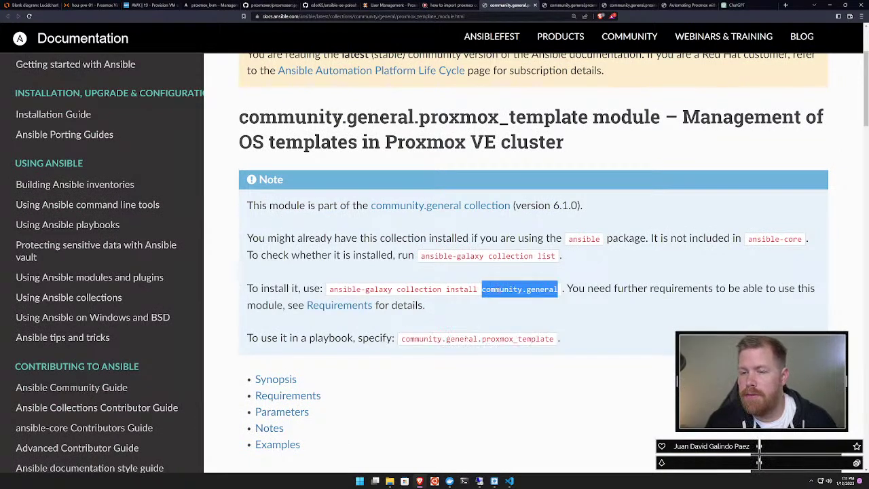
pyautogui.rightClick(494, 288)
pyautogui.click(523, 296)
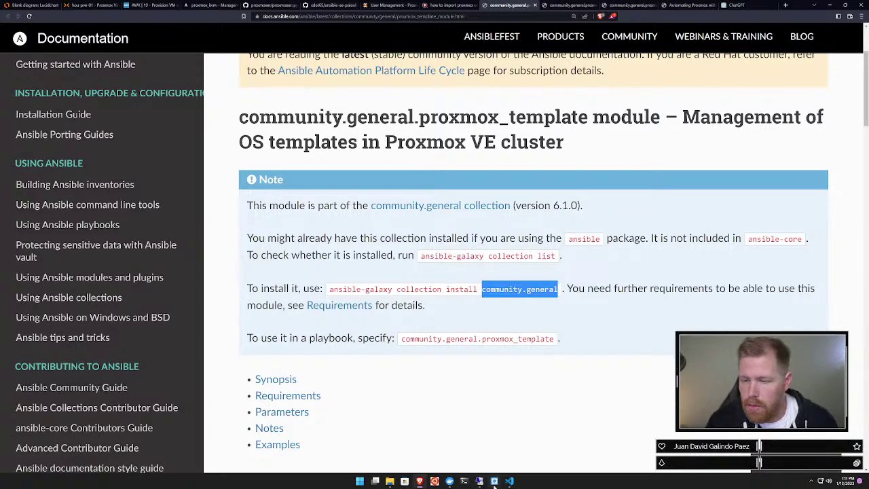
pyautogui.moveTo(510, 482)
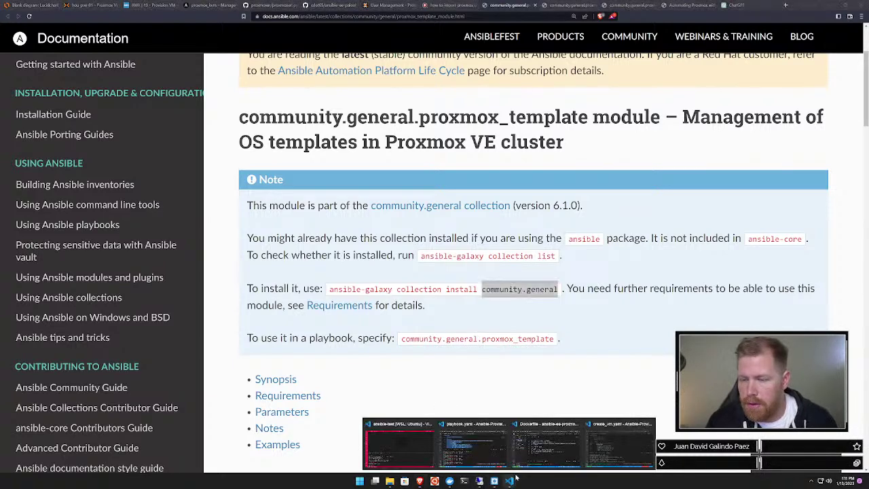
pyautogui.click(616, 452)
pyautogui.click(567, 450)
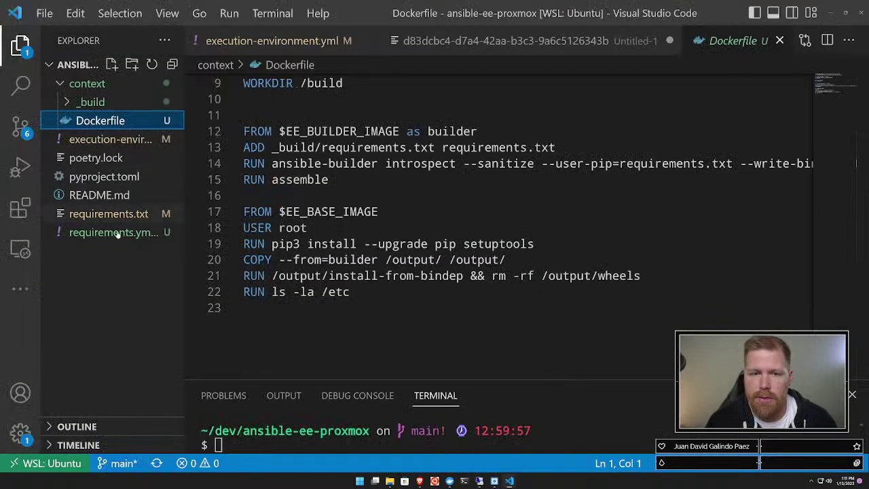
# Step: Uncomment requirements.yml.backup, replace its collection lines with community.general, and save
pyautogui.click(114, 233)
pyautogui.click(321, 155)
pyautogui.hotkey('ctrl', 'a')
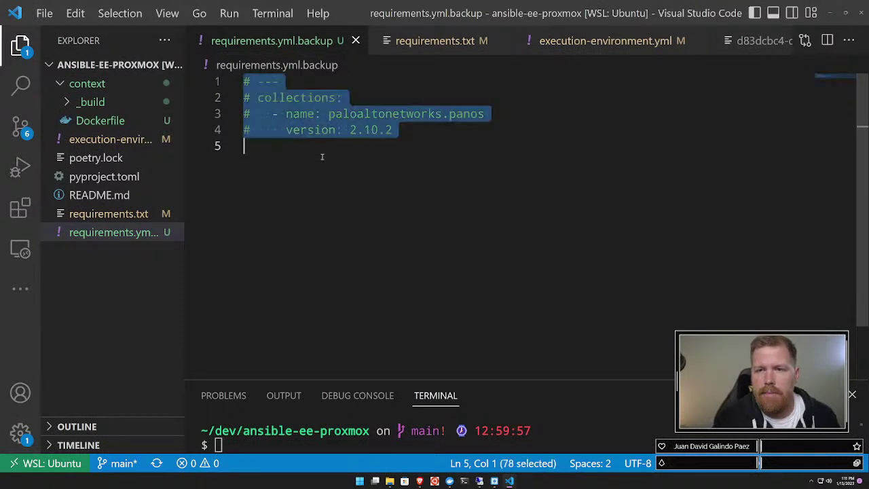
pyautogui.hotkey('ctrl', '/')
pyautogui.moveTo(315, 113); pyautogui.dragTo(421, 158)
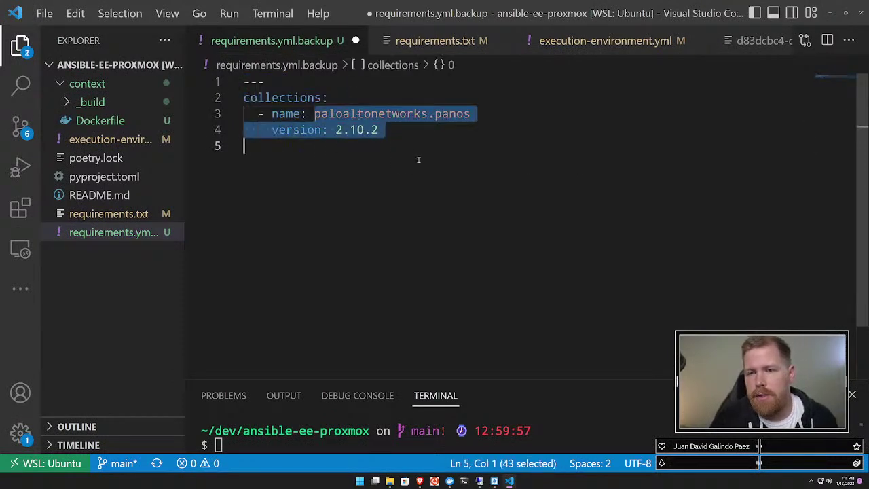
pyautogui.hotkey('ctrl', 'v')
pyautogui.hotkey('ctrl', 's')
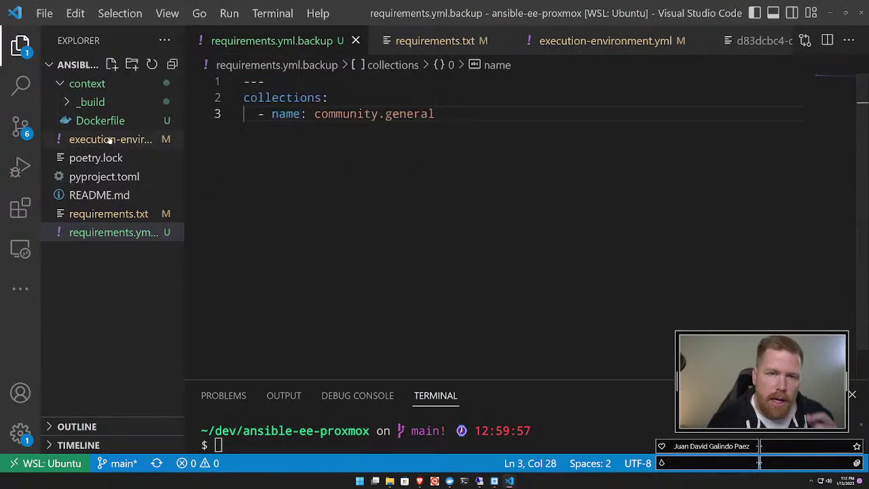
# Step: Uncomment the galaxy: requirements.yml line in execution-environment.yml and enlarge the terminal
pyautogui.click(111, 120)
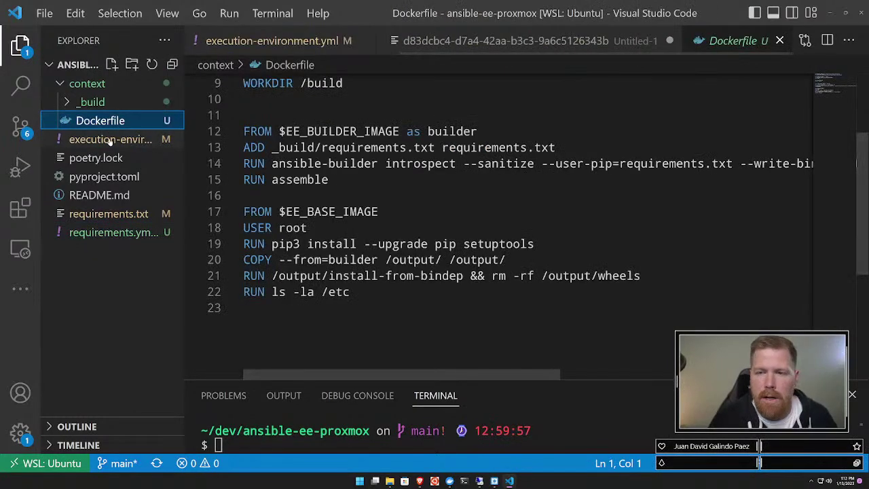
pyautogui.click(109, 139)
pyautogui.tripleClick(307, 143)
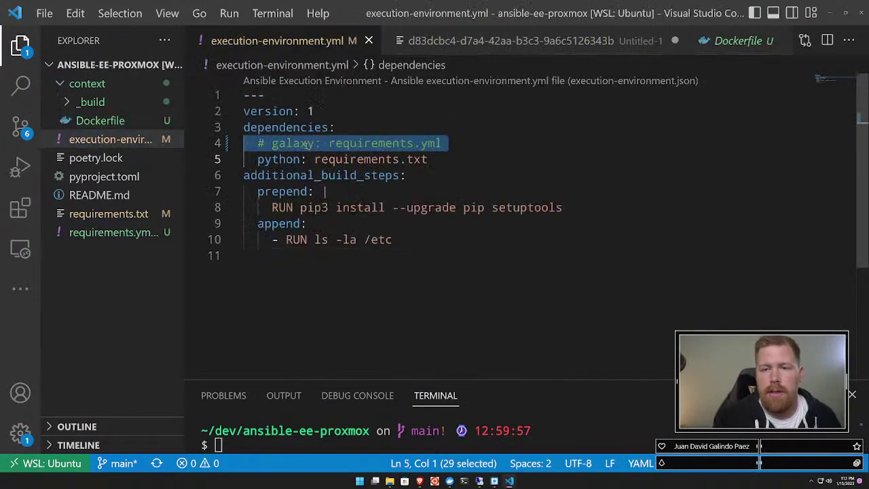
pyautogui.hotkey('ctrl', '/')
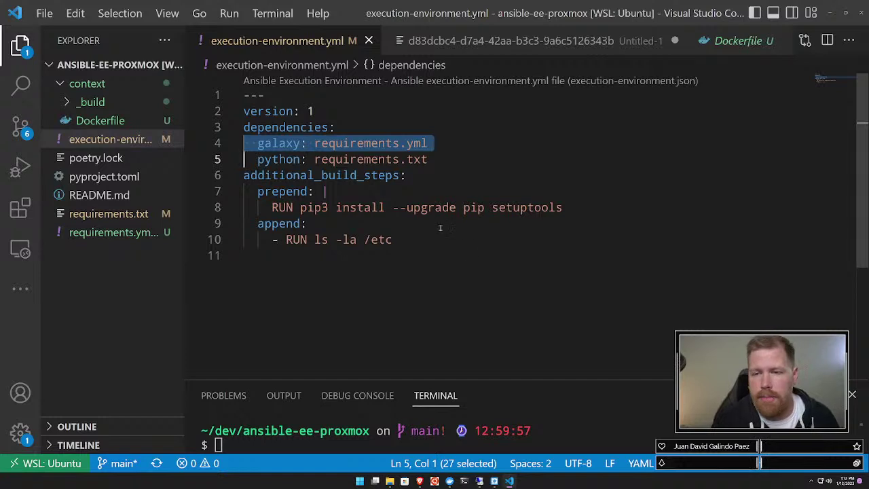
pyautogui.moveTo(580, 381); pyautogui.dragTo(582, 268)
pyautogui.click(581, 312)
# Step: Clear the terminal and recall the earlier ansible-builder build command
pyautogui.write('clear')
pyautogui.press('Return')
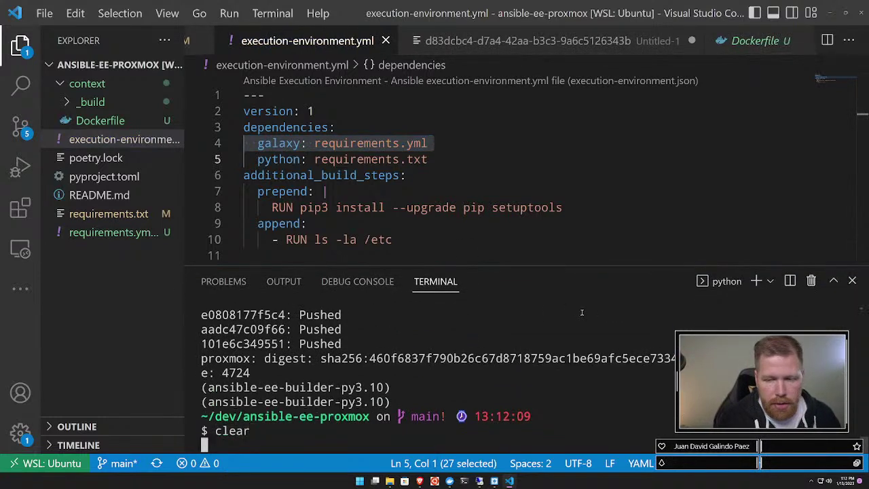
pyautogui.press('Up')
pyautogui.press('Up')
pyautogui.press('Up')
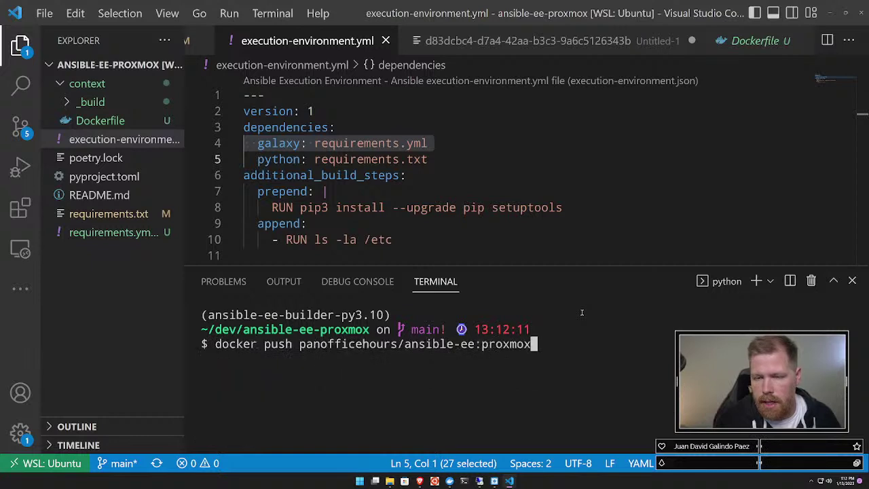
pyautogui.press('Up')
pyautogui.press('Up')
pyautogui.press('Up')
pyautogui.press('Down')
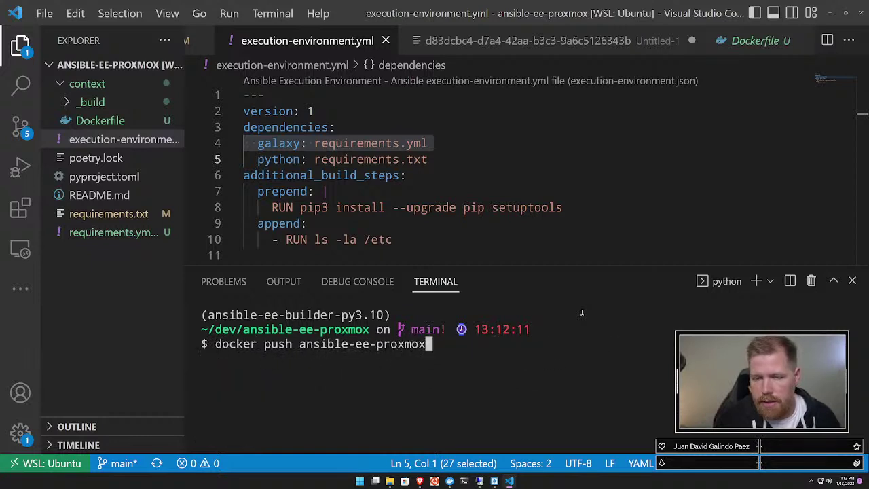
pyautogui.hotkey('ctrl', 'u')
pyautogui.write('an')
pyautogui.press('Up')
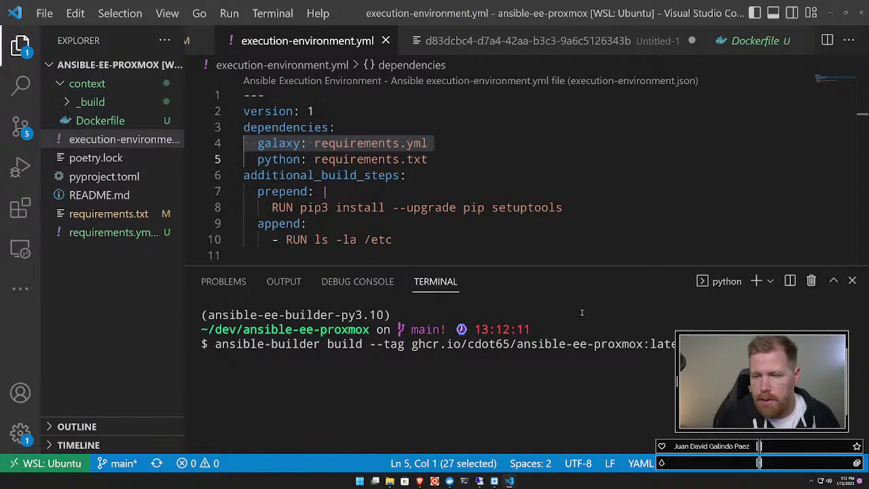
# Step: Change the build's --tag to ansible-ee:proxmox under the new registry namespace and run it
pyautogui.hotkey('ctrl', 'Left')
pyautogui.hotkey('ctrl', 'Left')
pyautogui.press('Right')
pyautogui.press('Right')
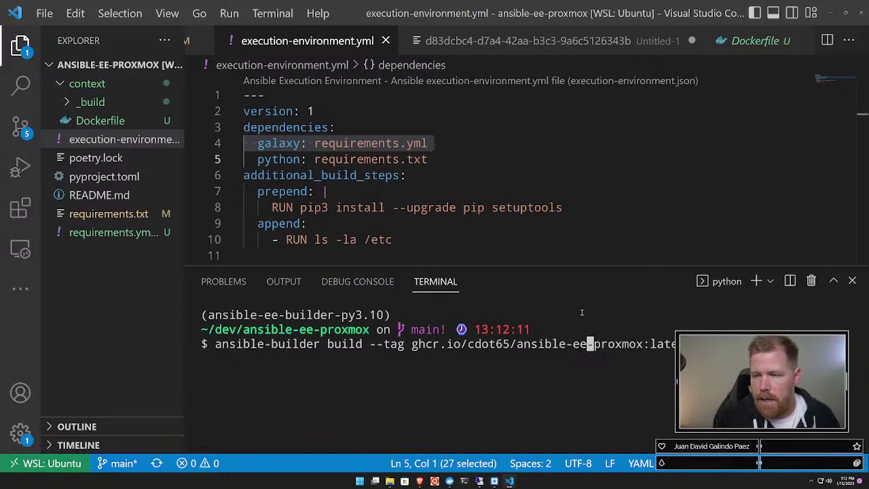
pyautogui.press('Right')
pyautogui.press('BackSpace')
pyautogui.write(':')
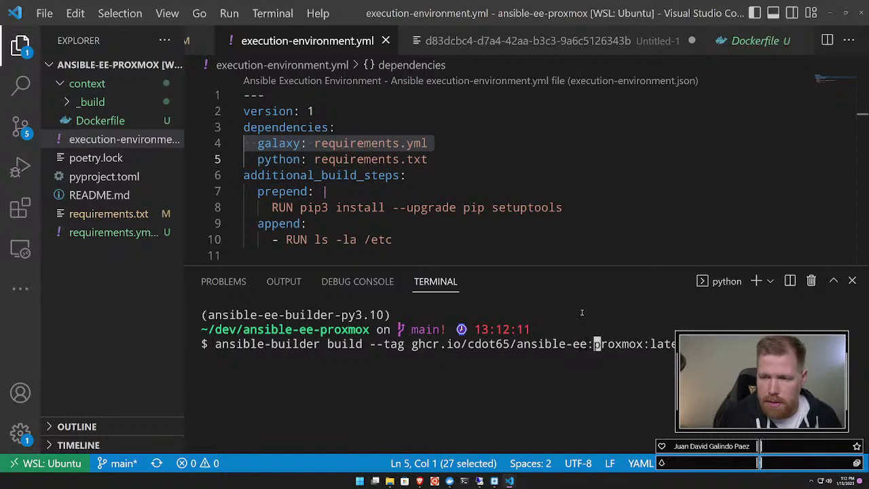
pyautogui.press('End')
pyautogui.press('BackSpace')
pyautogui.press('BackSpace')
pyautogui.press('BackSpace')
pyautogui.press('BackSpace')
pyautogui.press('BackSpace')
pyautogui.press('BackSpace')
pyautogui.press('BackSpace')
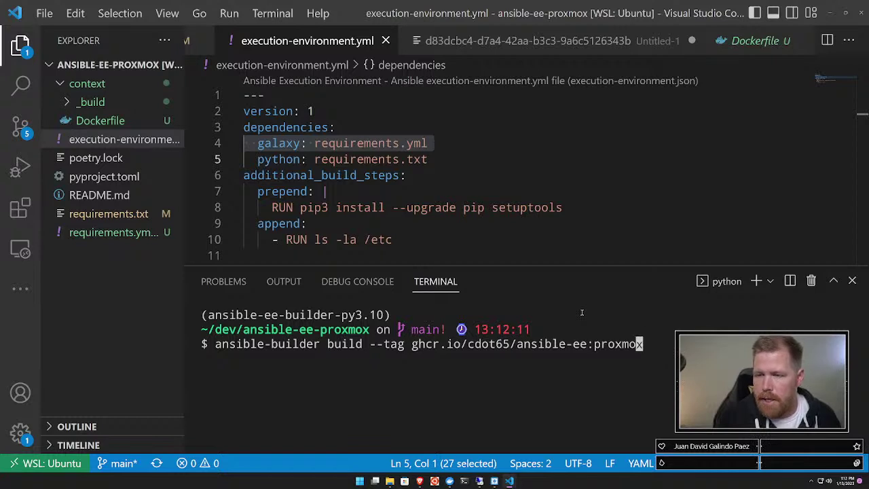
pyautogui.hotkey('ctrl', 'Left')
pyautogui.hotkey('ctrl', 'Left')
pyautogui.press('Left')
pyautogui.press('Left')
pyautogui.press('BackSpace')
pyautogui.press('BackSpace')
pyautogui.press('BackSpace')
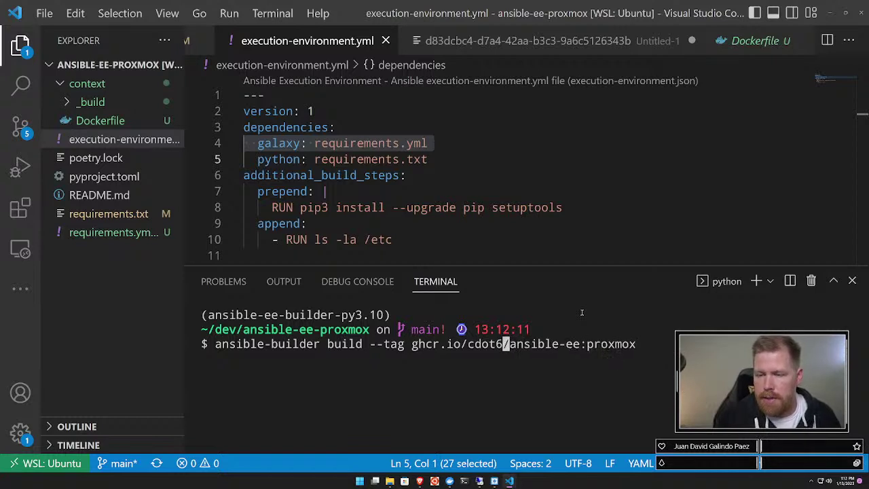
pyautogui.press('BackSpace')
pyautogui.press('BackSpace')
pyautogui.press('BackSpace')
pyautogui.press('BackSpace')
pyautogui.press('BackSpace')
pyautogui.press('BackSpace')
pyautogui.press('BackSpace')
pyautogui.press('BackSpace')
pyautogui.press('BackSpace')
pyautogui.press('BackSpace')
pyautogui.press('BackSpace')
pyautogui.write('panof')
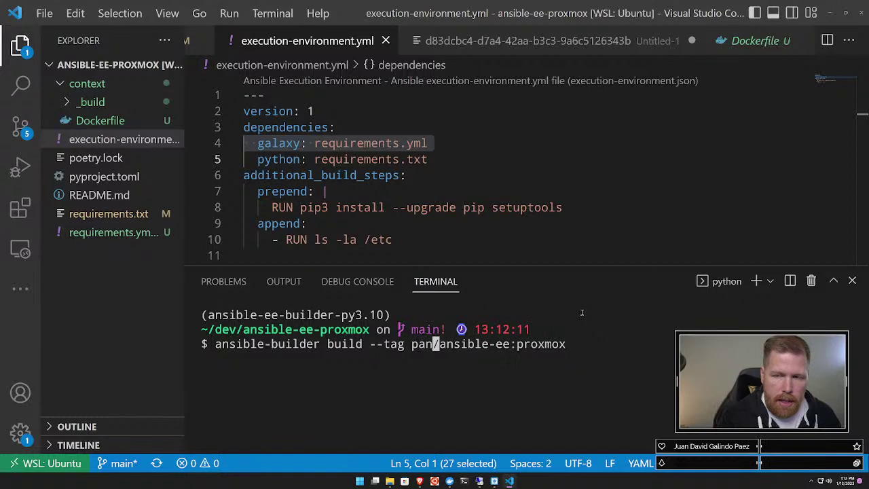
pyautogui.write('ficehouse')
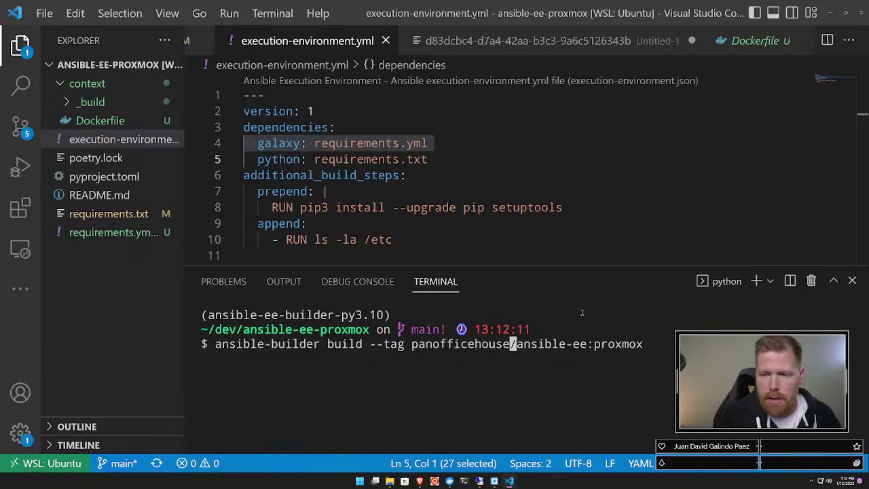
pyautogui.press('BackSpace')
pyautogui.press('BackSpace')
pyautogui.write('rs')
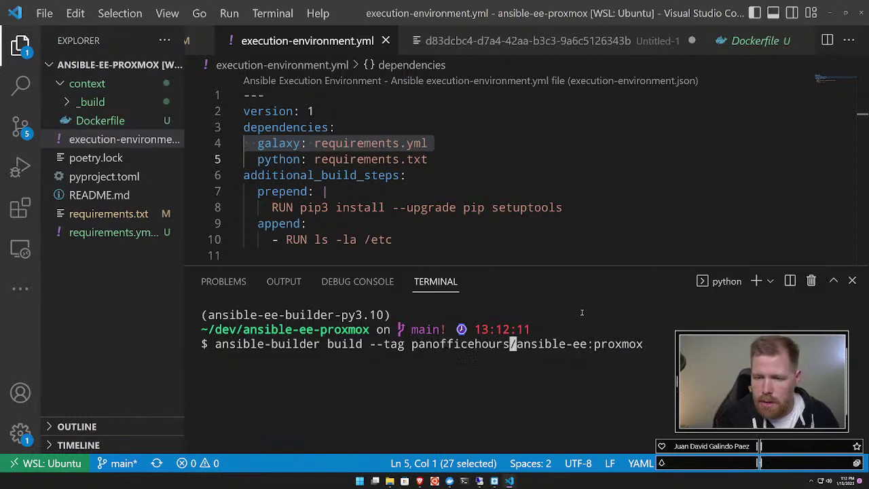
pyautogui.press('Return')
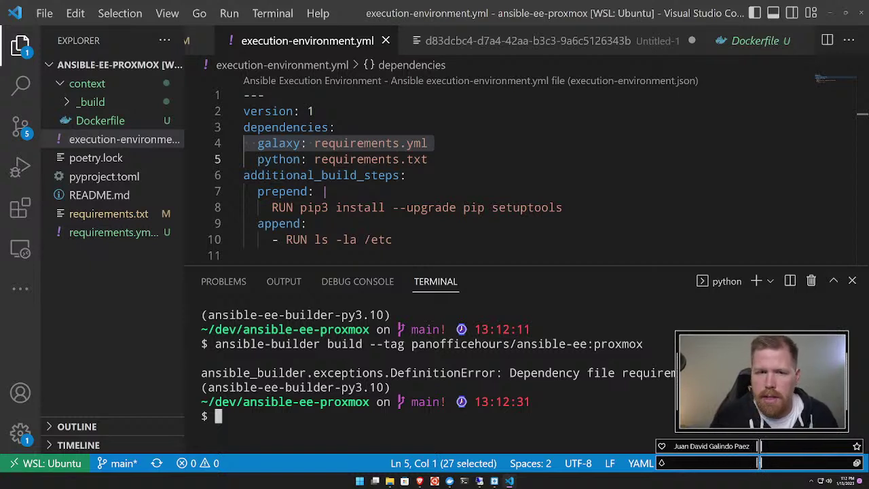
# Step: Rename requirements.yml.backup to requirements.yml
pyautogui.click(357, 158)
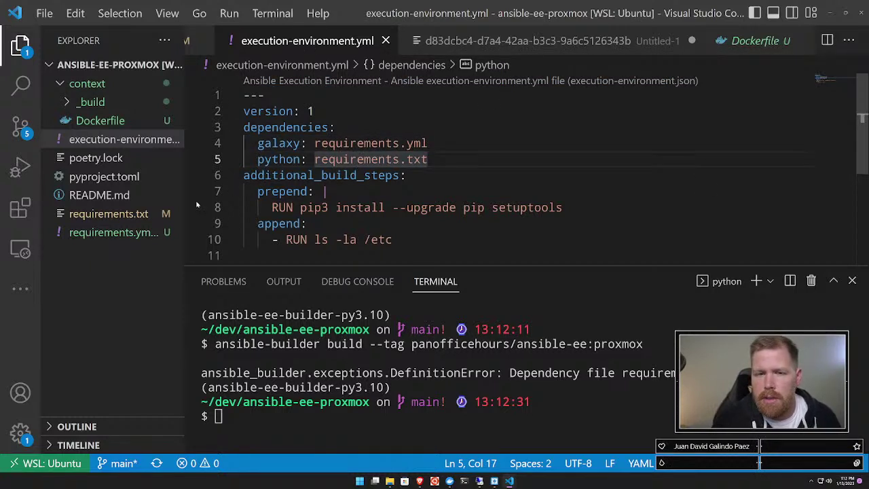
pyautogui.moveTo(184, 184); pyautogui.dragTo(281, 184)
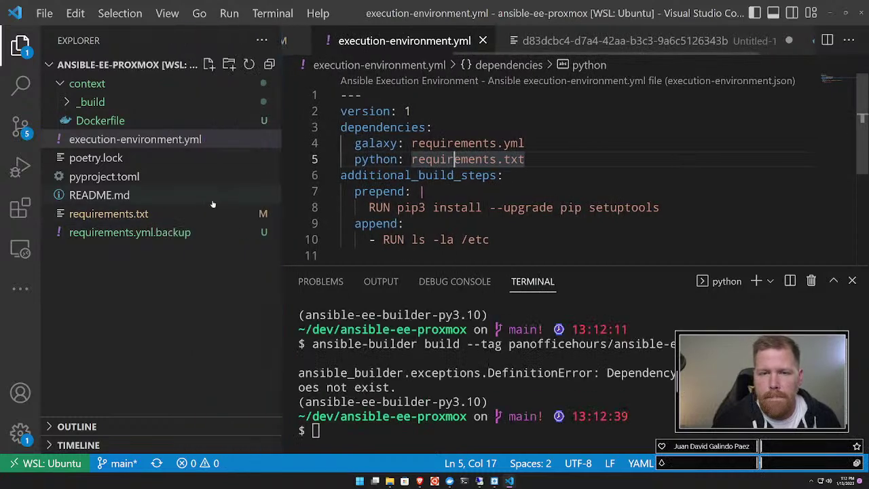
pyautogui.click(210, 232)
pyautogui.press('F2')
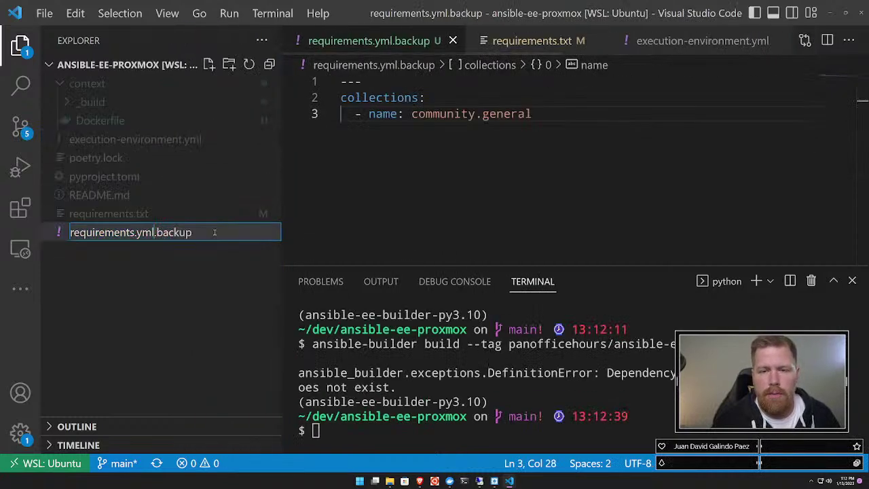
pyautogui.hotkey('shift', 'End')
pyautogui.press('BackSpace')
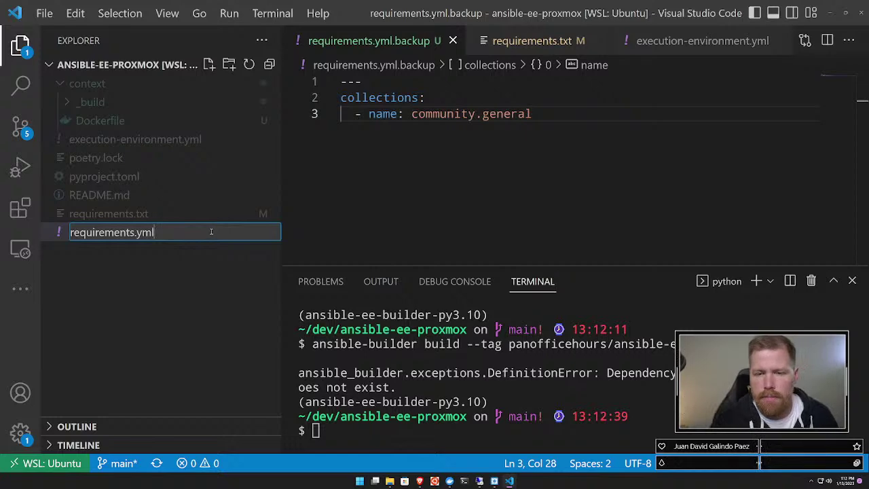
pyautogui.press('Return')
# Step: Rerun the ansible-builder build and enlarge the terminal to follow the docker build
pyautogui.click(423, 314)
pyautogui.press('Up')
pyautogui.press('Return')
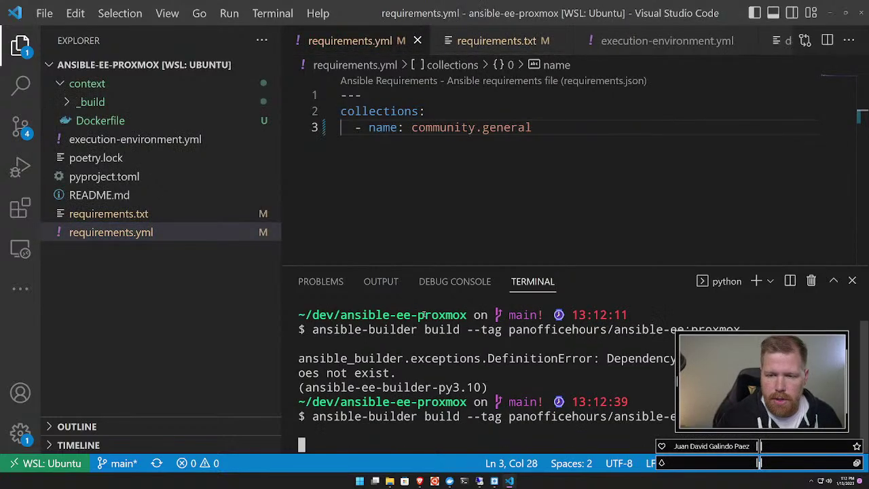
pyautogui.hotkey('ctrl', 'b')
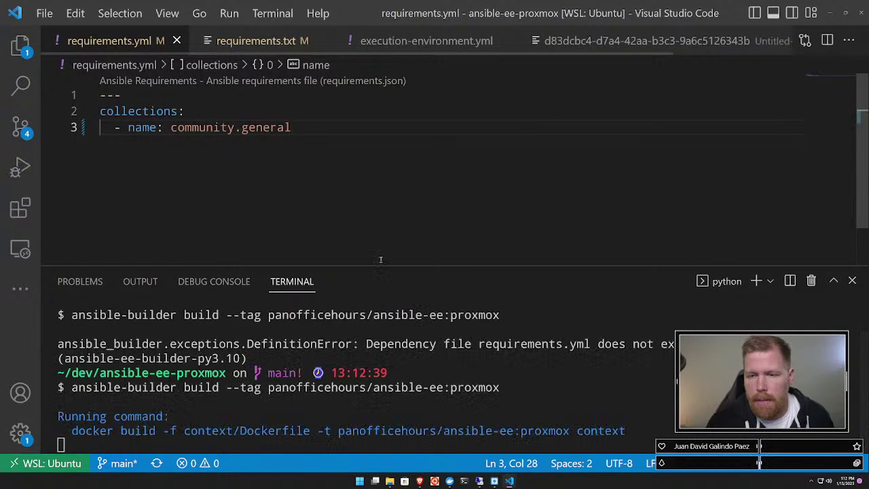
pyautogui.moveTo(380, 262); pyautogui.dragTo(369, 188)
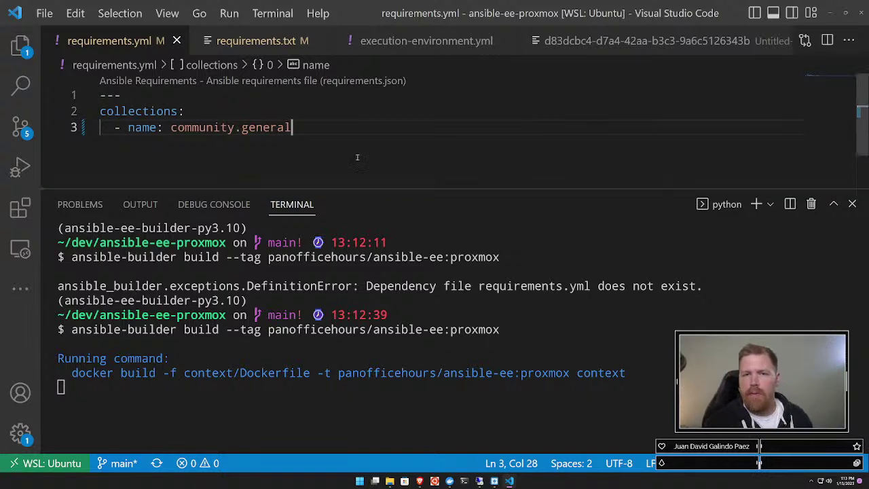
# Step: Copy the community.general prefix from the proxmox_template module docs page
pyautogui.click(830, 12)
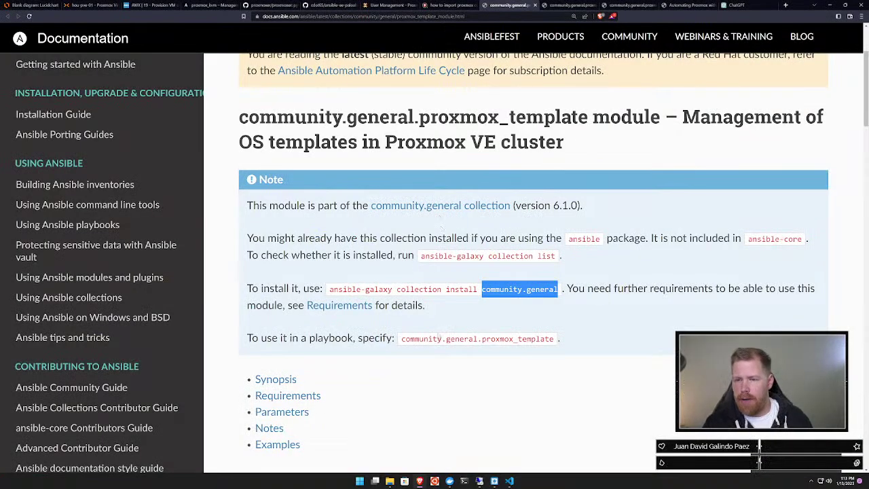
pyautogui.scroll(-1, 442, 337)
pyautogui.moveTo(401, 271); pyautogui.dragTo(553, 271)
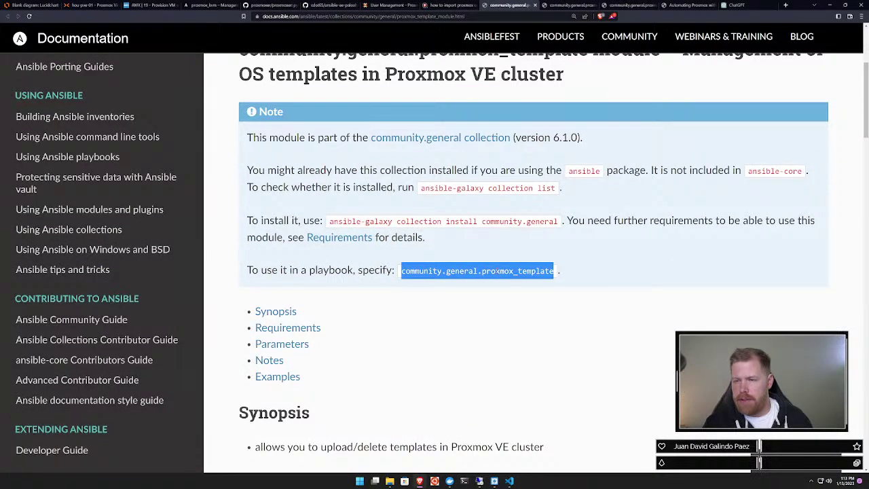
pyautogui.rightClick(498, 271)
pyautogui.click(401, 271)
pyautogui.moveTo(401, 270); pyautogui.dragTo(478, 270)
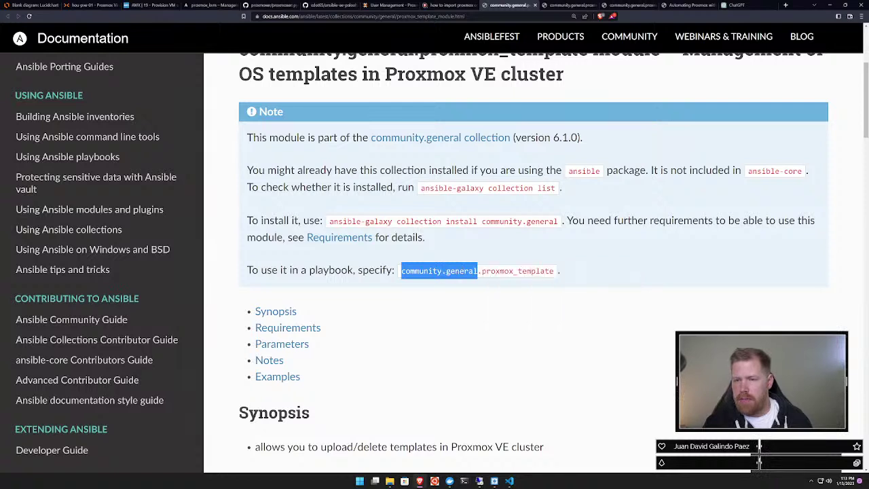
pyautogui.rightClick(469, 271)
pyautogui.click(489, 279)
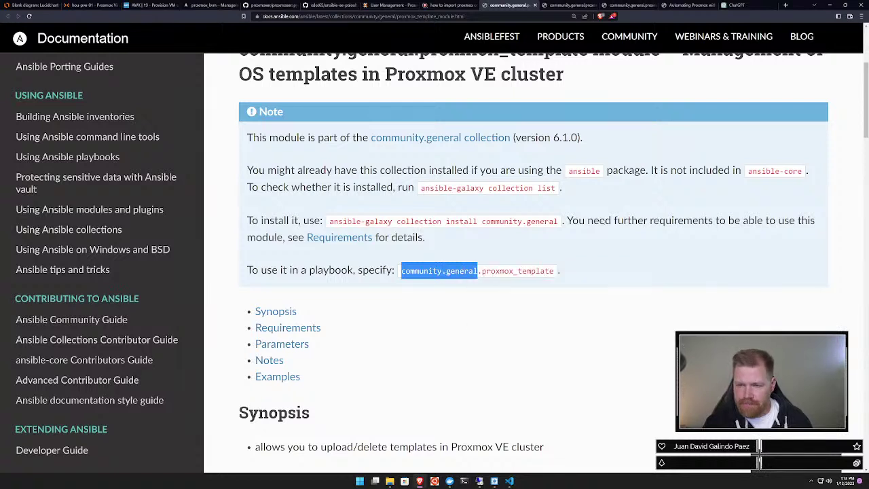
# Step: Prefix proxmox_kvm with 'community.general.' in create_vm.yaml and save
pyautogui.click(830, 7)
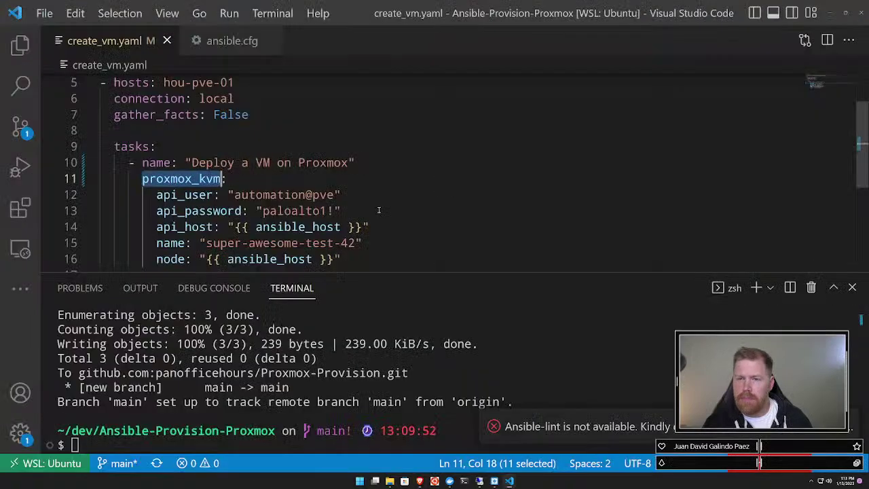
pyautogui.click(140, 179)
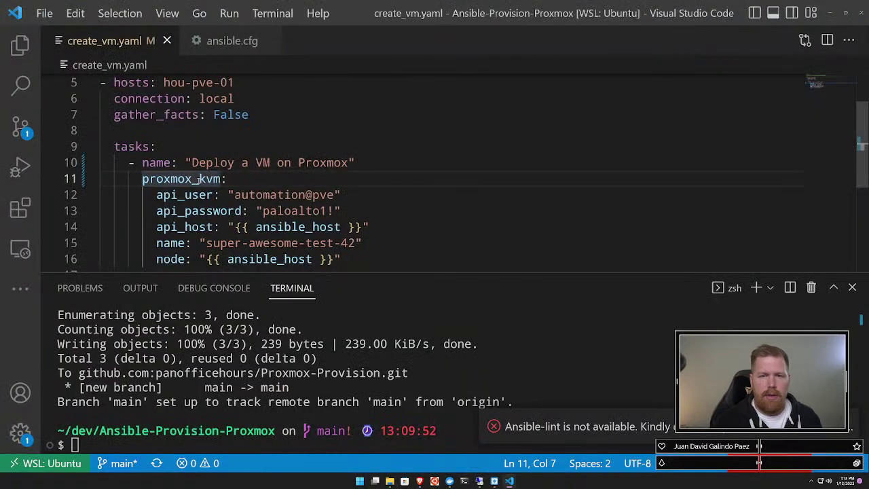
pyautogui.hotkey('ctrl', 'v')
pyautogui.write('.')
pyautogui.hotkey('ctrl', 's')
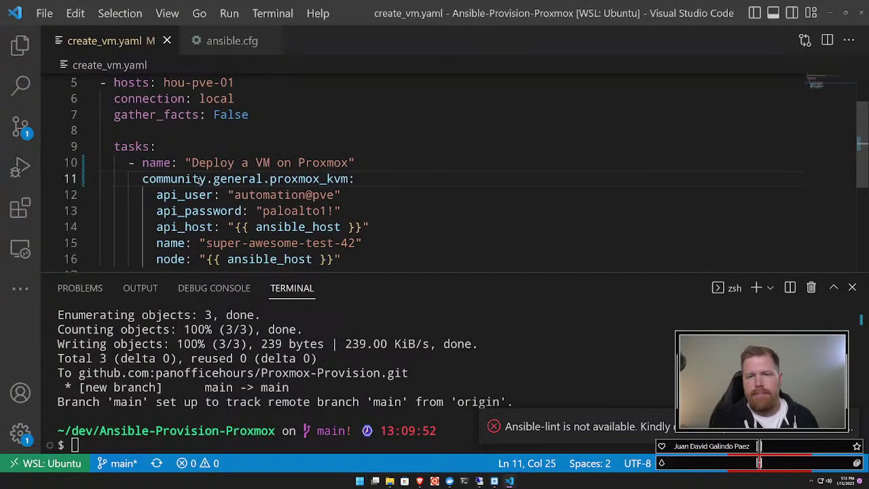
# Step: Commit with message 'update with appropriate namespace', sync it, and hide the side panel
pyautogui.click(21, 127)
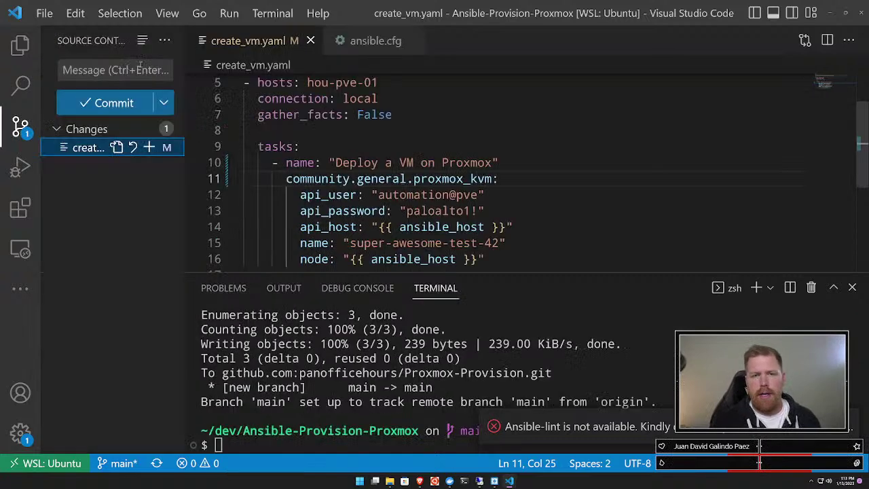
pyautogui.click(110, 71)
pyautogui.write('updat')
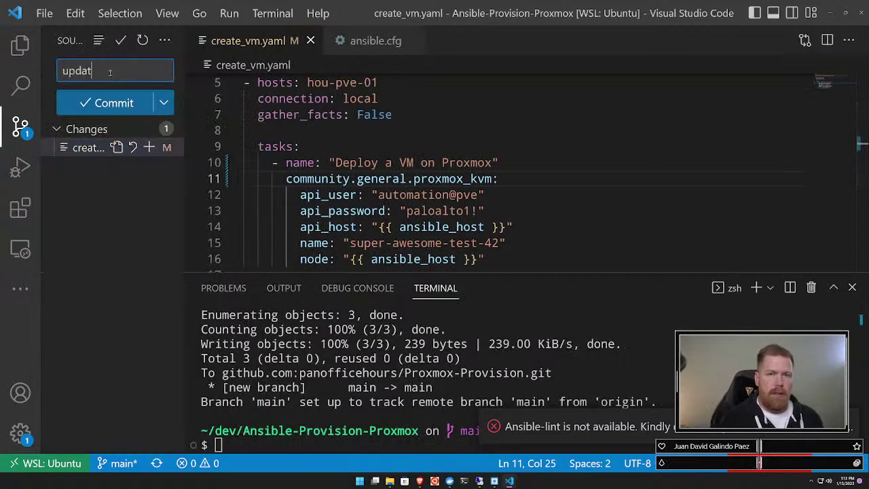
pyautogui.write('e with appropriate na')
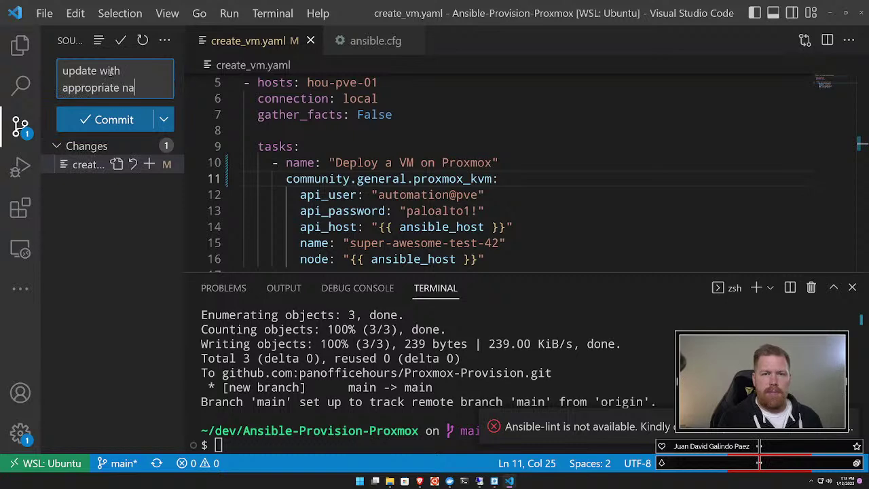
pyautogui.write('mespace')
pyautogui.hotkey('ctrl', 'Return')
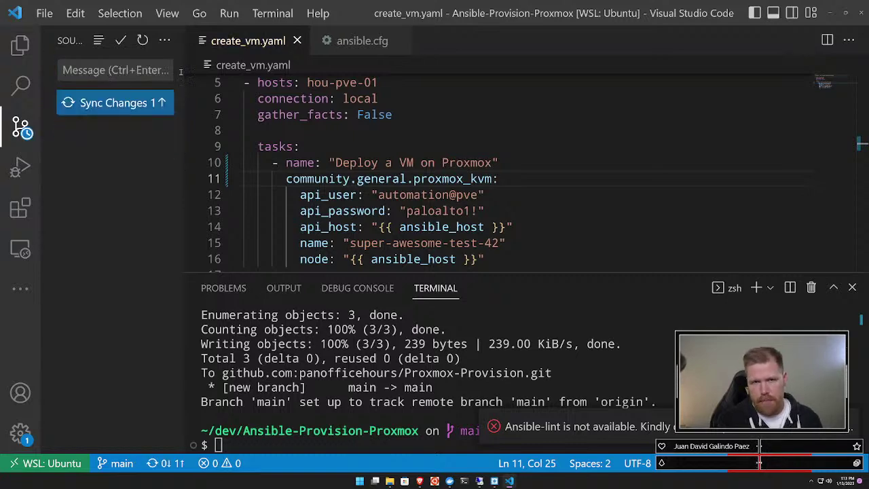
pyautogui.click(136, 110)
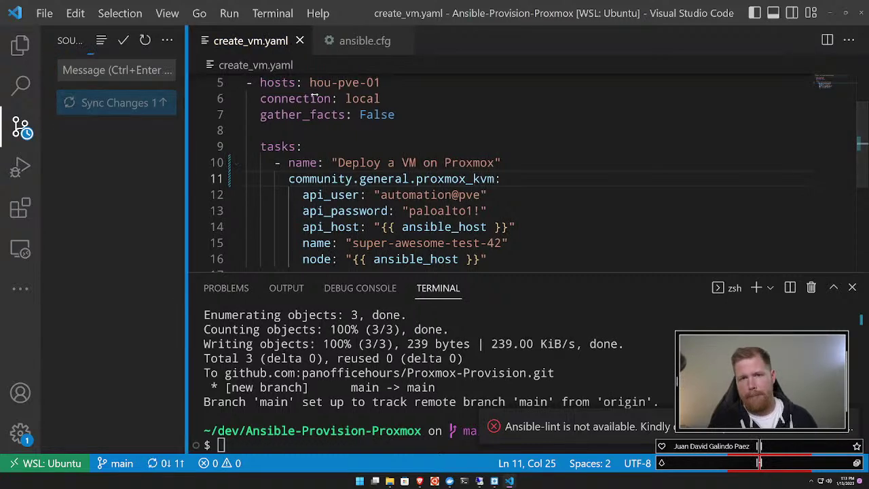
pyautogui.moveTo(183, 95); pyautogui.dragTo(315, 94)
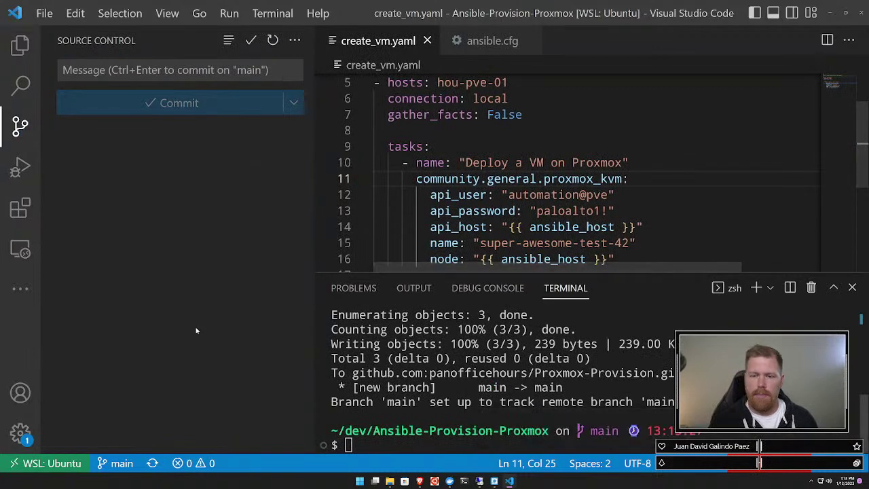
pyautogui.click(20, 44)
pyautogui.click(21, 45)
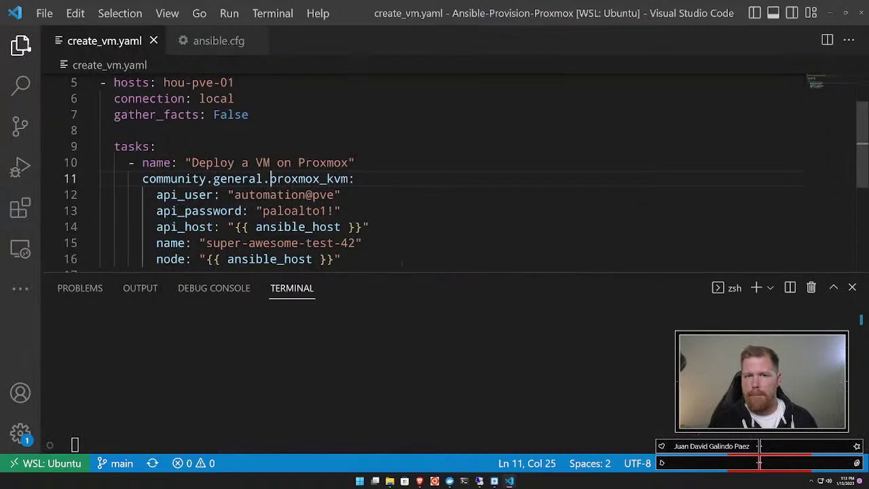
# Step: Resync the Proxmox-Provision project from git in AWX Projects
pyautogui.click(829, 13)
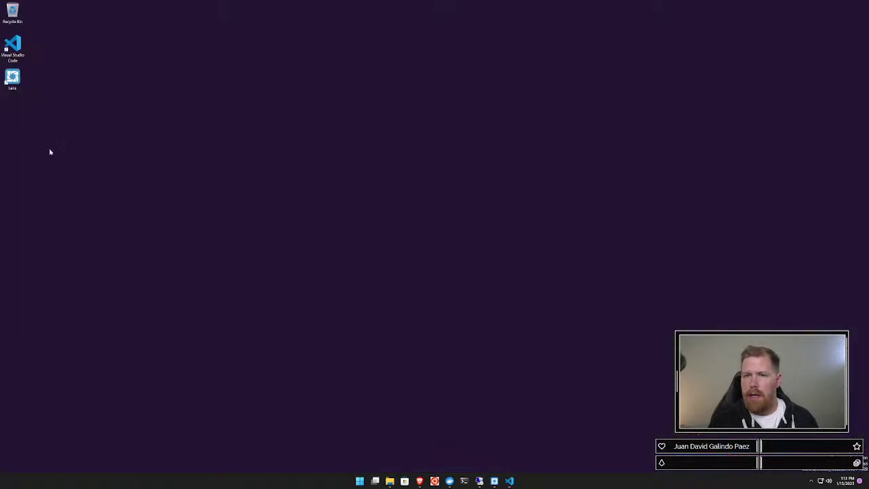
pyautogui.click(423, 481)
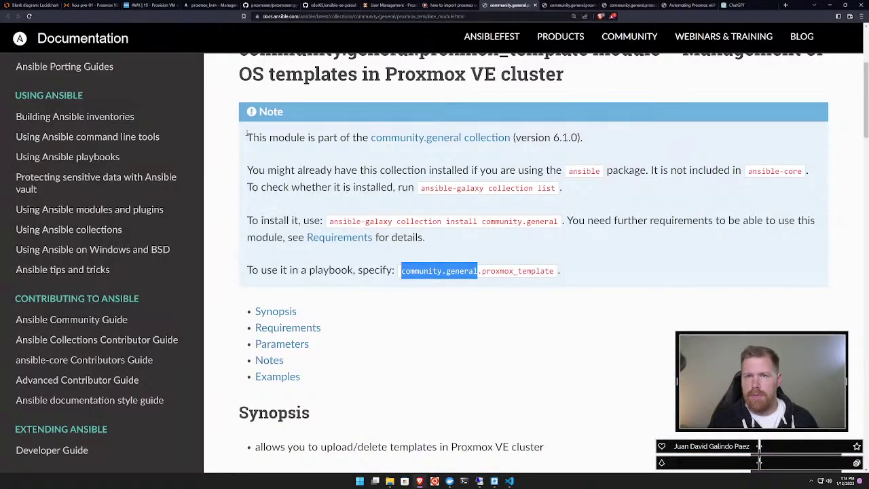
pyautogui.click(144, 7)
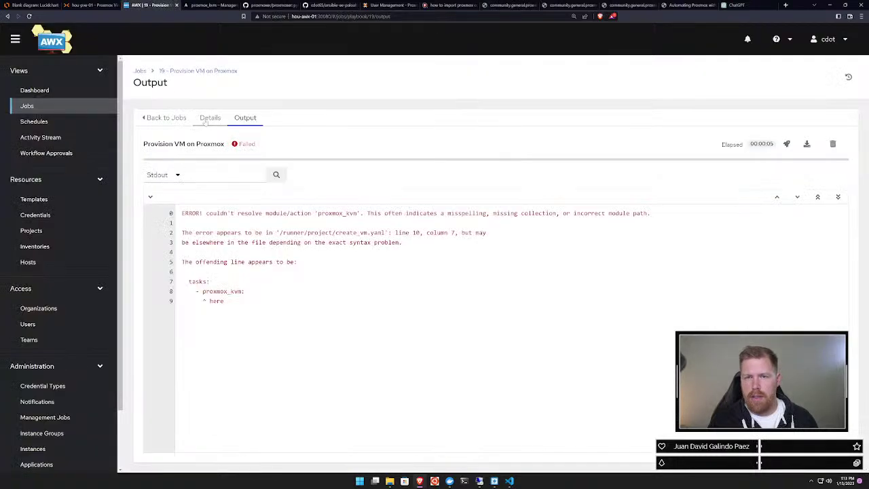
pyautogui.click(57, 233)
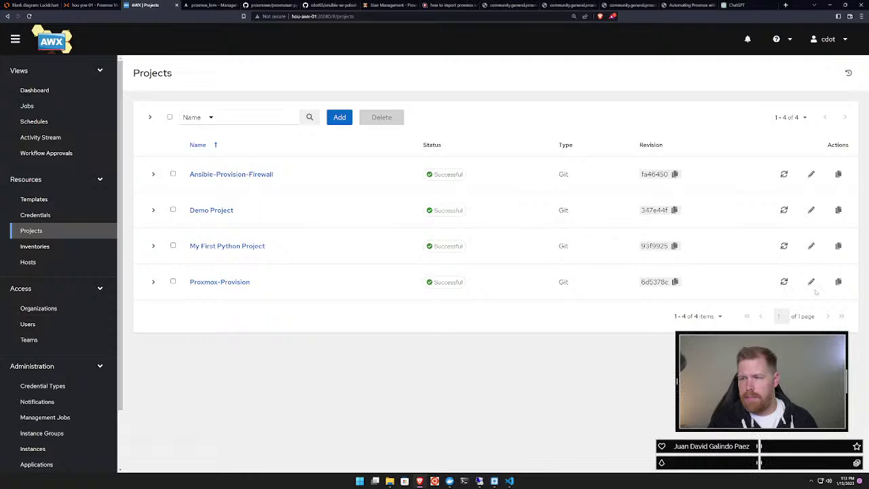
pyautogui.click(785, 283)
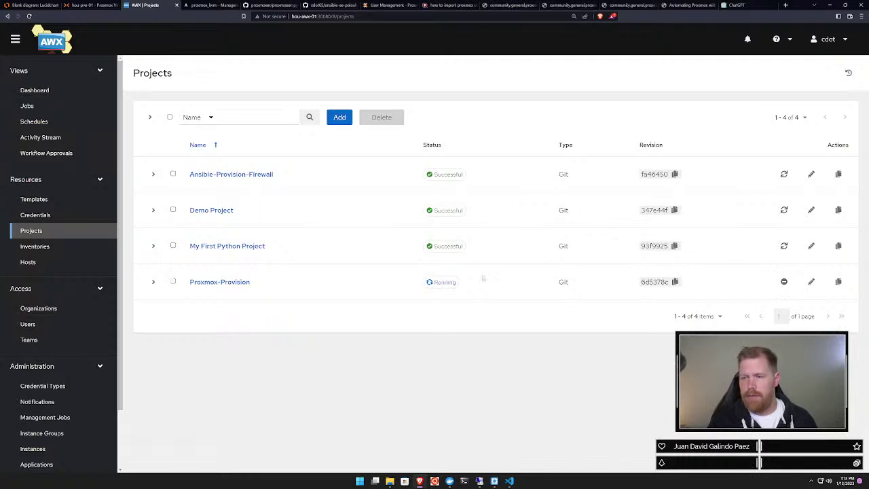
# Step: Check the Proxmox execution environment: image panofficehours/ansible-ee:proxmox, pull policy Always
pyautogui.scroll(-1, 75, 390)
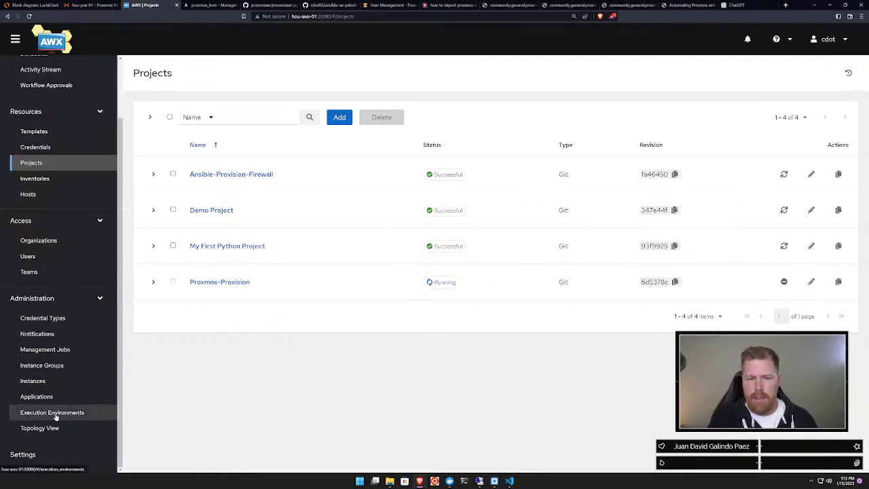
pyautogui.click(54, 412)
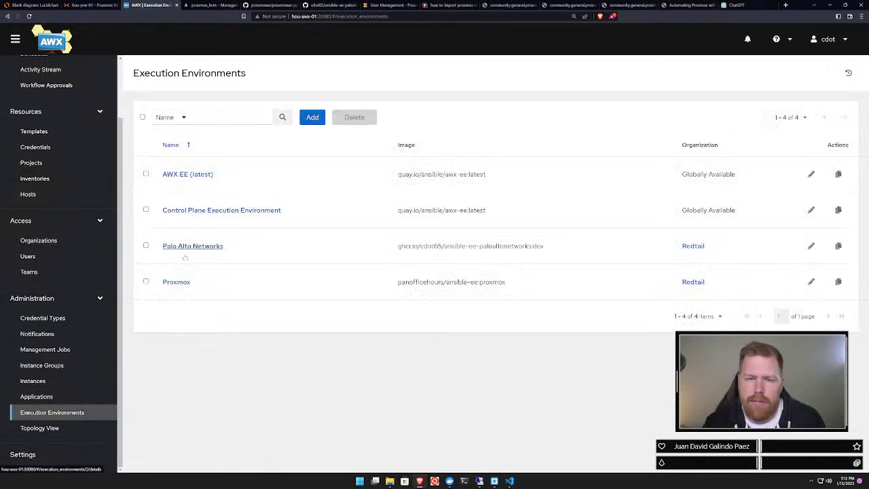
pyautogui.click(177, 281)
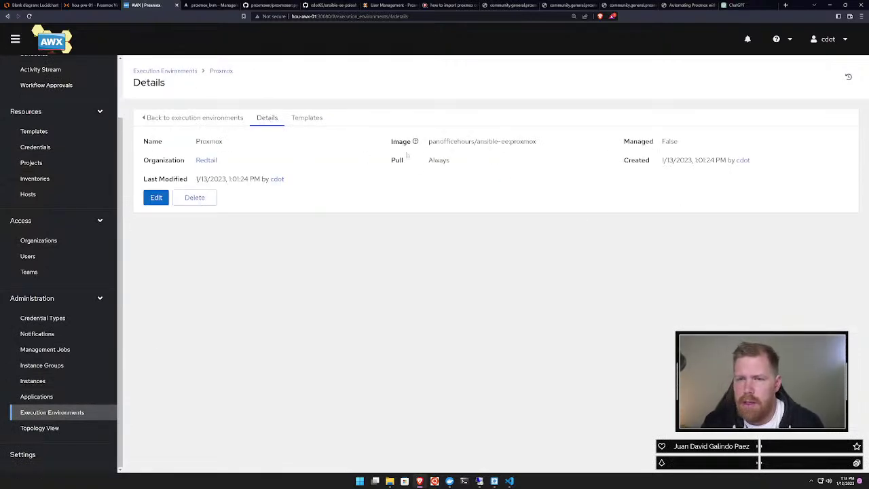
pyautogui.doubleClick(438, 160)
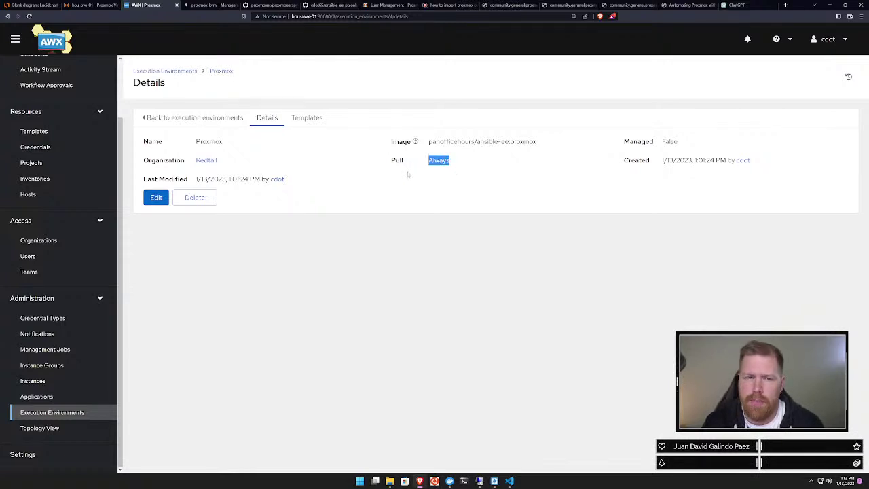
# Step: Give the ansible-ee-proxmox window a blue accent colour and enlarge its terminal
pyautogui.click(829, 9)
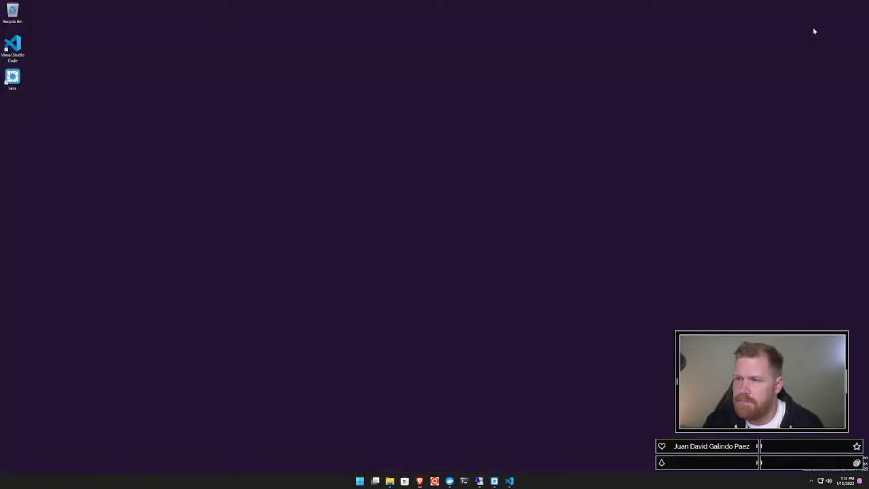
pyautogui.moveTo(511, 481)
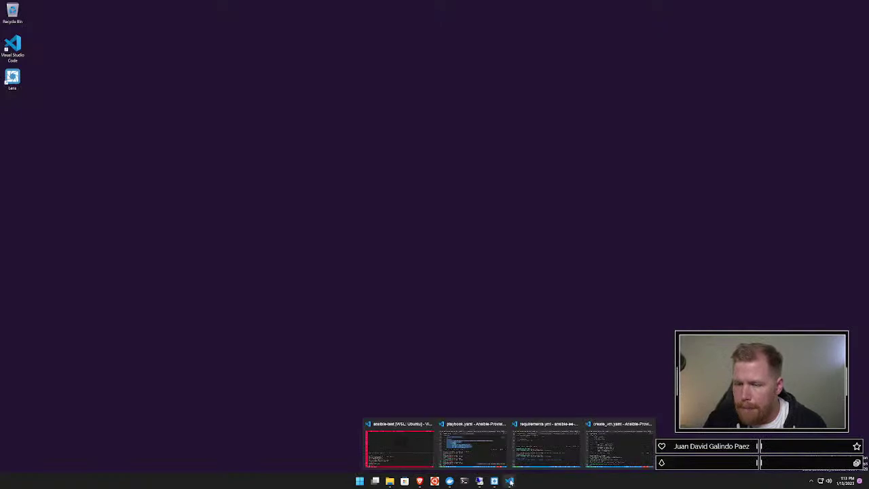
pyautogui.click(603, 451)
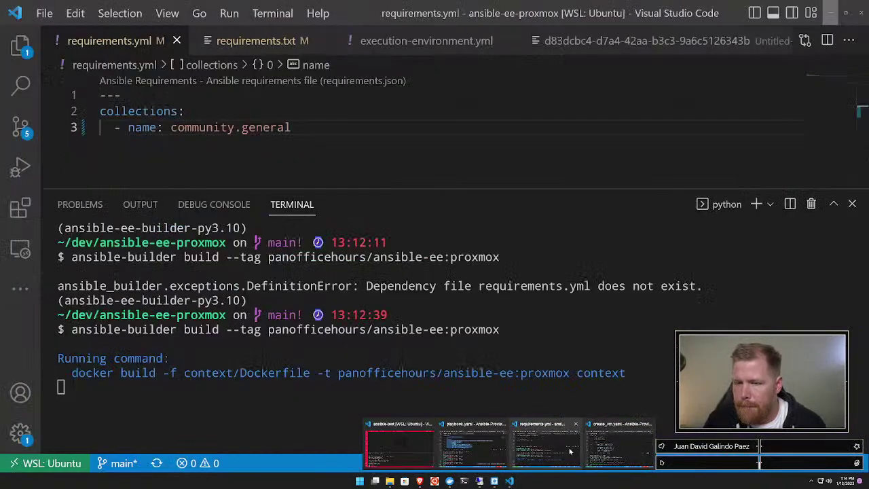
pyautogui.click(546, 448)
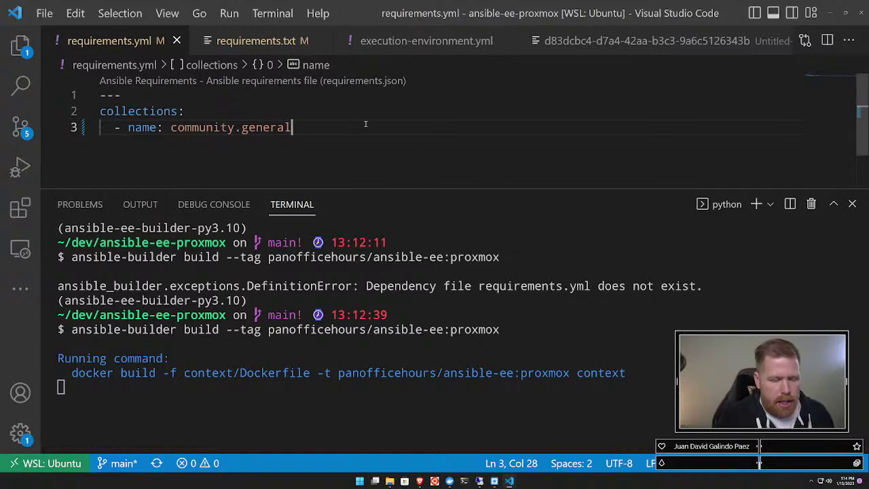
pyautogui.hotkey('ctrl', 'shift', 'p')
pyautogui.press('Escape')
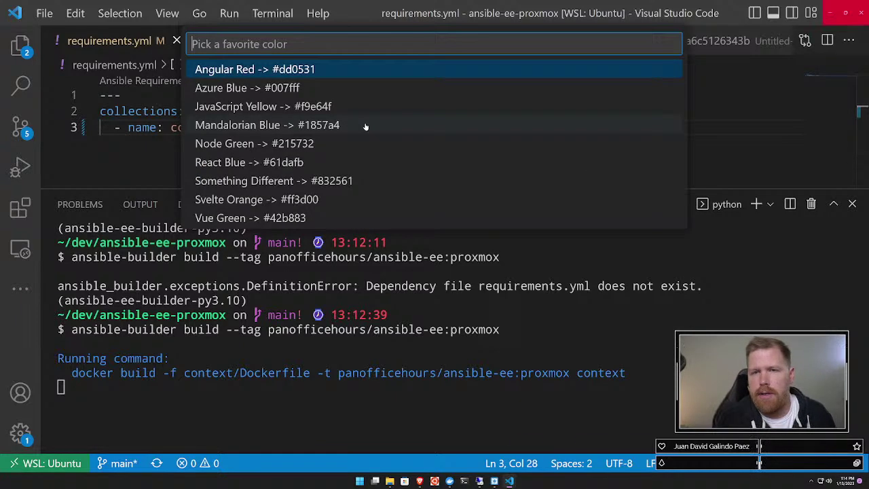
pyautogui.press('Return')
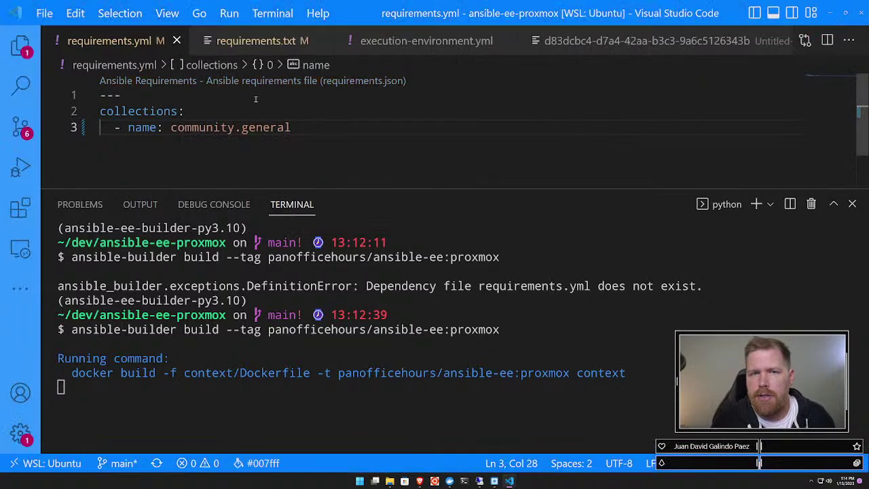
pyautogui.click(834, 204)
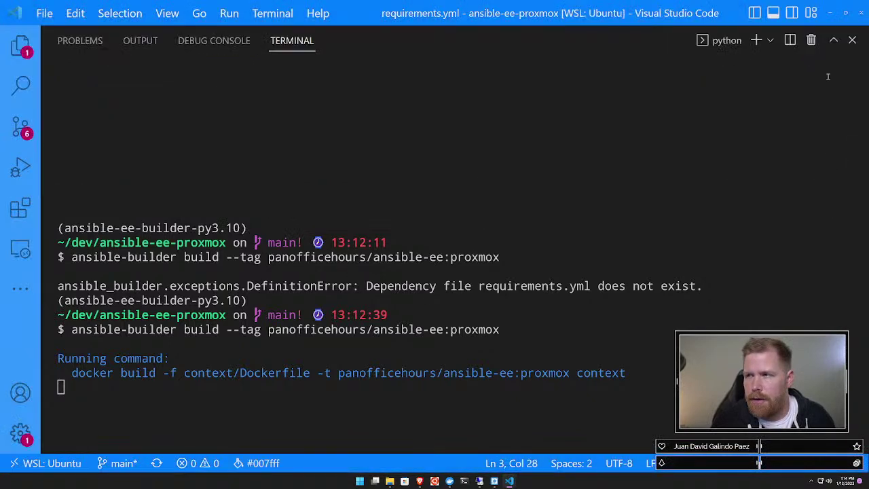
# Step: Close the ansible-test editor window
pyautogui.click(831, 15)
pyautogui.moveTo(509, 481)
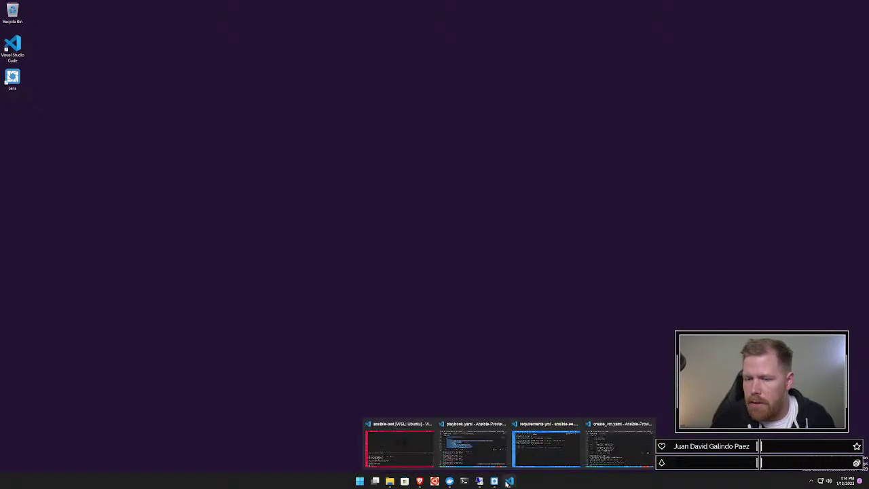
pyautogui.click(381, 449)
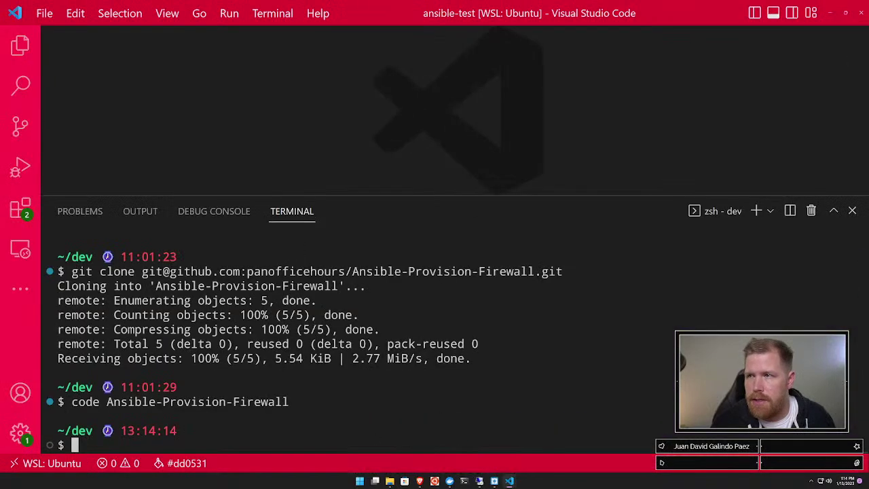
pyautogui.click(860, 14)
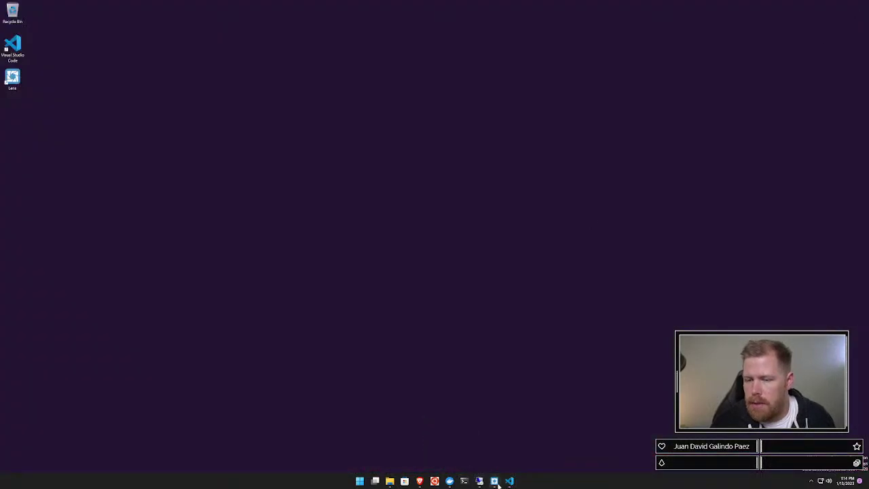
# Step: Tint the playbook.yaml window Svelte Orange with Peacock
pyautogui.moveTo(509, 481)
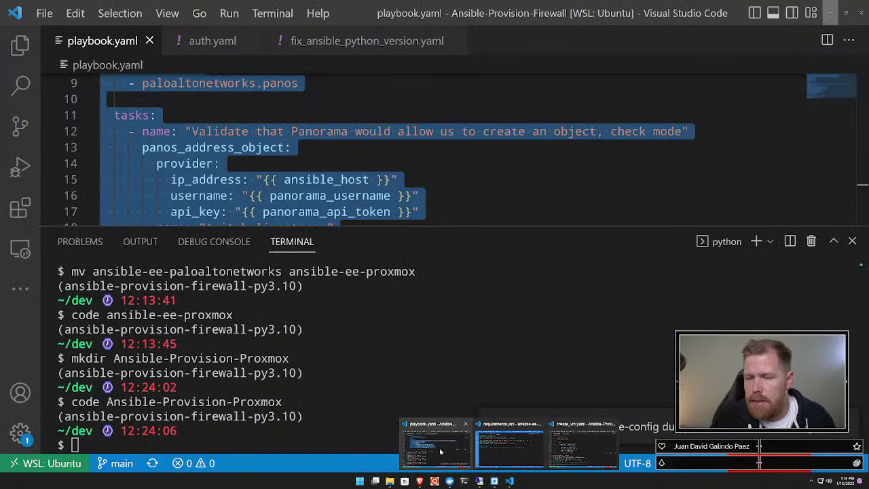
pyautogui.click(440, 451)
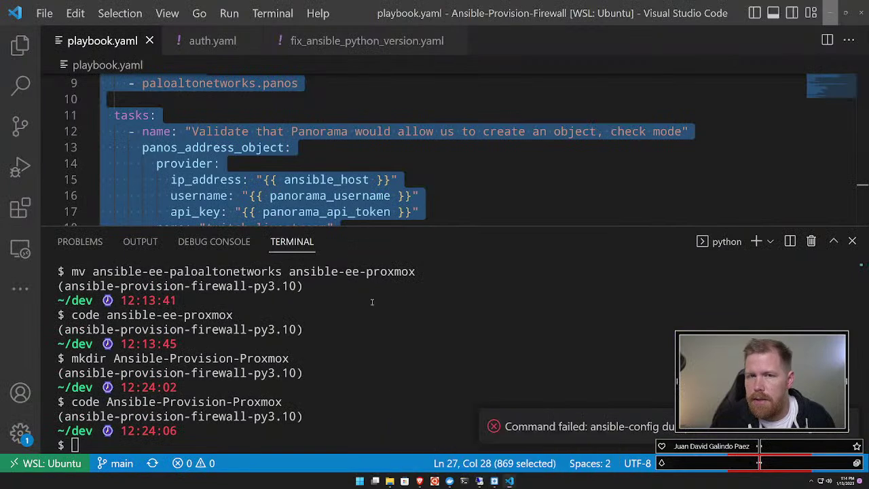
pyautogui.click(309, 183)
pyautogui.hotkey('ctrl', 'shift', 'p')
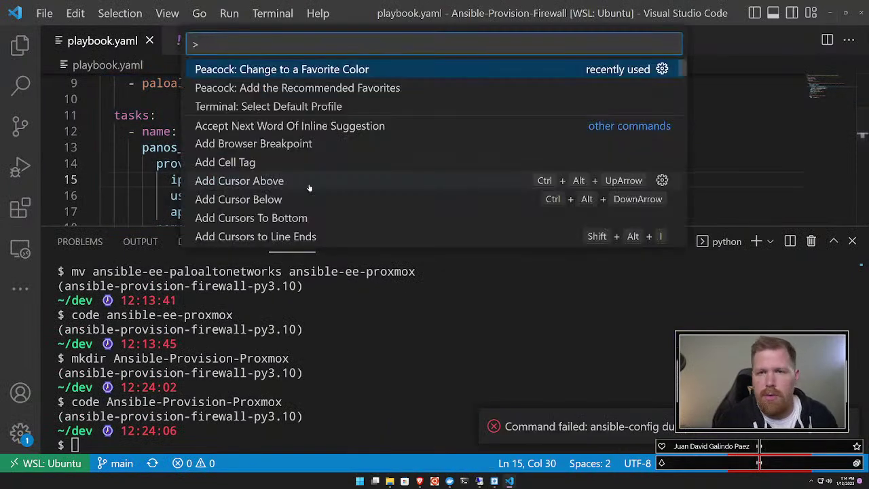
pyautogui.press('Return')
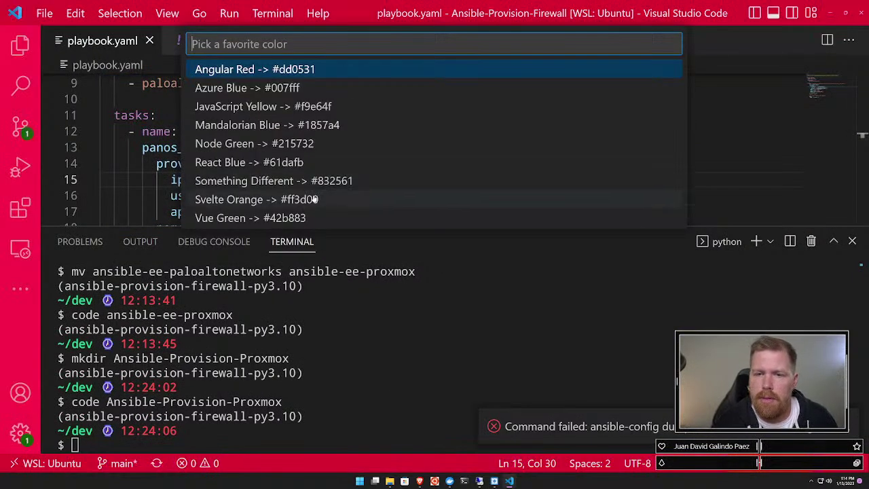
pyautogui.click(314, 199)
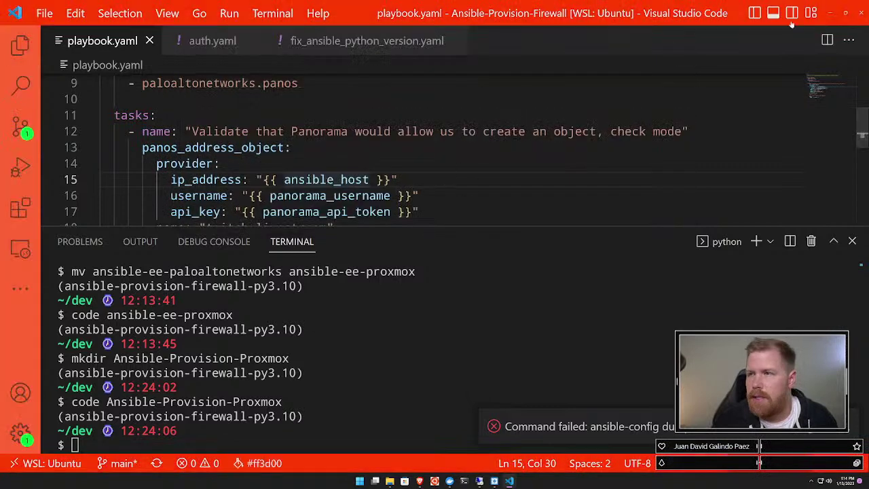
pyautogui.click(829, 13)
# Step: Apply Peacock's favourite colour Angular Red to the create_vm.yaml window
pyautogui.moveTo(509, 480)
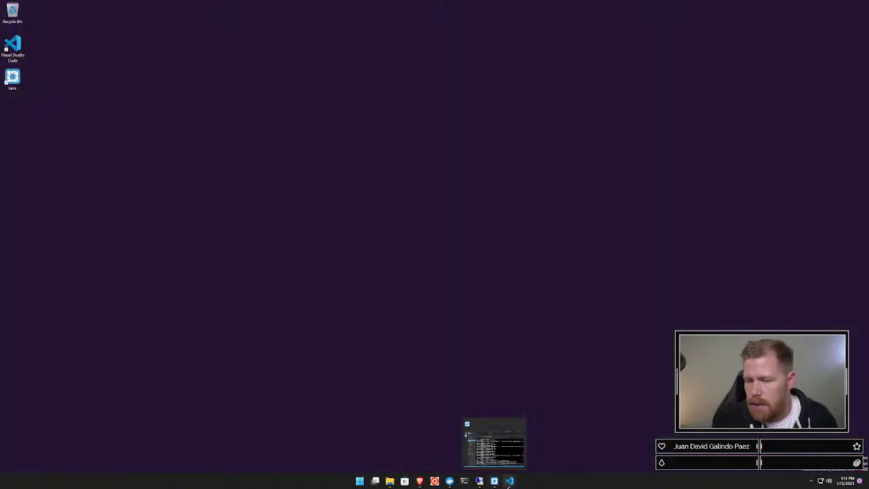
pyautogui.click(509, 480)
pyautogui.click(595, 451)
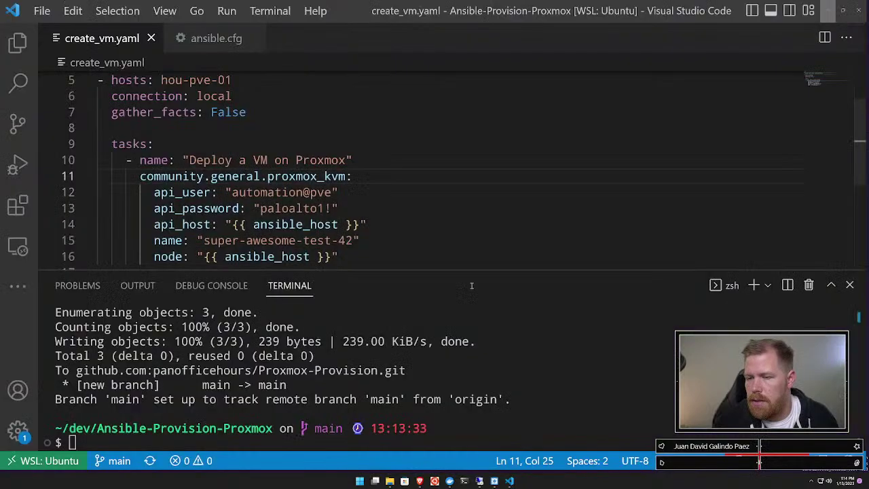
pyautogui.hotkey('ctrl', 'shift', 'p')
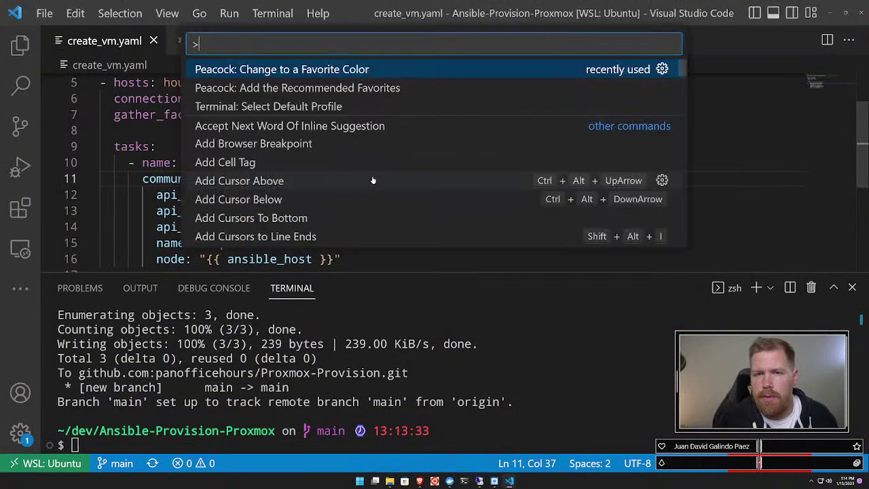
pyautogui.press('Return')
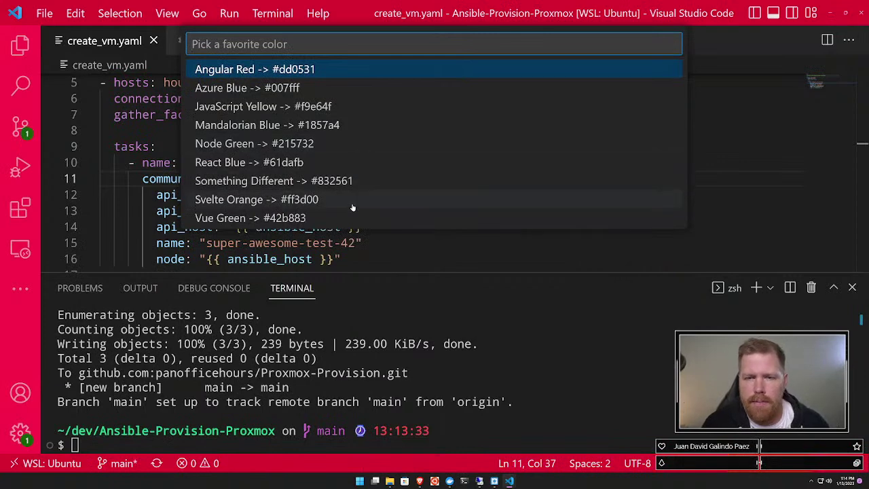
pyautogui.click(348, 73)
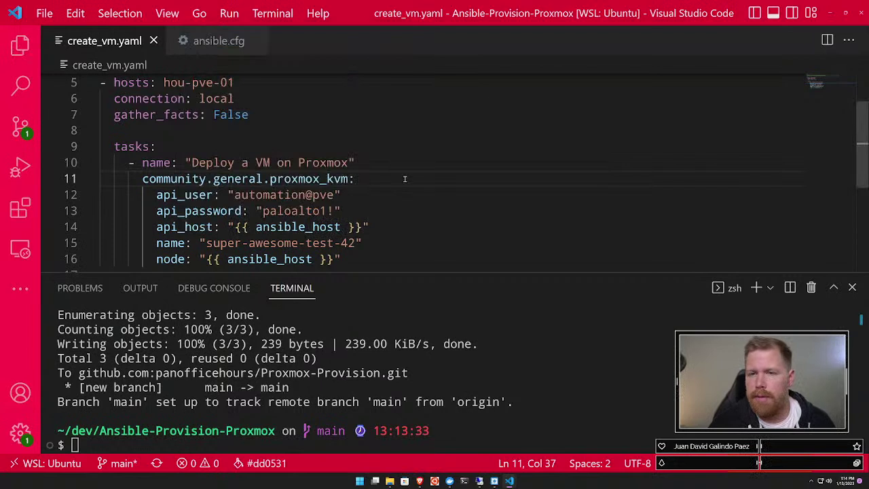
# Step: Run clear in the create_vm.yaml terminal to wipe its output
pyautogui.click(642, 329)
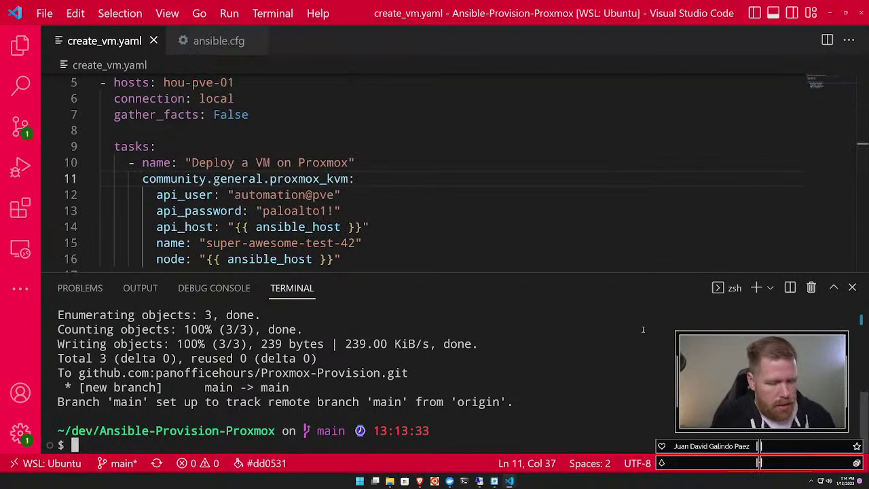
pyautogui.write('clear')
pyautogui.press('Return')
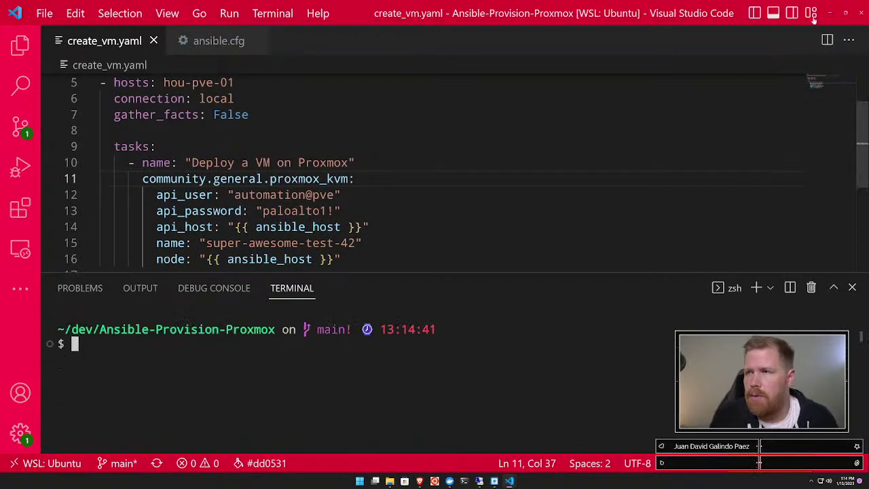
pyautogui.click(829, 18)
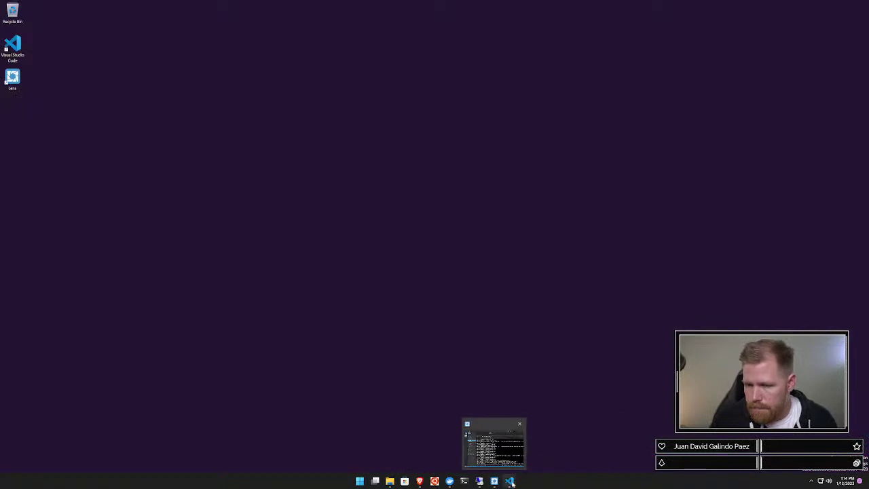
# Step: Restore the ansible-ee-proxmox window showing the docker build of panofficehours/ansible-ee:proxmox
pyautogui.moveTo(509, 480)
pyautogui.click(500, 441)
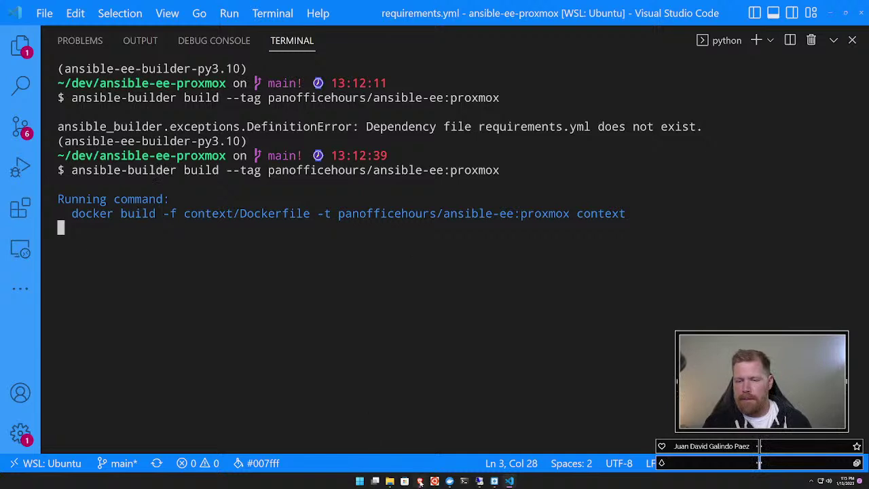
pyautogui.click(419, 480)
# Step: Search the web for openai and open ChatGPT from the OpenAI homepage
pyautogui.hotkey('ctrl', 't')
pyautogui.write('ansi')
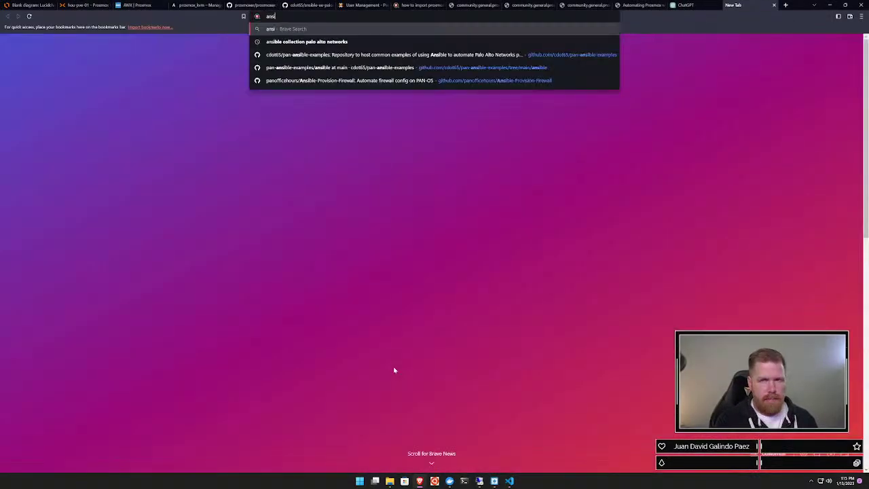
pyautogui.write('ble builder')
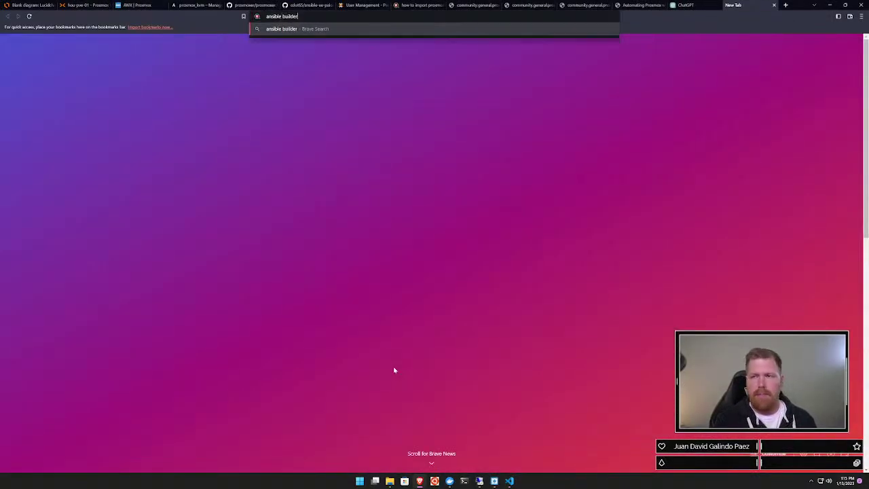
pyautogui.hotkey('ctrl', 'w')
pyautogui.hotkey('ctrl', 't')
pyautogui.write('openai')
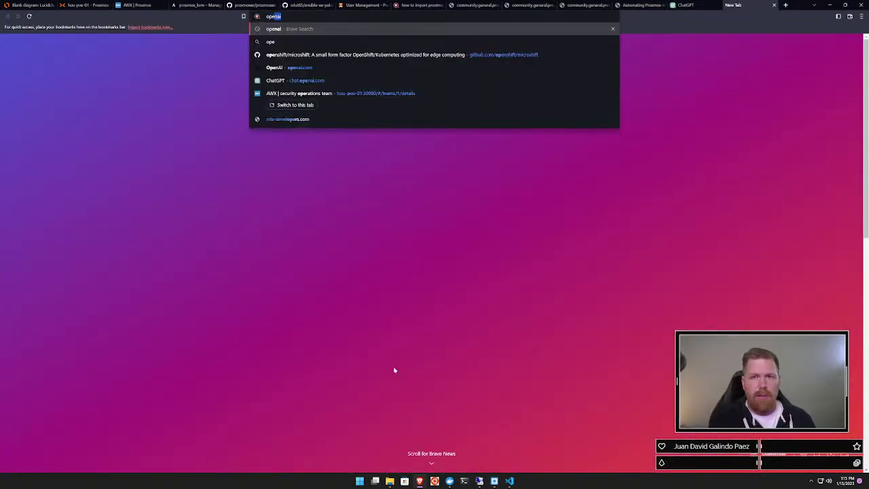
pyautogui.press('Return')
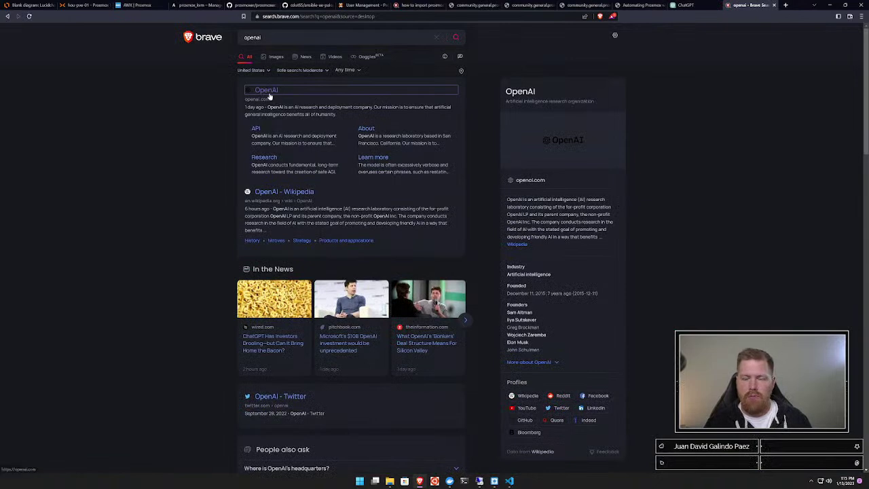
pyautogui.click(265, 91)
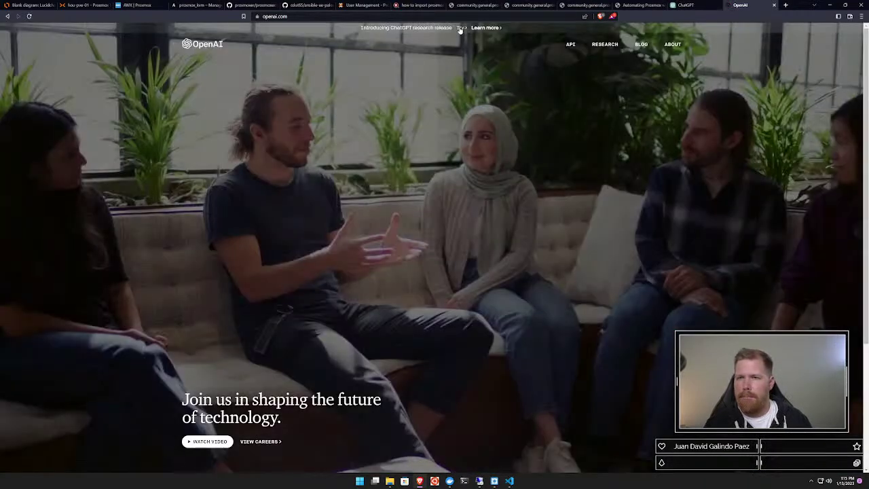
pyautogui.click(461, 28)
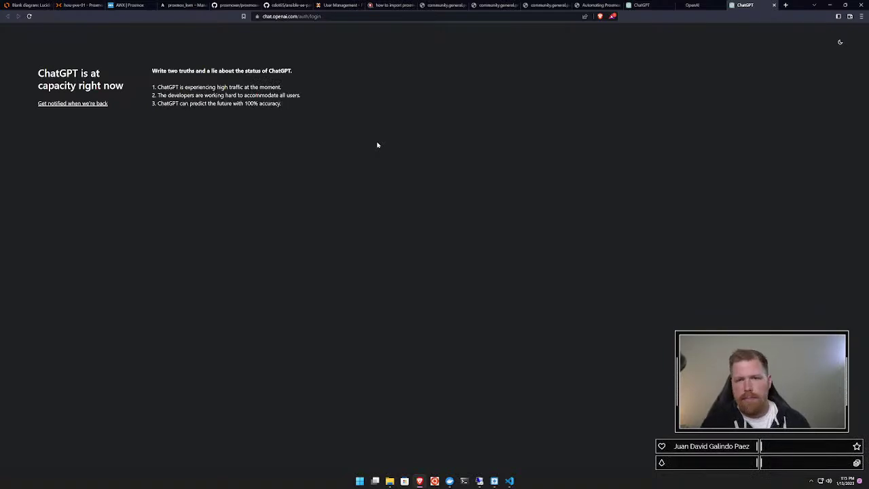
# Step: Submit the 'Get notified when we're back' form with the user's email address
pyautogui.click(75, 103)
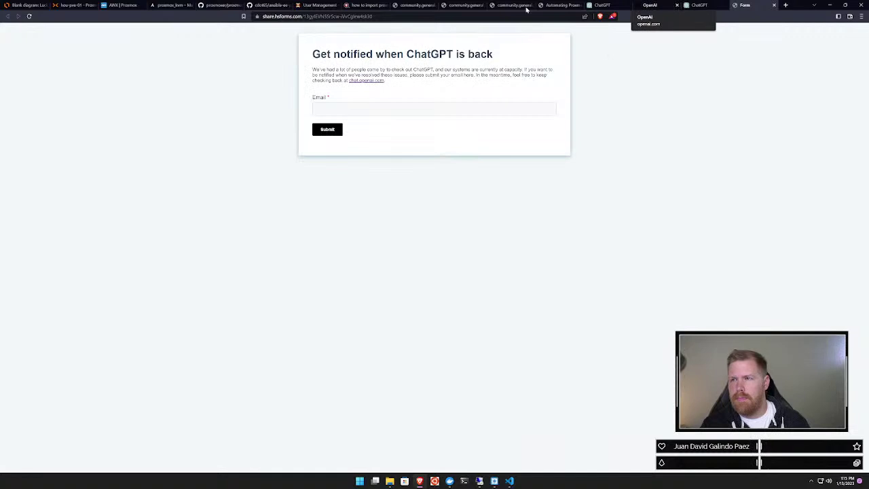
pyautogui.click(377, 108)
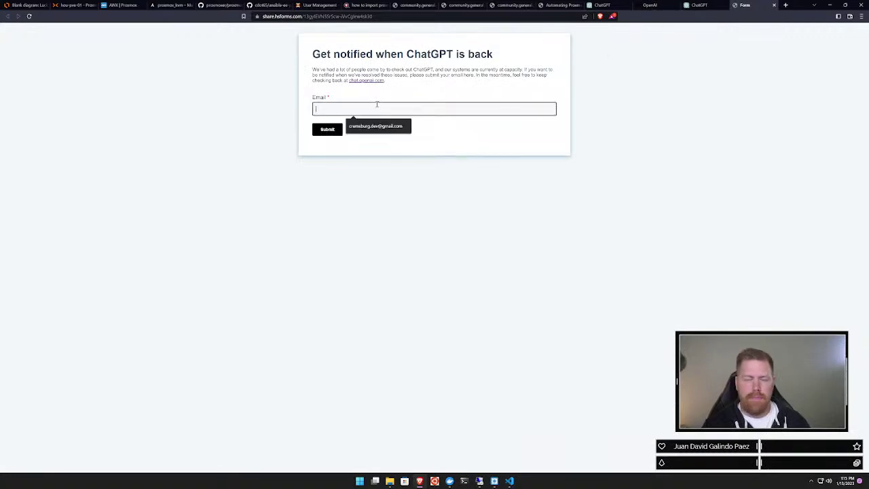
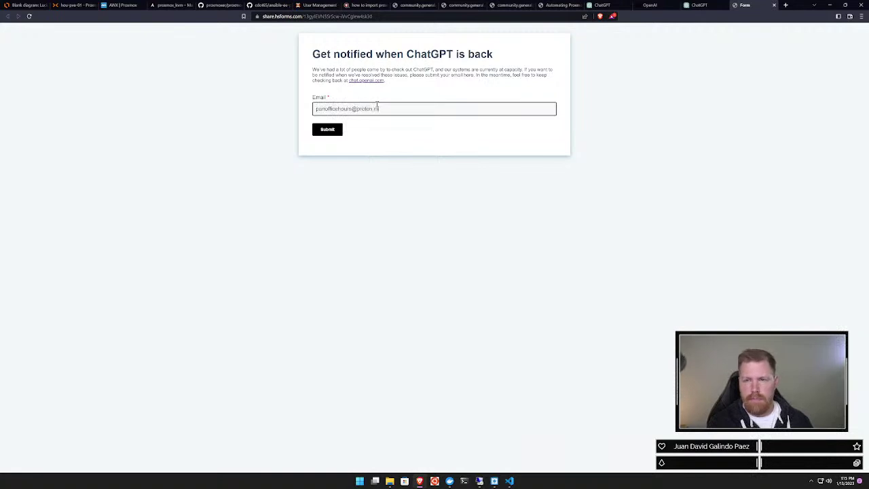
pyautogui.press('Return')
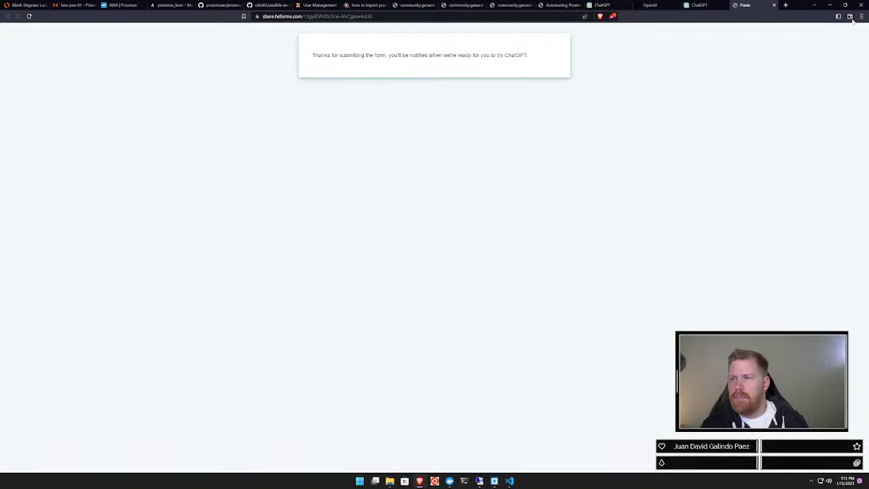
pyautogui.moveTo(509, 480)
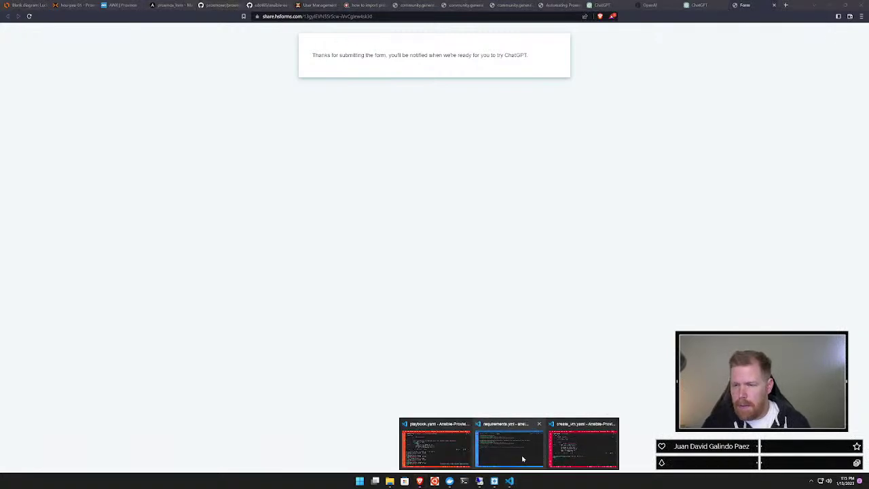
pyautogui.click(523, 459)
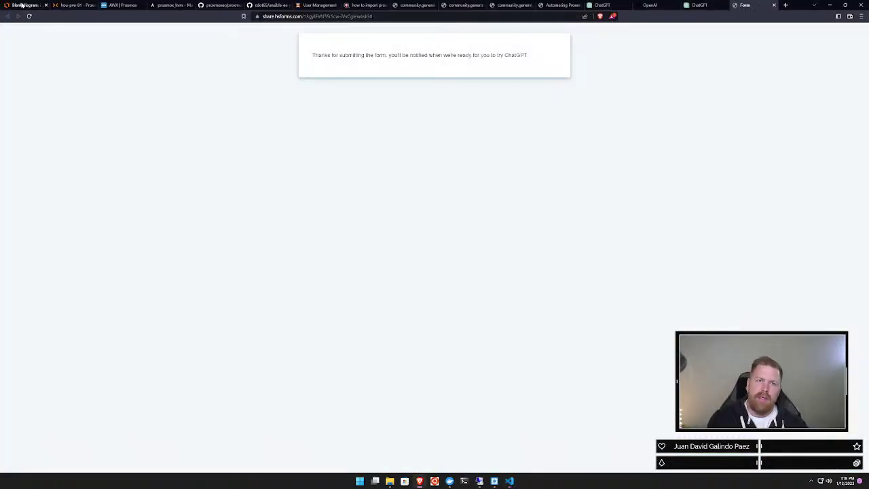
# Step: Nudge the ovs box beside pve1 and glance at the hou-pve-02 shell in Proxmox
pyautogui.click(23, 6)
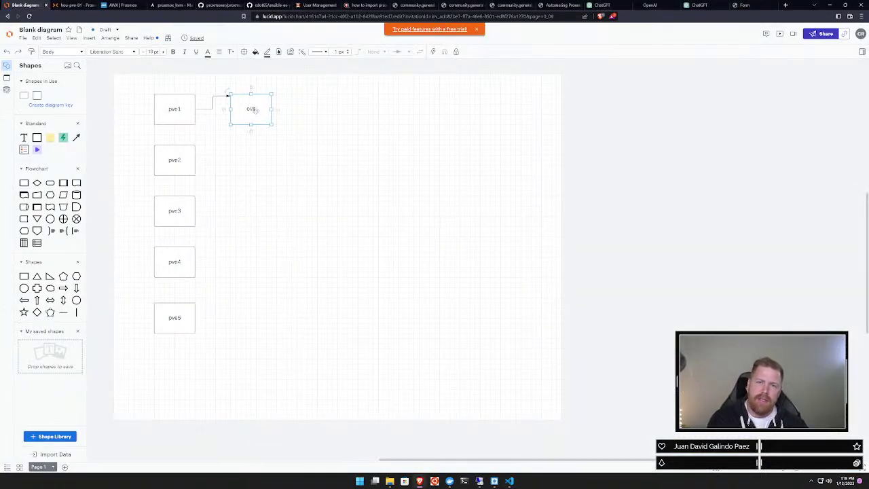
pyautogui.moveTo(255, 110); pyautogui.dragTo(260, 115)
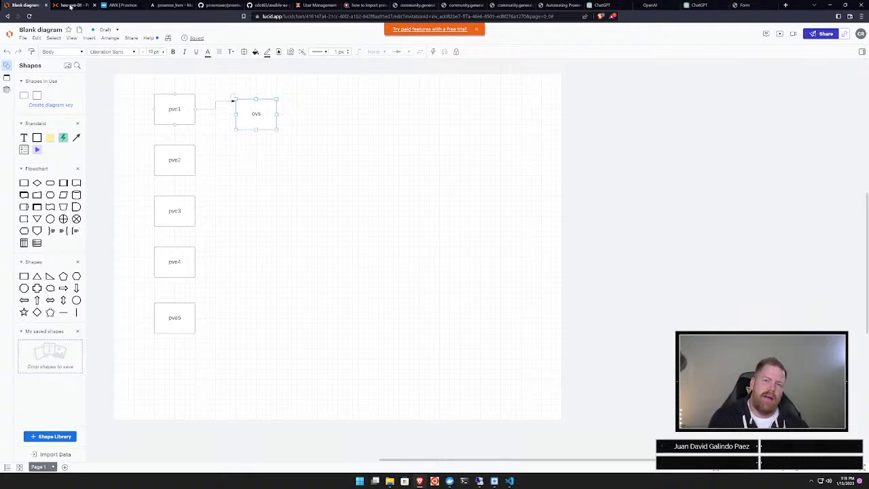
pyautogui.click(69, 5)
pyautogui.click(42, 72)
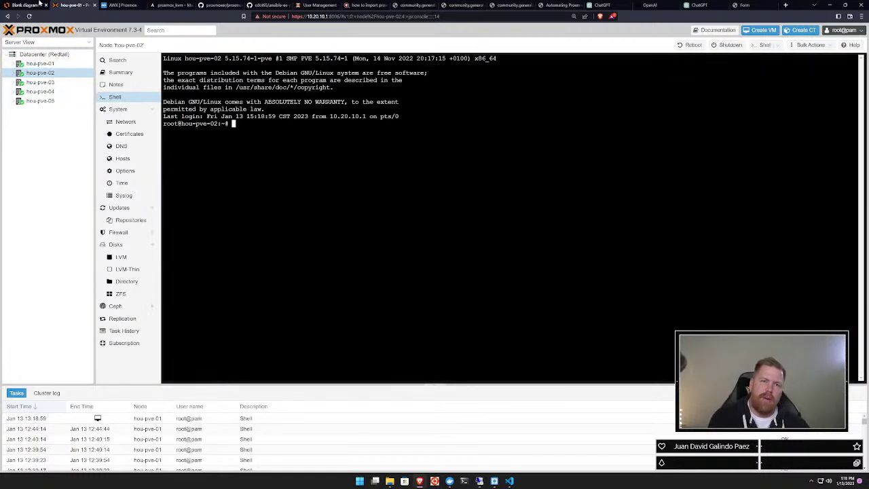
pyautogui.click(19, 5)
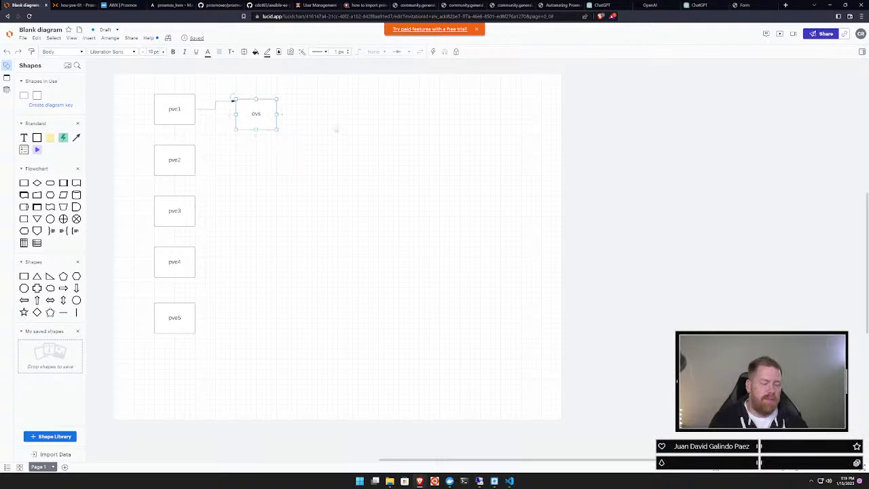
pyautogui.hotkey('ctrl', 't')
# Step: Load the ServiceNow developer site, go to sign-in, and choose 'Get a ServiceNow ID'
pyautogui.write('deve')
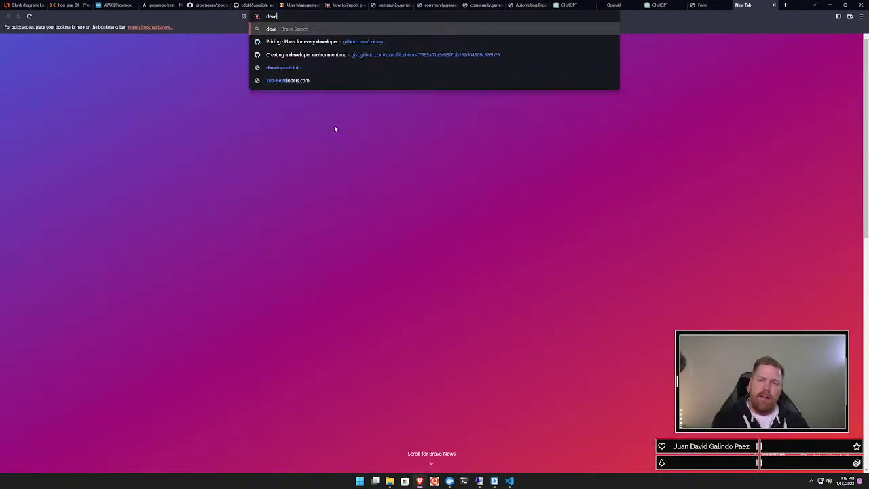
pyautogui.write('loper.serveicenow.com')
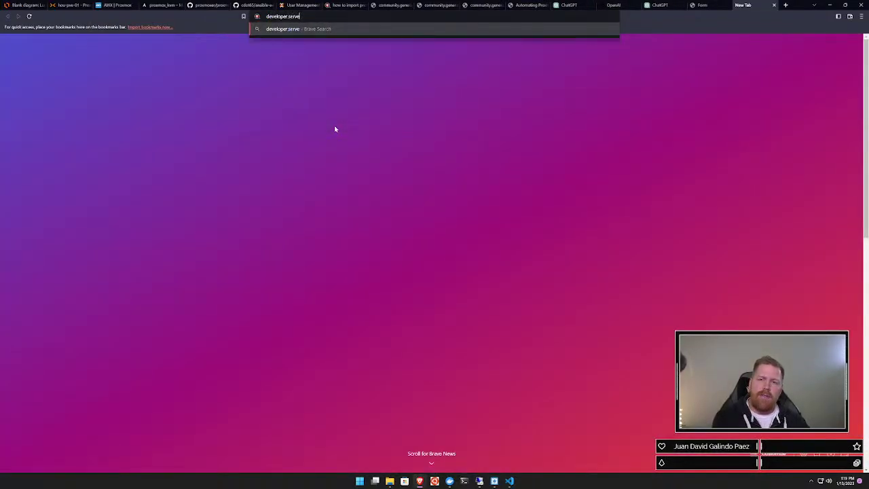
pyautogui.press('Return')
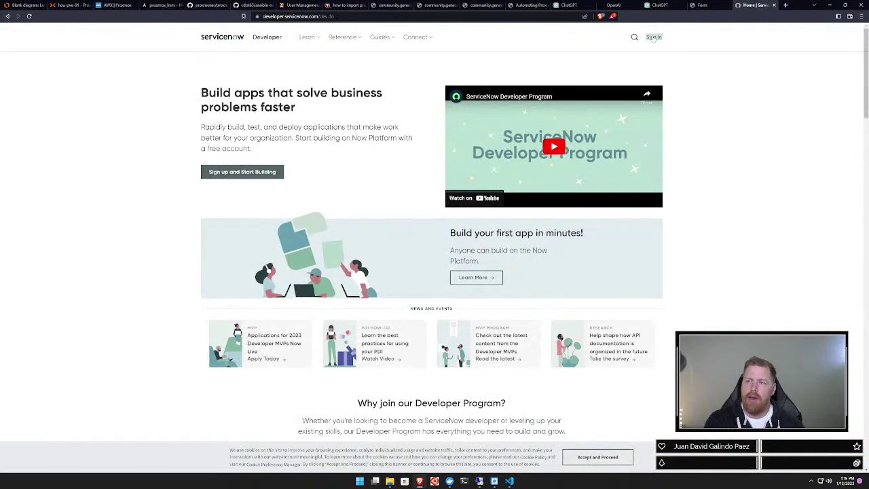
pyautogui.click(653, 38)
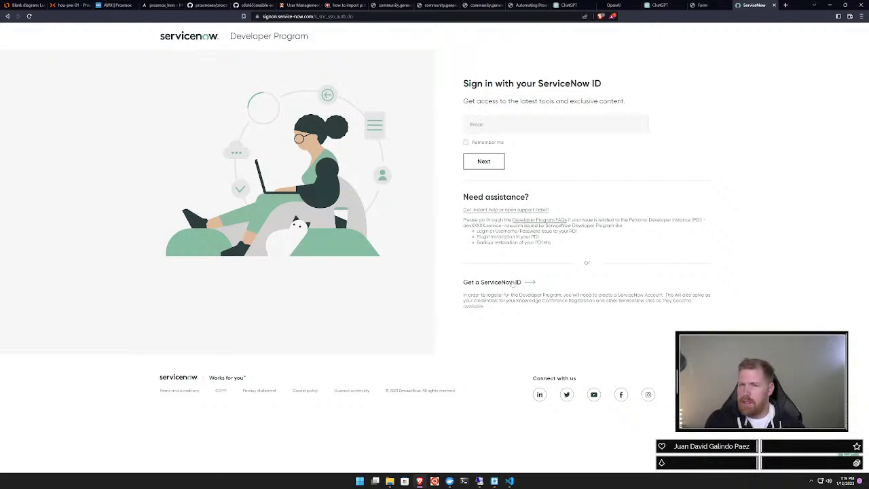
pyautogui.click(512, 284)
# Step: Enter first name, last name and saved email address, and choose US - United States
pyautogui.click(484, 119)
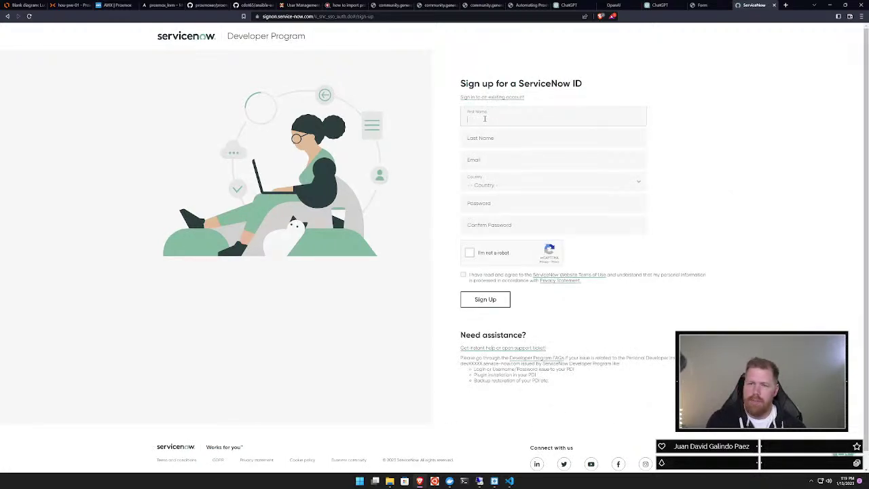
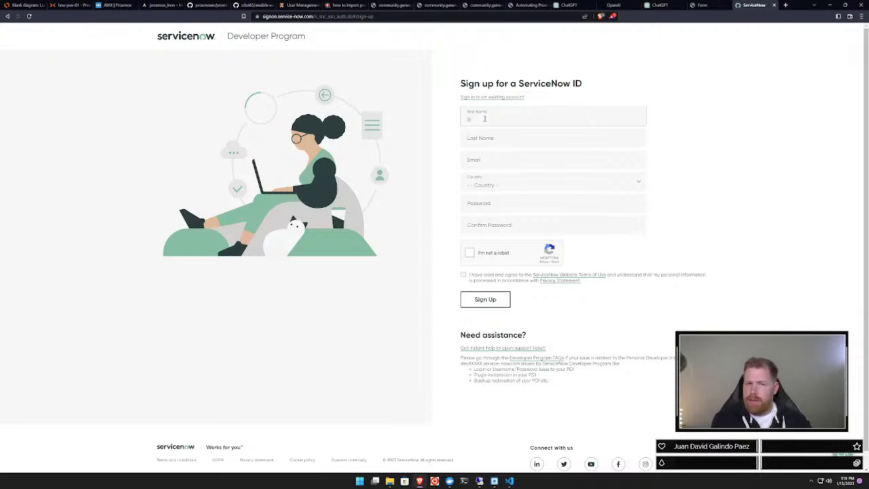
pyautogui.press('Tab')
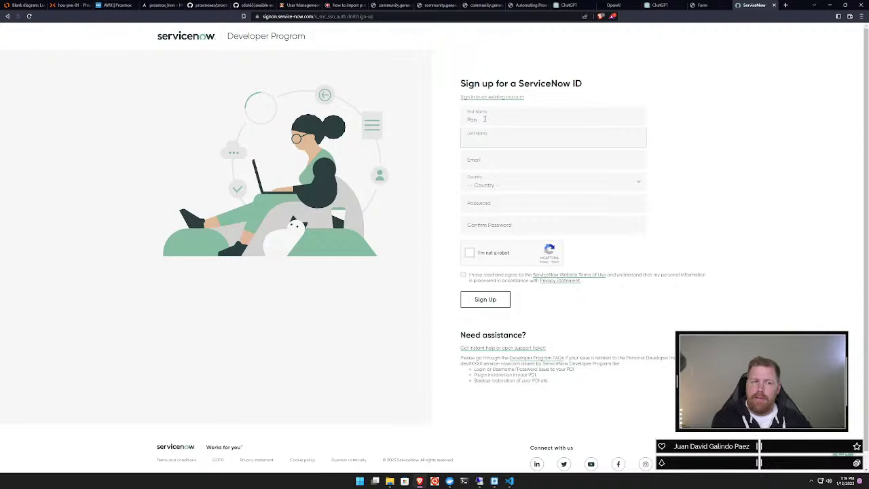
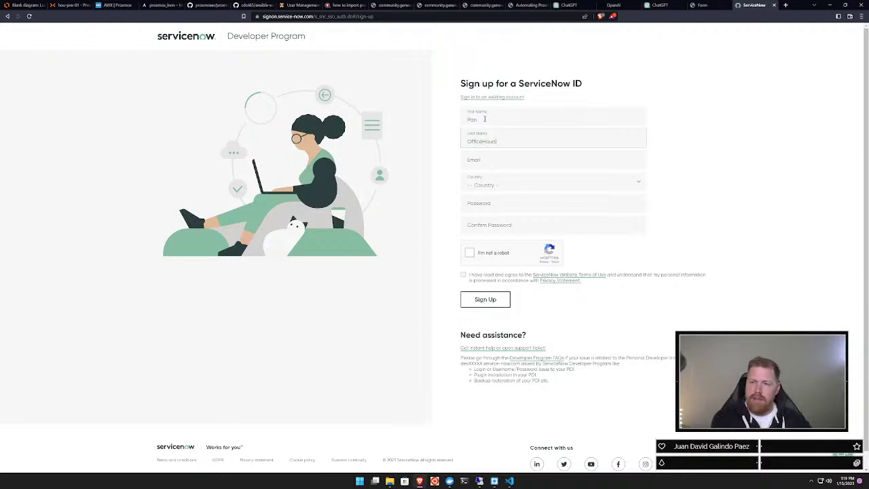
pyautogui.press('Tab')
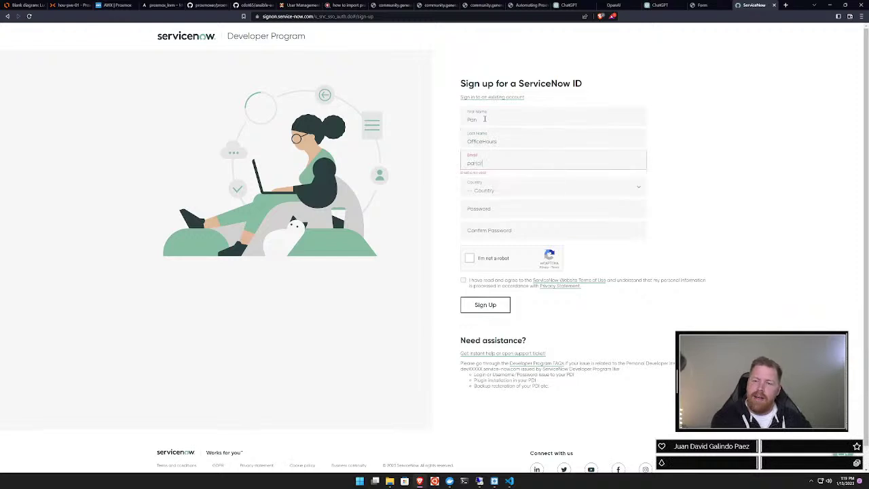
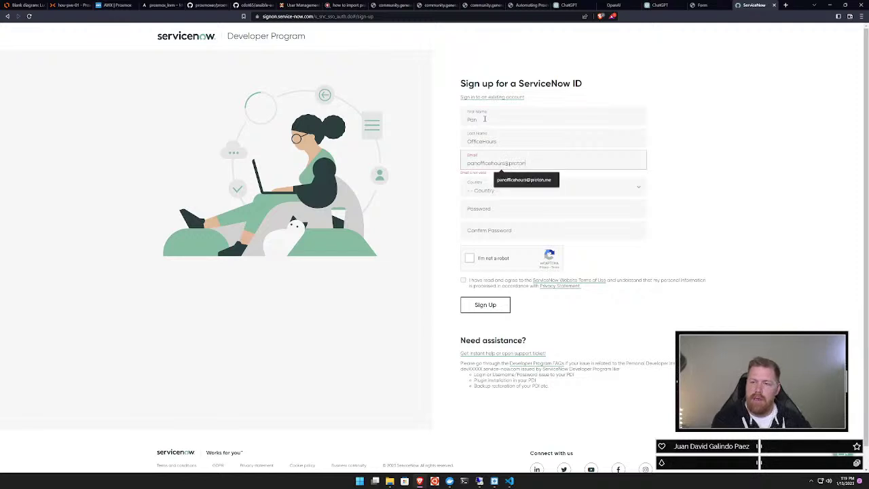
pyautogui.press('Down')
pyautogui.press('Return')
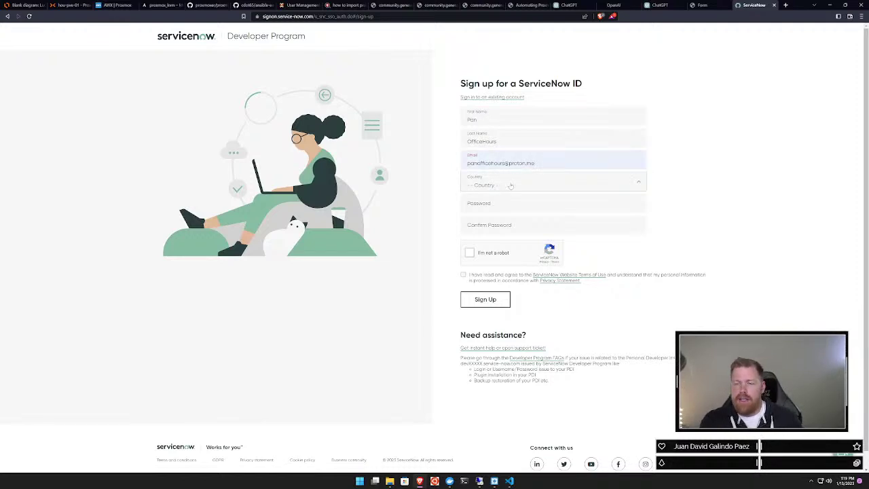
pyautogui.click(510, 186)
pyautogui.click(503, 199)
# Step: Enter and confirm the account password, pass the robot check, and accept the terms
pyautogui.click(504, 205)
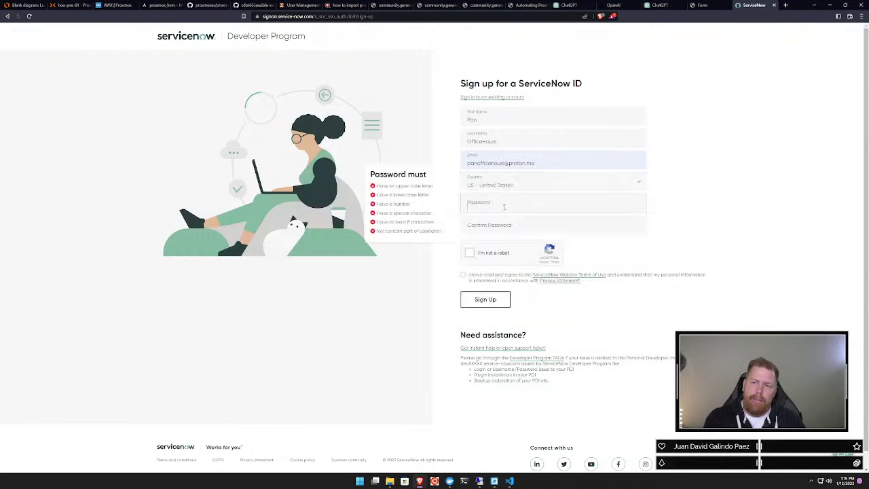
pyautogui.hotkey('ctrl', 'v')
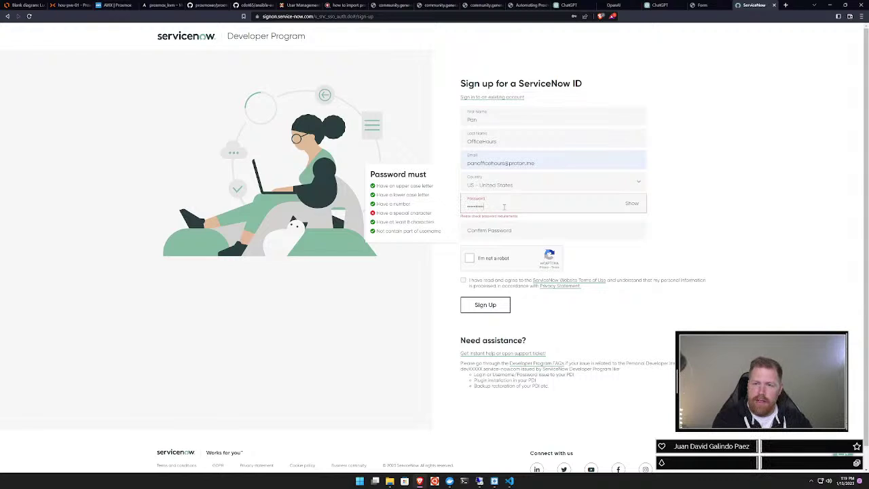
pyautogui.hotkey('ctrl', 'a')
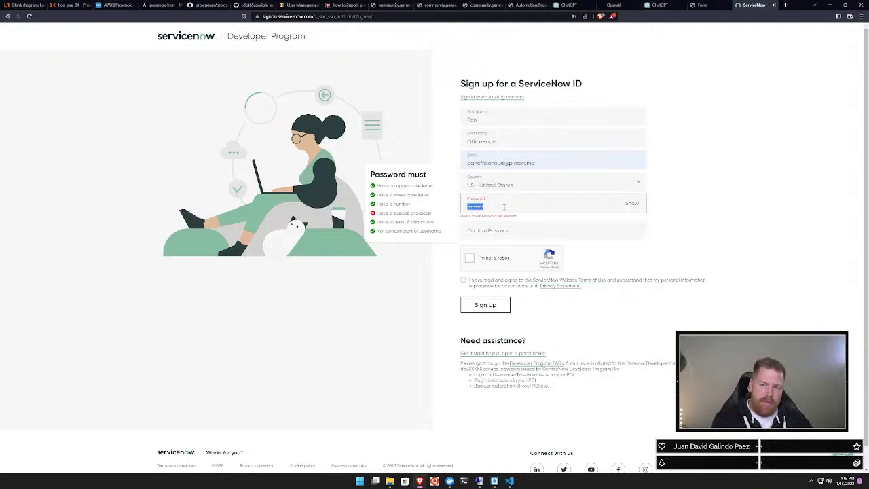
pyautogui.press('BackSpace')
pyautogui.write('••••')
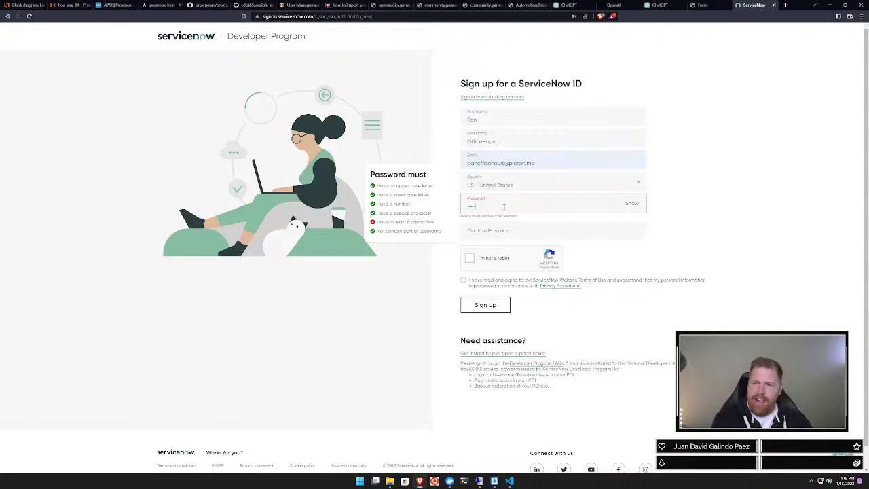
pyautogui.write('••••')
pyautogui.press('Tab')
pyautogui.write('•')
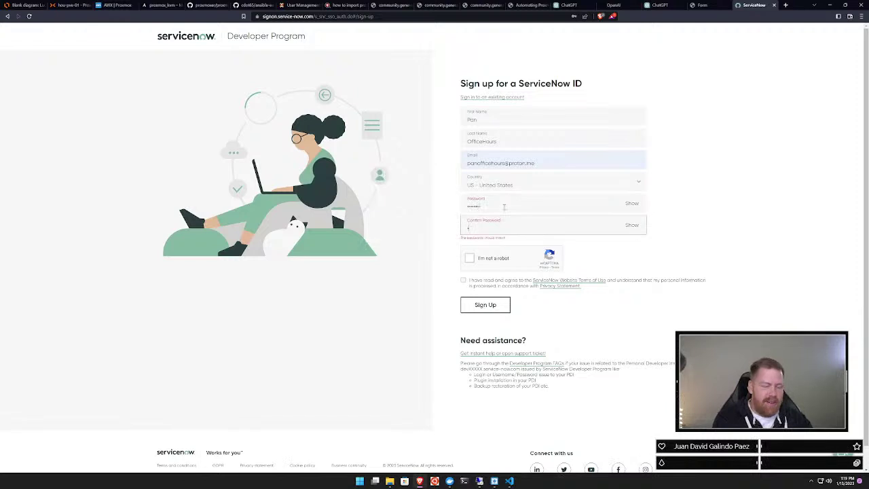
pyautogui.write('•••••')
pyautogui.press('Tab')
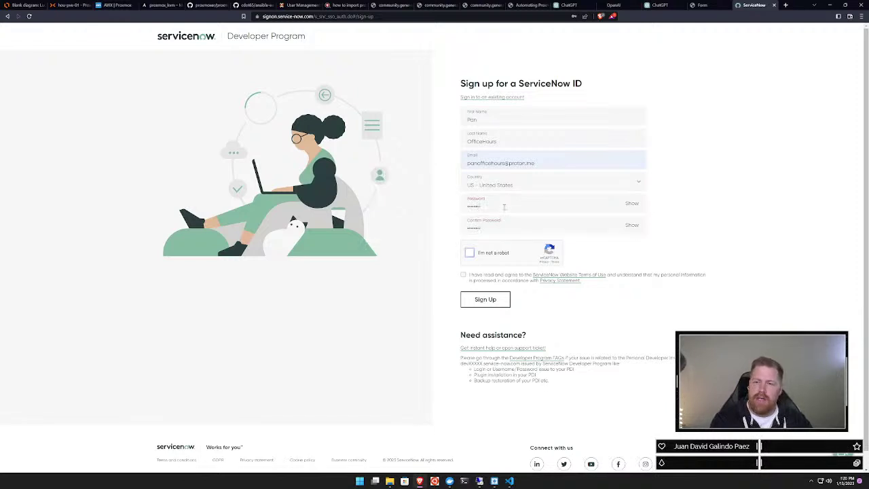
pyautogui.press('space')
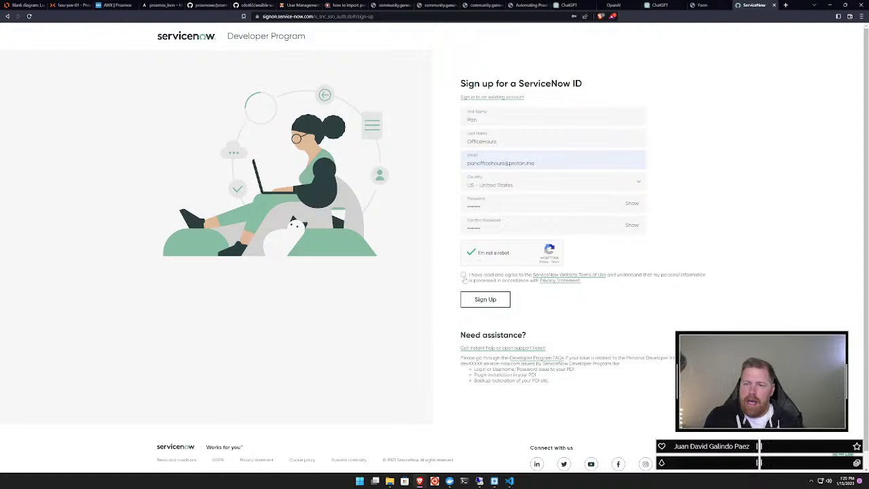
pyautogui.click(464, 275)
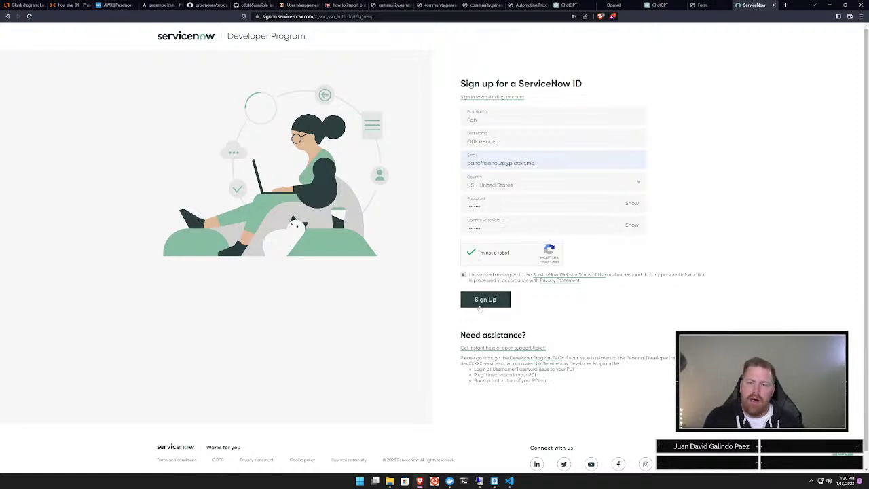
# Step: Submit the sign-up form and save the new ServiceNow login in the browser
pyautogui.click(481, 303)
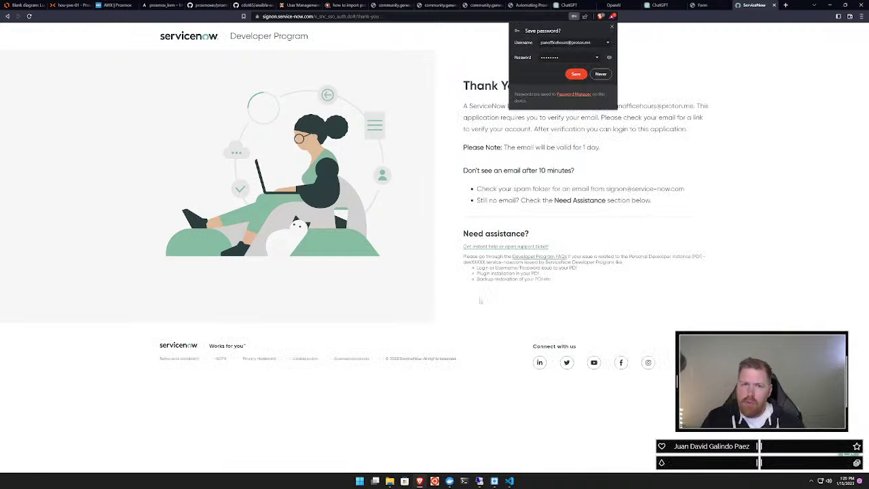
pyautogui.click(576, 76)
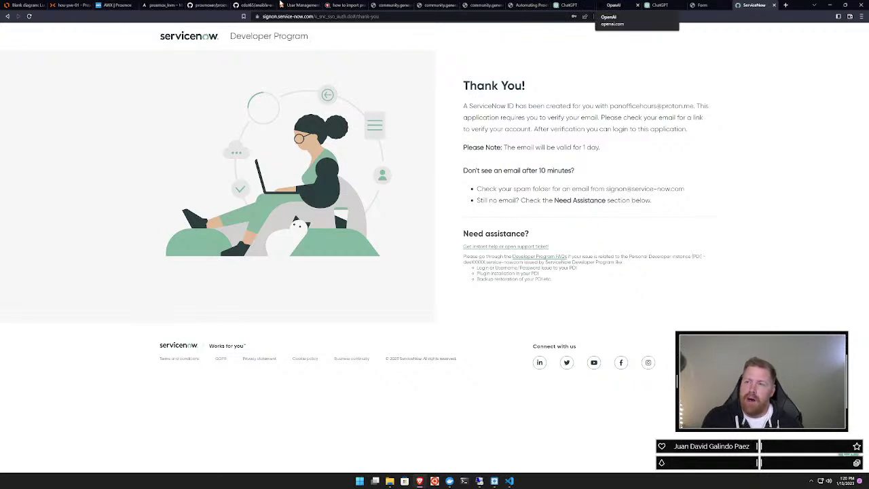
# Step: Sign in to Proton Mail, open the ServiceNow verification email, and confirm its Verify Email link
pyautogui.click(786, 6)
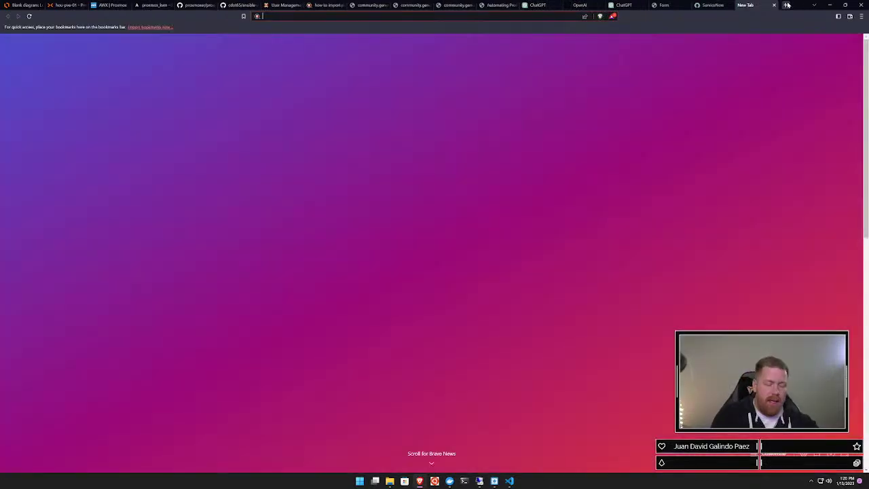
pyautogui.write('proton.me')
pyautogui.press('Return')
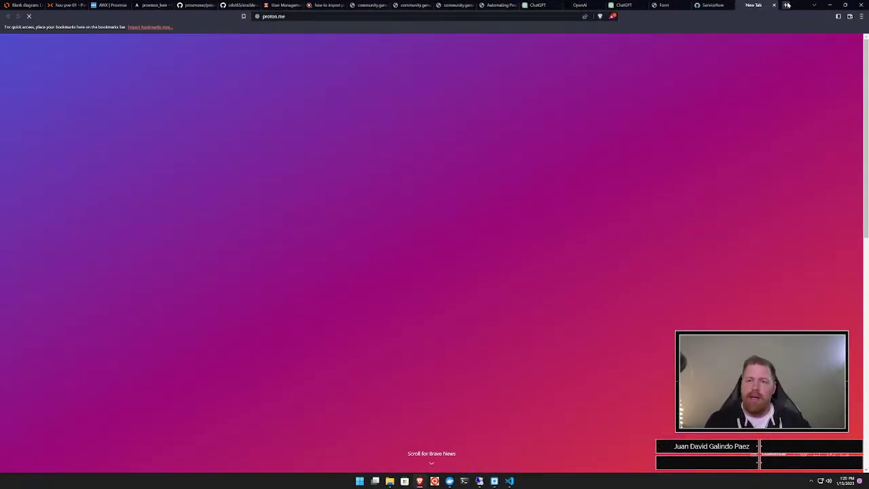
pyautogui.click(650, 40)
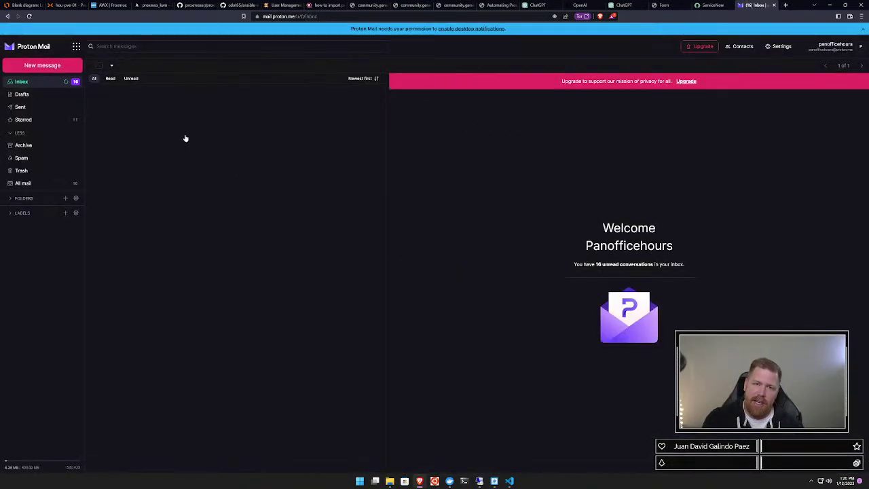
pyautogui.click(67, 82)
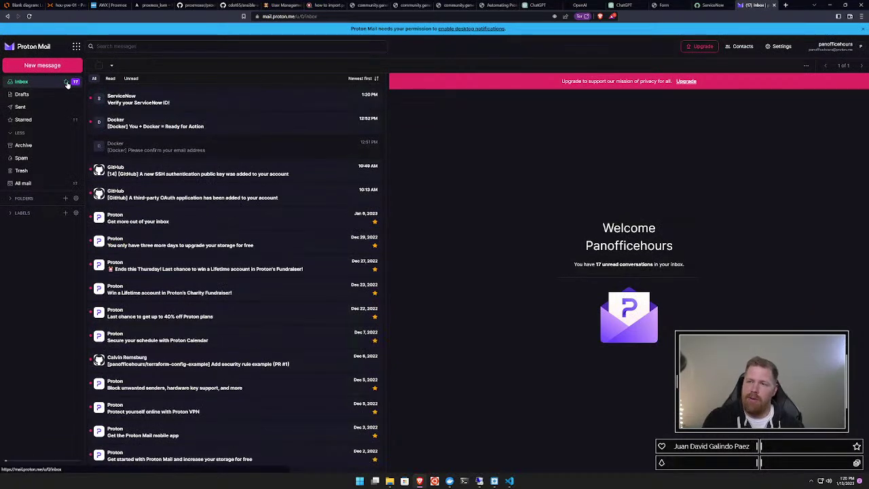
pyautogui.click(221, 103)
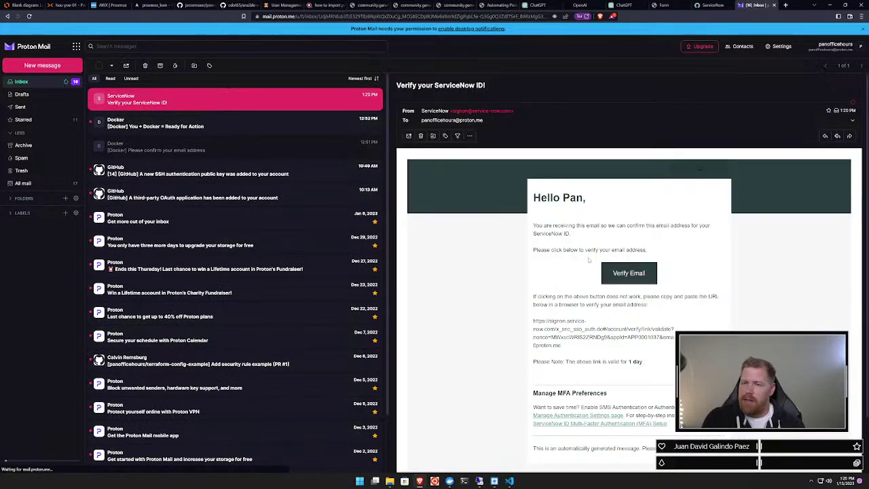
pyautogui.click(629, 272)
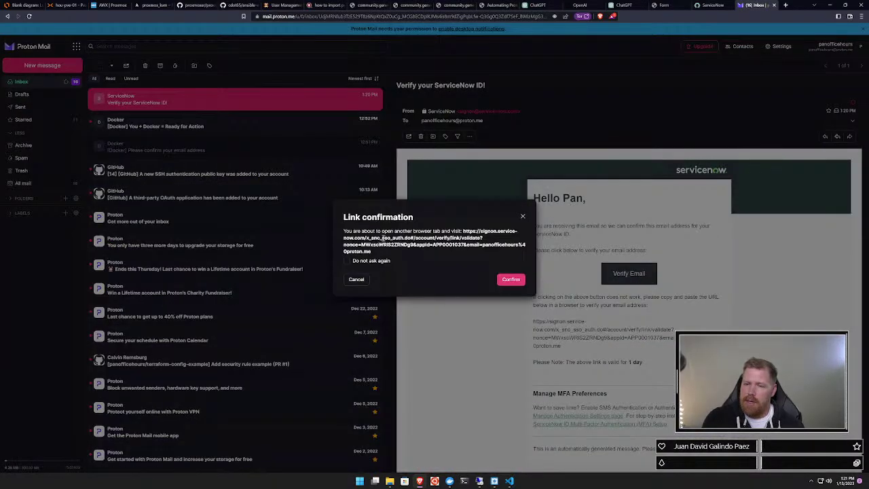
pyautogui.click(512, 281)
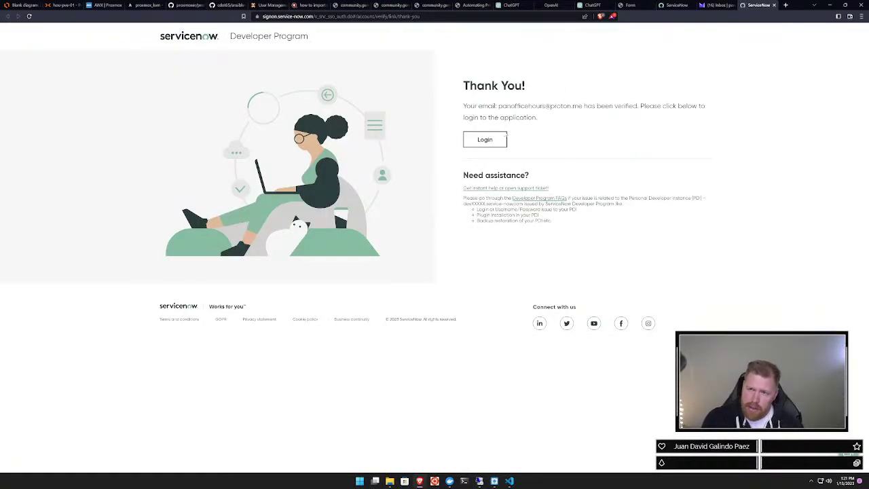
# Step: Log in to ServiceNow with the saved email and password, with Remember me checked
pyautogui.click(493, 141)
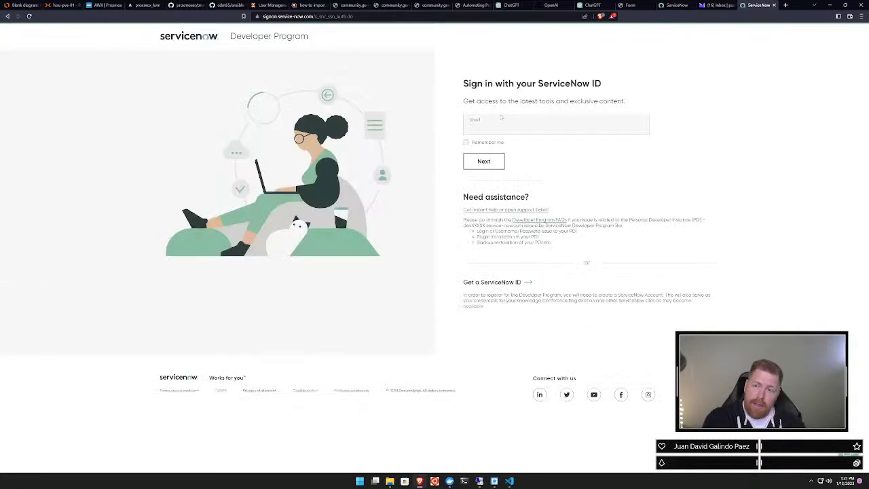
pyautogui.click(498, 119)
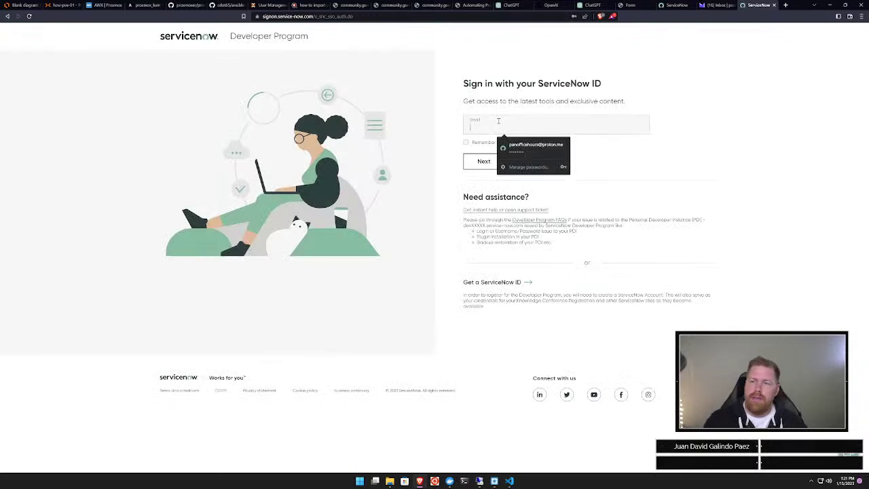
pyautogui.click(534, 145)
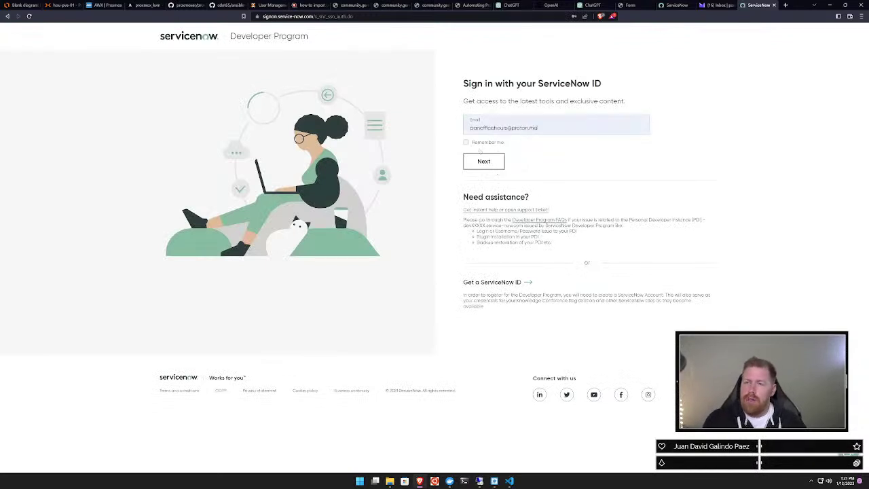
pyautogui.click(466, 142)
pyautogui.click(490, 161)
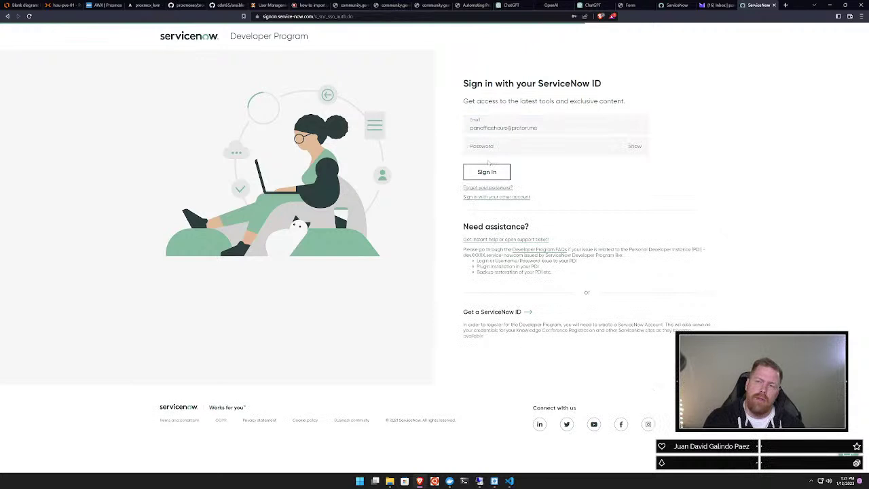
pyautogui.click(520, 177)
pyautogui.click(485, 172)
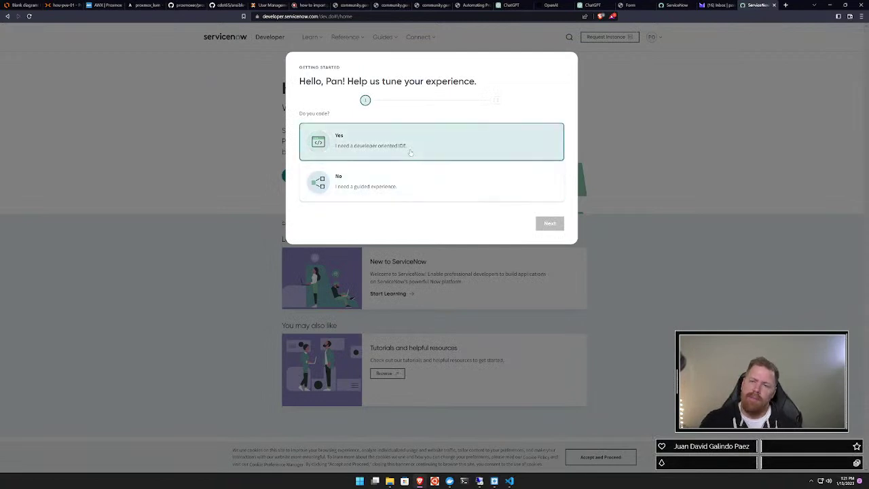
# Step: Answer yes to writing code, choose the Developer role, accept the terms of use and finish setup
pyautogui.click(478, 148)
pyautogui.click(540, 223)
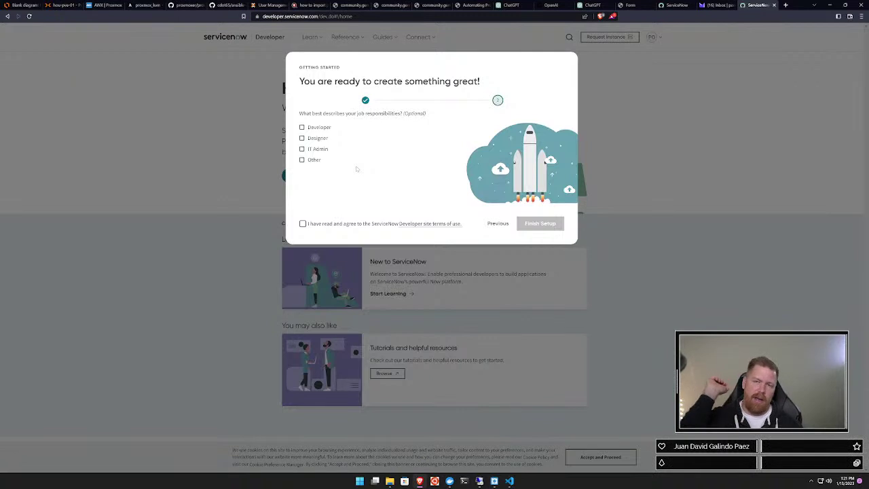
pyautogui.click(321, 128)
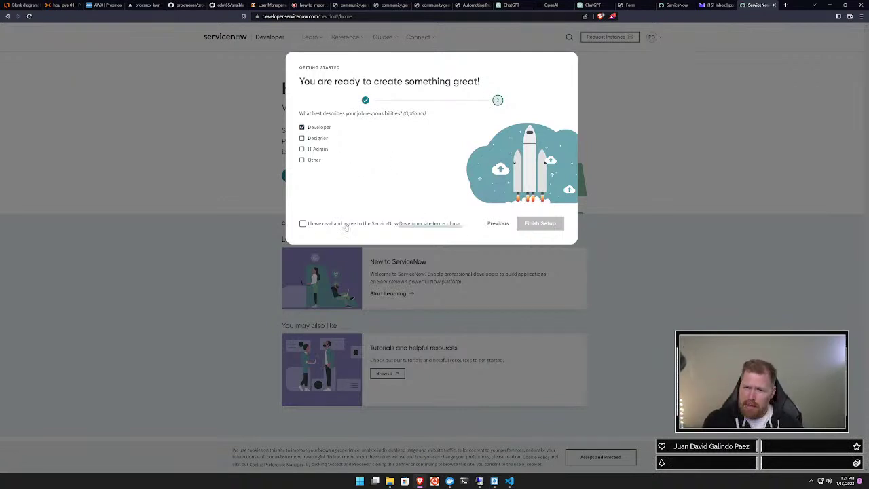
pyautogui.click(345, 226)
pyautogui.click(535, 226)
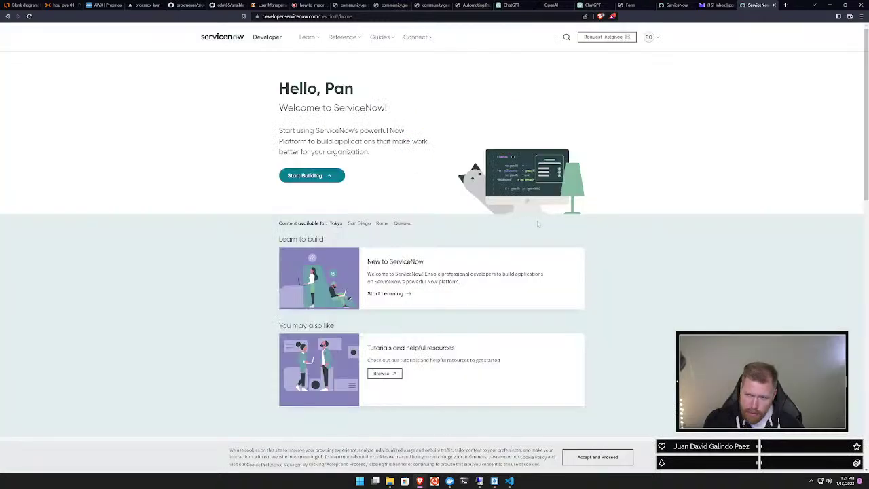
# Step: Start the developer instance, open App Engine Studio, and dismiss the Getting Started and Work your way dialogs
pyautogui.click(309, 175)
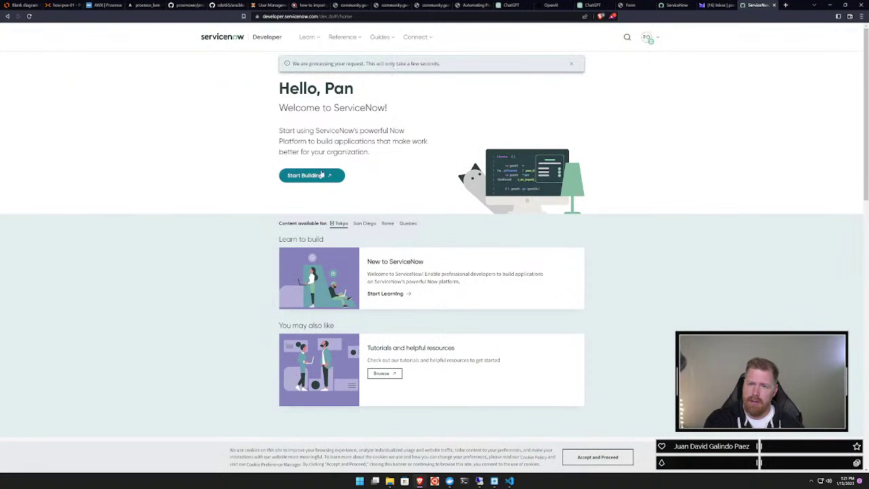
pyautogui.click(308, 176)
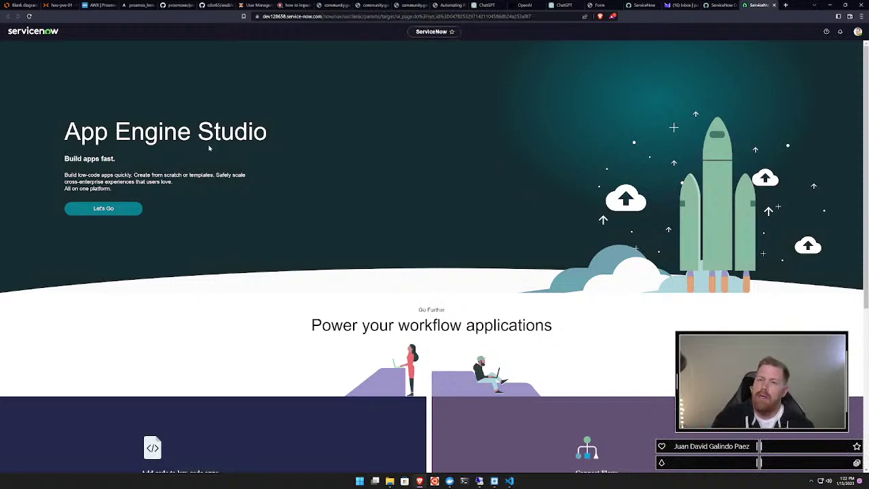
pyautogui.click(103, 208)
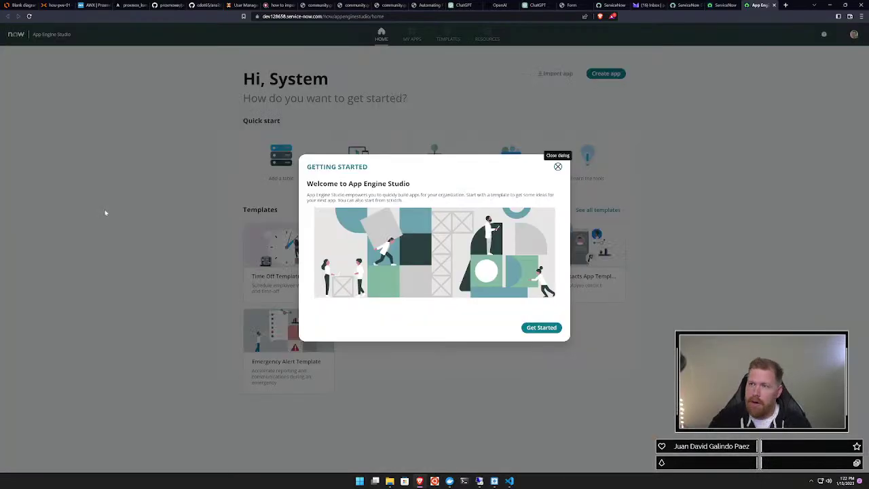
pyautogui.click(558, 167)
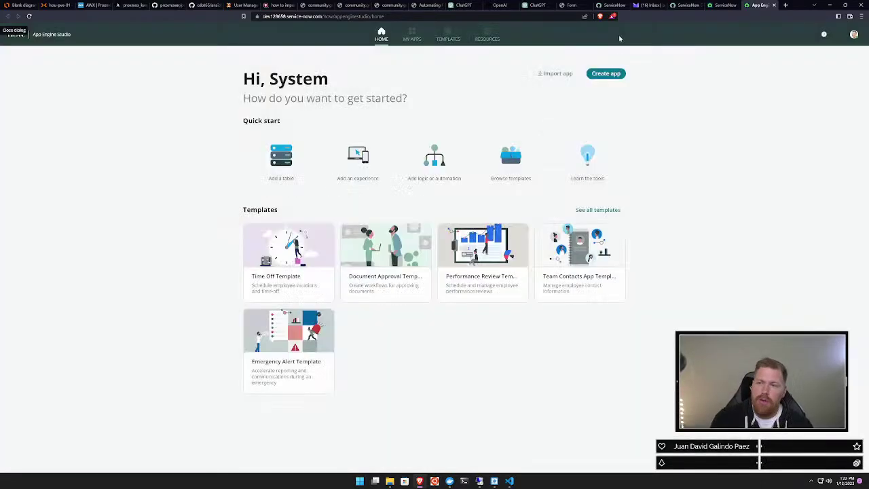
pyautogui.click(719, 7)
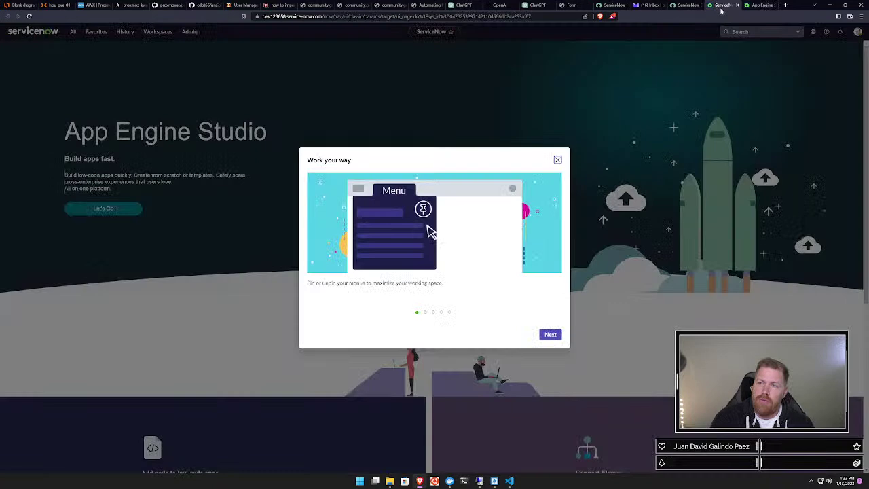
pyautogui.click(558, 160)
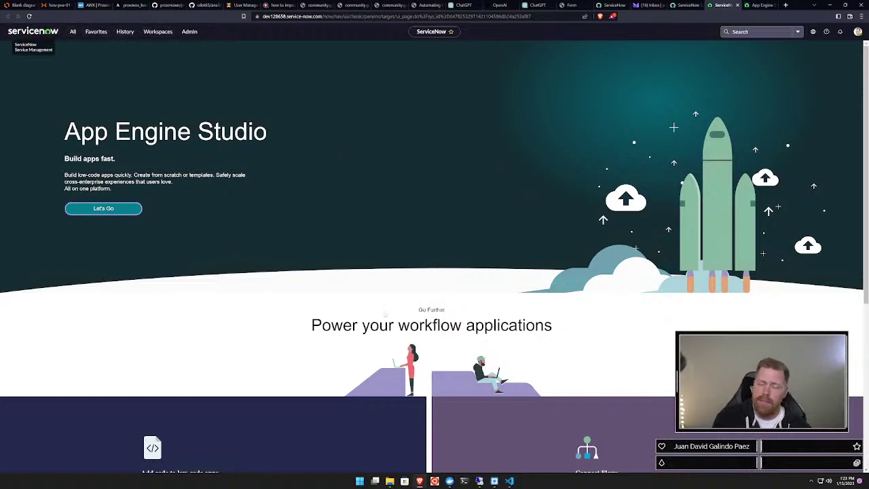
# Step: Push the built panofficehours/ansible-ee:proxmox image to Docker Hub with docker push
pyautogui.moveTo(511, 479)
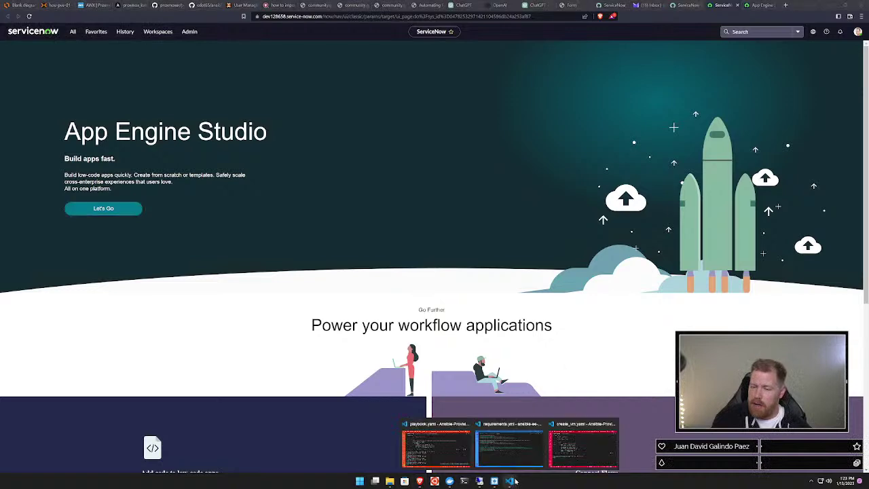
pyautogui.click(508, 451)
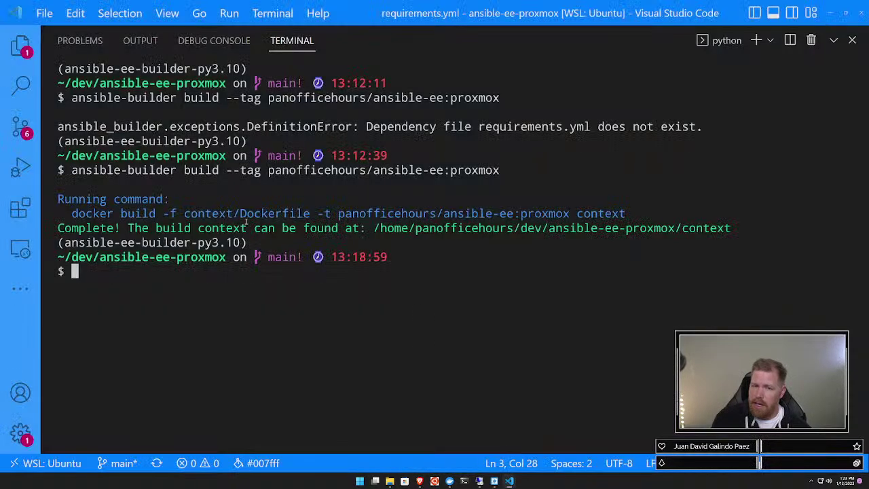
pyautogui.doubleClick(342, 215)
pyautogui.hotkey('ctrl', 'c')
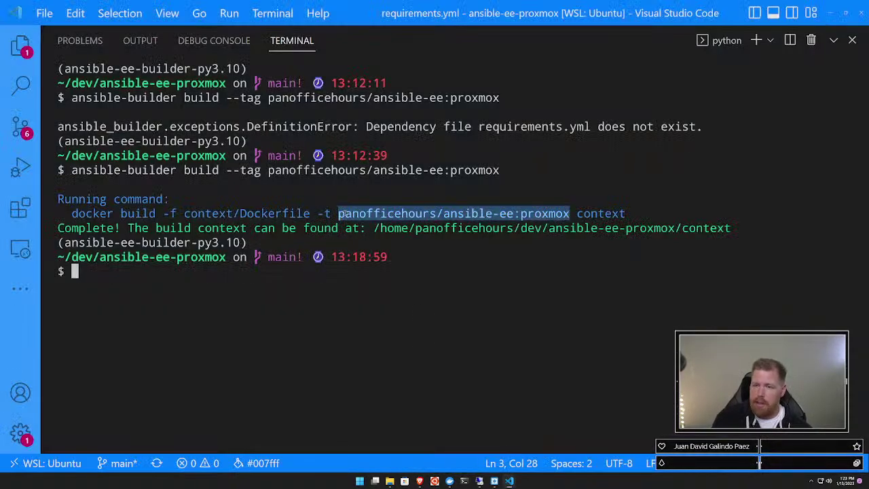
pyautogui.write('docker push')
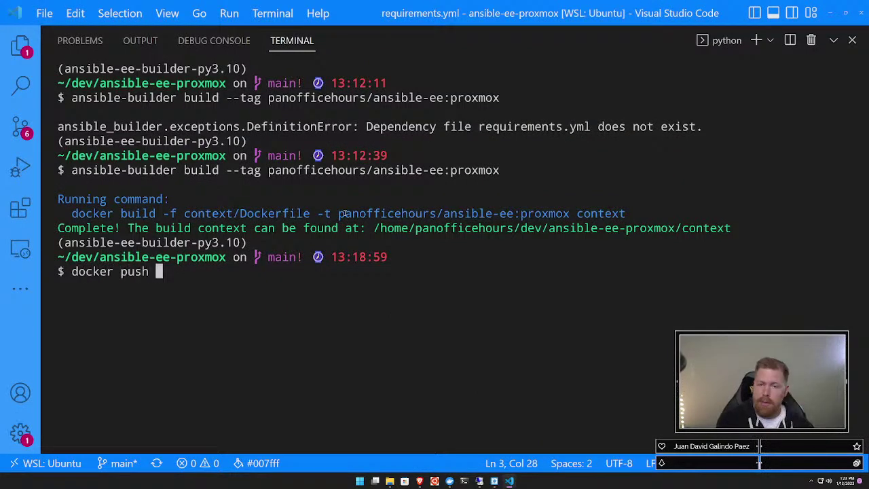
pyautogui.hotkey('ctrl', 'v')
pyautogui.press('Return')
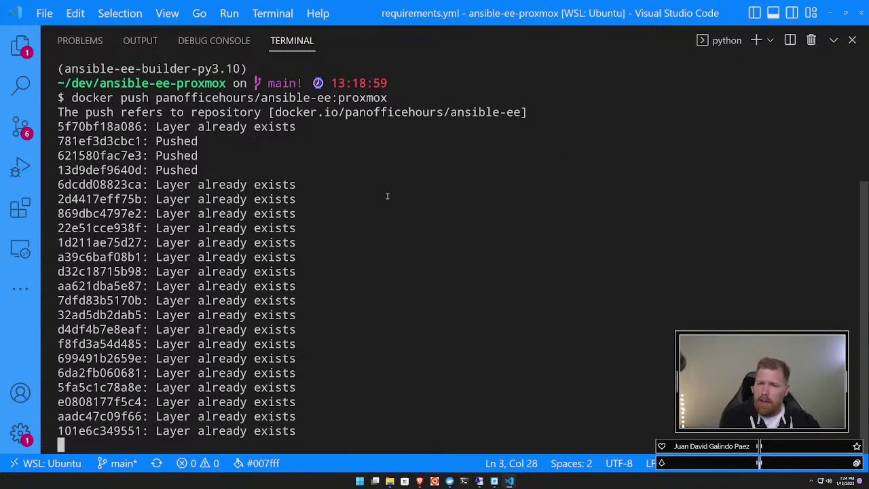
# Step: List local images with docker images, showing the new image at 1.06GB
pyautogui.write('docker')
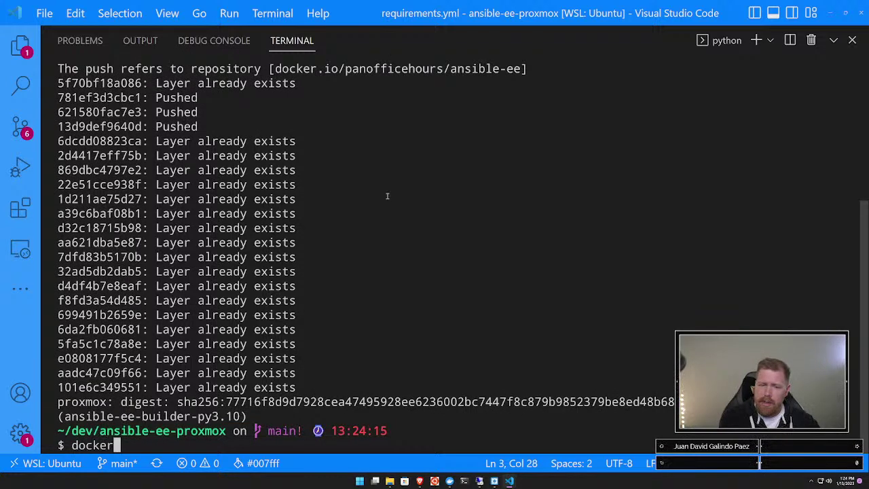
pyautogui.write(' images')
pyautogui.press('Return')
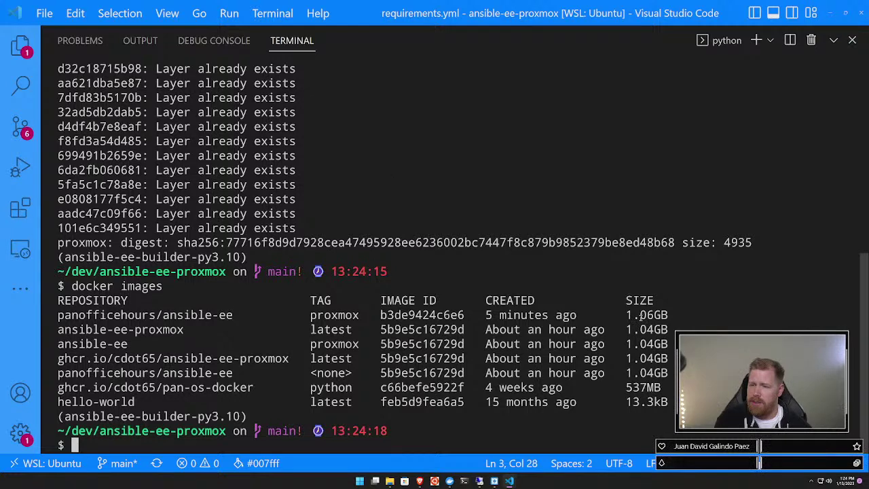
pyautogui.doubleClick(645, 314)
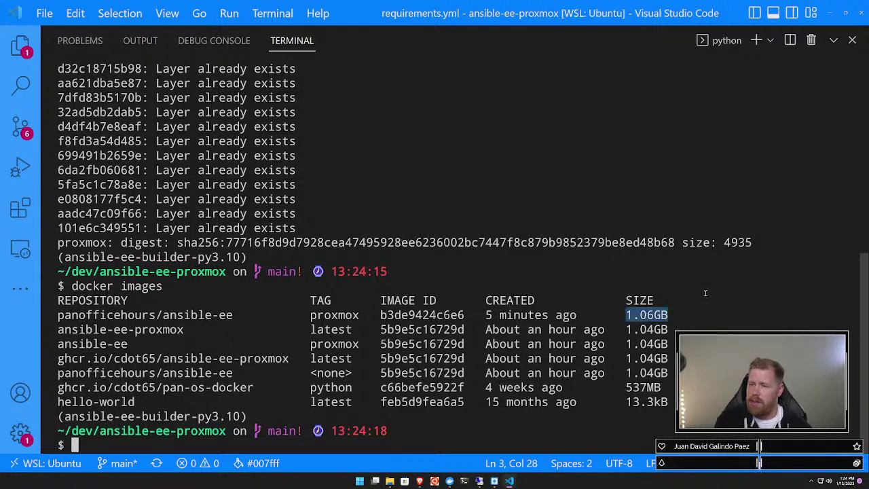
# Step: Open the generated Dockerfile and highlight its EE_BUILDER_IMAGE and EE_BASE_IMAGE lines
pyautogui.click(832, 41)
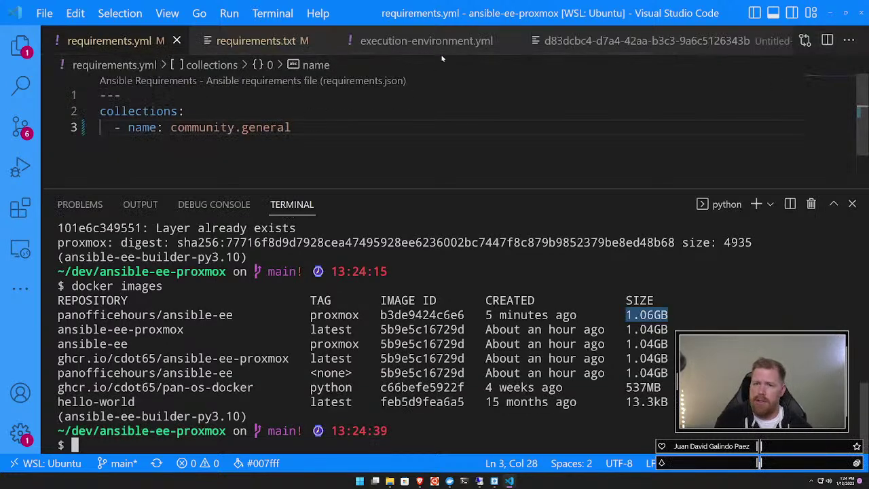
pyautogui.click(22, 45)
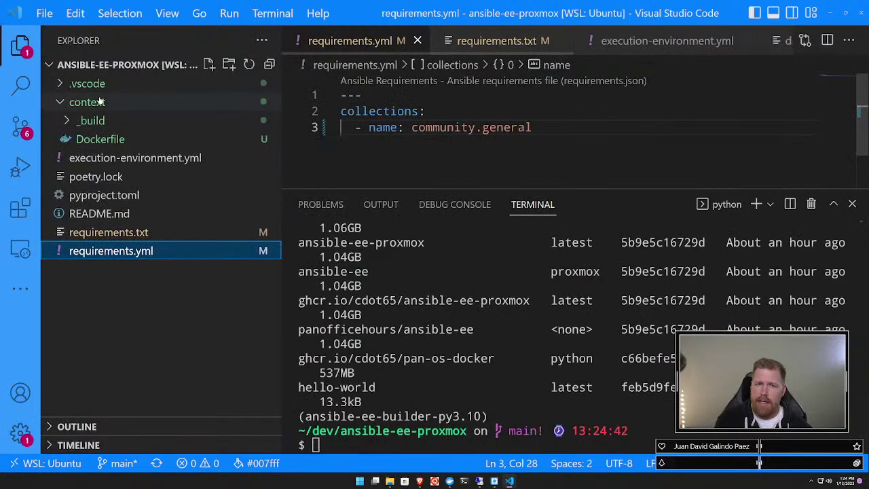
pyautogui.click(101, 138)
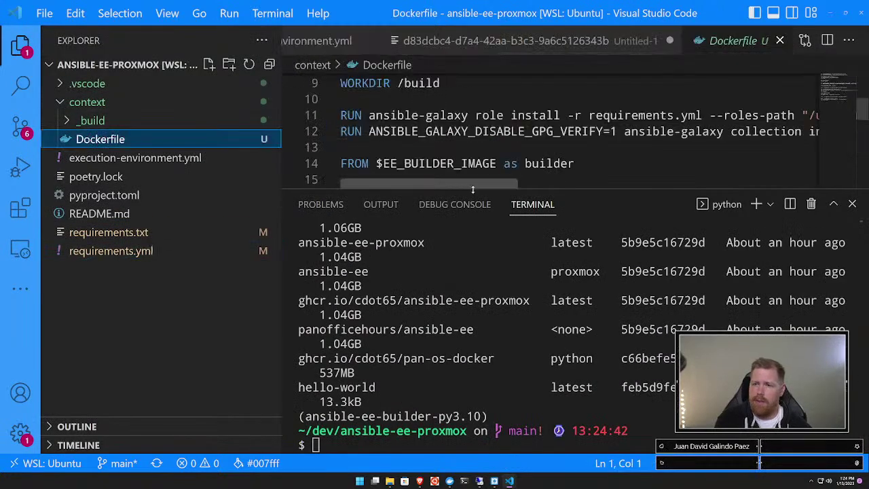
pyautogui.click(851, 204)
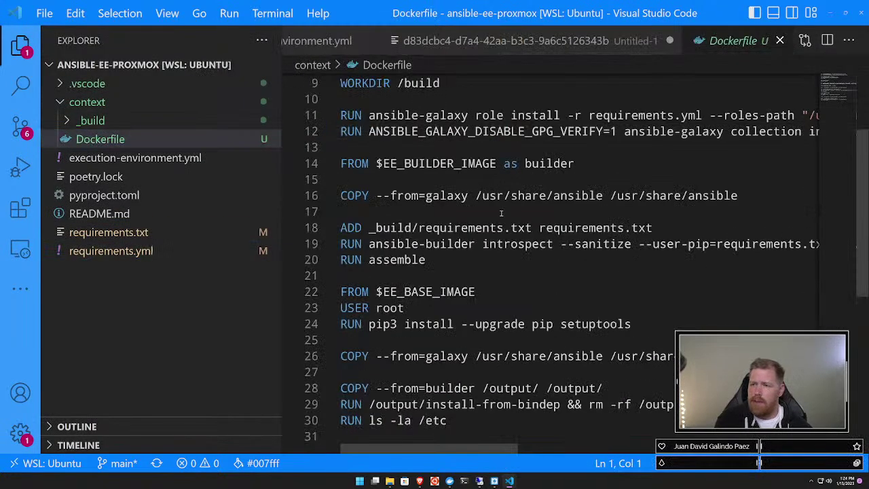
pyautogui.doubleClick(405, 168)
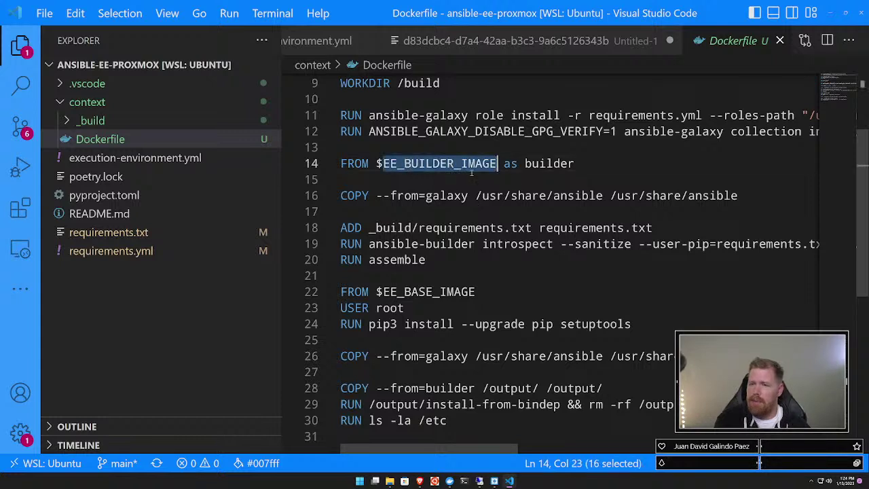
pyautogui.click(555, 164)
pyautogui.doubleClick(555, 165)
pyautogui.click(437, 163)
pyautogui.doubleClick(438, 163)
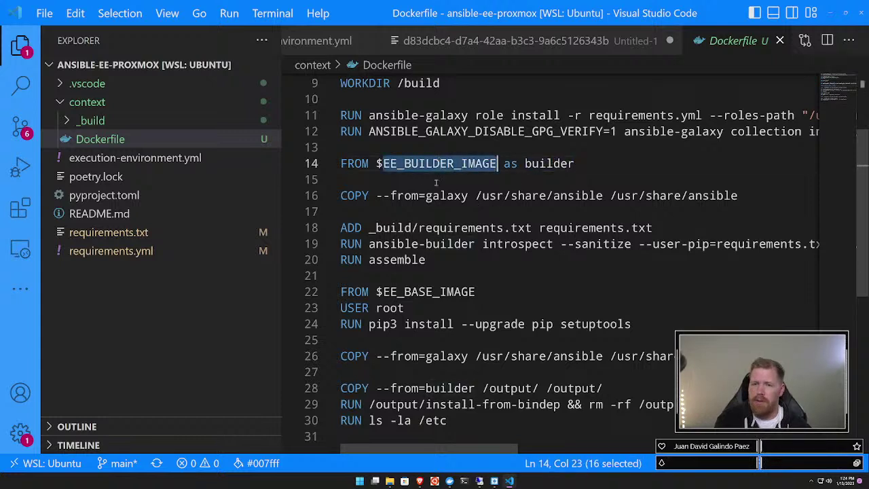
pyautogui.moveTo(453, 448)
pyautogui.mouseDown()
pyautogui.moveTo(619, 449)
pyautogui.moveTo(461, 448)
pyautogui.mouseUp()
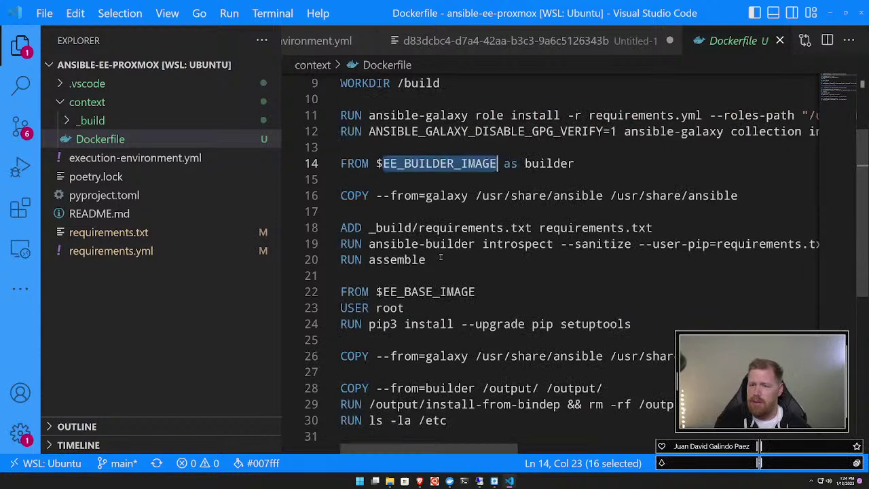
pyautogui.click(412, 292)
pyautogui.doubleClick(413, 292)
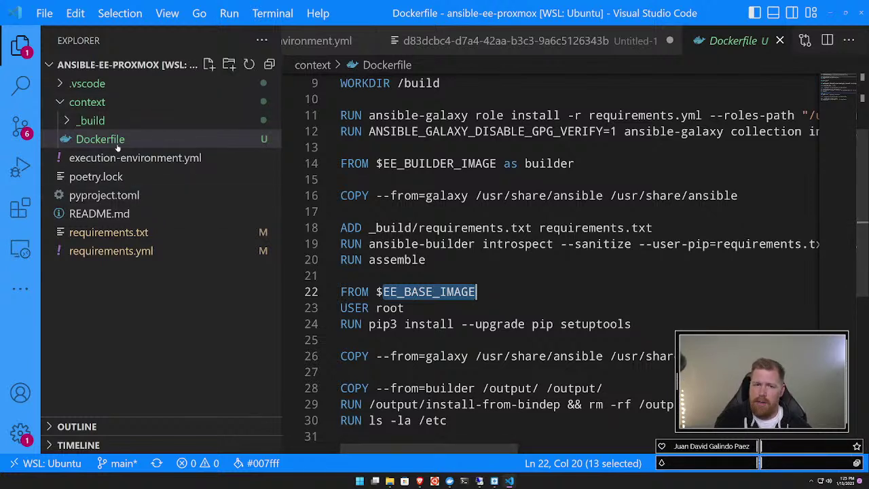
pyautogui.scroll(-2, 501, 371)
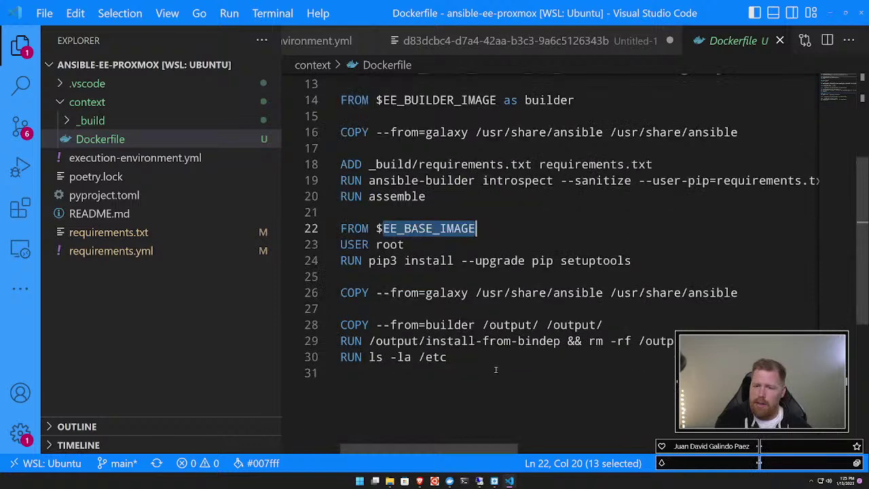
pyautogui.scroll(2, 478, 359)
pyautogui.doubleClick(713, 404)
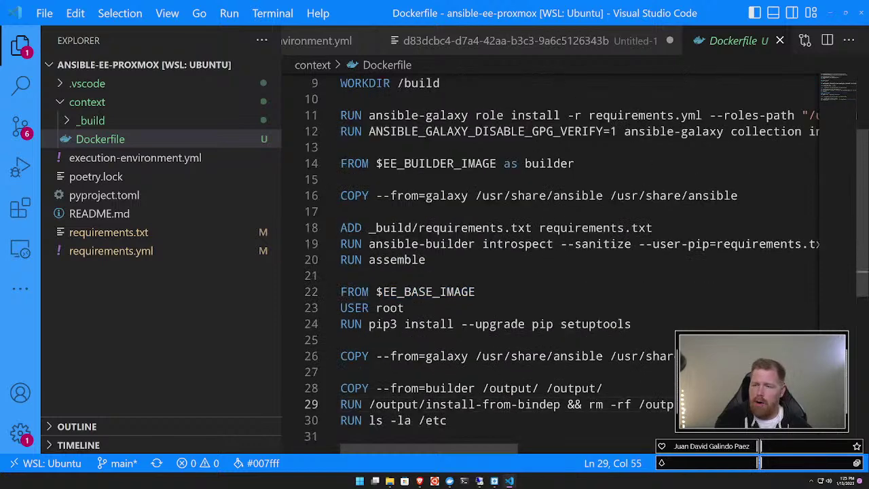
# Step: Open requirements.txt and requirements.yml in the _build folder, then return to the Dockerfile
pyautogui.click(92, 120)
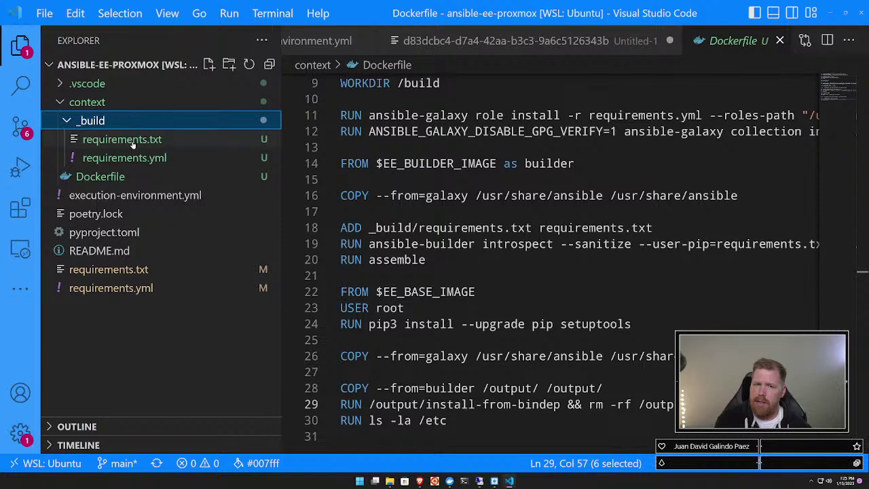
pyautogui.click(133, 142)
pyautogui.click(134, 158)
pyautogui.click(132, 129)
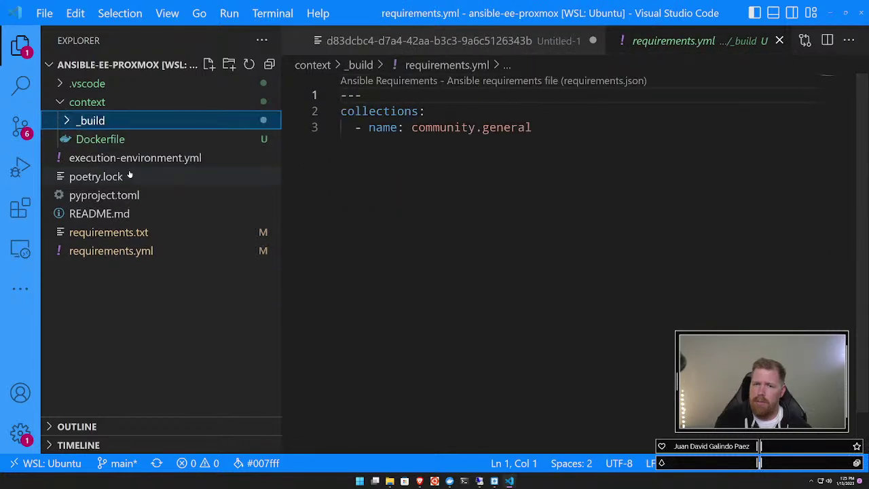
pyautogui.click(128, 139)
# Step: Highlight the quay.io base and builder image values on Dockerfile lines 1–2, then switch to the browser
pyautogui.scroll(-3, 543, 370)
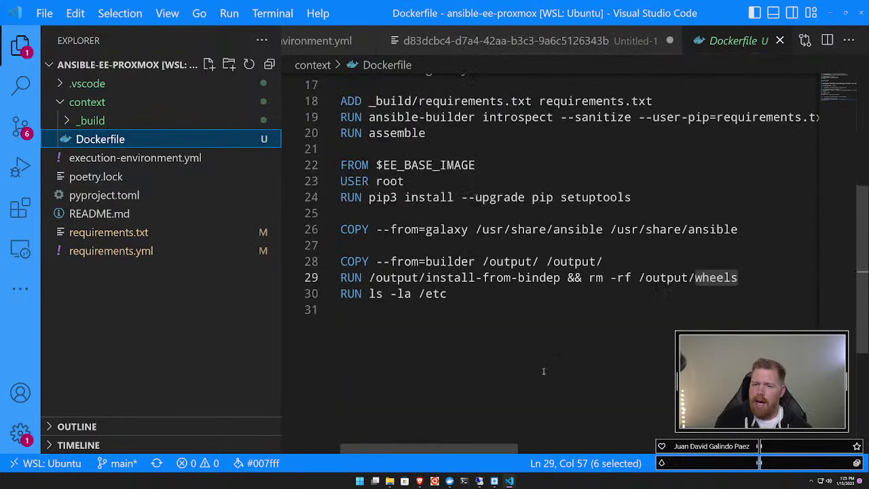
pyautogui.scroll(5, 458, 266)
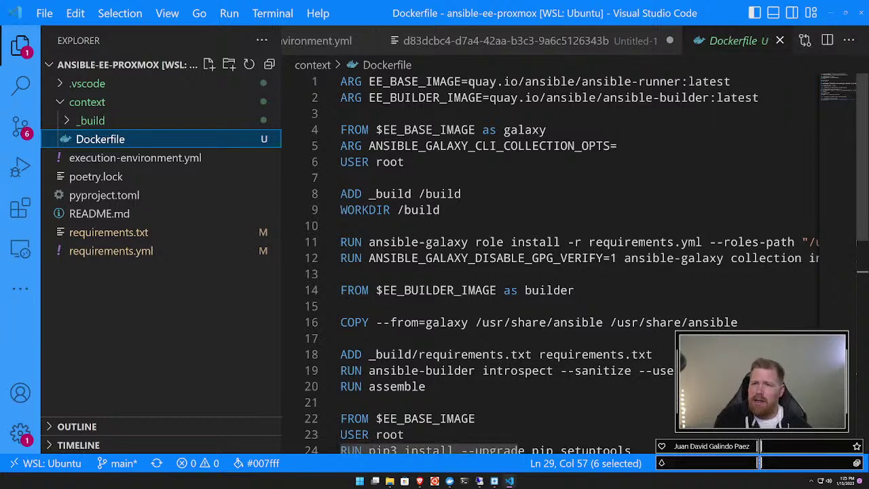
pyautogui.moveTo(469, 82); pyautogui.dragTo(679, 82)
pyautogui.doubleClick(573, 82)
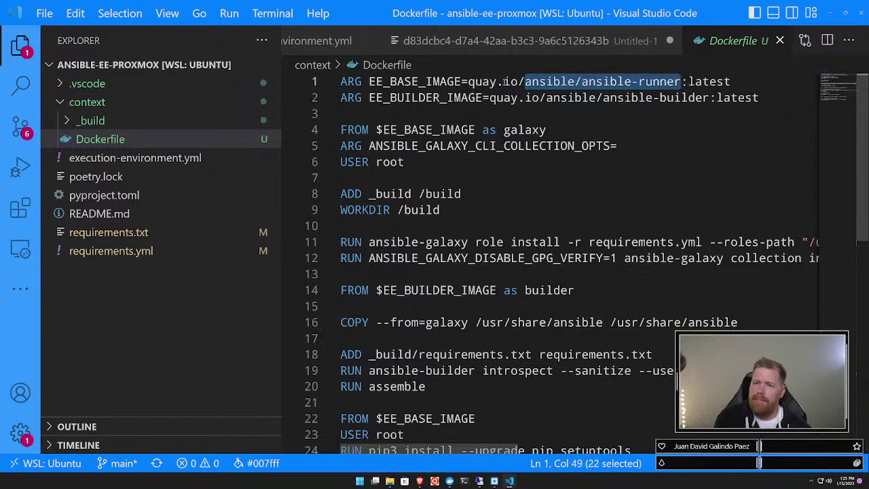
pyautogui.click(499, 82)
pyautogui.moveTo(468, 81); pyautogui.dragTo(730, 81)
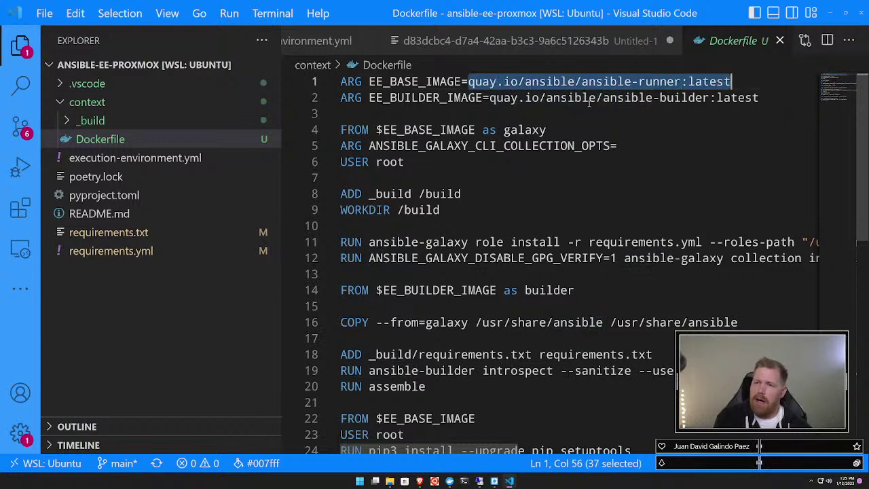
pyautogui.moveTo(489, 97); pyautogui.dragTo(759, 97)
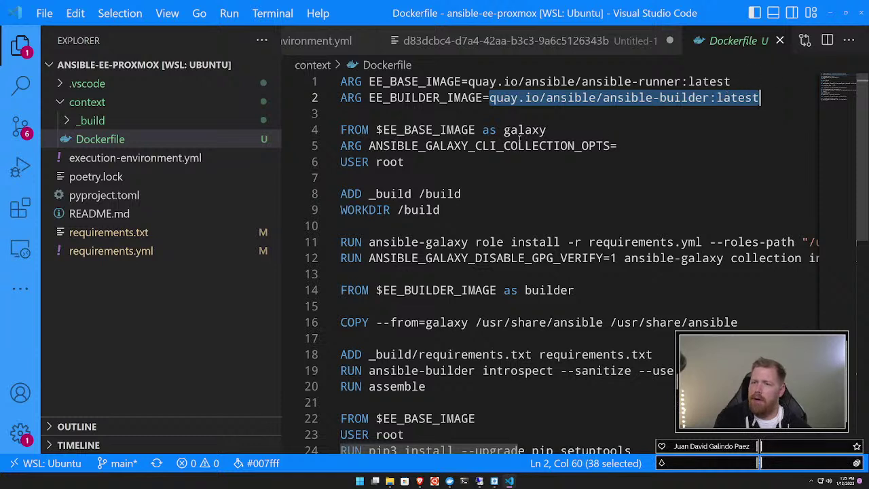
pyautogui.moveTo(469, 82); pyautogui.dragTo(519, 82)
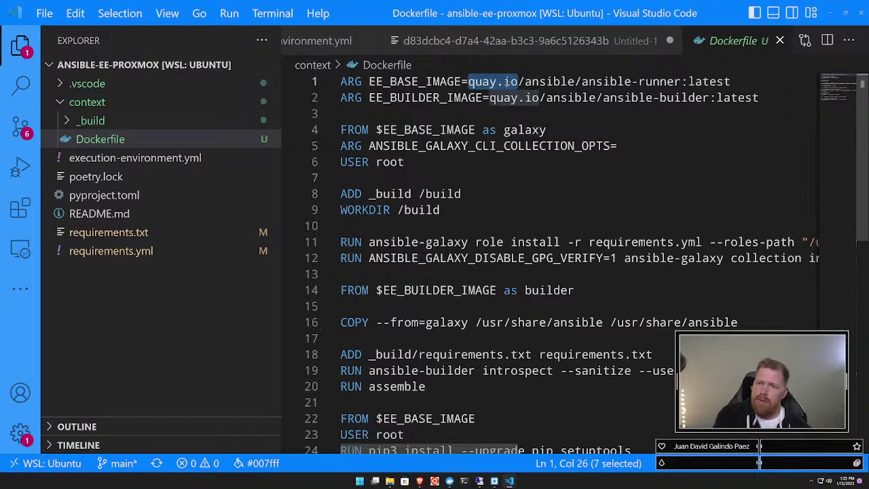
pyautogui.moveTo(505, 82); pyautogui.dragTo(711, 97)
pyautogui.hotkey('alt', 'Tab')
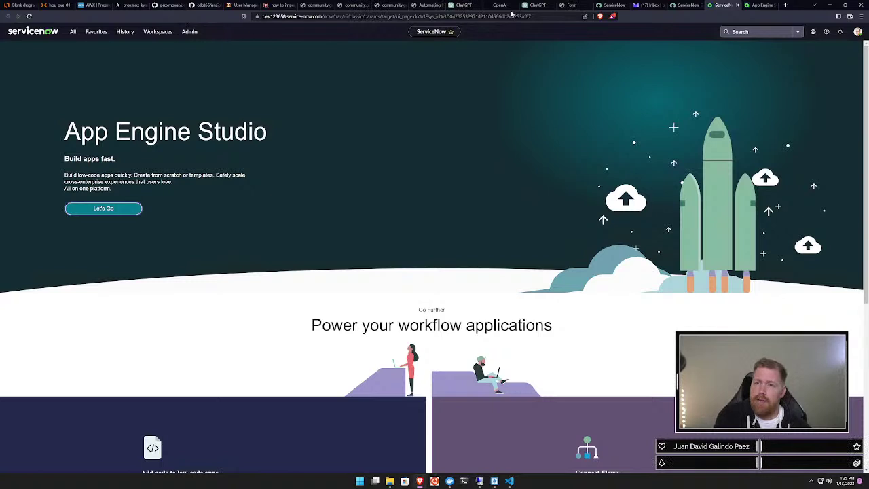
# Step: Launch the Proxmox EE test job template from the AWX Templates list
pyautogui.click(90, 5)
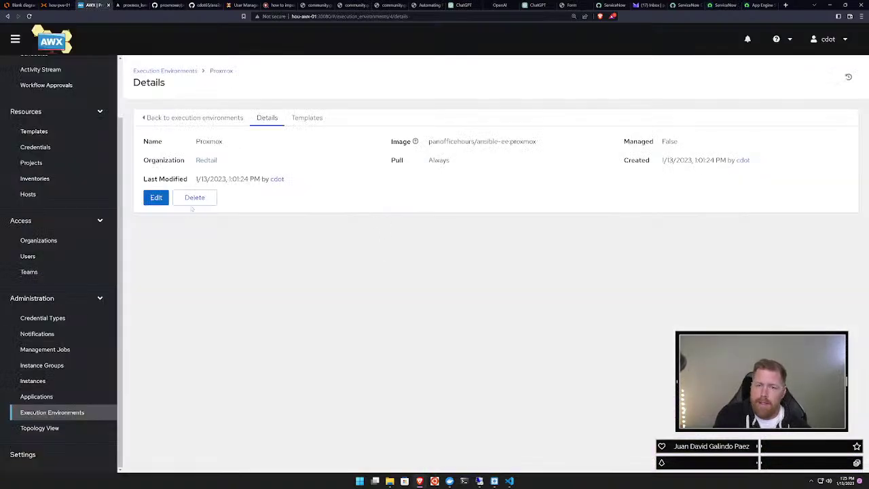
pyautogui.click(85, 135)
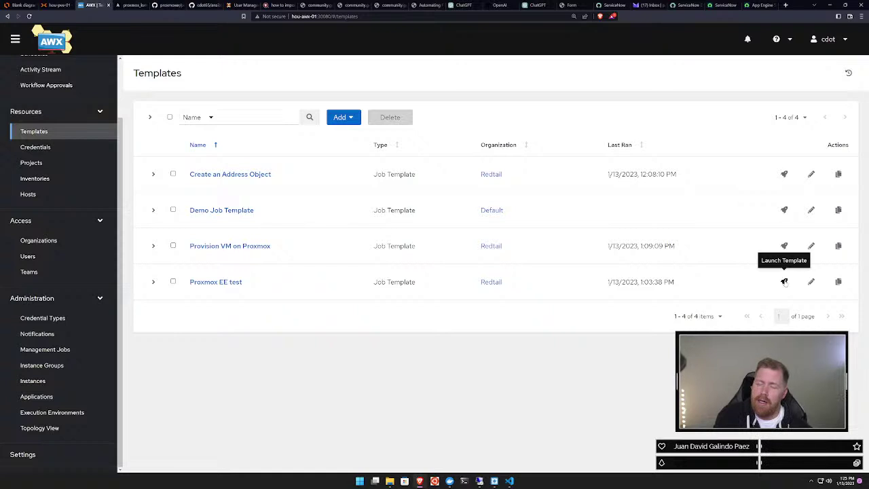
pyautogui.click(784, 281)
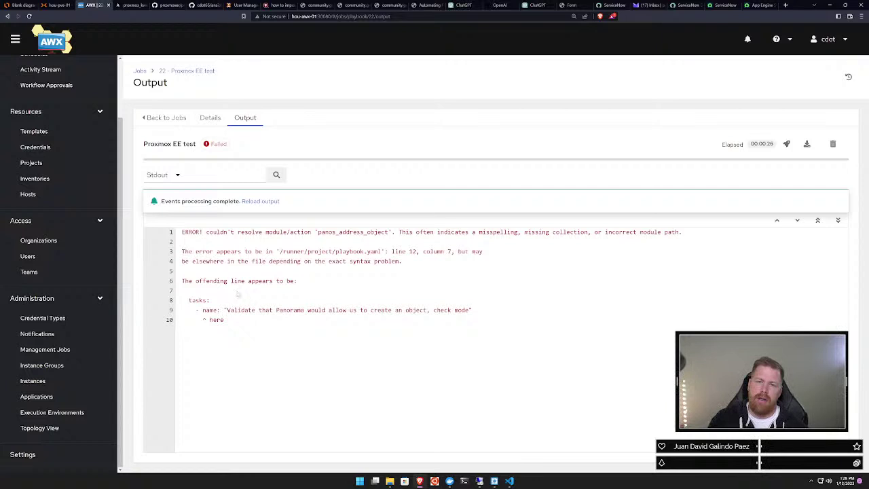
# Step: Reload the failed job output, view its details and the Proxmox EE test template, then return to Templates
pyautogui.click(258, 201)
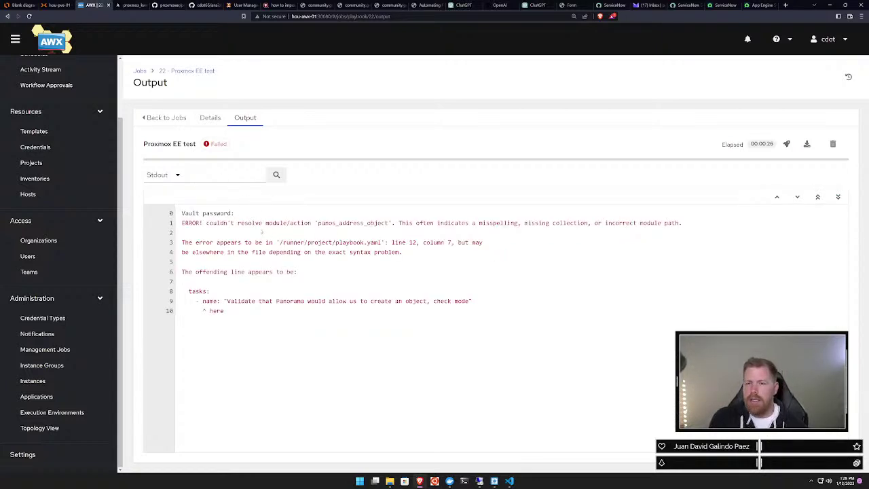
pyautogui.doubleClick(358, 224)
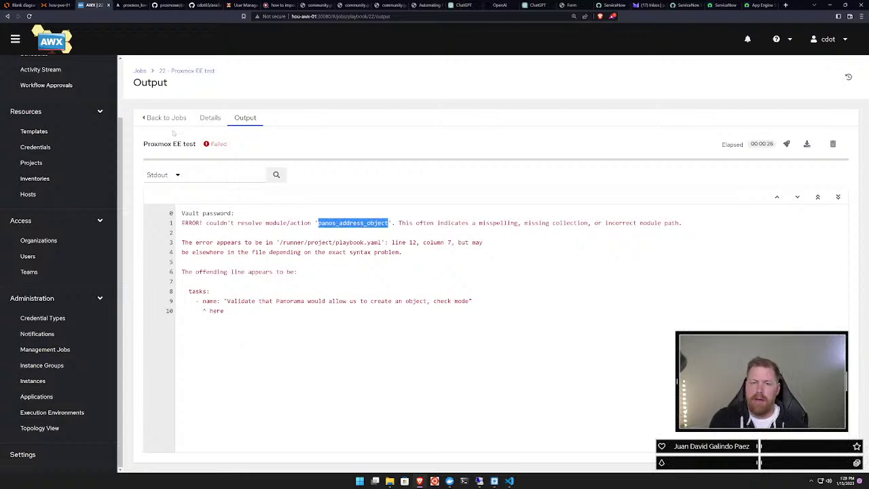
pyautogui.click(209, 118)
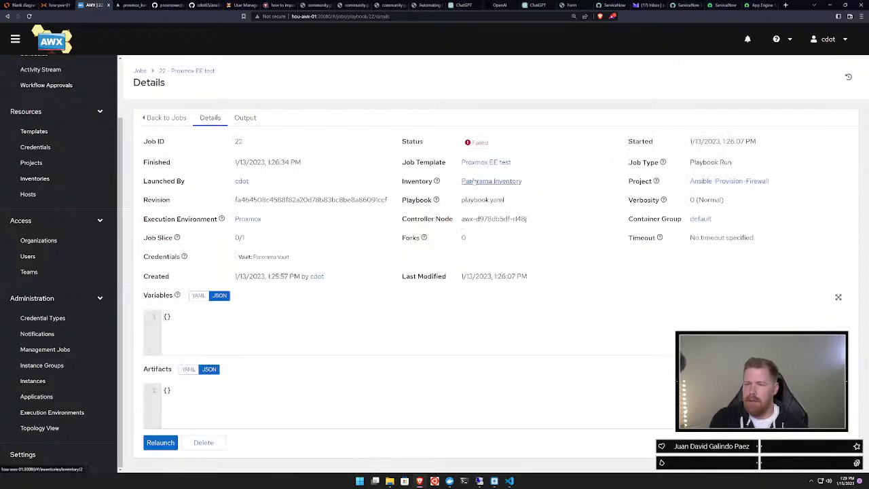
pyautogui.click(485, 162)
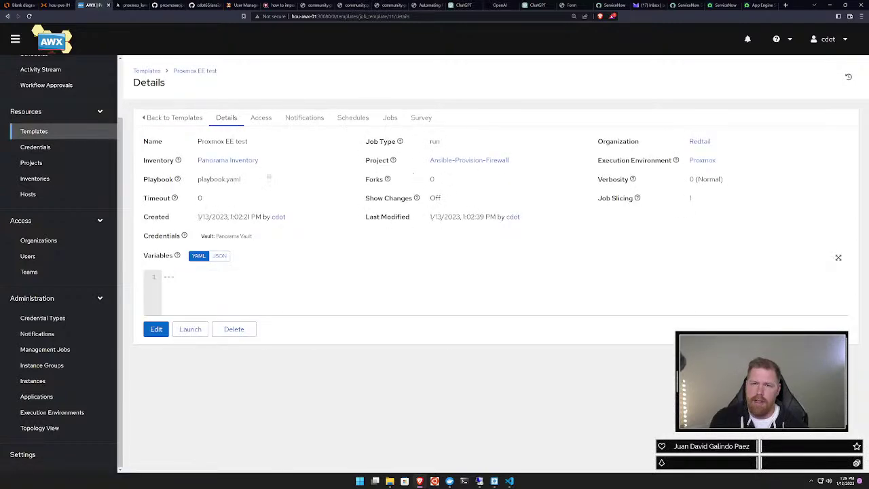
pyautogui.click(68, 132)
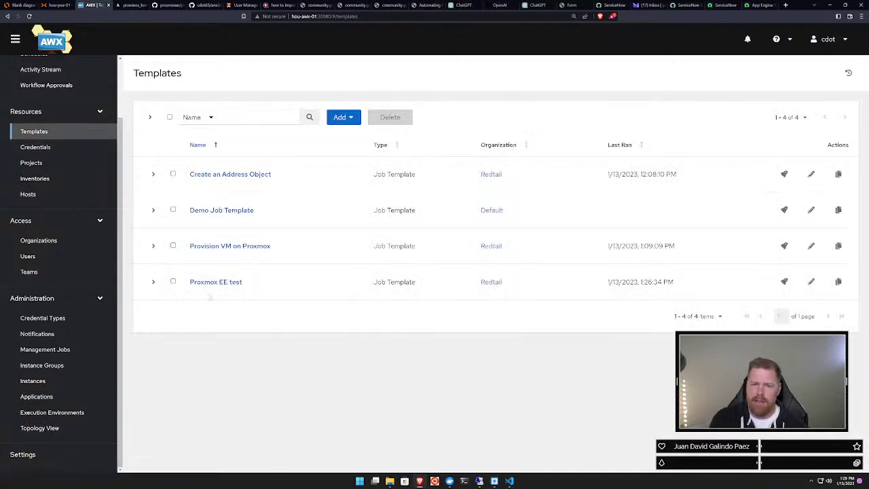
pyautogui.click(214, 282)
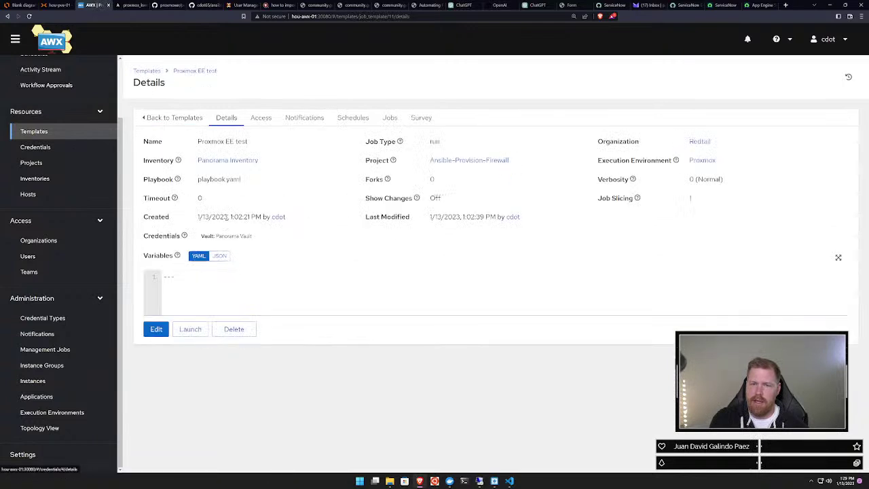
pyautogui.click(82, 137)
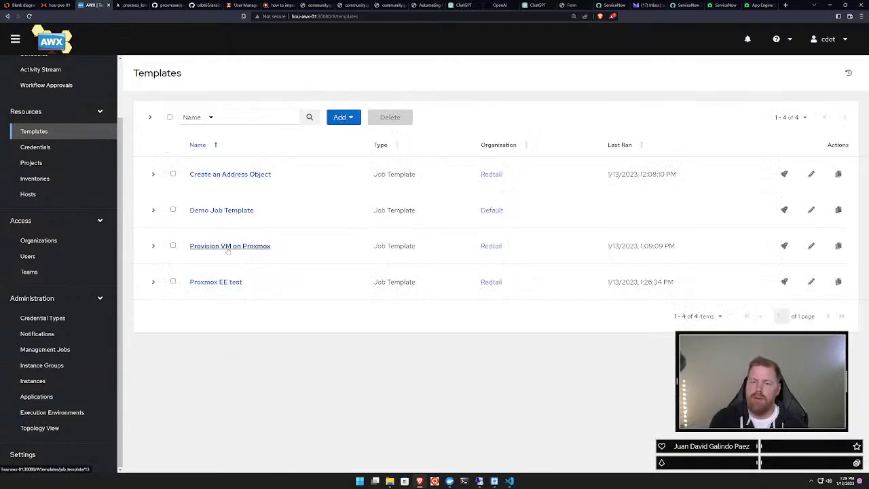
# Step: Launch the Provision VM on Proxmox template, which fails with no module named 'proxmoxer'
pyautogui.click(784, 246)
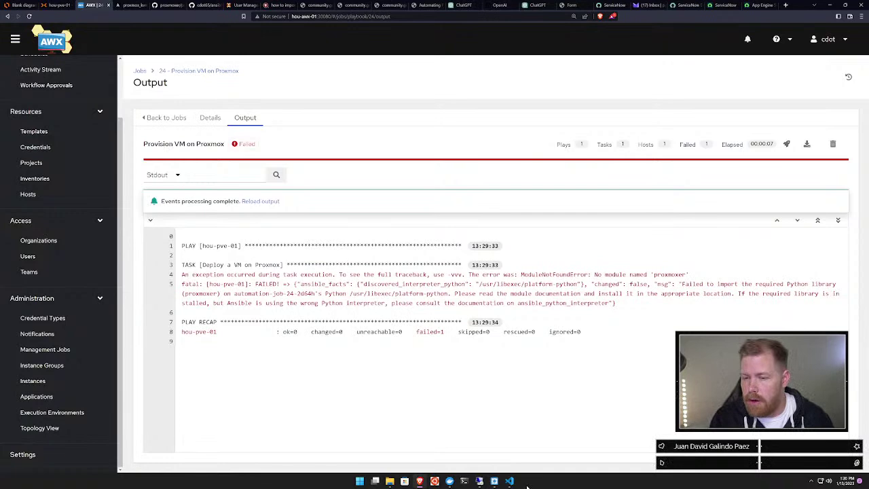
# Step: Create the group_vars/proxmox folder in the terminal with mkdir -p
pyautogui.moveTo(517, 483)
pyautogui.click(577, 442)
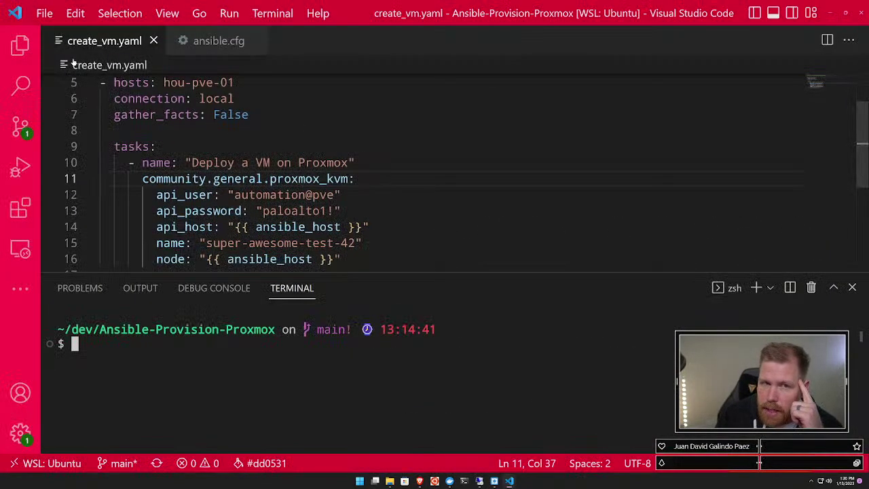
pyautogui.click(30, 49)
pyautogui.click(173, 184)
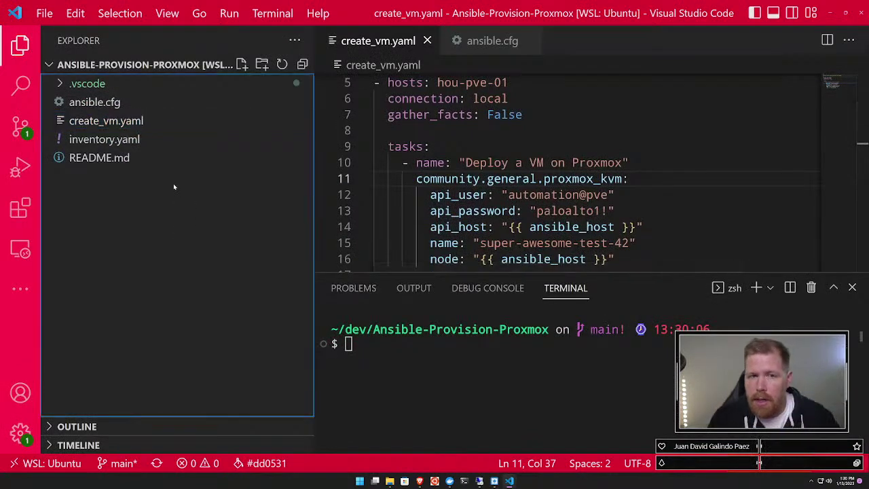
pyautogui.click(422, 347)
pyautogui.write('mkdir gro')
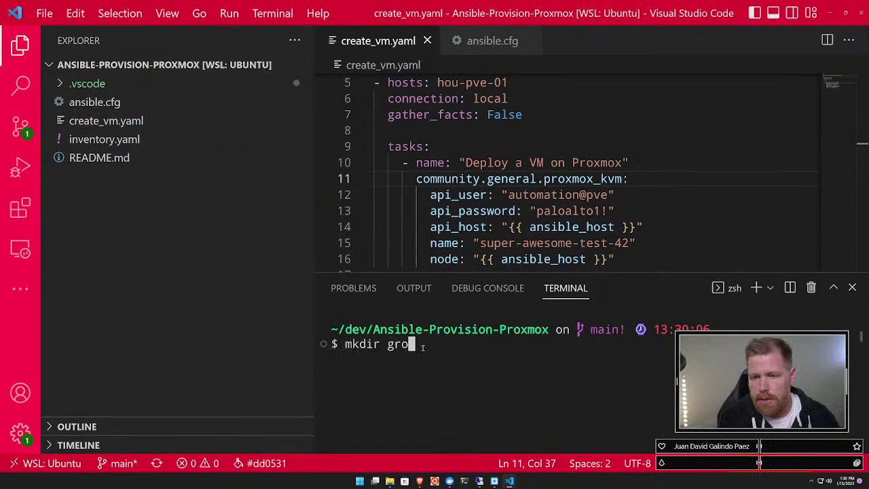
pyautogui.write('up_vars/pr')
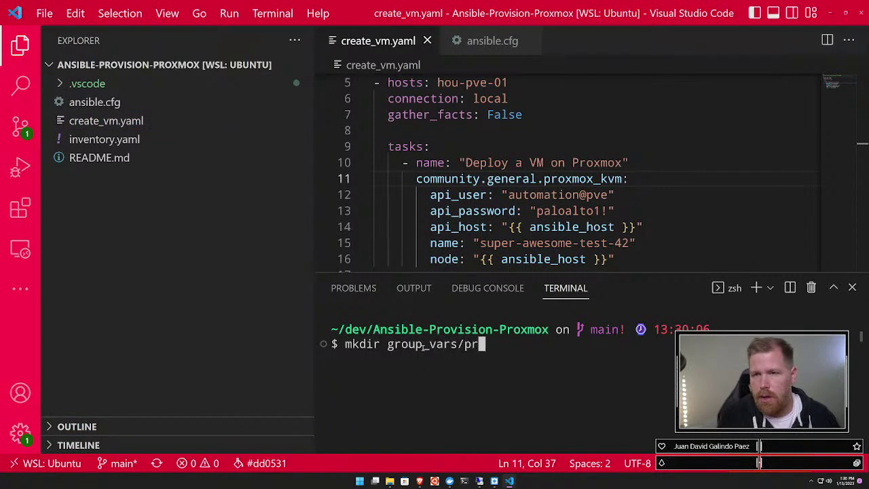
pyautogui.write('oxmox')
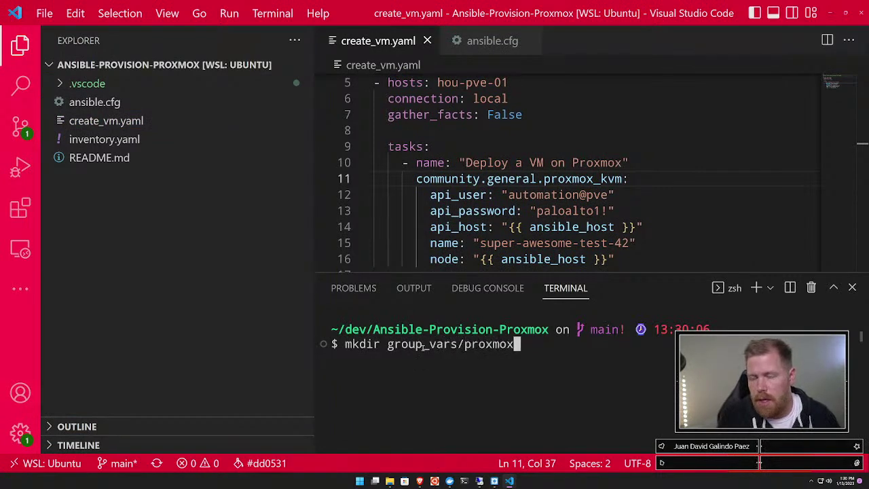
pyautogui.press('Return')
pyautogui.press('Up')
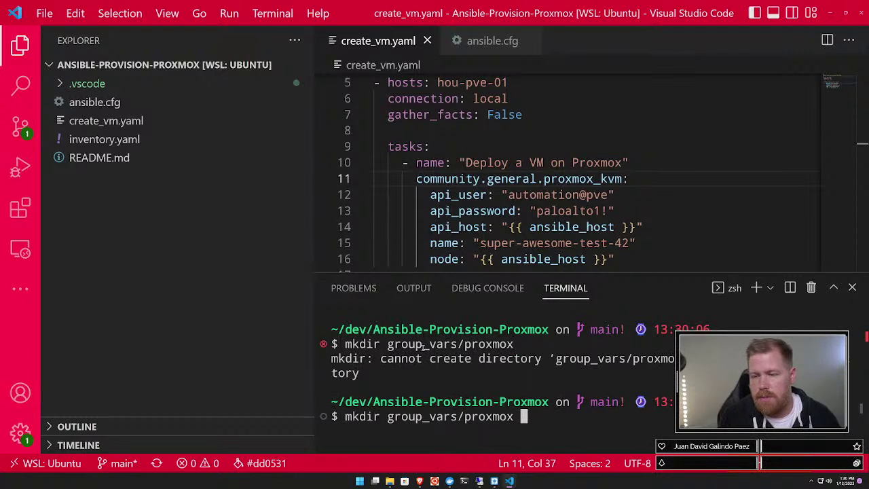
pyautogui.write('-[p')
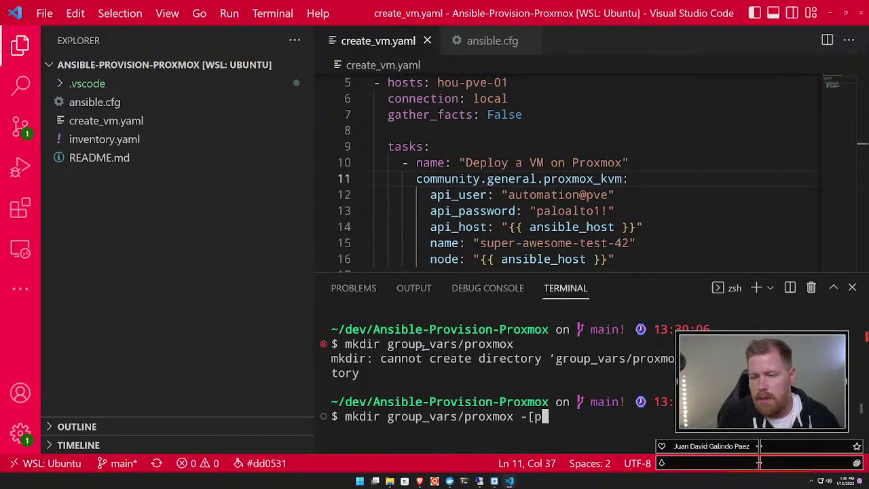
pyautogui.press('BackSpace')
pyautogui.press('BackSpace')
pyautogui.write('p')
pyautogui.press('Return')
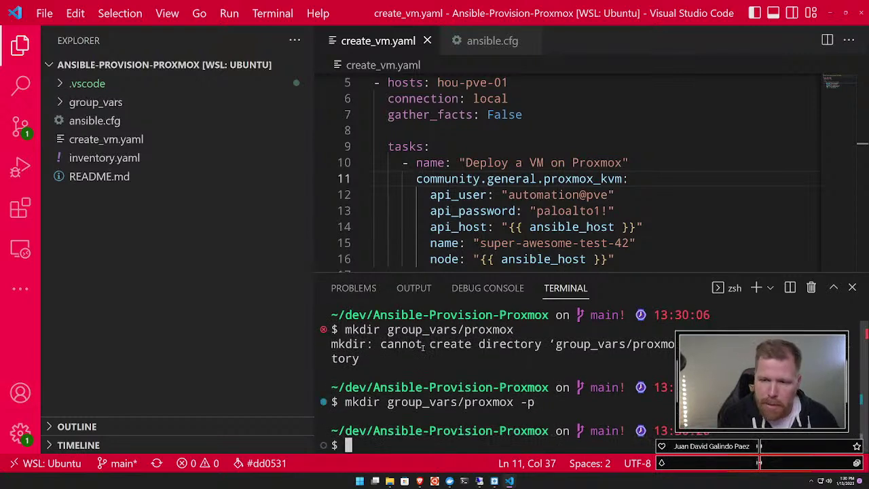
# Step: Open a new group_vars/proxmox/python.yaml file with the code command
pyautogui.write('code gr')
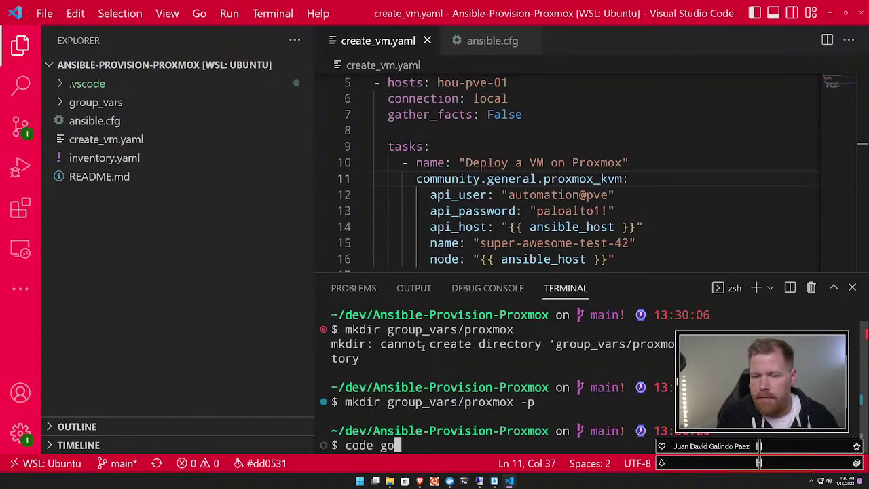
pyautogui.press('Tab')
pyautogui.write('pr')
pyautogui.press('Tab')
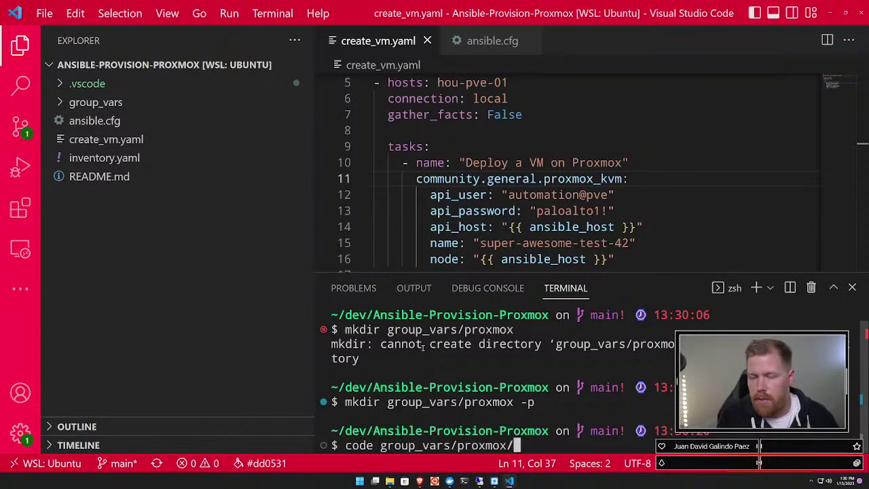
pyautogui.write('ptyho')
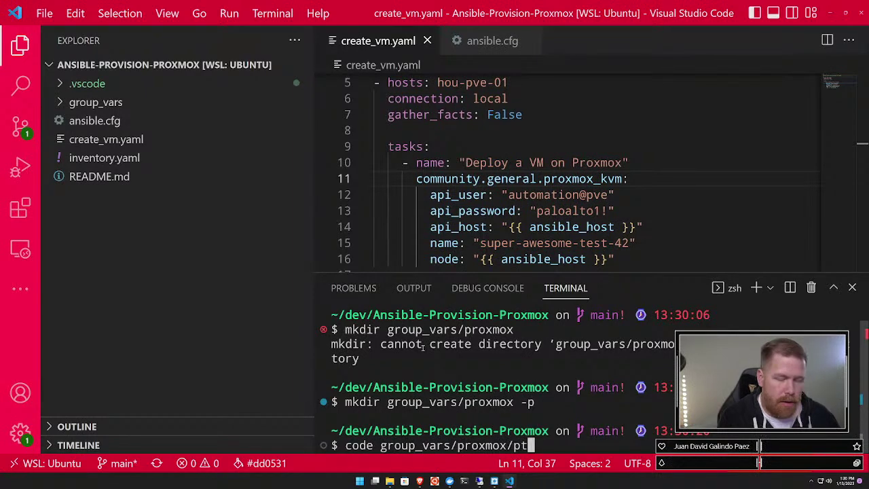
pyautogui.press('BackSpace')
pyautogui.press('BackSpace')
pyautogui.write('ython.yaml')
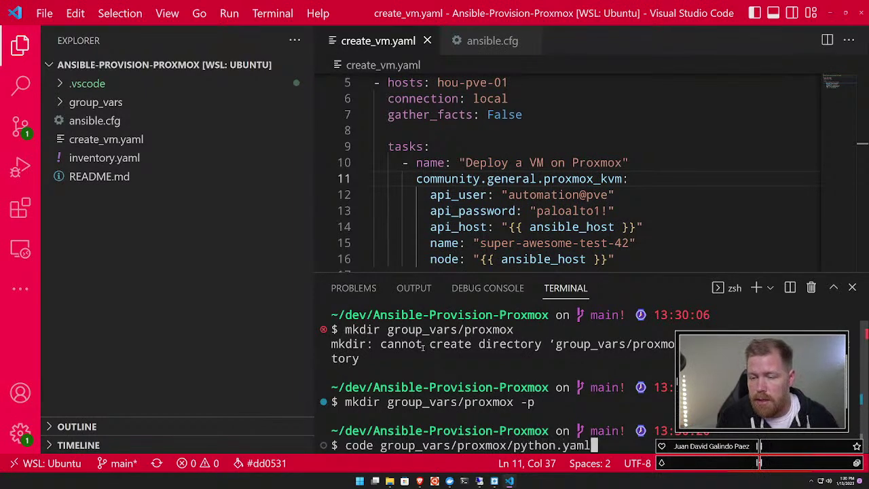
pyautogui.press('Return')
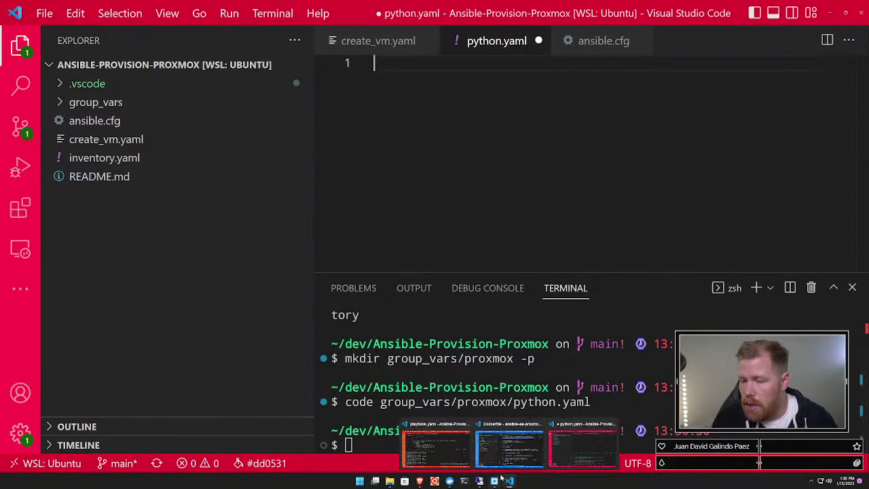
# Step: Copy the fix_ansible_python_version.yaml lines from the Firewall project into python.yaml and save
pyautogui.click(524, 448)
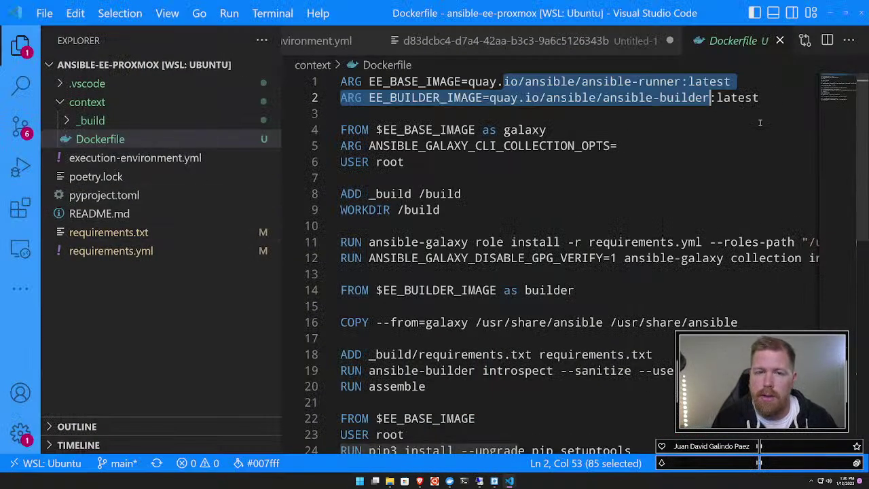
pyautogui.hotkey('alt', 'F4')
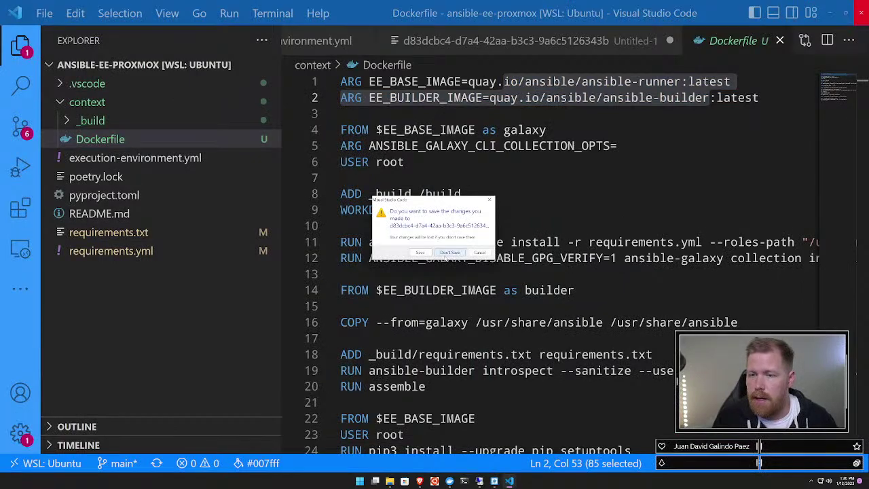
pyautogui.click(450, 251)
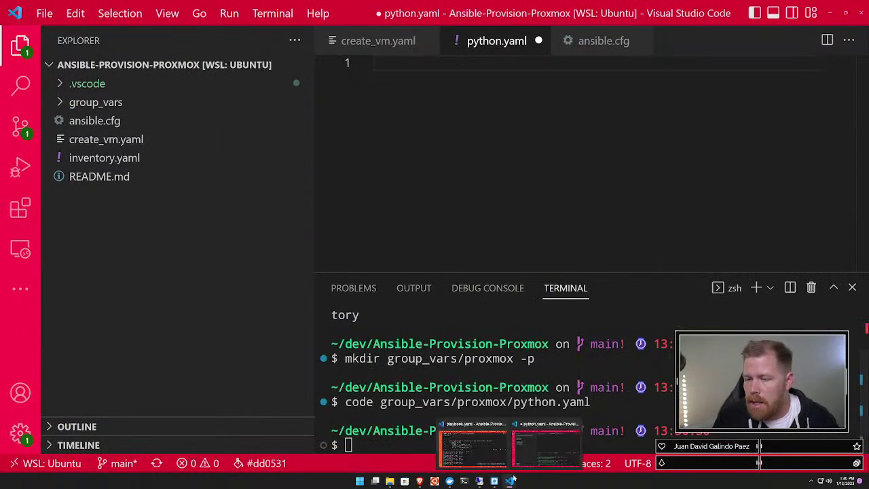
pyautogui.click(473, 445)
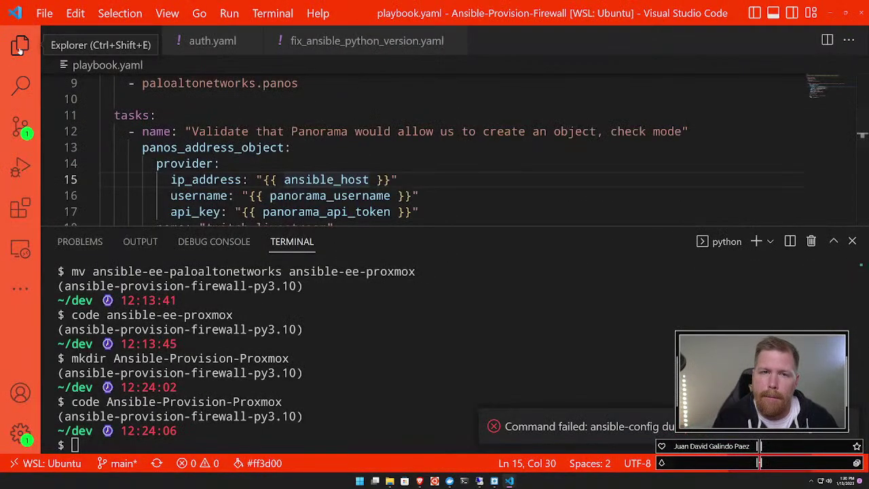
pyautogui.click(356, 41)
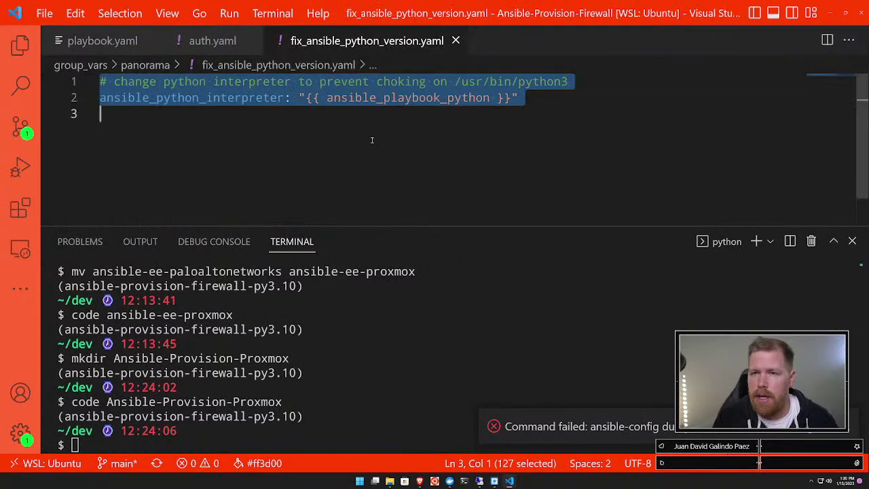
pyautogui.hotkey('ctrl', 'a')
pyautogui.hotkey('ctrl', 'c')
pyautogui.hotkey('alt', 'Tab')
pyautogui.hotkey('ctrl', 'v')
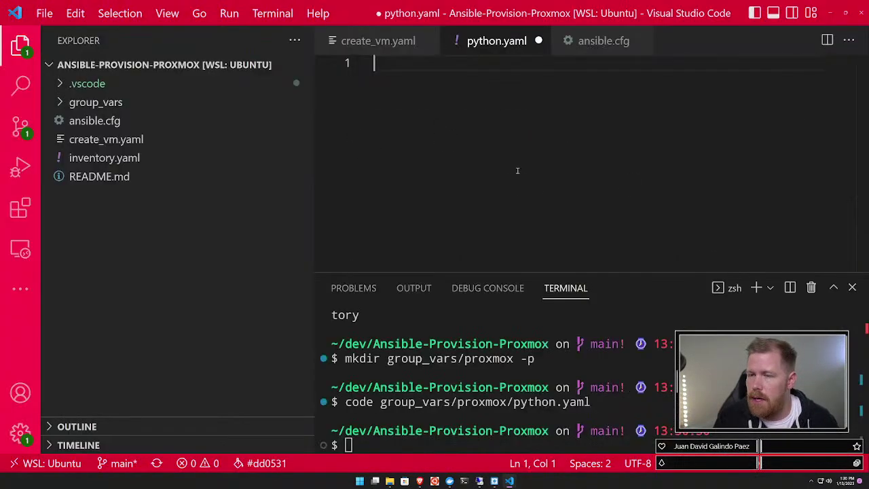
pyautogui.hotkey('ctrl', 's')
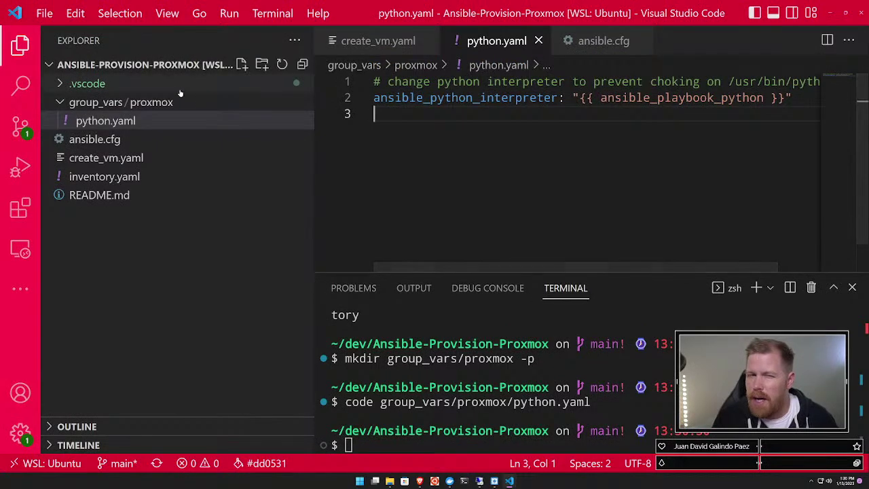
# Step: Close the python.yaml, ansible.cfg and create_vm.yaml editor tabs
pyautogui.moveTo(314, 156); pyautogui.dragTo(227, 157)
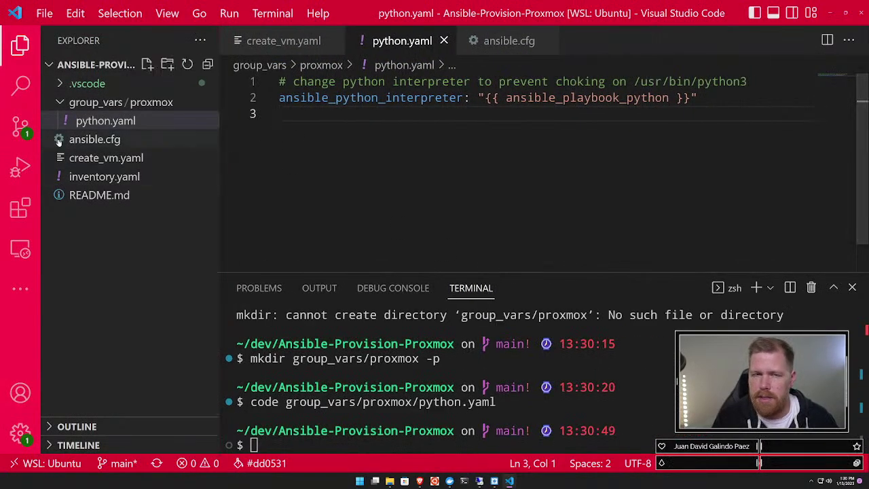
pyautogui.hotkey('ctrl', 'shift', 'g')
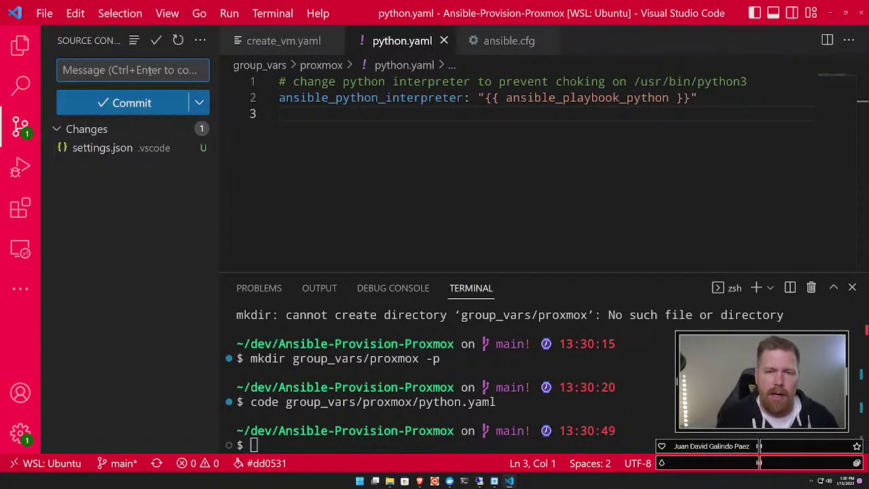
pyautogui.click(400, 165)
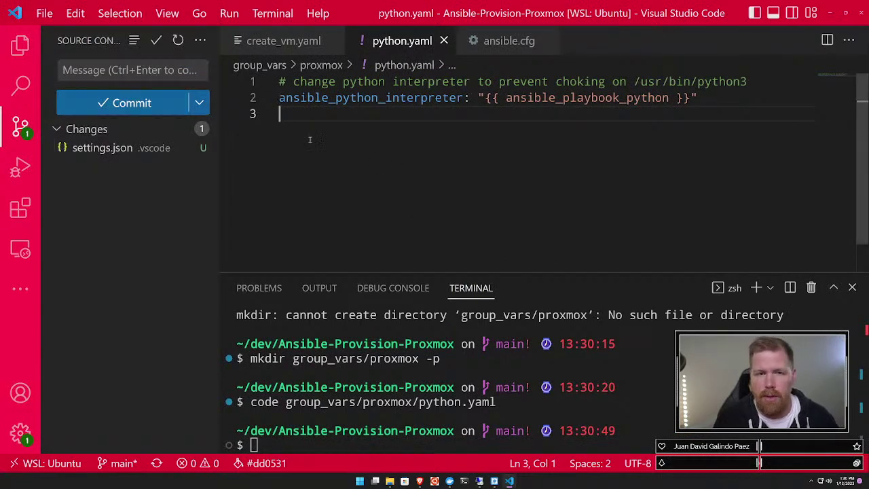
pyautogui.click(444, 41)
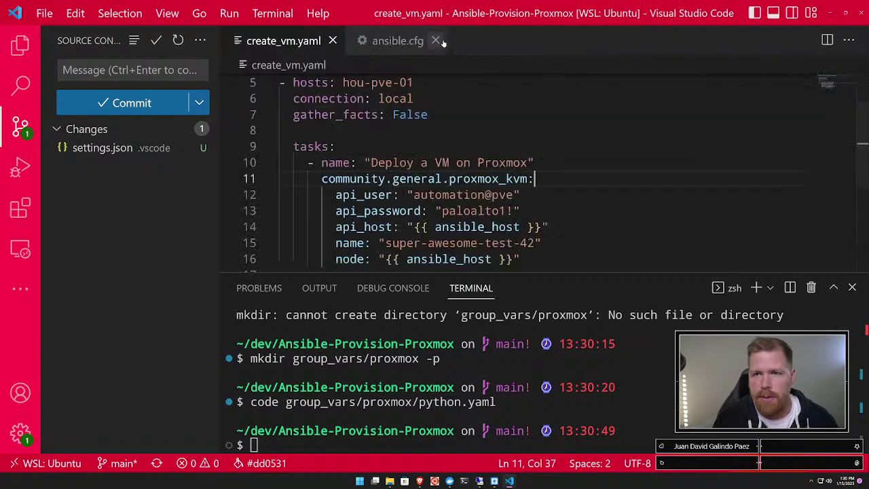
pyautogui.click(436, 40)
pyautogui.click(333, 41)
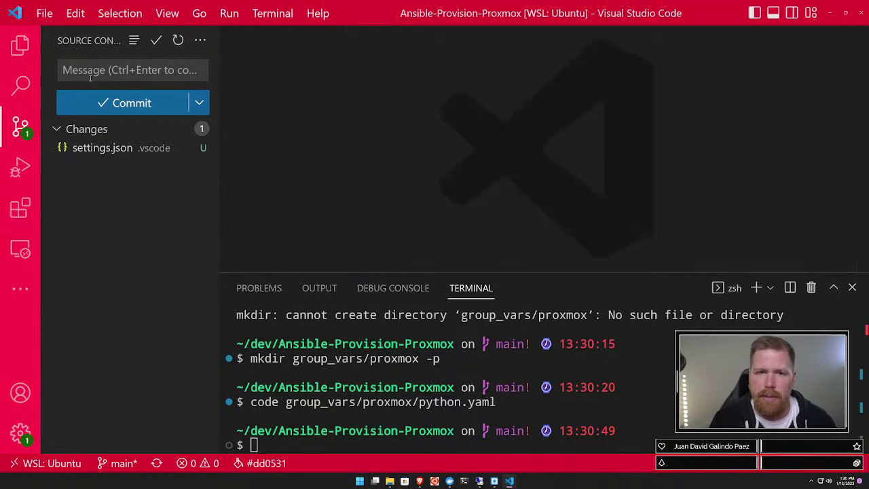
pyautogui.click(21, 46)
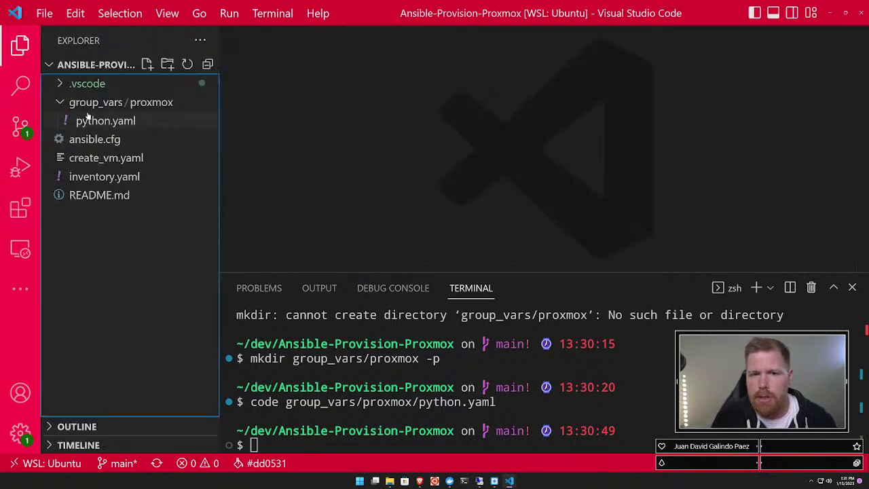
# Step: Stage all files, commit them as "adding python fix", and git push to the remote
pyautogui.click(319, 306)
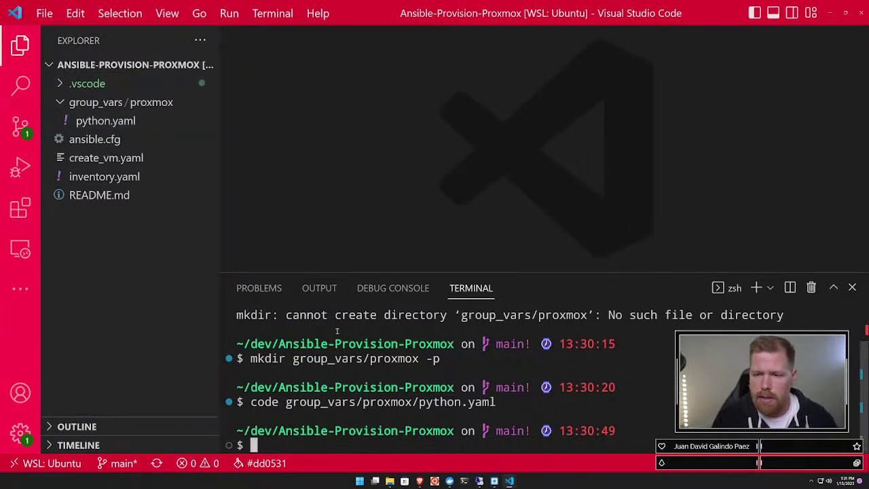
pyautogui.write('git status')
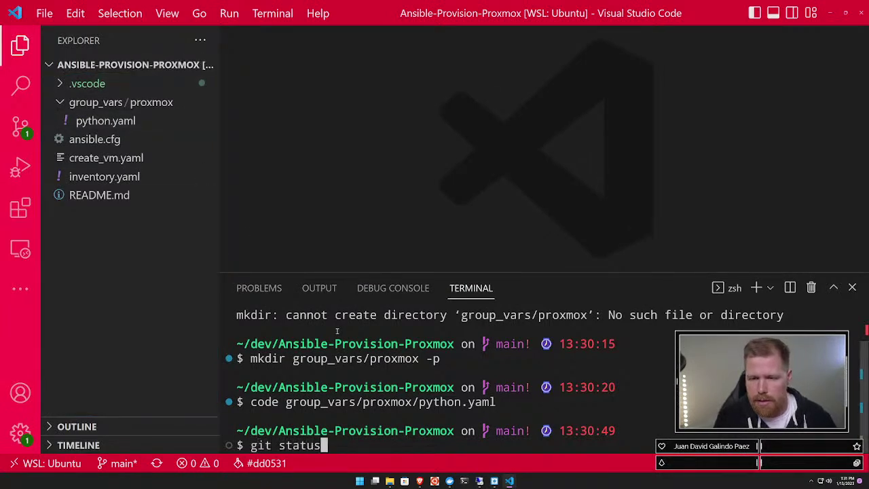
pyautogui.press('Return')
pyautogui.write('git add -A')
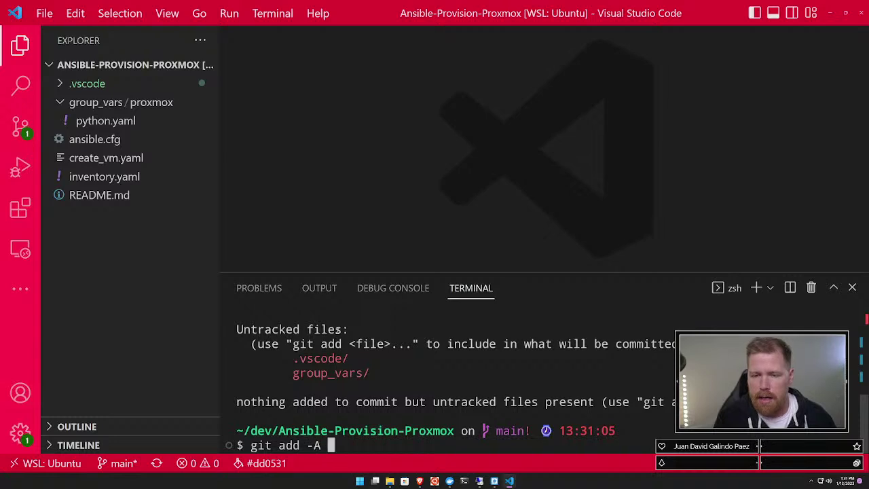
pyautogui.press('Return')
pyautogui.write('git commit -m "')
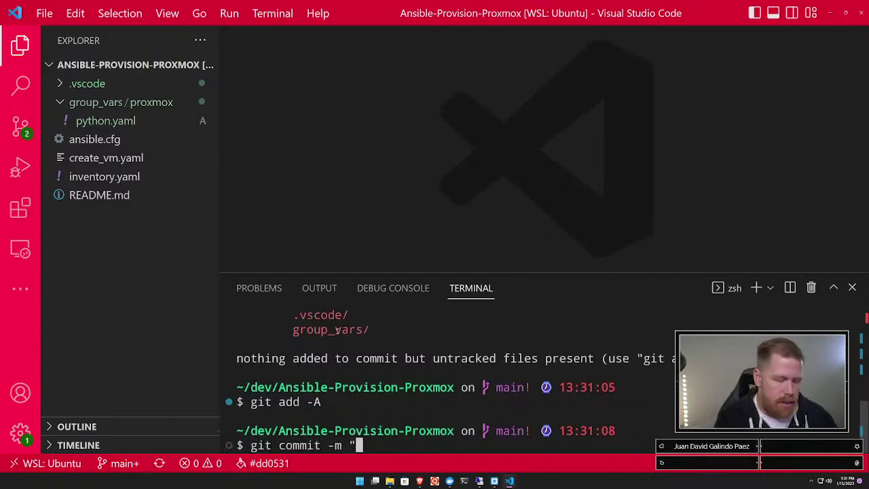
pyautogui.write('adding python g')
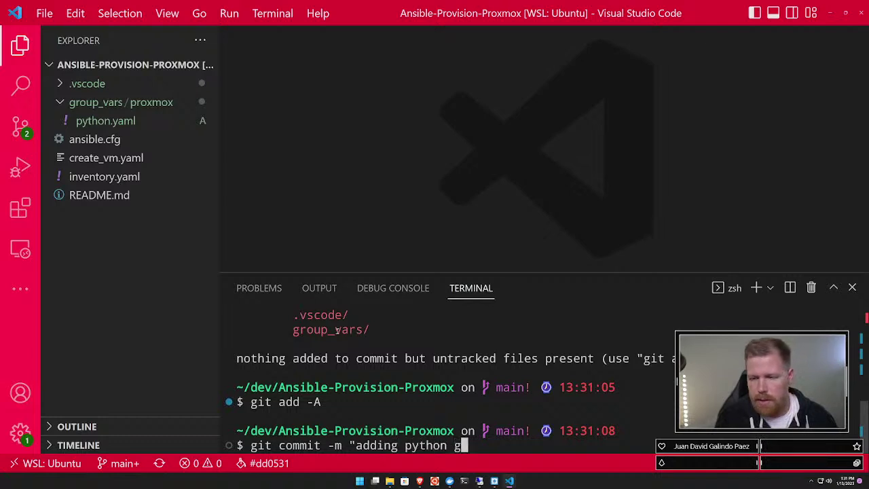
pyautogui.press('BackSpace')
pyautogui.write('fix"')
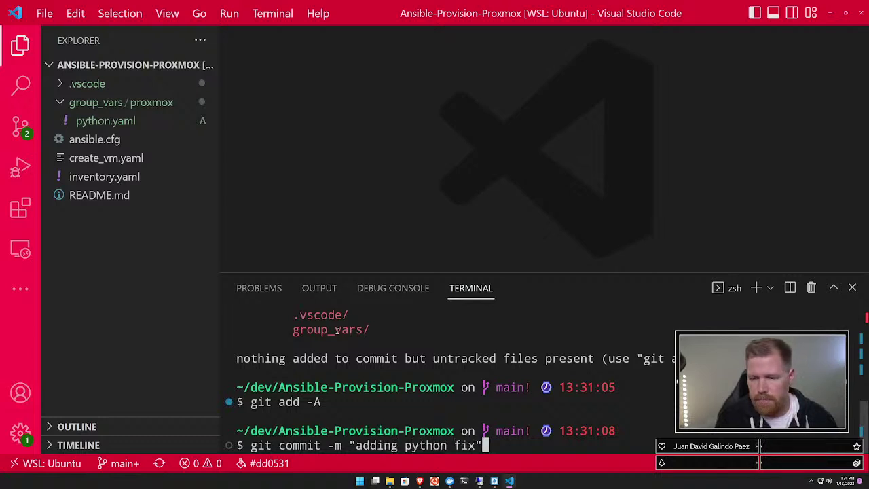
pyautogui.press('Return')
pyautogui.write('git push')
pyautogui.press('Return')
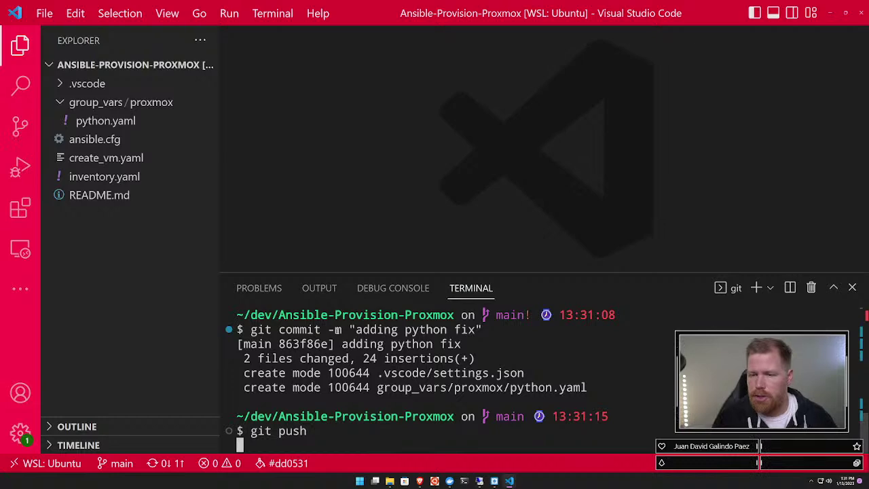
pyautogui.click(829, 14)
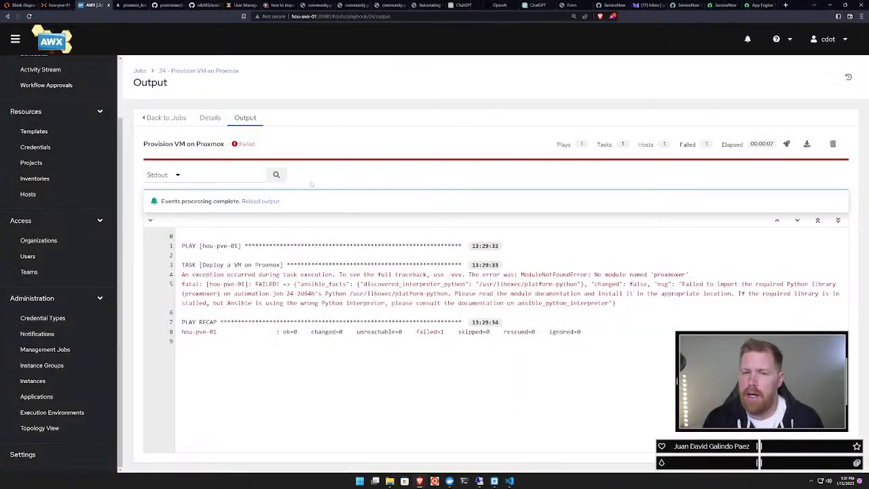
# Step: Relaunch the failed Provision VM on Proxmox job on All hosts
pyautogui.click(786, 144)
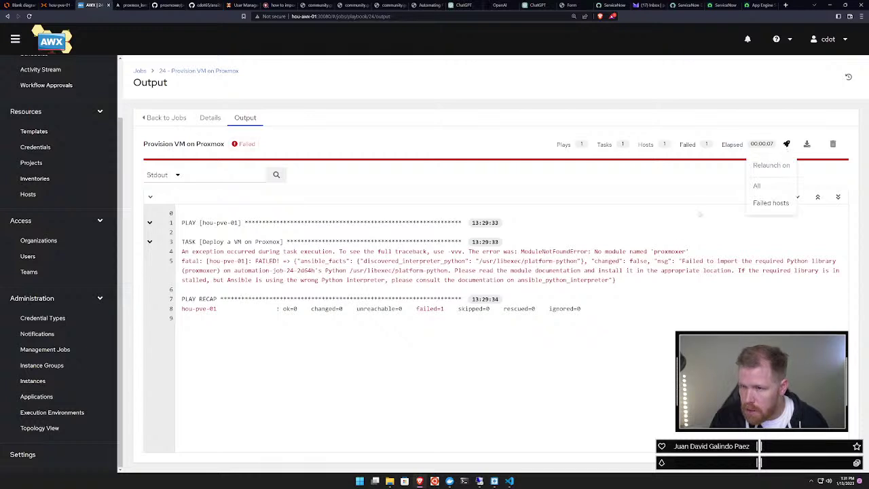
pyautogui.click(757, 188)
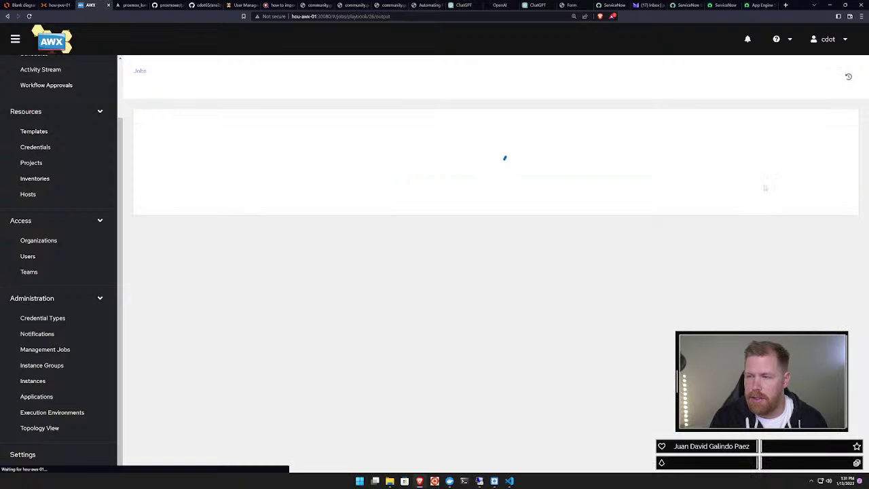
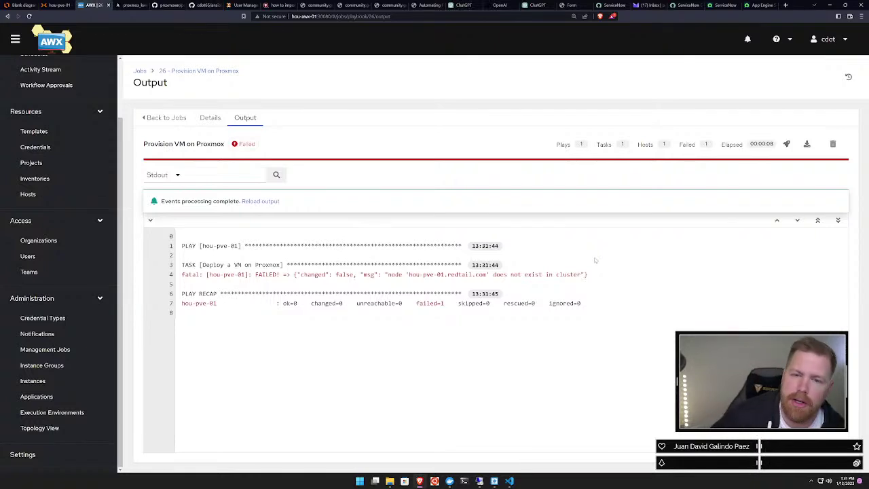
# Step: Refresh failed job 26's output, then switch to the Proxmox web console
pyautogui.click(271, 201)
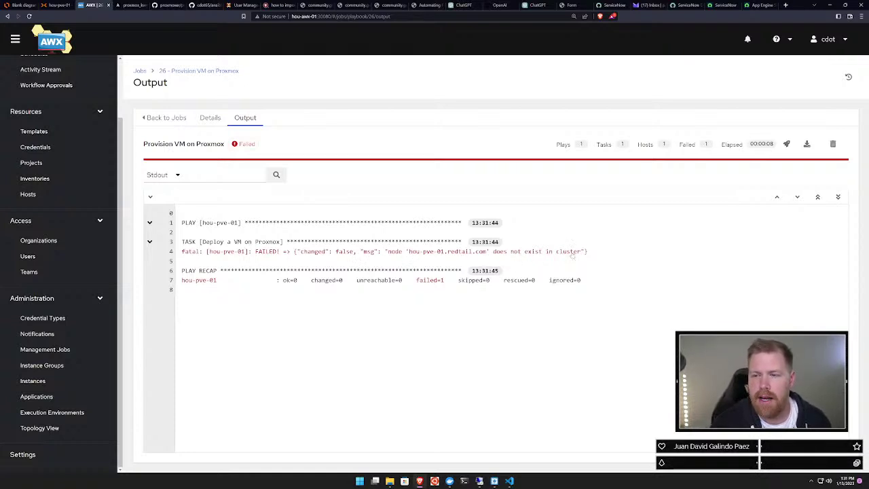
pyautogui.click(58, 6)
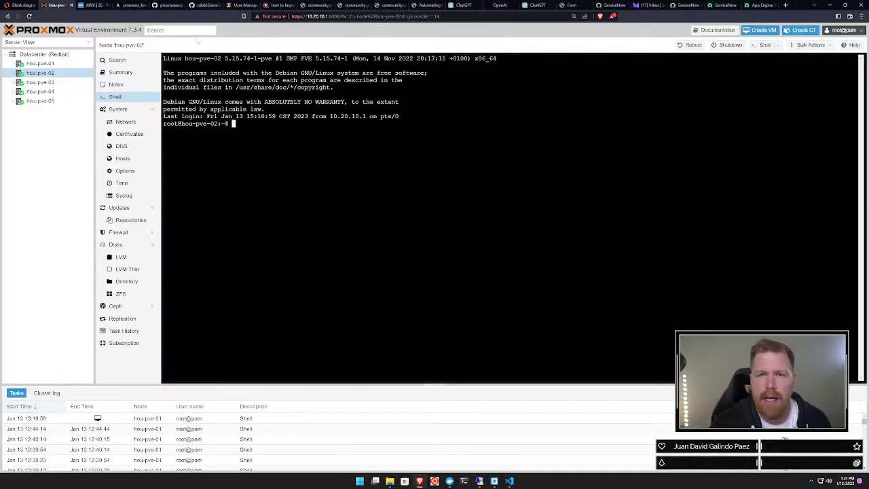
# Step: Open a shell on node hou-pve-01 and expand its VMs and storage, then return to AWX
pyautogui.click(40, 63)
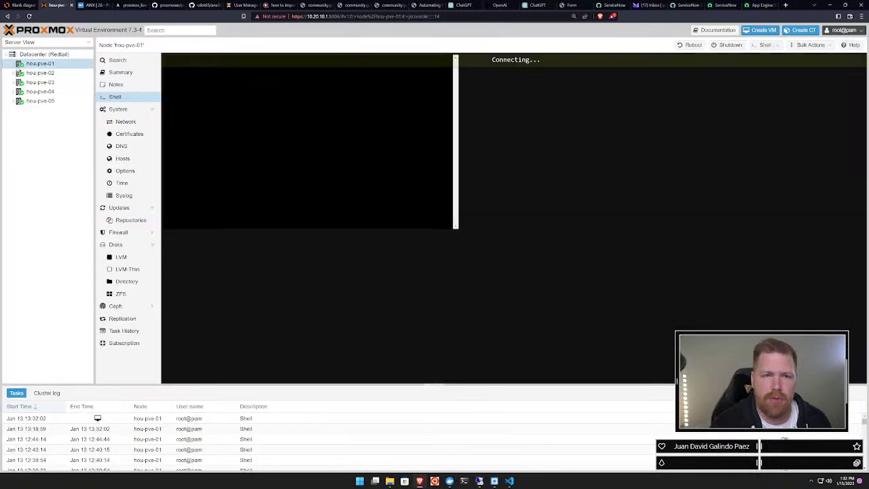
pyautogui.click(15, 64)
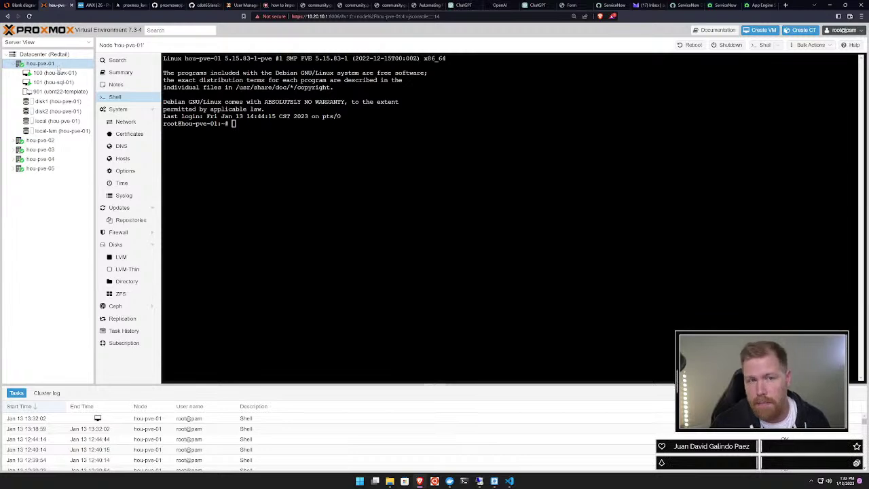
pyautogui.moveTo(510, 480)
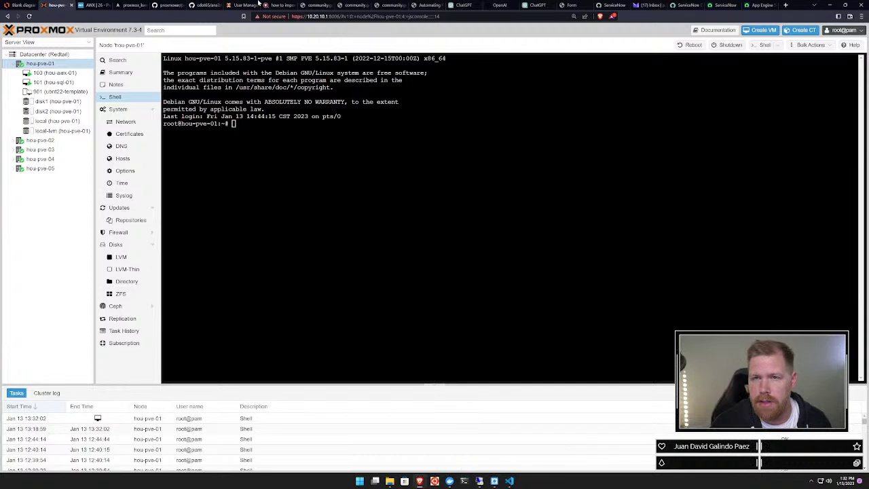
pyautogui.click(90, 5)
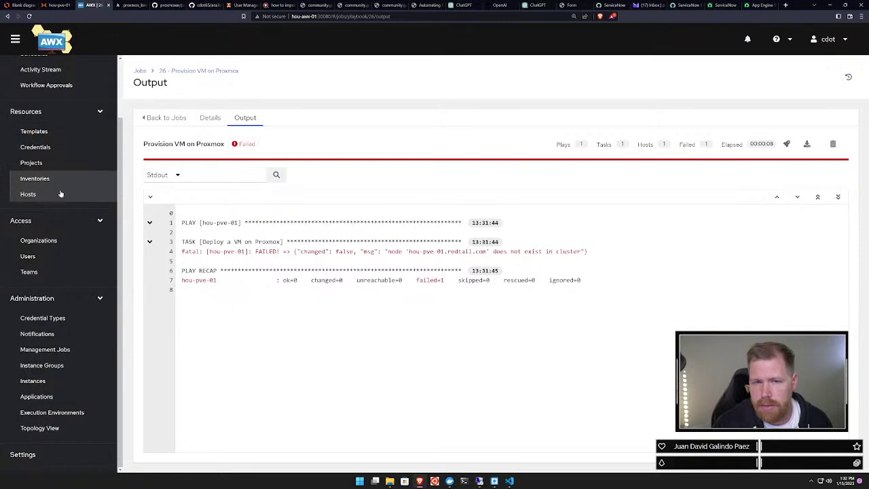
# Step: Open host hou-pve-01 from the Proxmox VE inventory's Hosts list to check its host name
pyautogui.click(60, 178)
pyautogui.click(182, 245)
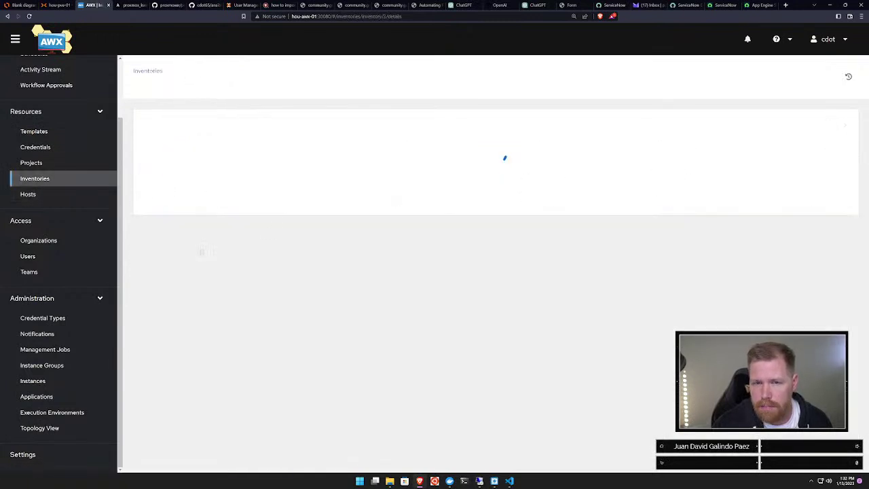
pyautogui.click(331, 118)
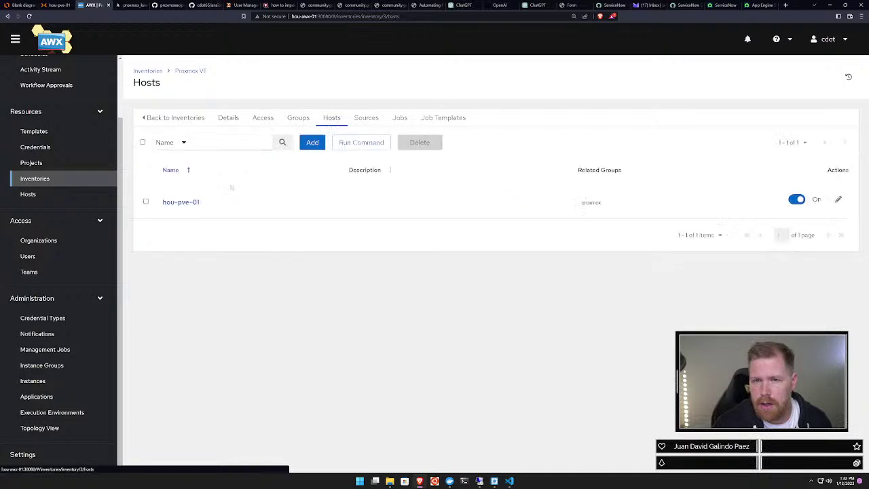
pyautogui.click(182, 204)
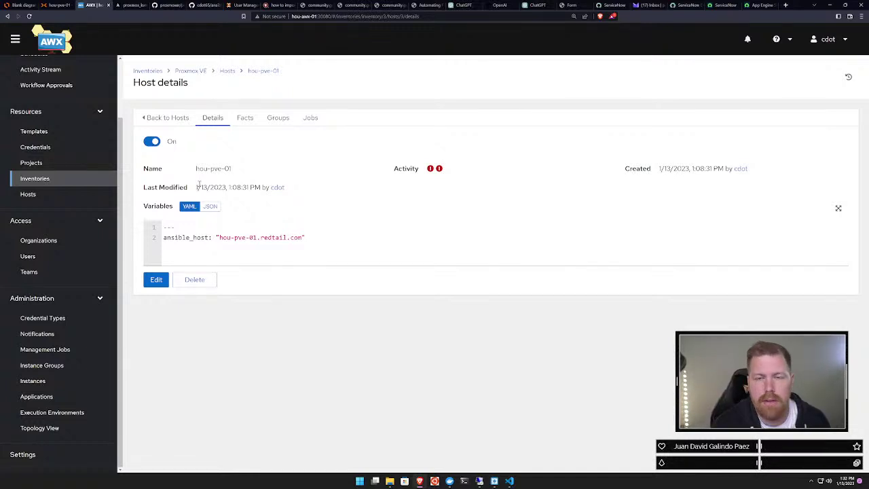
pyautogui.doubleClick(200, 168)
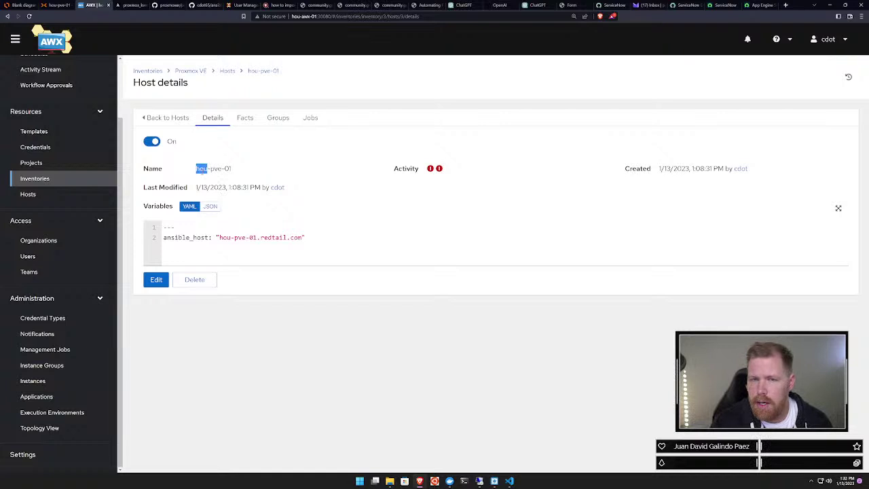
pyautogui.click(206, 168)
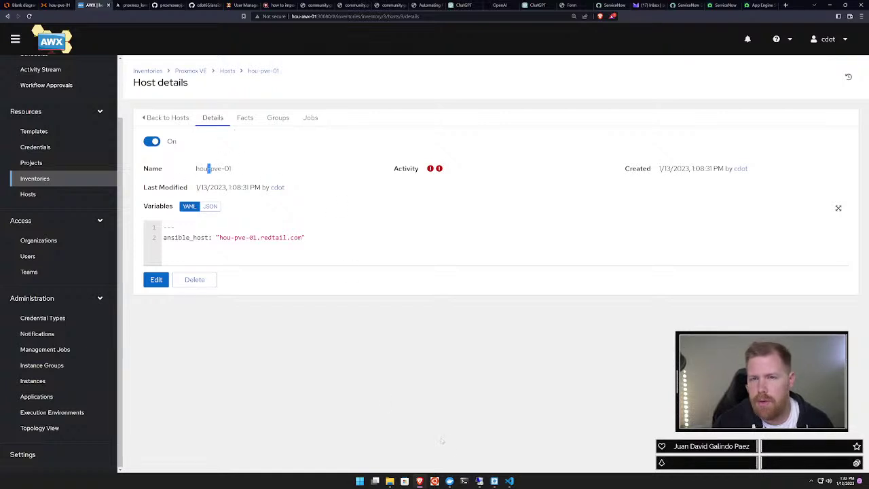
# Step: Open create_vm.yaml and enlarge the editor to read the proxmox_kvm task deploying super-awesome-test-42
pyautogui.moveTo(509, 481)
pyautogui.click(546, 445)
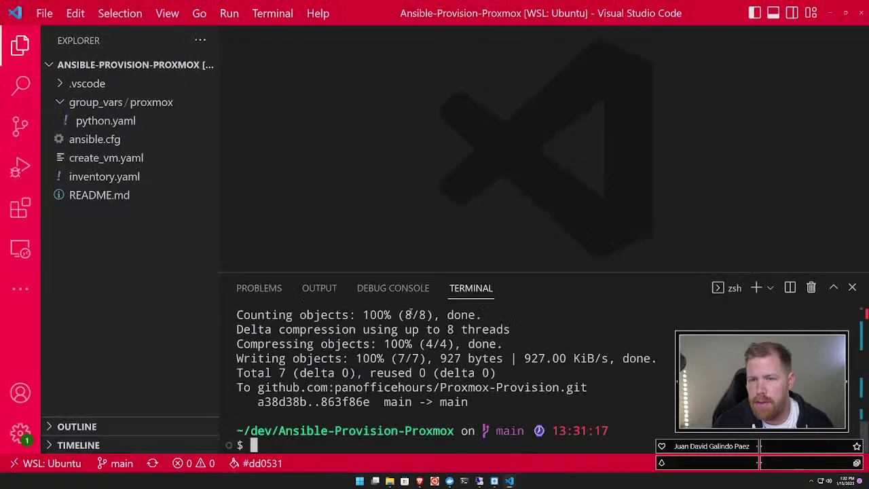
pyautogui.click(130, 178)
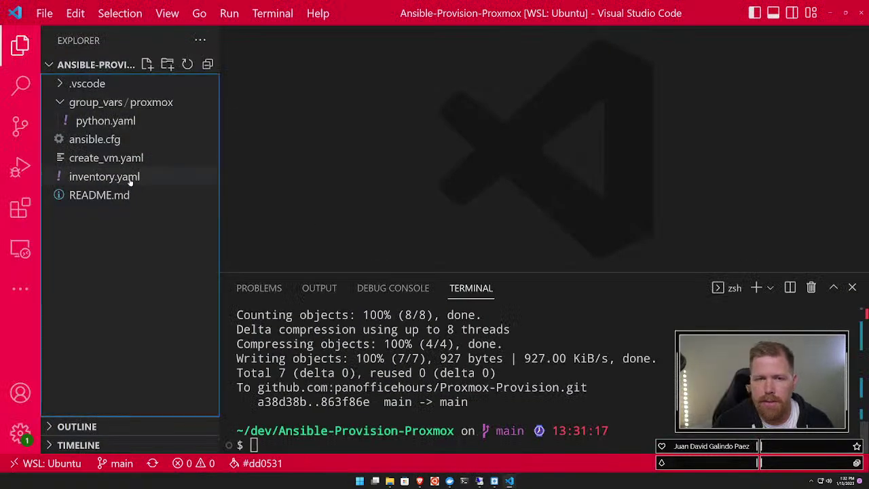
pyautogui.click(112, 158)
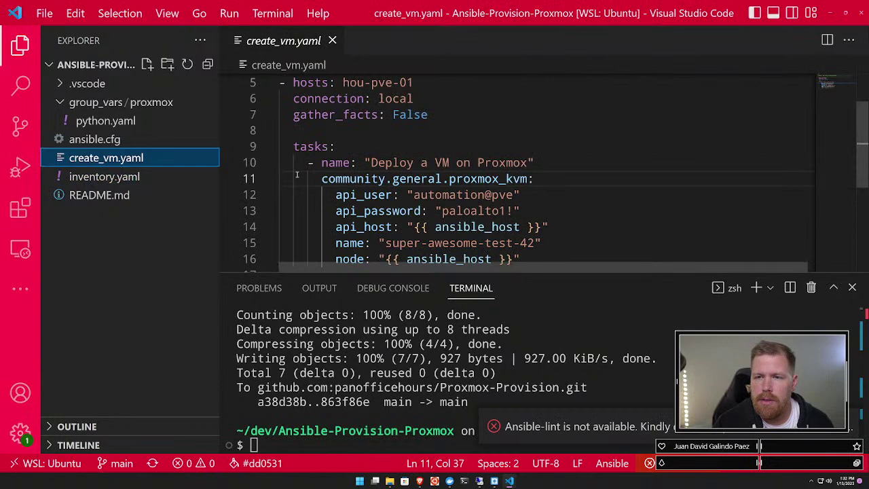
pyautogui.scroll(2, 296, 176)
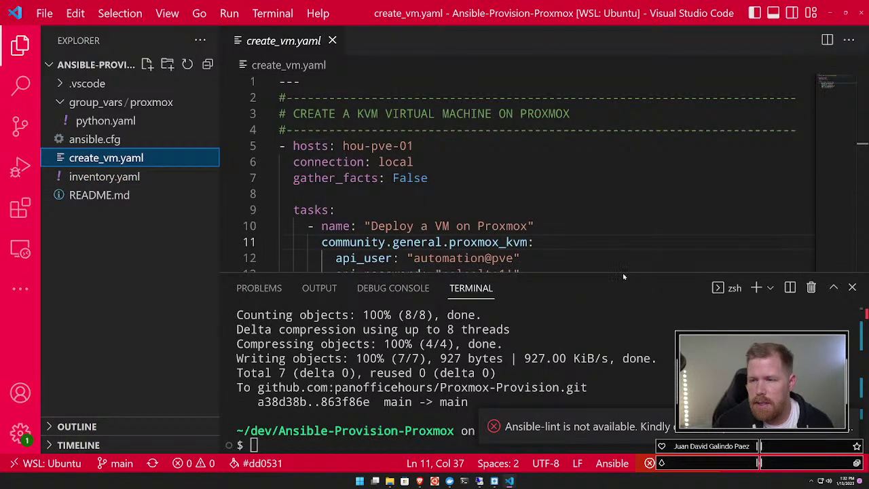
pyautogui.moveTo(625, 272); pyautogui.dragTo(627, 377)
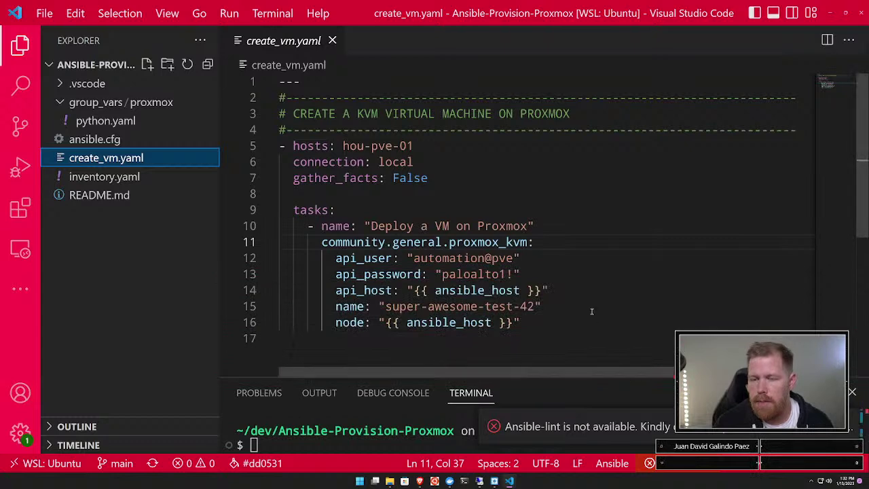
# Step: View failed job 26's hou-pve-01 task result as JSON, marking node hou-pve-01.redtail.com
pyautogui.click(829, 14)
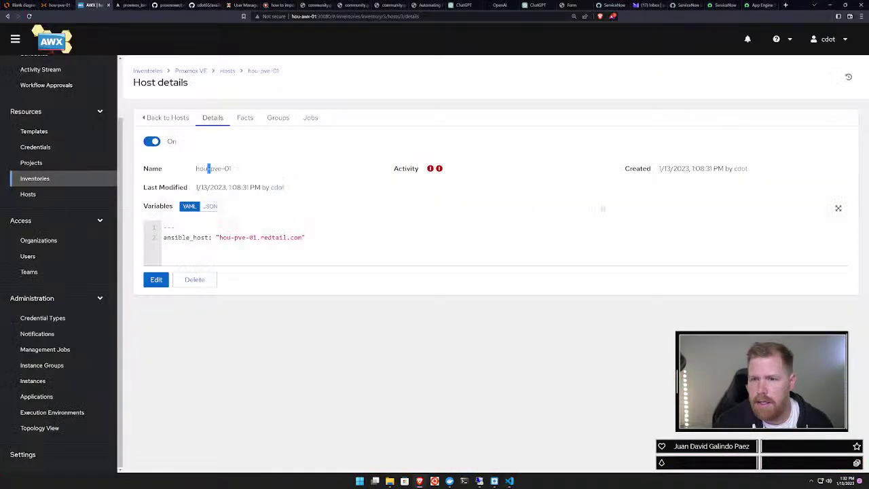
pyautogui.click(69, 132)
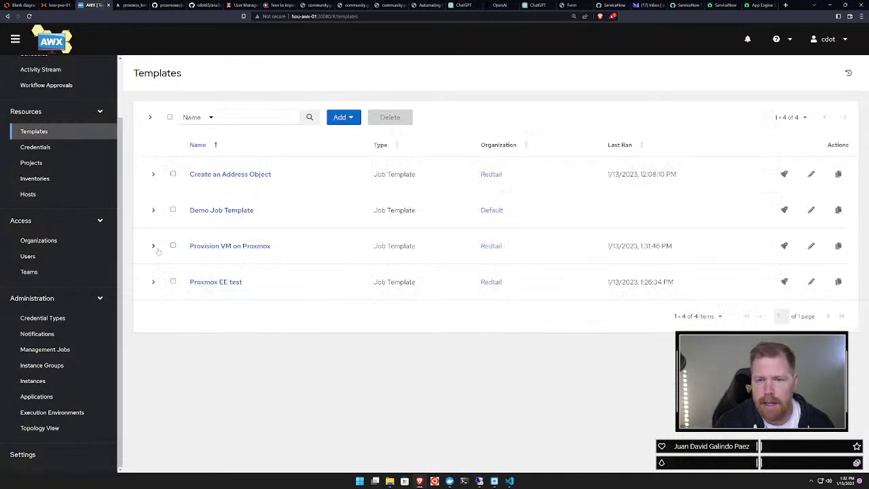
pyautogui.click(154, 247)
pyautogui.click(276, 280)
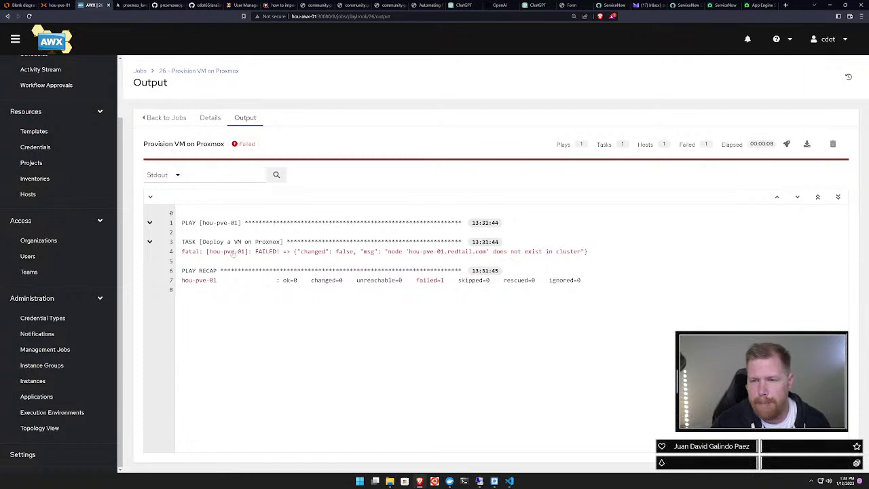
pyautogui.click(233, 252)
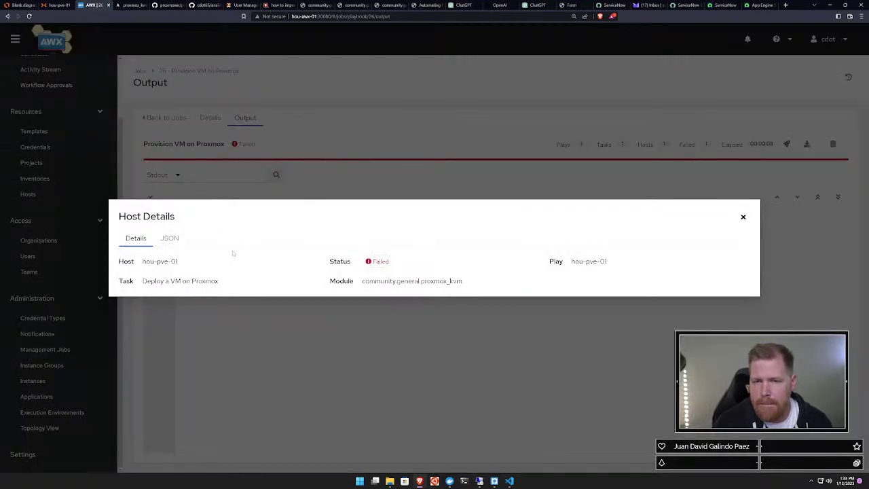
pyautogui.click(175, 239)
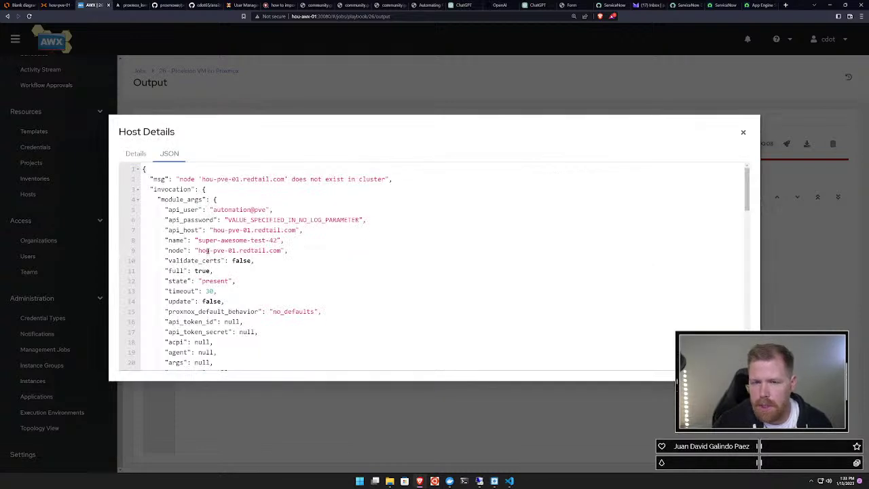
pyautogui.moveTo(198, 250); pyautogui.dragTo(274, 254)
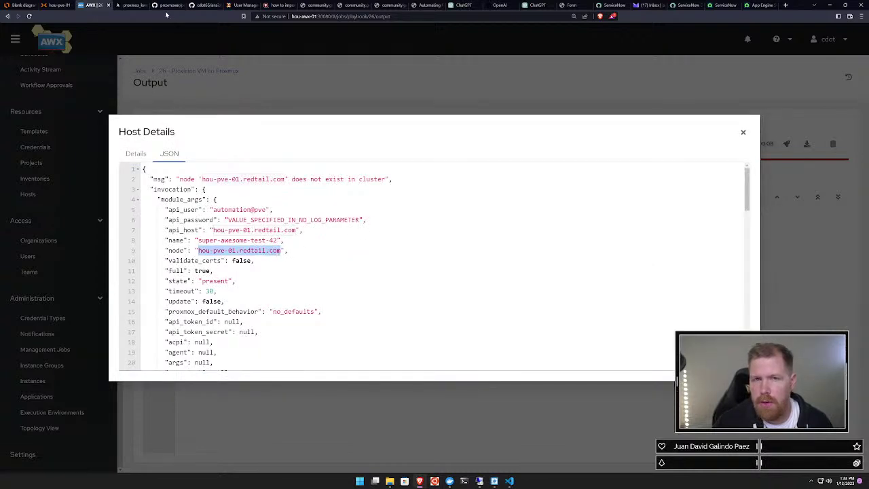
# Step: In the proxmox_kvm docs, read the node option's description of where the VM is created
pyautogui.click(126, 6)
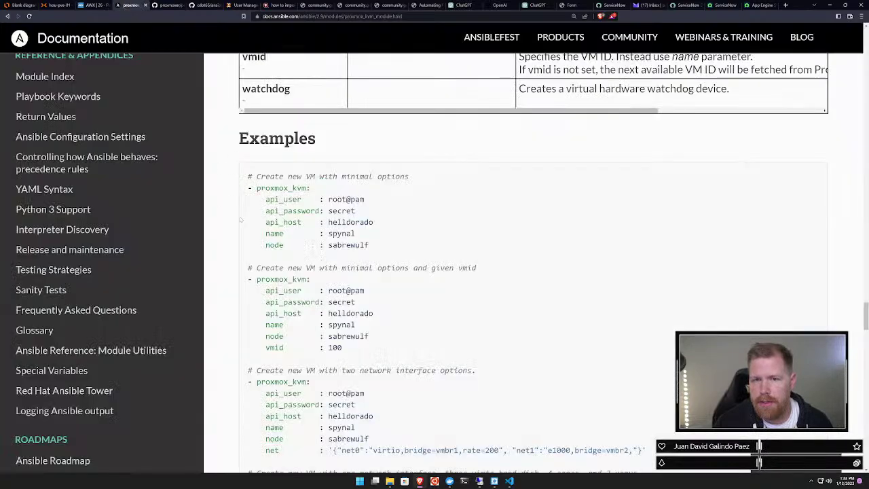
pyautogui.scroll(15, 240, 220)
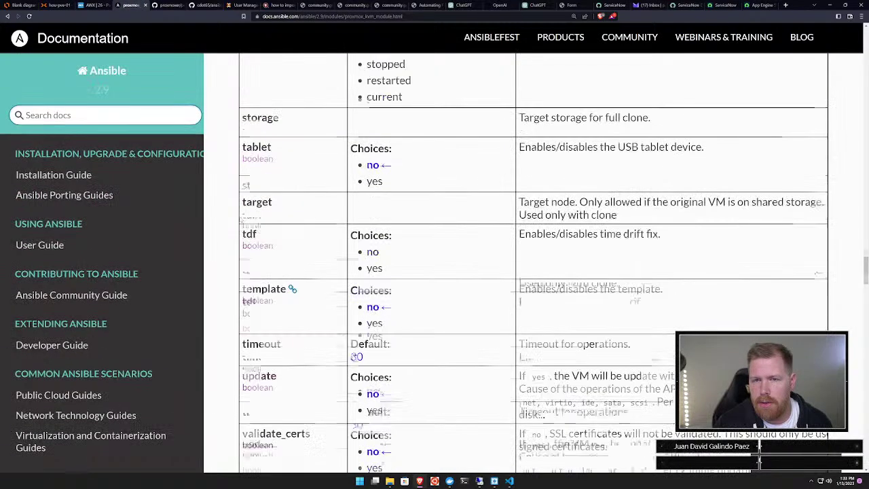
pyautogui.scroll(15, 240, 219)
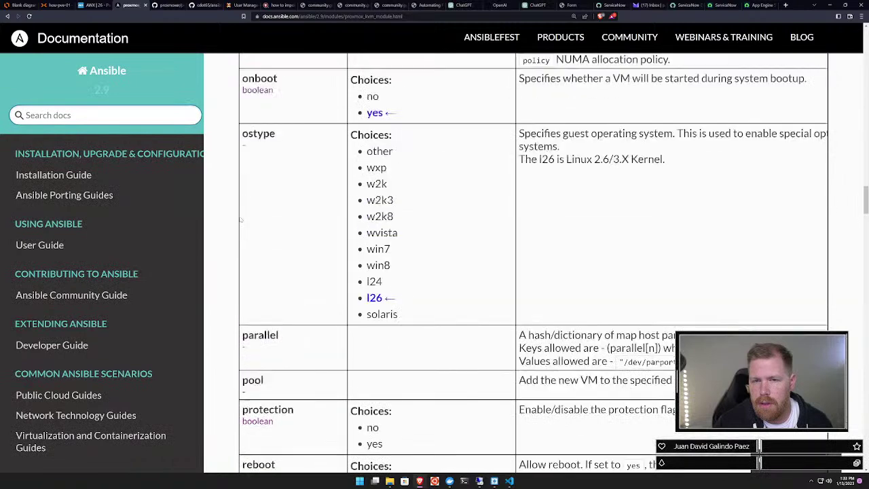
pyautogui.scroll(6, 240, 219)
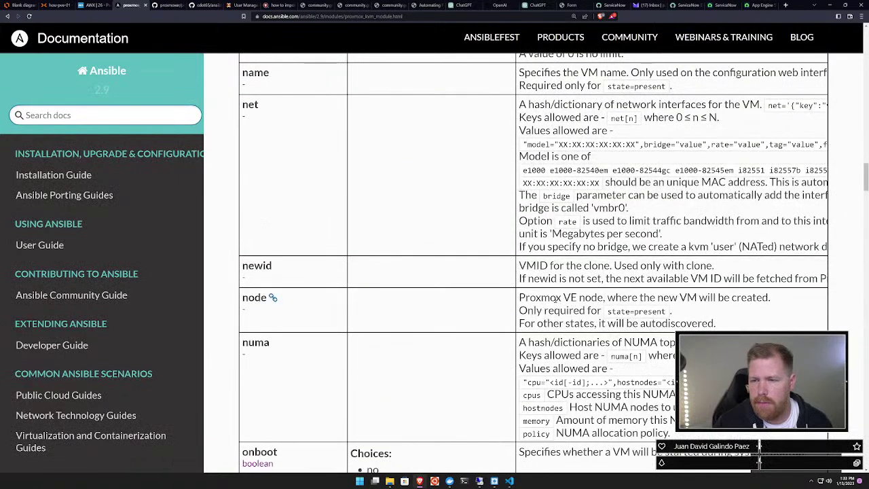
pyautogui.moveTo(607, 297); pyautogui.dragTo(768, 297)
pyautogui.moveTo(518, 311); pyautogui.dragTo(666, 310)
pyautogui.moveTo(518, 323); pyautogui.dragTo(714, 323)
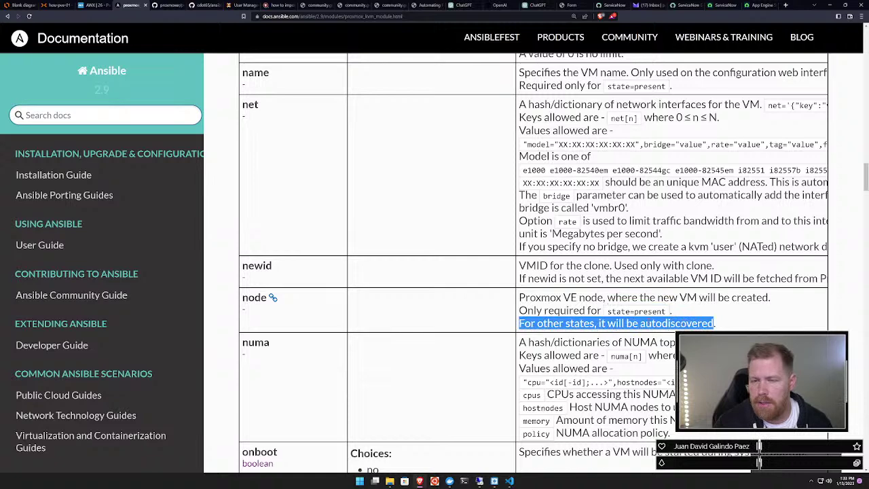
# Step: Confirm node is only required for state=present, then minimize the browser
pyautogui.moveTo(714, 323); pyautogui.dragTo(671, 310)
pyautogui.moveTo(608, 310); pyautogui.dragTo(666, 311)
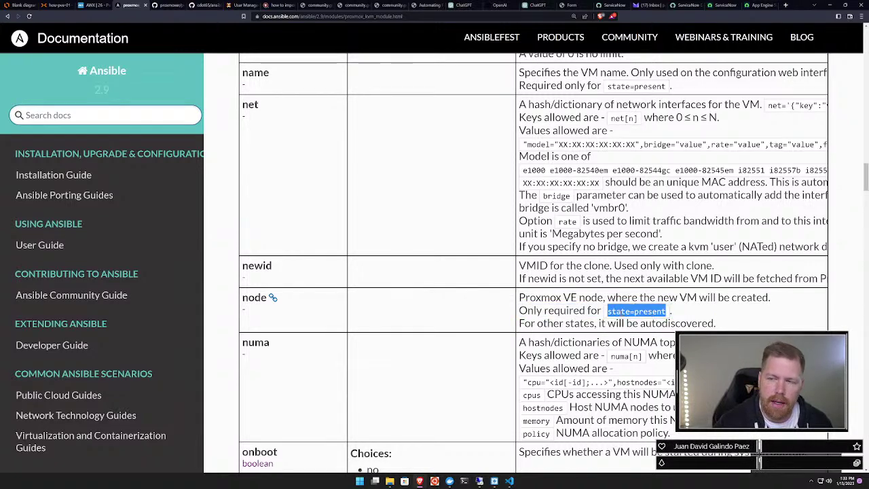
pyautogui.click(619, 311)
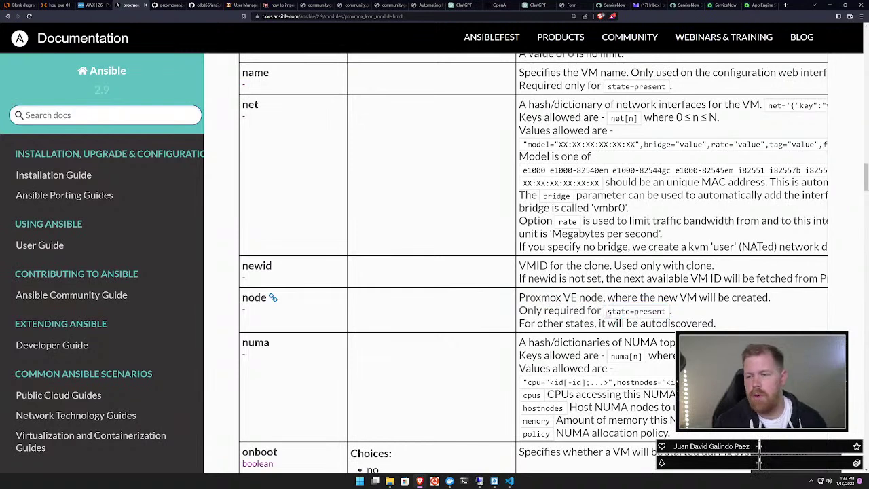
pyautogui.moveTo(608, 310); pyautogui.dragTo(626, 310)
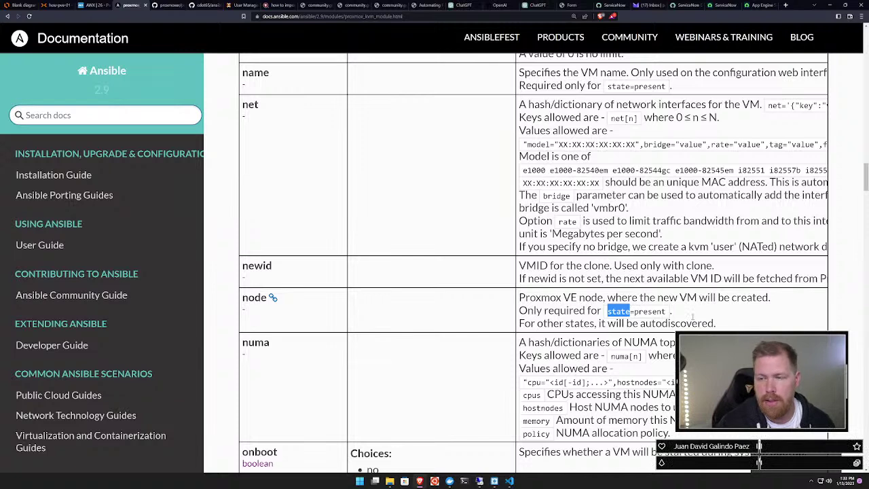
pyautogui.moveTo(634, 310); pyautogui.dragTo(664, 311)
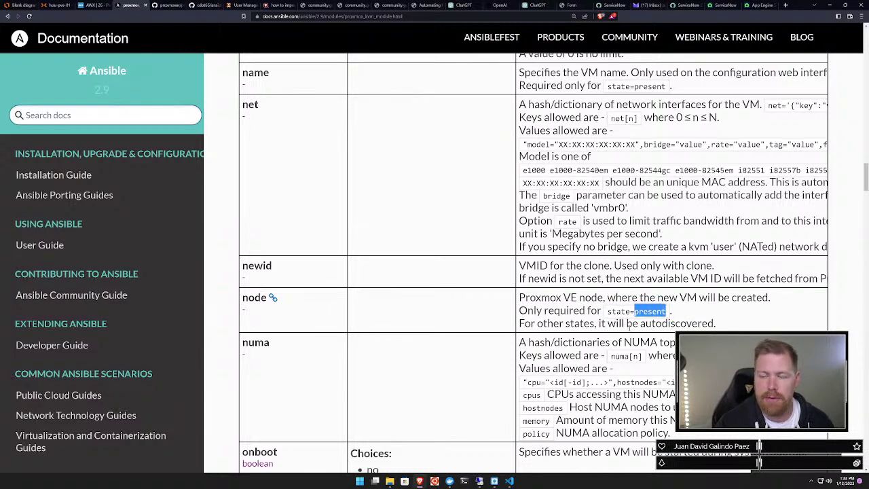
pyautogui.moveTo(634, 310); pyautogui.dragTo(663, 310)
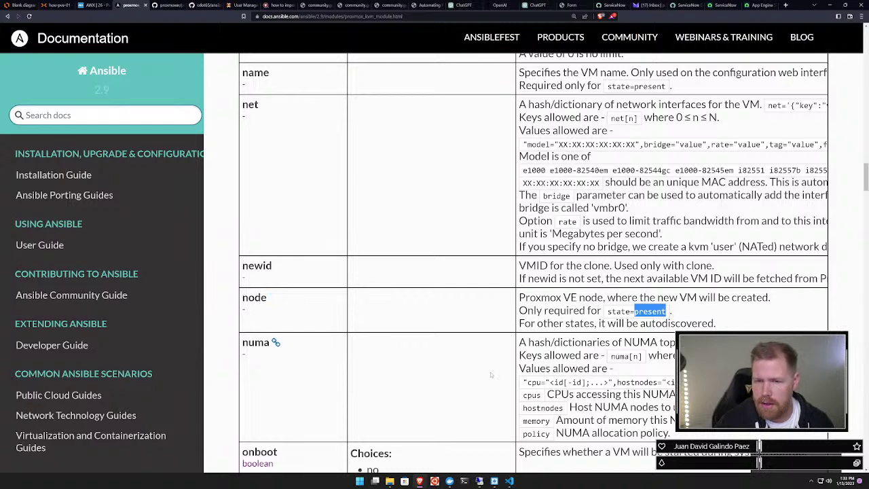
pyautogui.scroll(-4, 490, 374)
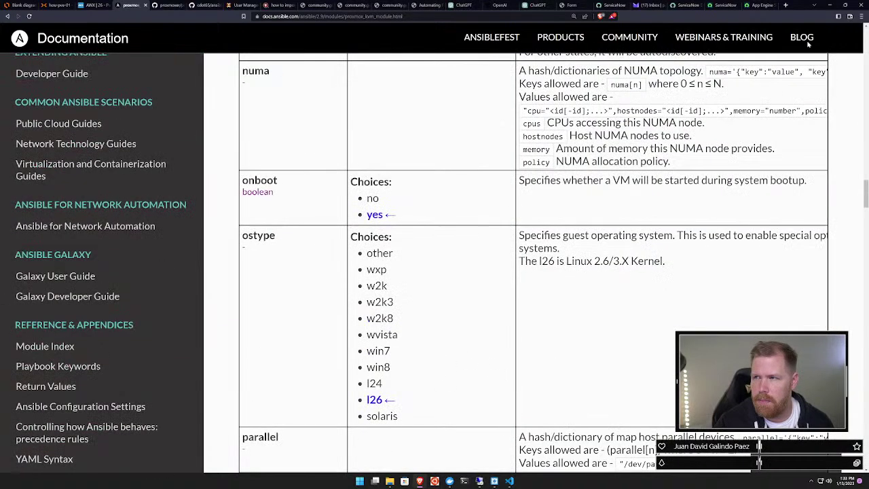
pyautogui.click(829, 6)
# Step: Inspect the ansible_host variable used for api_host and node in create_vm.yaml
pyautogui.moveTo(509, 479)
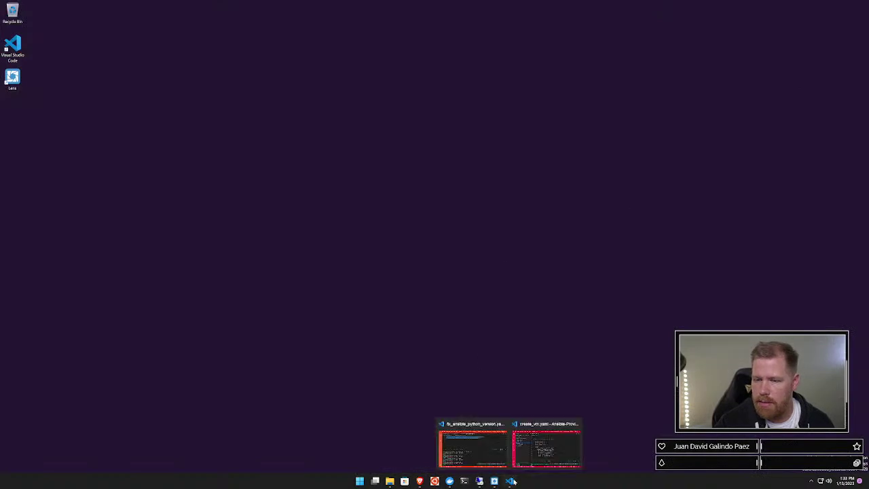
pyautogui.click(534, 459)
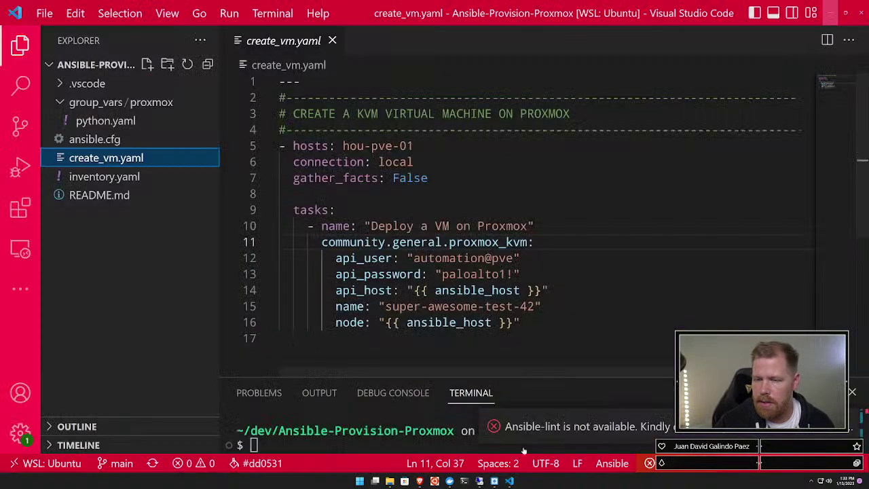
pyautogui.click(368, 335)
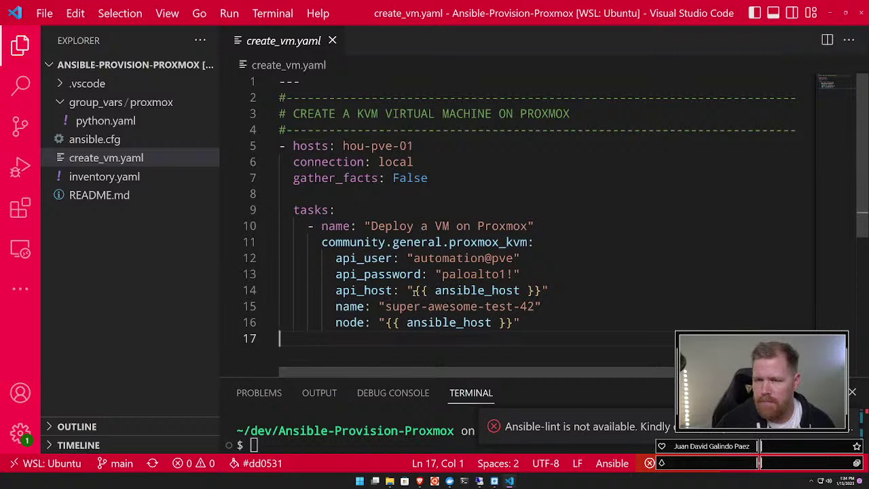
pyautogui.moveTo(414, 292); pyautogui.dragTo(512, 290)
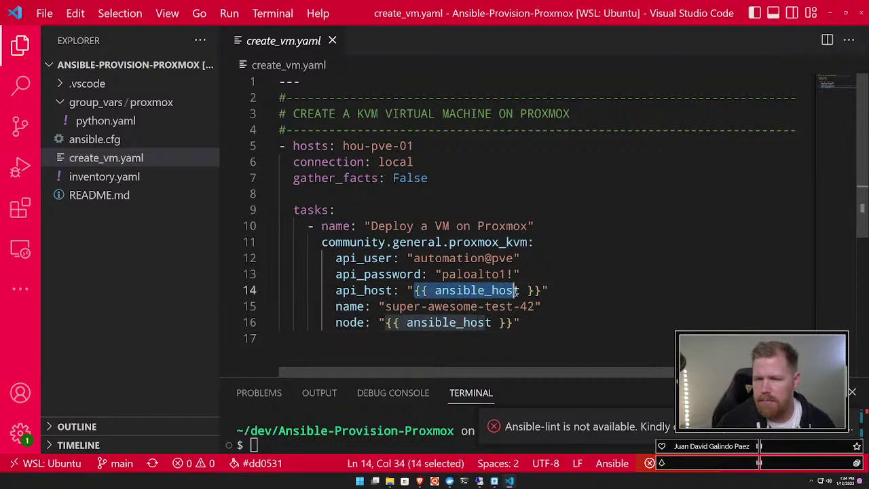
pyautogui.moveTo(385, 322); pyautogui.dragTo(513, 323)
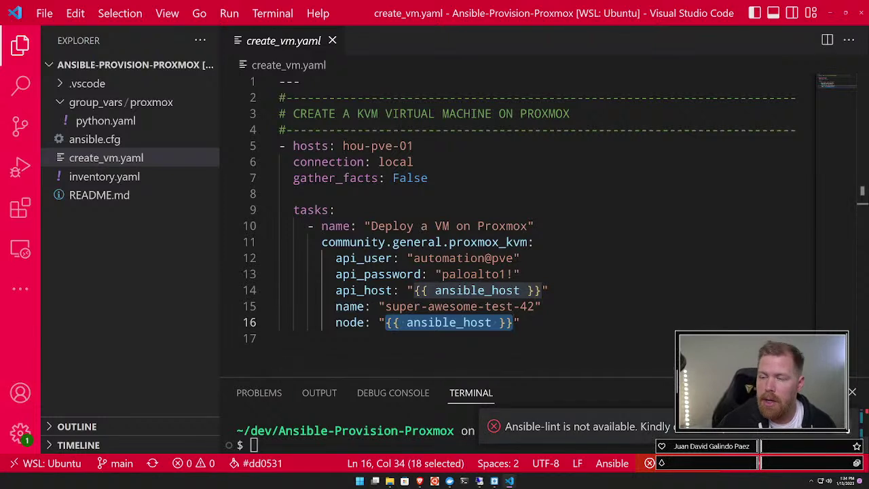
pyautogui.click(421, 307)
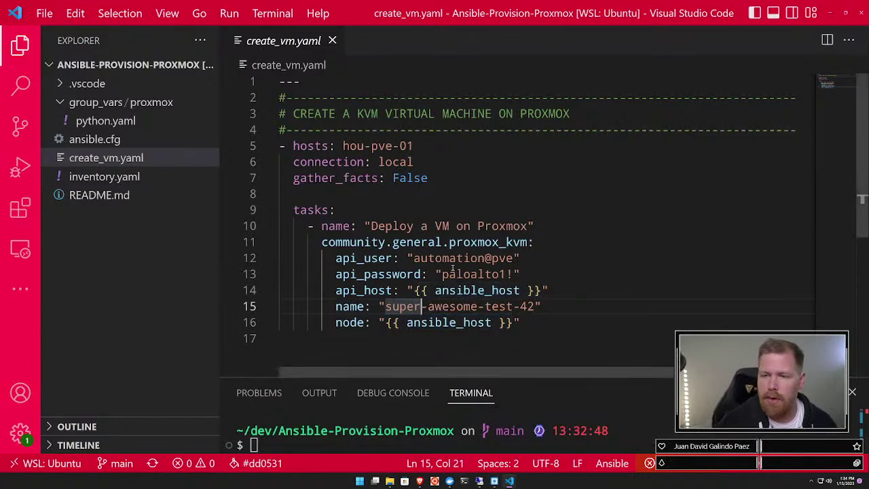
# Step: Check the first host's address hou-pve-01.redtail.com in inventory.yaml
pyautogui.click(109, 157)
pyautogui.click(142, 176)
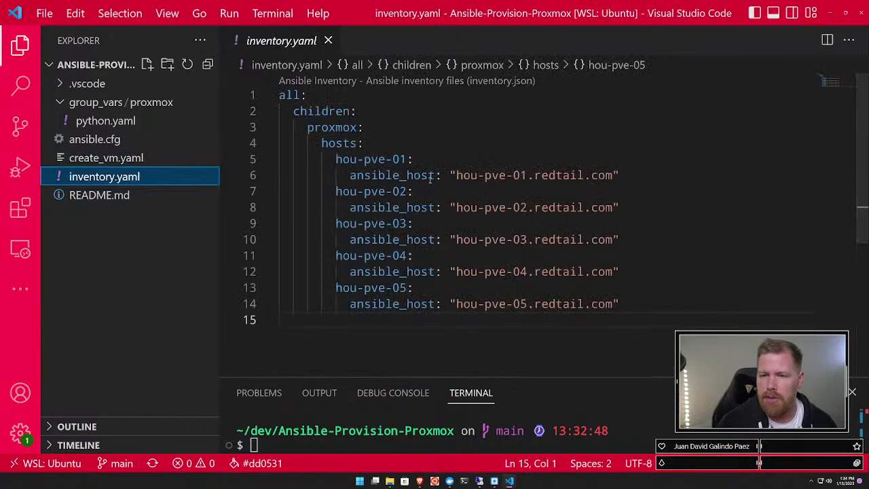
pyautogui.doubleClick(467, 175)
pyautogui.moveTo(516, 175); pyautogui.dragTo(614, 175)
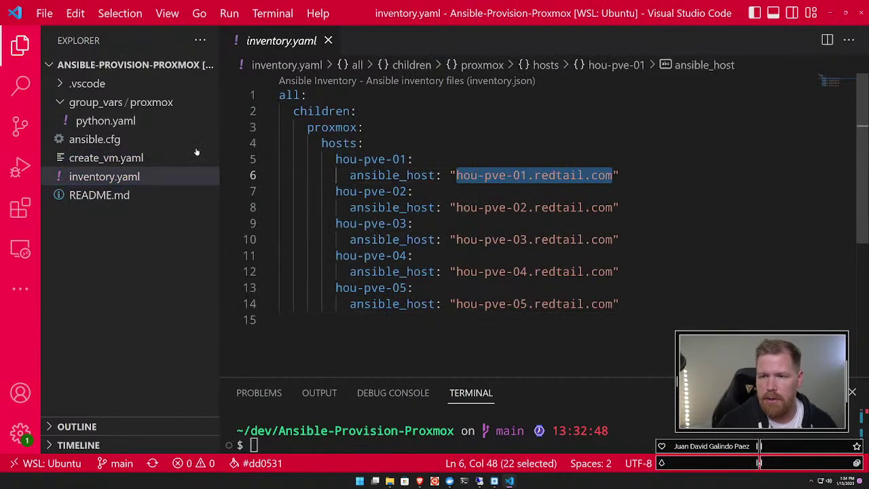
# Step: Replace the node value in create_vm.yaml with hou-pve-01 and save the file
pyautogui.click(170, 157)
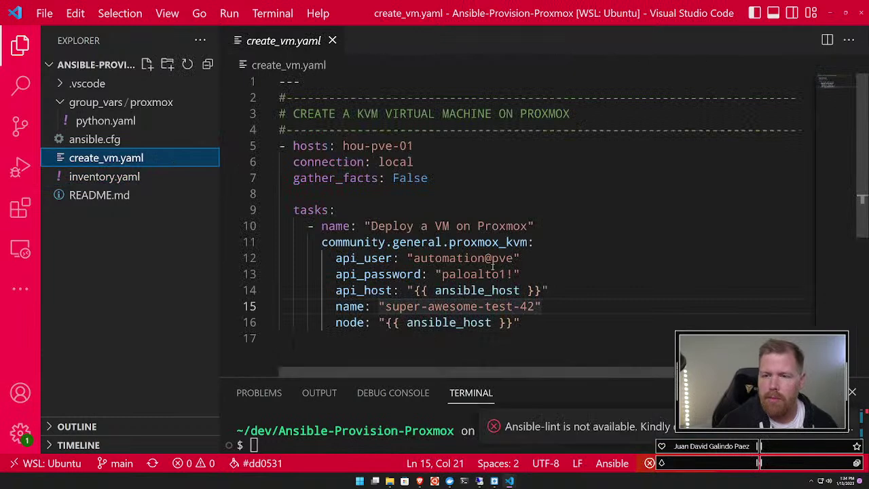
pyautogui.moveTo(414, 290); pyautogui.dragTo(536, 289)
pyautogui.moveTo(384, 322); pyautogui.dragTo(513, 322)
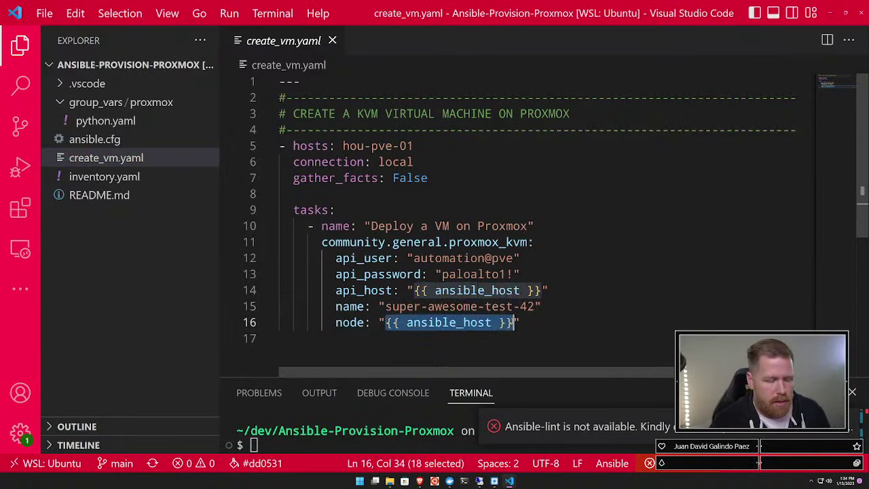
pyautogui.write('hou-p')
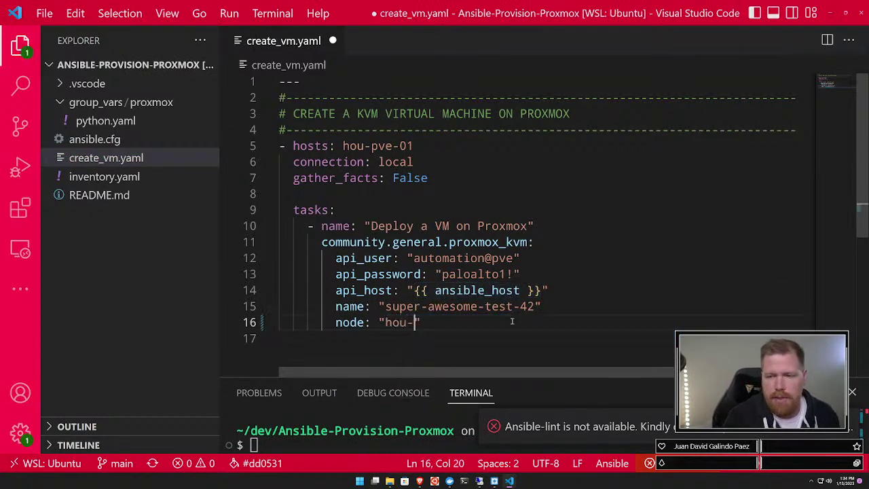
pyautogui.write('ve-01')
pyautogui.hotkey('ctrl', 's')
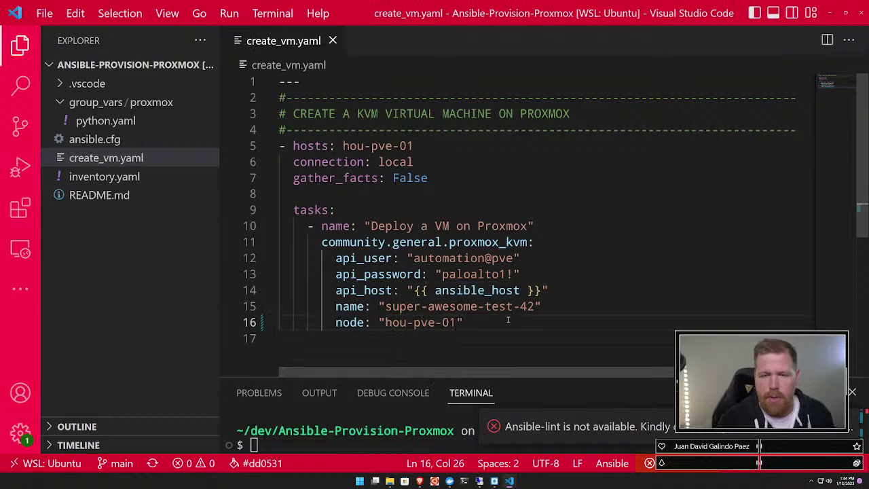
# Step: Commit the create_vm.yaml change with message 'correct node' and return to AWX's job tab
pyautogui.click(21, 126)
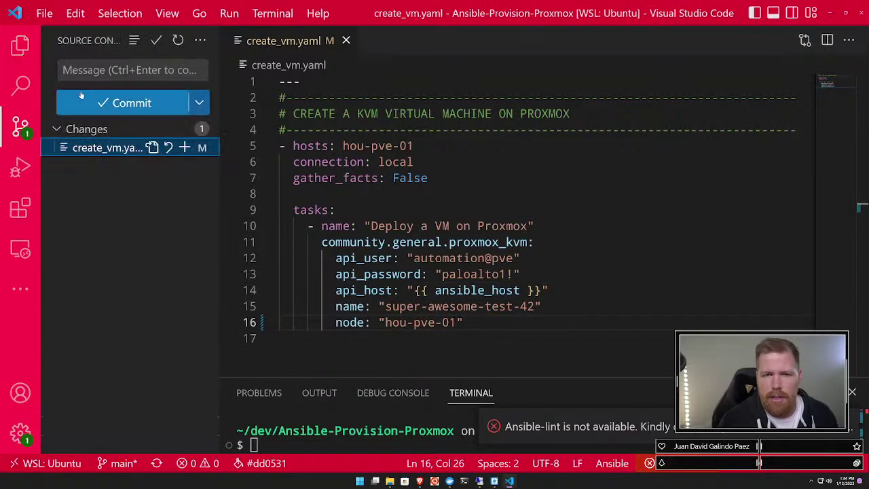
pyautogui.click(110, 69)
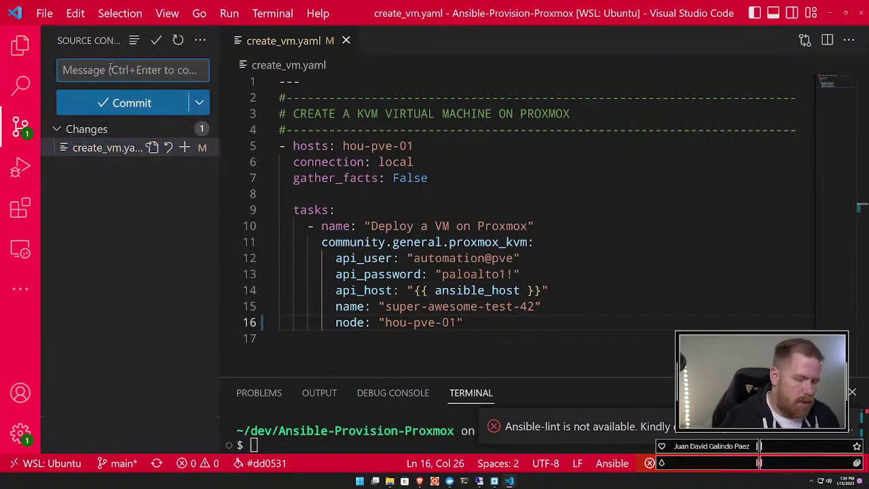
pyautogui.write('correct node')
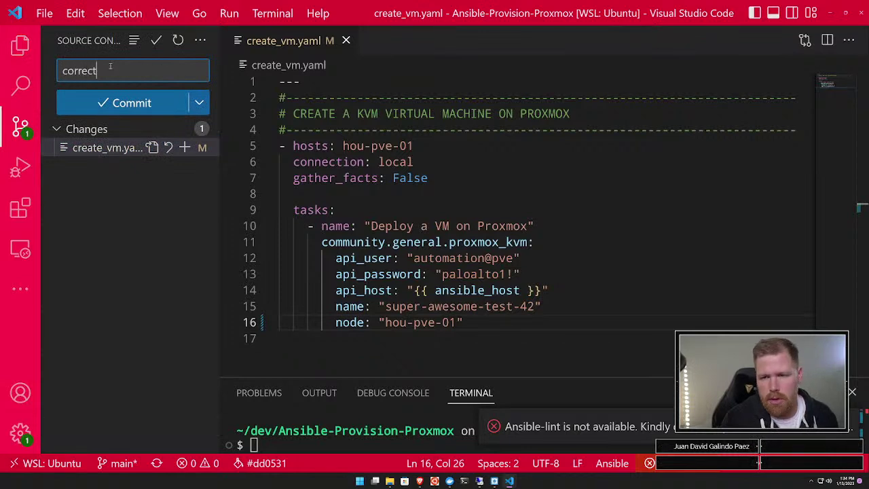
pyautogui.click(131, 103)
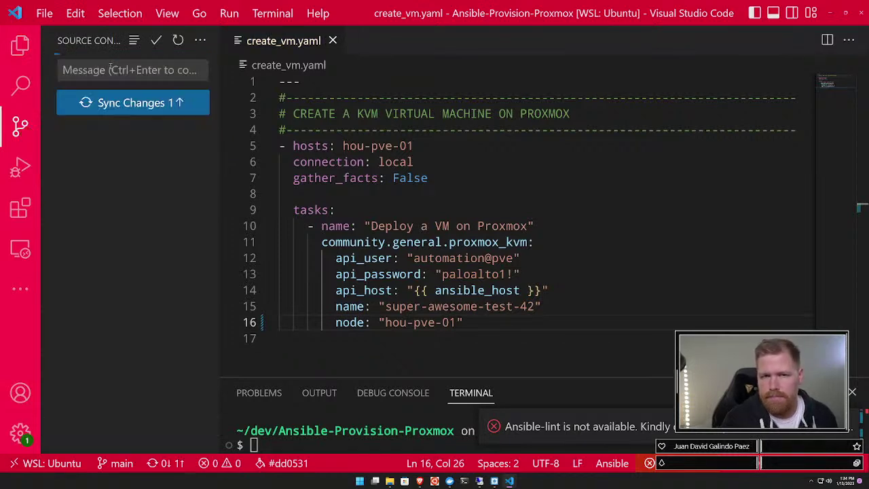
pyautogui.click(833, 13)
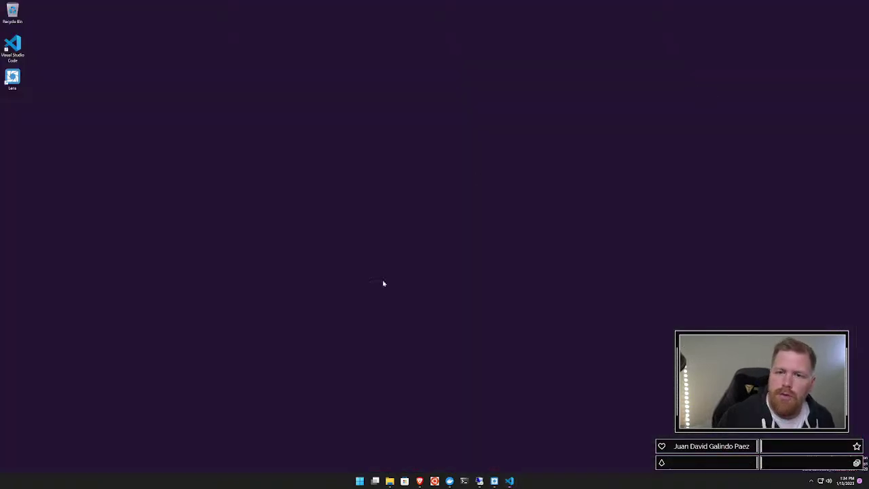
pyautogui.click(419, 478)
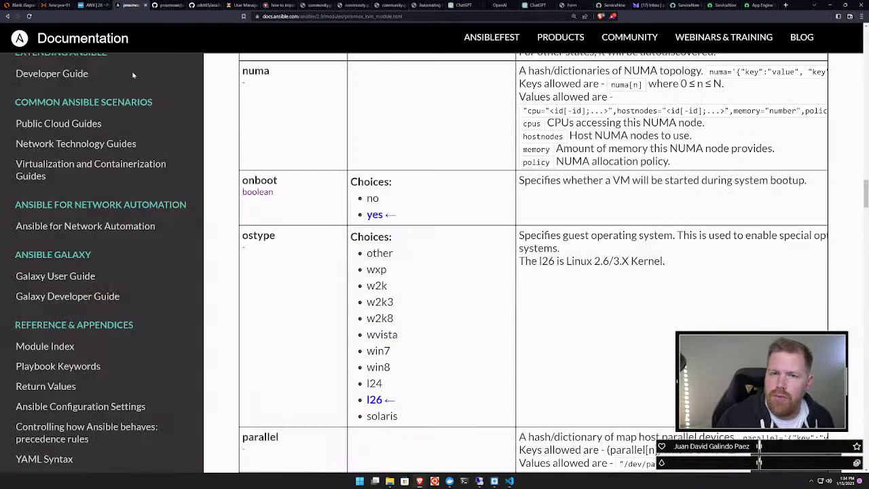
pyautogui.hotkey('ctrl', 'shift', 'Tab')
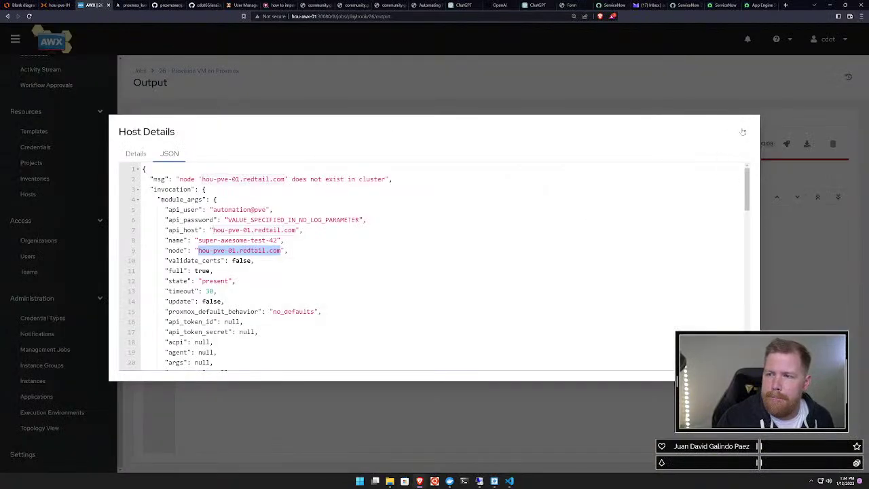
# Step: Close the host details and relaunch the Provision VM on Proxmox job on all hosts
pyautogui.click(742, 132)
pyautogui.click(786, 144)
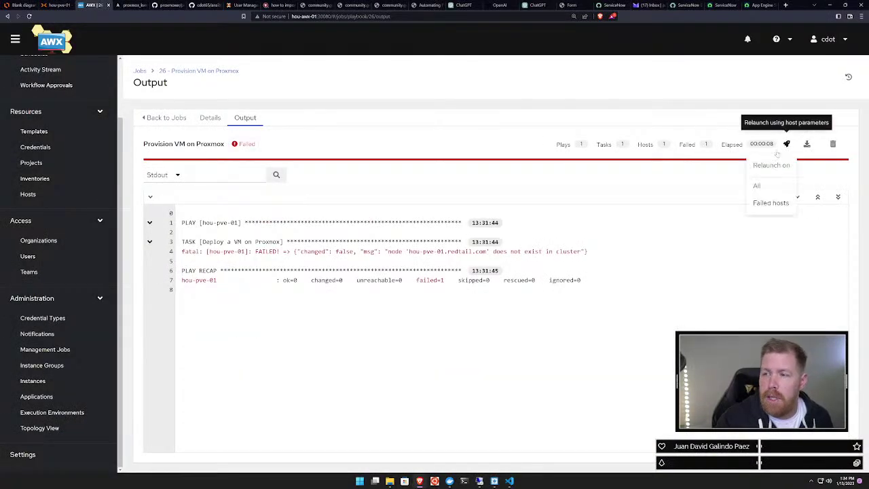
pyautogui.click(769, 188)
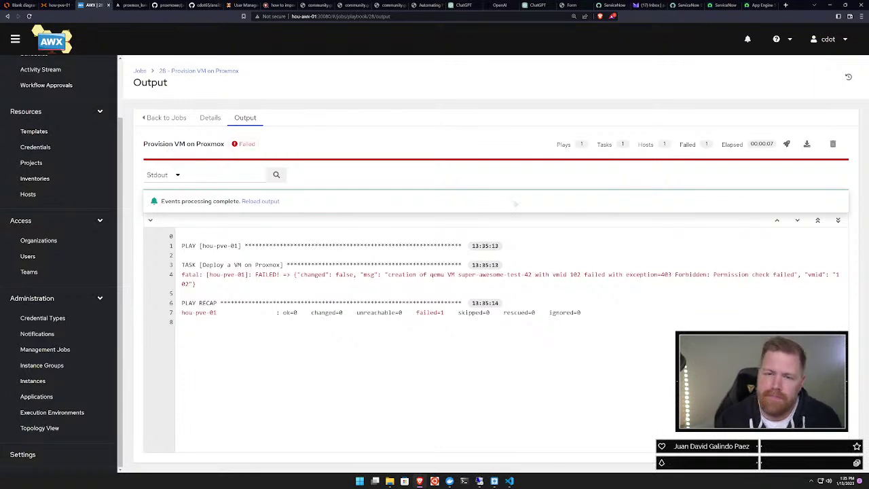
# Step: Reload job 28's output and open the failed task's host result as JSON
pyautogui.click(264, 203)
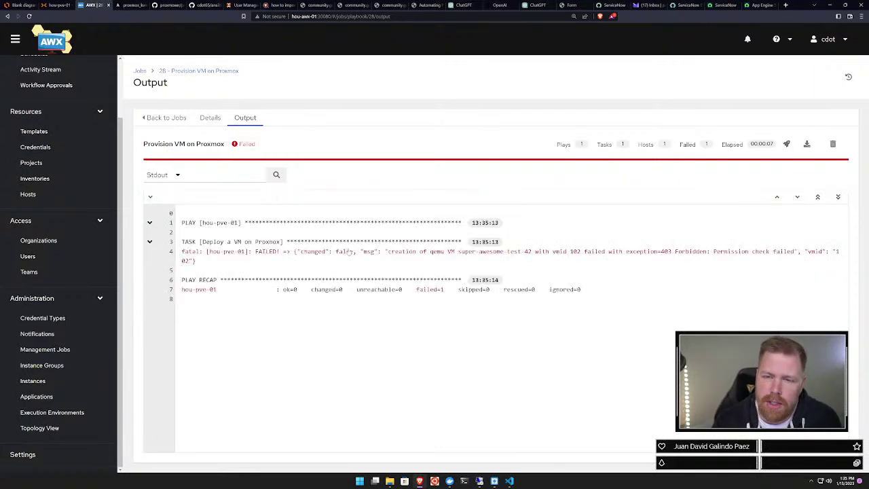
pyautogui.click(347, 252)
pyautogui.click(169, 237)
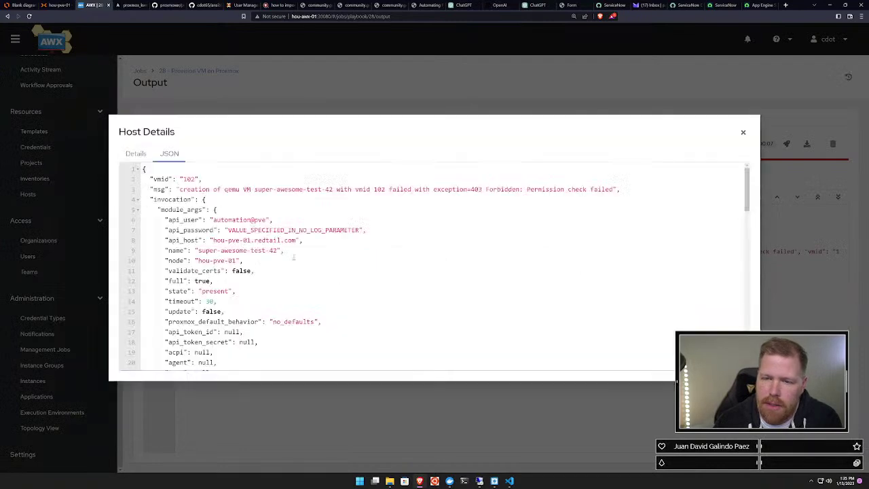
pyautogui.scroll(-2, 230, 284)
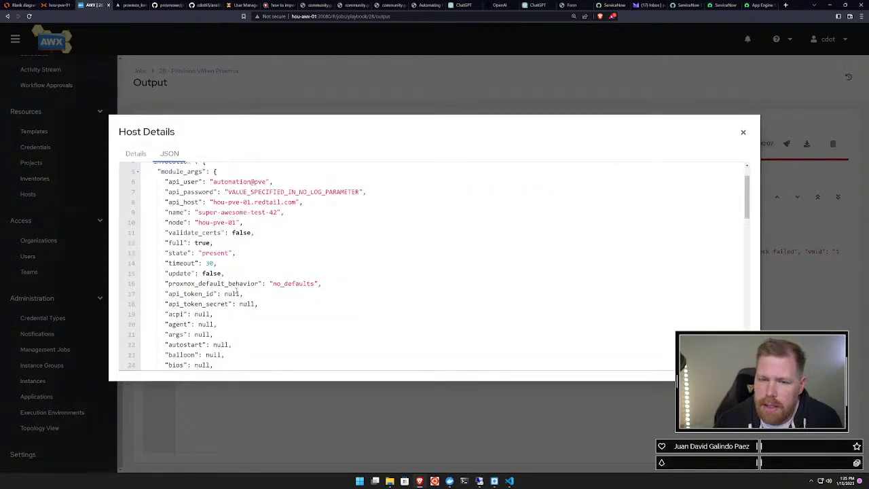
pyautogui.scroll(2, 238, 286)
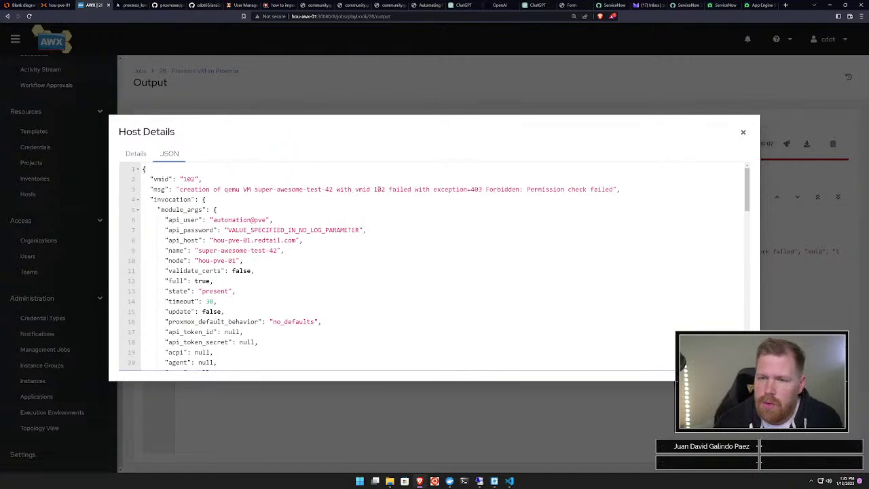
# Step: Highlight the 403 'Permission check failed' error and the API user, then go to Proxmox
pyautogui.moveTo(389, 189); pyautogui.dragTo(466, 190)
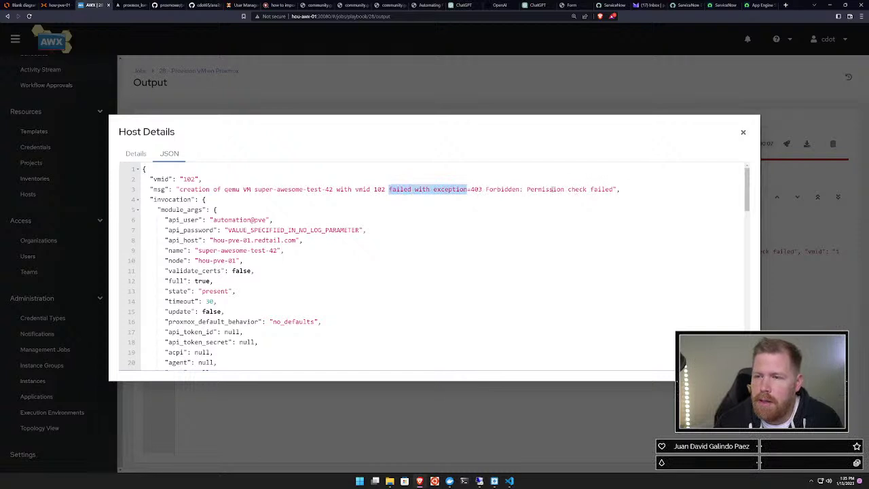
pyautogui.moveTo(527, 189); pyautogui.dragTo(608, 188)
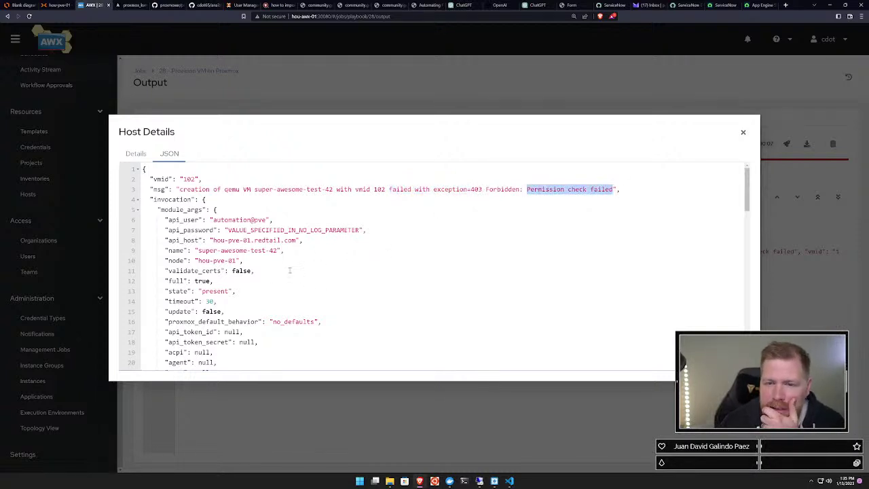
pyautogui.moveTo(213, 220); pyautogui.dragTo(265, 222)
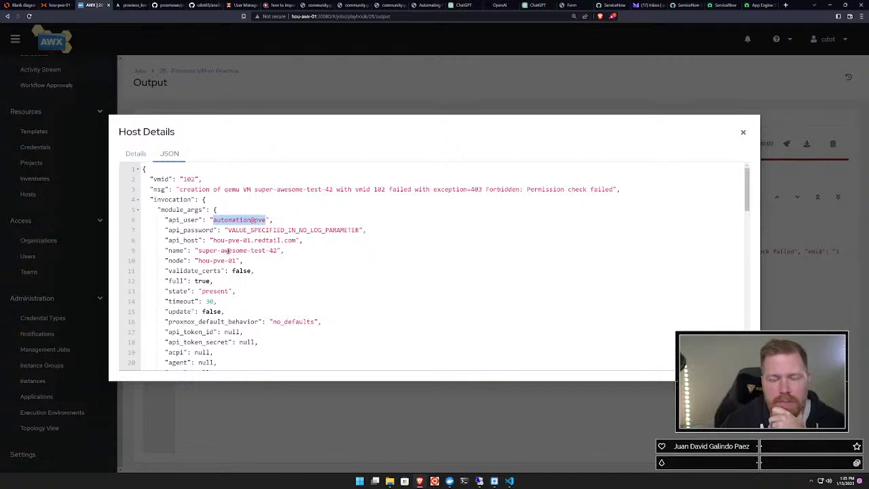
pyautogui.scroll(-3, 228, 251)
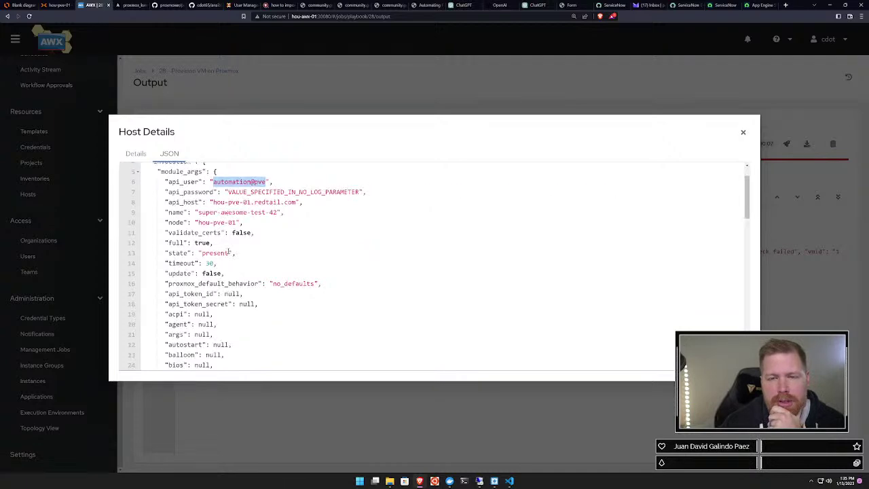
pyautogui.scroll(2, 228, 251)
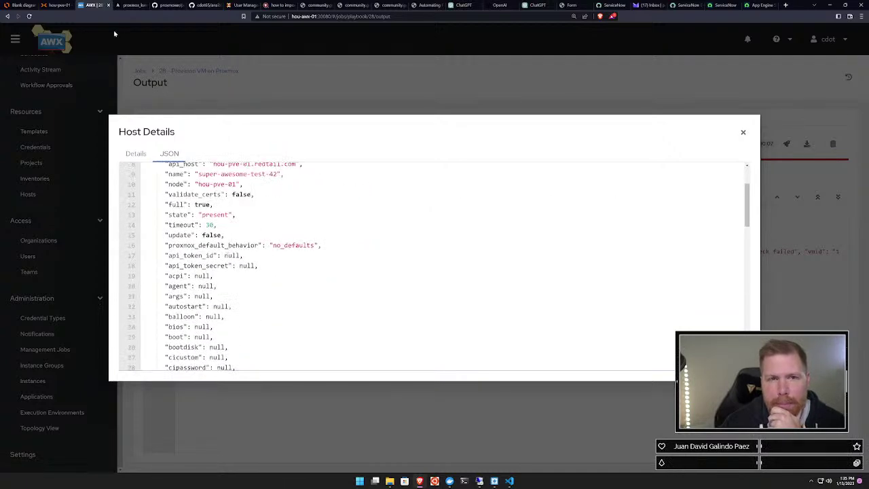
pyautogui.click(58, 5)
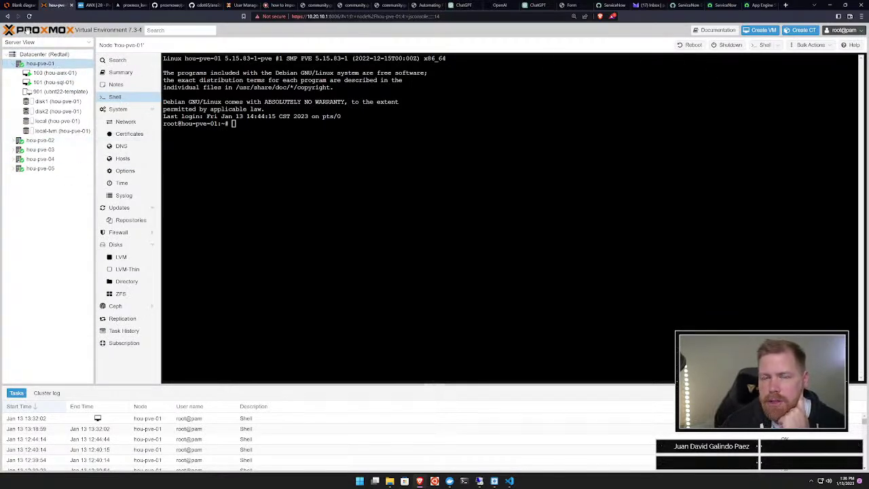
# Step: Reload the Proxmox page and bring up the Datacenter user list
pyautogui.click(28, 16)
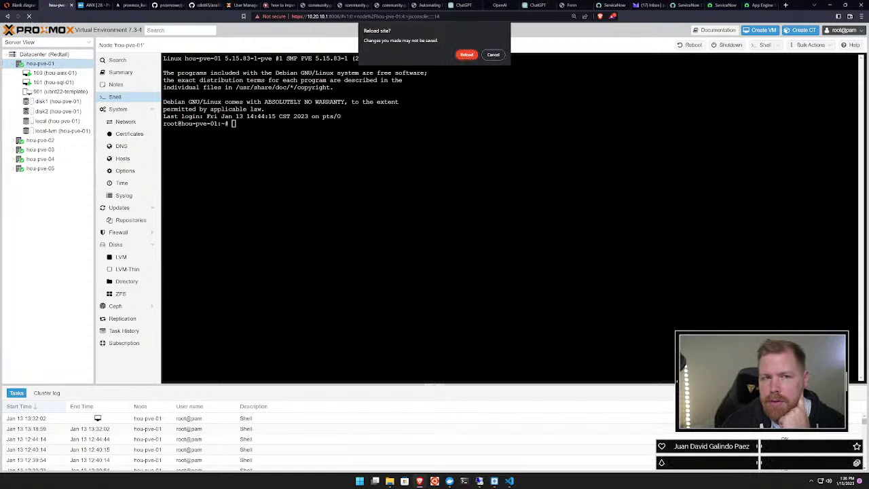
pyautogui.click(466, 55)
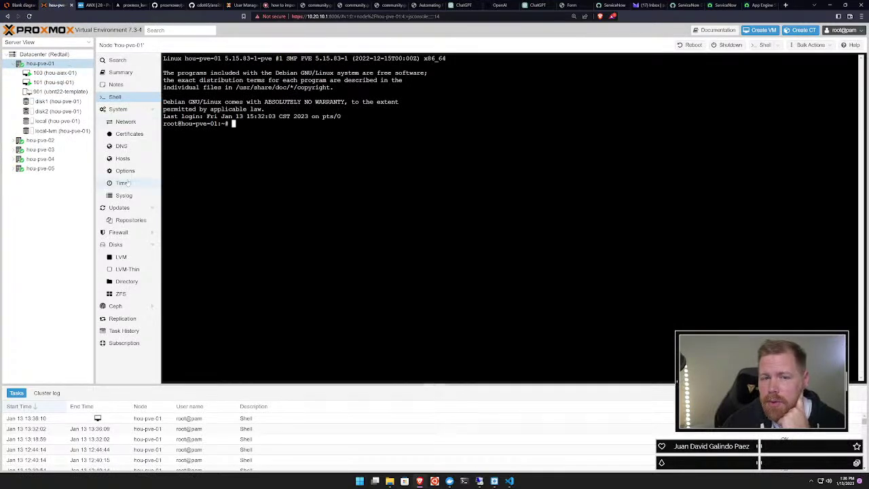
pyautogui.click(44, 54)
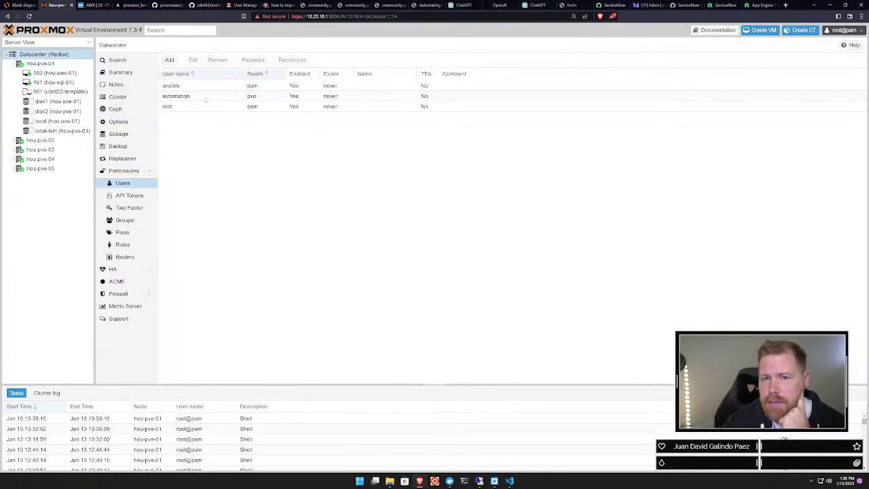
# Step: Review the automation user's settings and its root-path permission entry
pyautogui.click(204, 99)
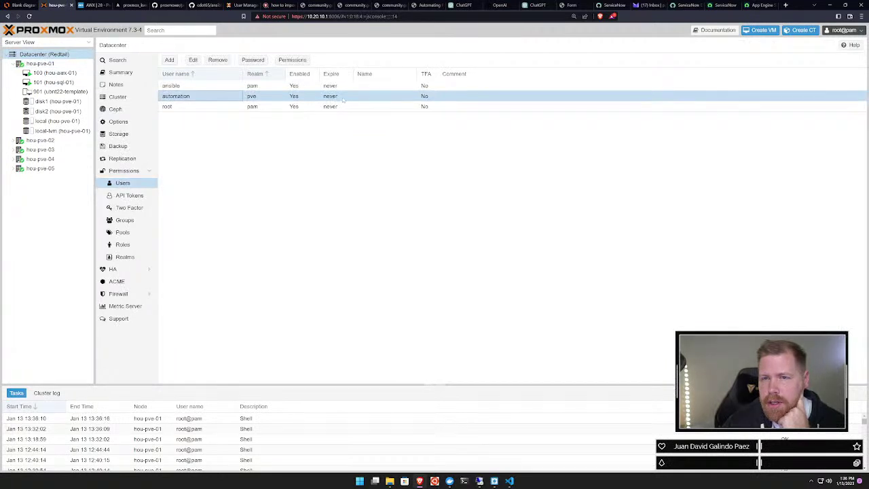
pyautogui.doubleClick(215, 99)
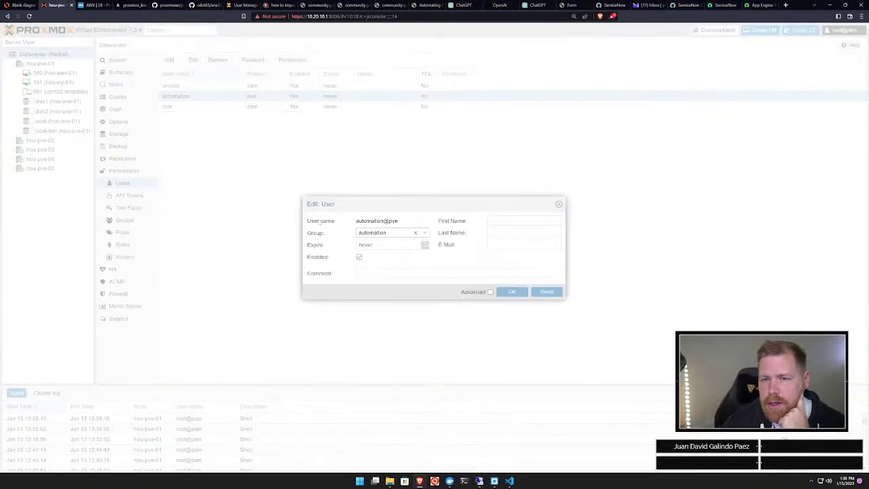
pyautogui.click(559, 203)
pyautogui.click(292, 60)
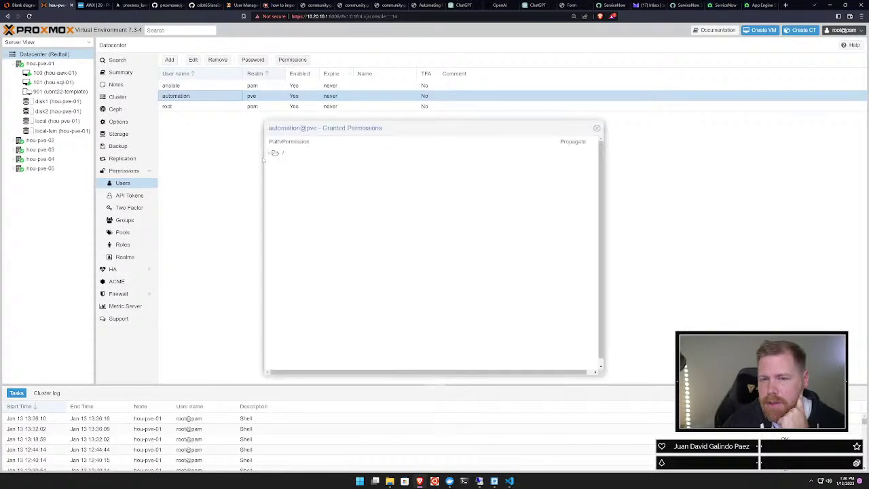
pyautogui.click(282, 154)
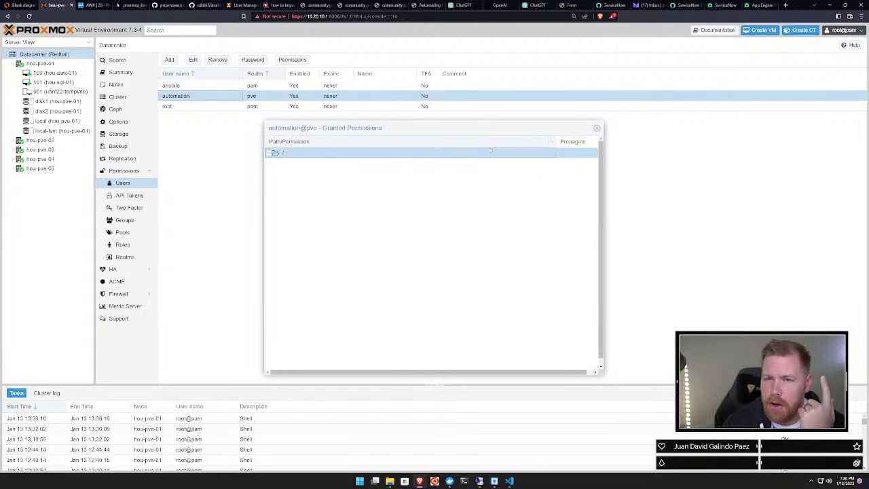
pyautogui.click(596, 129)
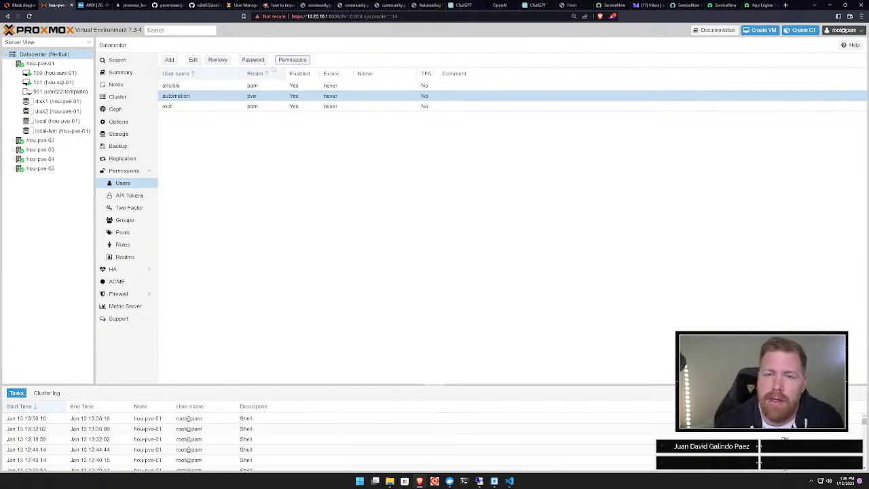
pyautogui.click(231, 98)
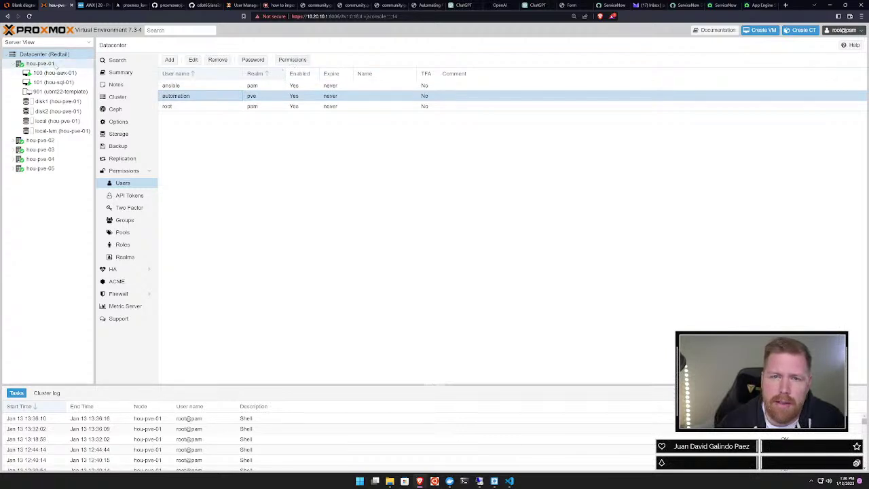
# Step: On hou-pve-01's shell, rerun pveum acl modify granting automation@pve the Administrator role
pyautogui.click(54, 65)
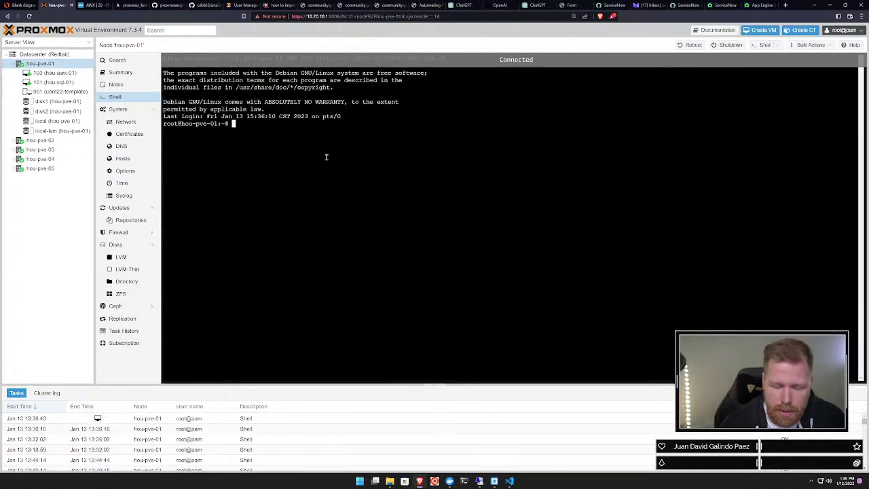
pyautogui.press('Up')
pyautogui.press('Up')
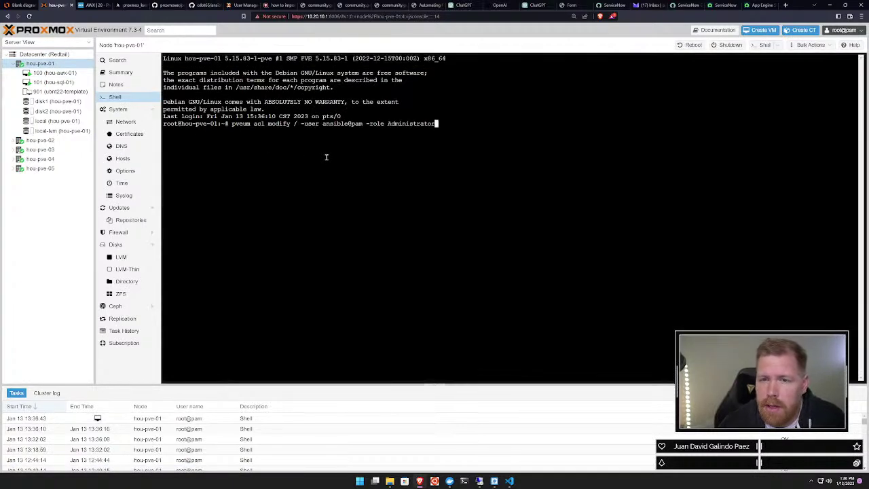
pyautogui.press('Left')
pyautogui.press('Left')
pyautogui.press('Left')
pyautogui.press('Left')
pyautogui.press('Left')
pyautogui.press('Left')
pyautogui.press('Left')
pyautogui.press('Left')
pyautogui.press('Left')
pyautogui.press('Left')
pyautogui.press('Left')
pyautogui.press('Left')
pyautogui.press('Left')
pyautogui.press('Left')
pyautogui.press('Left')
pyautogui.press('Left')
pyautogui.press('Left')
pyautogui.press('Left')
pyautogui.press('Left')
pyautogui.press('Left')
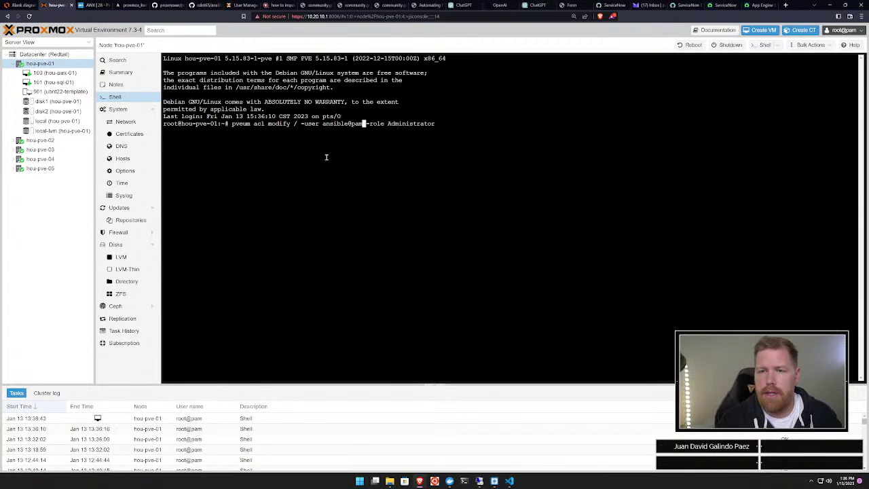
pyautogui.press('BackSpace')
pyautogui.press('BackSpace')
pyautogui.press('BackSpace')
pyautogui.write('pve')
pyautogui.press('Left')
pyautogui.press('Left')
pyautogui.press('Left')
pyautogui.press('Left')
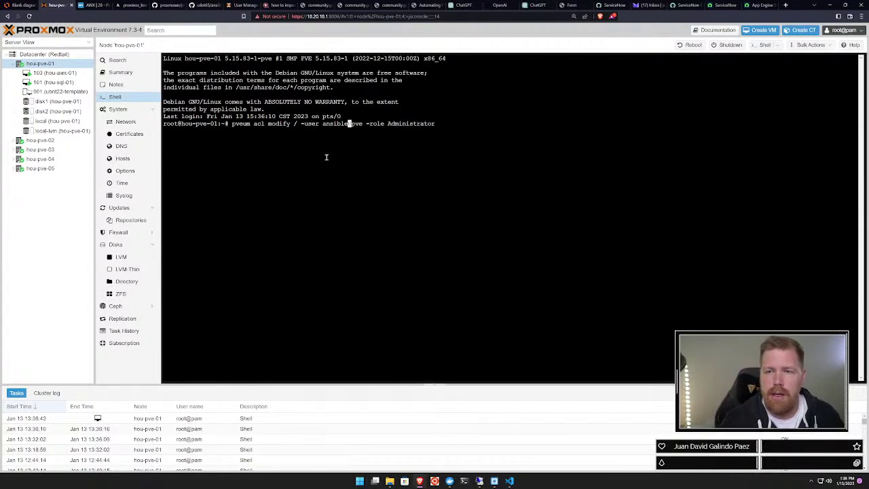
pyautogui.press('BackSpace')
pyautogui.press('BackSpace')
pyautogui.press('BackSpace')
pyautogui.press('BackSpace')
pyautogui.press('BackSpace')
pyautogui.press('BackSpace')
pyautogui.write('utomation')
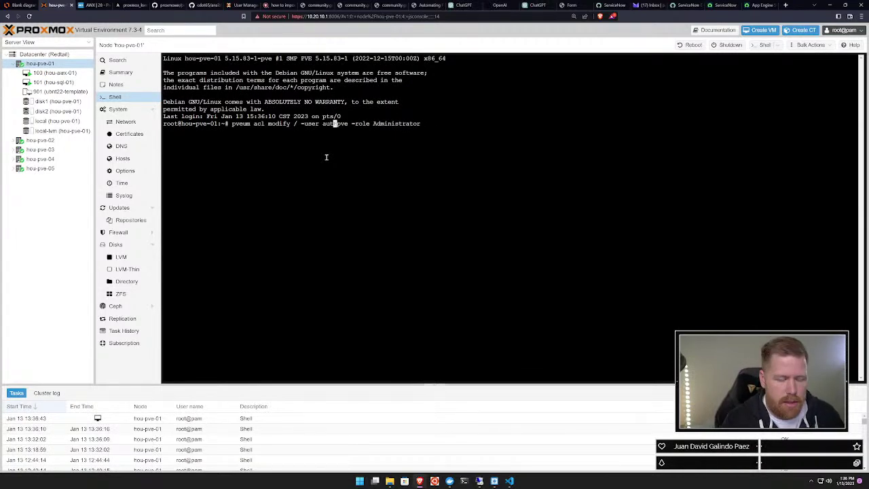
pyautogui.press('Return')
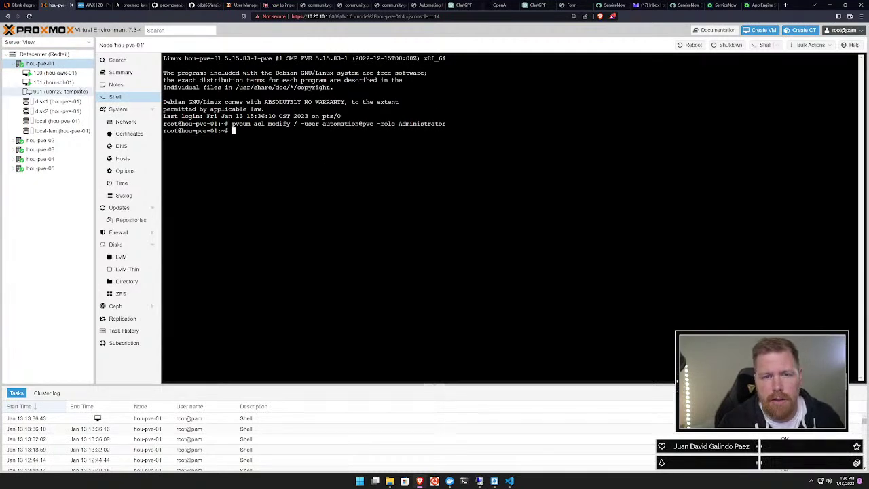
# Step: Check the hou-pve-02 and hou-pve-01 shells, then go back to the AWX job
pyautogui.click(40, 140)
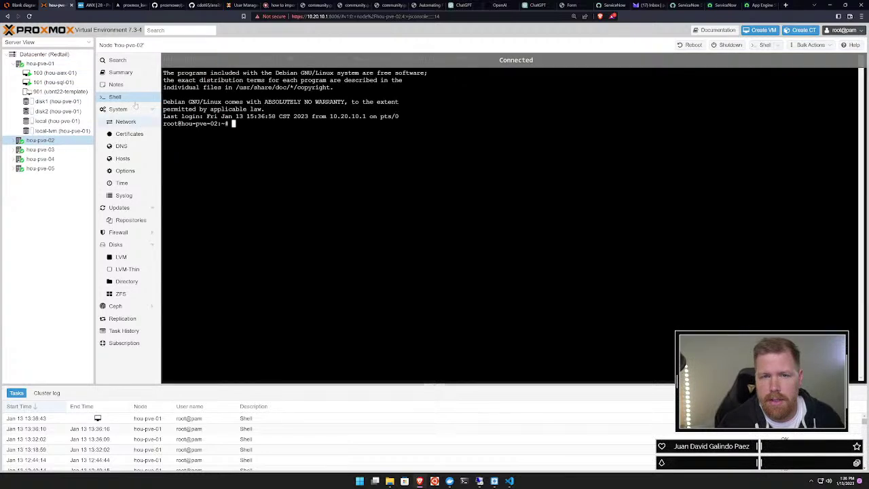
pyautogui.click(40, 63)
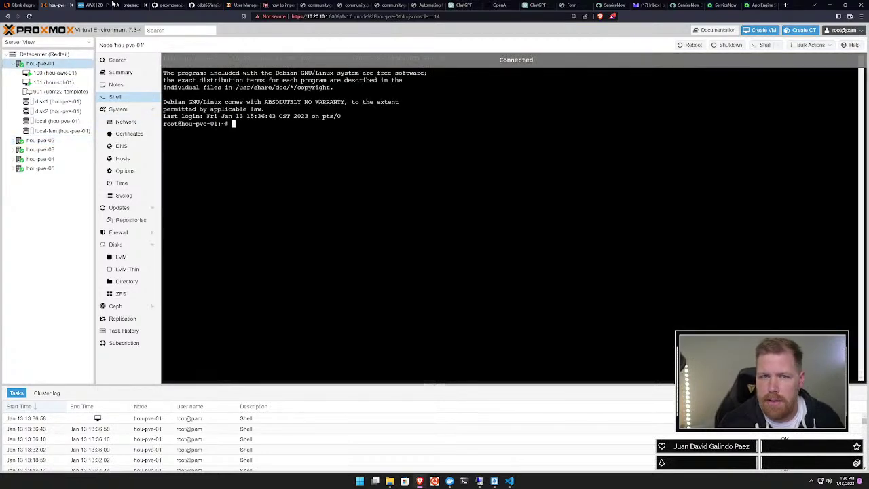
pyautogui.click(95, 6)
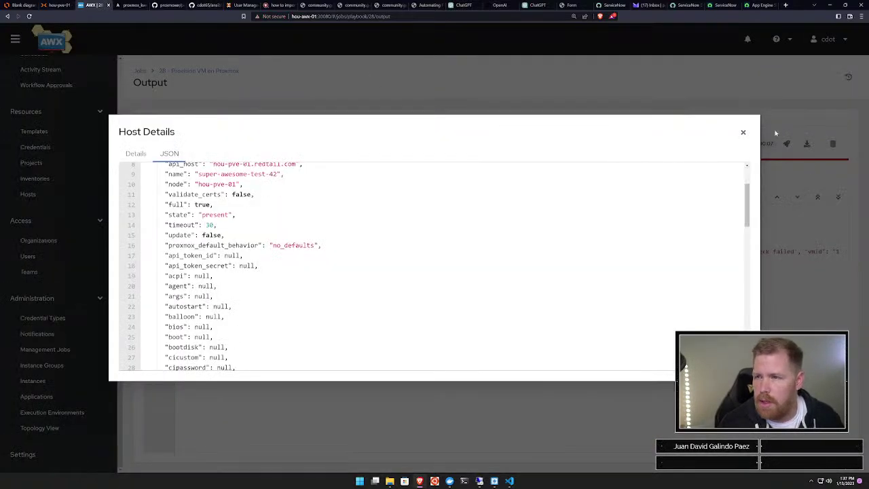
# Step: Relaunch the Provision VM on Proxmox job on all hosts
pyautogui.click(743, 132)
pyautogui.click(786, 144)
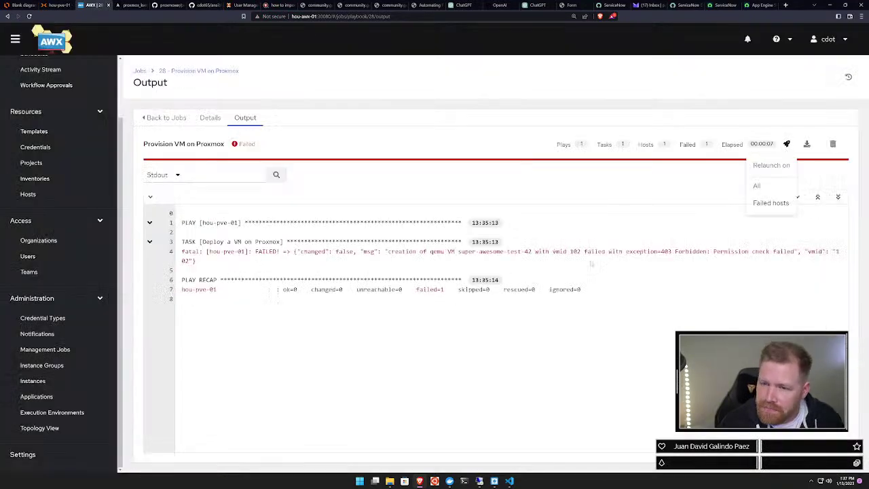
pyautogui.click(761, 191)
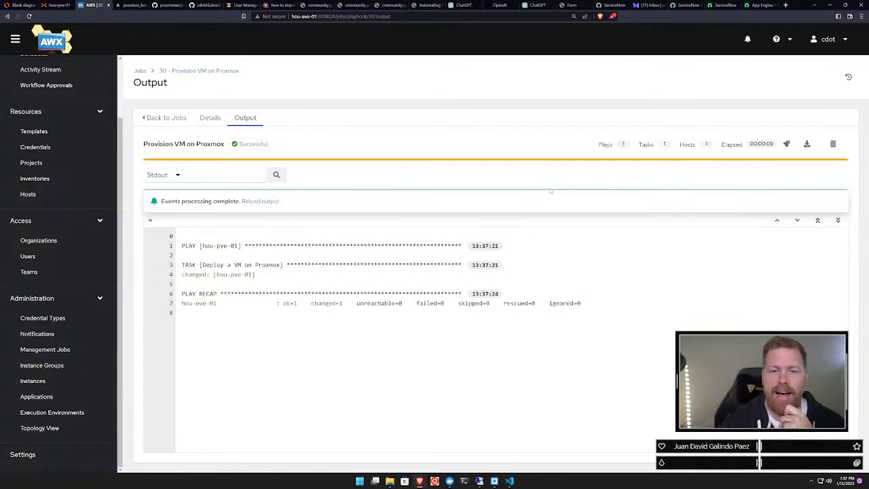
# Step: Confirm in the changed host's JSON that super-awesome-test-42 was deployed with vmid 102
pyautogui.click(272, 202)
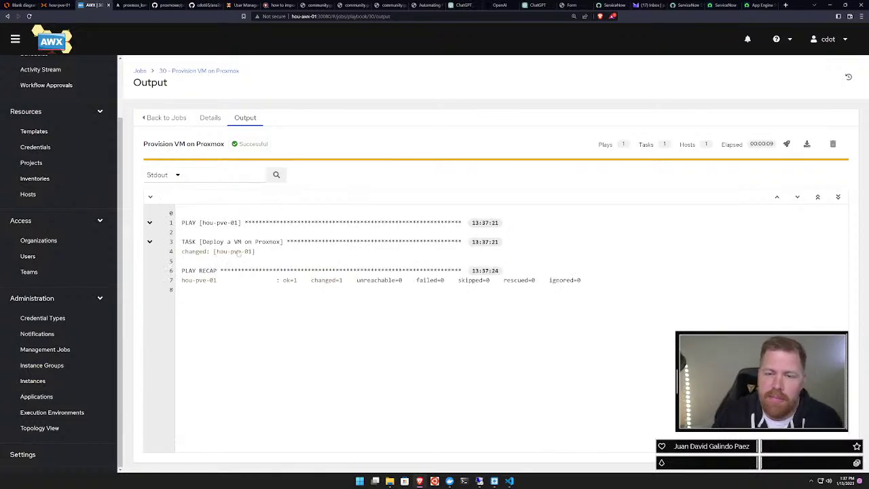
pyautogui.click(237, 252)
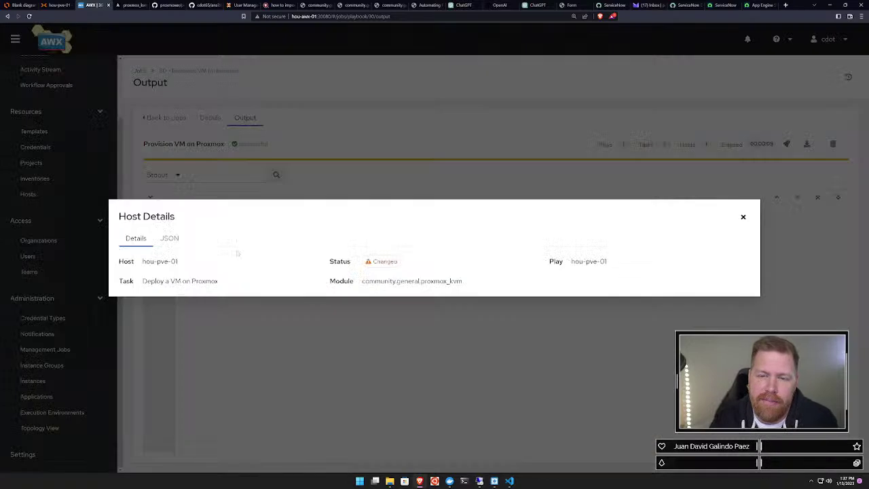
pyautogui.click(171, 236)
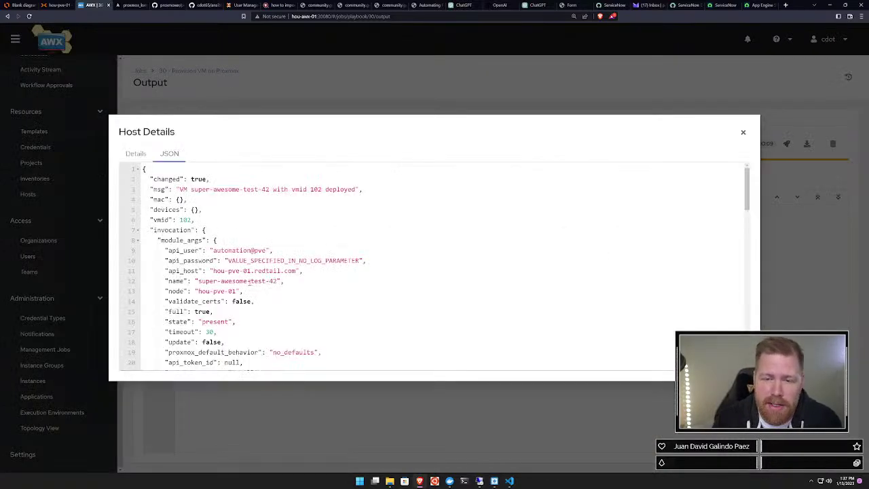
pyautogui.scroll(-1, 265, 250)
pyautogui.moveTo(197, 243); pyautogui.dragTo(277, 243)
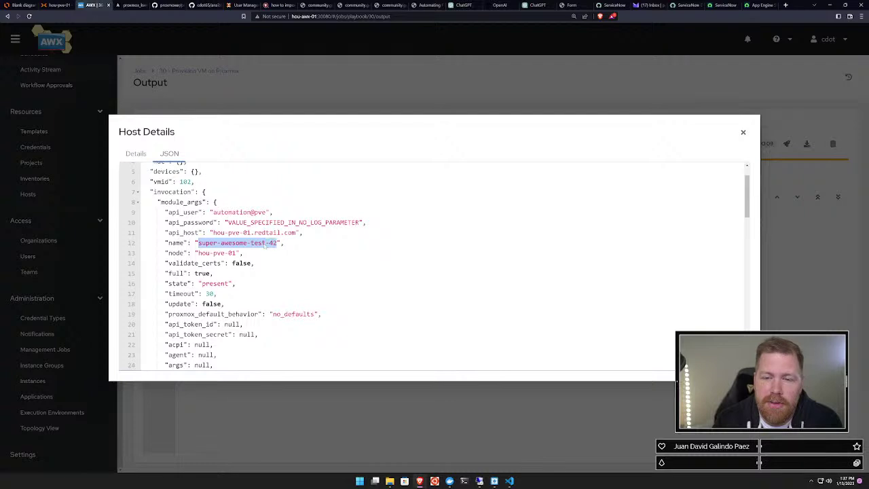
pyautogui.click(53, 6)
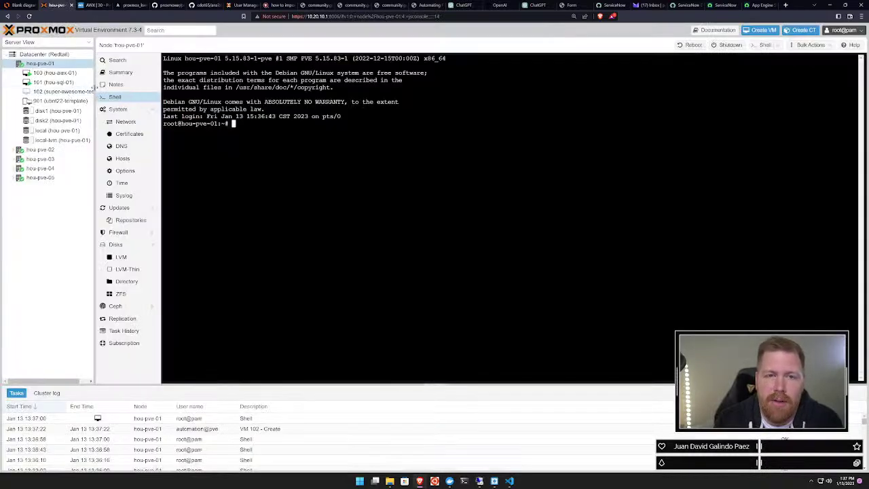
# Step: Inspect VM 102's summary, console and hardware configuration
pyautogui.click(82, 91)
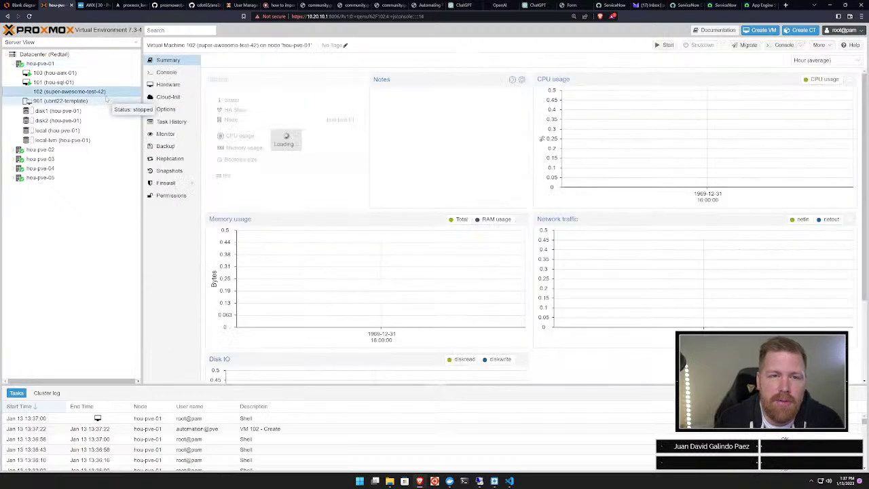
pyautogui.click(166, 72)
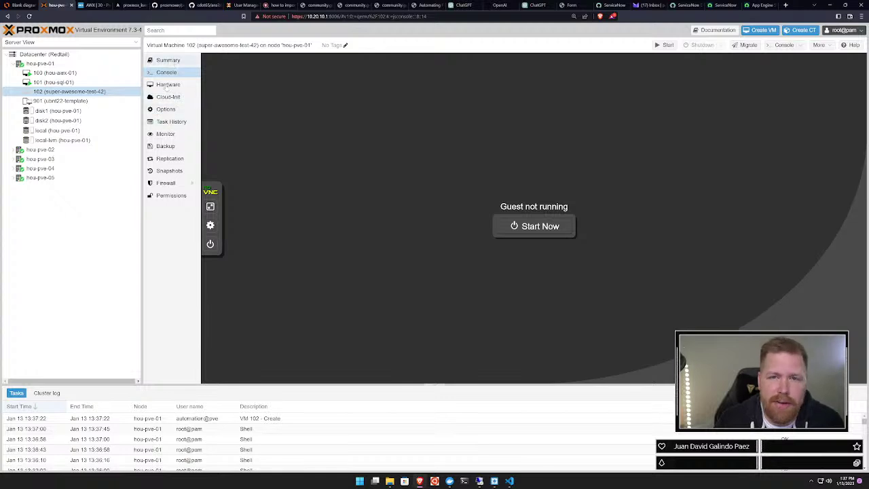
pyautogui.click(167, 84)
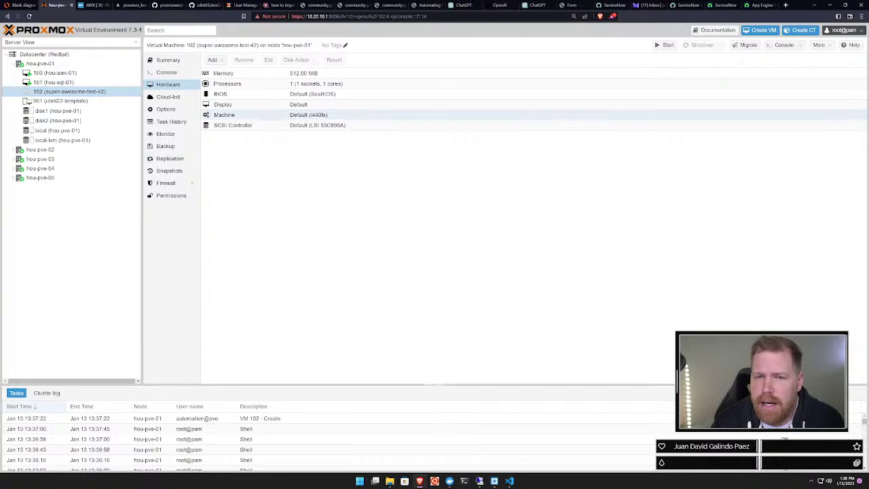
# Step: Destroy VM 102 by confirming its ID 102, then select template 901
pyautogui.click(827, 47)
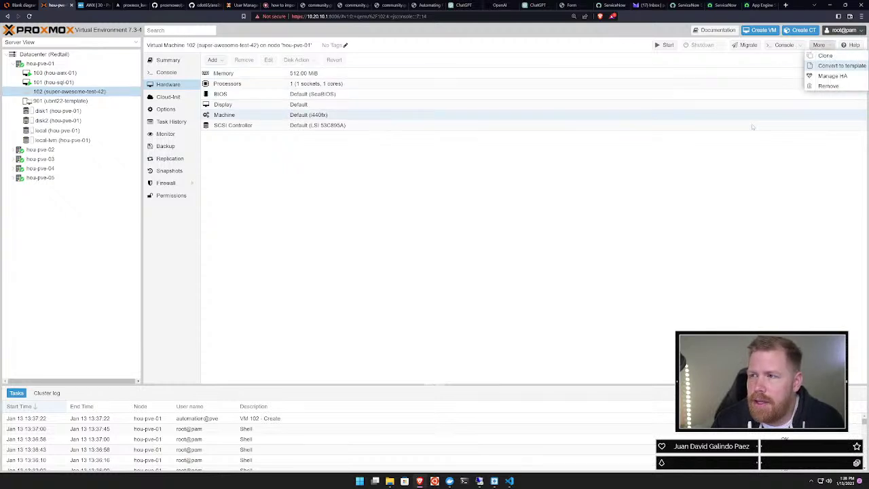
pyautogui.click(828, 86)
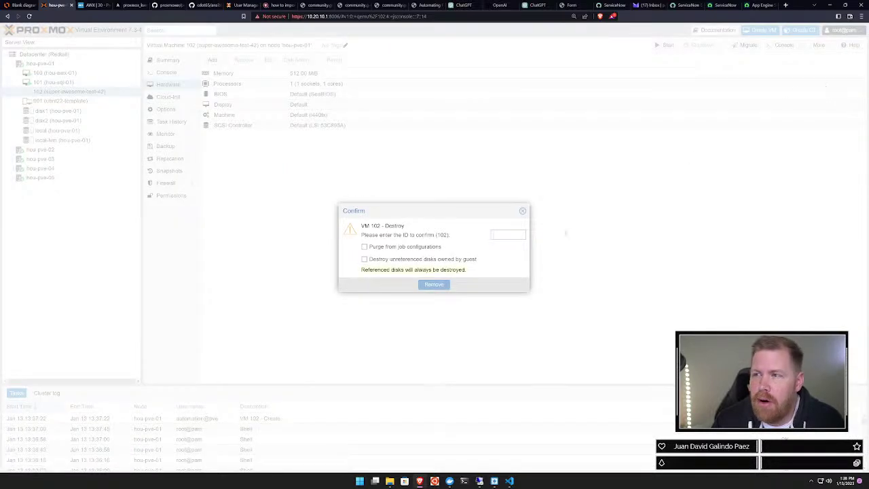
pyautogui.write('102')
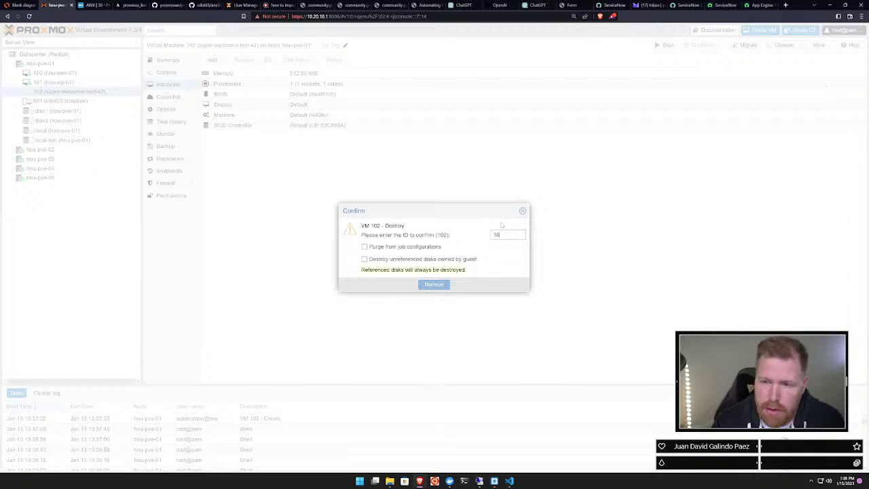
pyautogui.click(443, 285)
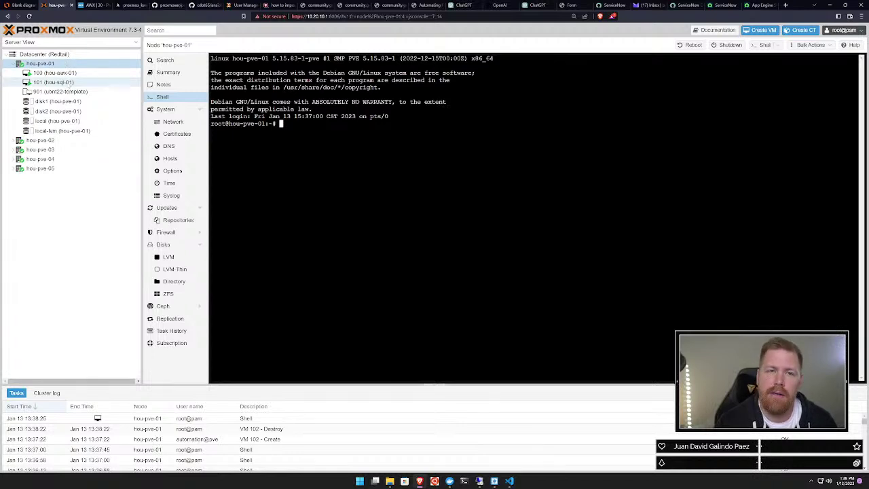
pyautogui.click(53, 92)
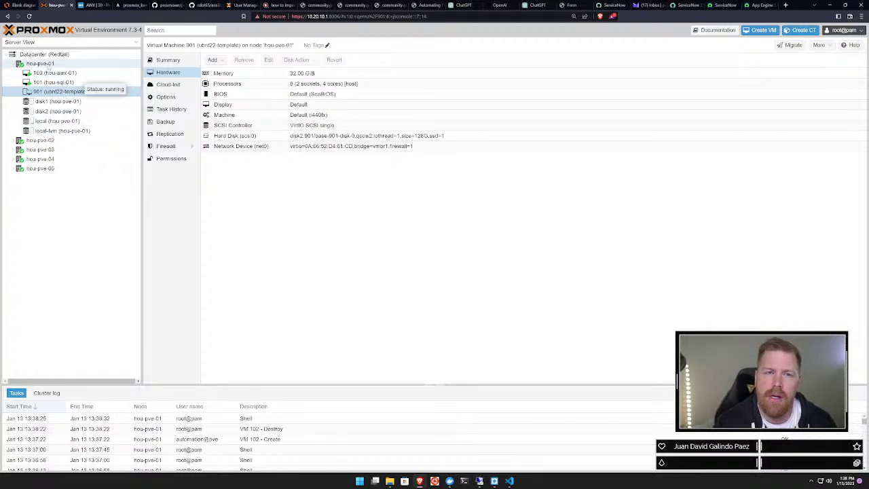
# Step: Show the proxmox_kvm documentation at 100% zoom, scrolled to the Examples
pyautogui.click(148, 8)
pyautogui.scroll(10, 252, 213)
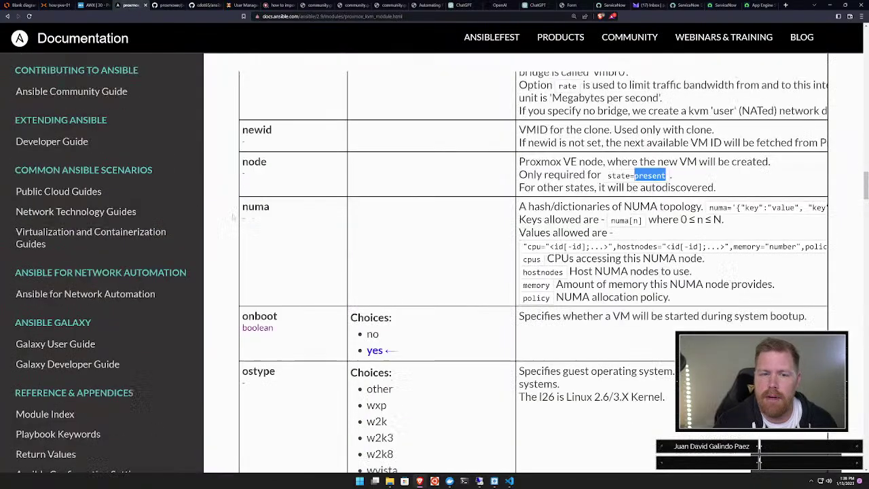
pyautogui.scroll(3, 252, 213)
pyautogui.hotkey('ctrl', '-')
pyautogui.hotkey('ctrl', '-')
pyautogui.hotkey('ctrl', '-')
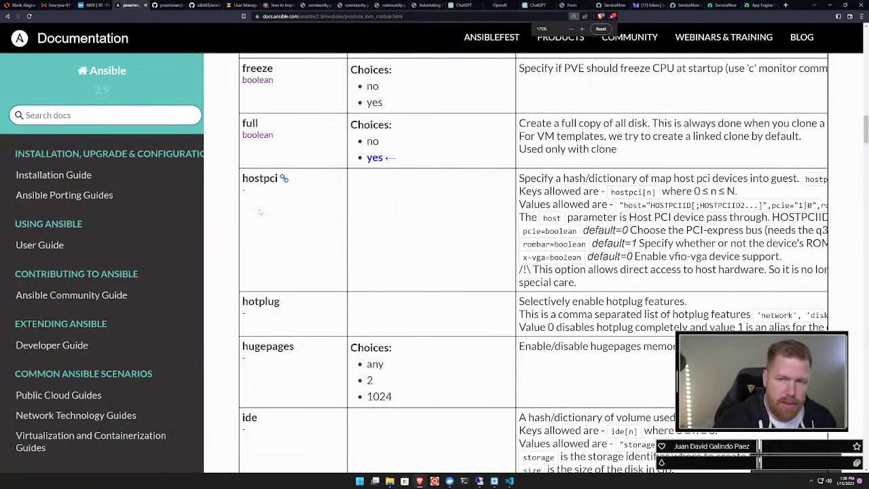
pyautogui.click(601, 29)
pyautogui.scroll(10, 404, 160)
pyautogui.scroll(-20, 405, 160)
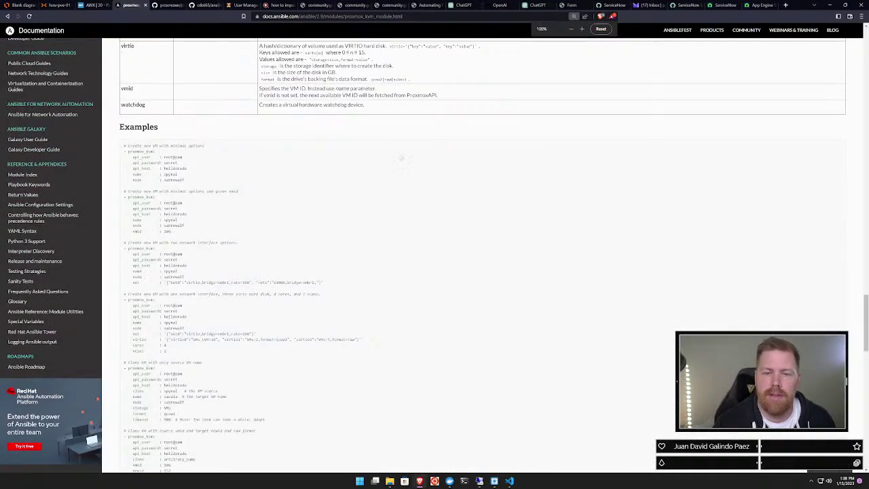
pyautogui.scroll(-1, 209, 265)
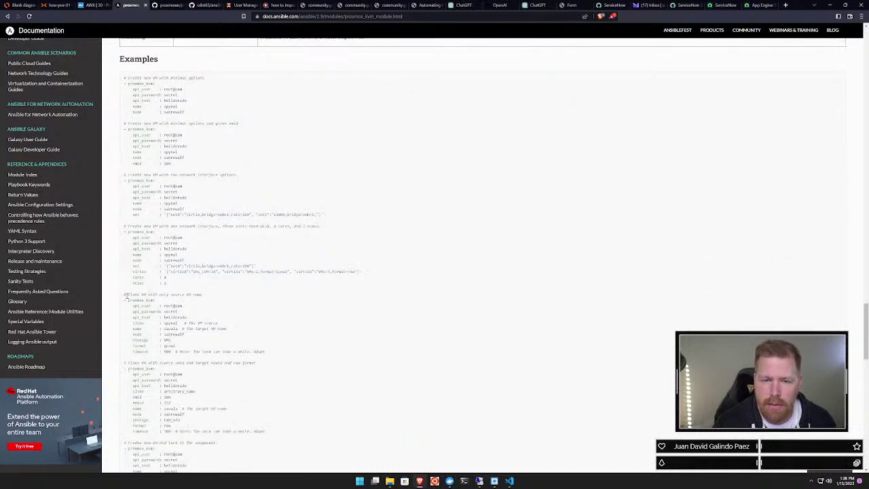
# Step: Highlight the clone example, including source spynal and target VM name zavala
pyautogui.moveTo(125, 296)
pyautogui.mouseDown()
pyautogui.moveTo(157, 306)
pyautogui.moveTo(181, 343)
pyautogui.moveTo(264, 352)
pyautogui.mouseUp()
pyautogui.click(170, 319)
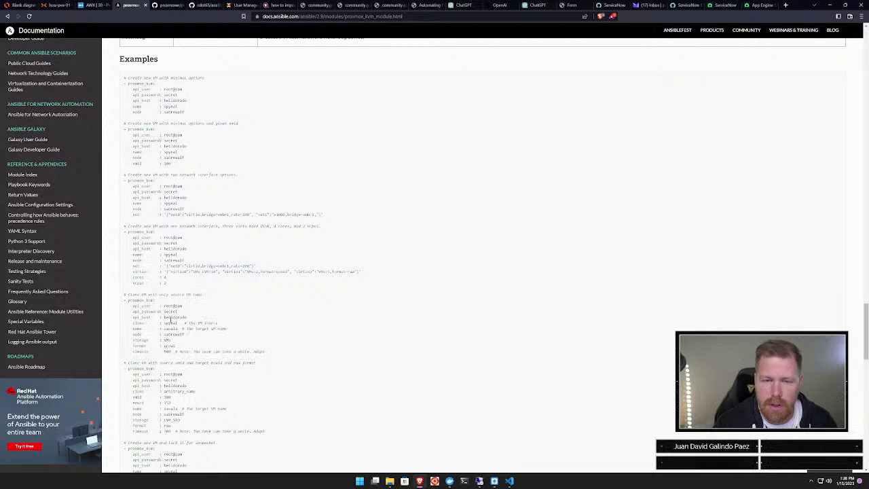
pyautogui.moveTo(164, 322); pyautogui.dragTo(216, 324)
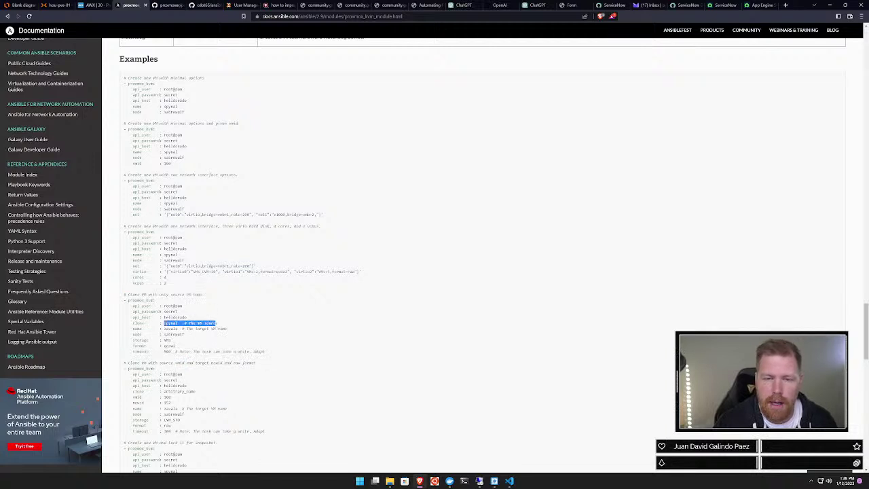
pyautogui.doubleClick(171, 329)
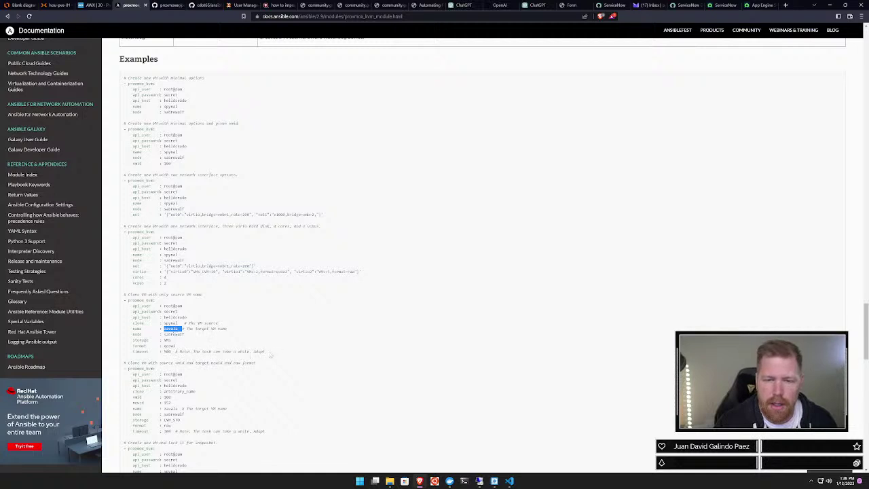
pyautogui.moveTo(270, 353); pyautogui.dragTo(123, 300)
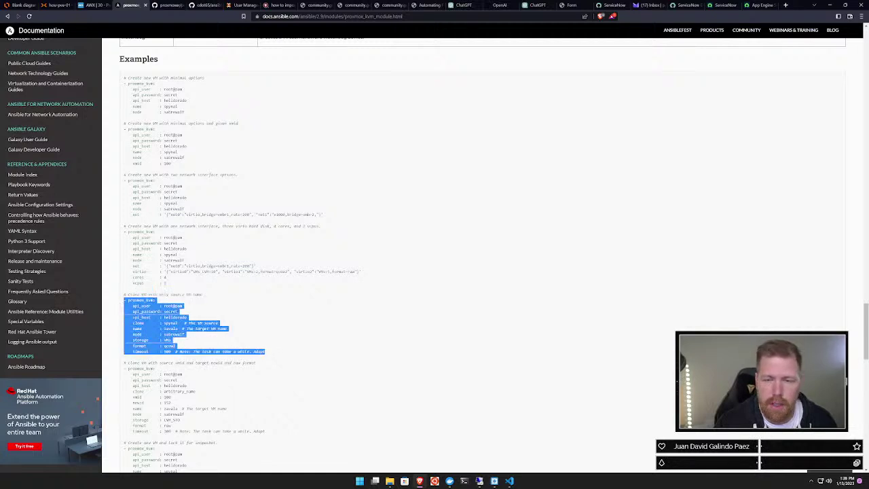
pyautogui.click(266, 352)
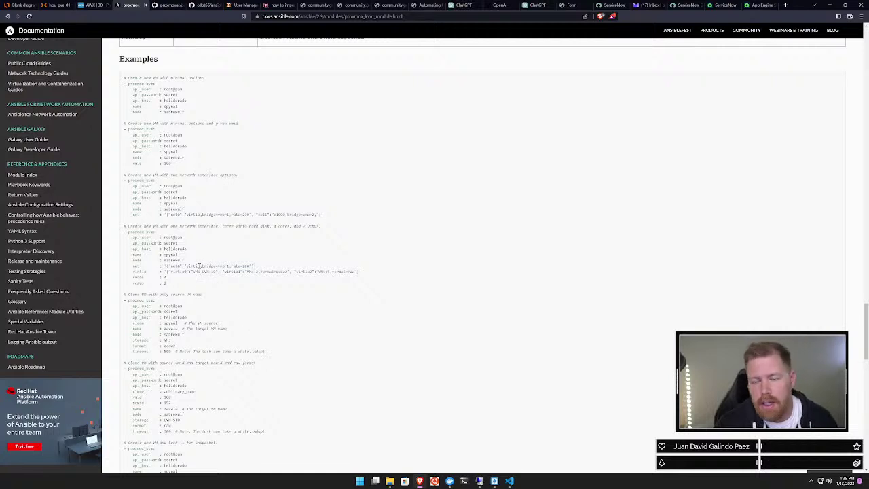
# Step: Highlight the multi-disk example's net, virtio disk, cores and vcpus lines
pyautogui.moveTo(199, 265); pyautogui.dragTo(201, 276)
pyautogui.moveTo(125, 265)
pyautogui.mouseDown()
pyautogui.moveTo(170, 280)
pyautogui.moveTo(125, 277)
pyautogui.mouseUp()
pyautogui.click(203, 270)
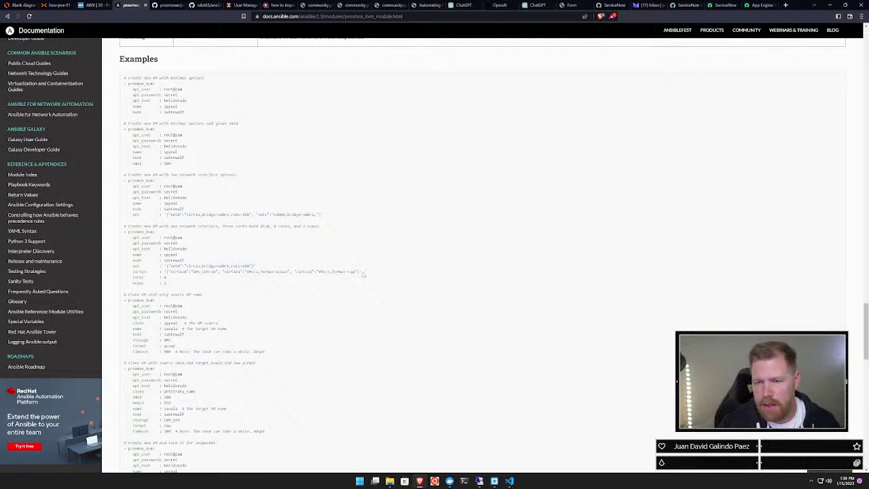
pyautogui.moveTo(364, 273); pyautogui.dragTo(139, 272)
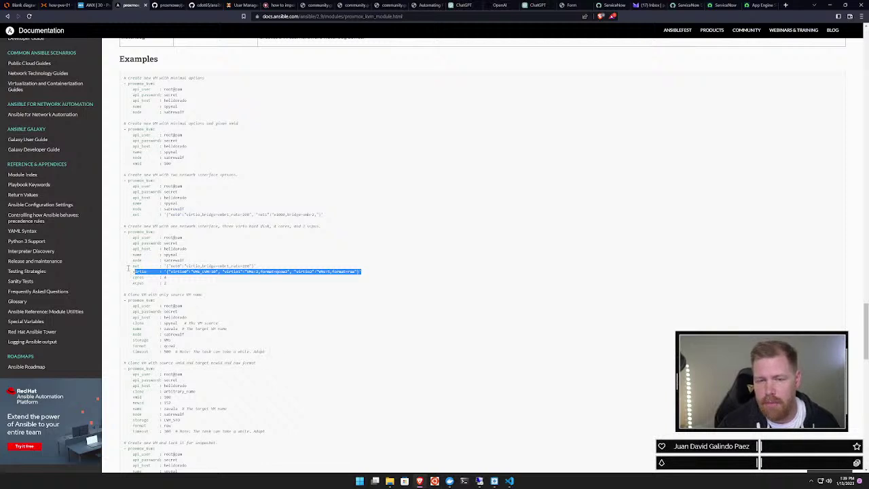
pyautogui.moveTo(126, 265); pyautogui.dragTo(173, 285)
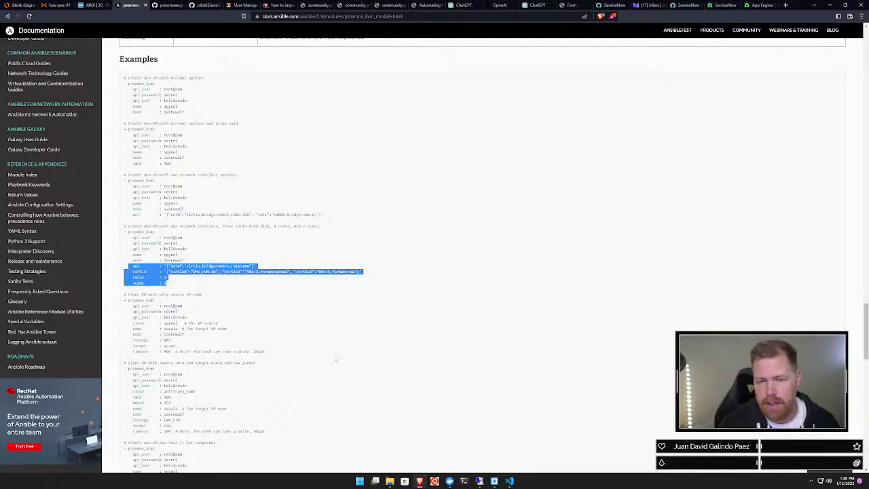
pyautogui.scroll(-4, 213, 310)
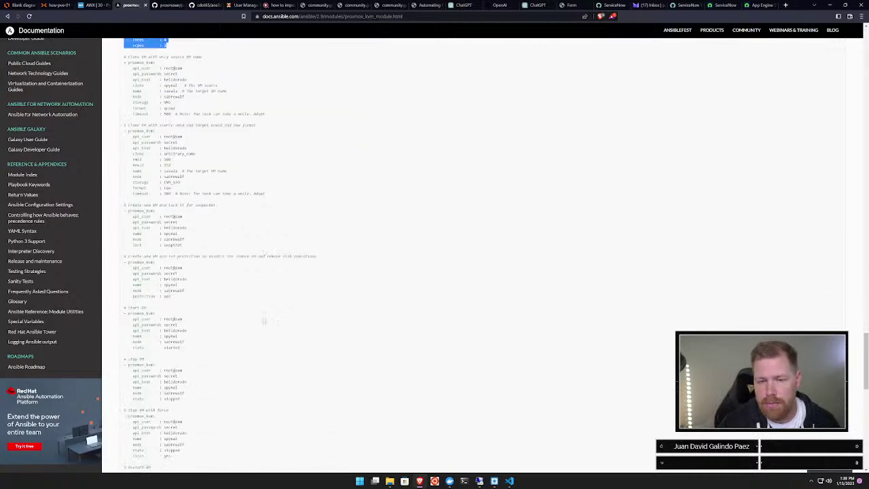
pyautogui.scroll(-10, 265, 320)
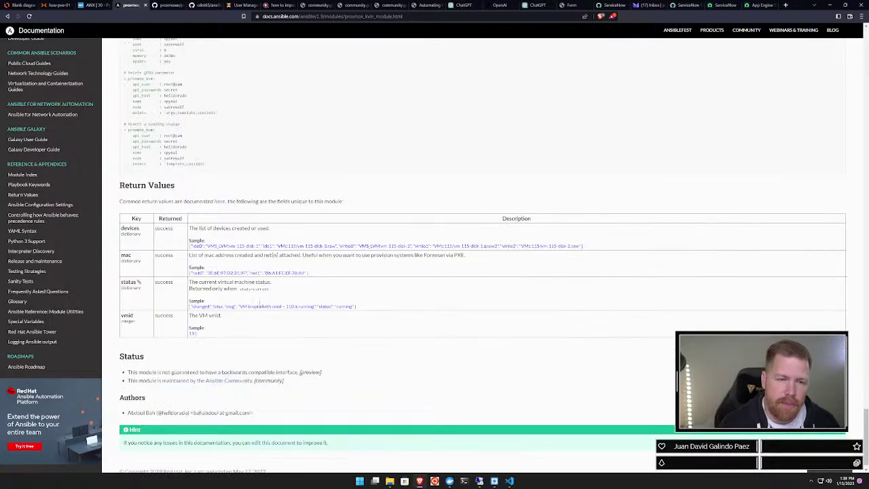
pyautogui.scroll(10, 222, 354)
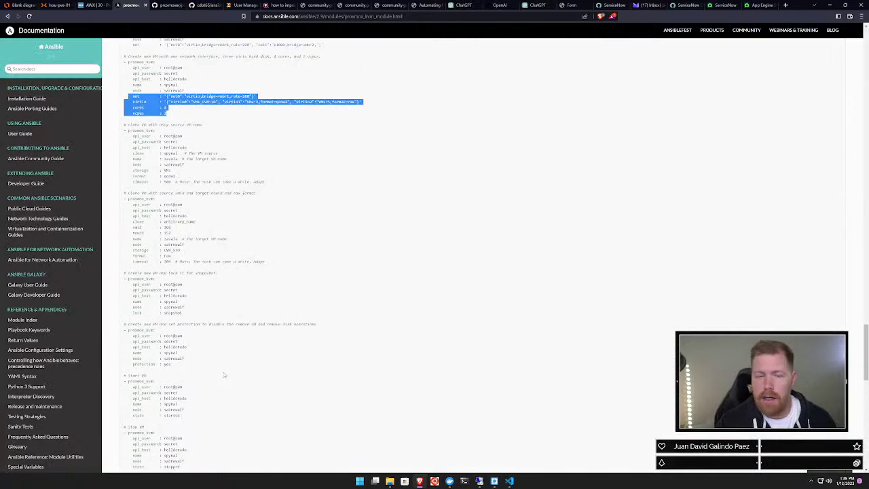